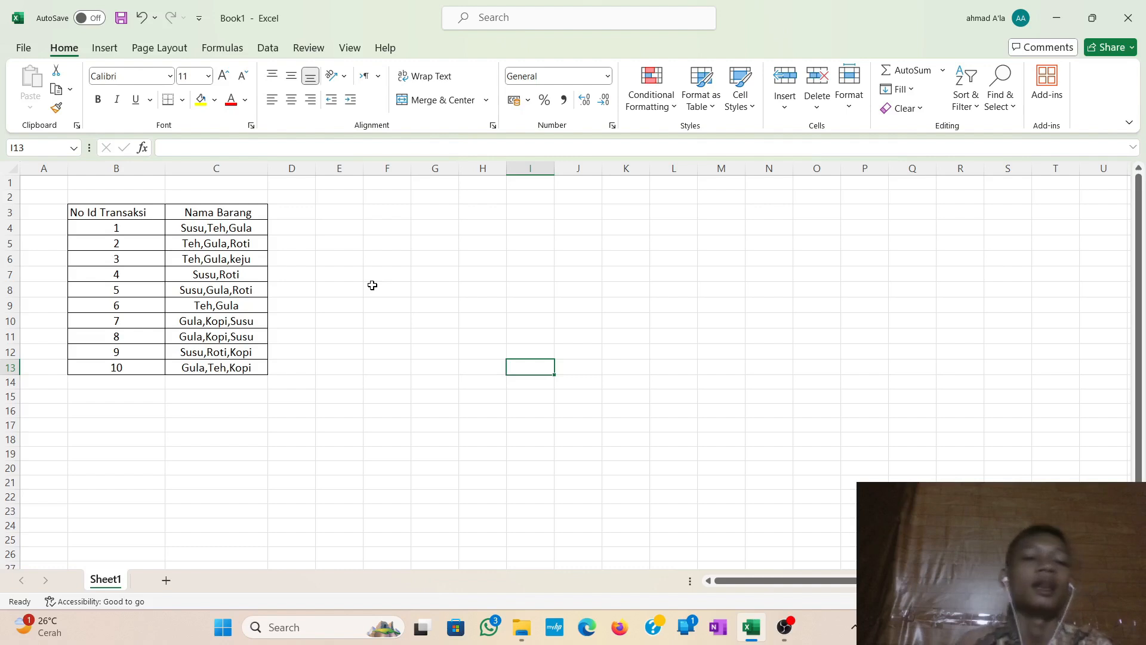
left_click(124, 213)
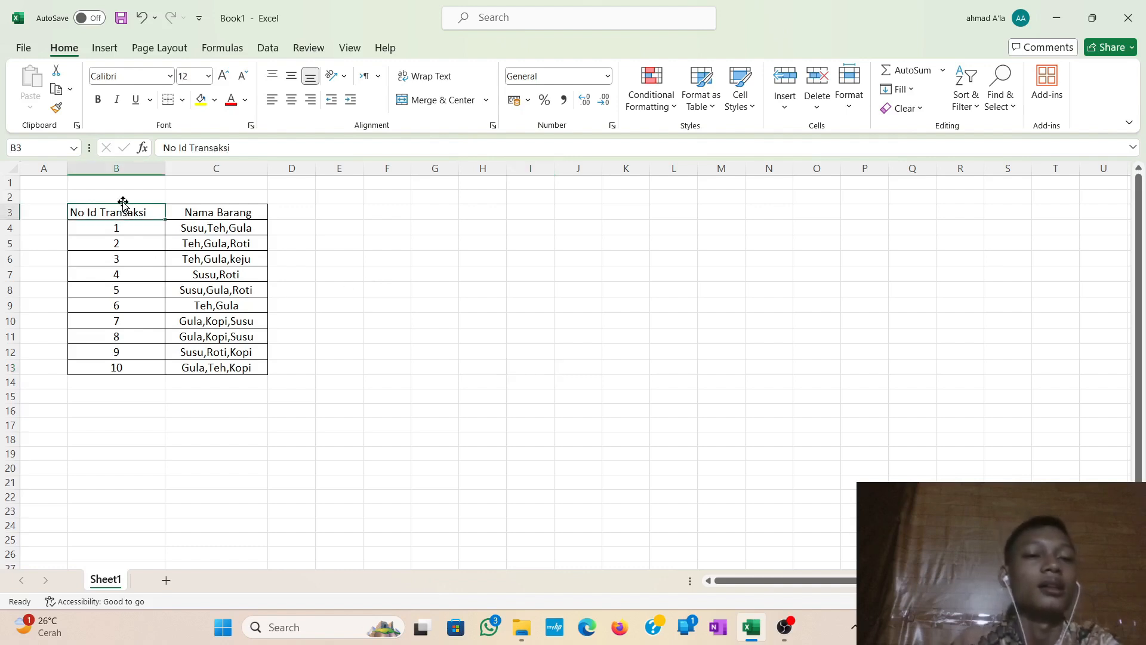
left_click(120, 199)
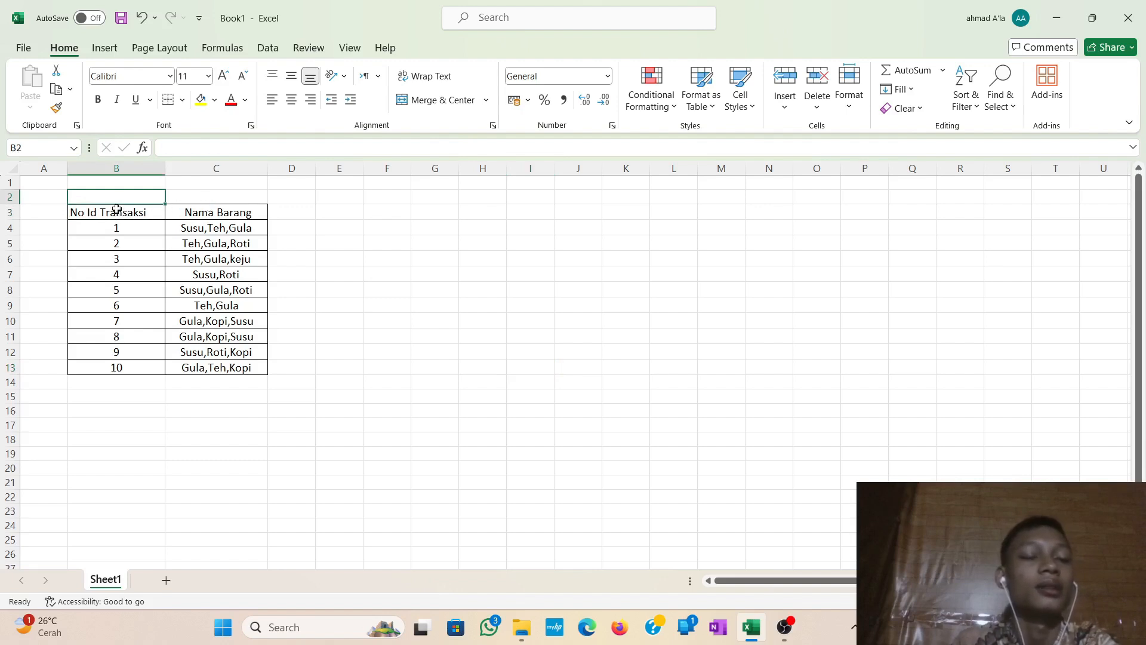
left_click(116, 210)
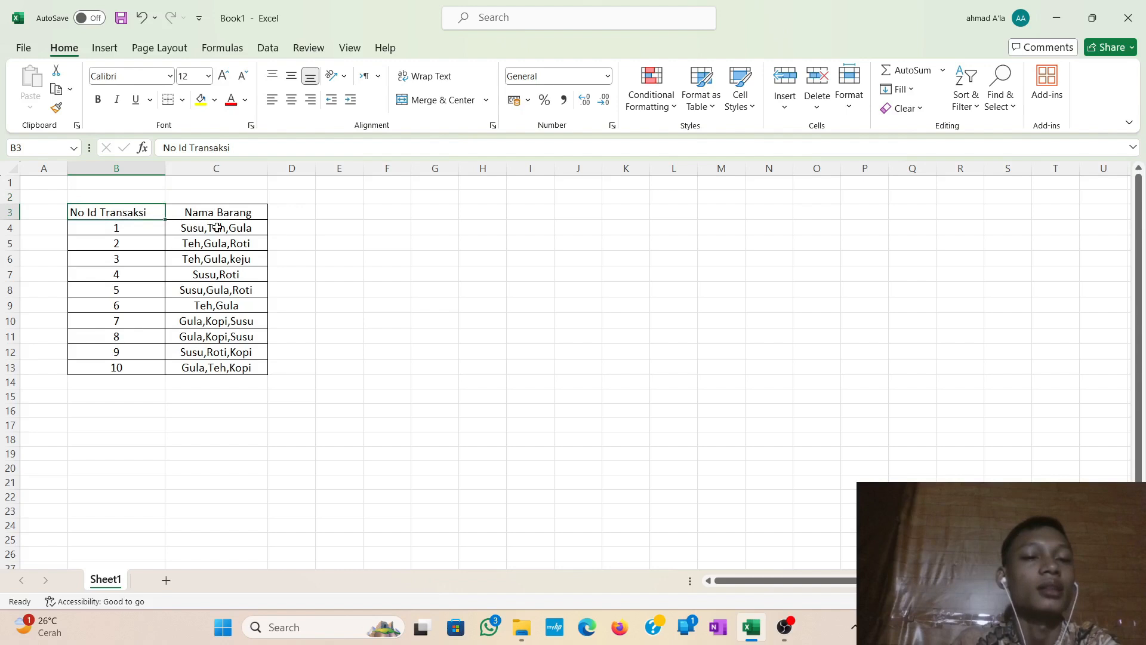
left_click(330, 222)
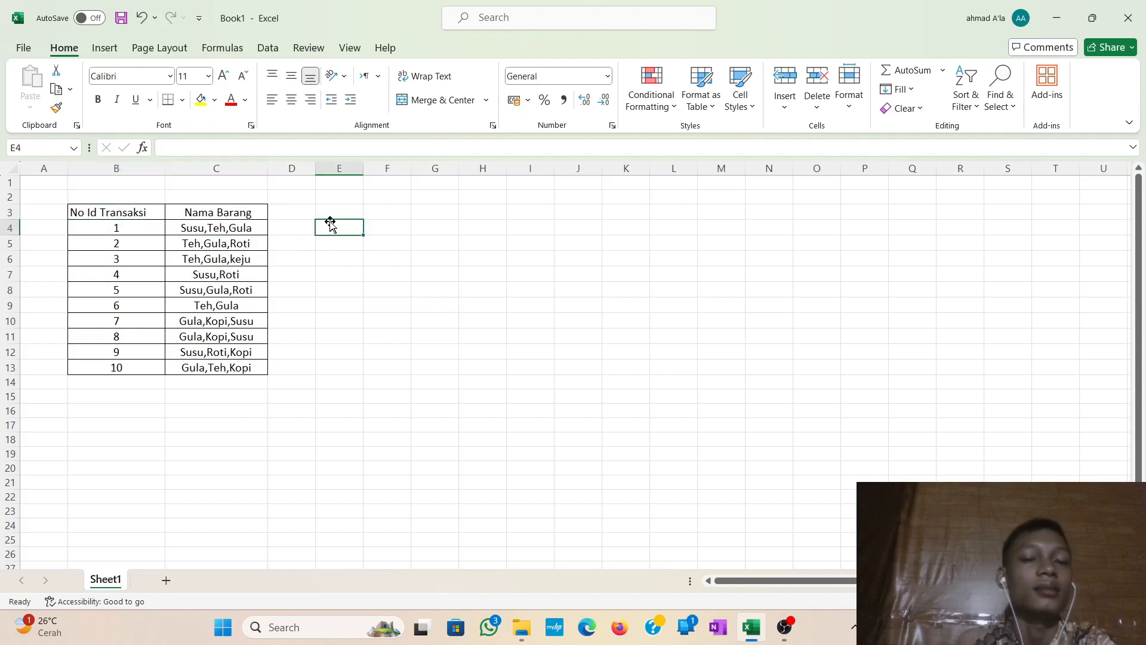
left_click(314, 305)
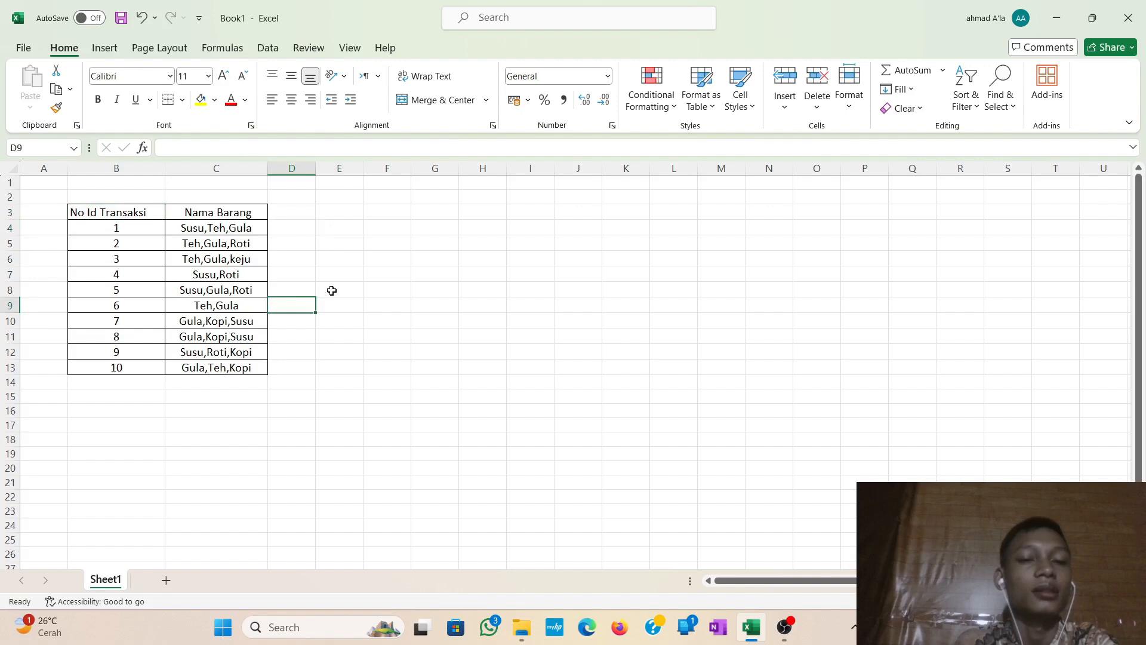
left_click(330, 289)
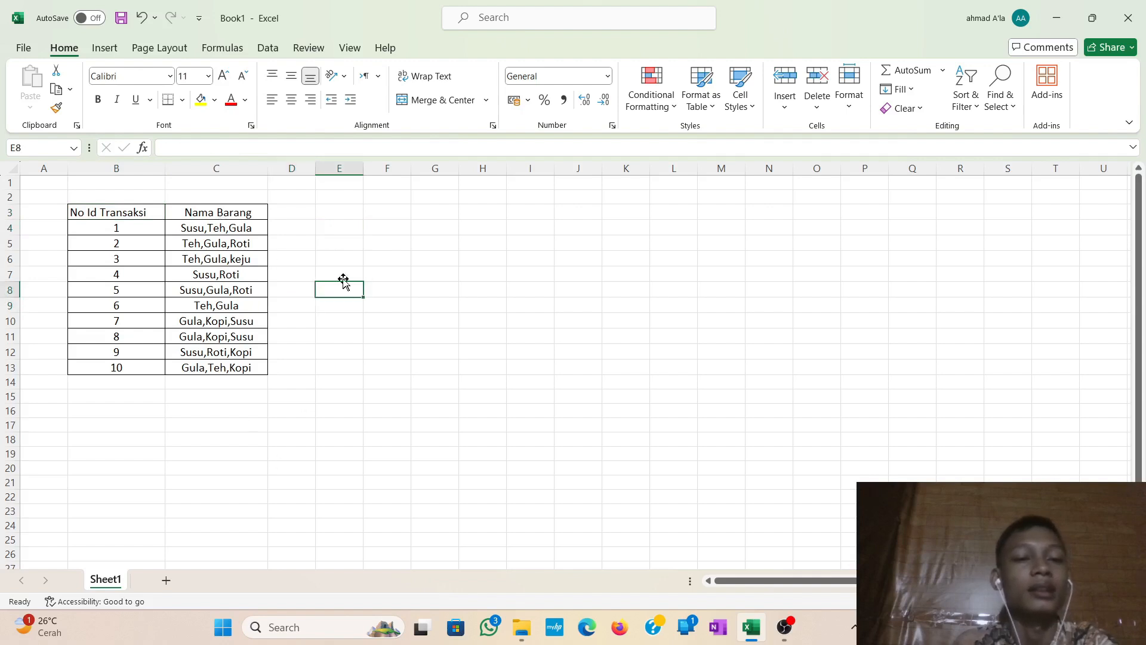
left_click(349, 212)
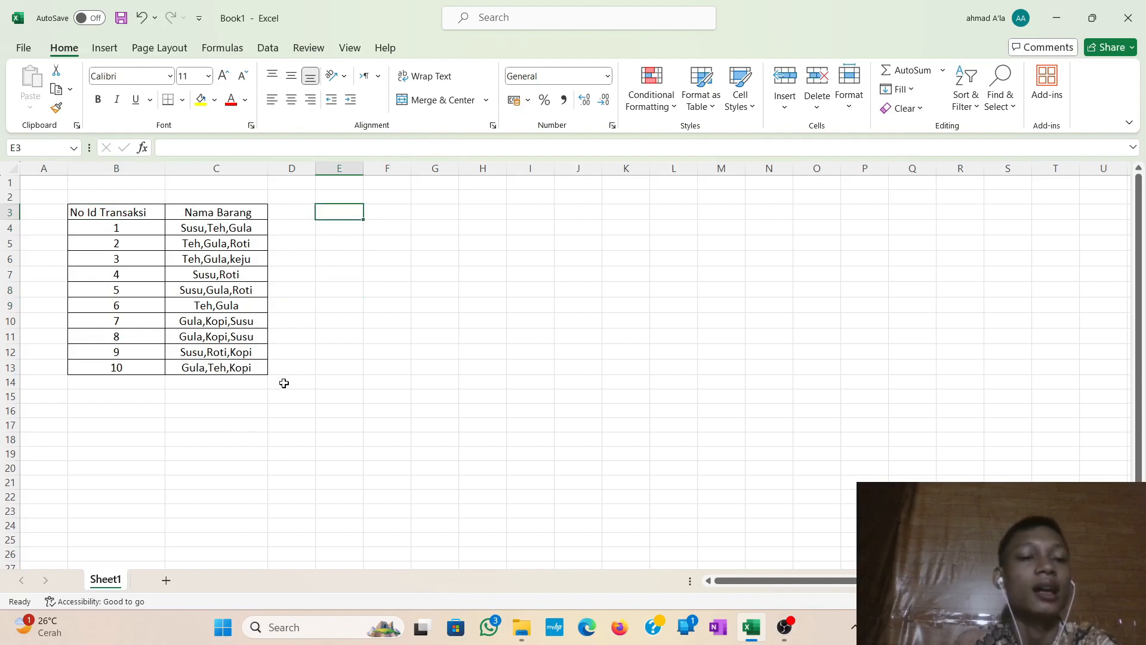
left_click(190, 398)
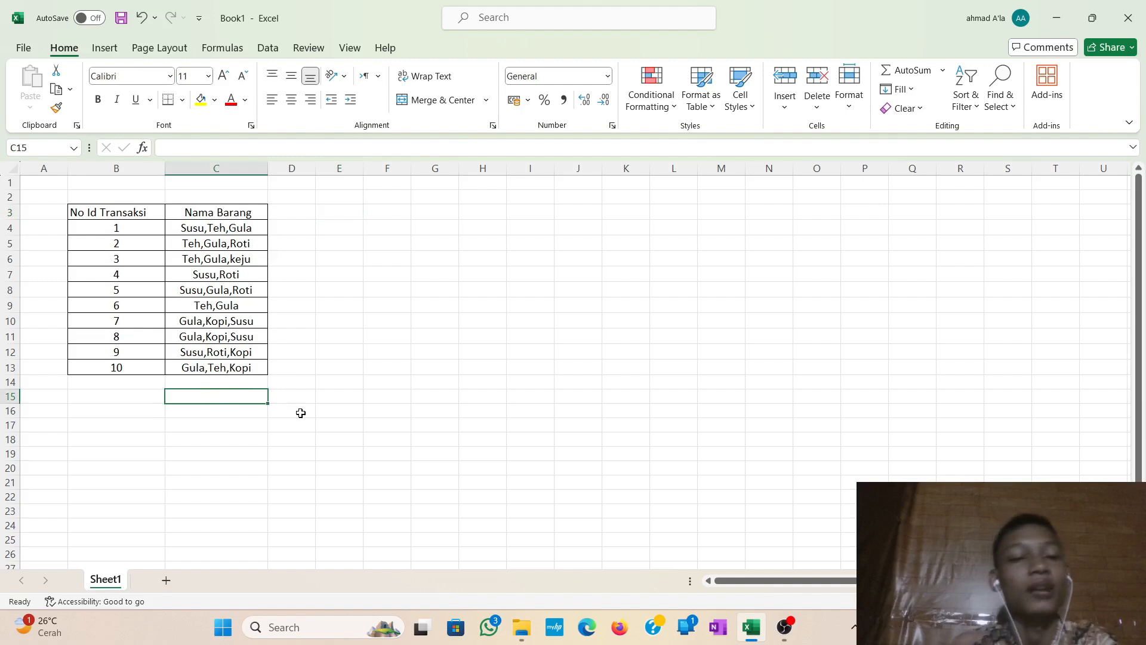
Enter the heading "Iterasi Pertama" in cell B16 below the transaction table.
left_click(150, 407)
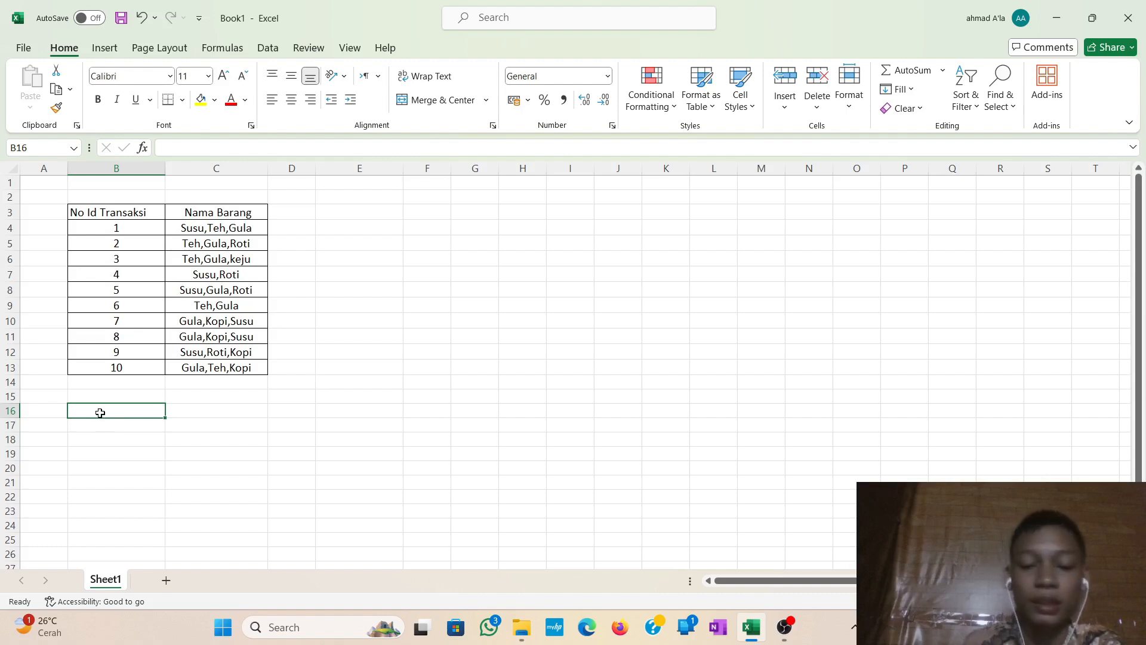
type("I")
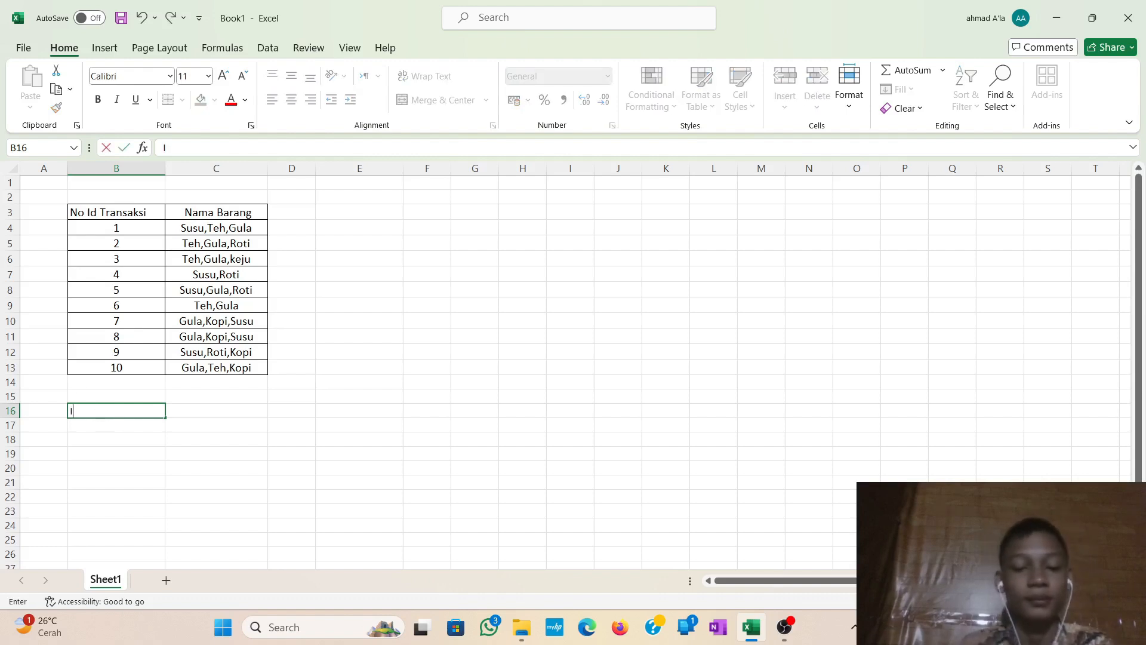
type("terasi")
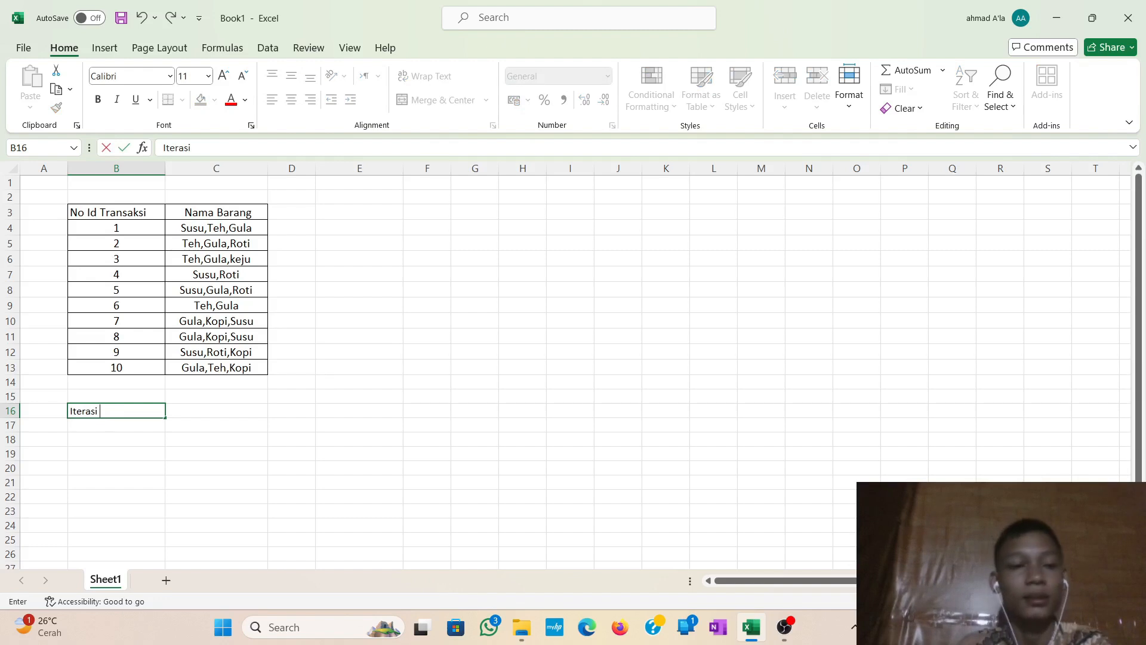
type(" Pertama")
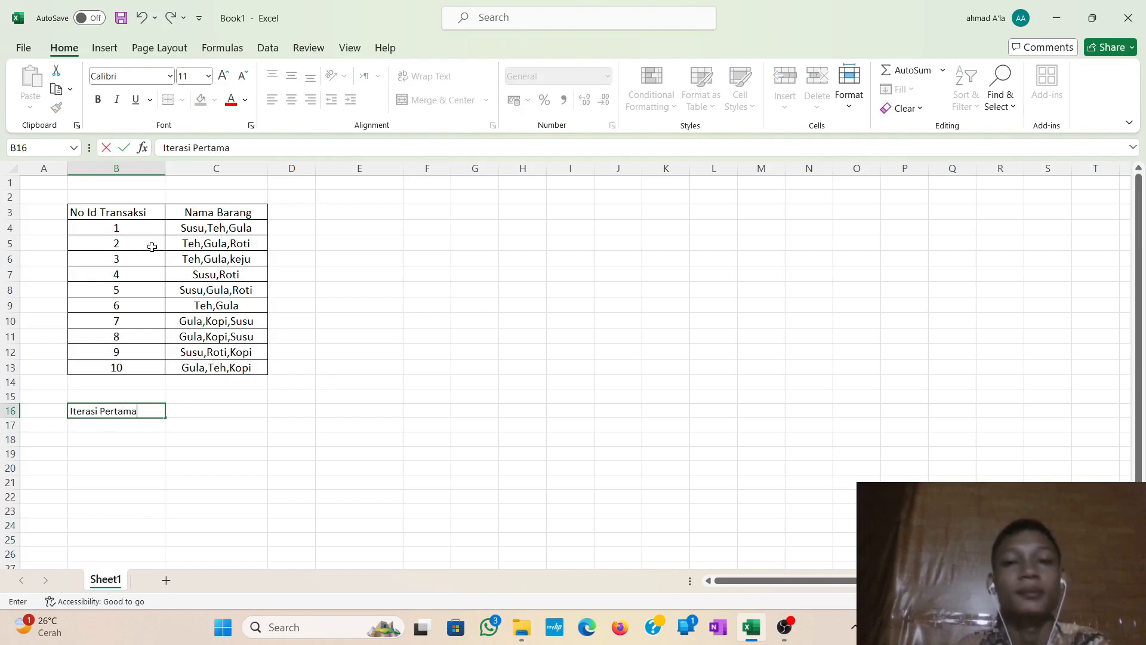
left_click(197, 394)
Apply the Good cell style to the "Iterasi Pertama" heading in B16.
left_click(149, 413)
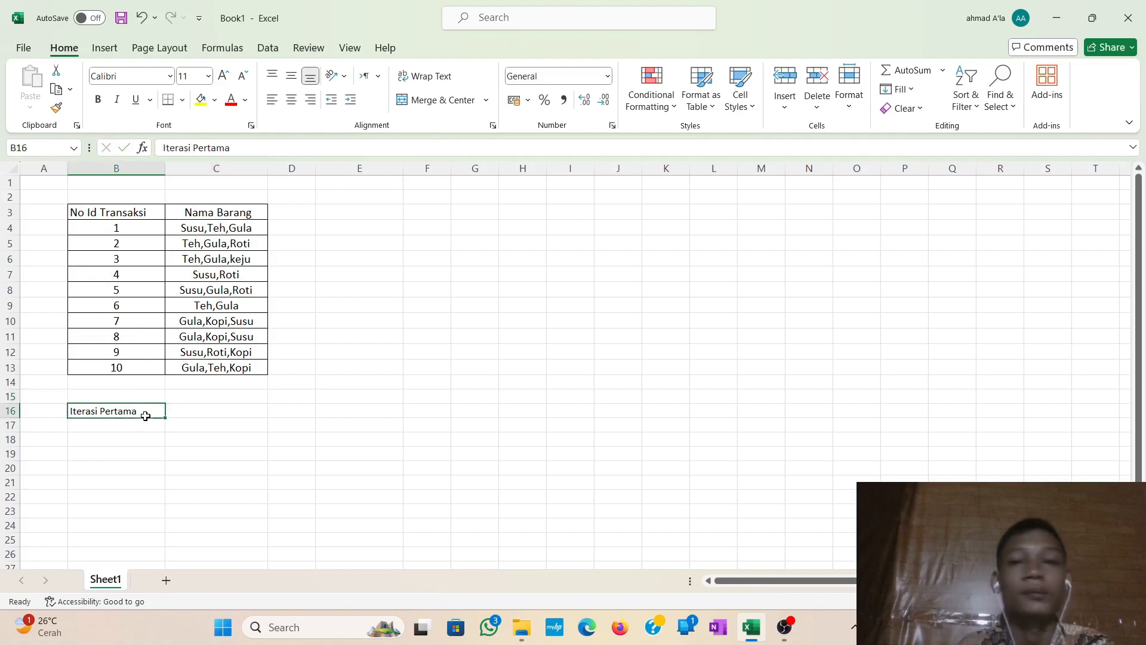
left_click(849, 99)
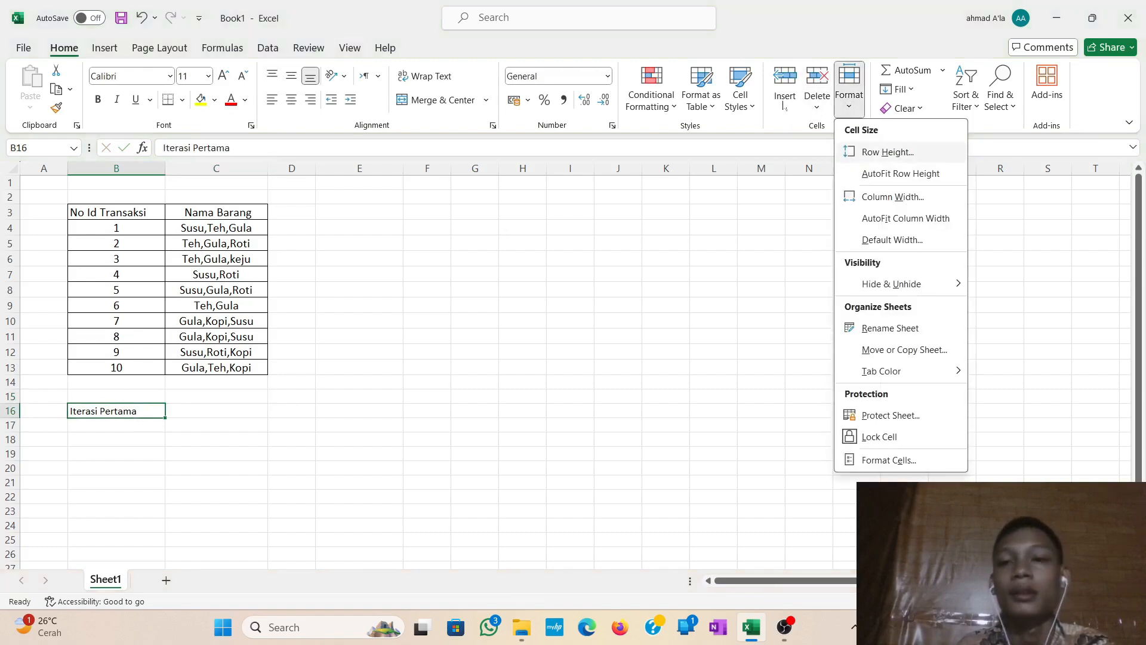
left_click(746, 100)
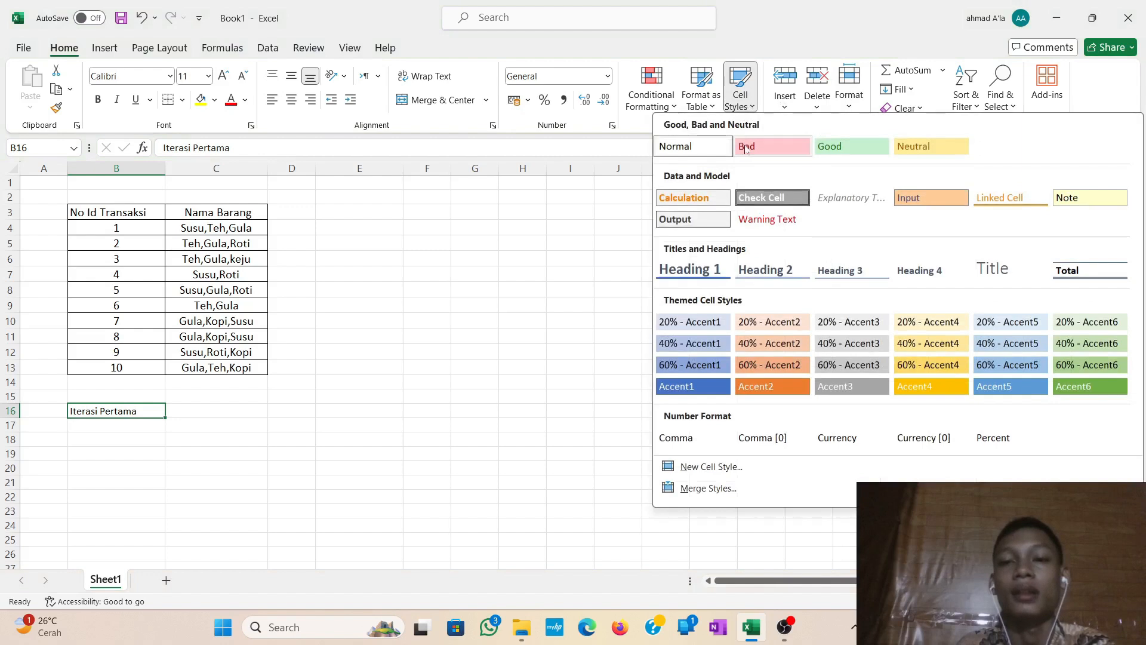
left_click(863, 150)
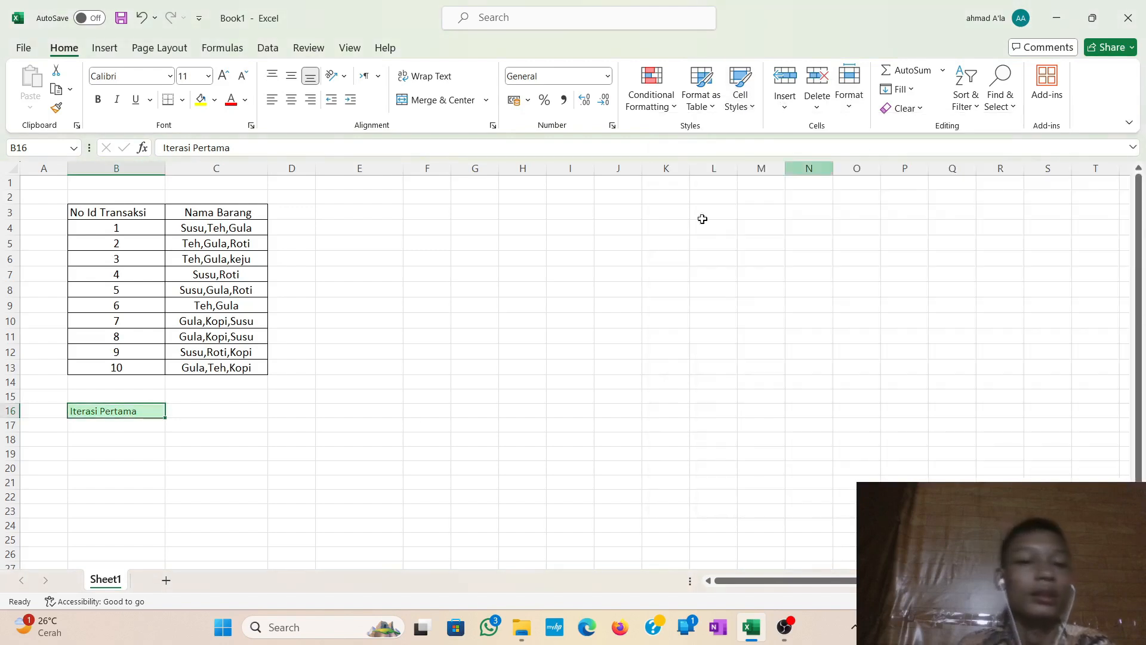
left_click(328, 465)
left_click(129, 441)
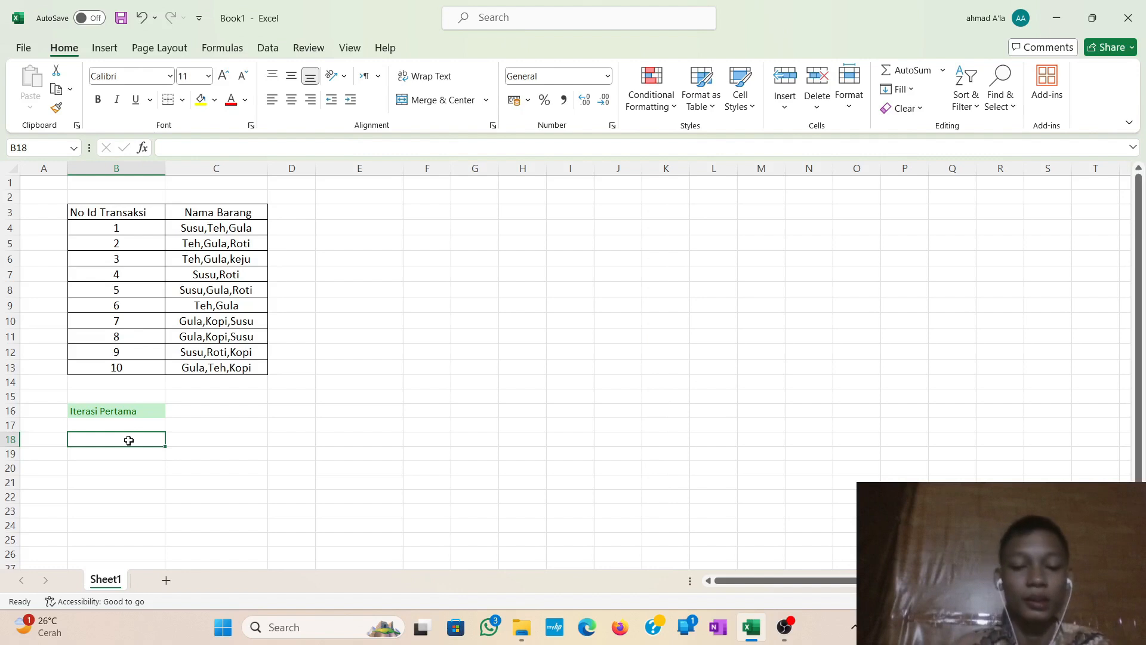
type("ME")
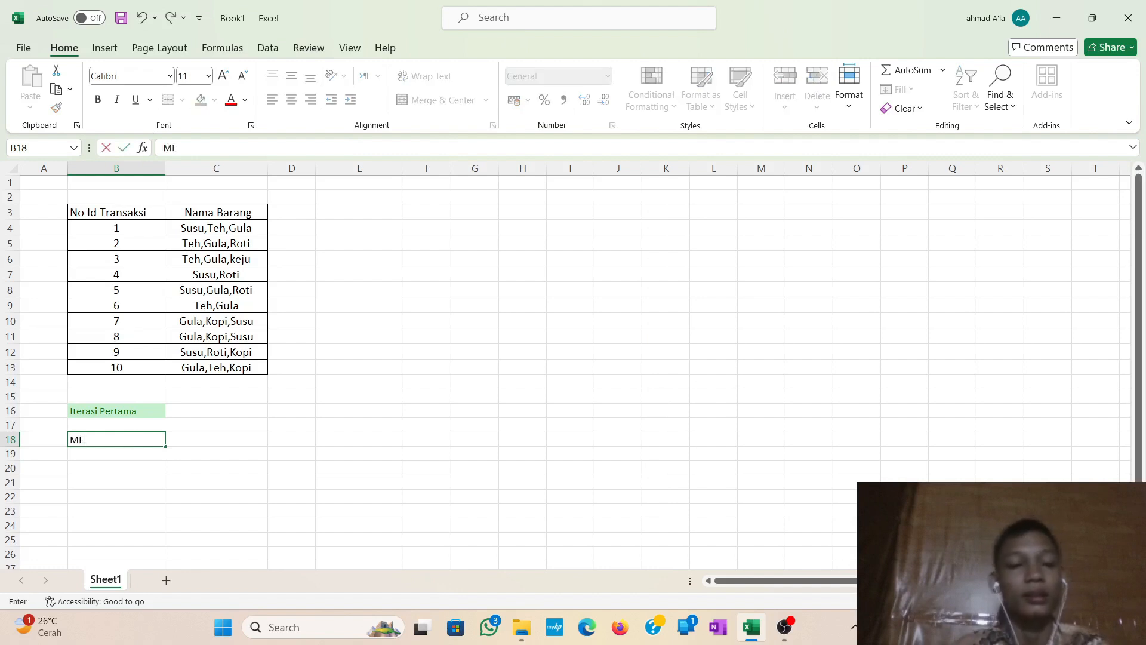
key("BackSpace")
key("BackSpace")
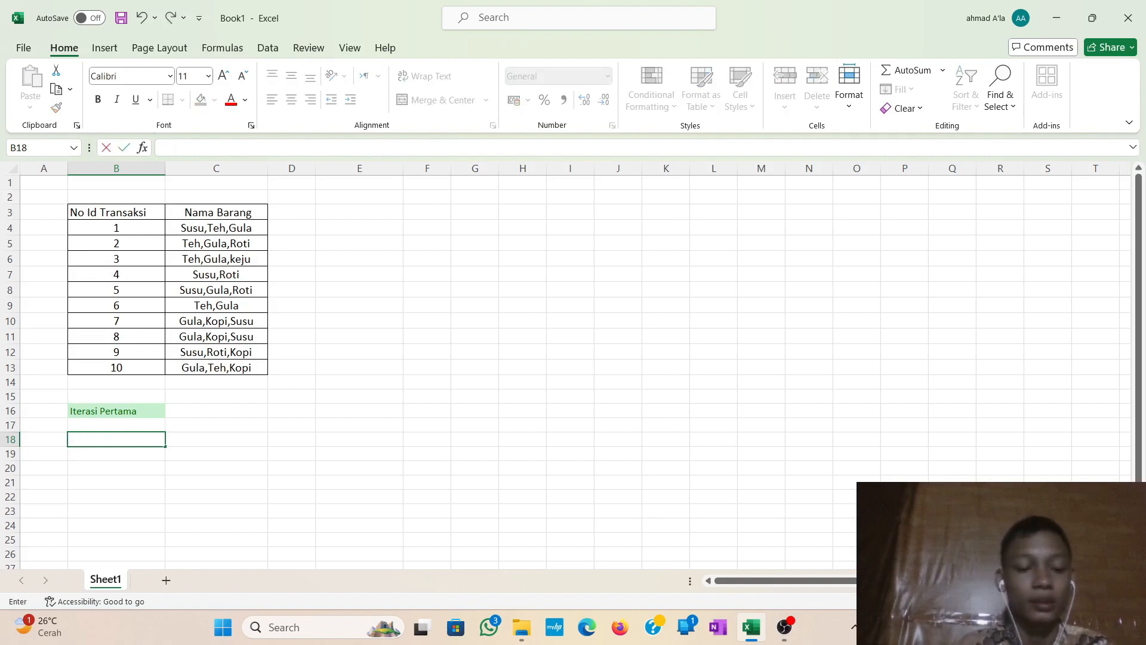
type("m")
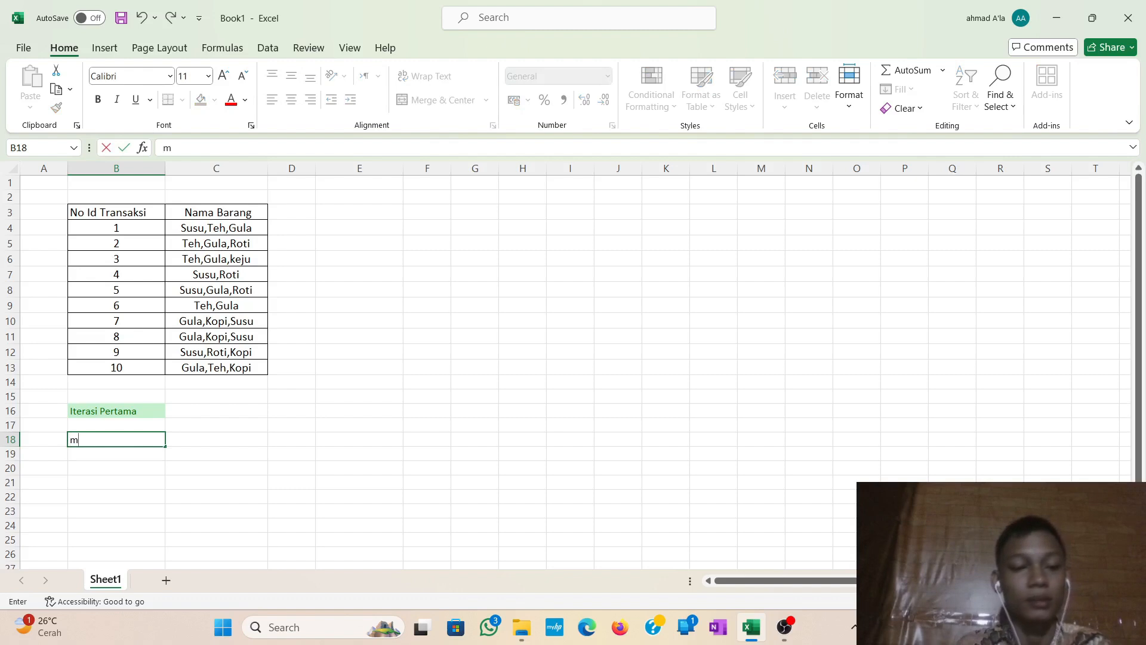
type("encari")
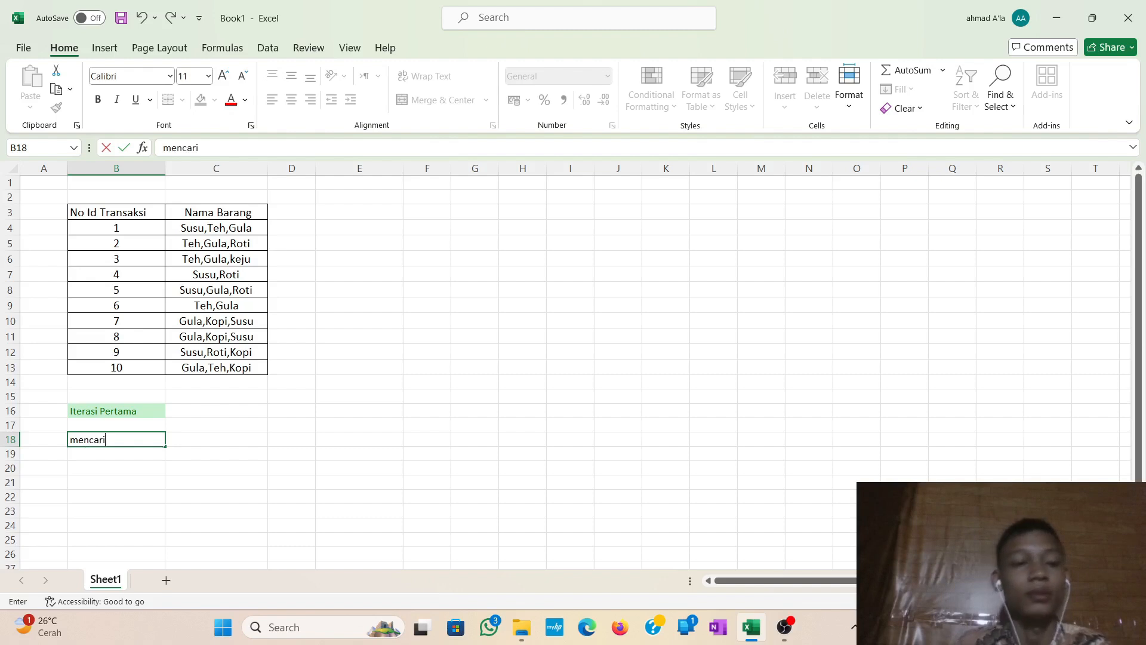
key("BackSpace")
key("BackSpace")
key("BackSpace")
key("BackSpace")
key("BackSpace")
key("BackSpace")
key("BackSpace")
type("Me")
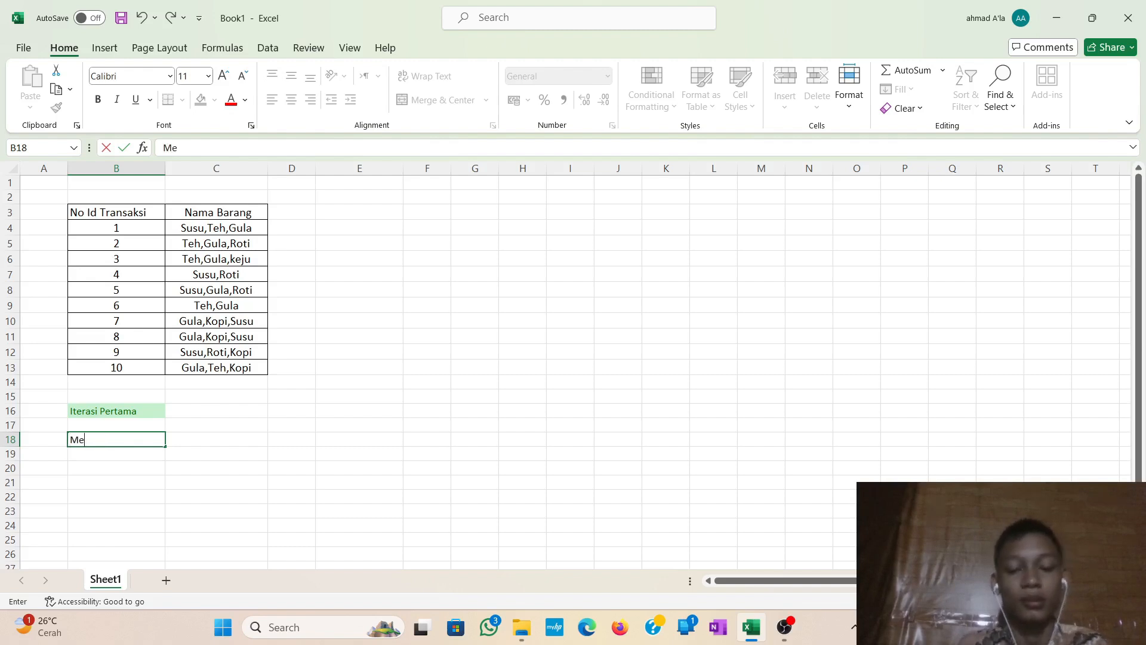
key("BackSpace")
key("BackSpace")
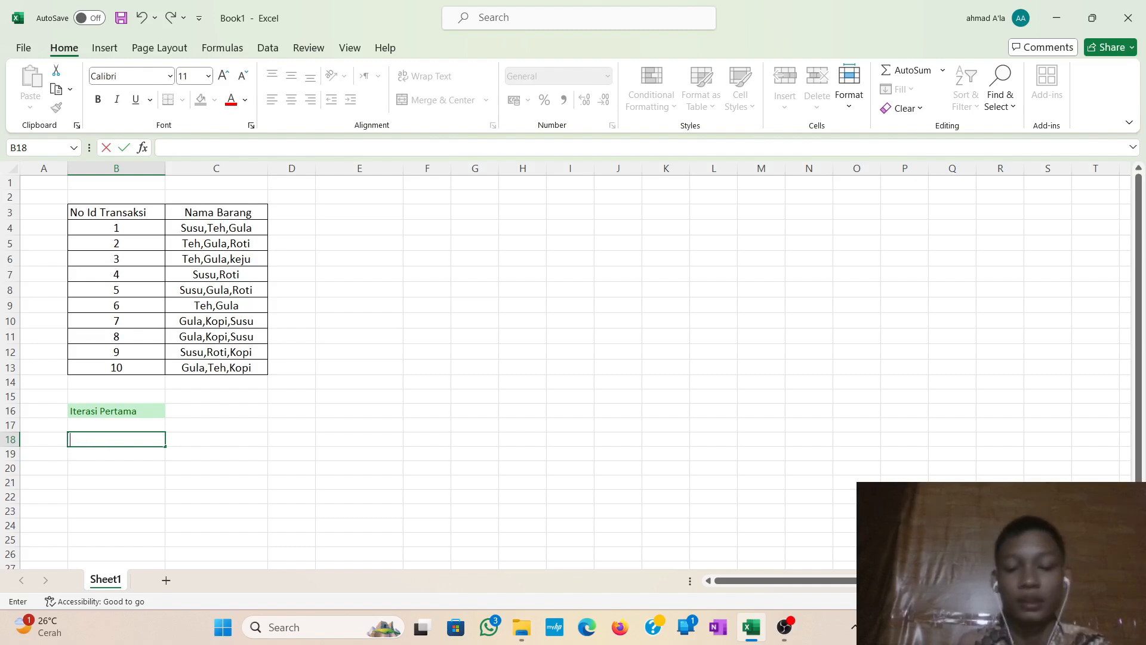
Enter the text "Membuat Satu kombinasi dari data Transaksi" in cell B18.
type("Memb")
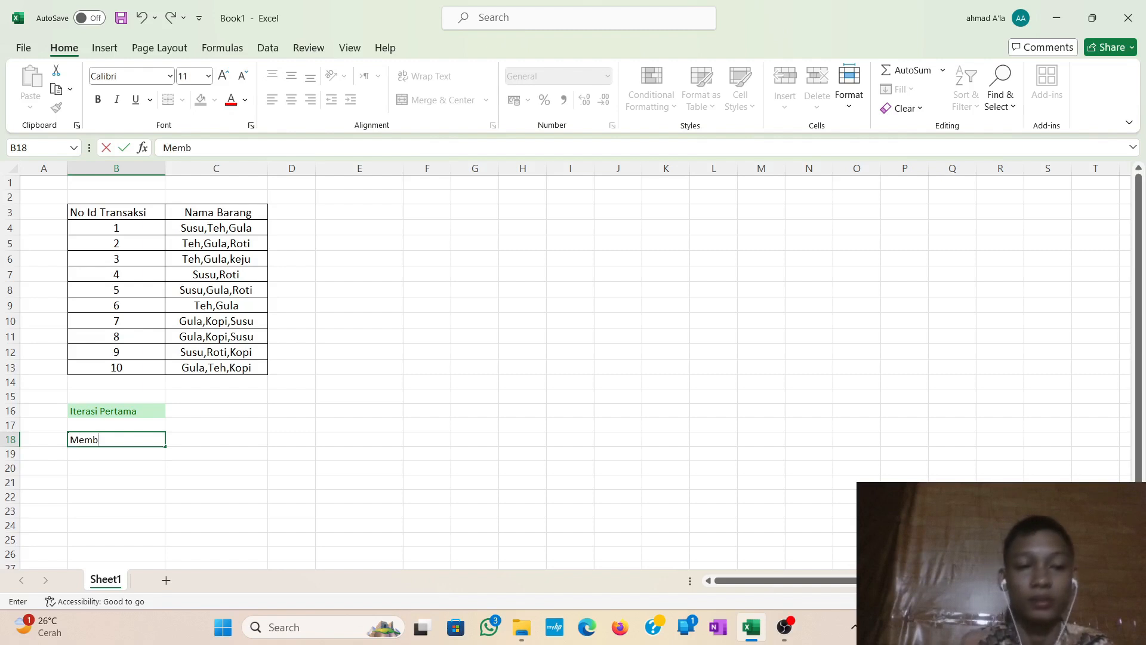
type("uat")
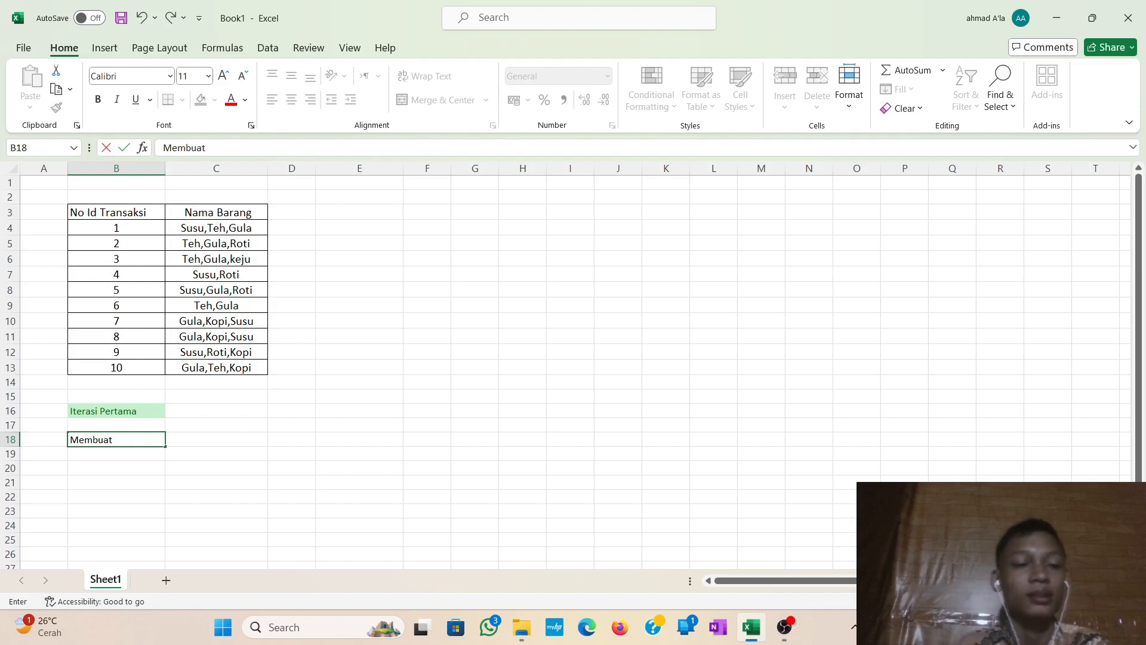
type("Satu ")
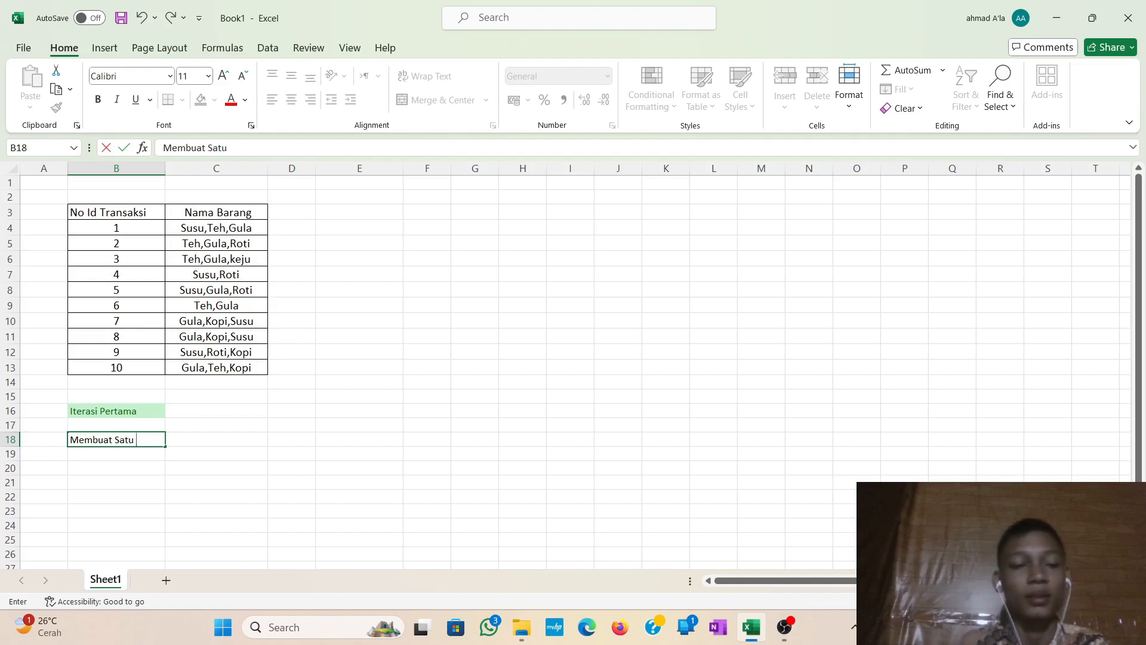
type("komb")
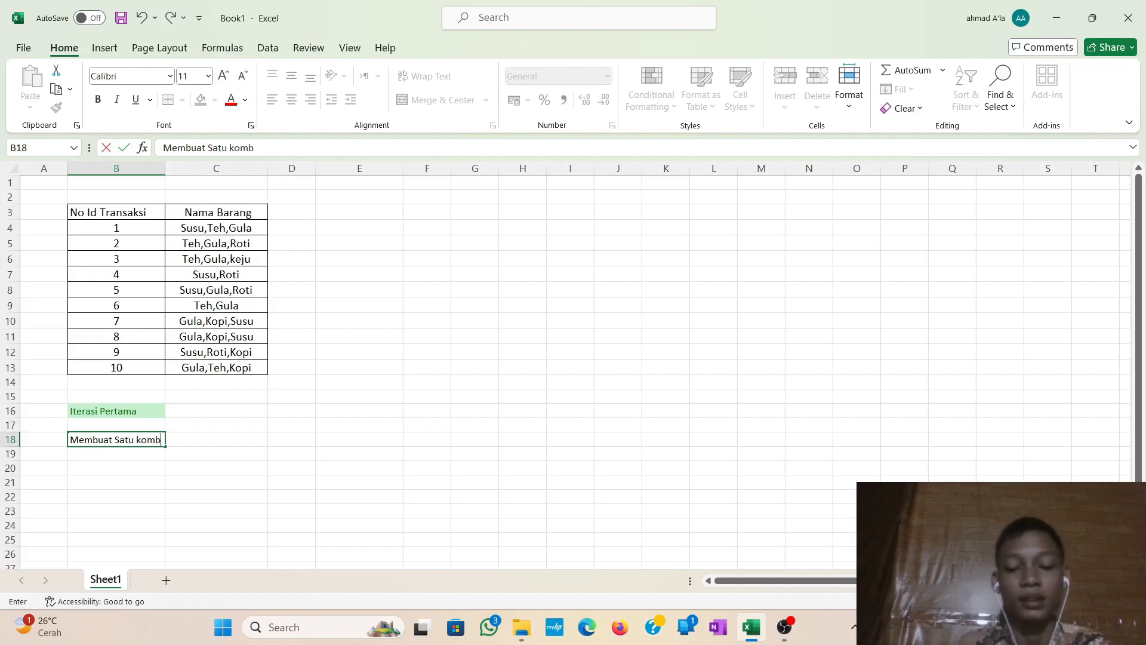
type("inasi")
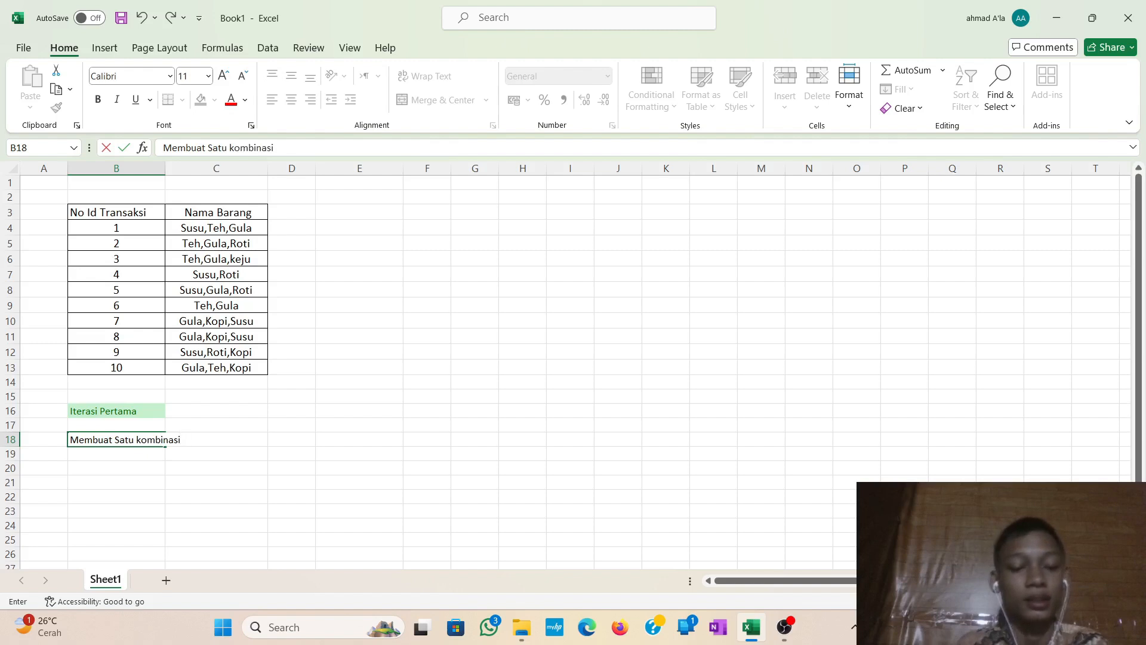
type(" dari")
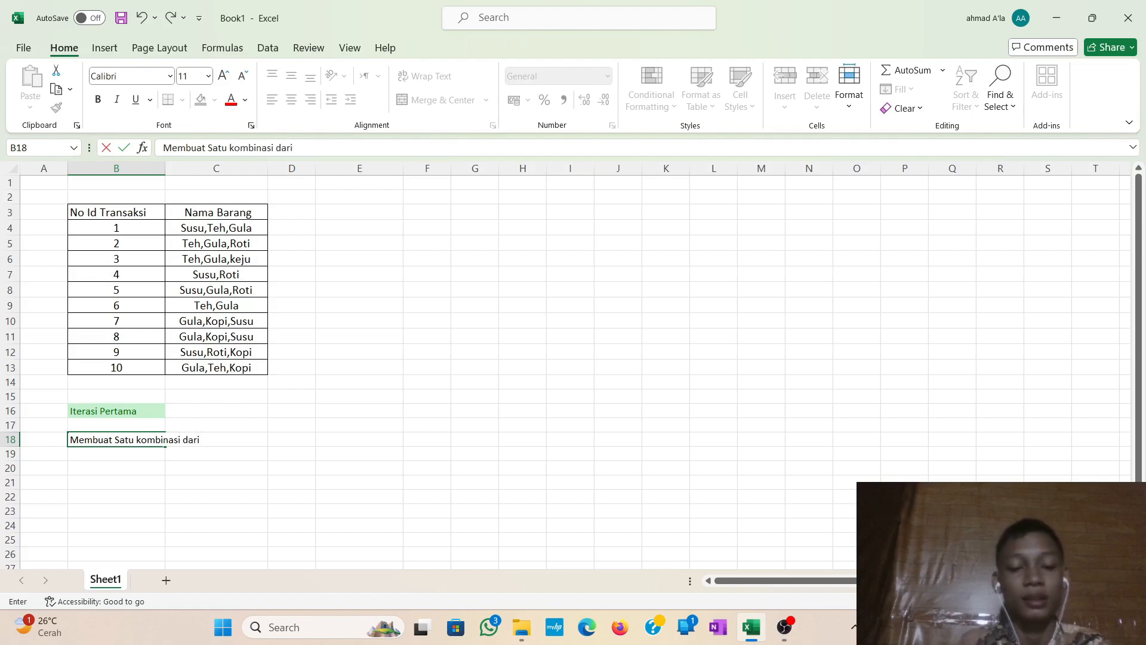
type(" data")
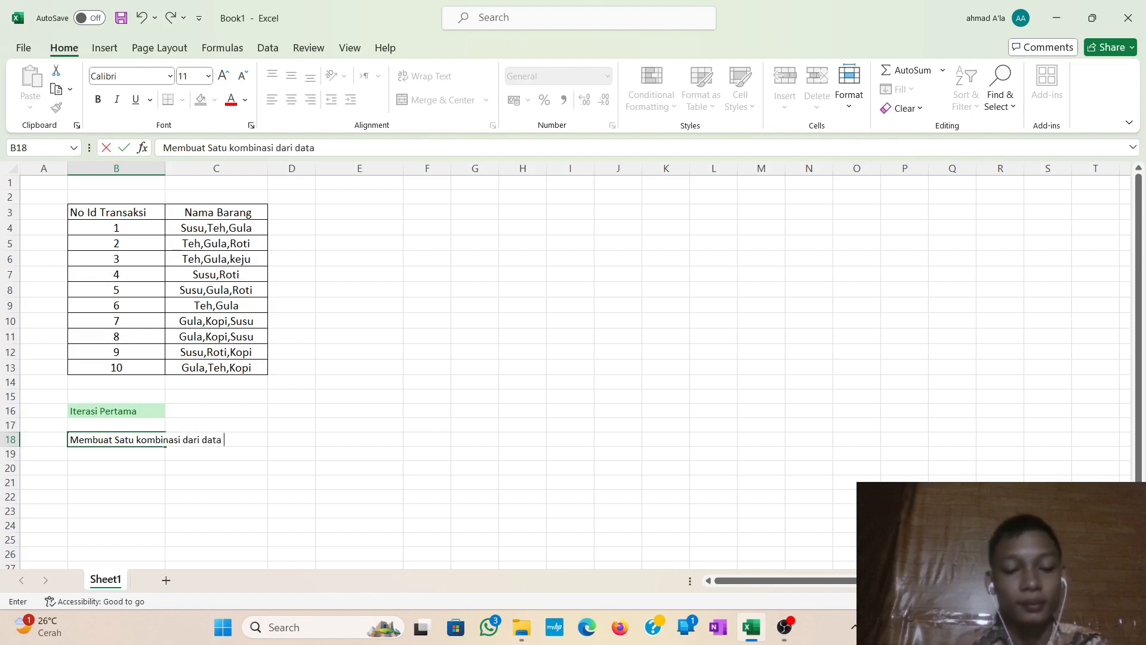
type(" Transaks")
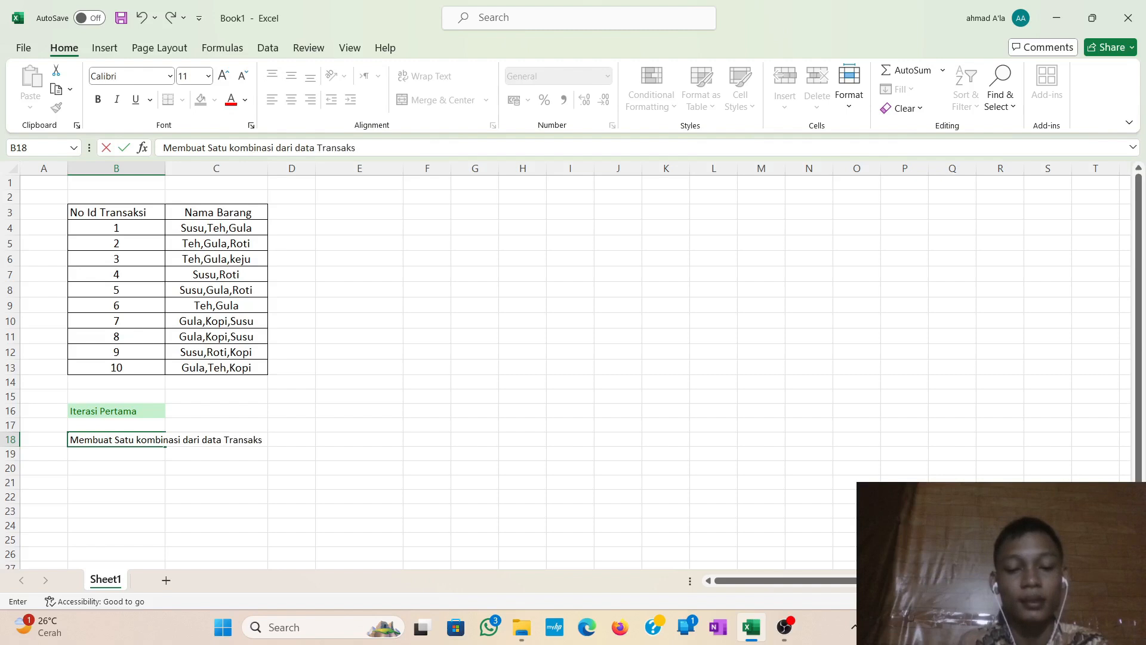
type("i")
left_click(104, 454)
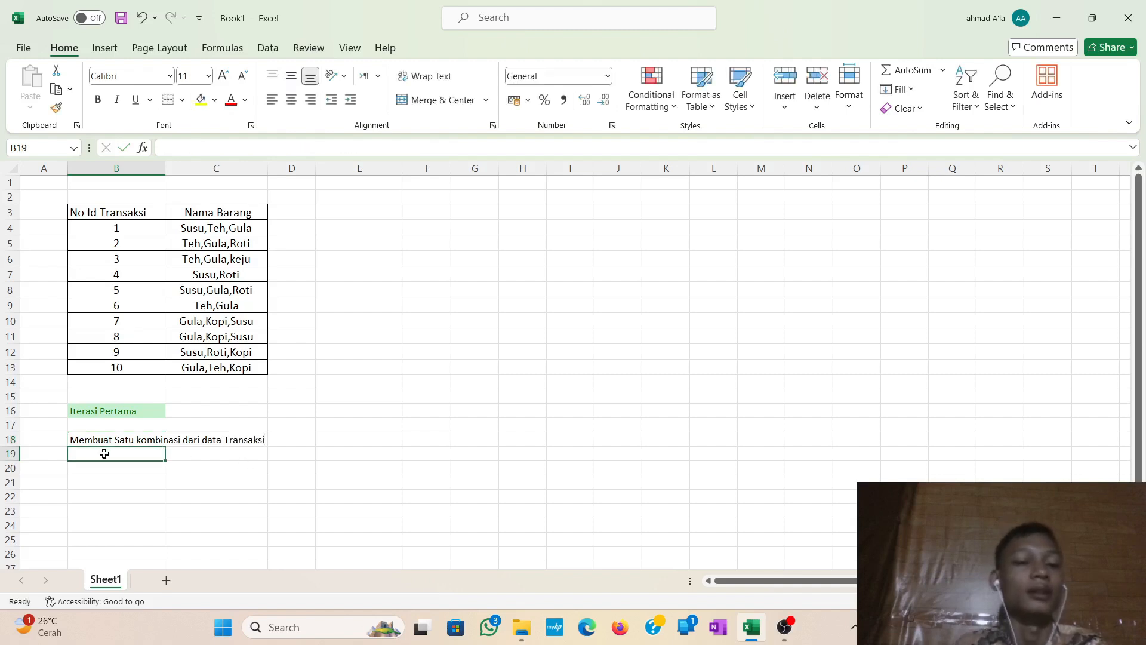
Add the prefix "1." to the start of the description text in B18.
left_click(71, 436)
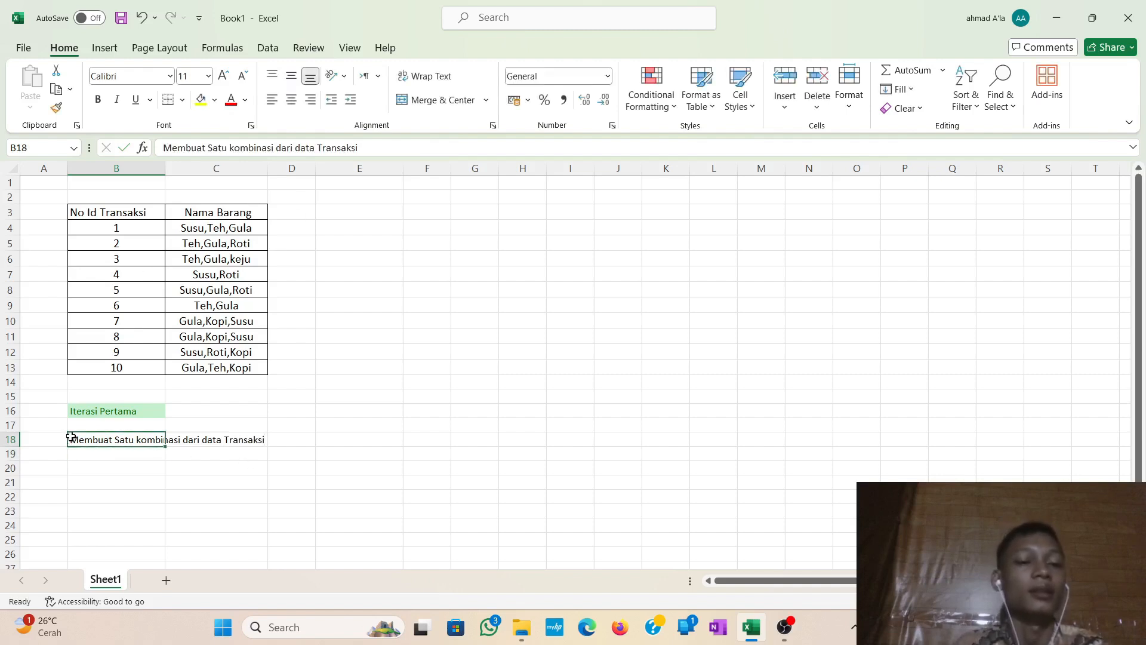
left_click(163, 148)
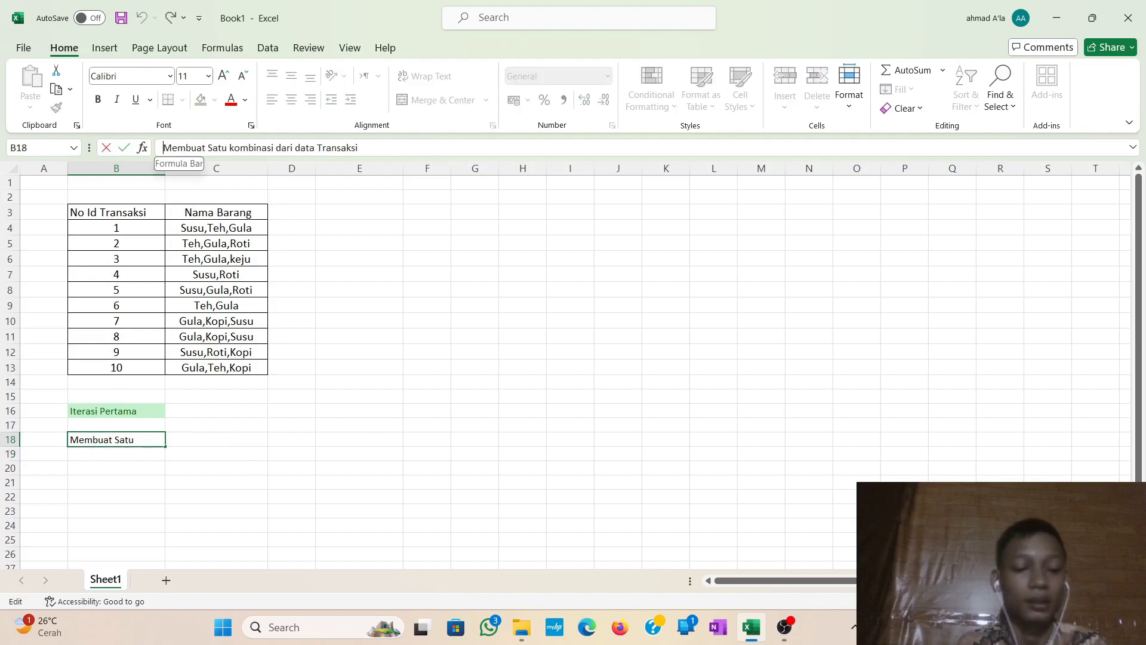
type("1.")
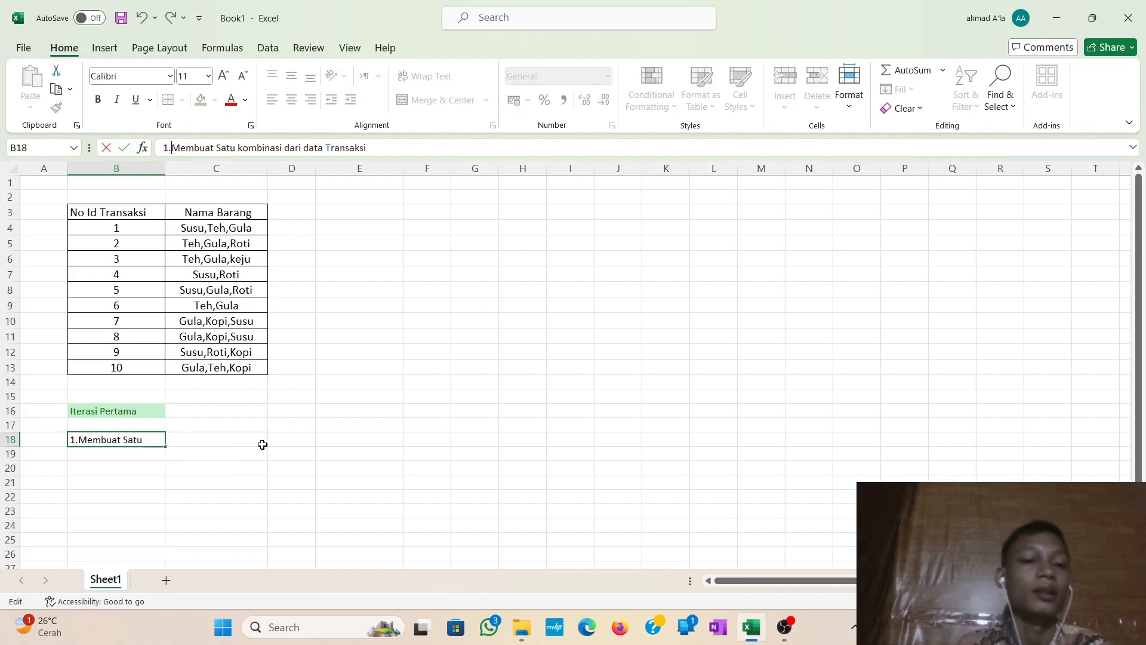
left_click(270, 478)
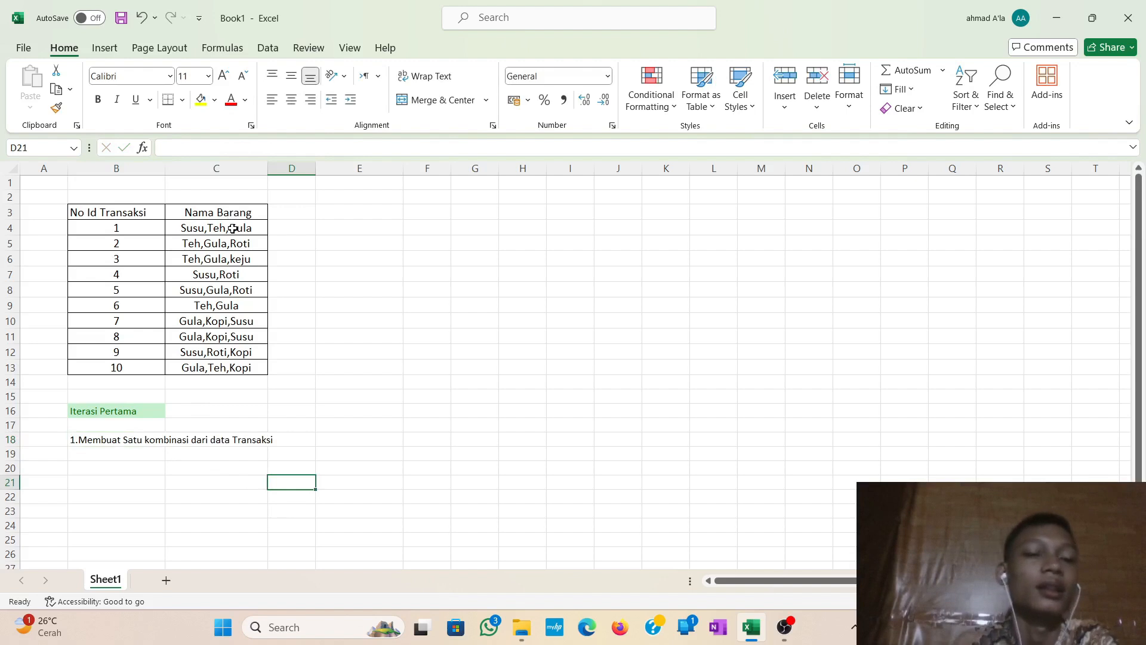
Copy the transaction table B3:C13 and paste it below the numbered description, starting at cell B20.
scroll(147, 450, "down", 2)
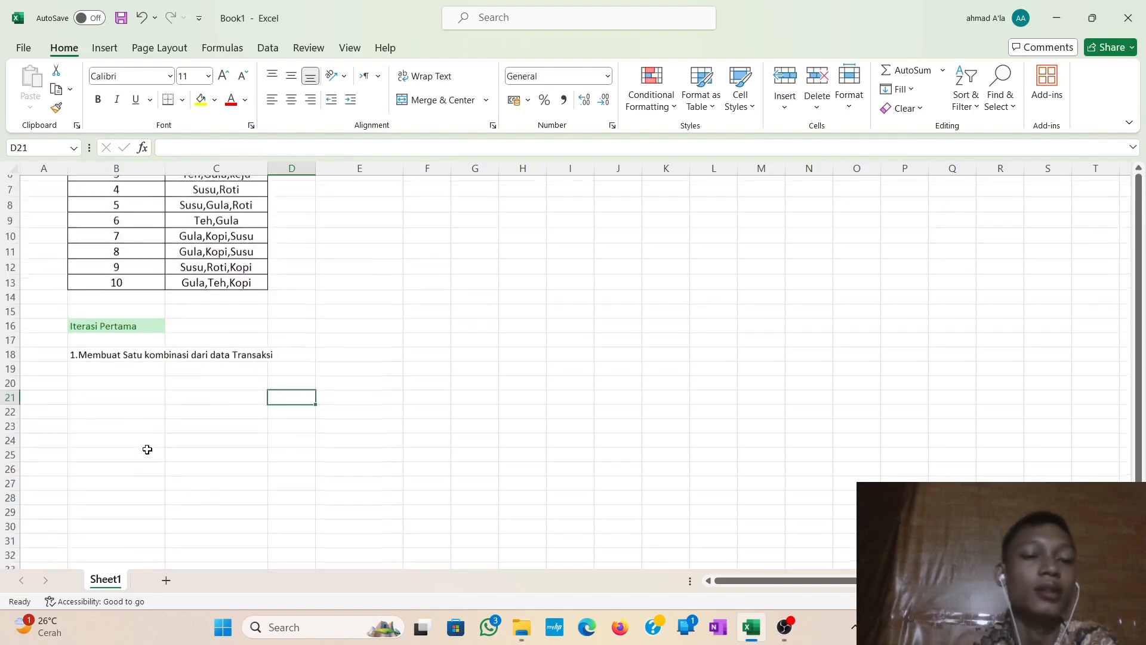
scroll(147, 450, "up", 2)
left_click(207, 231)
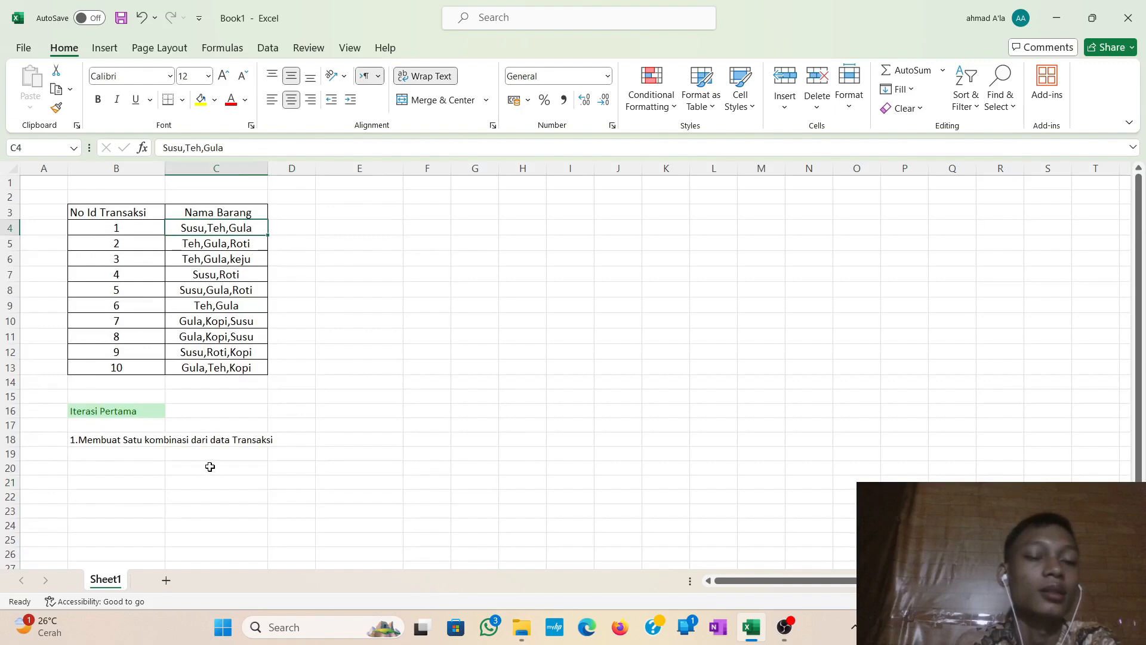
left_click(117, 467)
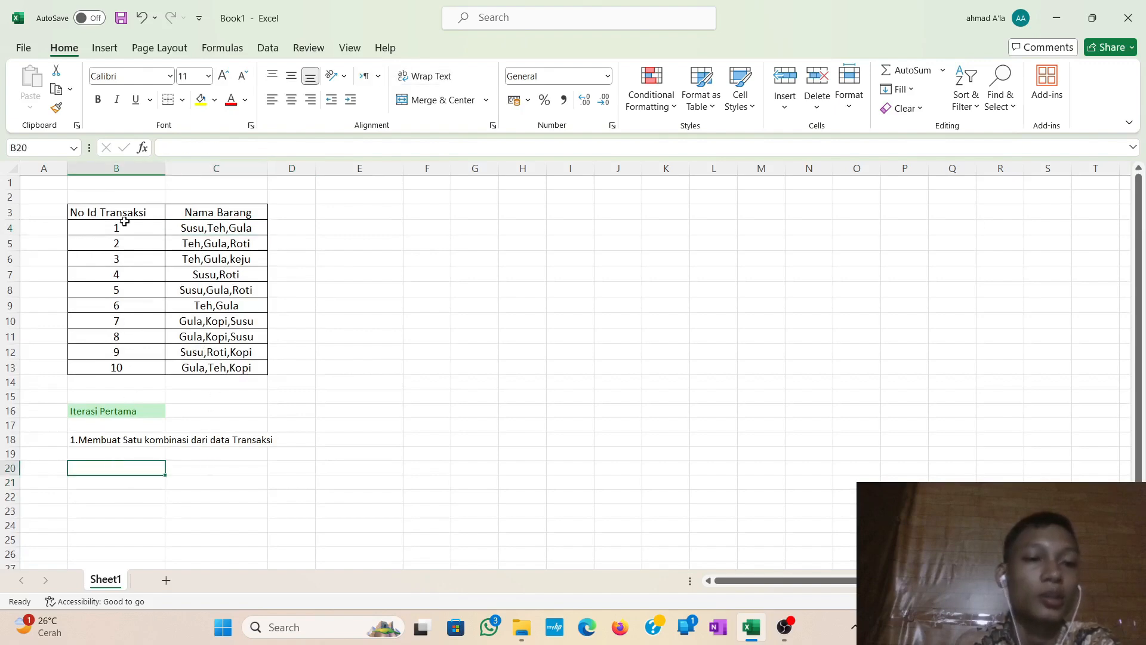
left_click_drag(135, 216, 252, 370)
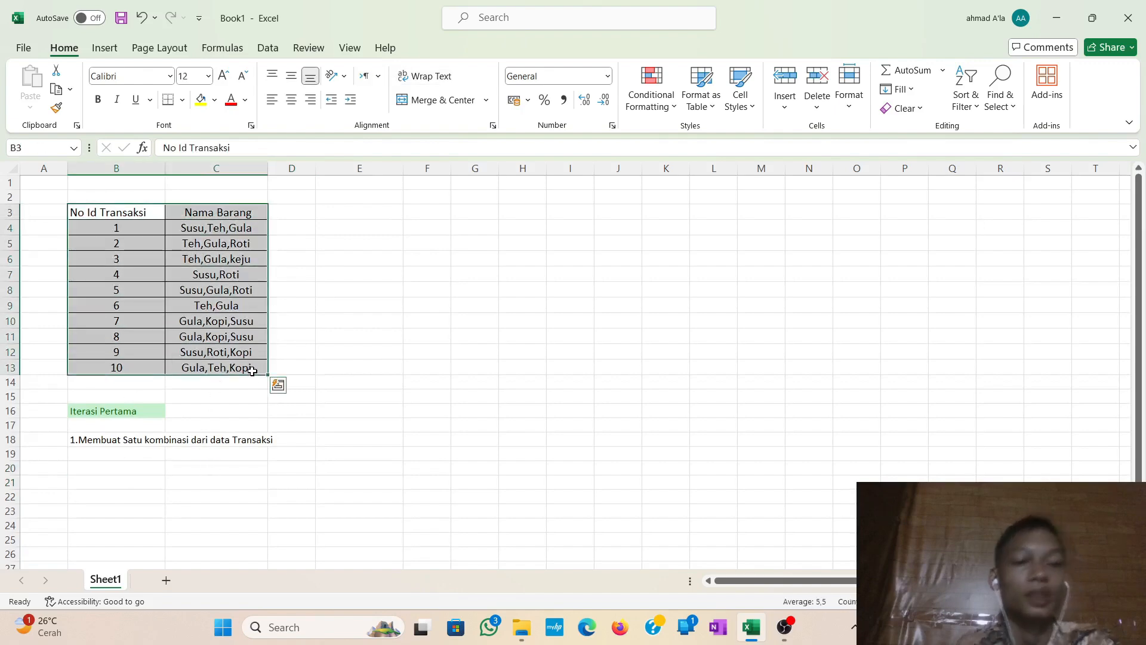
key("ctrl+c")
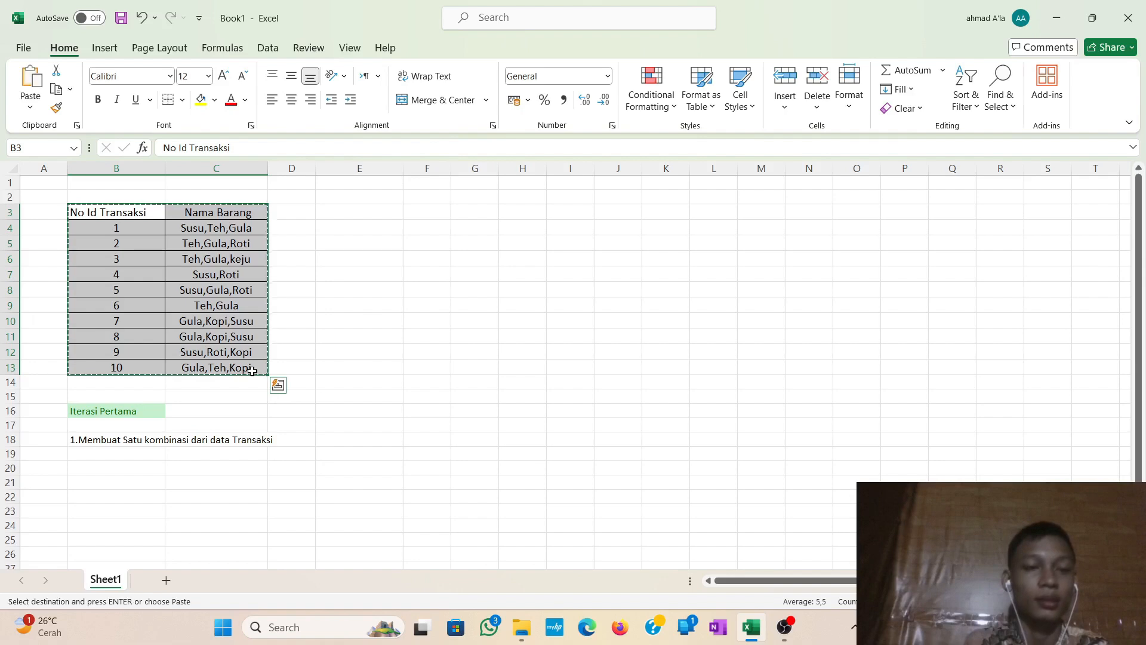
left_click(131, 469)
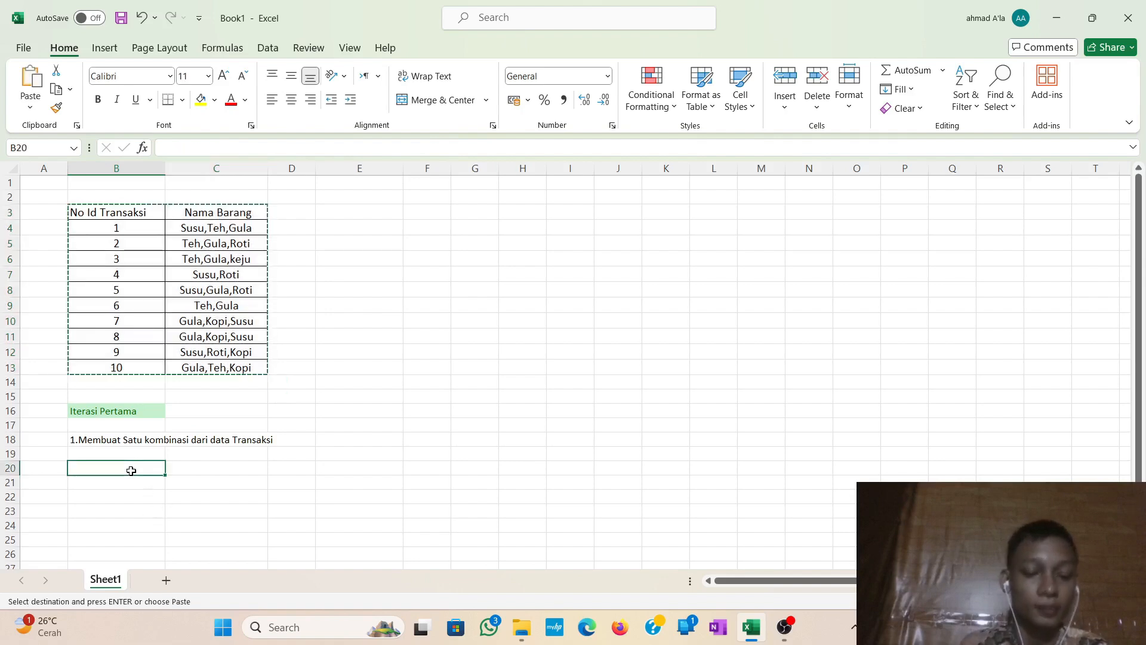
key("ctrl+v")
scroll(129, 468, "down", 4)
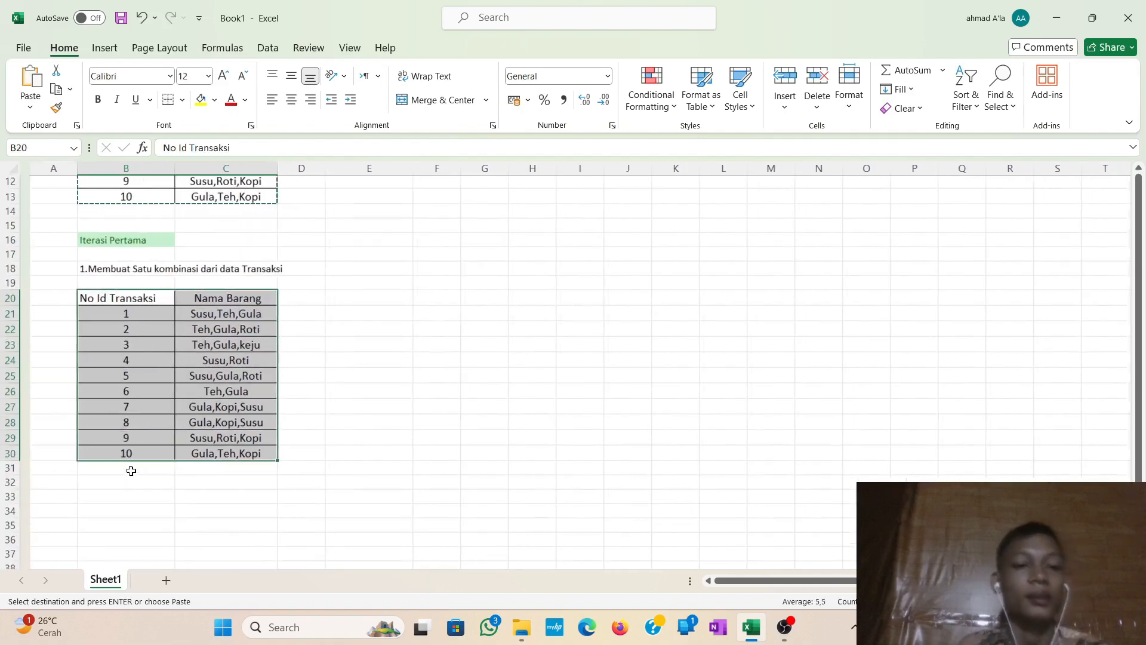
scroll(299, 350, "up", 3)
scroll(299, 351, "down", 1)
scroll(299, 351, "up", 1)
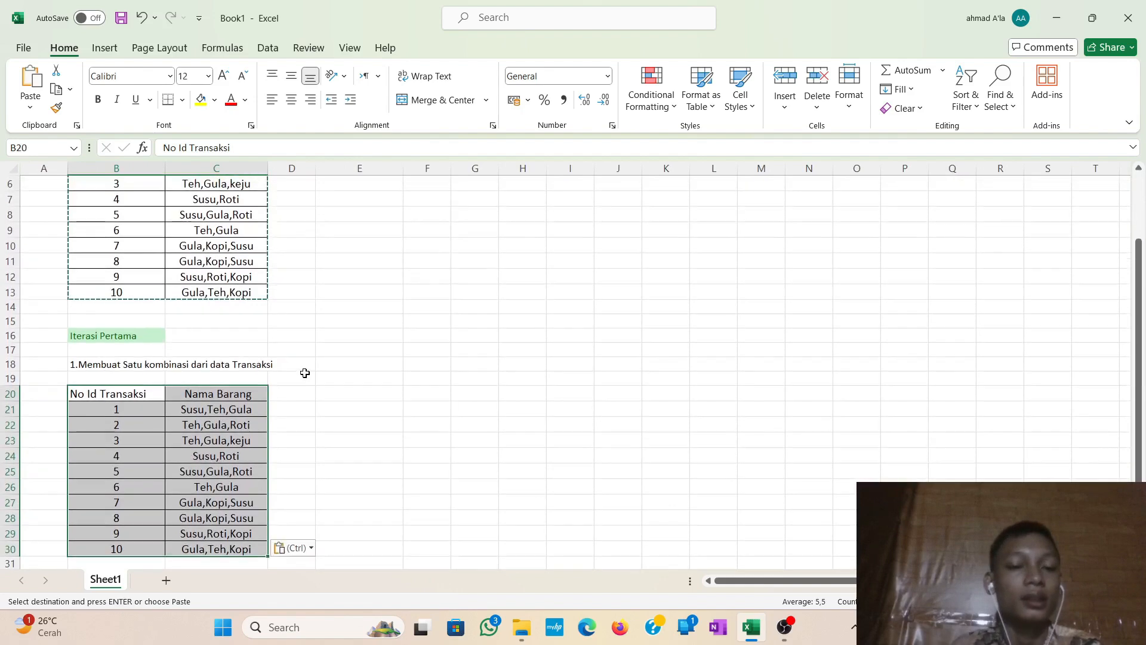
Enter the item headings Susu, Teh, Gula, Roti, Keju and Kopi across D20:I20 beside the copied table's headers.
left_click(302, 389)
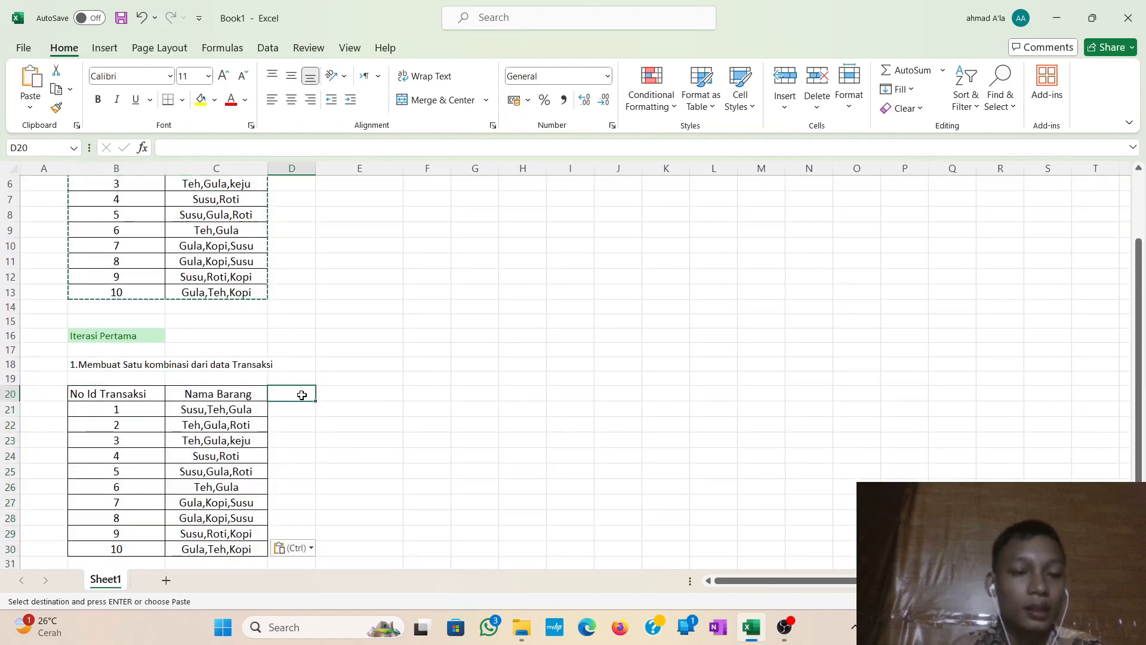
scroll(246, 392, "down", 1)
scroll(245, 392, "down", 1)
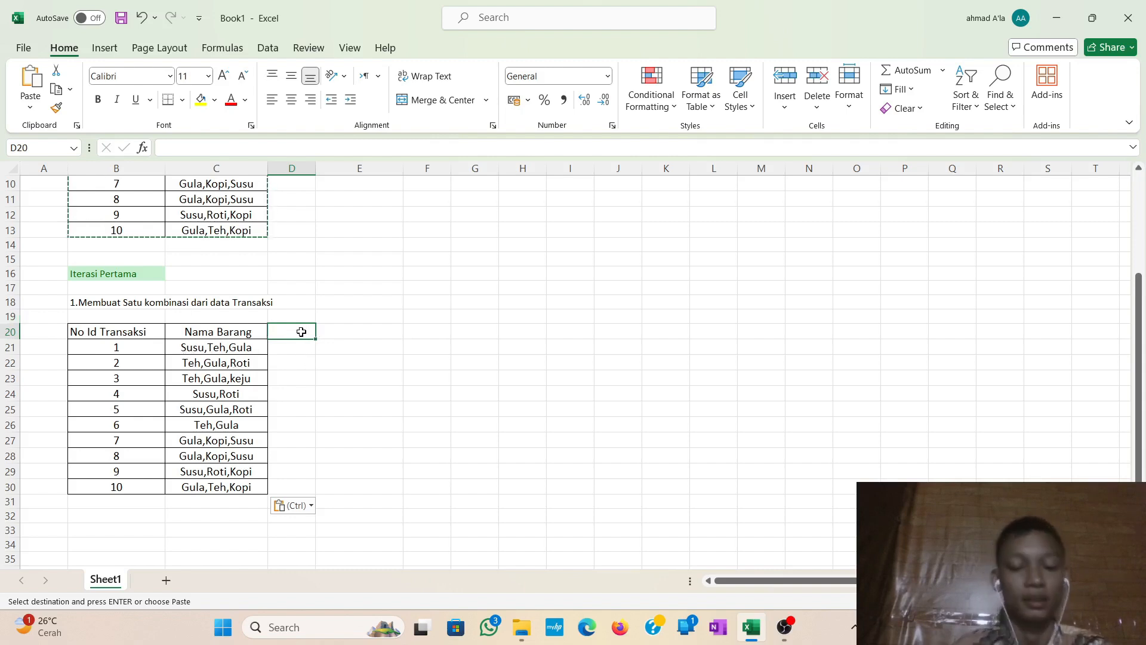
type("SU")
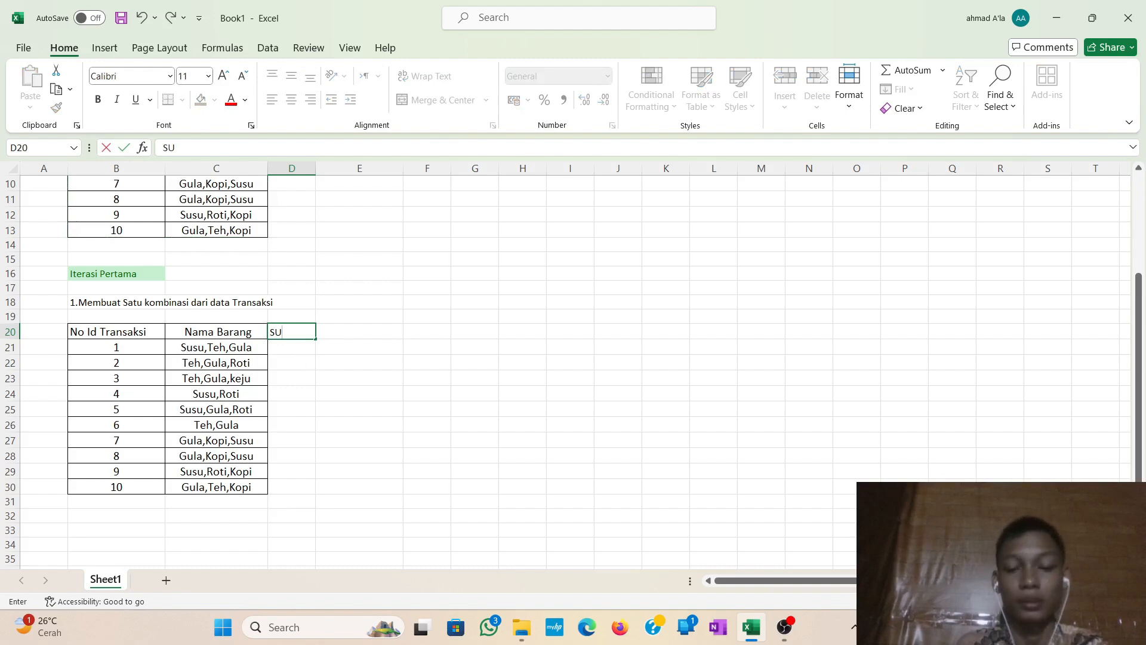
key("BackSpace")
type("usu")
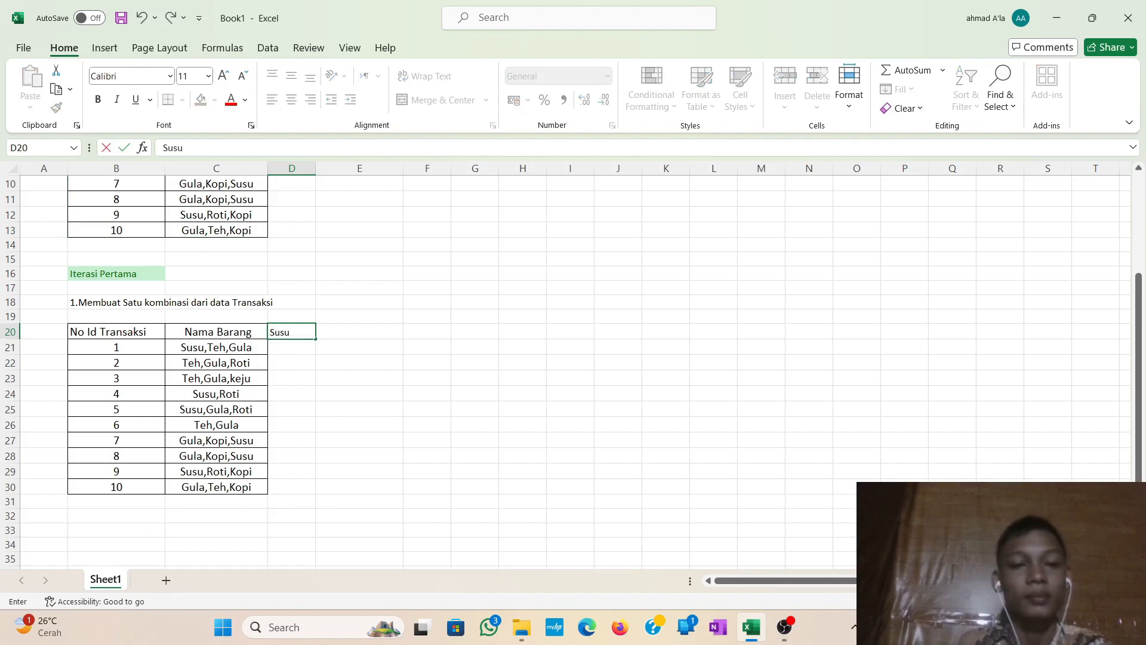
key("Tab")
type("Teh")
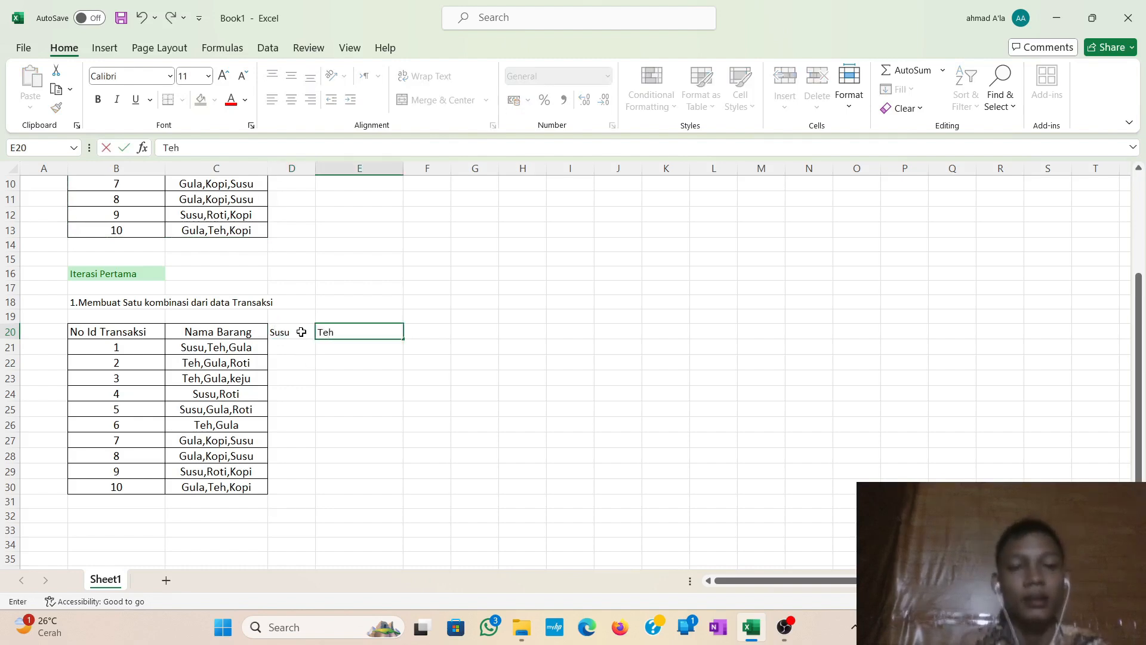
key("Tab")
type("Gul")
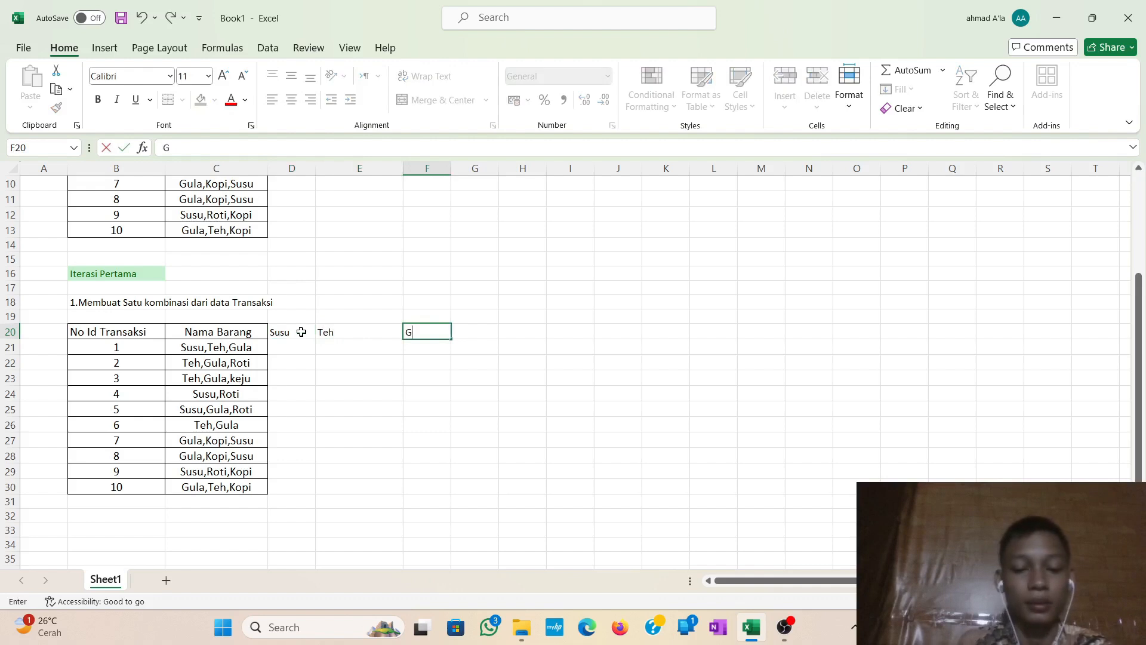
key("Tab")
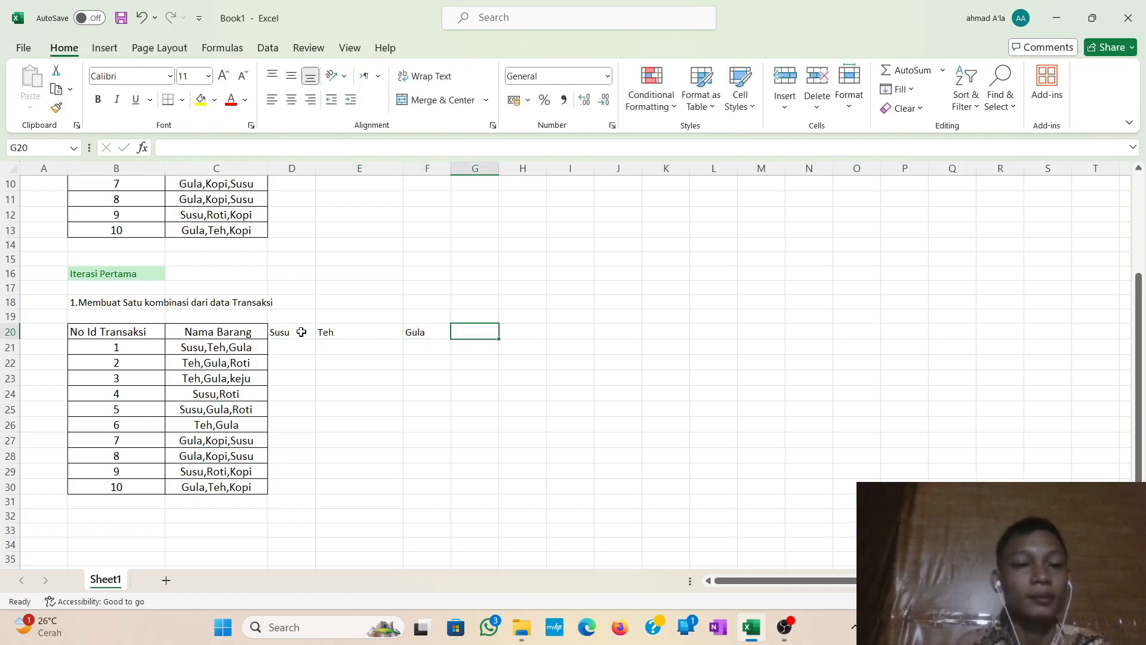
type("Roti")
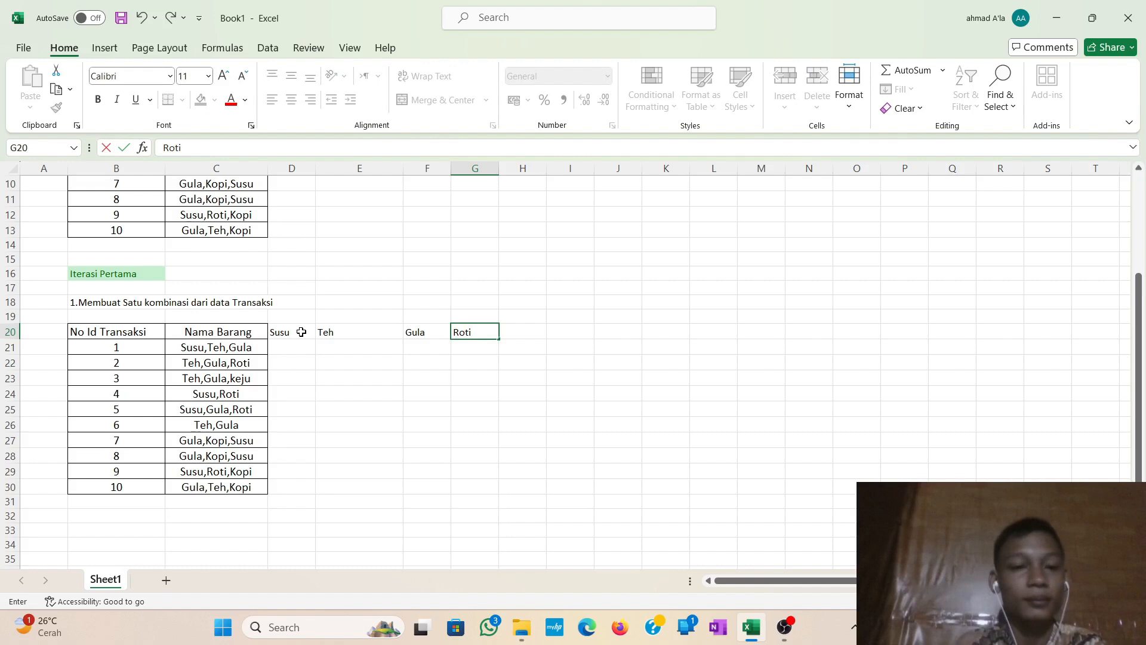
key("Tab")
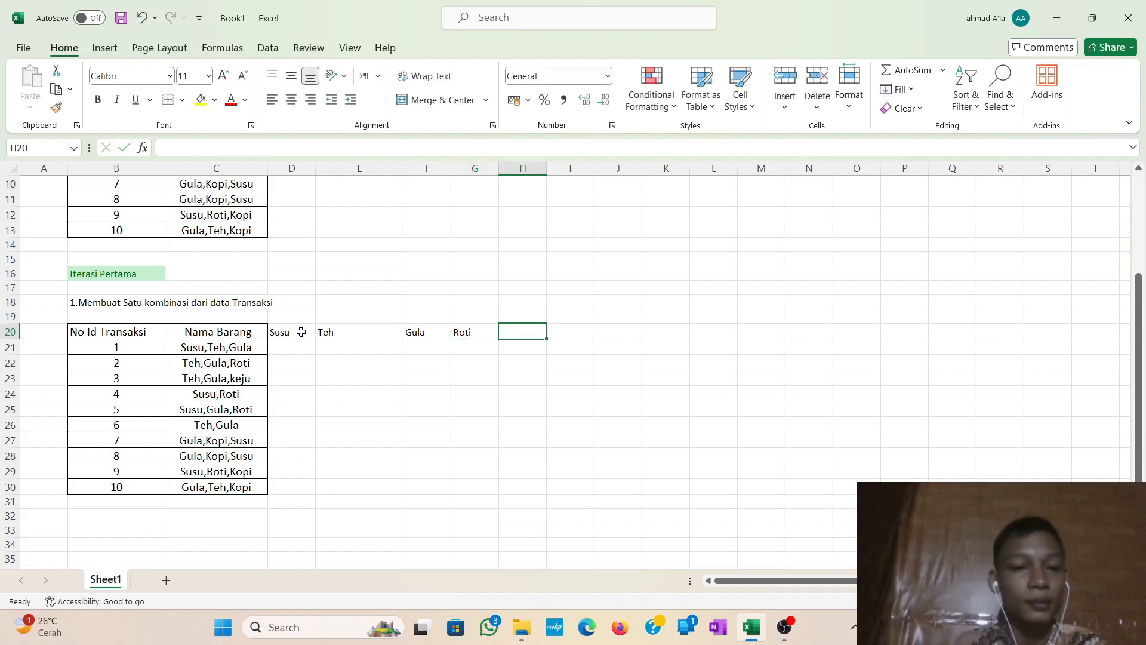
type("Kej")
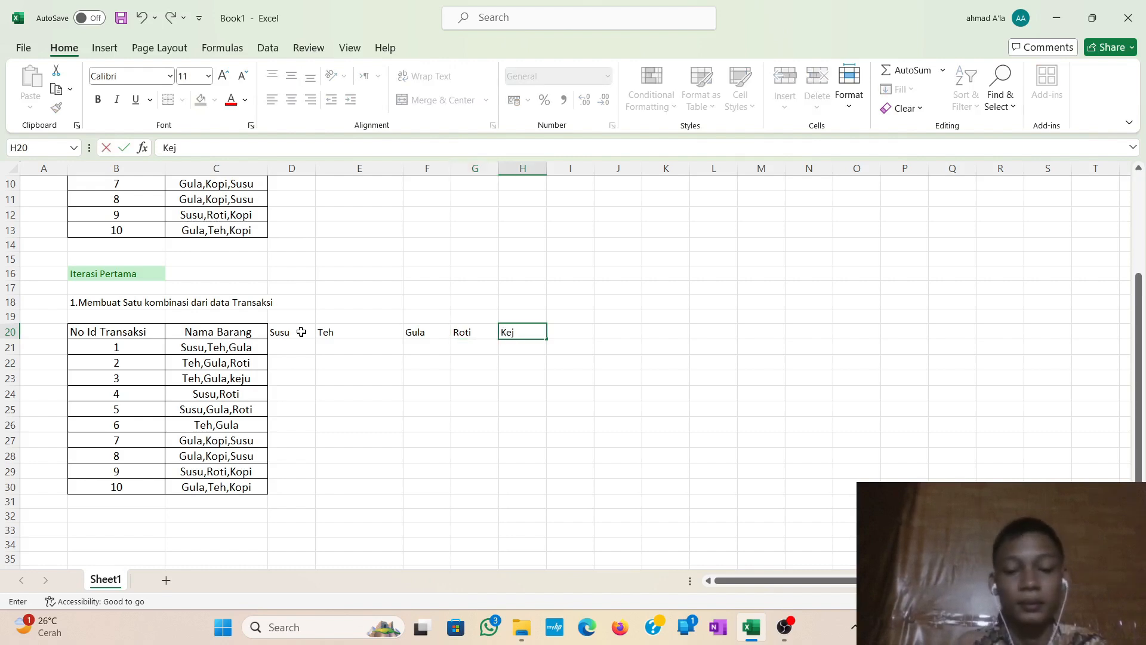
type("u")
key("Tab")
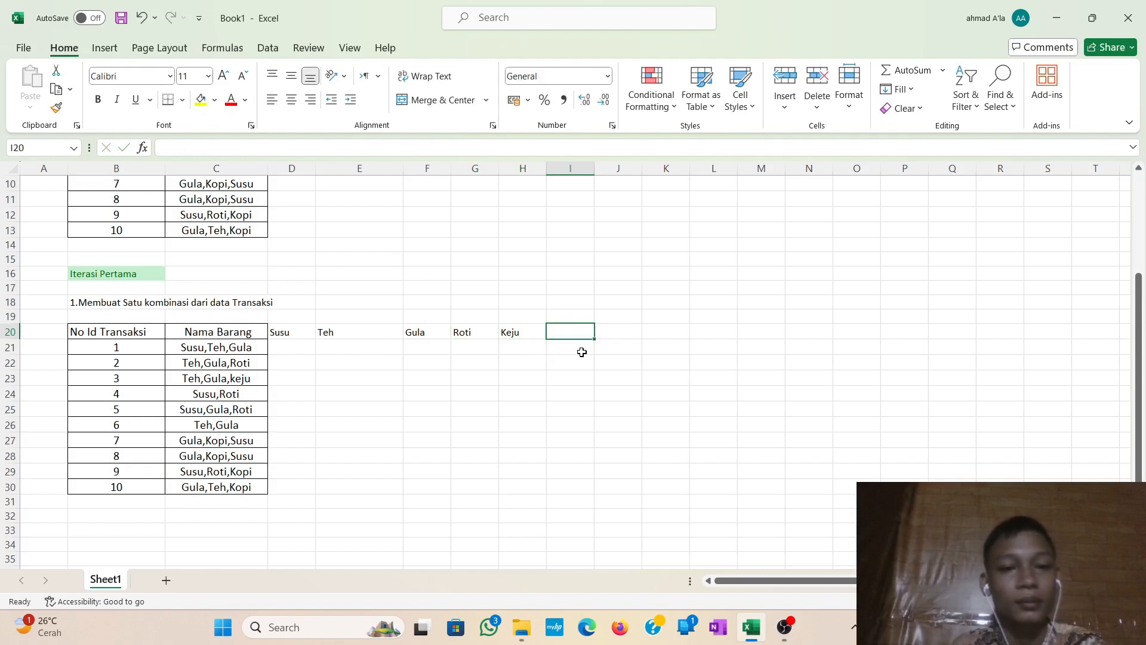
type("Kopi")
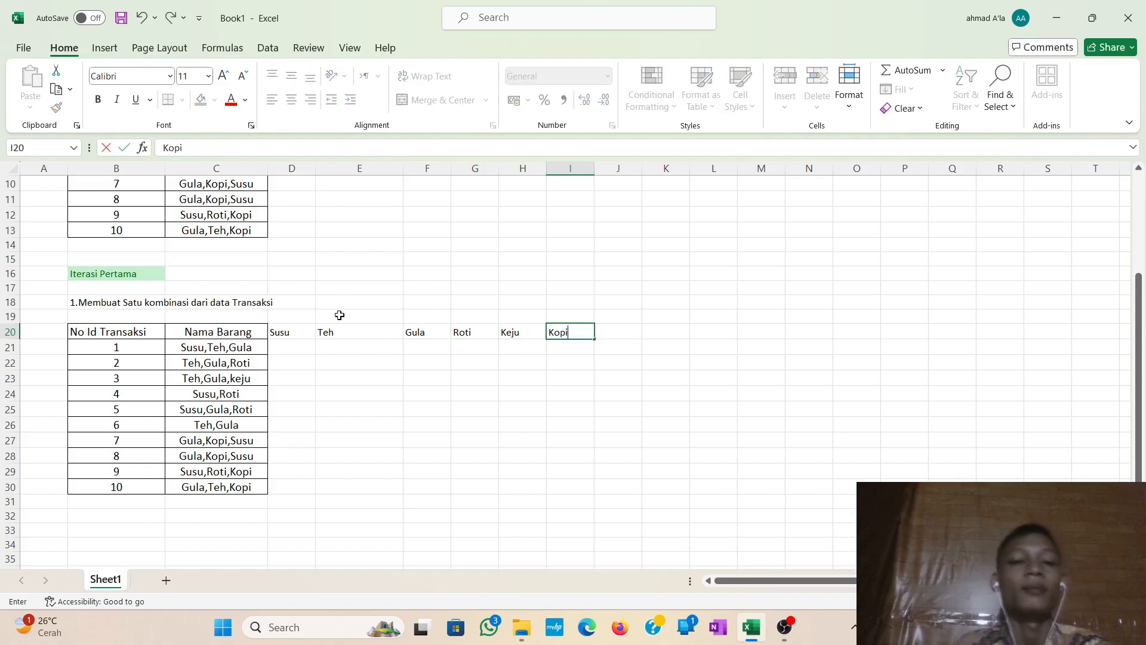
Apply all borders to the range B19:I31 around the copied table and its item columns.
left_click_drag(101, 318, 550, 504)
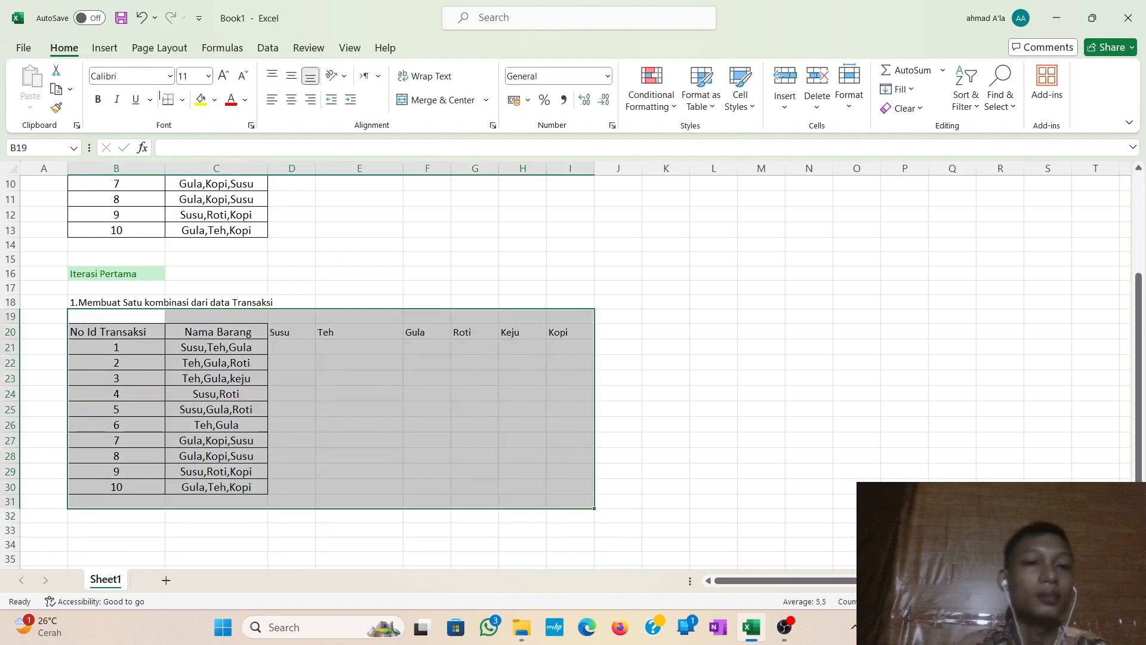
left_click(182, 100)
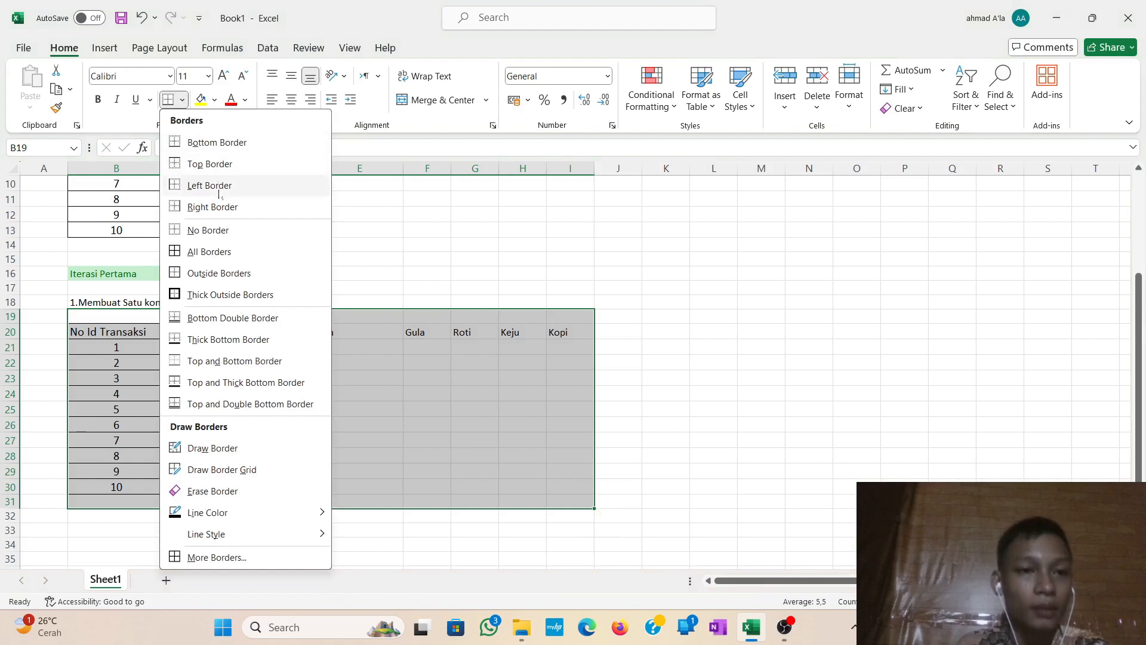
left_click(227, 251)
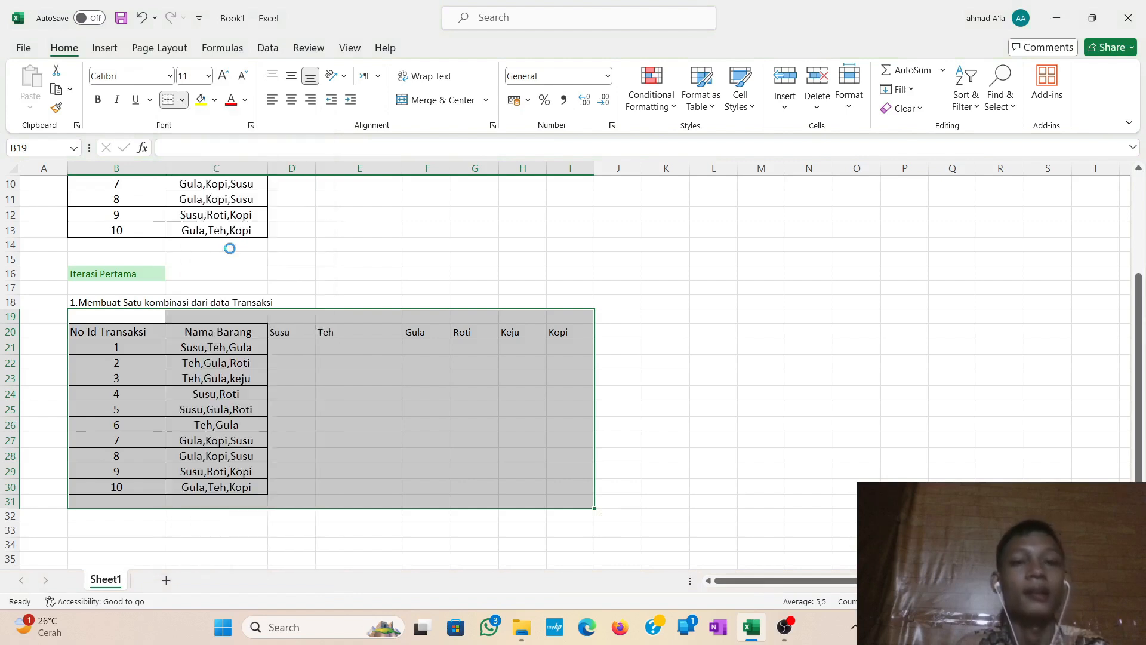
Merge and center the header cells B19:B20, C19:C20 and the blank row D19:I19 above the item names.
left_click_drag(127, 315, 130, 332)
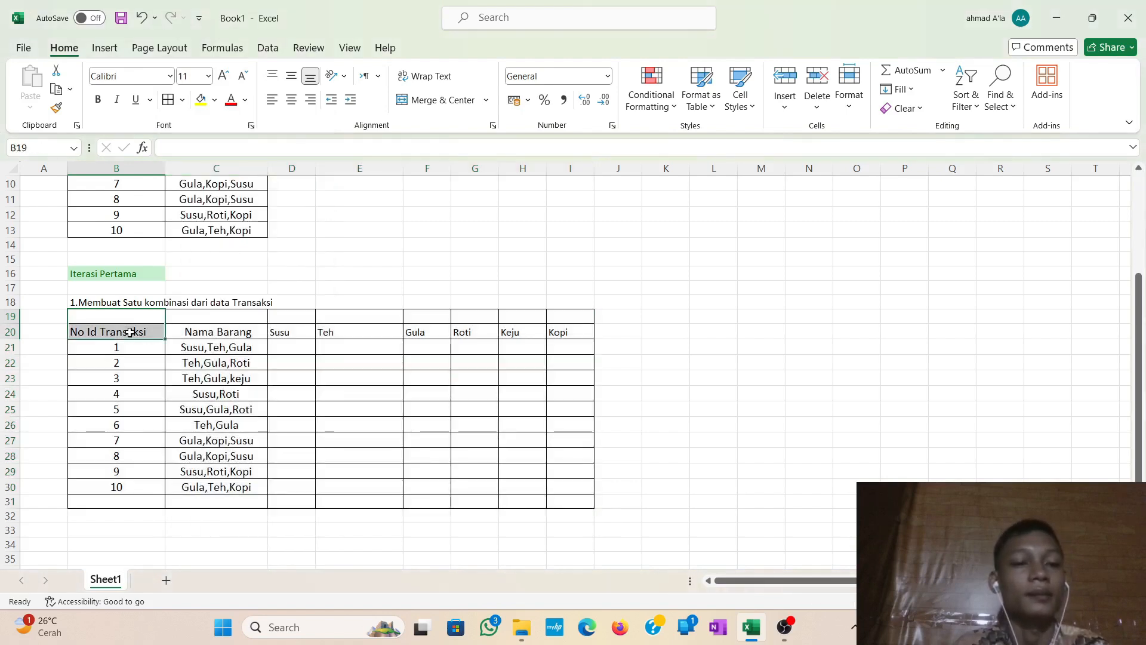
left_click(442, 99)
left_click_drag(255, 315, 259, 332)
left_click(443, 100)
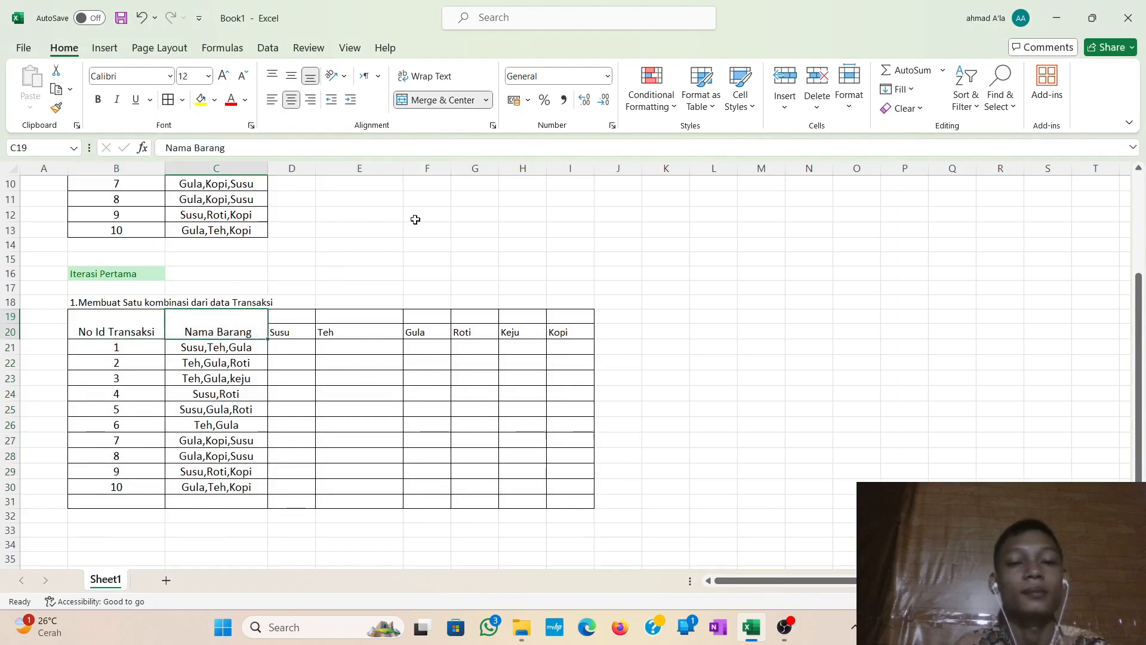
left_click_drag(298, 316, 564, 322)
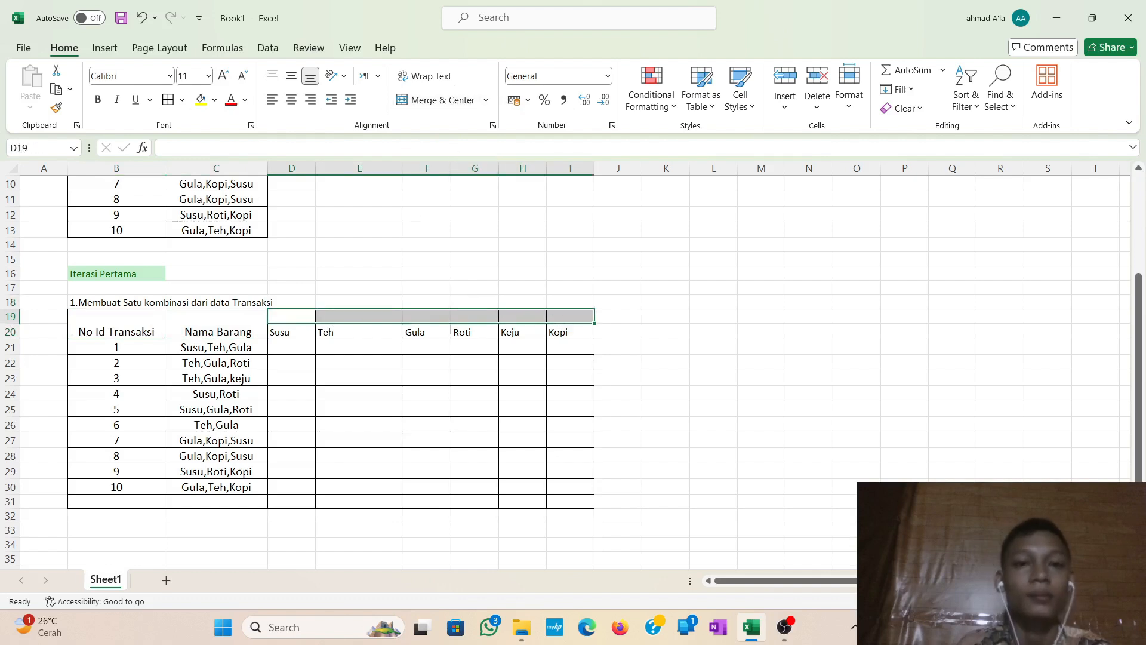
left_click(440, 101)
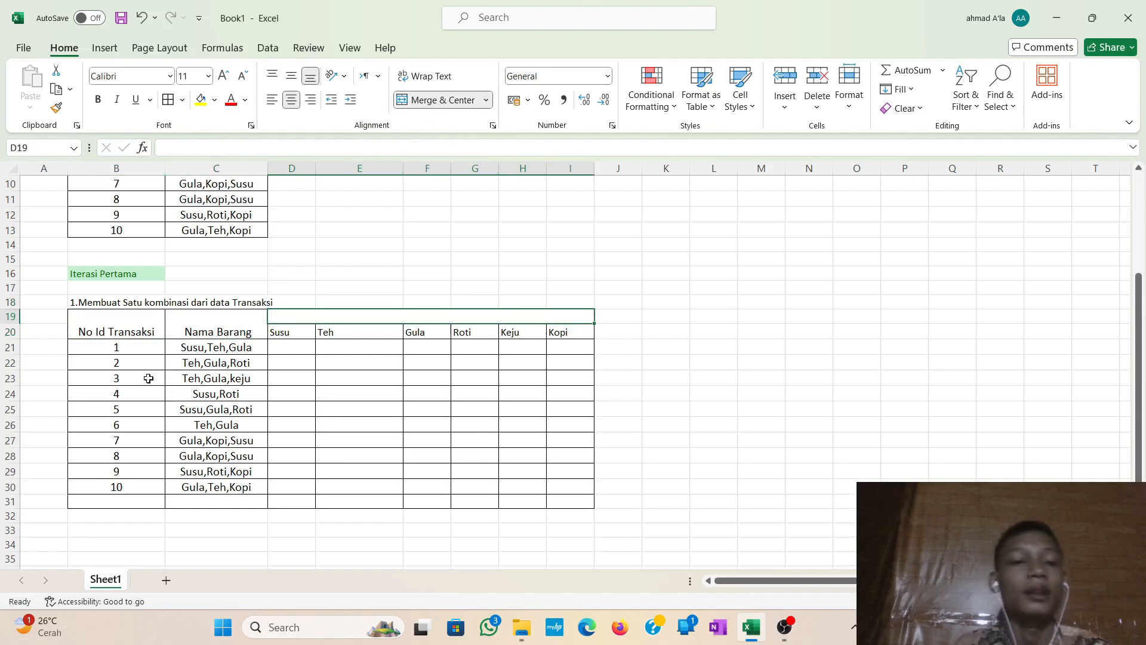
Middle-align the contents of the whole bordered table B19:I31 vertically.
left_click_drag(134, 325, 476, 501)
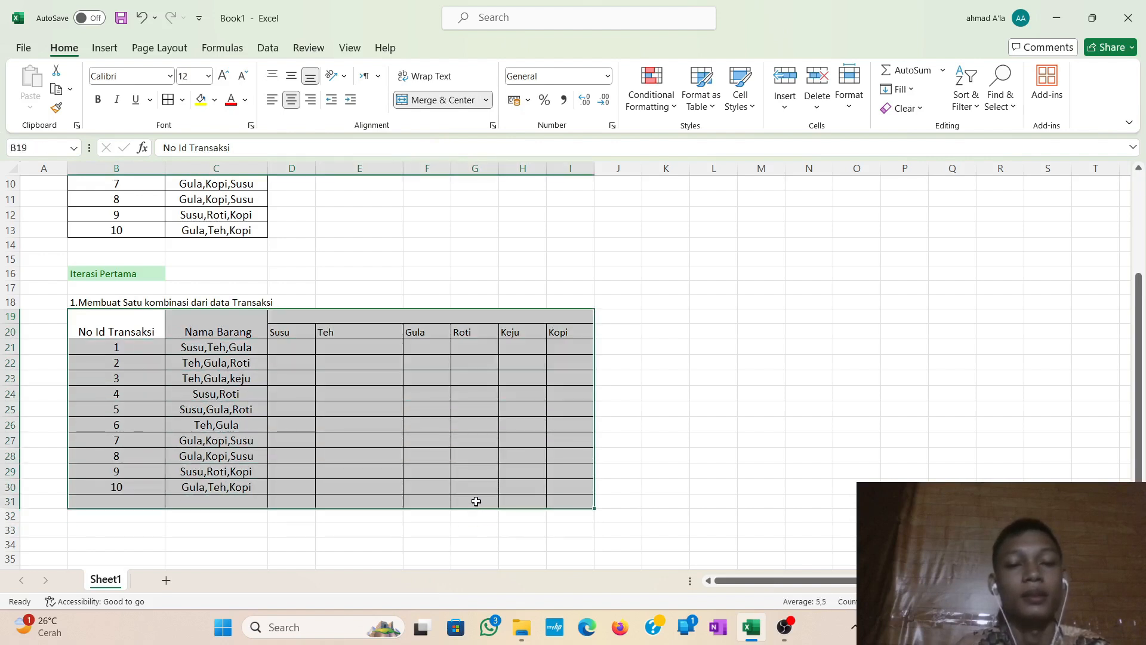
left_click(291, 78)
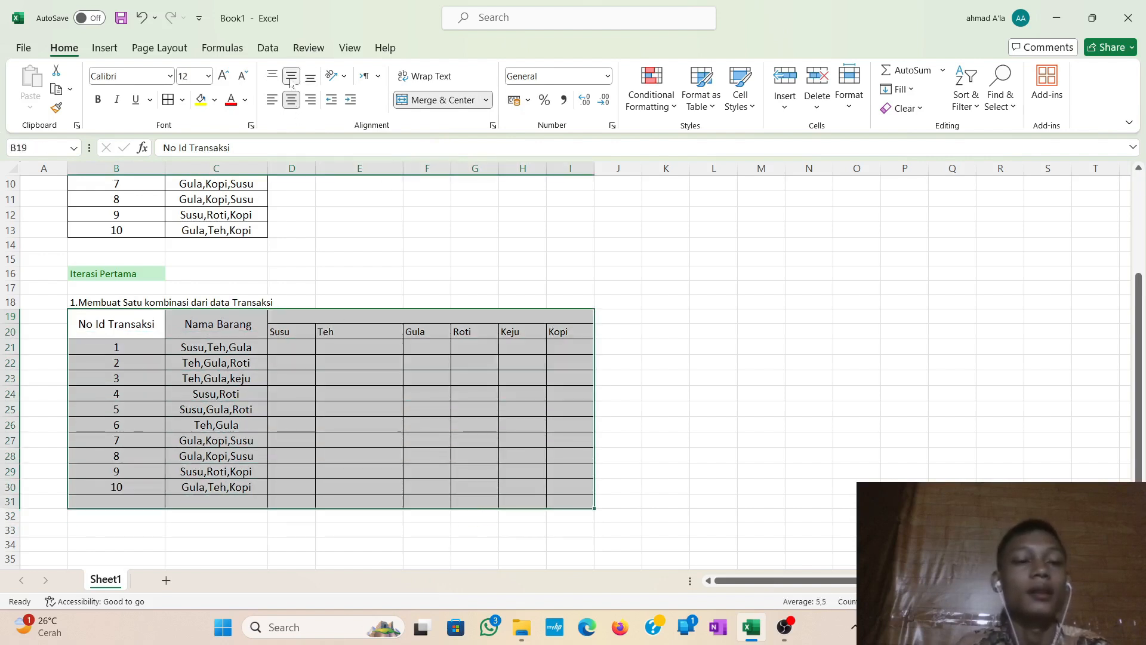
left_click(306, 396)
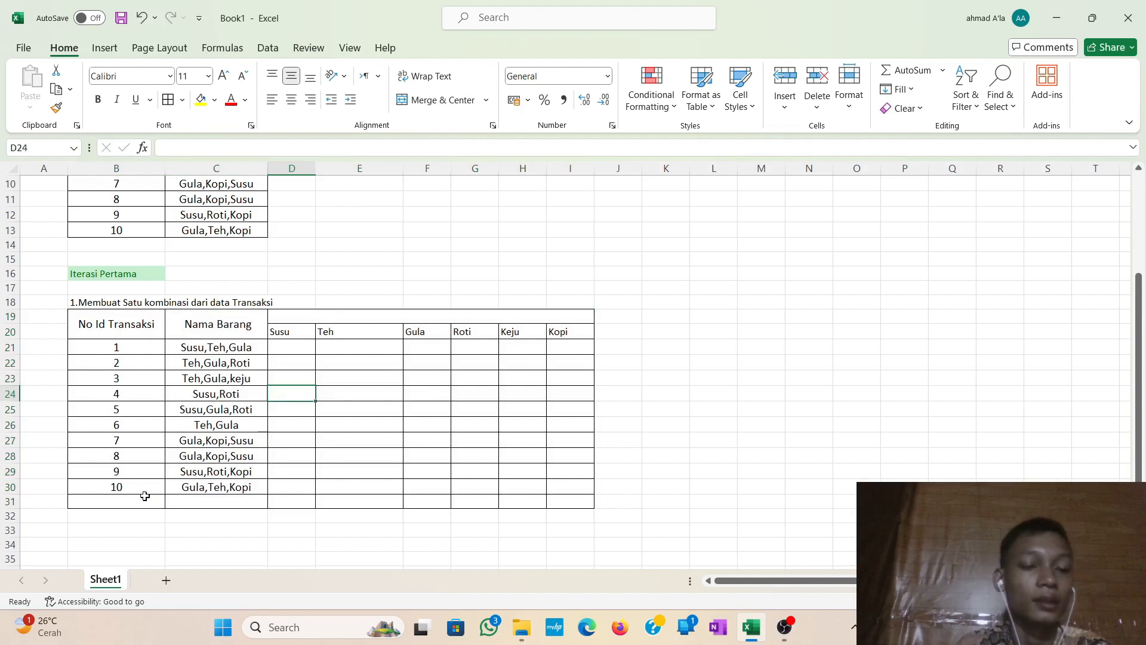
Merge and center B31:C31 in the table's bottom row and enter the label "Jumlah kemunculan".
left_click_drag(144, 498, 183, 500)
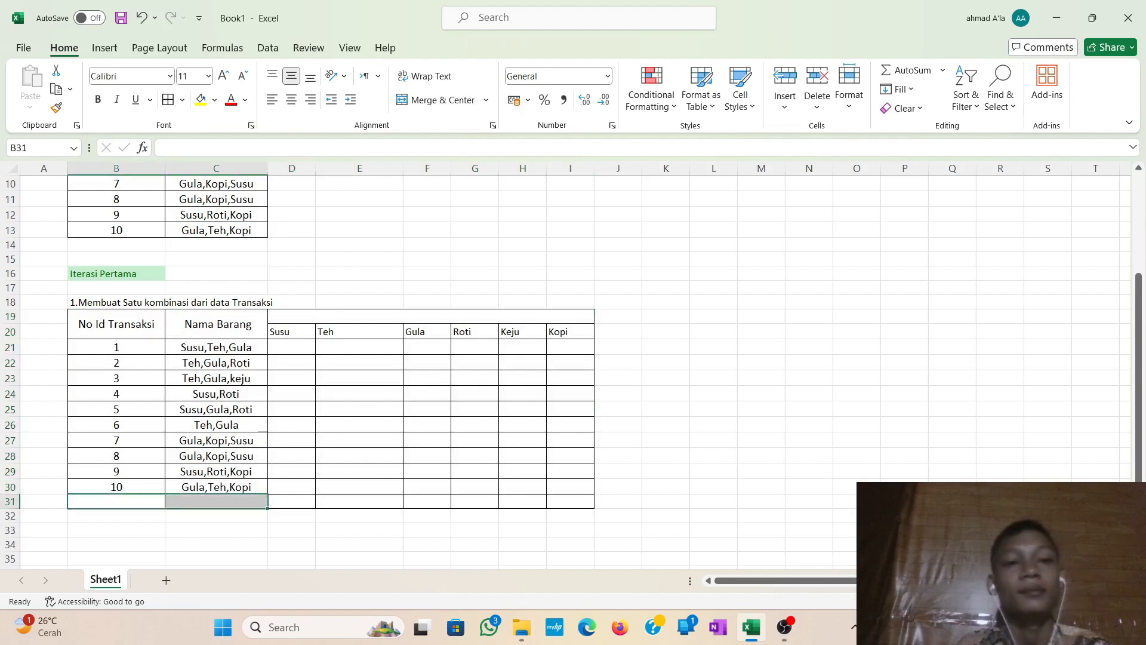
left_click(442, 100)
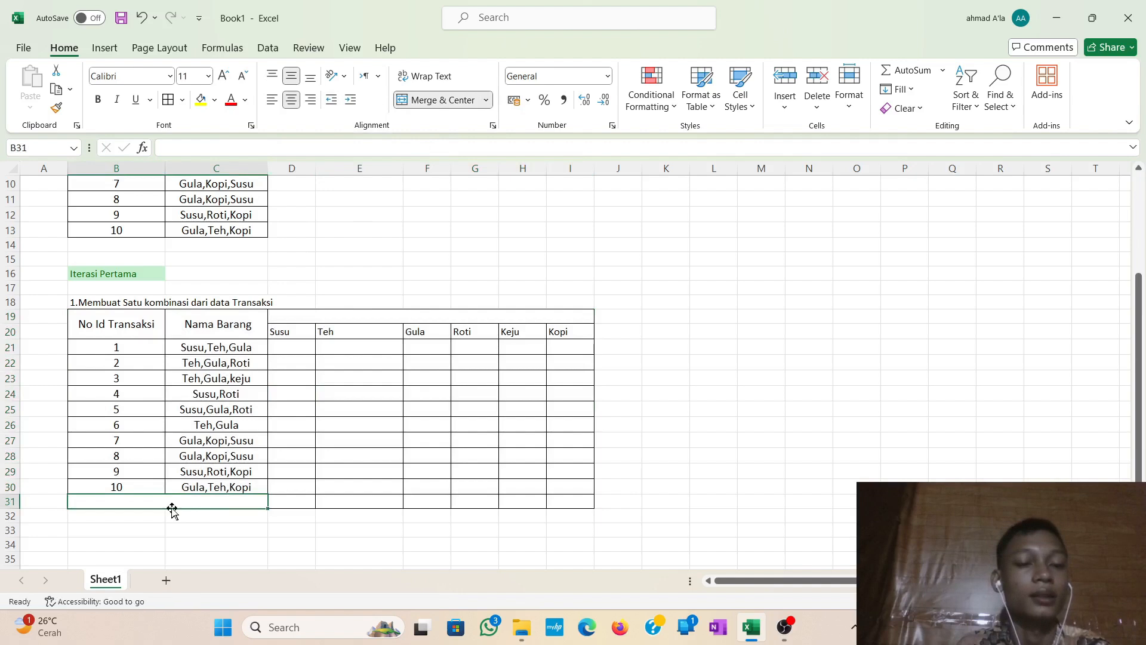
type("Jumlah")
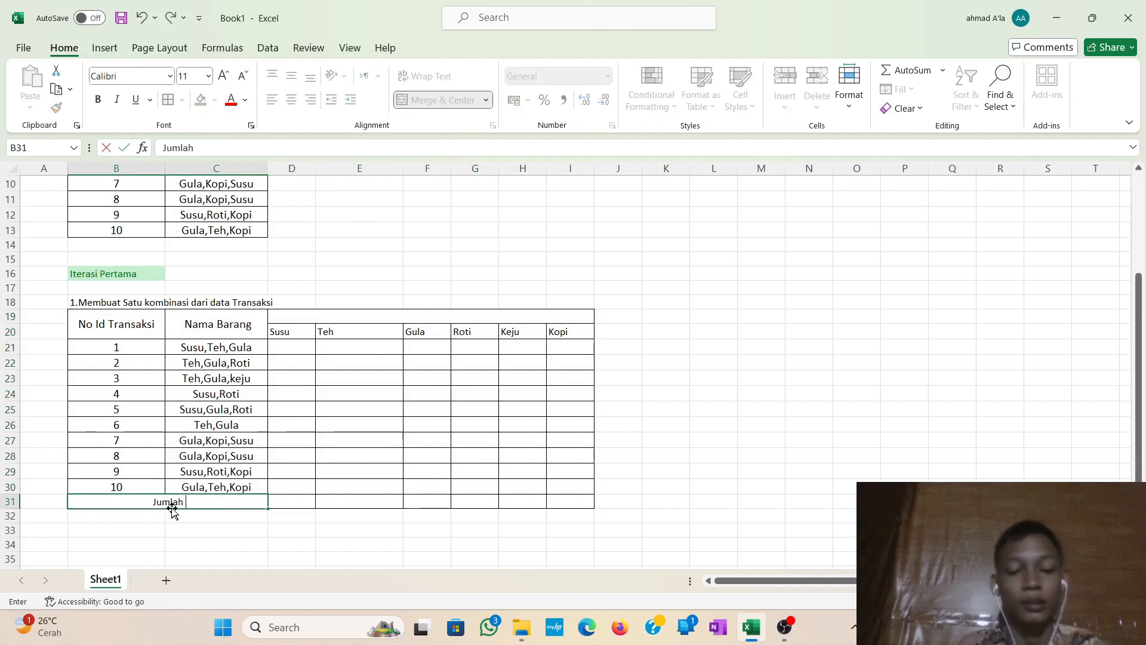
type(" k")
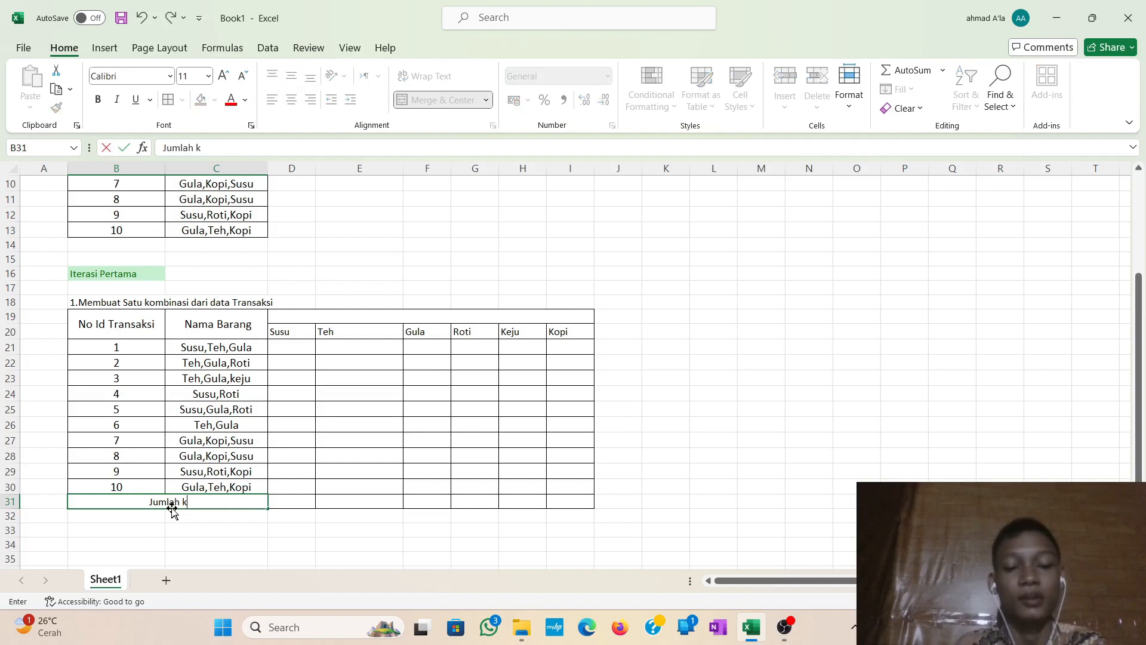
type("emuncu")
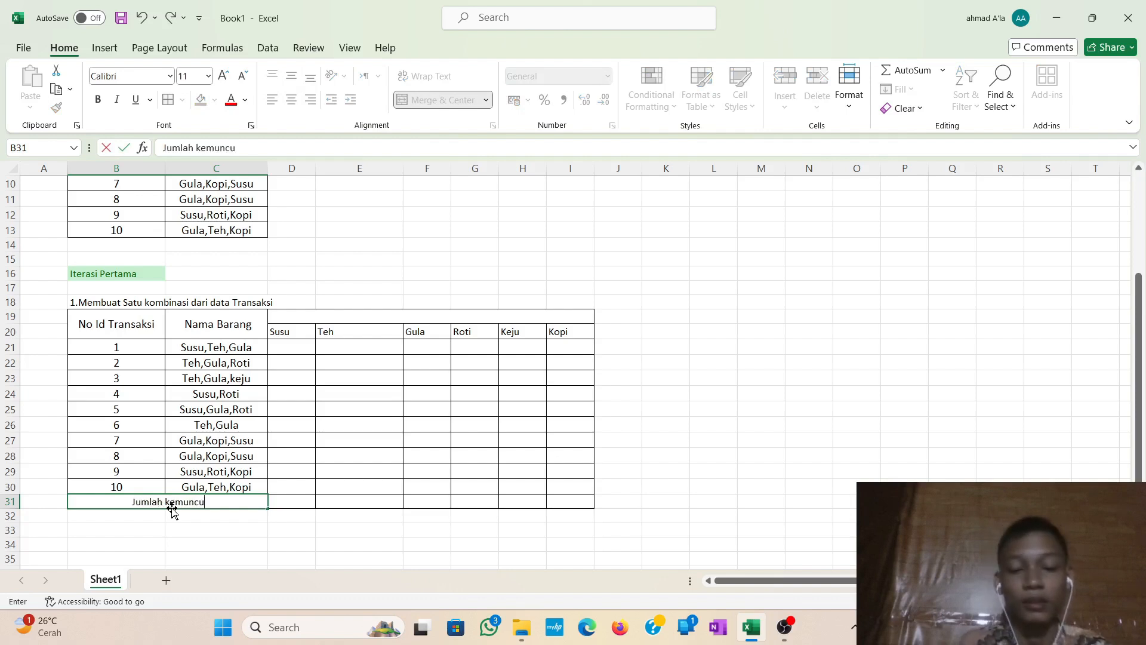
type("lan")
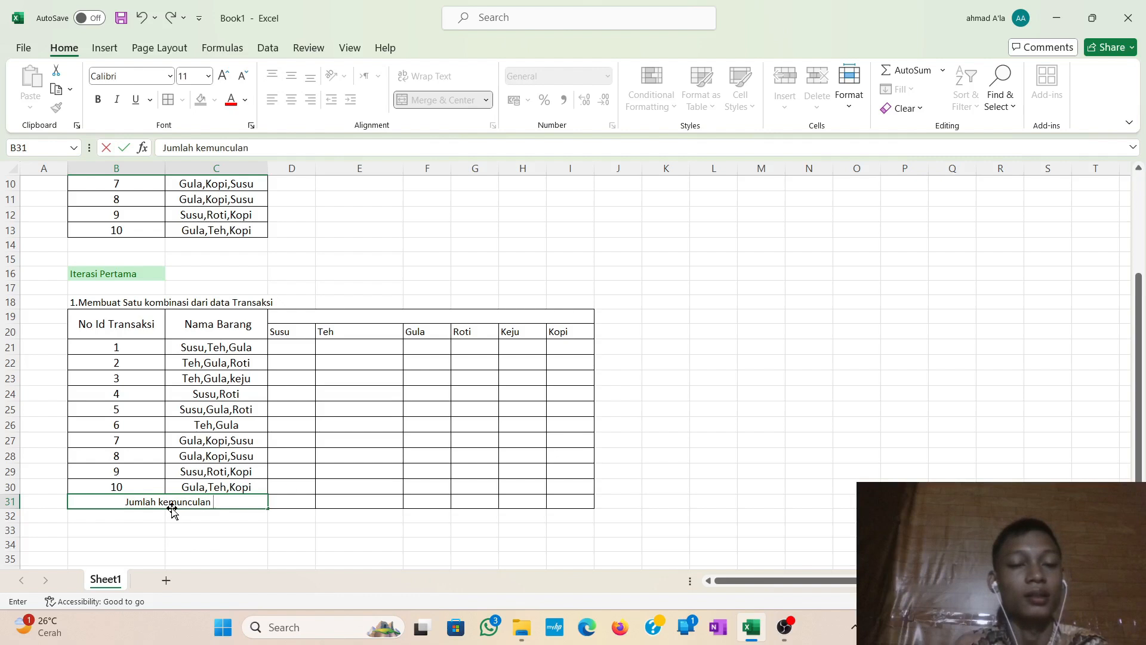
Enter the heading "Satu kombinasi" in the merged cell D19:I19 above the item names.
left_click(310, 315)
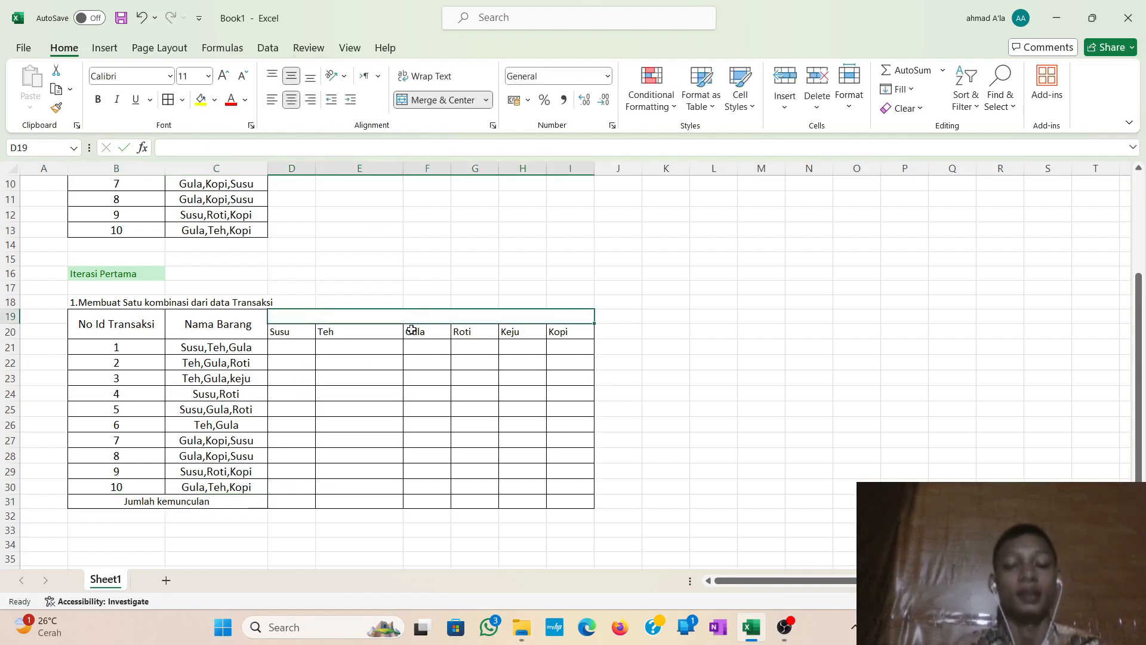
type("Sa")
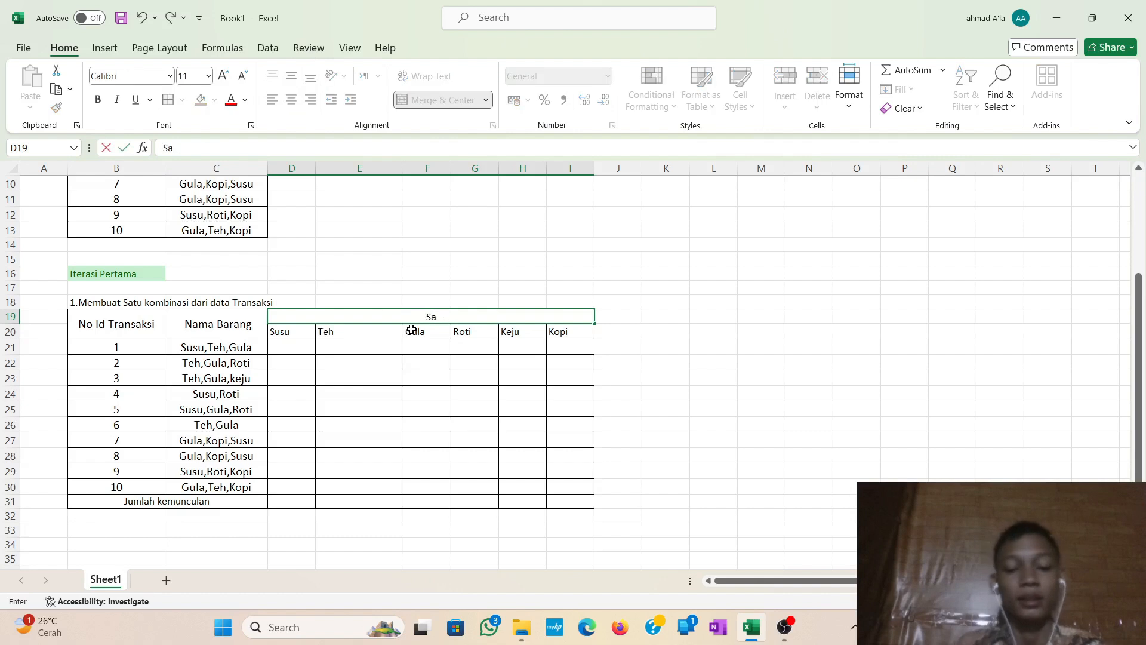
type("tu kombinasi")
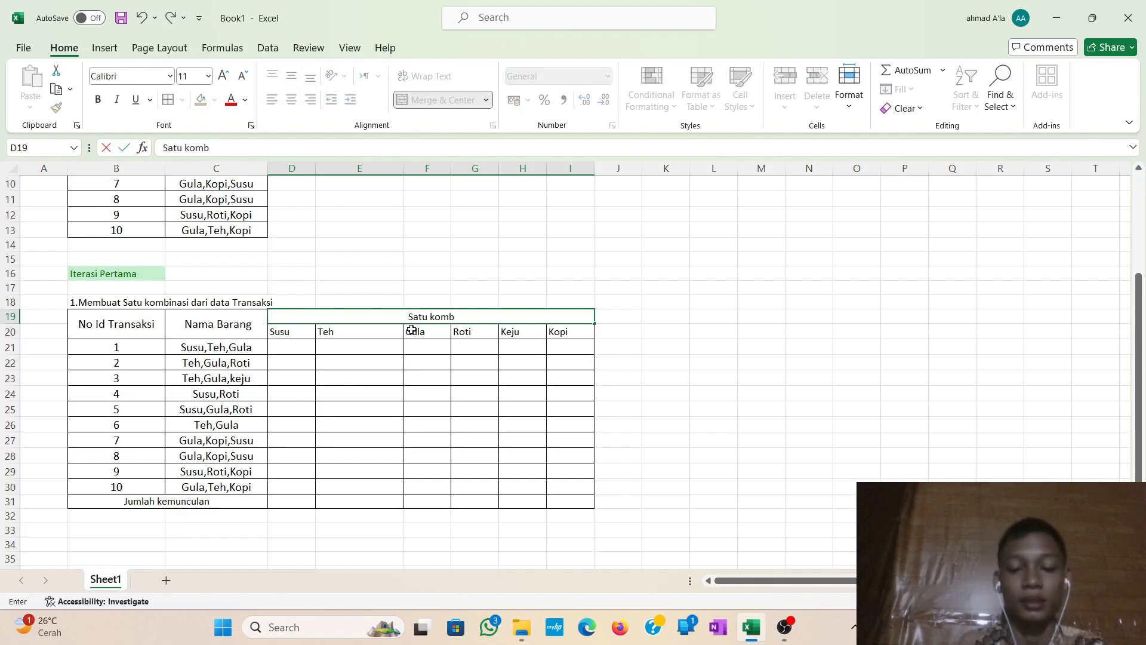
left_click(300, 345)
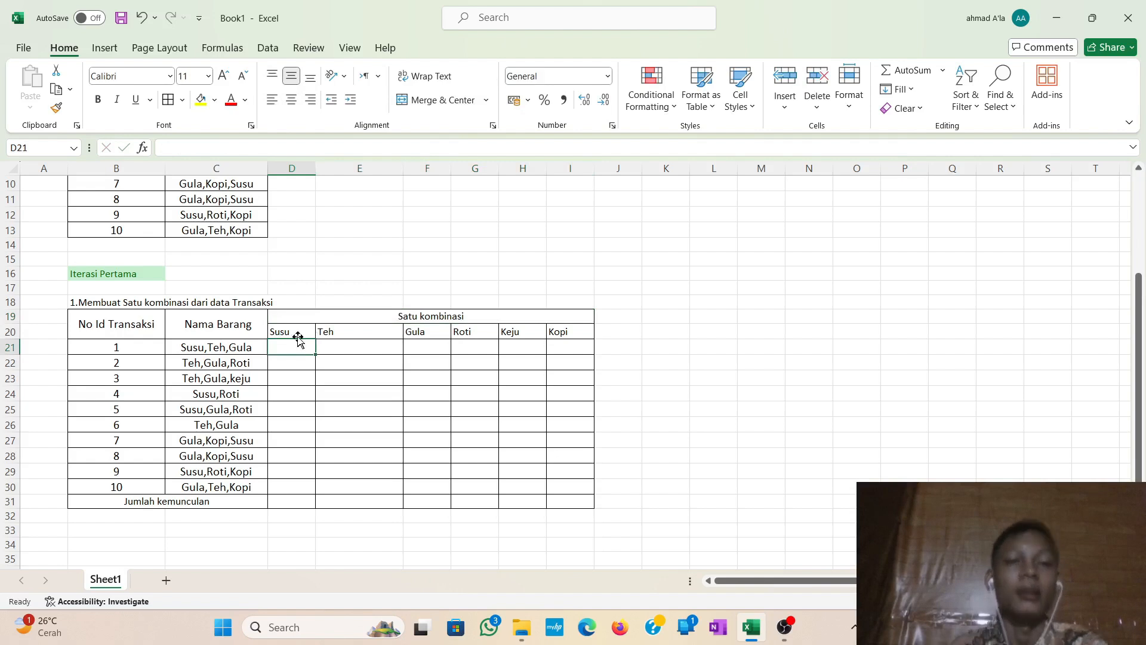
Center the item names and the empty cells below them horizontally across D20:I31.
left_click_drag(296, 327, 545, 501)
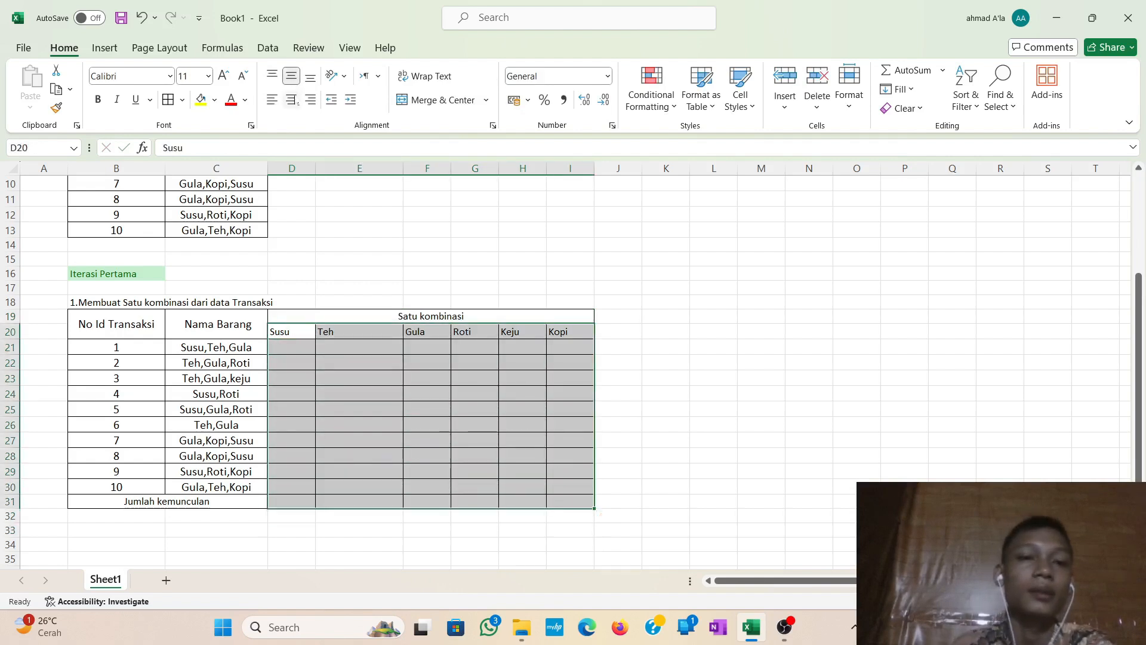
left_click(291, 100)
left_click(422, 279)
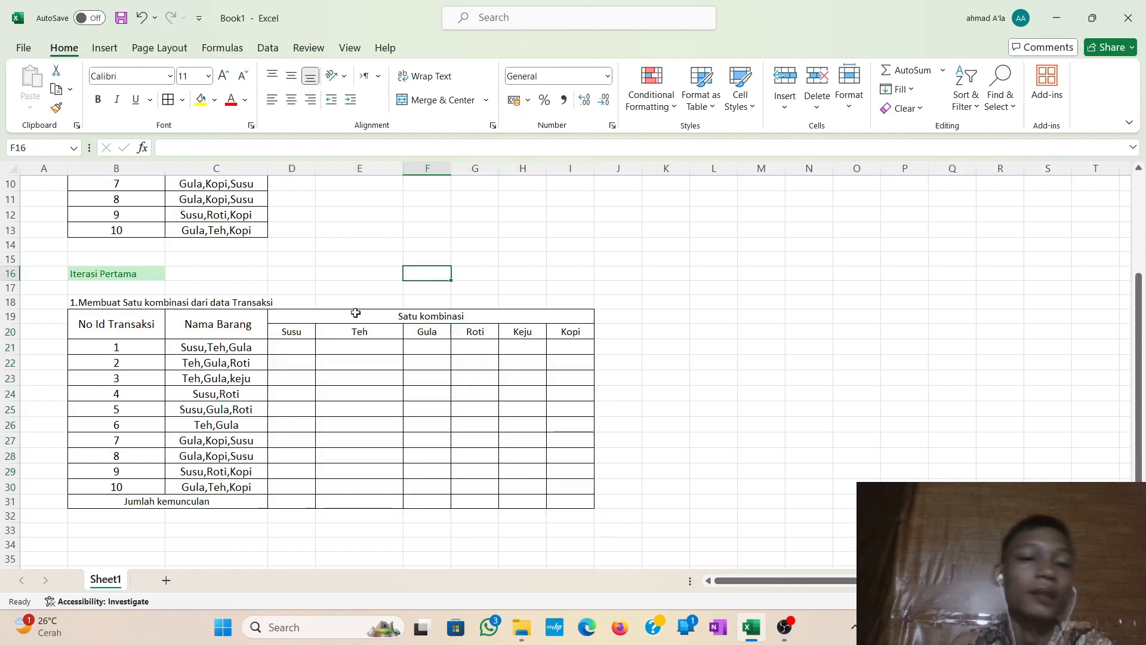
Fill transaction 1's row D21:I21 with 1, 1, 1, 0, 0, 0 to mark Susu, Teh and Gula as present.
left_click(294, 359)
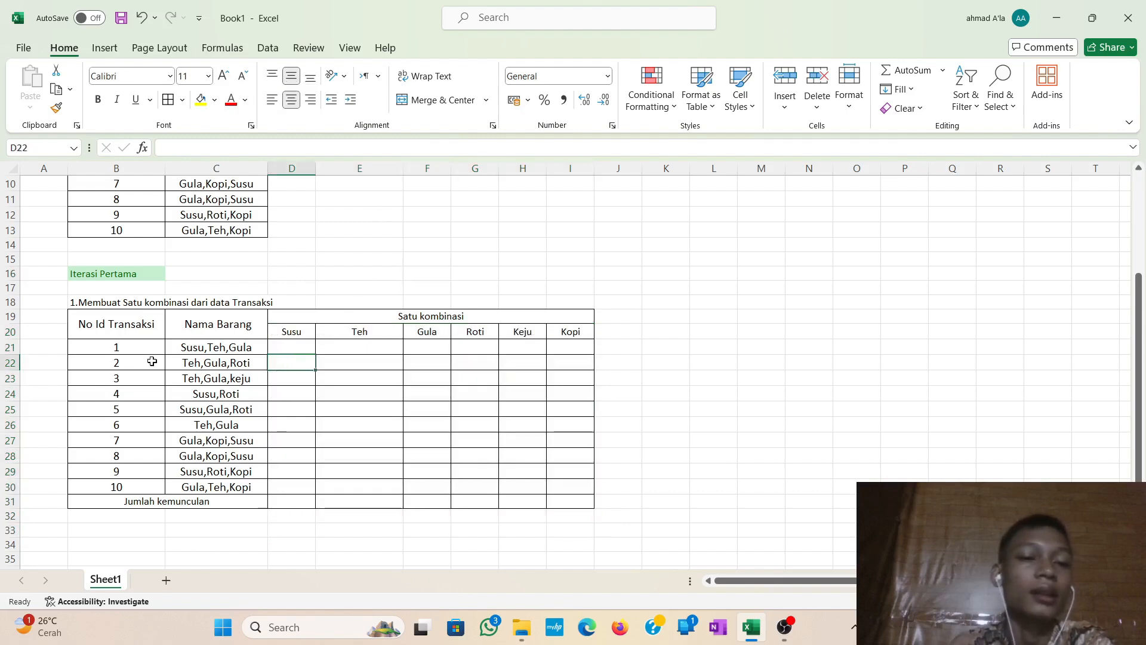
left_click(217, 349)
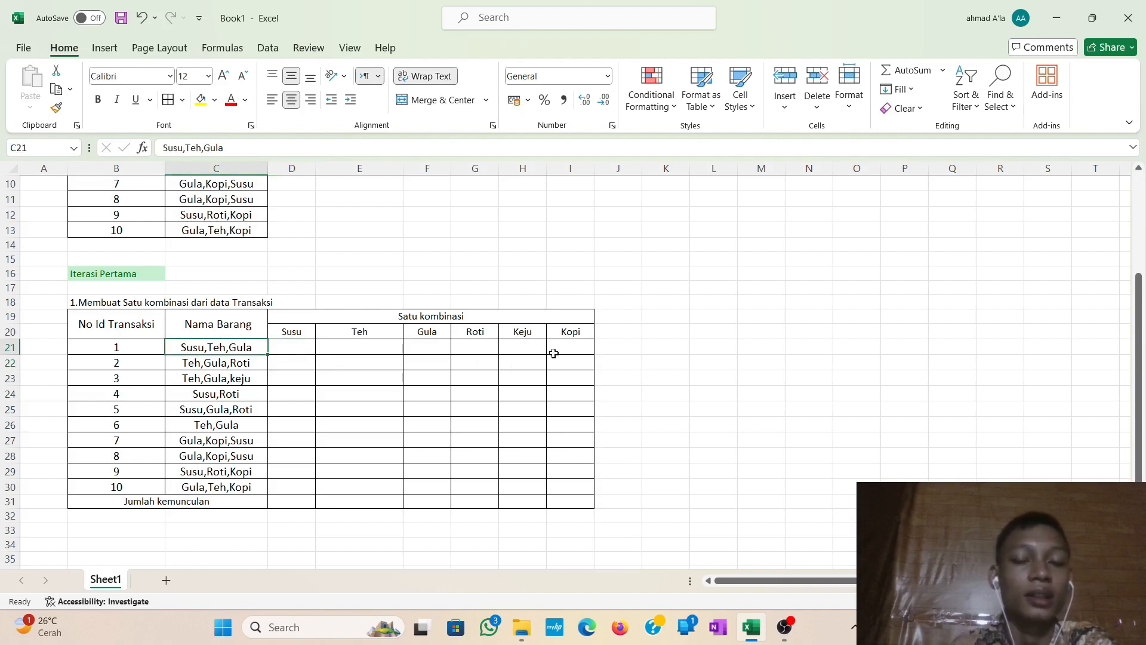
left_click(292, 351)
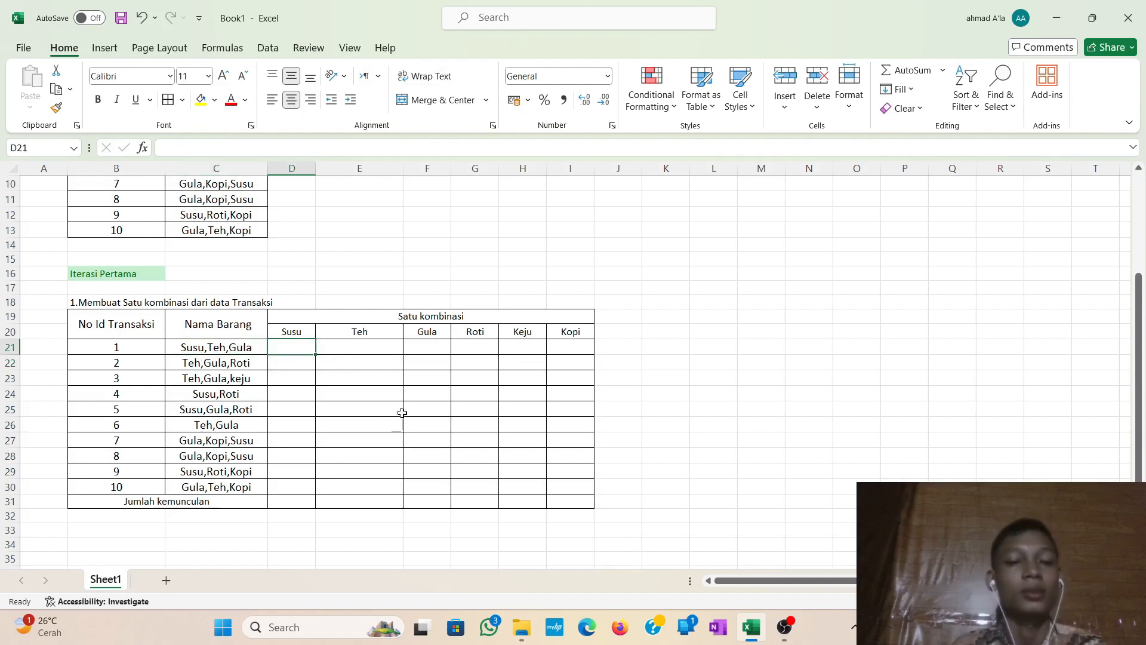
type("1")
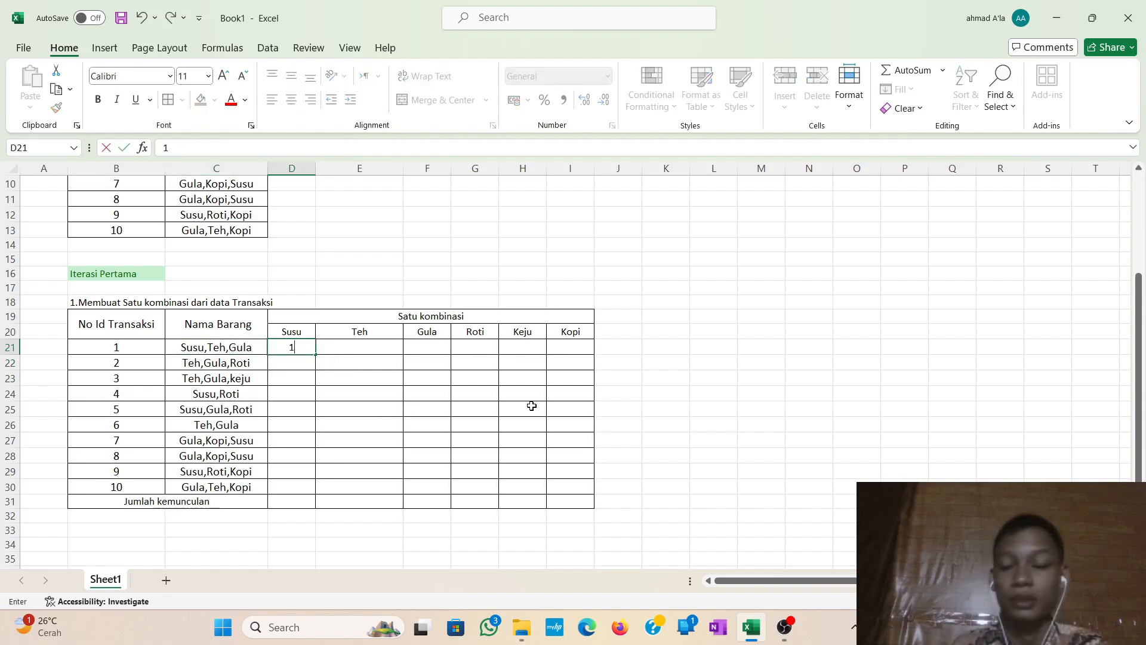
key("Tab")
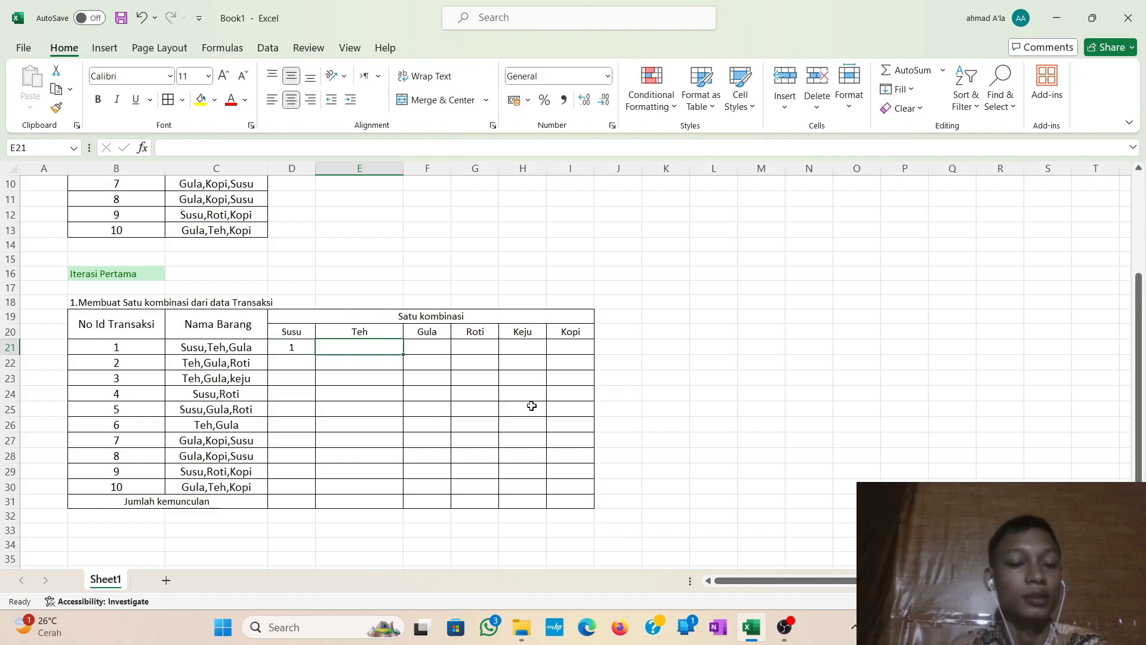
type("1")
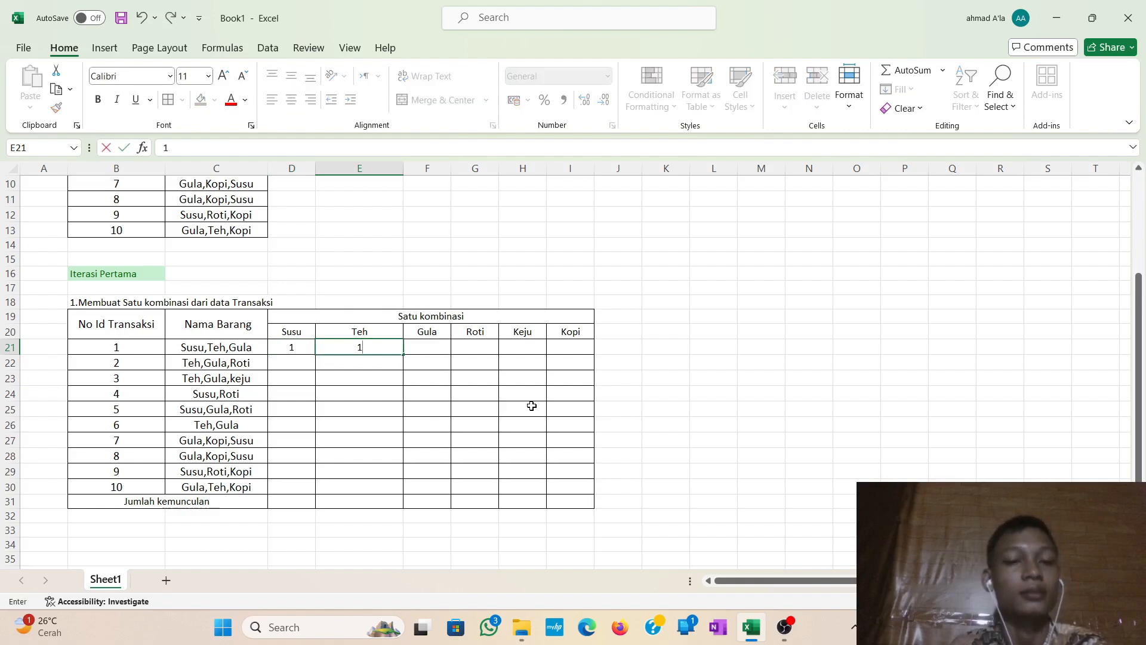
key("Tab")
type("1")
key("Tab")
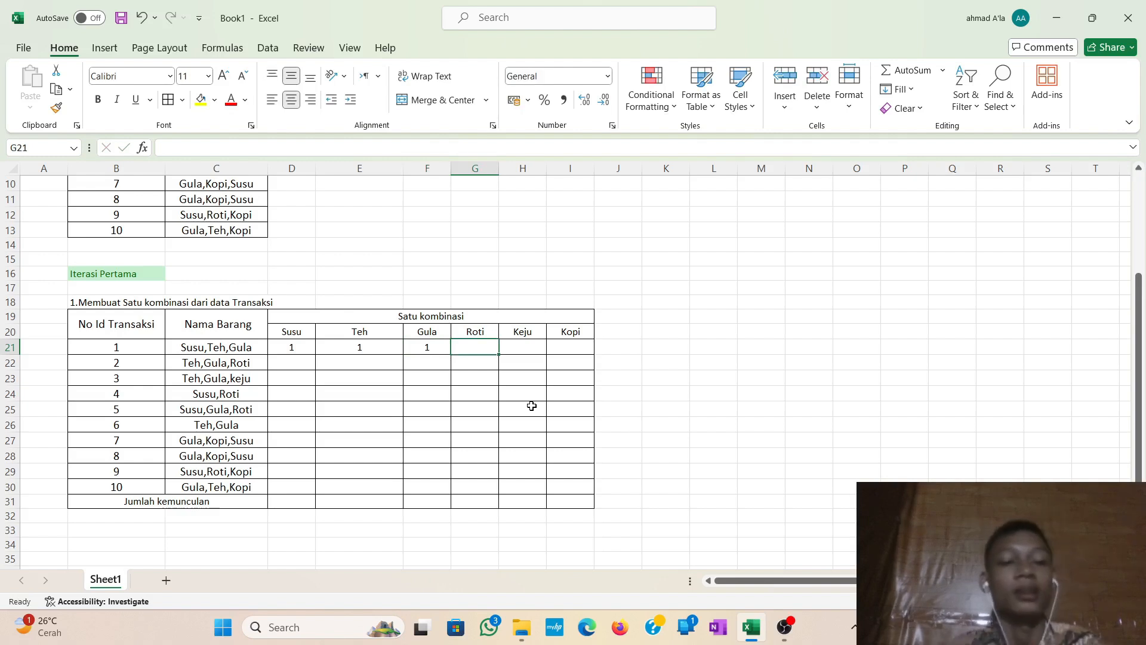
type("0")
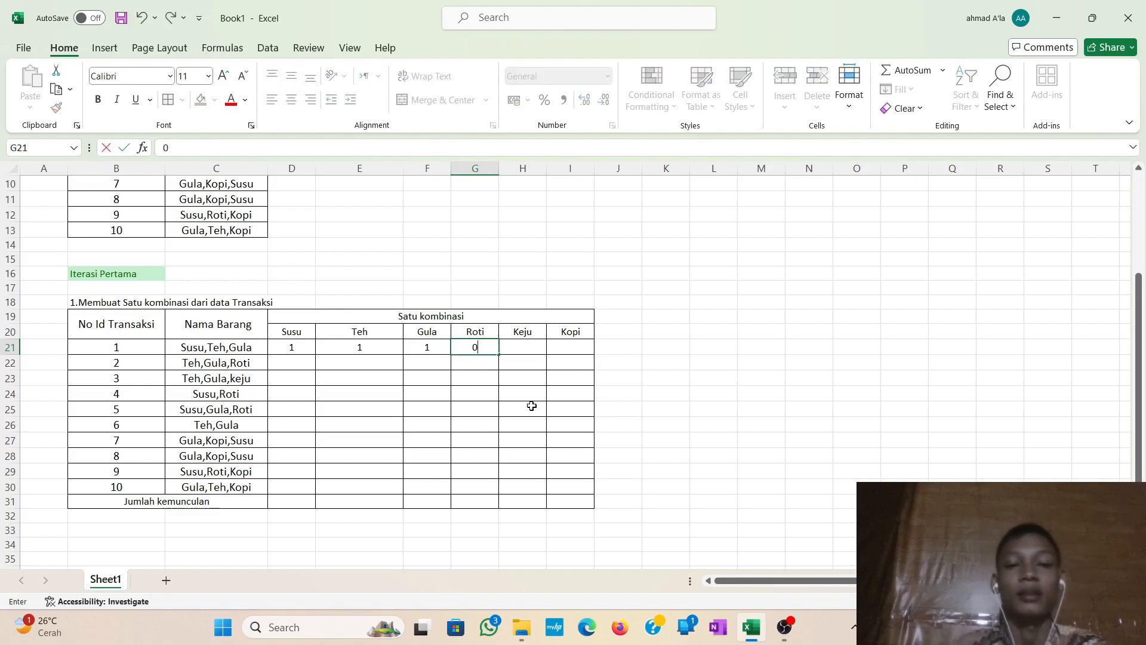
key("Tab")
type("0")
key("Tab")
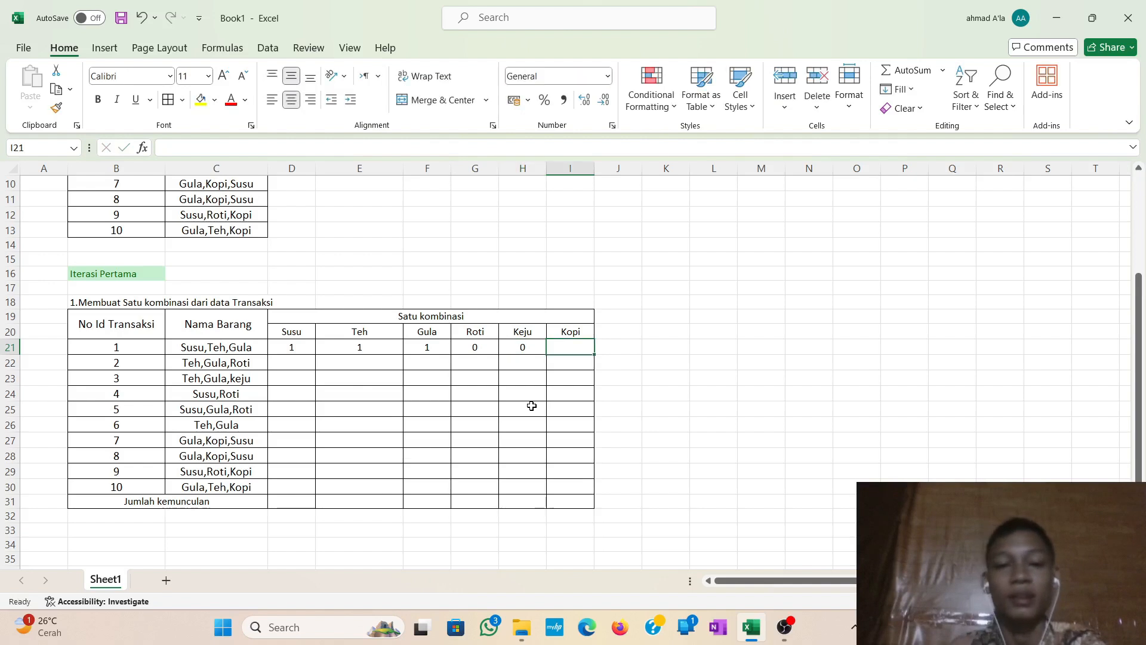
type("0")
Fill transaction 2's row D22:I22 with 0, 1, 1, 1, 0, 0 to mark Teh, Gula and Roti as present.
left_click(303, 367)
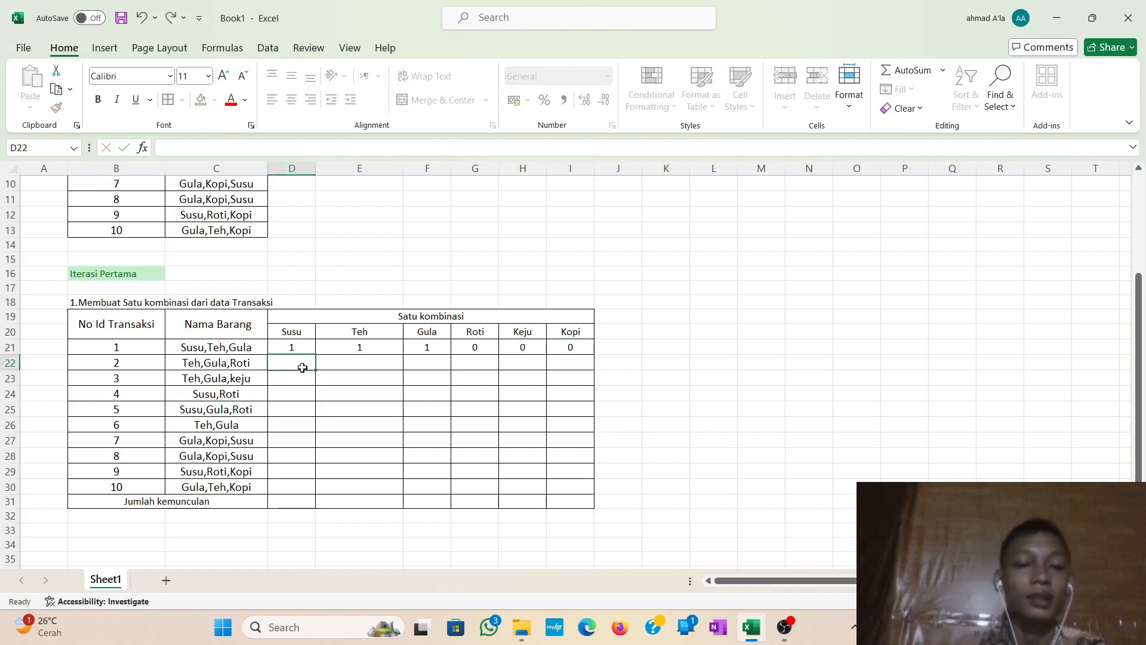
type("1")
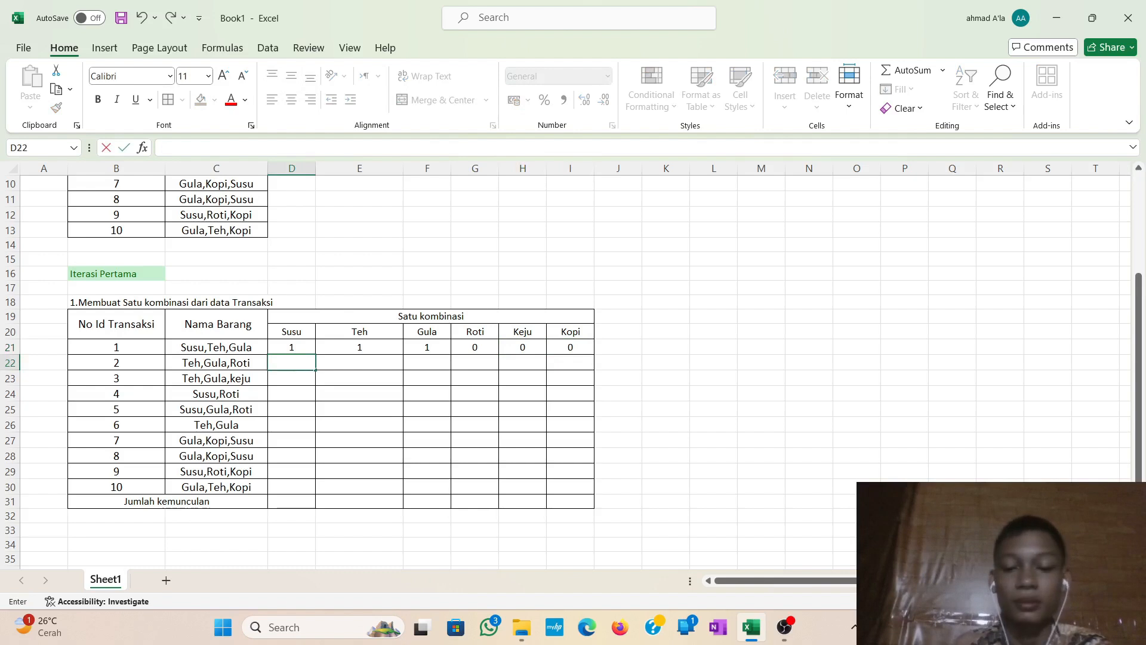
type("0")
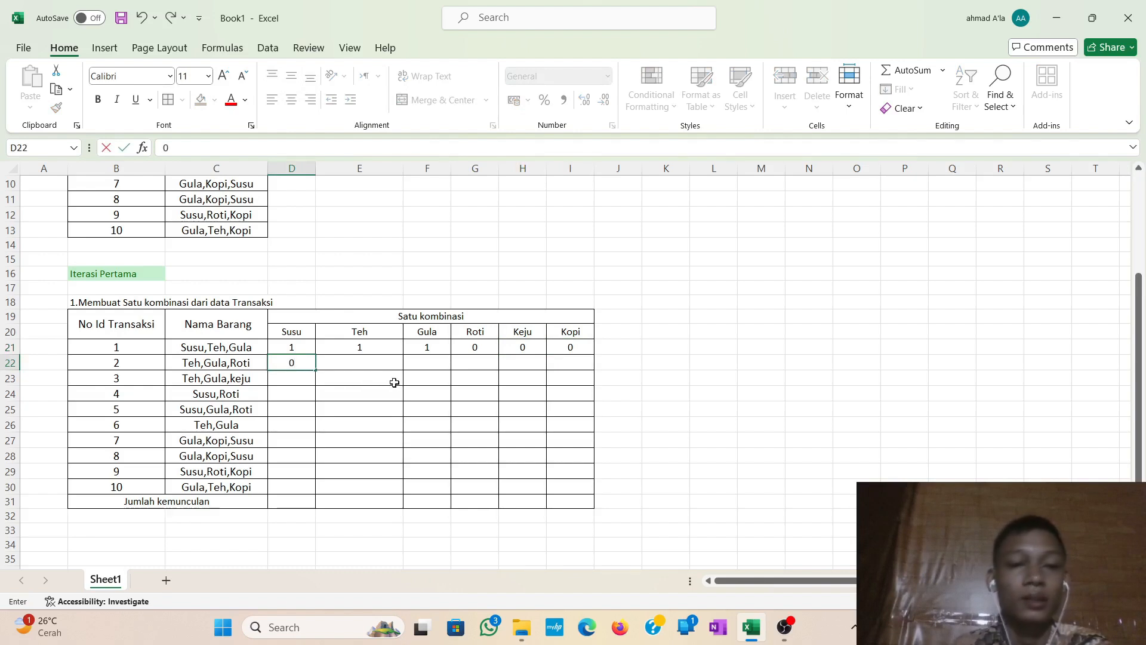
key("Tab")
type("1")
key("Tab")
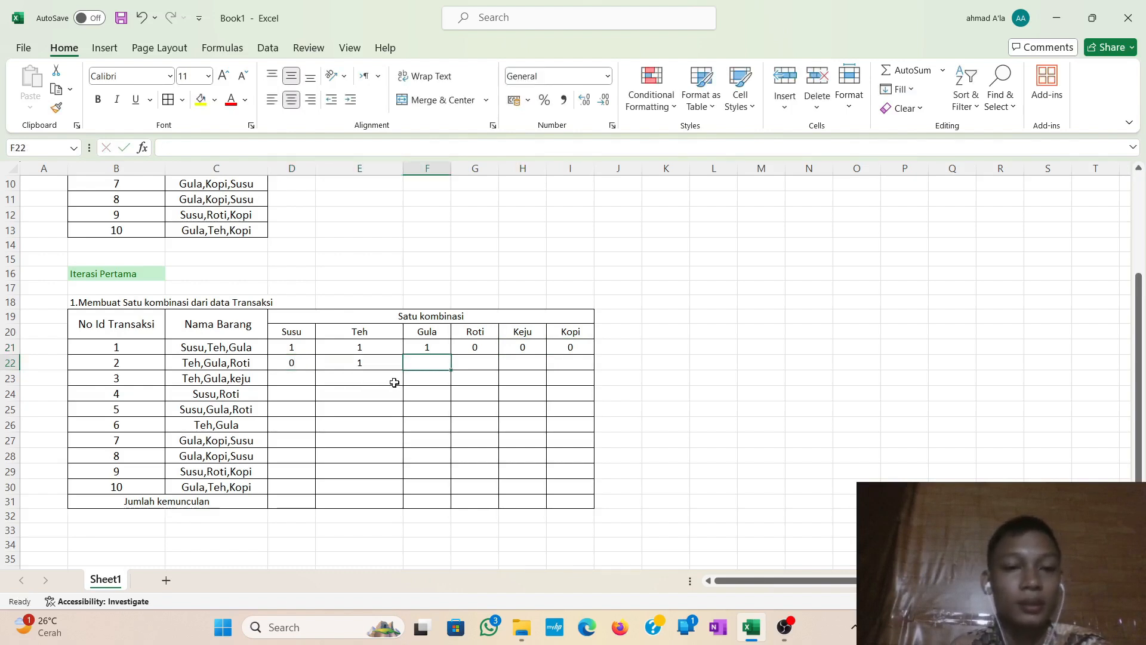
type("1")
key("Tab")
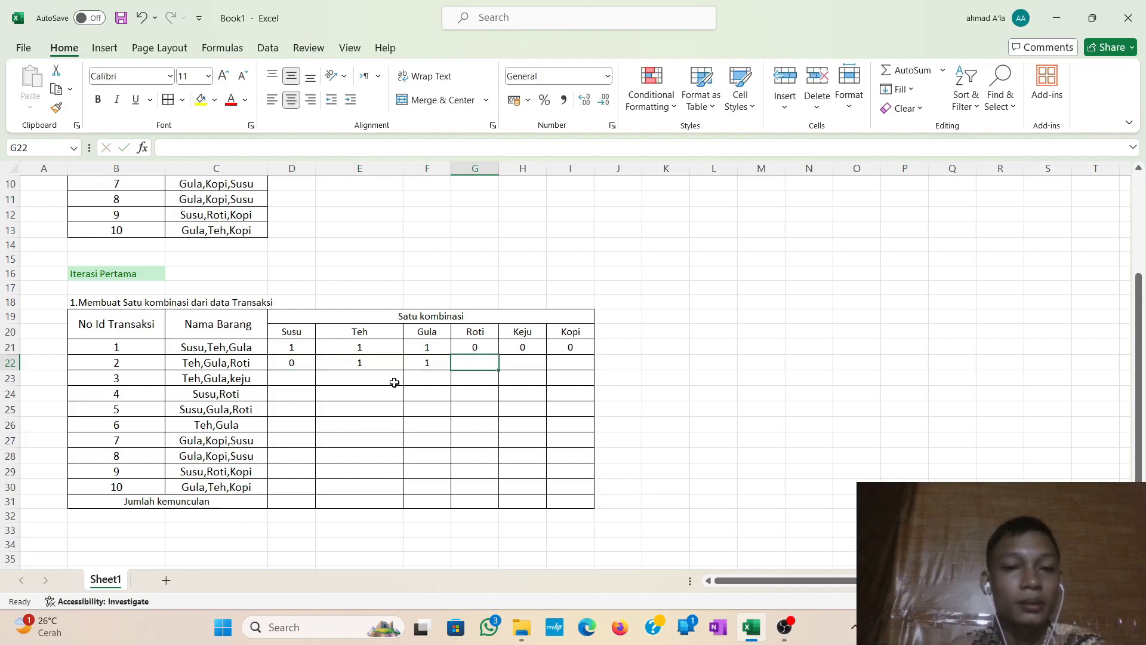
type("1")
key("Tab")
type("0")
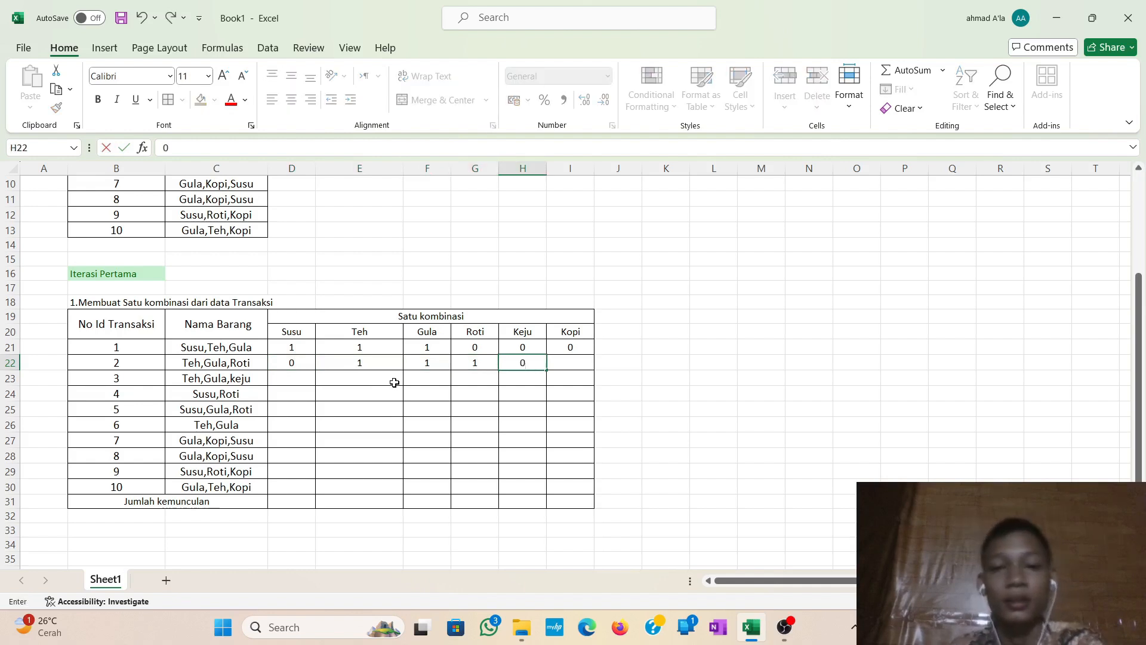
key("Tab")
type("0")
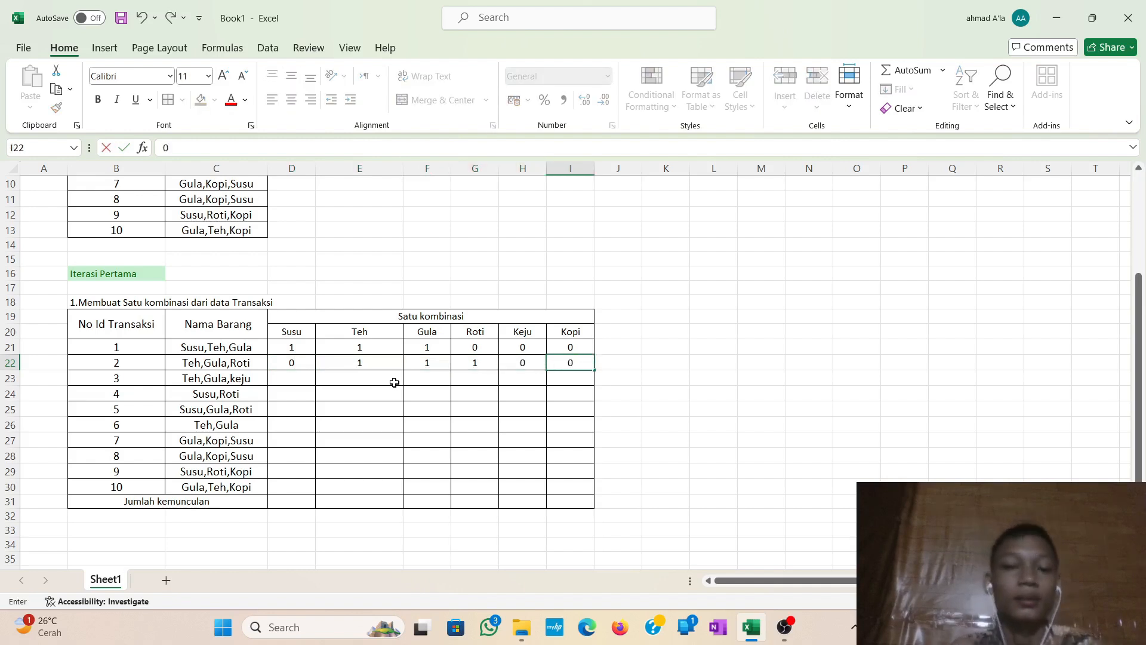
Fill transaction 3's row D23:I23 with 0, 1, 1, 0, 1, 0 to mark Teh, Gula and Keju as present.
left_click(296, 380)
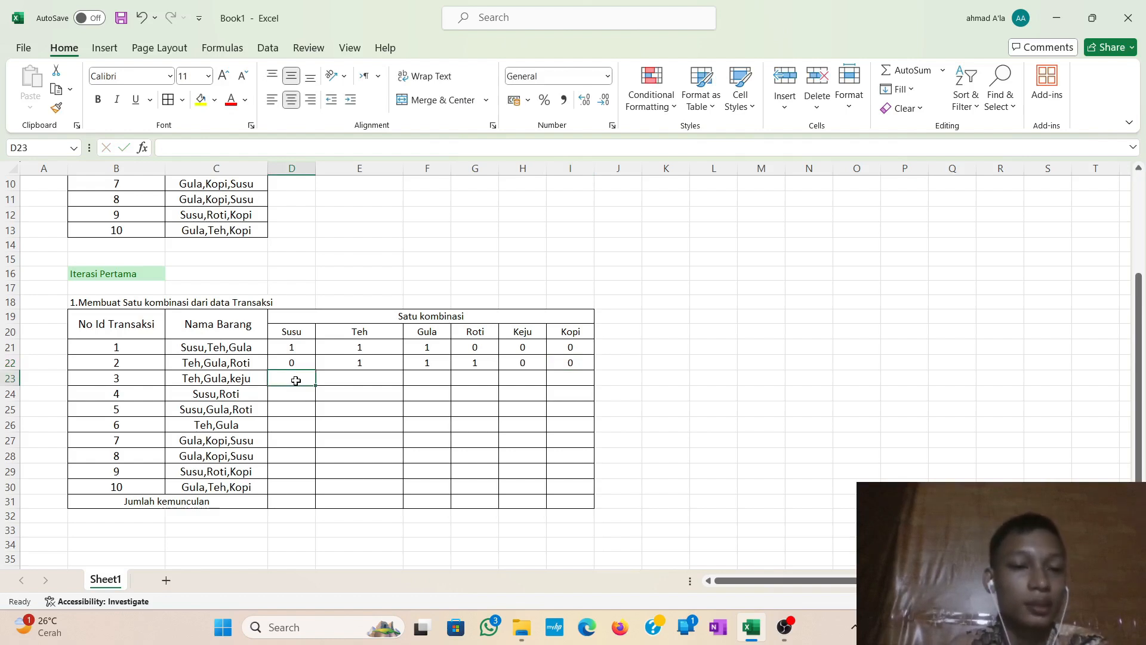
type("0")
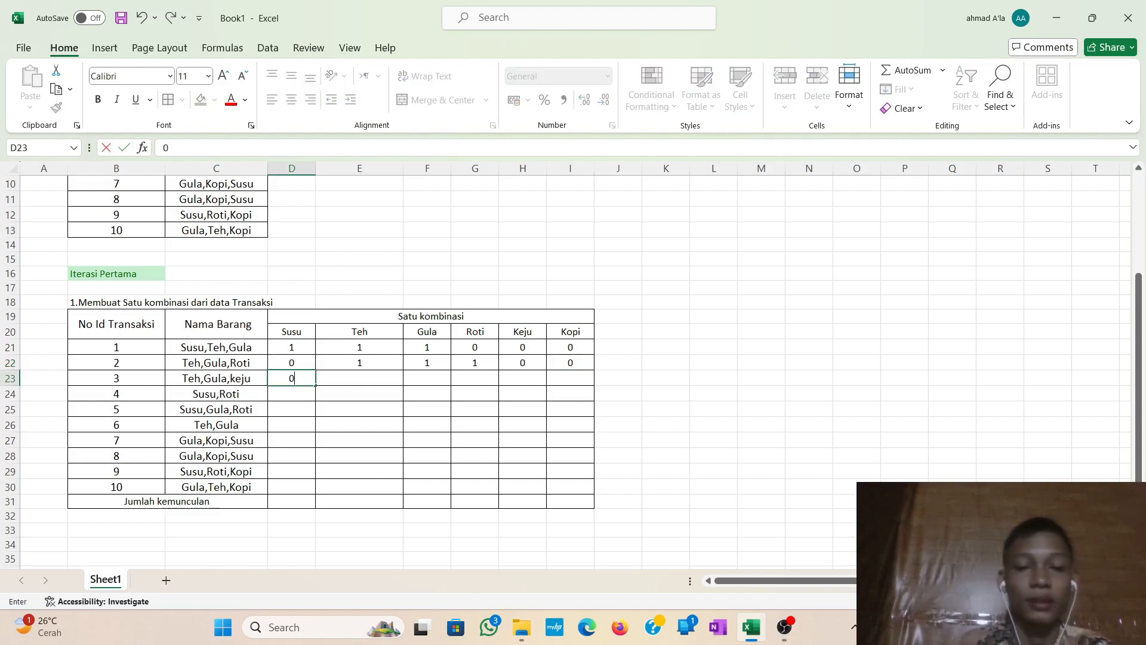
key("Tab")
type("1")
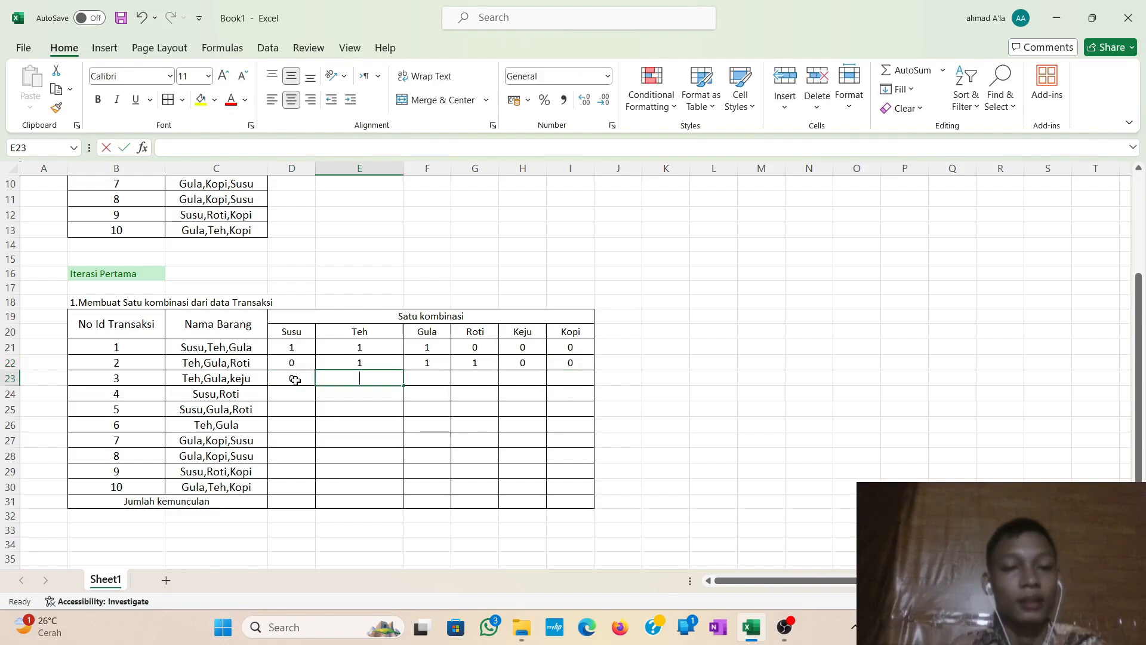
key("Tab")
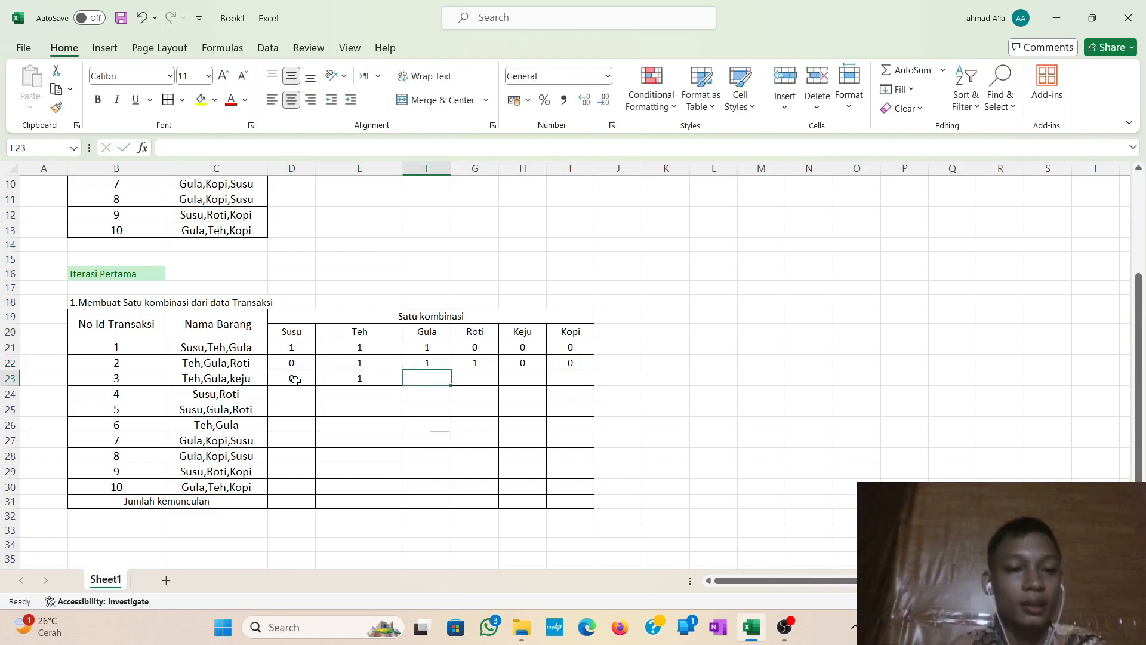
type("1")
key("Tab")
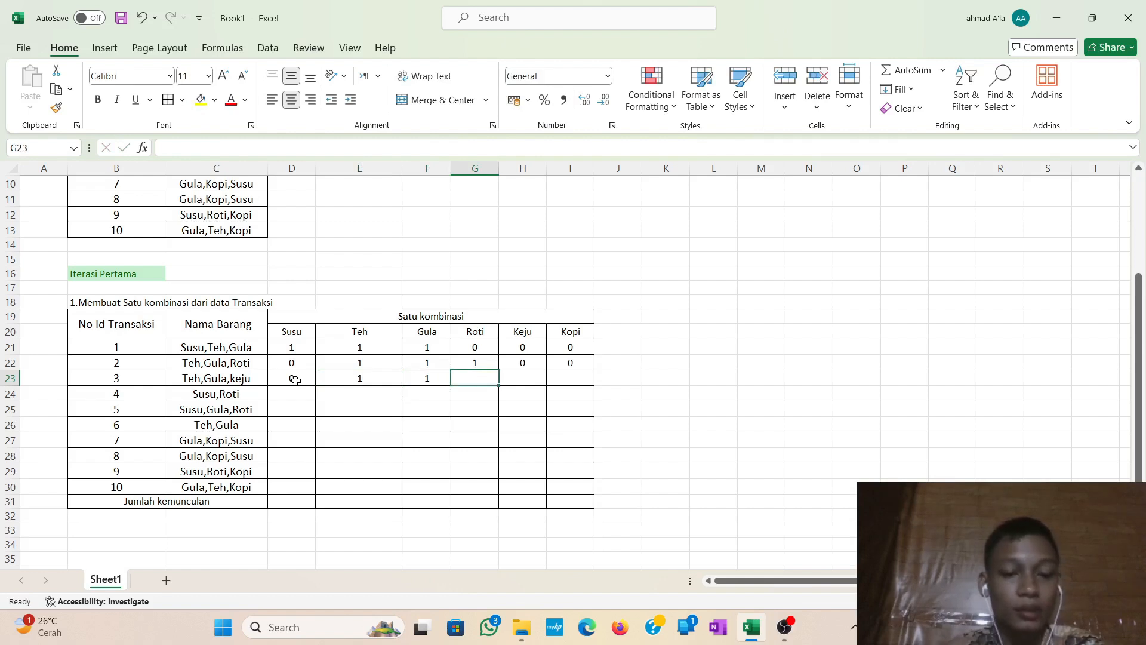
type("0")
key("Tab")
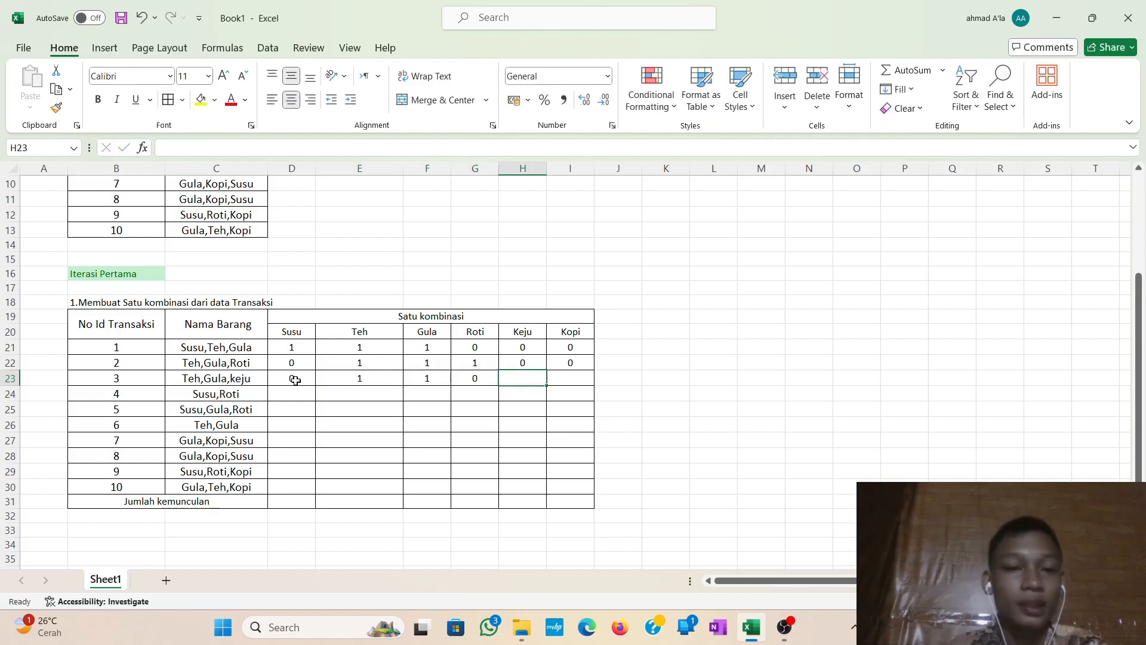
type("1")
key("Tab")
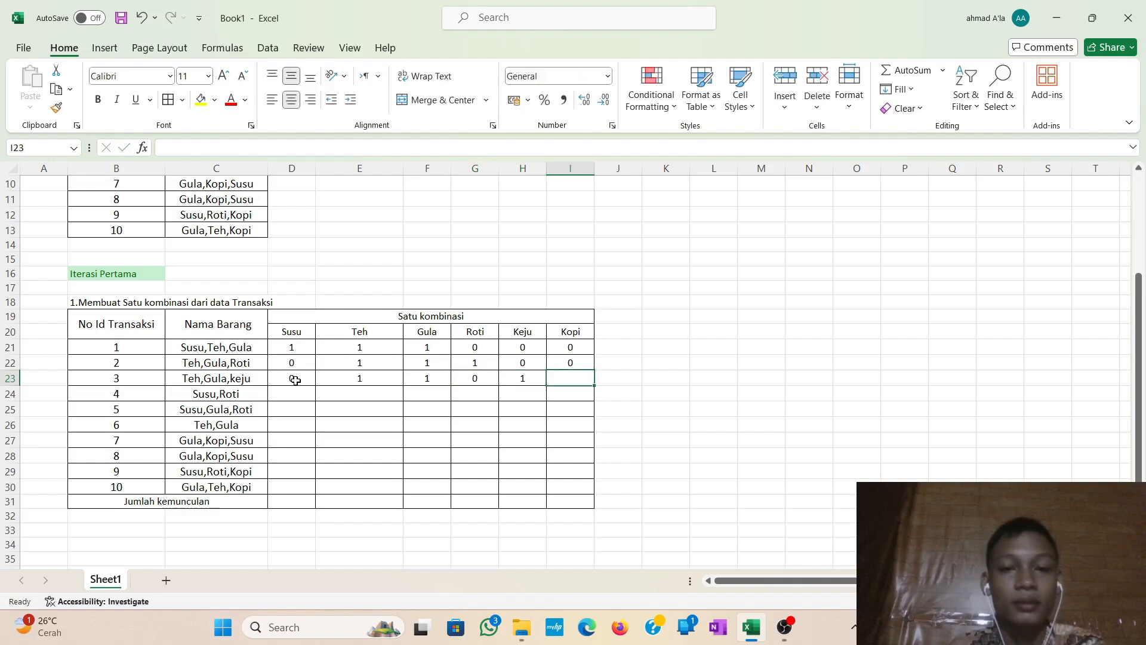
type("0")
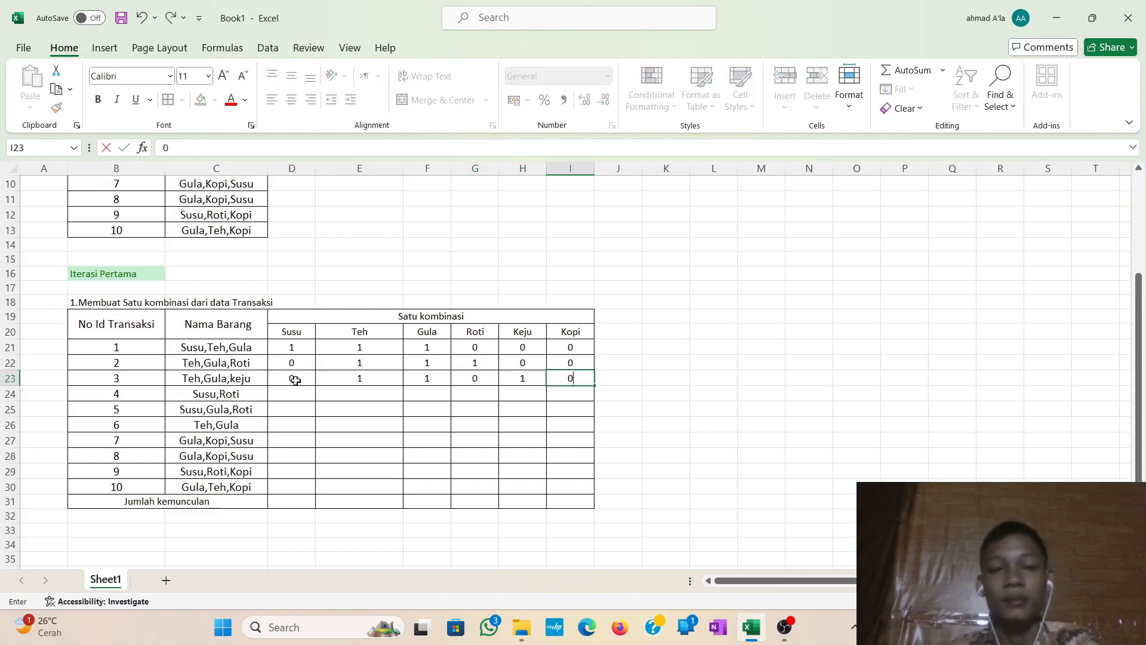
key("Return")
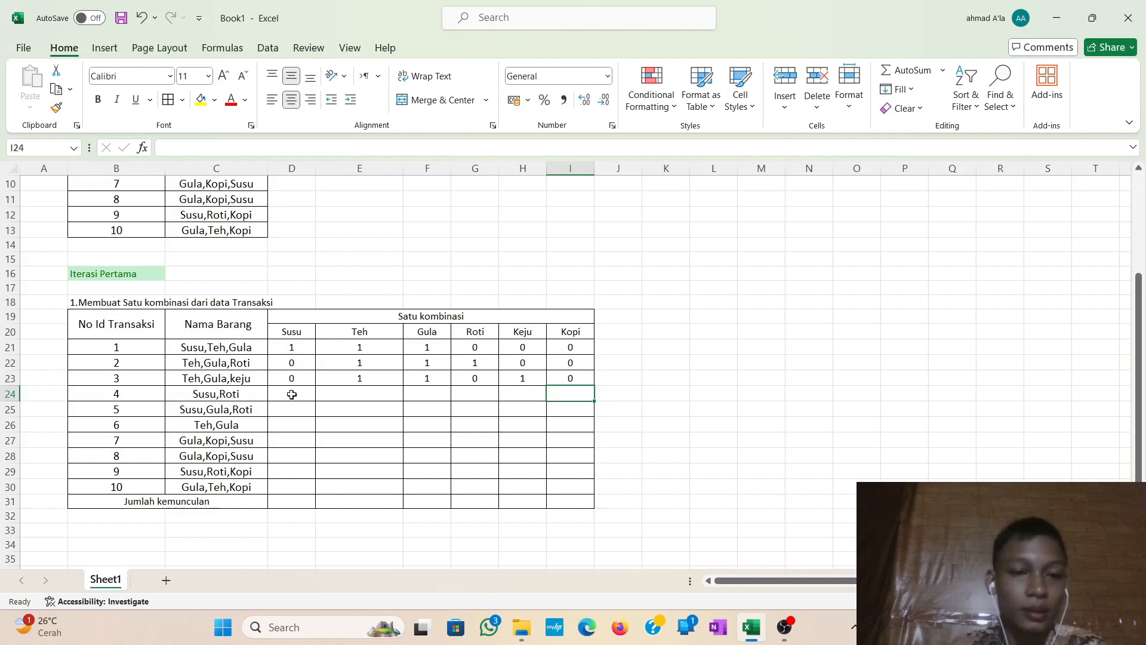
Fill transaction 4's row D24:I24 with 1, 0, 0, 1, 0, 0 to mark Susu and Roti as present.
left_click(292, 394)
type("0")
key("Tab")
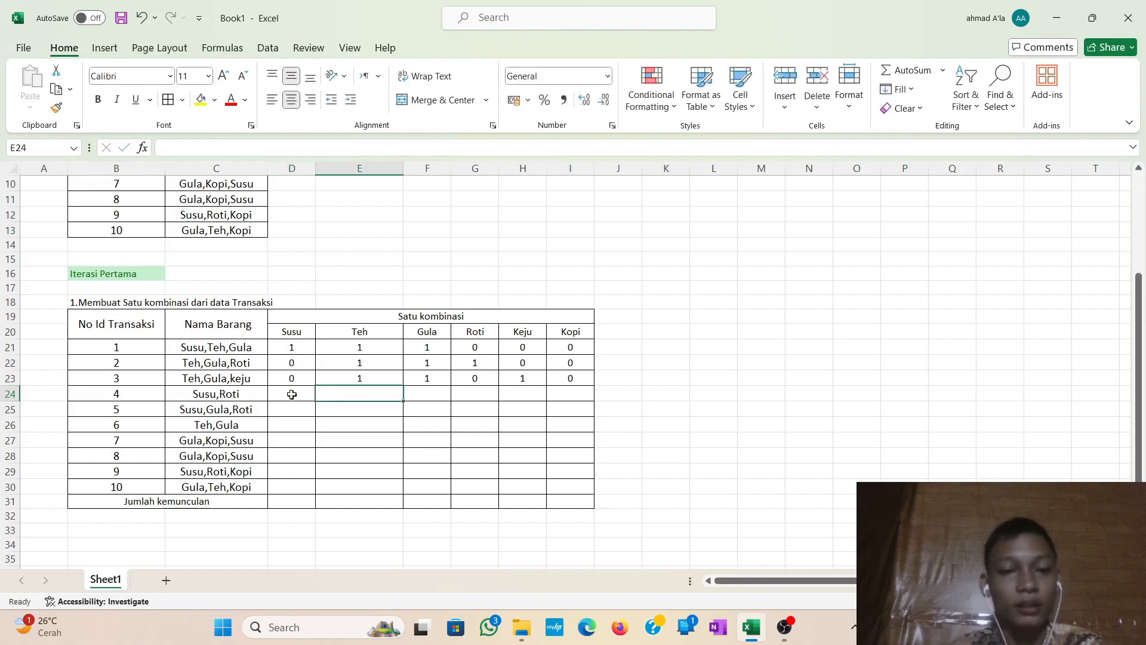
type("0")
key("Tab")
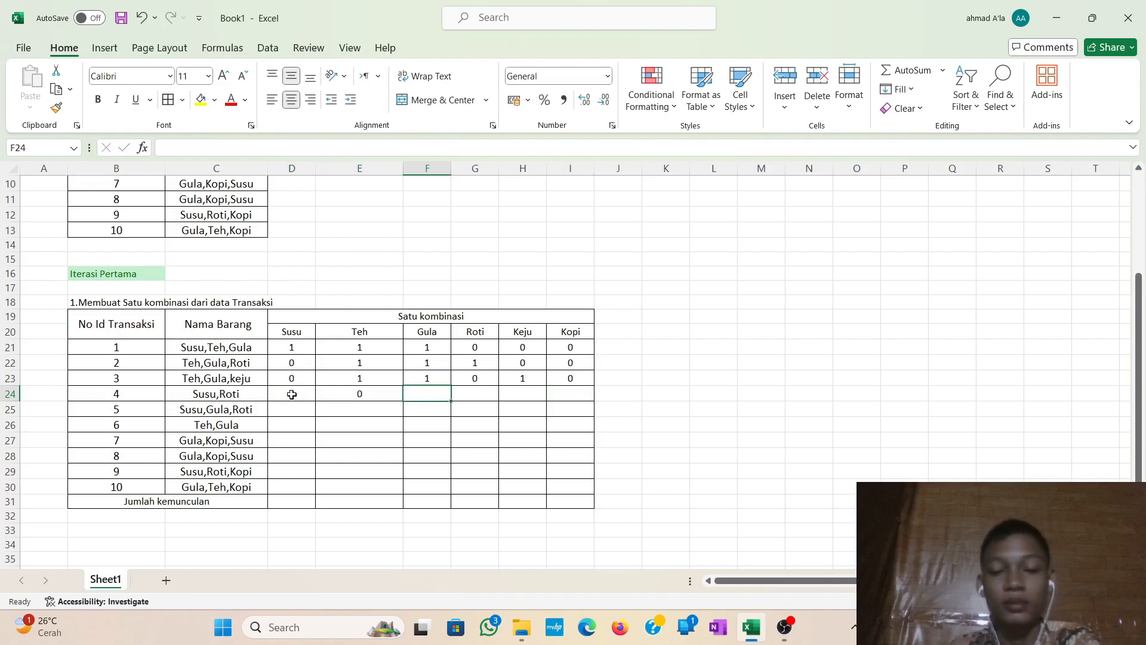
type("0")
key("Tab")
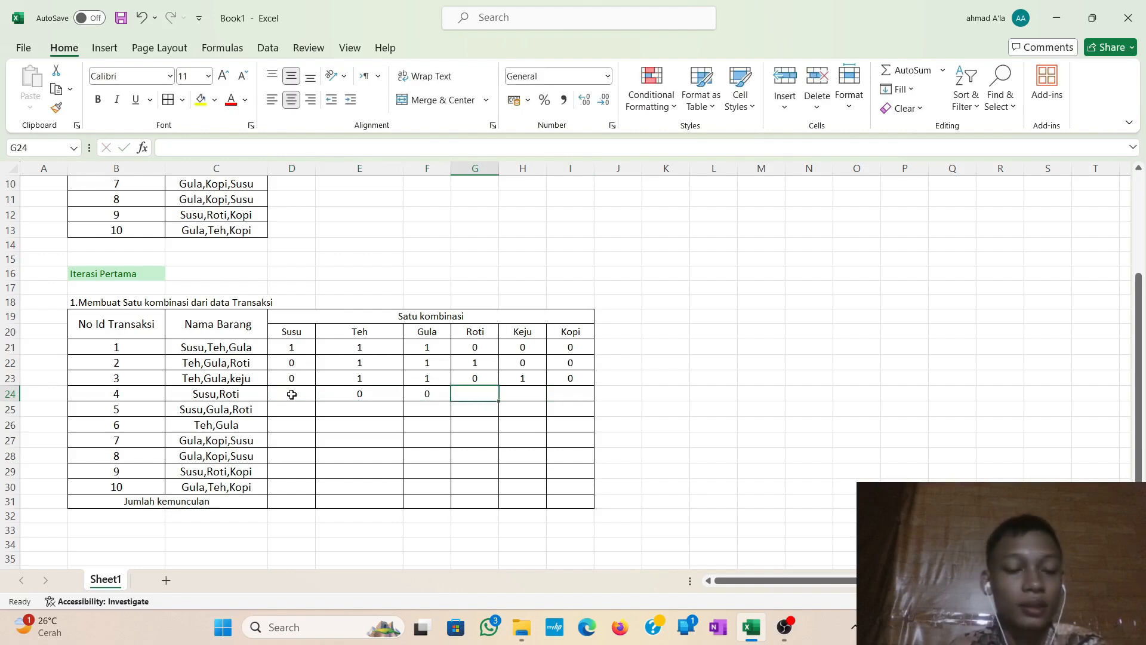
type("1")
key("Tab")
type("0")
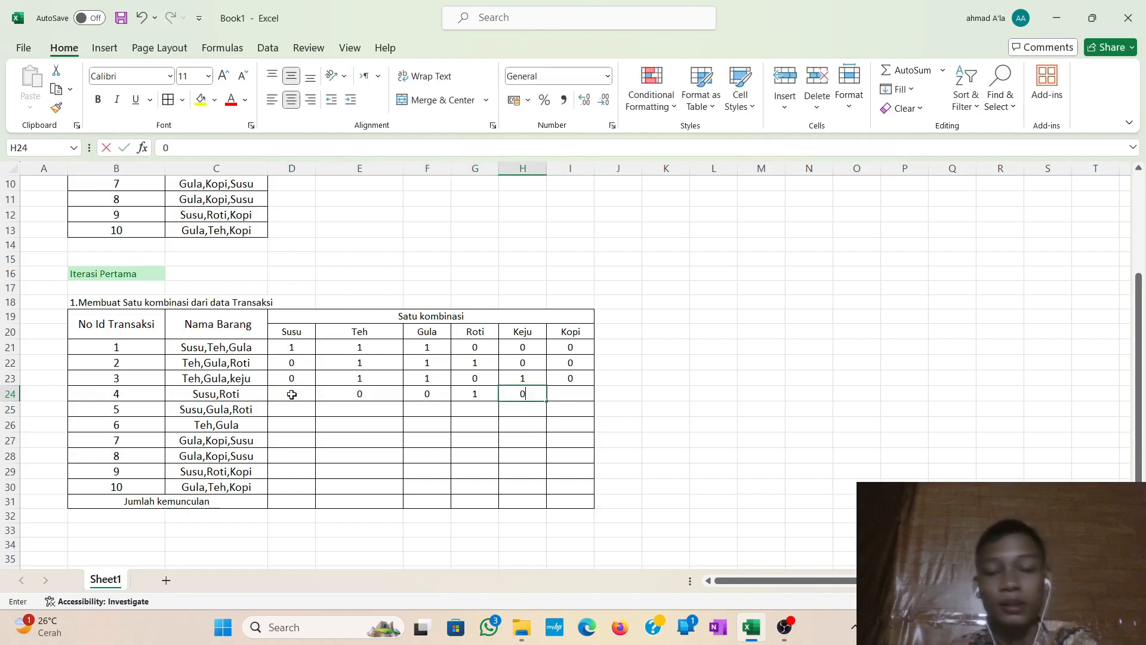
key("Tab")
type("0")
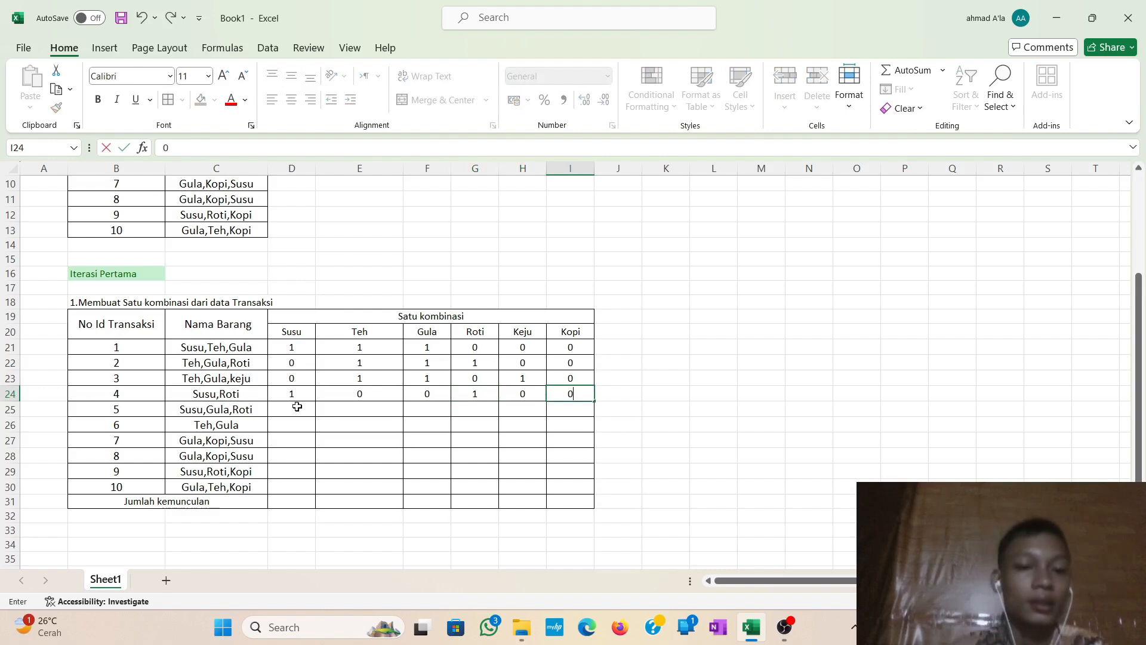
Fill transaction 5's row D25:I25 with 1, 0, 1, 1, 0, 0 to mark Susu, Gula and Roti as present.
left_click(298, 407)
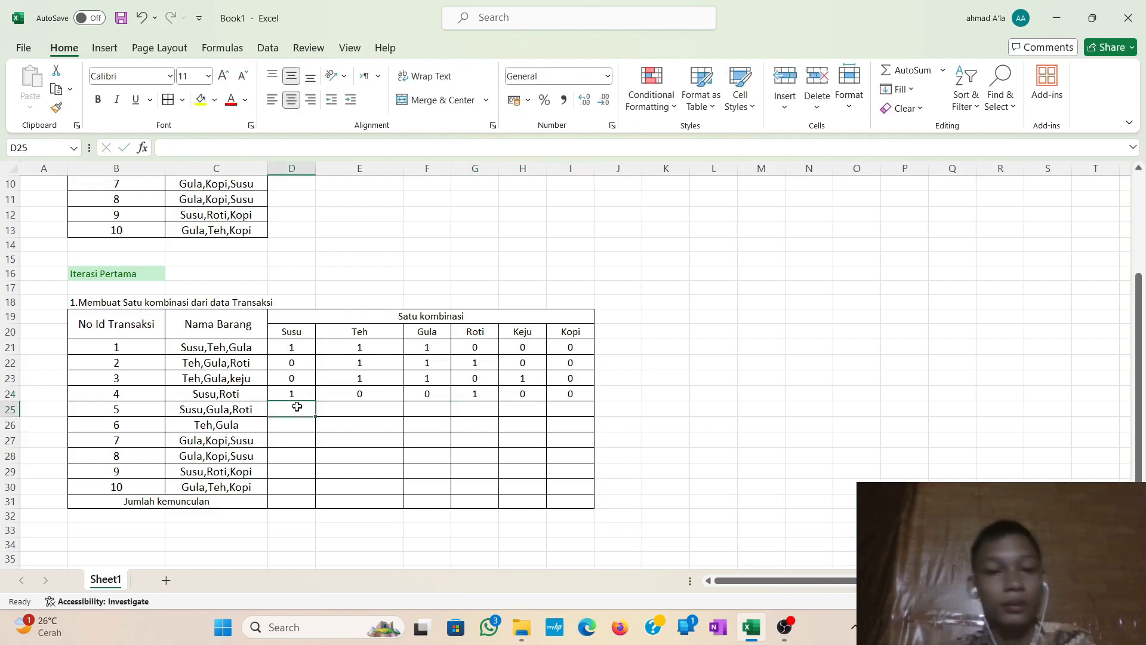
type("1")
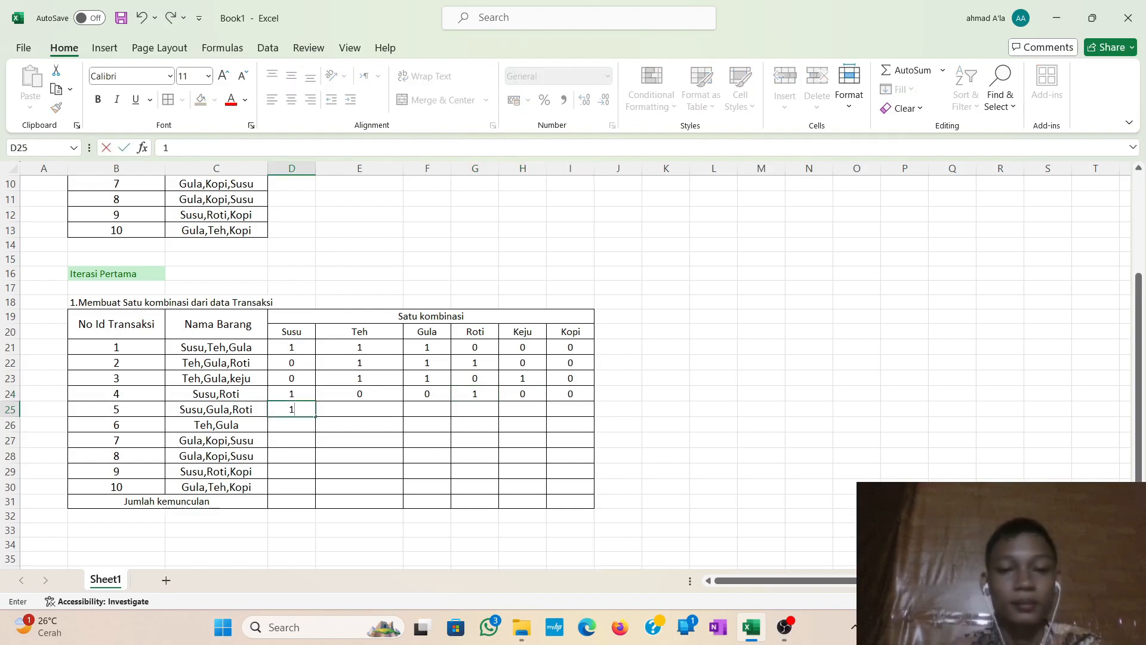
key("Tab")
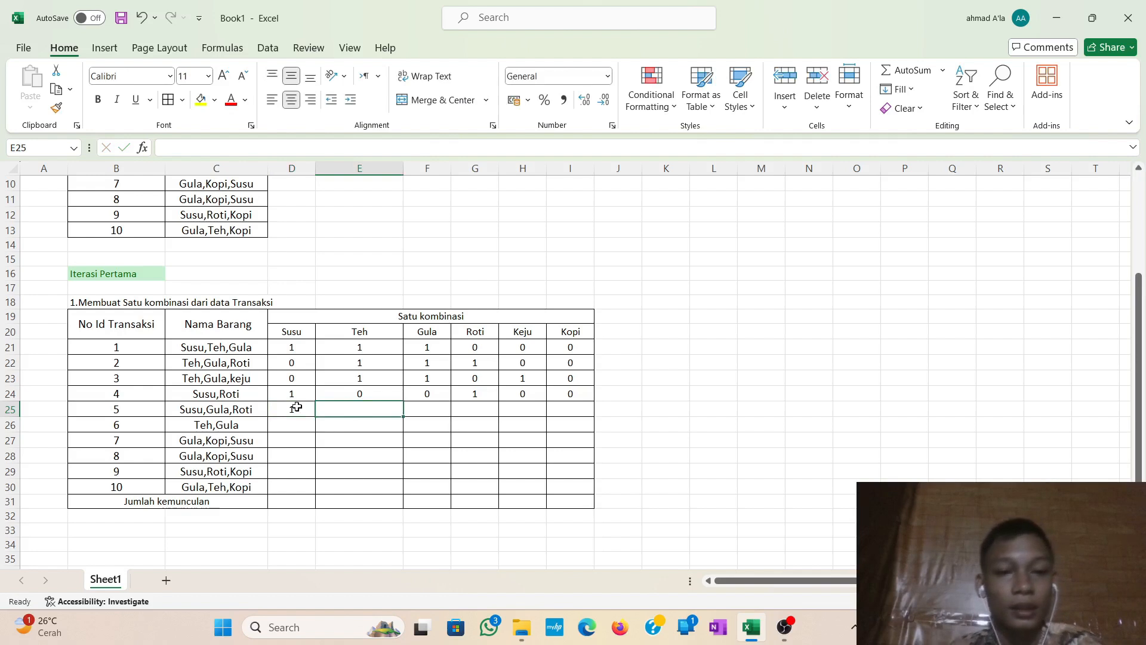
type("0")
key("Tab")
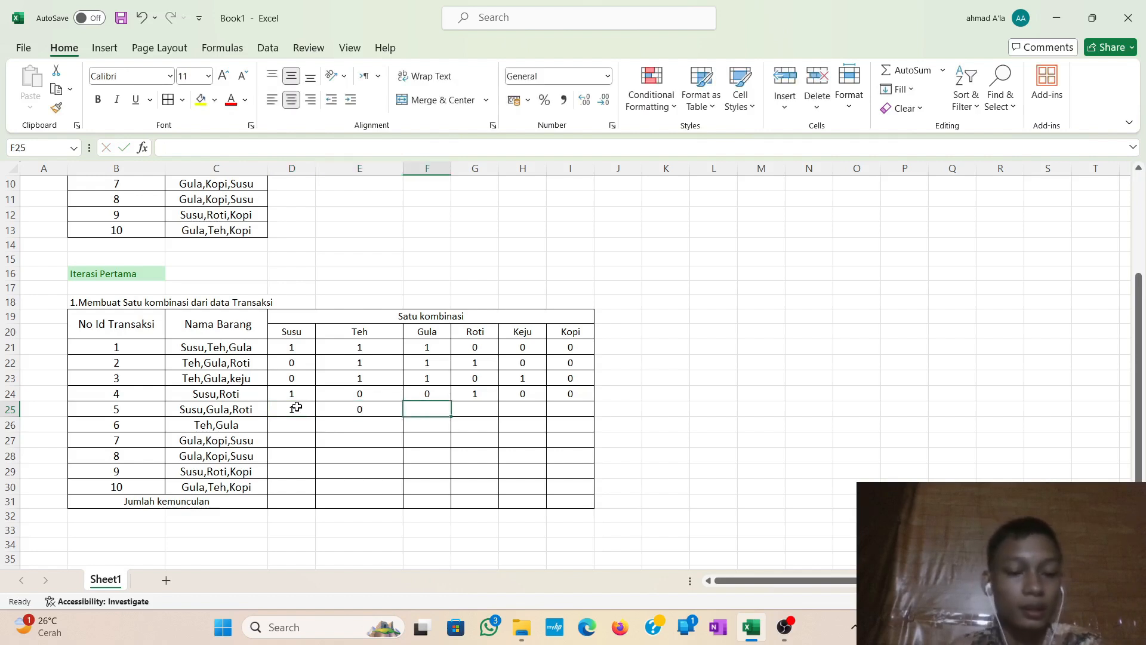
type("1")
key("Tab")
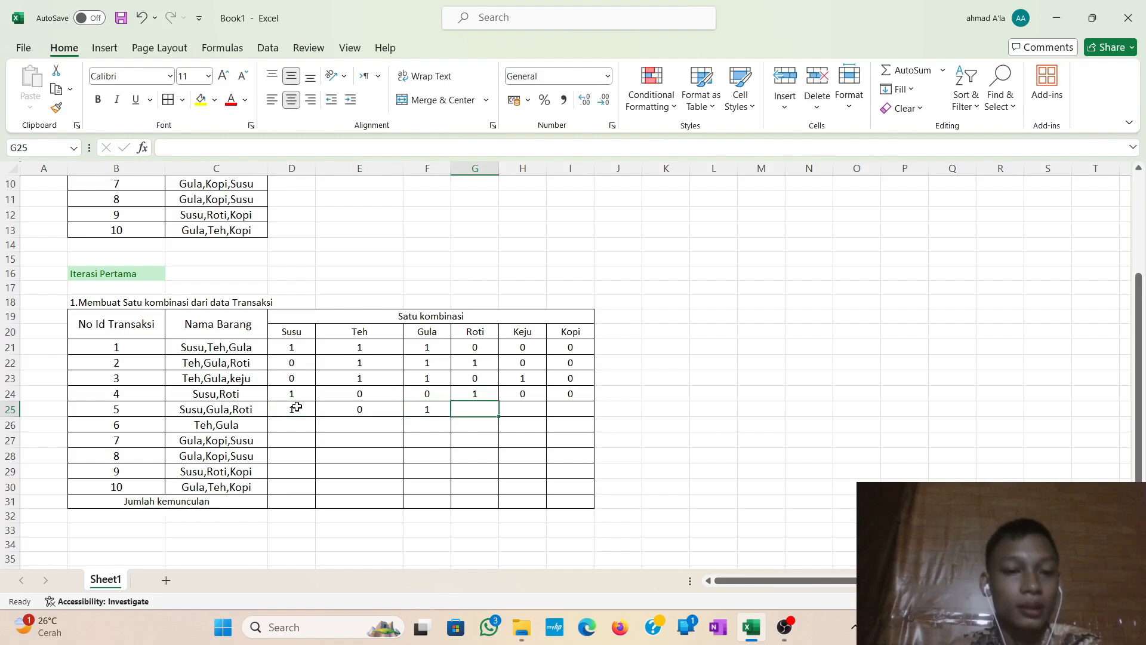
type("1")
key("Tab")
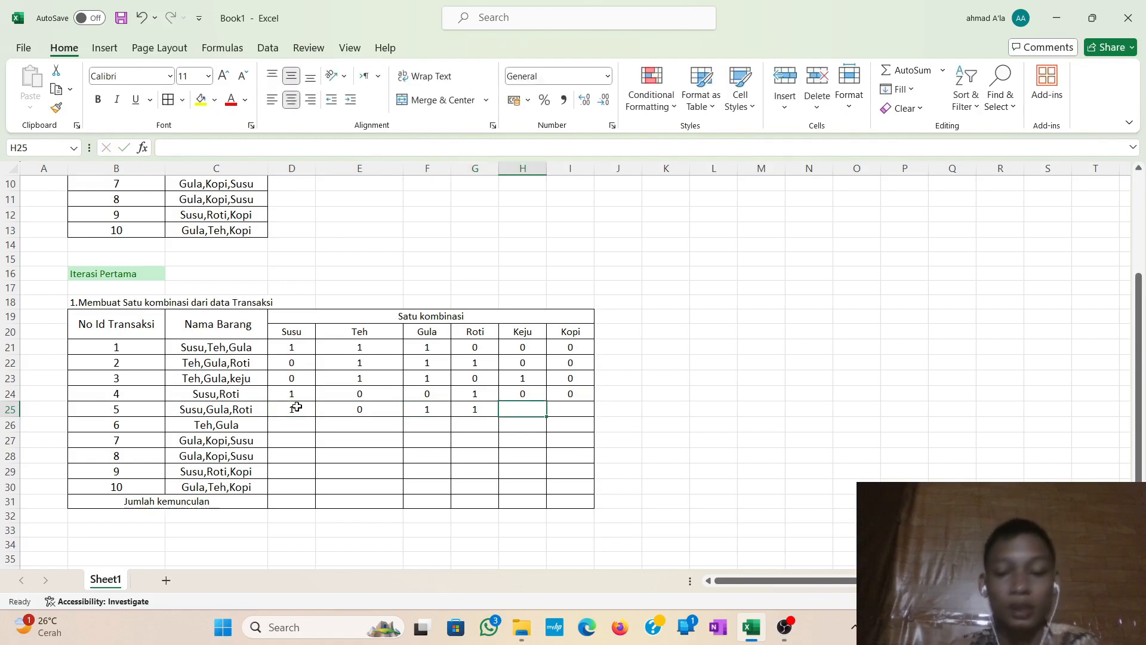
type("0")
key("Tab")
type("0")
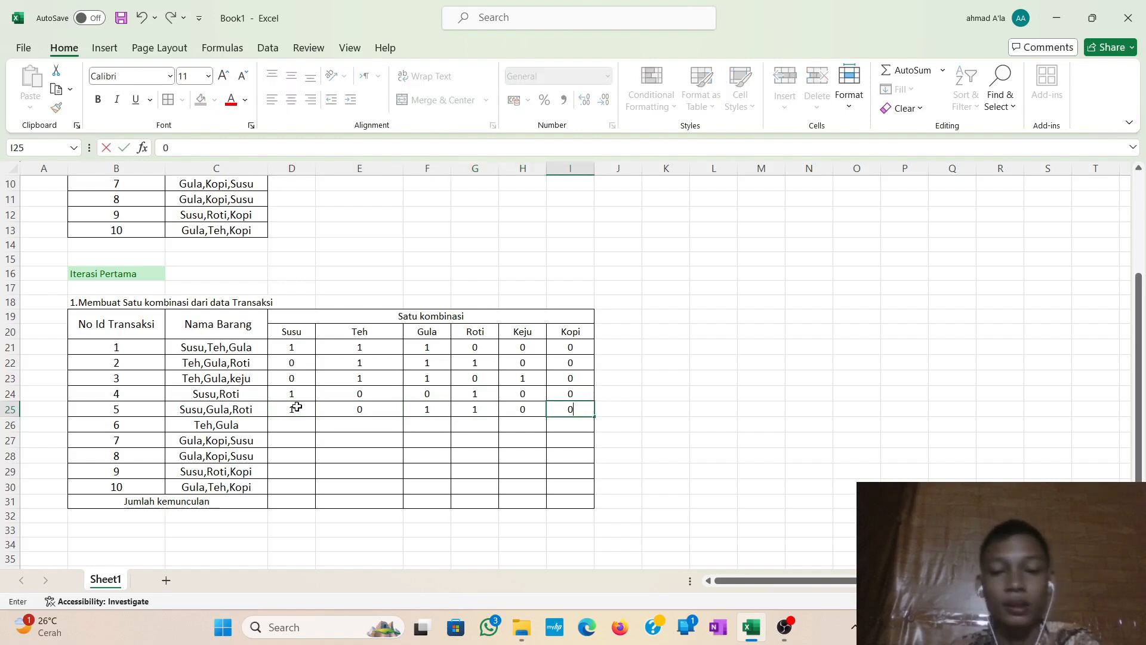
key("Down")
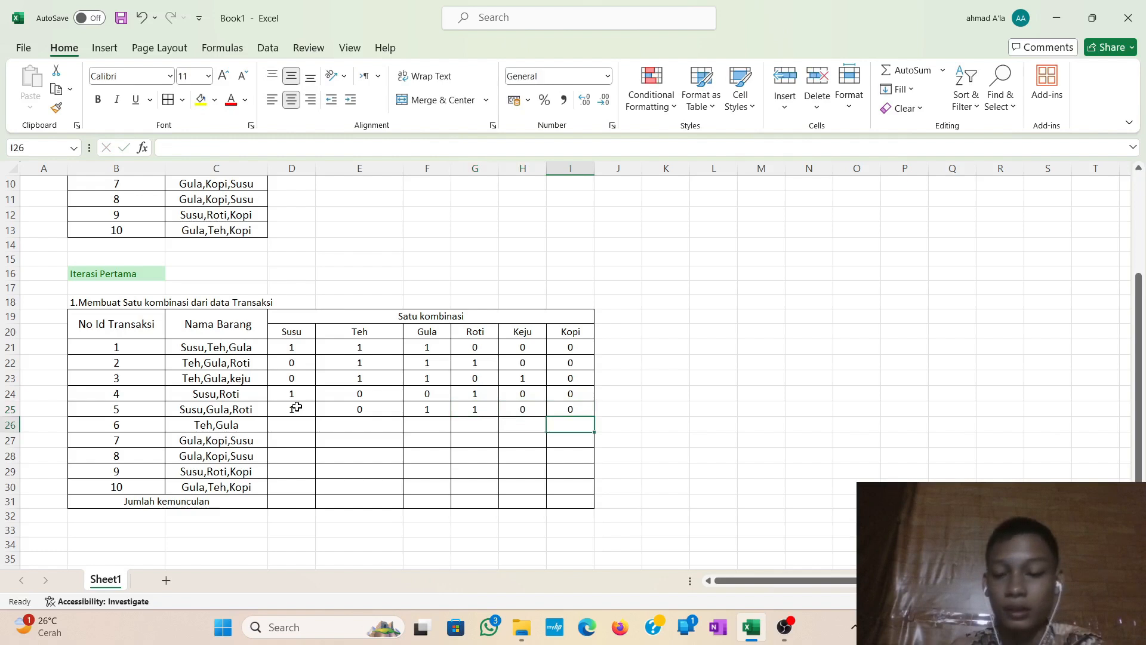
key("Left")
key("Left")
key("Left")
key("Left")
key("Left")
key("Left")
key("Left")
key("Left")
key("Down")
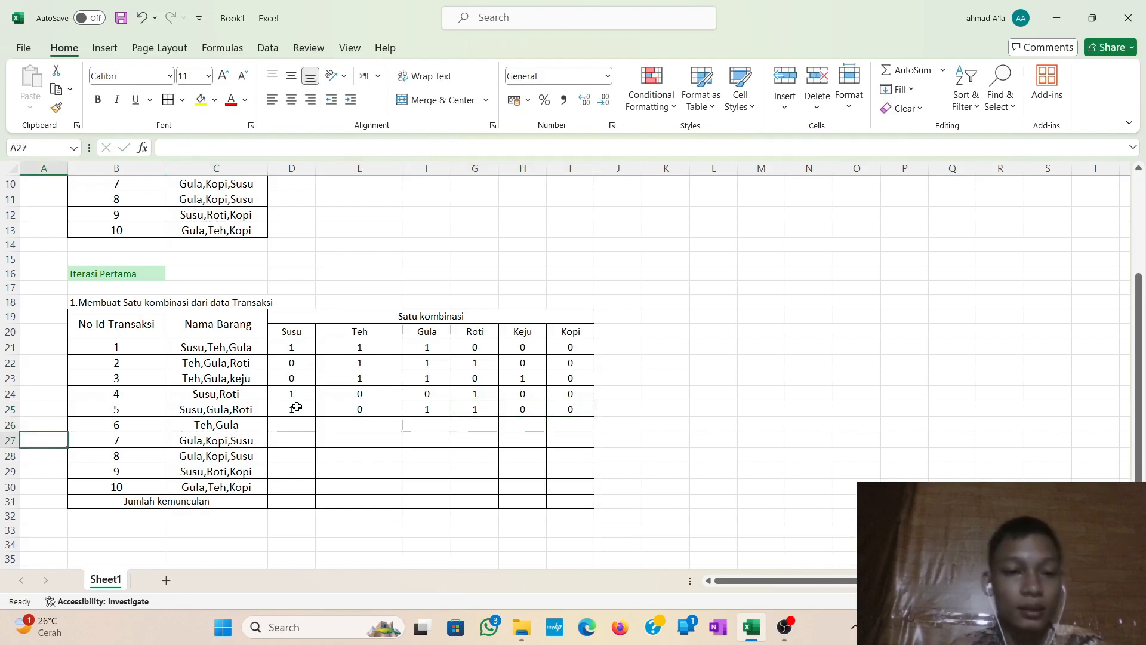
Fill transaction 6's row D26:I26 with 0, 1, 1, 0, 0, 0 to mark Teh and Gula as present.
left_click(299, 421)
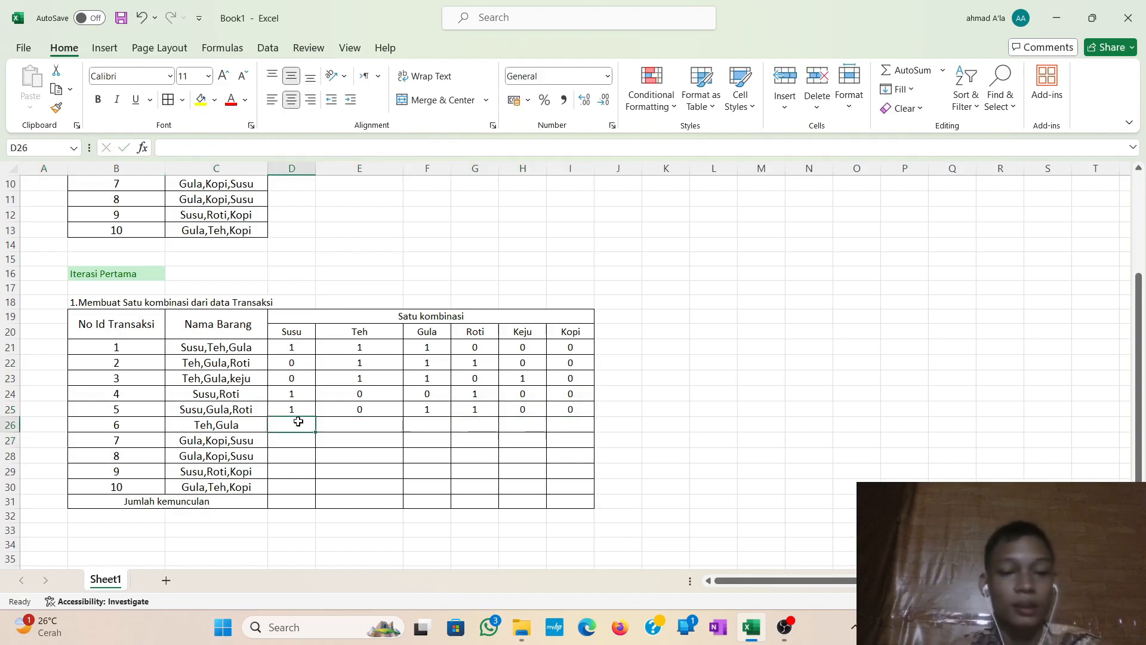
type("0")
key("Tab")
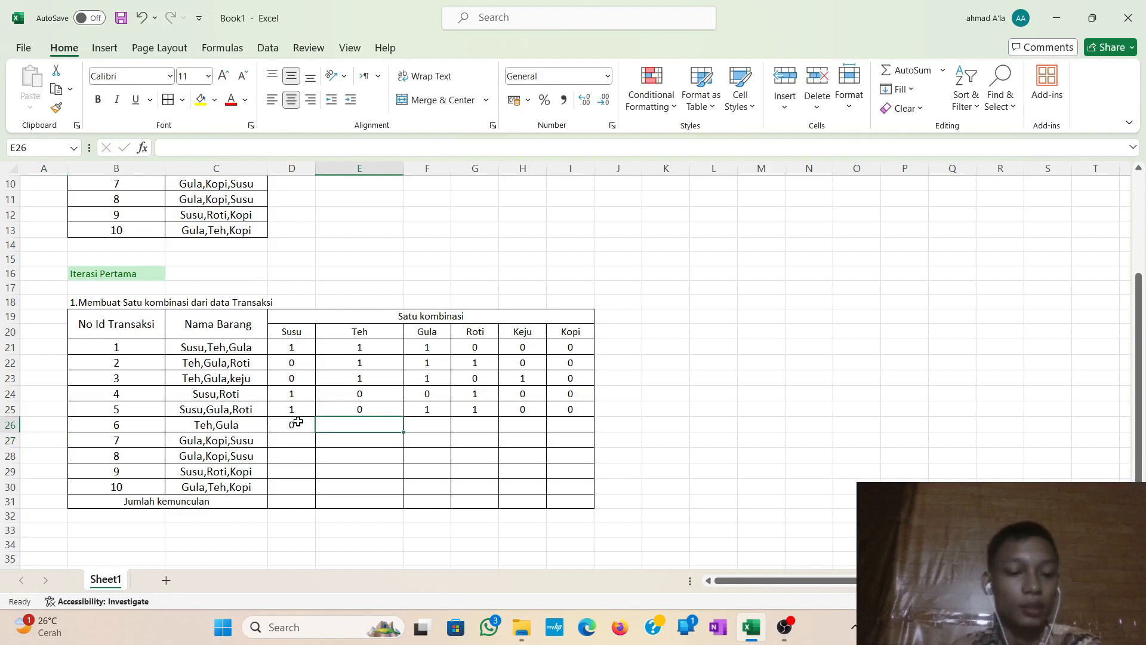
type("1")
key("Tab")
type("1")
key("Tab")
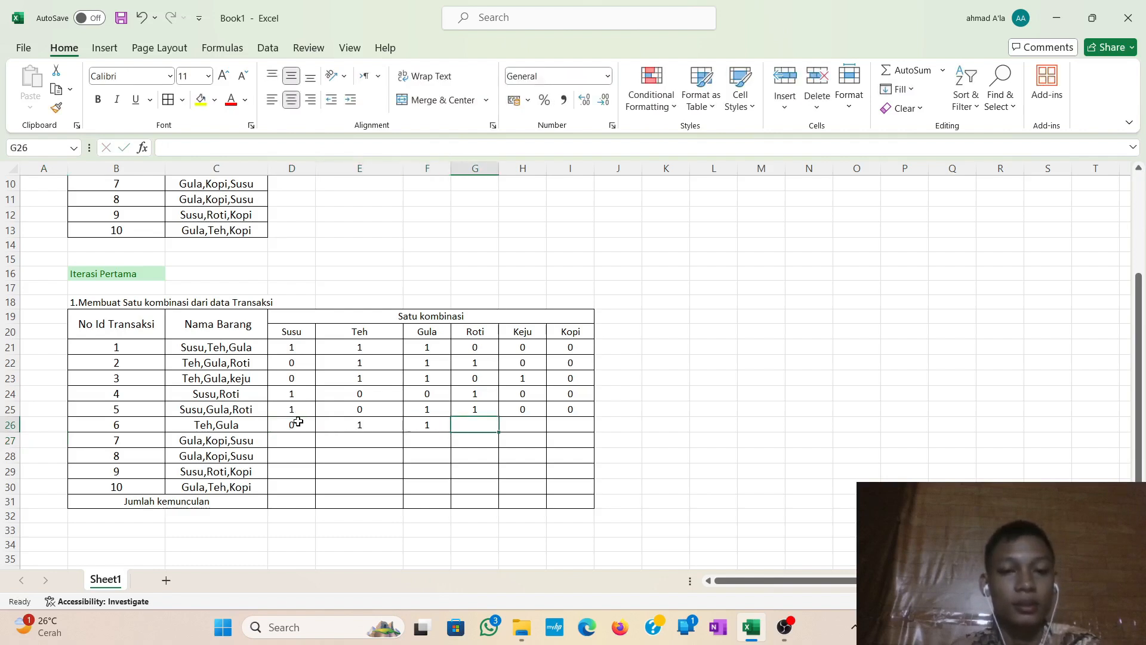
type("0")
key("Tab")
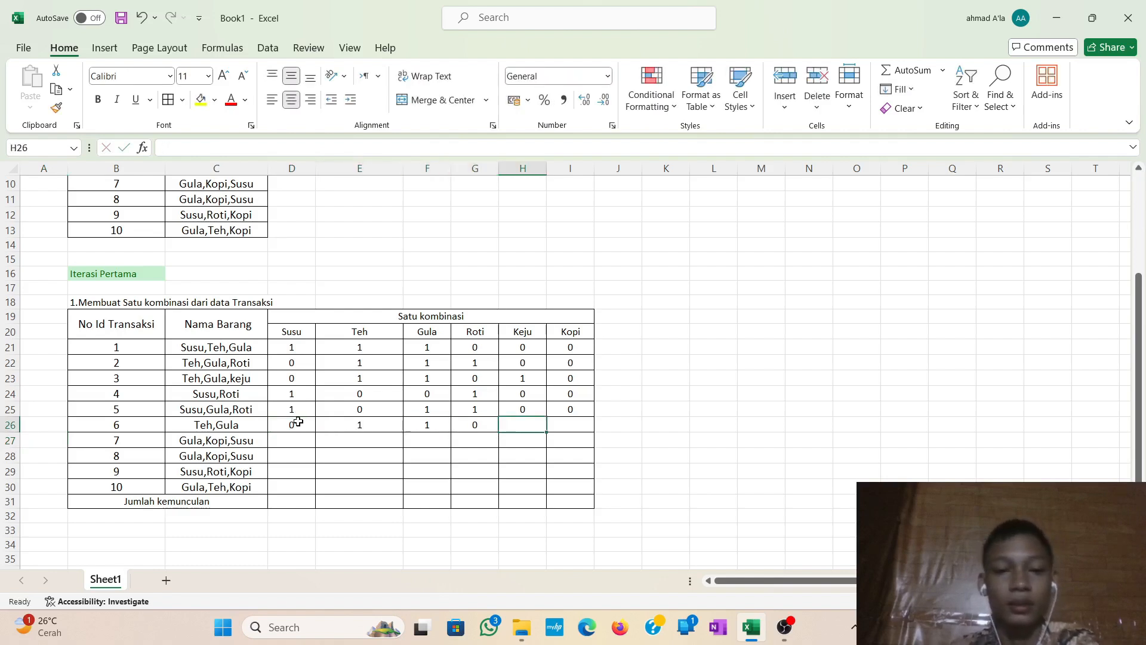
key("Tab")
type("0")
key("shift+Tab")
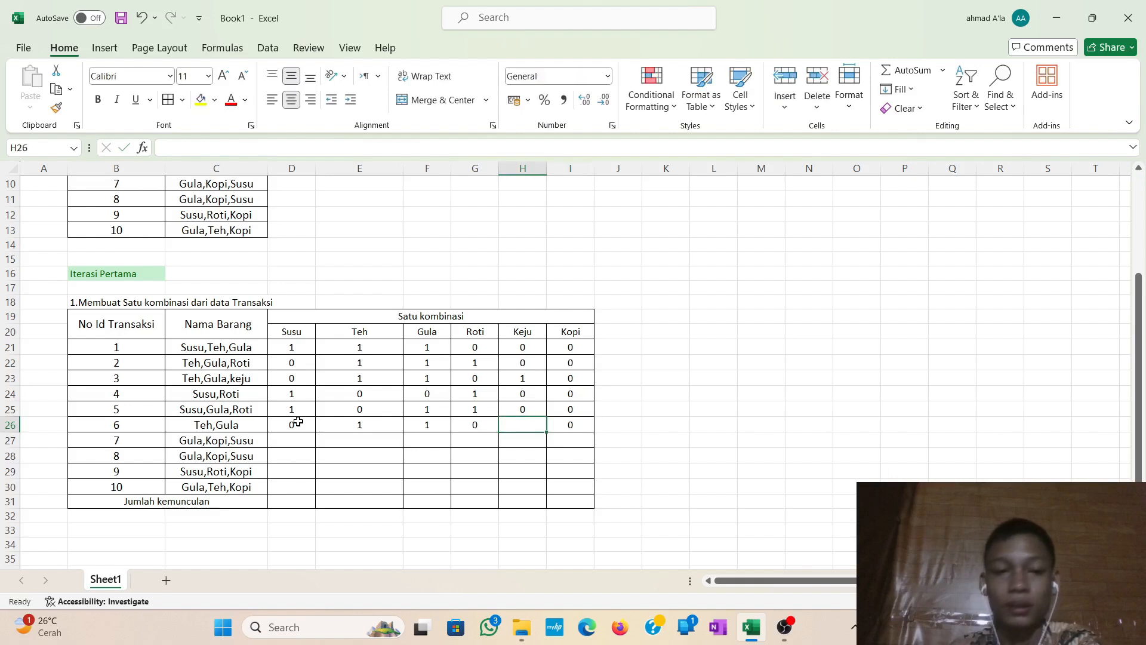
type("0")
Fill transaction 7's row D27:I27 with 0, 0, 1, 0, 0, 1 to mark Gula and Kopi as present.
left_click(300, 439)
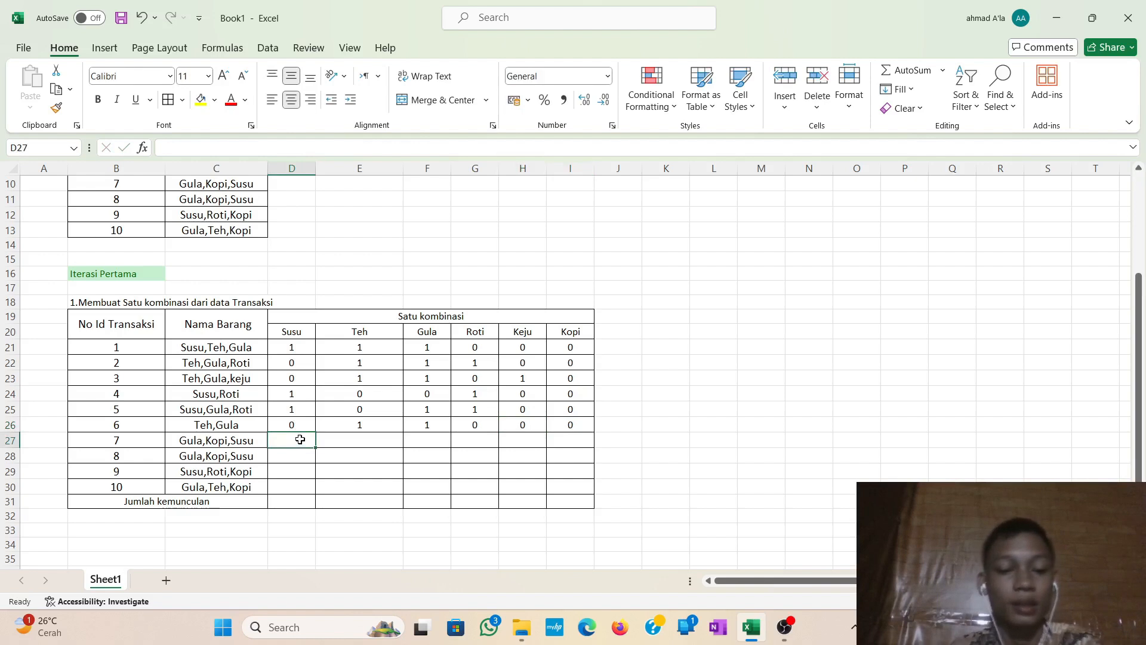
type("1")
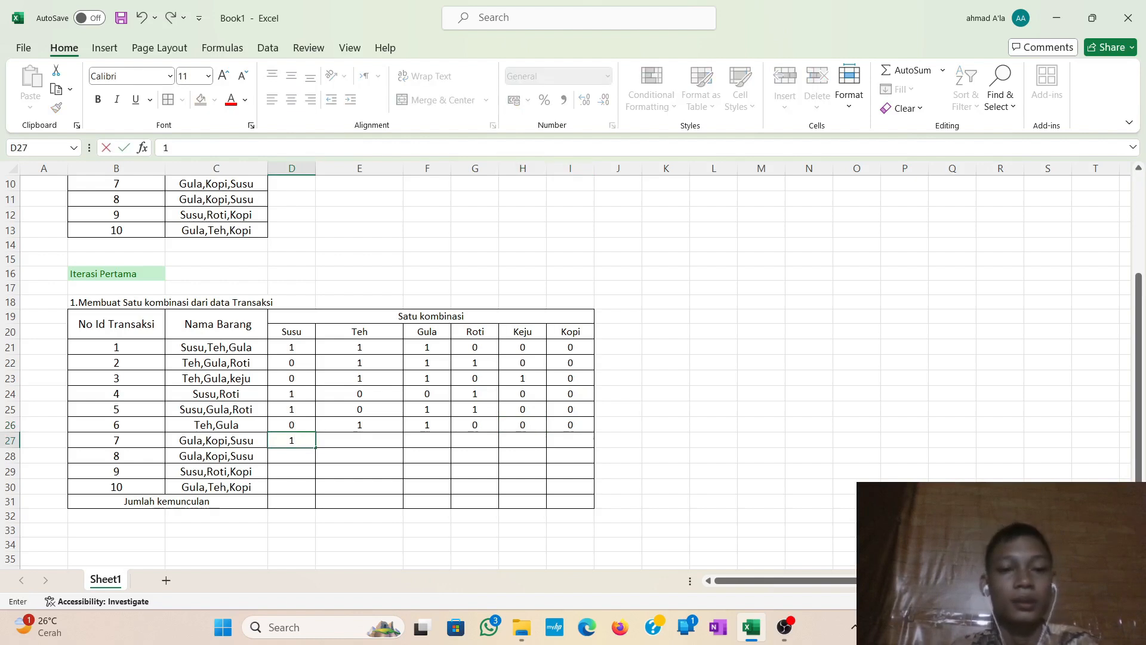
key("BackSpace")
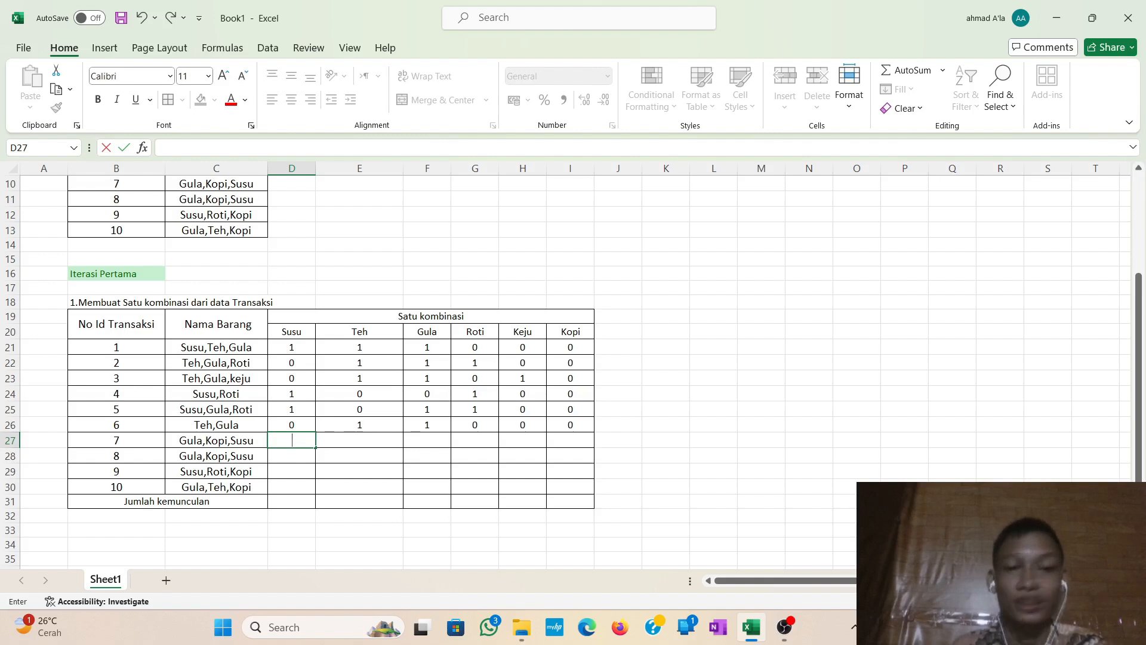
type("0")
key("Tab")
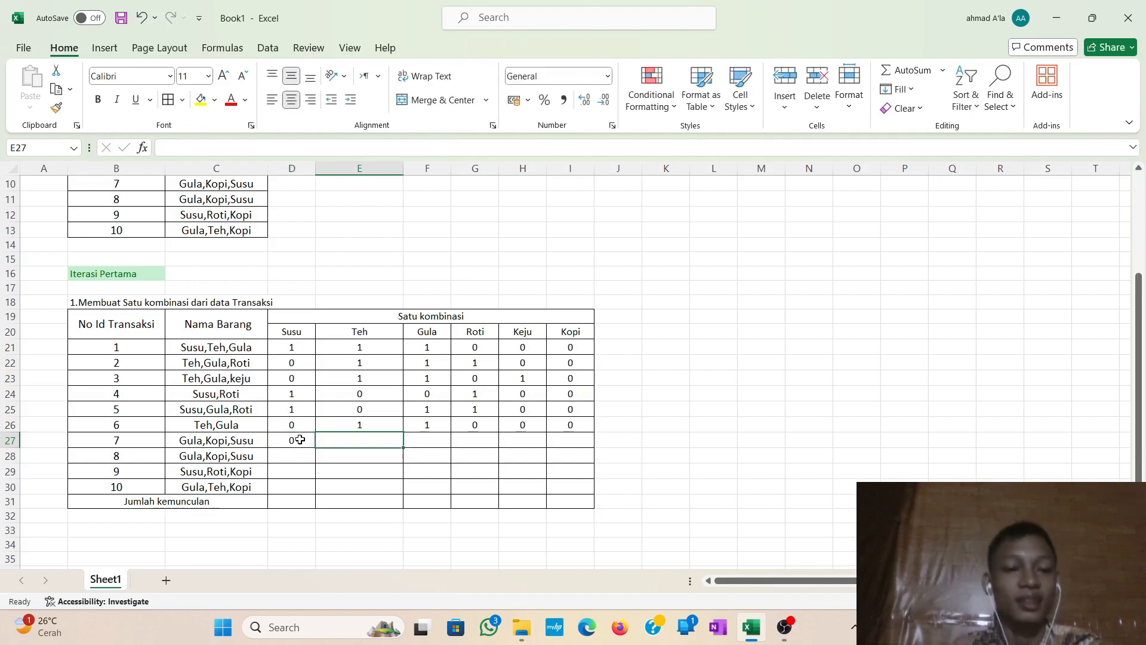
type("0")
key("Tab")
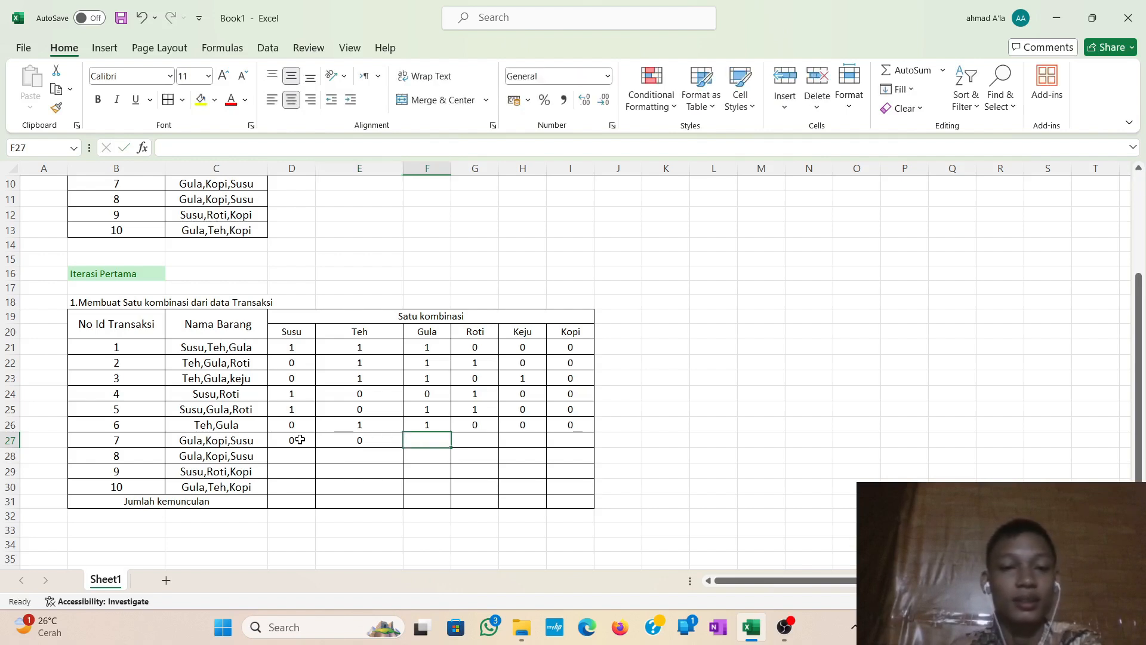
type("1")
key("Tab")
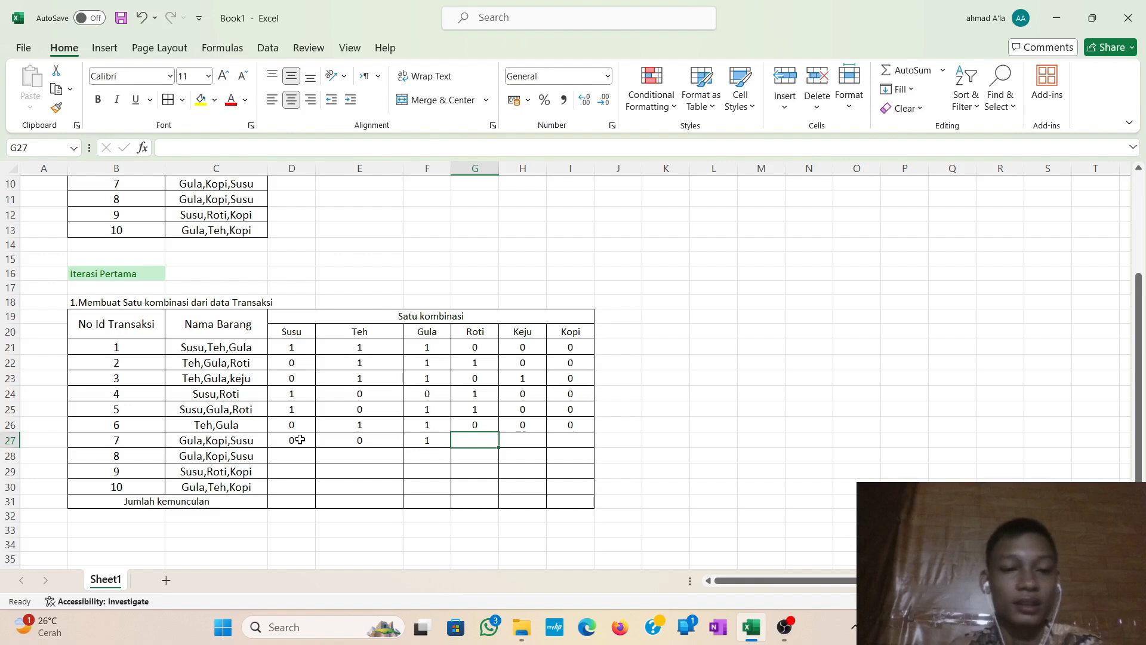
type("0")
key("Tab")
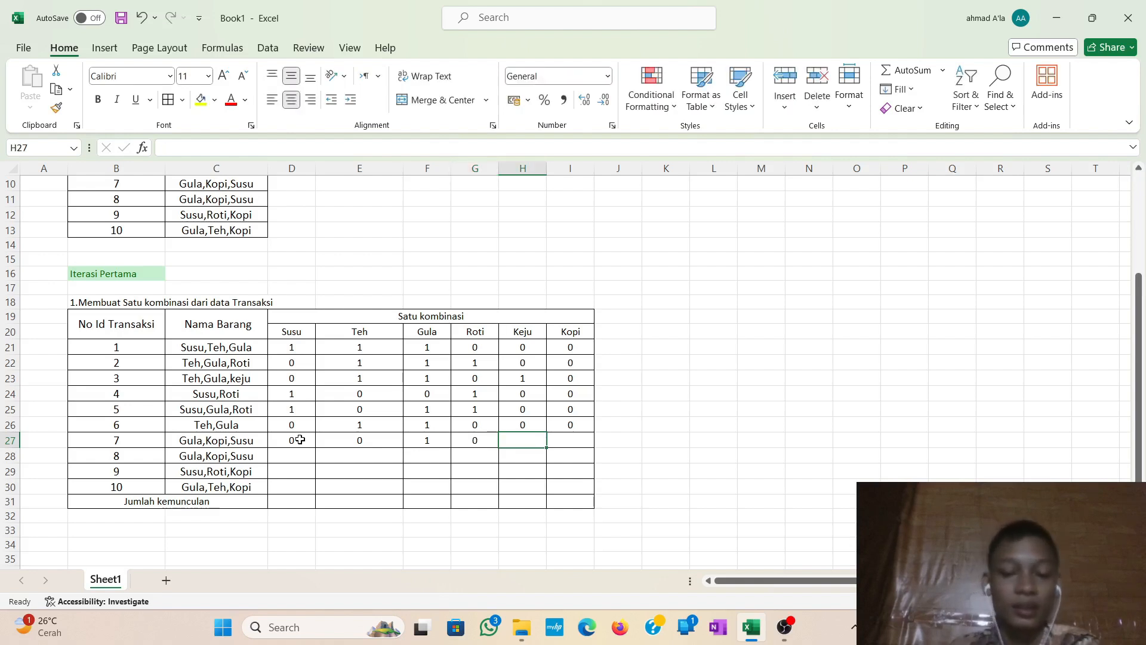
type("0")
key("Tab")
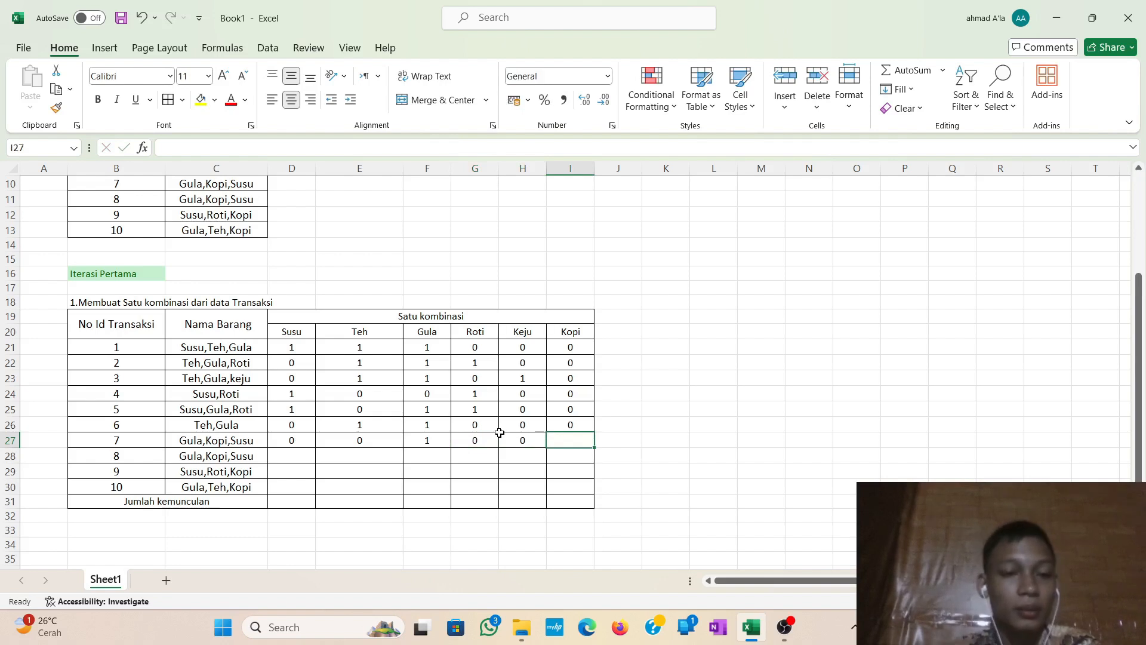
type("1")
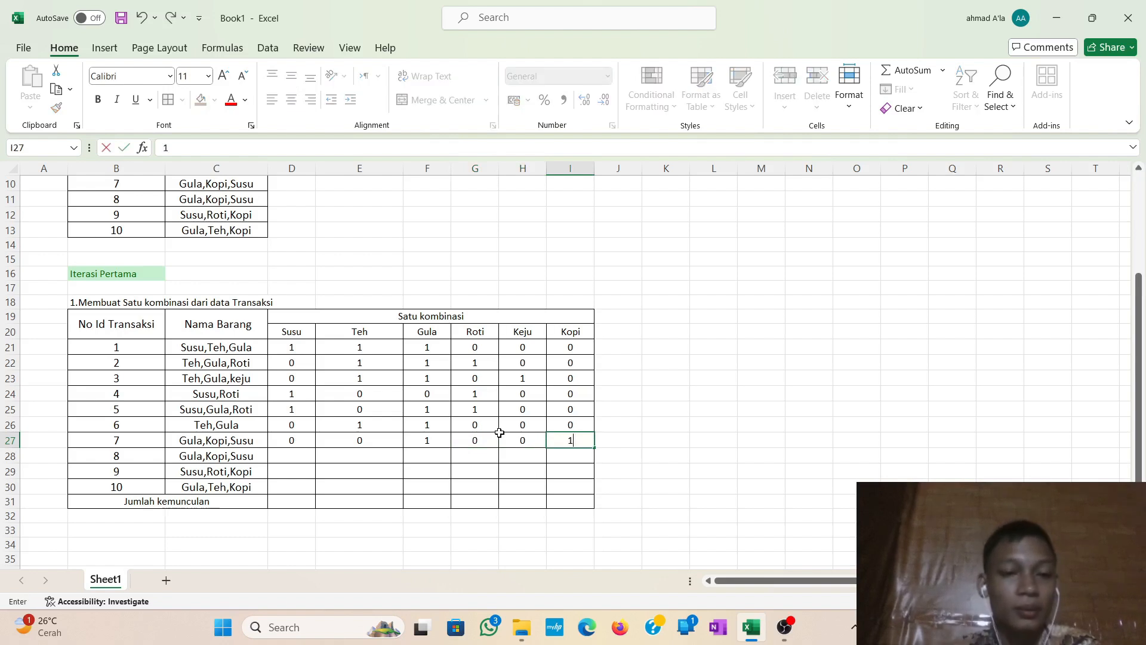
Change transaction 7's Susu value in D27 to 1 to mark Susu as present.
left_click(369, 439)
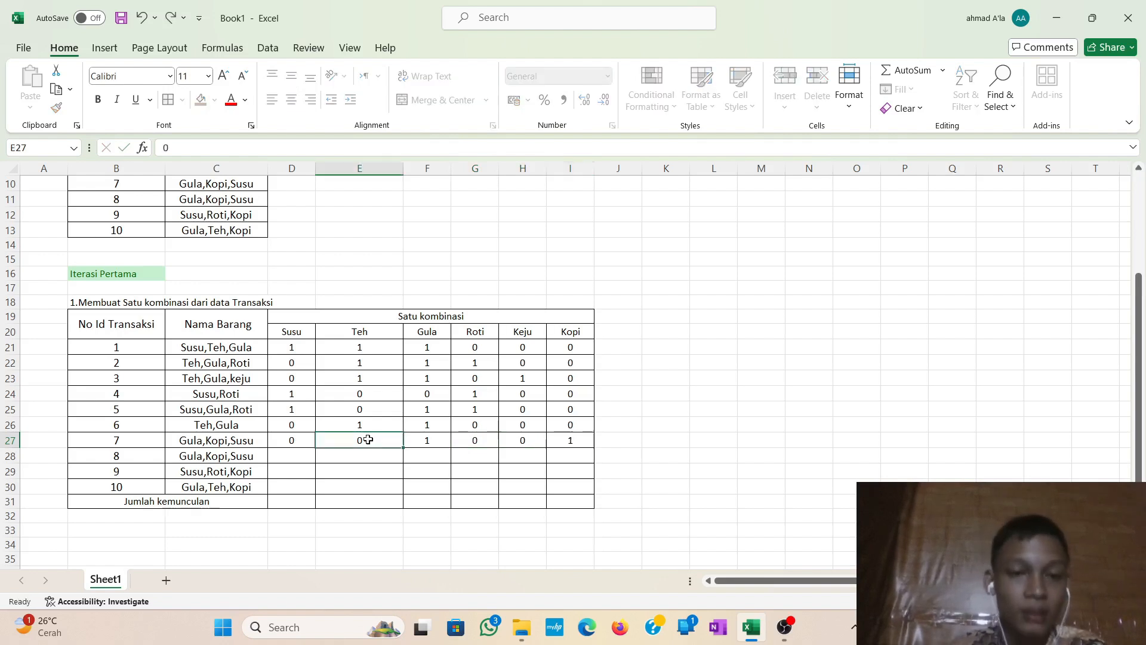
left_click(292, 441)
type("1")
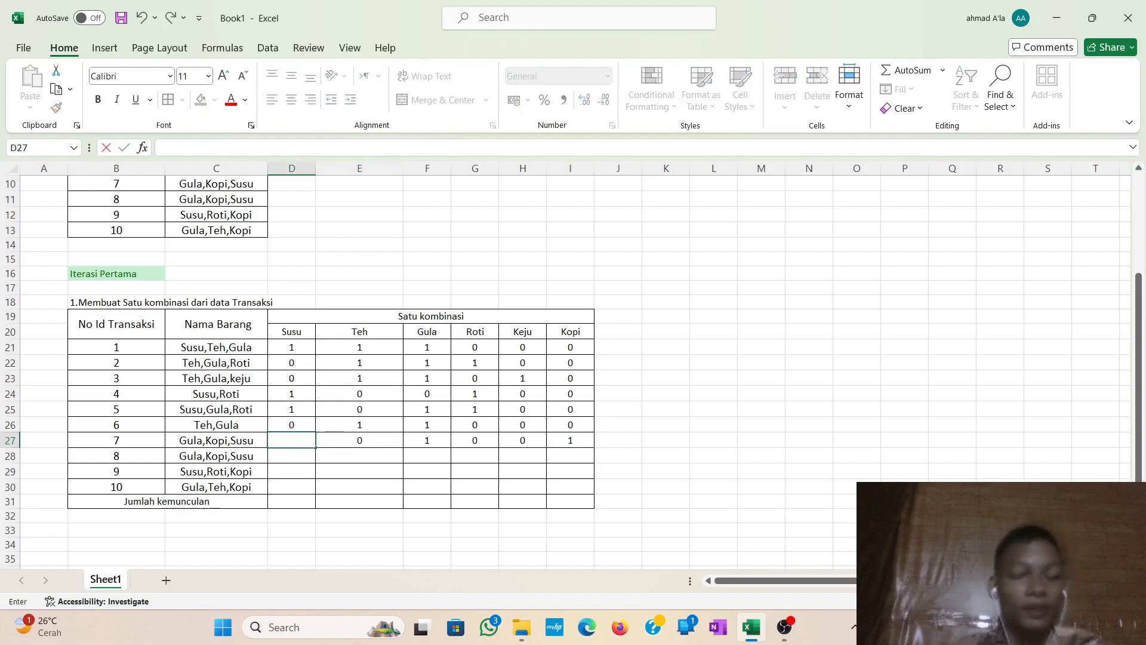
Fill transaction 8's row D28:I28 with 1, 0, 1, 0, 0, 1 to mark Susu, Gula and Kopi as present.
left_click(296, 461)
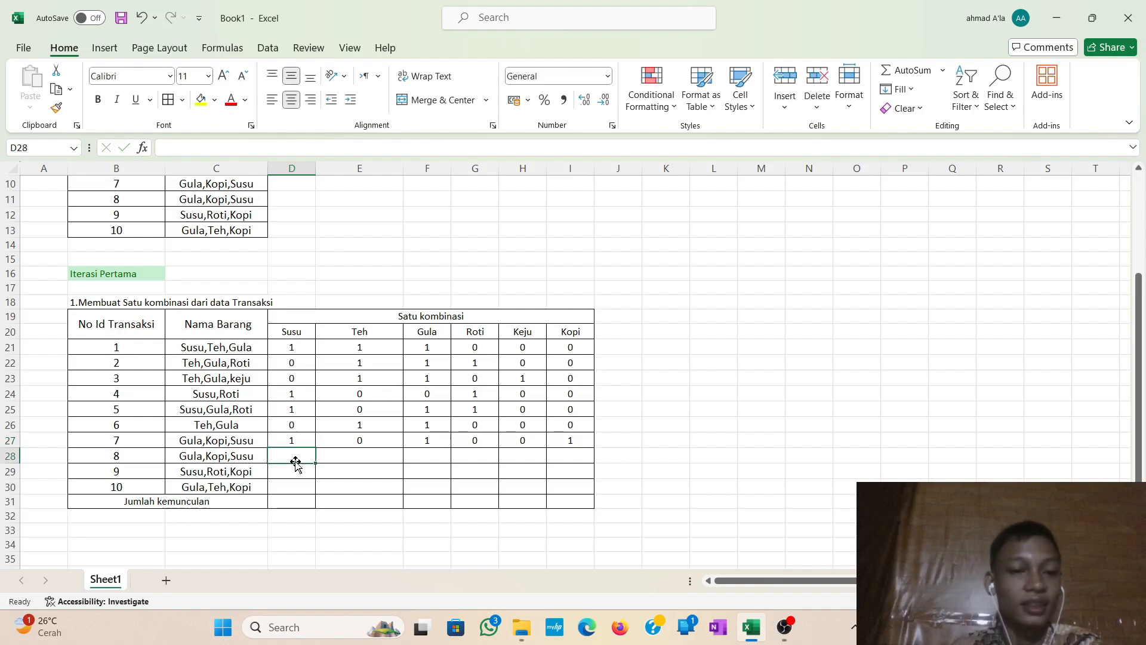
type("1")
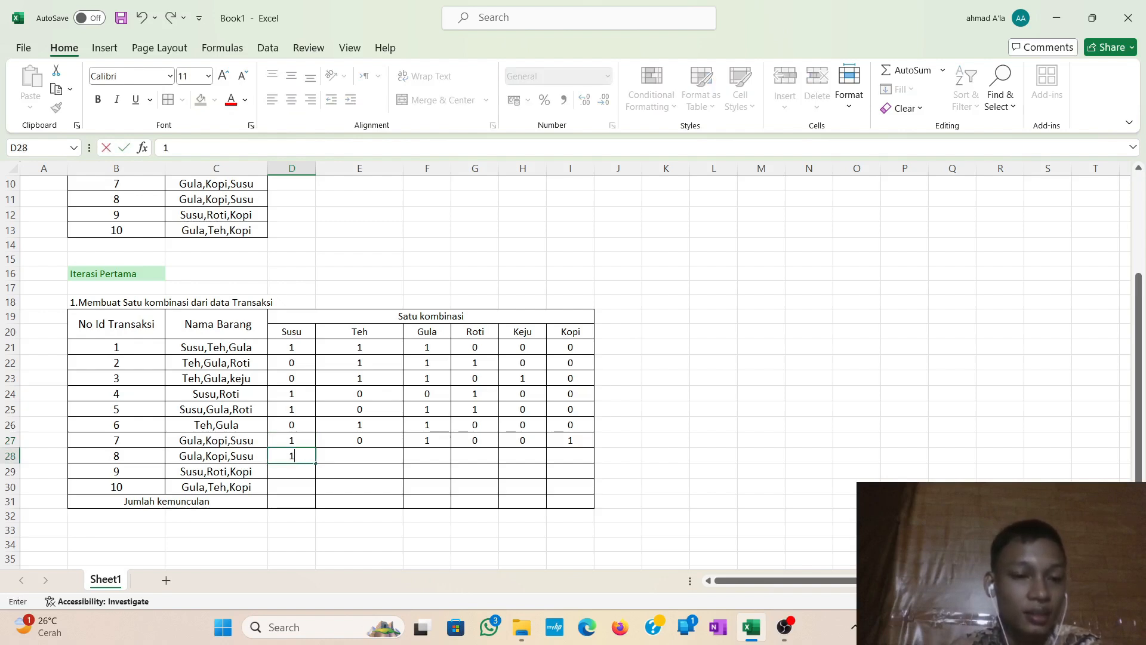
left_click(342, 462)
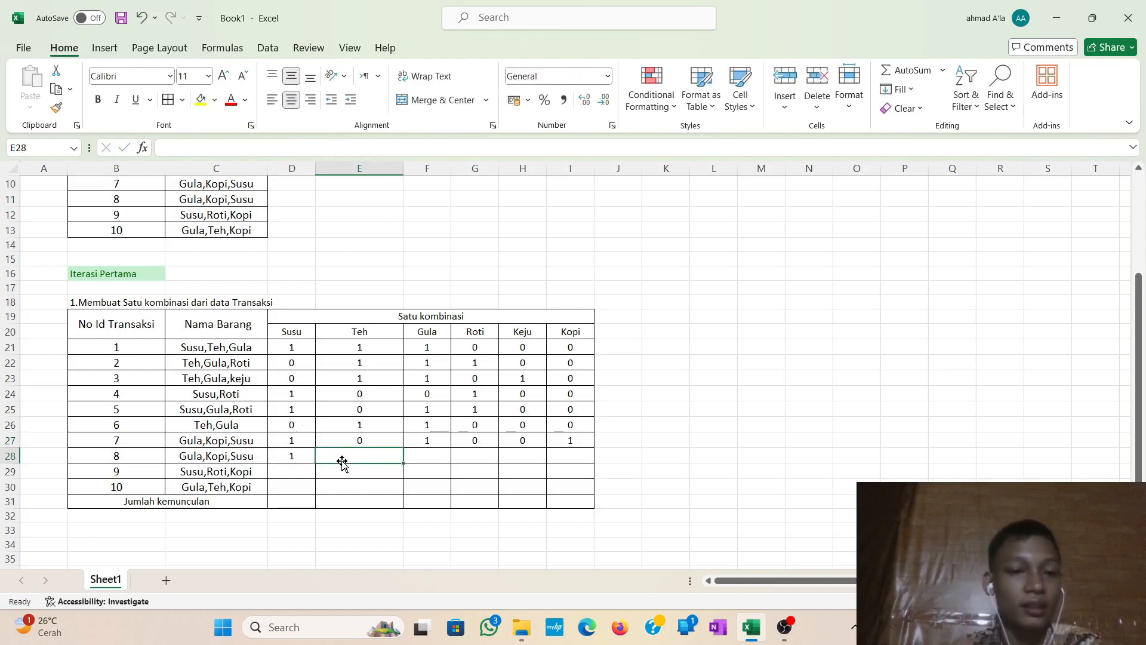
type("0")
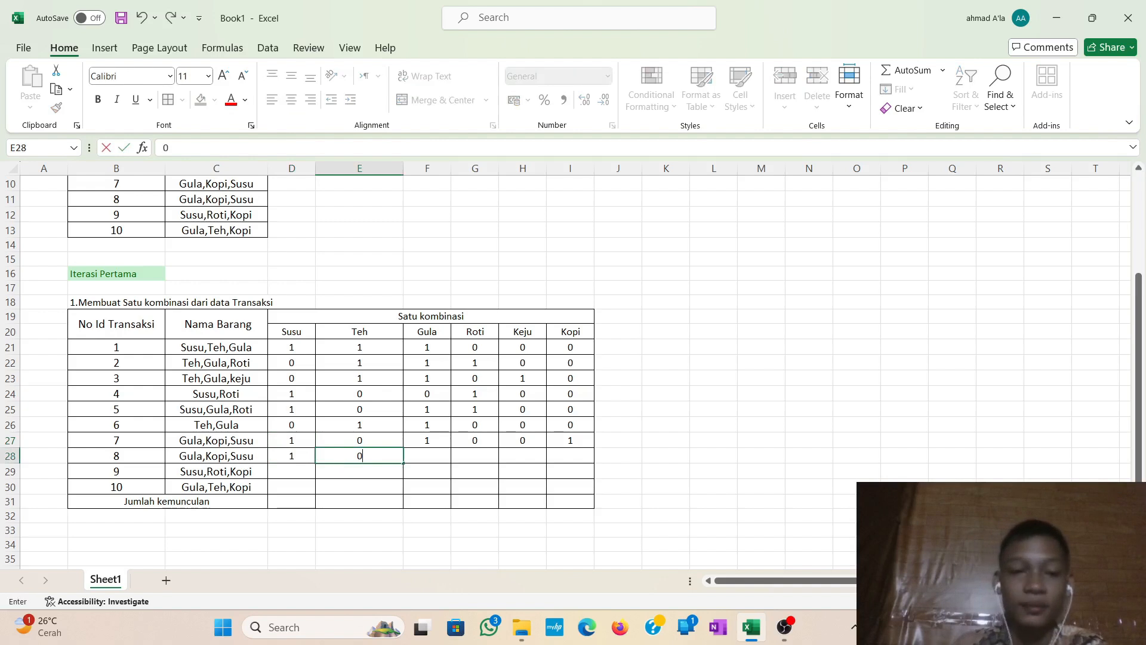
key("Tab")
type("1")
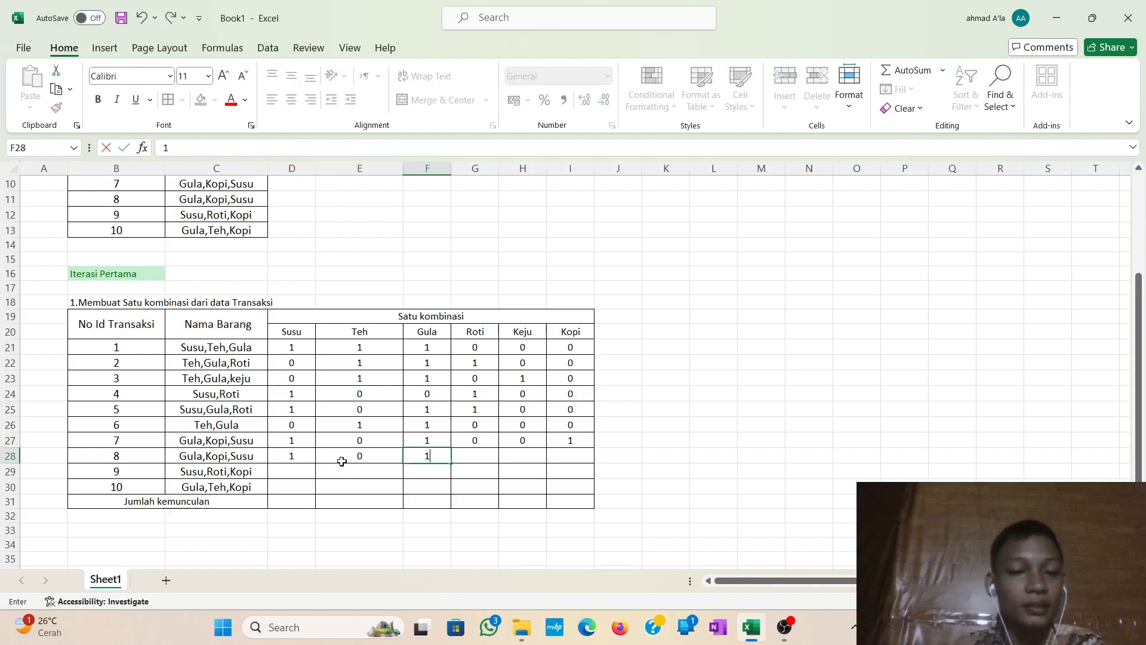
key("Tab")
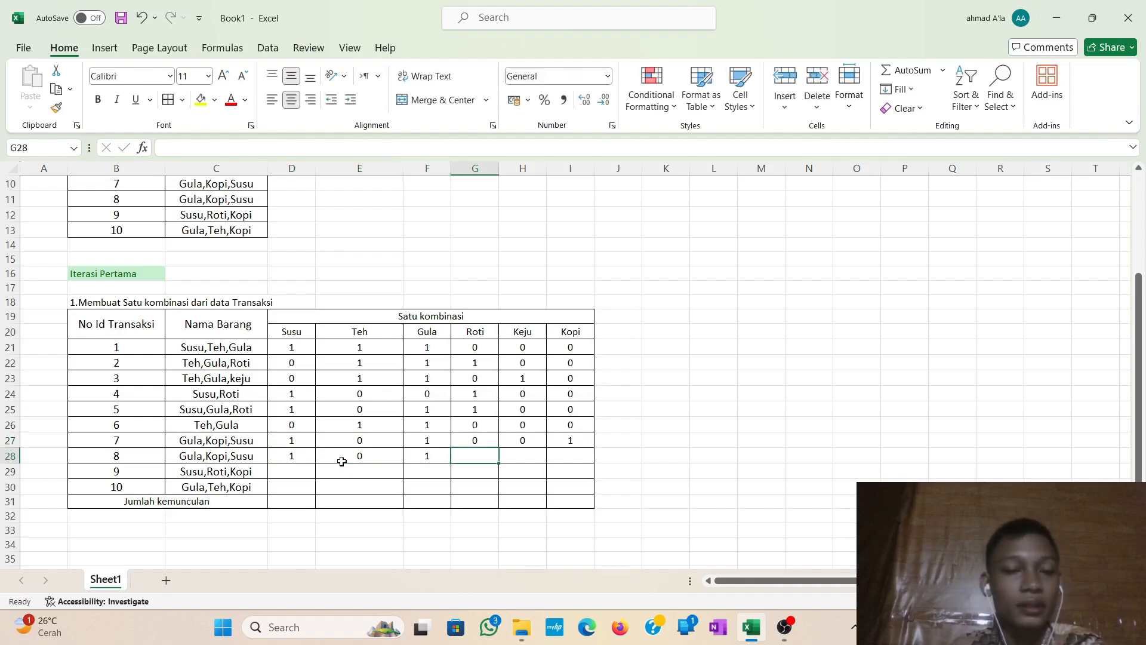
type("0")
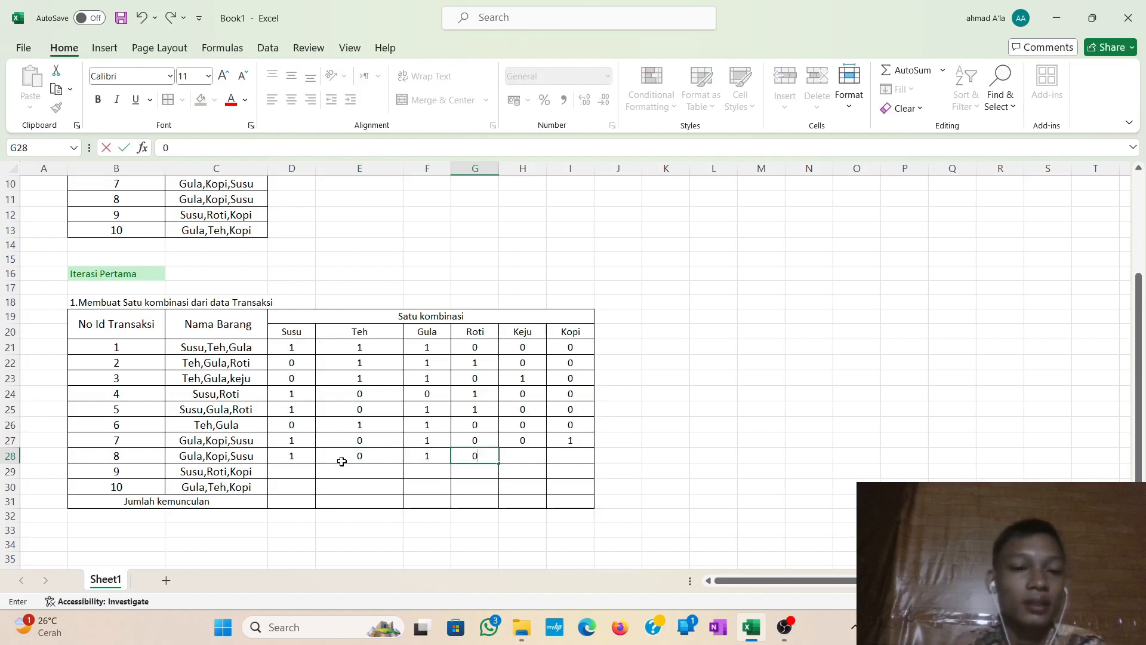
key("Tab")
type("0")
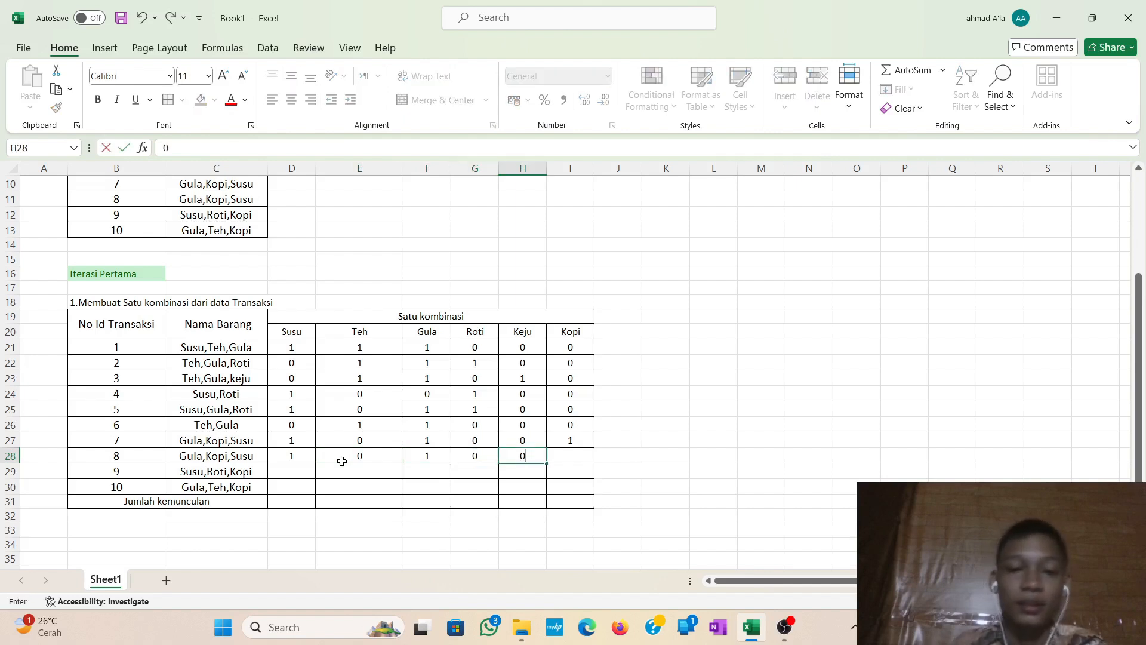
key("Tab")
type("1")
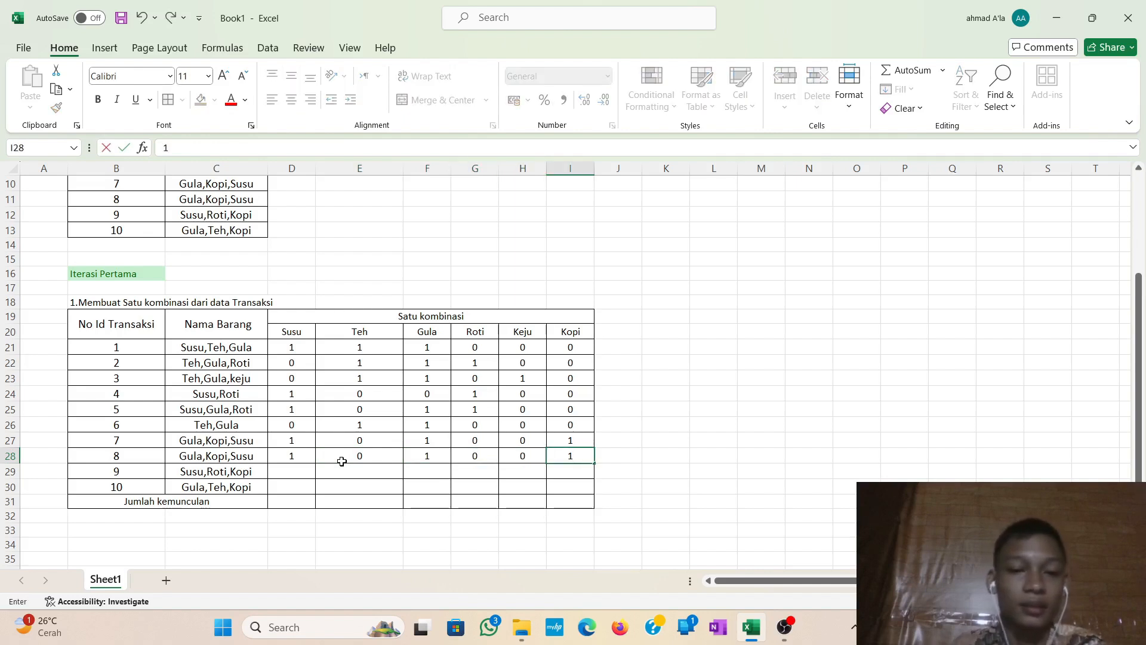
Fill transaction 9's row D29:I29 with 1, 0, 0, 1, 0, 1 to mark Susu, Roti and Kopi as present.
left_click(295, 469)
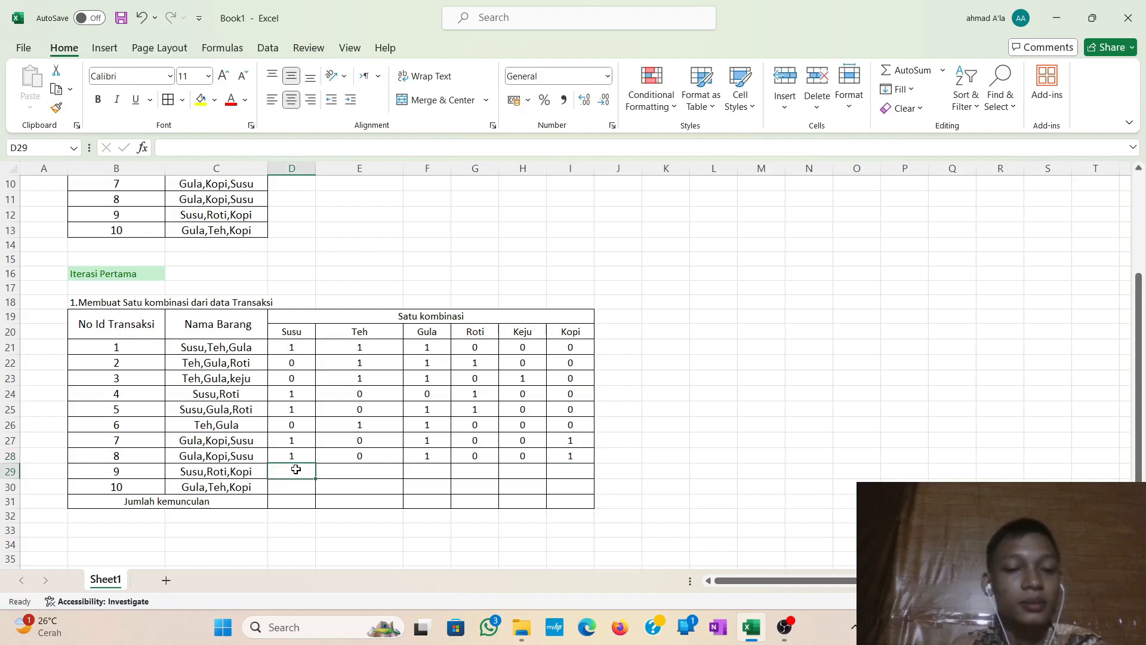
type("1")
key("Tab")
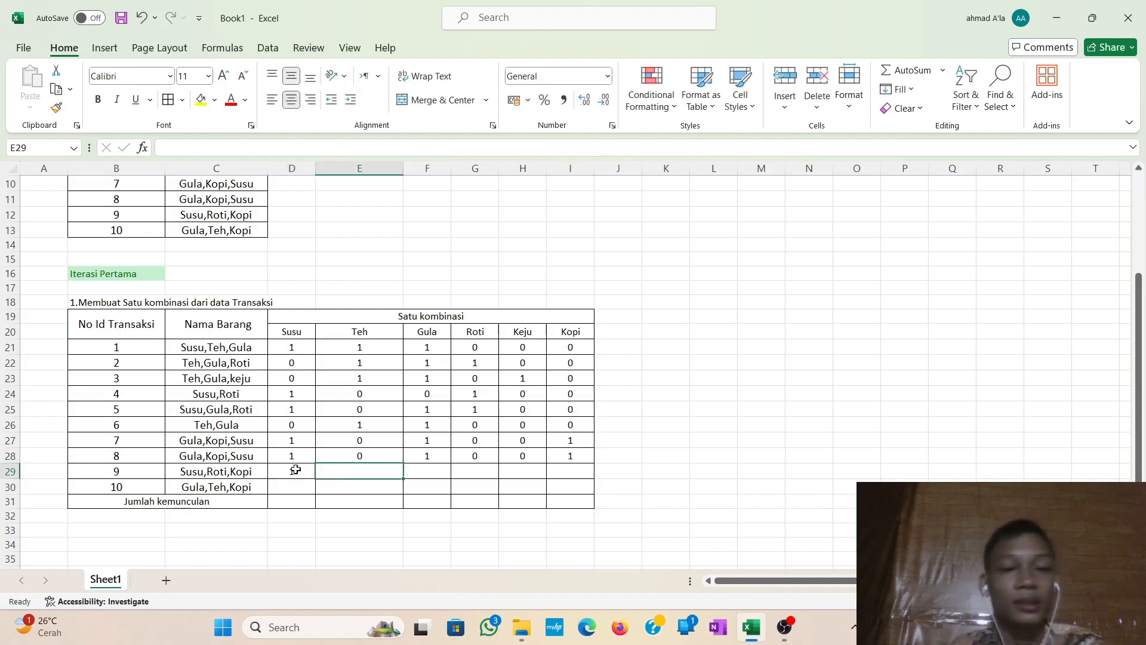
type("0")
key("Tab")
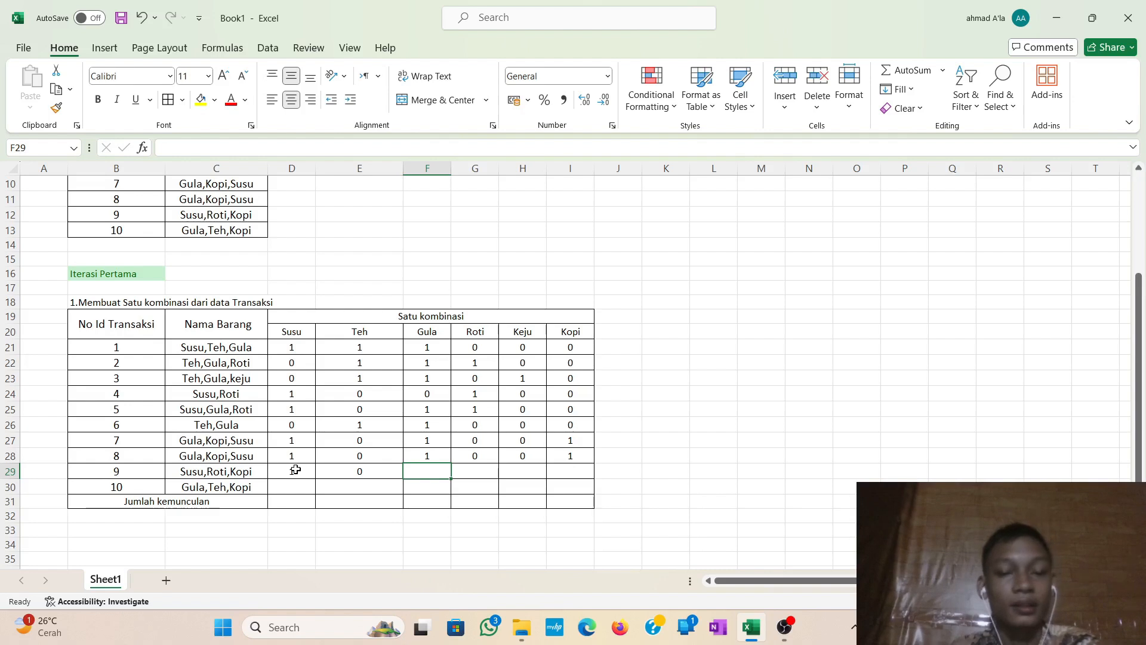
type("0")
key("Tab")
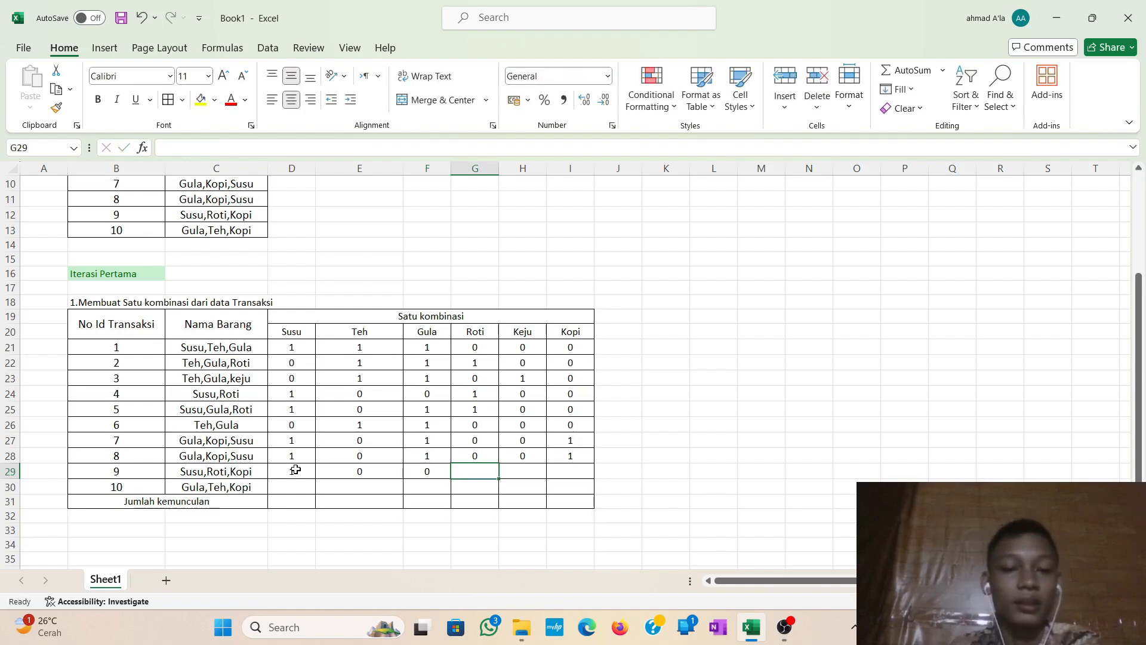
type("1")
key("Tab")
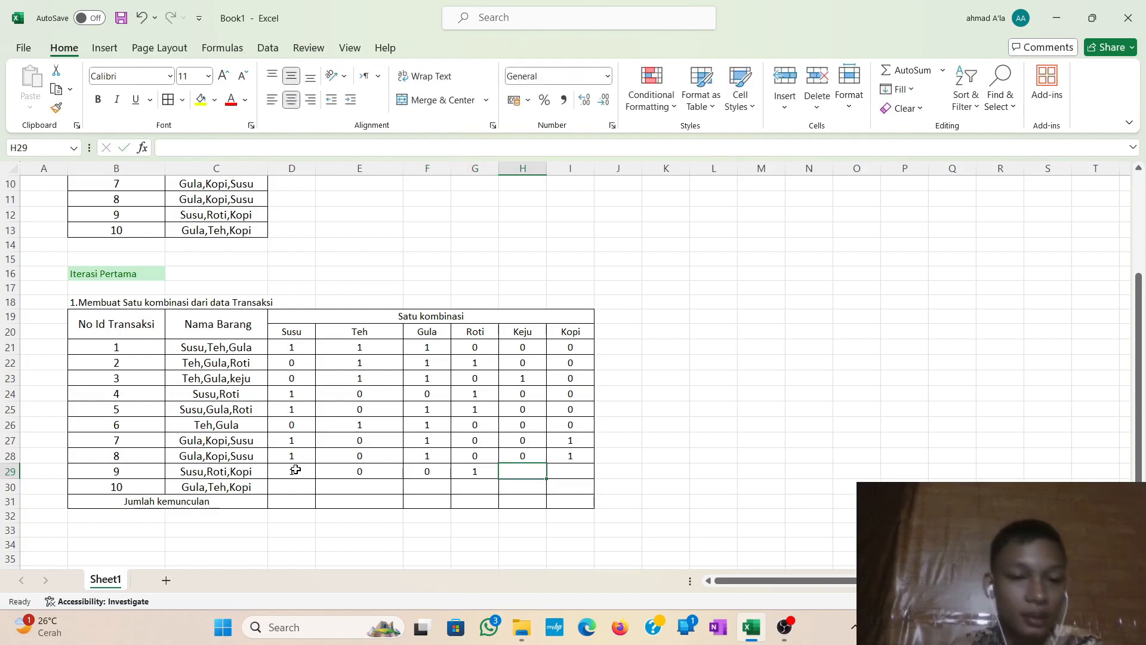
type("0")
key("Tab")
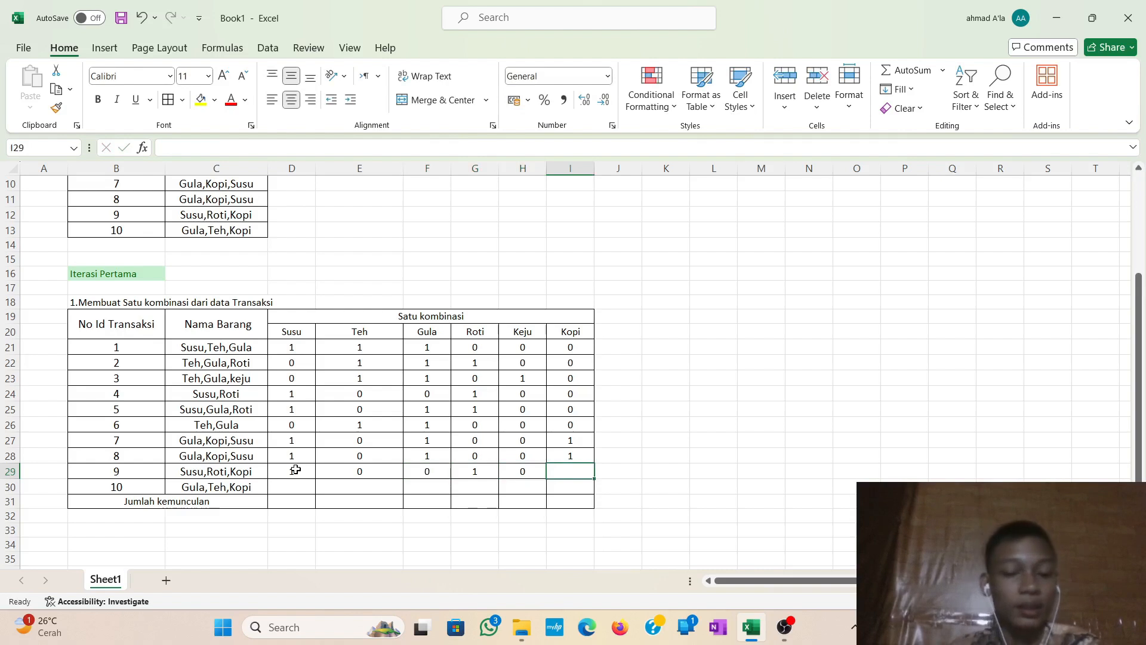
type("1")
Fill transaction 10's row D30:I30 with 0, 1, 1, 0, 0, 1 to mark Teh, Gula and Kopi as present.
left_click(296, 490)
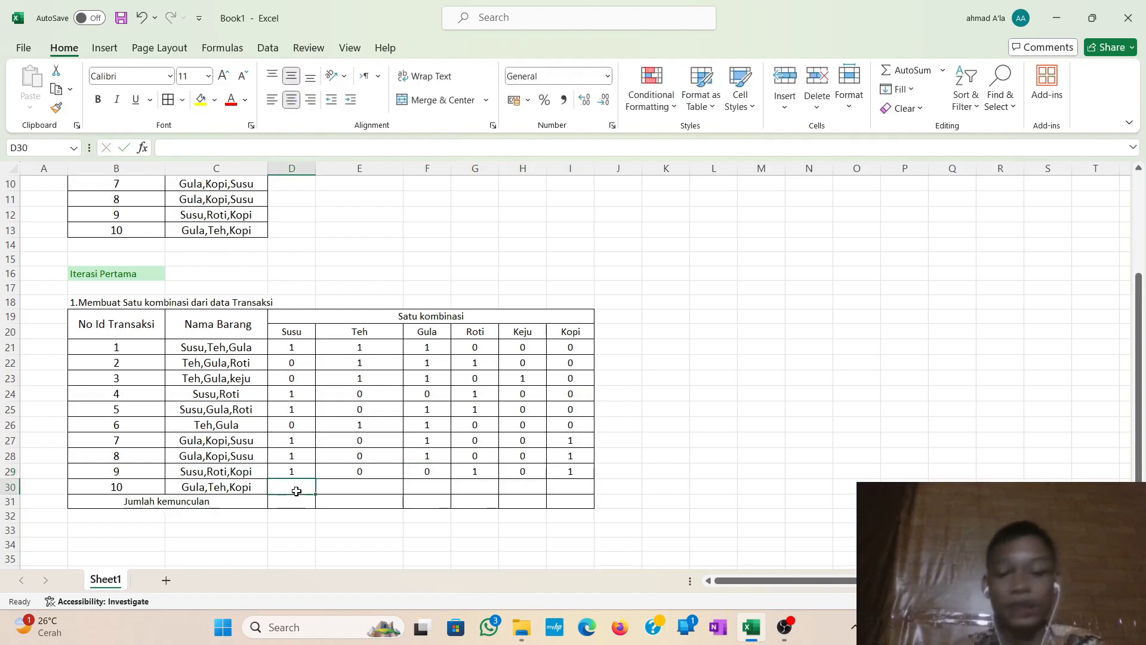
type("0")
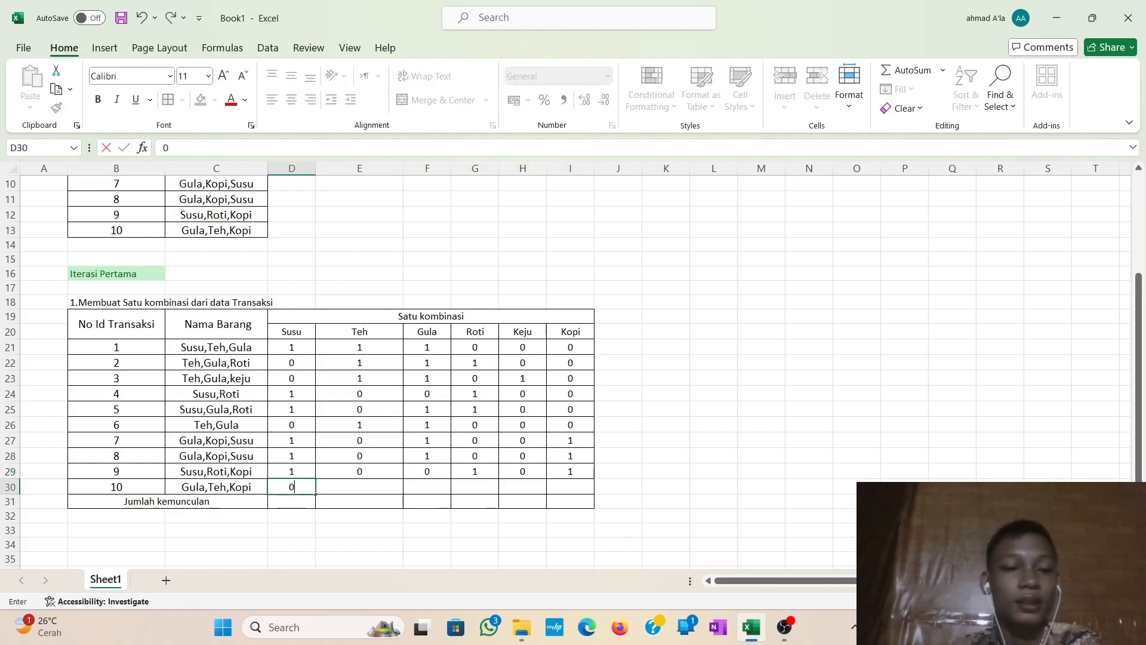
key("Tab")
type("1")
key("Tab")
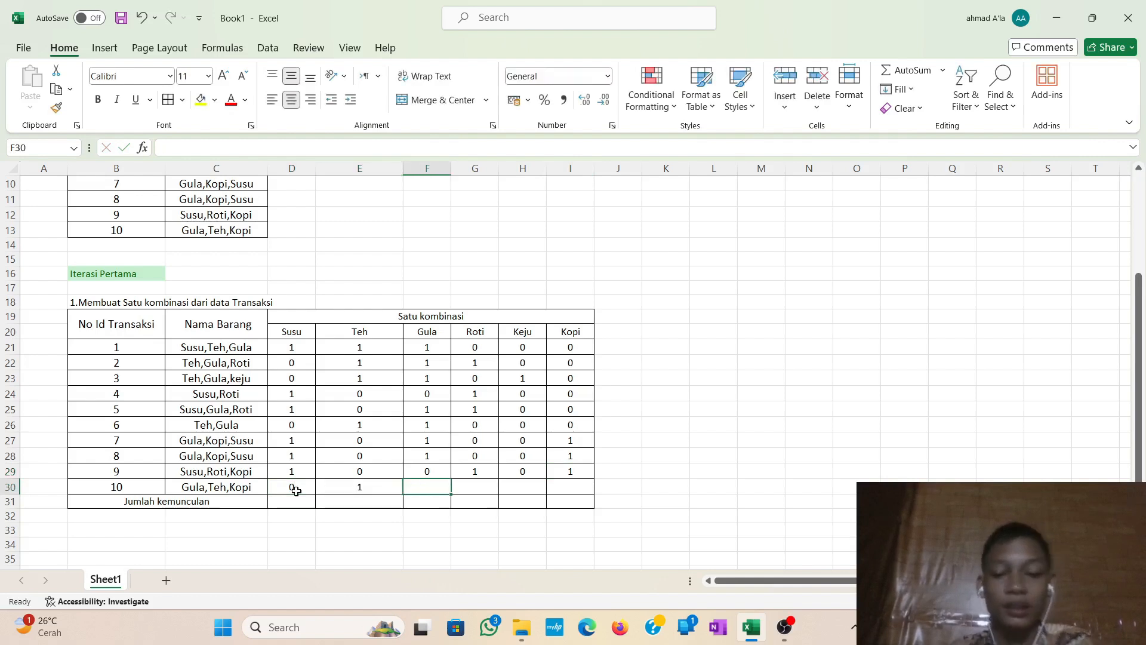
type("0")
key("Tab")
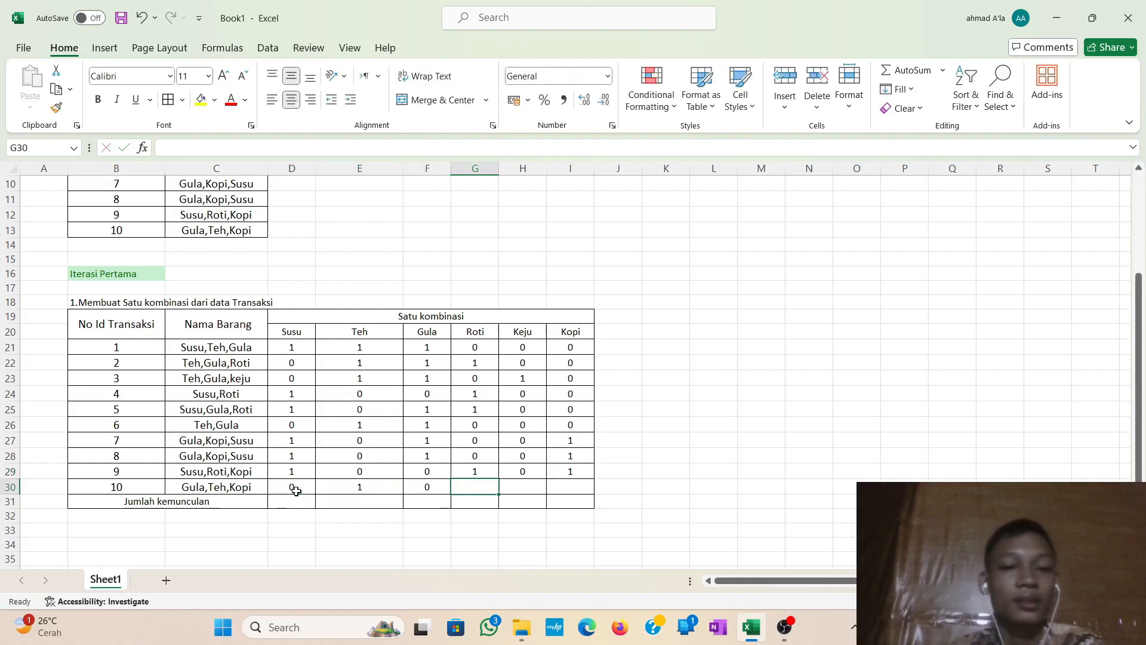
key("Left")
key("BackSpace")
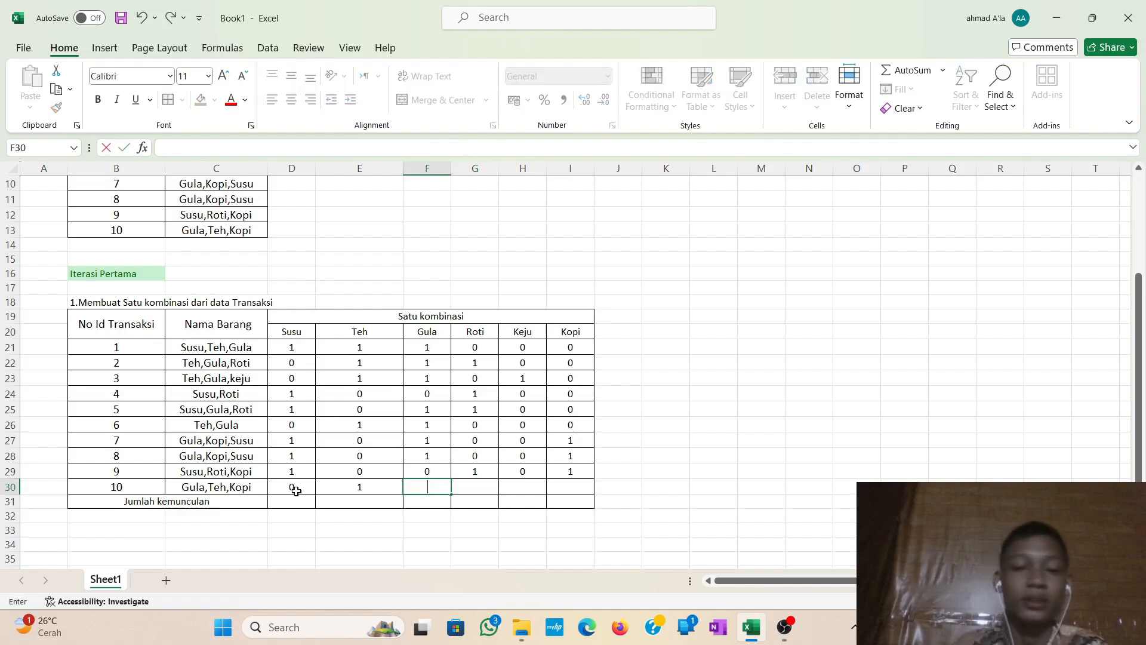
key("Tab")
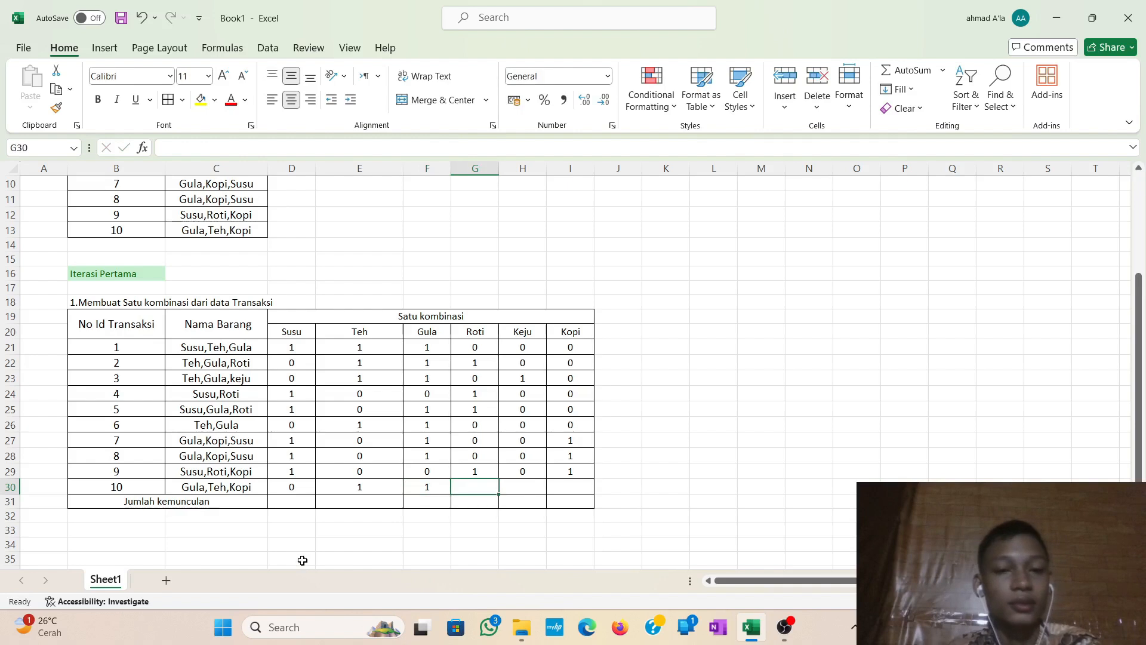
type("0")
key("Tab")
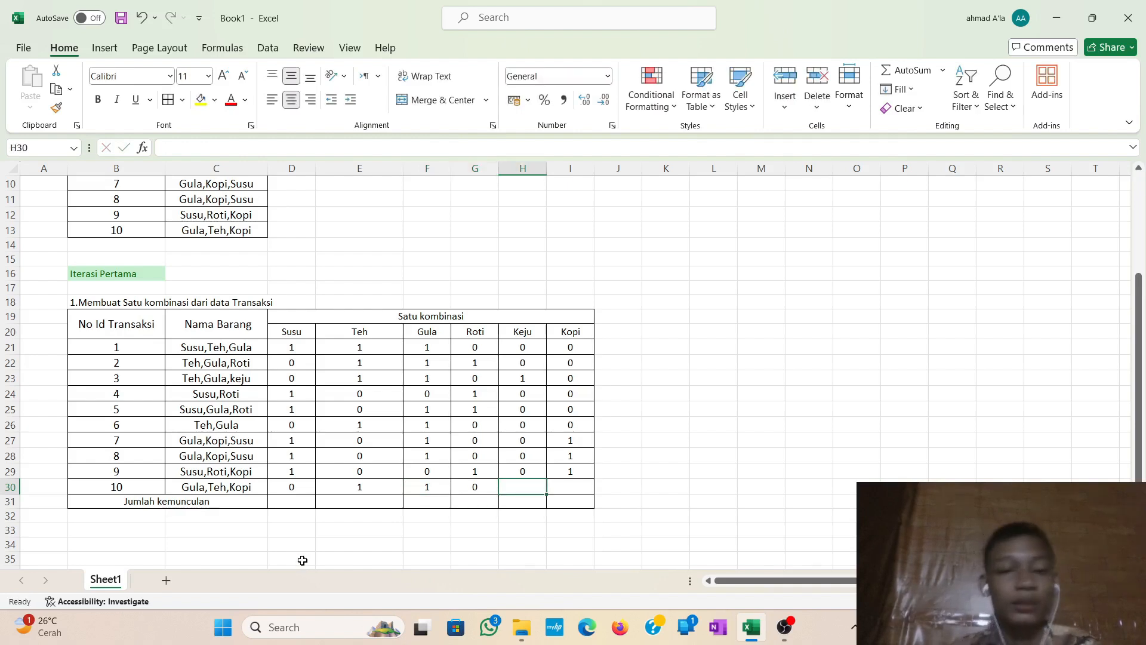
type("0")
key("Tab")
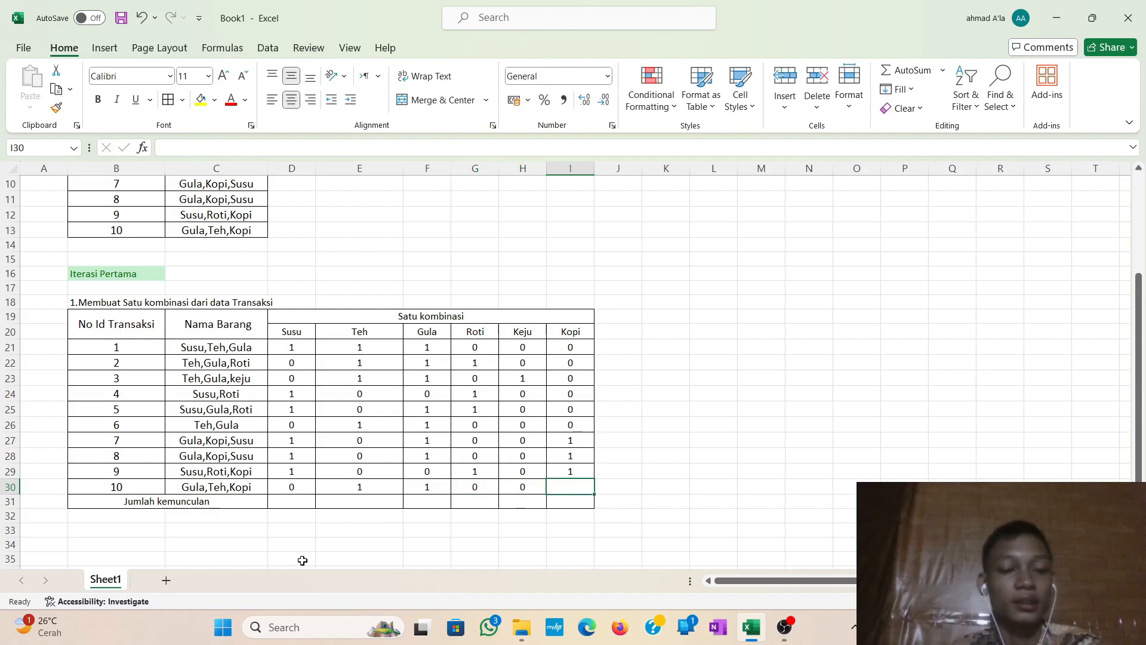
type("1")
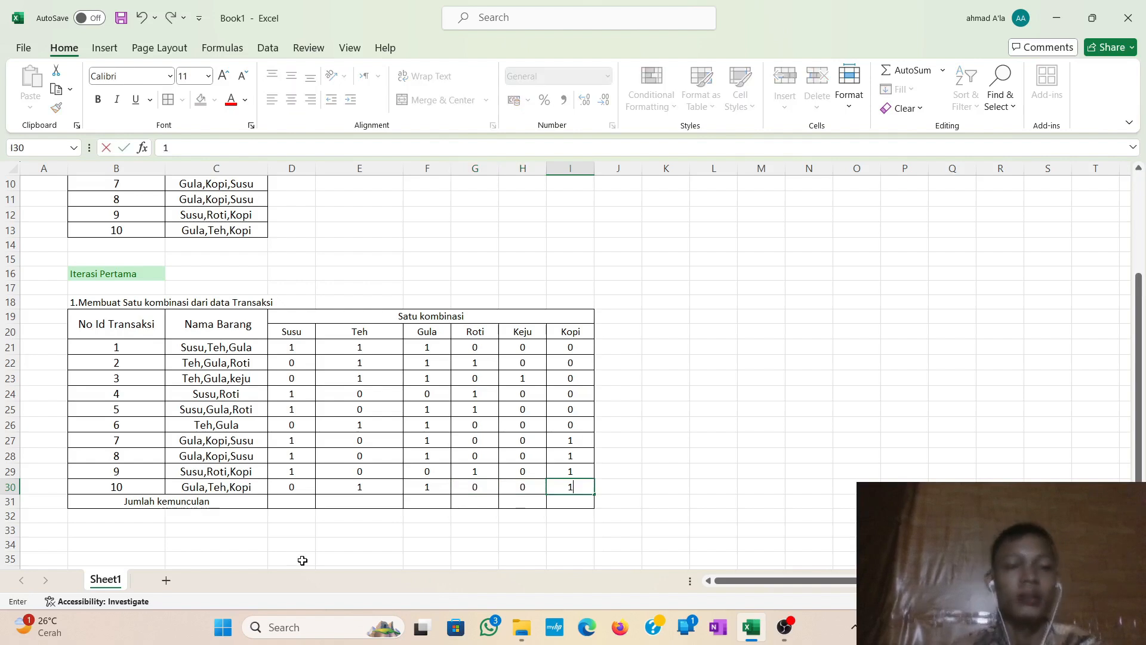
Total the Susu column's occurrences in D31 with a SUM over D21:D30.
left_click(274, 506)
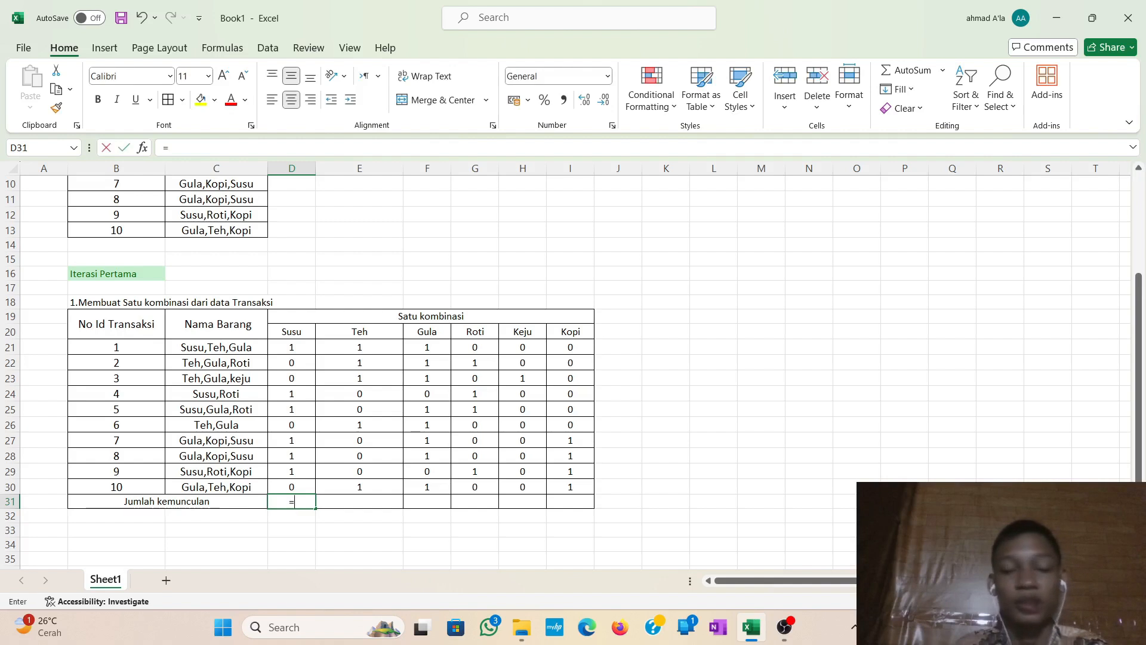
type("=")
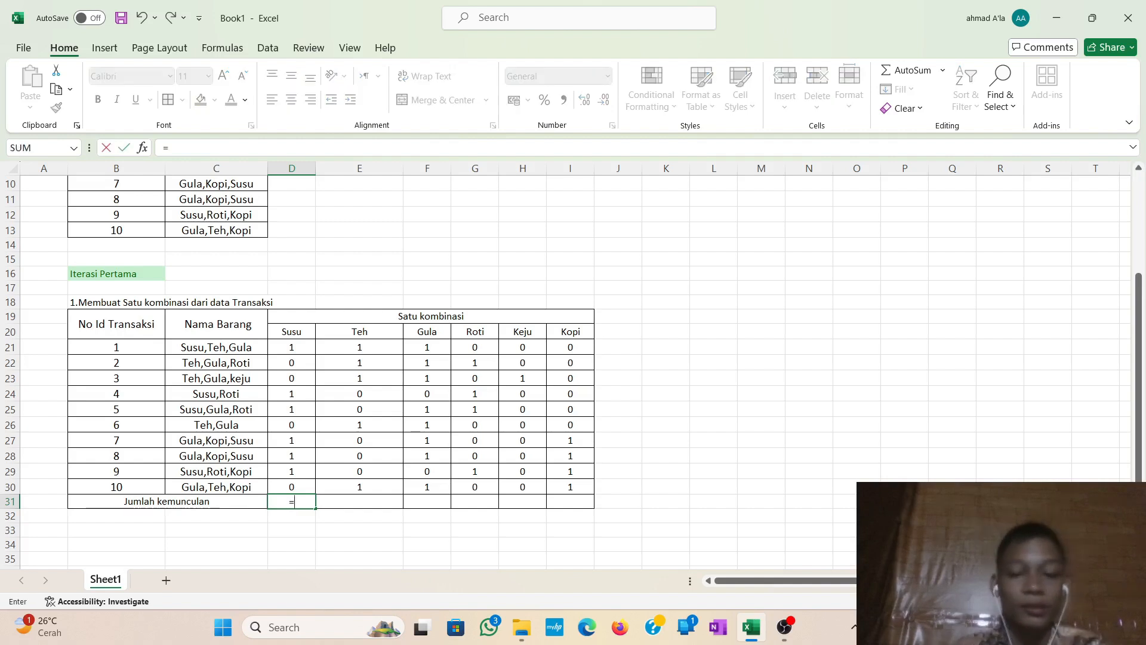
type("SU")
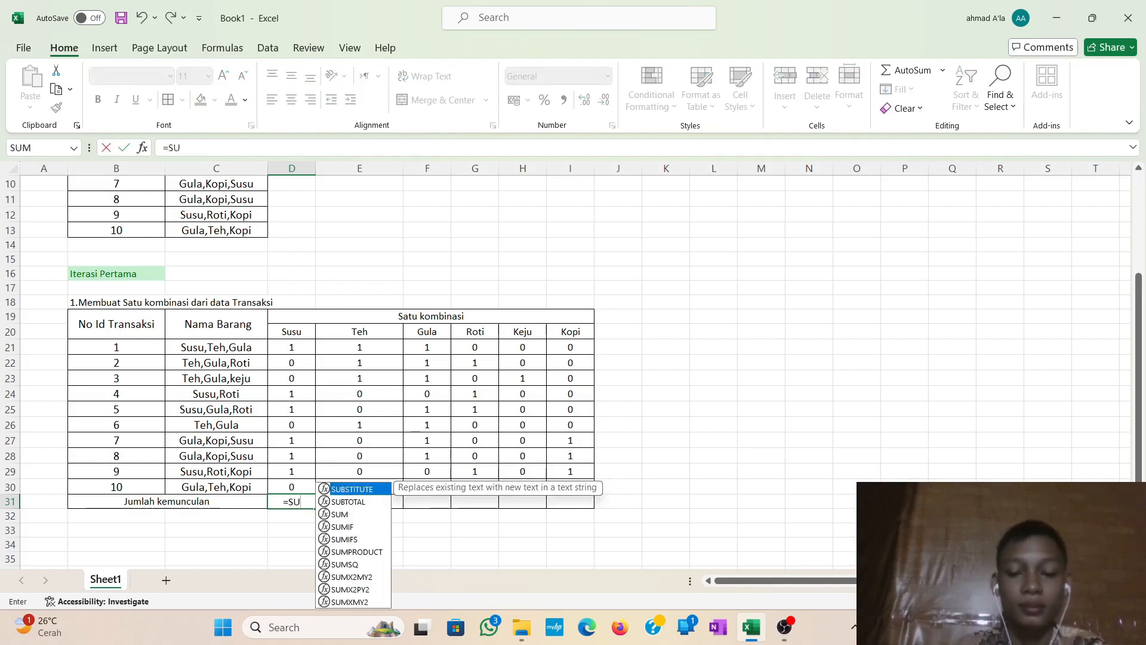
type("M(")
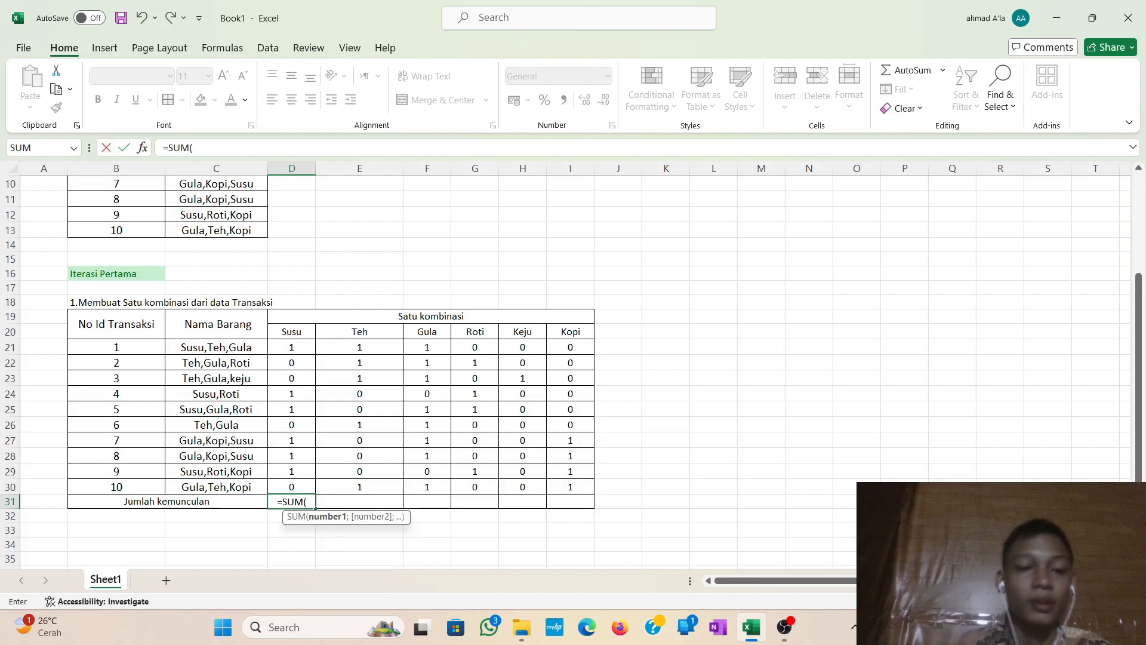
left_click(292, 349)
left_click_drag(292, 349, 305, 485)
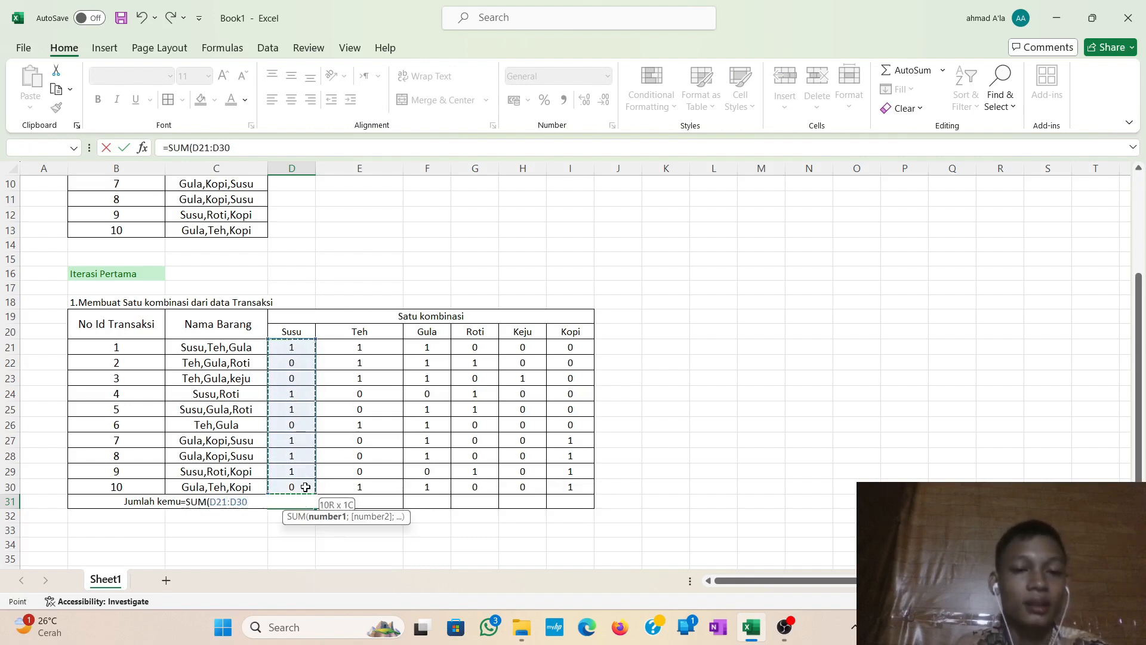
key("Return")
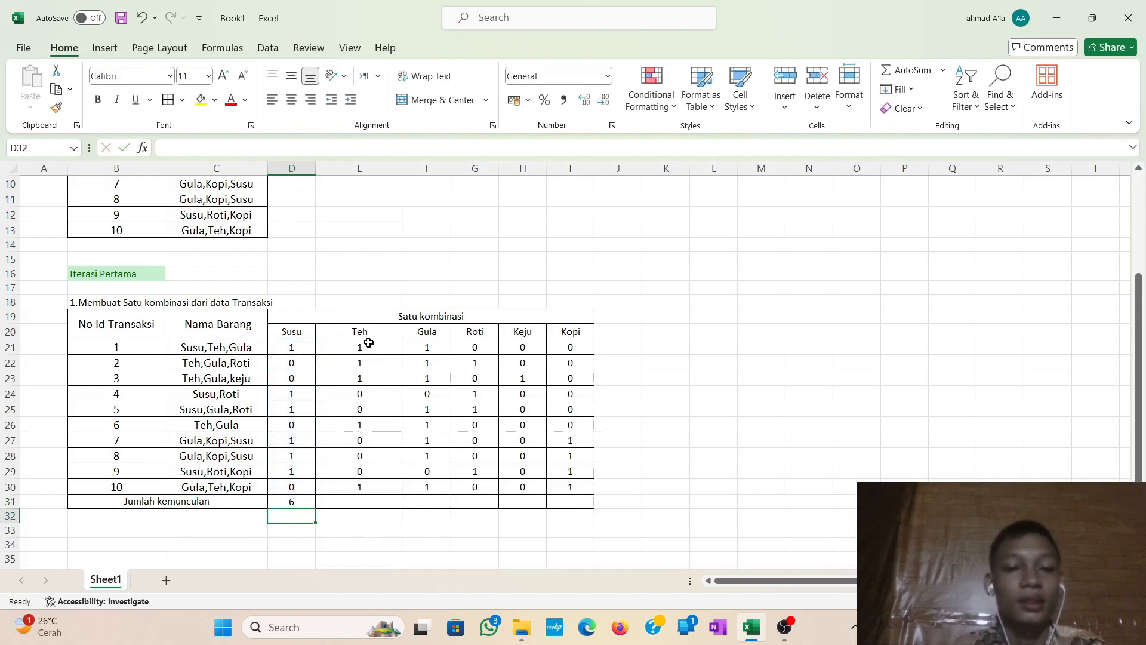
Total the Teh column's occurrences in E31 with a SUM over E21:E30.
left_click(364, 505)
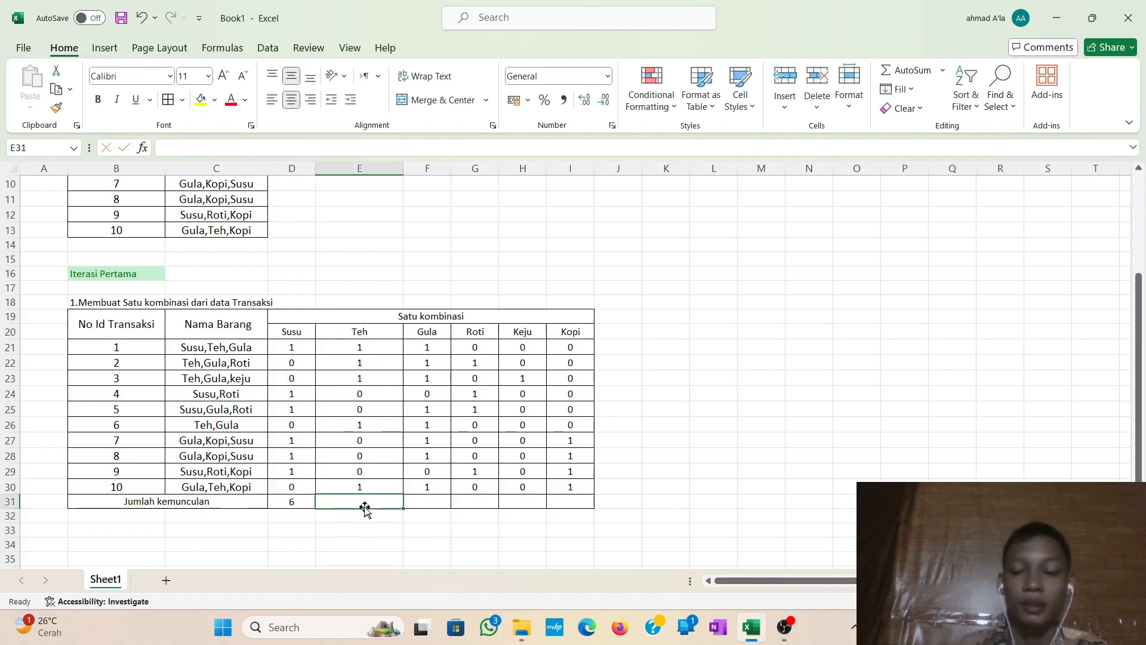
type("=S")
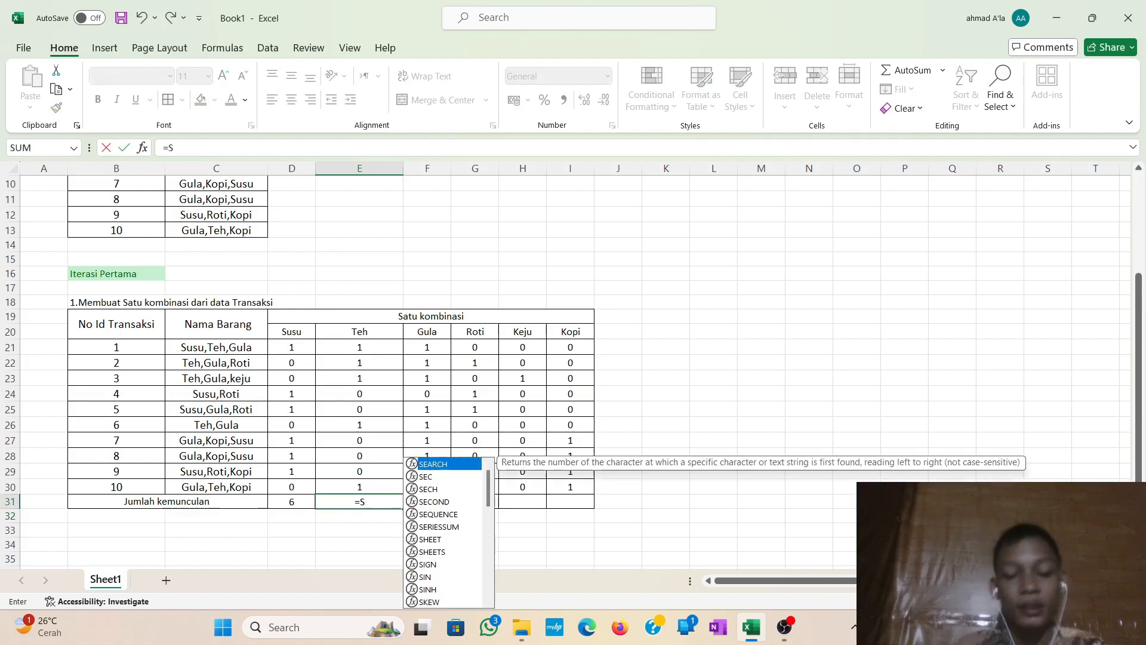
type("uM")
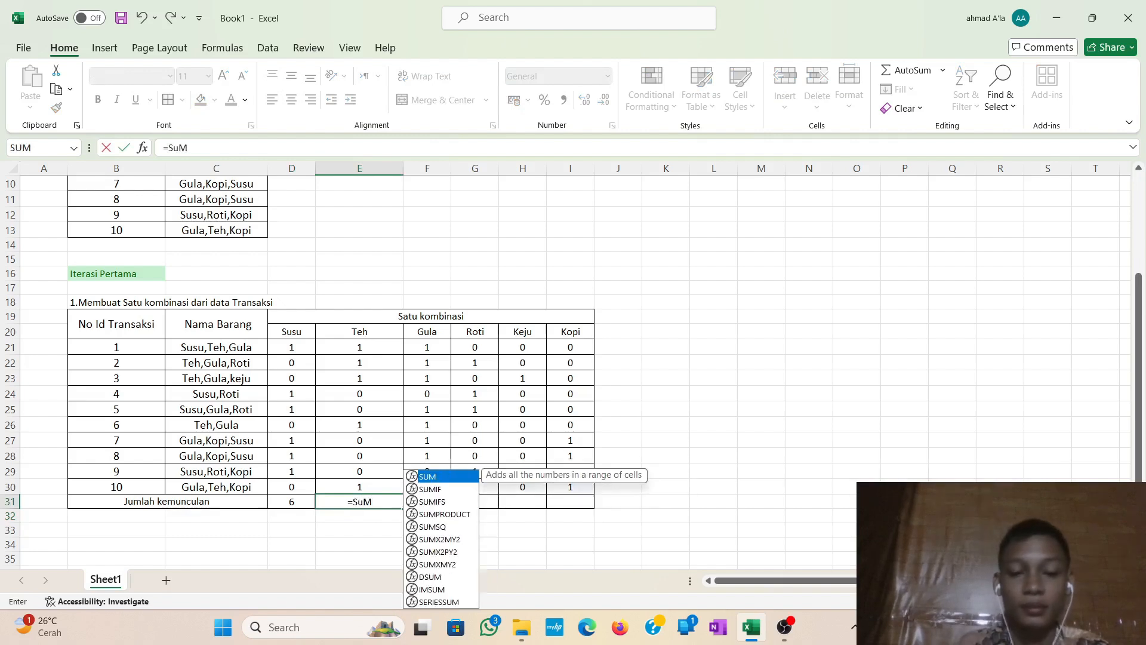
type("(")
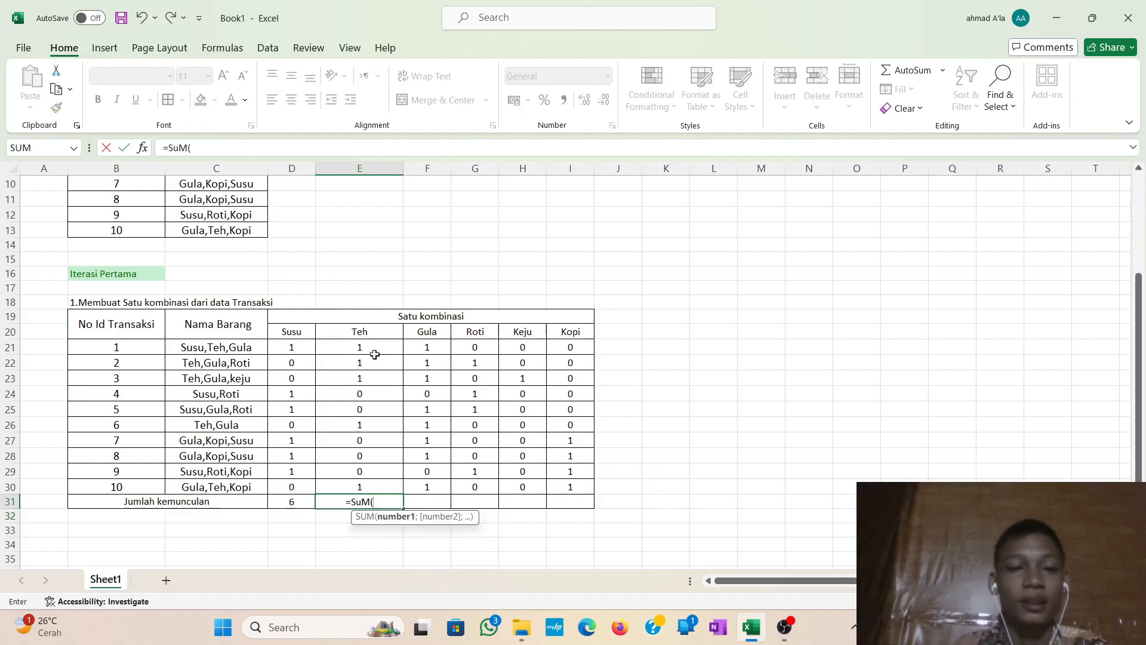
left_click_drag(371, 349, 387, 483)
key("Return")
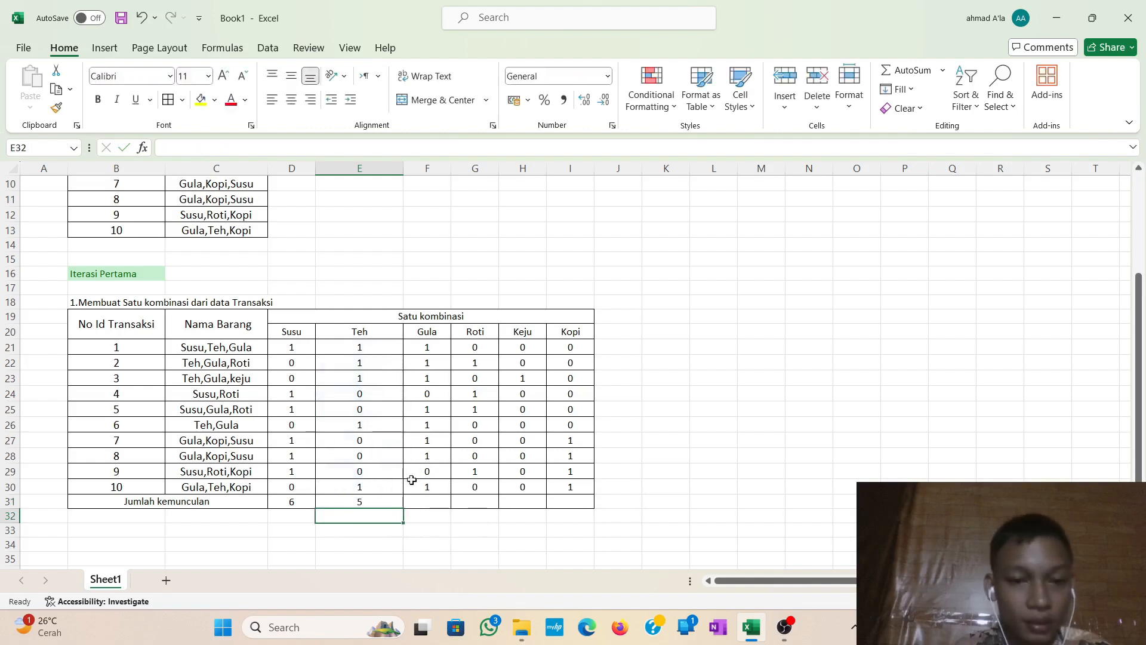
Fill the SUM formula from D31 across to I31 to count the occurrences of every item through Kopi.
left_click(430, 346)
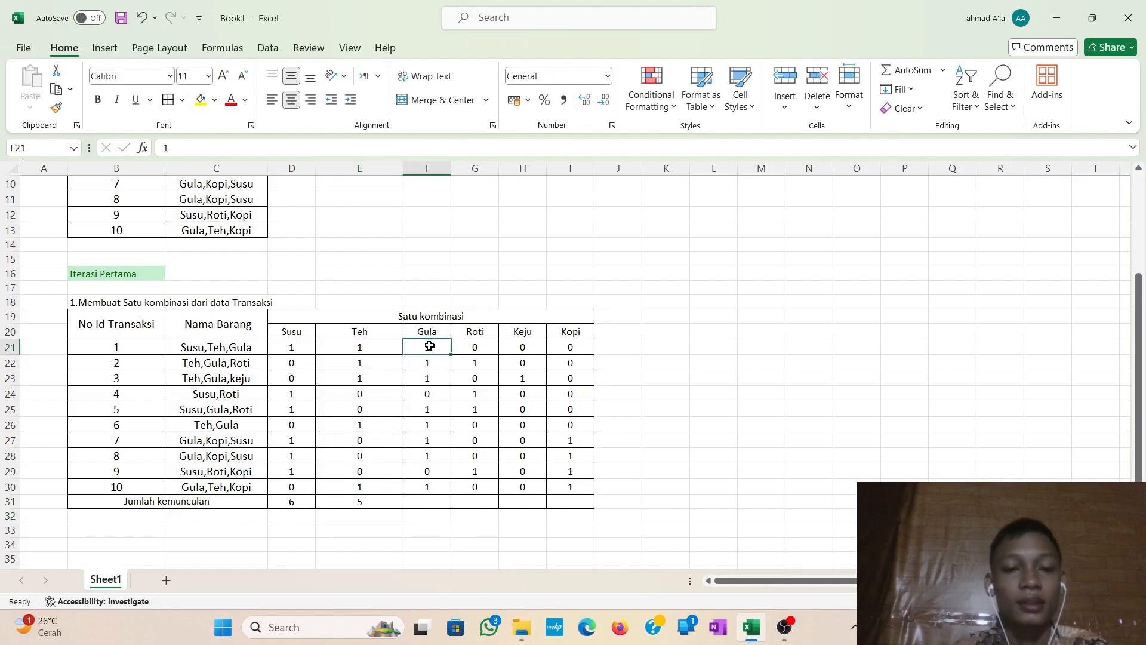
left_click(282, 497)
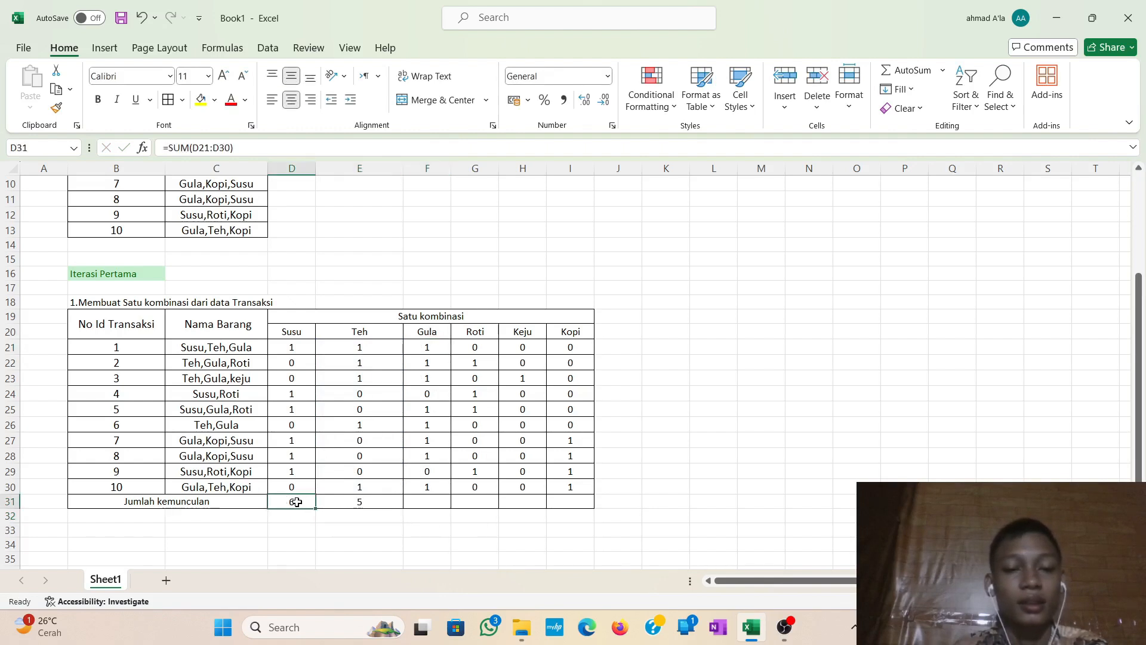
left_click_drag(314, 507, 578, 502)
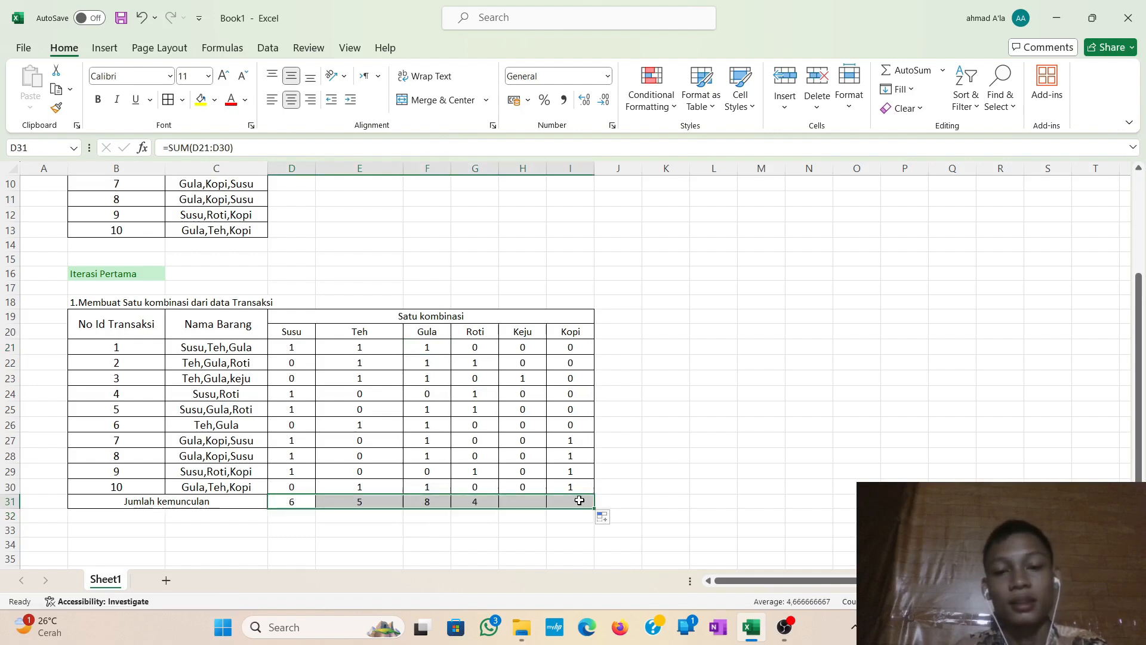
left_click(569, 544)
Examine the one-item combination table, comparing each transaction's 1 and 0 marks with the Jumlah kemunculan row.
scroll(568, 545, "down", 2)
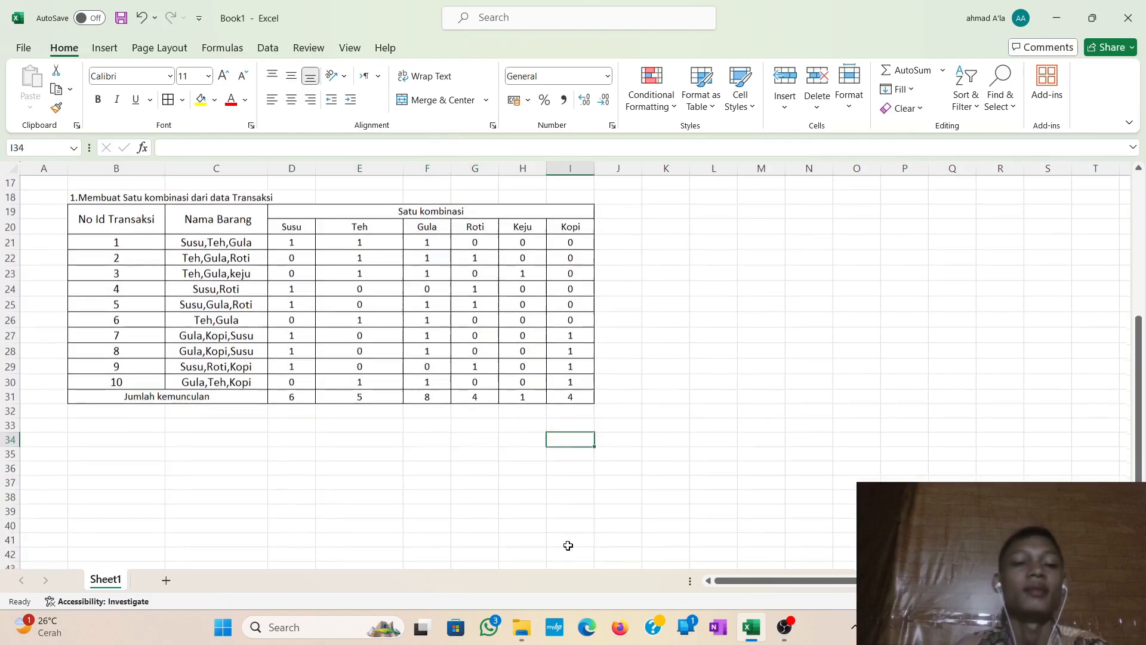
scroll(568, 545, "up", 2)
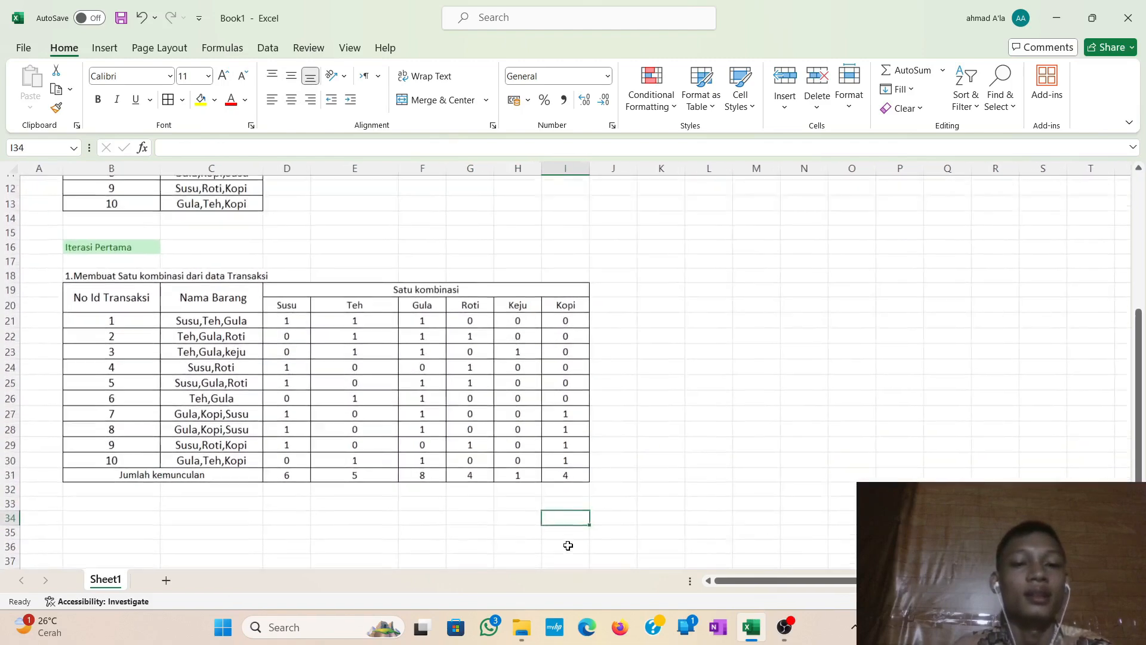
scroll(568, 545, "up", 1)
scroll(568, 545, "down", 1)
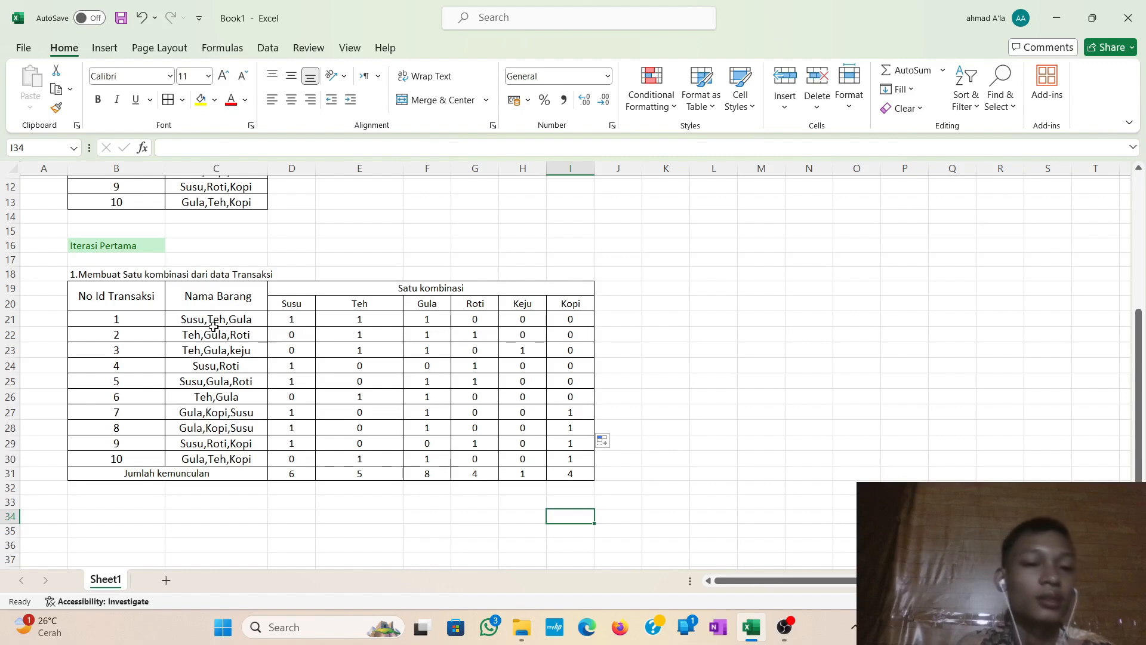
scroll(238, 332, "up", 1)
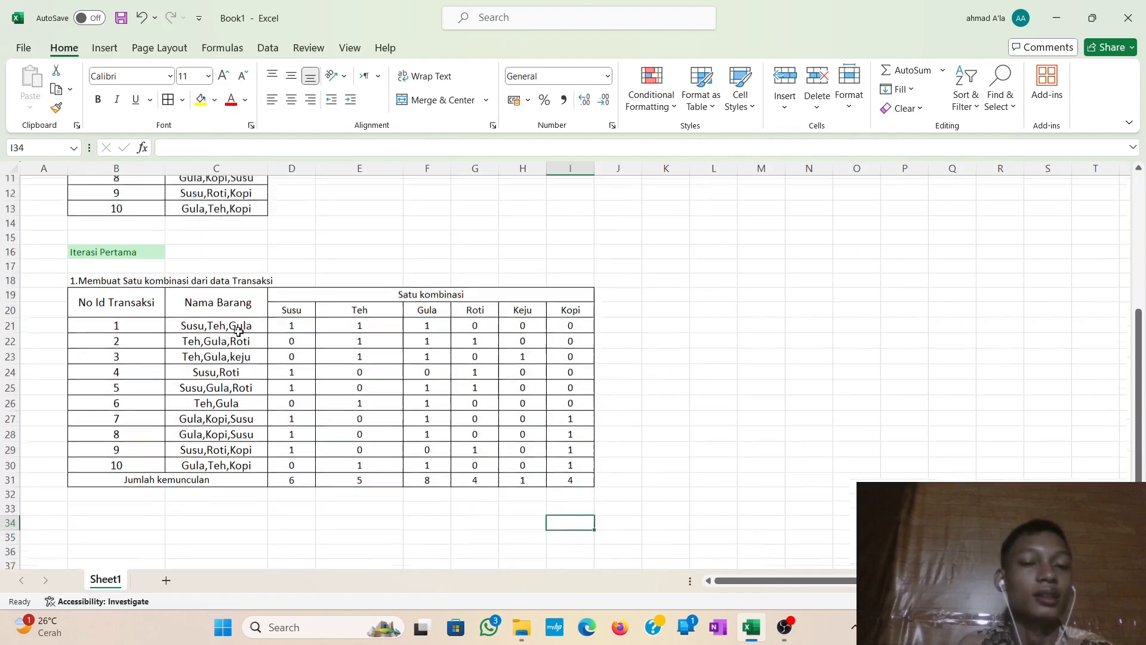
scroll(238, 332, "down", 1)
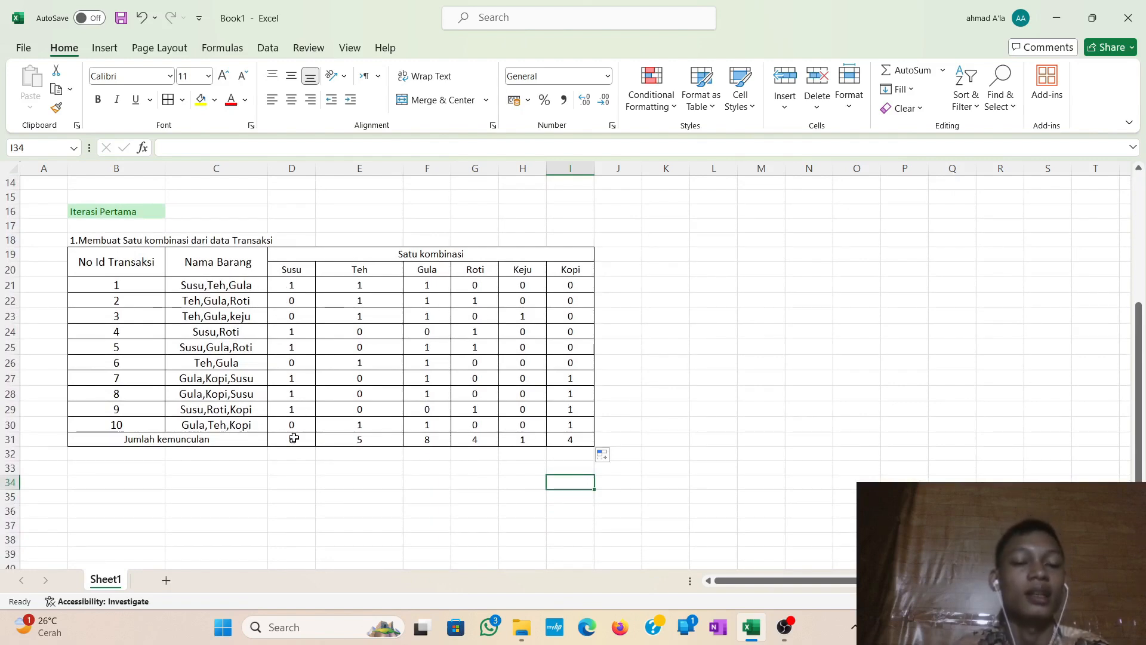
scroll(292, 436, "down", 1)
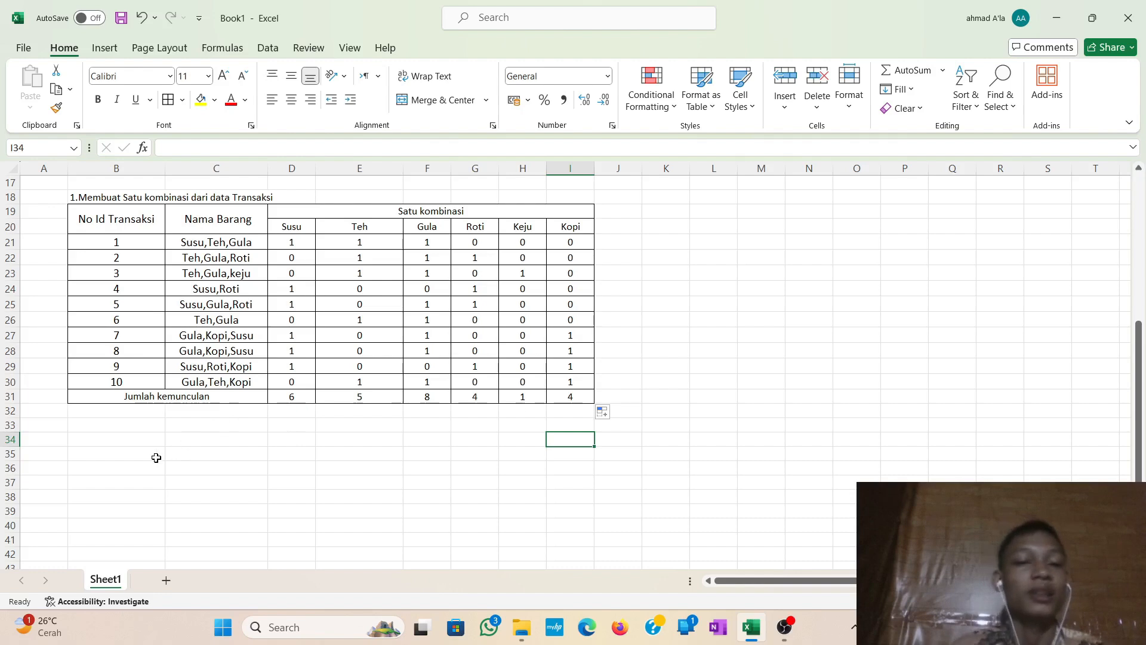
scroll(156, 458, "down", 1)
scroll(157, 457, "up", 1)
scroll(157, 457, "up", 1)
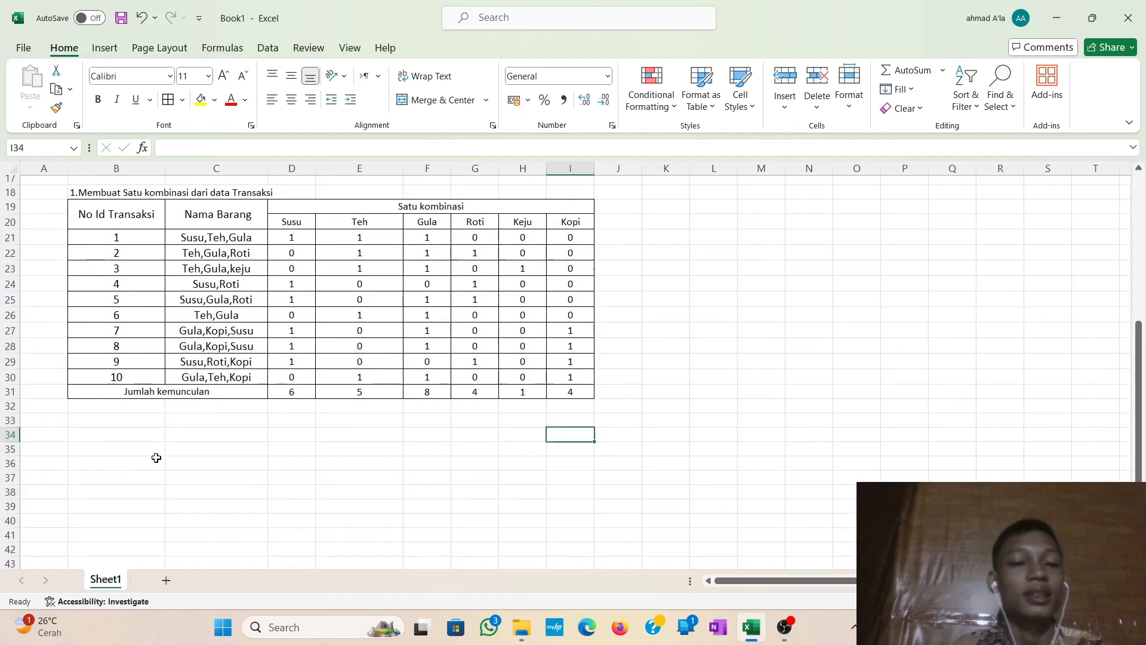
scroll(156, 457, "down", 1)
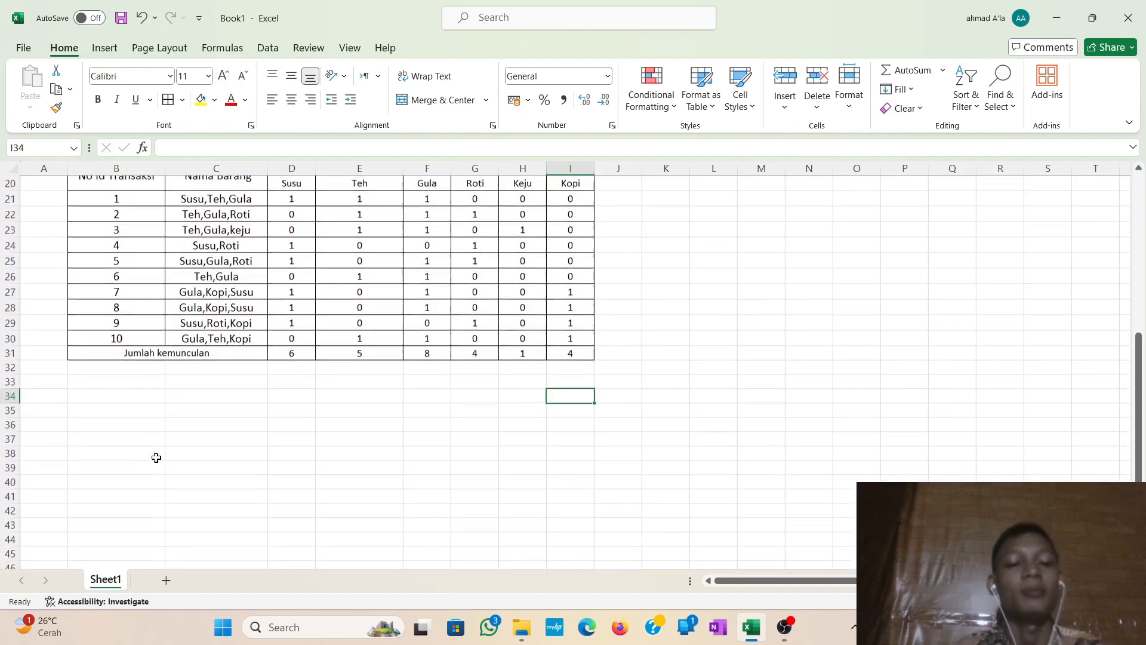
Enter the heading "2.Mencari Nilai Support Satu Kombinasi" in B35 below the combination table.
left_click(120, 427)
scroll(121, 426, "up", 2)
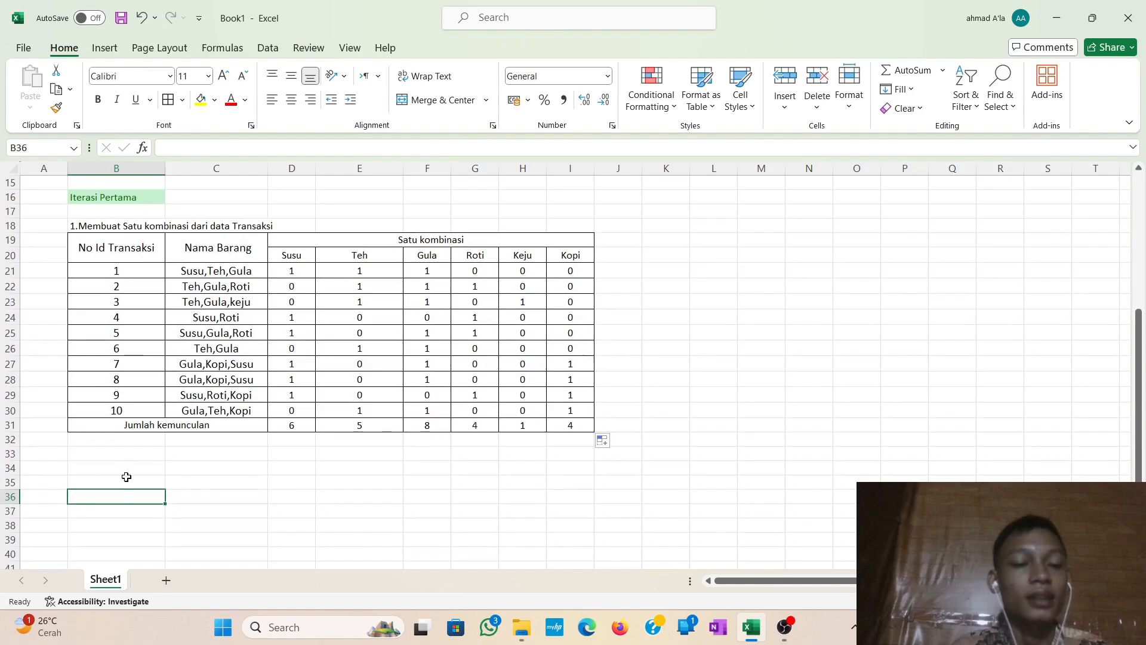
left_click(125, 478)
scroll(127, 477, "up", 1)
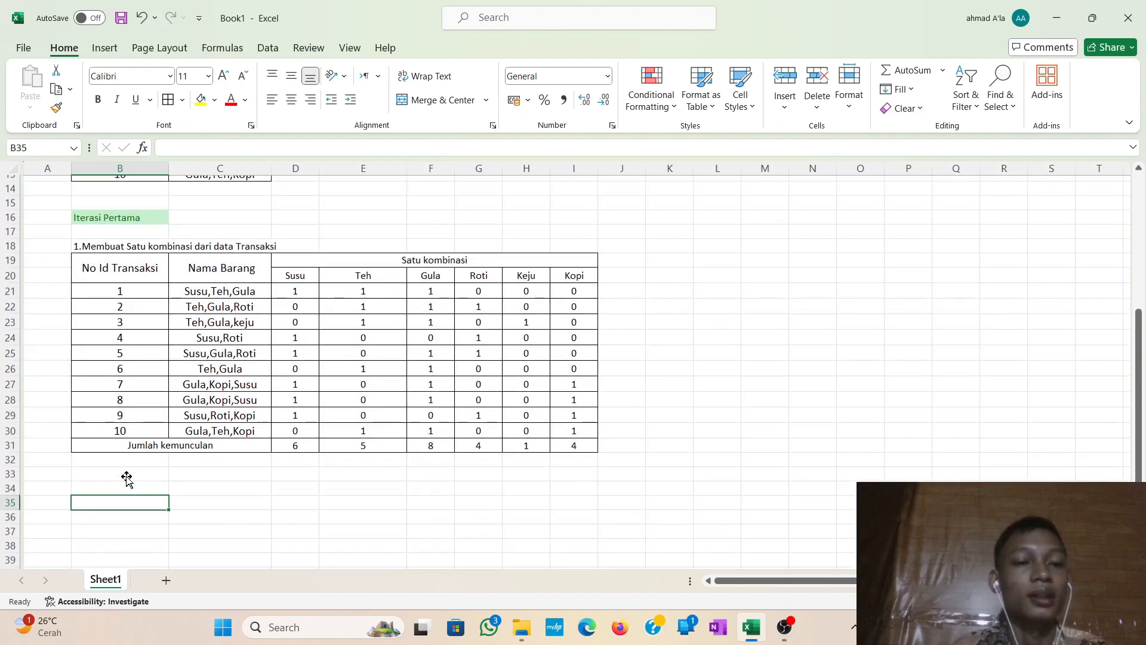
type("2")
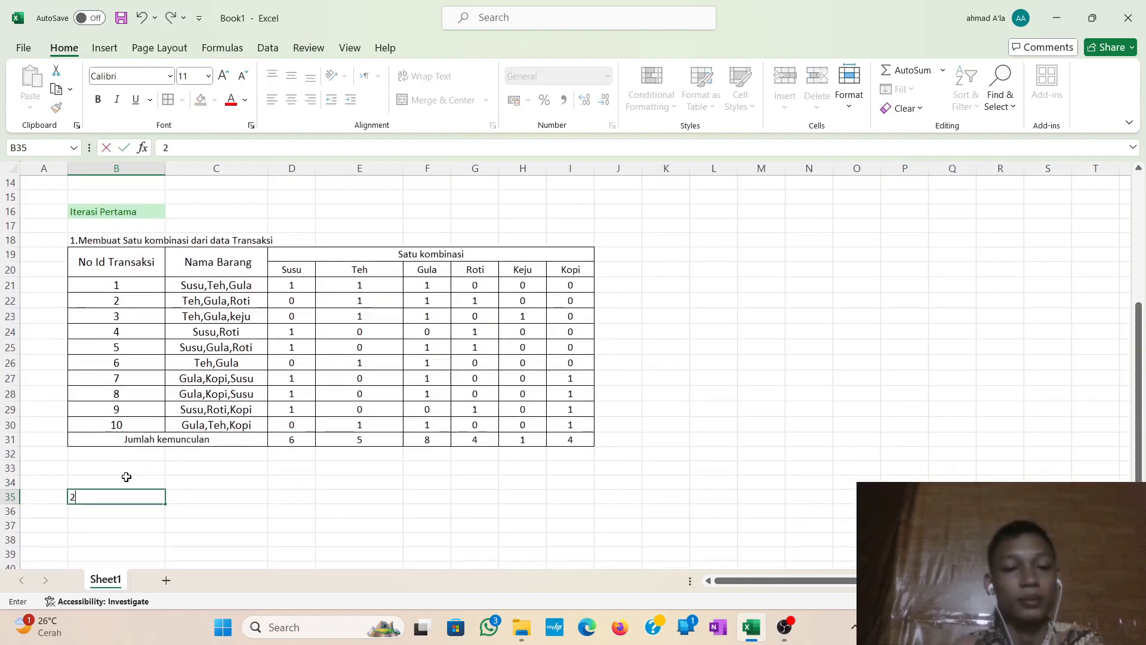
type(".Men")
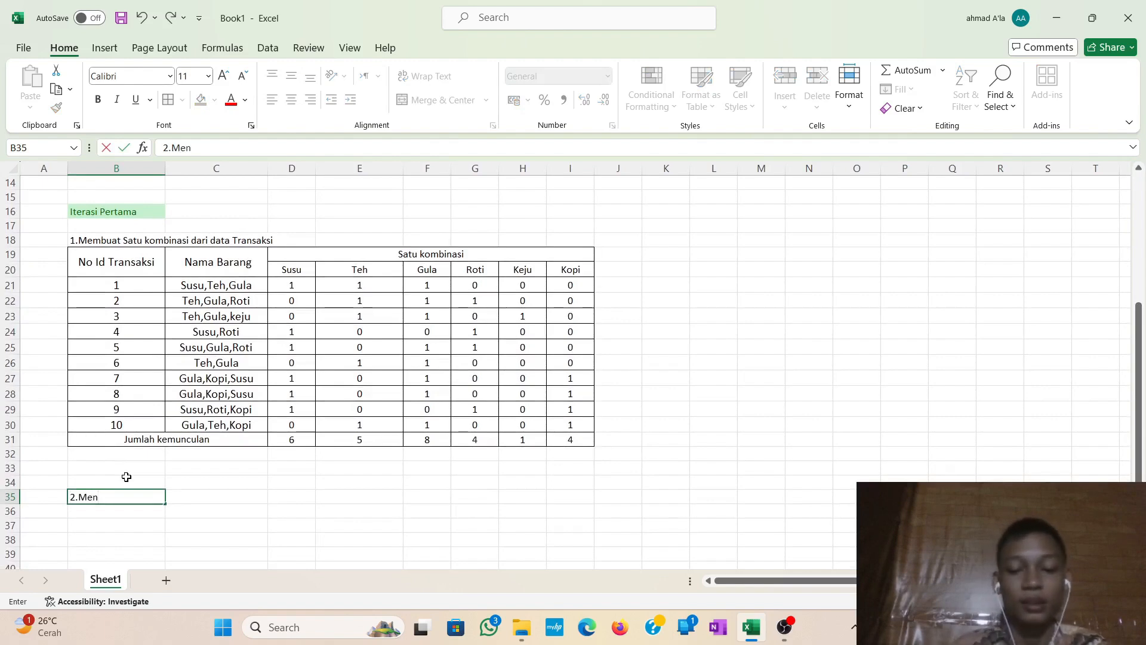
key("BackSpace")
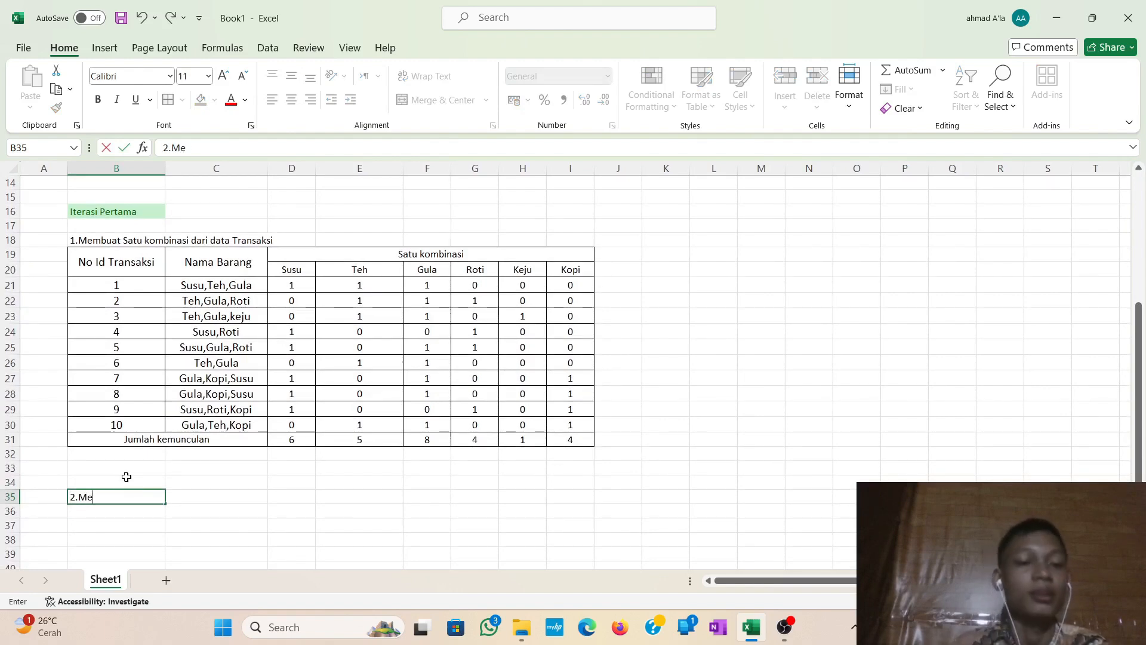
type("ncari")
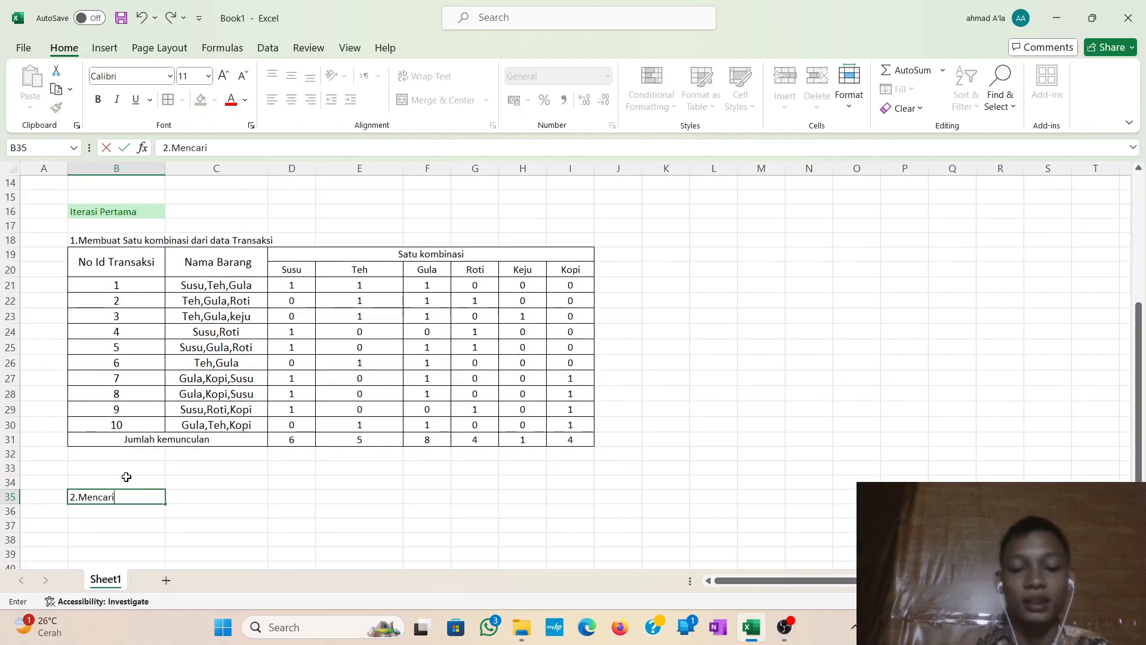
type(" Nilai")
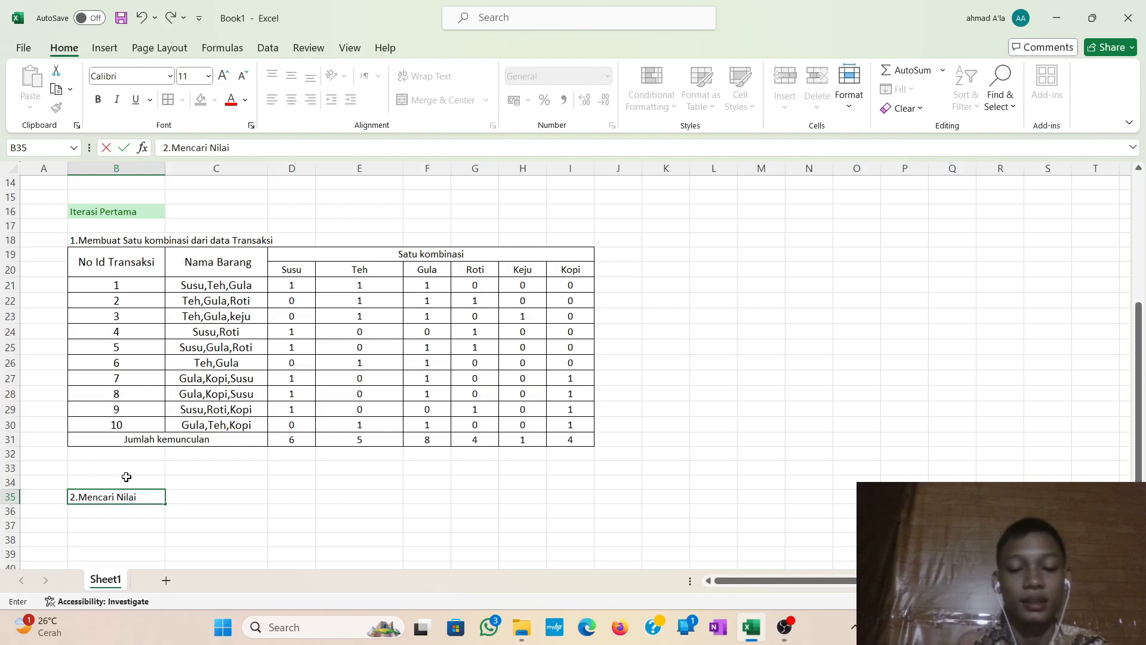
type(" Support")
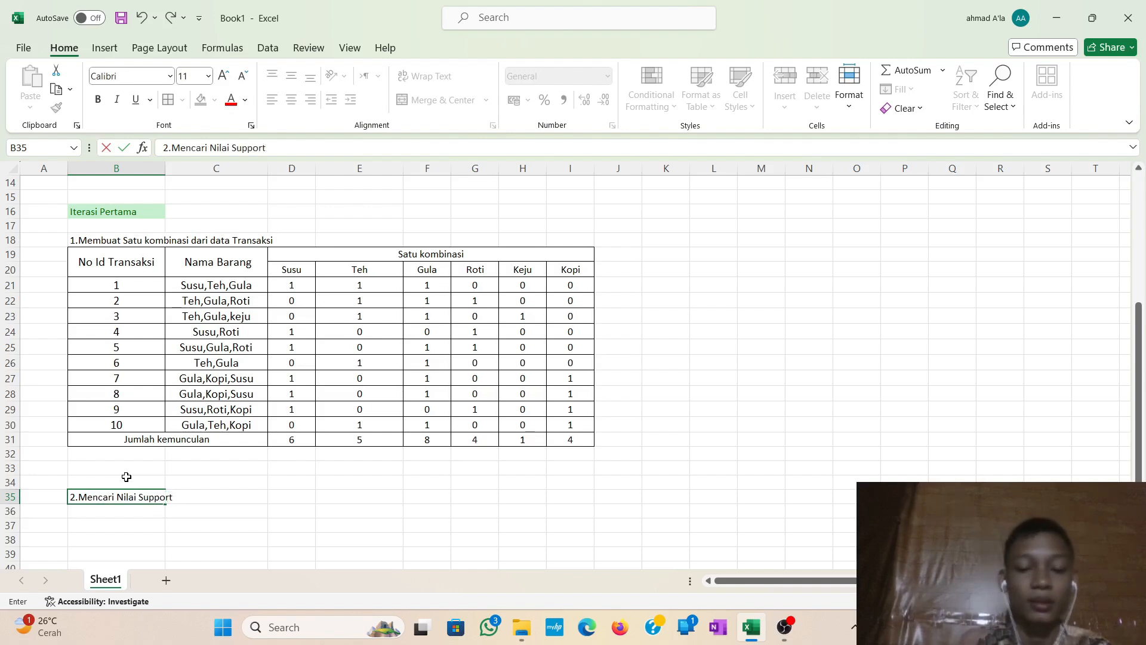
type("u ")
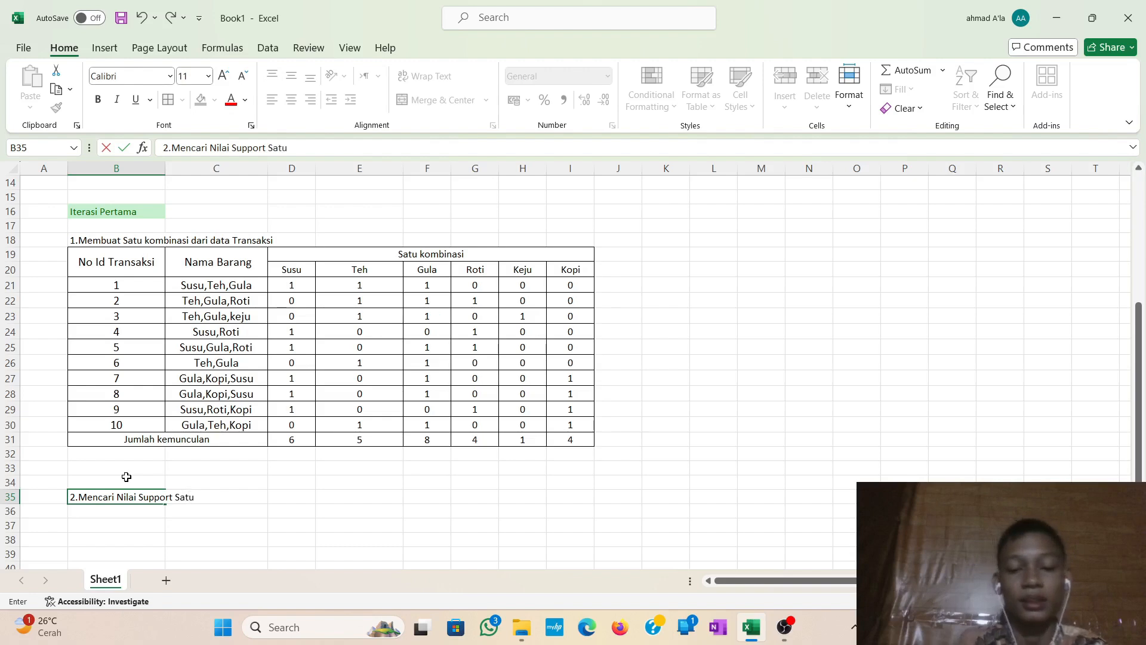
type("Kombin")
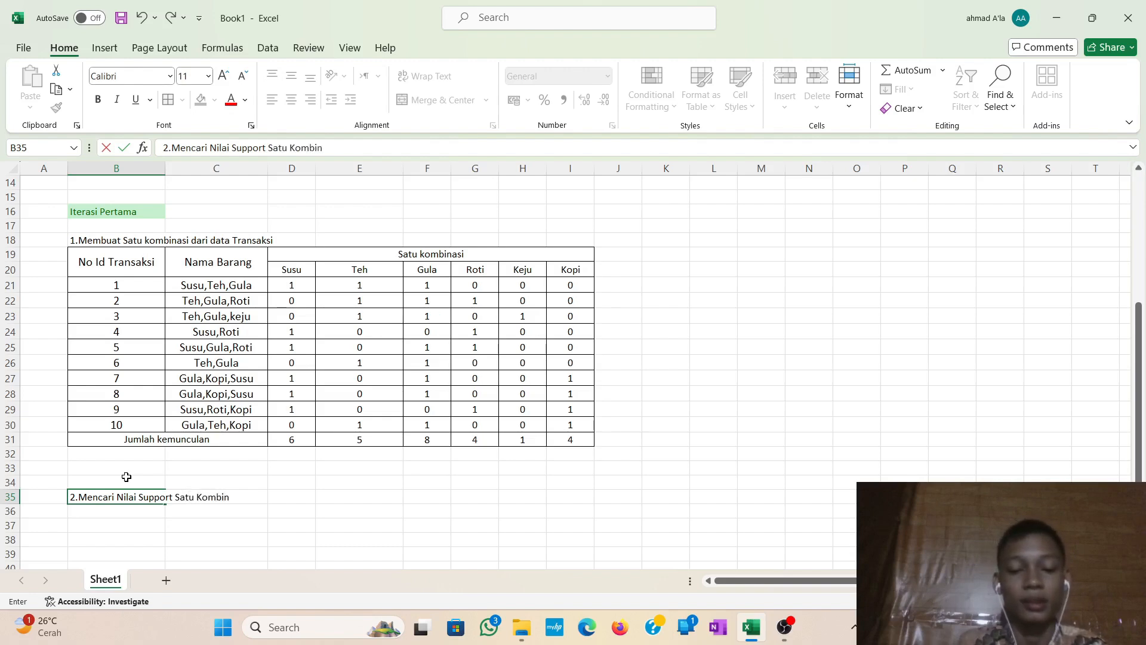
type("asi")
key("Return")
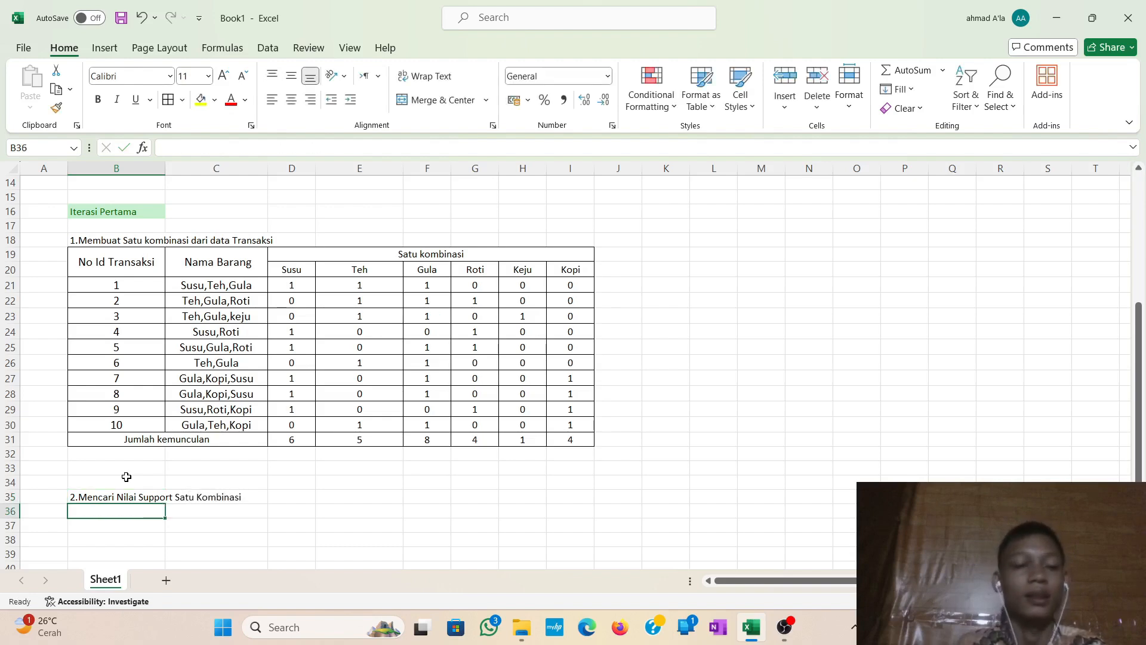
scroll(123, 476, "down", 2)
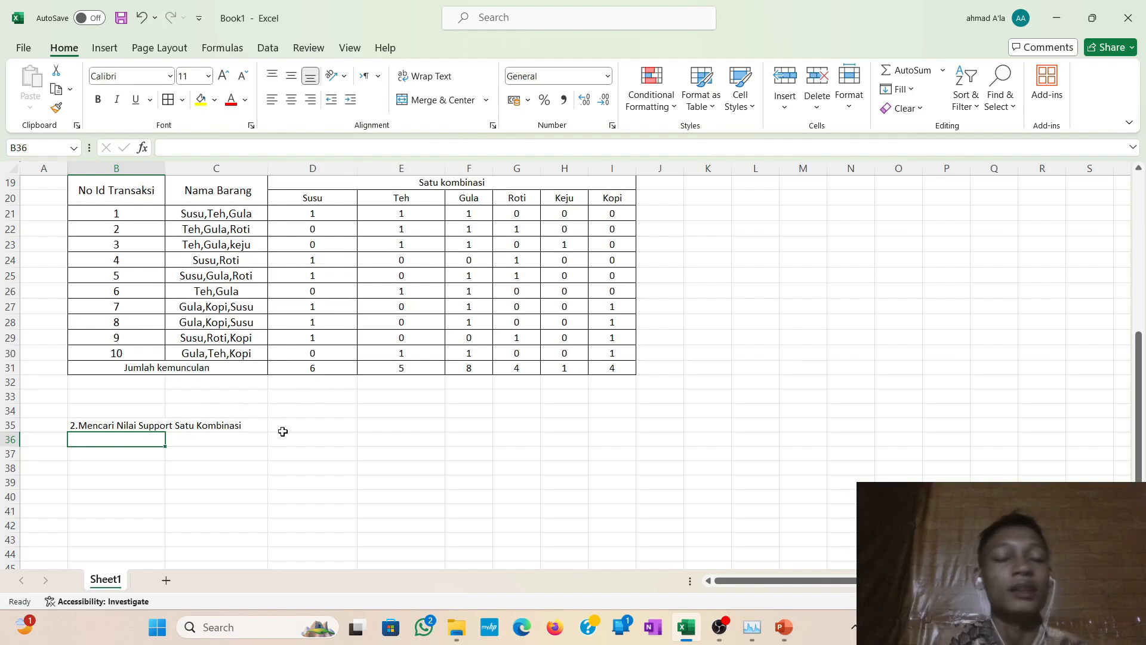
left_click(202, 438)
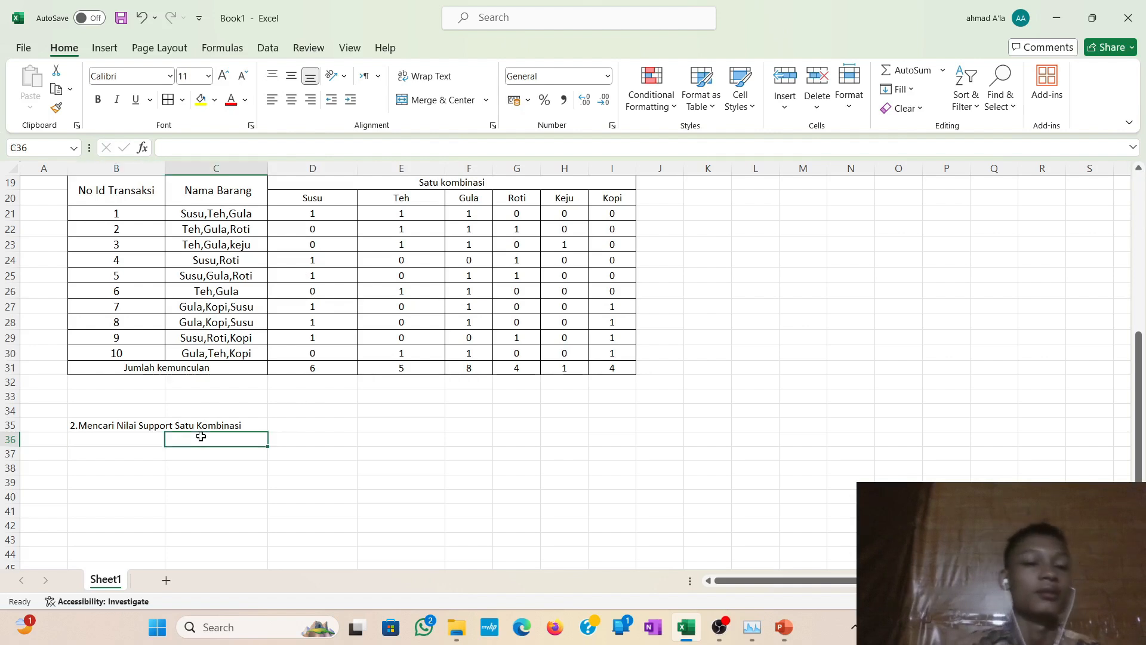
left_click(131, 437)
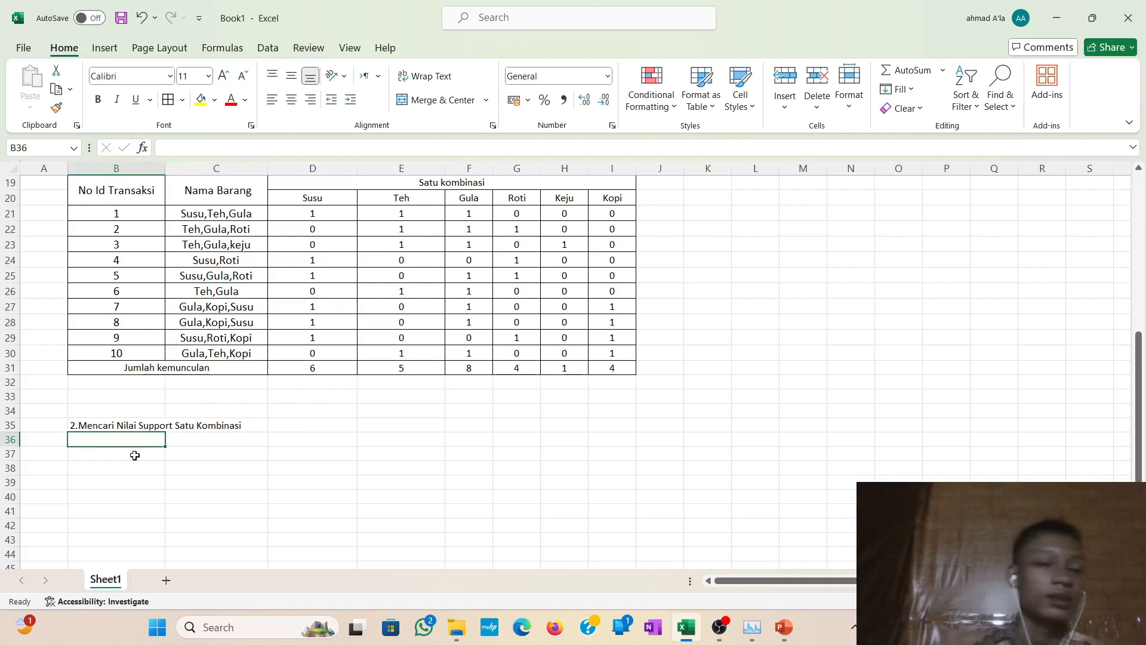
left_click(133, 452)
left_click_drag(133, 451, 88, 454)
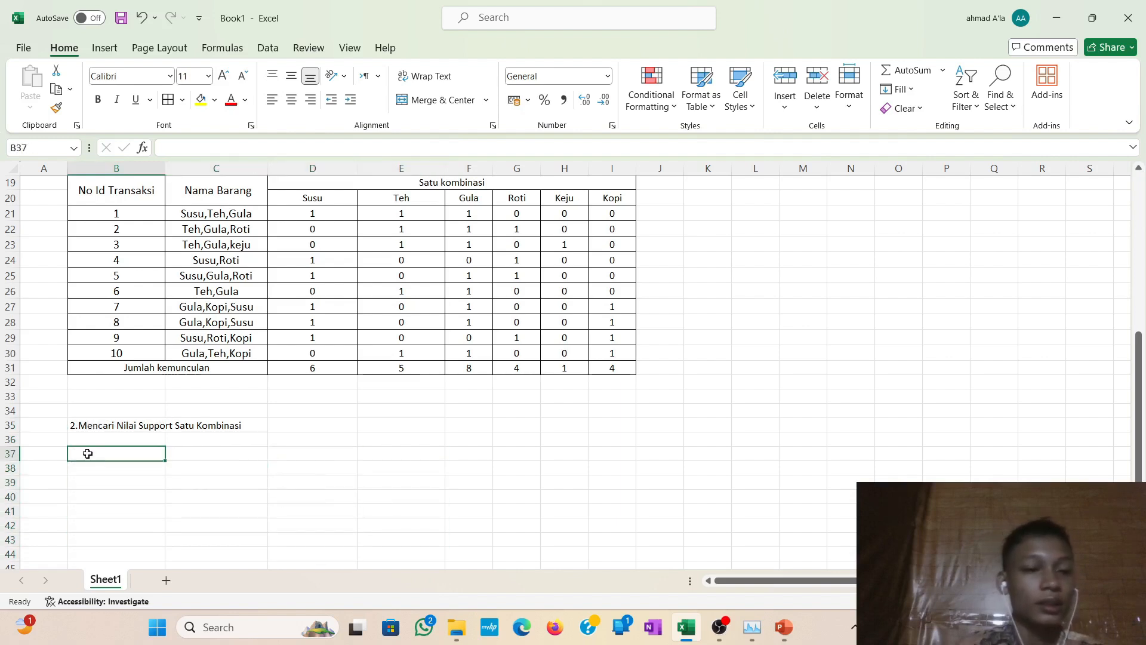
left_click(255, 456)
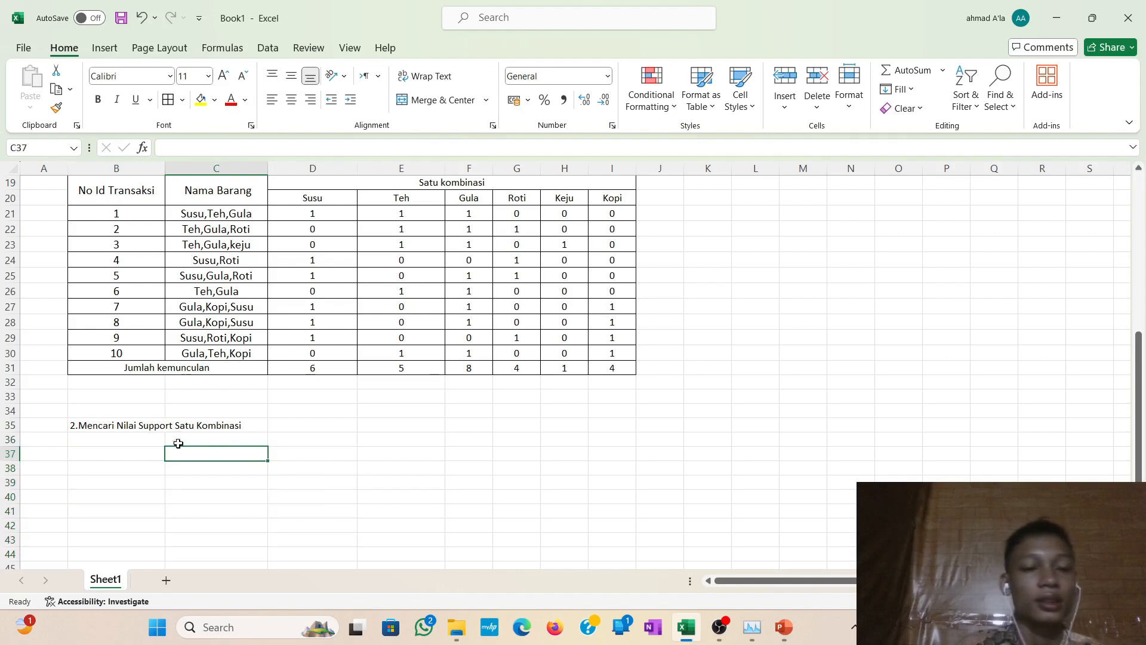
left_click(151, 449)
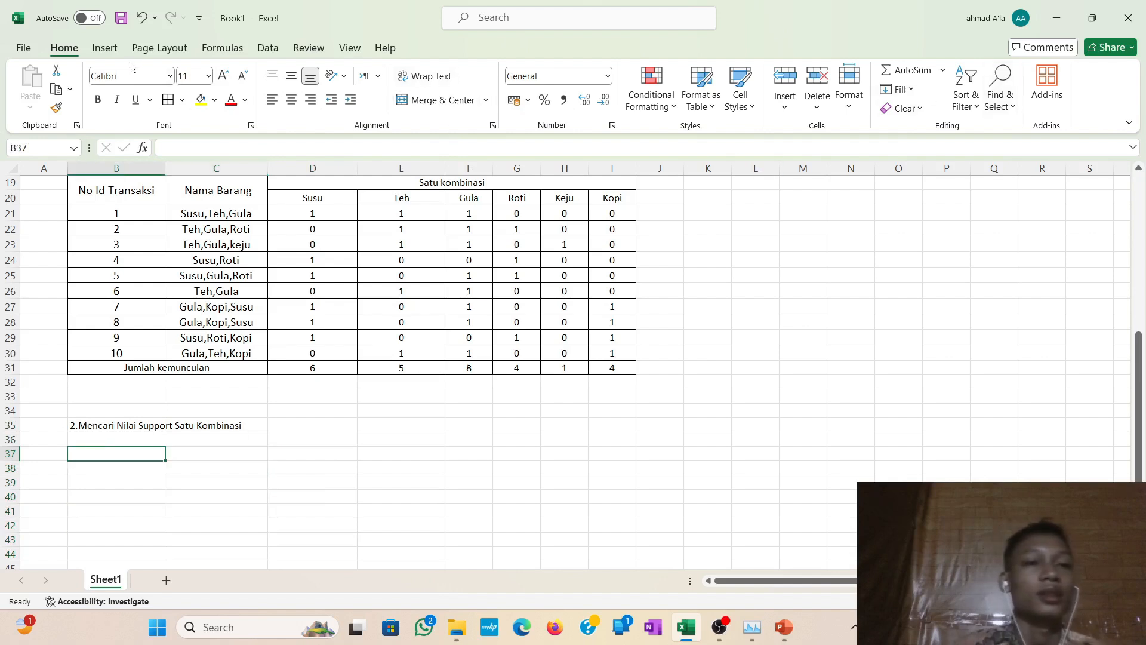
Insert a blank equation box and place it around G35, in line with the support-value heading.
left_click(105, 47)
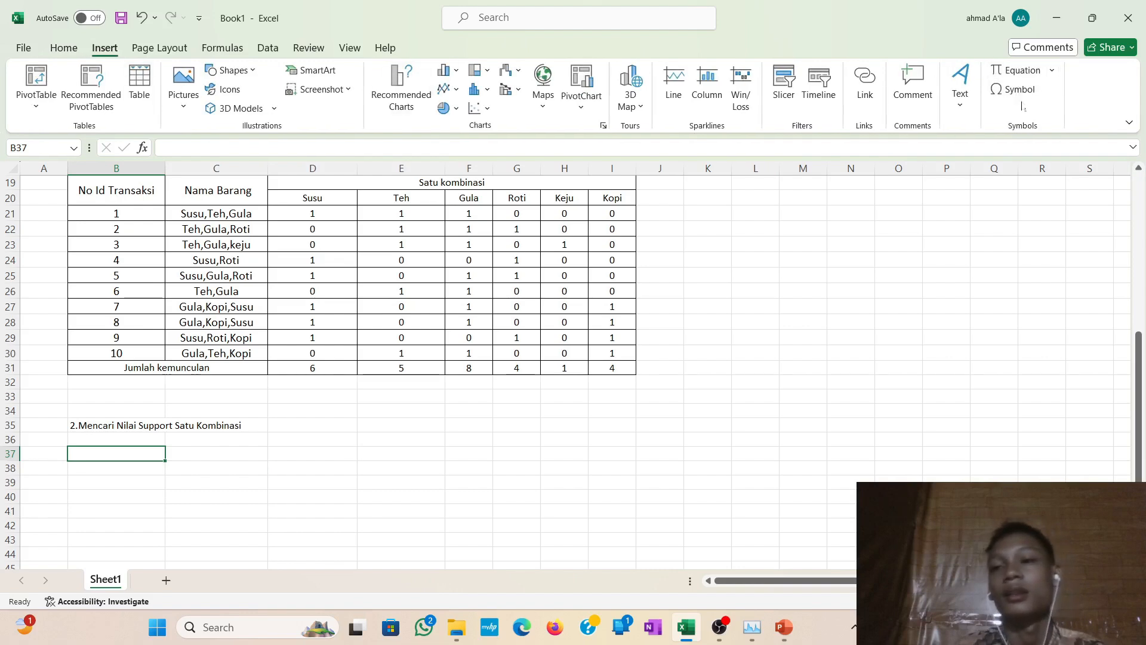
left_click(1015, 70)
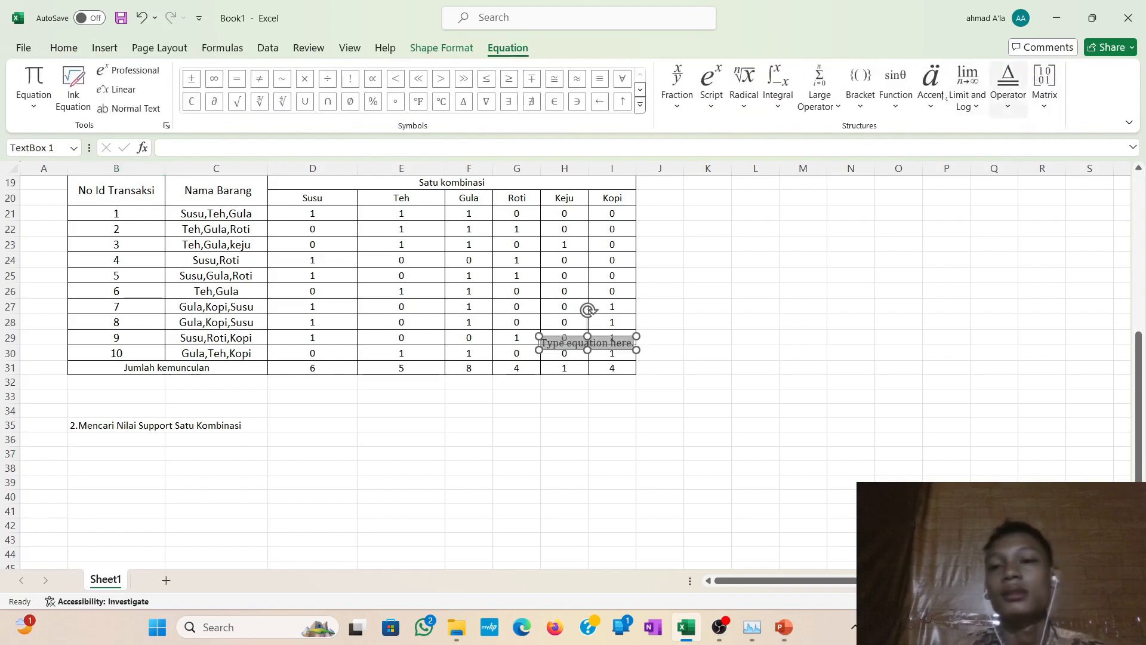
left_click(677, 90)
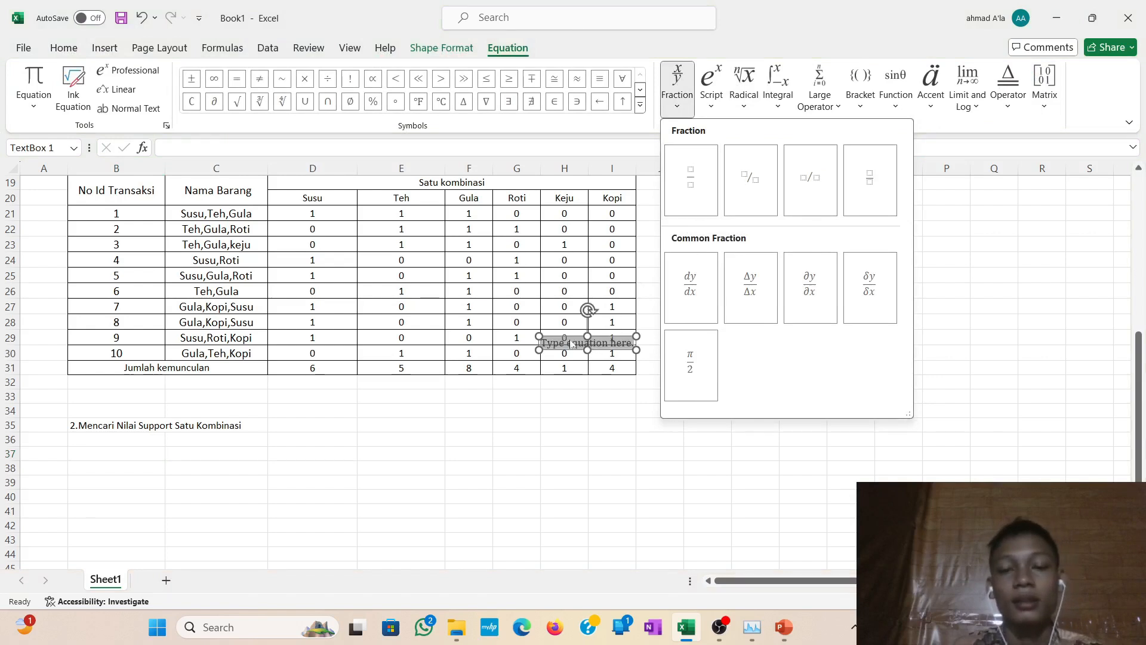
key("Escape")
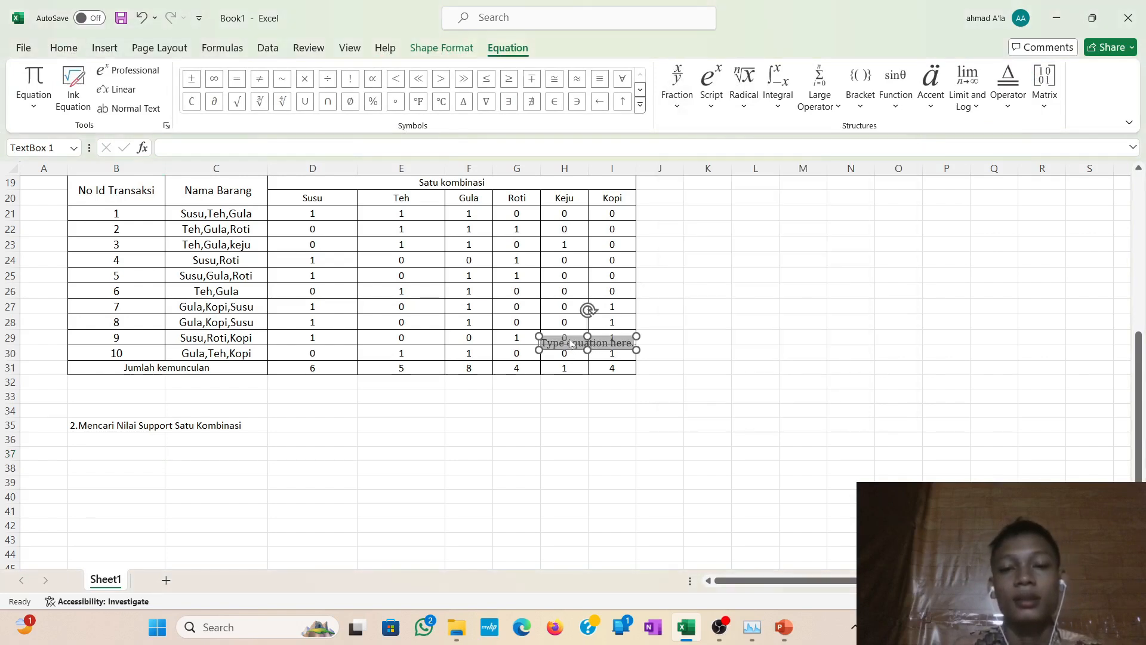
left_click_drag(570, 348, 531, 436)
left_click(528, 439)
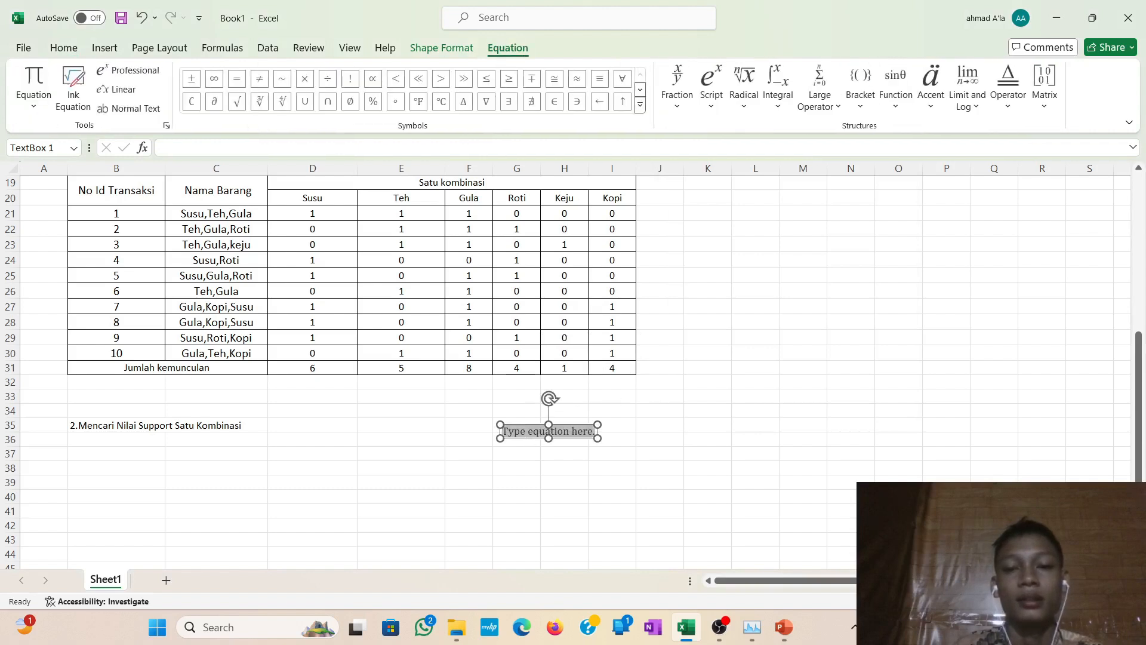
Add an empty stacked fraction to the equation box.
right_click(528, 441)
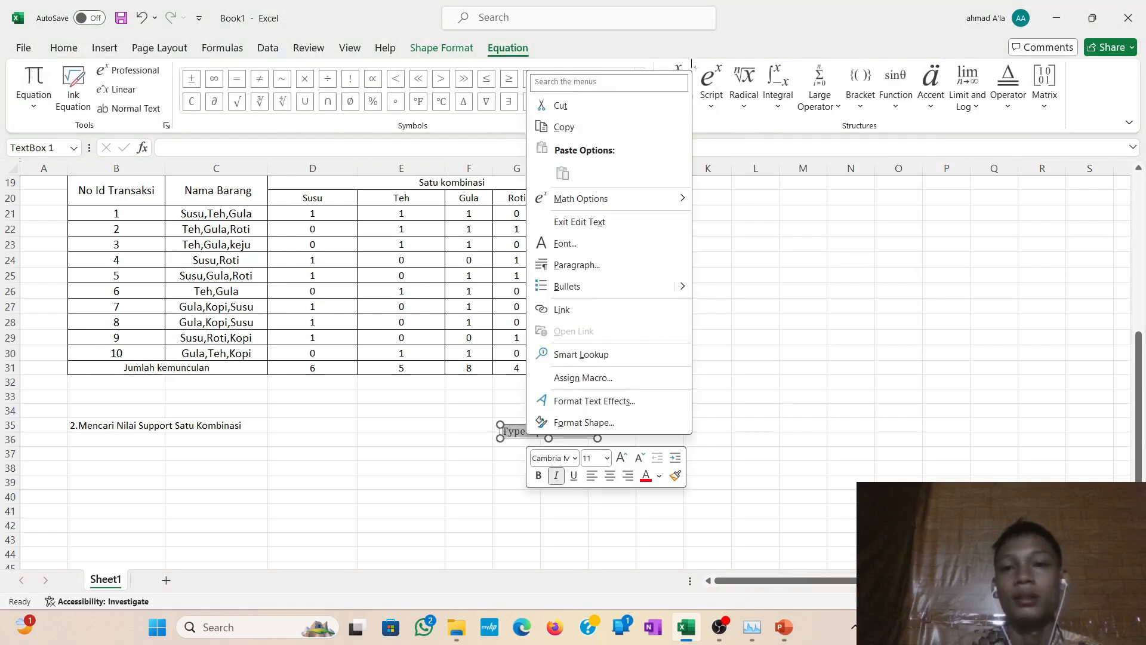
left_click(693, 67)
left_click(691, 99)
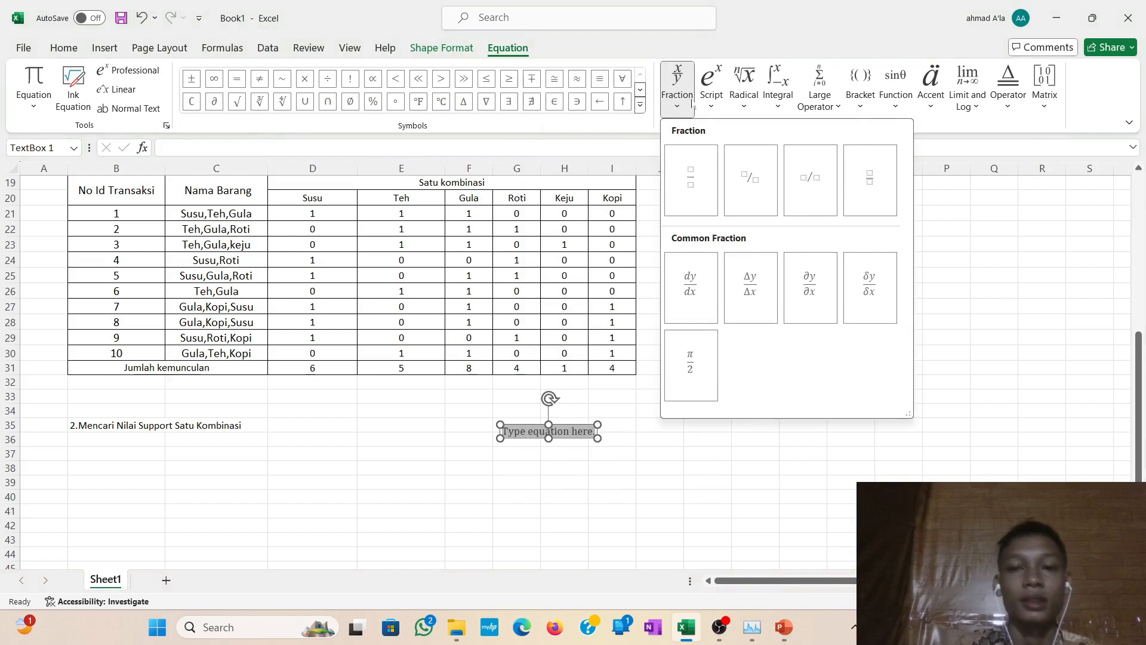
left_click(696, 178)
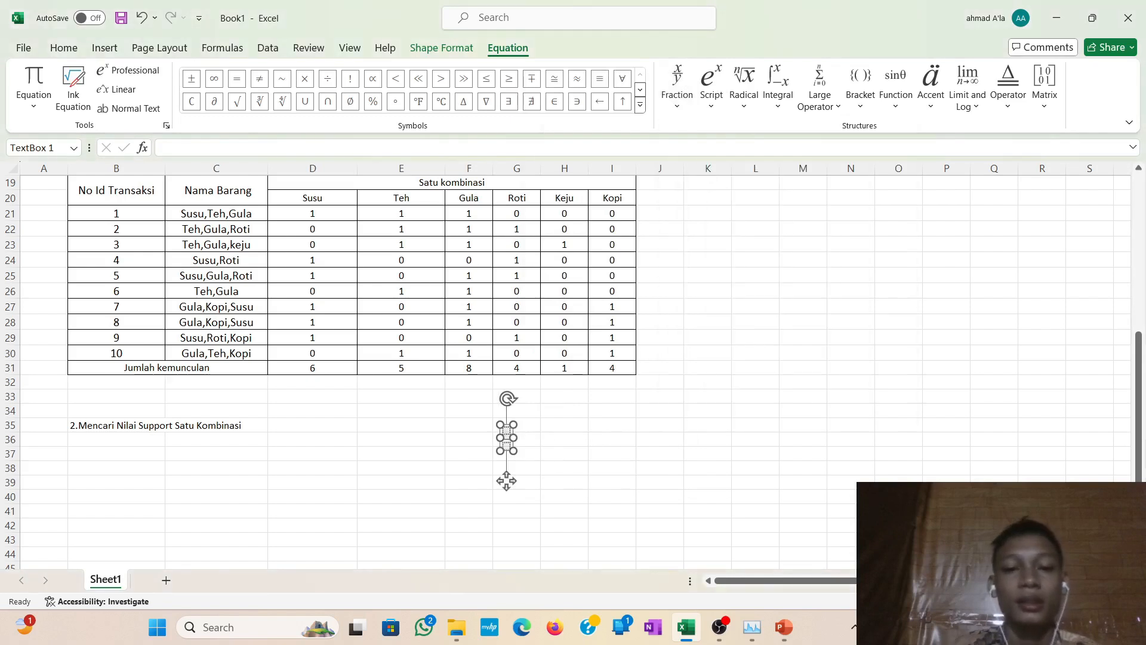
Fill the fraction's numerator with "Transaksi yang mengandung A".
left_click(510, 434)
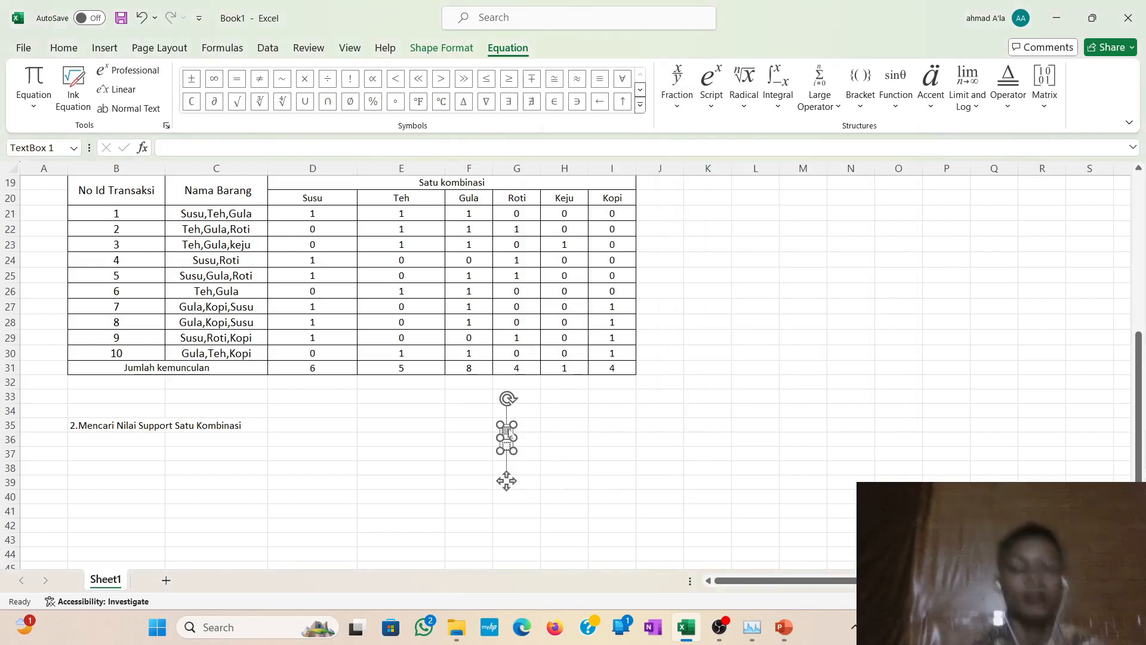
type("Tran")
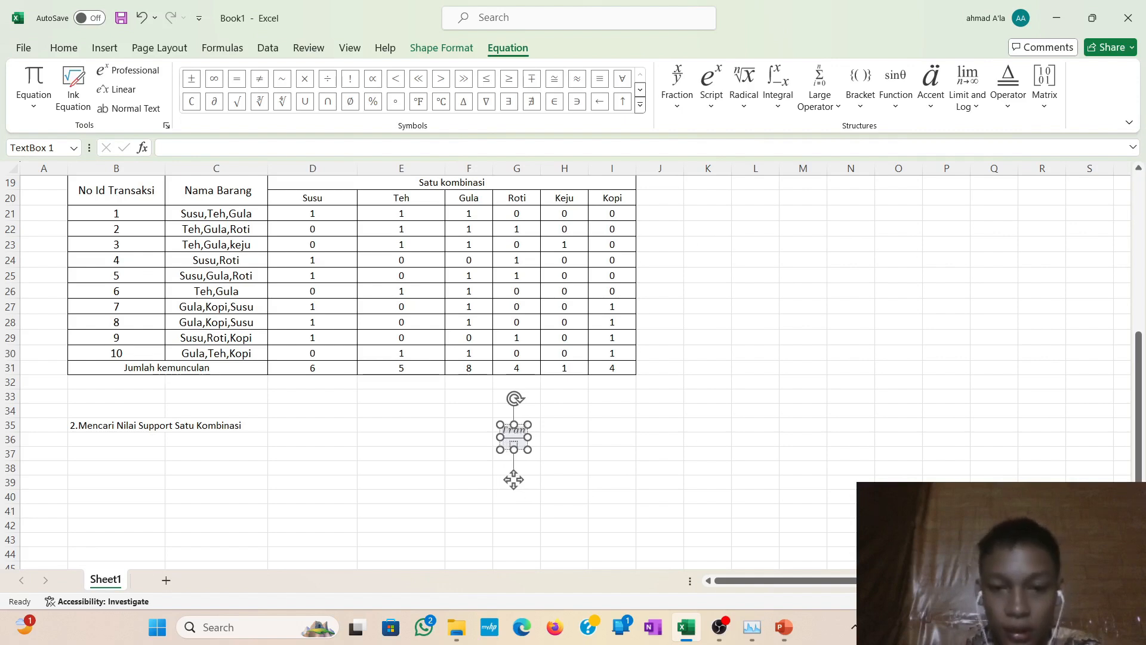
type("saks")
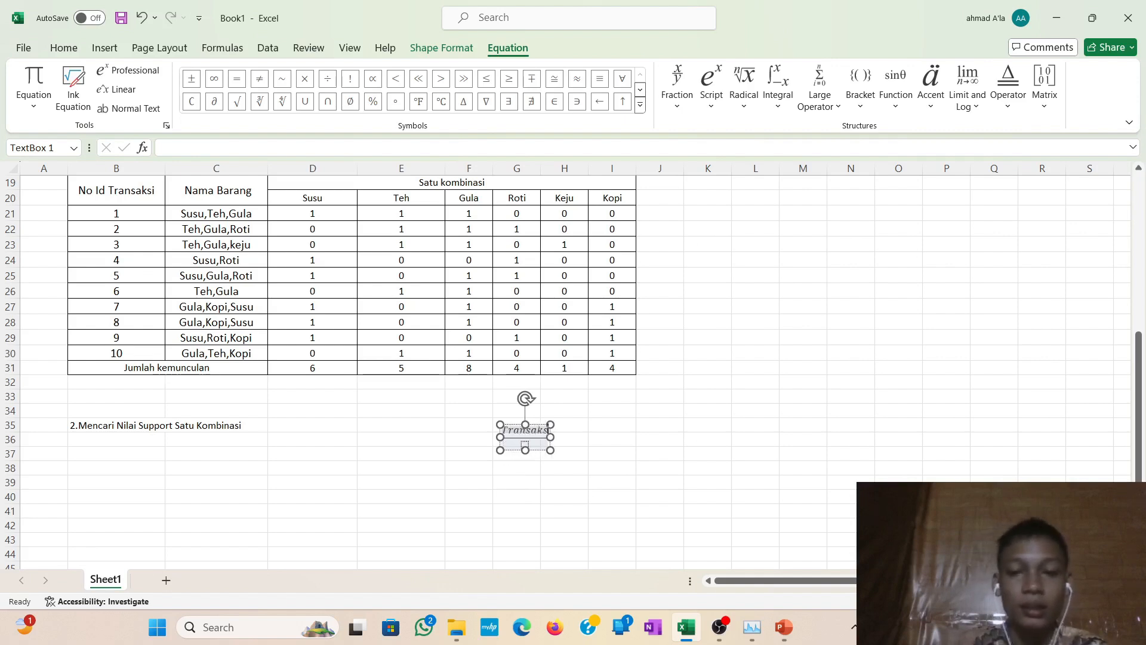
type("i y")
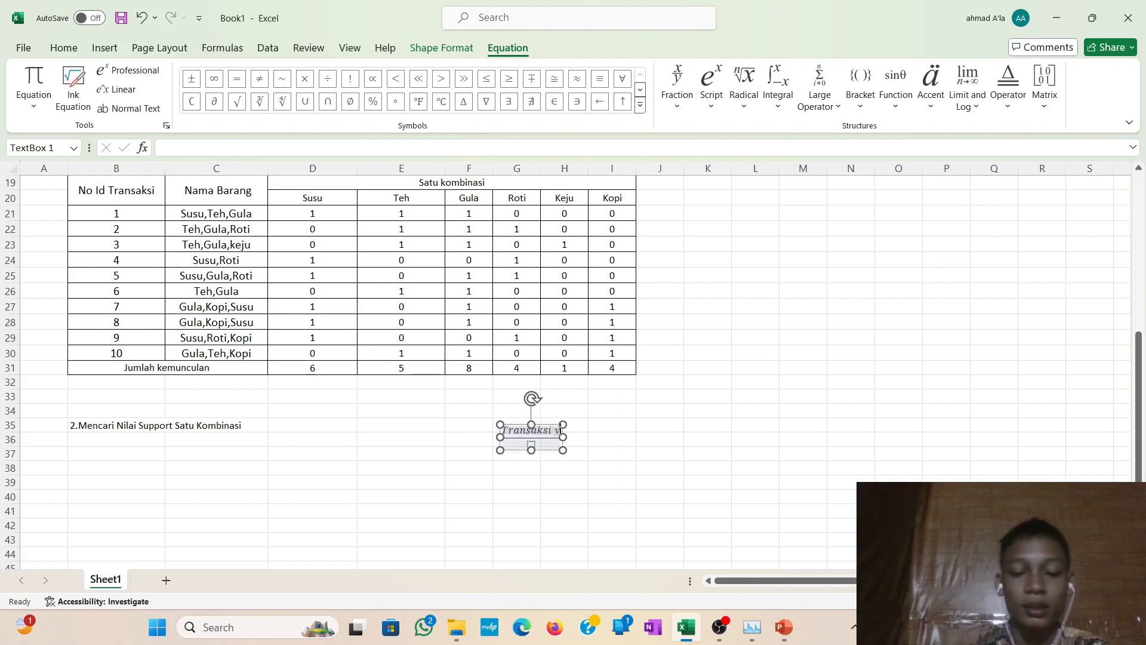
type("angem")
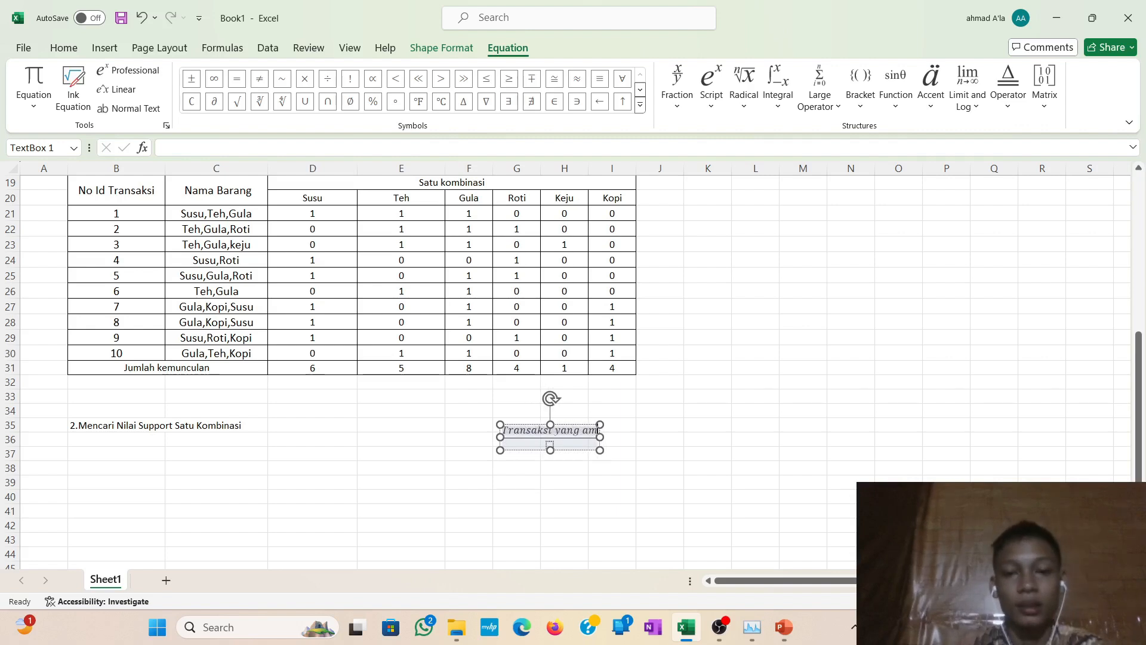
key("BackSpace")
key("BackSpace")
type("me")
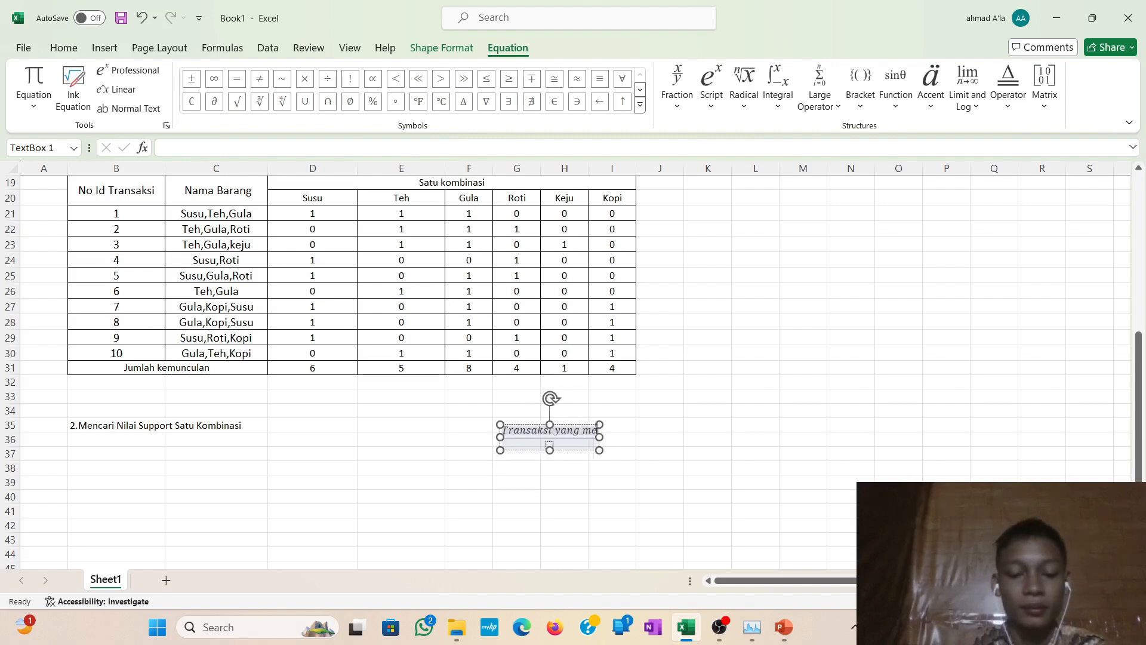
type("ngandung")
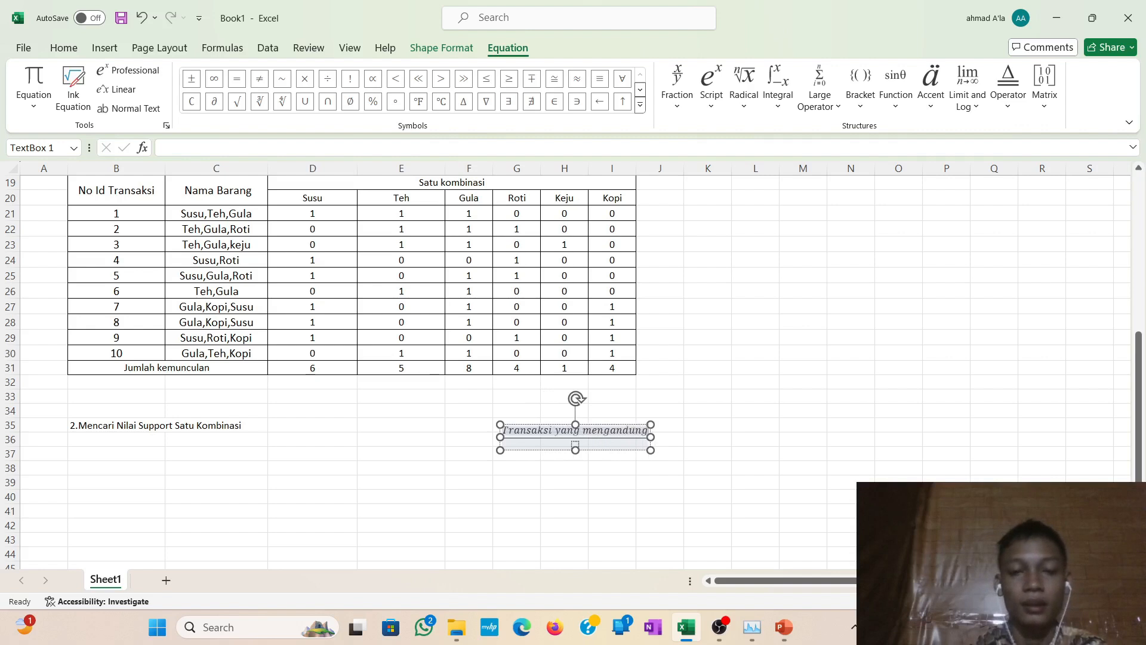
type(" A")
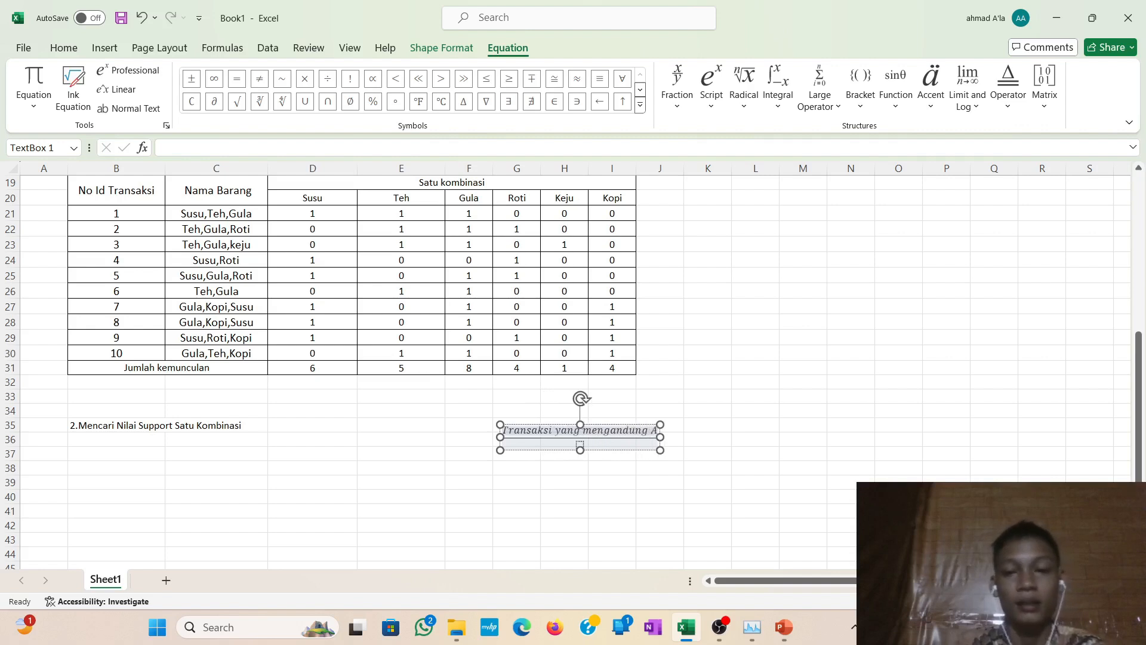
Fill the fraction's denominator with "Jumlah Transaksi".
left_click(580, 445)
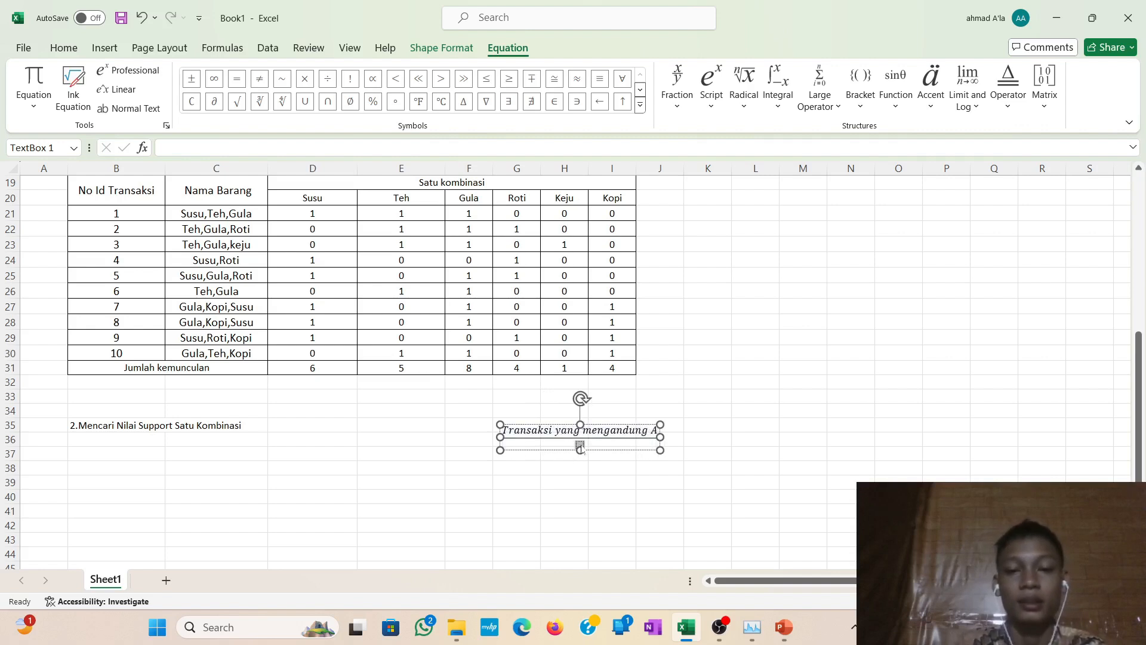
type("Jum")
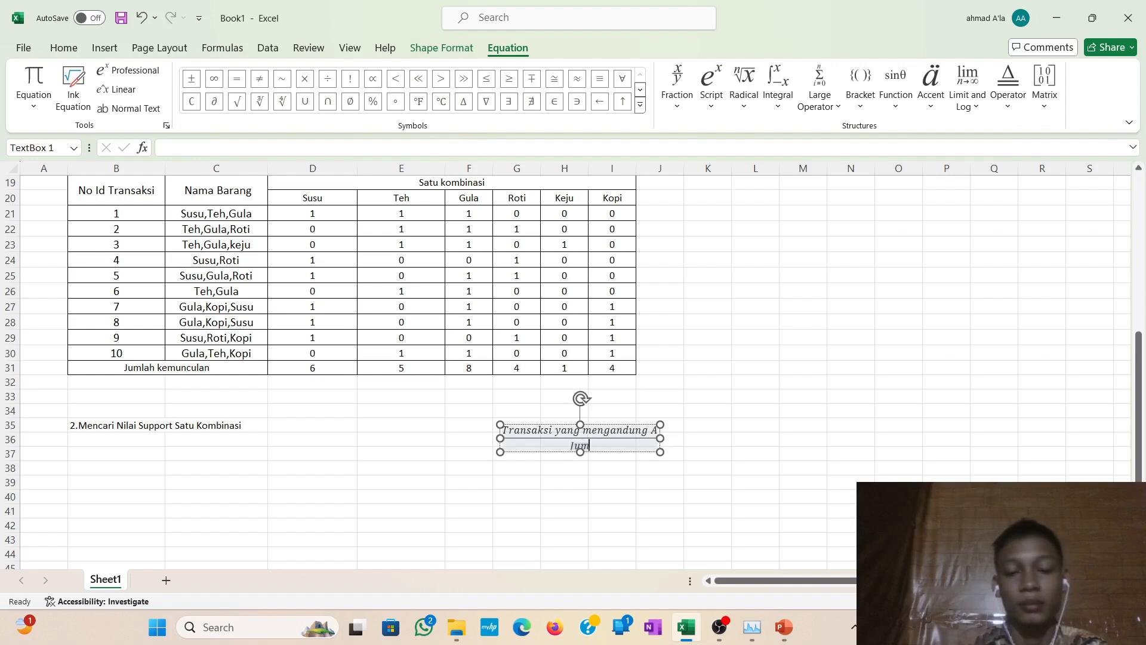
type("la")
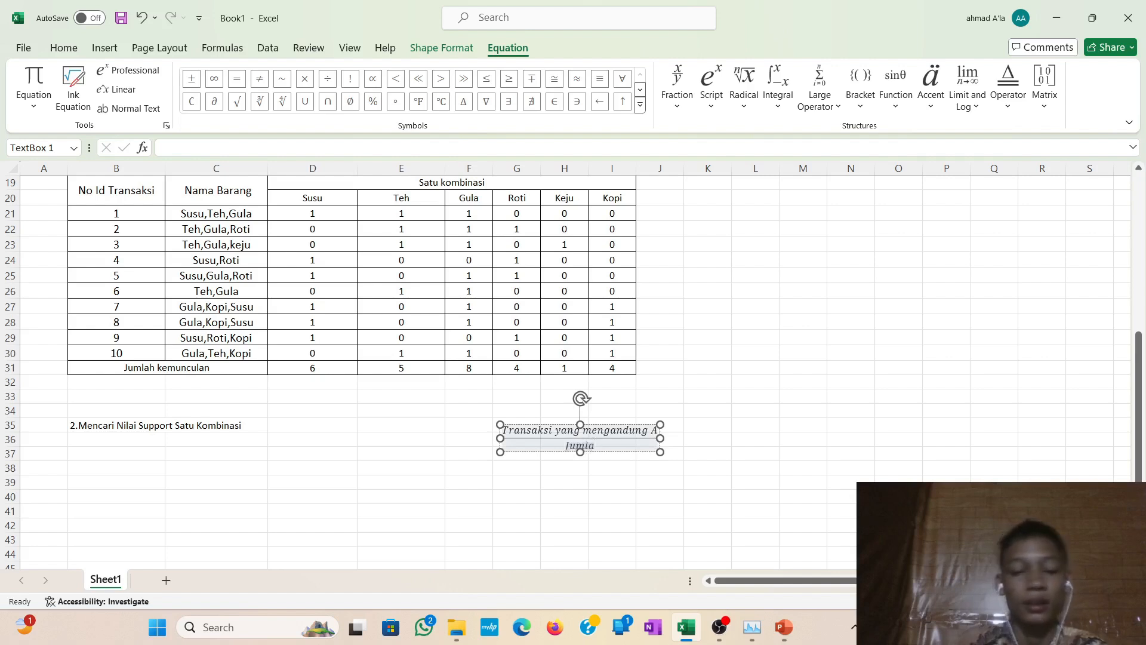
type("h Tra")
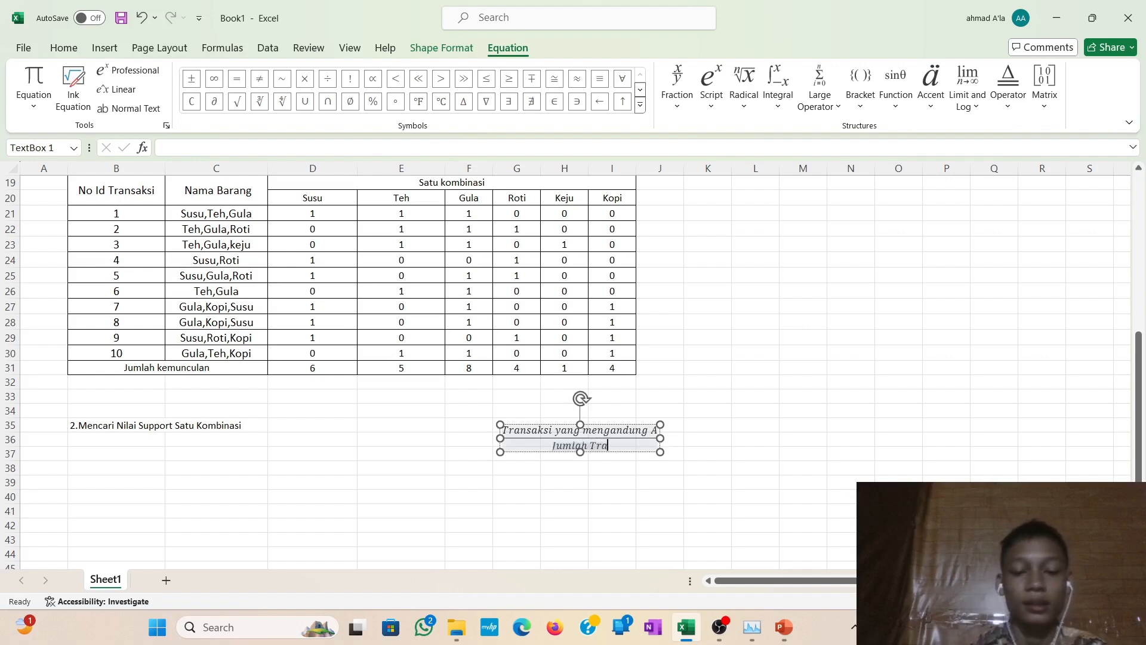
type("nsaksi")
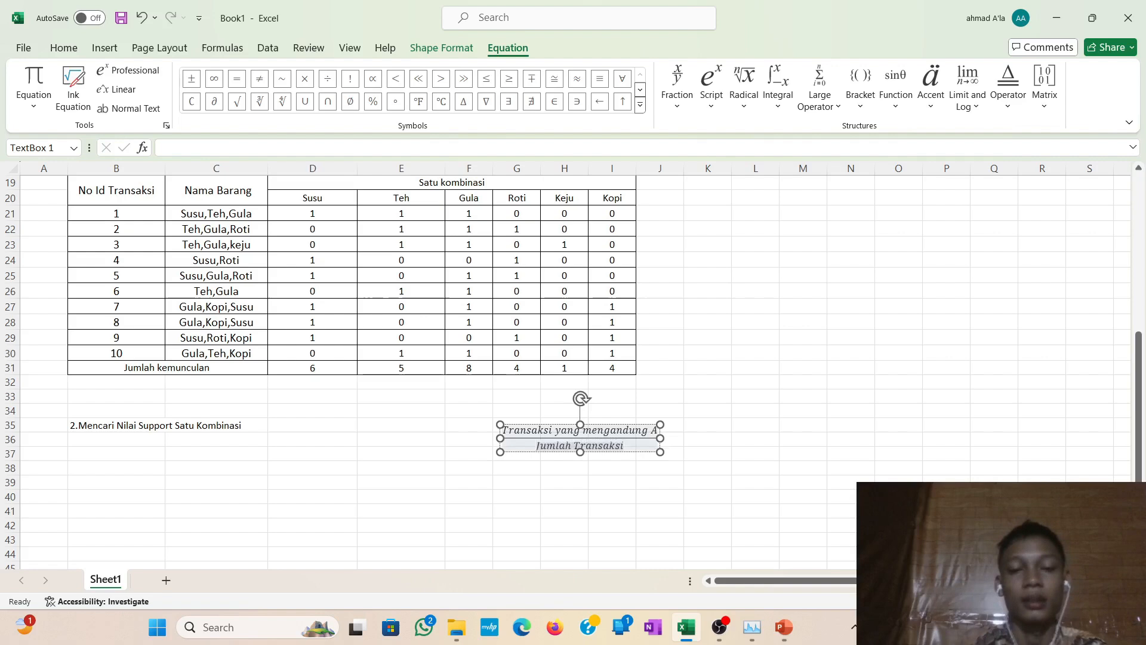
left_click(796, 453)
left_click(659, 442)
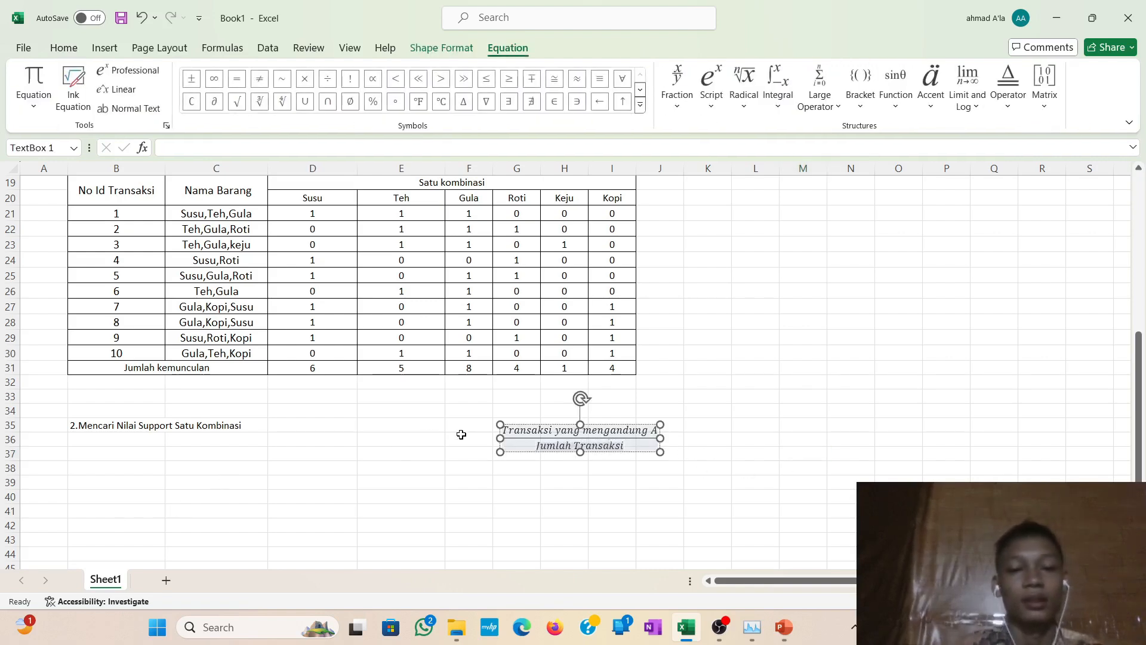
Label the support equation by entering "Rumus" in F35.
left_click(461, 429)
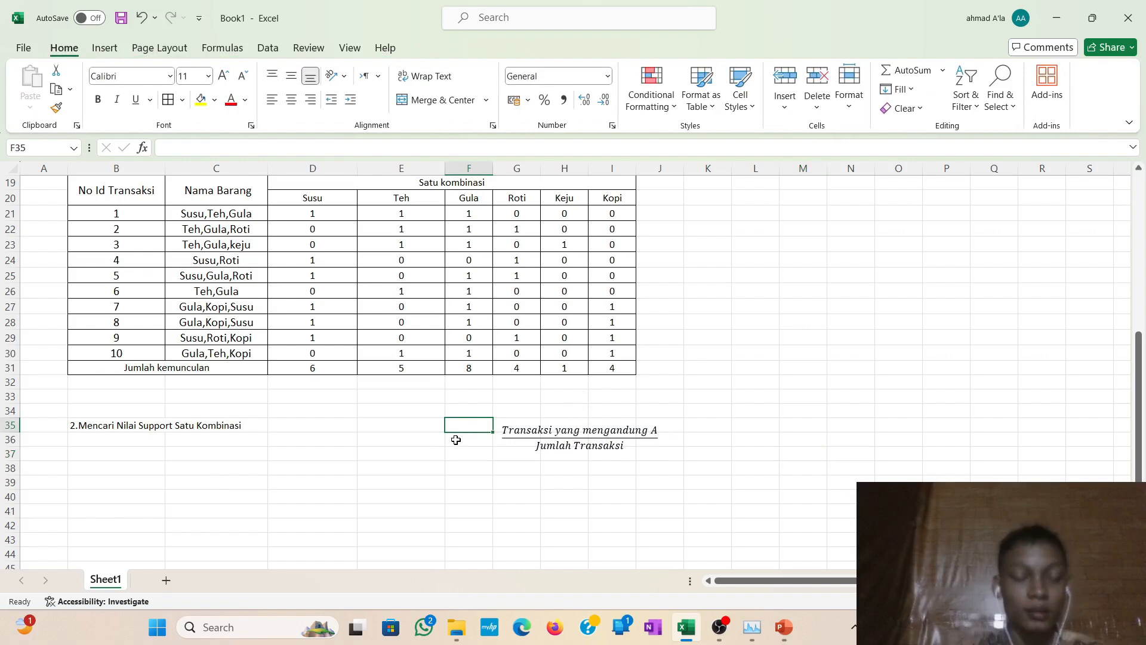
type("Rumus")
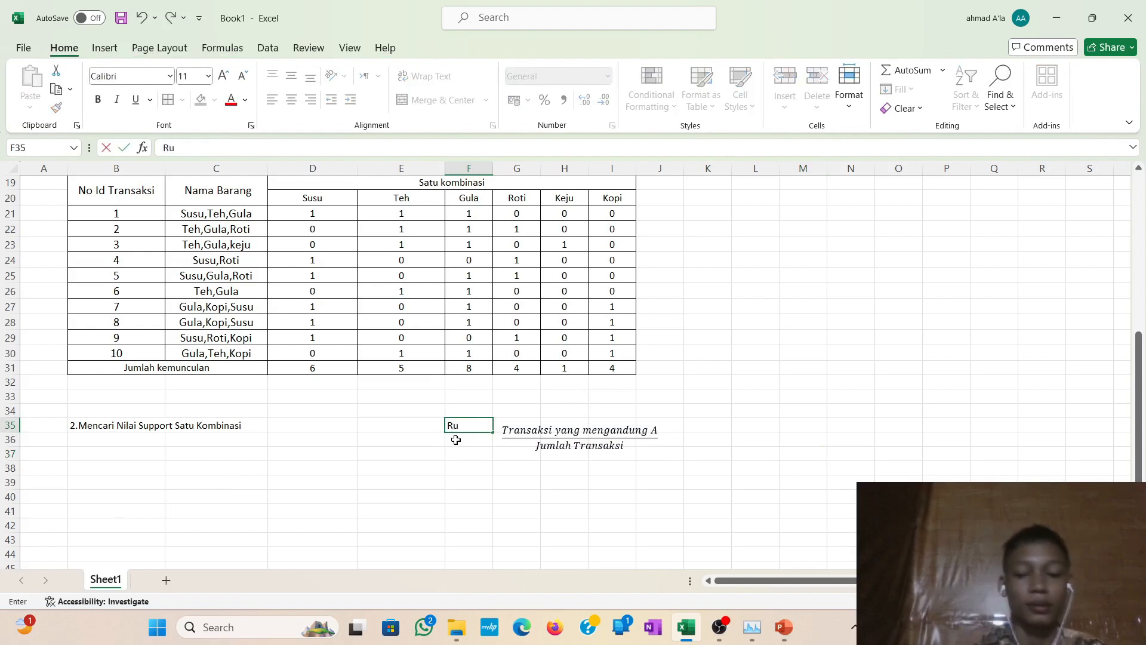
left_click(488, 466)
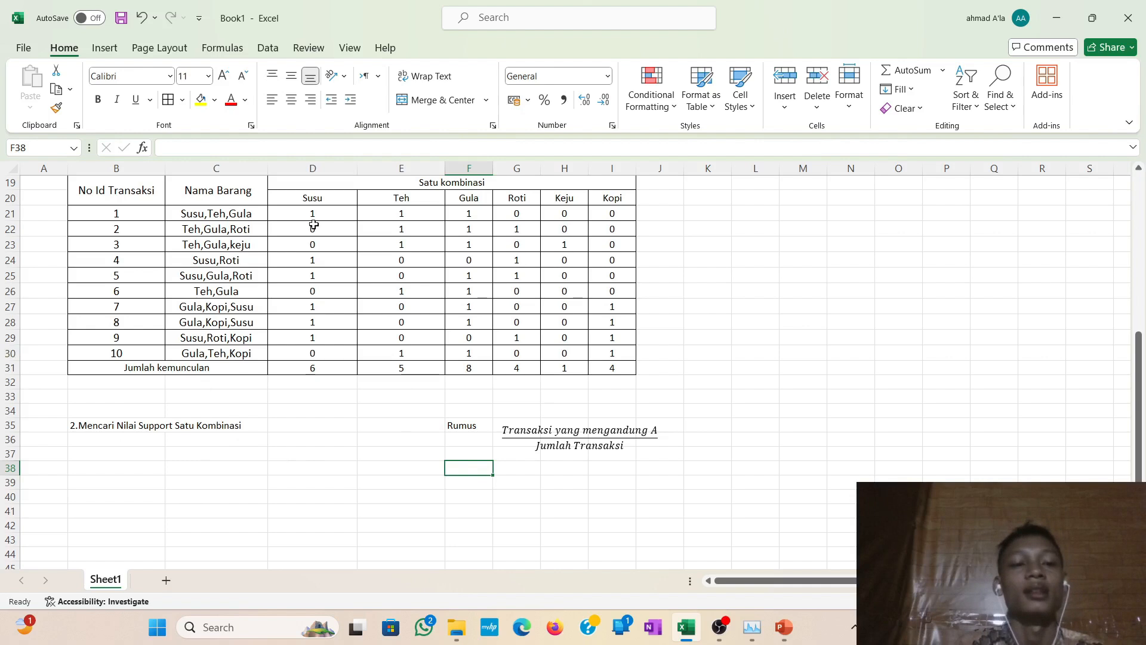
Enter the example item pair "Susu, Roti" in L24, beside the one-item table.
left_click(309, 198)
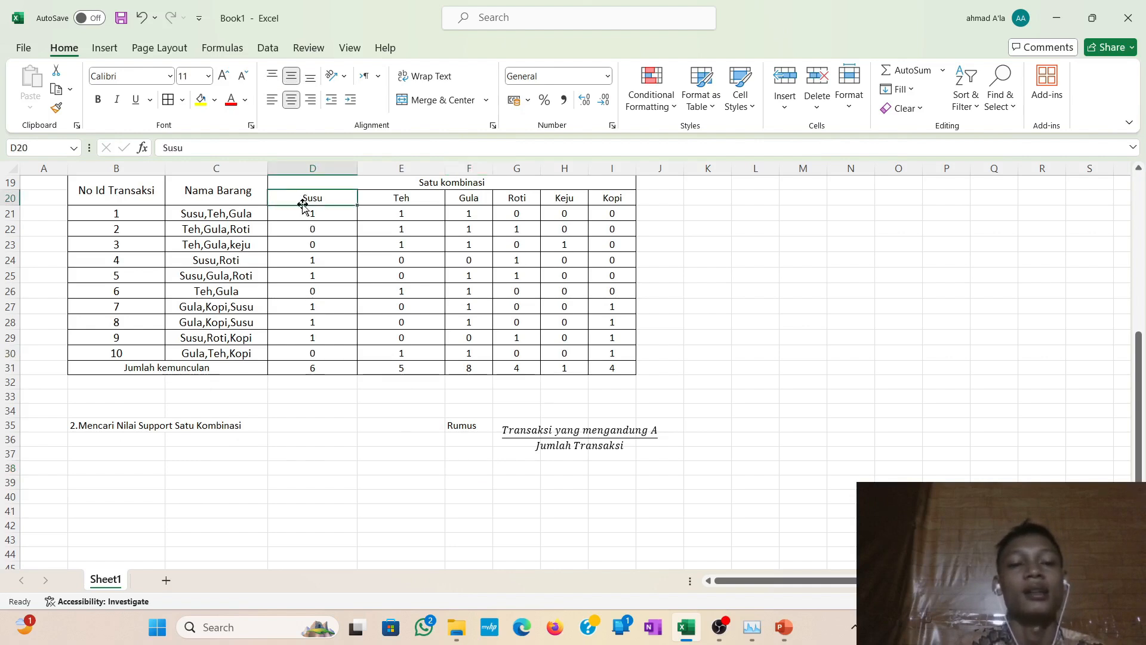
left_click(213, 264)
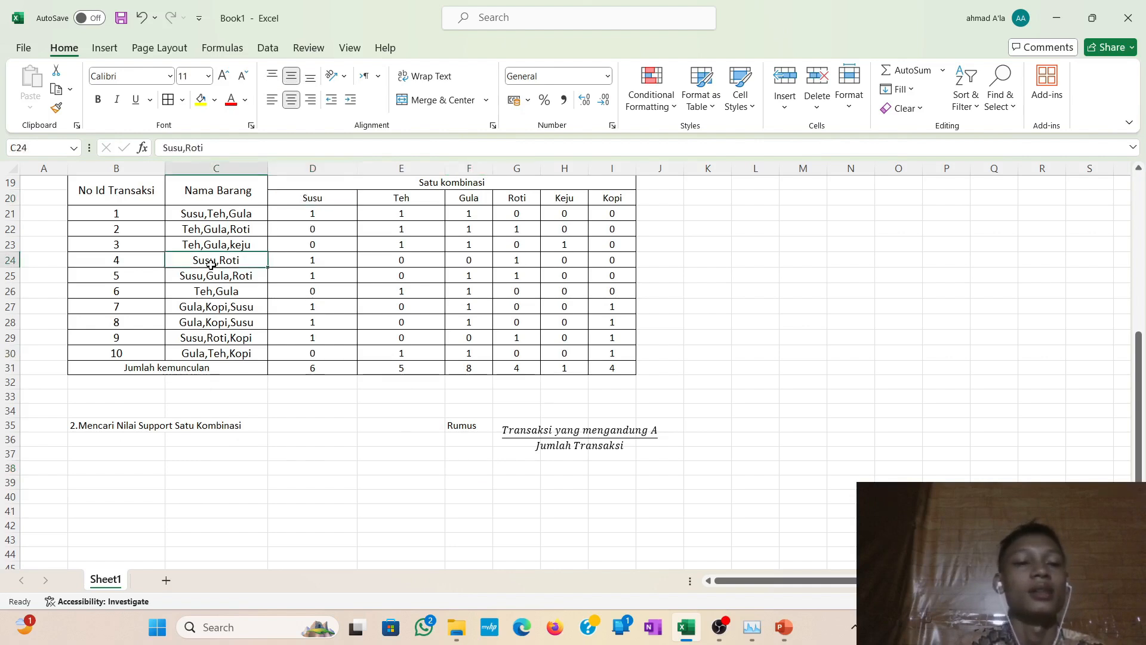
left_click(766, 264)
type("Susu")
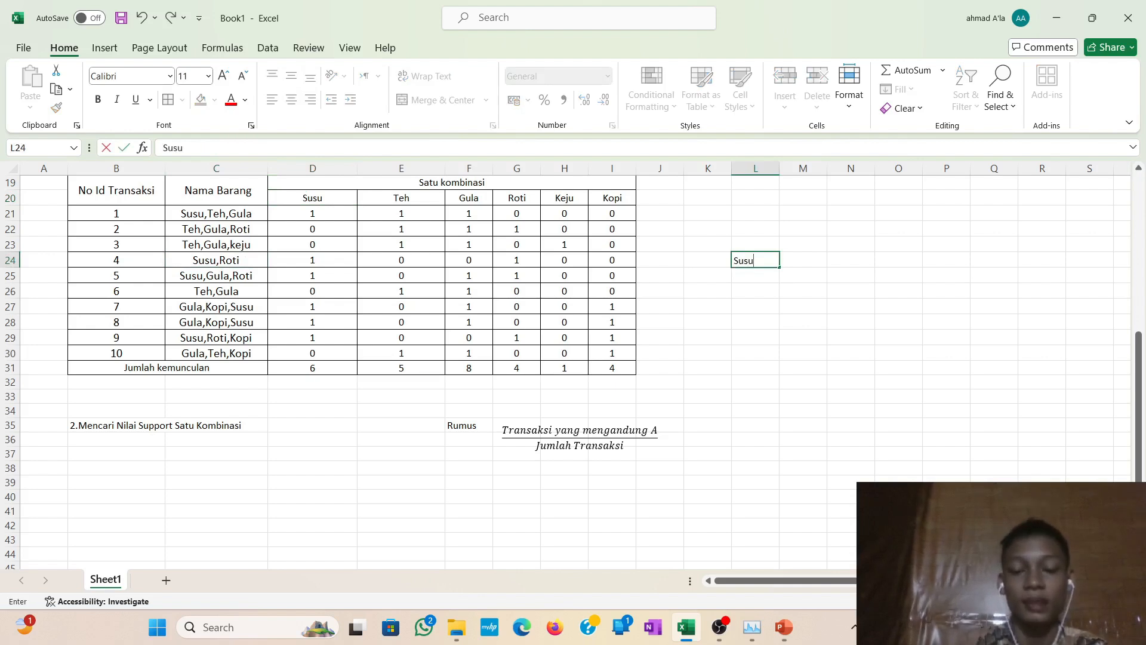
type(", Roti")
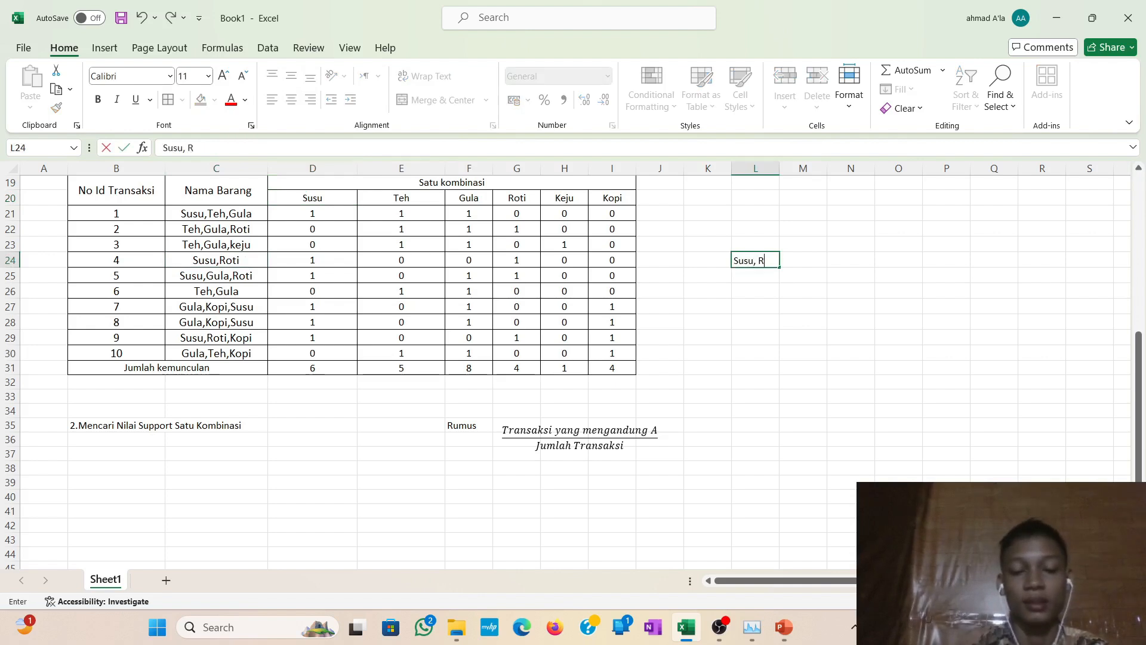
Assign letters to the example items by entering "Susu= A" in L26 and "Roti=B" in L27.
left_click(749, 285)
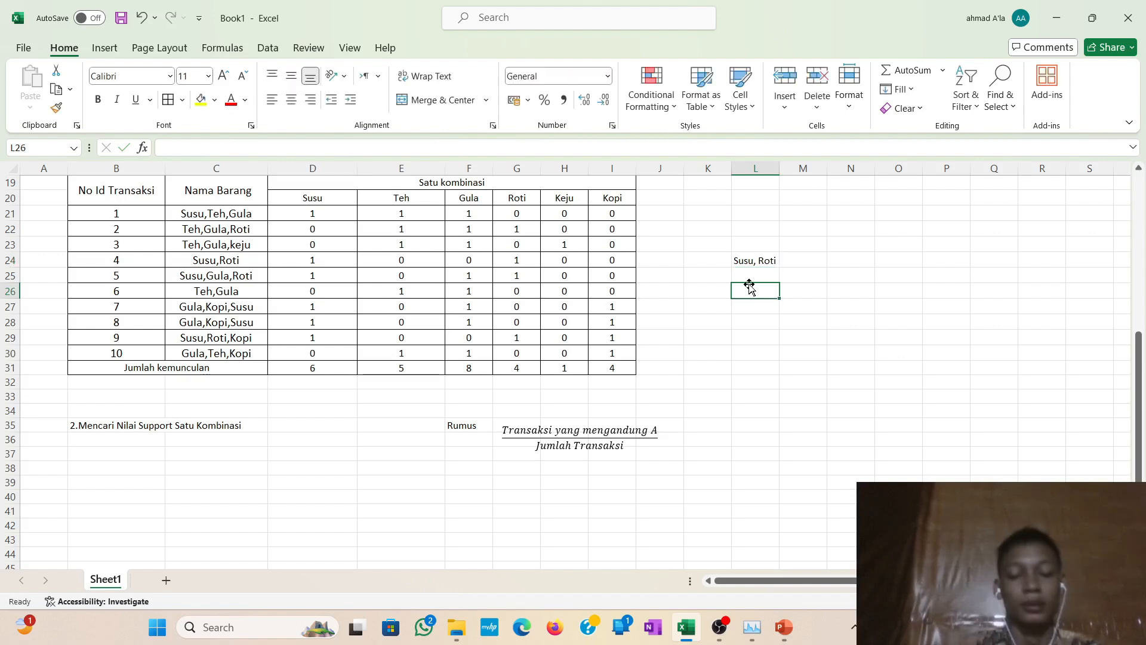
type("Su")
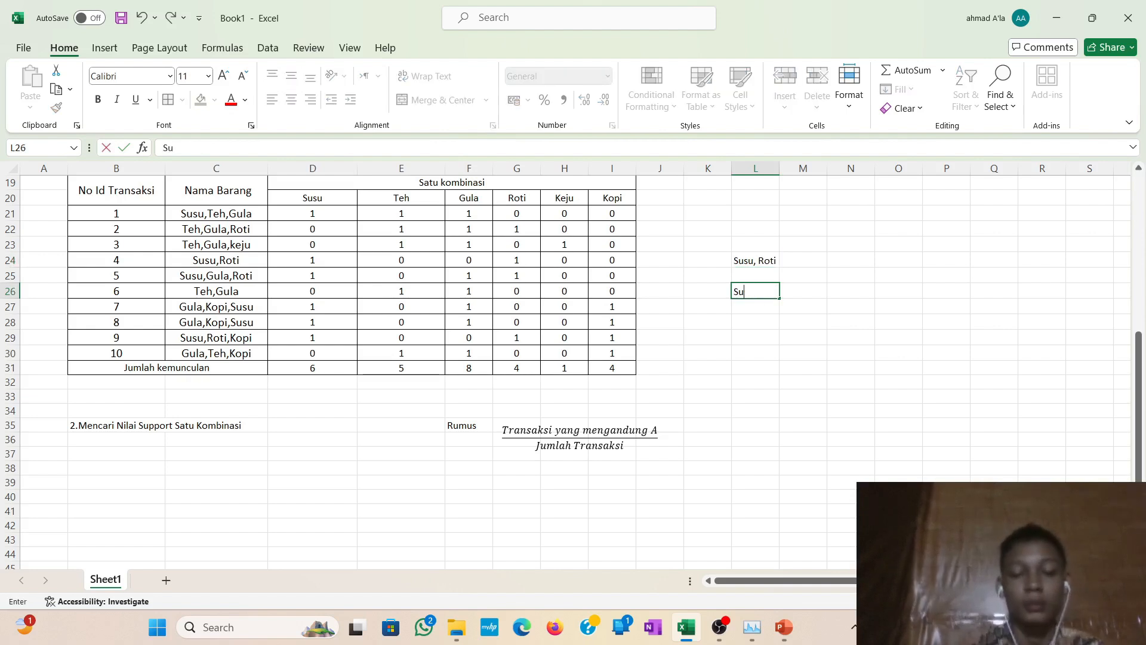
type("su= A")
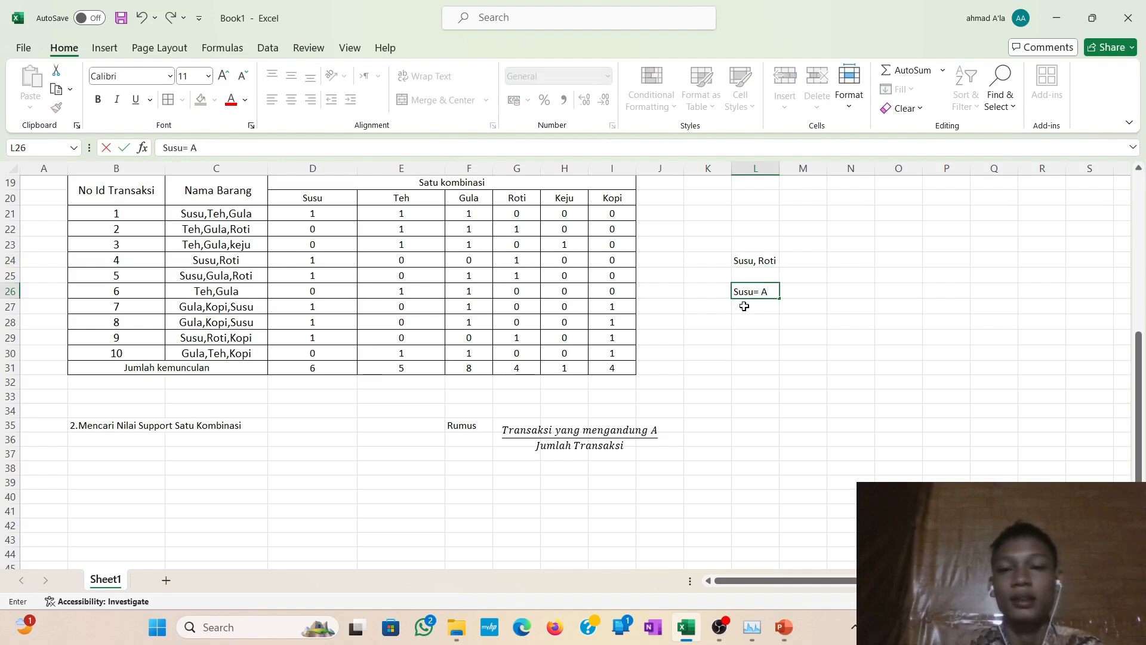
left_click(744, 306)
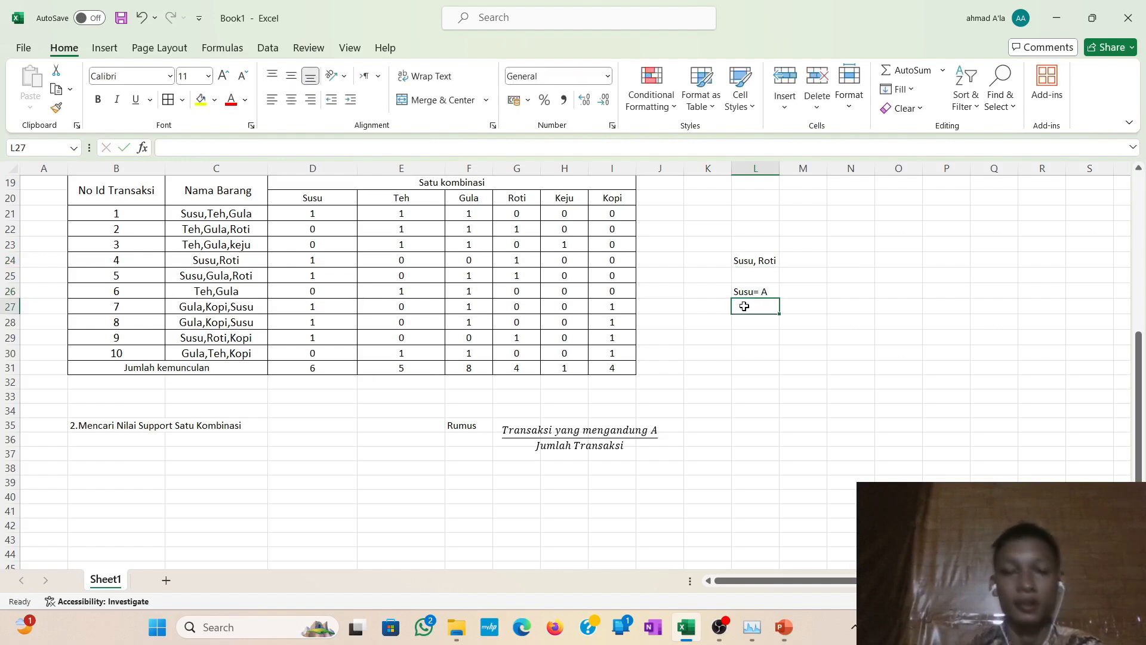
type("Roti")
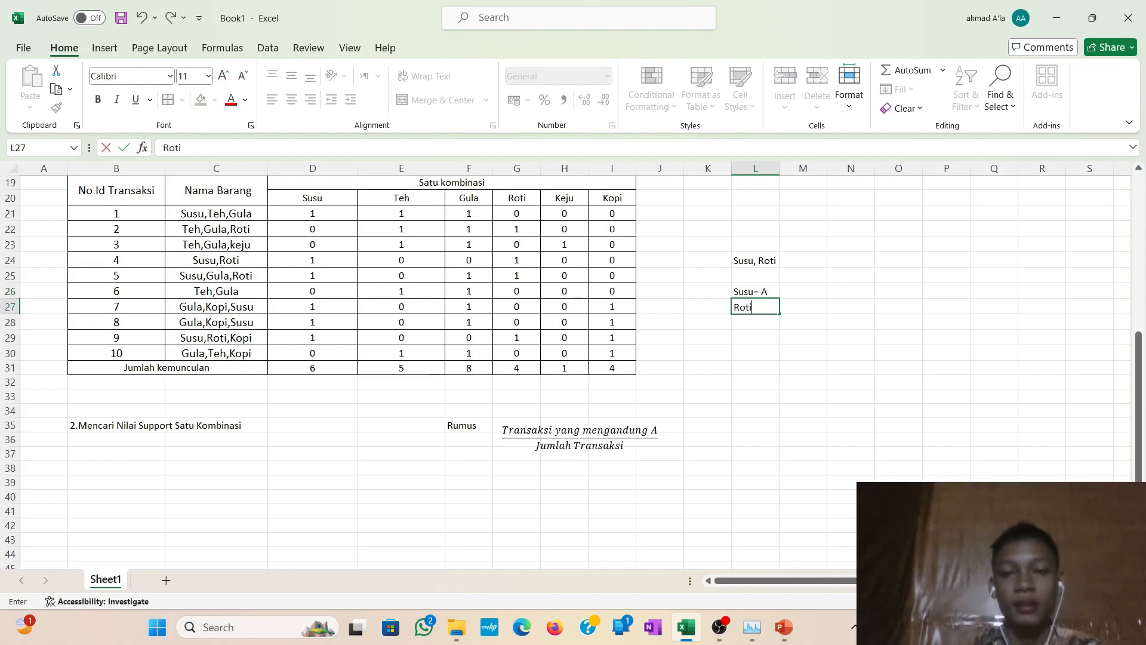
type("-")
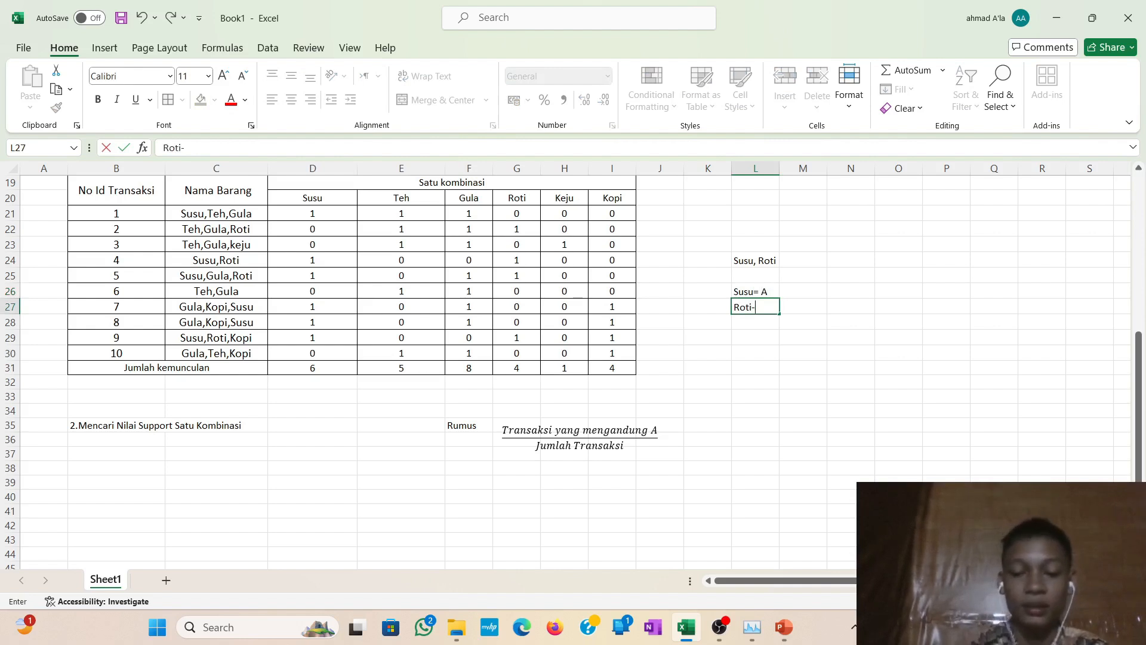
key("BackSpace")
type("=")
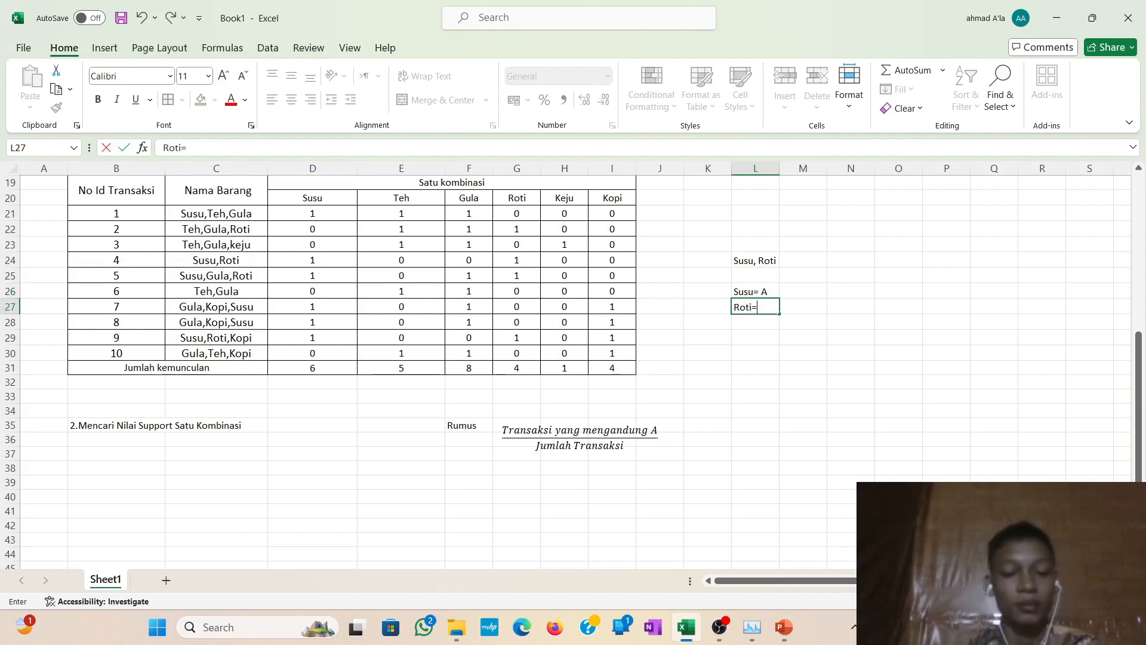
type("B")
left_click(755, 336)
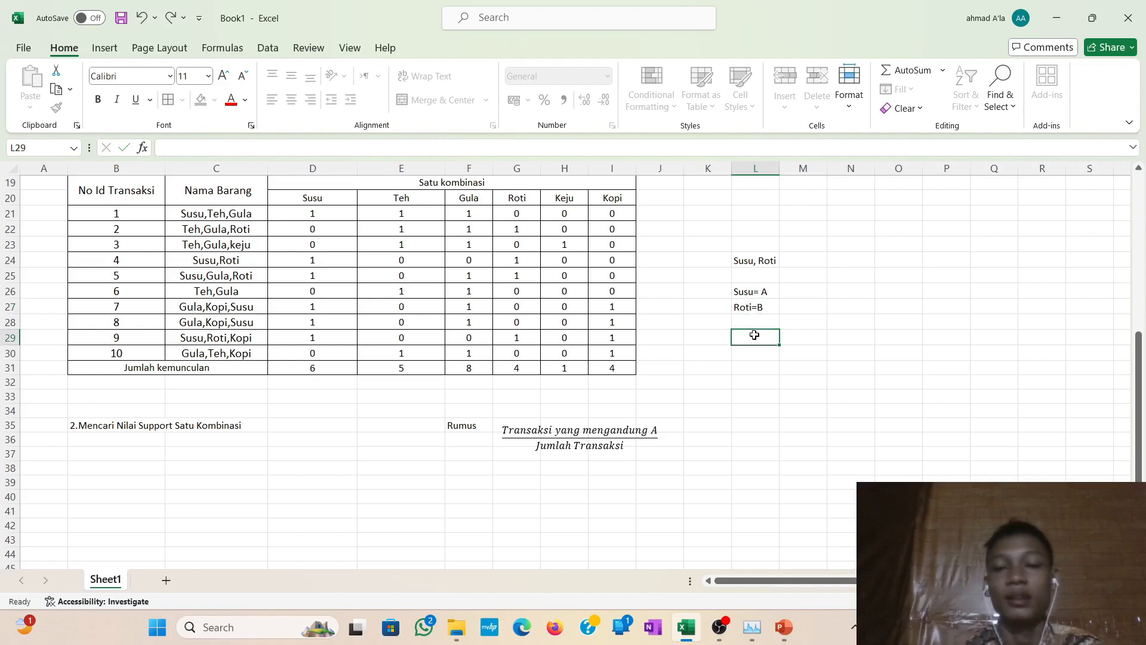
left_click(741, 265)
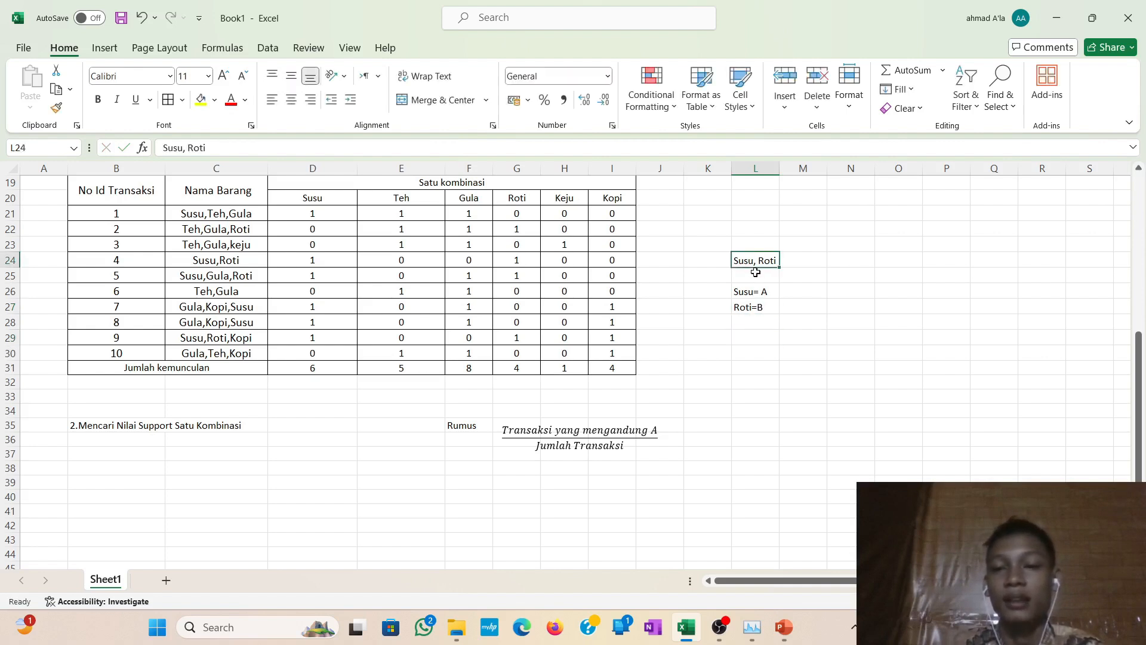
left_click(745, 308)
scroll(340, 471, "left", 2)
scroll(341, 472, "right", 2)
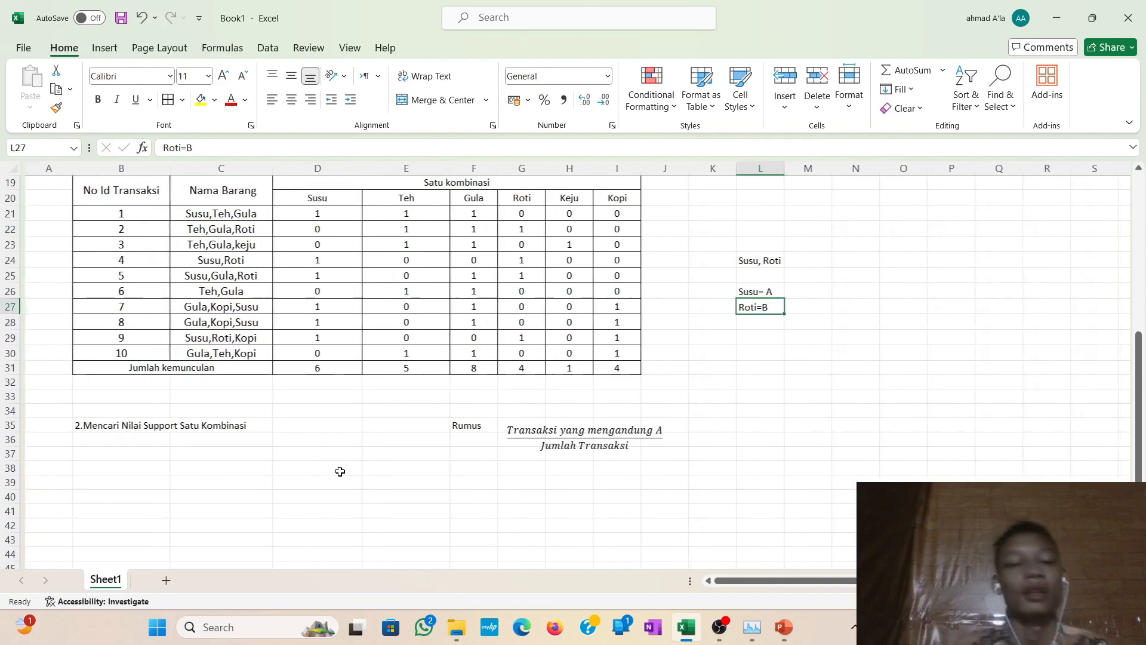
scroll(293, 451, "down", 3)
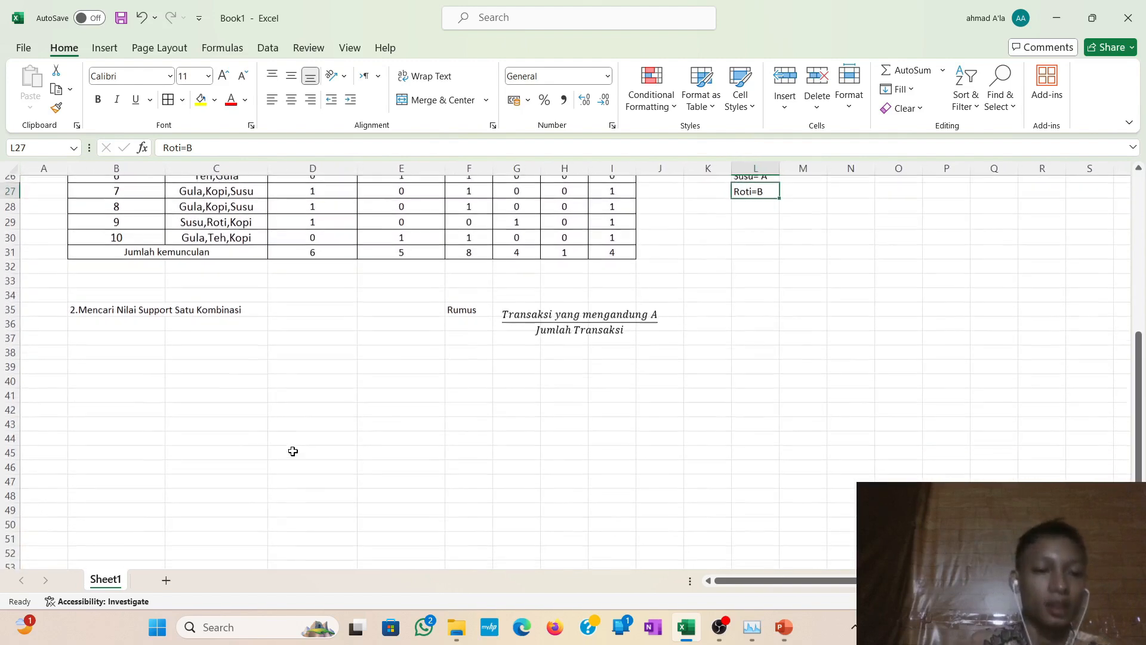
left_click(118, 347)
left_click_drag(117, 347, 312, 457)
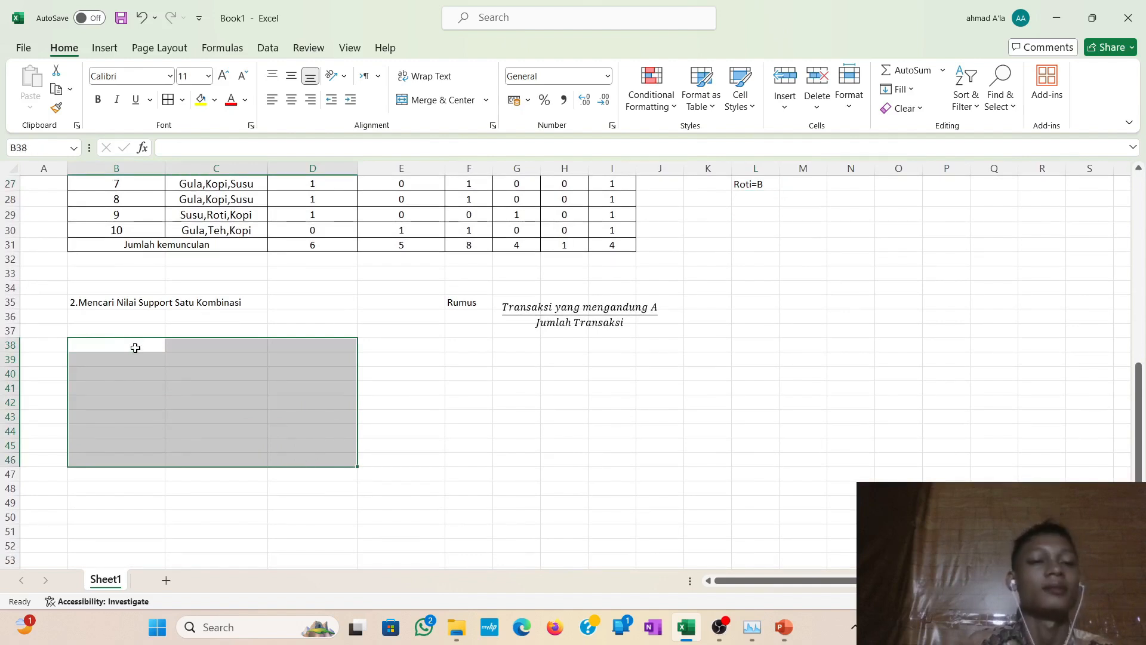
scroll(136, 346, "up", 1)
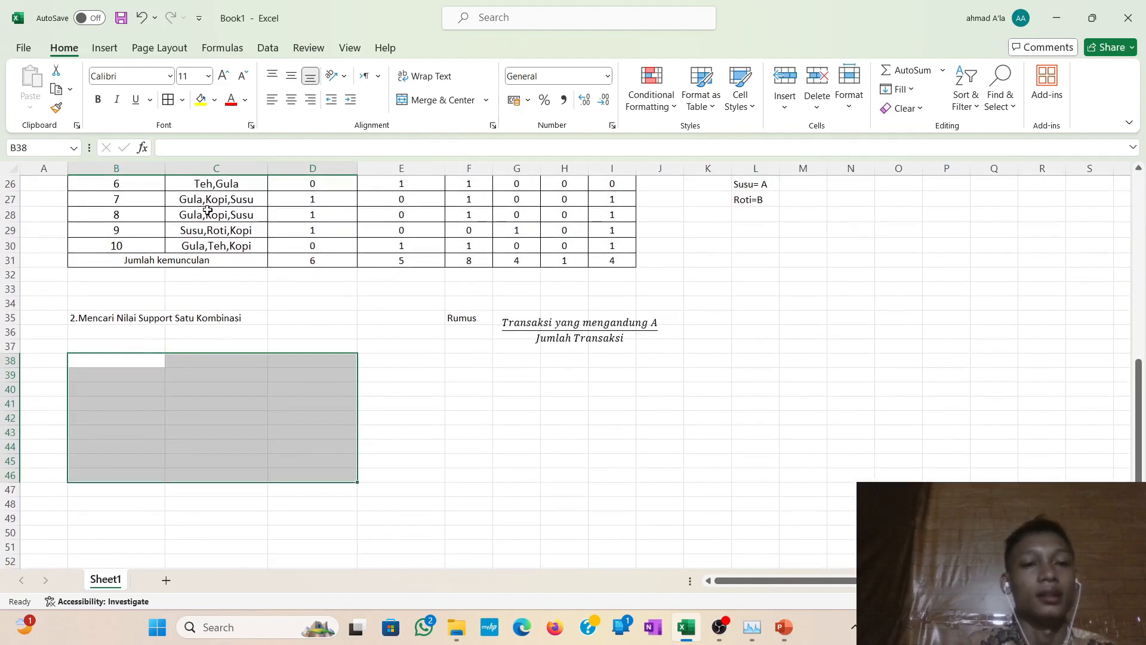
Enter the support table headings "Satu Kombinasi", "Jumlah Kemunculan" and "Nilai Support" in B38 to D38.
left_click(152, 361)
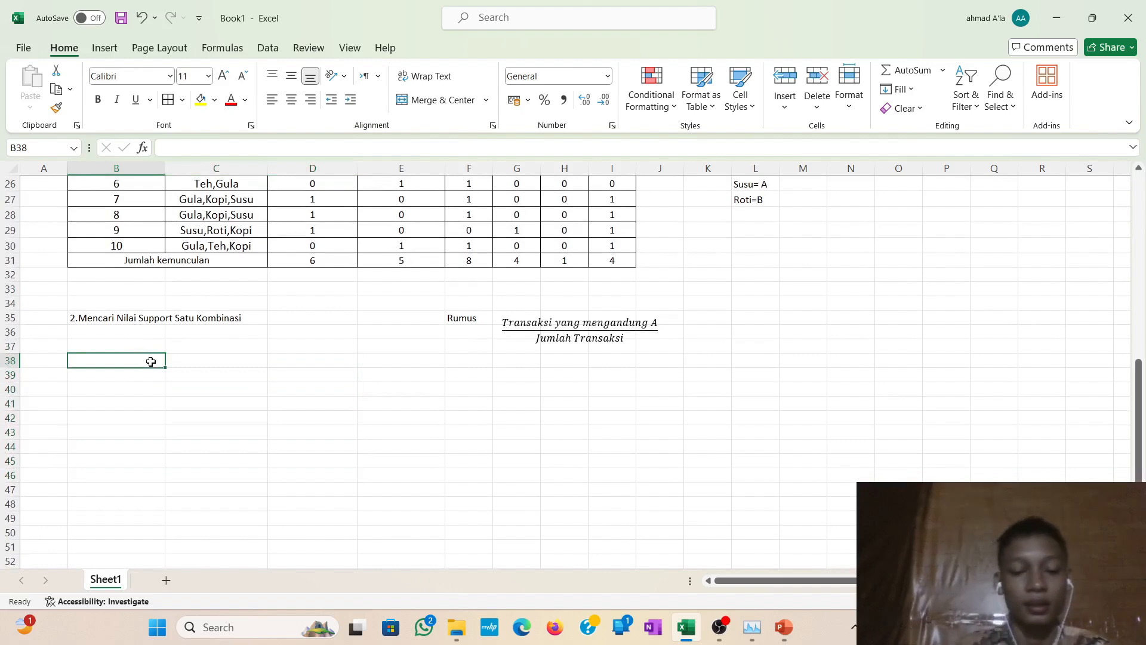
type("Sat")
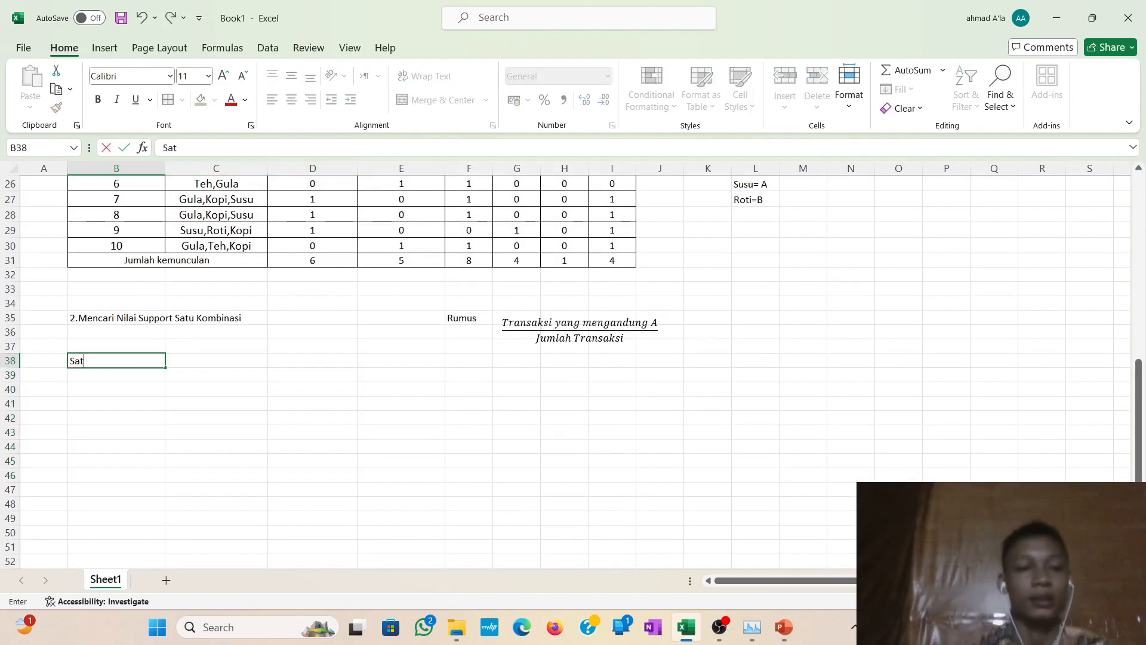
type("u Ko")
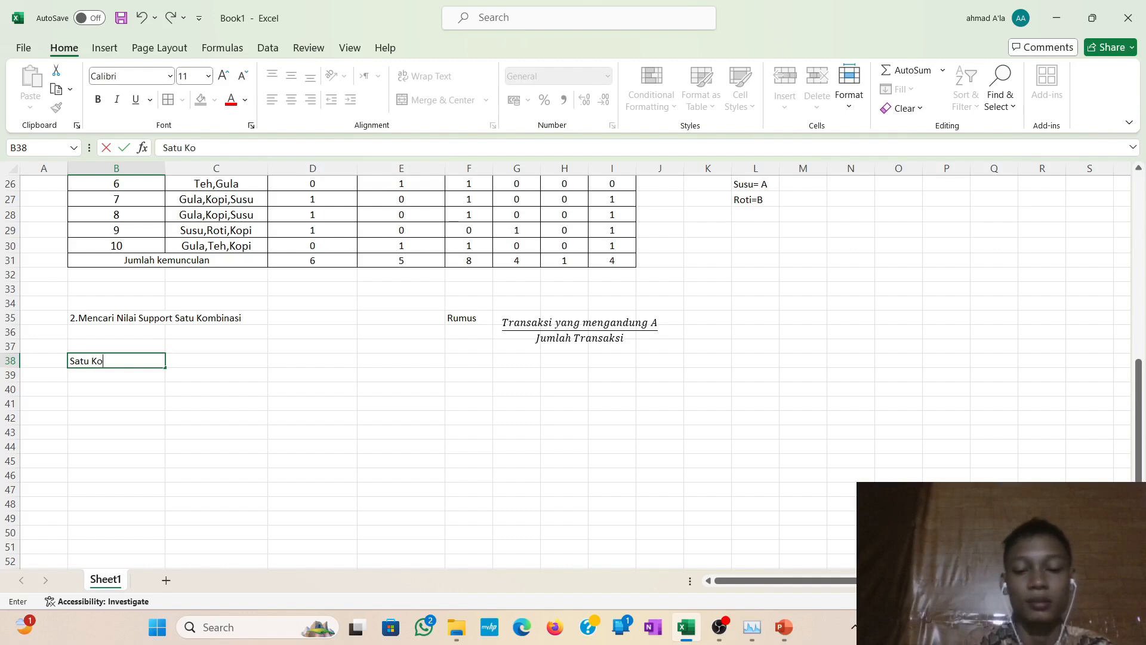
type("mbinasi")
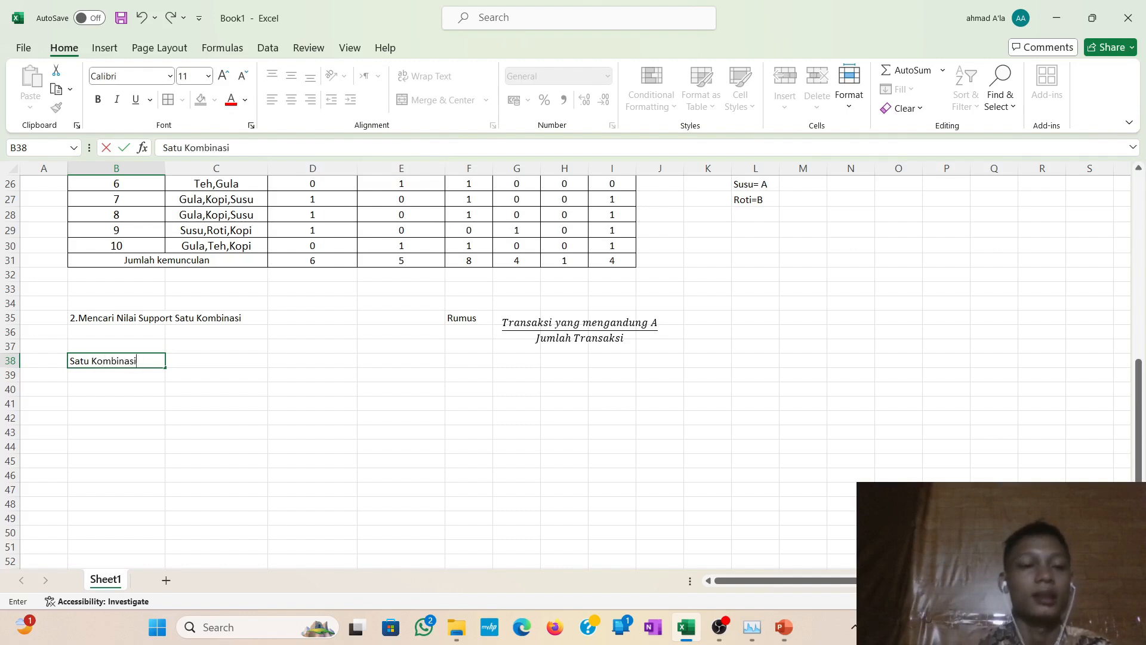
key("Tab")
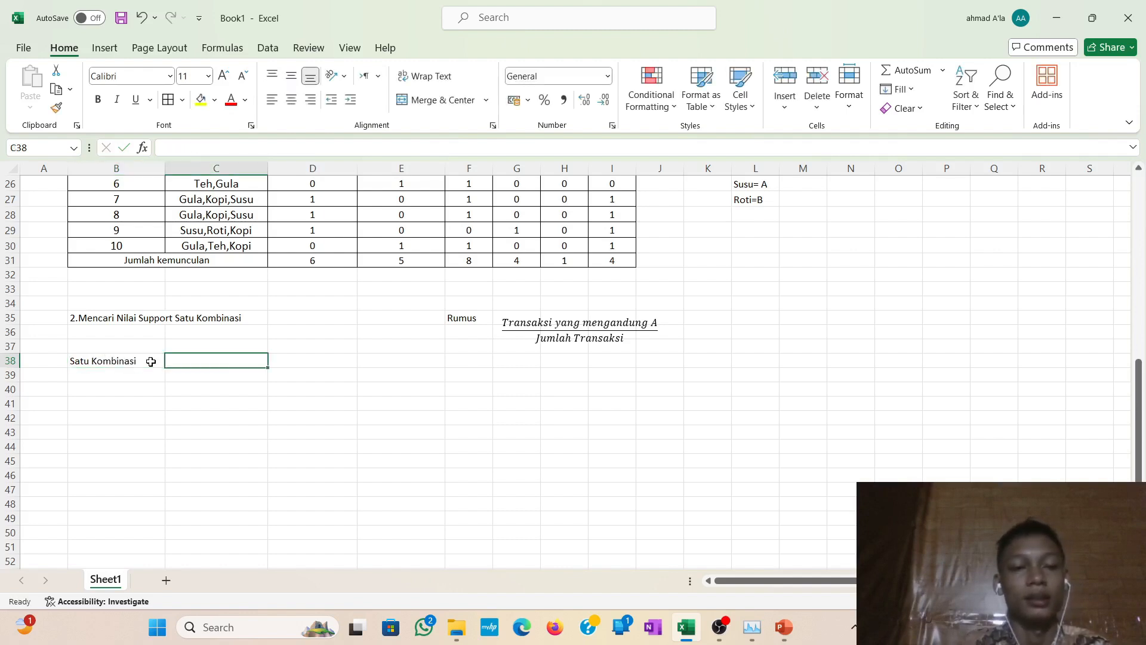
type("J")
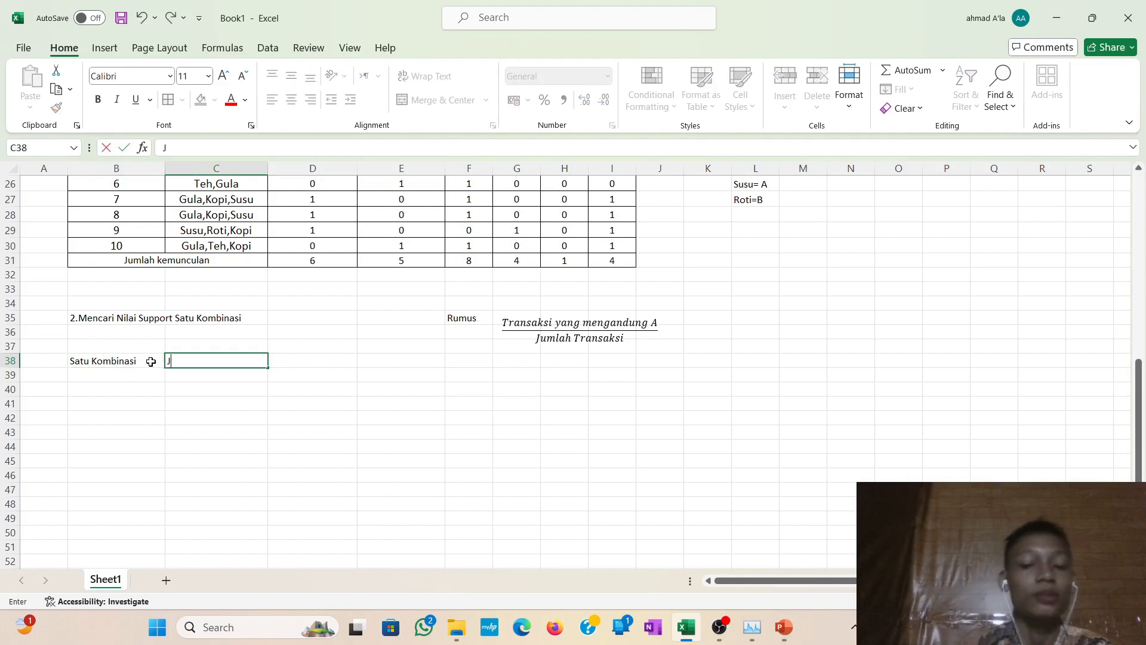
type("umlah K")
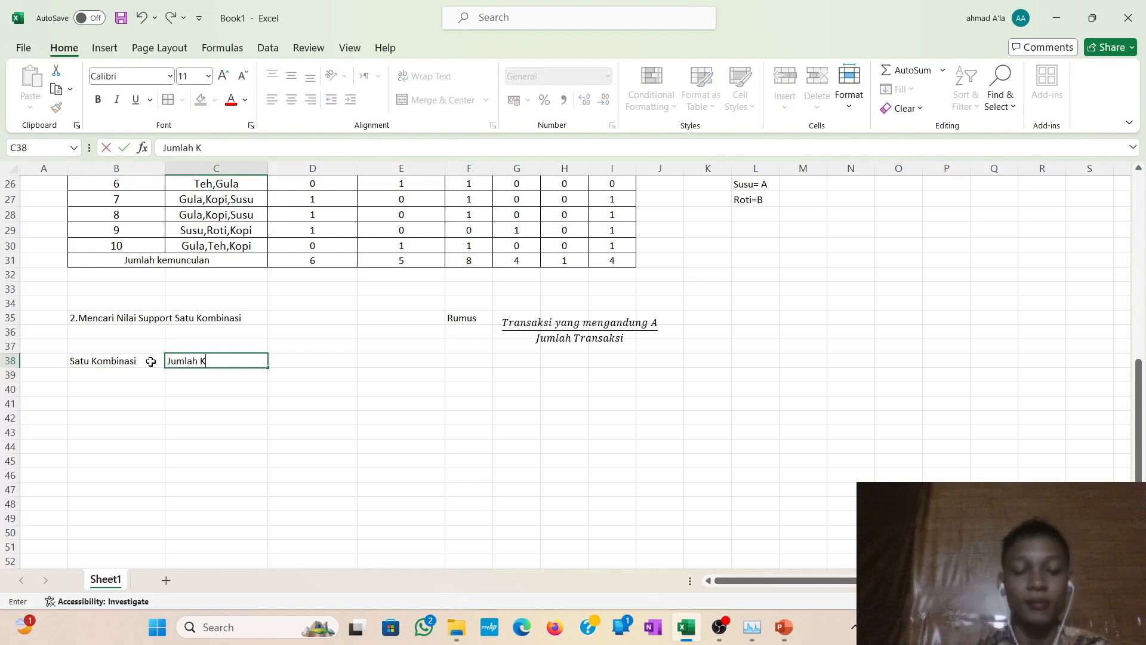
type("emunculan")
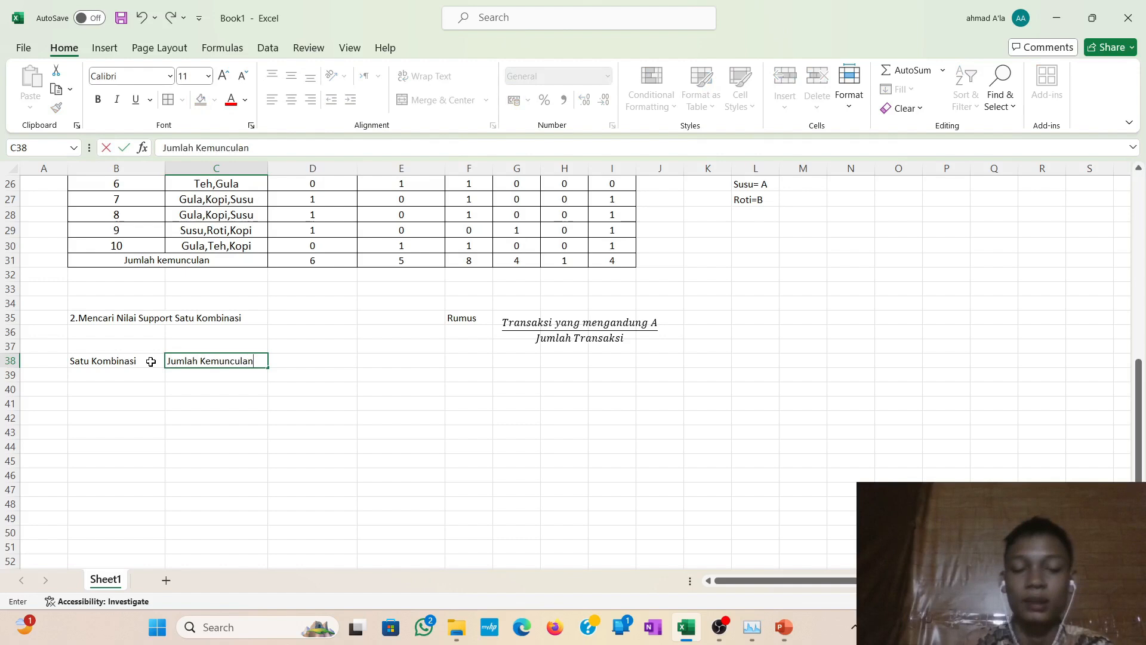
key("Tab")
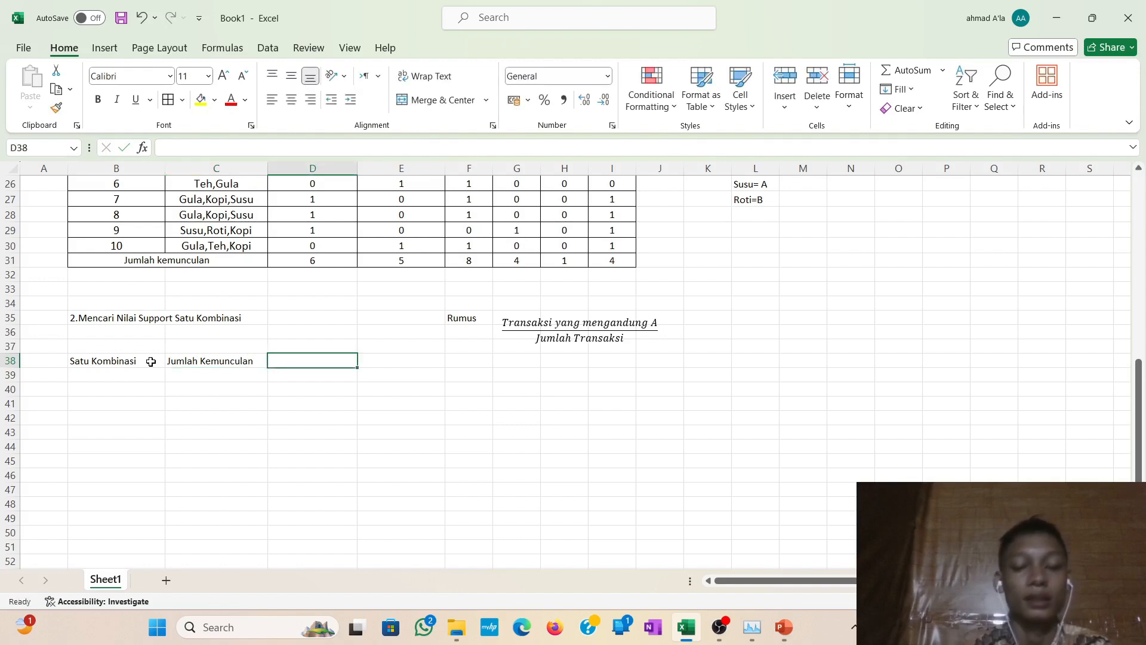
type("Nilai")
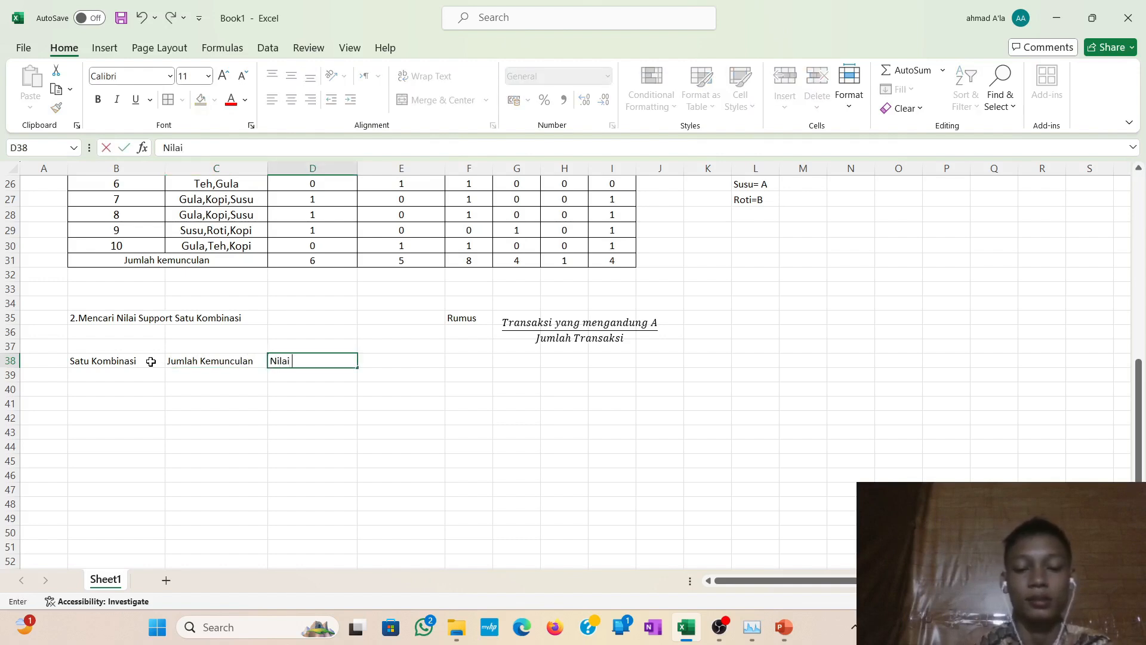
type(" Support")
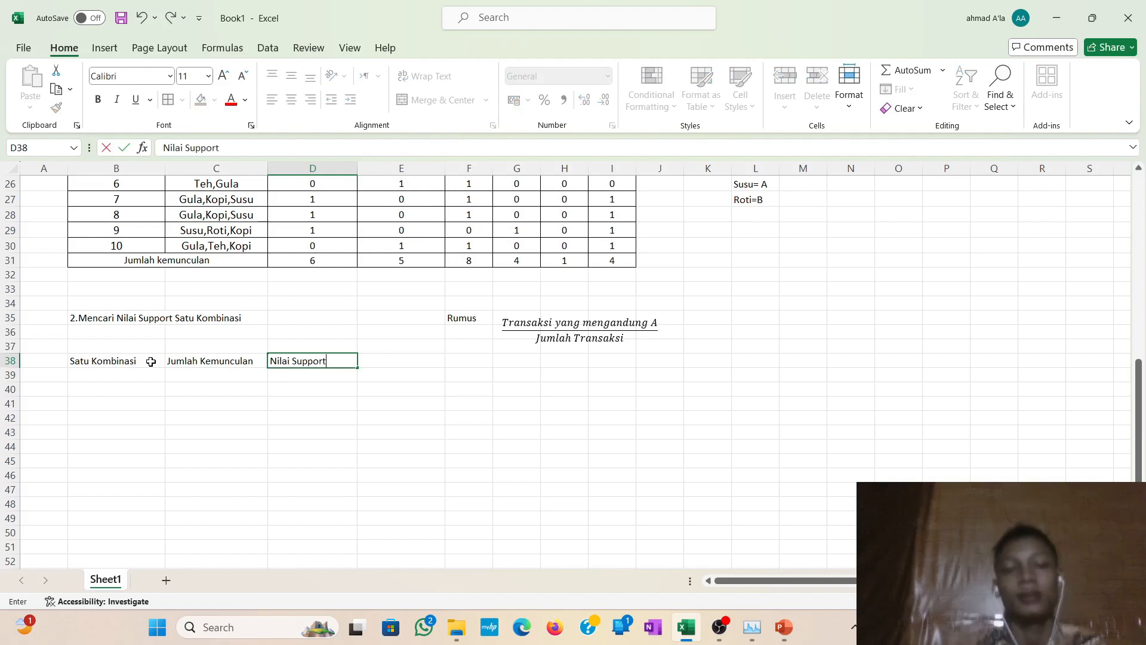
left_click(129, 381)
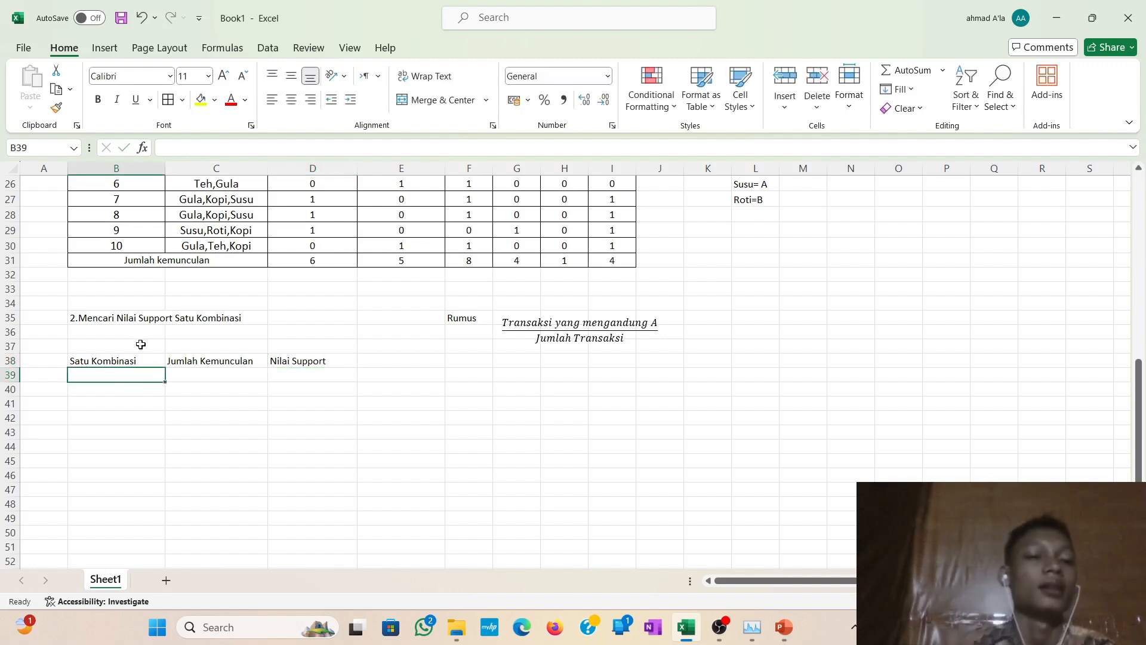
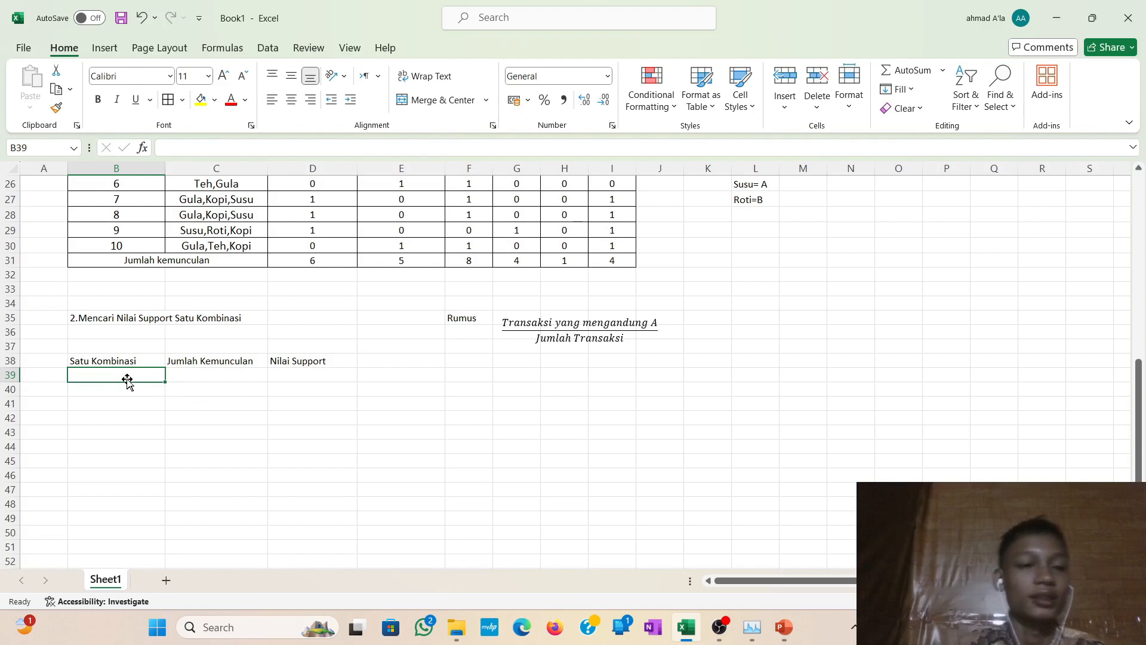
Fill B39 under "Satu Kombinasi" with a reference to the Susu heading in D20 of the one-item table.
scroll(127, 382, "up", 1)
scroll(127, 382, "up", 2)
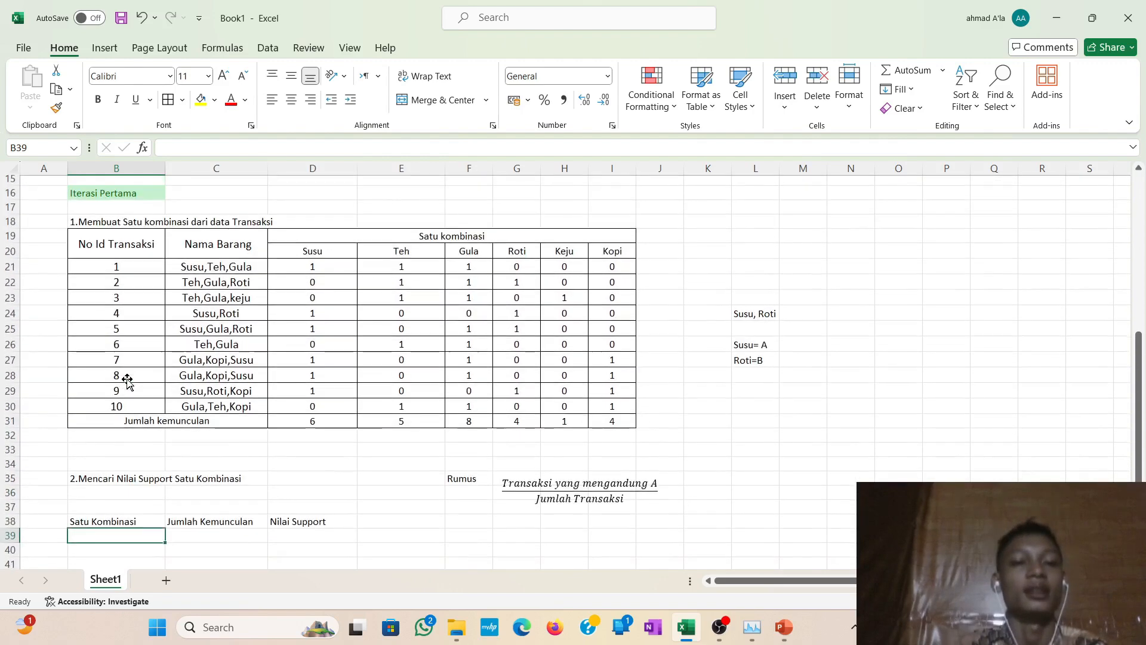
left_click(324, 255)
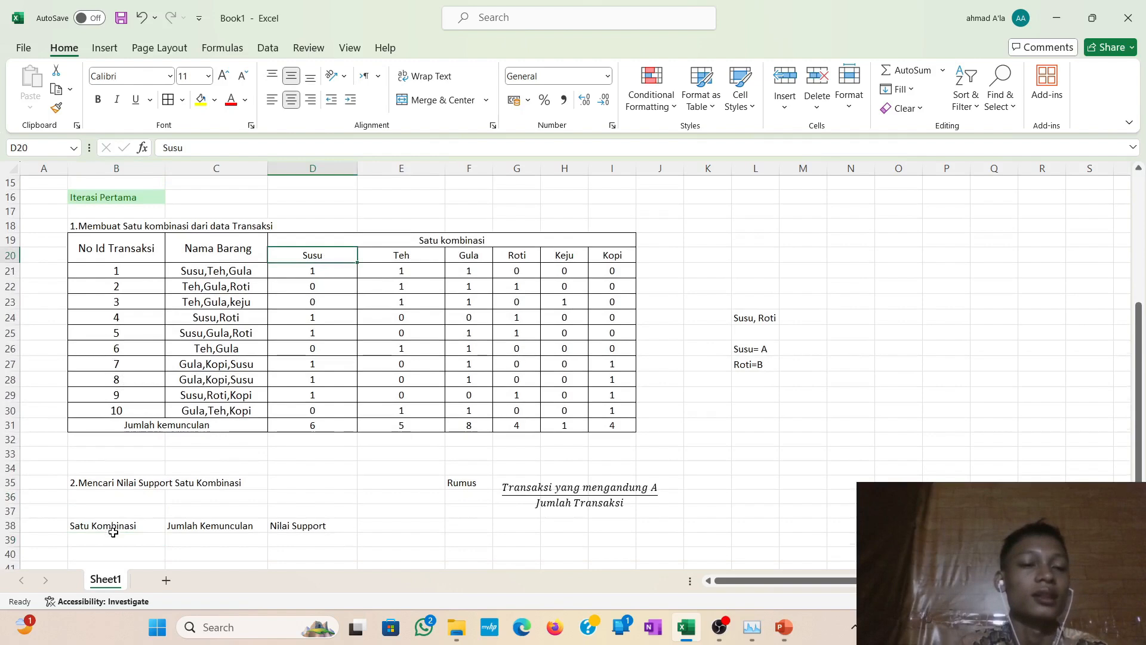
scroll(336, 318, "down", 3)
scroll(333, 318, "up", 2)
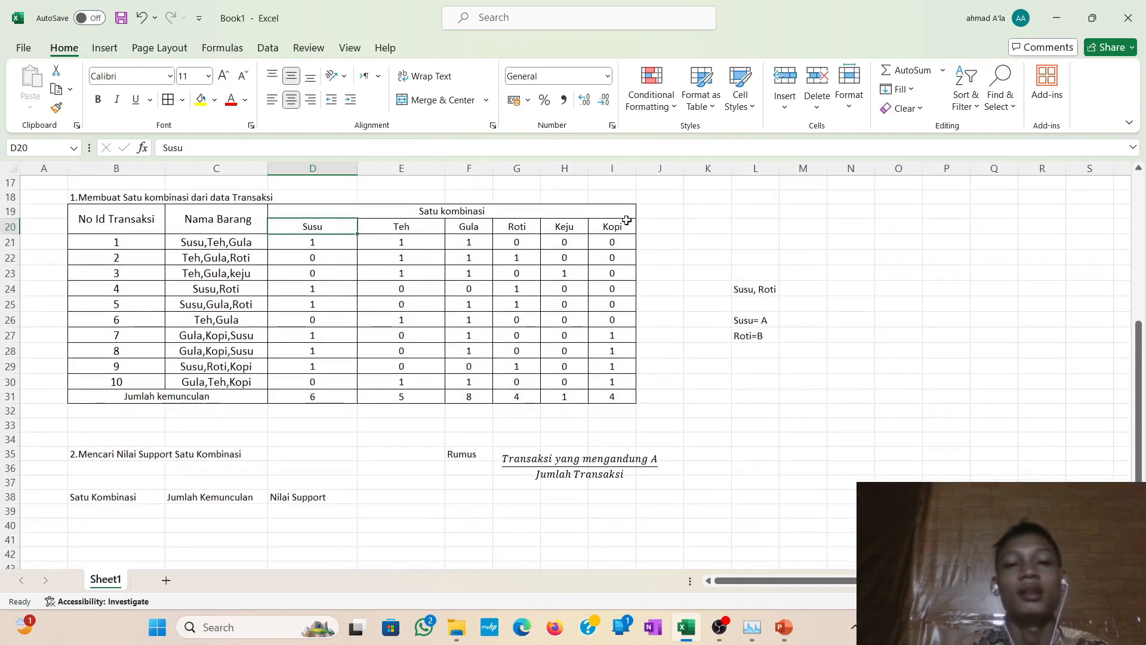
scroll(284, 453, "down", 1)
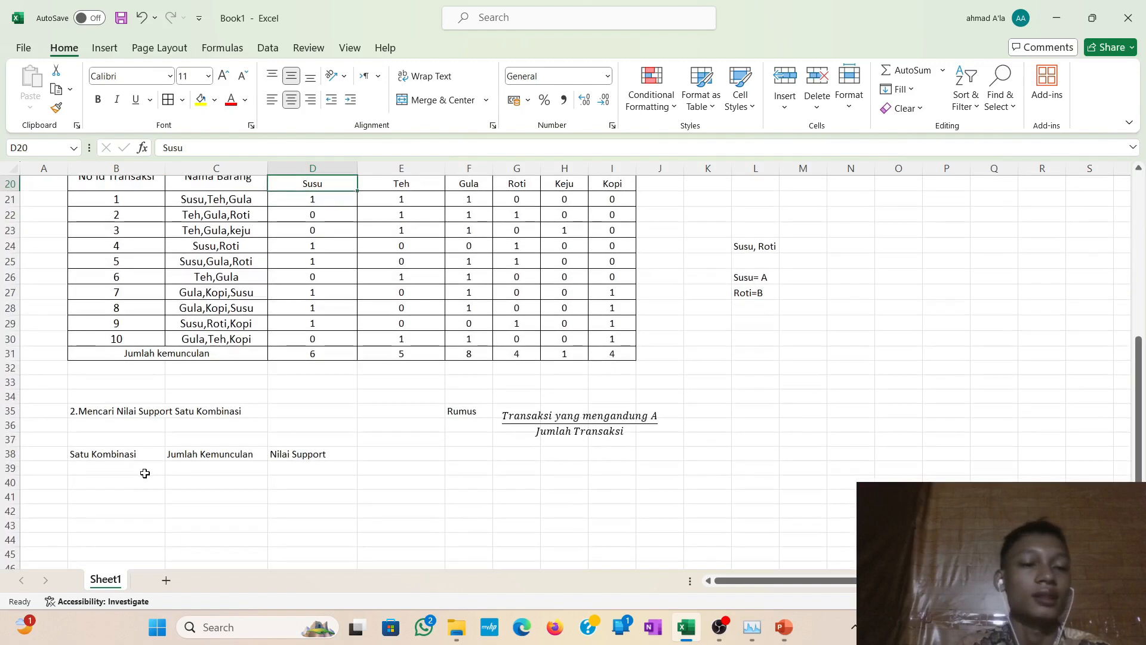
left_click(145, 473)
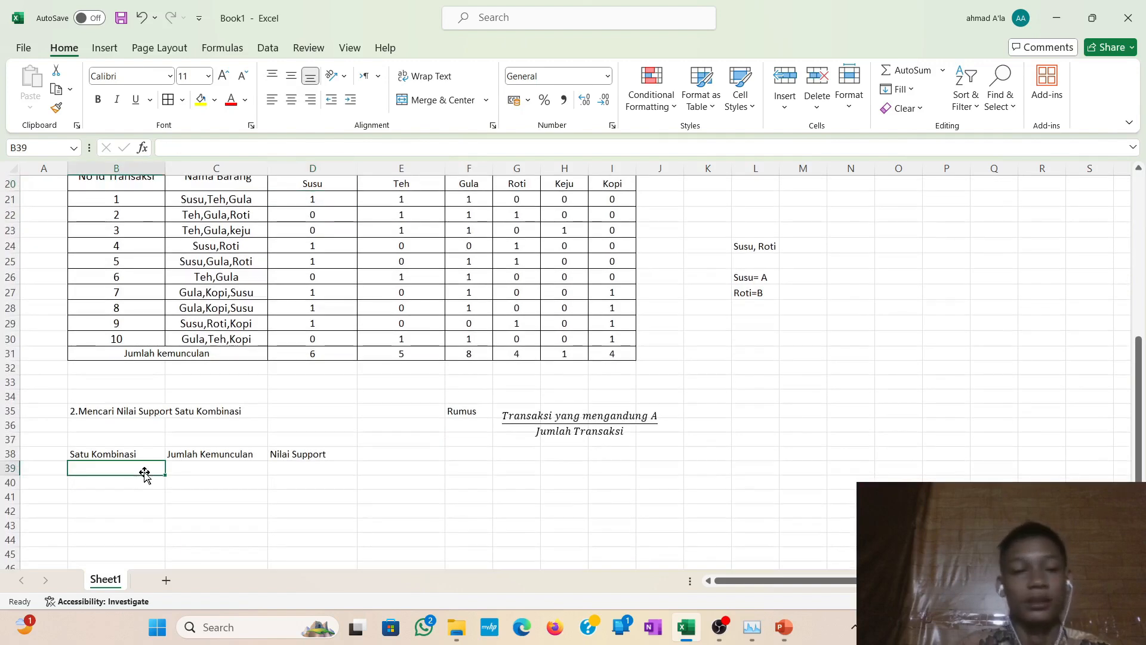
type("=")
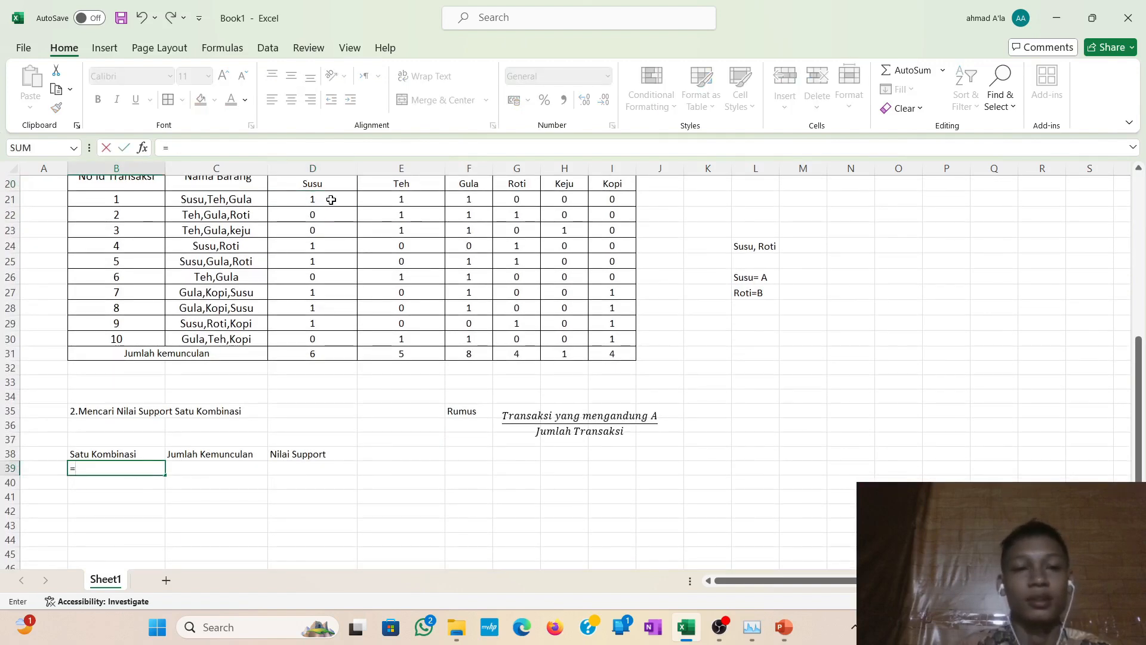
left_click(321, 185)
key("Return")
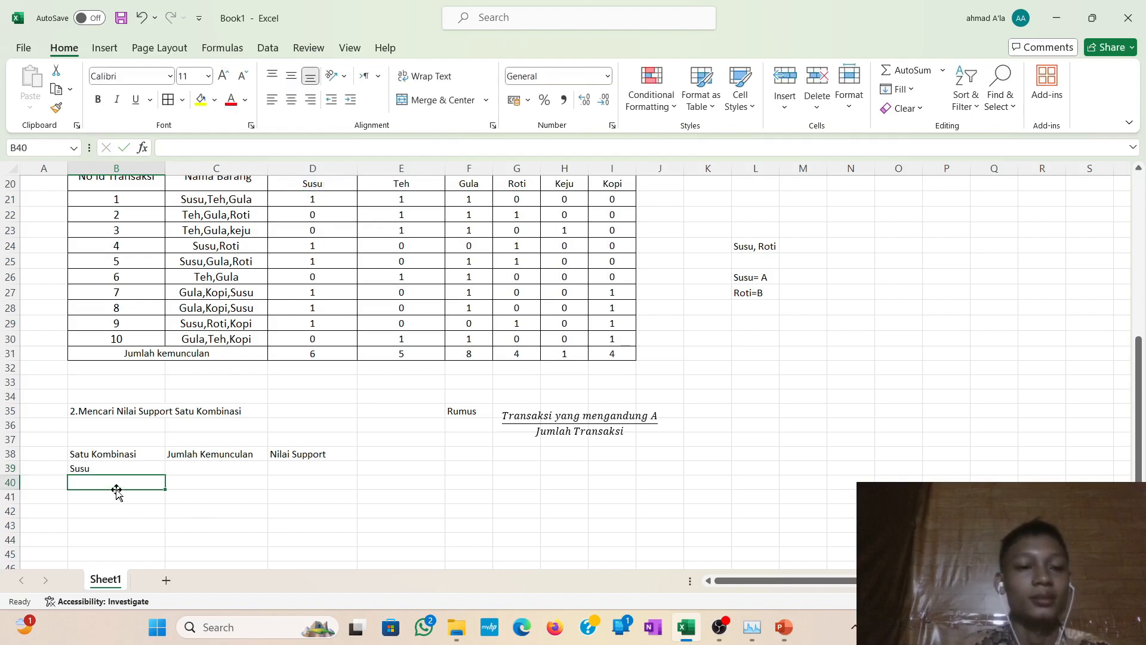
Add Teh and Gula to the "Satu Kombinasi" column with the references =E20 in B40 and =F20 in B41.
type("=")
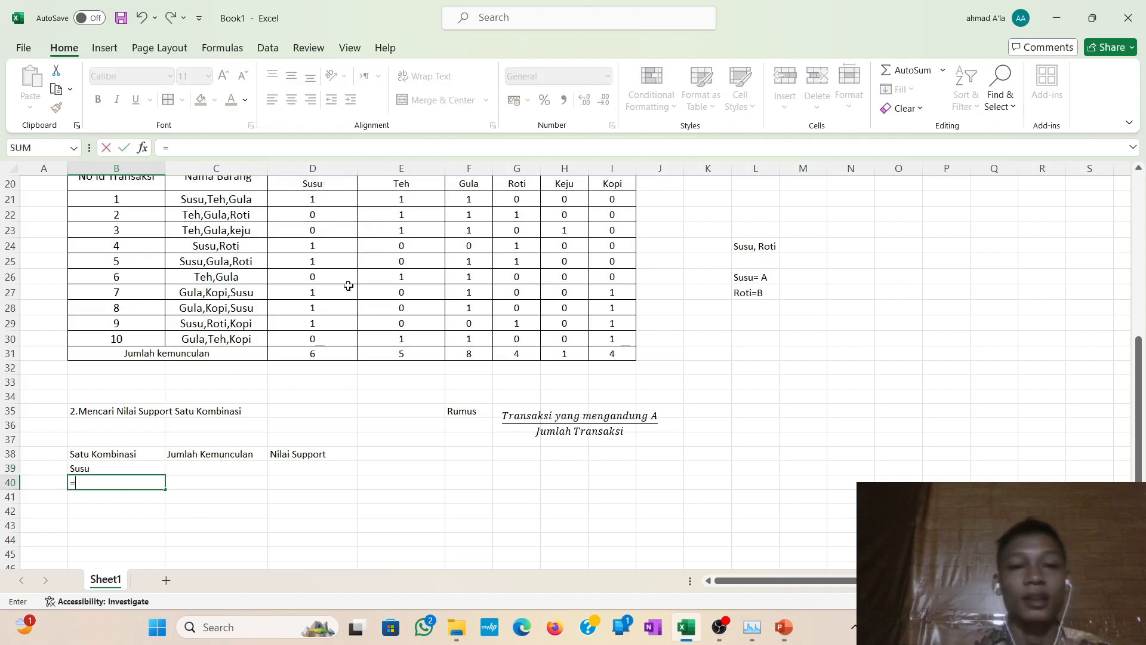
left_click(391, 189)
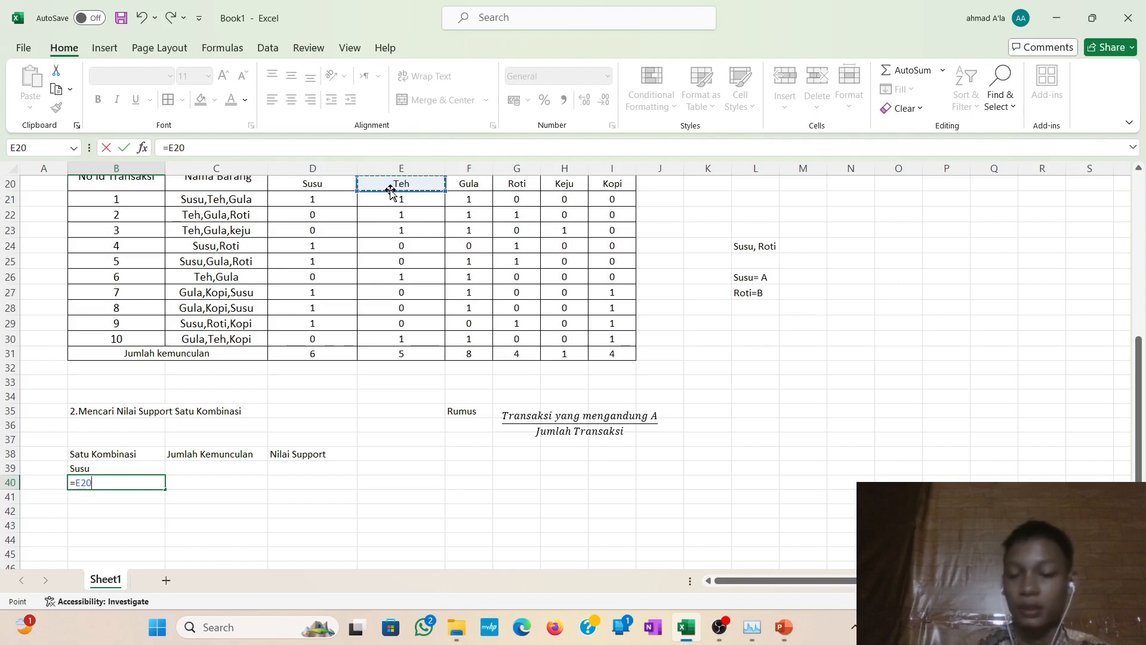
key("Return")
scroll(338, 323, "up", 3)
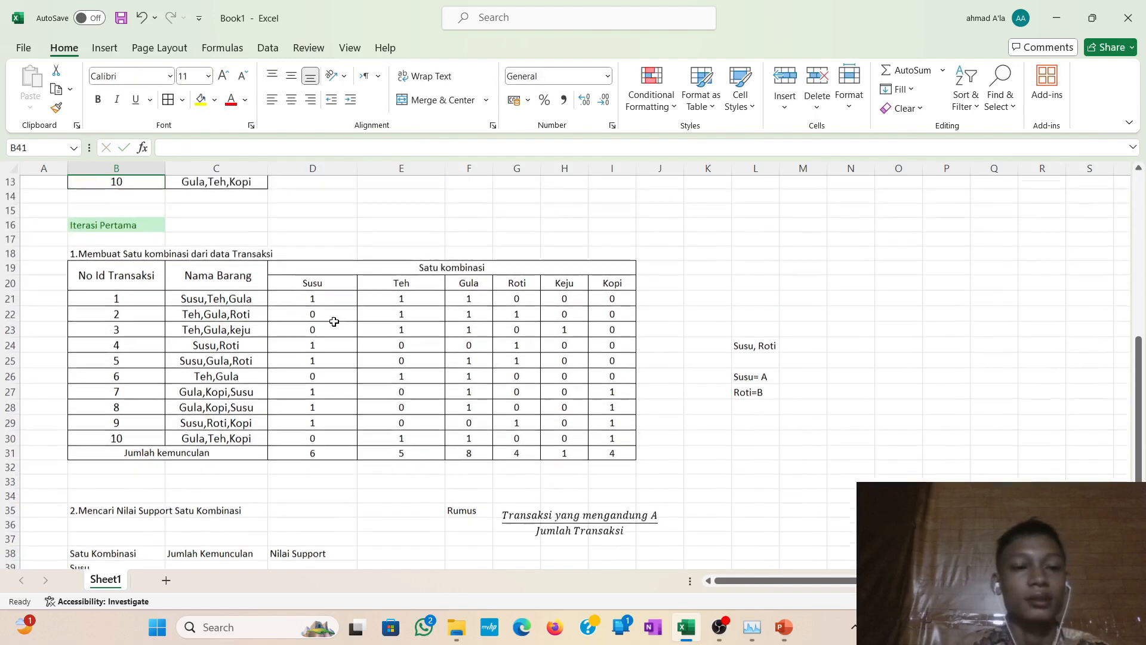
left_click(469, 305)
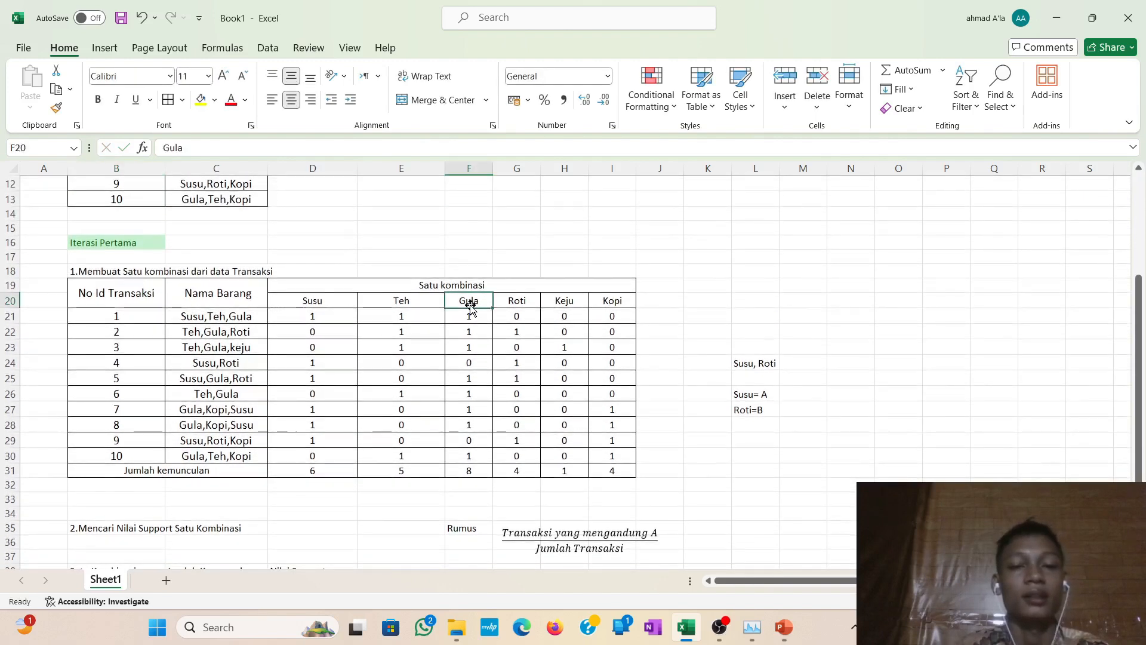
scroll(470, 305, "down", 2)
left_click(132, 529)
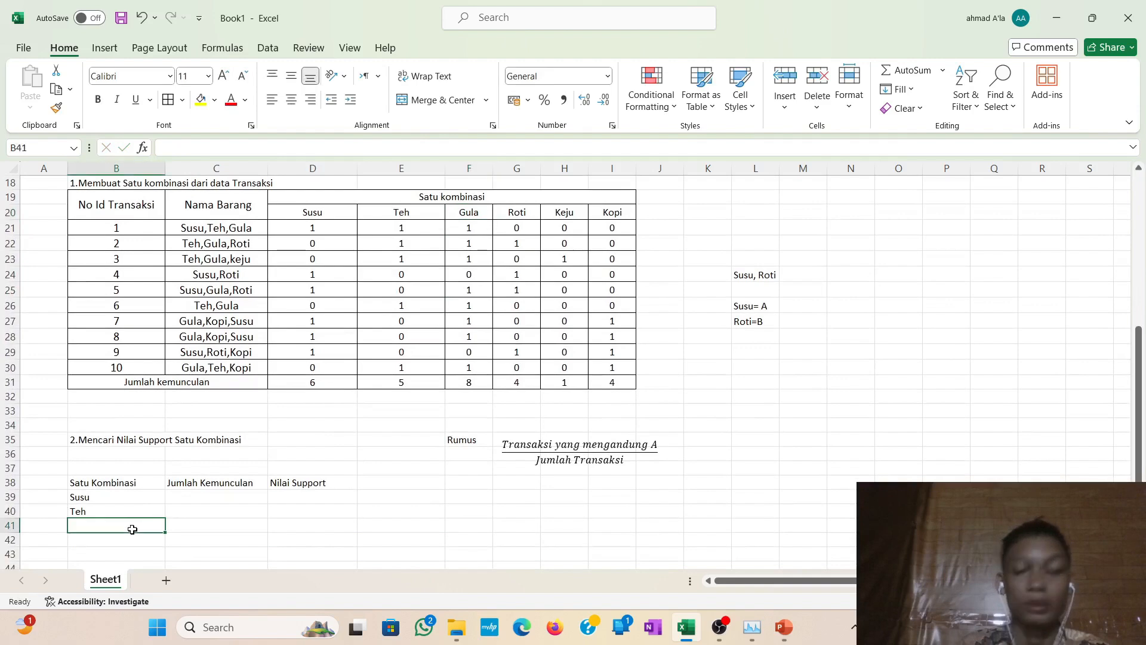
type("=")
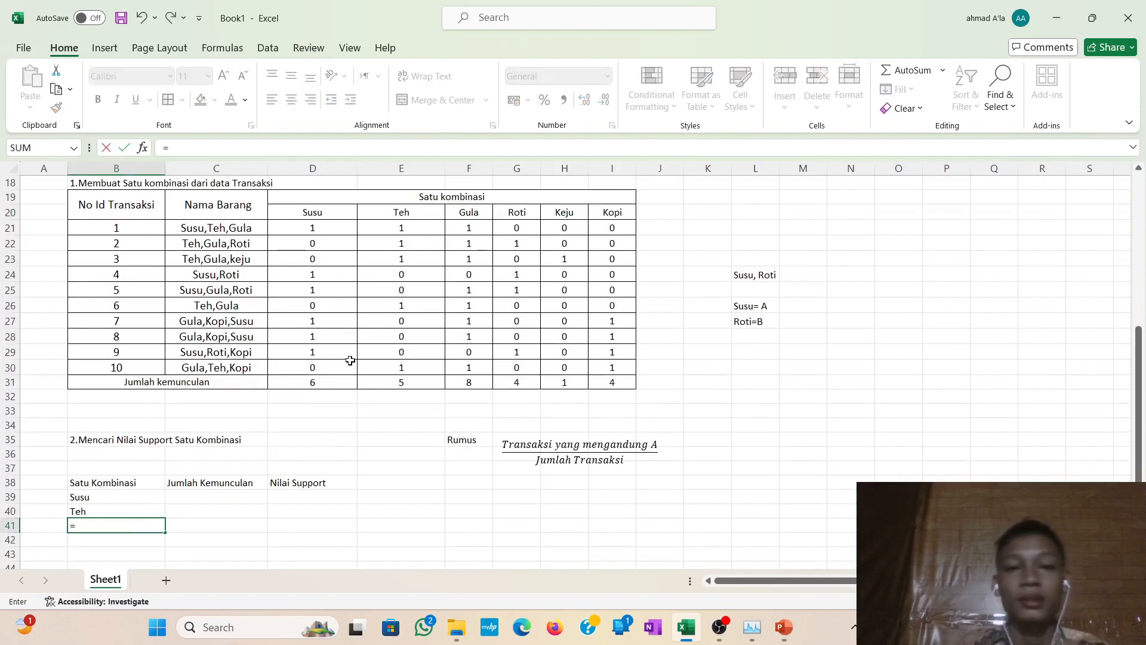
left_click(486, 212)
key("Return")
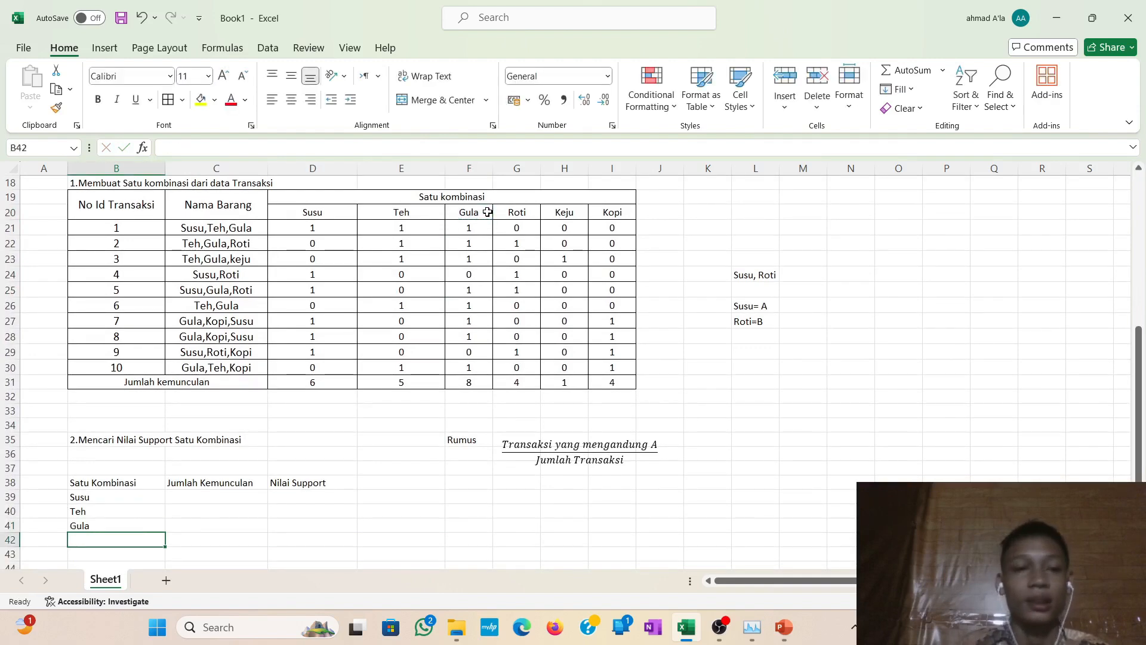
Add Roti to the "Satu Kombinasi" column by entering the reference =G20 in B42.
scroll(486, 212, "down", 1)
scroll(562, 247, "up", 1)
scroll(562, 247, "up", 1)
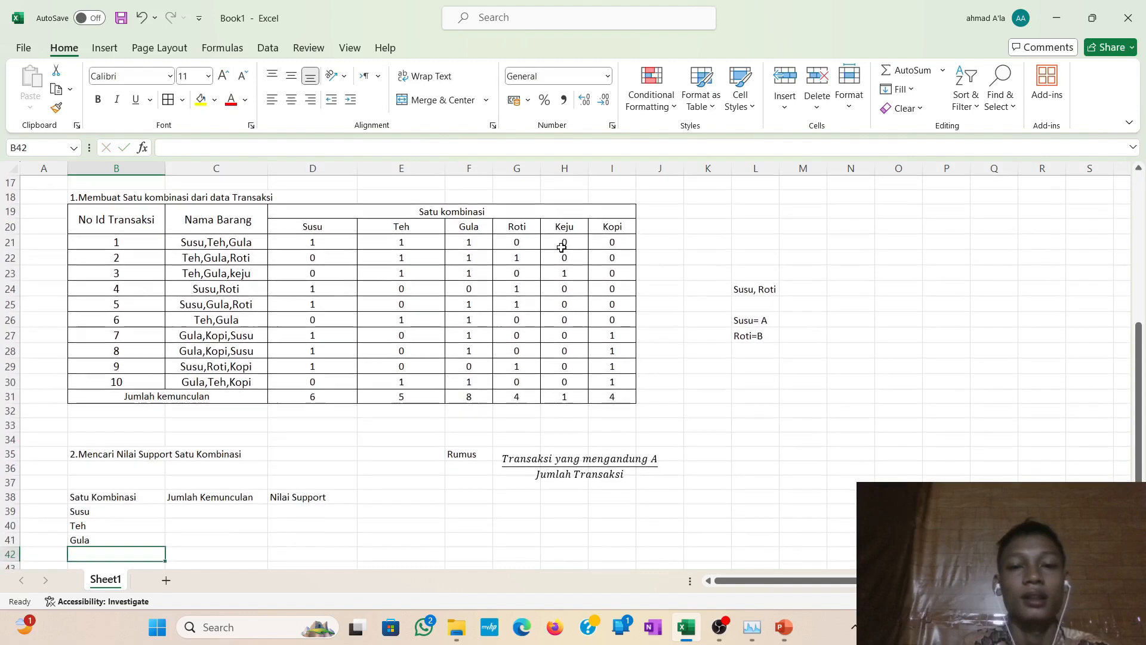
left_click(523, 229)
scroll(519, 227, "down", 3)
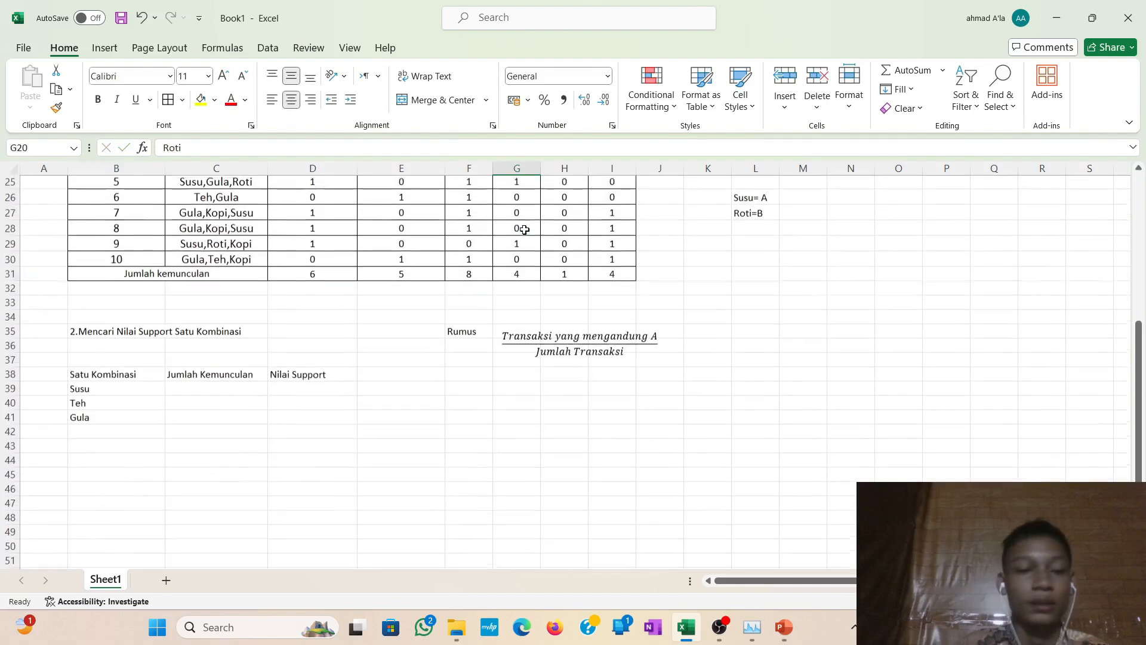
left_click(111, 432)
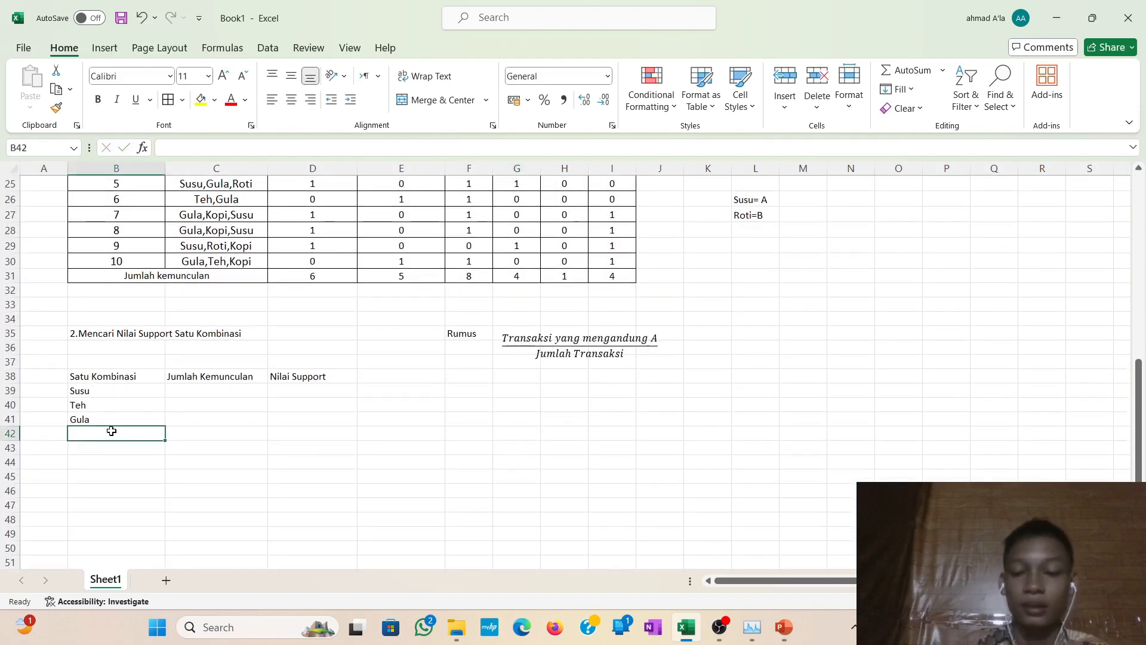
type("=")
scroll(436, 320, "up", 3)
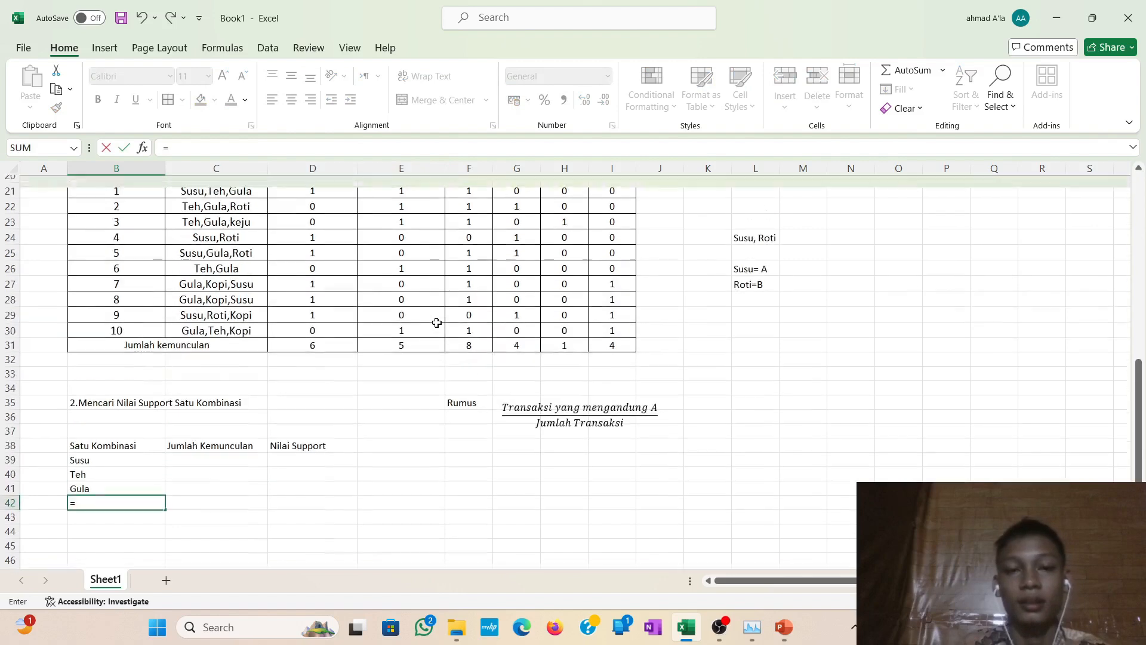
left_click(511, 243)
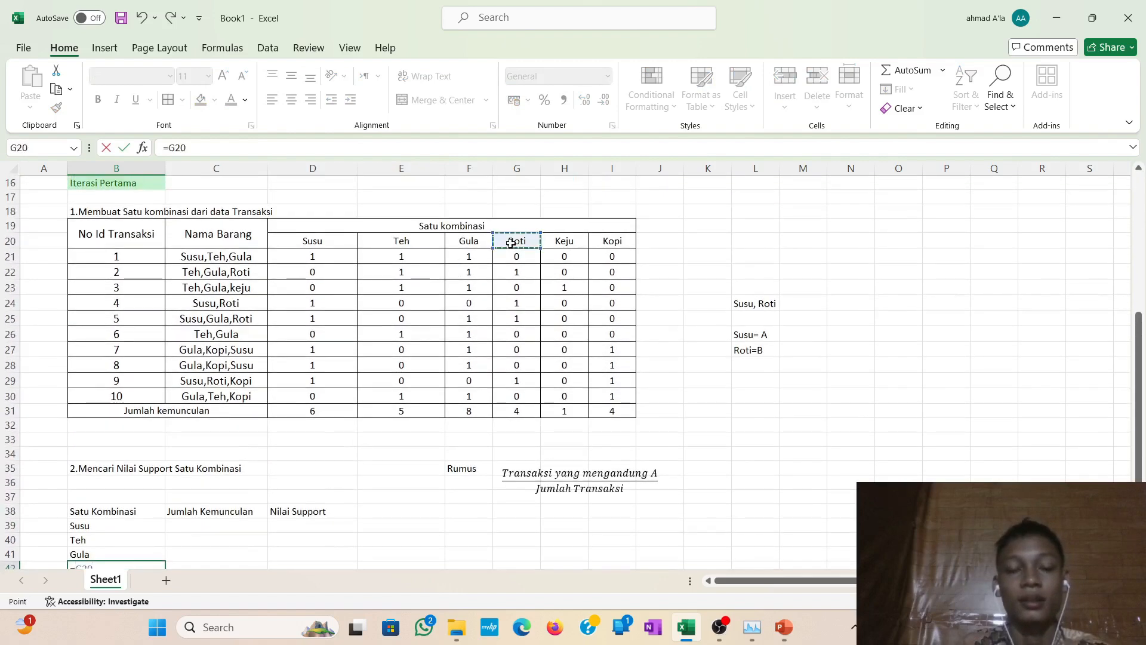
scroll(511, 243, "down", 4)
key("Return")
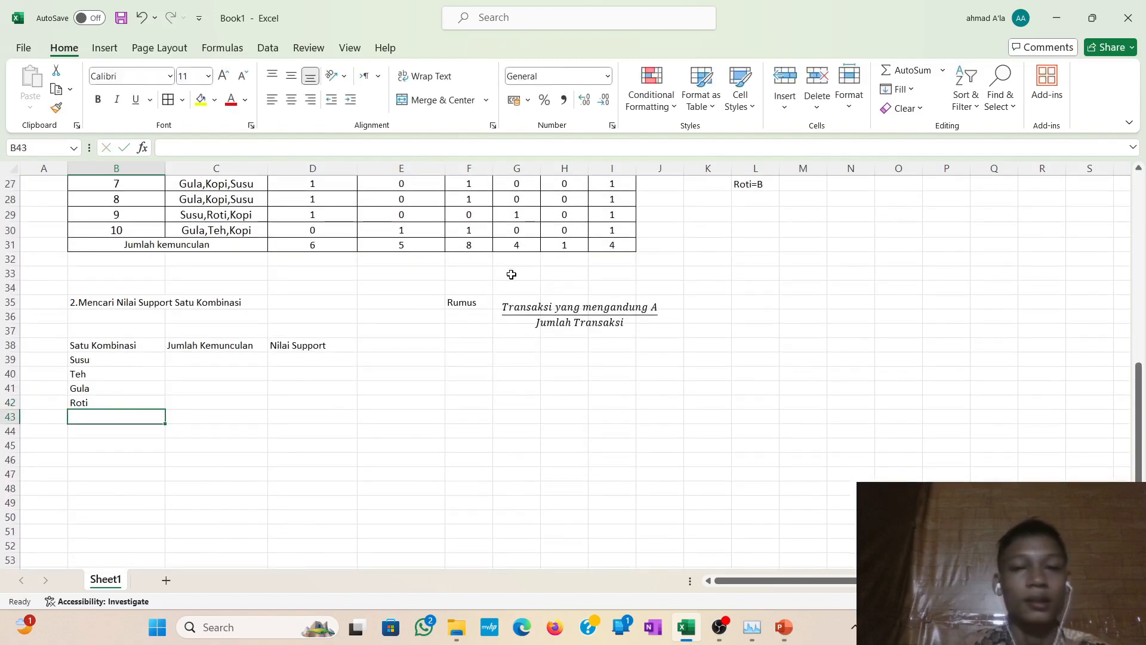
Add Keju to the "Satu Kombinasi" column by entering the reference =H20 in B43.
scroll(512, 274, "up", 3)
scroll(567, 266, "down", 1)
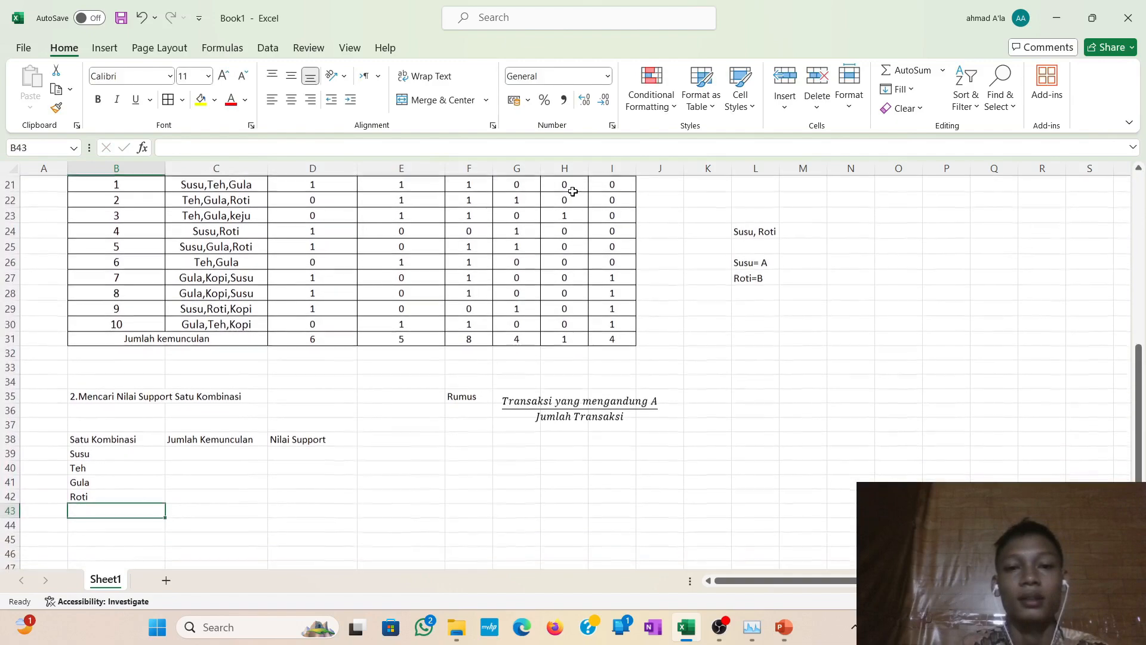
type("=")
scroll(567, 212, "up", 3)
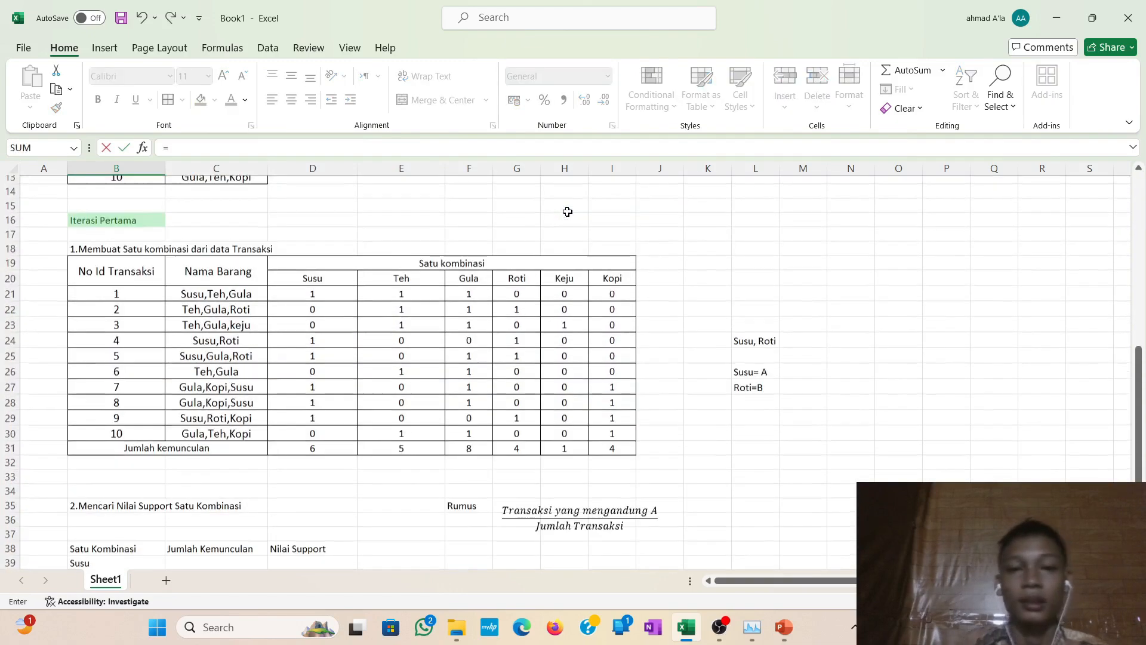
left_click(565, 284)
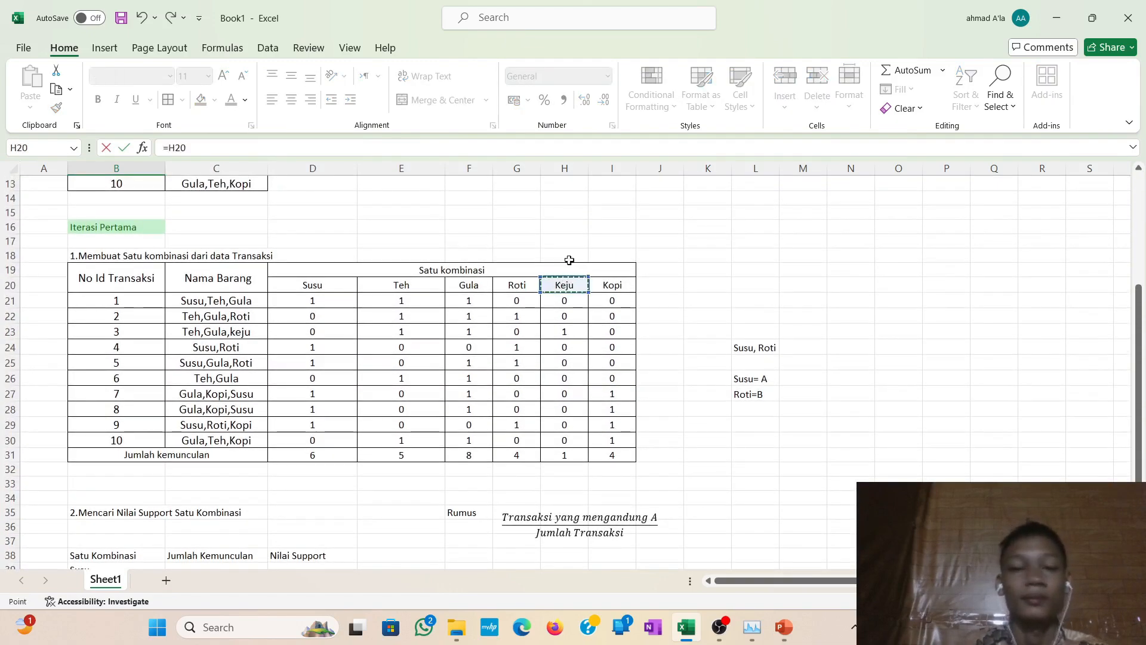
scroll(569, 261, "down", 2)
key("Return")
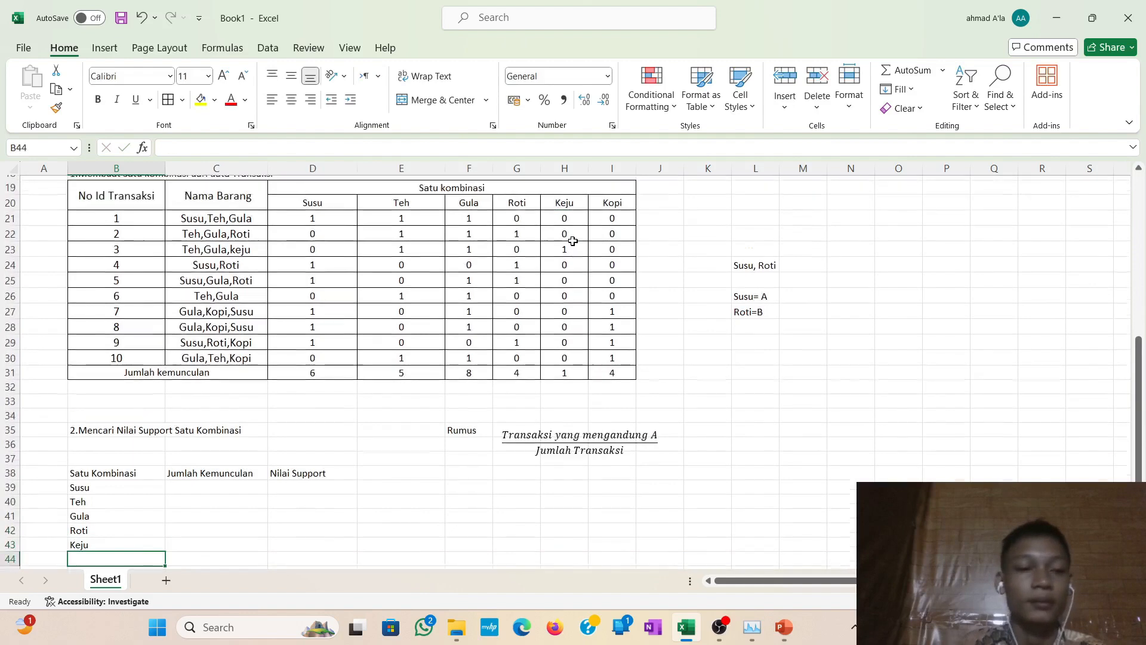
Complete the "Satu Kombinasi" column with Kopi by entering the reference =I20 in B44.
scroll(573, 242, "up", 2)
scroll(579, 243, "down", 2)
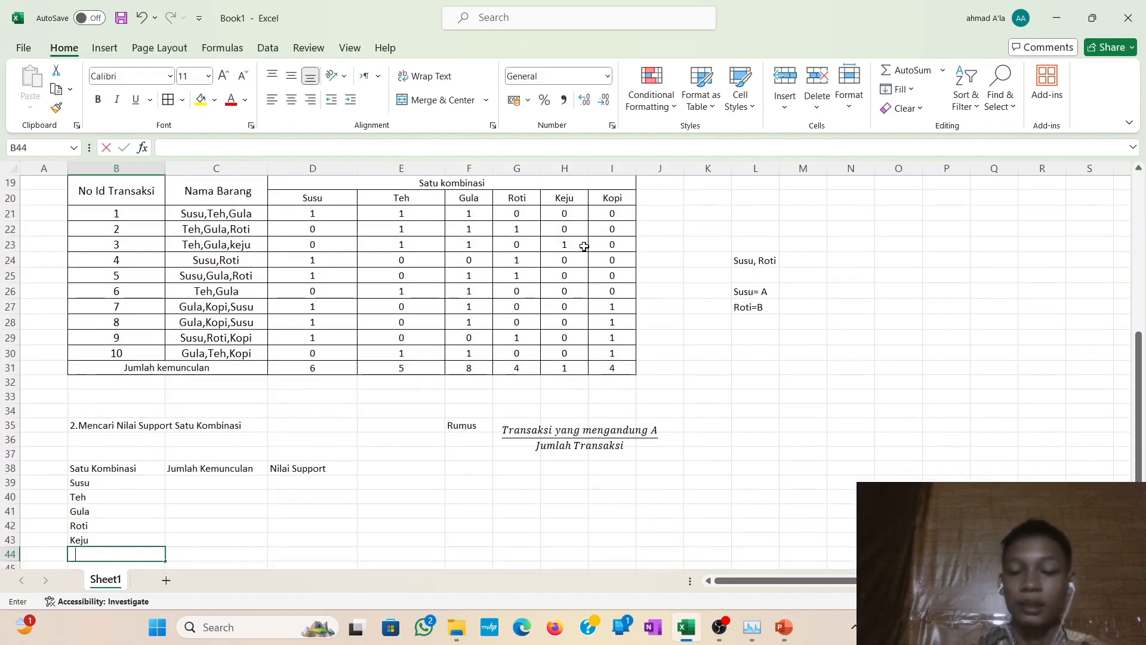
type("=")
left_click(606, 201)
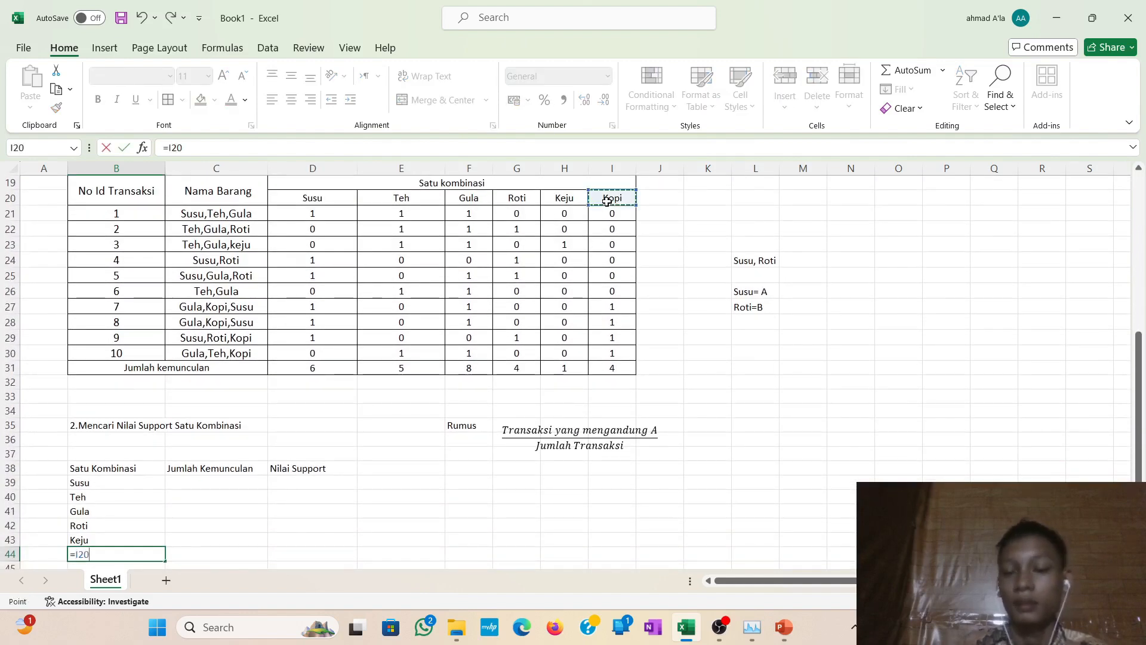
key("Return")
Fill Susu's "Jumlah Kemunculan" cell, C39, with a reference to its occurrence total in D31.
scroll(607, 201, "down", 2)
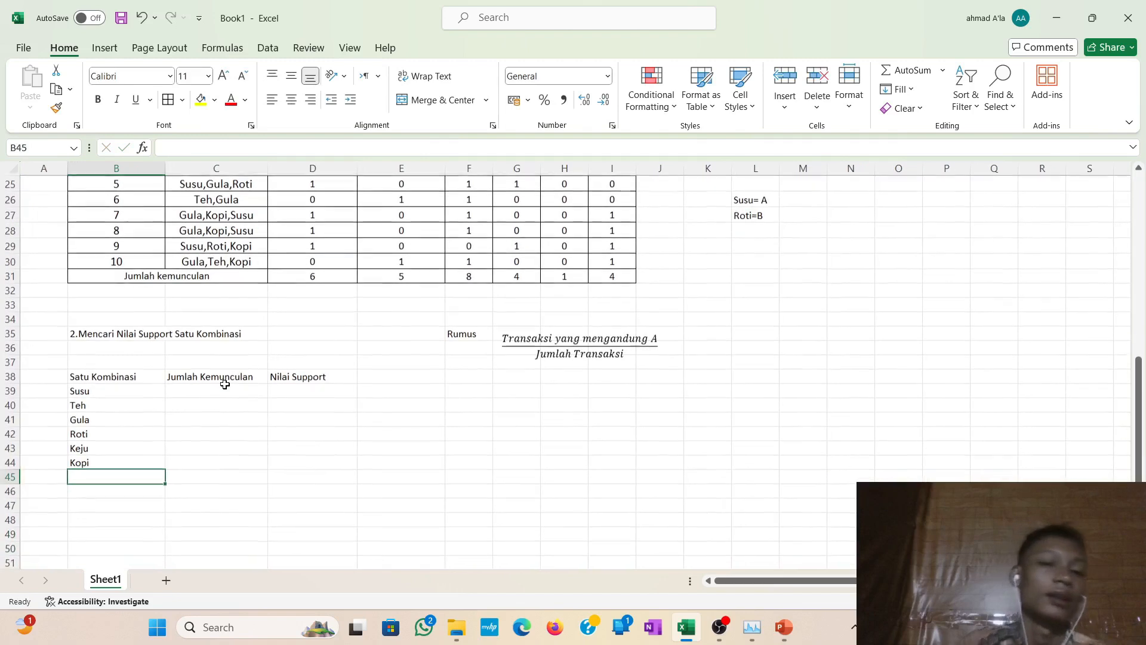
left_click(225, 390)
scroll(224, 386, "up", 1)
scroll(224, 387, "down", 1)
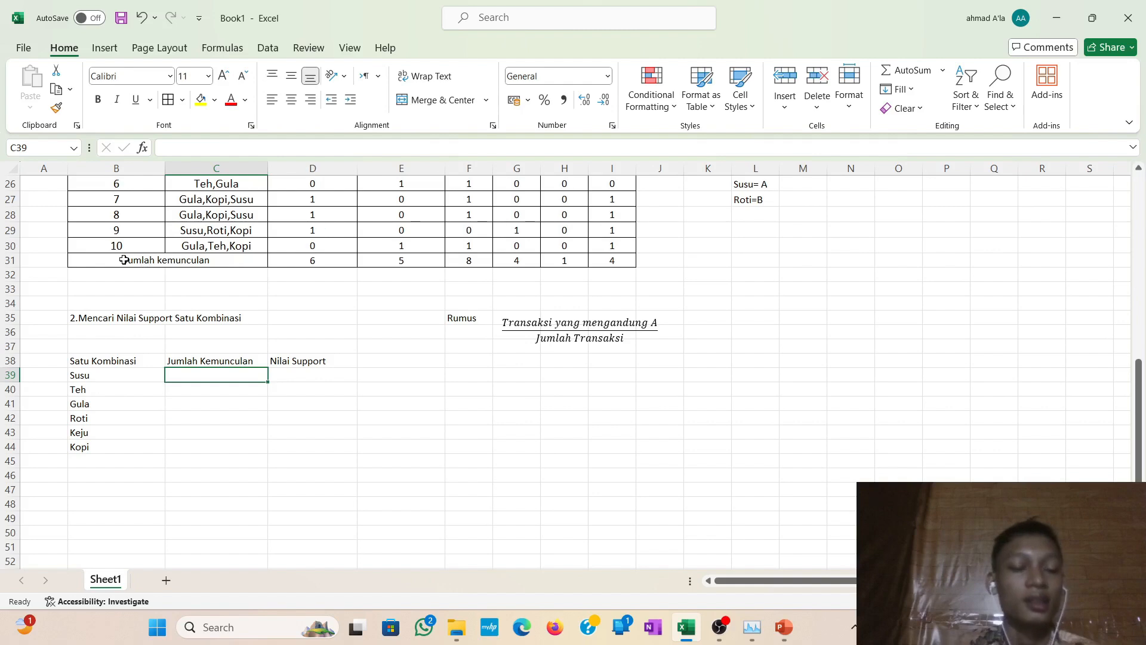
scroll(124, 259, "up", 4)
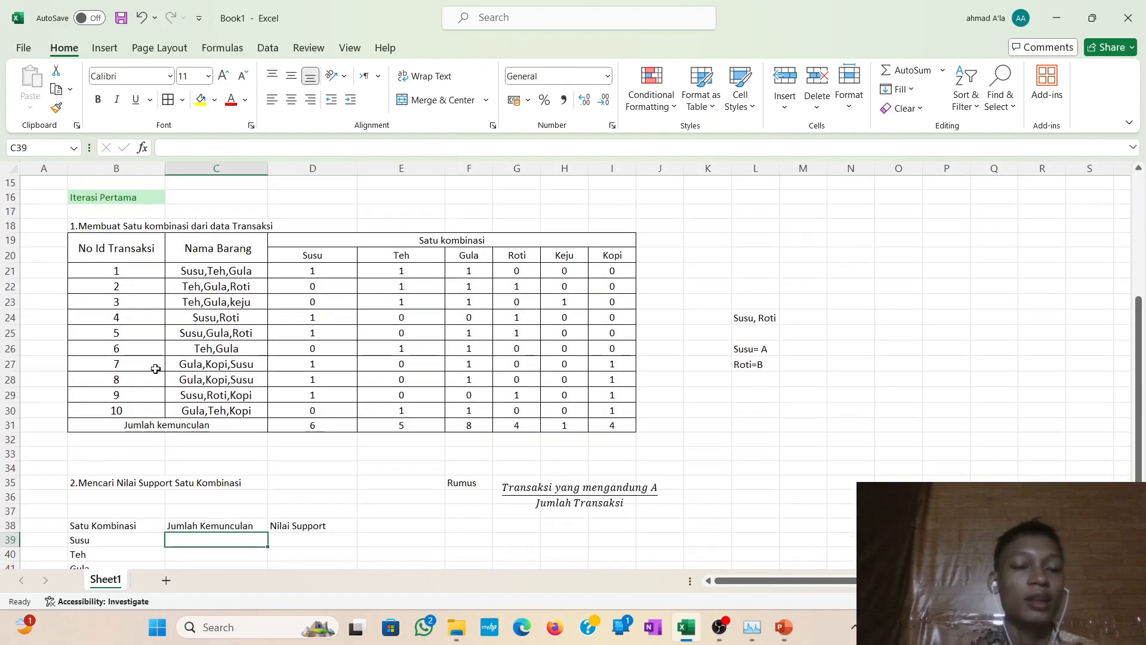
scroll(193, 533, "down", 3)
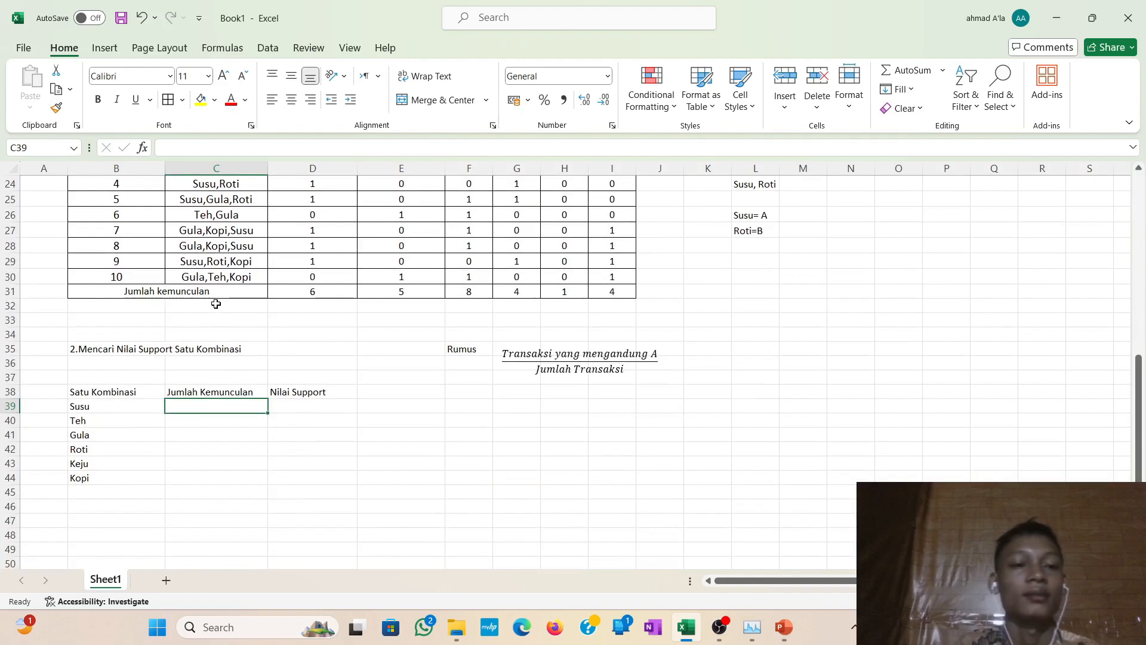
left_click(299, 292)
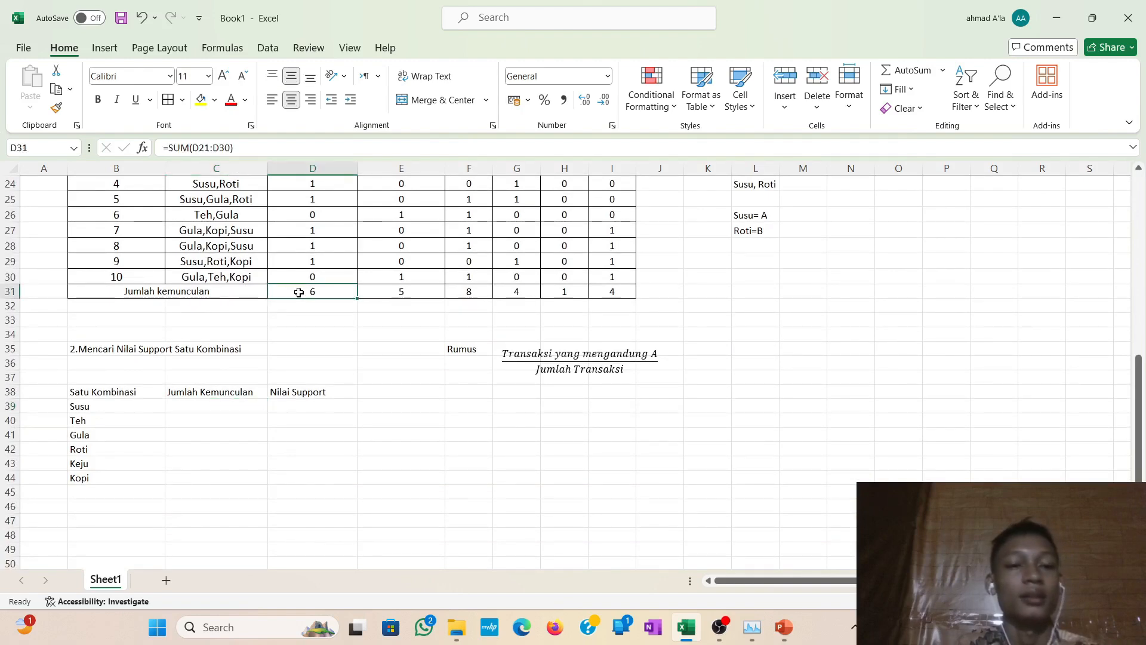
left_click(235, 407)
type("=")
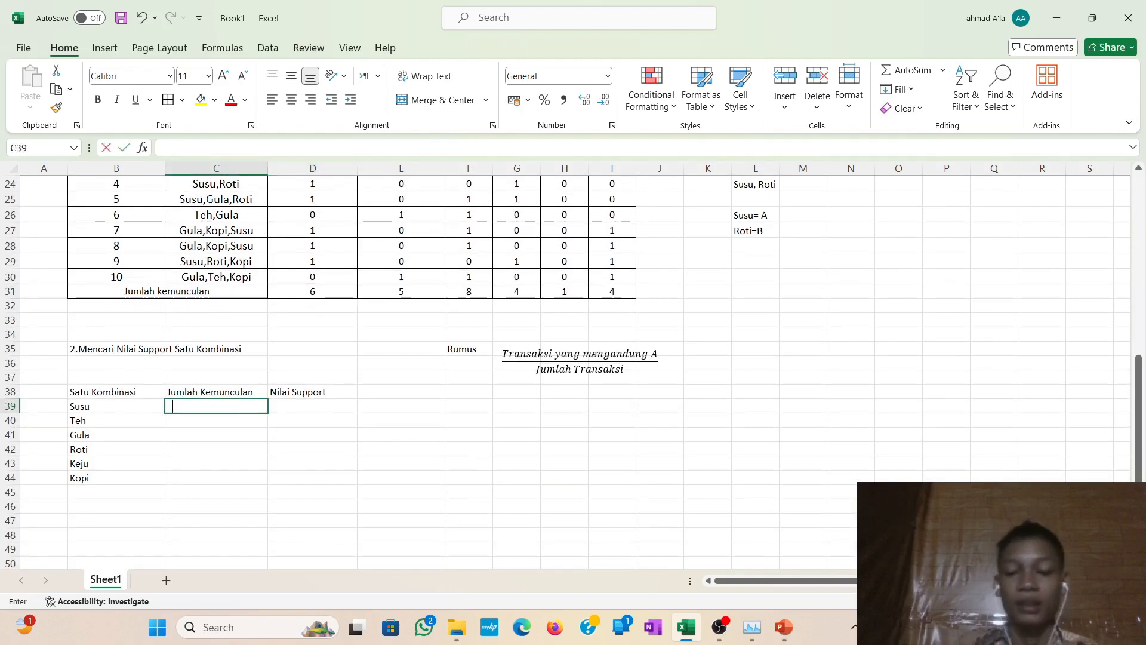
left_click(340, 290)
key("Return")
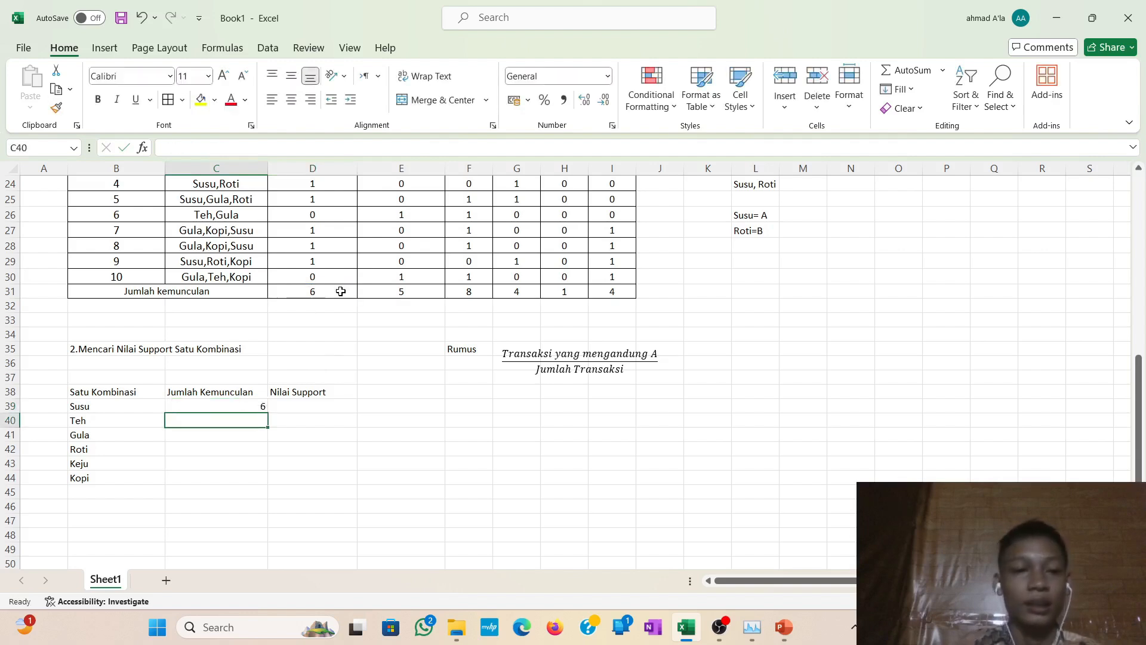
Fill the "Jumlah Kemunculan" cells for Teh and Gula with references to their occurrence totals: =E31 in C40 and =F31 in C41.
type("=")
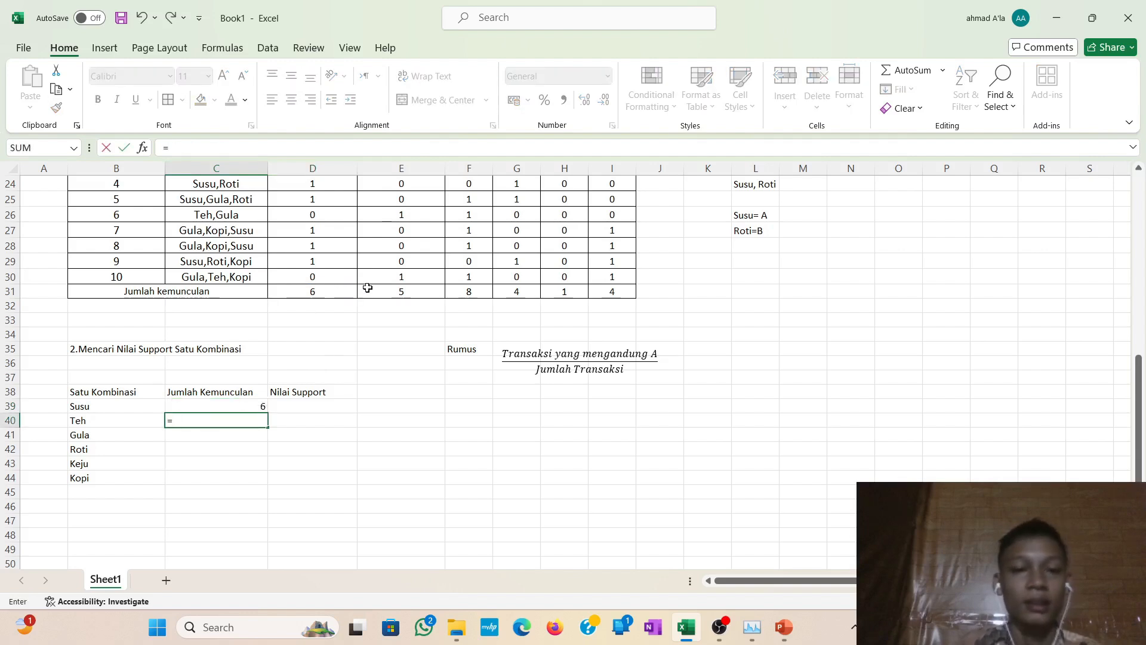
left_click(388, 290)
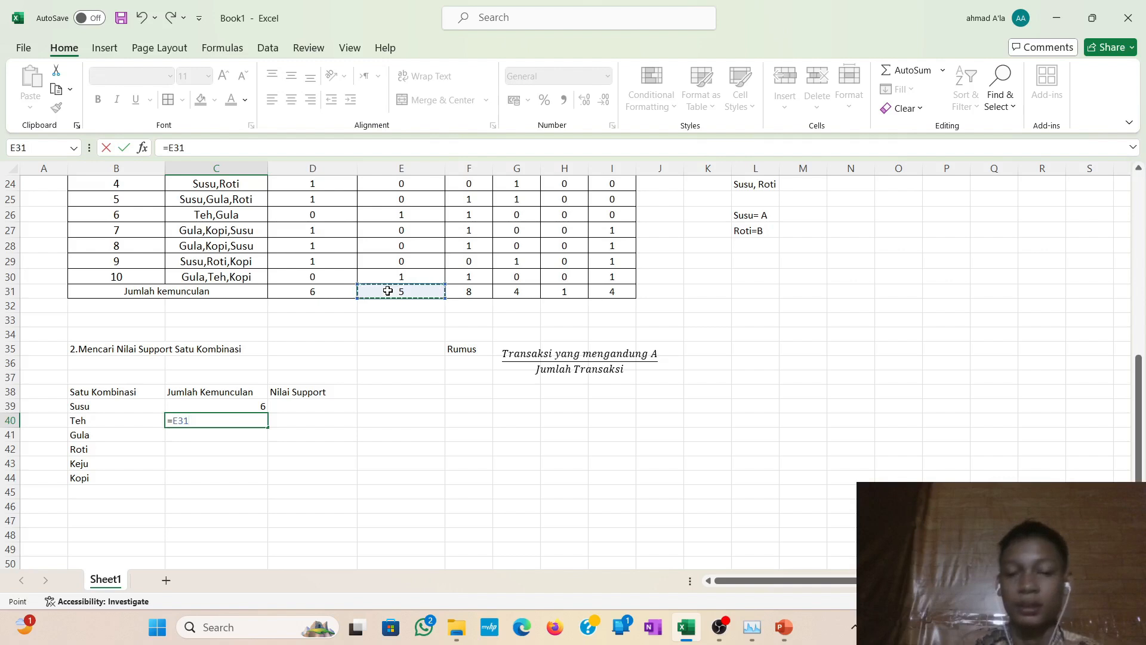
key("Return")
type("=")
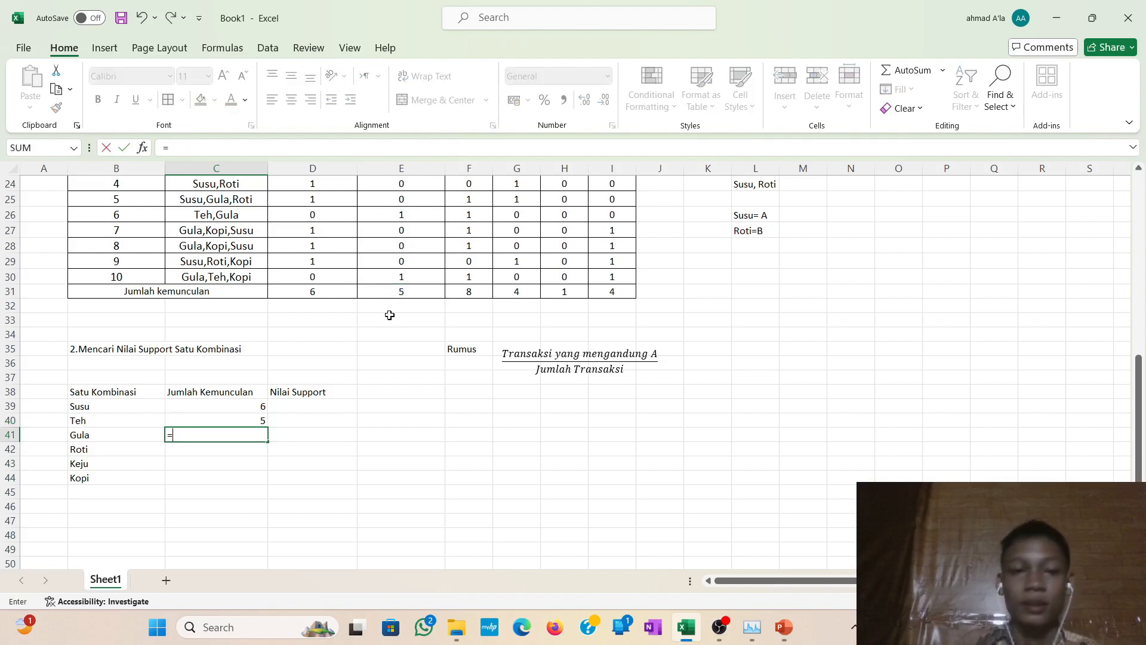
left_click(474, 291)
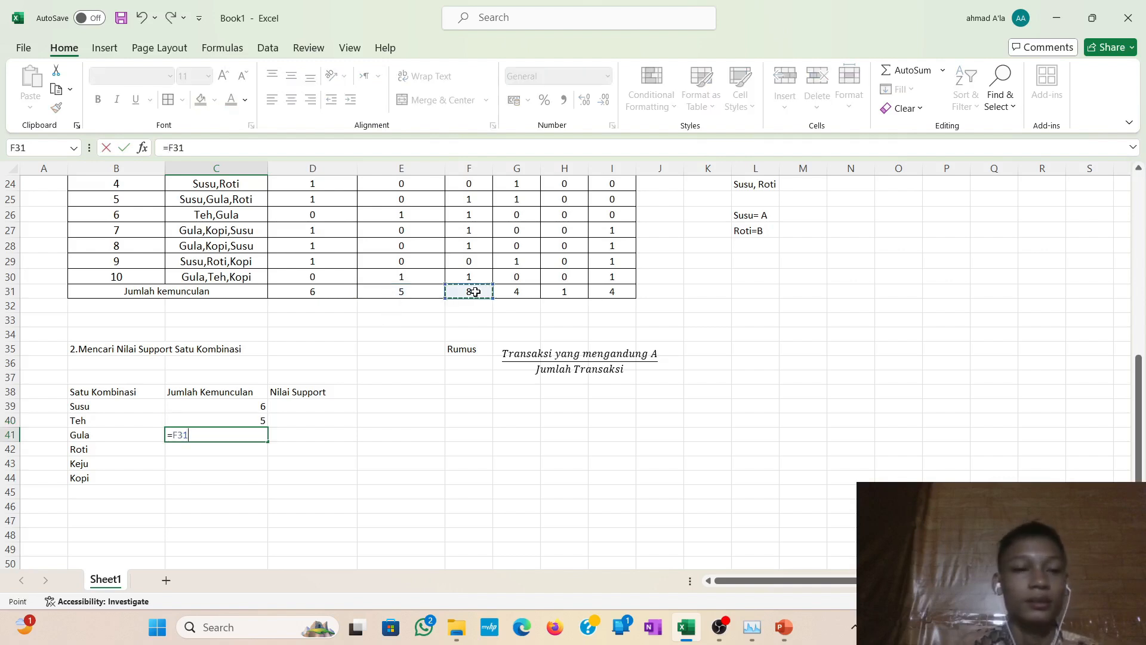
key("Return")
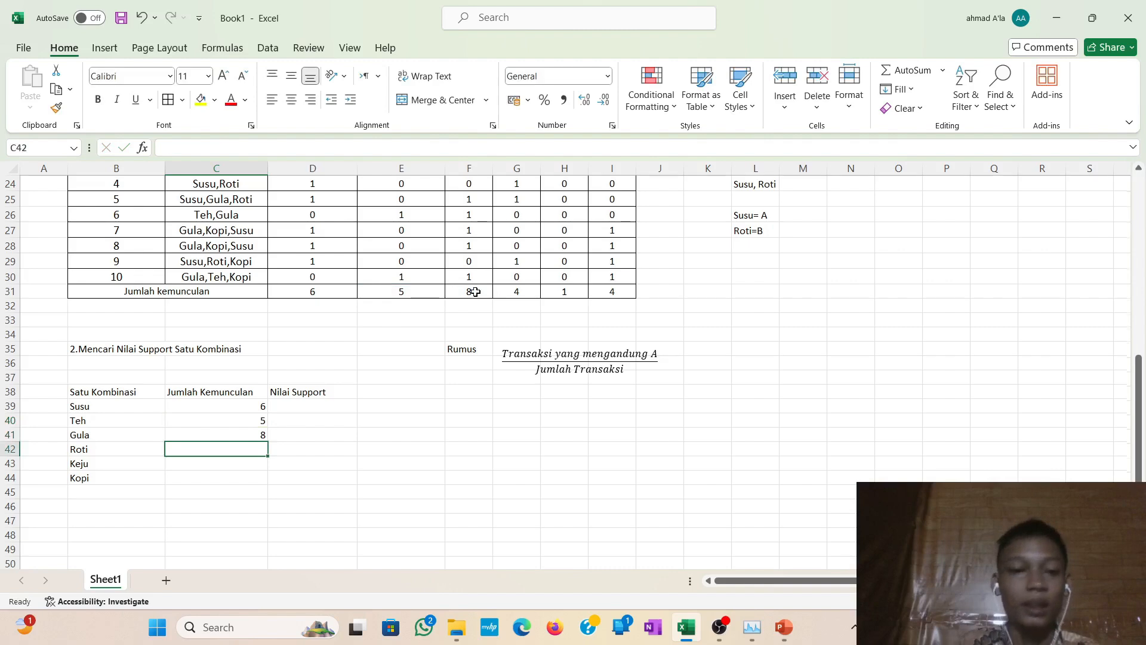
Fill the "Jumlah Kemunculan" cells for Roti and Keju with references to their occurrence totals: =G31 in C42 and =H31 in C43.
scroll(475, 291, "up", 1)
scroll(475, 291, "up", 2)
scroll(476, 291, "down", 4)
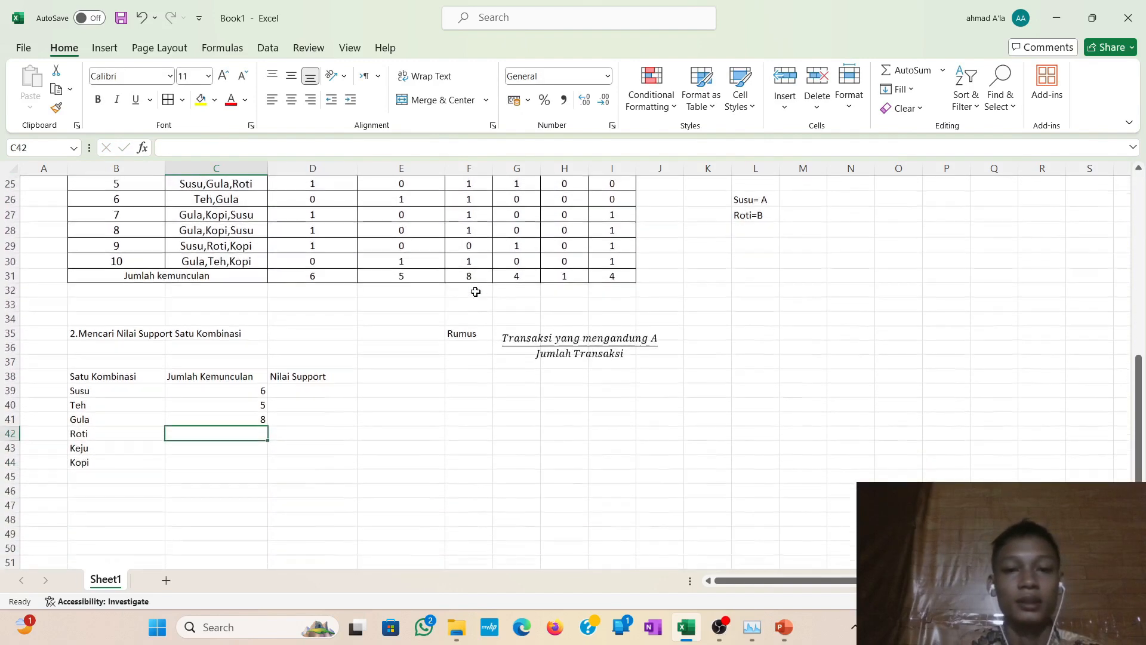
scroll(475, 291, "up", 3)
scroll(475, 292, "down", 3)
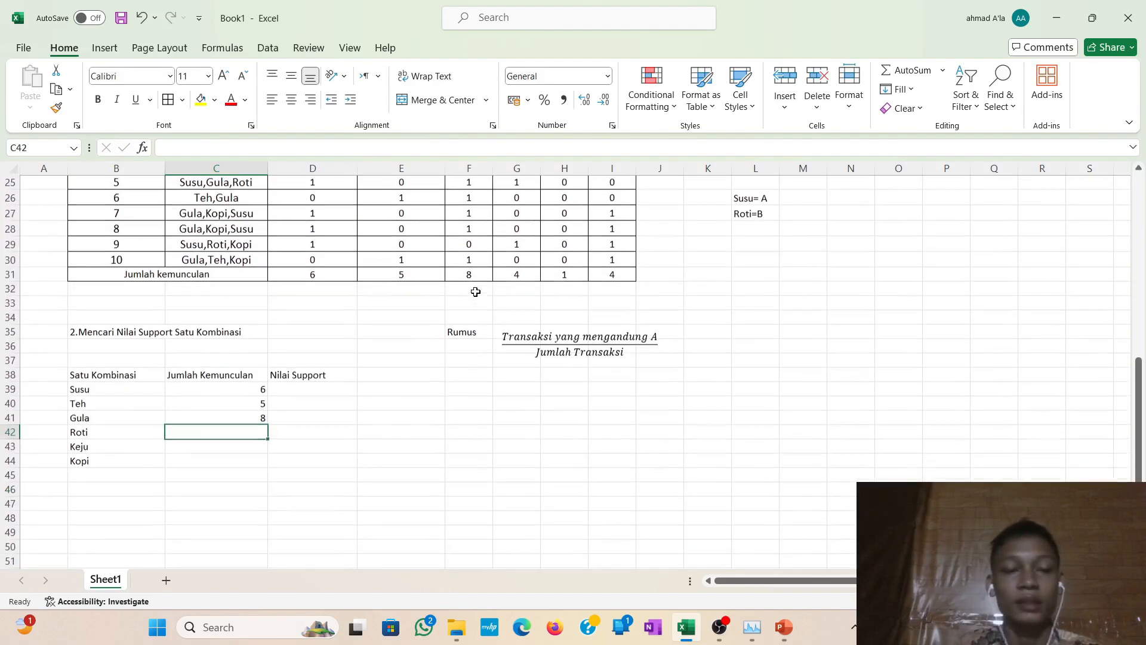
type("=")
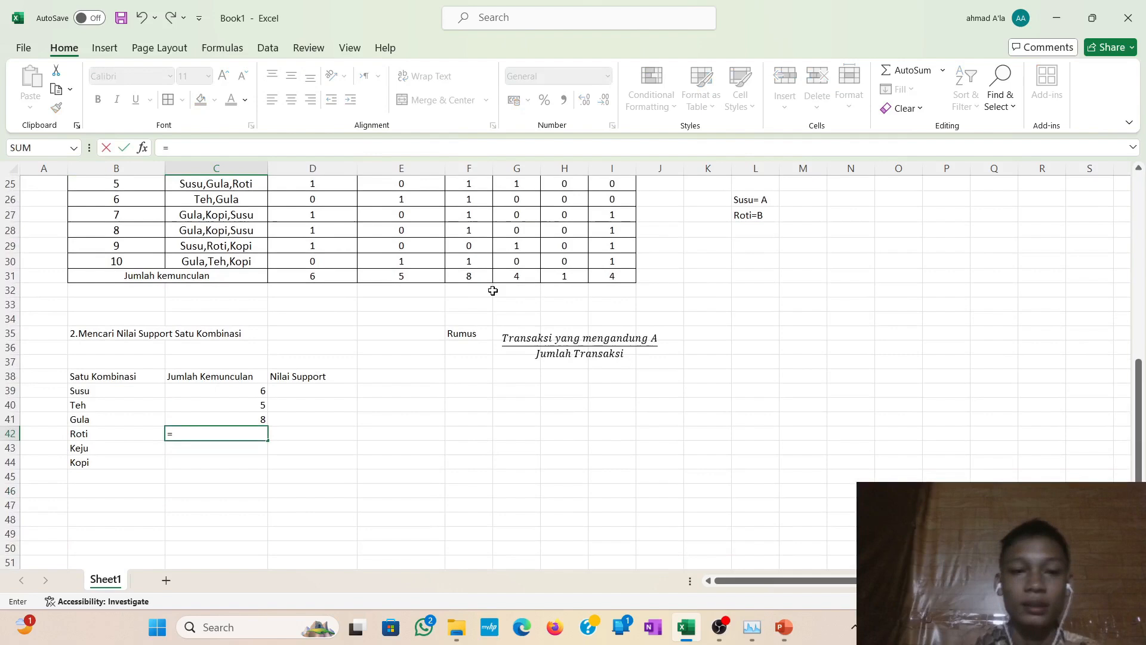
left_click(525, 278)
key("Return")
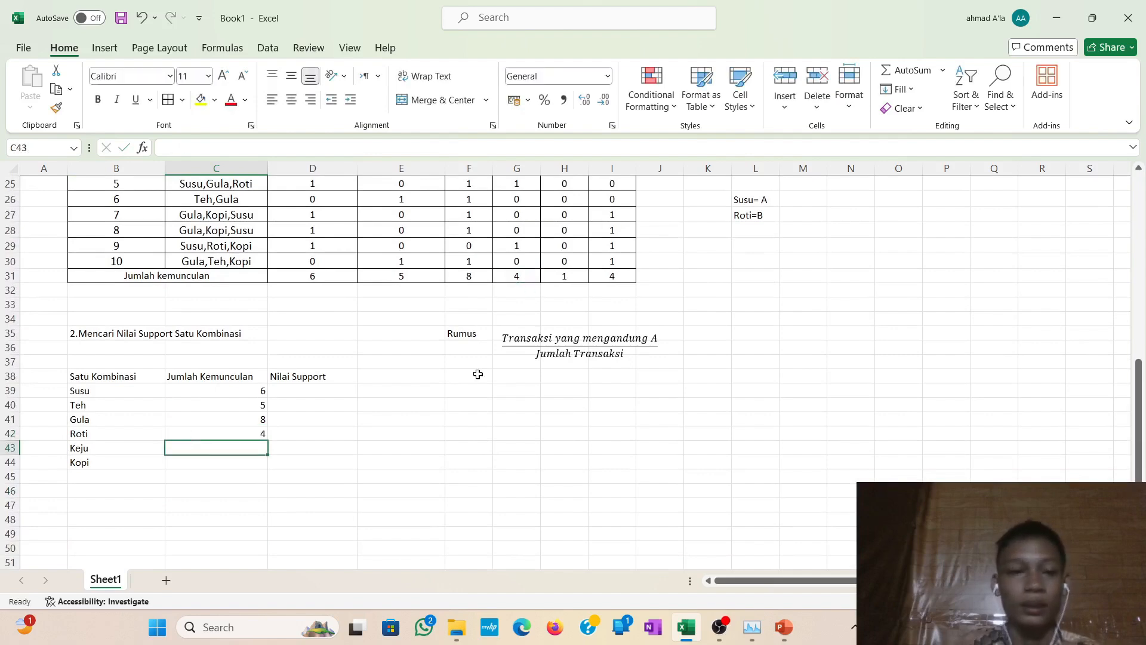
type("=")
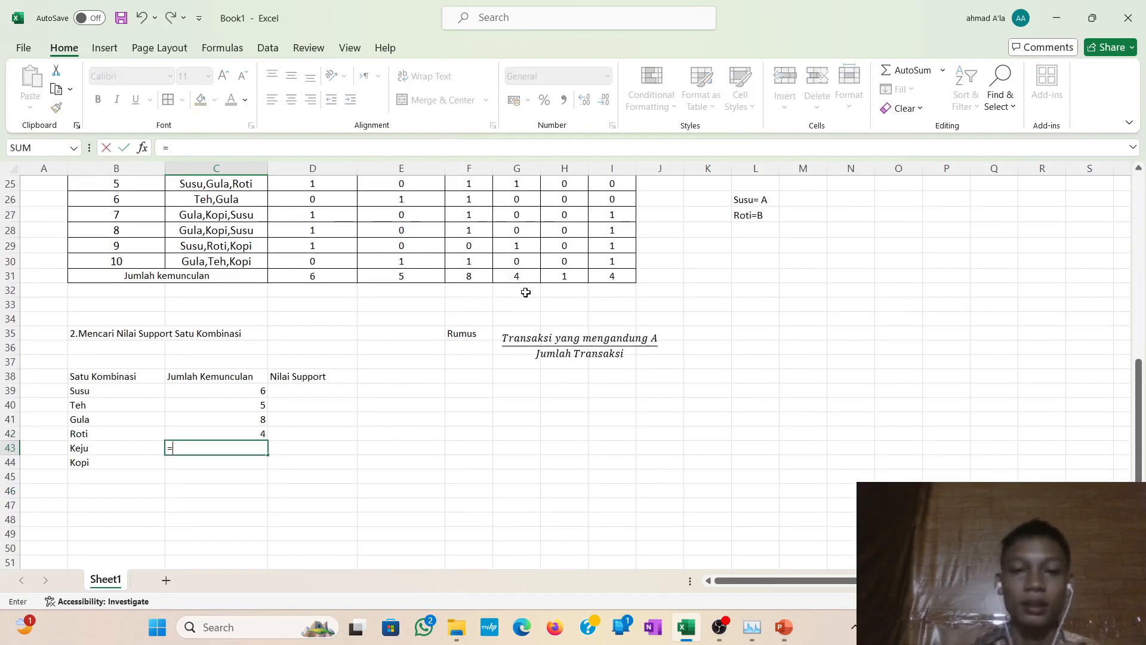
left_click(568, 276)
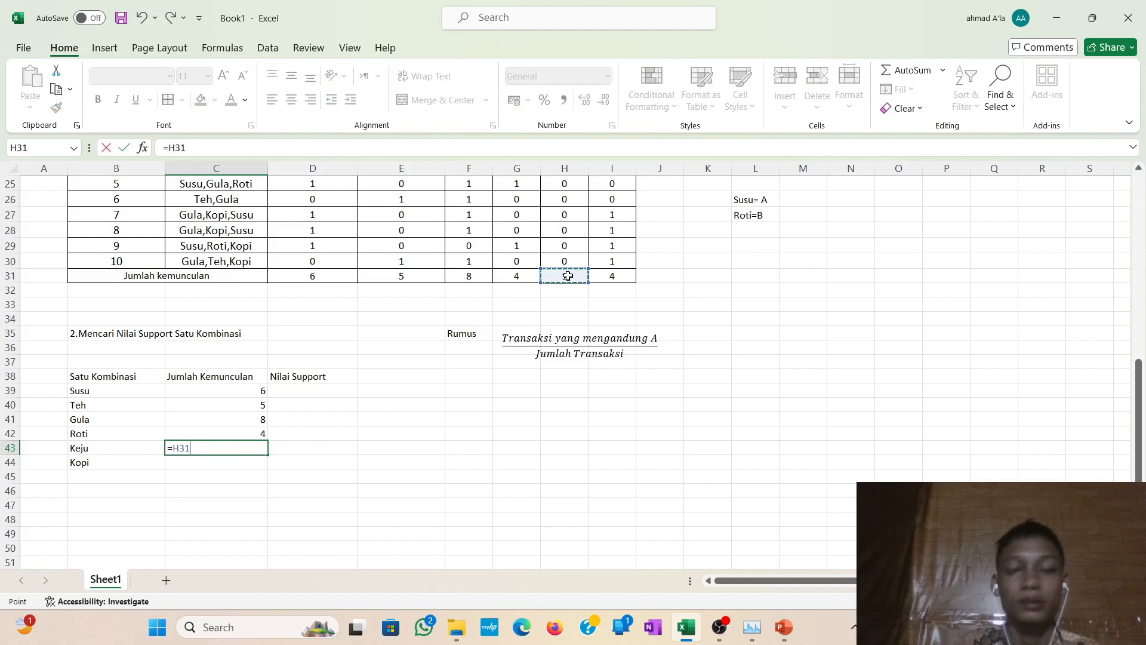
key("ctrl+Return")
key("Return")
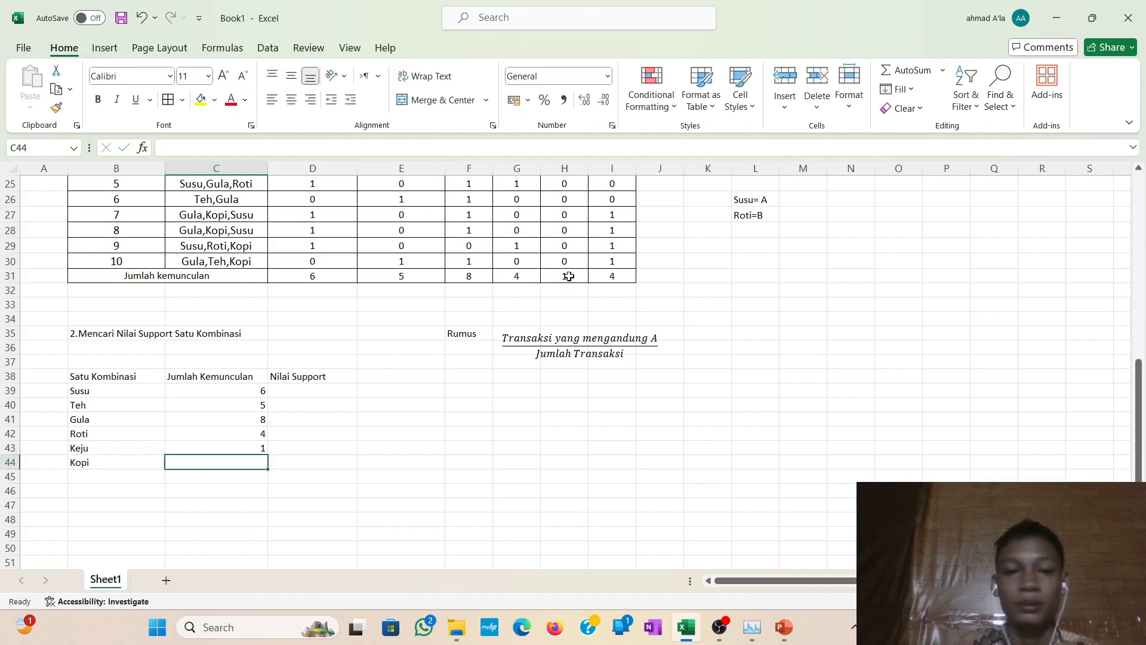
Complete the "Jumlah Kemunculan" column by entering the reference =I31 for Kopi in C44.
left_click(624, 276)
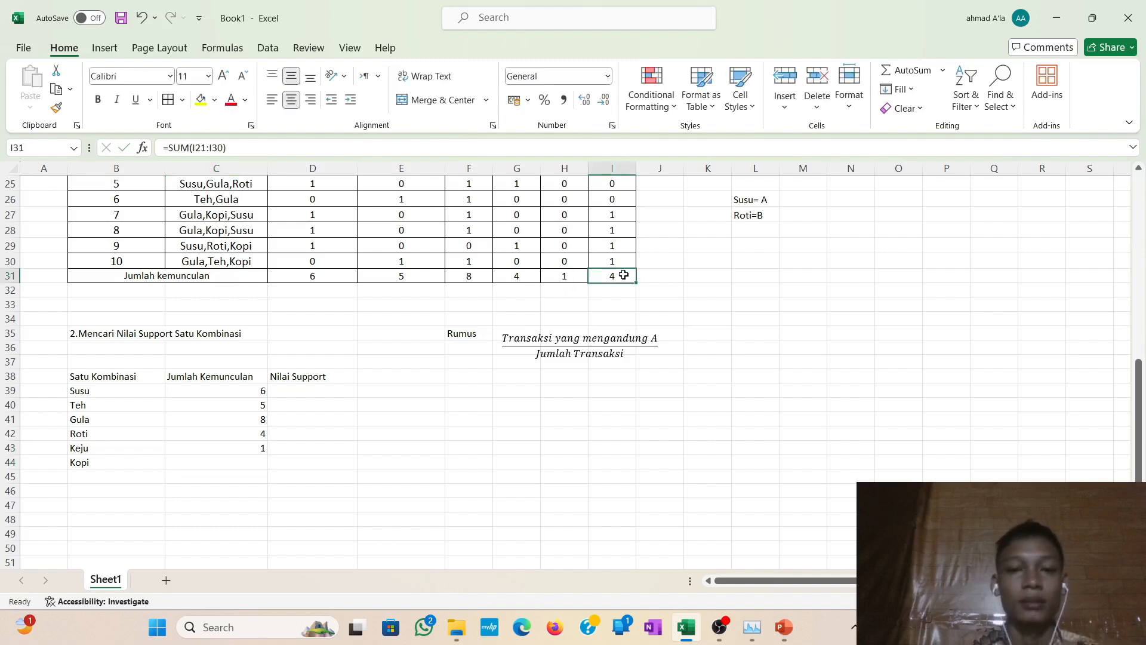
left_click(185, 465)
type("=")
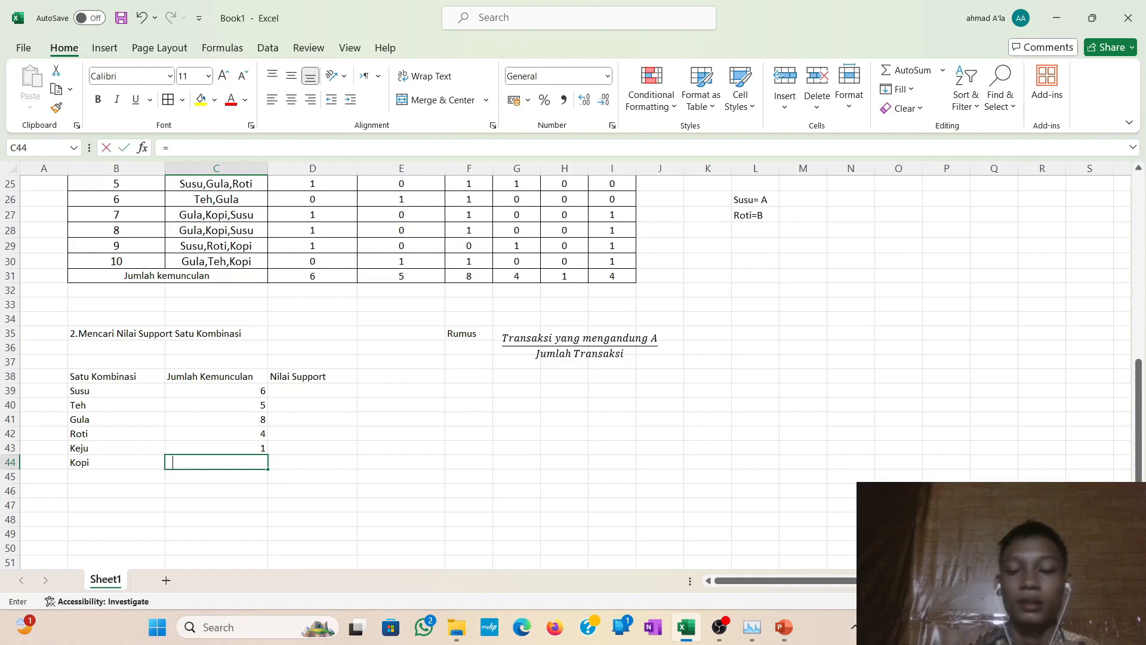
left_click(613, 282)
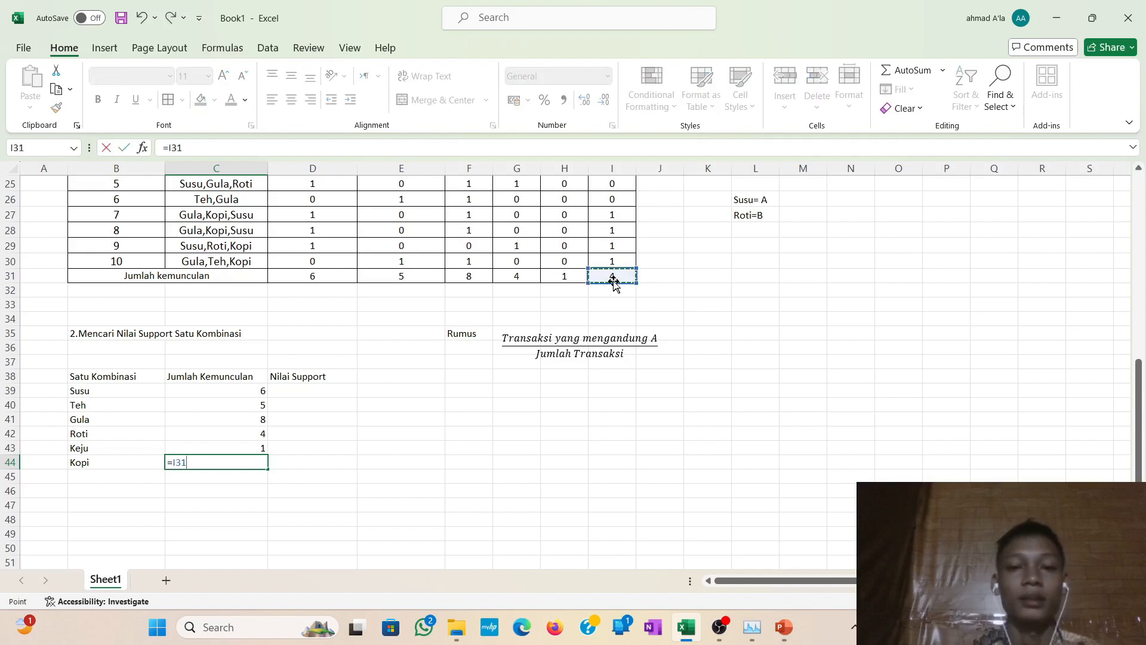
key("Return")
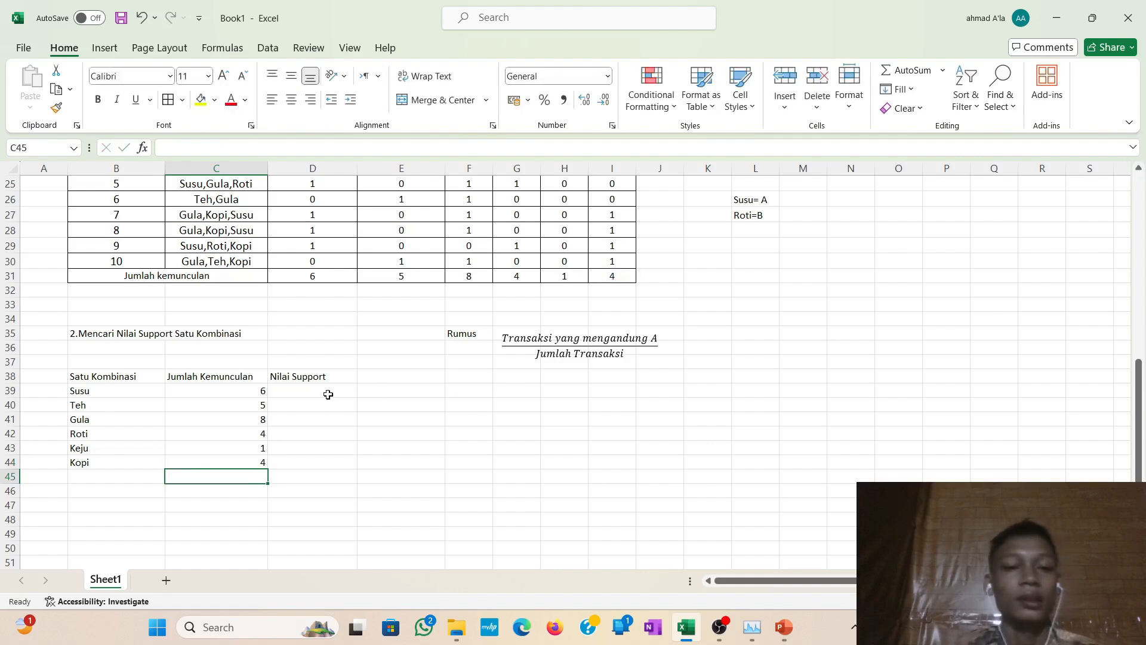
Apply all borders to the support table B38:D44 and center its contents horizontally.
left_click(328, 394)
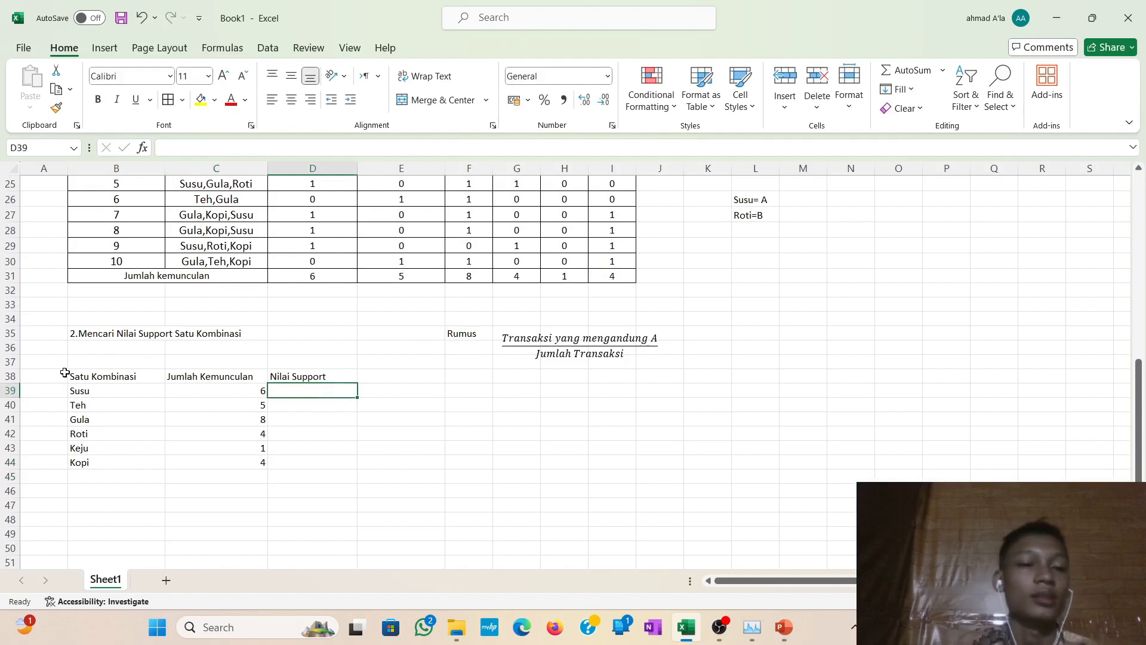
left_click_drag(74, 376, 340, 463)
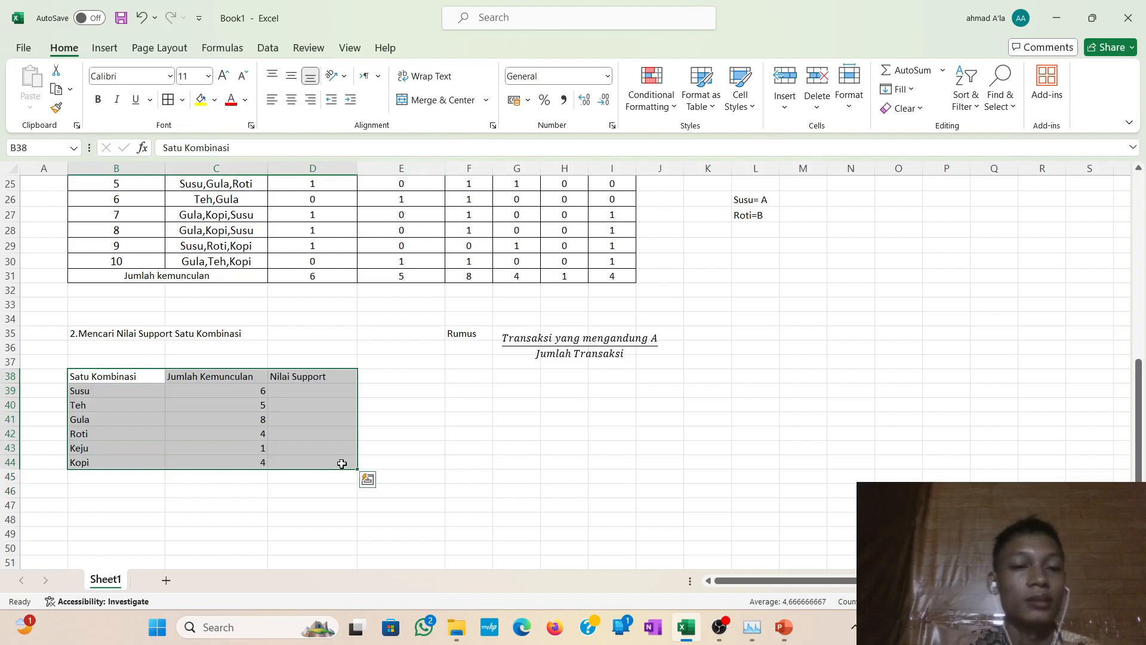
left_click(182, 104)
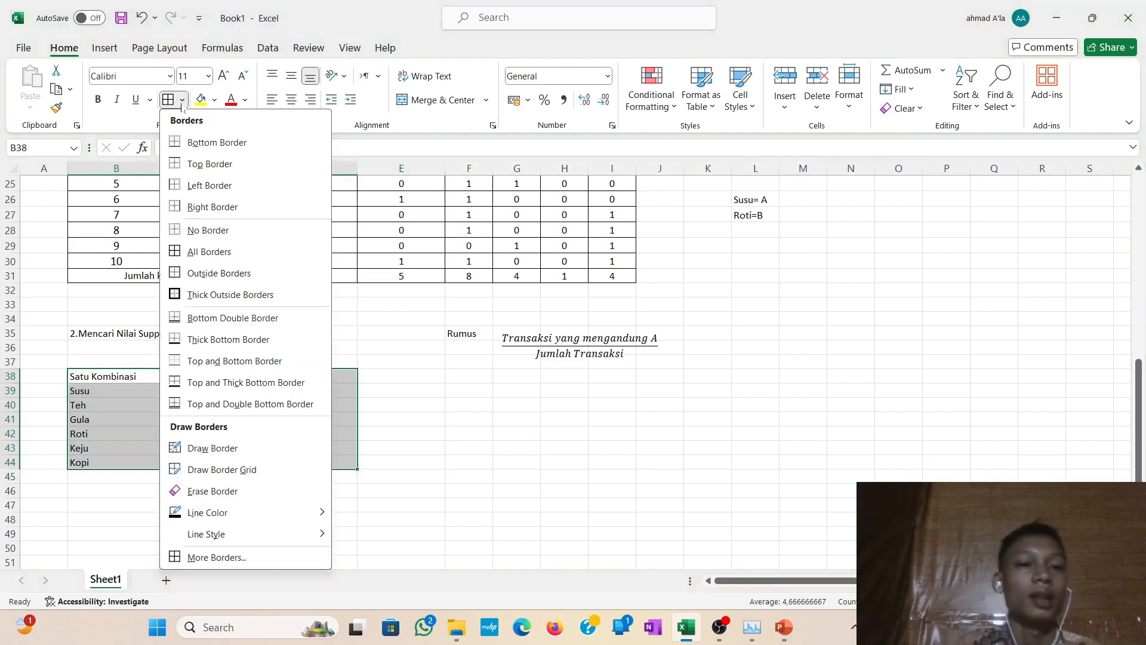
left_click(209, 251)
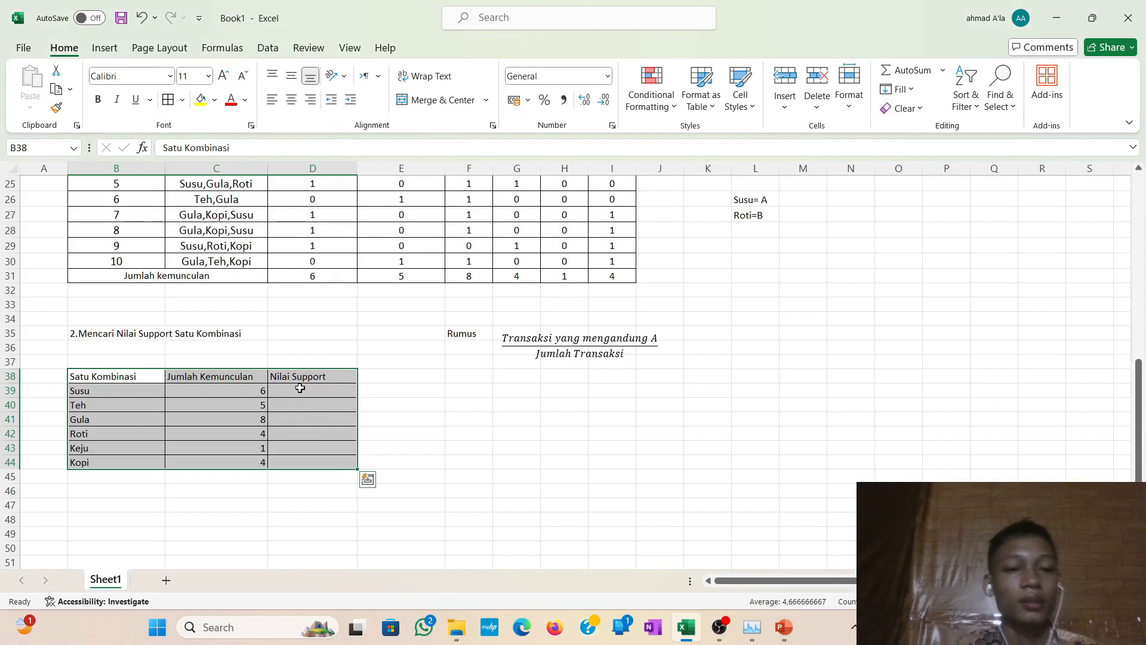
left_click(293, 105)
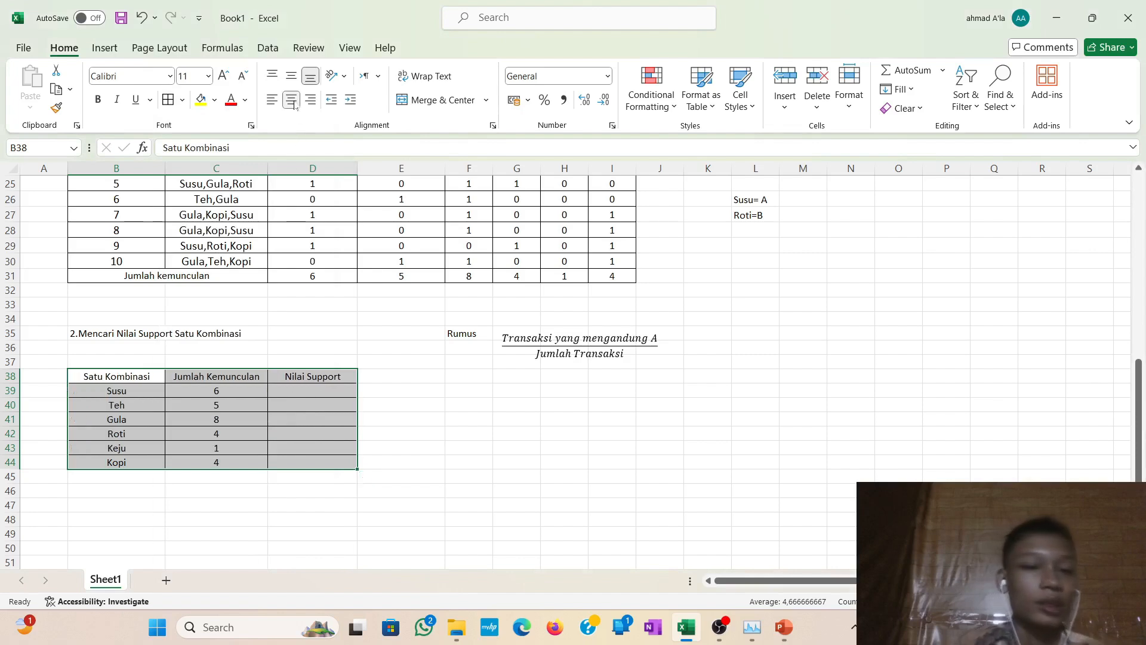
left_click(347, 430)
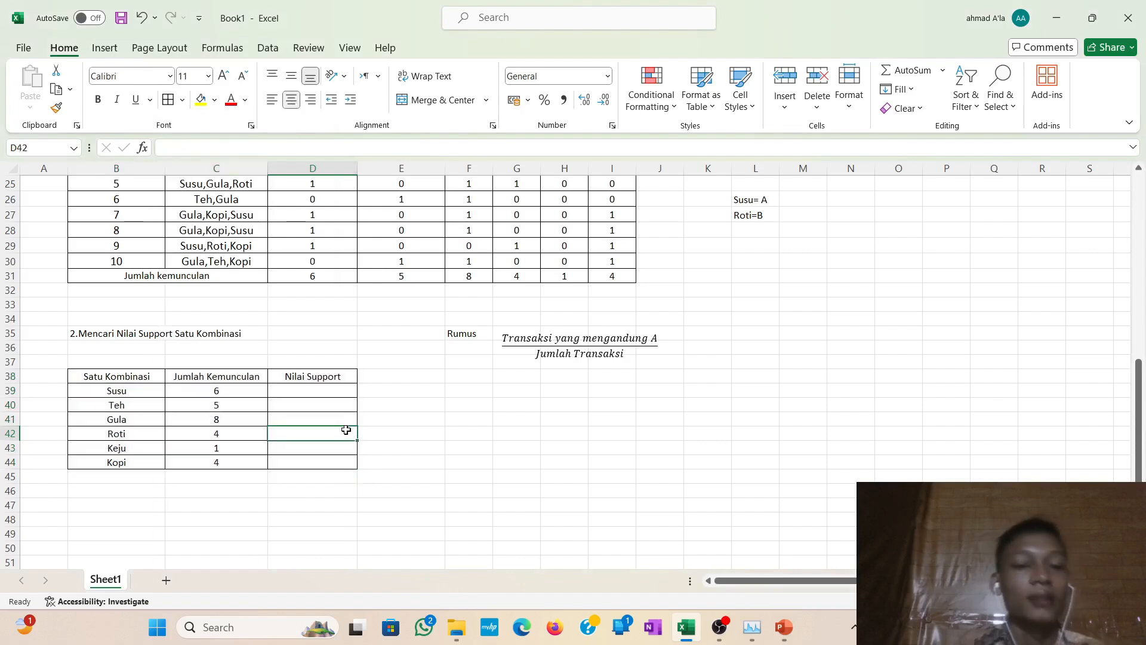
Review the transaction list and the first-iteration tables to establish how many transactions there are.
left_click(324, 391)
scroll(324, 391, "up", 8)
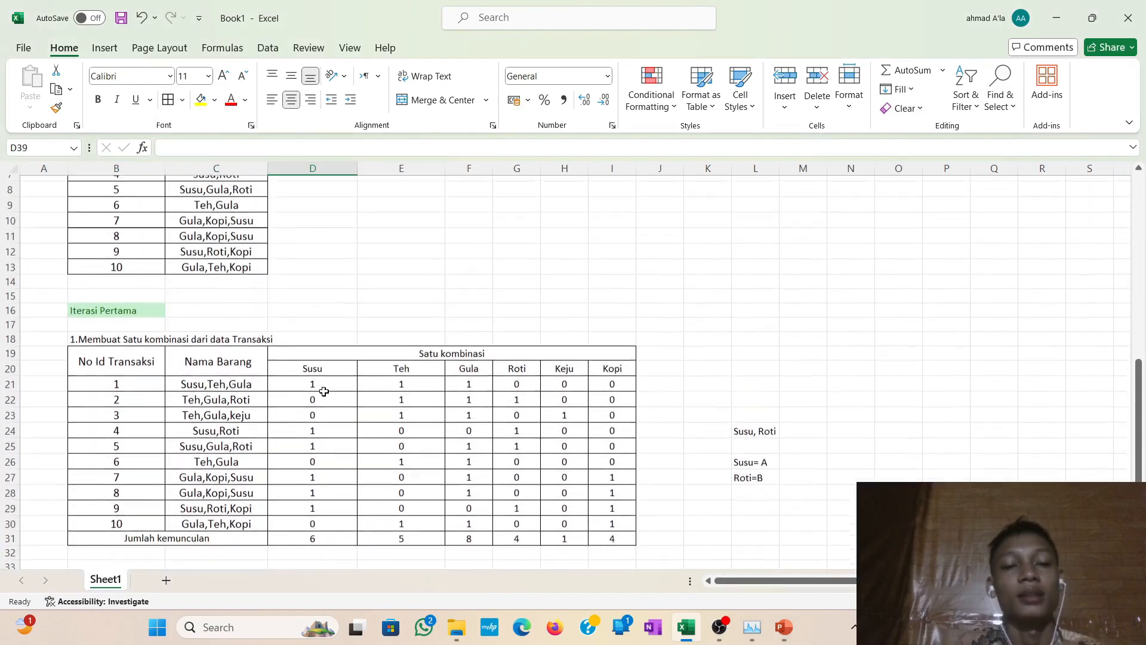
scroll(324, 391, "down", 12)
scroll(324, 391, "up", 6)
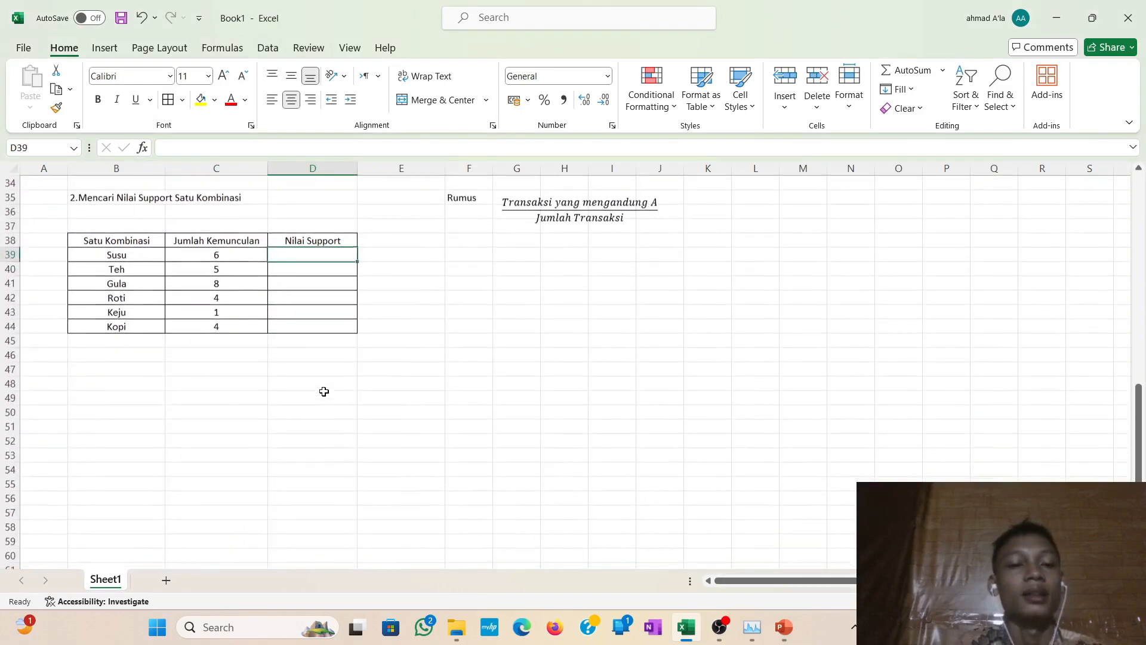
scroll(324, 391, "down", 1)
scroll(324, 391, "up", 1)
scroll(324, 391, "down", 1)
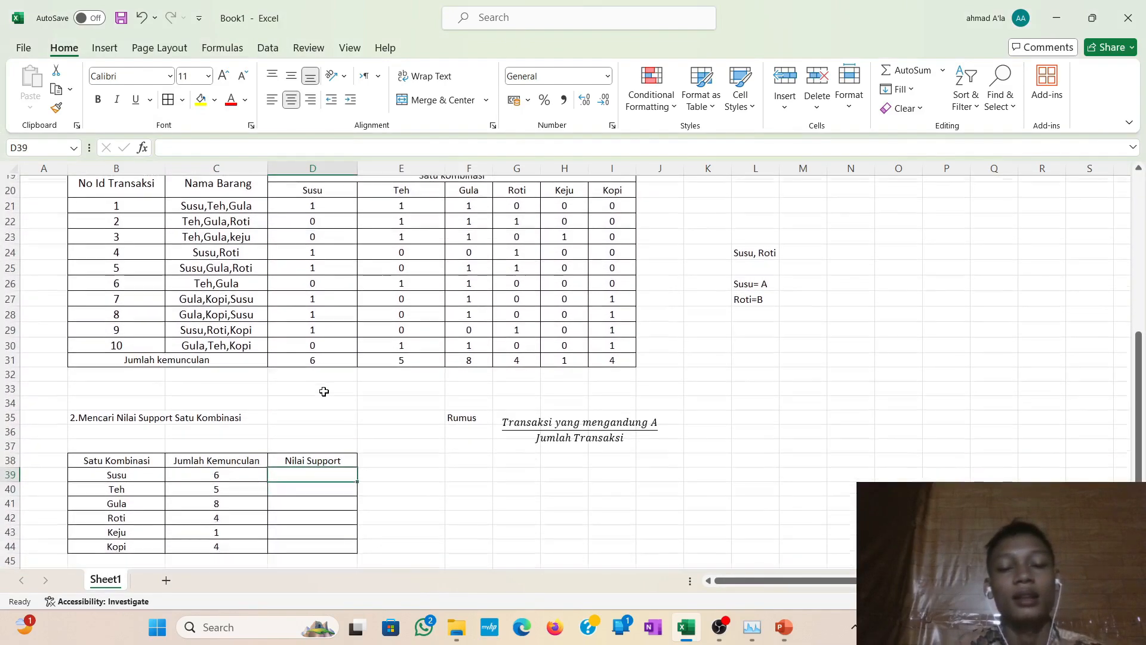
scroll(324, 391, "up", 1)
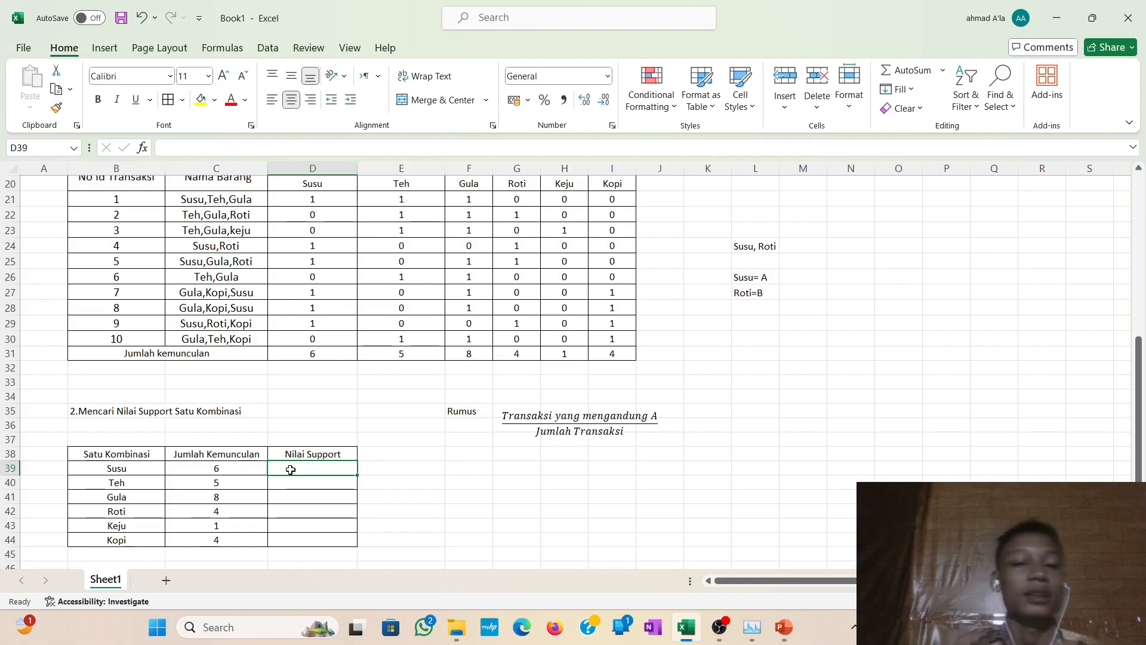
scroll(292, 465, "up", 6)
scroll(289, 442, "down", 2)
scroll(289, 439, "up", 2)
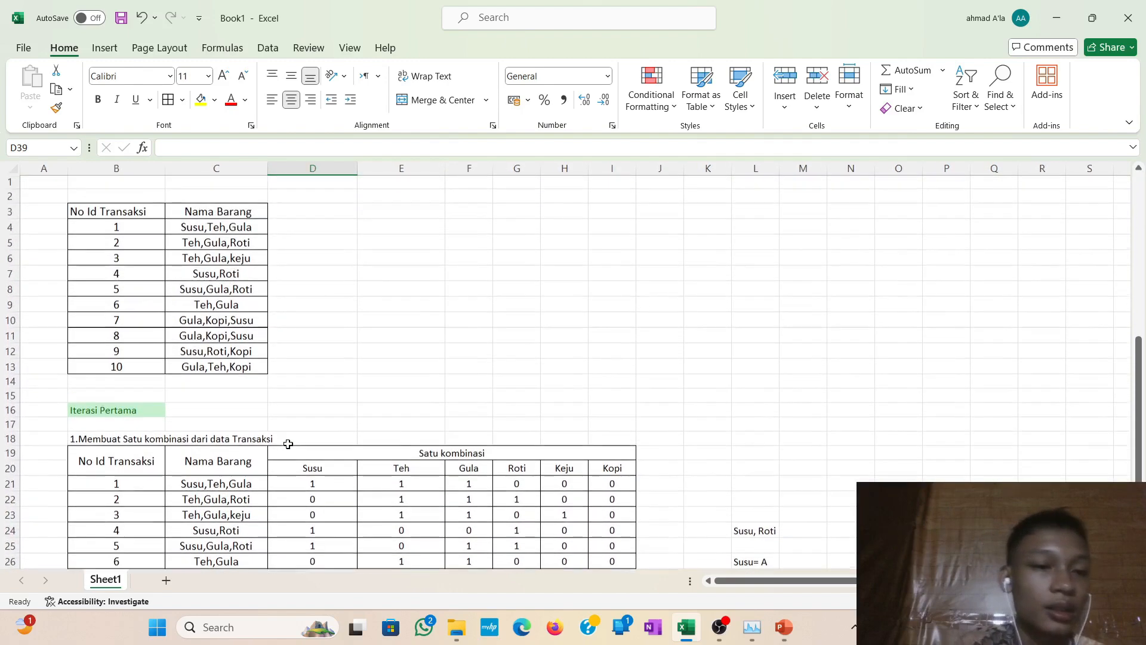
scroll(289, 442, "down", 1)
scroll(287, 441, "down", 11)
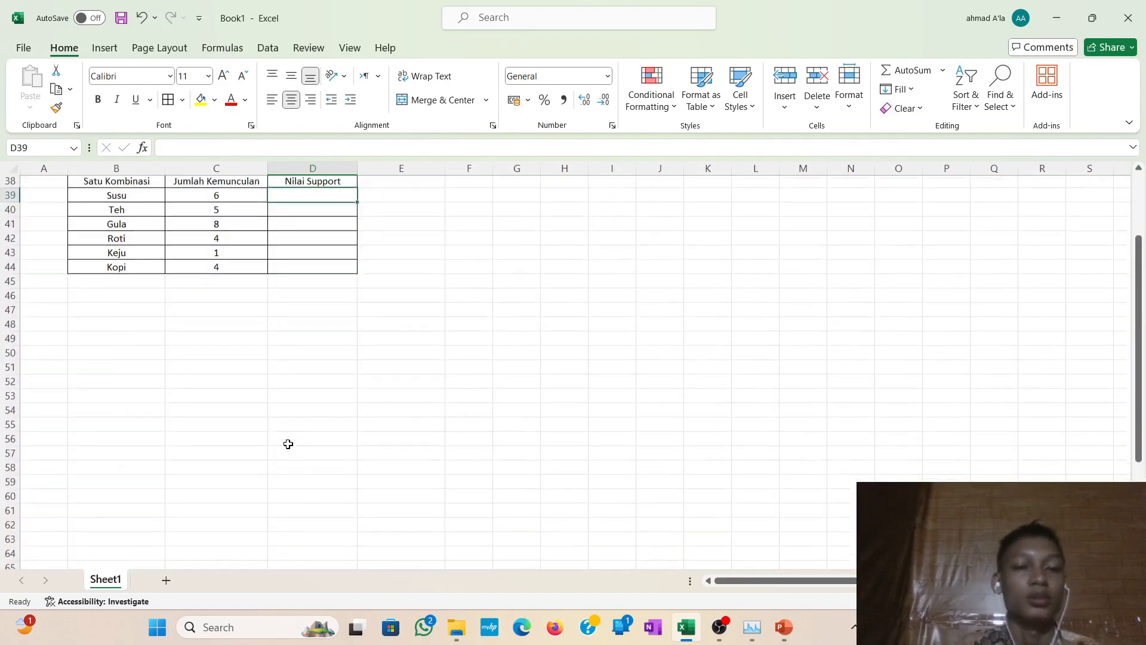
Add the label "Jumlah Transaksi=" in B46 below the support table and enter 10 beside it in C46.
scroll(287, 443, "up", 1)
left_click(104, 372)
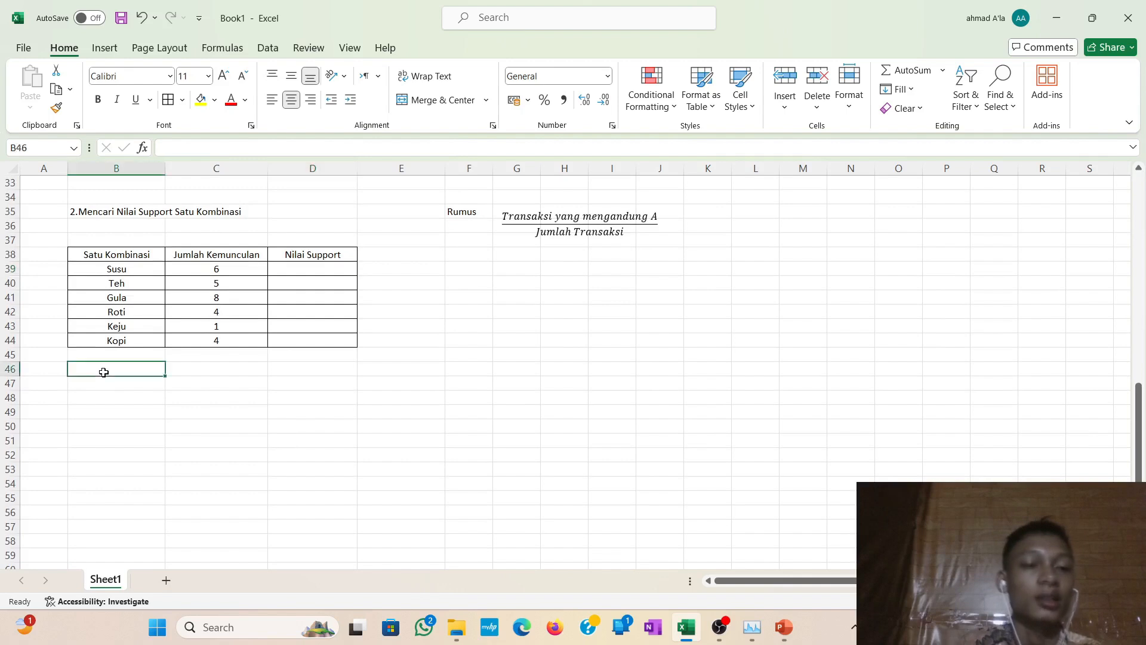
type("Jumlah Transaksi=")
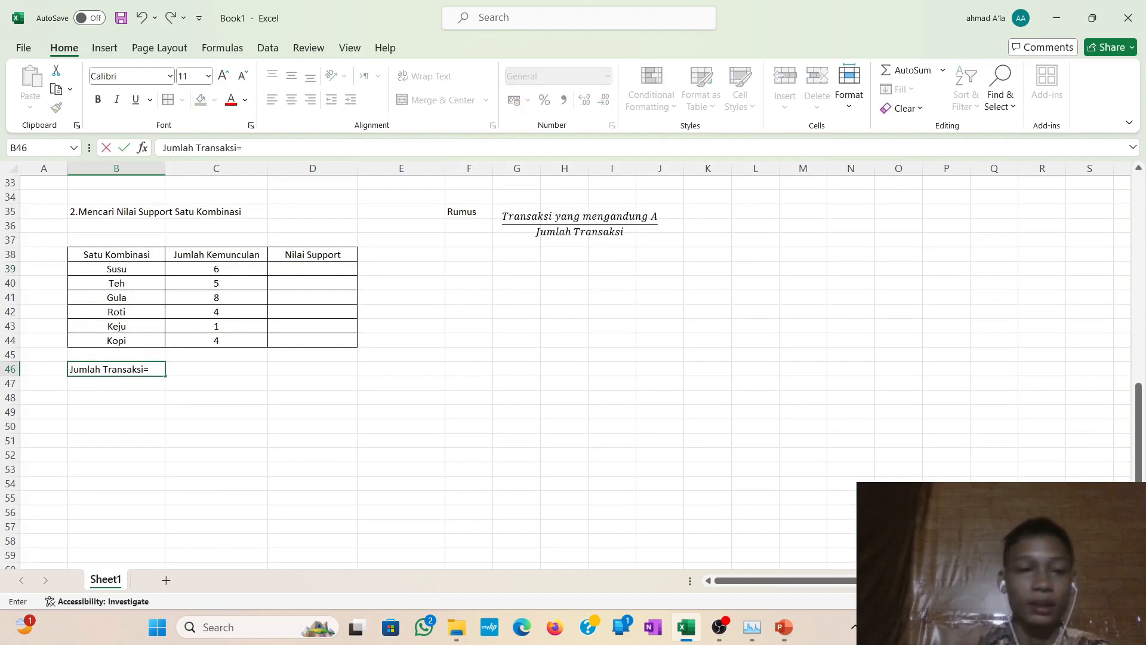
key("Tab")
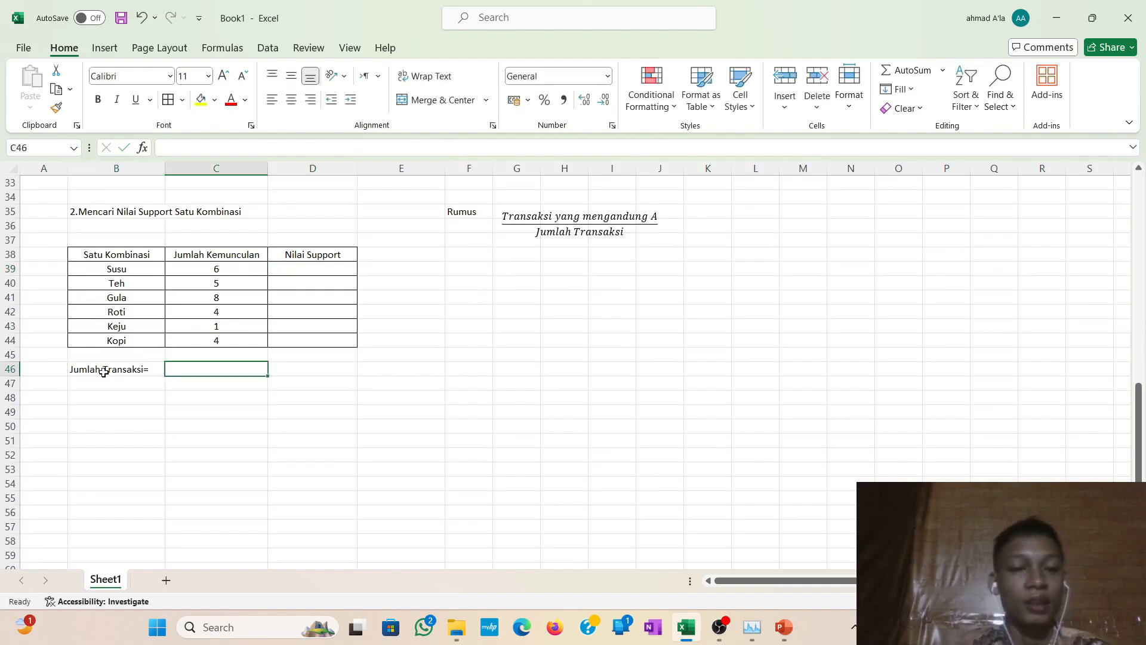
type("10")
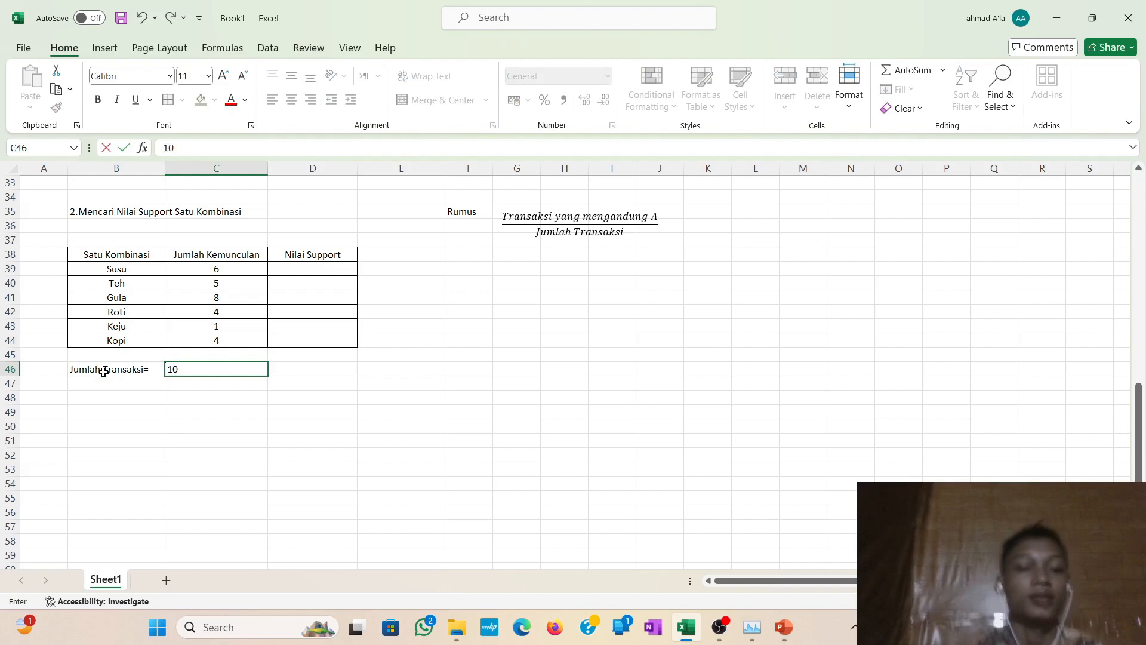
left_click(222, 428)
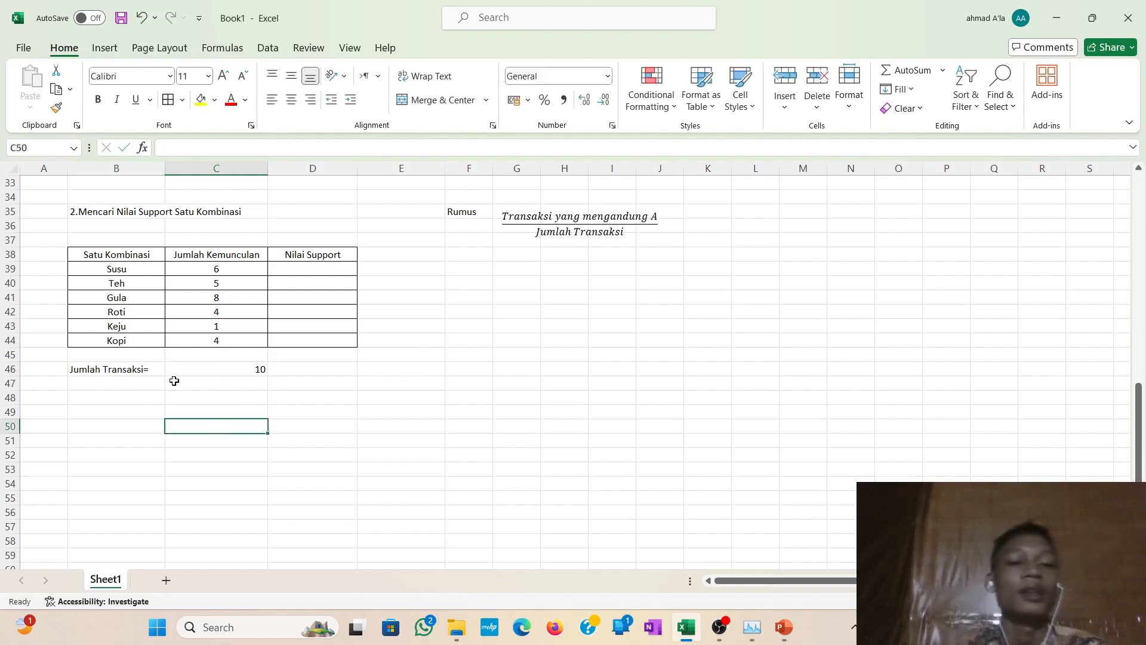
Calculate the support value for Susu in D39 with the formula =C39/C46.
left_click(285, 270)
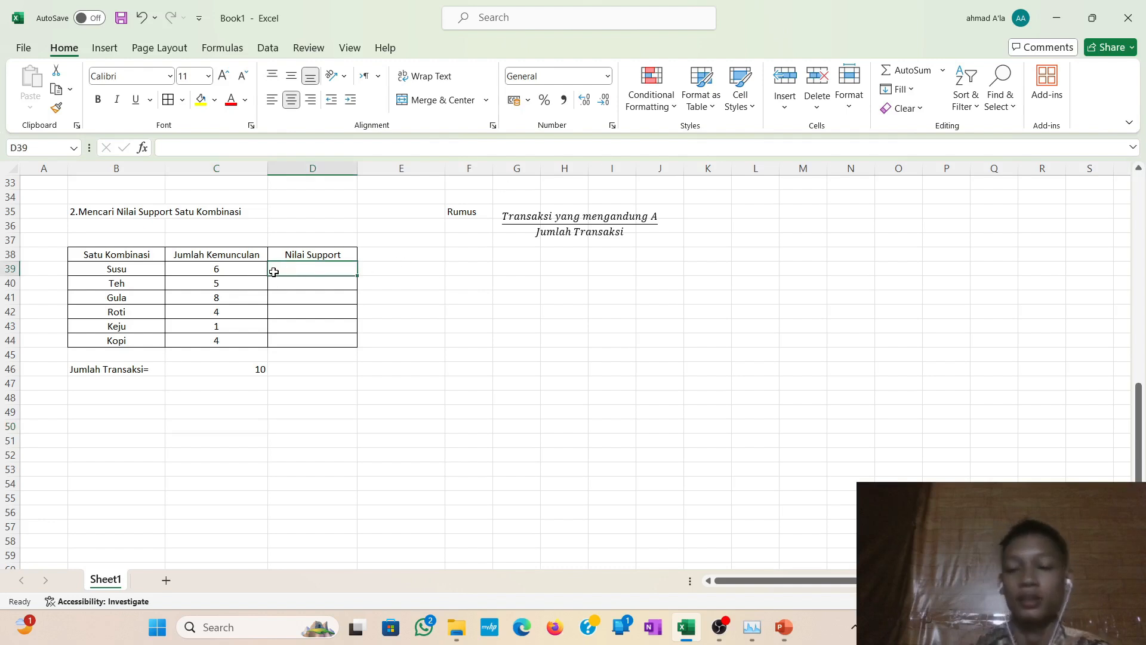
type("=")
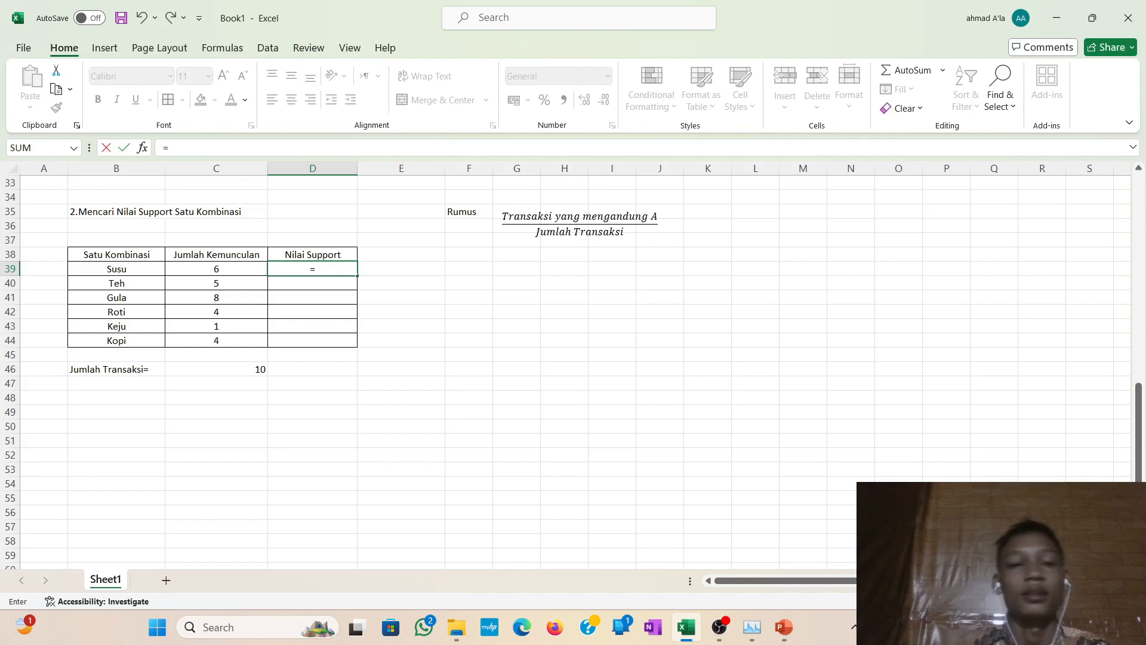
left_click(230, 270)
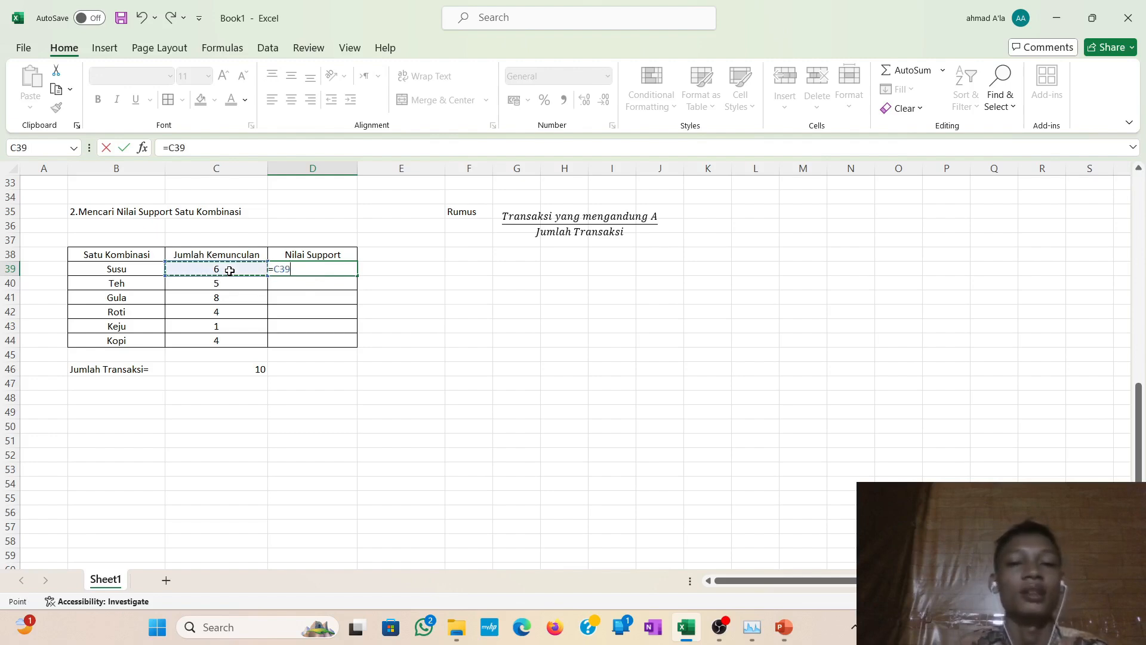
scroll(230, 271, "up", 1)
scroll(230, 270, "up", 4)
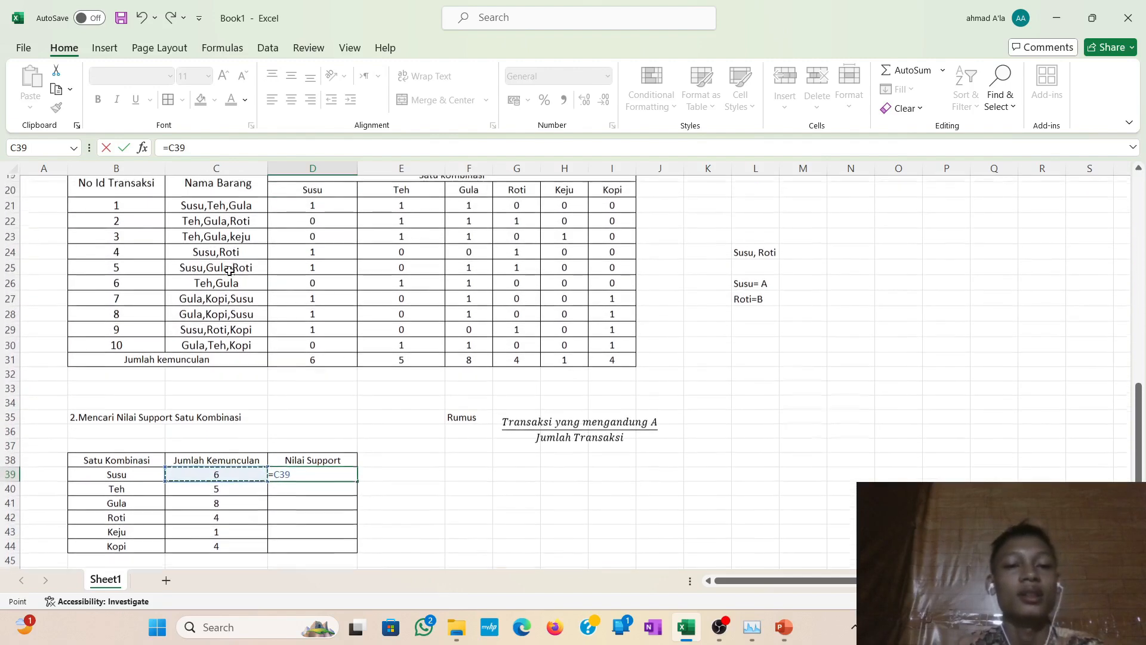
scroll(230, 271, "down", 1)
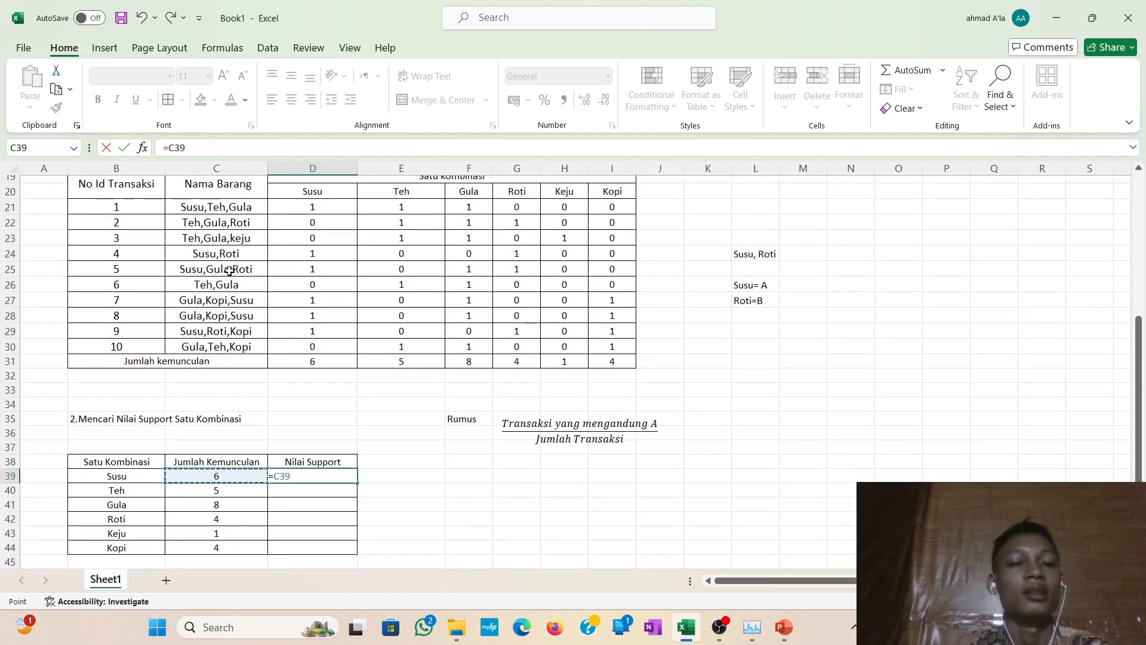
scroll(230, 271, "down", 1)
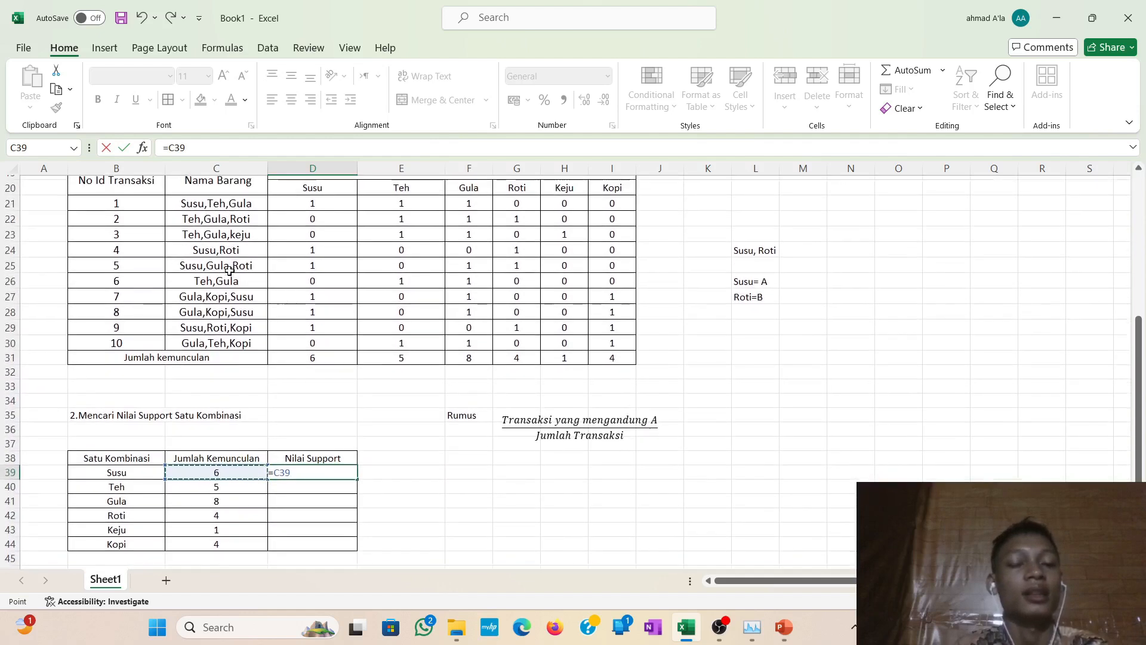
scroll(230, 271, "down", 3)
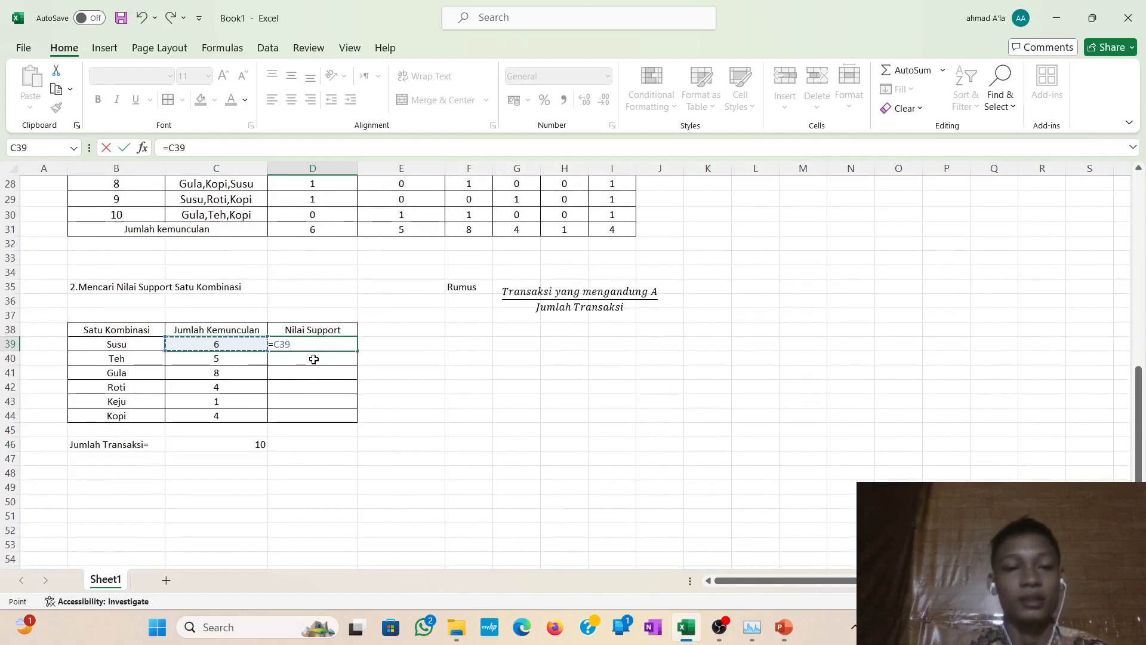
type("/")
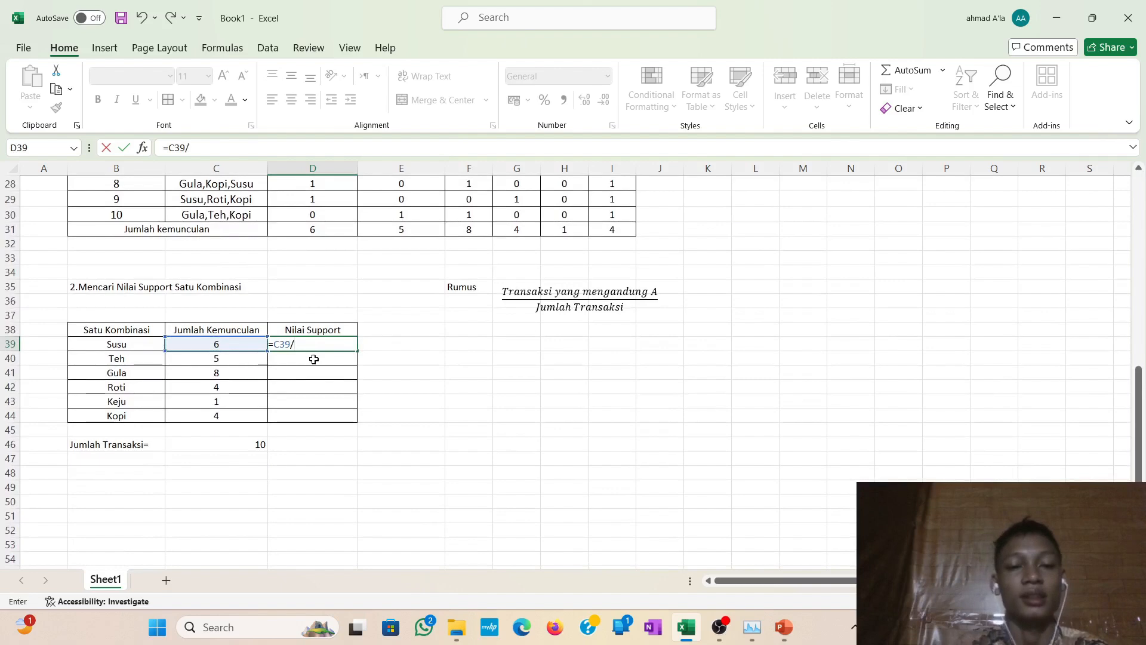
left_click(262, 445)
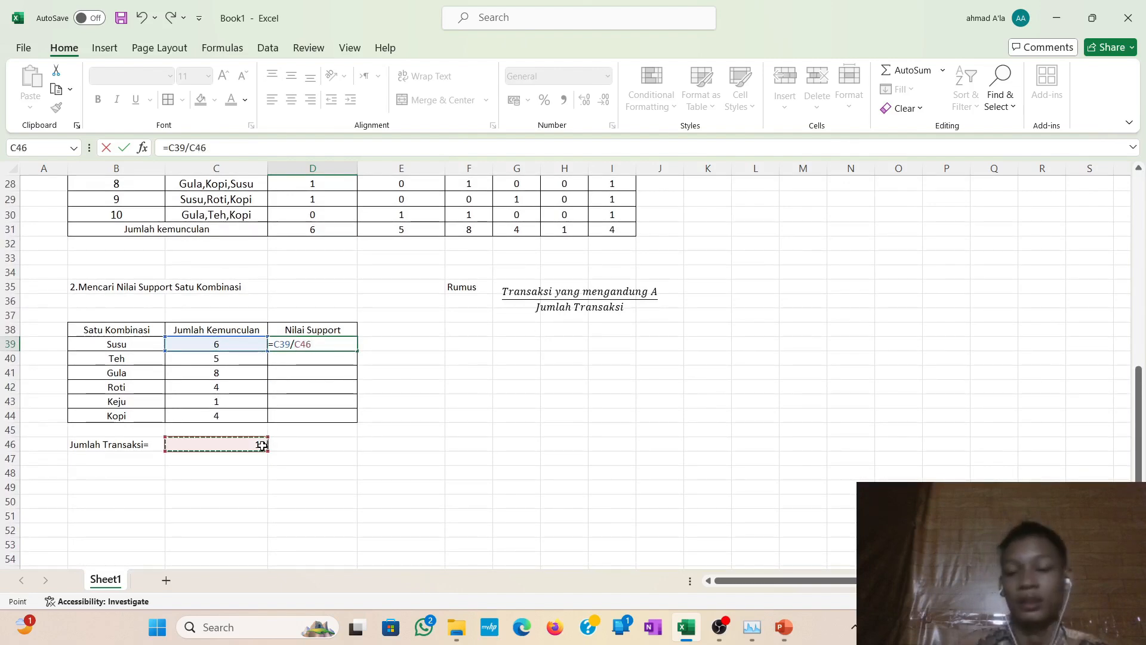
key("Return")
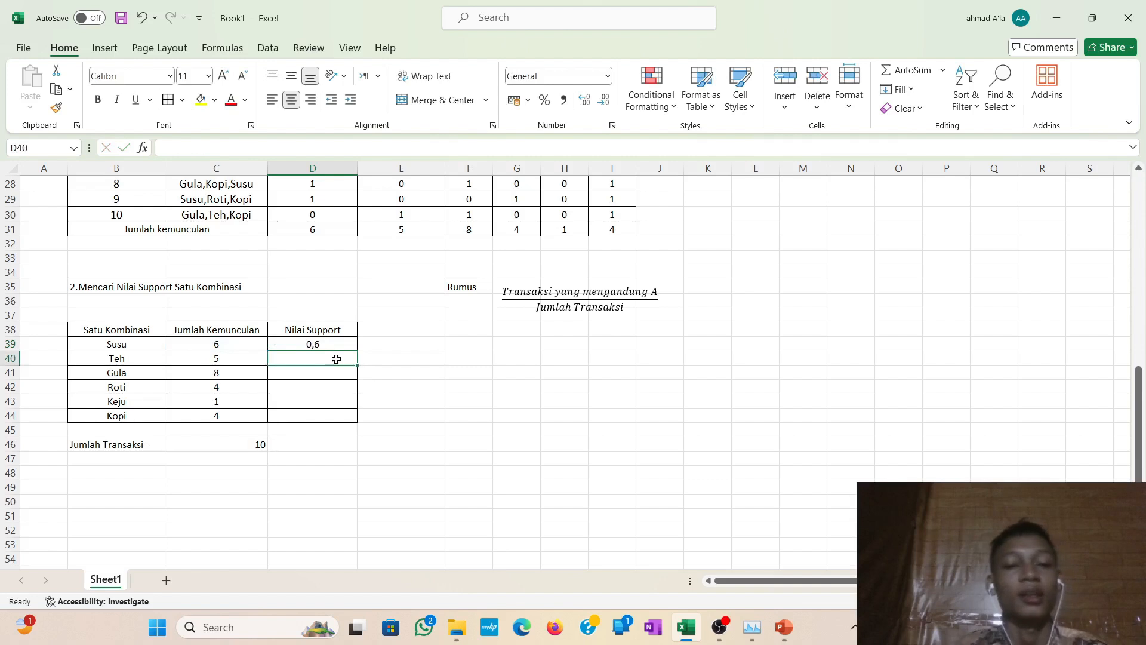
Inspect Susu's support value and formula in D39 under the "Nilai Support" heading, along with the empty cells below it.
left_click(350, 330)
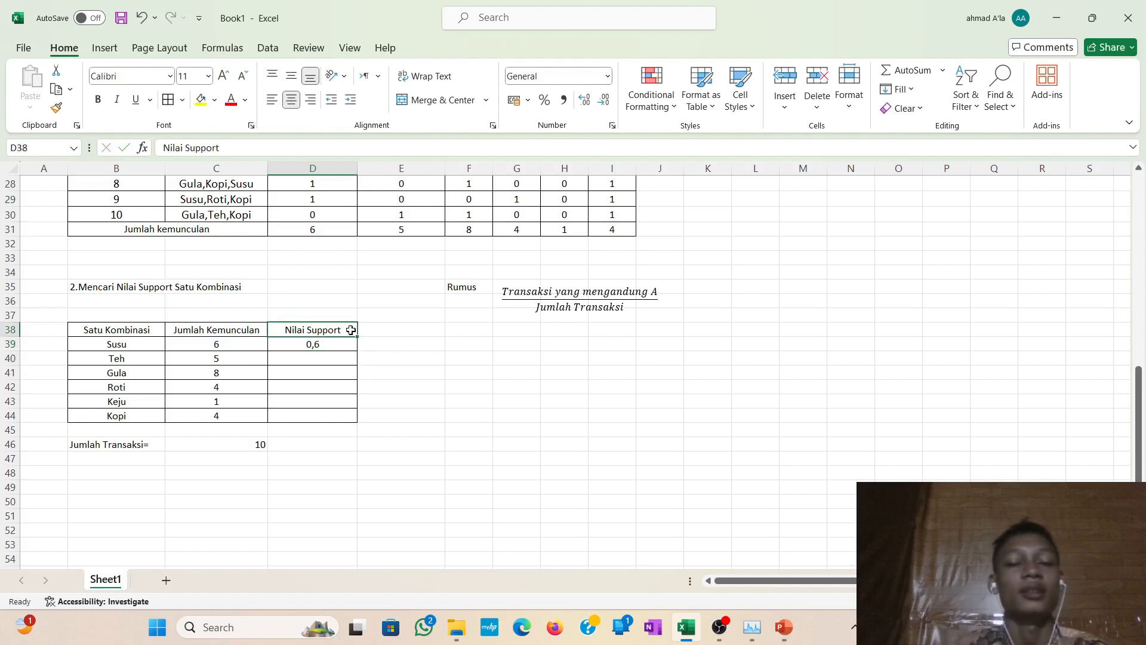
scroll(350, 330, "up", 1)
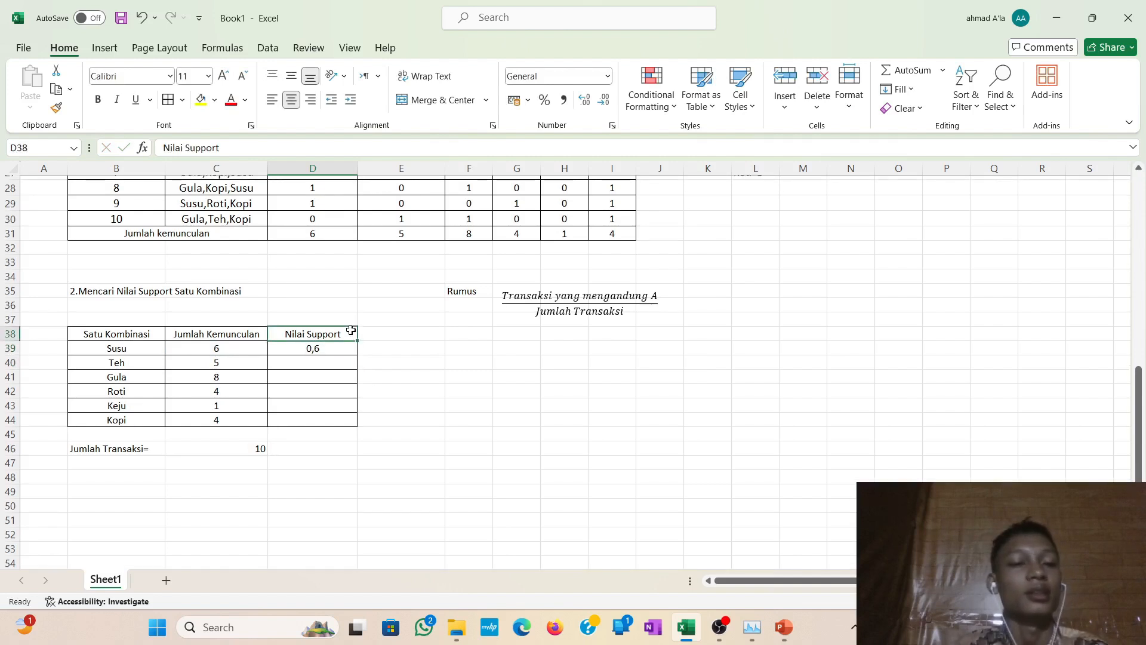
scroll(351, 330, "down", 1)
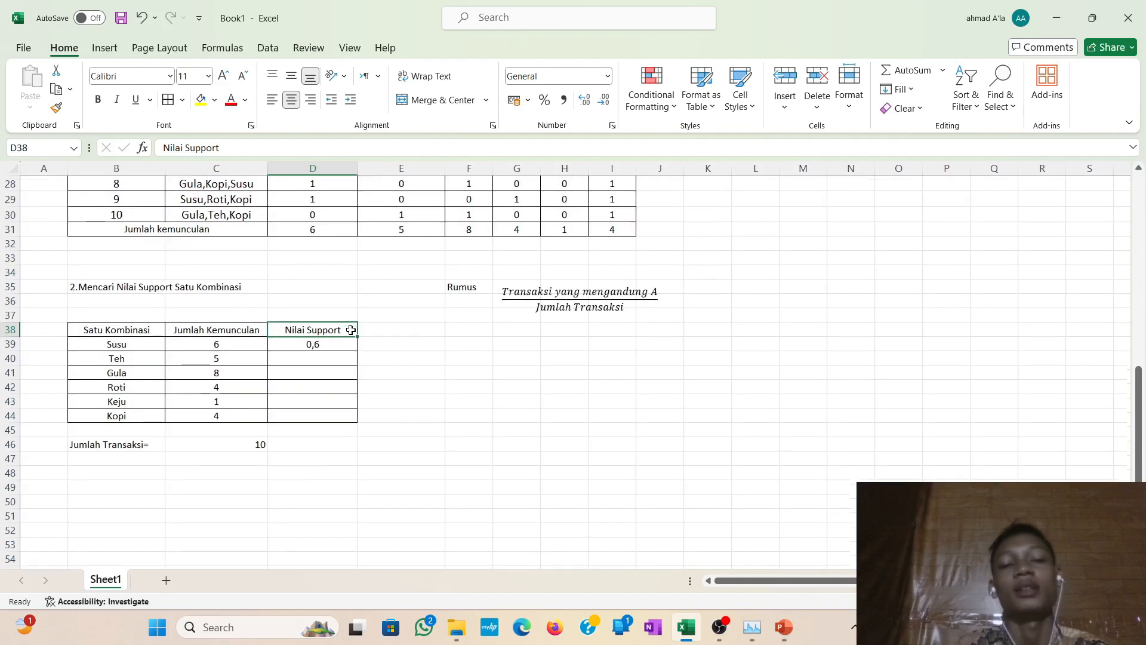
left_click(352, 346)
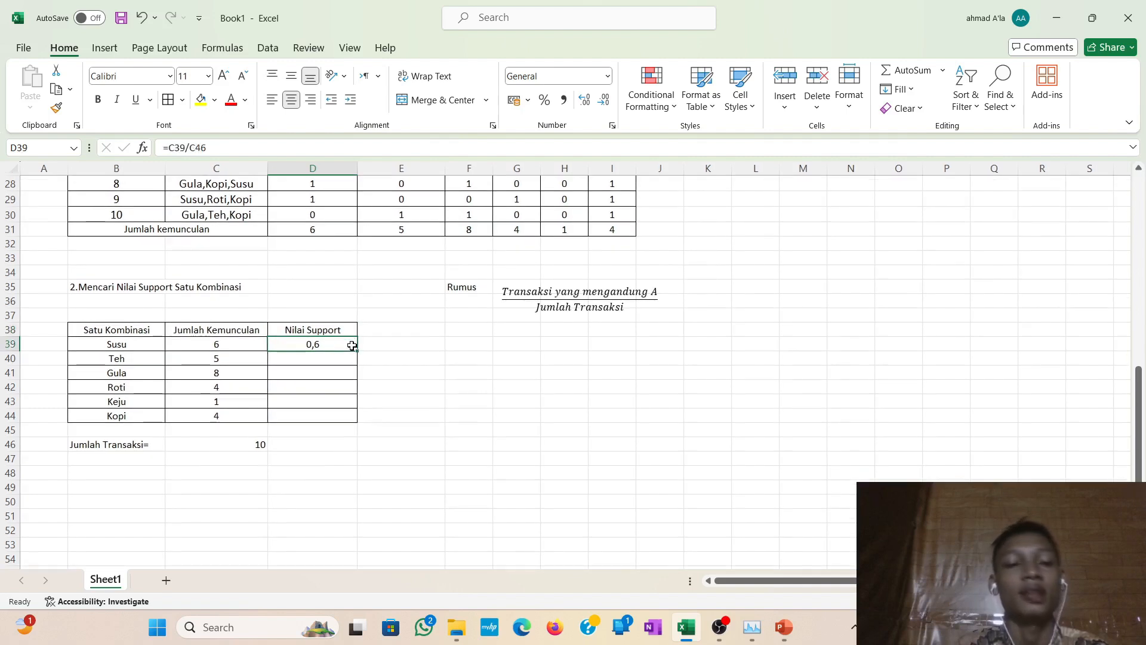
left_click(345, 332)
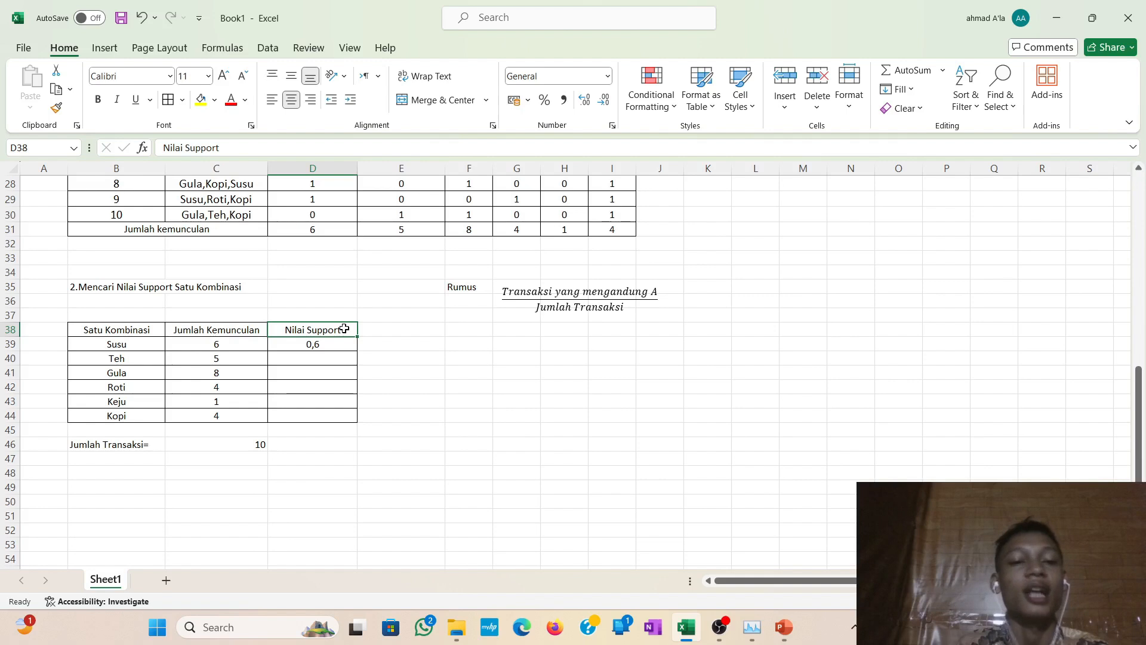
left_click(326, 344)
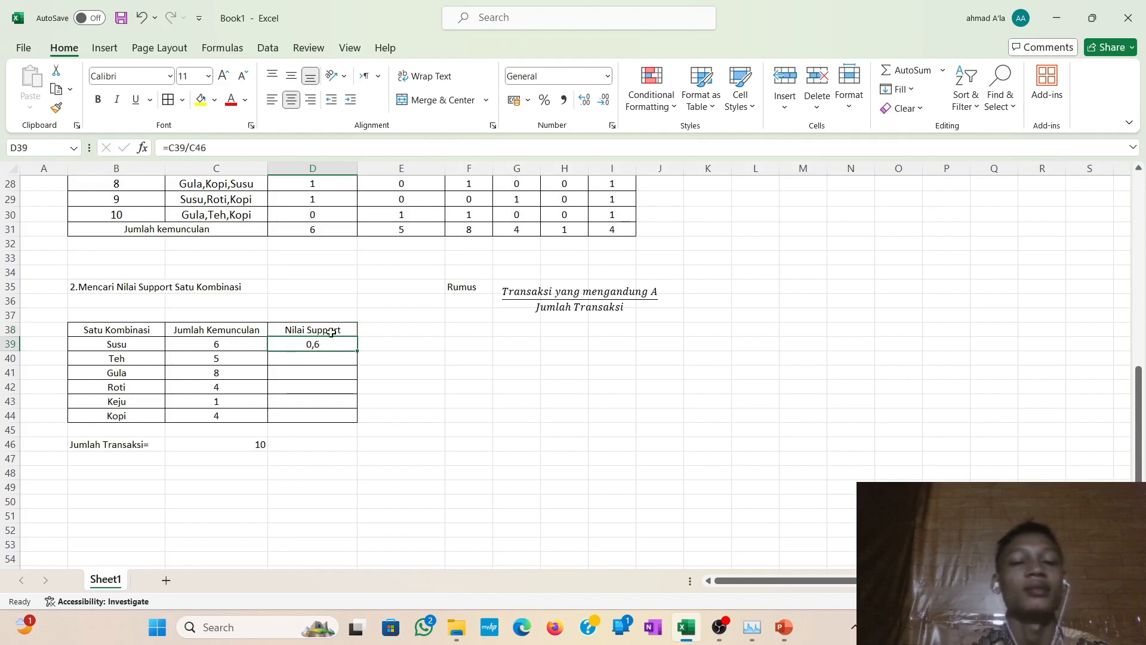
left_click(329, 331)
left_click(330, 343)
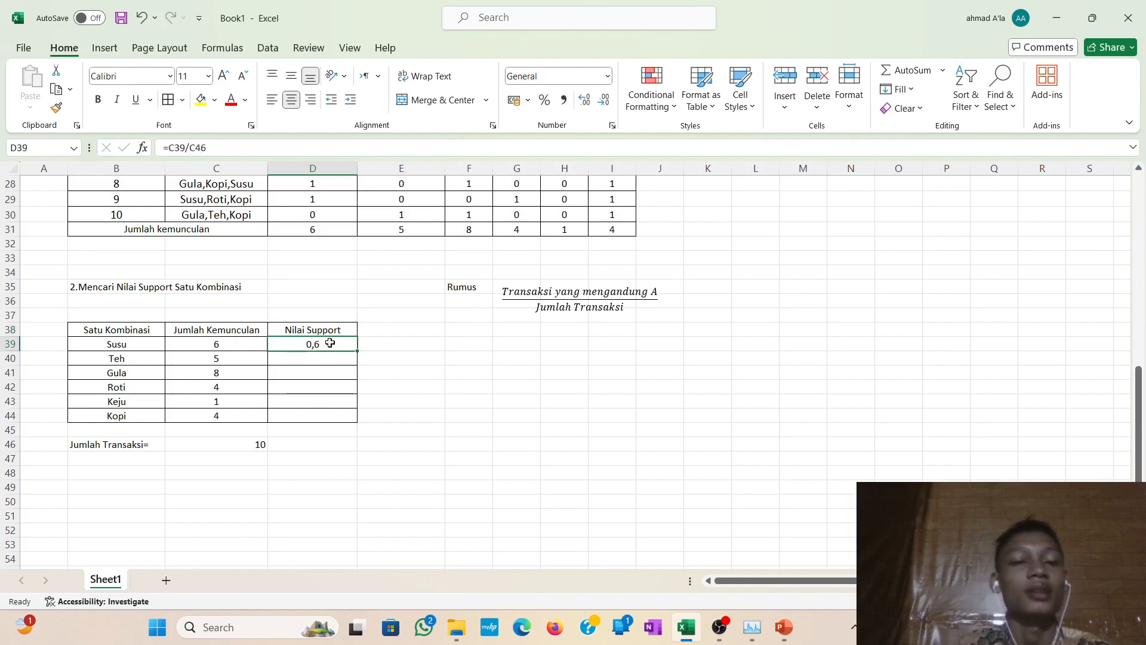
left_click(314, 329)
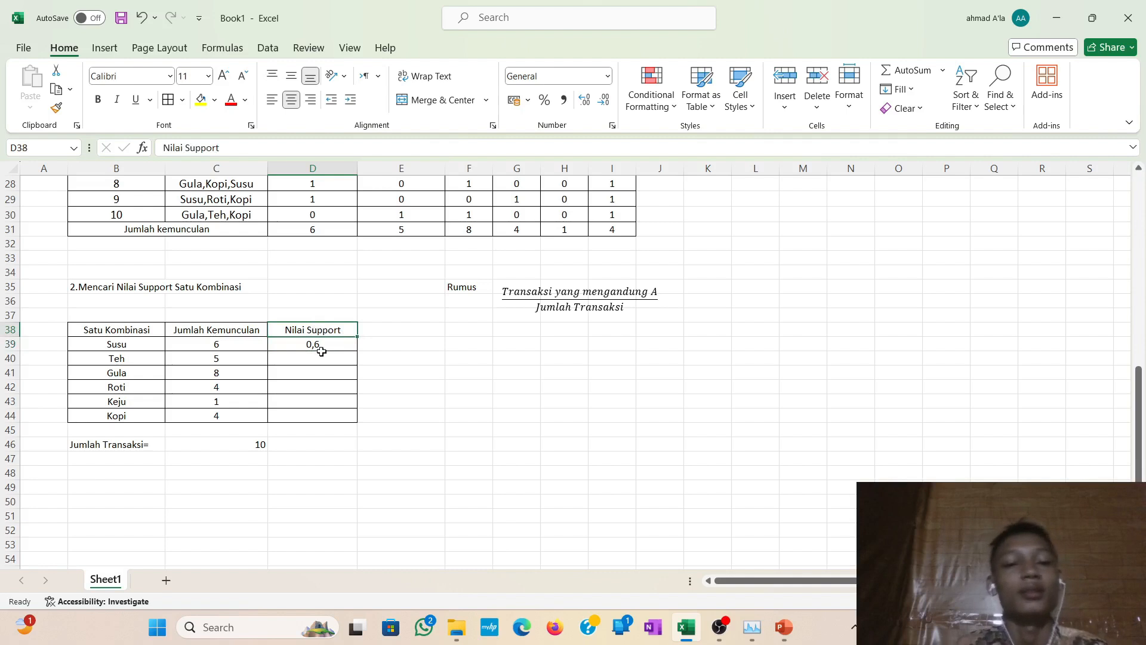
left_click(321, 349)
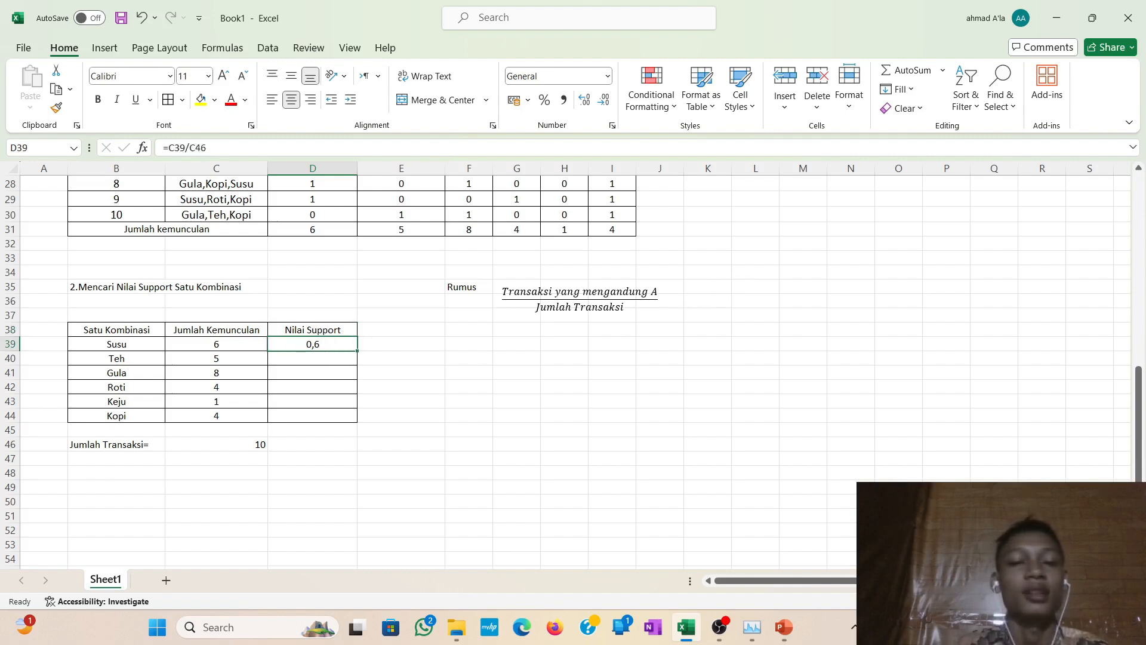
left_click(331, 356)
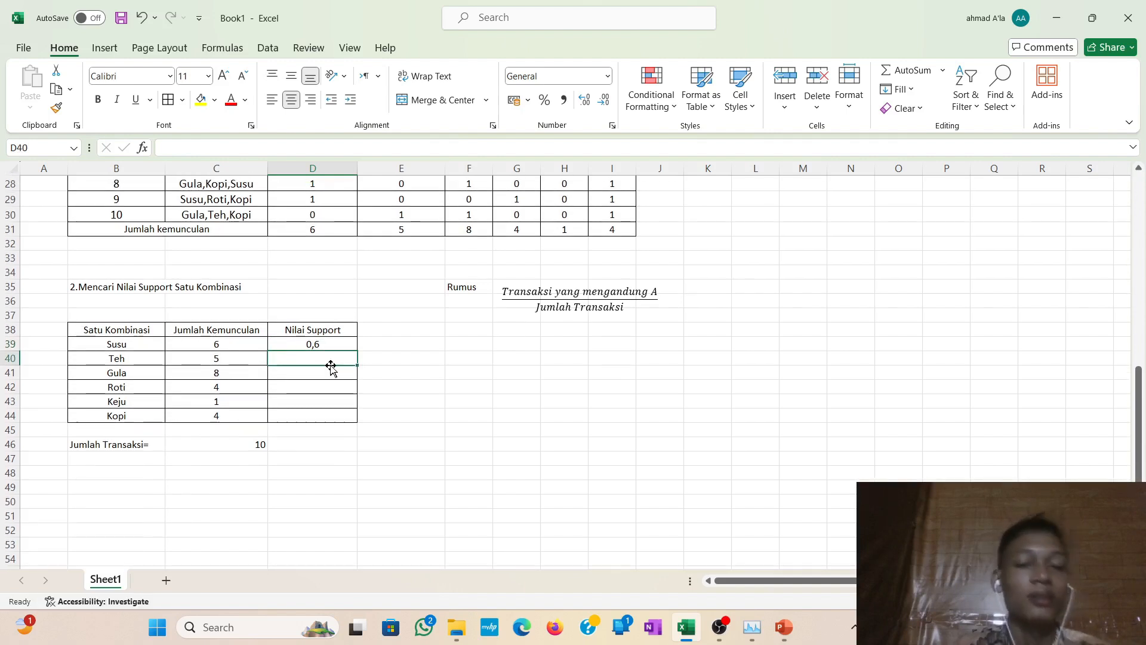
scroll(332, 367, "down", 1)
left_click(332, 368)
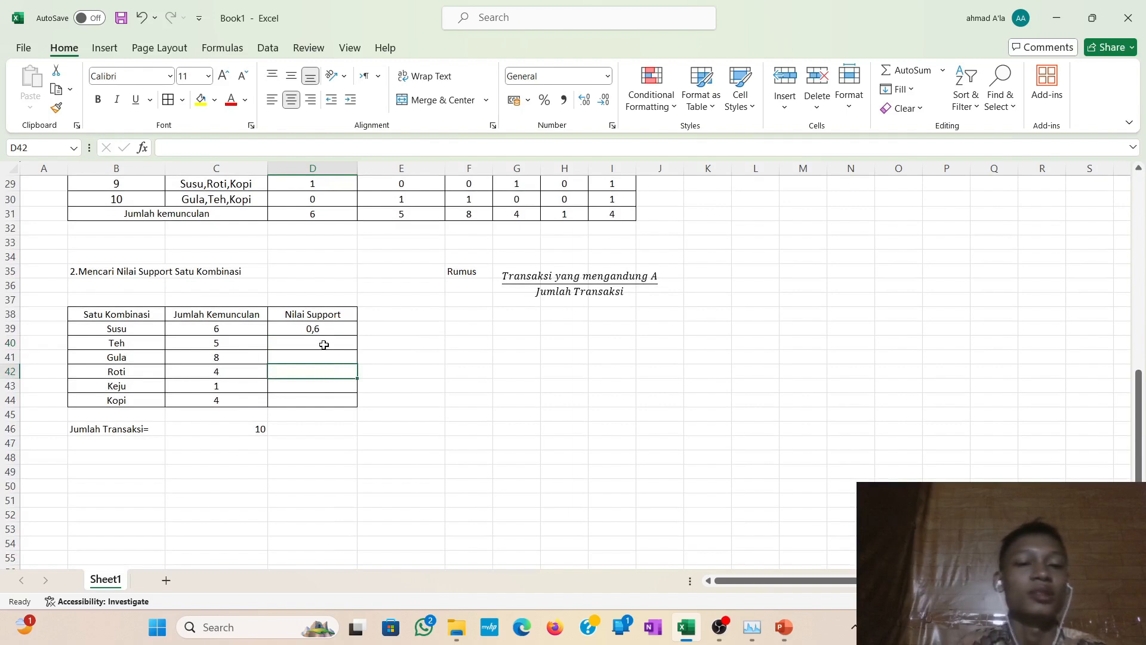
left_click(323, 344)
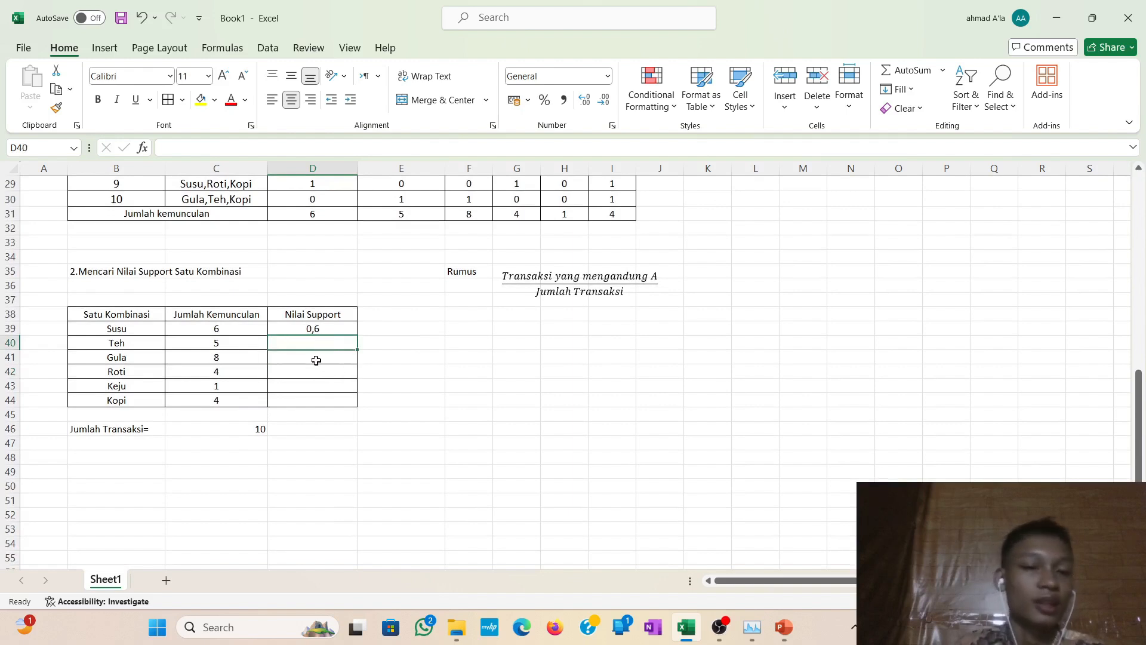
left_click(315, 356)
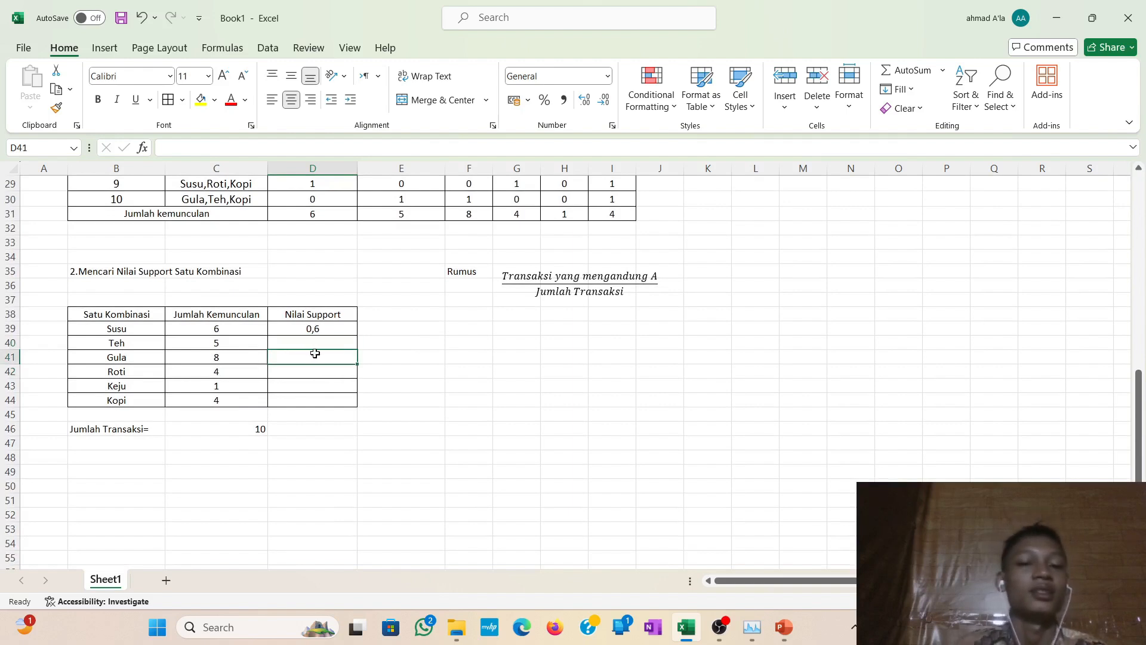
Calculate the support value for Teh in D40 with the formula =C40/C46.
left_click(315, 342)
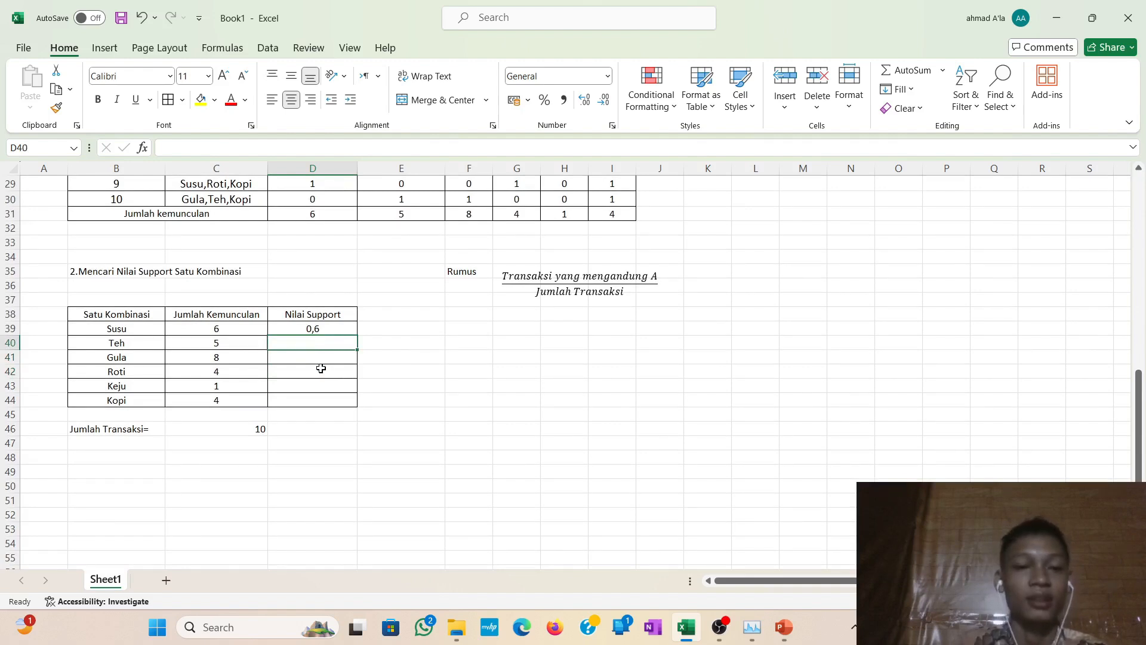
type("=")
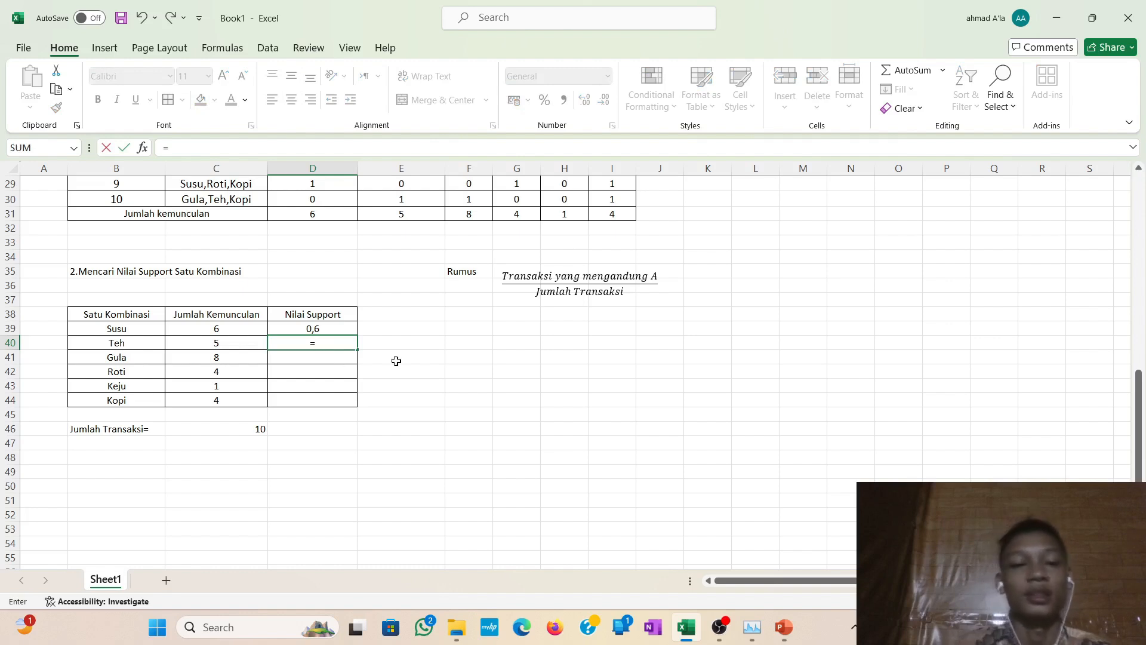
left_click(242, 345)
type("/")
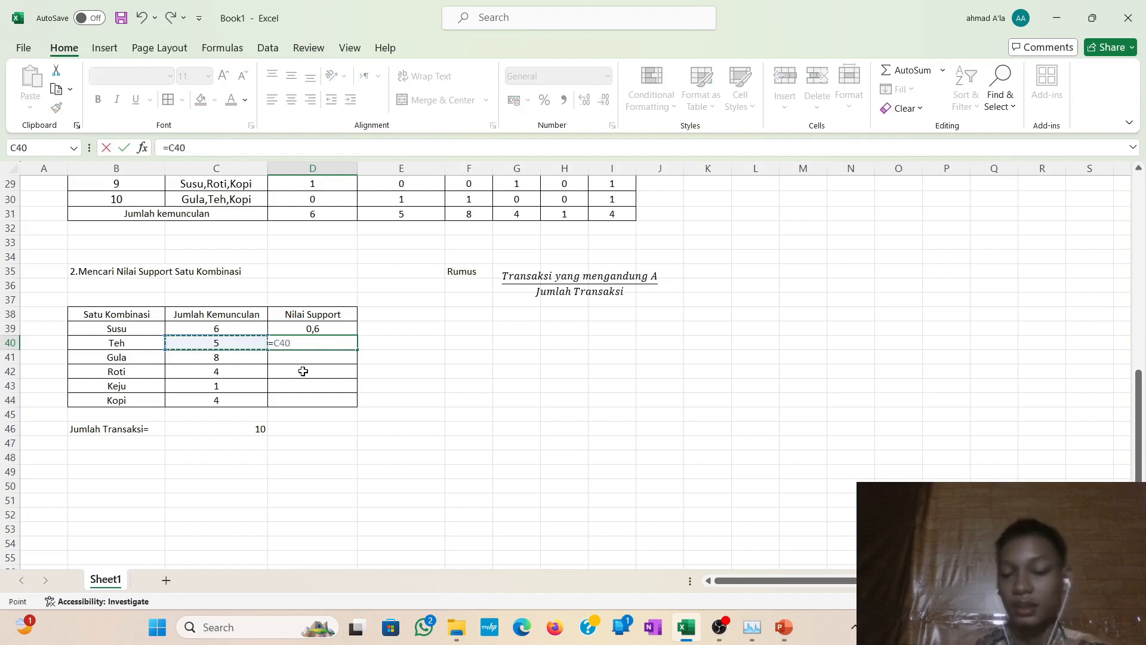
left_click(257, 440)
left_click(254, 427)
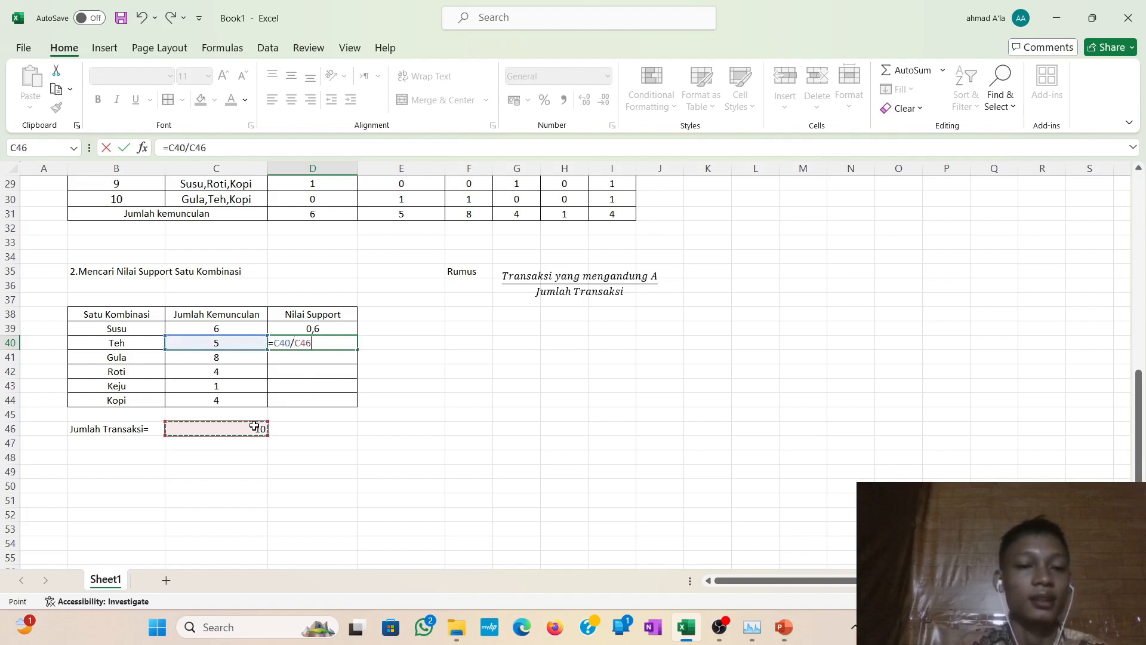
key("Return")
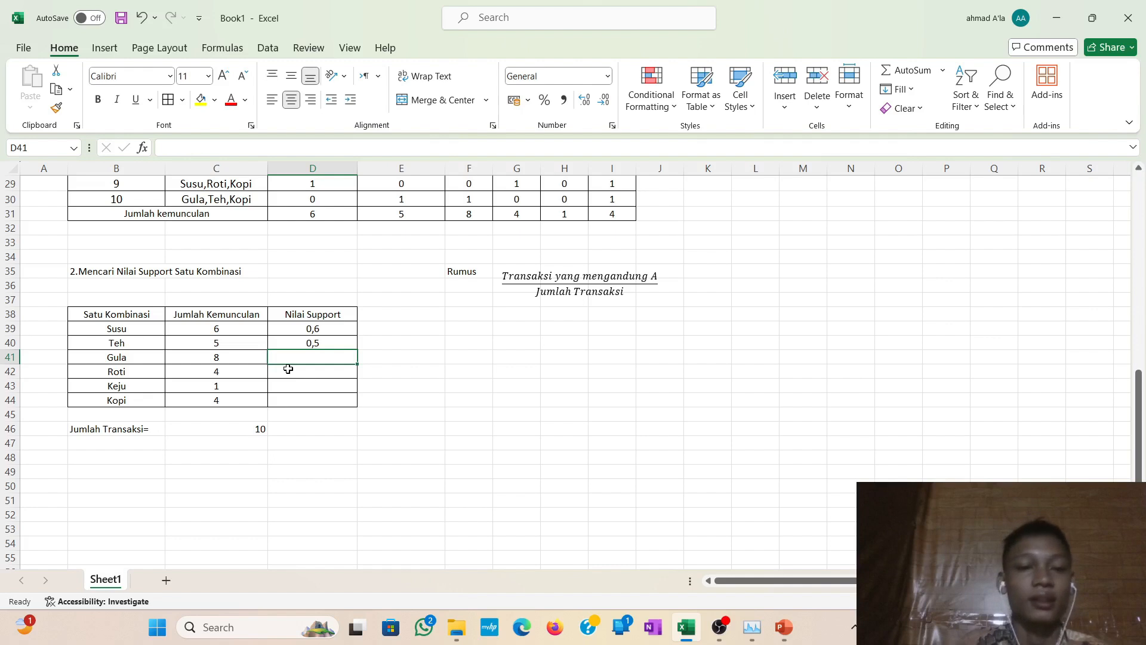
Calculate the support value for Gula in D41 with the formula =C41/C46.
type("=")
left_click(249, 354)
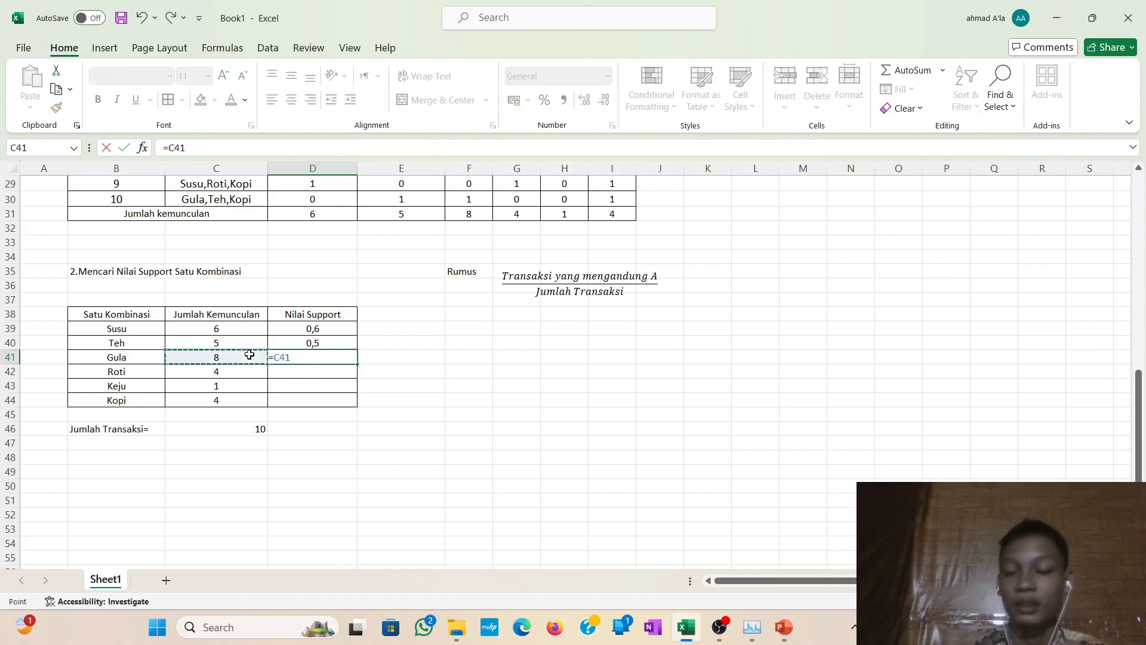
type("/")
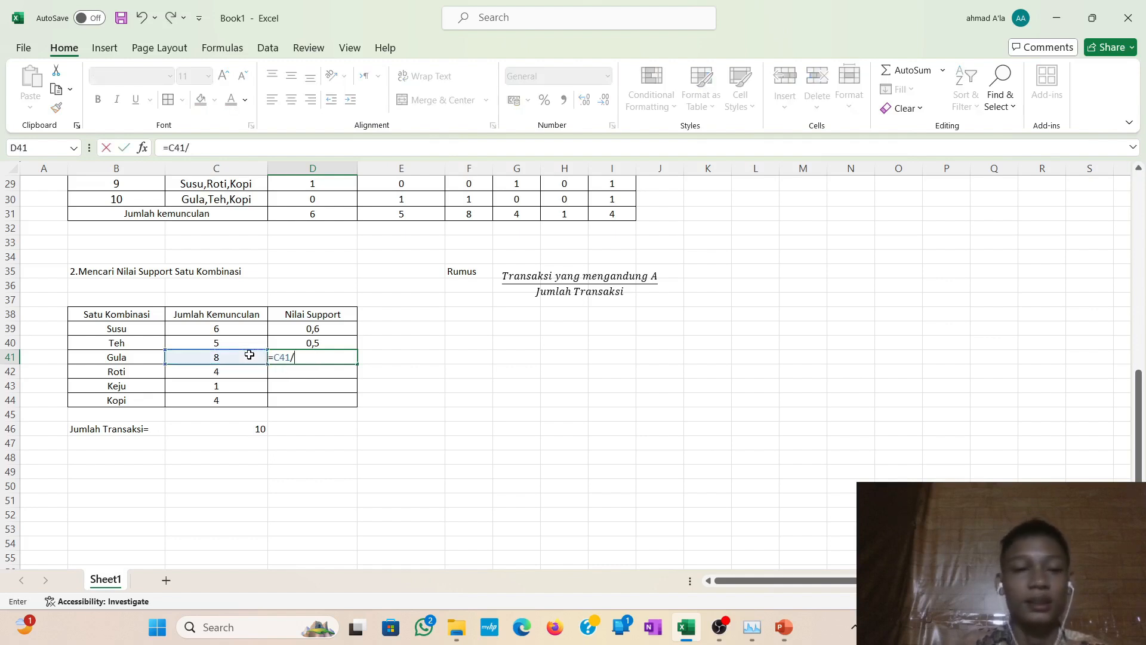
left_click(239, 429)
key("Return")
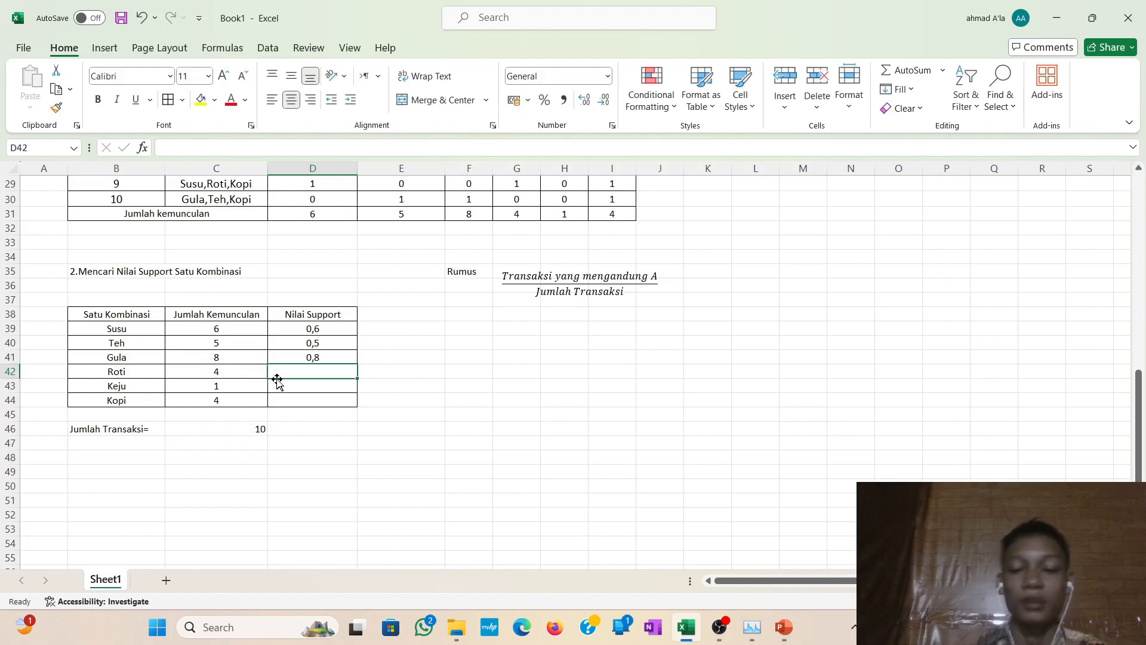
type("=")
left_click(256, 373)
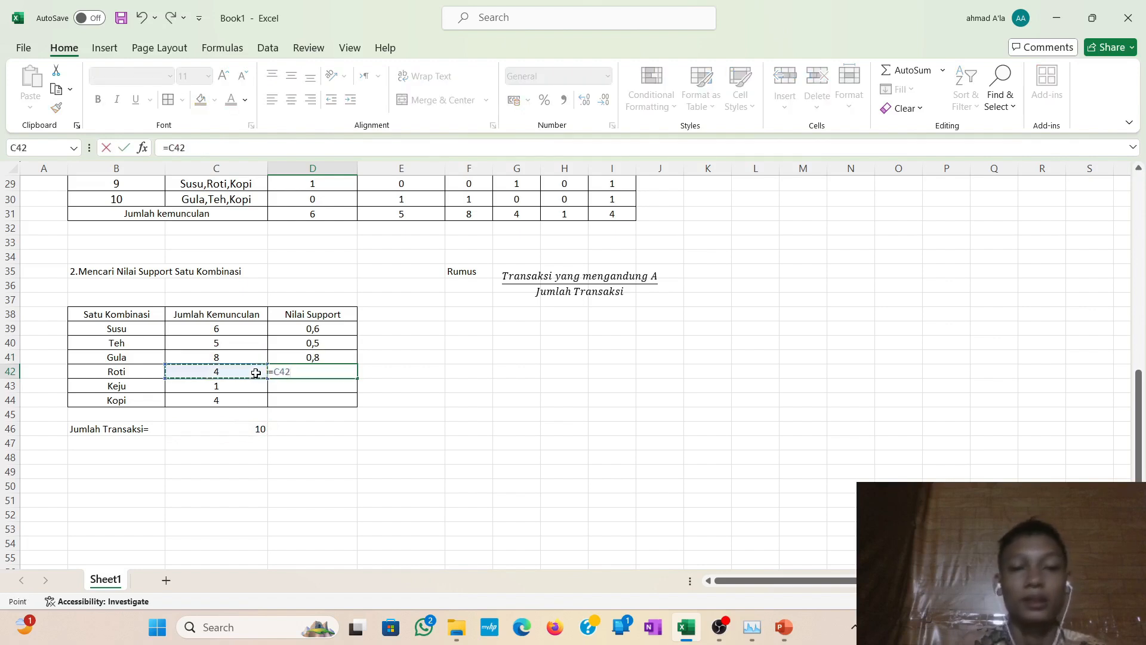
key("Return")
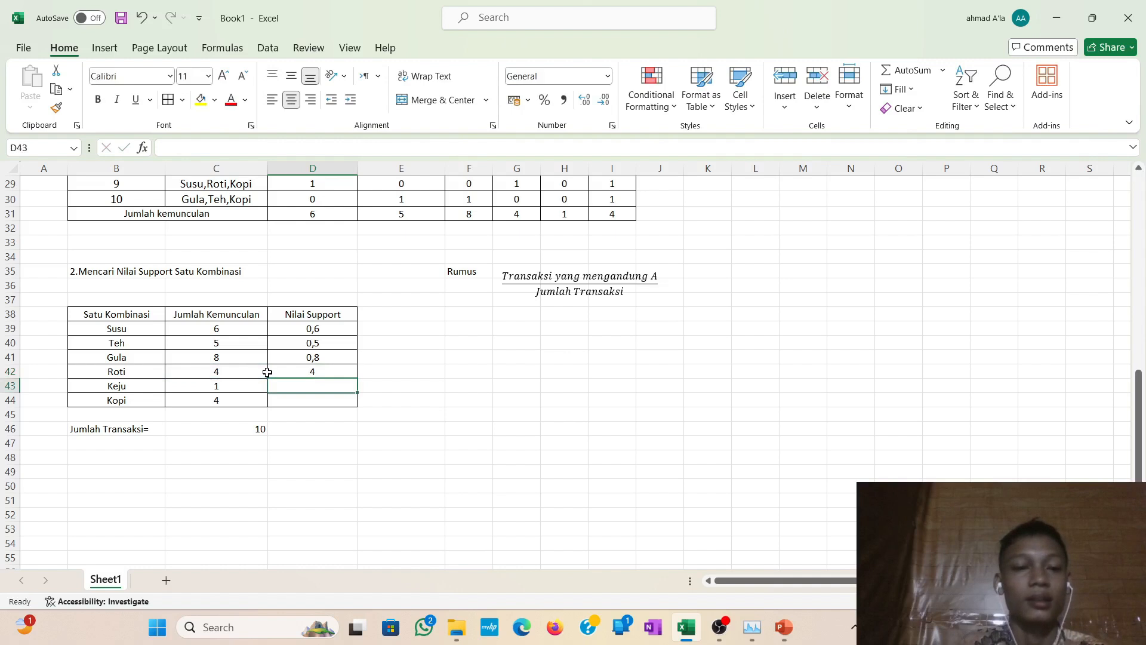
left_click(248, 372)
left_click(294, 371)
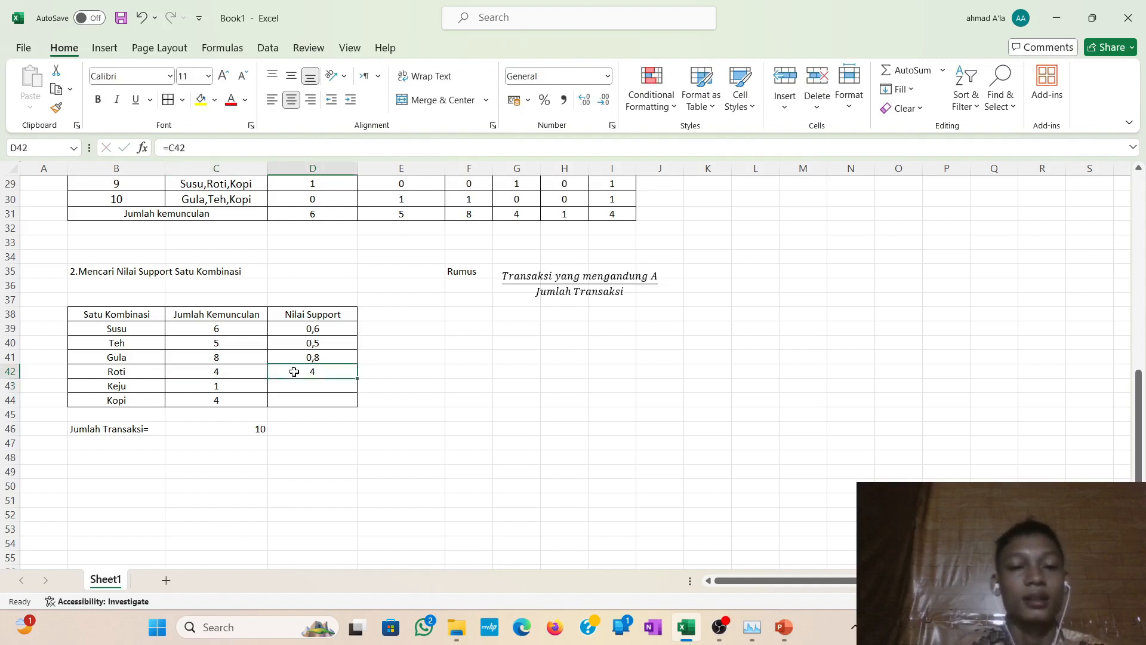
key("F2")
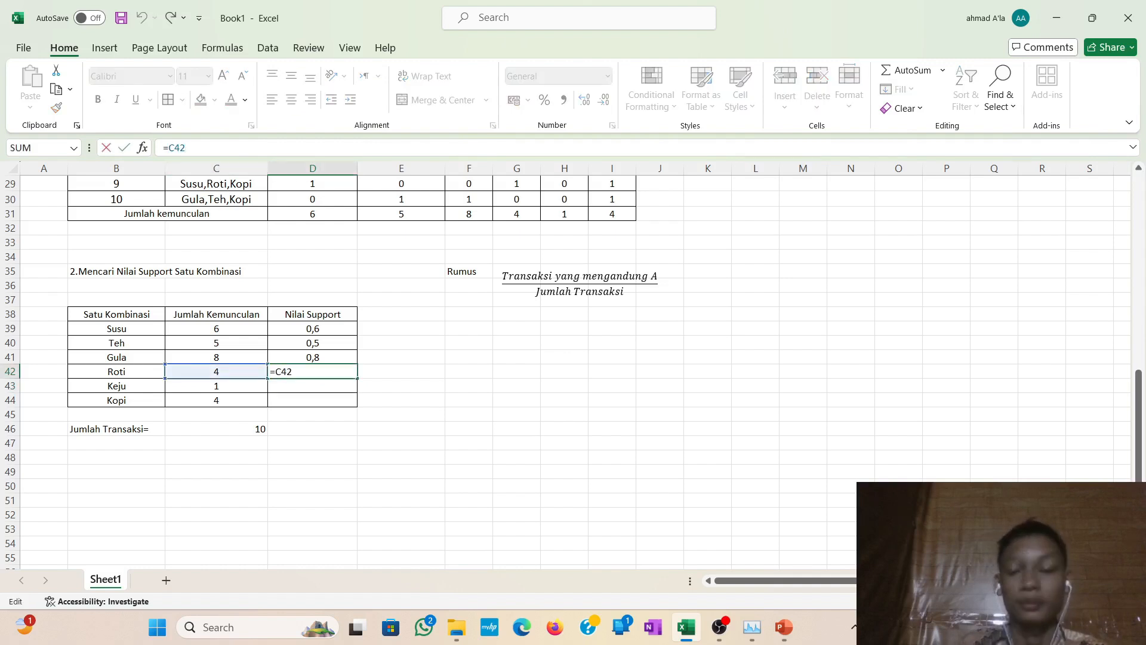
key("BackSpace")
key("BackSpace")
key("BackSpace")
key("BackSpace")
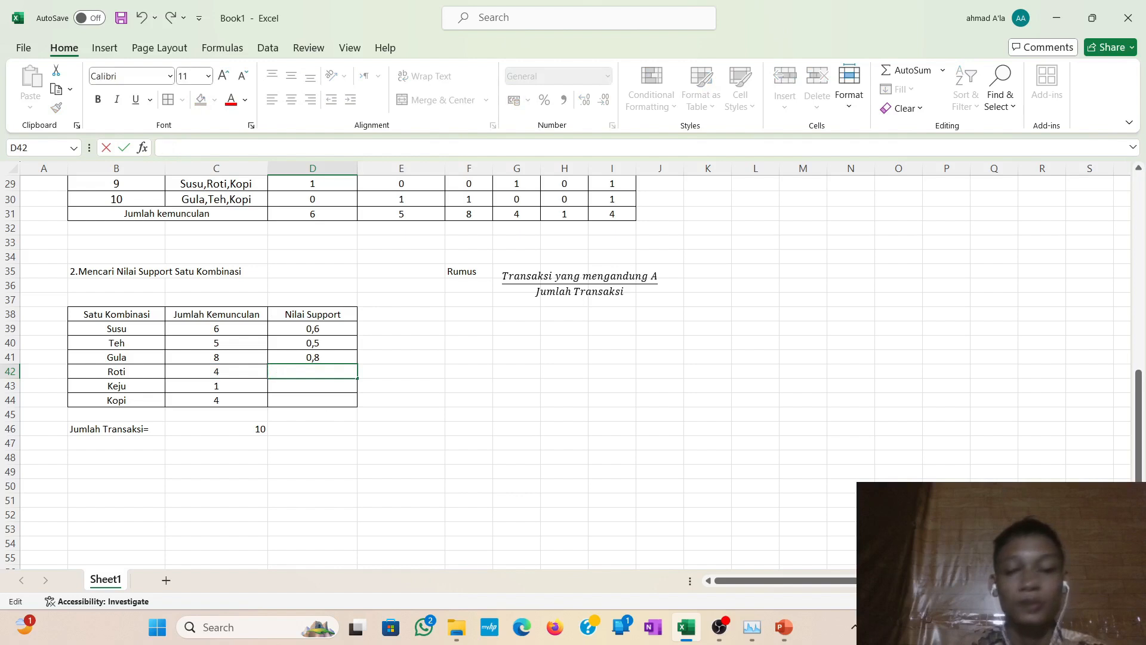
Calculate the support value for Roti in D42 with the formula =C42/C46.
type("=")
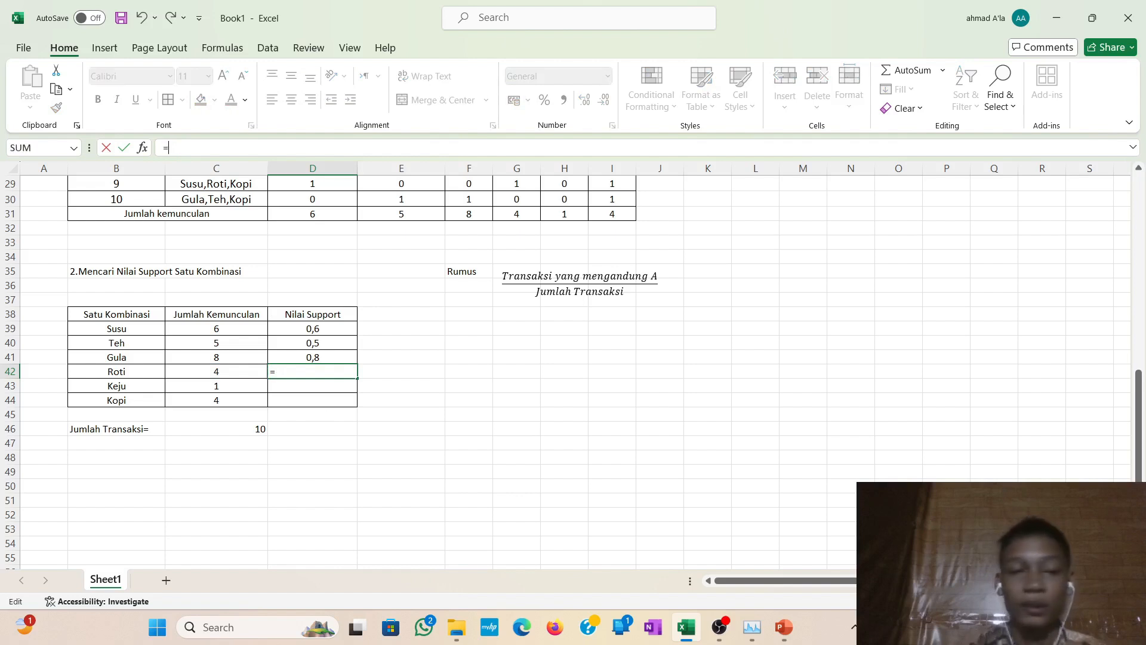
left_click(243, 372)
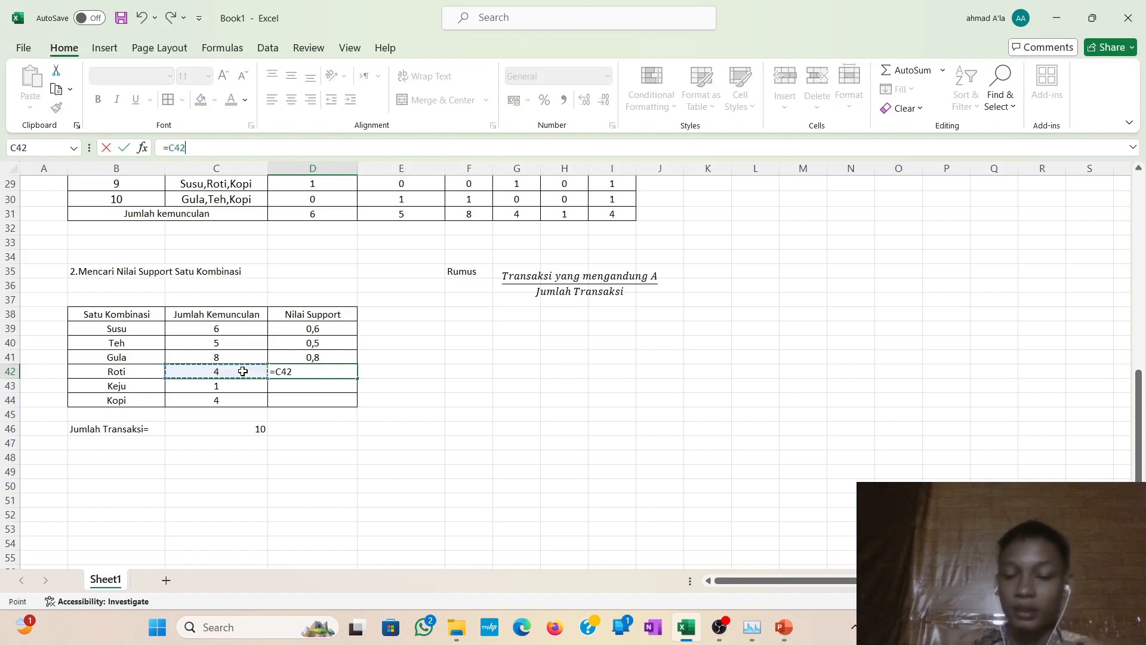
type("/")
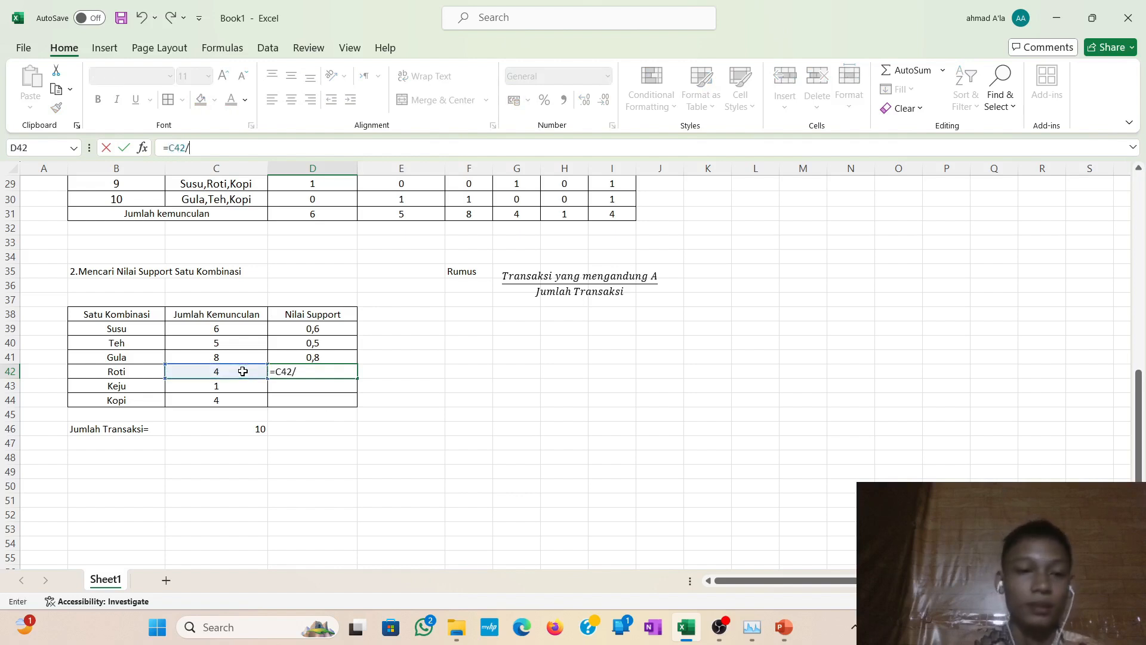
left_click(255, 429)
key("Return")
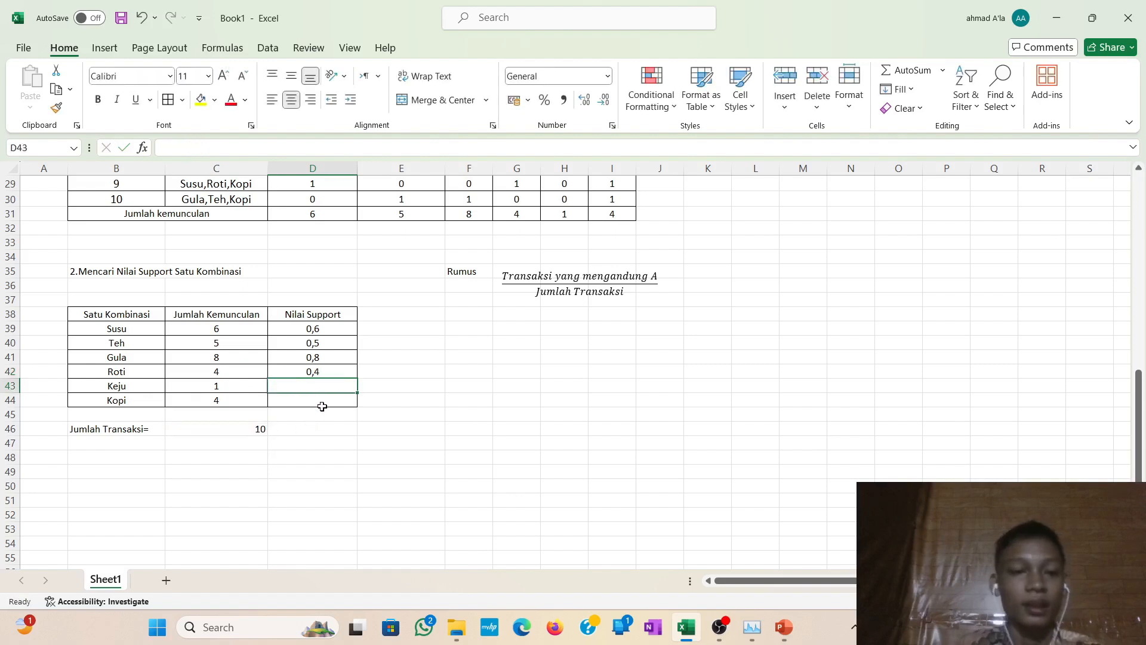
Calculate the support value for Keju in D43 with the formula =C43/C46.
type("=")
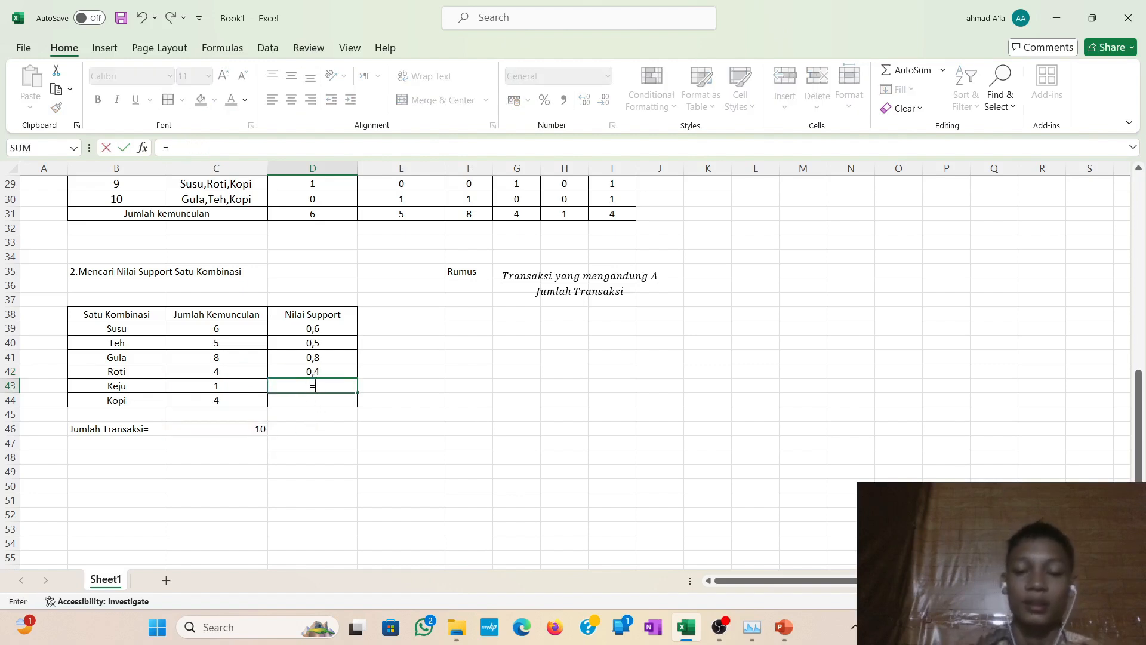
left_click(213, 386)
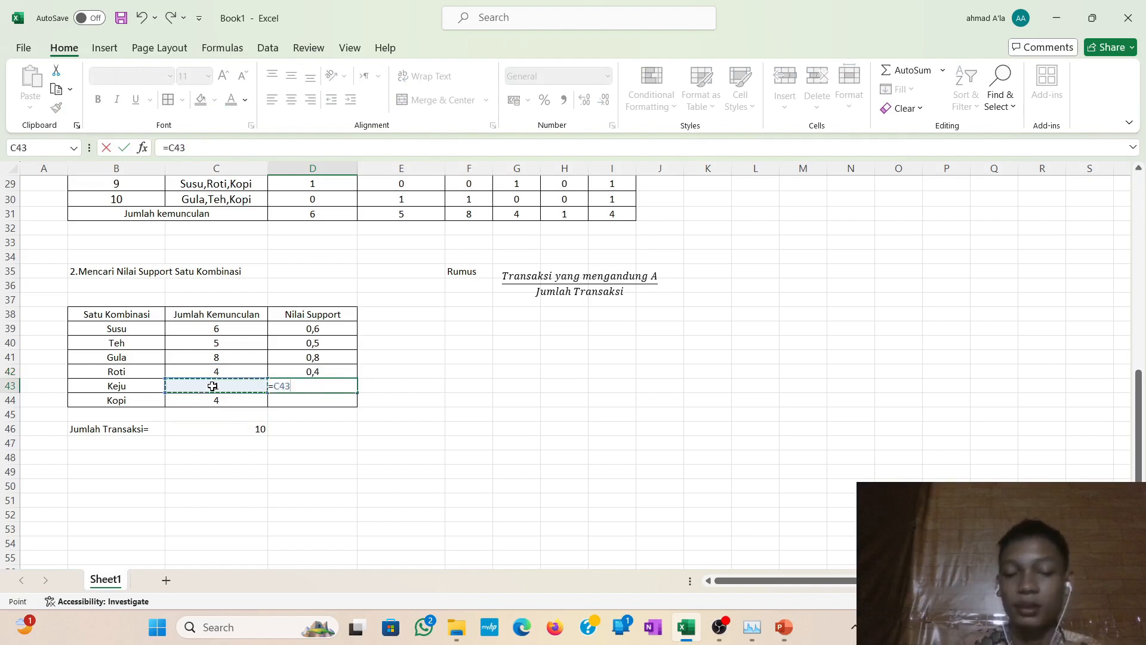
type("/")
left_click(229, 430)
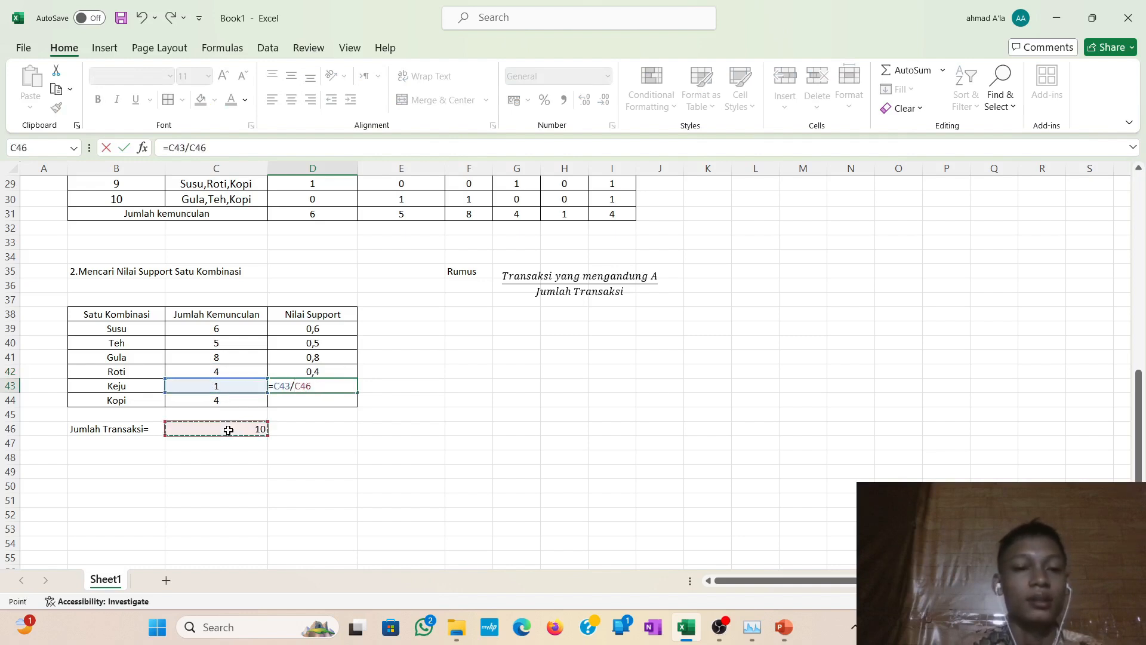
key("Return")
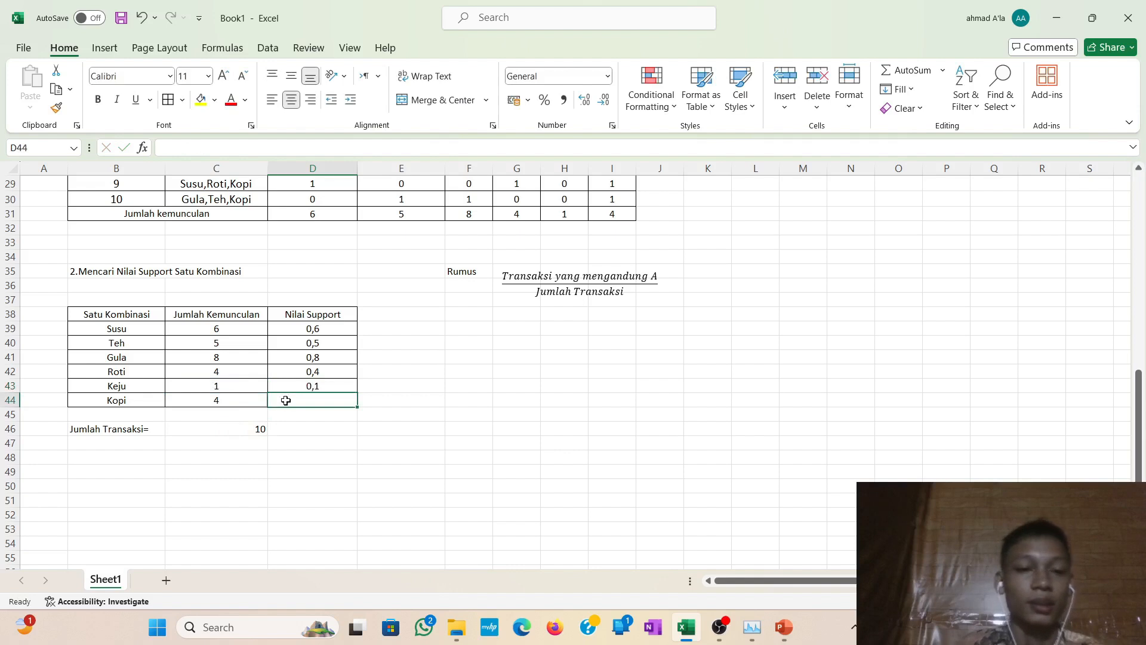
Calculate the support value for Kopi in D44 with the formula =C44/C46.
type("=")
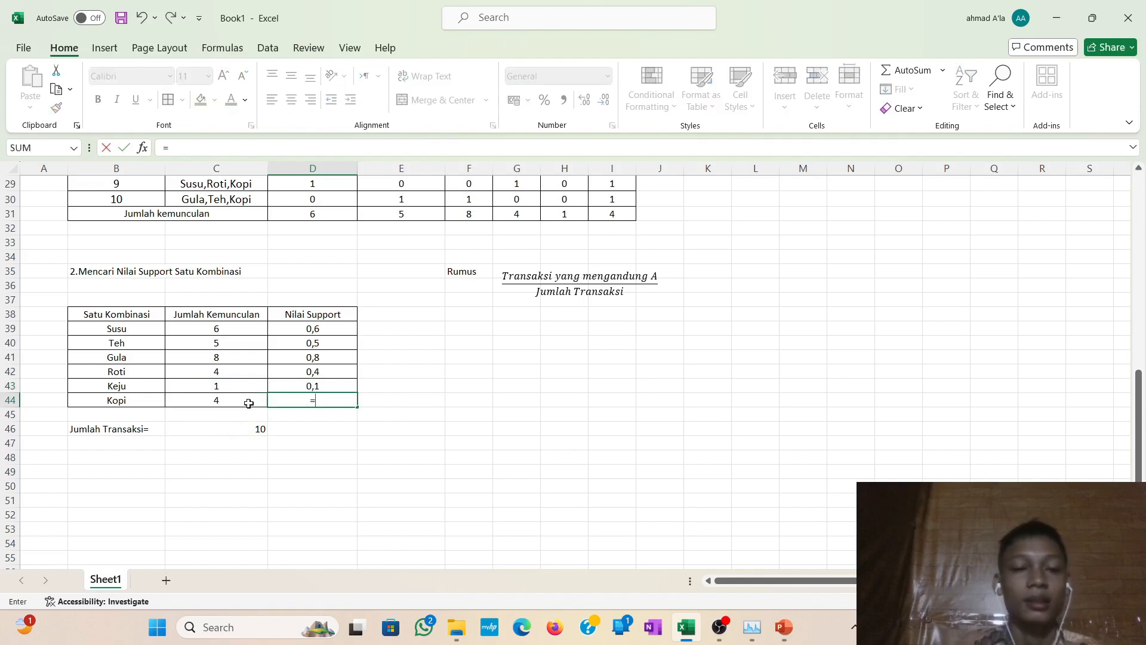
left_click(230, 401)
type("/")
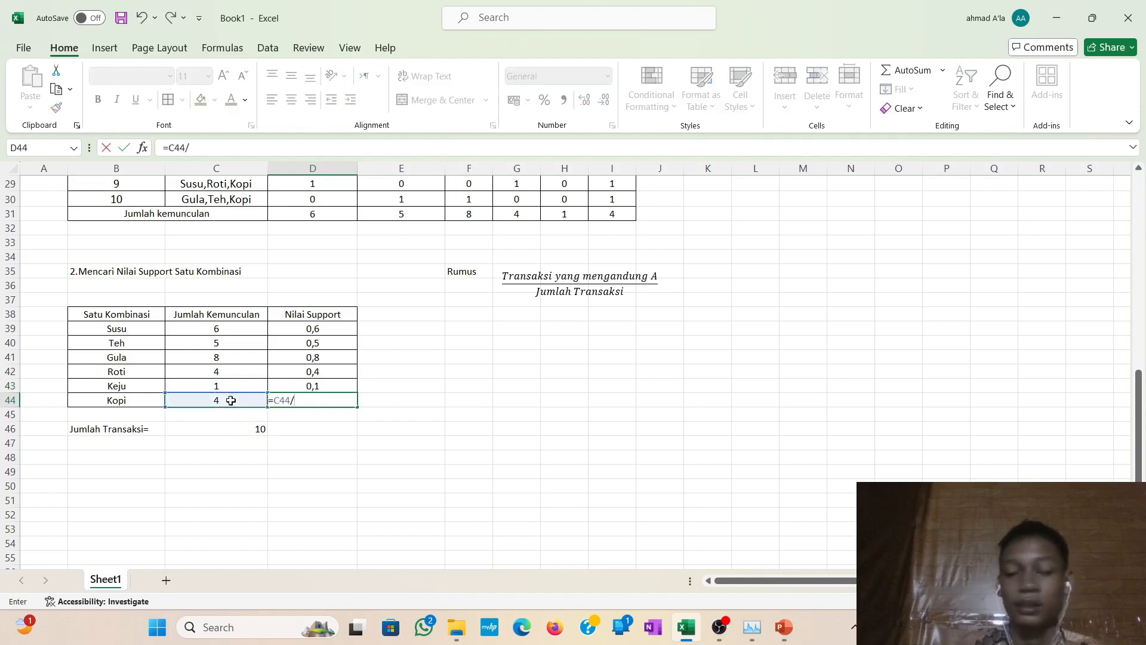
left_click(248, 441)
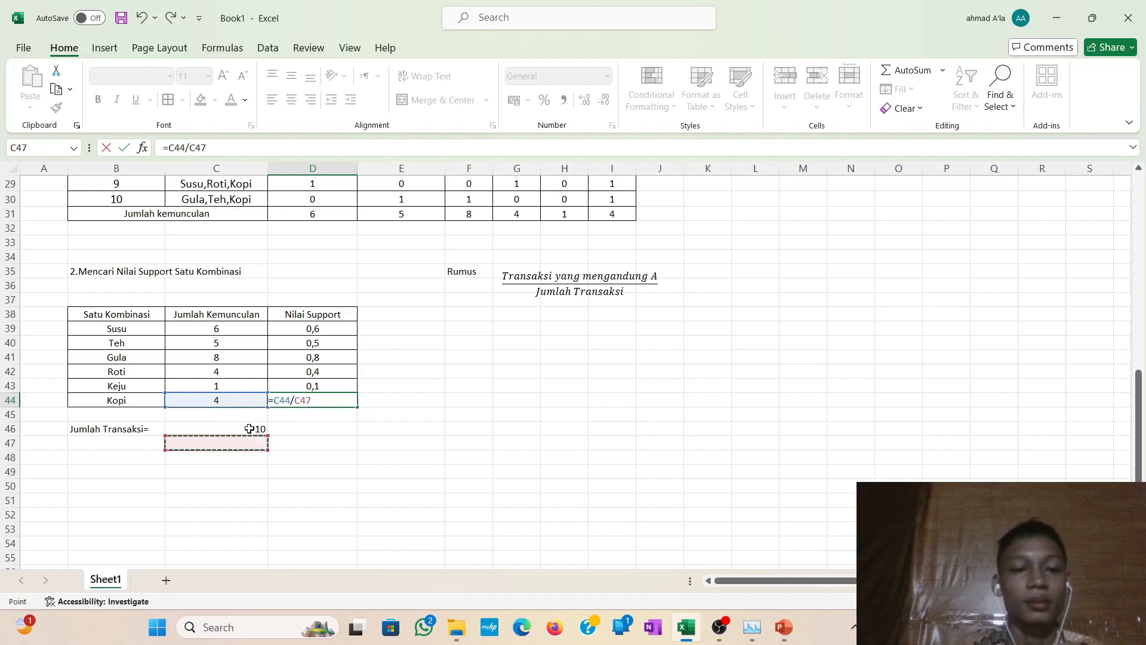
left_click(246, 428)
key("Return")
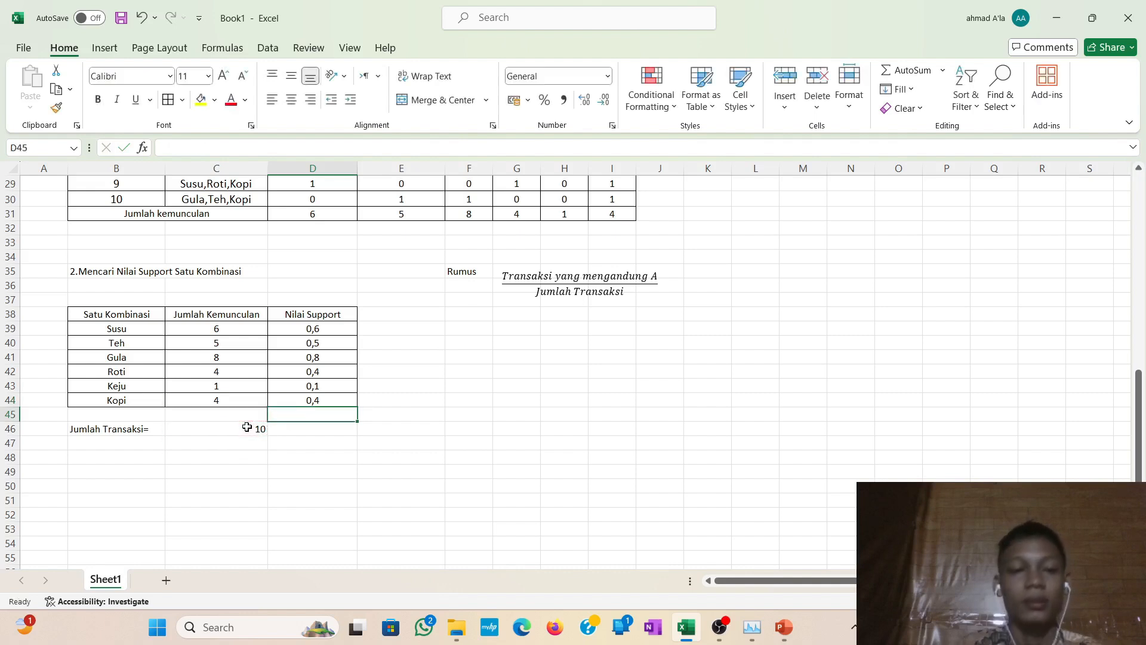
Review the single-item support table against the transaction table above it and the empty rows below the transaction total.
left_click(440, 418)
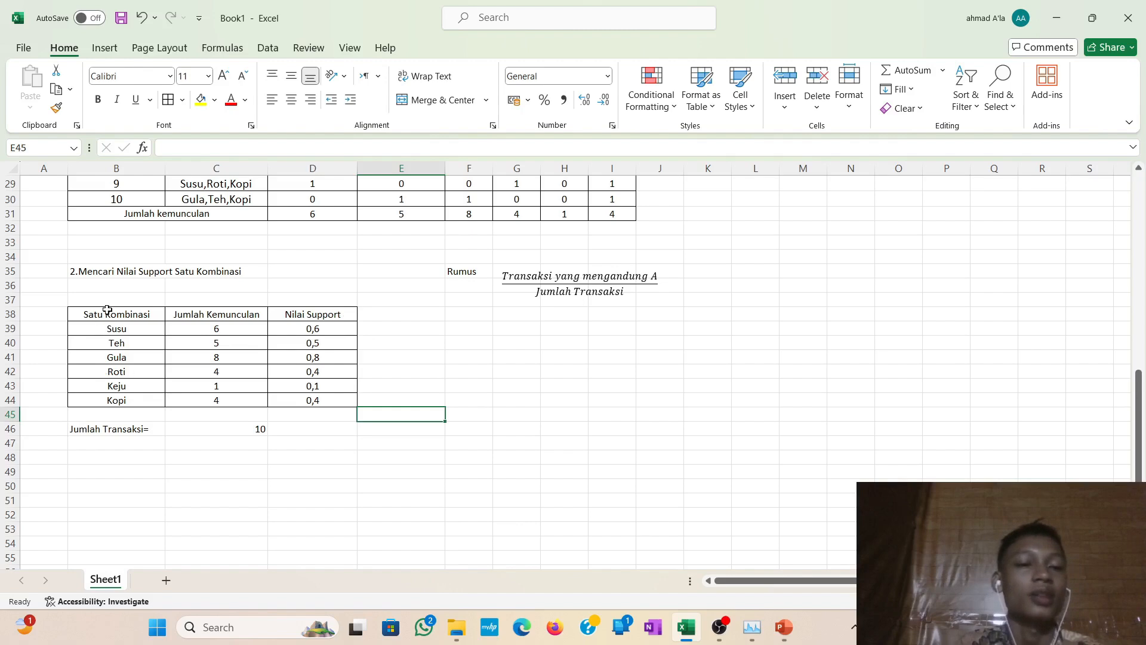
left_click(413, 384)
scroll(397, 414, "up", 9)
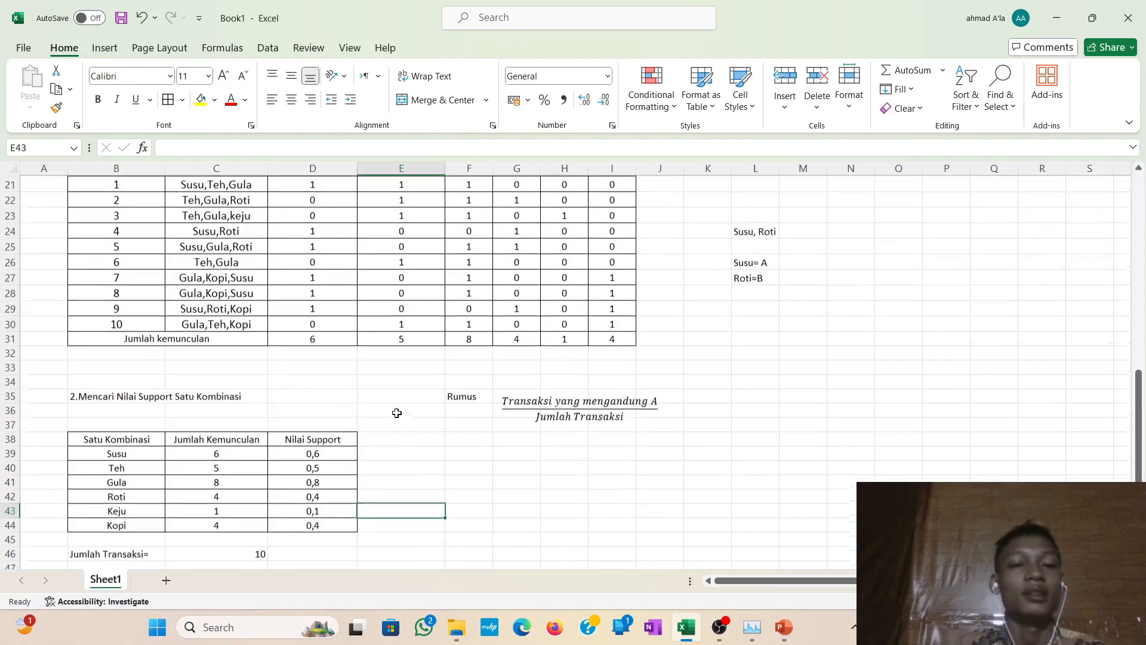
scroll(397, 413, "down", 11)
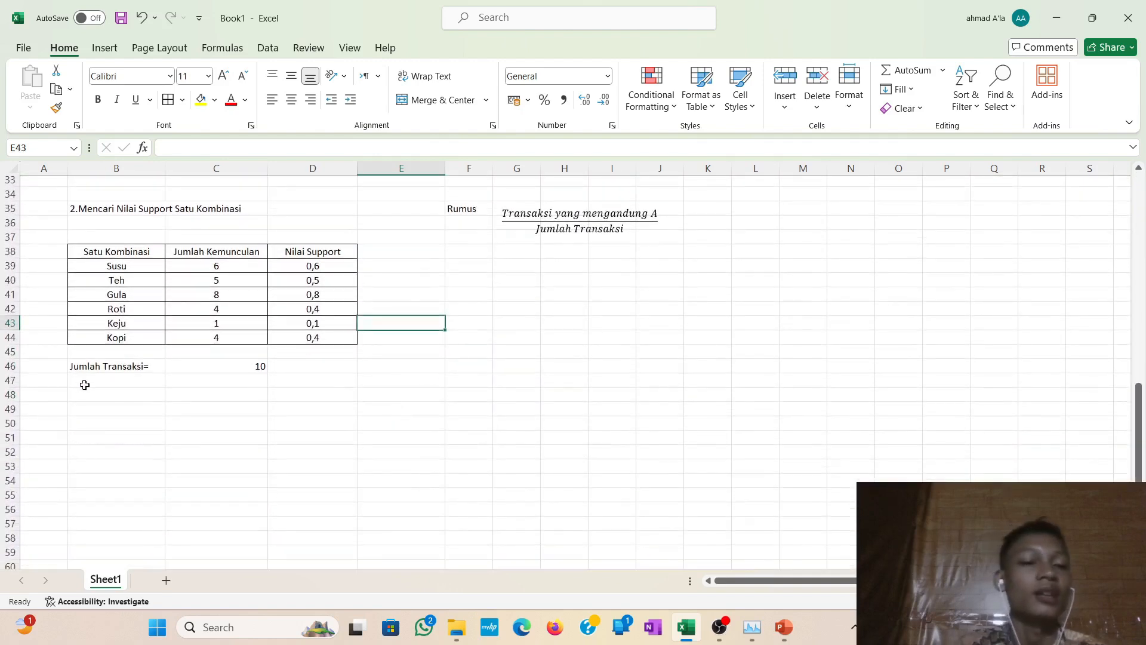
left_click(84, 385)
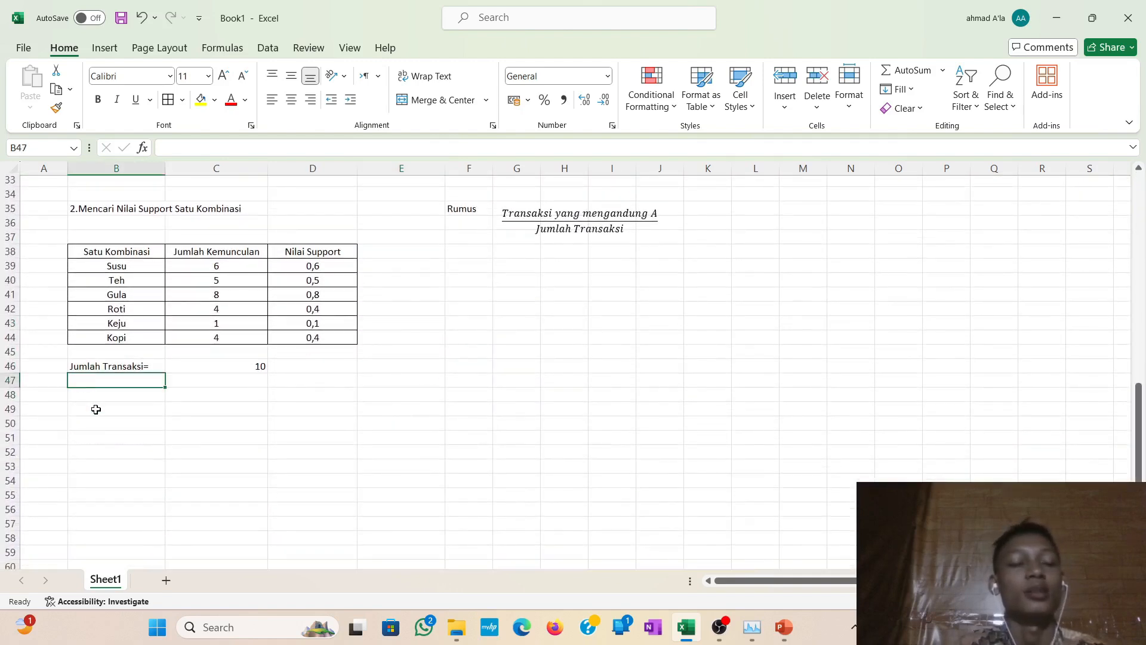
left_click(95, 410)
left_click(95, 395)
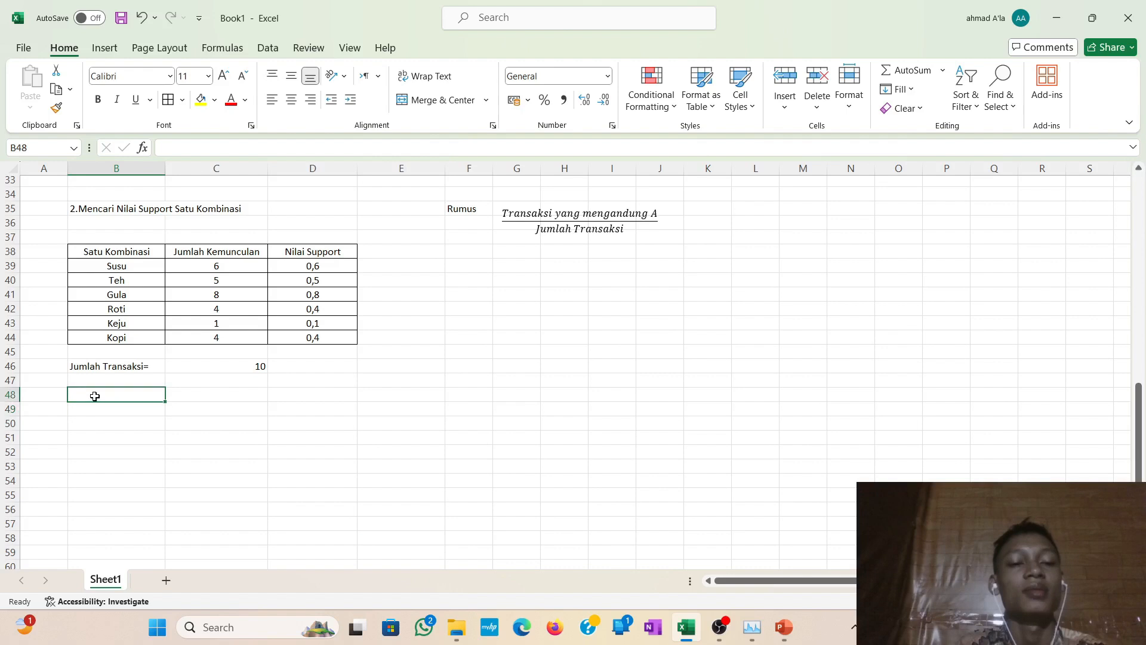
scroll(94, 396, "up", 1)
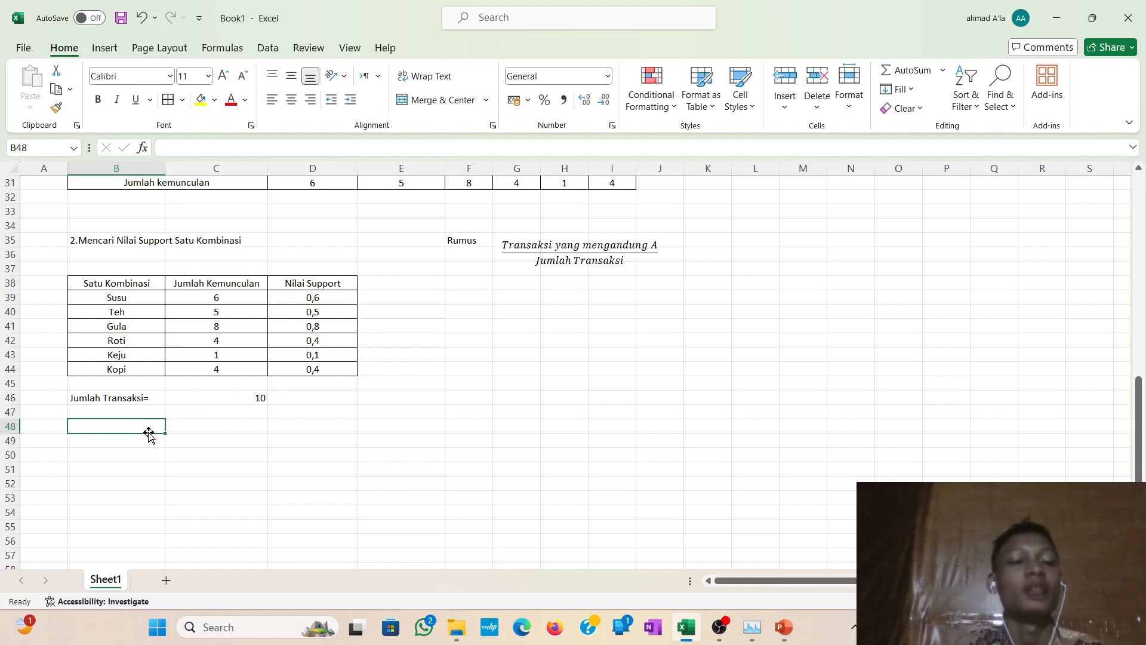
left_click(196, 436)
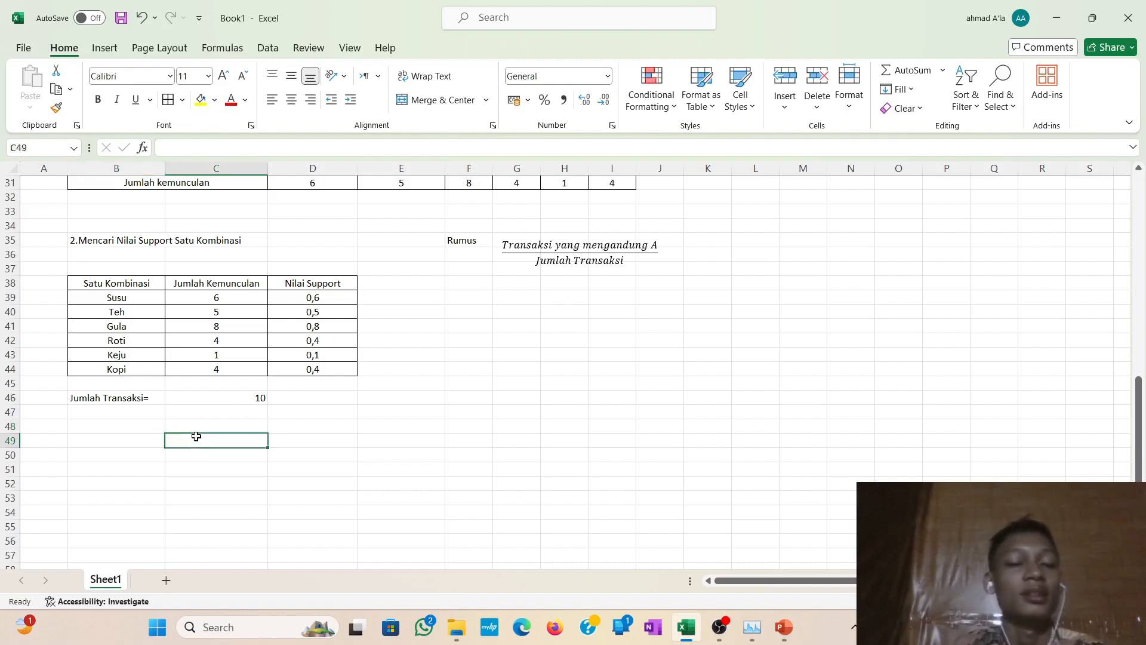
left_click(422, 351)
Enter the minimum support note "Nilai Support Minimum=m 0,2" in B48, below the transaction total.
left_click(78, 422)
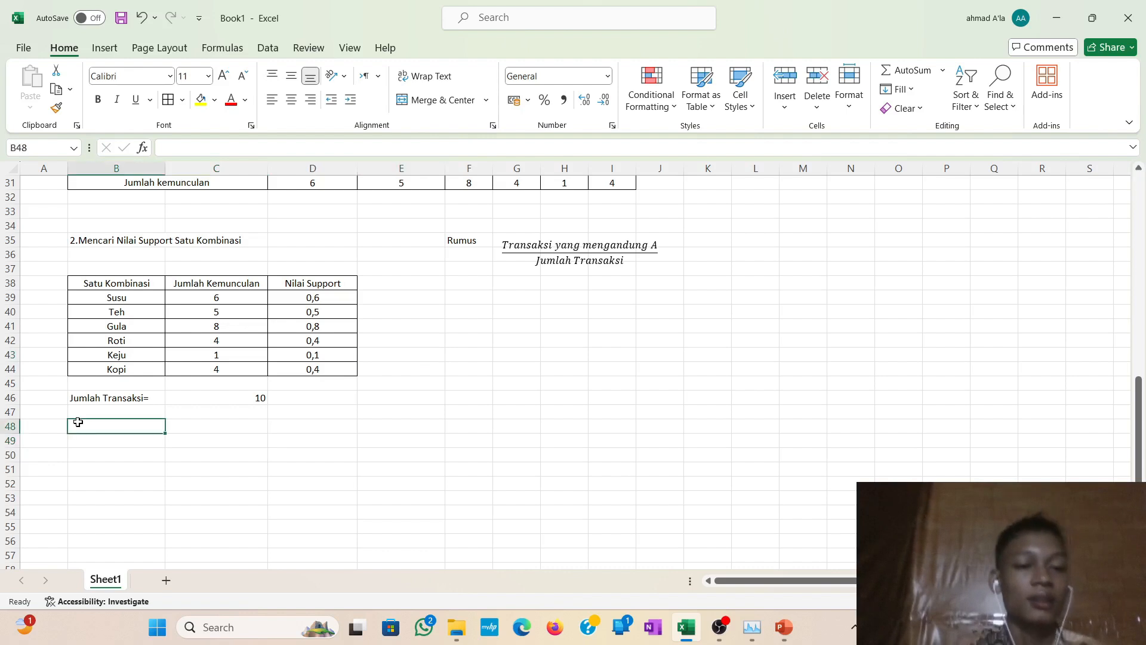
type("Nila")
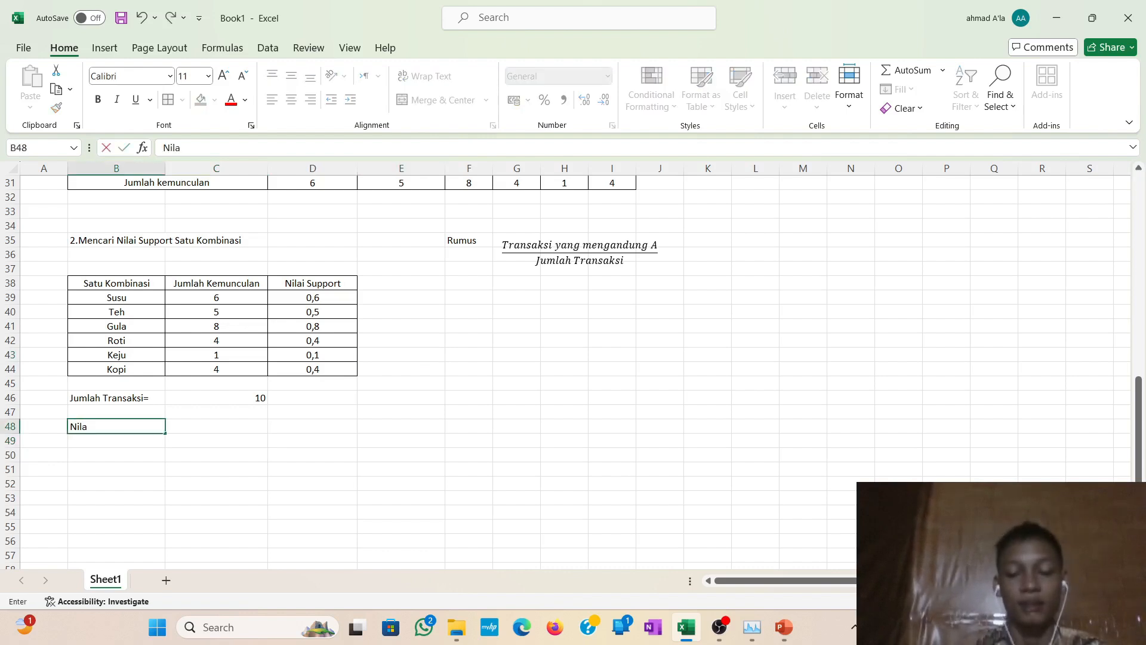
type("i Suppo")
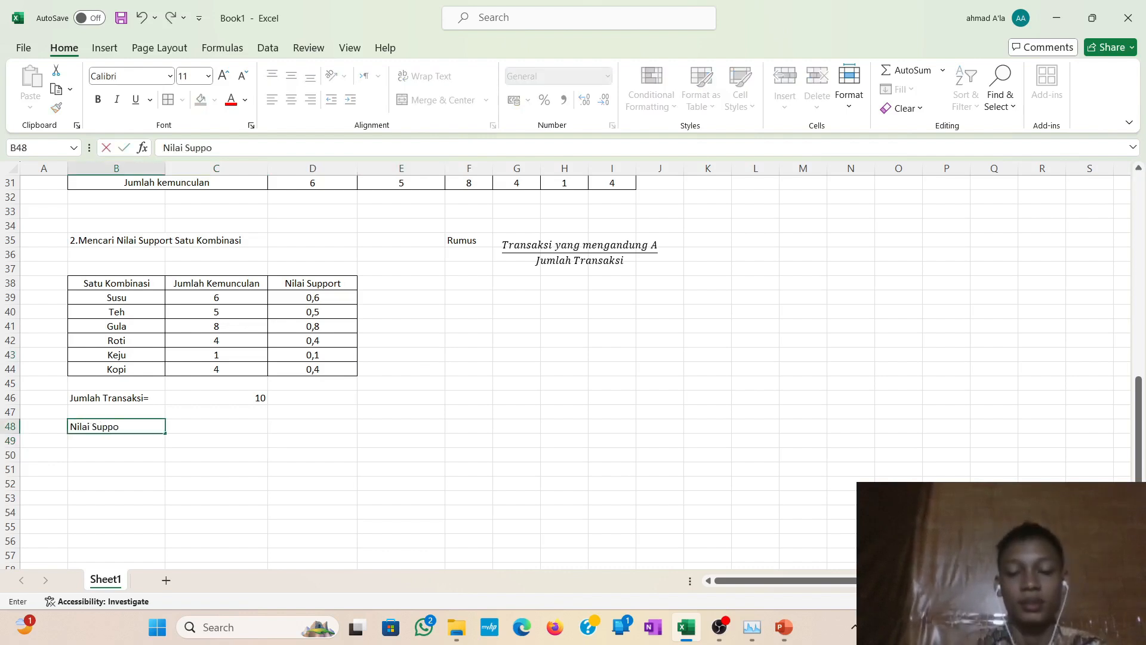
type("r Mi")
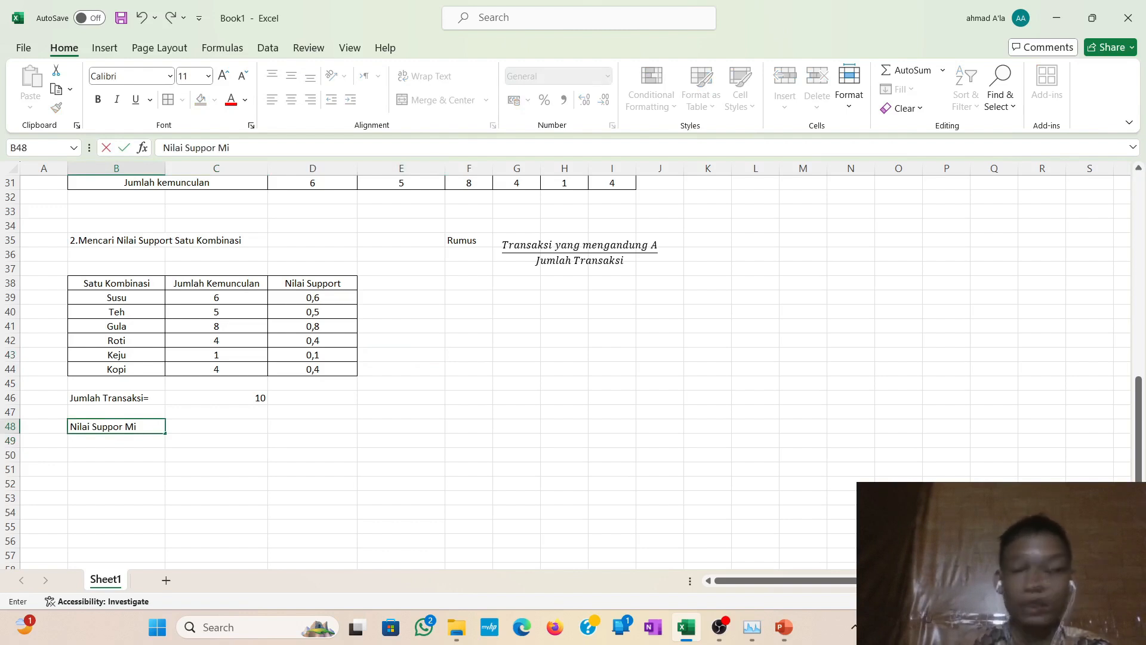
key("BackSpace")
key("BackSpace")
type("t")
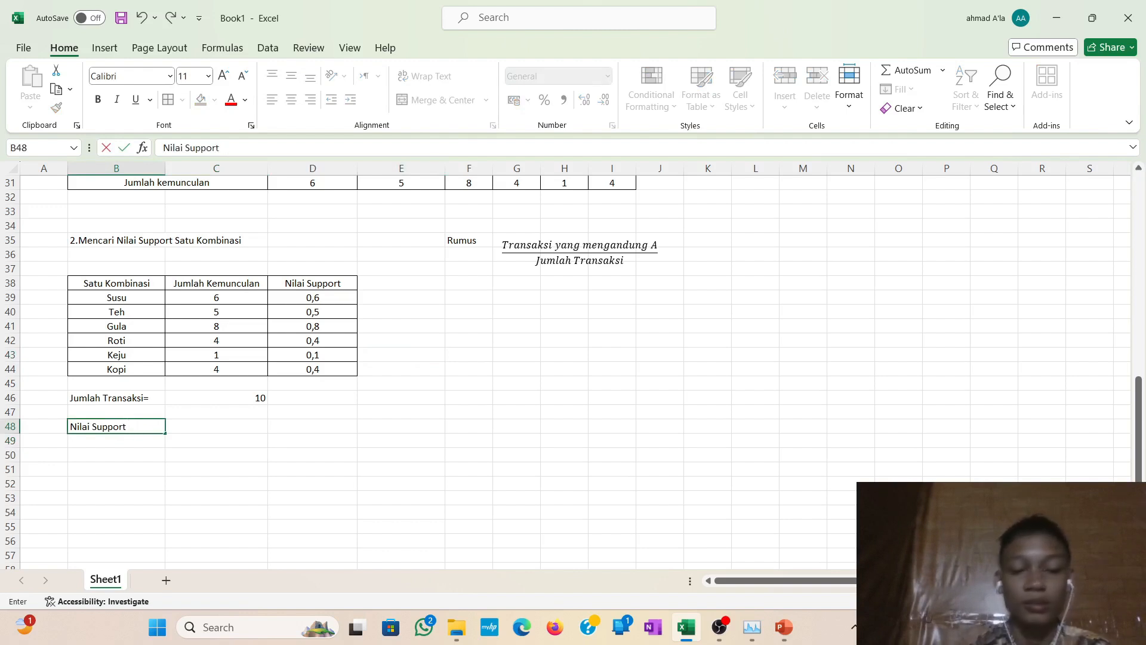
type(" Minimum")
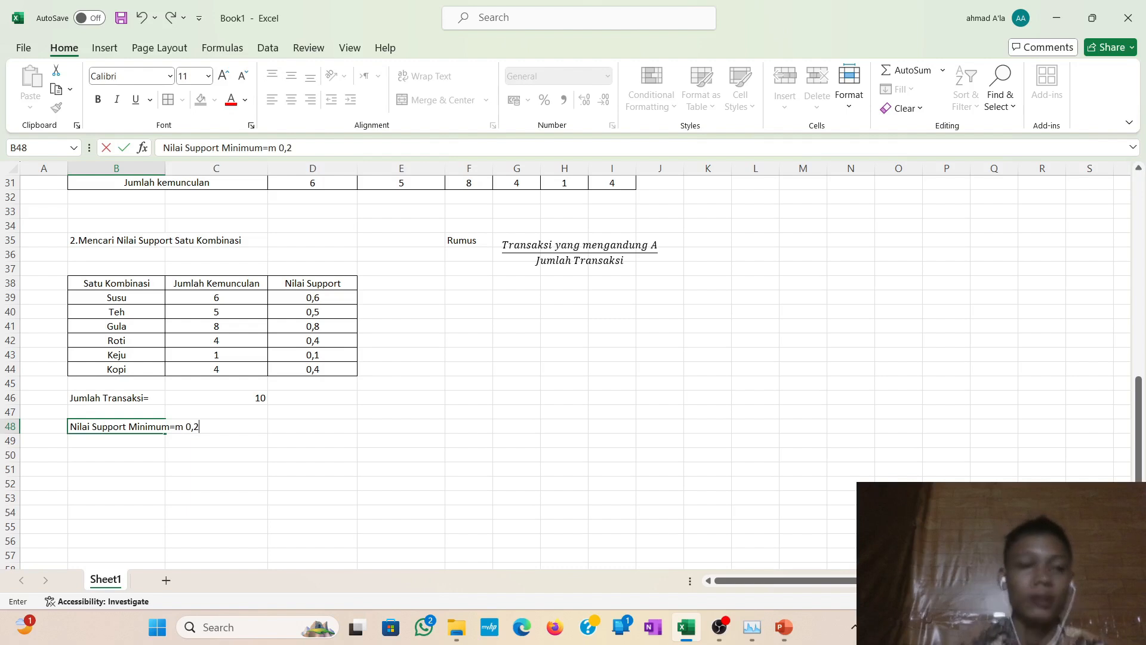
type("=m 0,2")
key("Return")
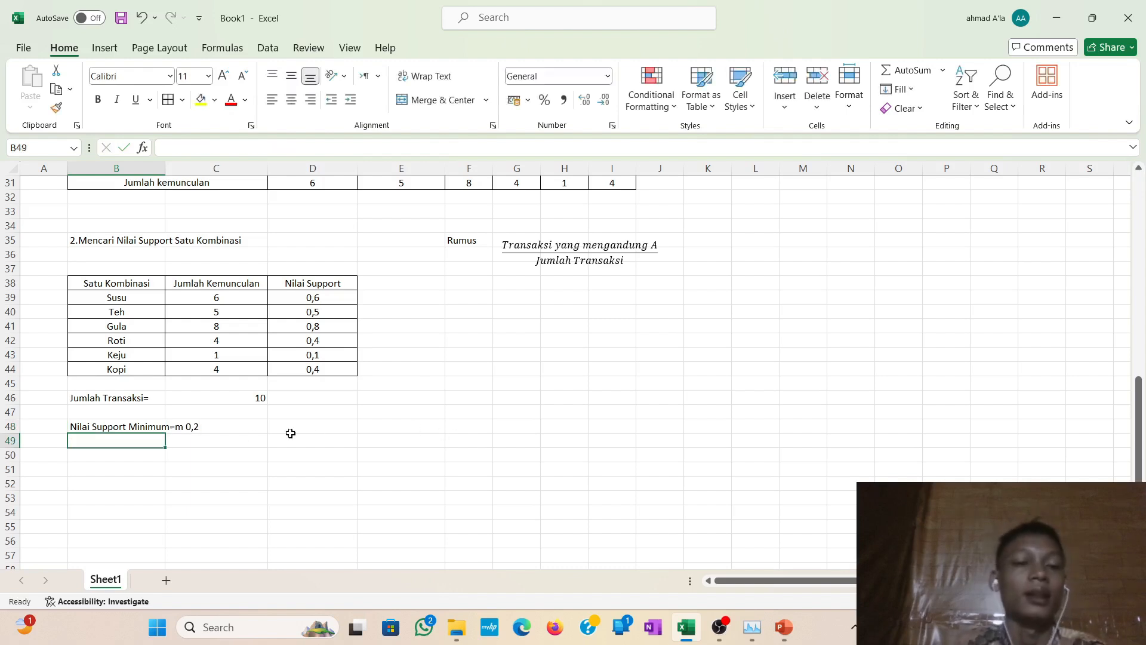
Correct the note in B48 to "Nilai Support Minimum= 0,2" by removing the stray "m".
left_click(154, 430)
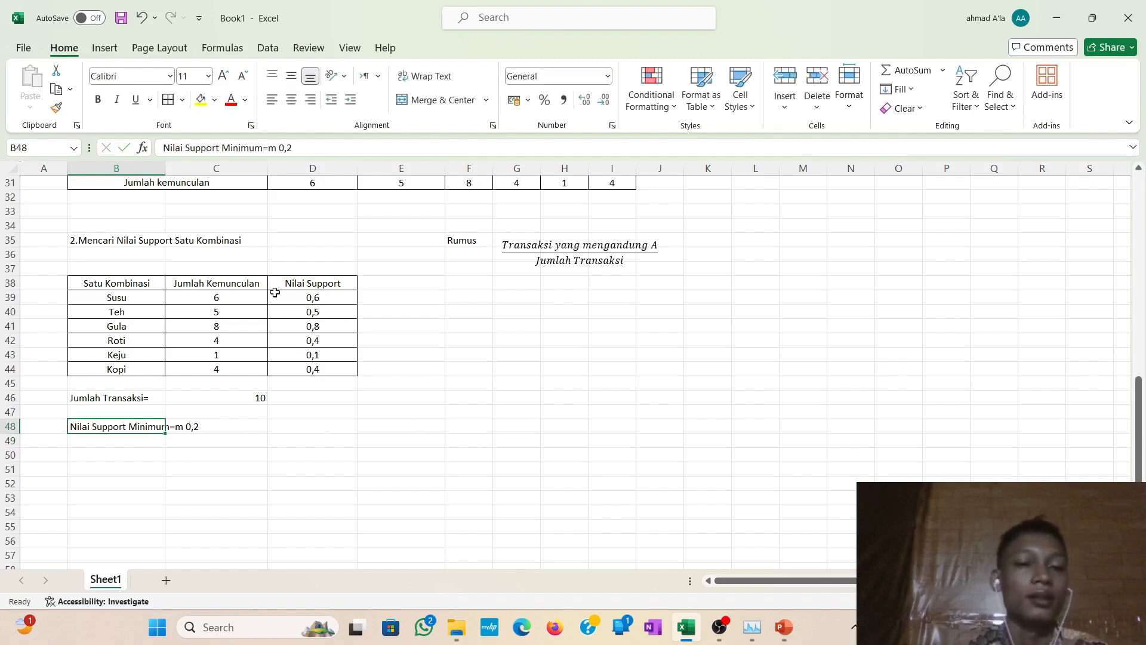
left_click(278, 147)
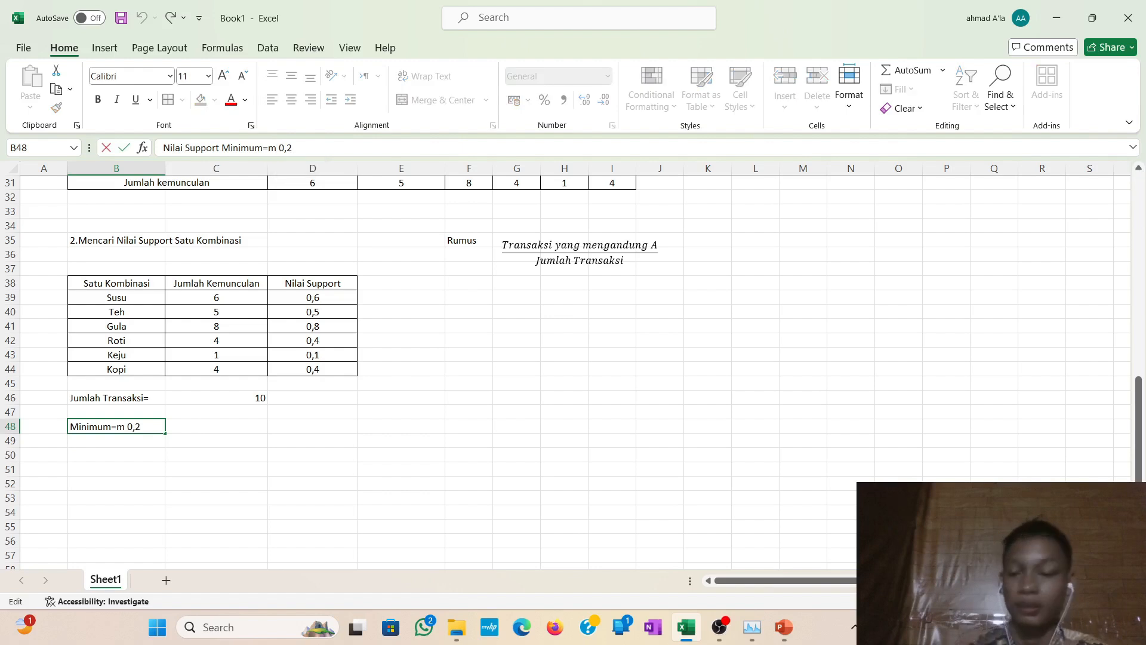
key("BackSpace")
double_click(299, 410)
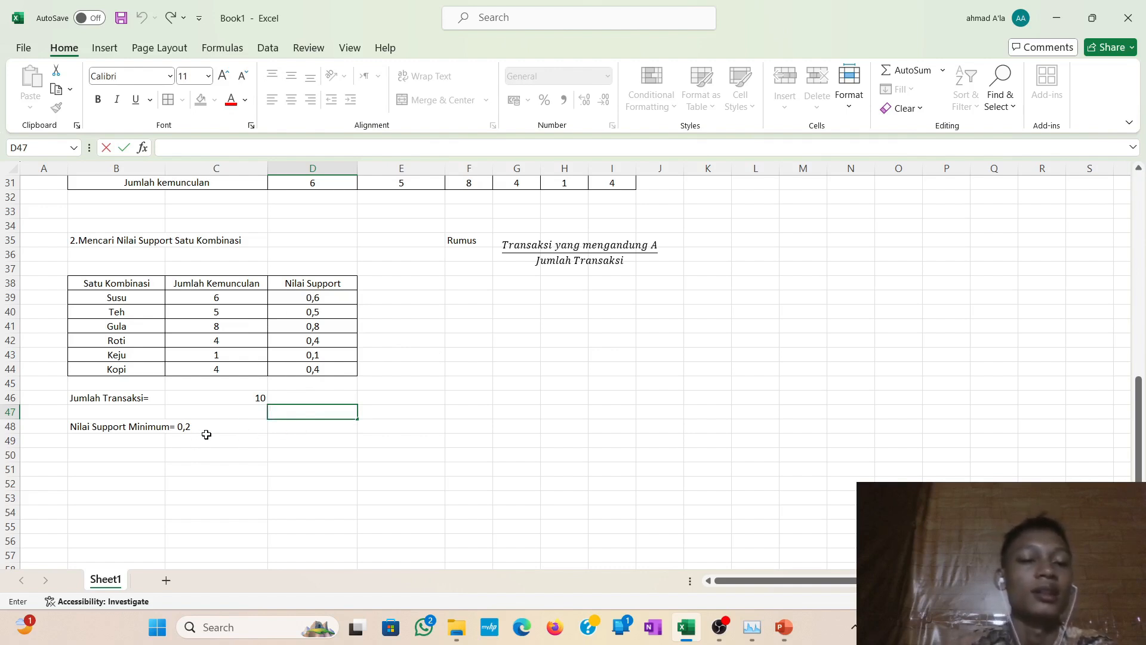
left_click(136, 422)
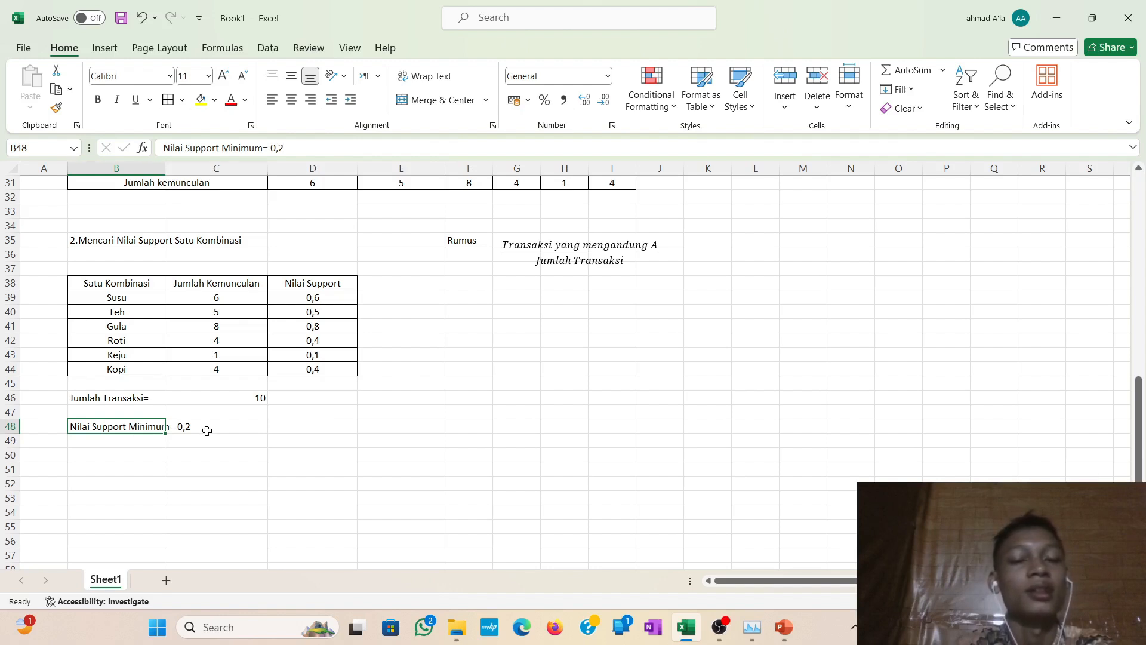
left_click(299, 411)
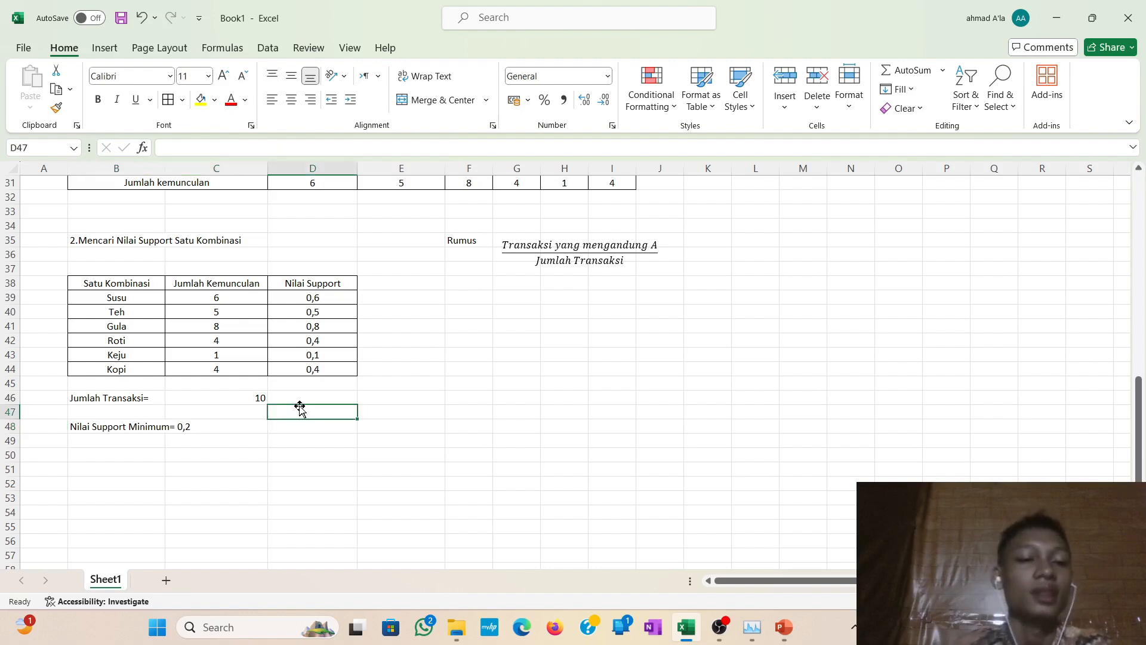
left_click(379, 285)
left_click(433, 323)
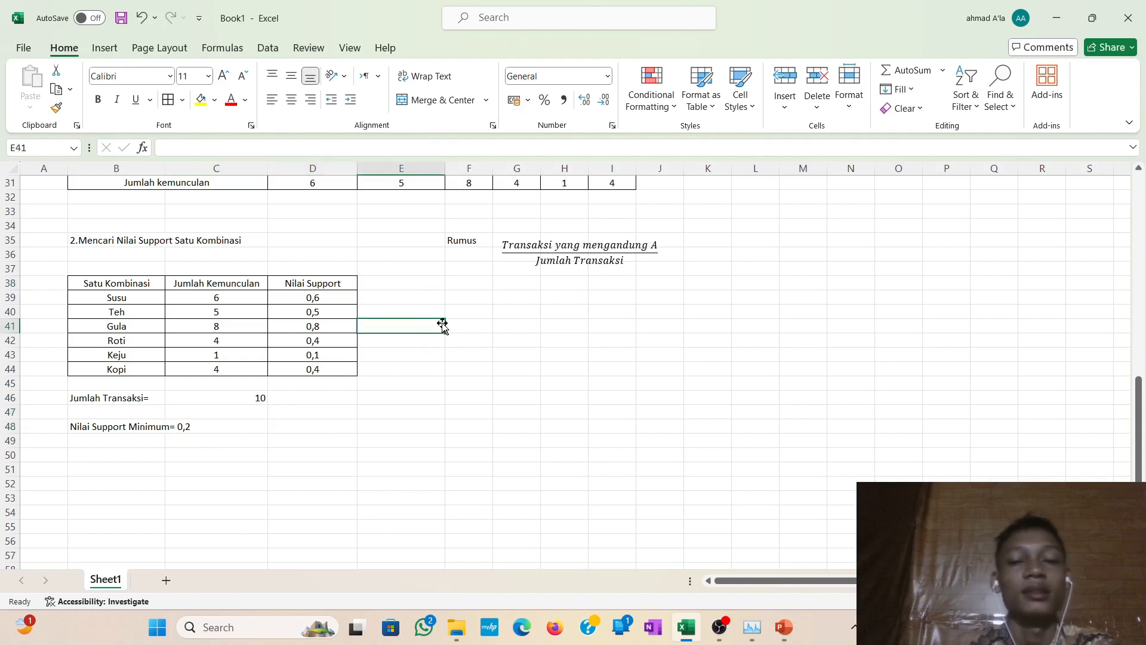
left_click(520, 313)
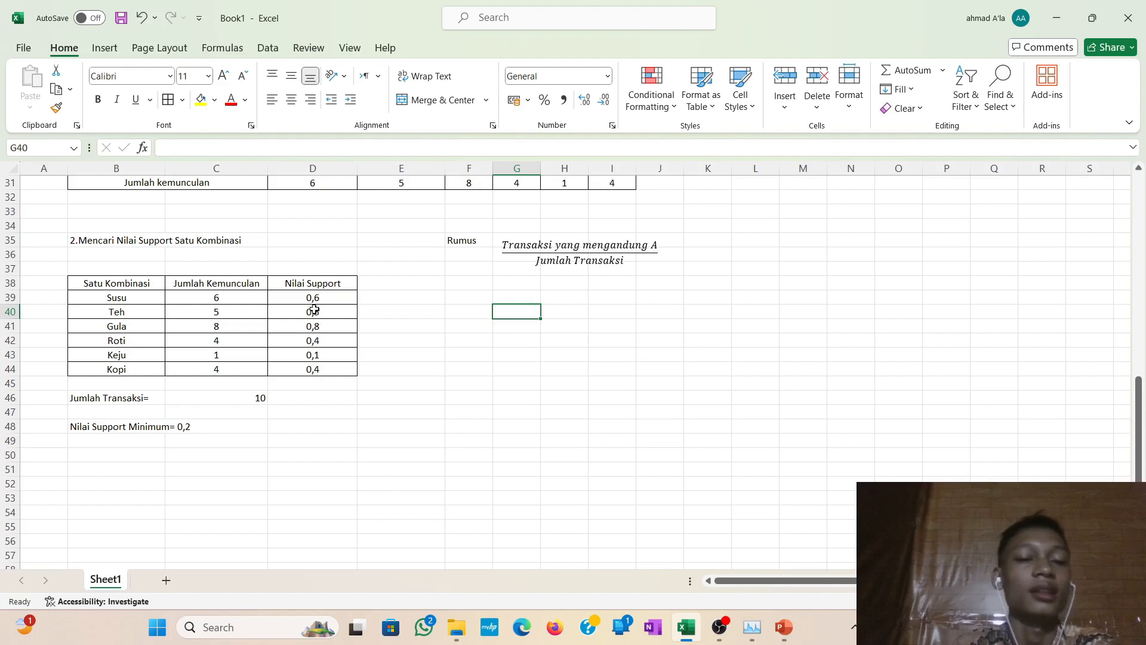
Enter the heading "Kombinasi Yang Lolos" in G38, beside the single-item support table, and widen column G to fit it.
left_click(514, 283)
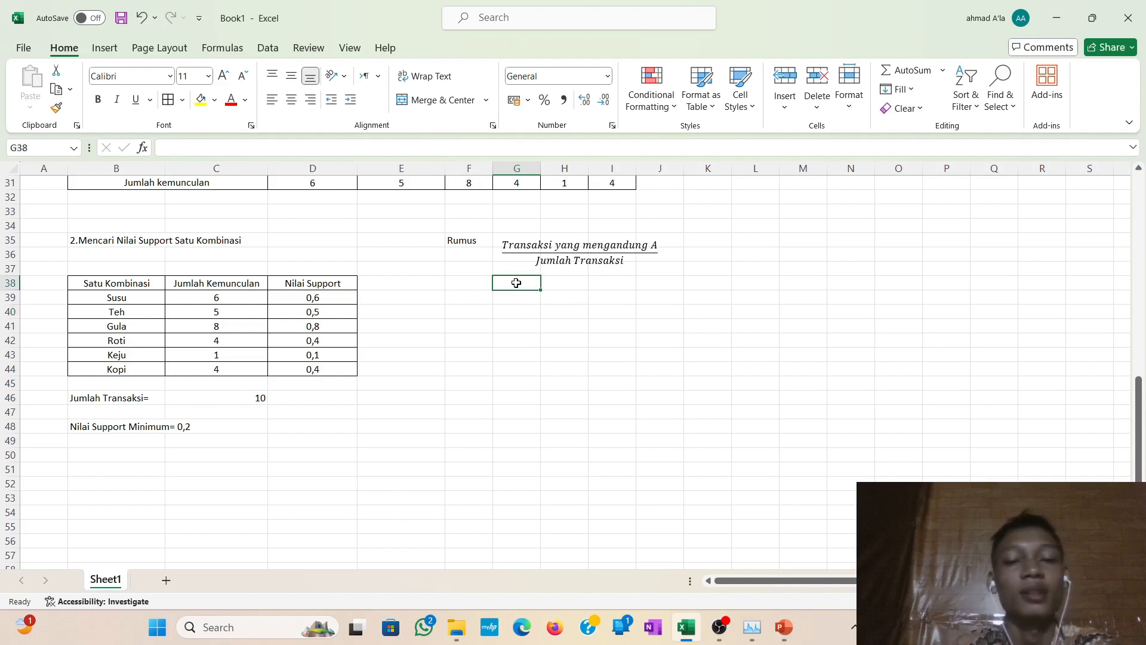
left_click_drag(519, 283, 586, 283)
left_click(525, 280)
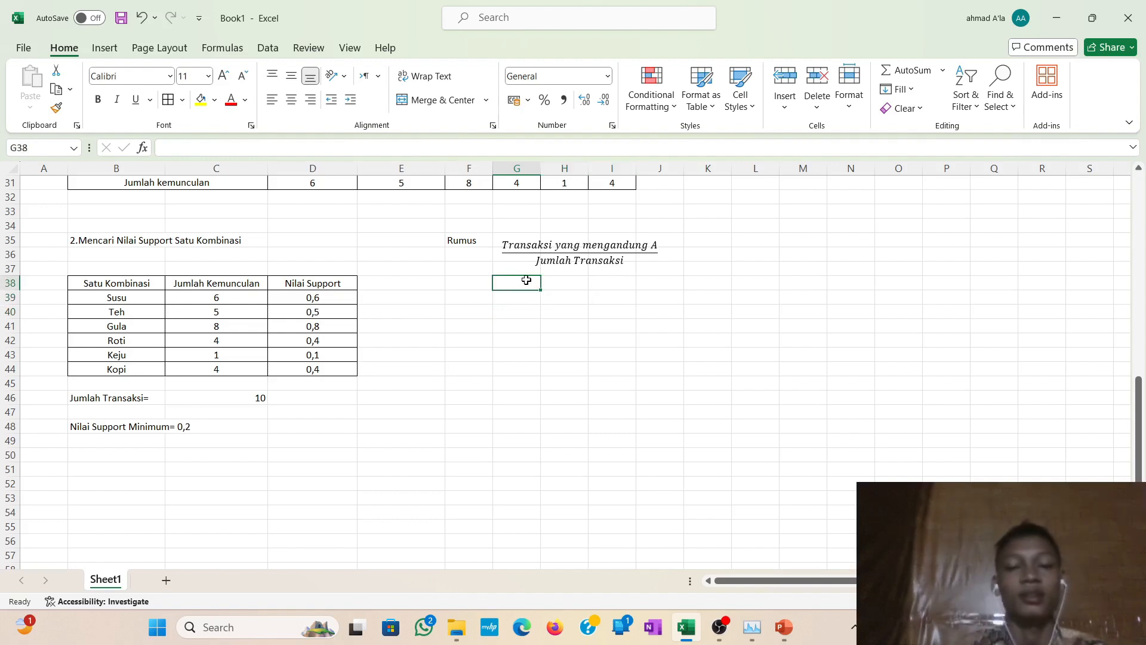
type("Ko")
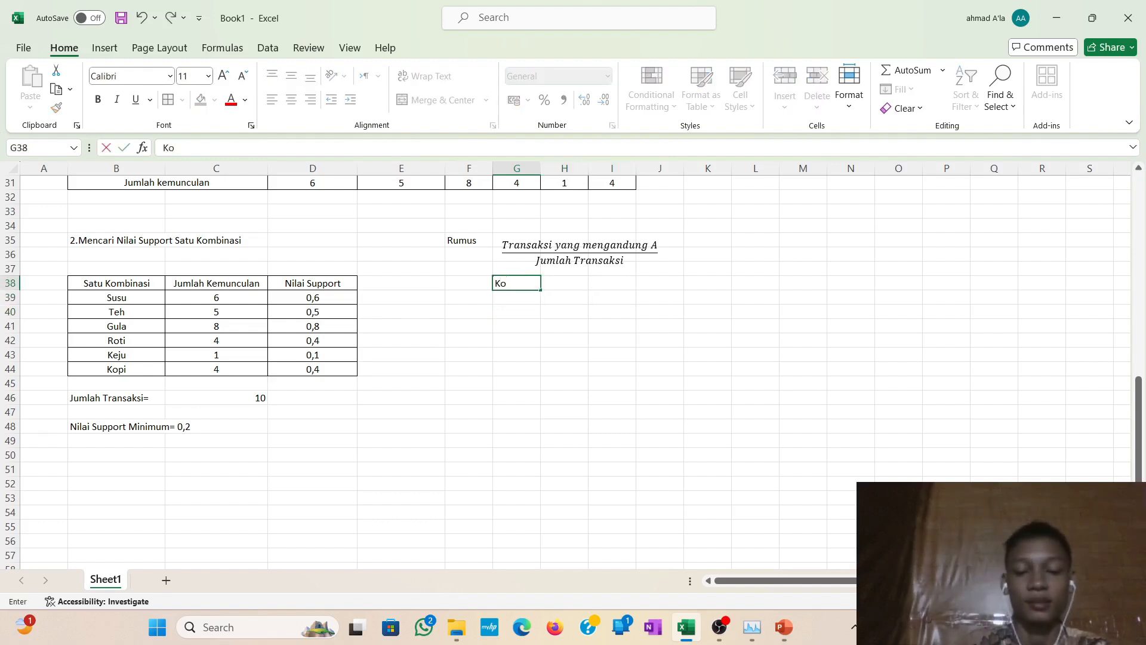
type("mbinasi")
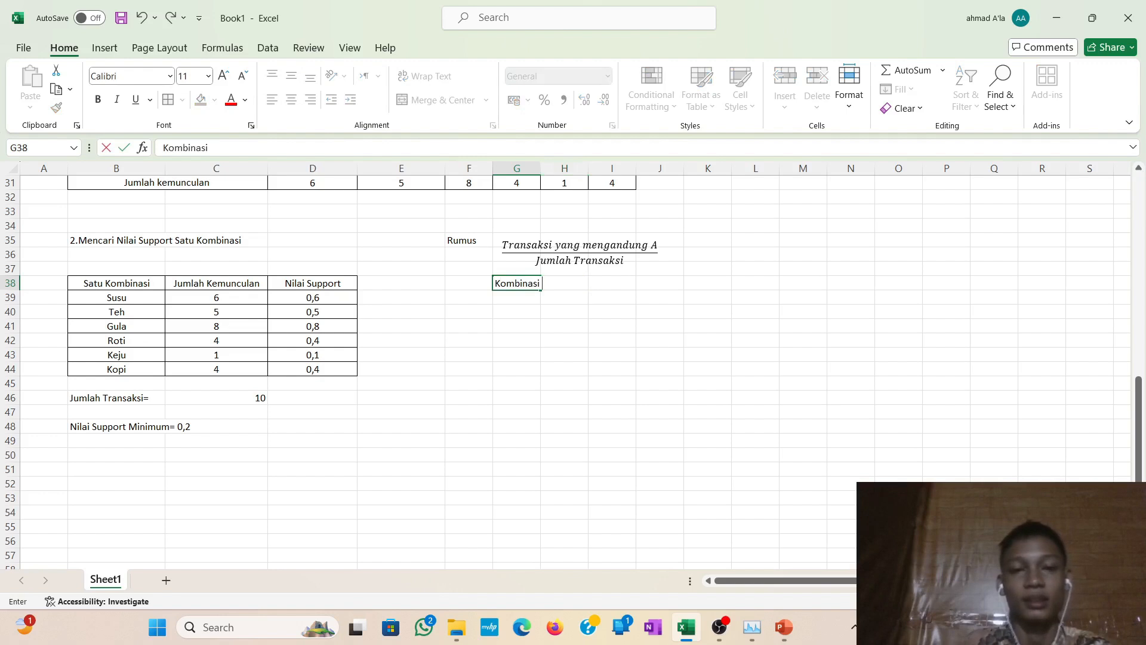
type(" Yan")
key("BackSpace")
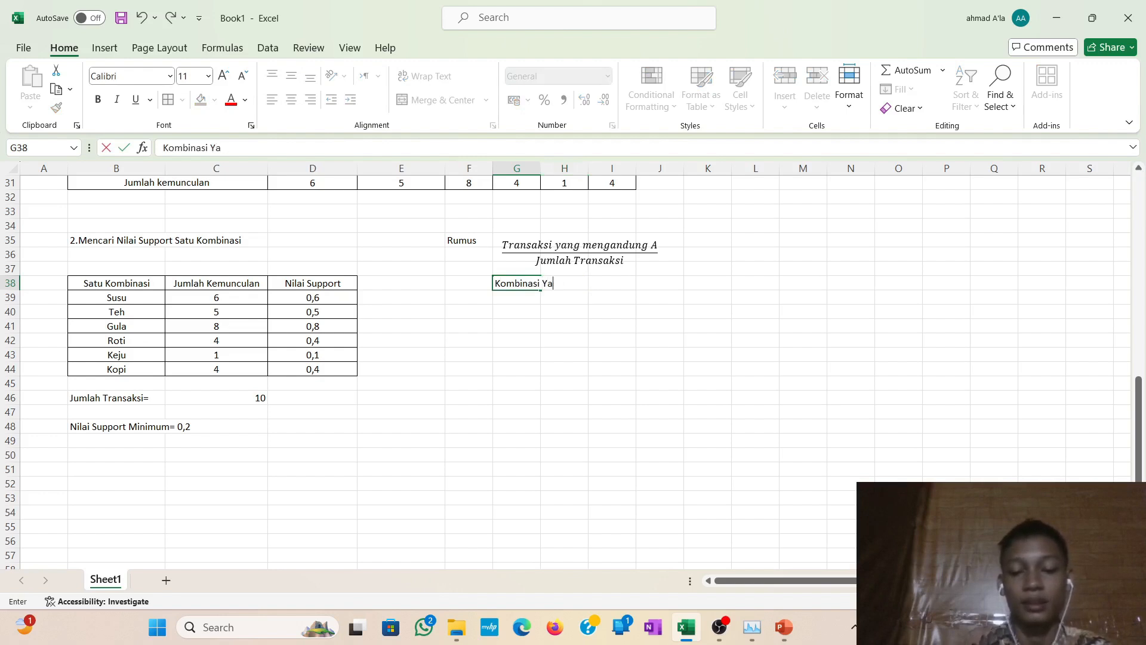
type("ng Lol")
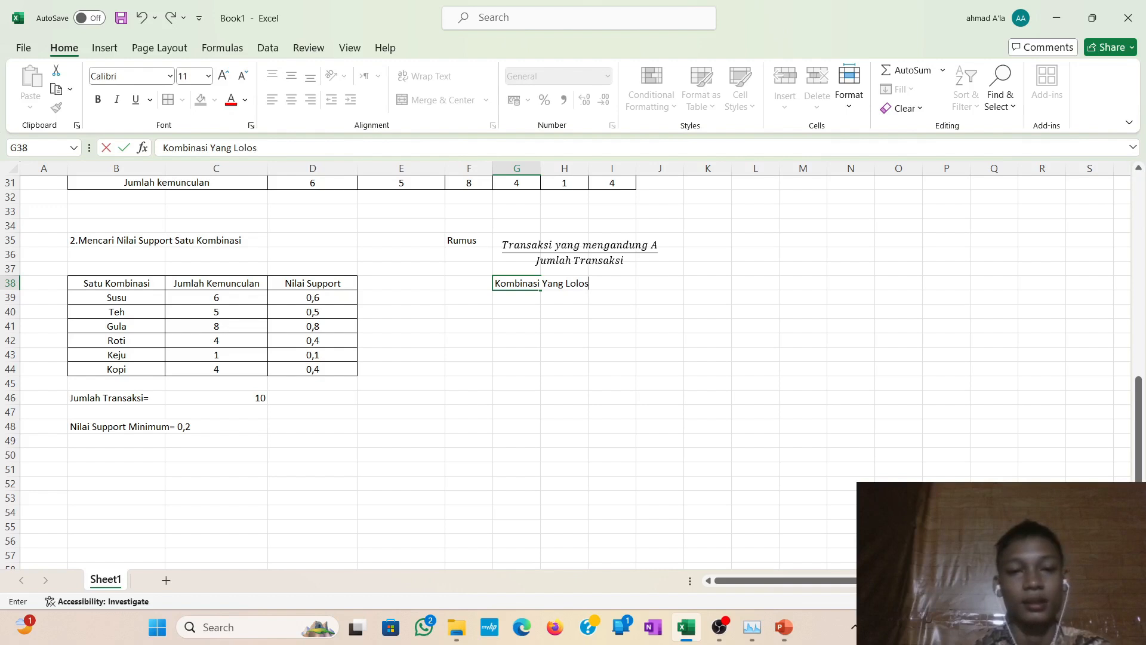
type("os")
key("Return")
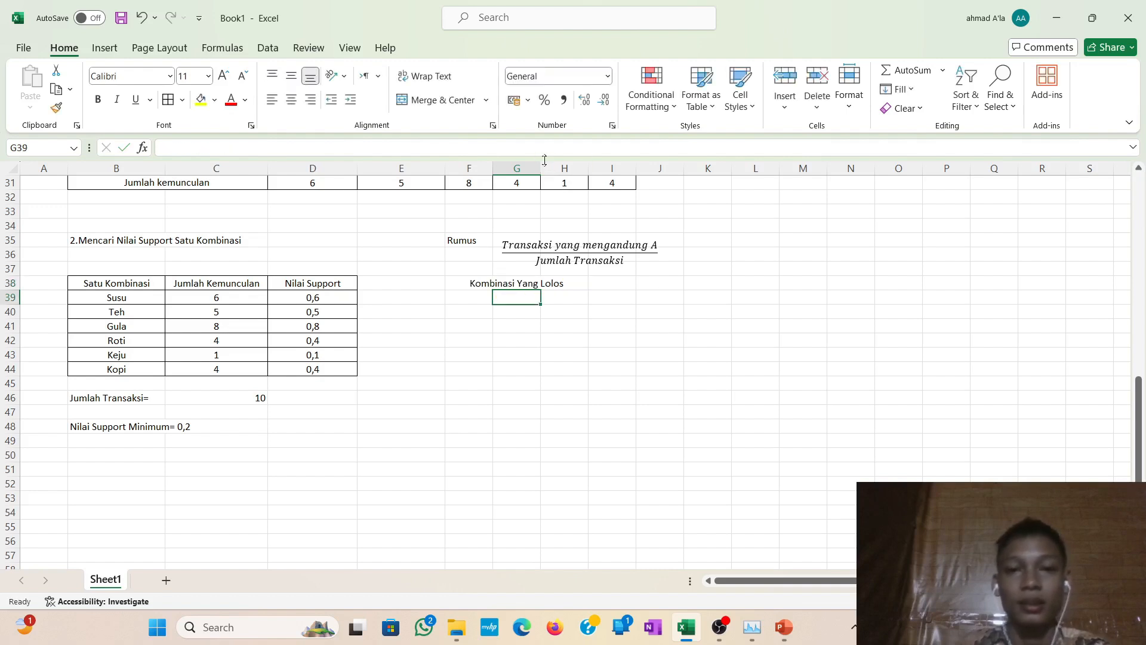
left_click_drag(561, 163, 589, 163)
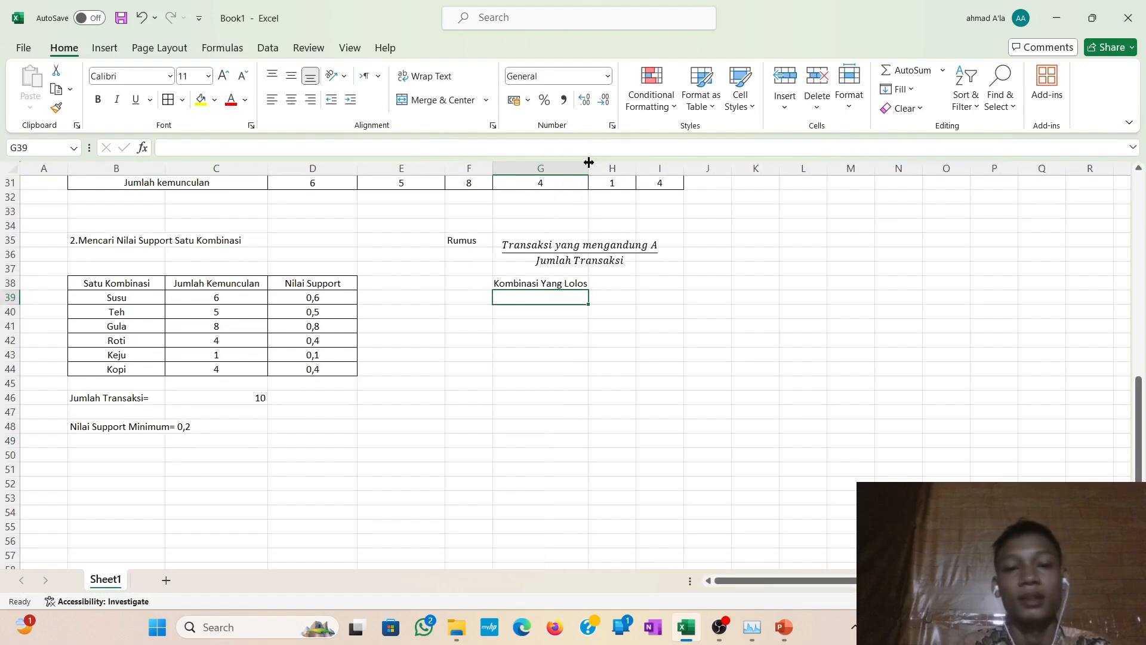
left_click(469, 169)
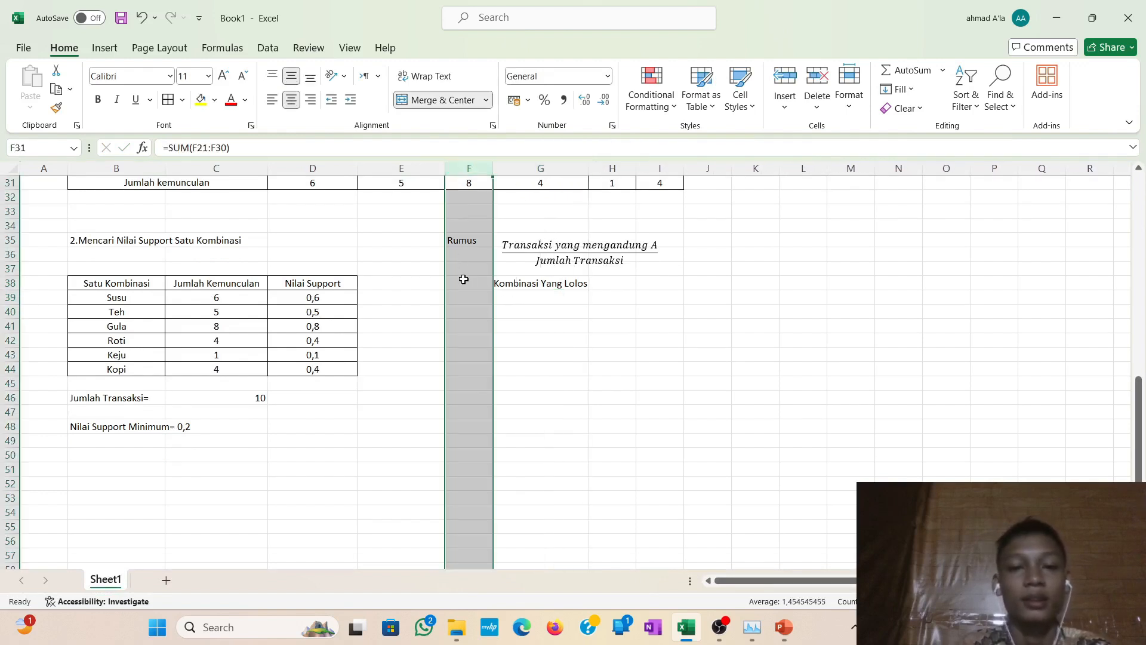
Enter the header No in F38 and number the rows below it 1 to 5 in F39:F43.
left_click(463, 280)
type("No")
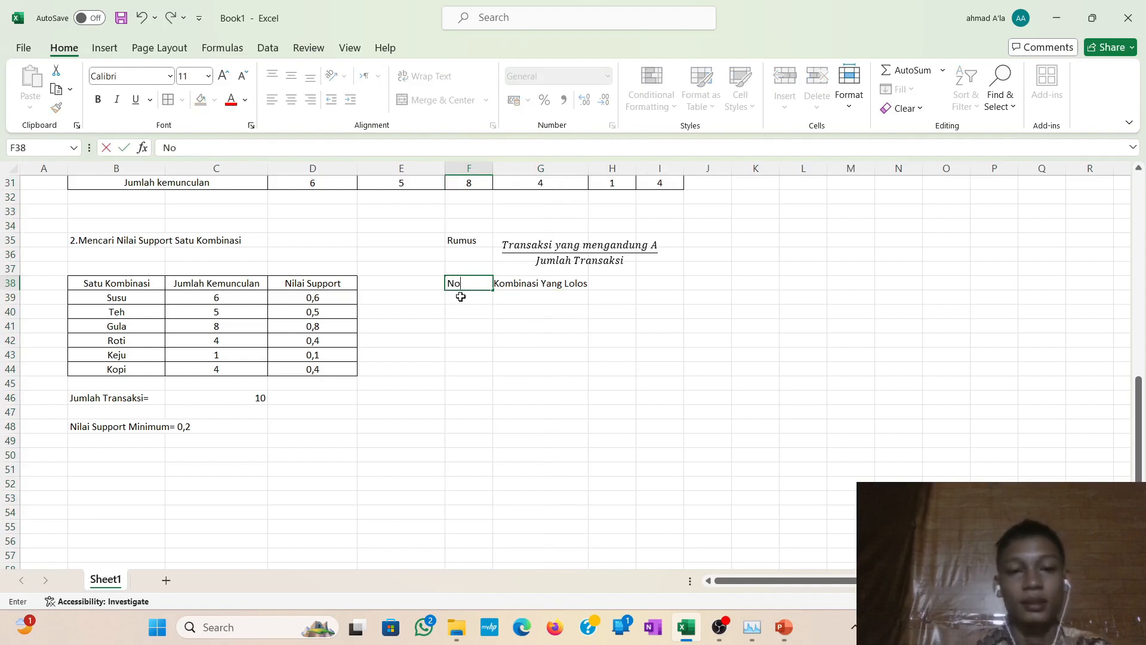
key("Return")
type("1")
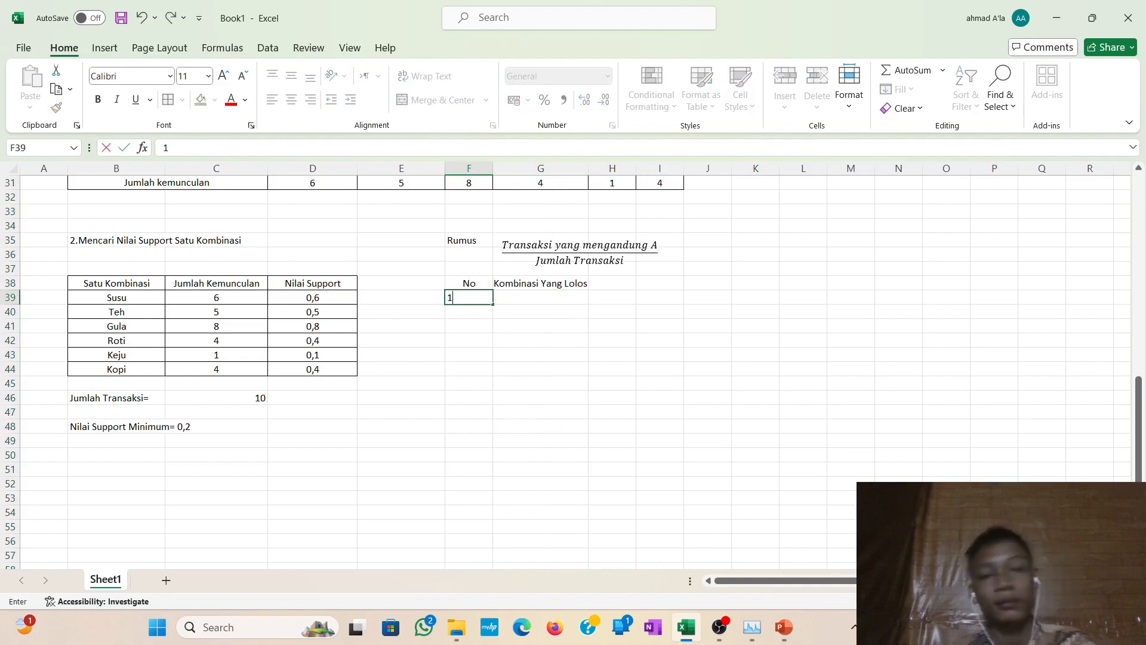
key("Return")
type("2")
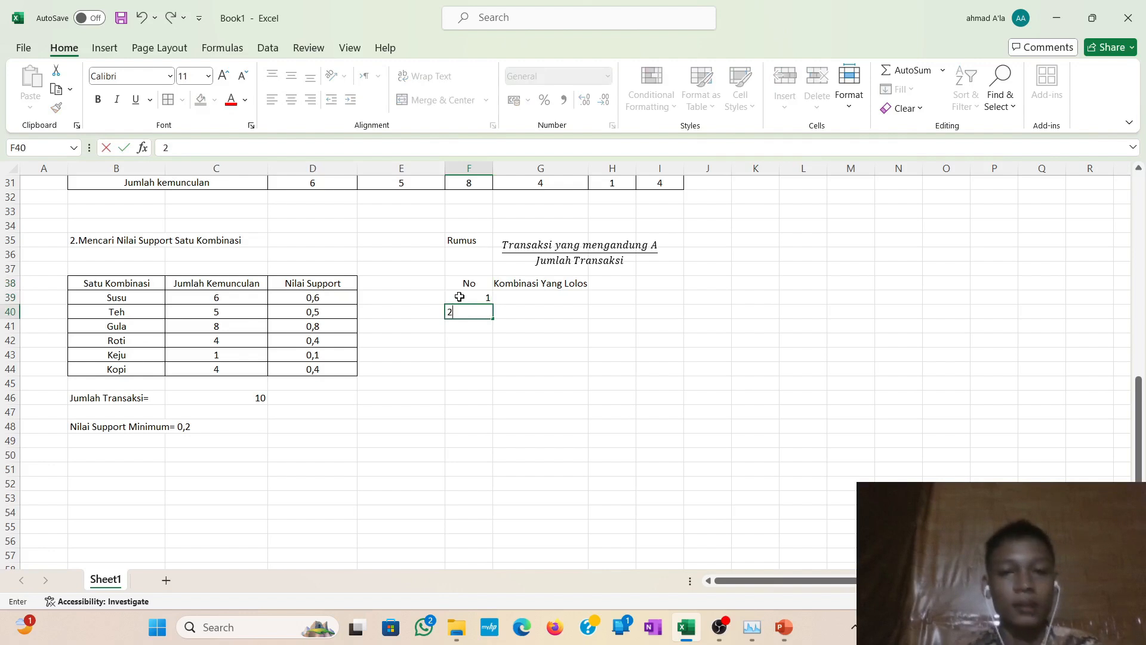
left_click(469, 299)
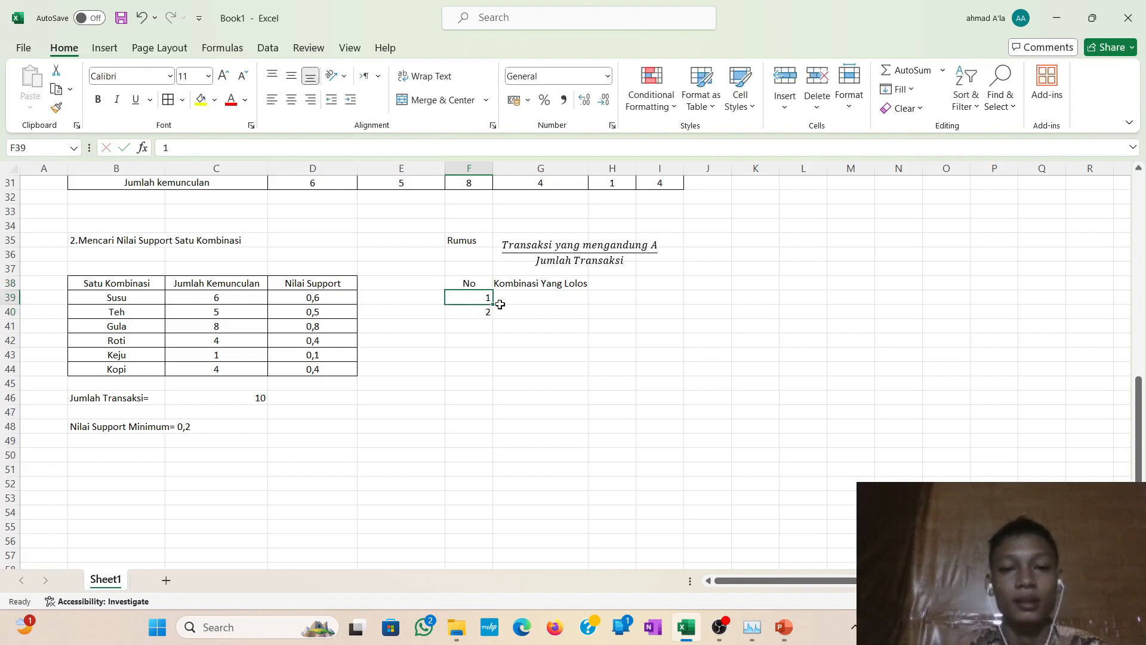
left_click_drag(468, 299, 491, 360)
left_click(579, 389)
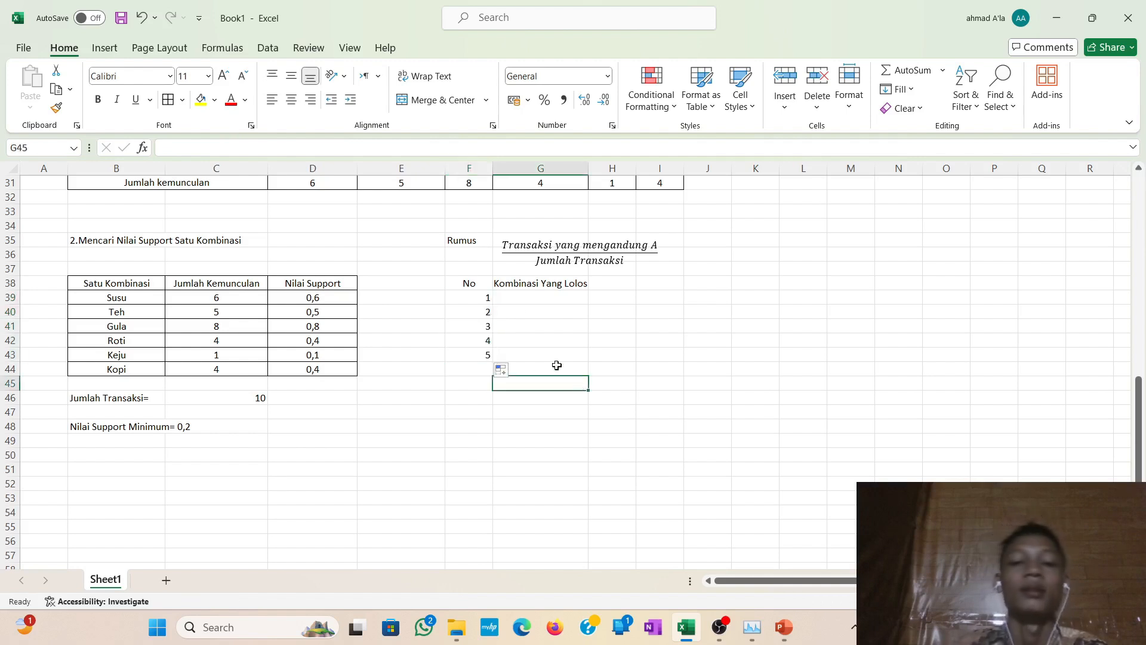
Change the header in G38 to "Satu Kombinasi Yang Lolos".
left_click(530, 302)
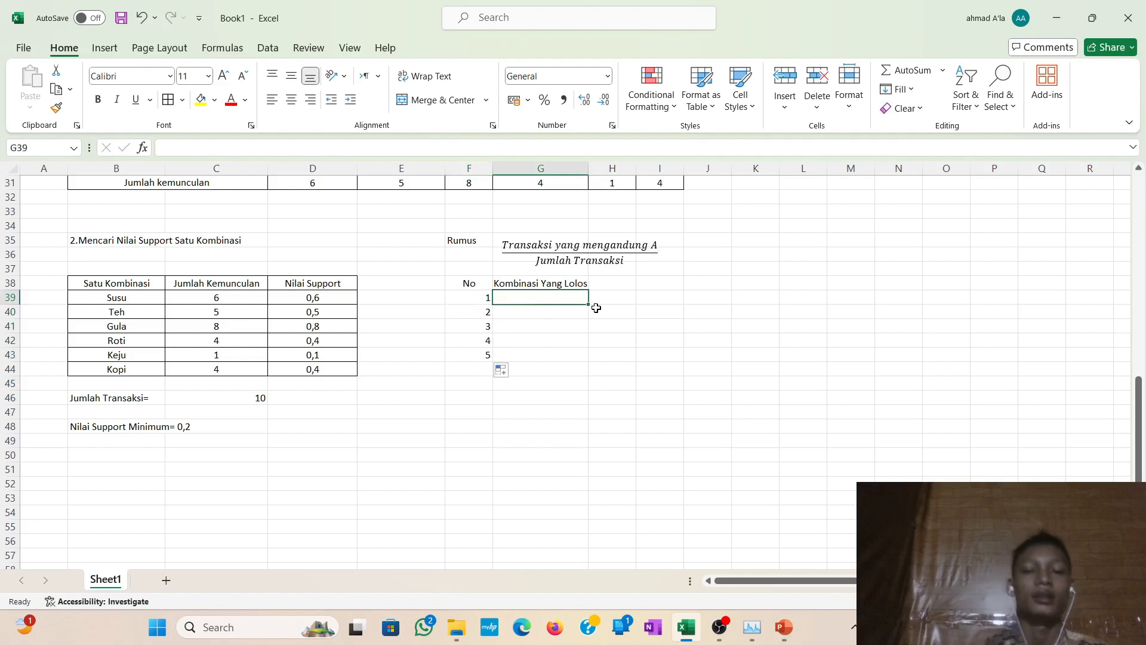
left_click(508, 283)
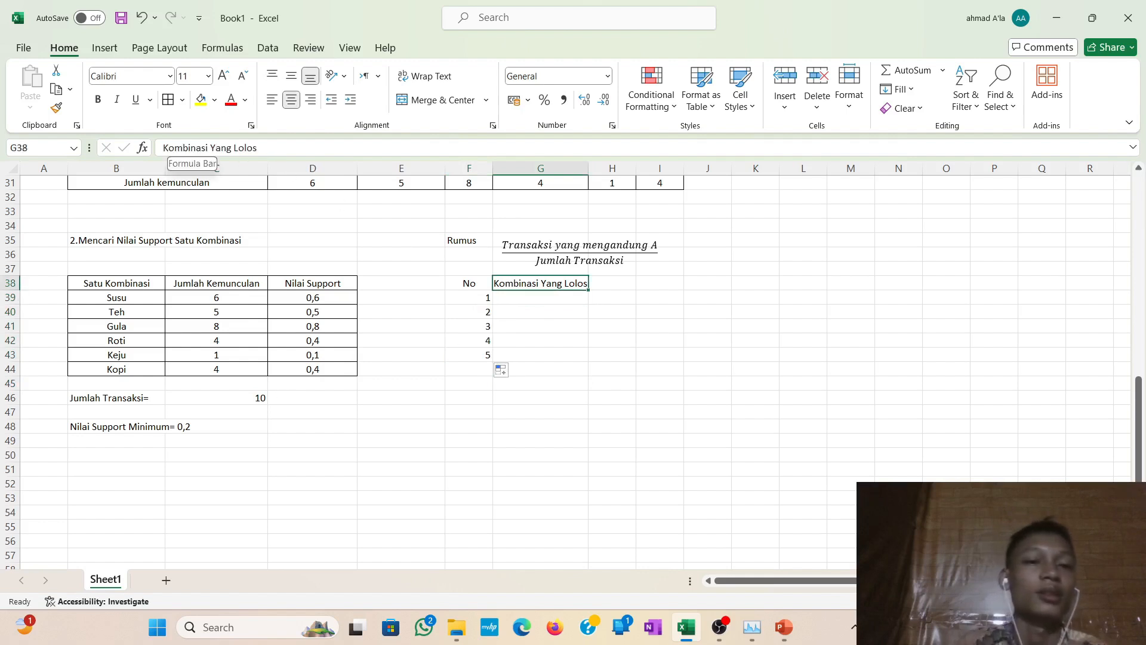
left_click(163, 148)
type("Satu")
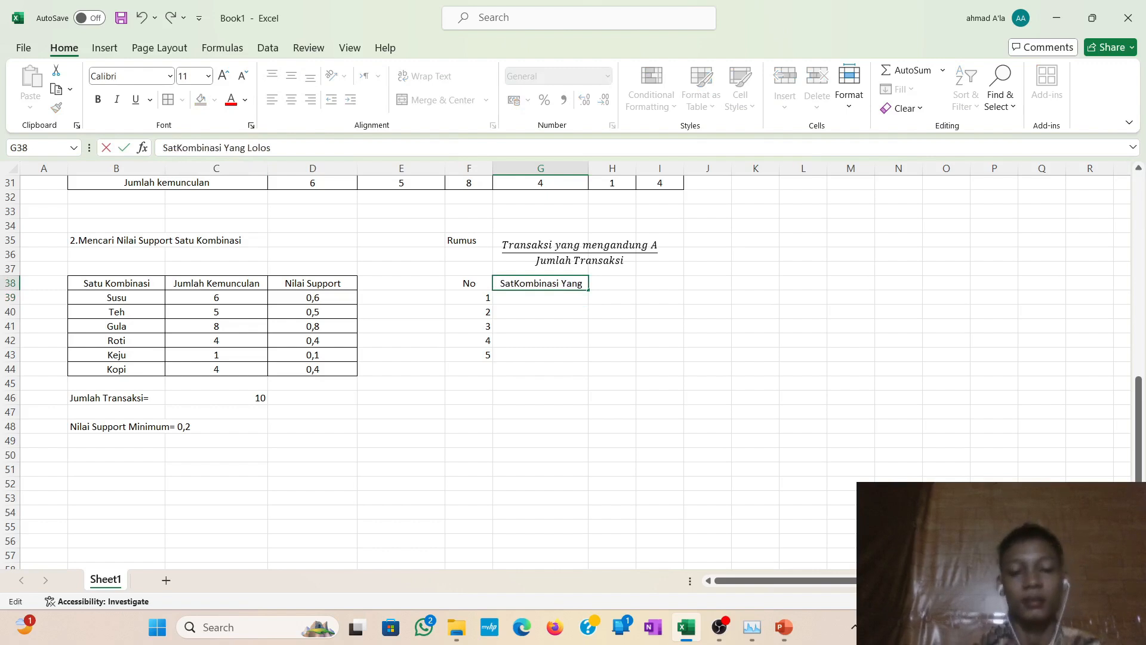
left_click(643, 321)
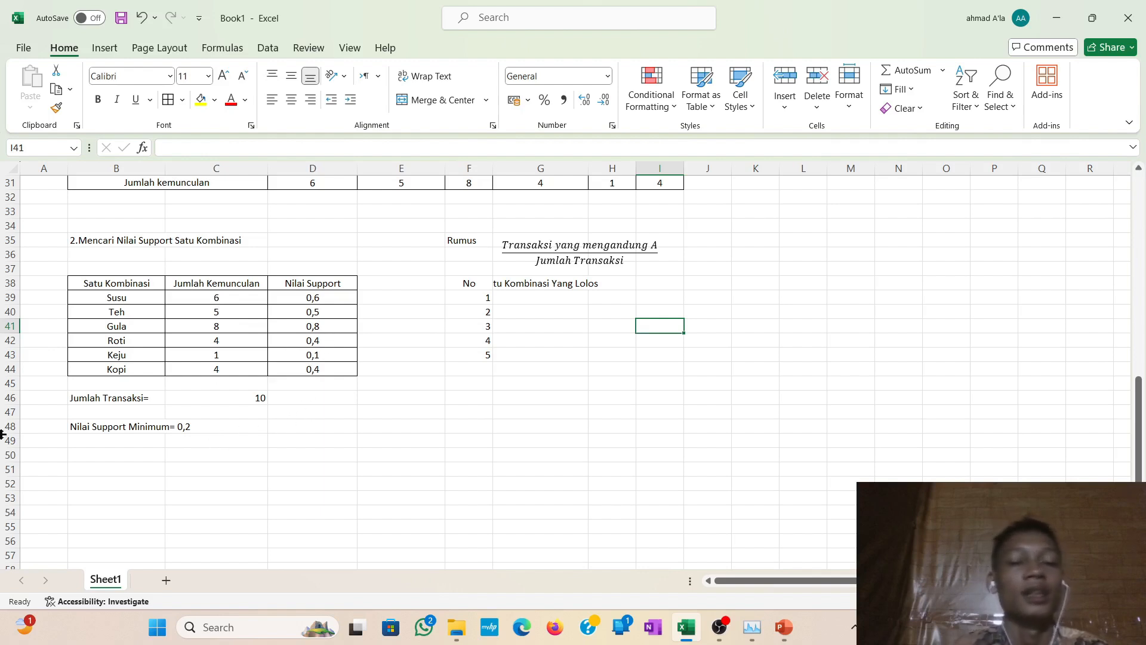
Widen columns F and G so the full header in G38 fits in its cell.
left_click(323, 299)
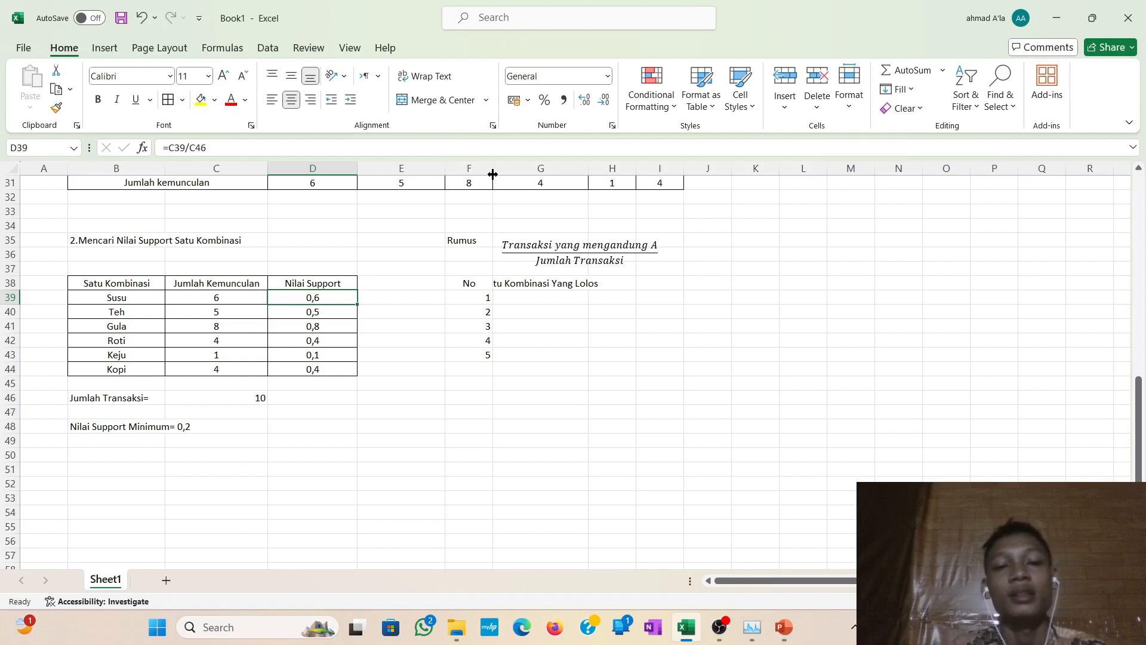
left_click_drag(493, 169, 516, 174)
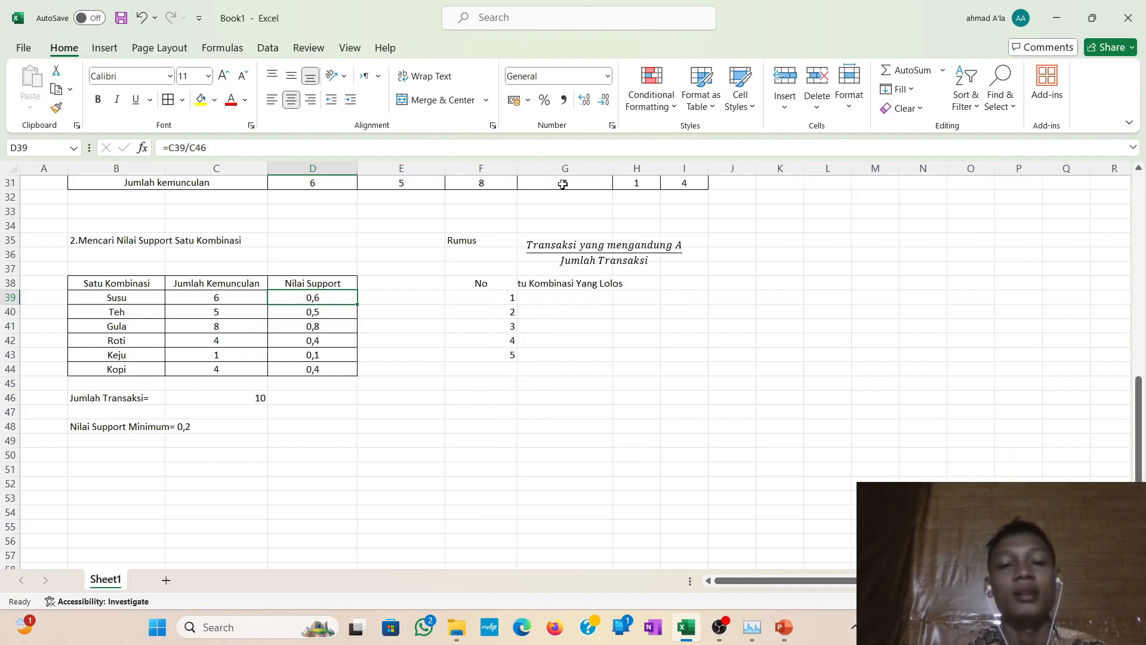
left_click(529, 281)
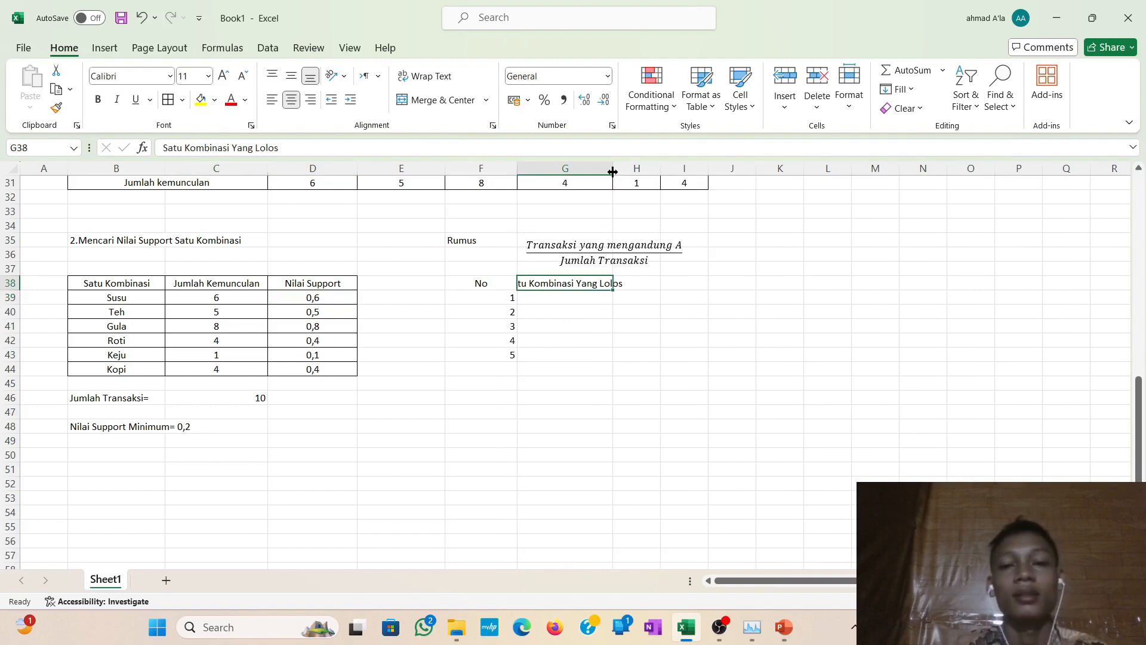
left_click_drag(613, 172, 646, 172)
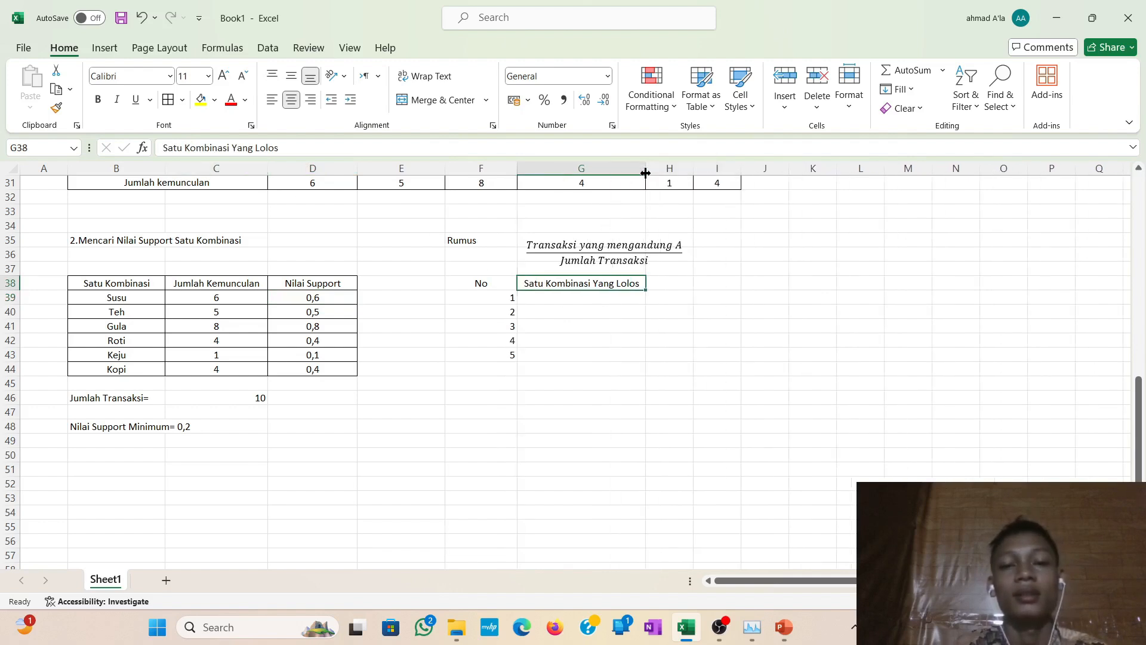
left_click(613, 381)
Enter Susu in G39 and Teh in G40 as the first two passing items.
left_click(563, 301)
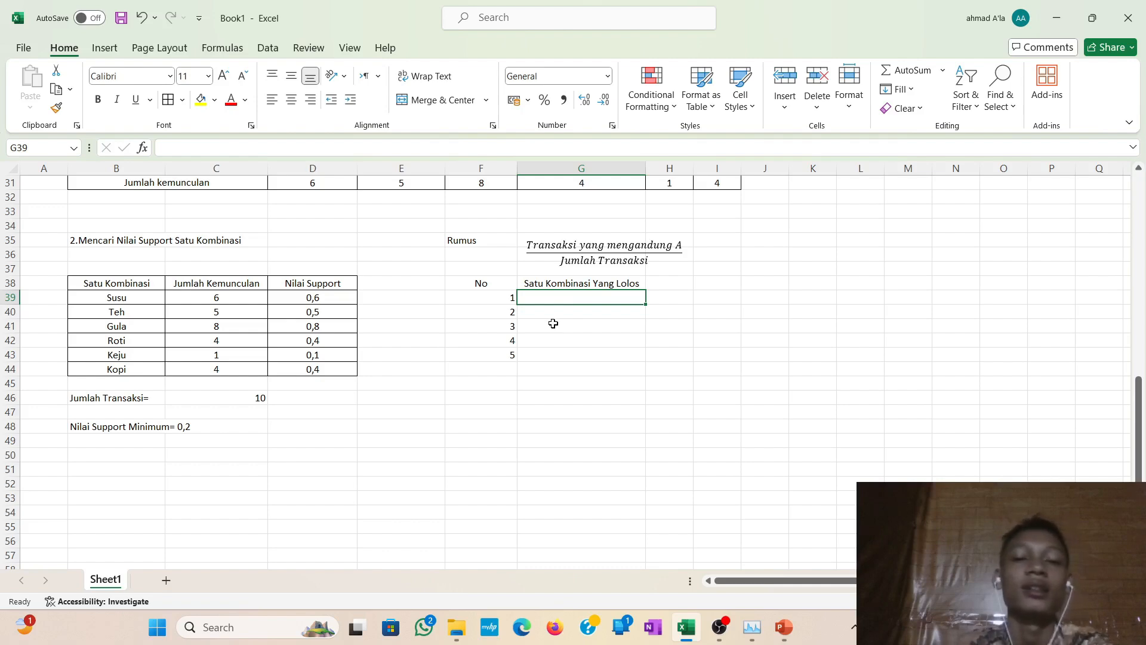
scroll(553, 323, "up", 7)
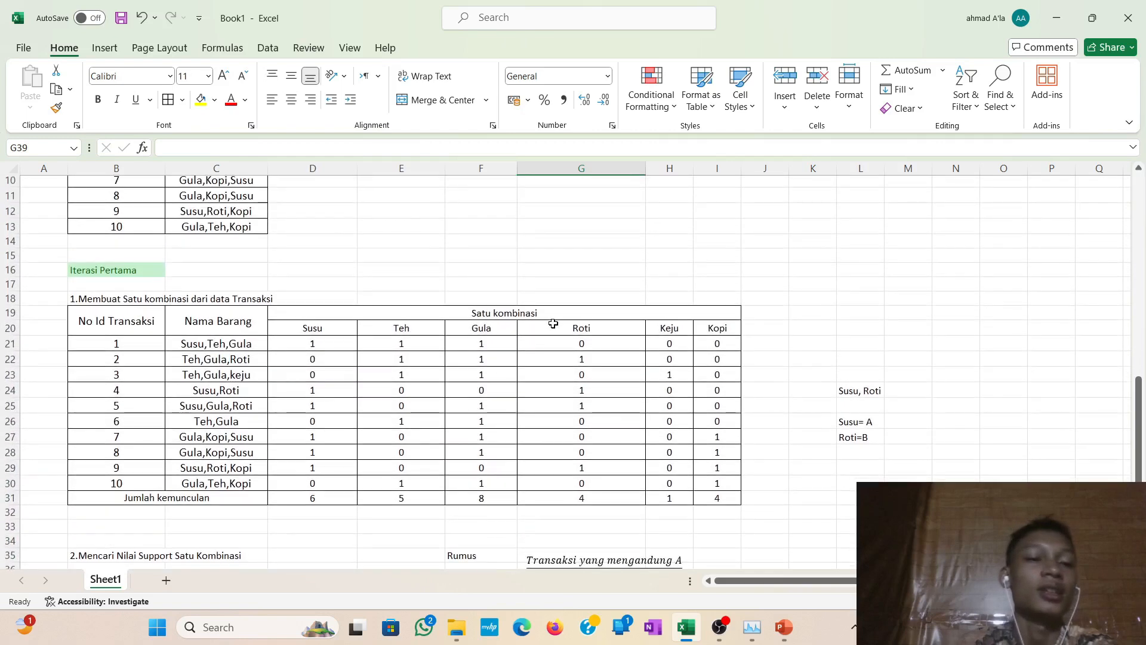
scroll(553, 323, "down", 6)
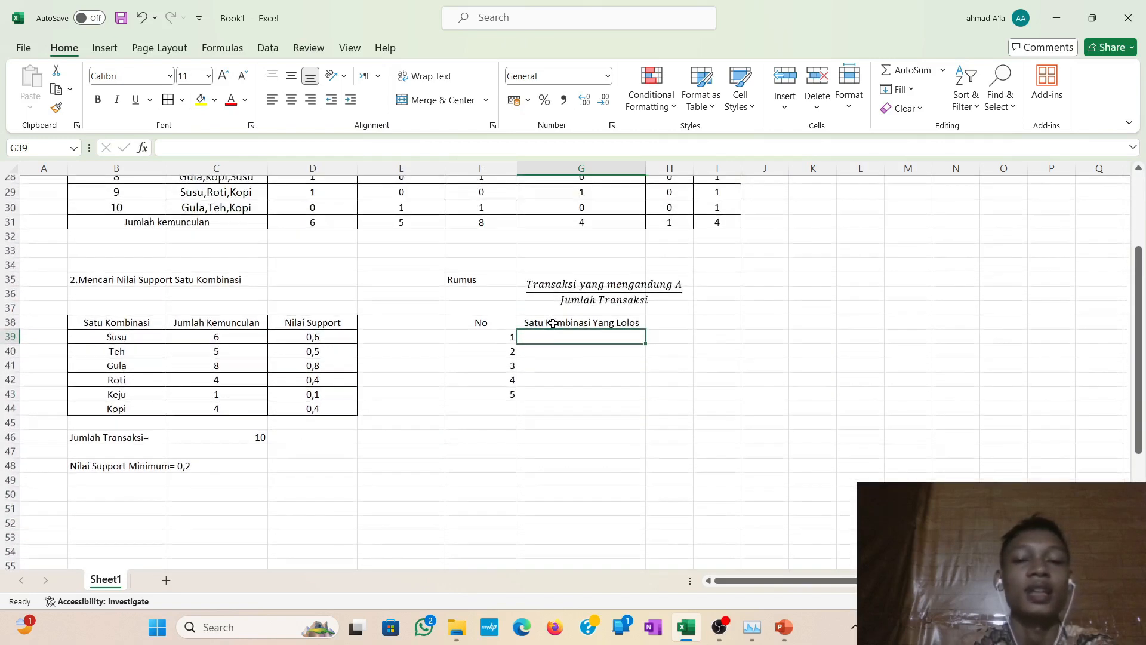
left_click(135, 328)
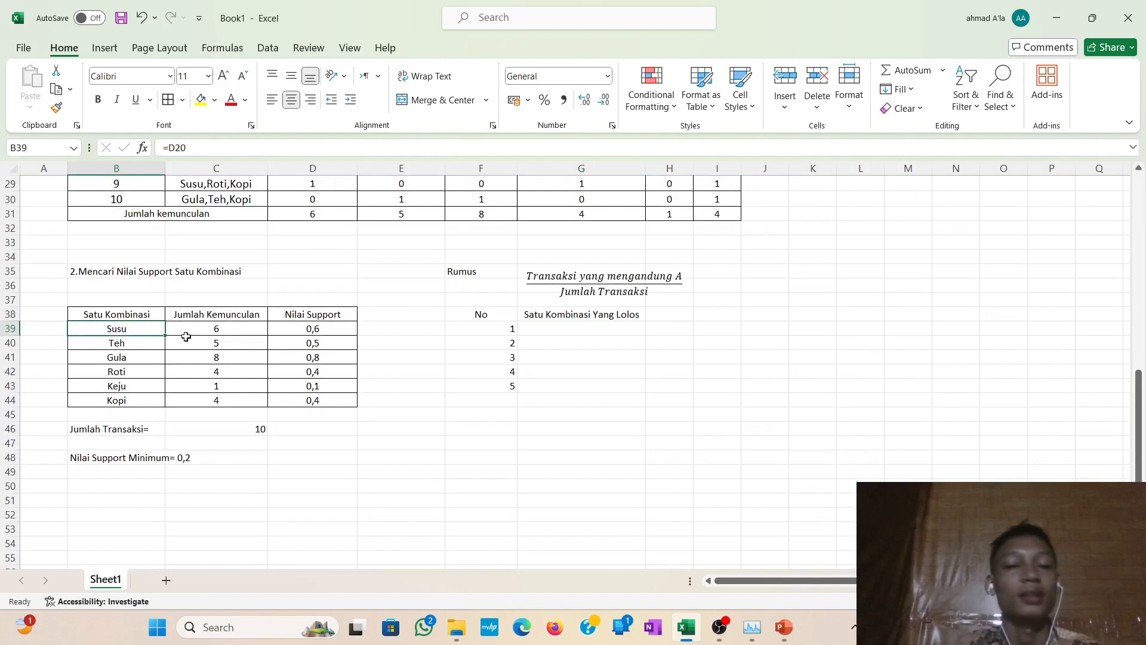
left_click(588, 331)
type("Su")
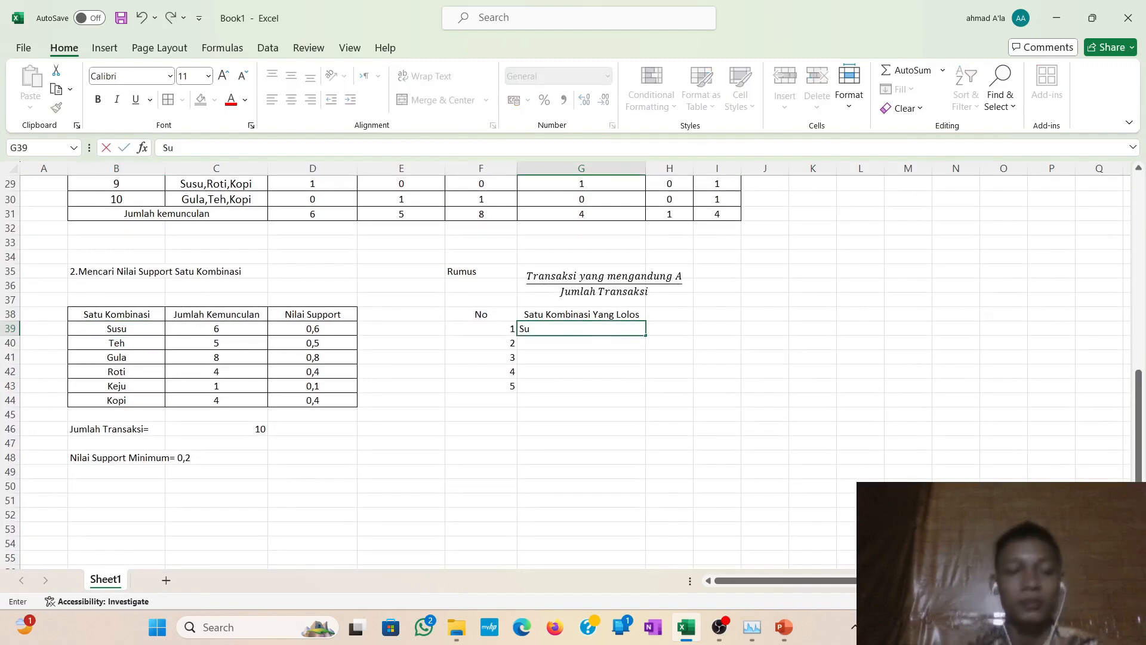
type("su")
key("Return")
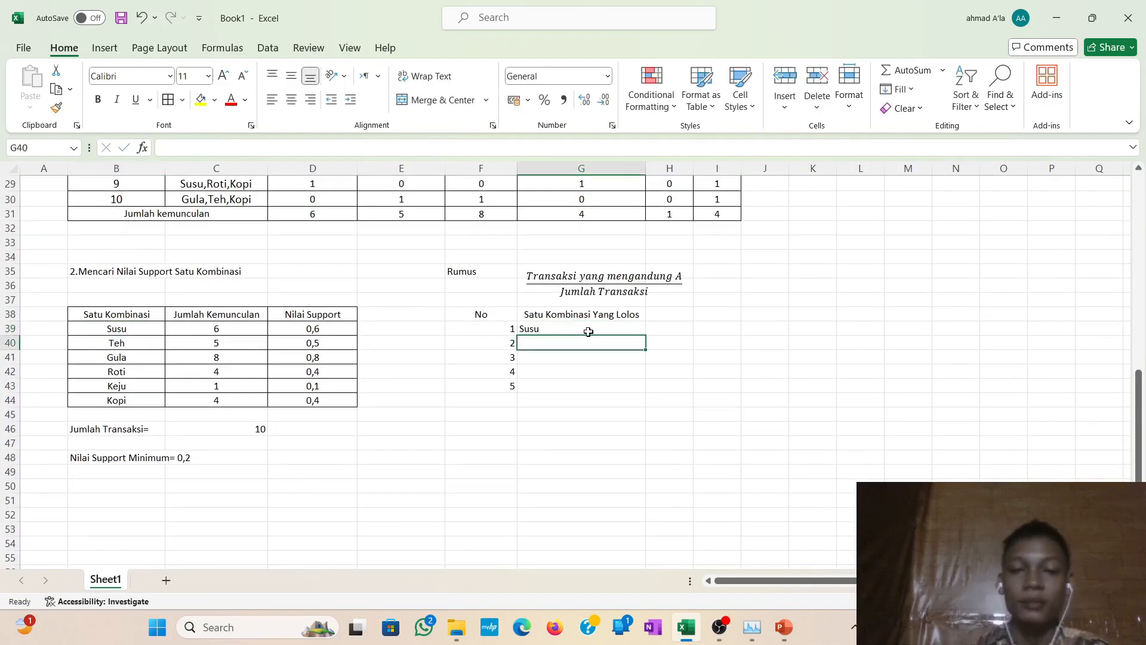
type("T")
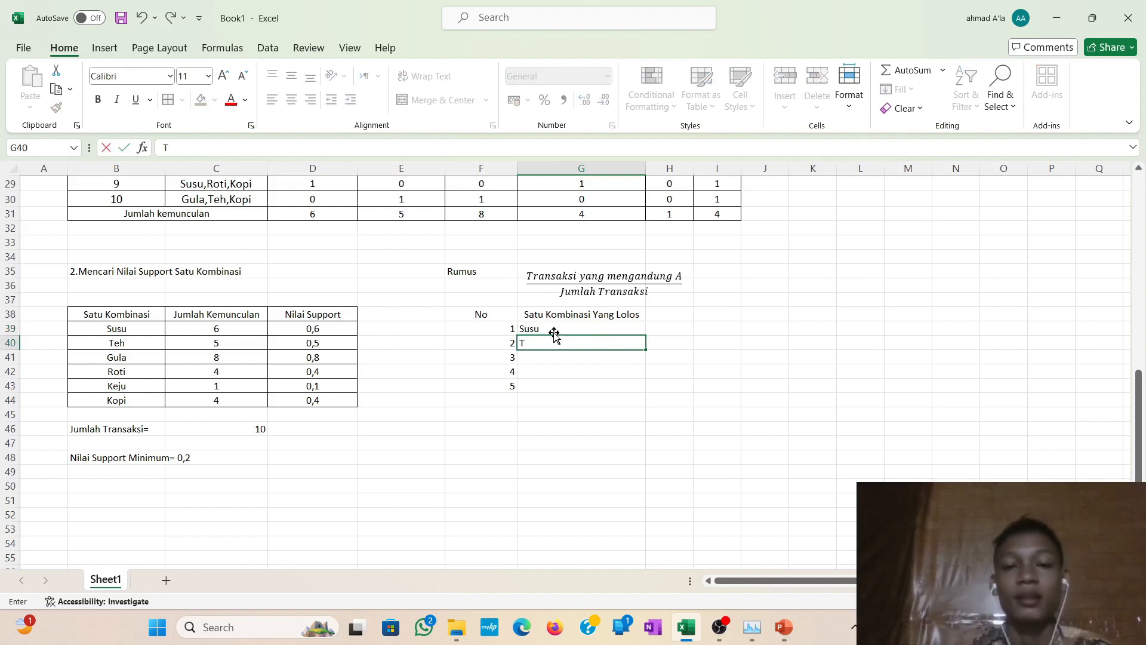
key("BackSpace")
type("h")
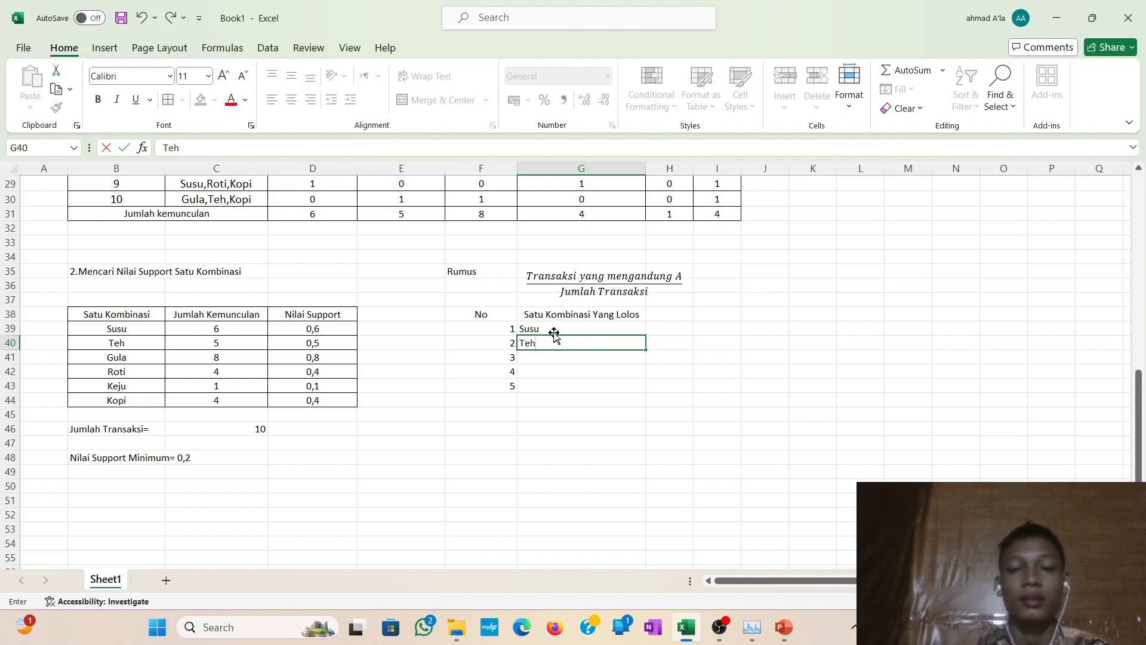
key("Return")
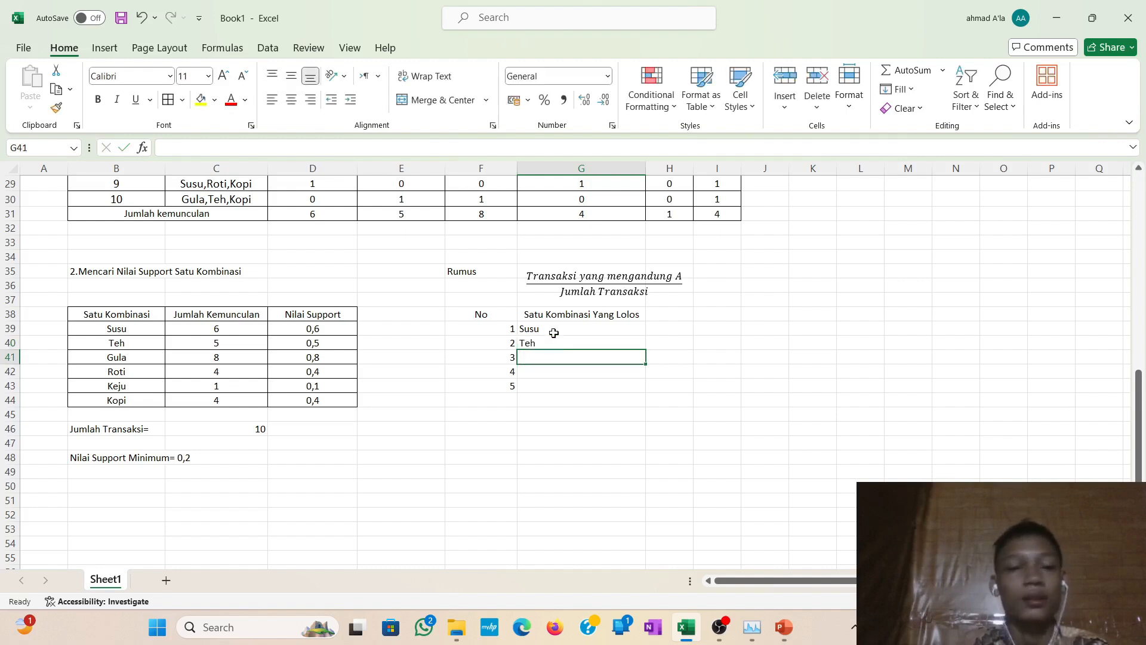
type("Roti")
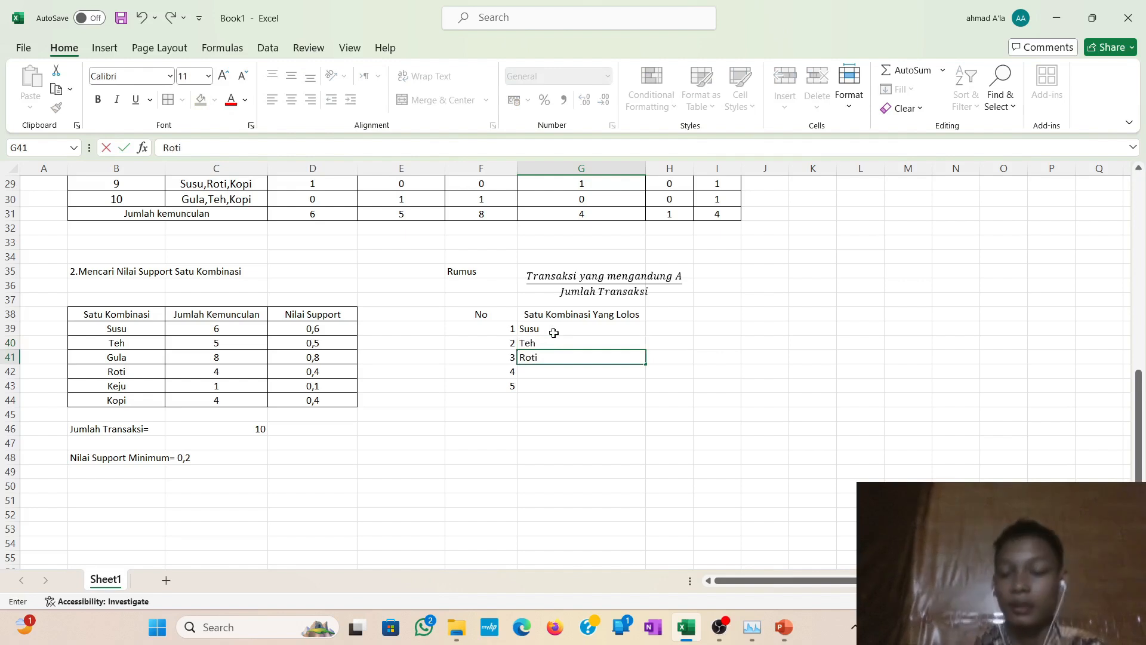
key("Return")
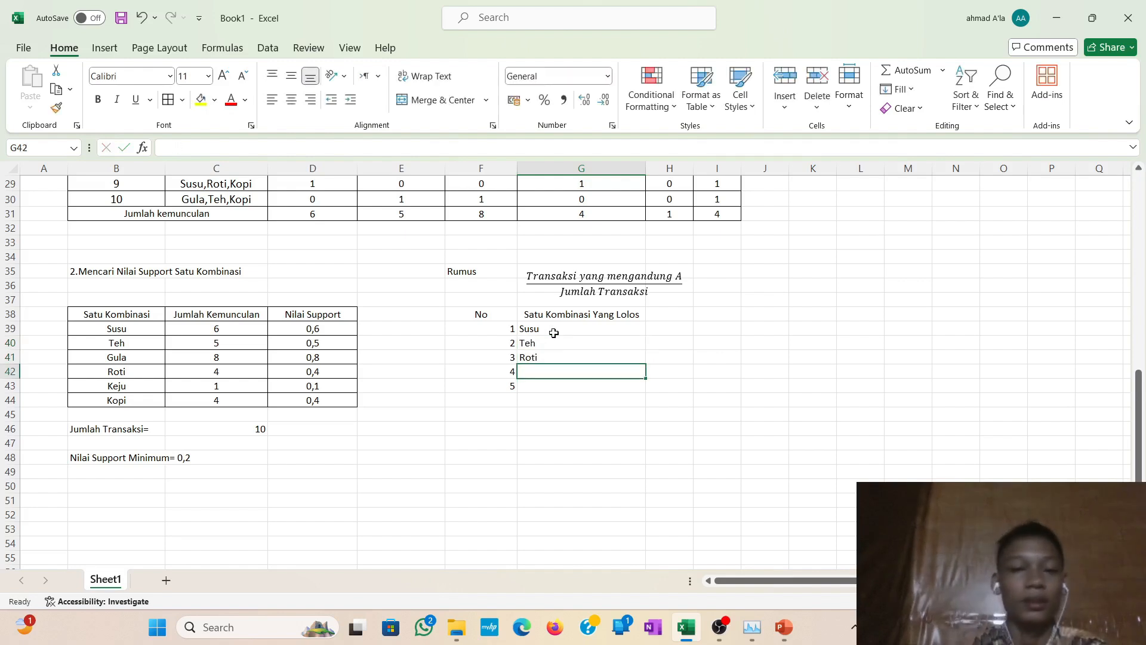
type("Keju")
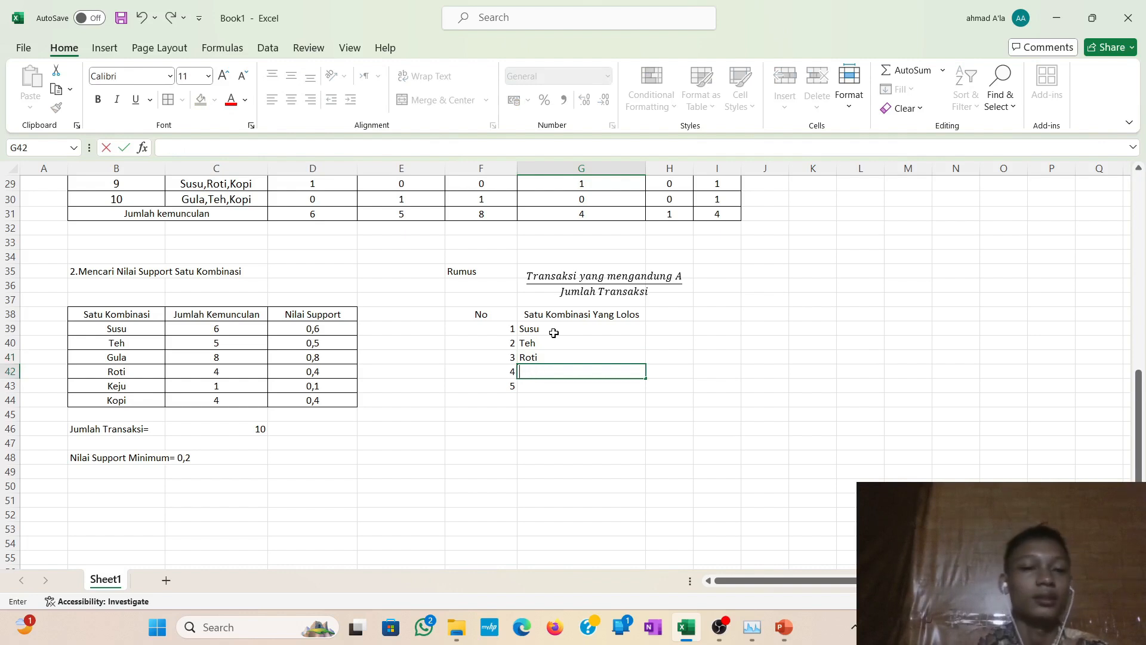
Fill G41:G43 with the remaining passing items Gula, Roti and Kopi.
left_click(553, 354)
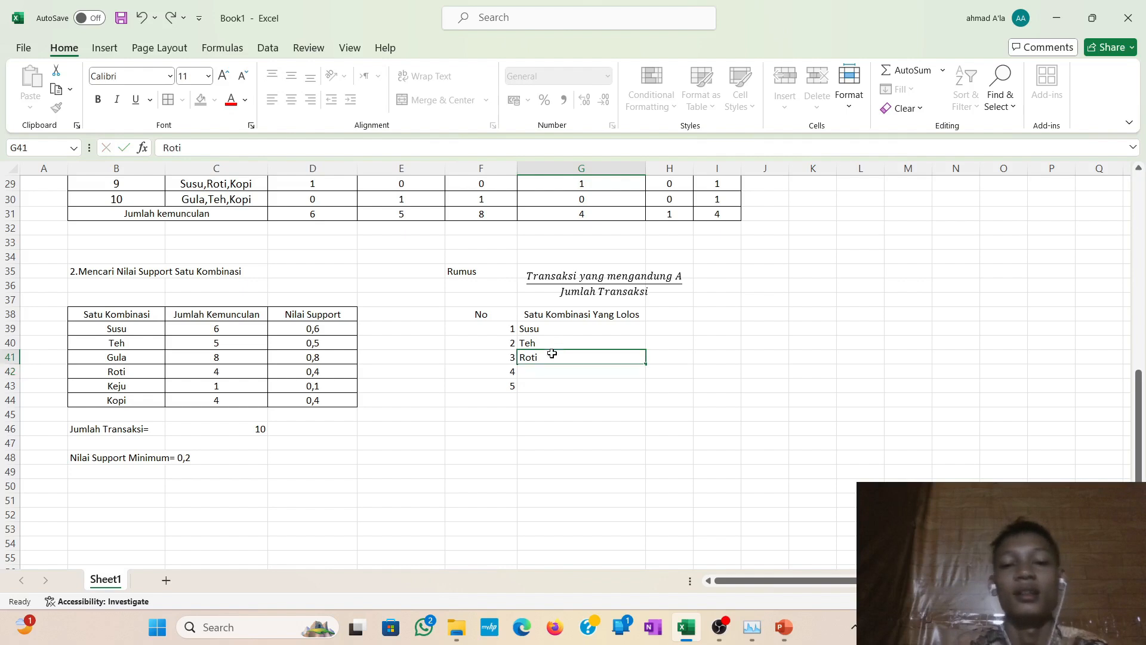
key("BackSpace")
type("G")
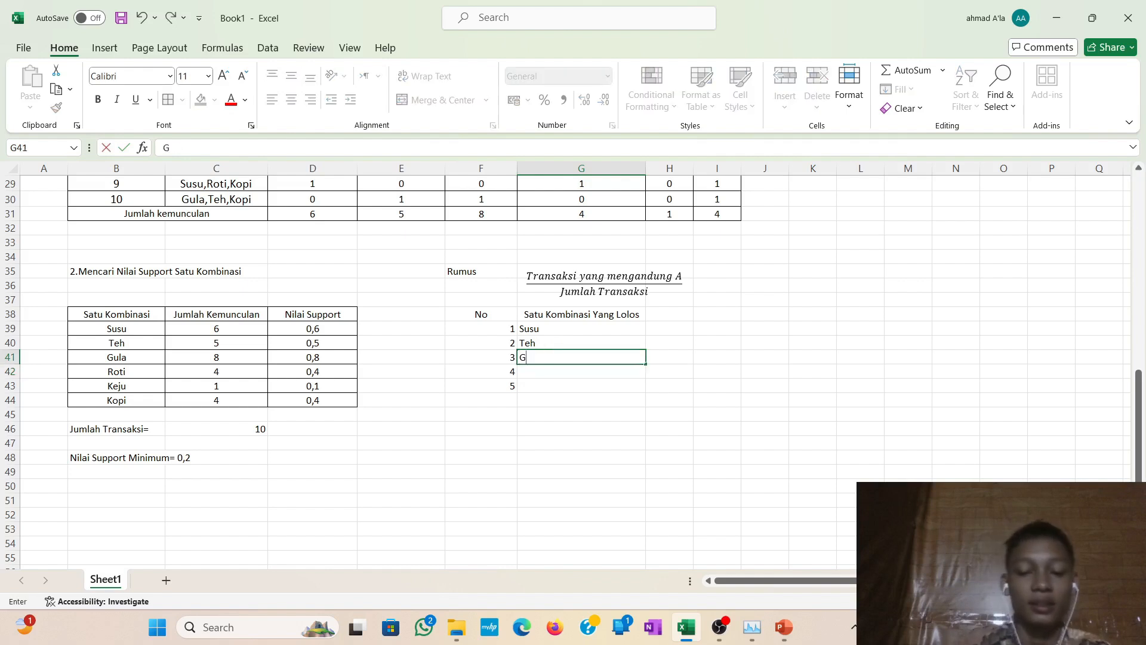
type("ula")
key("Return")
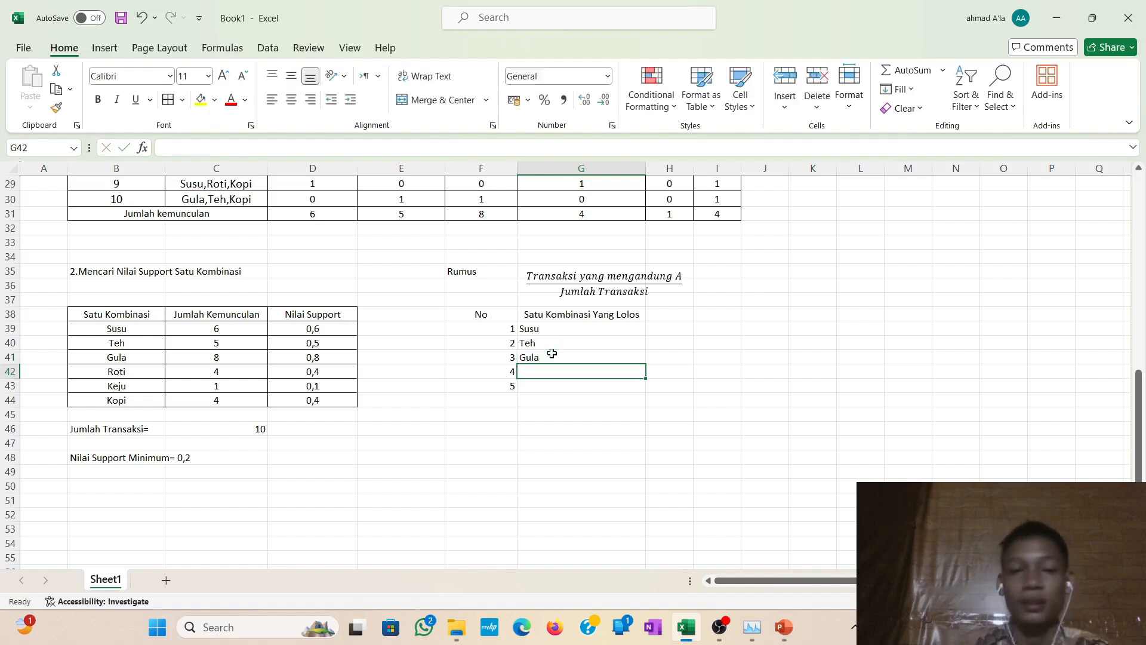
type("Roti")
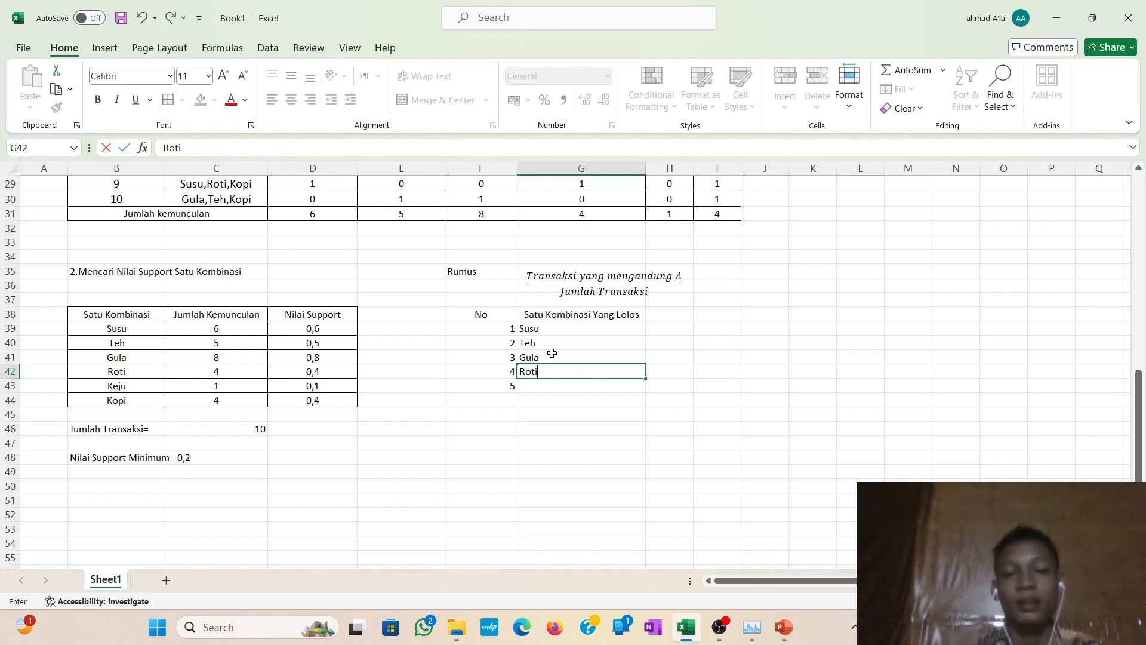
key("Return")
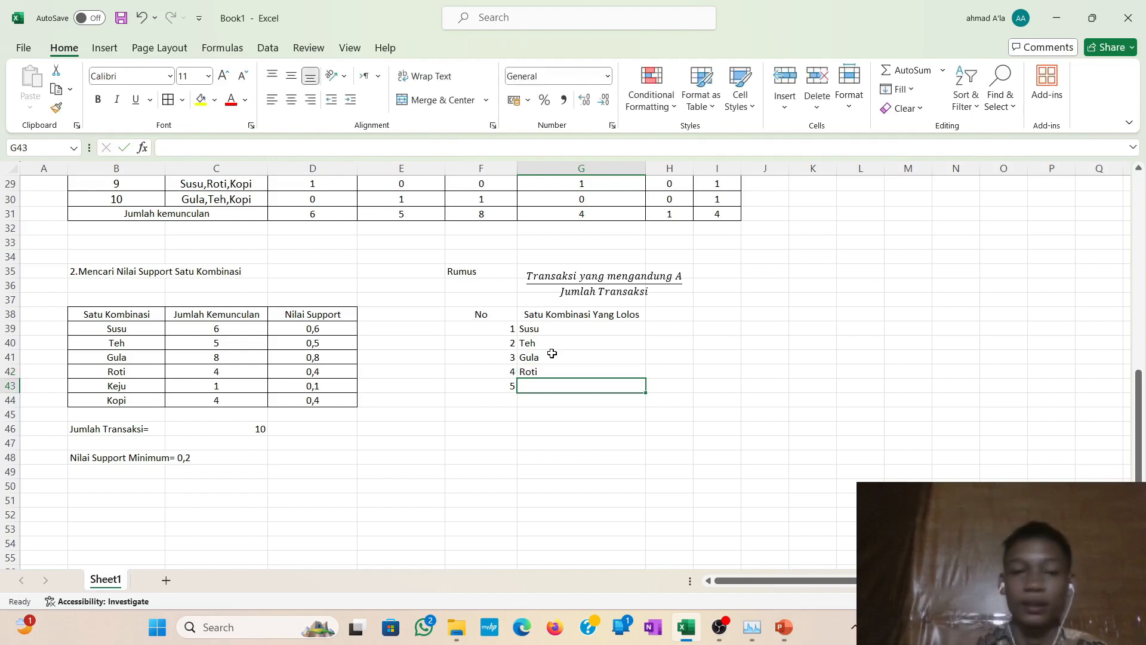
type("Kopi")
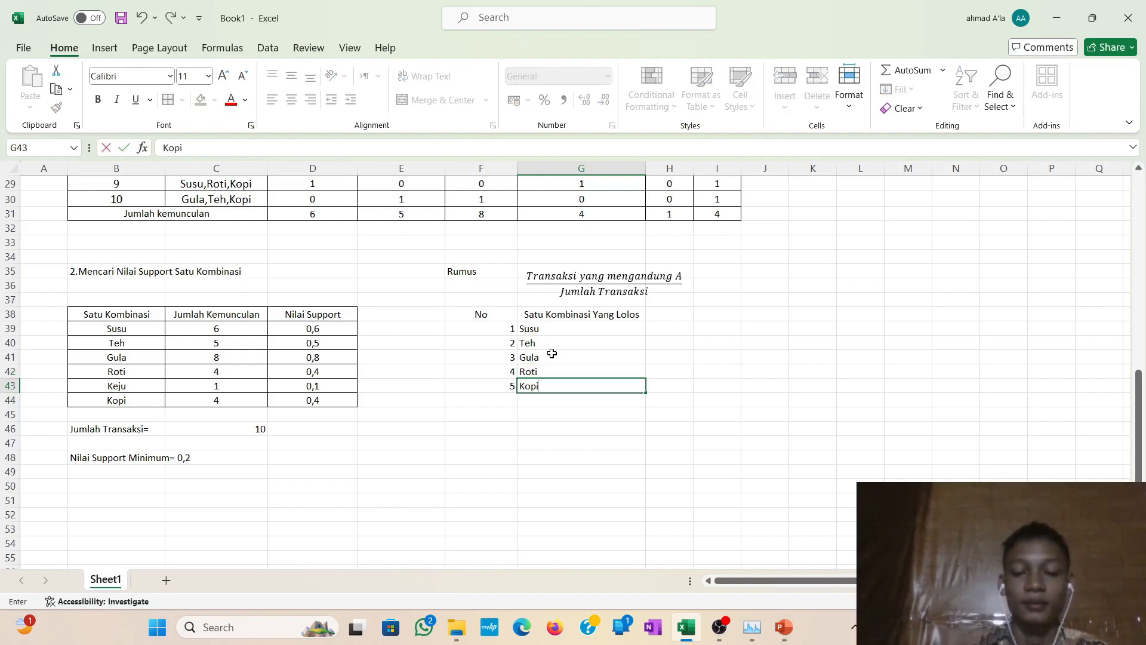
Apply all borders to the table F38:G43 and center its contents.
left_click_drag(478, 308, 601, 380)
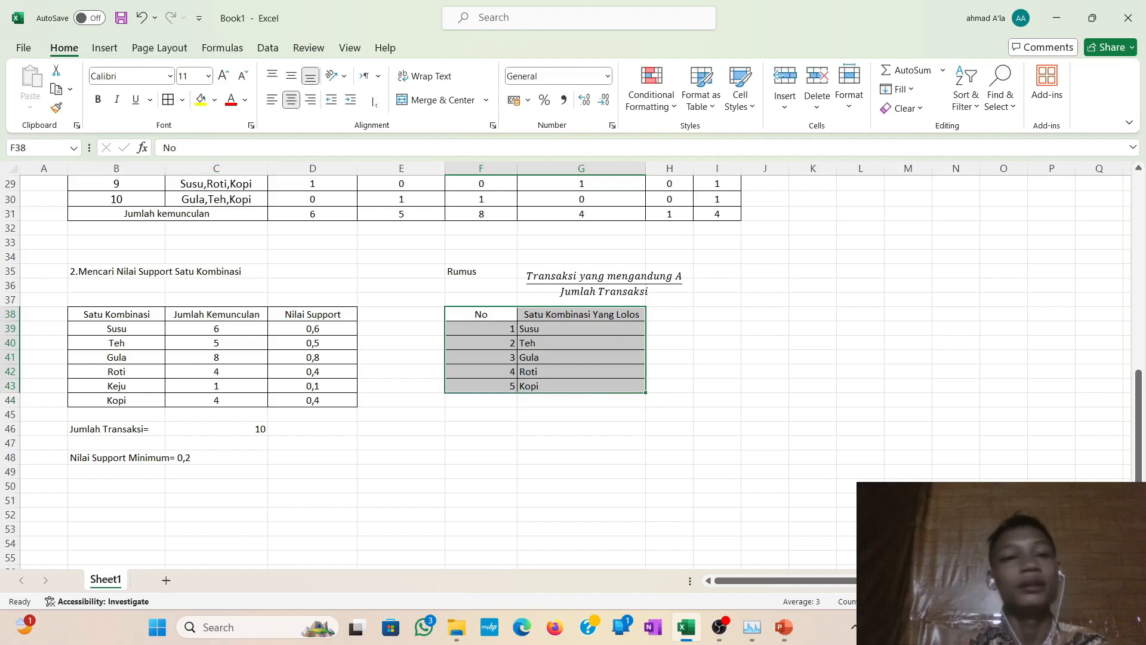
left_click(292, 100)
left_click(291, 100)
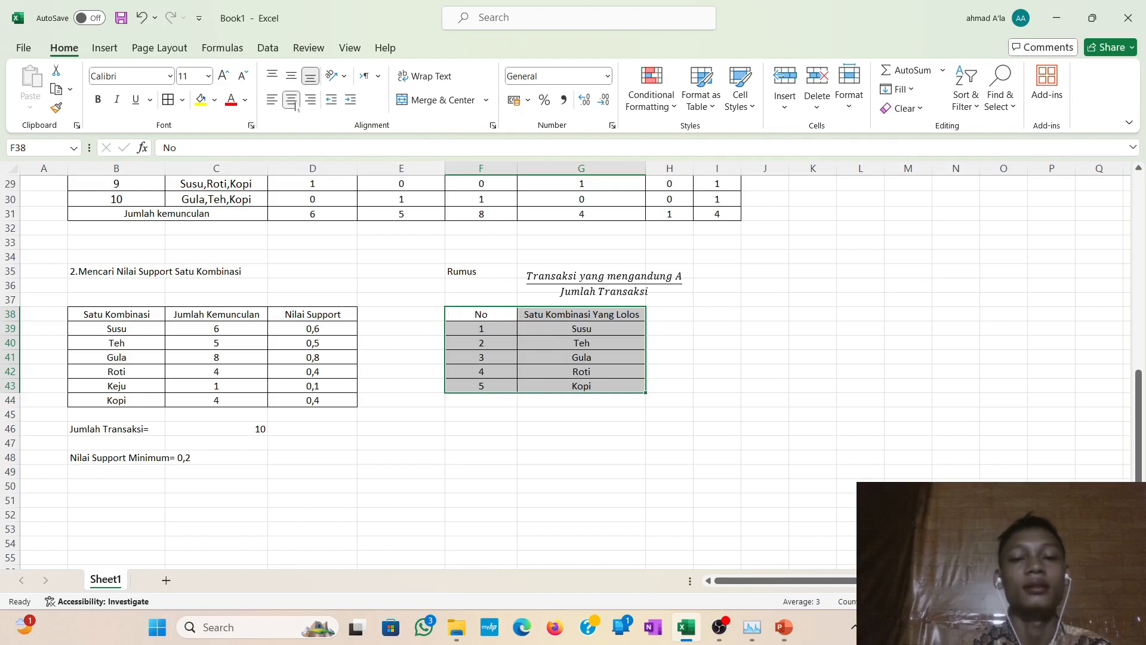
left_click(392, 345)
scroll(392, 346, "down", 1)
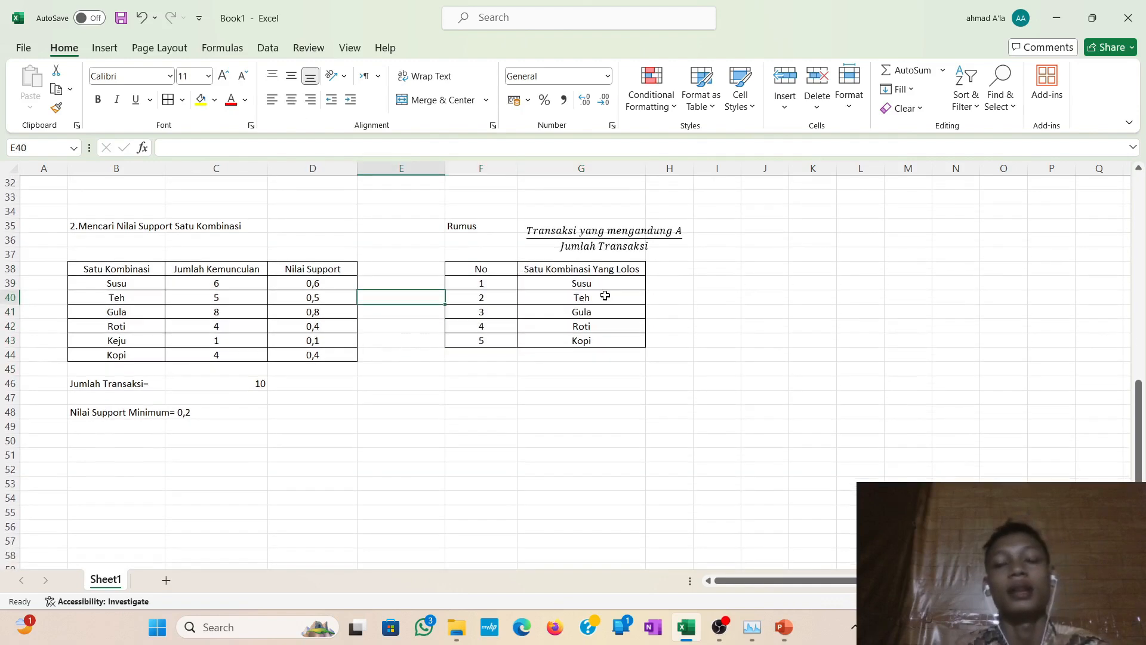
scroll(429, 344, "up", 4)
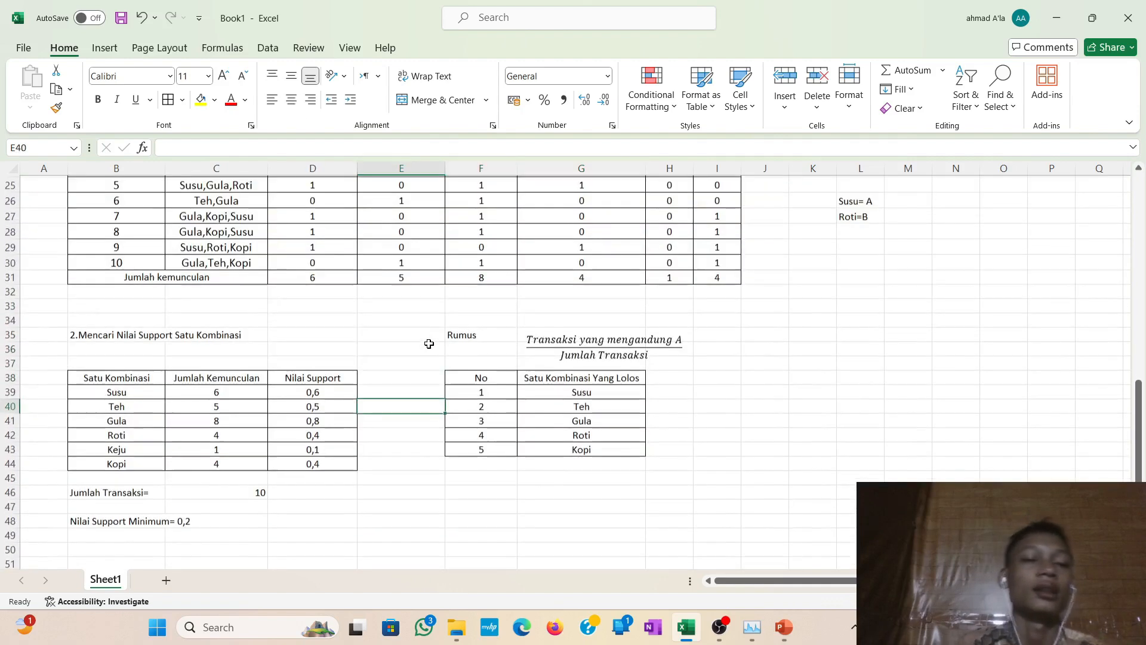
scroll(429, 344, "up", 3)
scroll(428, 344, "down", 5)
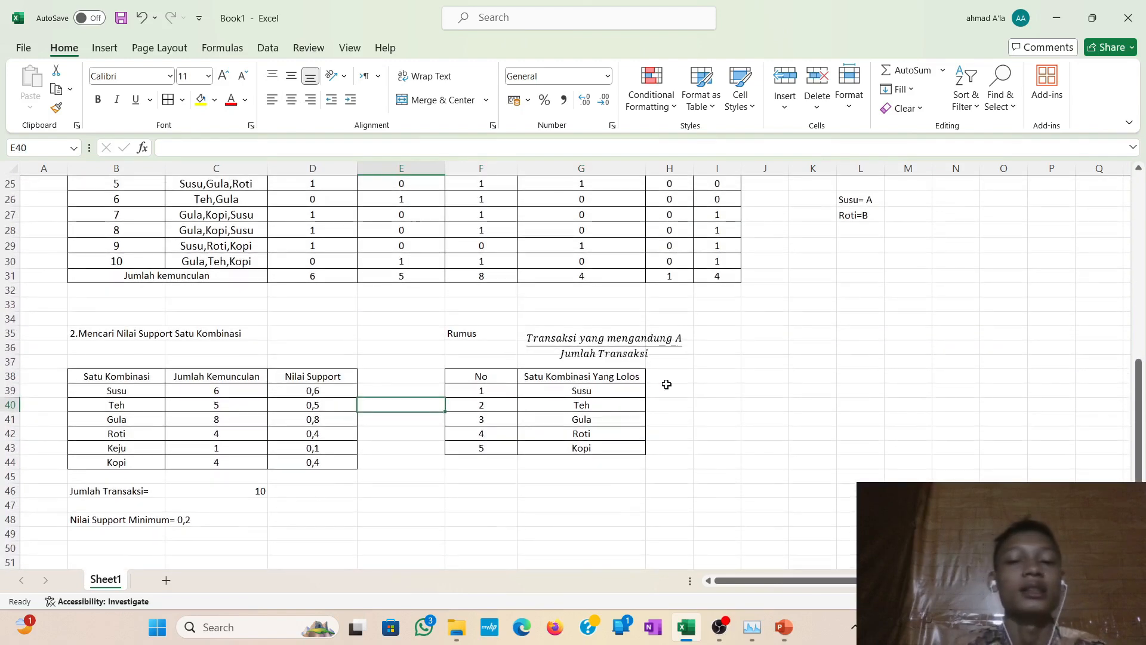
scroll(624, 384, "down", 3)
left_click(623, 384)
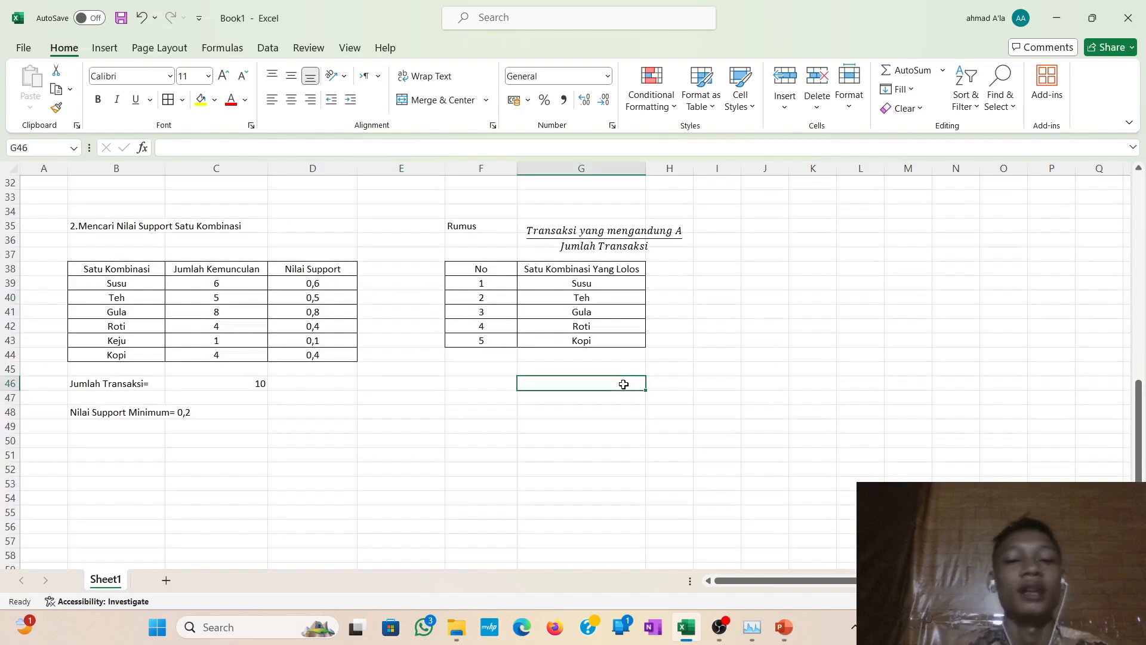
scroll(583, 361, "down", 1)
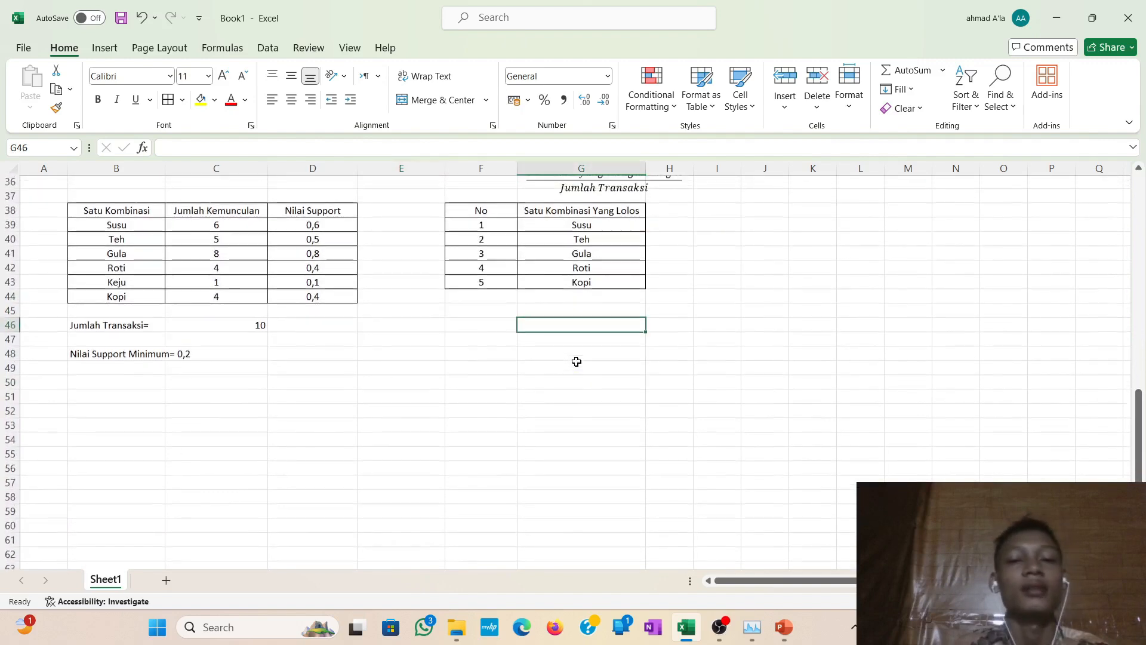
scroll(577, 362, "up", 2)
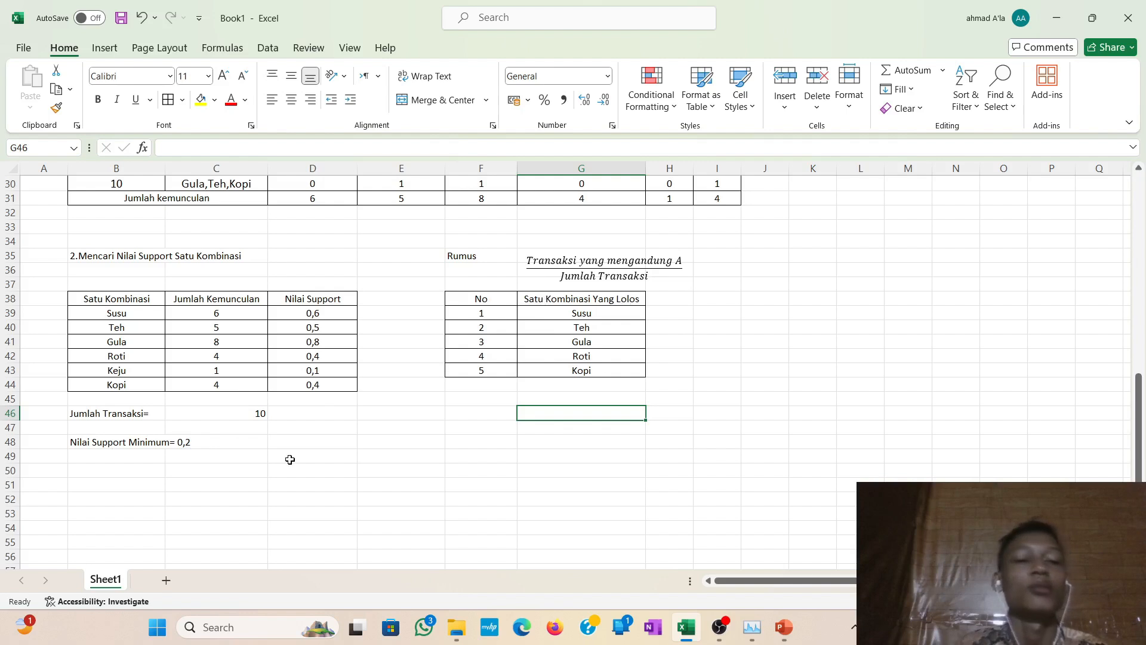
Enter the heading "Iterasi Kedua" in cell B53 below the minimum support note.
scroll(290, 460, "down", 3)
scroll(290, 459, "up", 1)
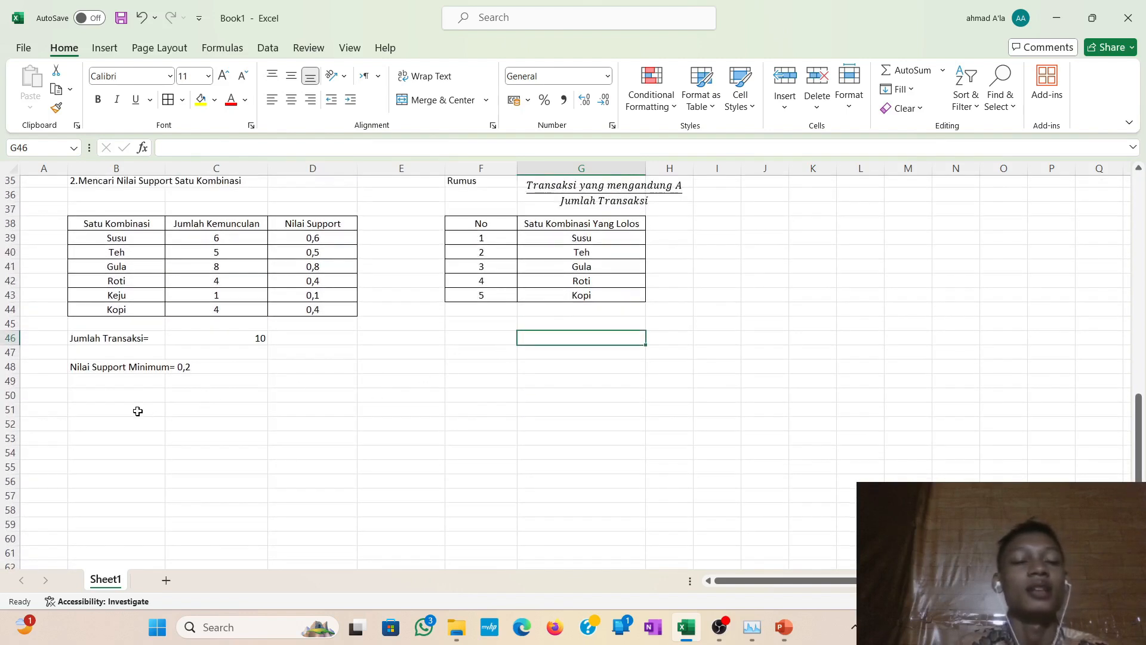
left_click(137, 437)
double_click(137, 410)
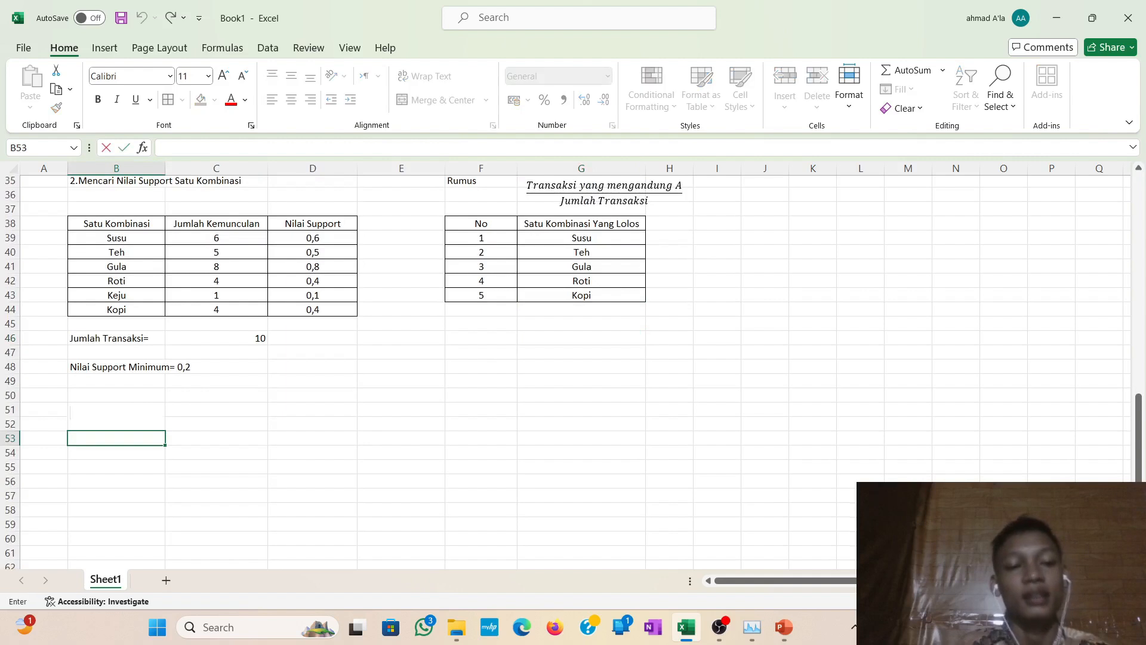
type("It")
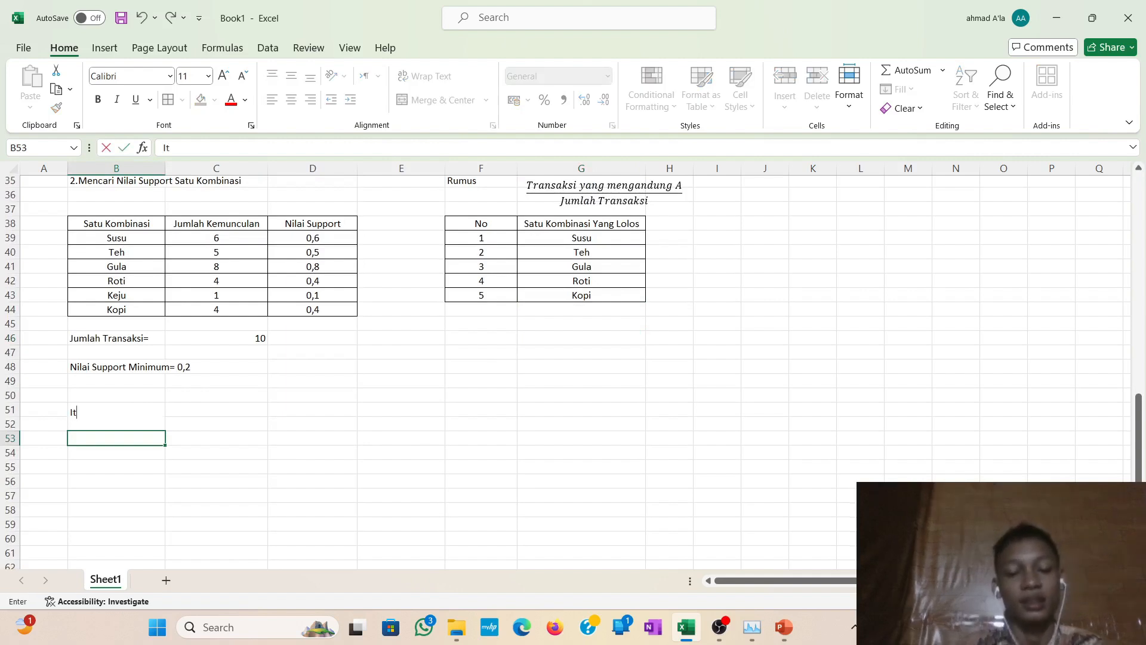
type("erasi")
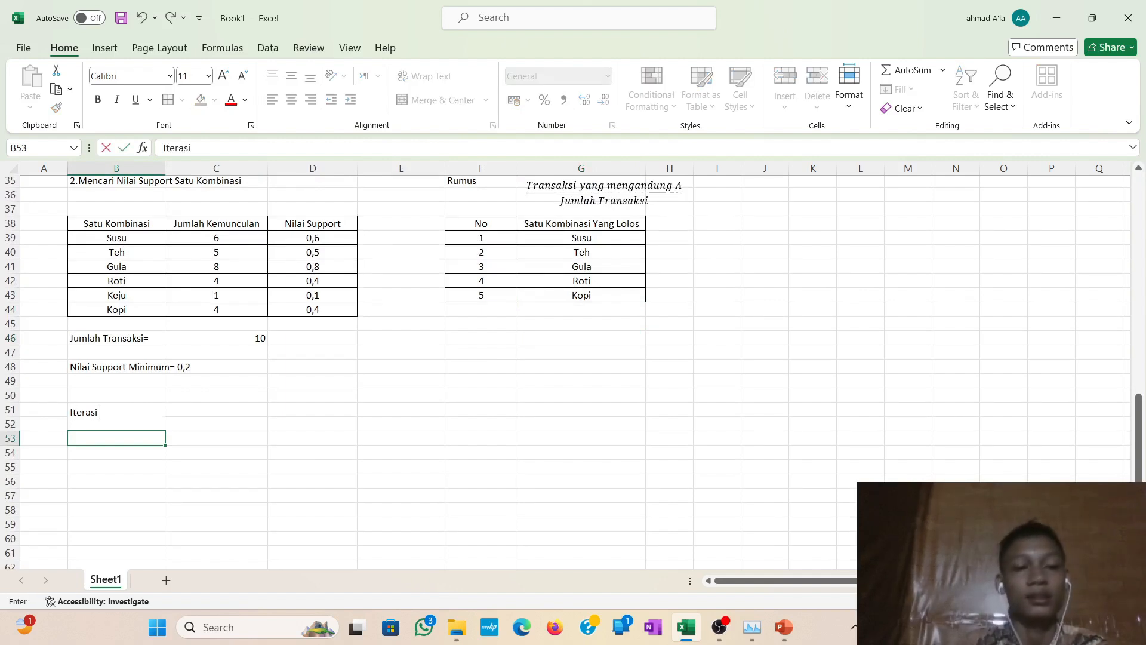
type(" Kedua")
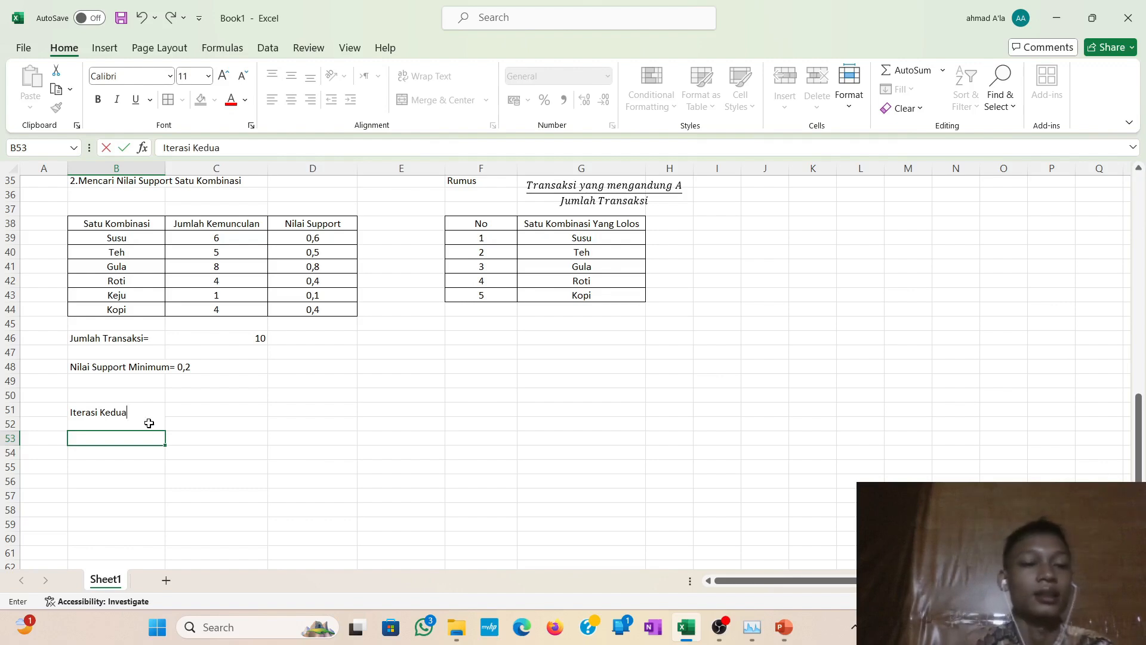
key("Return")
Enter the subheading "Membuat Dua kombinasi" in B54 under the second iteration heading.
scroll(149, 423, "up", 2)
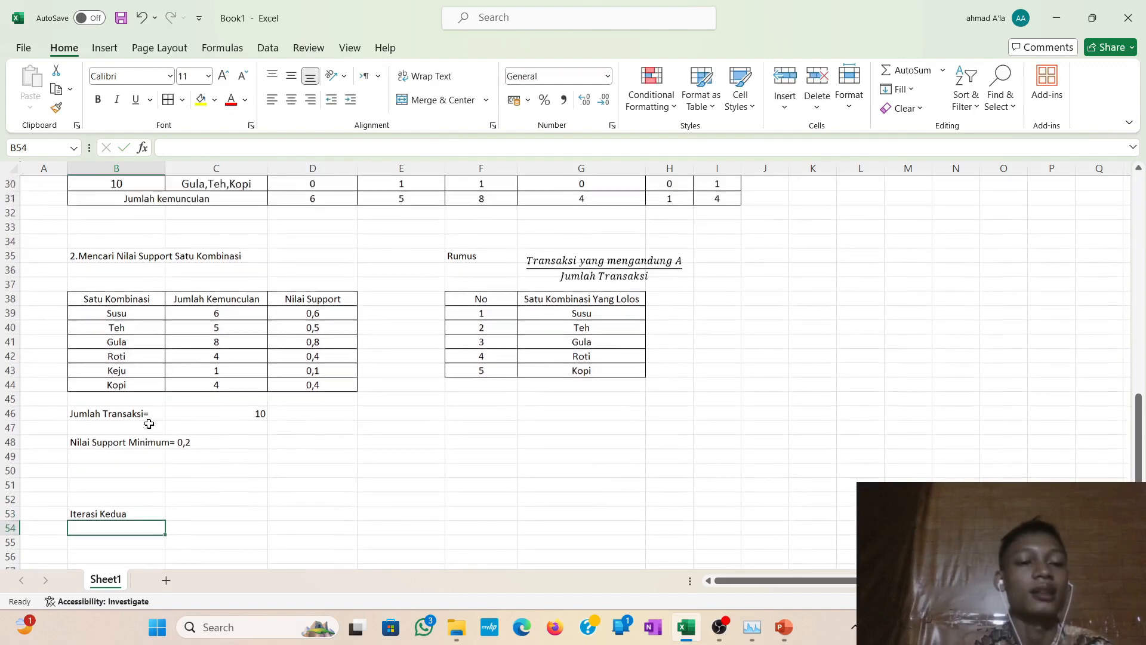
scroll(150, 423, "up", 8)
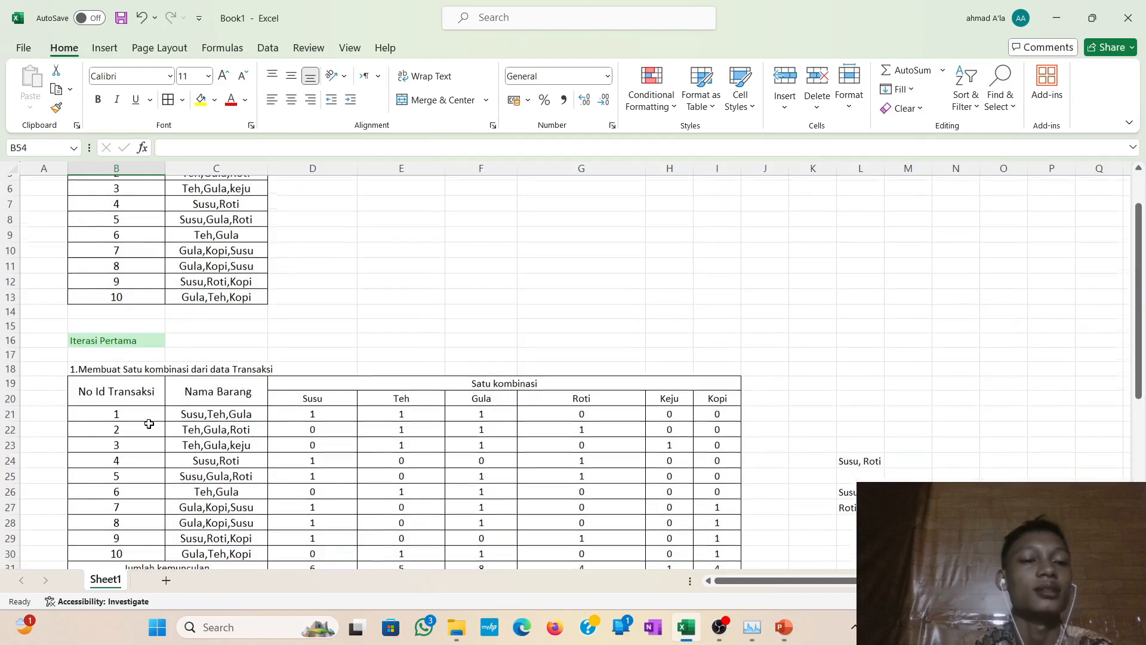
scroll(275, 369, "down", 8)
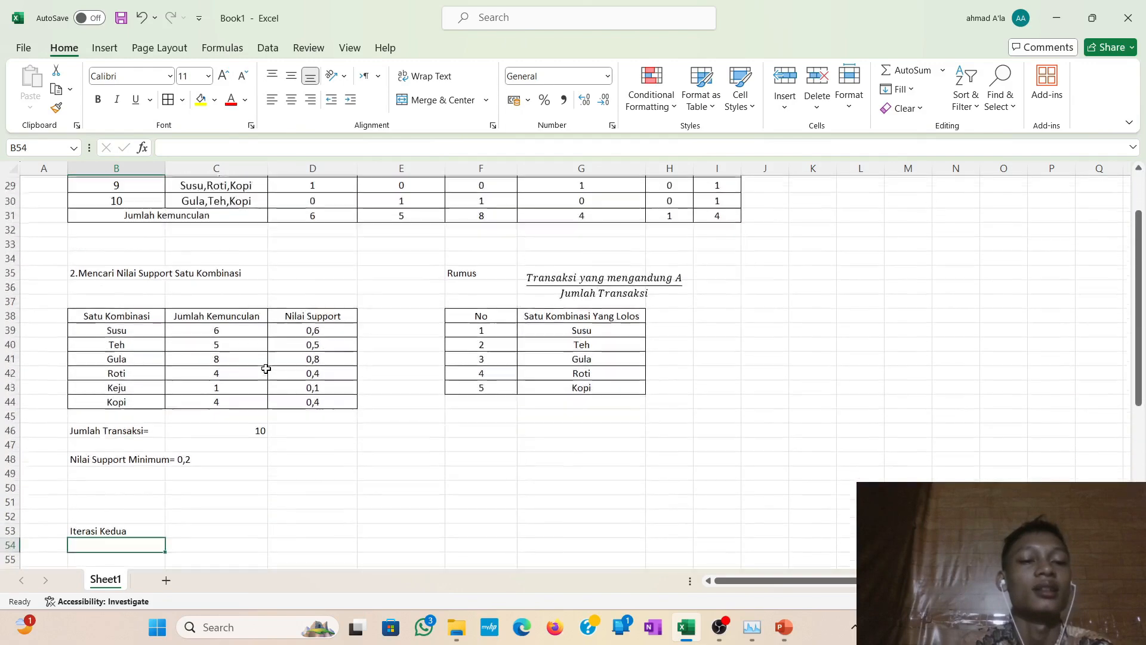
scroll(266, 369, "up", 7)
scroll(264, 371, "down", 8)
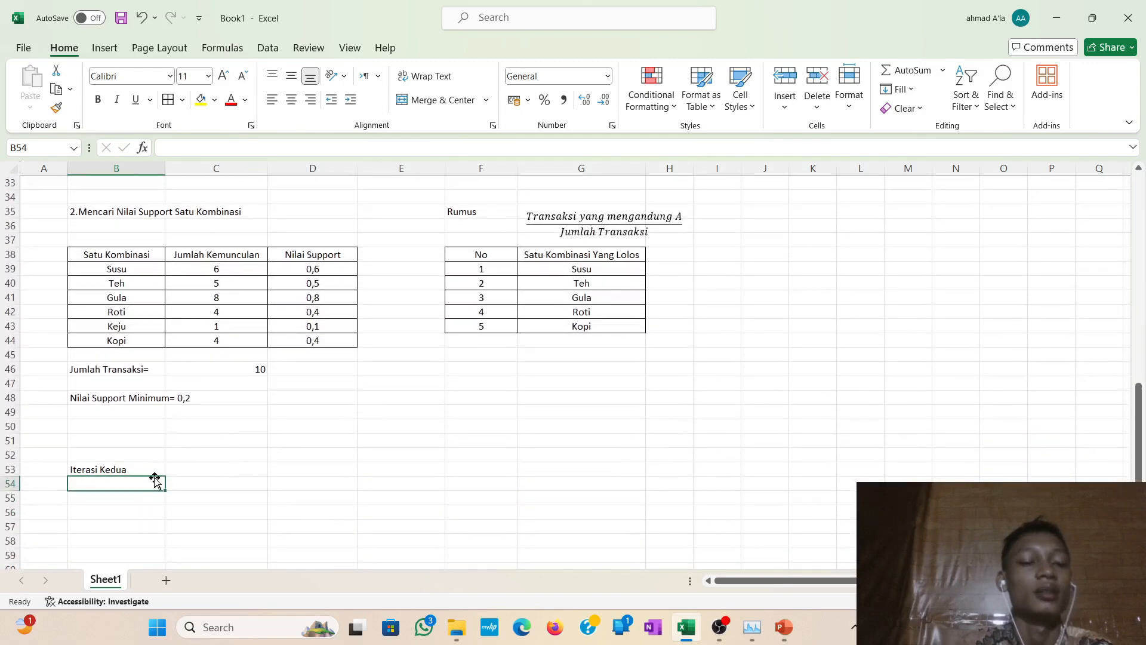
type("Mem")
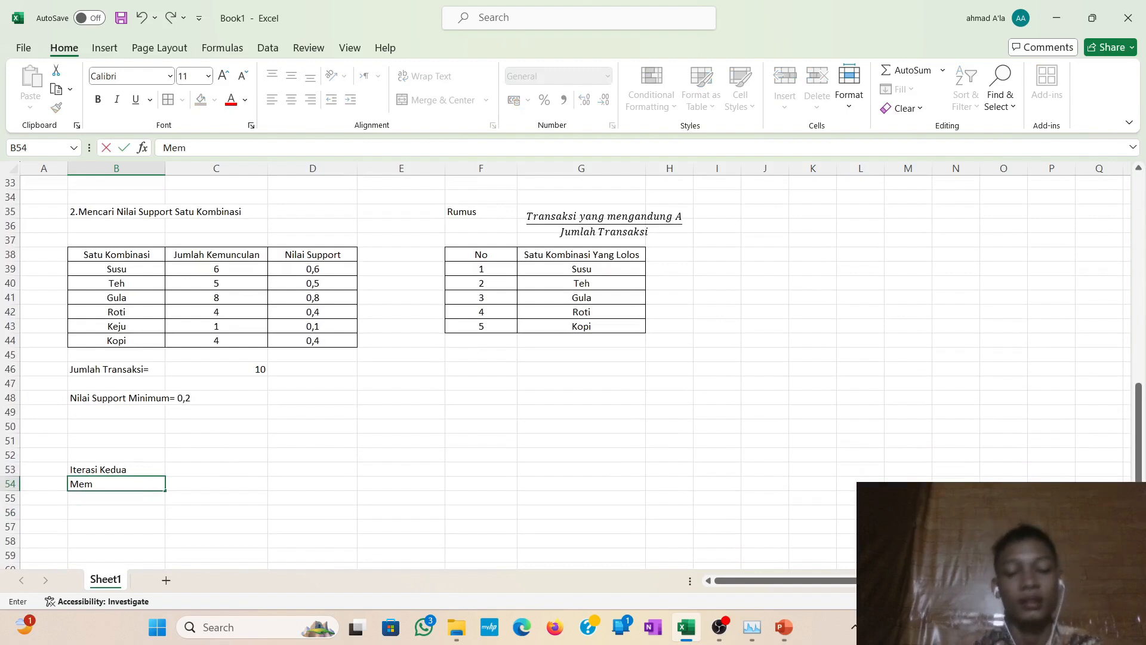
type("buat")
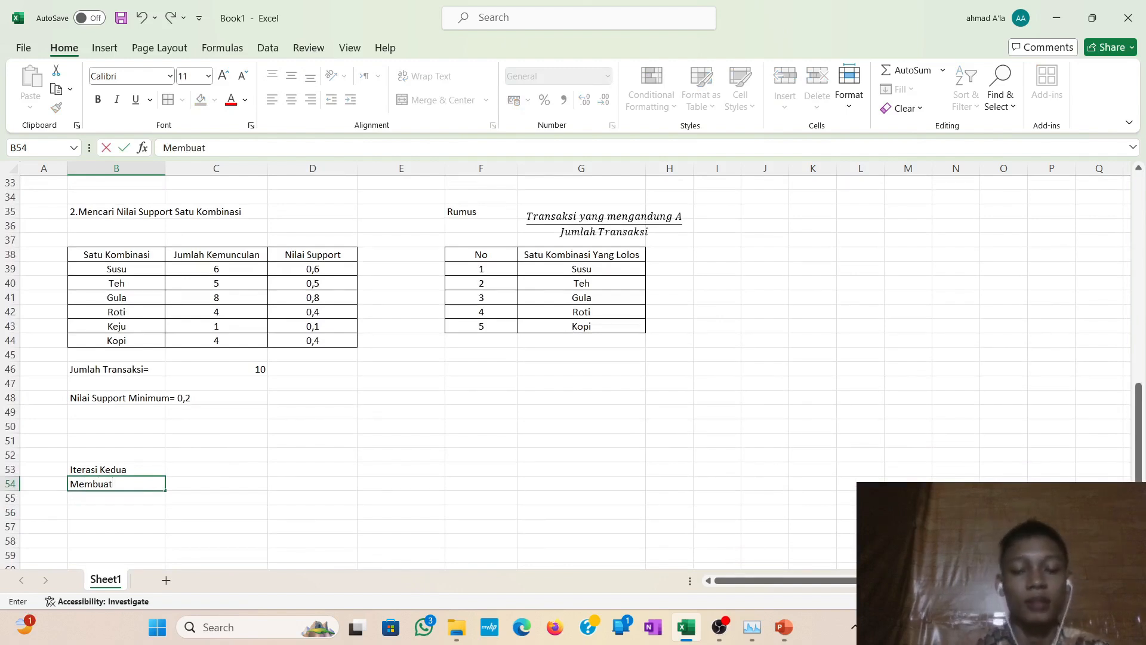
type(" Dua")
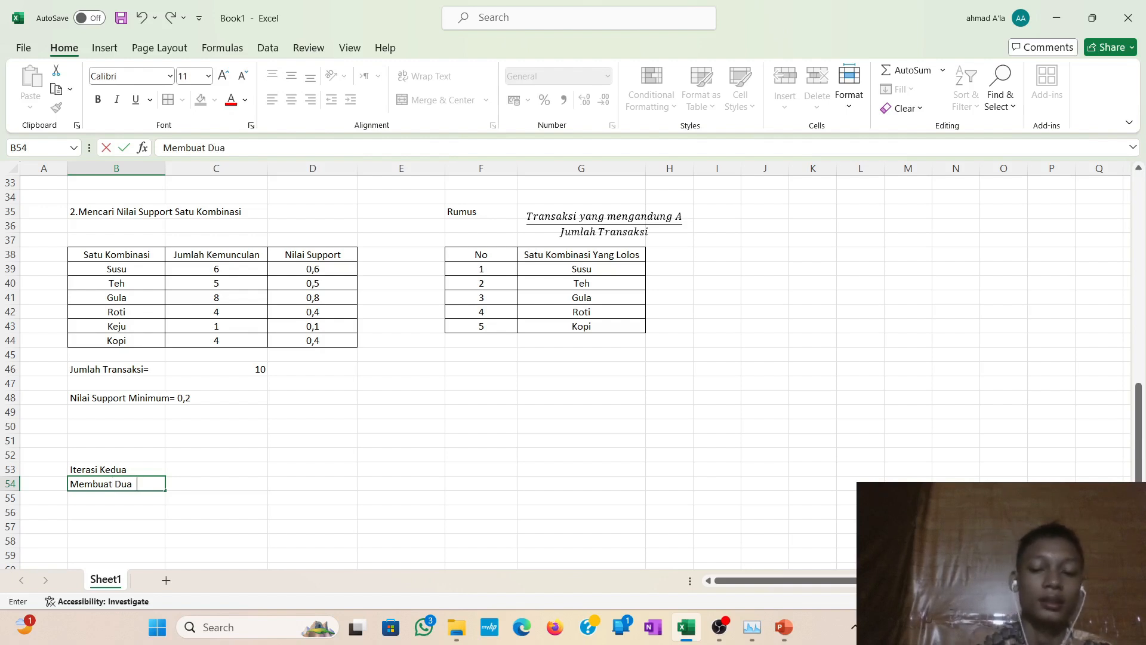
type("  kom")
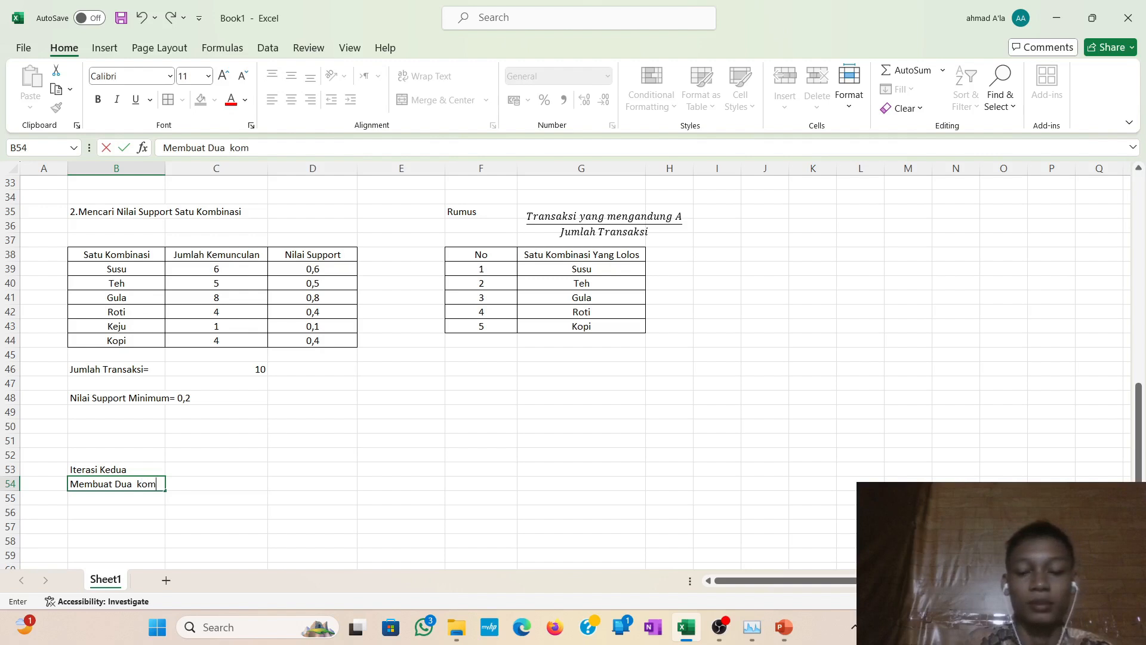
type("bina")
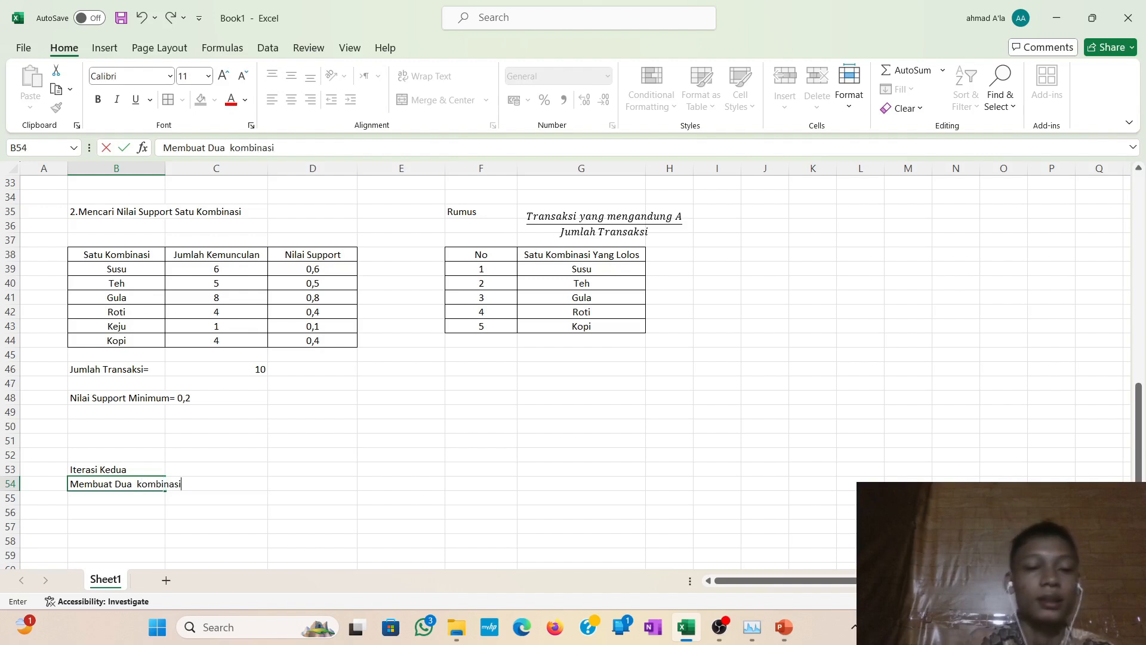
type("si")
left_click(263, 517)
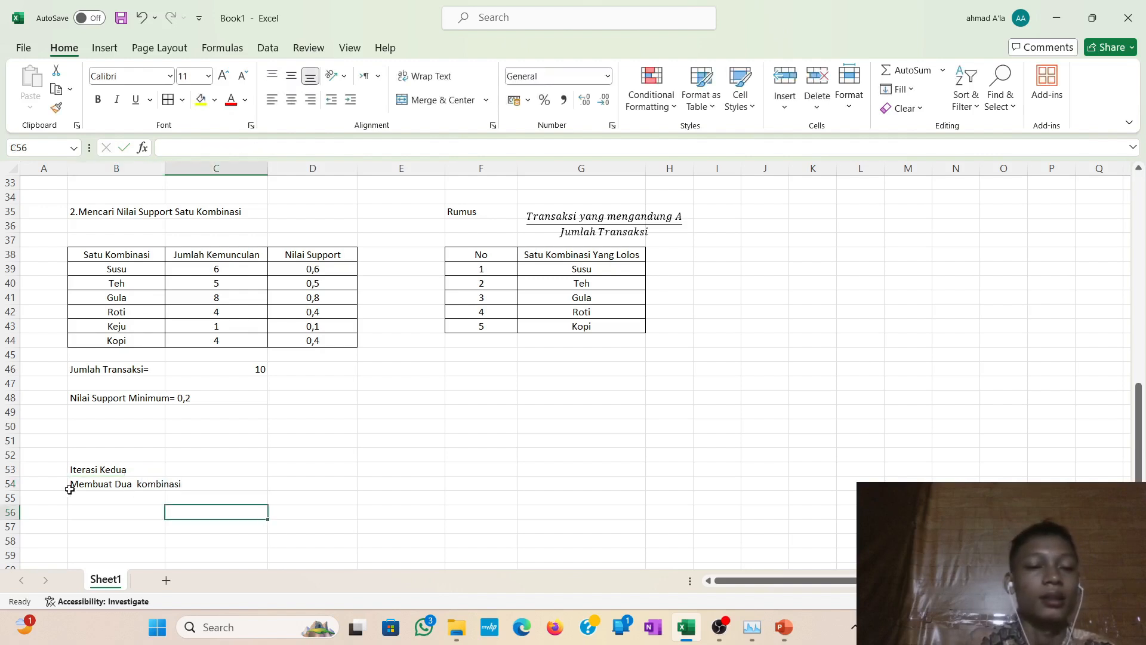
Insert the number "1. " at the start of the subheading in B54.
left_click(95, 481)
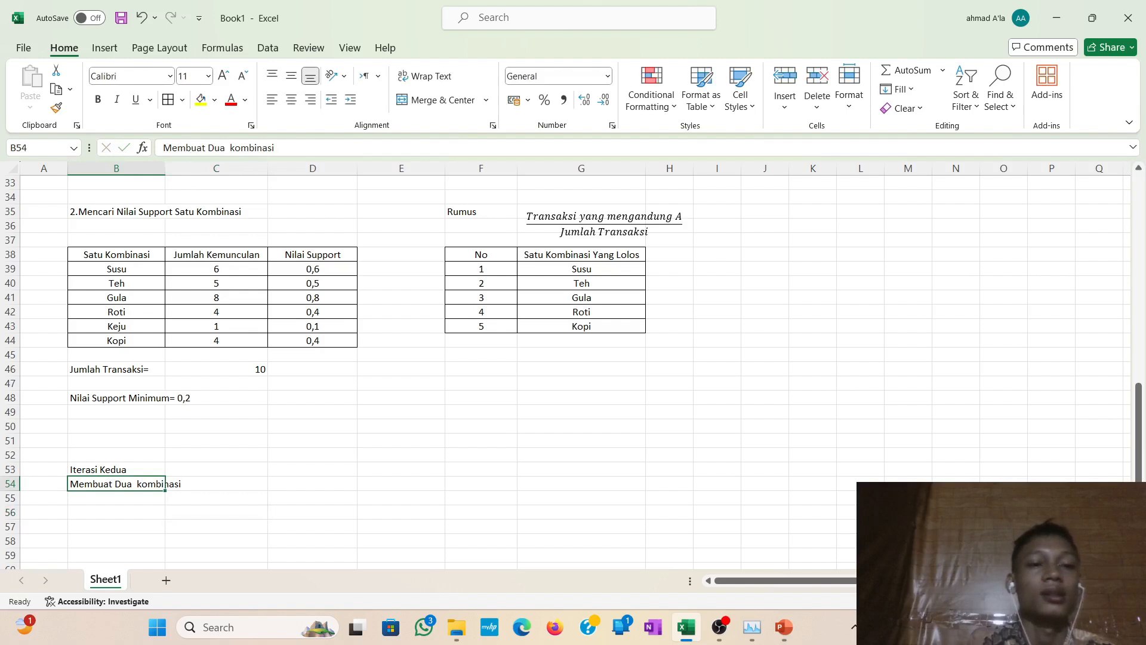
left_click(162, 149)
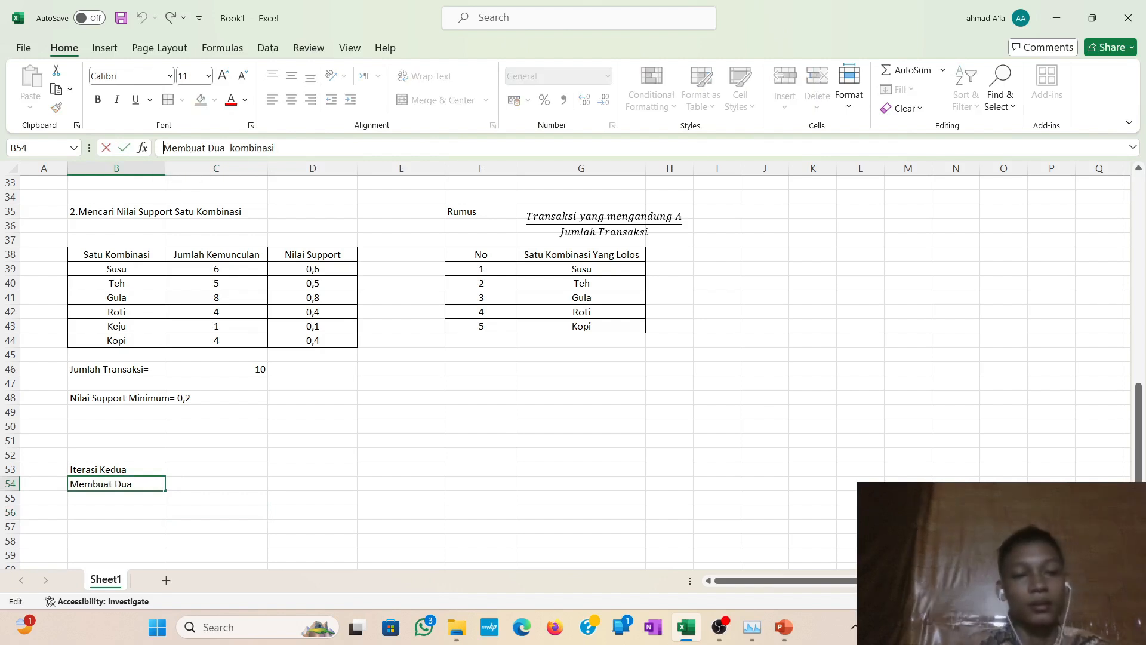
type("1.")
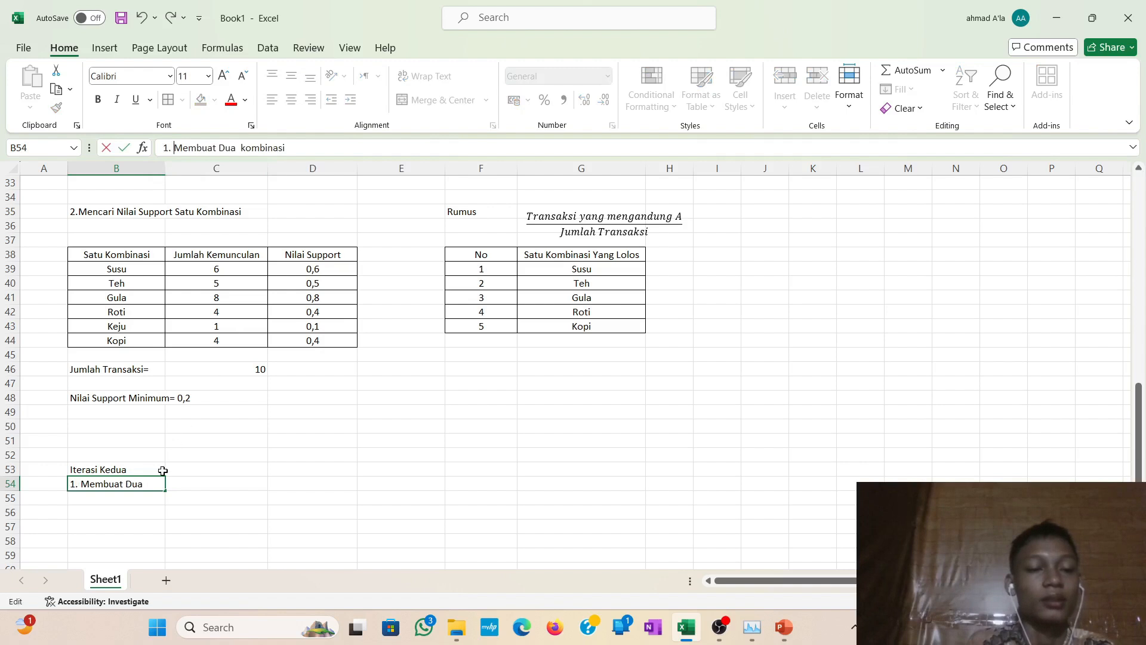
key("End")
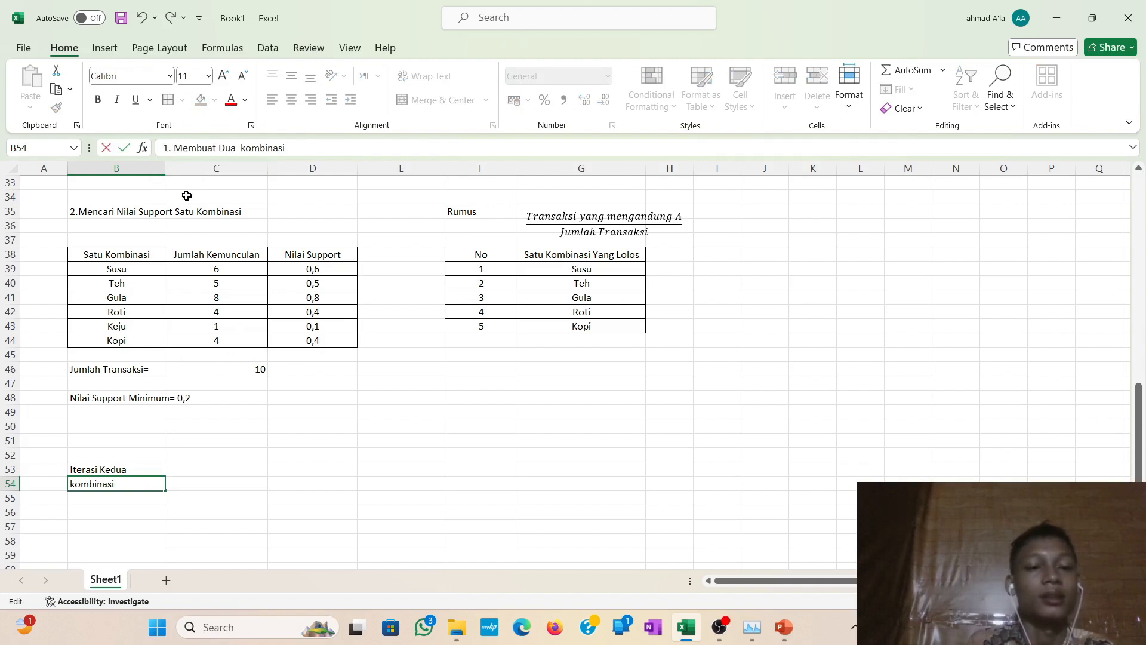
left_click(287, 524)
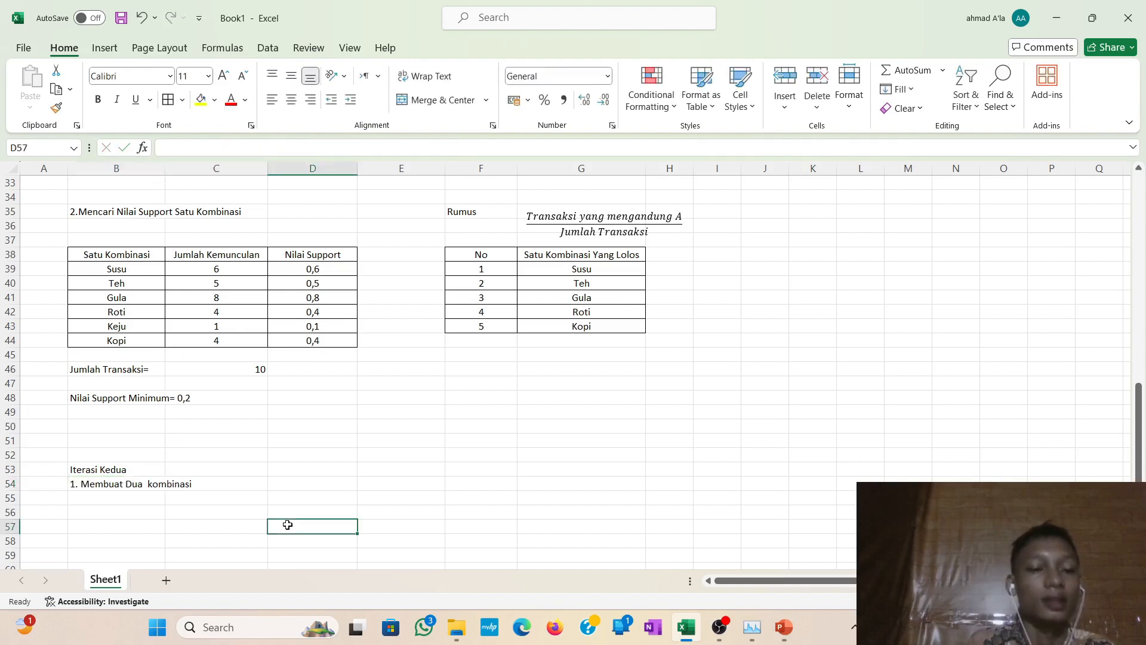
Copy the table of passing single-item combinations from F38:G43 and paste it at B56.
left_click(146, 500)
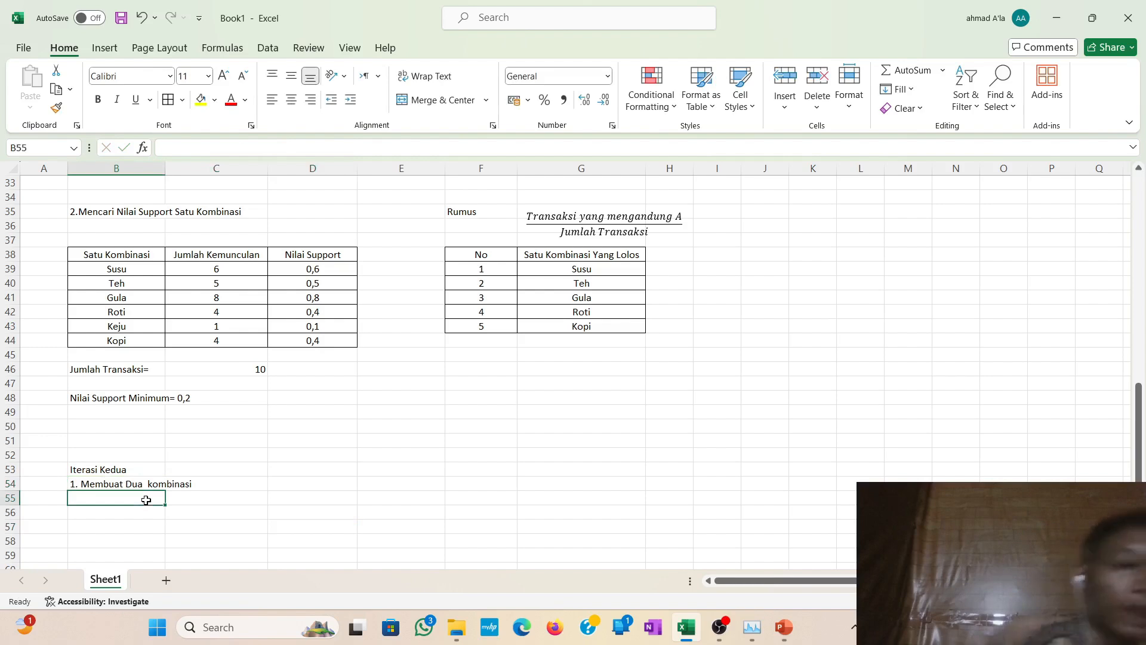
scroll(146, 499, "down", 1)
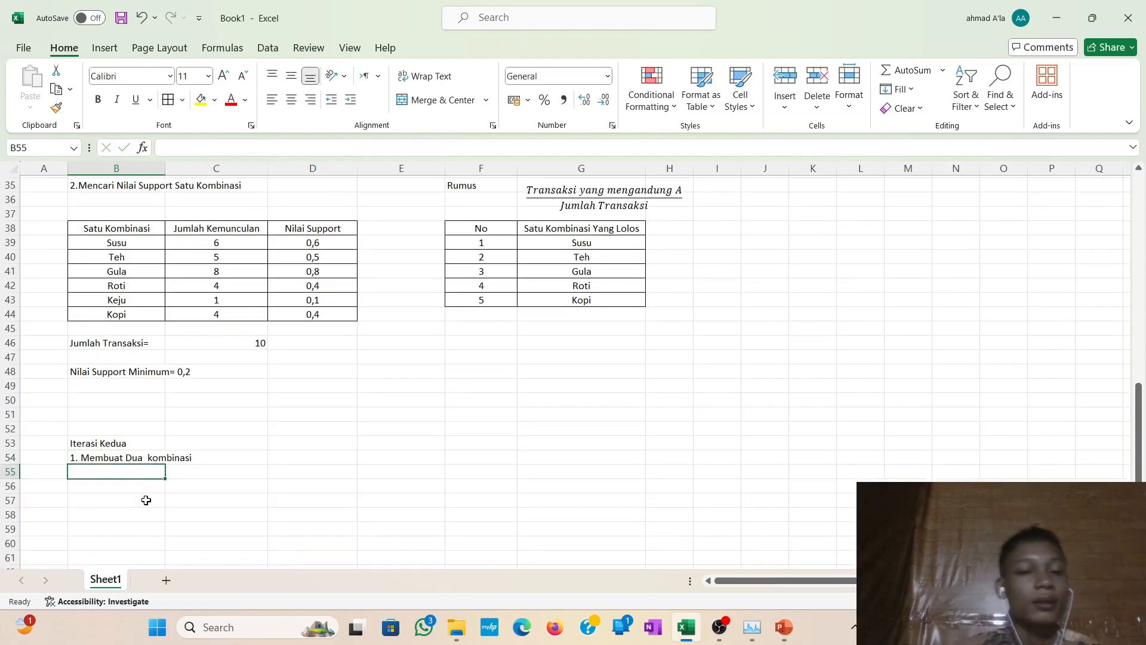
scroll(146, 500, "up", 5)
scroll(146, 499, "down", 3)
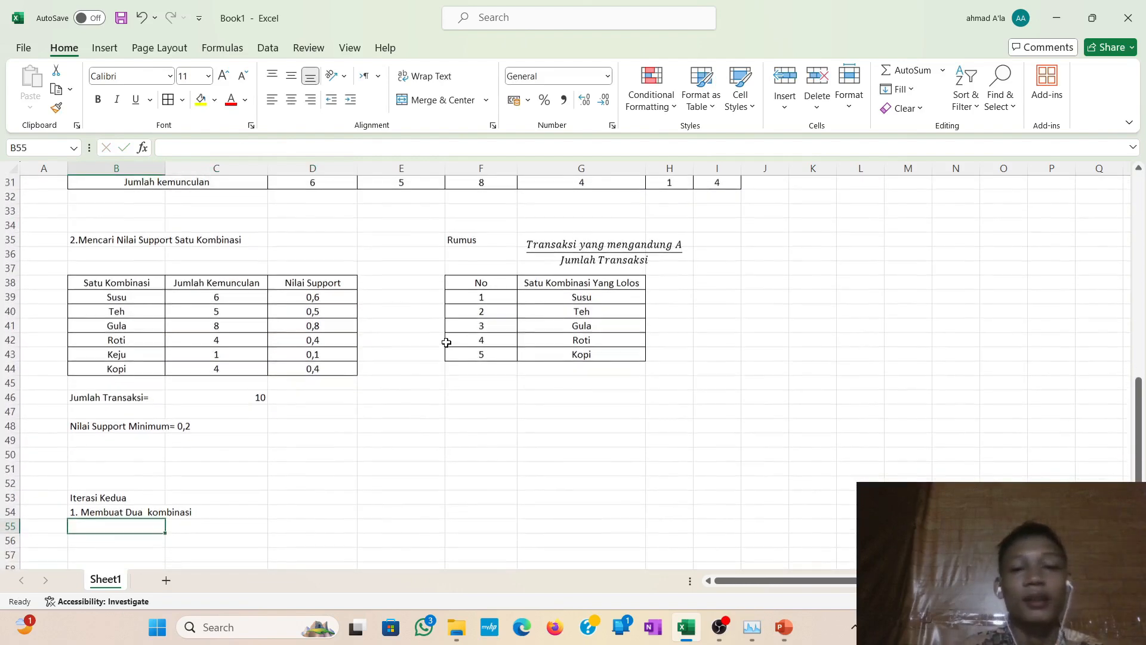
left_click_drag(579, 293, 585, 344)
left_click_drag(496, 281, 632, 359)
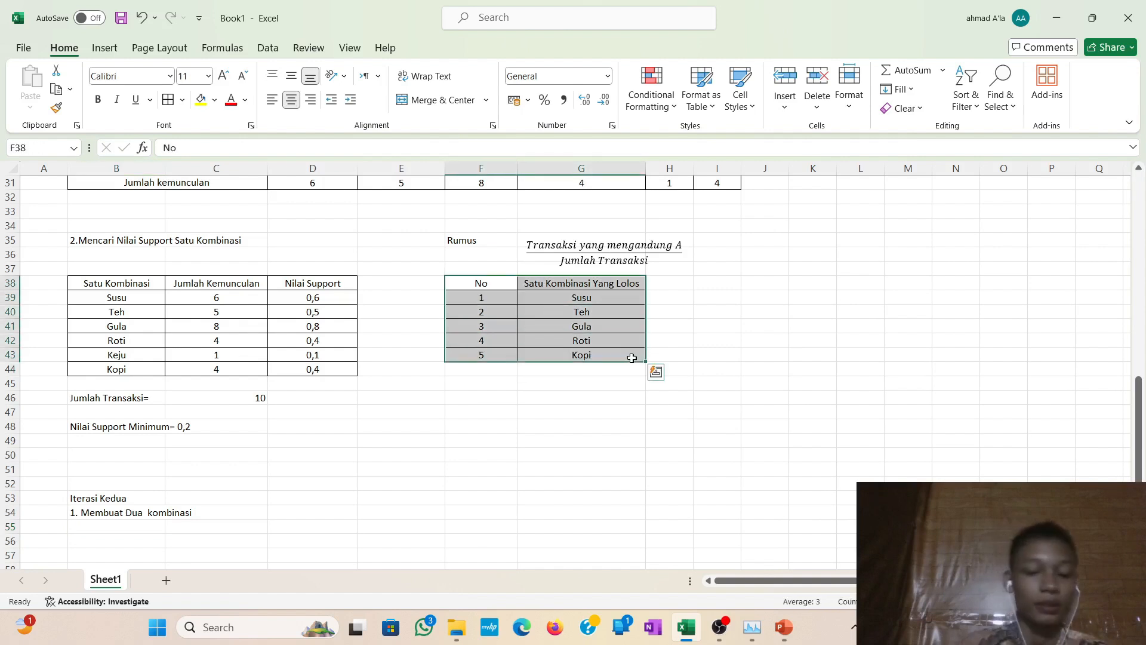
key("ctrl+c")
scroll(293, 442, "down", 3)
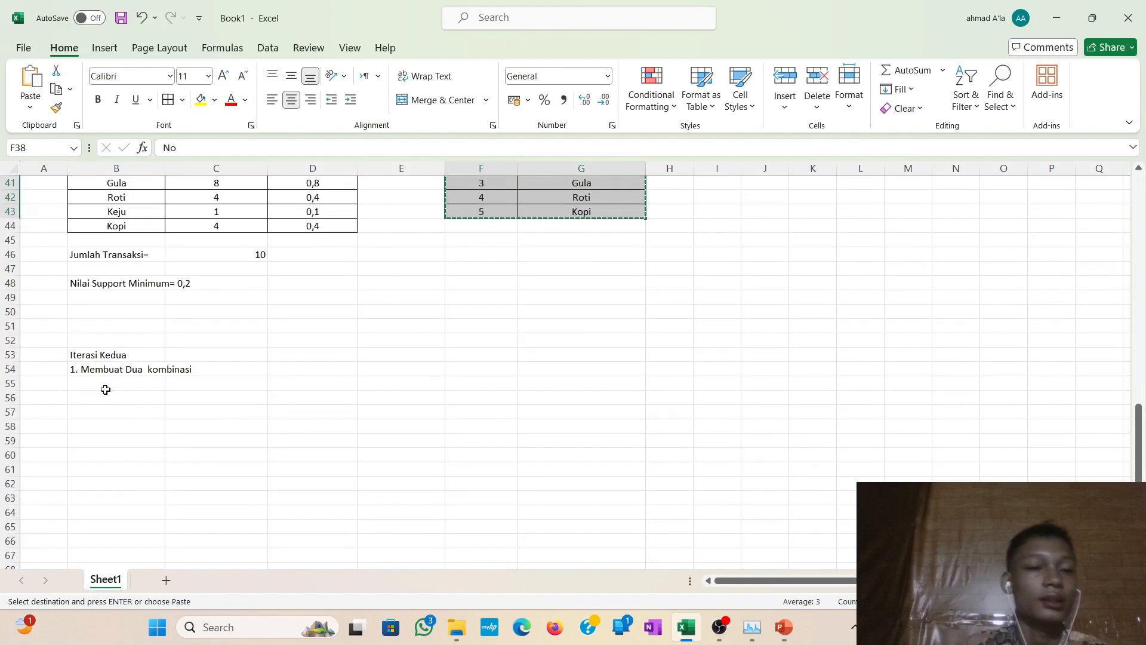
left_click_drag(102, 394, 144, 404)
key("ctrl+v")
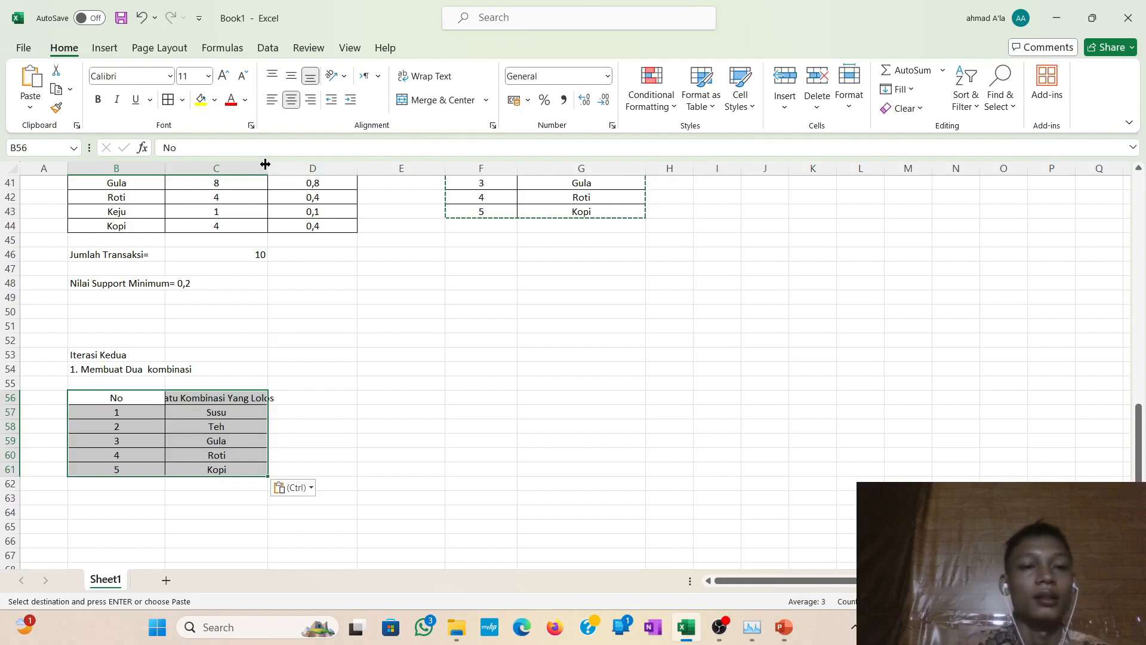
Widen column C so the header "Satu Kombinasi Yang Lolos" fits in C56.
left_click_drag(265, 165, 281, 164)
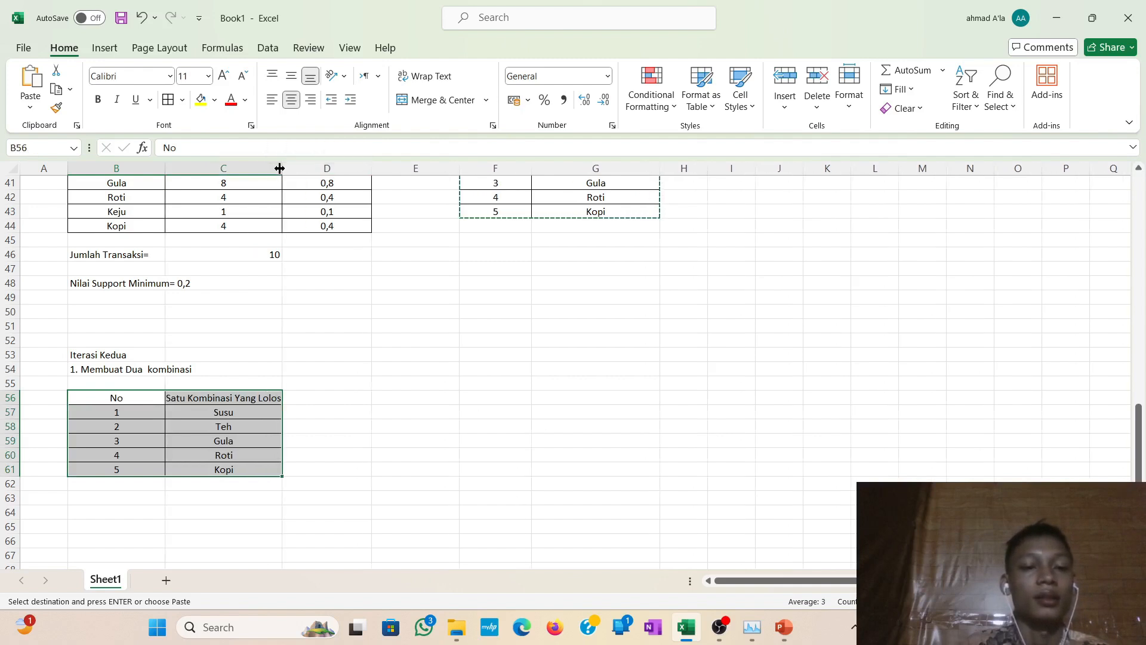
left_click(350, 320)
left_click(326, 411)
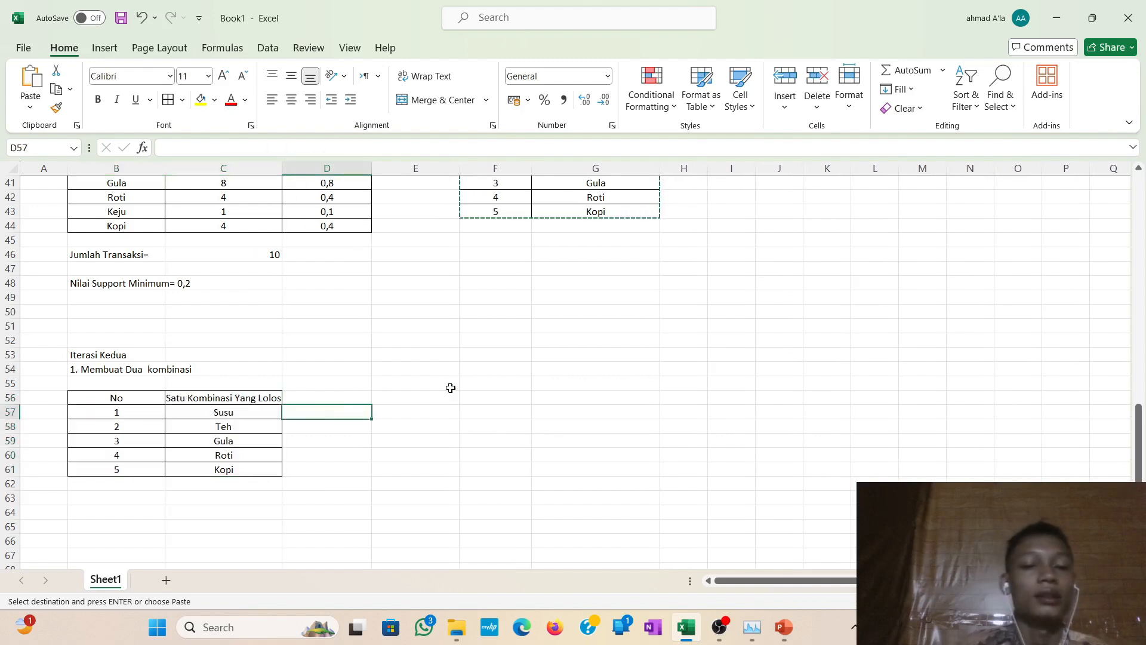
left_click(483, 388)
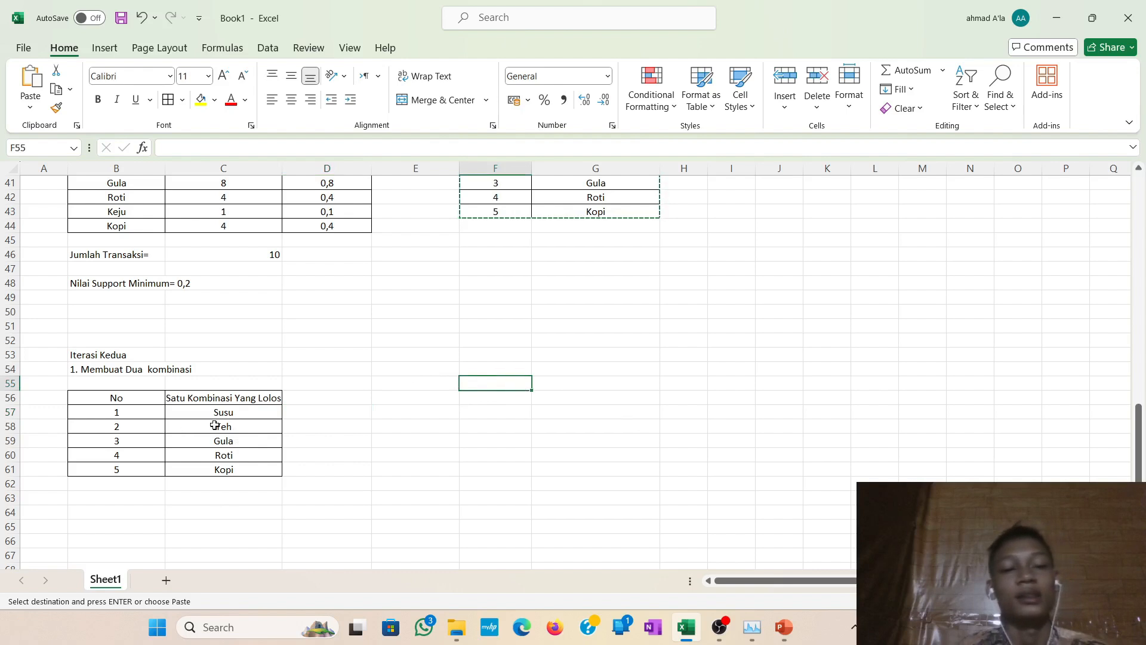
left_click(447, 386)
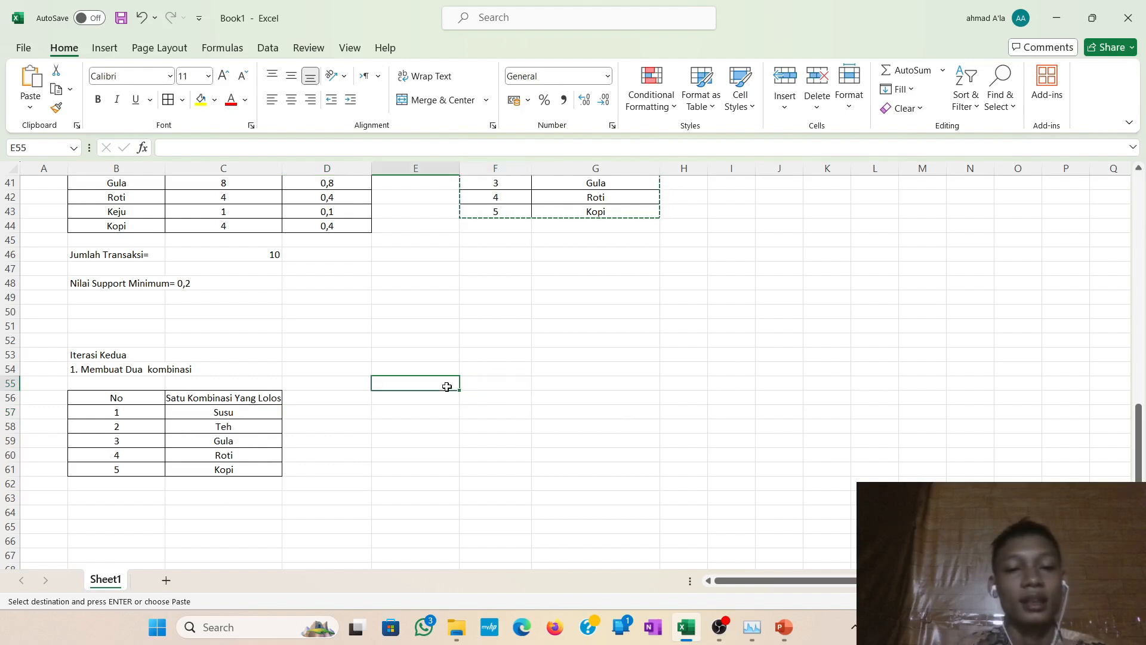
mouse_move(460, 384)
left_mouse_down()
mouse_move(583, 422)
mouse_move(561, 574)
mouse_move(536, 506)
left_mouse_up()
left_click(536, 507)
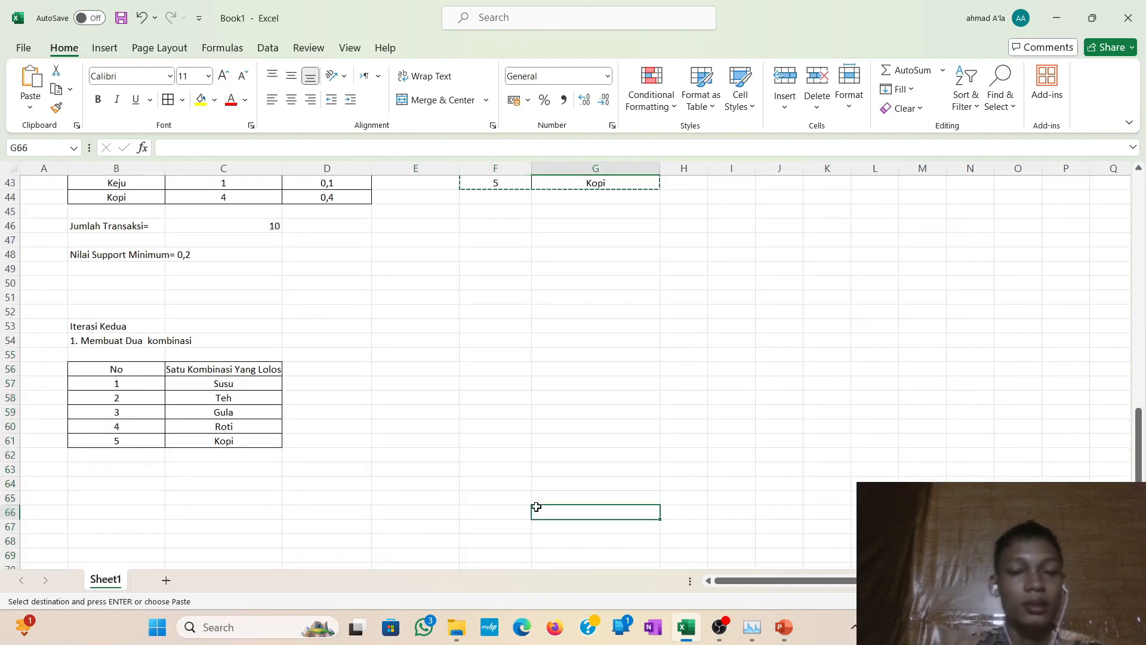
left_click(408, 352)
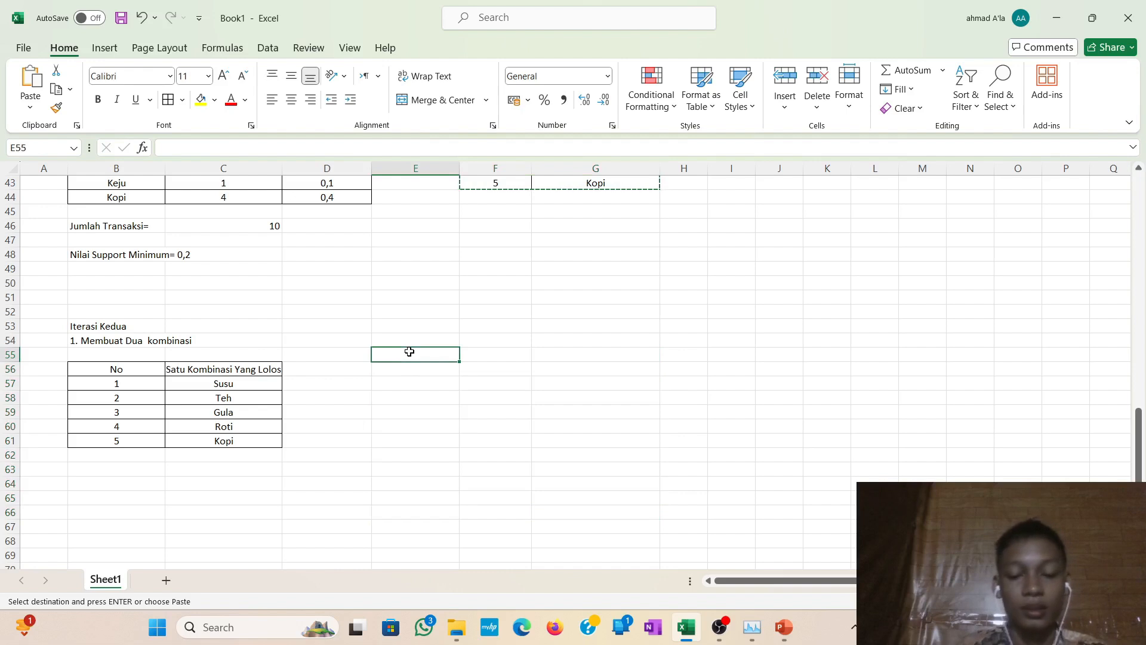
type("No")
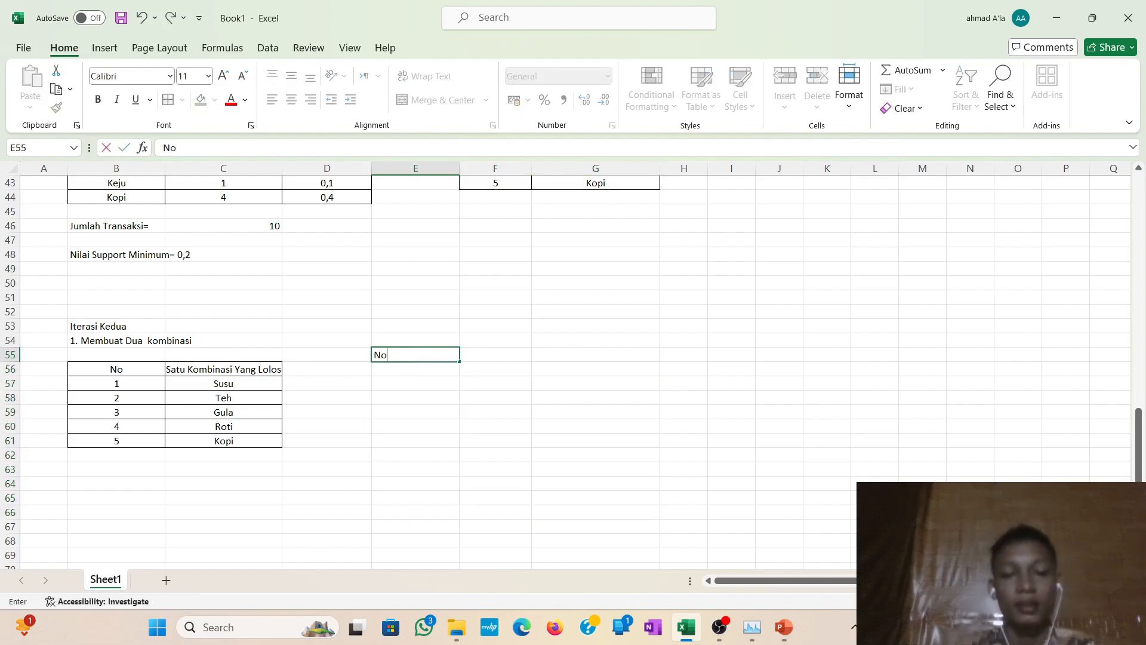
key("Return")
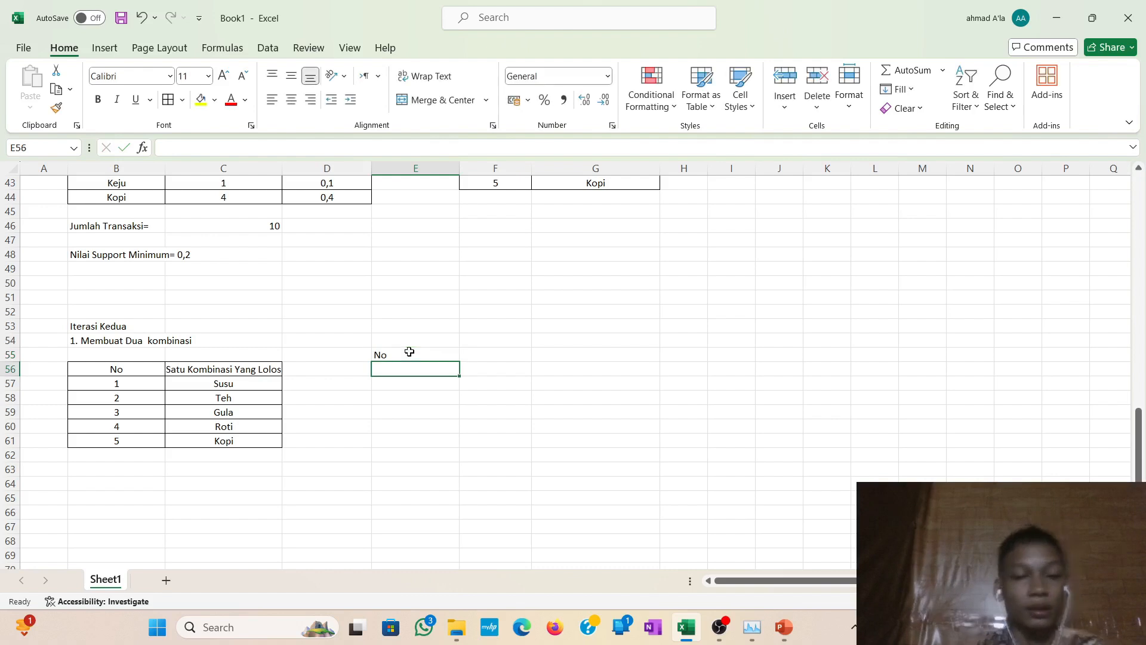
type("1")
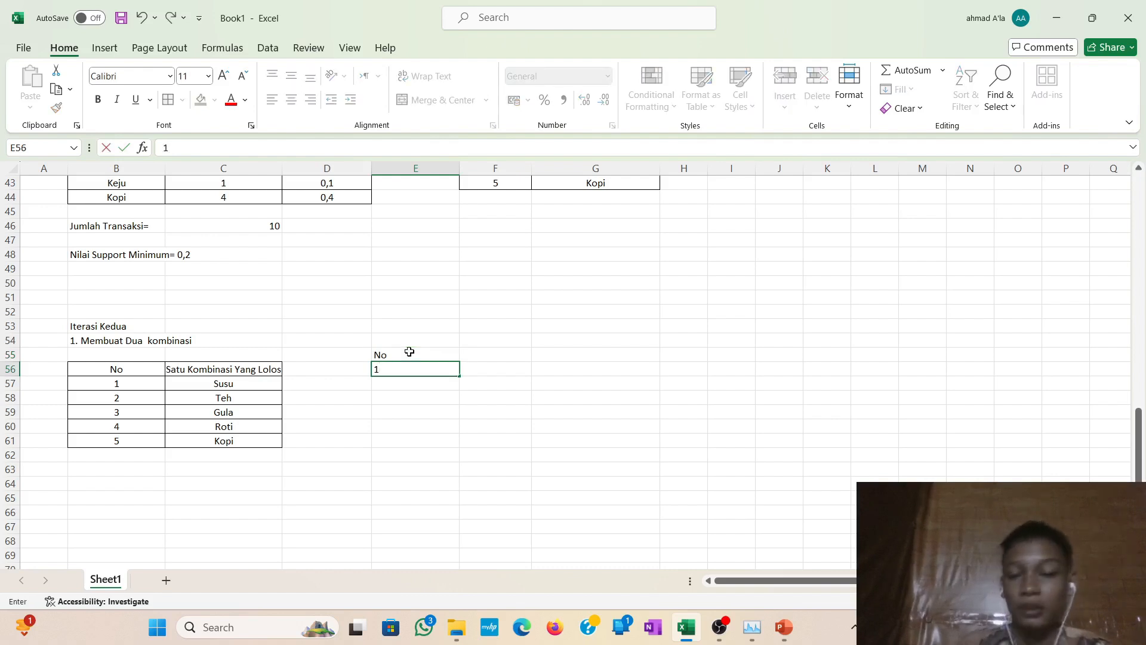
left_click(409, 353)
key("F2")
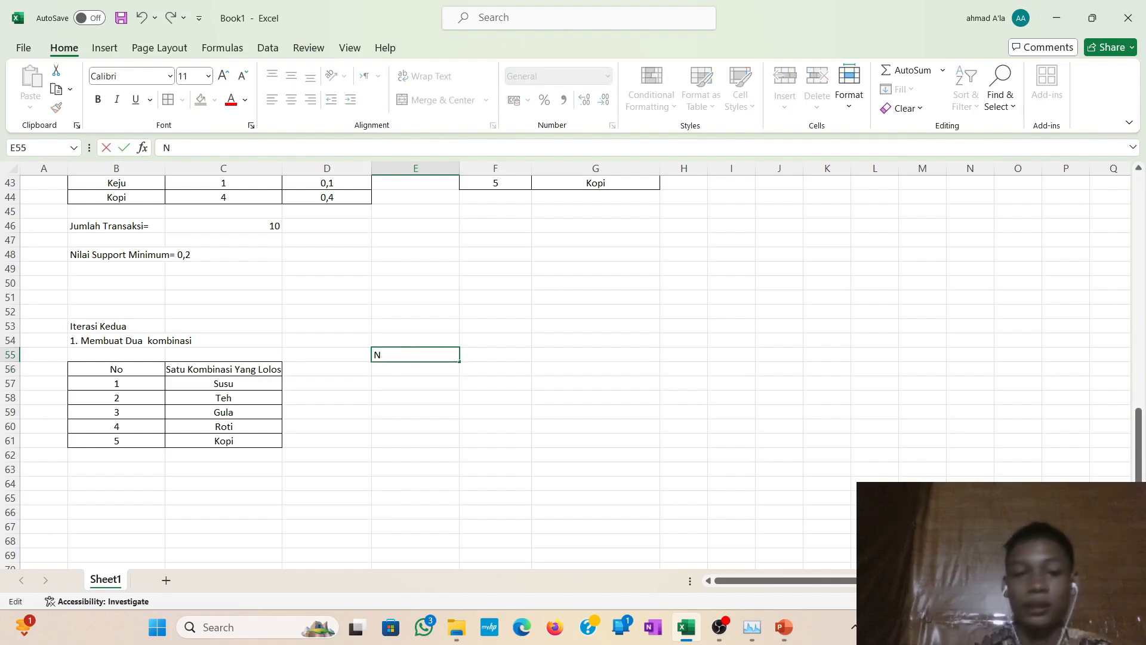
key("BackSpace")
Enter the header "No" in E56 and fill the numbers 1 to 10 down E57:E66.
left_click(402, 374)
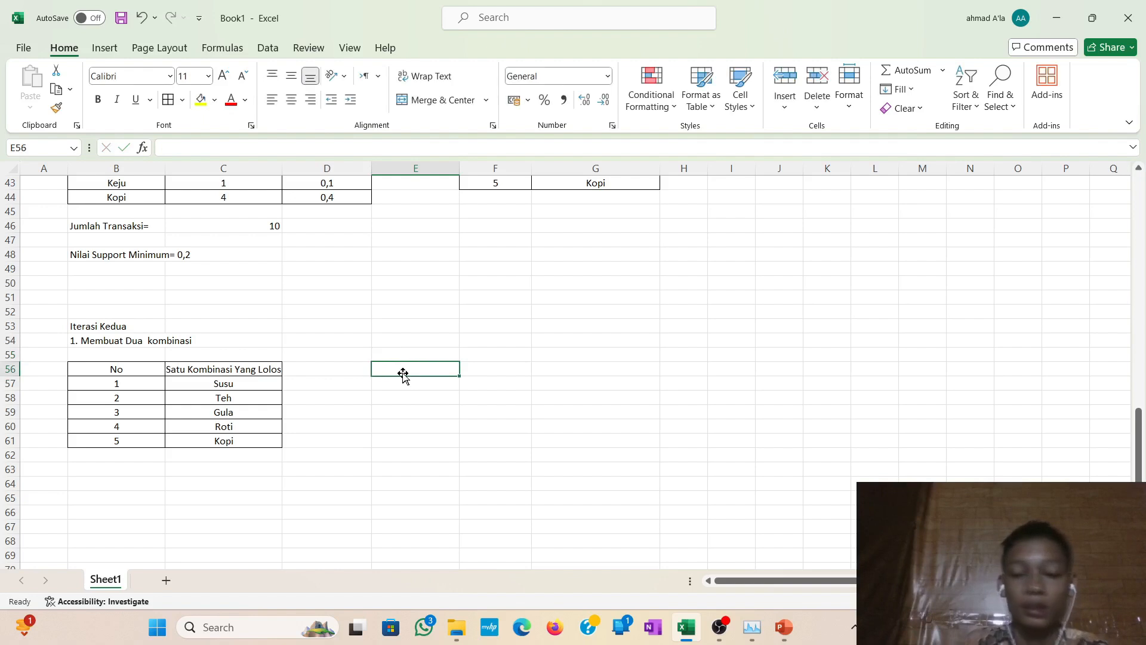
type("No")
key("Return")
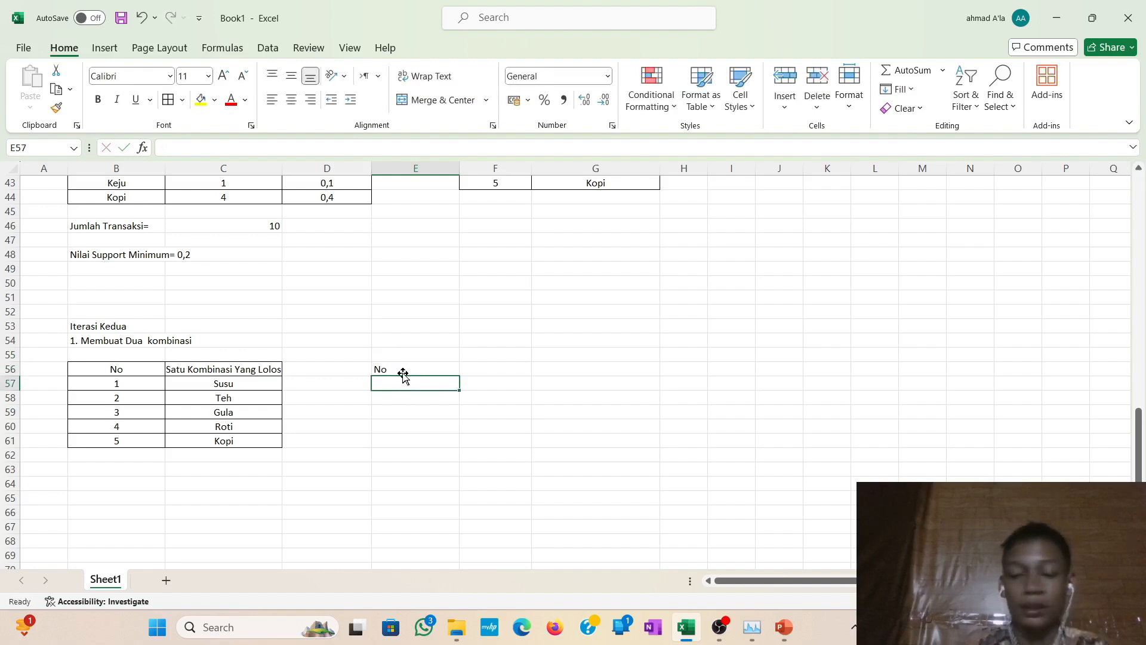
type("1")
key("Return")
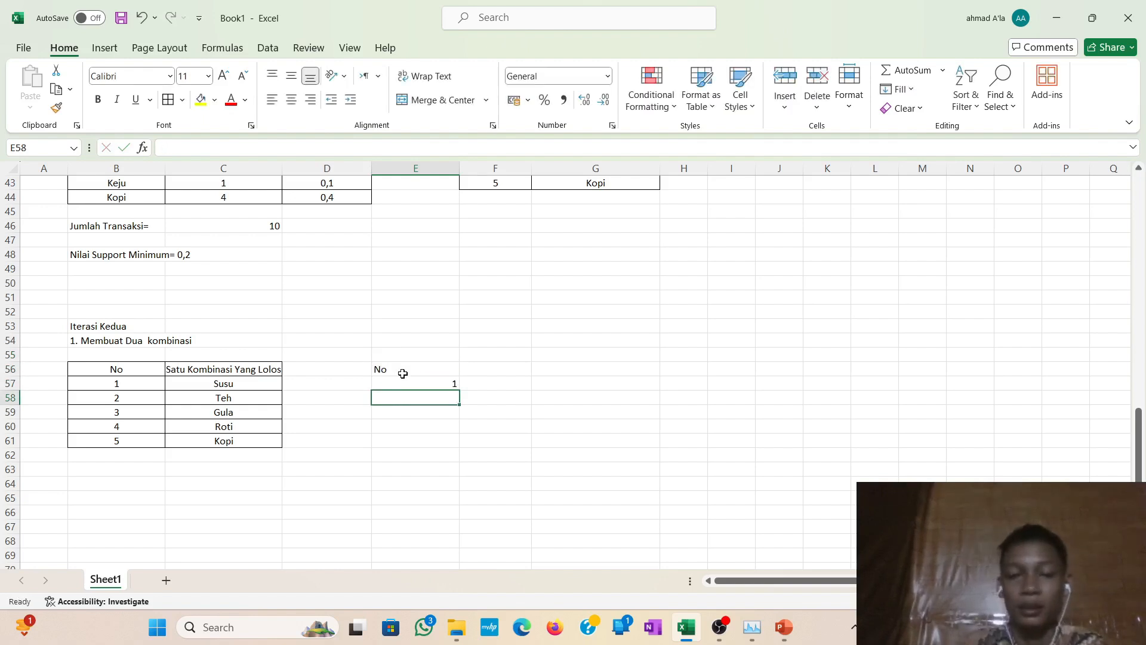
type("1")
key("BackSpace")
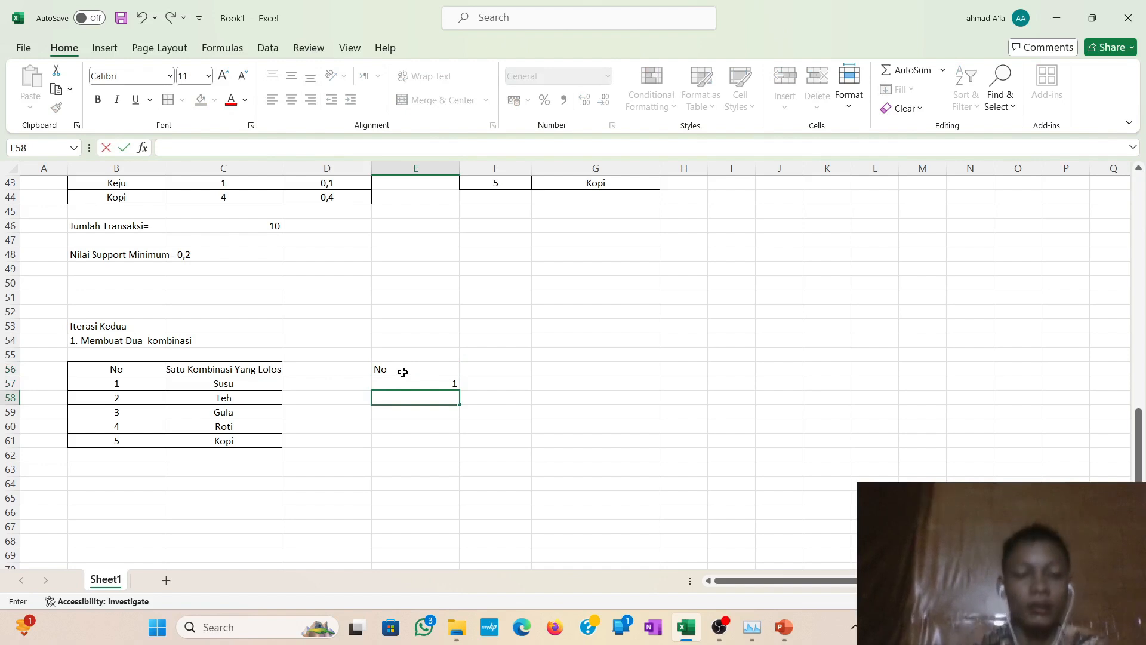
type("2")
left_click(412, 384)
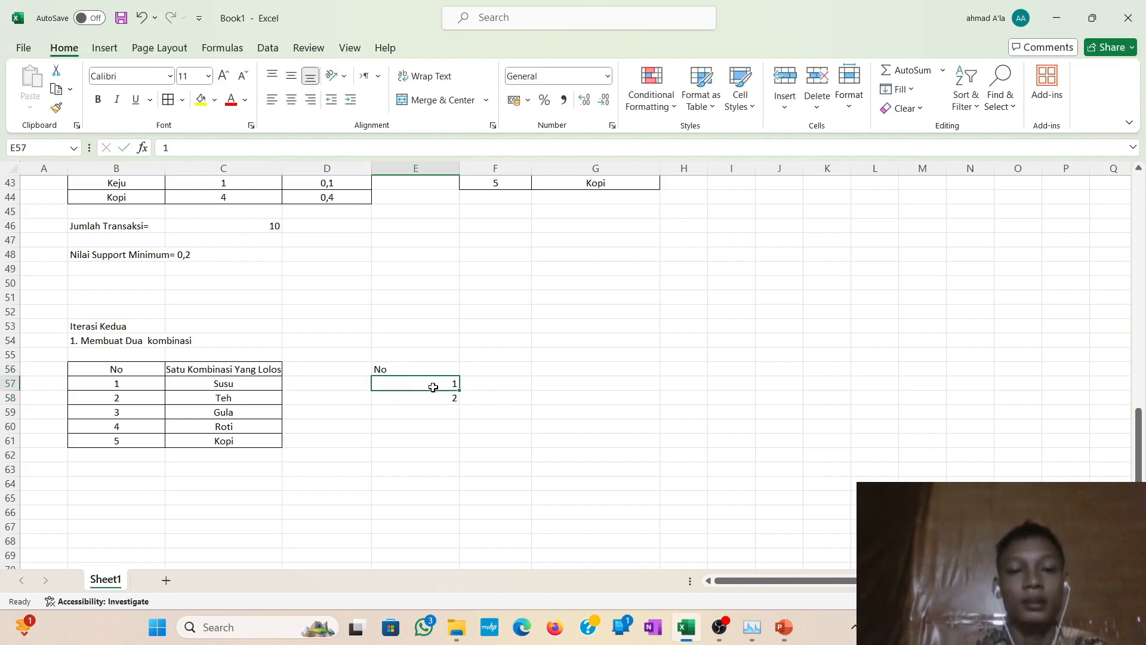
left_click_drag(440, 388, 462, 519)
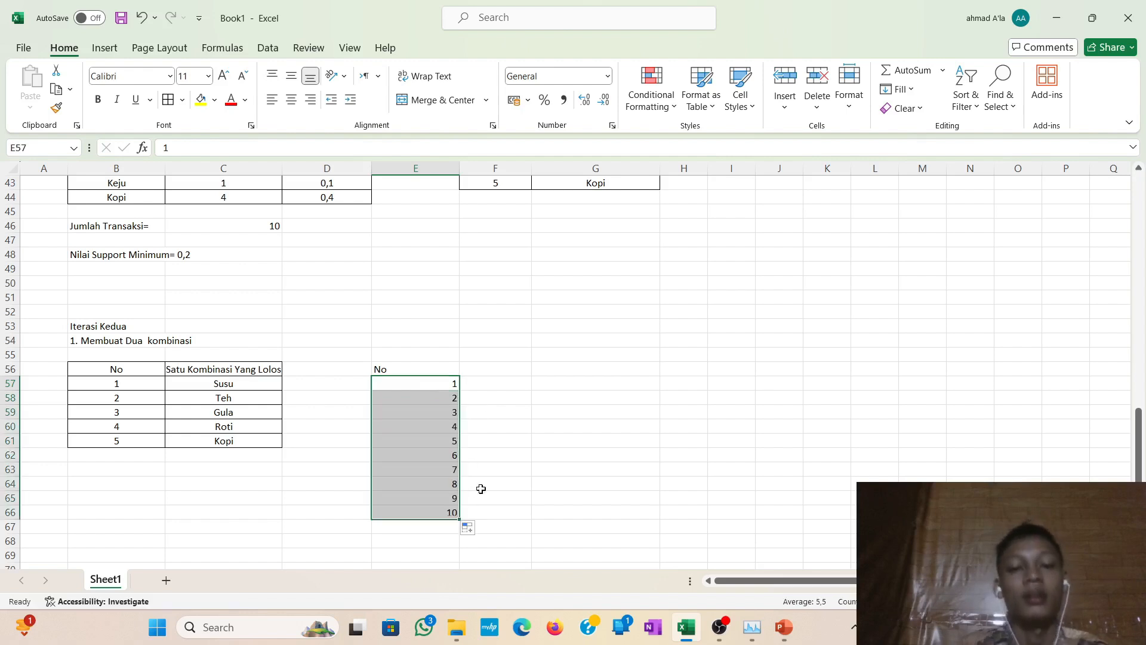
Enter the item name "Susu" in cell J55, outside the new numbered table.
left_click(487, 378)
left_click(484, 367)
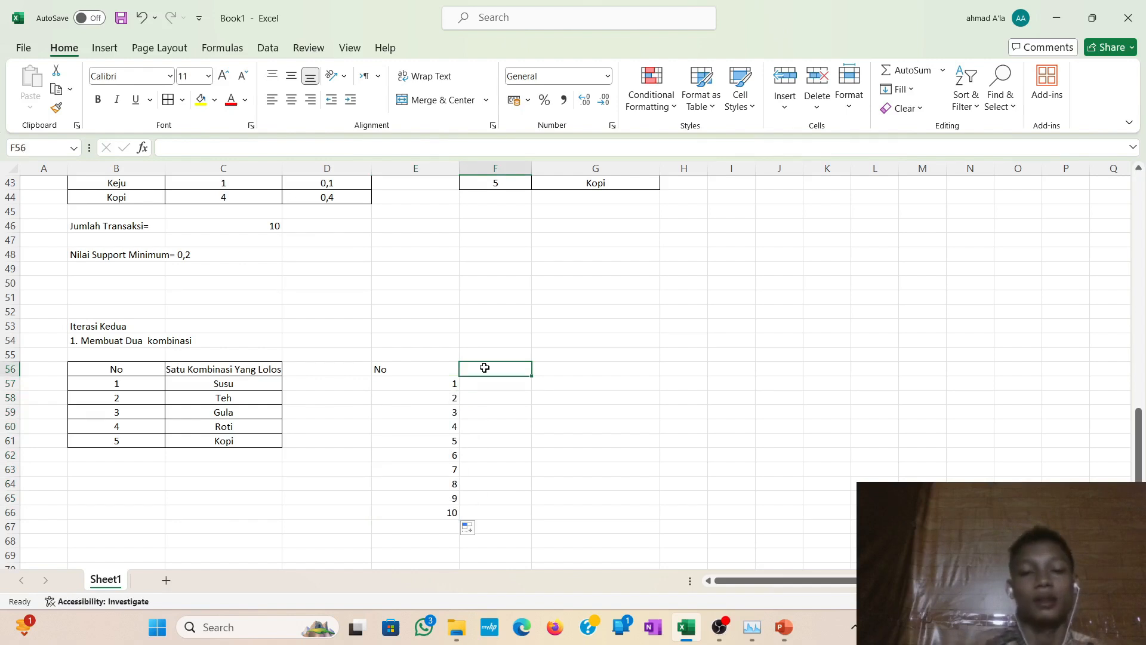
scroll(668, 358, "right", 1)
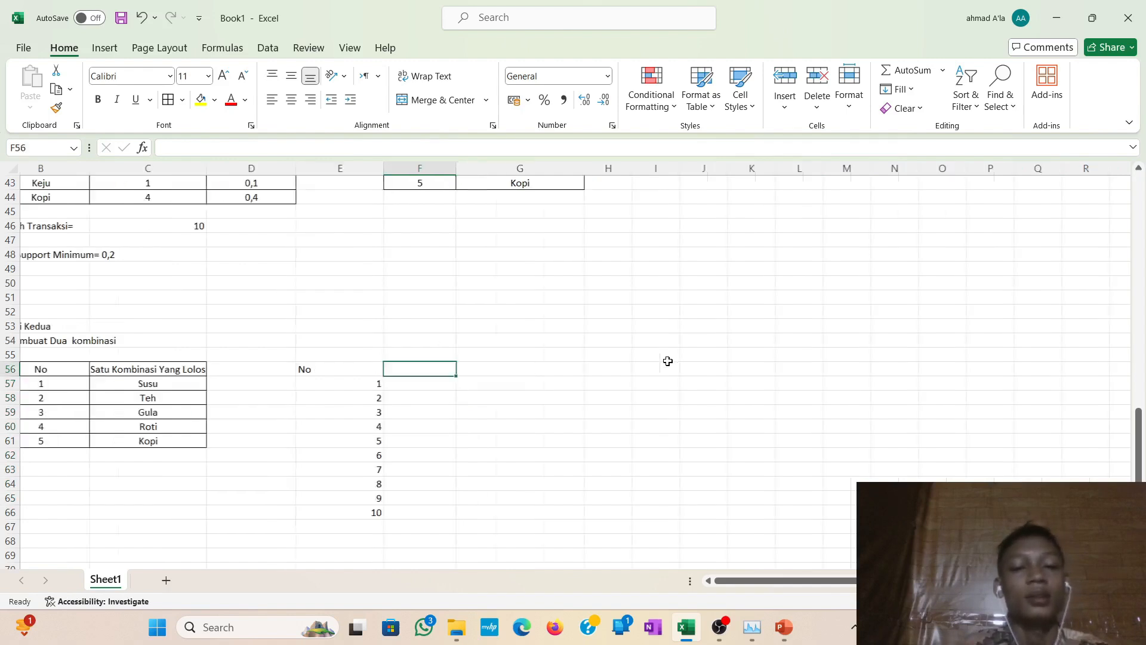
scroll(668, 361, "left", 1)
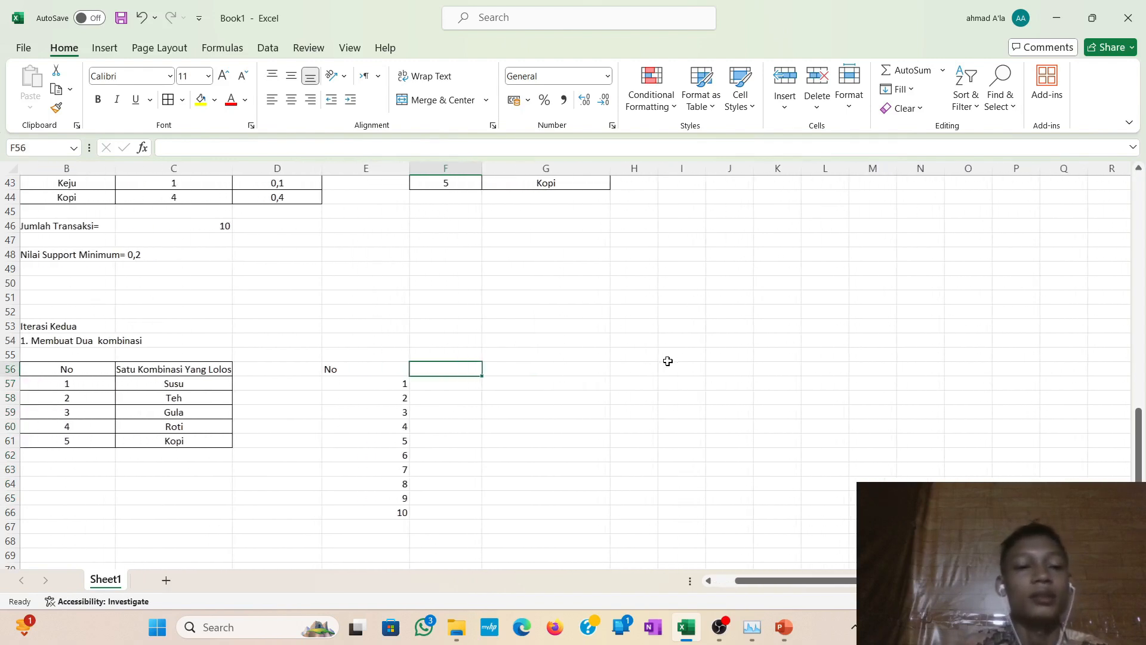
left_click(201, 380)
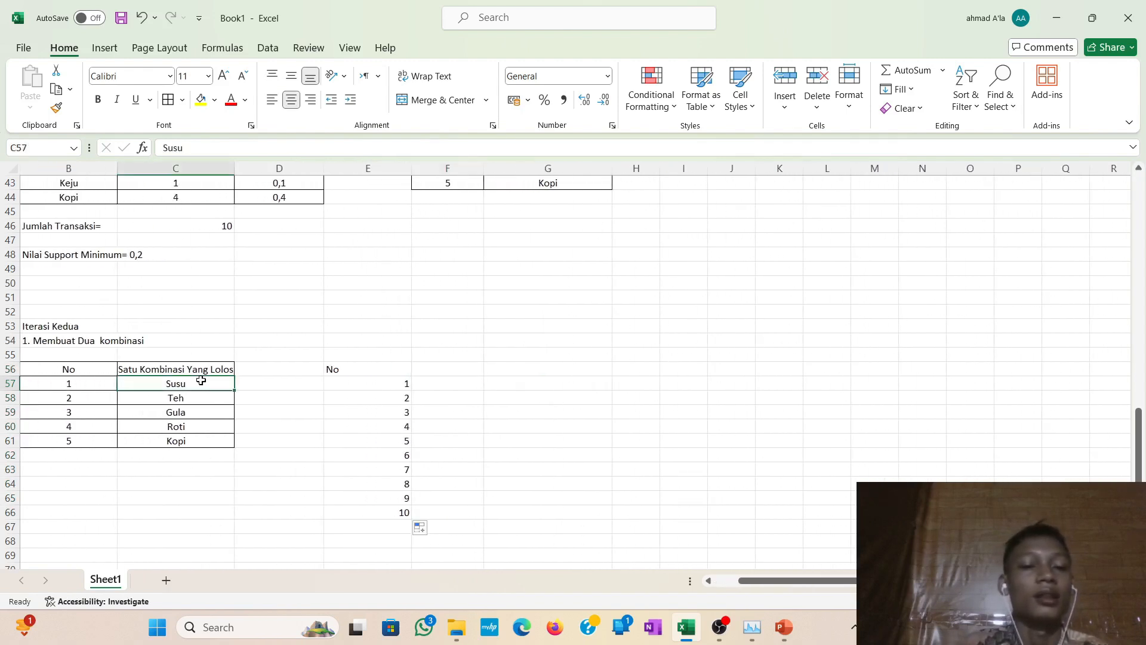
left_click(735, 357)
type("Susu")
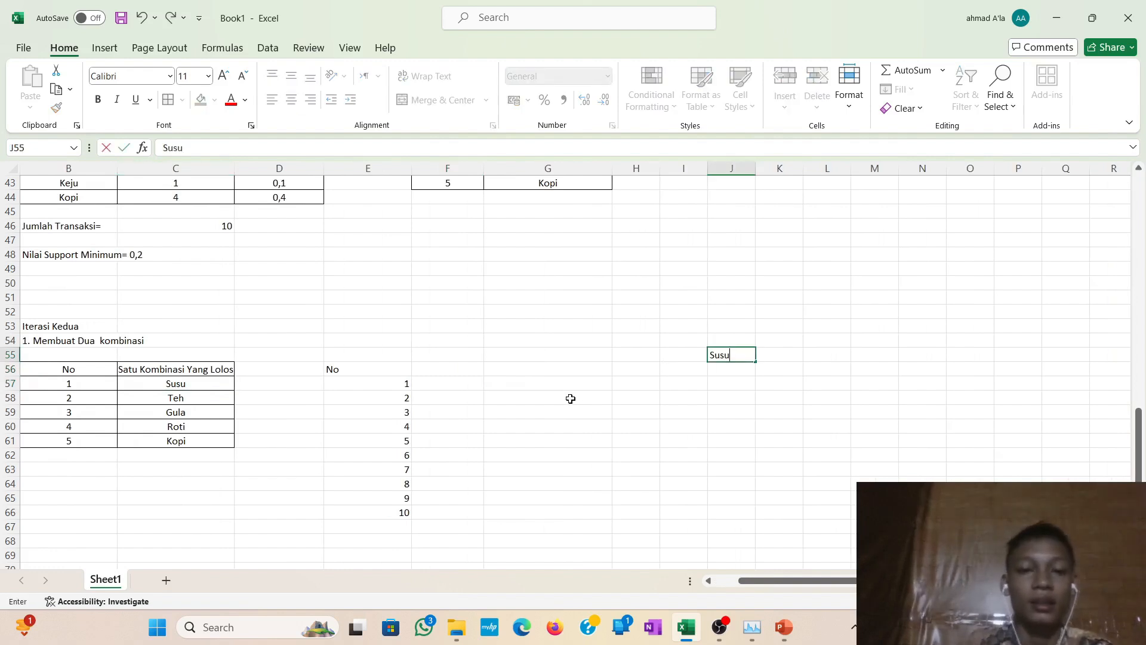
left_click(460, 382)
Enter the header "Dua kombinasi" in F56 beside the "No" header.
left_click(448, 365)
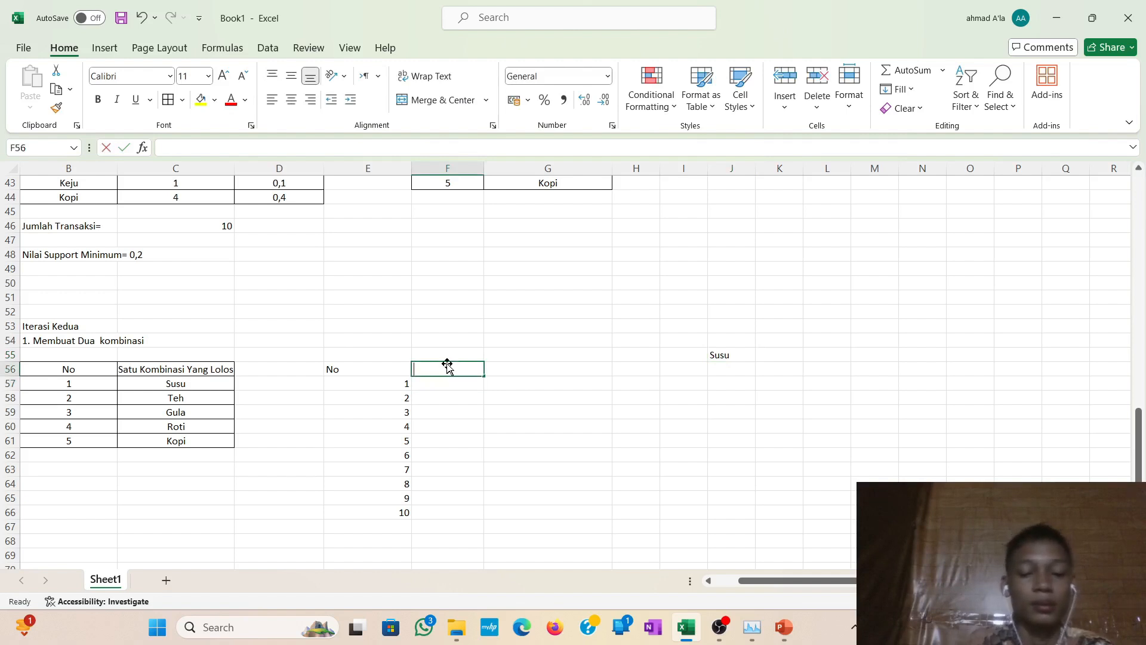
type("Dua ko")
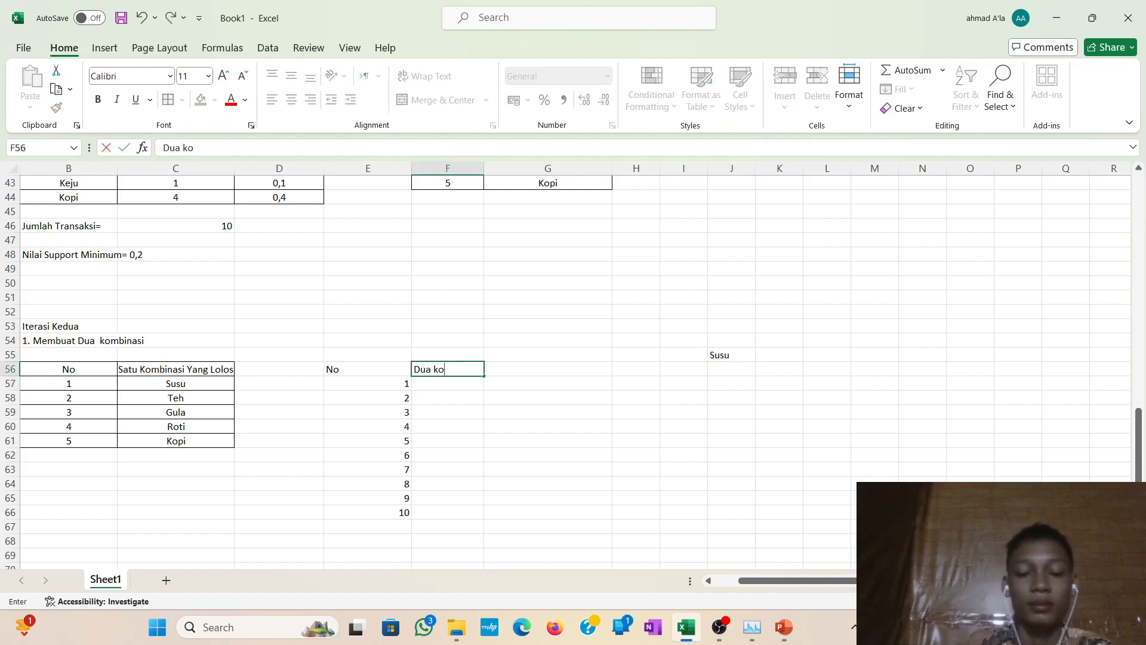
type("mbinasi")
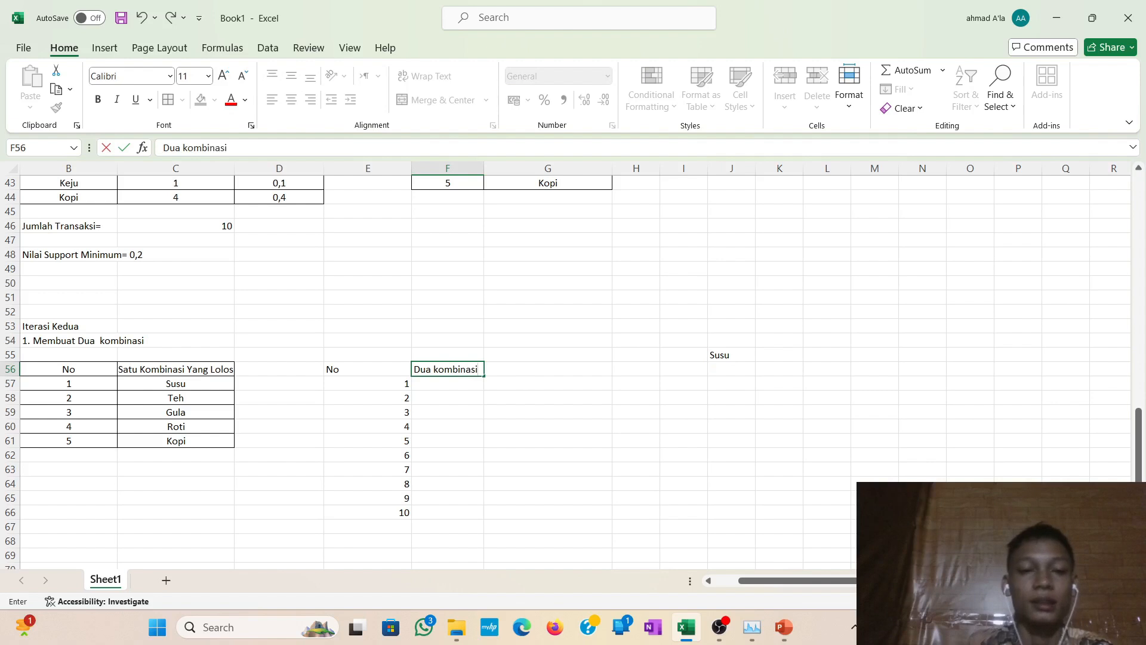
left_click(464, 382)
Format the table E56:F66 with all borders and centred contents, and widen column F.
left_click_drag(366, 369, 446, 512)
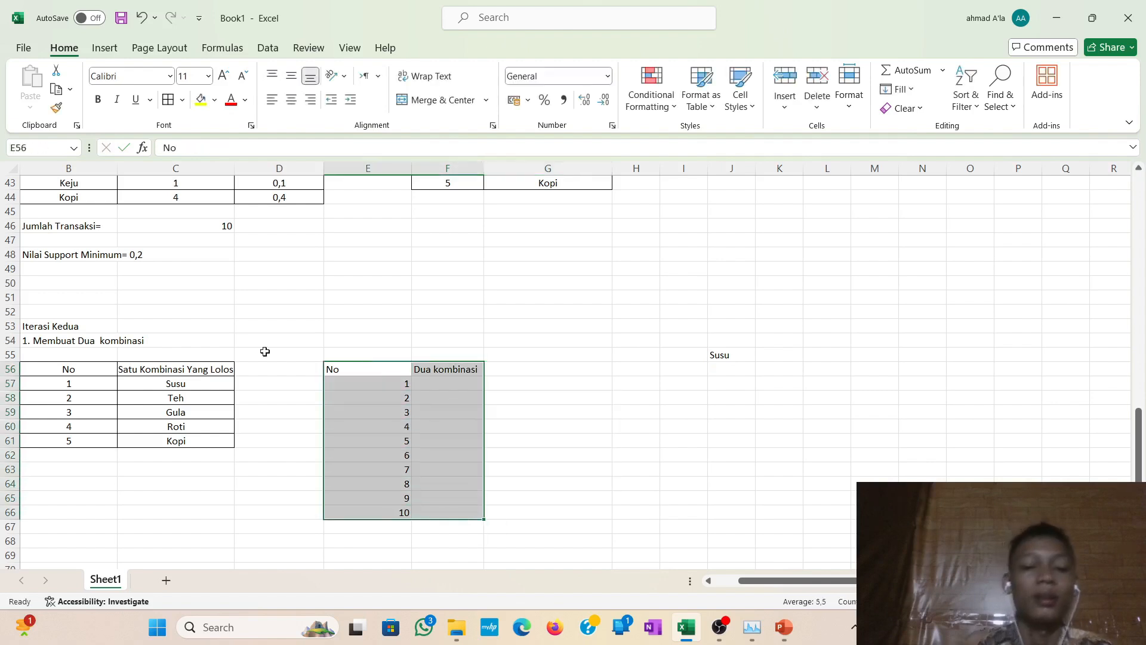
left_click(168, 99)
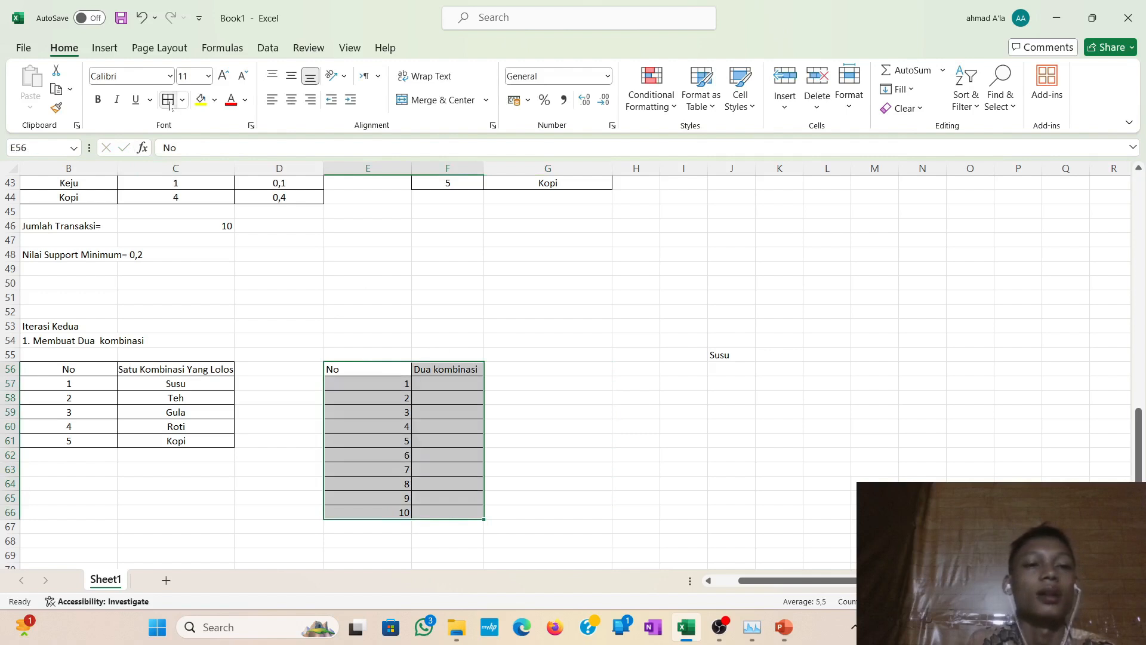
left_click(292, 100)
left_click(534, 355)
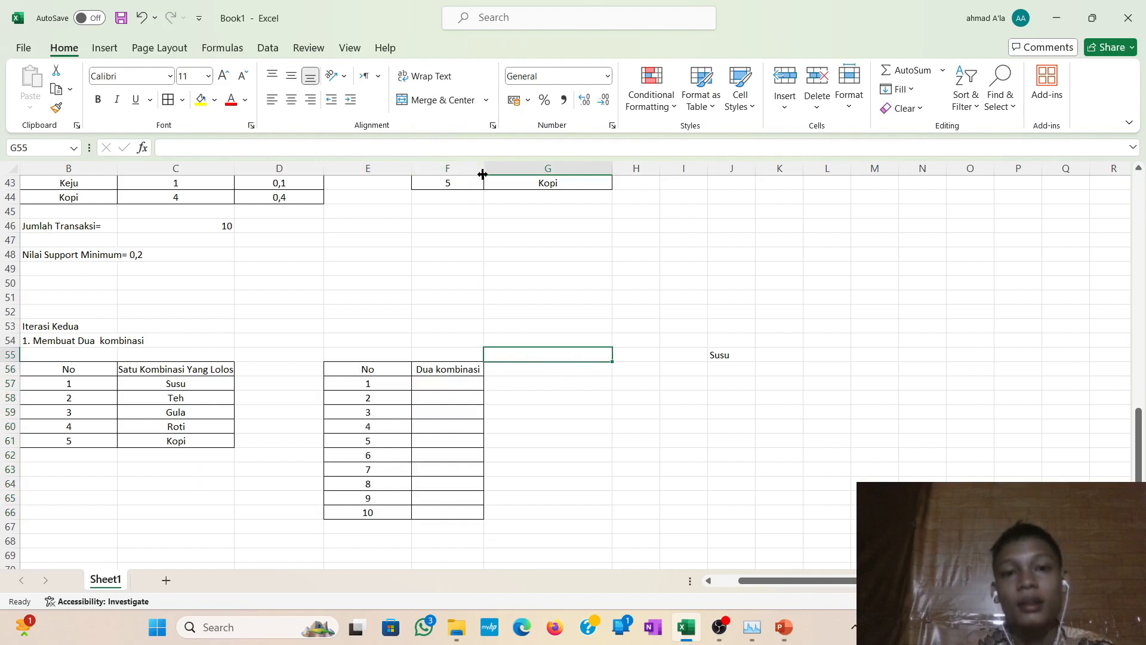
left_click_drag(483, 173, 533, 173)
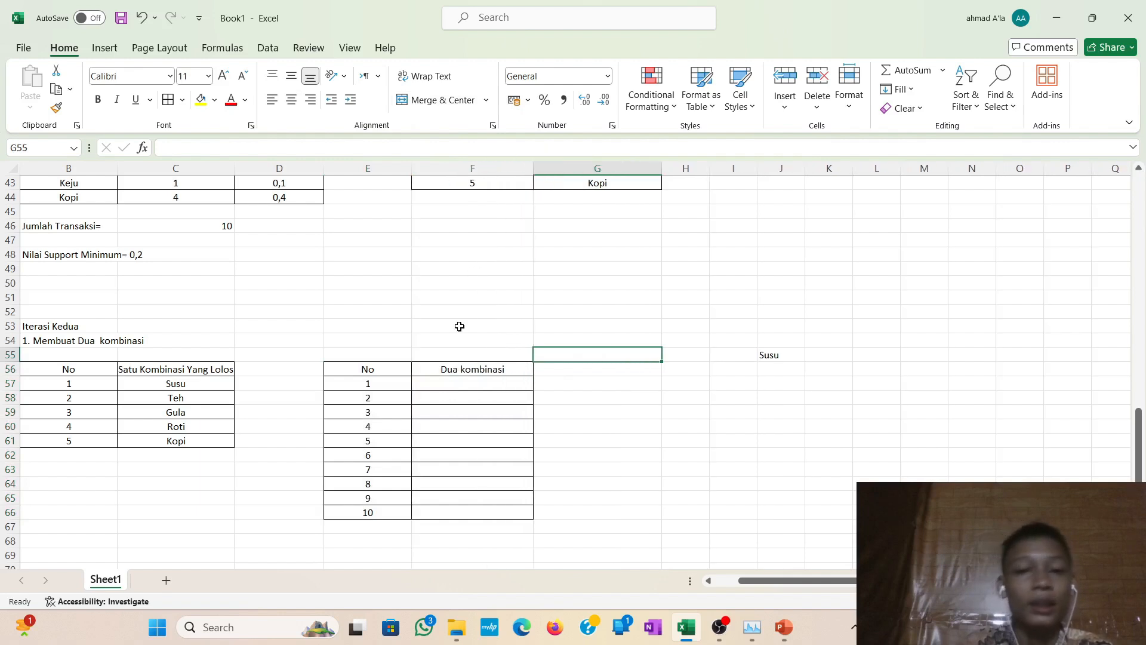
left_click(461, 396)
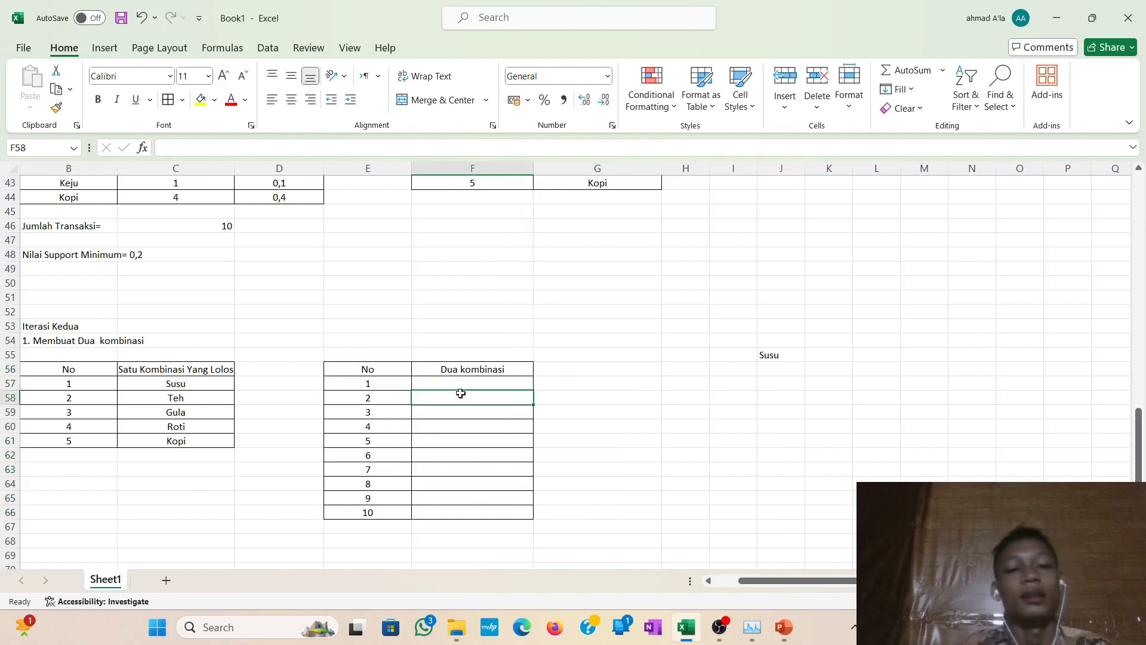
left_click(427, 386)
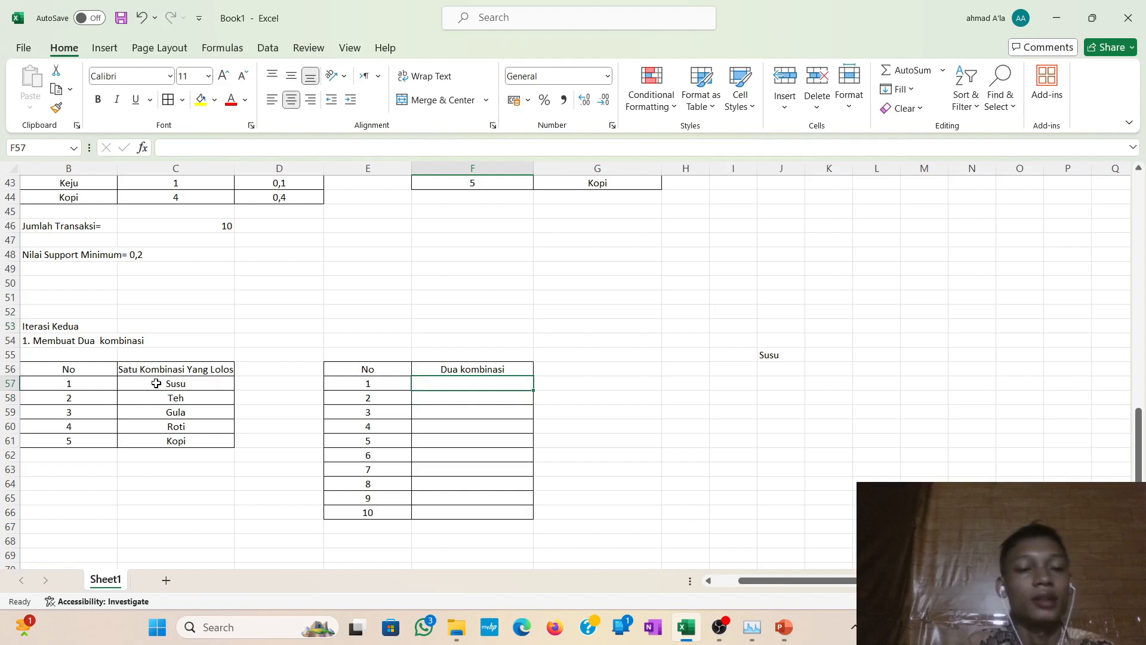
left_click(156, 384)
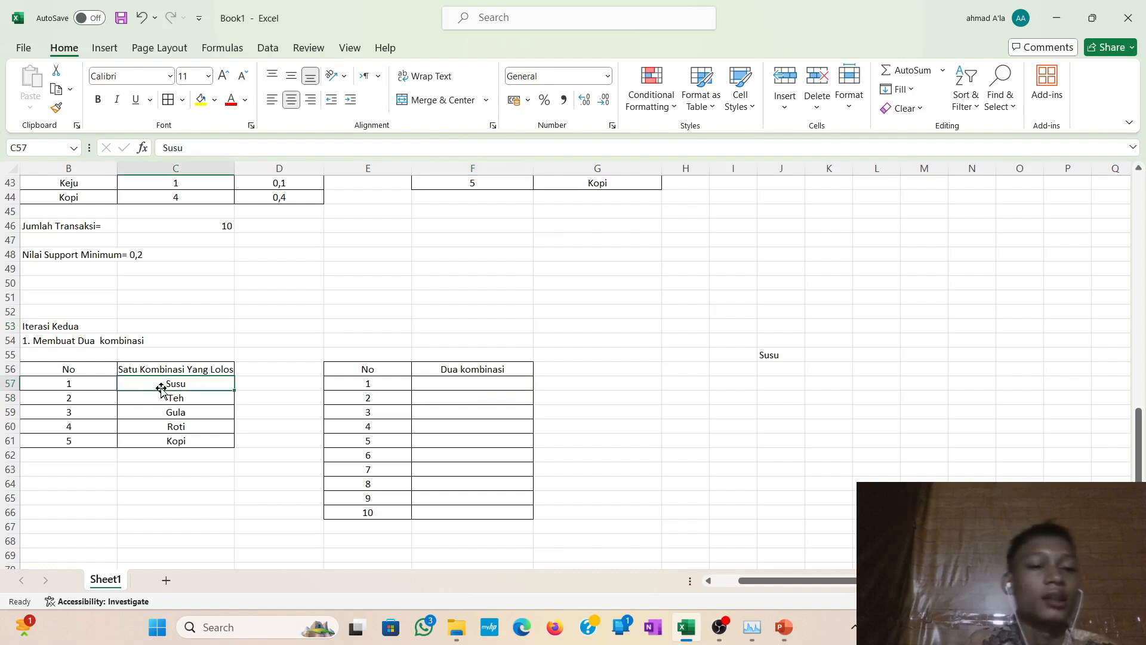
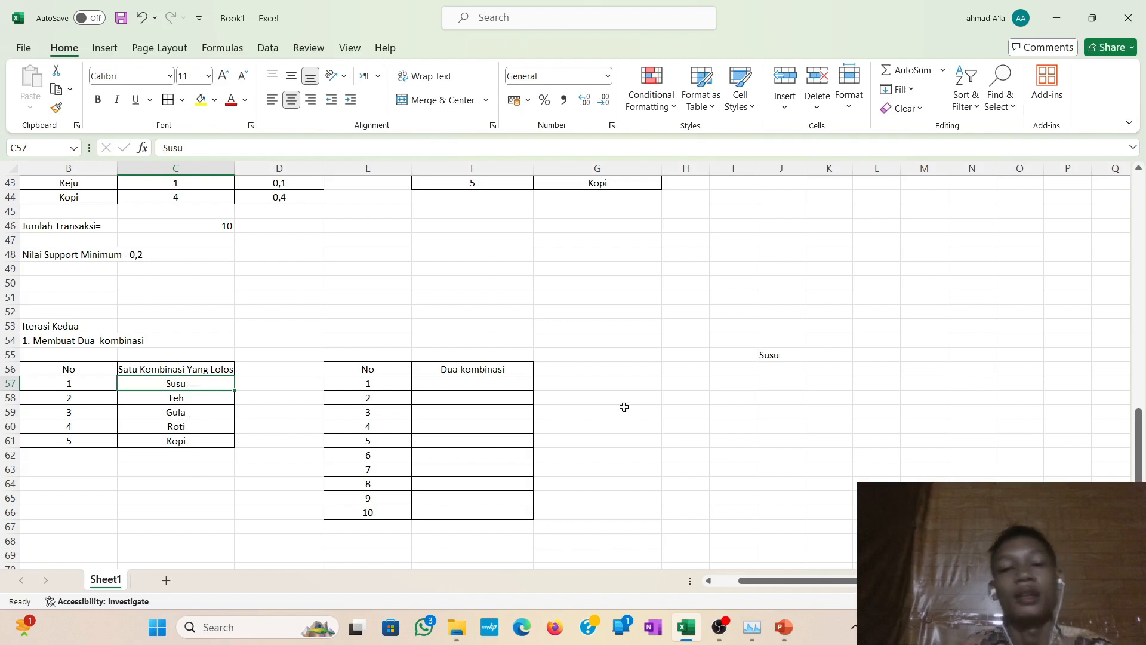
left_click(613, 359)
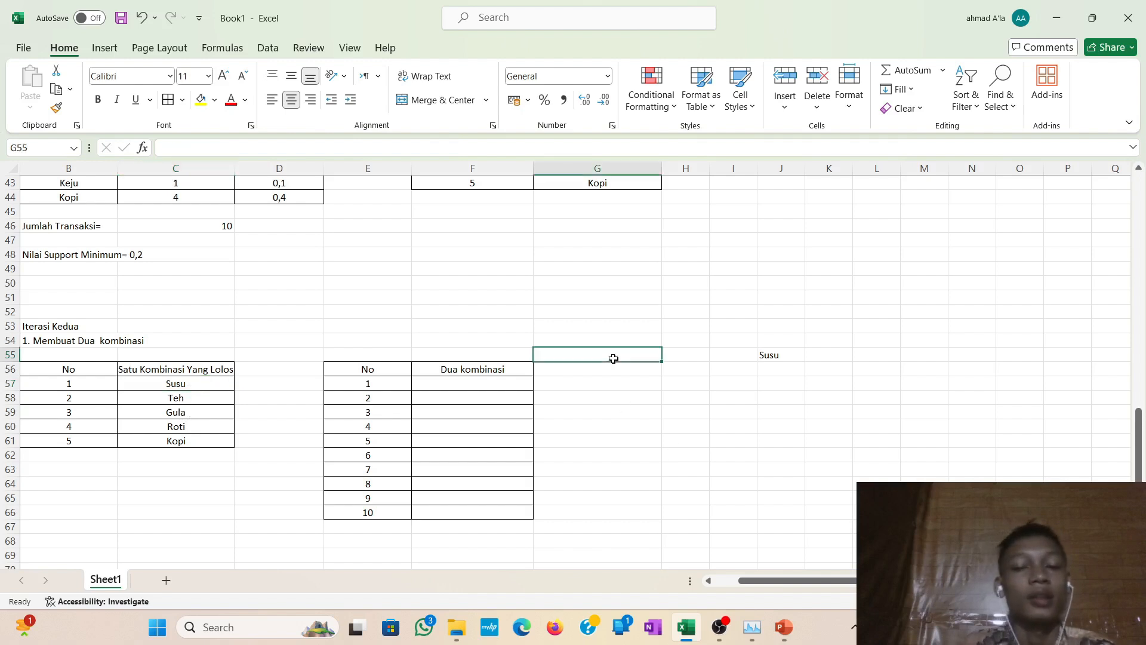
left_click(667, 380)
key("BackSpace")
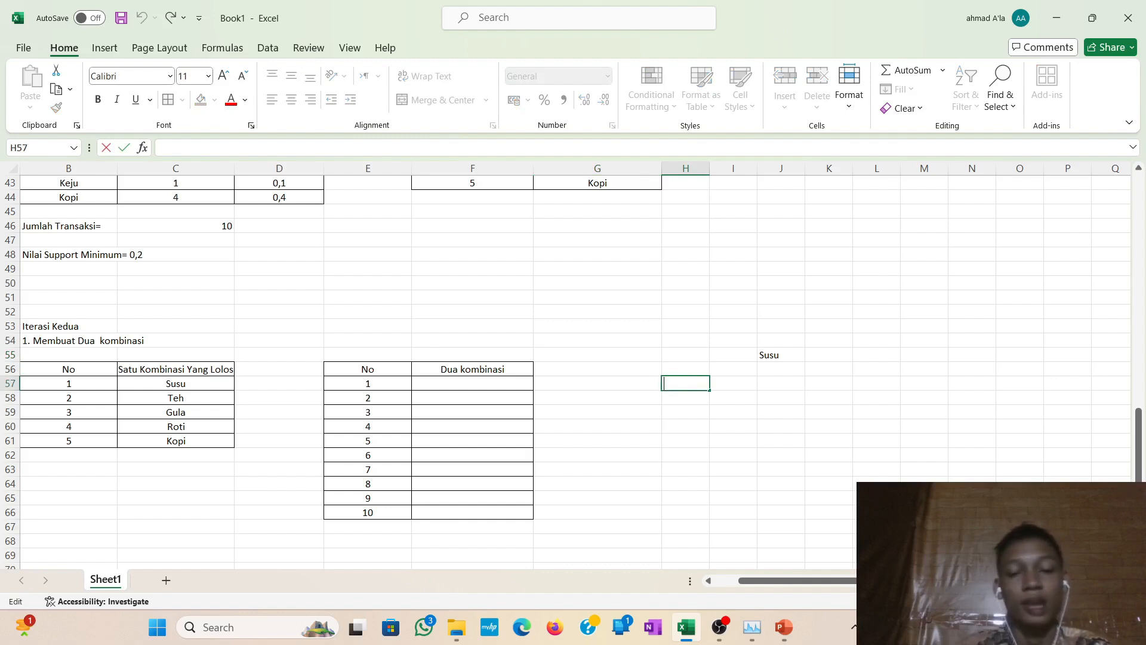
type("A")
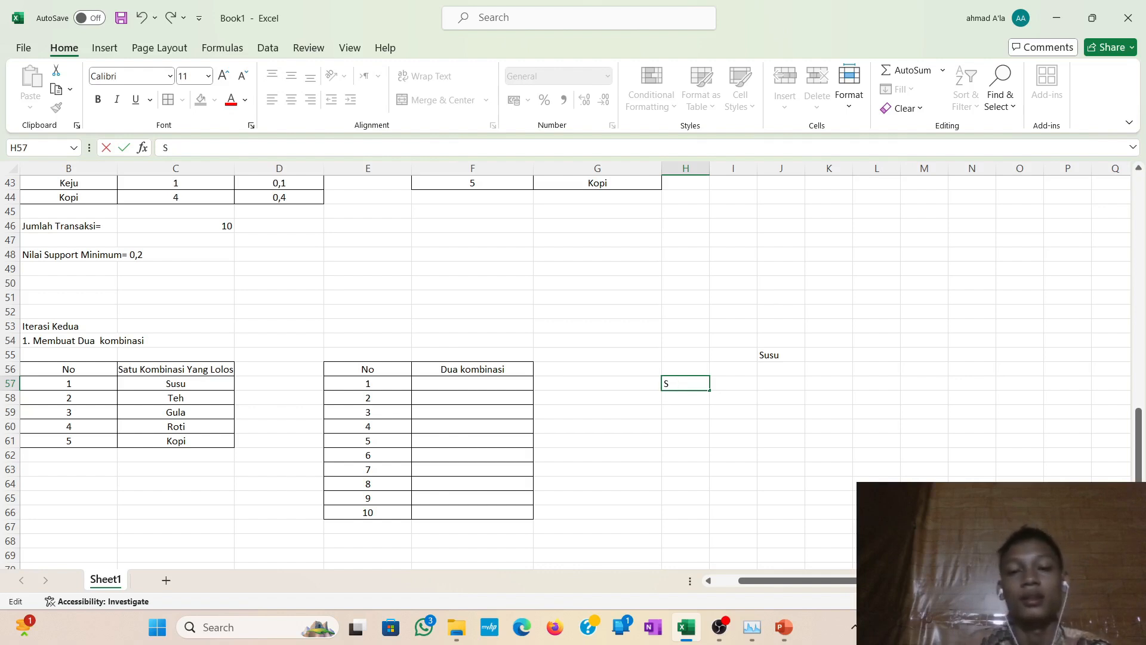
Enter the first two-item combination "Susu, Teh" in cell F57.
left_click(511, 380)
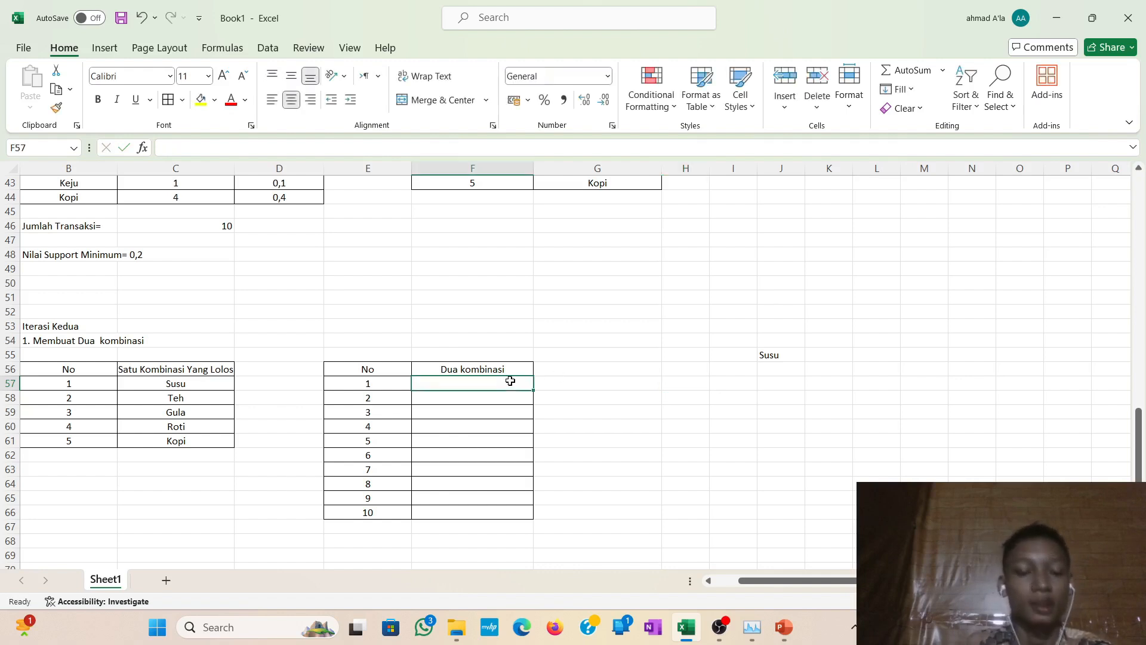
type("Su")
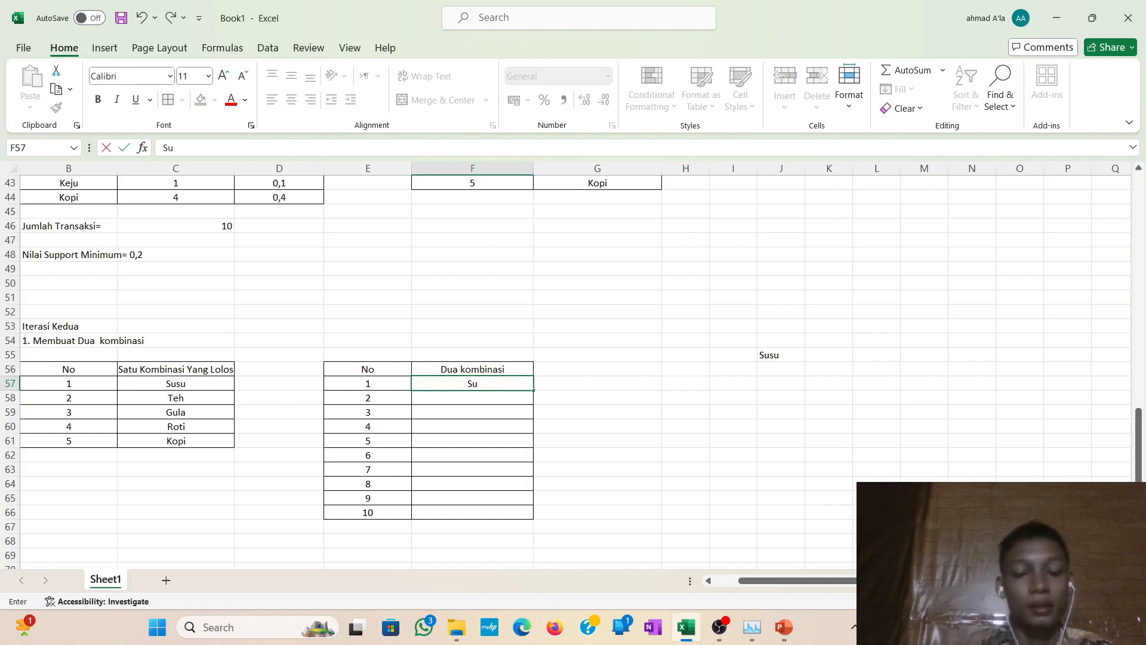
type("su, ")
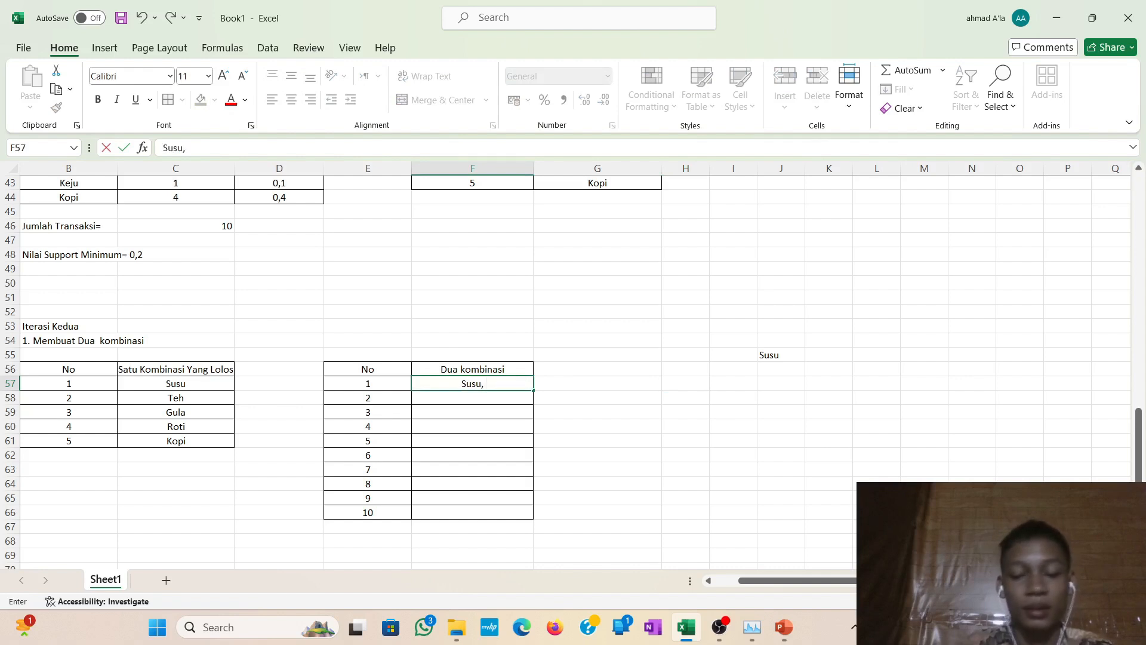
type("Te")
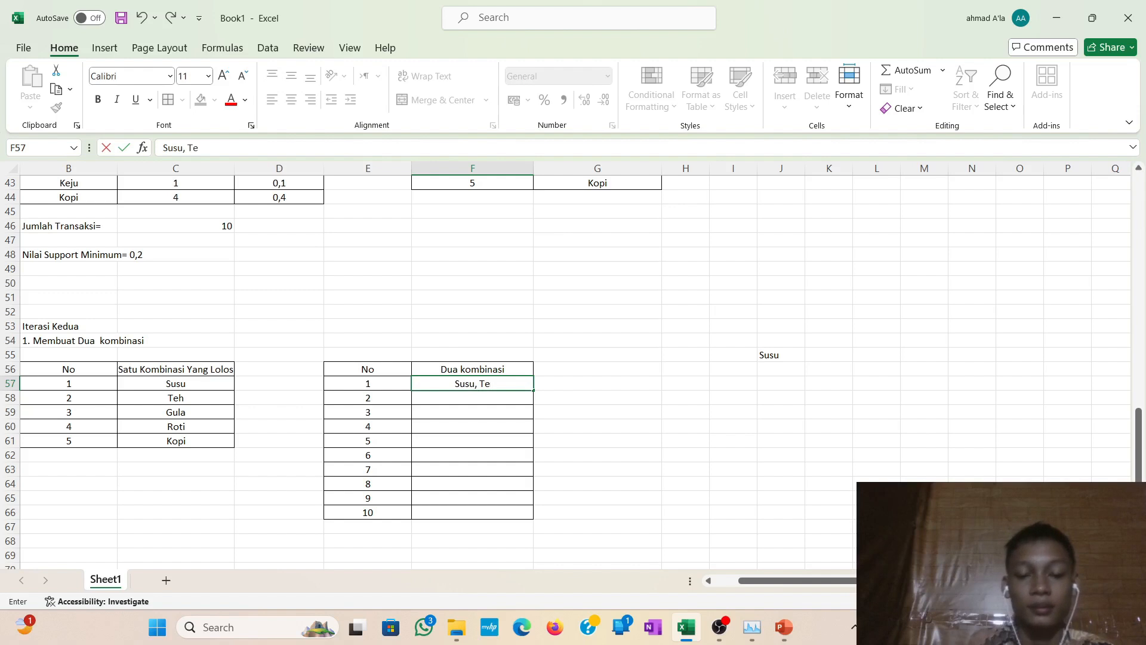
type("h")
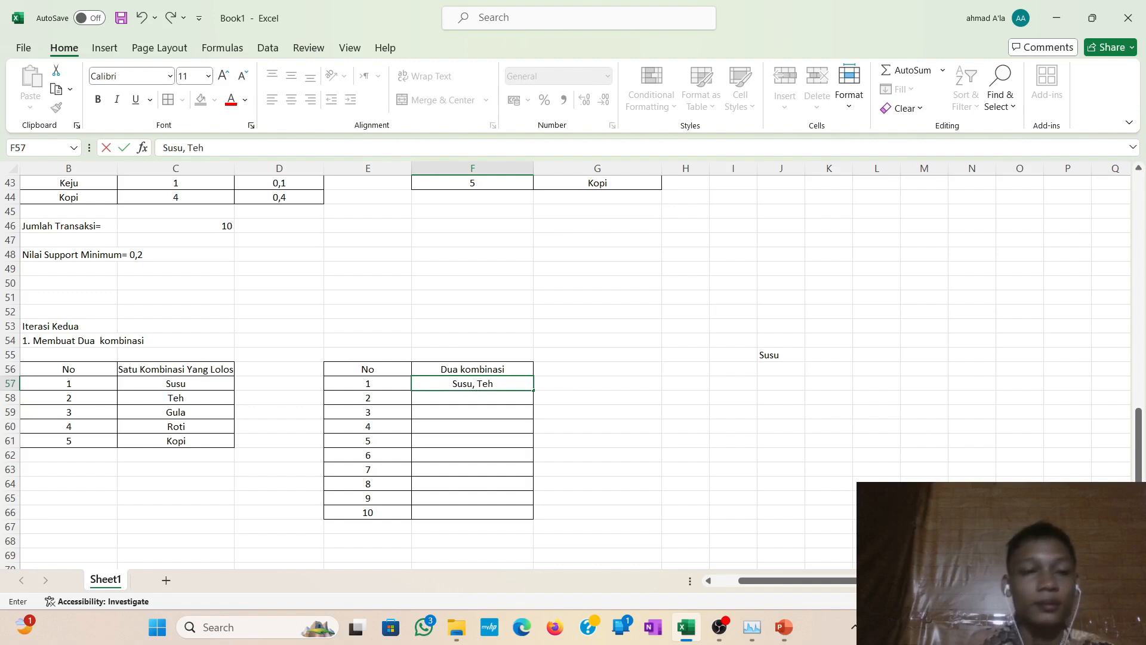
Enter the second combination "Susu,Gula" in cell F58.
left_click(479, 403)
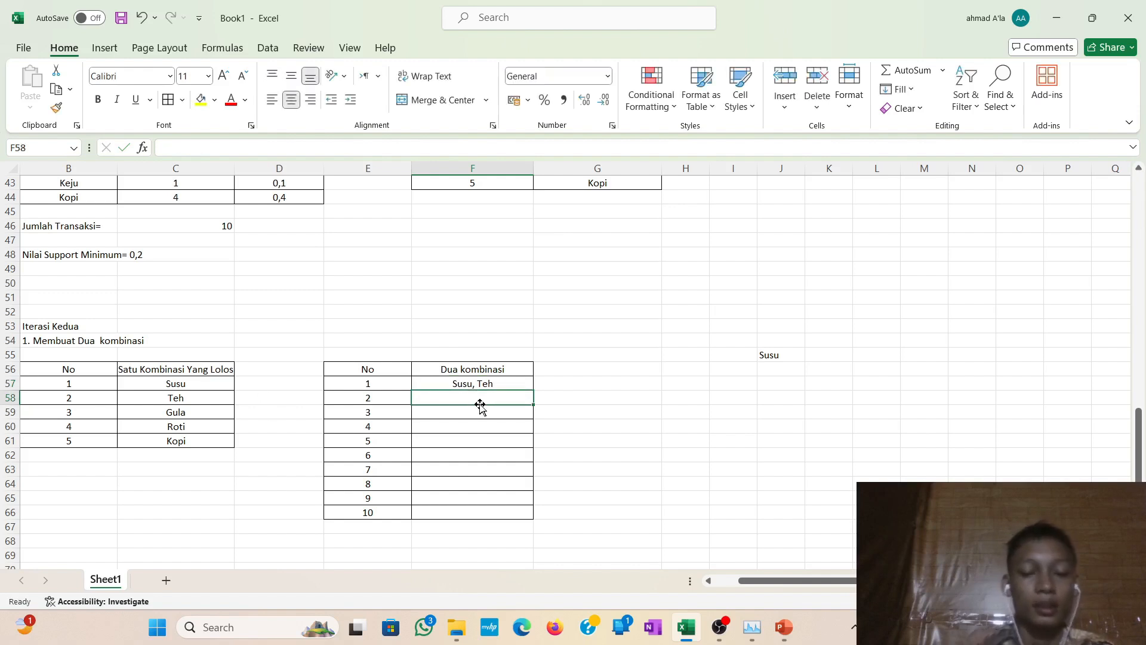
type("Teh")
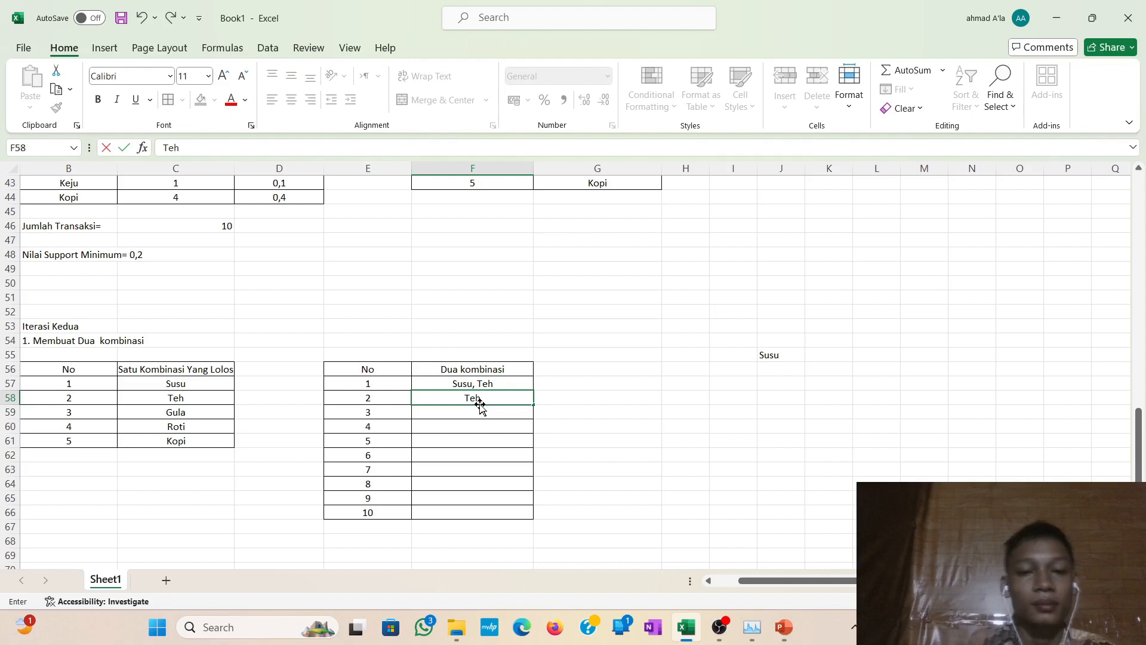
key("BackSpace")
key("BackSpace")
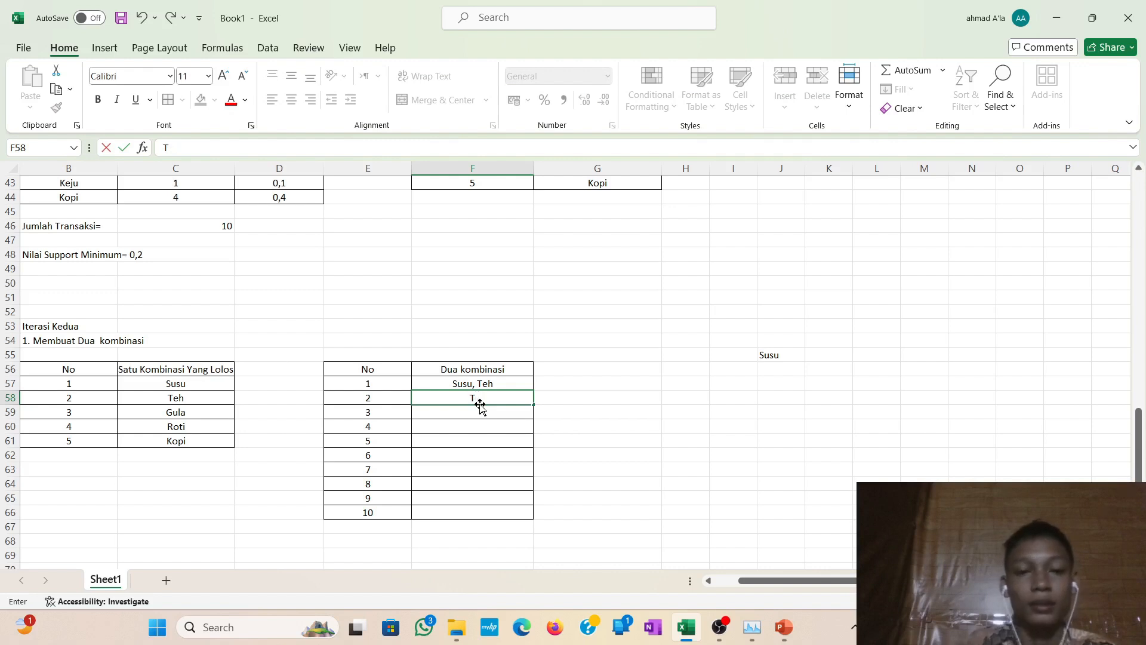
type("Sus")
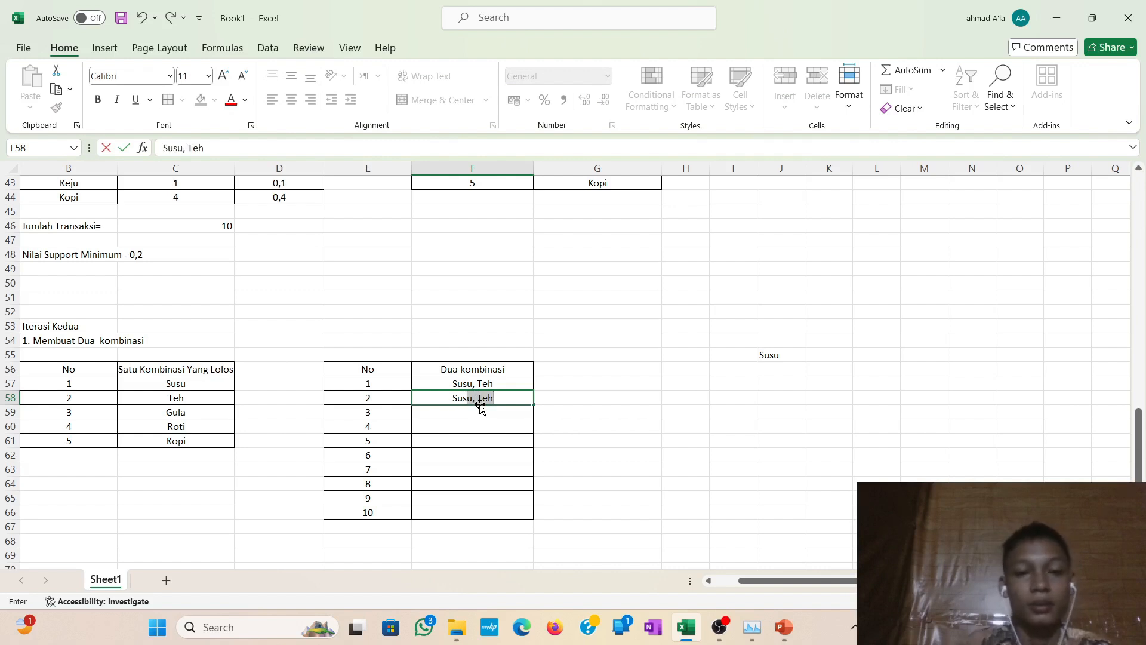
key("BackSpace")
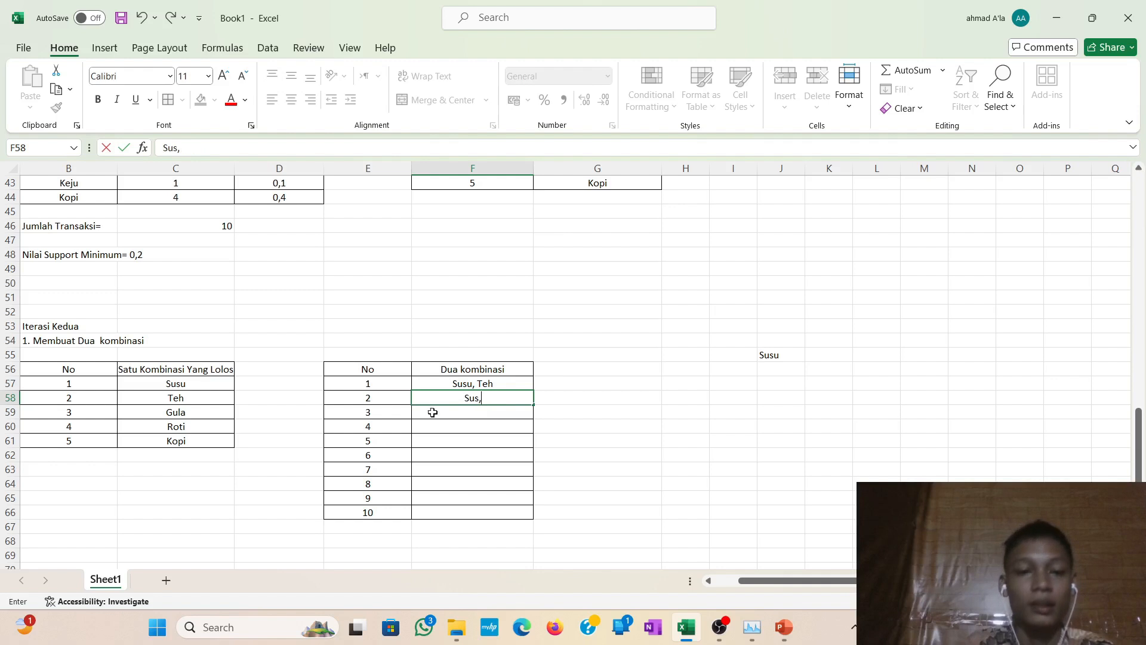
type("u")
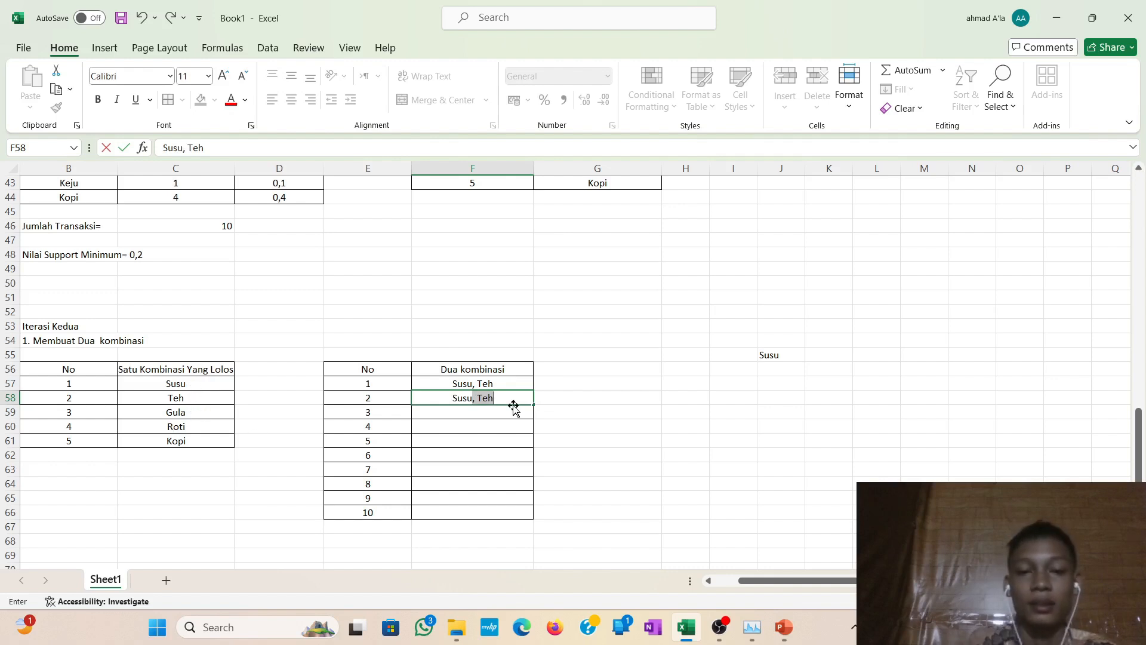
key("Delete")
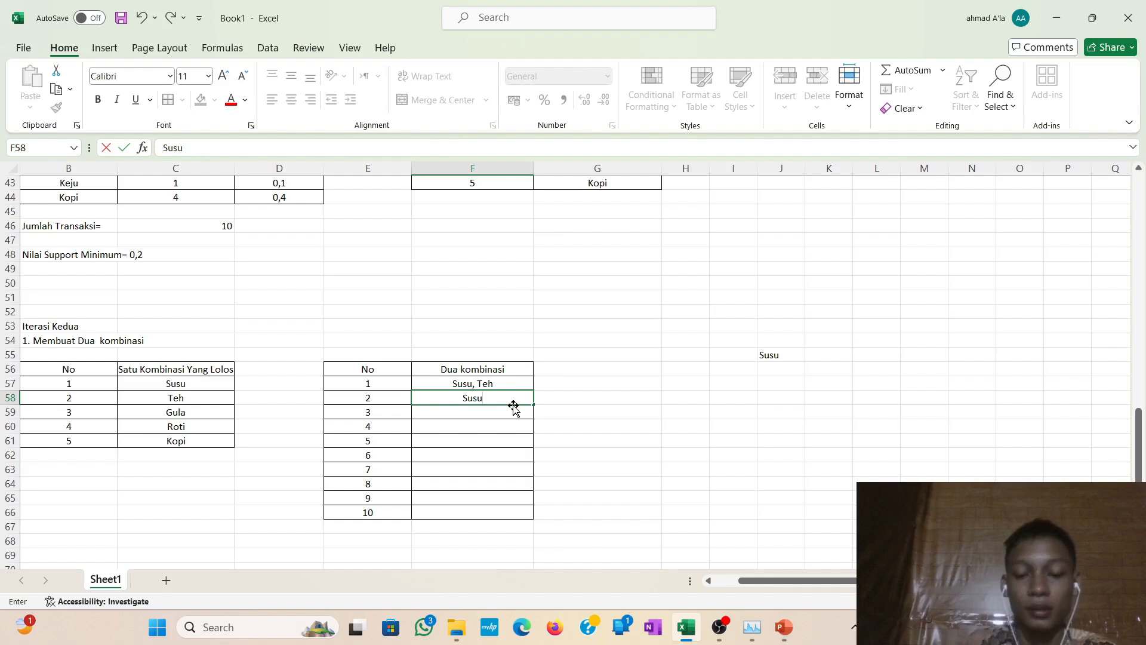
type(",Gula")
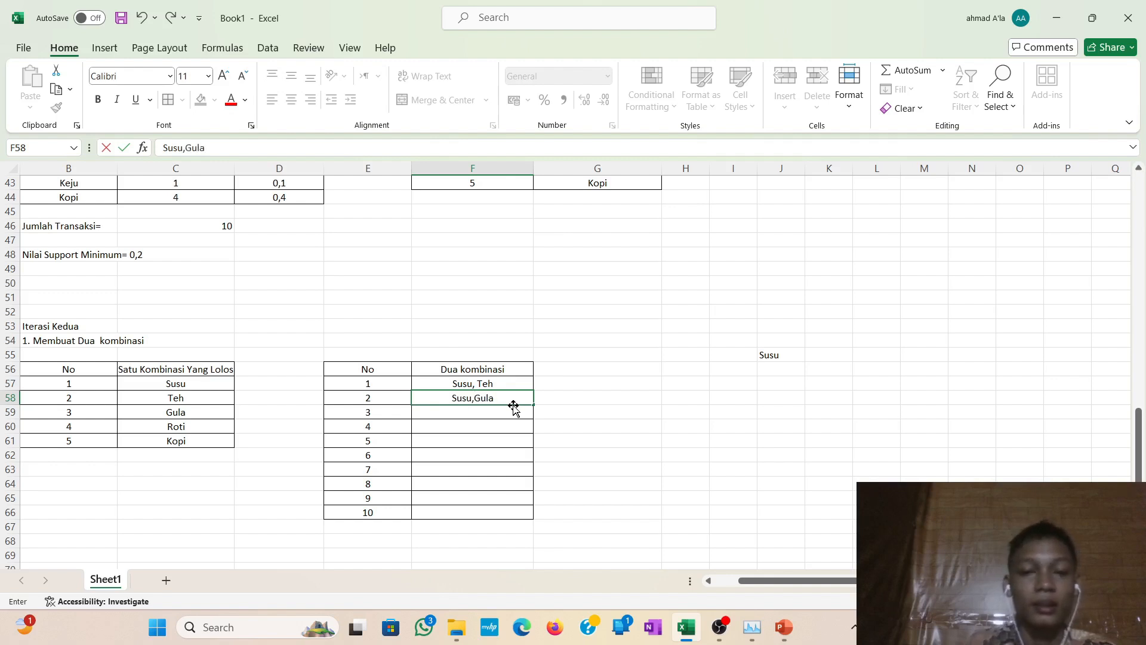
key("Return")
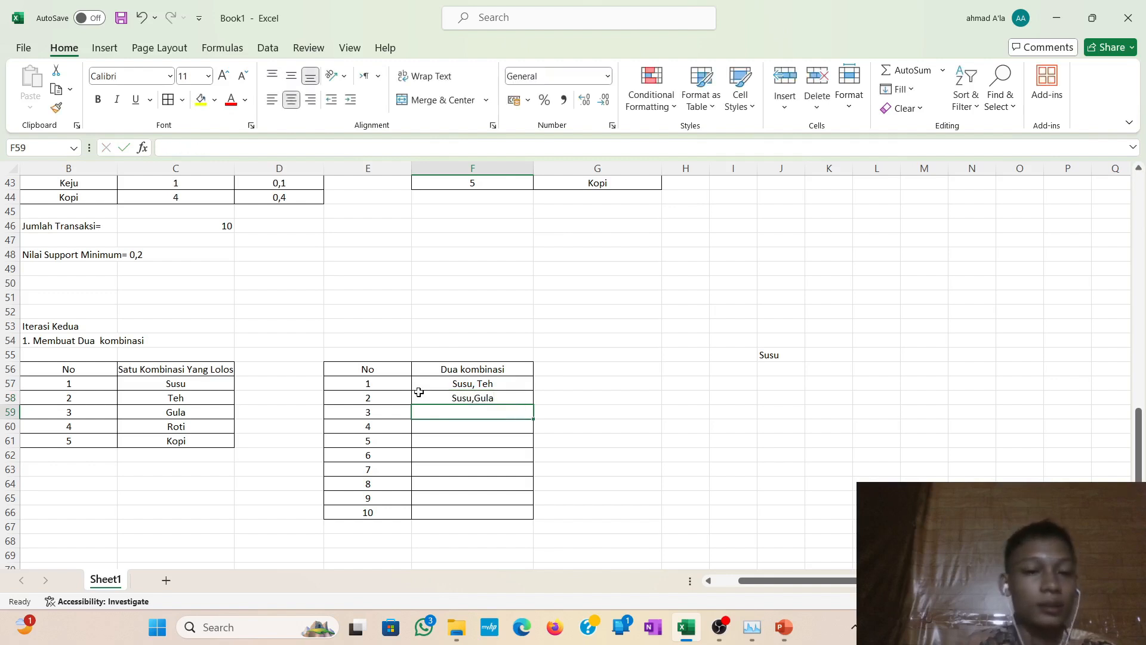
Enter the combinations "Susu,Roti" in F59 and "Susu,Kopi" in F60.
type("Su")
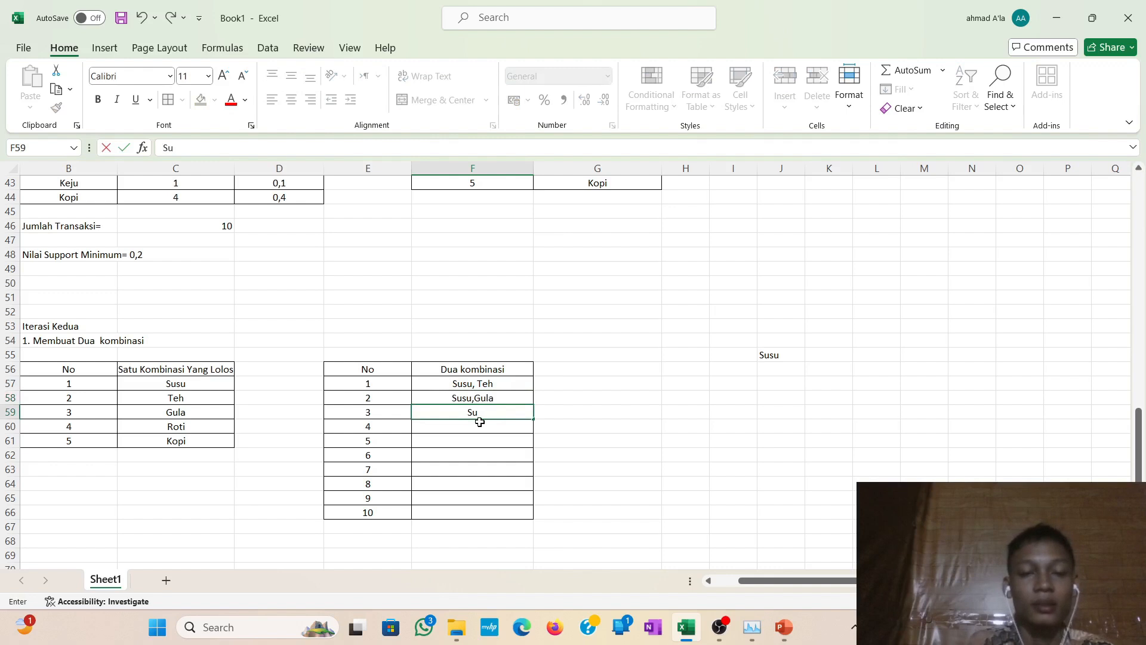
type("su")
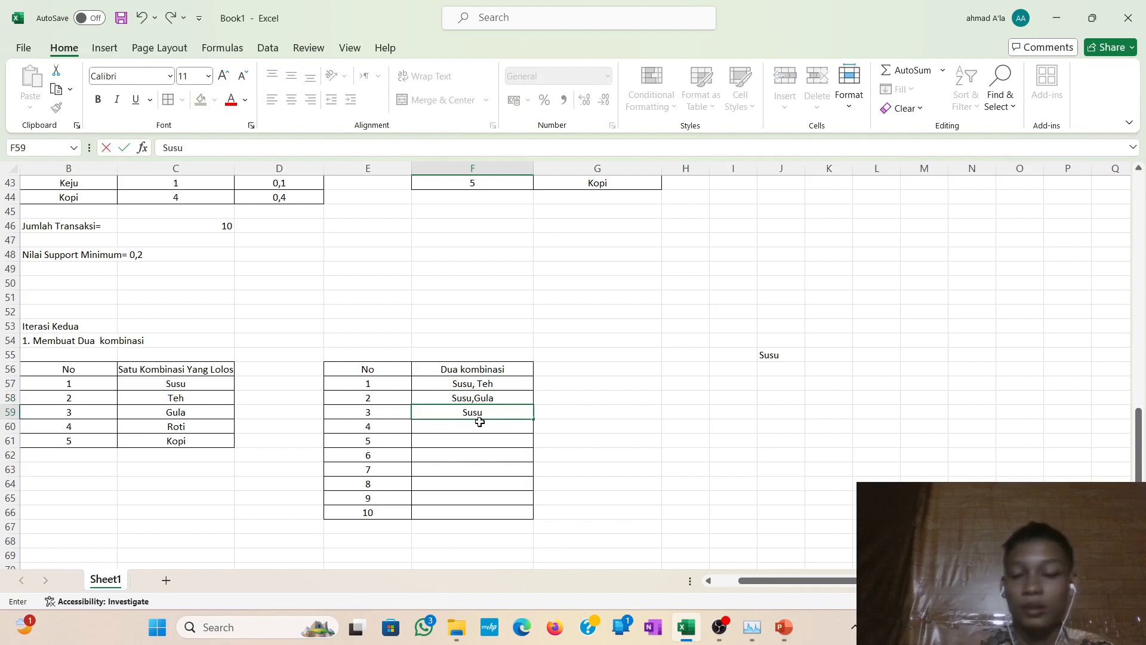
type(",")
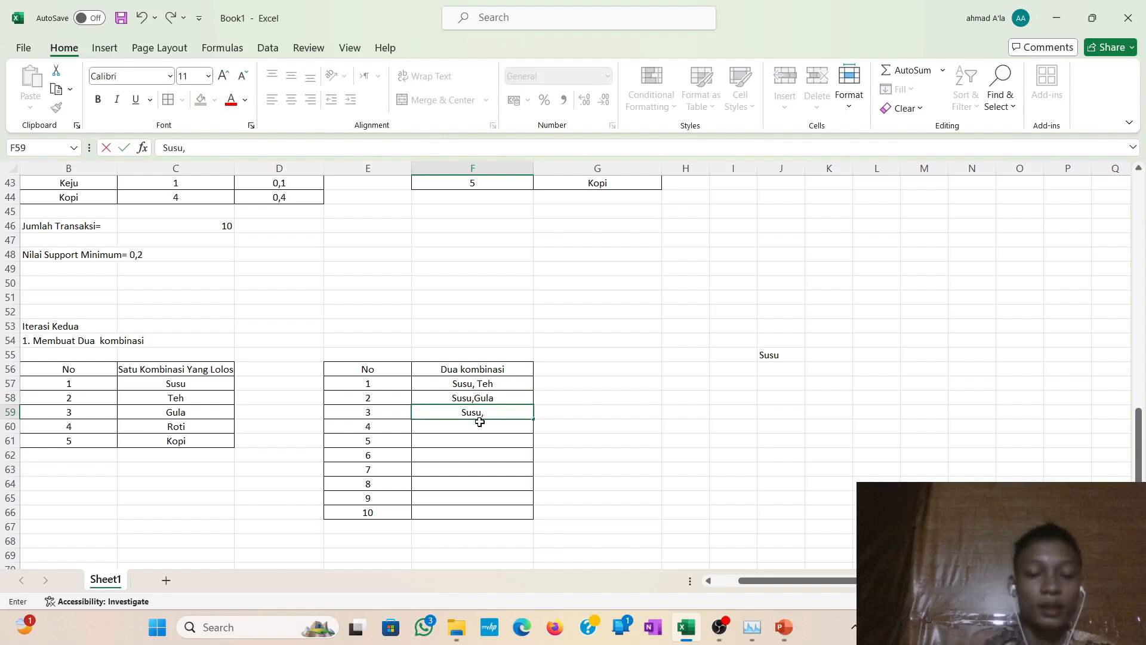
type("Roti")
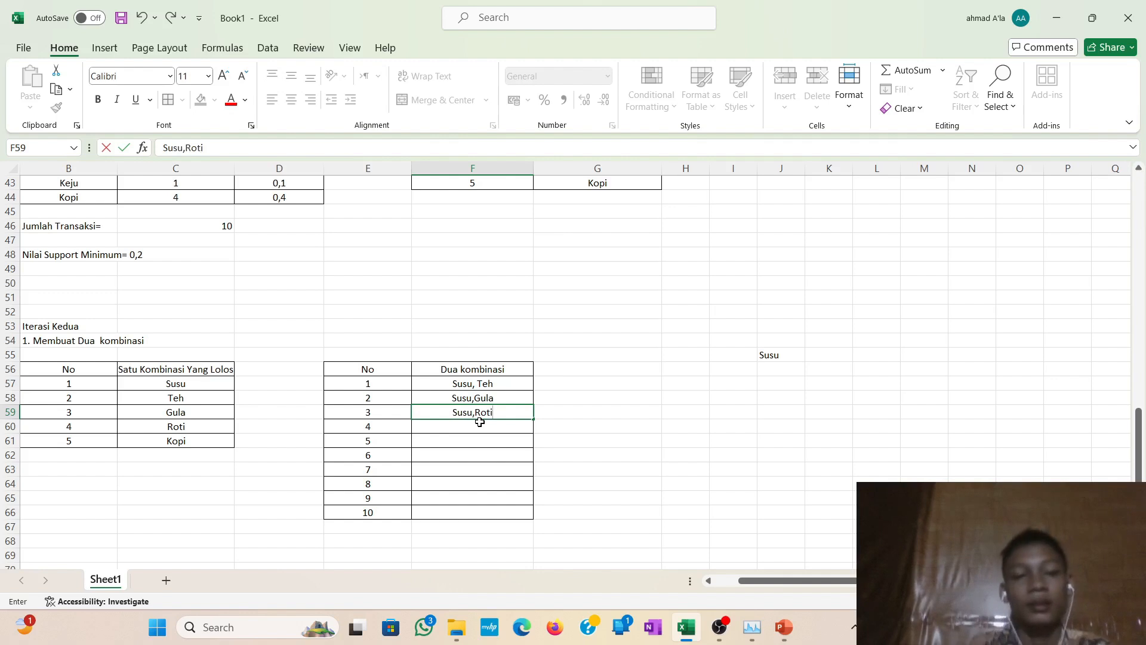
key("Return")
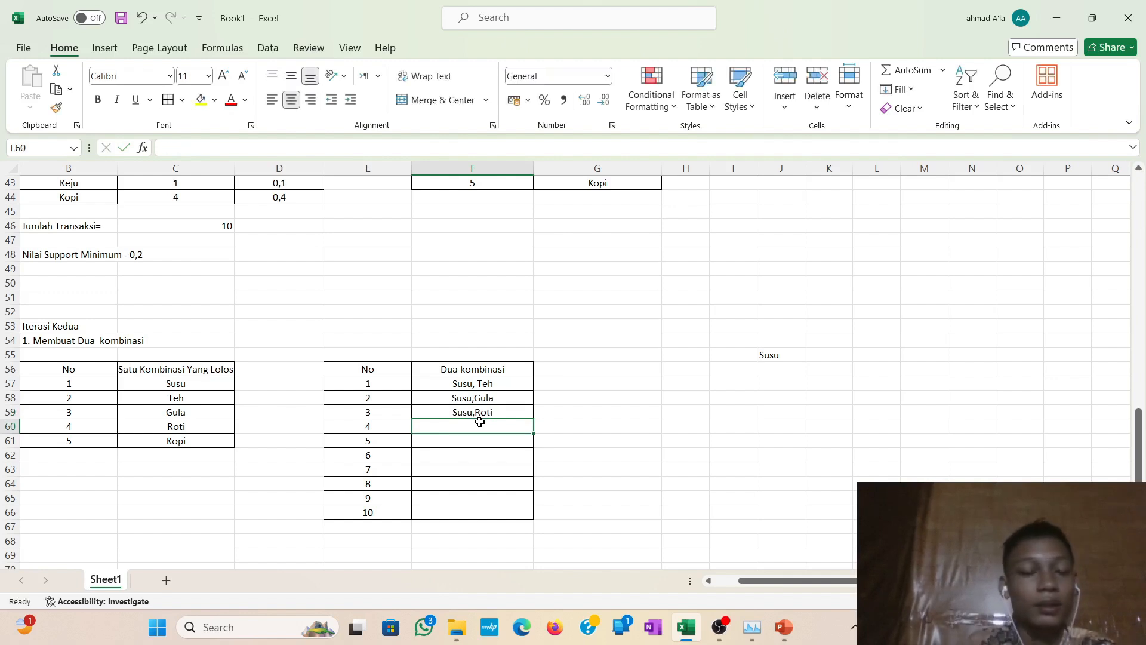
type("S")
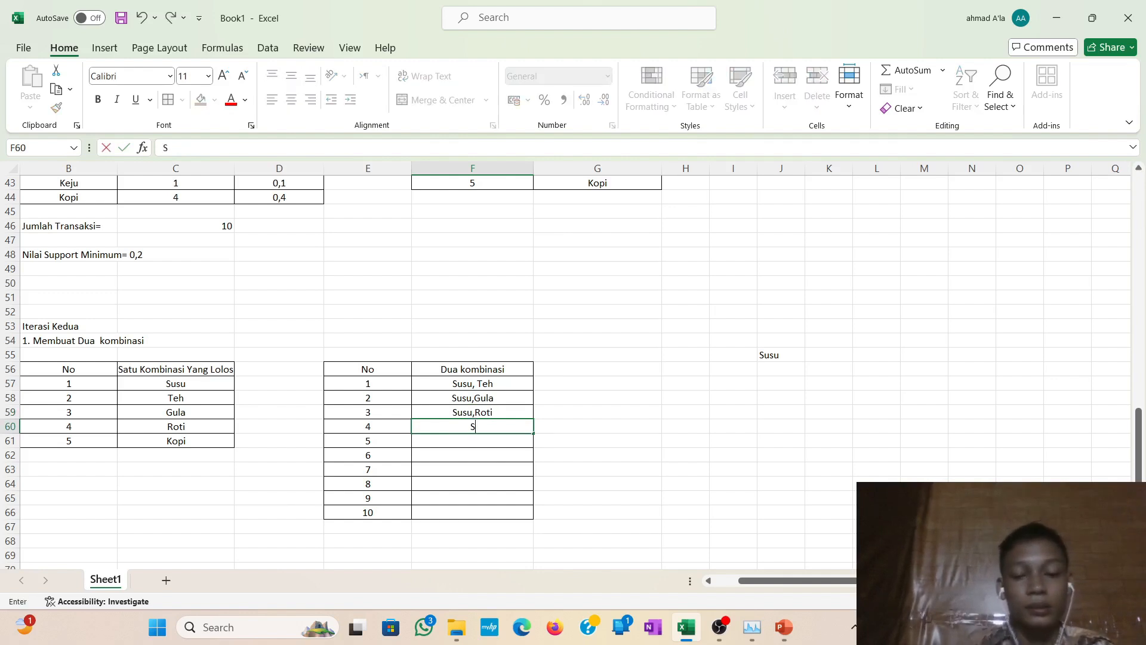
type("usu")
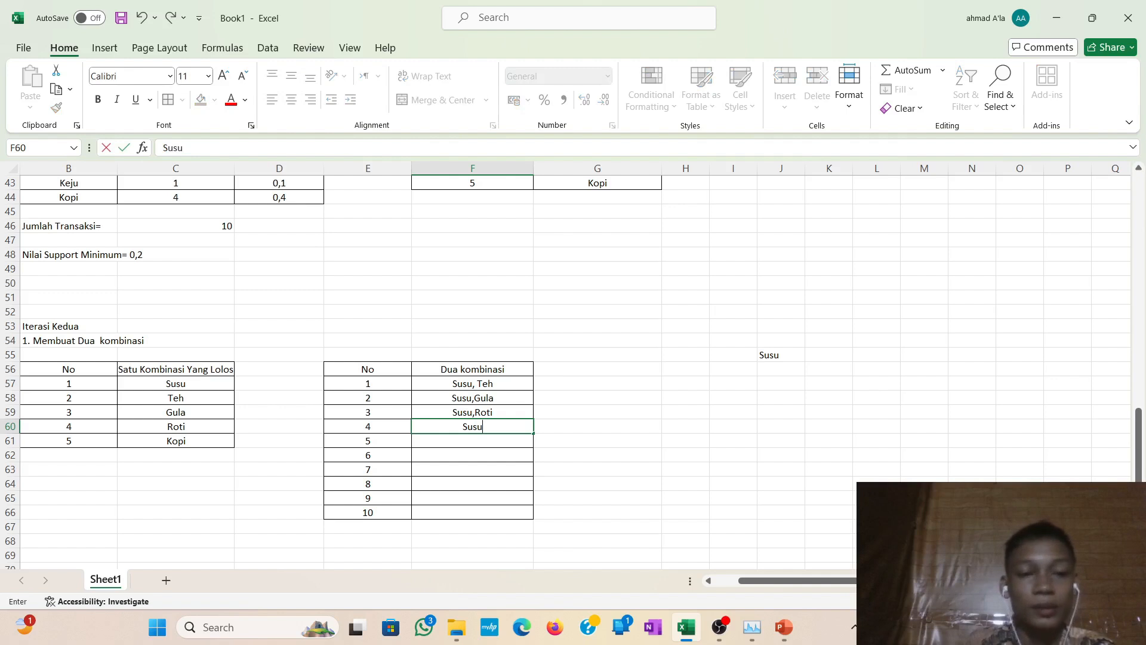
type(",Kopi")
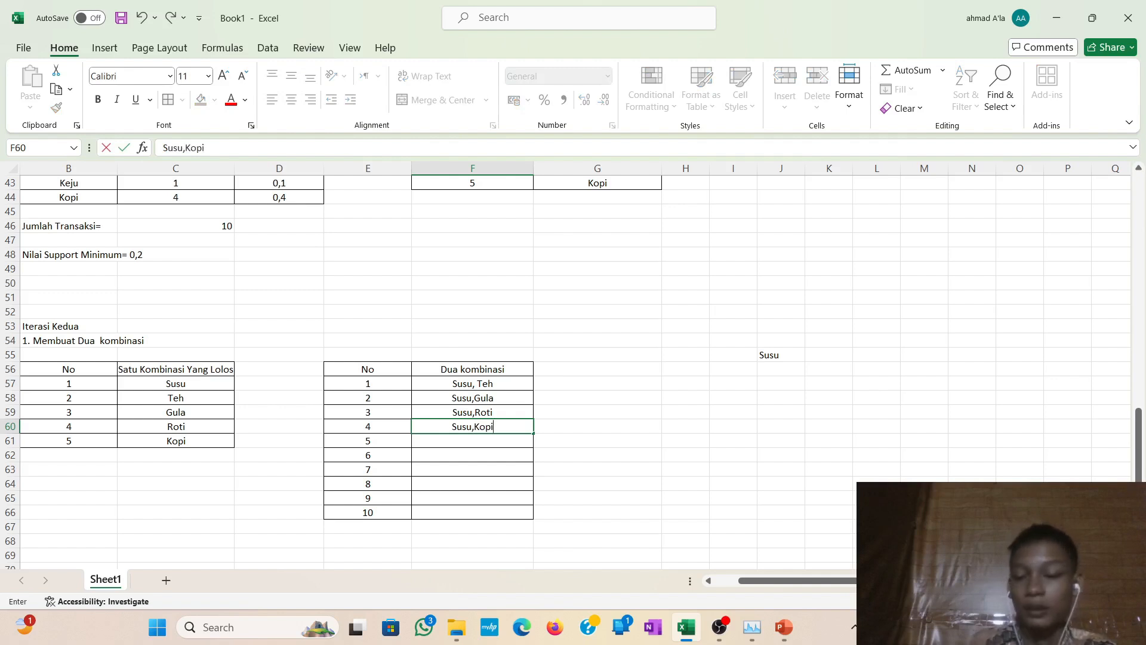
key("Return")
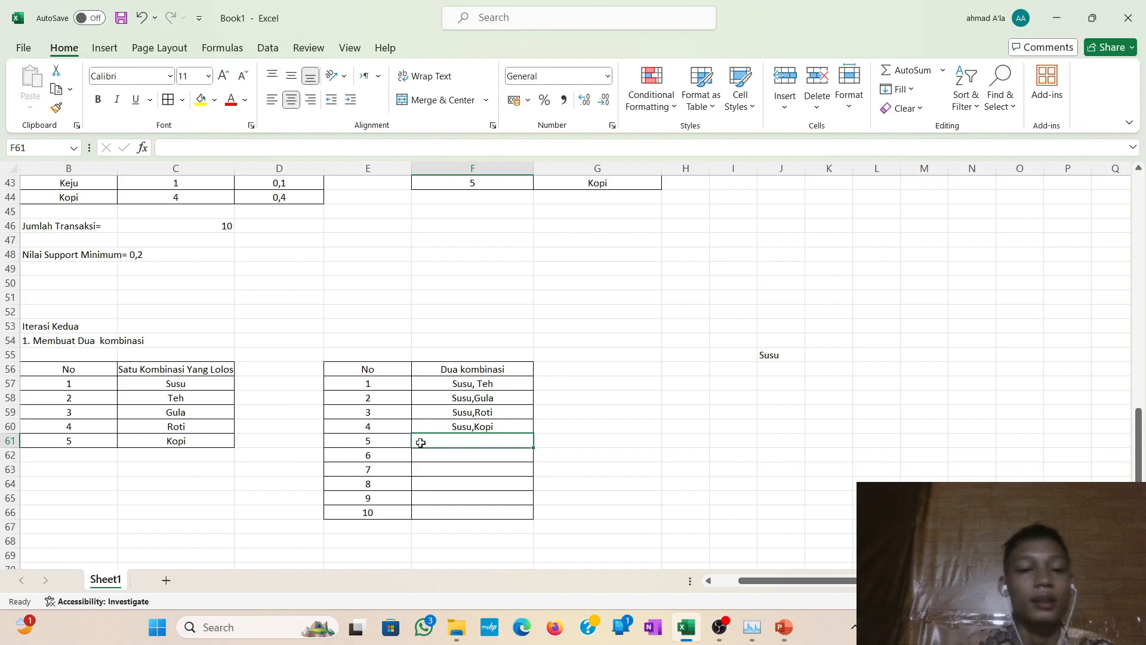
left_click(212, 400)
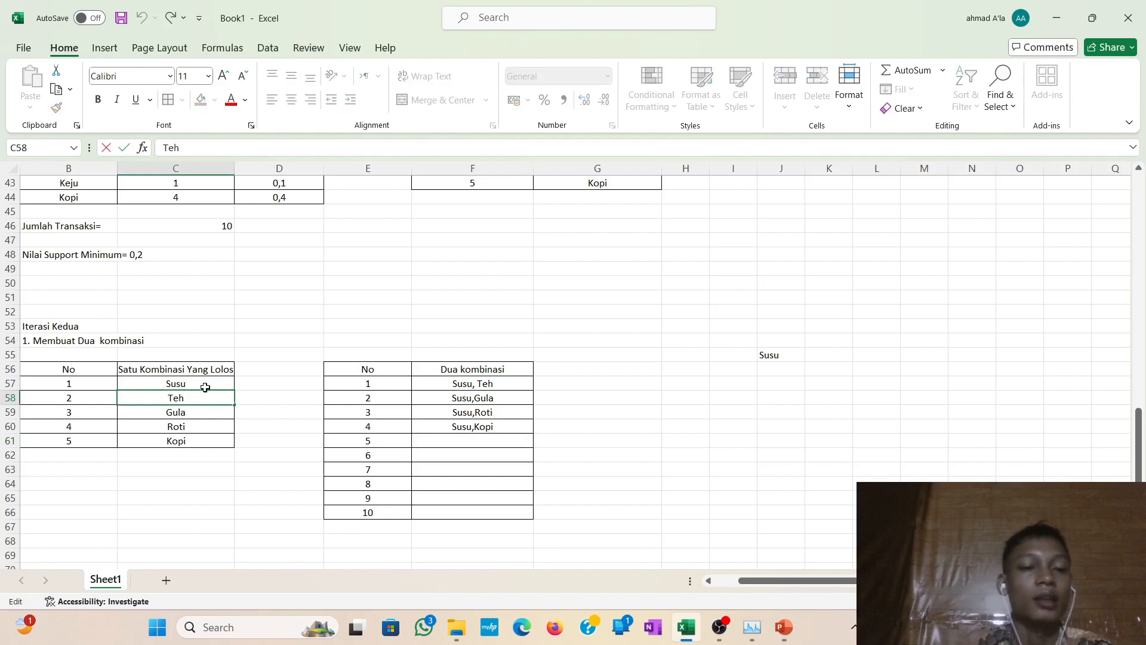
left_click(205, 384)
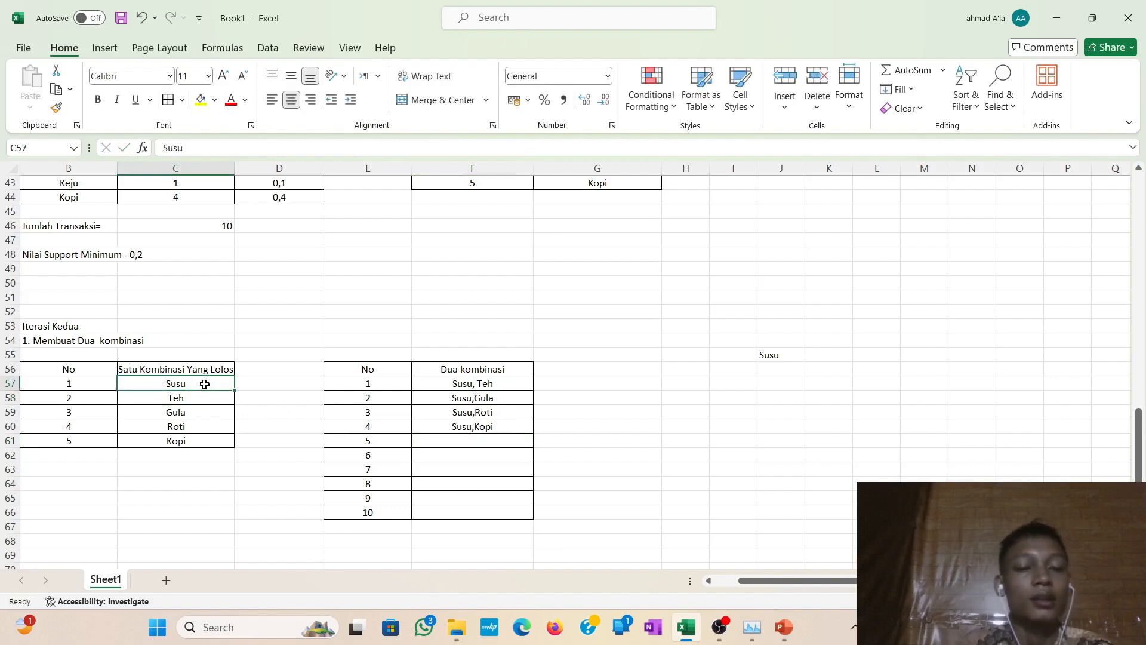
left_click(691, 379)
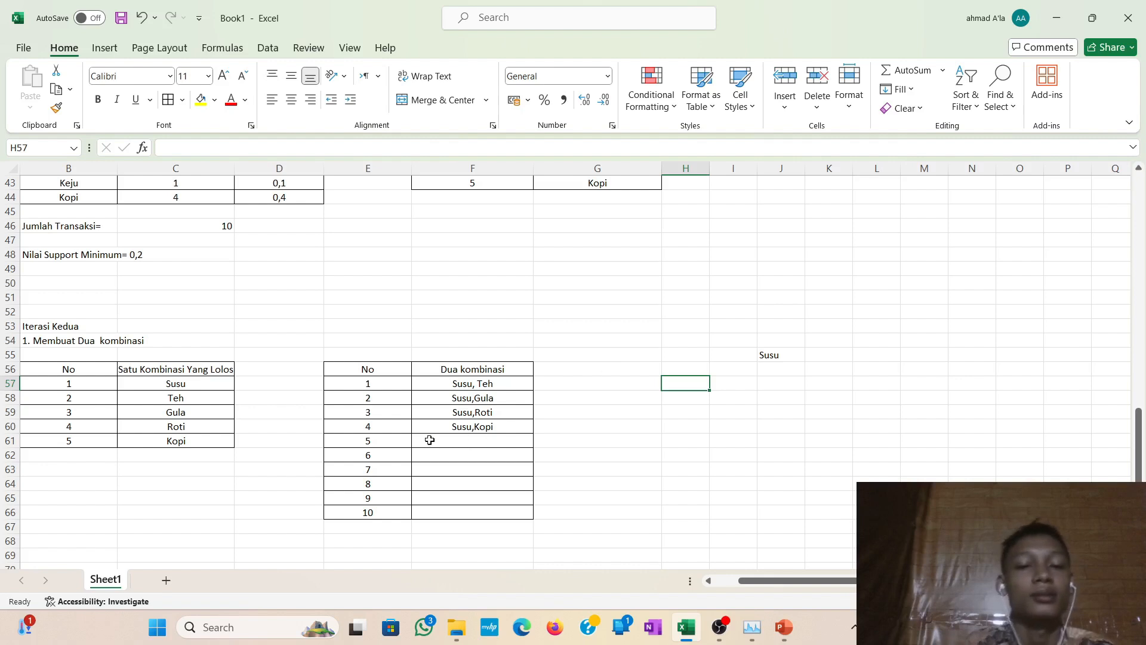
left_click(191, 385)
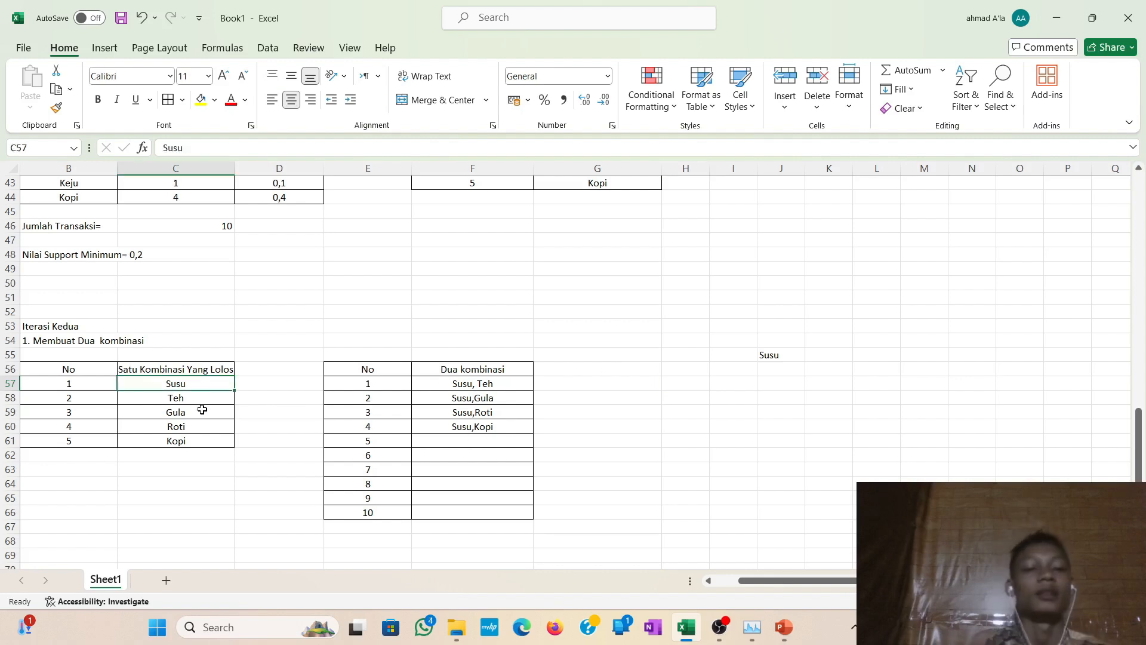
Enter the fifth combination "Teh,Gula" in cell F61.
left_click(462, 440)
type("Teh")
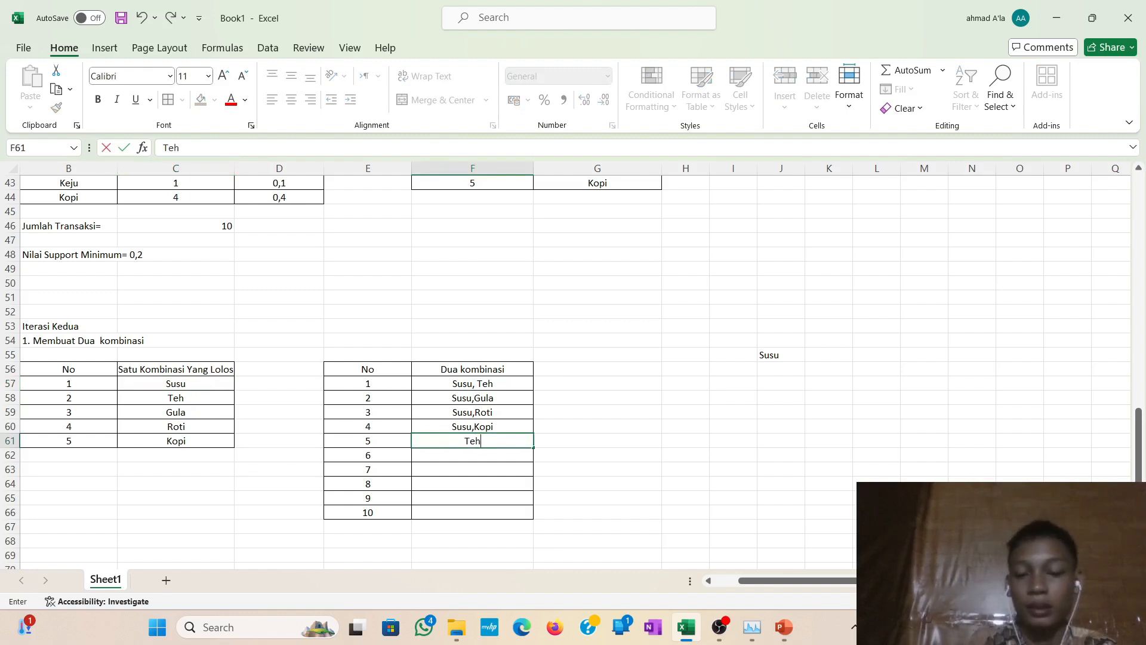
type(",Gula")
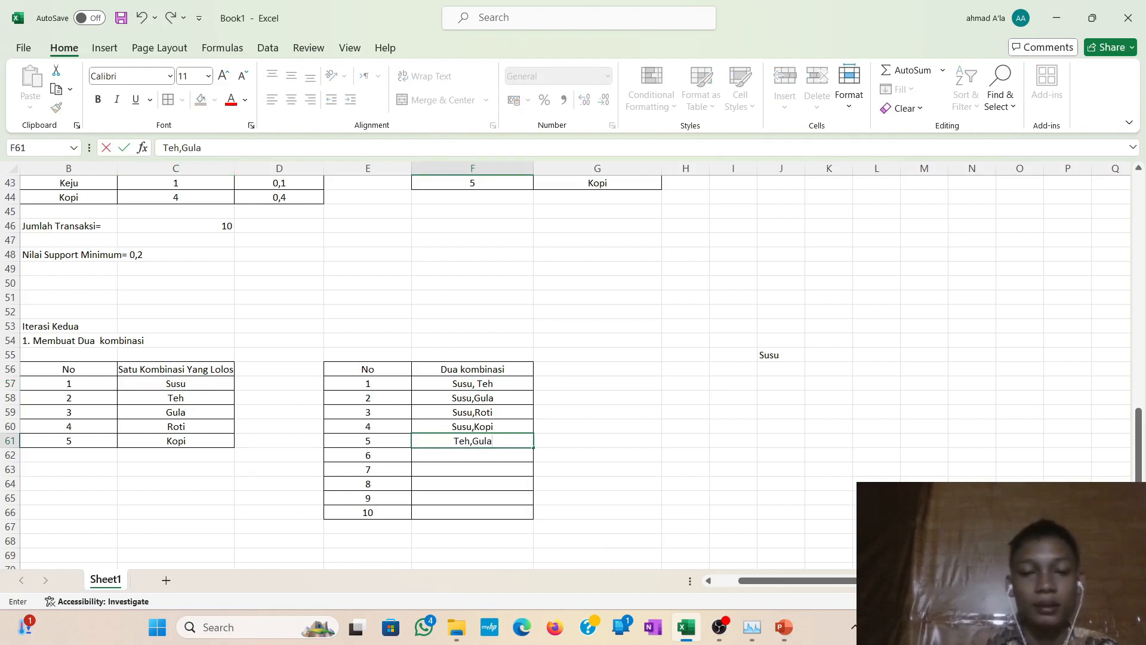
key("Return")
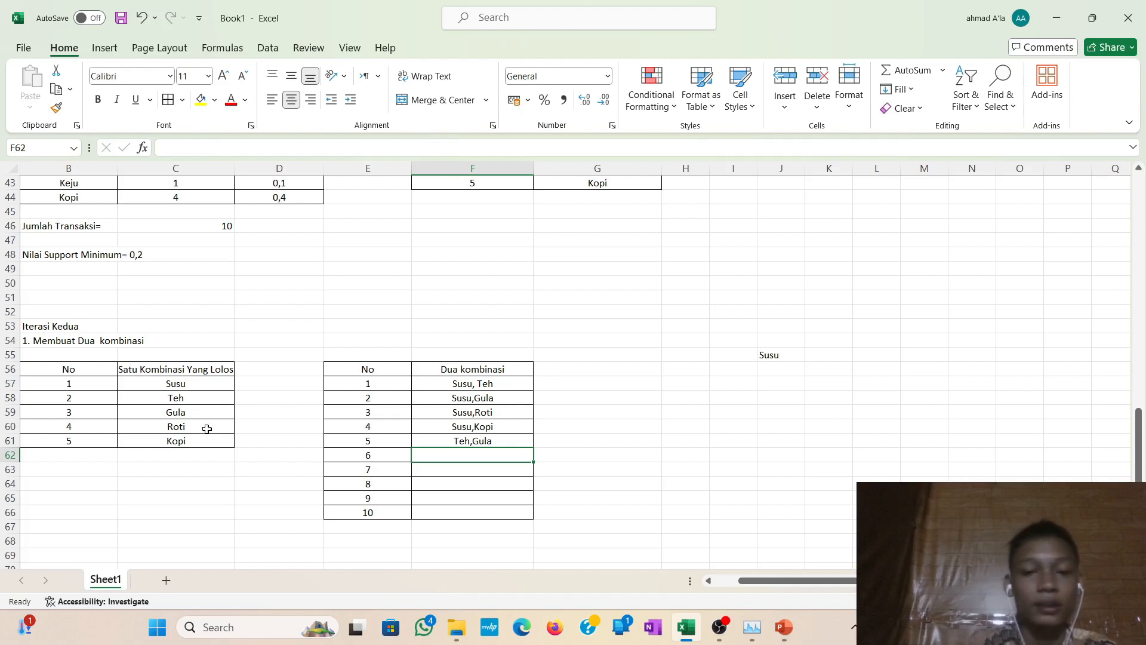
Enter the combinations "Teh,Roti" in cell F62 and "Teh,Kopi" in cell F63.
type("Teh,")
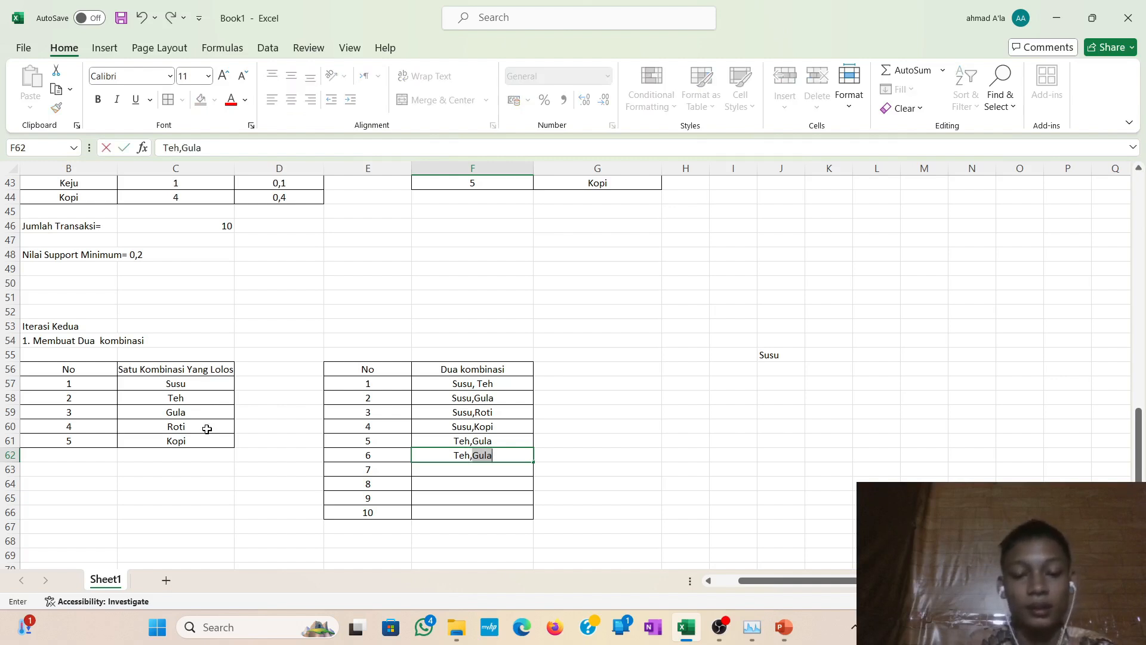
type("Roti")
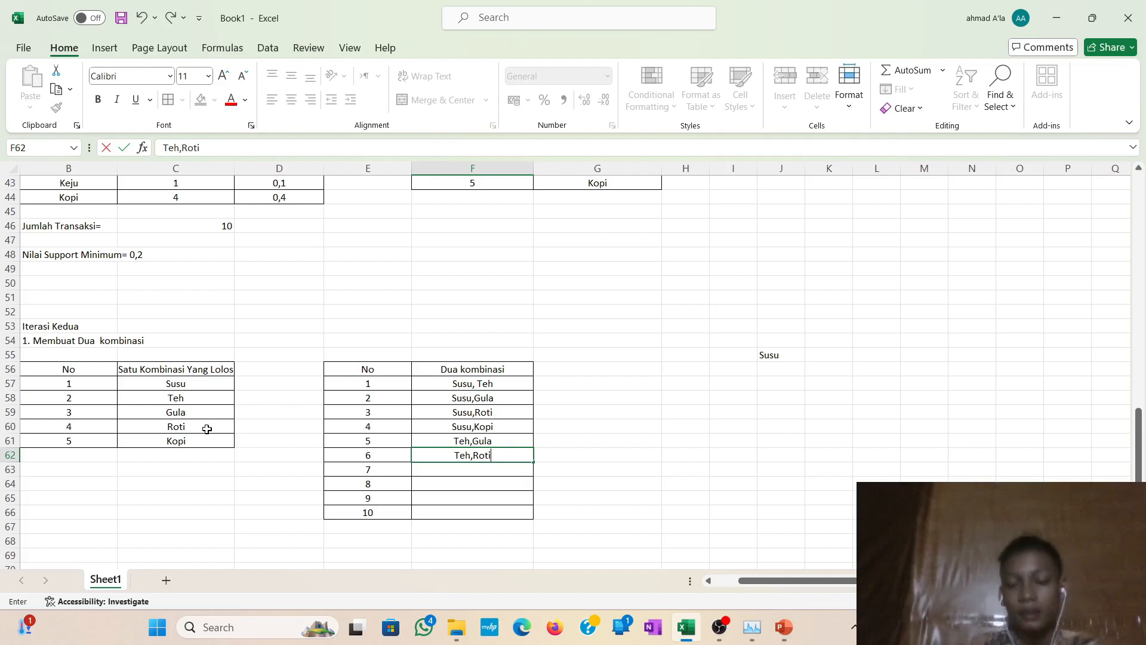
key("Return")
type("Te")
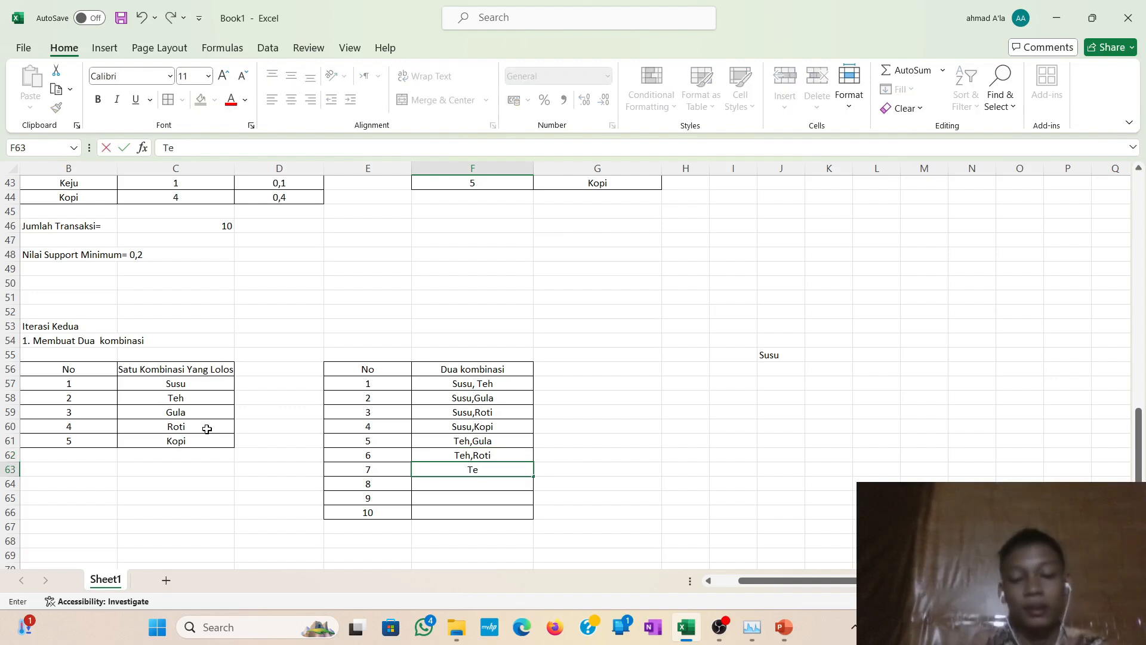
type("h,")
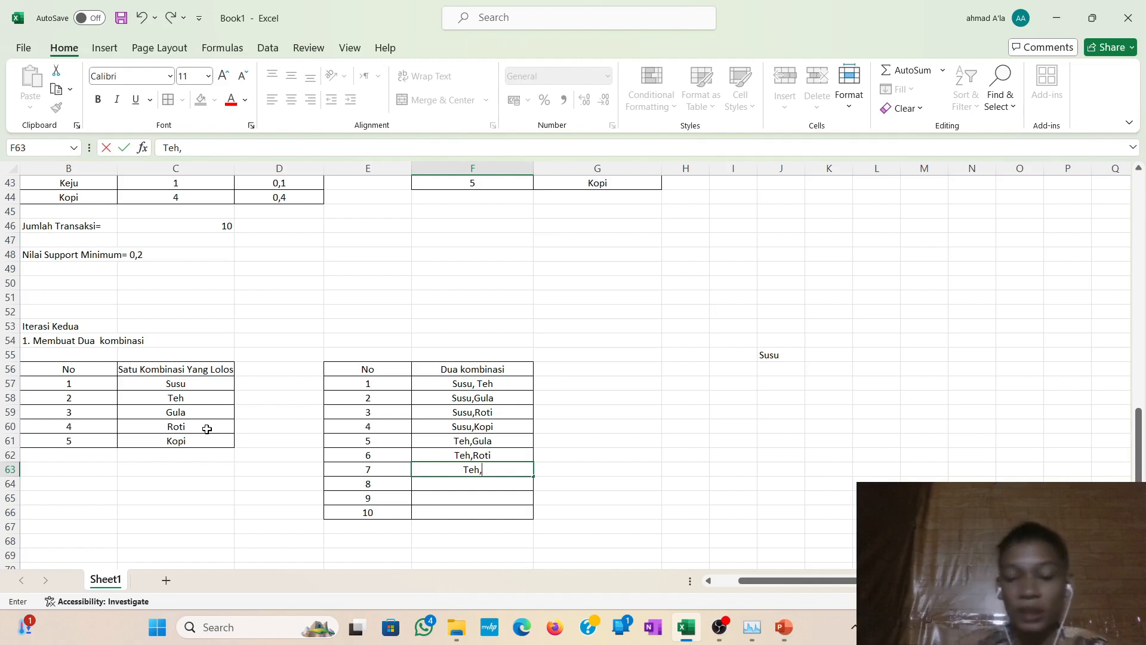
type("Kopi")
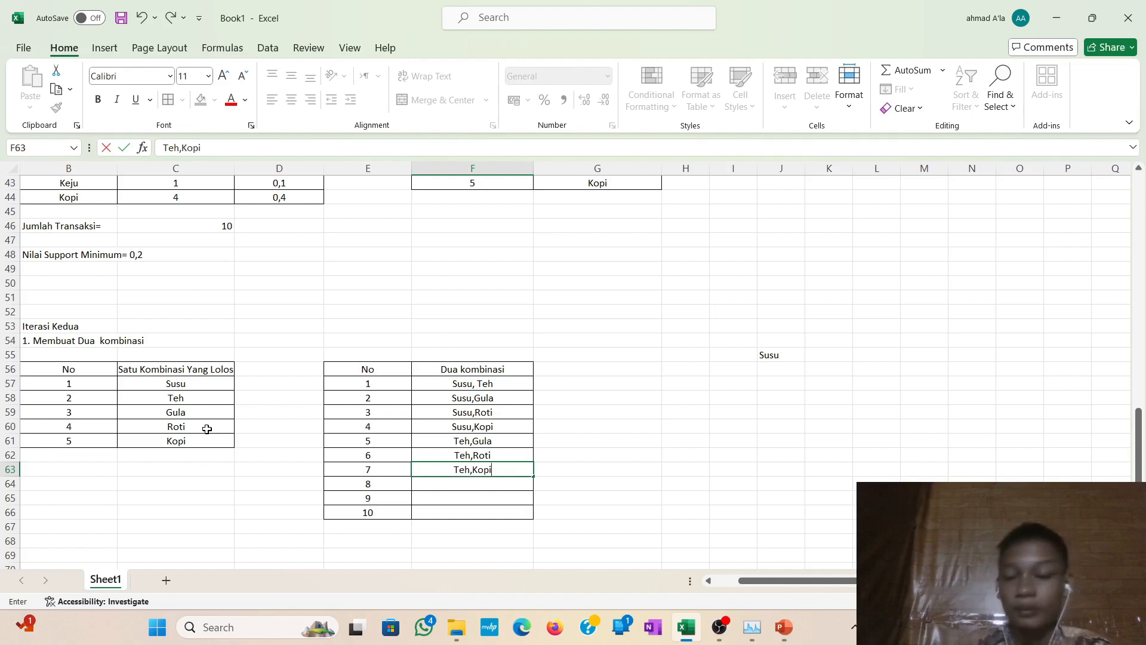
key("Return")
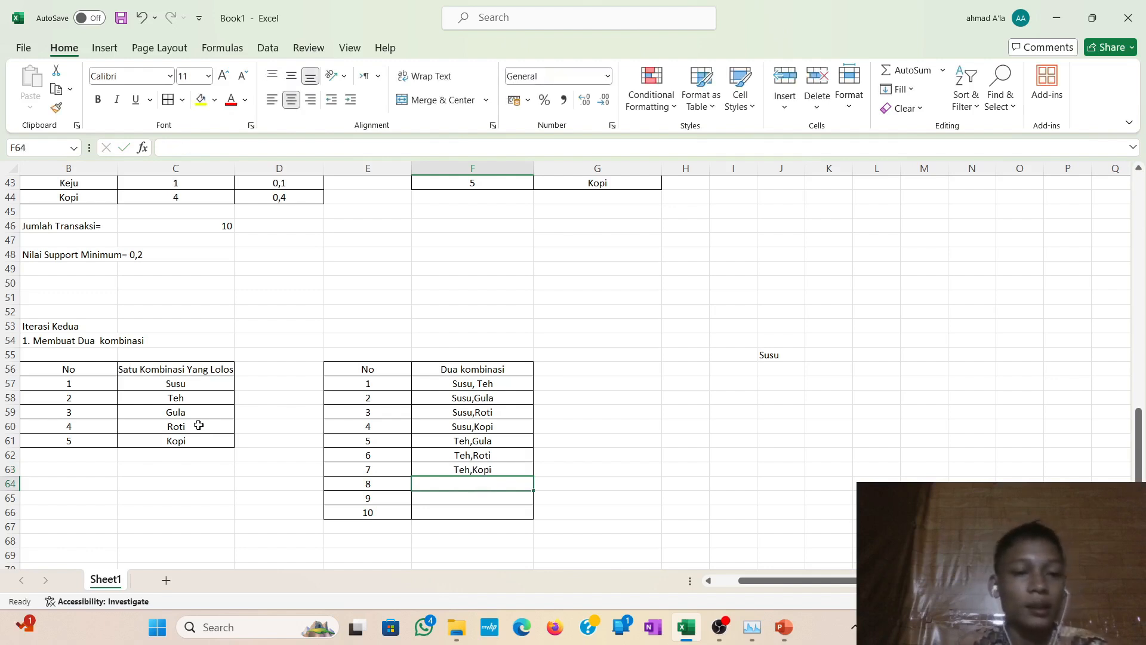
Enter the eighth combination "Gula, Roti" in cell F64.
left_click(193, 417)
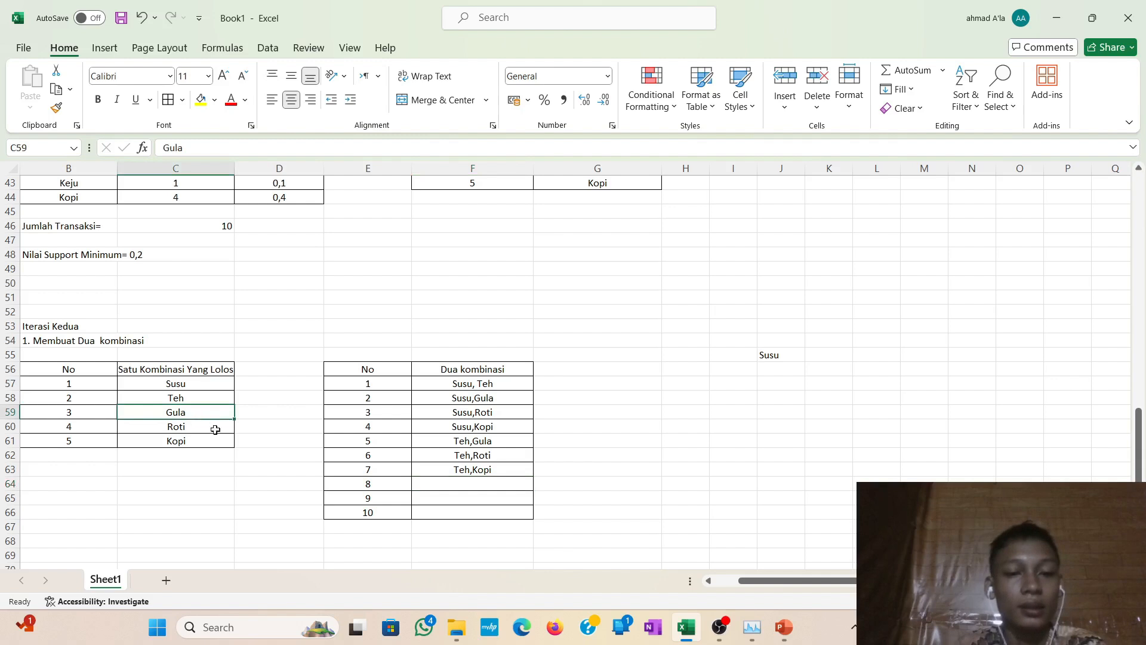
type("Gula")
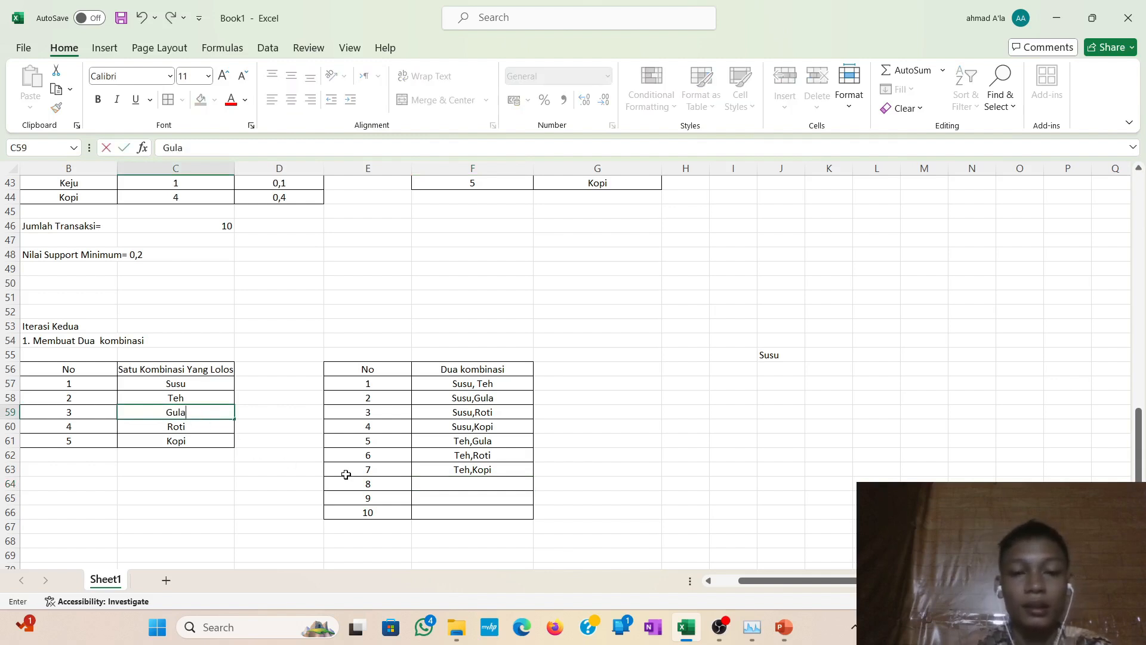
left_click(448, 484)
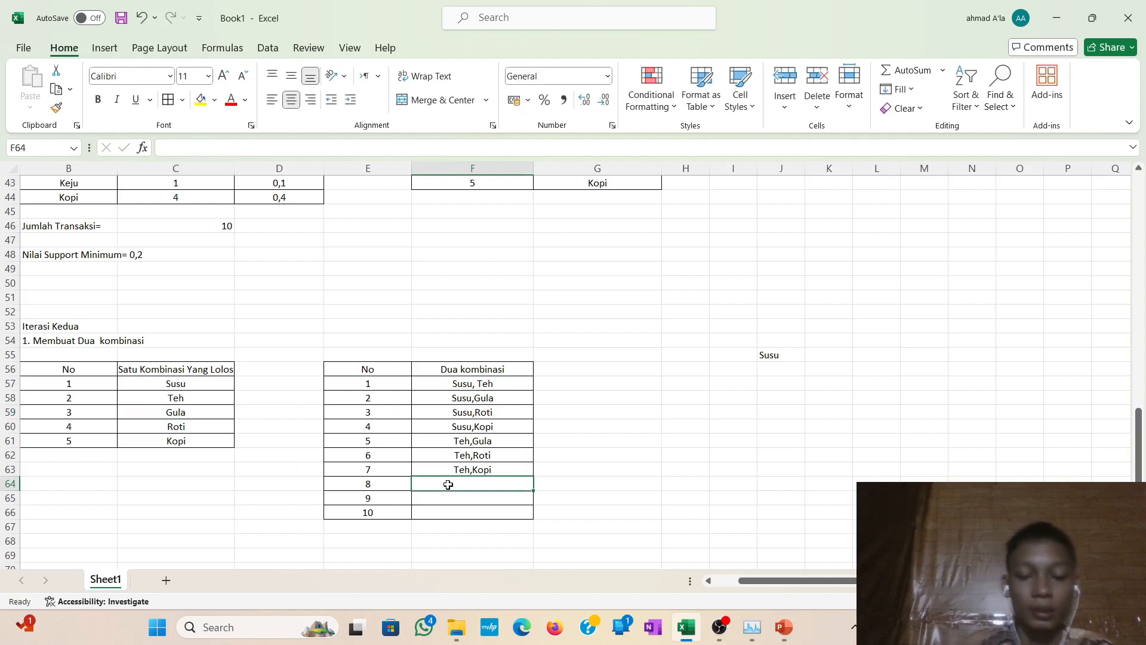
type("Gula")
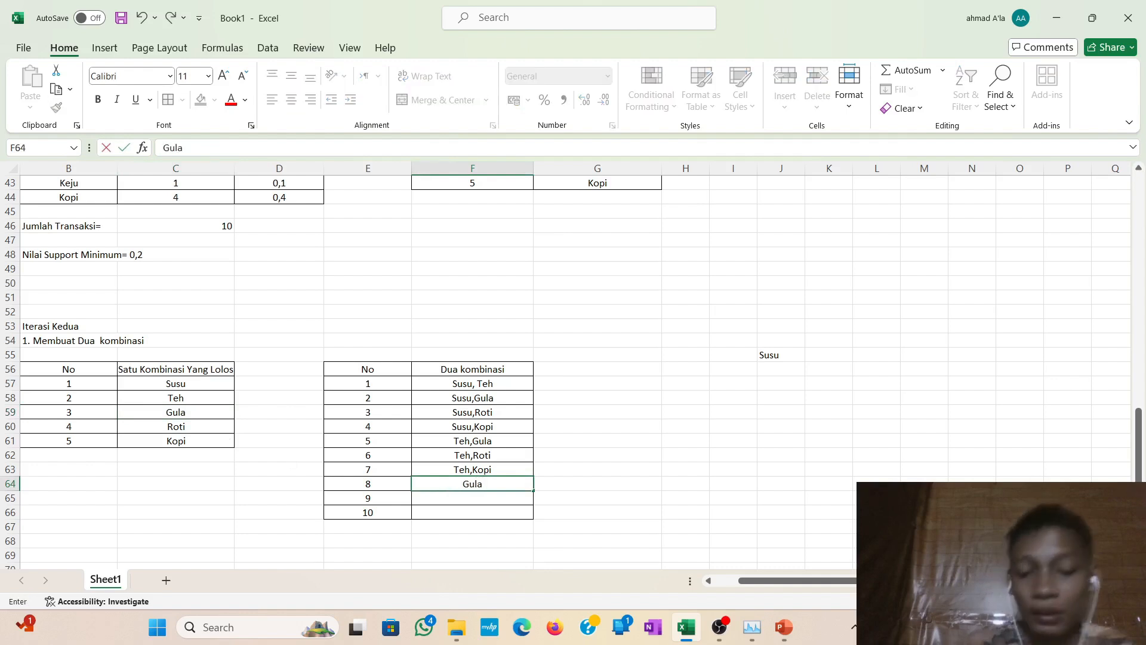
type(", Roti")
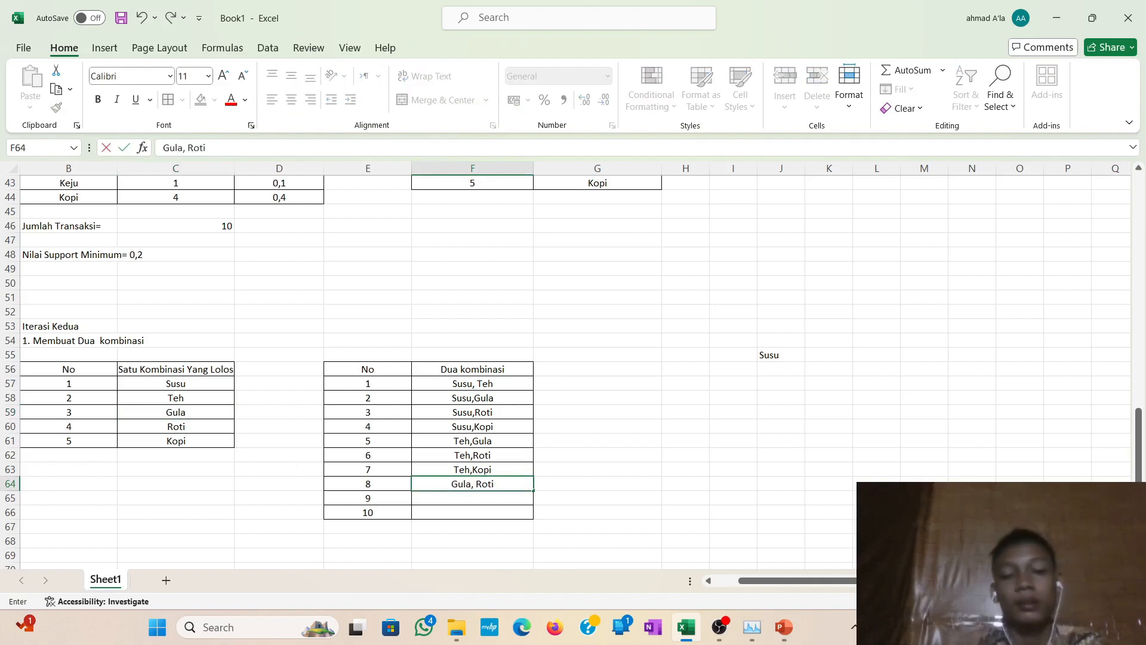
key("Return")
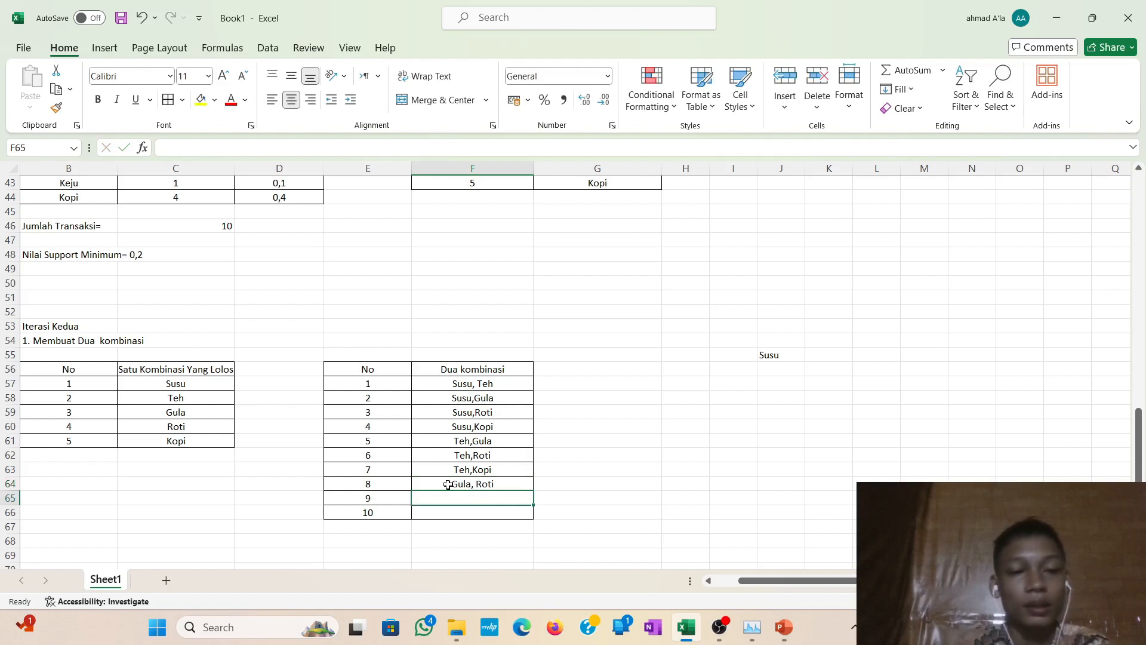
Enter the last two combinations, "Gula,Kopi" in cell F65 and "Roti,Kopi" in cell F66.
type("Gula")
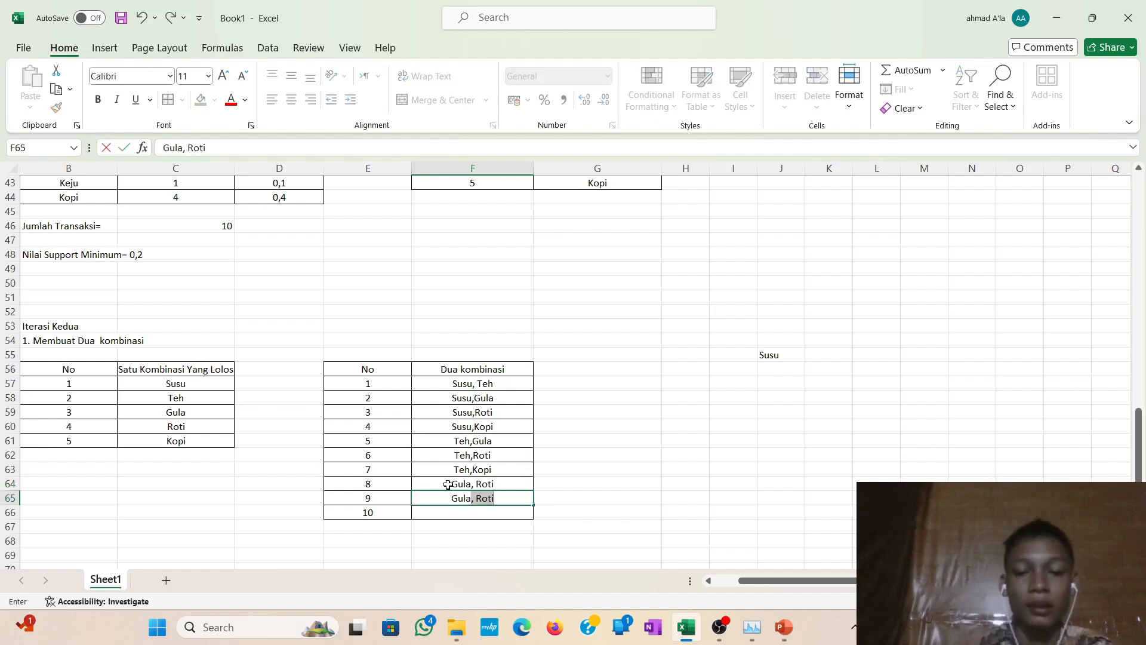
type(",Kopi")
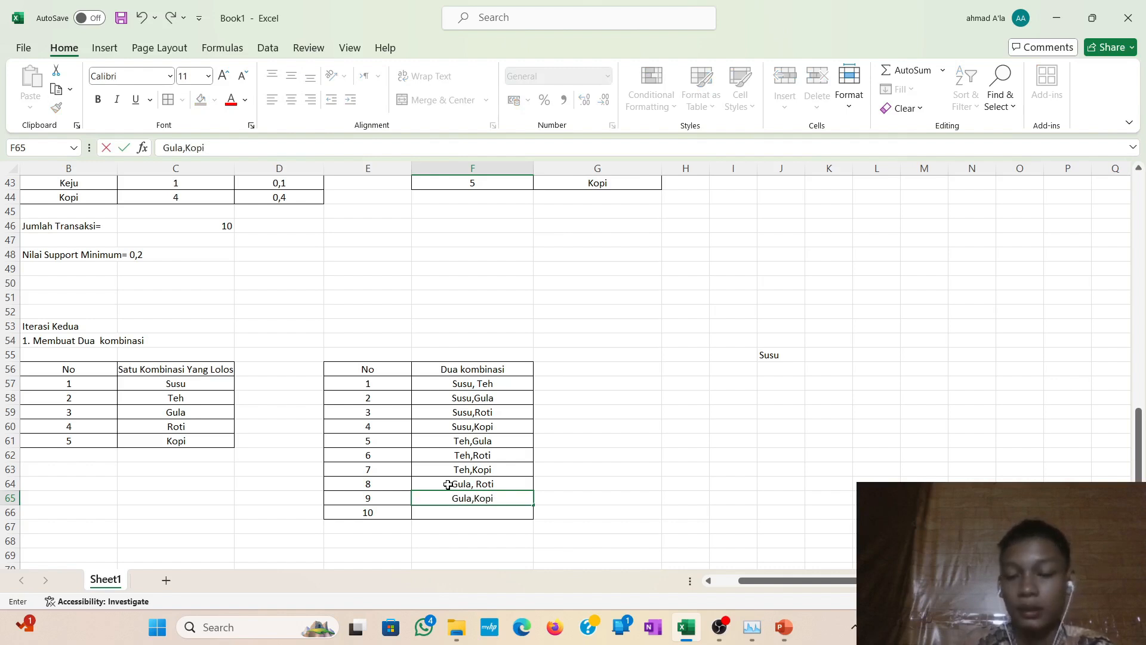
key("Return")
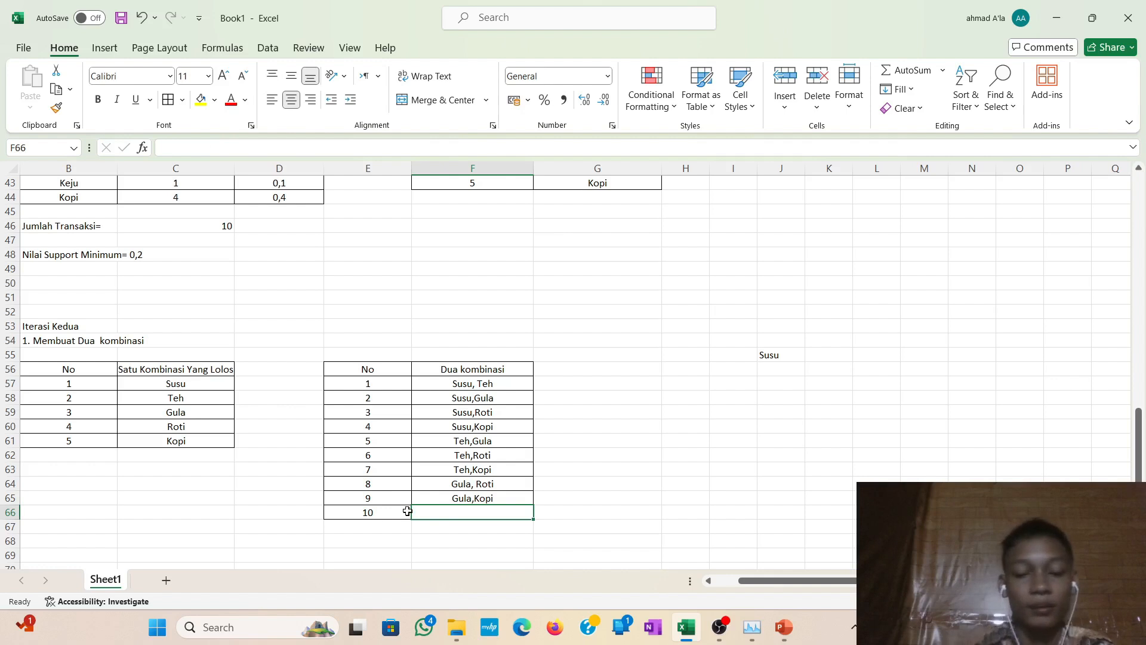
type("Roti")
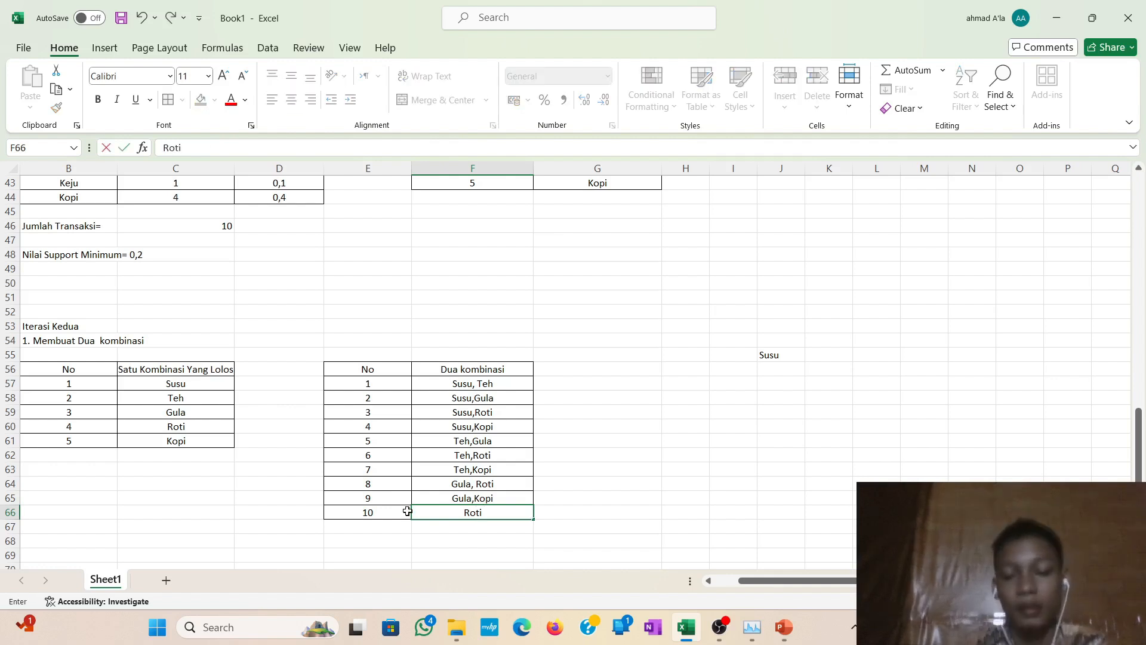
type(",Kopi")
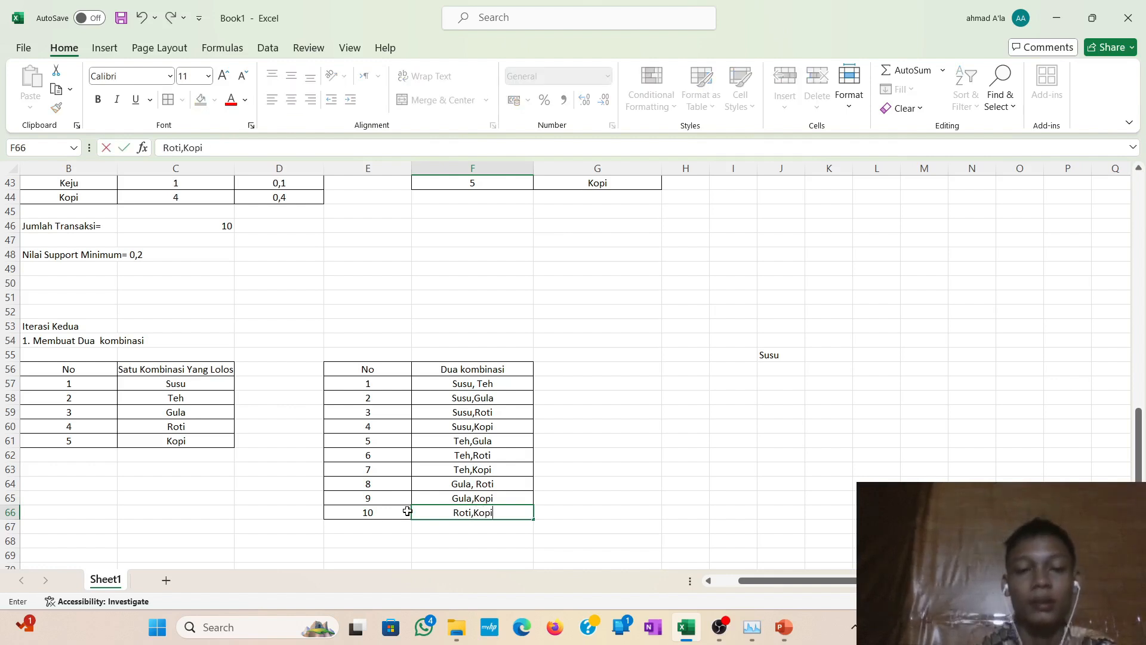
left_click(573, 485)
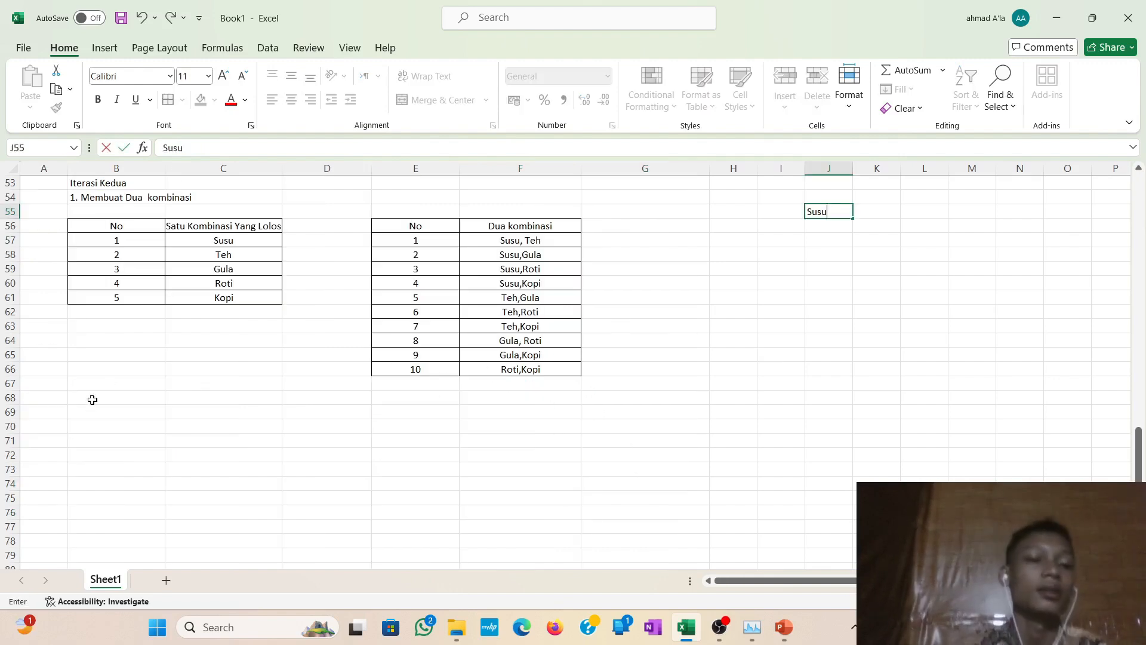
Review the one-item combination table of the first iteration and the finished list of two-item combinations.
scroll(93, 397, "up", 6)
scroll(92, 397, "down", 3)
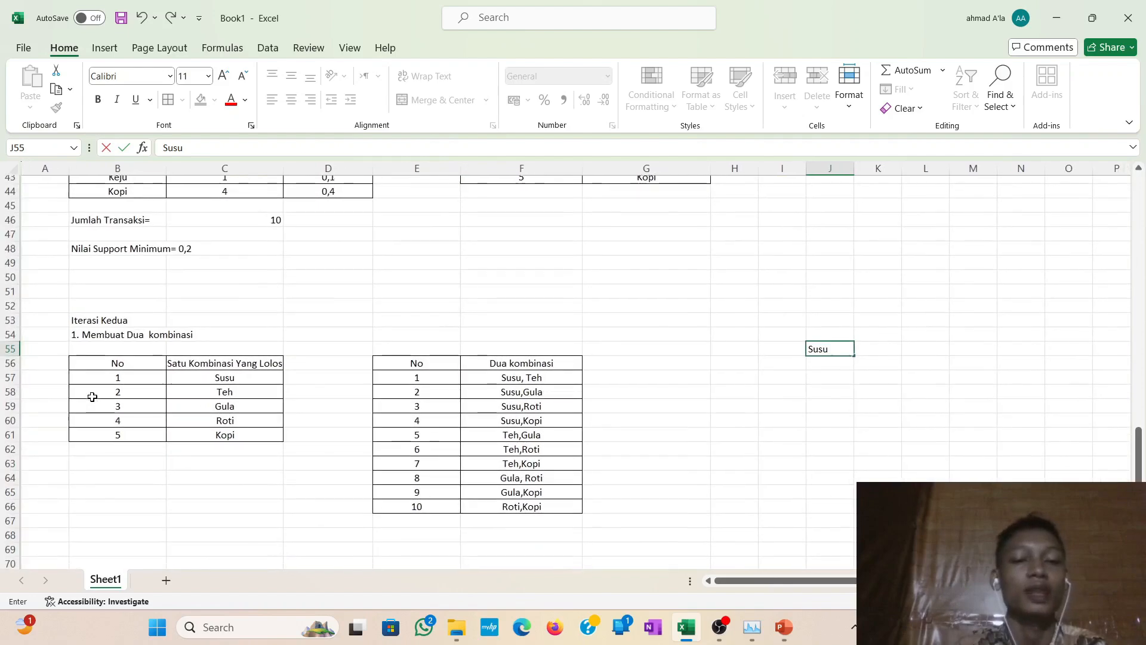
scroll(93, 396, "up", 14)
scroll(92, 396, "down", 3)
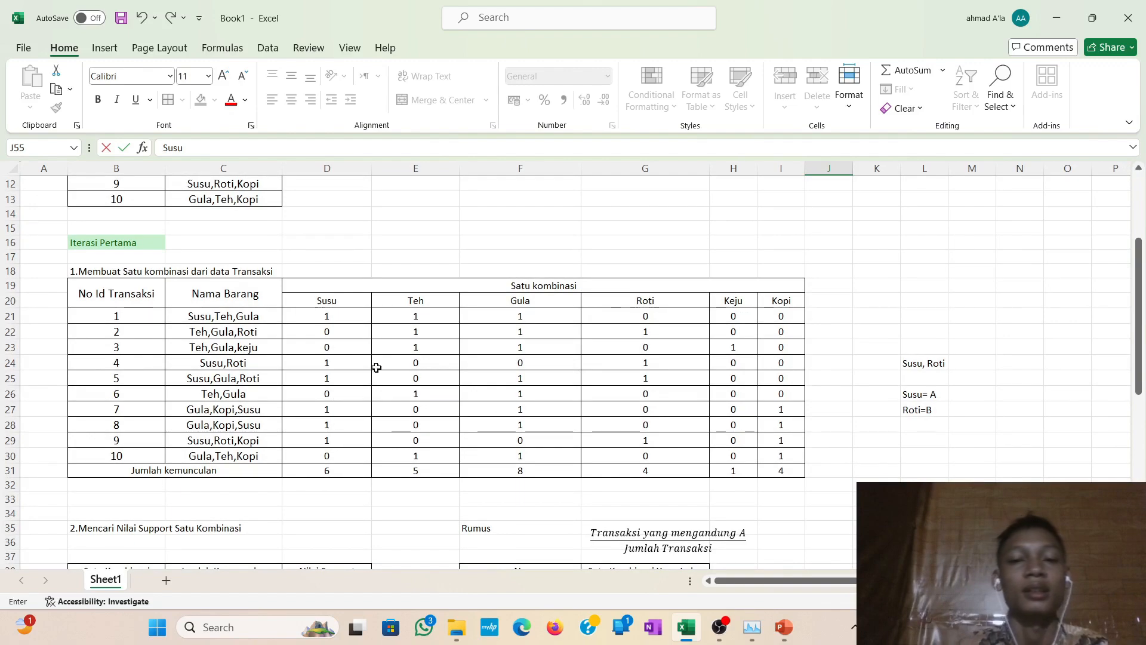
scroll(374, 367, "down", 3)
scroll(374, 368, "down", 13)
scroll(375, 368, "up", 4)
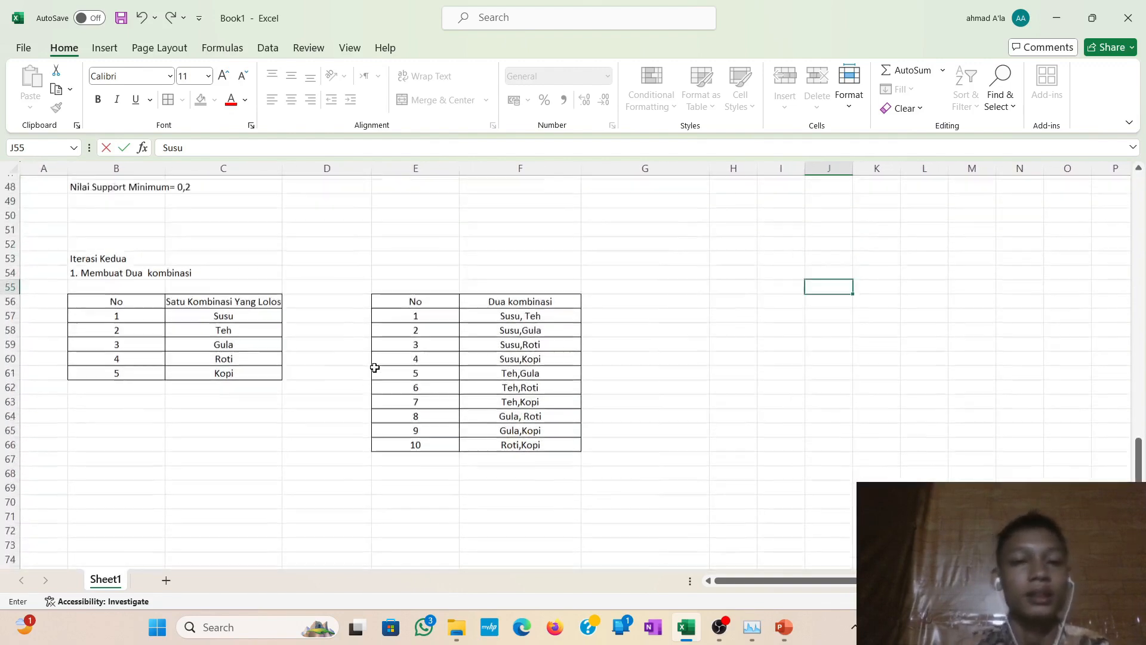
scroll(375, 368, "down", 1)
scroll(375, 367, "down", 1)
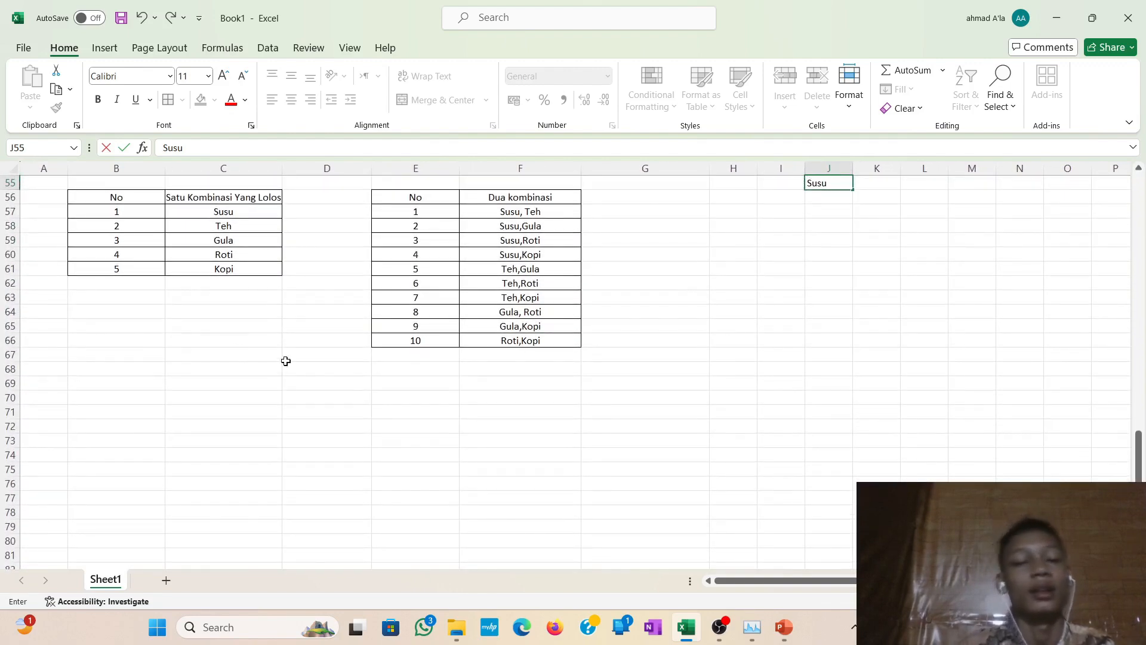
Copy the No Id Transaksi and Nama Barang columns including the Jumlah kemunculan row (B19:C31) to B68, below the two-item combination list.
scroll(287, 360, "up", 7)
scroll(193, 333, "up", 11)
scroll(123, 205, "down", 6)
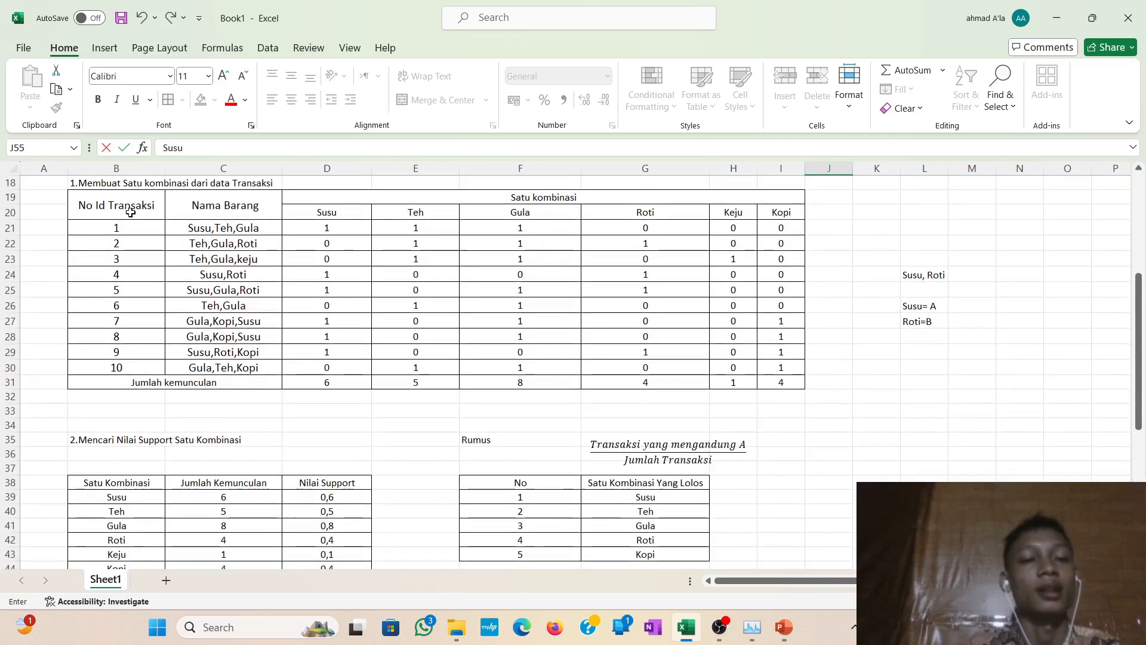
left_click_drag(123, 205, 214, 383)
key("ctrl+c")
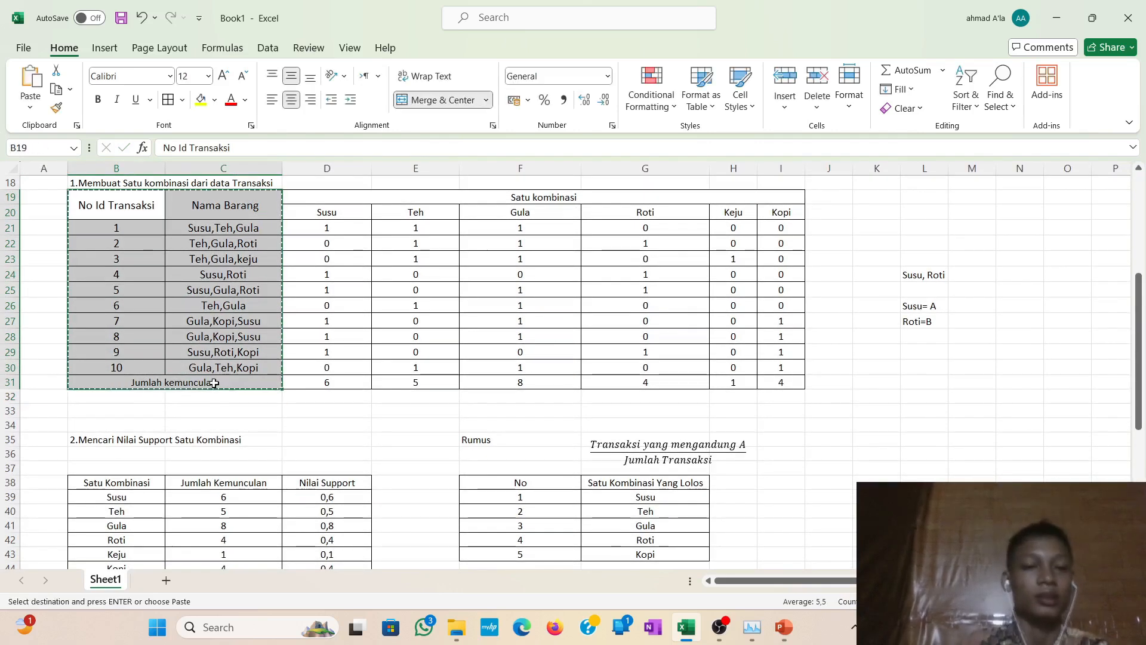
scroll(252, 508, "down", 15)
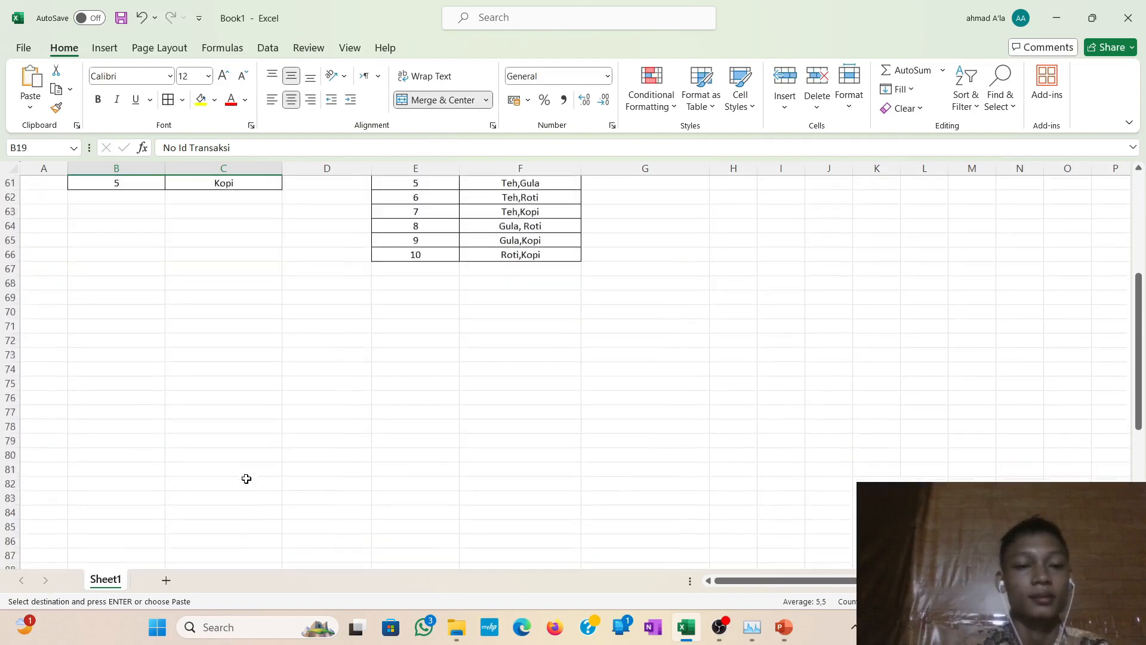
left_click(133, 260)
key("ctrl+v")
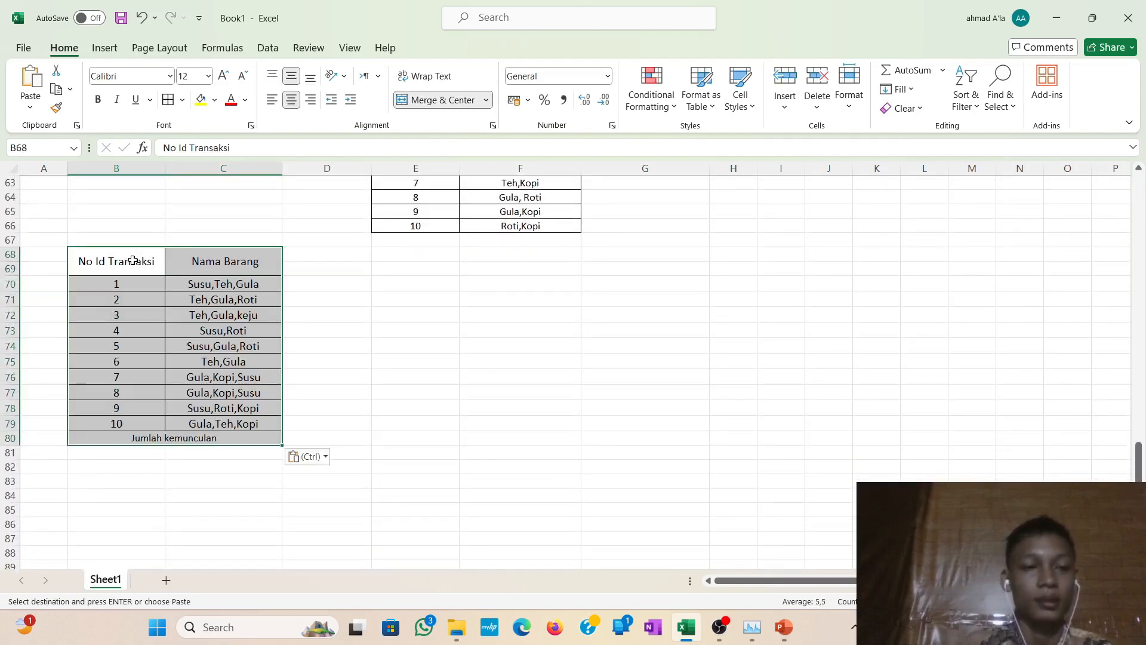
left_click(341, 356)
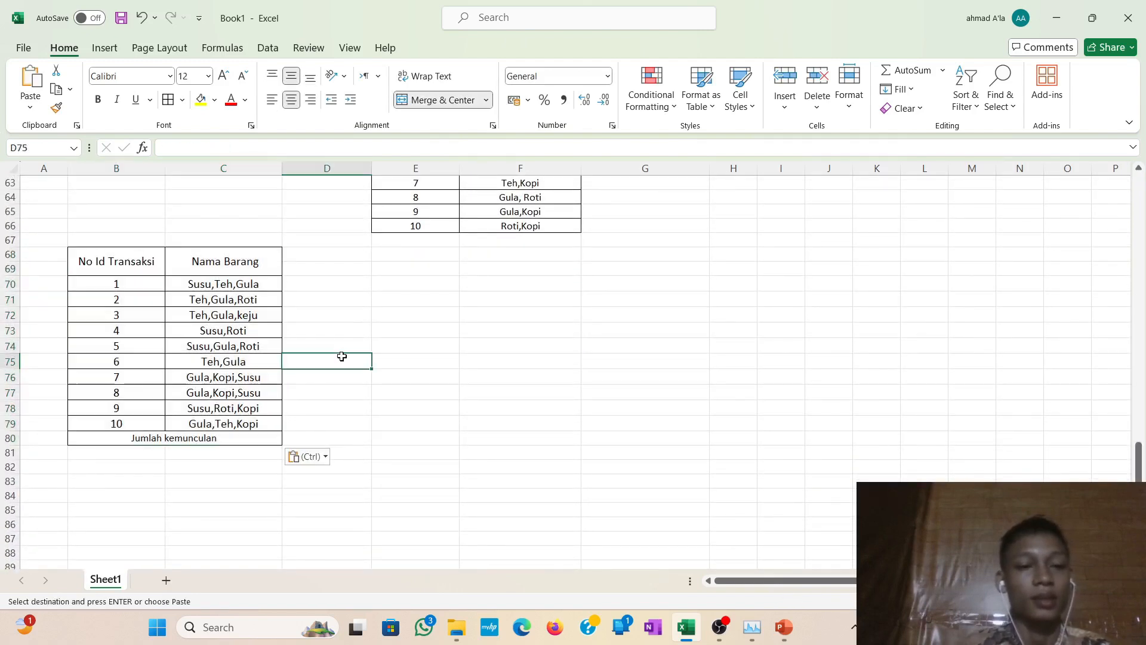
Enter the heading "Dua Kombinasi" in cell D68, beside the copied Nama Barang column.
left_click(310, 258)
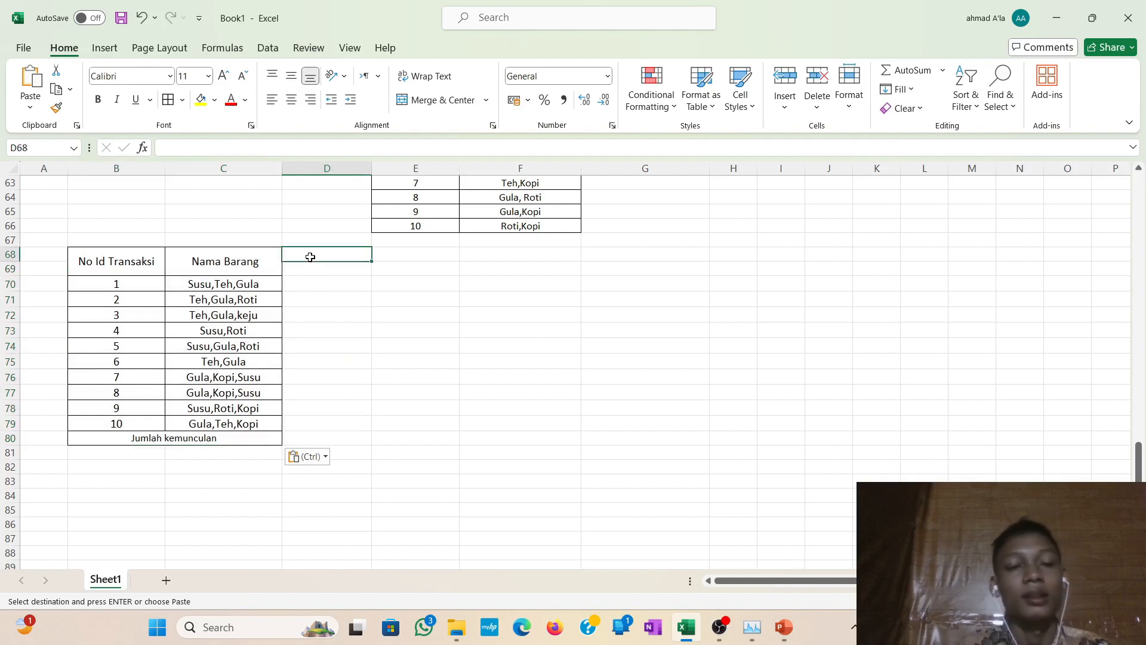
scroll(310, 257, "up", 1)
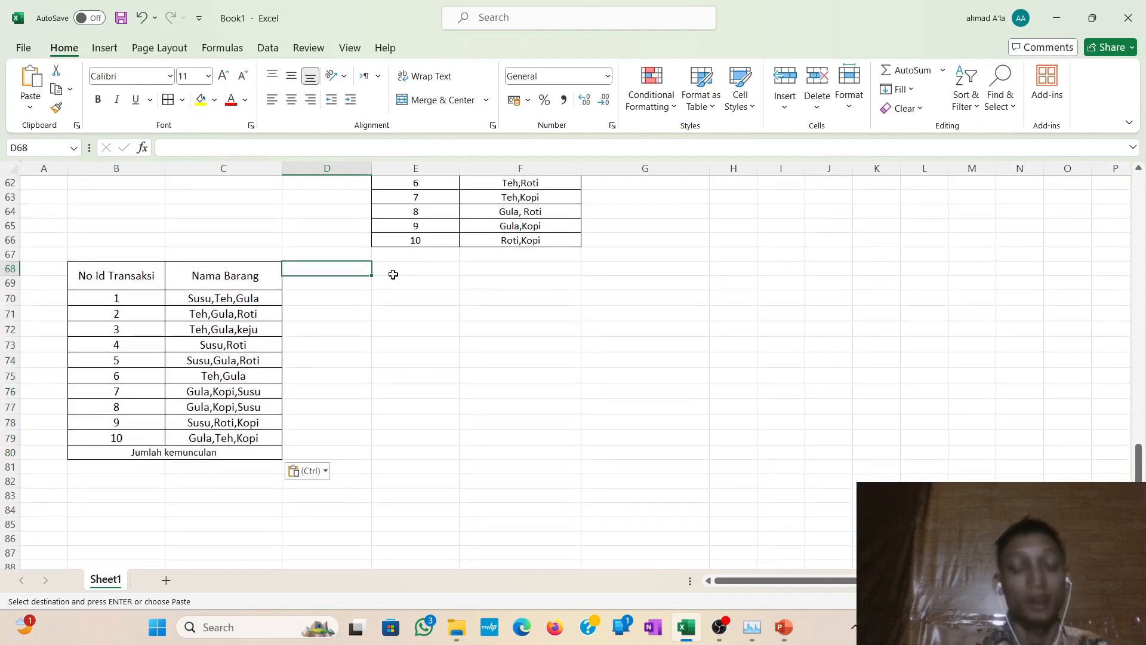
type("Dua")
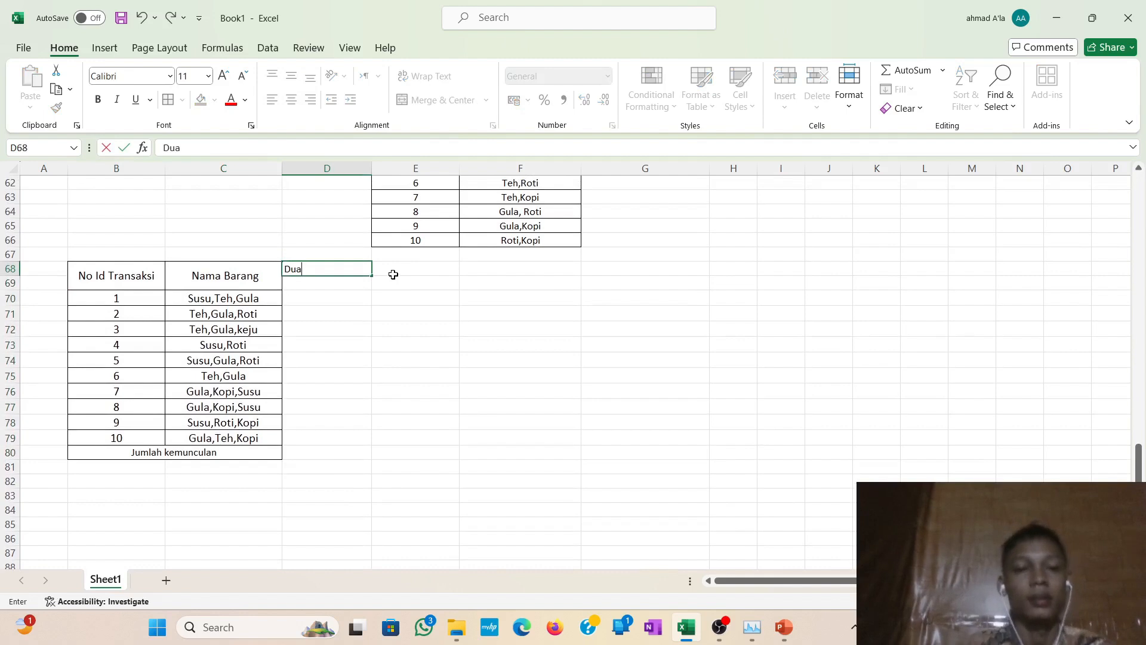
type(" Kombinas")
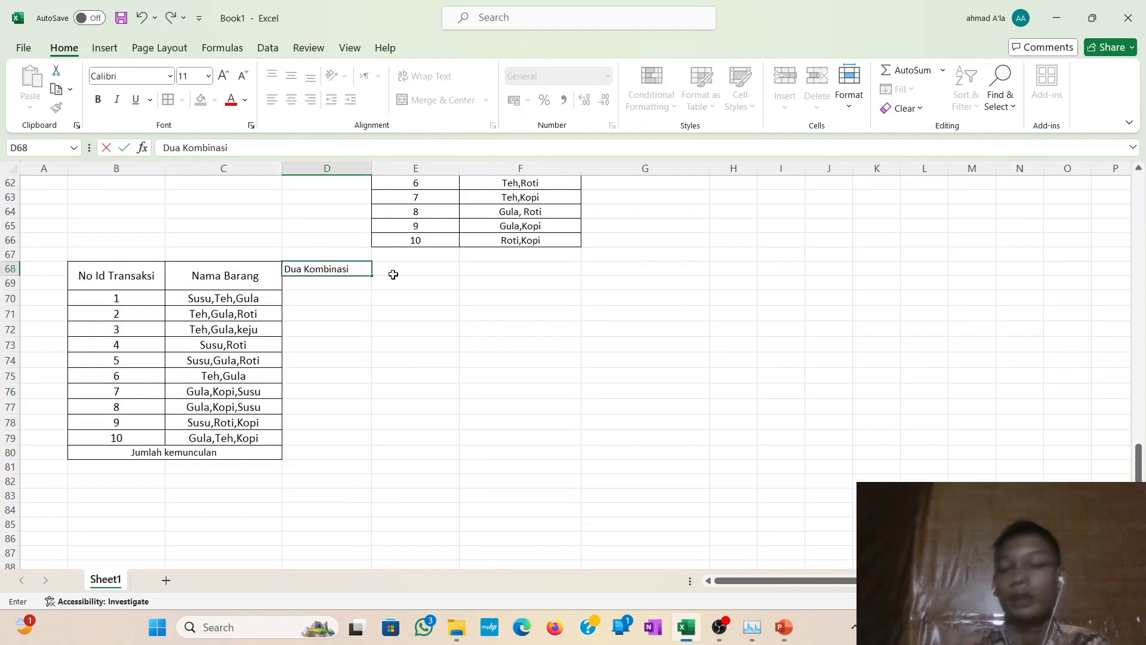
type("i")
key("Return")
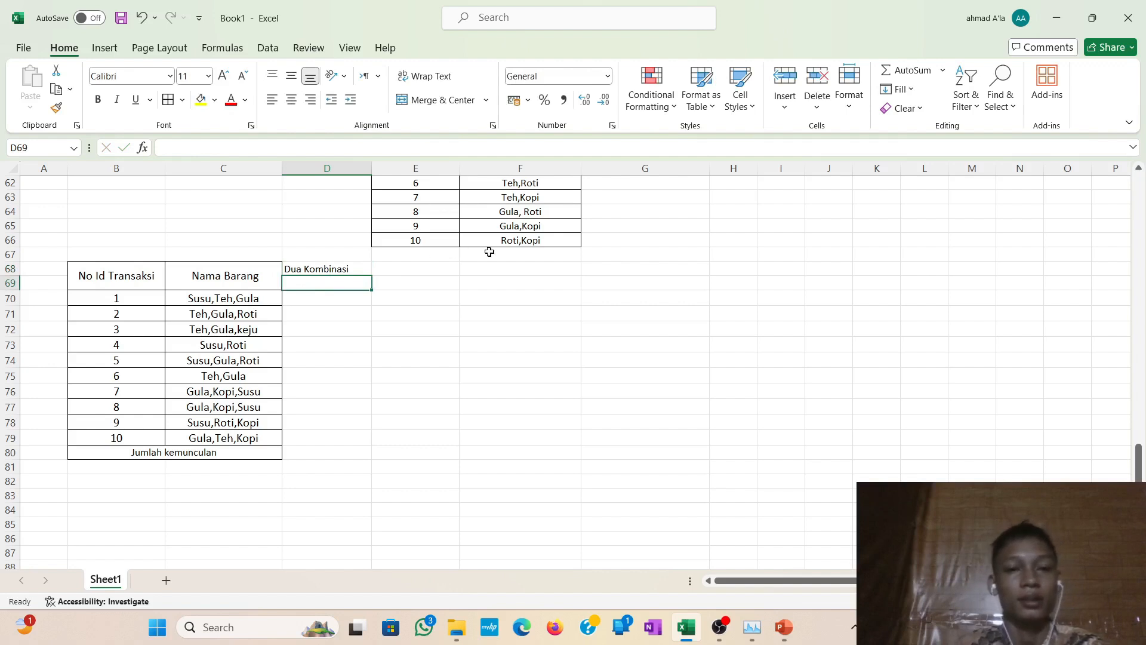
Link cell D69 to the first two-item combination with the formula =F57.
scroll(489, 251, "up", 3)
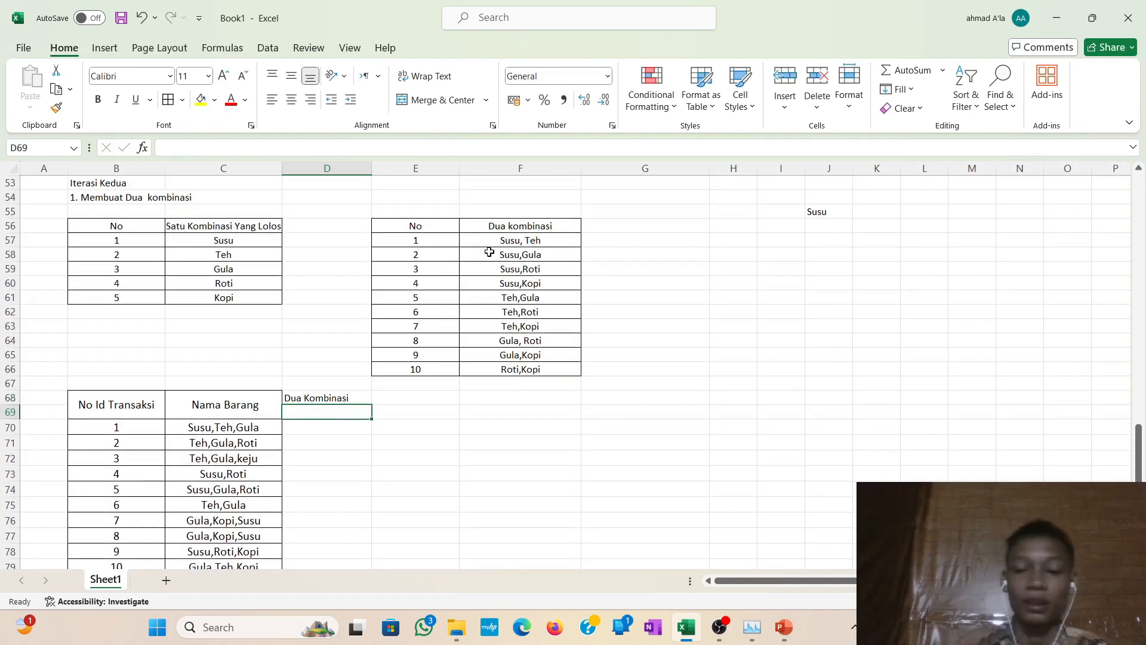
type("=")
left_click(519, 242)
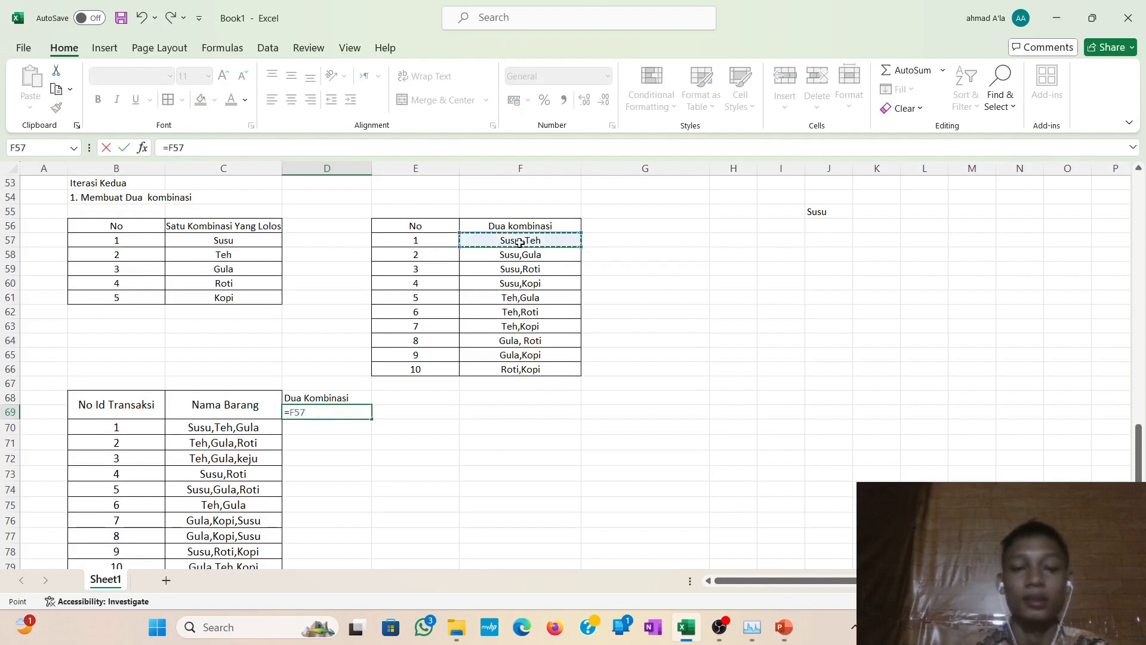
key("Return")
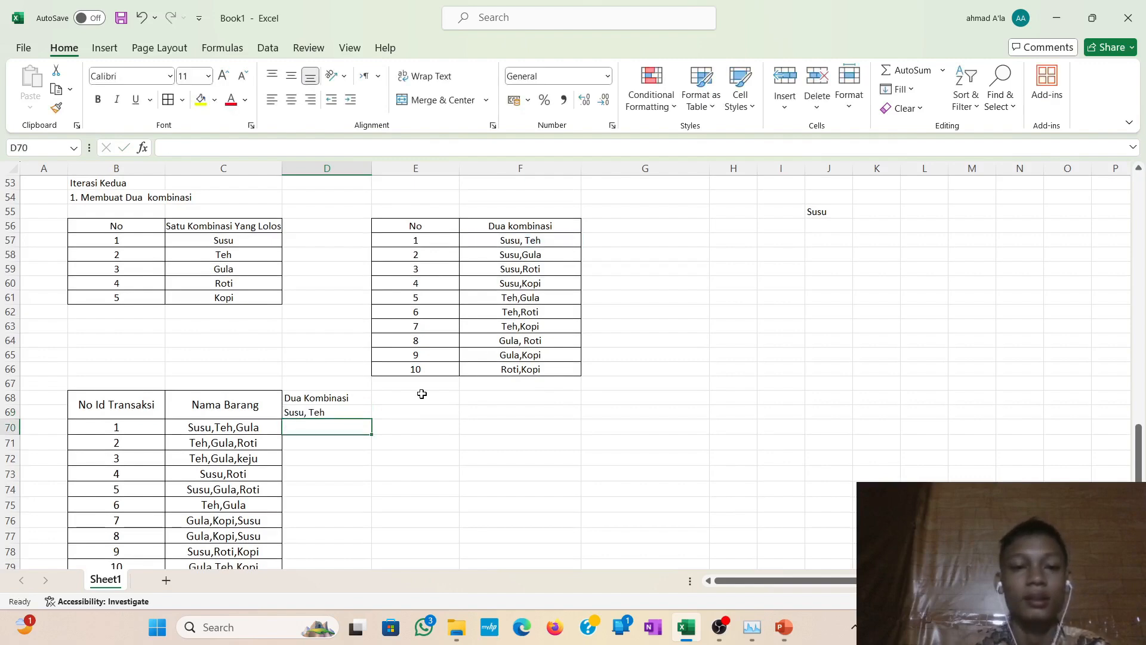
Link cells E69 and F69 to the second and third two-item combinations with the formulas =F58 and =F59.
left_click(403, 414)
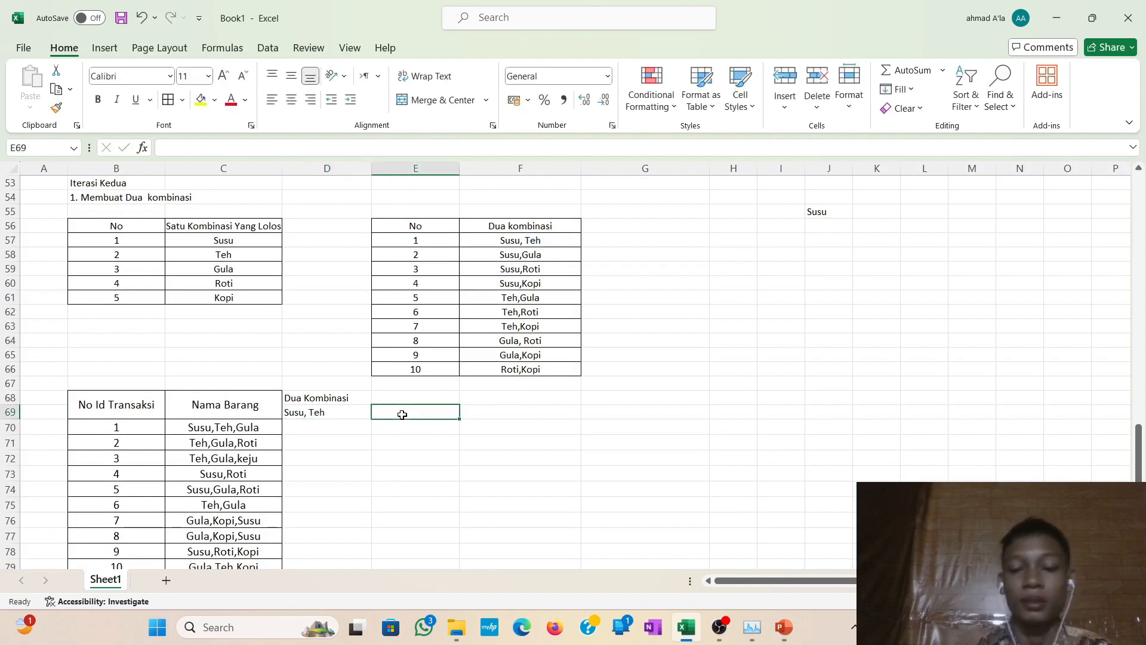
type("=")
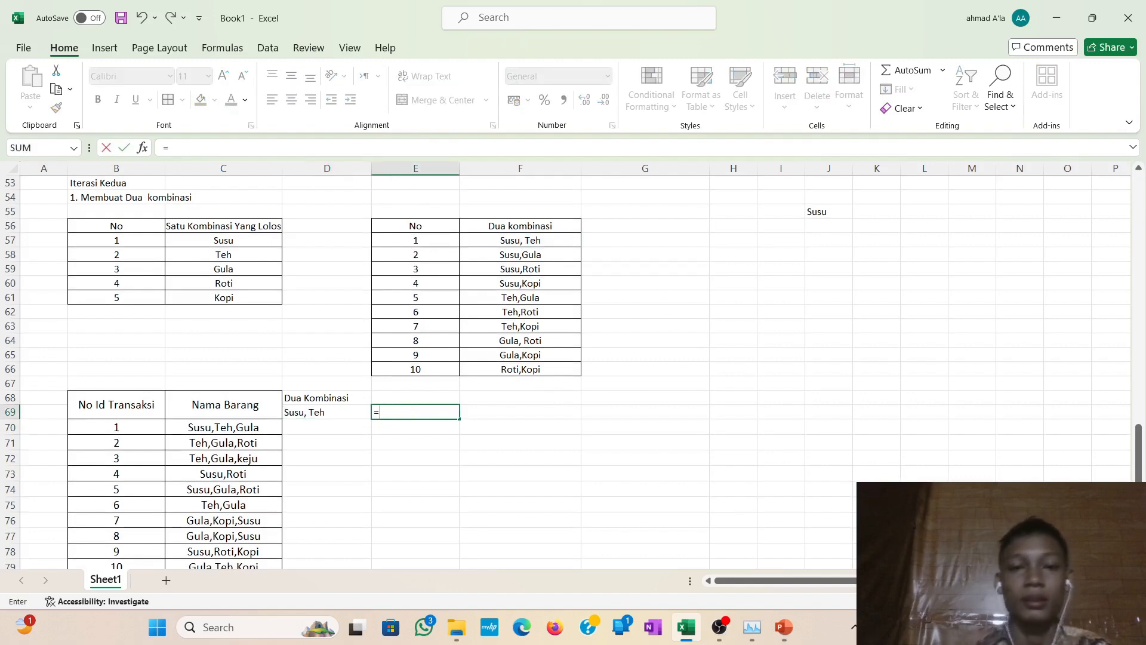
left_click(496, 261)
key("Return")
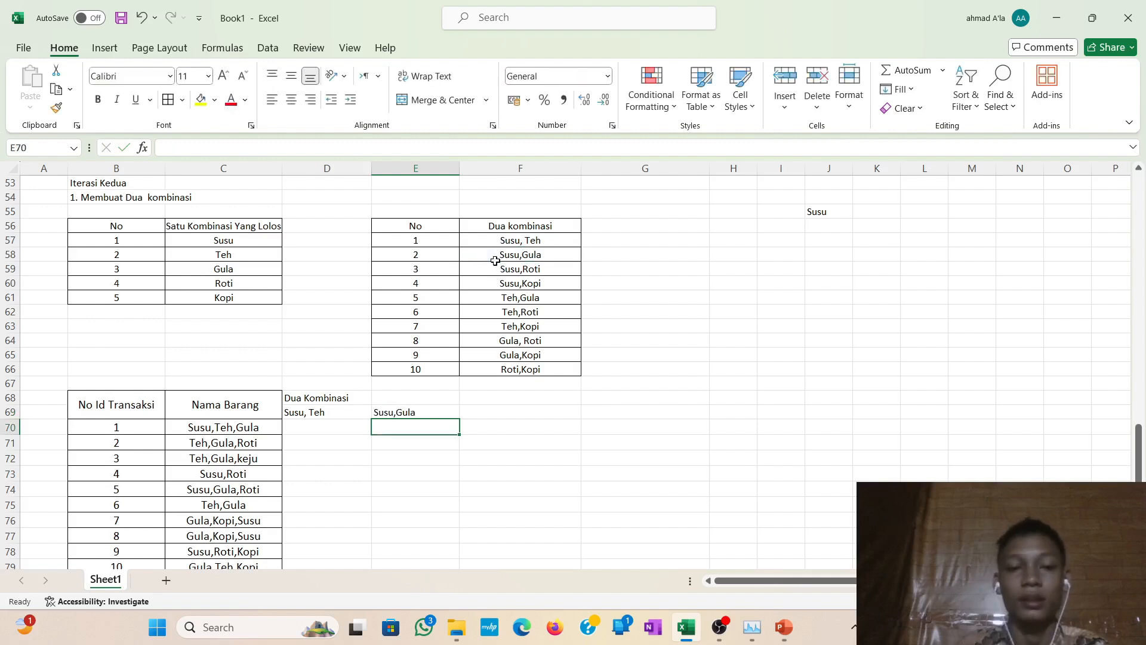
left_click(512, 416)
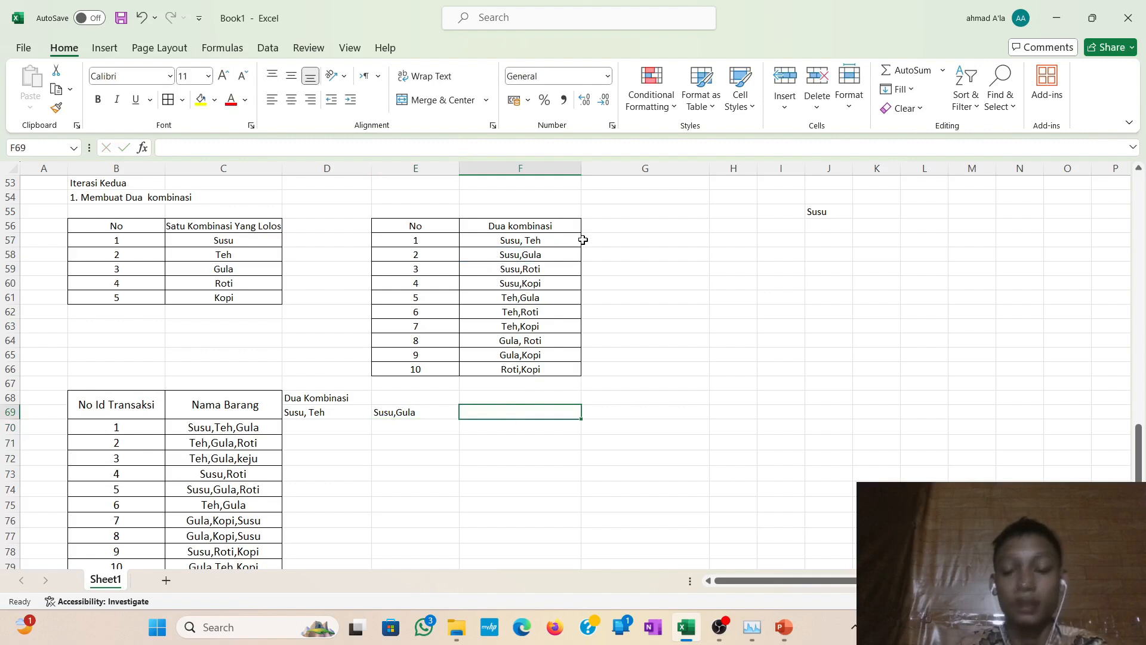
type("=")
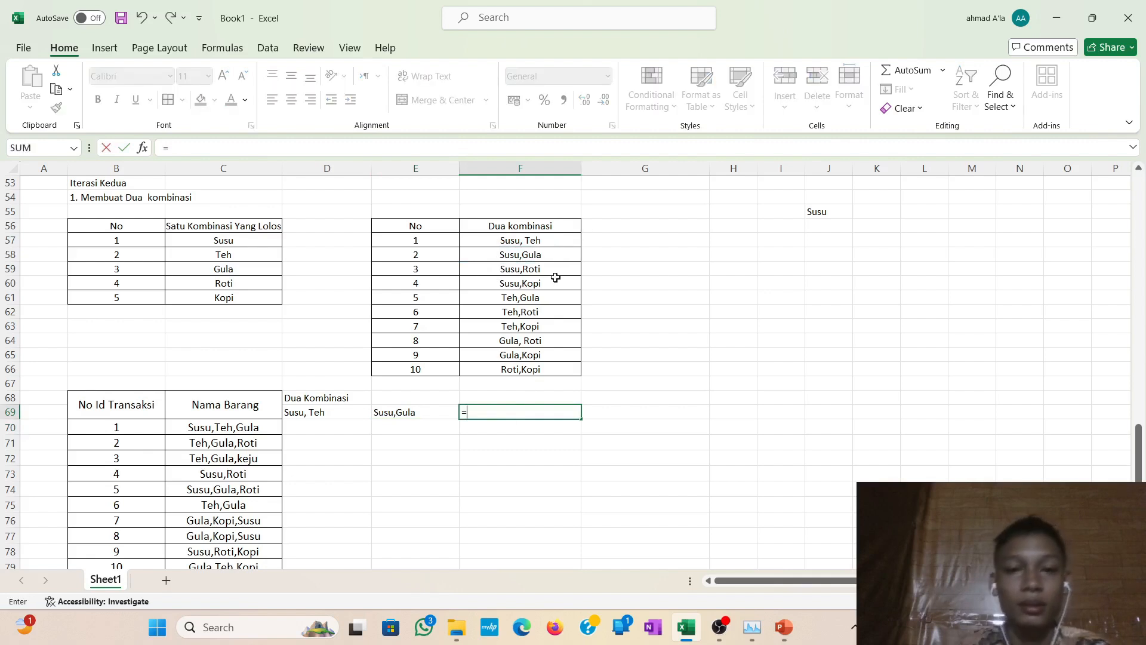
left_click(554, 273)
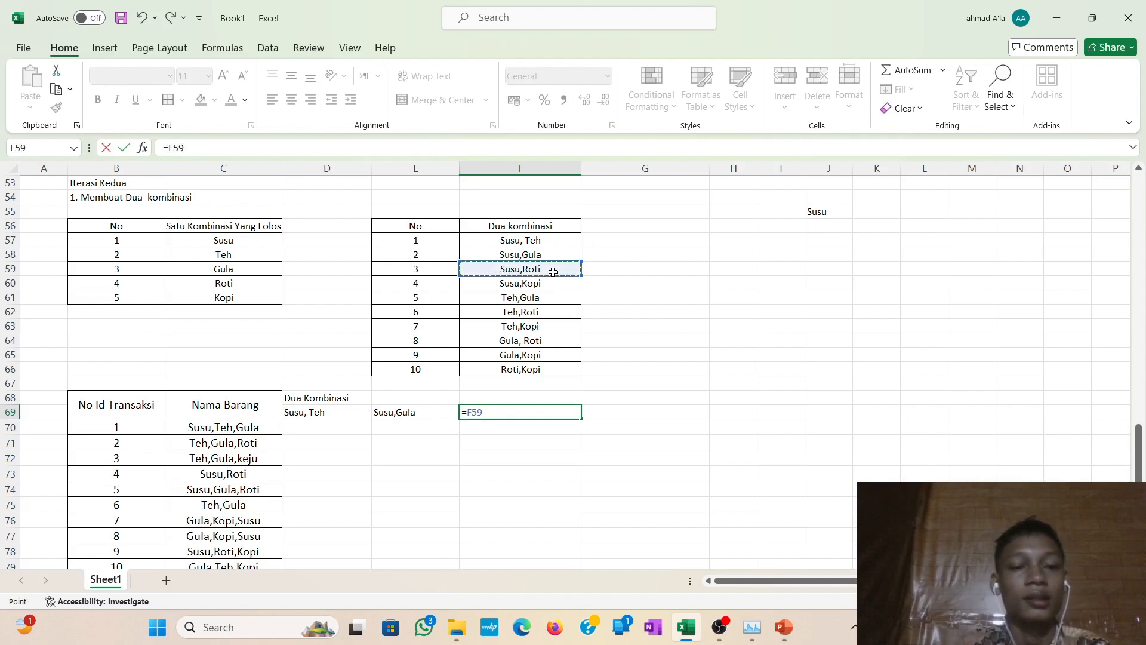
key("Return")
Link cells G69 and H69 to the fourth and fifth two-item combinations with the formulas =F60 and =F61.
left_click(599, 416)
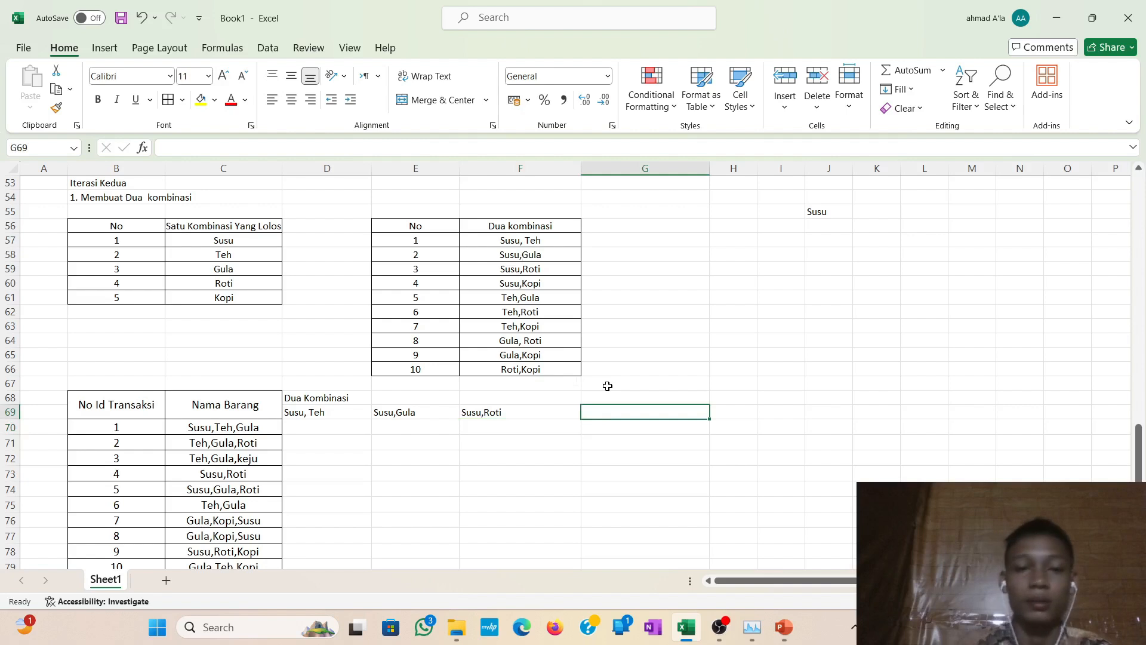
type("=")
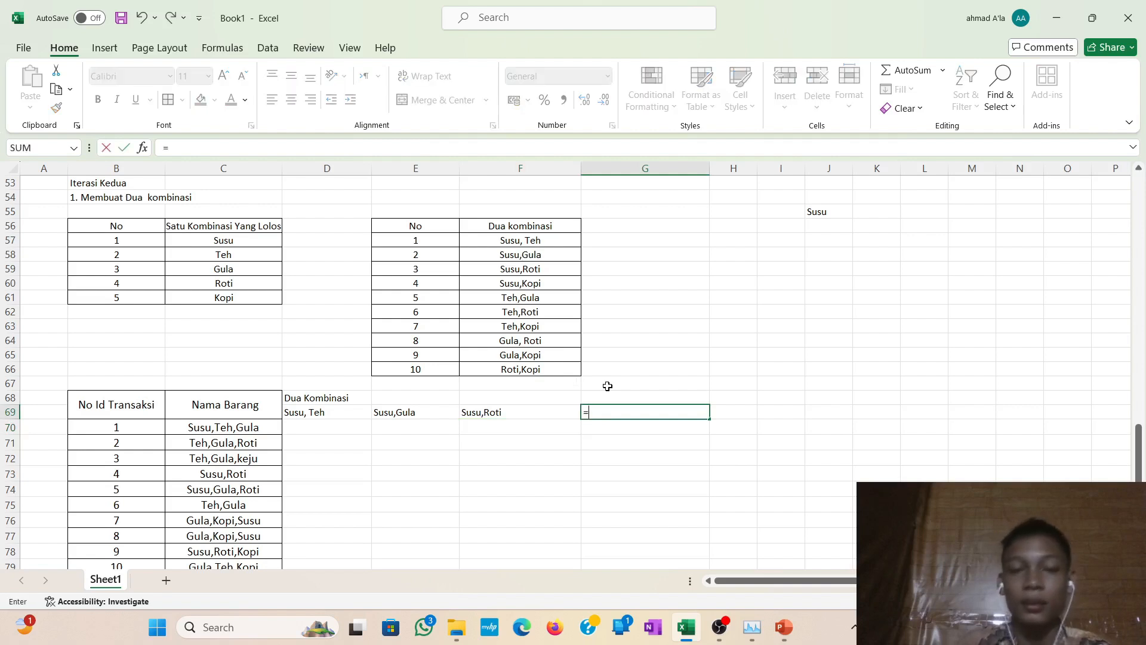
left_click(552, 285)
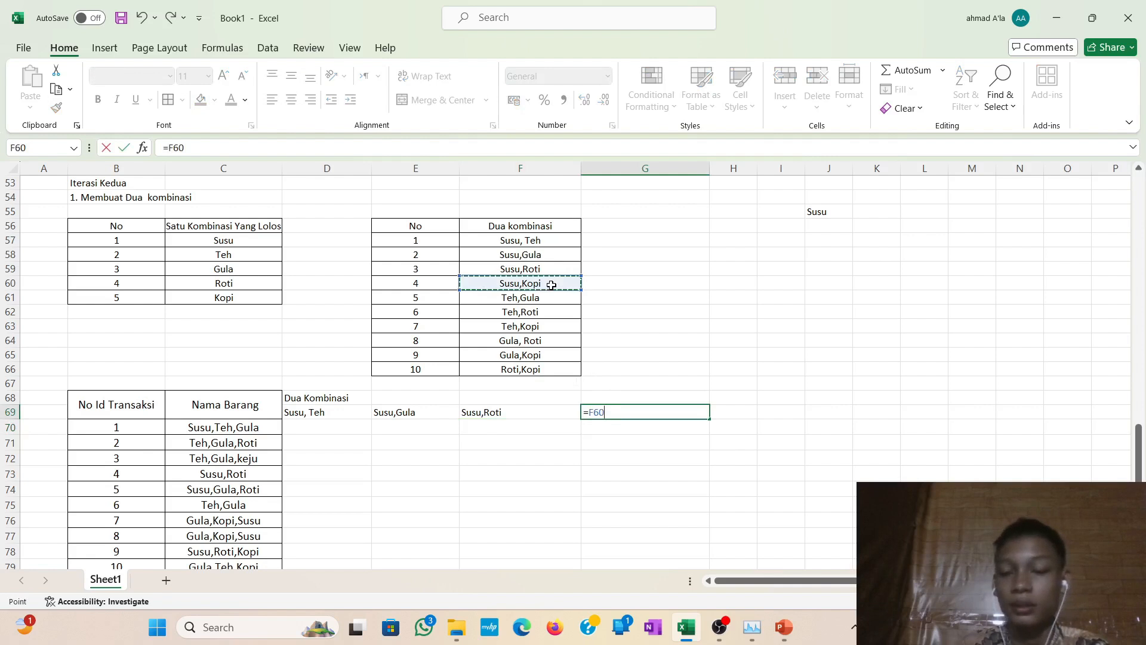
key("Return")
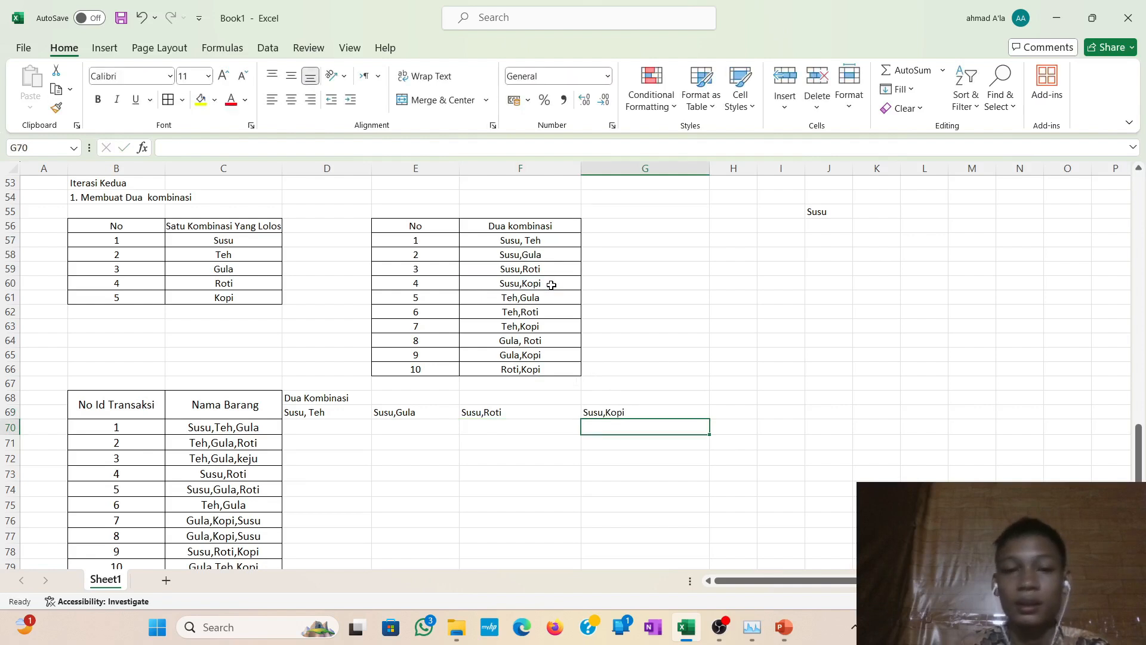
left_click(746, 412)
left_click(538, 299)
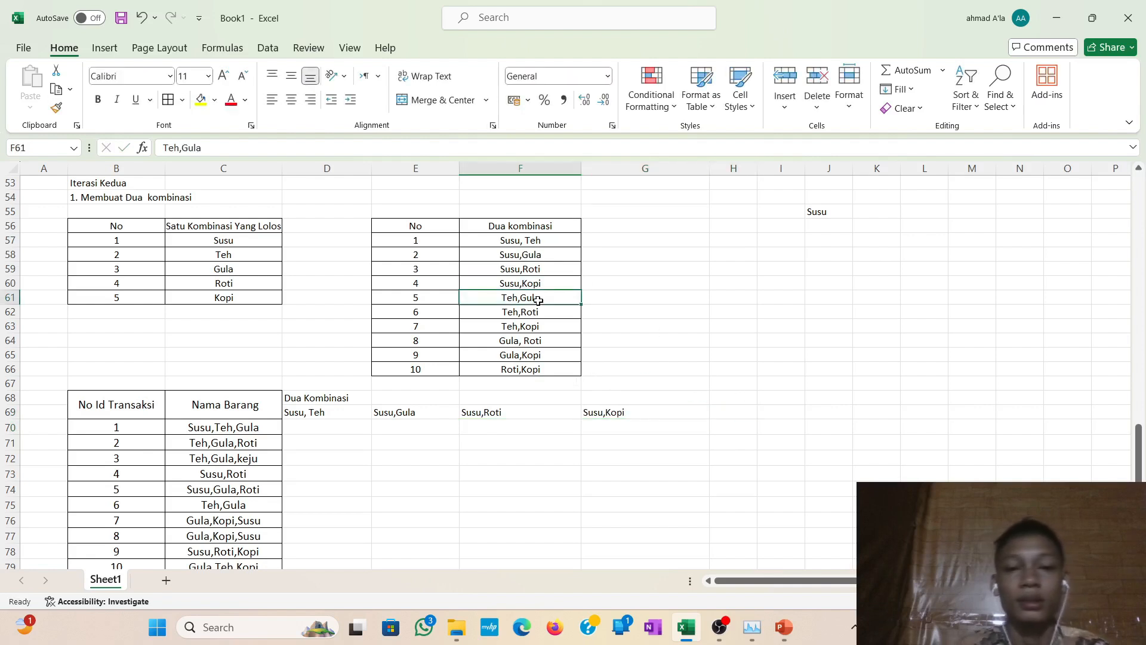
left_click(733, 415)
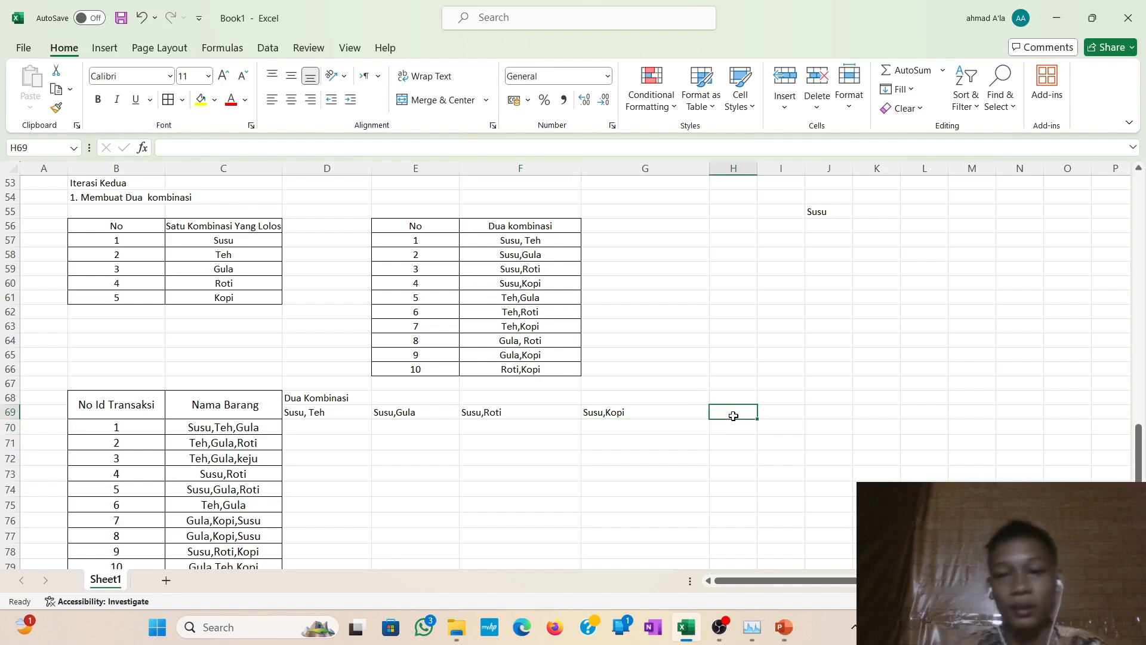
type("=")
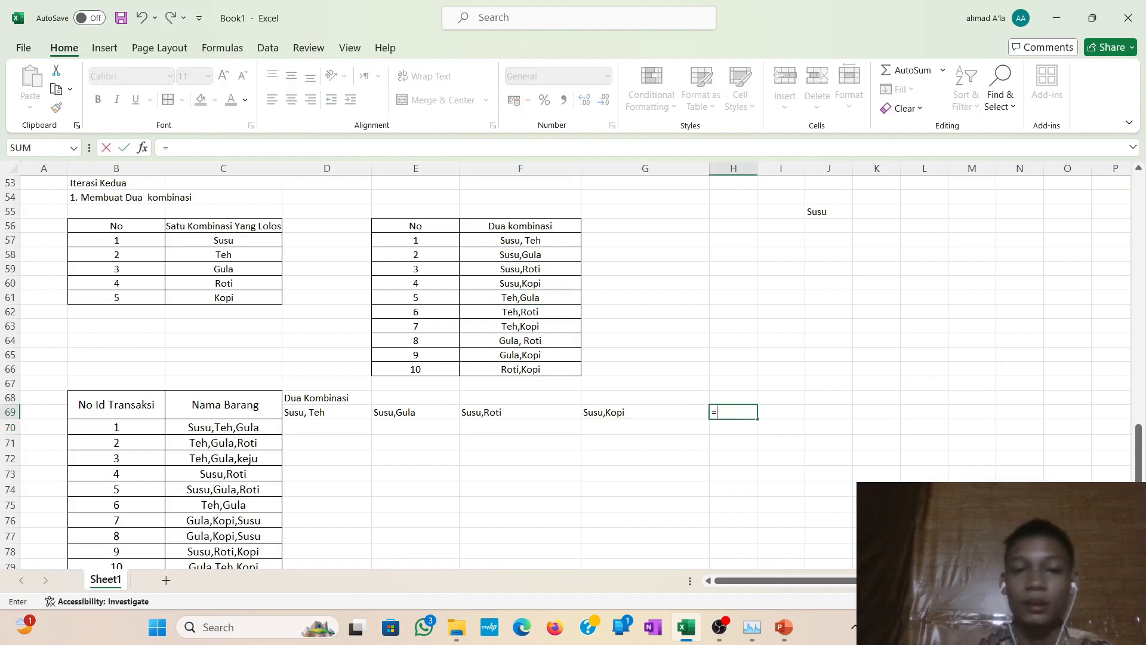
left_click(532, 311)
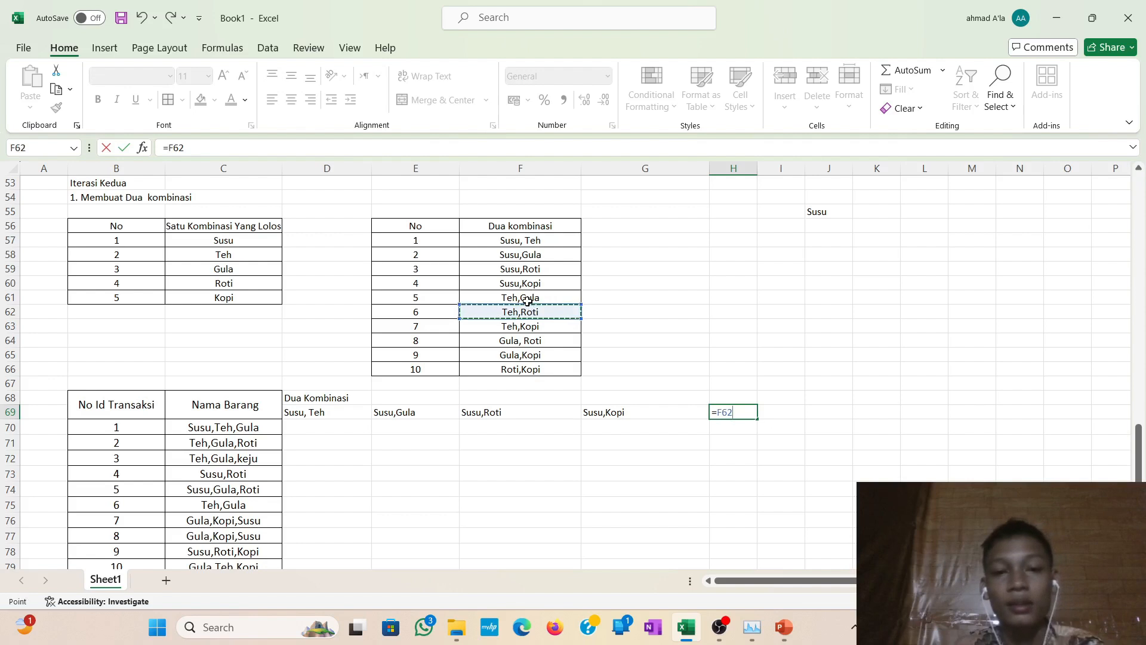
left_click(529, 300)
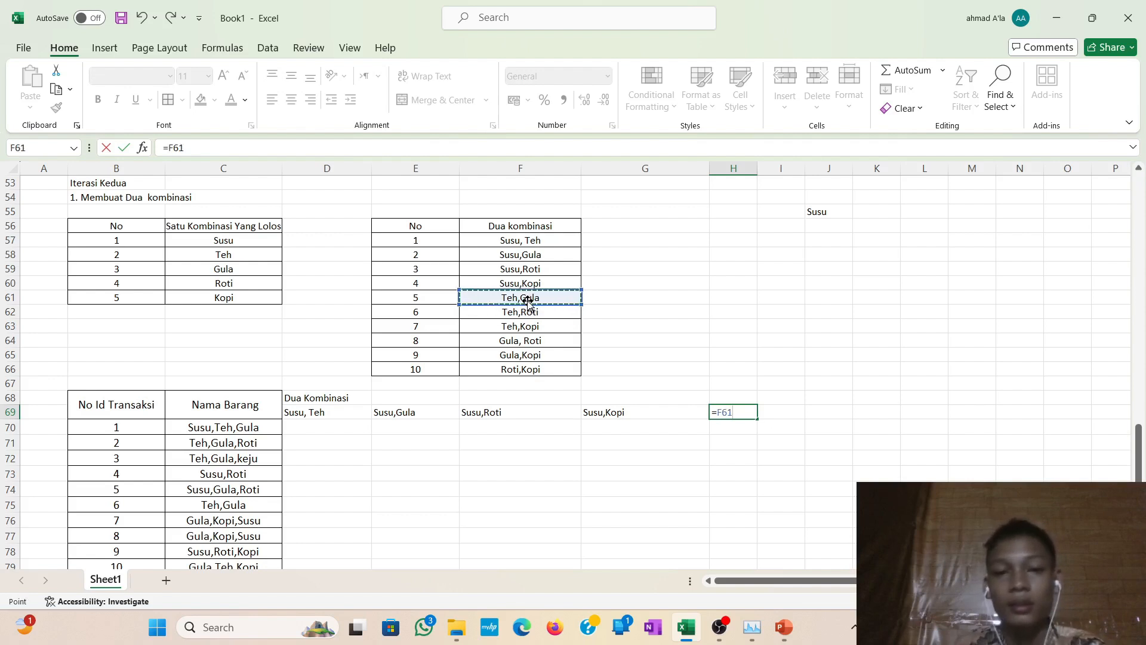
key("Return")
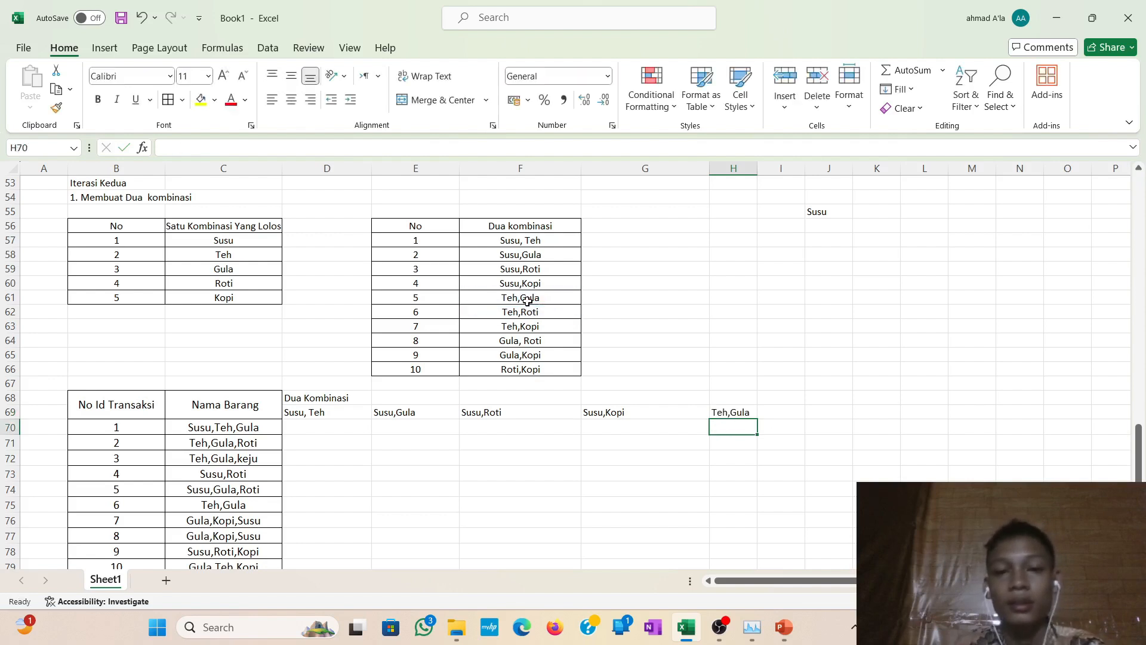
Link cells I69 and J69 to the combinations Teh,Roti and Teh,Kopi with the formulas =F62 and =F63.
left_click(796, 413)
type("=")
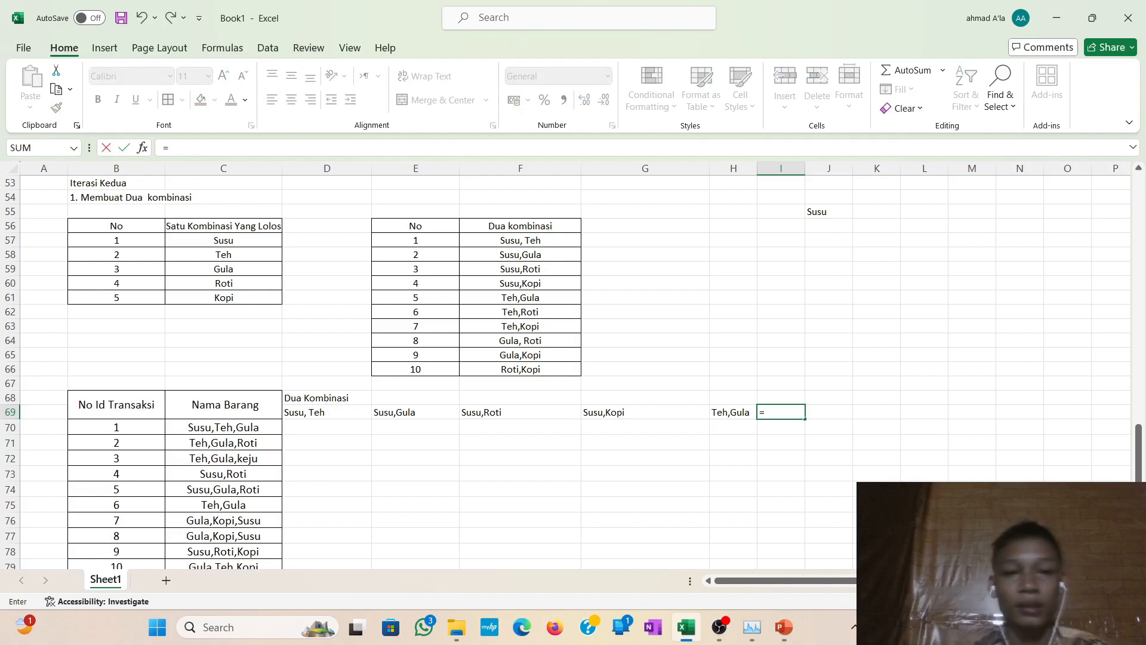
left_click(548, 316)
key("Return")
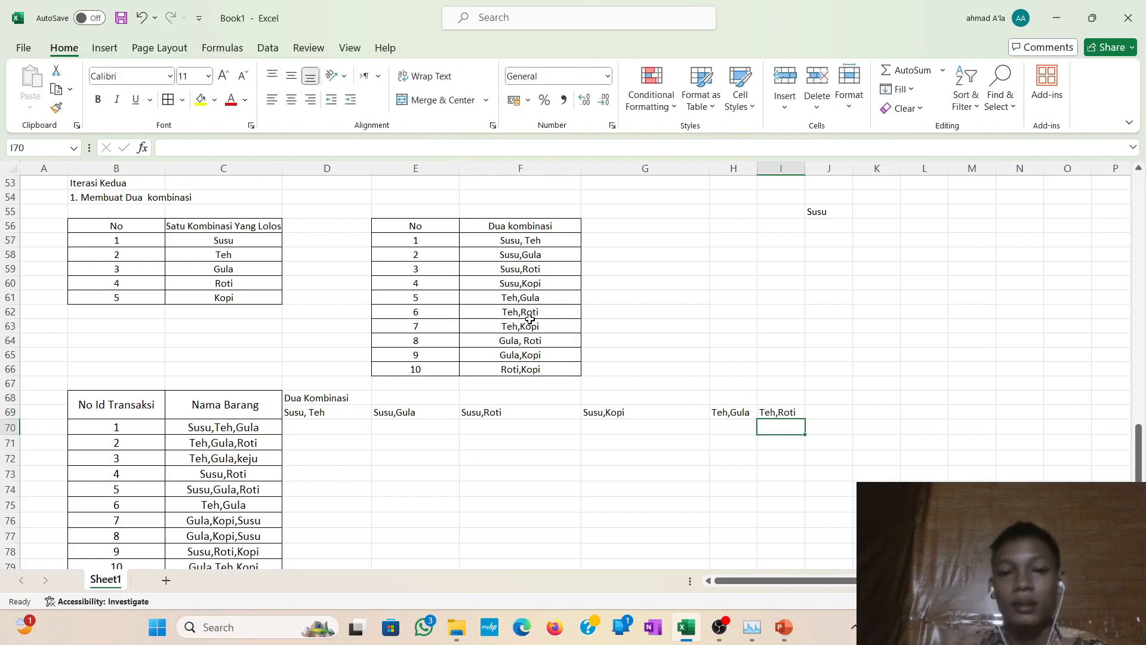
left_click(819, 412)
type("=")
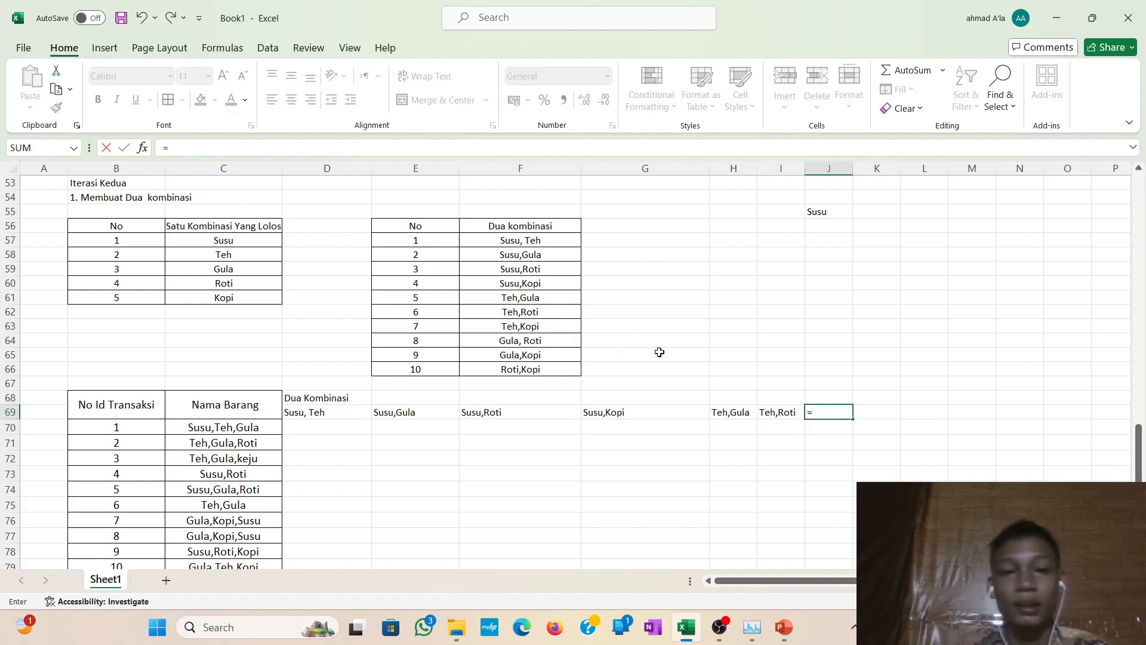
left_click(514, 329)
key("Return")
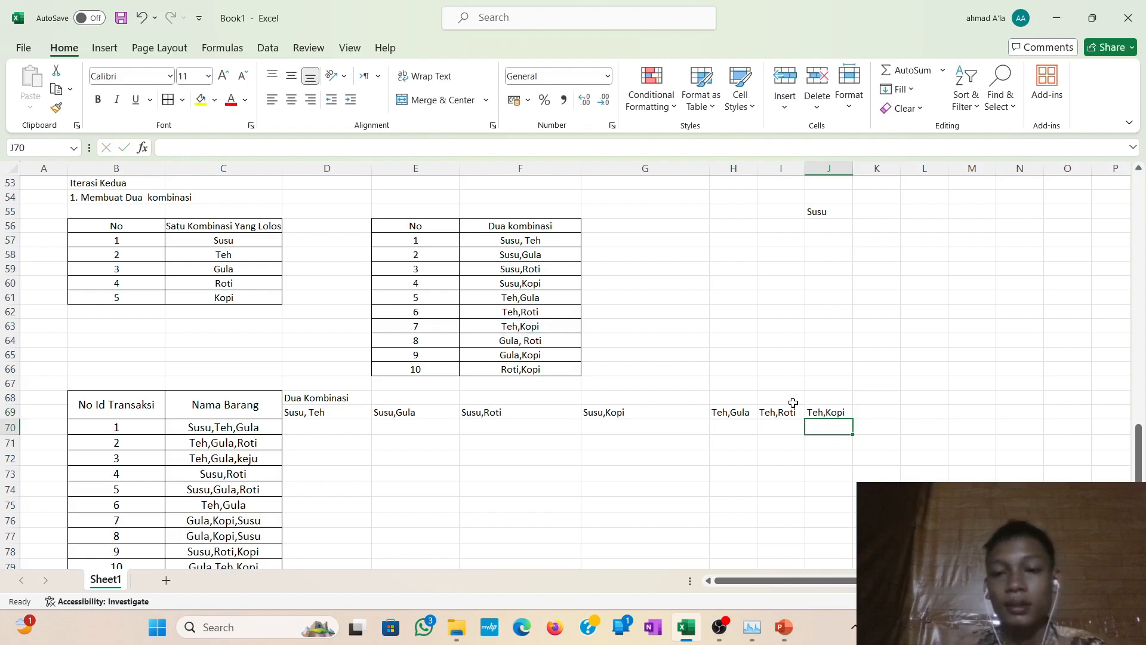
Link cells K69 and L69 to the combinations Gula, Roti and Gula,Kopi with the formulas =F64 and =F65.
left_click(882, 413)
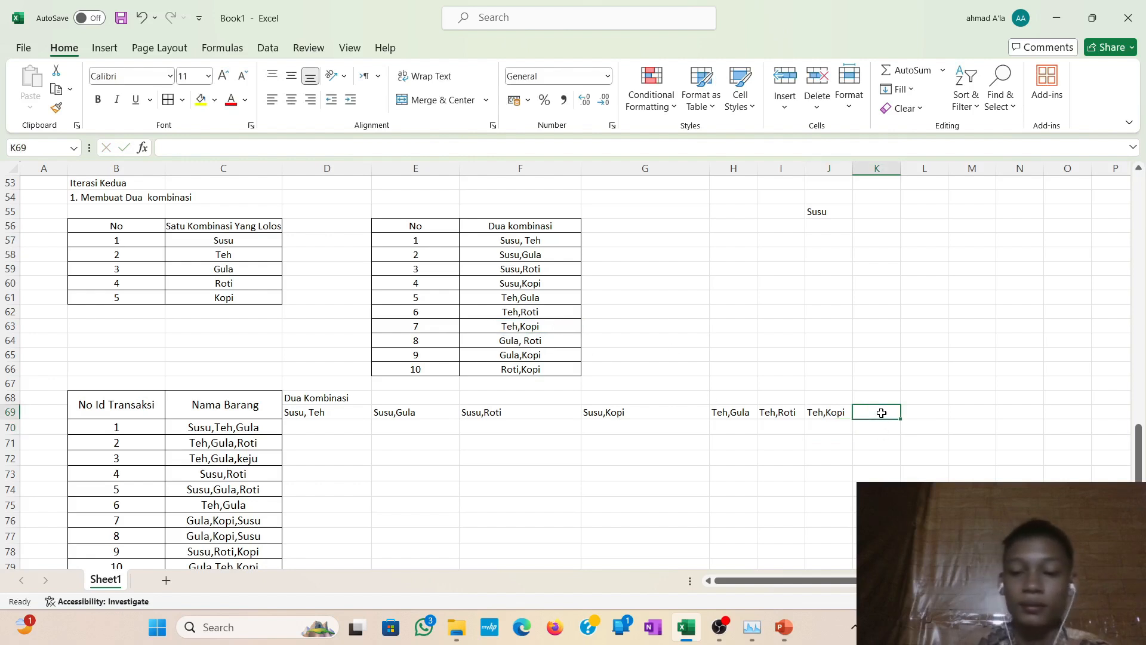
type("=")
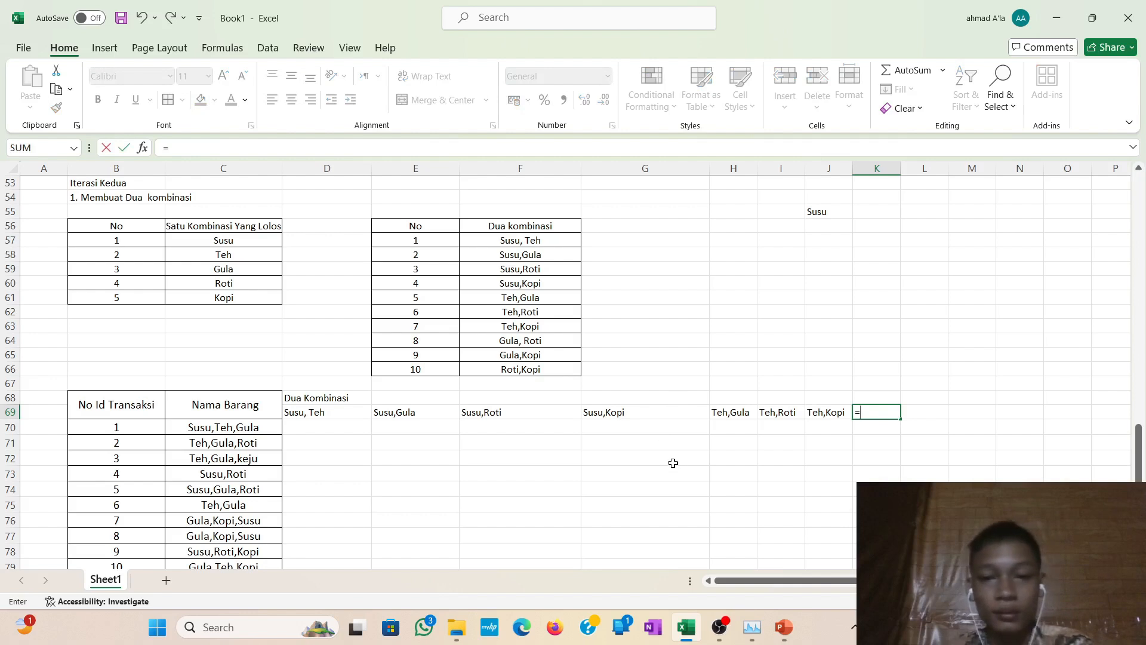
left_click(548, 345)
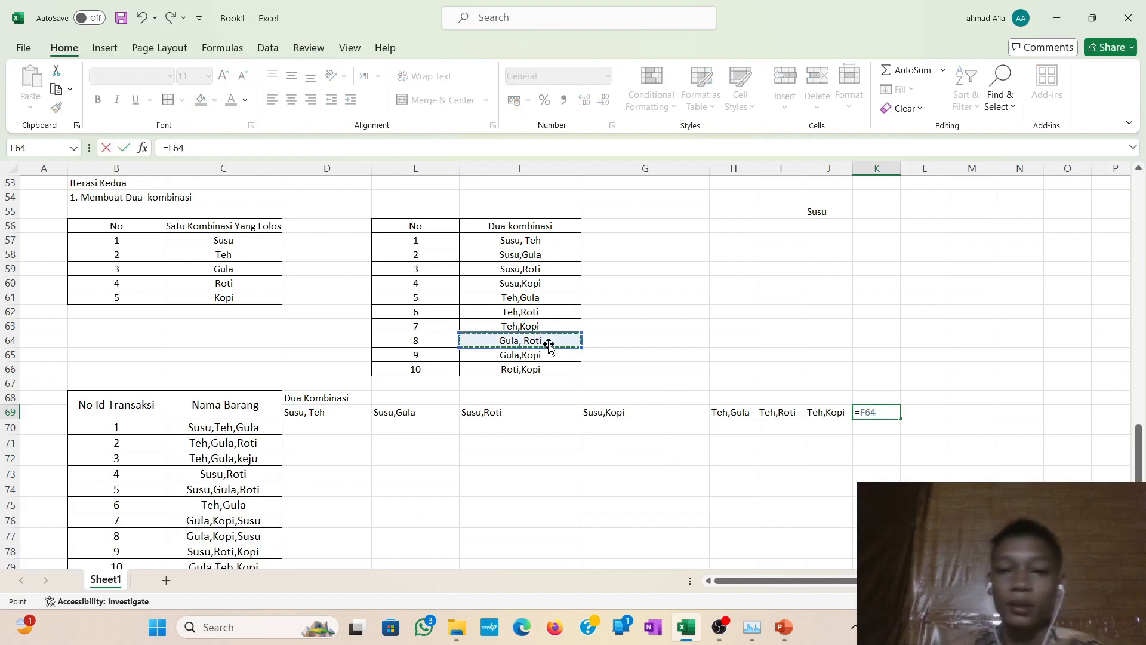
key("Return")
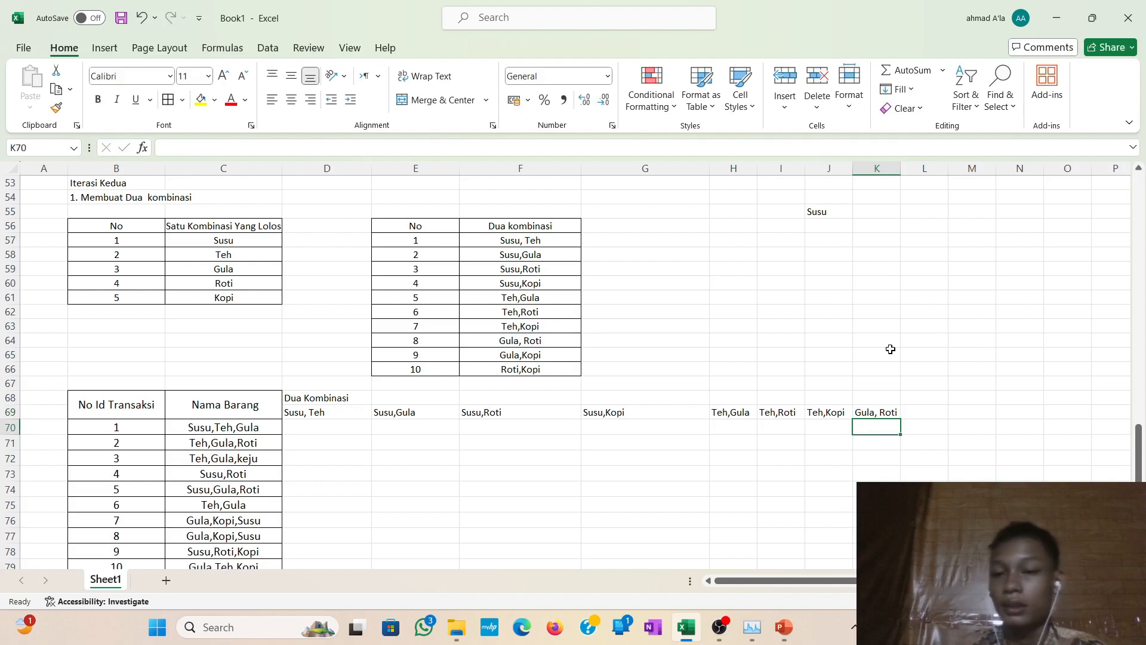
left_click(926, 413)
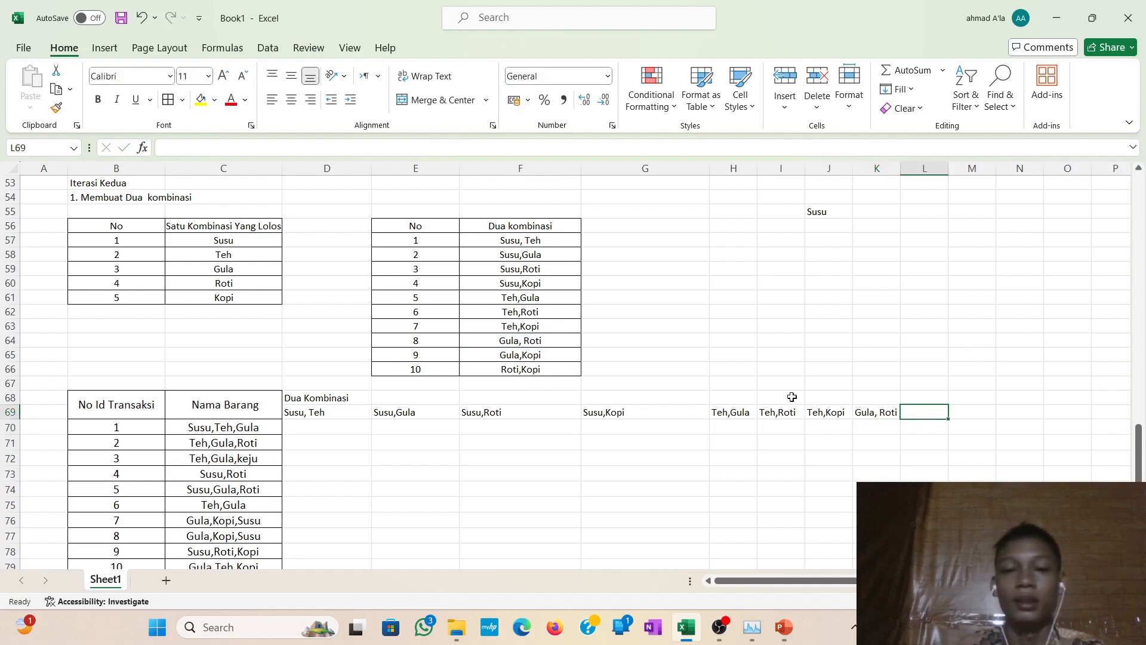
type("=")
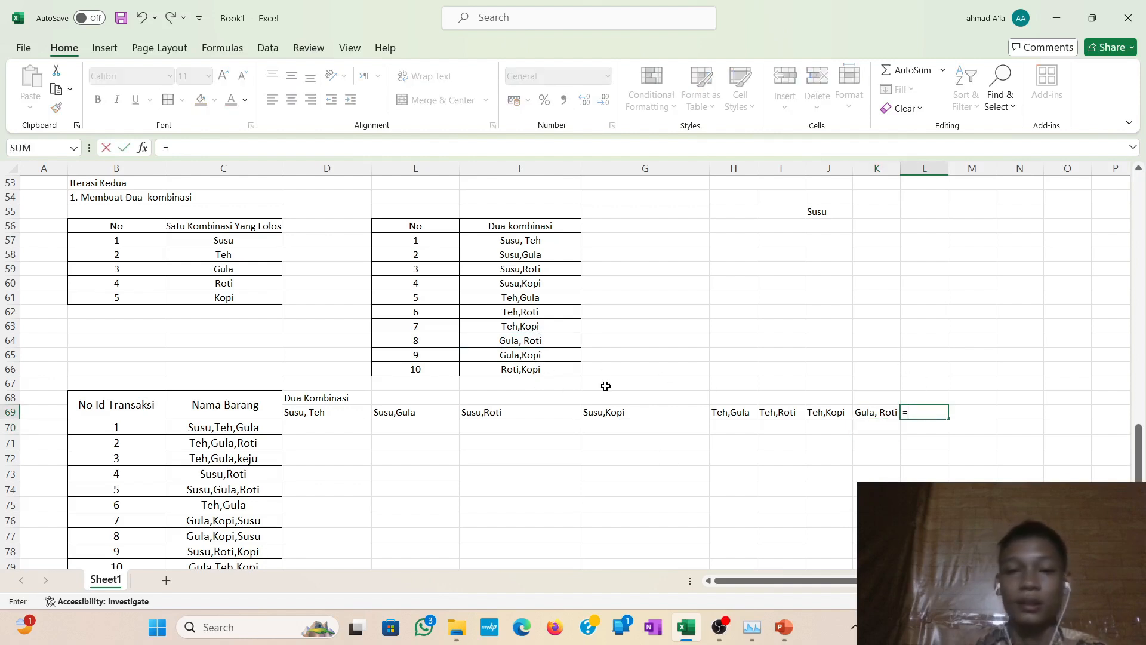
left_click(555, 356)
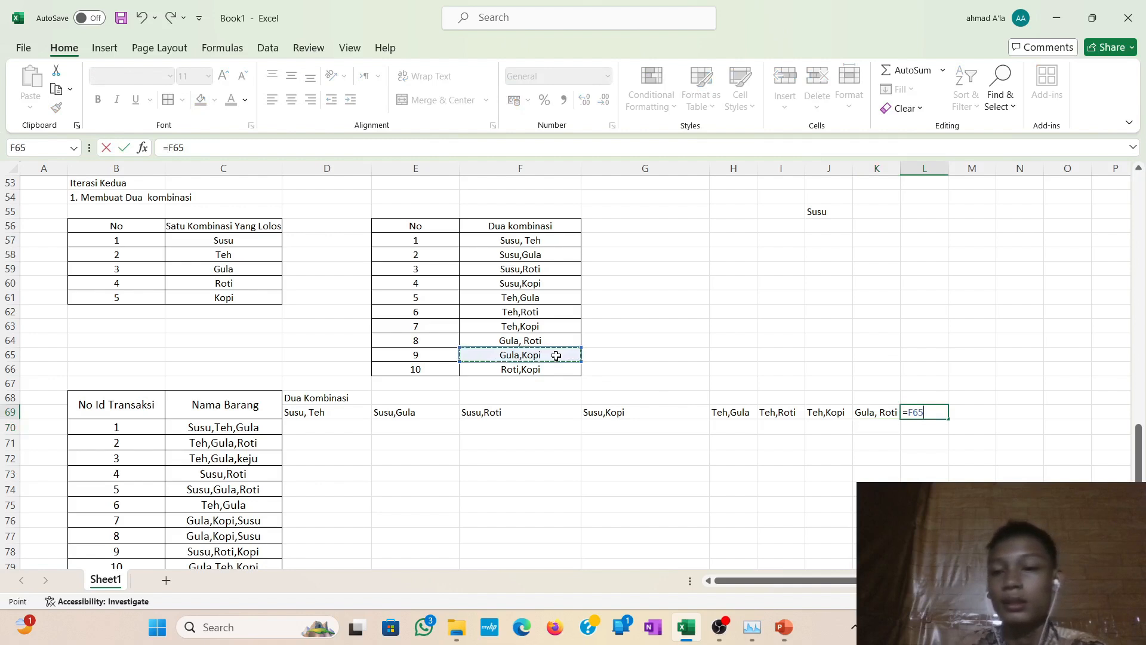
key("Right")
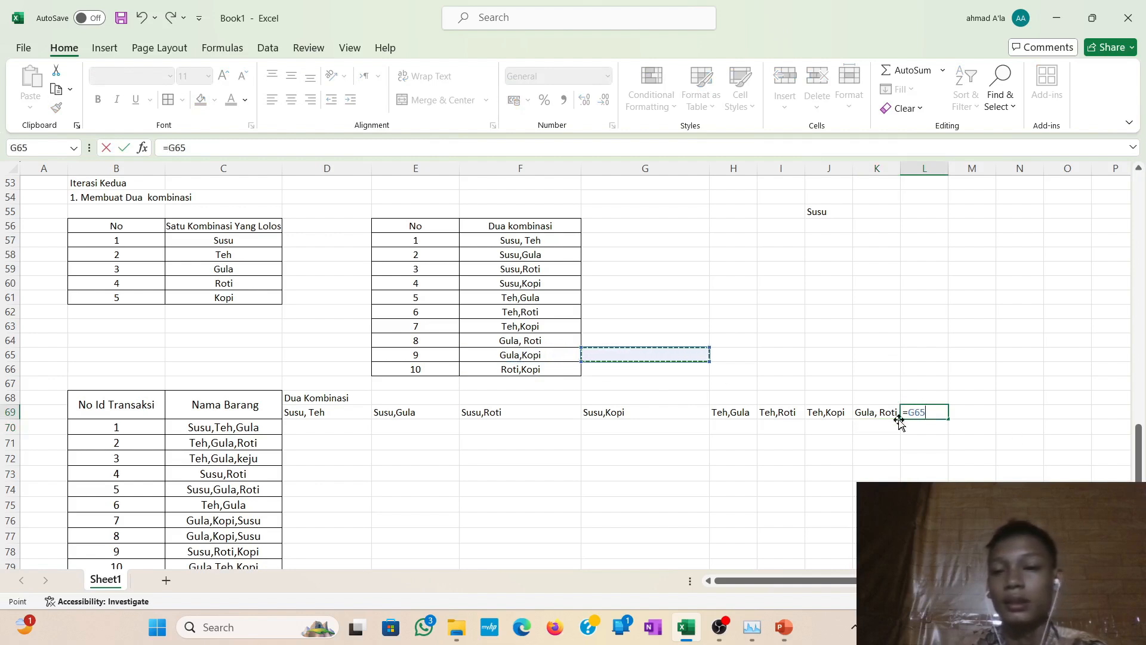
left_click(548, 359)
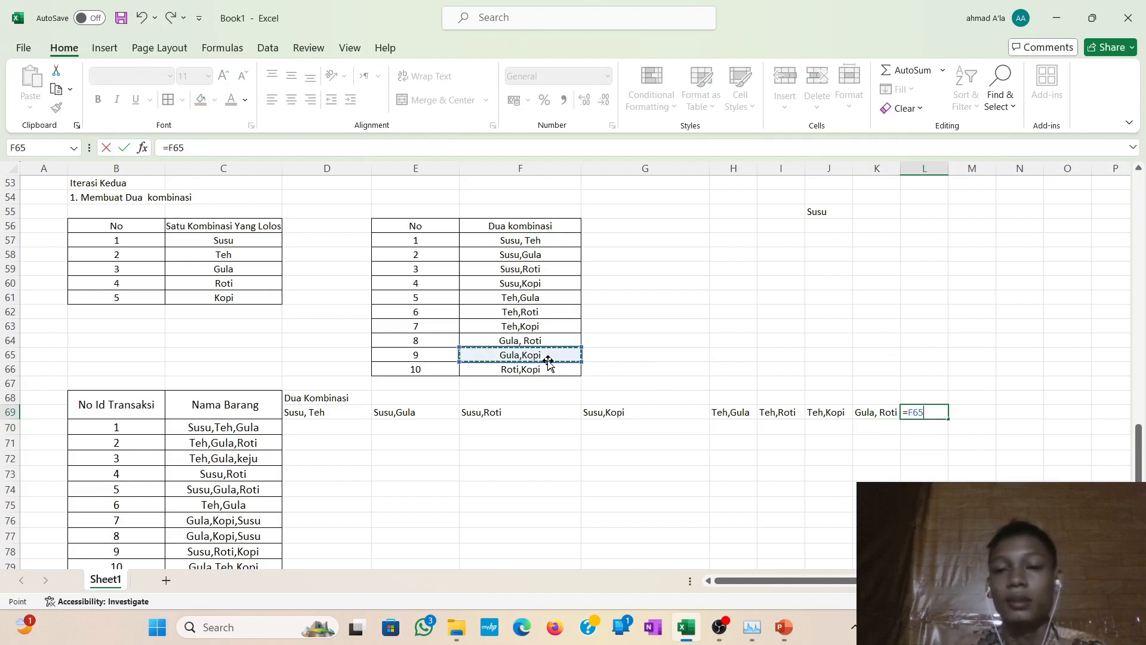
key("Return")
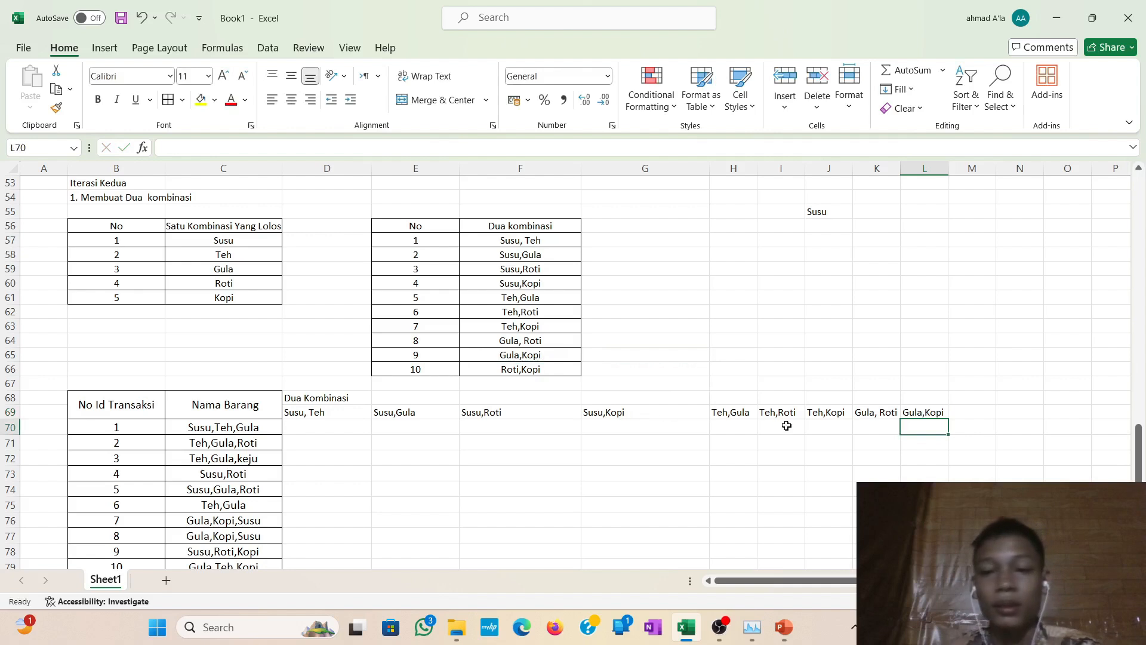
Link cell M69 to the last two-item combination, Roti,Kopi, with the formula =F66.
left_click(972, 413)
type("=")
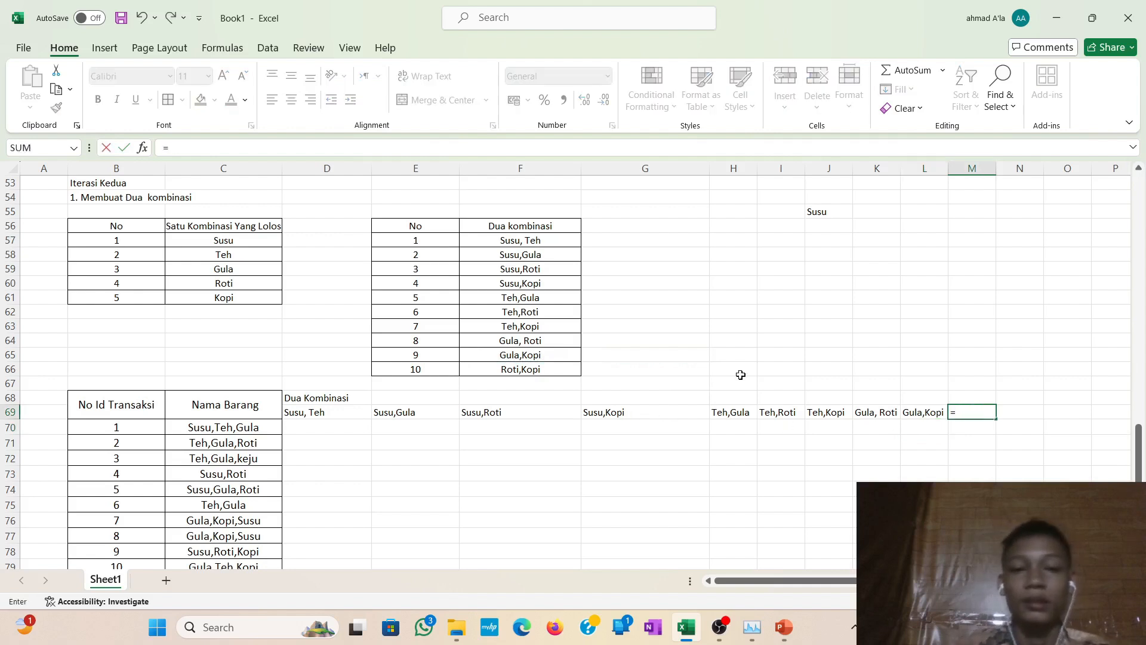
left_click(525, 373)
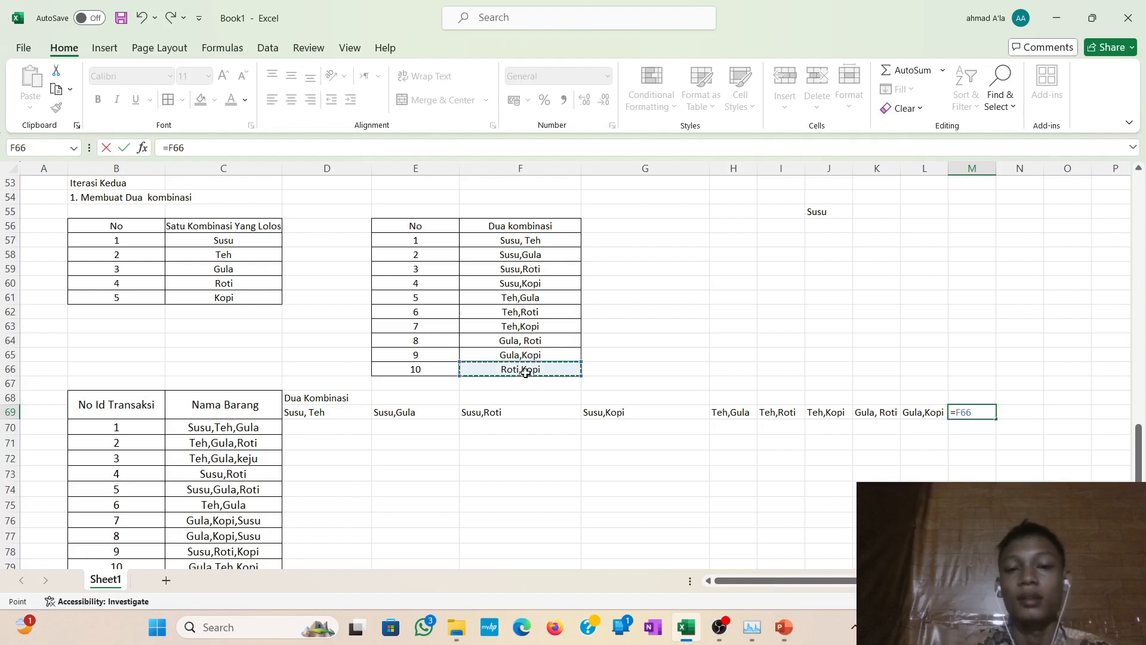
key("Return")
Apply all borders to the whole two-item combination transaction table, B68:M80.
scroll(523, 377, "down", 3)
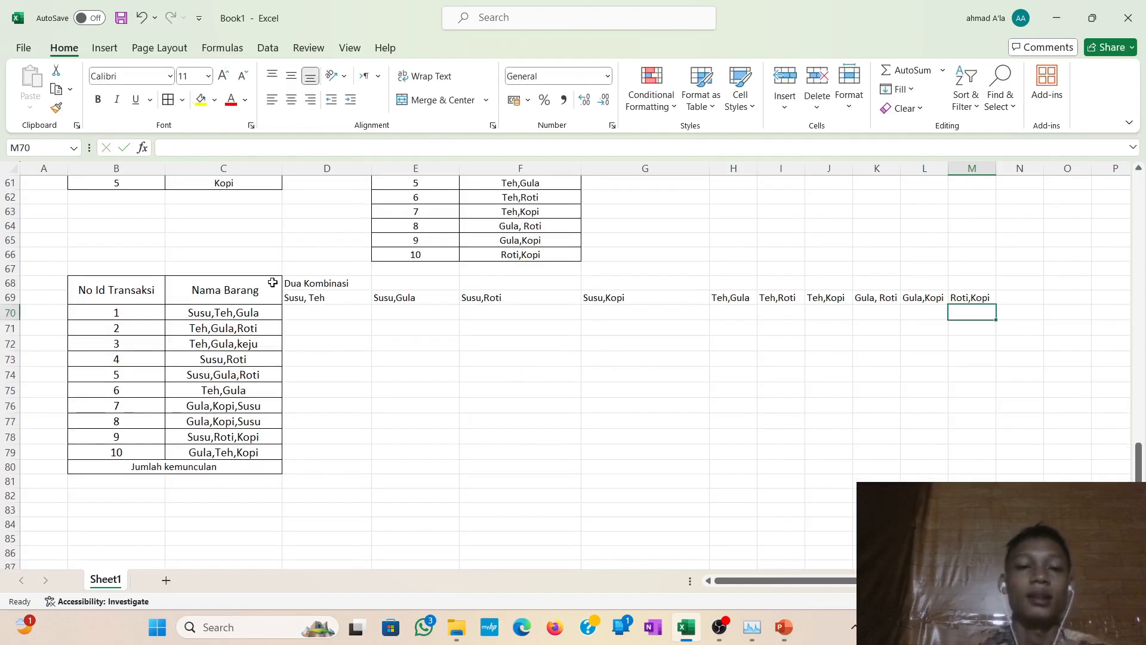
left_click_drag(120, 284, 937, 460)
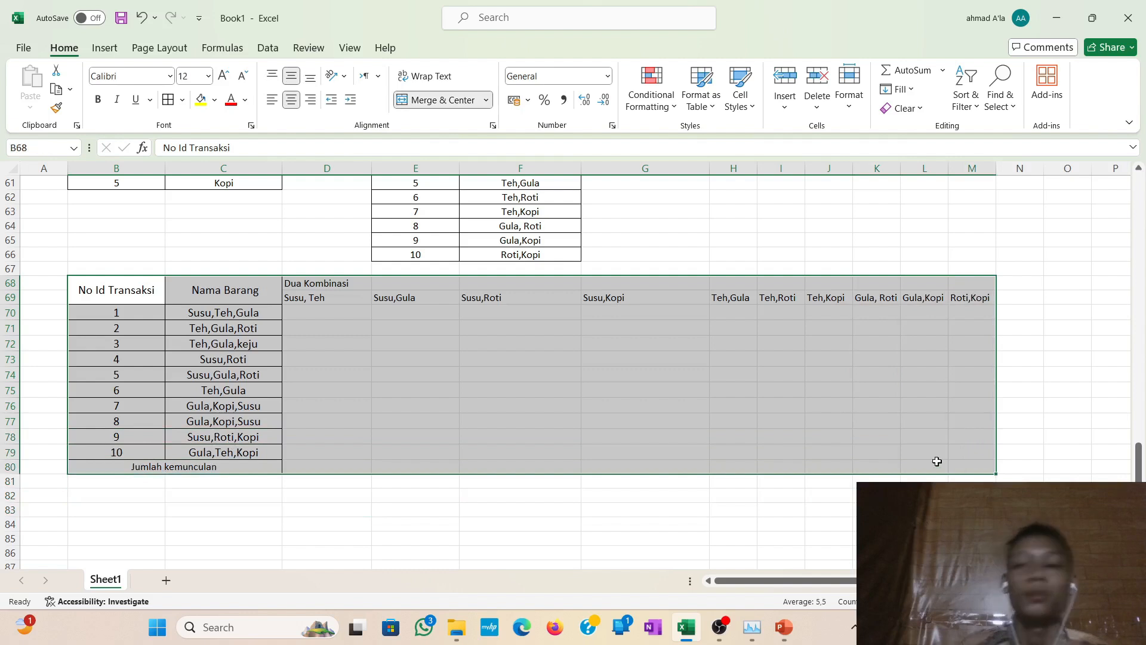
left_click(169, 101)
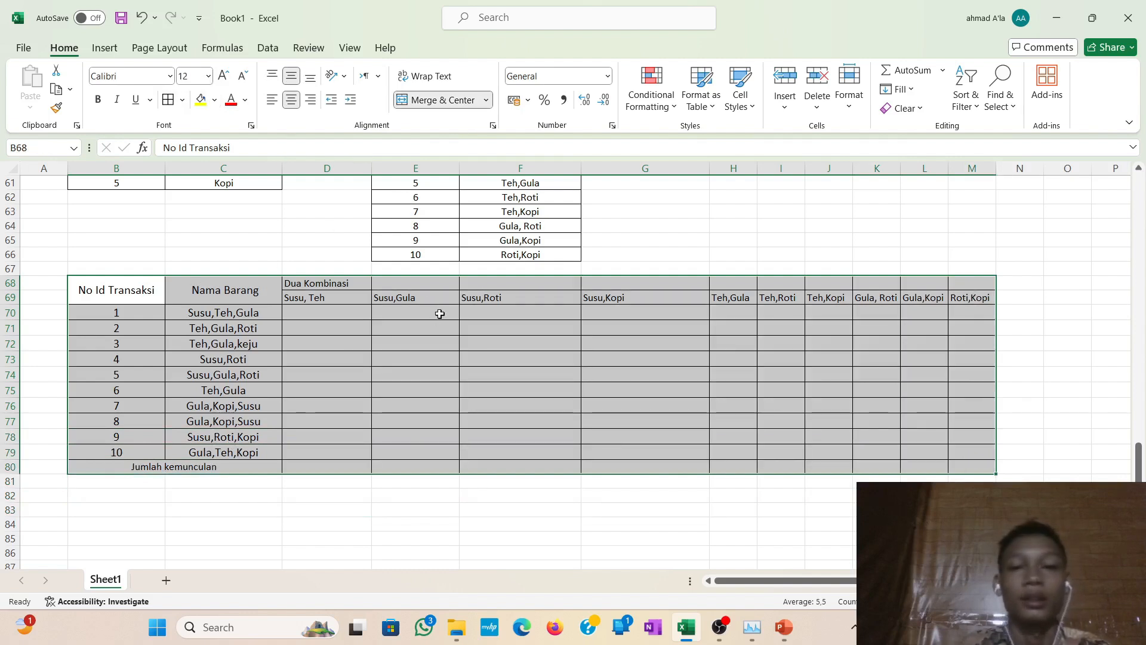
Centre the contents of the two-item combination table B68:M80 horizontally and keep them middle-aligned vertically.
left_click(291, 76)
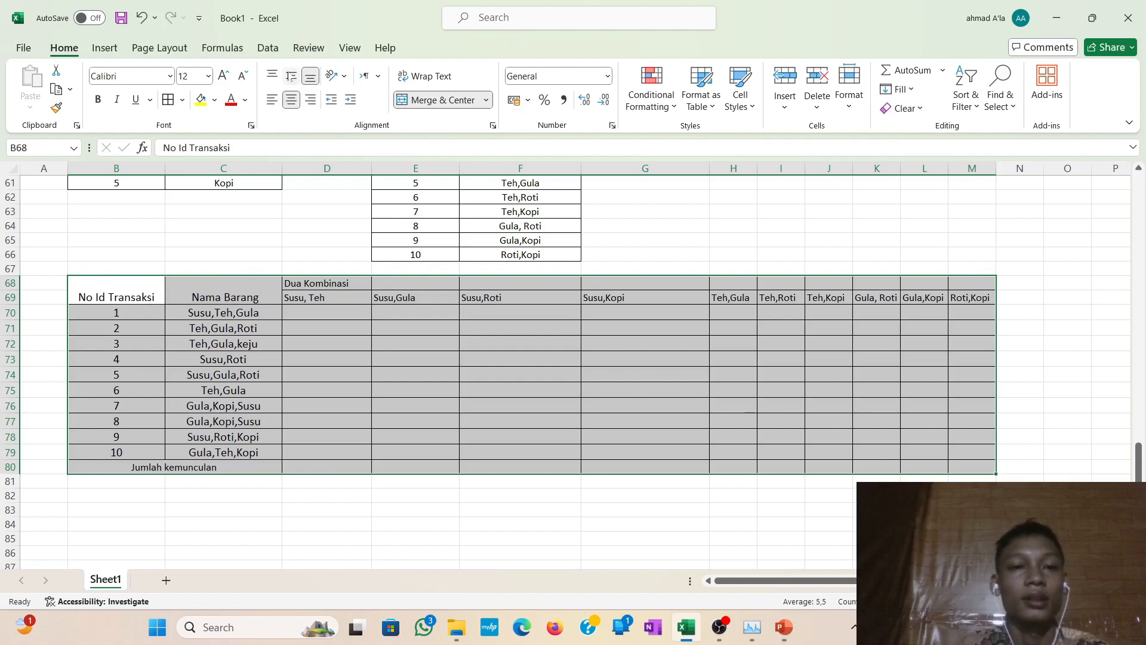
left_click(290, 76)
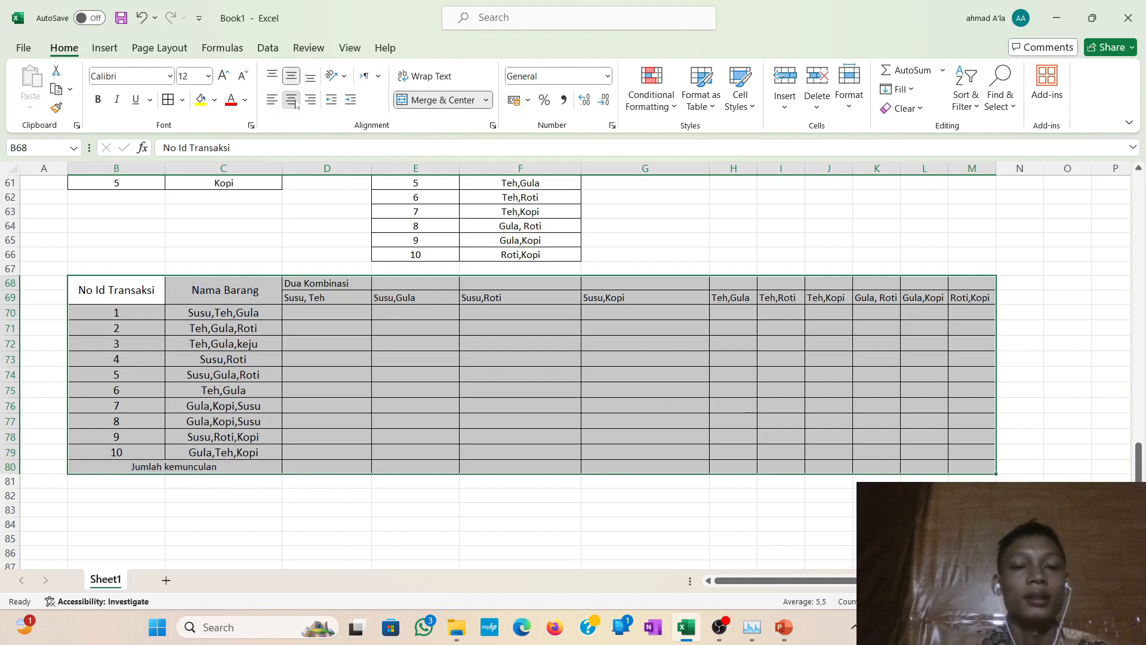
left_click(296, 102)
left_click(296, 102)
Merge and centre the Dua Kombinasi heading across D68:M68, above the ten combination columns.
left_click(400, 285)
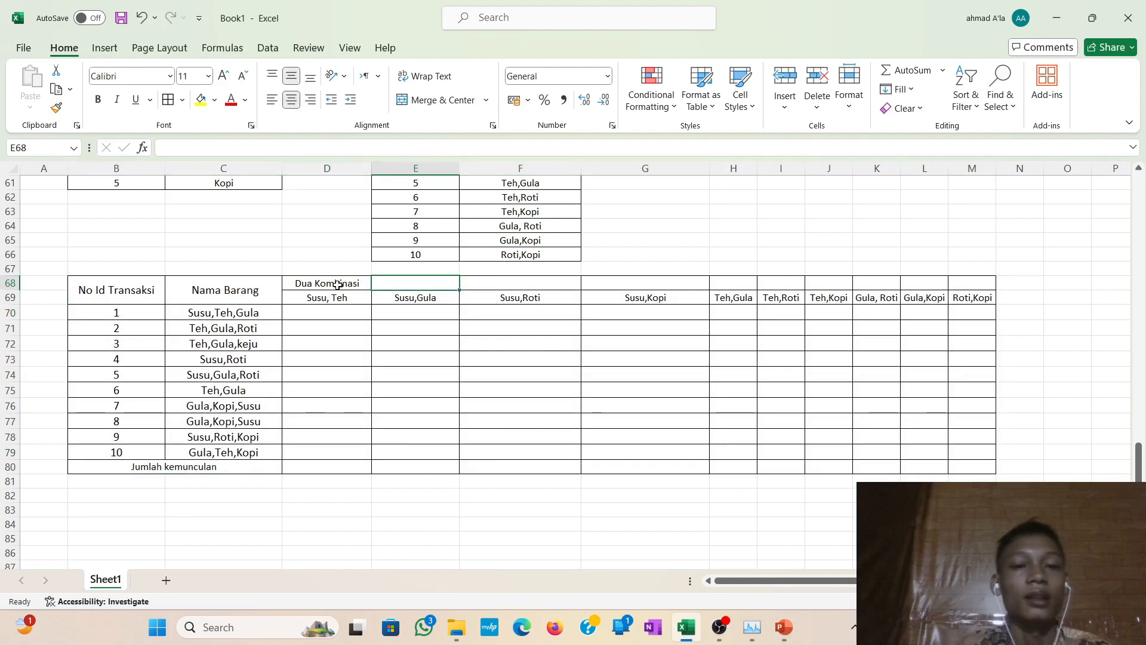
left_click_drag(335, 283, 976, 283)
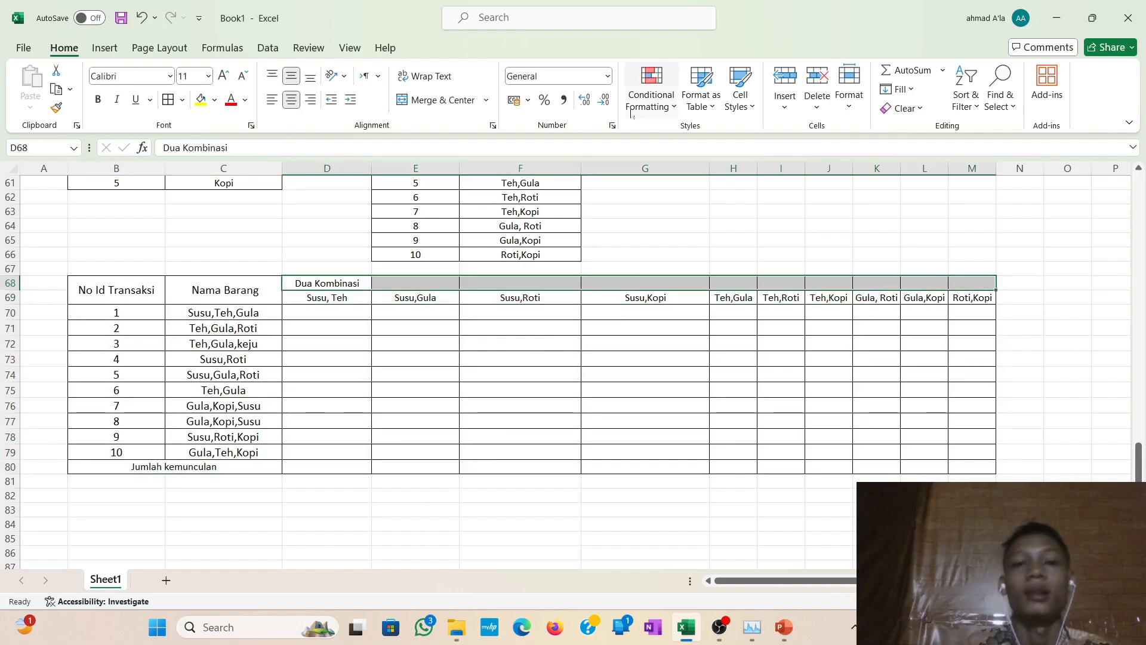
left_click(420, 102)
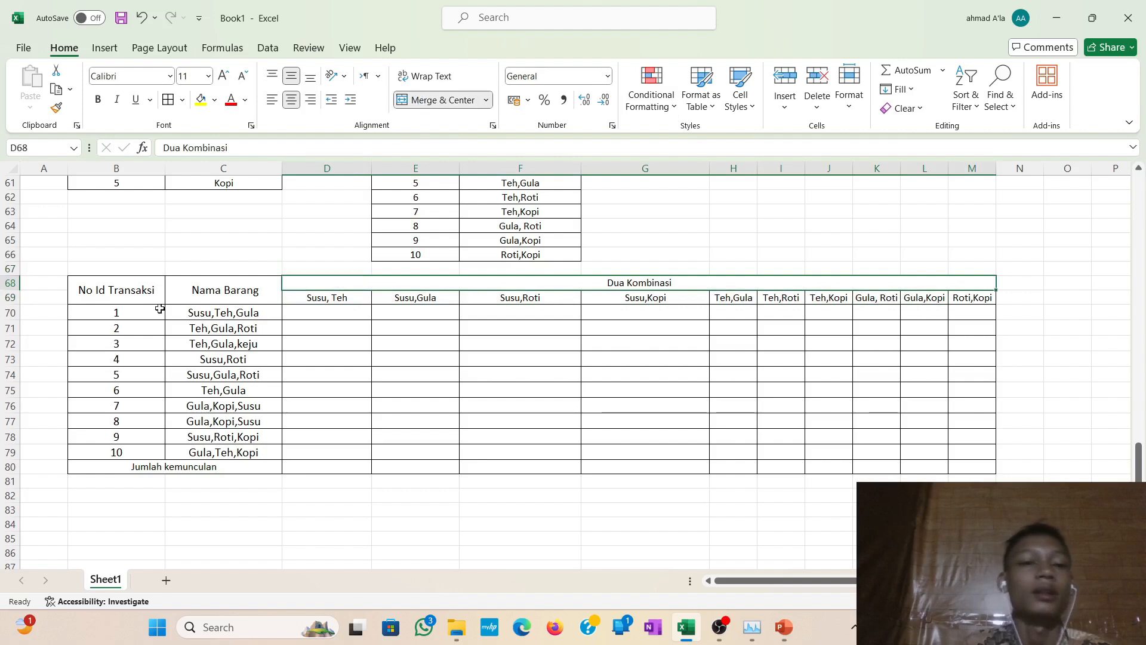
left_click(489, 387)
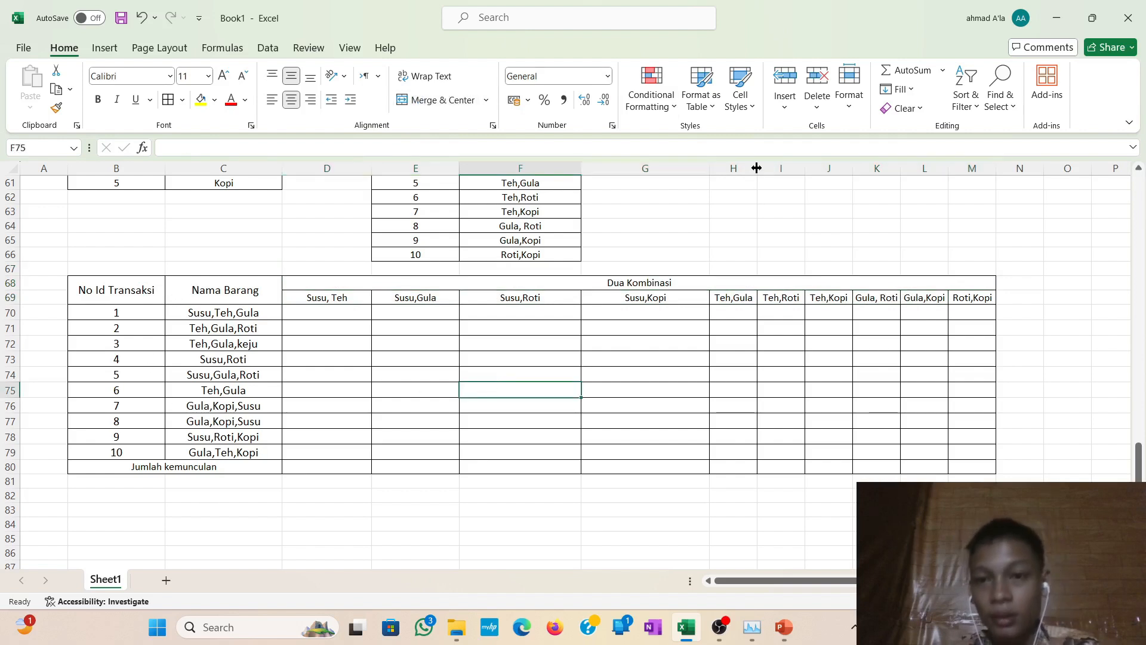
Slightly narrow column G and widen columns H to M to give the combination headings more room.
left_click_drag(757, 174, 703, 173)
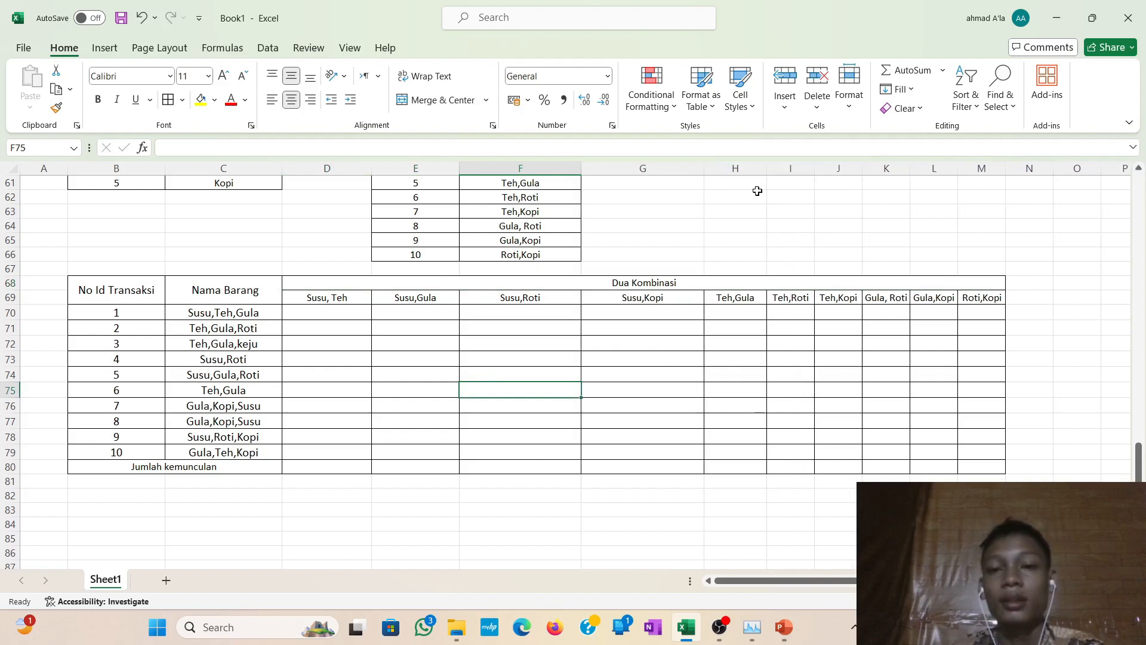
left_click_drag(811, 173, 1089, 175)
scroll(1067, 177, "right", 1)
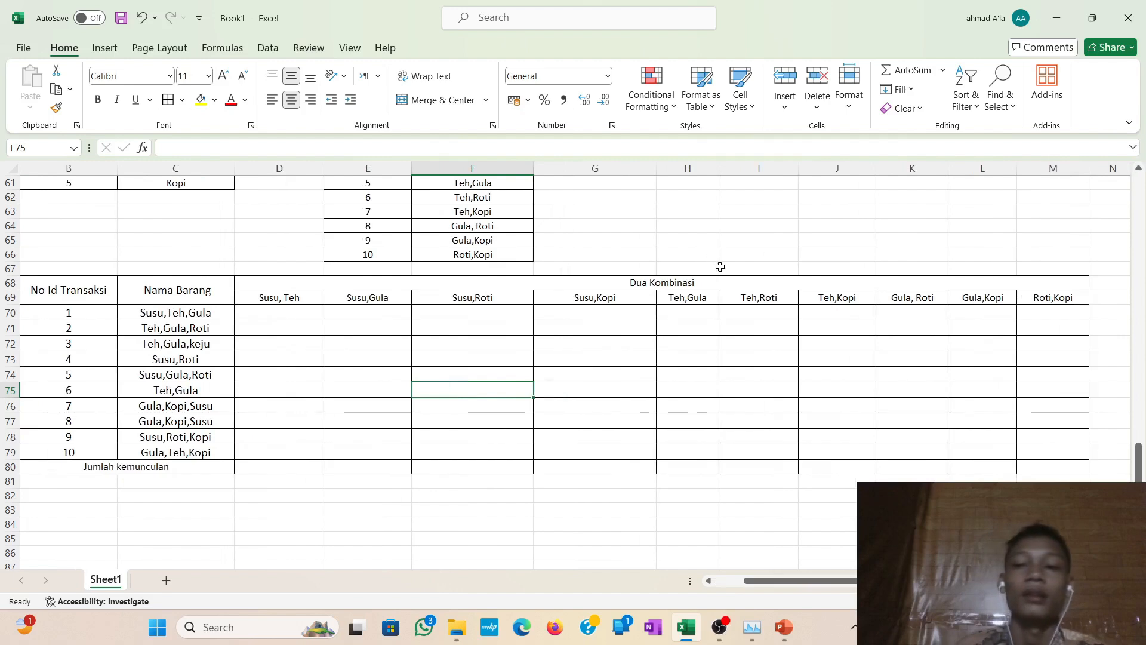
Fill D70:G70 for transaction 1 with 1, 1, 0, 0 under the four Susu combinations.
left_click(274, 315)
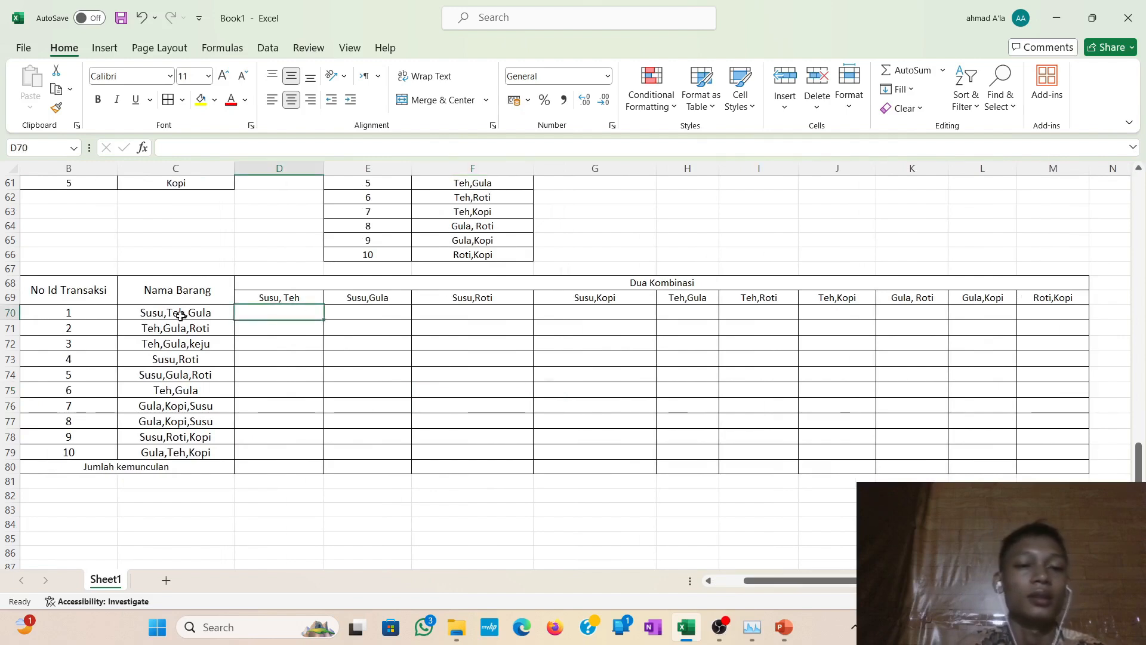
type("1")
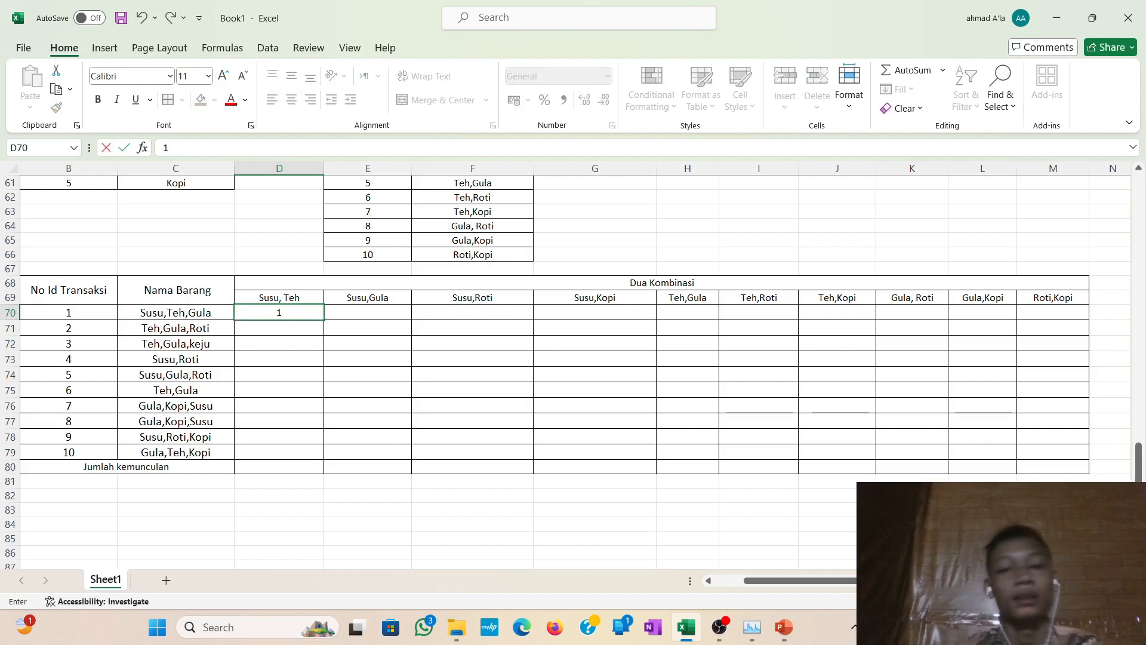
key("Tab")
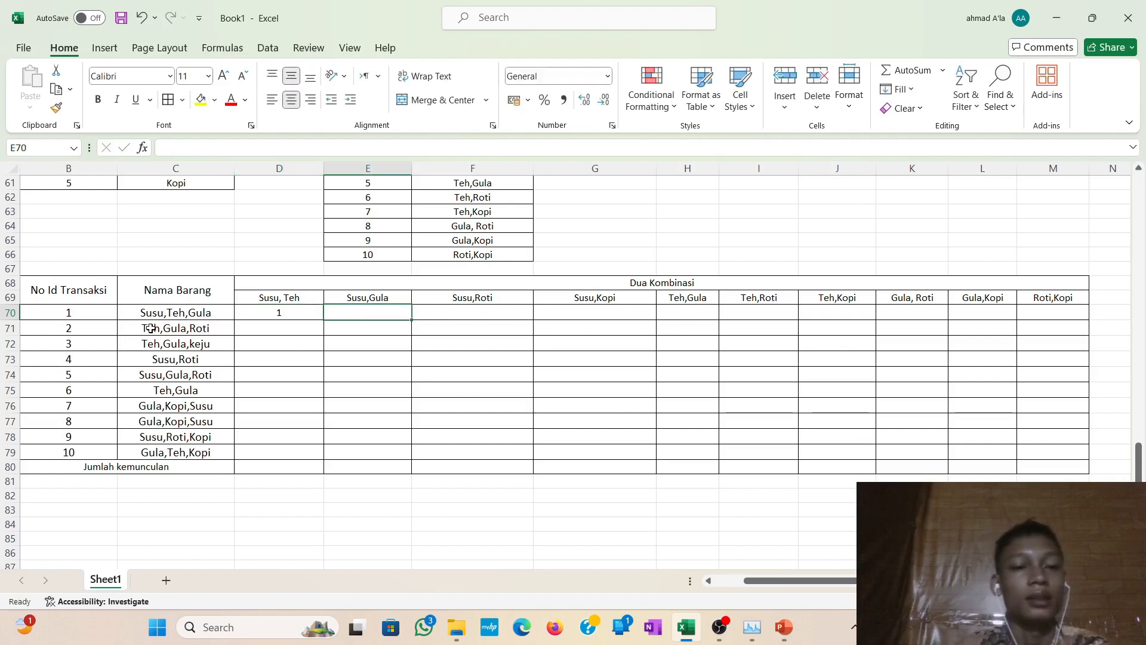
type("1")
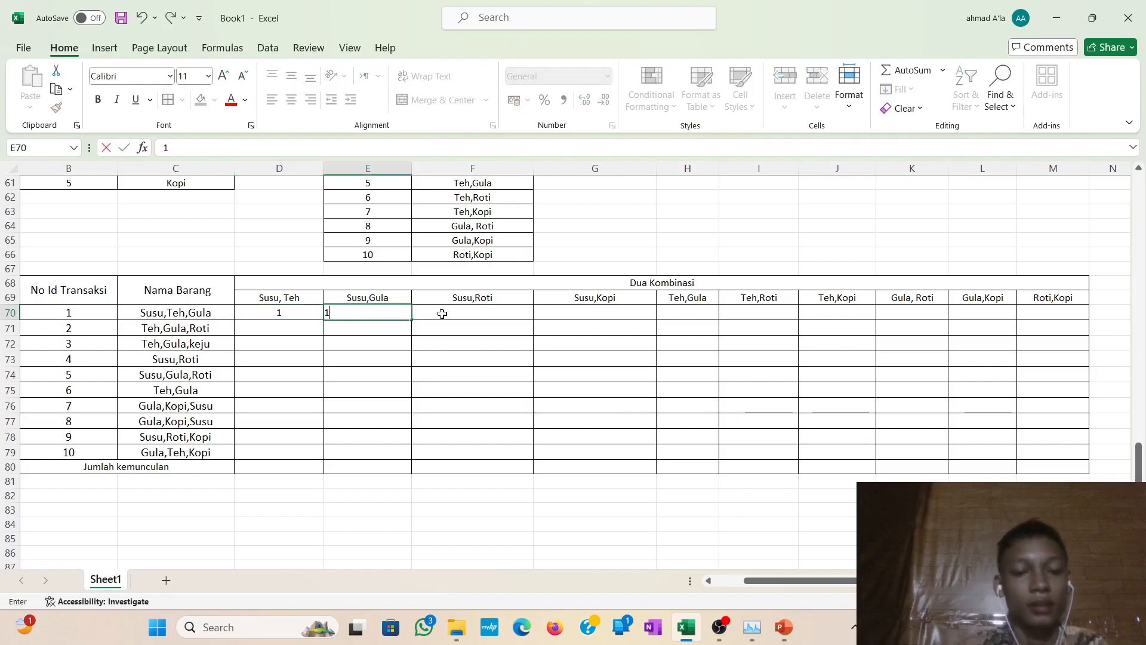
left_click(442, 314)
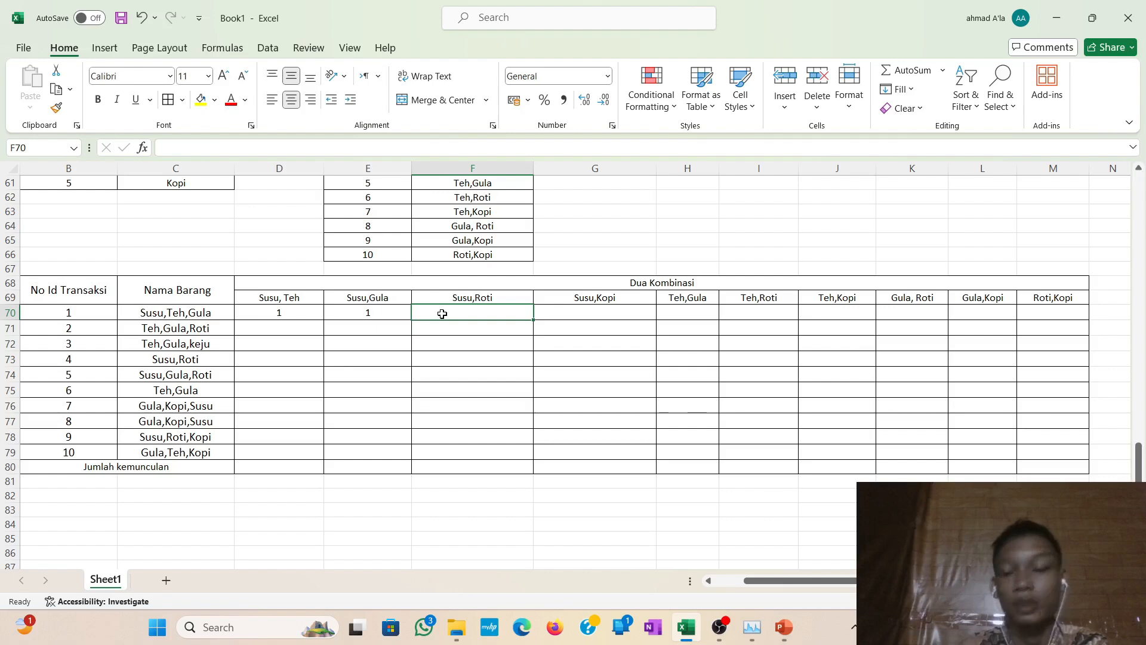
type("0")
key("Tab")
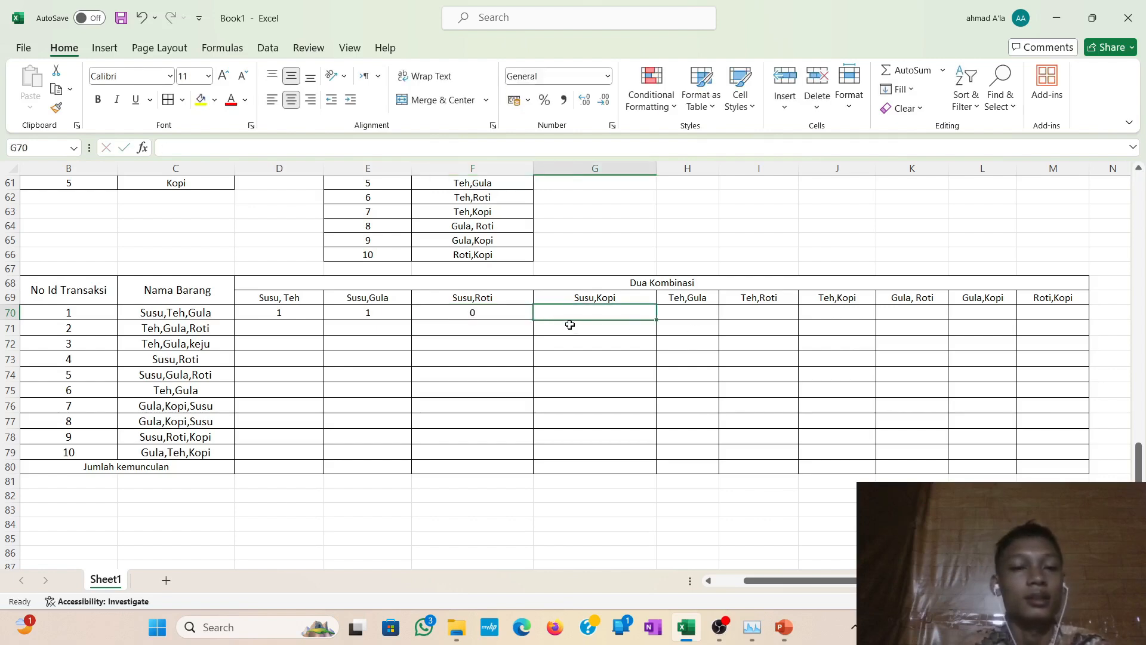
type("0")
key("Tab")
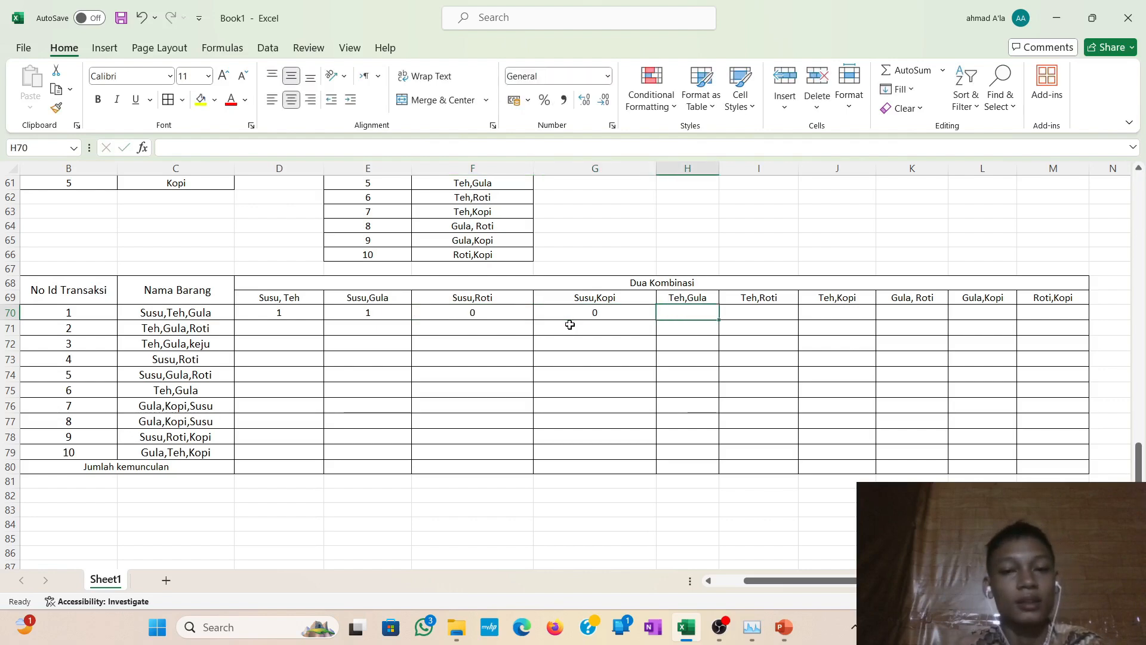
Fill H70:M70 for transaction 1 with 1 under Teh,Gula and 0 under the five remaining combinations.
type("1")
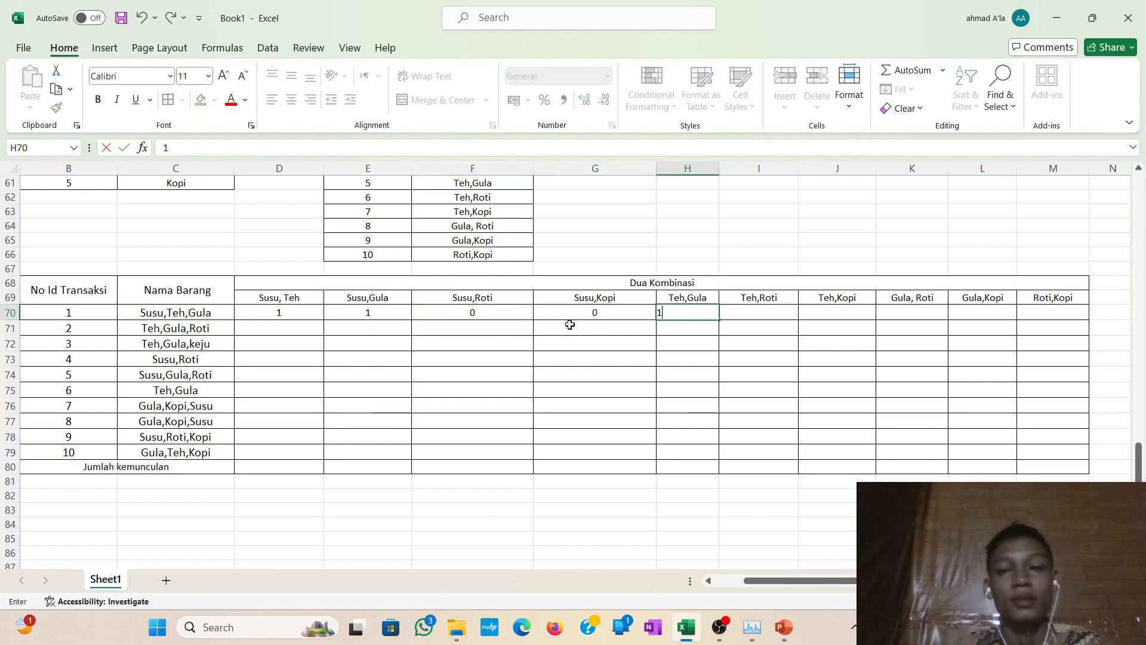
key("Tab")
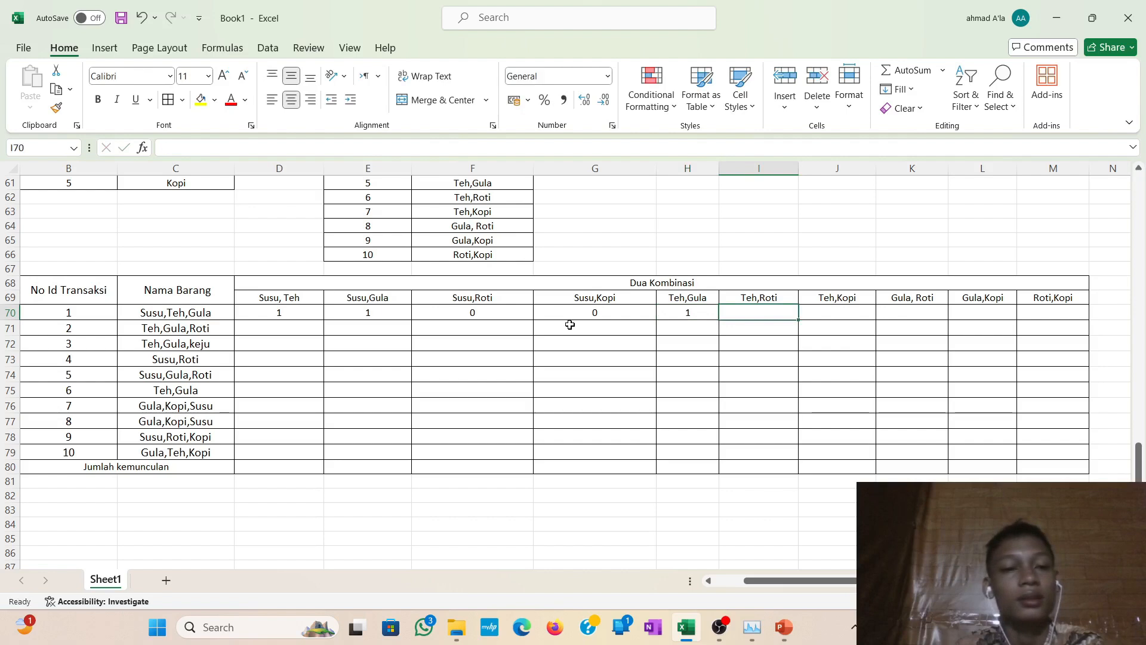
type("0")
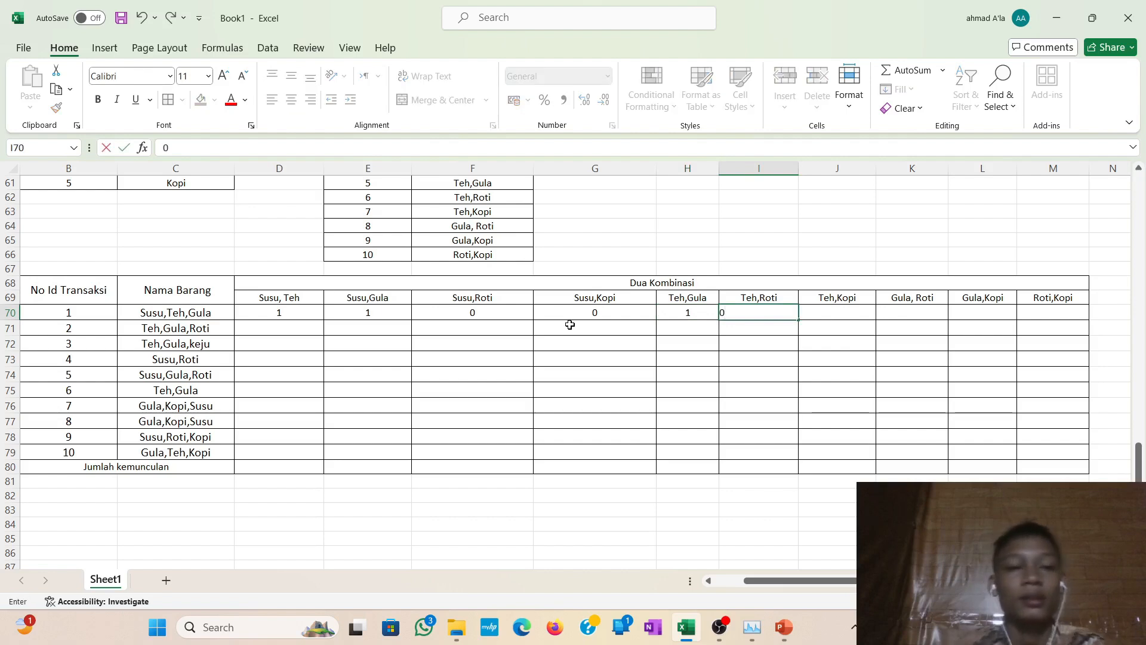
key("Tab")
type("0")
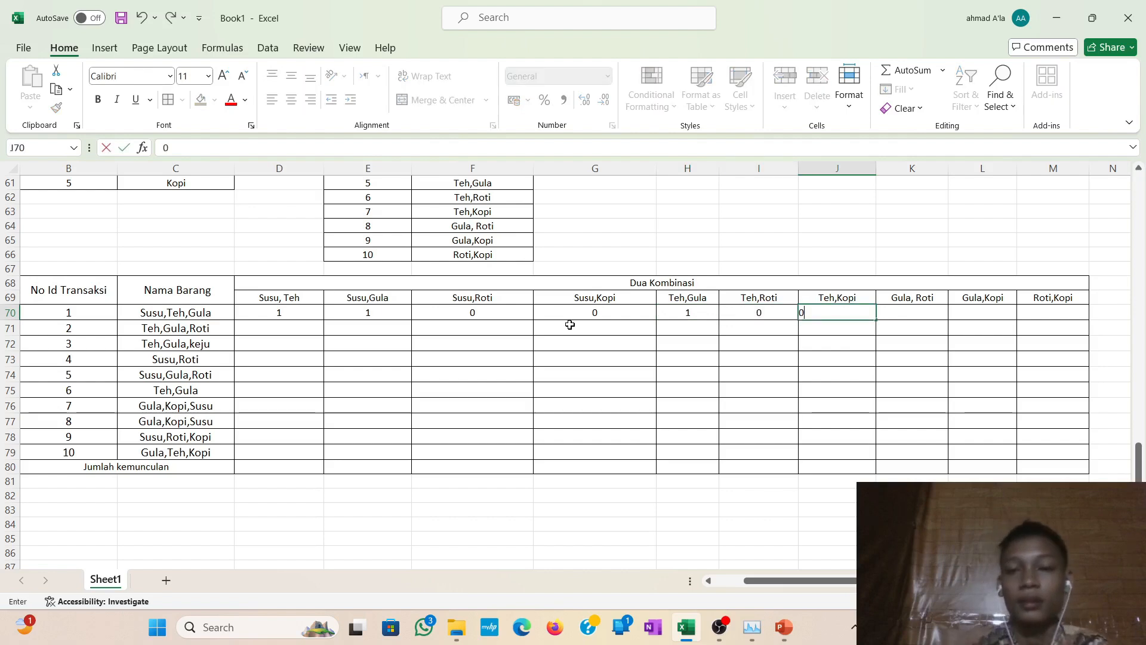
key("Tab")
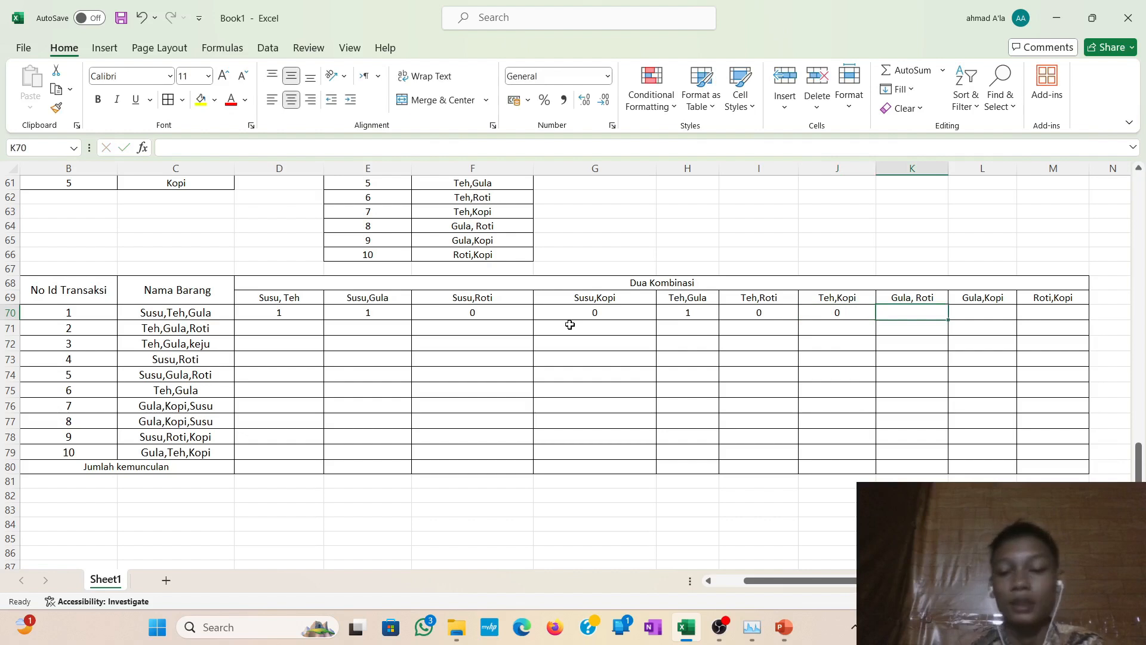
type("0")
key("Tab")
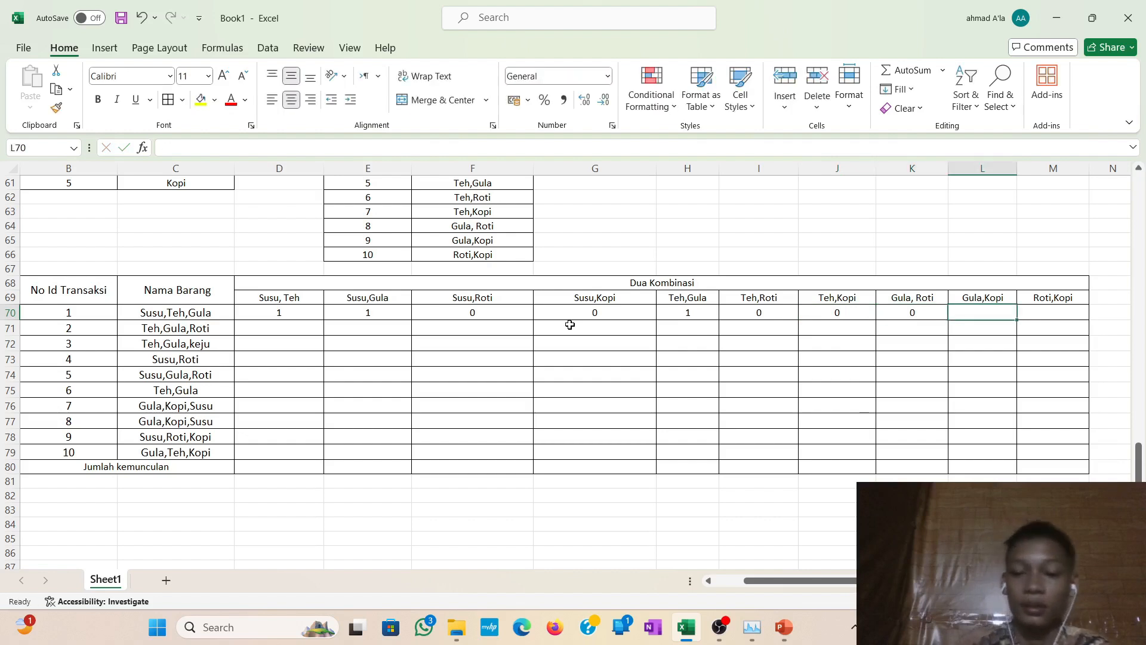
type("0")
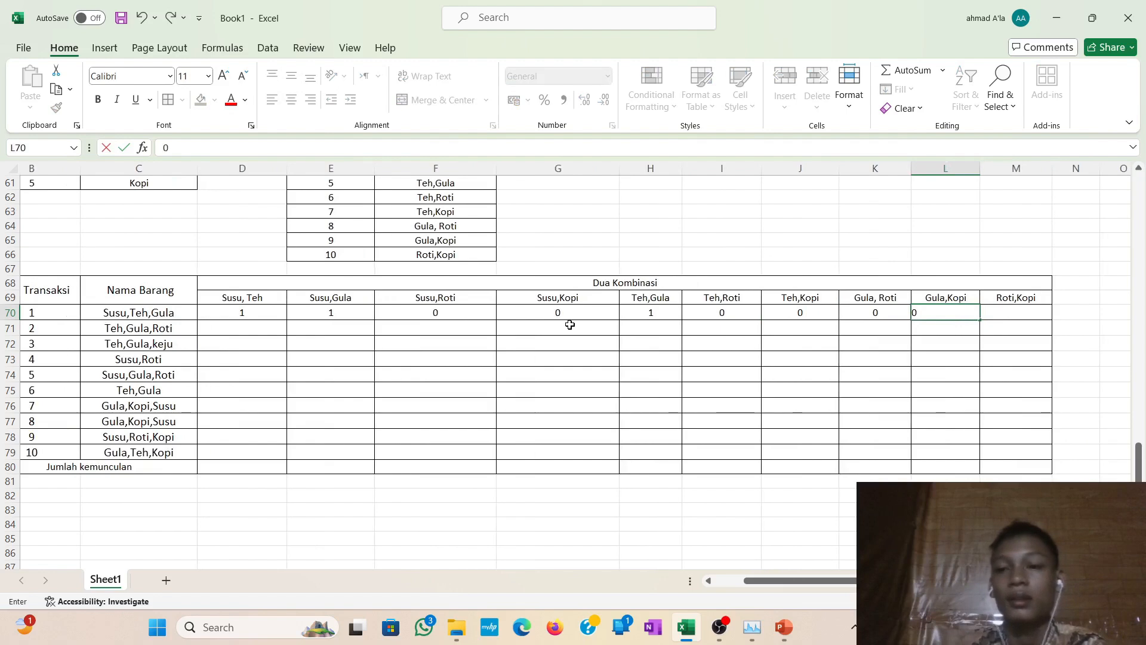
key("Tab")
type("0")
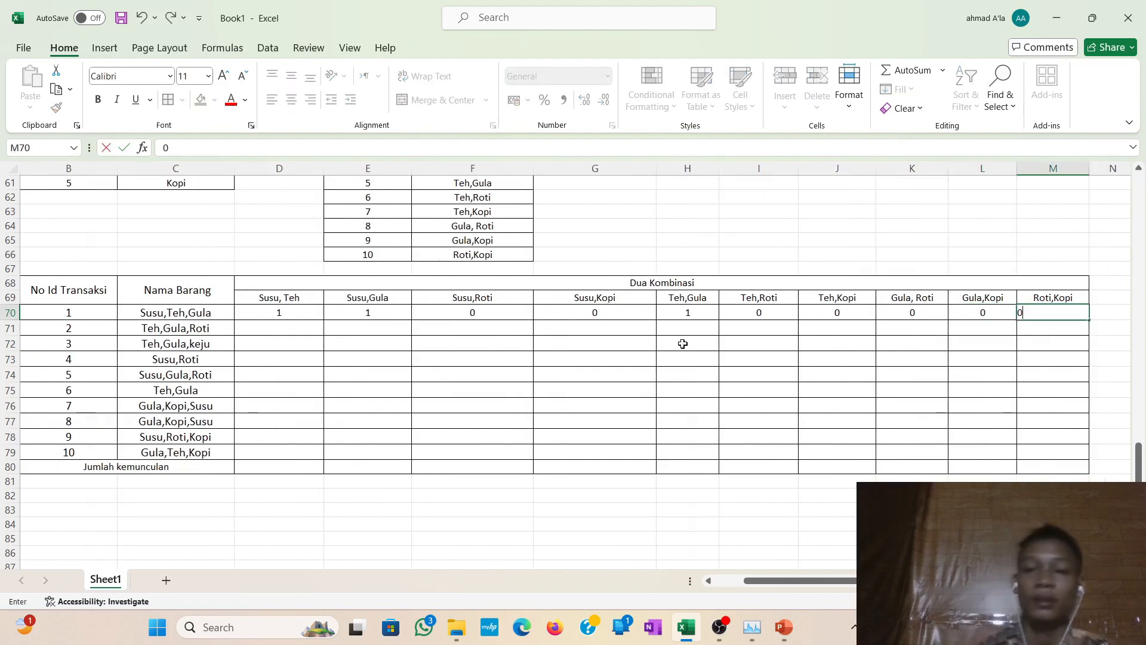
Fill D71:G71 for transaction 2 with 0 under all four Susu combinations.
left_click(290, 323)
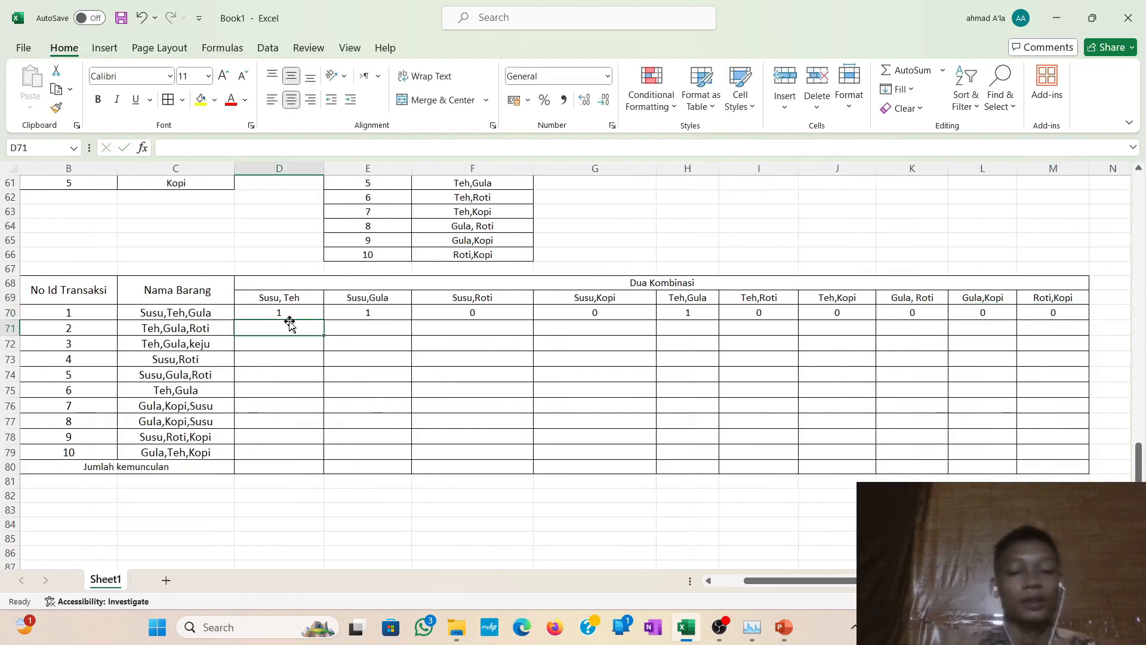
type("1")
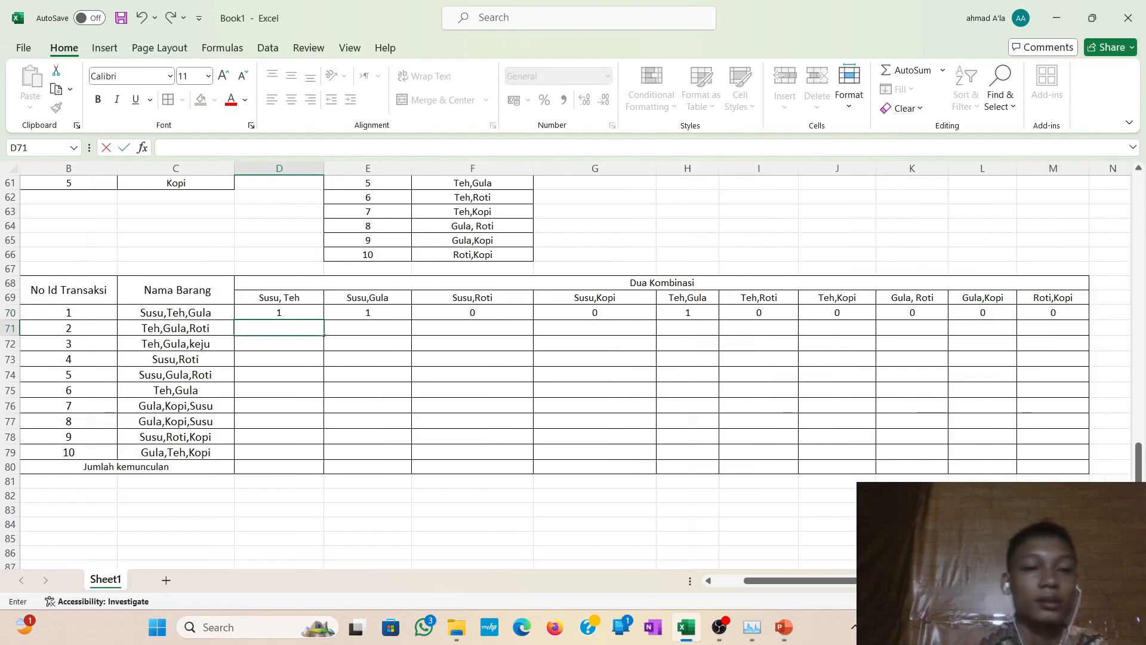
key("Tab")
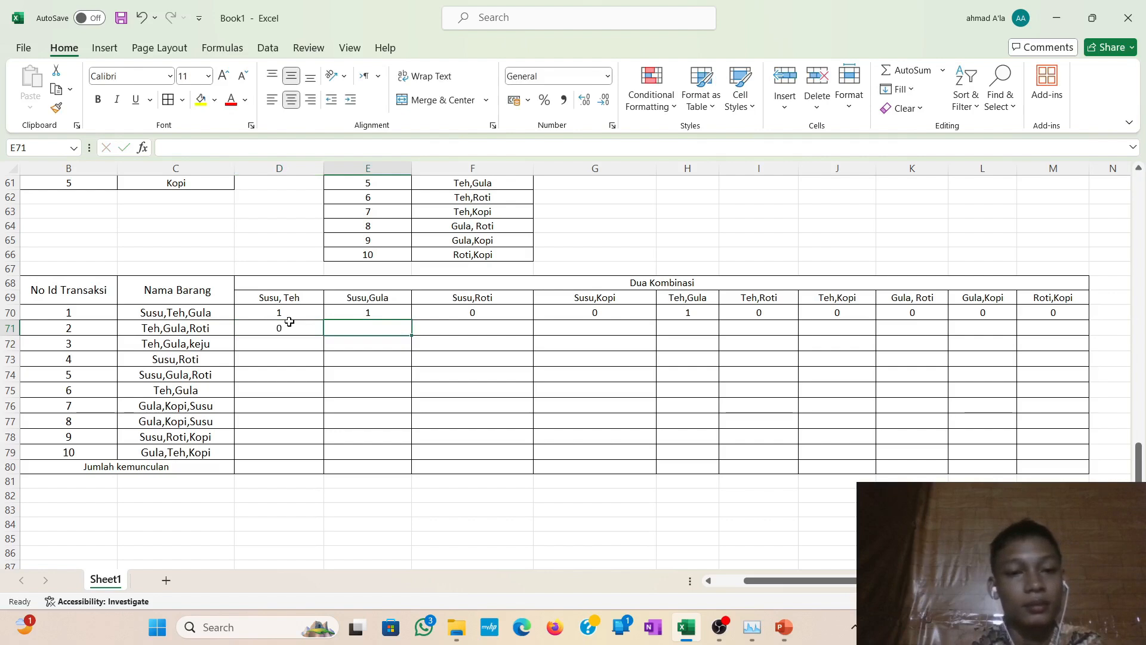
type("0")
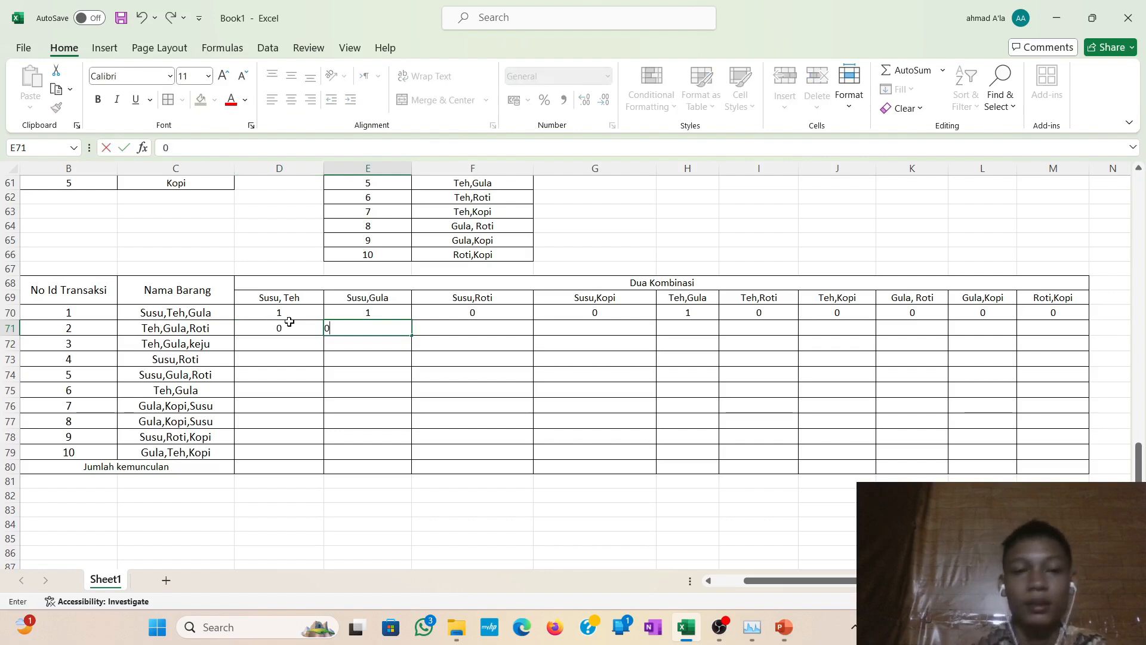
key("Tab")
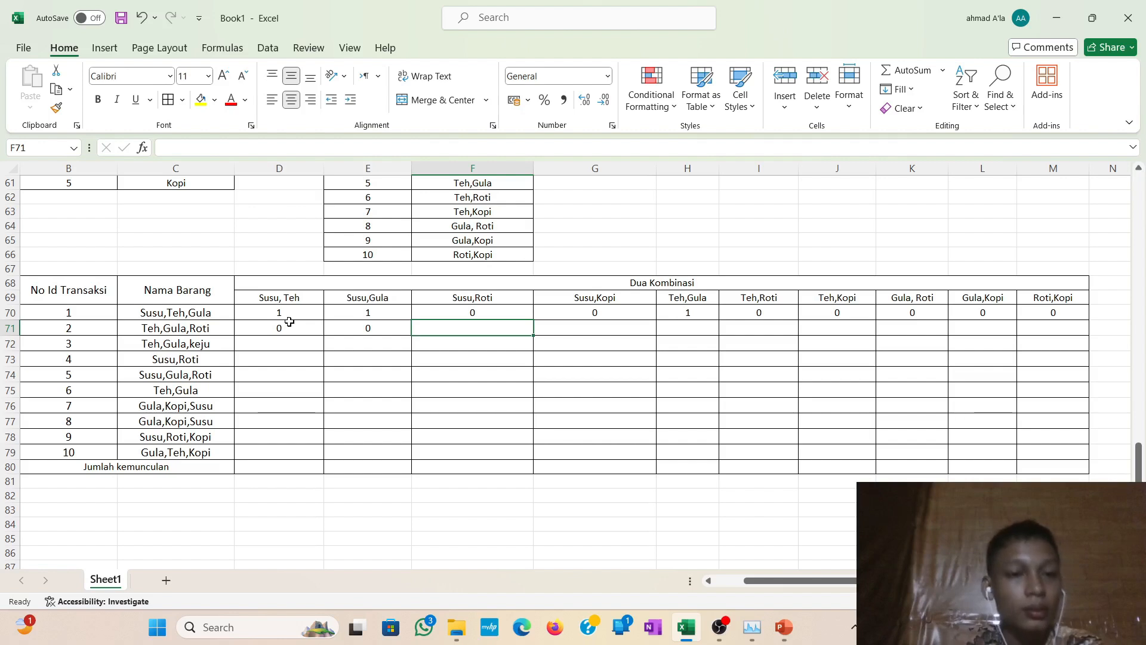
type("0")
key("Tab")
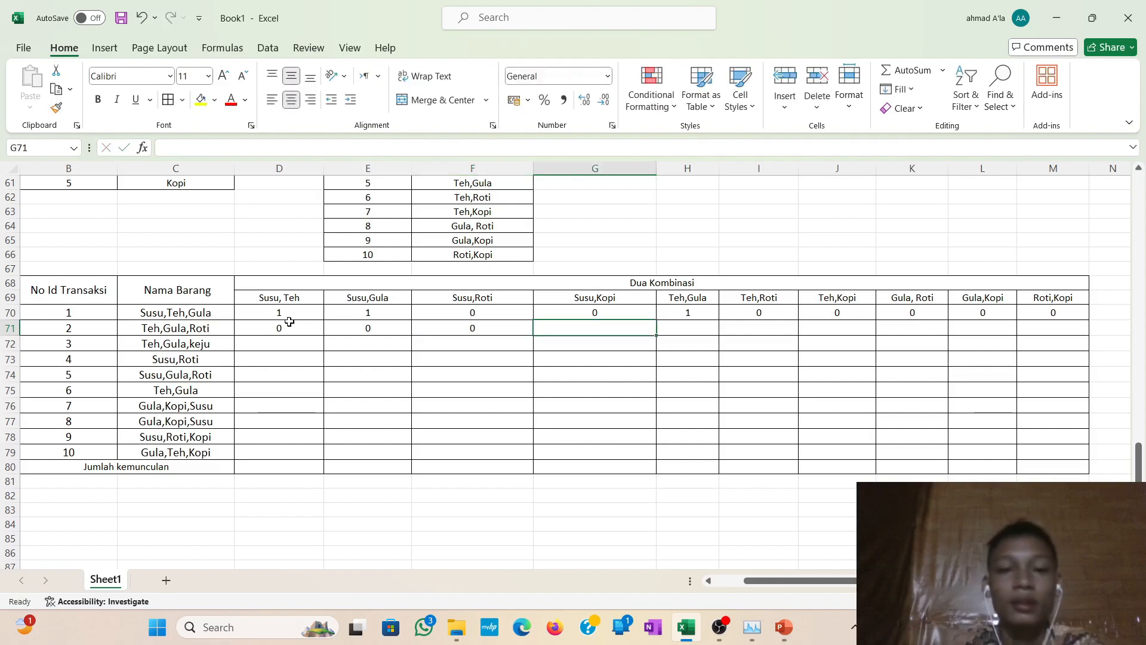
type("0")
key("Tab")
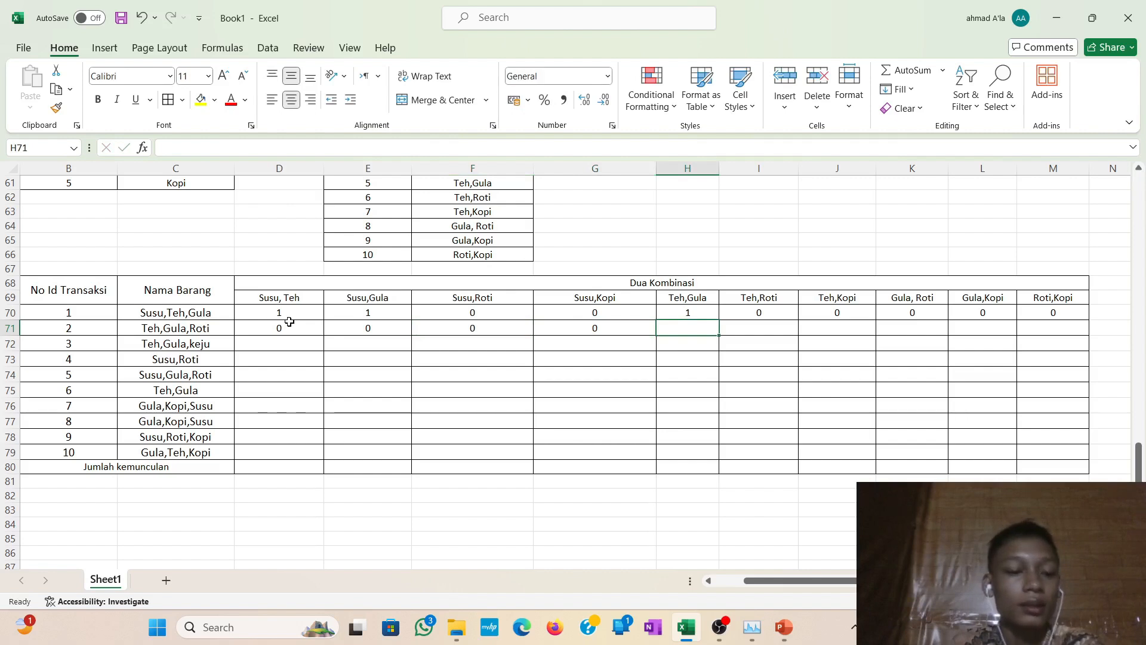
Fill H71:M71 for transaction 2 with 1, 1, 0, 1, 0, 0 under the combinations Teh,Gula through Roti,Kopi.
type("1")
key("Tab")
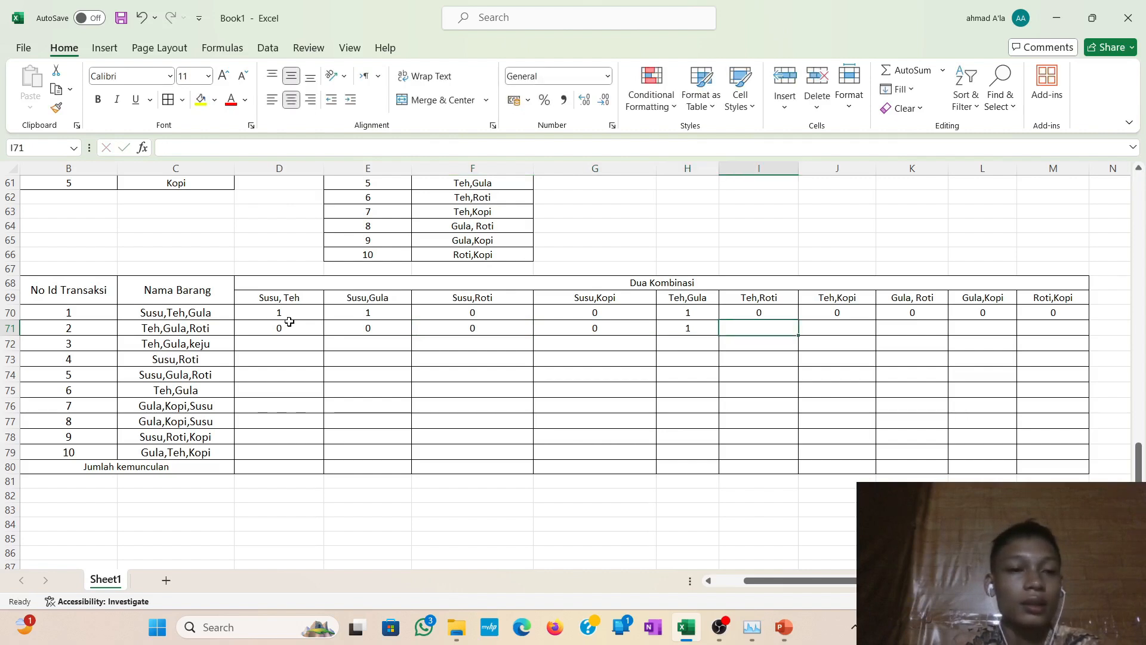
type("1")
key("Tab")
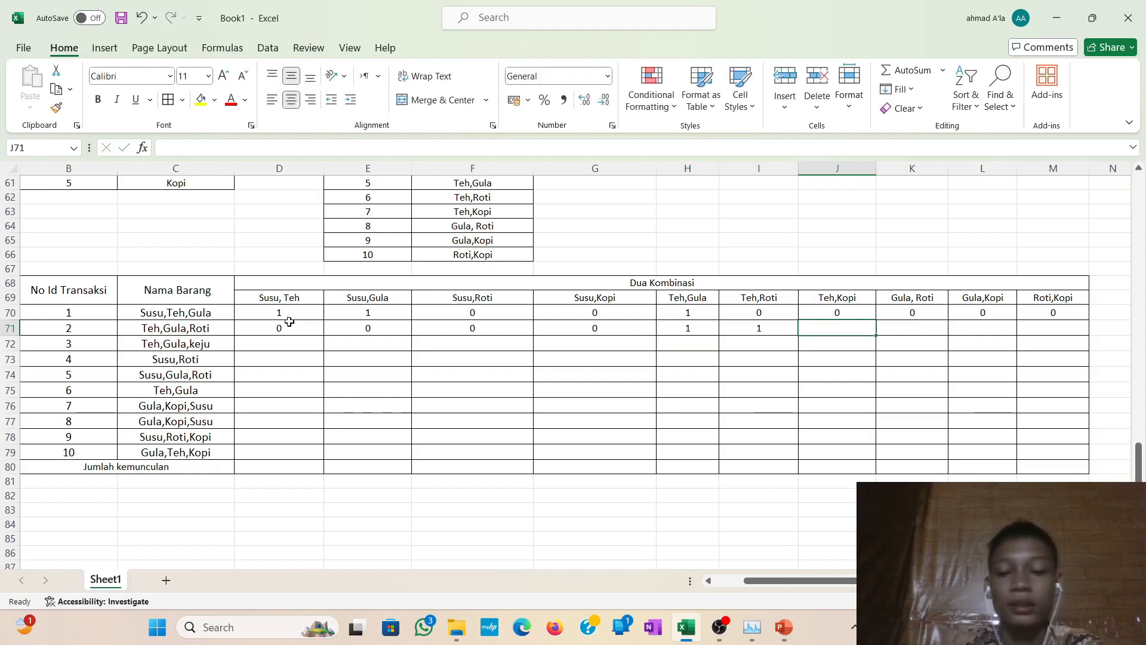
type("0")
key("Tab")
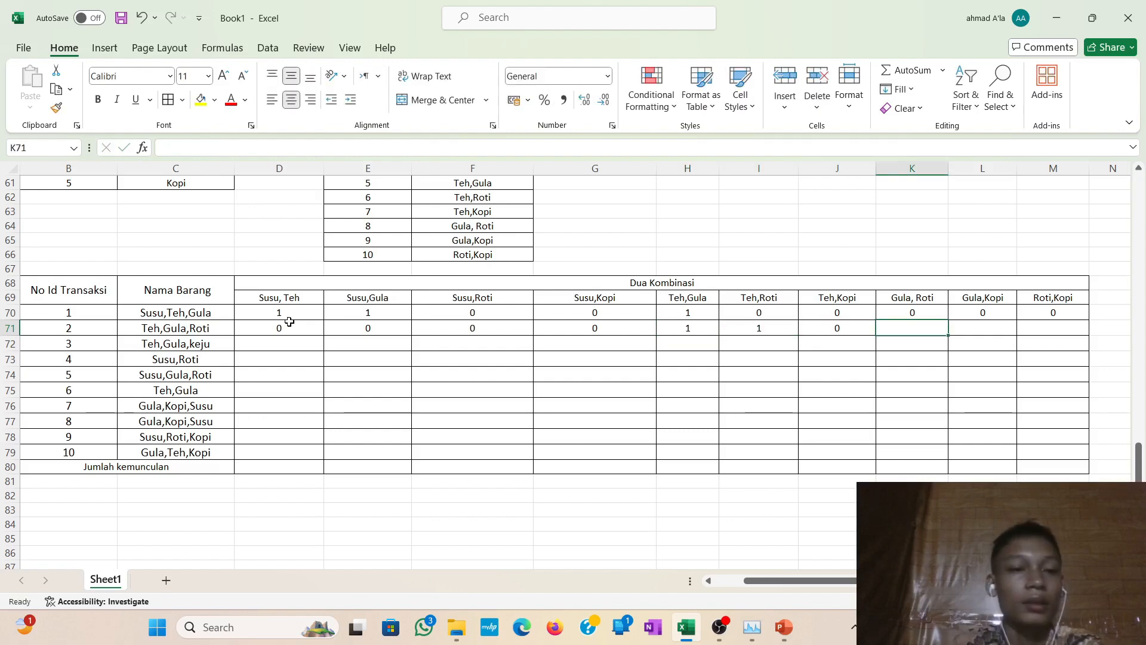
type("1")
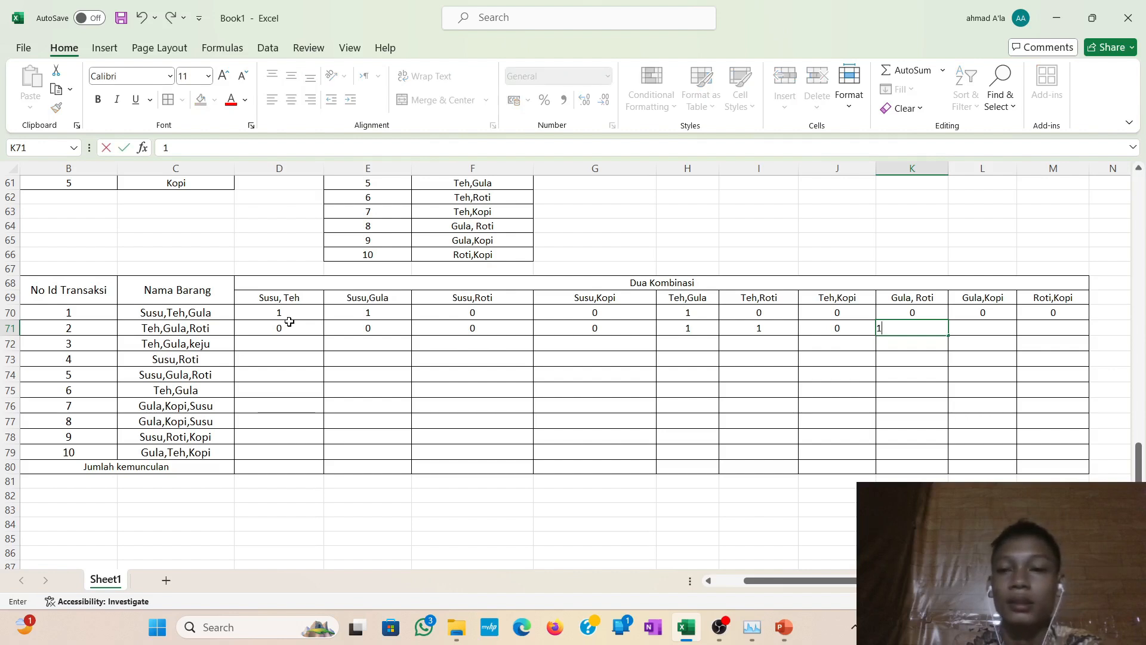
key("Tab")
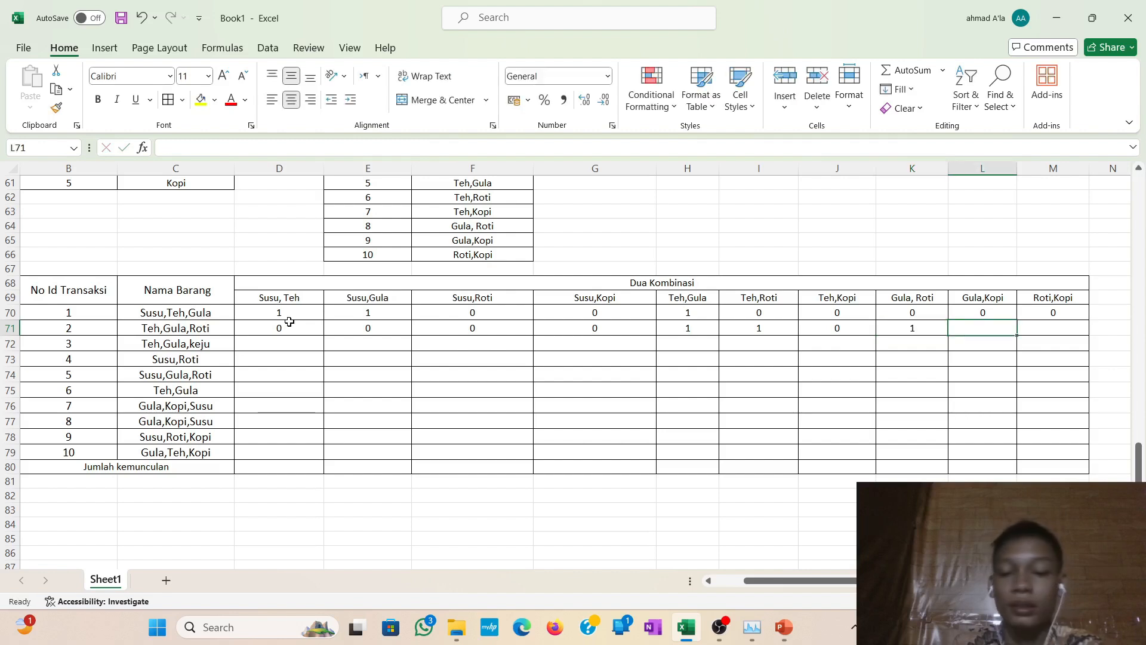
type("0")
key("Tab")
type("0")
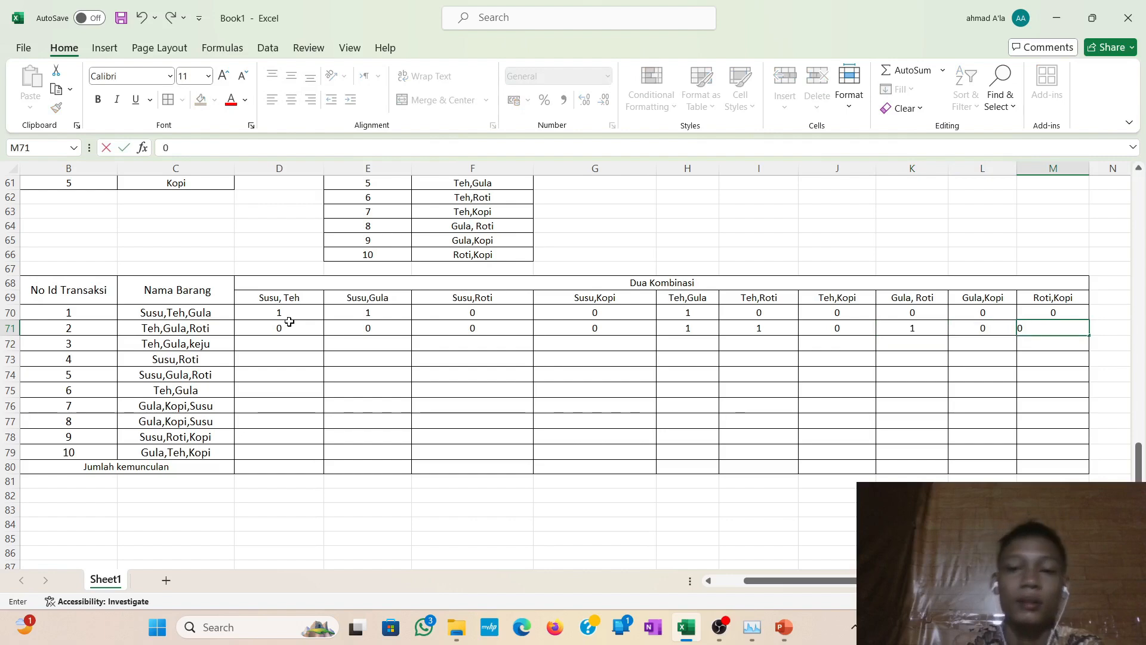
key("Down")
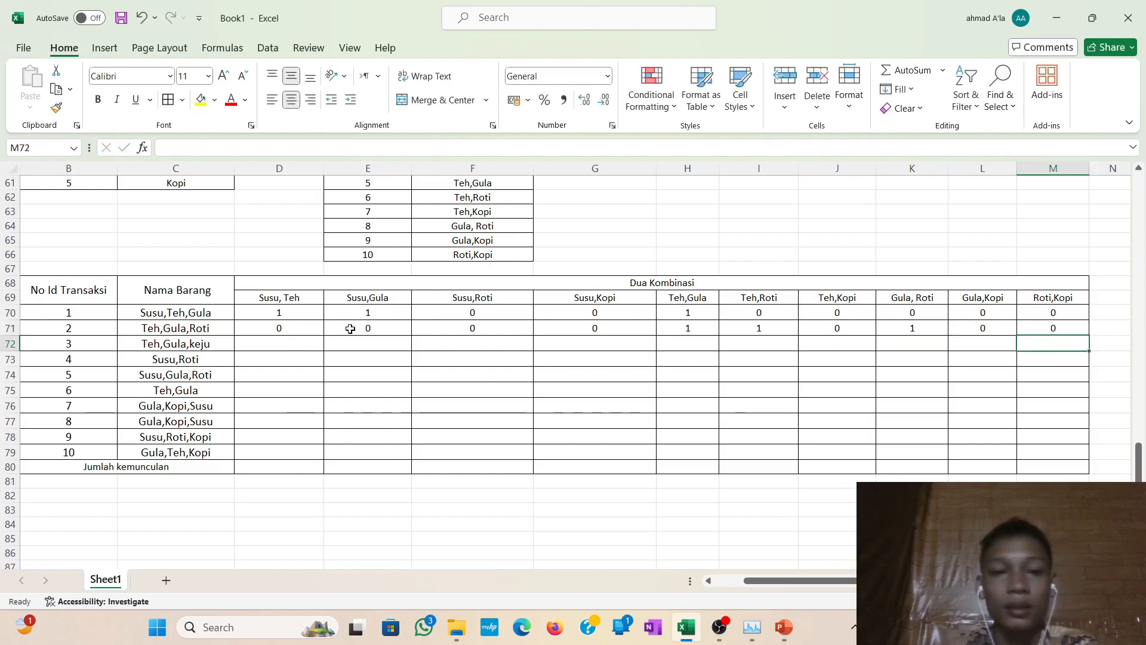
Fill D72:G72 for transaction 3 with 0 under all four Susu combinations.
left_click(292, 344)
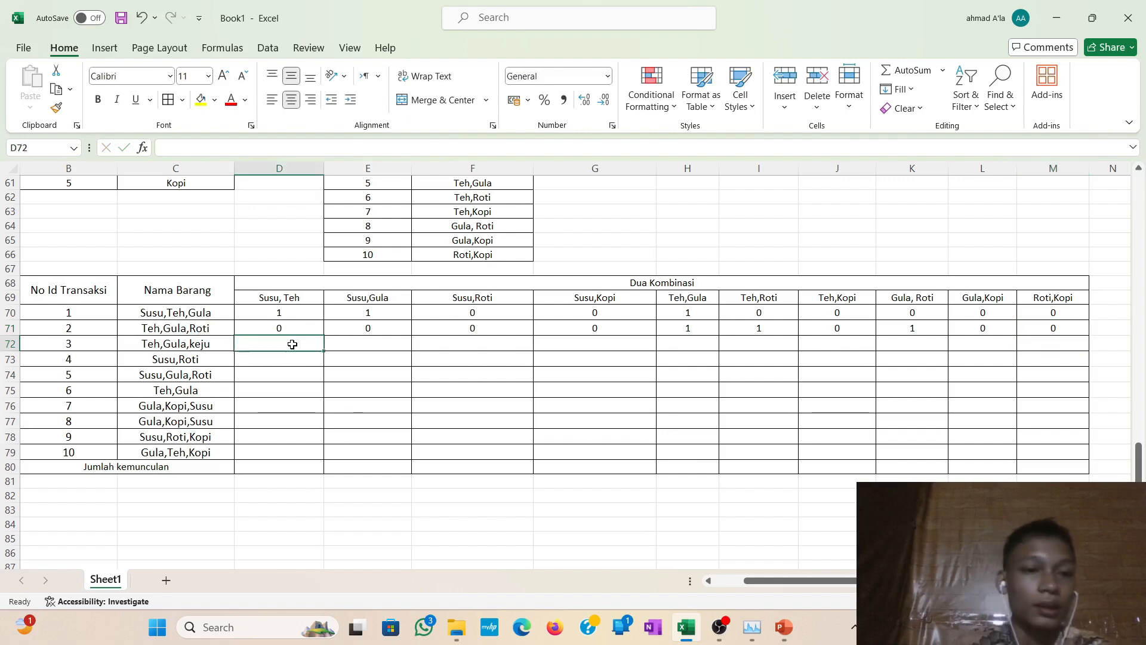
type("0")
key("Tab")
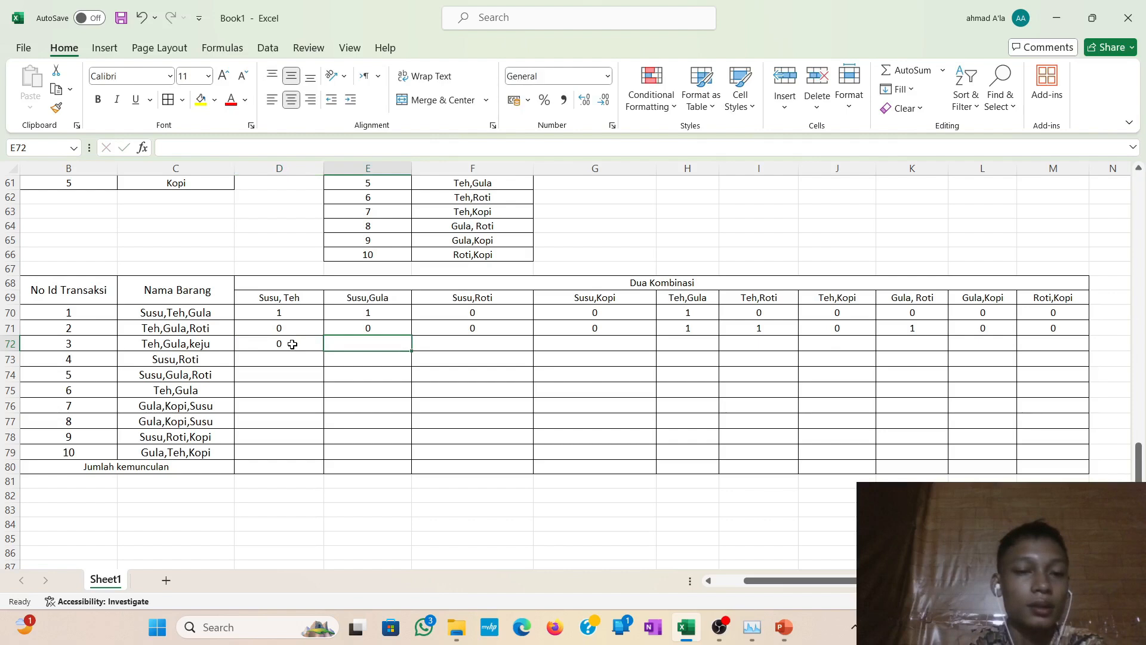
type("0")
key("Tab")
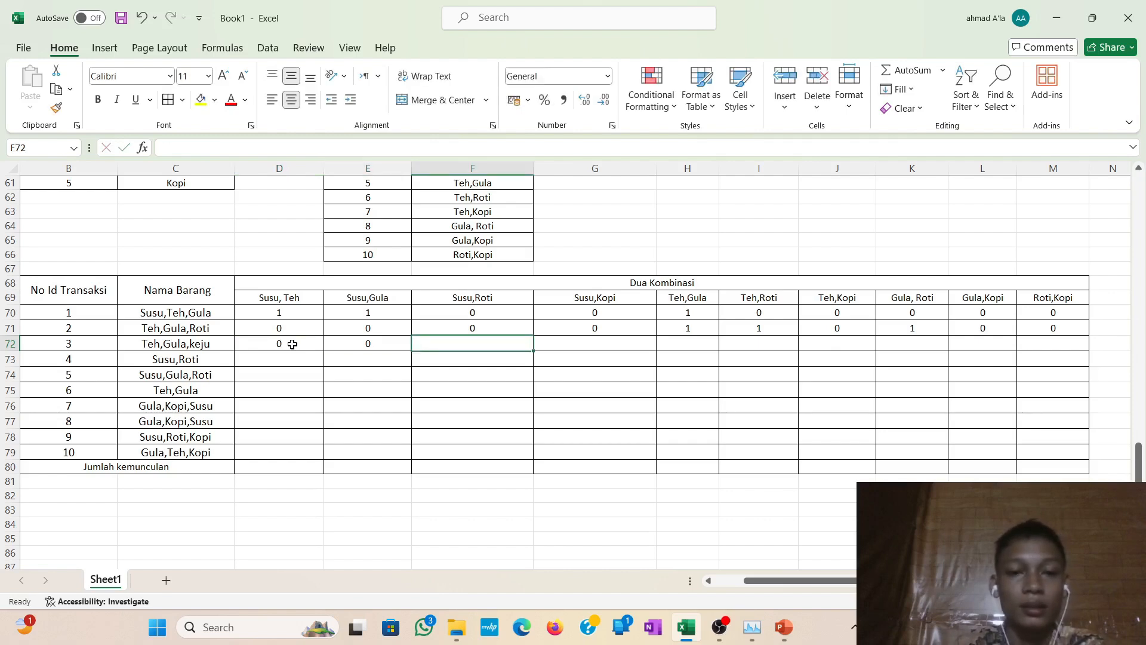
type("0")
key("Tab")
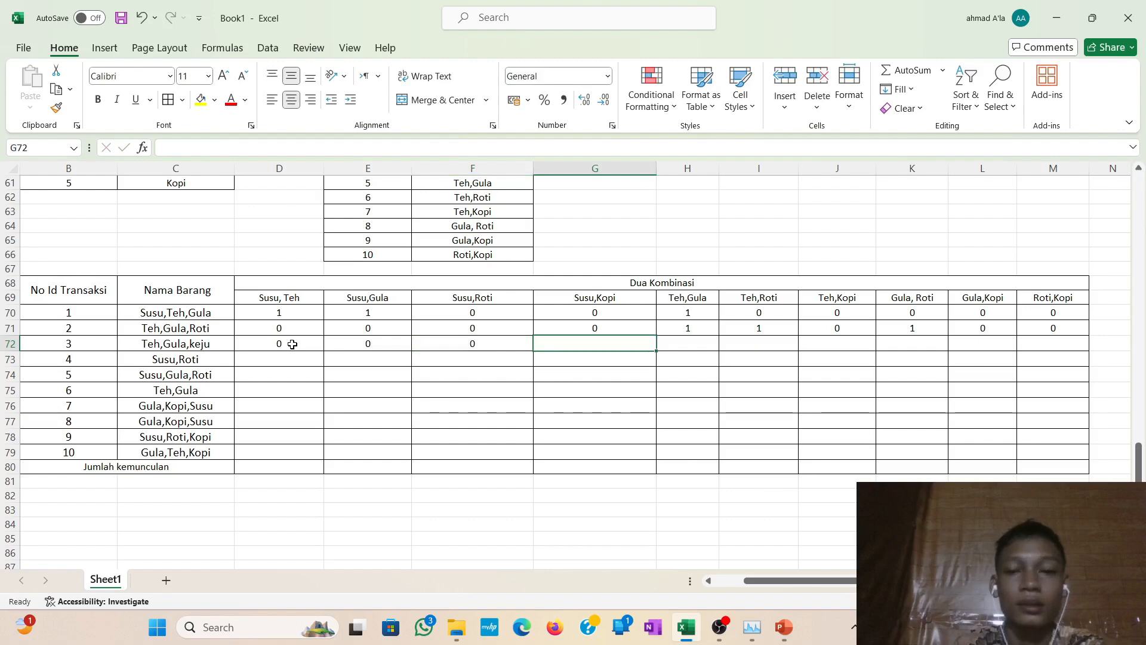
type("0")
key("Tab")
Fill H72:M72 for transaction 3 with 1 under Teh,Gula and 0 under the five remaining combinations.
type("1")
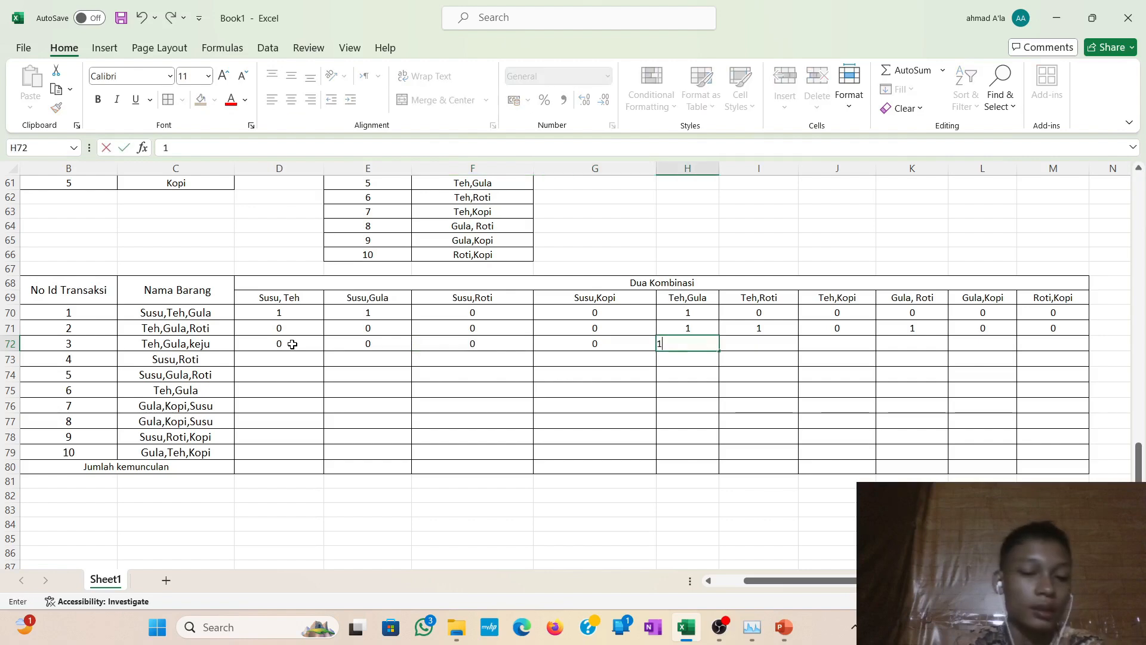
key("Tab")
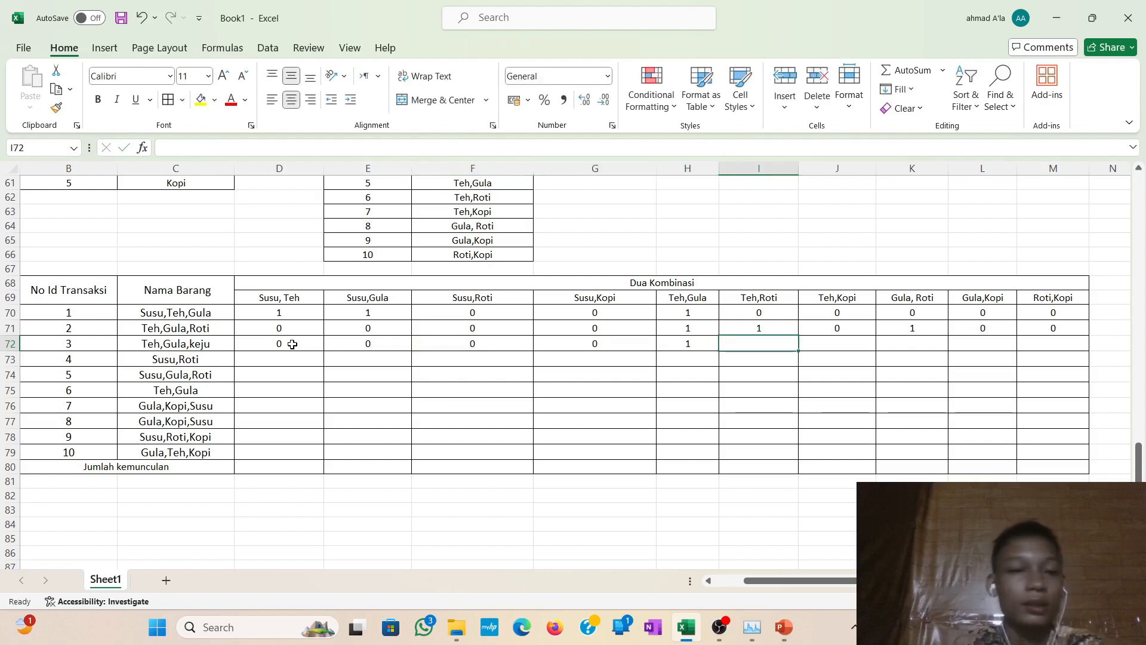
type("0")
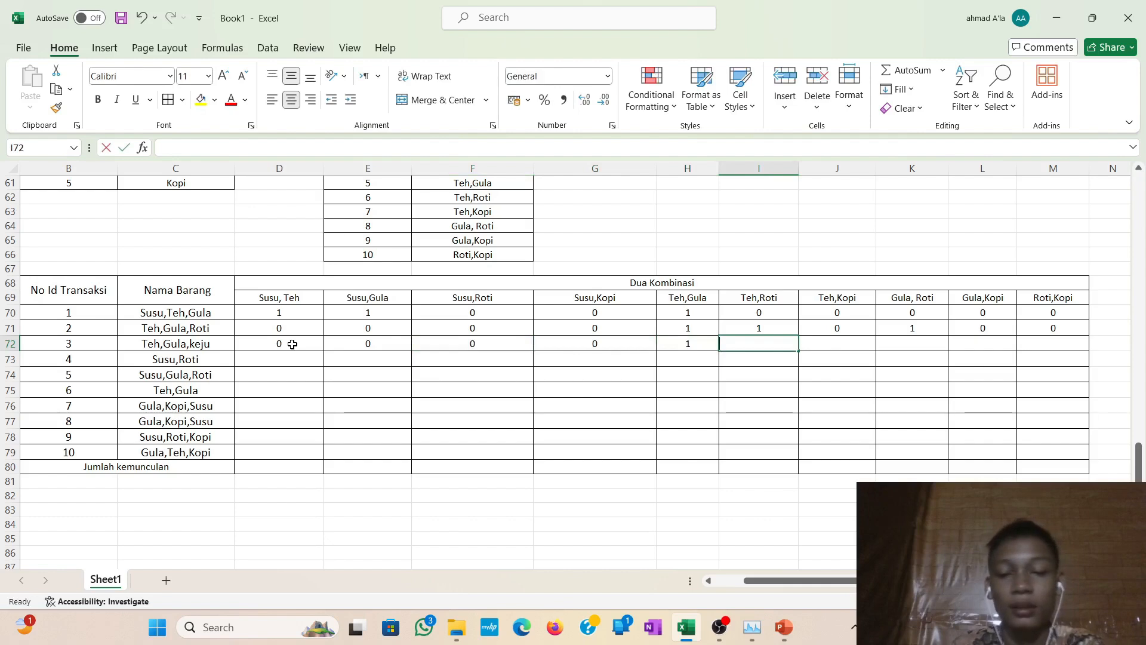
key("Tab")
type("0")
key("Tab")
type("0")
key("Tab")
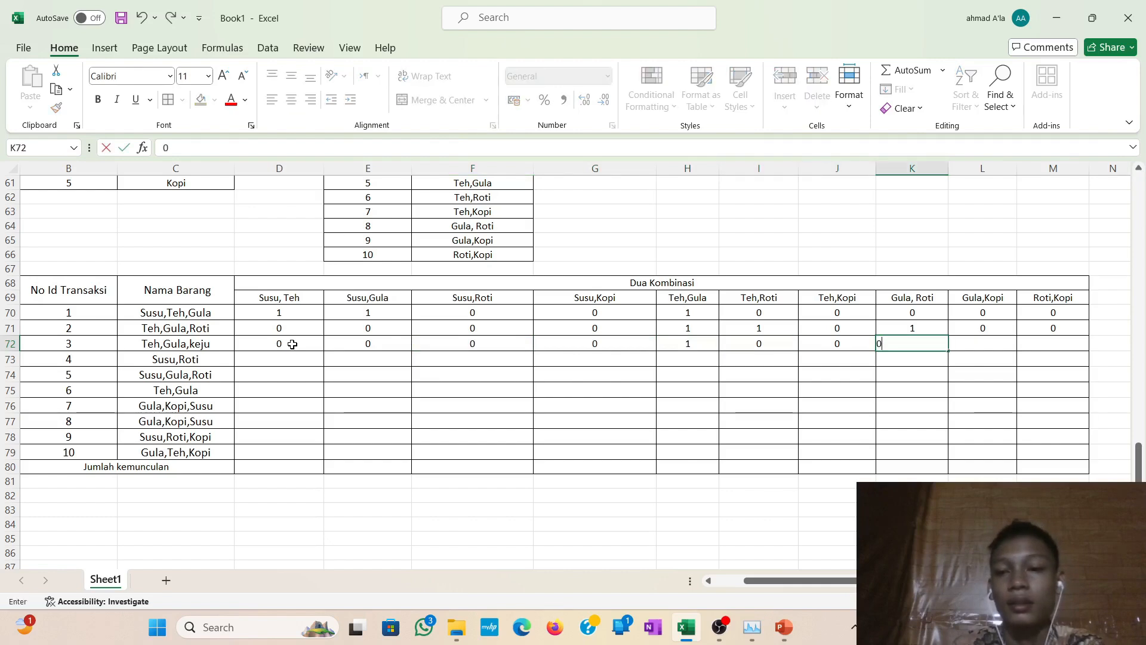
type("0")
key("Tab")
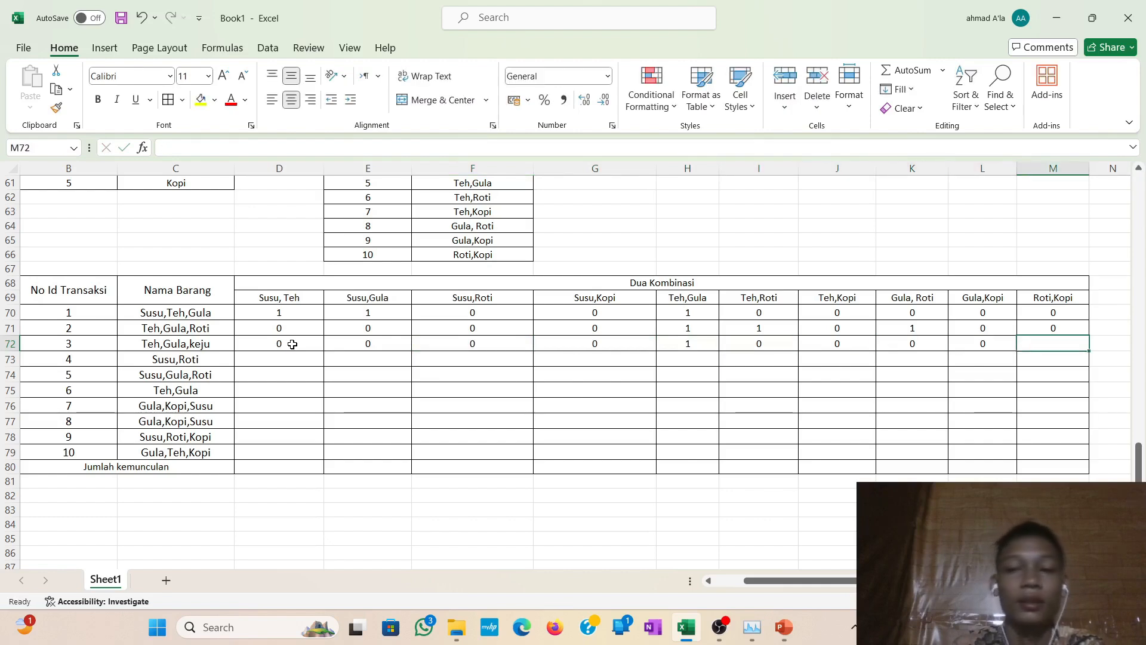
type("0")
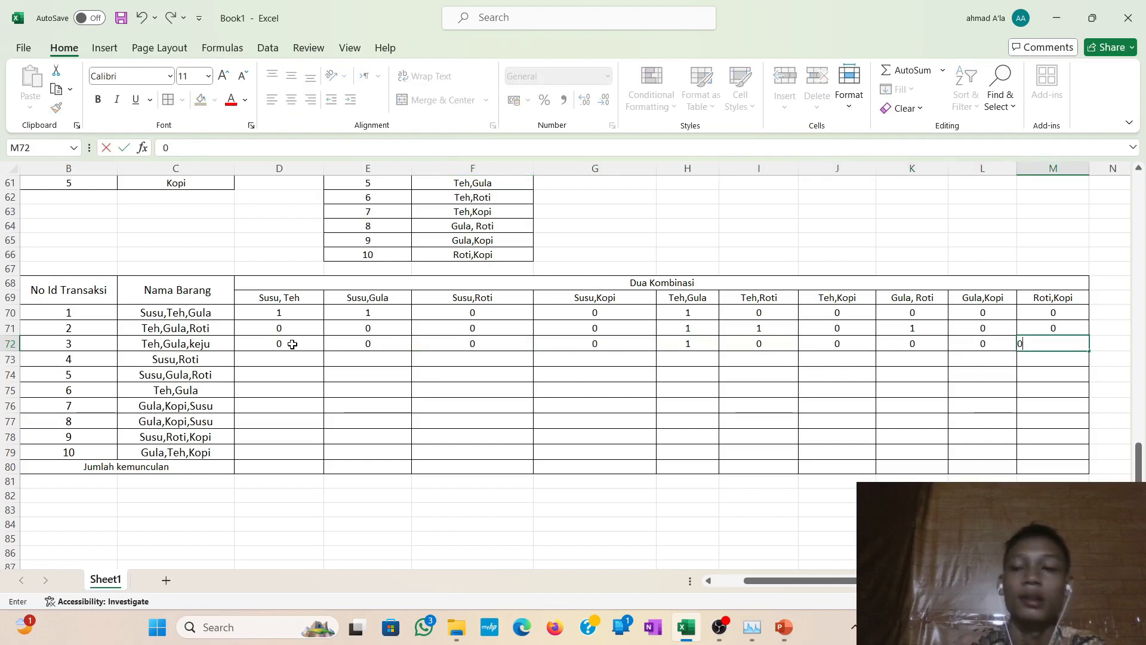
Fill D73:G73 for transaction 4 with 0, 0, 1, 0 under the four Susu combinations.
left_click(246, 358)
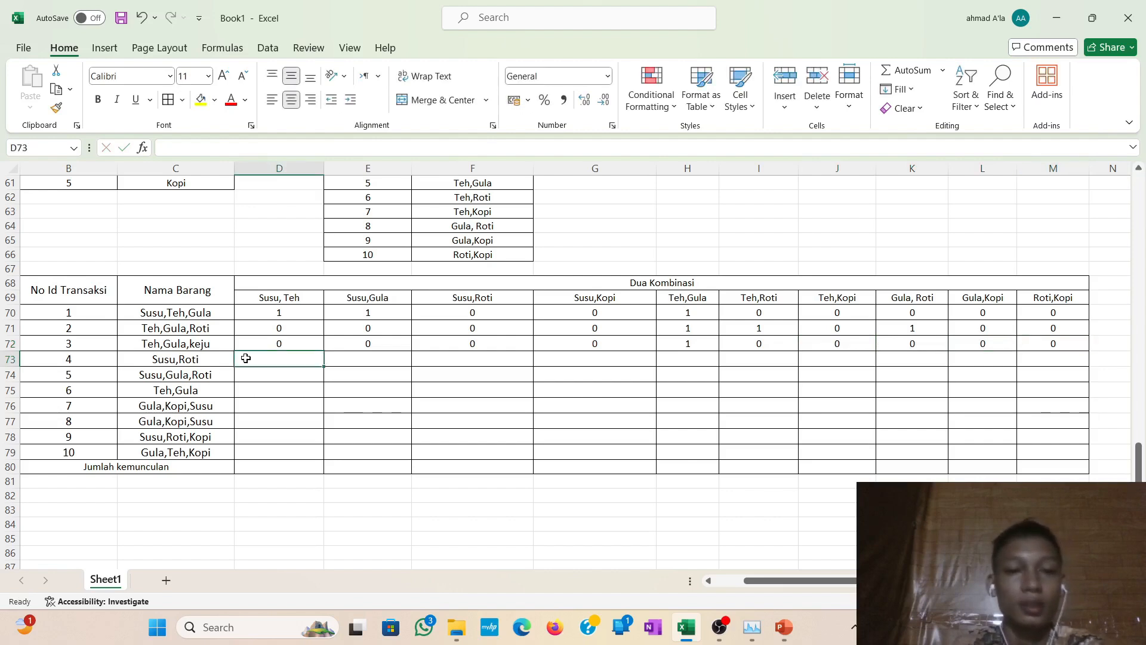
type("0")
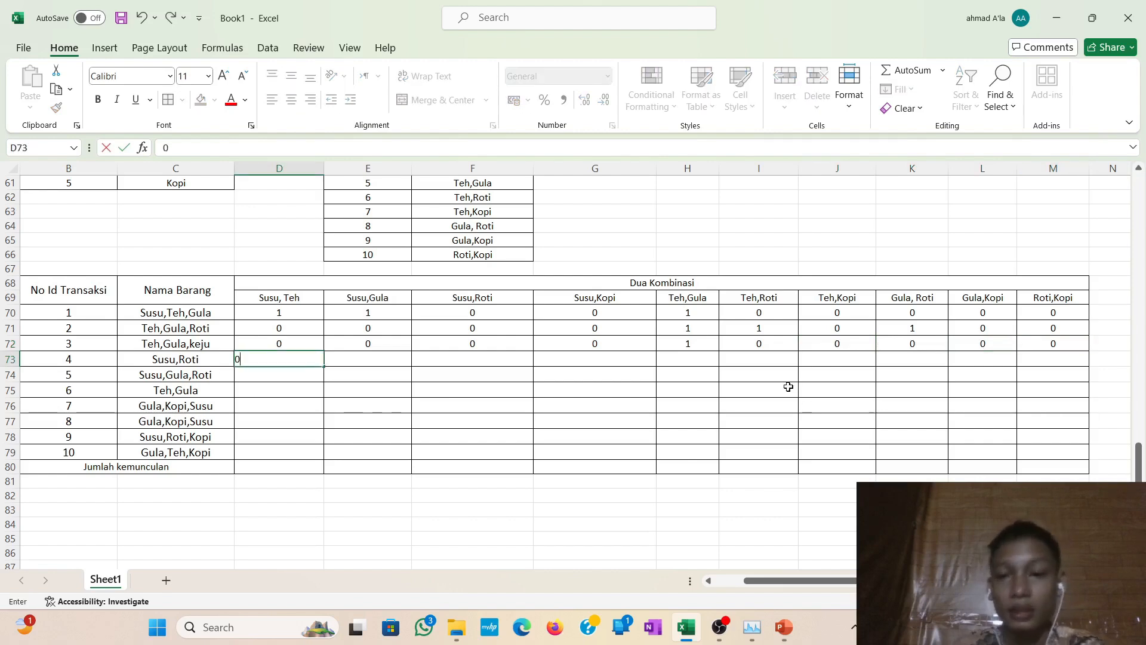
left_click(514, 353)
type("1")
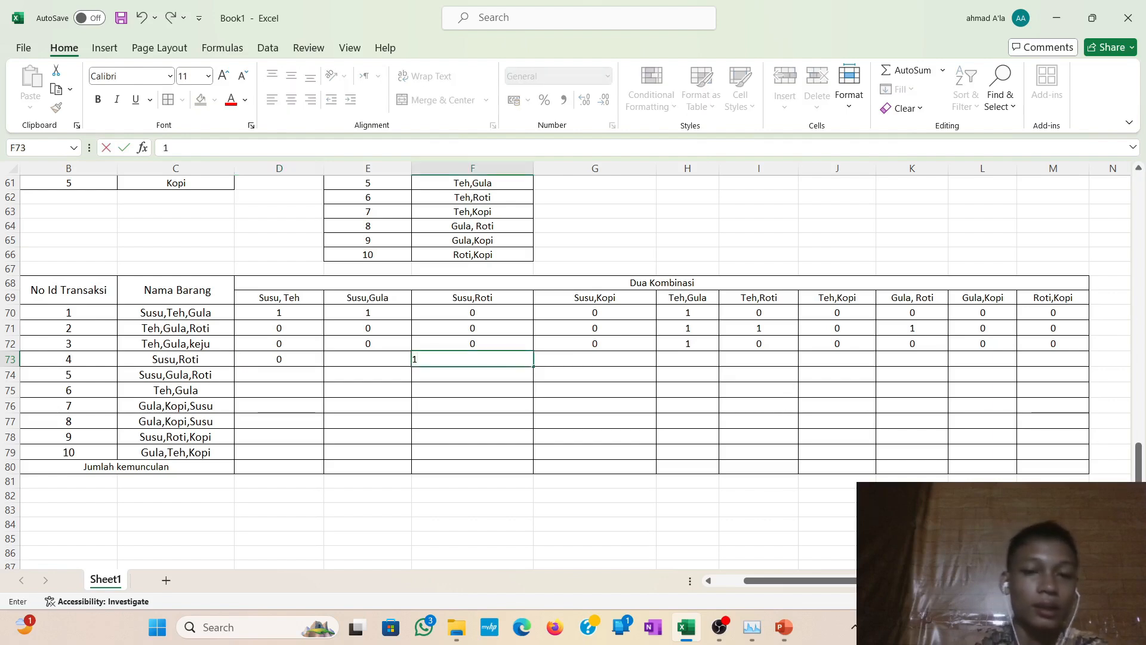
left_click(383, 361)
type("0")
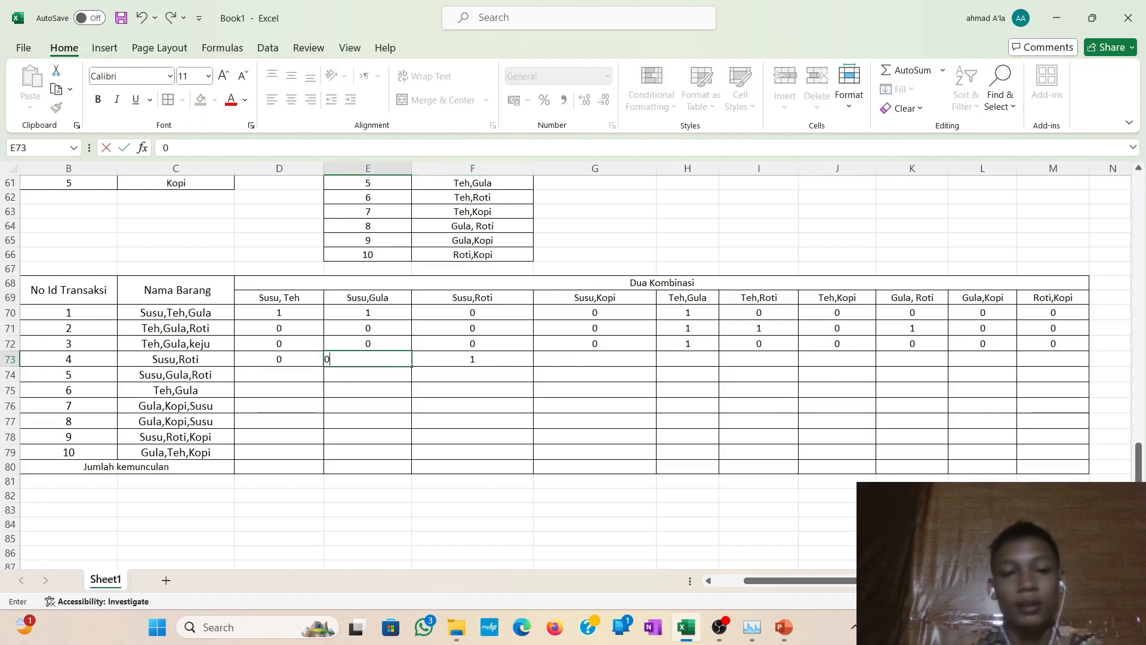
key("Tab")
key("Tab")
type("0")
key("Tab")
Fill H73:M73 for transaction 4 with 0 under the six combinations Teh,Gula through Roti,Kopi.
type("0")
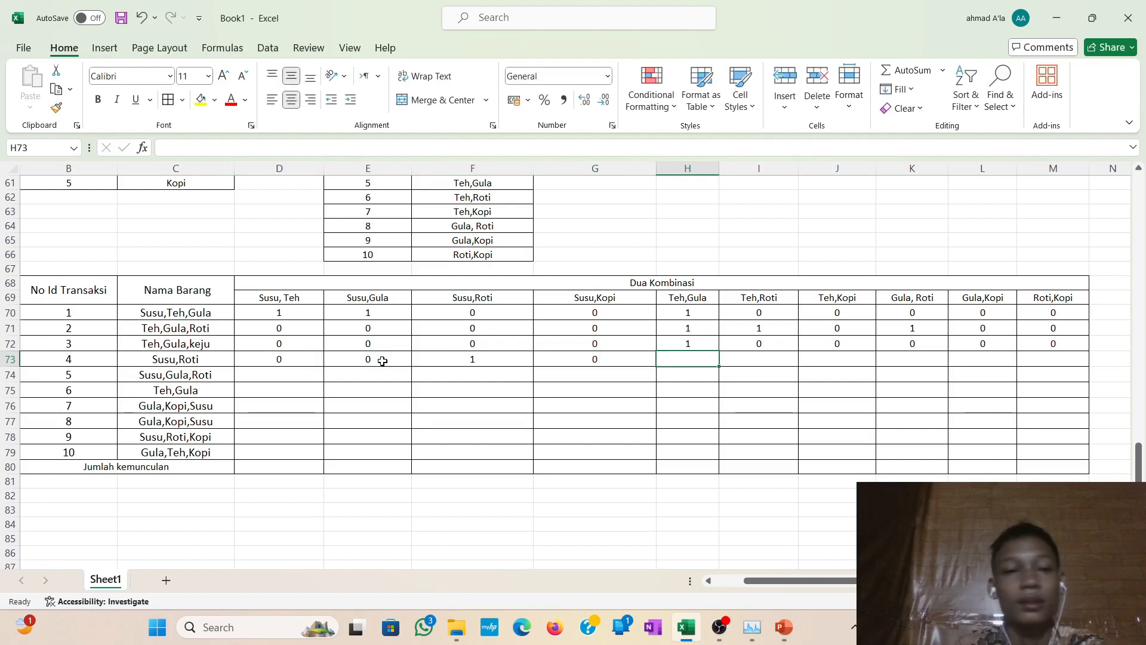
key("Tab")
type("0")
key("Tab")
type("0")
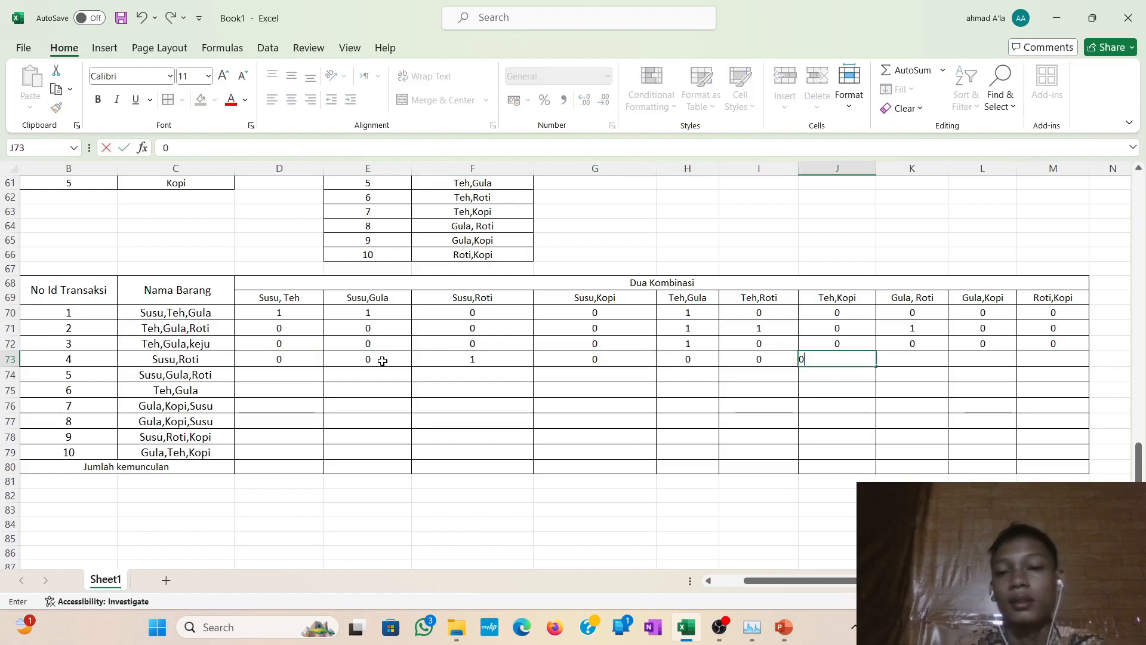
key("Tab")
type("0")
key("Tab")
type("0")
key("Tab")
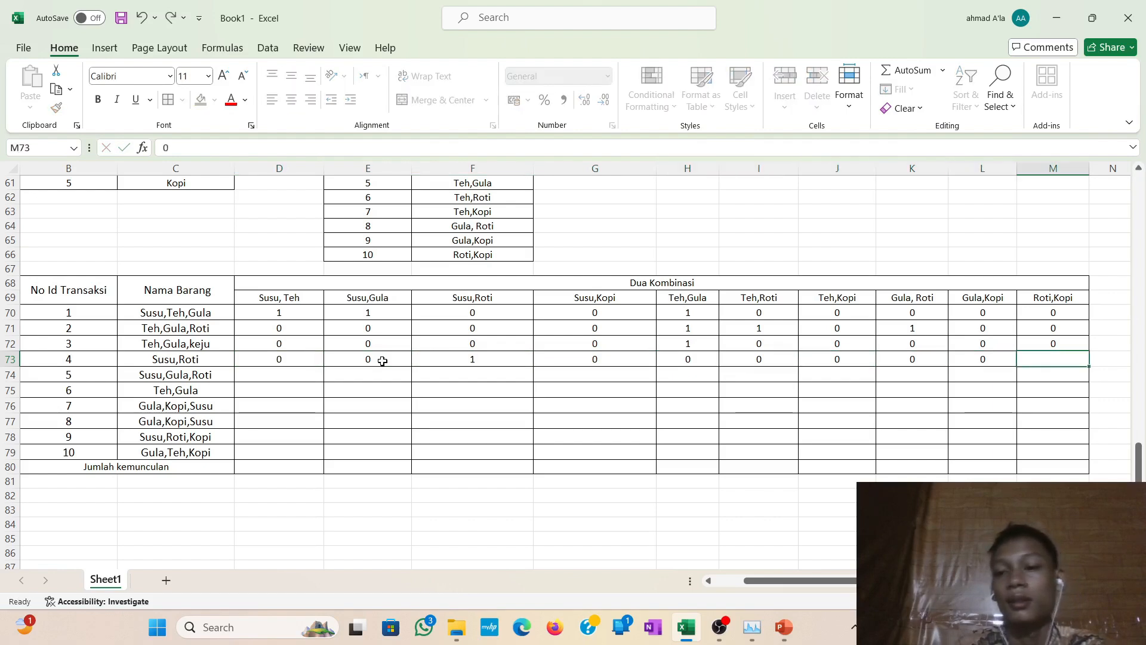
key("Tab")
type("0")
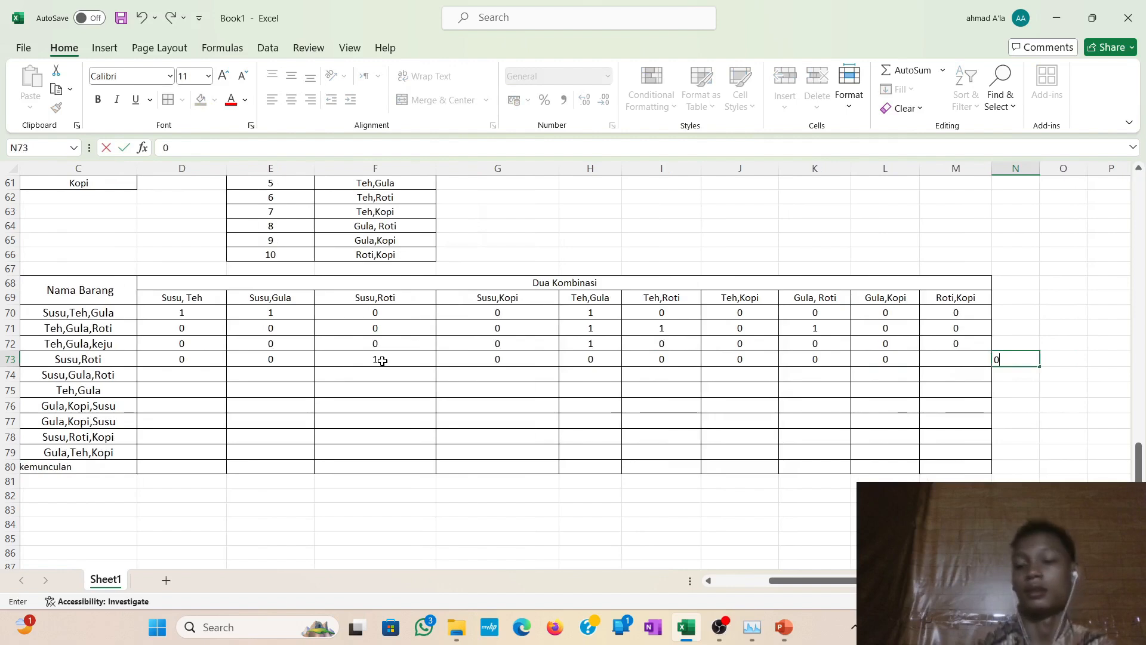
key("BackSpace")
key("Left")
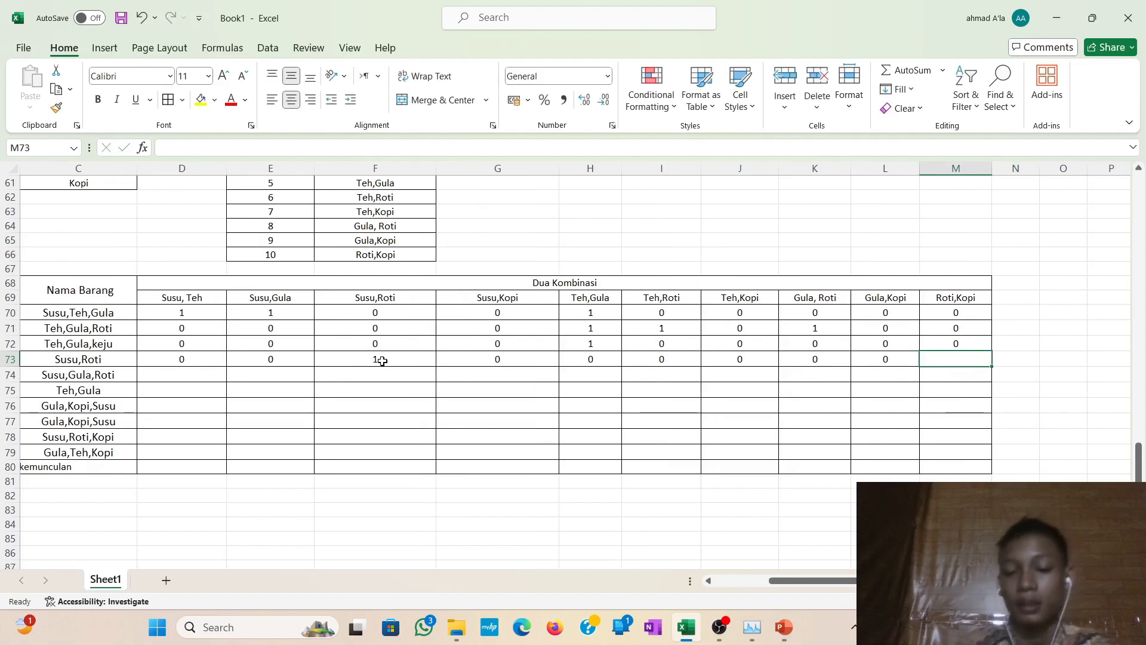
type("0")
Fill D74:G74 for transaction 5 with 0, 1, 1, 0 under the four Susu combinations.
left_click(212, 377)
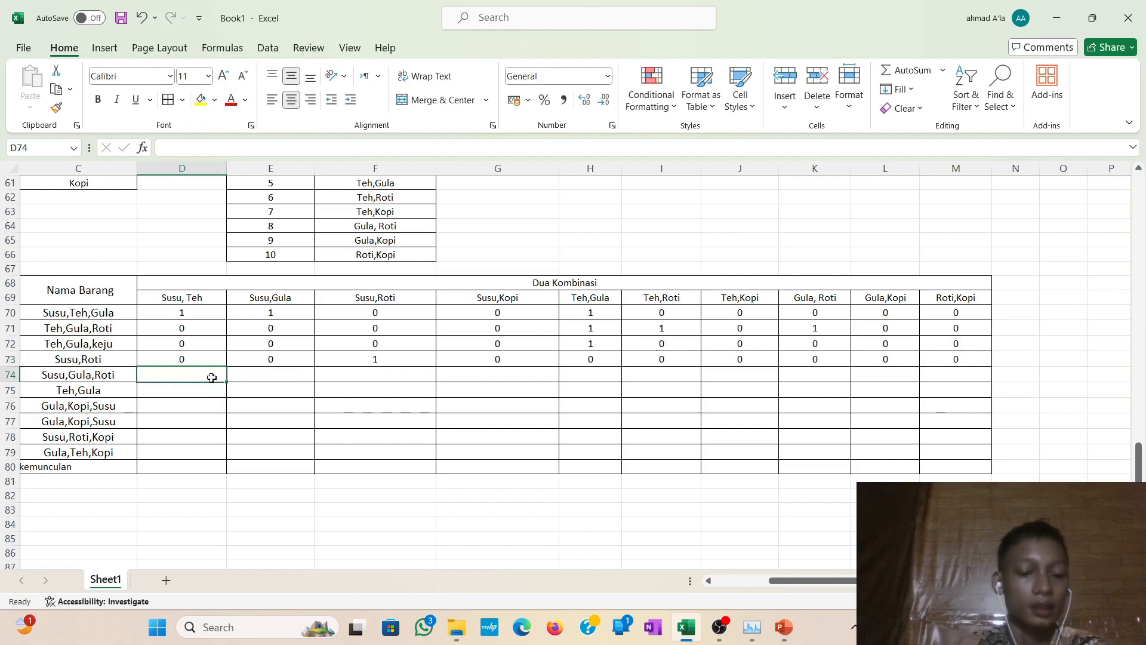
type("0")
key("Tab")
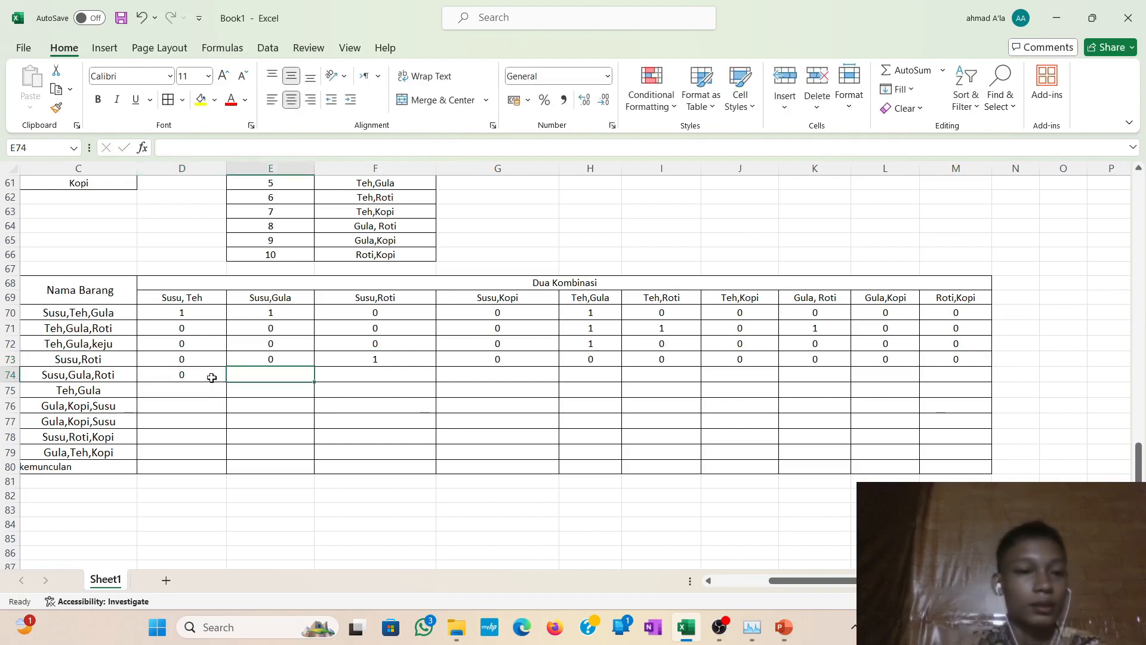
type("1")
key("Tab")
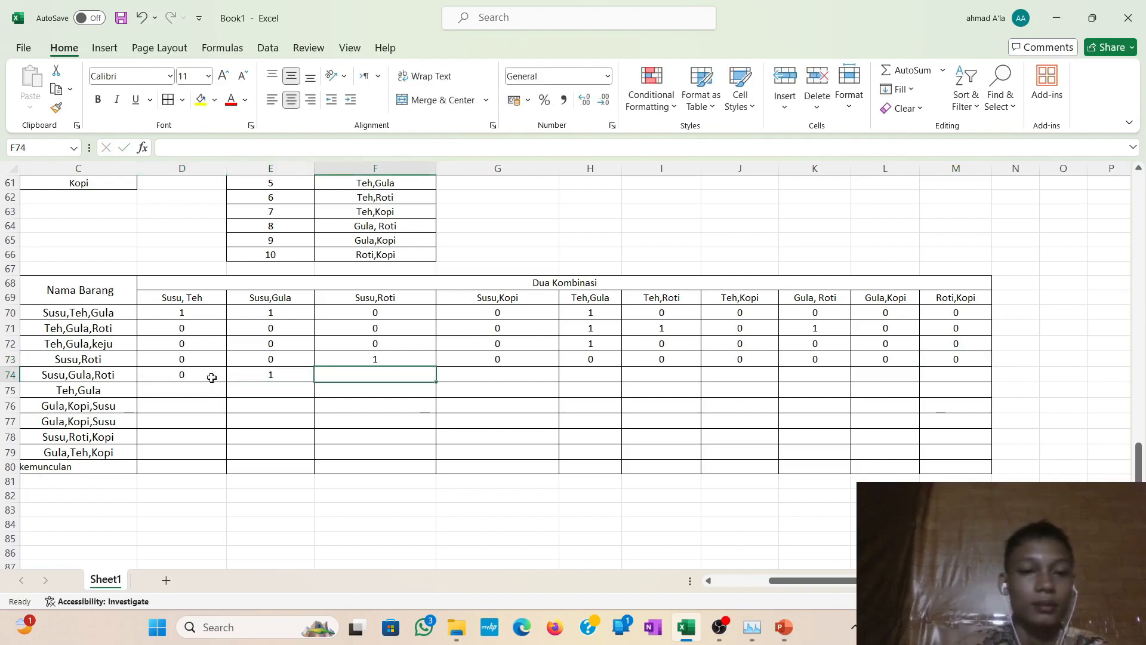
type("1")
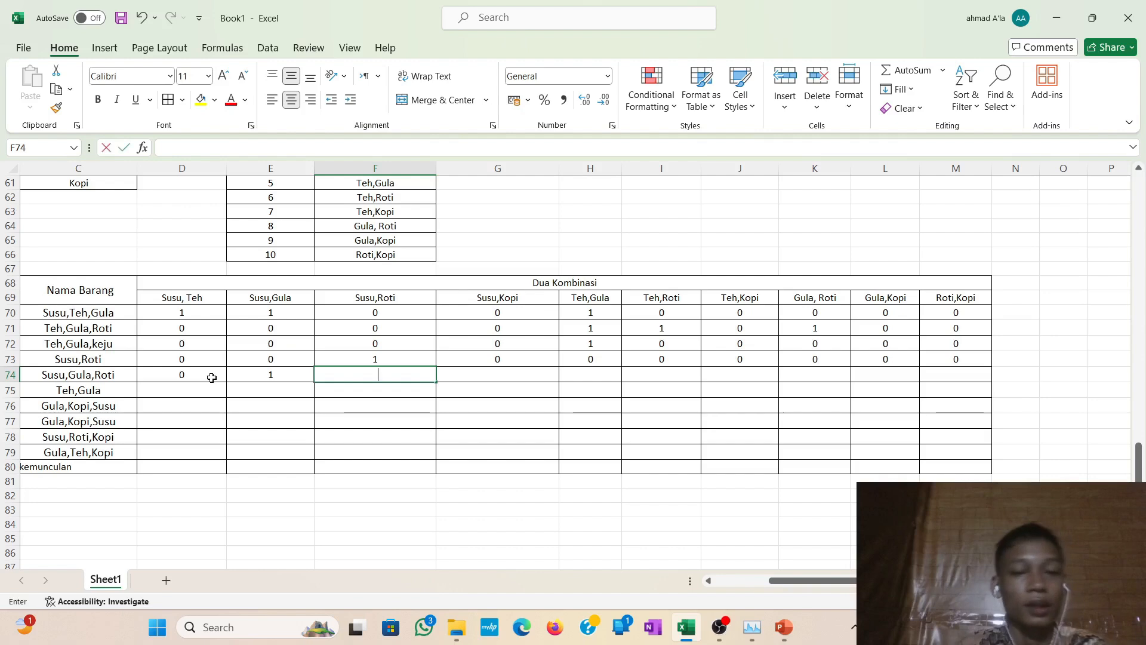
key("Tab")
type("0")
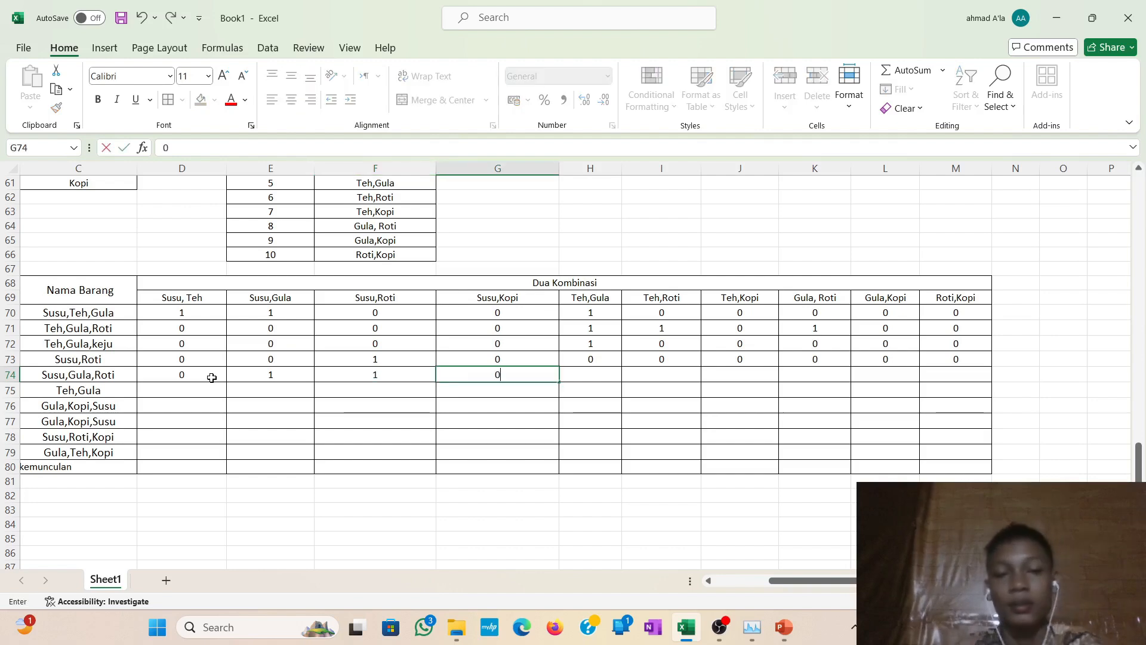
key("Tab")
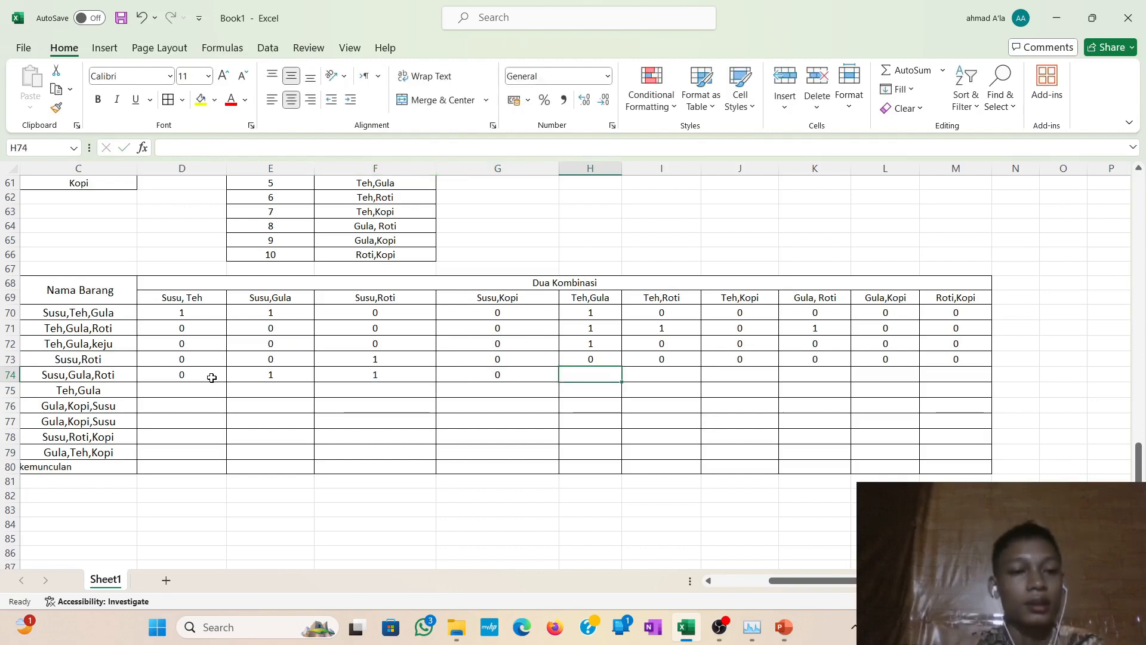
Fill H74:M74 for transaction 5 with 1 under Gula, Roti and 0 under the other five combinations.
type("0")
key("Tab")
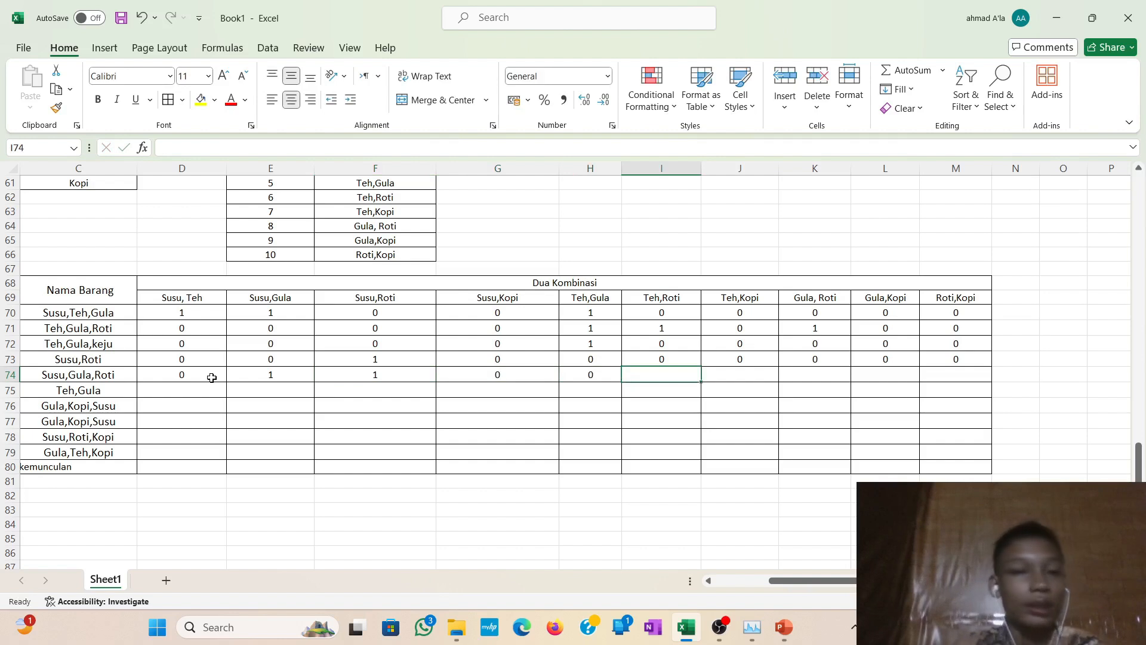
type("0")
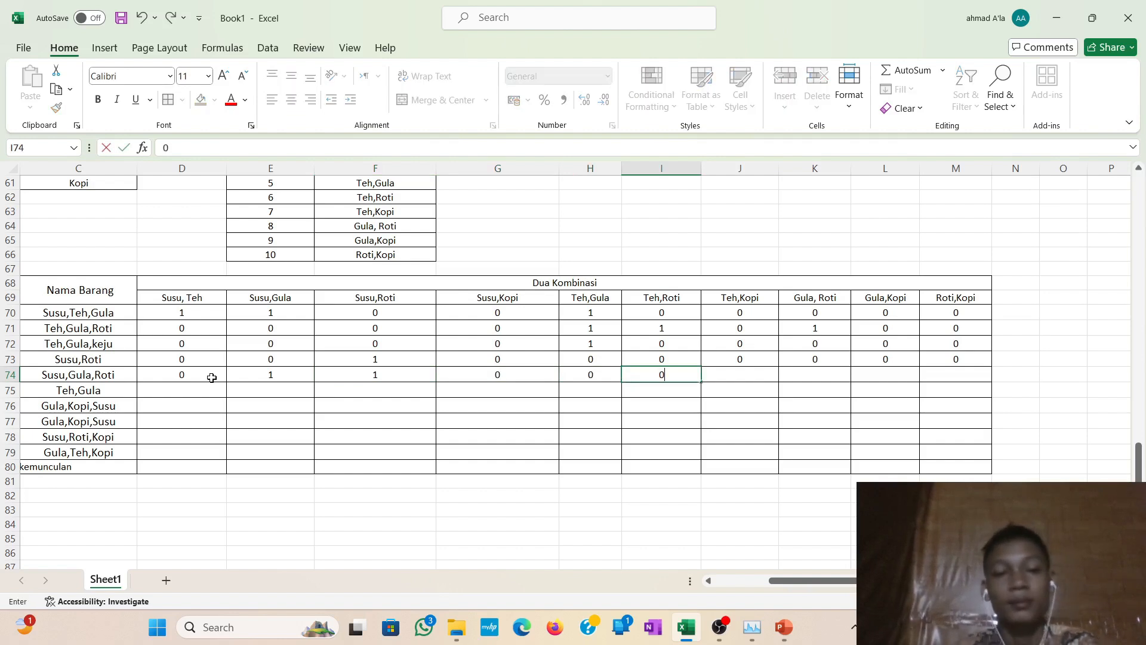
key("Tab")
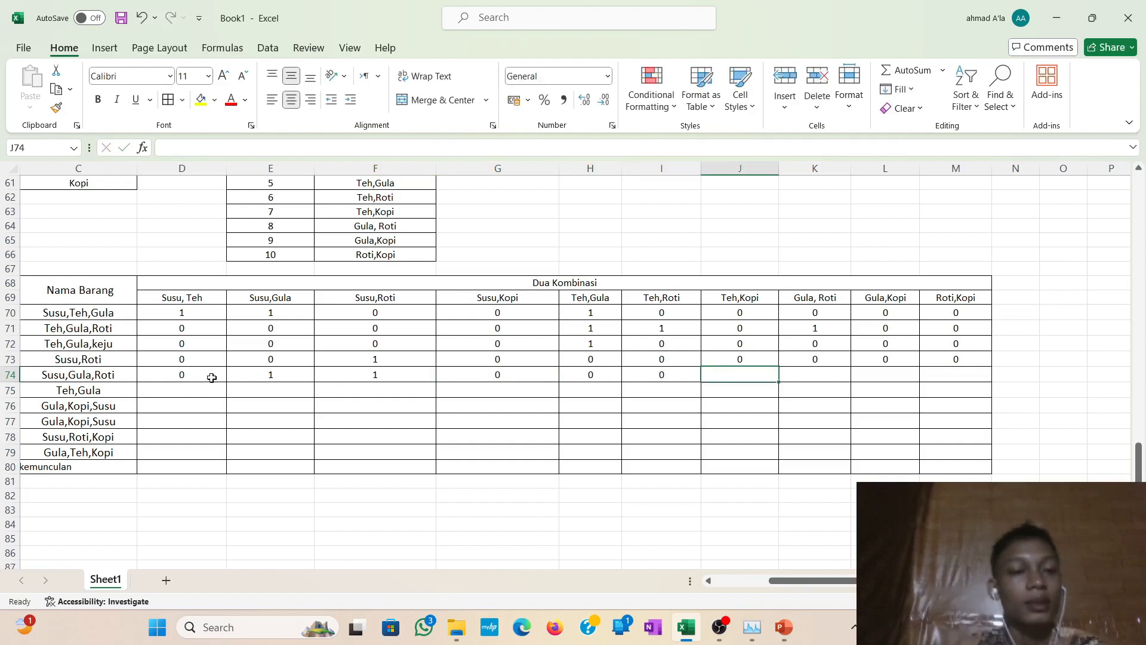
type("0")
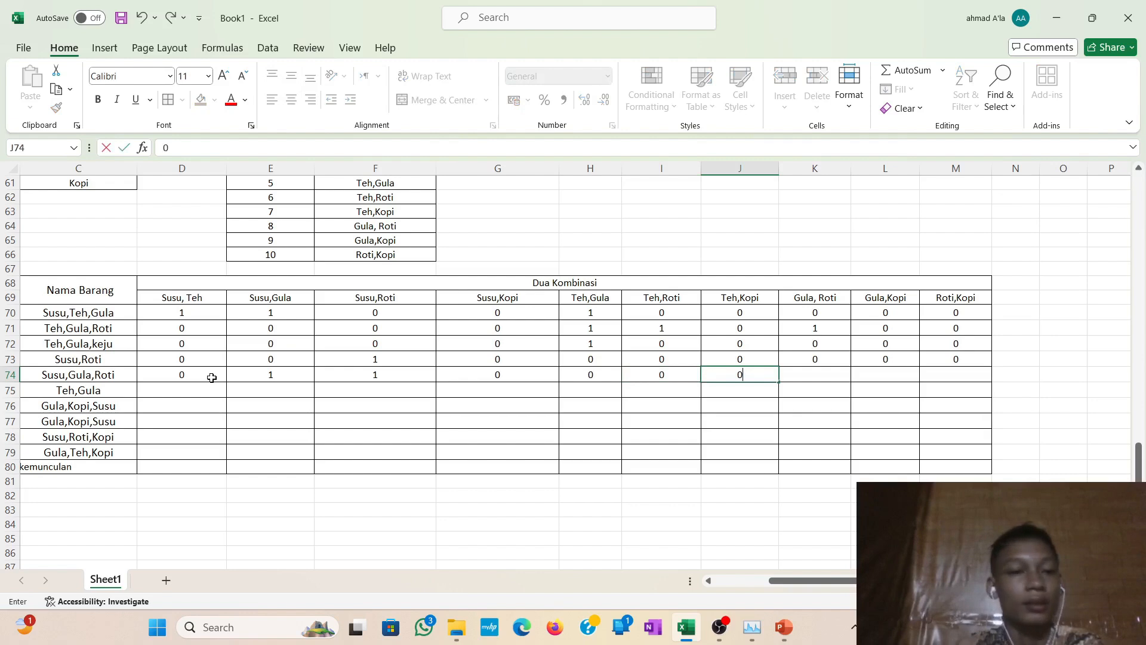
key("Tab")
type("1")
key("Tab")
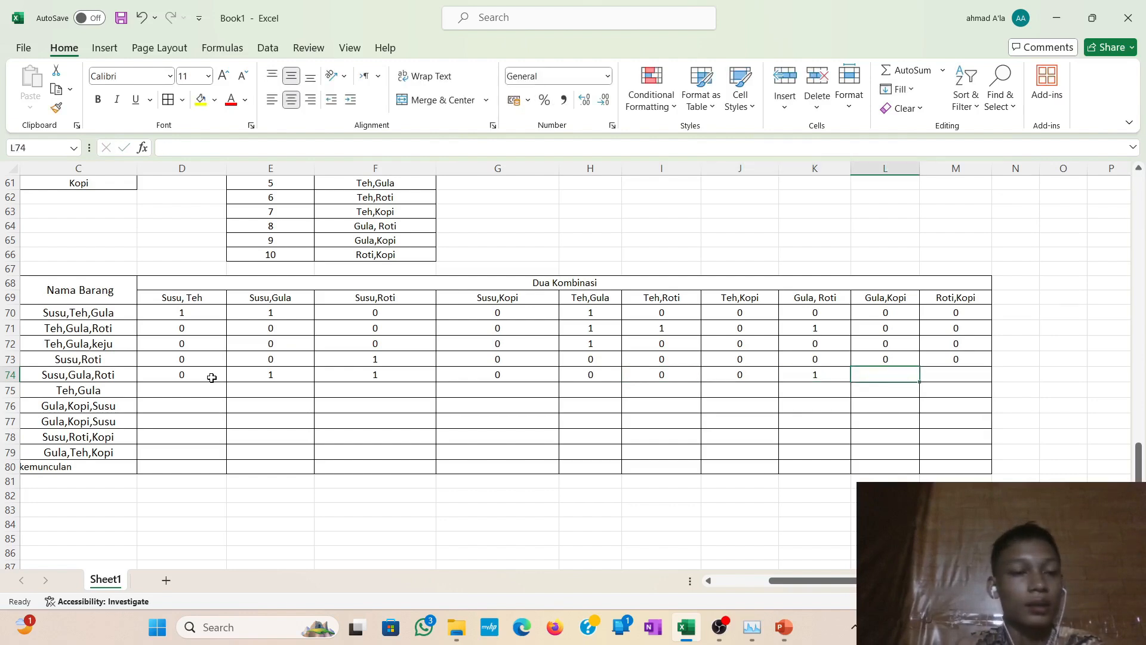
type("0")
key("Tab")
type("0")
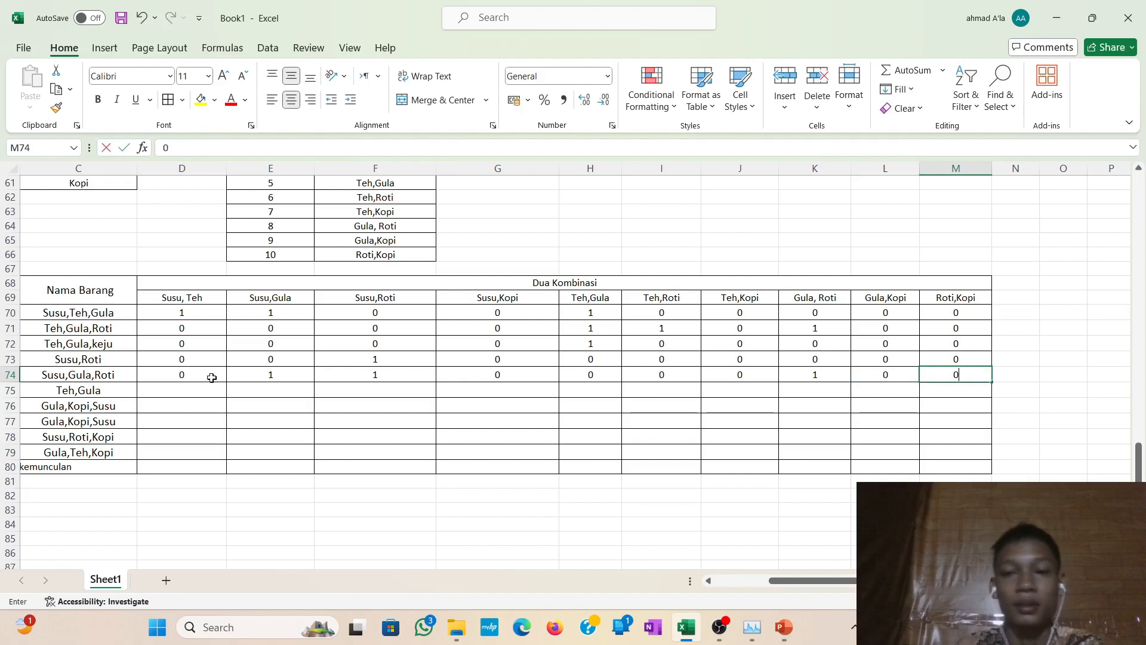
Fill D75:H75 for transaction 6 with 1 under Teh,Gula and 0 under the four Susu combinations.
left_click(191, 392)
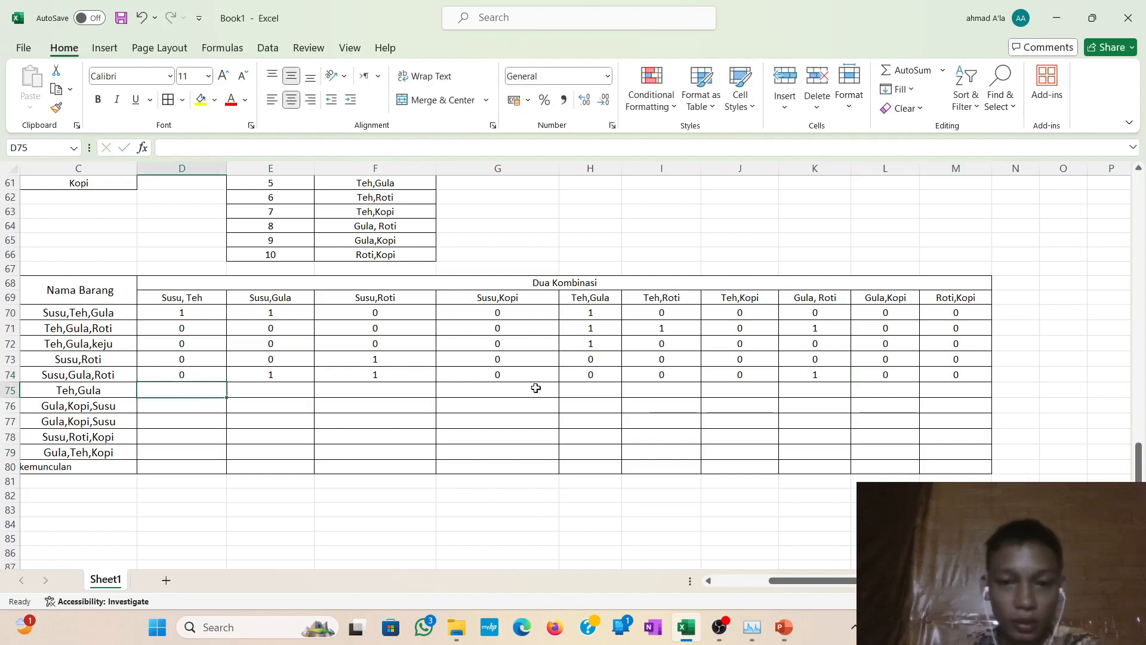
left_click(567, 391)
type("1")
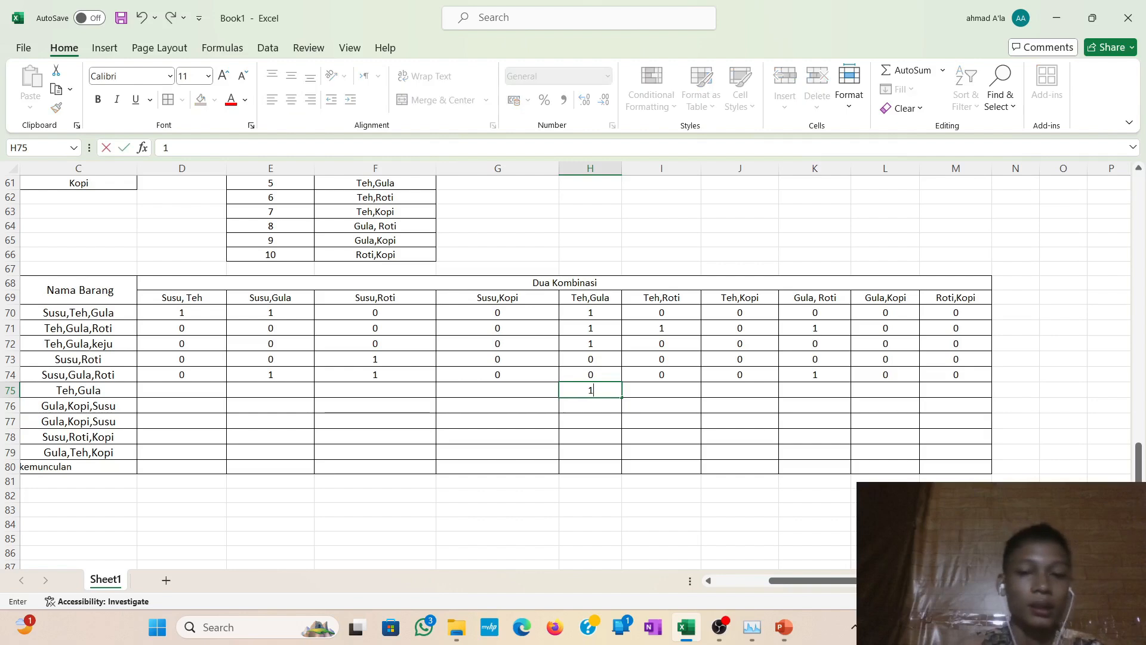
left_click(209, 388)
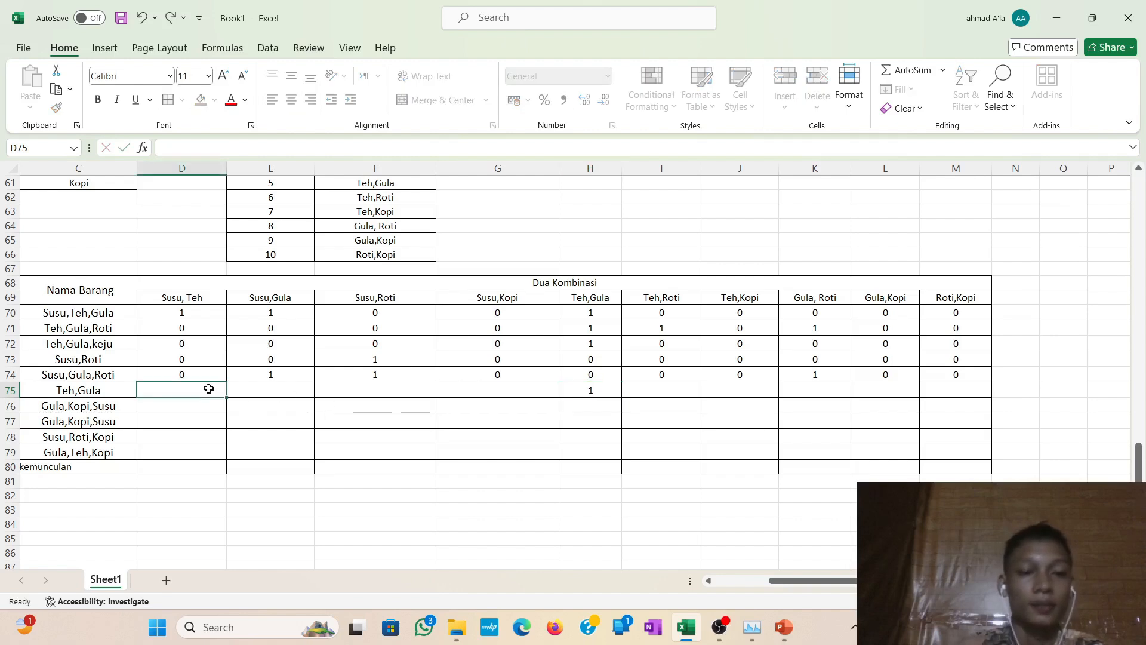
type("0")
key("Tab")
type("0")
key("Tab")
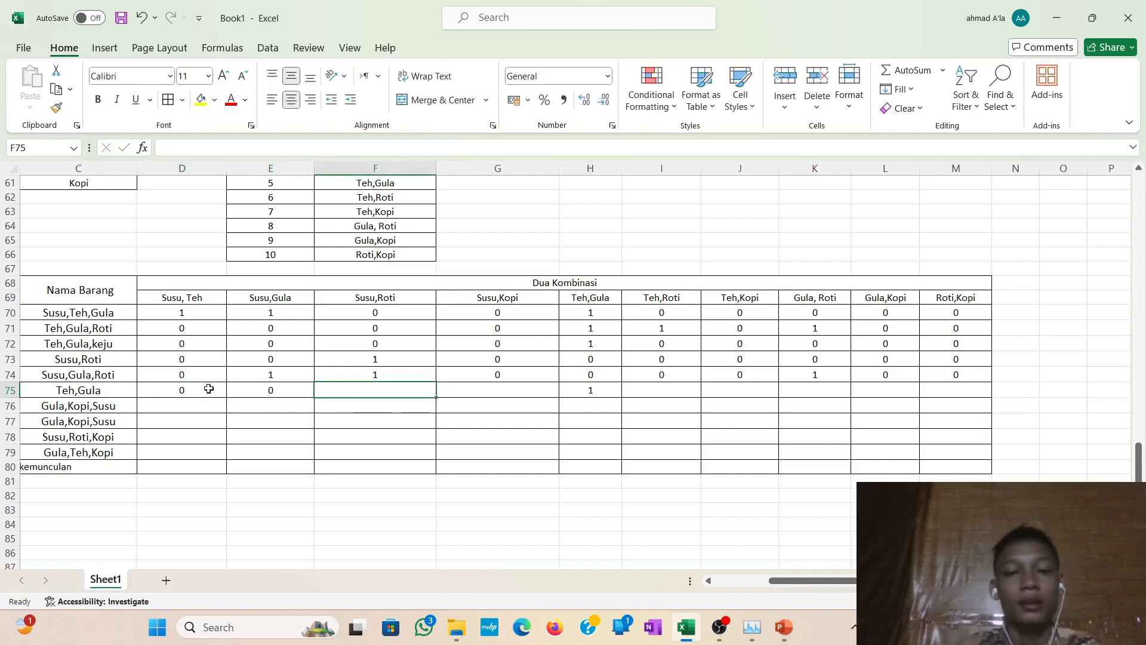
type("0")
key("Tab")
type("0")
key("Tab")
Fill I75:M75 for transaction 6 with 0 under the five combinations Teh,Roti through Roti,Kopi.
key("Tab")
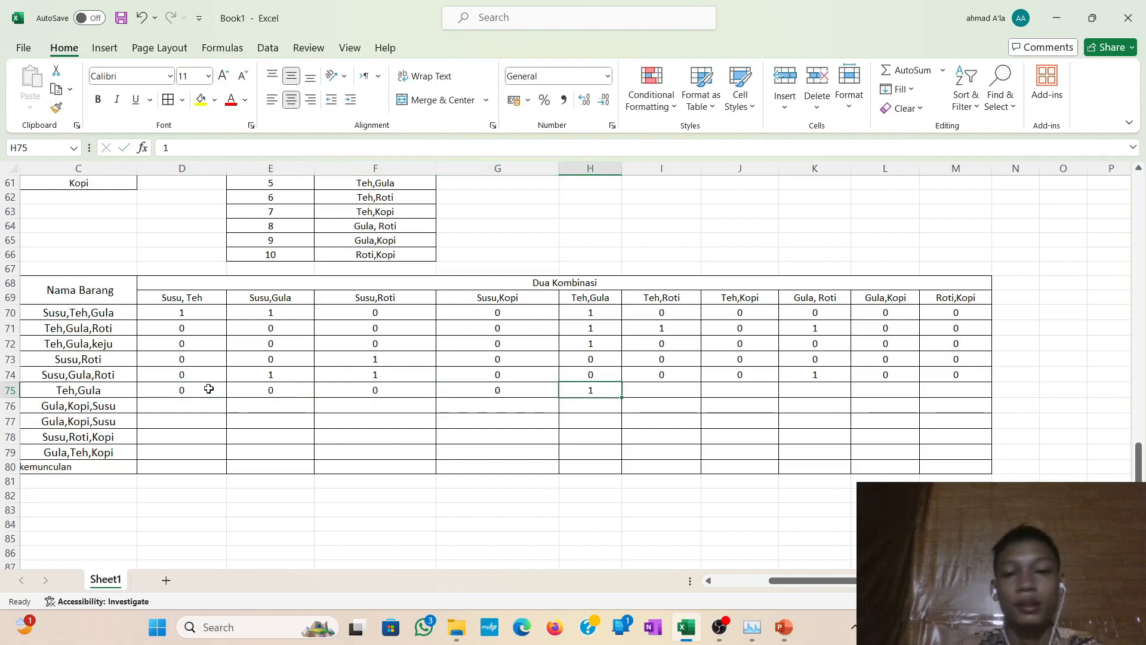
type("0")
key("Tab")
type("0")
key("Tab")
type("0")
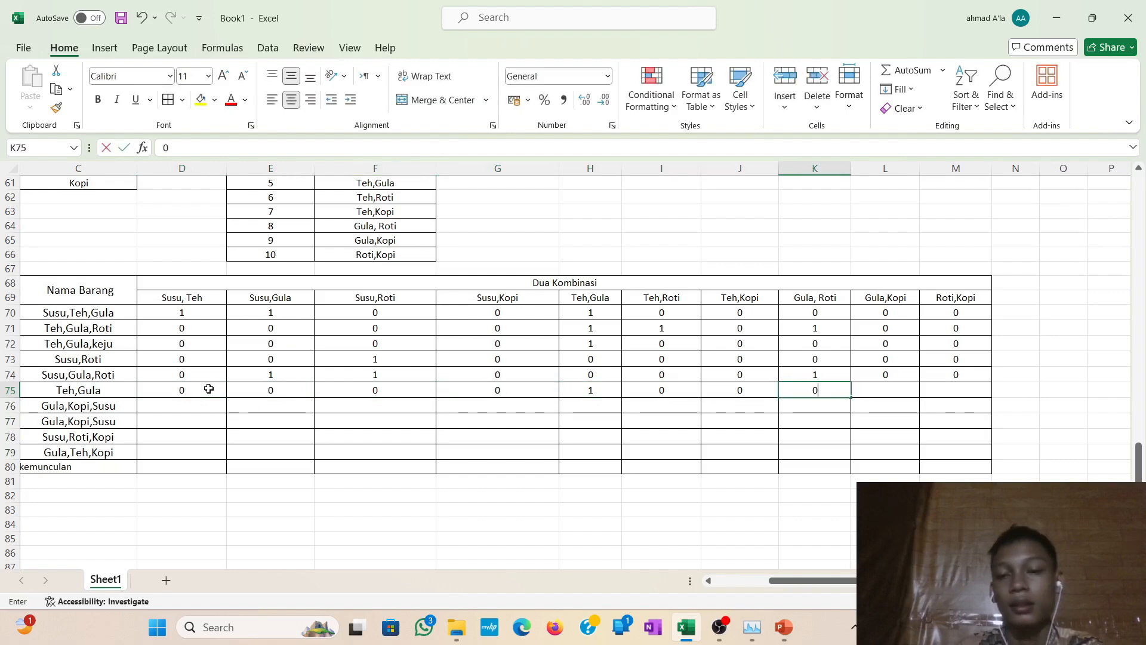
key("Tab")
type("0")
key("Tab")
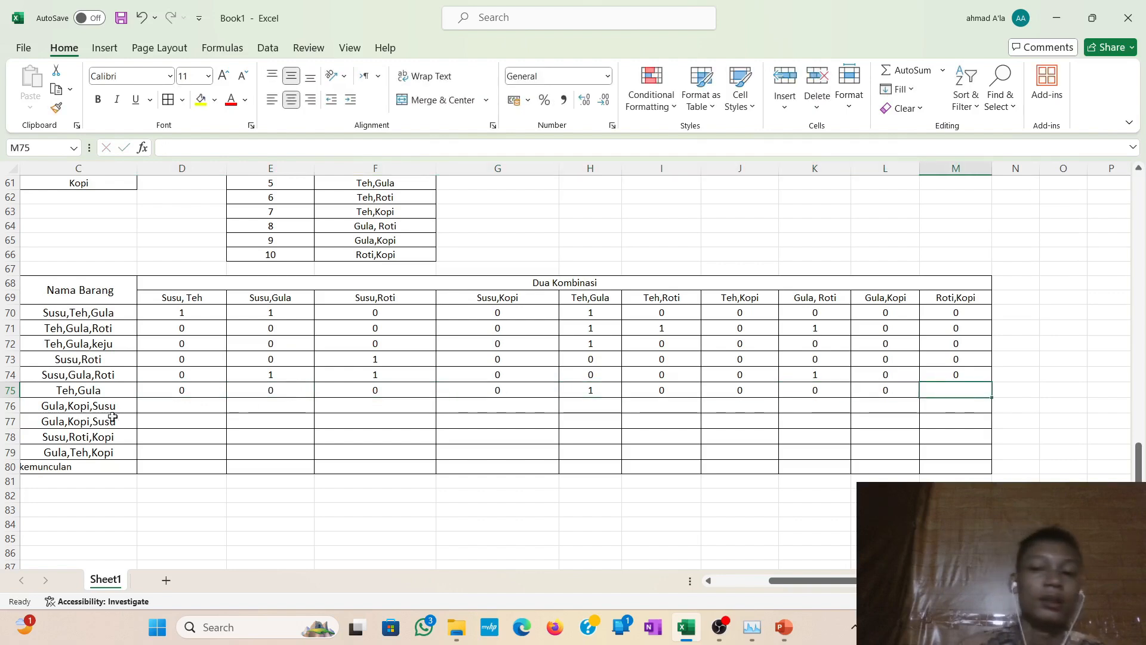
type("0")
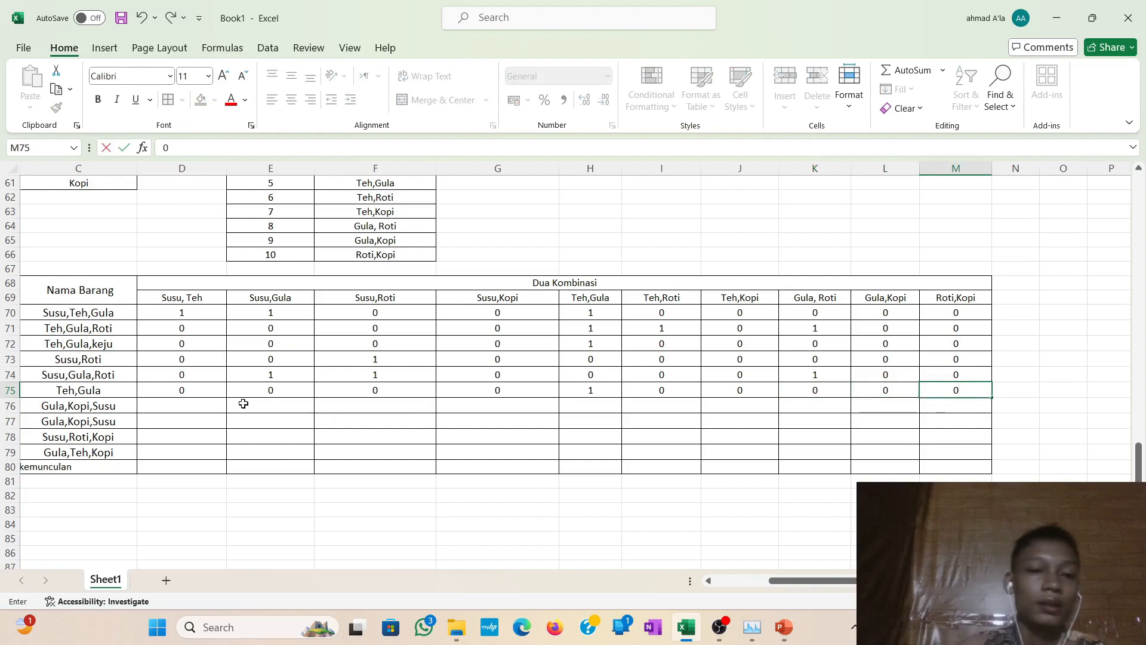
Fill D76:G76 for transaction 7 with 0, 1, 0, 1 under the four Susu combinations.
left_click(203, 404)
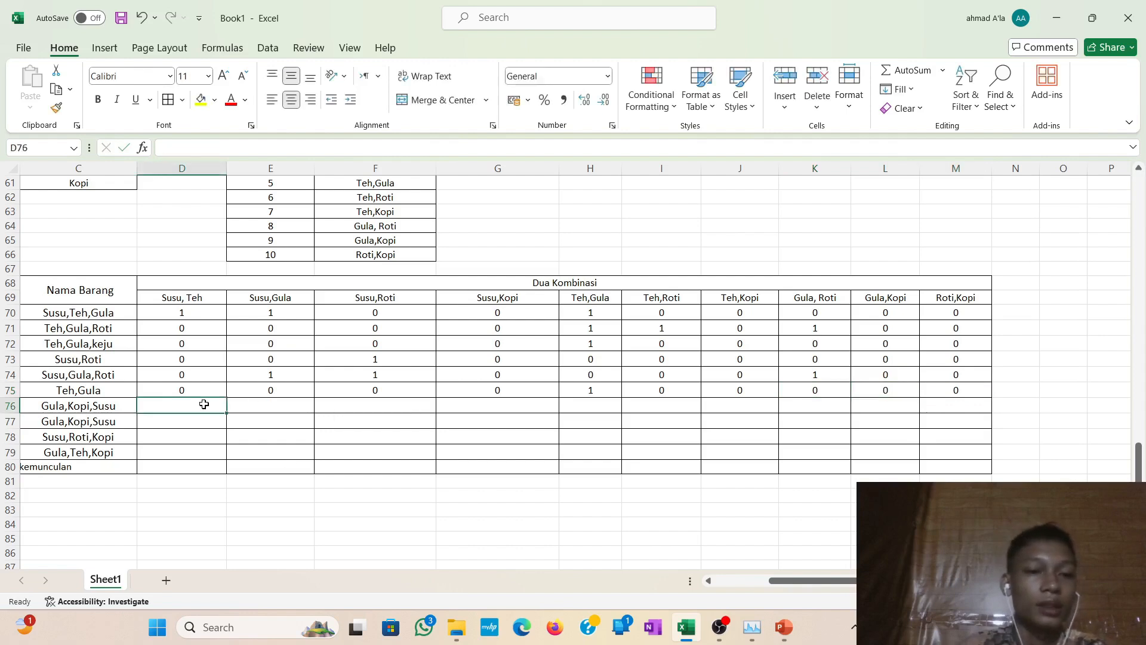
type("0")
key("Tab")
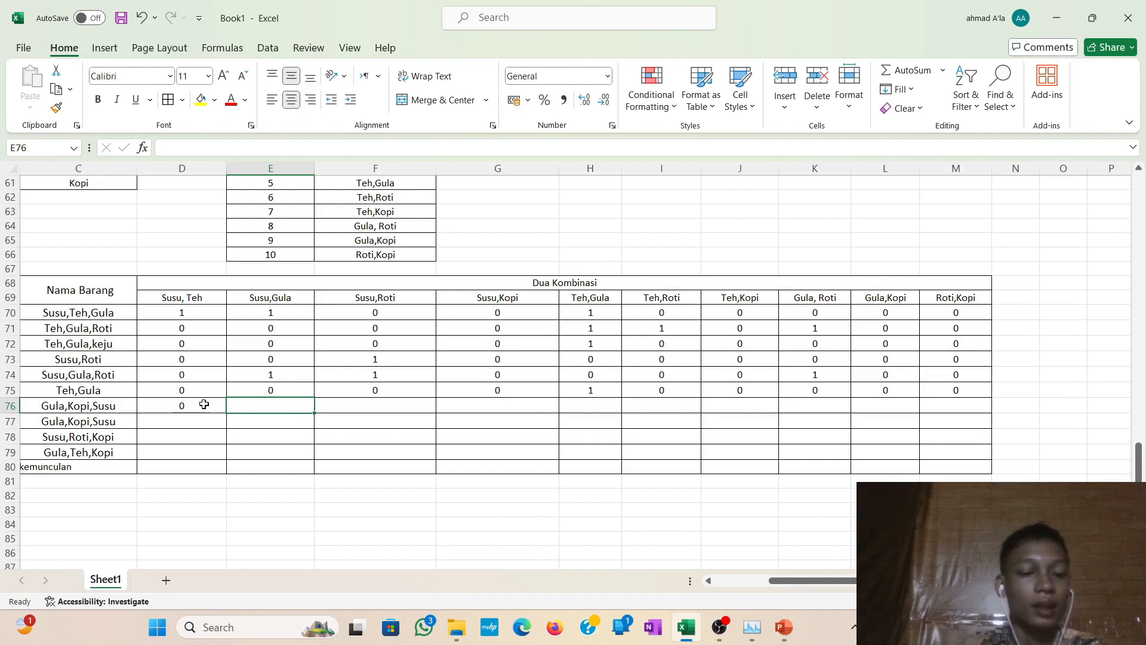
type("1")
key("Tab")
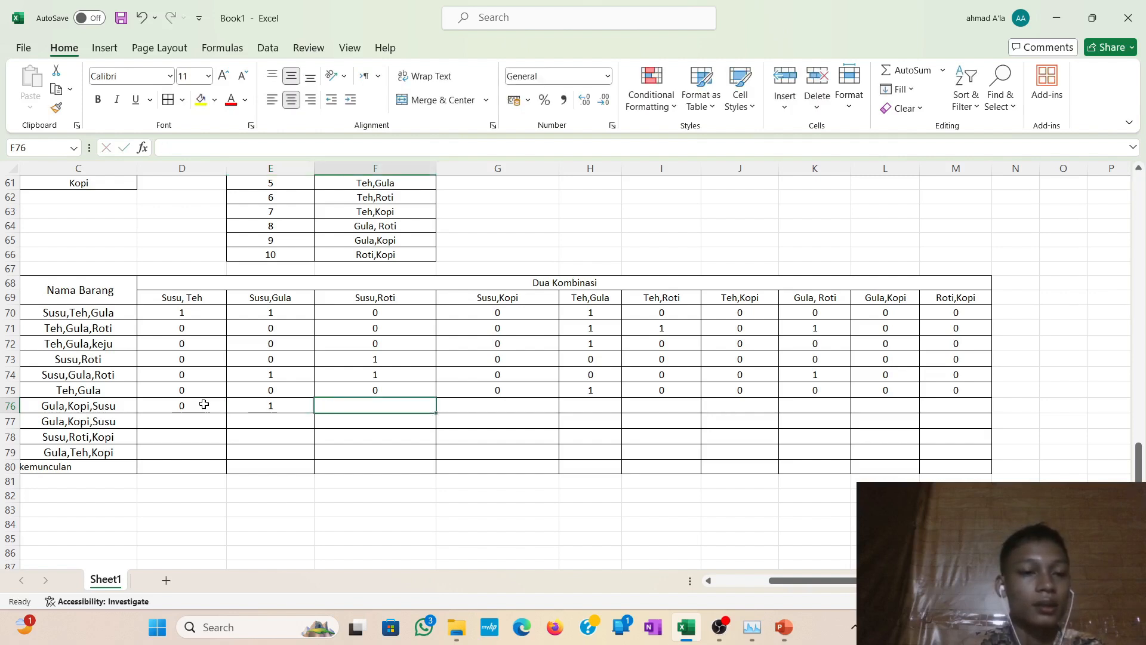
type("0")
key("Tab")
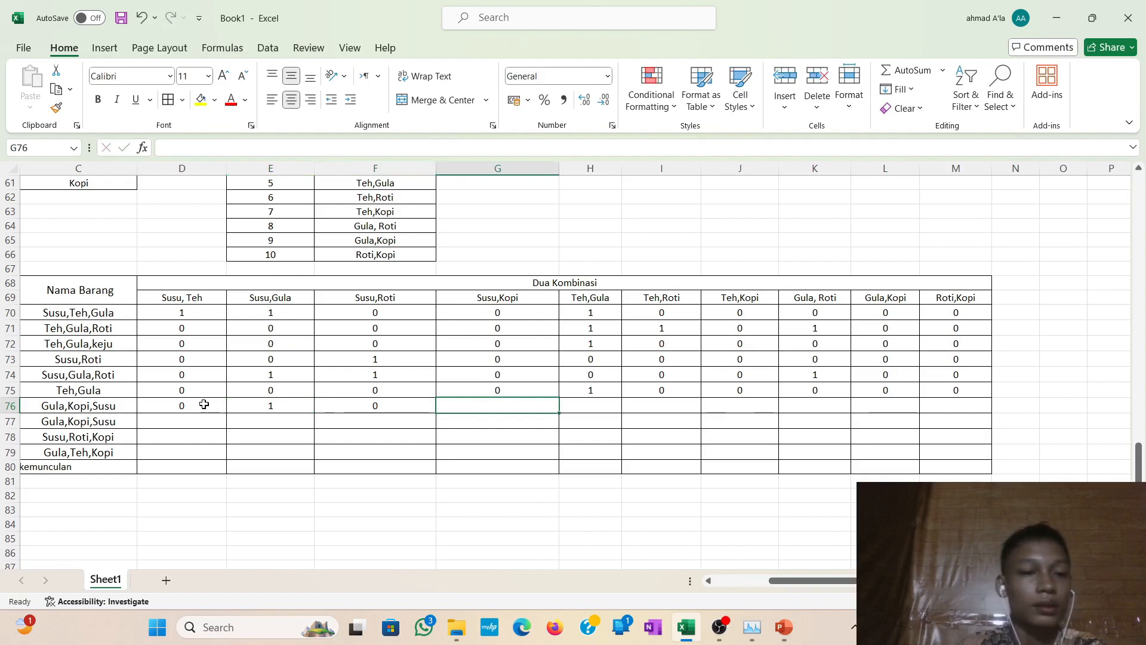
type("1")
key("Tab")
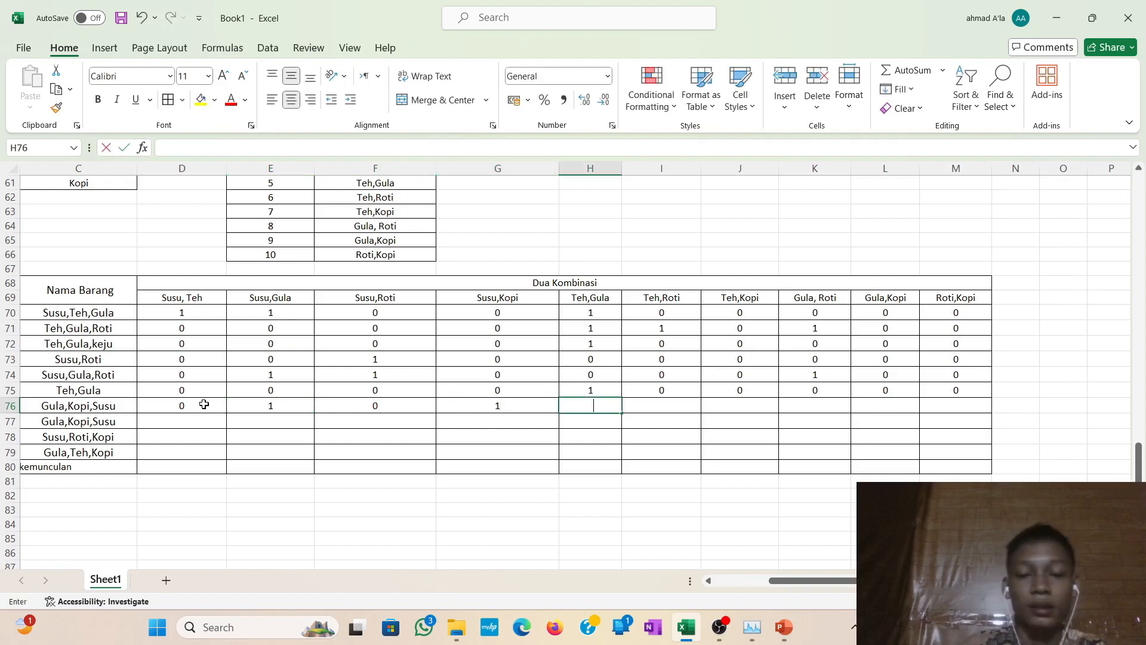
Fill H76:M76 for transaction 7 with `1 under Gula,Kopi and 0 under the other five combinations.
type("0")
key("Tab")
type("0")
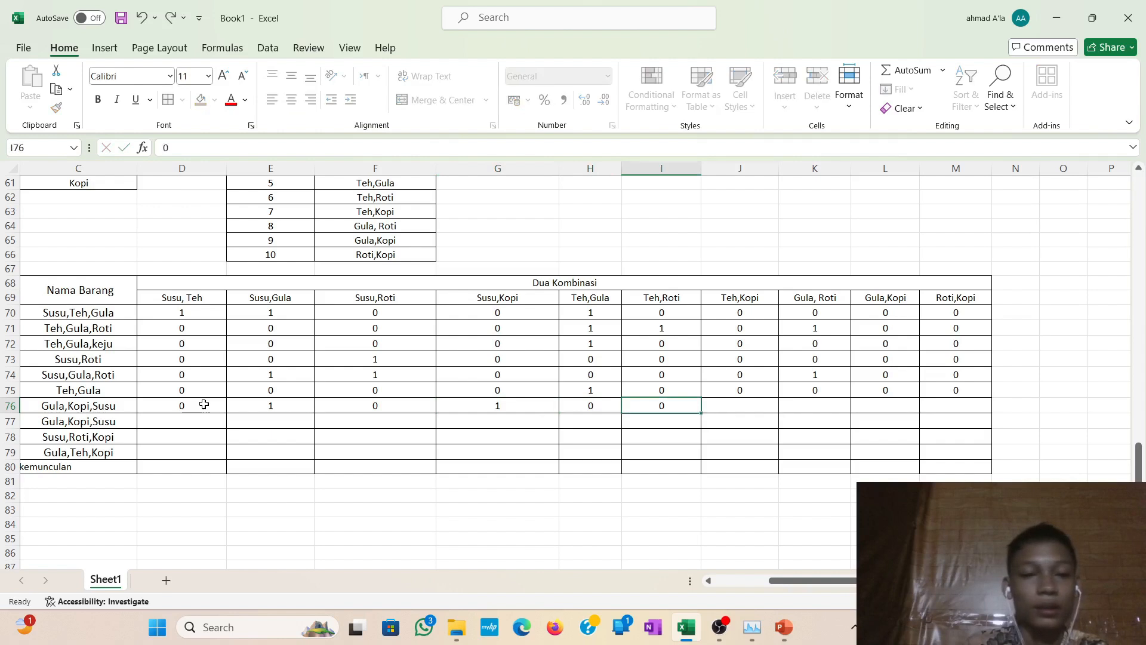
key("Tab")
type("0")
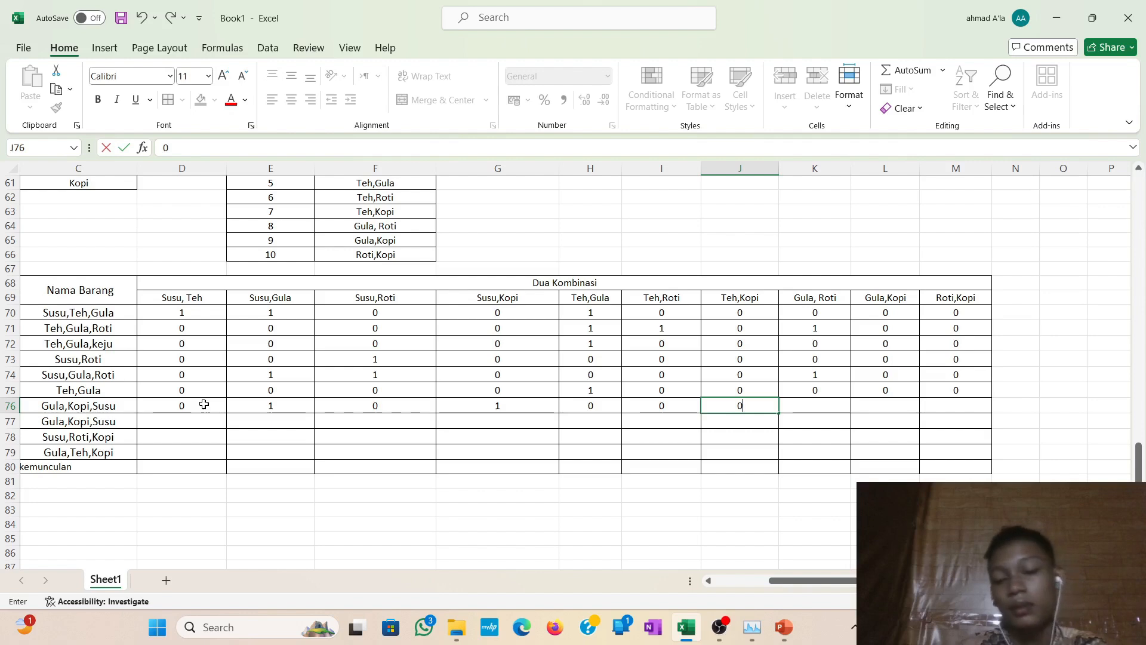
key("Tab")
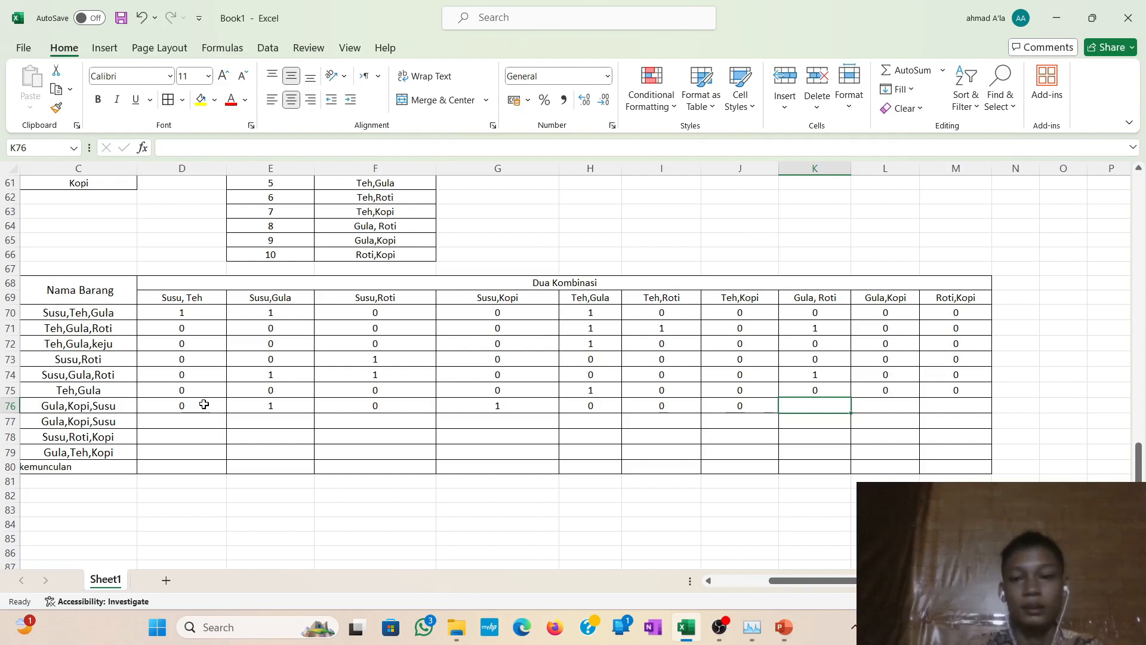
type("0")
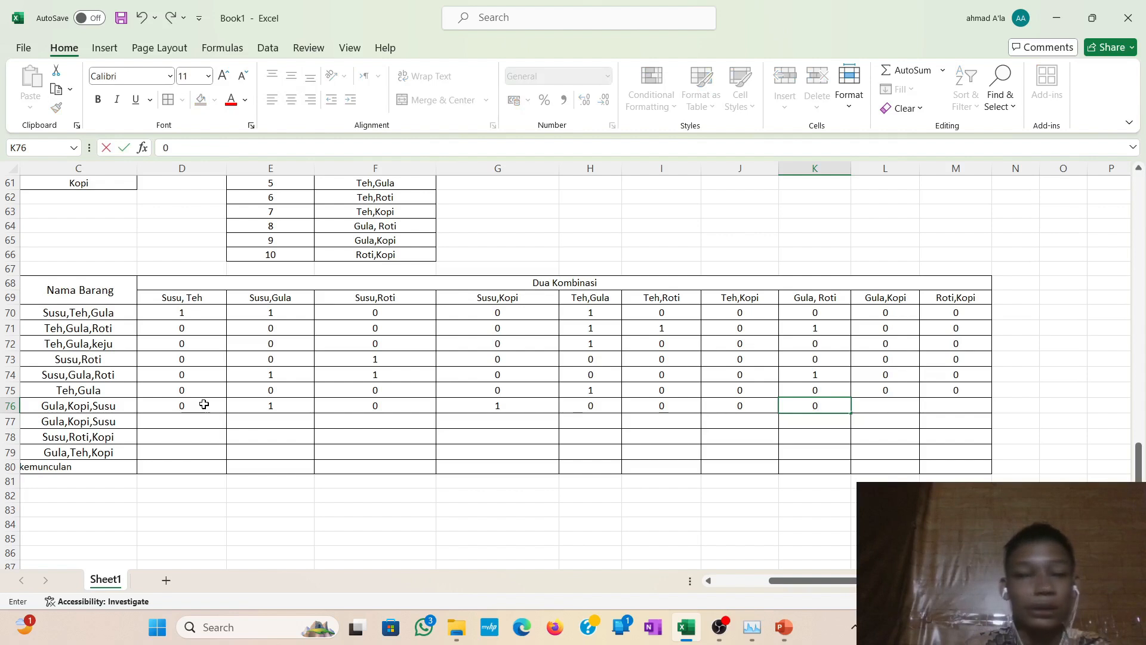
key("Tab")
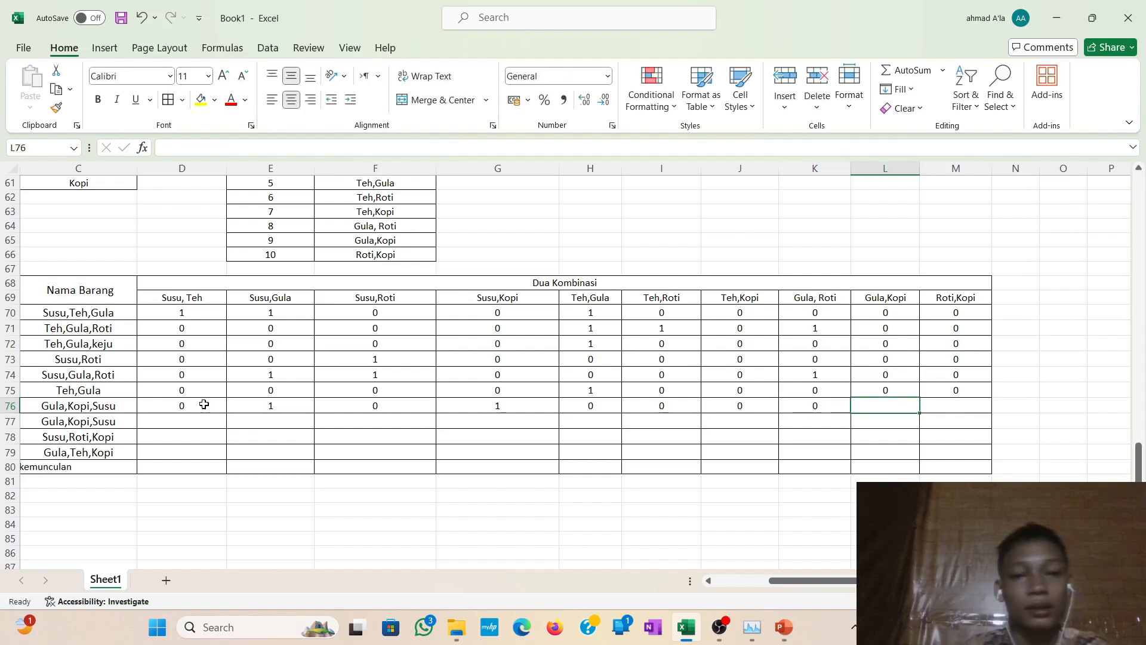
type("0")
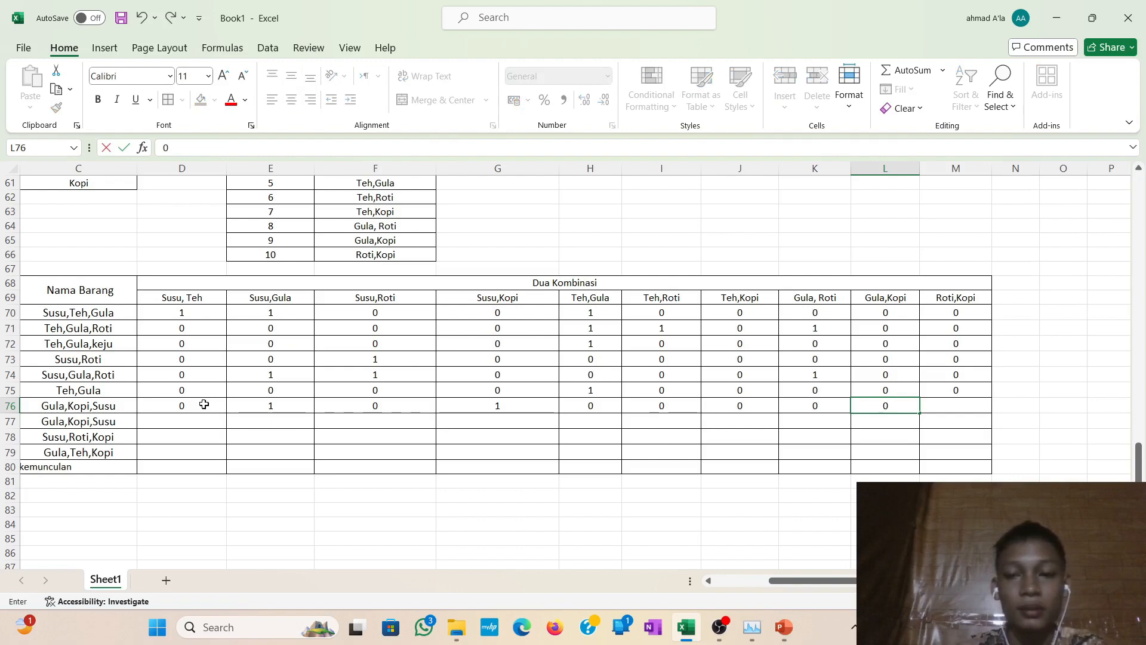
key("BackSpace")
type("`1")
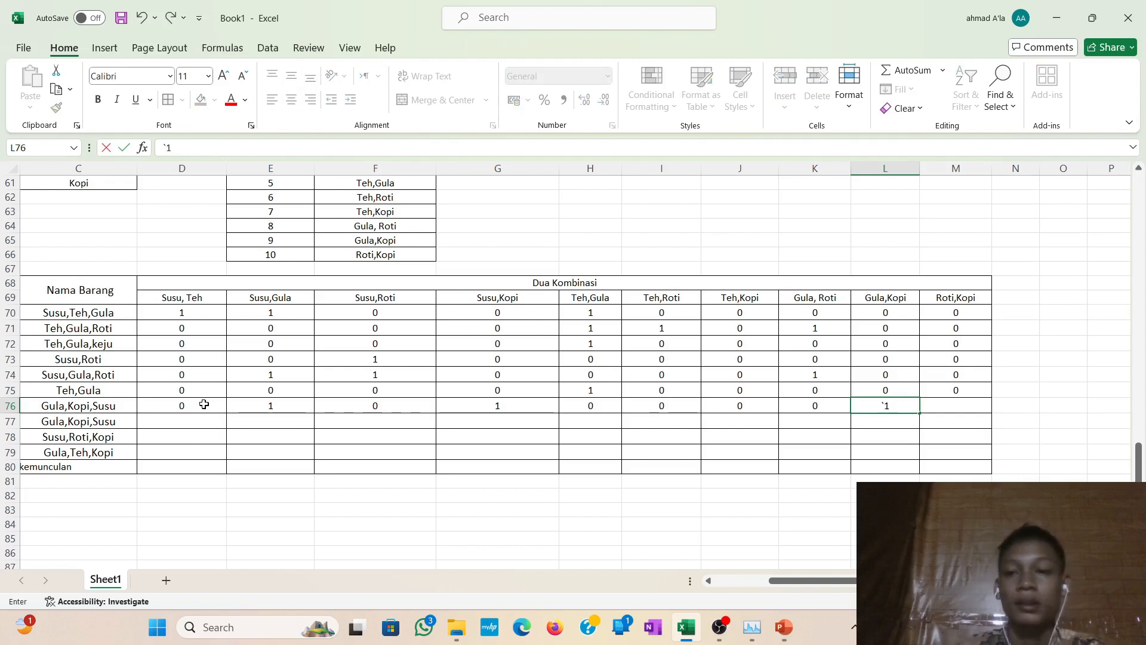
key("Tab")
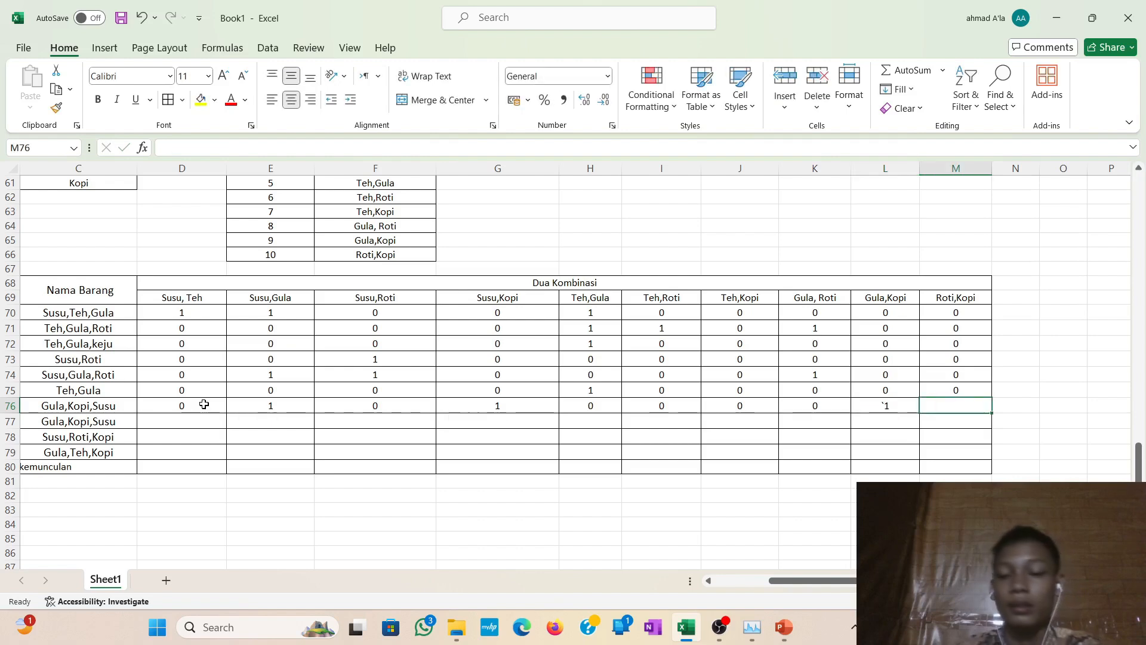
type("0")
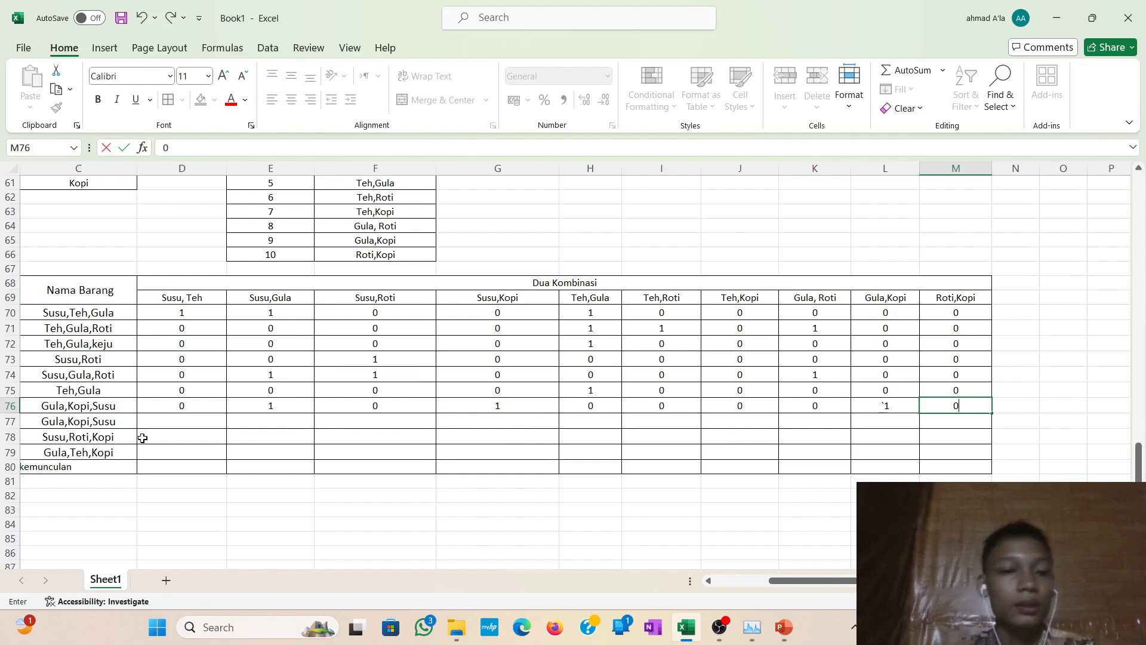
left_click(162, 419)
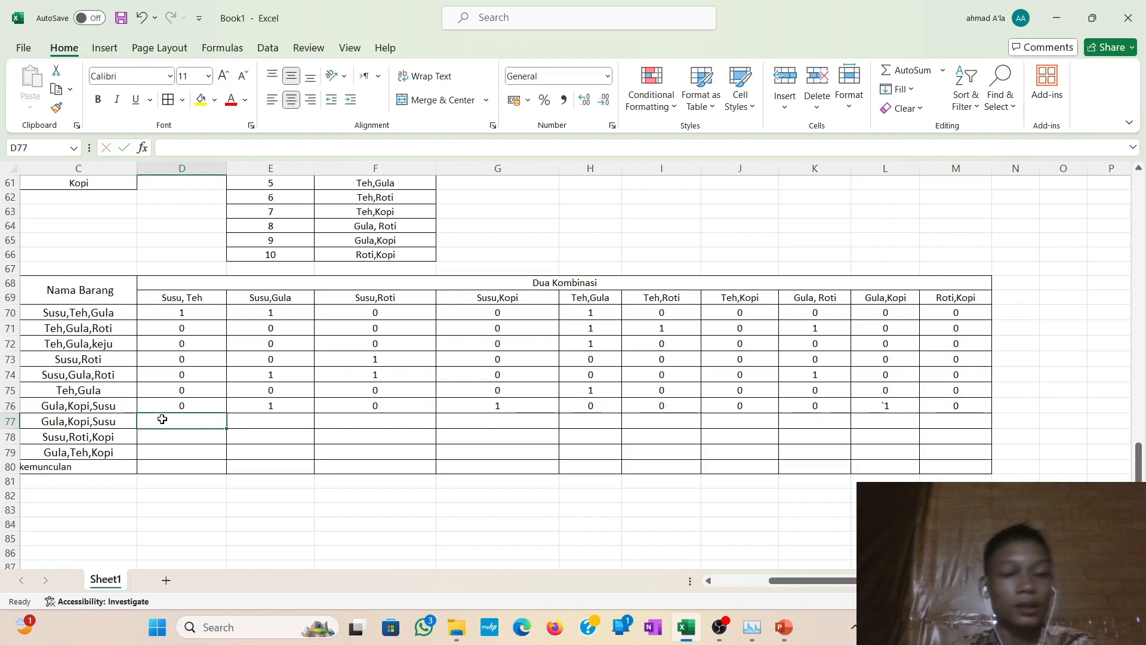
key("alt+Tab")
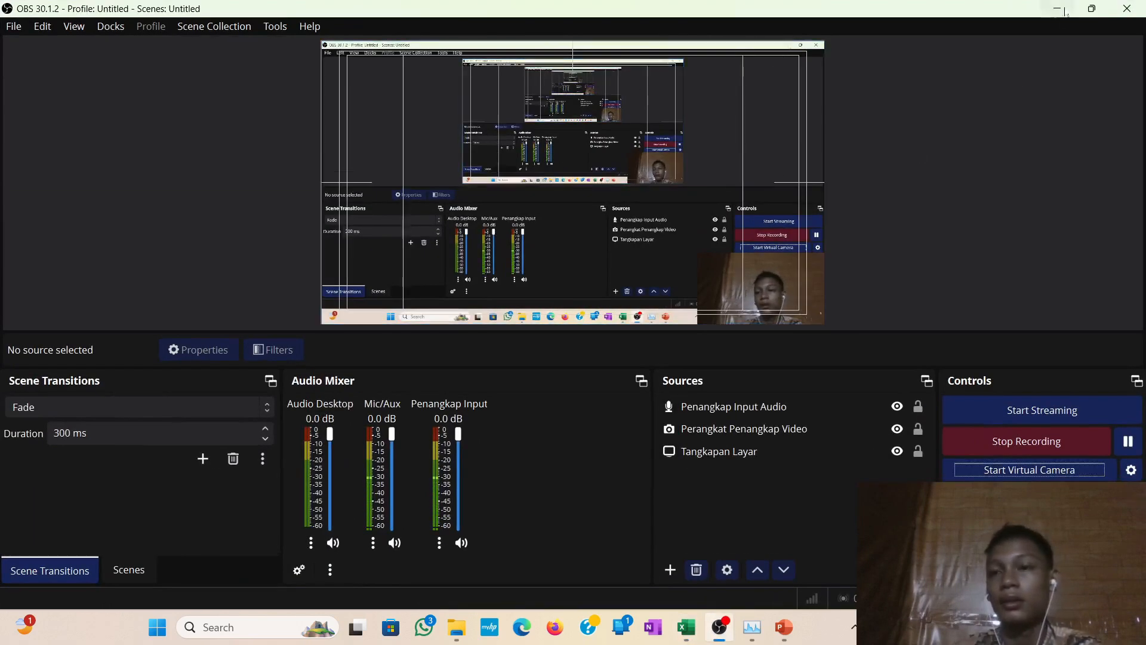
key("alt+Tab")
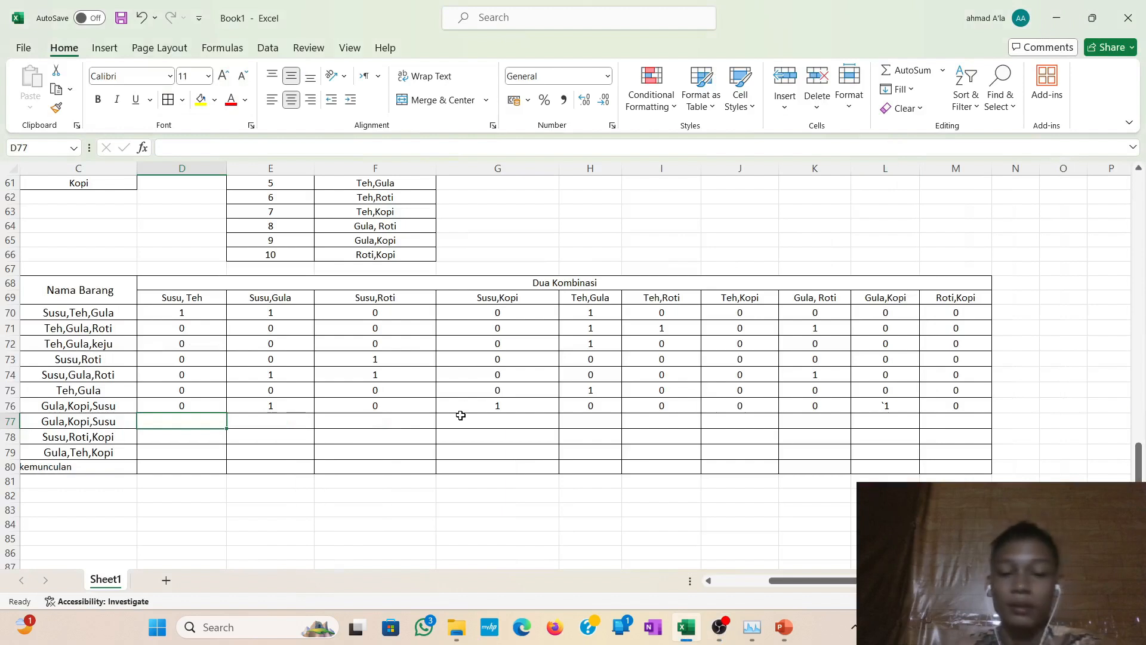
Fill D77:G77 for transaction 8 with 0, 1, 0, 1 under the four Susu combinations.
type("0")
key("Tab")
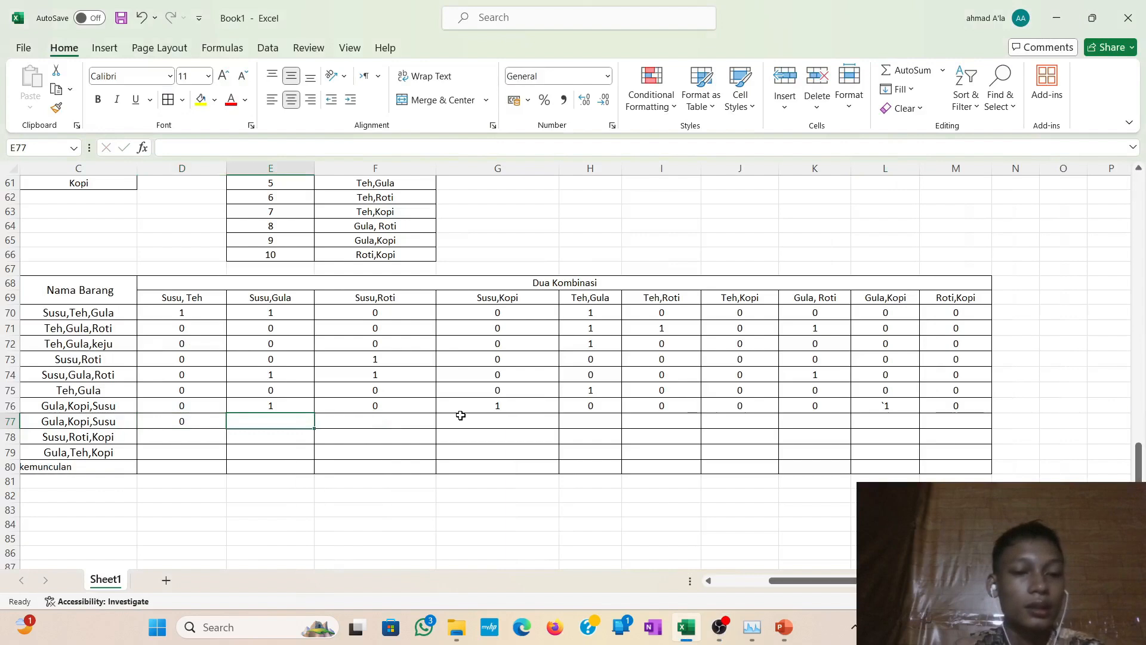
type("1")
key("Tab")
type("0")
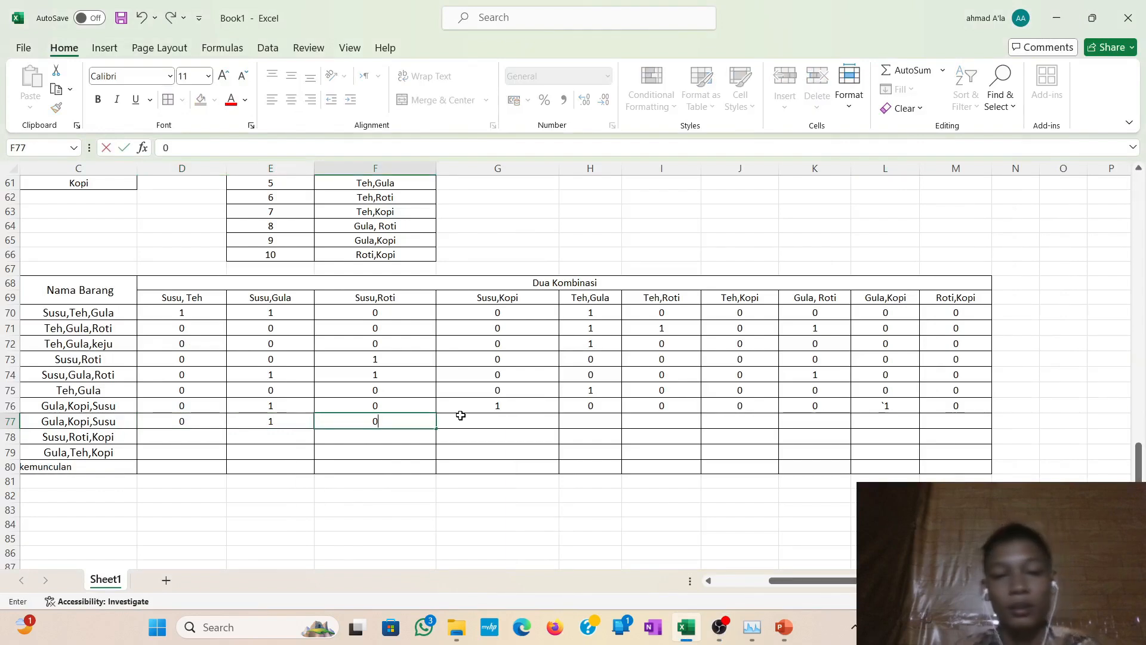
key("Tab")
type("1")
key("Tab")
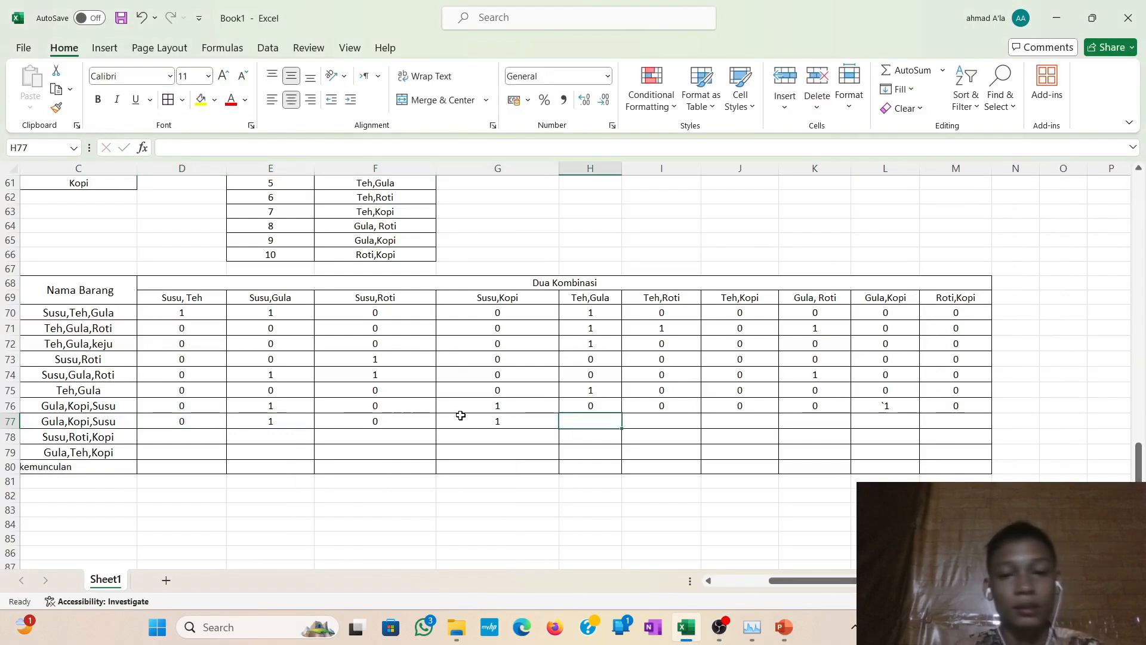
Fill H77:J77 for transaction 8 with 0 under the three combinations Teh,Gula, Teh,Roti and Teh,Kopi.
type("0")
key("Tab")
type("0")
key("Tab")
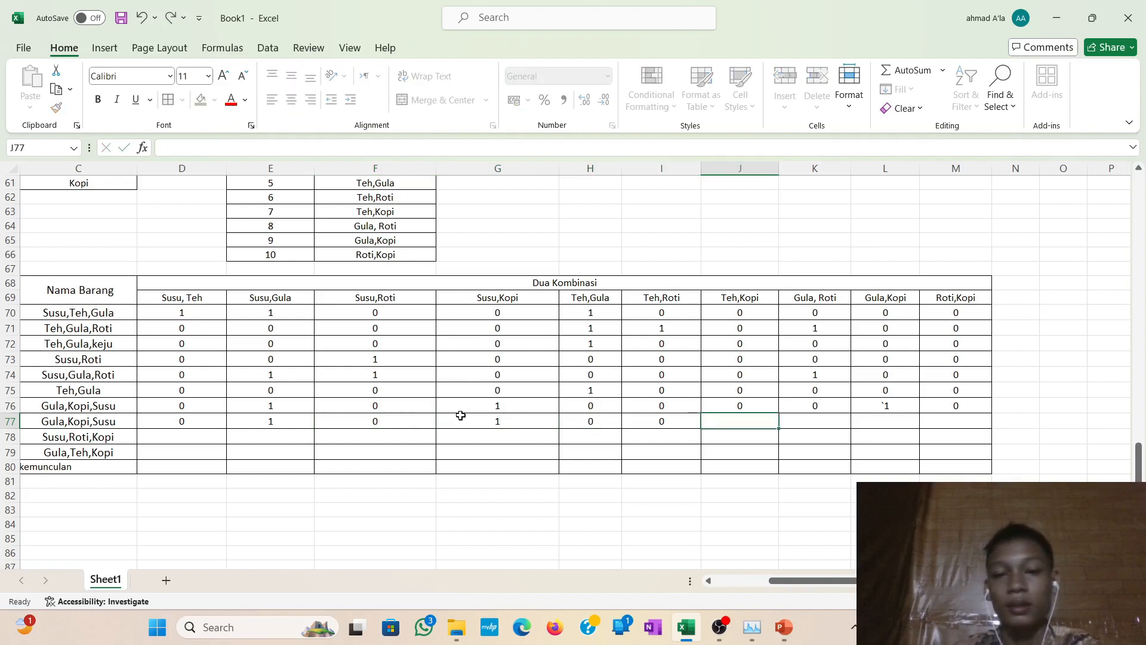
type("0")
key("Tab")
Fill K77:M77 for transaction 8 with 0, 1, 0 under Gula, Roti, Gula,Kopi and Roti,Kopi.
type("0")
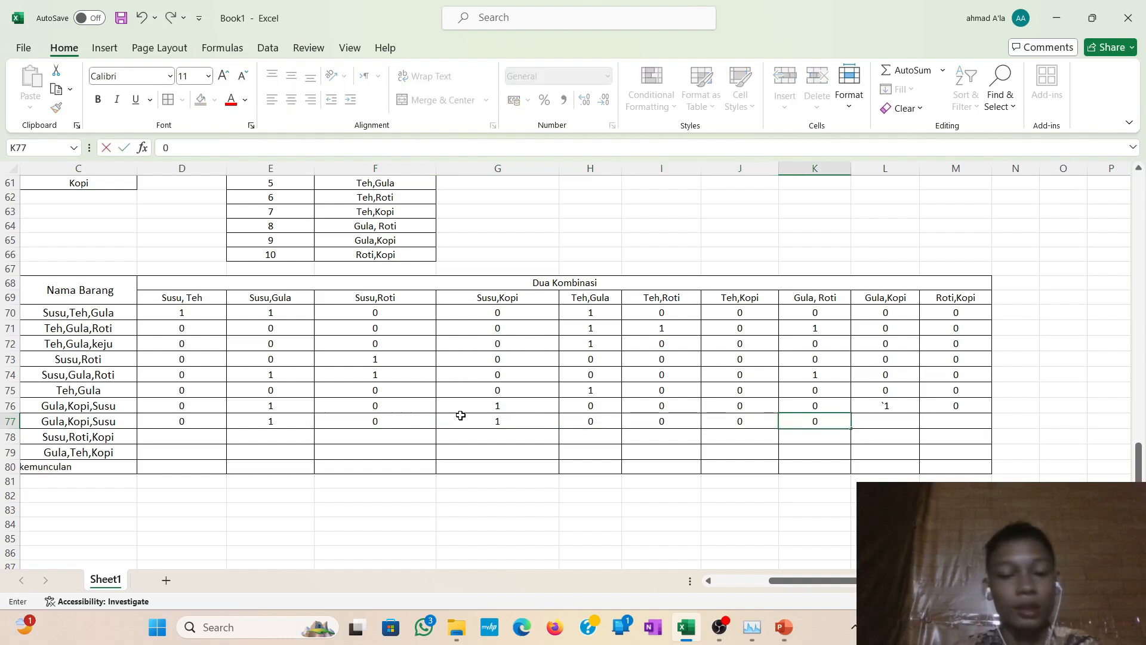
key("BackSpace")
type("1")
key("Tab")
key("Left")
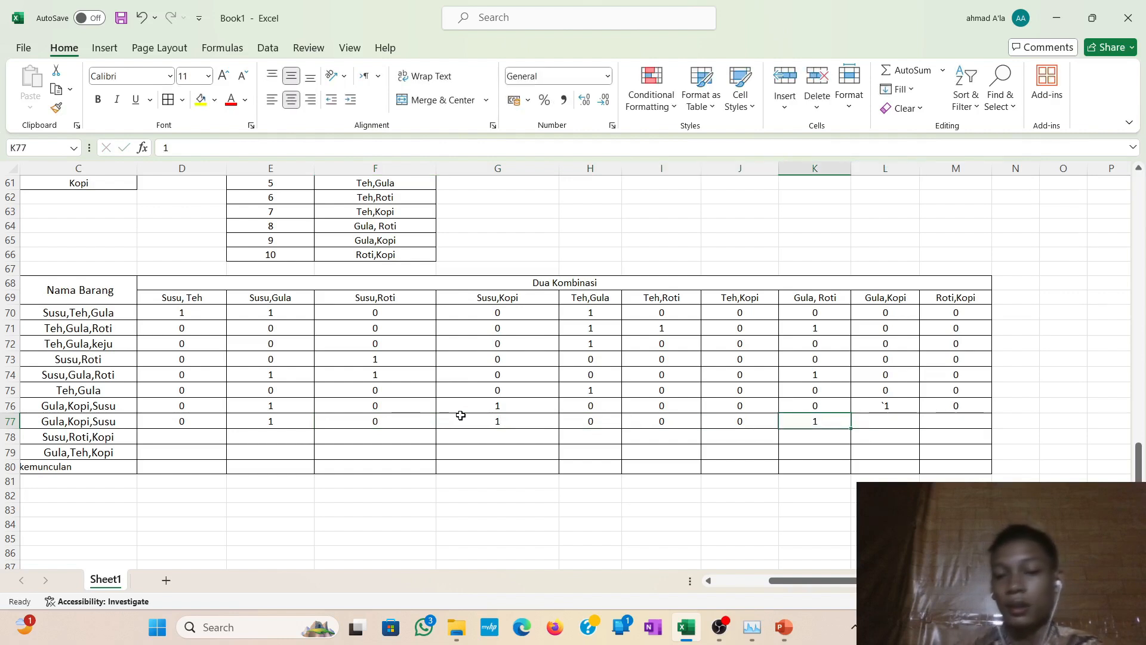
type("0")
key("Right")
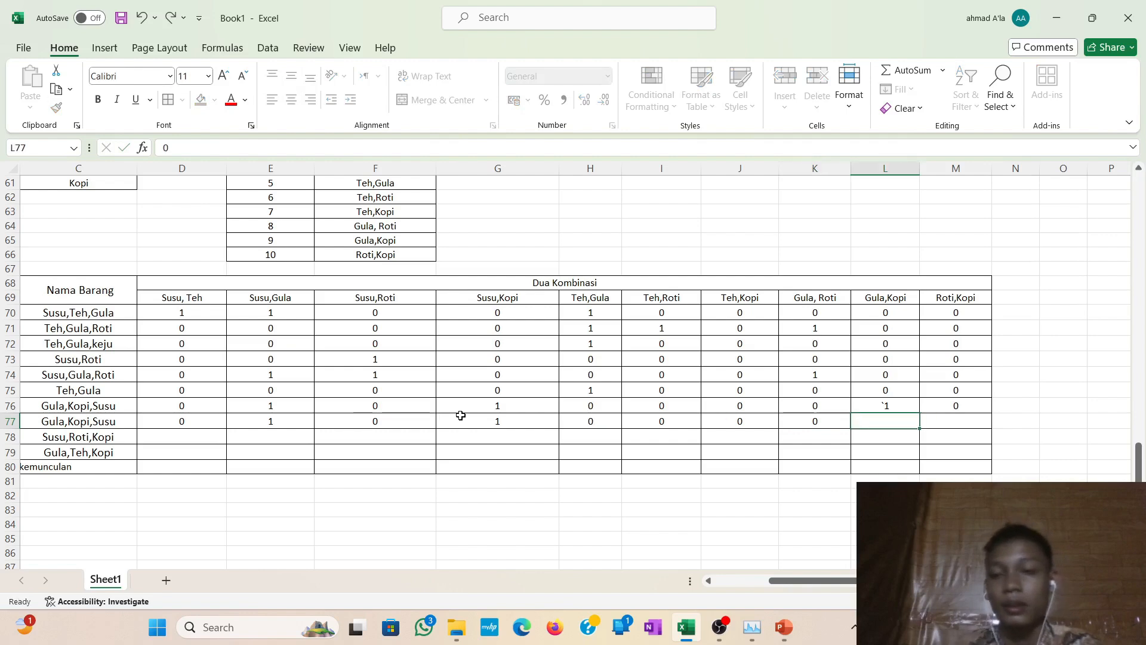
type("1")
key("Right")
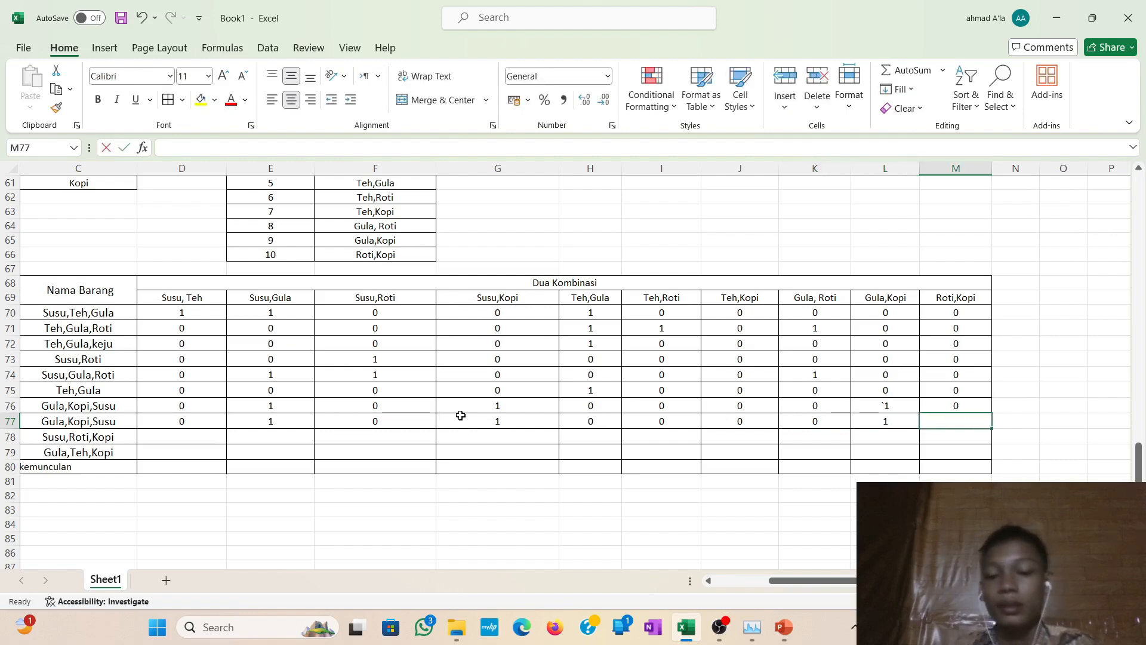
type("0")
Fill D78:G78 for transaction 9 with 0, 0, 1, 1 under the four Susu combinations.
left_click(175, 436)
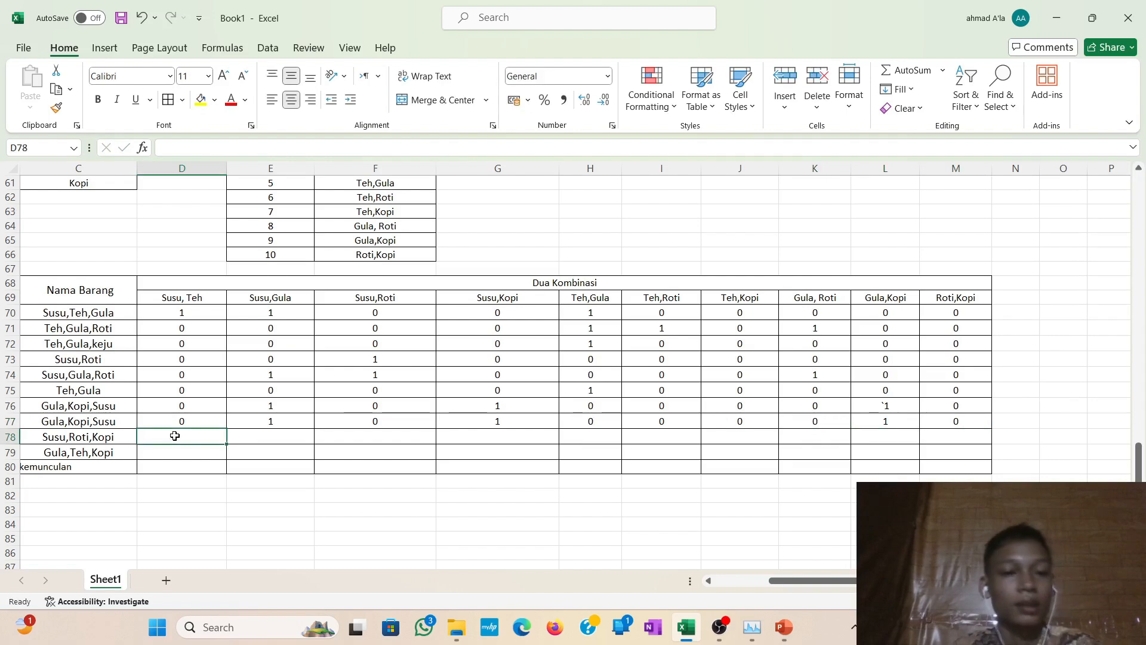
type("0")
key("Right")
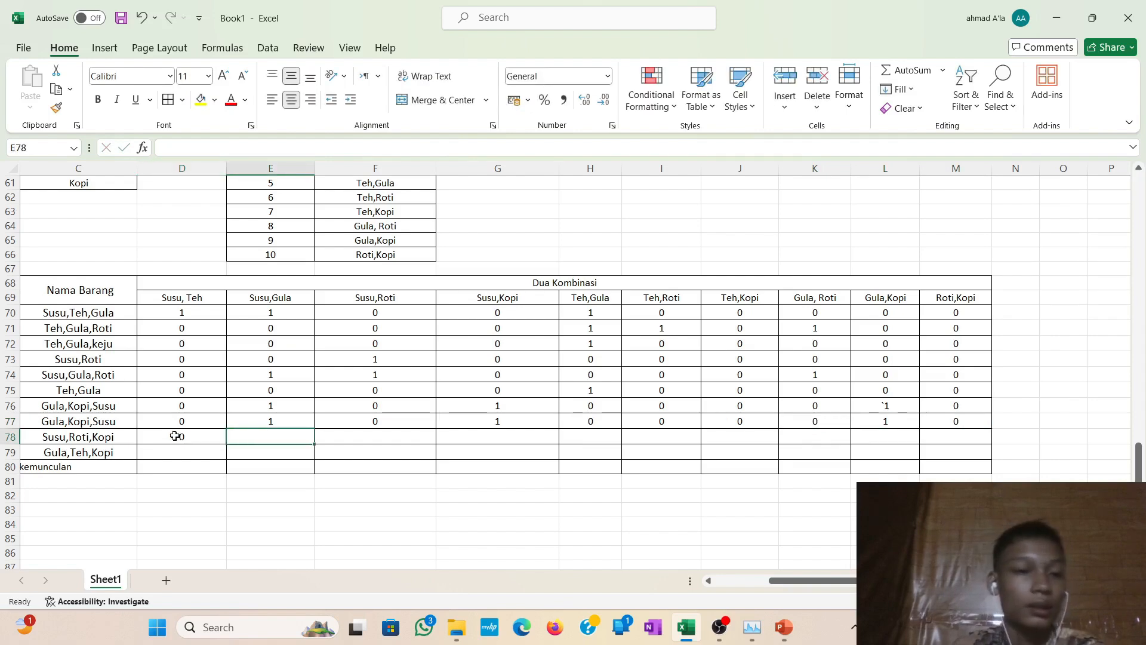
type("0")
key("Right")
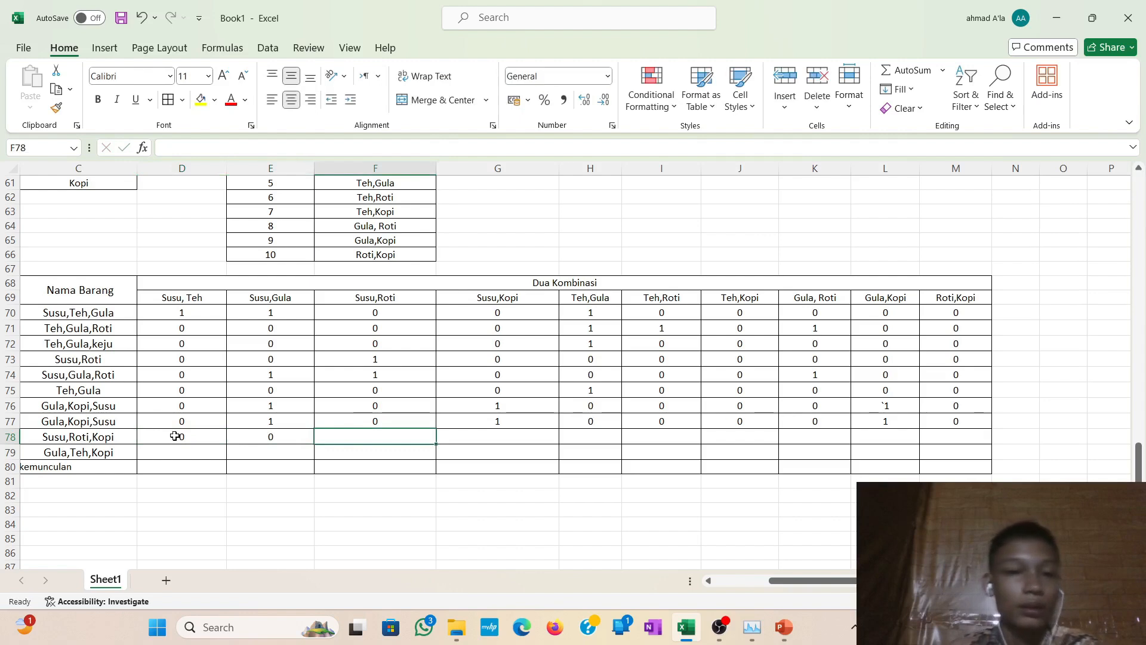
type("1")
key("Right")
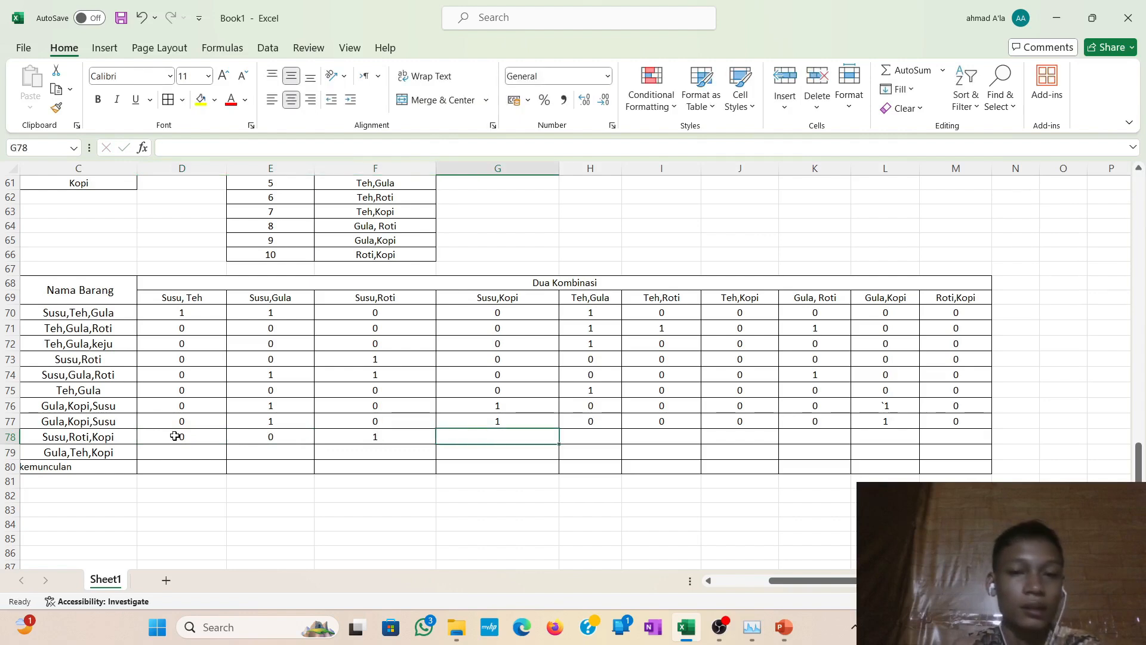
type("1")
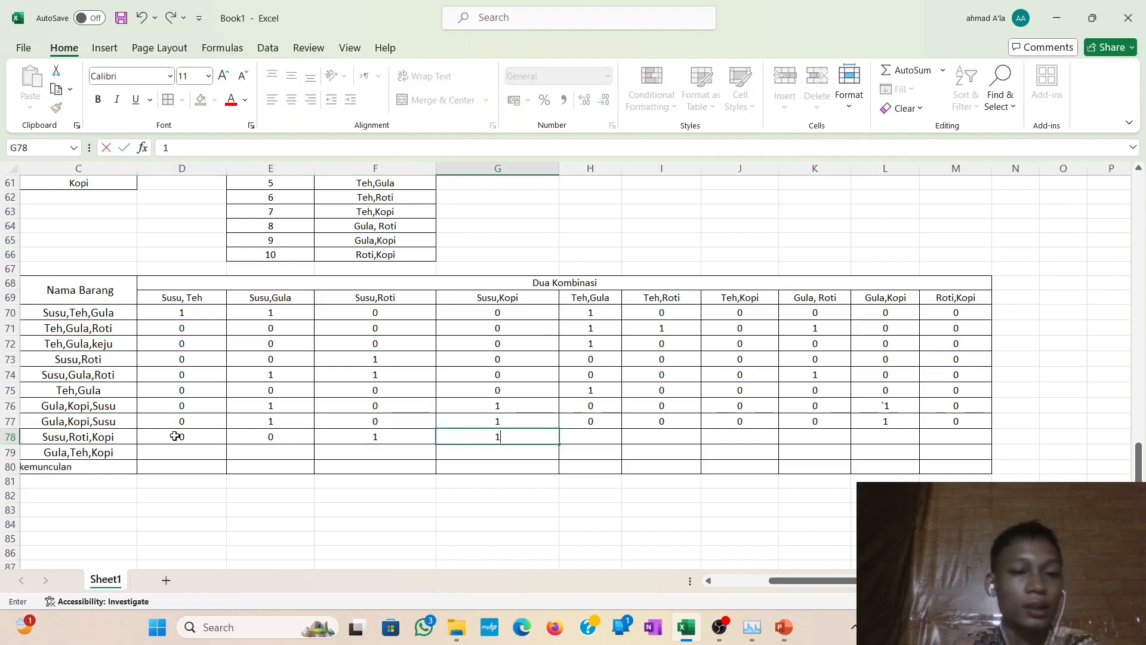
key("Right")
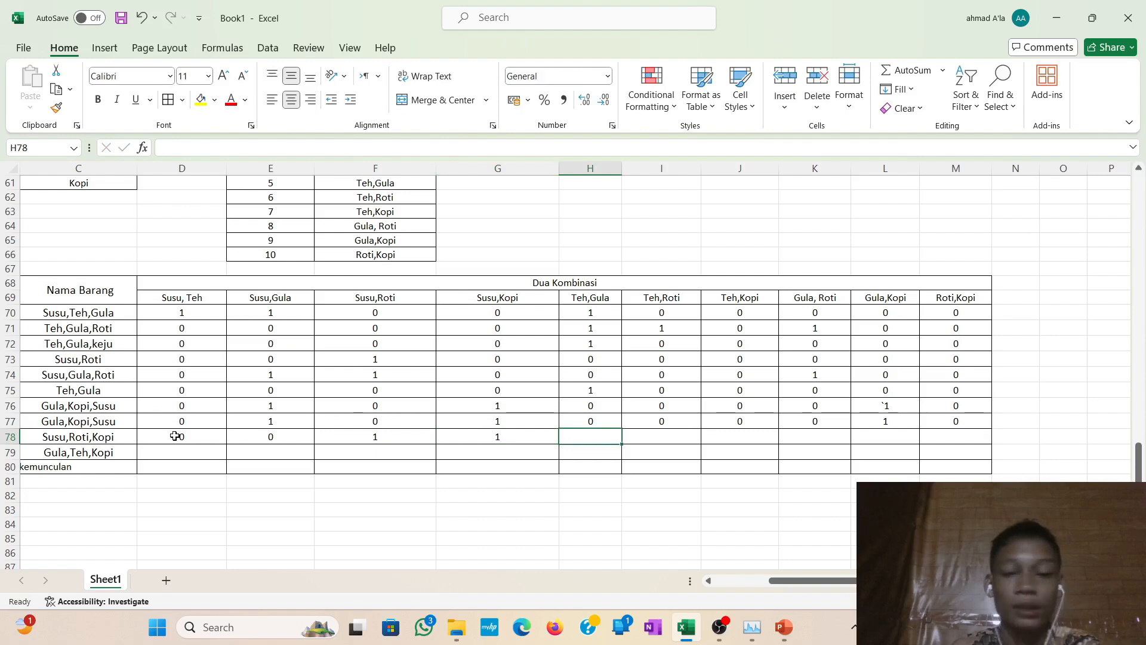
Fill H78:J78 for transaction 9 with 0 under the three combinations Teh,Gula, Teh,Roti and Teh,Kopi.
type("0")
key("Right")
type("1")
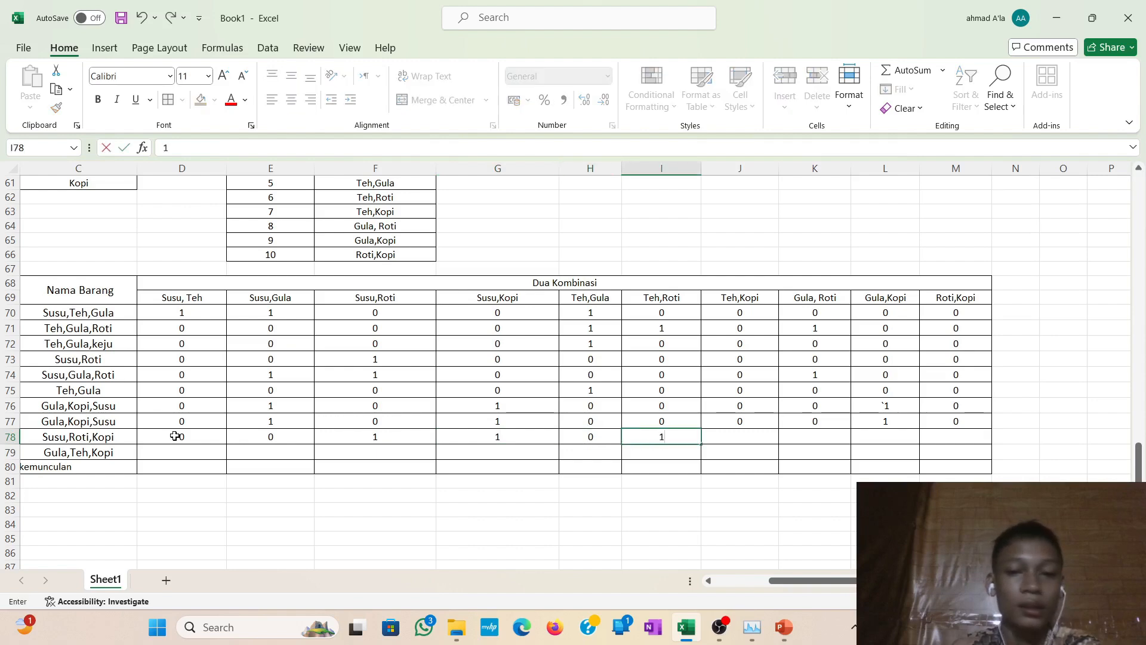
key("BackSpace")
type("0")
key("Right")
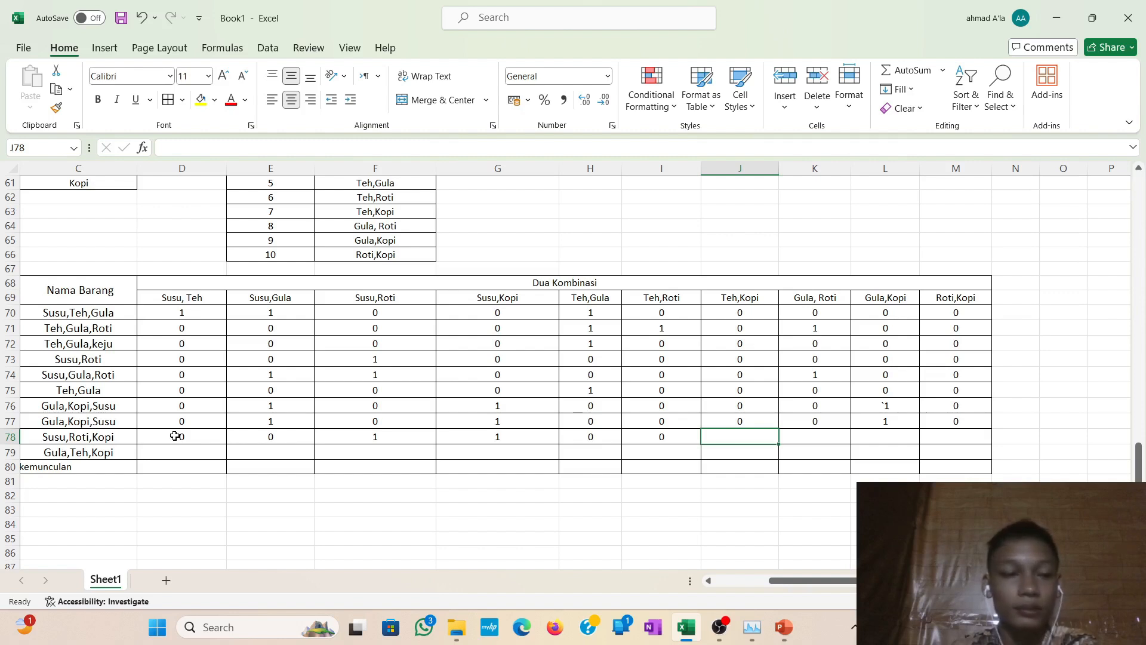
type("-")
key("BackSpace")
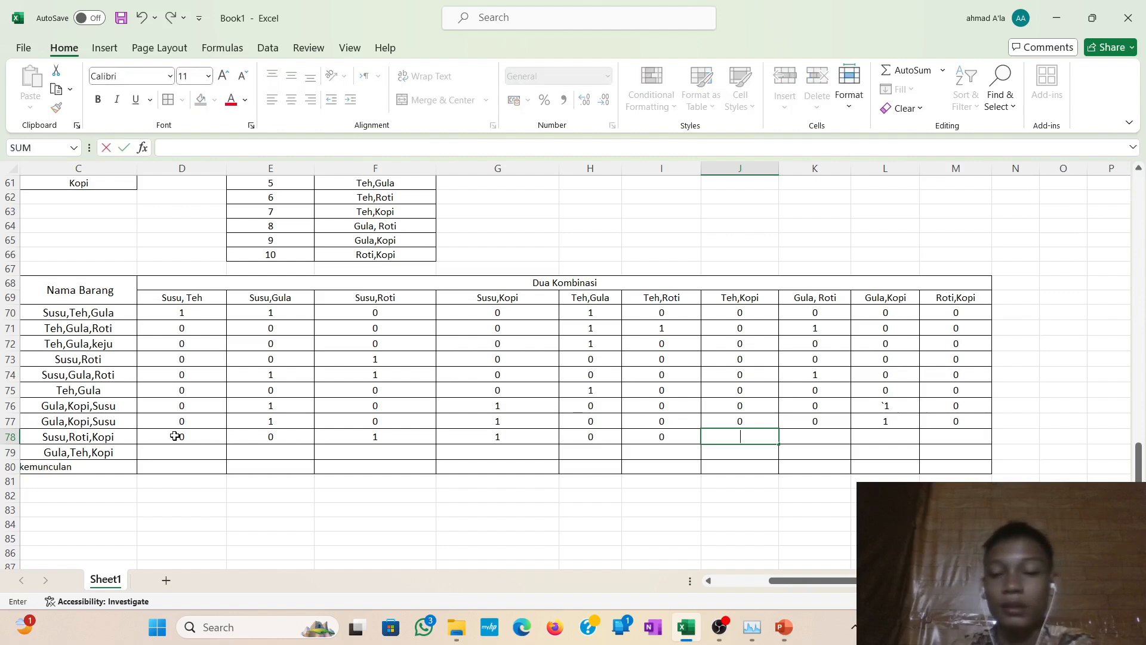
type("0")
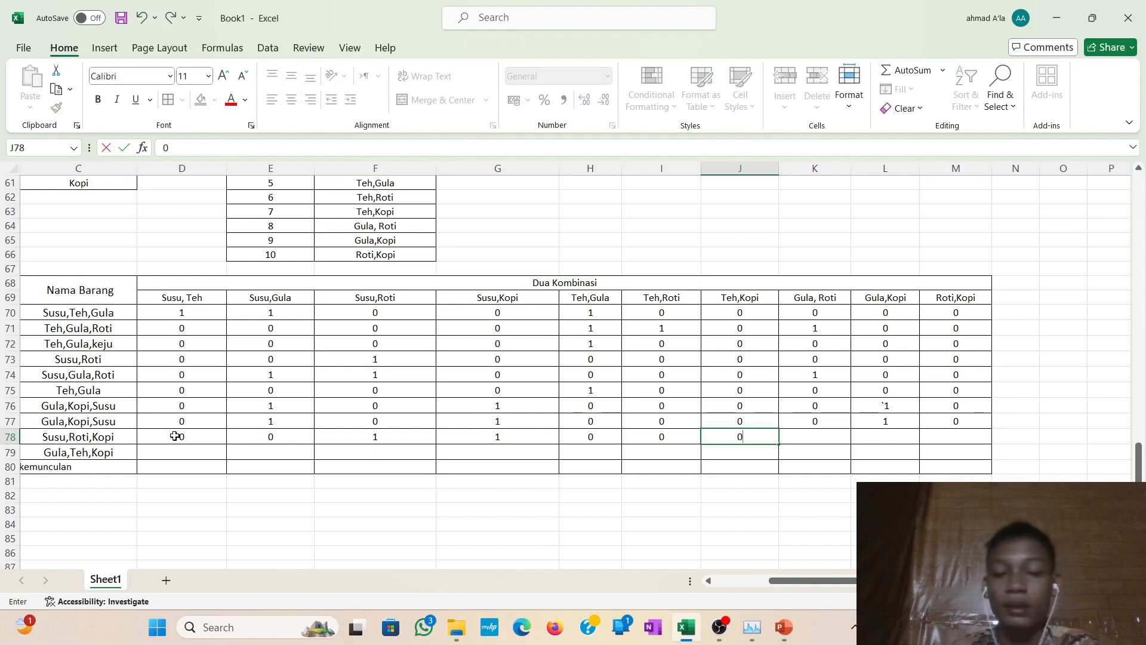
key("Right")
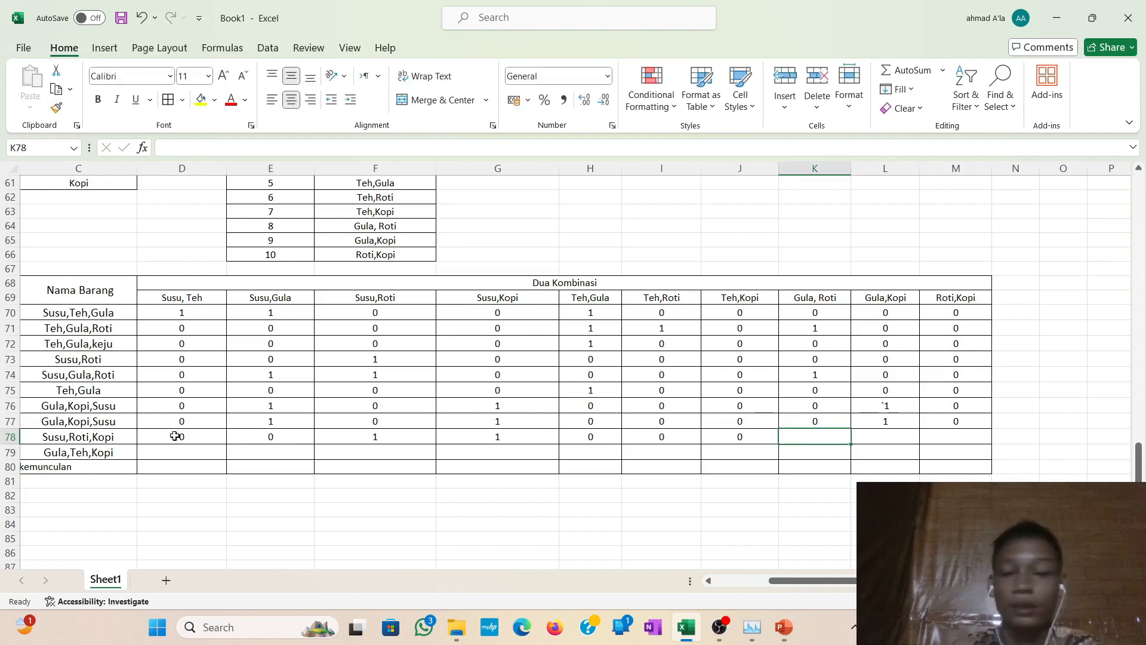
Fill K78:M78 for transaction 9 with 0, 0, 1 under Gula, Roti, Gula,Kopi and Roti,Kopi.
type("0")
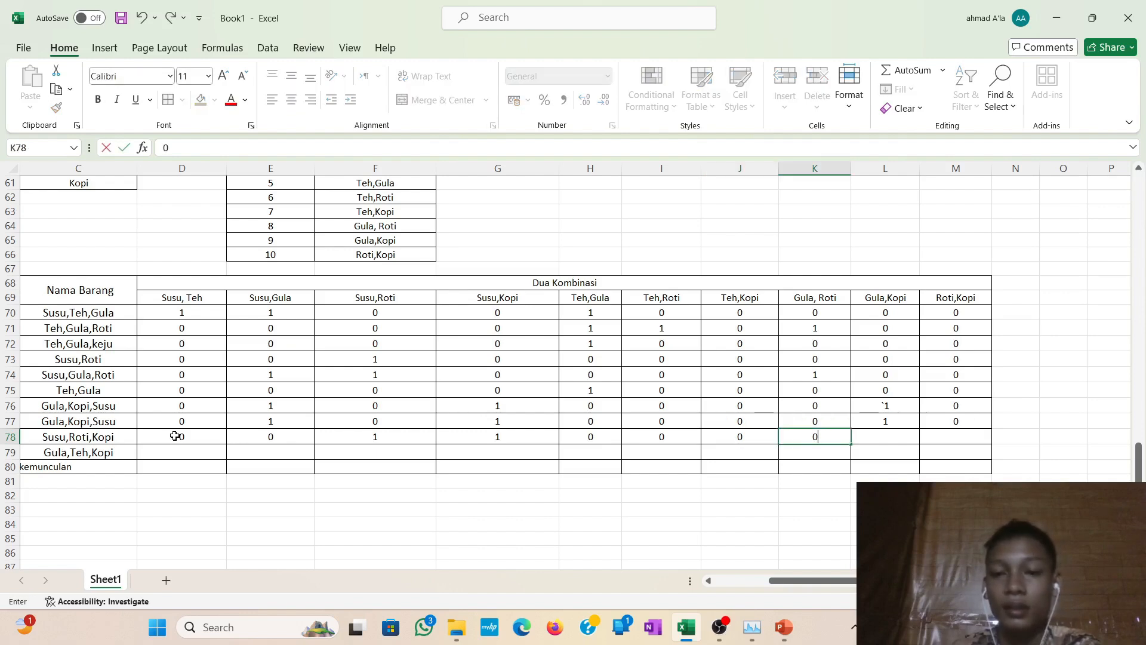
key("Right")
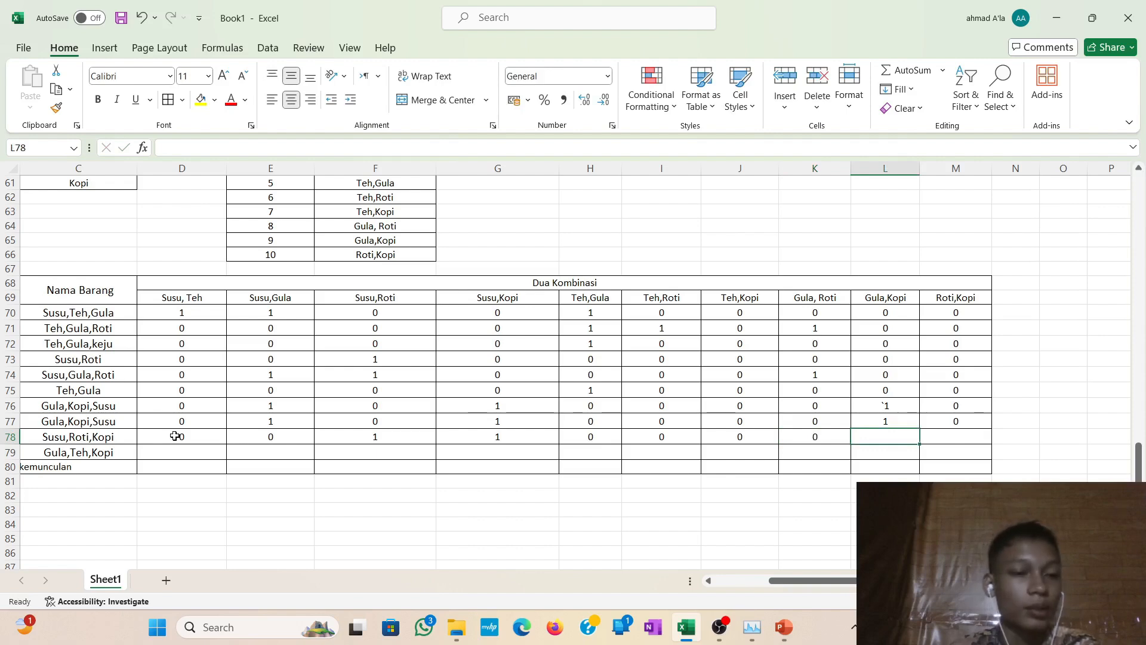
type("0")
key("Right")
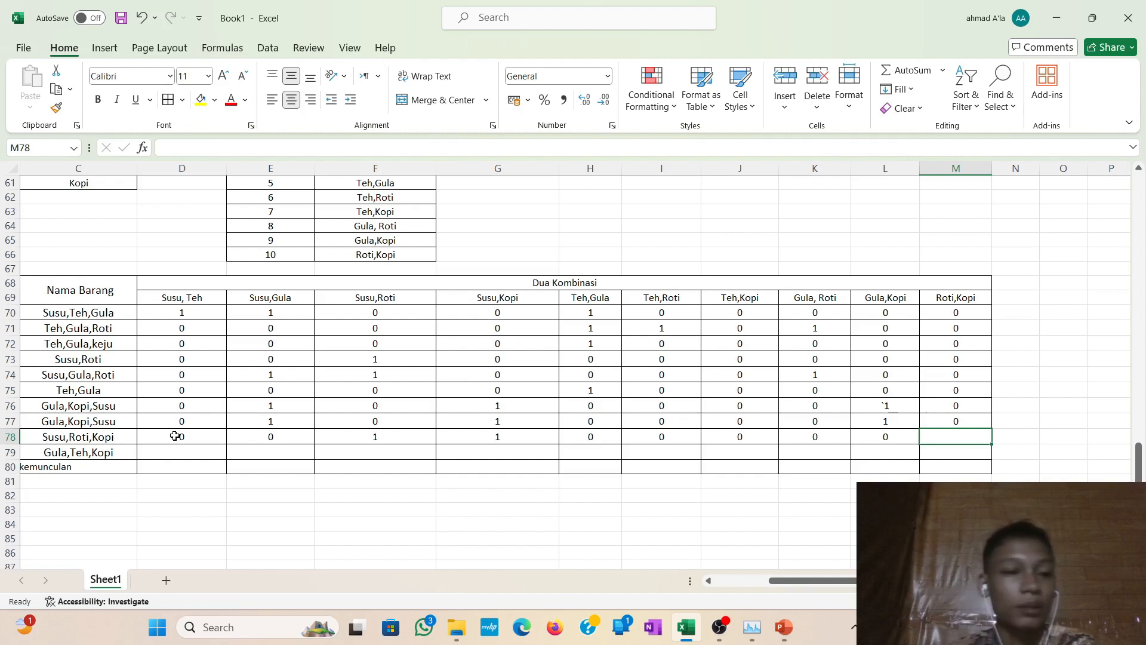
type("1")
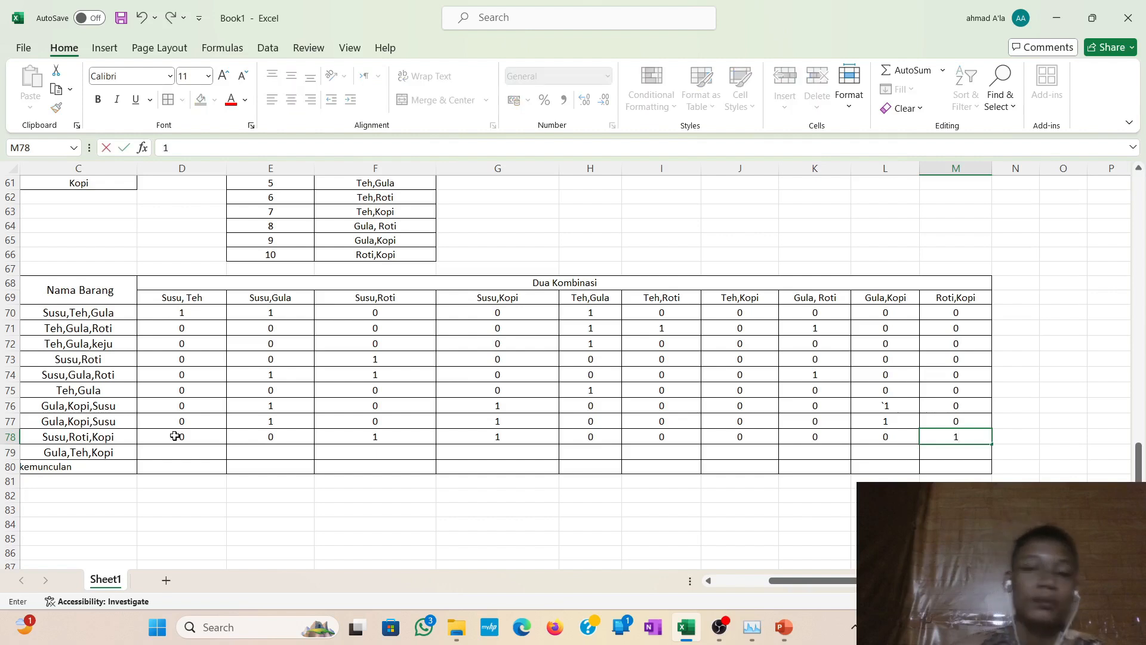
Fill D79:G79 for transaction 10 with 0 under all four Susu combinations.
left_click(219, 449)
type("1")
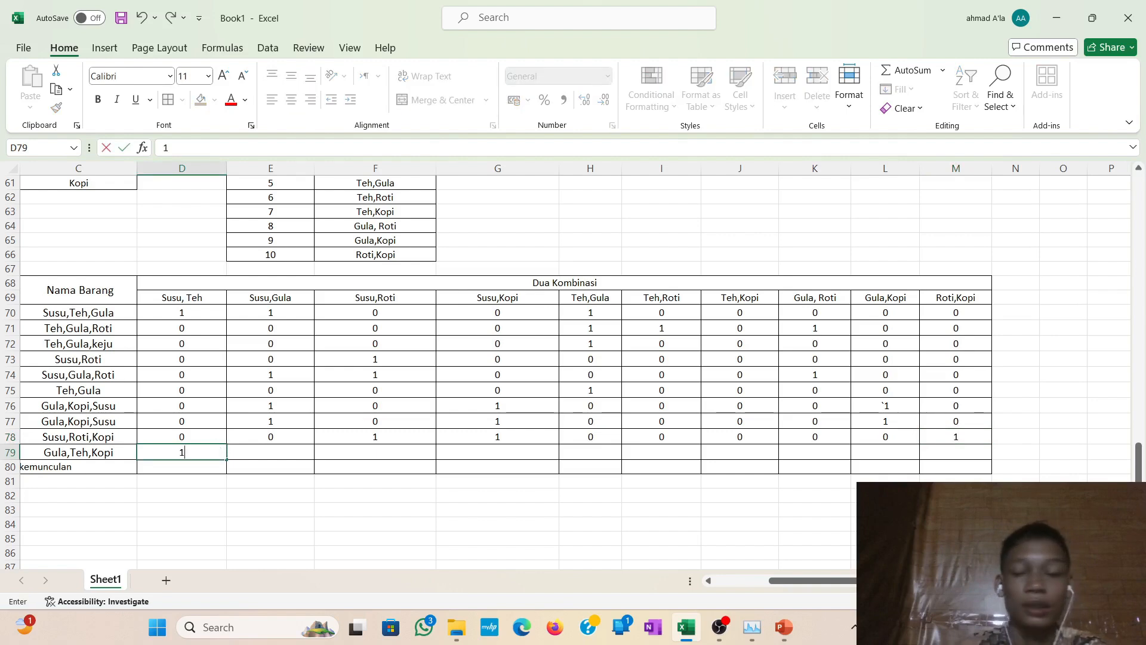
type("=")
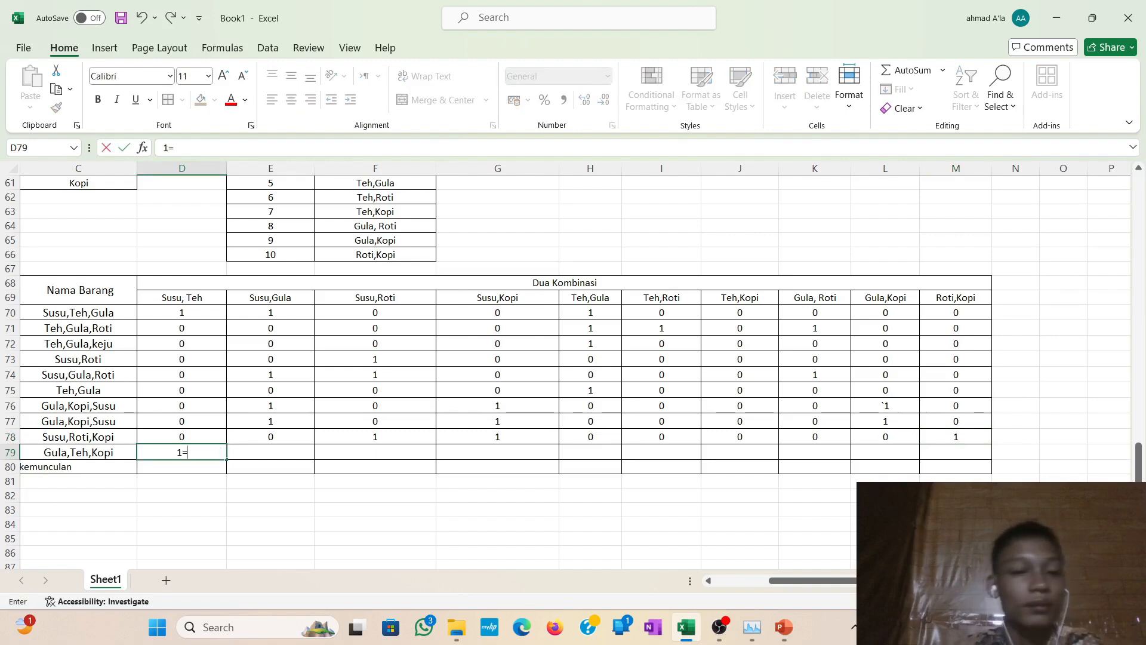
key("BackSpace")
key("BackSpace")
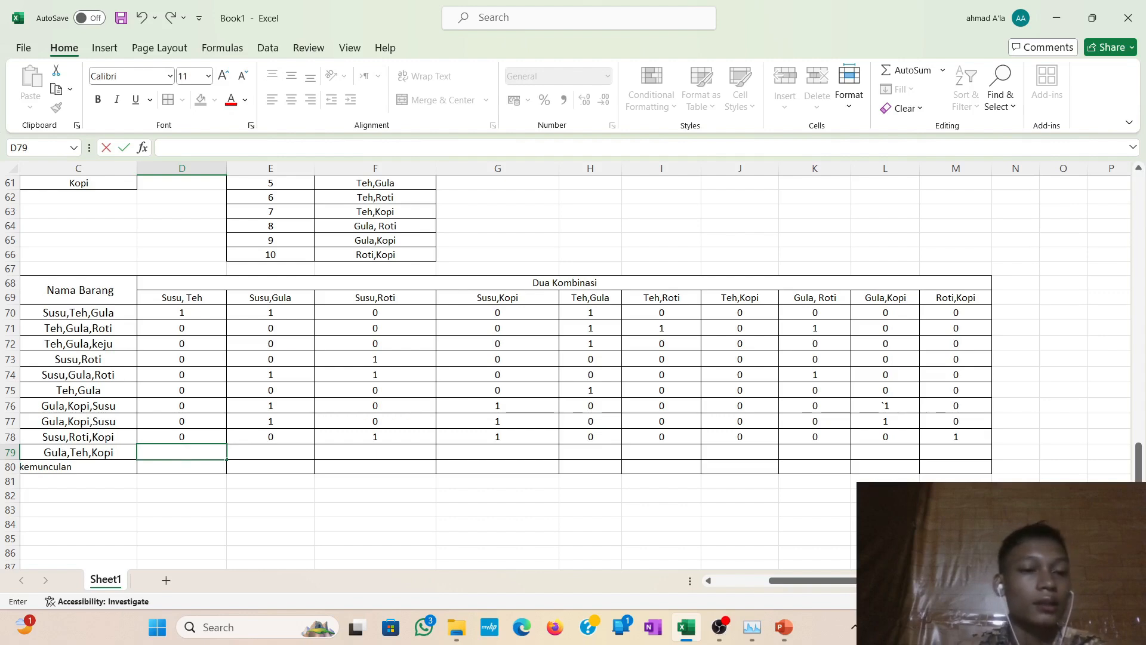
type("0")
key("Tab")
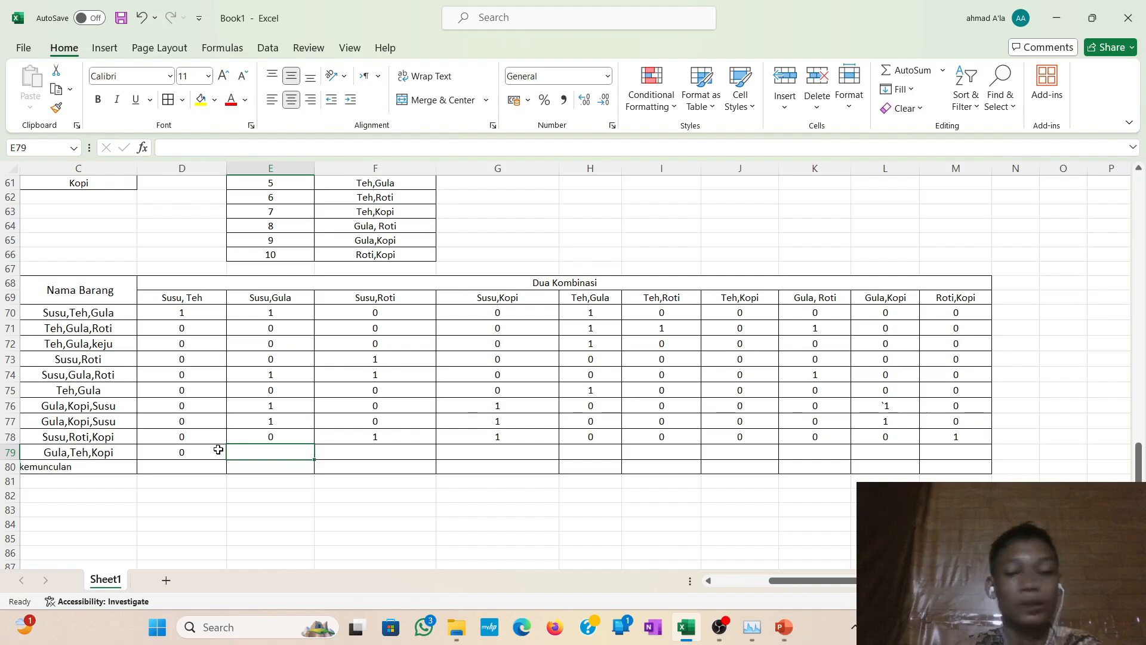
type("0")
key("Tab")
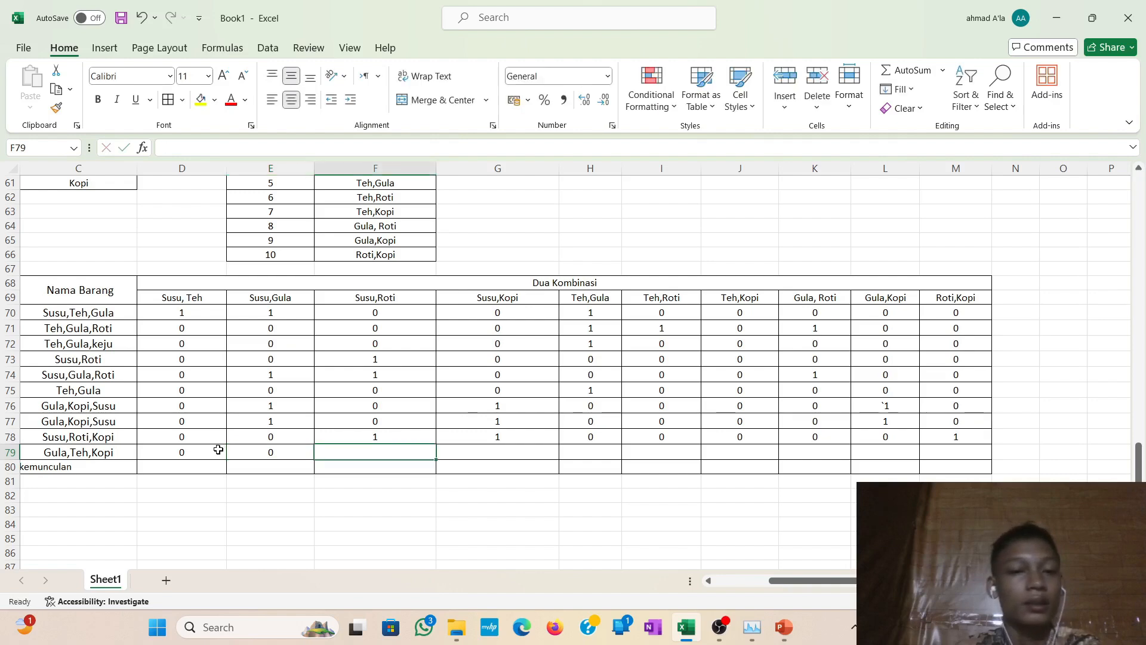
type("0")
key("Tab")
type("0")
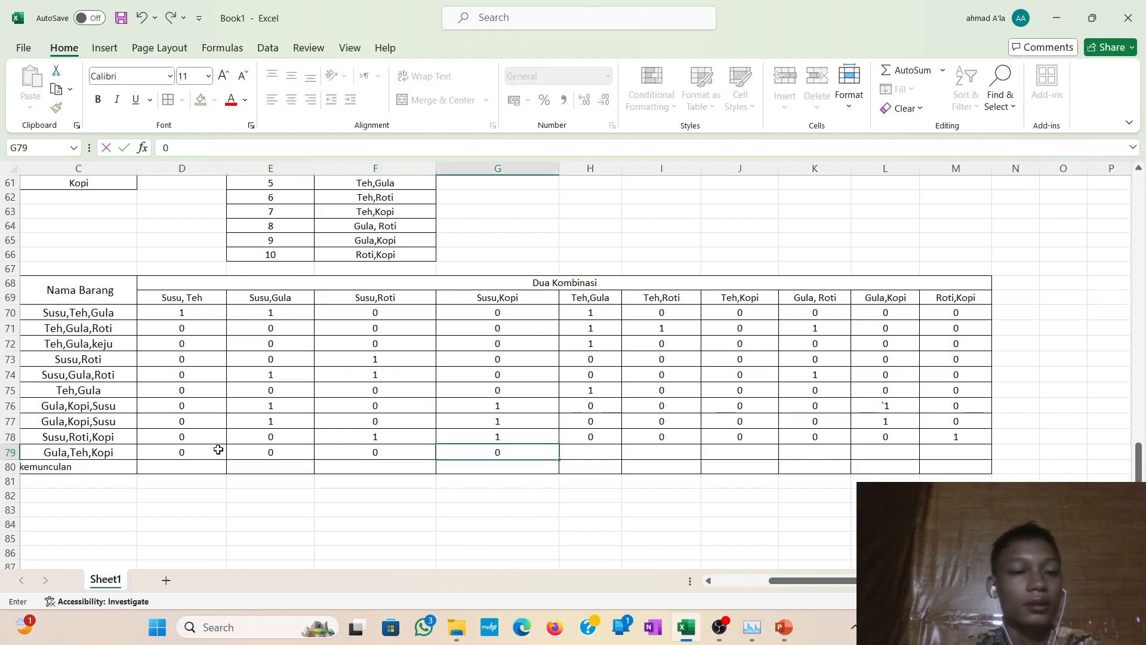
key("Tab")
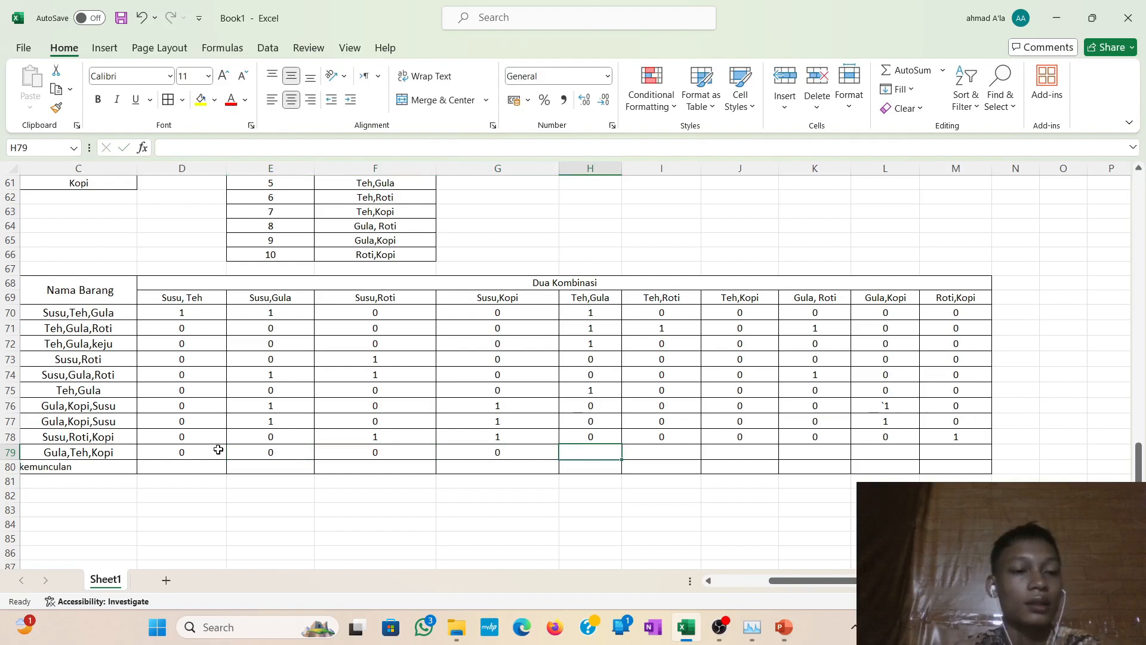
Fill H79:J79 for transaction 10 with 1, 0, 1 under Teh,Gula, Teh,Roti and Teh,Kopi.
type("1")
key("Tab")
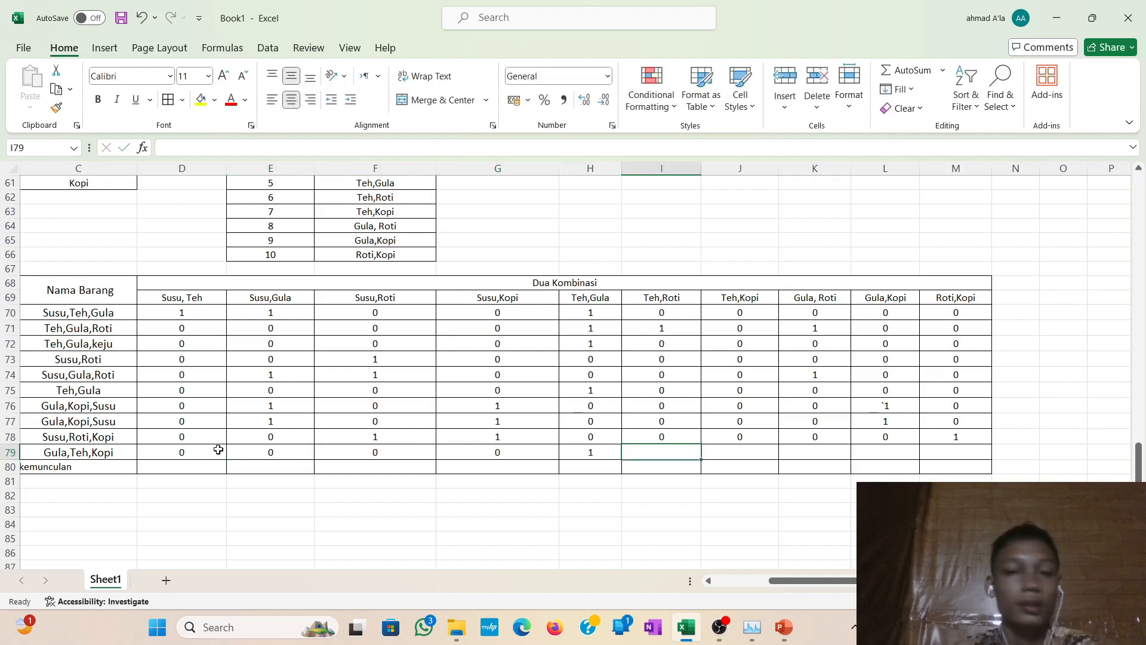
type("0")
key("Tab")
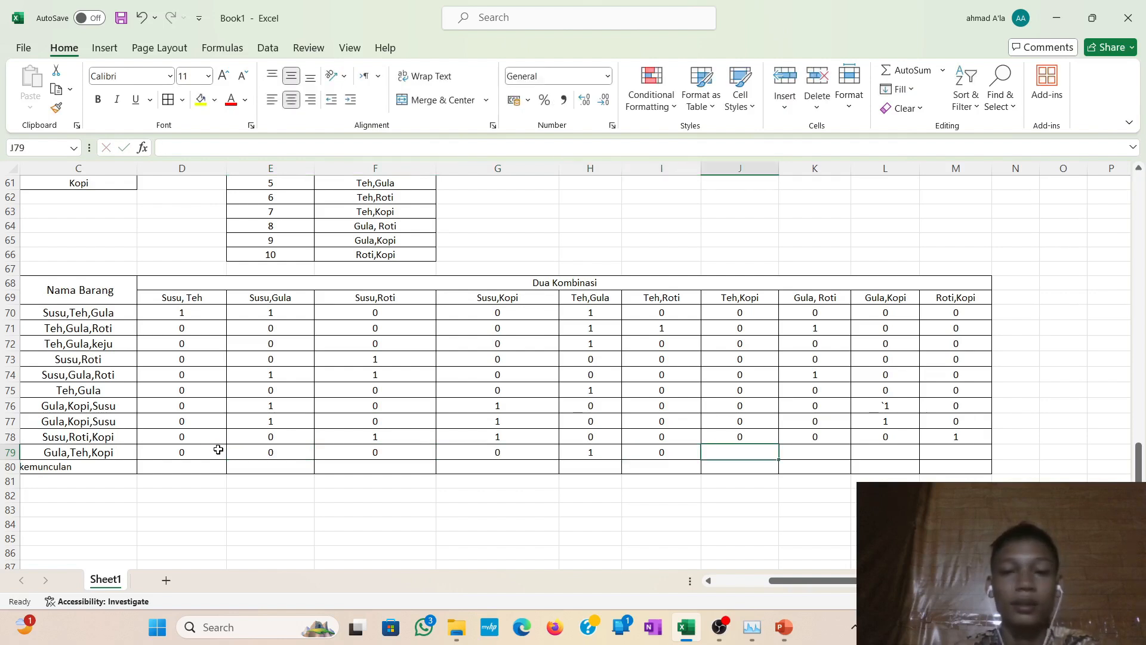
type("1")
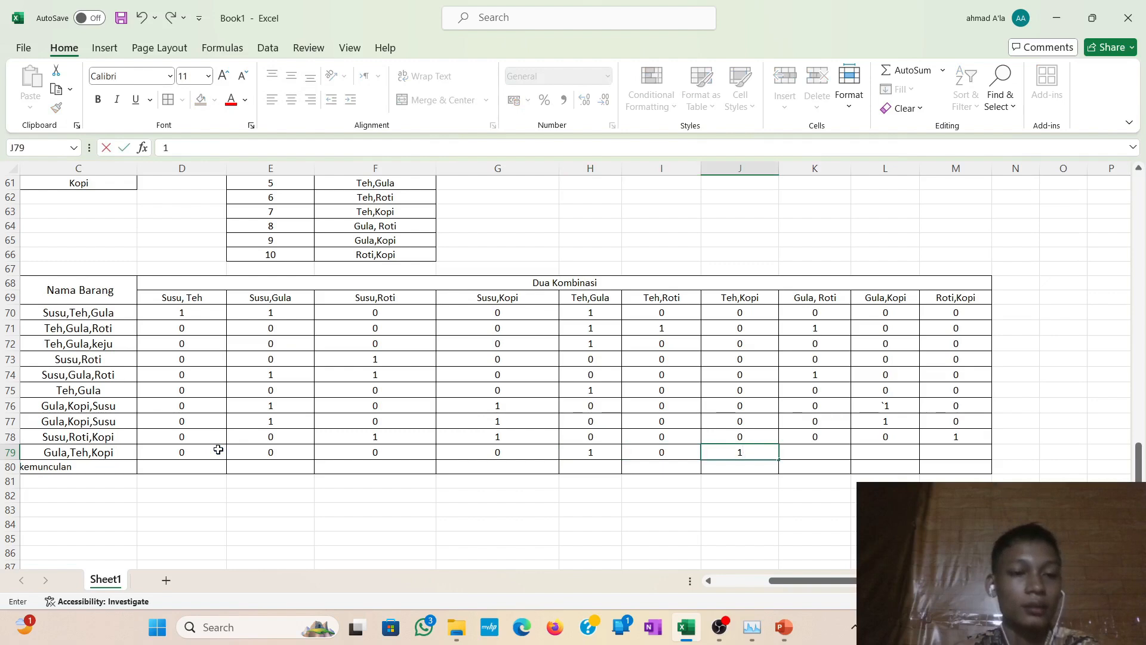
key("Tab")
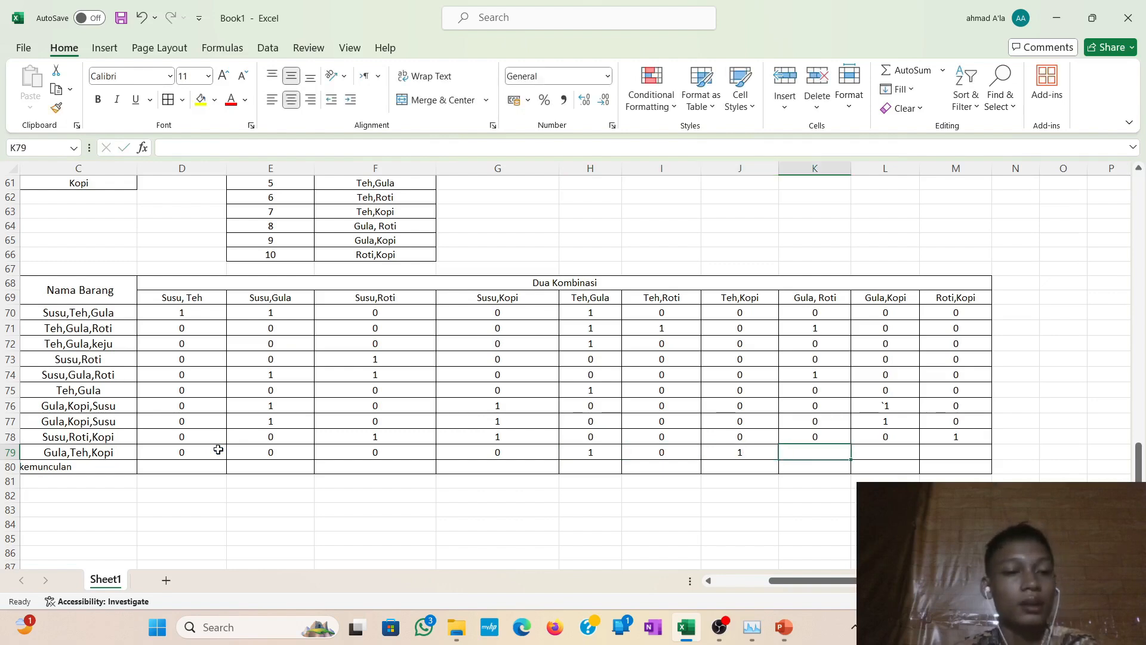
Fill K79:M79 for transaction 10 with 0, 1, 0 under Gula, Roti, Gula,Kopi and Roti,Kopi.
type("0")
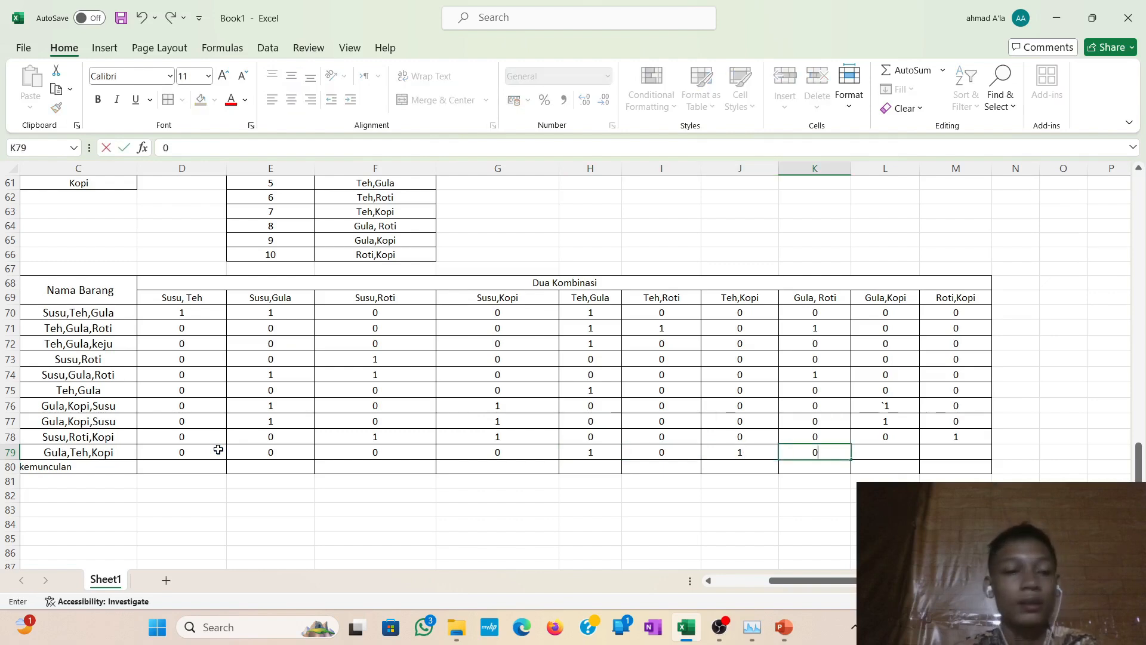
key("Tab")
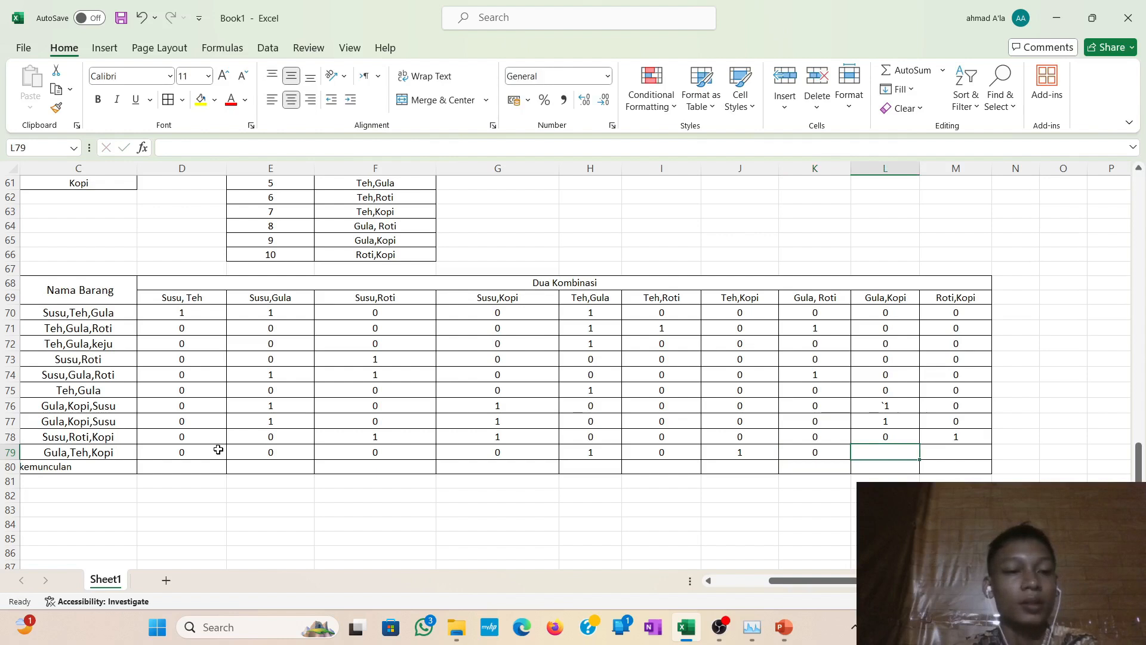
type("1")
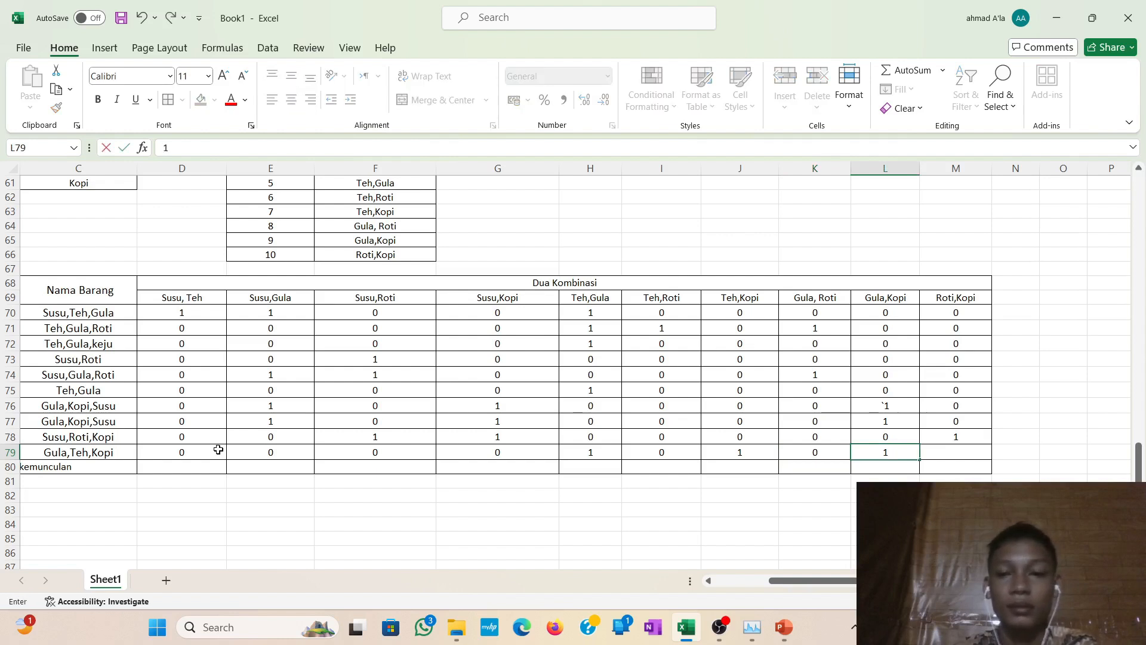
key("Tab")
type("0")
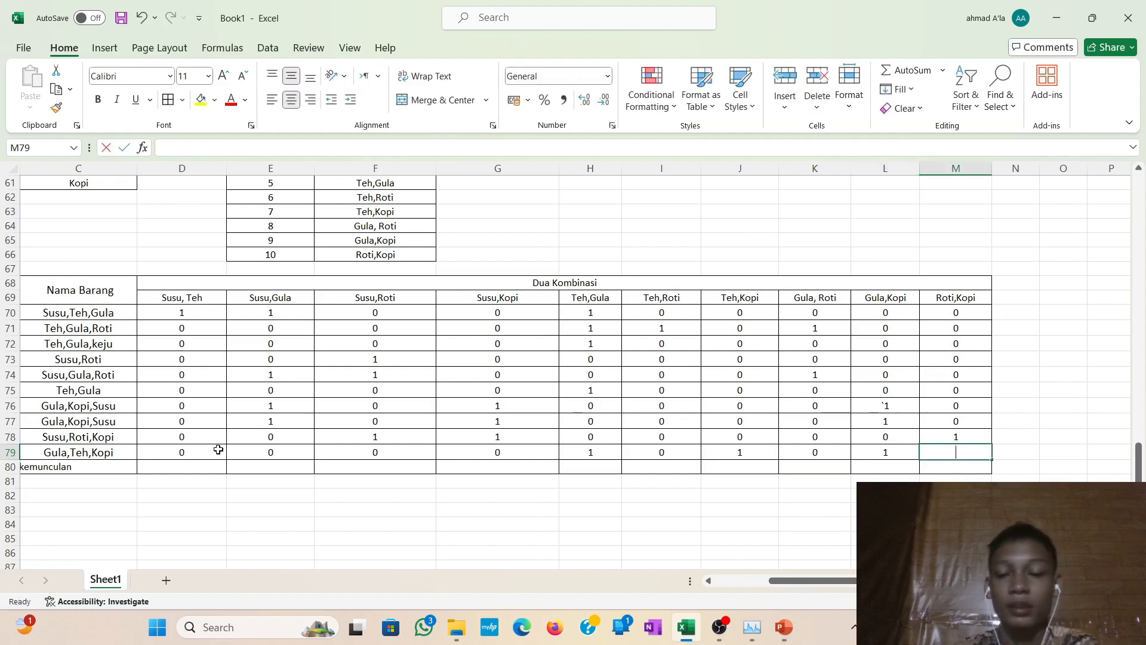
Total the Susu, Teh column in D80 of the Jumlah kemunculan row with =SUM(D70:D79).
left_click(164, 467)
scroll(256, 466, "left", 2)
scroll(257, 467, "right", 2)
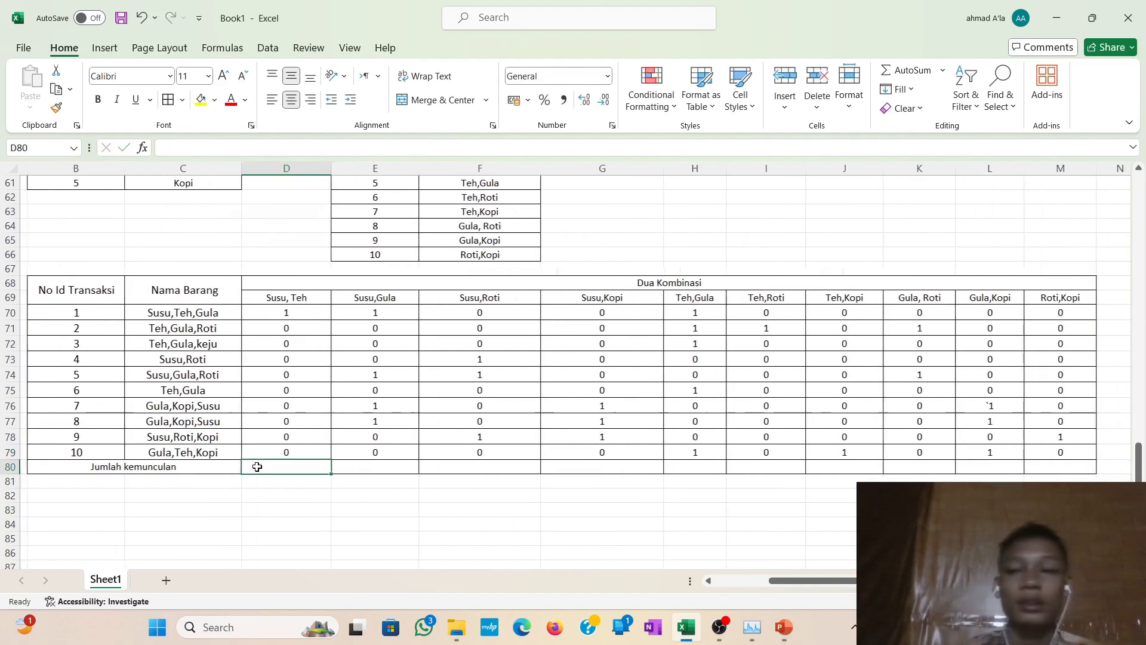
type("=")
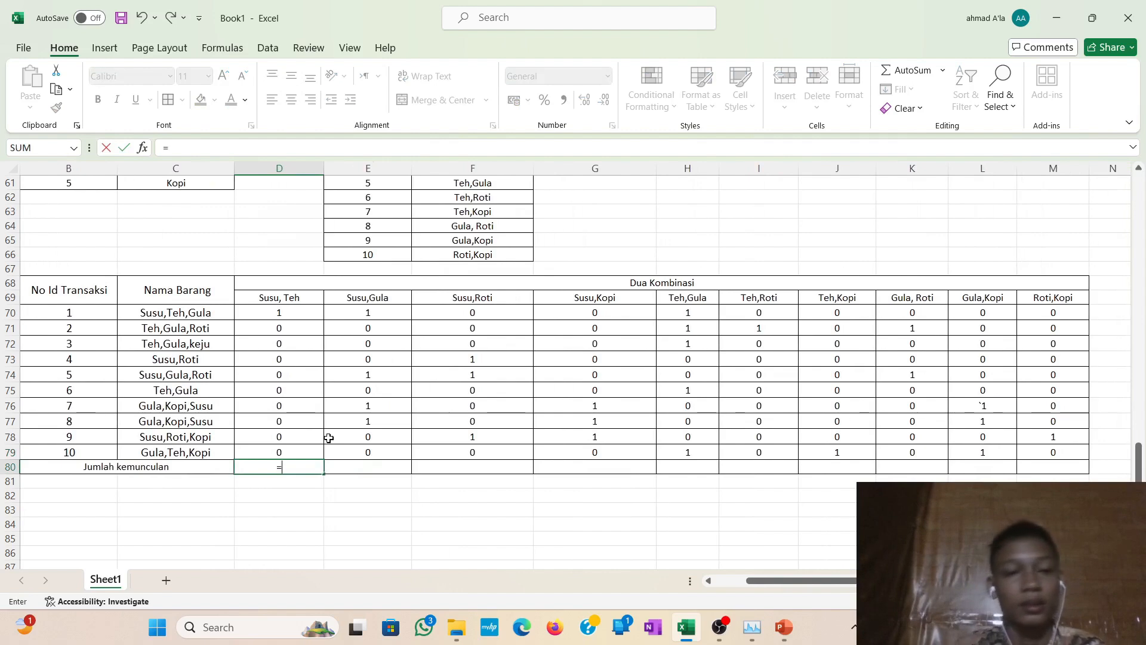
type("Su")
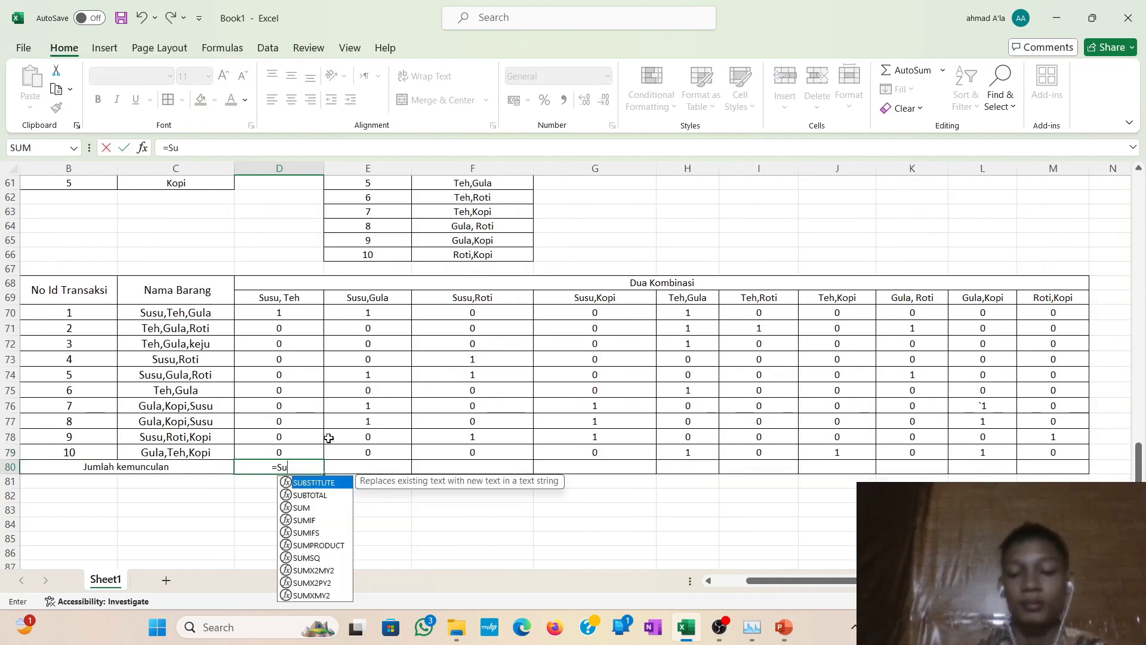
type("m(")
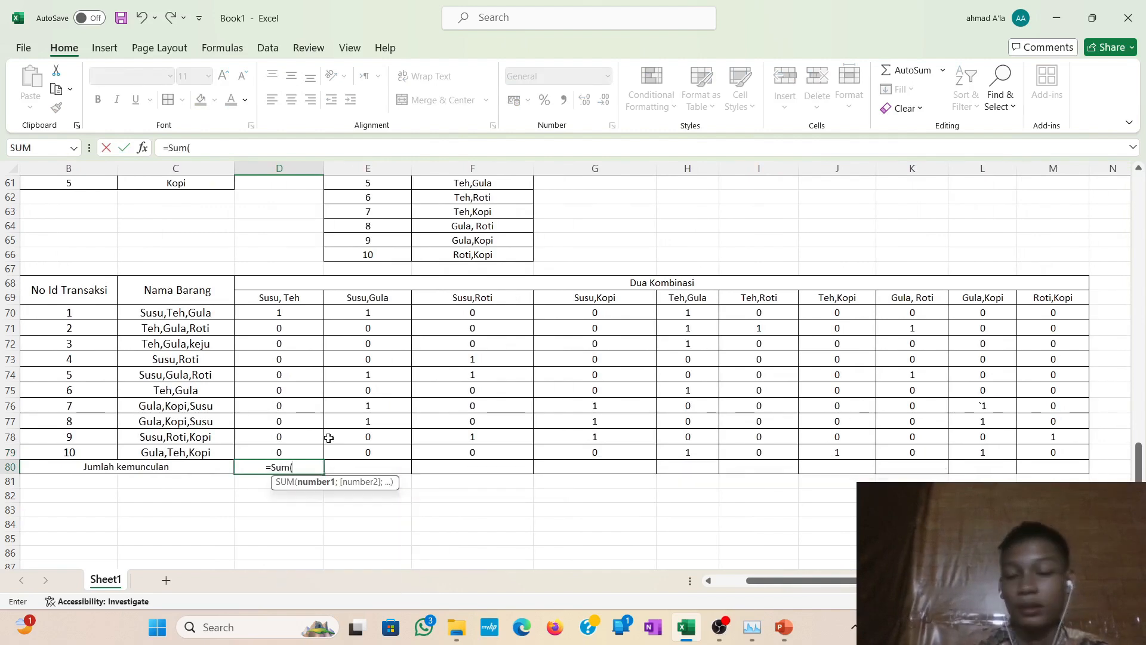
left_click_drag(287, 313, 298, 451)
key("Return")
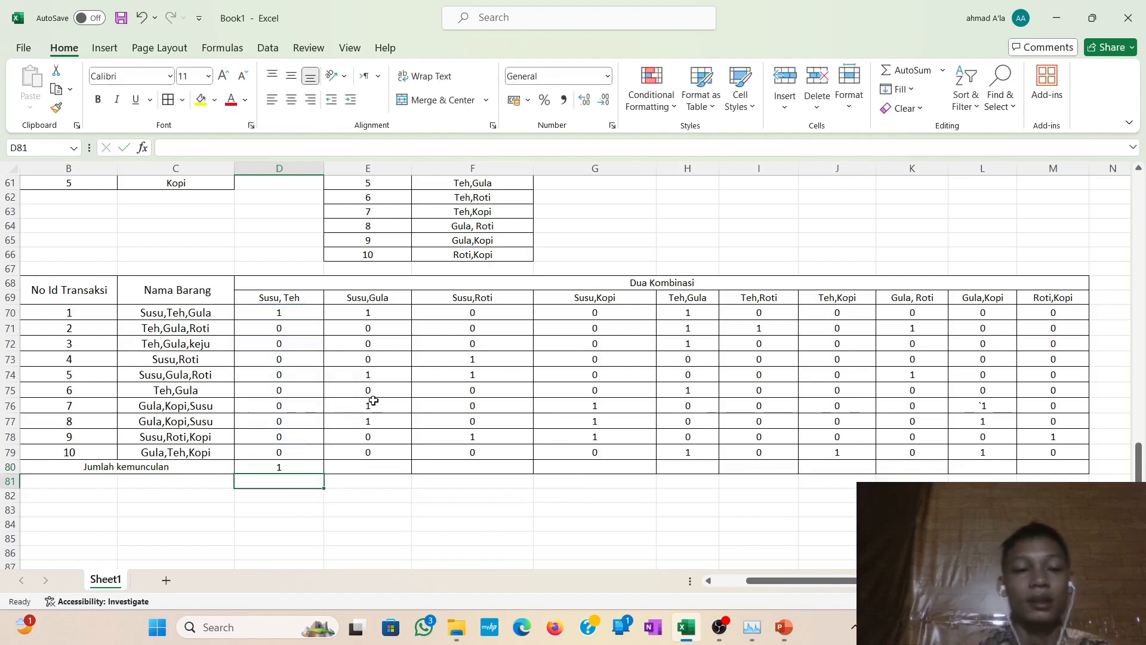
Total the Susu,Gula column in E80 with =SUM(E70:E79).
left_click(361, 467)
type("=")
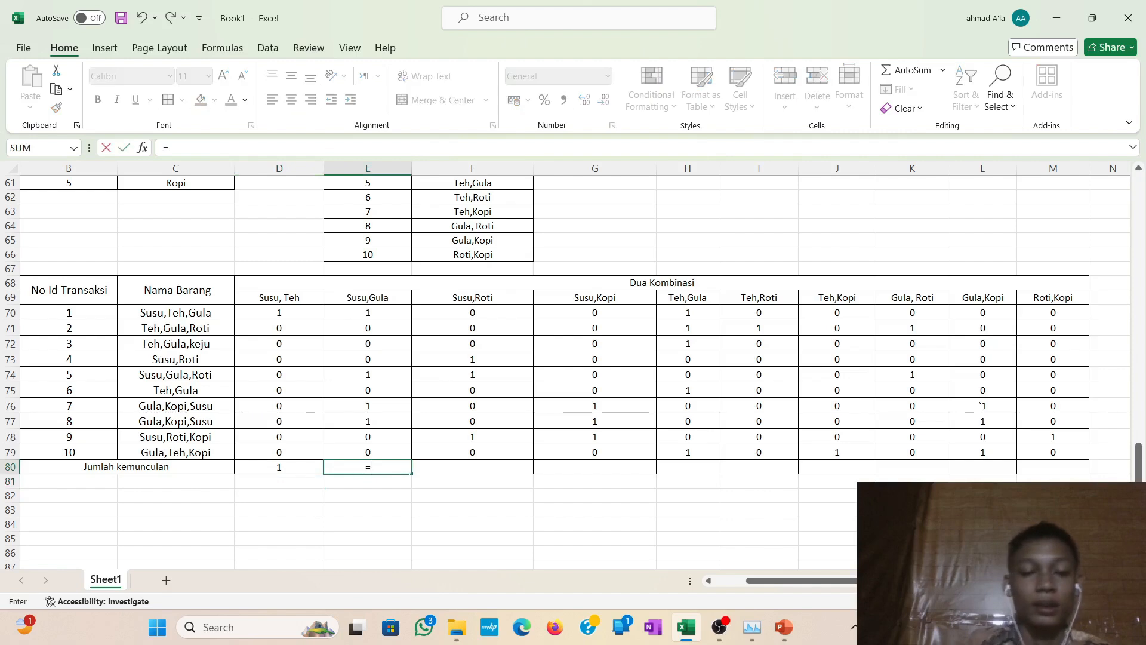
type("Sum")
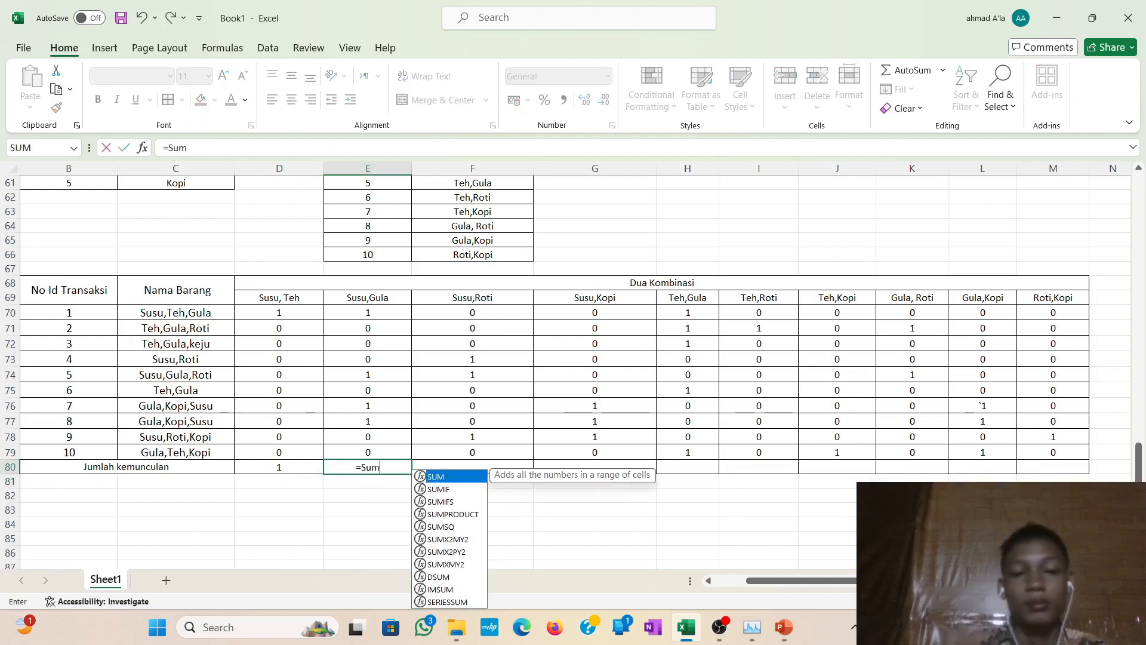
key("BackSpace")
key("BackSpace")
type("U")
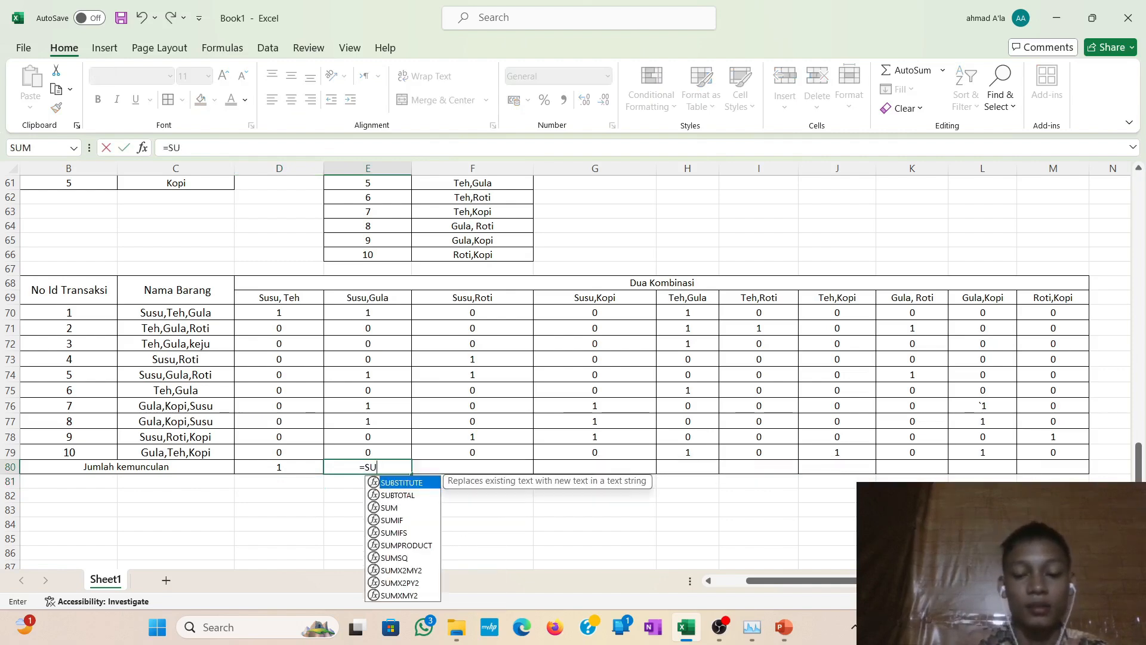
type("M")
key("Escape")
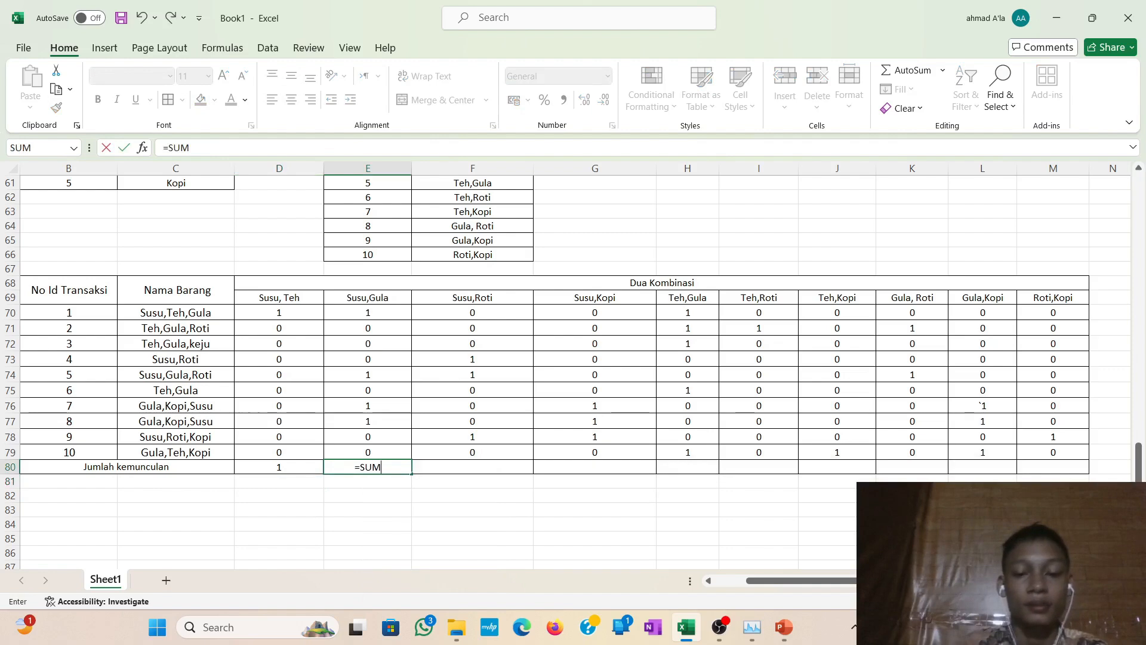
type("(")
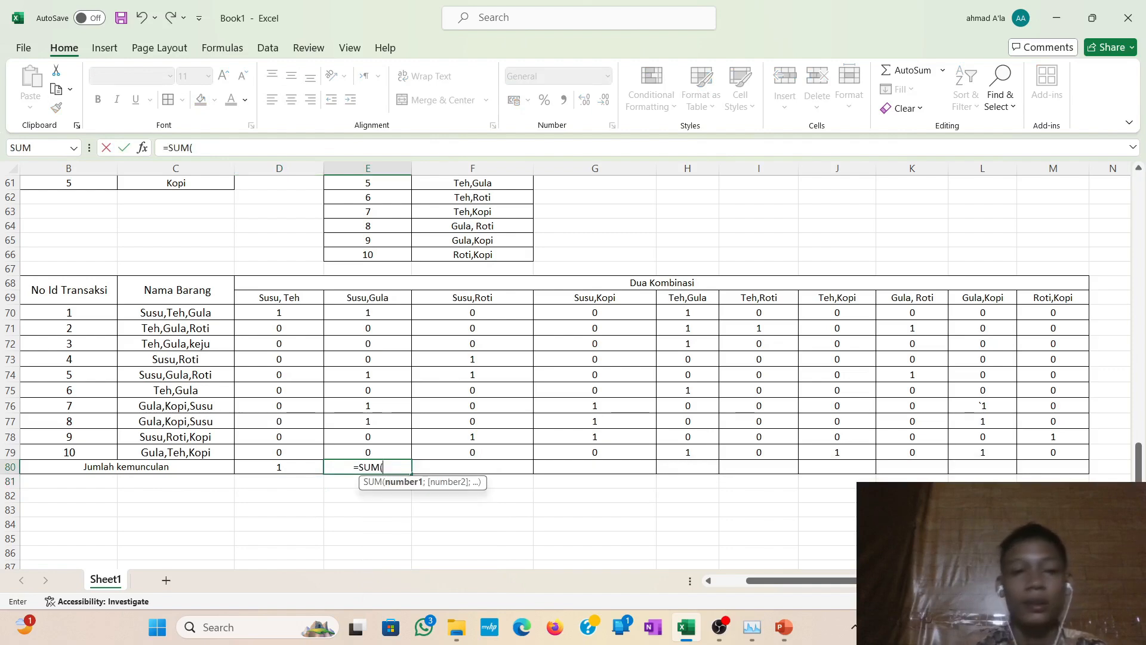
left_click_drag(380, 315, 389, 450)
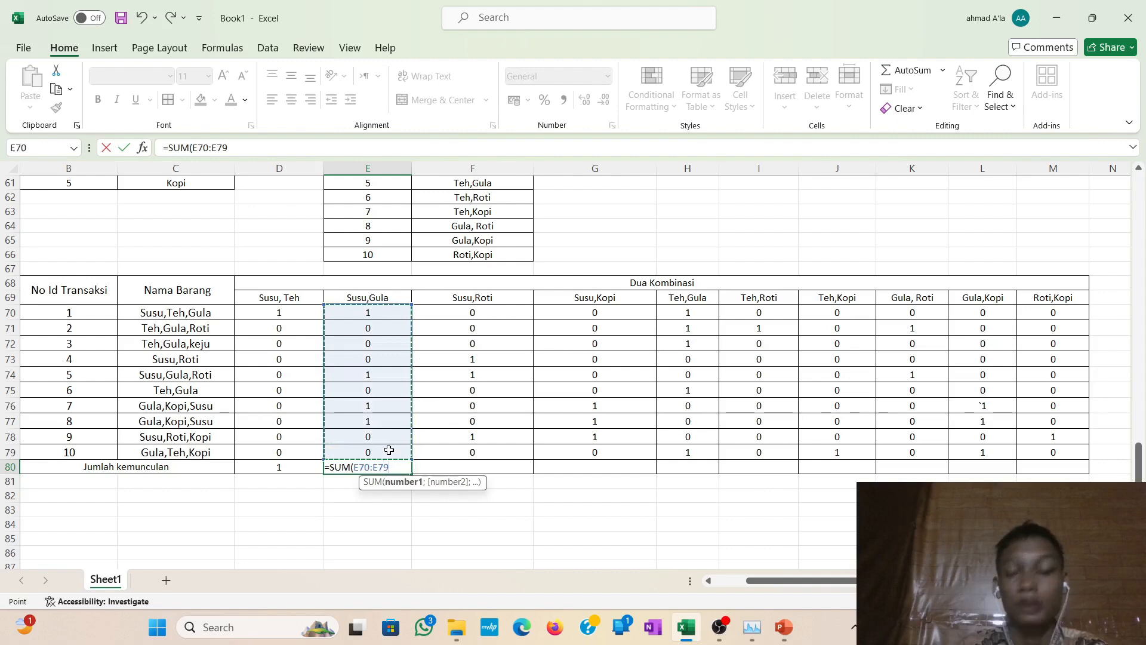
key("Return")
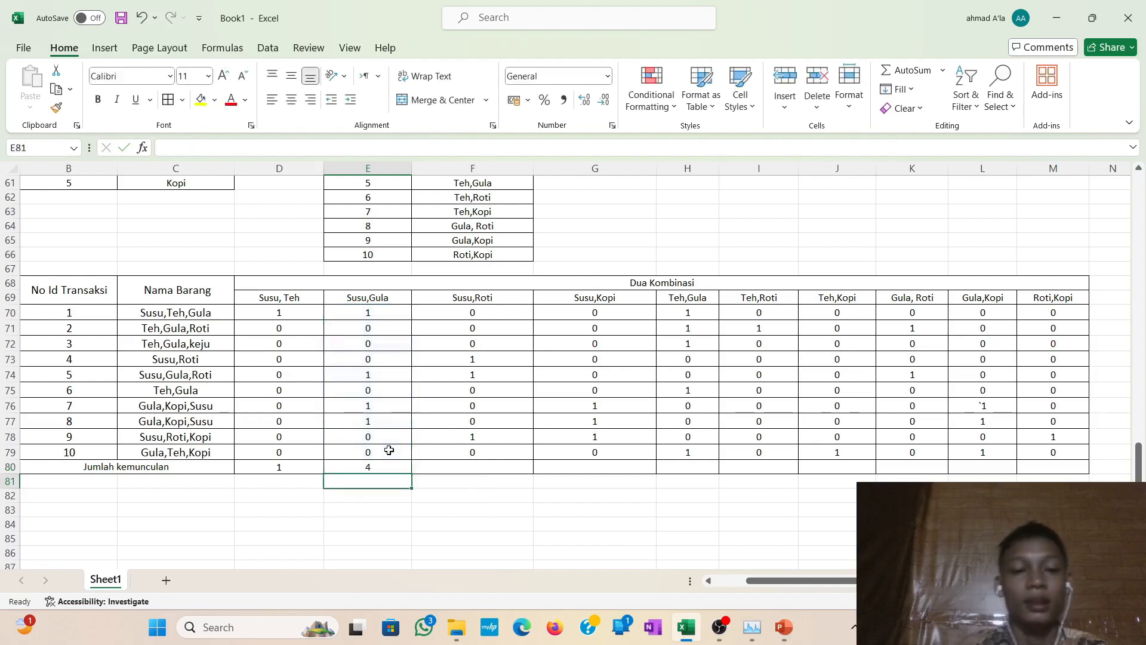
Copy the SUM formula from D80 across the Jumlah kemunculan row through M80.
left_click(296, 466)
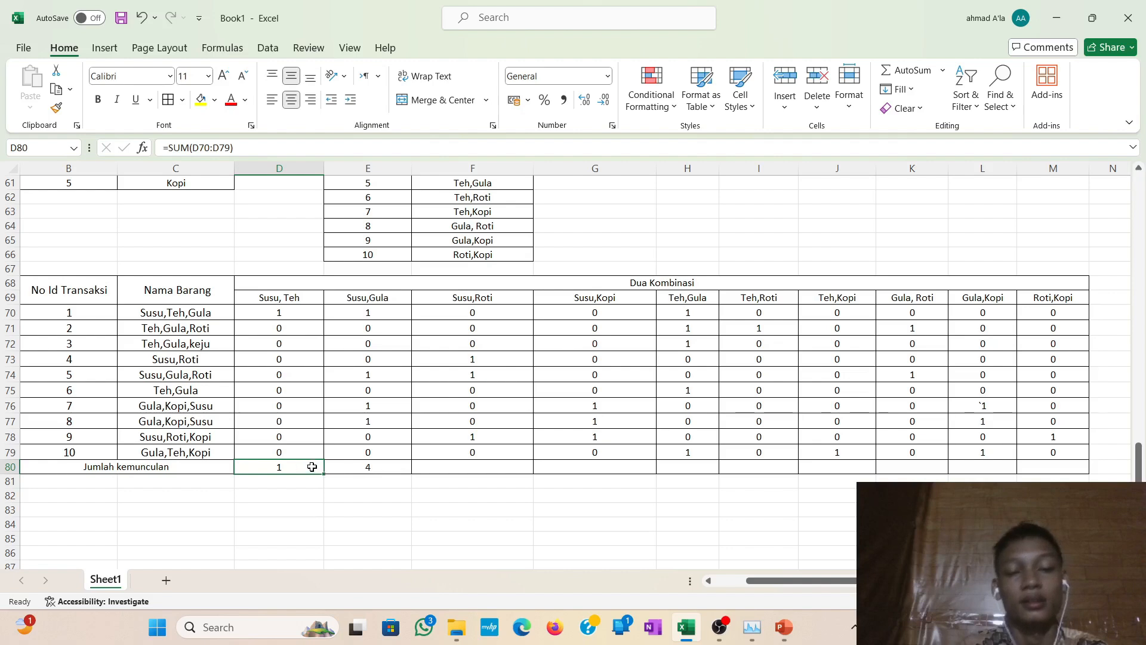
left_click_drag(304, 467, 1082, 476)
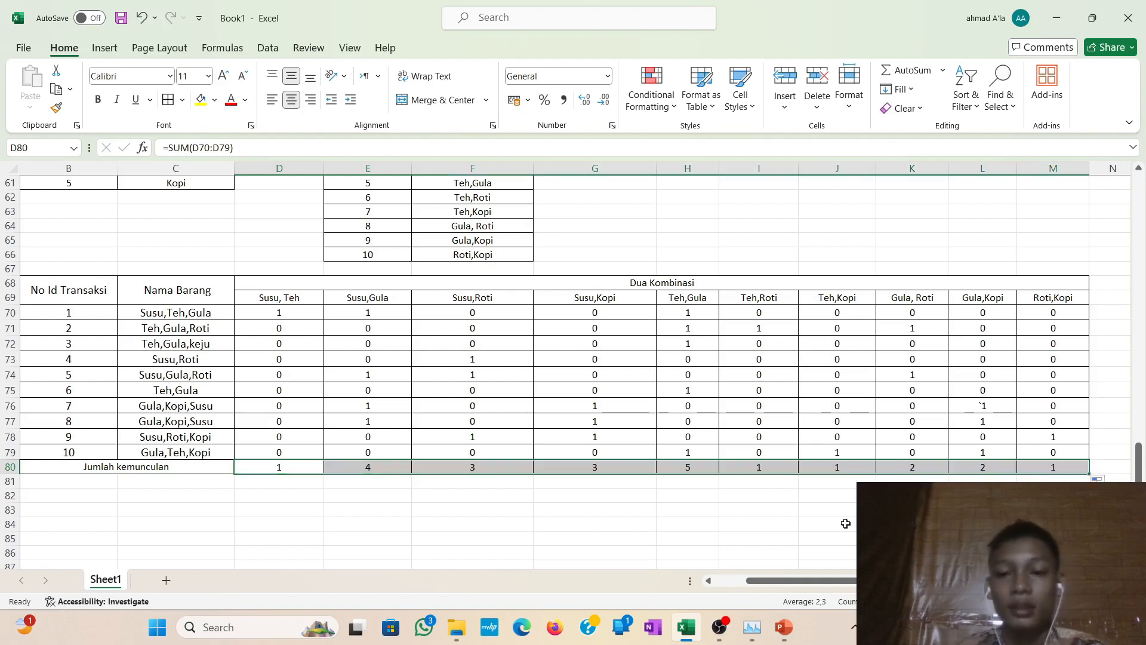
scroll(846, 522, "up", 2)
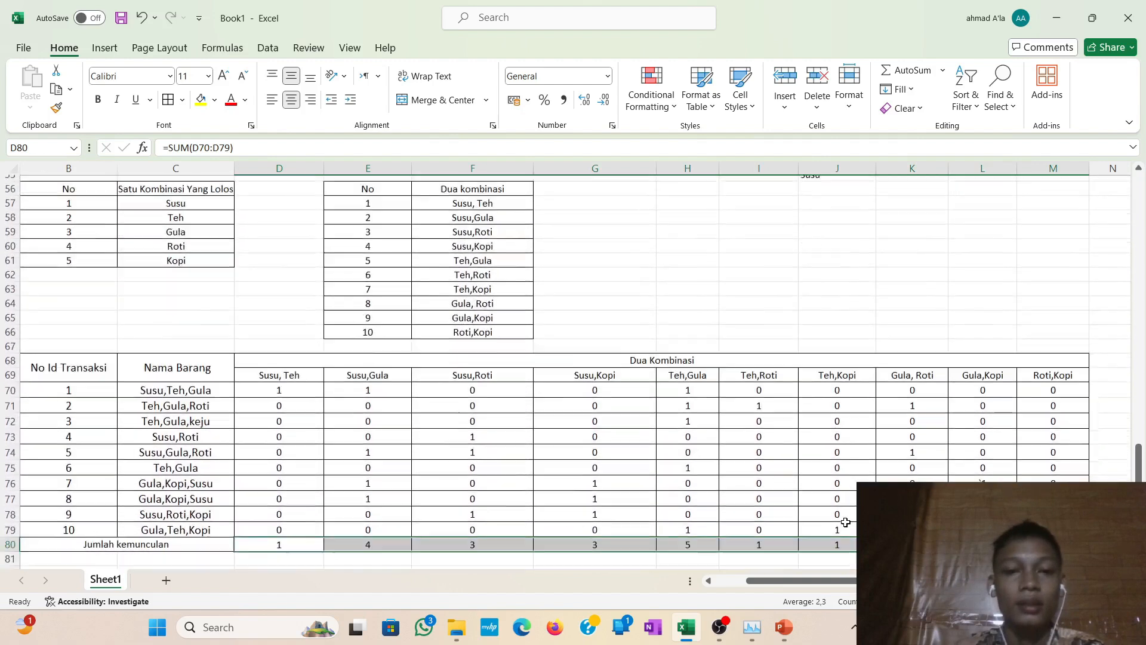
scroll(846, 522, "down", 2)
Remove the stray backtick before the 1 in L76, transaction 7 under Gula,Kopi, so the cell holds a plain 1.
left_click(978, 468)
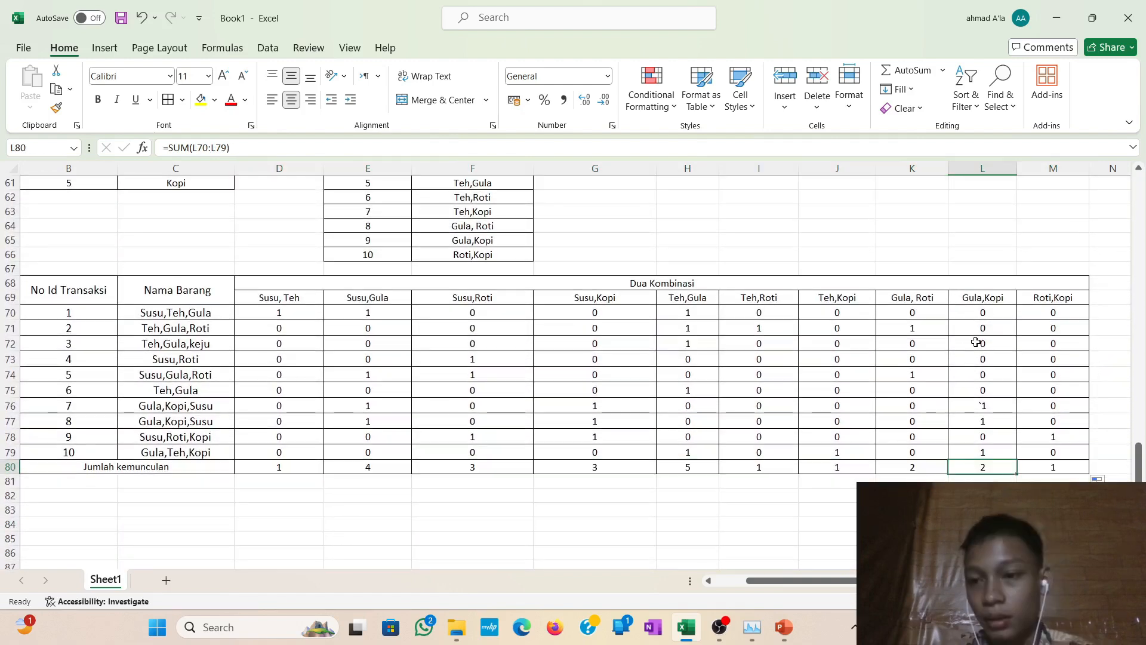
left_click(973, 412)
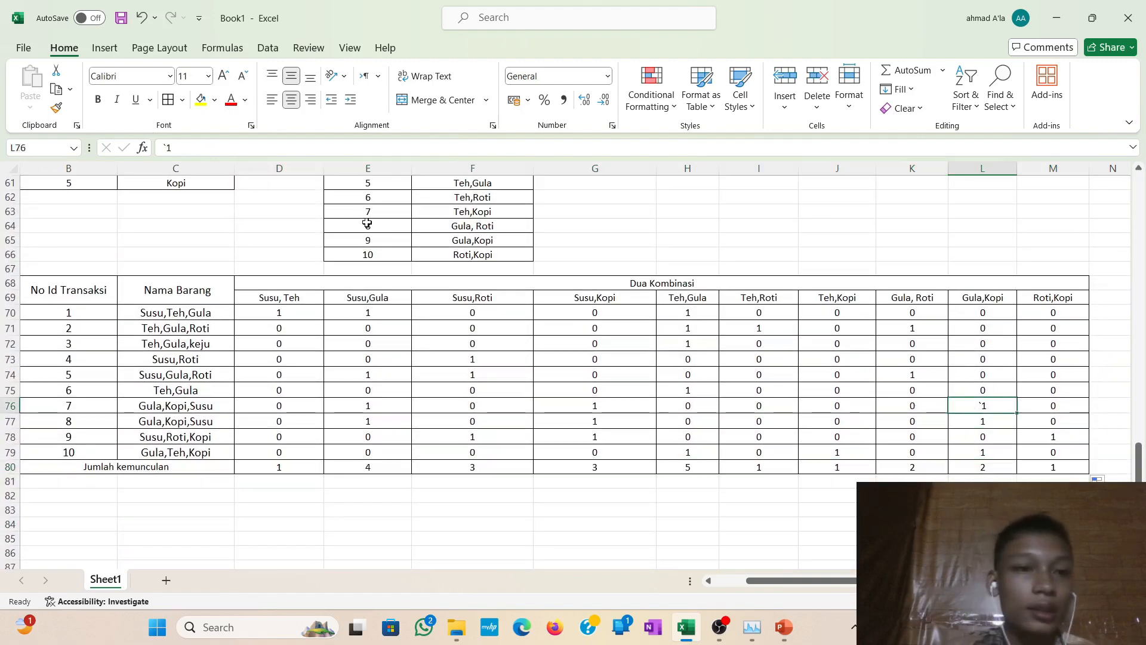
left_click(168, 148)
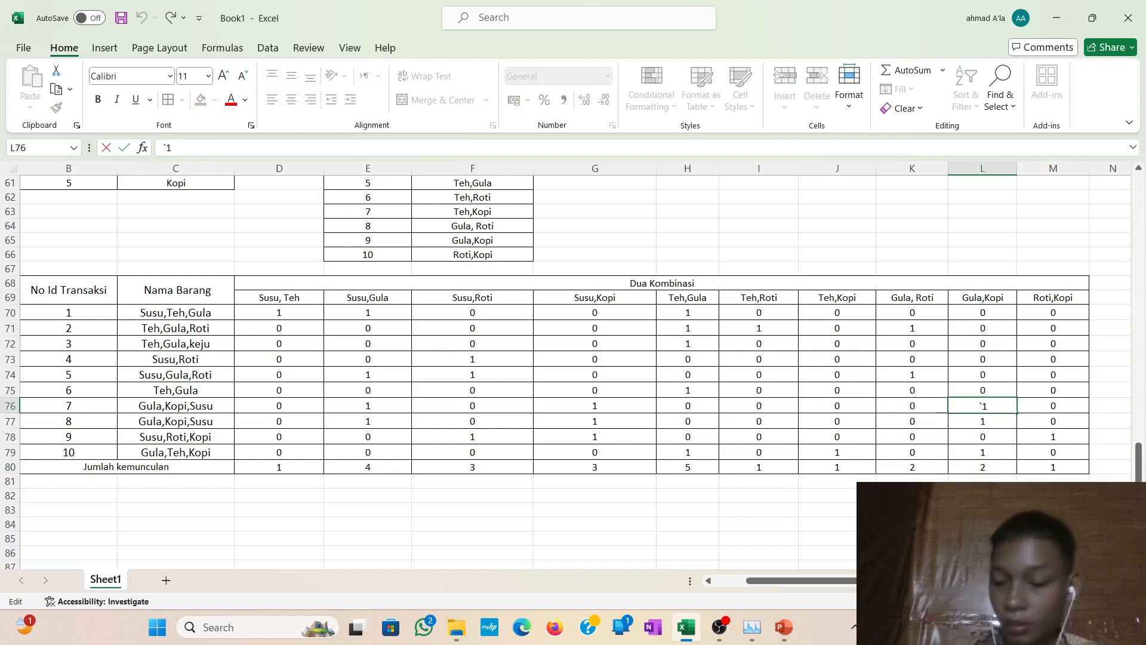
key("BackSpace")
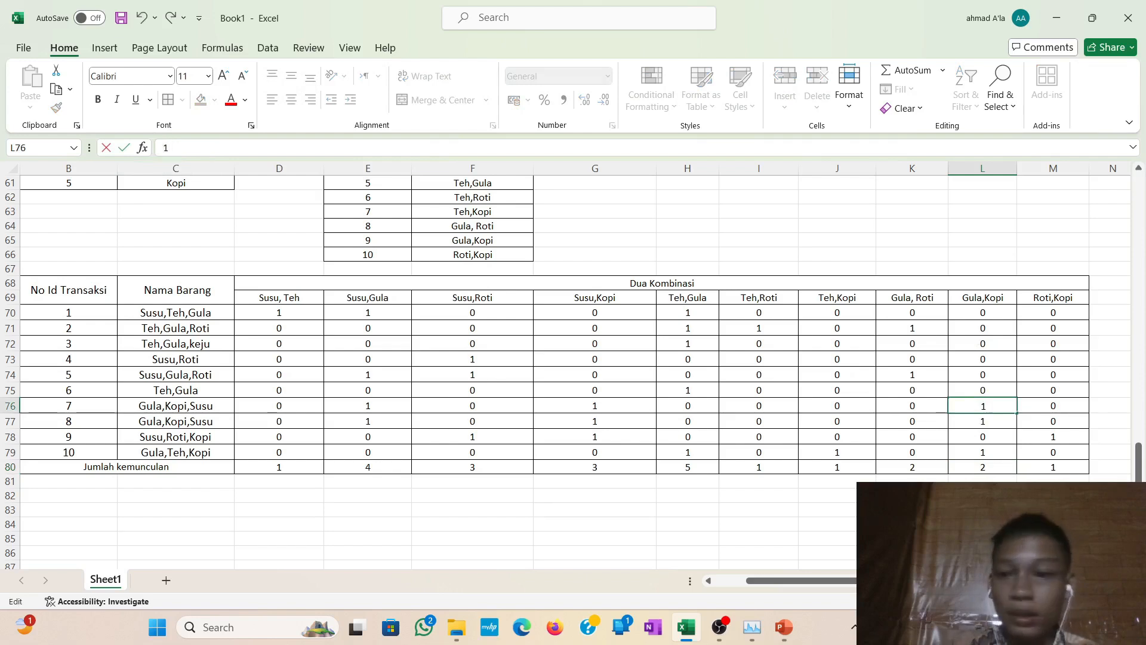
key("Return")
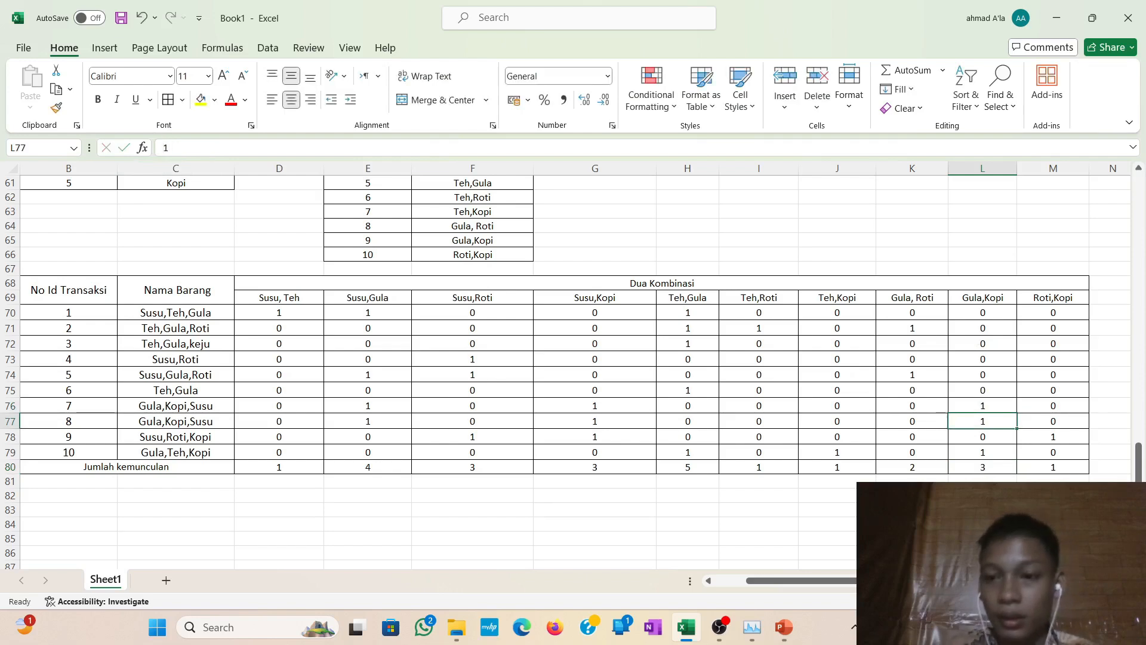
left_click(792, 495)
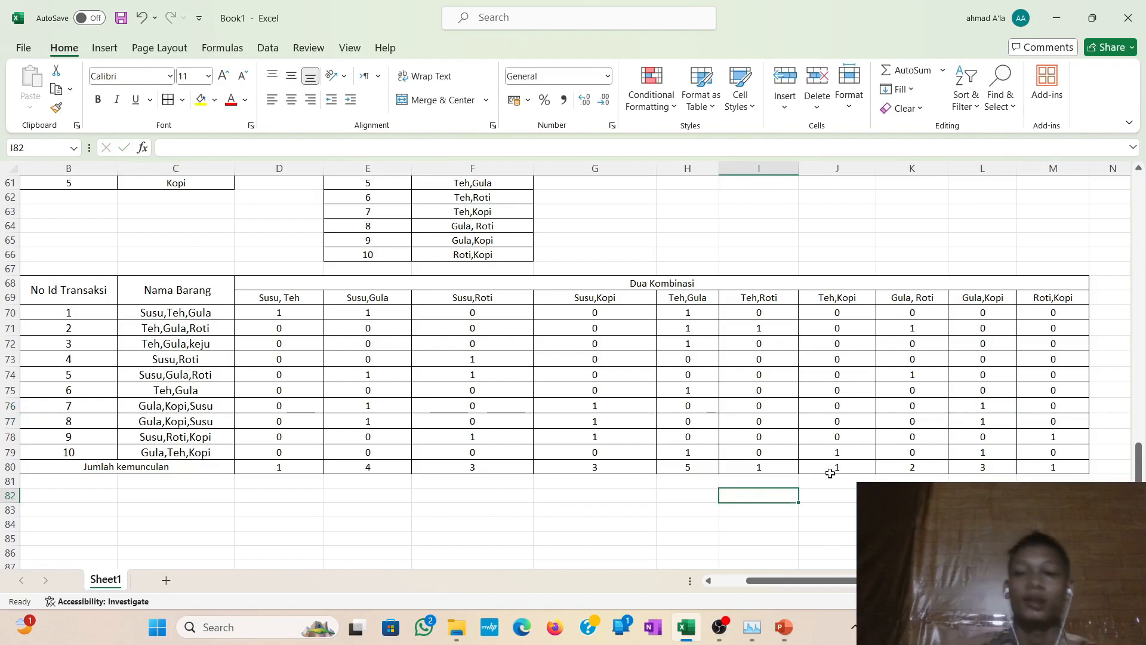
Review the first iteration's occurrence table and its support-value section as a model for the second iteration.
scroll(203, 461, "left", 1)
scroll(203, 462, "right", 1)
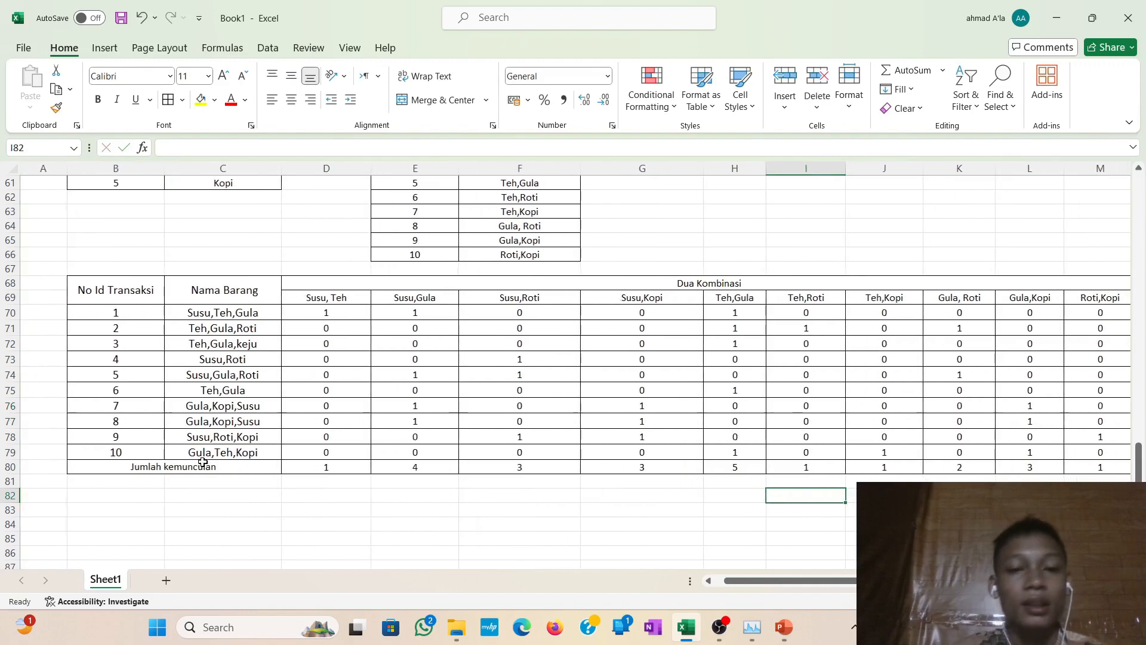
scroll(203, 461, "down", 3)
scroll(203, 461, "up", 1)
scroll(203, 461, "up", 12)
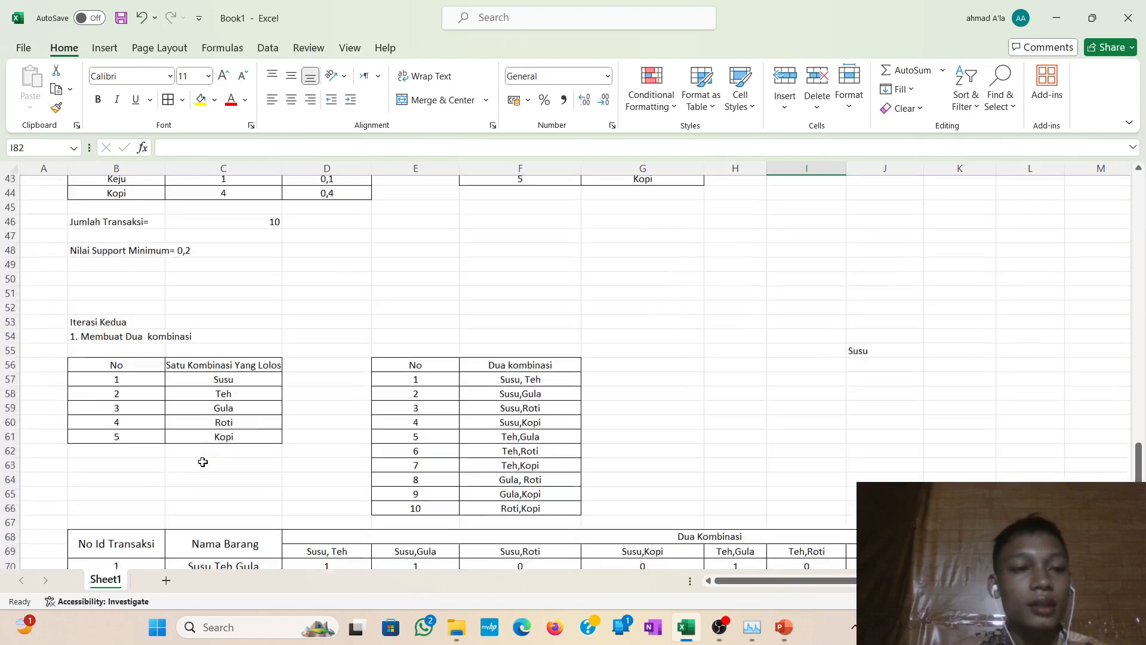
scroll(203, 461, "up", 3)
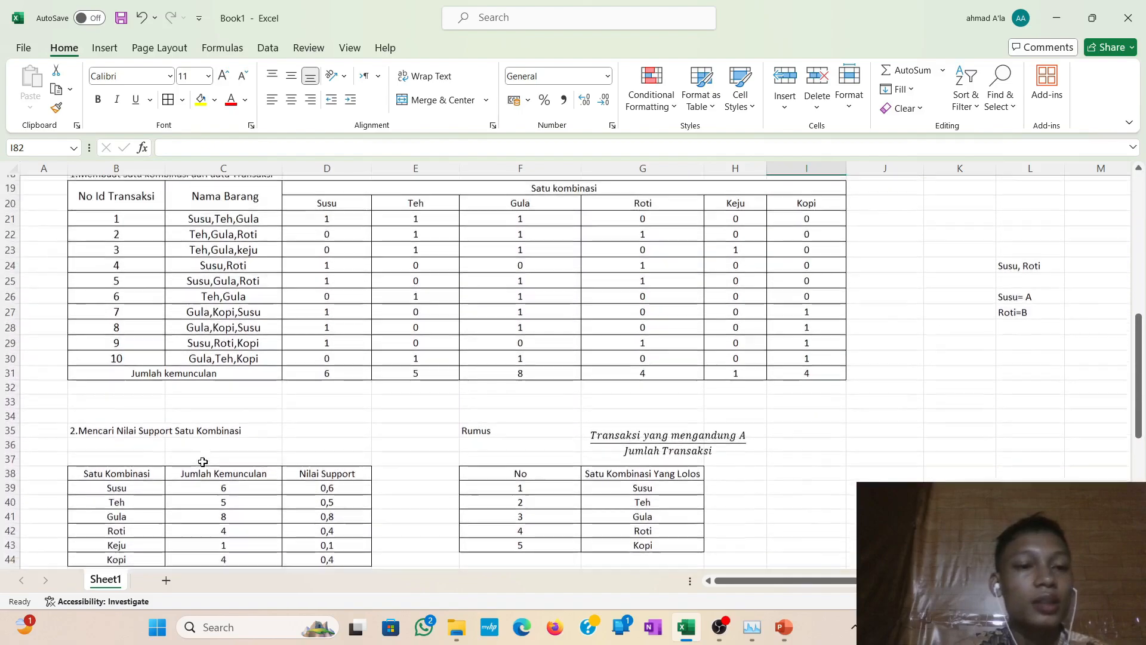
scroll(203, 462, "down", 20)
scroll(203, 461, "up", 20)
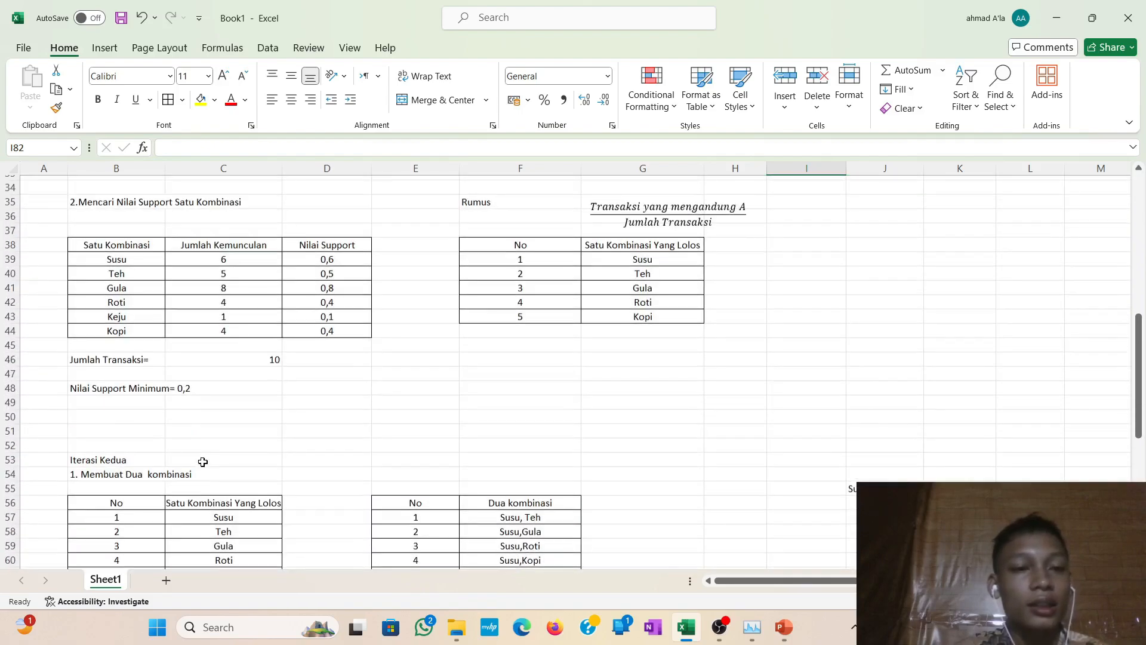
scroll(203, 461, "down", 4)
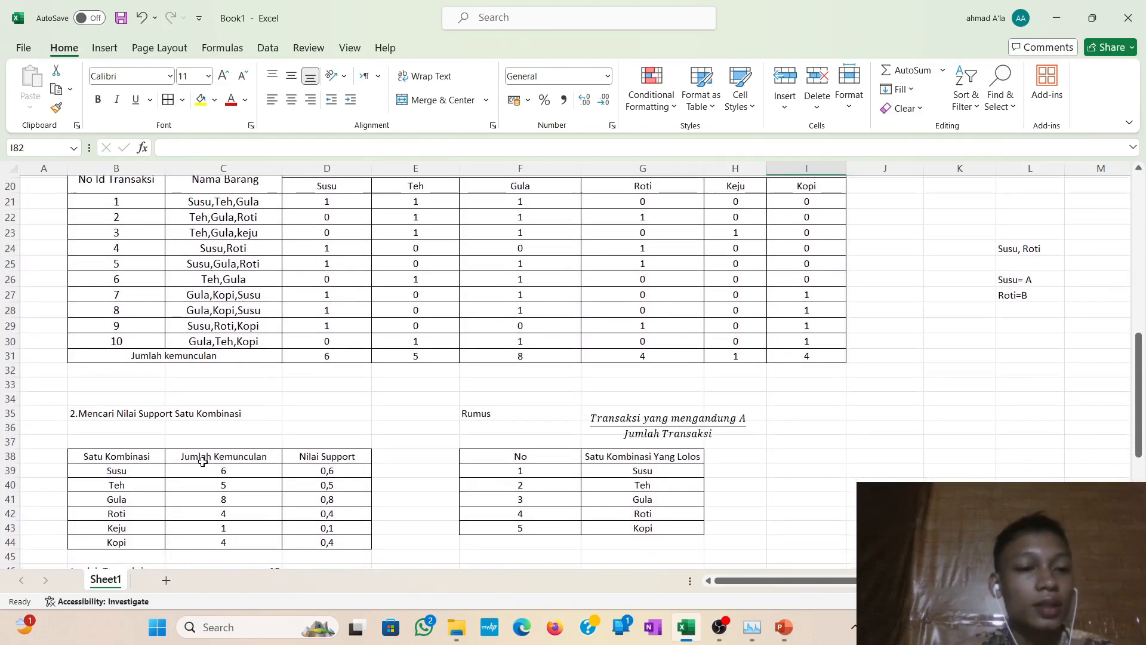
scroll(203, 461, "down", 19)
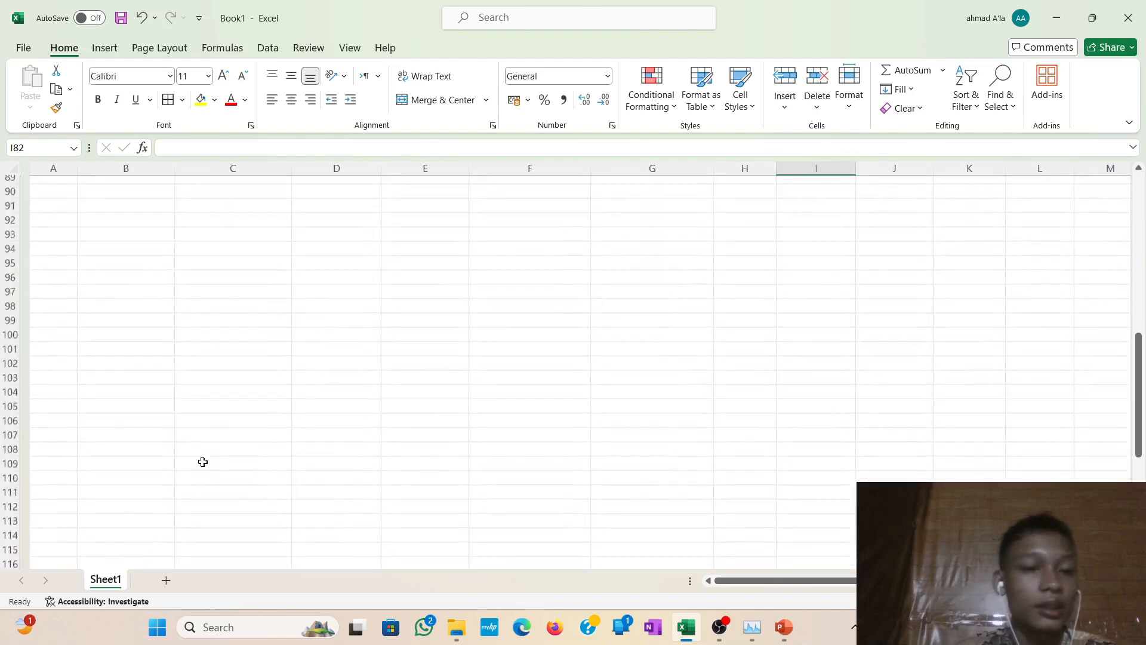
scroll(203, 461, "up", 6)
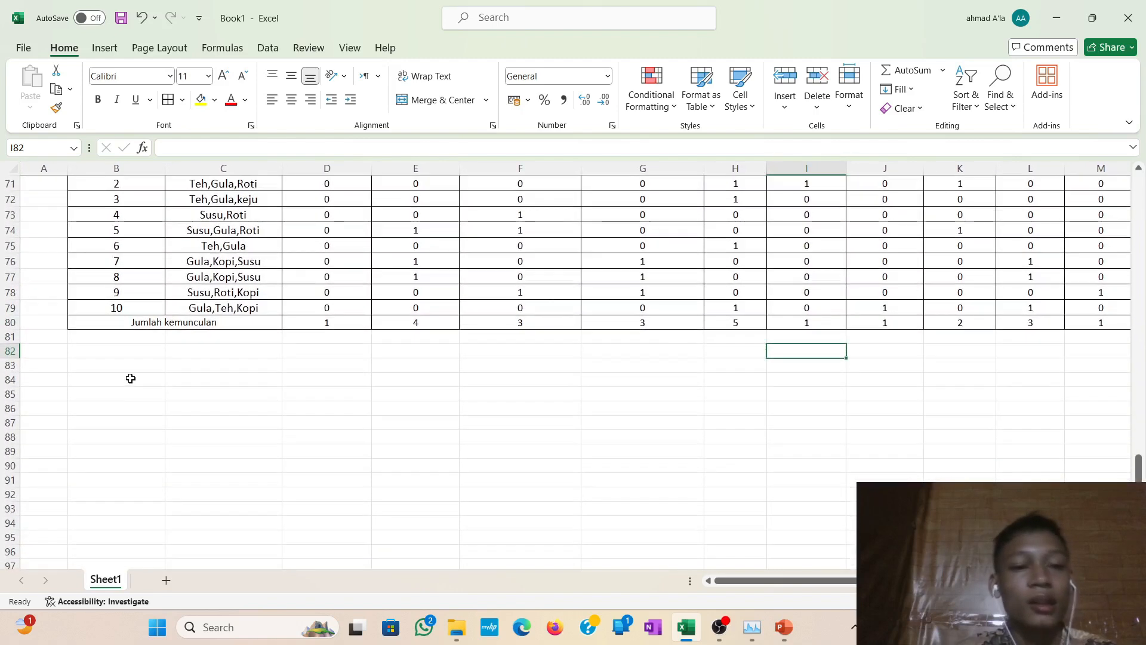
Enter the heading "2.Menentukan Nilai Support 2 Kombinasi" in B84, below the two-item combination table.
left_click(129, 379)
scroll(131, 378, "up", 2)
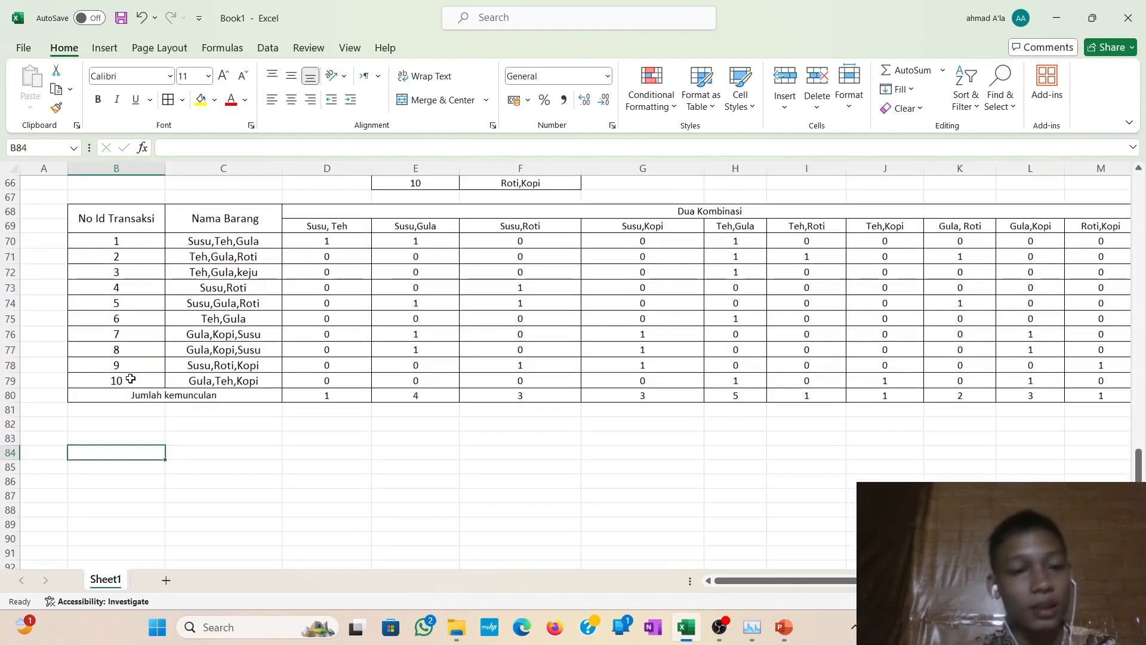
scroll(132, 431, "down", 1)
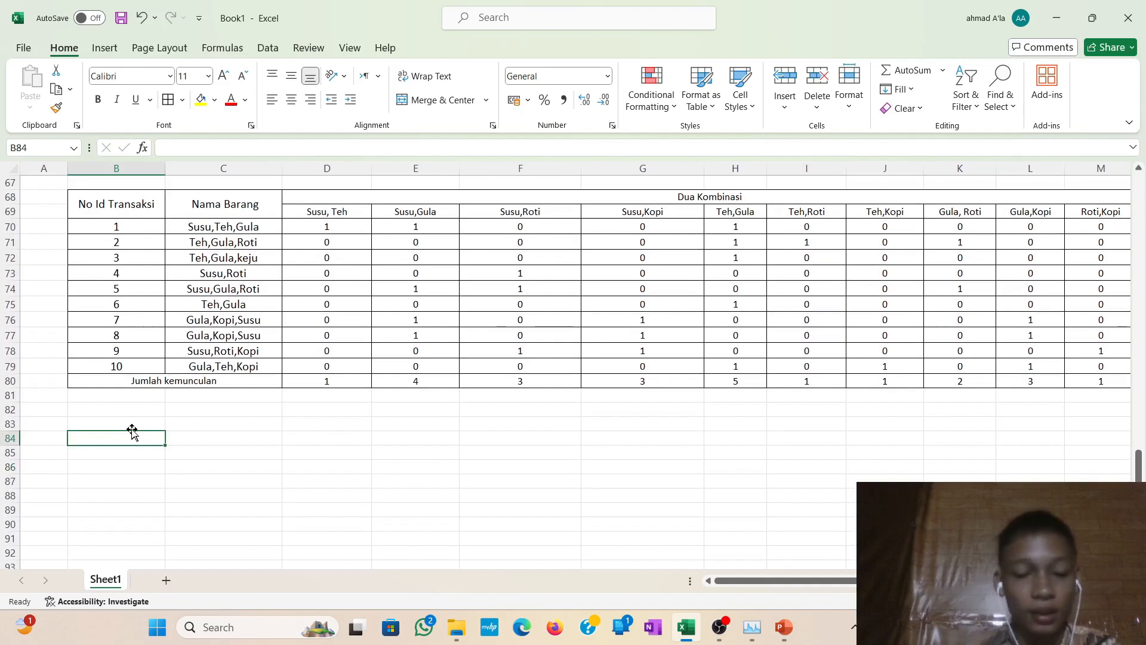
type("@")
key("BackSpace")
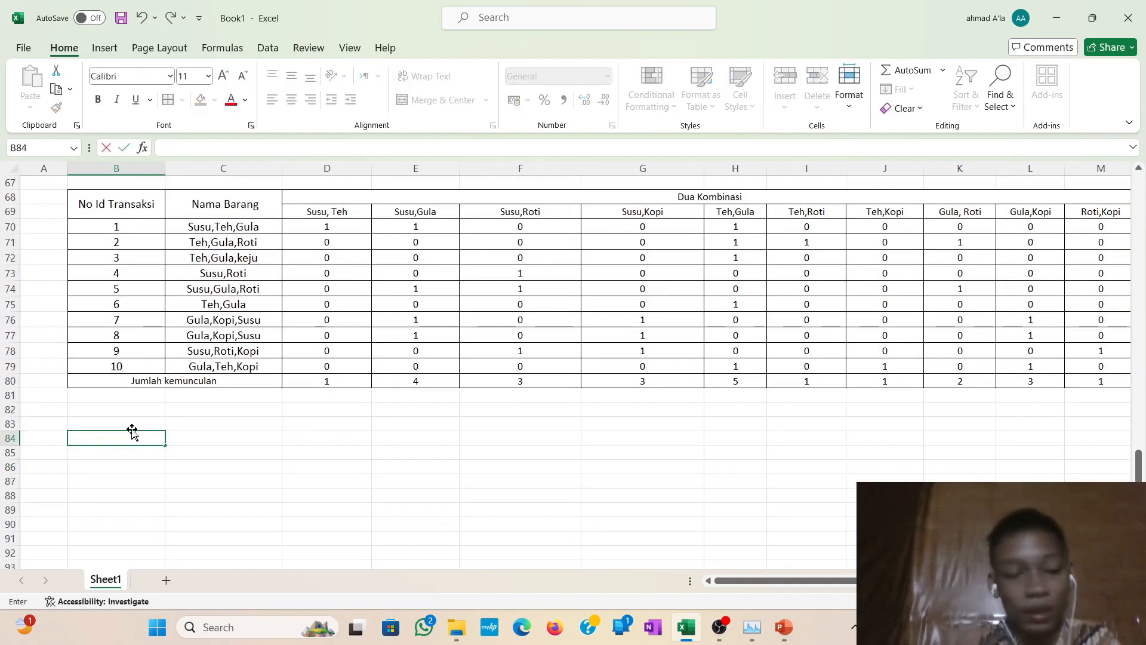
type("2.")
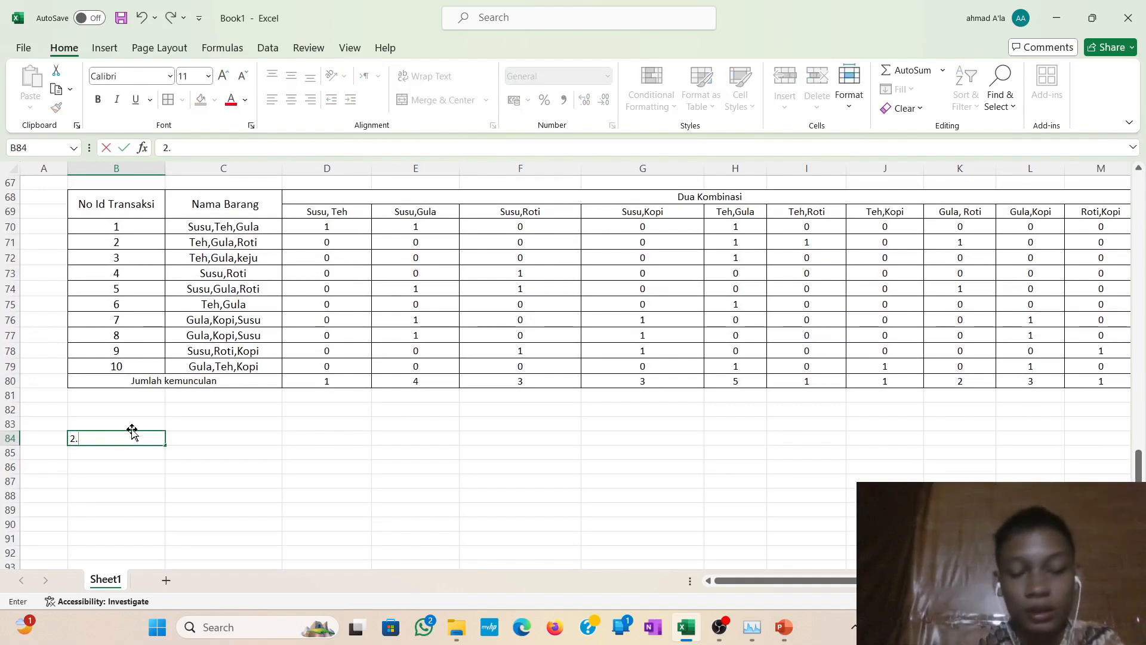
type("m")
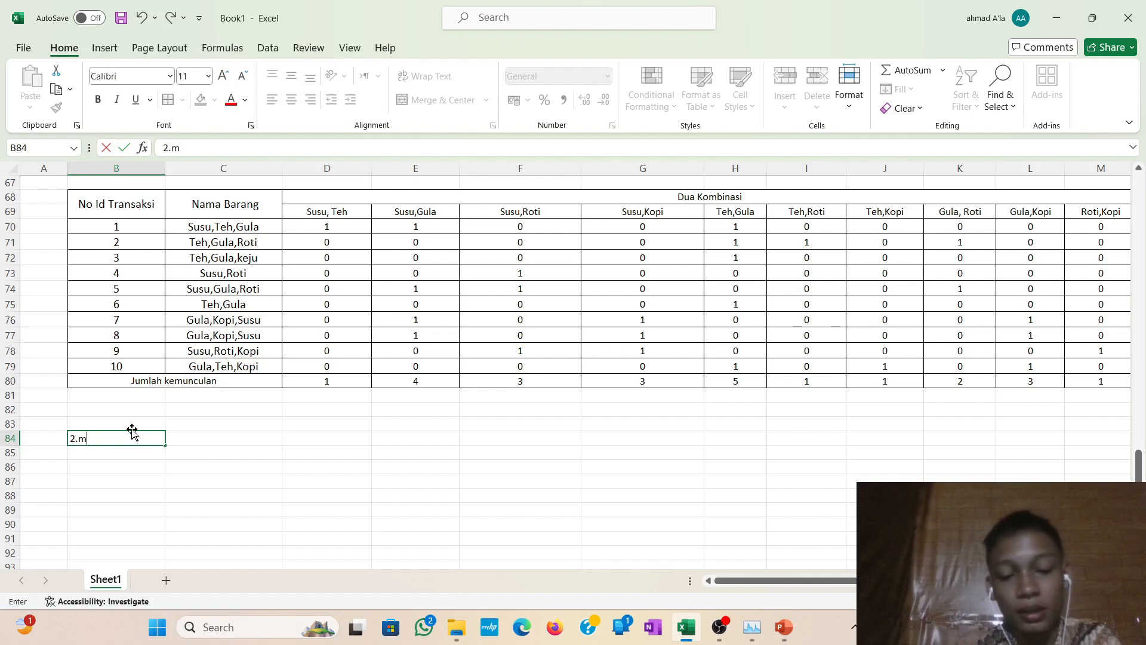
type("ENENTUK")
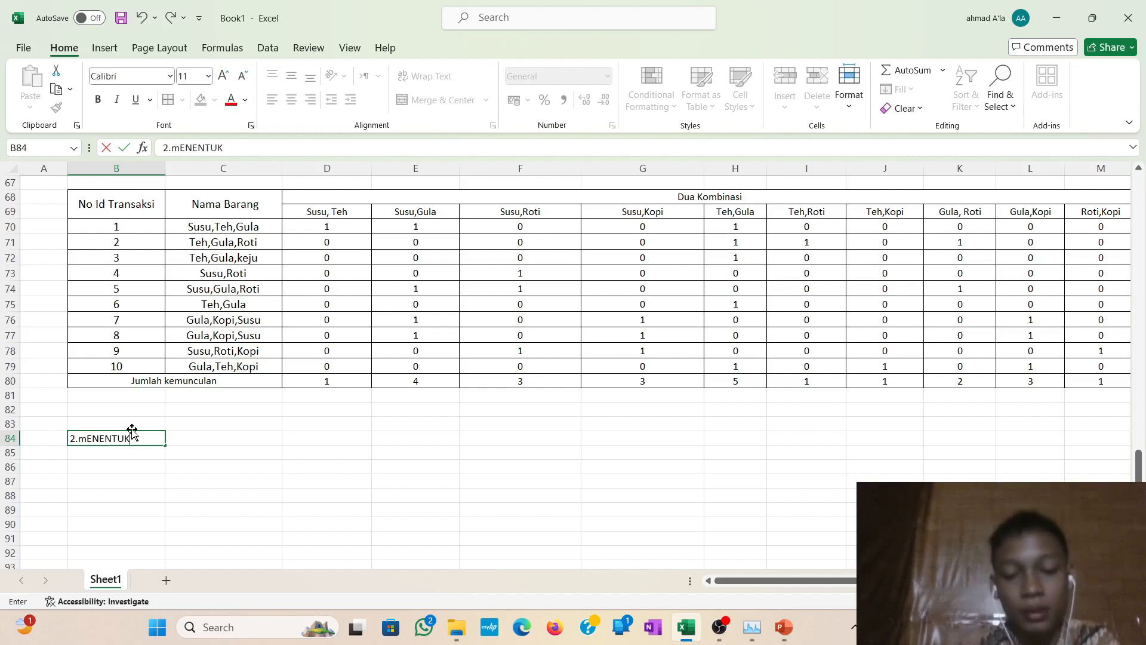
type("AN Nilai")
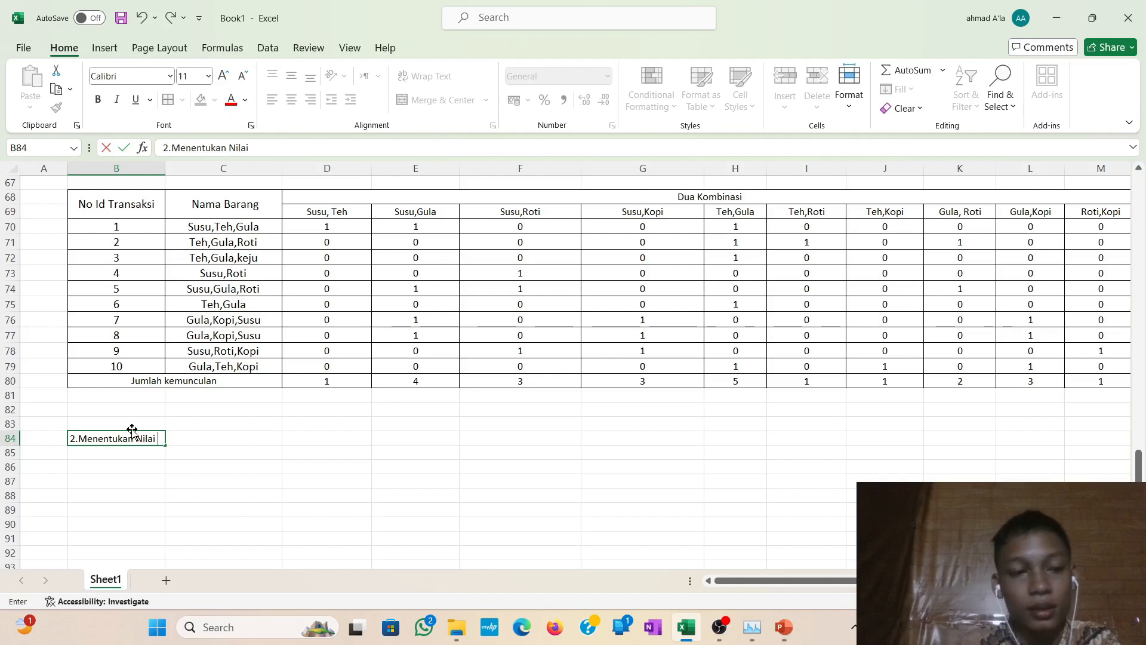
type(" Supp")
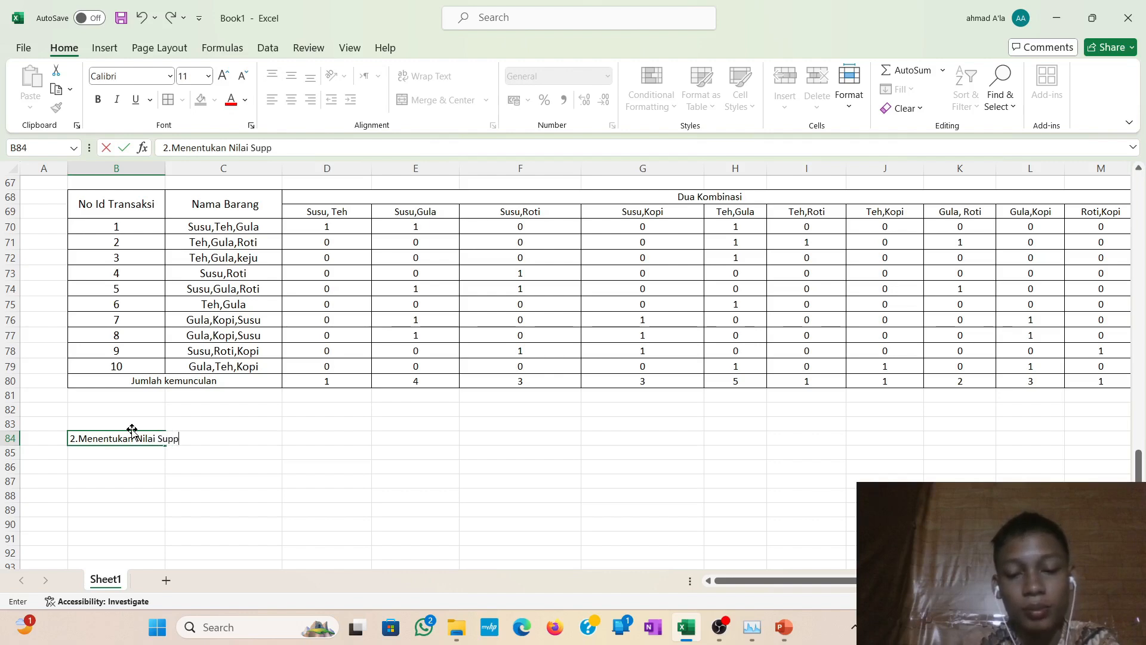
type("ort ")
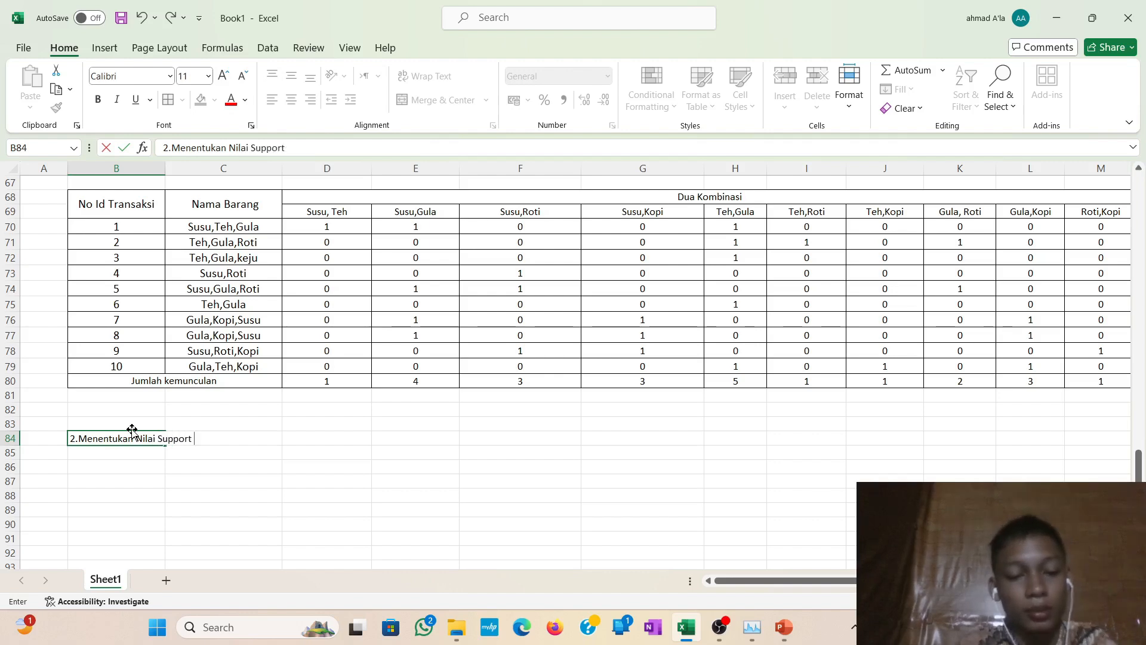
type("@")
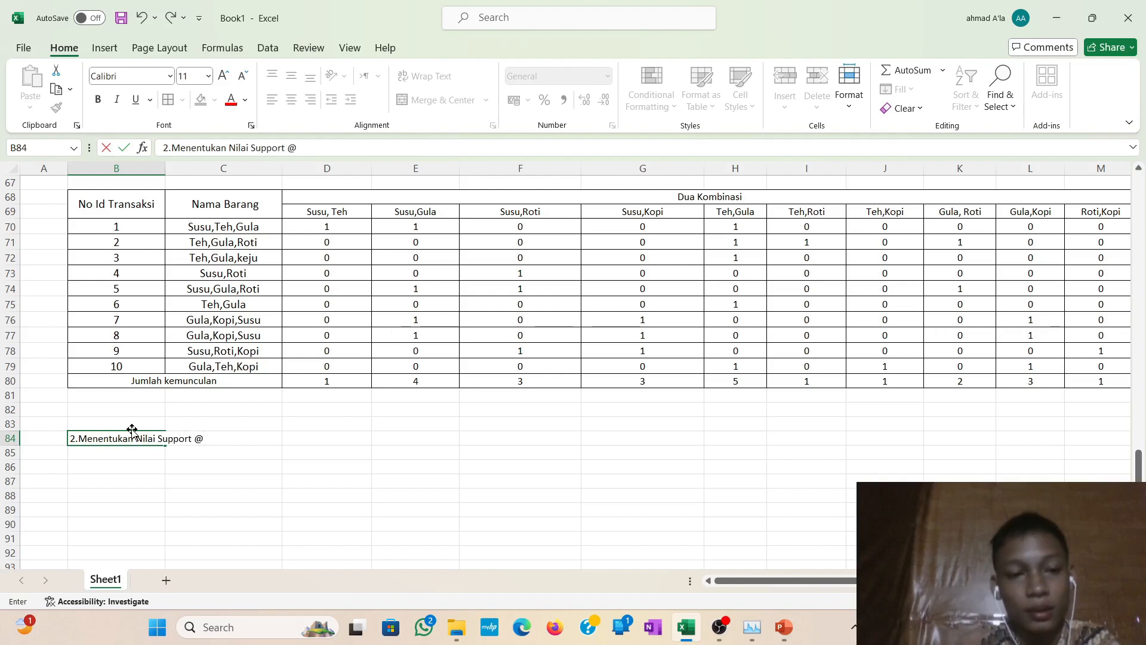
key("BackSpace")
type("2")
scroll(132, 430, "up", 3)
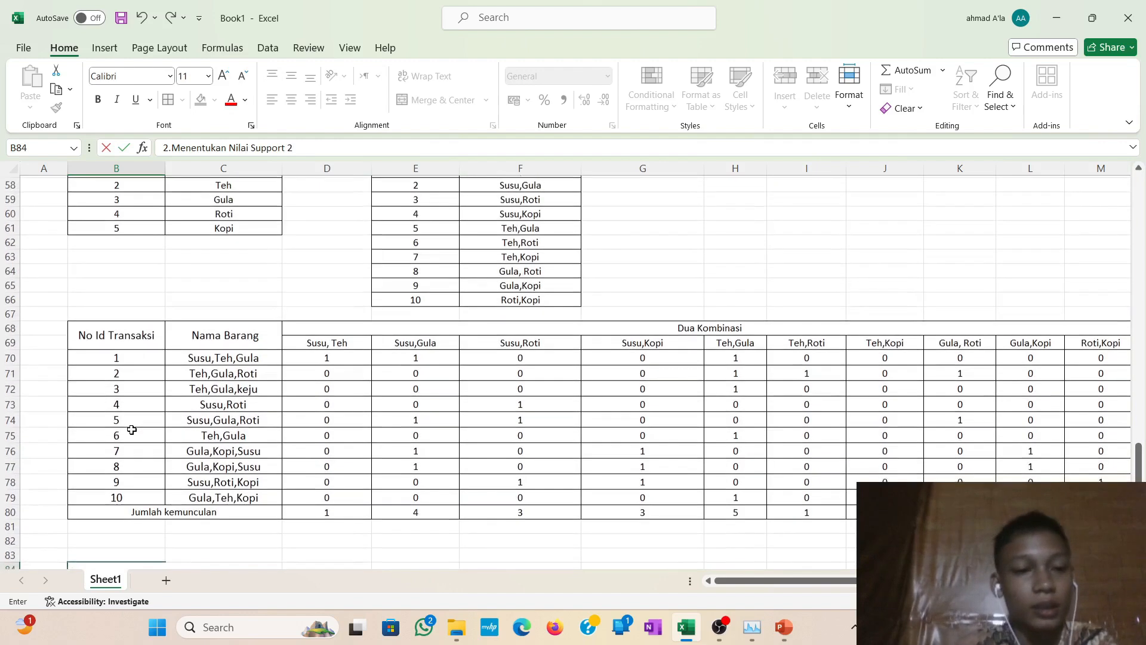
scroll(132, 430, "down", 1)
type("Kom")
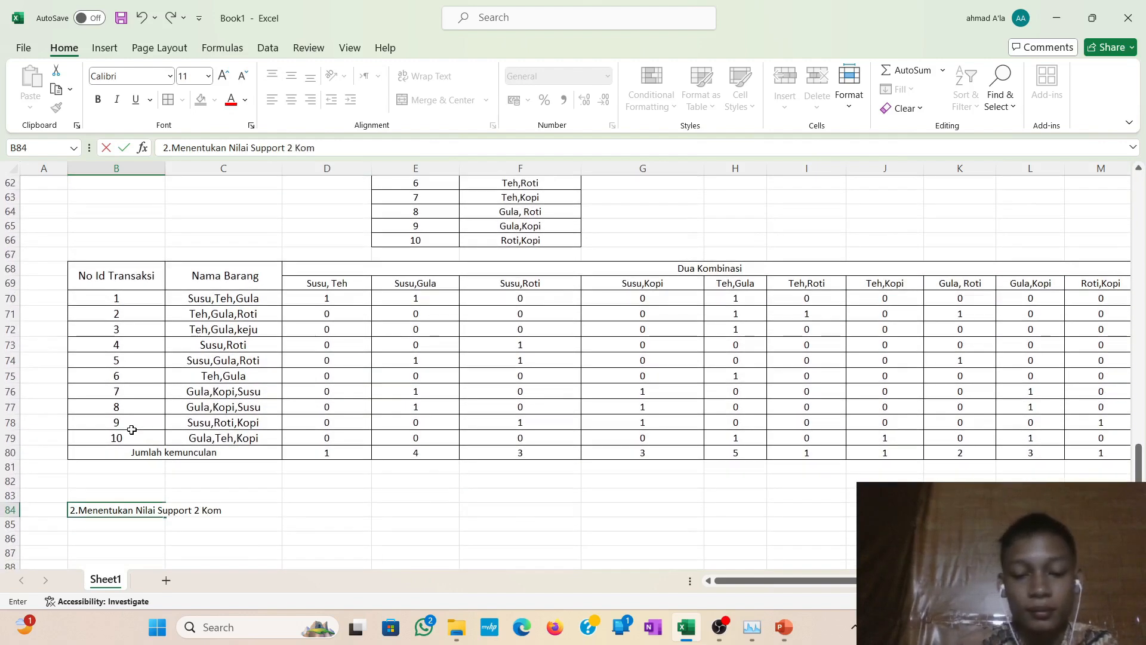
type("binasi")
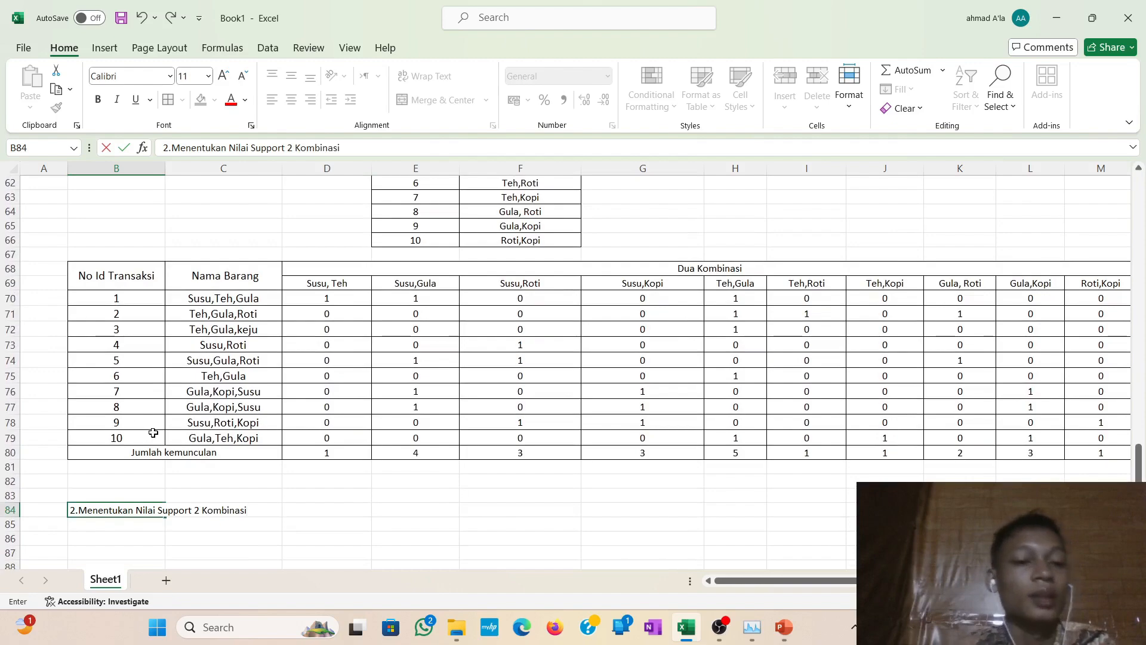
scroll(153, 430, "down", 1)
left_click(146, 494)
scroll(146, 495, "down", 1)
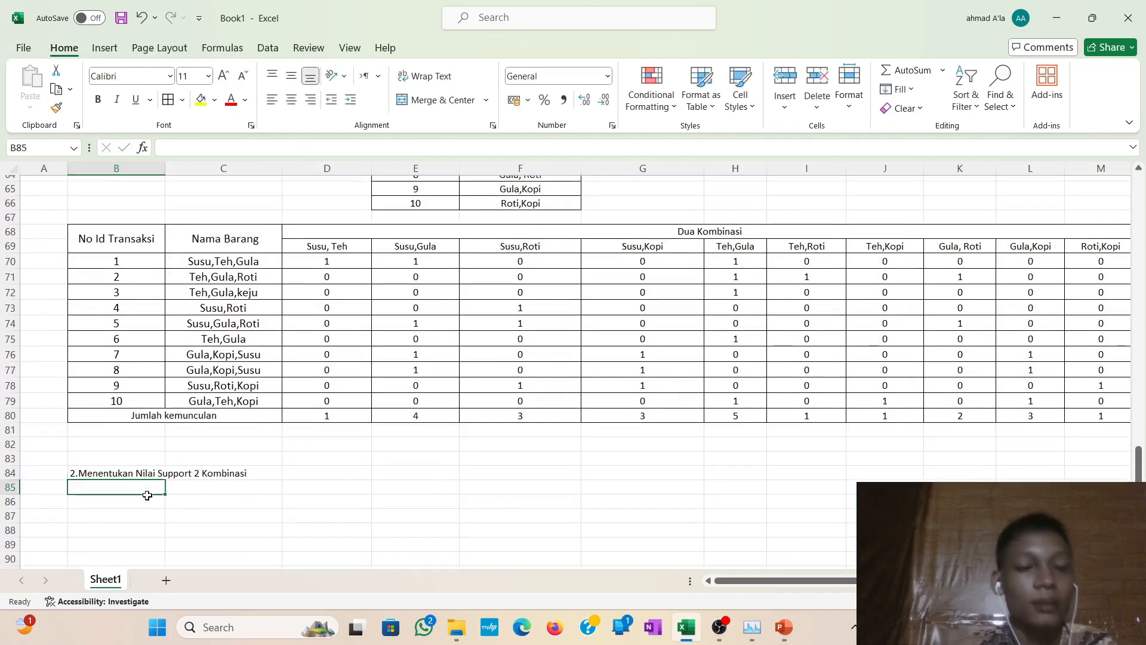
Insert a new equation containing an empty stacked fraction for the two-combination support formula.
scroll(147, 495, "down", 1)
scroll(147, 495, "up", 2)
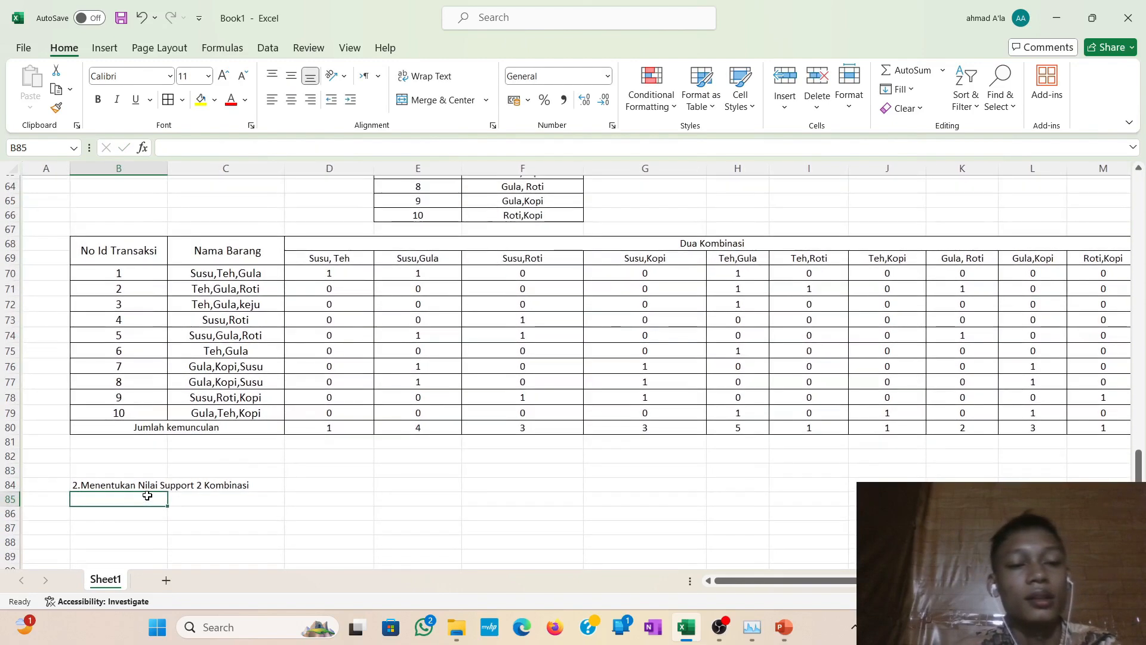
scroll(147, 495, "down", 2)
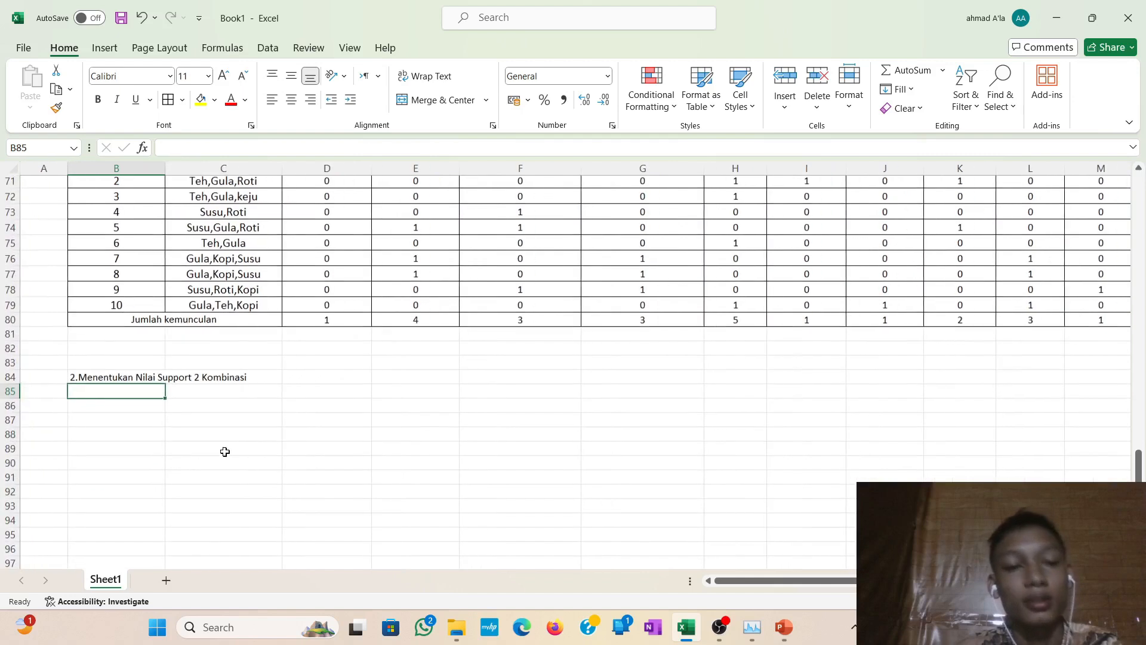
left_click(274, 426)
left_click(265, 410)
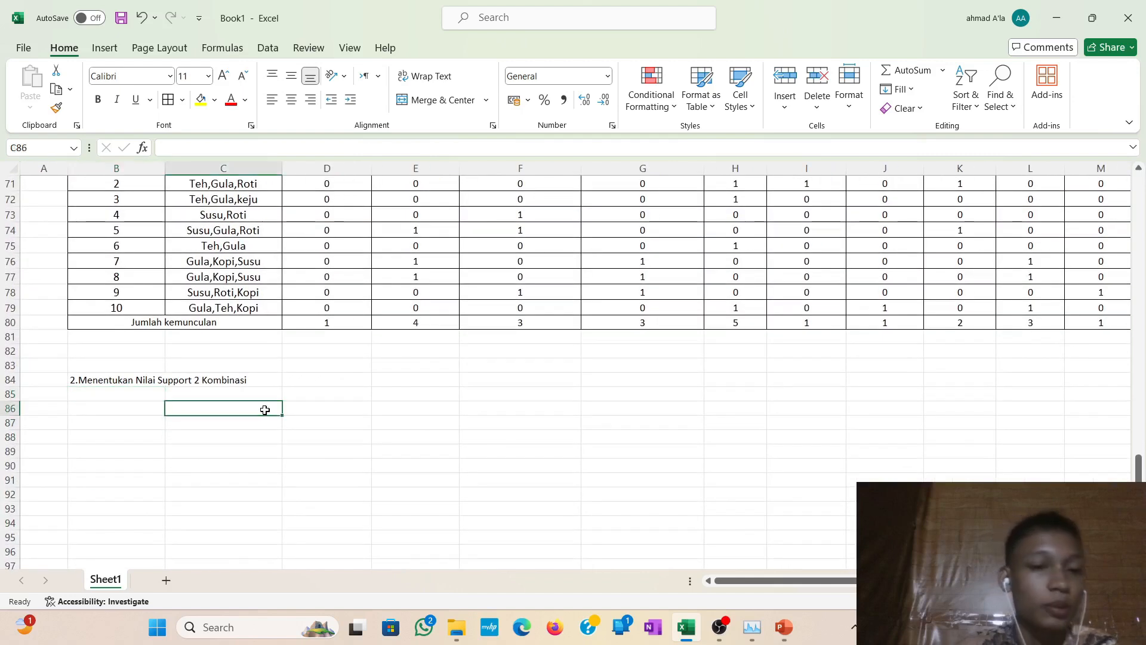
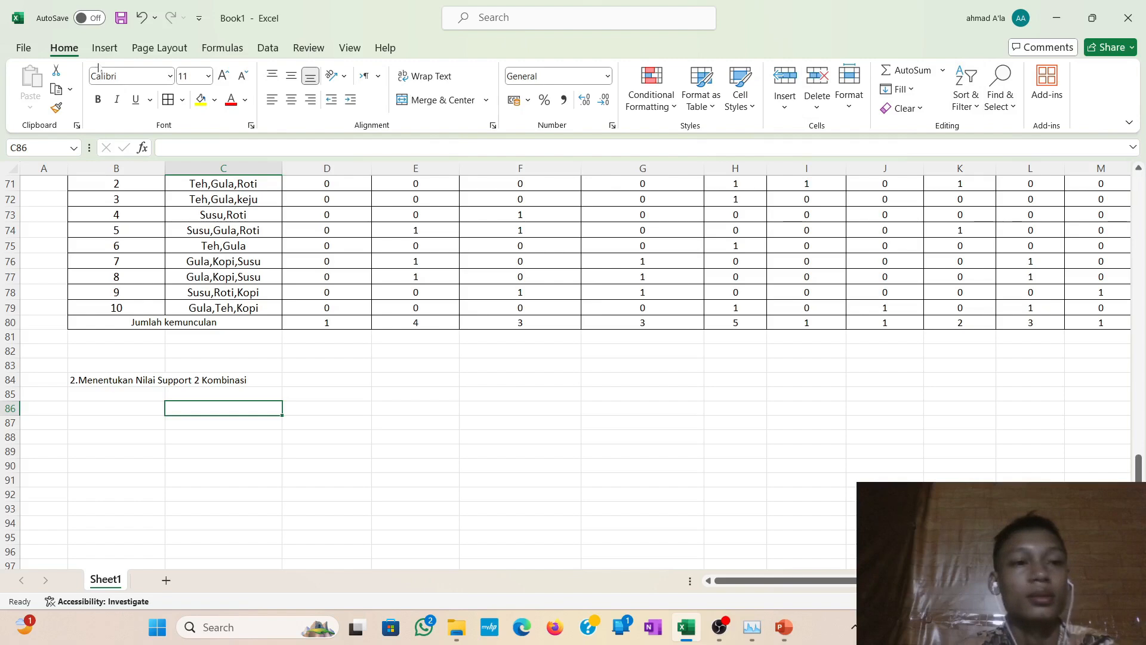
left_click(105, 48)
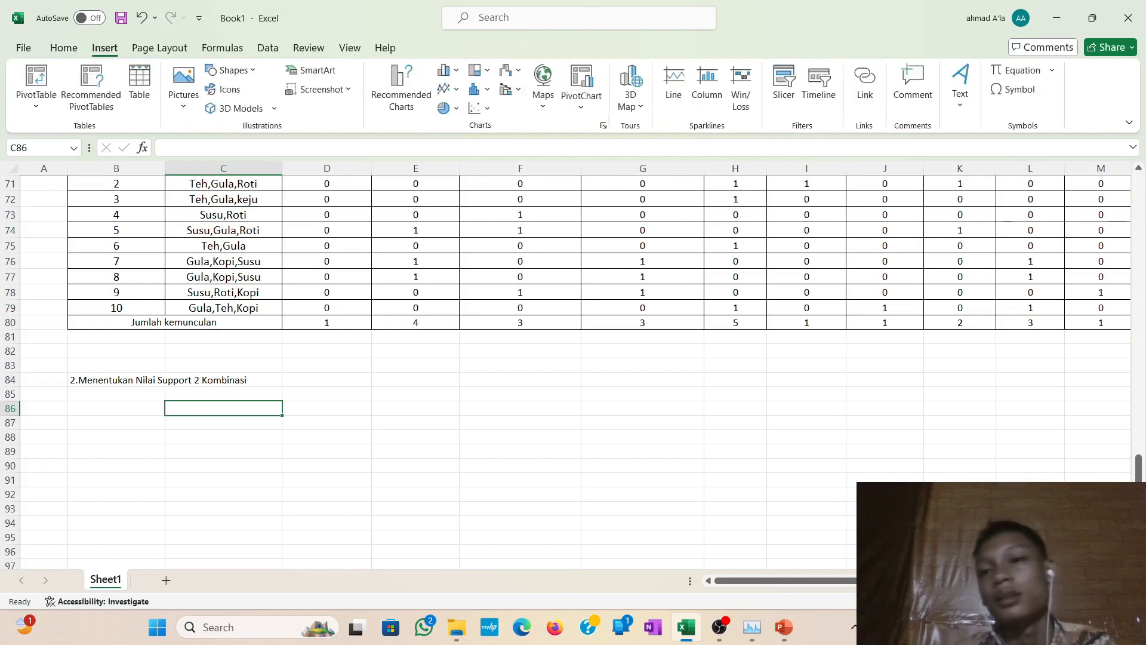
left_click(1015, 70)
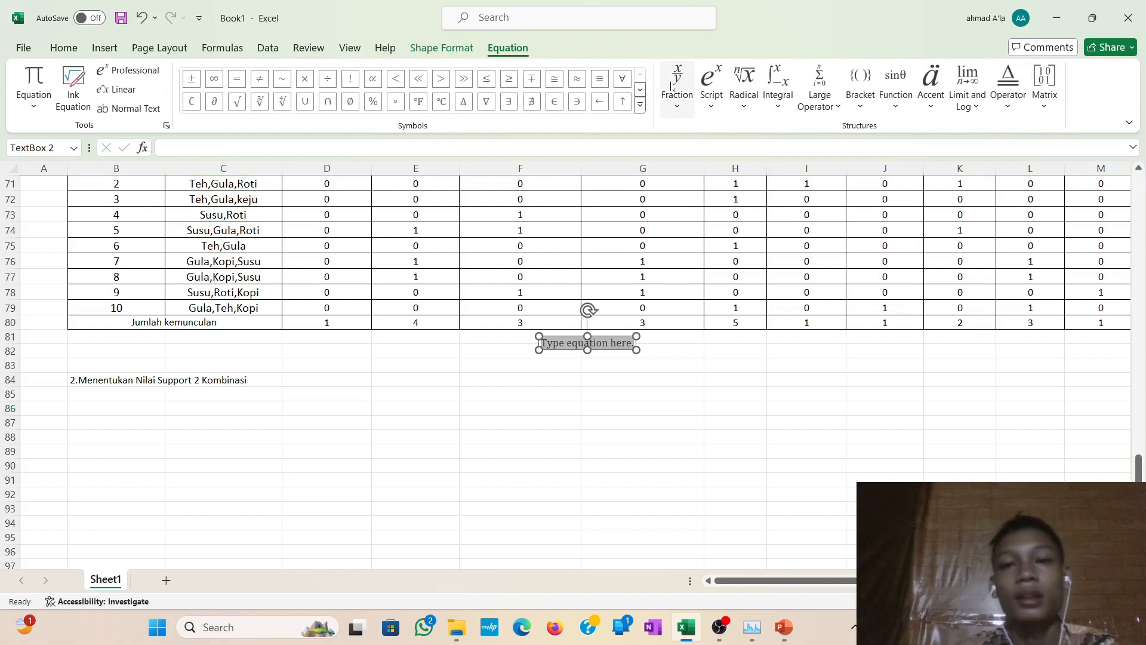
left_click(671, 87)
left_click(688, 192)
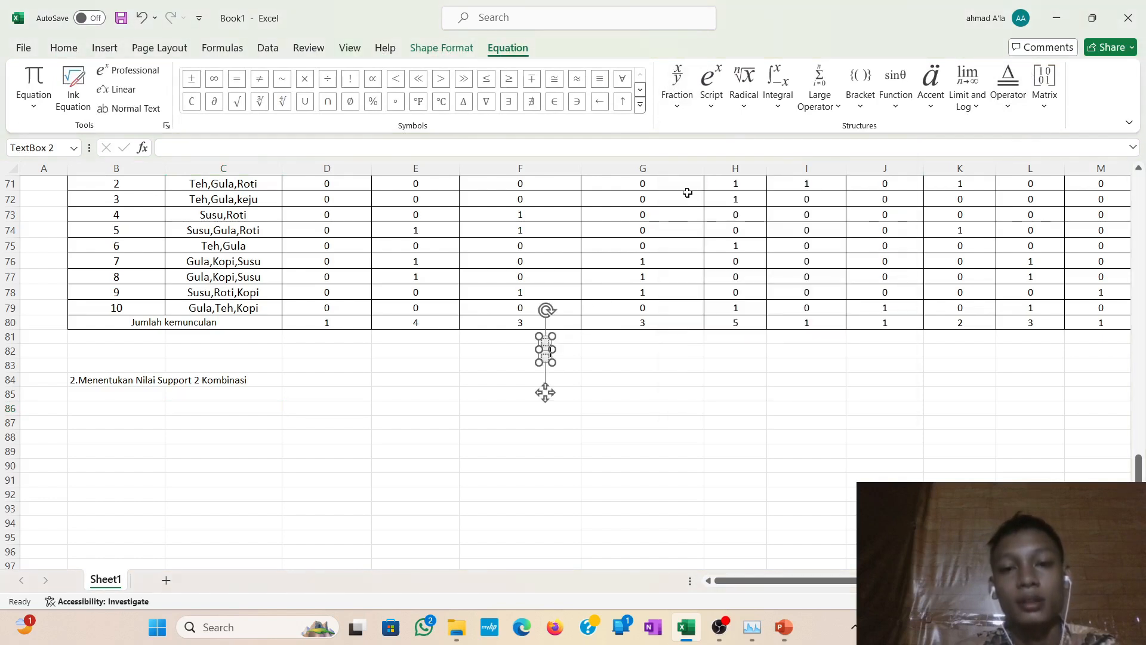
Fill the fraction's numerator with "Jumlah Transaksi Yang Mengandung NIlai A dan B".
left_click(545, 344)
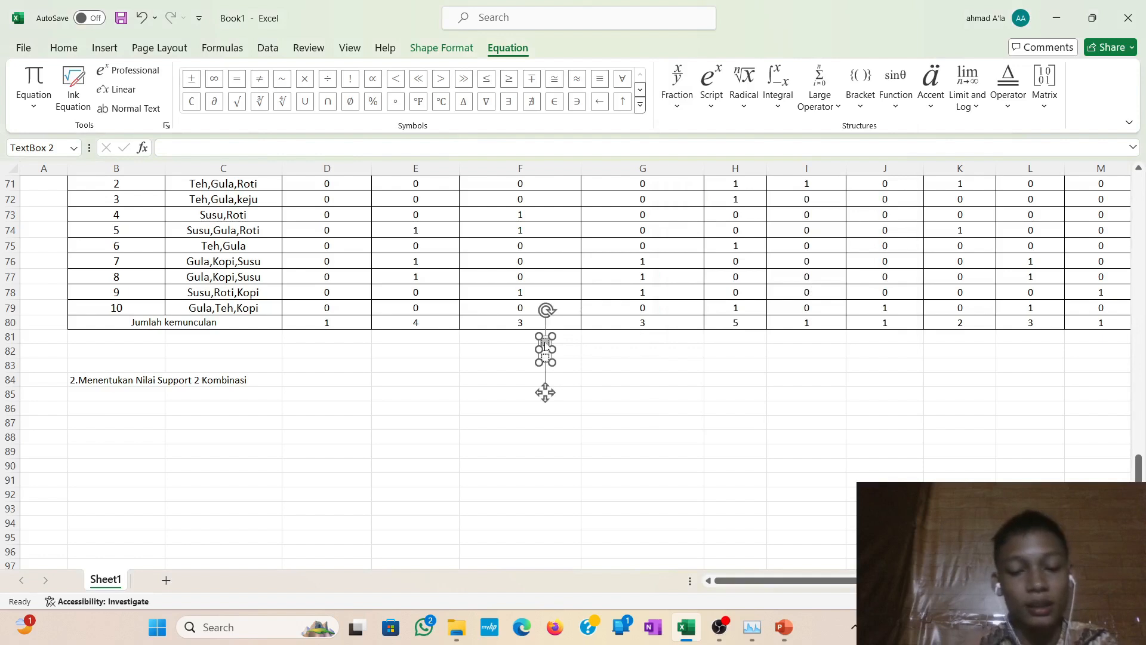
type("Tra")
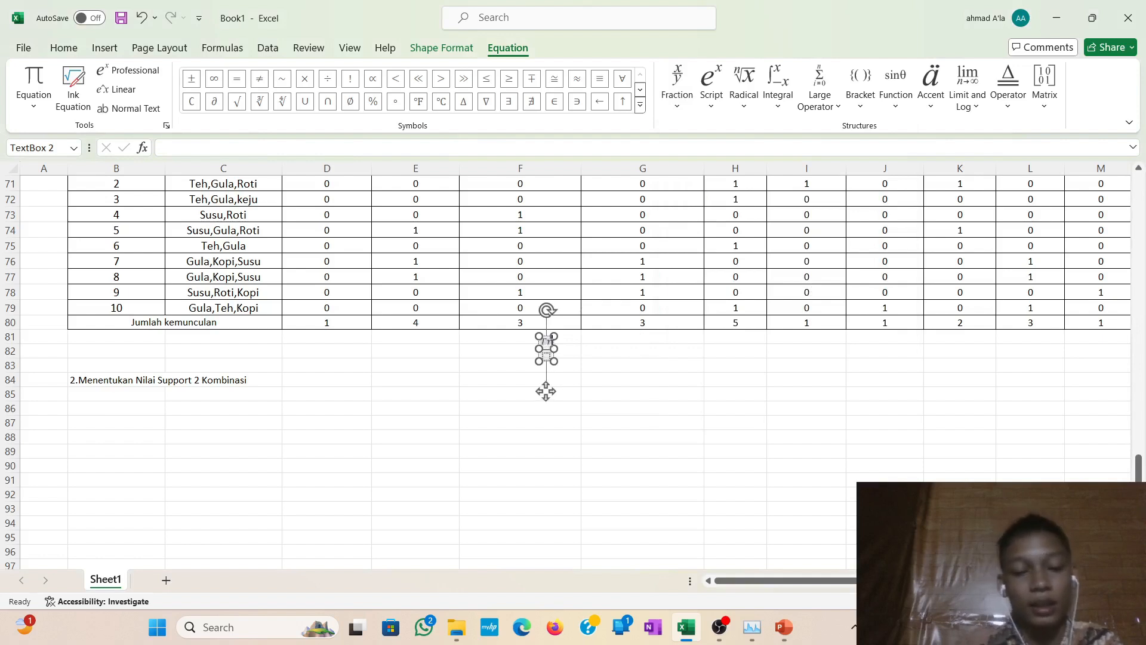
key("BackSpace")
key("BackSpace")
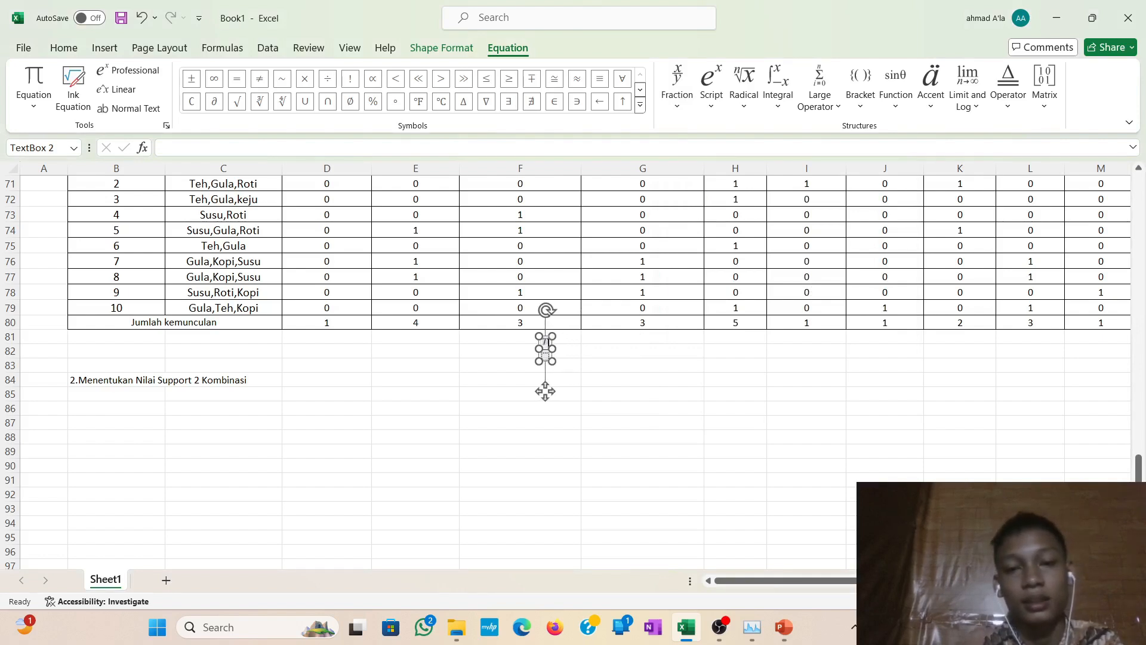
key("BackSpace")
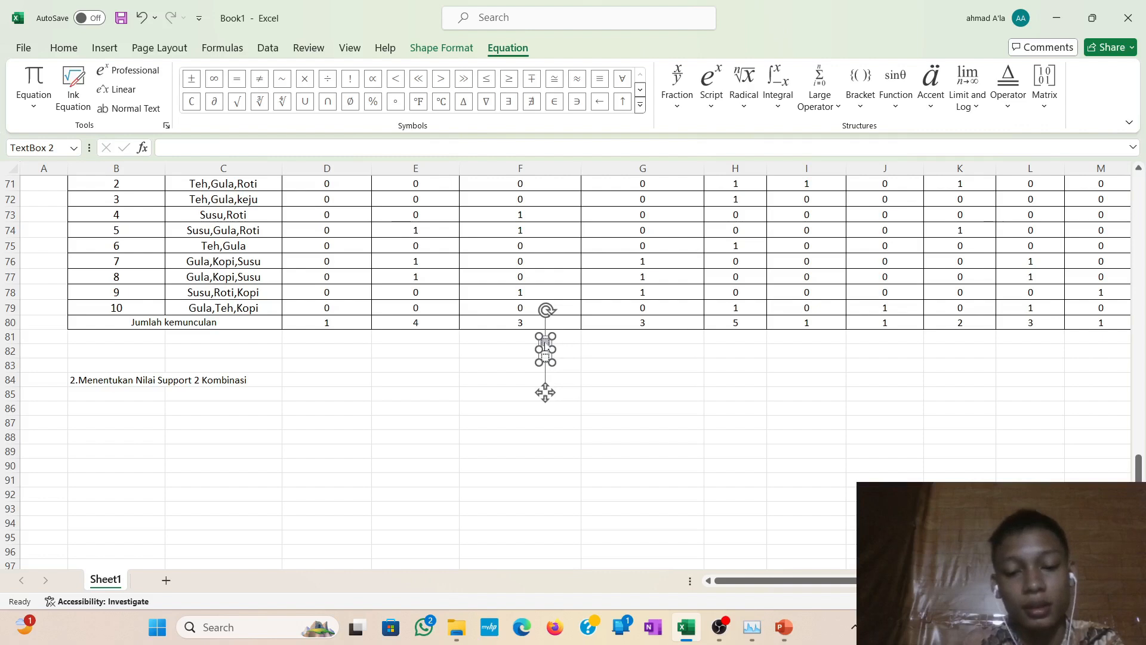
type("Jumlah")
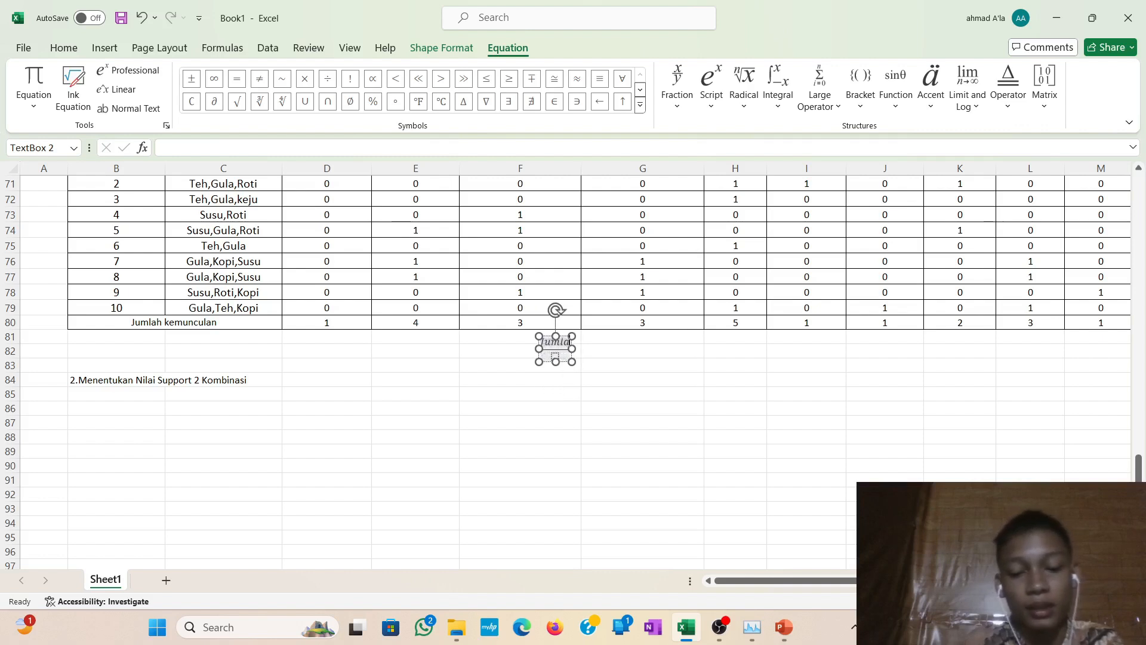
type(" Transaksi")
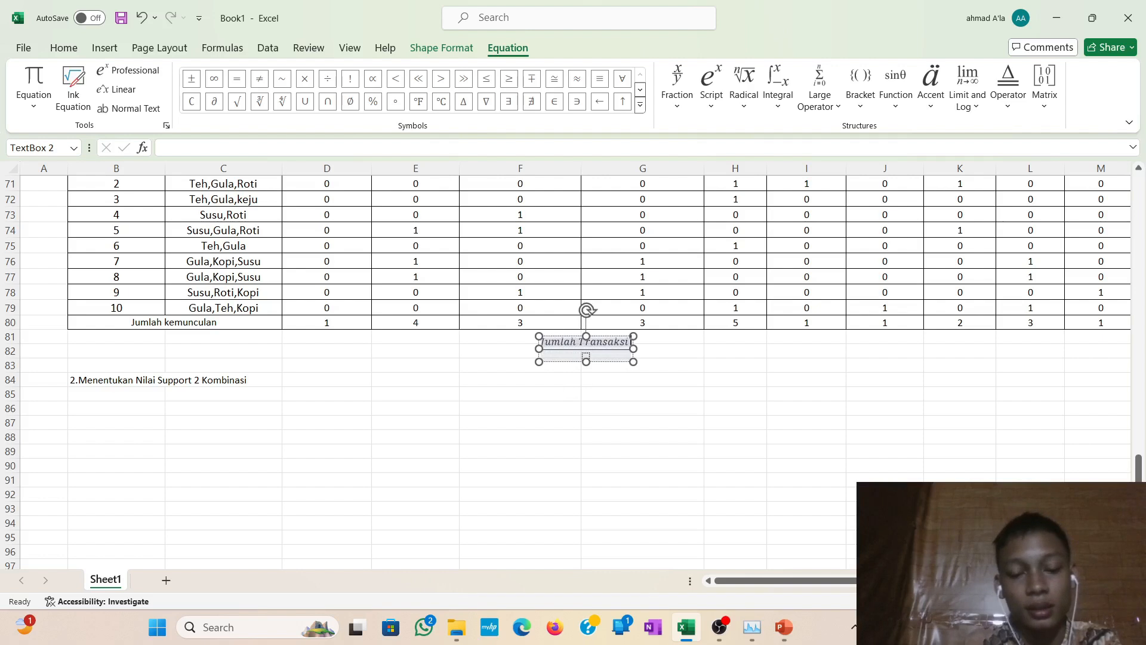
type(" Yang m")
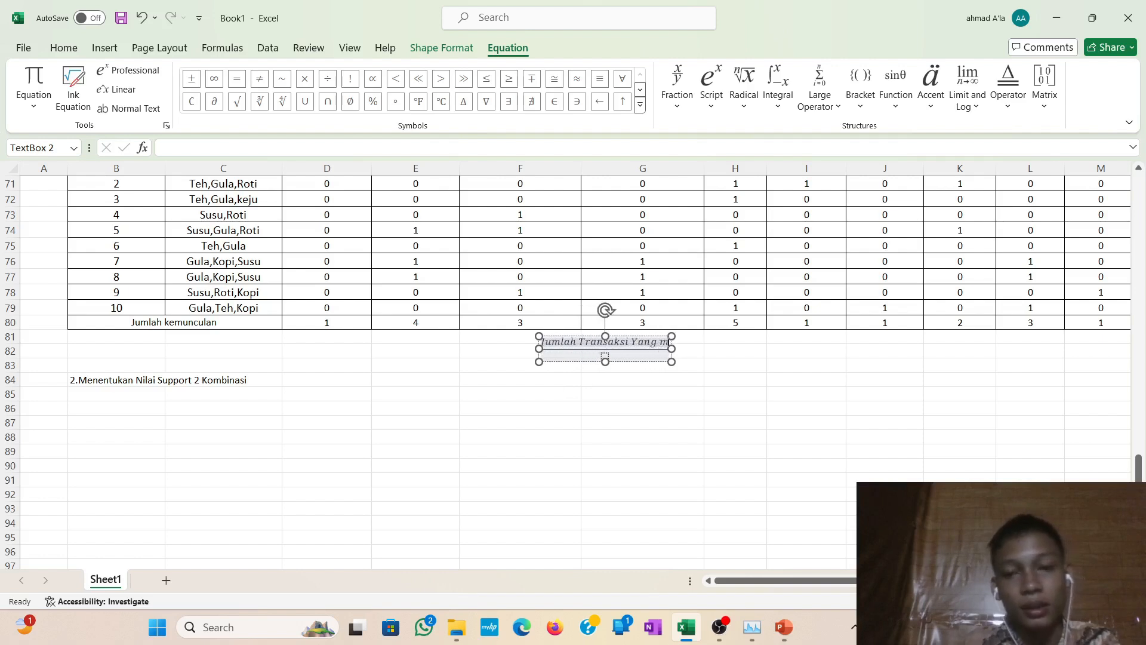
type("eng")
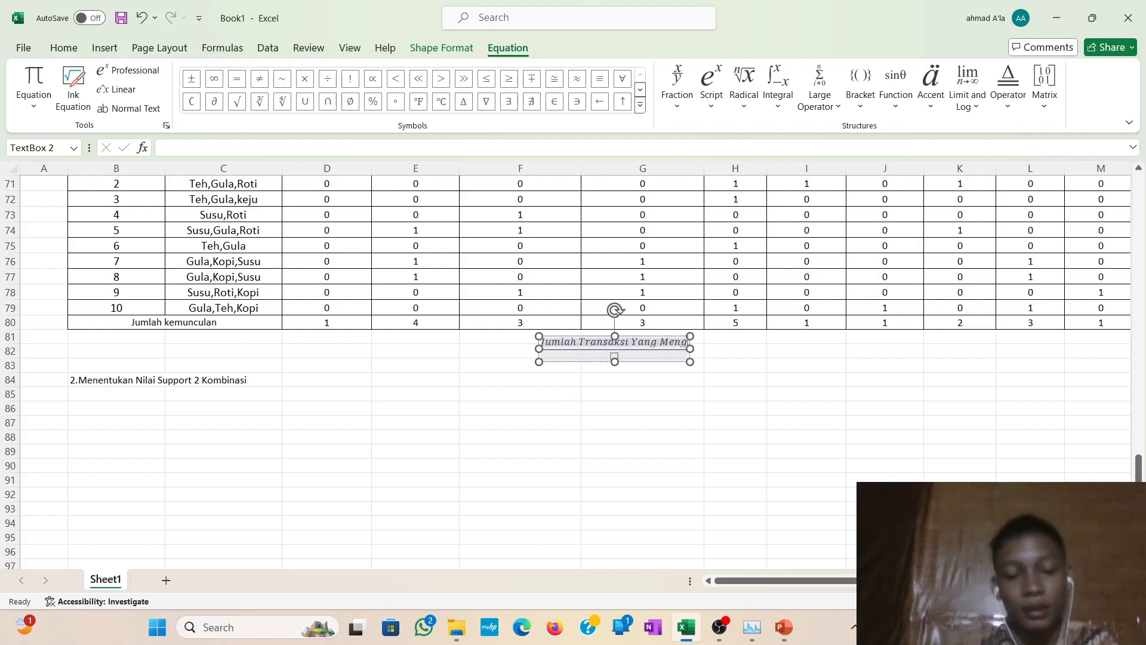
type("andung")
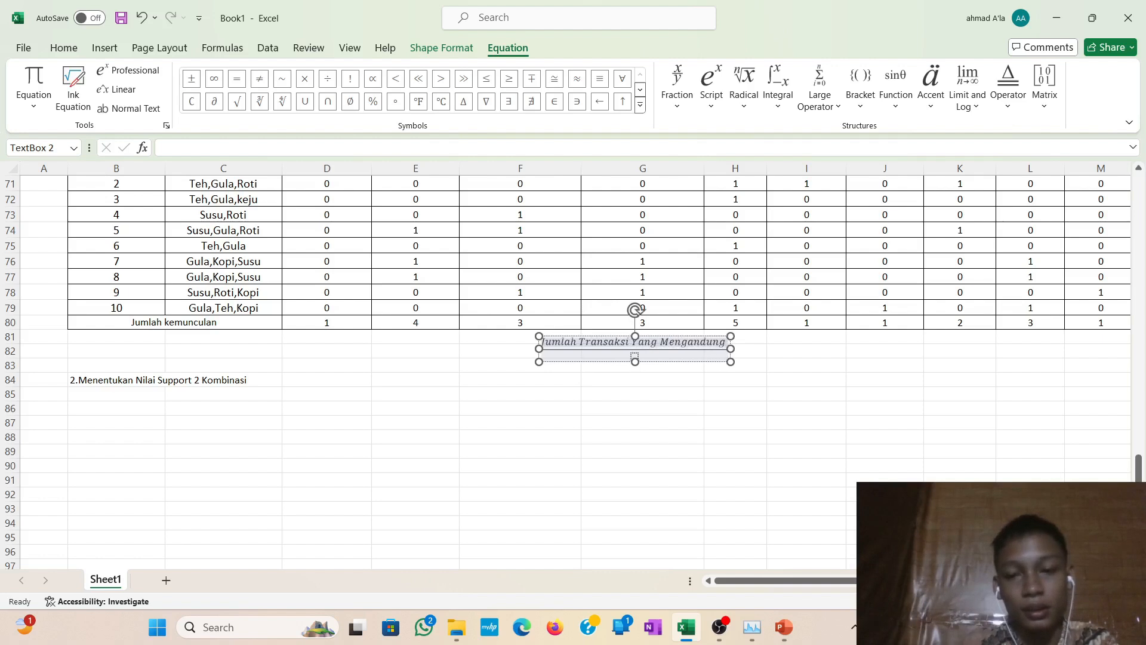
type(" NIlai")
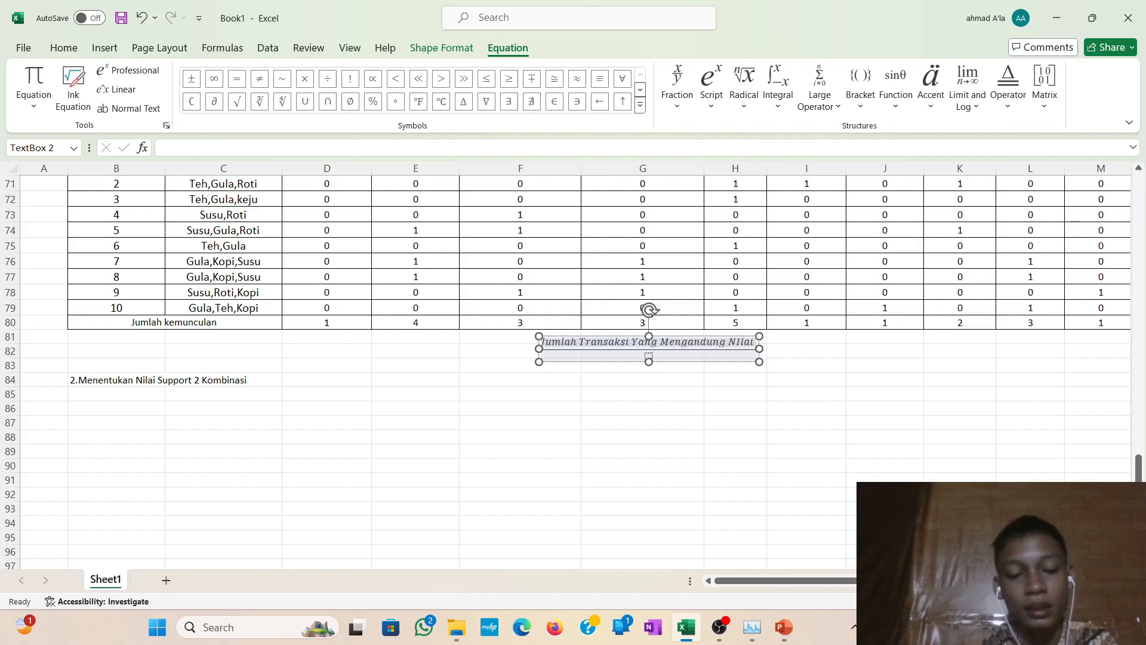
type(" A dan")
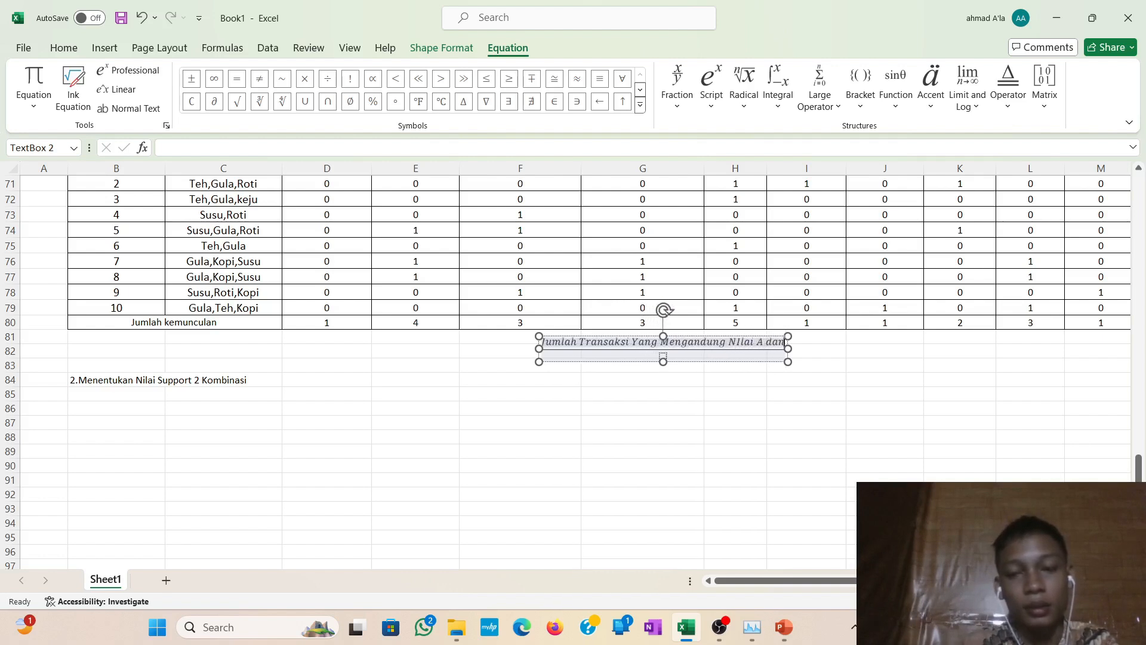
type(" B")
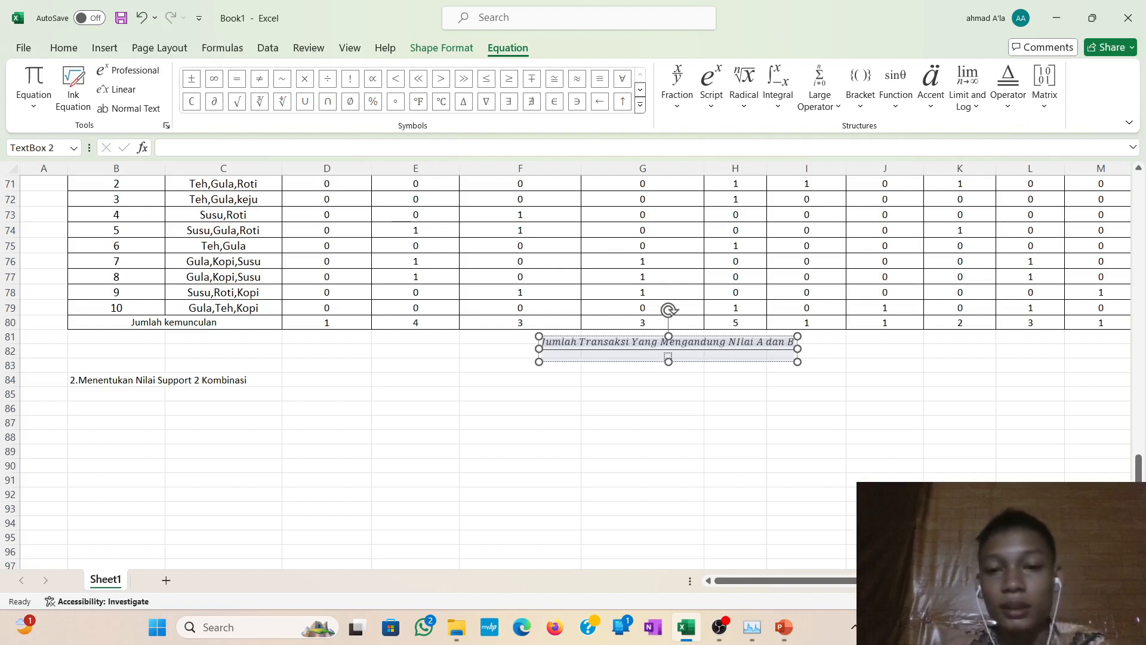
Fill the fraction's denominator with "Jumlah Transaksi" and finish editing the equation.
left_click(672, 359)
type("Ju")
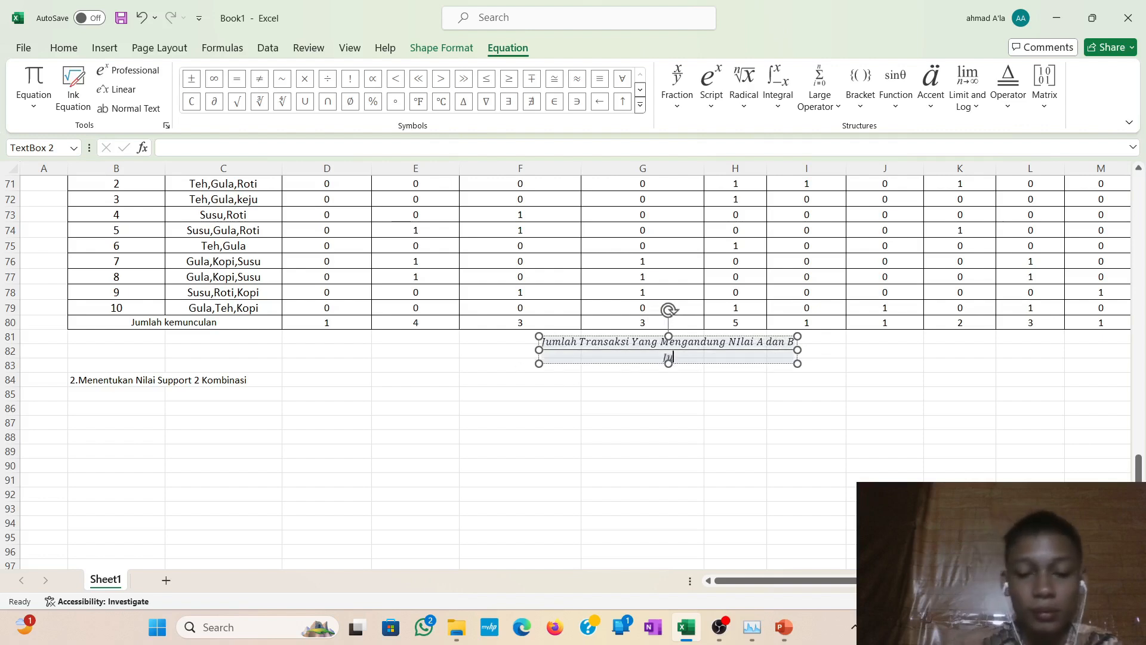
type("mlah Transaksi")
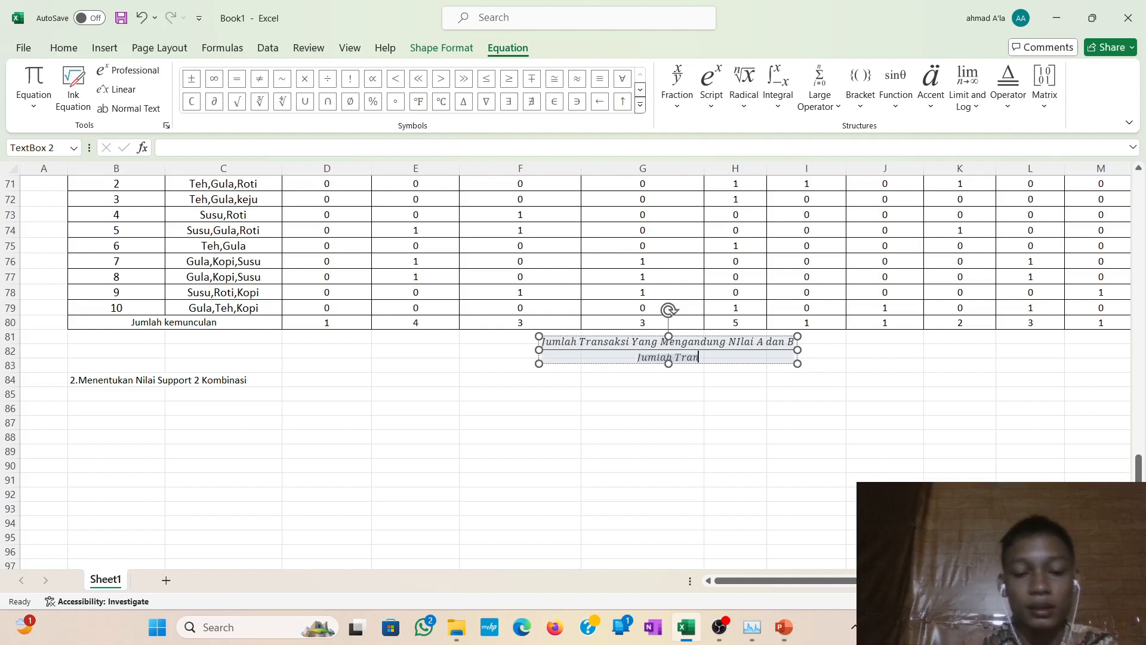
left_click(745, 394)
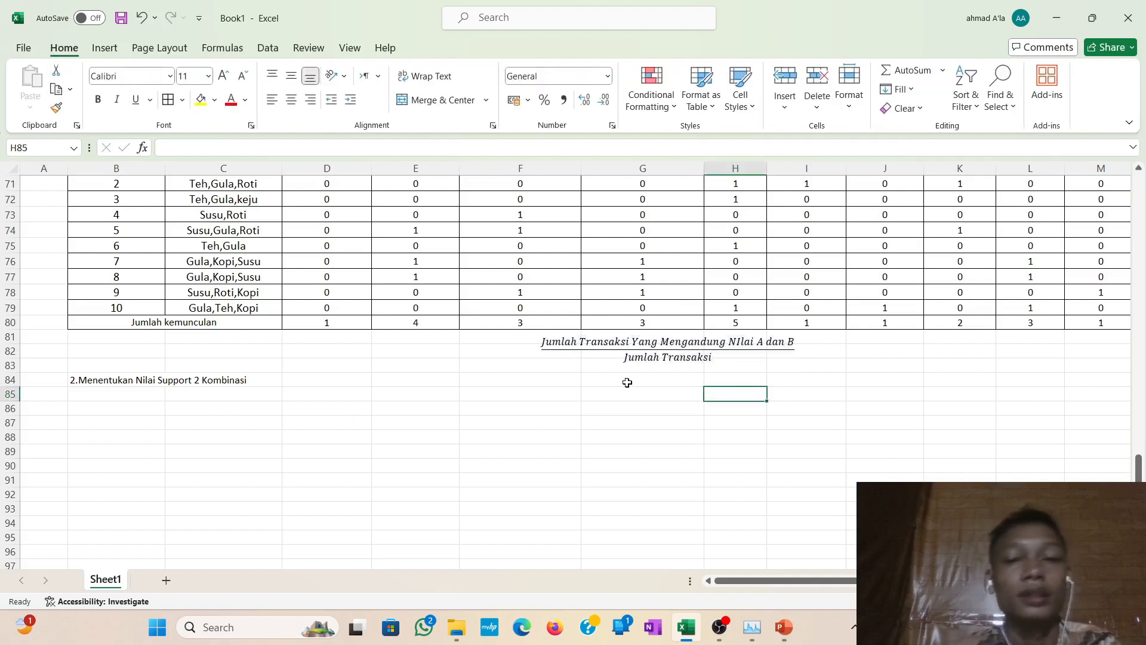
Move the support formula text box below the "2.Menentukan Nilai Support 2 Kombinasi" heading and label it "Rumus" in cell B86.
left_click(642, 335)
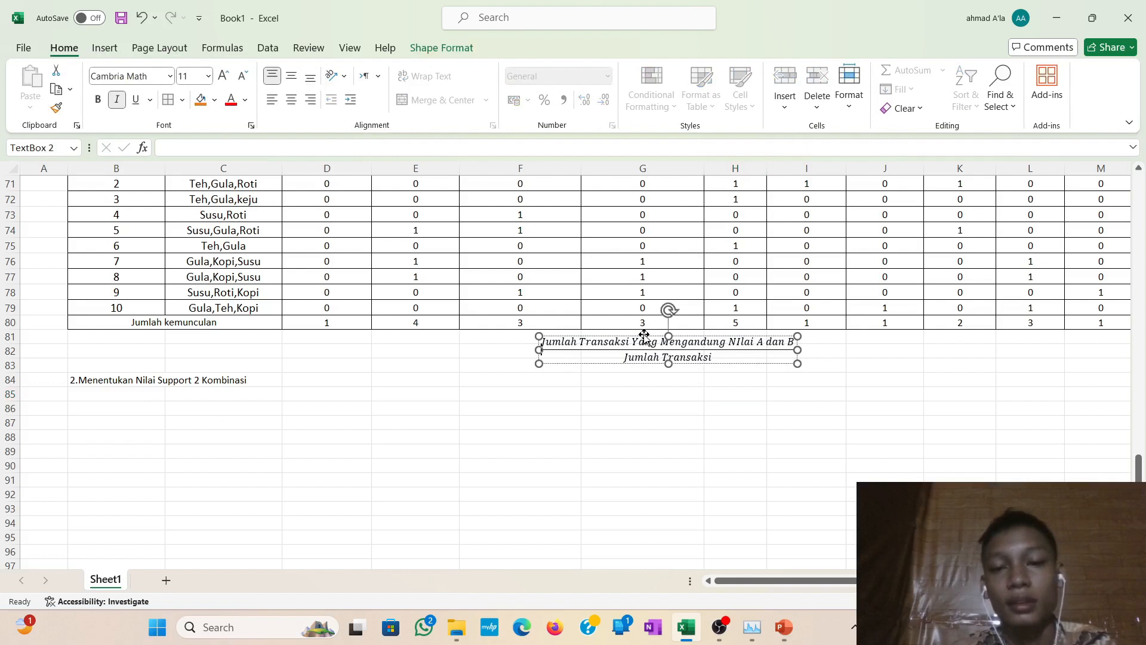
left_click_drag(642, 335, 275, 404)
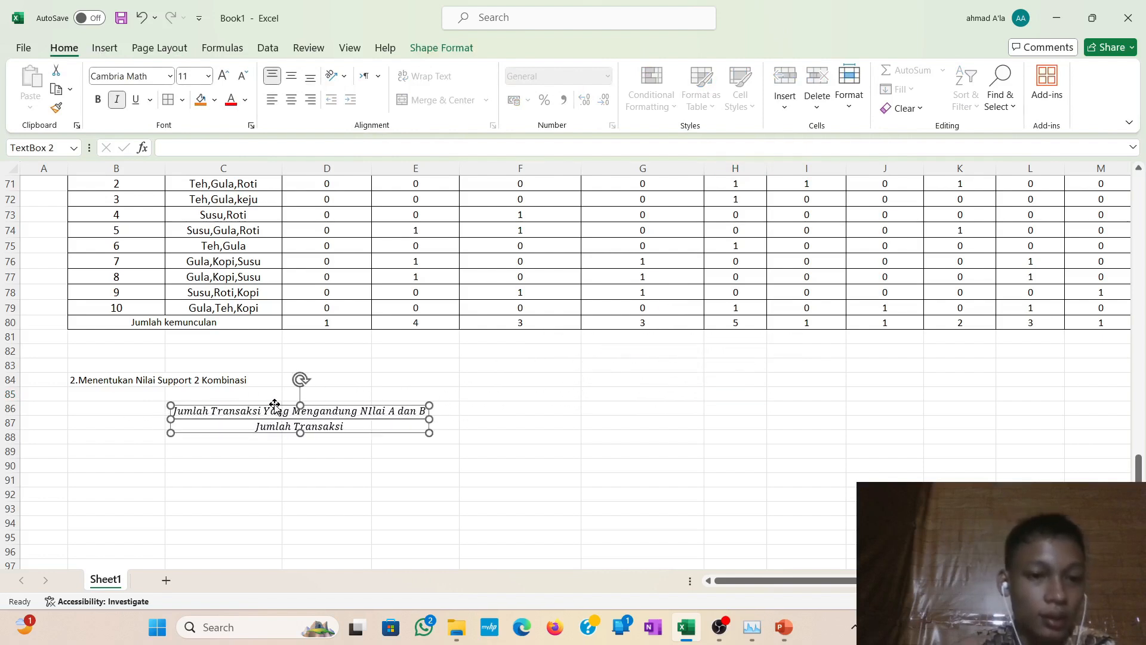
left_click(130, 399)
type("Rumus")
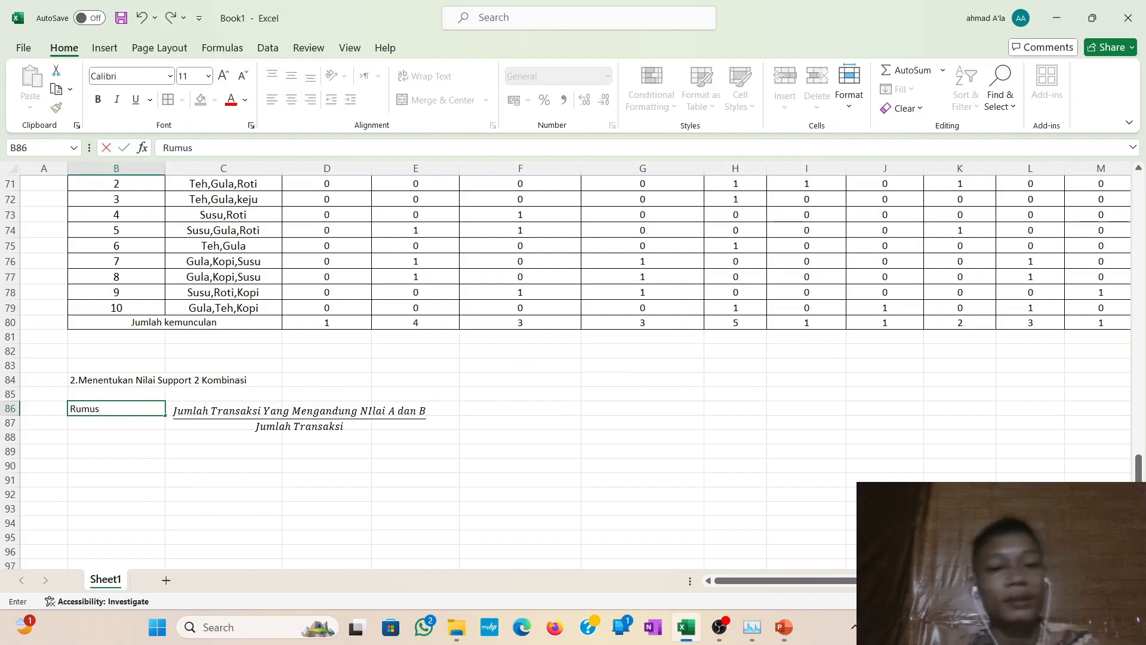
Look over the two-item combination table and its occurrence totals above the support formula.
scroll(128, 409, "down", 2)
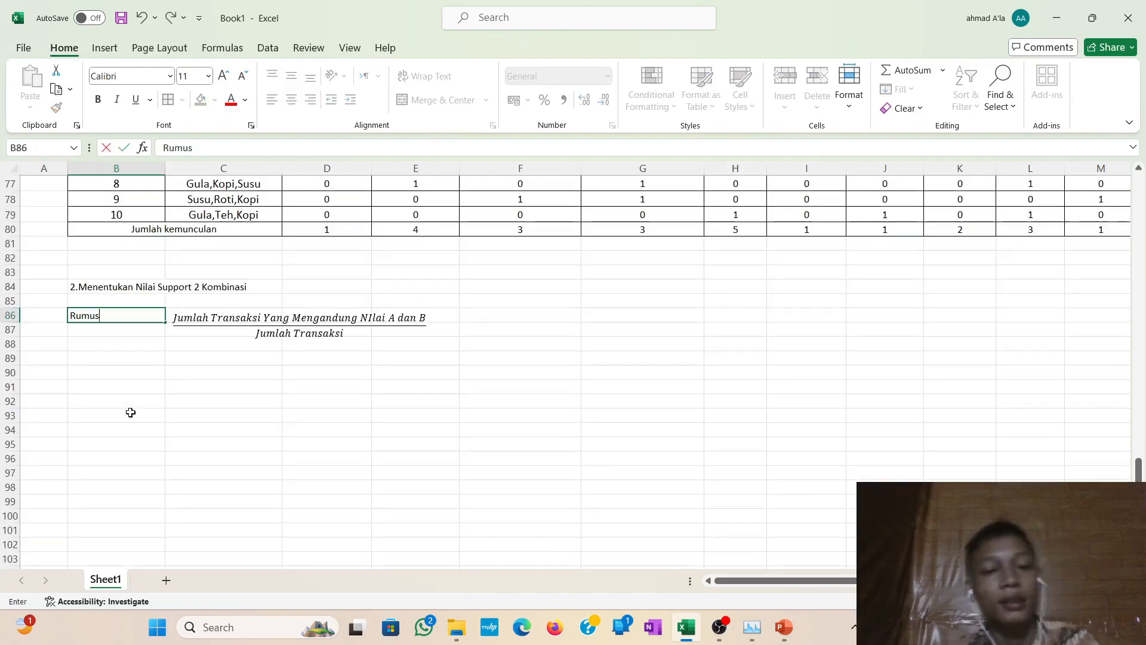
scroll(128, 409, "up", 2)
scroll(132, 406, "down", 1)
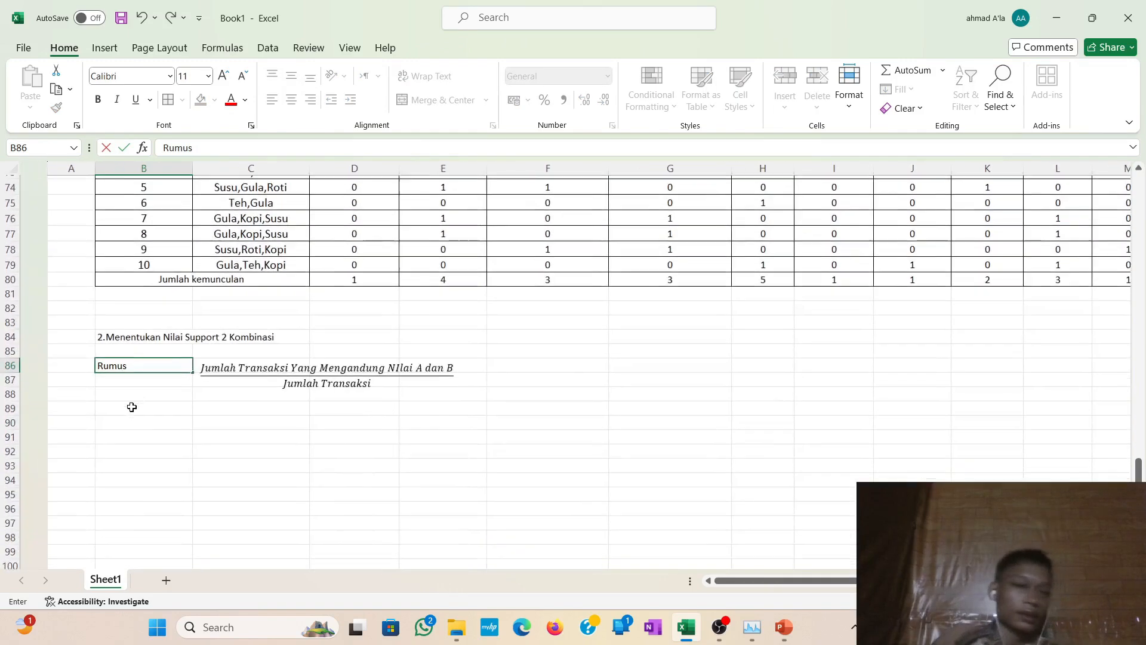
scroll(132, 407, "up", 2)
scroll(132, 406, "down", 1)
scroll(132, 406, "up", 2)
scroll(132, 407, "right", 1)
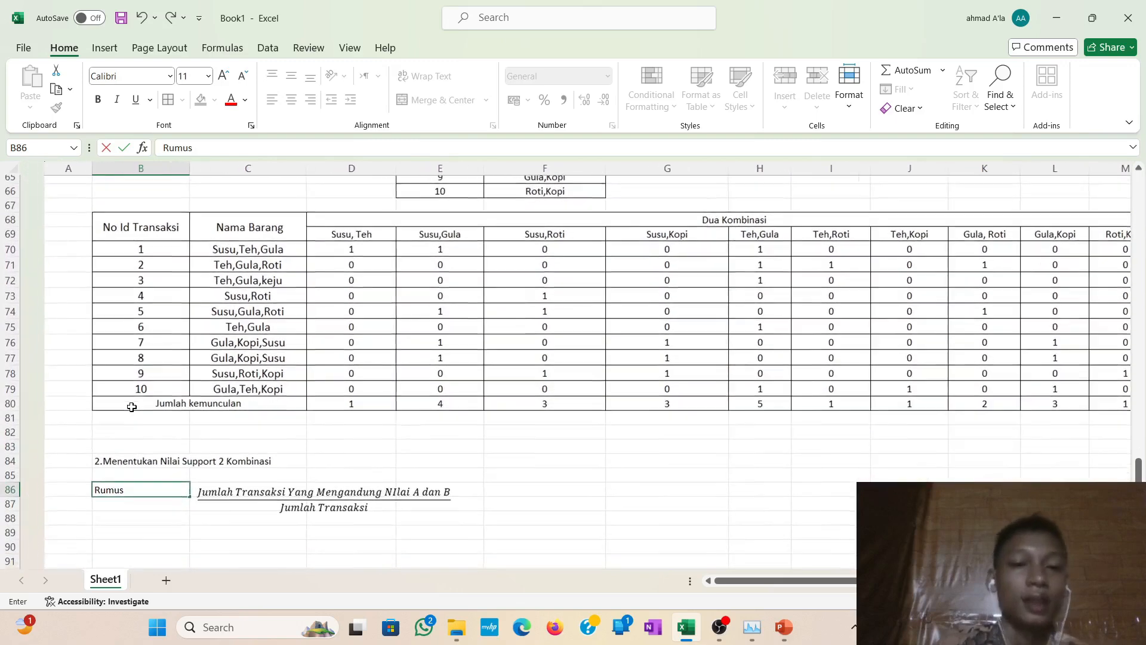
scroll(132, 406, "up", 1)
scroll(131, 406, "down", 4)
scroll(132, 407, "down", 1)
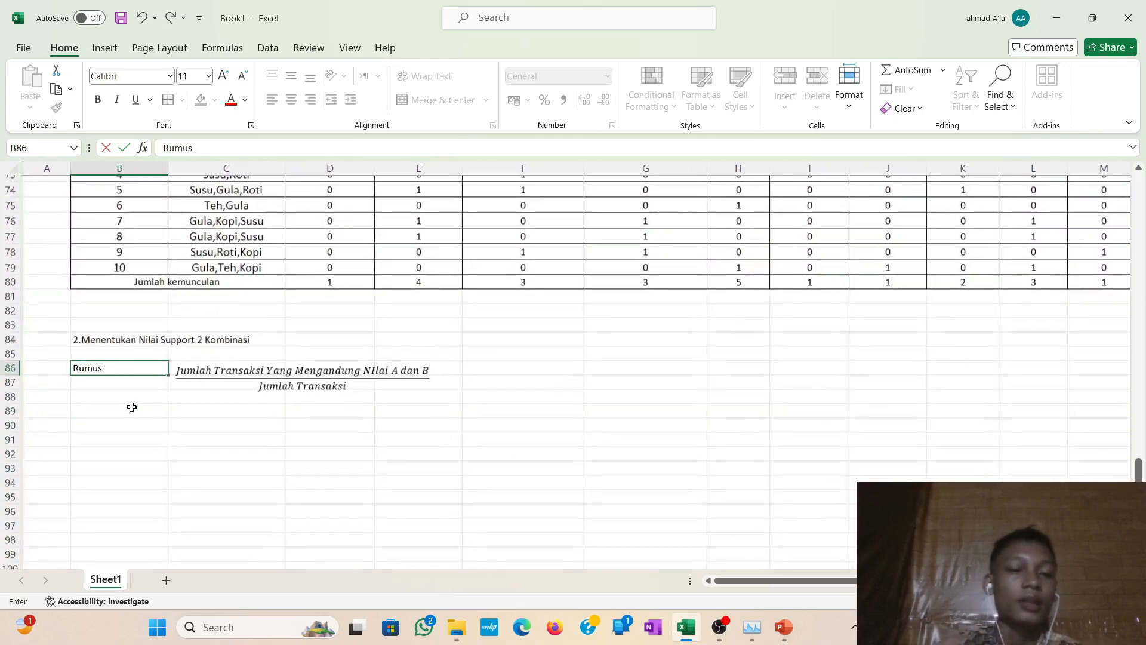
Enter the text "nilai Support Minimum =0,2" in cell B89 below the formula.
left_click(118, 419)
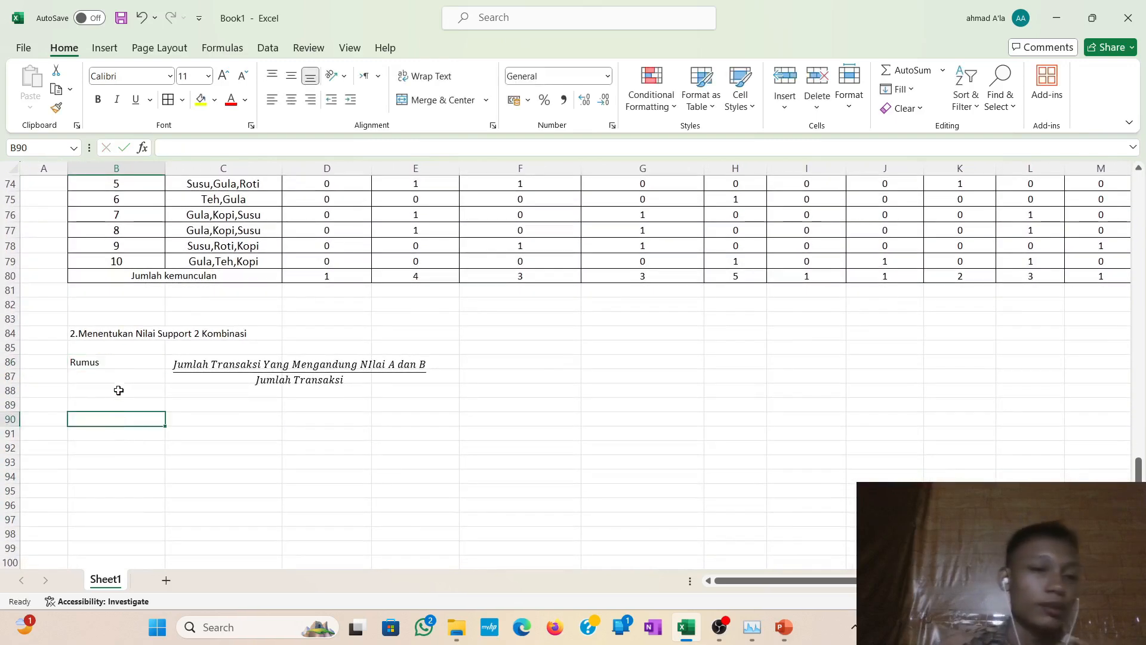
left_click(126, 406)
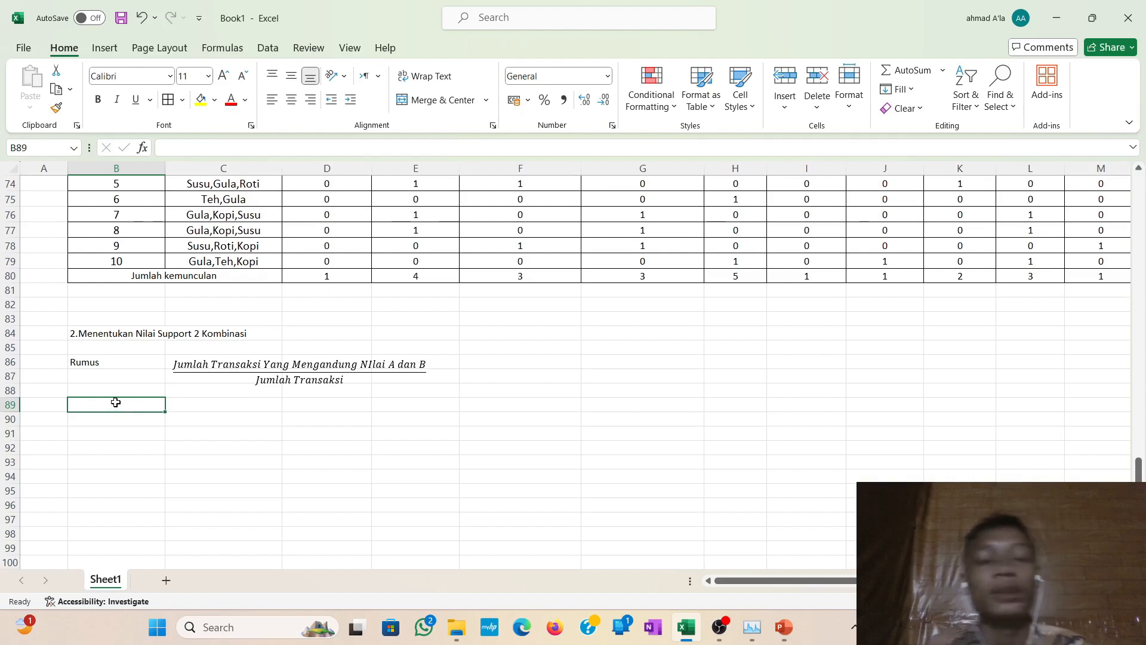
type("N")
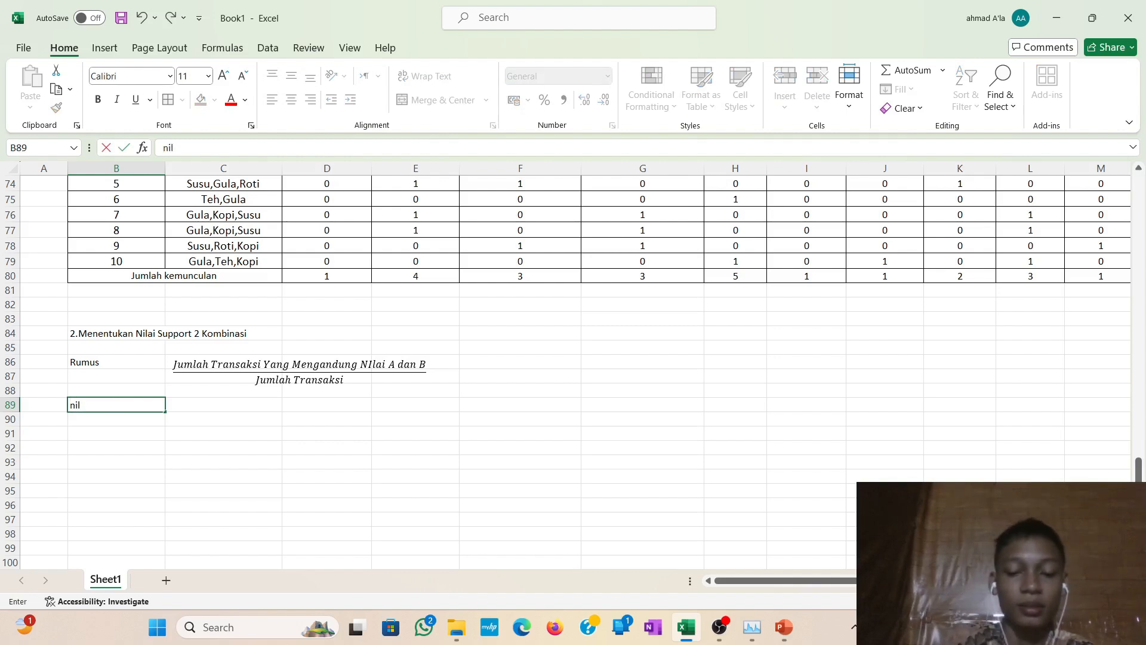
type("ilai Support Minimum")
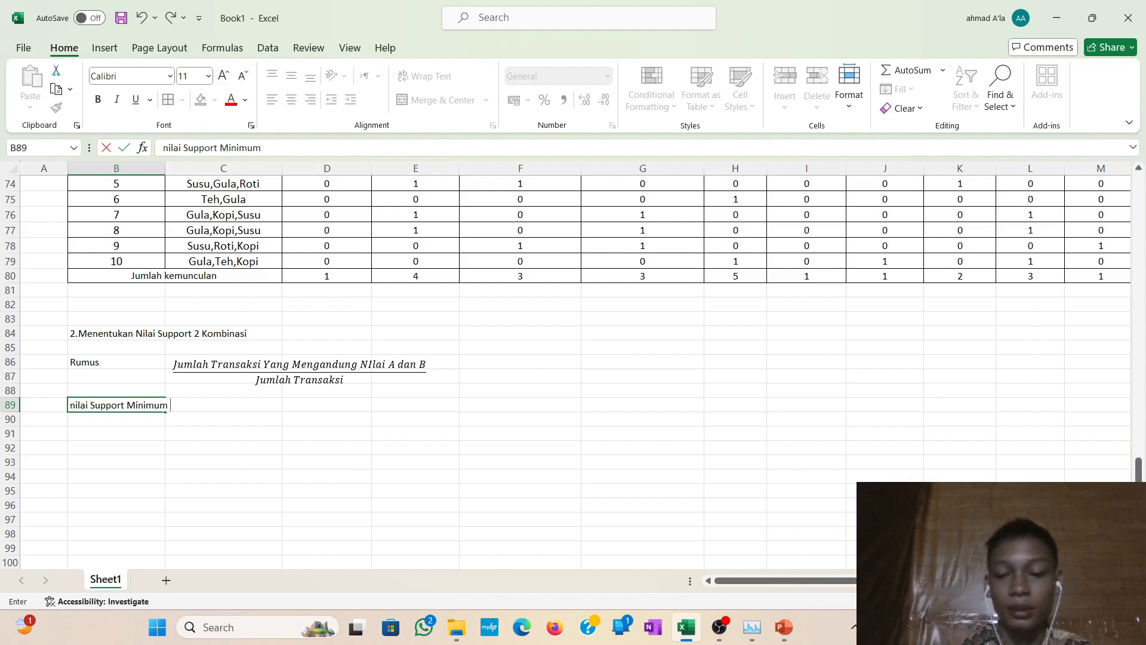
type(",2")
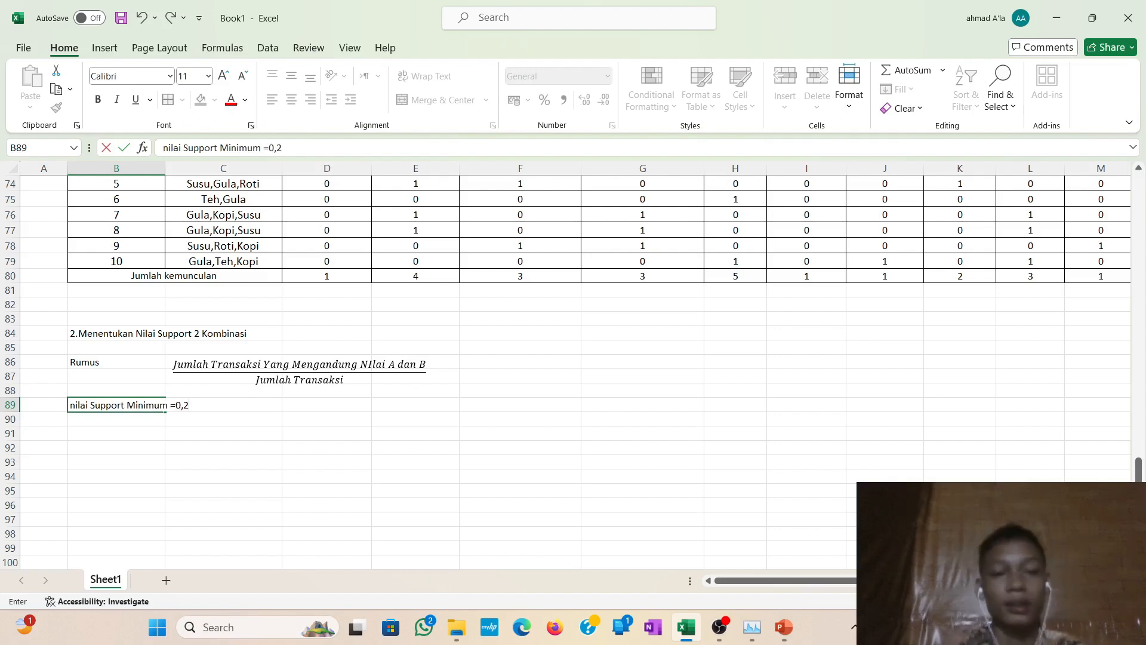
key("Return")
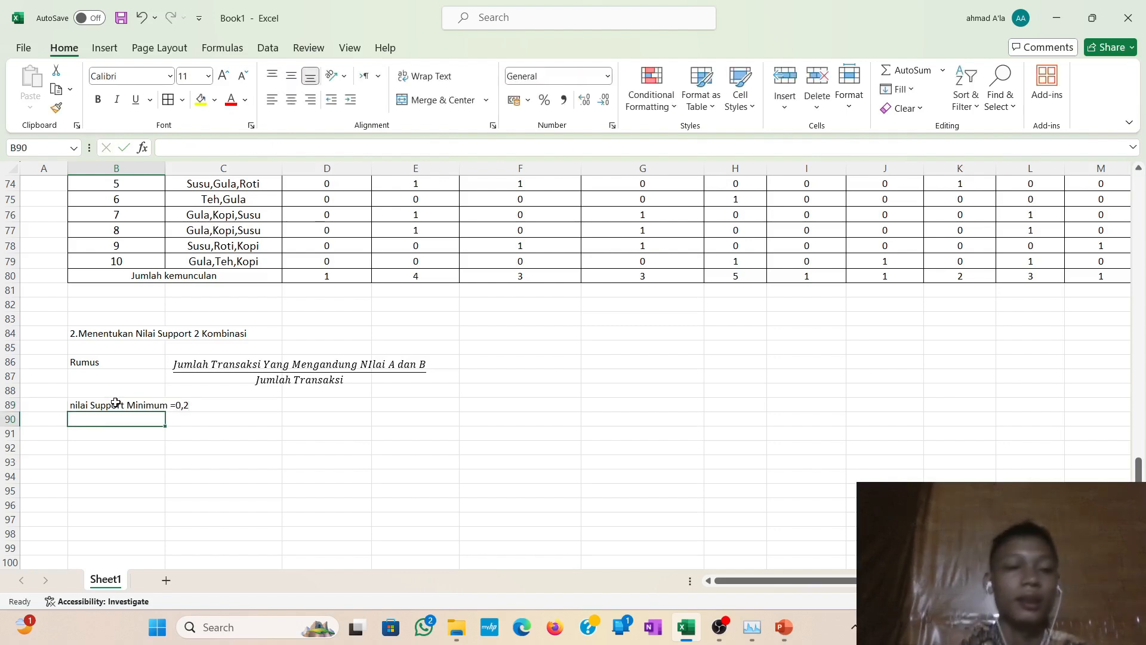
Link cell B90 to the "Susu, Teh" combination header with the formula =D69.
left_click(119, 437)
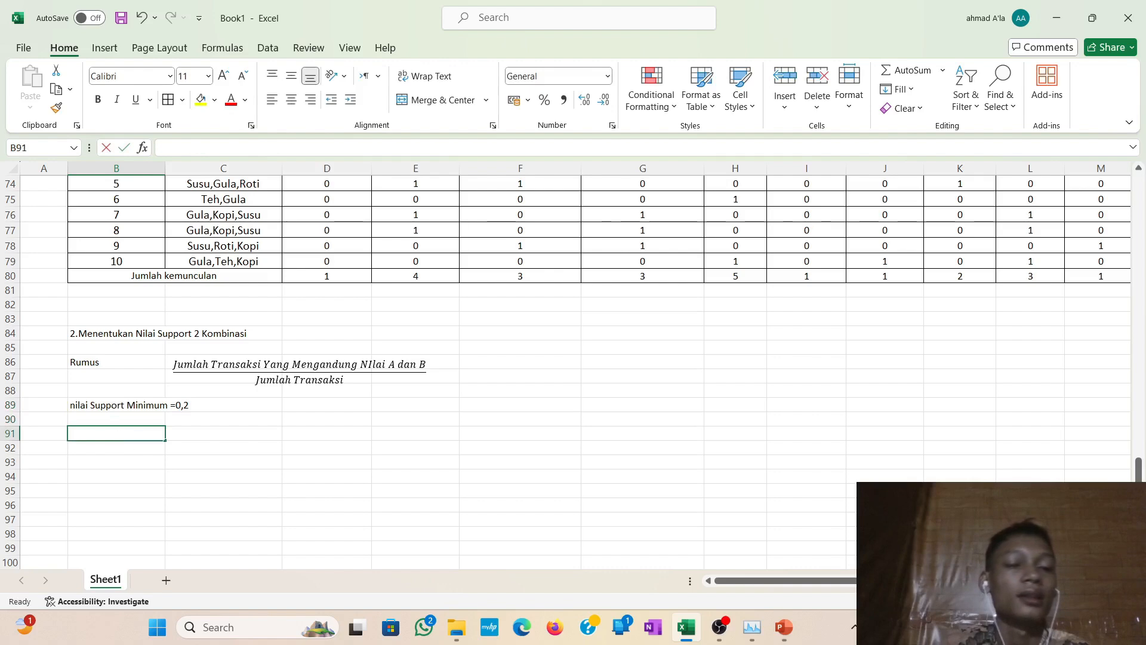
double_click(119, 436)
scroll(119, 436, "up", 3)
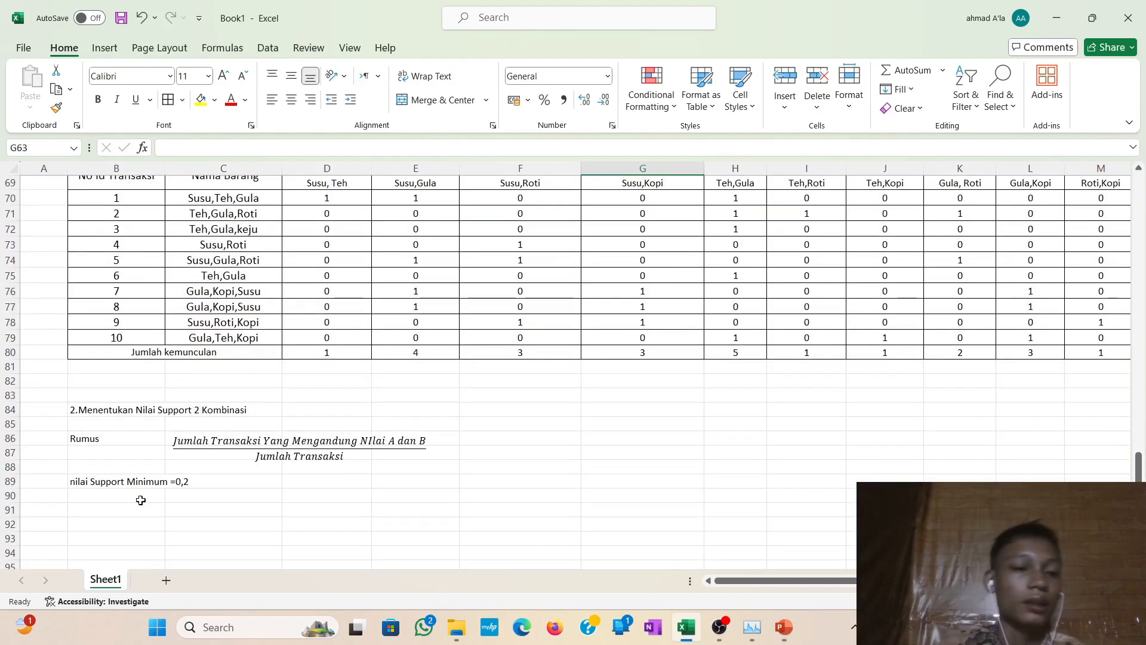
left_click(139, 500)
scroll(139, 501, "up", 2)
scroll(139, 501, "up", 5)
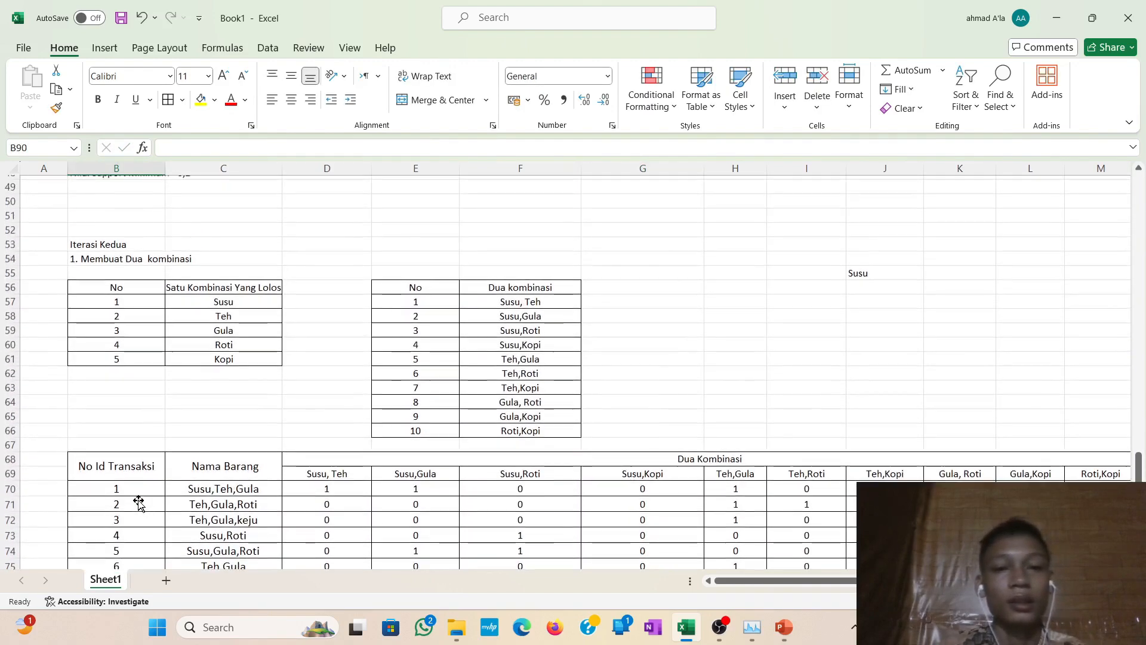
scroll(138, 502, "down", 6)
scroll(139, 501, "down", 2)
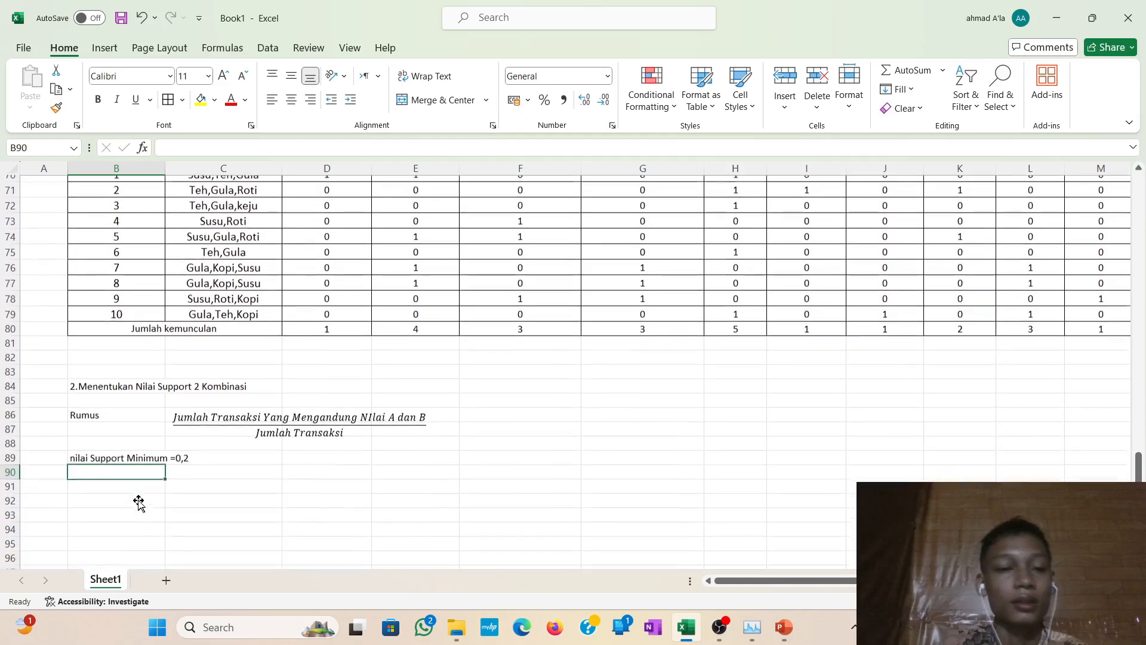
scroll(139, 501, "up", 1)
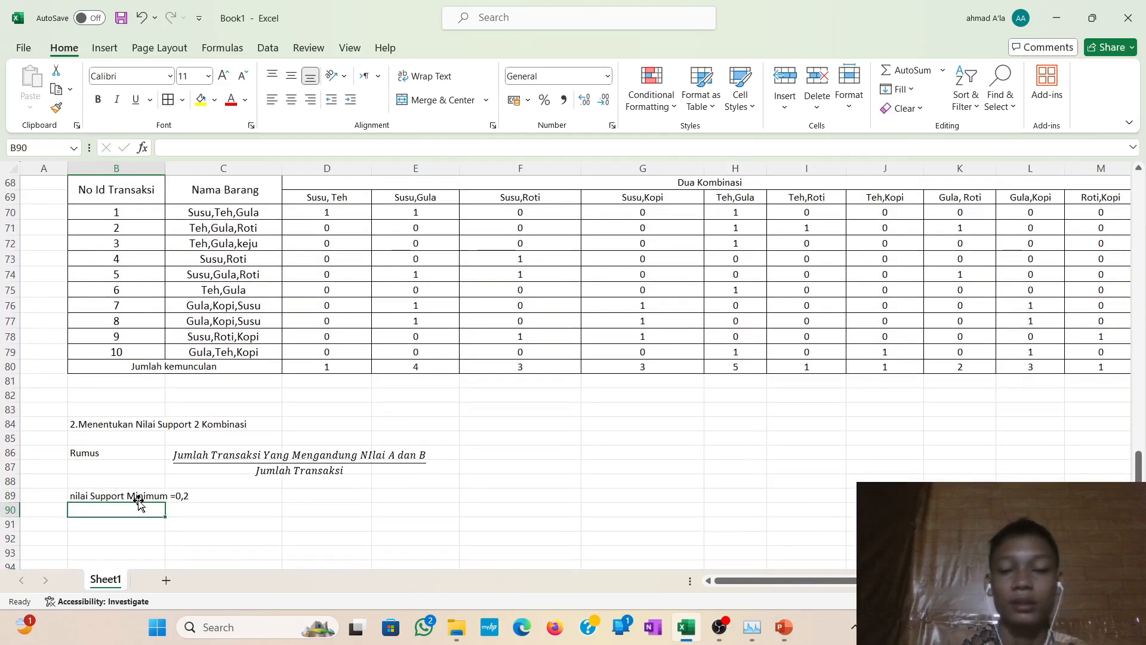
type("=")
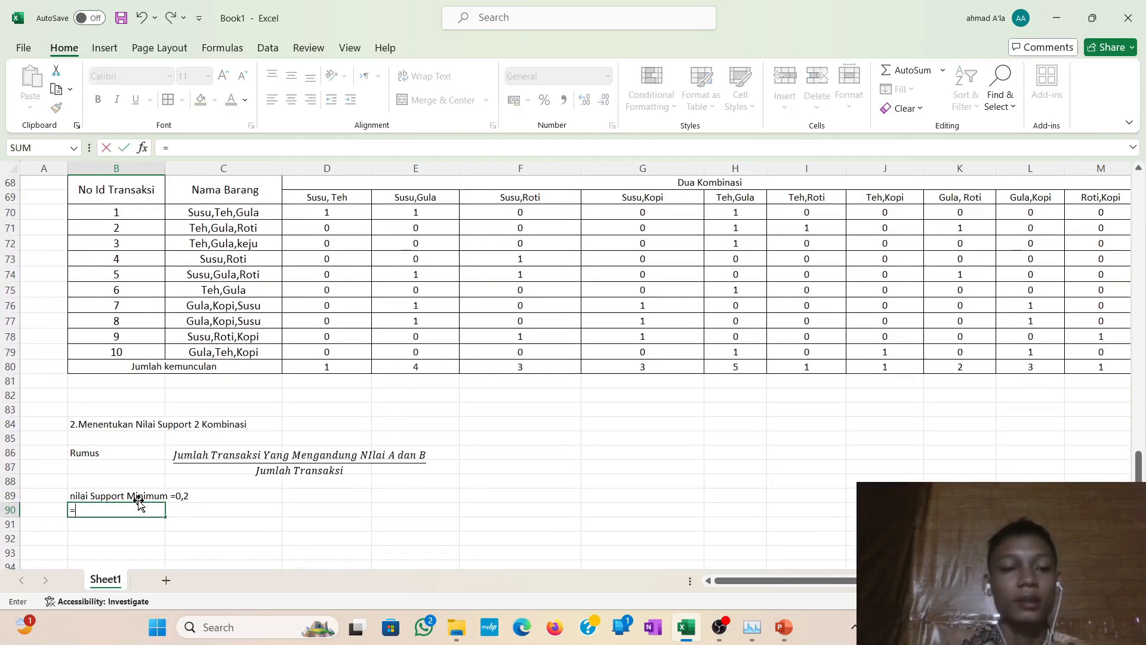
left_click(328, 199)
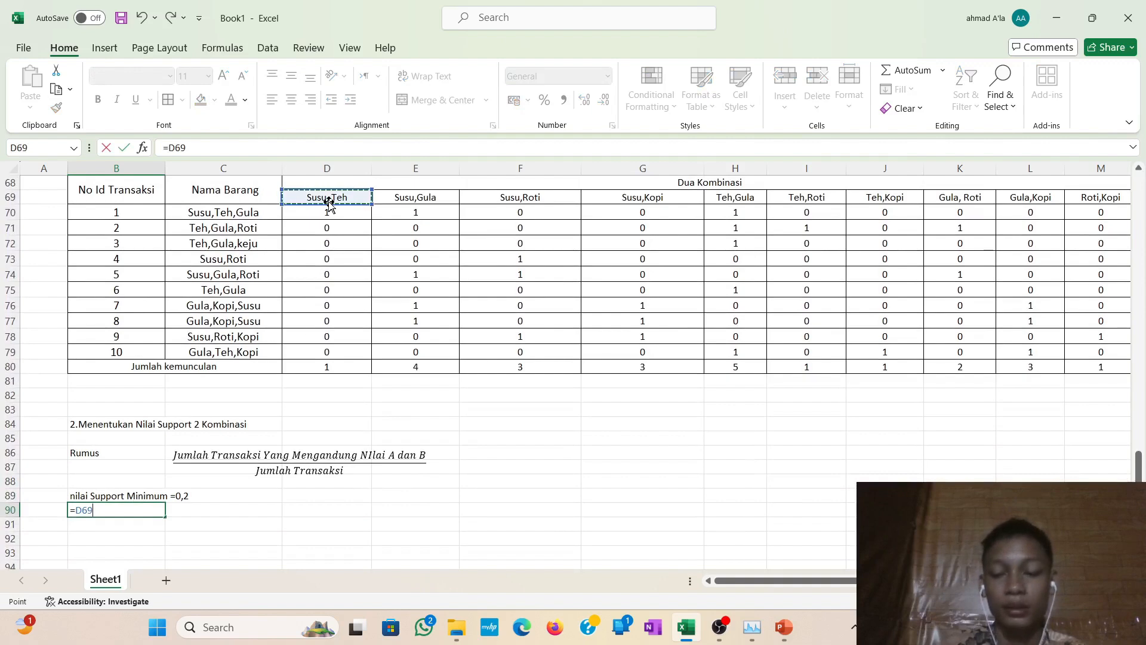
key("Return")
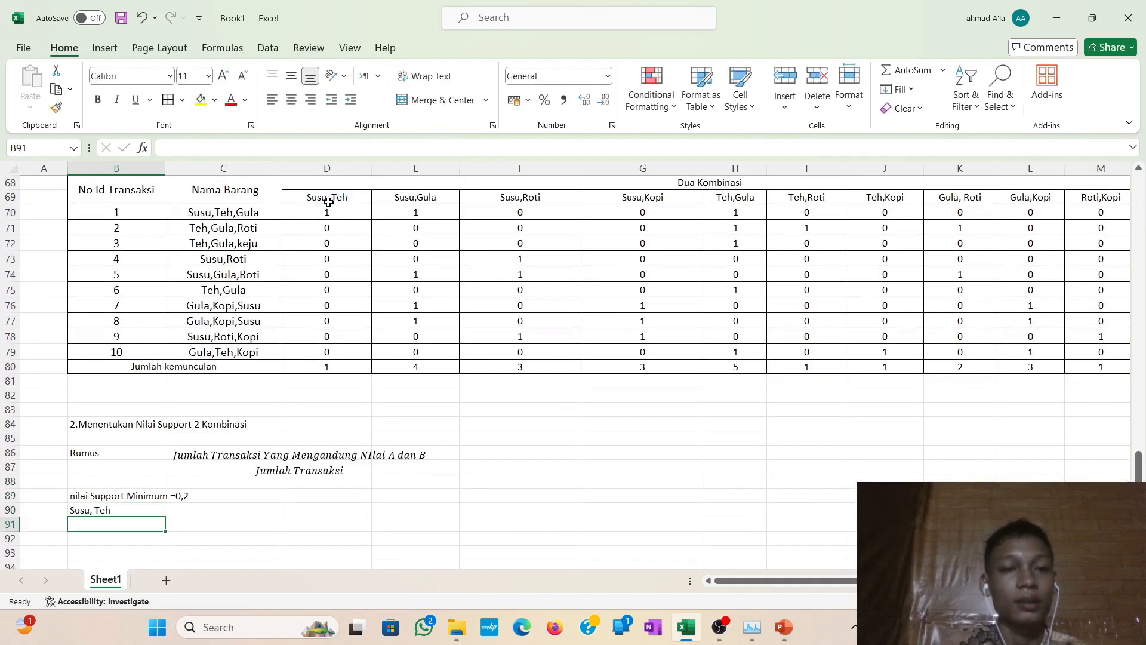
Link cells B91 and B92 to the "Susu,Gula" and "Susu,Roti" headers in E69 and F69.
type("=")
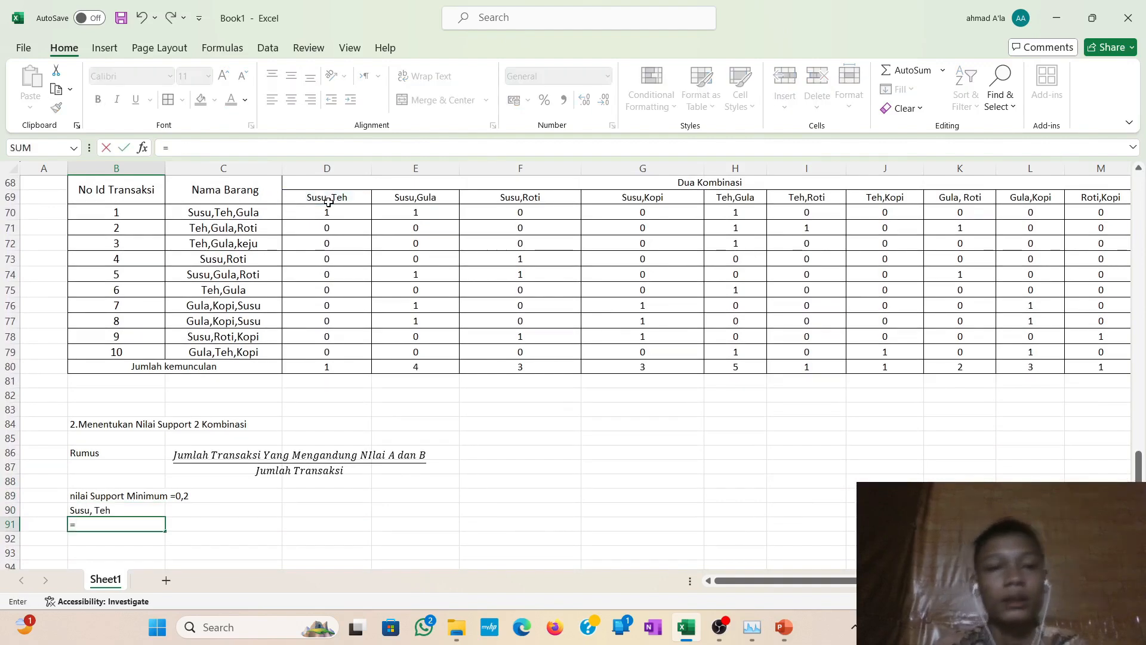
left_click(399, 199)
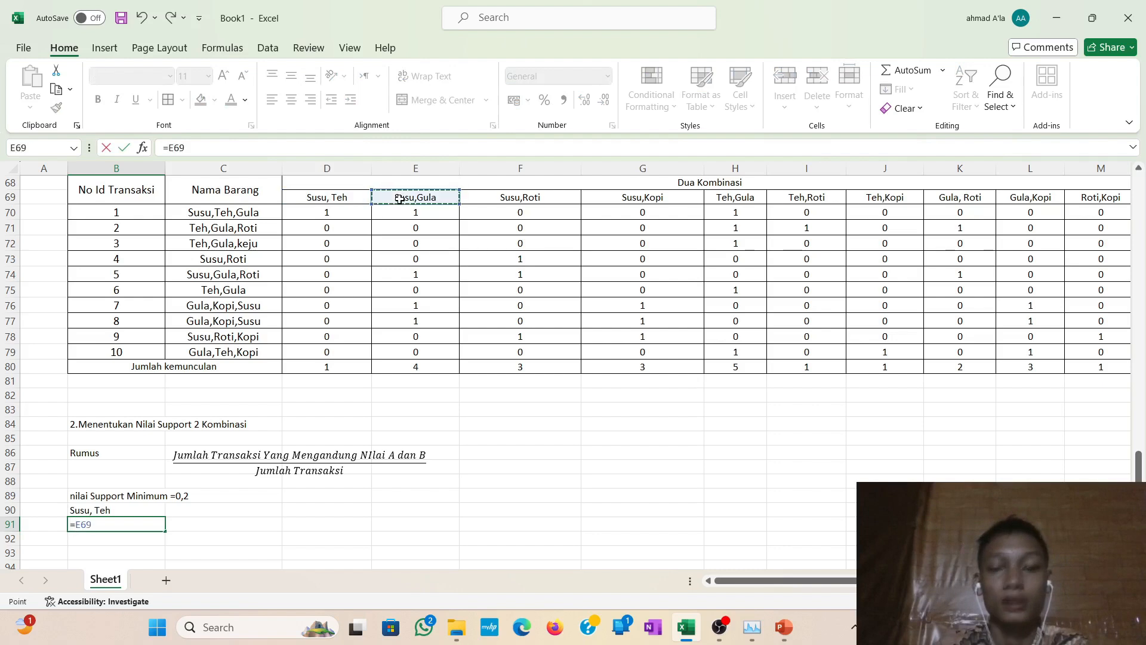
key("Return")
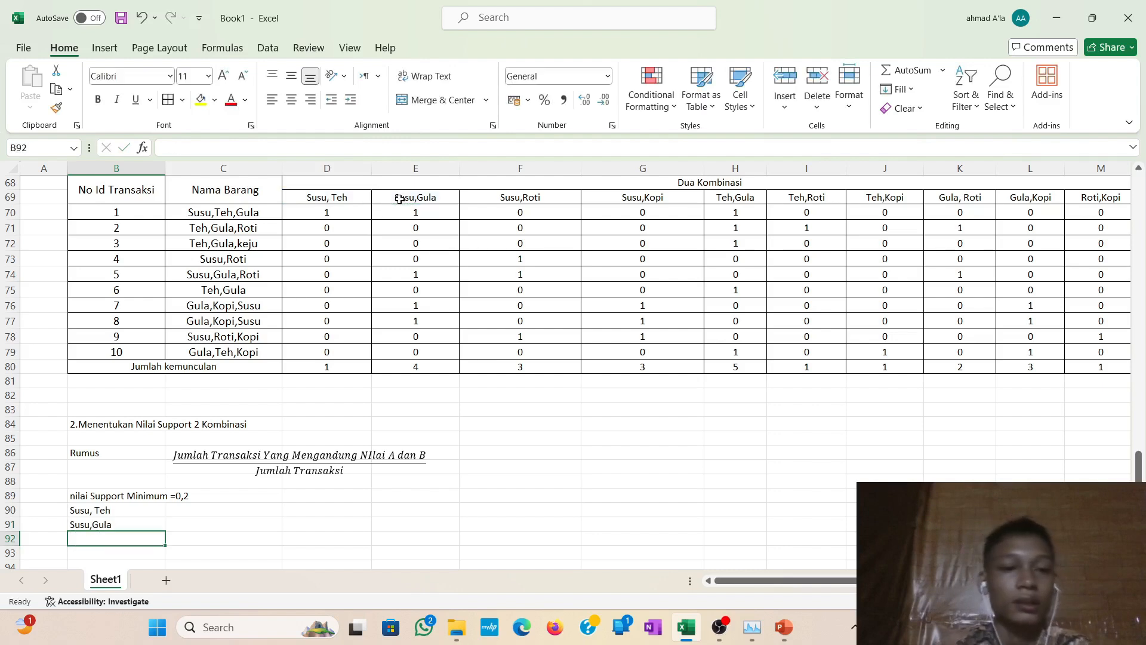
type("=")
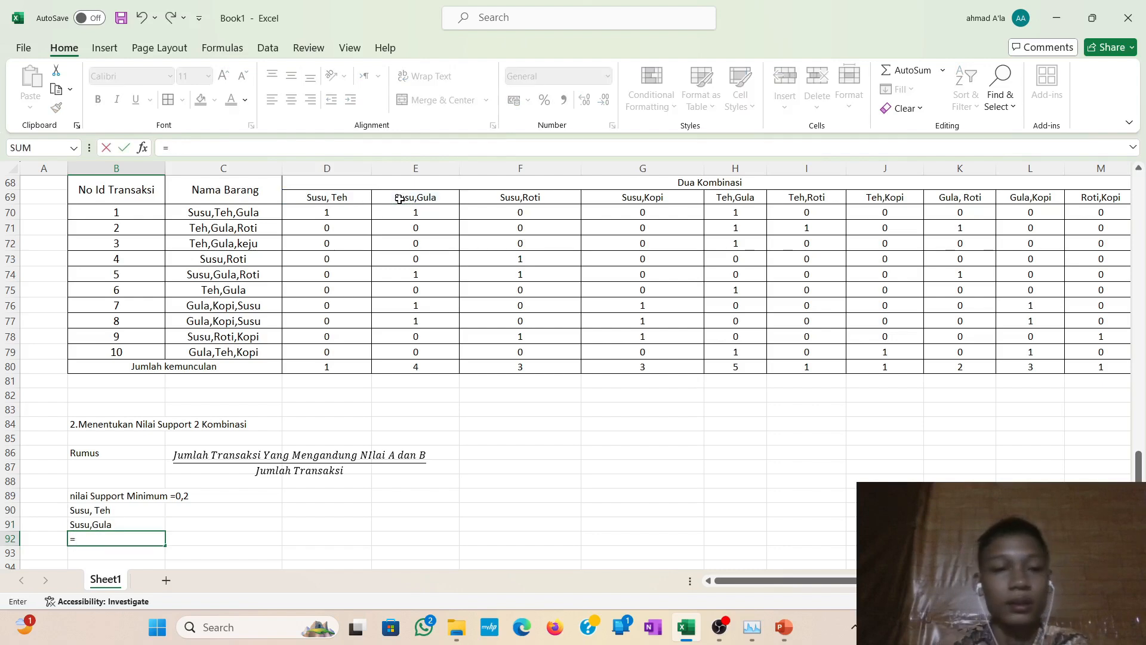
left_click(527, 203)
key("Return")
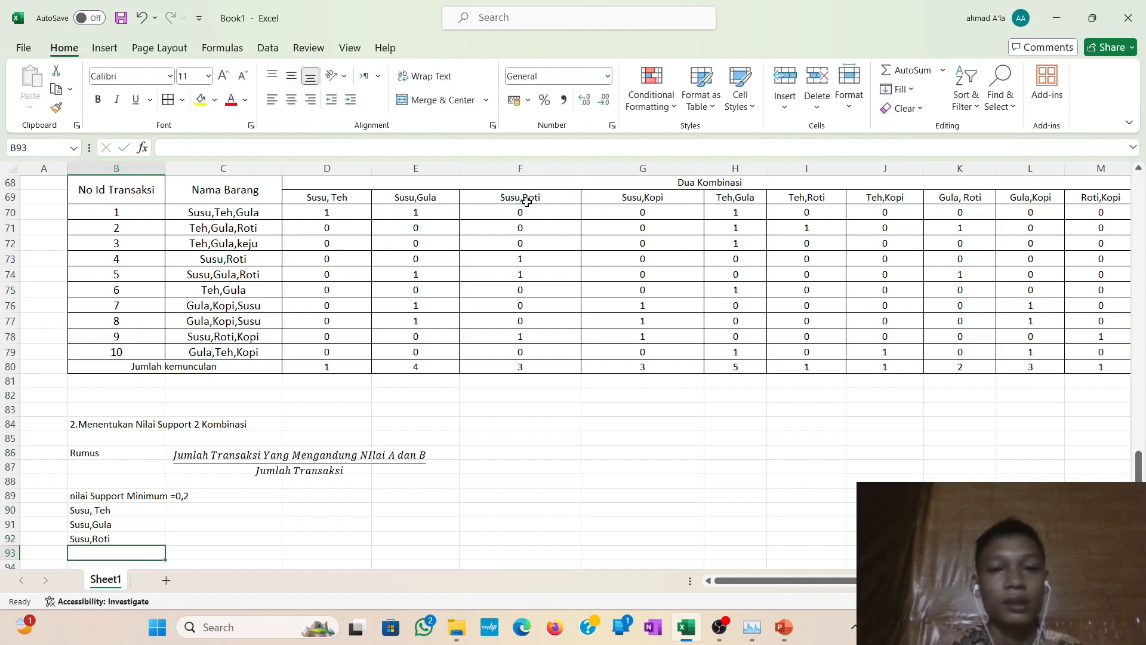
Link cell B93 to the "Susu,Kopi" combination header in G69.
type("=")
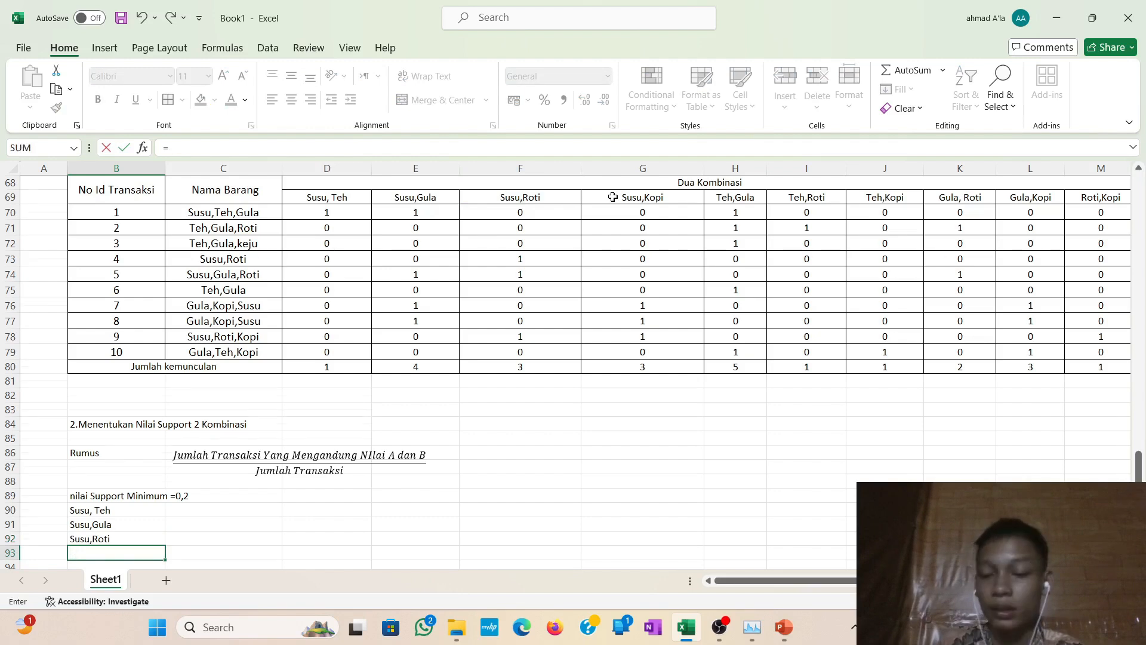
key("Return")
scroll(634, 202, "up", 3)
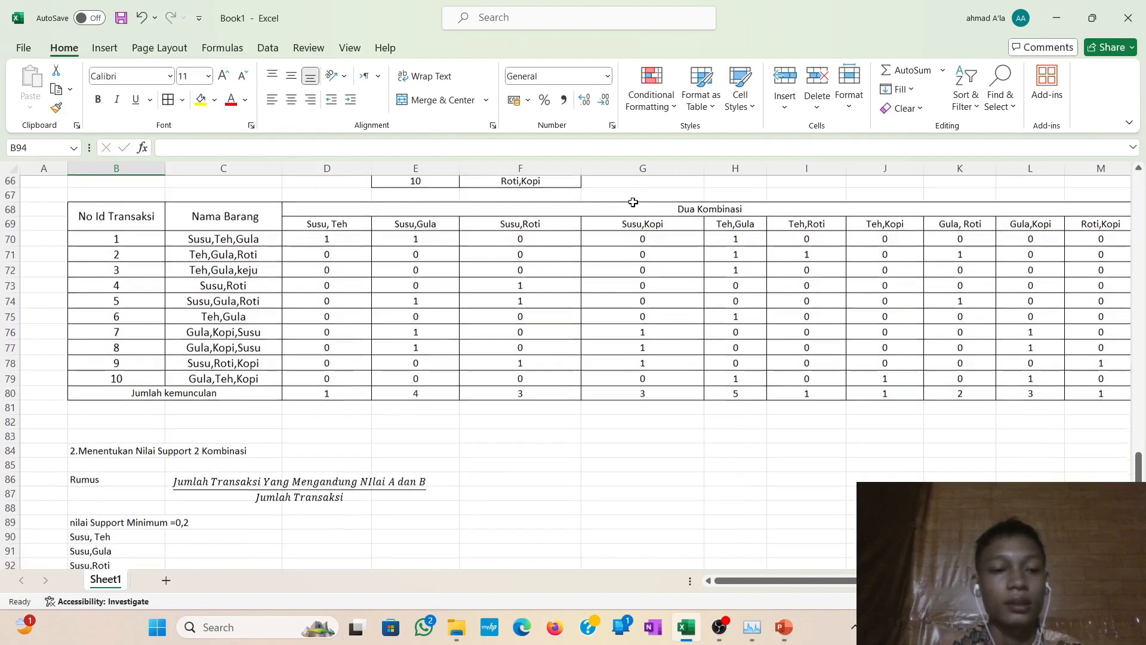
scroll(633, 202, "down", 2)
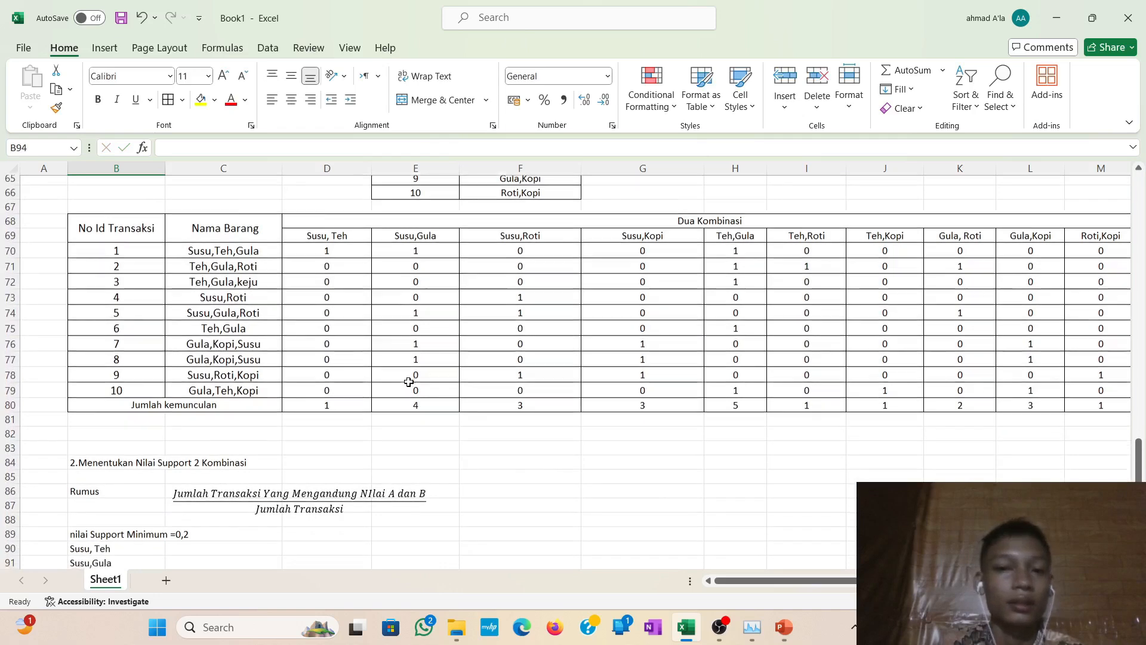
scroll(410, 378, "down", 2)
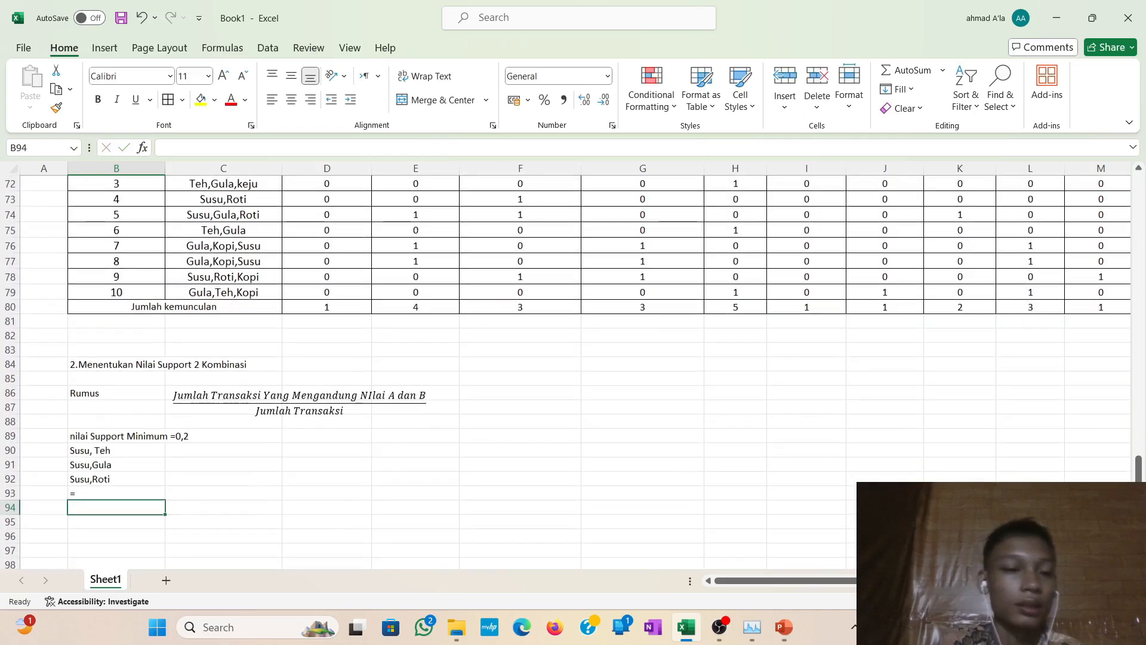
left_click(124, 495)
left_click(171, 148)
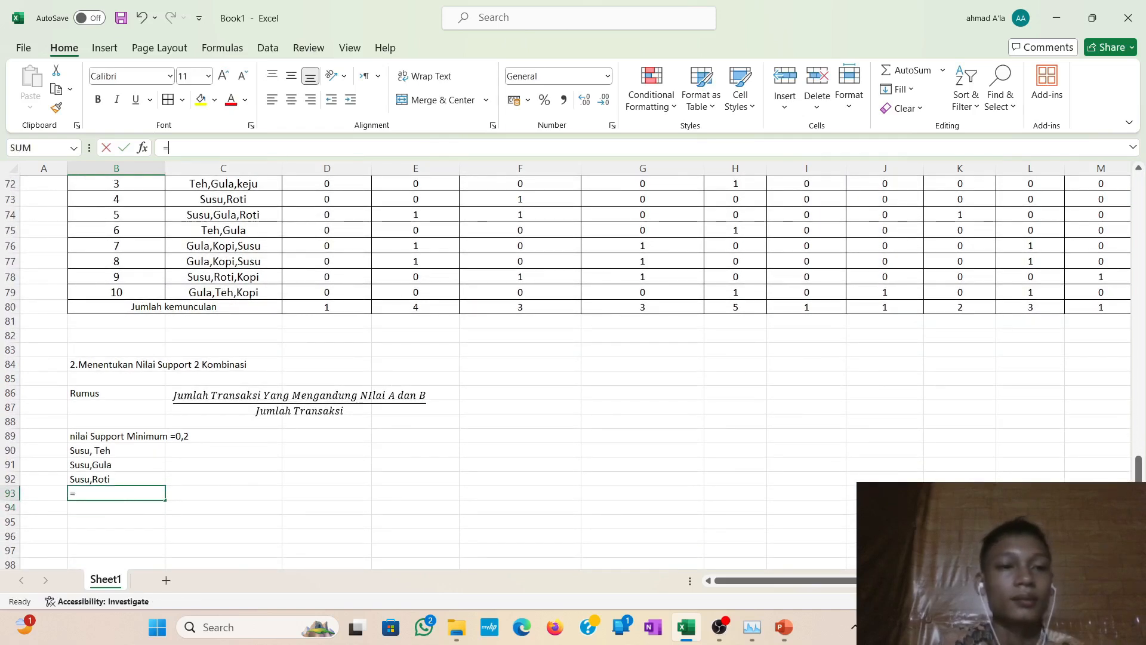
scroll(319, 276, "up", 2)
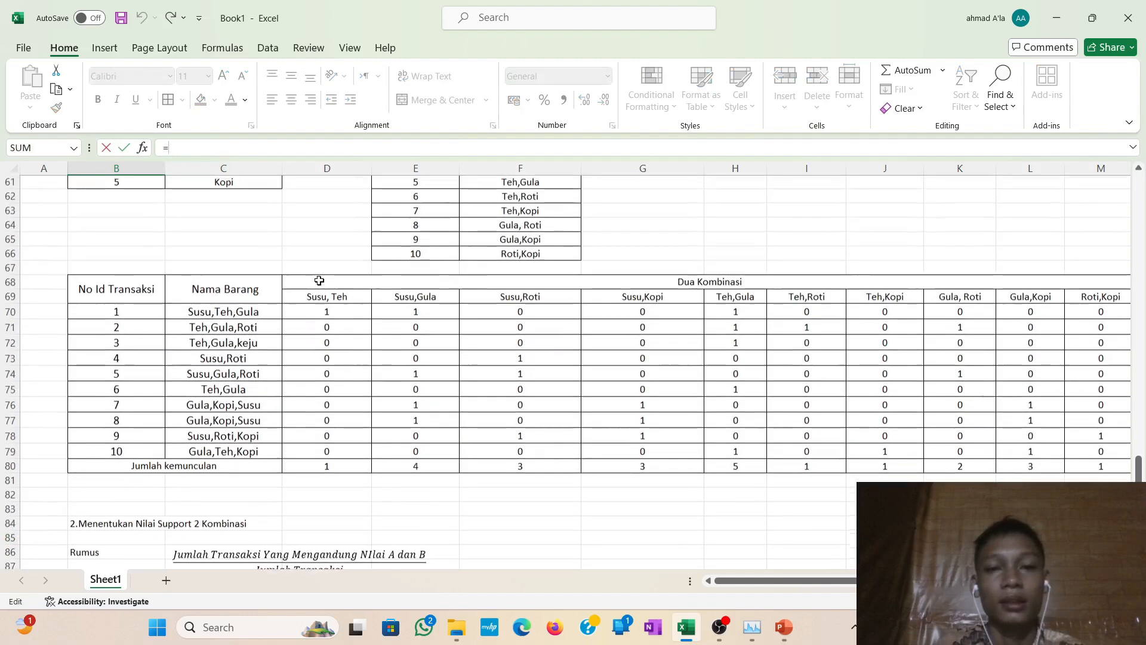
scroll(319, 278, "down", 3)
scroll(319, 280, "up", 2)
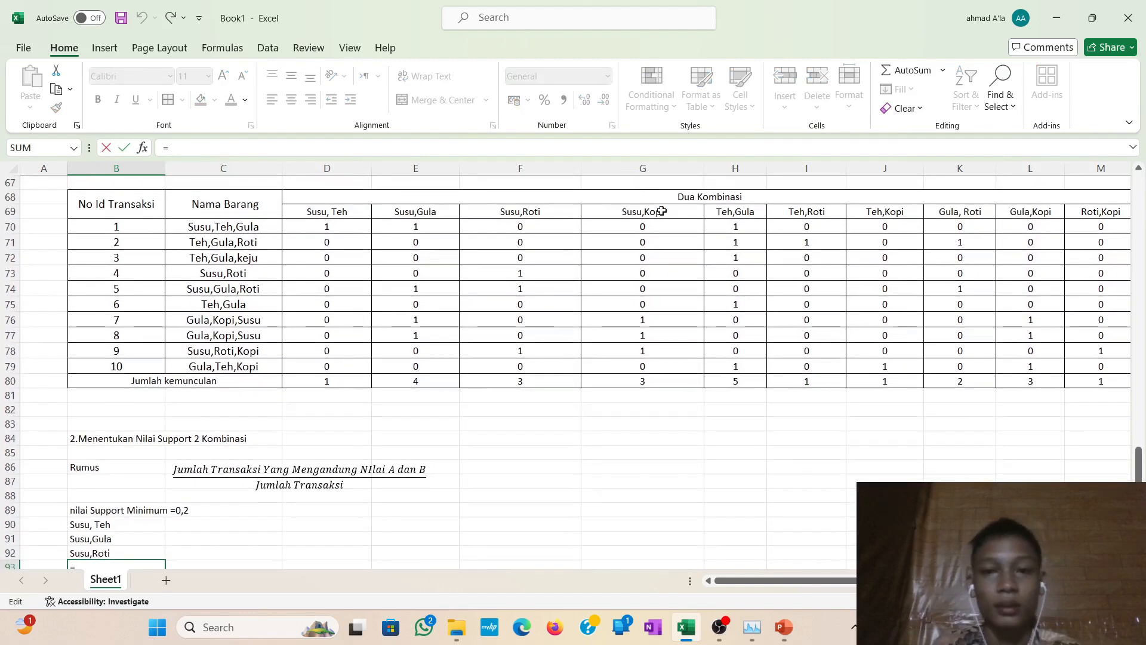
left_click(661, 211)
key("Return")
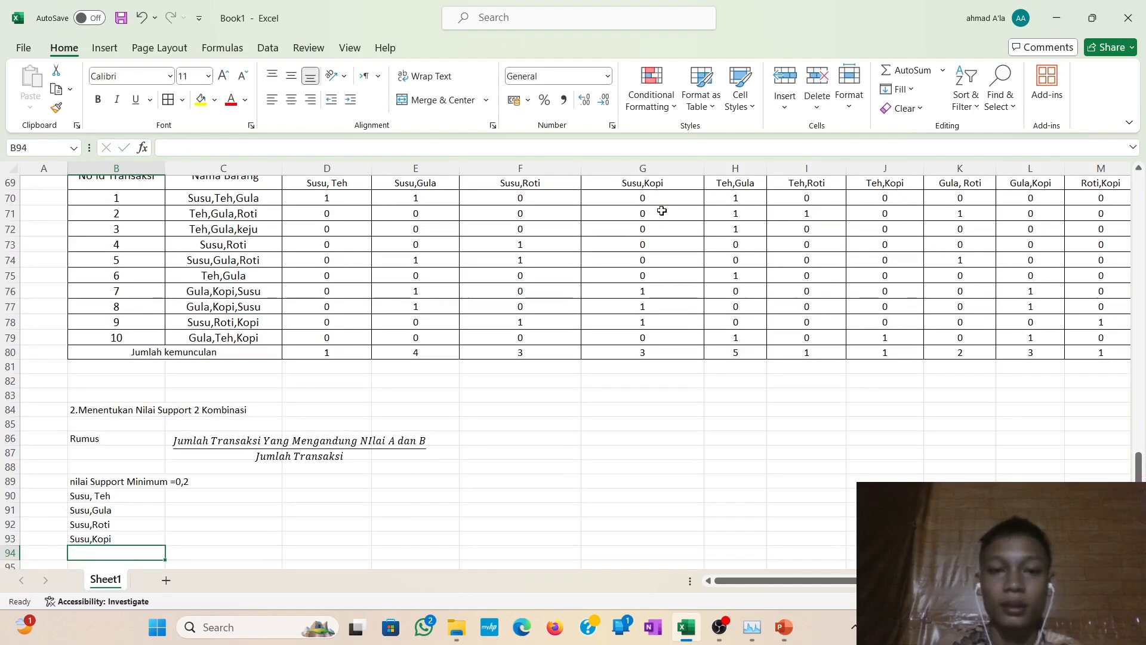
Link cell B94 to the "Teh,Gula" combination header in H69.
scroll(662, 211, "up", 1)
scroll(661, 211, "down", 1)
type("=")
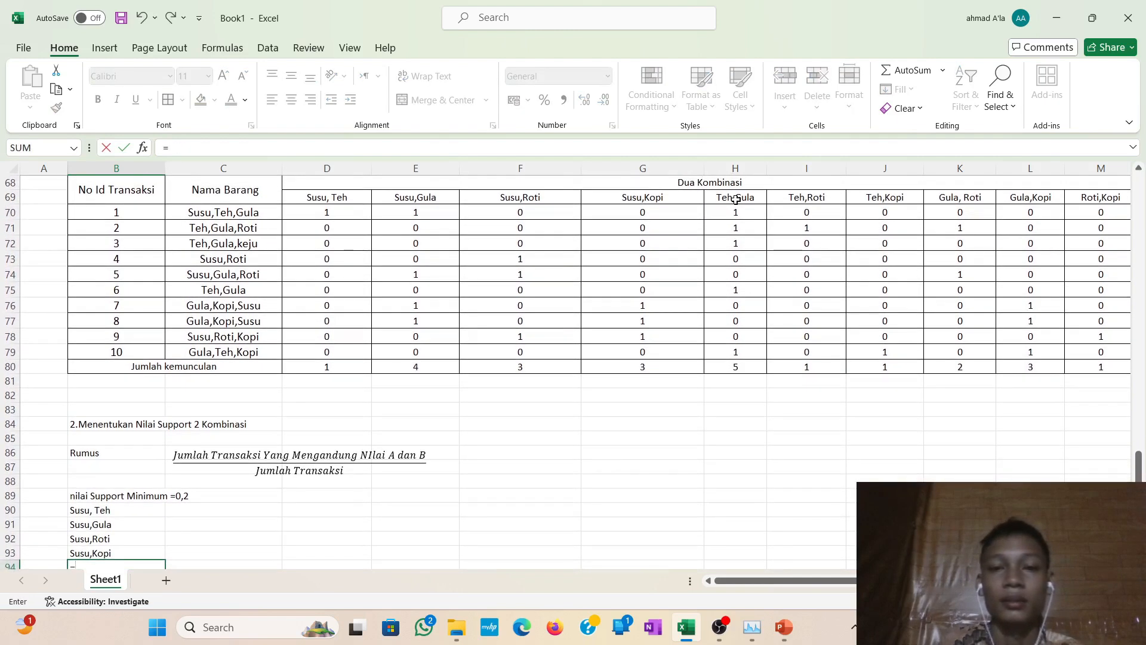
left_click(736, 199)
key("Return")
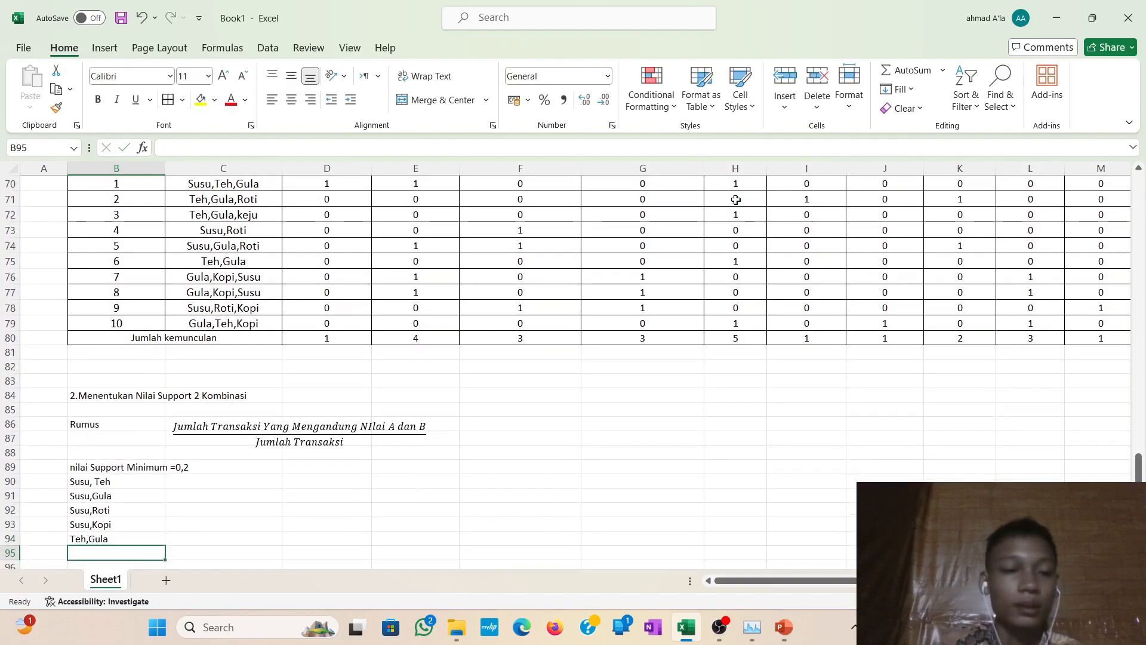
Link cell B95 to the "Teh,Roti" combination header with the formula =I69.
left_click(736, 199)
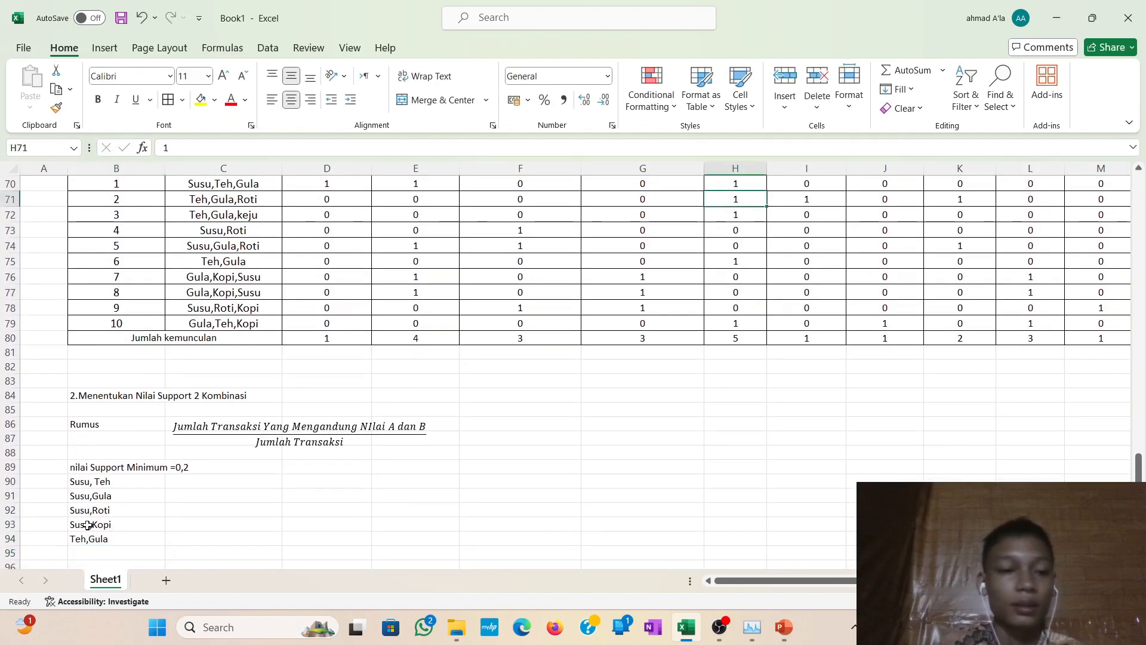
left_click(83, 555)
type("=")
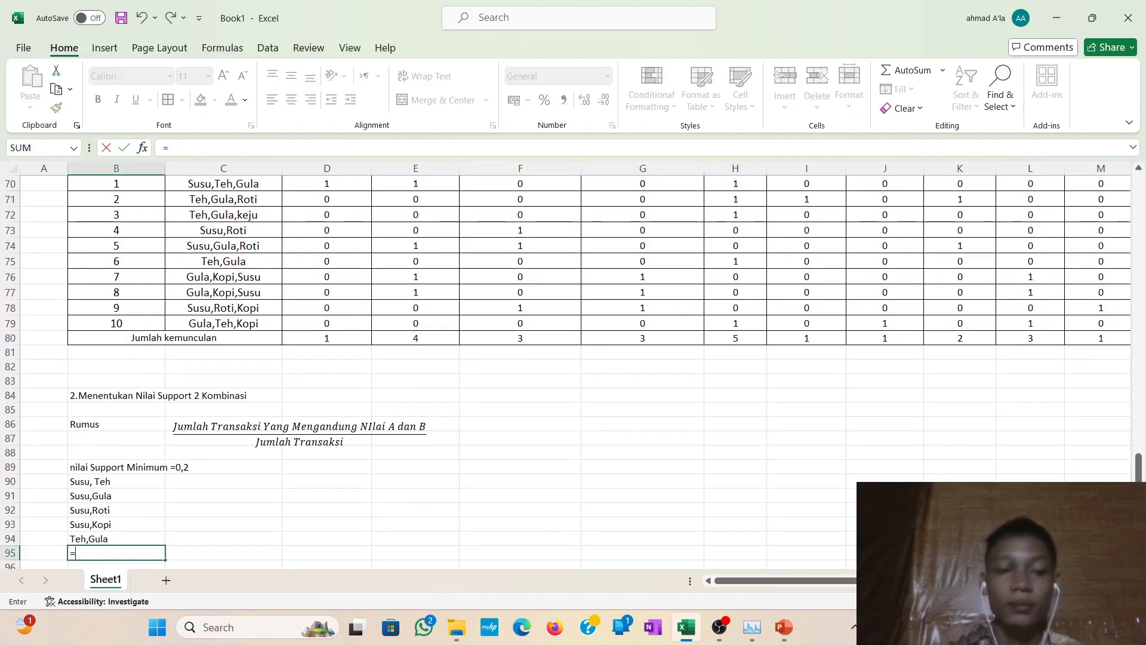
scroll(418, 478, "up", 4)
scroll(414, 509, "down", 2)
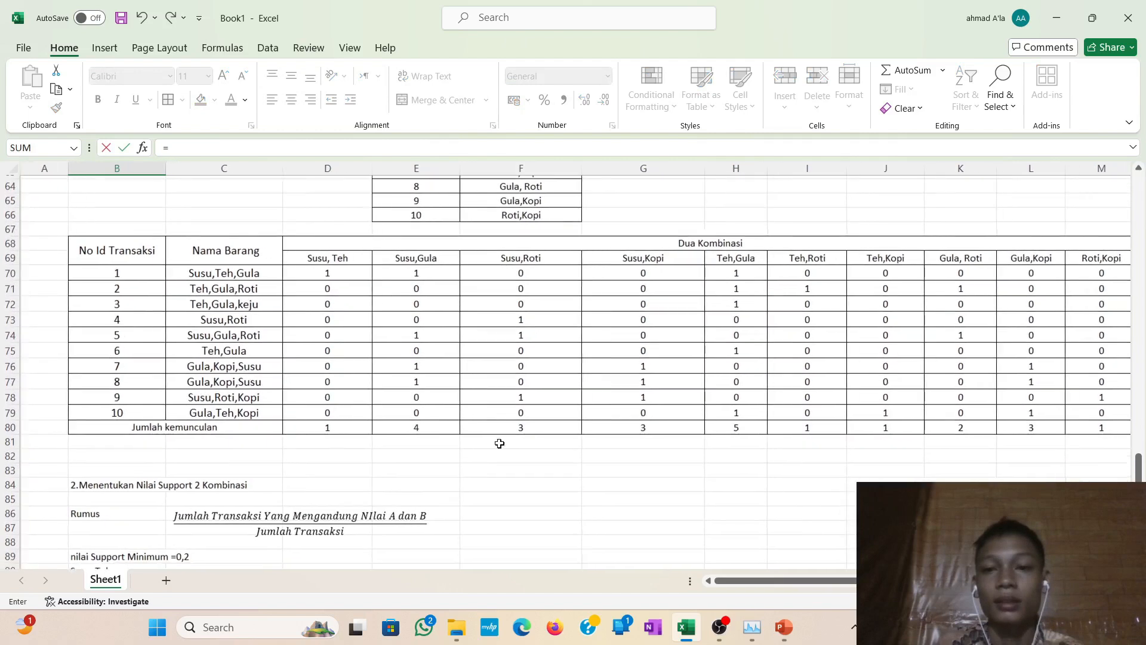
left_click(806, 253)
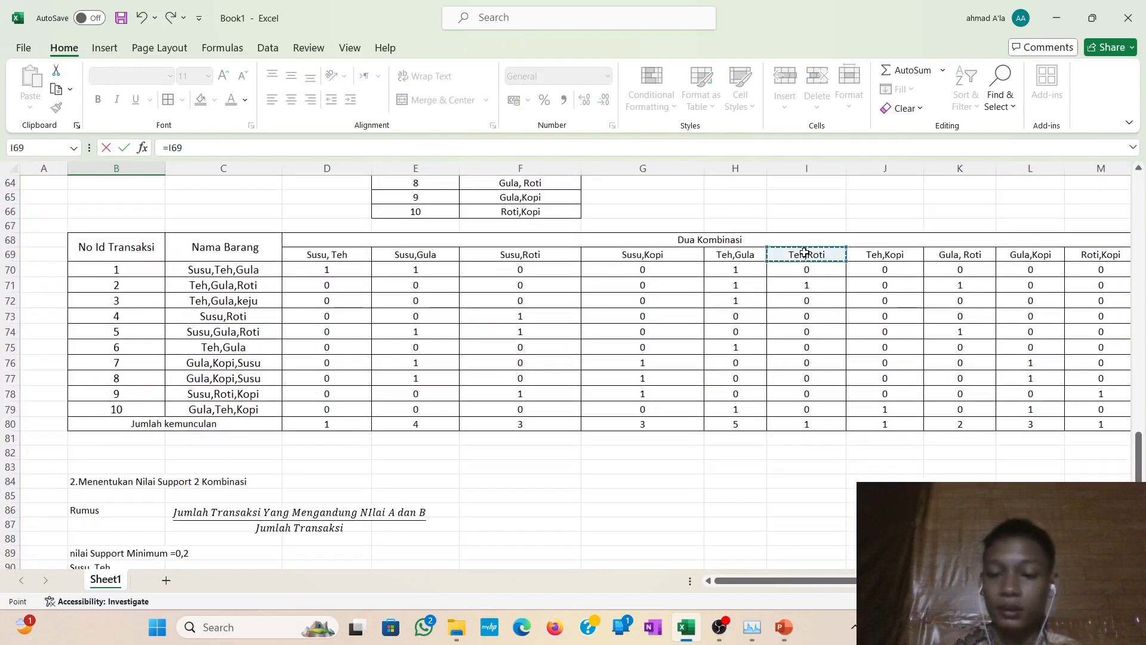
key("Return")
Link cell B96 to the "Teh,Kopi" combination header in J69.
type("=")
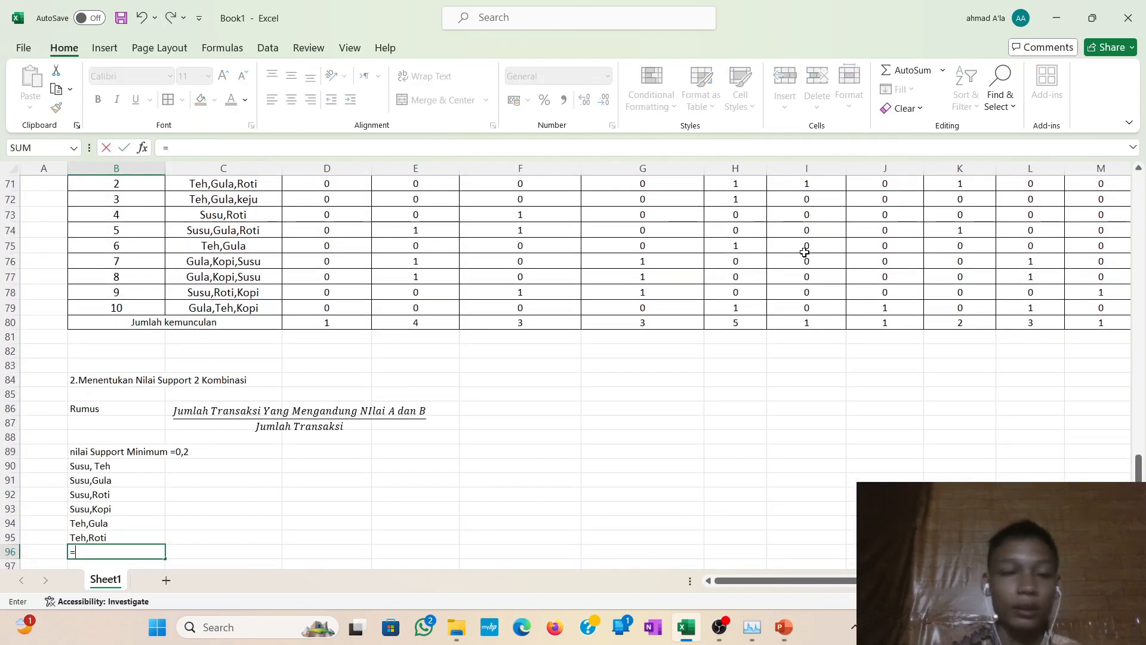
scroll(805, 252, "up", 3)
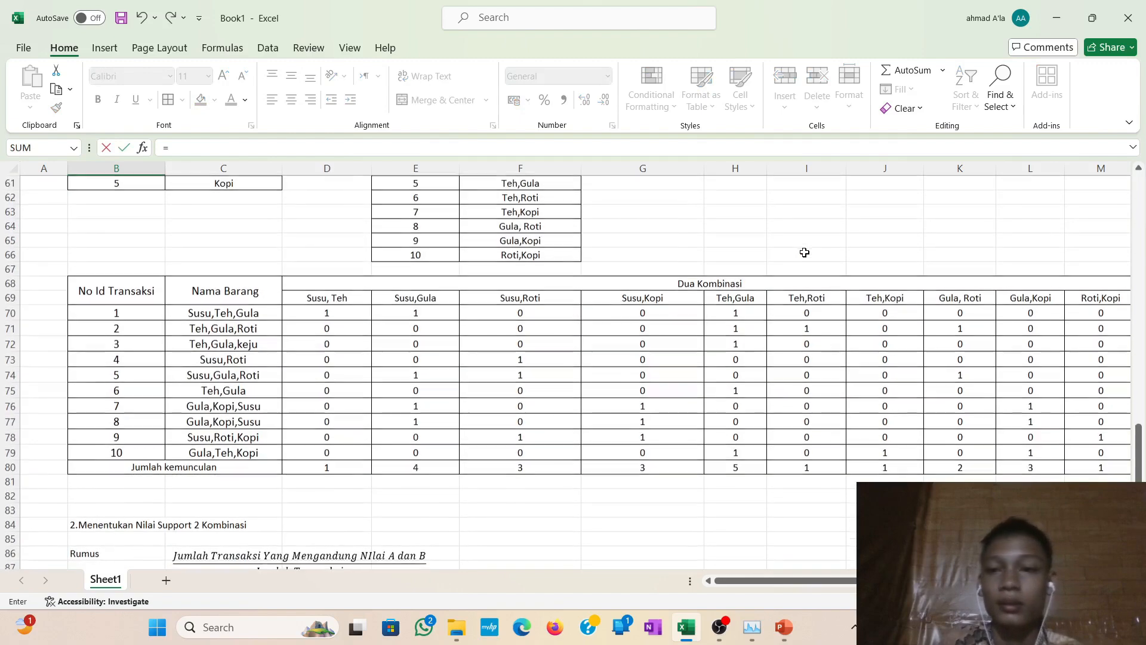
left_click(891, 298)
key("Return")
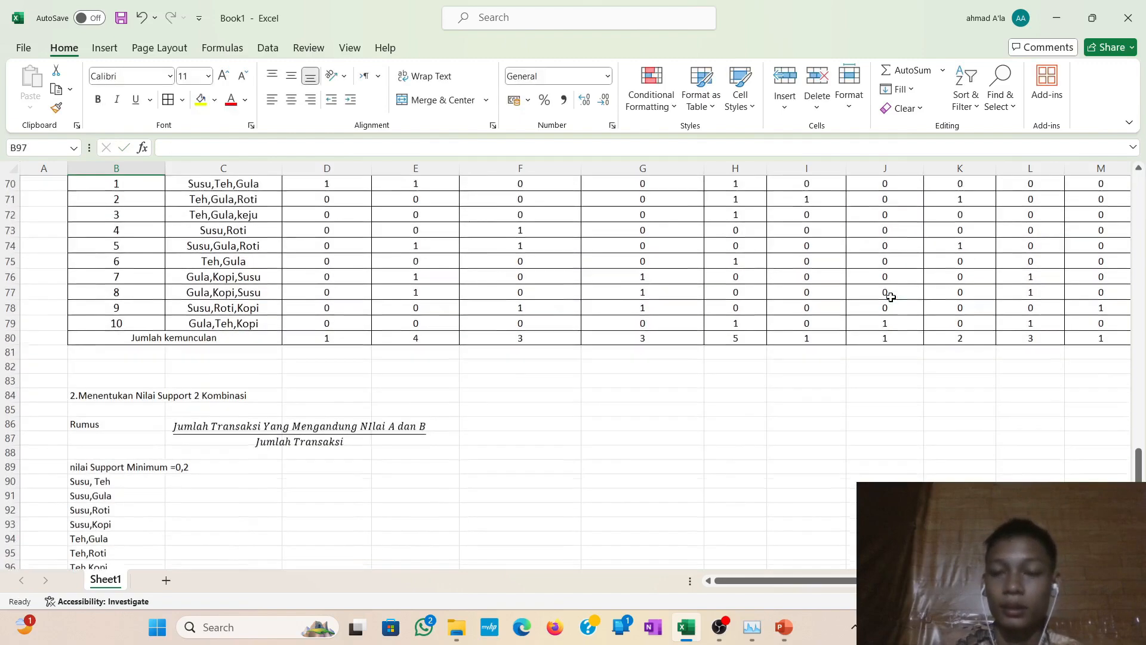
Link cell B97 to the "Gula, Roti" combination header in K69.
scroll(890, 298, "up", 3)
scroll(891, 297, "right", 1)
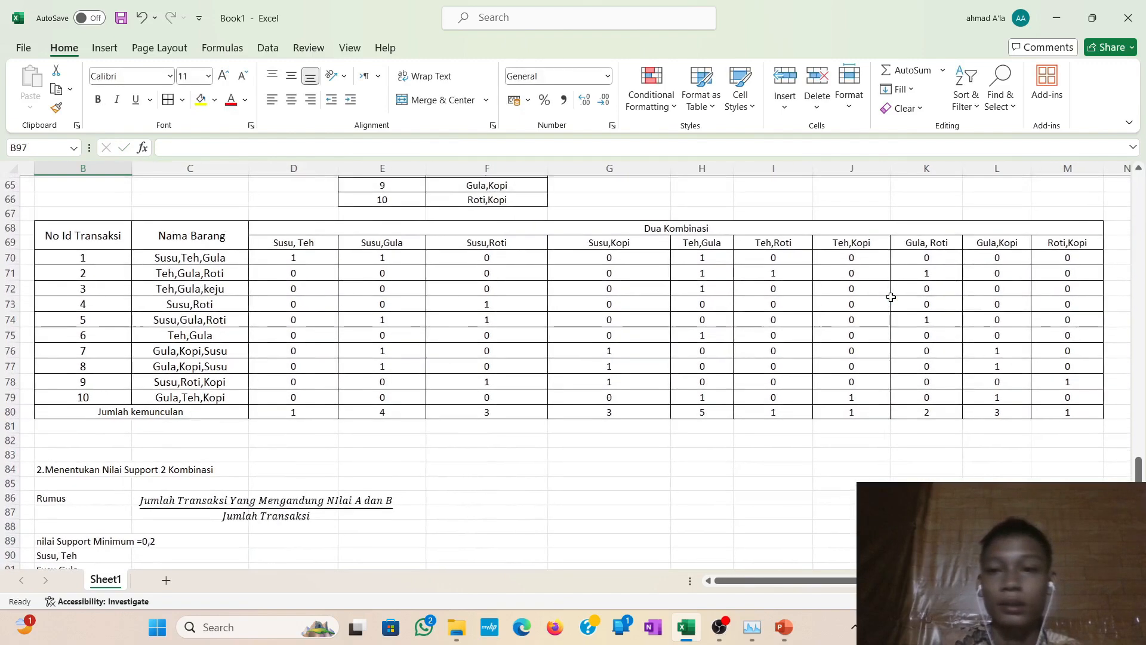
scroll(891, 300, "down", 2)
type("=")
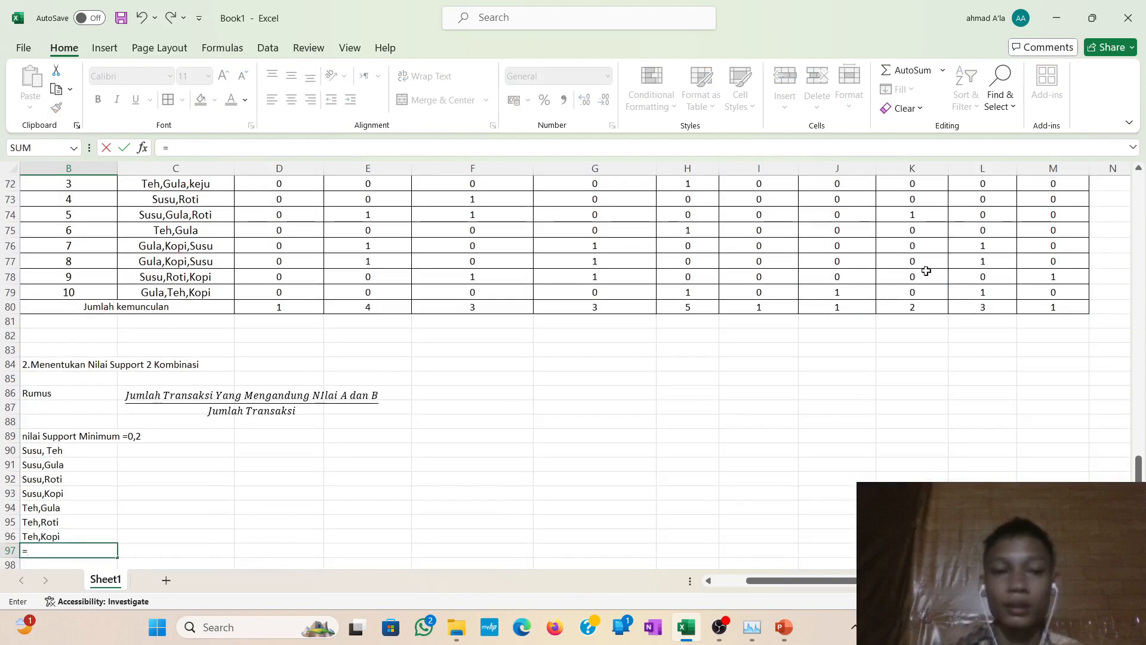
scroll(949, 301, "up", 2)
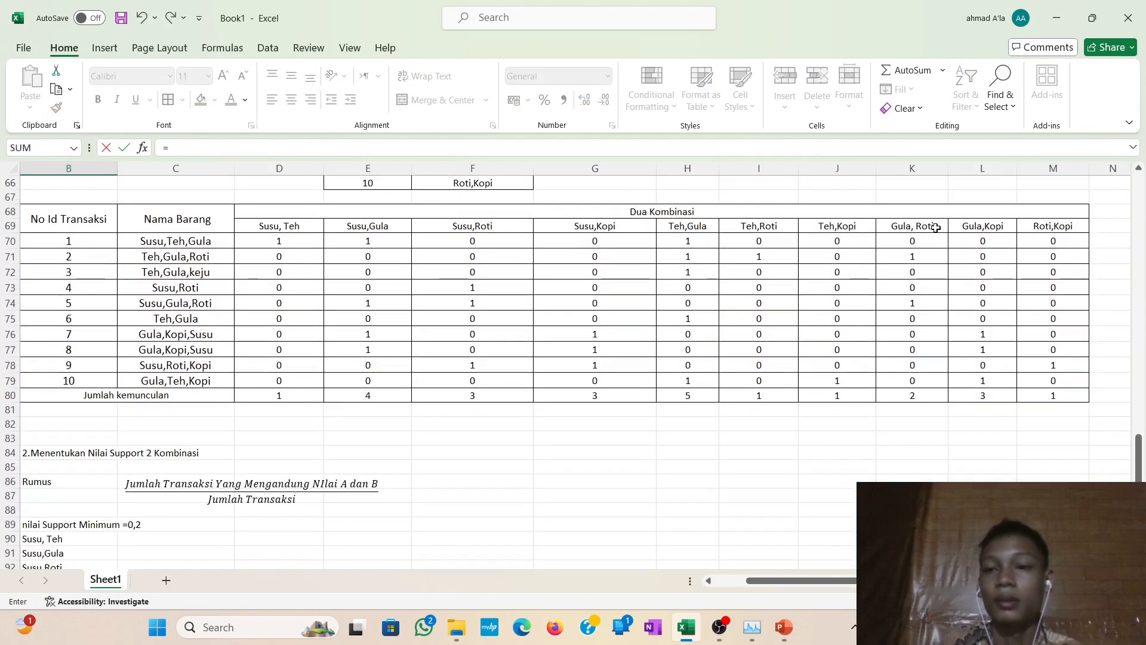
left_click(935, 228)
key("Return")
Link cell B98 to the "Gula,Kopi" combination header in L69.
scroll(936, 228, "down", 1)
scroll(936, 228, "left", 1)
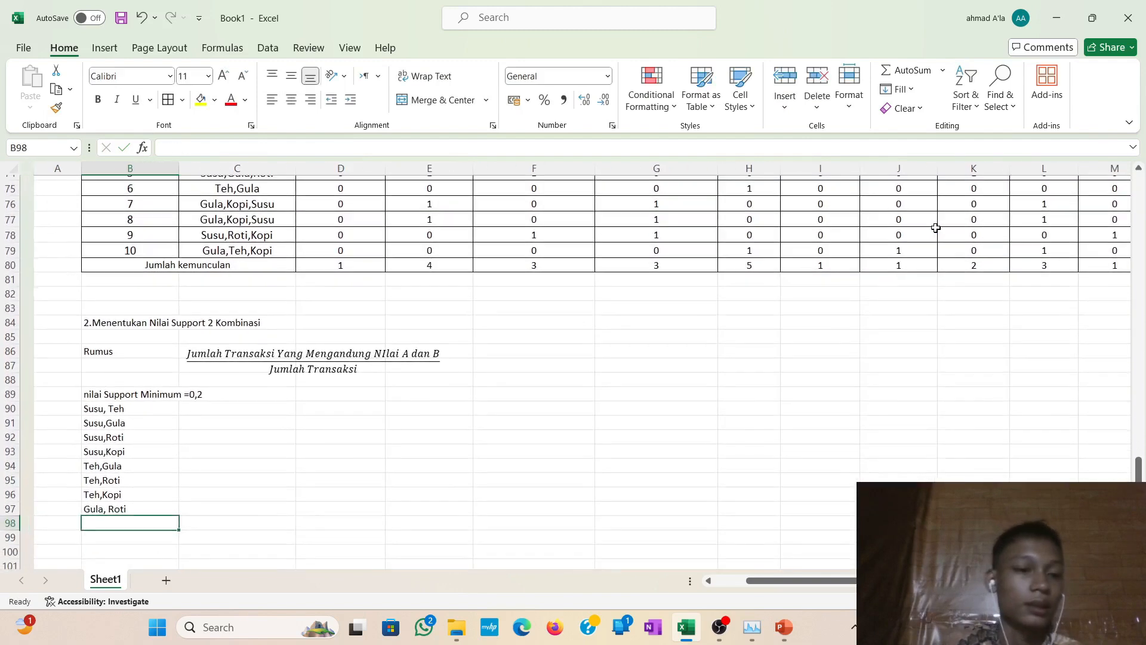
type("==")
scroll(935, 228, "up", 2)
scroll(936, 228, "right", 1)
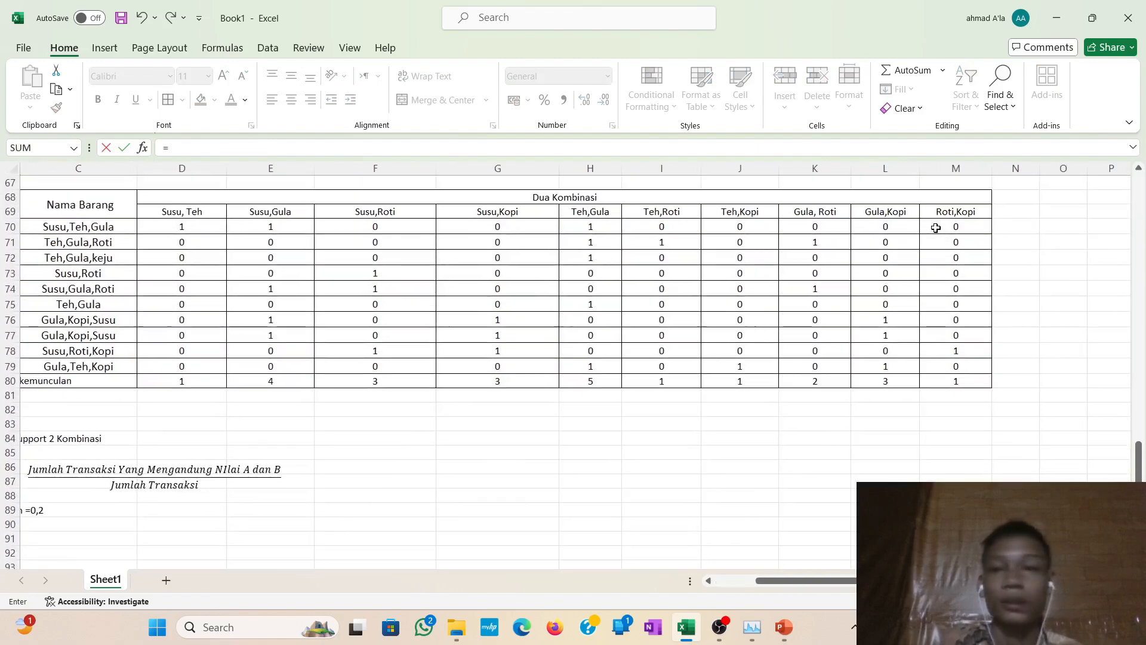
left_click(889, 210)
key("Return")
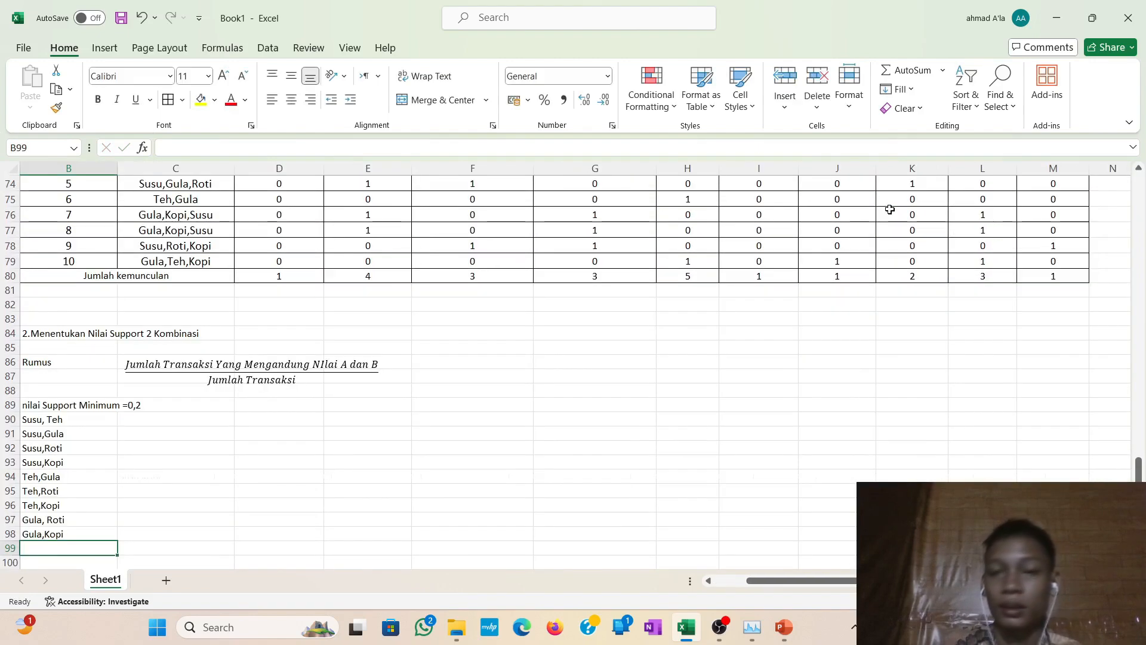
Link cell B99 to the "Roti,Kopi" combination header with the formula =M69.
type("=")
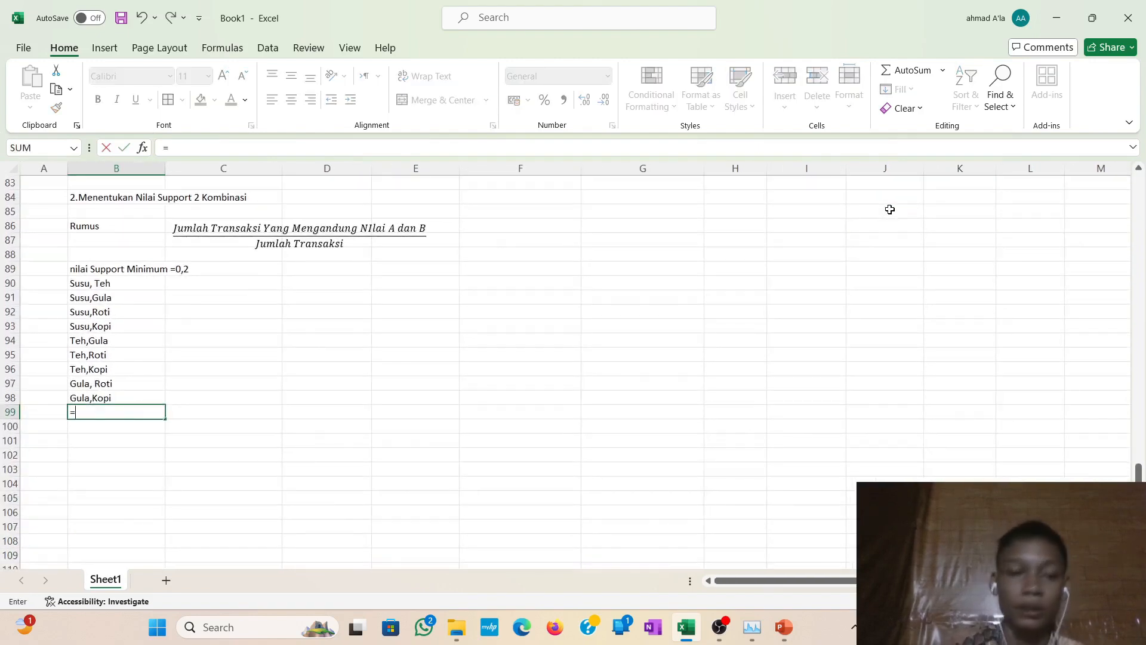
scroll(889, 210, "up", 3)
scroll(889, 209, "right", 1)
scroll(953, 205, "up", 5)
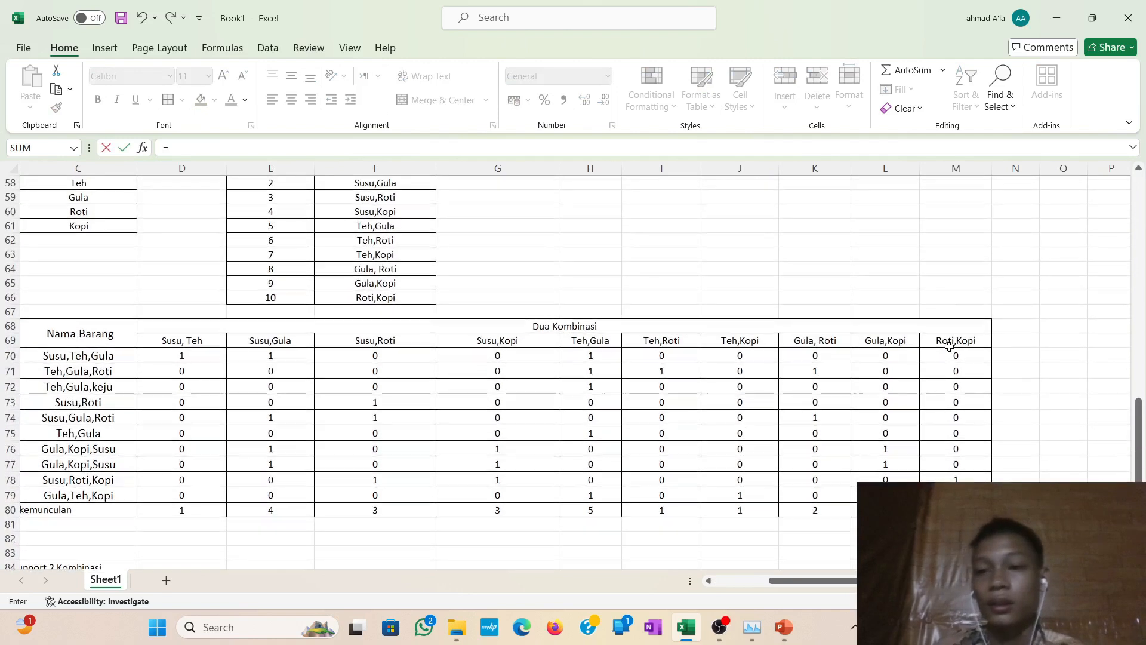
left_click(950, 342)
scroll(949, 342, "down", 7)
scroll(950, 342, "left", 1)
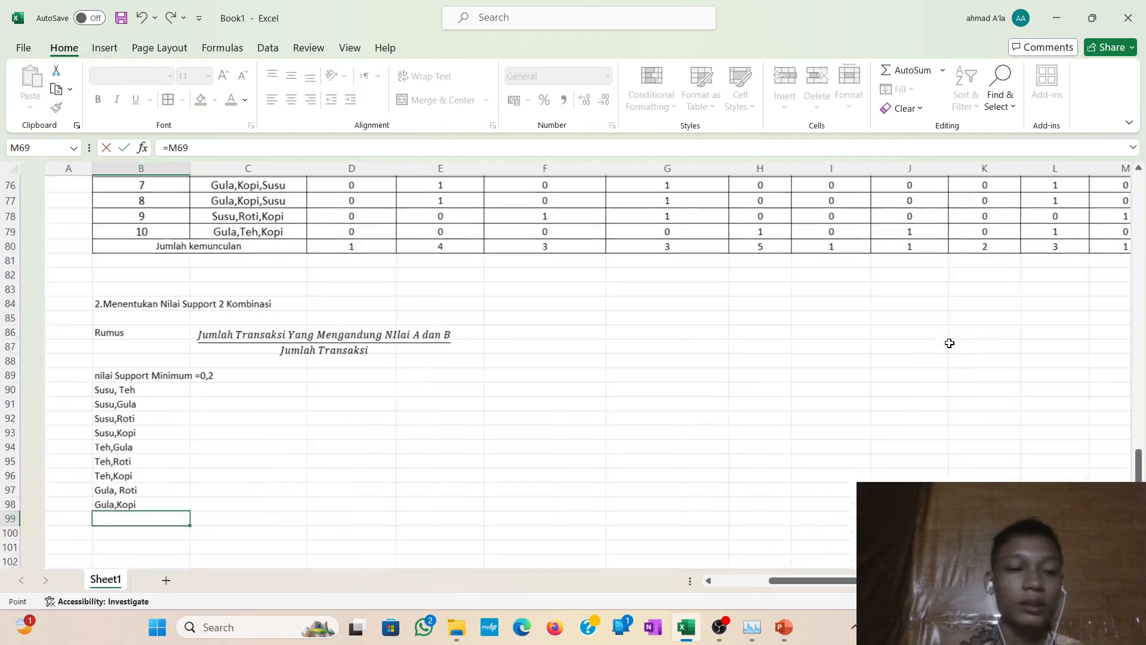
key("Return")
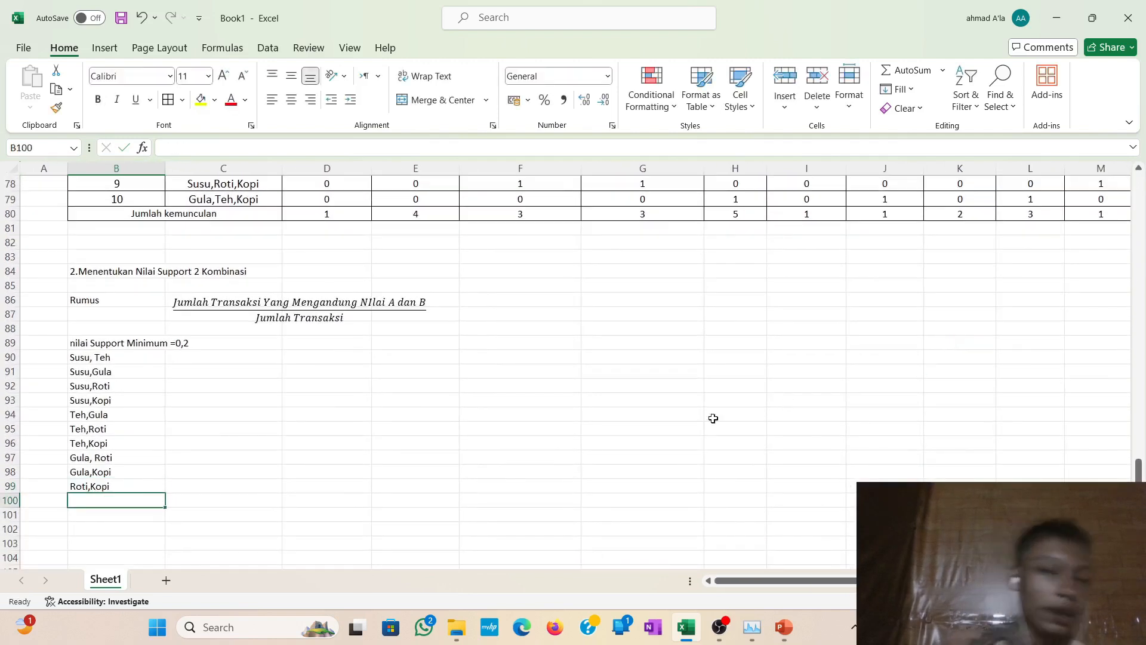
left_click(177, 357)
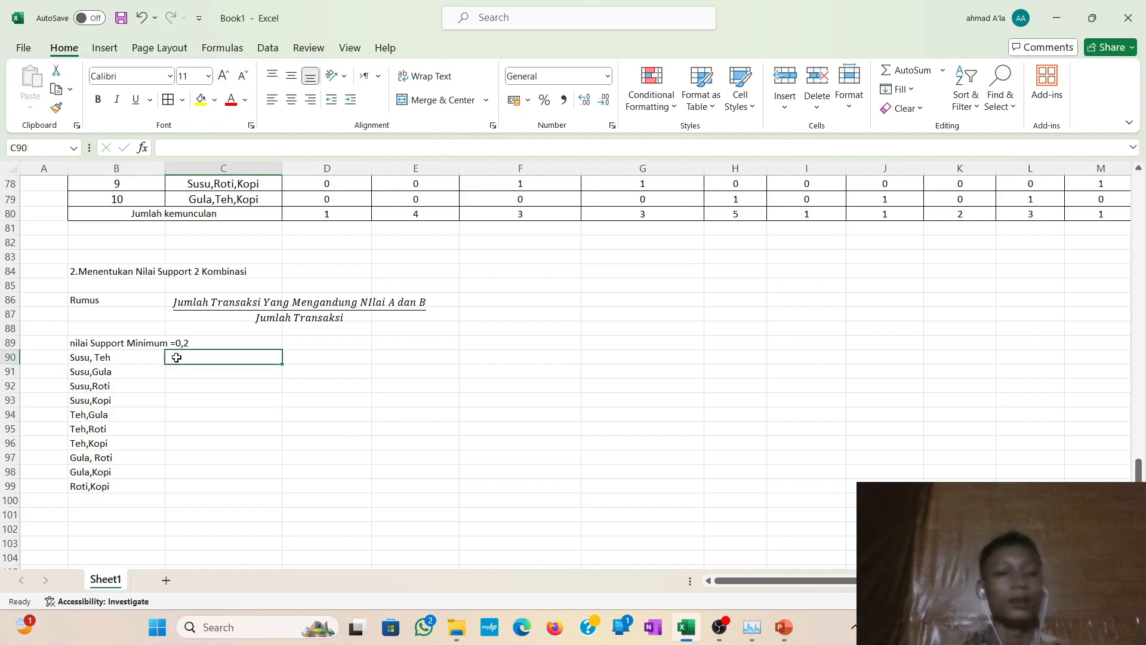
left_click(125, 349)
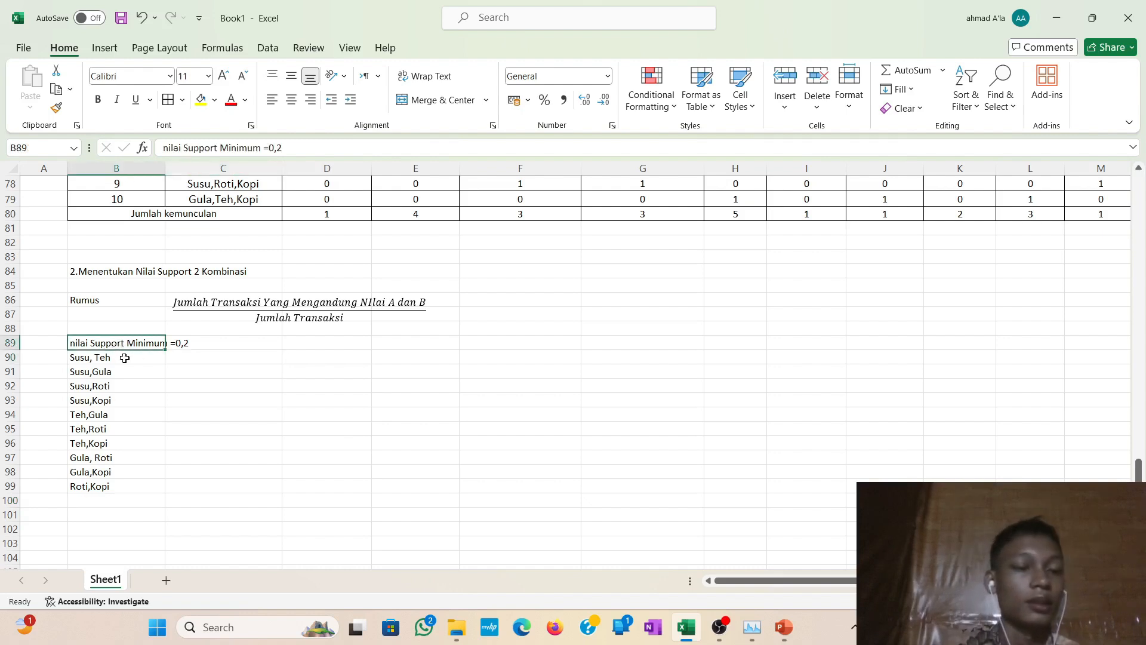
left_click(123, 359)
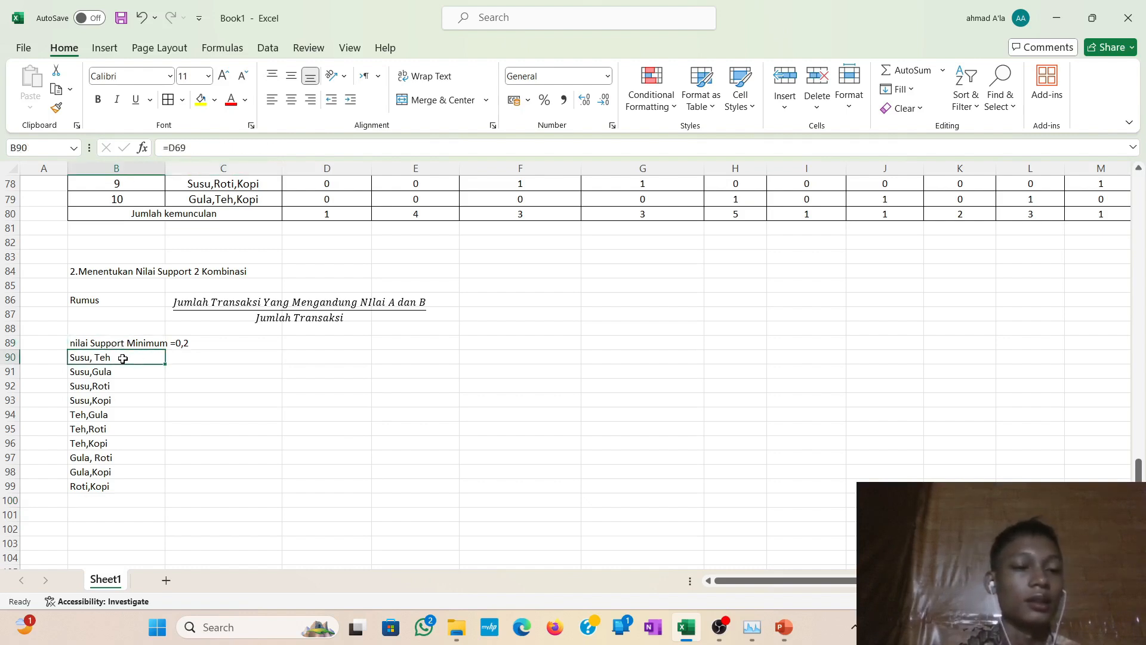
double_click(123, 358)
key("Escape")
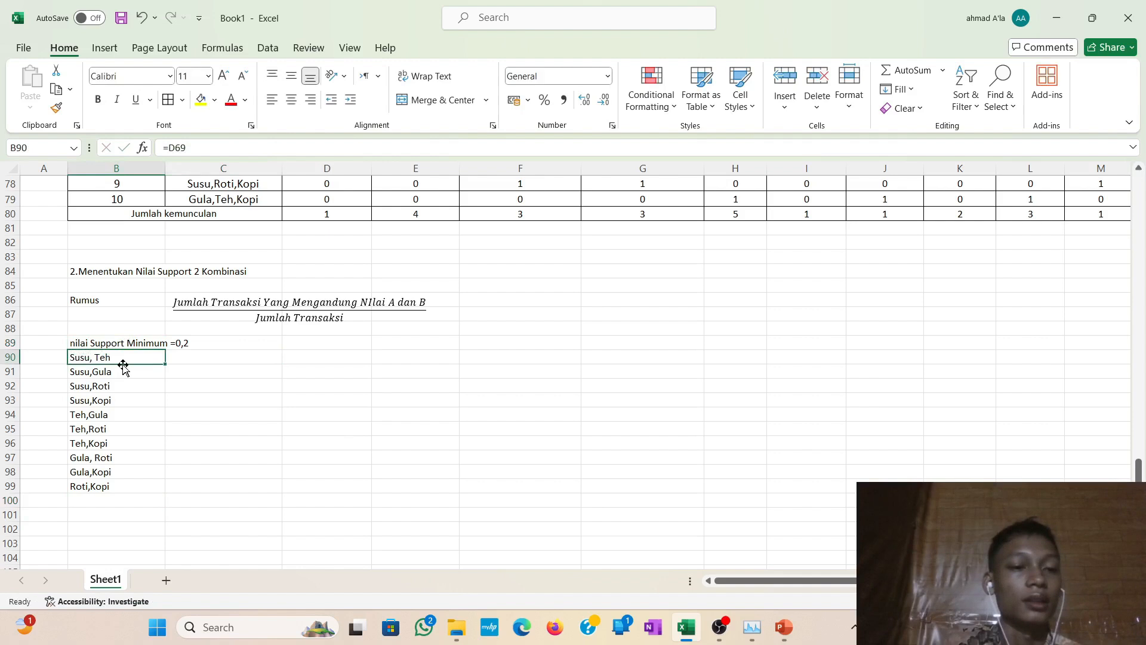
Copy the text "nilai Support Minimum =0,2" from B89 into B88 and widen column B to fit it.
left_click(207, 343)
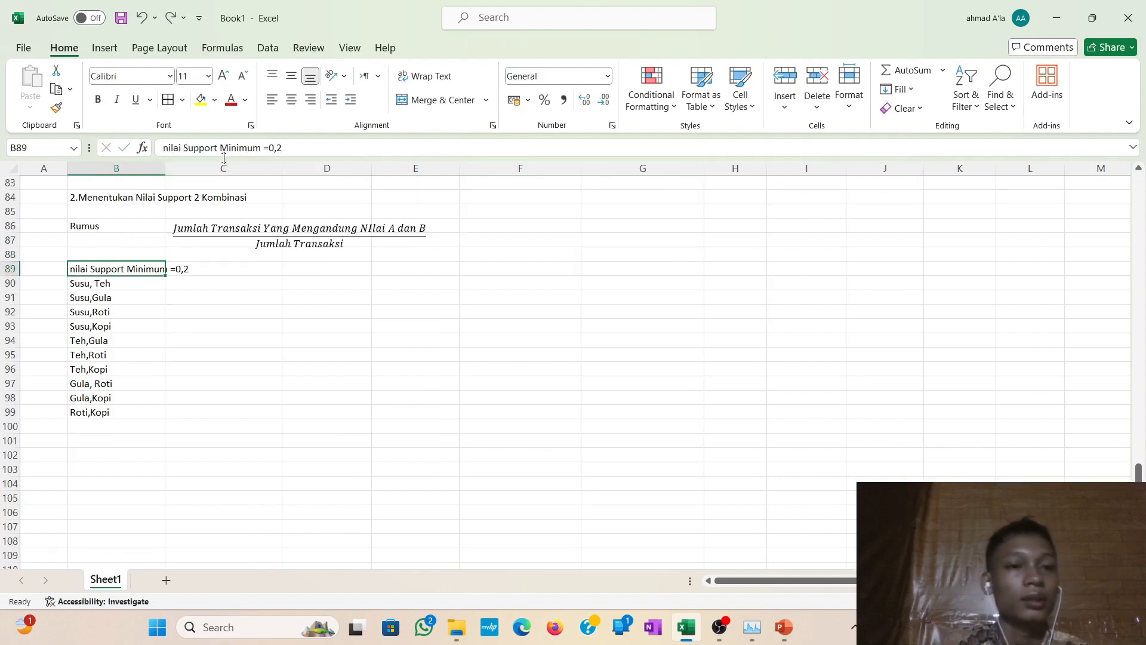
left_click(220, 148)
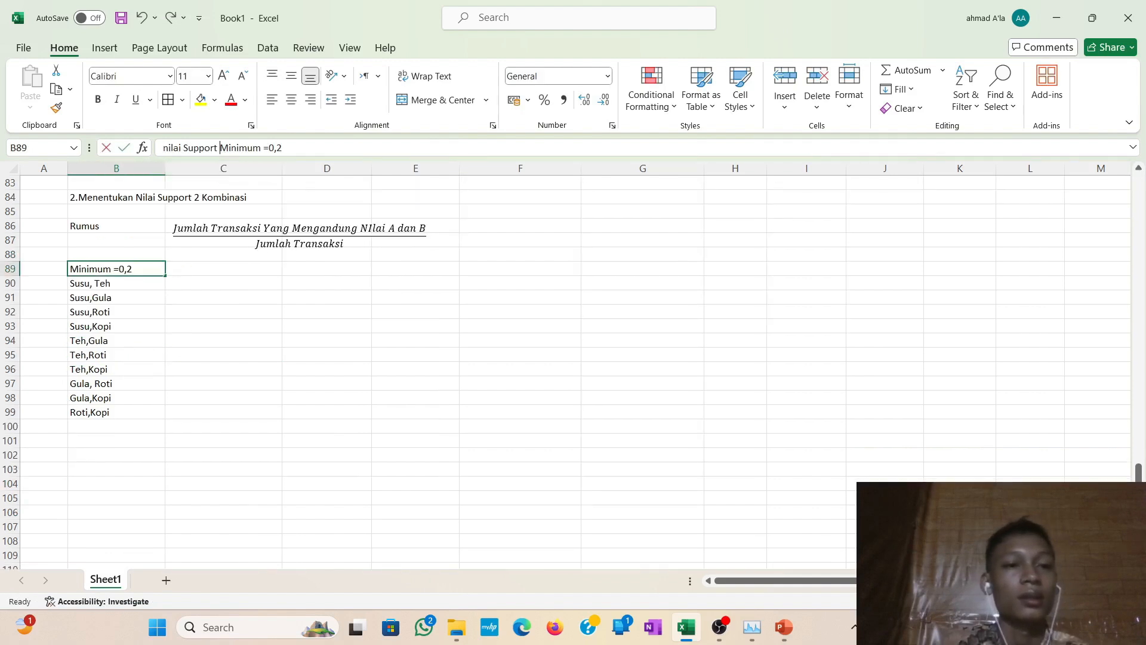
key("ctrl+a")
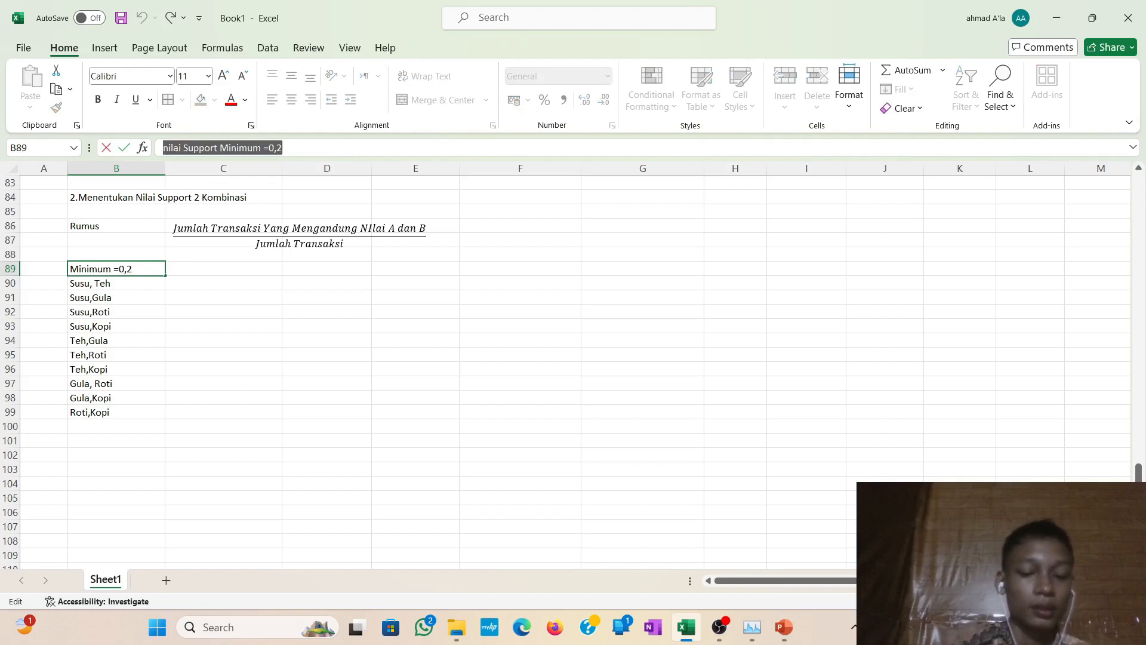
key("ctrl+c")
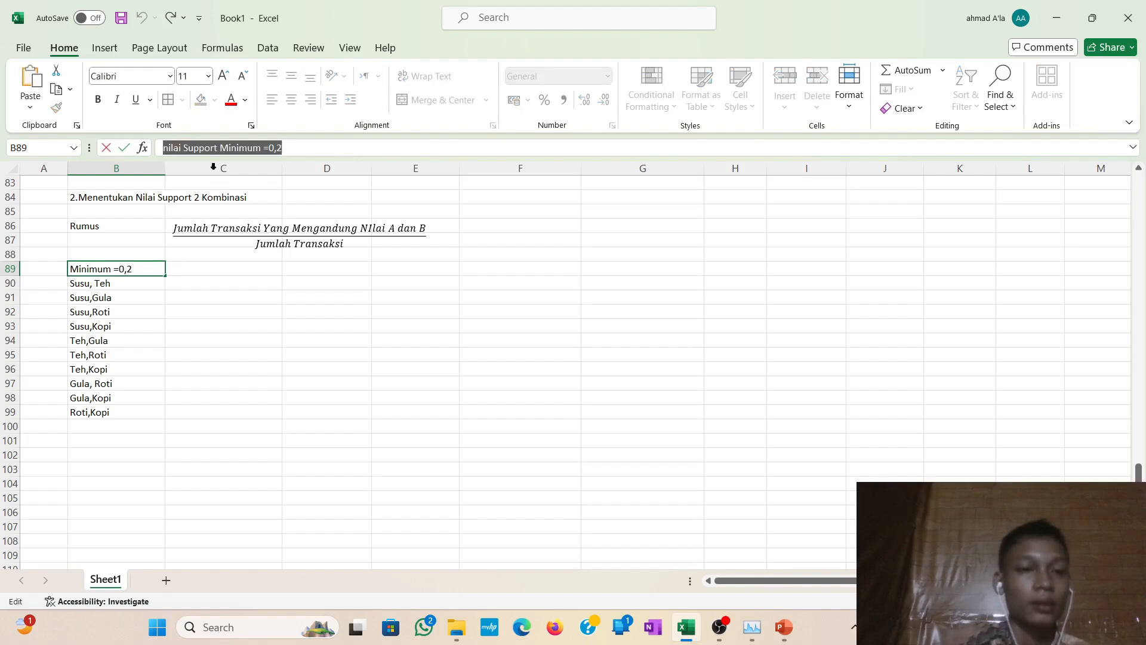
left_click(102, 254)
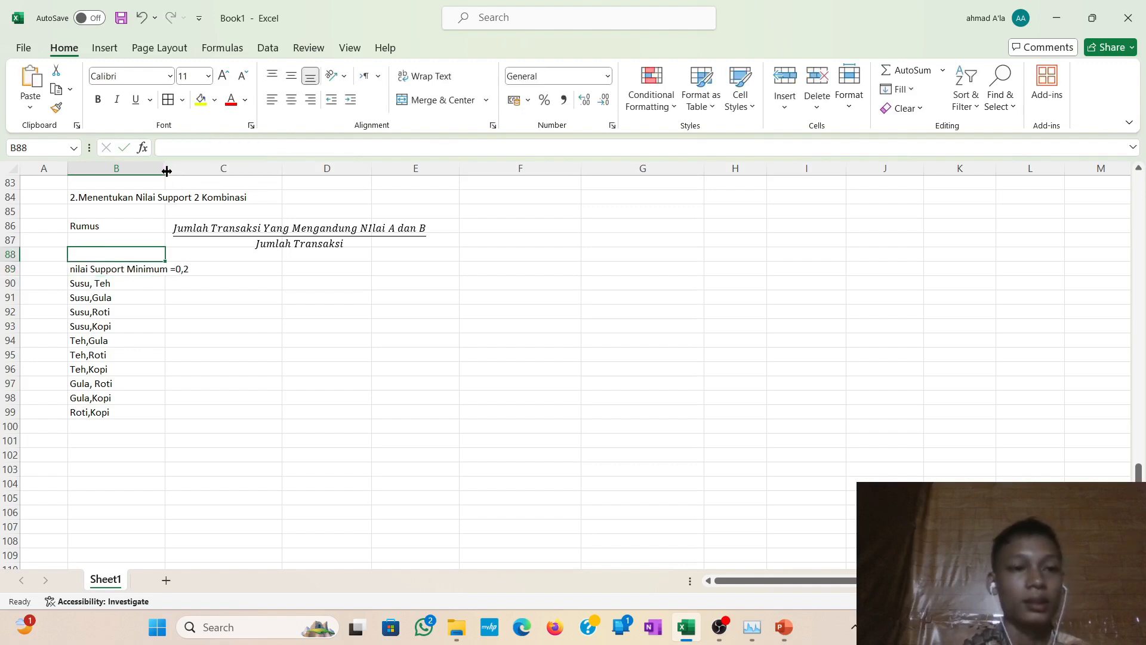
left_click_drag(166, 172, 211, 172)
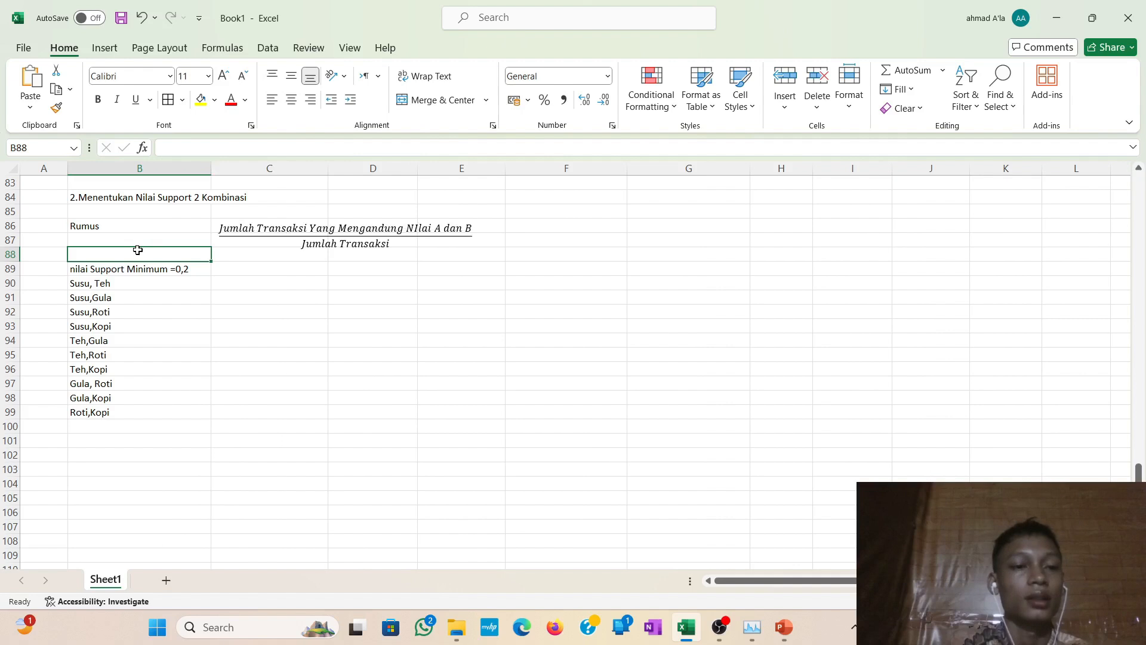
key("ctrl+v")
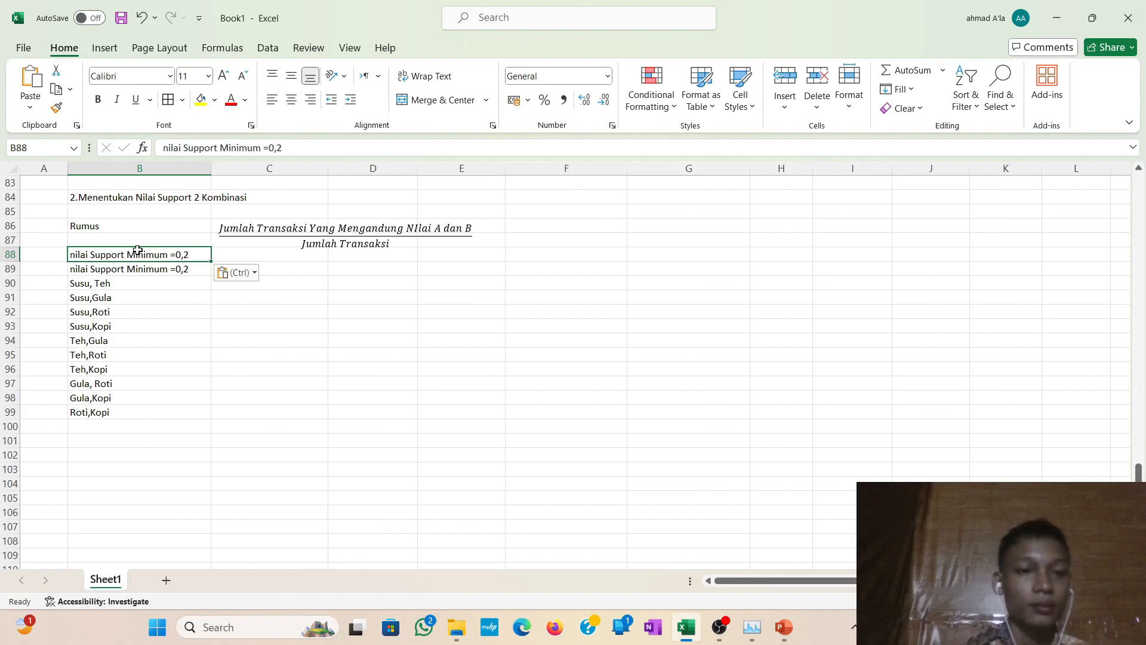
Replace the text in B89 with the header "Dua Kombinasi" and enter the header "Jumlah Kemunculan" in C89.
left_click(157, 273)
key("BackSpace")
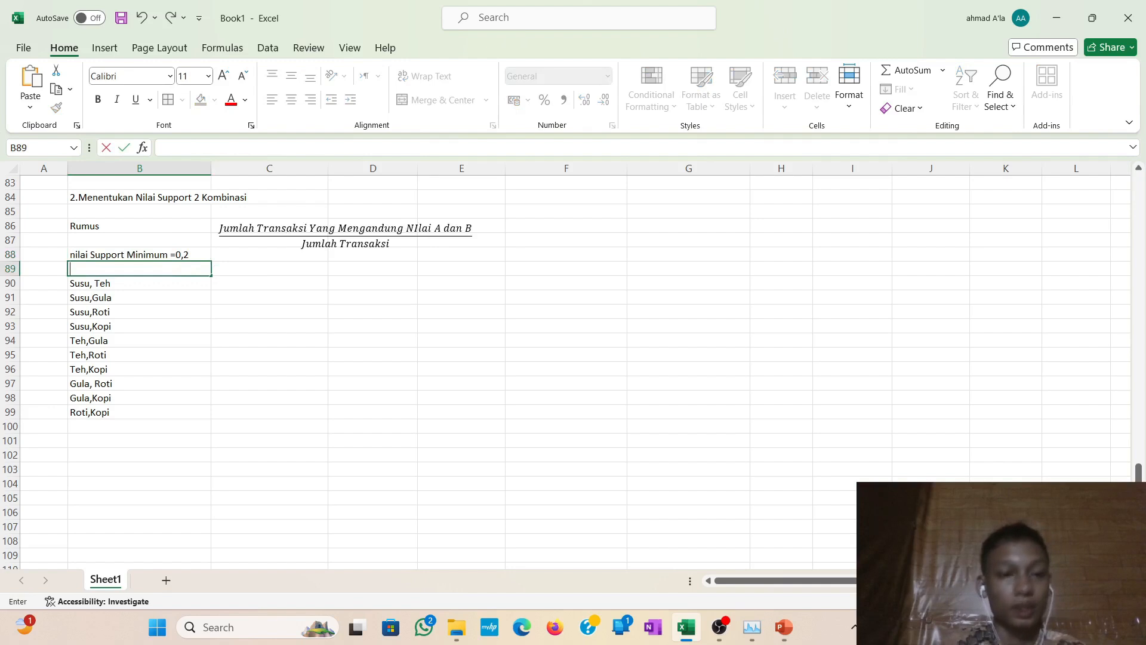
type("Dua Kombinasi")
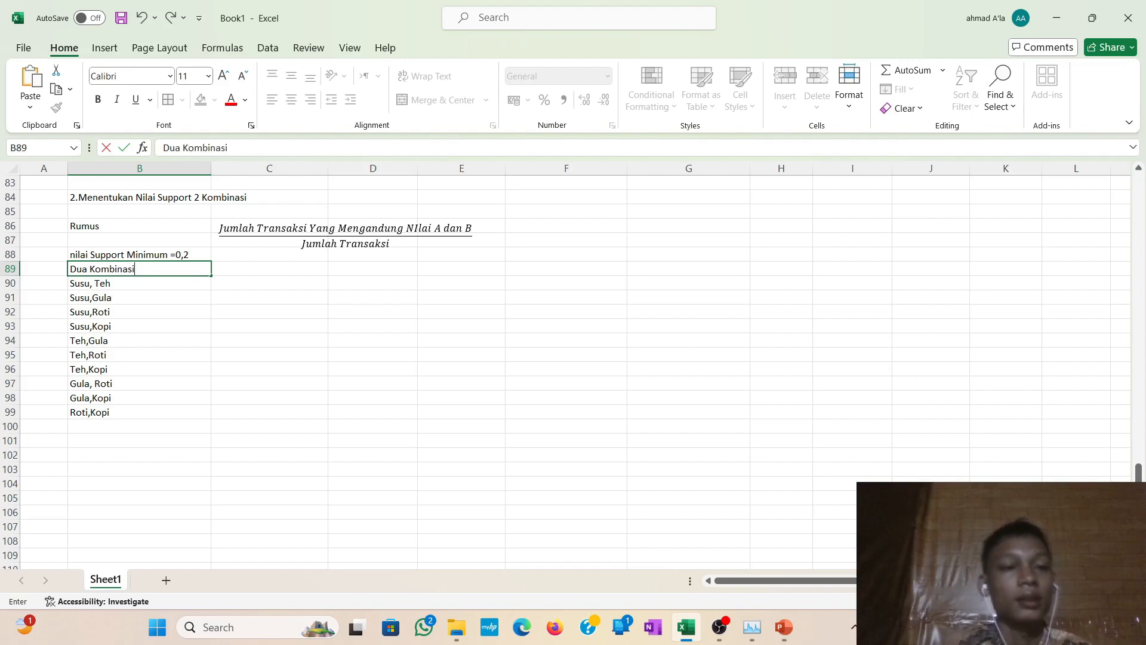
key("Tab")
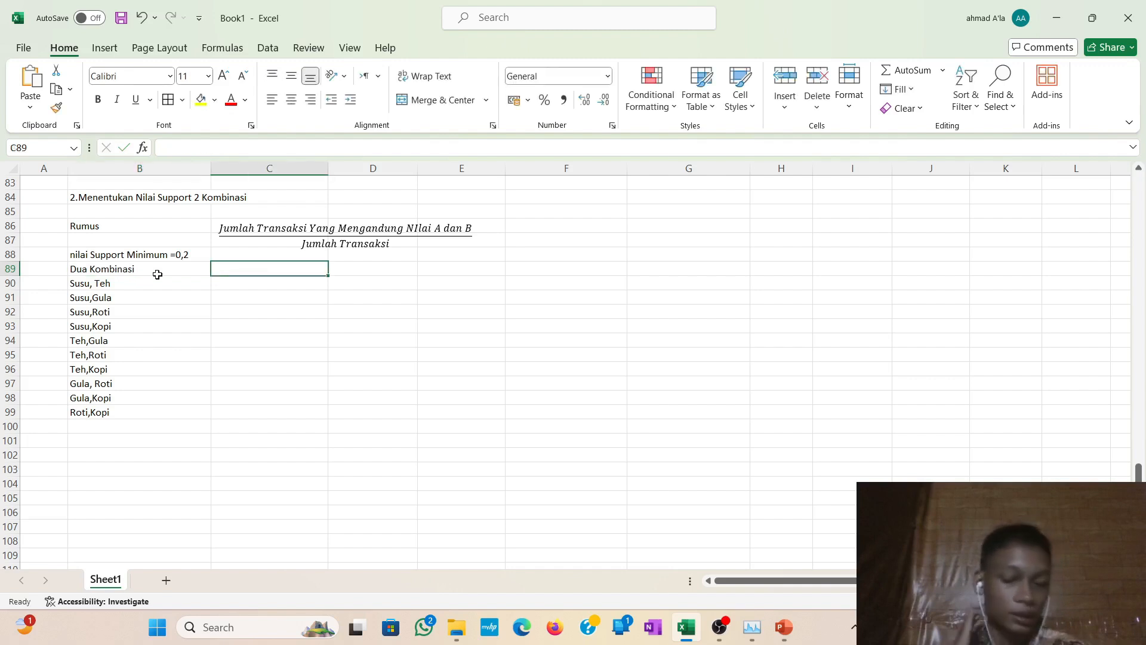
type("Jumla")
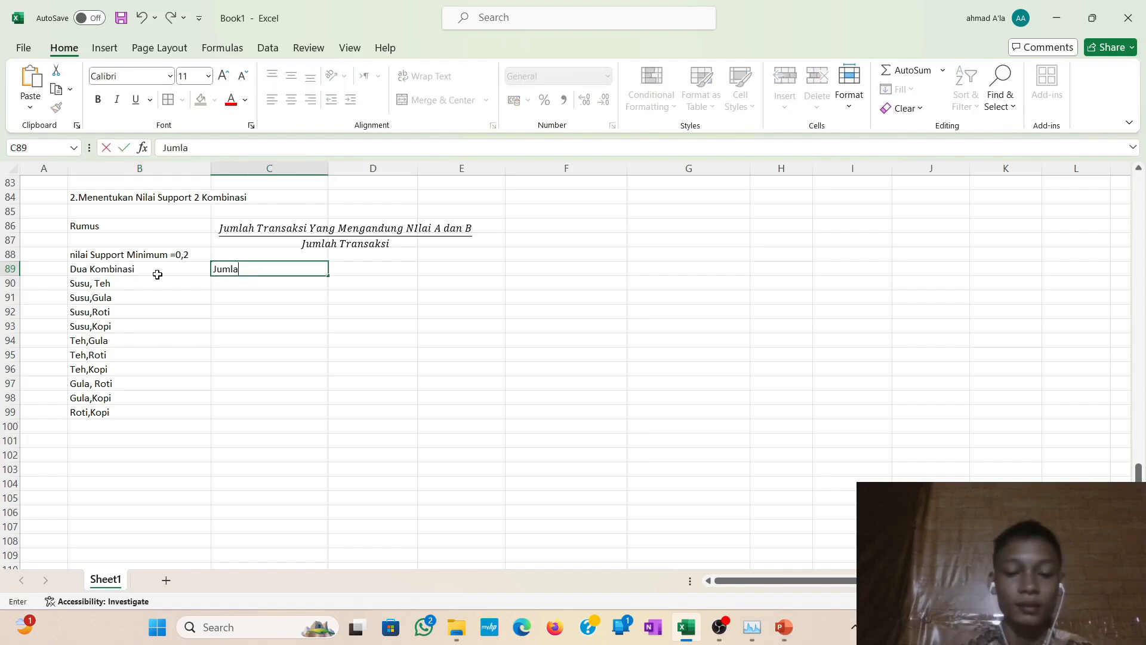
type("h Kemunculan")
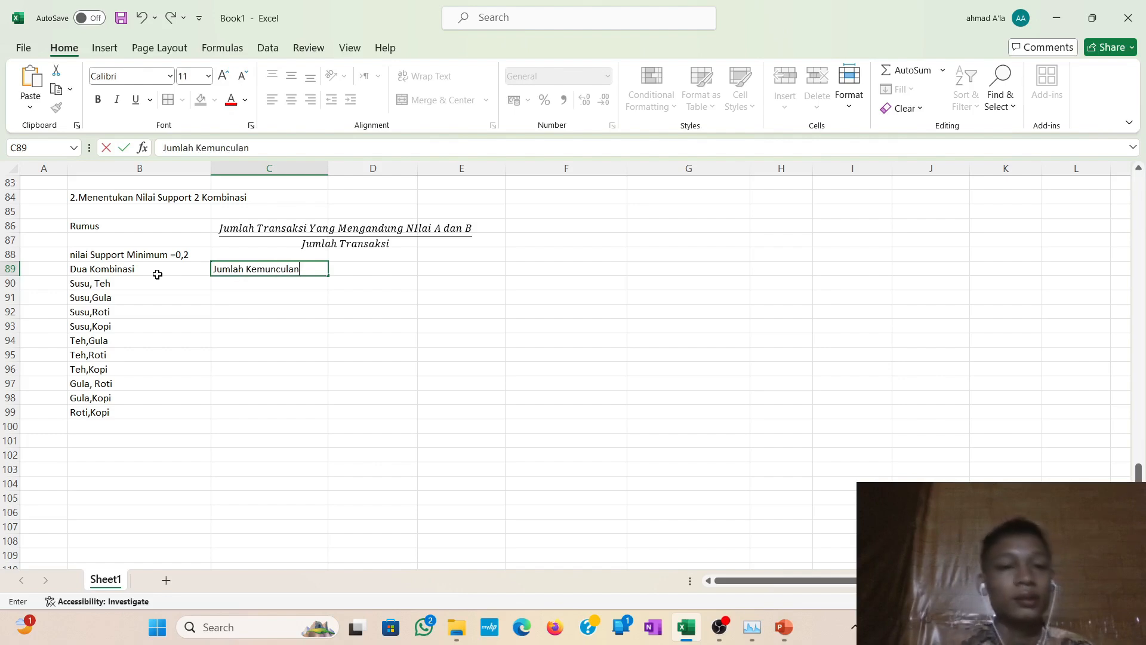
Enter the header "Nilai Support" in D89, beside the Jumlah Kemunculan header.
key("Tab")
scroll(157, 274, "up", 3)
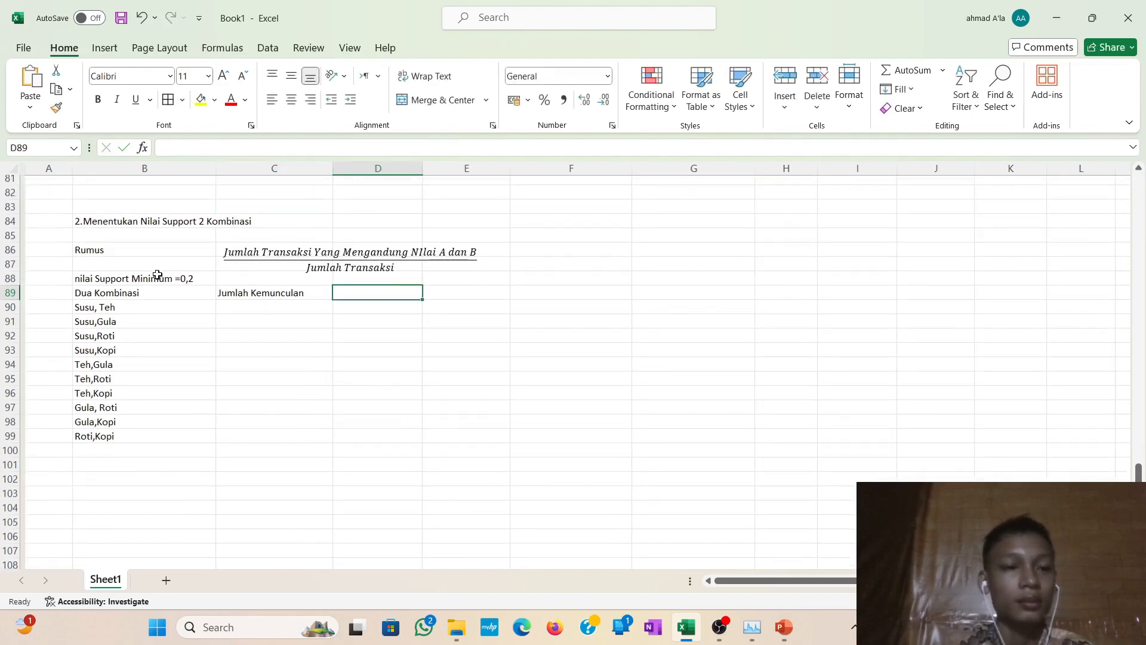
scroll(157, 274, "up", 2)
type("N")
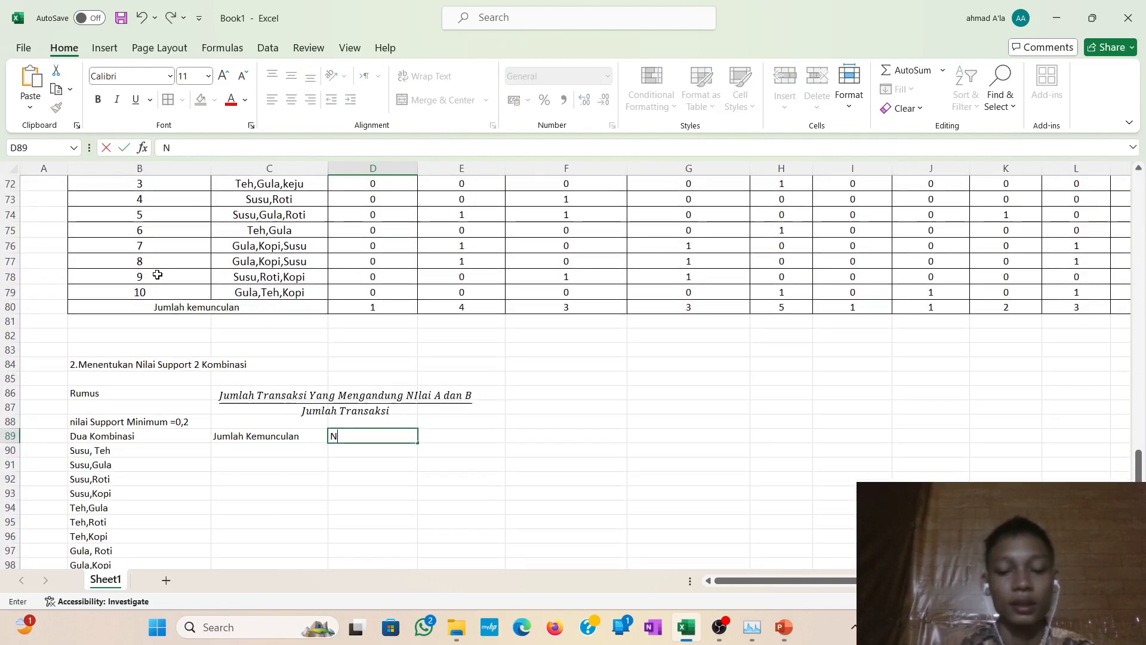
type("ilai Su")
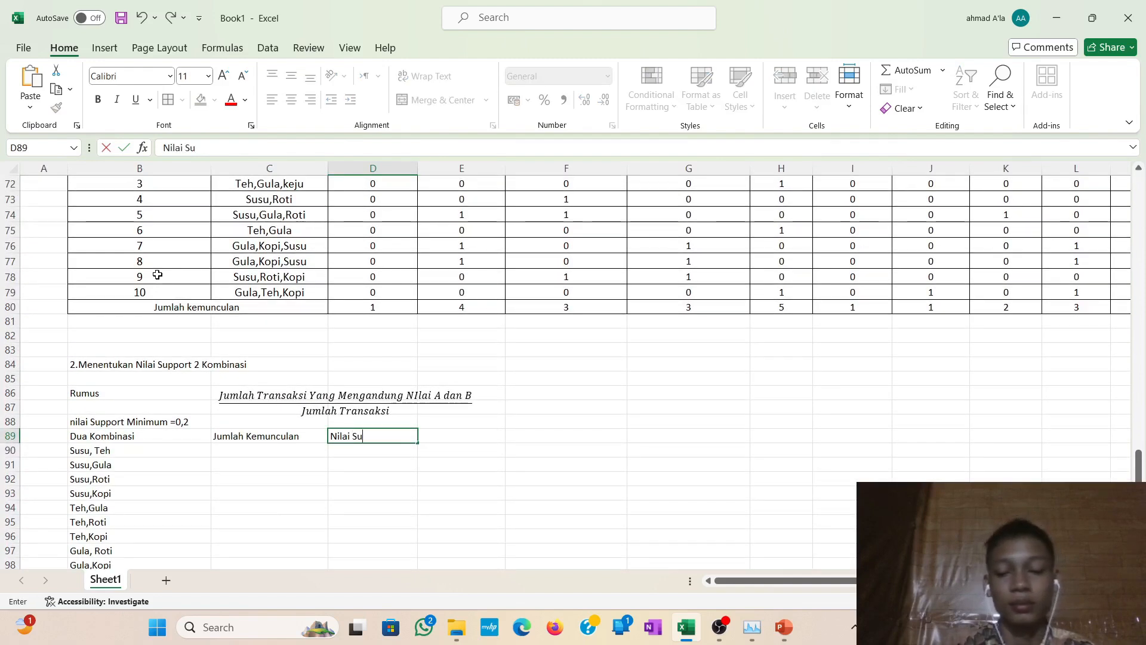
type("pport")
scroll(157, 274, "down", 1)
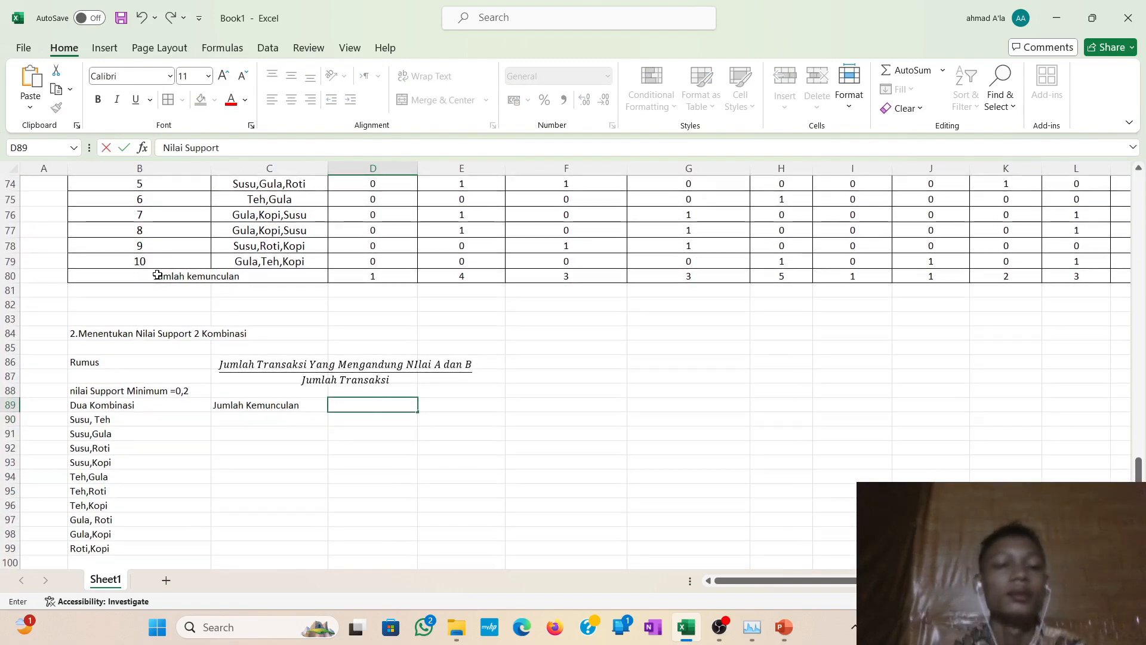
Link C90 to the "Susu, Teh" occurrence total with the formula =D80.
left_click(284, 416)
scroll(284, 415, "up", 1)
scroll(284, 415, "up", 1)
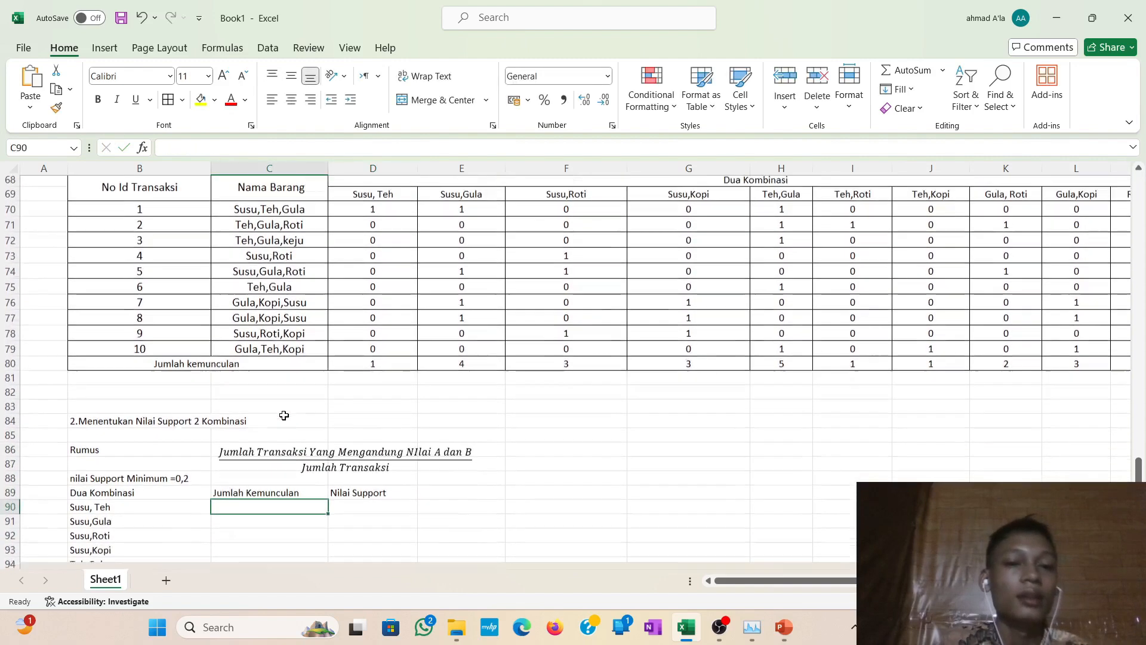
scroll(284, 415, "down", 1)
scroll(284, 415, "down", 1)
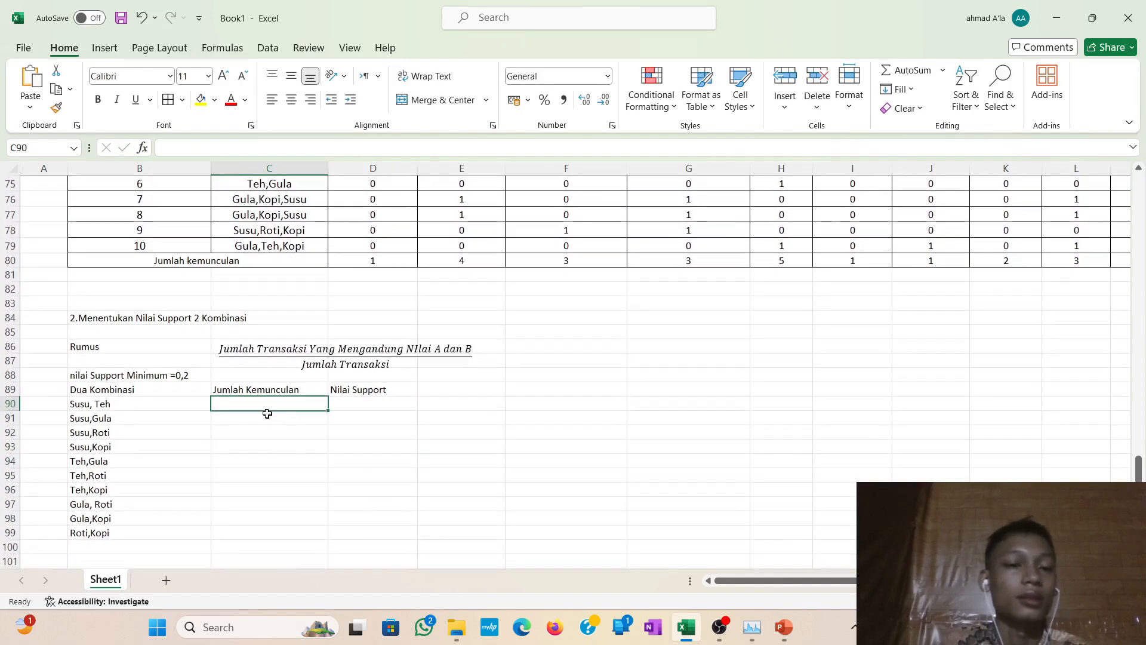
type("=")
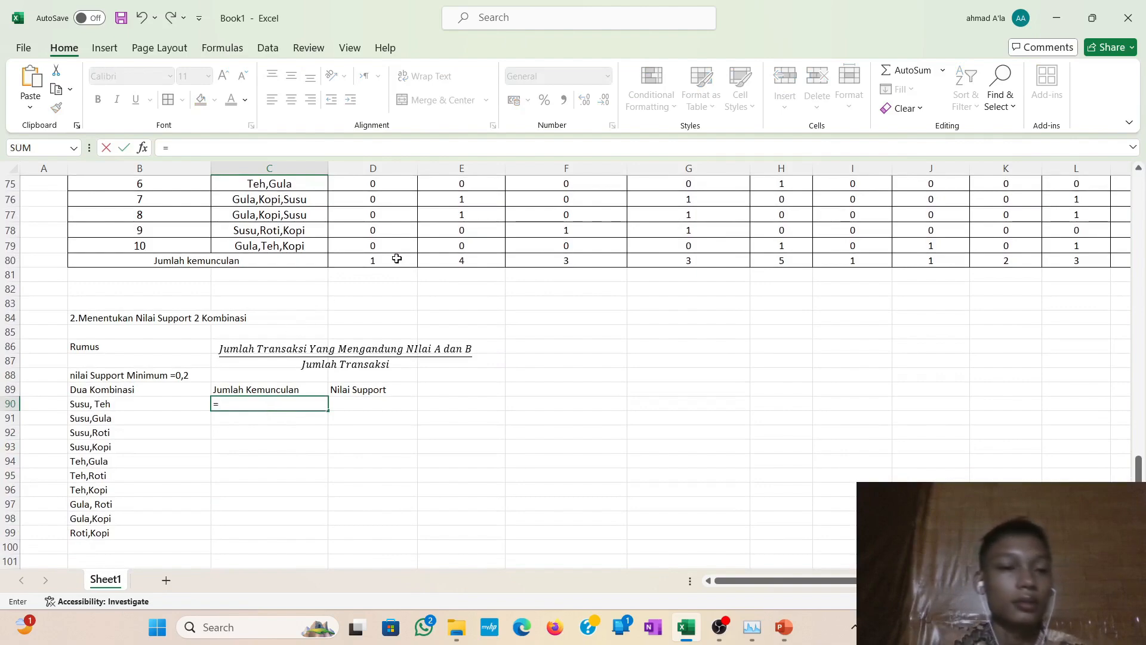
scroll(397, 258, "up", 6)
scroll(397, 258, "down", 4)
scroll(397, 258, "up", 1)
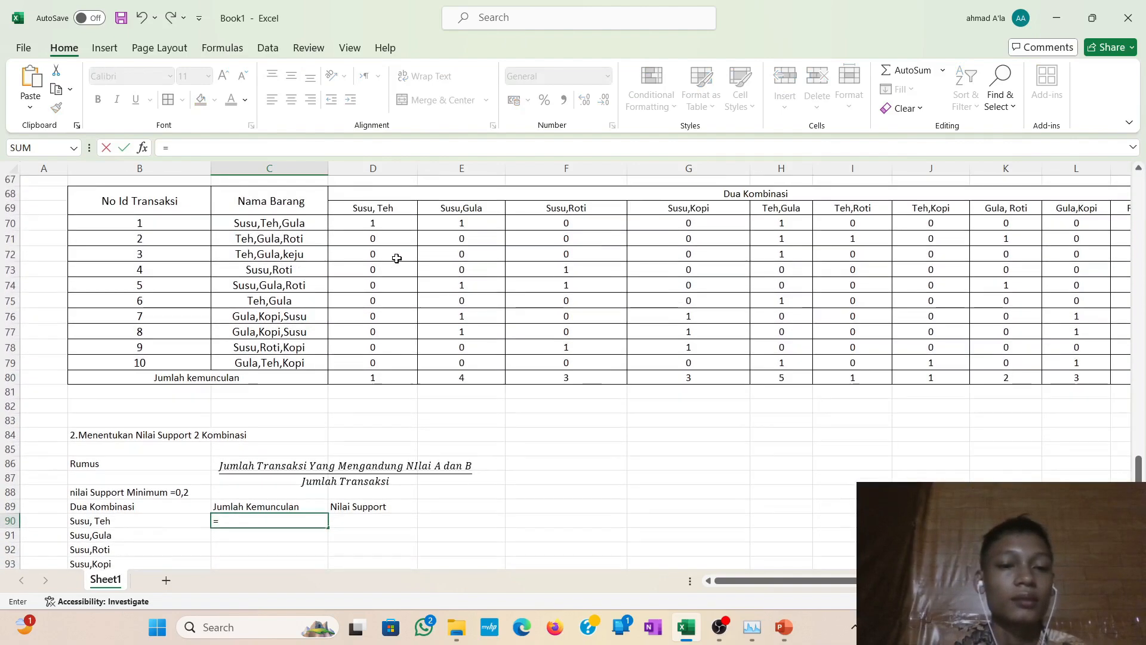
scroll(397, 258, "down", 2)
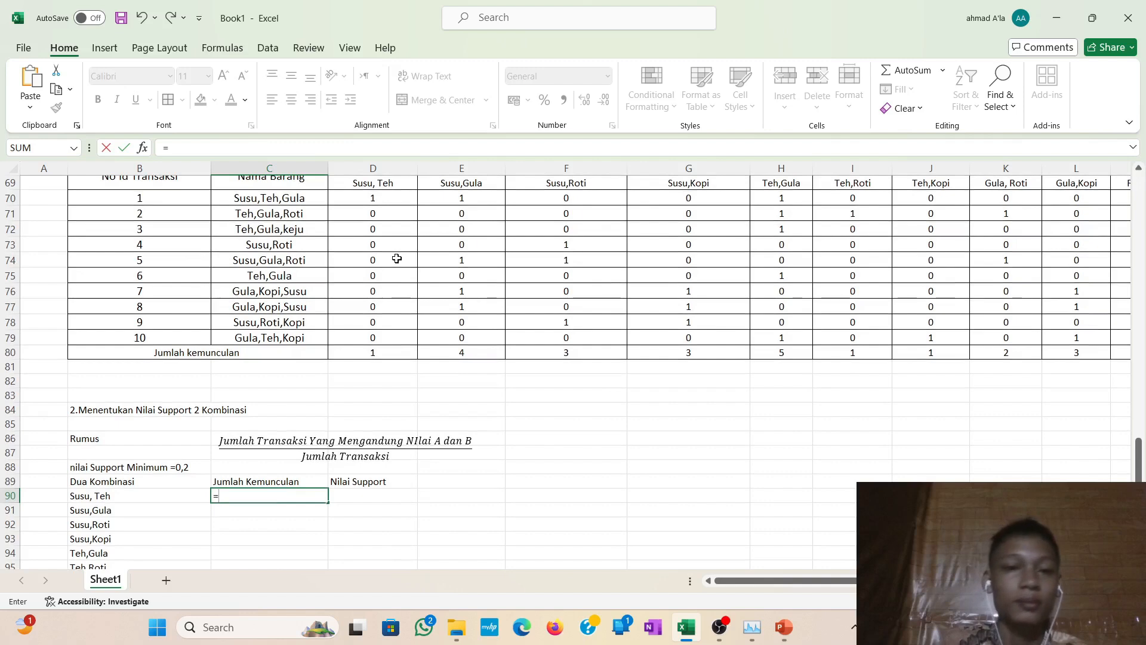
left_click(397, 355)
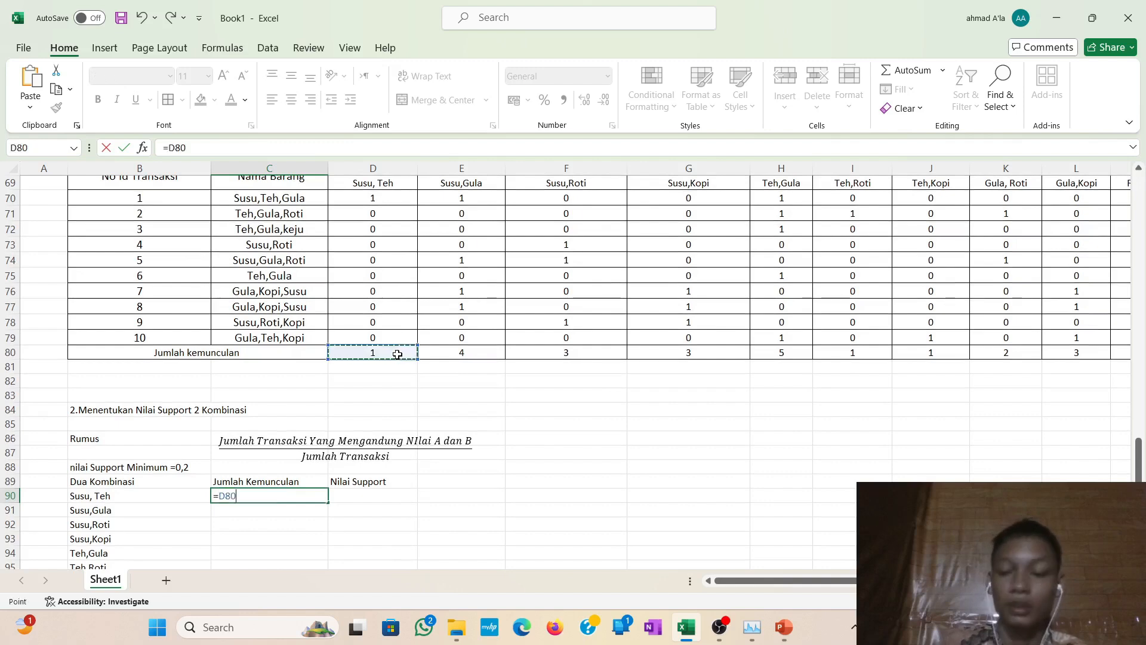
key("Return")
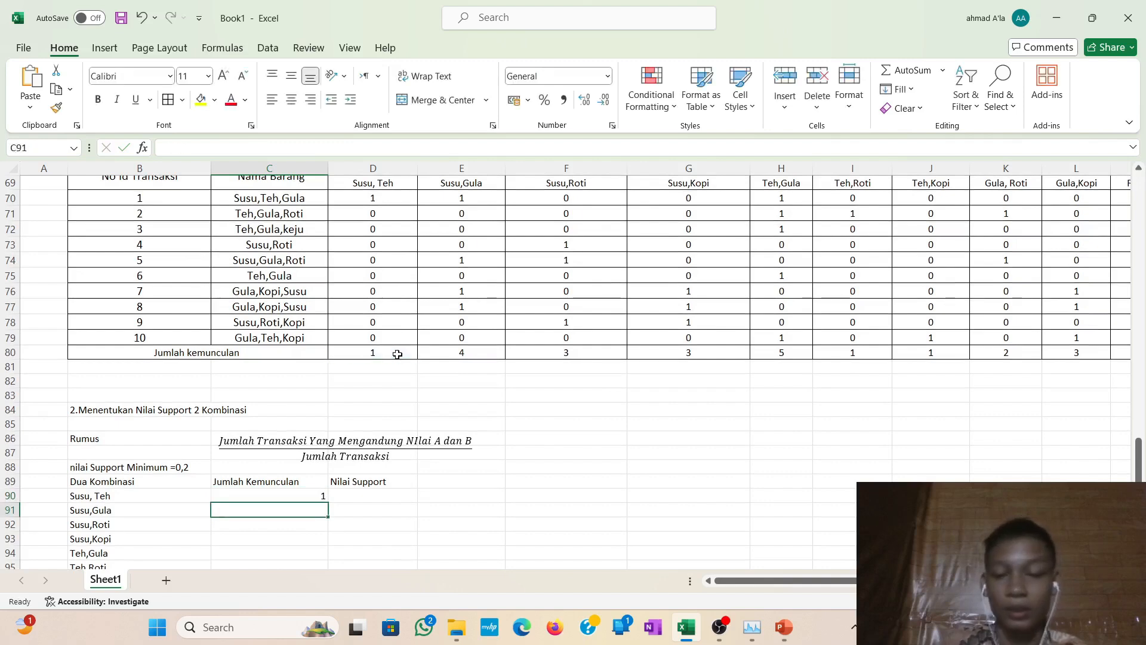
Link C91 to the "Susu,Gula" occurrence total in E80 and C92 to the "Susu,Roti" total in F80.
type("=")
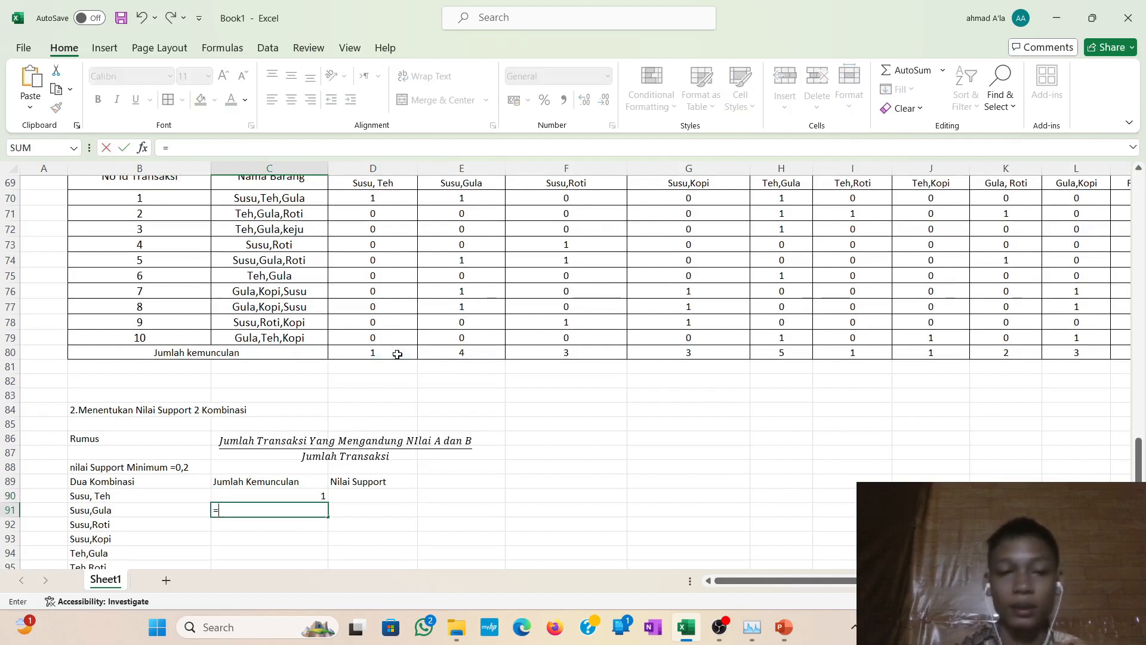
left_click(439, 348)
key("Return")
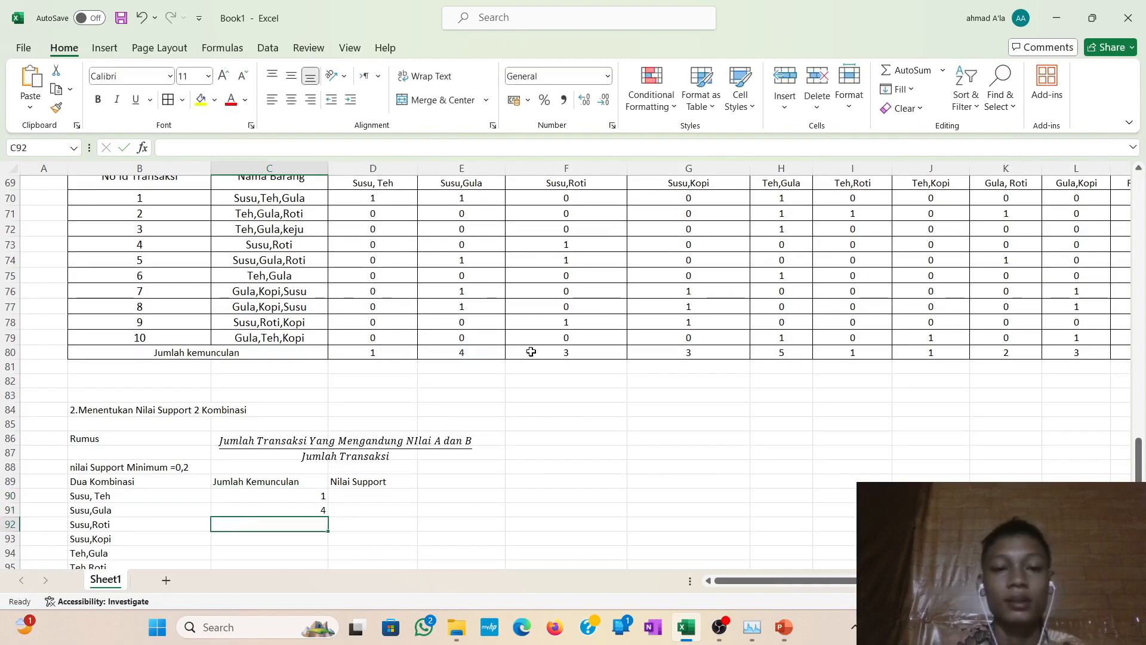
type("=")
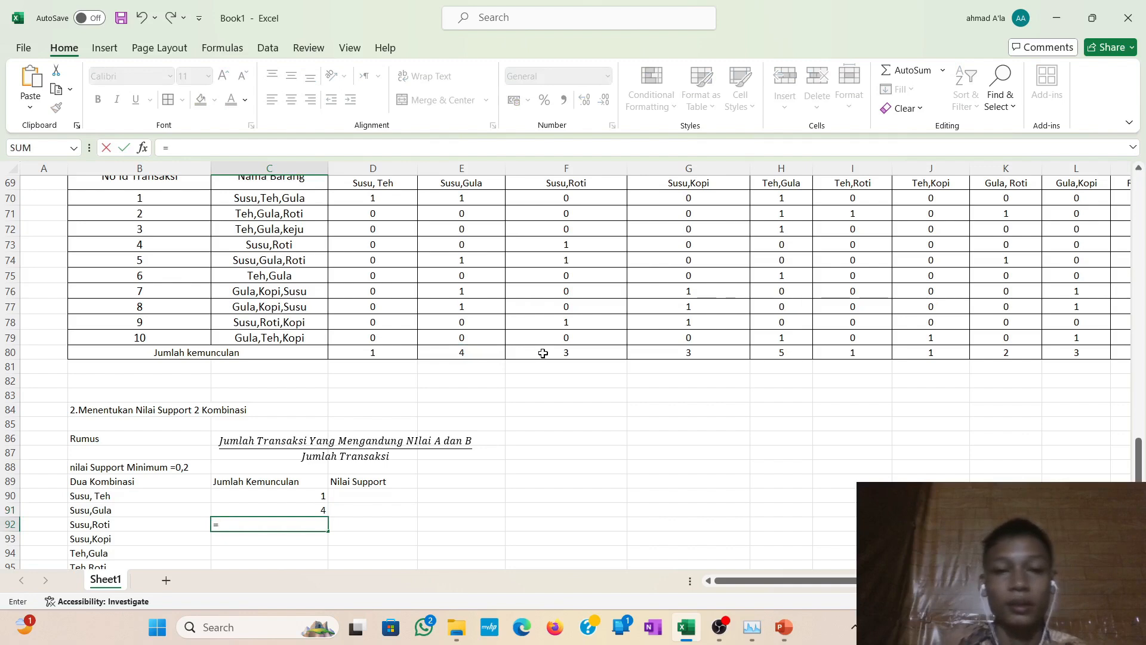
left_click(605, 350)
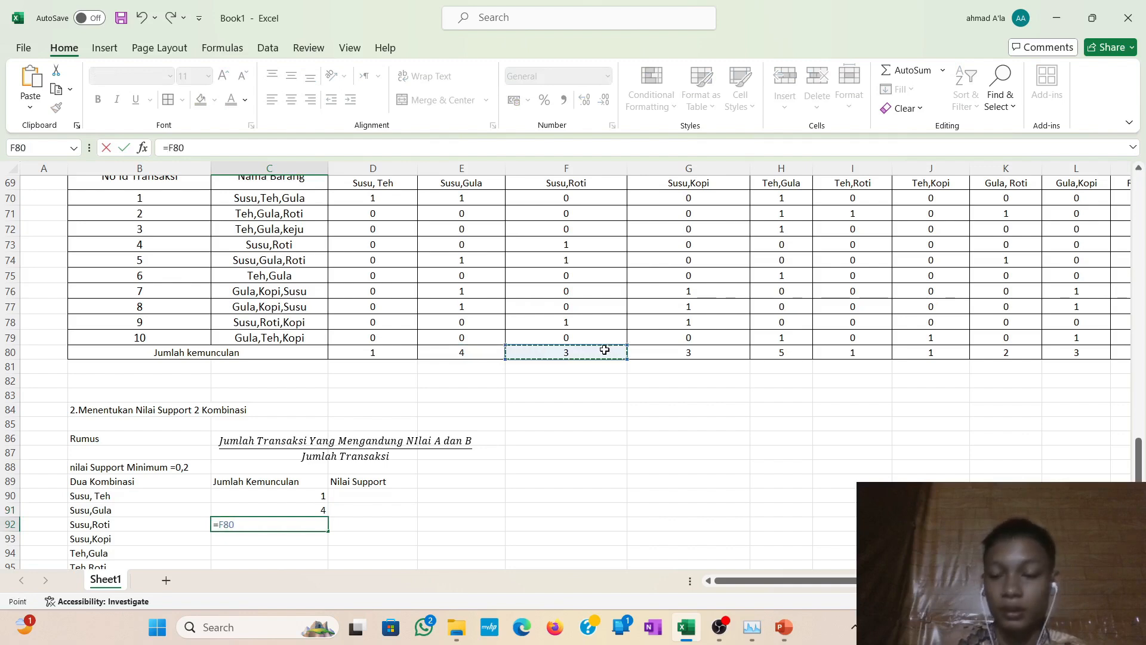
key("Return")
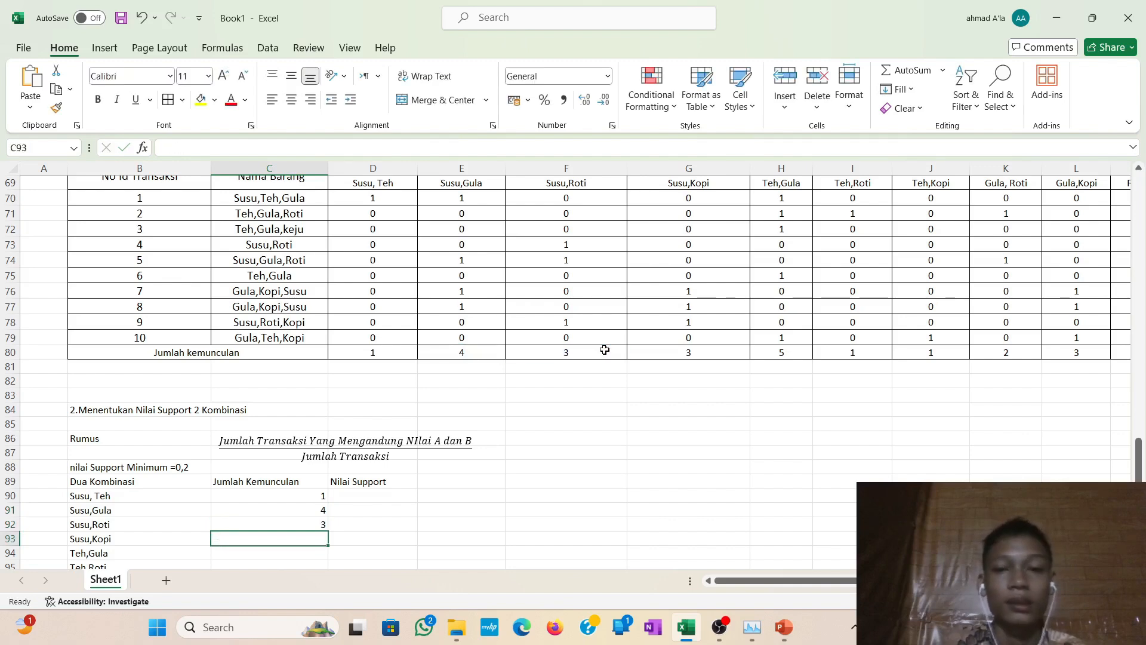
Link C93 to the "Susu,Kopi" occurrence total in G80 and C94 to the "Teh,Gula" total in H80.
scroll(605, 349, "down", 1)
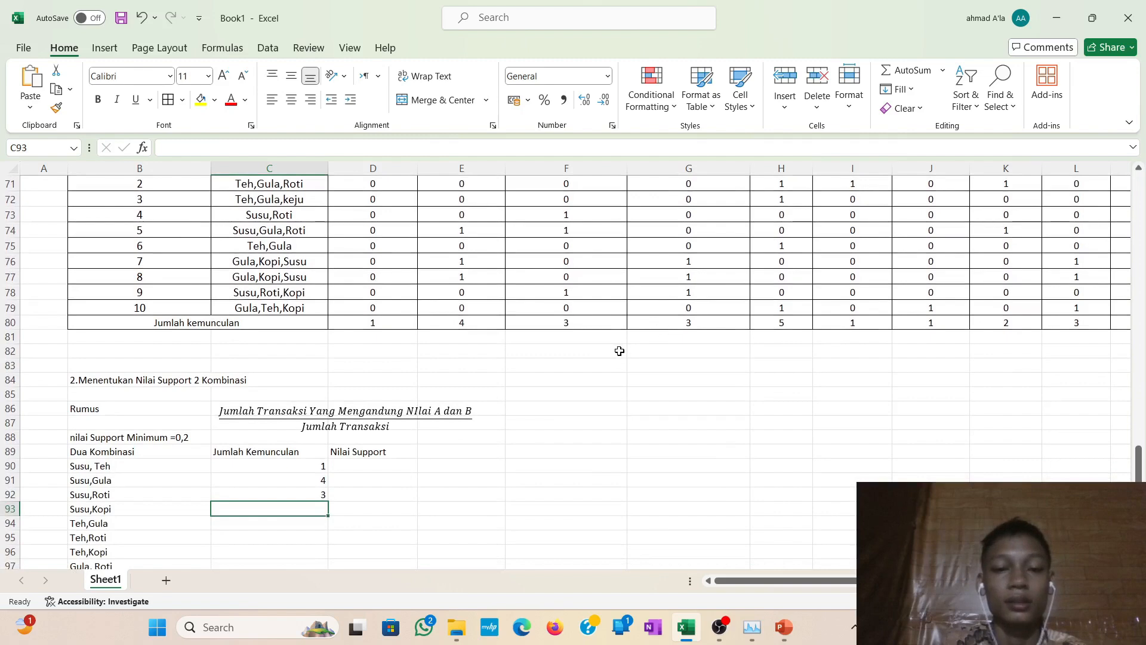
type("=")
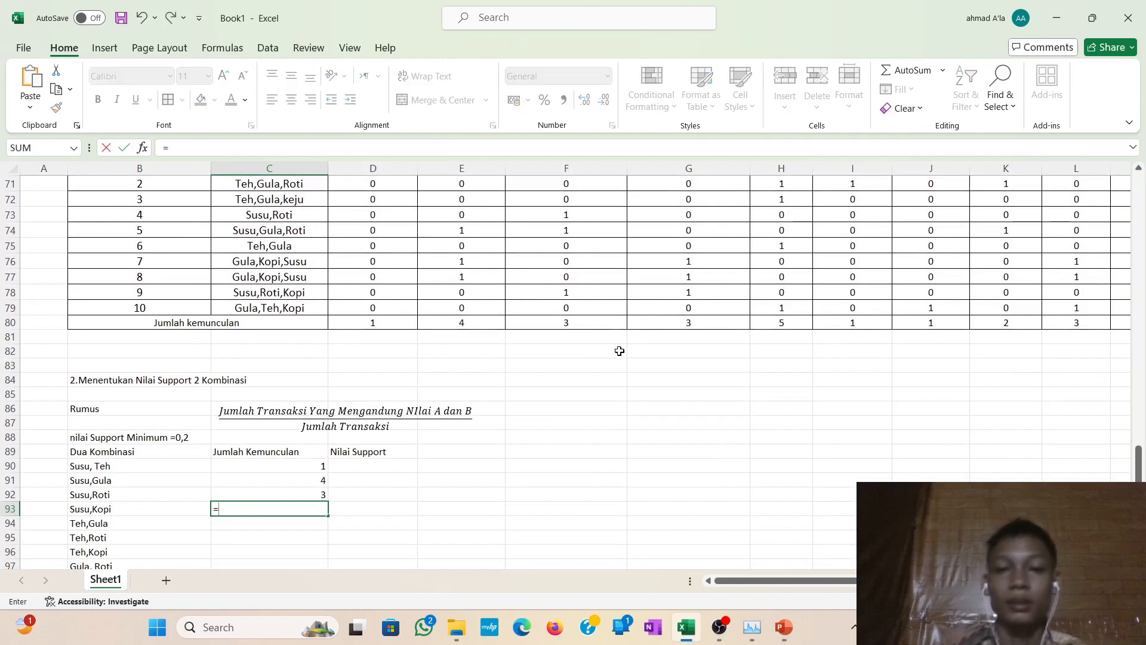
left_click(655, 327)
key("Return")
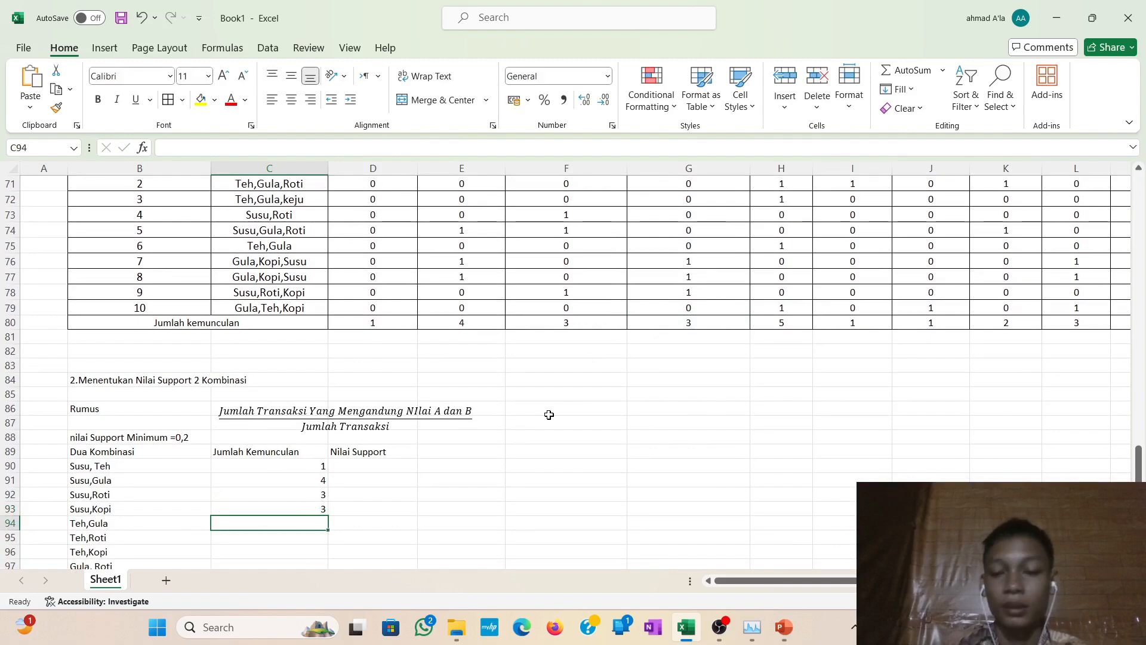
type("=")
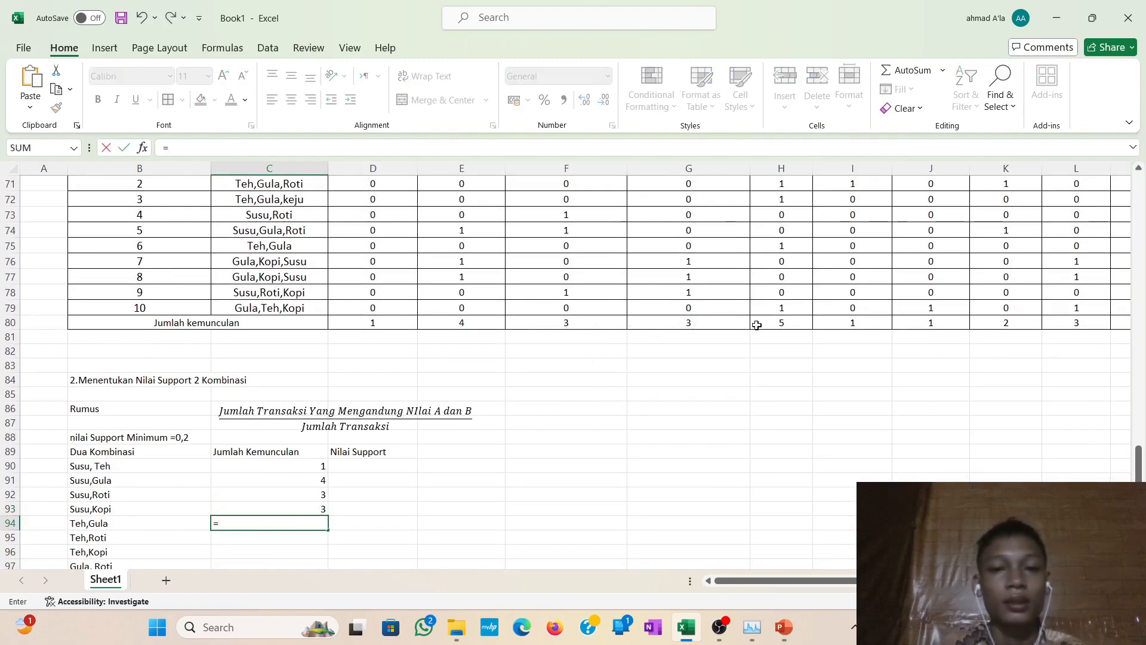
scroll(757, 325, "up", 3)
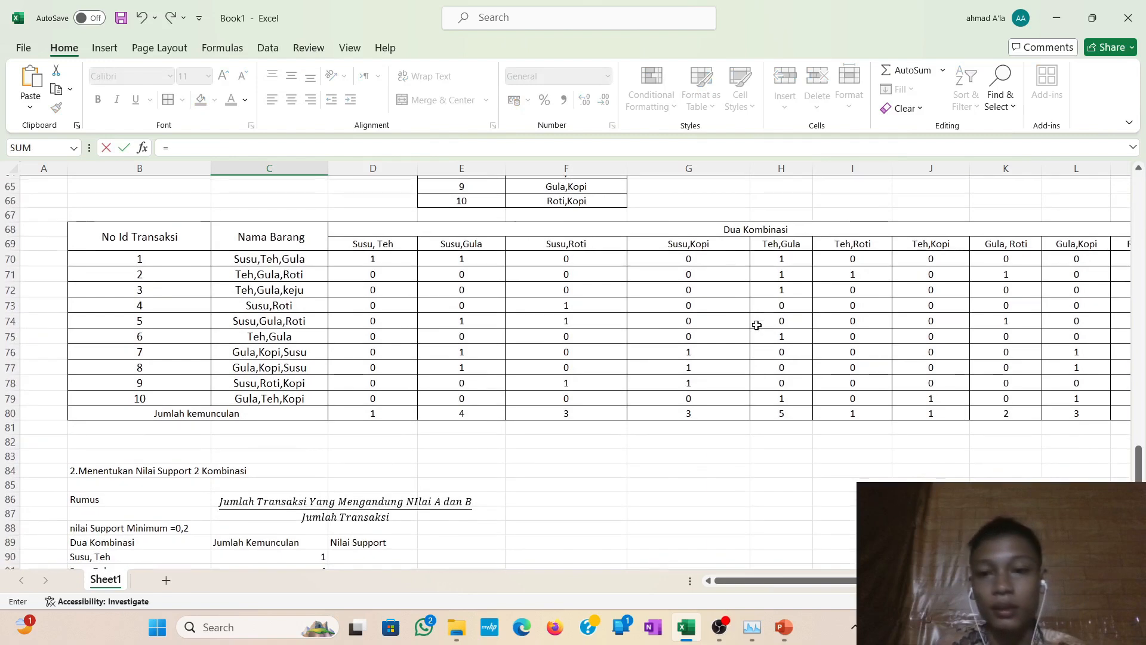
left_click(778, 439)
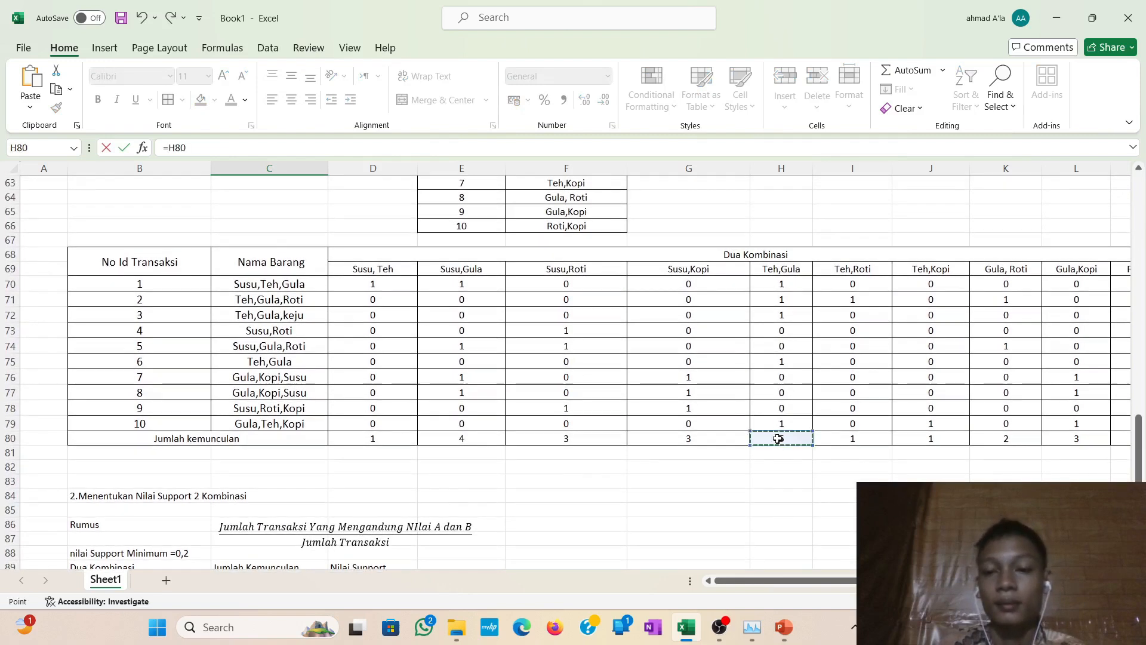
key("Return")
Link C95 to the "Teh,Roti" occurrence total with the formula =I80.
scroll(776, 442, "down", 2)
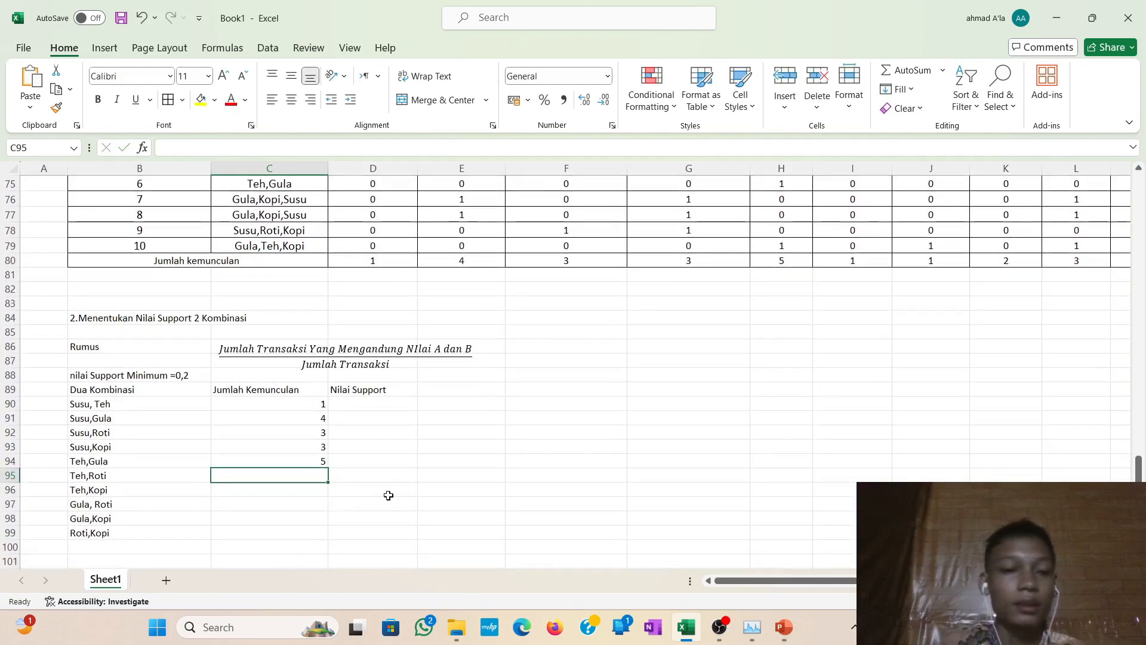
type("=")
scroll(388, 495, "up", 3)
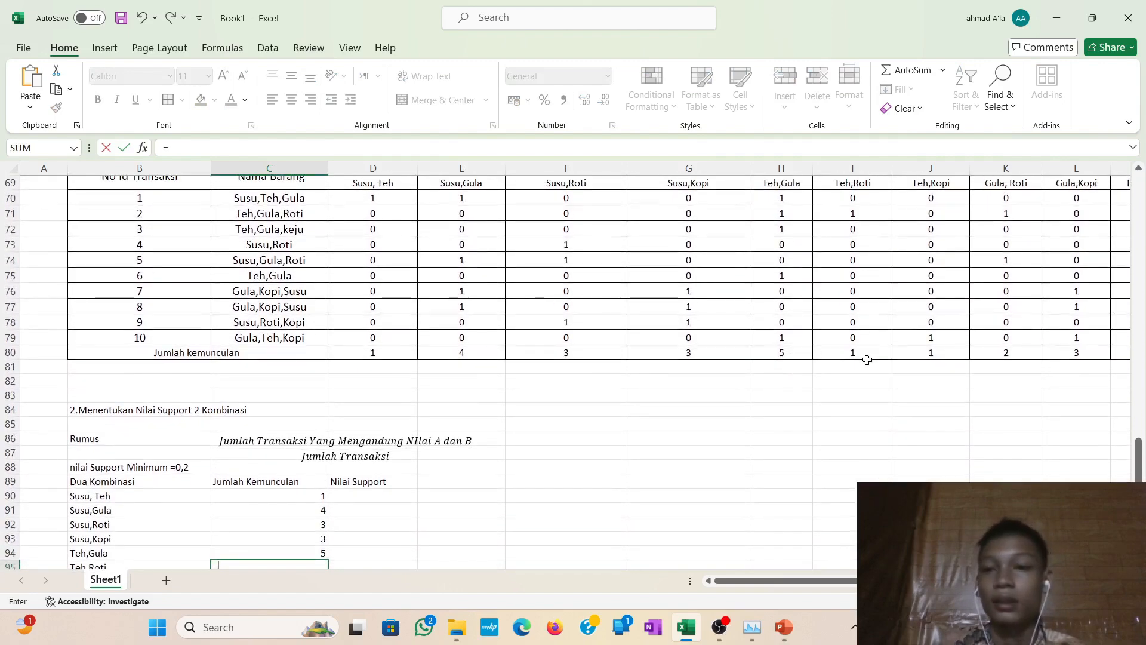
left_click(867, 361)
left_click(858, 353)
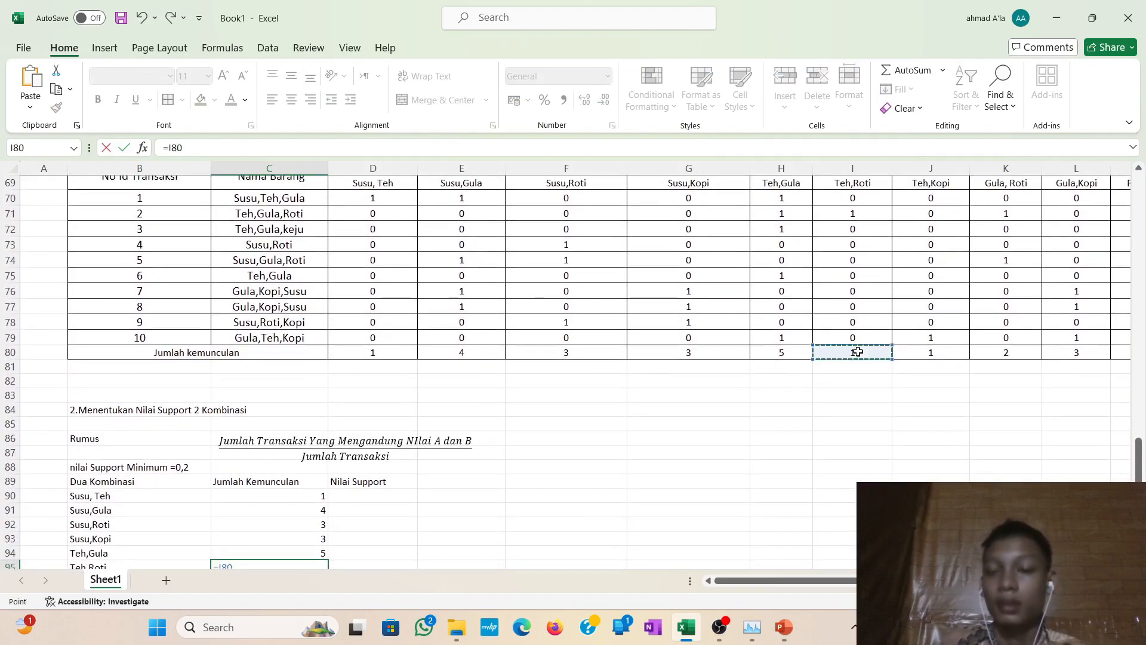
key("Return")
Link C96 to the "Teh,Kopi" occurrence total in J80 of the transaction table.
scroll(858, 352, "down", 3)
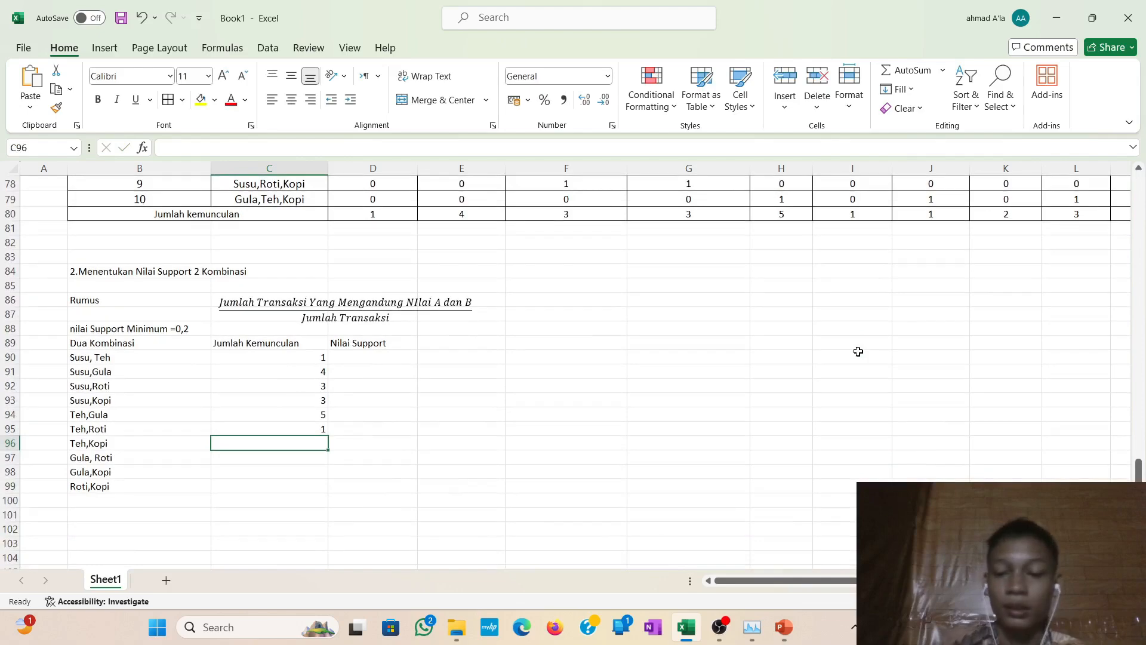
type("=")
scroll(857, 352, "up", 2)
scroll(858, 351, "down", 1)
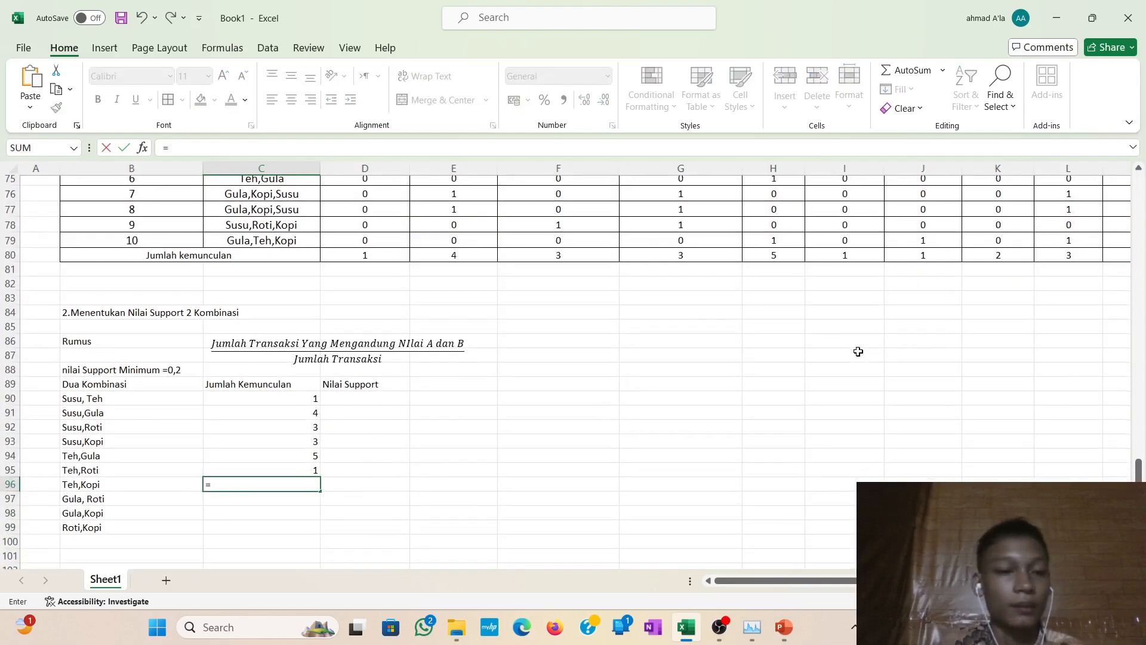
scroll(858, 351, "up", 4)
scroll(858, 351, "down", 1)
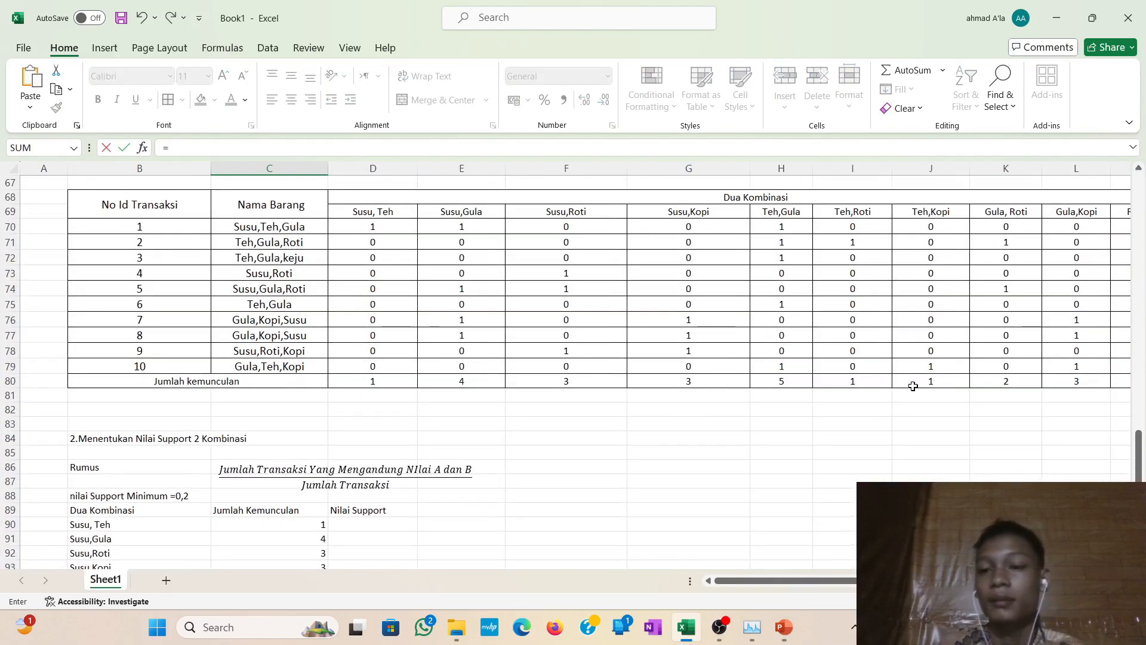
left_click(913, 386)
key("Return")
Link C97 to the "Gula, Roti" occurrence total in K80 of the transaction table.
scroll(913, 386, "down", 2)
scroll(913, 386, "up", 1)
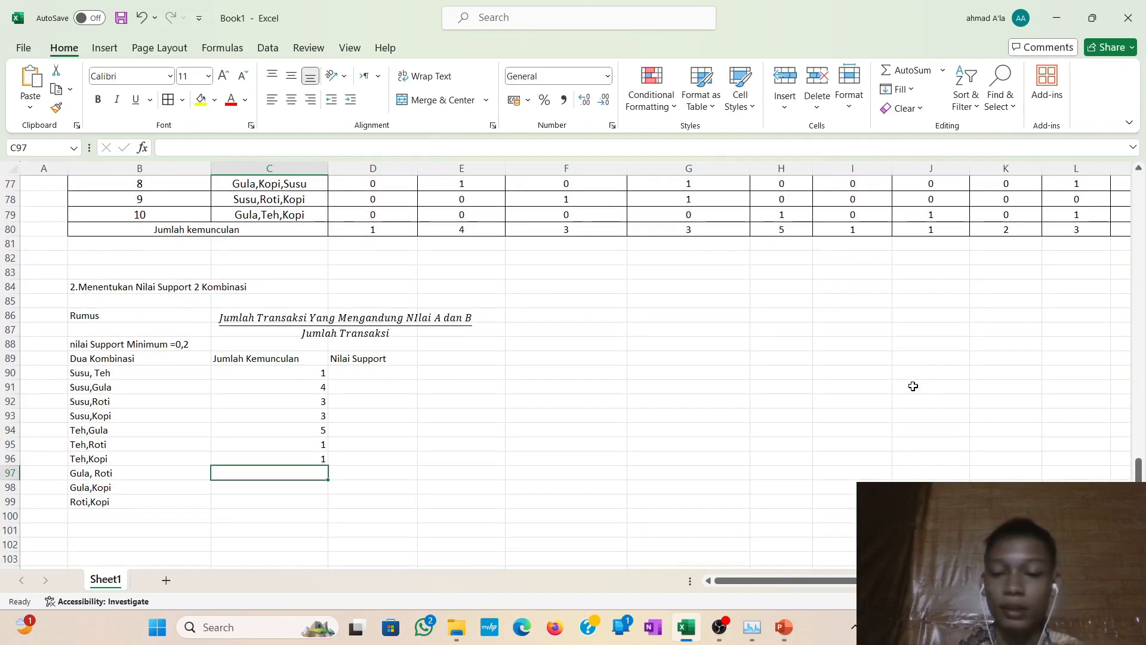
type("=")
scroll(913, 386, "up", 3)
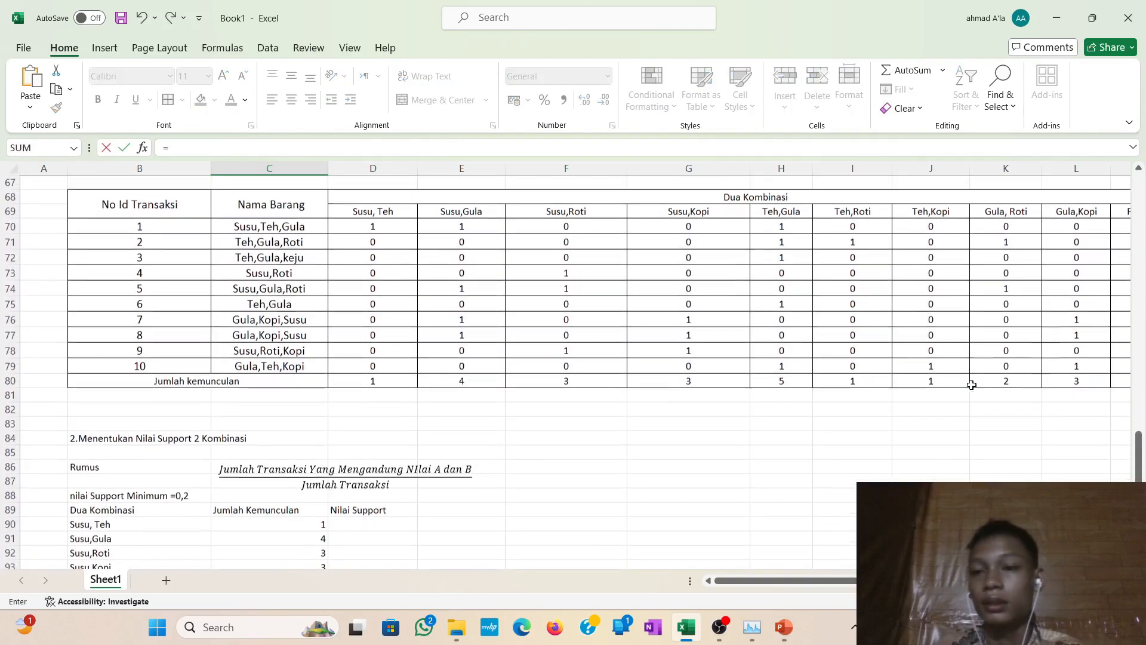
left_click(971, 385)
key("Return")
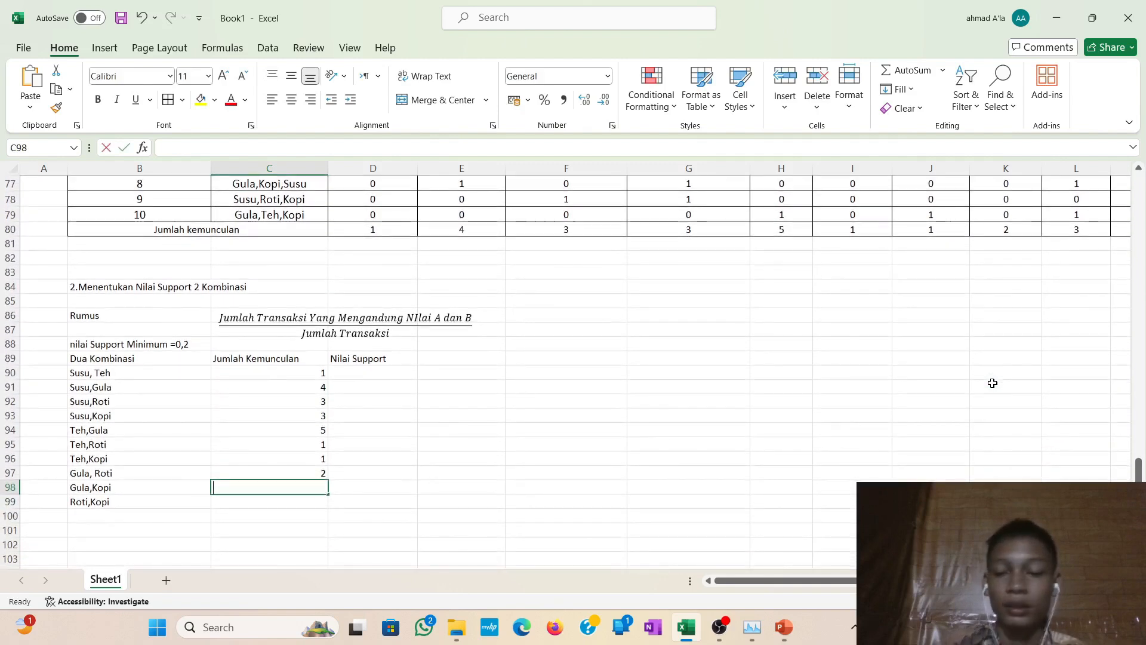
Link C98 to the "Gula,Kopi" occurrence total with the formula =L80.
type("=")
scroll(992, 383, "right", 2)
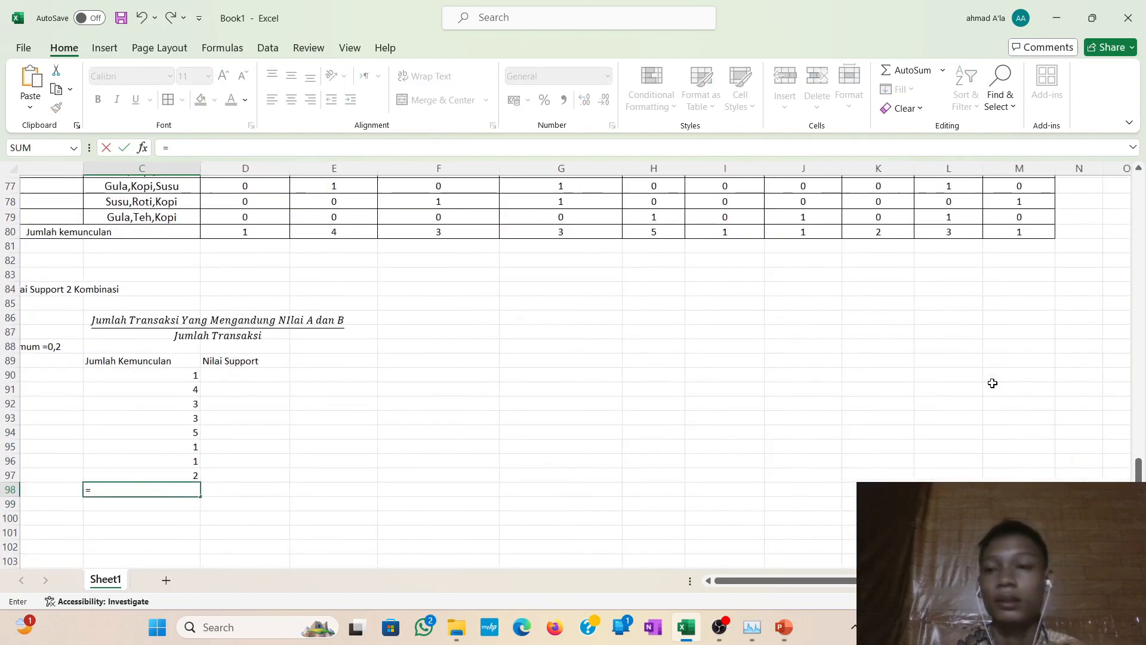
scroll(992, 383, "up", 4)
scroll(992, 383, "right", 1)
left_click(872, 382)
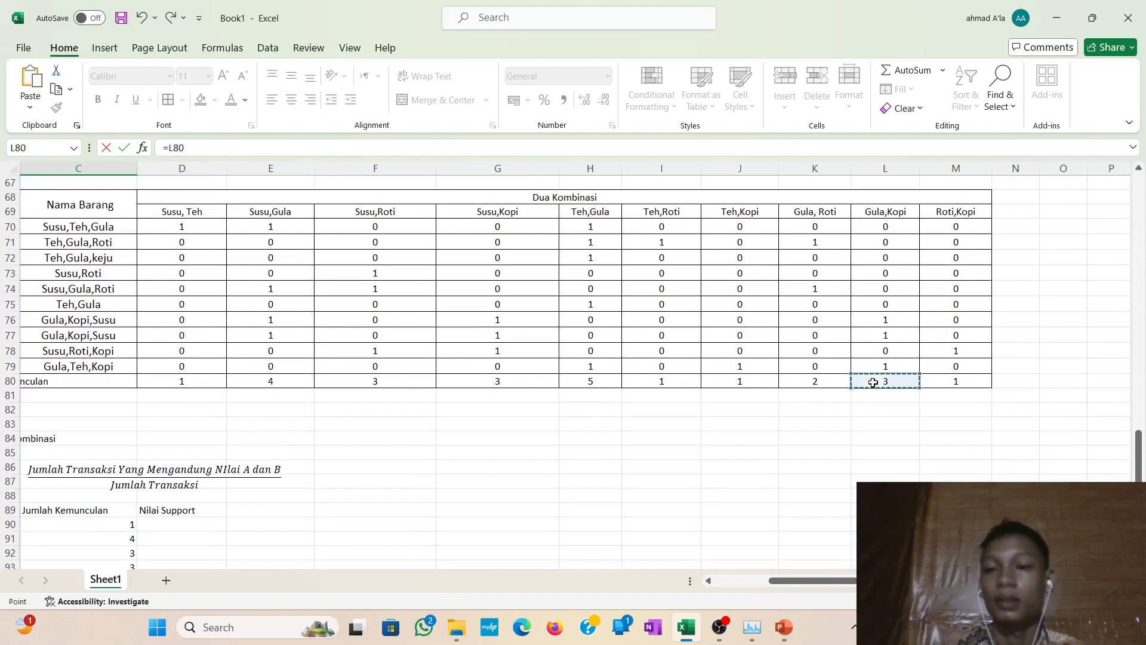
key("Return")
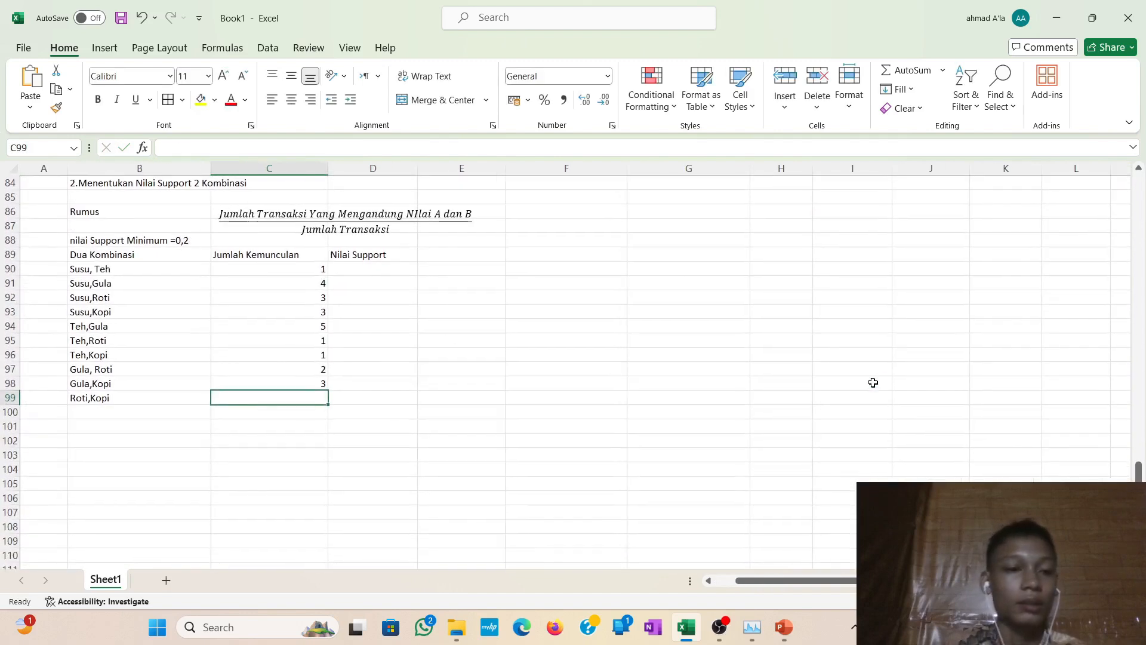
Link C99 to the "Roti,Kopi" occurrence total with the formula =M80.
type("=")
scroll(873, 383, "right", 2)
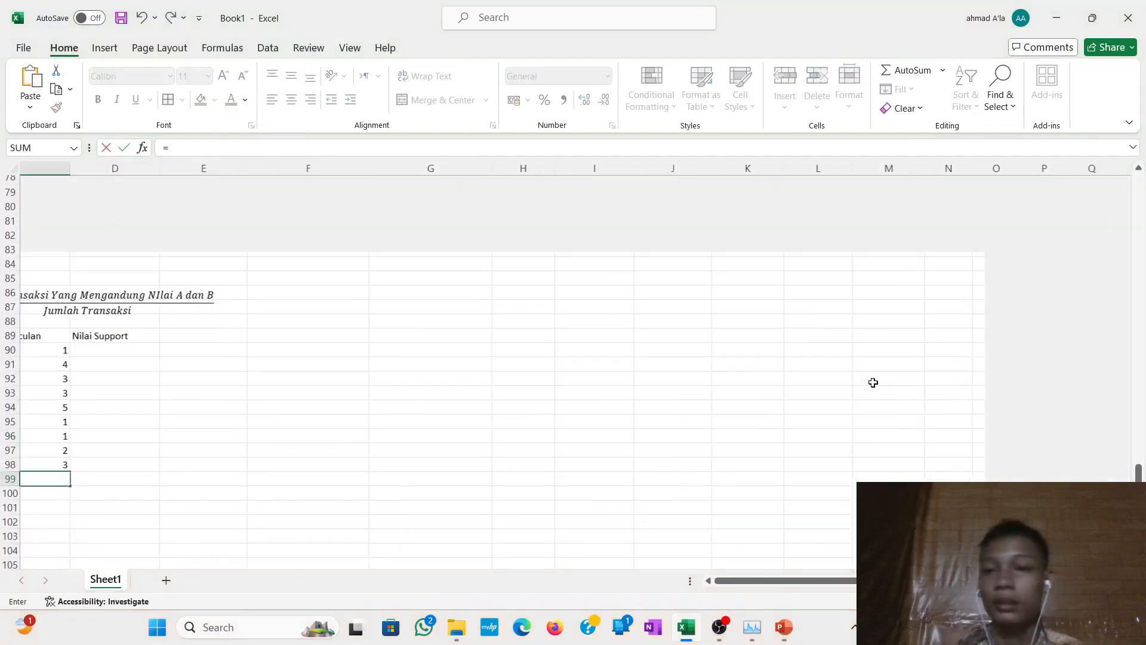
scroll(878, 358, "up", 4)
scroll(883, 332, "down", 1)
scroll(883, 333, "right", 1)
left_click(878, 271)
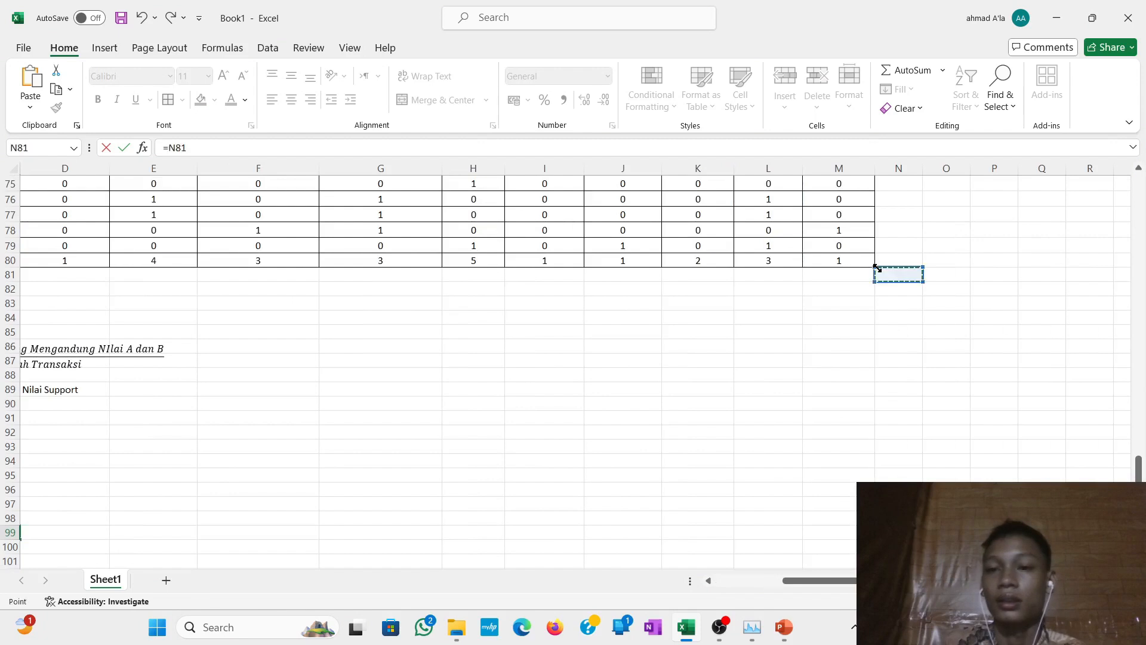
left_click(859, 261)
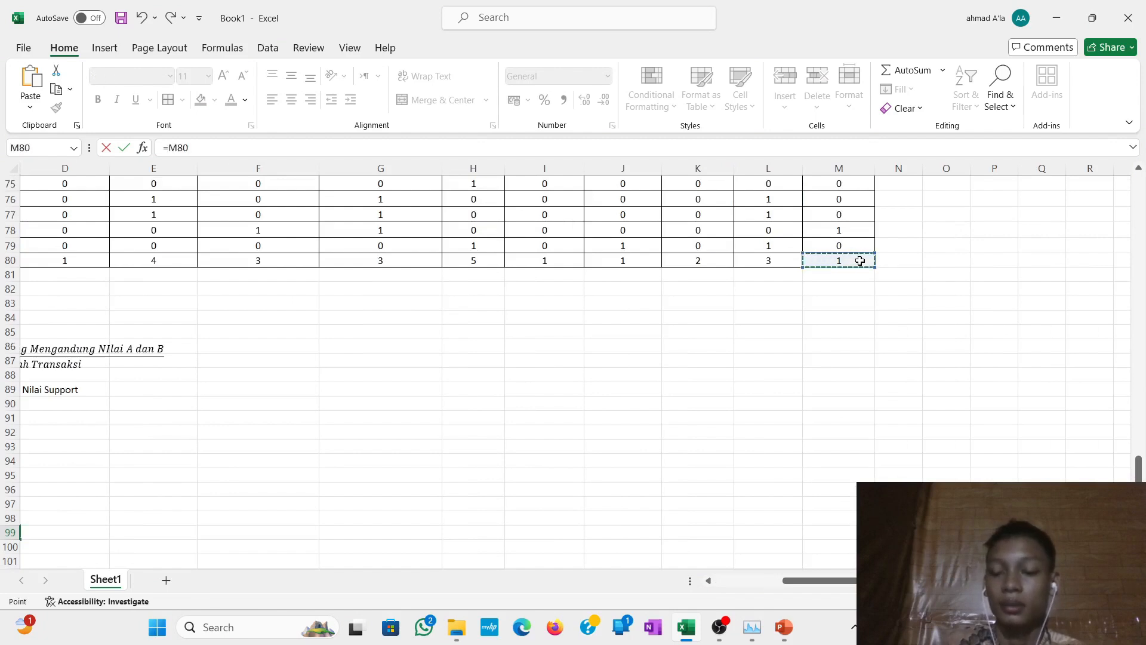
key("Return")
scroll(697, 361, "down", 4)
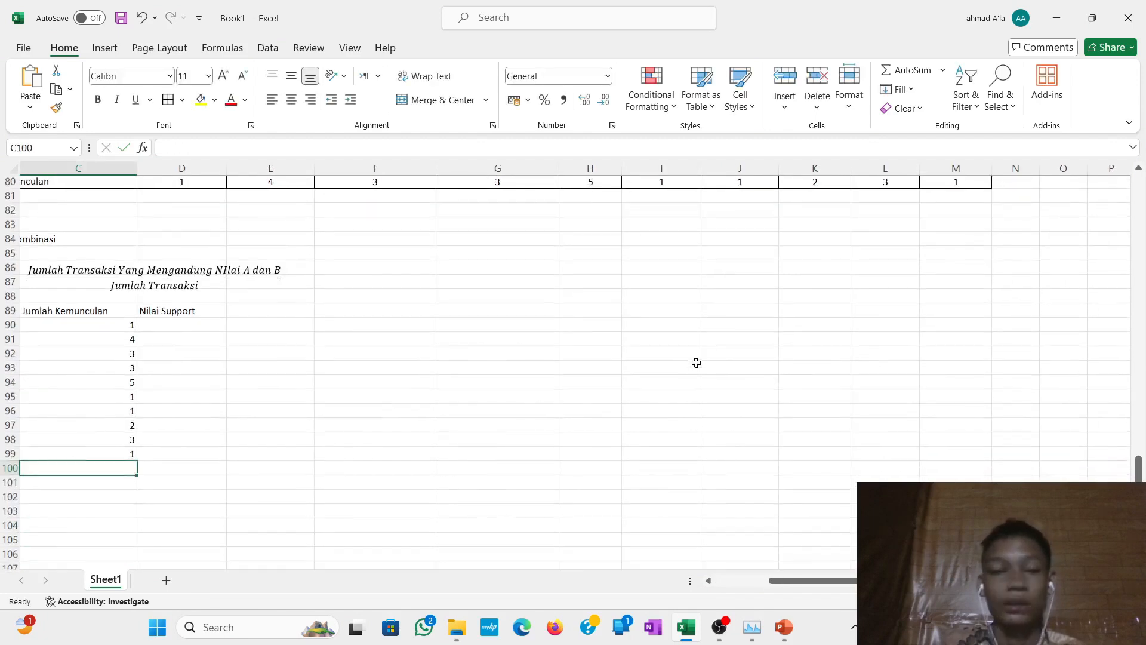
scroll(697, 363, "left", 2)
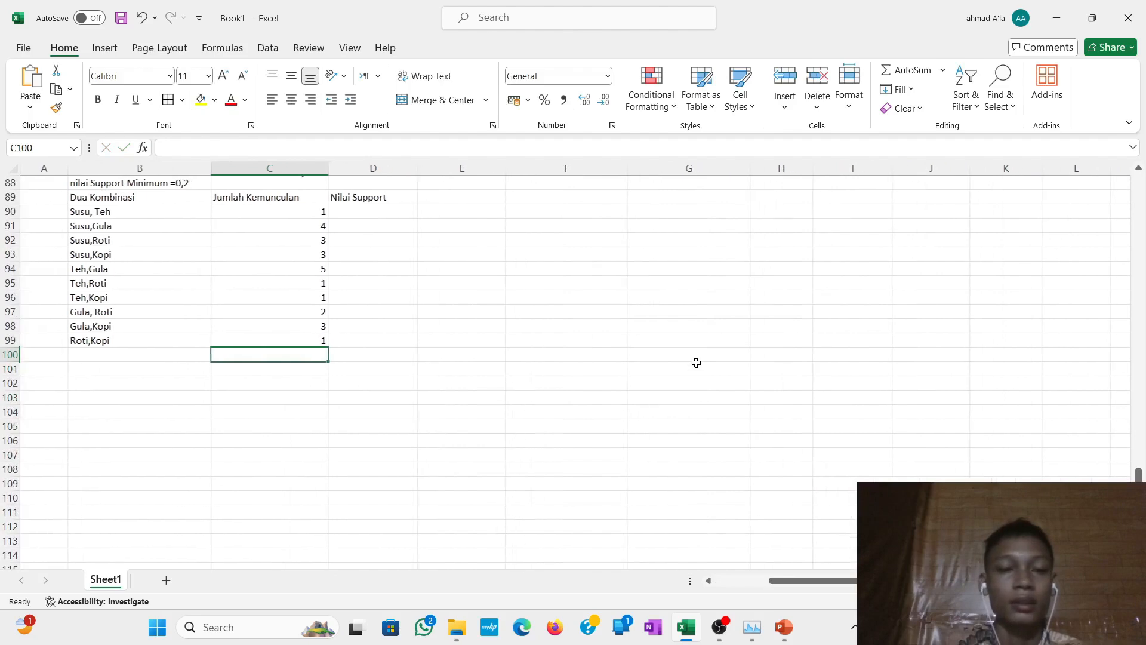
left_click(557, 368)
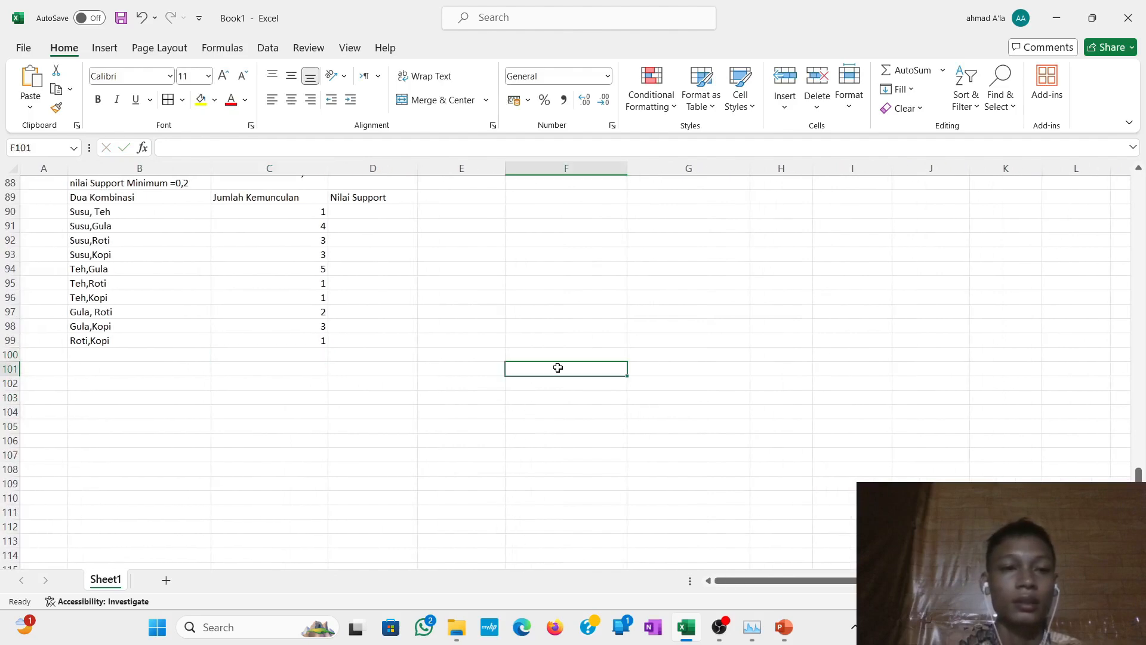
left_click(396, 212)
scroll(396, 209, "up", 4)
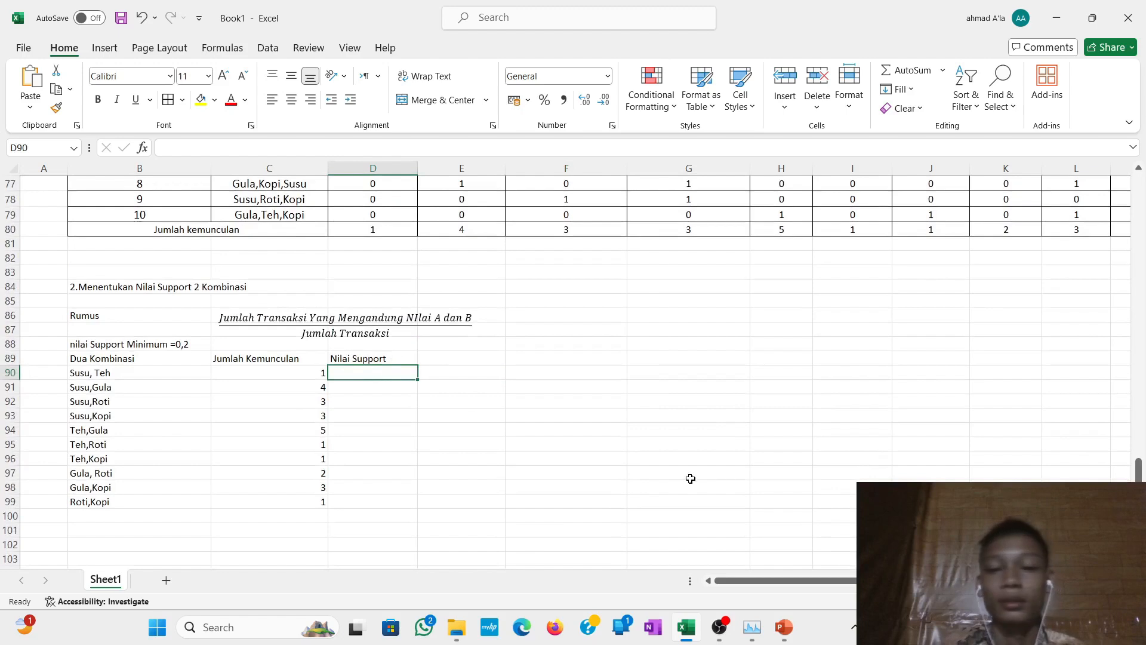
left_click(1024, 627)
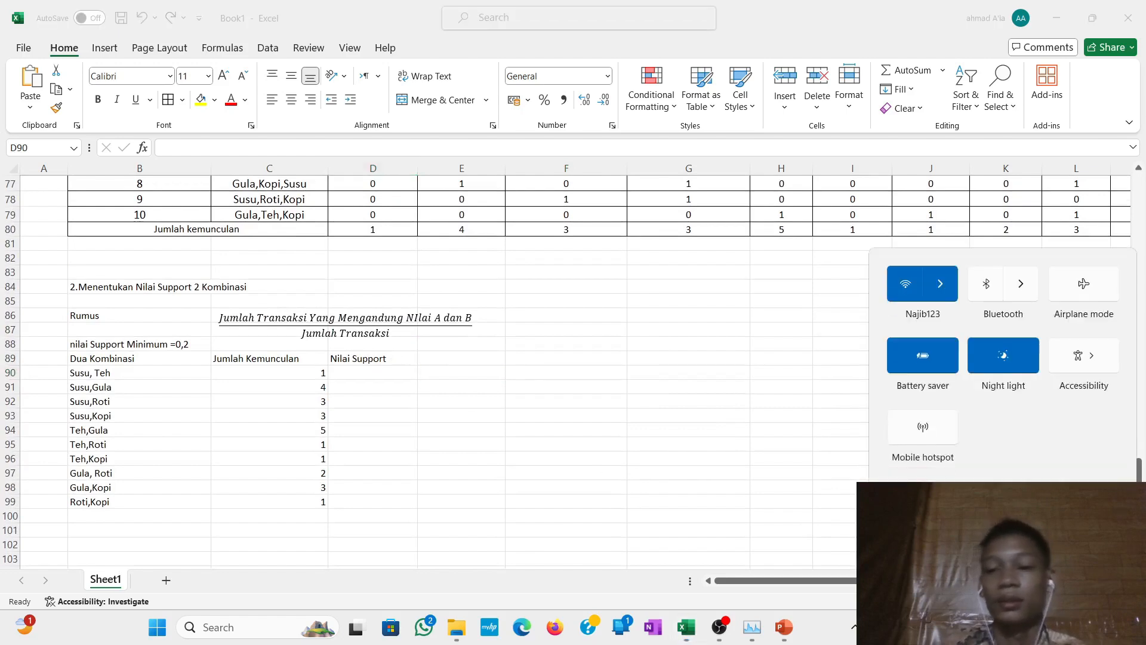
left_click(703, 449)
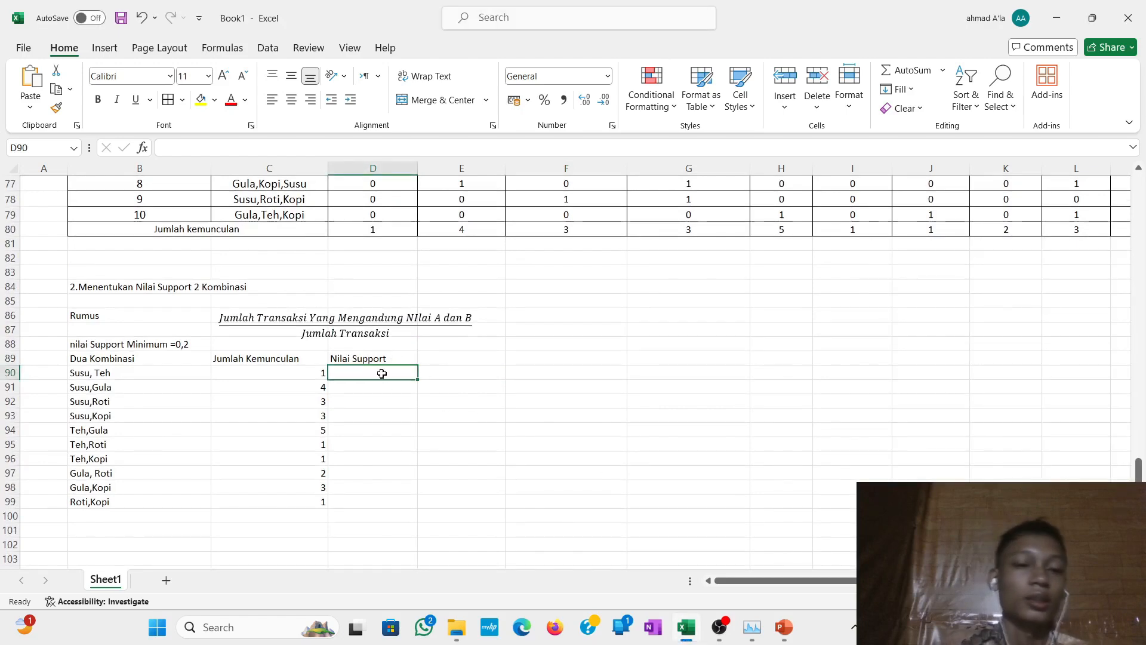
type("=")
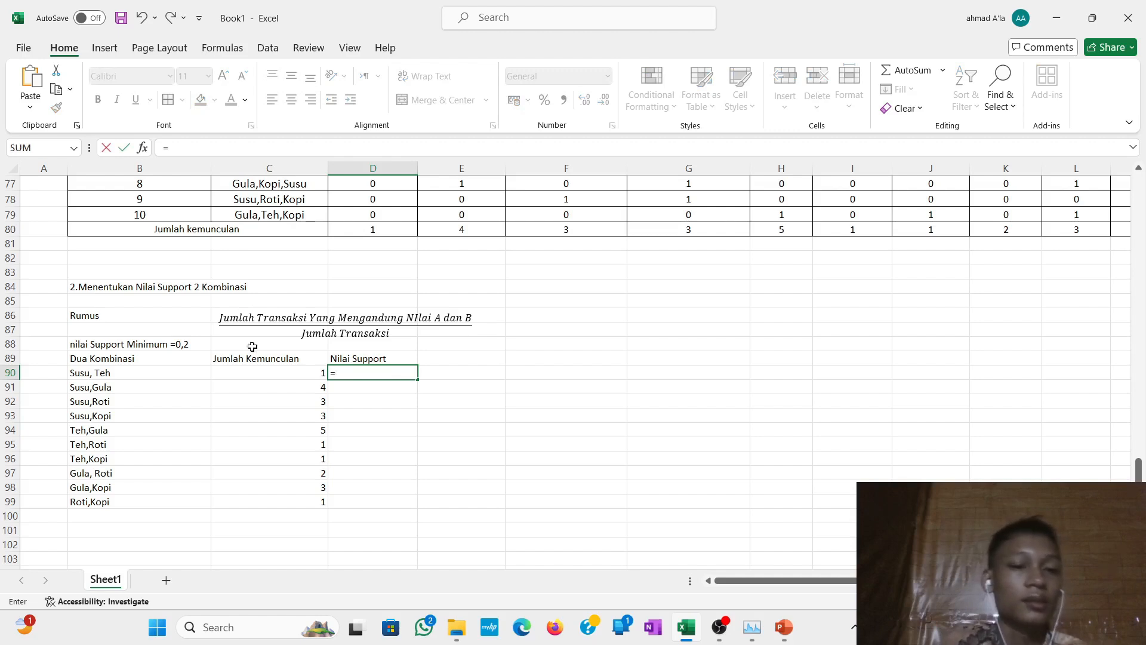
left_click(107, 364)
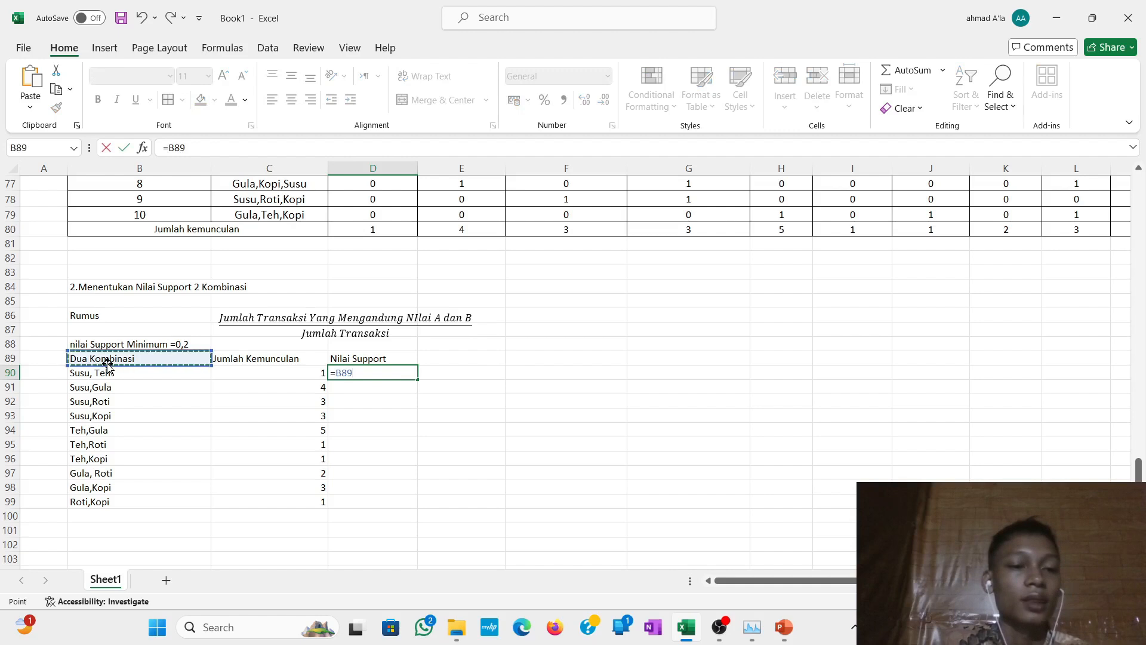
key("BackSpace")
key("BackSpace")
key("BackSpace")
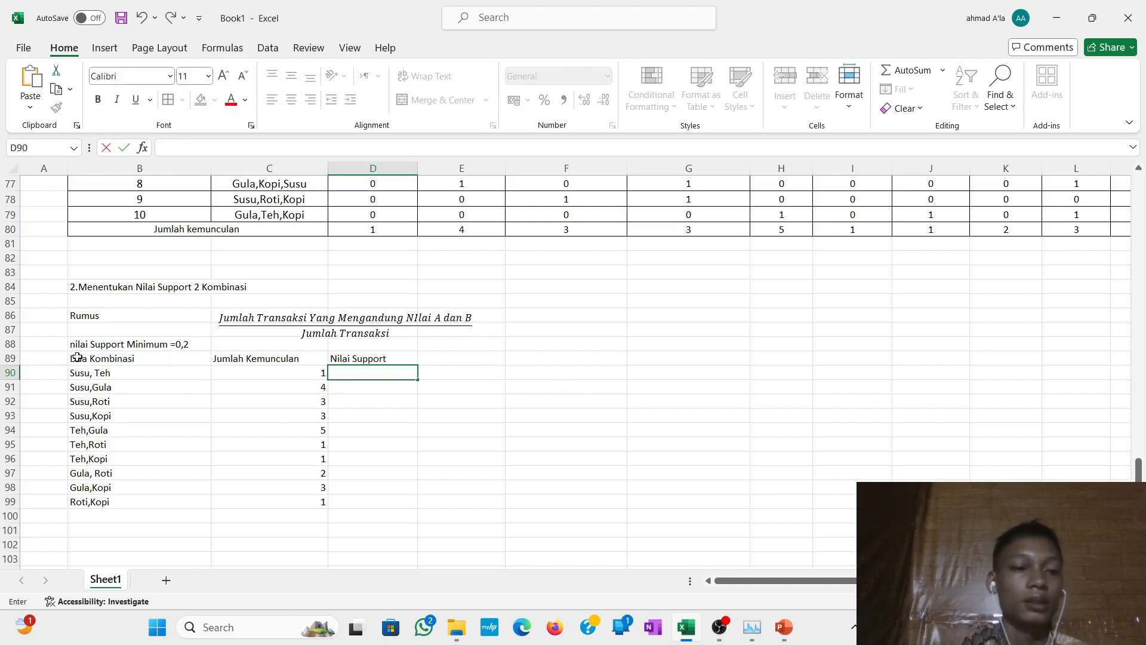
Apply all borders to the two-item combination table in B89:D99 and center its contents horizontally.
left_click_drag(77, 357, 357, 501)
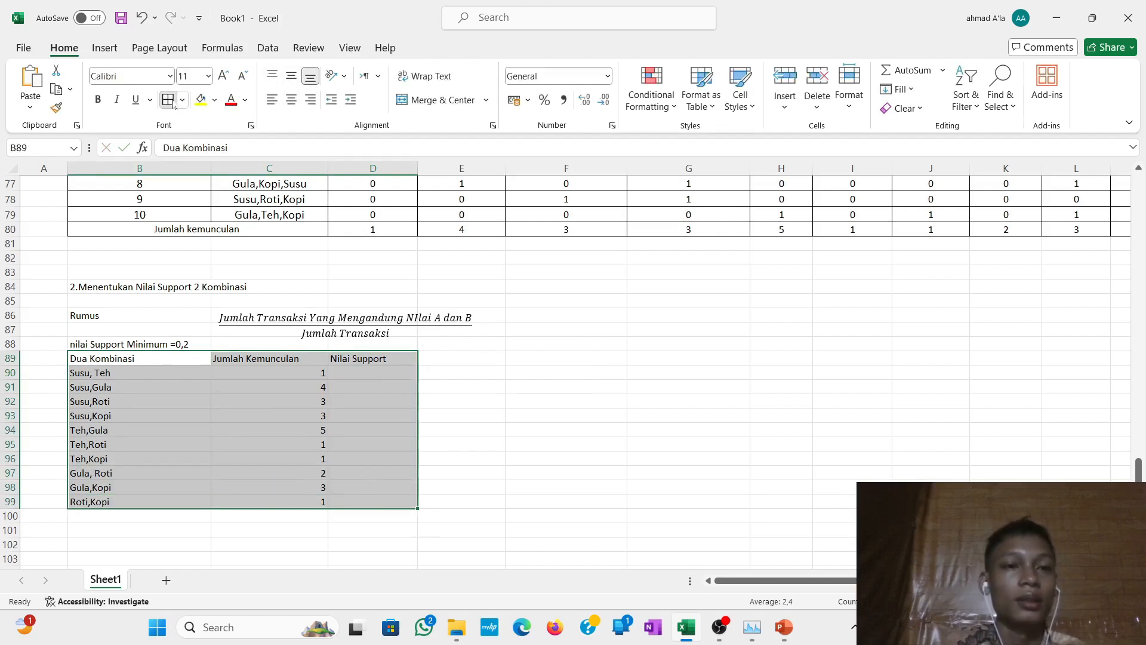
left_click(168, 99)
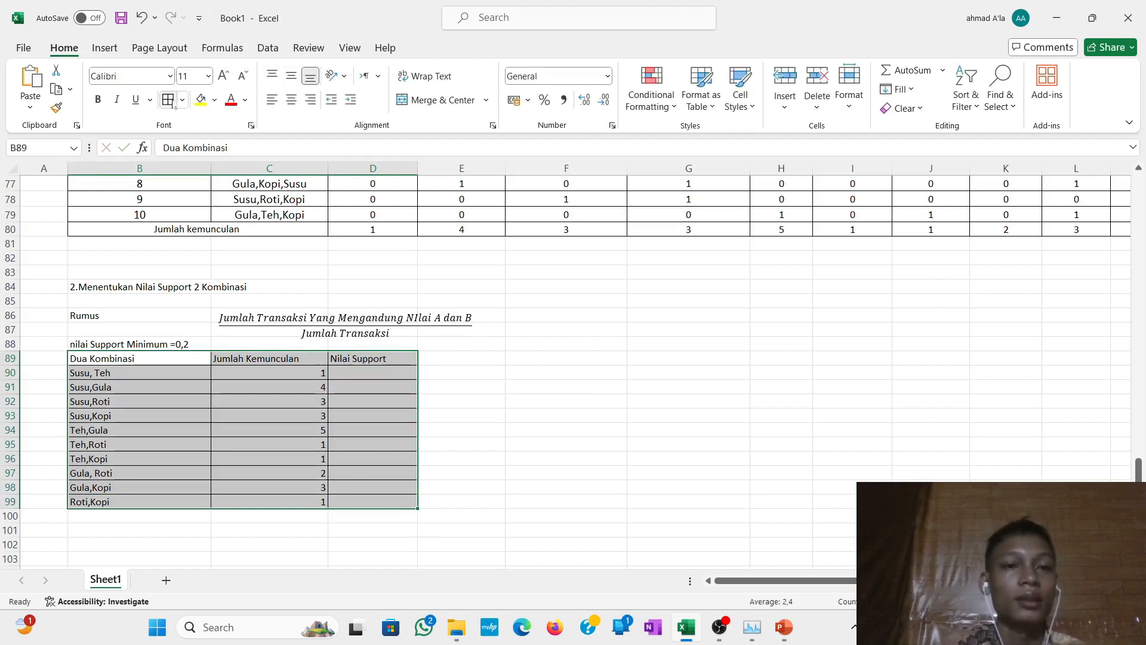
left_click(291, 101)
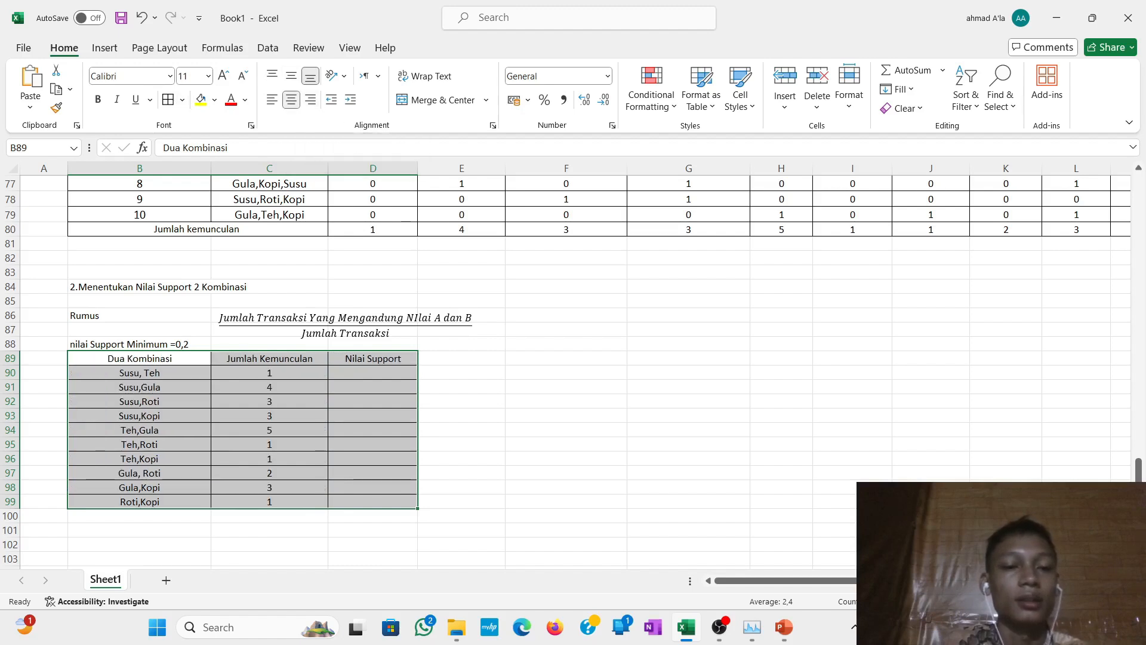
left_click(397, 385)
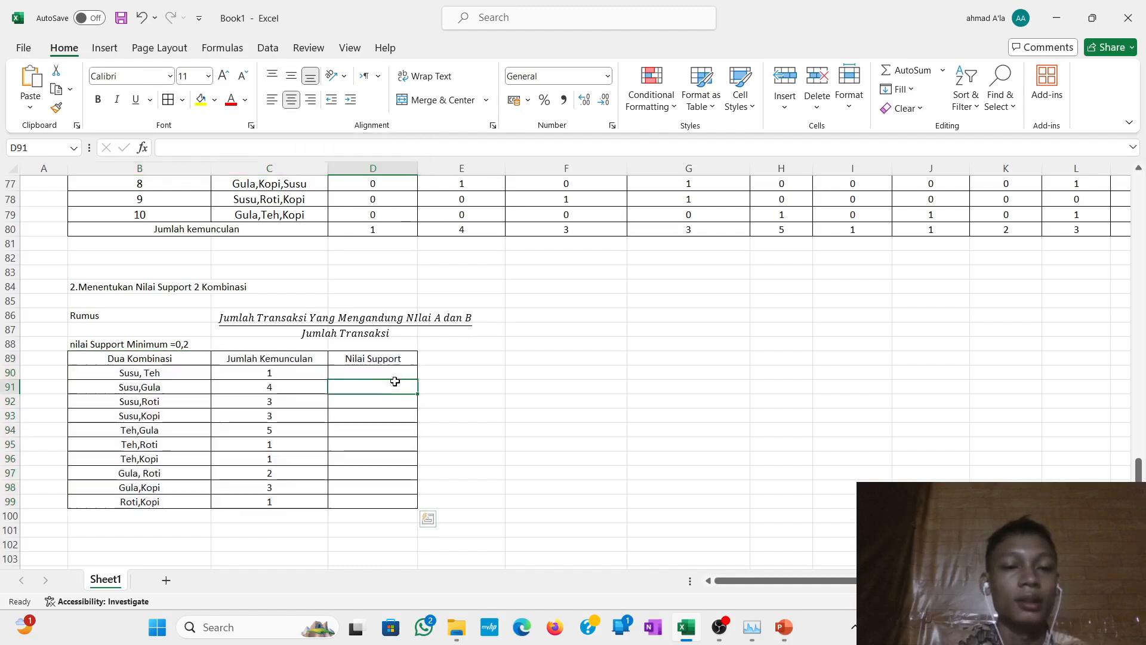
left_click(365, 373)
type("=")
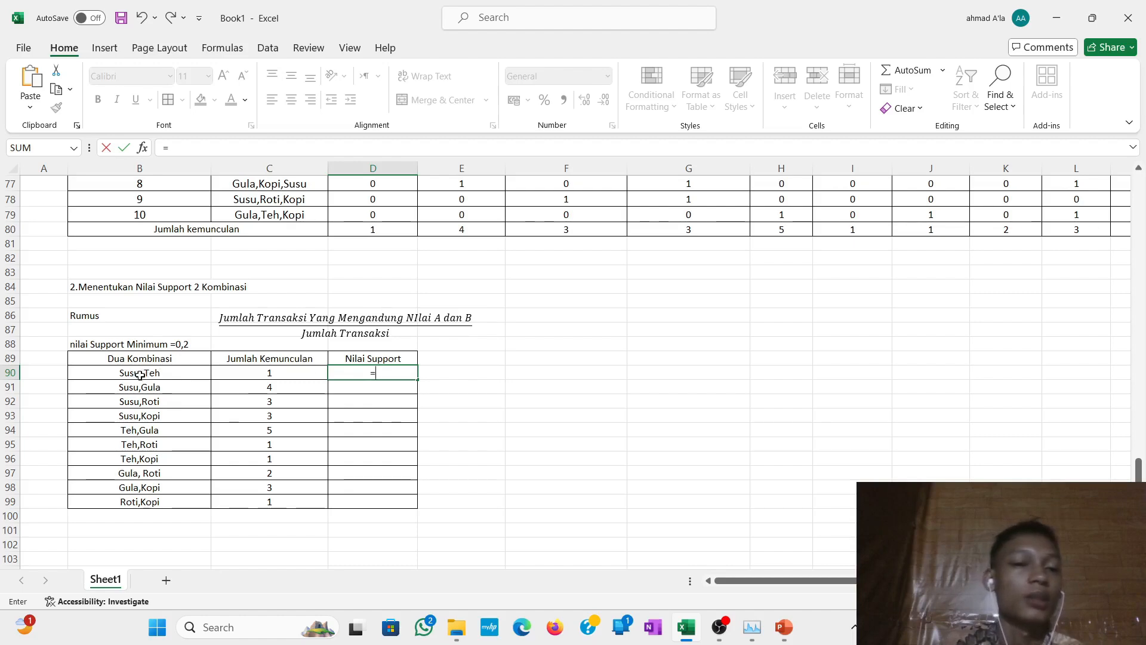
scroll(145, 378, "up", 4)
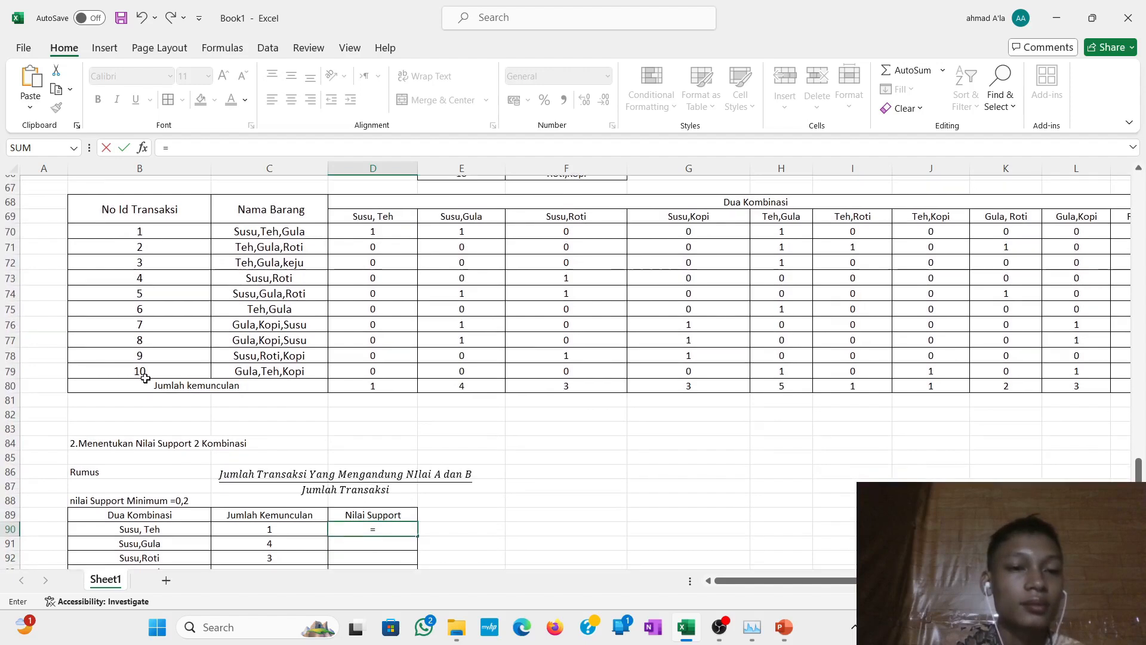
scroll(145, 377, "down", 1)
scroll(145, 378, "down", 3)
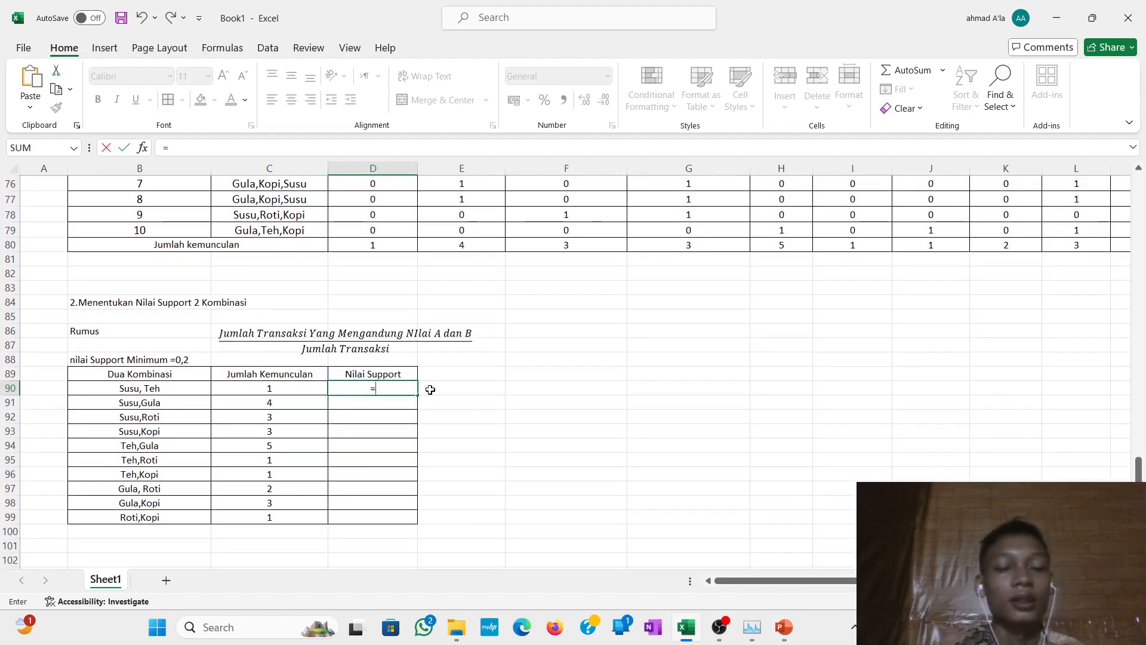
scroll(294, 397, "down", 3)
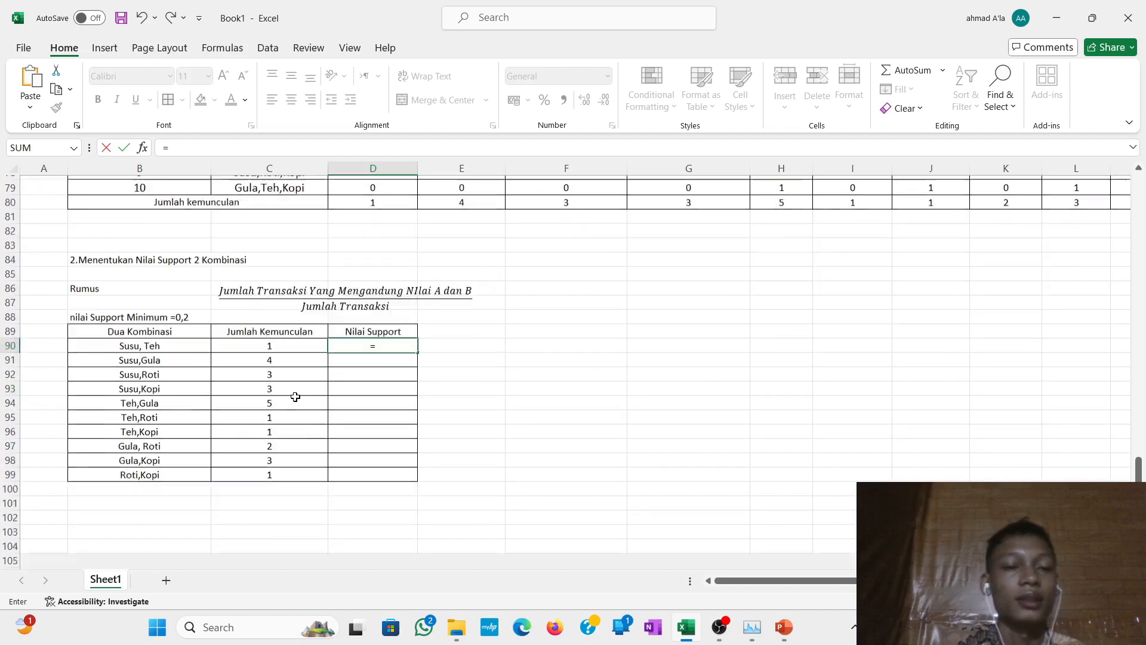
scroll(238, 401, "up", 2)
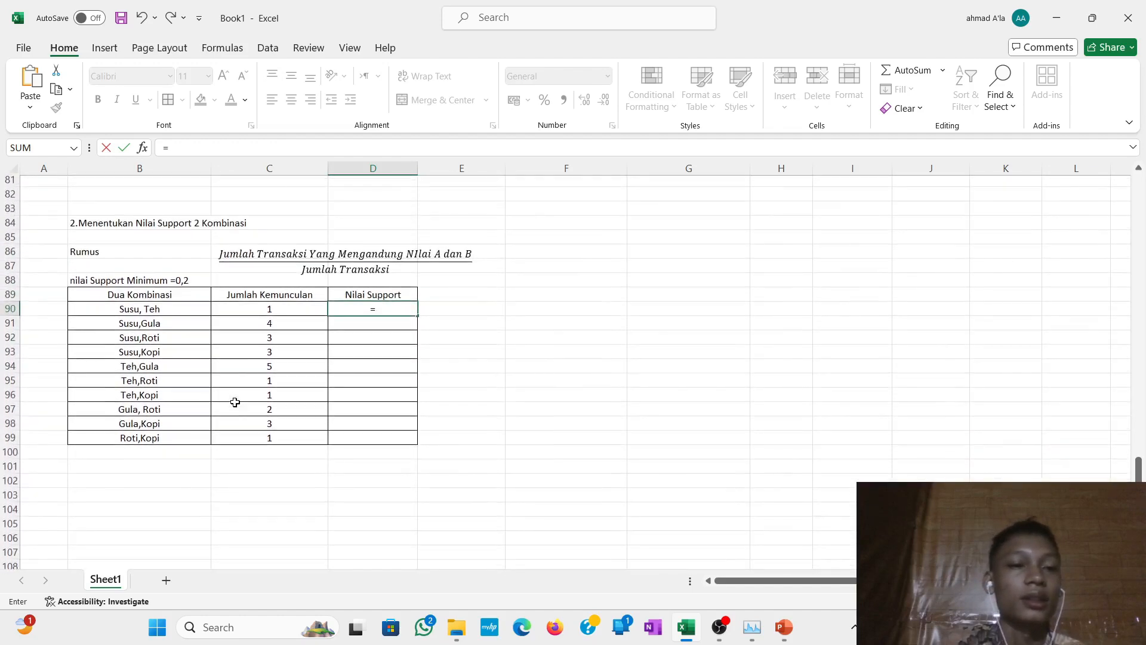
left_click(566, 254)
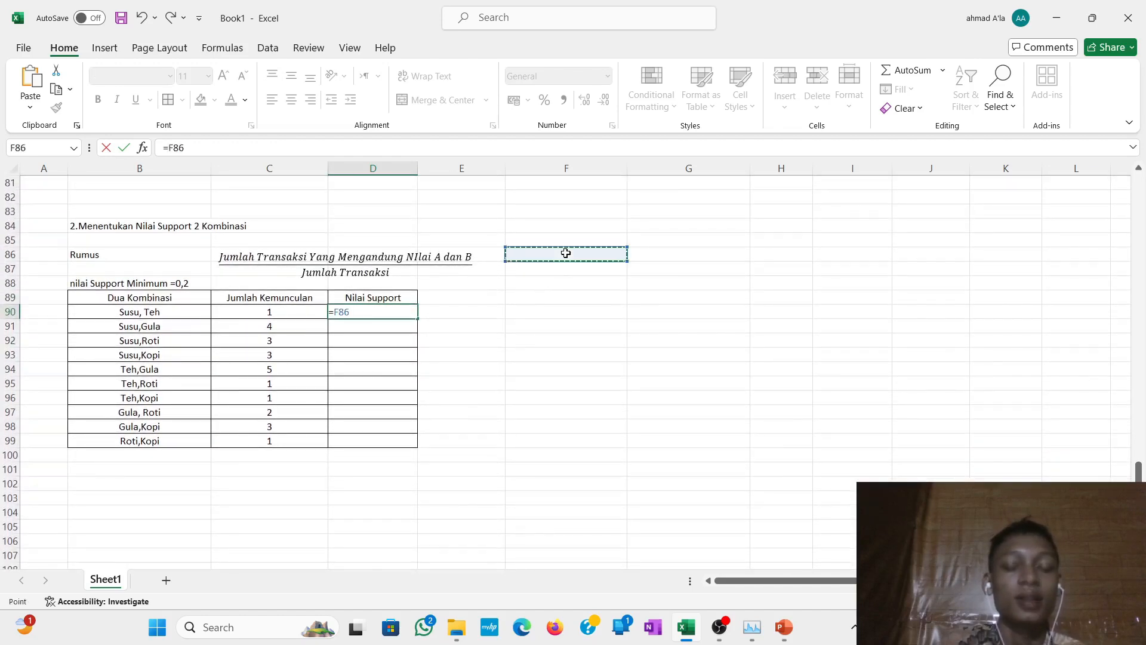
key("BackSpace")
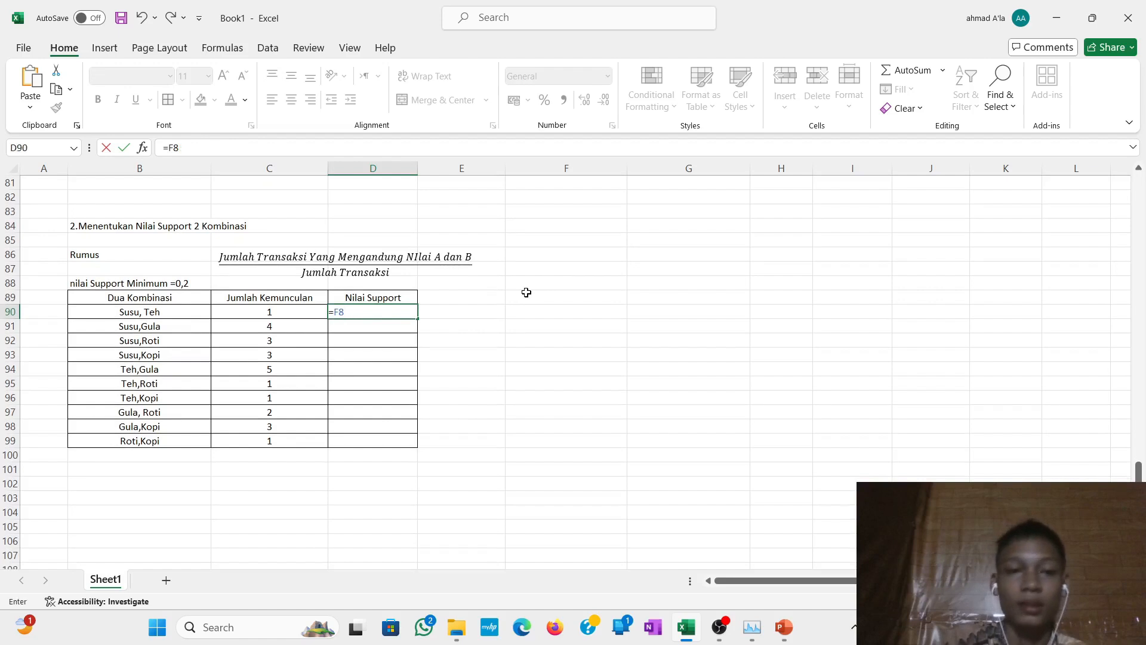
key("BackSpace")
key("BackSpace")
key("BackSpace")
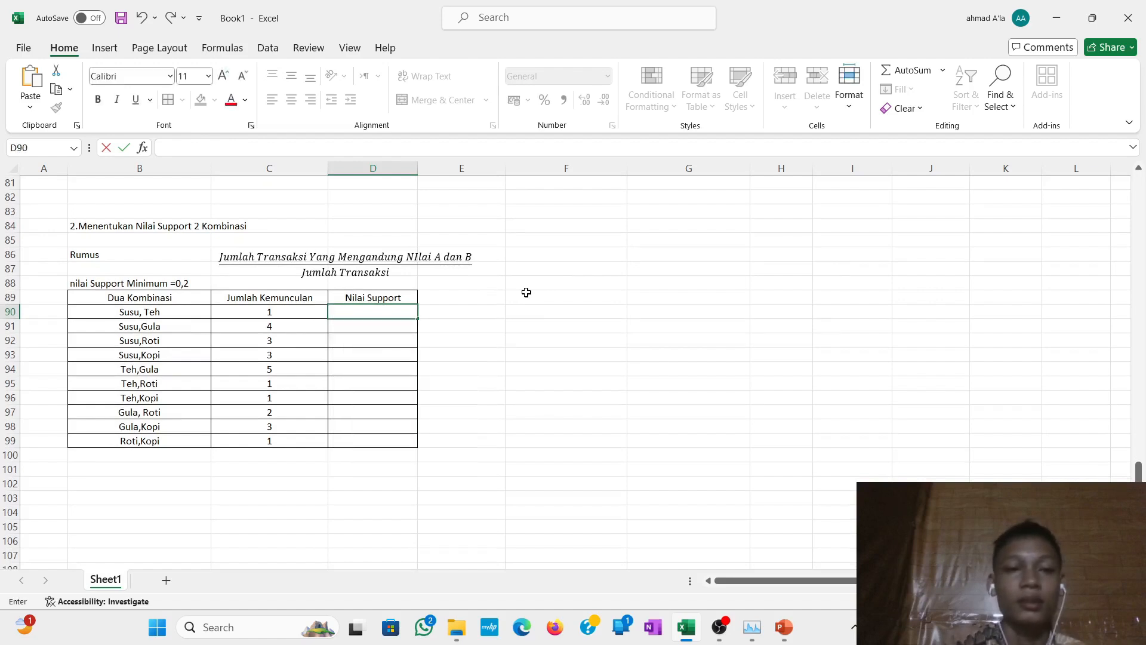
Enter the label "Jumlah Transaksi =" in F85 and the value 10 in G85.
left_click(533, 244)
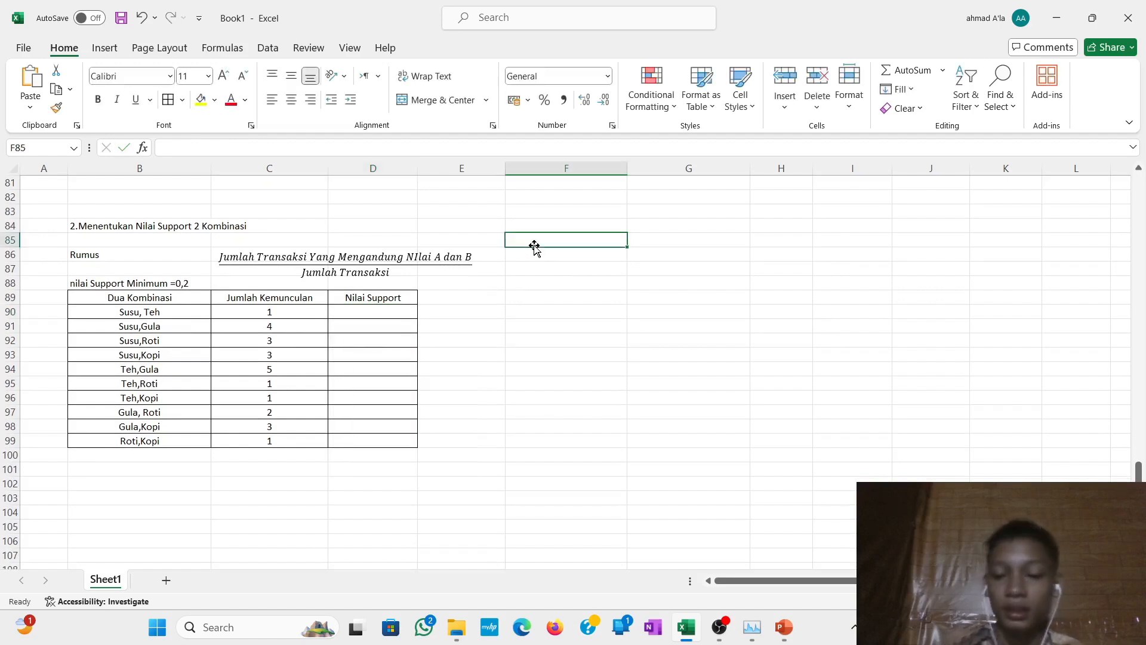
type("Jumla")
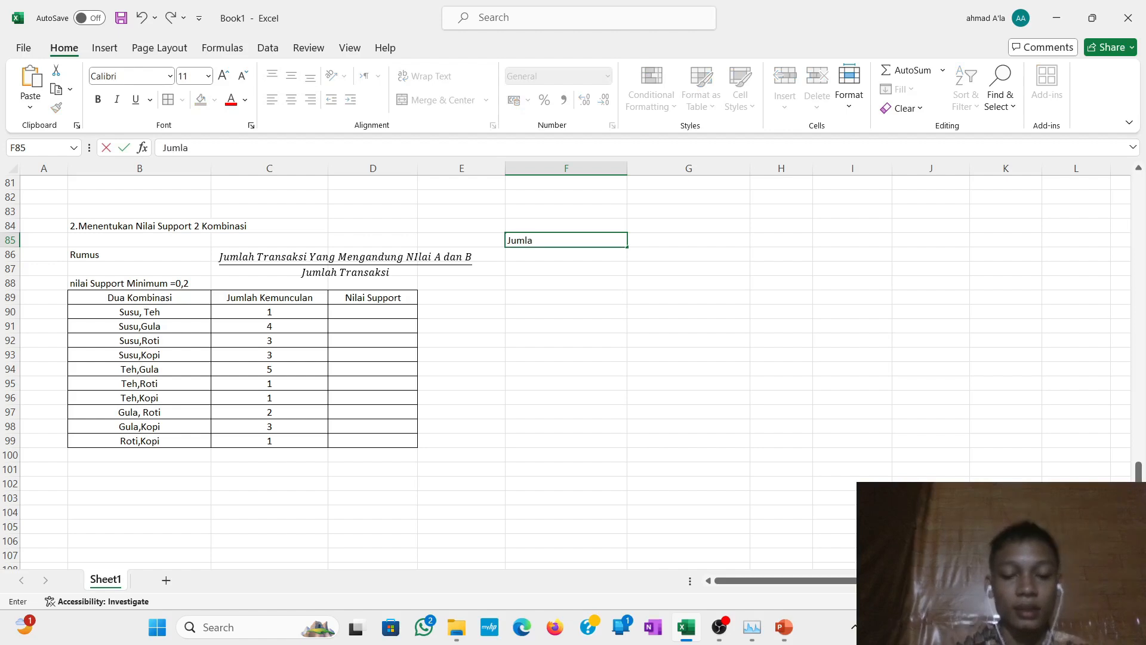
type("h Transaksi =")
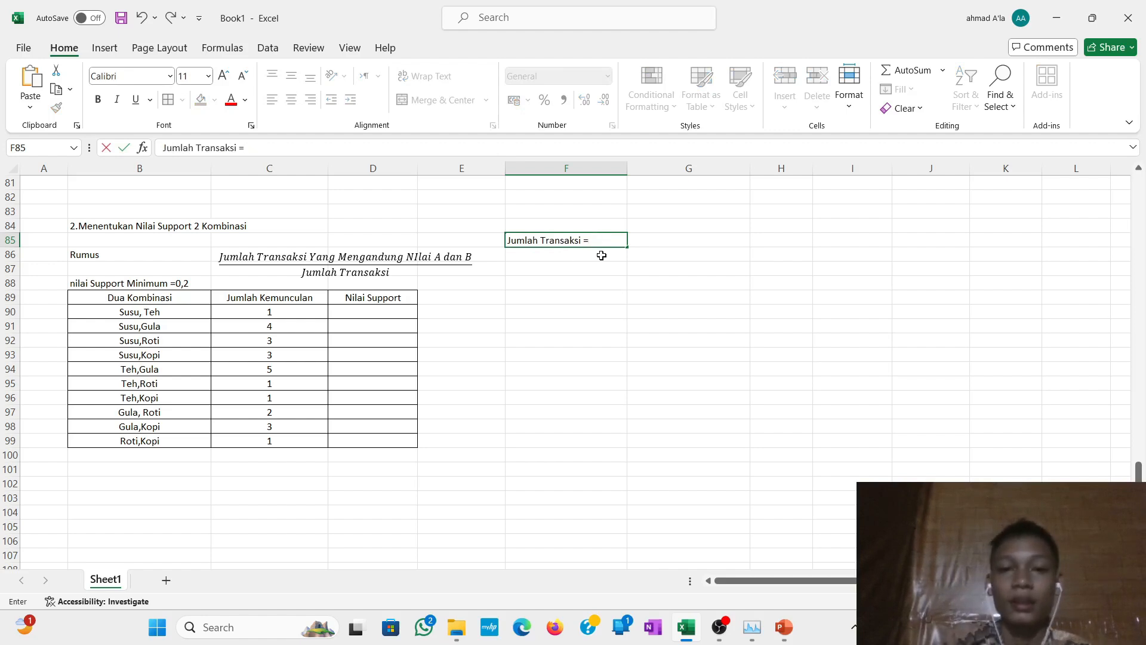
key("Tab")
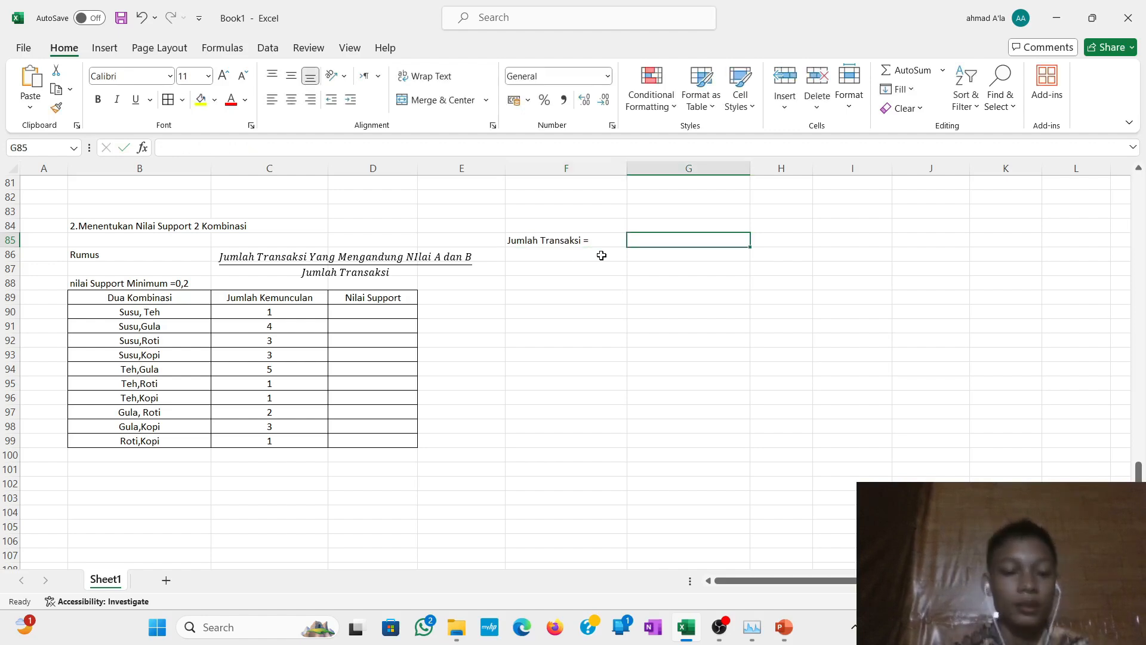
type("10")
key("Return")
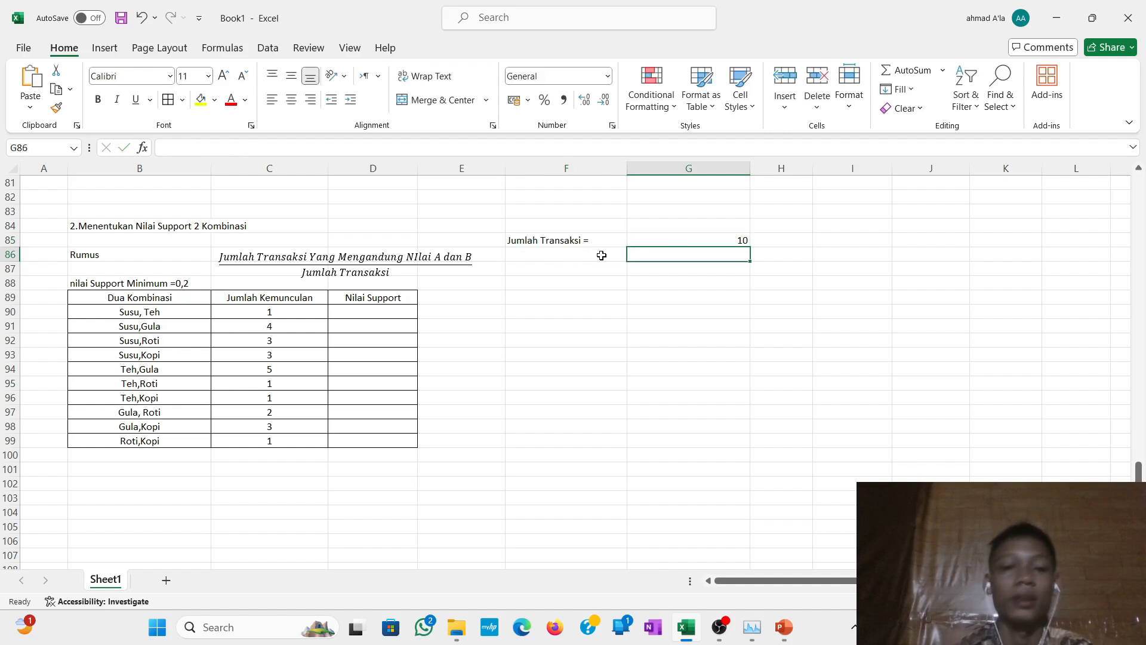
Calculate the "Susu, Teh" support value in D90 by dividing C90 by the transaction total in G85.
left_click(355, 312)
left_click(283, 315)
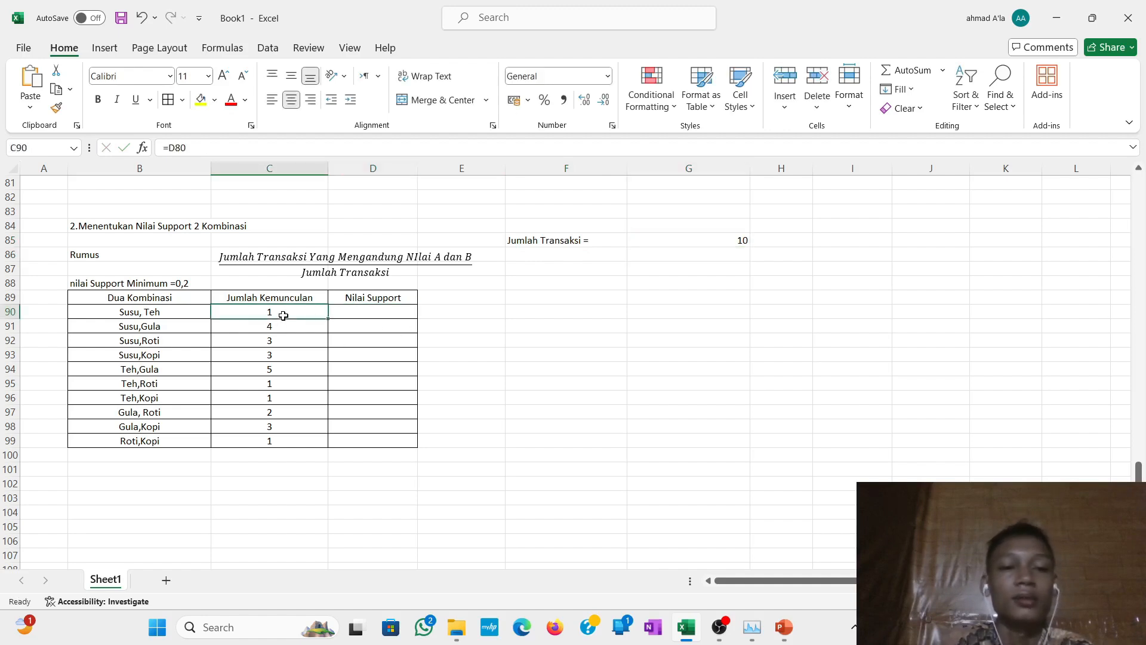
left_click(376, 313)
type("=")
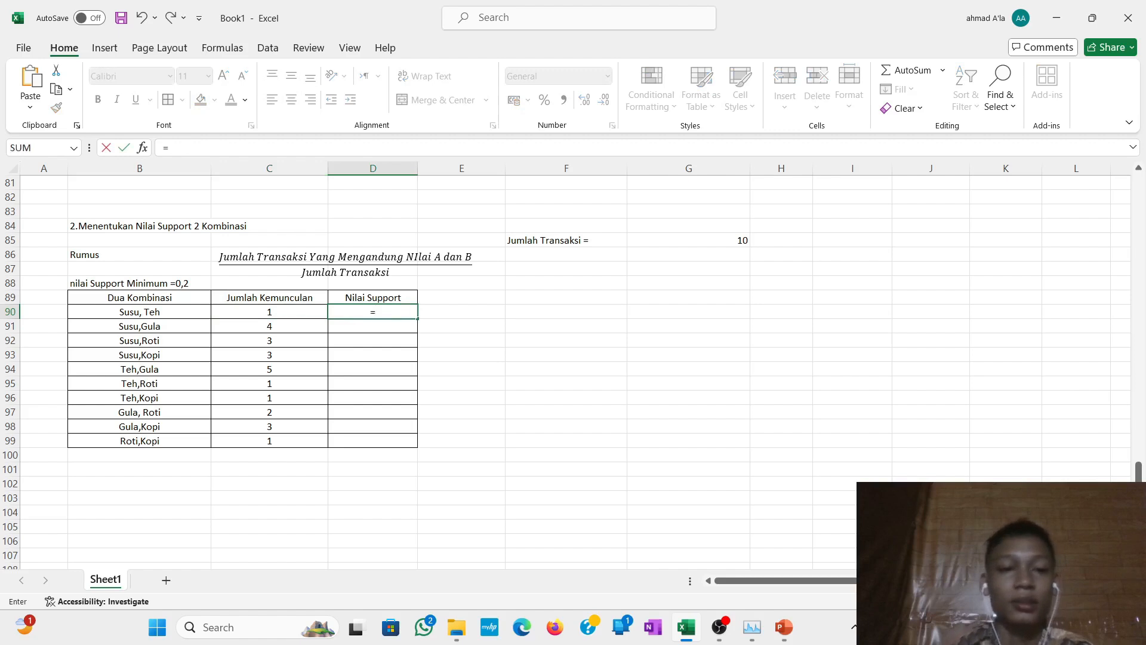
left_click(283, 315)
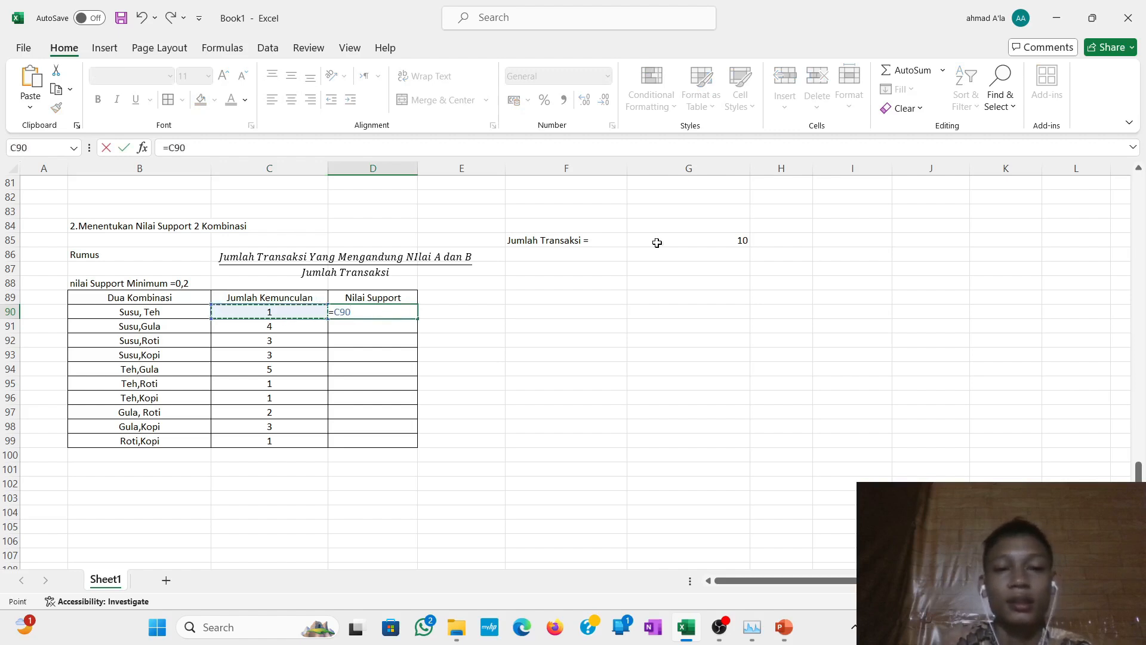
type("/")
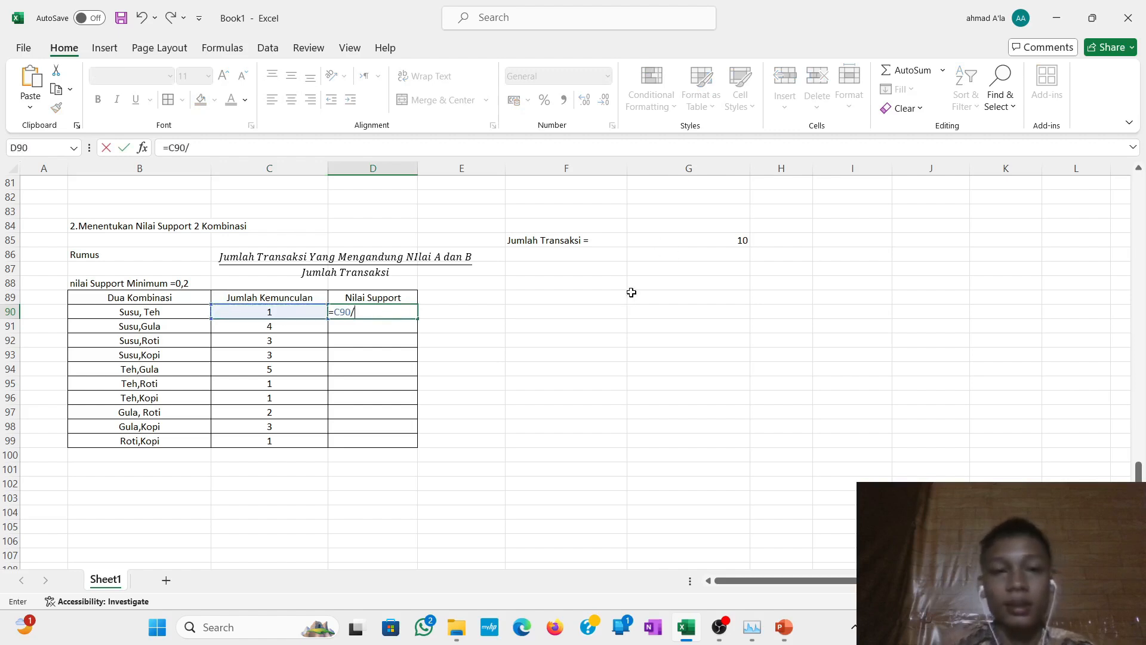
left_click(736, 242)
key("Return")
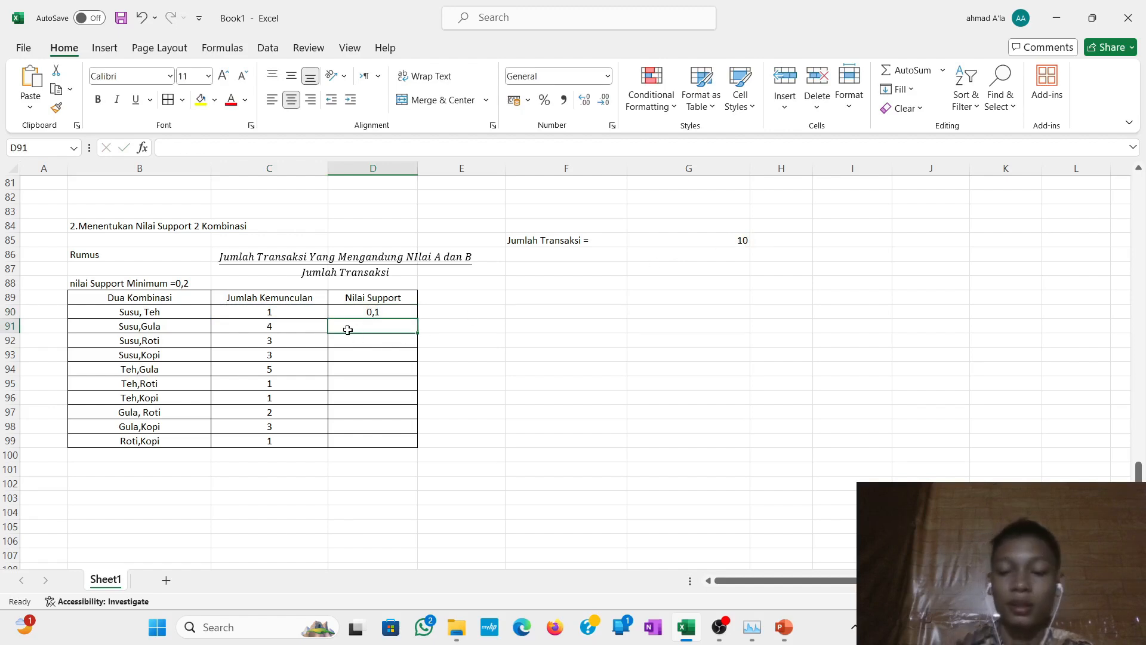
Calculate the "Susu,Gula" support value in D91 with the formula =C91/G85.
type("=")
left_click(293, 331)
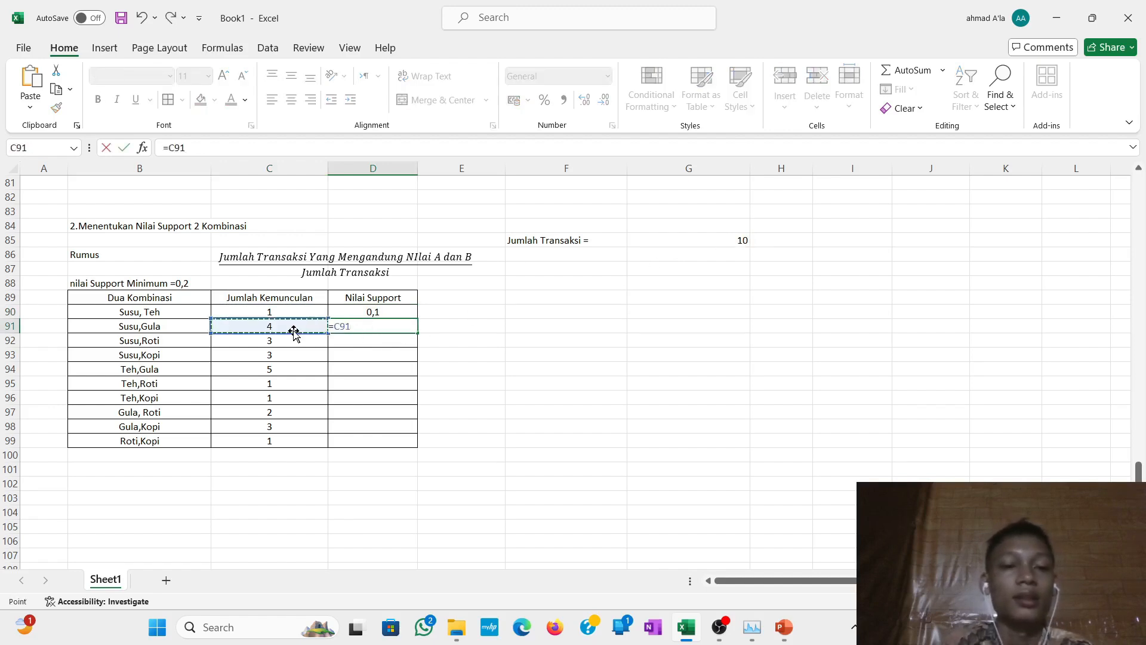
type("/")
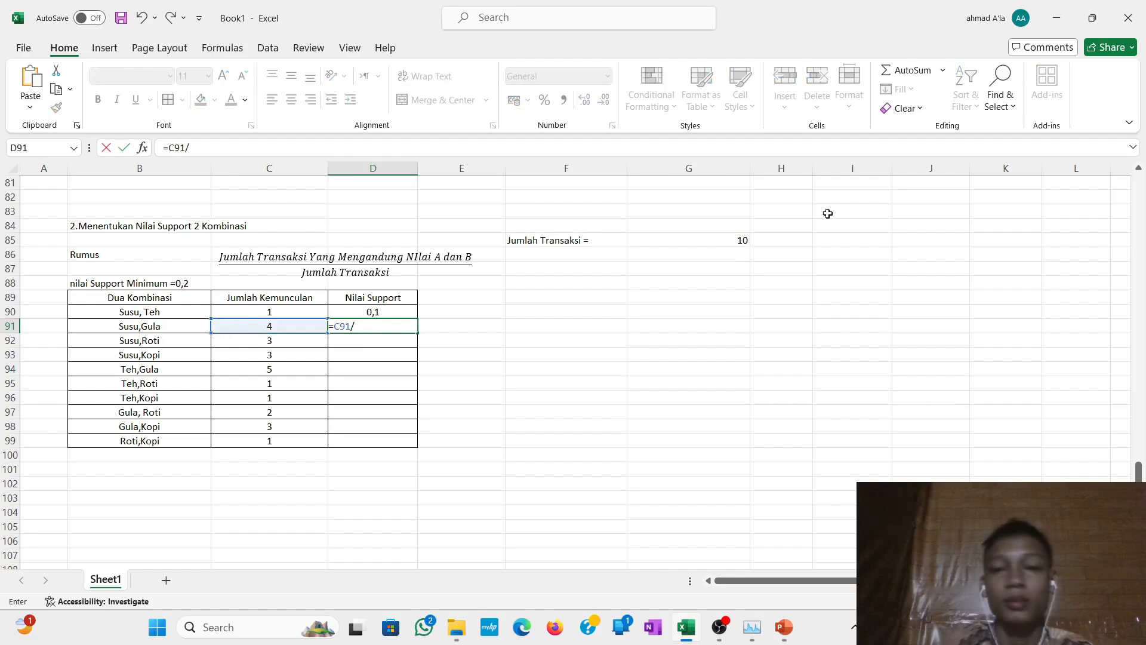
left_click(740, 239)
key("Return")
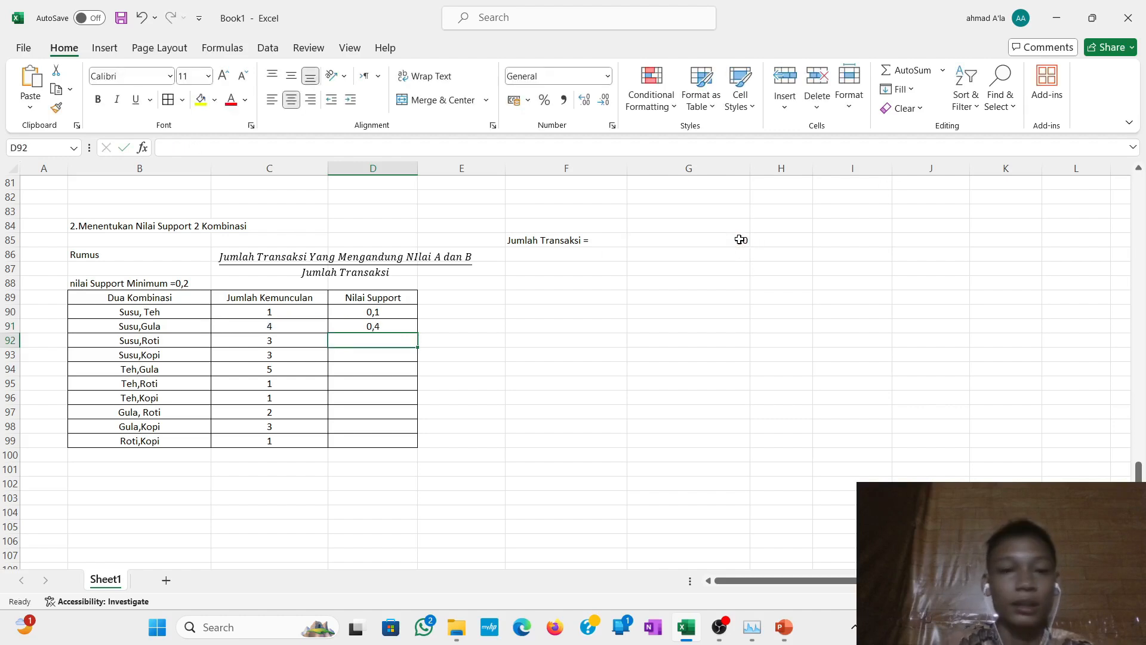
Calculate the "Susu,Roti" support value in D92 with the formula =C92/G85.
type("=")
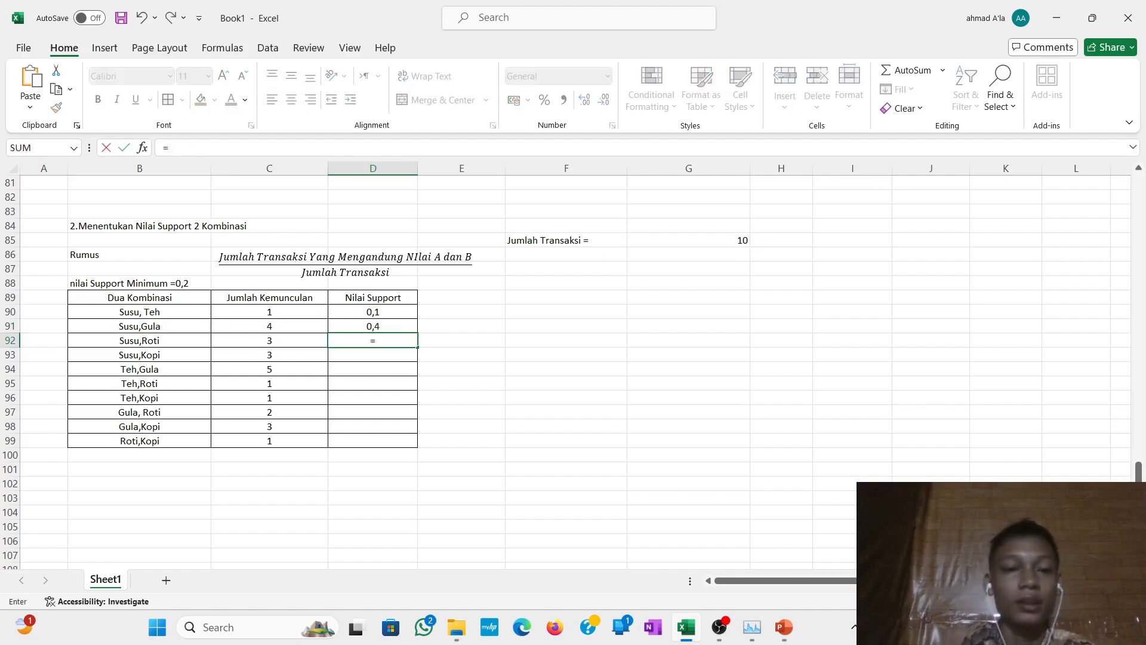
left_click(300, 339)
key("Return")
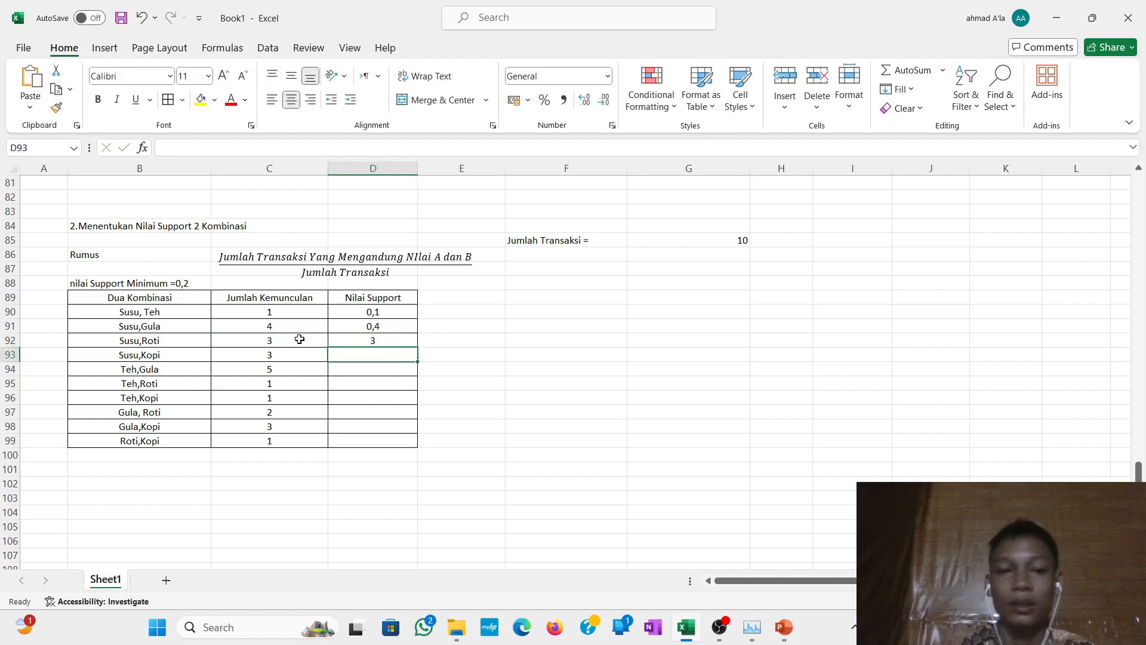
left_click(345, 340)
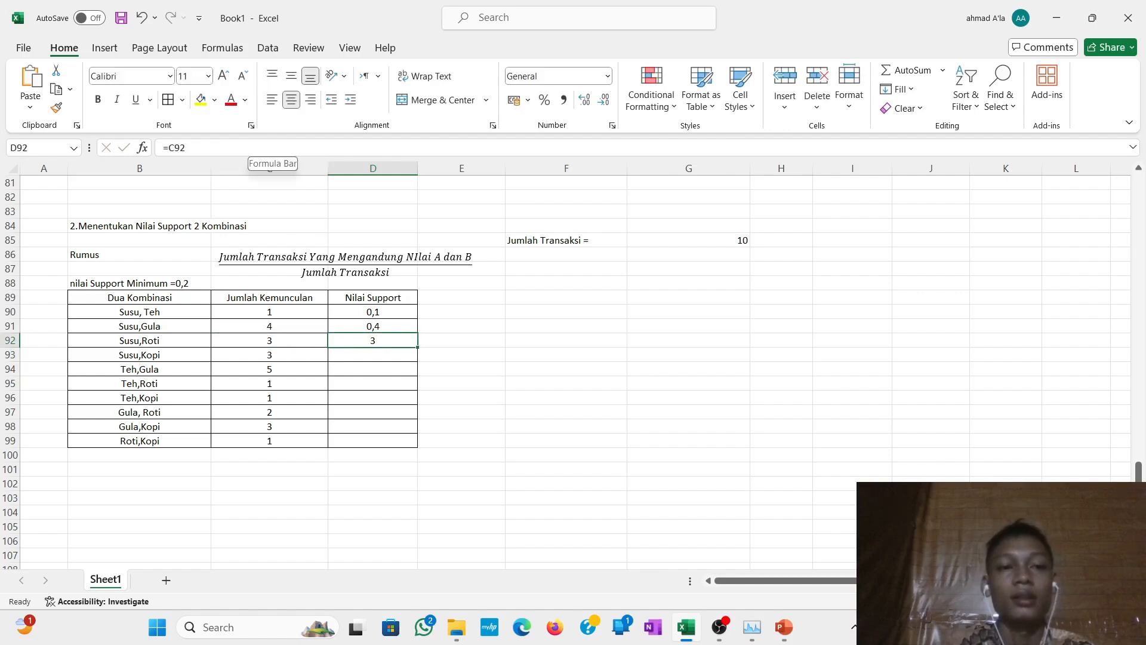
key("F2")
type("/")
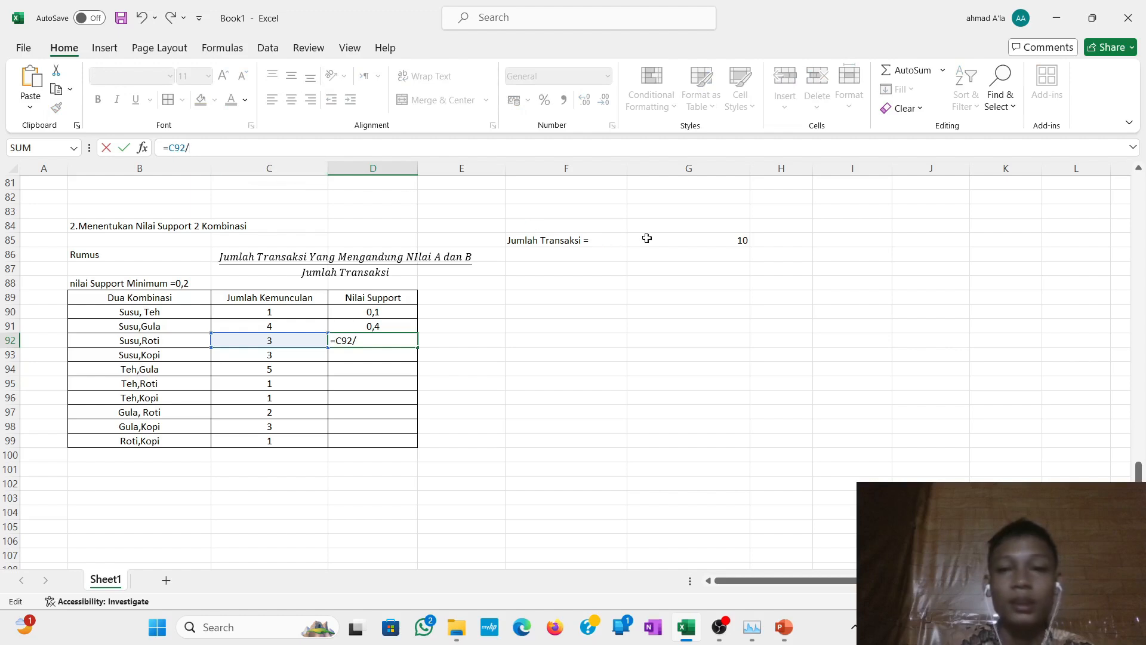
left_click(705, 240)
key("Return")
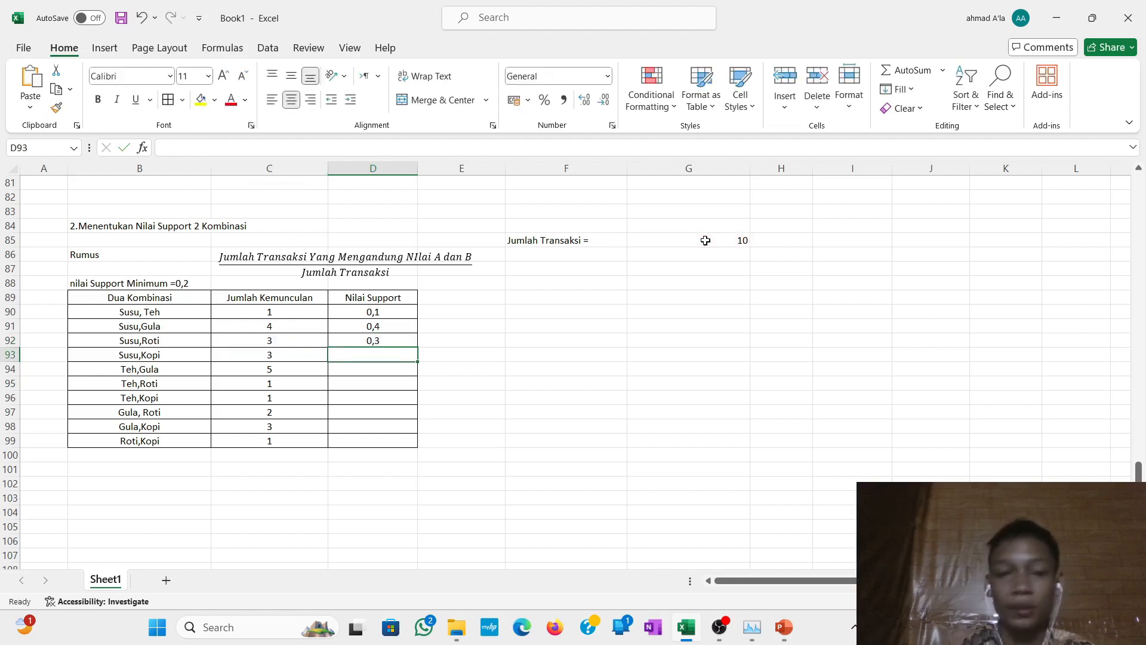
Calculate the "Susu,Kopi" support value in D93 with the formula =C93/G85.
left_click(314, 358)
left_click(350, 361)
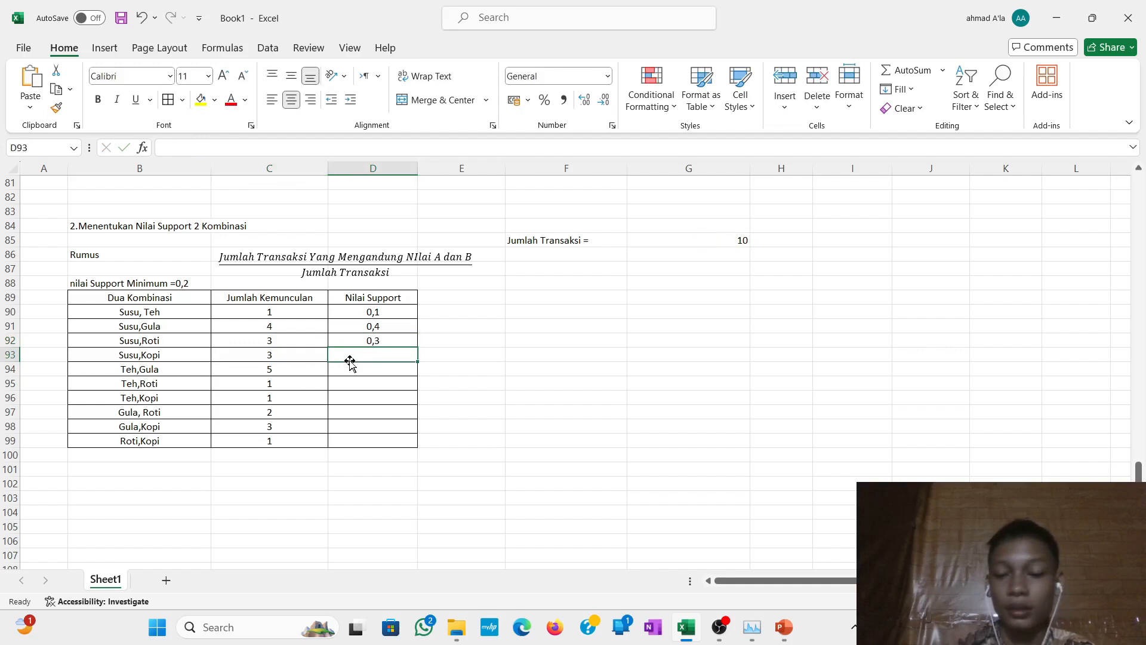
type("=")
left_click(276, 357)
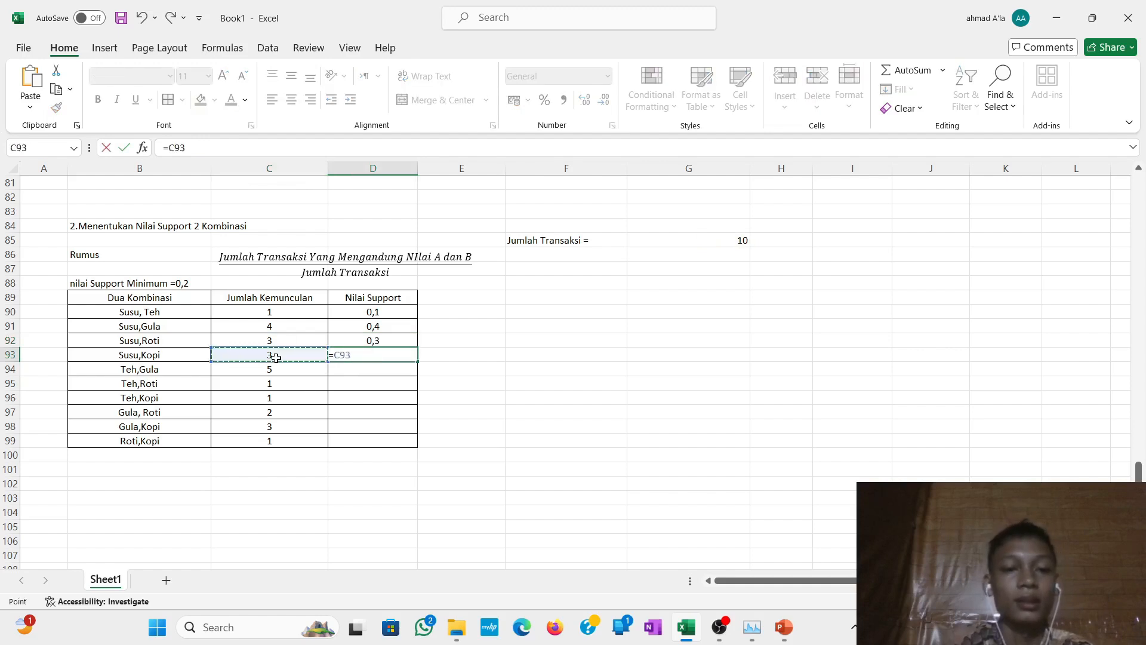
type("/")
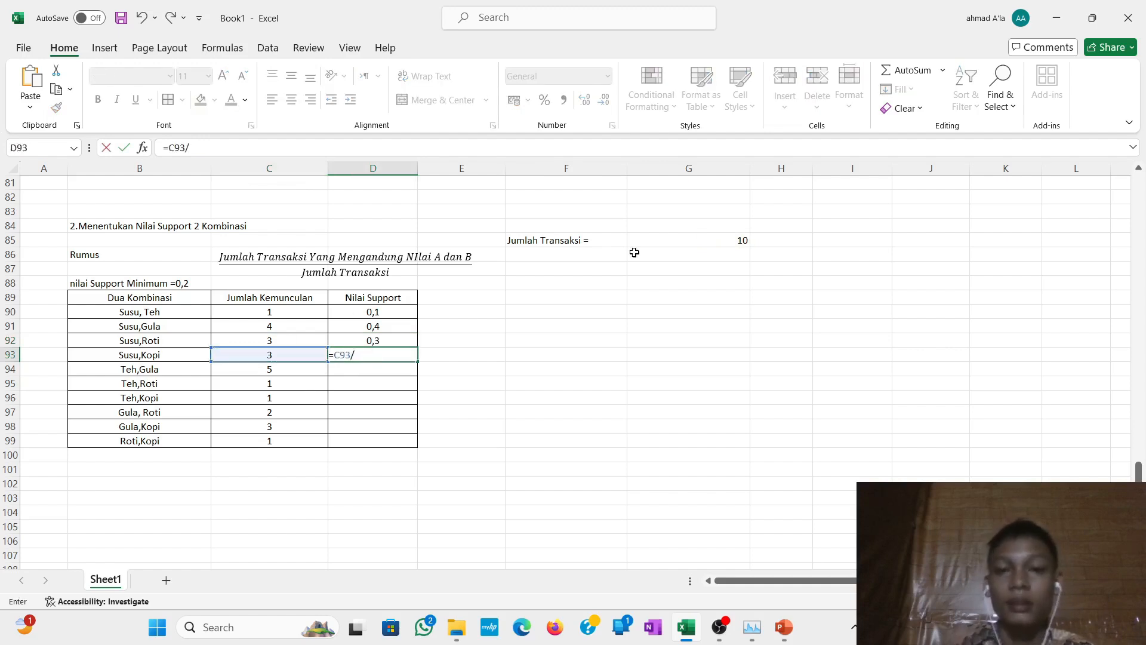
left_click(680, 242)
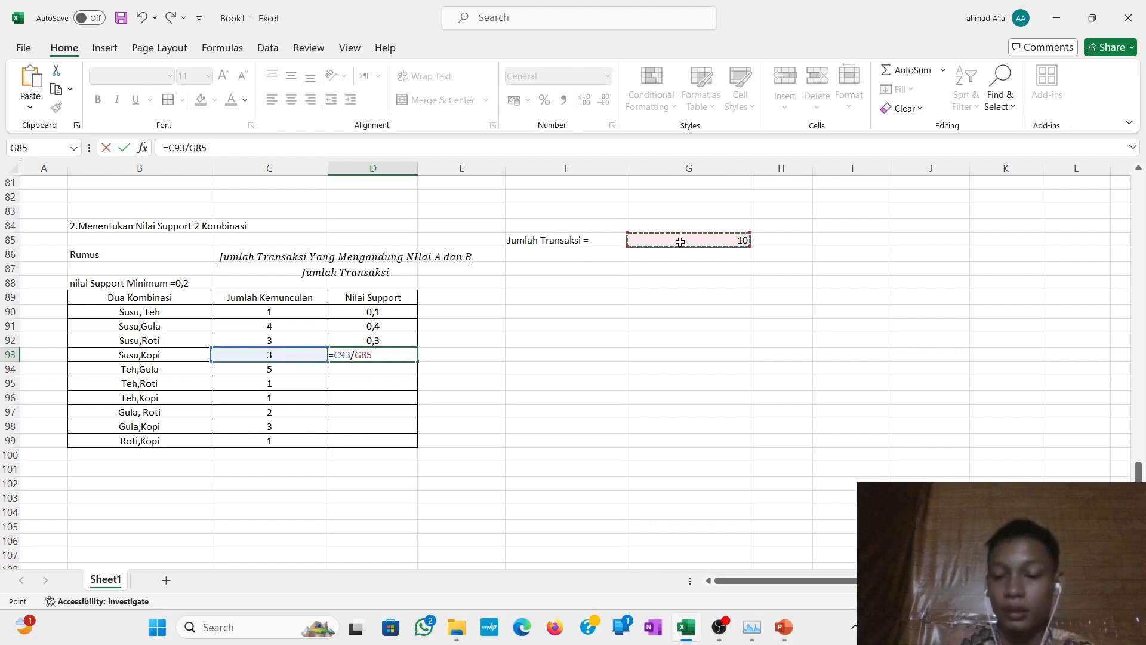
key("Return")
Calculate the "Teh,Gula" support value in D94 with the formula =C94/G85.
type("=")
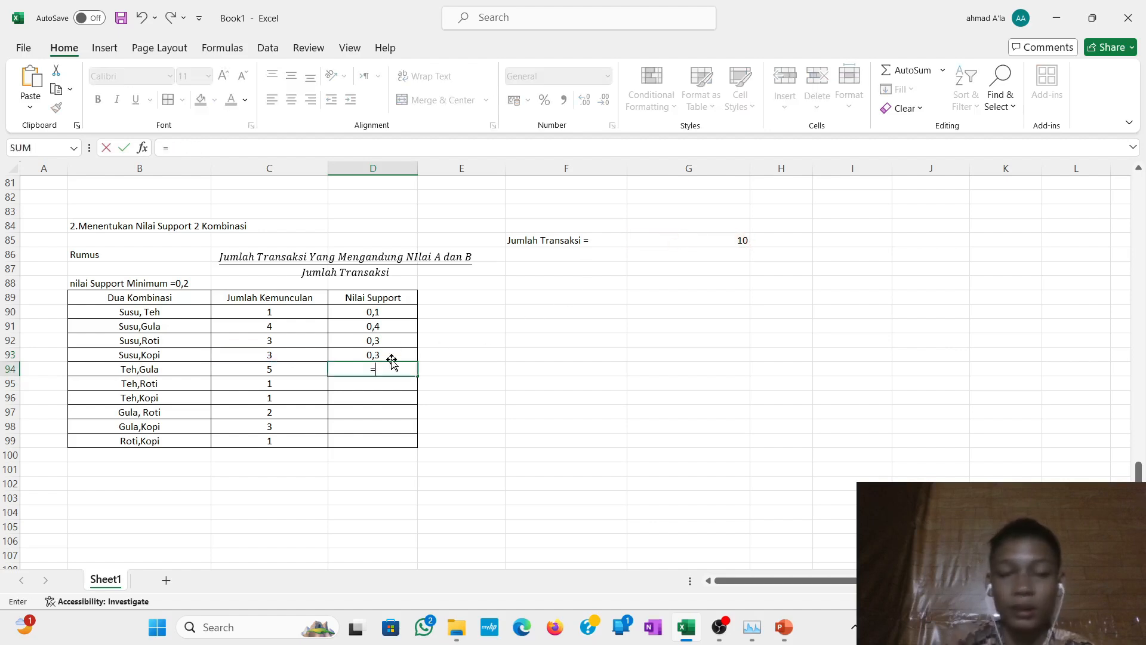
left_click(294, 370)
type("/")
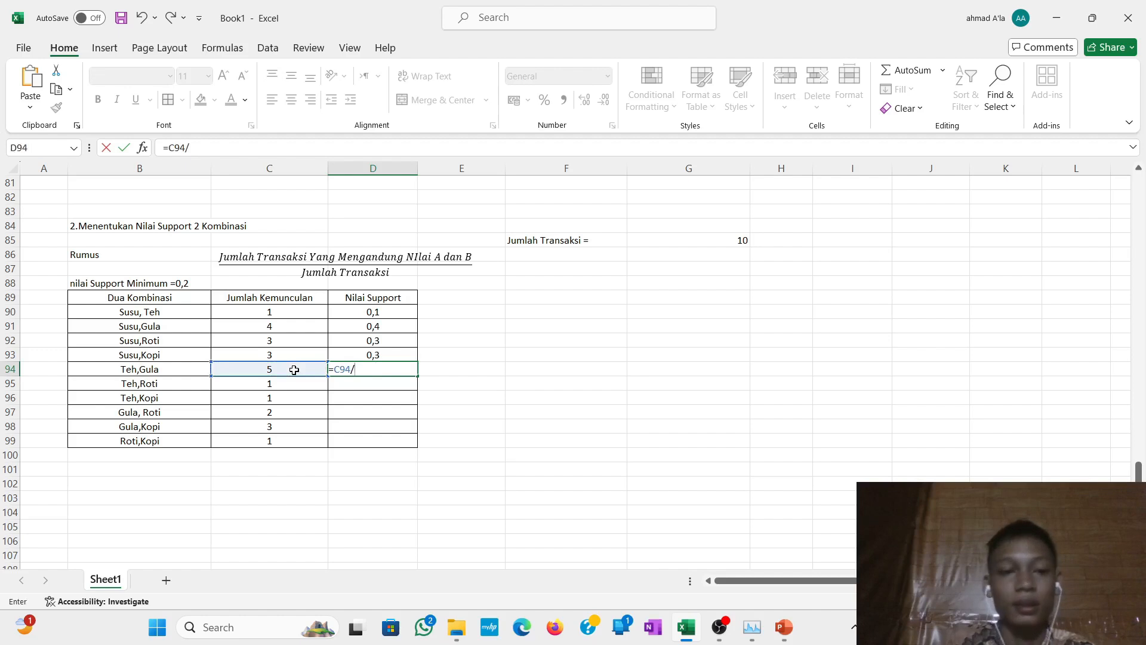
left_click(710, 245)
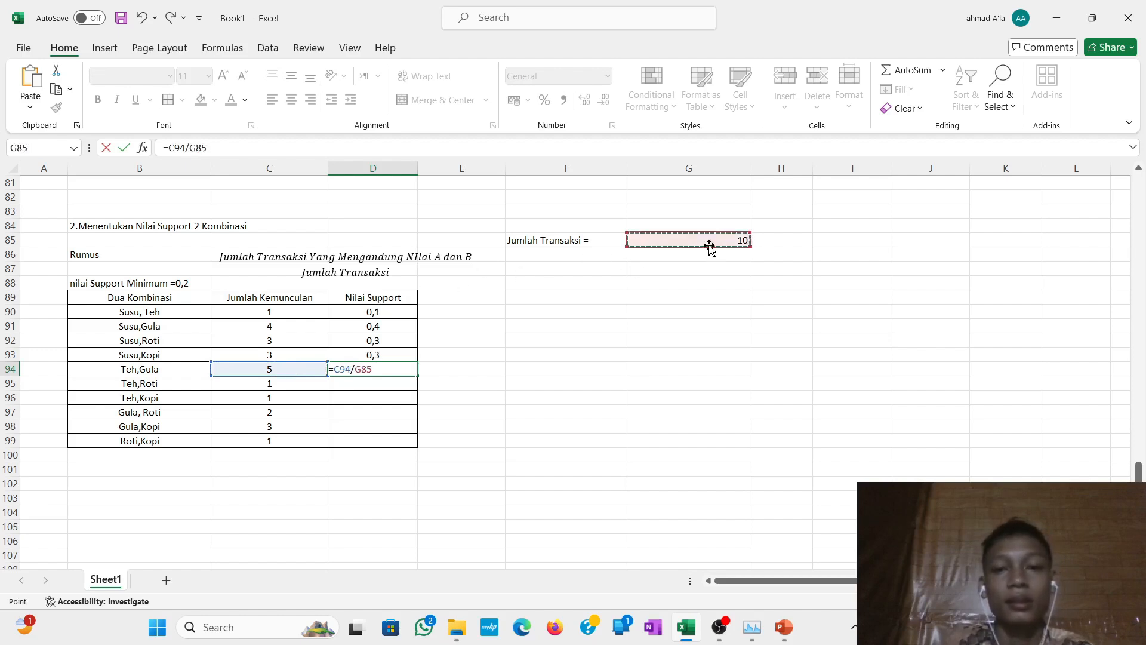
key("Return")
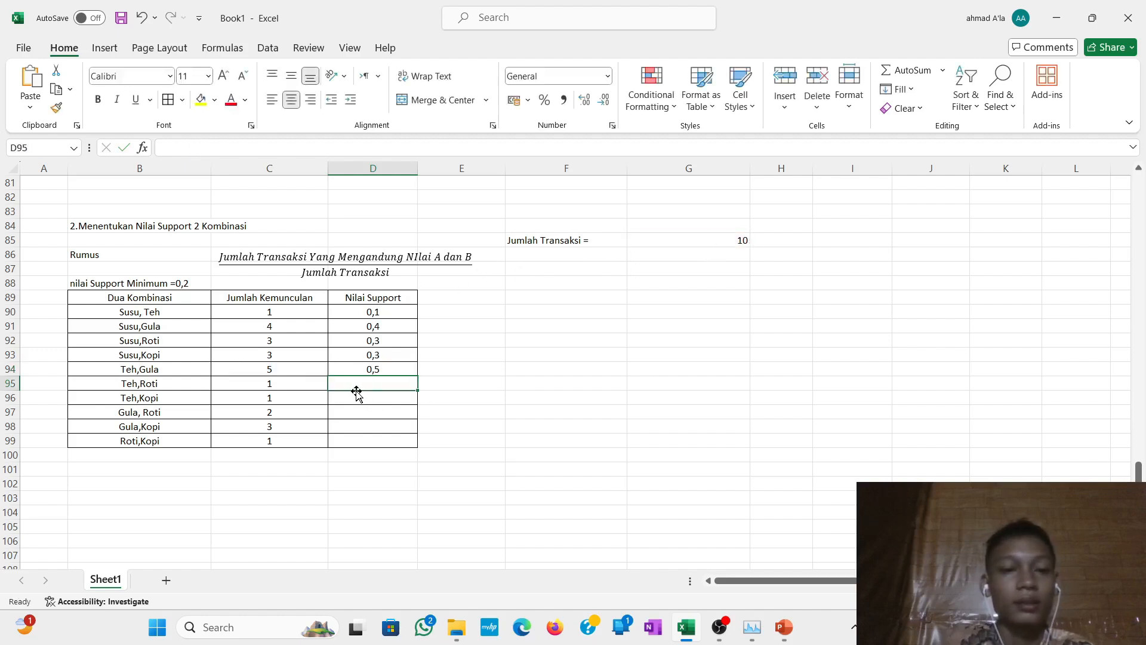
Calculate the "Teh,Roti" support value in D95 with the formula =C95/G85.
type("=")
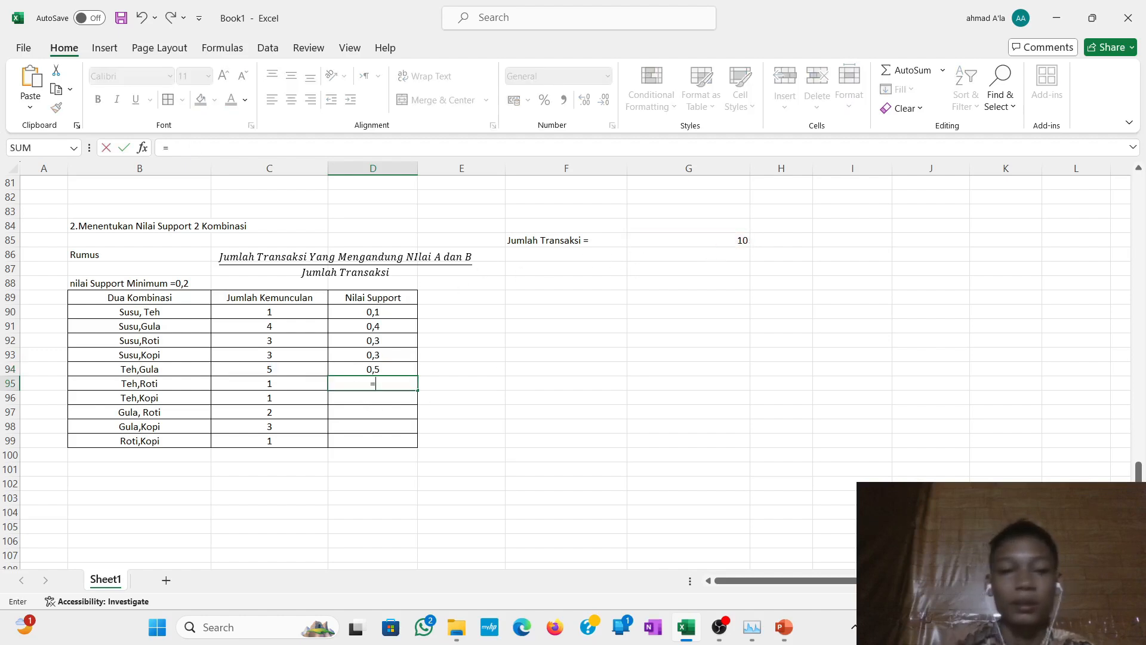
left_click(305, 384)
type("/")
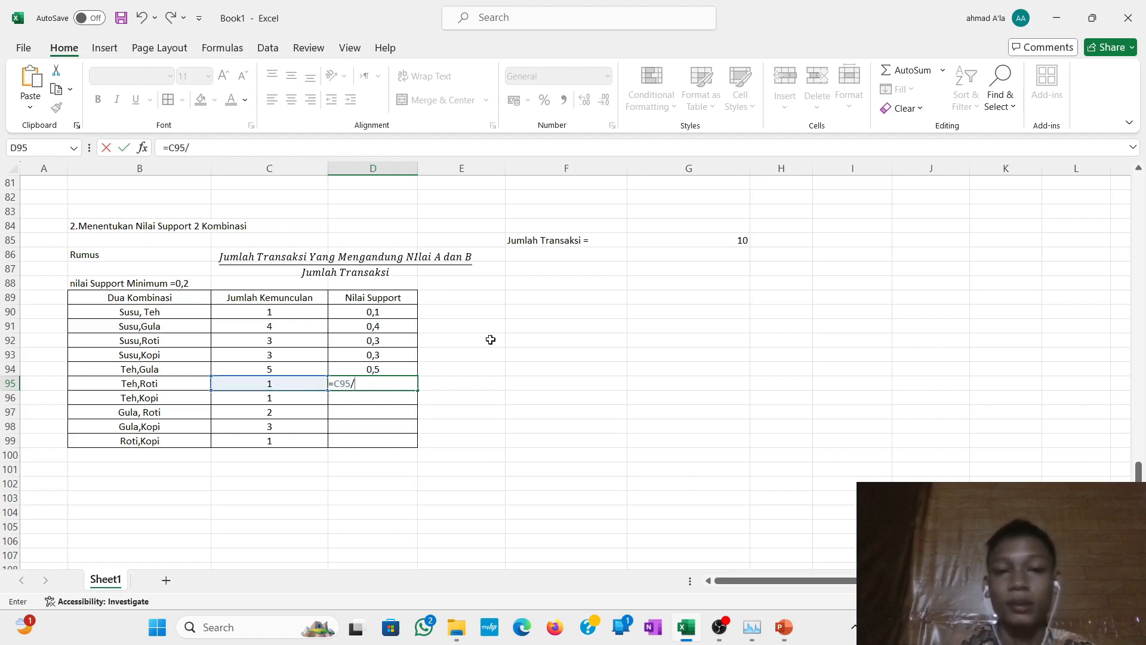
left_click(738, 240)
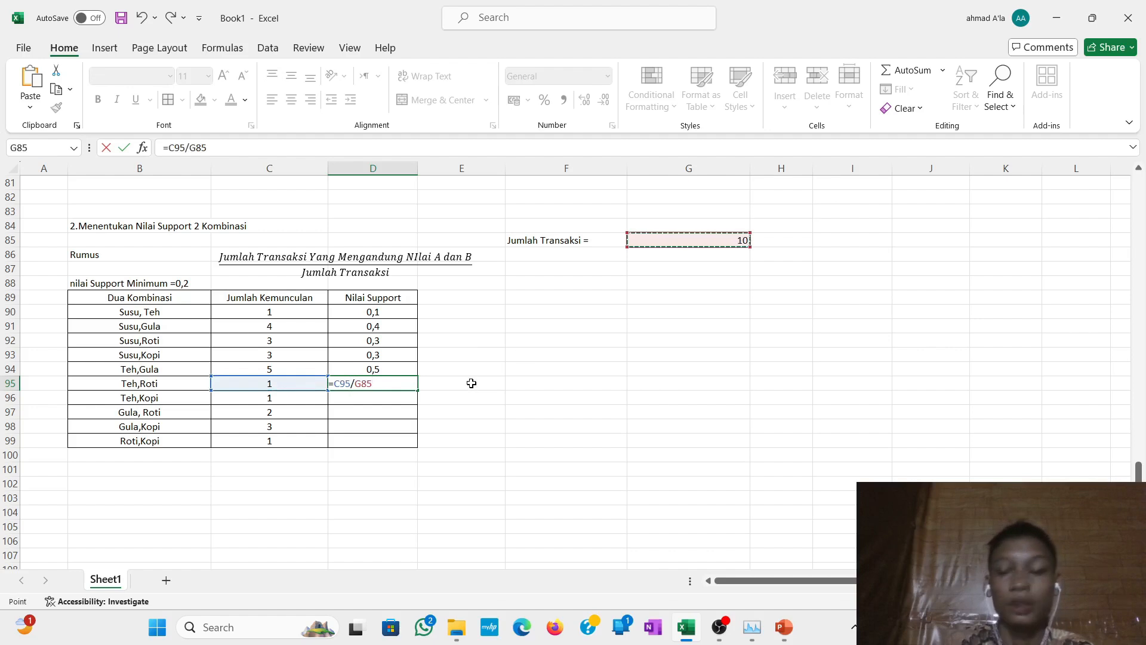
key("Return")
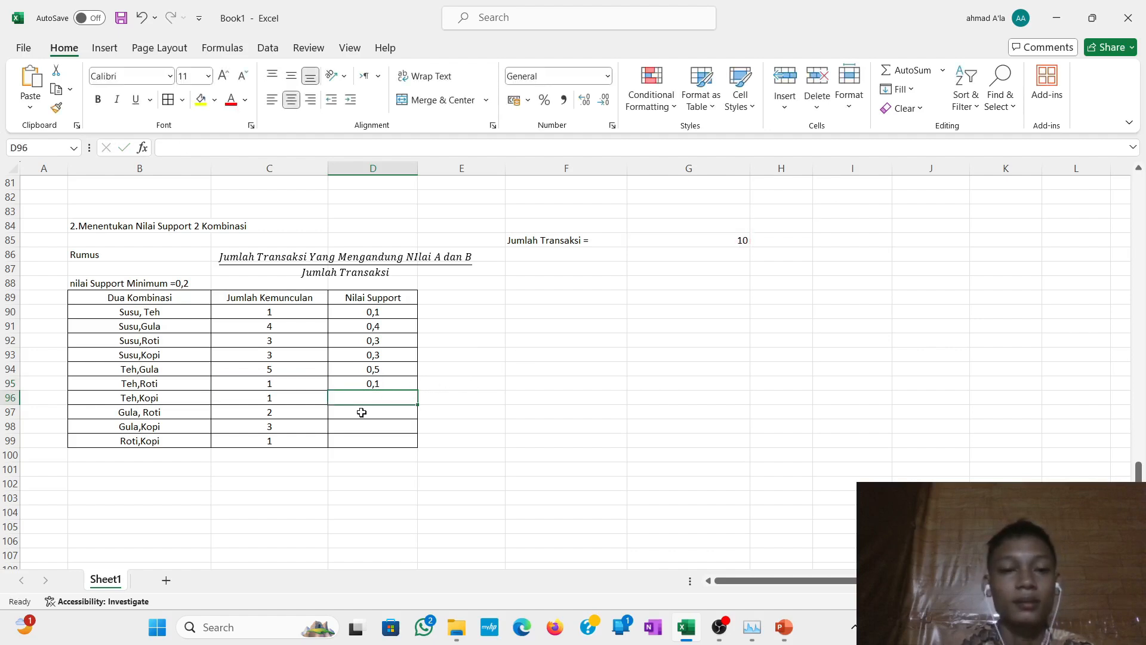
Calculate the "Teh,Kopi" support value in D96 with the formula =C96/G85.
type("=")
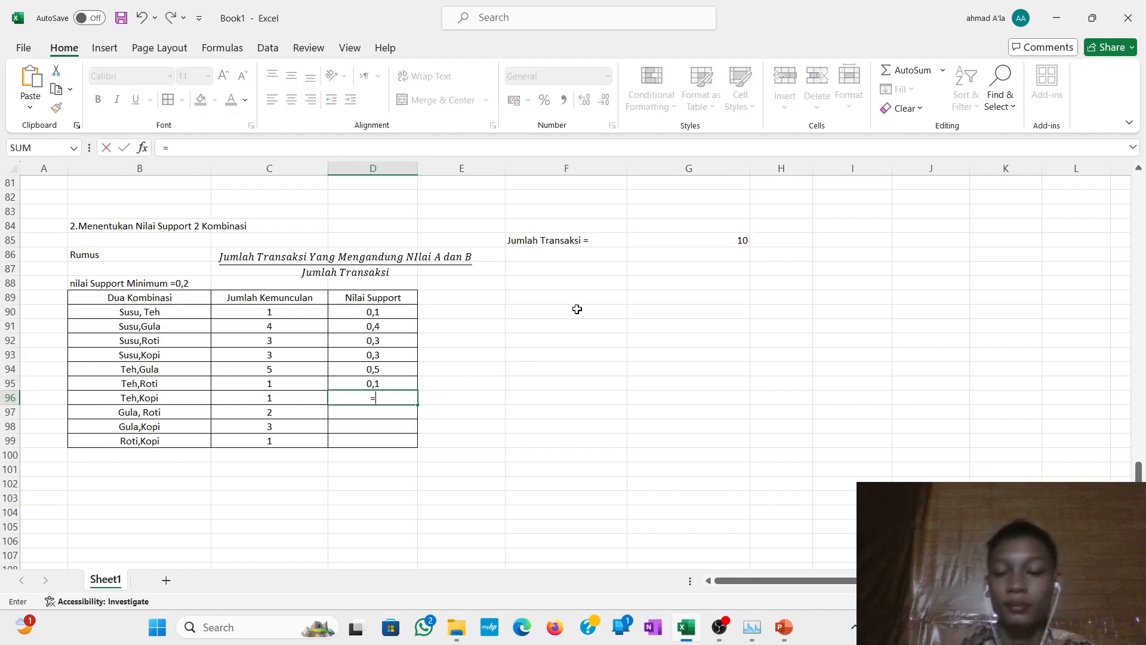
type("/")
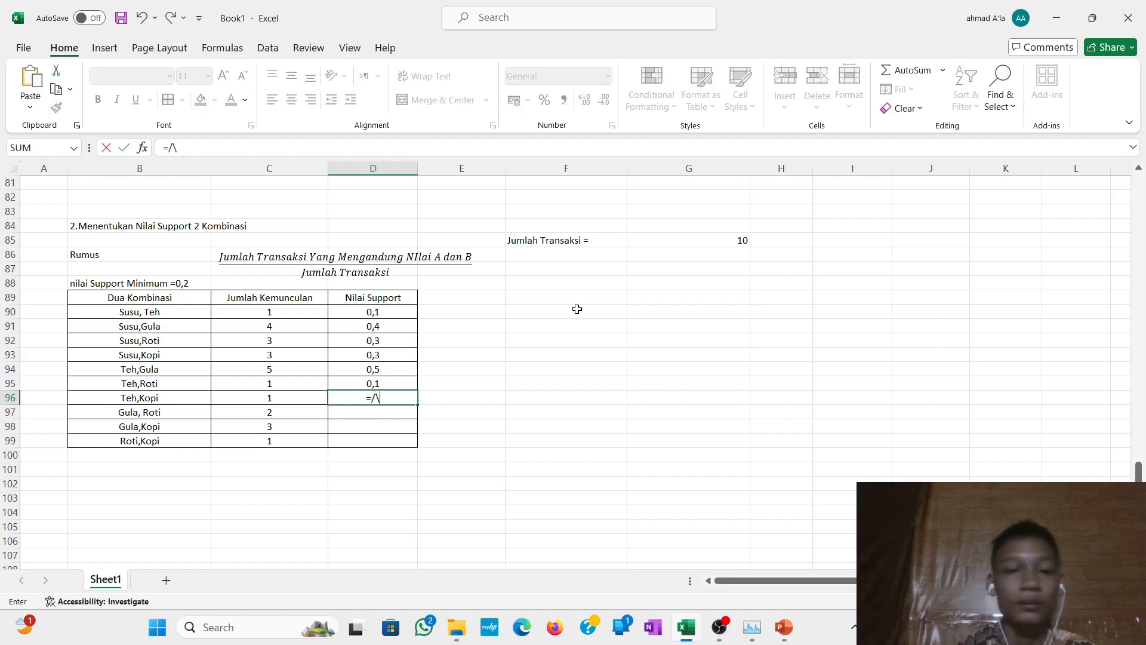
key("BackSpace")
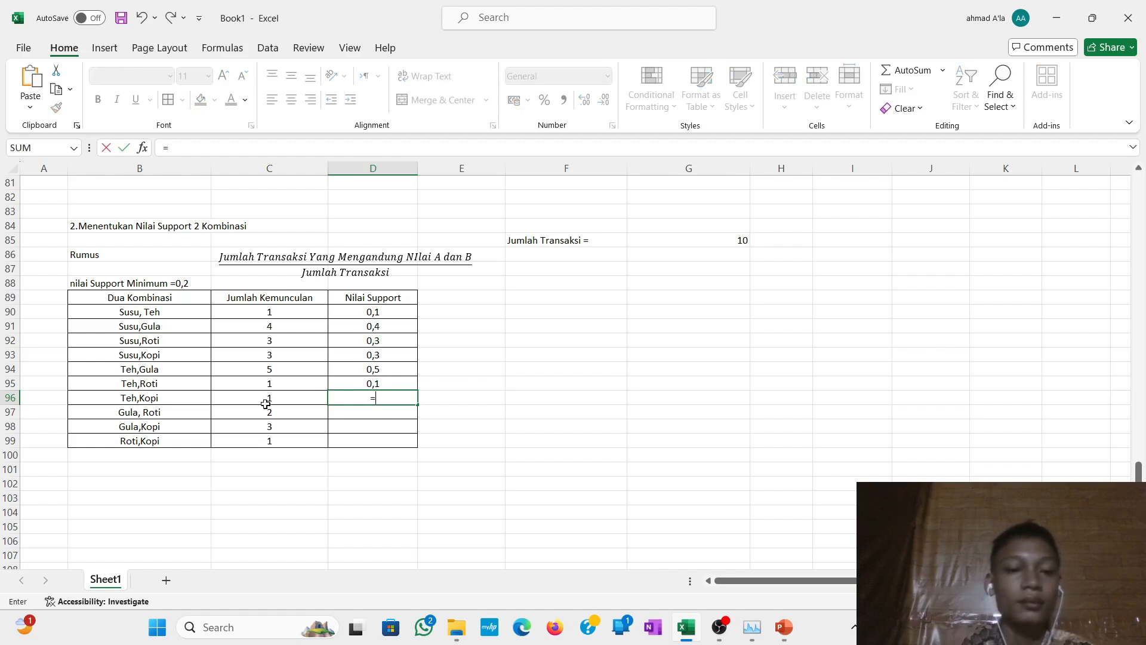
left_click(268, 400)
type("/")
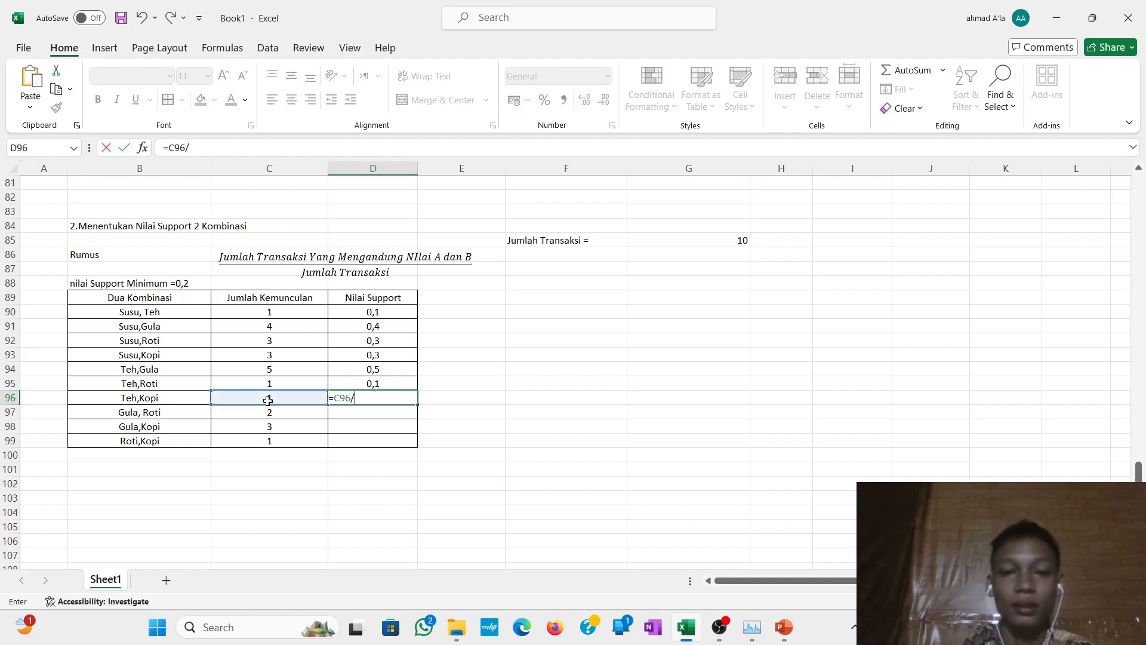
left_click(709, 240)
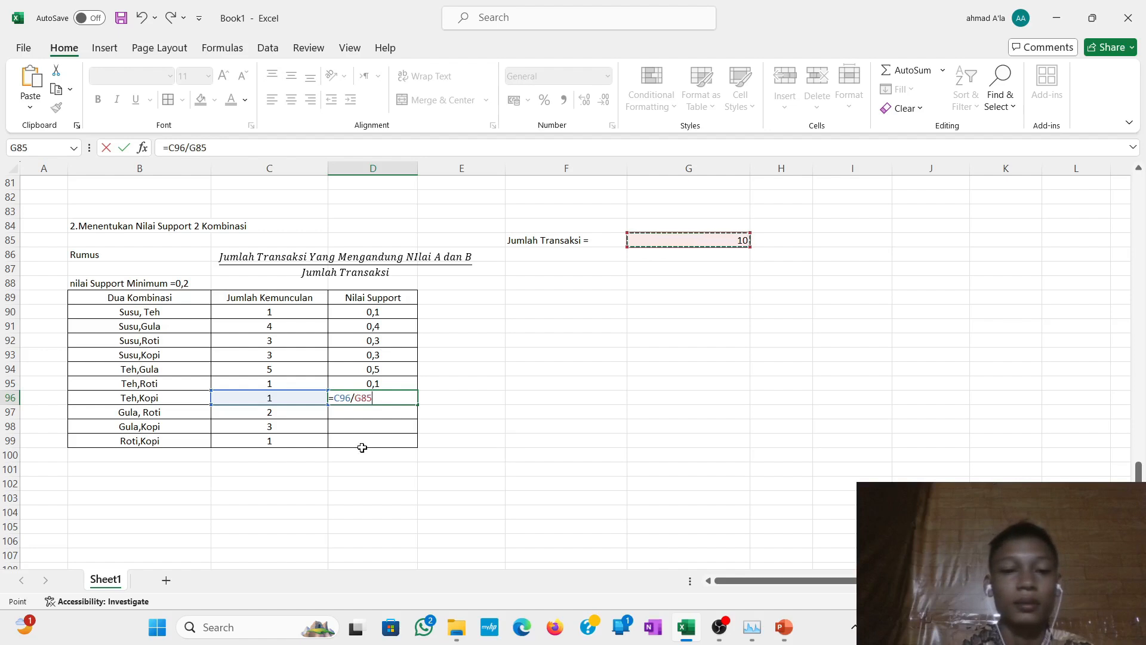
key("Return")
Calculate the "Gula, Roti" support value in D97 with the formula =C97/G85.
type("=")
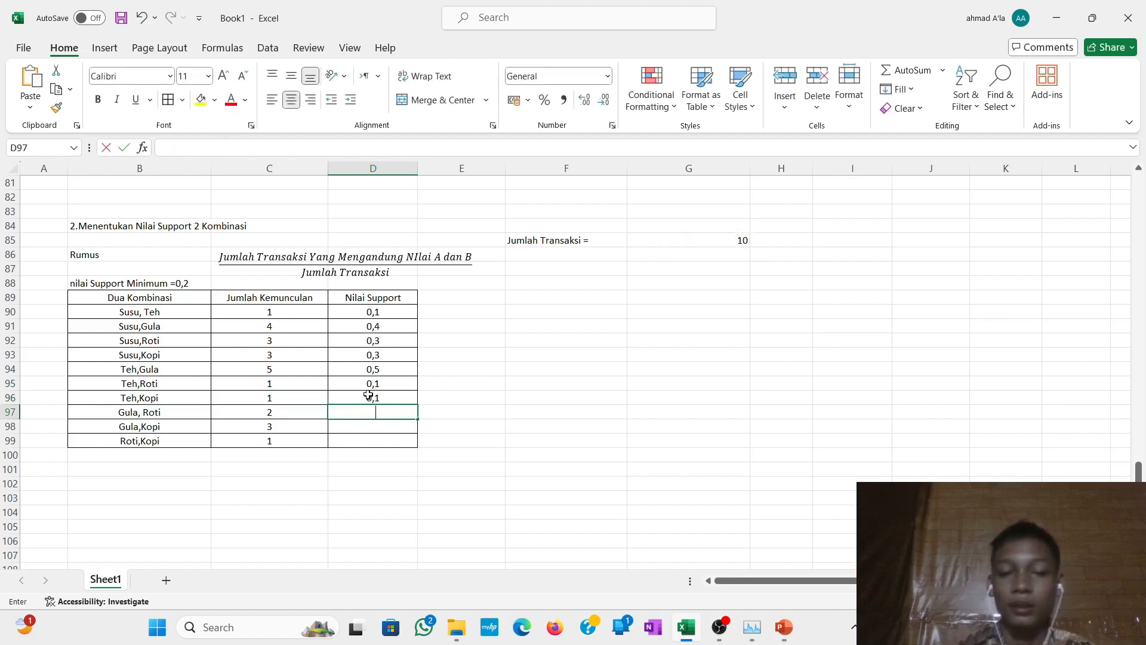
left_click(268, 416)
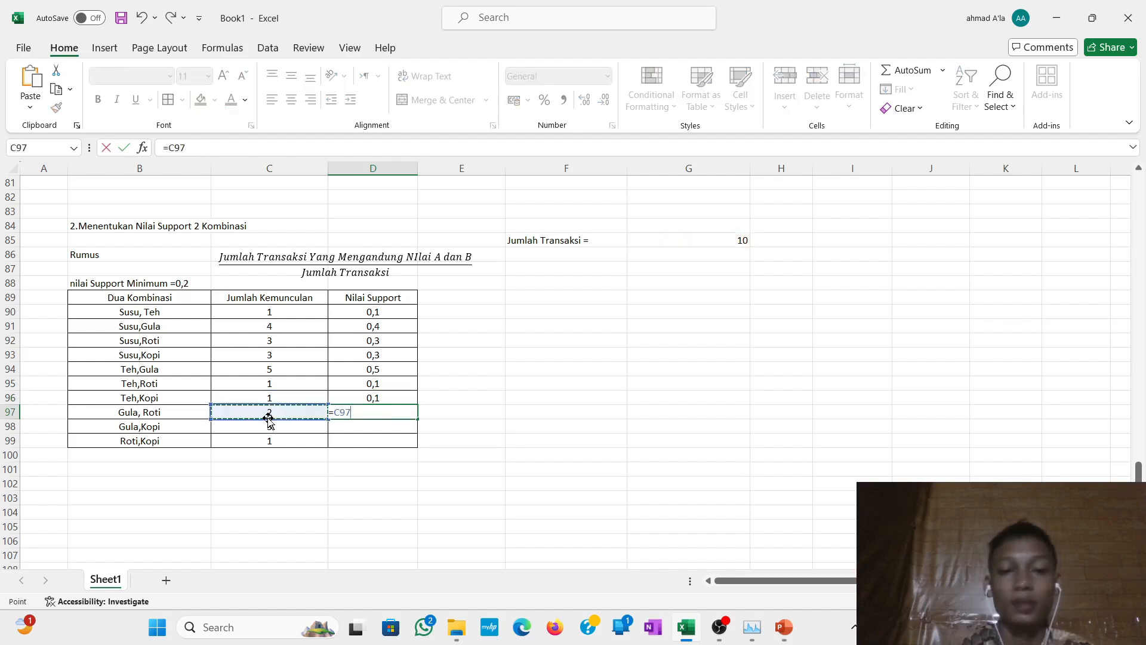
type("/")
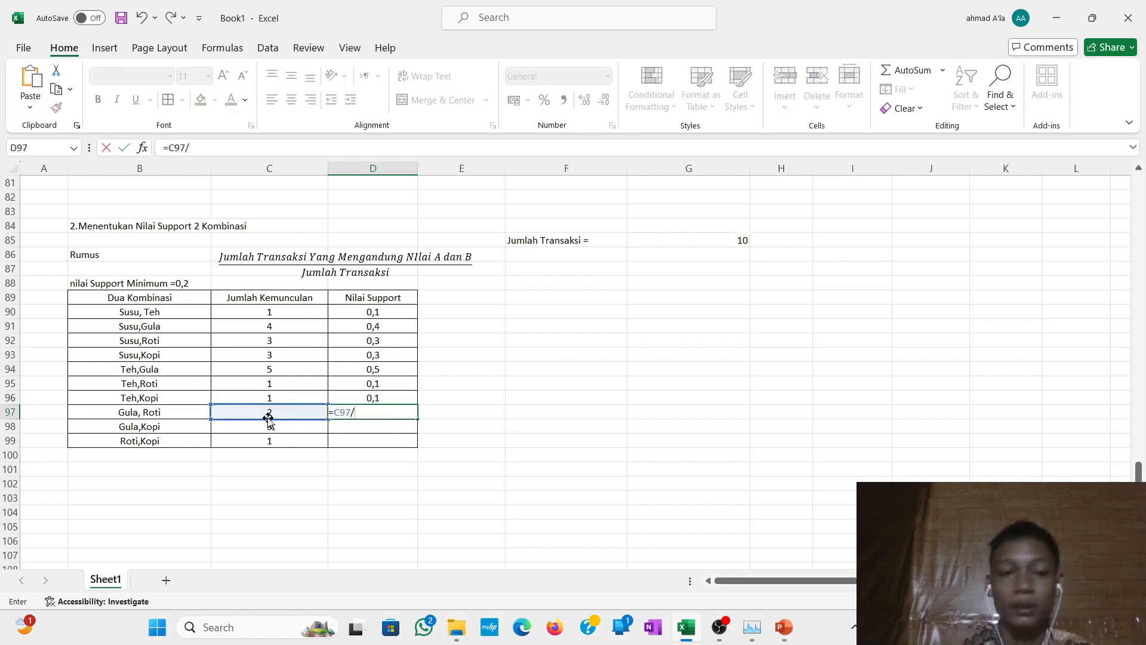
left_click(671, 237)
key("Return")
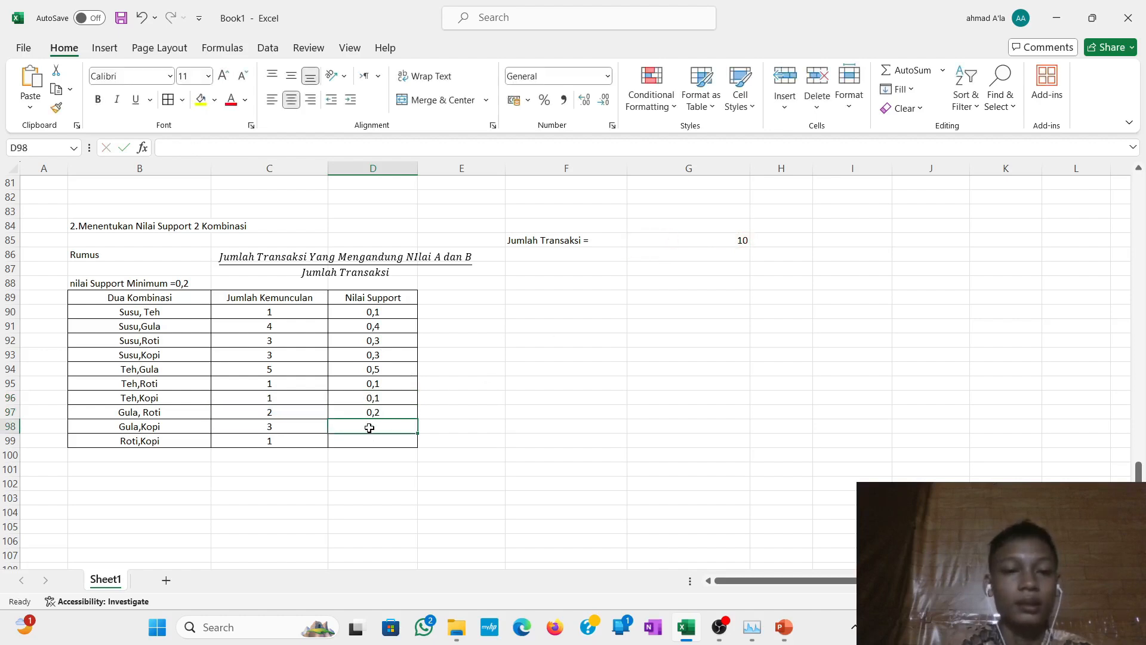
Calculate the "Gula,Kopi" support value in D98 with the formula =C98/G85.
type("=")
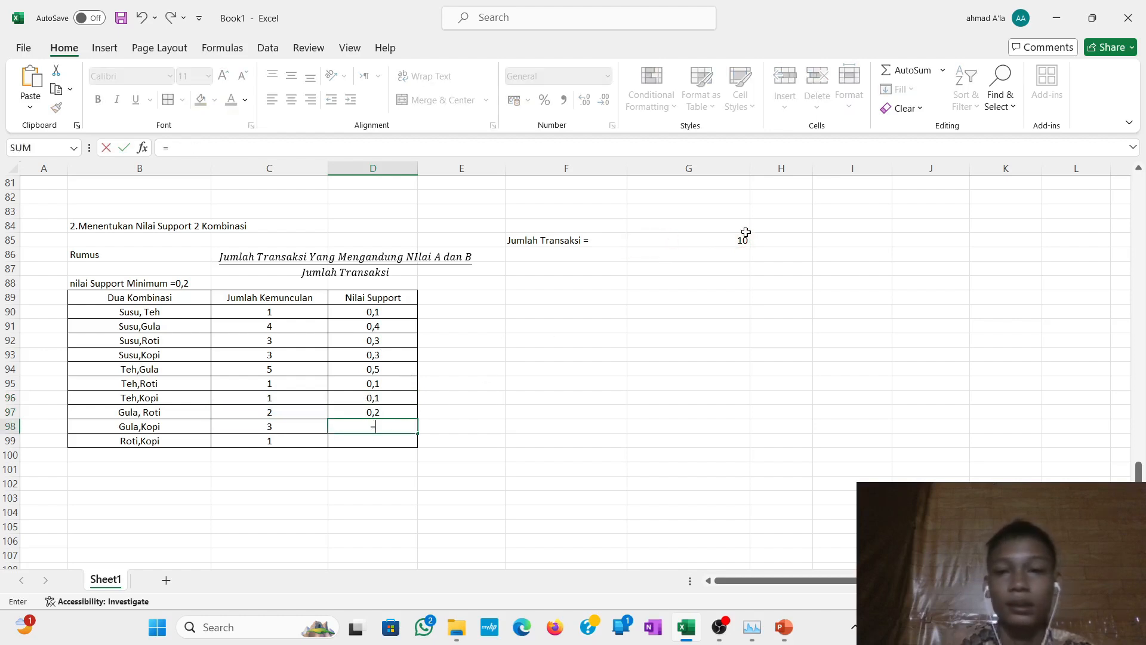
left_click(289, 426)
key("Return")
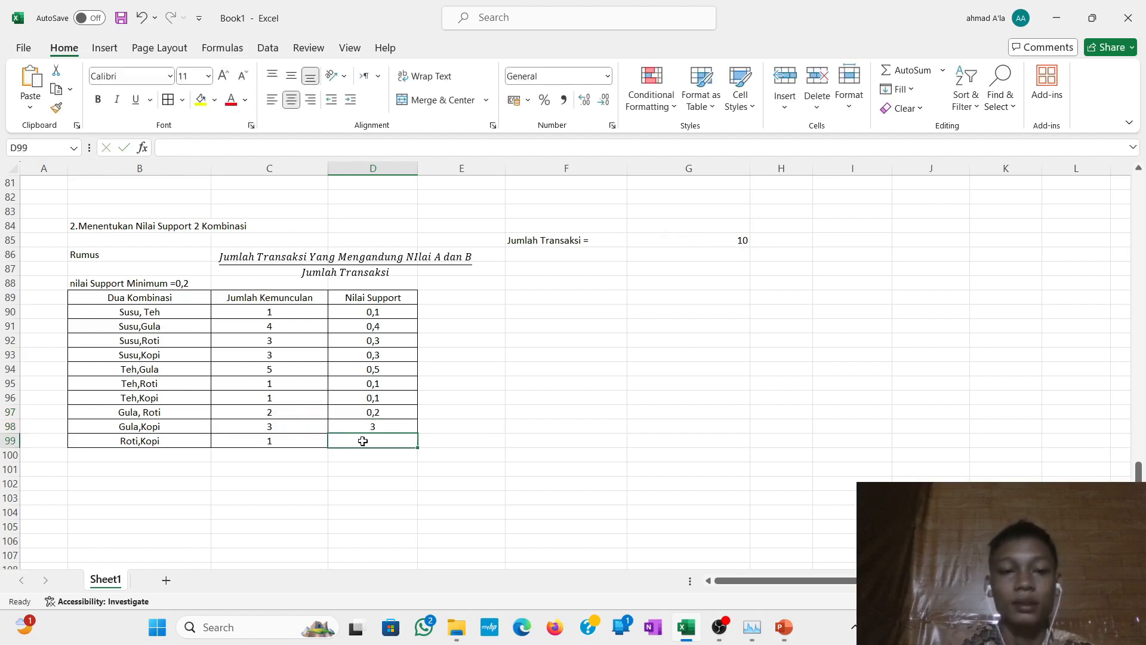
left_click(301, 426)
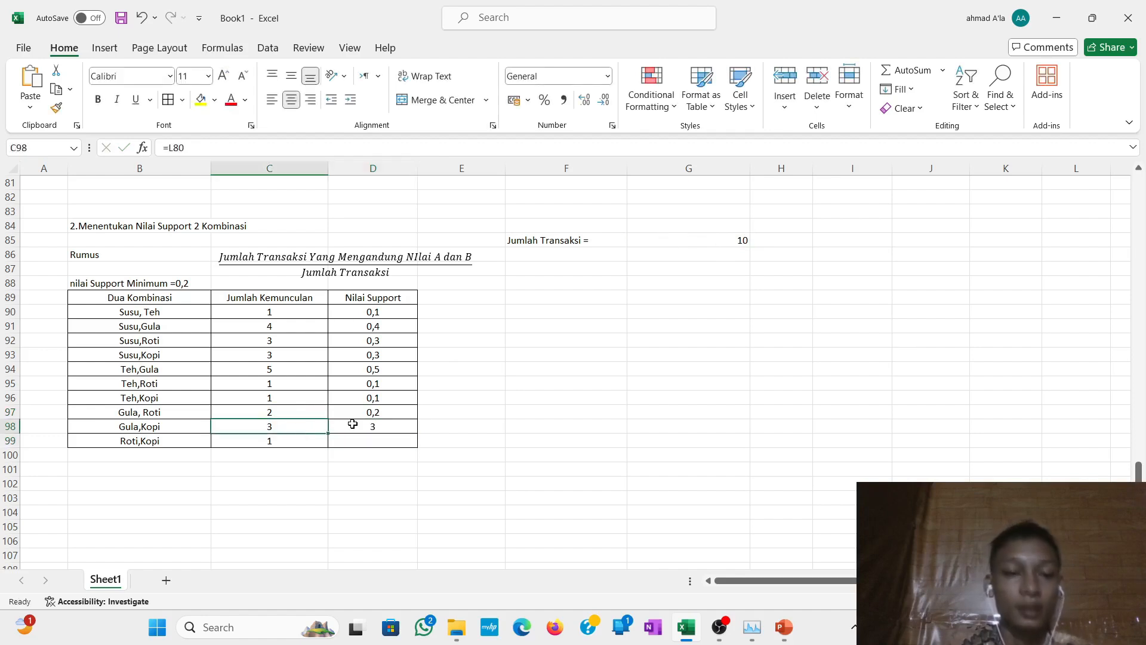
left_click(352, 423)
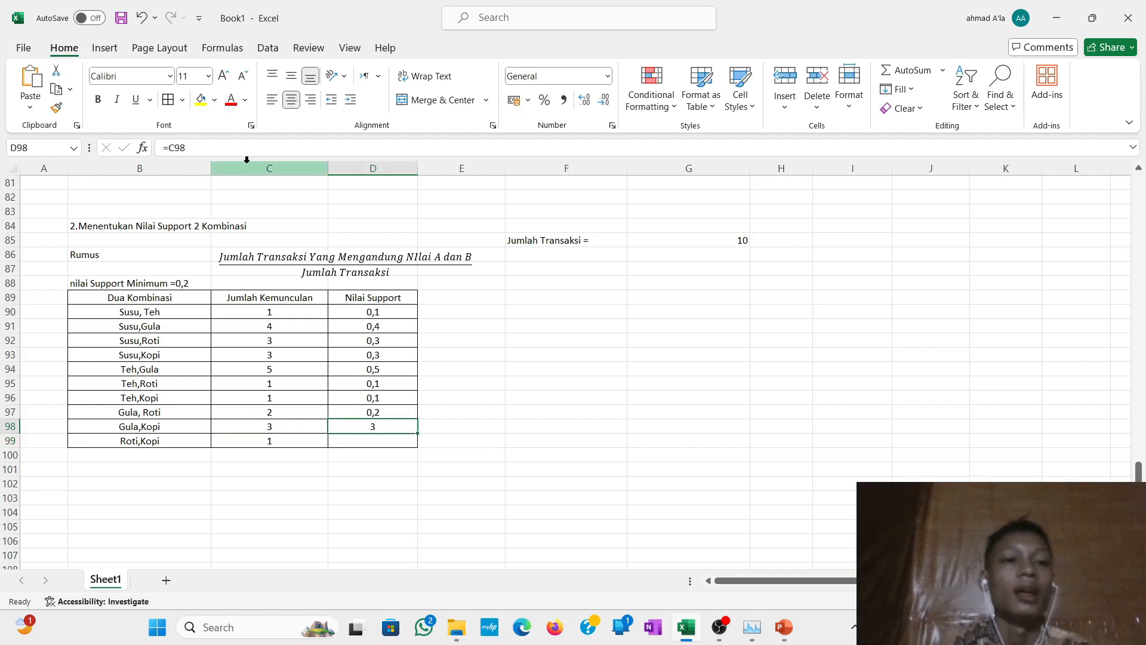
key("F2")
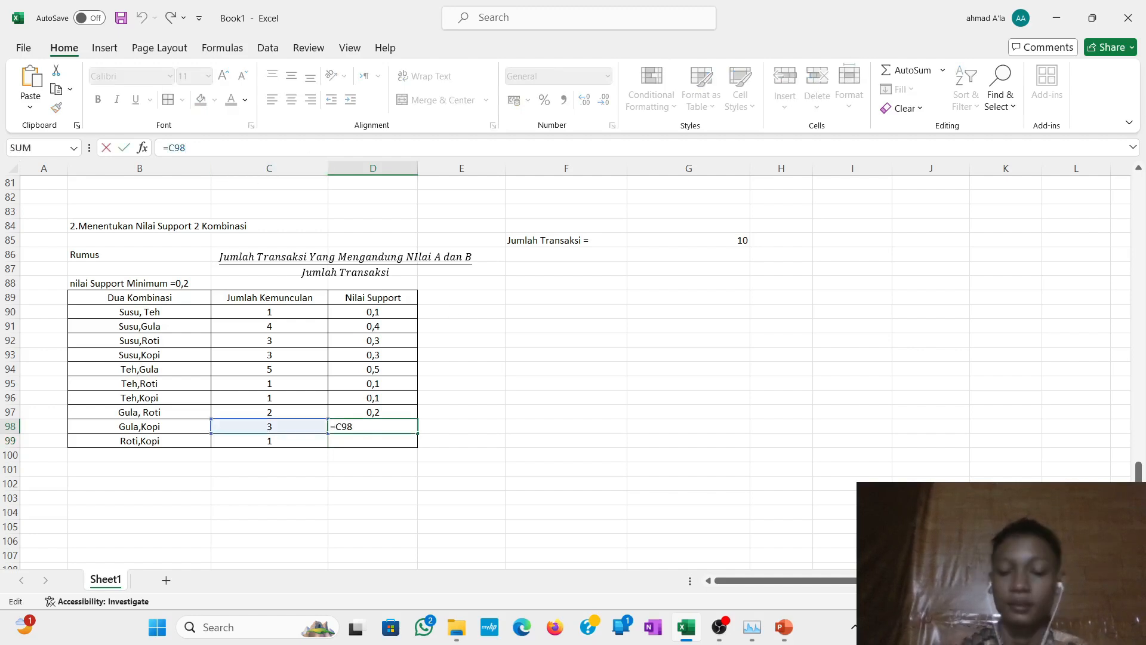
type("/")
left_click(728, 244)
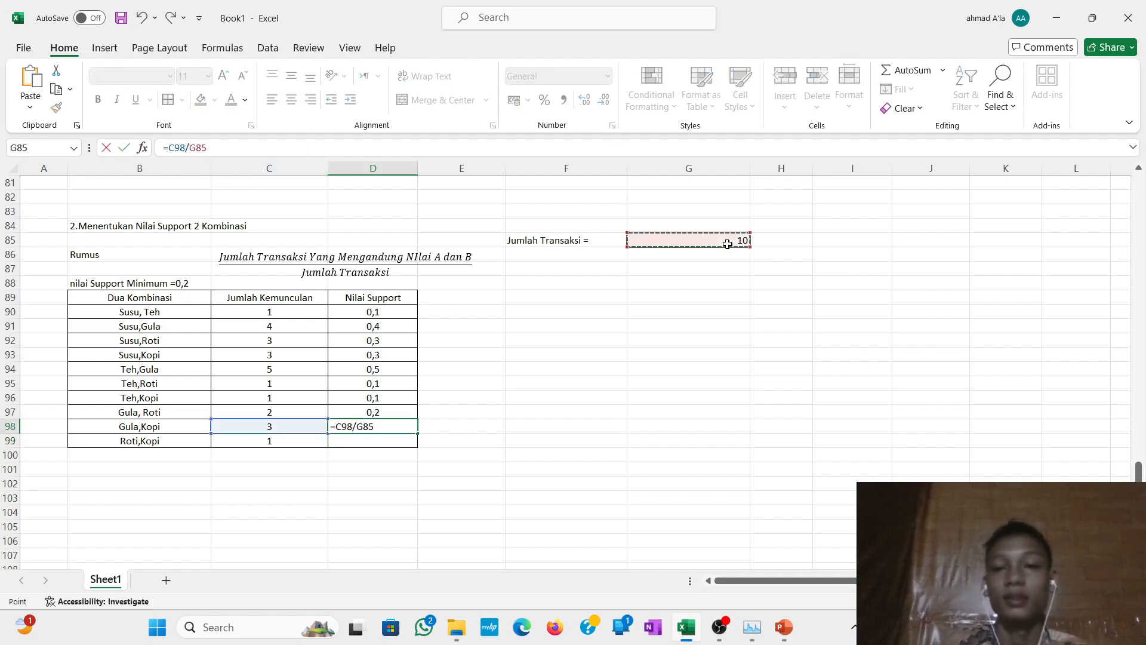
key("Return")
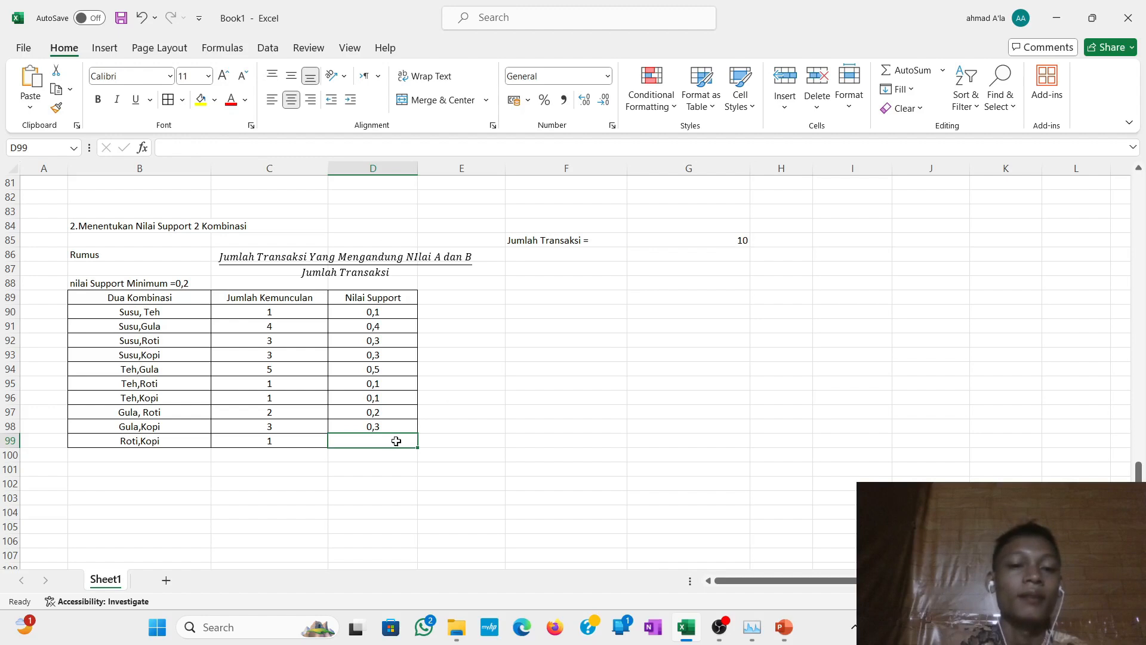
Calculate the "Roti,Kopi" support value in D99 with the formula =C99/G85.
type("=")
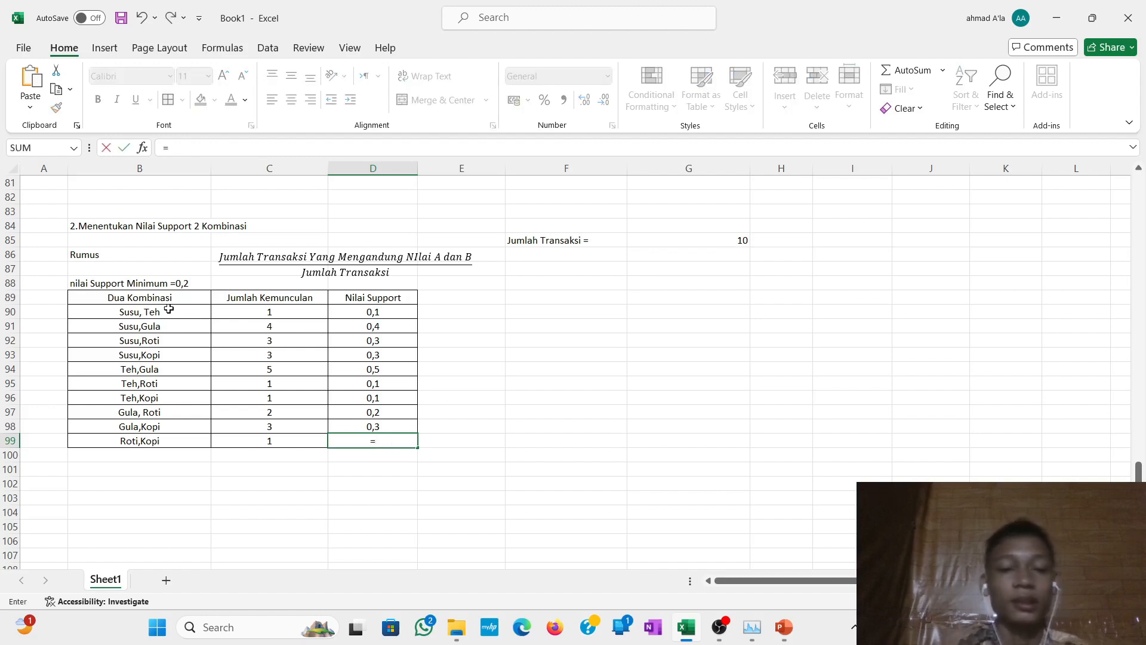
left_click(305, 440)
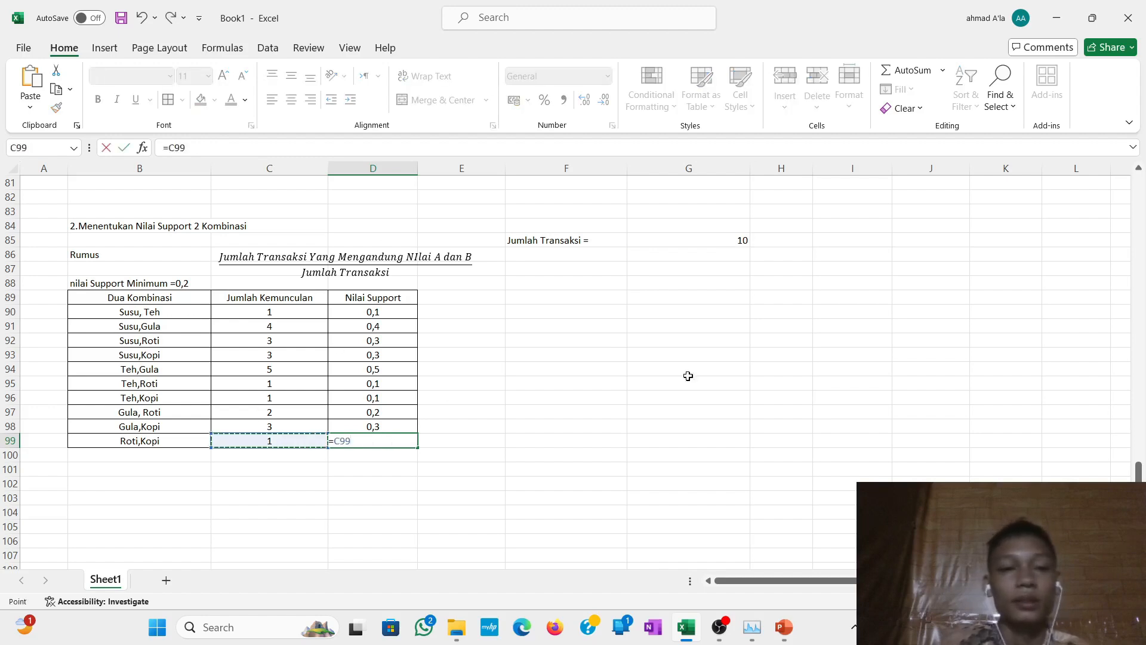
type("/")
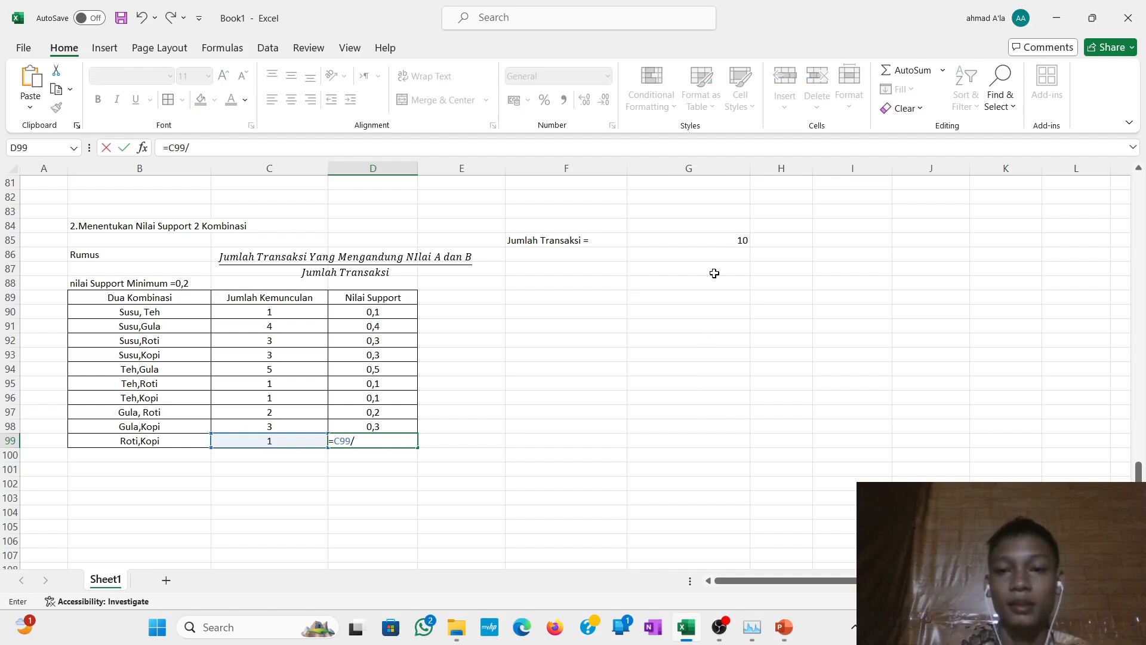
left_click(697, 240)
key("Return")
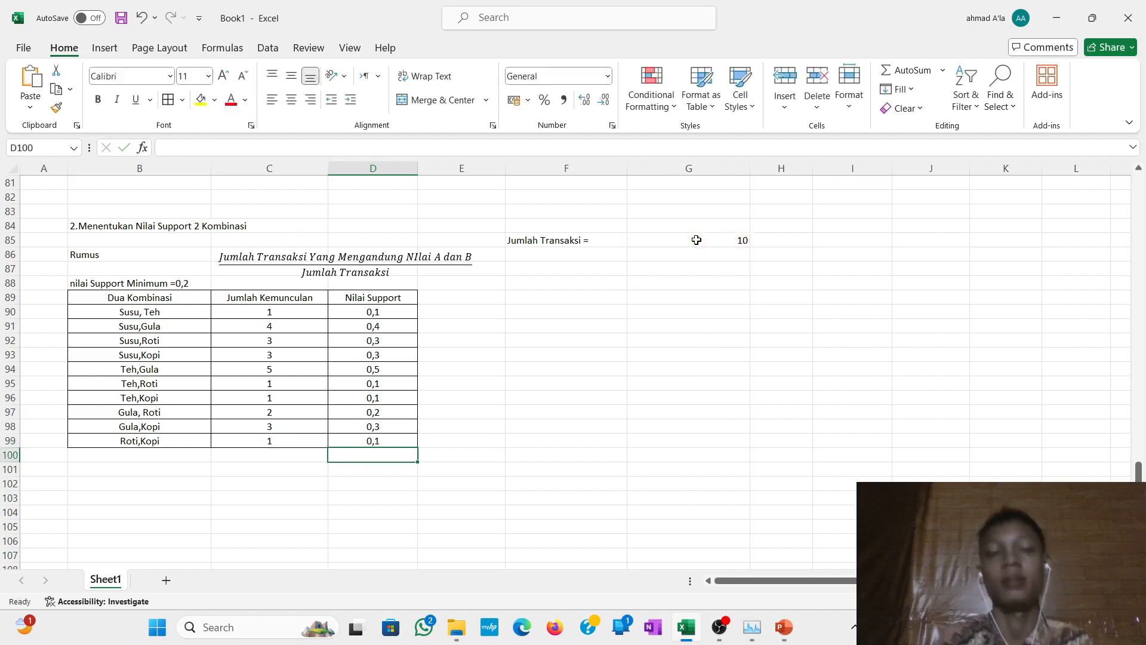
Enter the headers "No" in F89 and "Dua Kombinasi yang lolos" in G89 for a table of passing combinations.
left_click(624, 369)
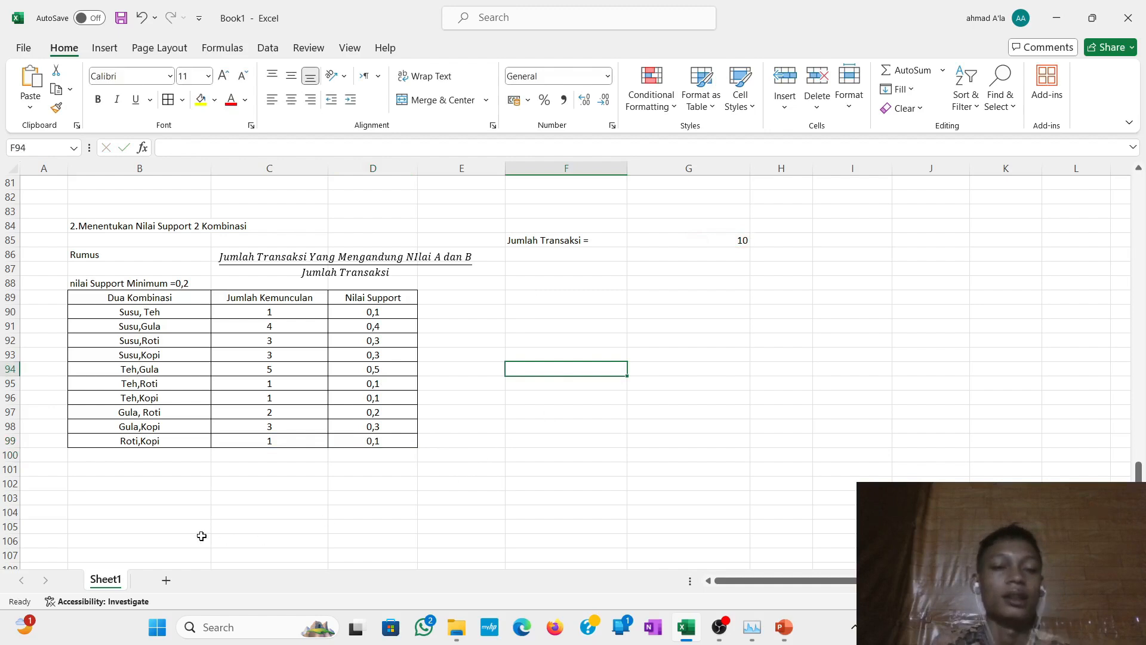
scroll(271, 459, "up", 1)
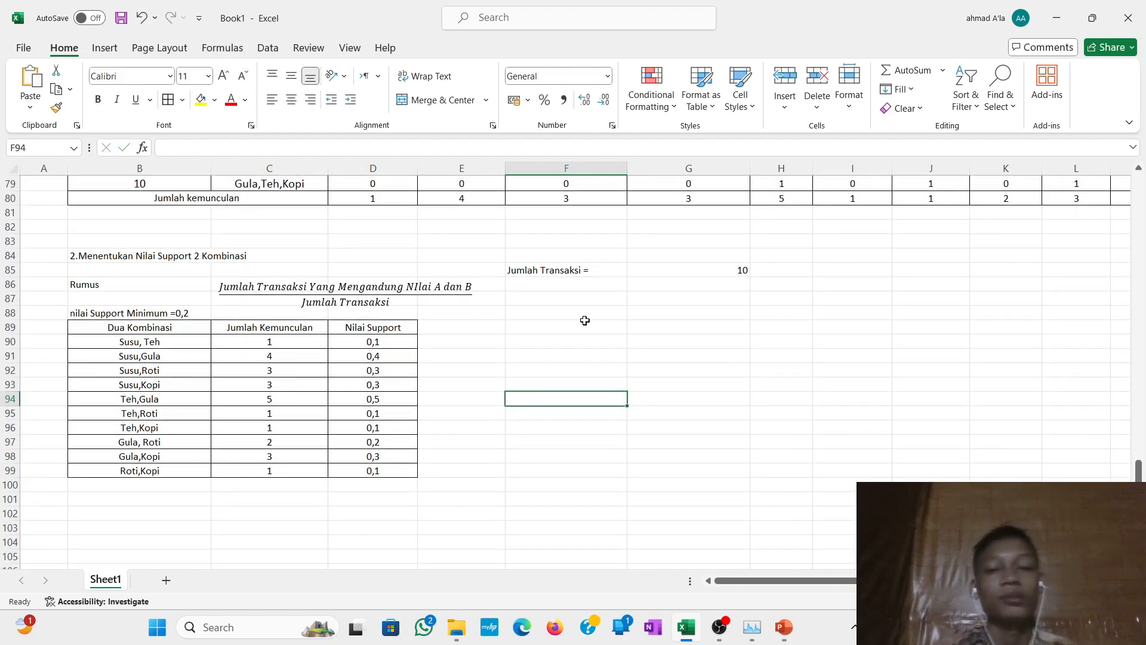
left_click(585, 320)
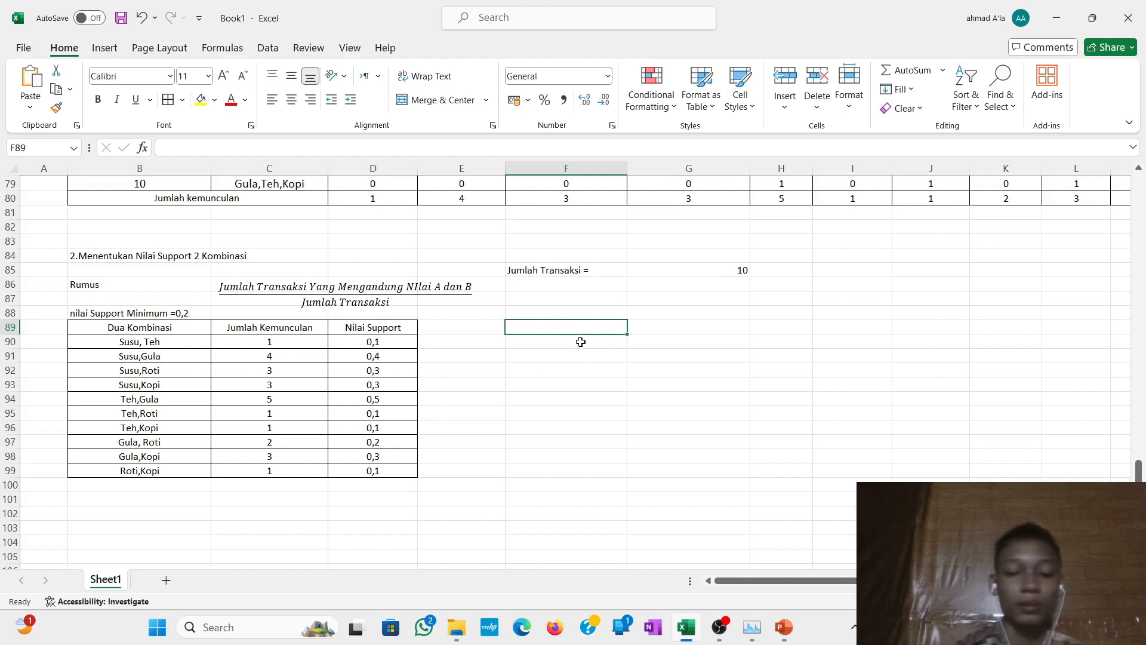
type("D")
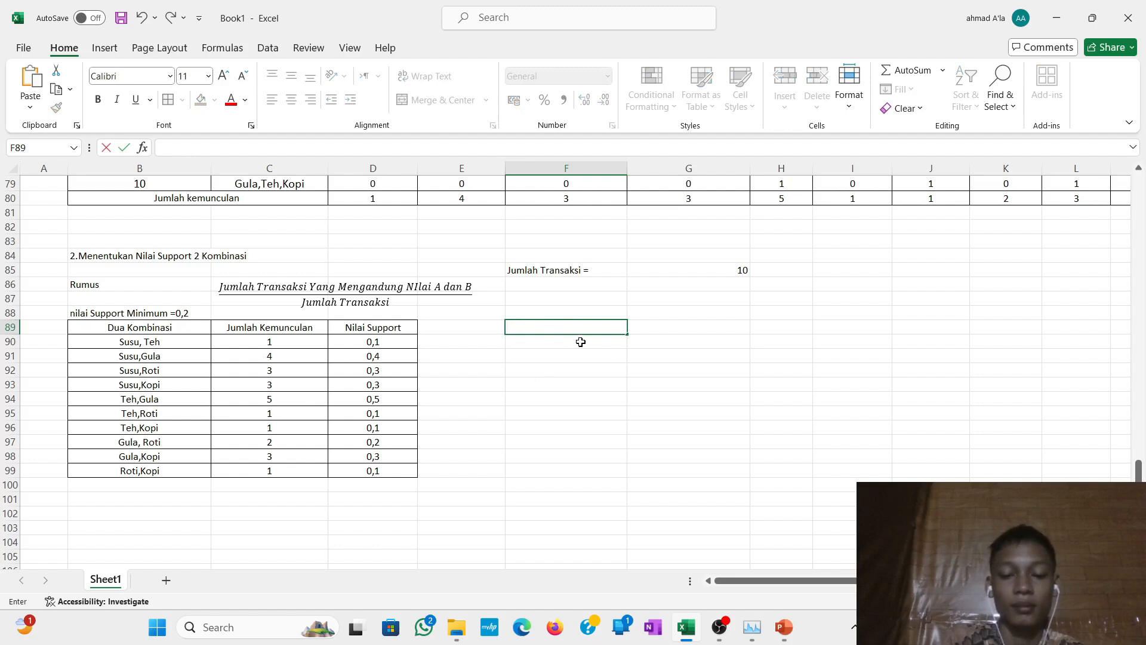
type("No")
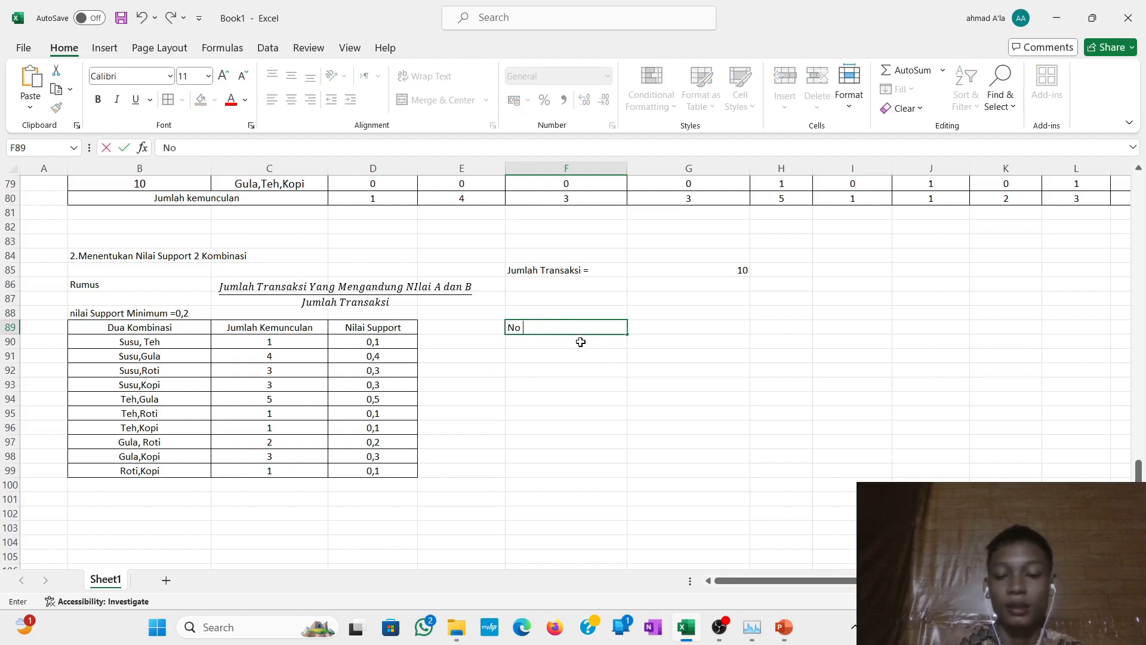
key("Tab")
type("Dua K")
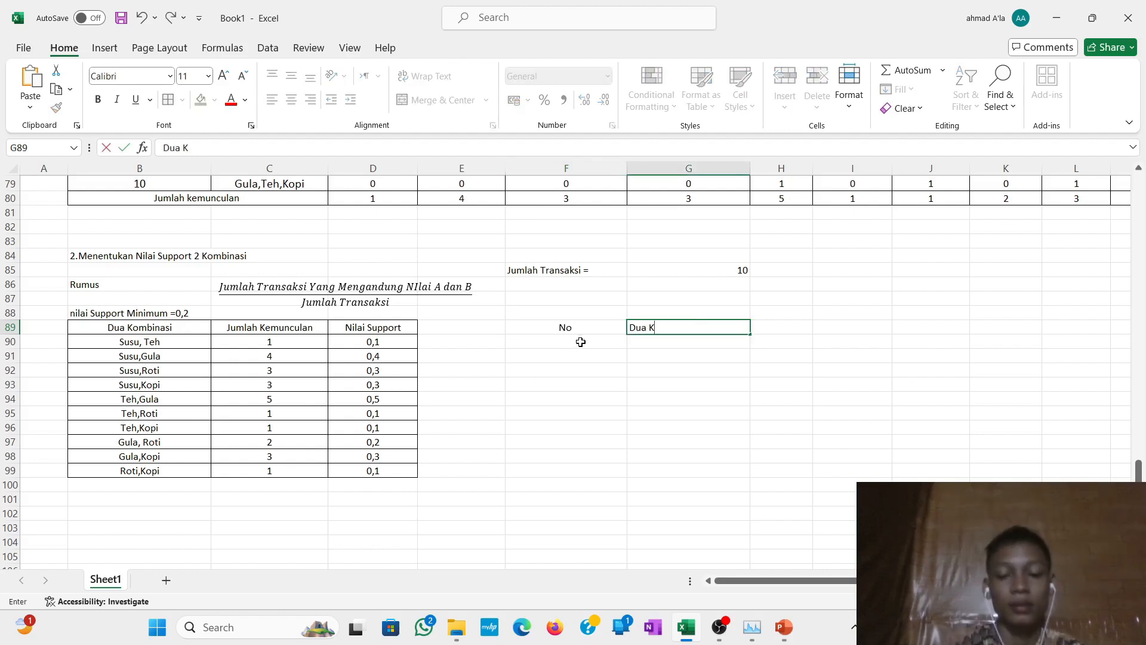
type("ombinasi yang lolos")
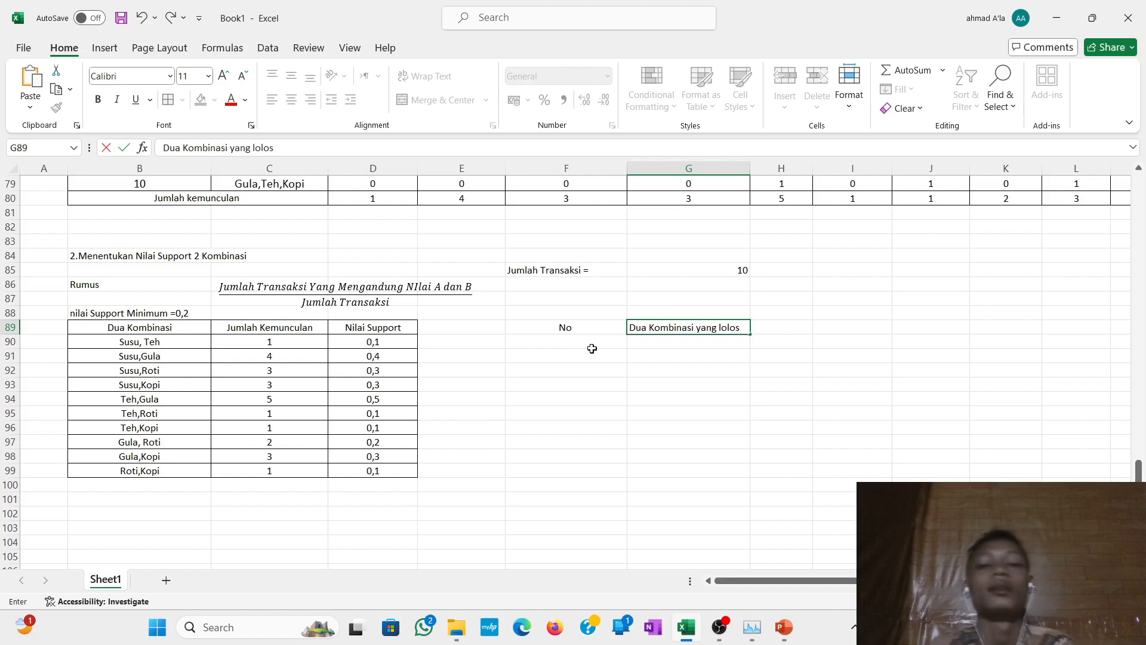
left_click(585, 344)
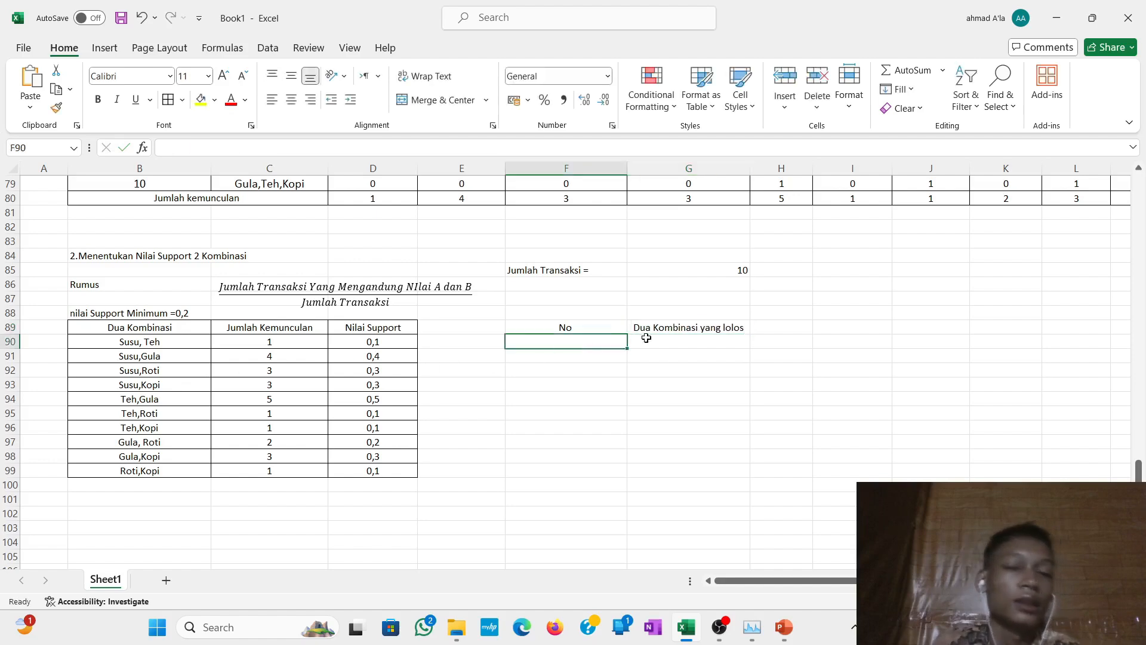
List the "Susu,Gula" combination in G90, under "Dua Kombinasi yang lolos", with the formula =B91.
scroll(292, 386, "down", 1)
scroll(292, 386, "up", 1)
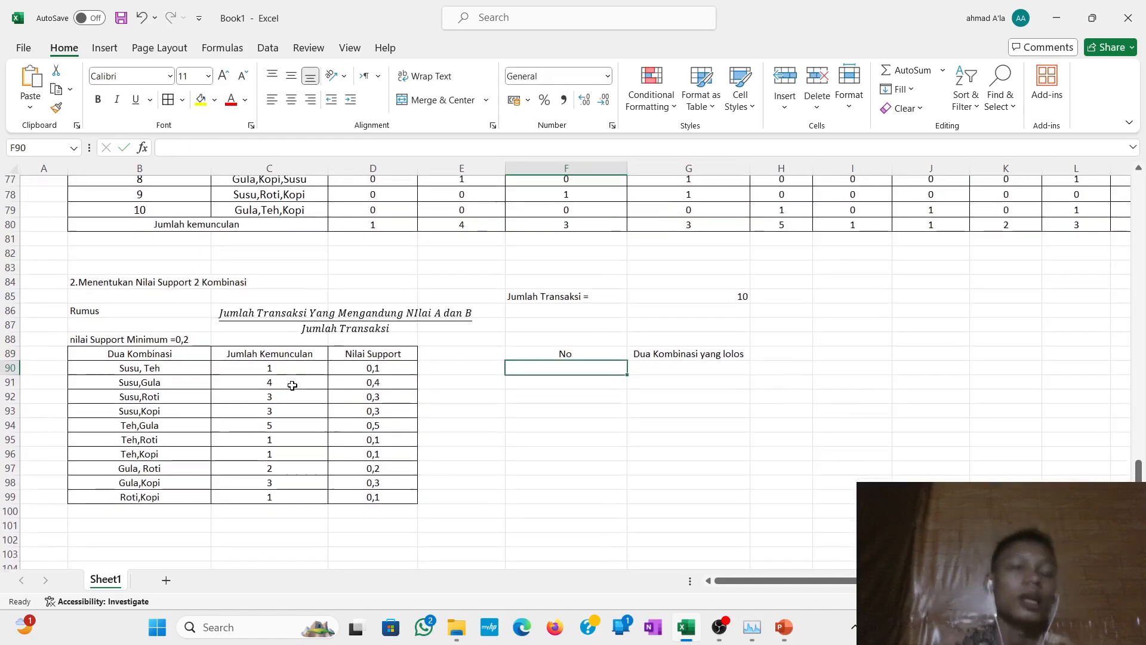
scroll(292, 386, "down", 1)
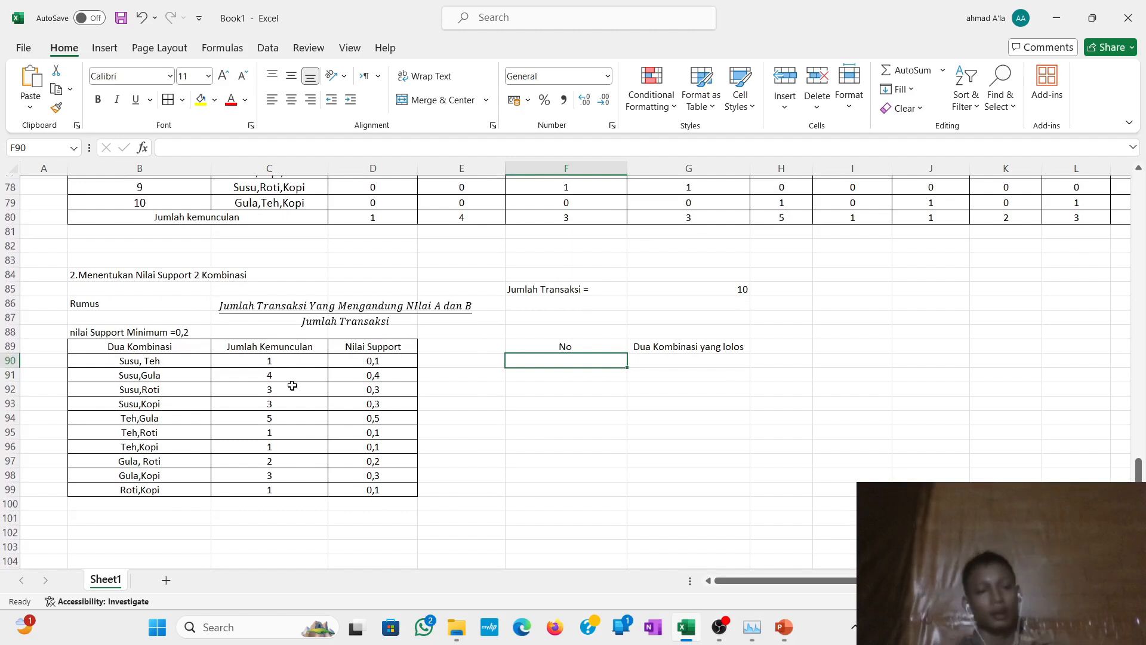
scroll(292, 382, "up", 2)
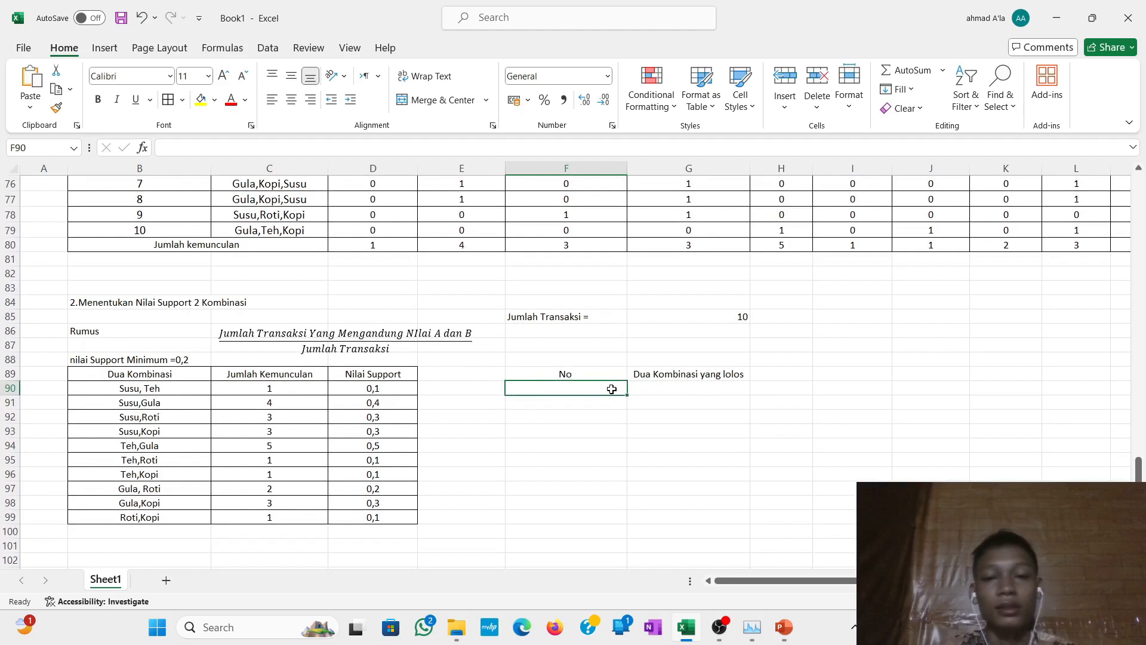
left_click(660, 391)
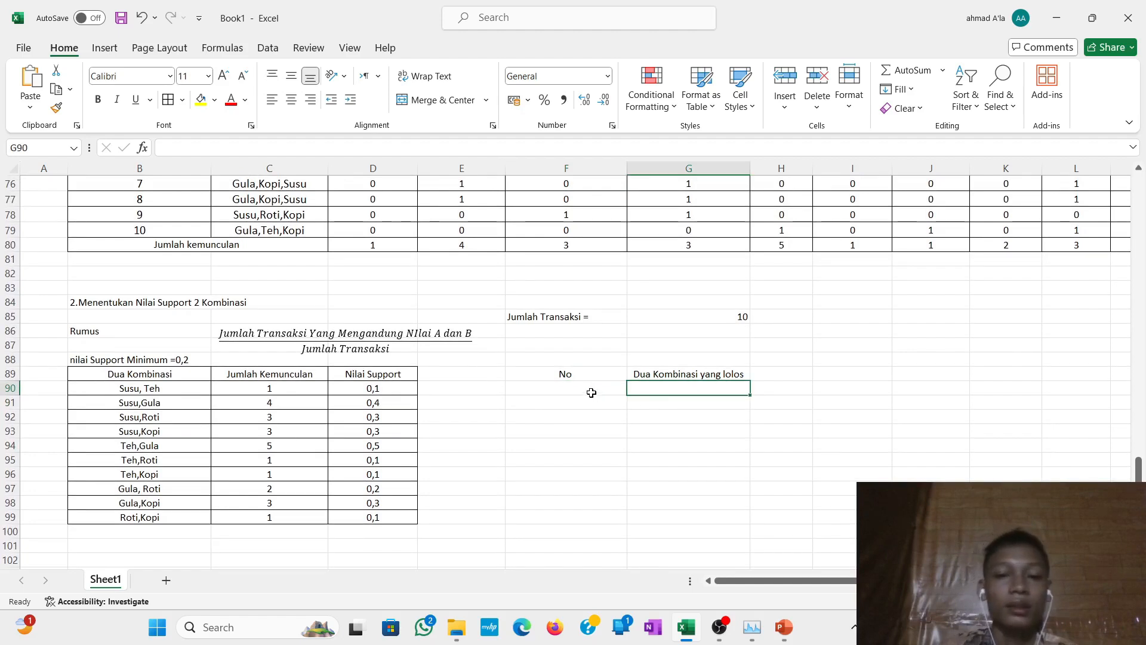
type("=")
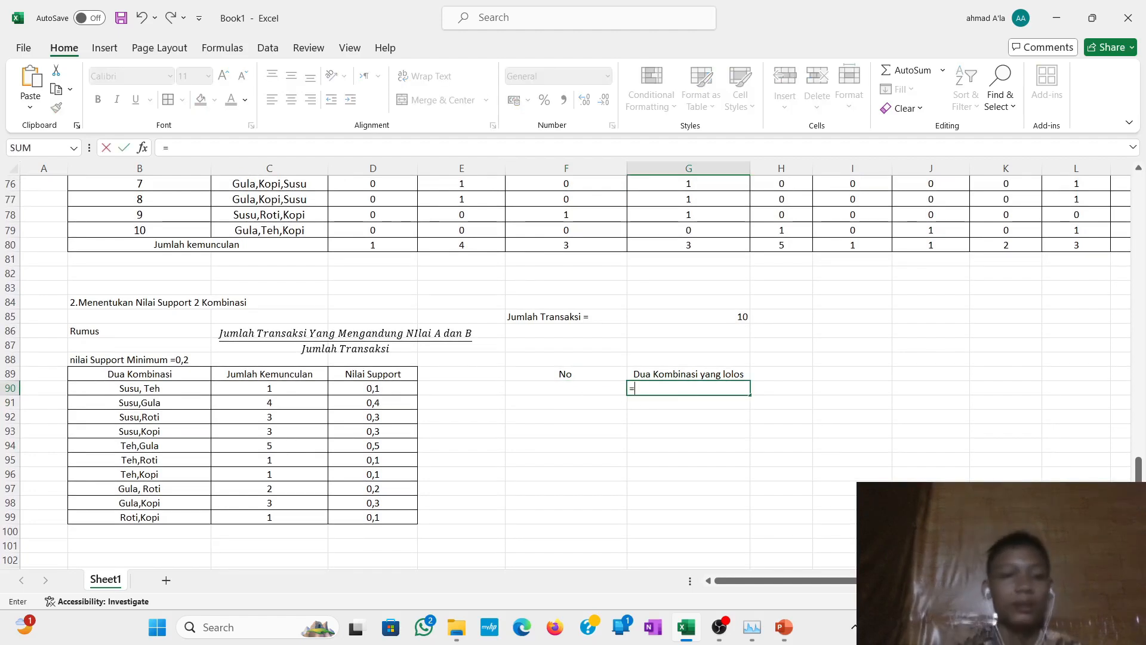
left_click(152, 405)
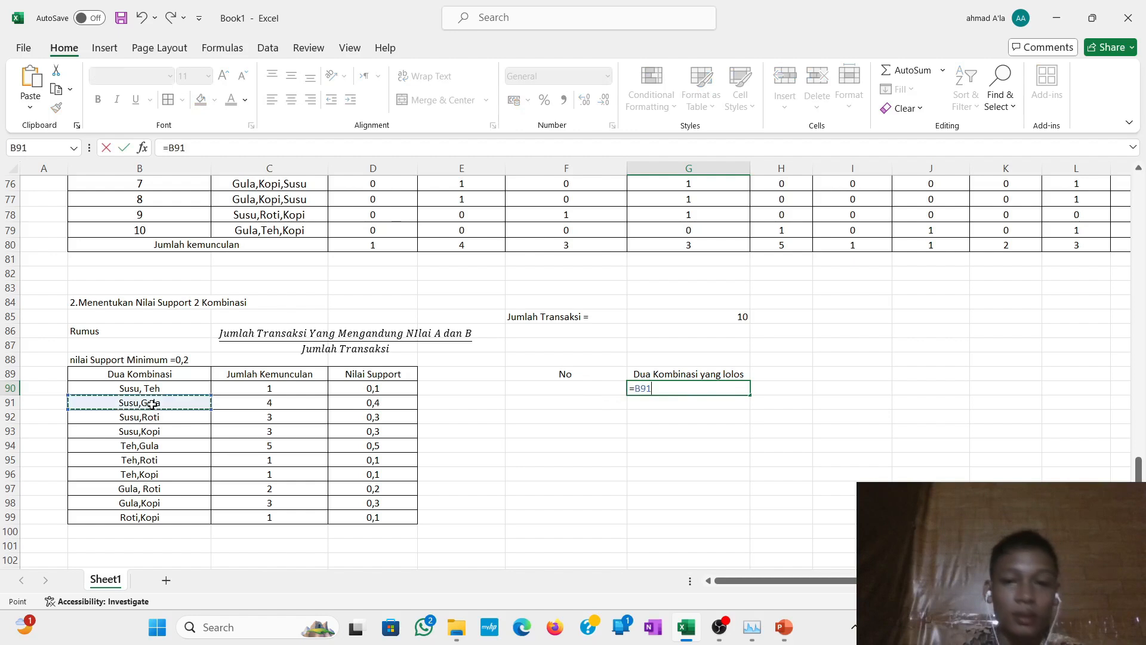
key("Return")
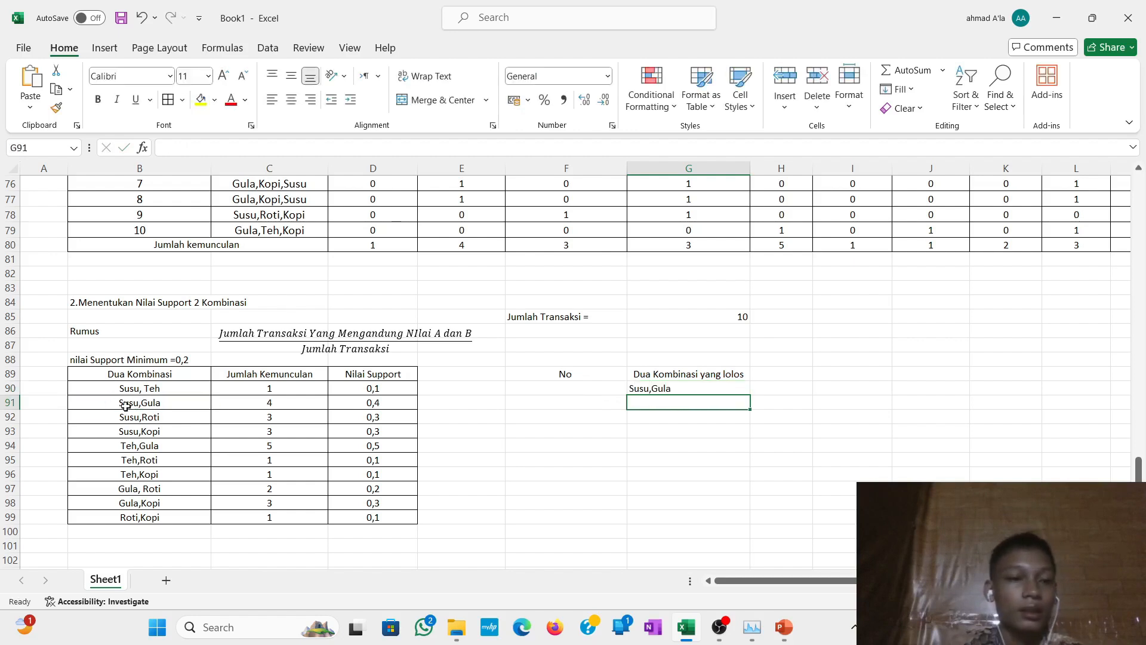
type("=")
left_click(165, 422)
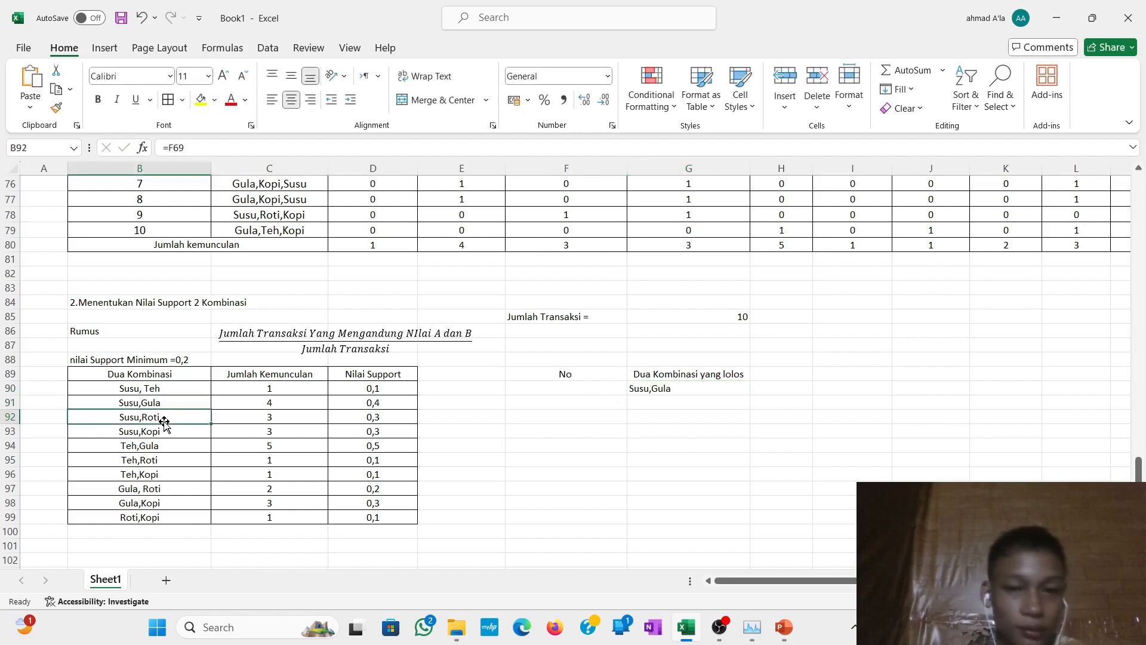
key("Escape")
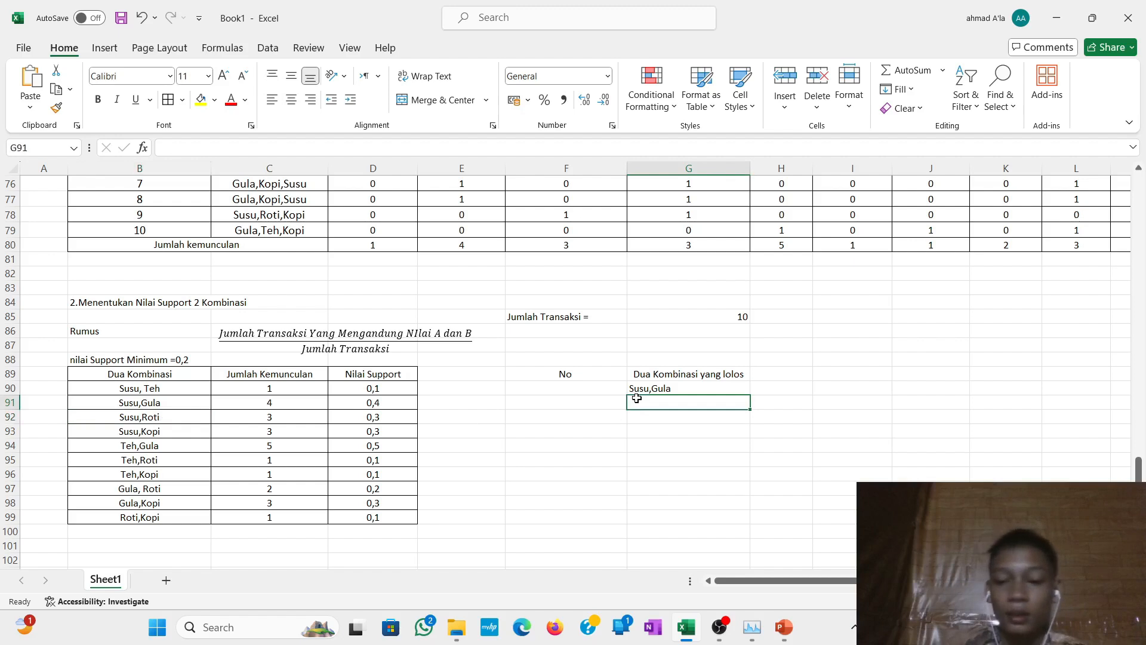
List the "Susu,Roti" and "Susu,Kopi" combinations in G91 and G92 with the formulas =B92 and =B93.
type("=")
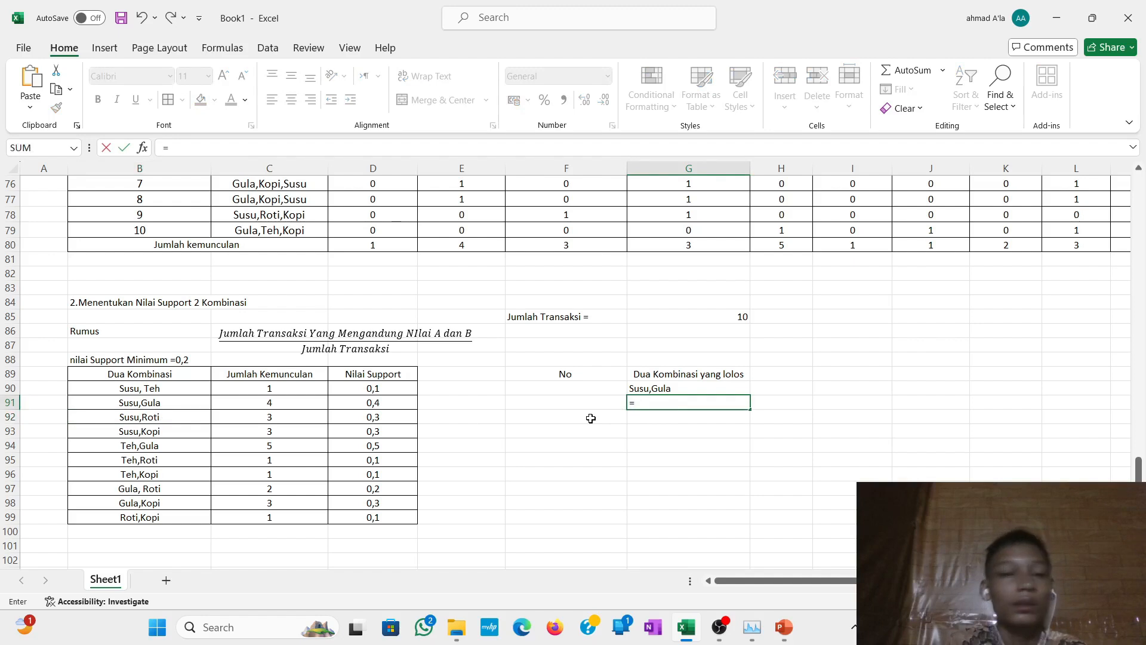
left_click(166, 418)
key("Return")
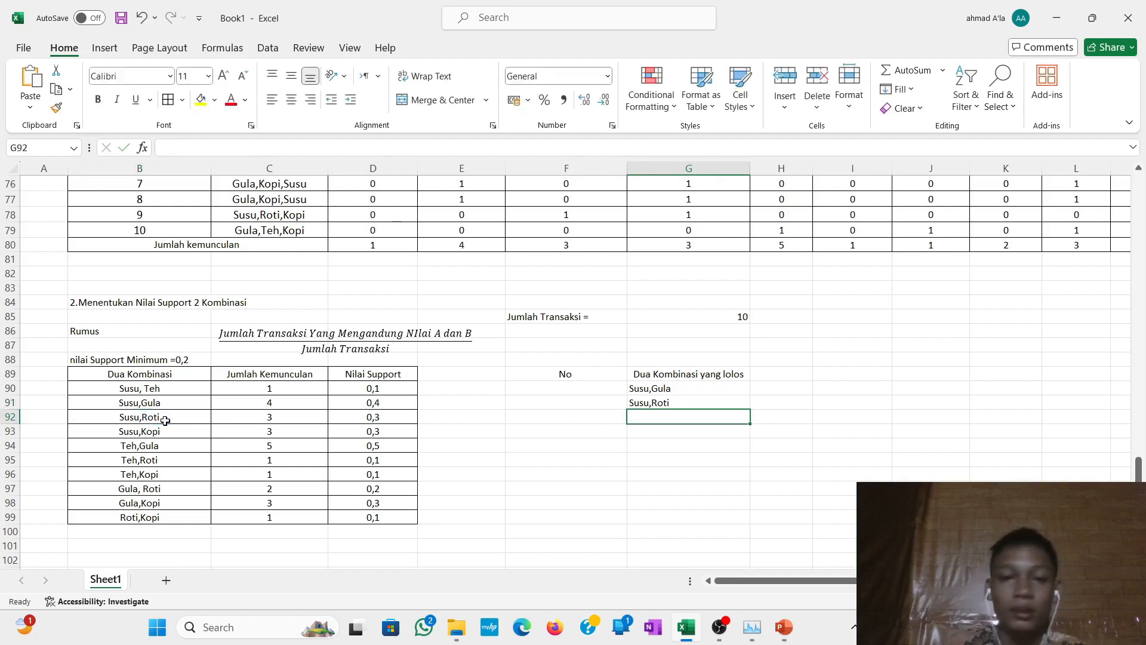
type("=")
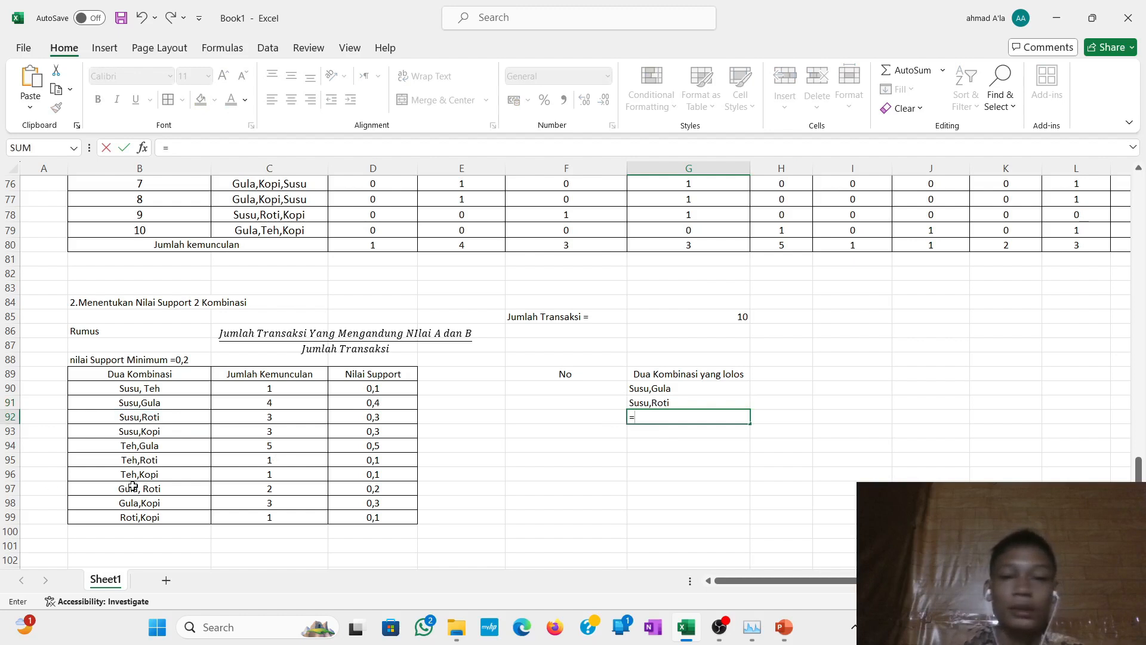
left_click(142, 434)
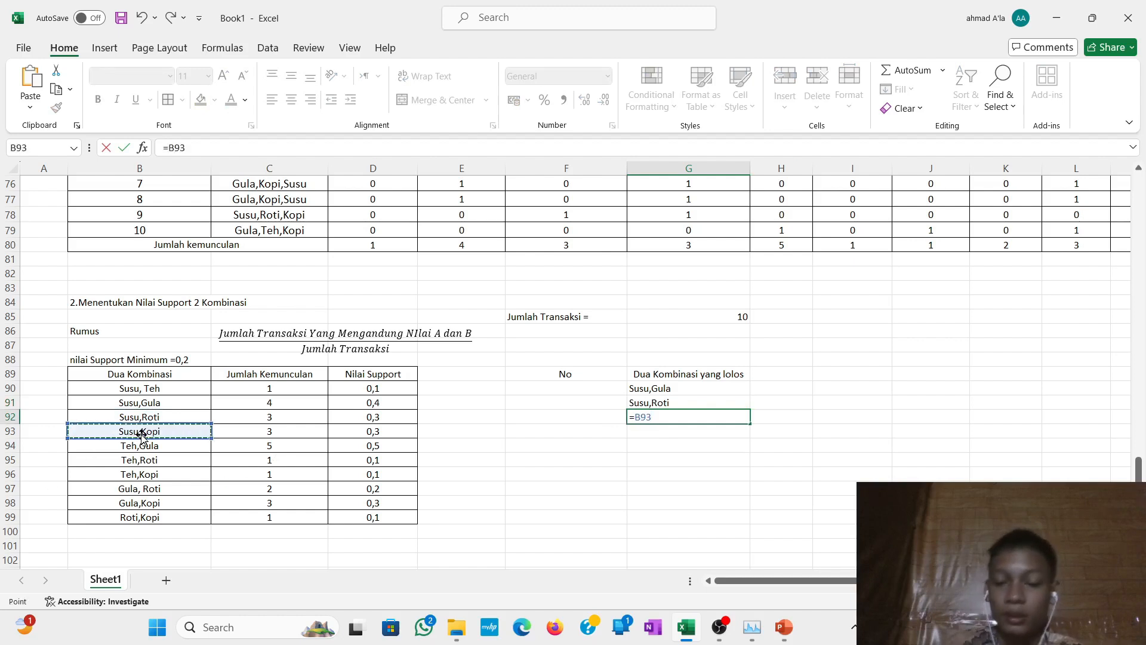
key("Return")
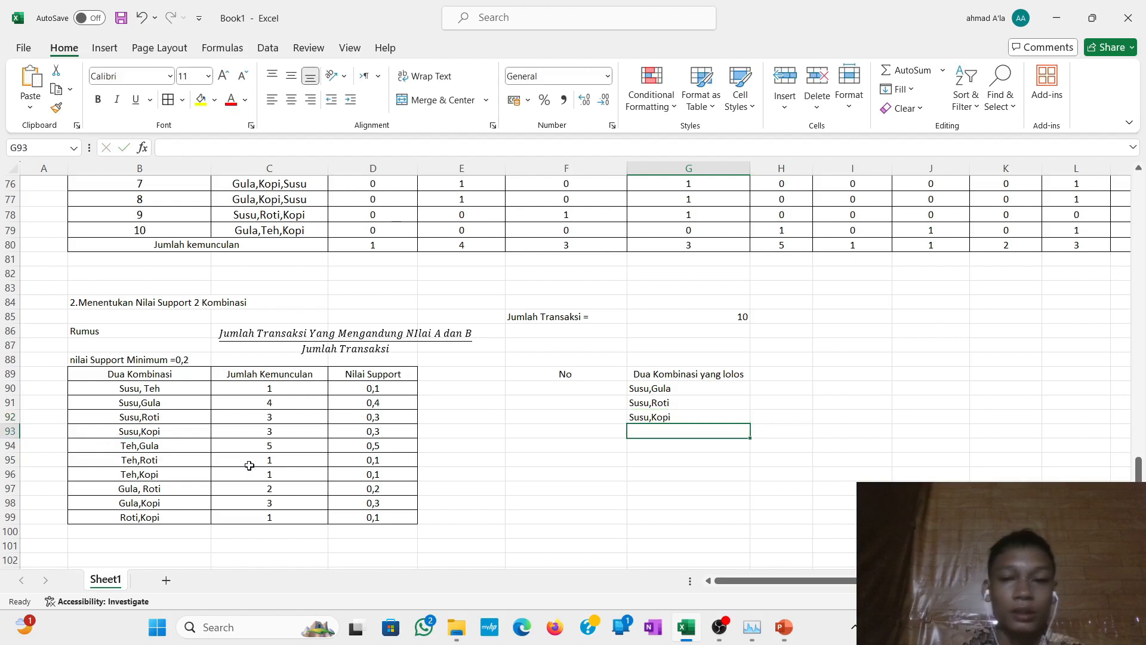
List the "Teh,Gula" combination in G93, under "Dua Kombinasi yang lolos", with the formula =B94.
type("=")
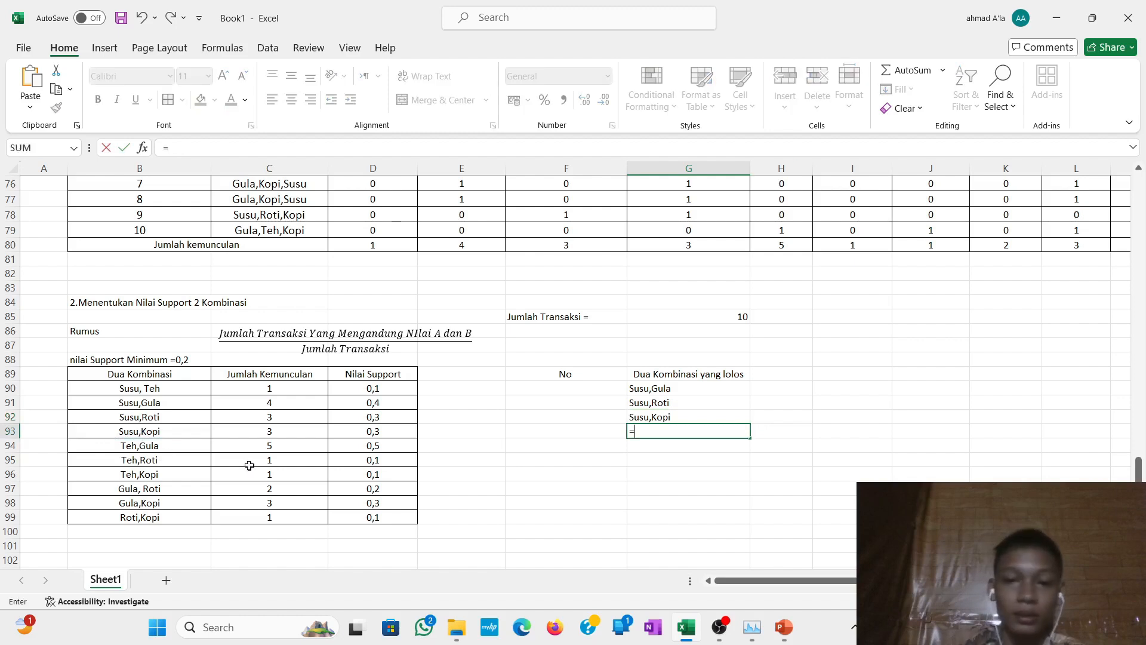
left_click(144, 450)
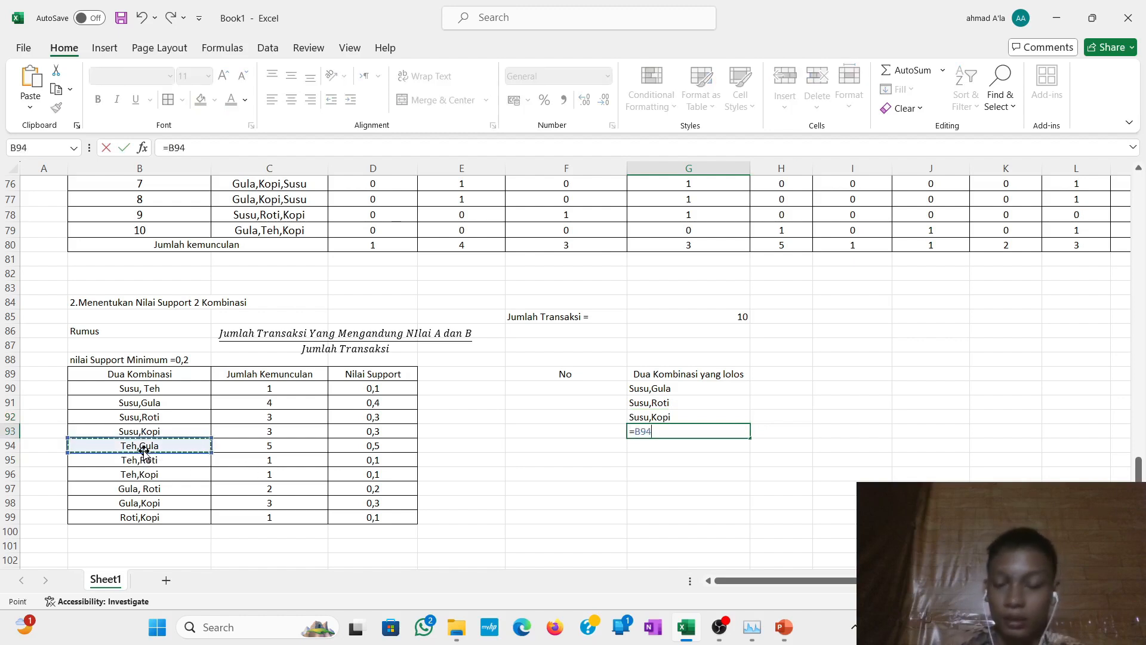
key("Return")
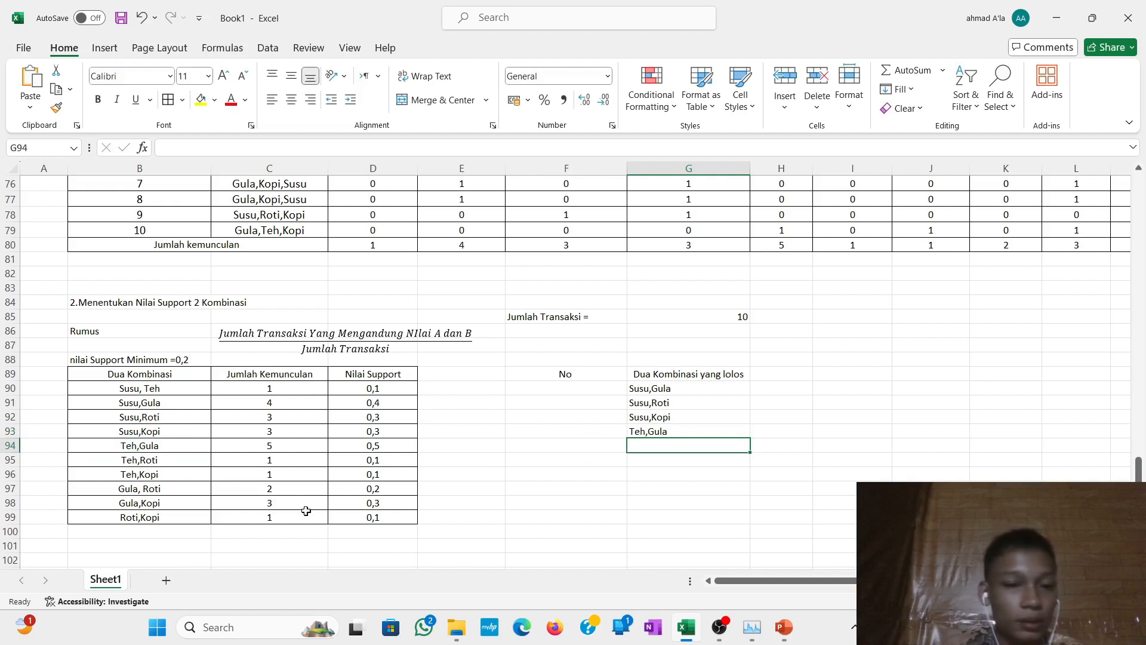
List the "Gula, Roti" and "Gula,Kopi" combinations in G94 and G95 with the formulas =B97 and =B98.
left_click(250, 501)
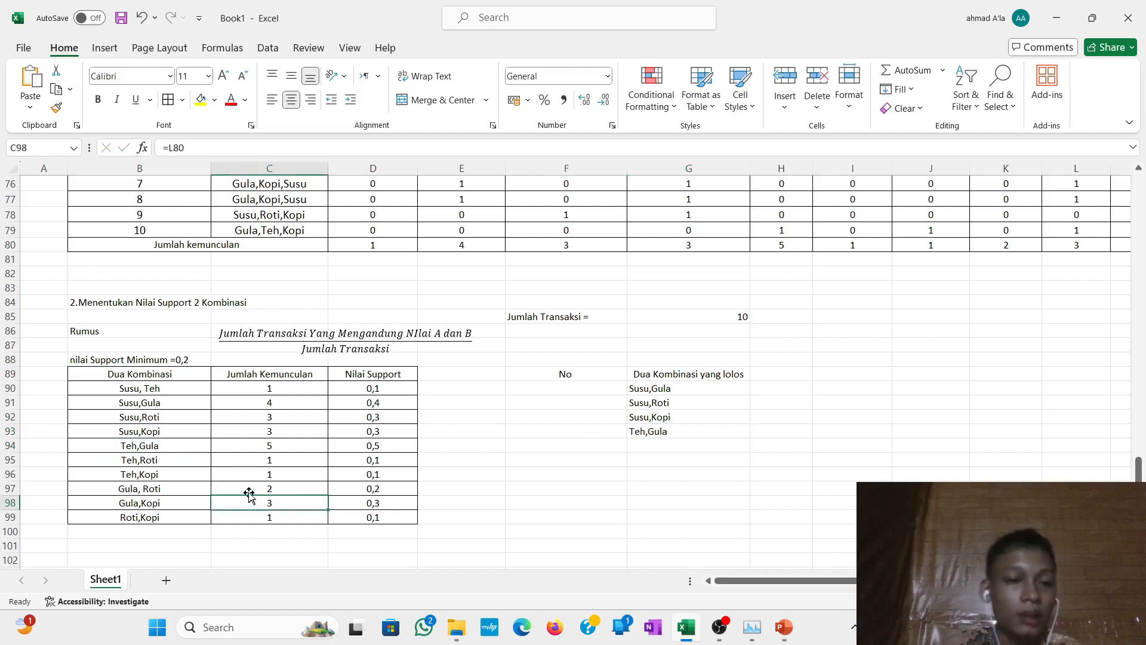
left_click(164, 491)
left_click(637, 451)
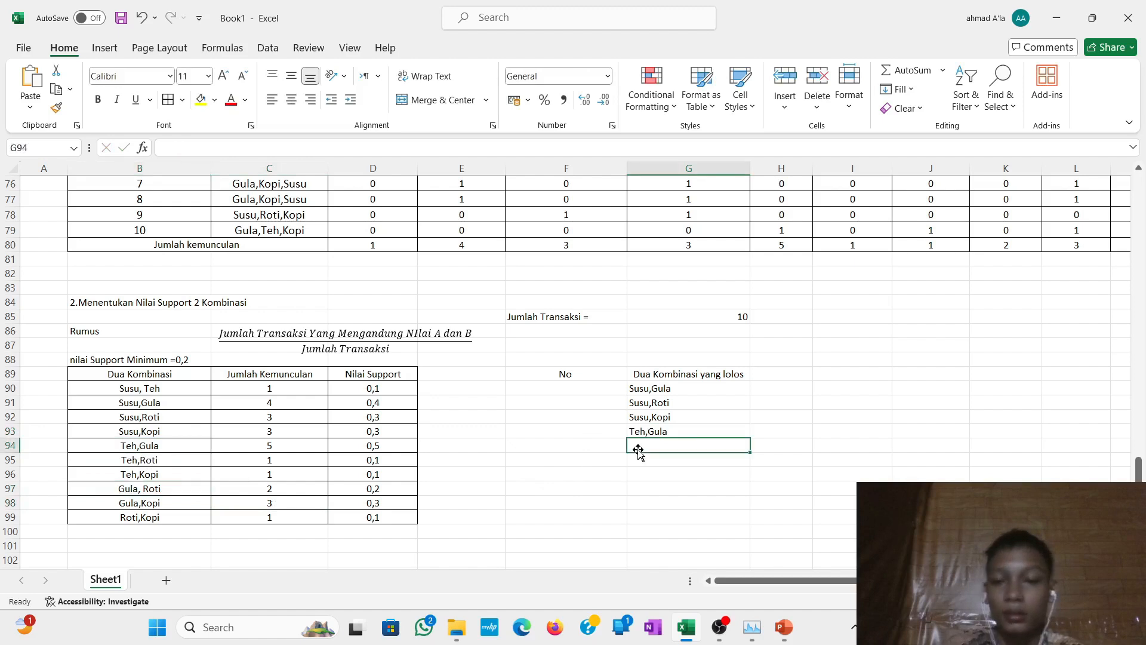
type("=")
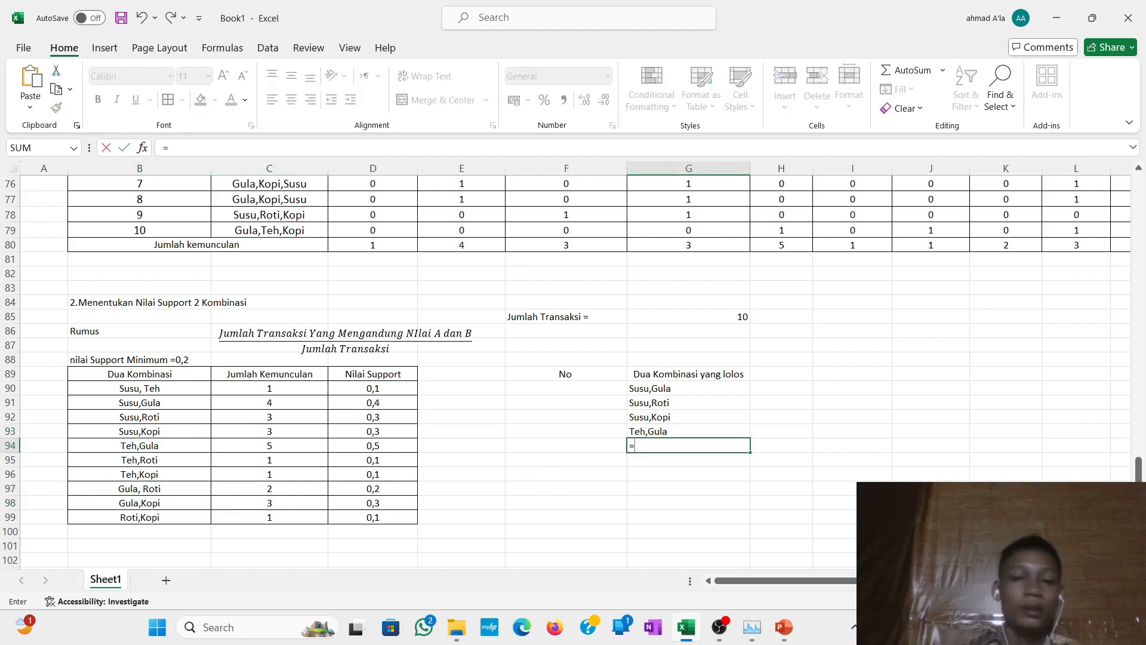
left_click(151, 493)
key("Return")
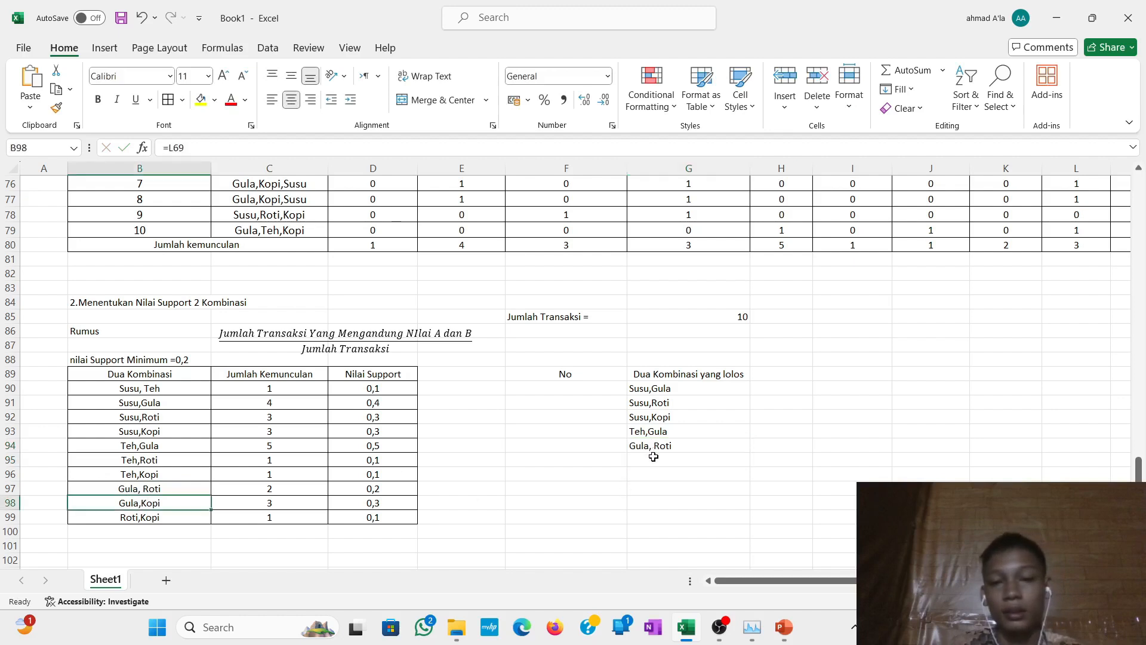
type("=")
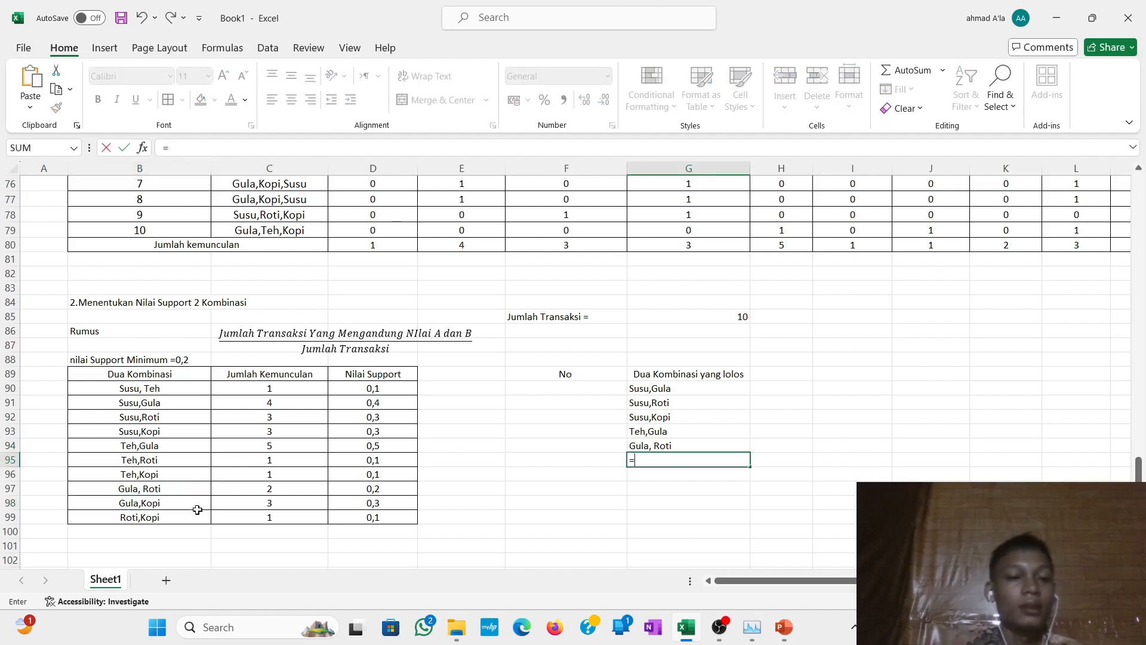
left_click(180, 503)
key("Return")
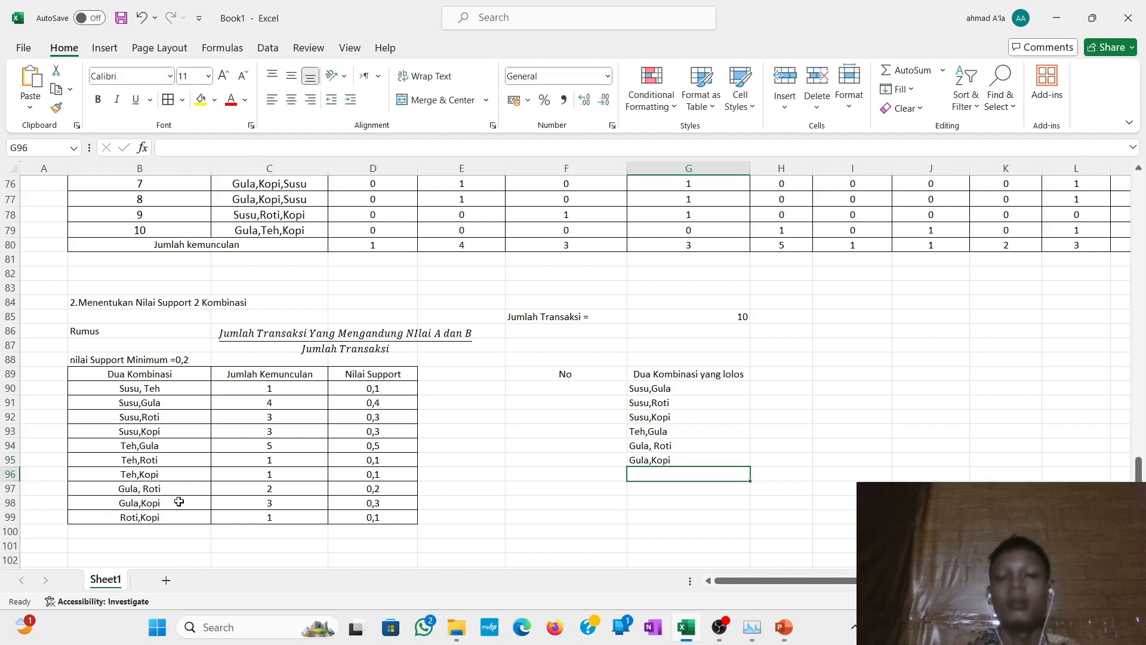
Number the passing combinations 1 to 6 in F90:F95 by entering 1 and 2 and filling the series down.
left_click(618, 387)
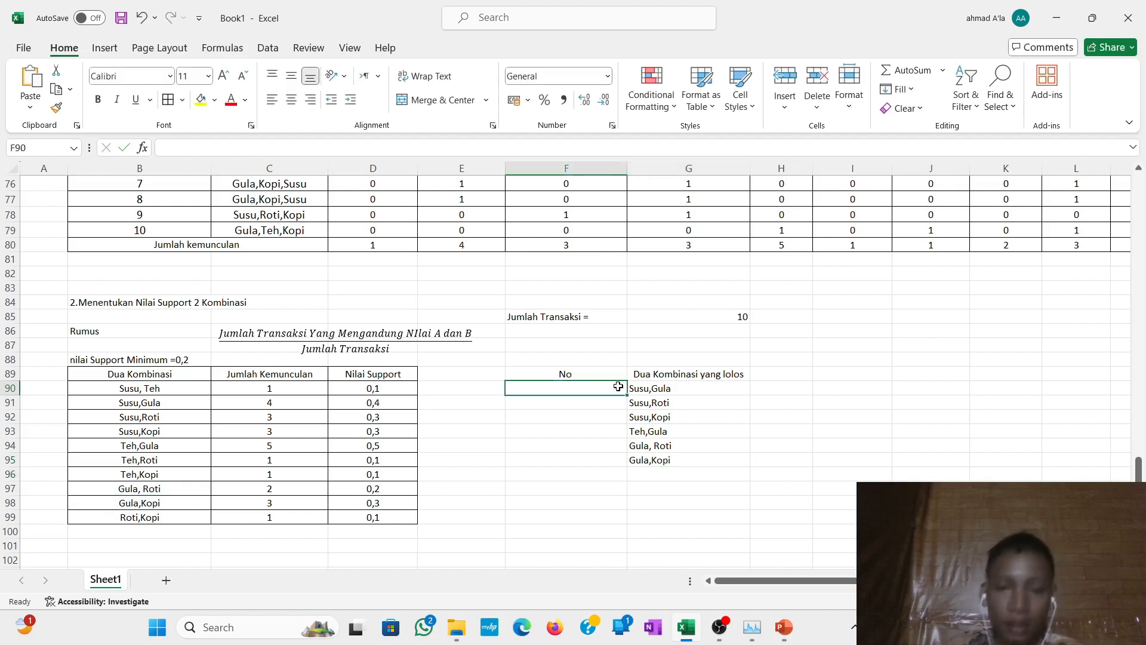
type("1")
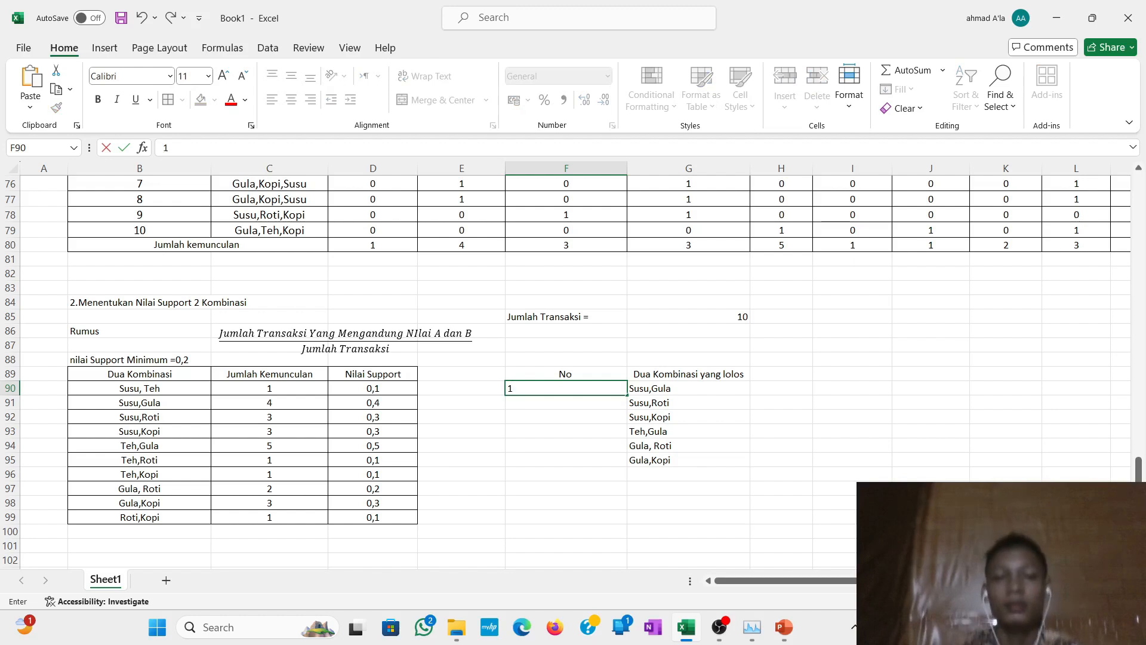
key("Return")
type("2")
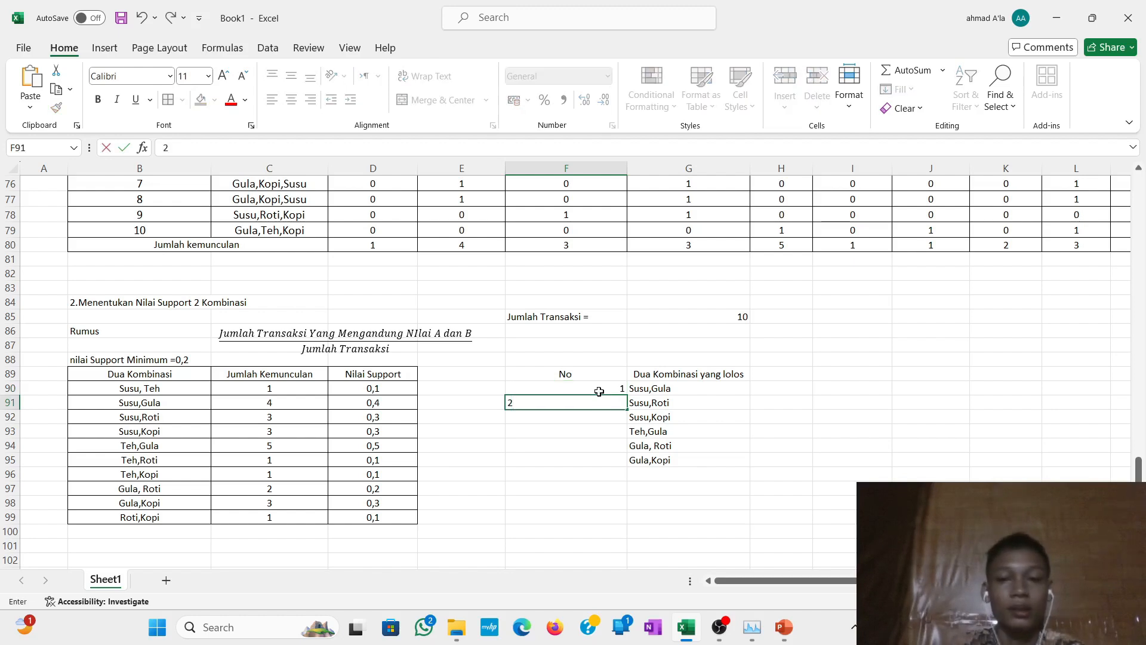
left_click(587, 385)
key("F2")
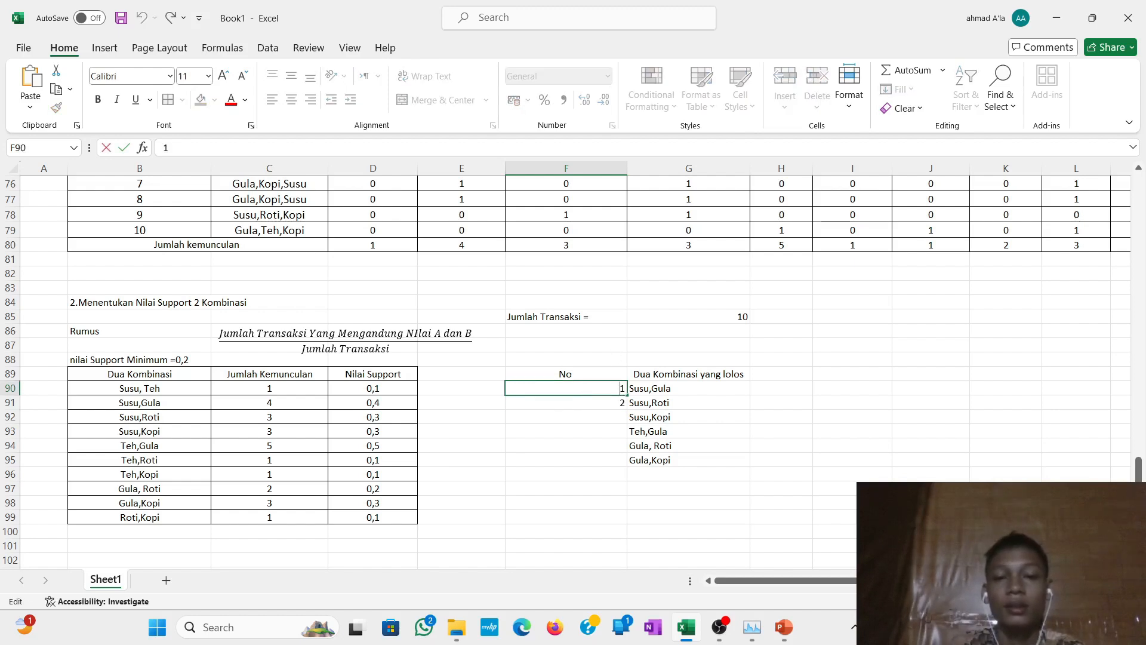
left_click(577, 428)
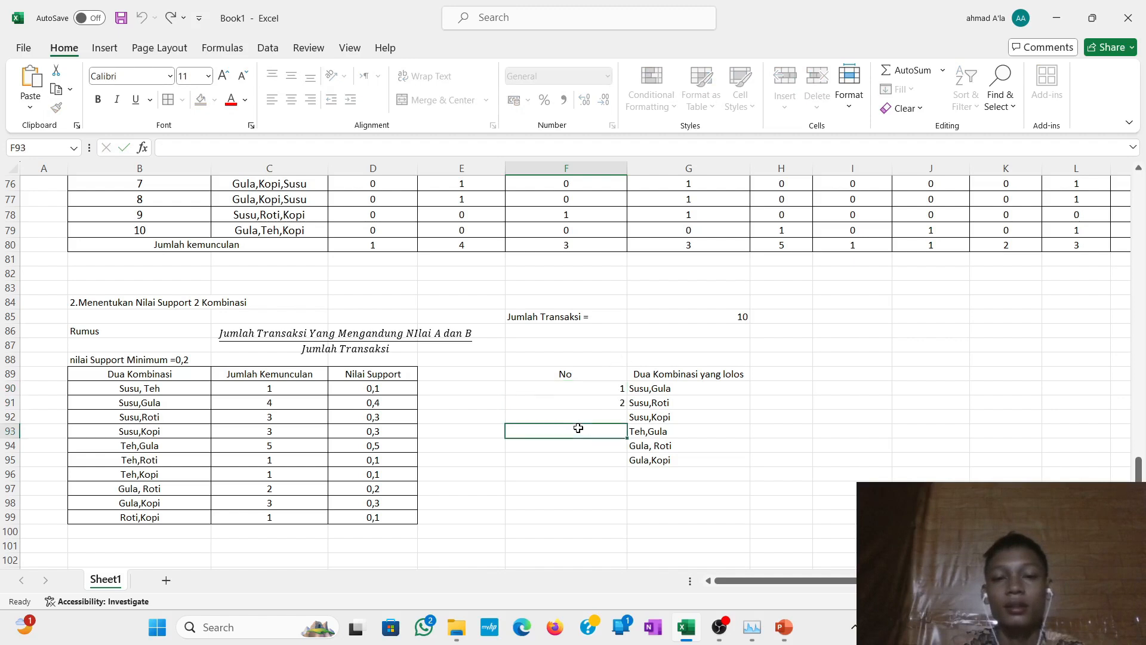
left_click_drag(571, 390, 624, 466)
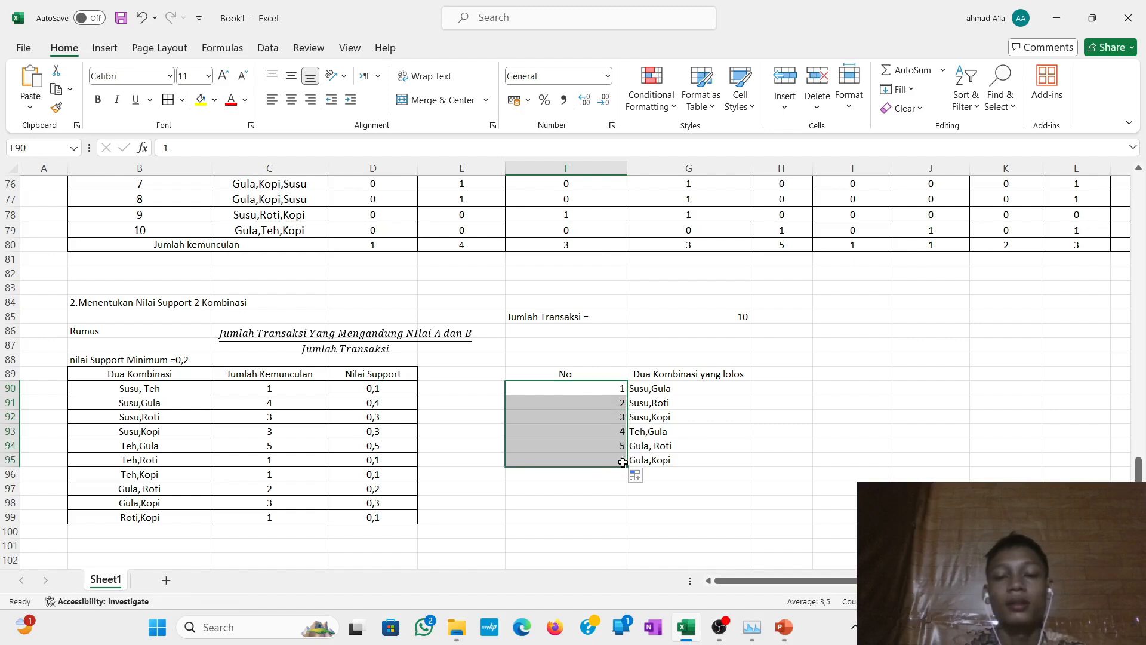
left_click(777, 476)
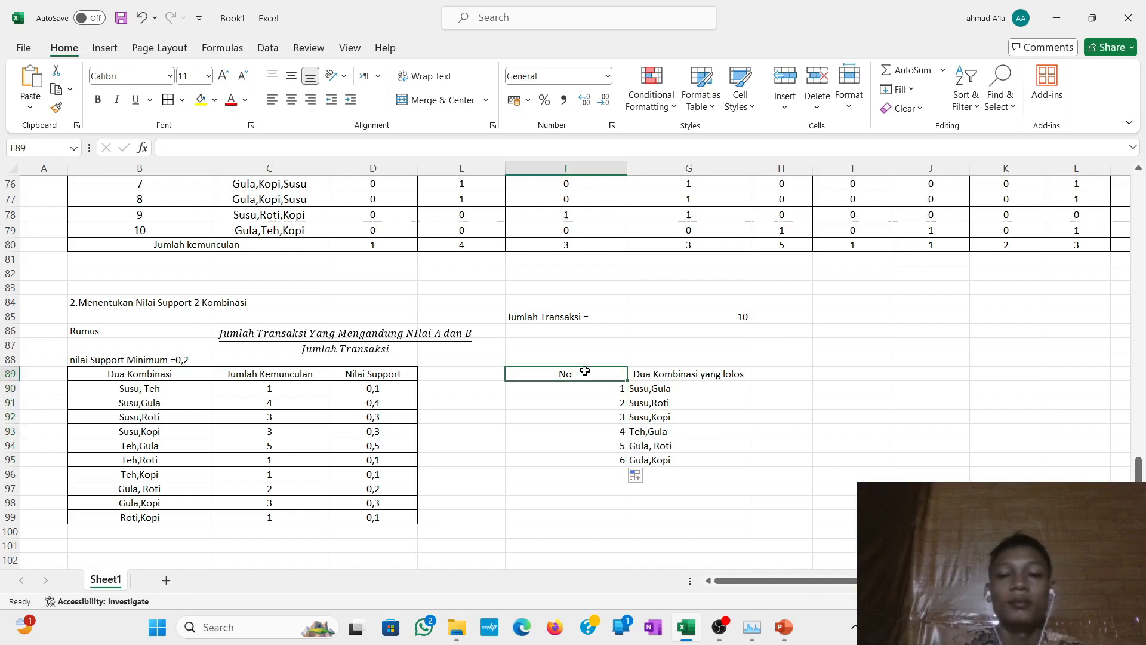
Apply borders to all cells of the passing combinations table F89:G95 and center its contents.
left_click_drag(586, 372, 718, 460)
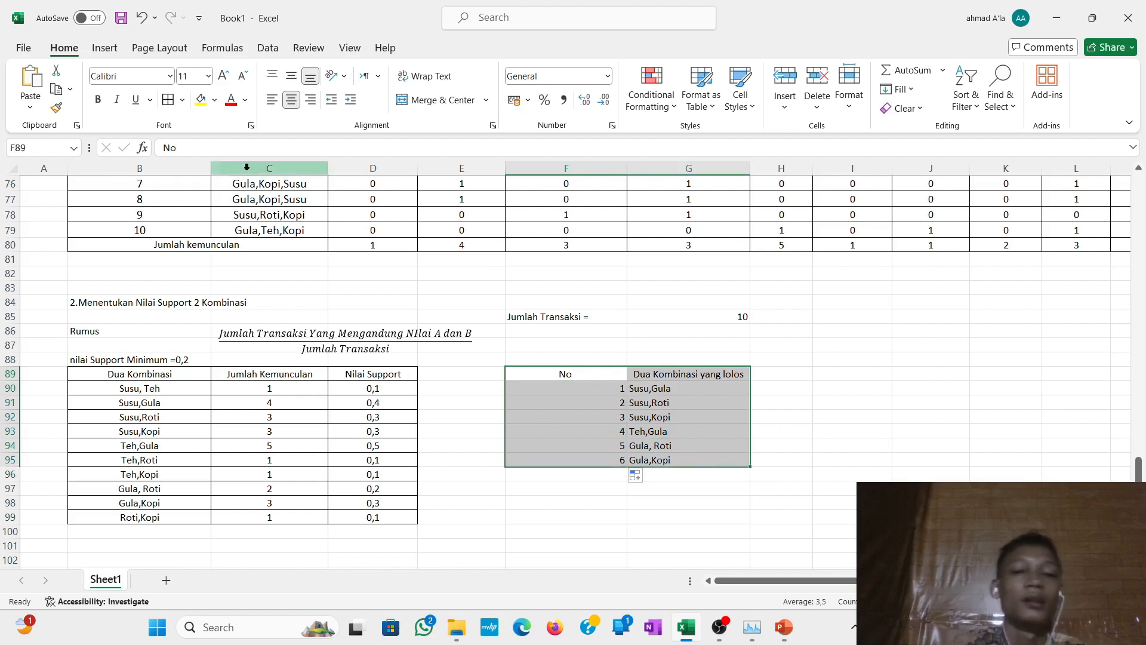
left_click(173, 101)
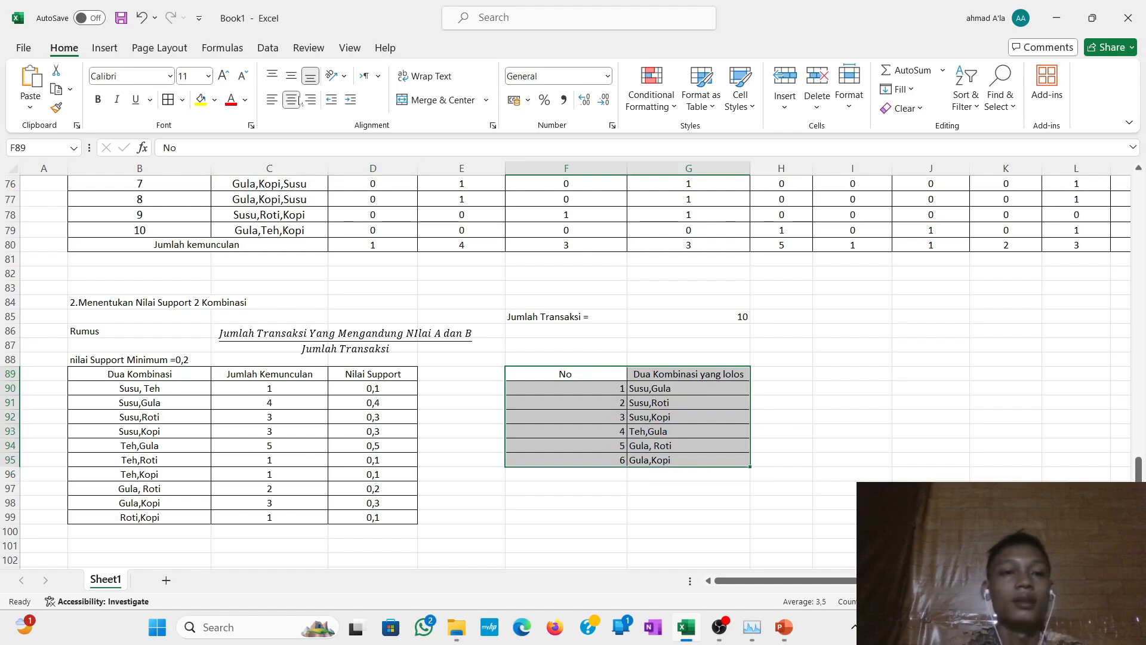
left_click(298, 101)
left_click(299, 100)
left_click(470, 403)
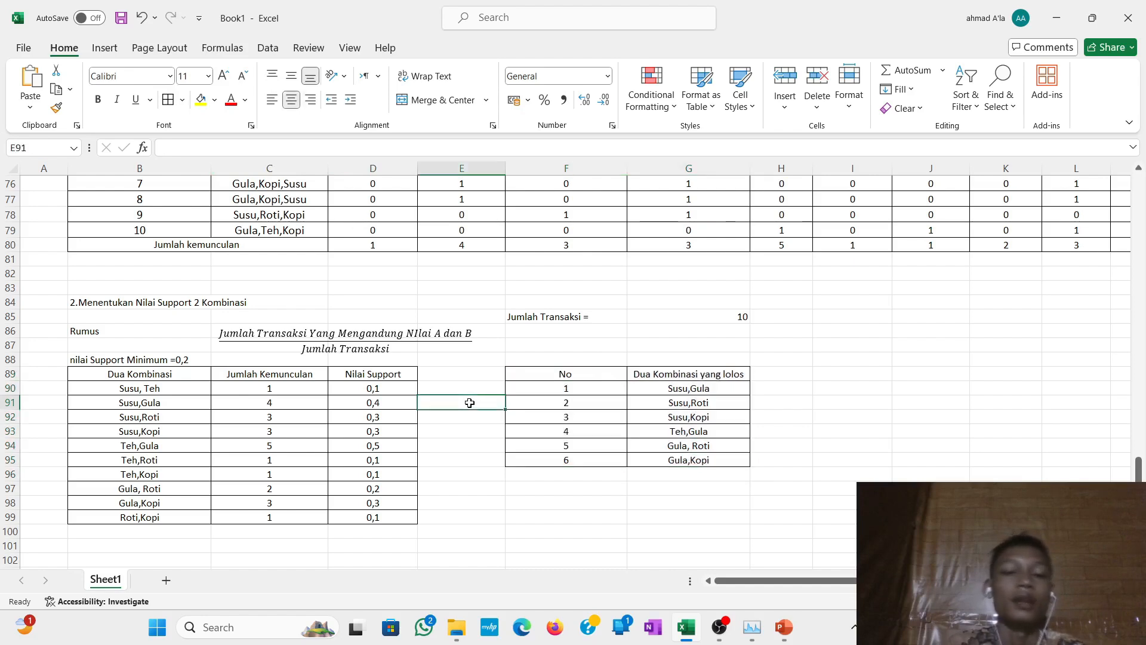
Enter the section heading "3.Membuat Aturan Asosiasi dari dua kombinasi yang lolos dan mencari nilai confidence" in B102.
scroll(469, 403, "down", 2)
scroll(469, 403, "down", 1)
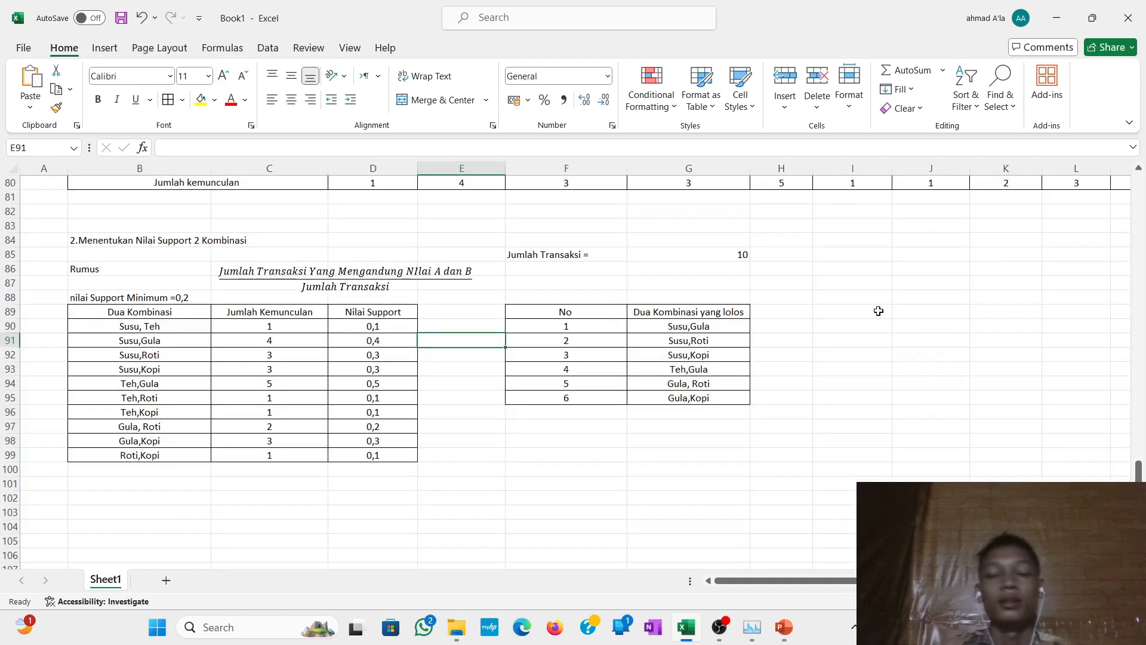
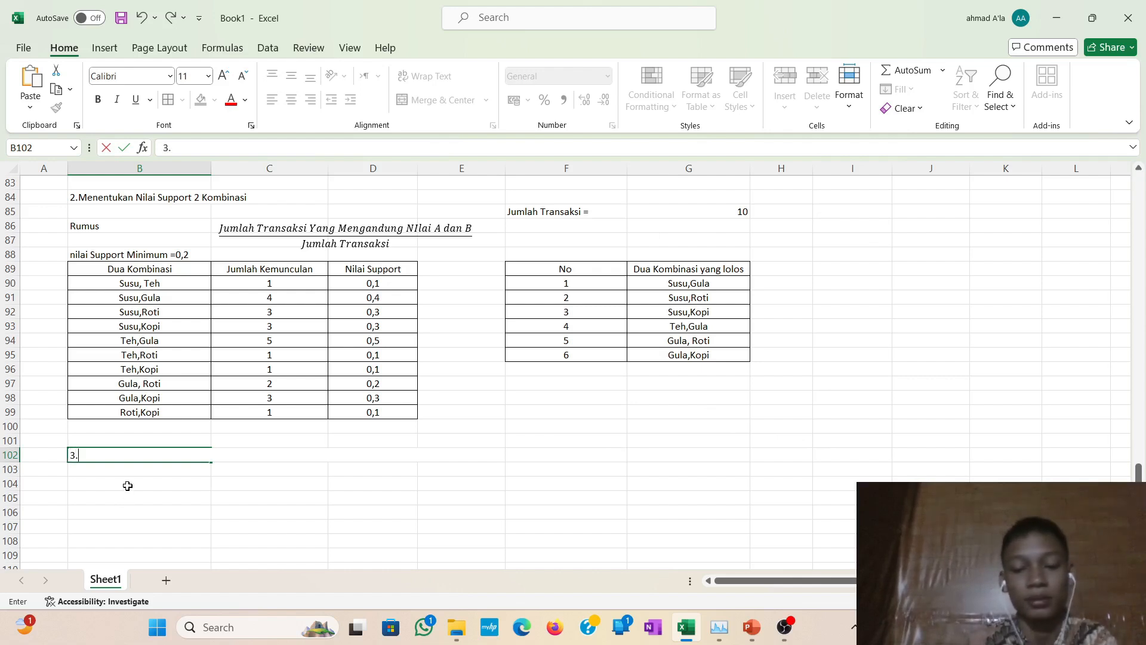
type("ME")
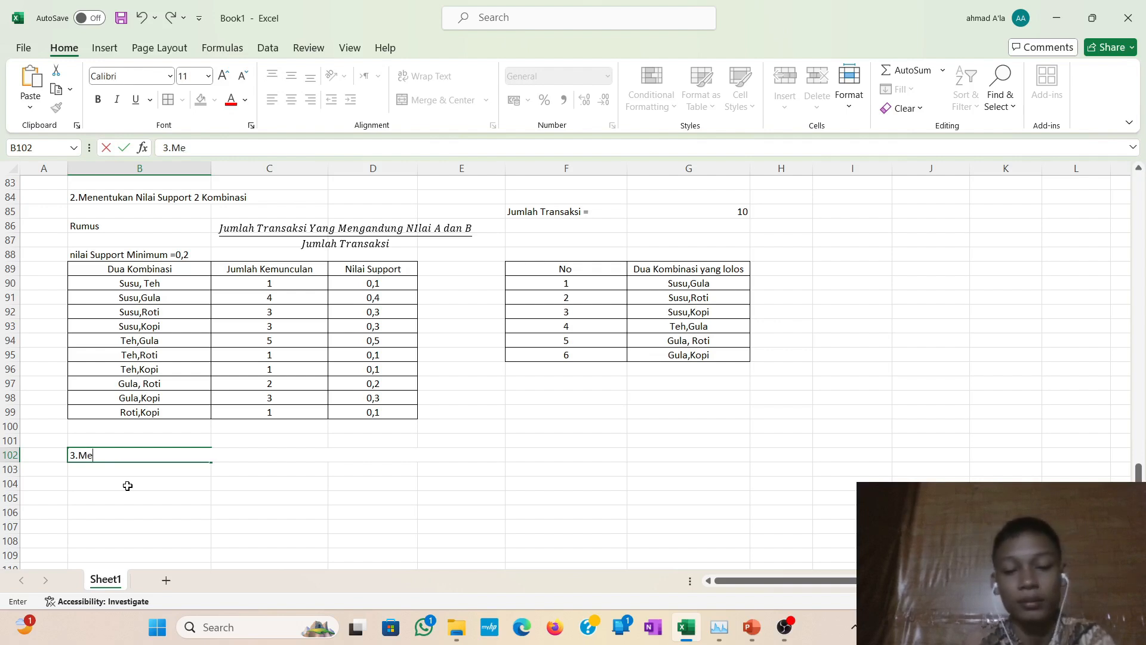
type("mbuat")
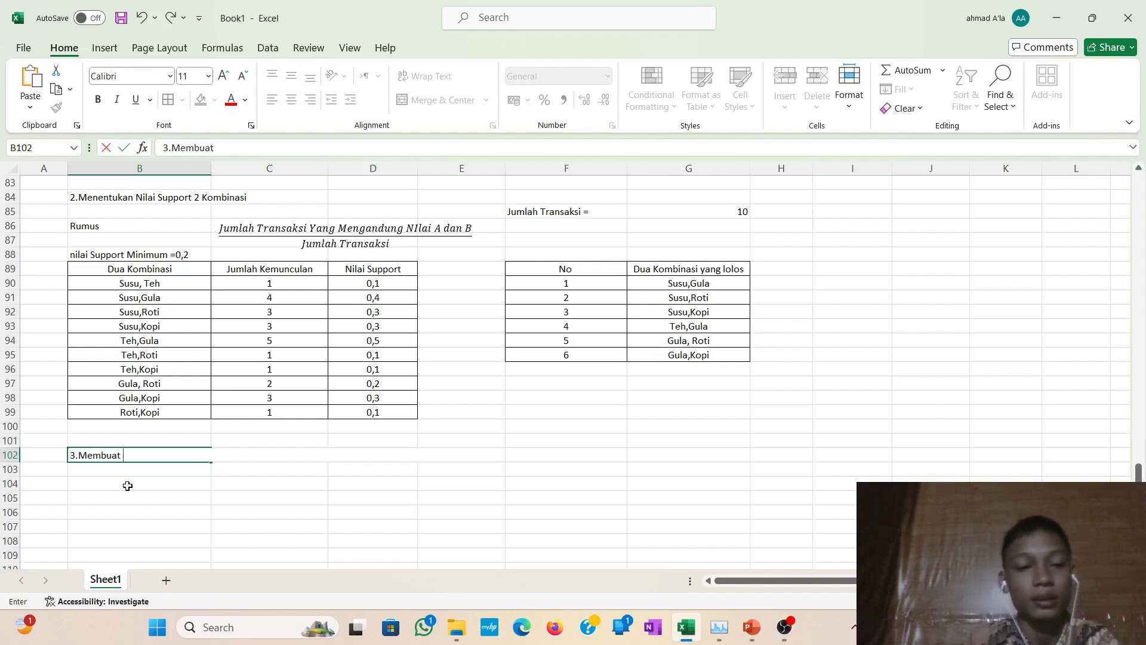
type(" Atur")
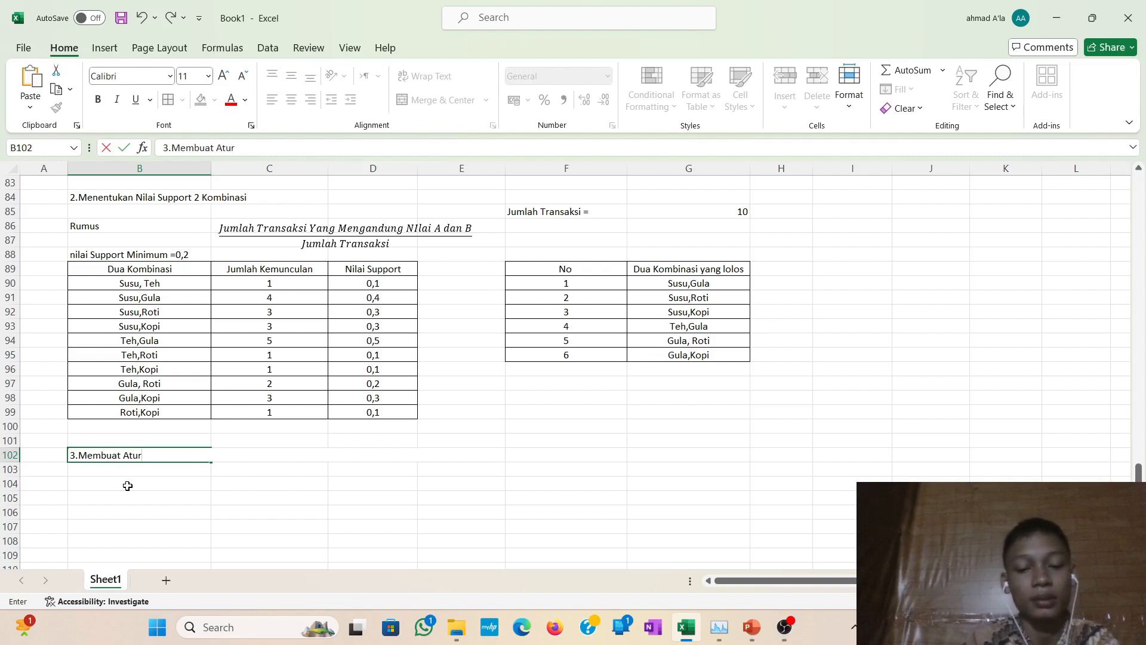
type("an Asosia")
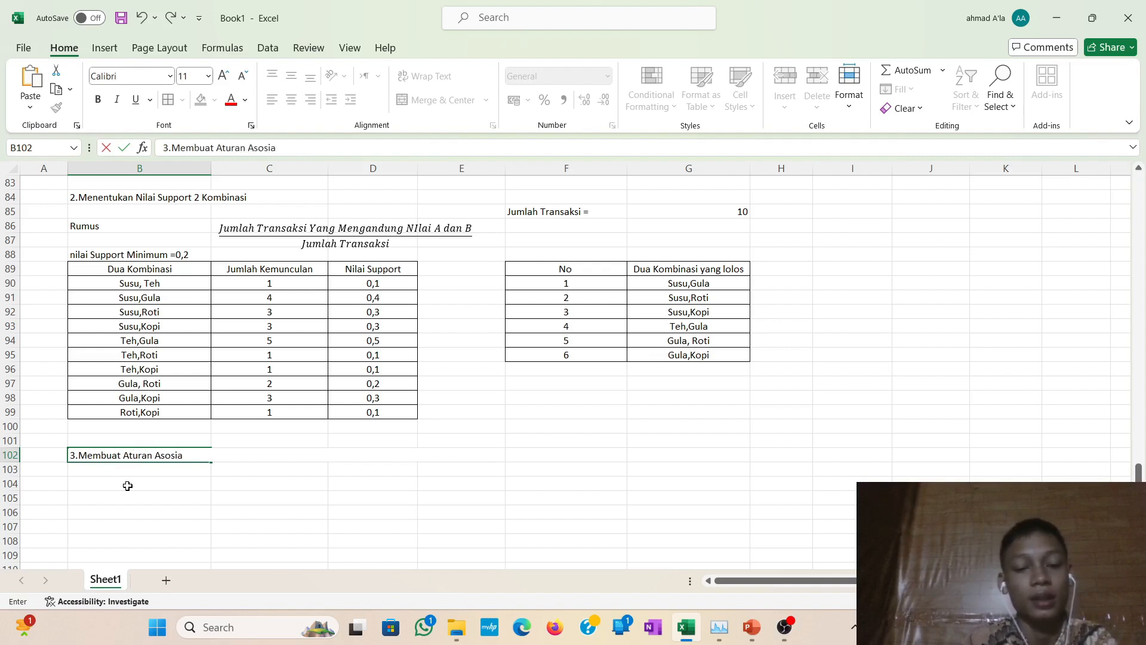
type("si d")
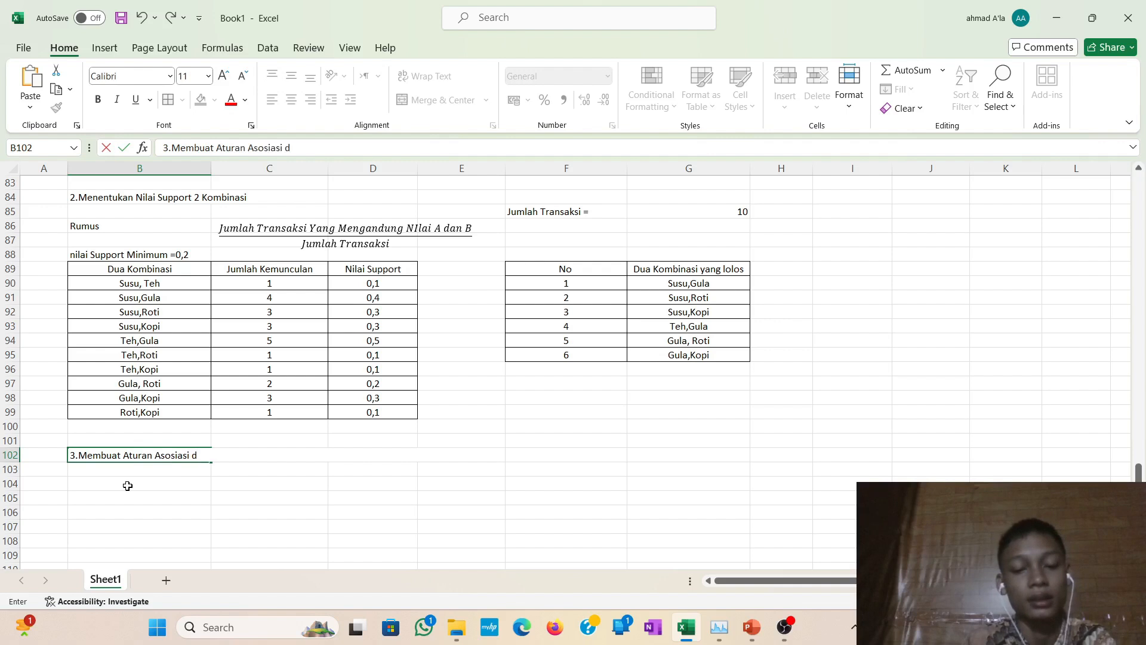
type("ari dua")
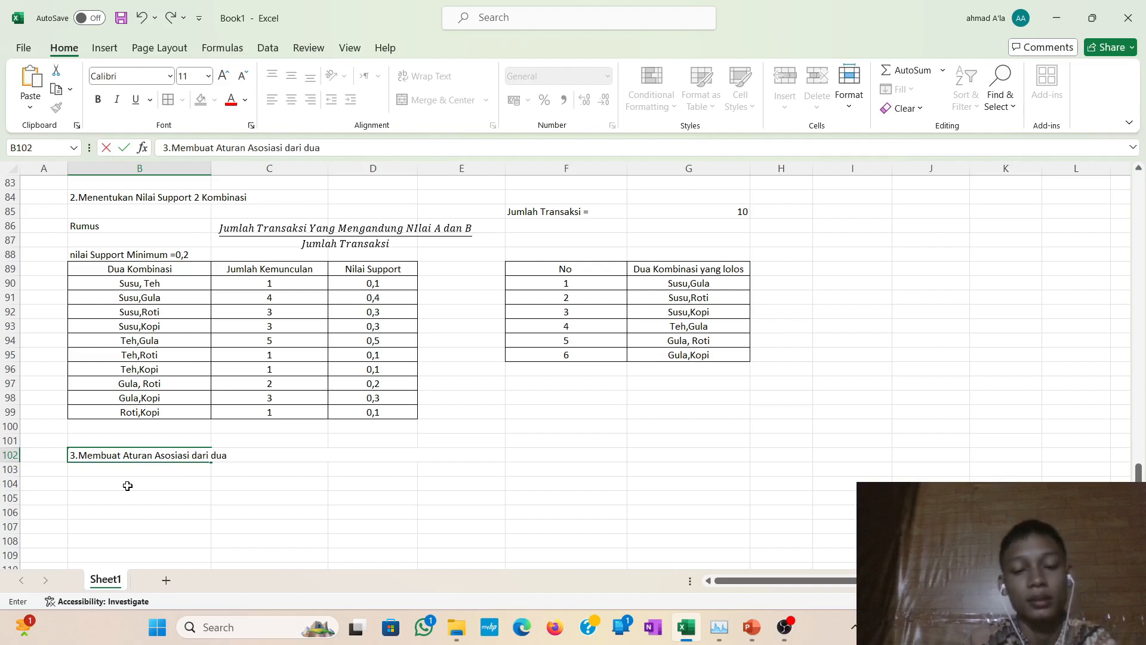
type(" komb")
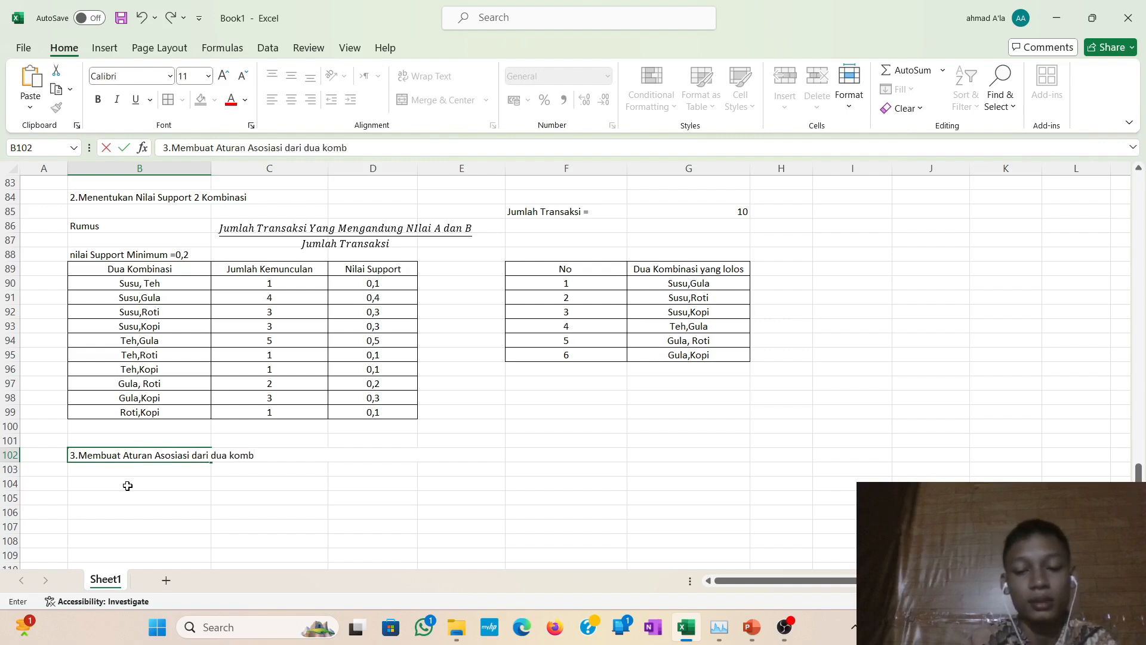
type("inasi yang")
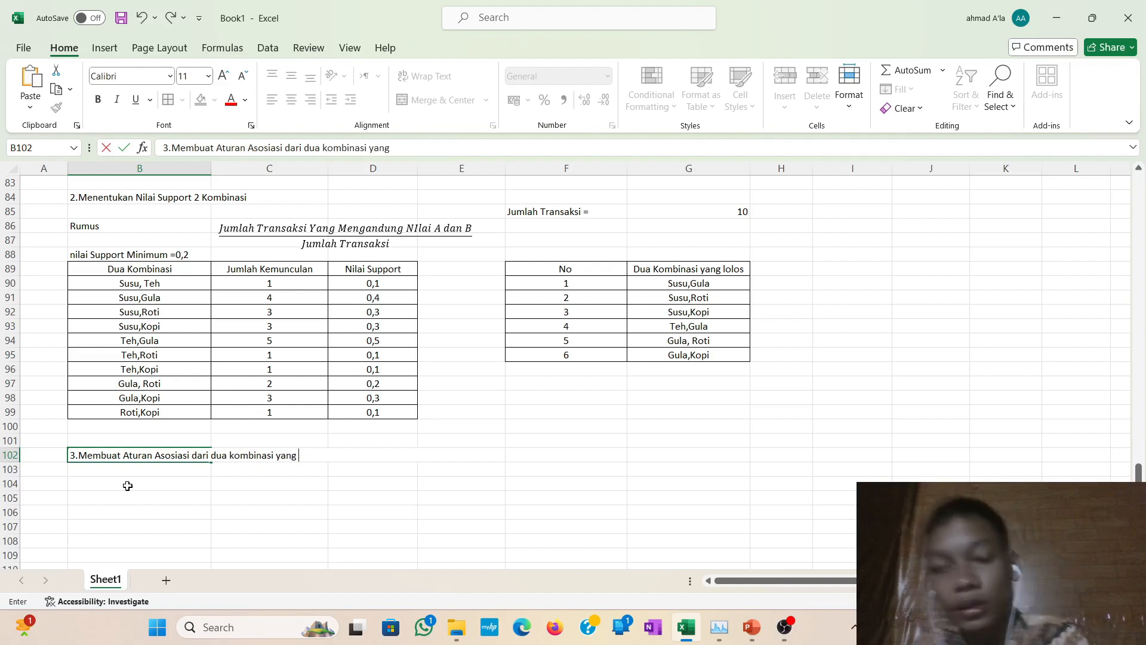
type(" lolos ")
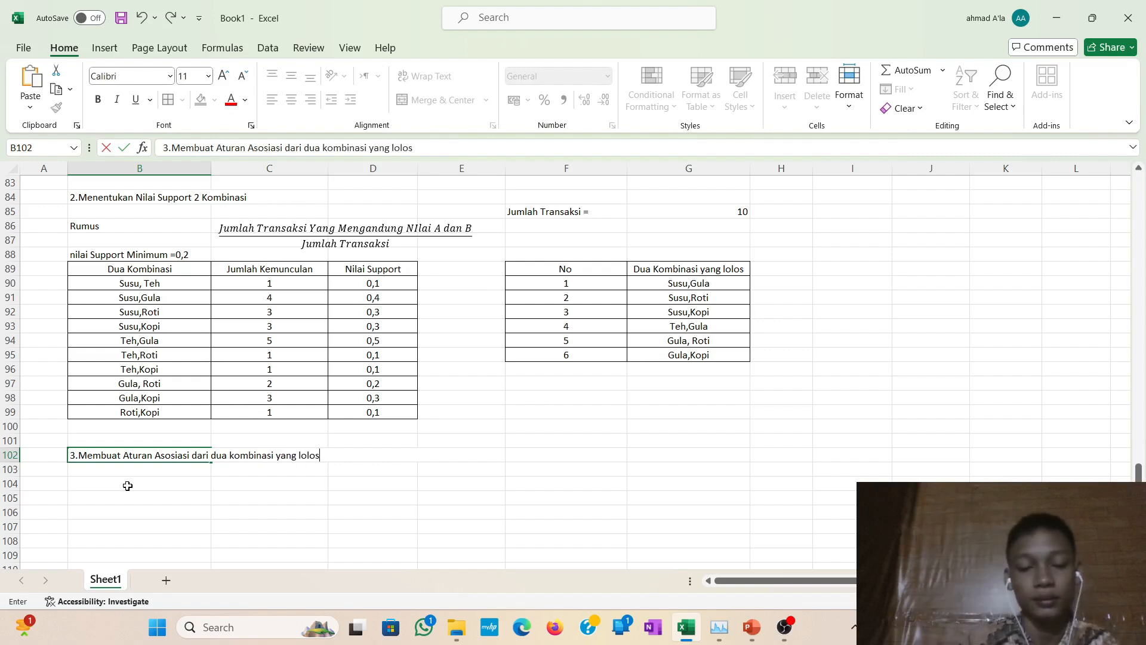
type("da")
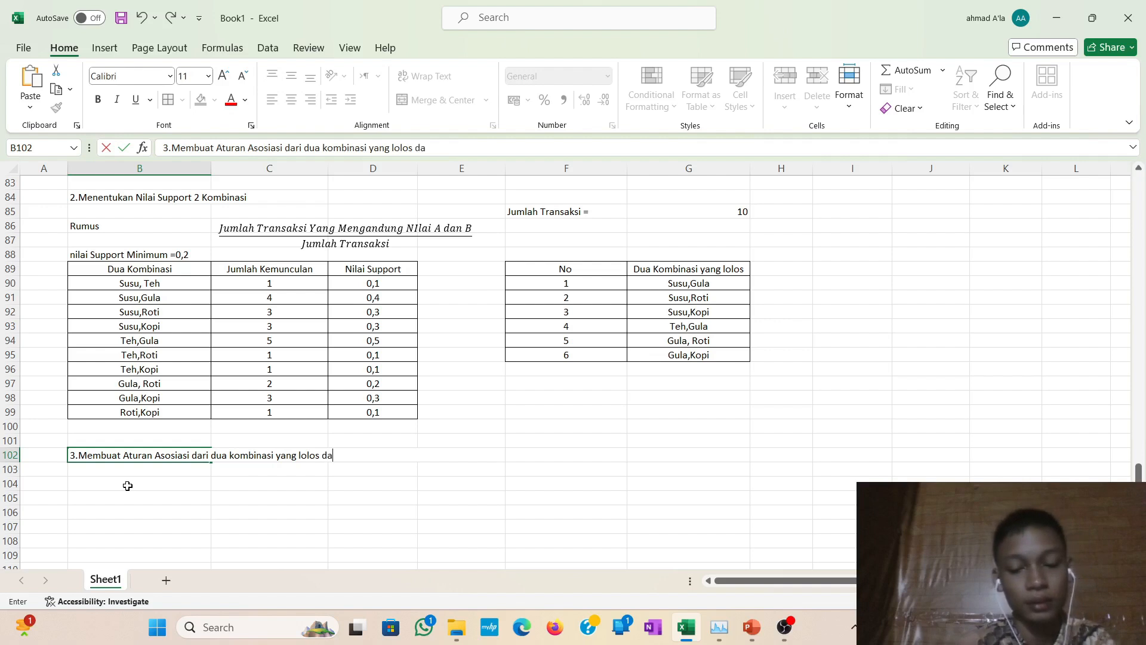
type("n me")
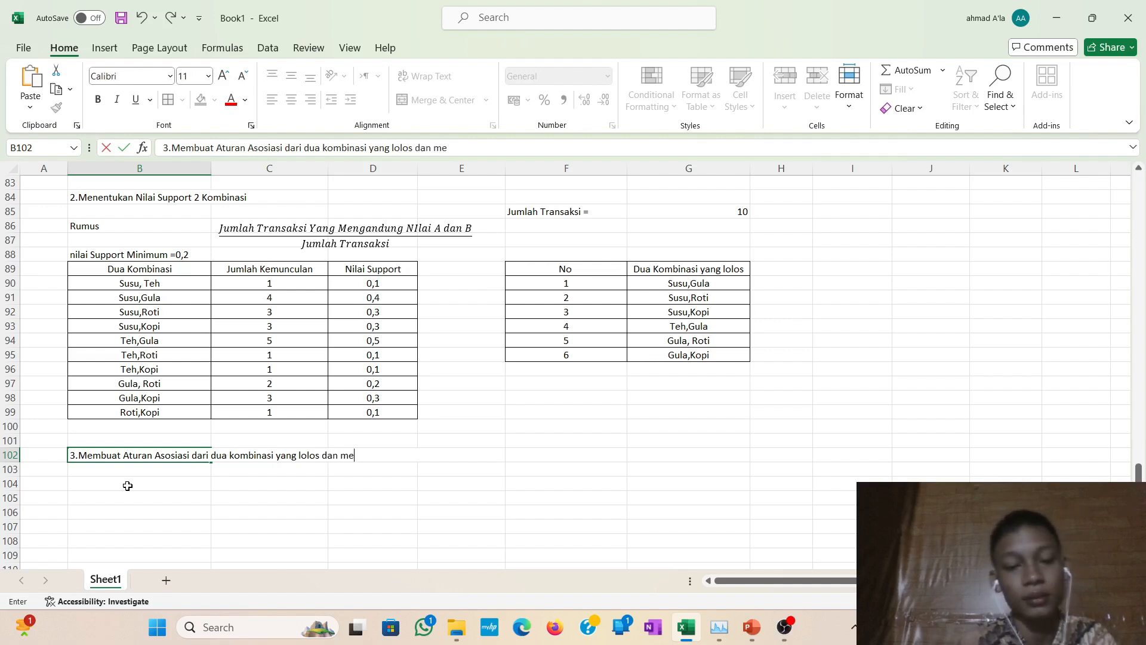
type("mbu")
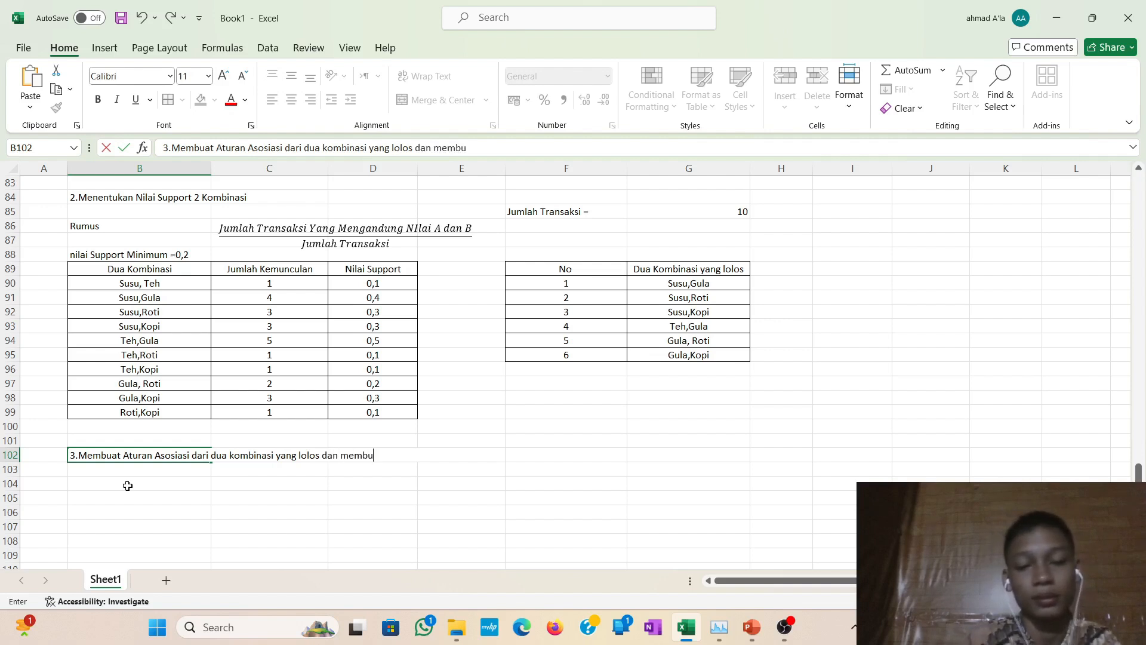
key("BackSpace")
key("BackSpace")
key("BackSpace")
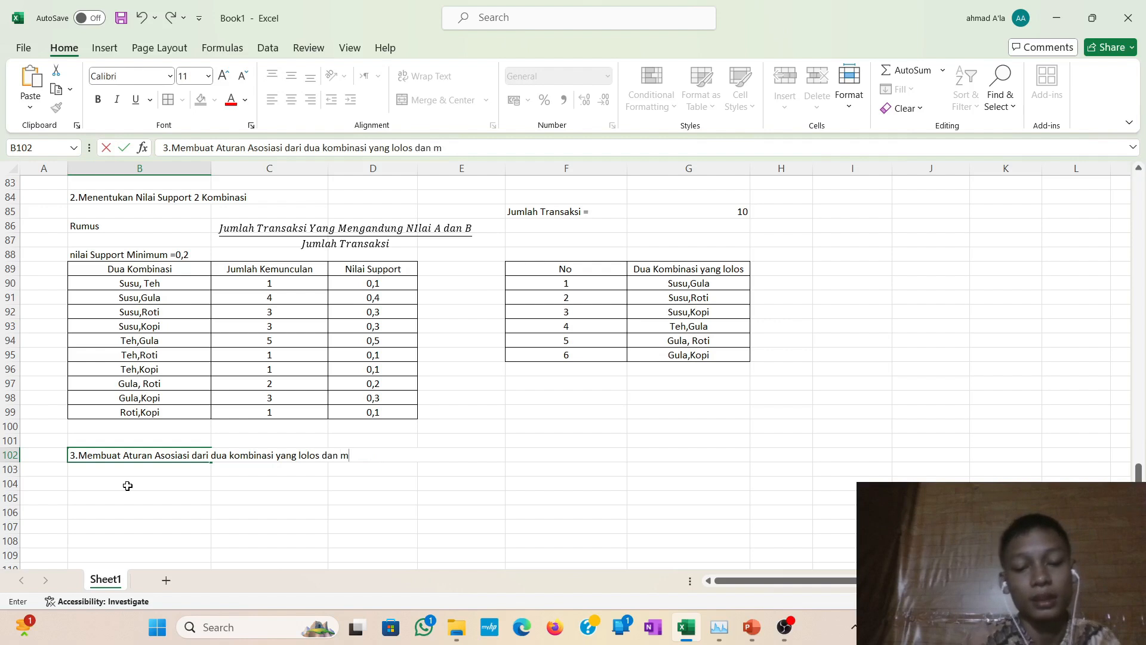
type("encari nila")
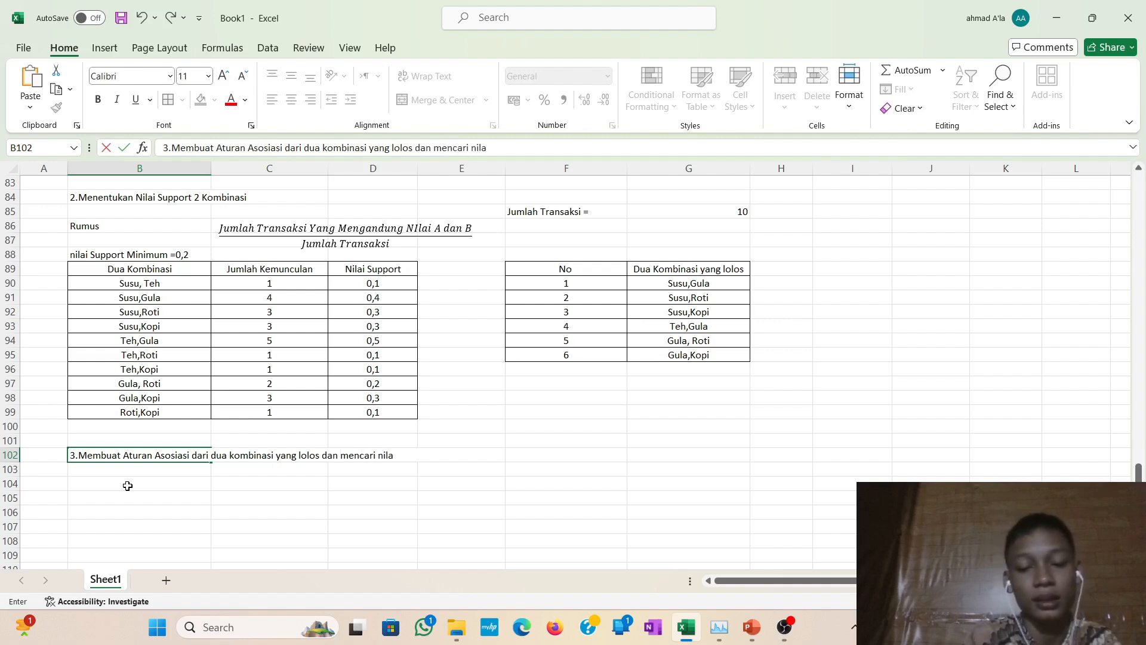
type("i confi")
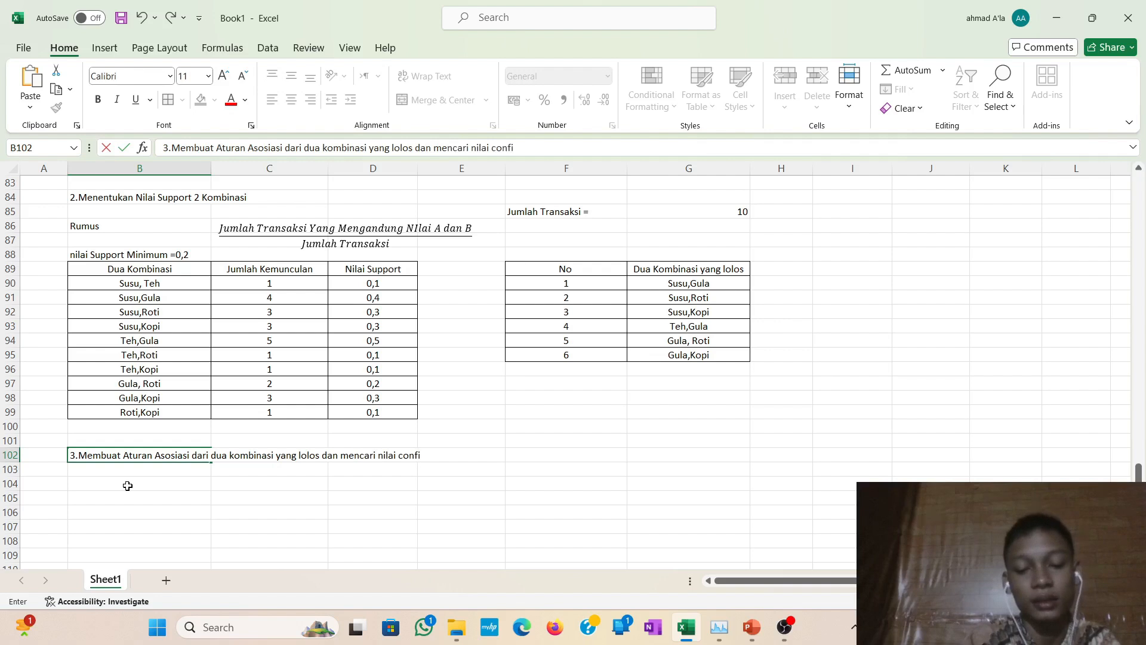
type("d")
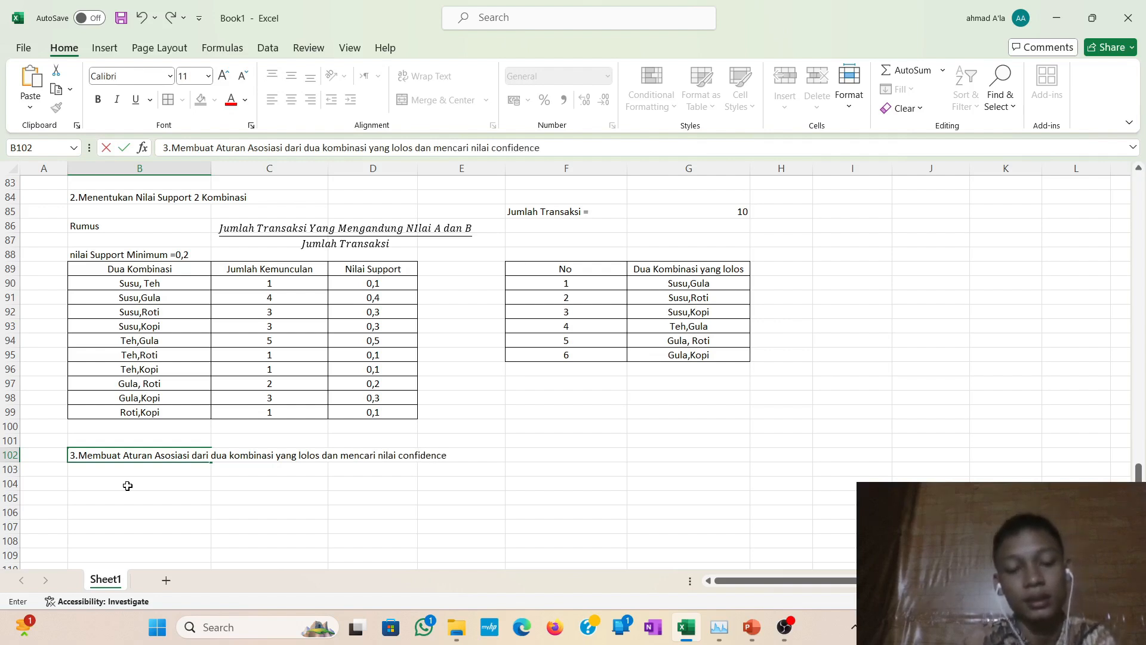
type("ence")
left_click(96, 469)
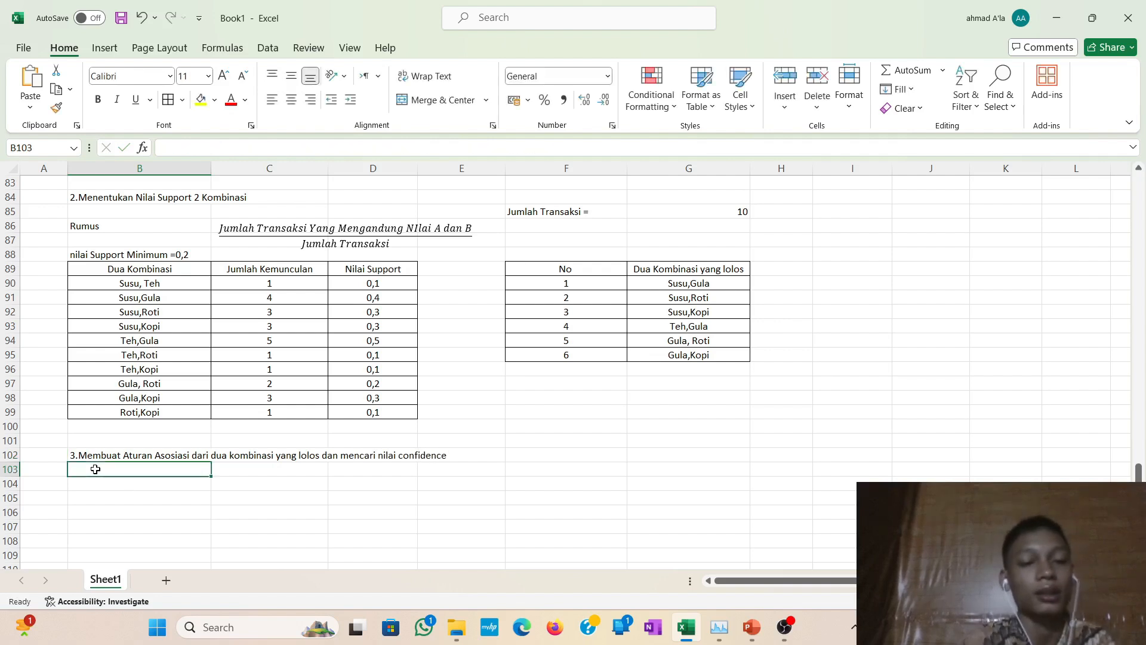
Insert a new equation containing an empty stacked fraction for the confidence formula.
left_click(102, 483)
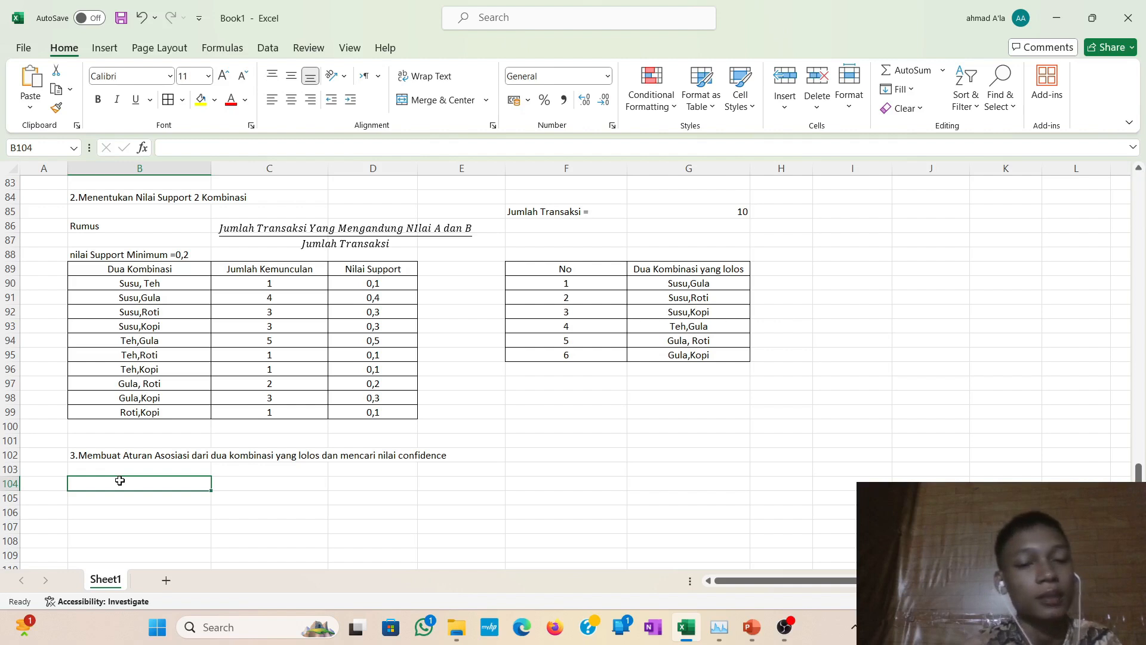
left_click(222, 486)
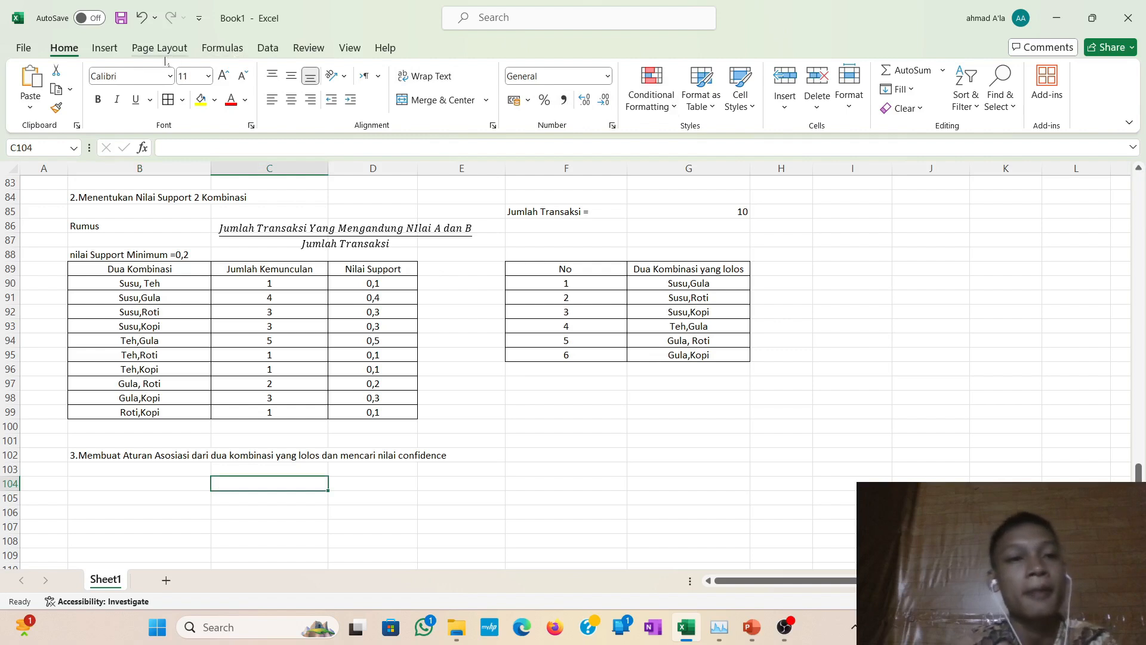
left_click(108, 48)
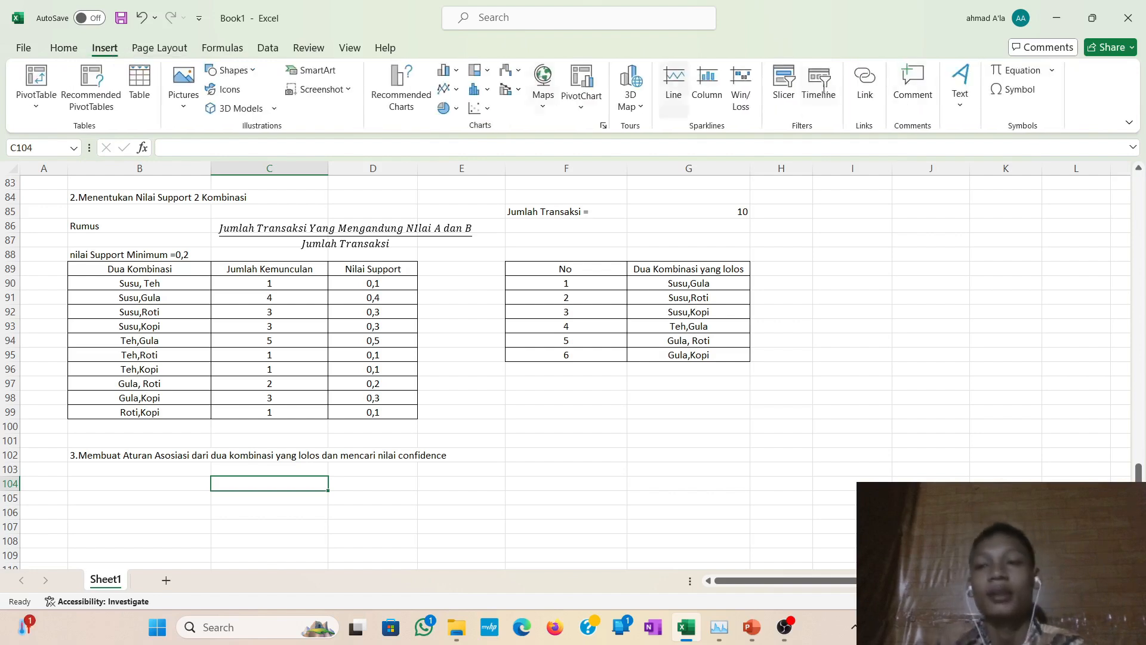
left_click(1006, 73)
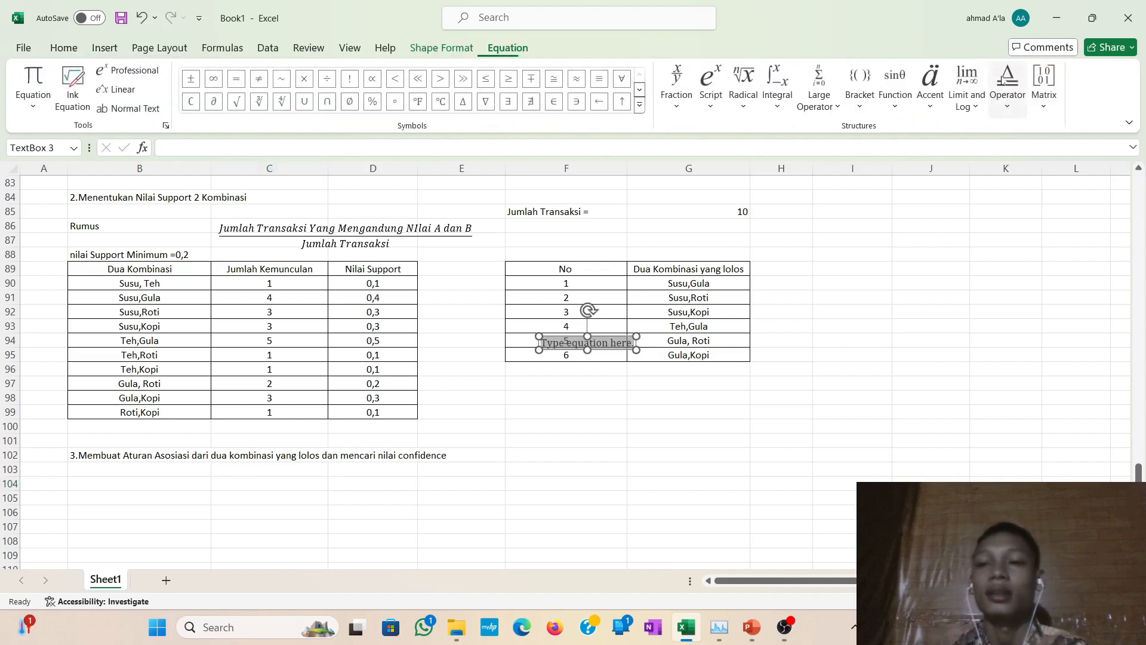
left_click(690, 90)
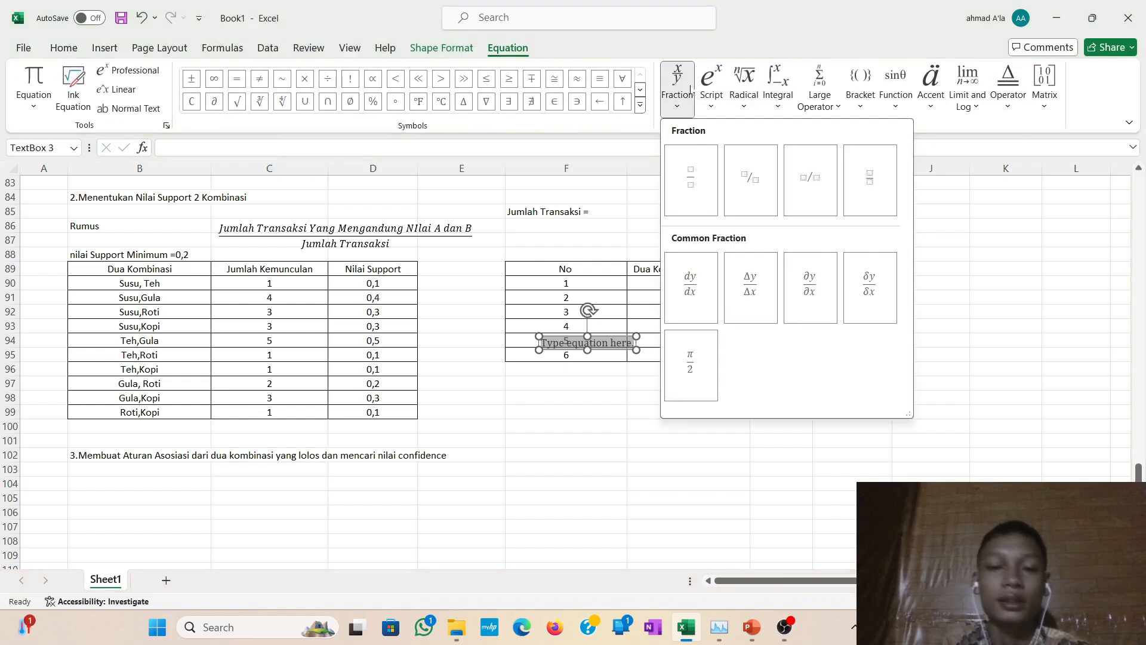
left_click(690, 179)
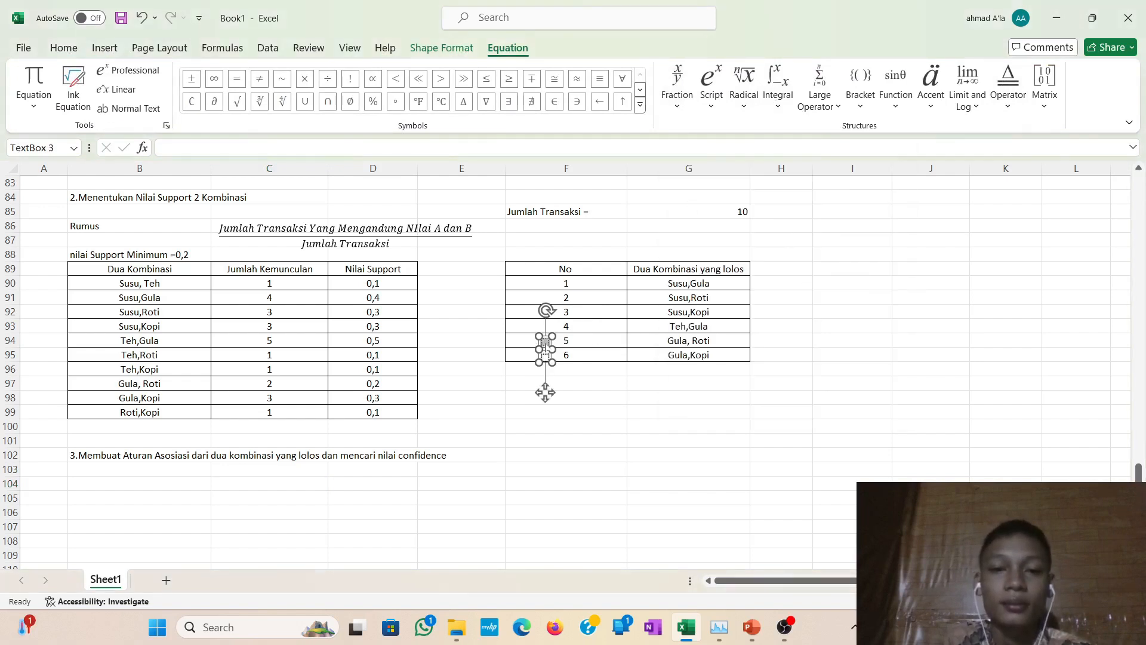
Enter "Jumlah Transaksi yang Mengandung Nilai A dan B" as the numerator of the confidence equation.
type("Jum")
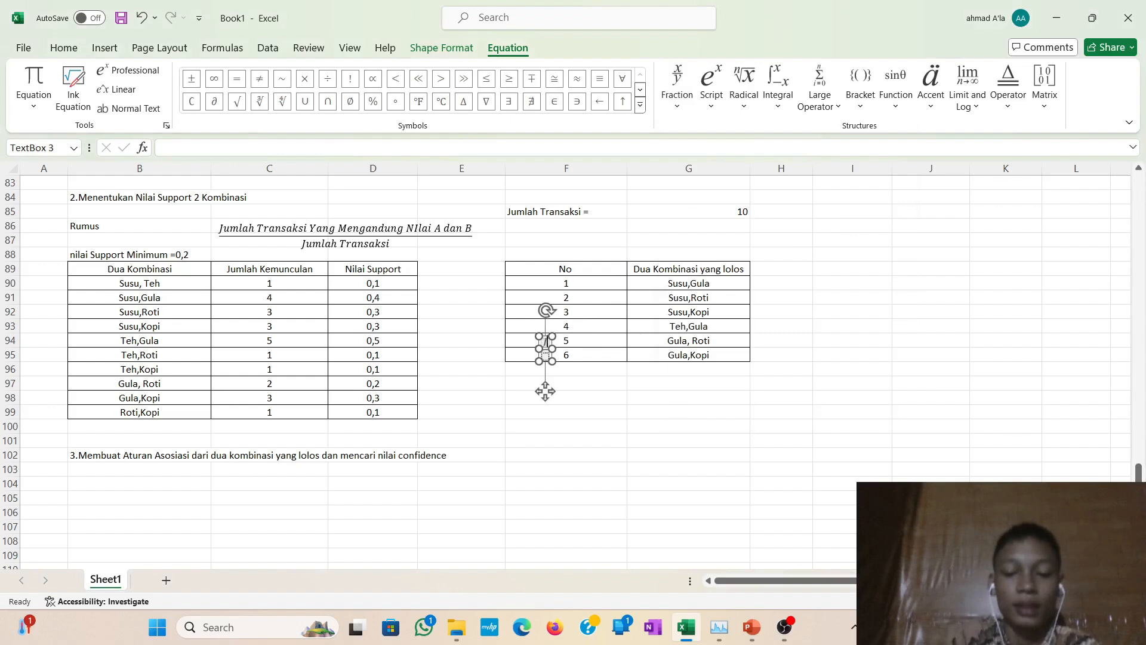
type("lah")
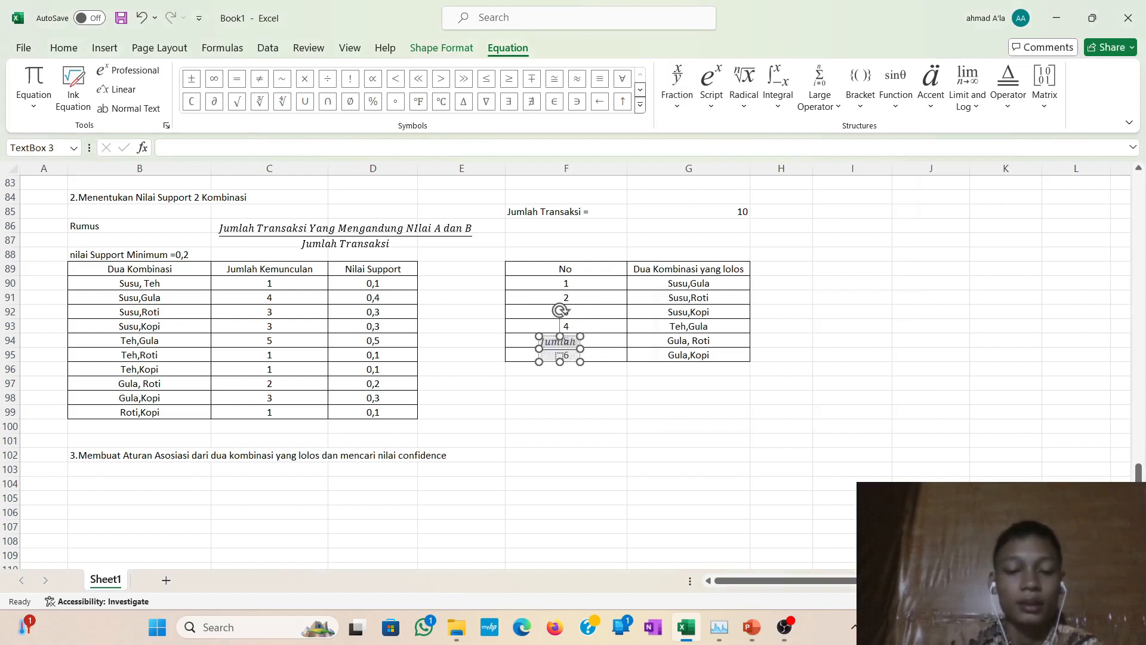
type(" Transak")
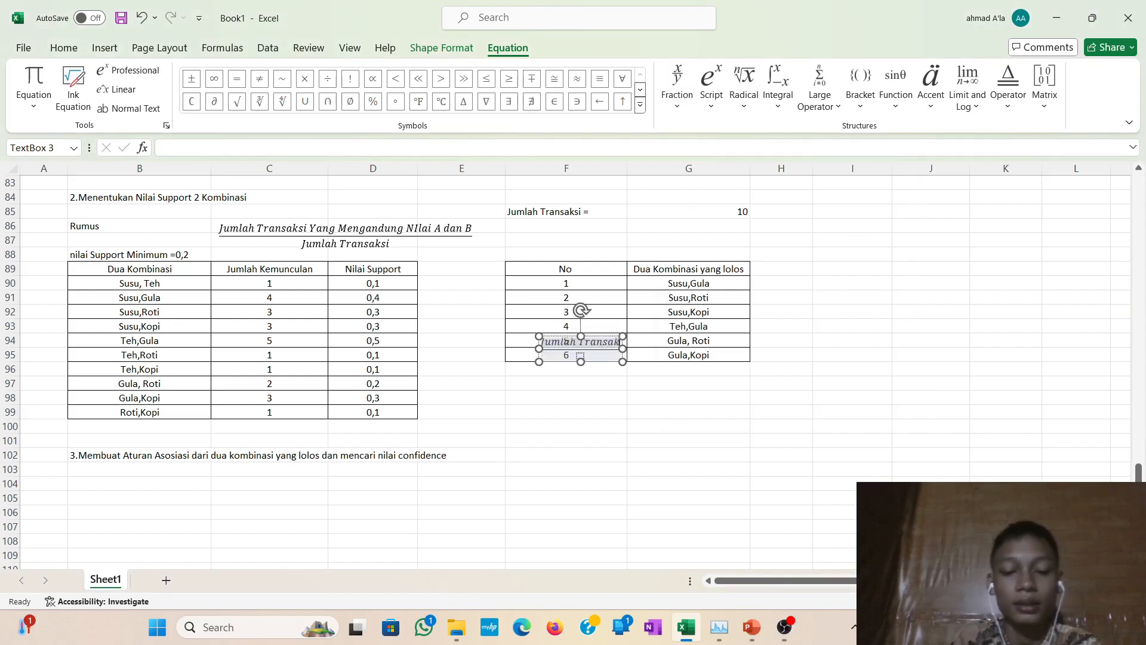
type("si Ya")
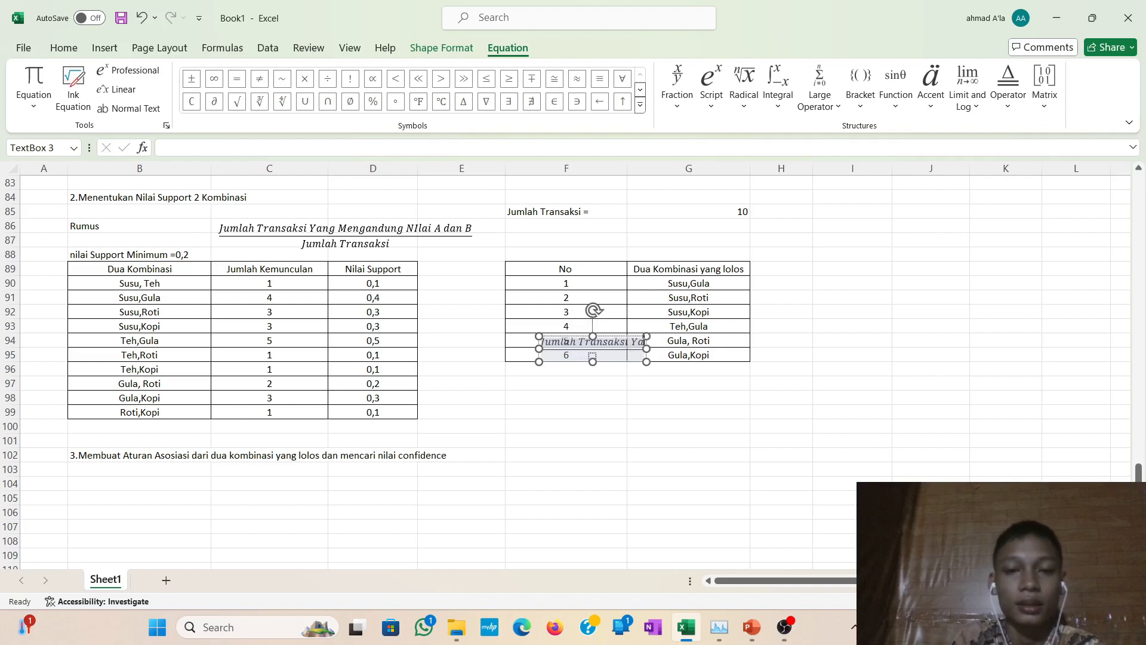
key("BackSpace")
key("BackSpace")
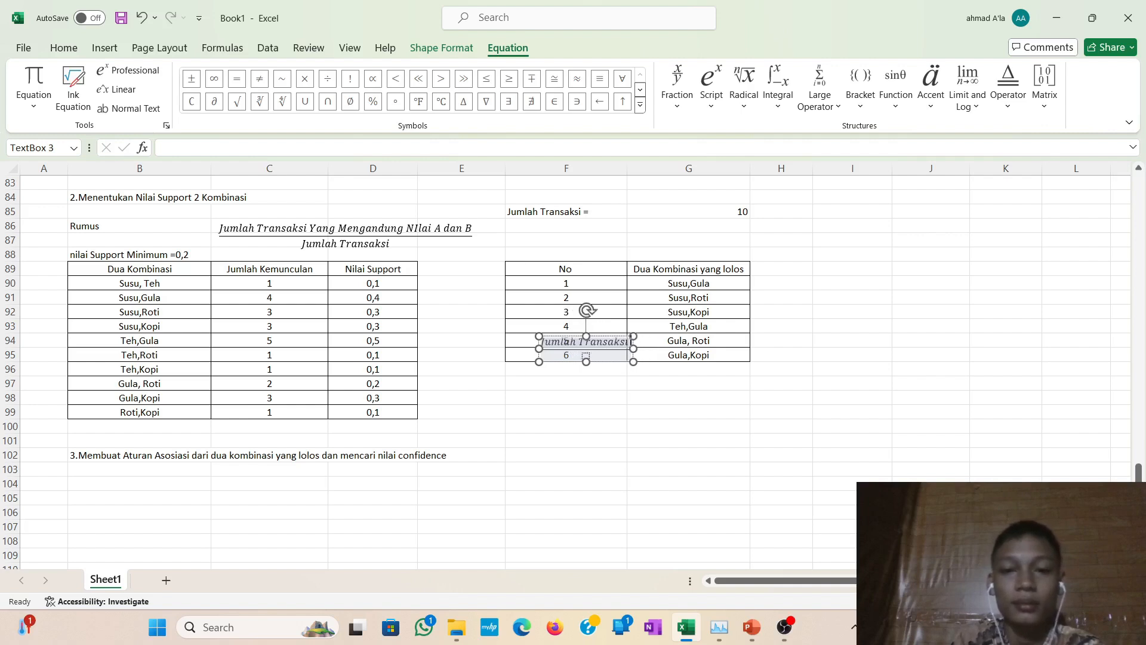
type("yang M")
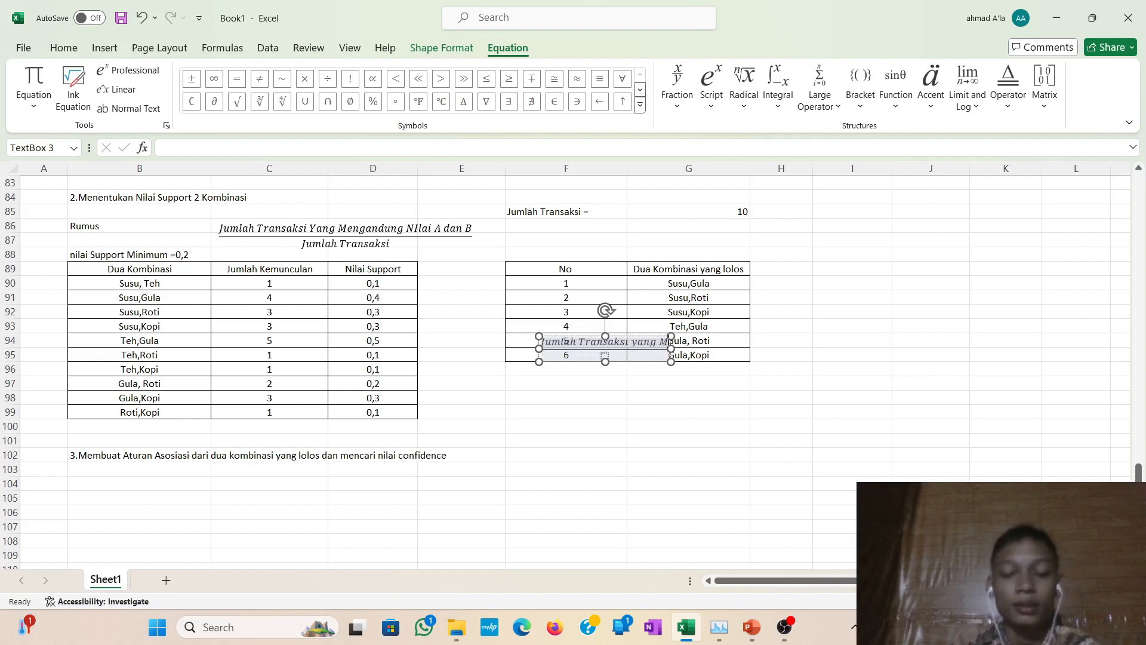
type("engandung")
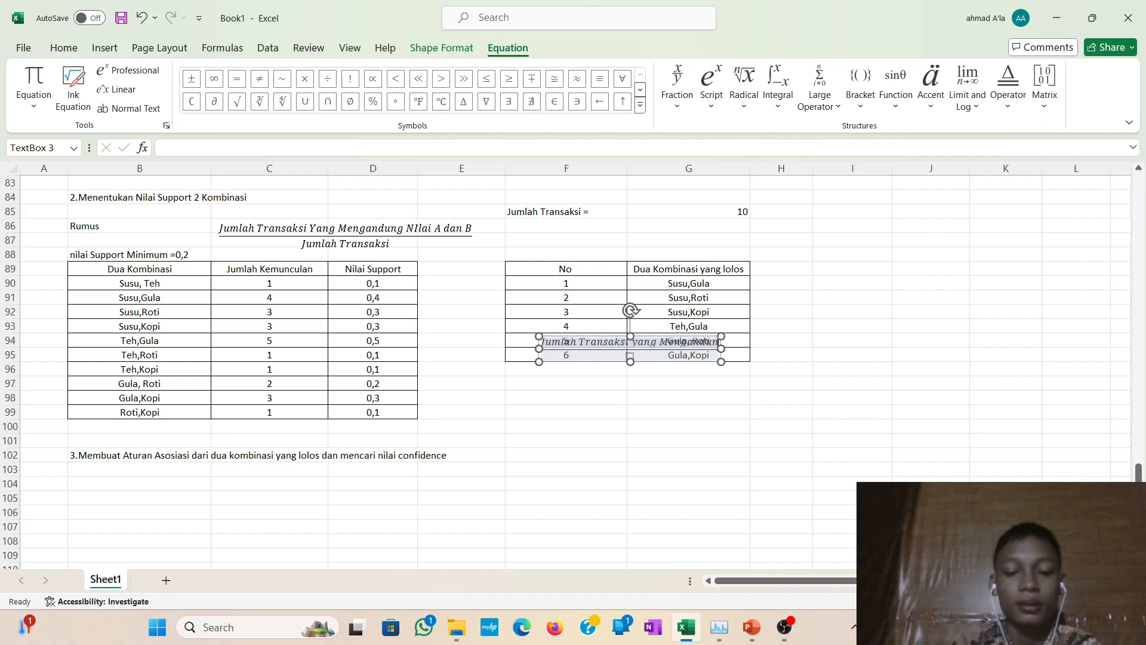
type(" Nilai")
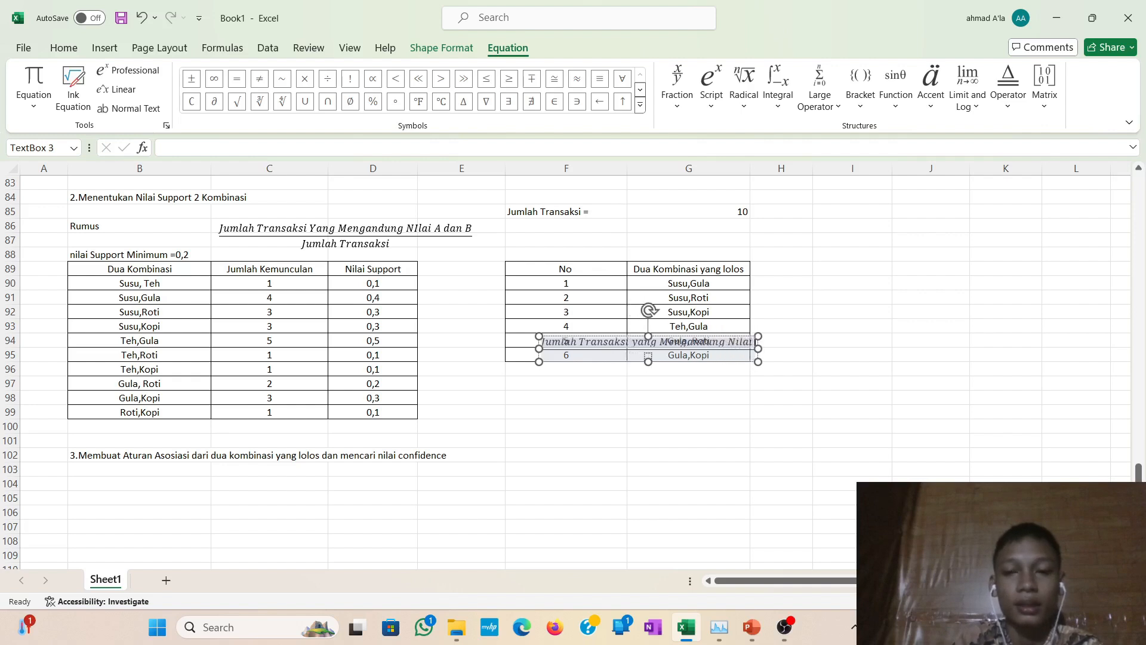
type(" A d")
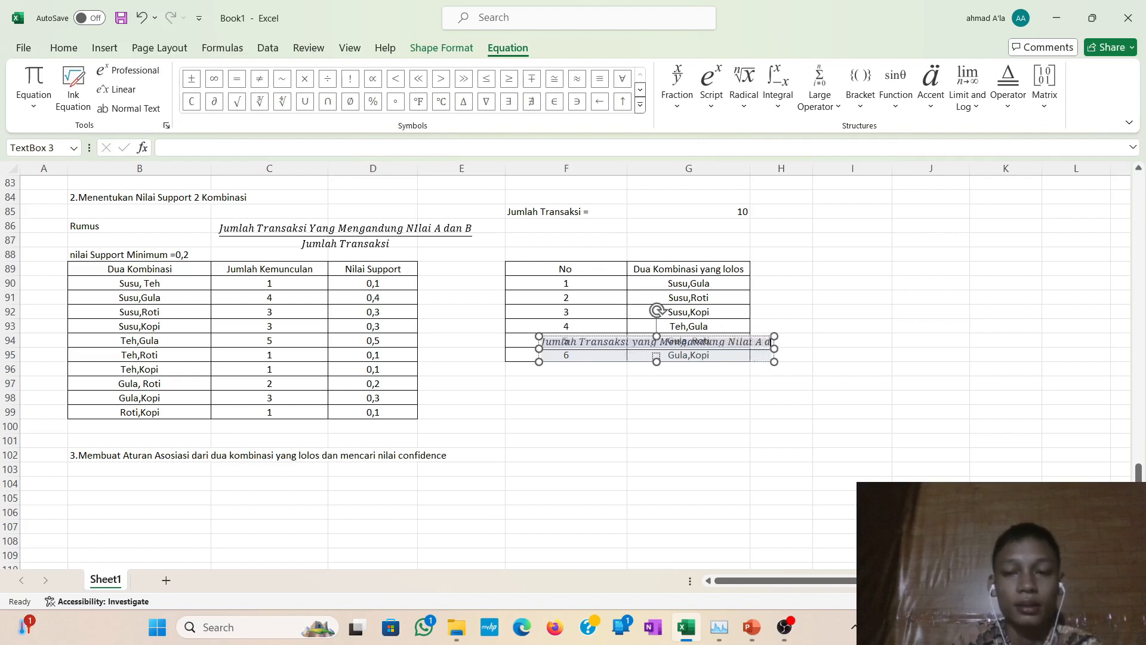
type("an")
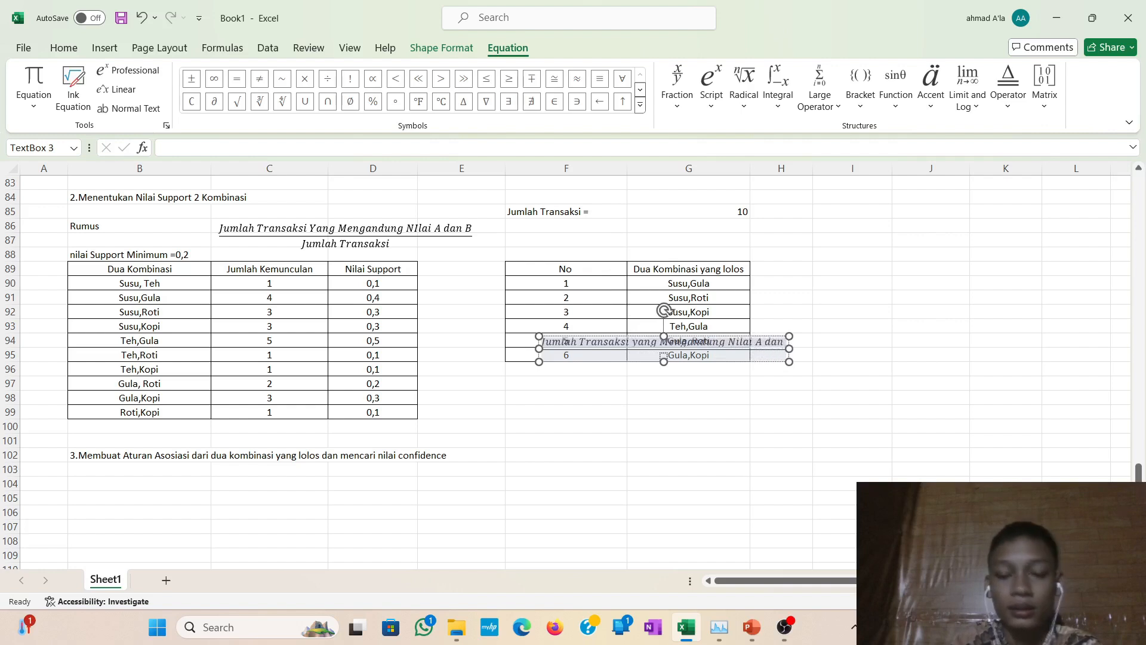
type(" B")
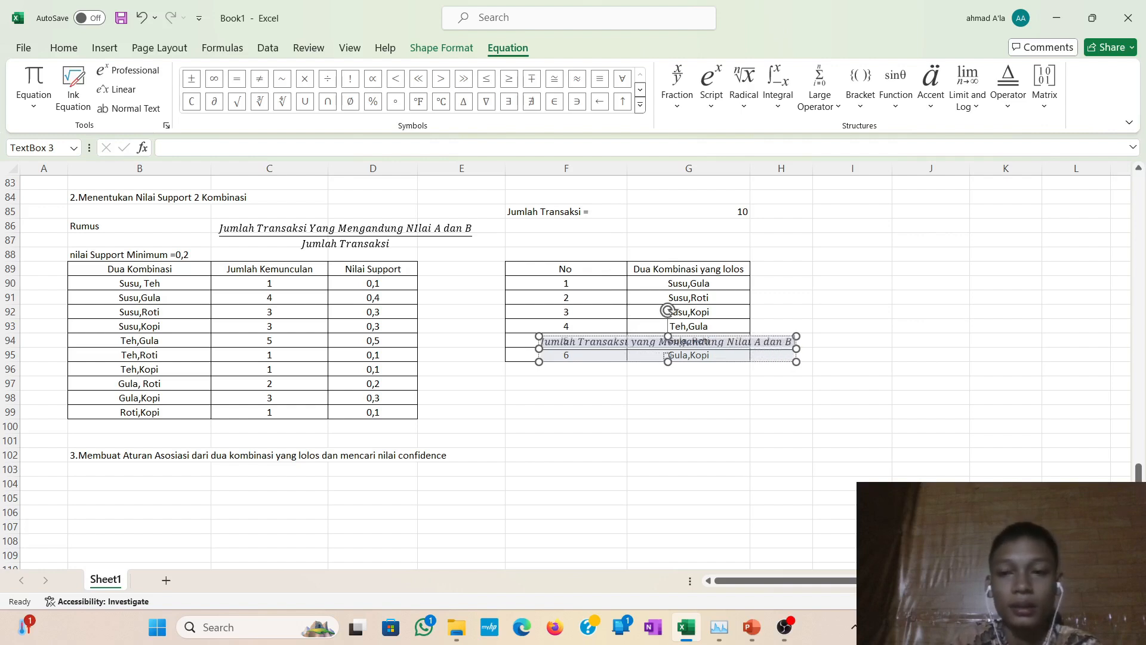
Fill the denominator of the confidence equation with "Jumlah transaksi yang mengandung A".
left_click(666, 359)
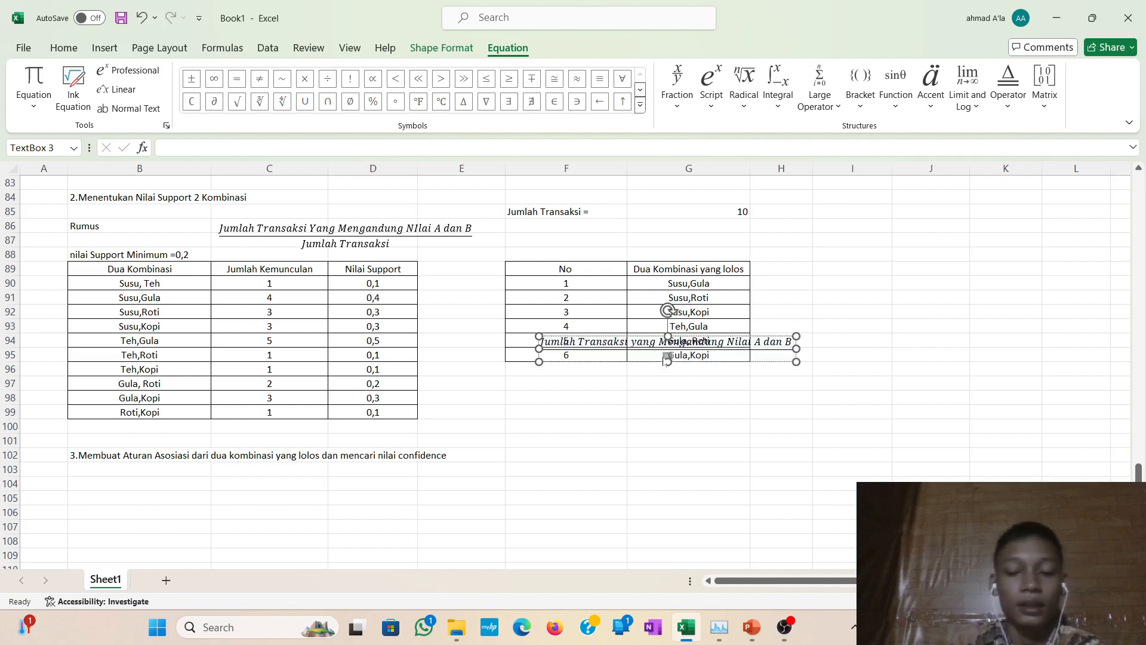
type("Ju")
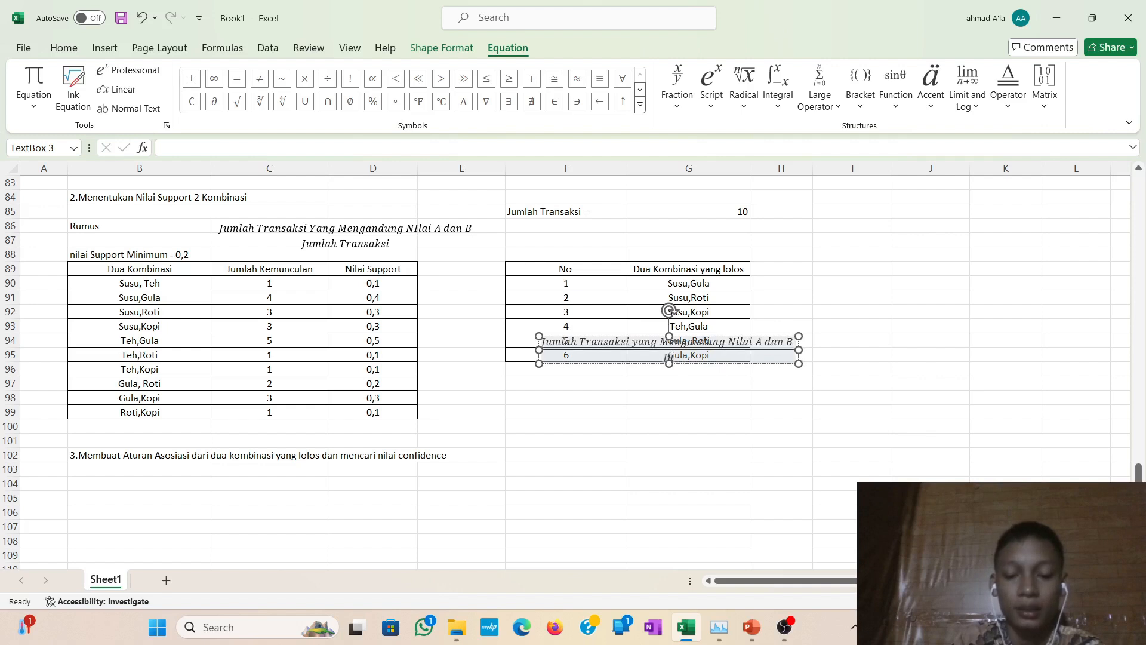
type("mlah T")
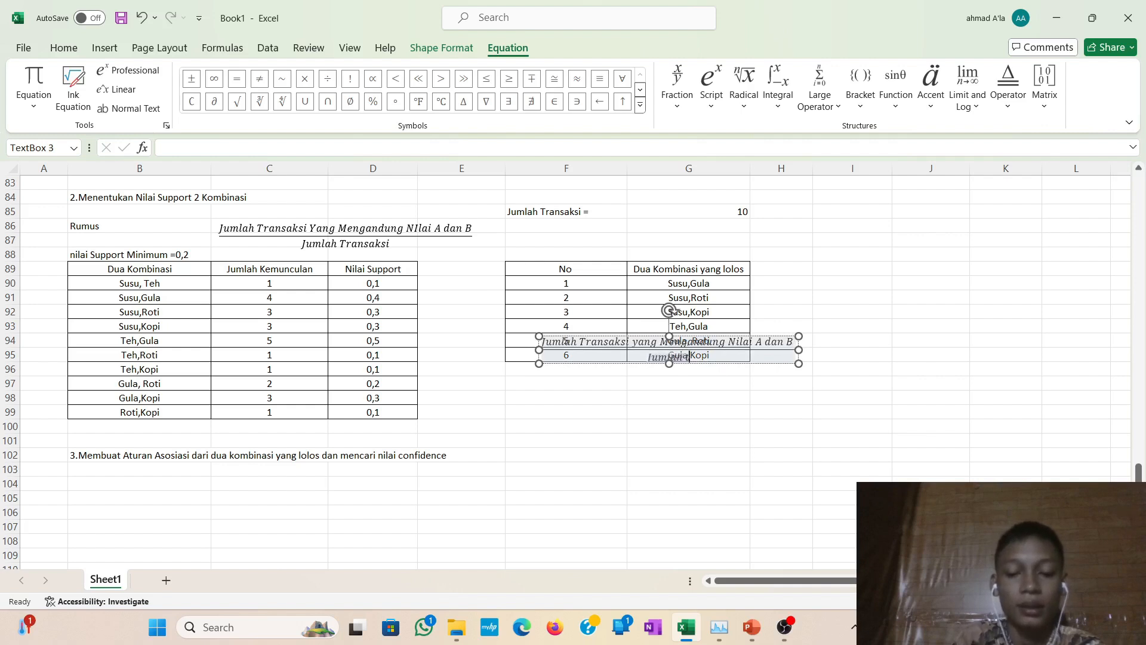
type("ransak")
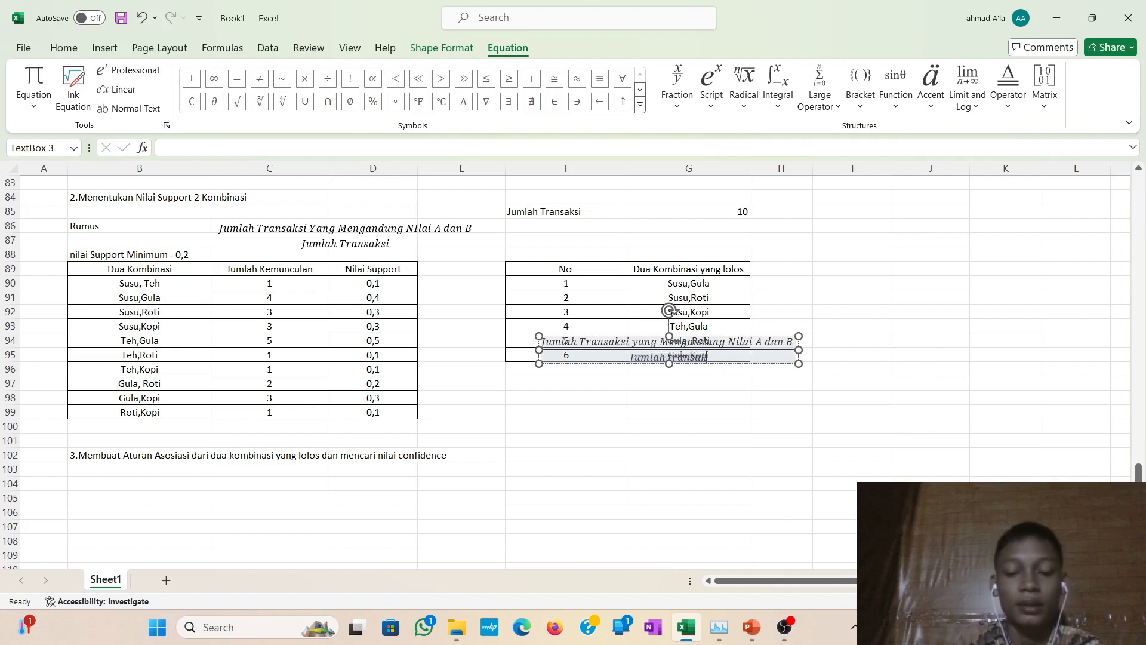
type("si")
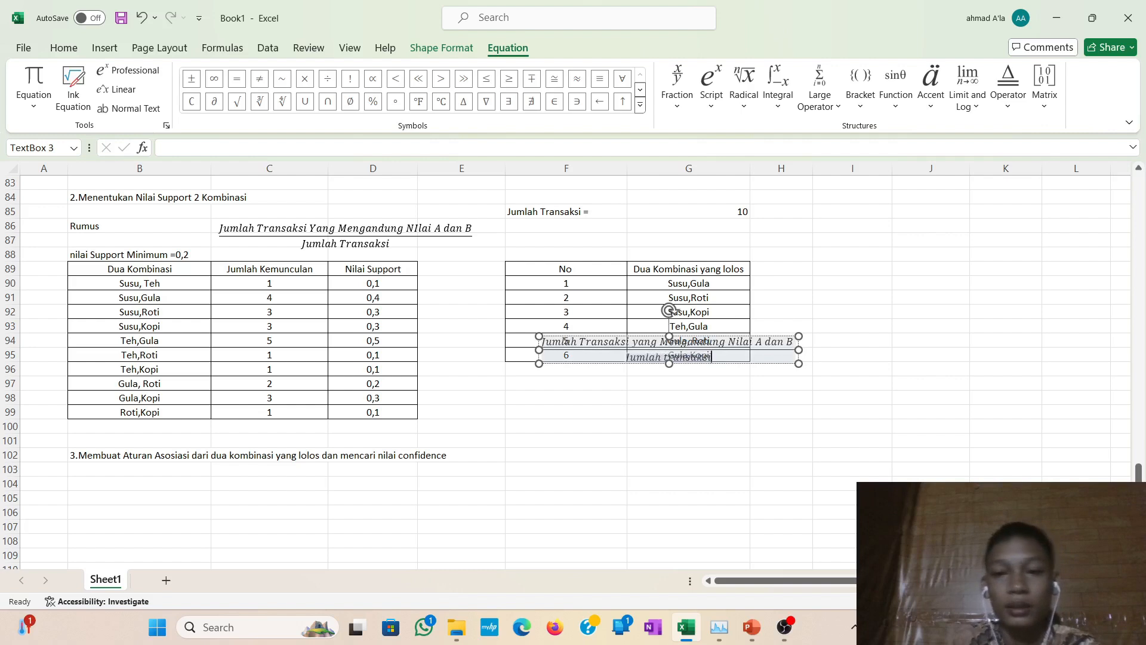
type(" ya")
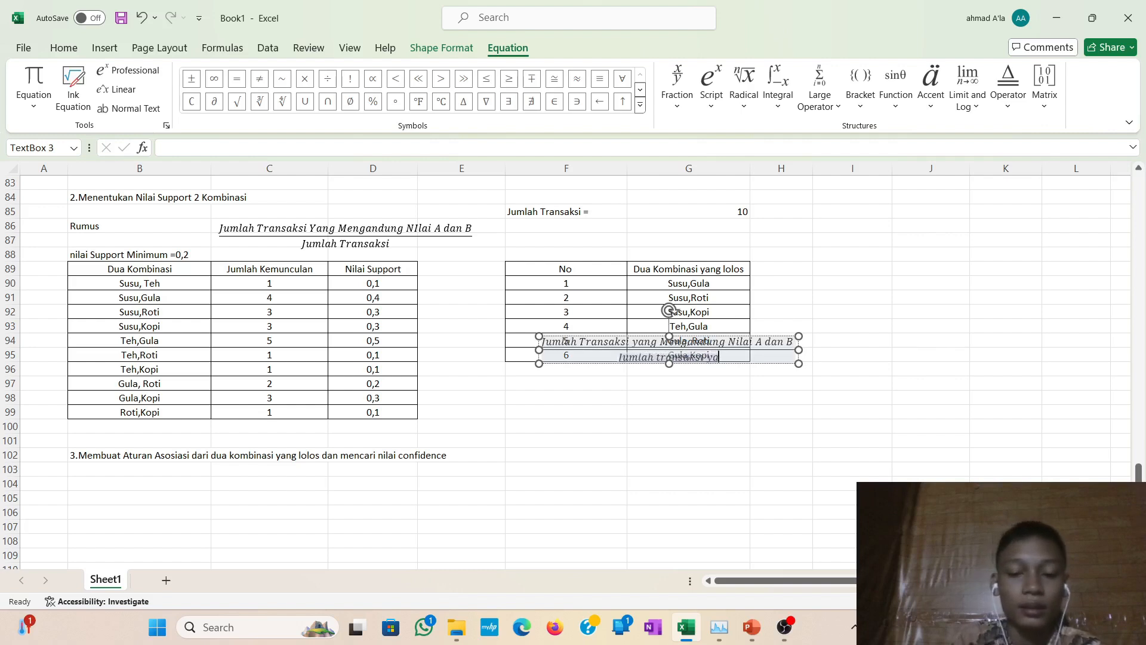
type("ng mengan")
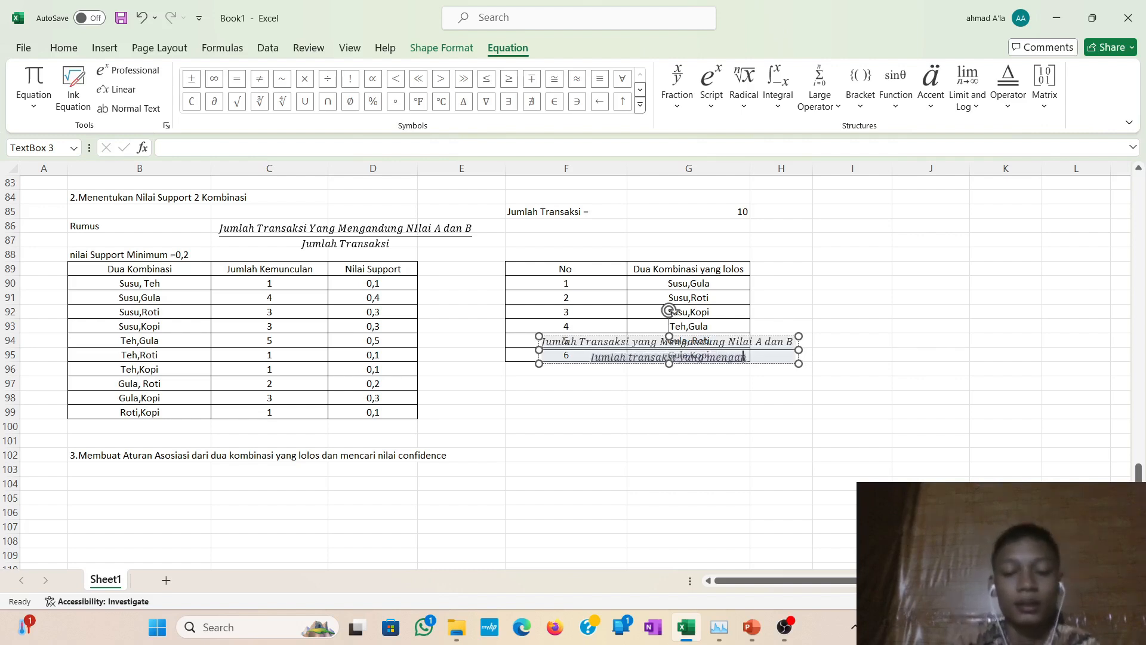
type("dung ")
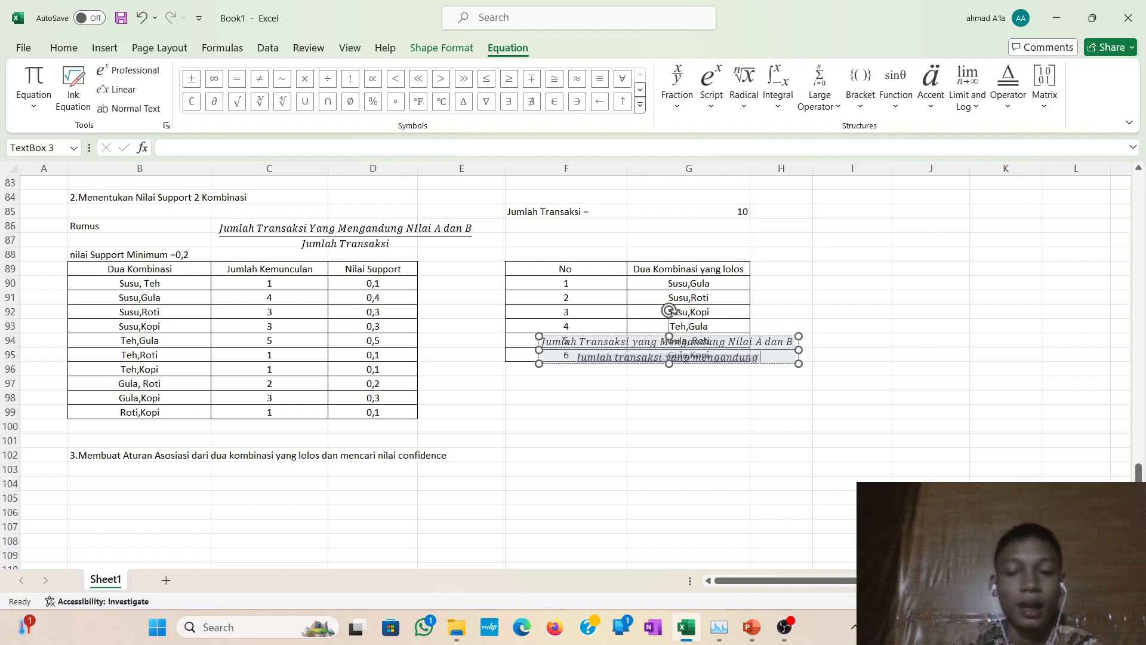
type("A")
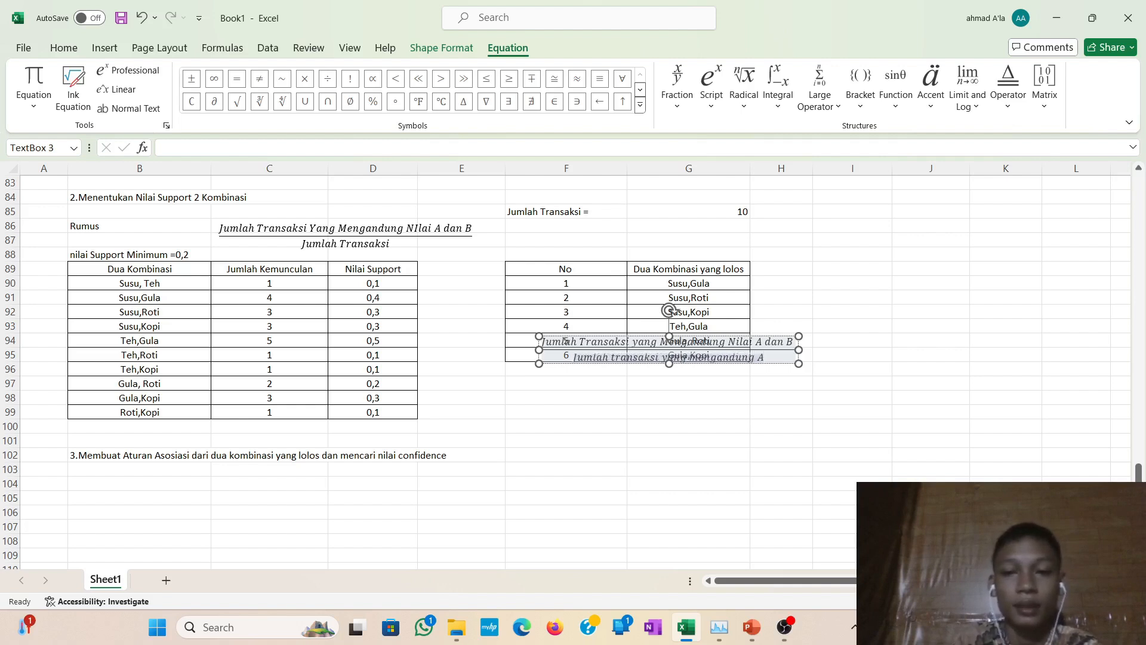
Move the confidence equation beneath the section 3 heading, beside B104, and enter the label "Rumus nilai confidence" in B104.
left_click_drag(596, 335, 271, 476)
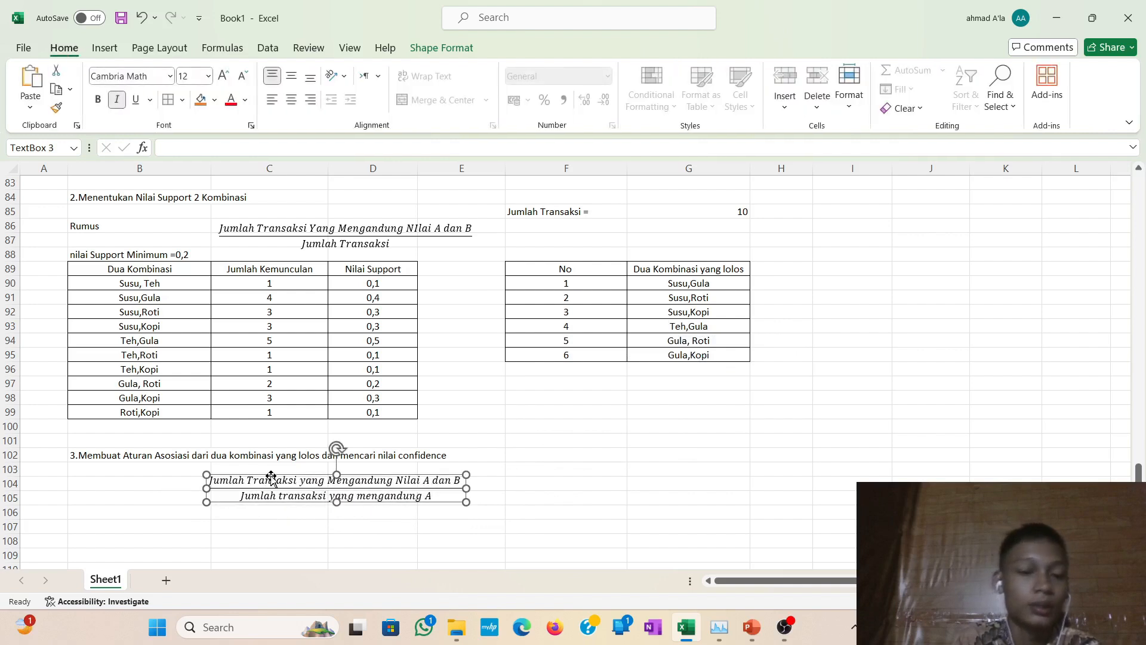
left_click(133, 484)
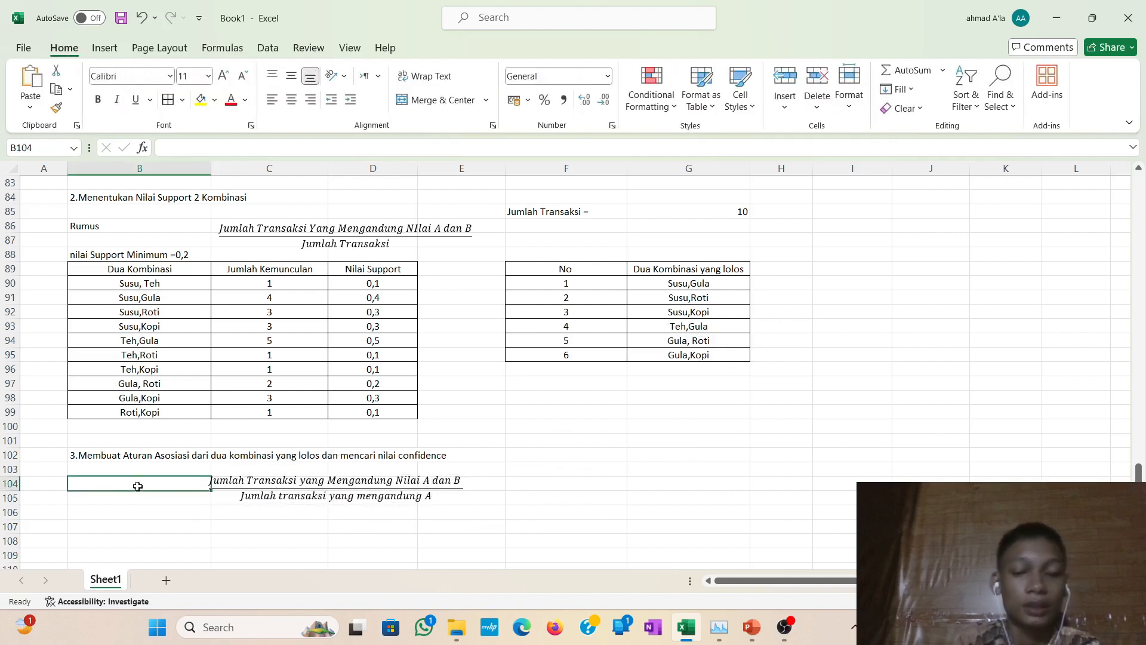
type("Rumus")
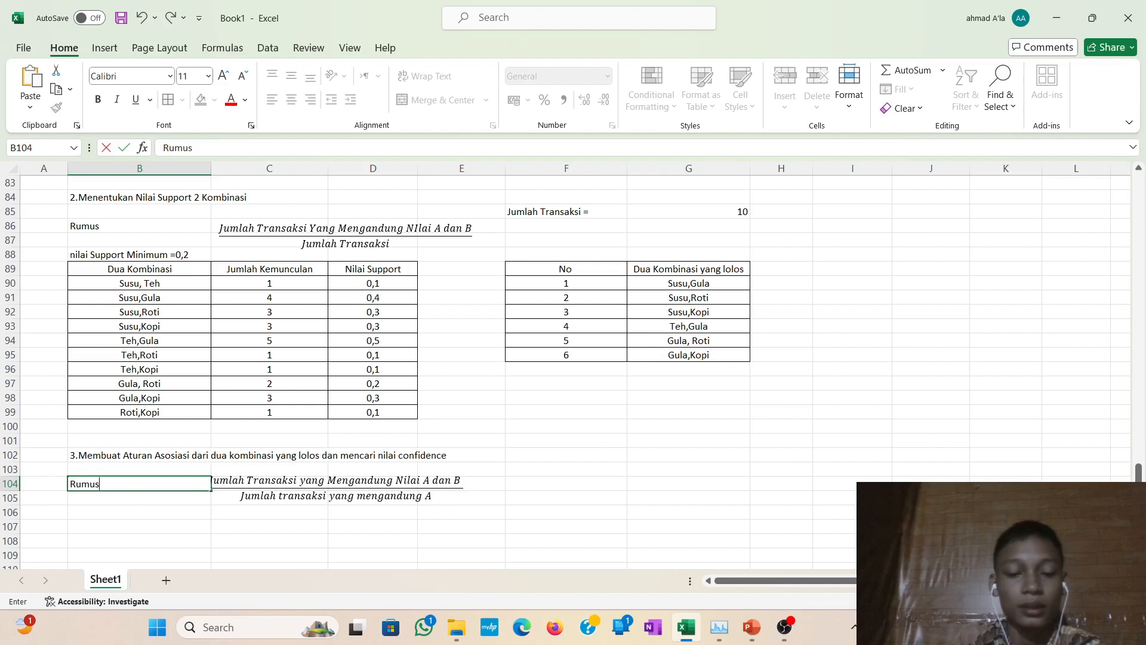
type(" nilai co")
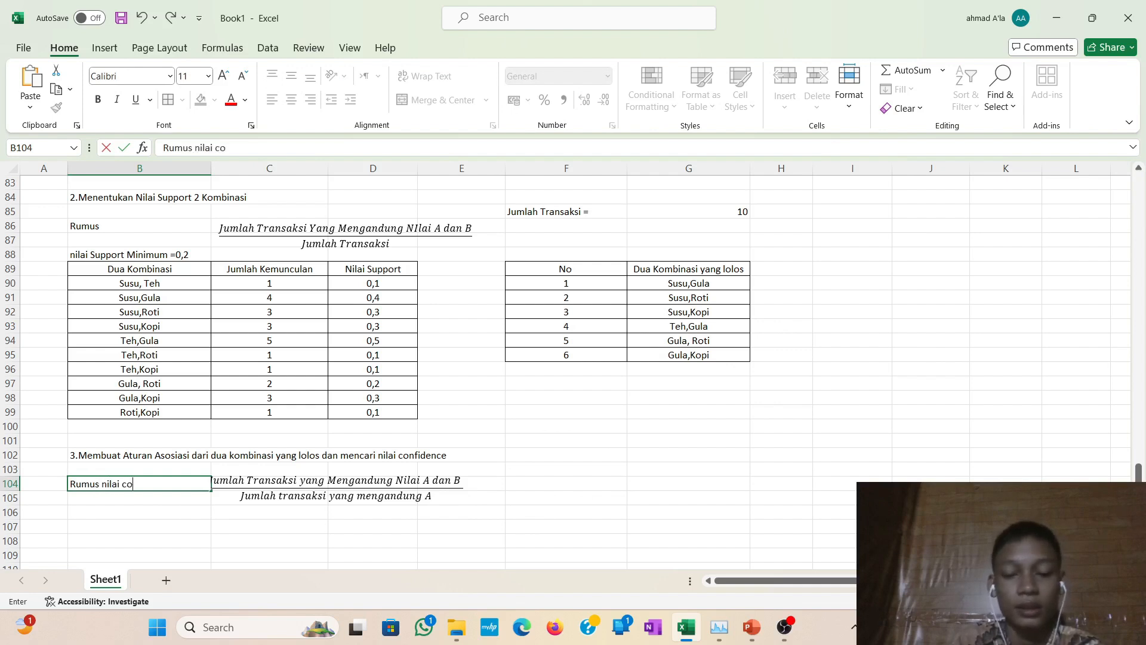
type("nfidence")
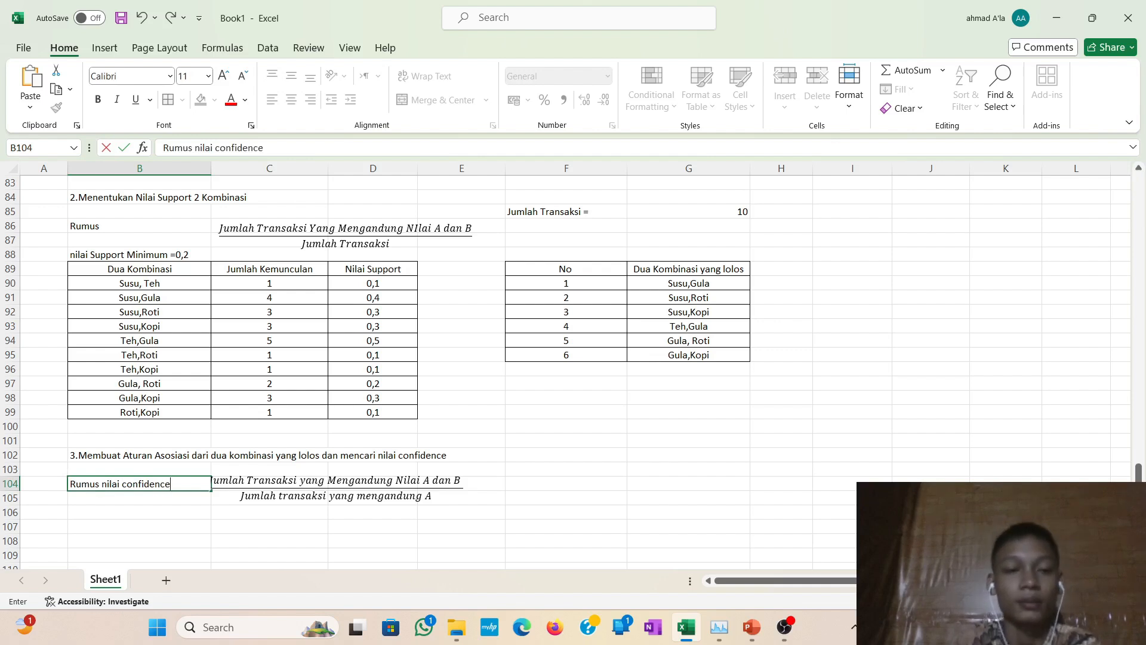
left_click(270, 512)
Shift the confidence equation slightly to the right, away from its label in B104.
left_click(263, 495)
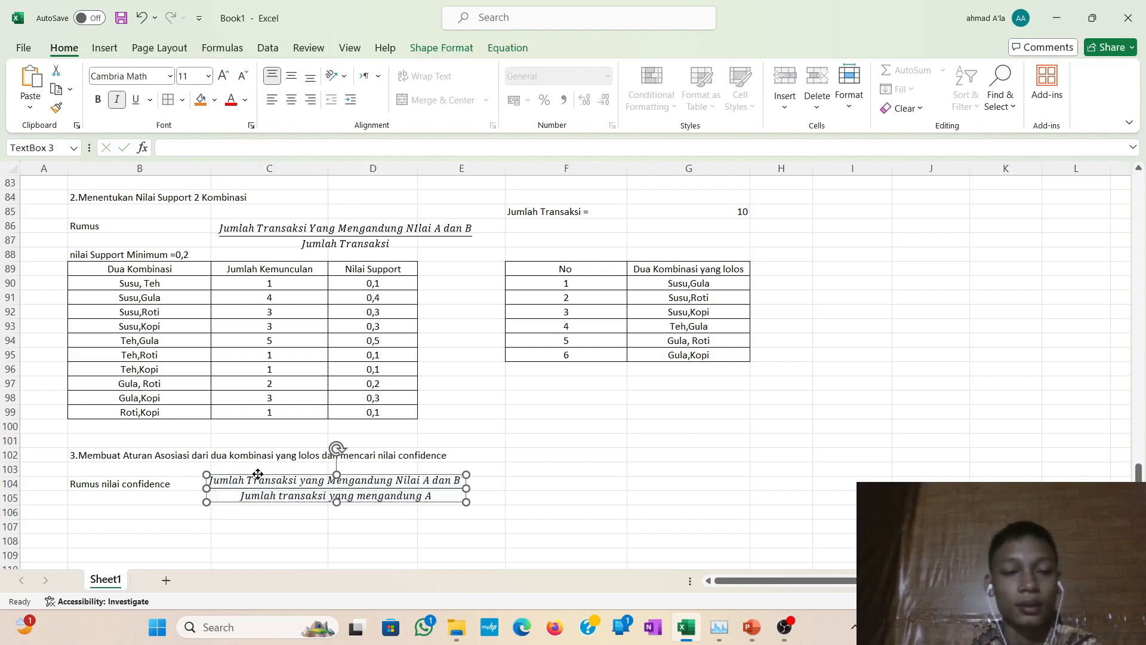
left_click_drag(258, 475, 281, 476)
left_click(345, 496)
Enter the column headers "No" in B107 and "Dua kombinasi" in C107 for the association rules table.
scroll(460, 427, "down", 1)
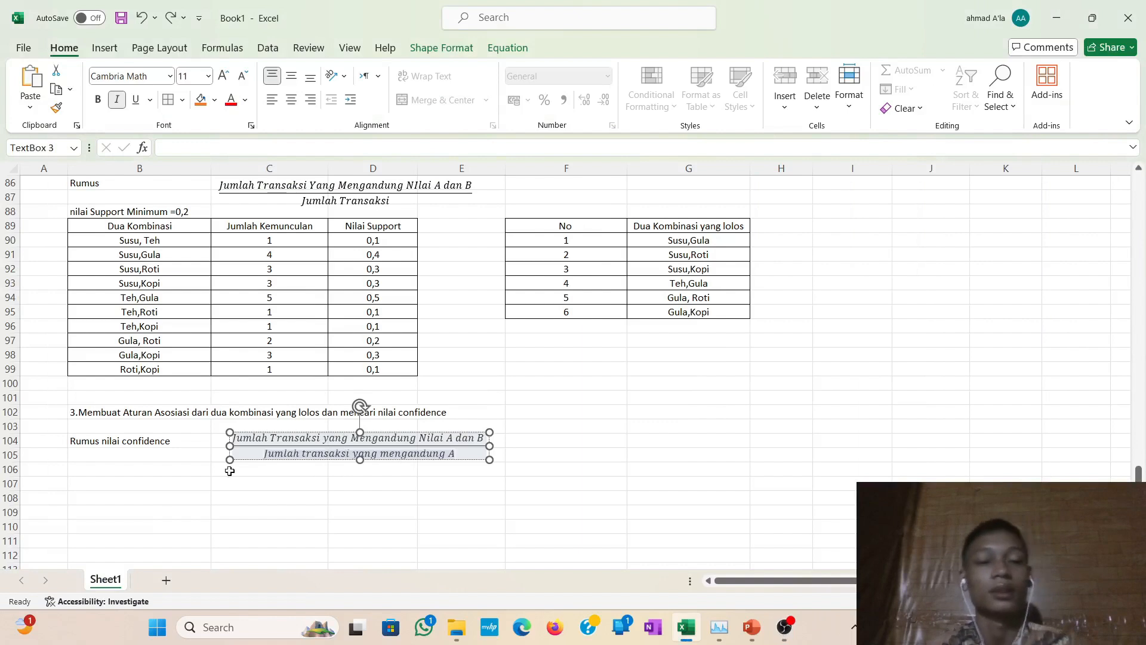
left_click(152, 484)
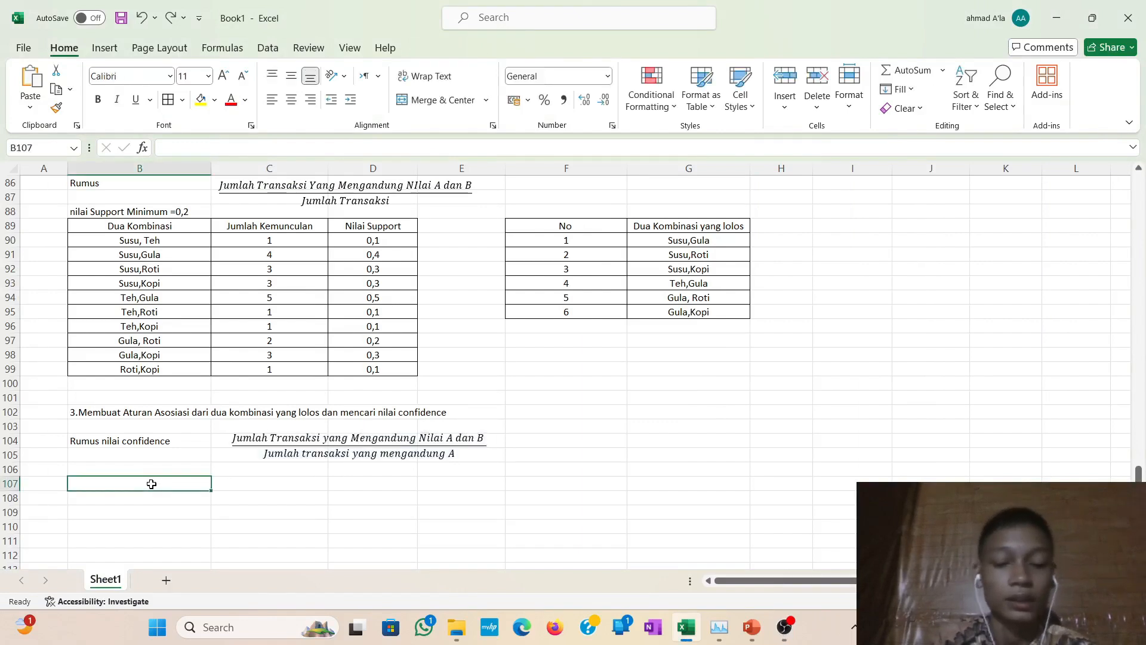
type("No")
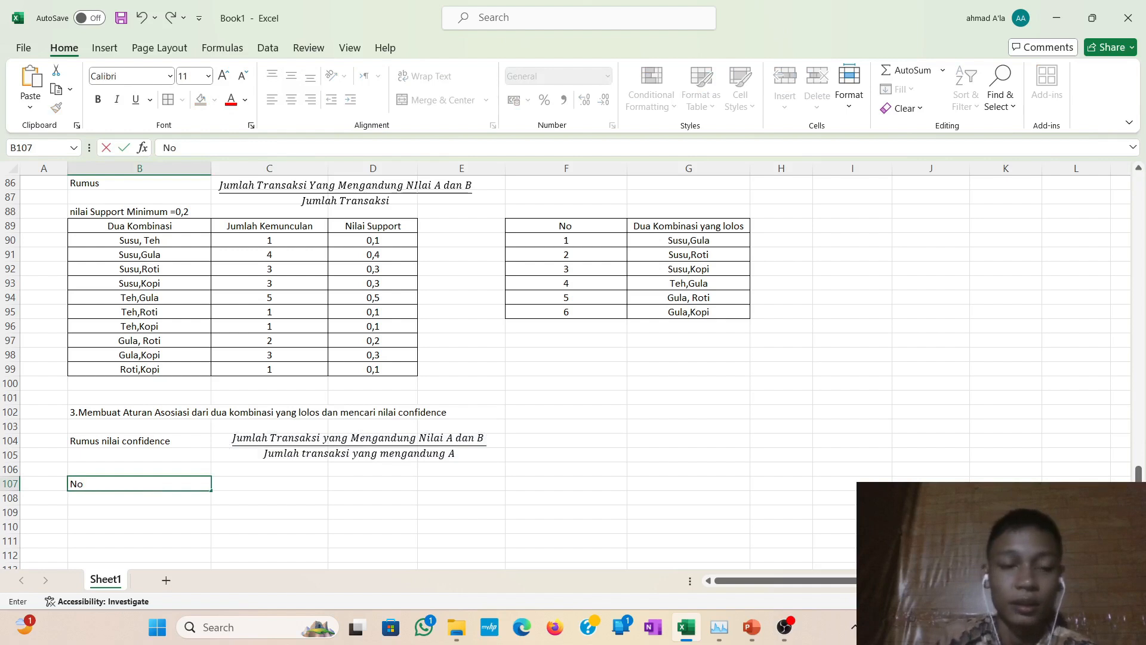
key("Tab")
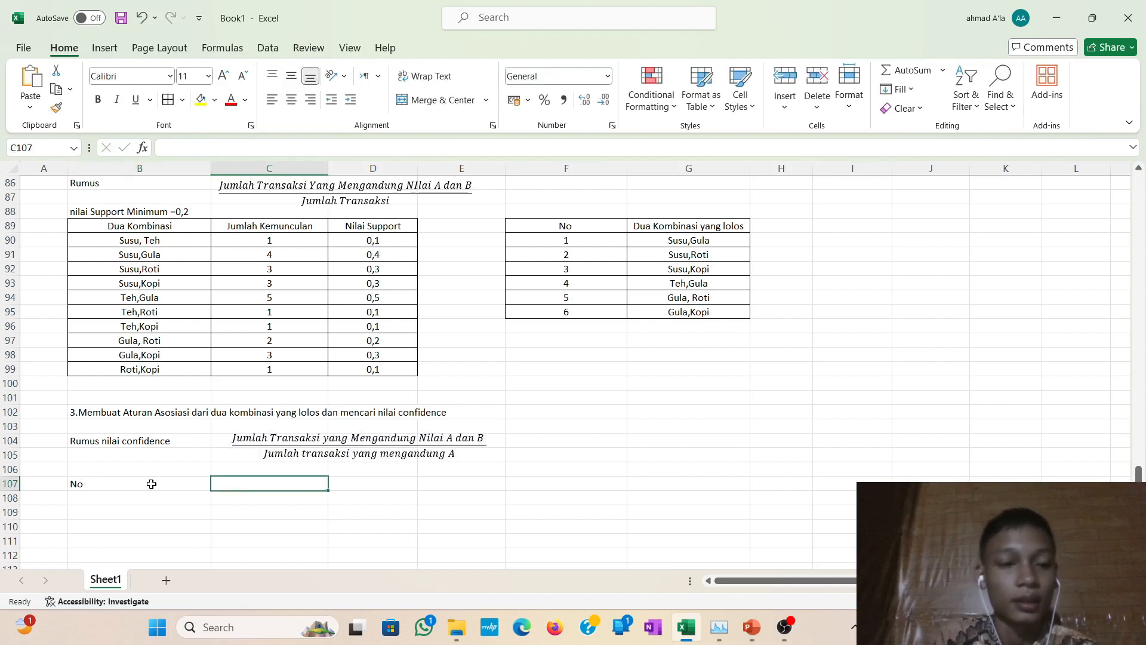
type("N")
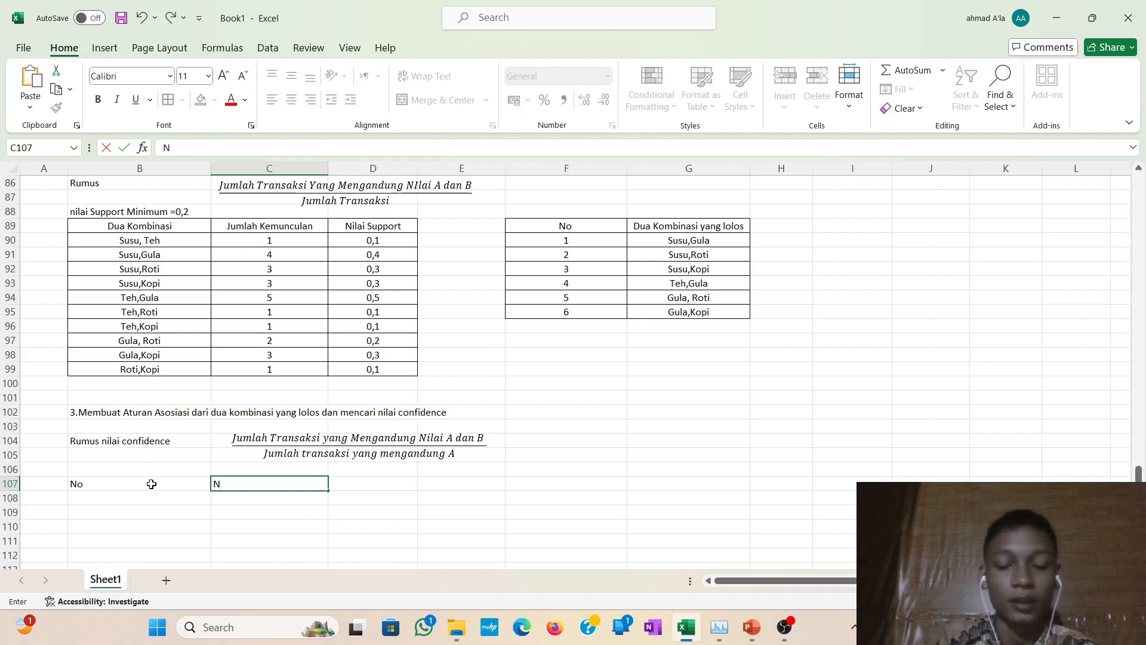
type("il")
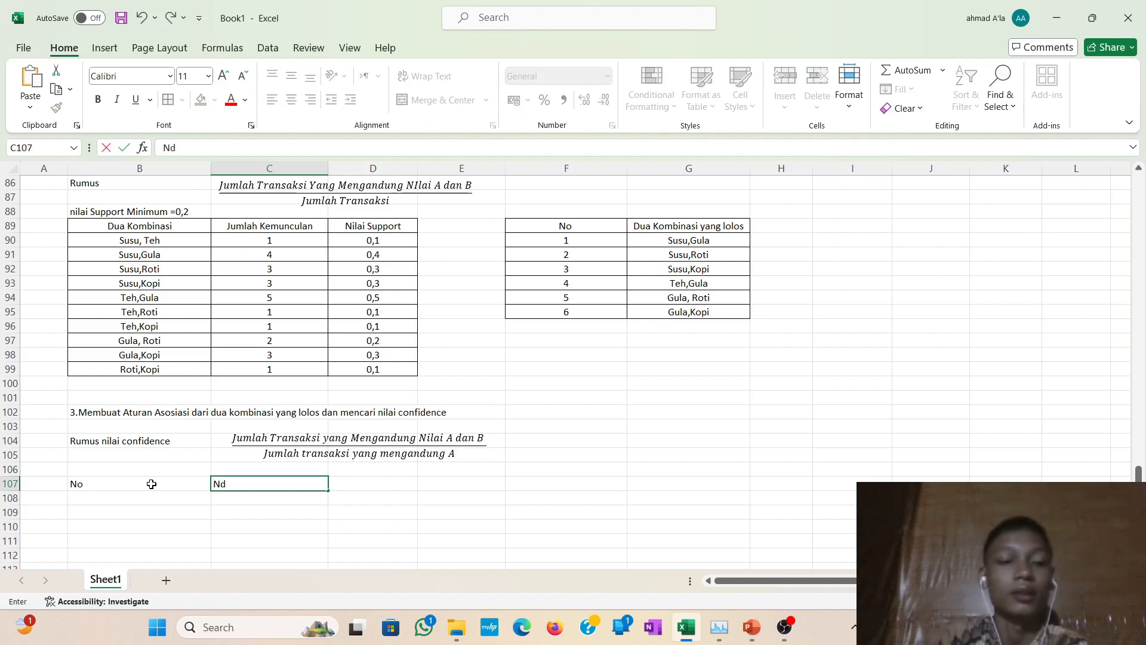
key("BackSpace")
key("BackSpace")
key("BackSpace")
type("Dua")
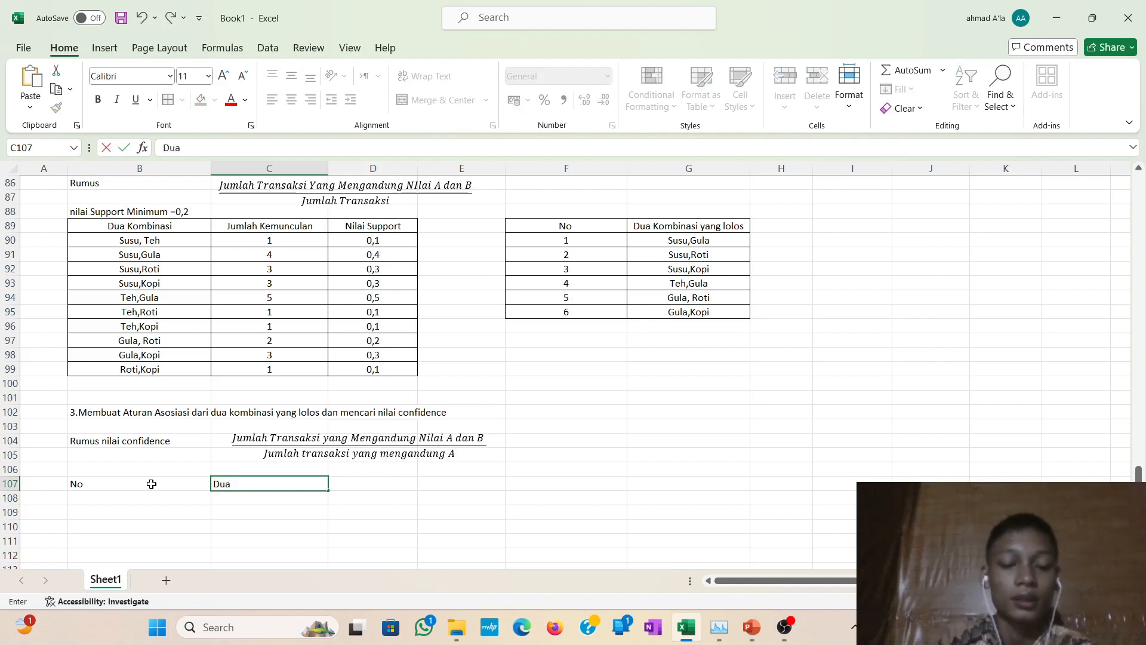
type(" kombi")
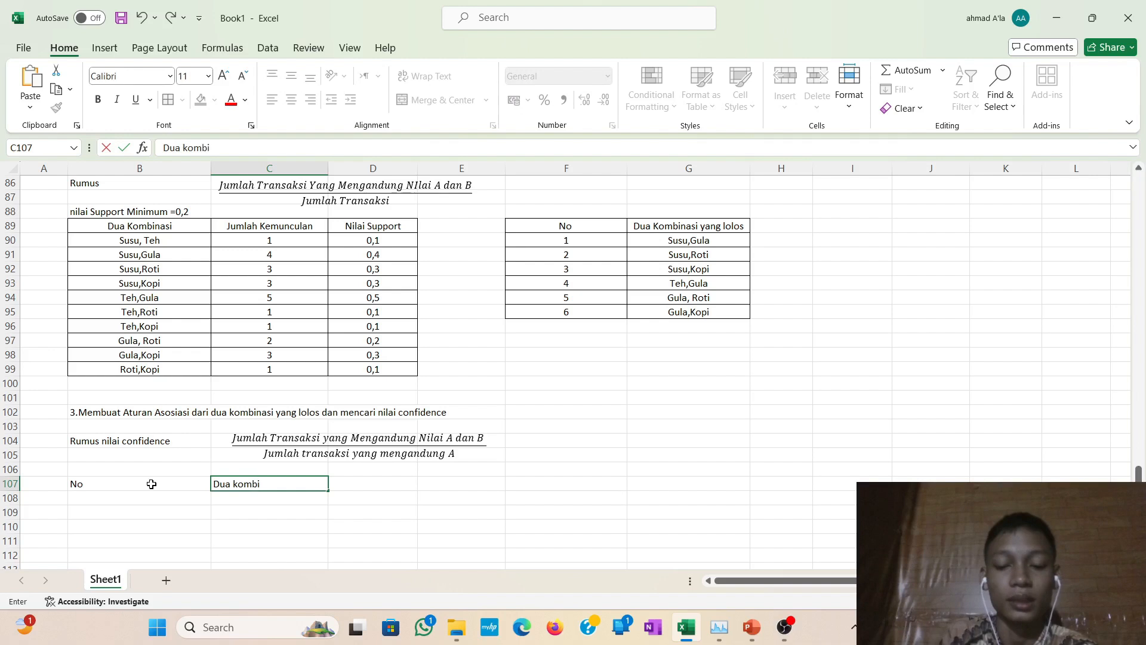
type("nasi")
key("Tab")
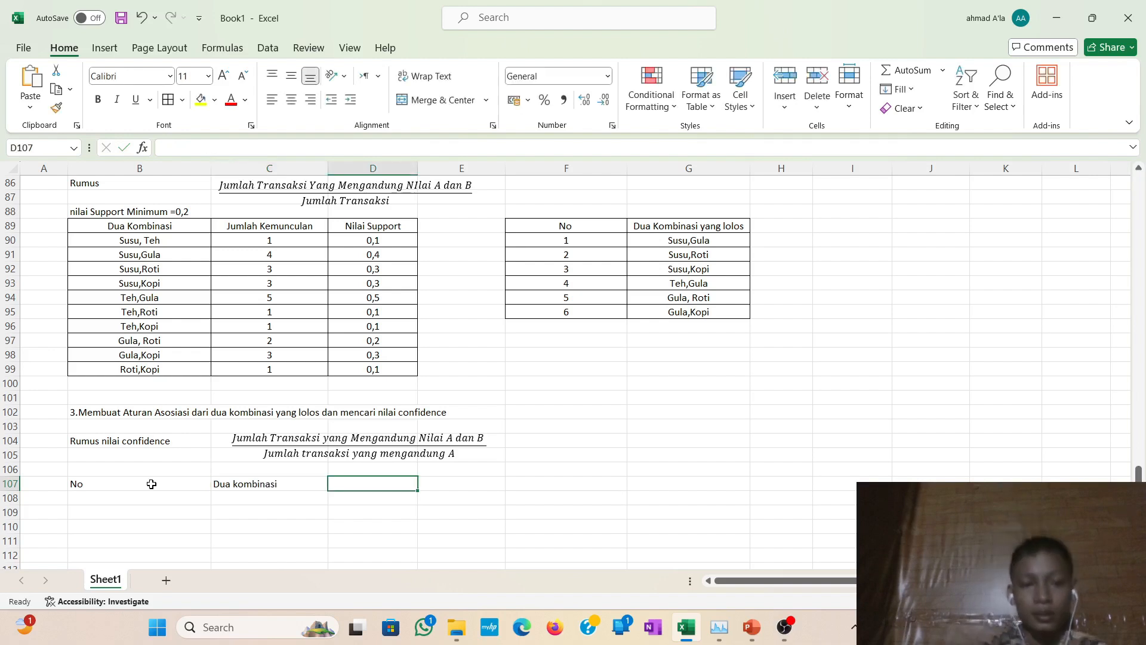
Enter the column headers "Jumlah Kemunculan" in D107 and "Aturan" in E107.
type("Jum")
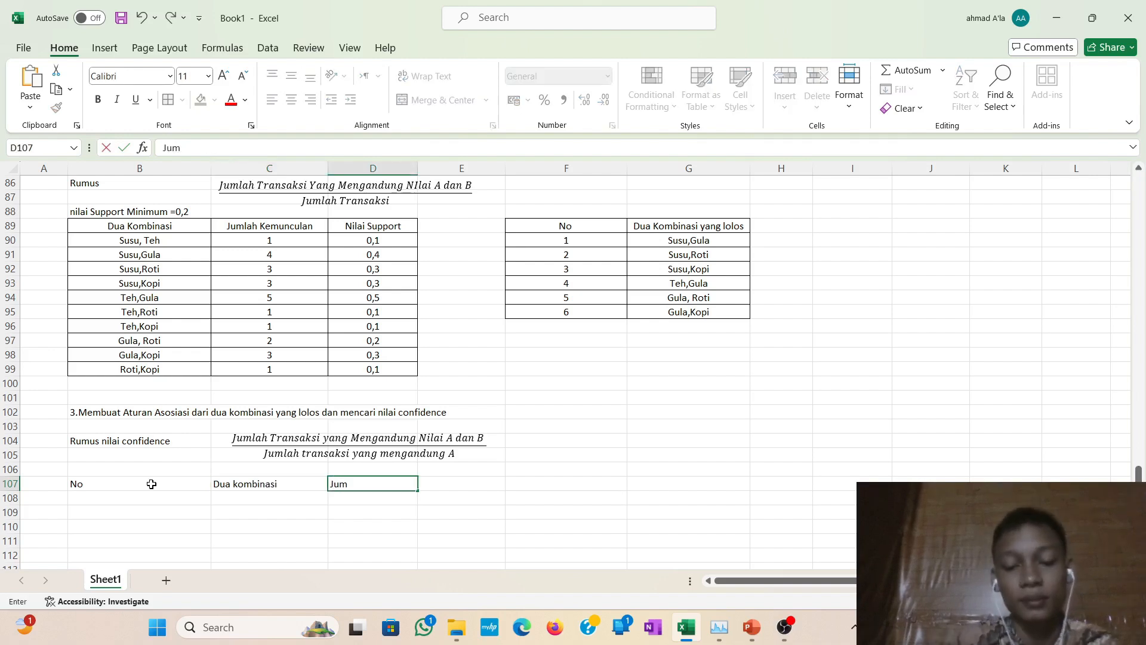
type("lah K")
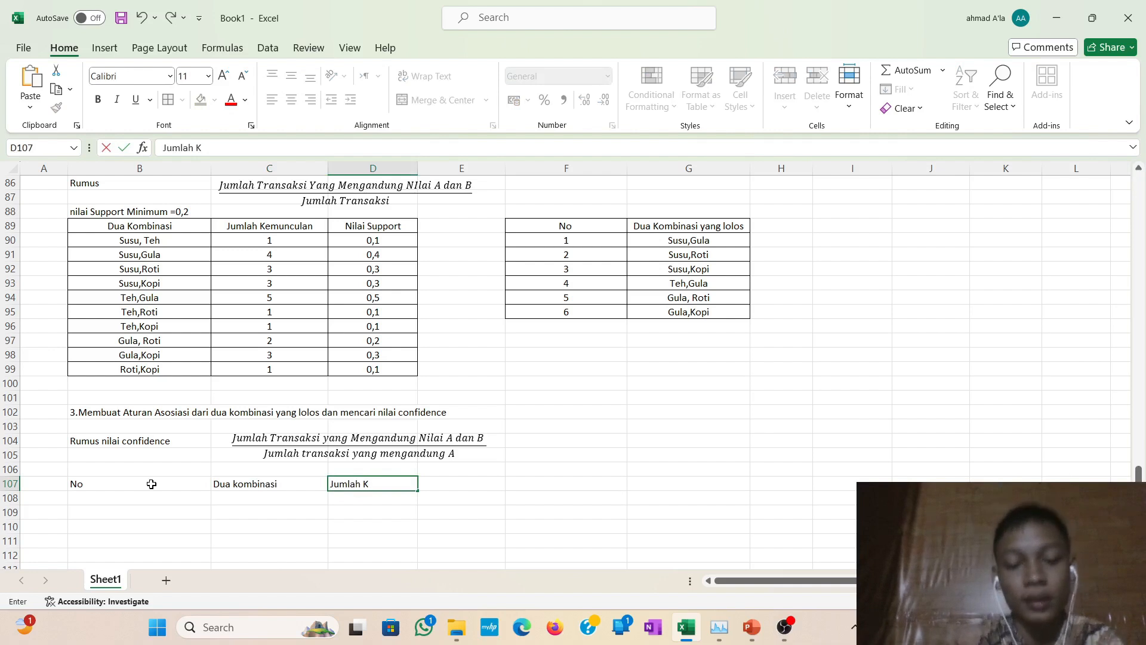
type("emunculan")
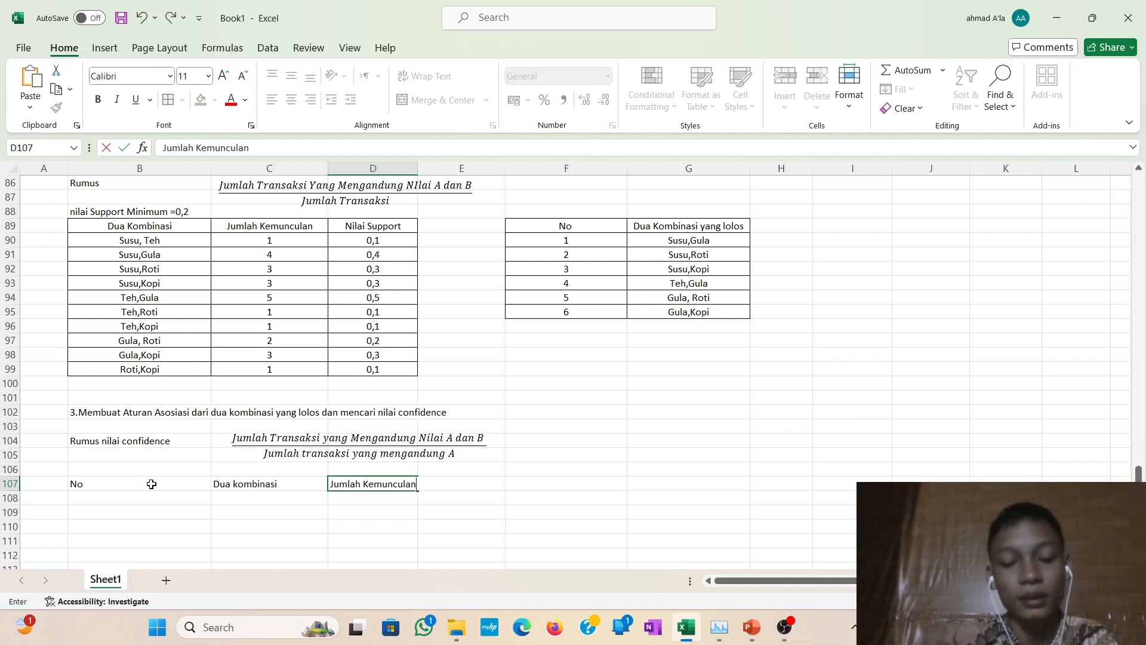
key("Tab")
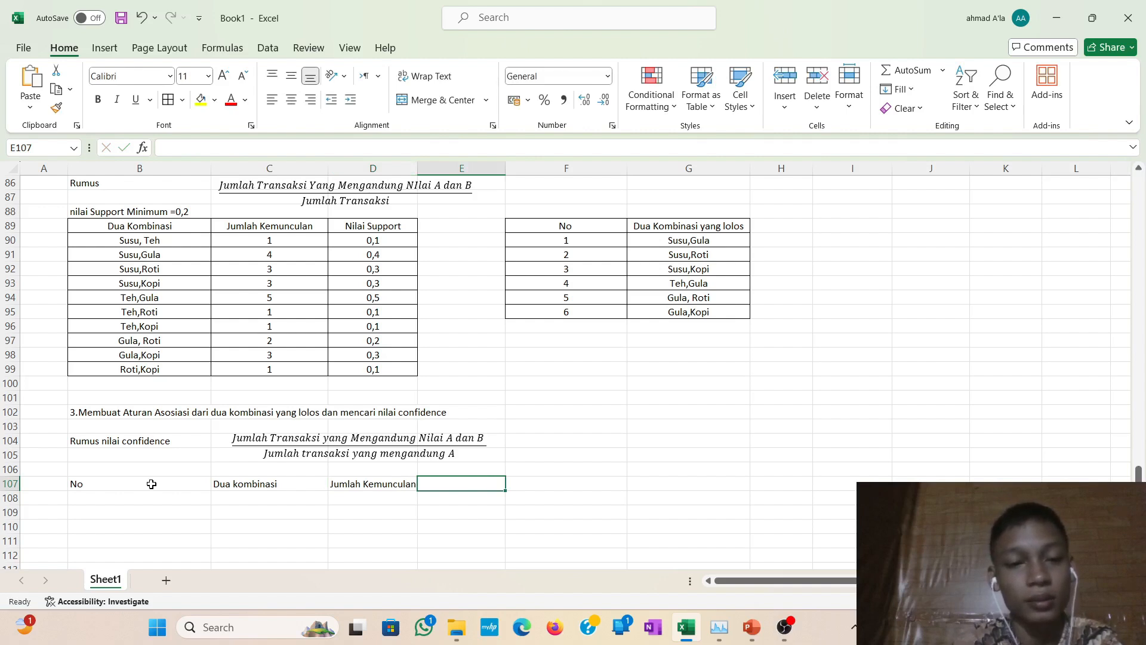
type("Atur")
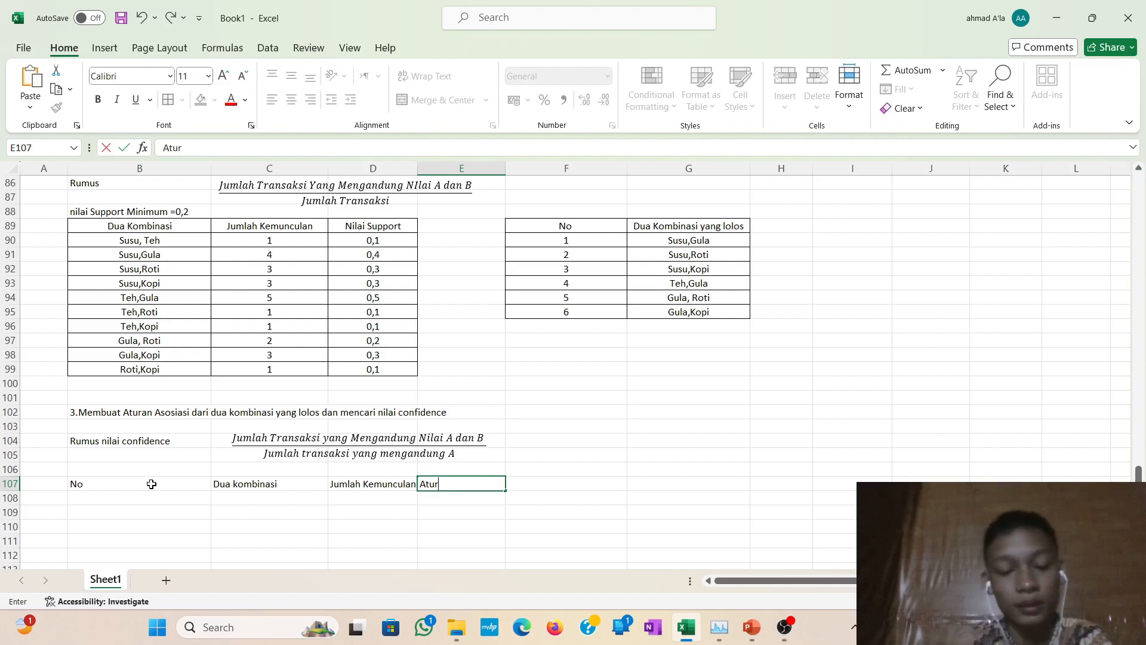
type("an")
key("Tab")
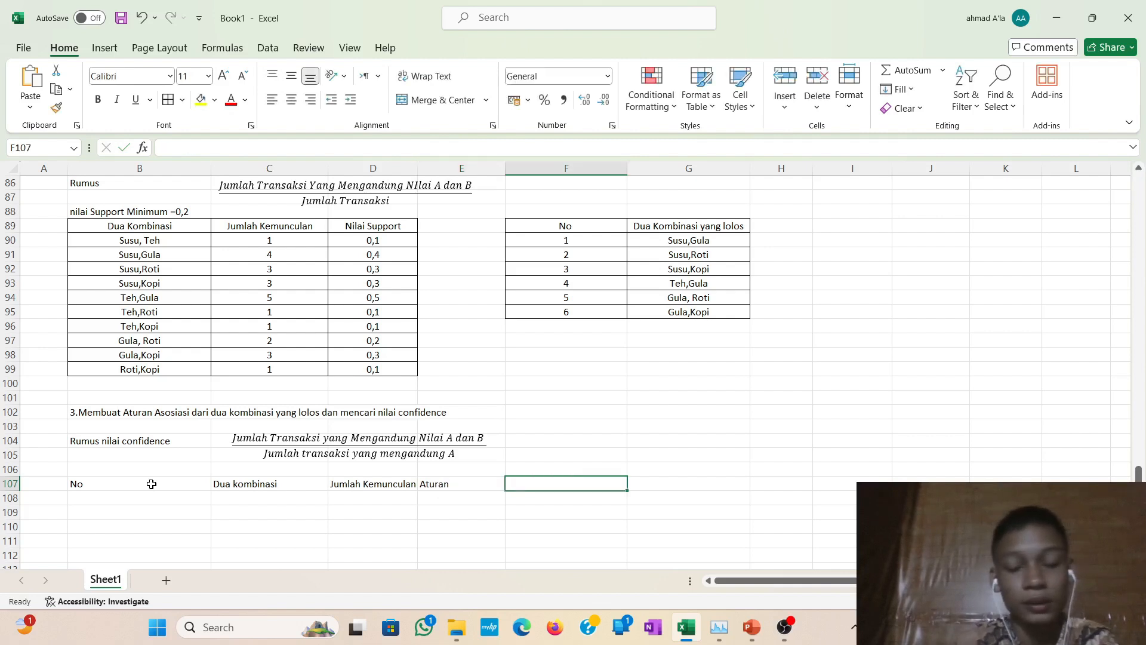
Enter the column headers "Nilai support" in F107 and "Nilai Confidence" in G107.
type("Nilai")
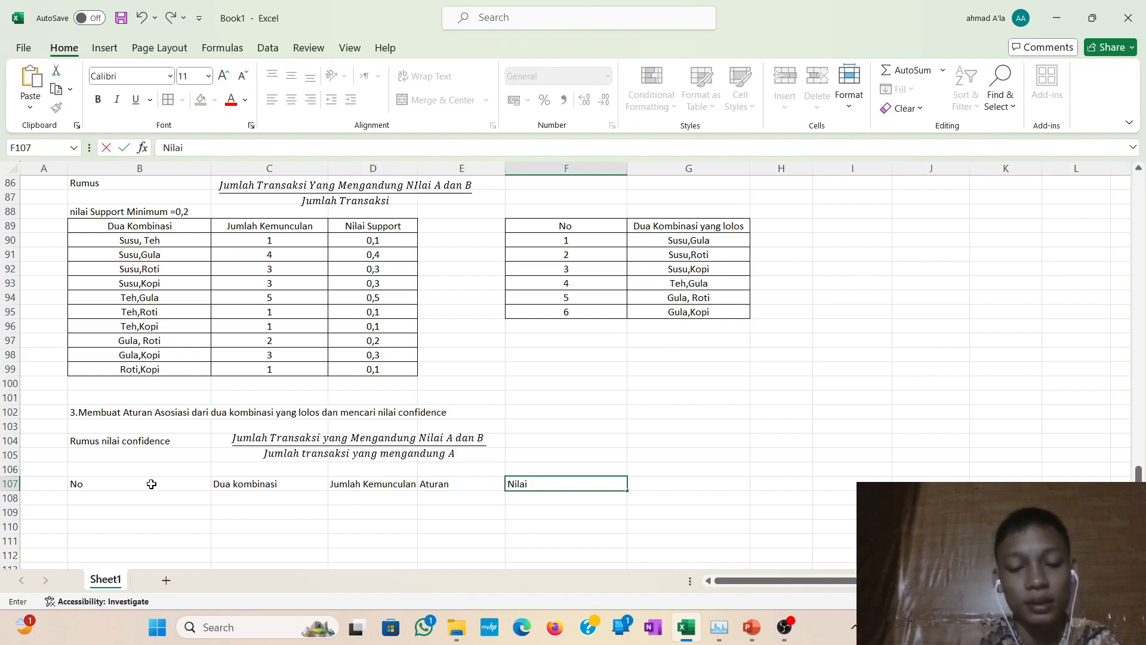
type(" supp")
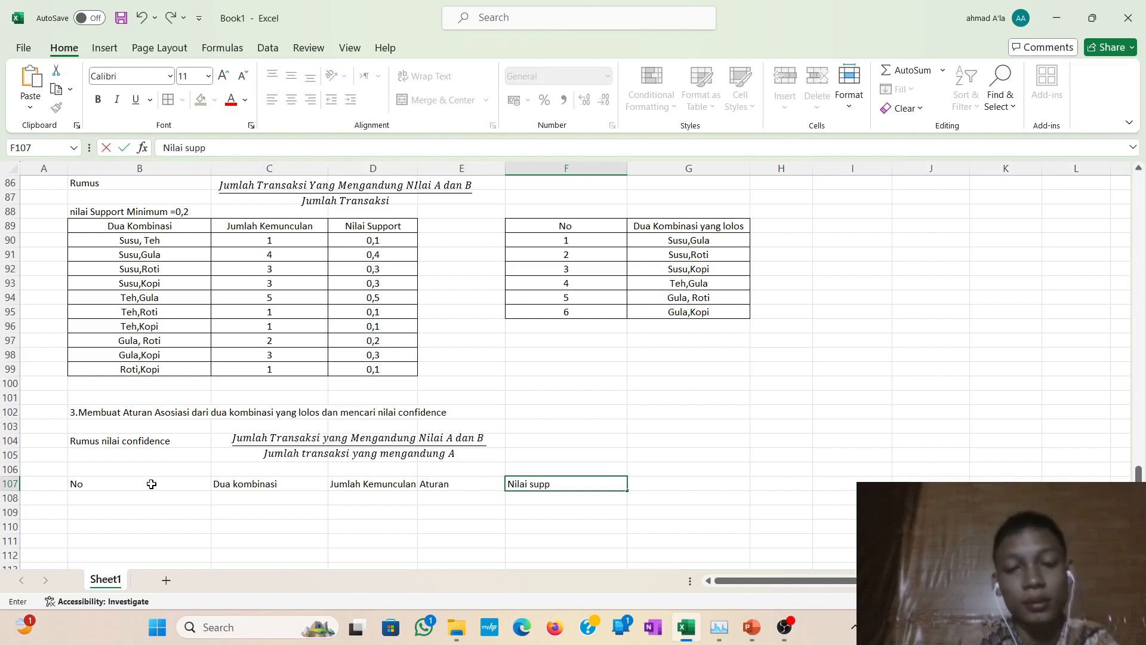
type("ort")
key("Tab")
key("Tab")
key("Tab")
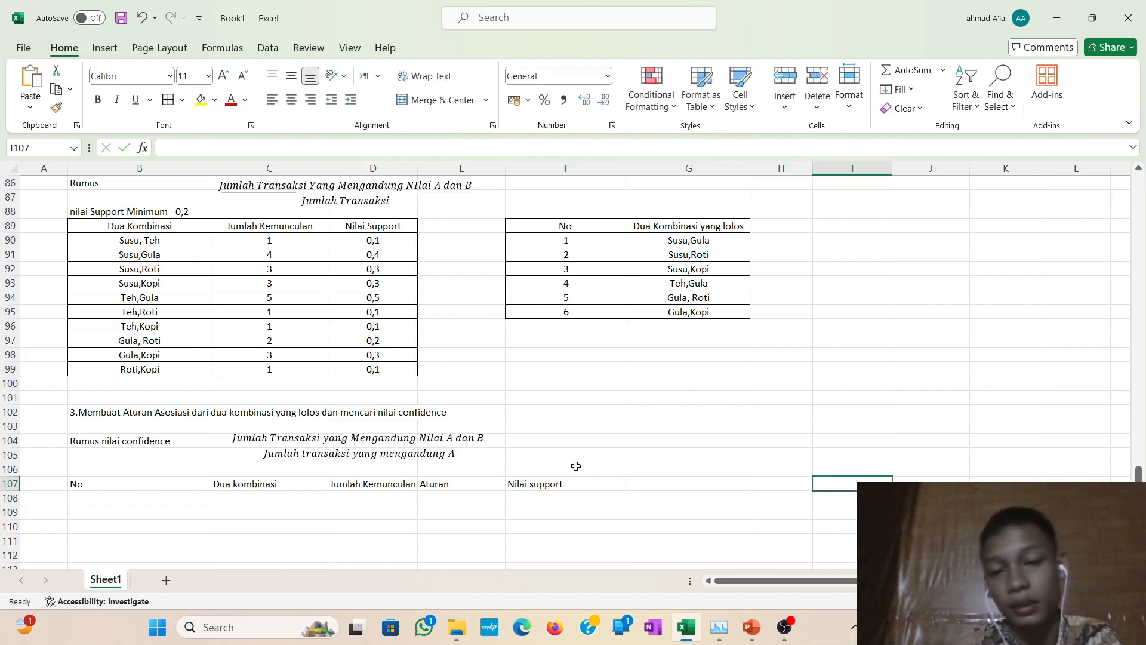
left_click(681, 486)
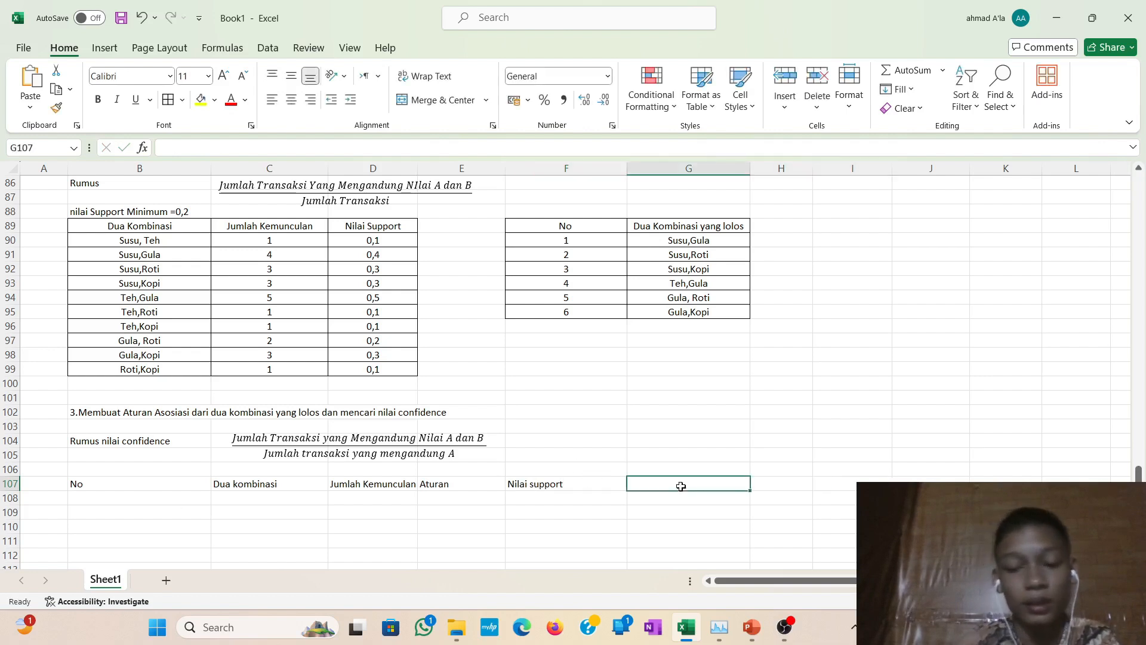
type("Nilai")
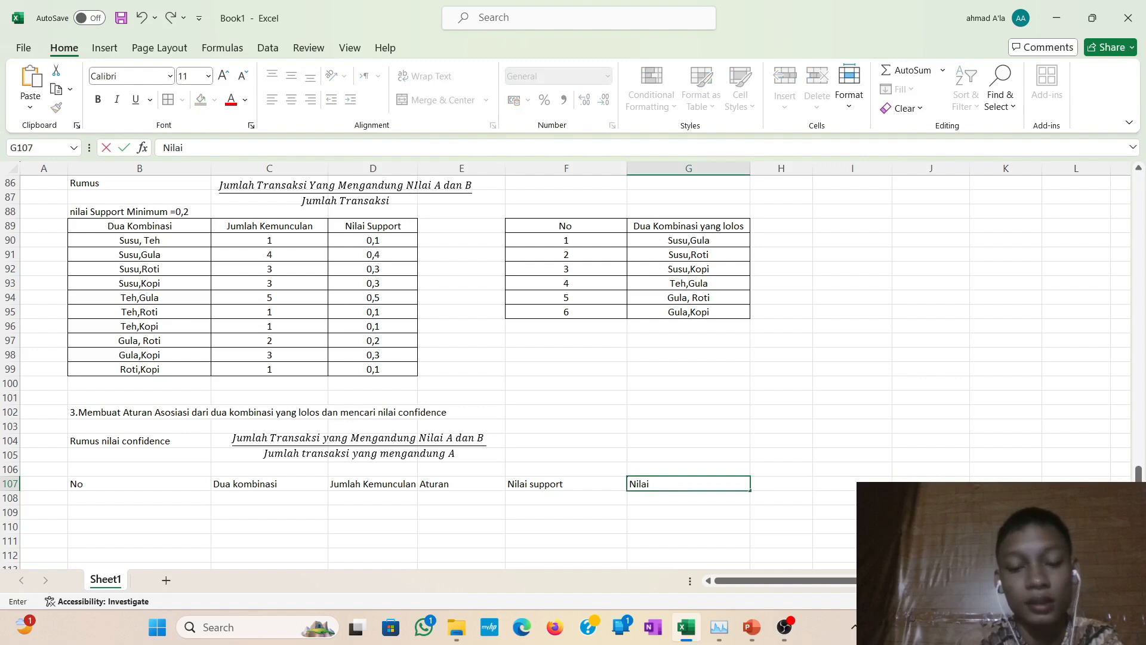
type(" Confide")
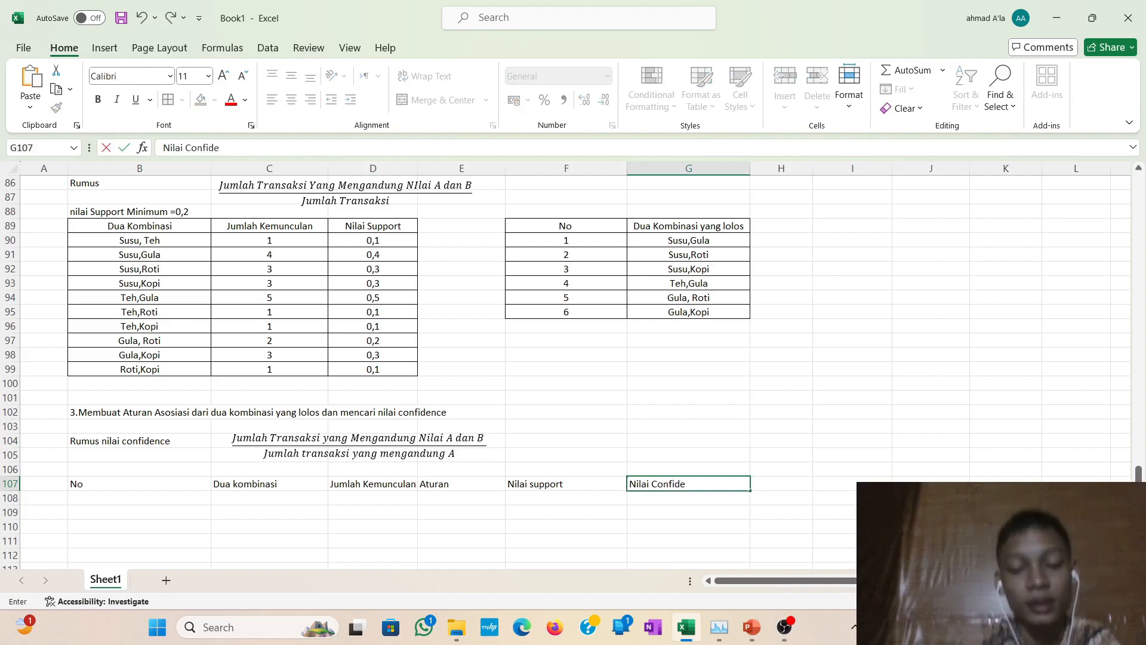
type("nce")
Start the first table row with number 1 in B108 and the combination "Susu,Gula" in C108.
scroll(681, 486, "down", 1)
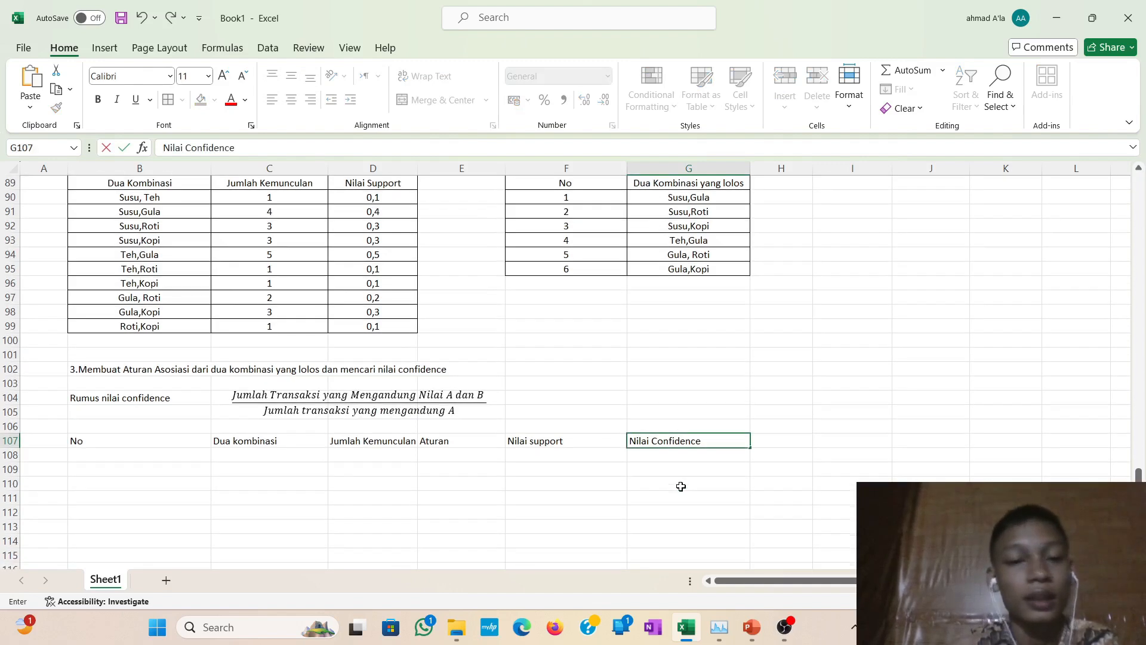
scroll(673, 483, "down", 3)
left_click(177, 329)
scroll(143, 424, "up", 2)
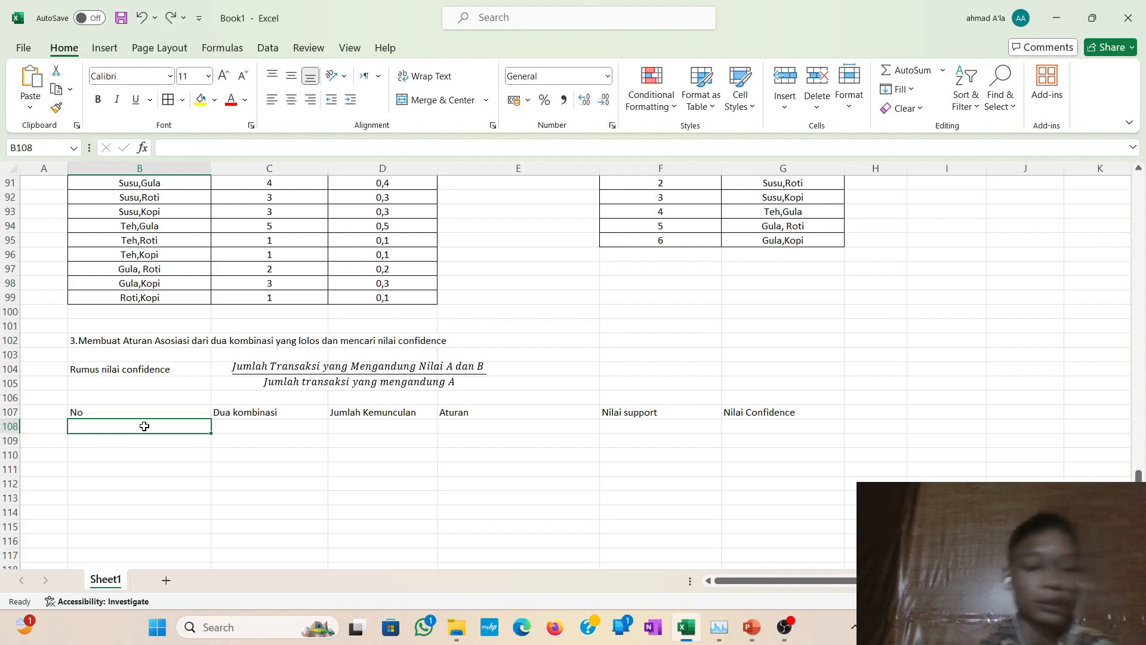
type("1")
left_click(255, 425)
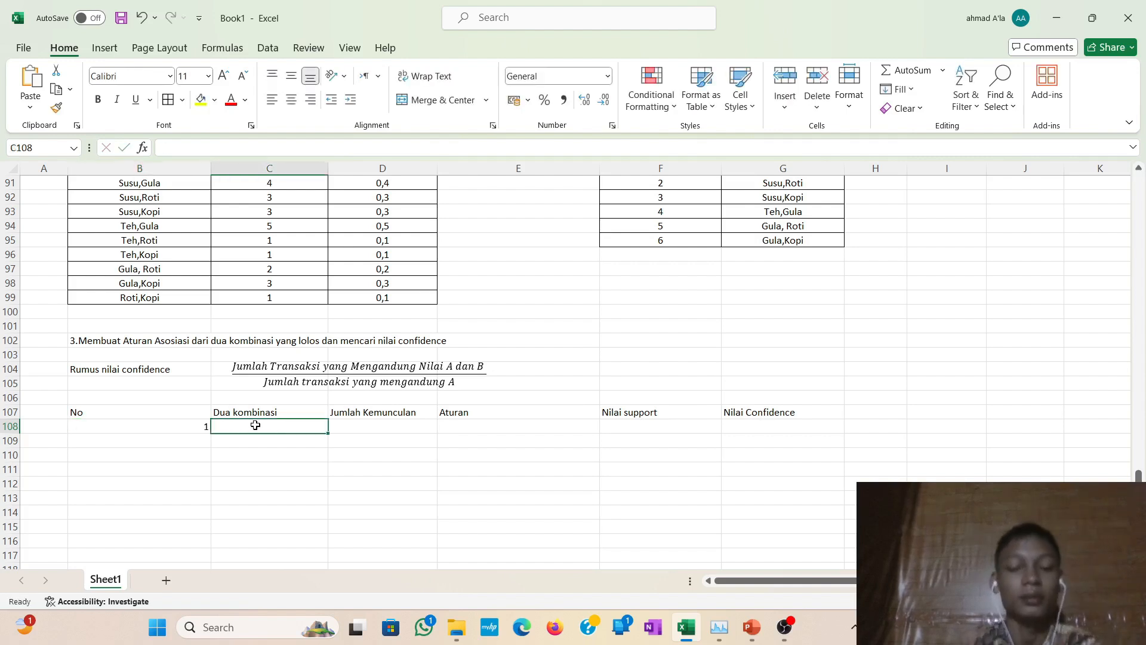
scroll(549, 421, "up", 2)
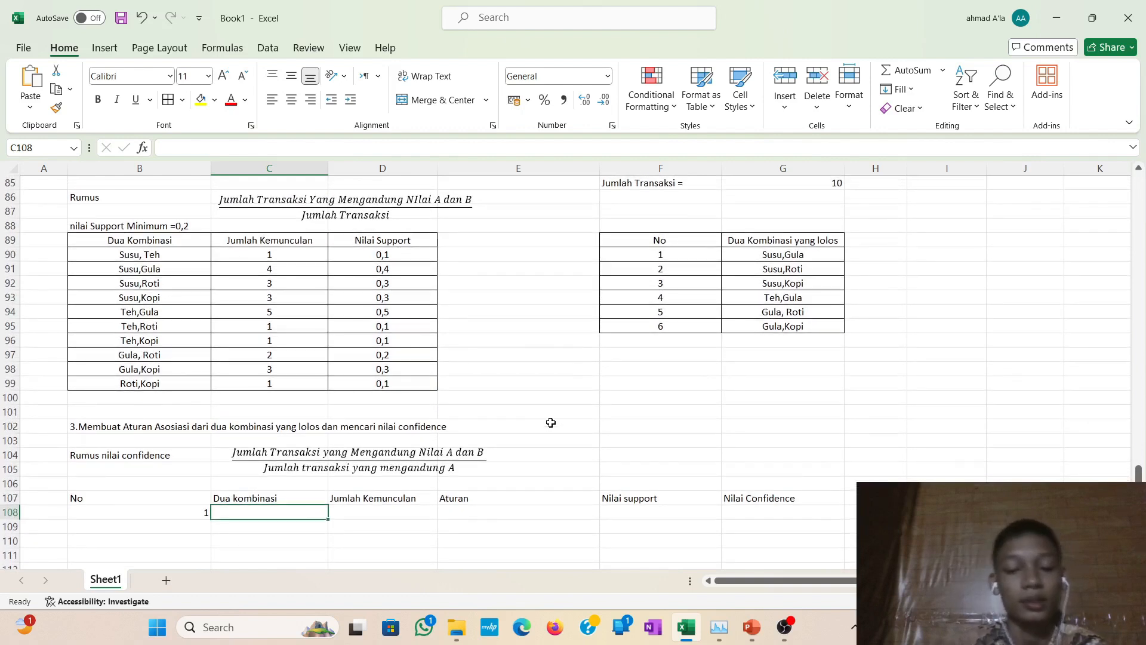
type("Susu")
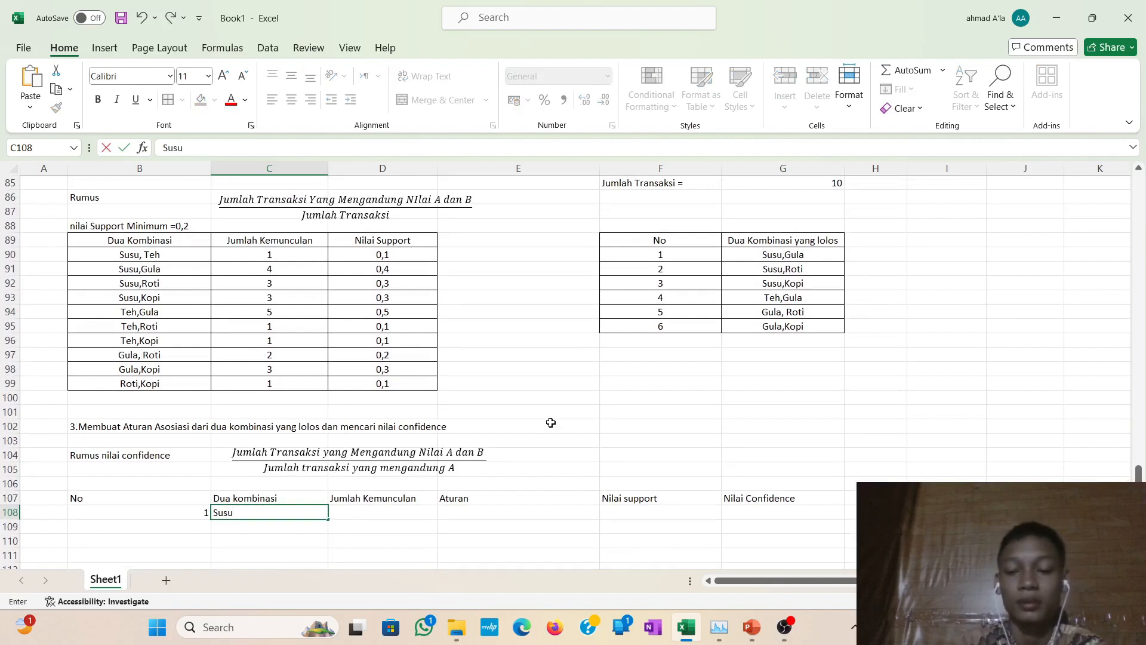
type(",Gu")
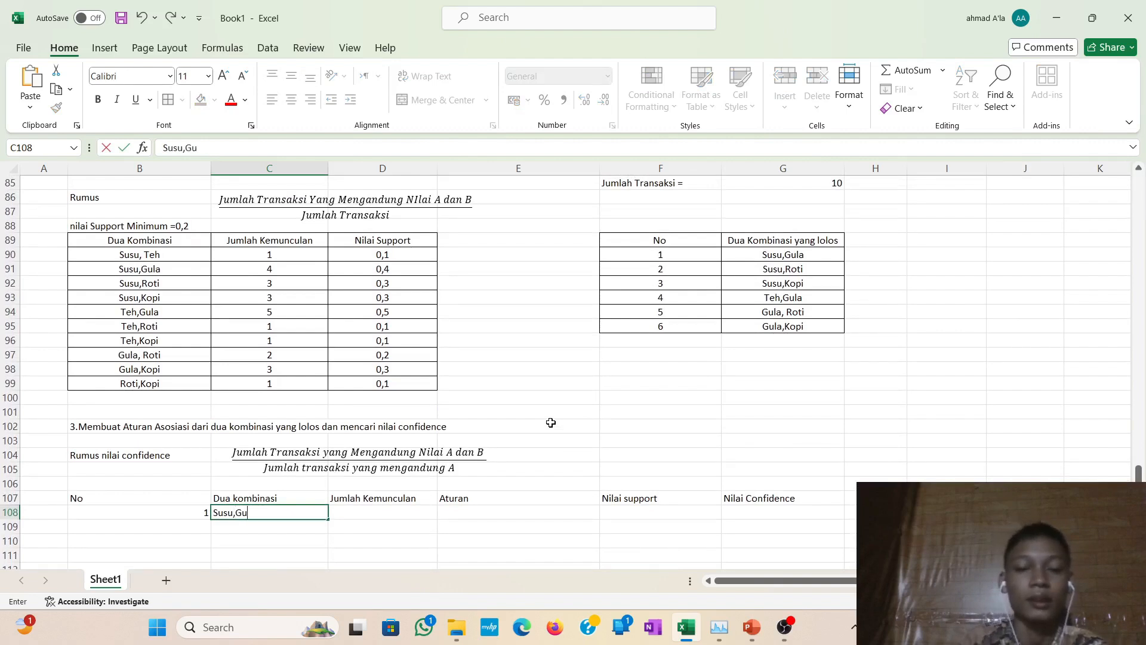
type("la")
key("Tab")
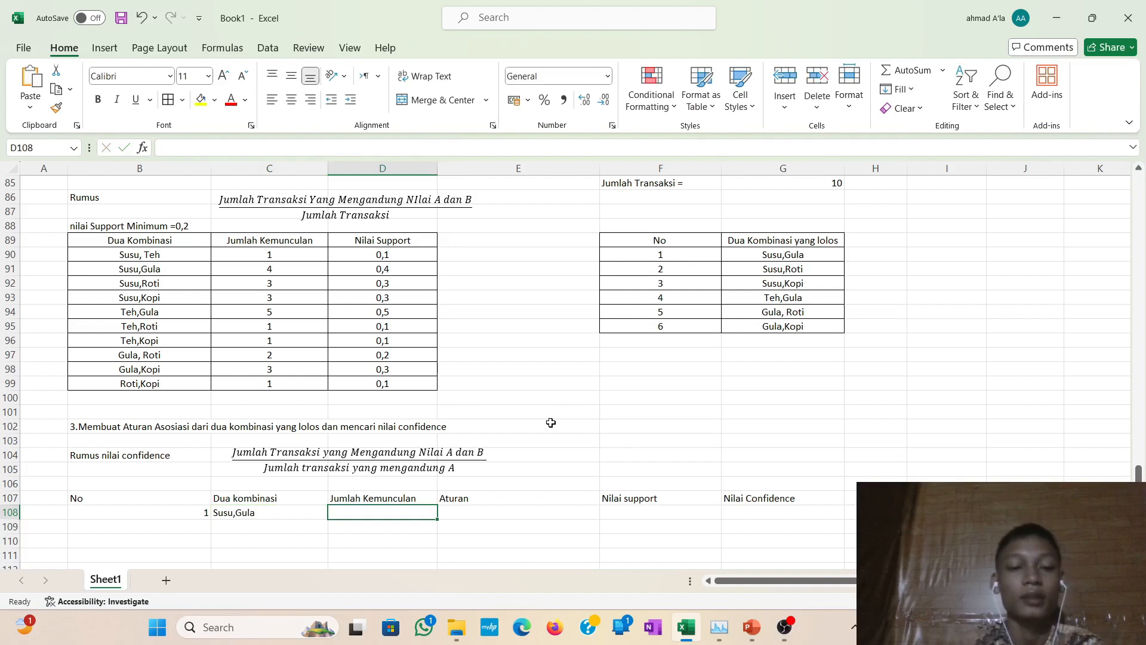
Link D108 to the occurrence count of Susu,Gula with the formula =C91.
type("=")
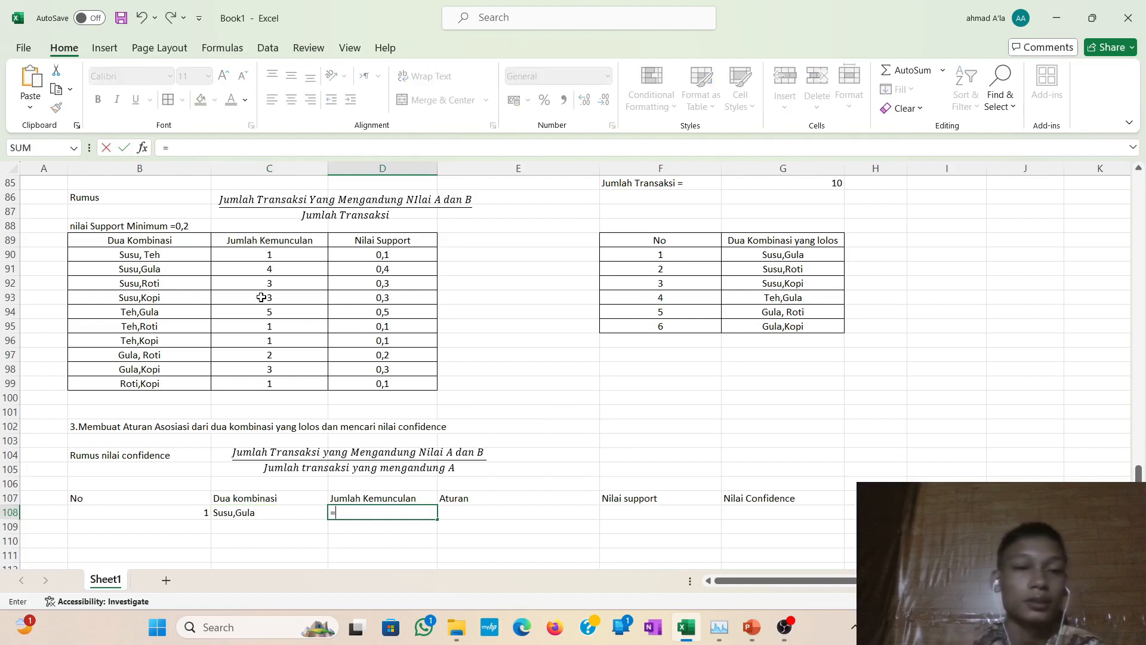
left_click(258, 268)
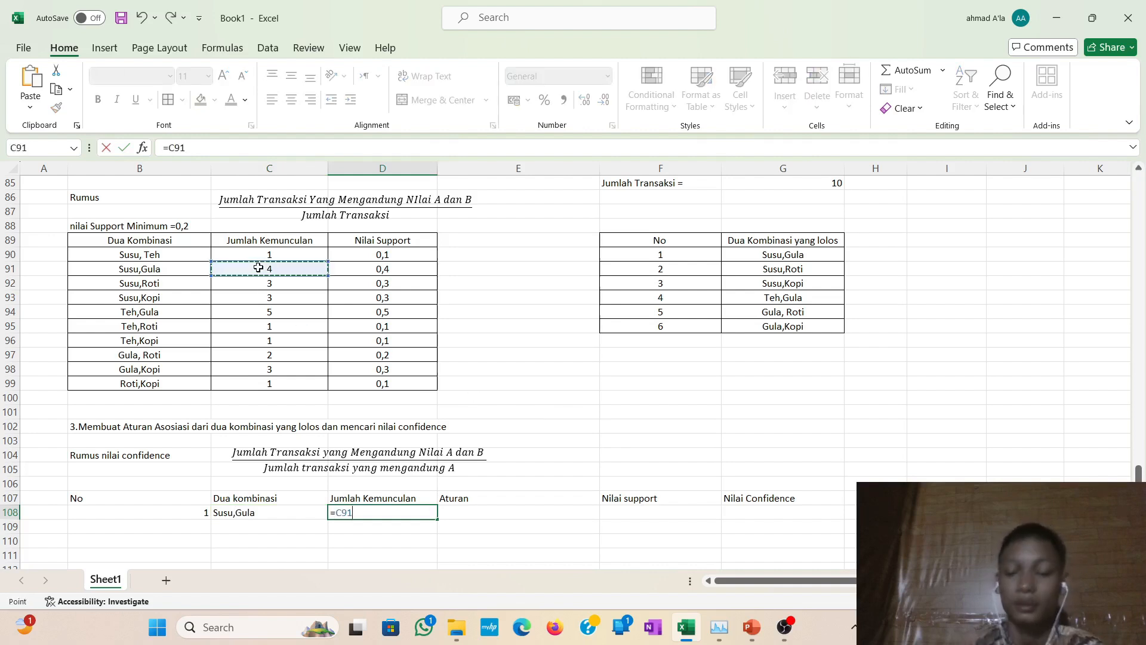
key("Return")
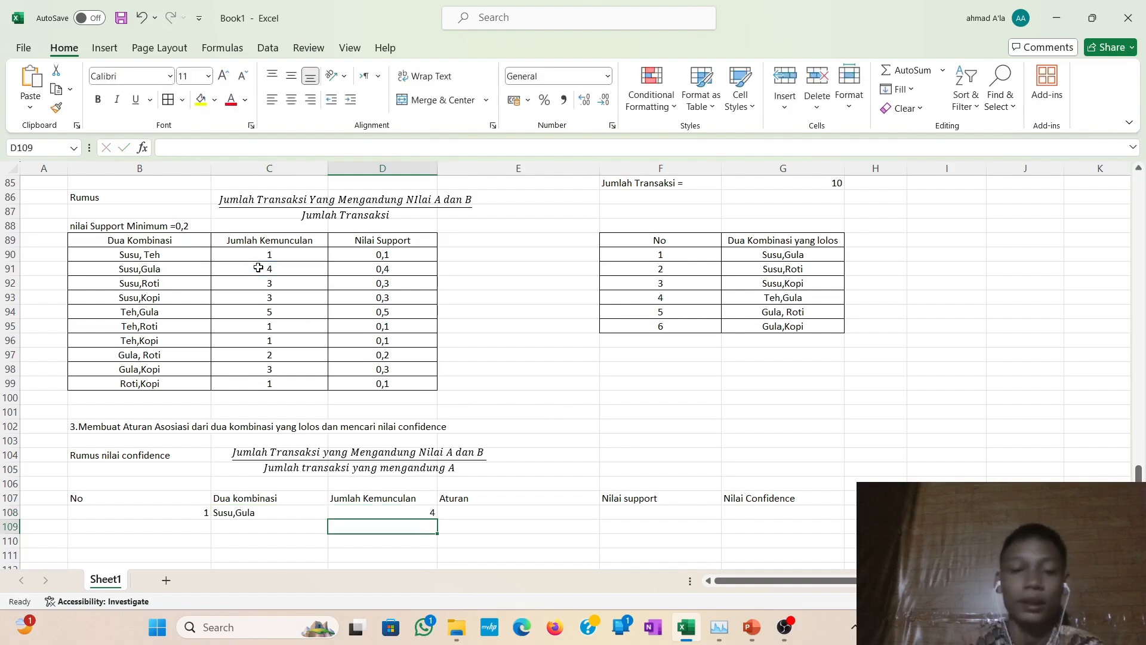
Begin the rule for Susu,Gula in E108 with the condition "Jika dibeli Susu,".
left_click(469, 511)
scroll(469, 511, "down", 2)
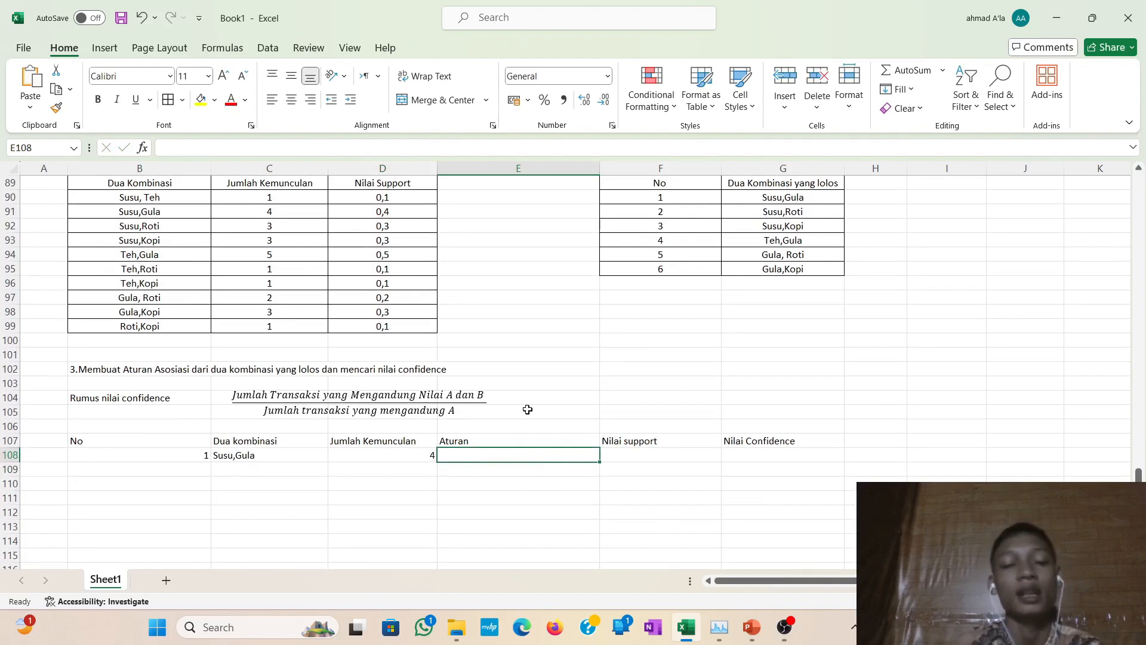
scroll(528, 409, "up", 1)
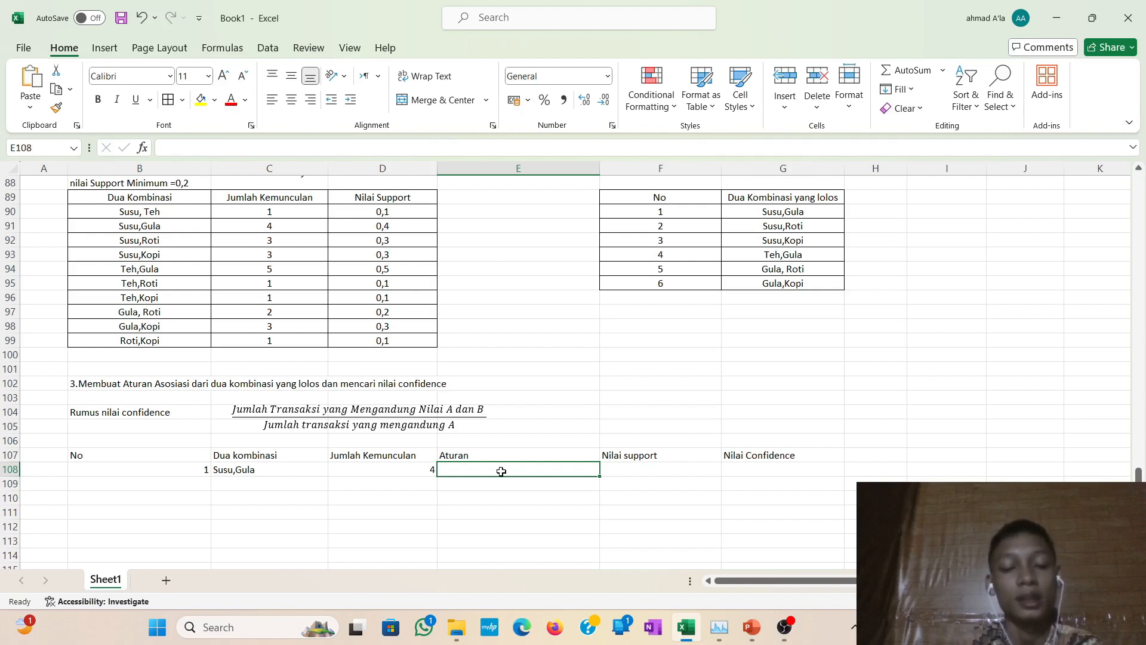
type("Sus")
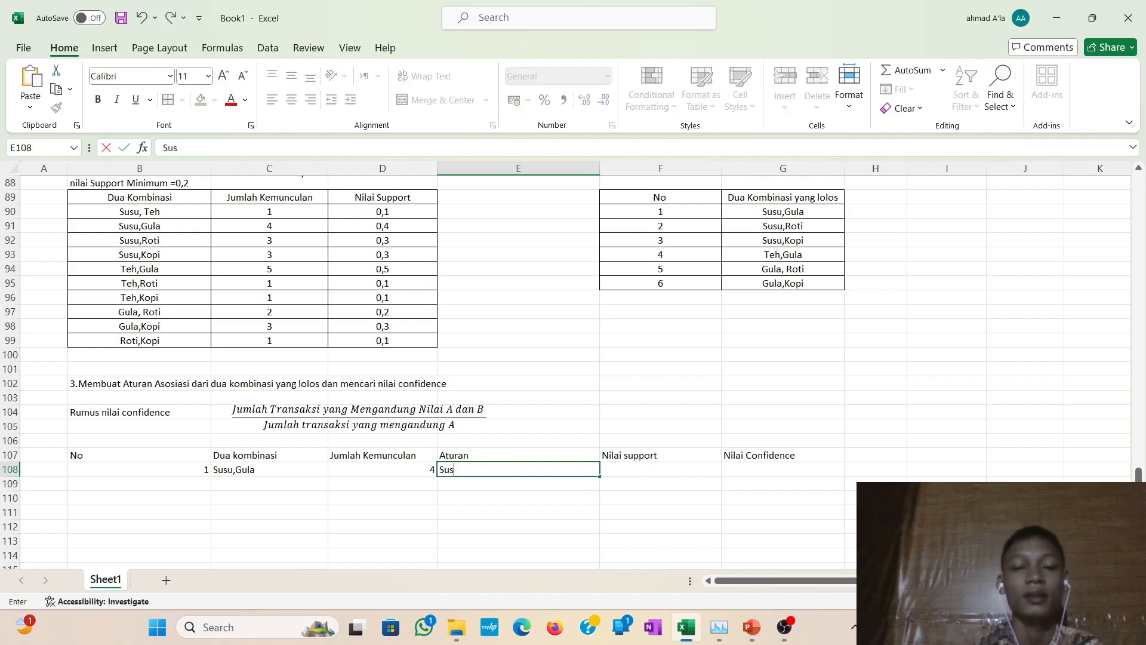
key("BackSpace")
key("BackSpace")
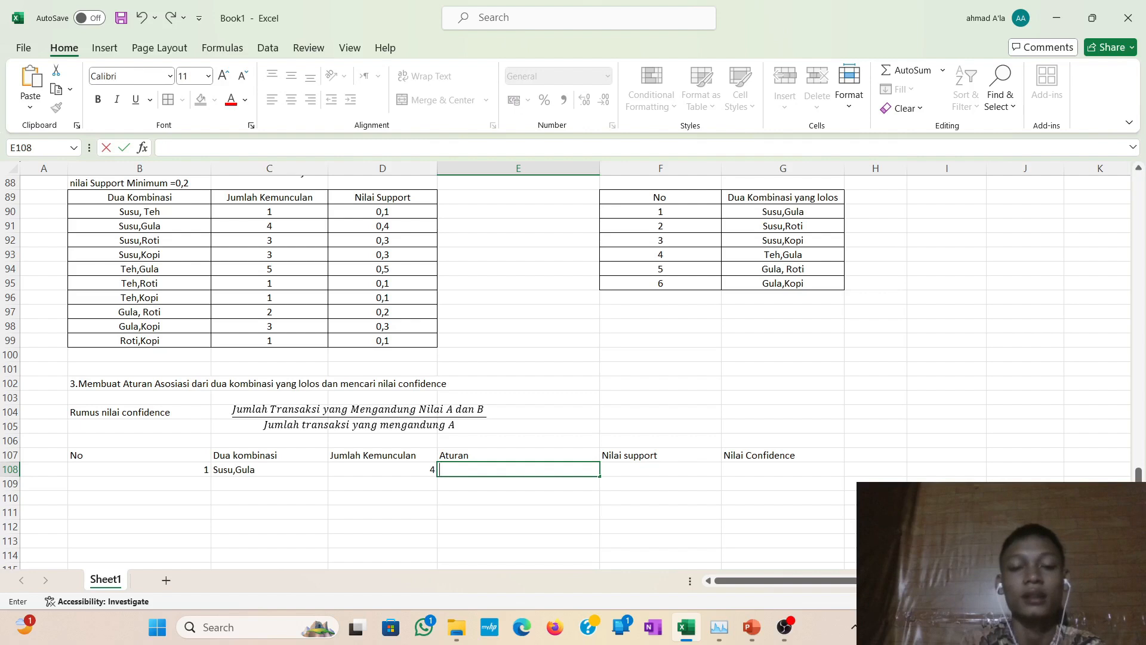
type("Jika di")
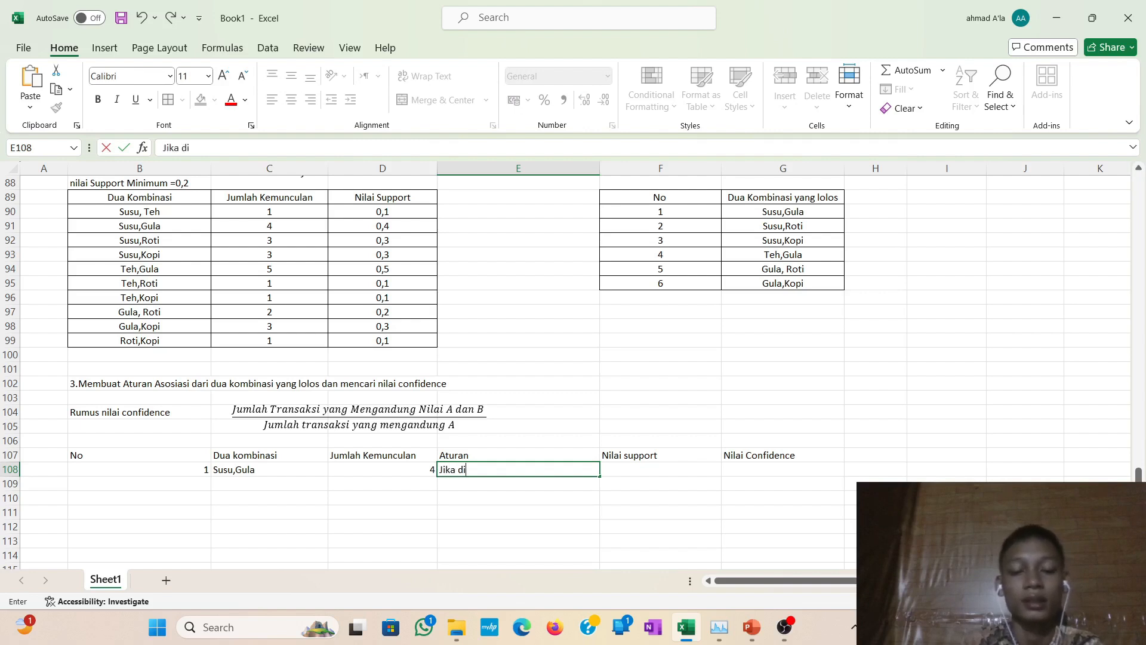
type("beli")
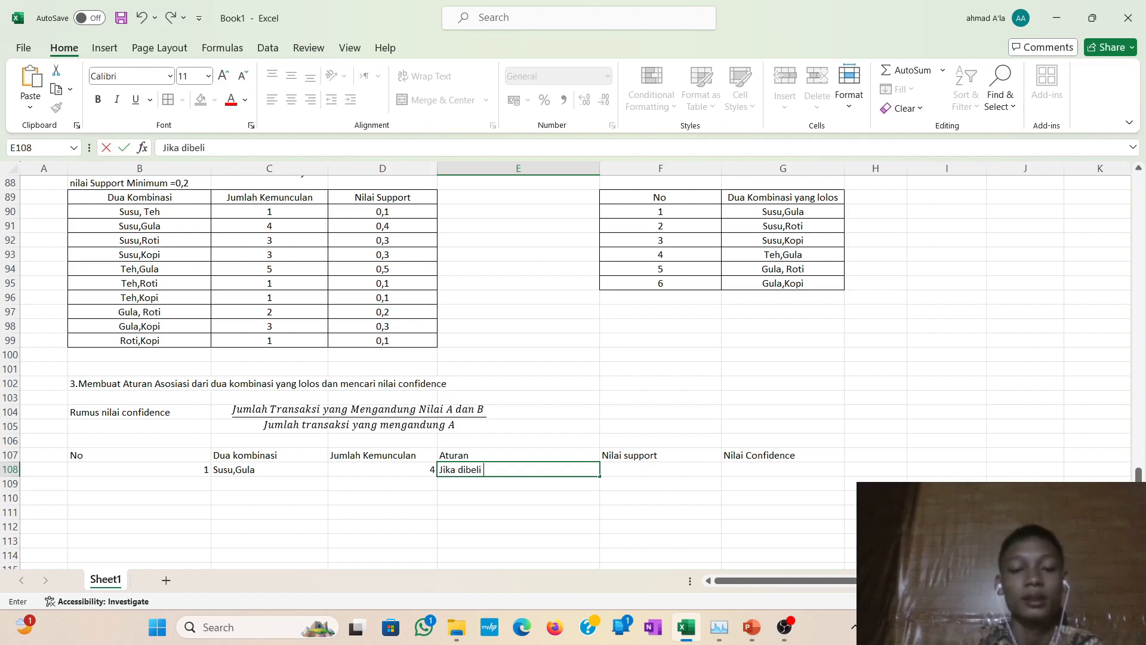
type(" Susu")
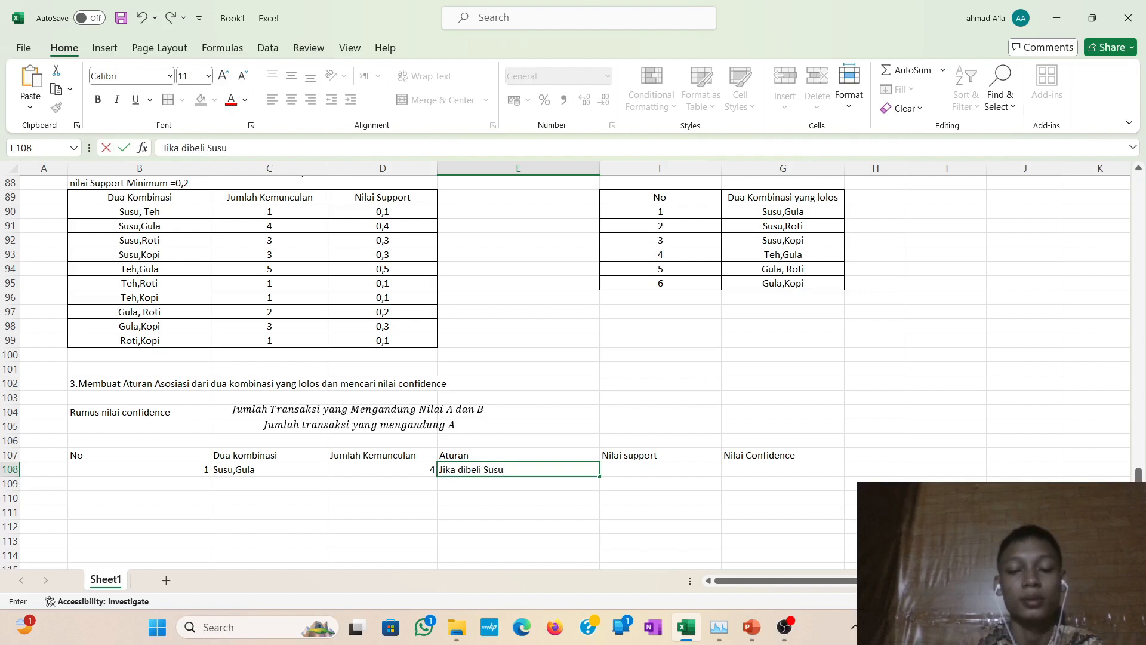
key("BackSpace")
type(", ")
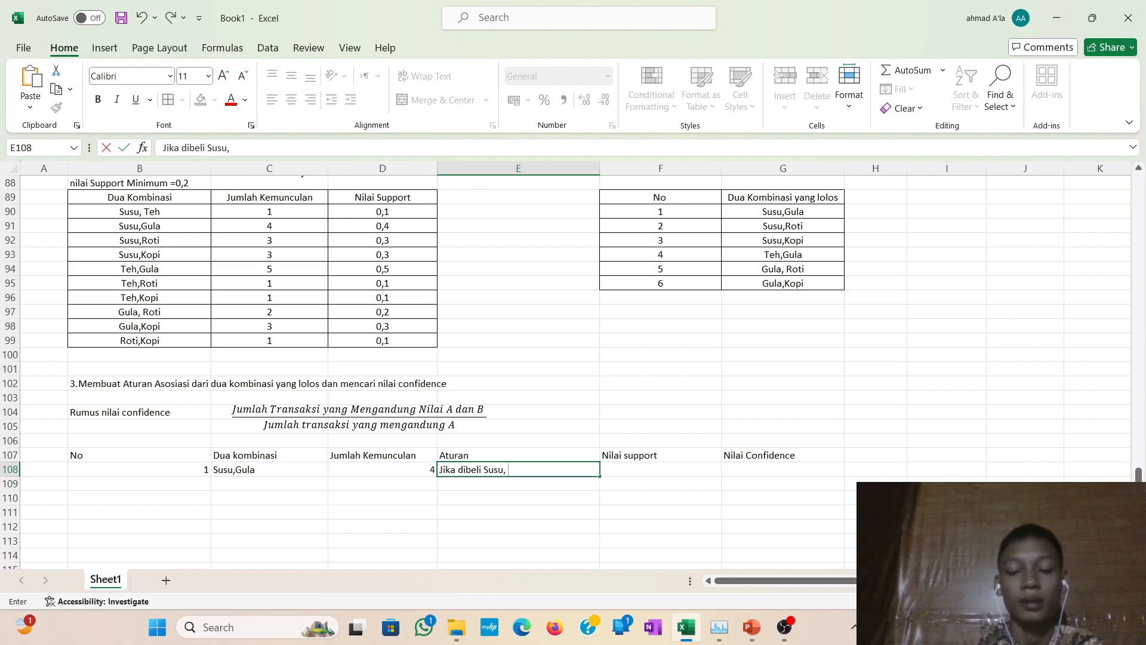
Complete the rule in E108 with the consequence "Maka juga dibekli Gula".
type("Maka")
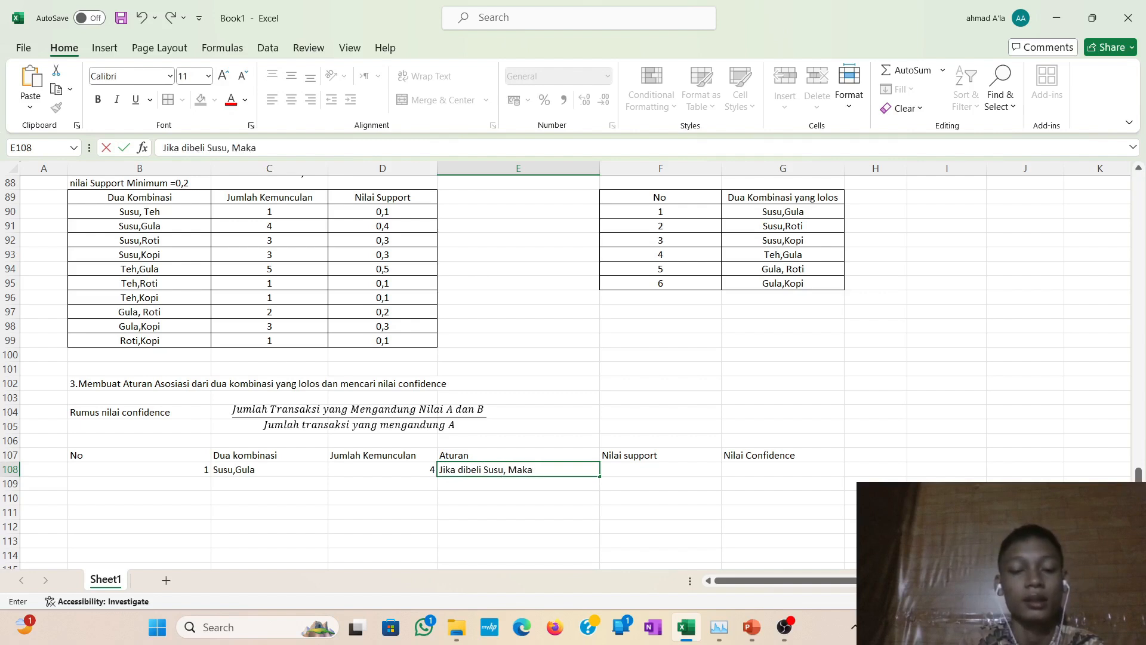
type(" dibel")
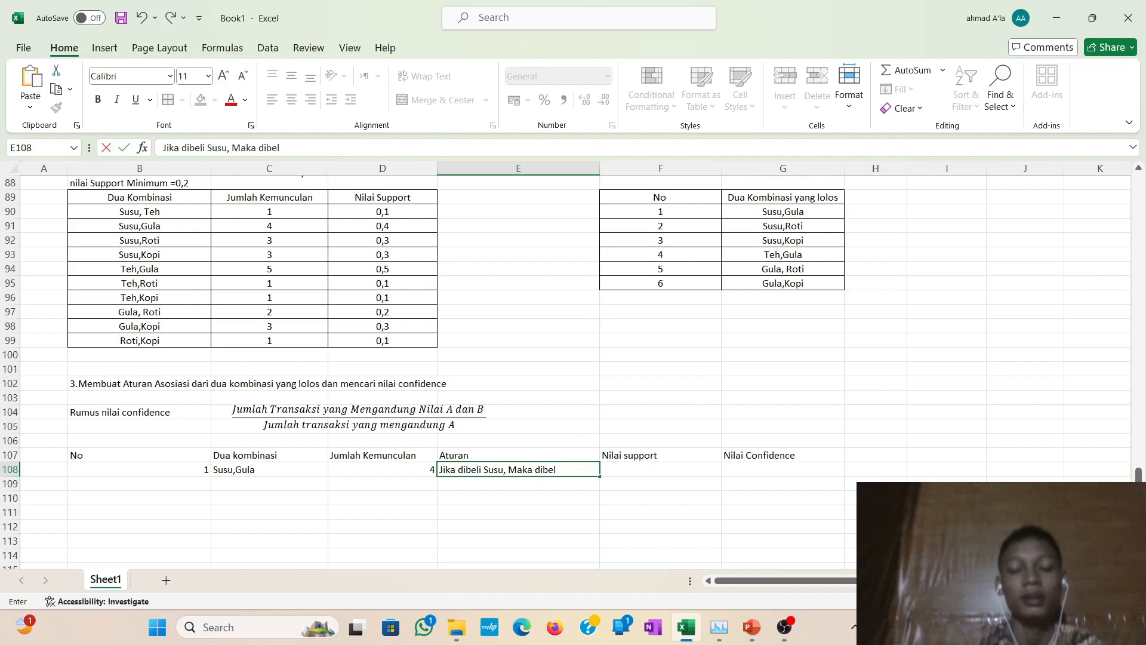
key("BackSpace")
key("BackSpace")
key("BackSpace")
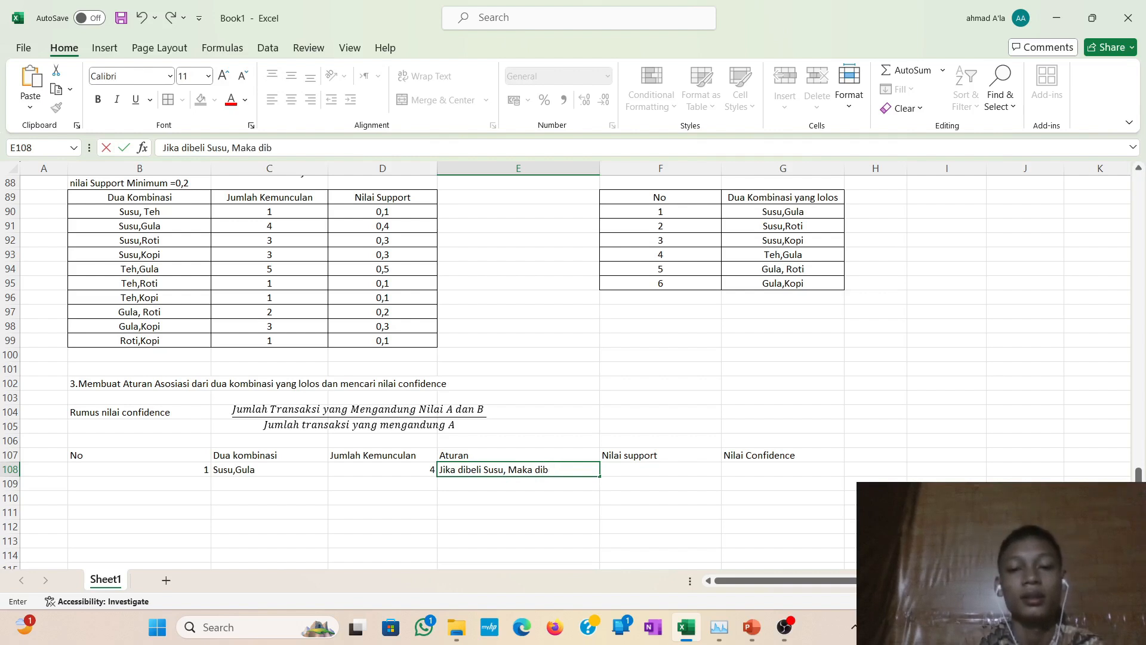
key("BackSpace")
type("ju")
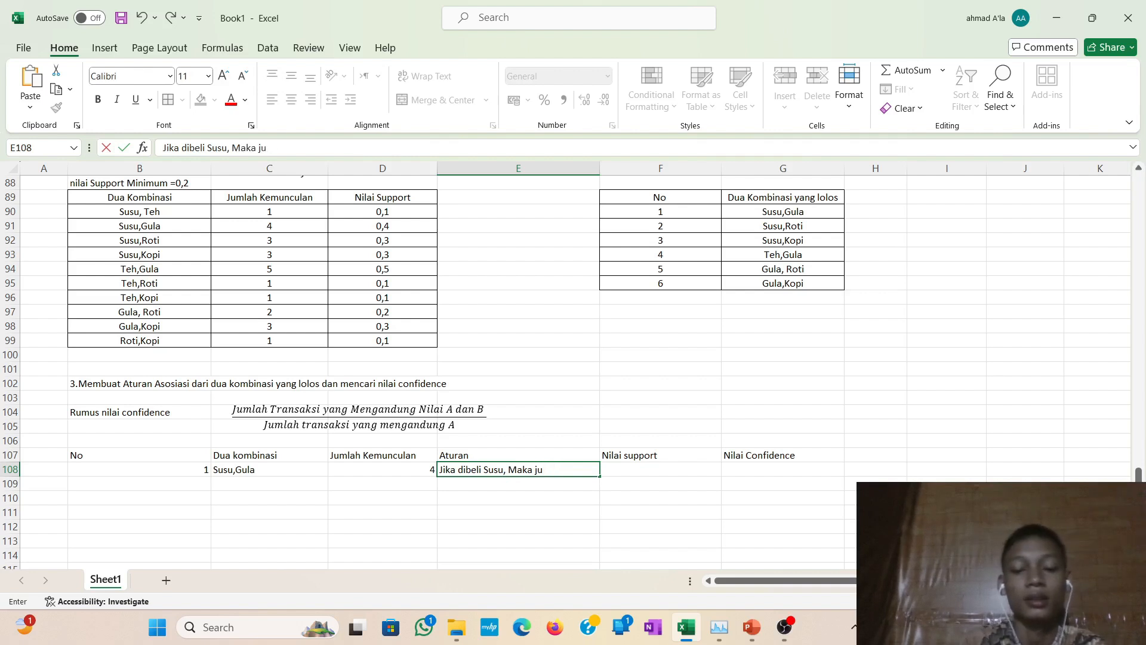
type("ga dibekli")
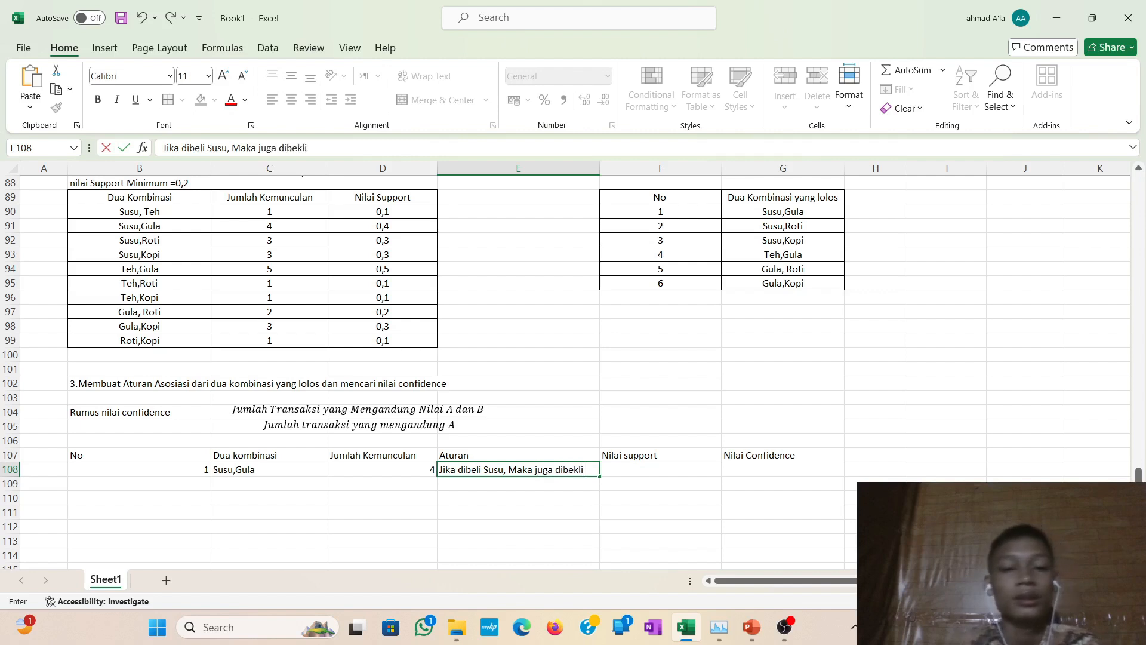
type(" Gula")
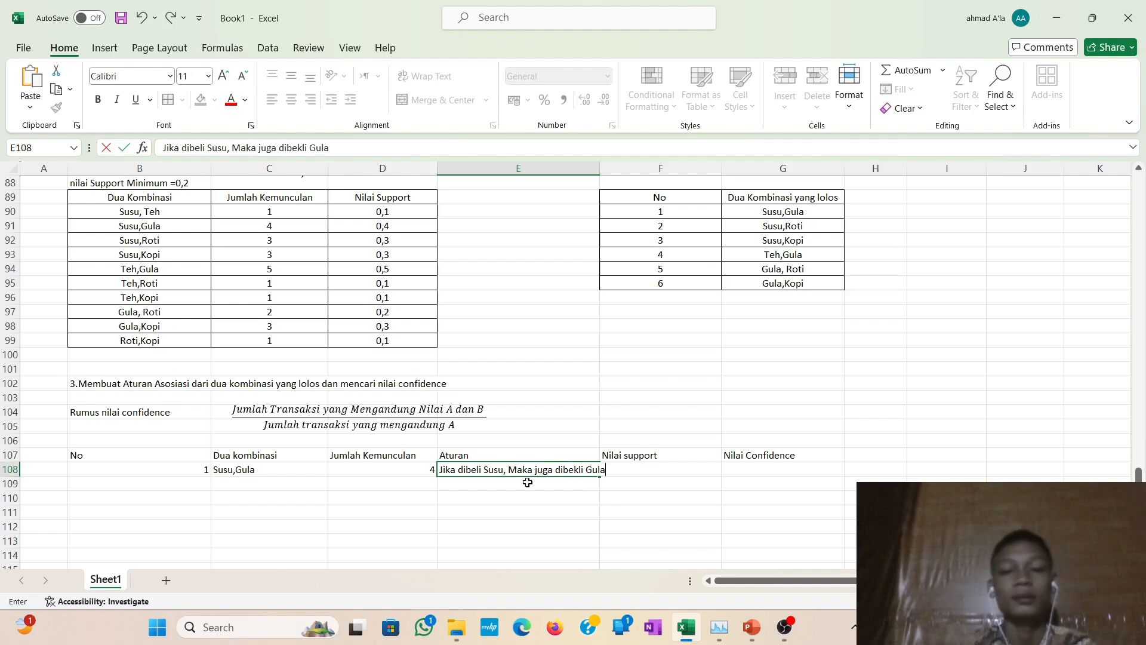
key("F2")
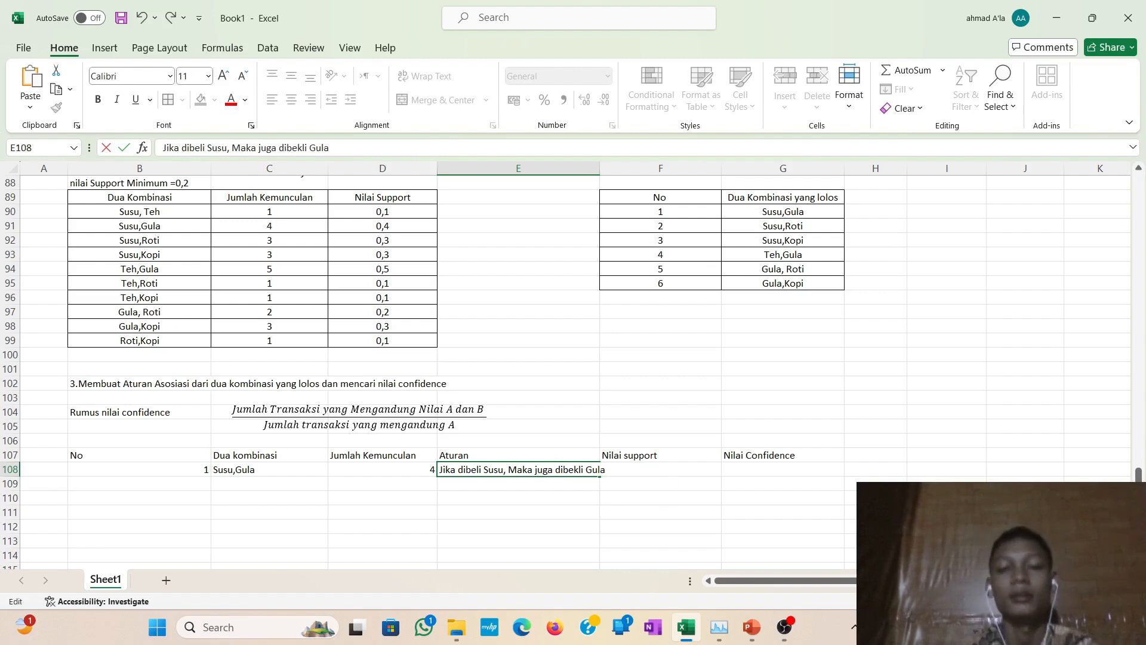
left_click(683, 513)
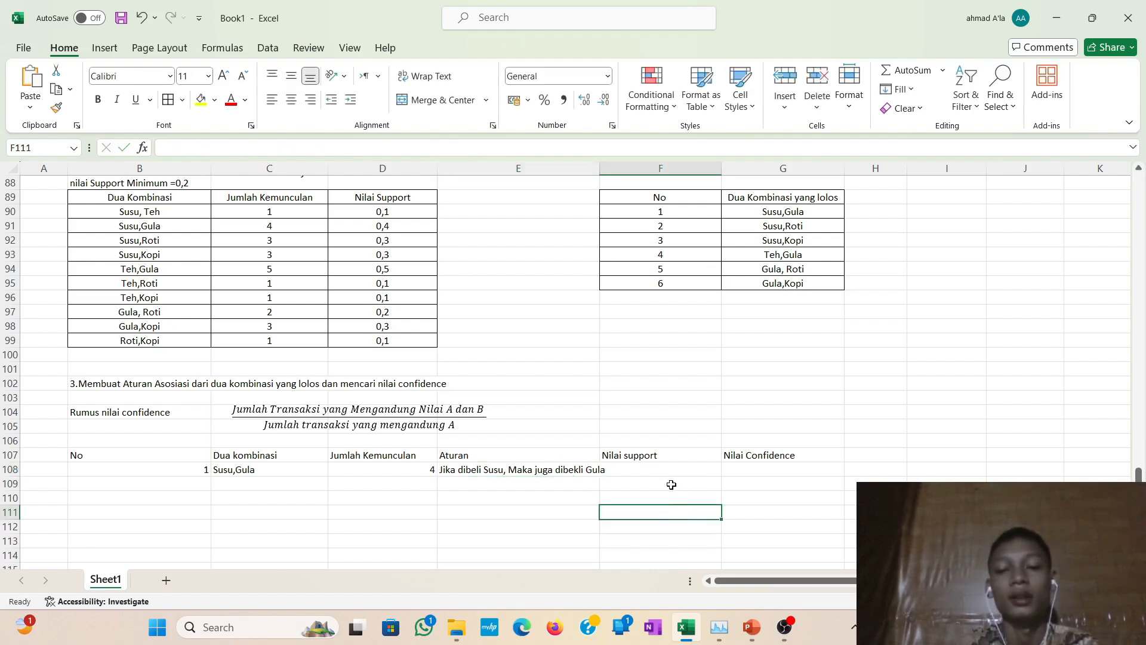
Link F108 to the support value of Susu,Gula with the formula =D91.
left_click(663, 471)
type("=")
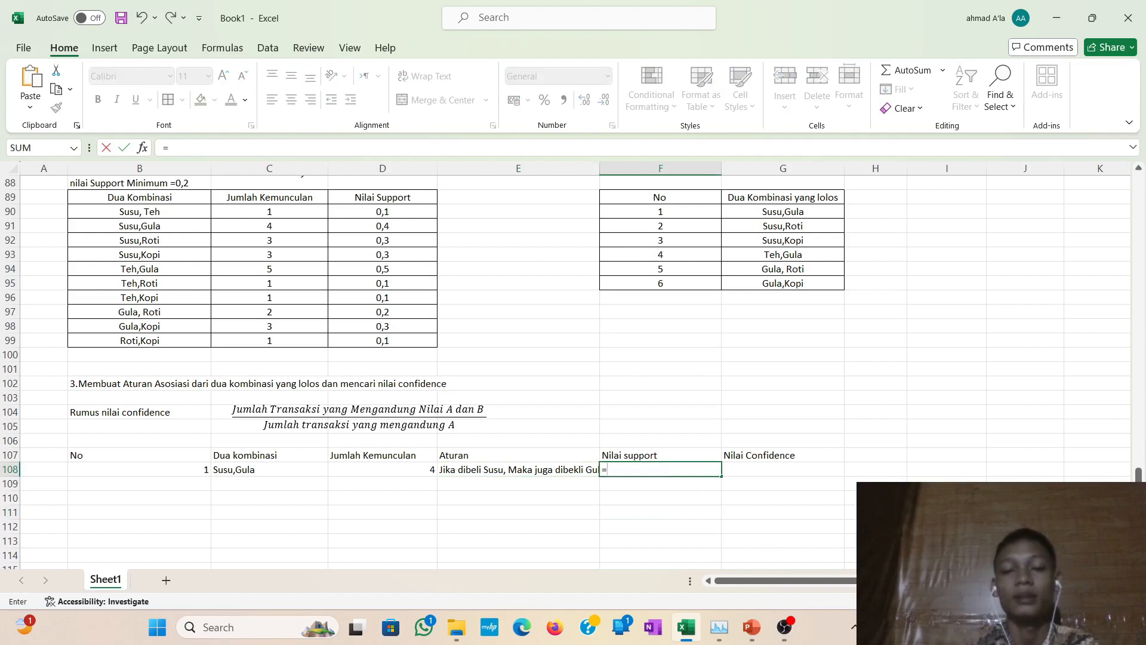
left_click(386, 228)
key("Return")
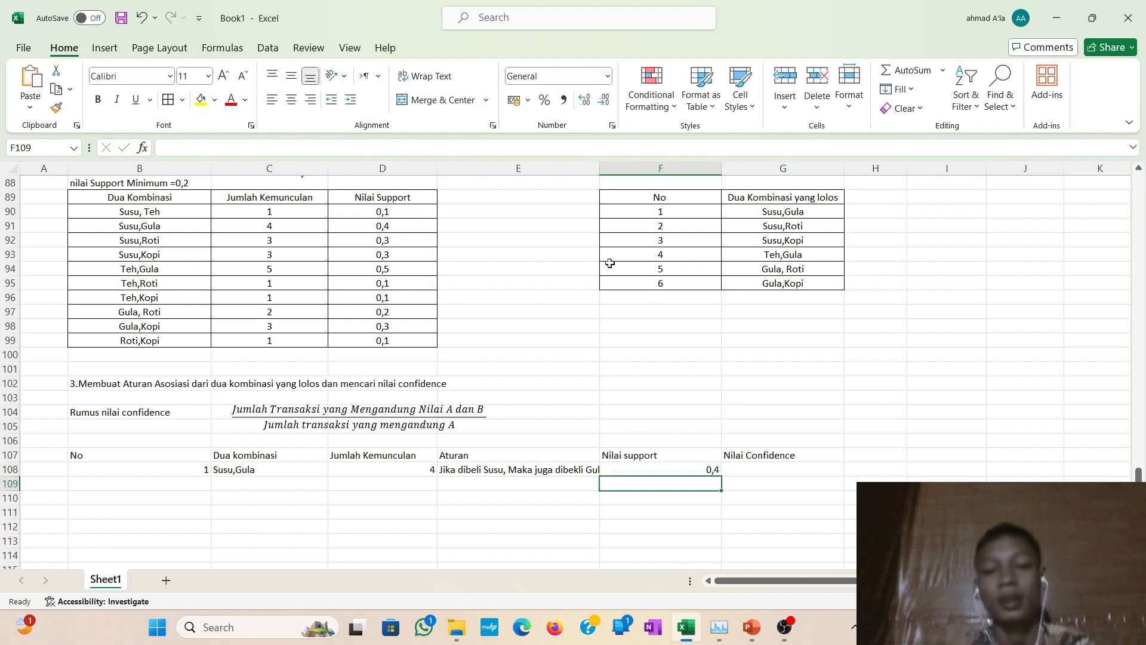
Correct the misspelled word "dibekli" to "dibeli" in the rule text in E108.
left_click(767, 469)
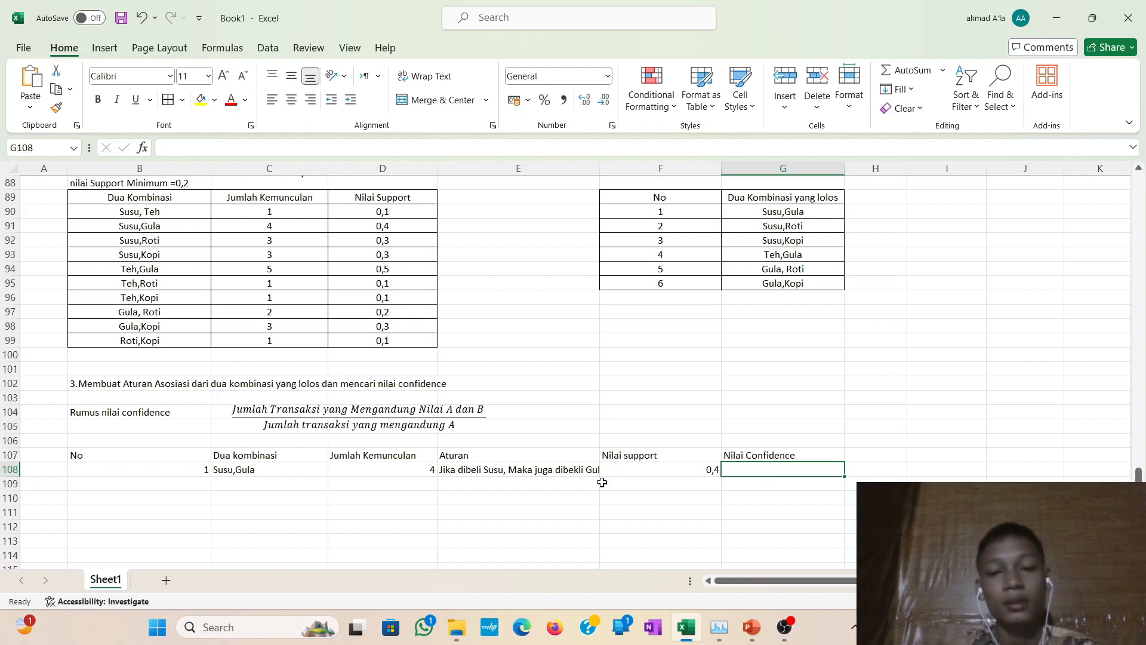
left_click(574, 469)
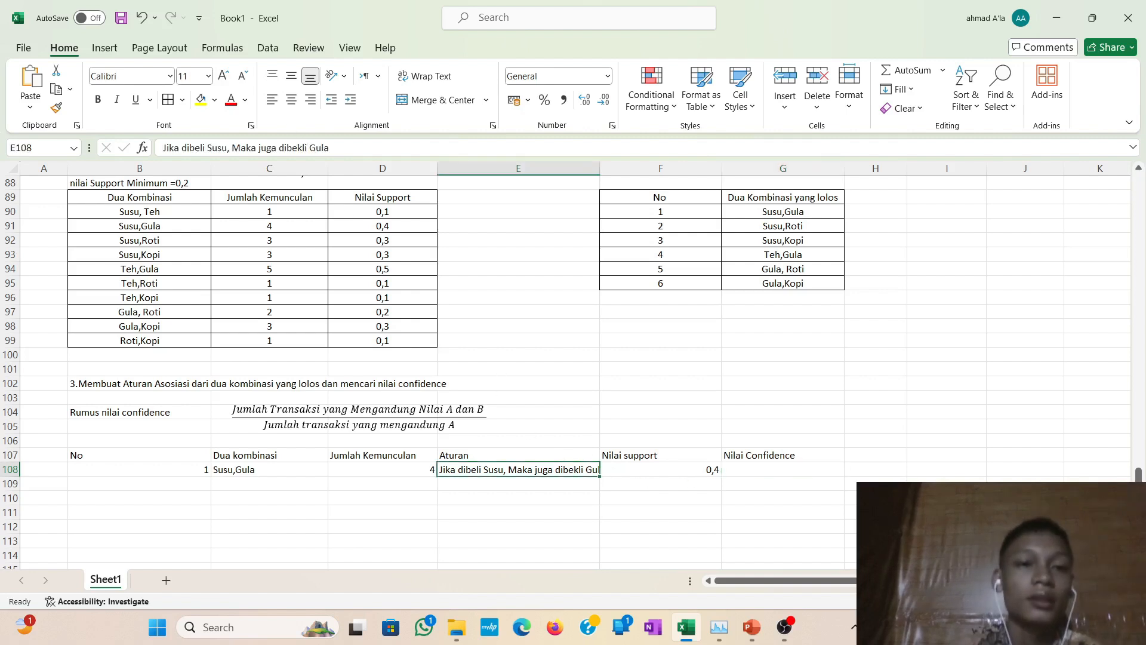
left_click(302, 147)
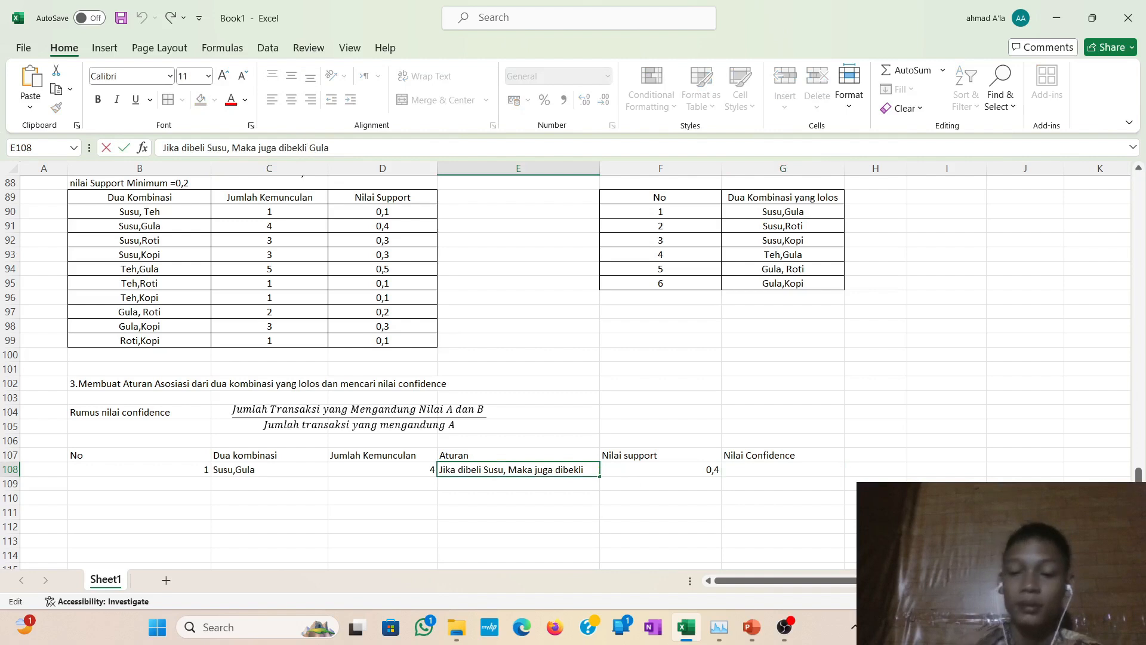
key("BackSpace")
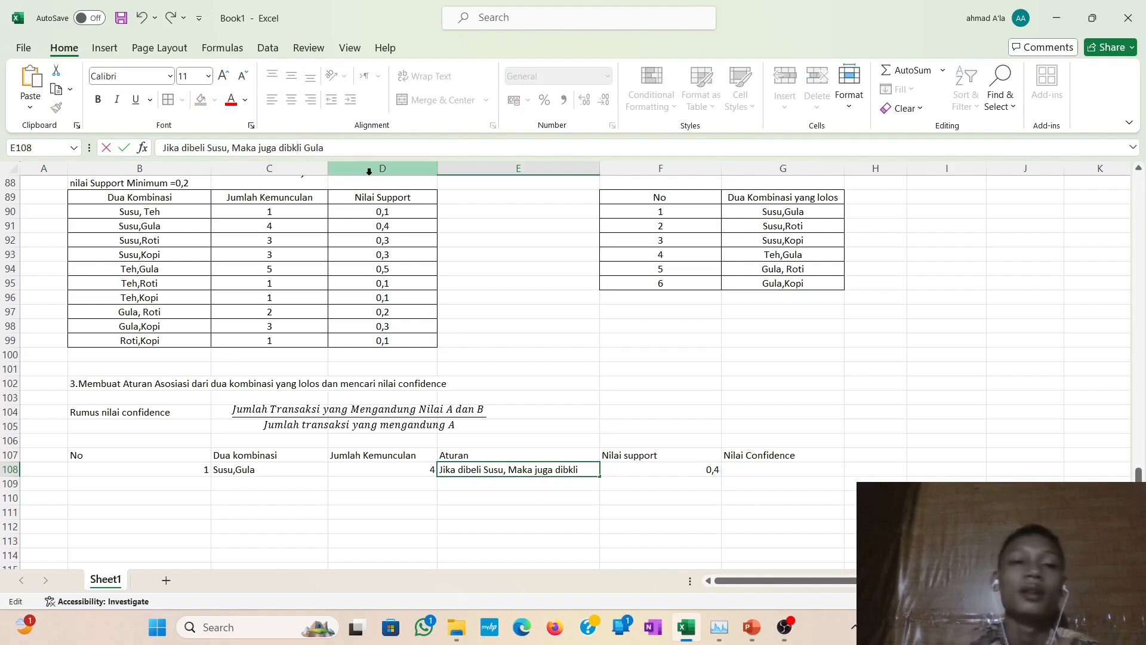
key("BackSpace")
type("e")
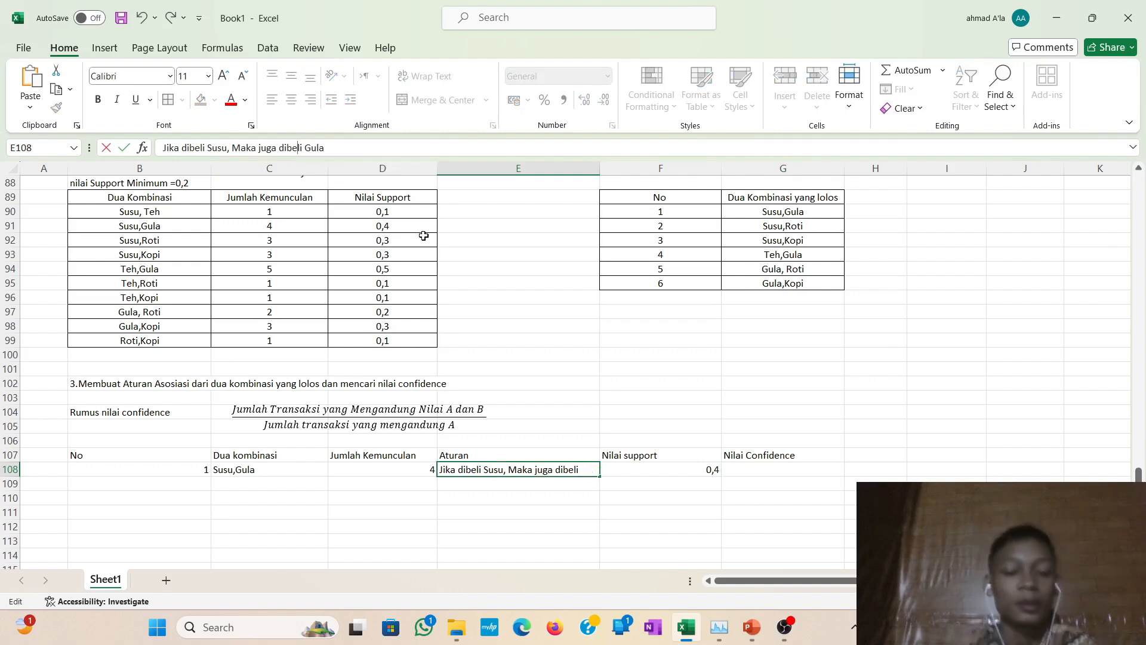
Calculate the confidence in G108 by dividing D108 by the occurrence count of Susu in D31.
left_click(754, 467)
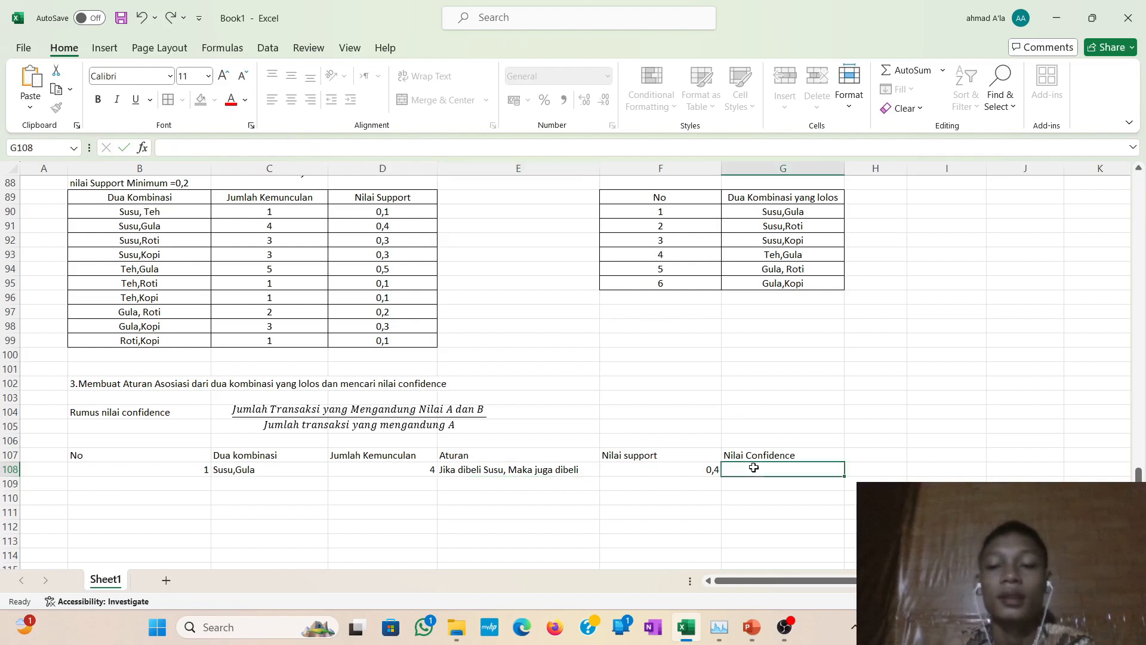
type("=")
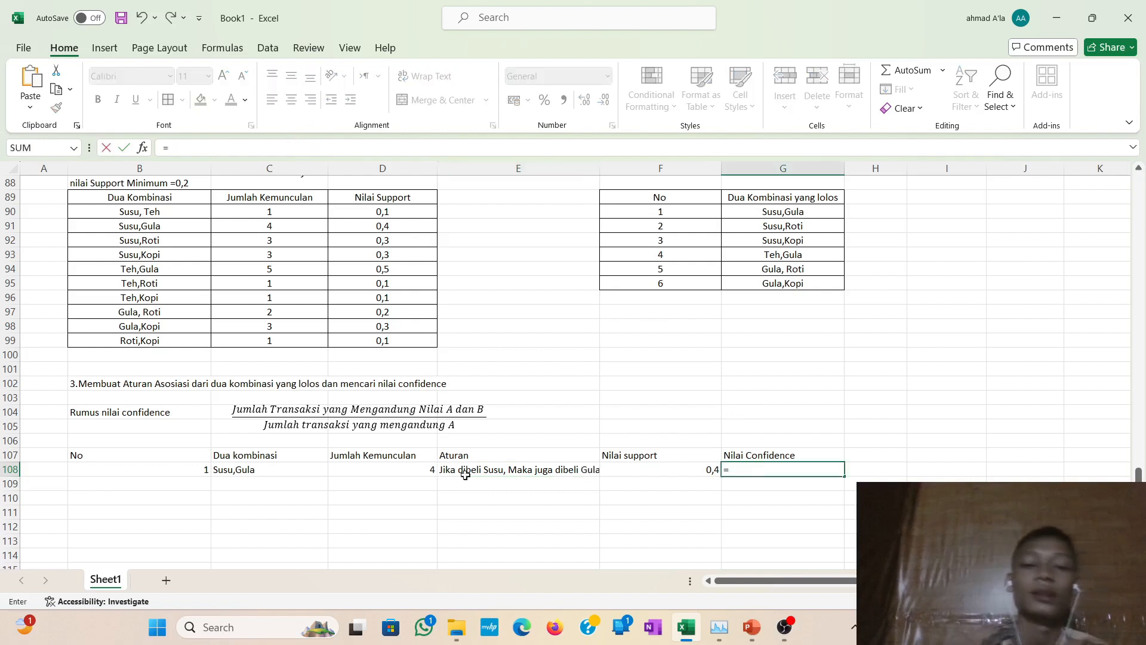
left_click(371, 478)
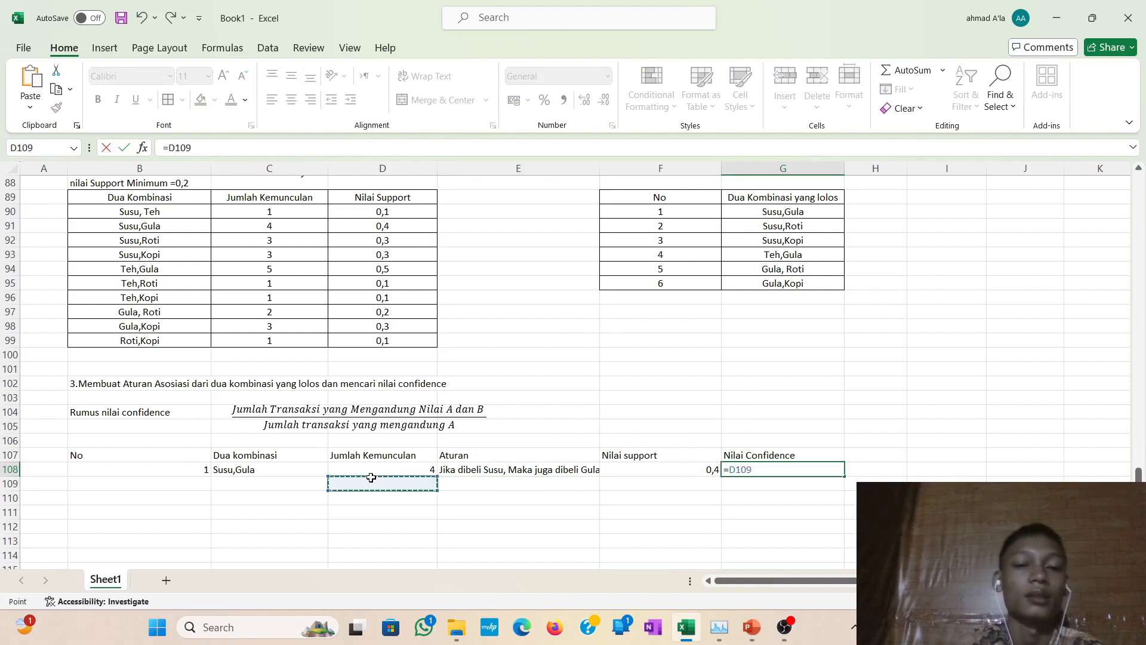
left_click(370, 469)
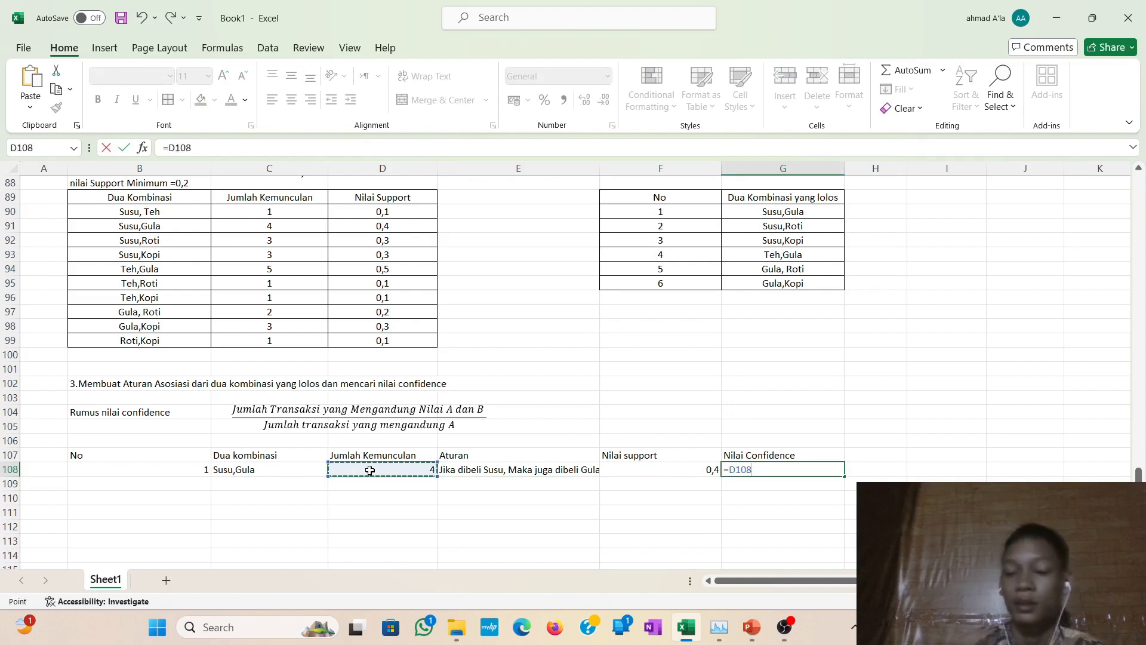
type("/")
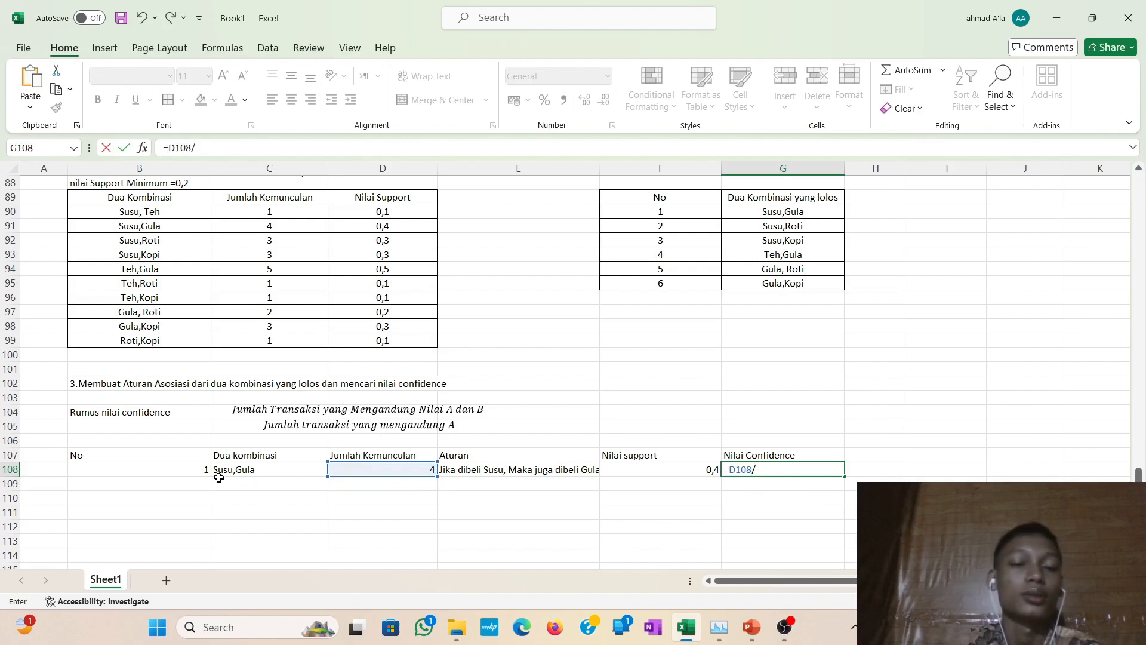
scroll(304, 464, "up", 13)
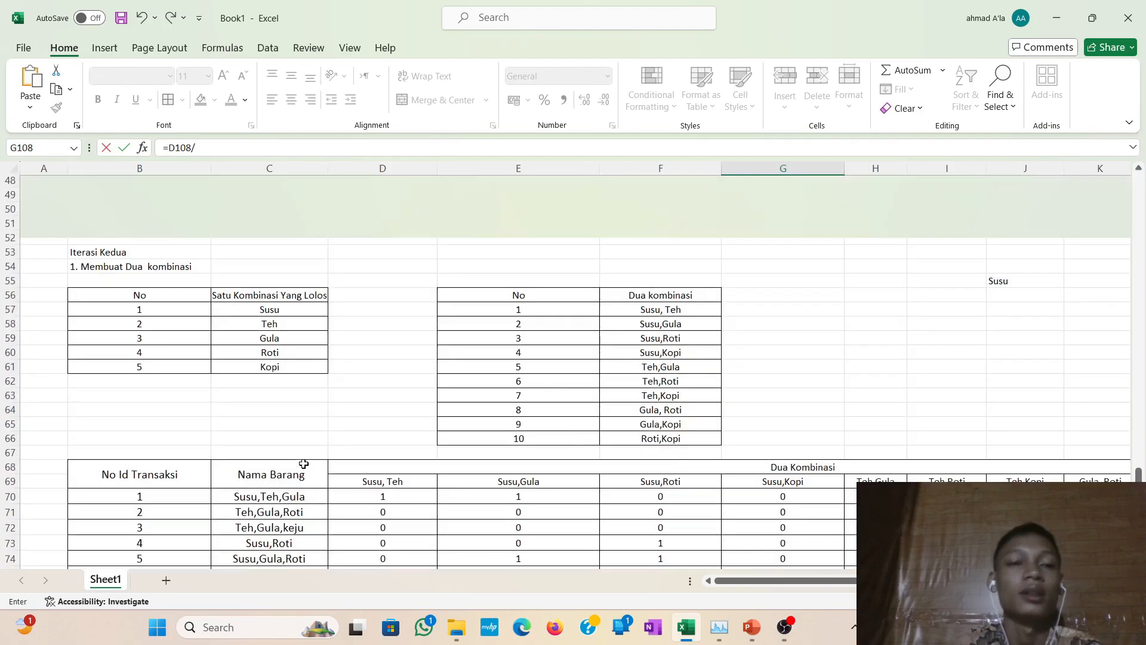
scroll(304, 464, "up", 11)
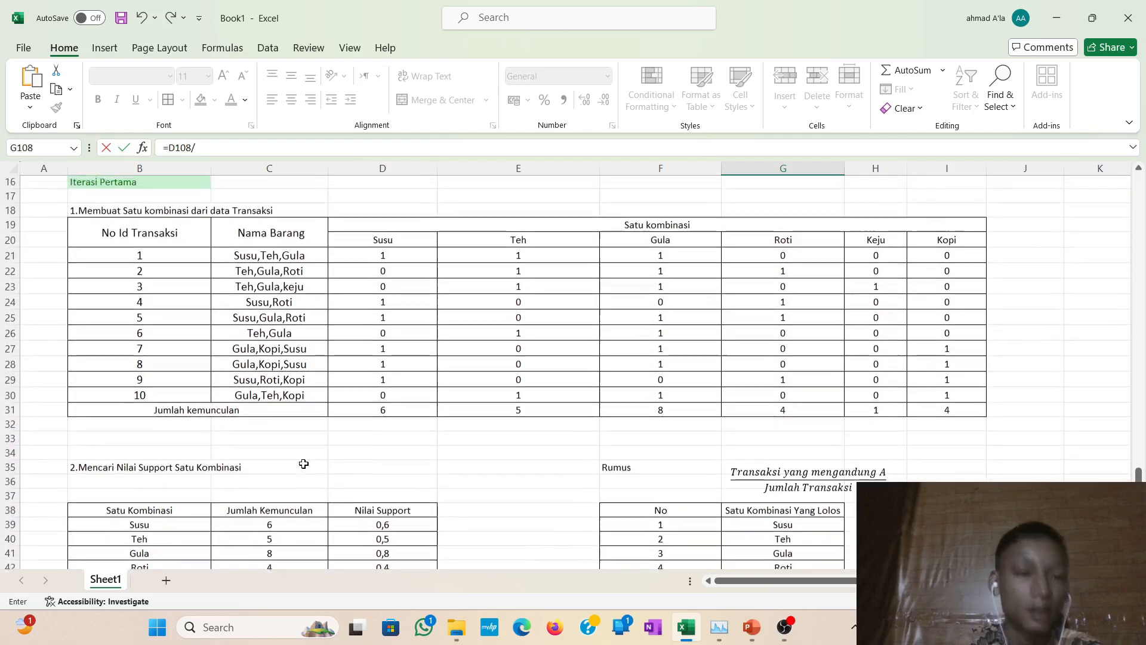
scroll(304, 464, "up", 1)
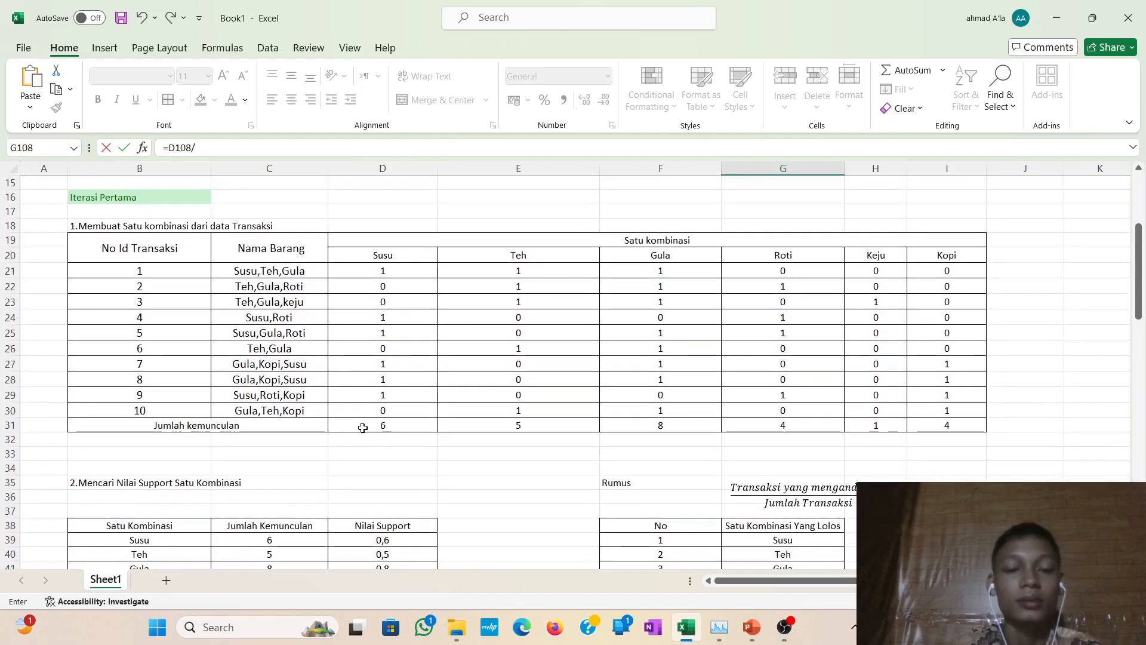
left_click(362, 427)
key("Return")
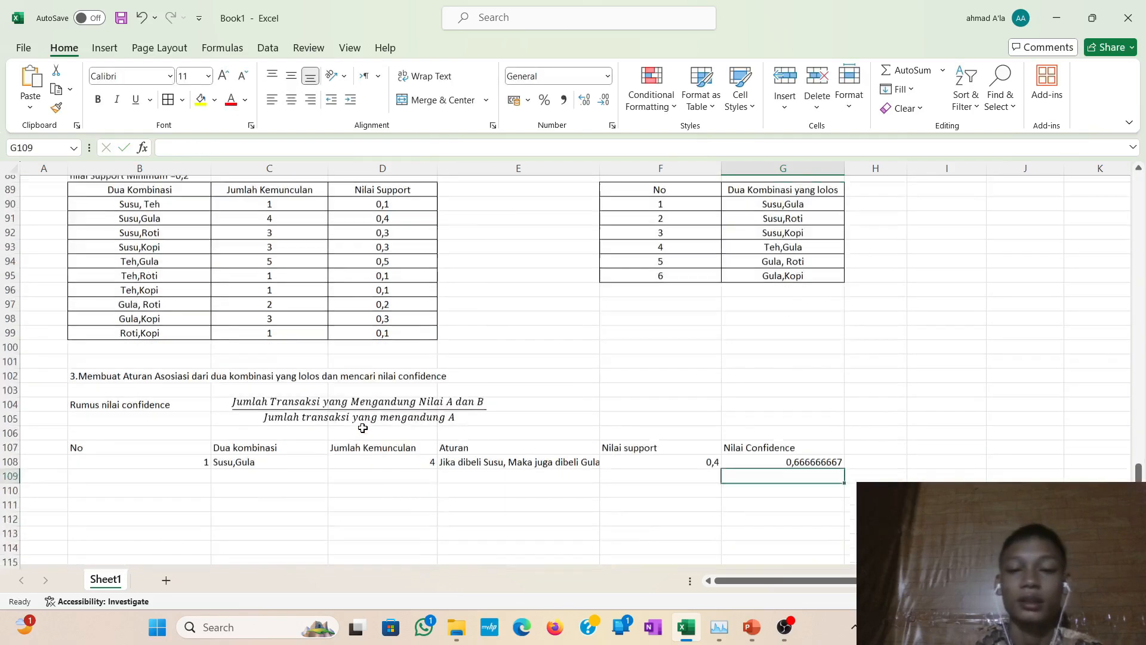
scroll(362, 427, "down", 3)
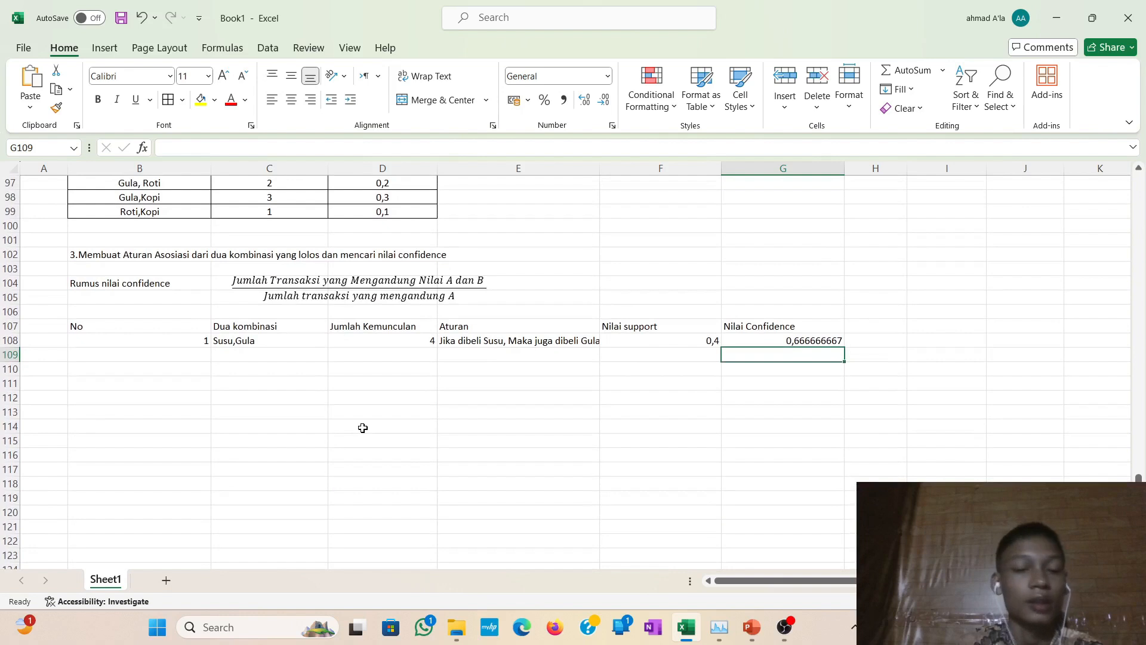
left_click(190, 355)
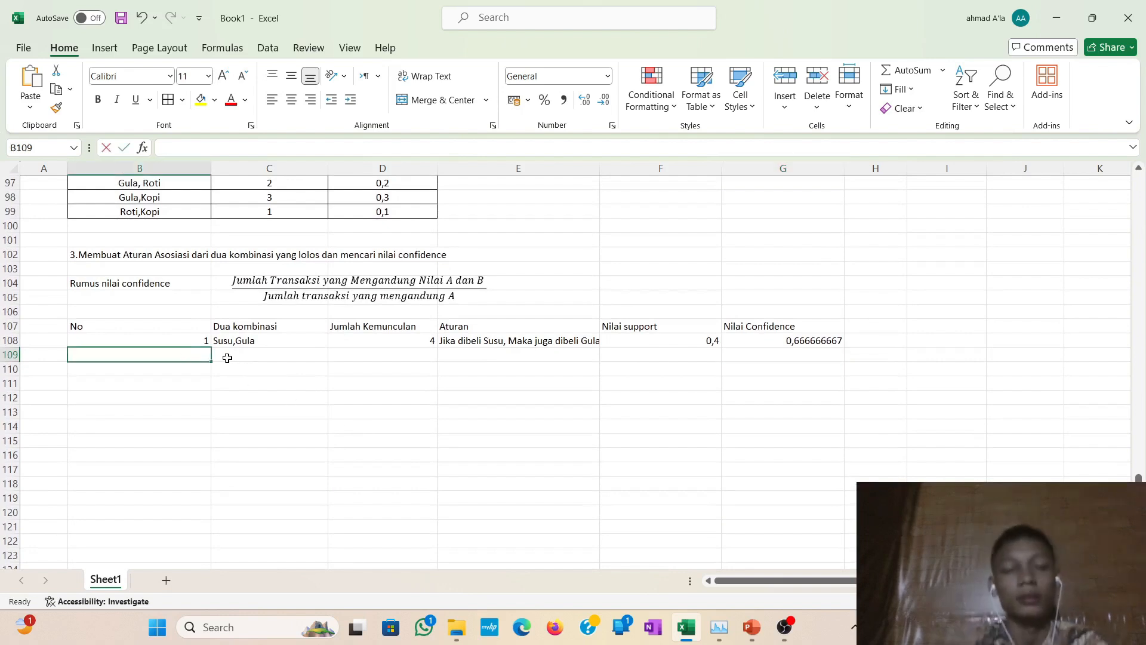
type("2")
key("BackSpace")
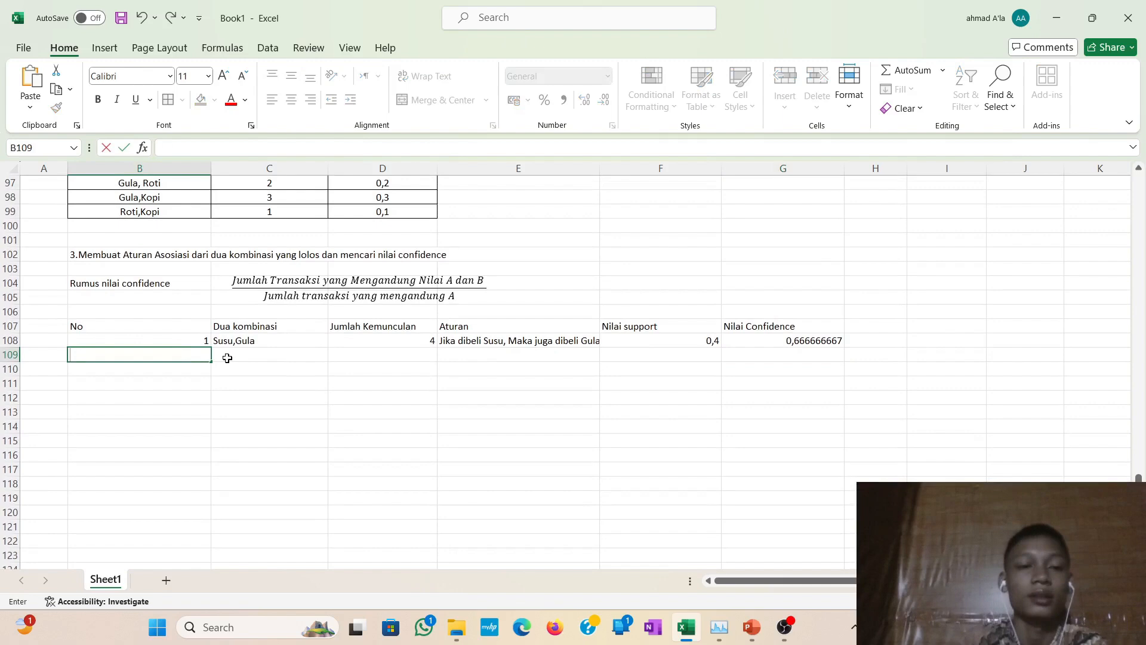
Enter the reversed combination "Gula,Susu" in C109, below the Susu,Gula row of the association rules table.
left_click(274, 356)
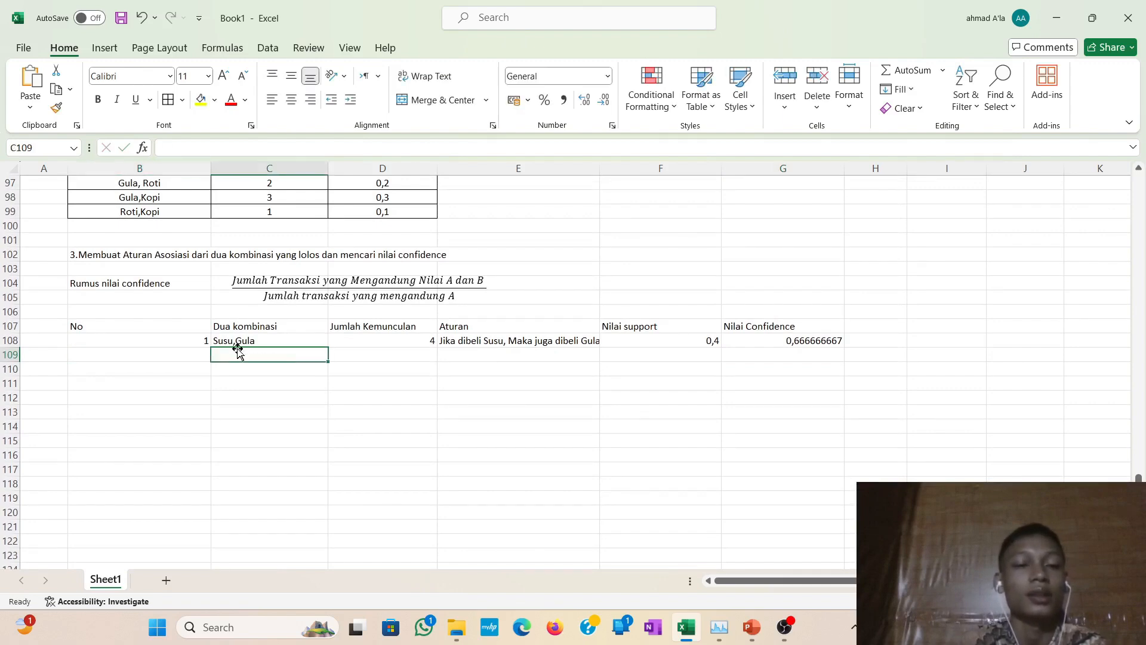
scroll(335, 385, "up", 3)
scroll(335, 385, "up", 2)
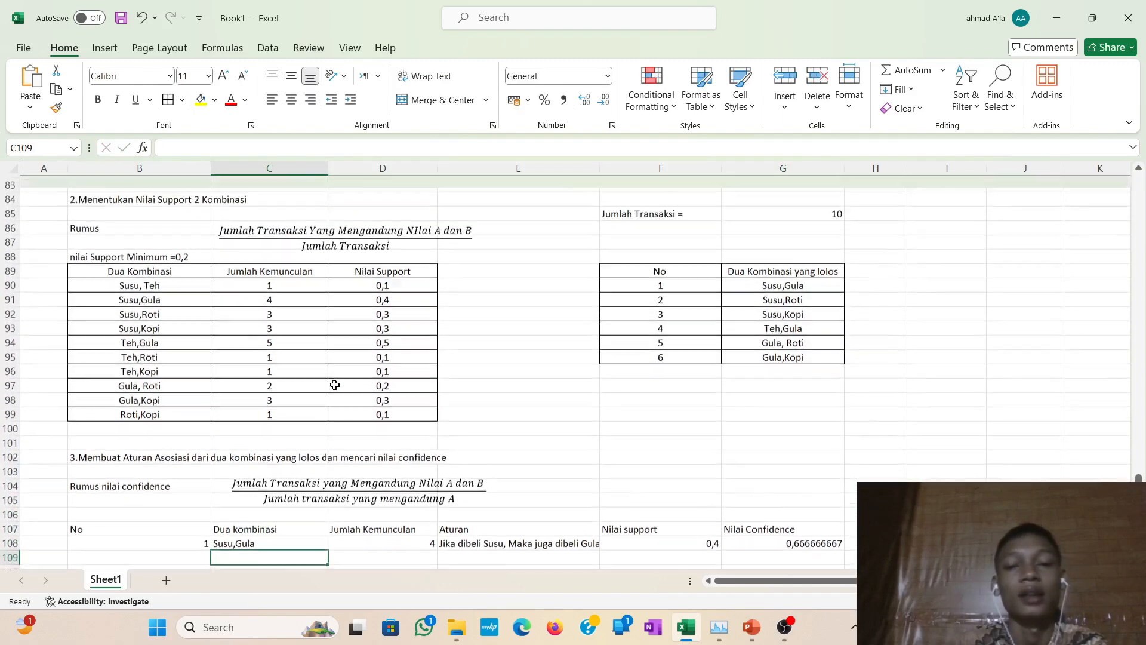
scroll(335, 385, "down", 2)
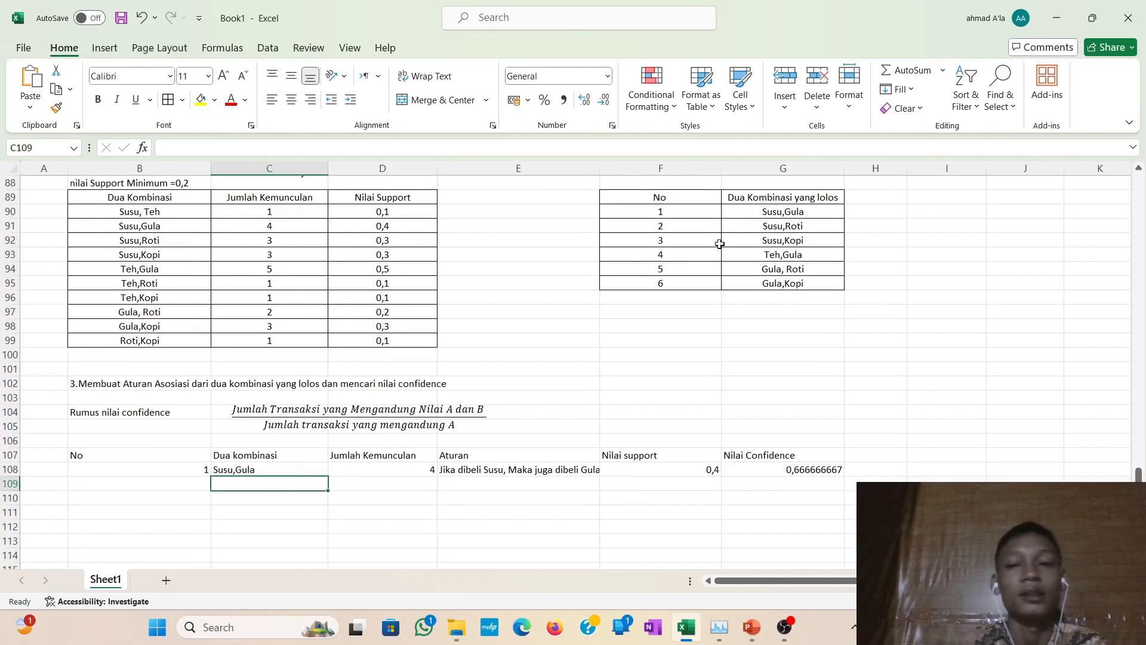
left_click(784, 211)
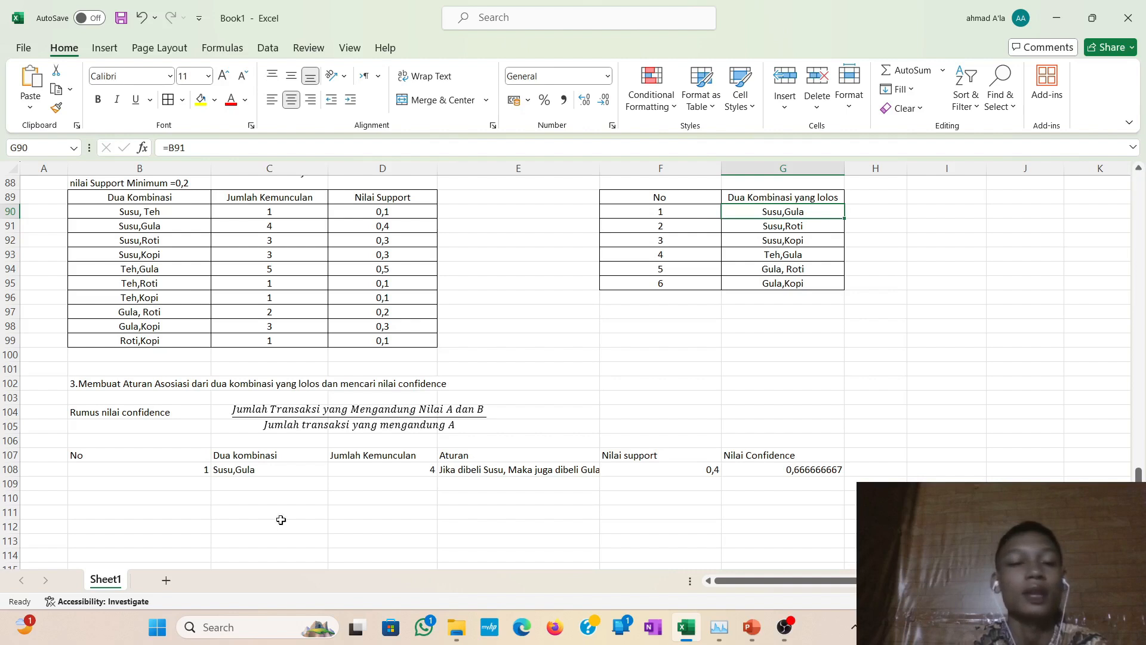
left_click(242, 486)
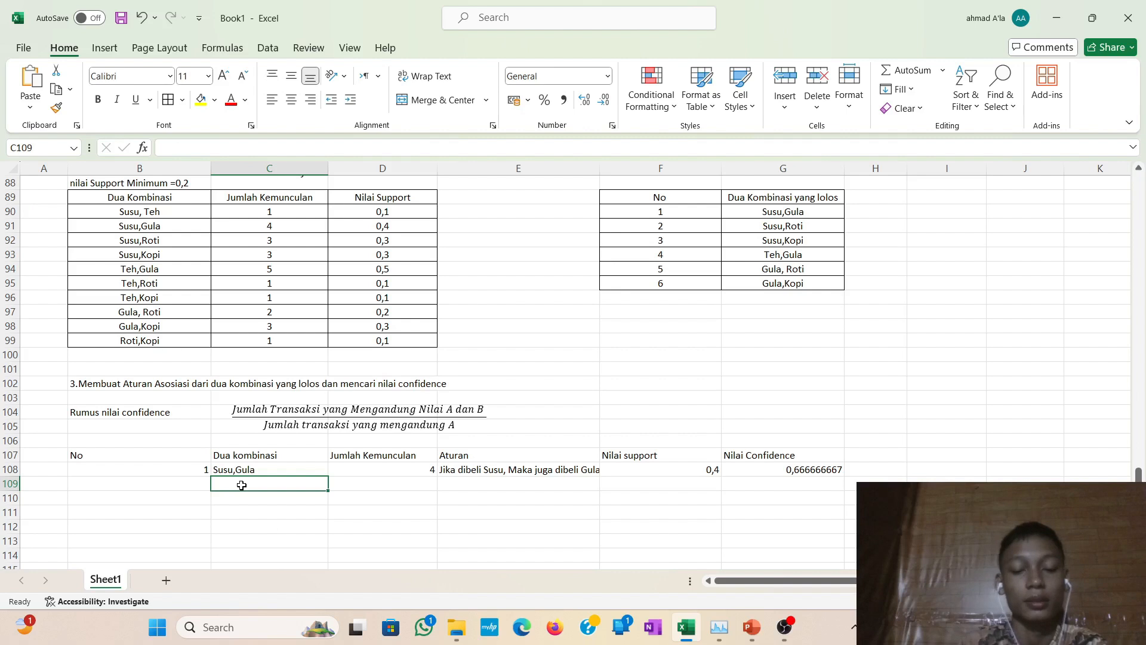
type("Gula")
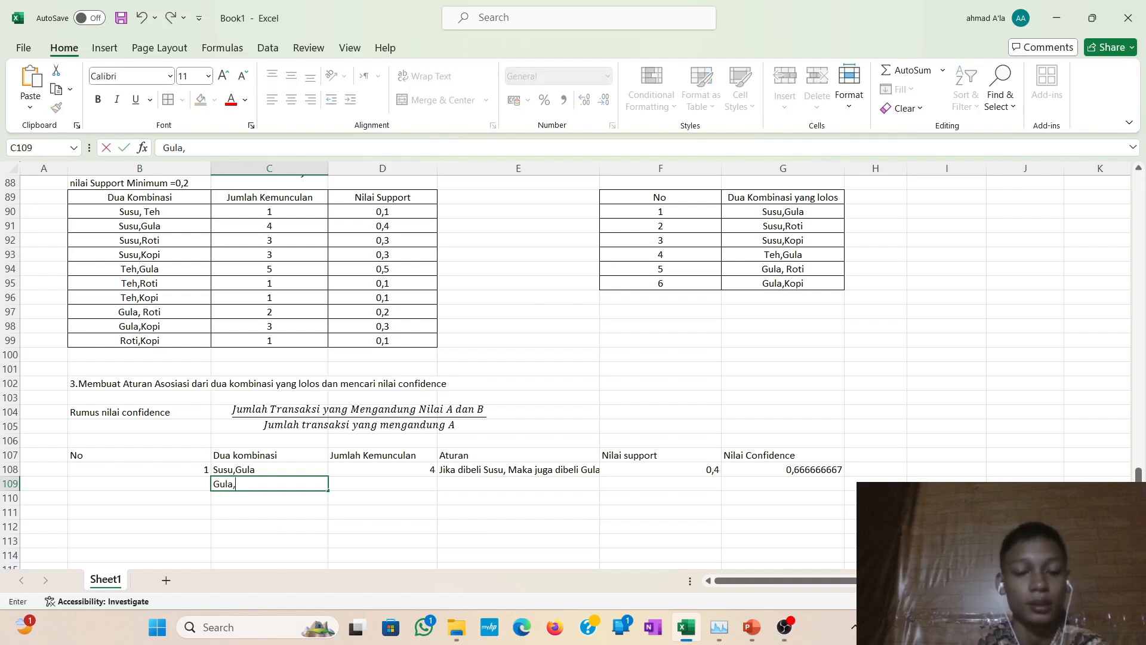
type(",Susu")
key("Tab")
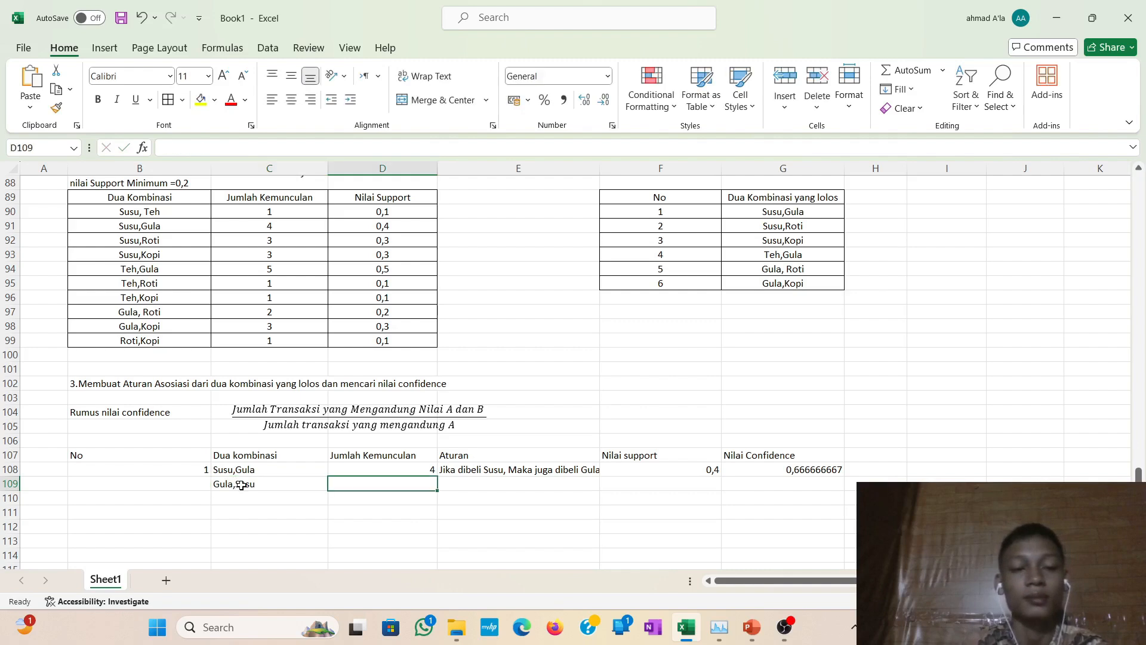
Link the occurrence count in D109 to the count of Susu,Gula in C91.
scroll(241, 485, "up", 3)
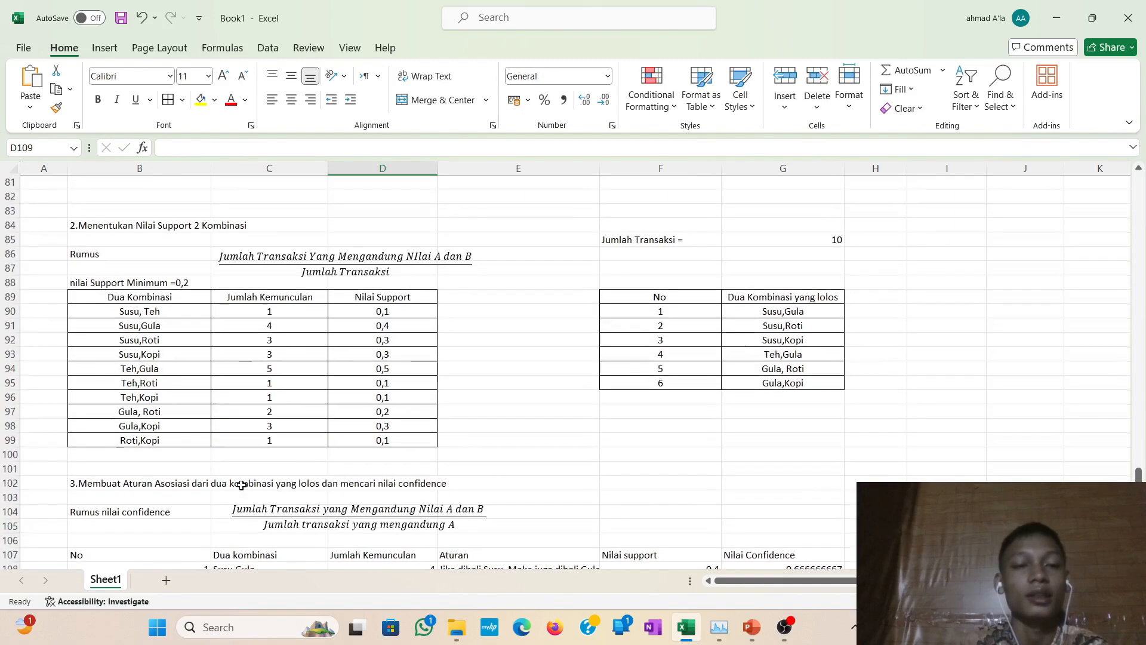
scroll(238, 481, "down", 1)
type("=")
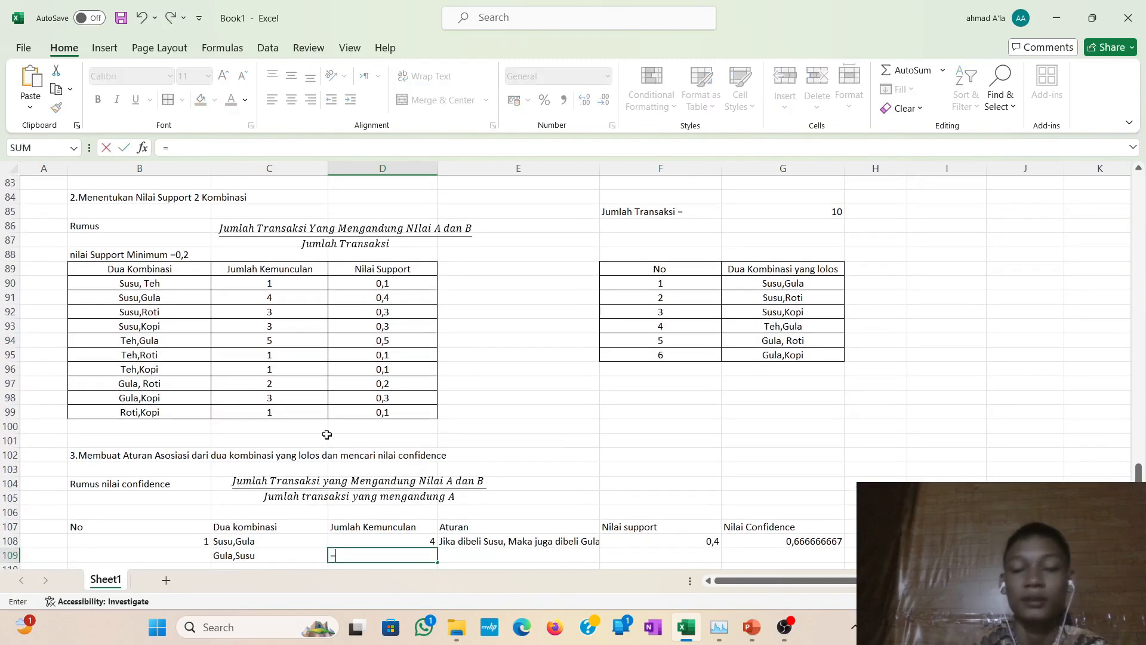
left_click(268, 300)
key("Return")
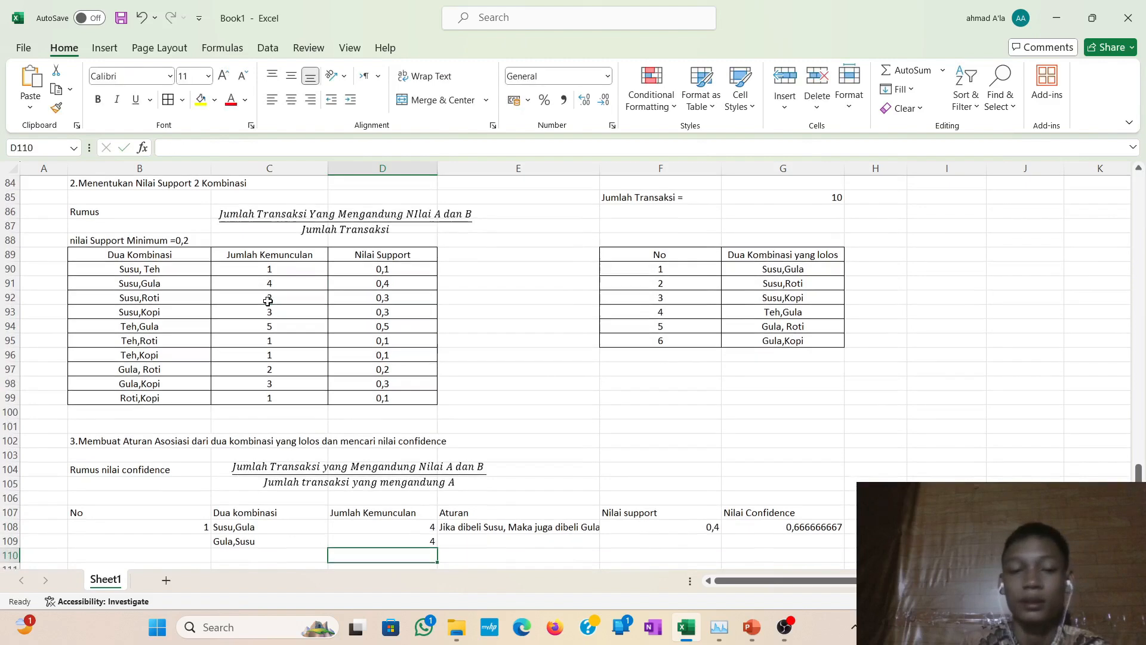
Begin the rule text in E109 with the condition "Jika Dibeli Gula".
left_click(485, 540)
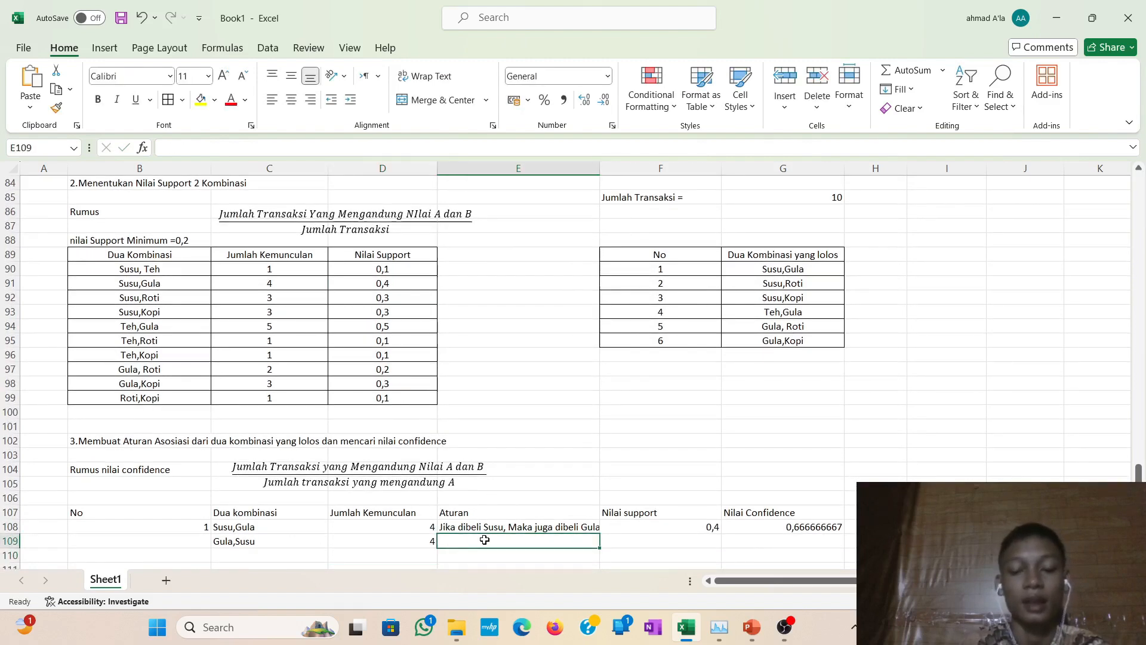
type("Jika")
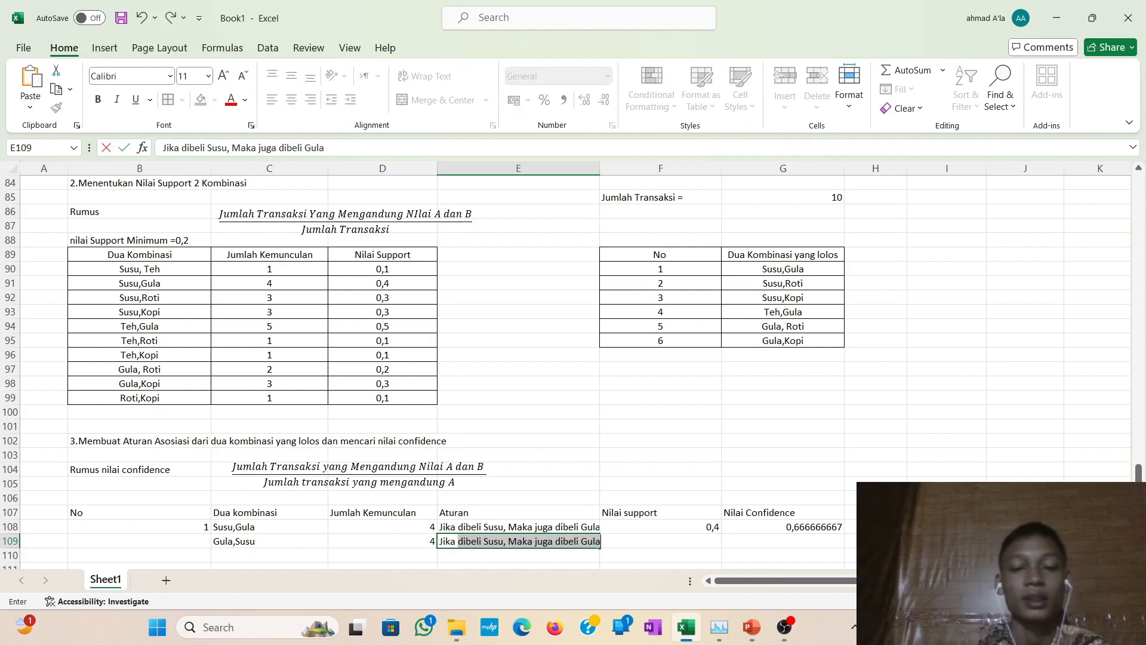
type(" Dibeli")
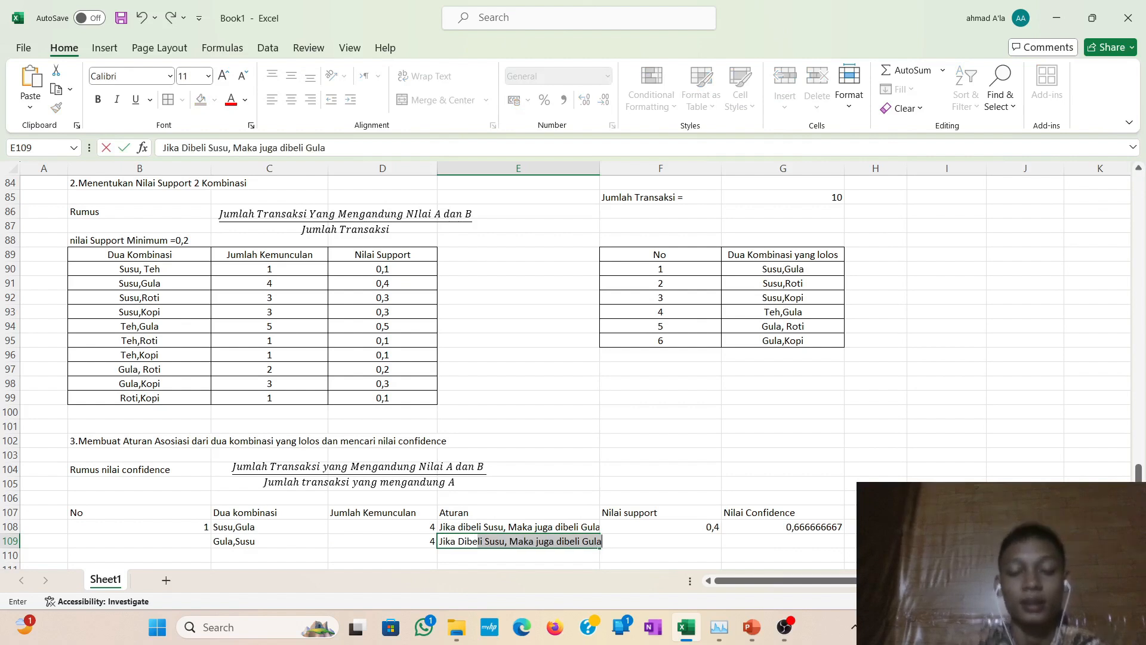
type(" Gula")
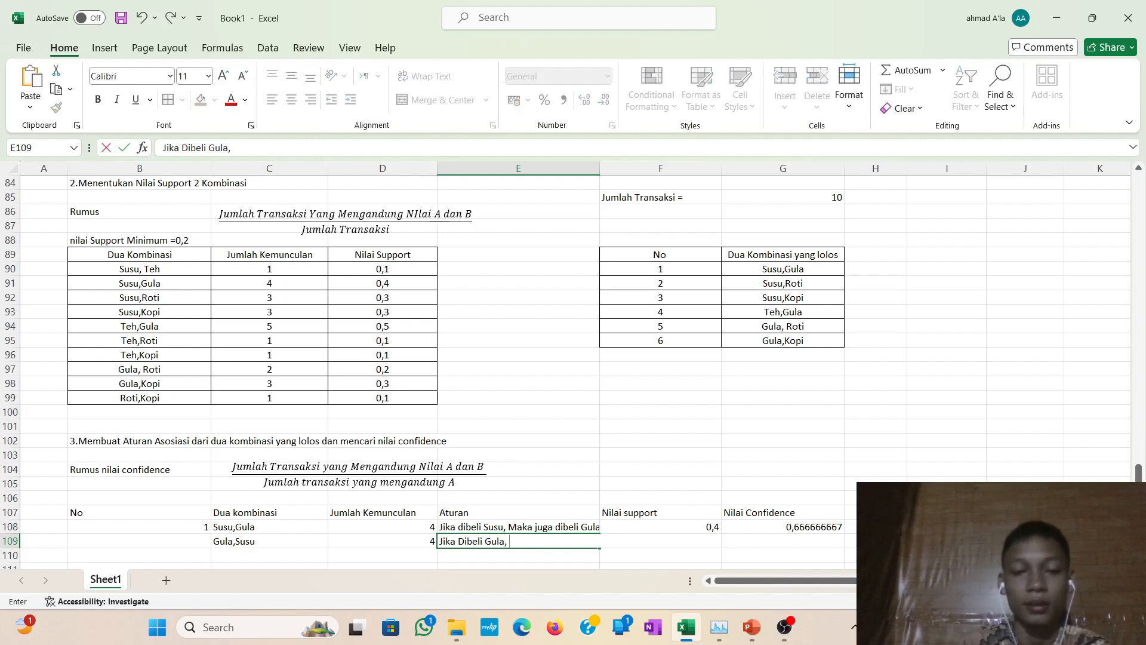
Complete the rule in E109 with the consequence ", Maka Jugadibeli Susu".
type(", Maka")
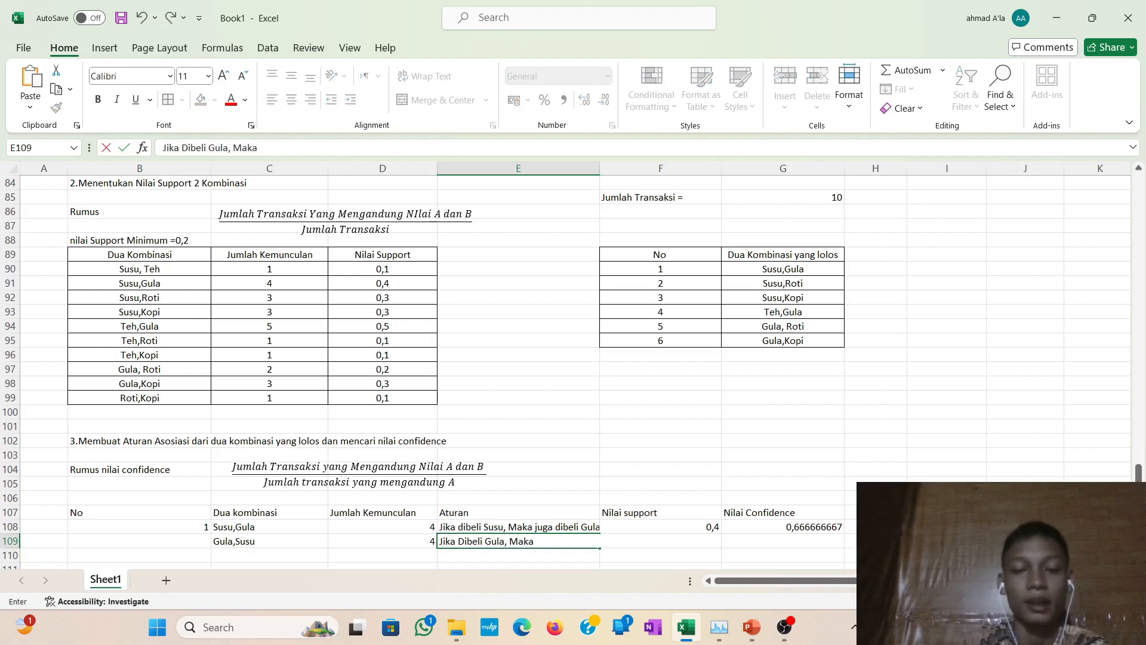
type(" Juga")
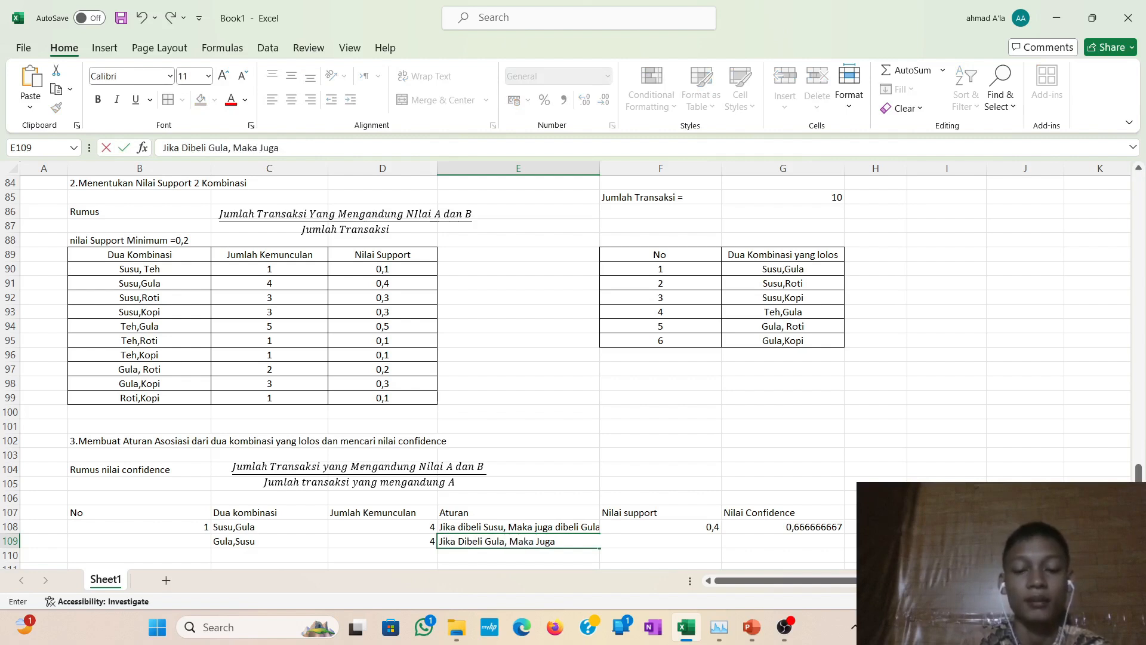
type(" Akn")
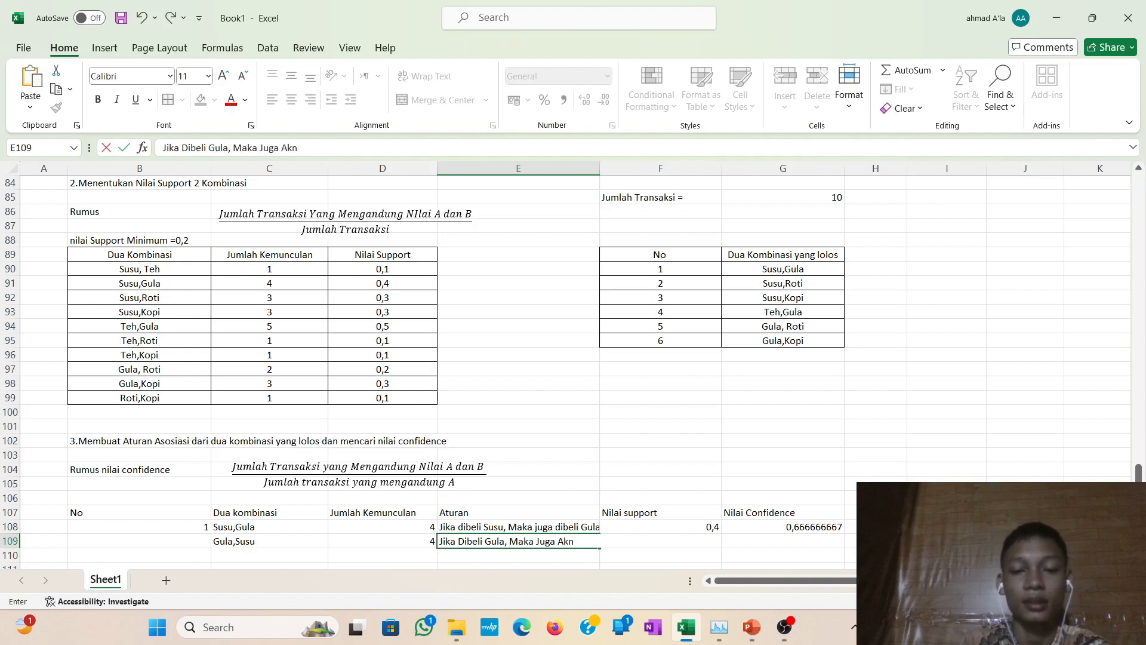
key("BackSpace")
key("BackSpace")
key("BackSpace")
key("BackSpace")
type("d")
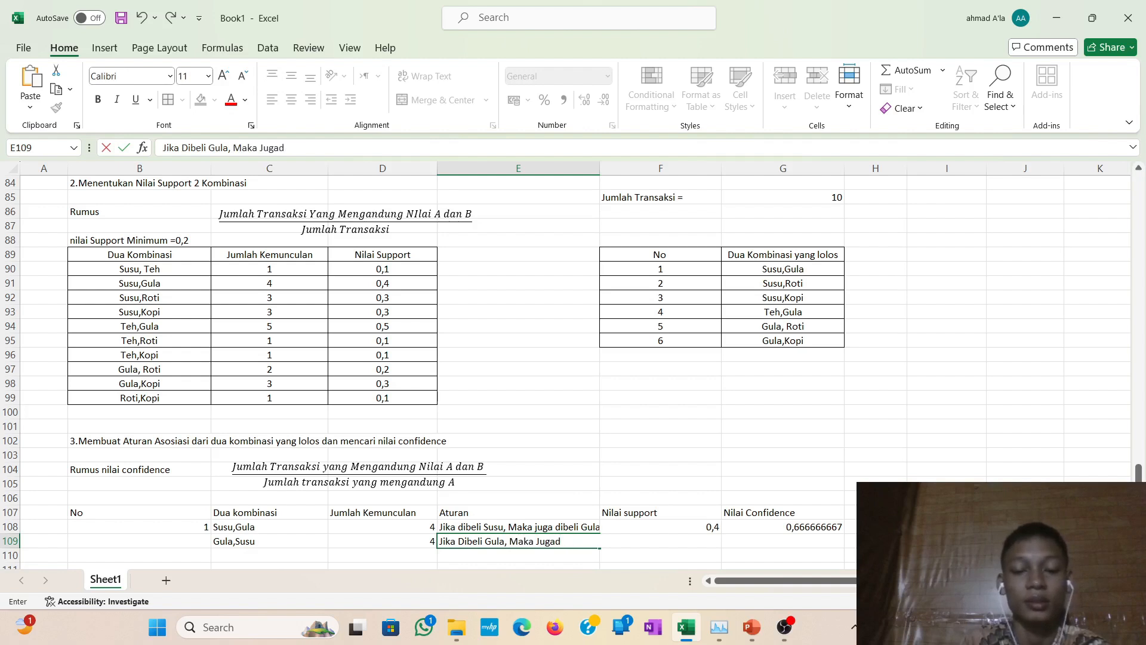
type("ibeli S")
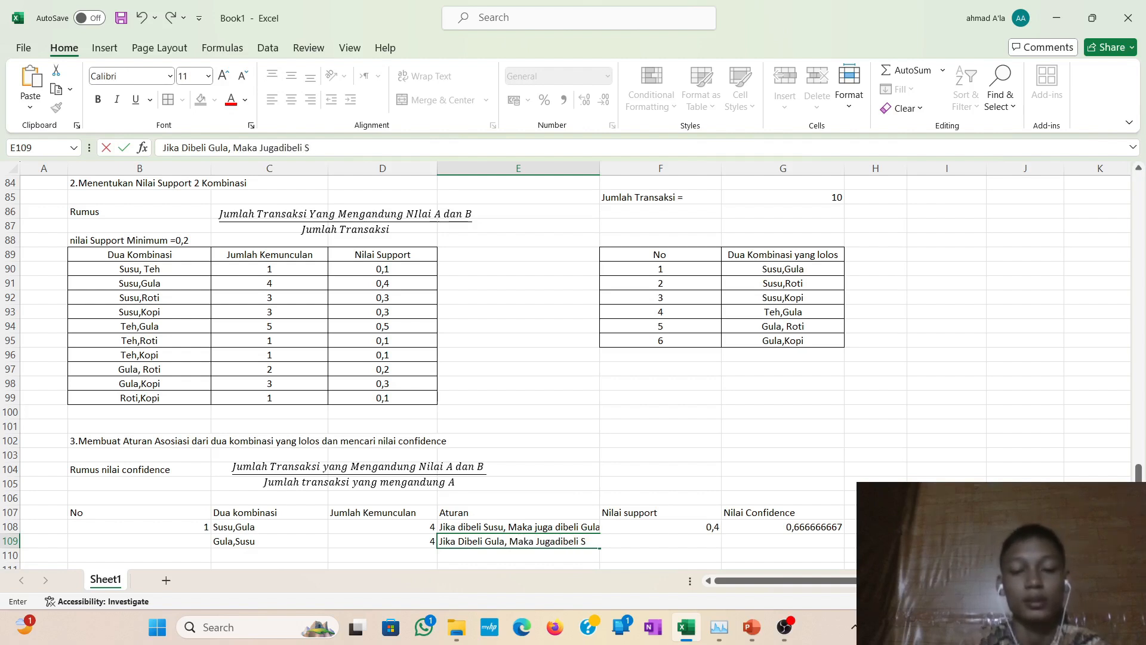
type("usu")
key("Tab")
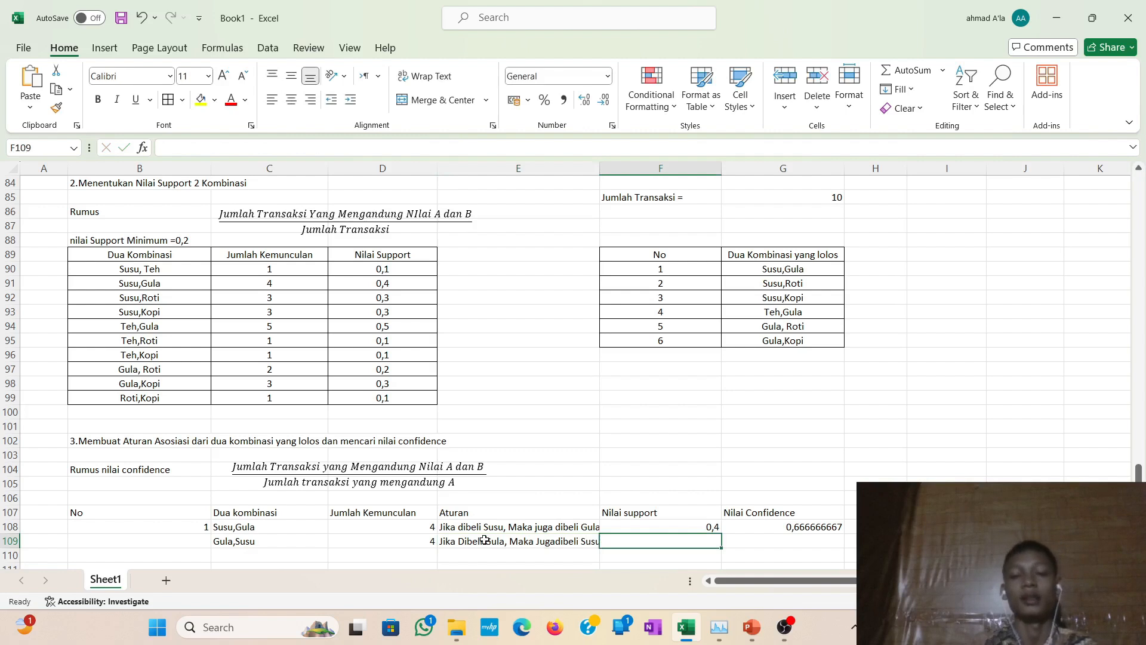
left_click(485, 540)
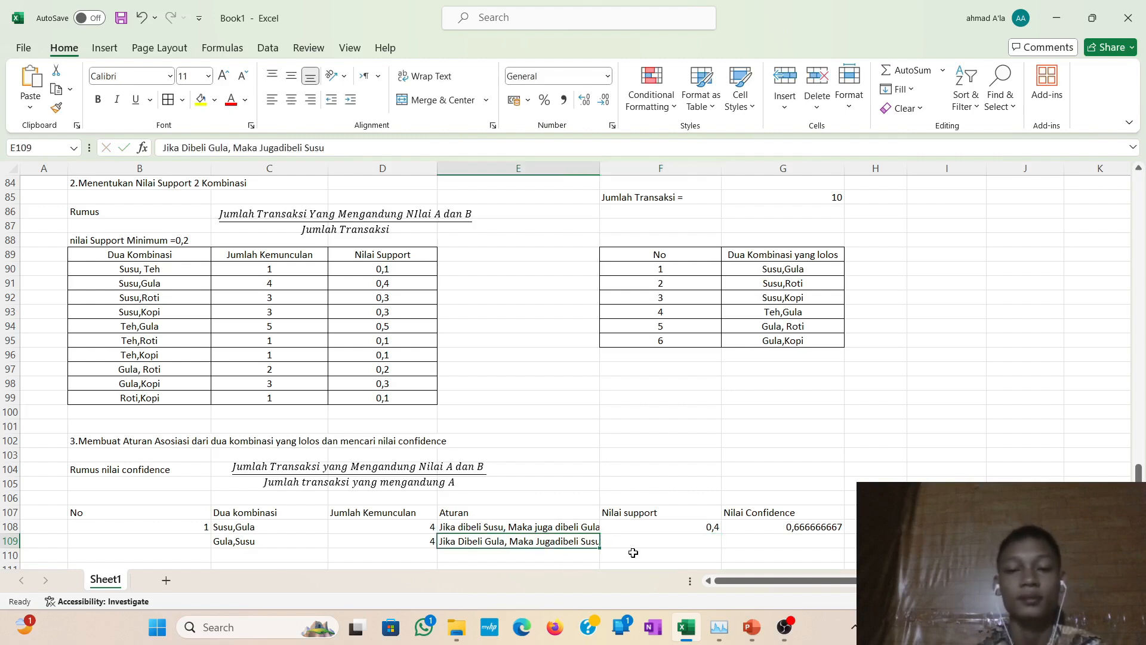
Link F109 to the support value of Susu,Gula with the formula =D91.
left_click(658, 543)
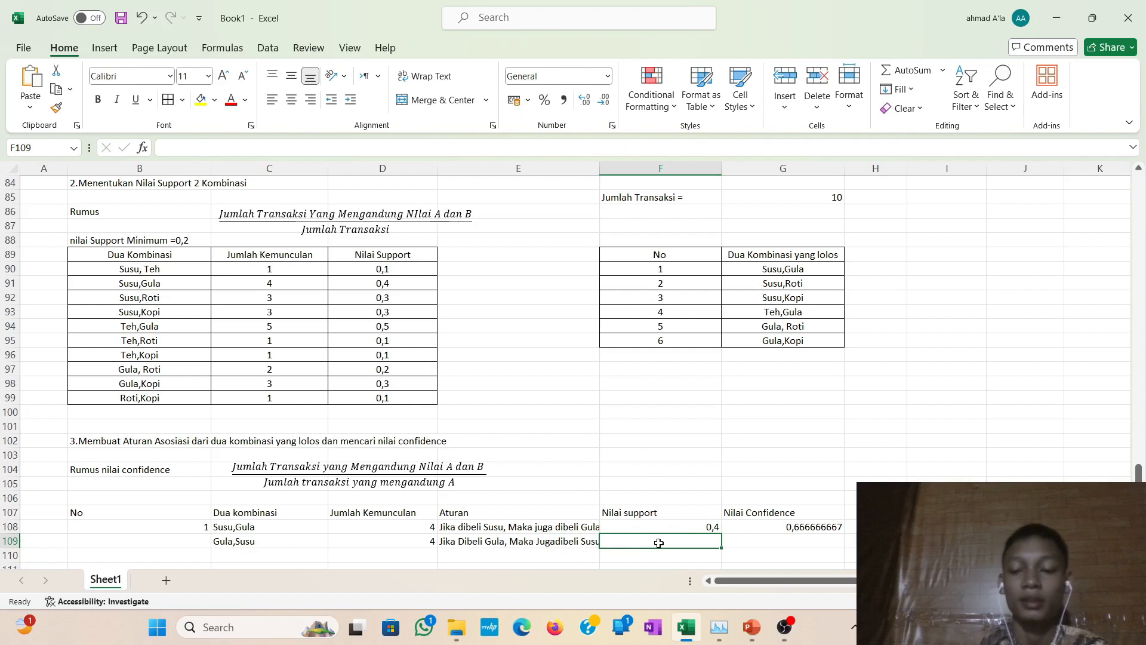
type("=")
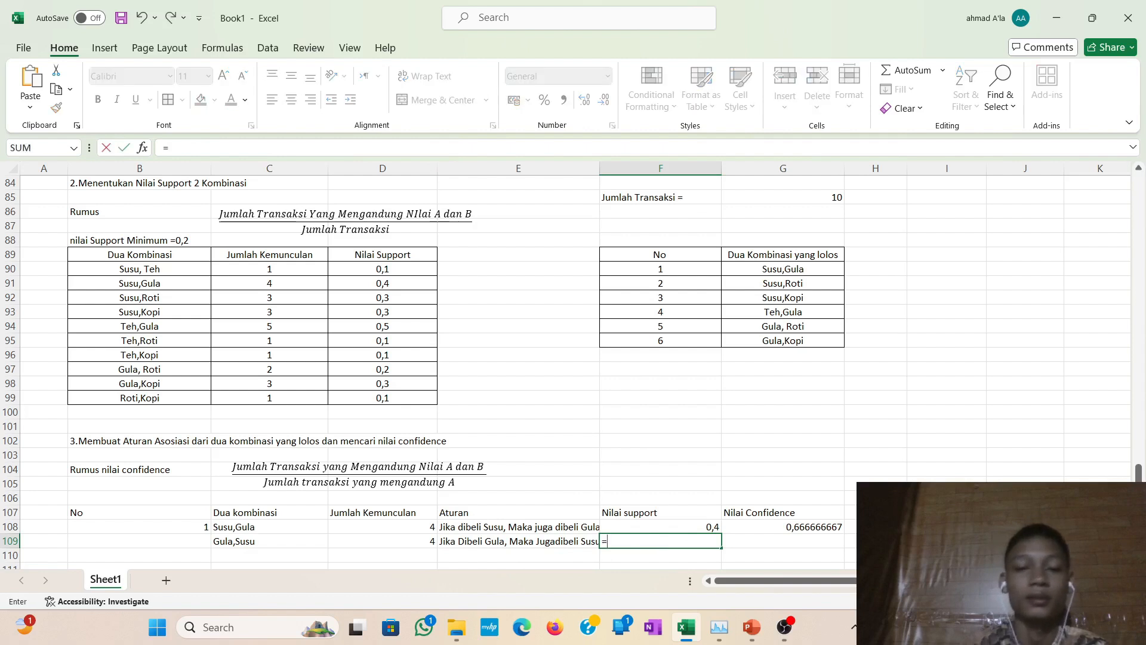
left_click(382, 286)
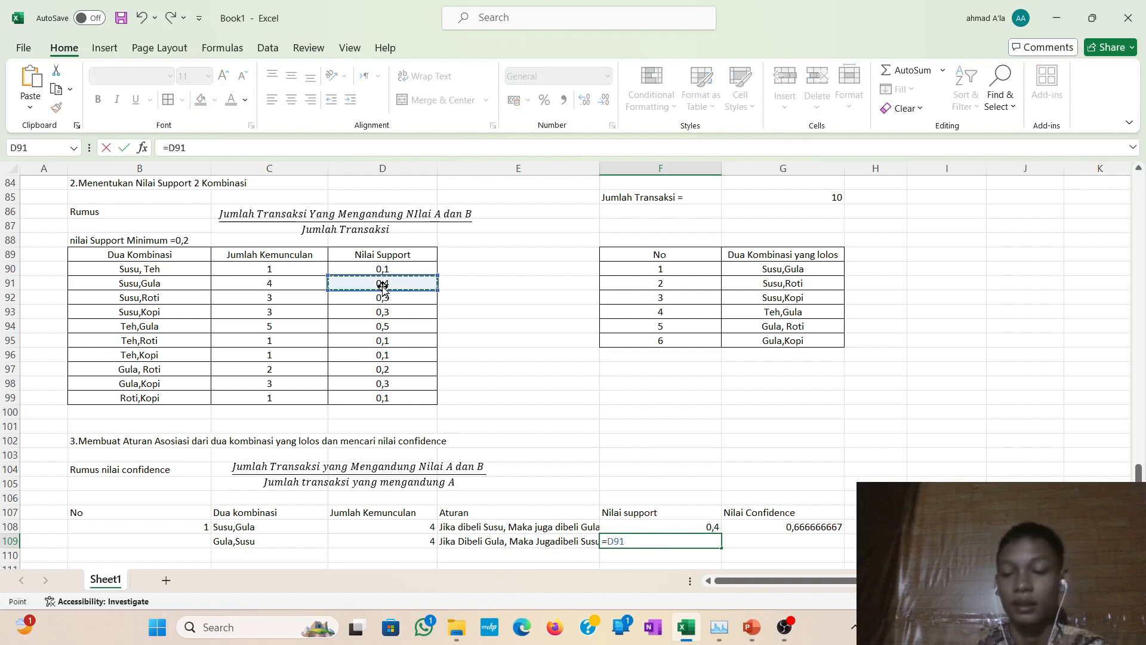
key("Return")
Calculate the Gula,Susu confidence in G109 by dividing its occurrence count in D109 by the single-item Gula count in F31.
scroll(678, 481, "down", 2)
scroll(765, 518, "up", 1)
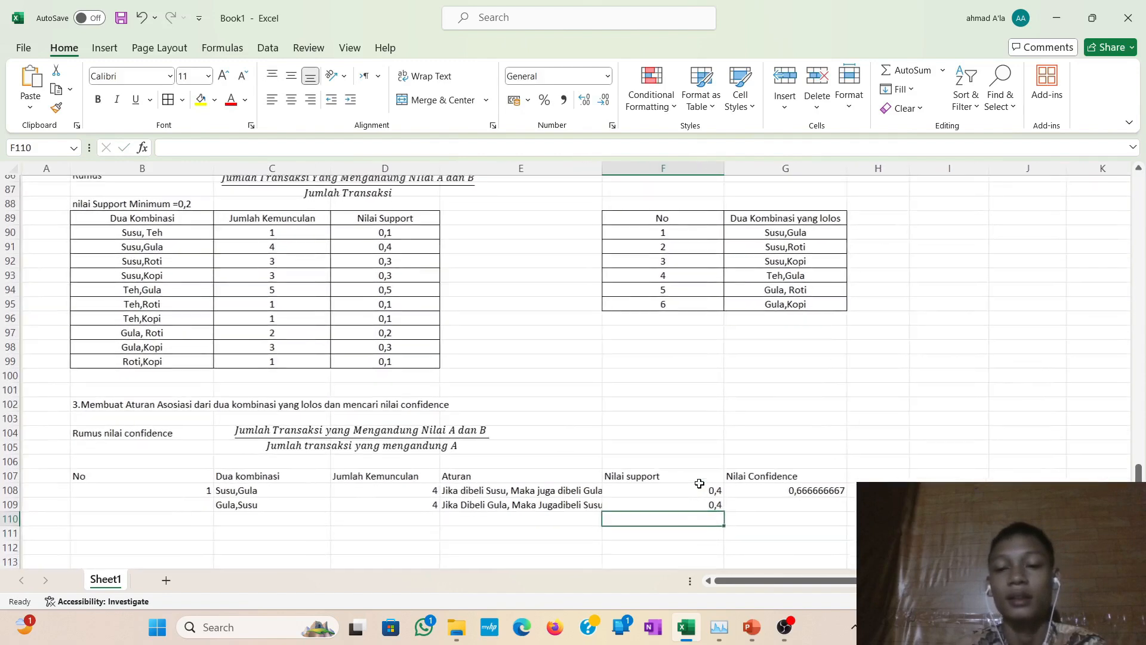
left_click(764, 515)
type("=")
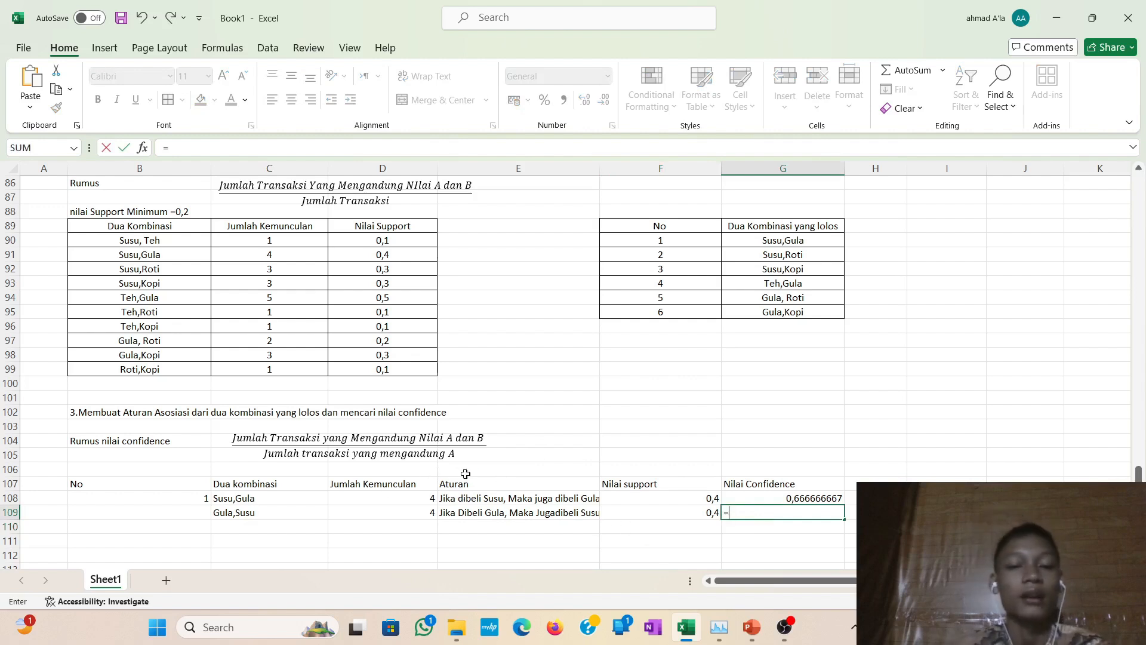
left_click(365, 516)
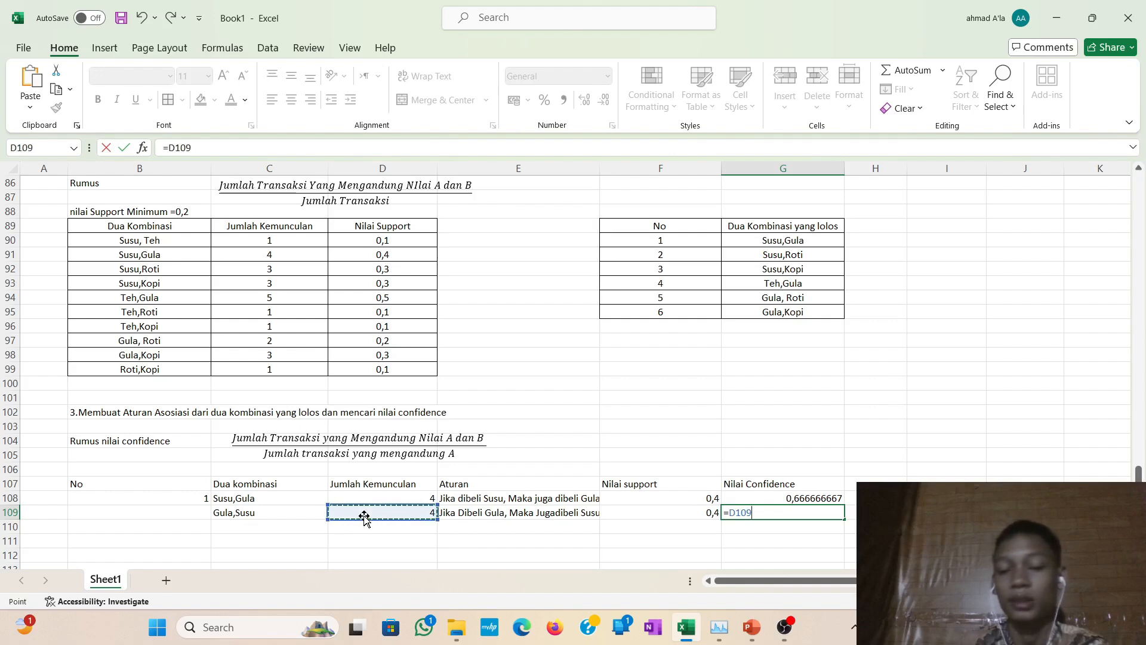
type("/")
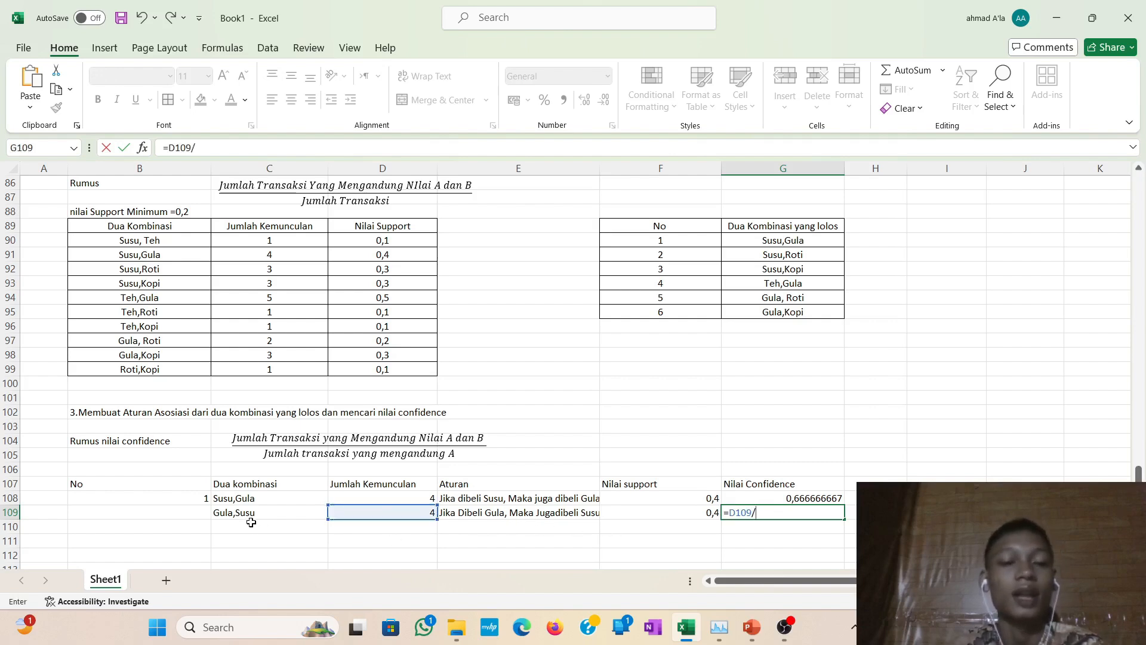
scroll(250, 522, "up", 9)
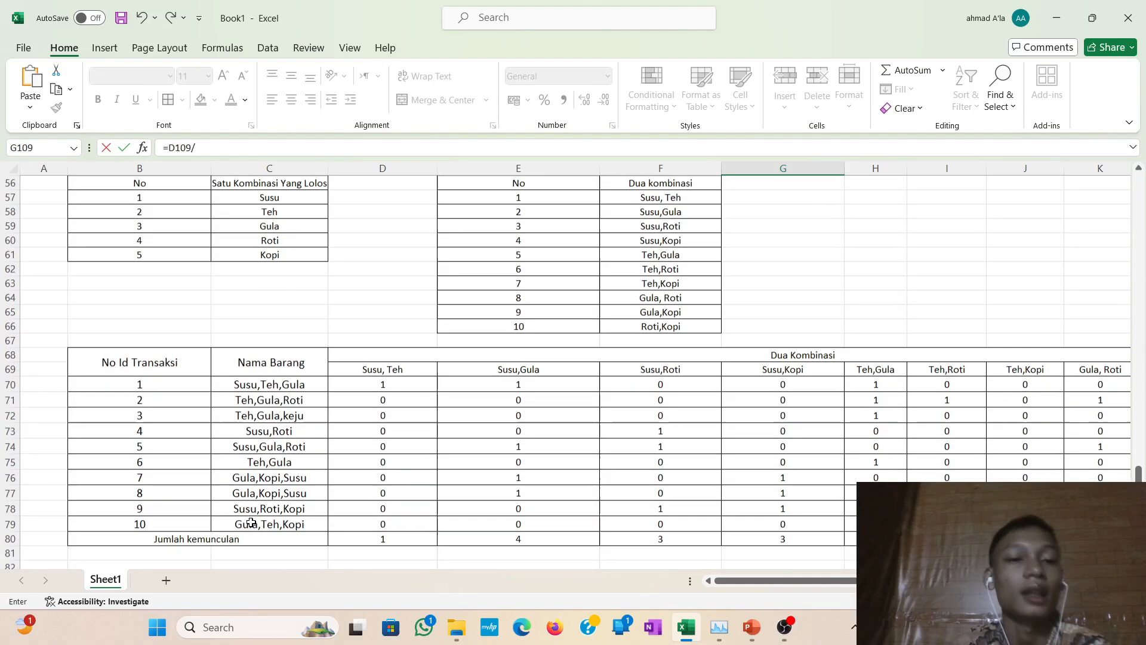
scroll(251, 522, "down", 3)
scroll(251, 521, "up", 12)
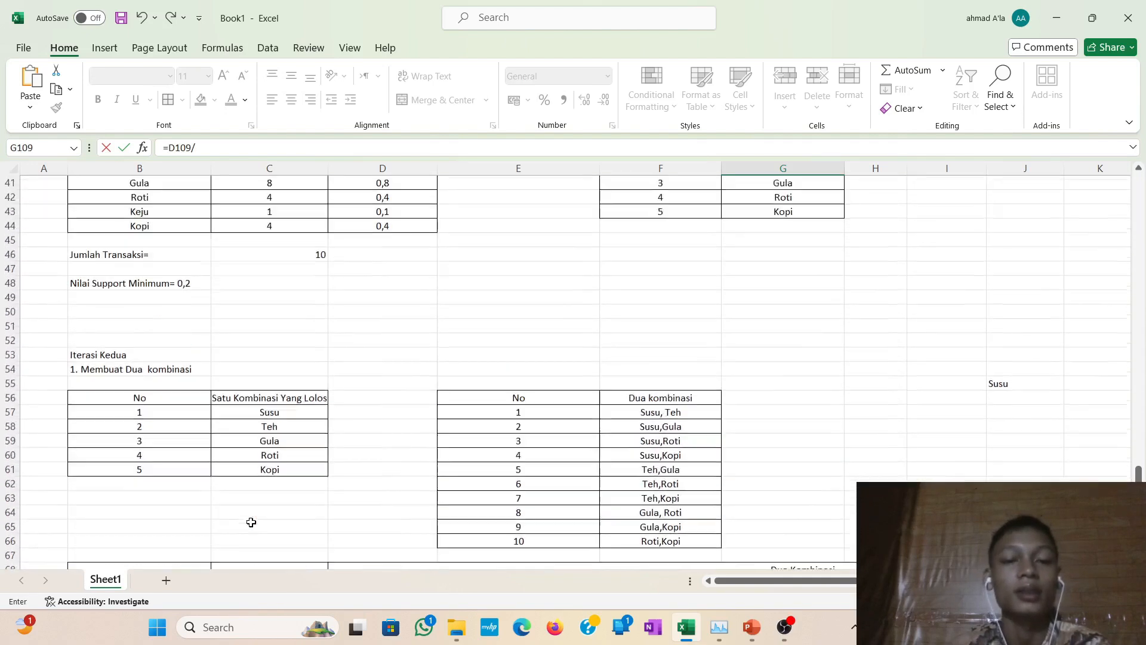
scroll(250, 522, "down", 1)
scroll(250, 522, "up", 7)
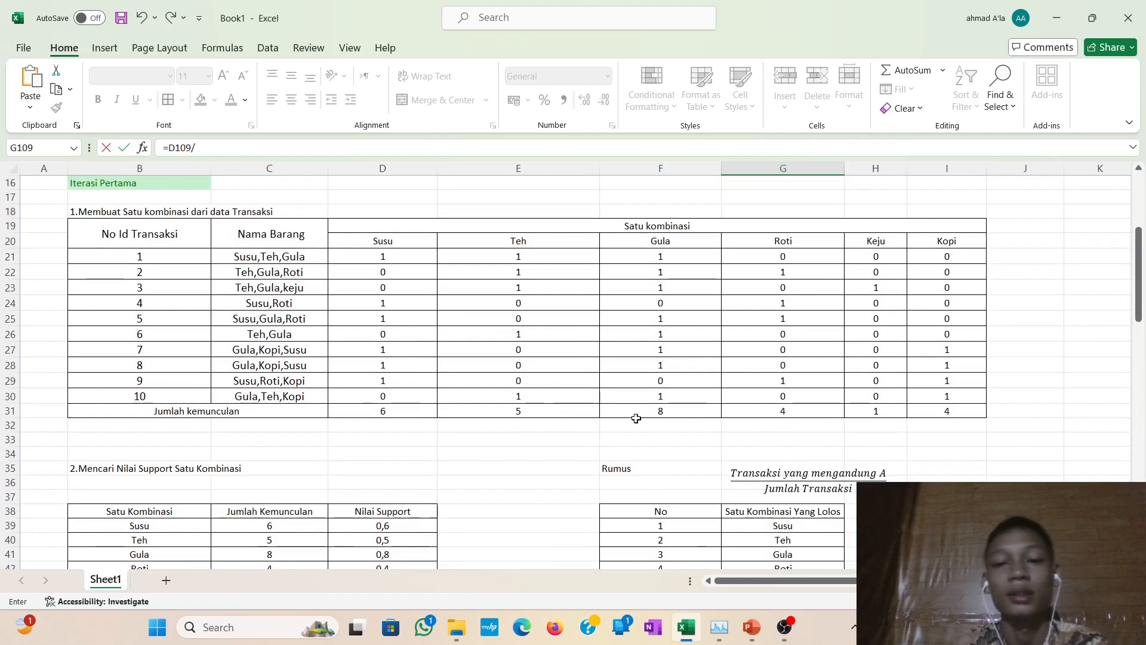
left_click(636, 418)
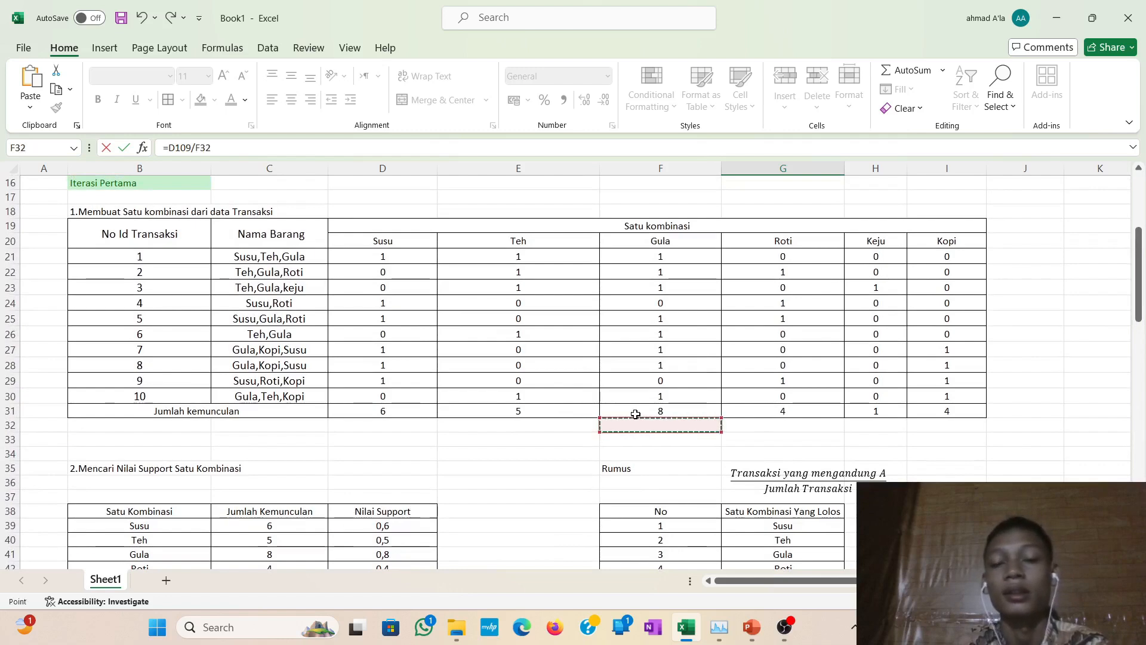
left_click(635, 413)
key("Return")
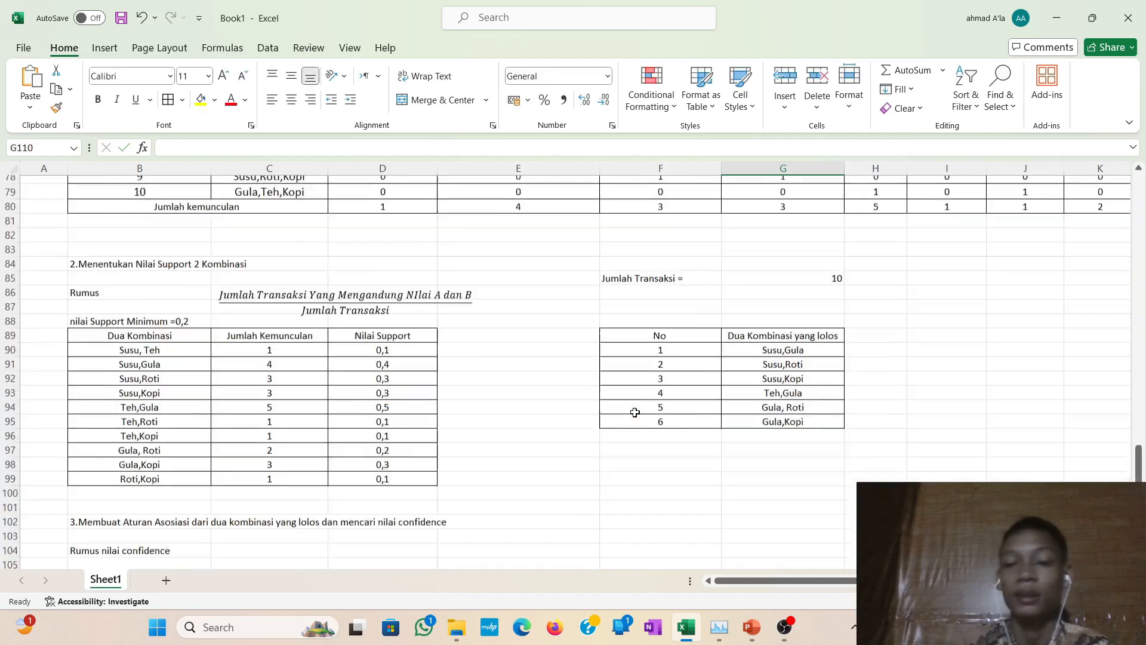
Number the next association rule row 2 in B110.
scroll(635, 412, "down", 2)
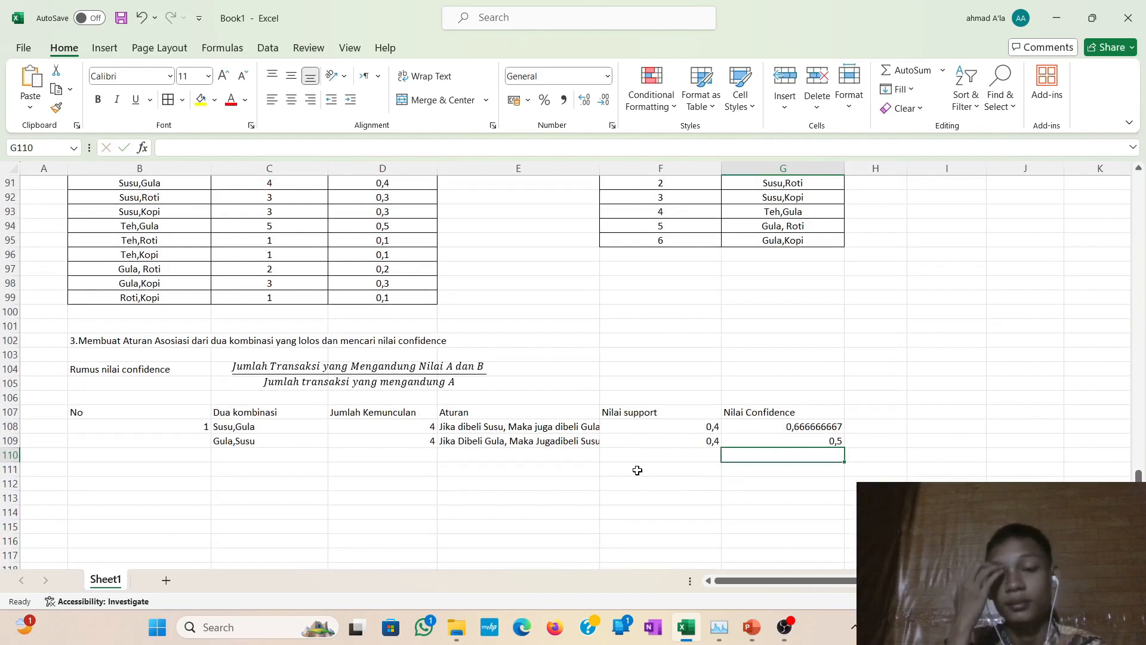
scroll(637, 470, "up", 1)
scroll(631, 471, "down", 1)
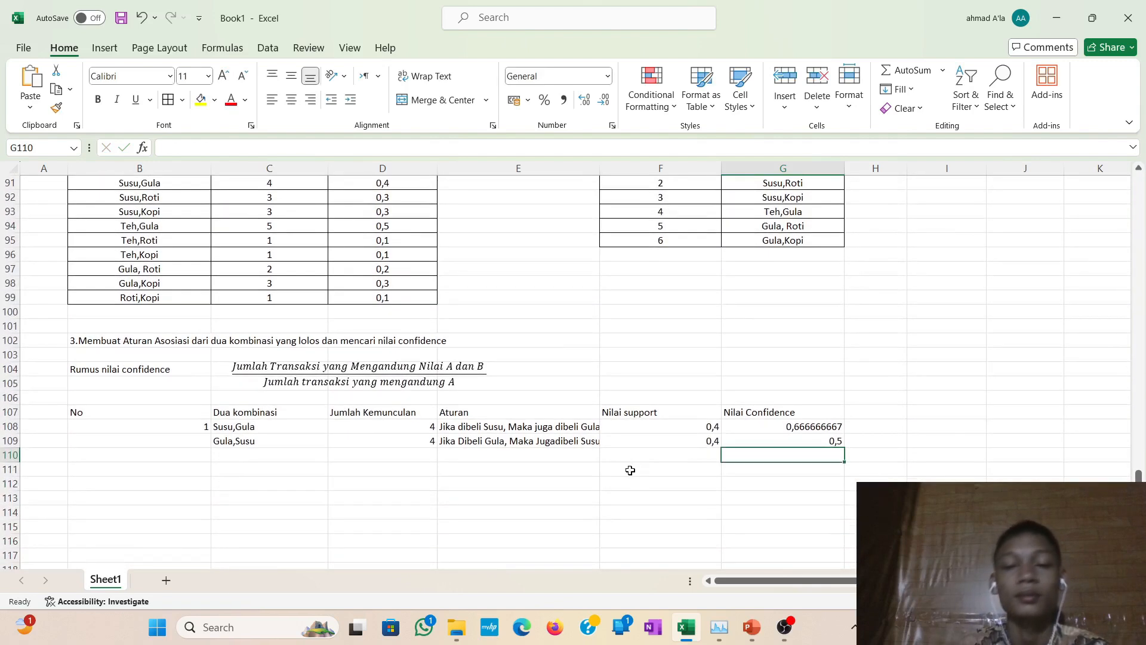
left_click(287, 461)
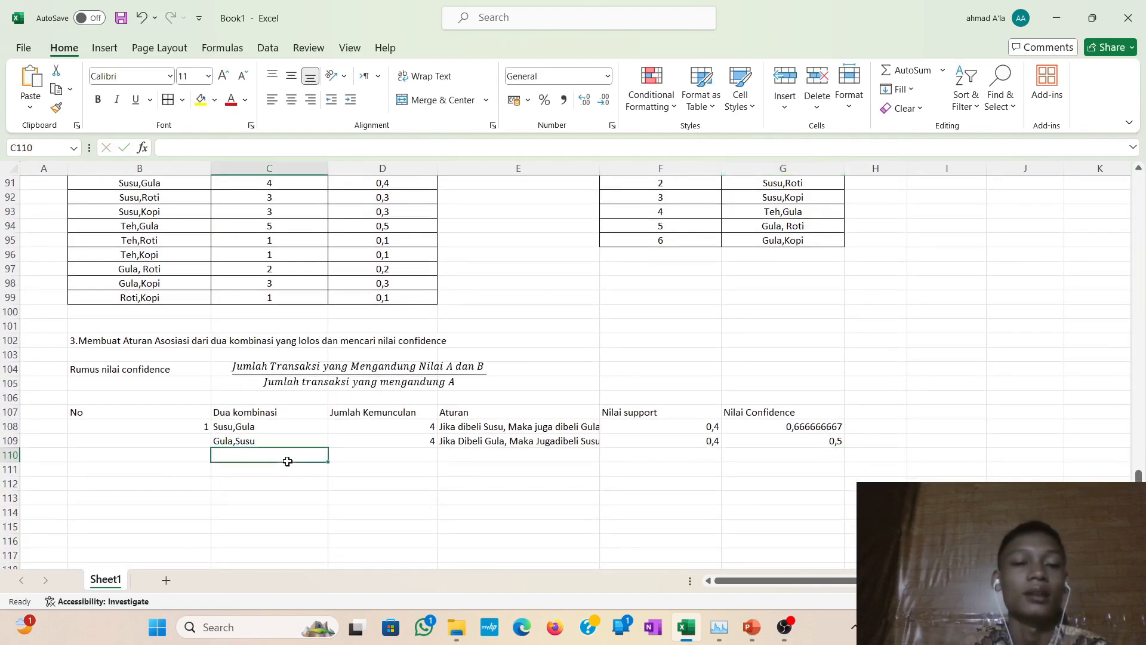
left_click(190, 457)
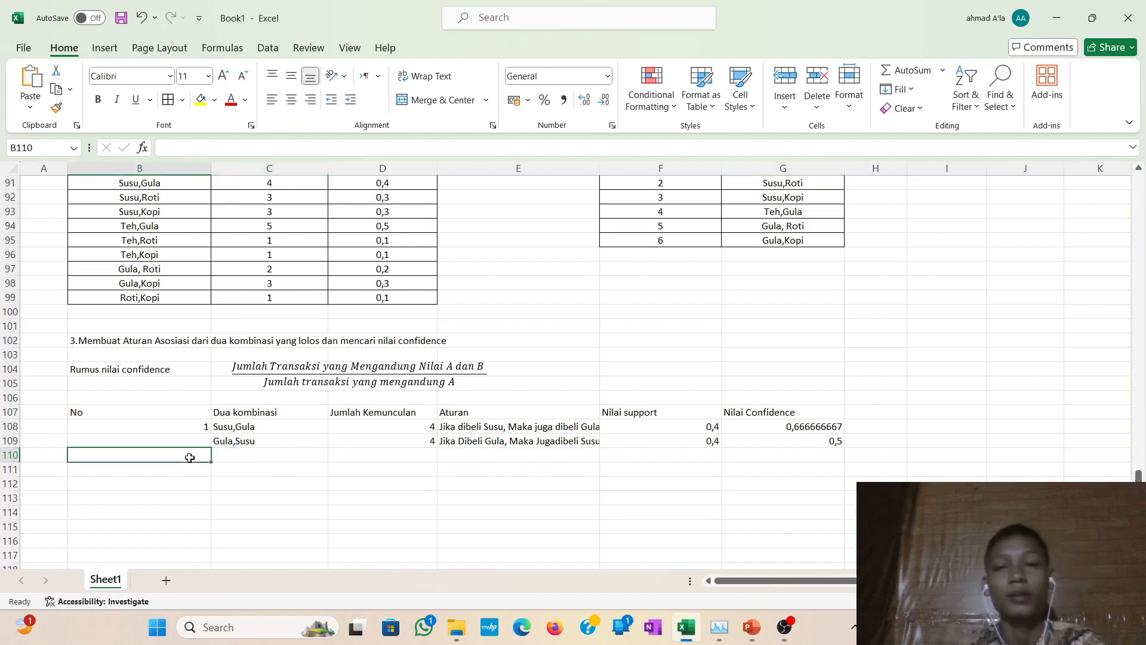
scroll(189, 458, "up", 1)
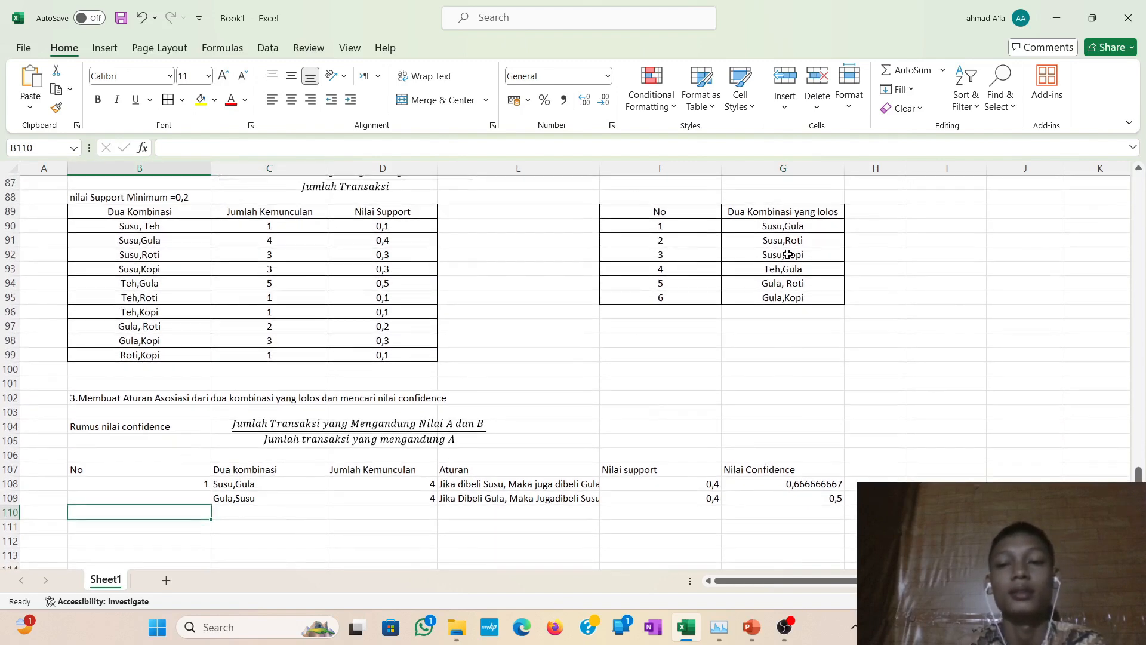
scroll(264, 488, "down", 1)
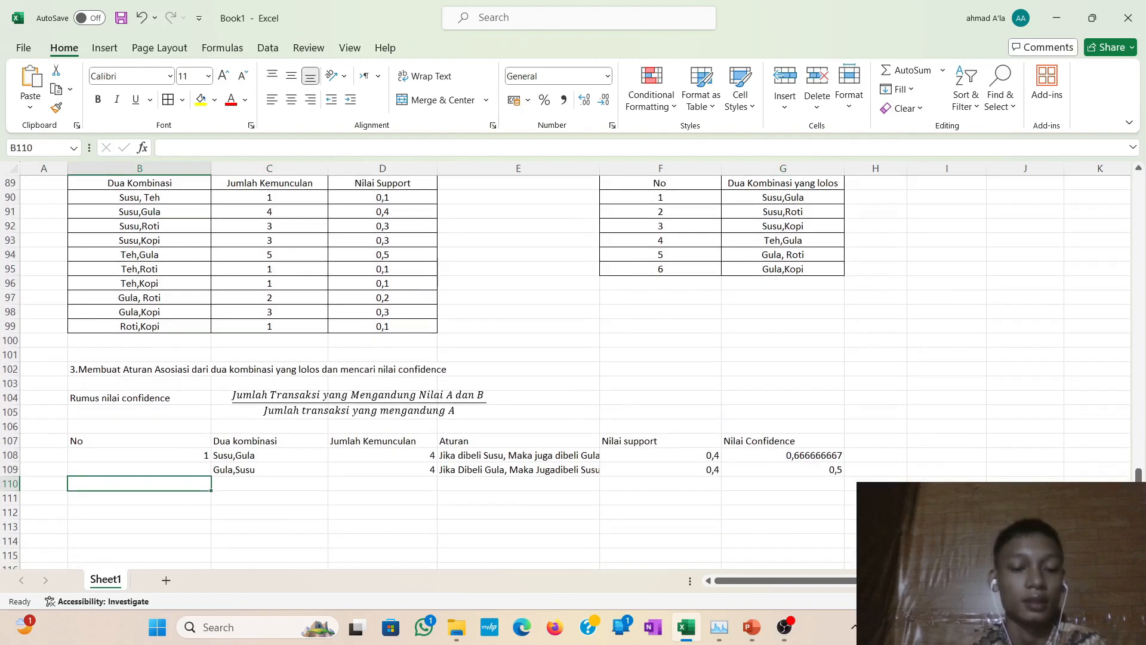
type("2")
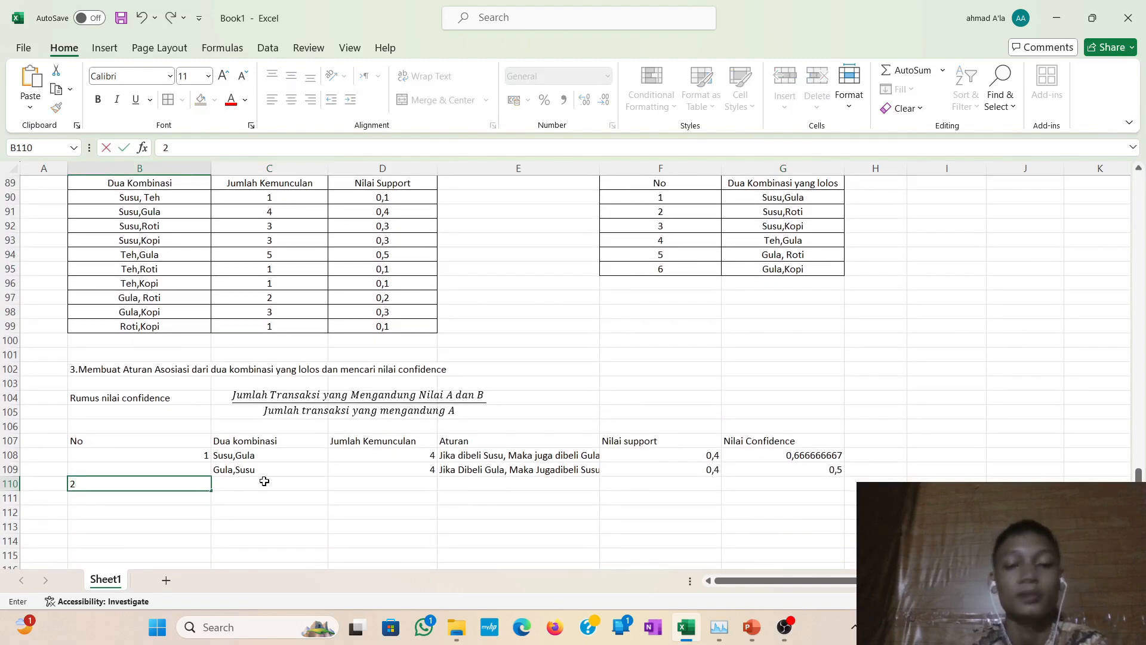
Enter the combination "Susu,Roti" in C110.
left_click(264, 481)
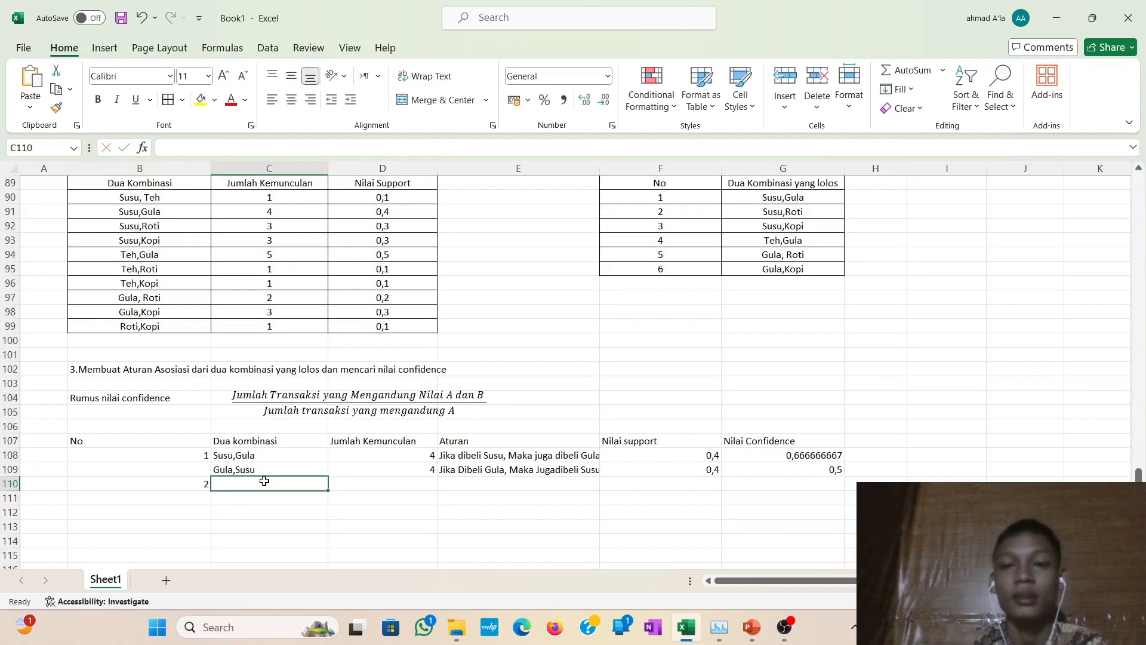
type("Susu,Gula")
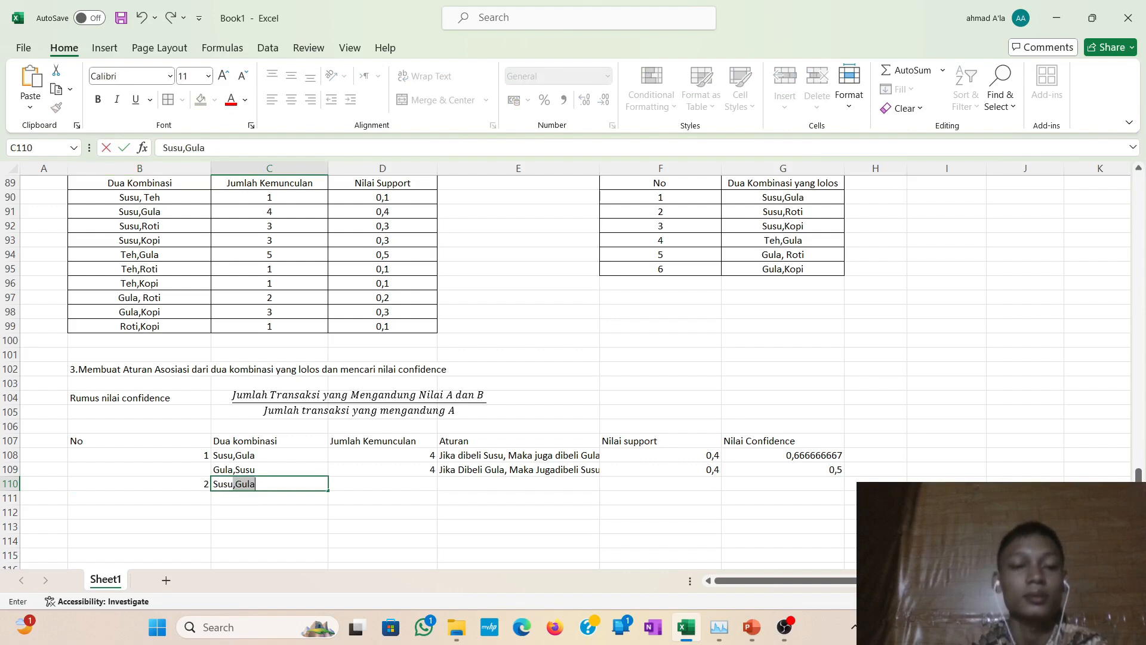
key("BackSpace")
key("BackSpace")
type(".")
key("BackSpace")
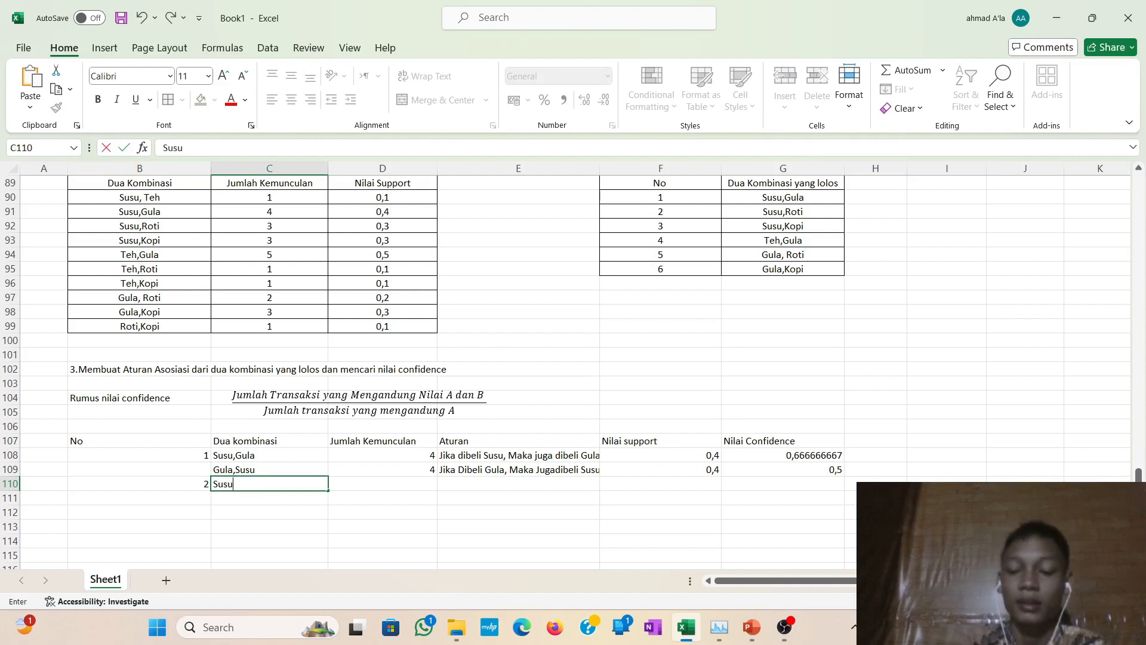
type(",")
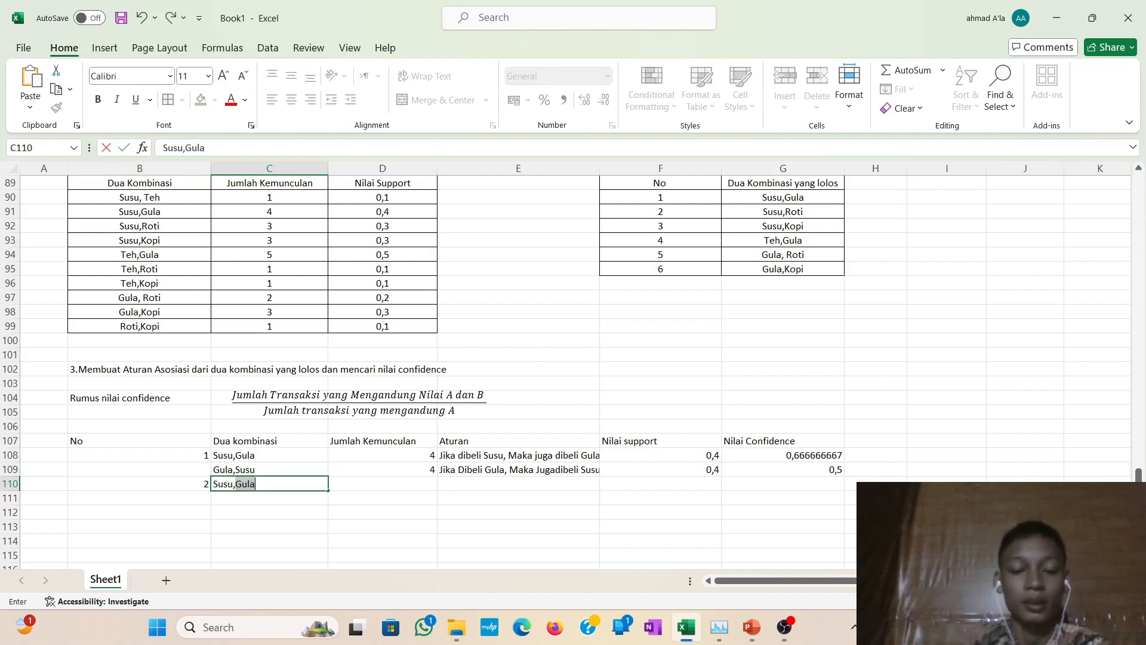
type("Roti")
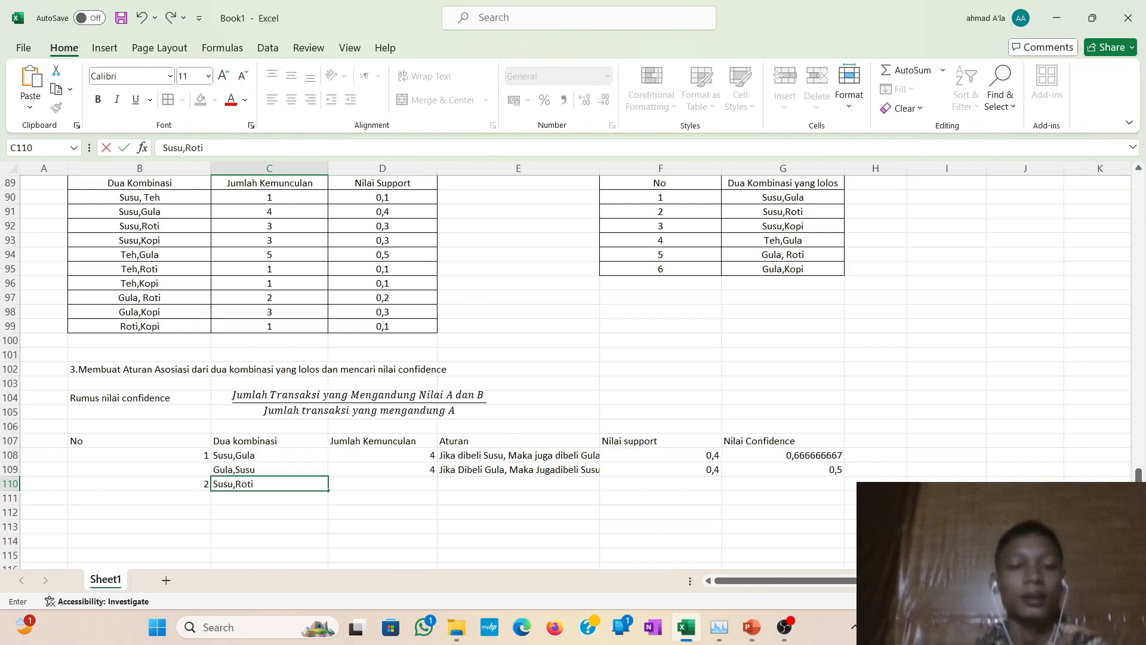
key("Tab")
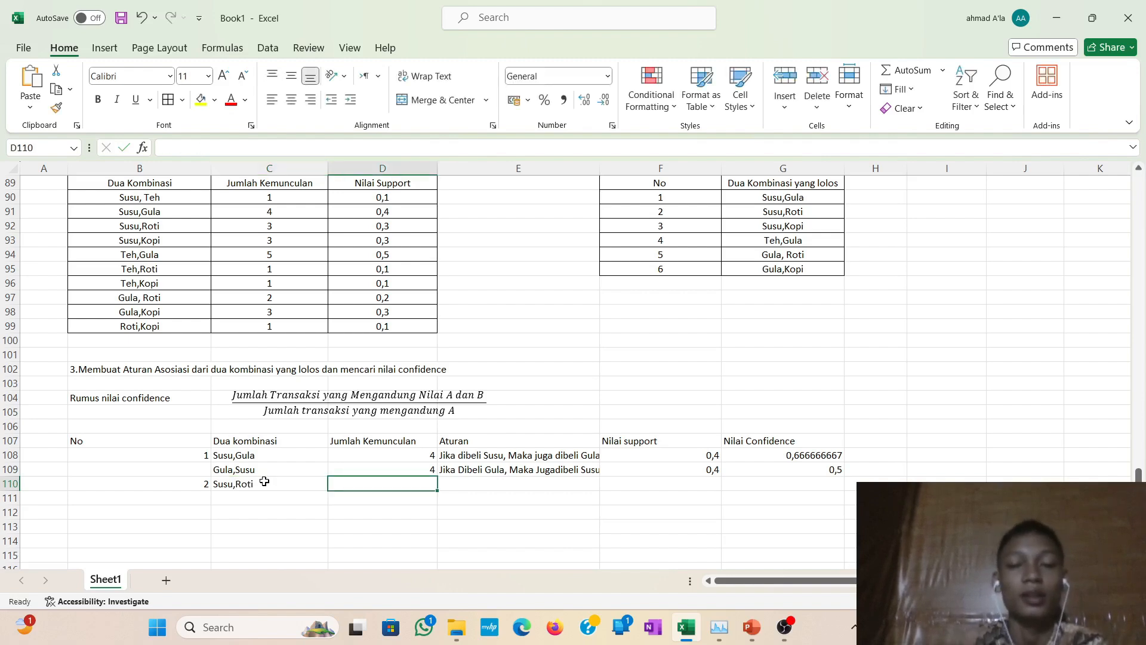
Link the occurrence count in D110 to the count of Susu,Roti with the formula =C92.
scroll(264, 481, "up", 2)
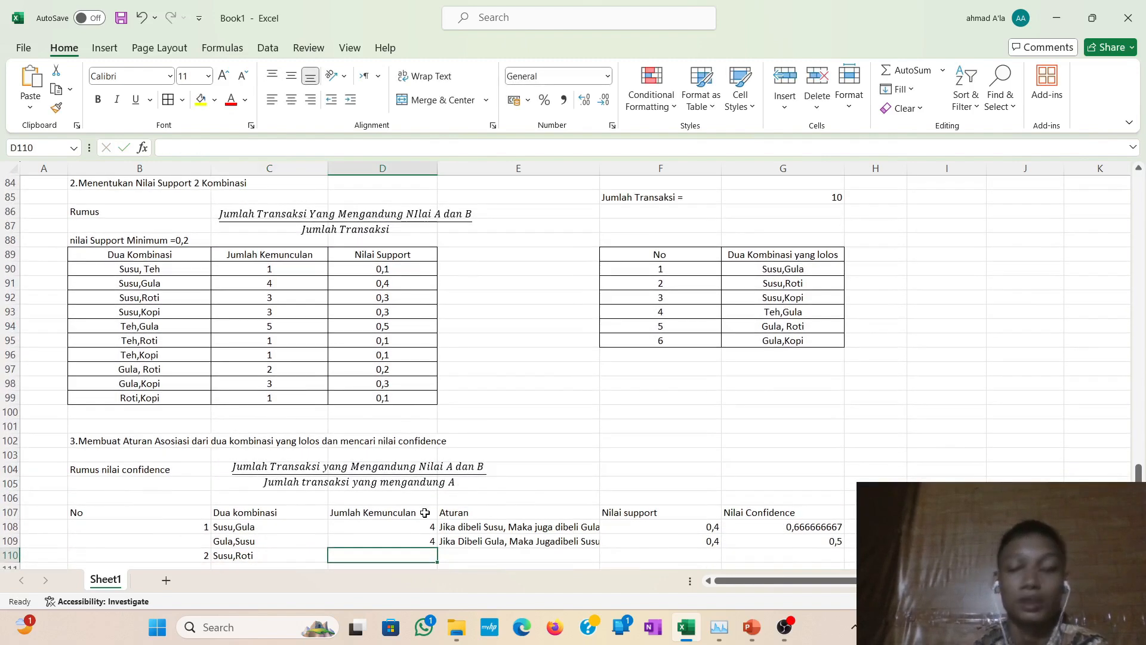
type("=")
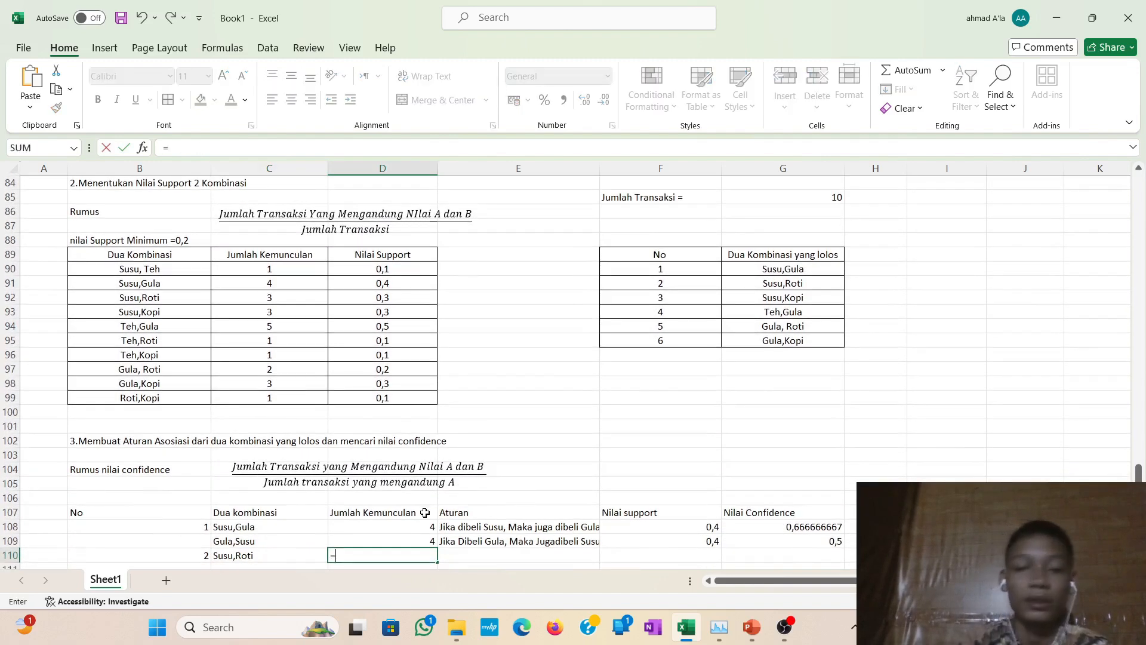
left_click(299, 300)
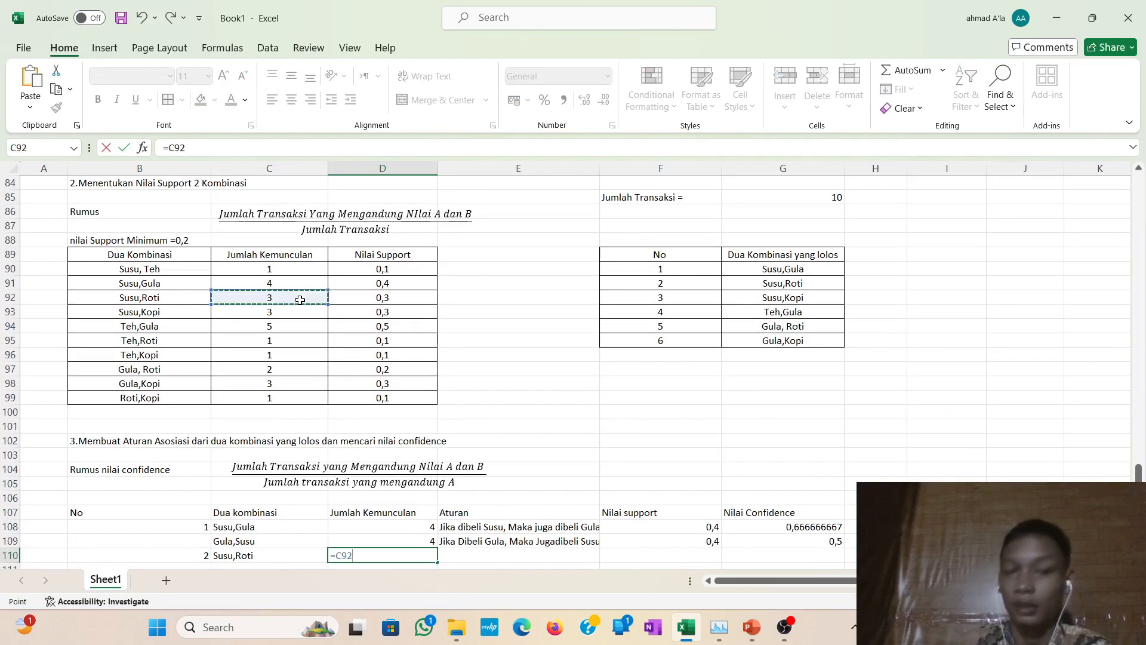
key("Return")
Enter the rule "Jika dibeli Susu, Maka juga dibeli roti" in E110.
scroll(300, 300, "down", 2)
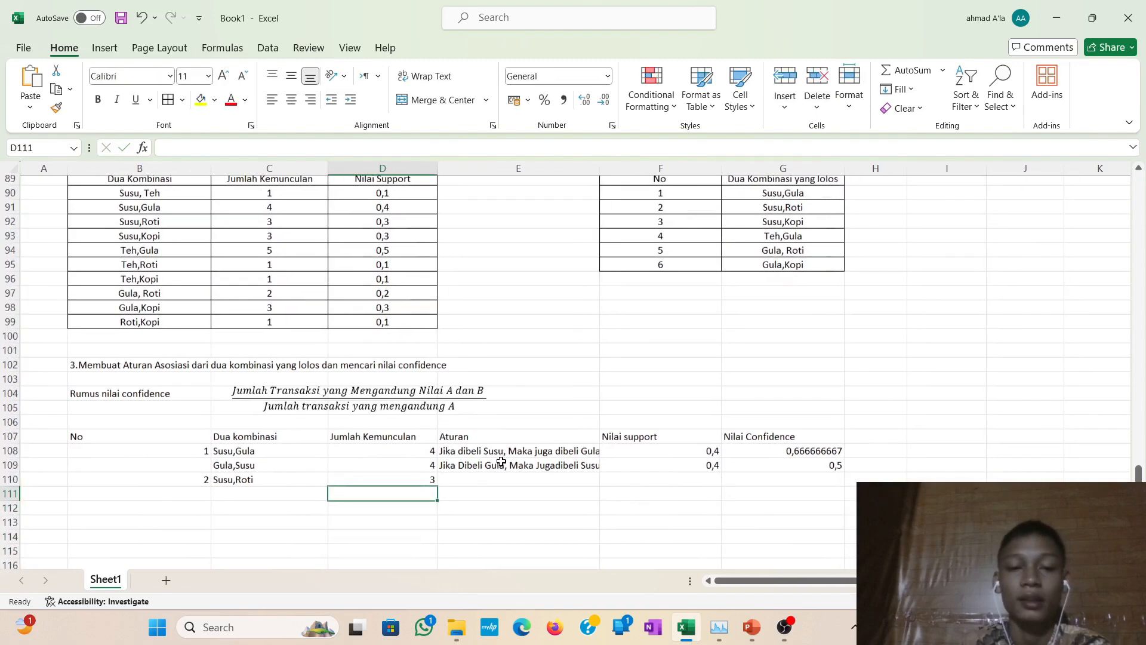
left_click(484, 485)
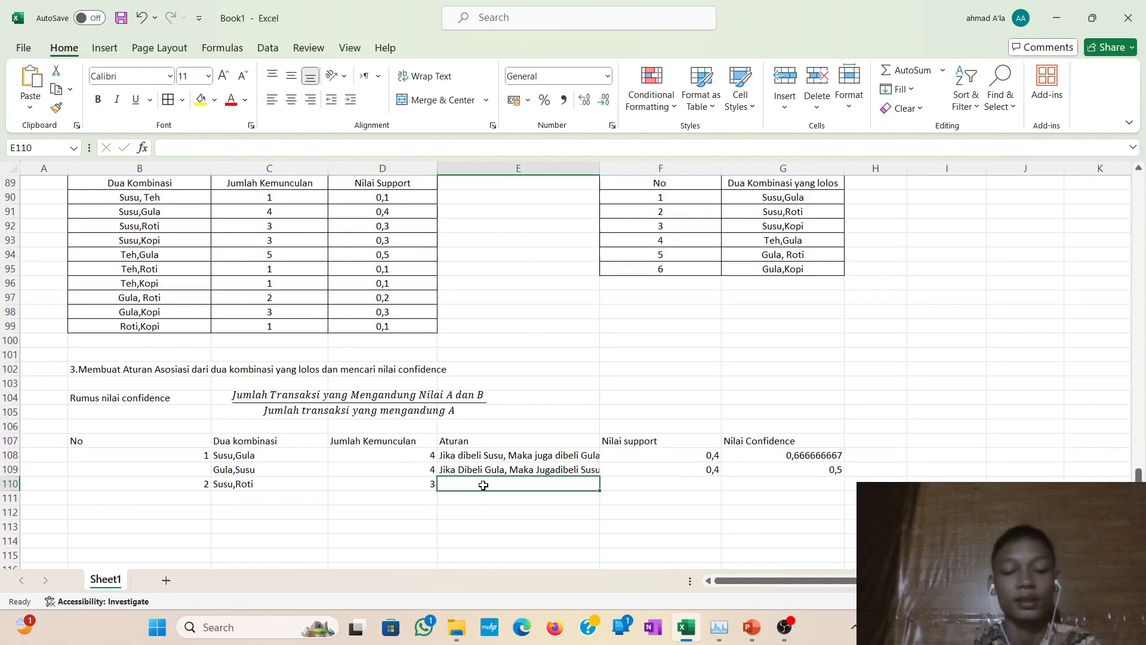
type("Jika")
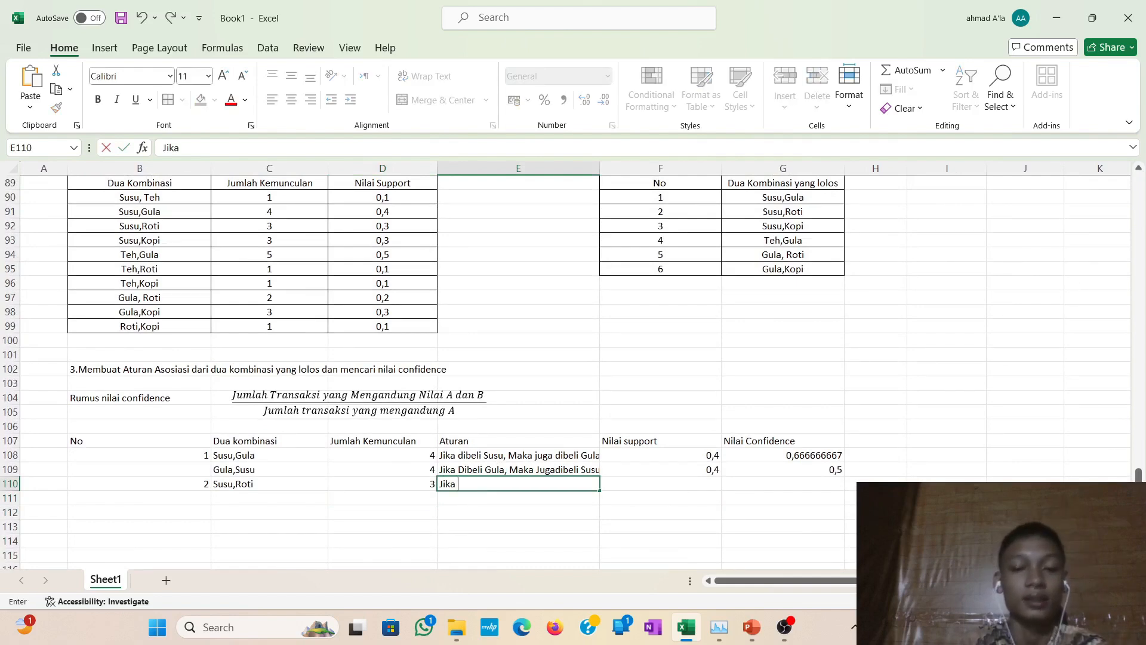
type(" dibeli Susu")
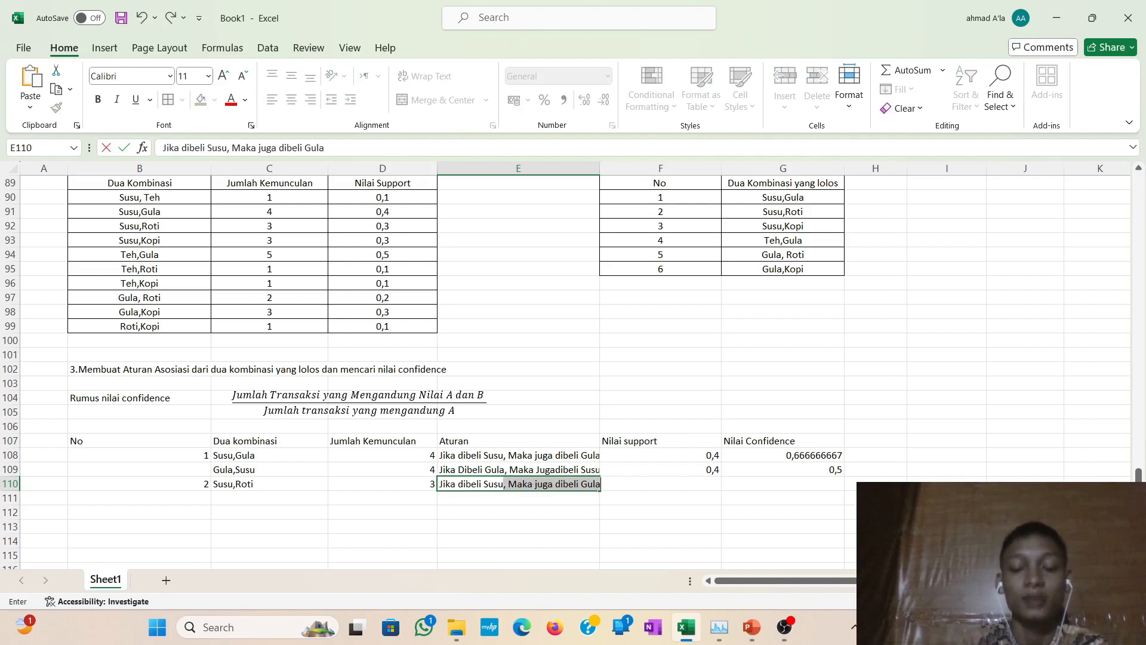
type(", Maka juga")
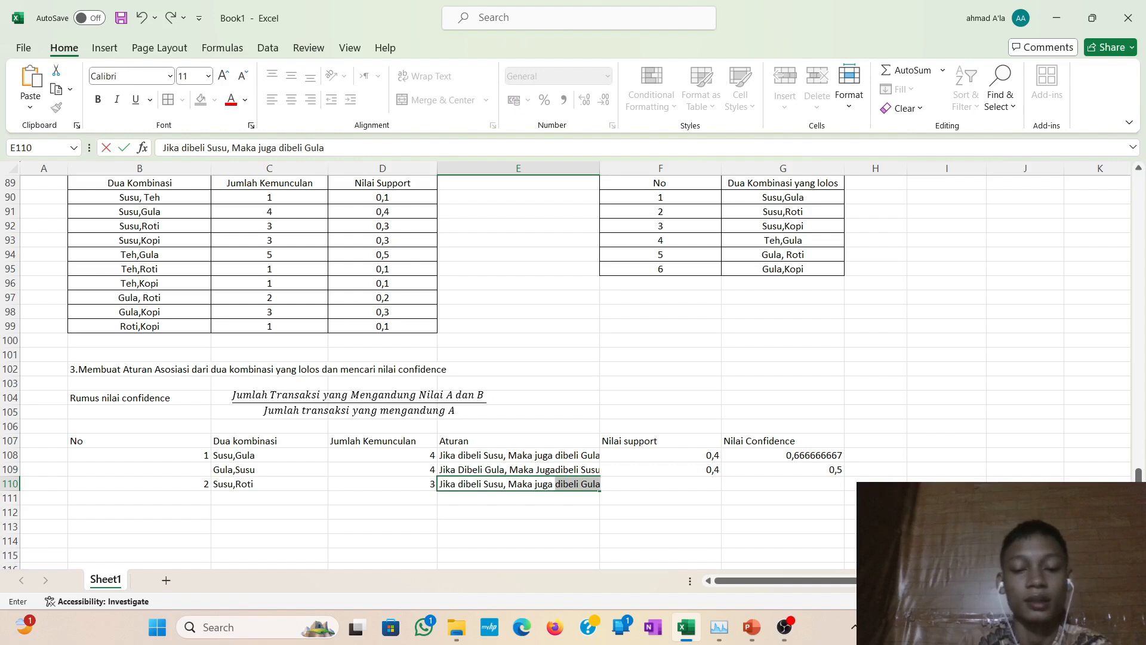
type(" dibeli")
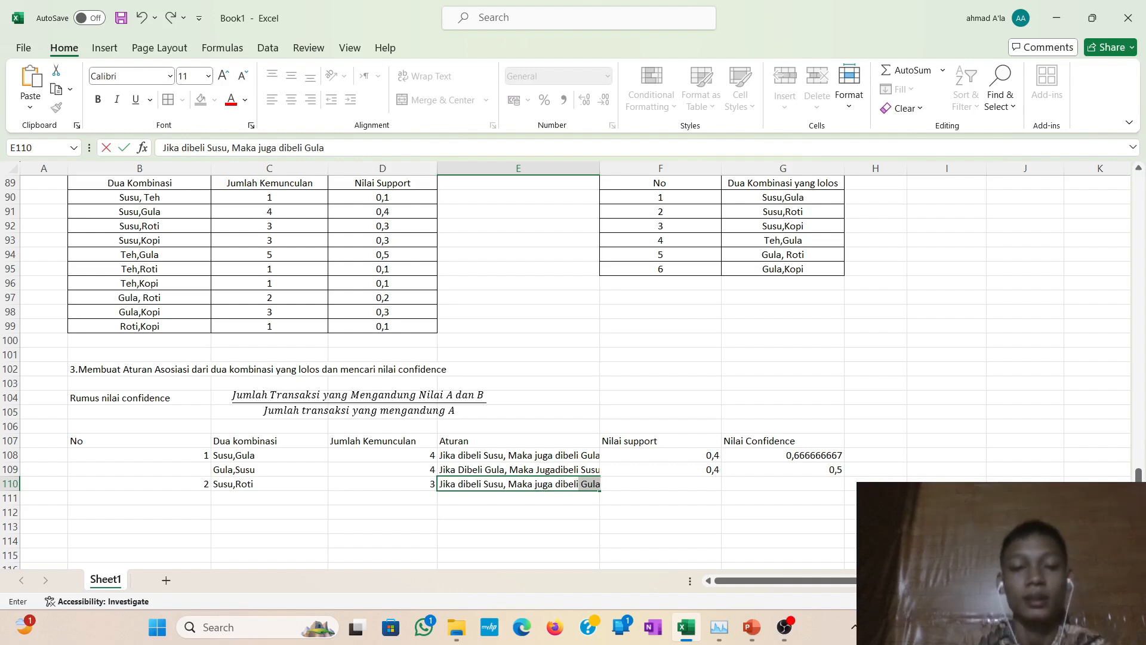
type(" r")
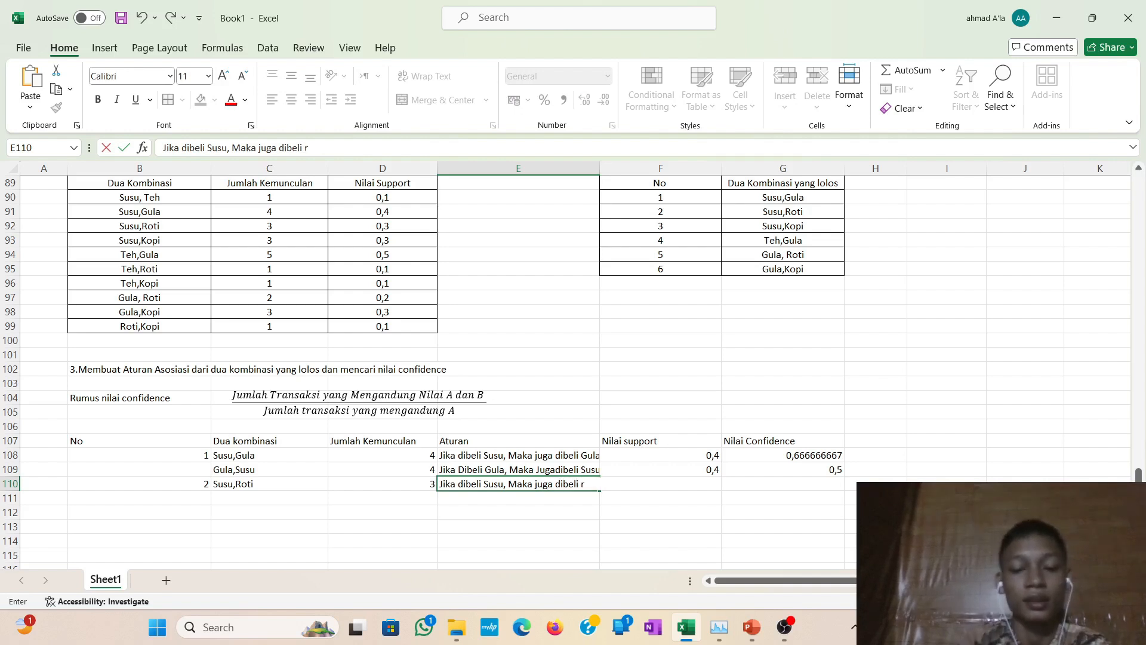
type("oti")
key("Tab")
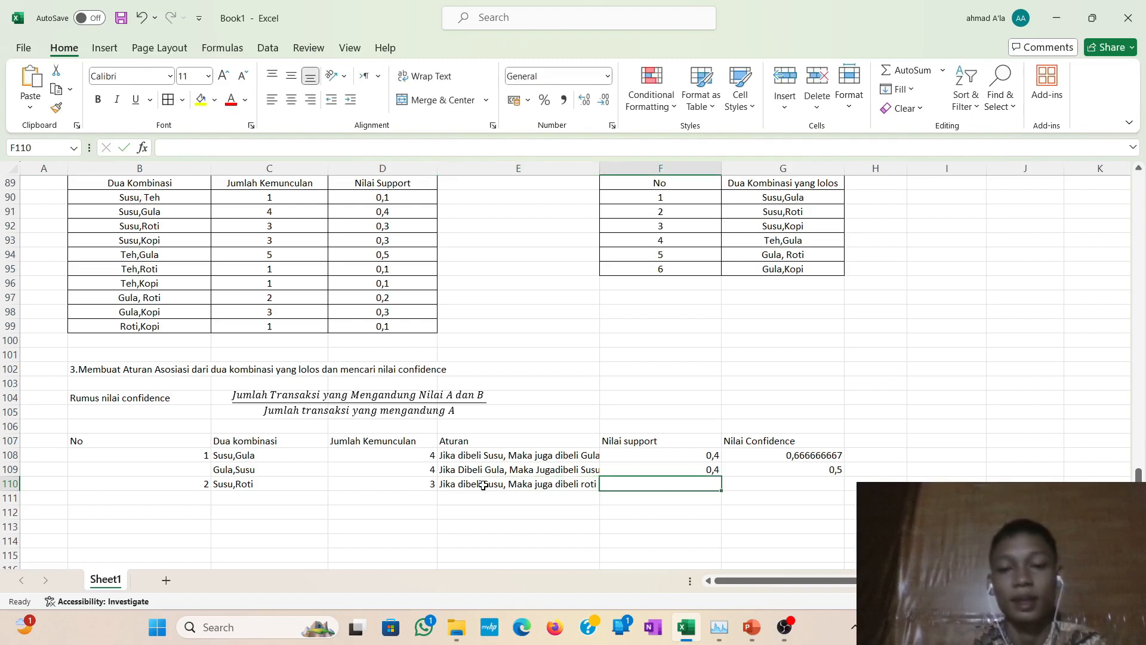
Begin the formula in F110 for the support value of Susu,Roti.
scroll(484, 485, "up", 2)
scroll(483, 485, "down", 1)
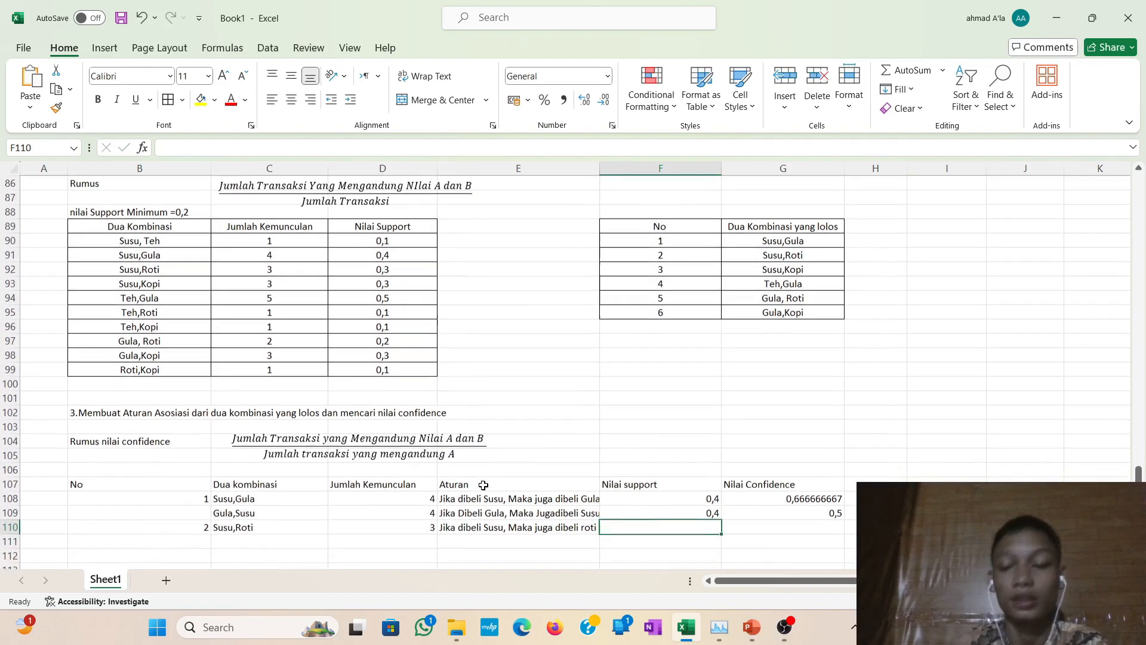
type("=")
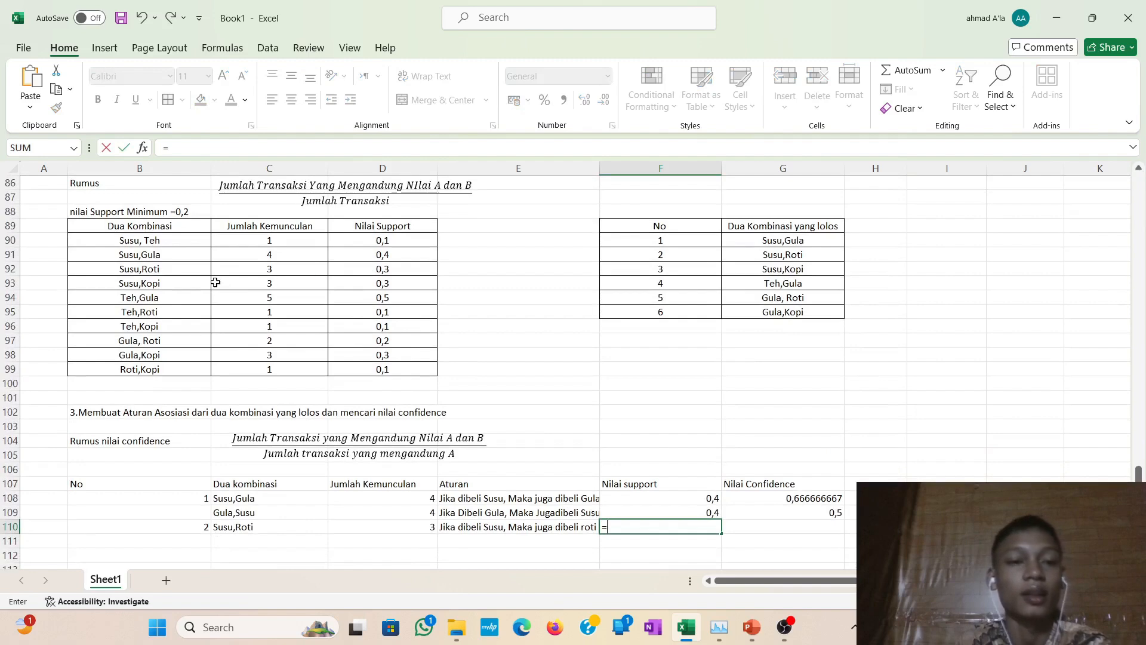
Complete the Nilai support formula in F110 for Susu,Roti as =D92, referencing its support in the two-combination table.
left_click(383, 269)
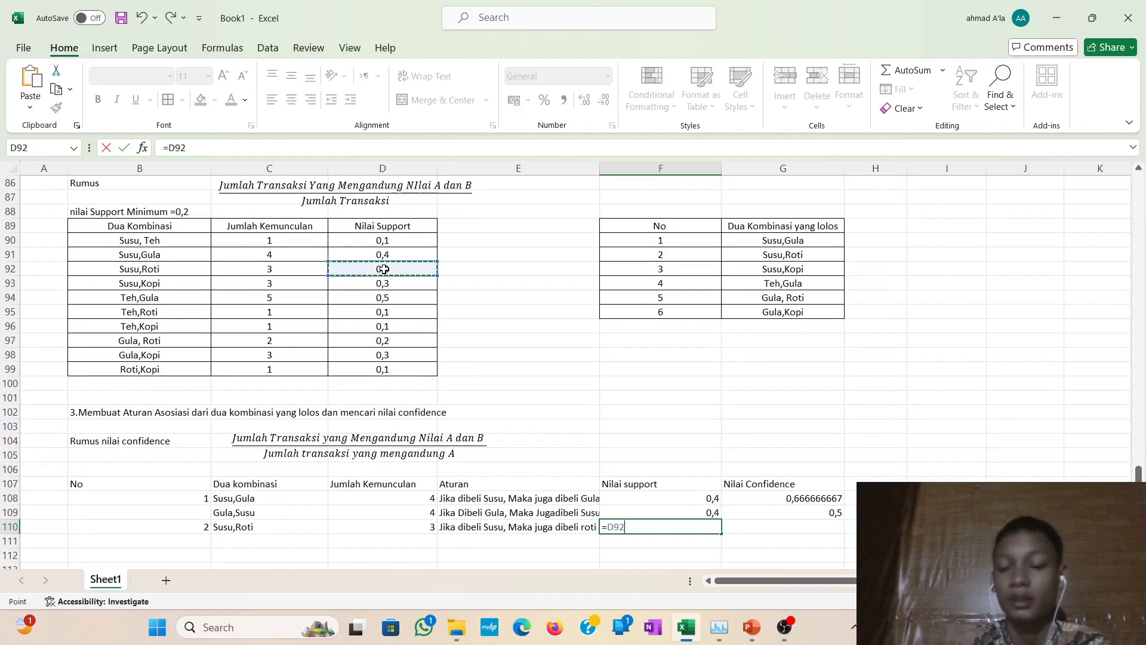
key("Return")
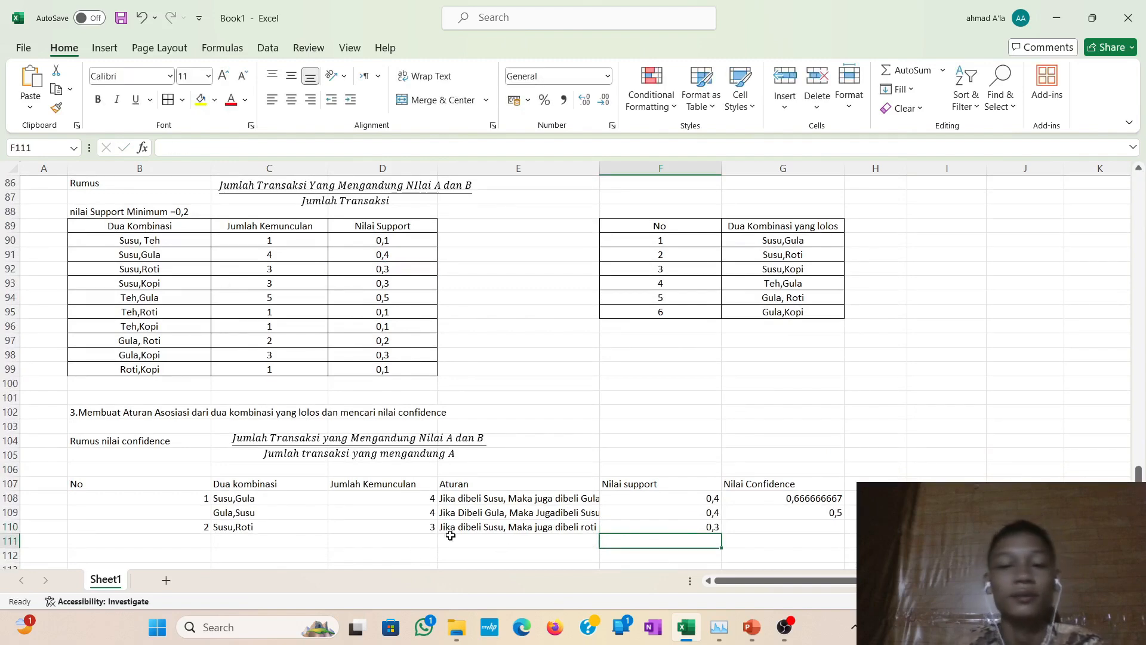
Calculate the Nilai Confidence for Susu,Roti in G110 as =D110/D31, dividing its occurrence count by the Susu total.
scroll(596, 511, "down", 2)
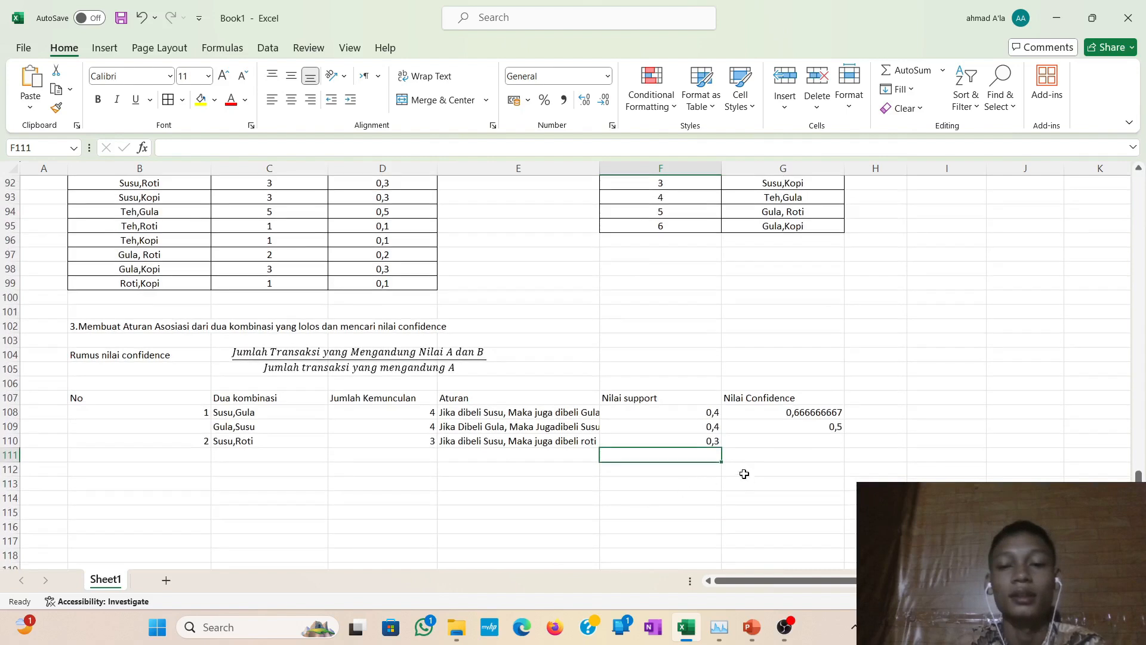
left_click(797, 445)
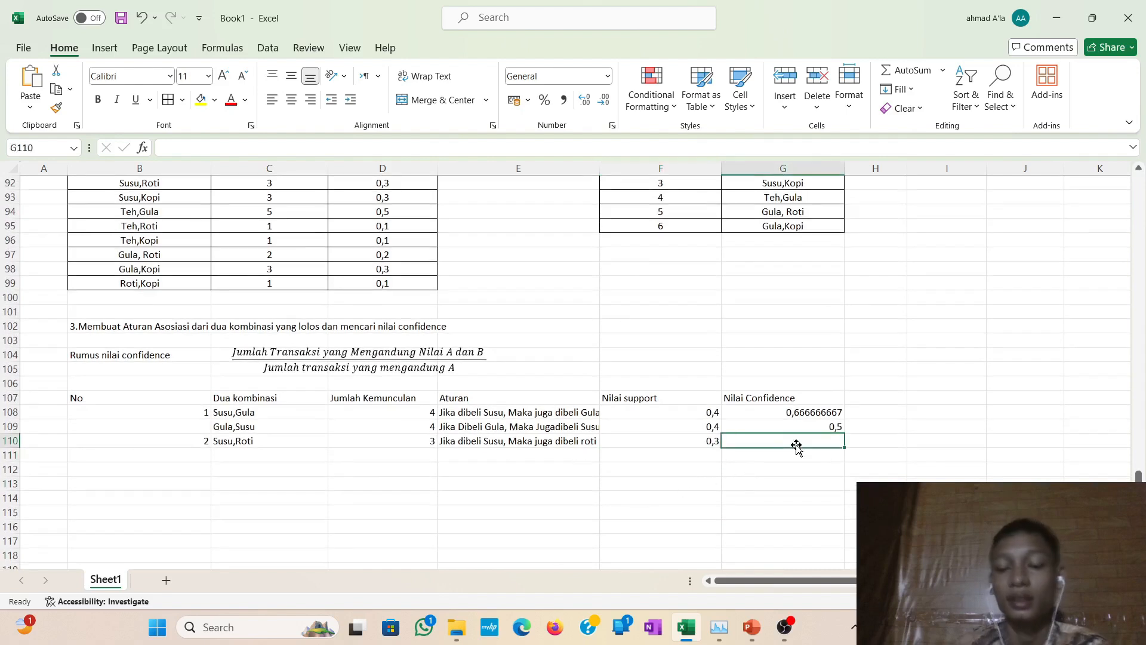
type("=")
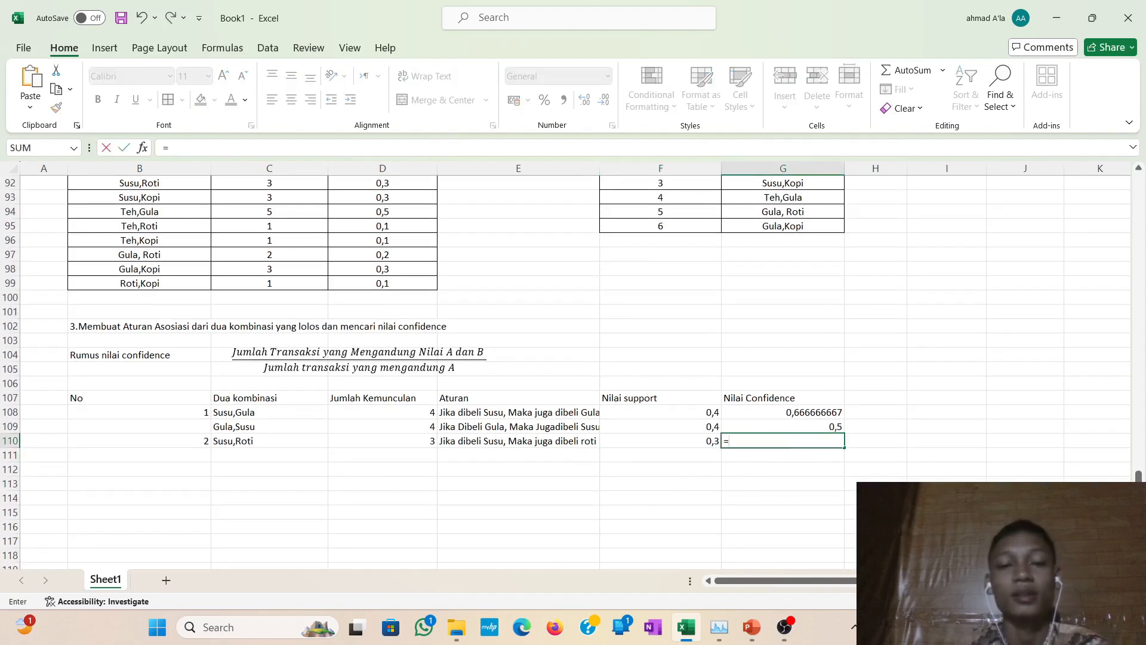
left_click(401, 444)
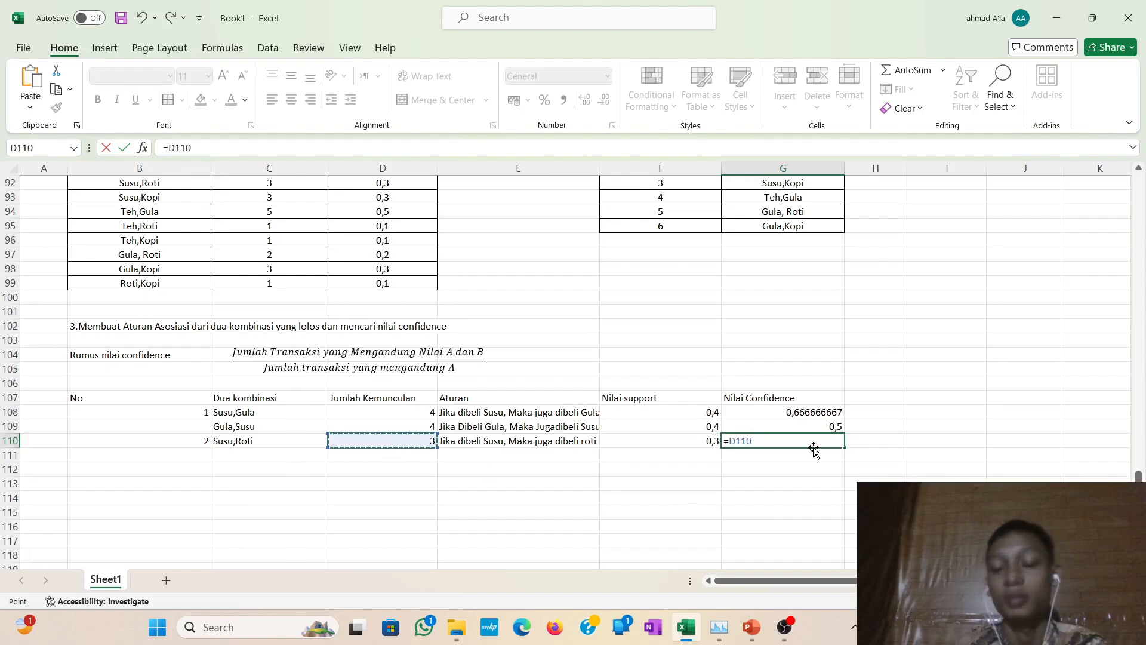
type("/")
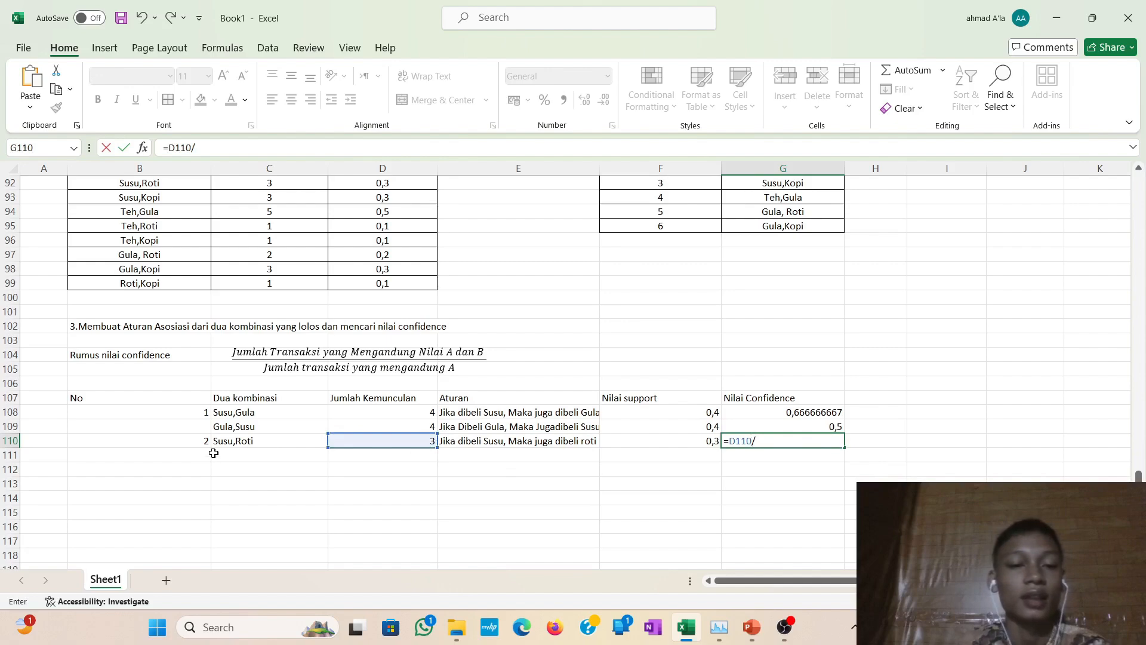
scroll(356, 427, "up", 20)
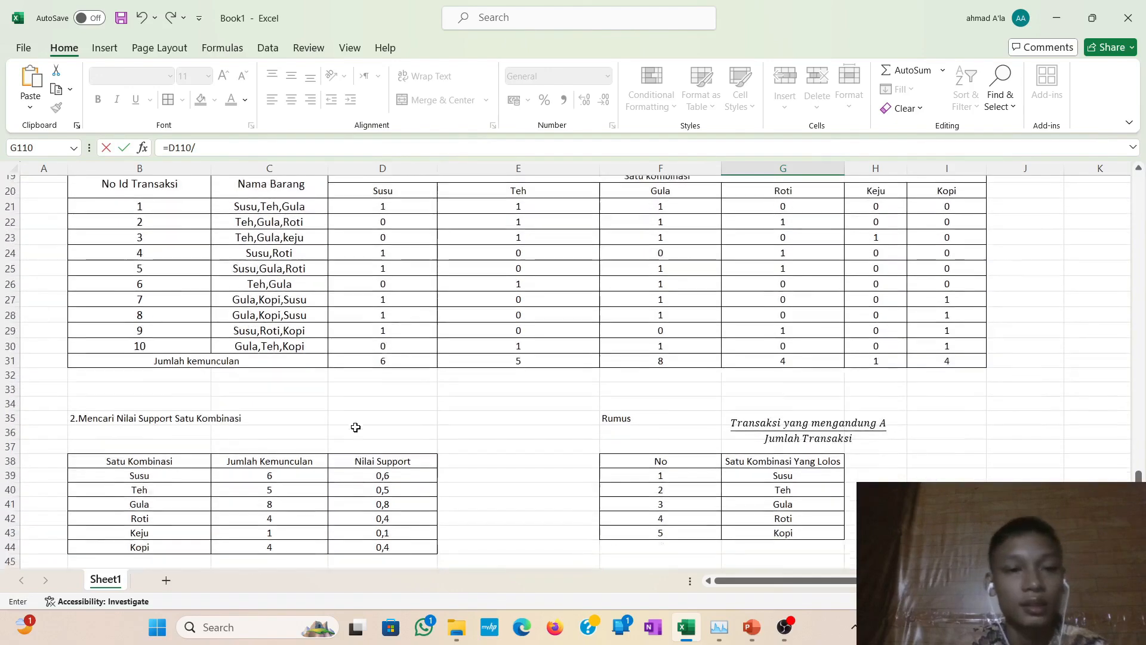
scroll(356, 427, "up", 1)
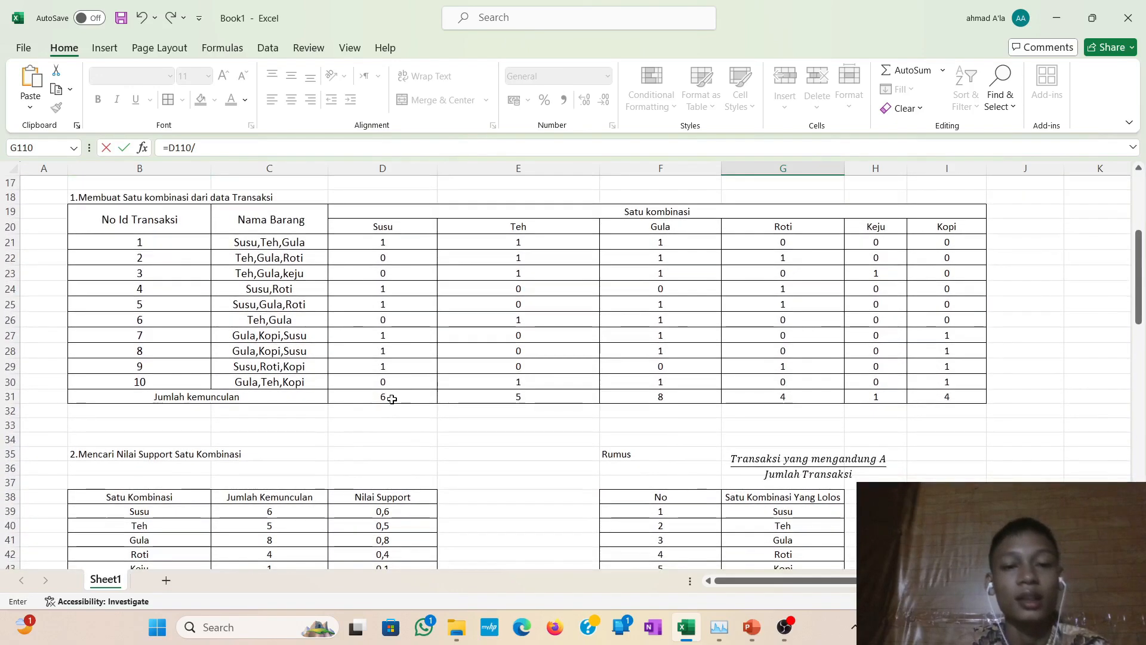
left_click(392, 399)
key("Return")
Enter the reversed combination "Roti, Susu" in C111, below Susu,Roti in the Dua kombinasi column.
scroll(392, 399, "down", 3)
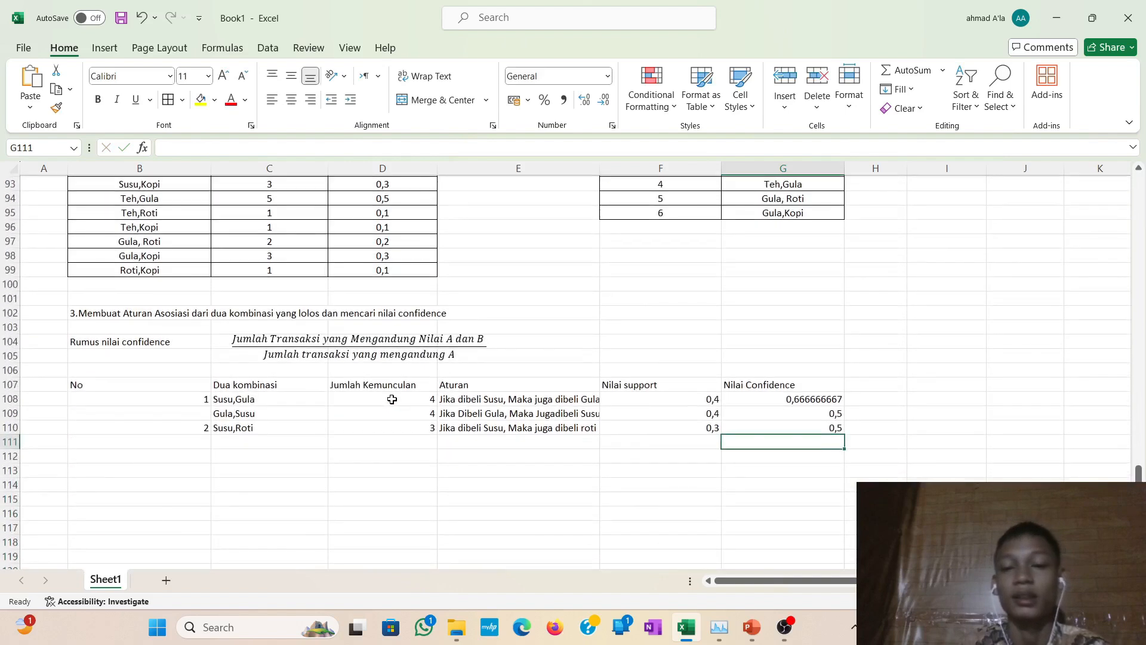
scroll(392, 399, "down", 1)
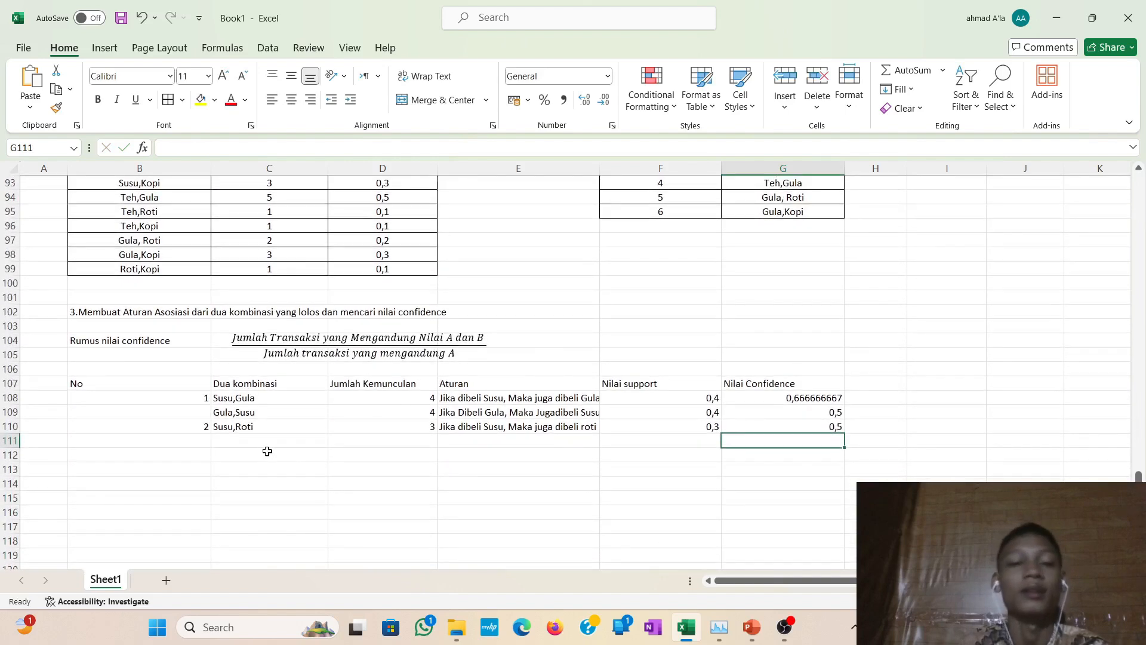
left_click(263, 445)
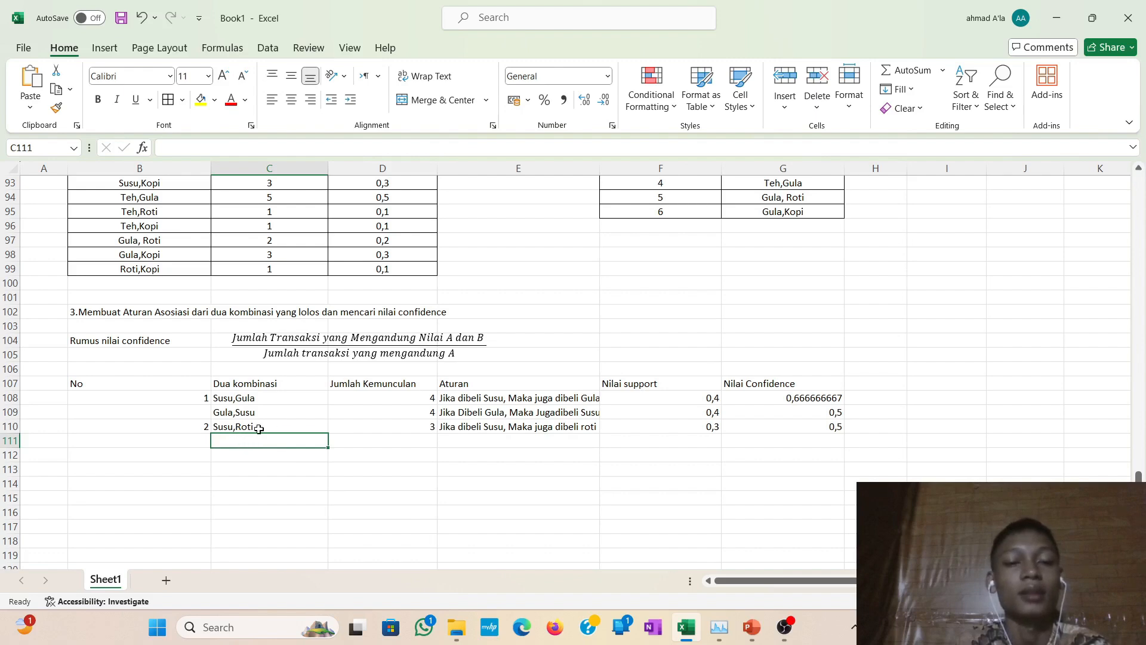
left_click(259, 428)
scroll(672, 261, "up", 2)
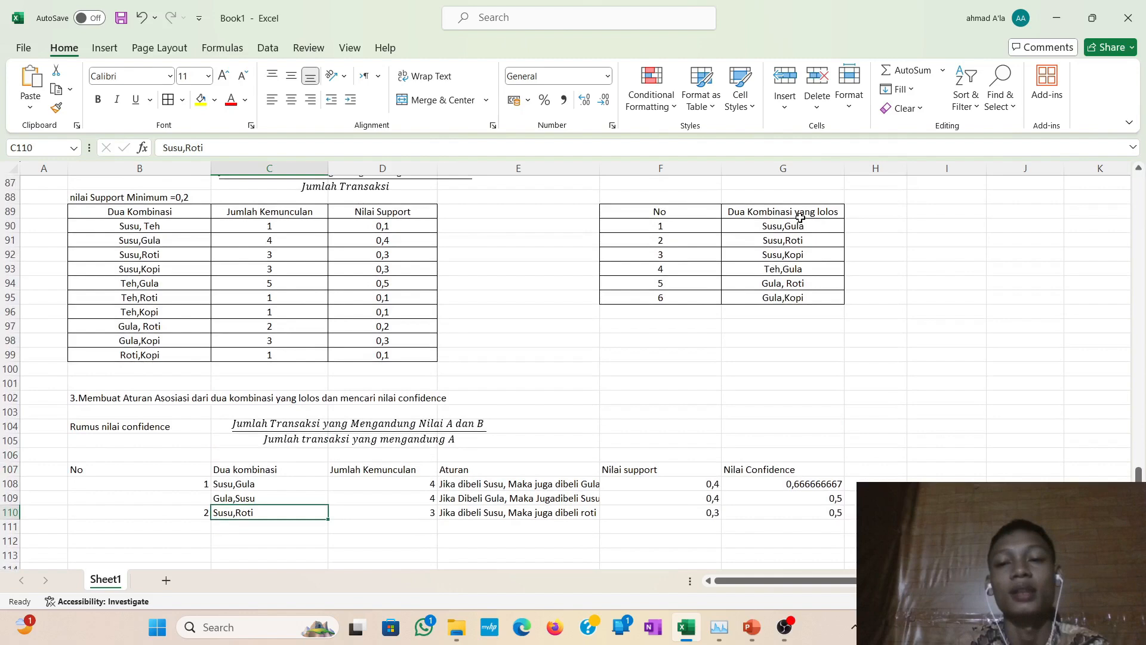
scroll(456, 367, "down", 3)
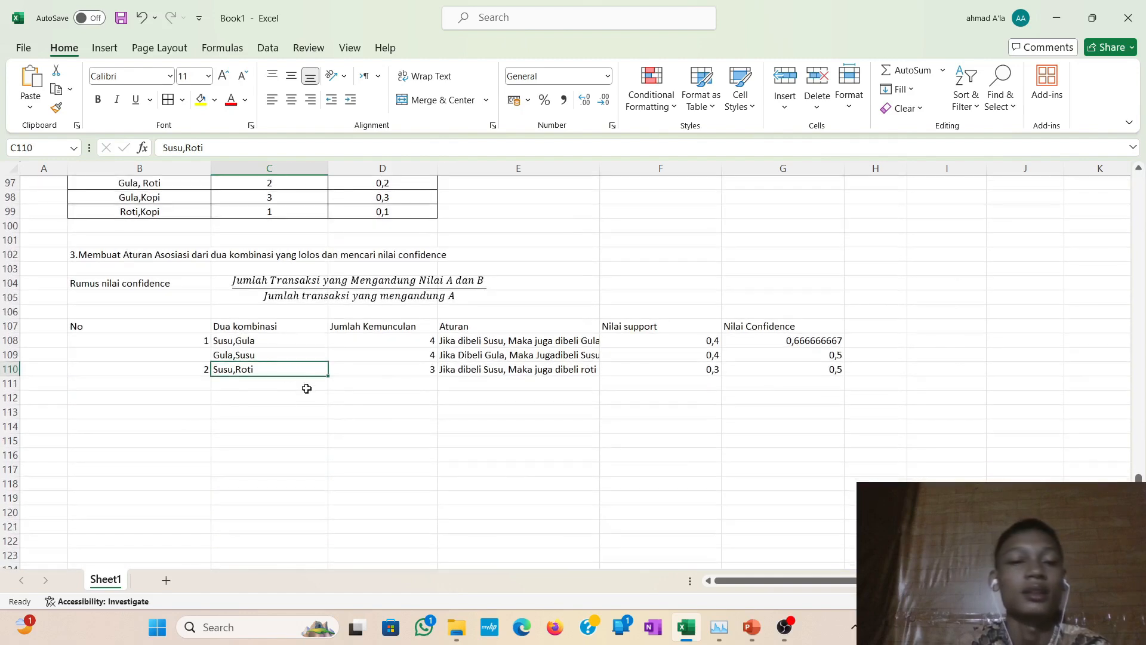
left_click(287, 386)
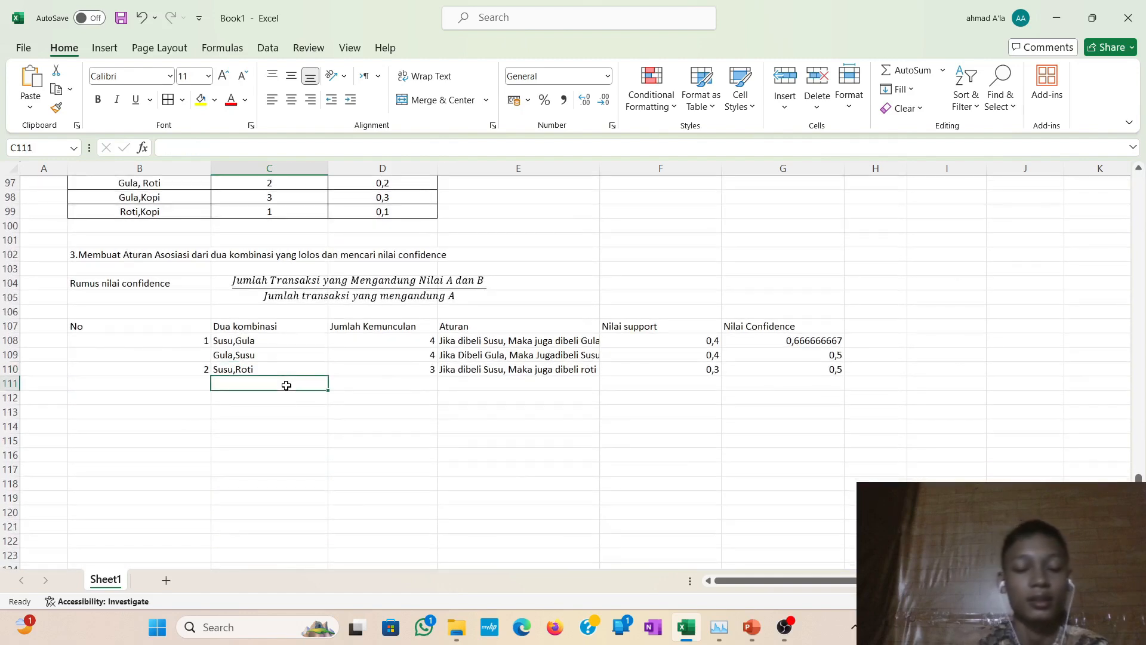
type("A")
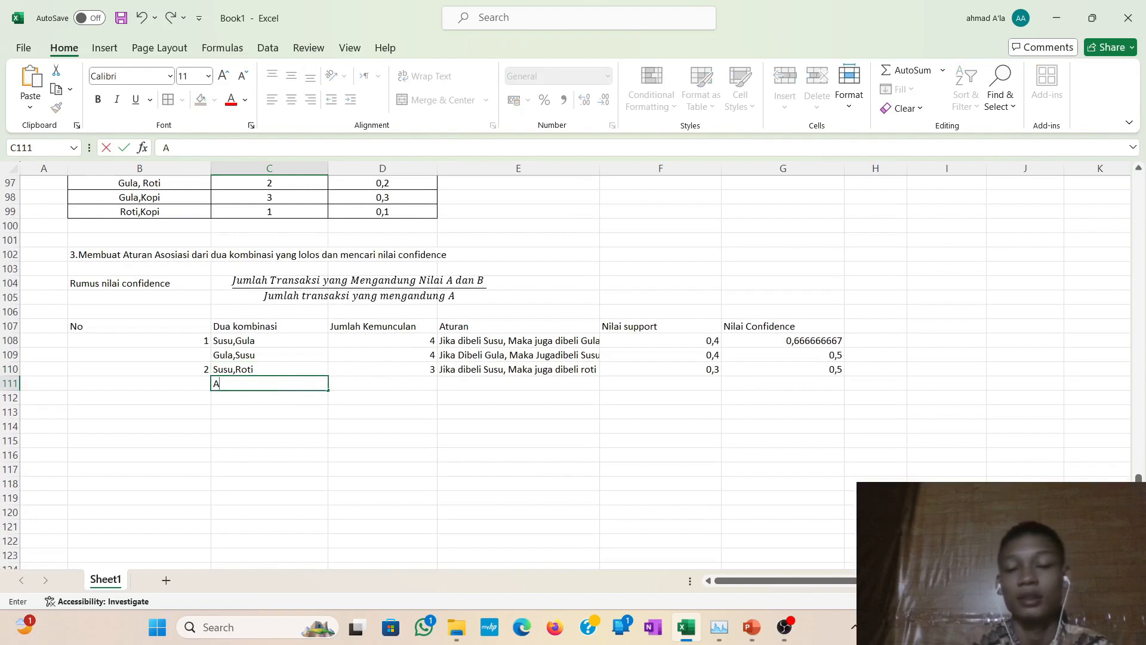
key("BackSpace")
type("R")
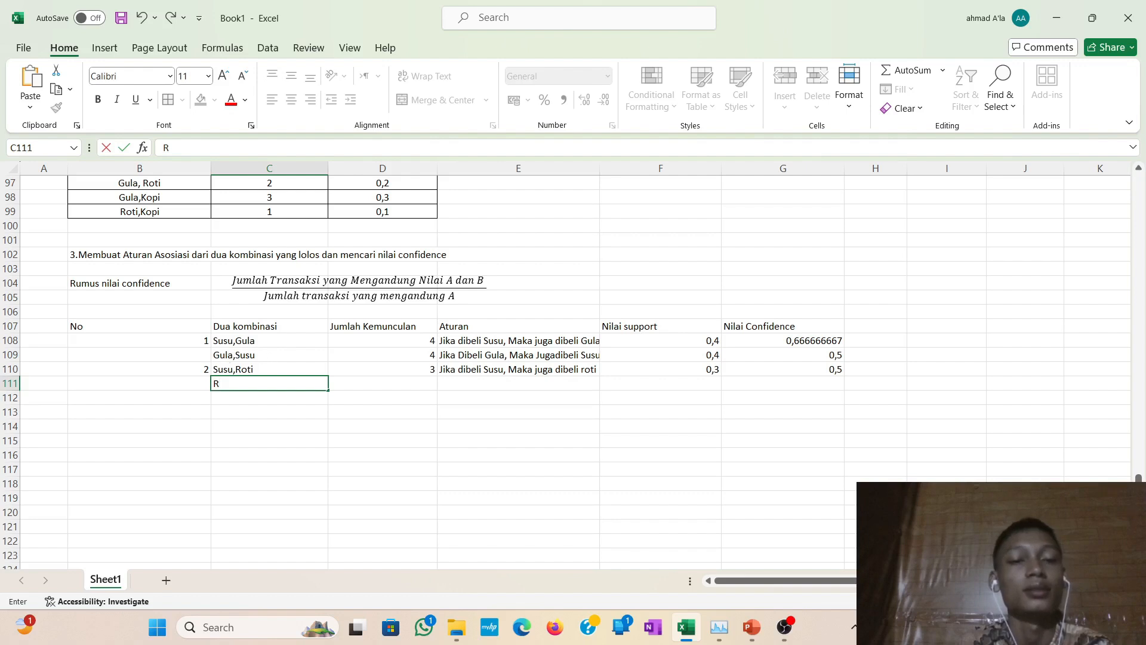
key("F2")
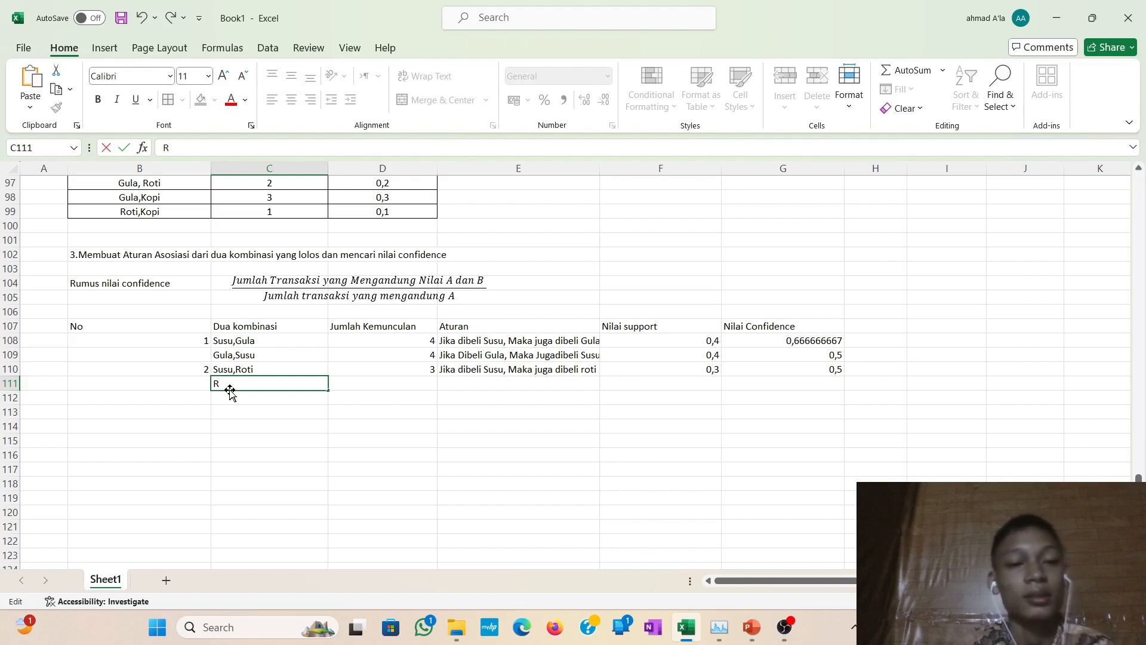
type("oti")
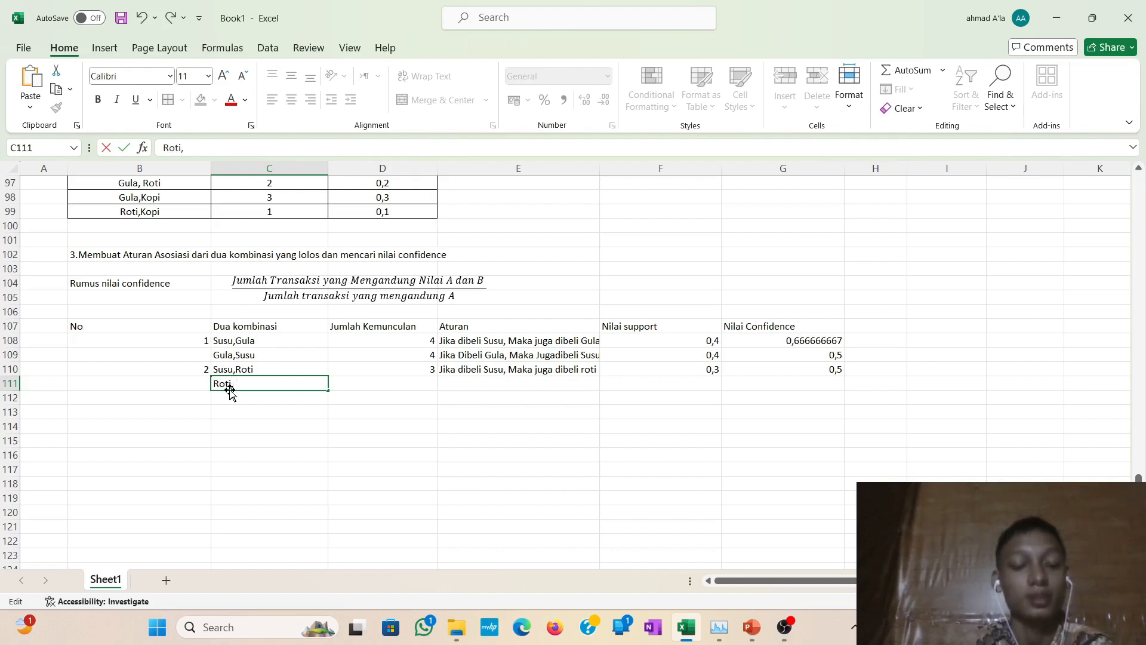
type(", Susu")
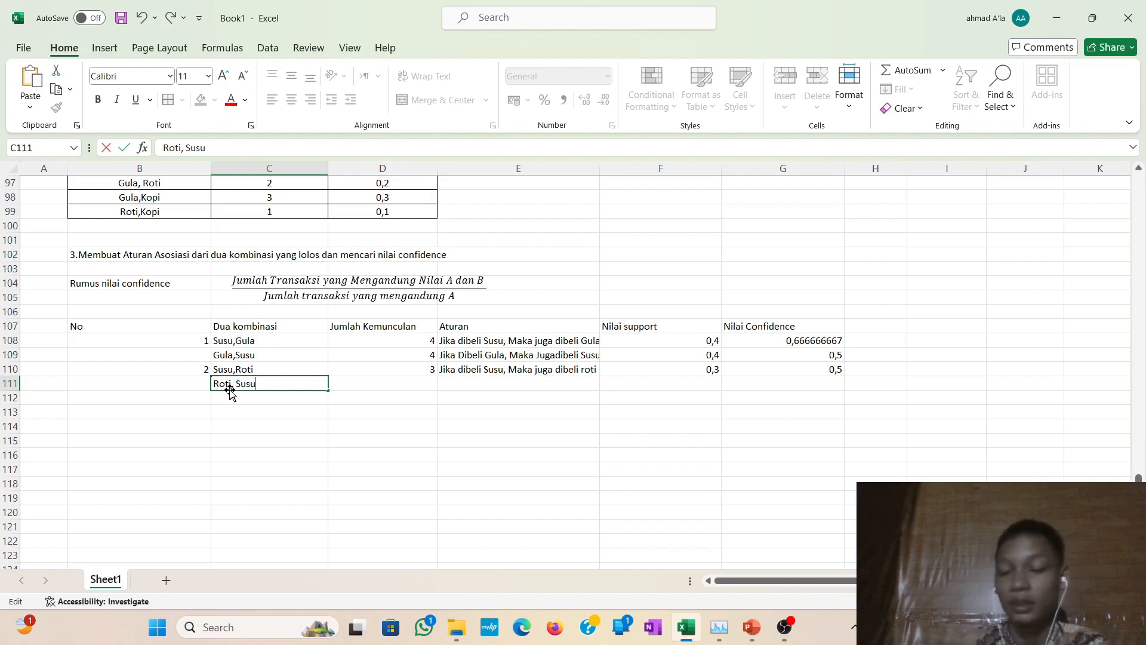
Fill the Jumlah Kemunculan of Roti, Susu in D111 with =C92, referencing the Susu,Roti count.
left_click(392, 382)
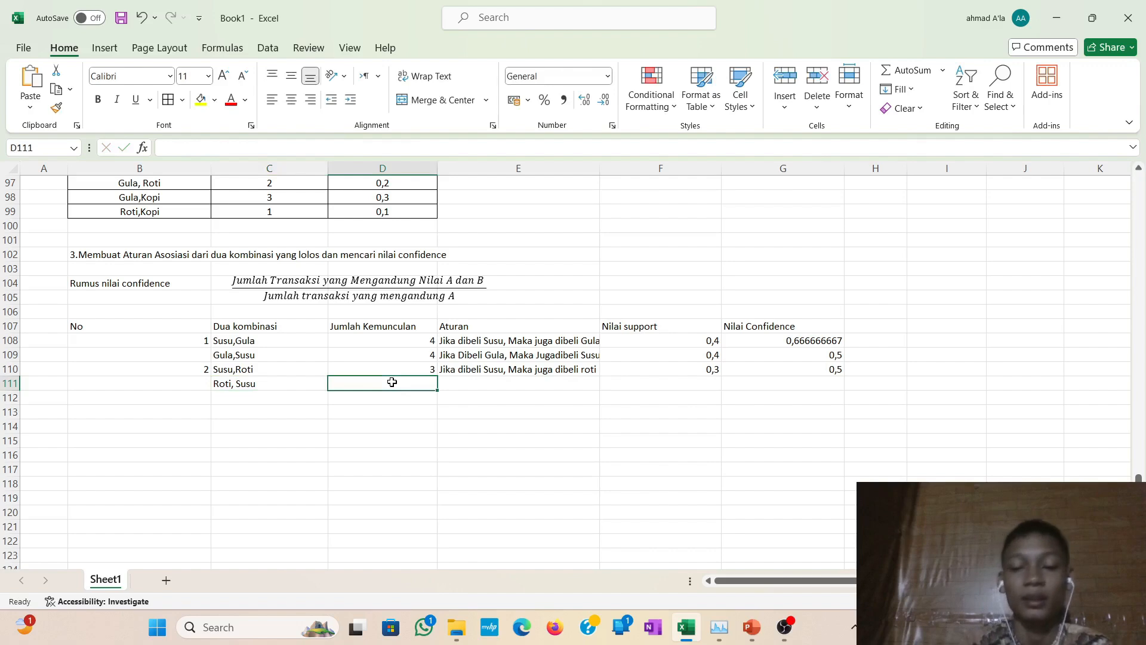
type("=")
scroll(283, 229, "up", 3)
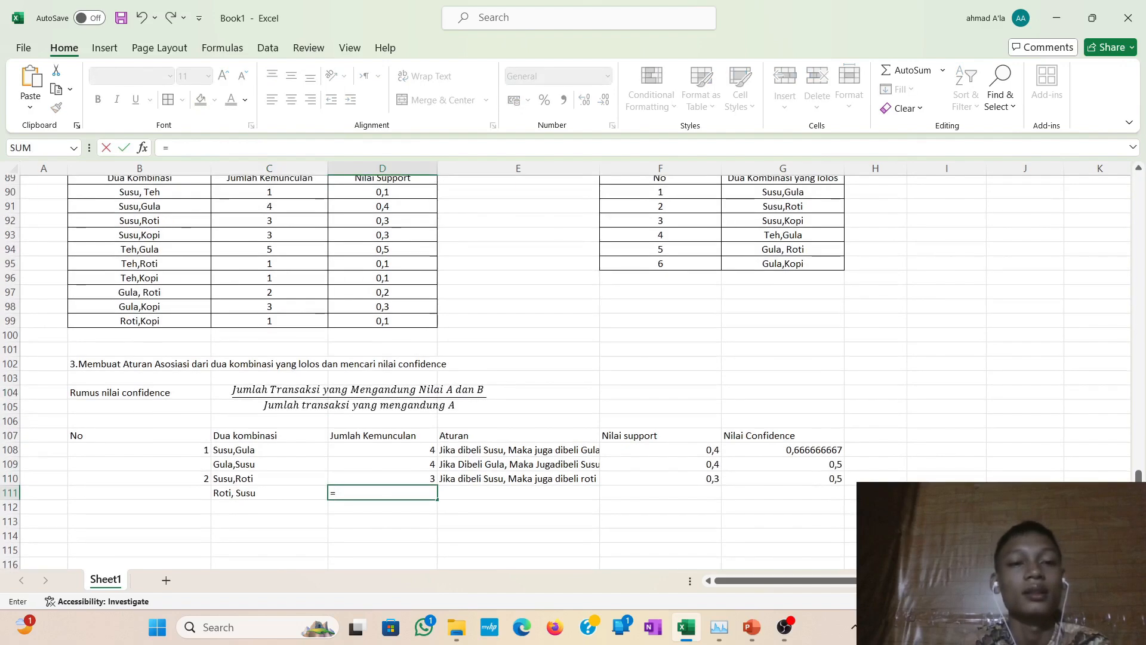
left_click(283, 229)
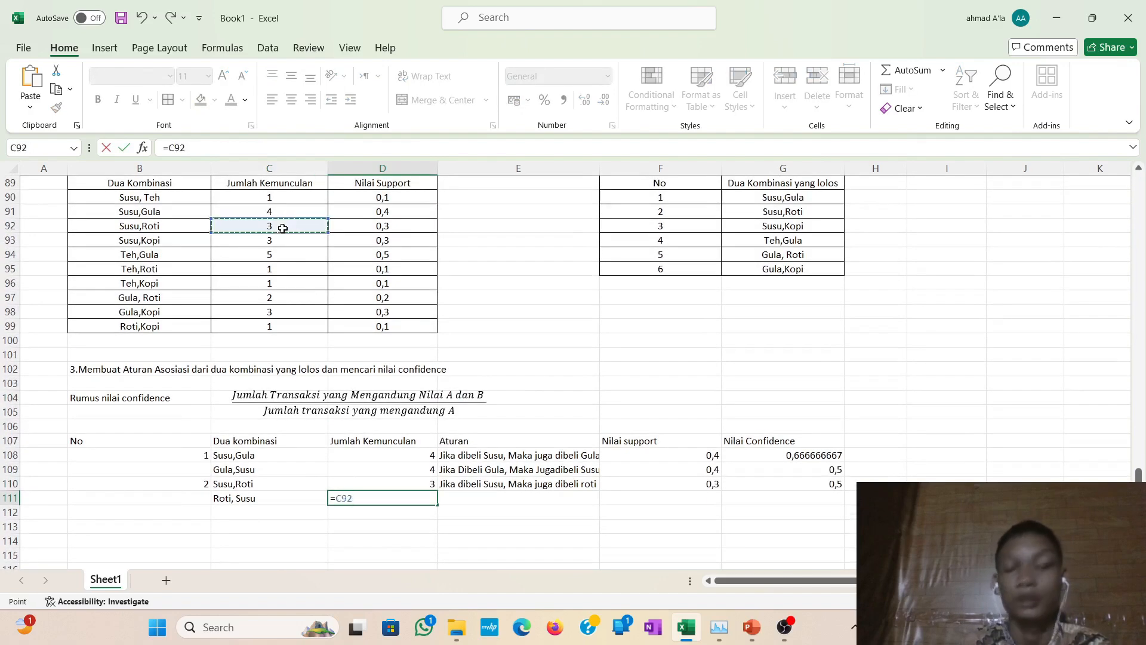
key("Return")
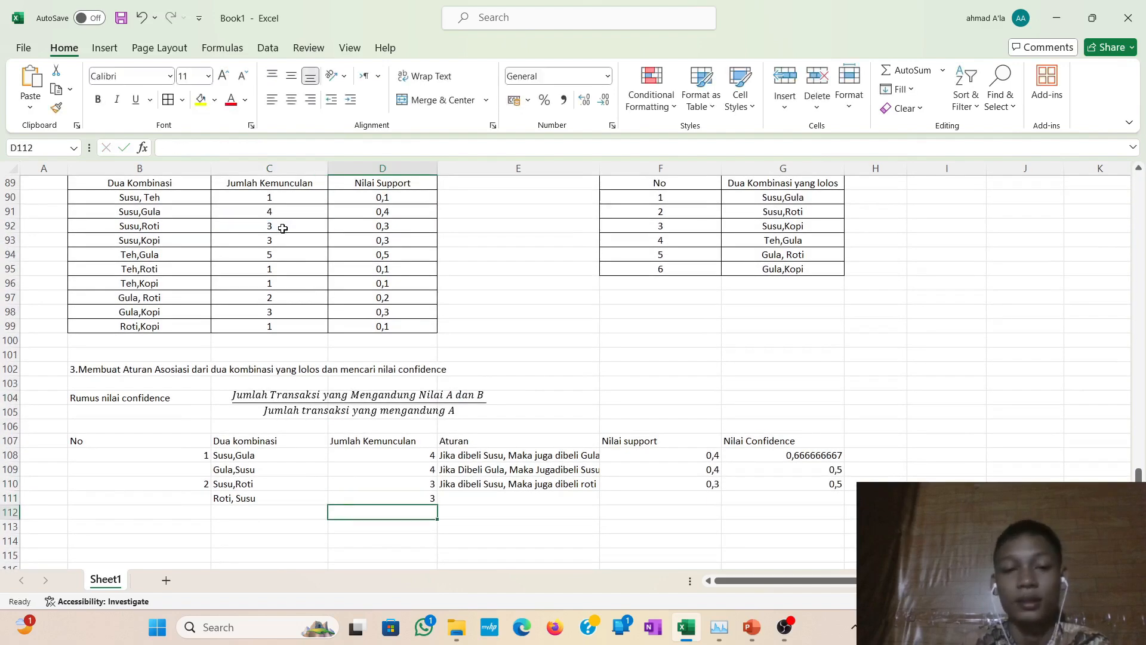
Enter the rule "Jika dibeli Roti, Maka juga dibeli Susu" in E111 of the Aturan column.
left_click(495, 499)
type("J")
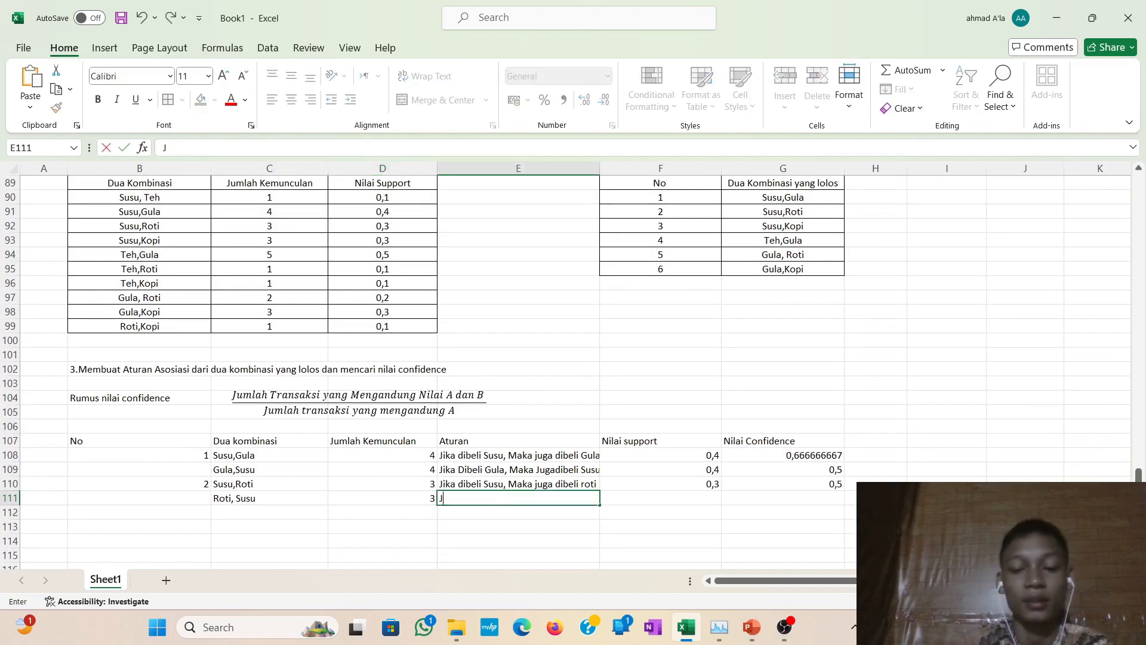
type("ika Di")
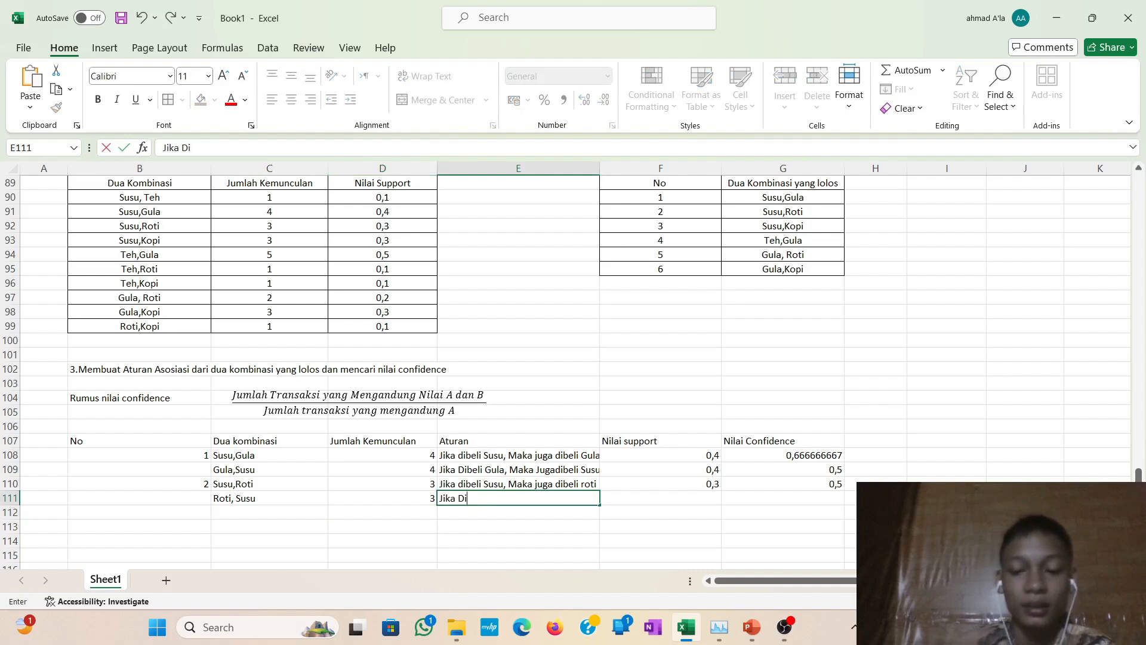
key("BackSpace")
key("BackSpace")
type("dibe")
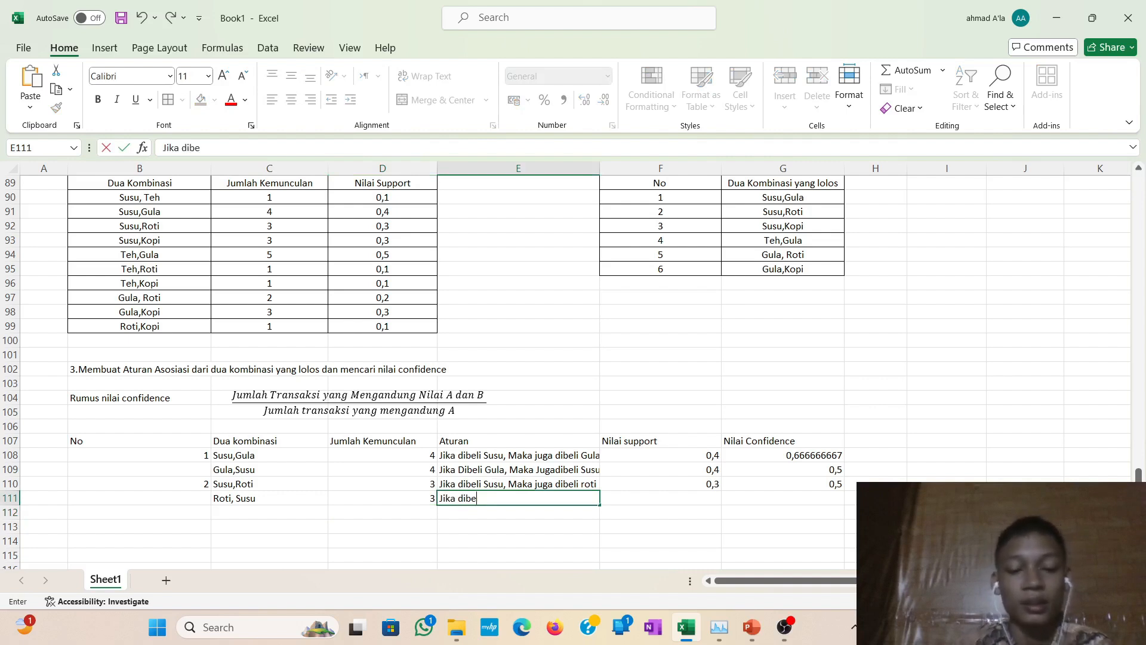
type("li ")
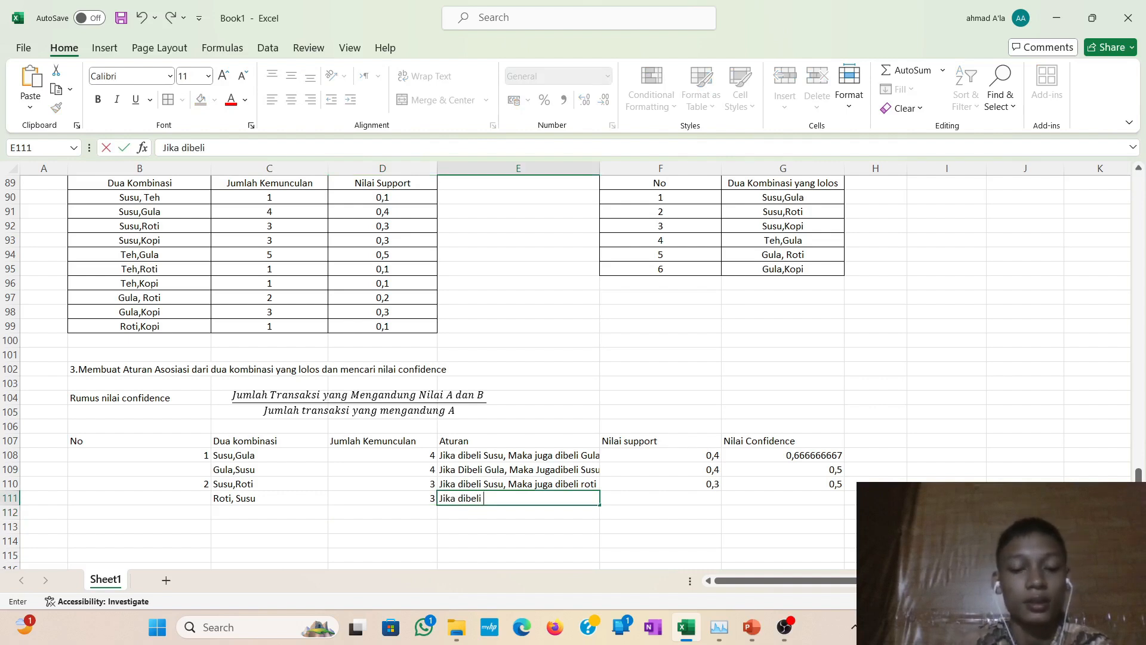
type("Roti")
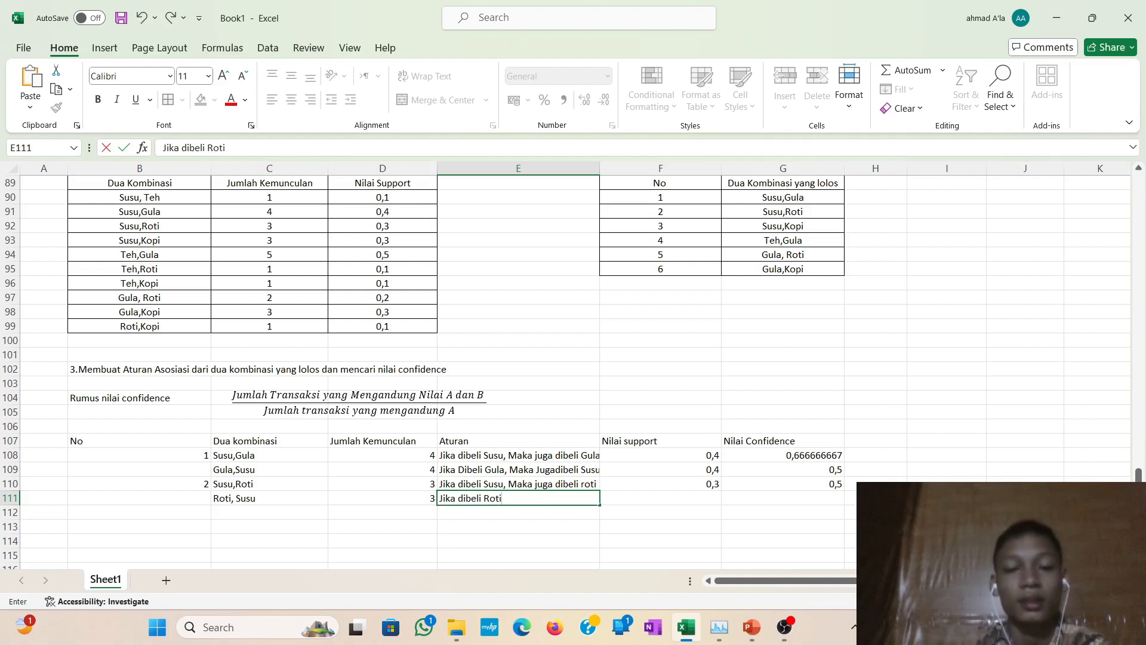
type(", Ma")
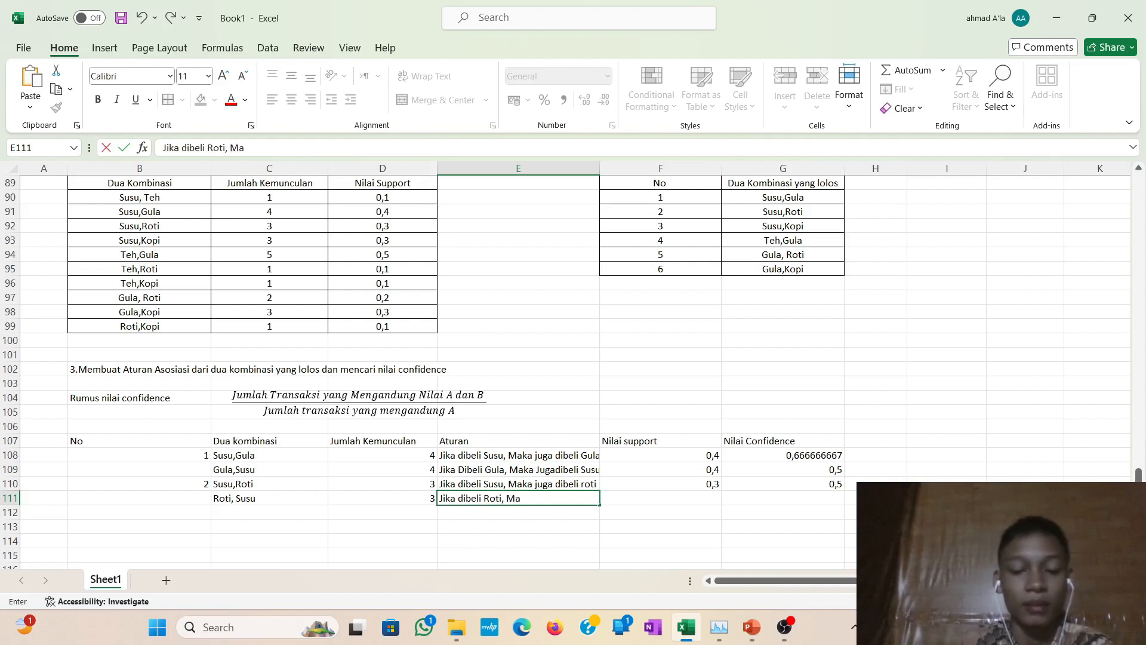
type("ka j")
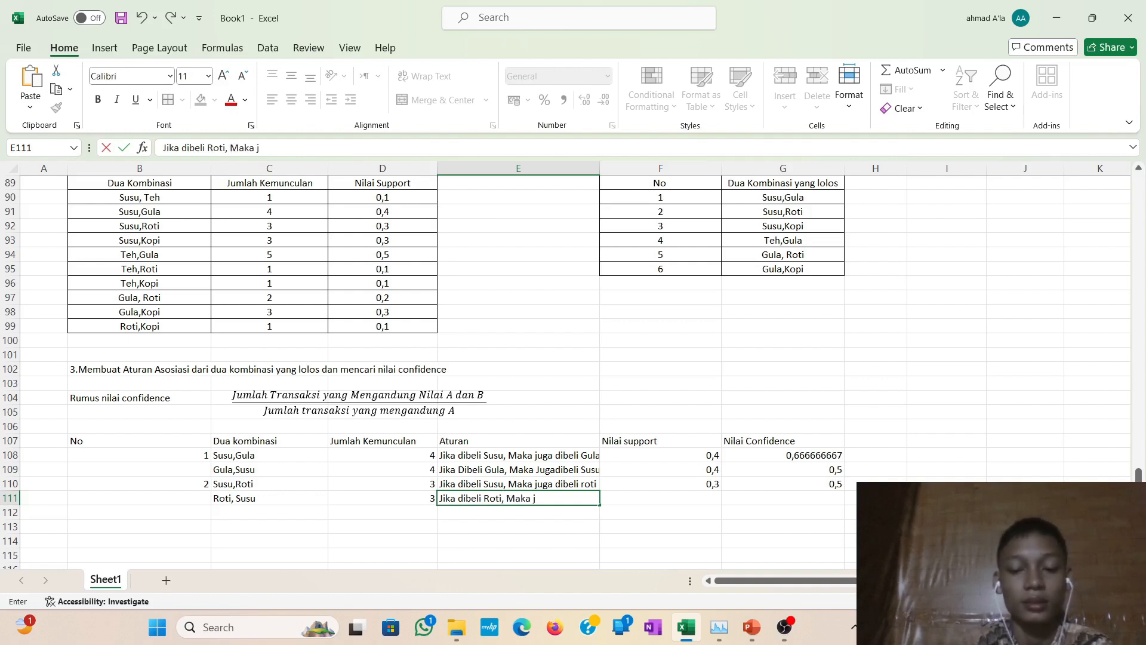
type("uga di")
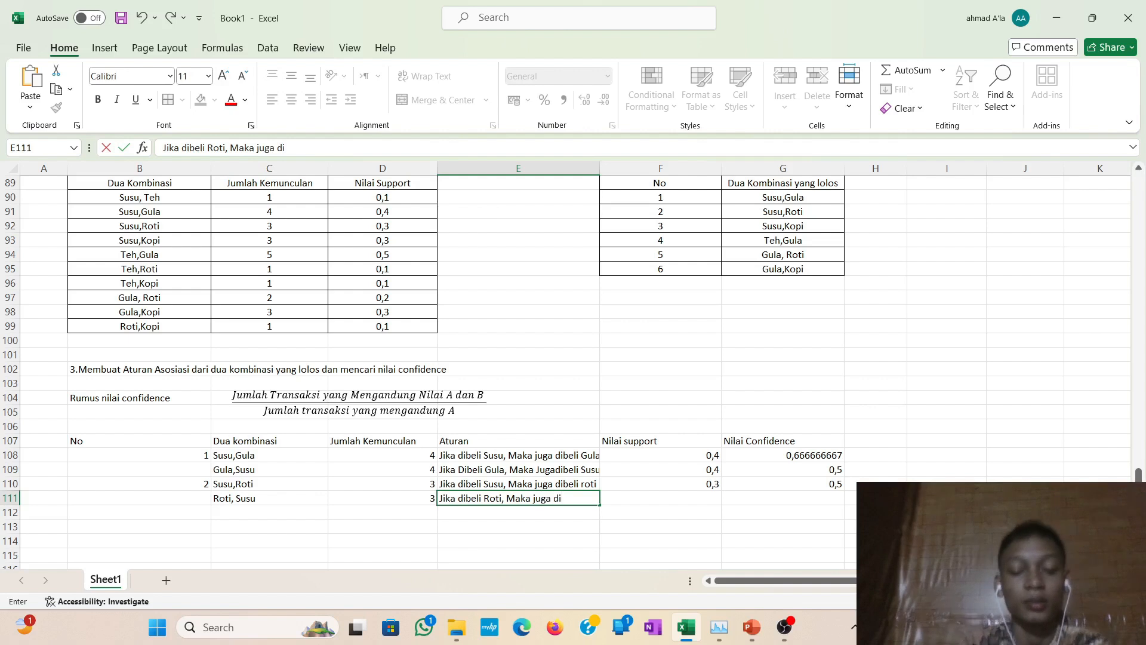
type("beli")
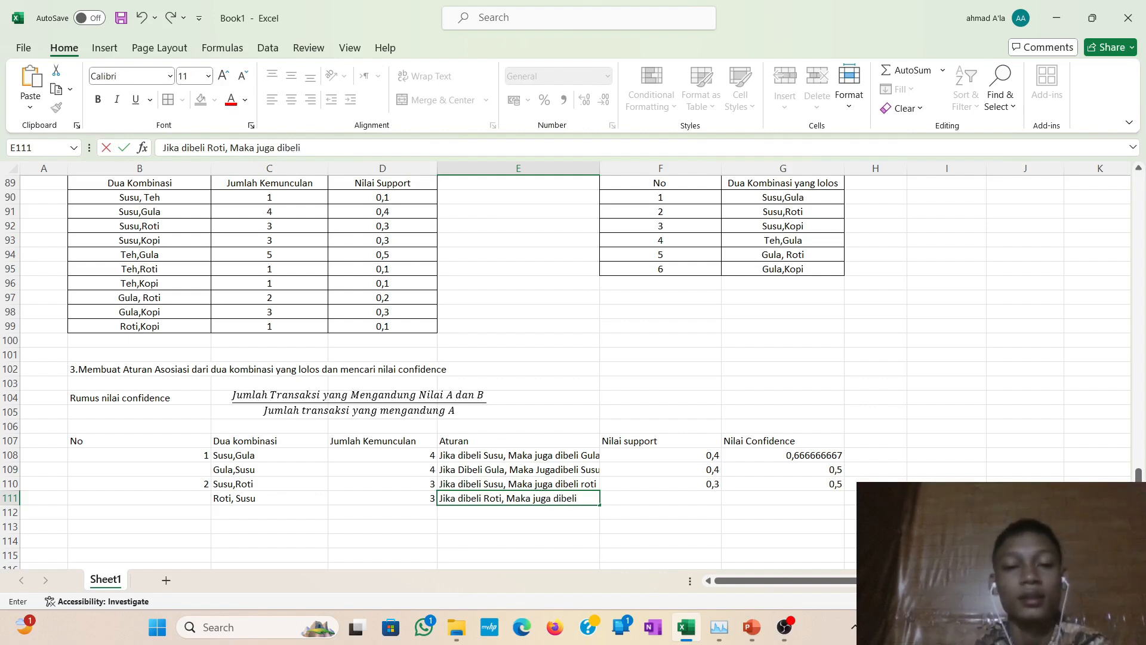
type(" S")
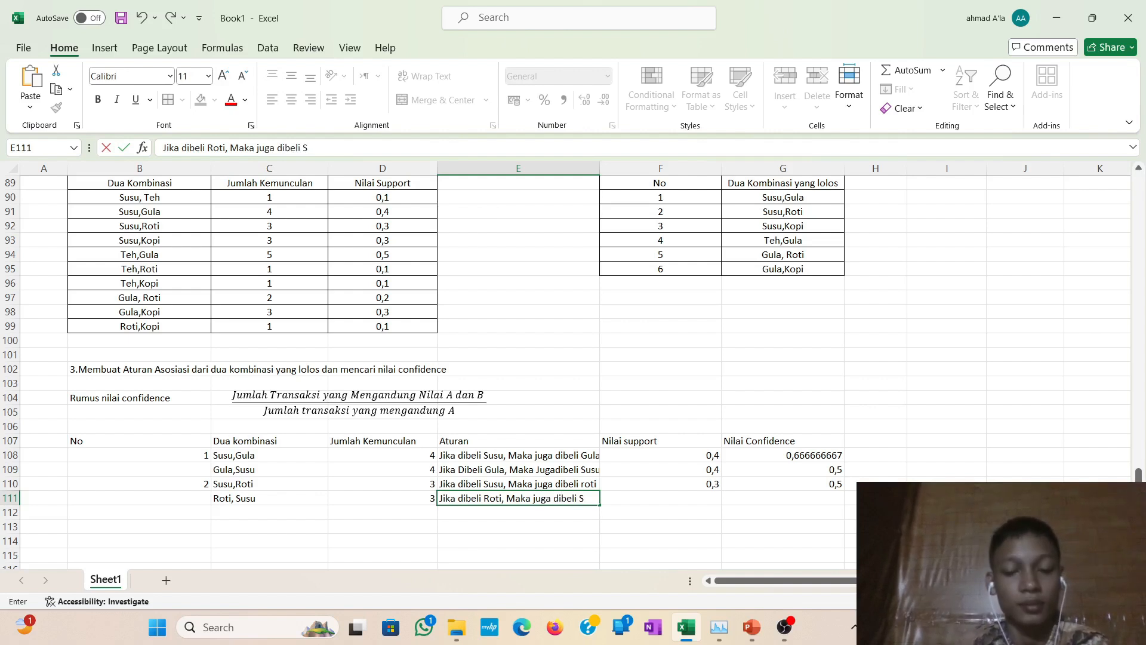
type("us")
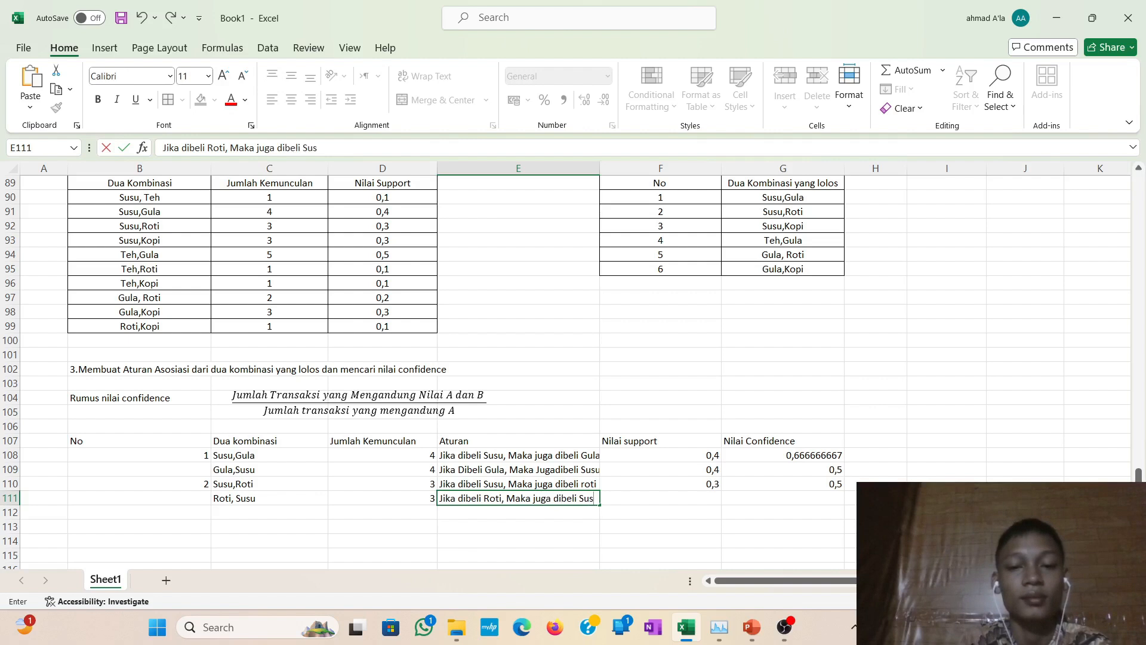
type("u")
key("Tab")
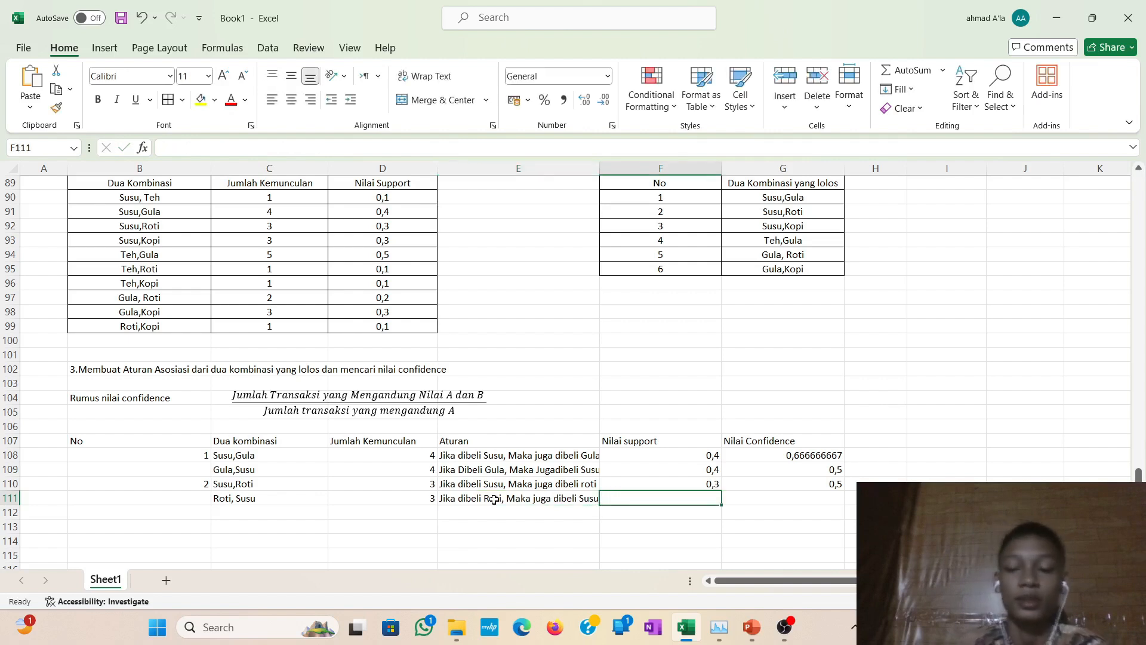
Fill the Nilai support of Roti, Susu in F111 with =D92, referencing the Susu,Roti support value.
type("=")
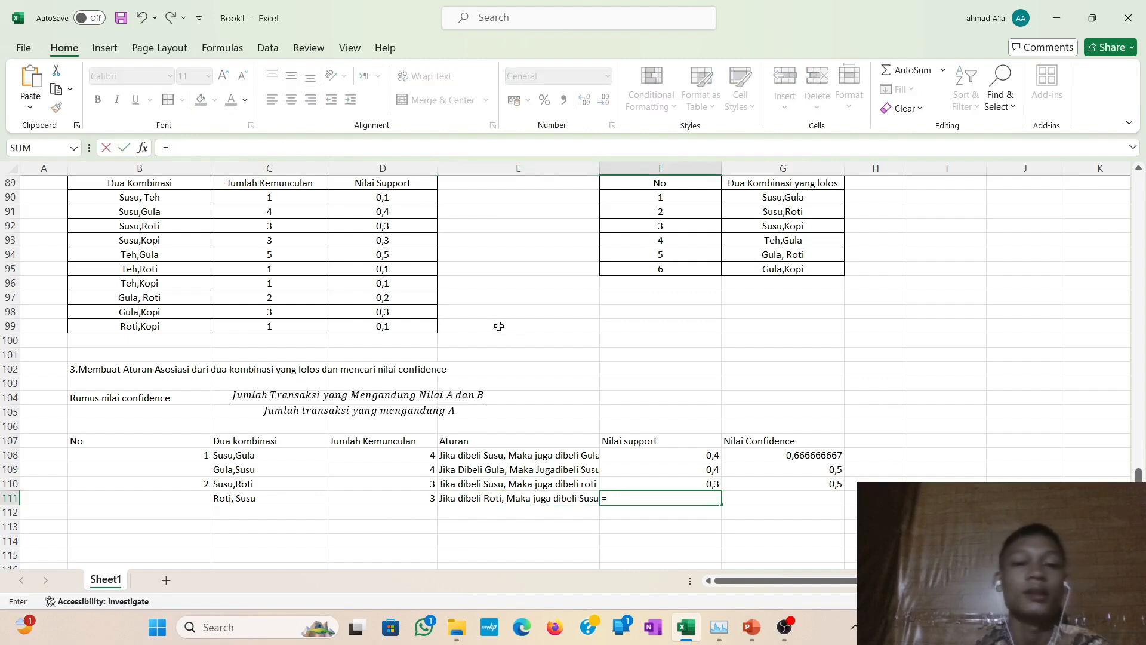
left_click(388, 227)
key("Return")
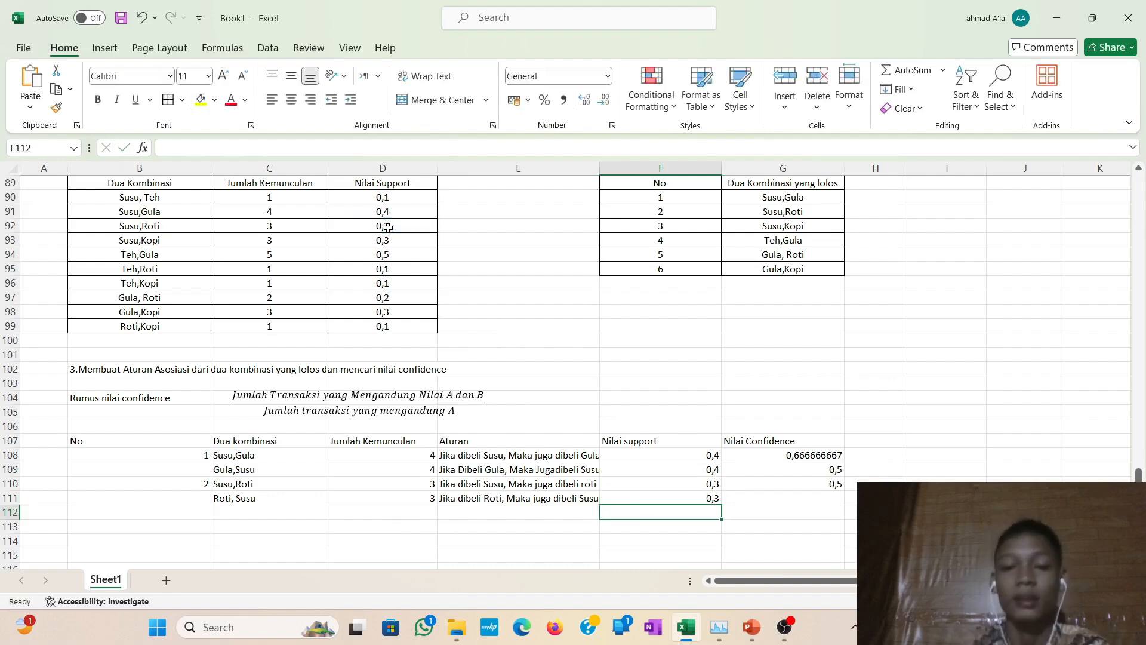
Calculate the Nilai Confidence for Roti, Susu in G111 as =D111/G31, dividing its occurrence count by the Roti total.
left_click(822, 500)
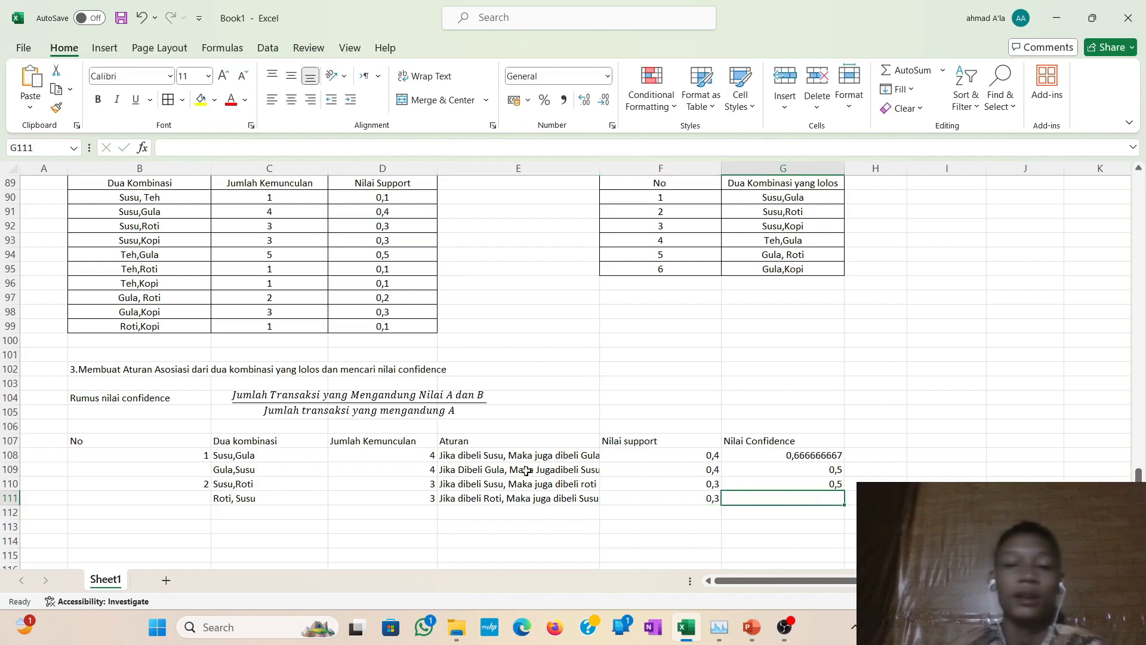
left_click(412, 497)
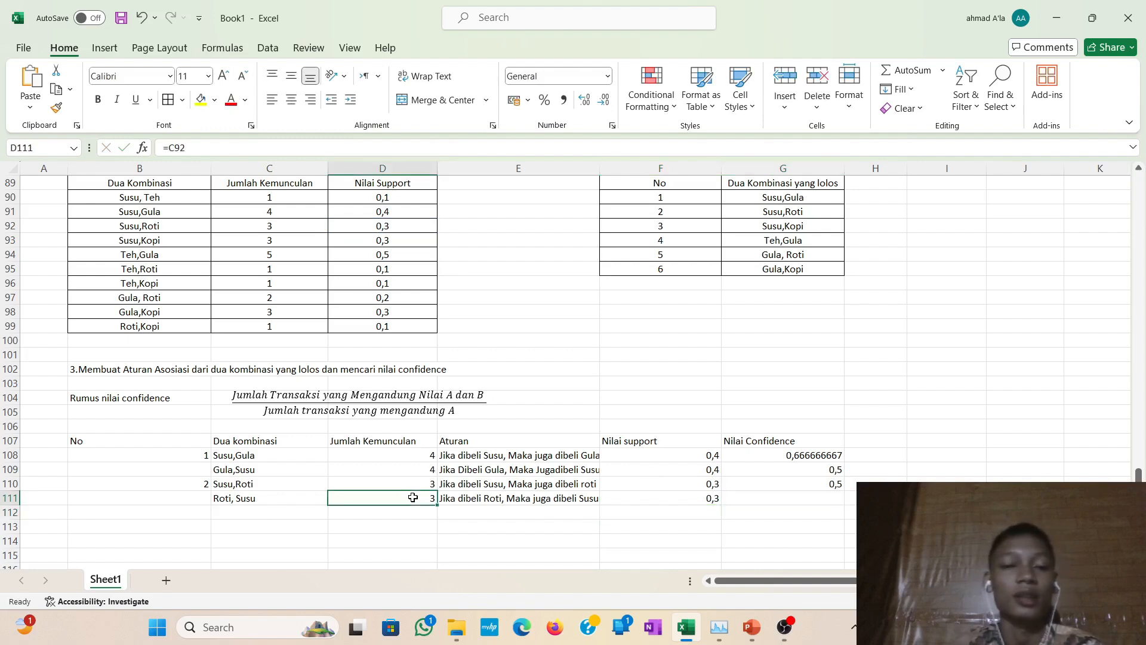
left_click(770, 496)
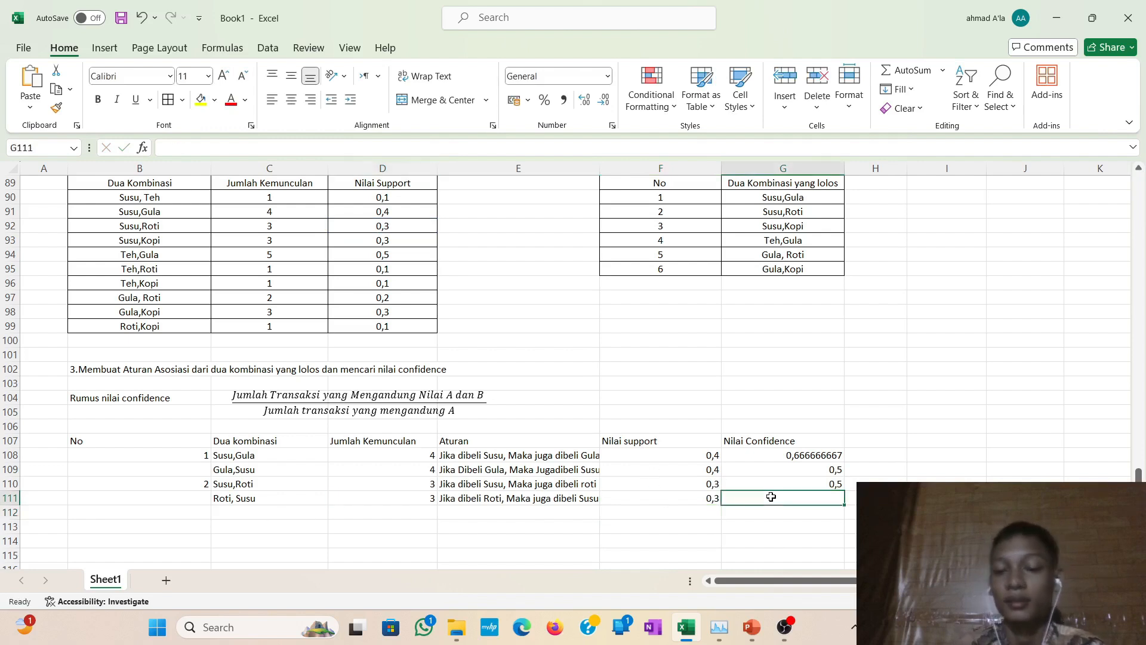
type("=")
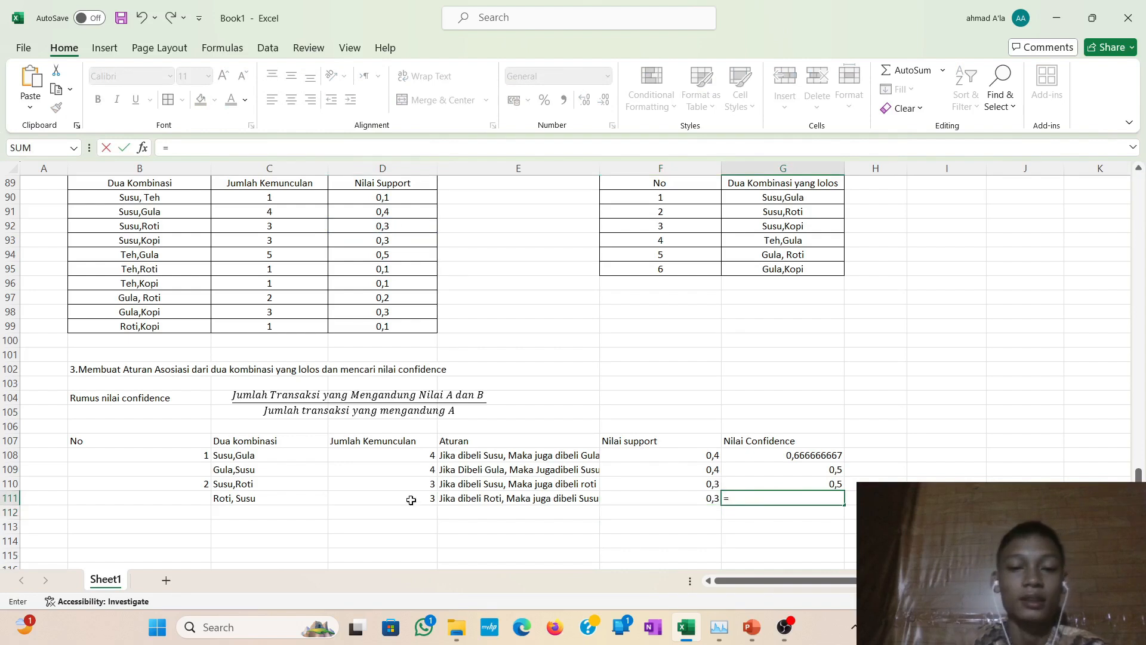
left_click(366, 501)
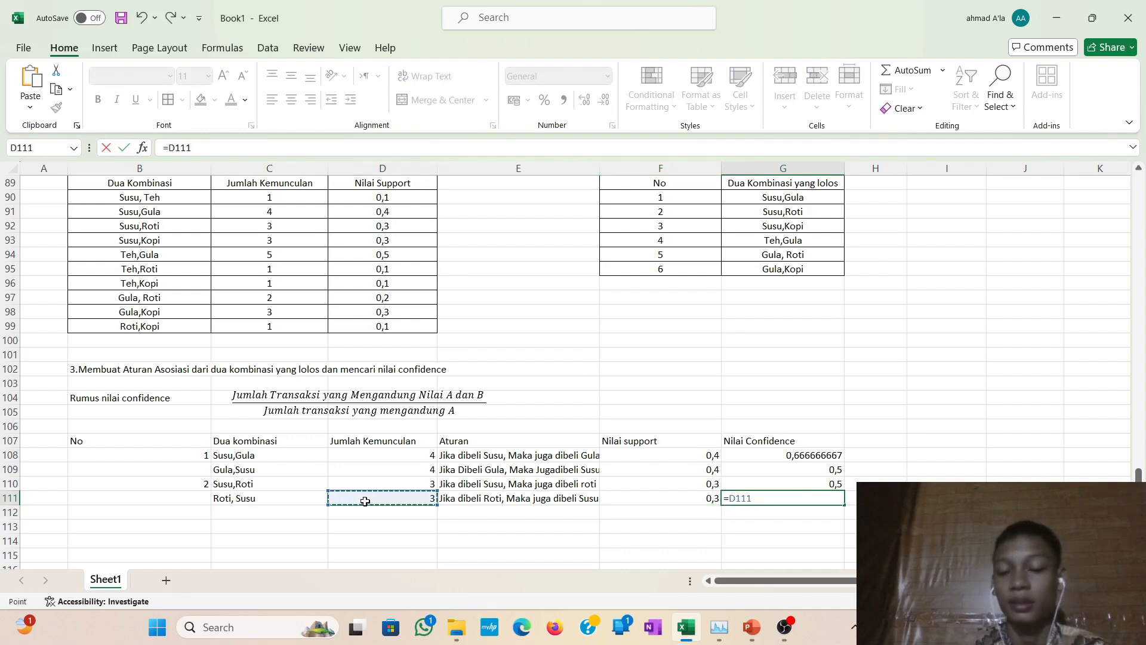
type("/")
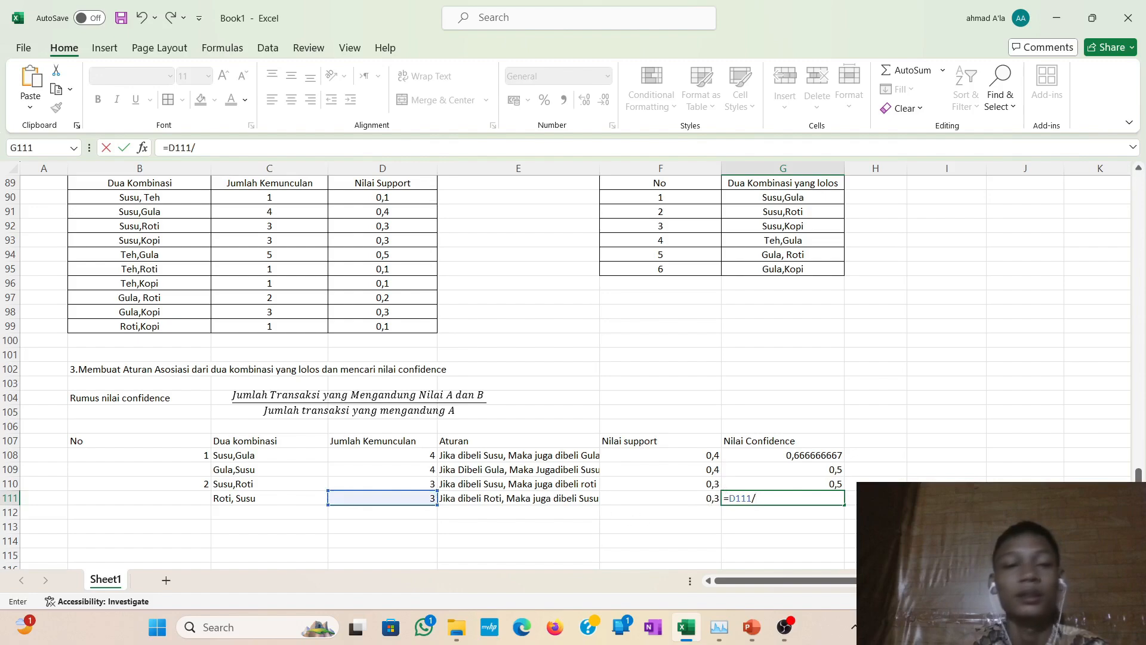
scroll(531, 371, "up", 1)
scroll(531, 371, "down", 2)
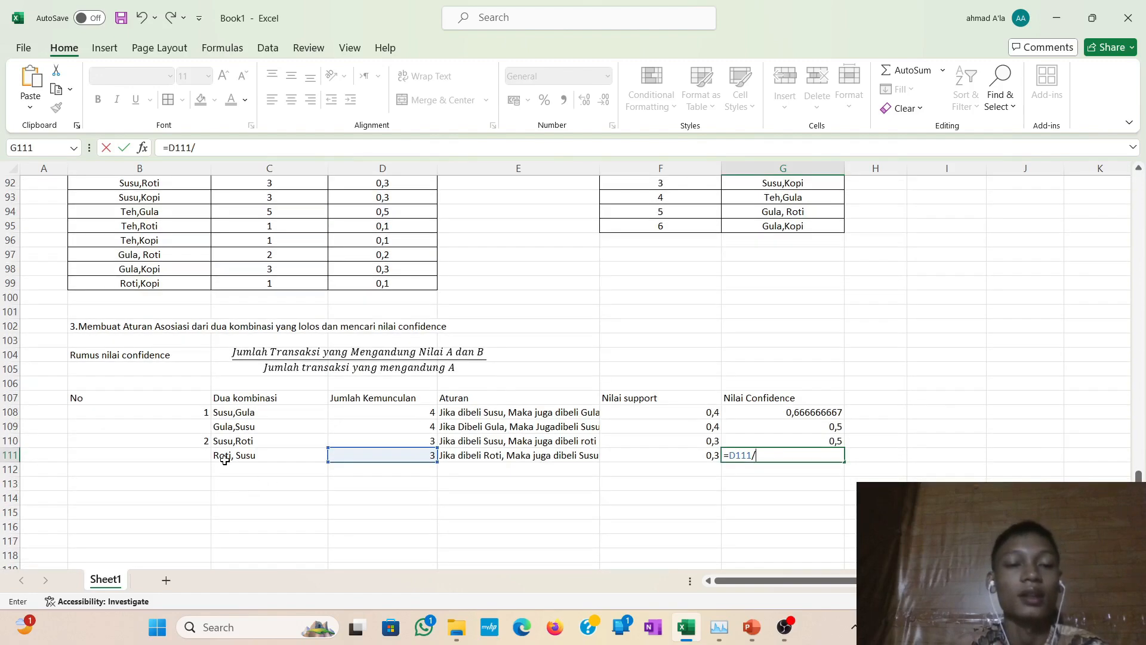
scroll(224, 460, "up", 20)
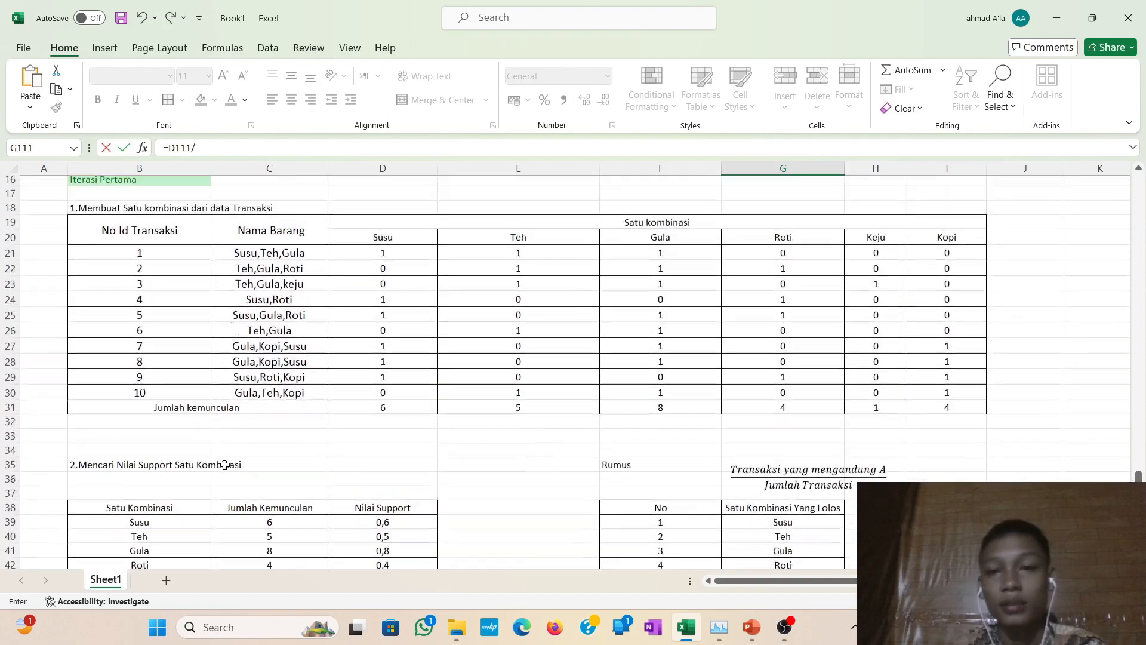
scroll(225, 465, "up", 1)
scroll(225, 466, "down", 1)
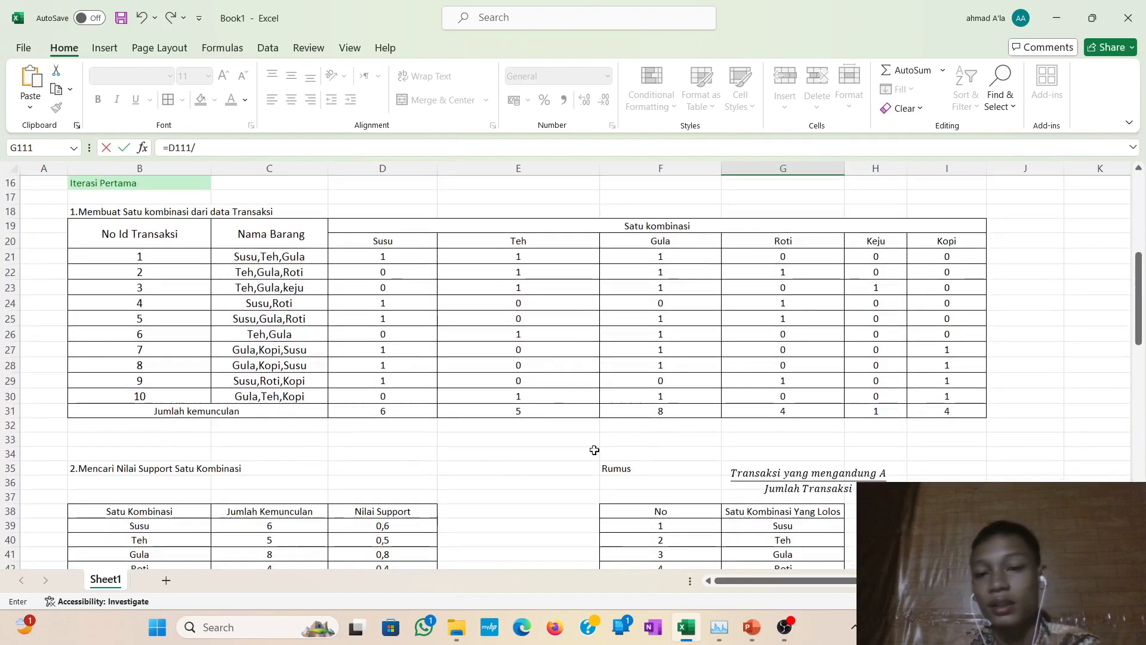
left_click(767, 412)
key("Return")
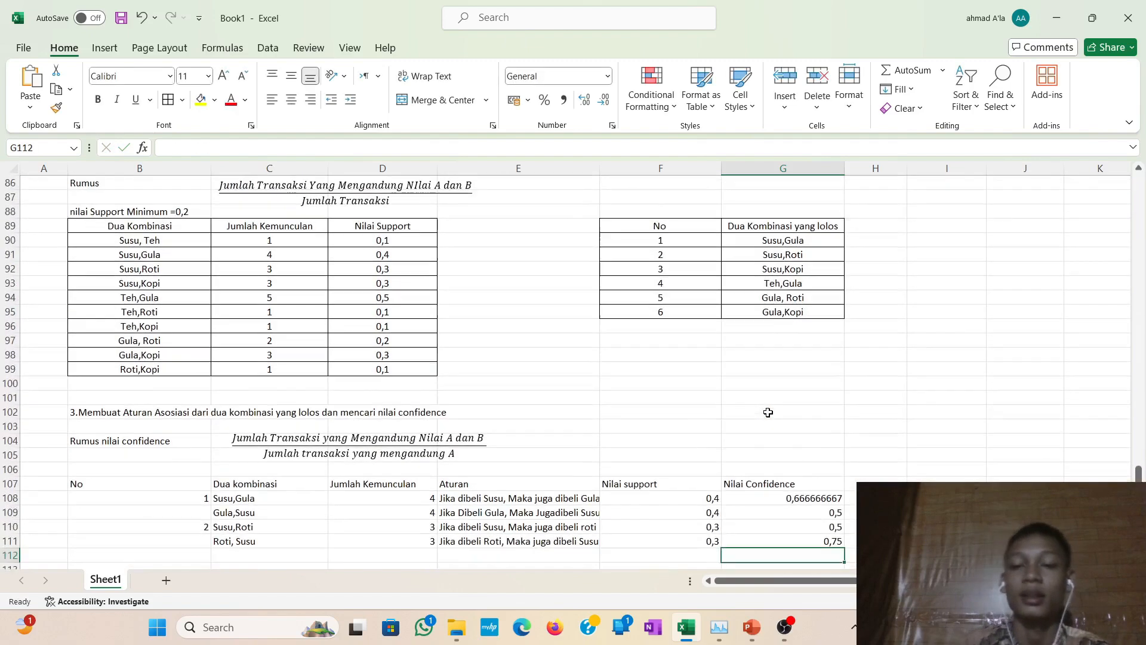
Add number 3 in B112 with the combination "Susu,Kopi" in C112 of the association rules table.
scroll(768, 412, "down", 5)
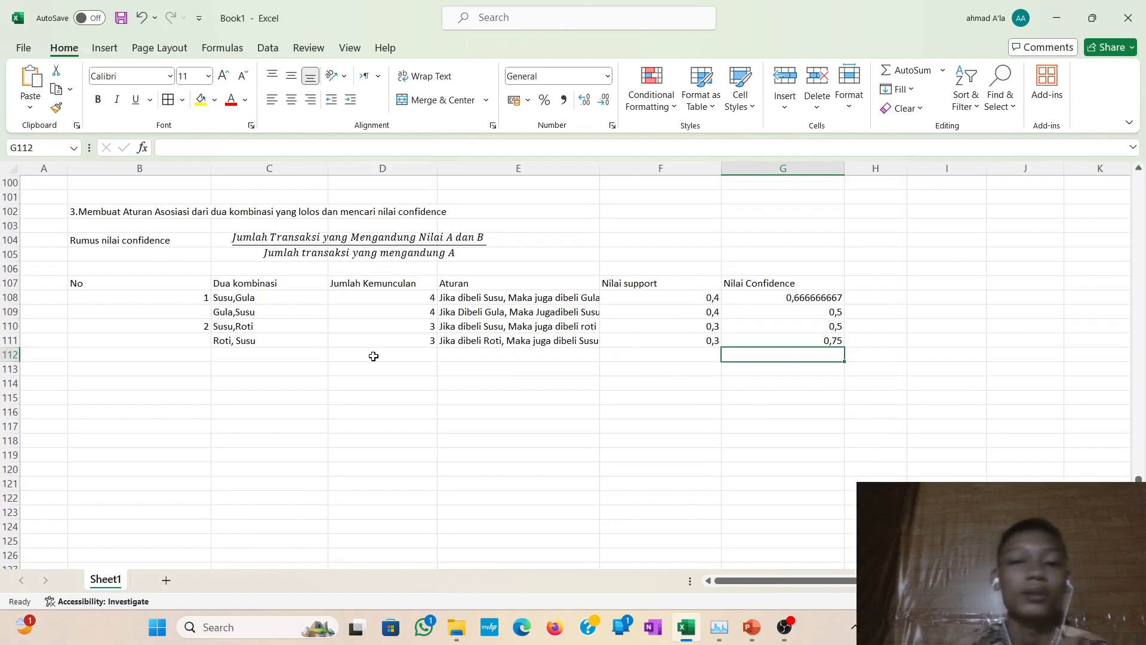
left_click(271, 359)
left_click(192, 358)
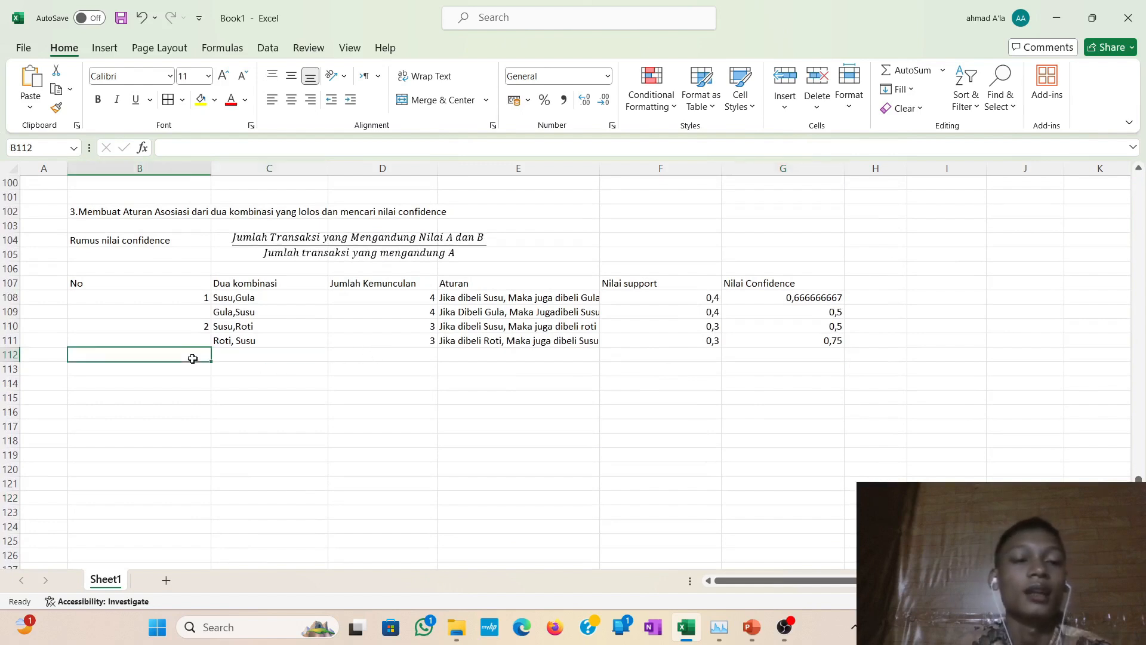
type("3")
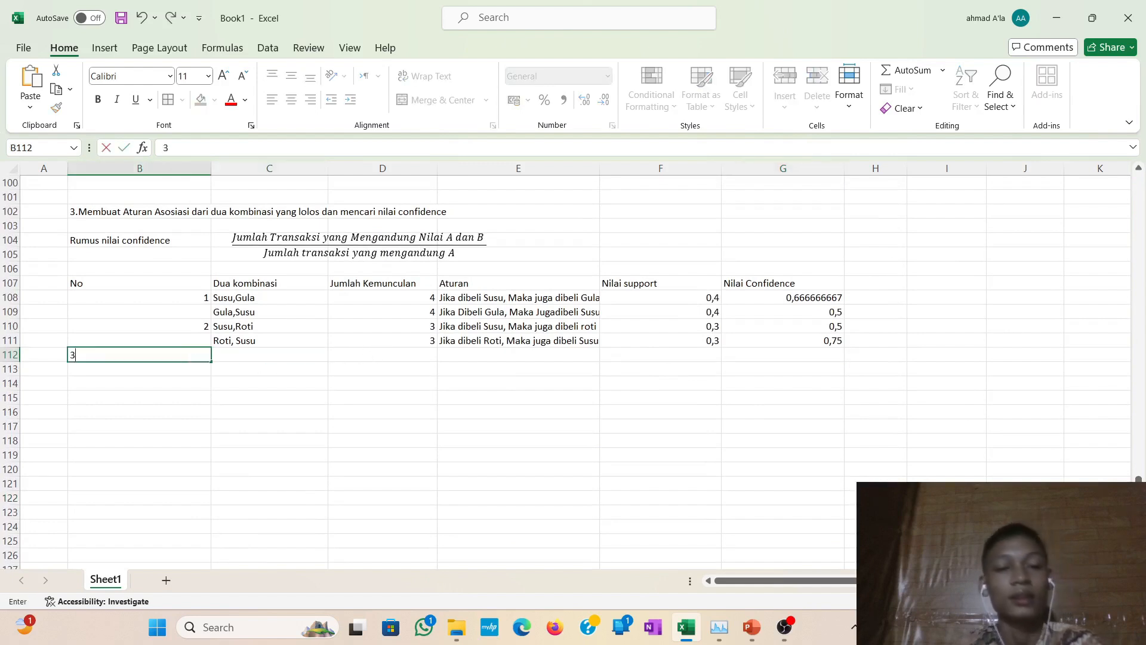
left_click(305, 353)
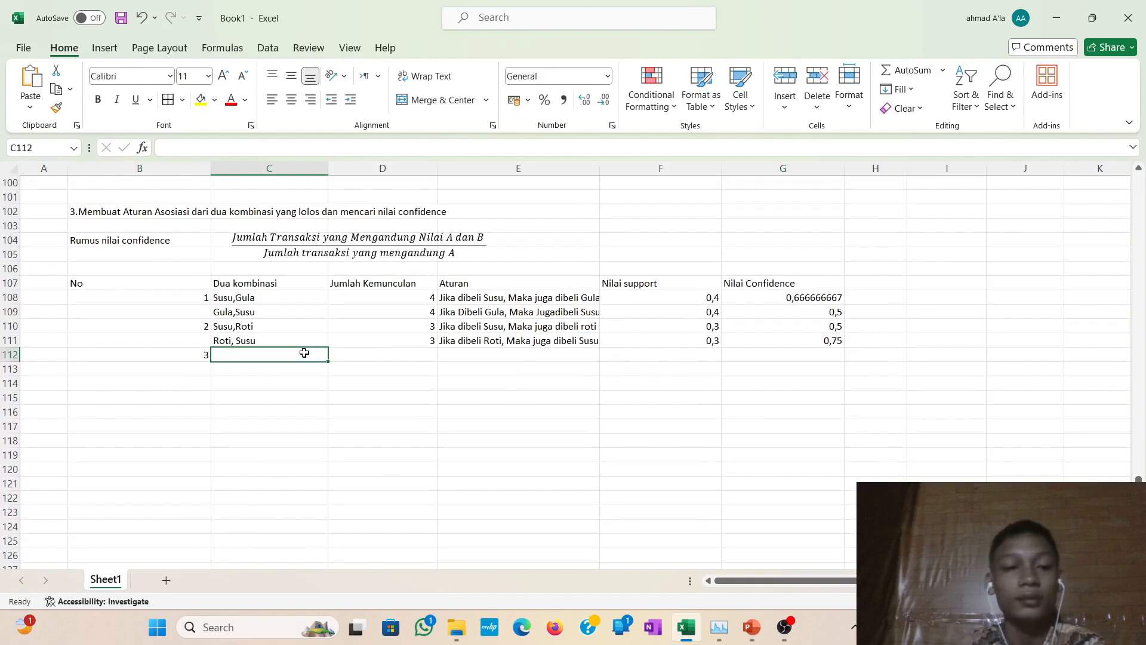
scroll(305, 352, "up", 5)
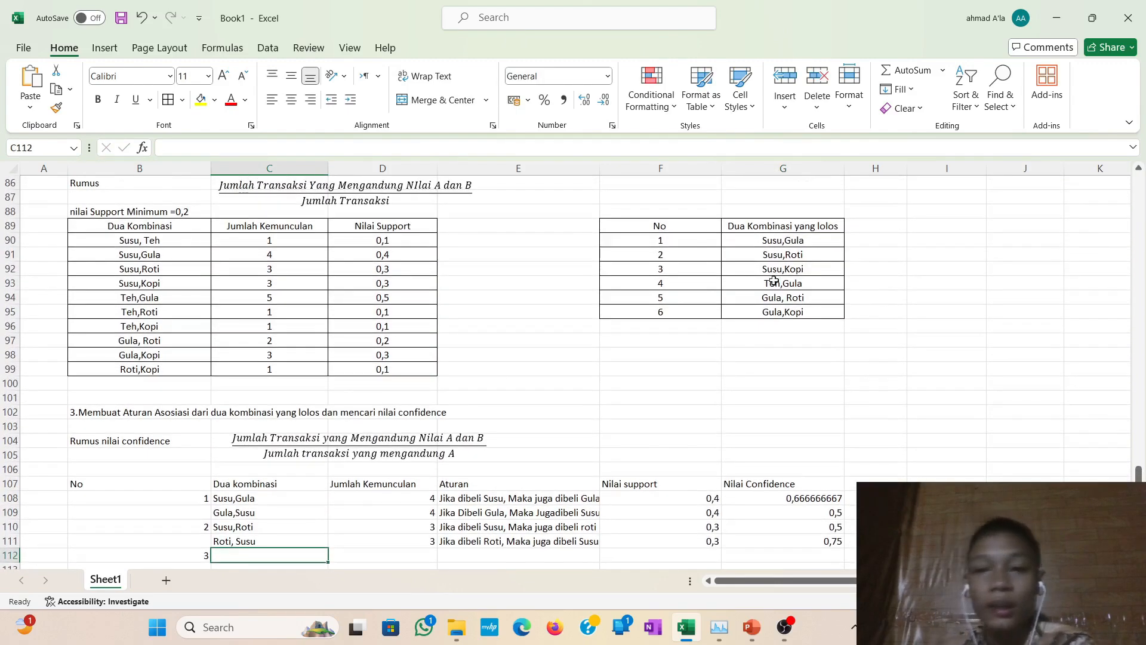
scroll(537, 358, "down", 2)
type("Su")
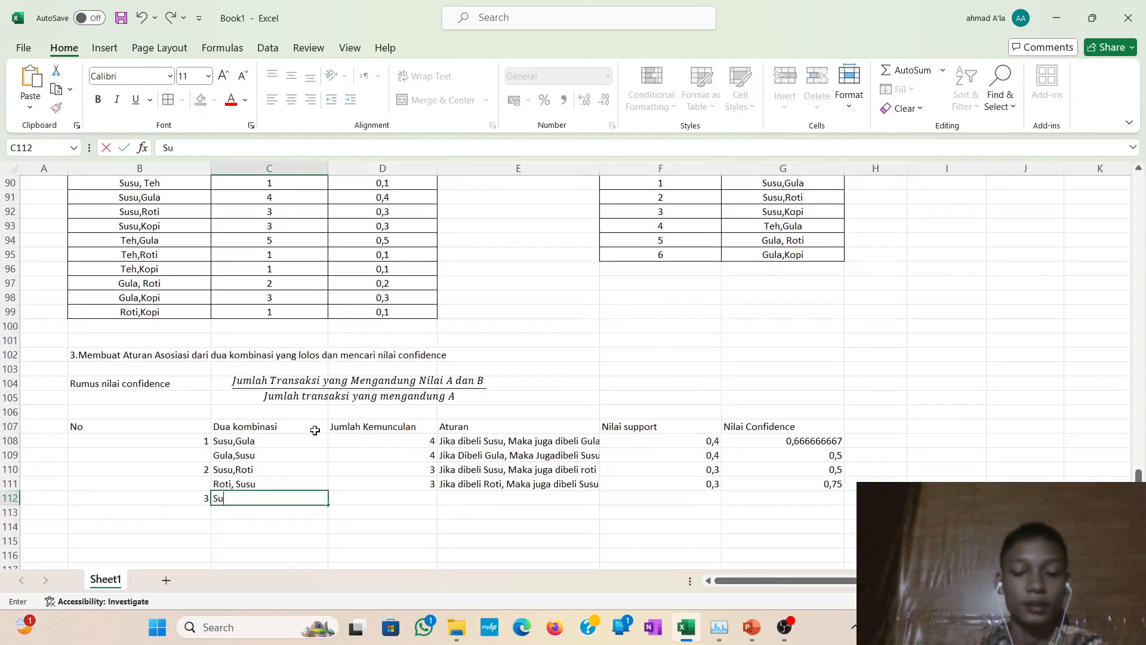
type("s")
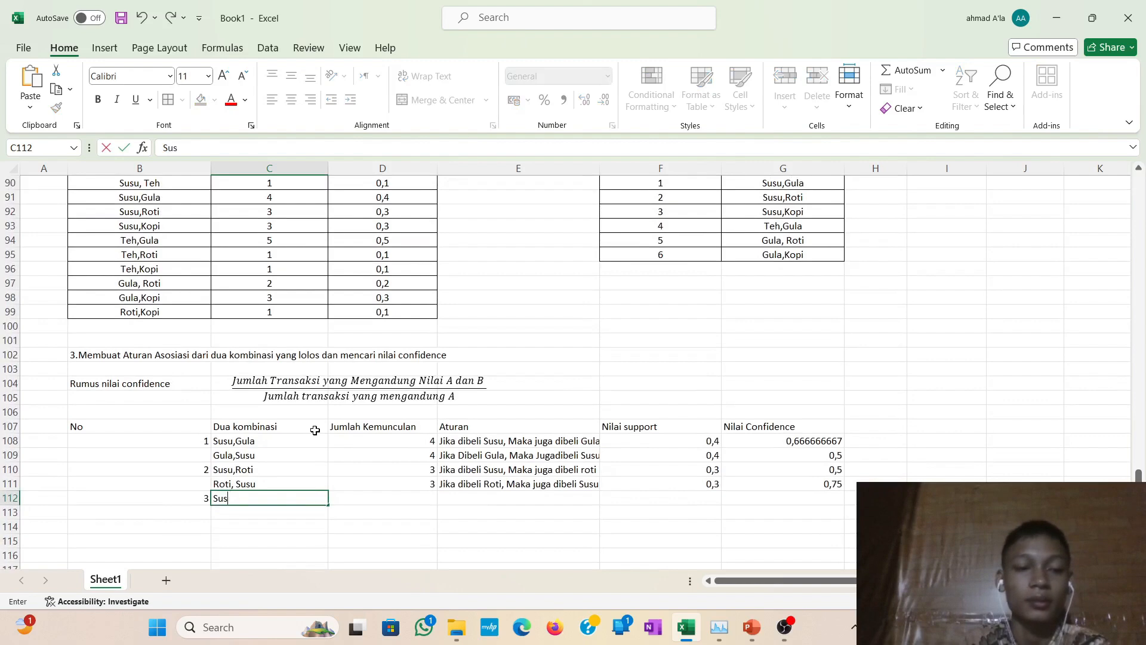
type("u,Kopi")
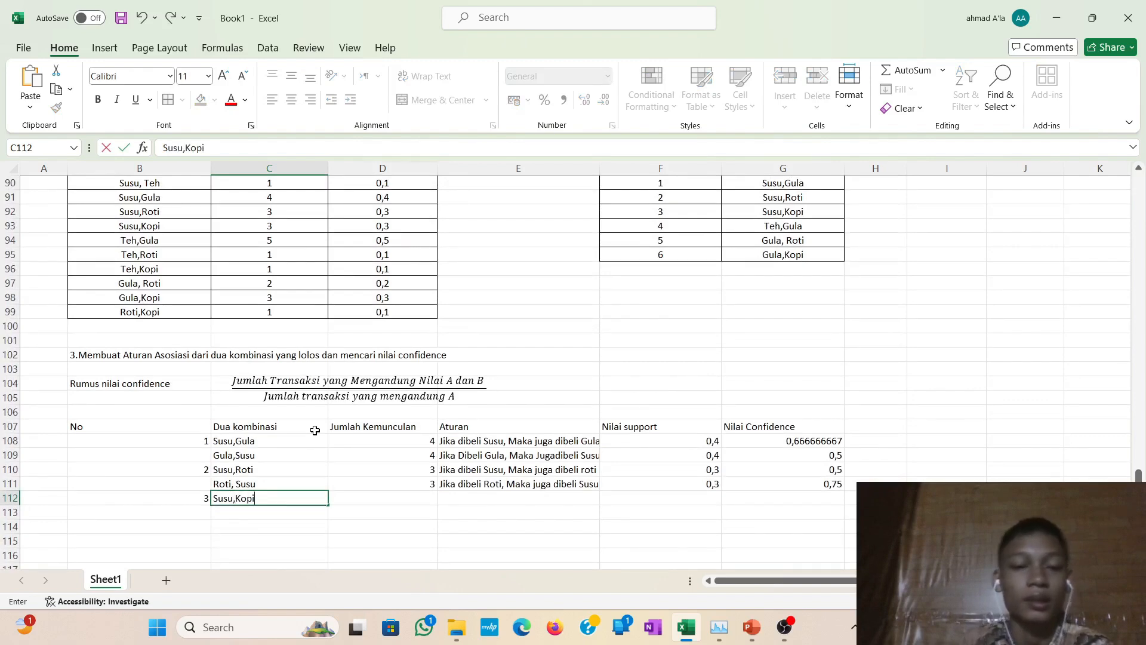
key("Tab")
Fill the Jumlah Kemunculan of Susu,Kopi in D112 with =C93, referencing its occurrence count in the two-item support table.
scroll(314, 430, "up", 2)
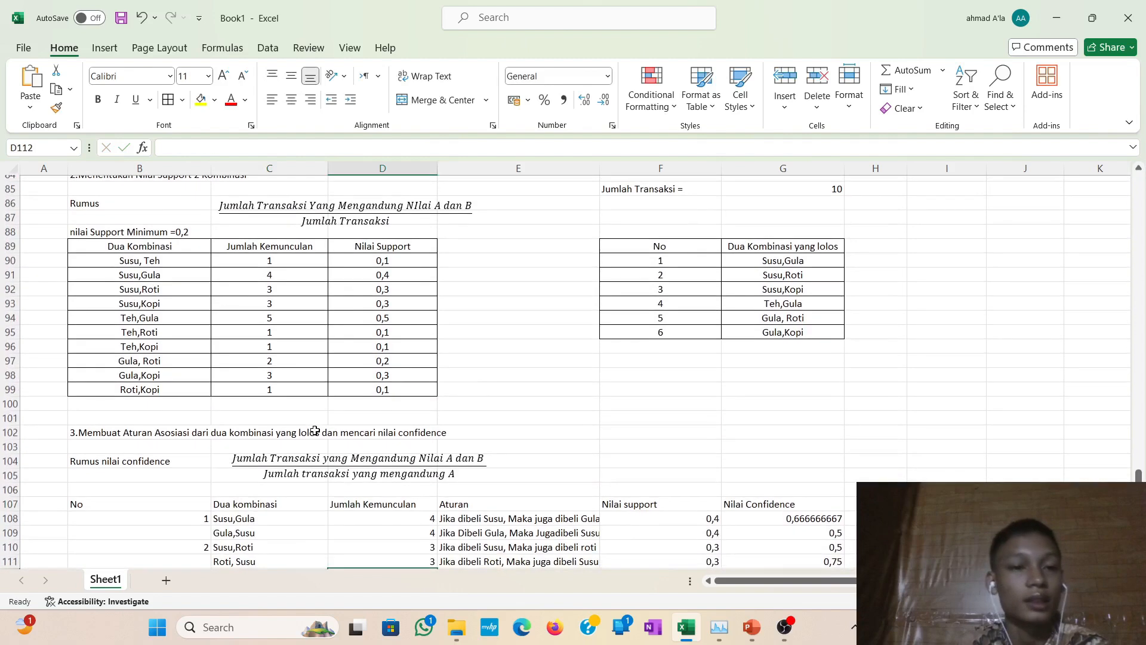
scroll(315, 430, "down", 1)
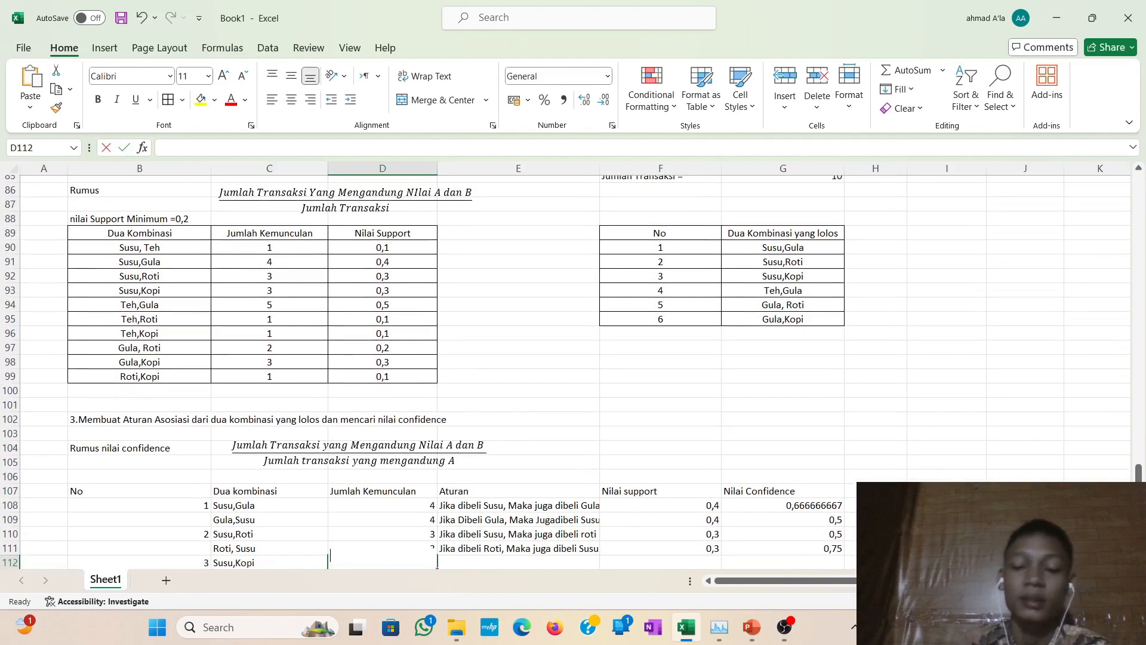
type("=")
scroll(438, 419, "down", 3)
scroll(437, 420, "up", 2)
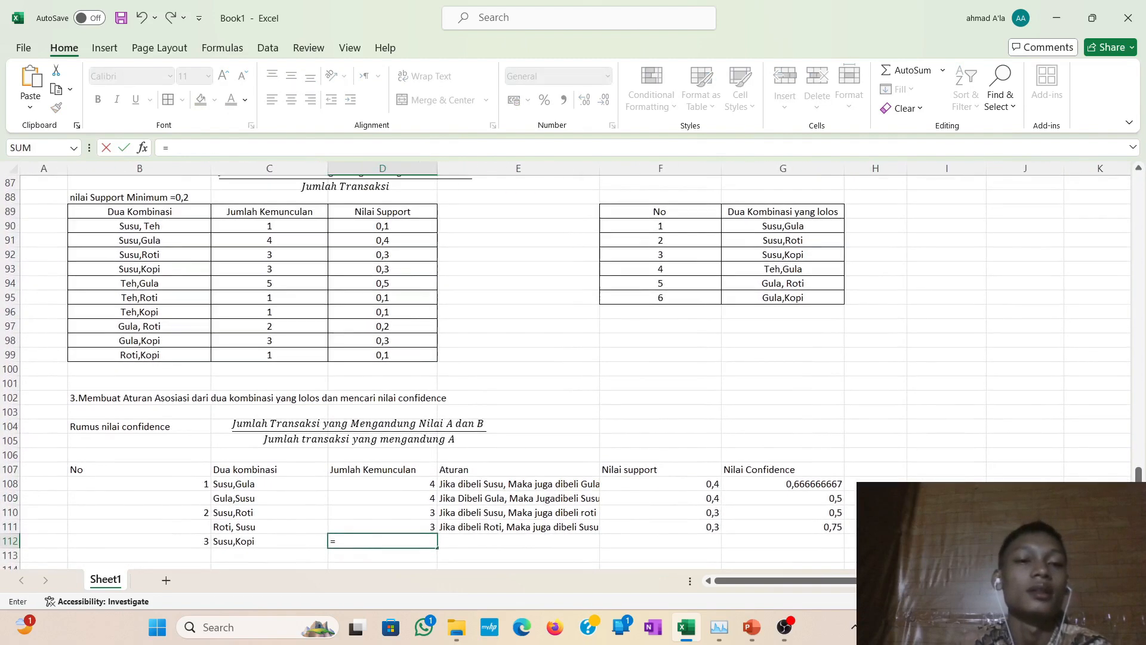
left_click(304, 274)
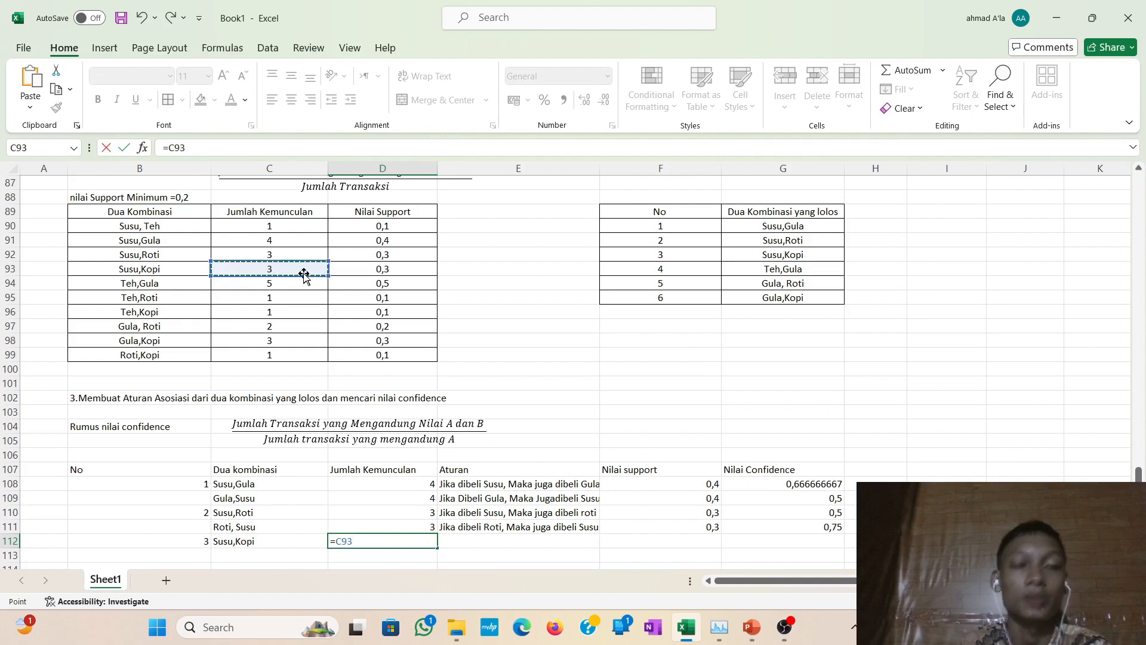
key("Return")
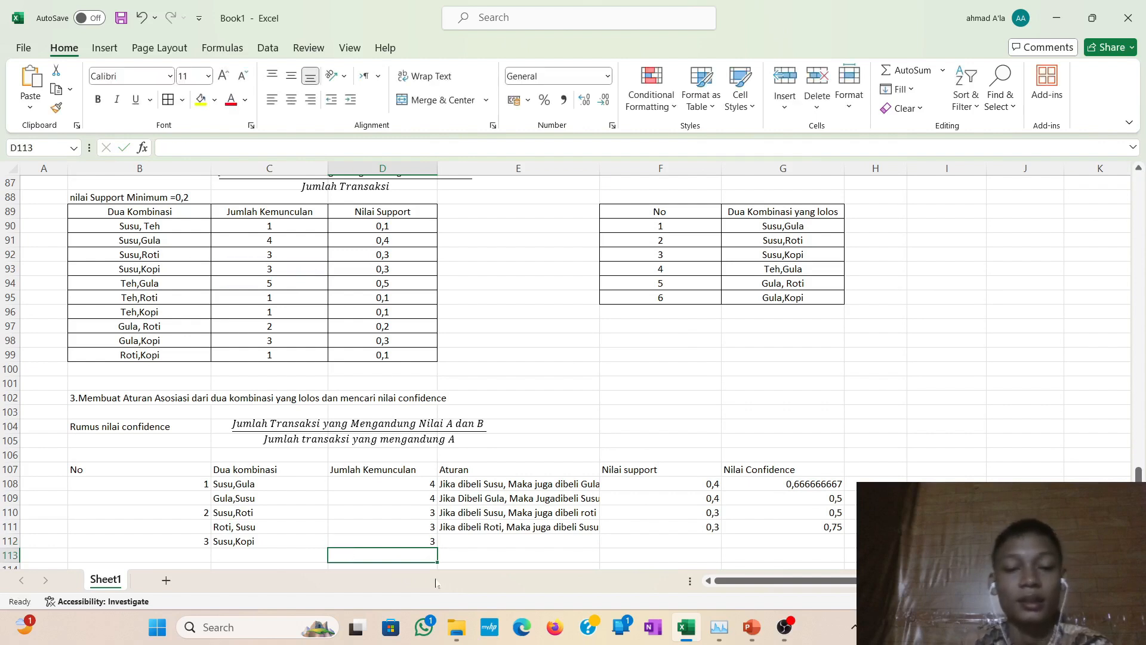
Enter the rule "Jika dibeli Susu, Maka juga dibeli Kopi" in E112 of the Aturan column.
left_click(474, 543)
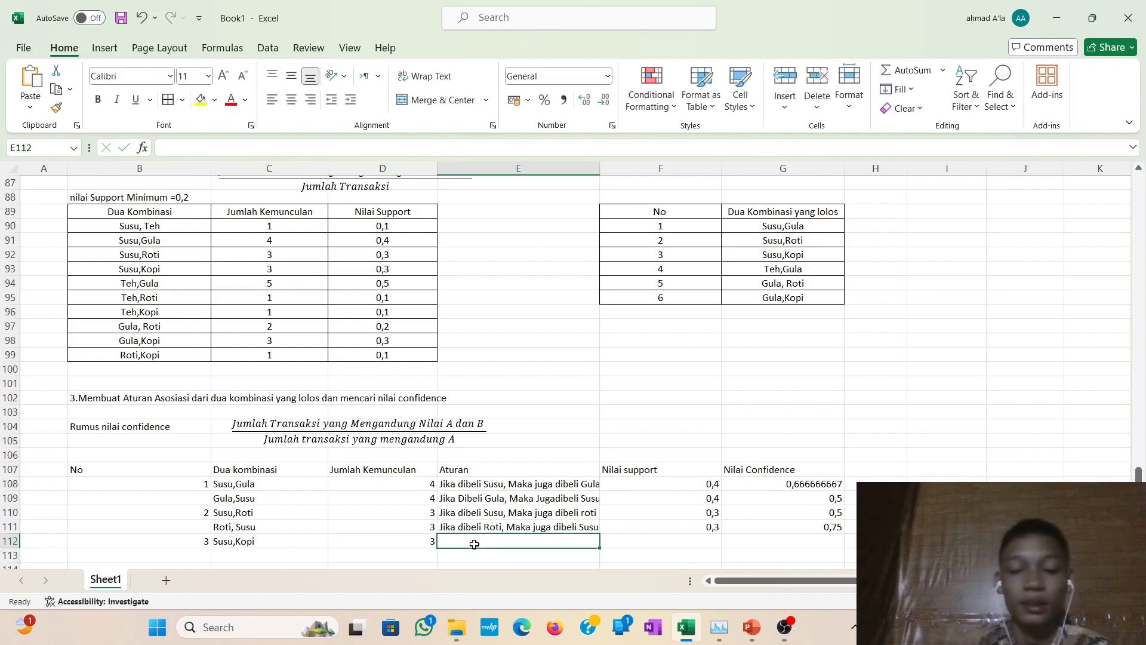
type("Jika")
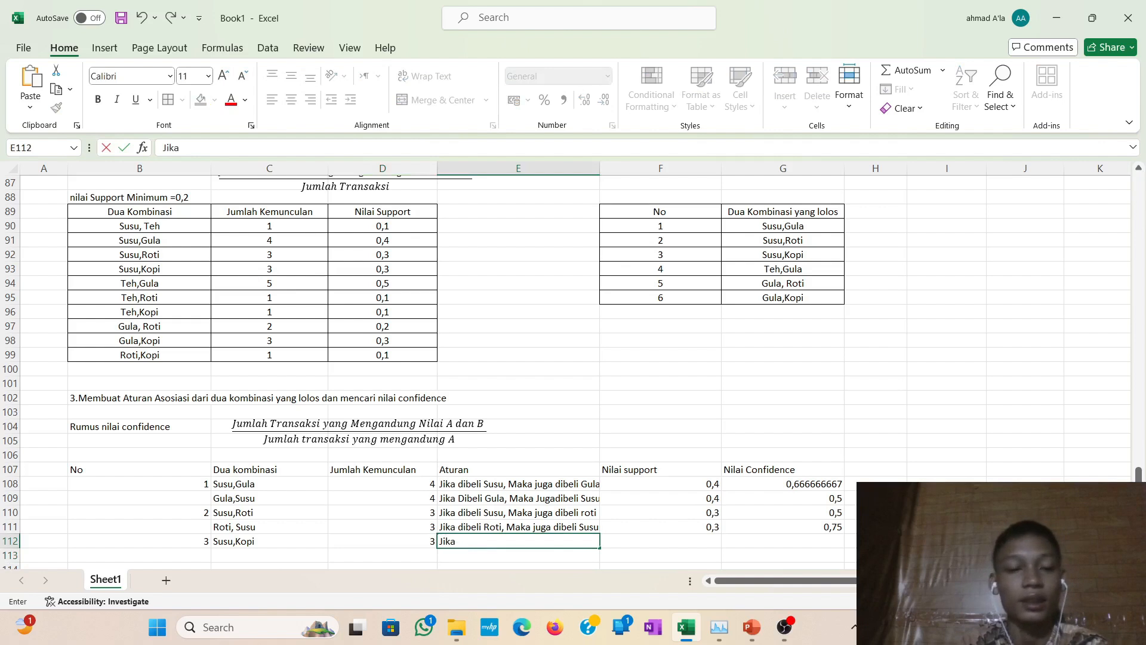
type(" dibeli")
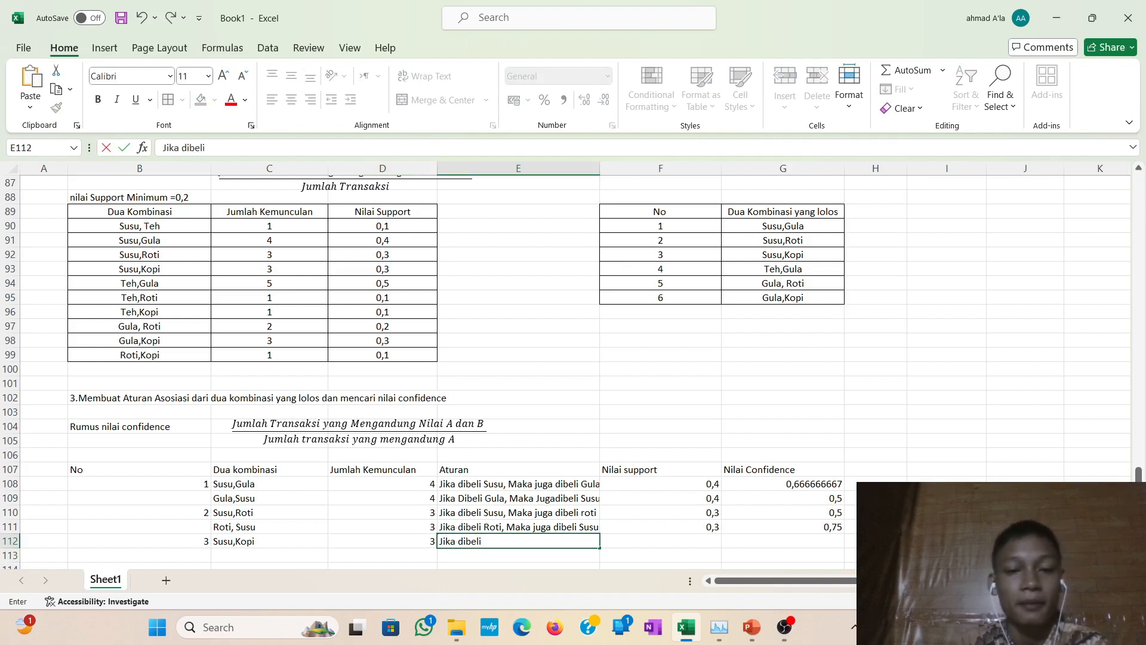
type(" Susu")
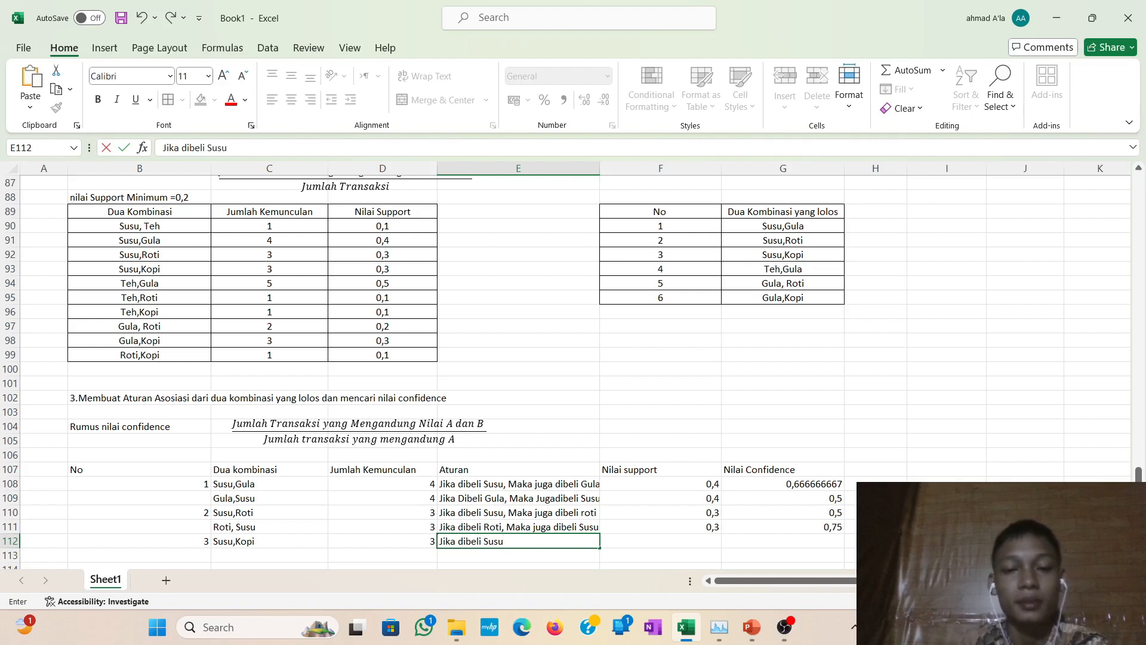
type(",")
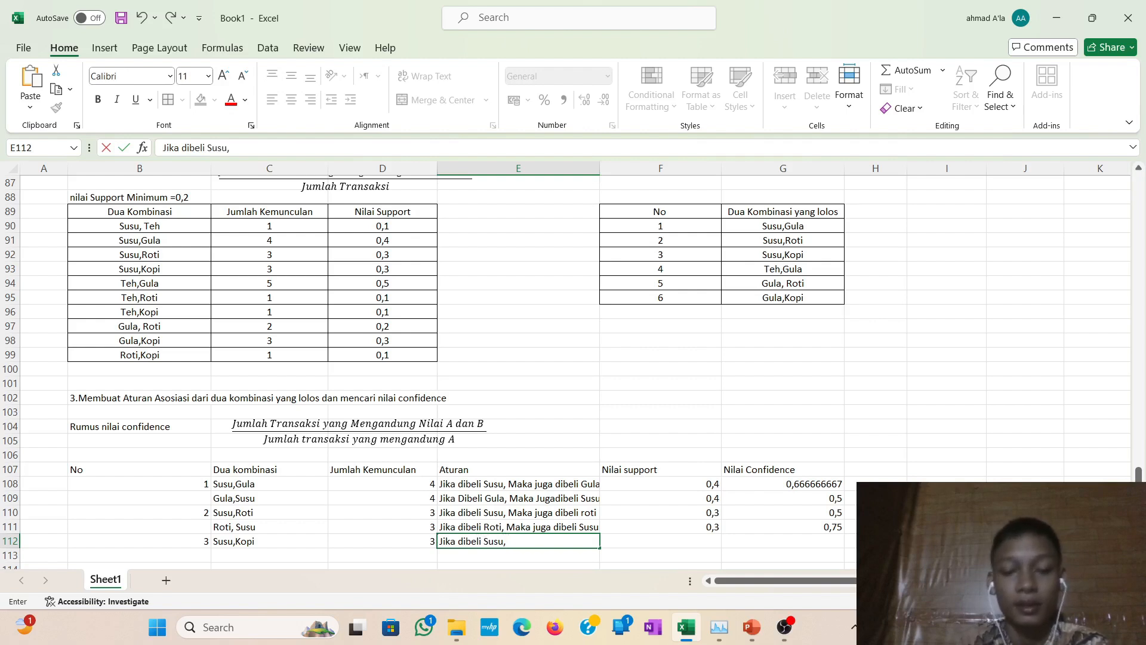
type(" Maka Ju")
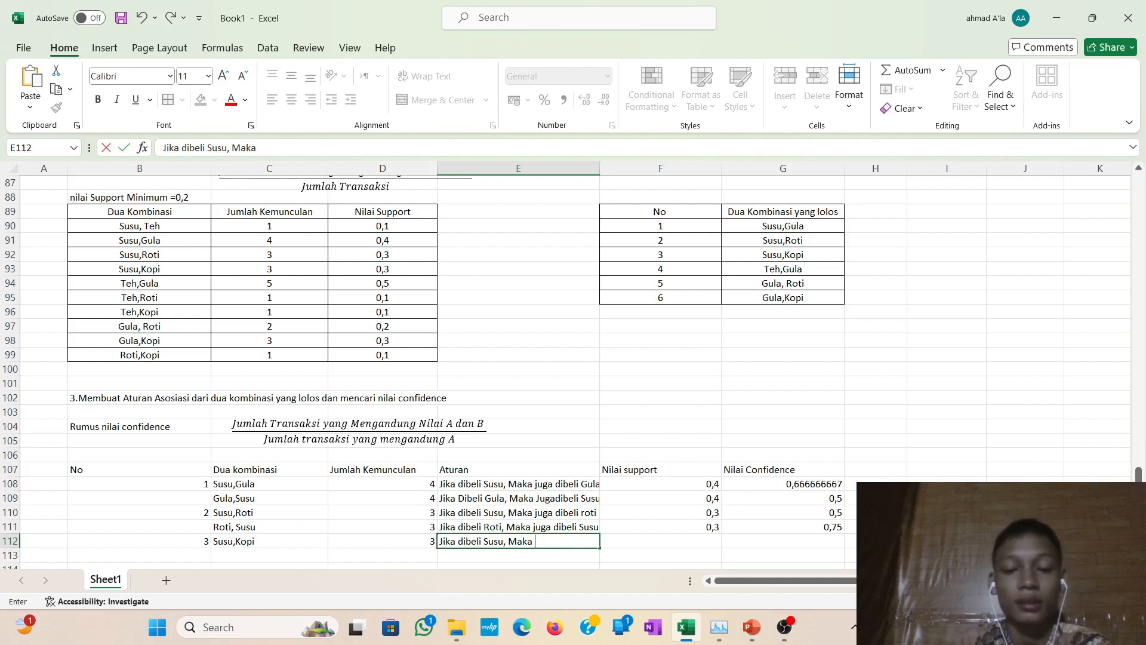
type("ga di")
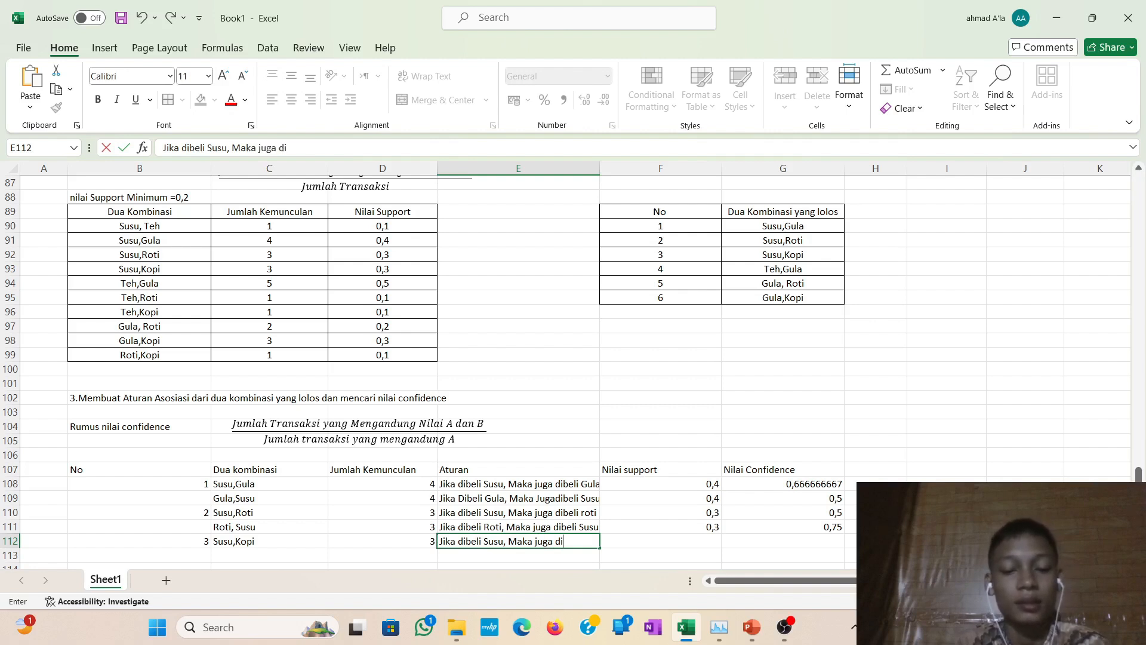
type("beli")
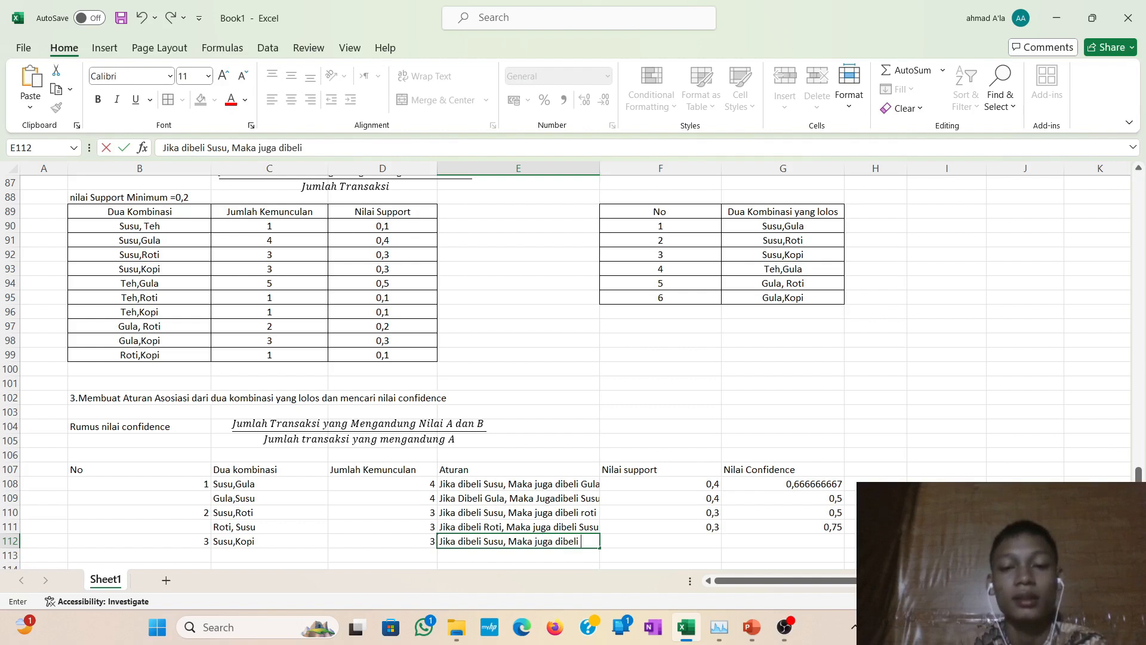
type(" K")
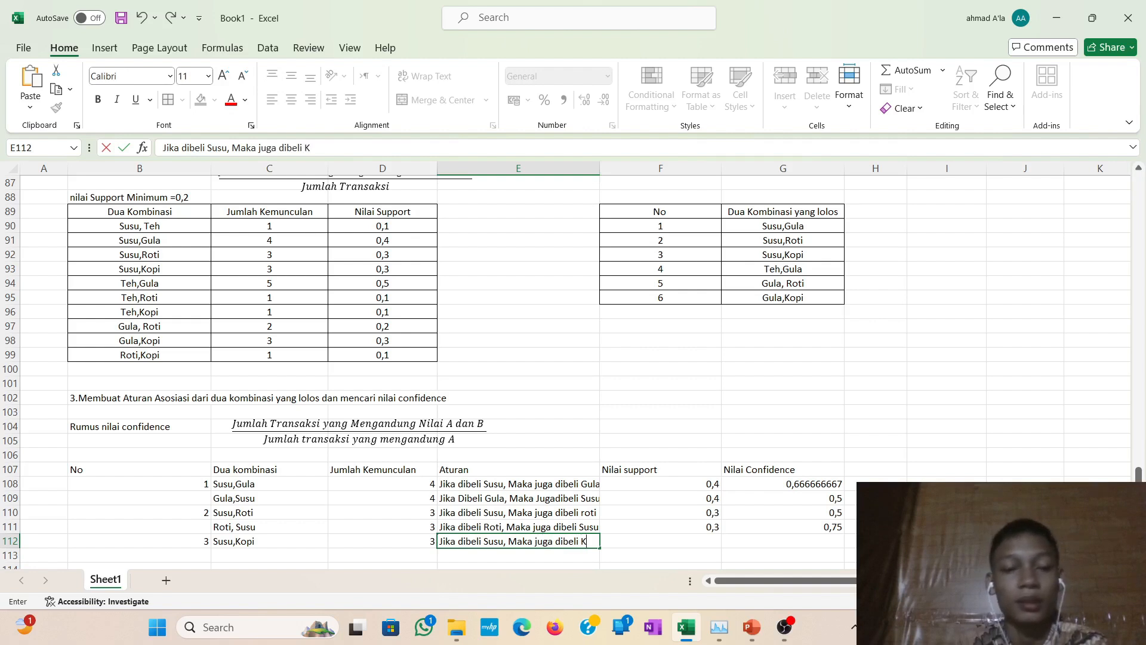
type("opi")
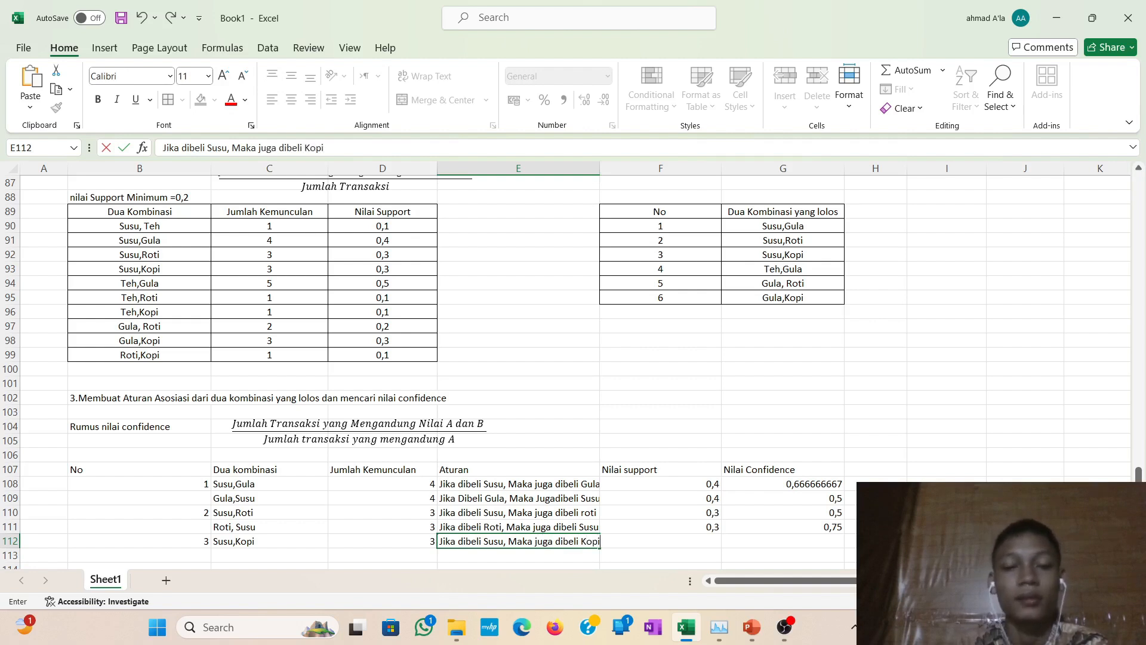
key("Tab")
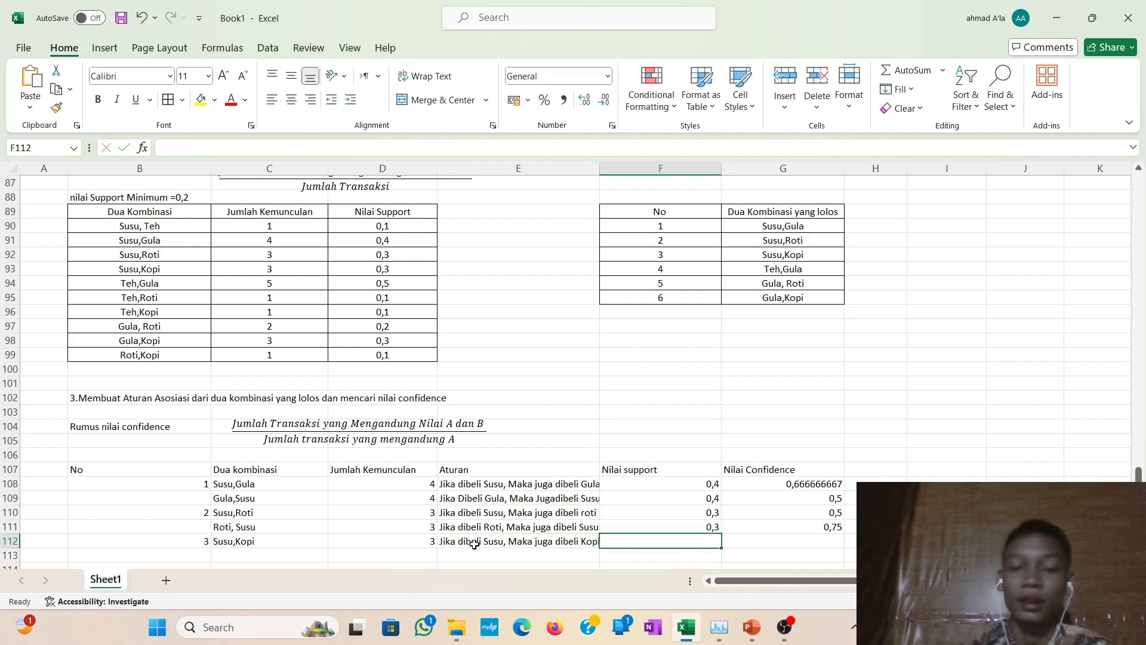
Fill the Nilai support of Susu,Kopi in F112 with =D93, referencing its value in the two-item support table.
type("=")
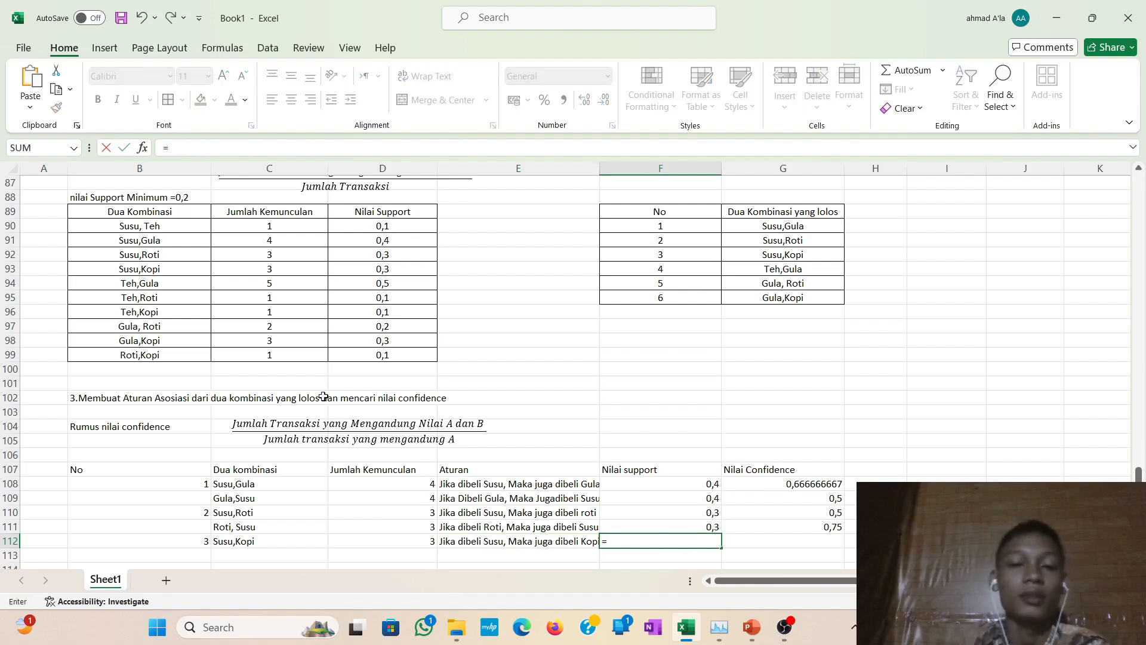
left_click(392, 268)
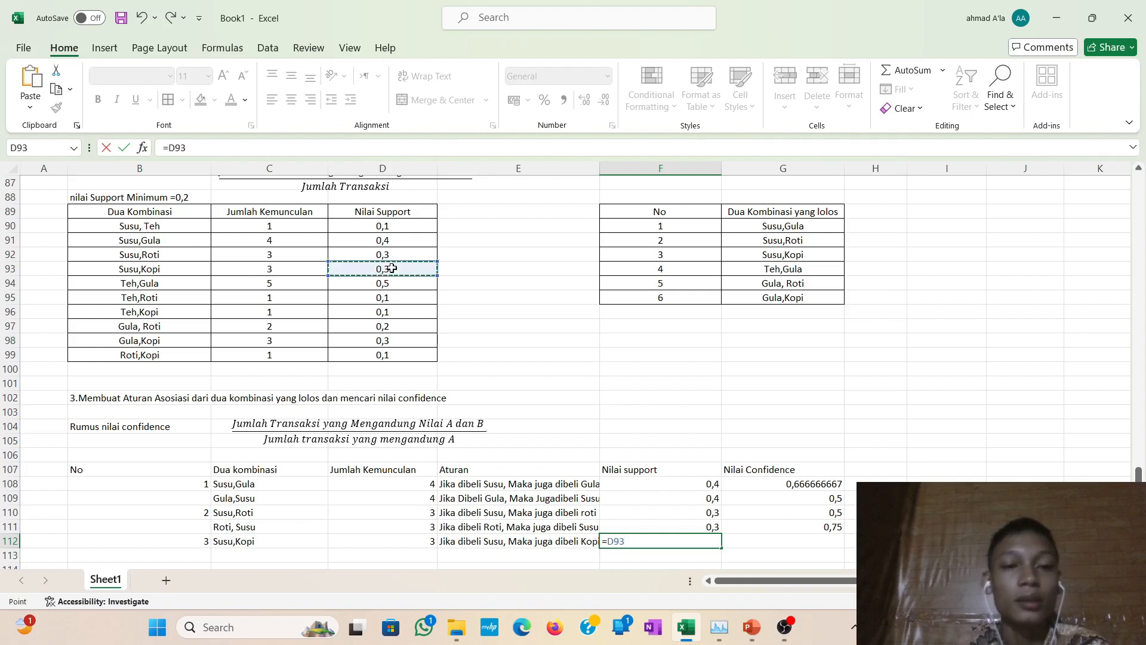
key("Return")
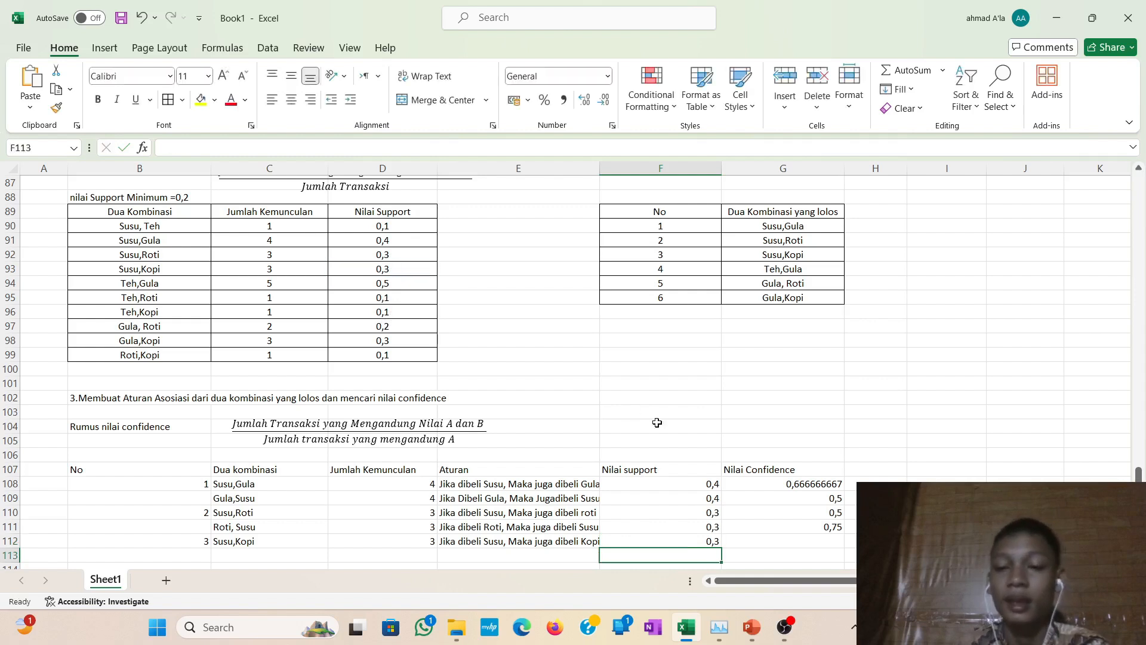
Calculate the Nilai Confidence for Susu,Kopi in G112 as =D112/D31, dividing its occurrence count by the Susu total.
left_click(764, 543)
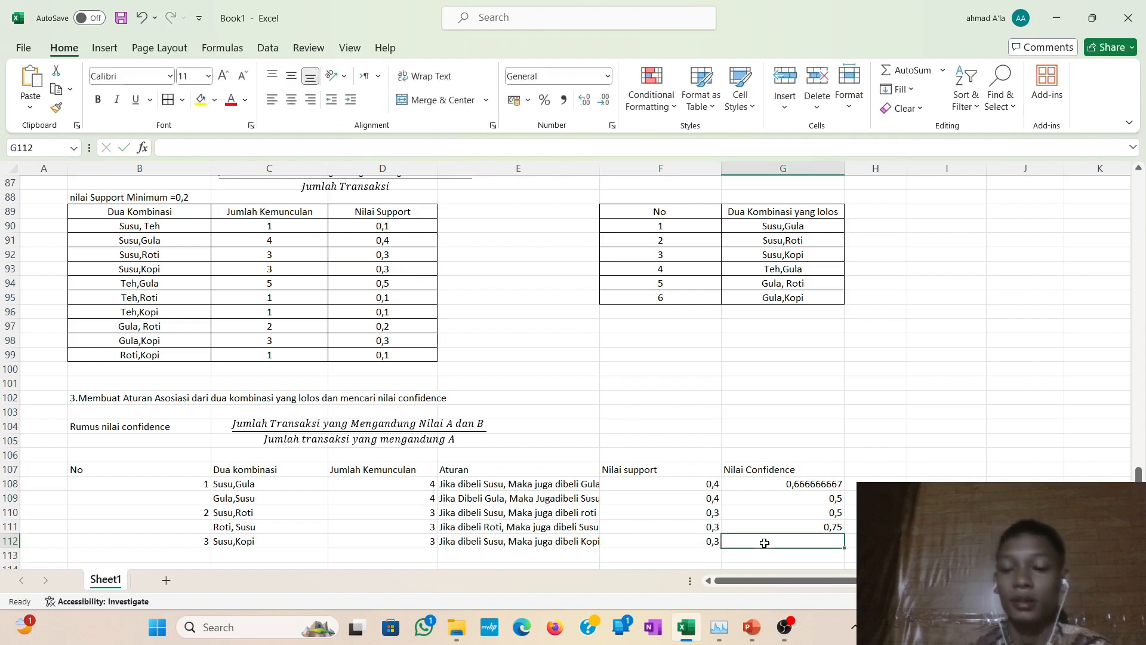
type("=")
scroll(686, 468, "down", 2)
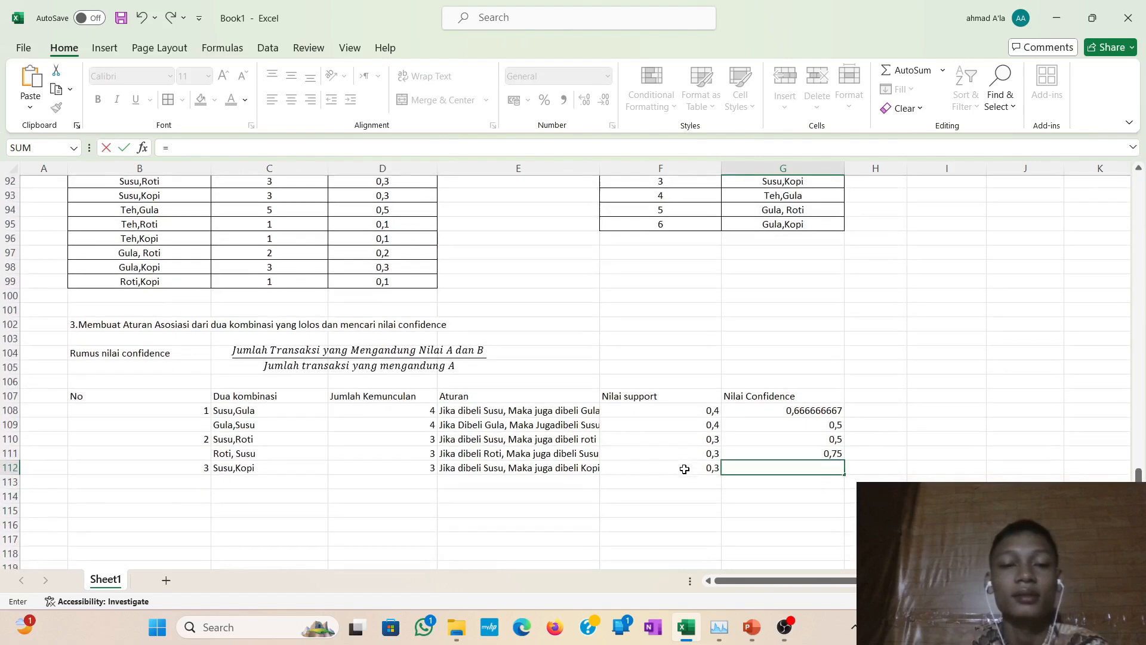
scroll(756, 452, "up", 1)
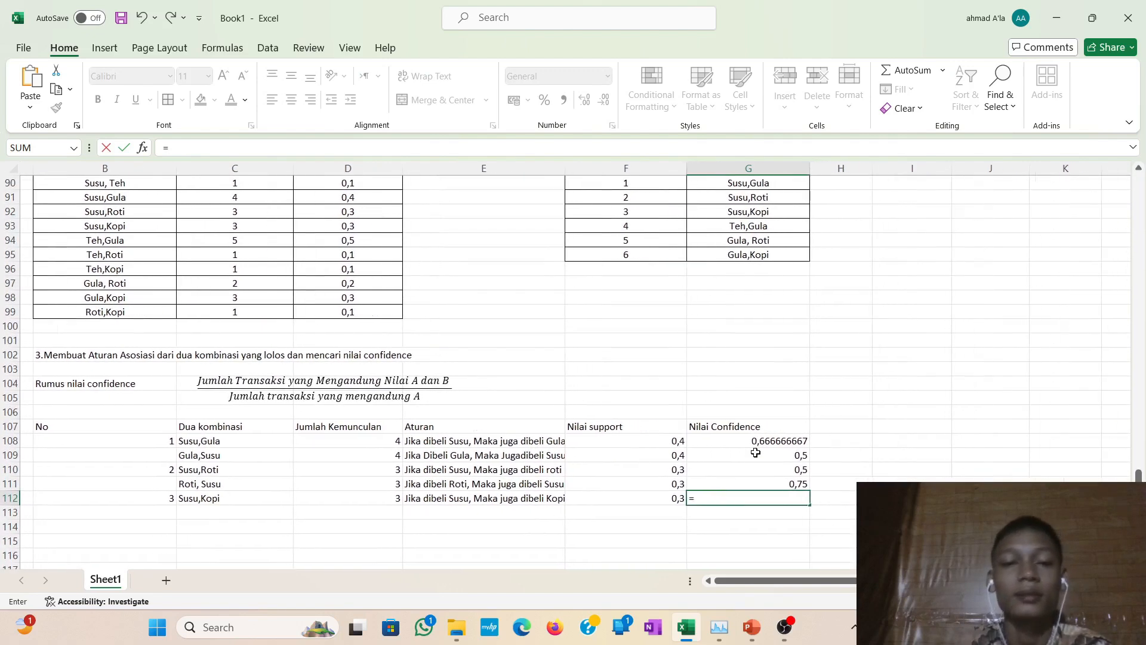
scroll(756, 452, "up", 1)
scroll(756, 452, "down", 1)
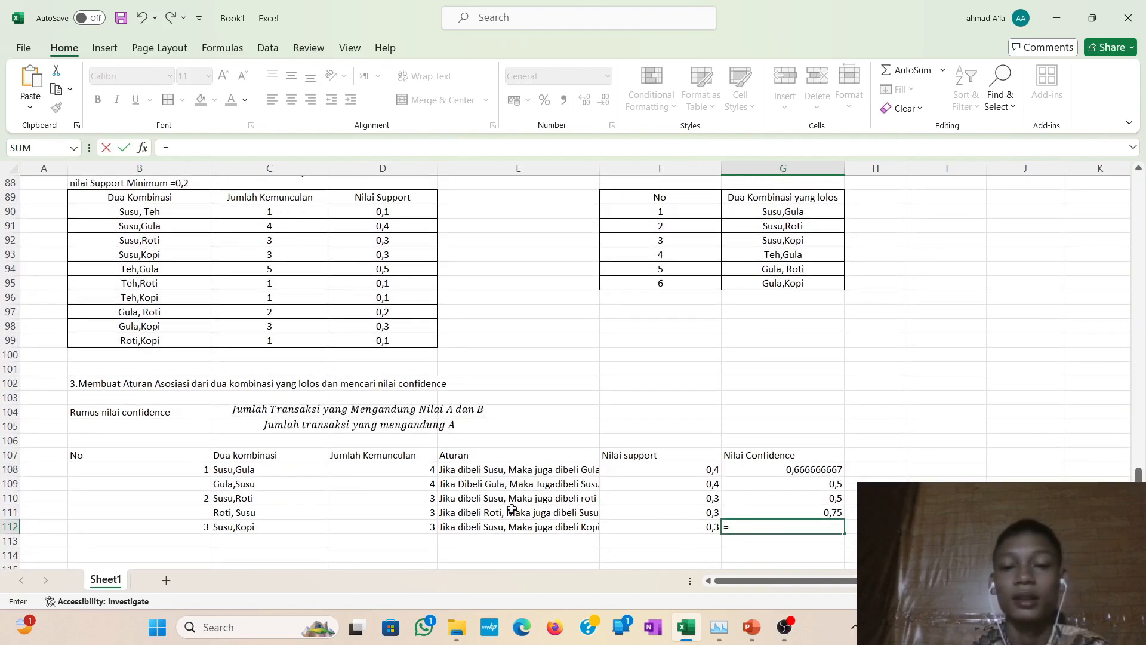
left_click(376, 521)
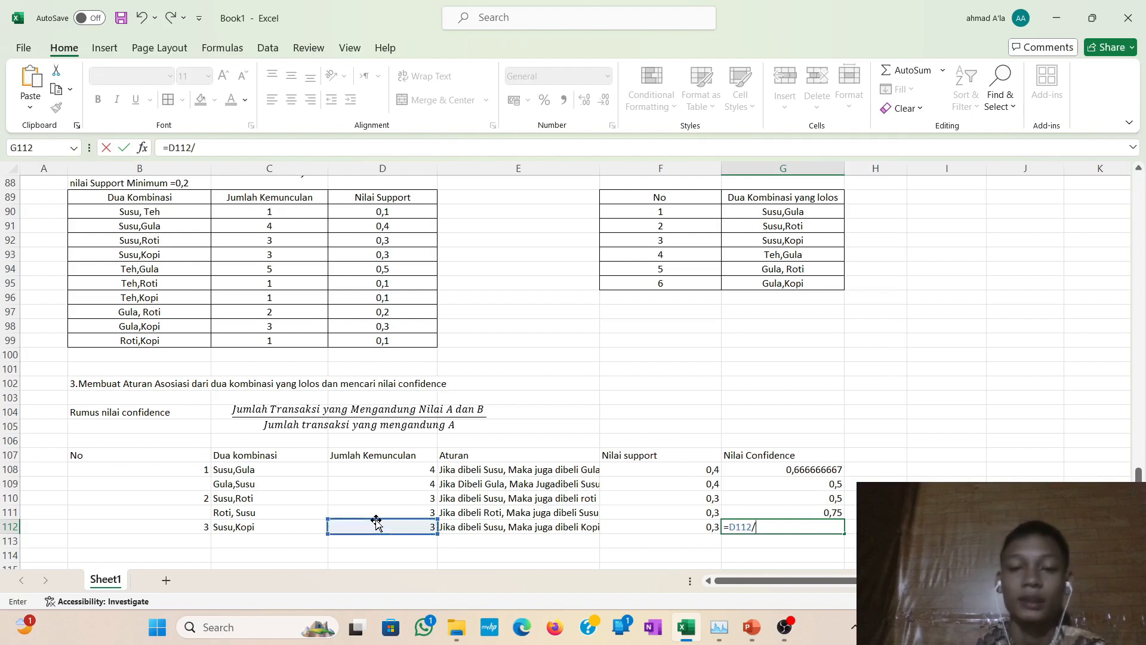
type("/")
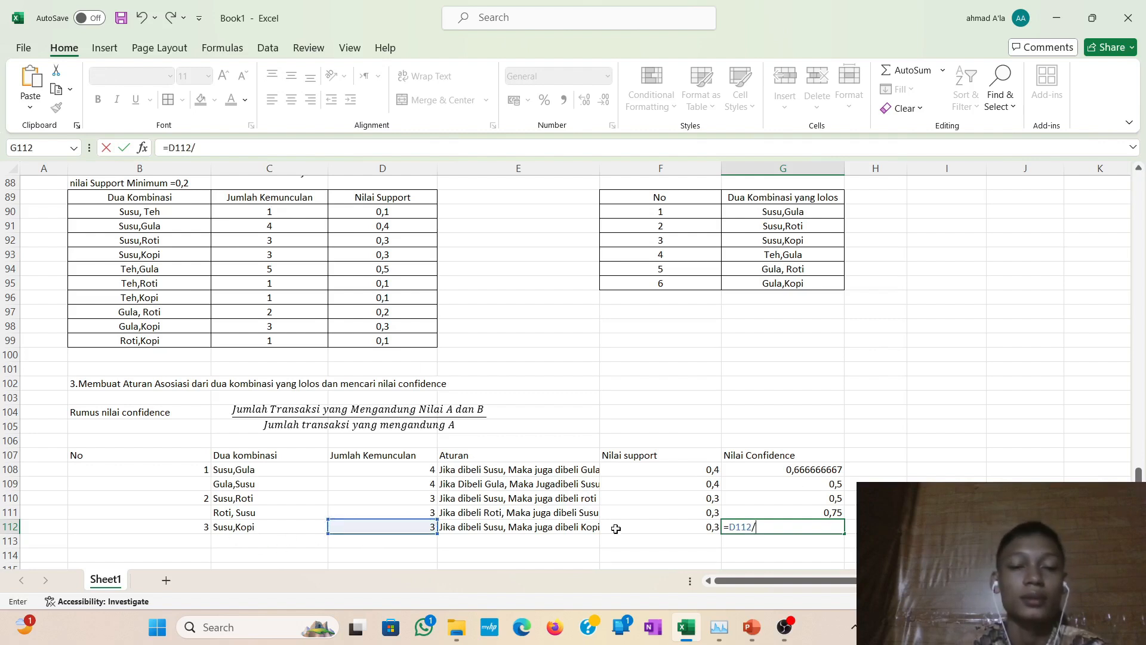
scroll(244, 524, "up", 19)
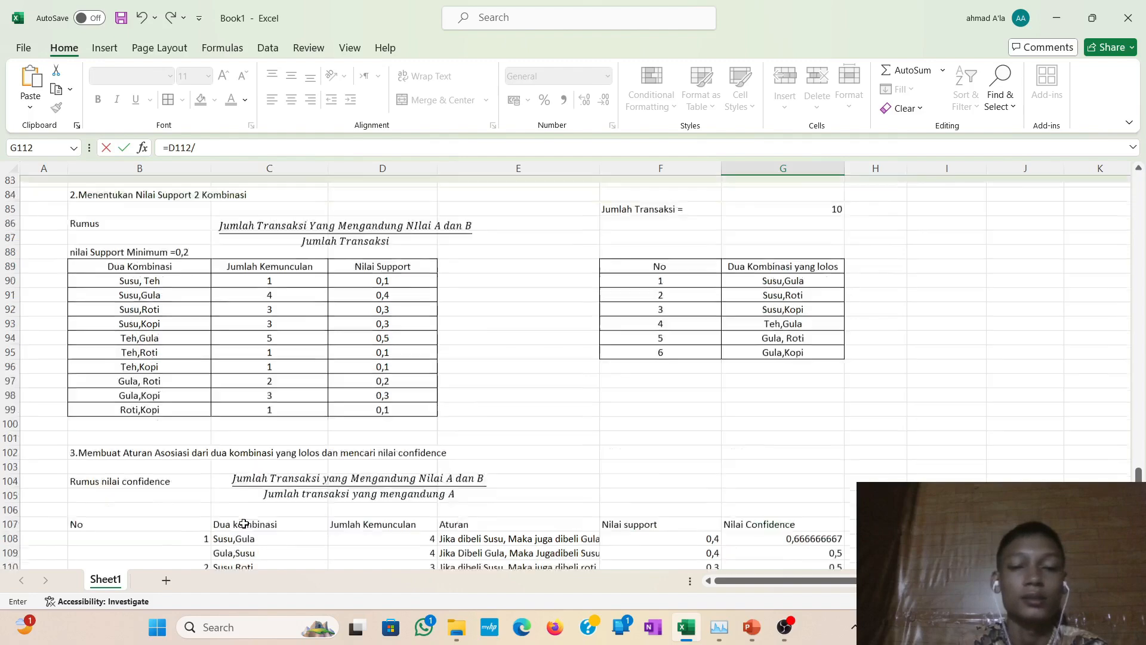
scroll(244, 523, "up", 4)
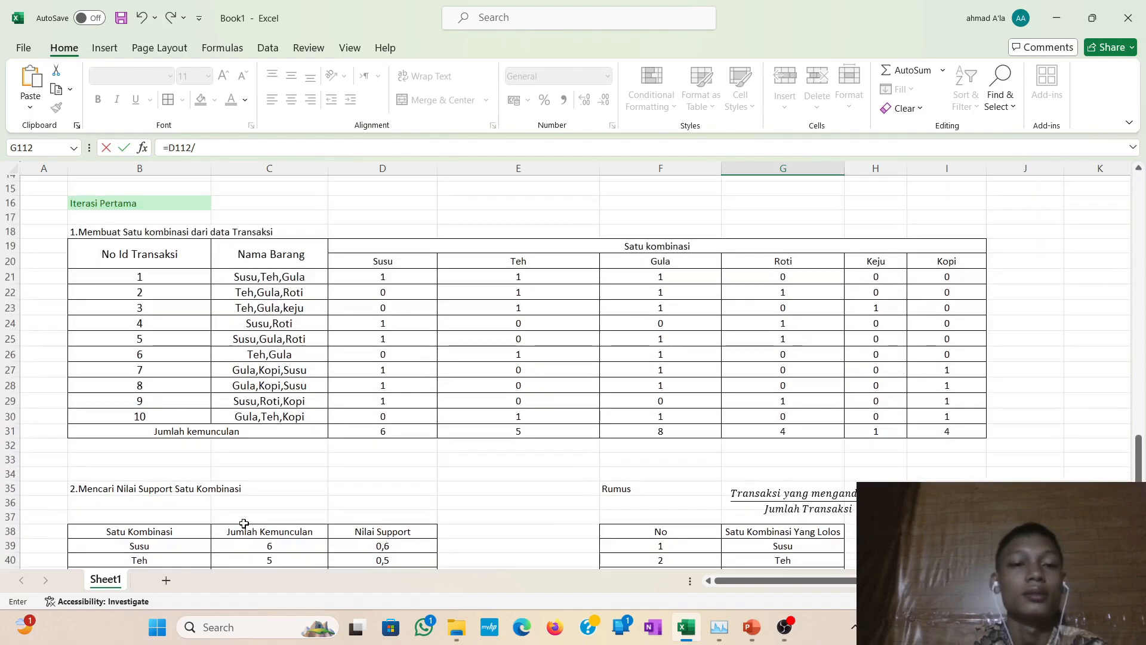
left_click(387, 431)
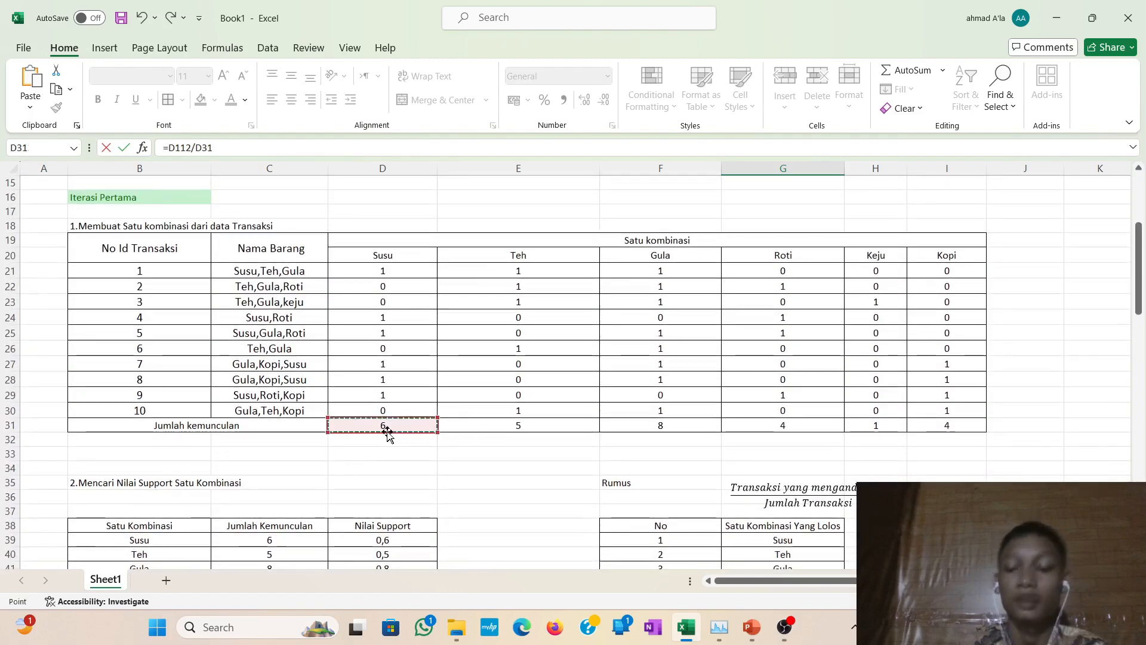
key("Return")
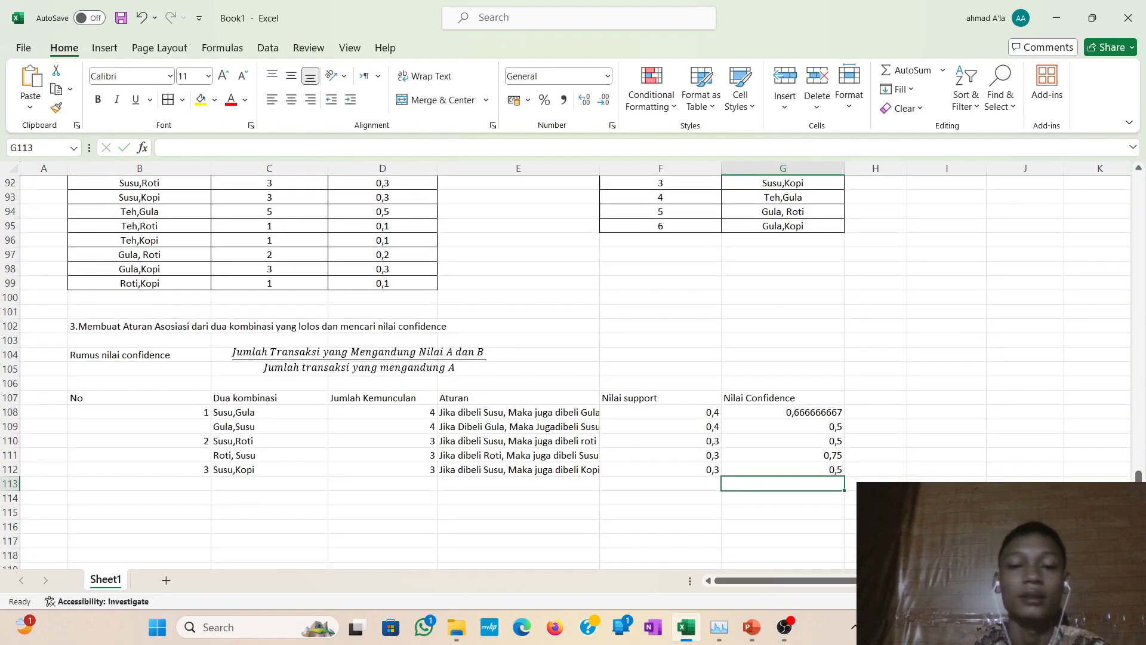
Enter the reversed combination "Kopi,susu" in C113 of the Dua kombinasi column.
left_click(239, 484)
left_click(196, 488)
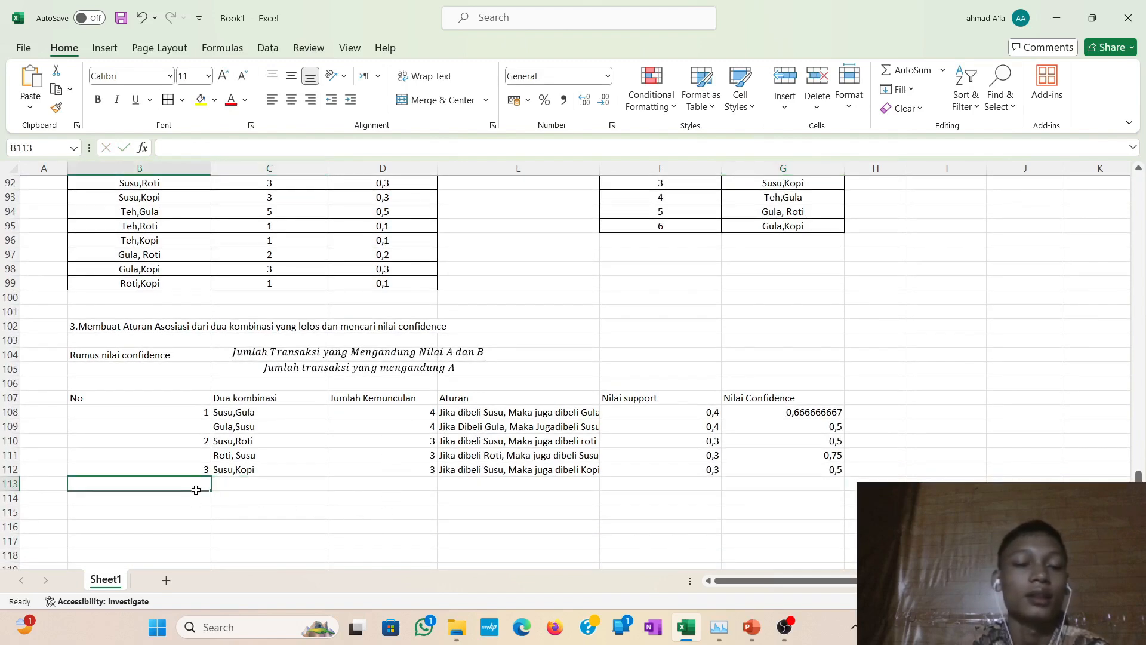
left_click(240, 489)
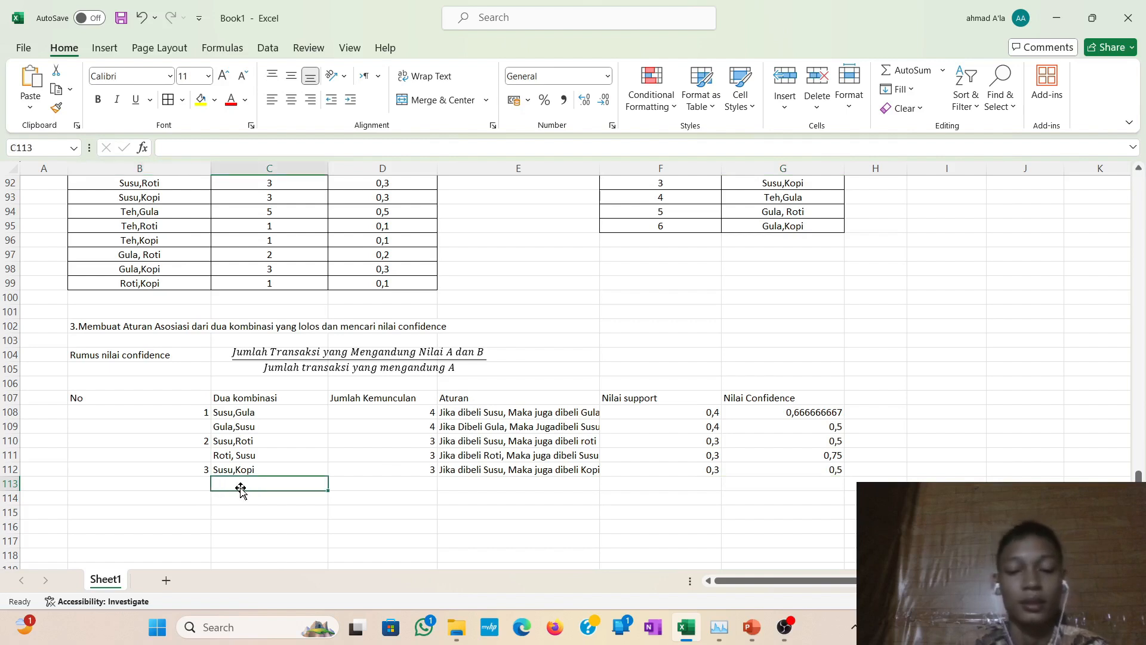
type("R")
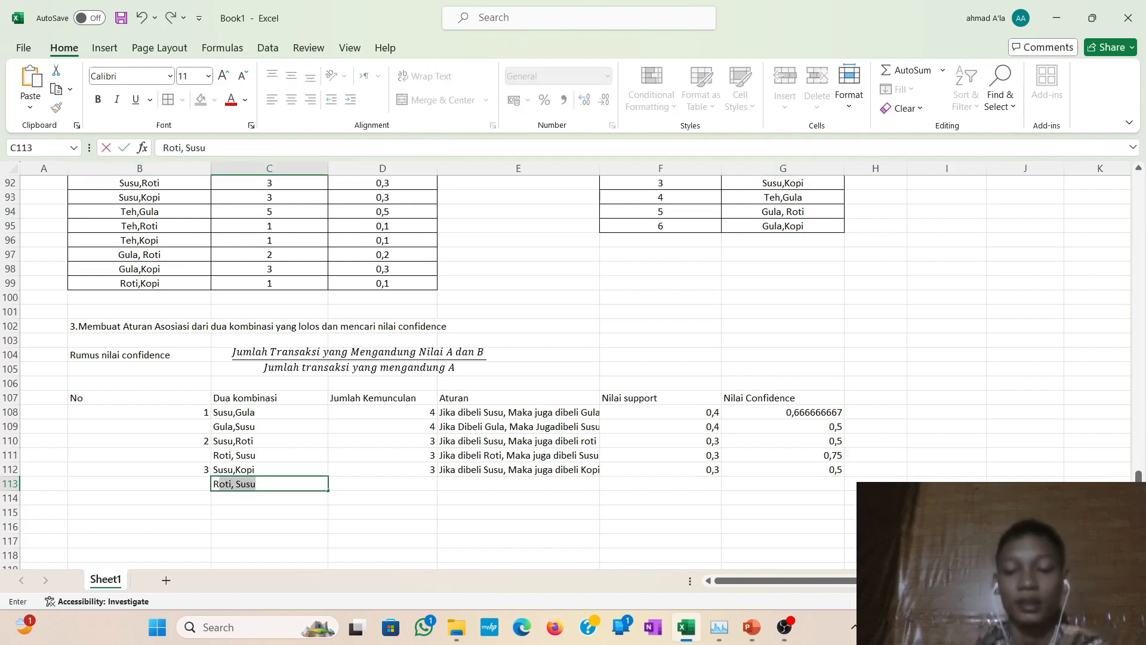
key("BackSpace")
key("BackSpace")
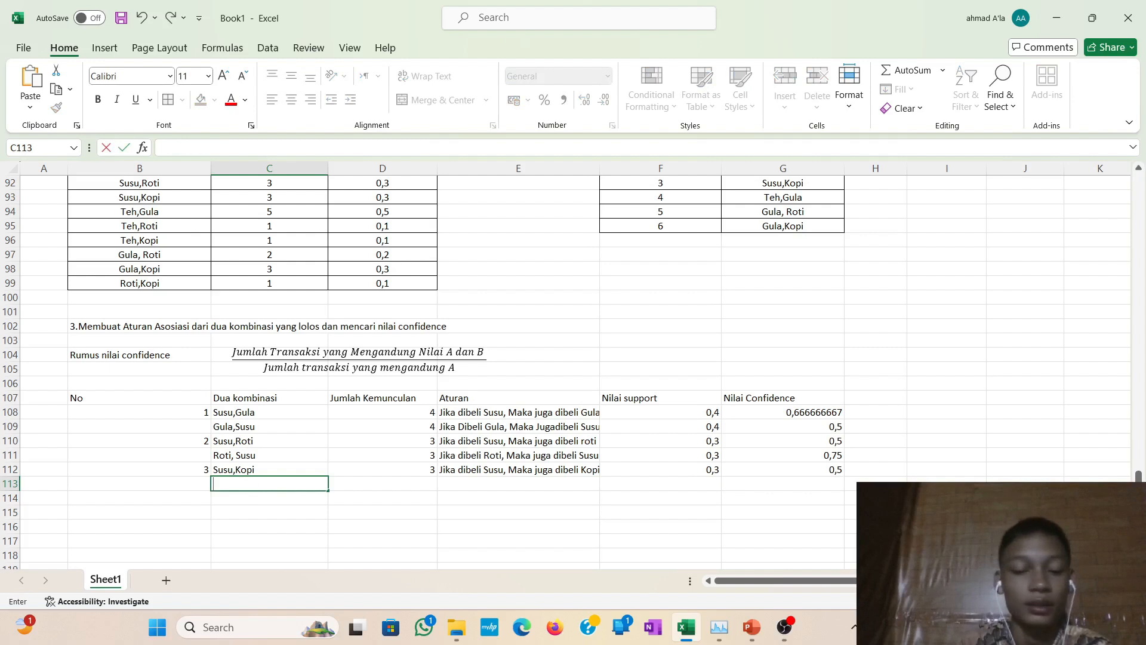
type("k")
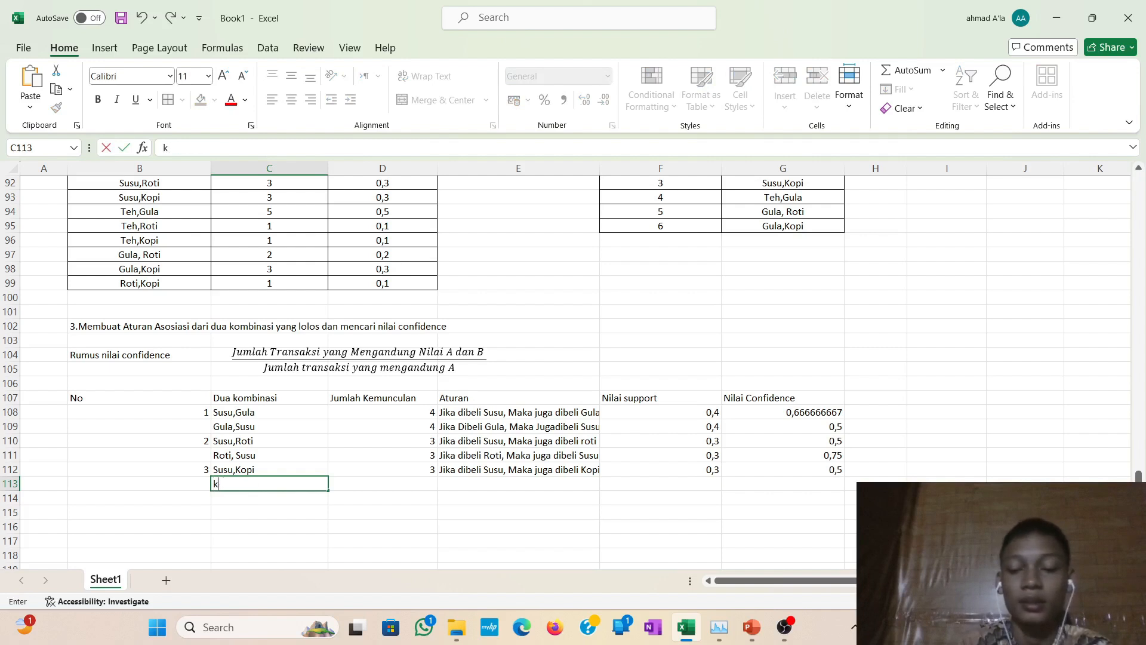
type("OPI,")
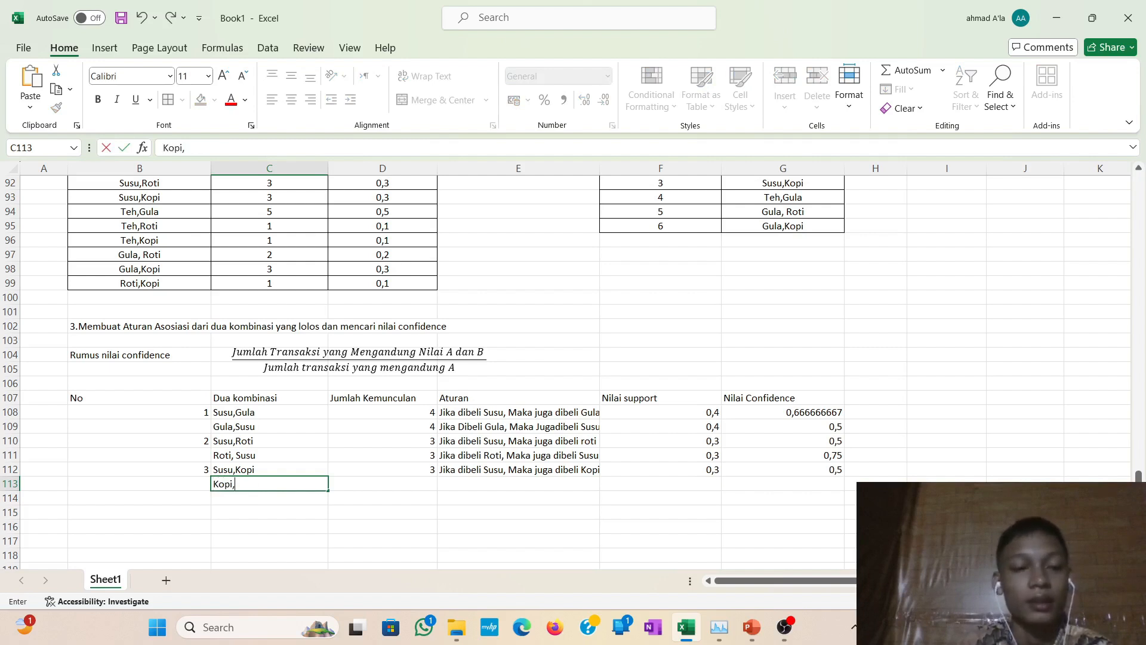
type("susu")
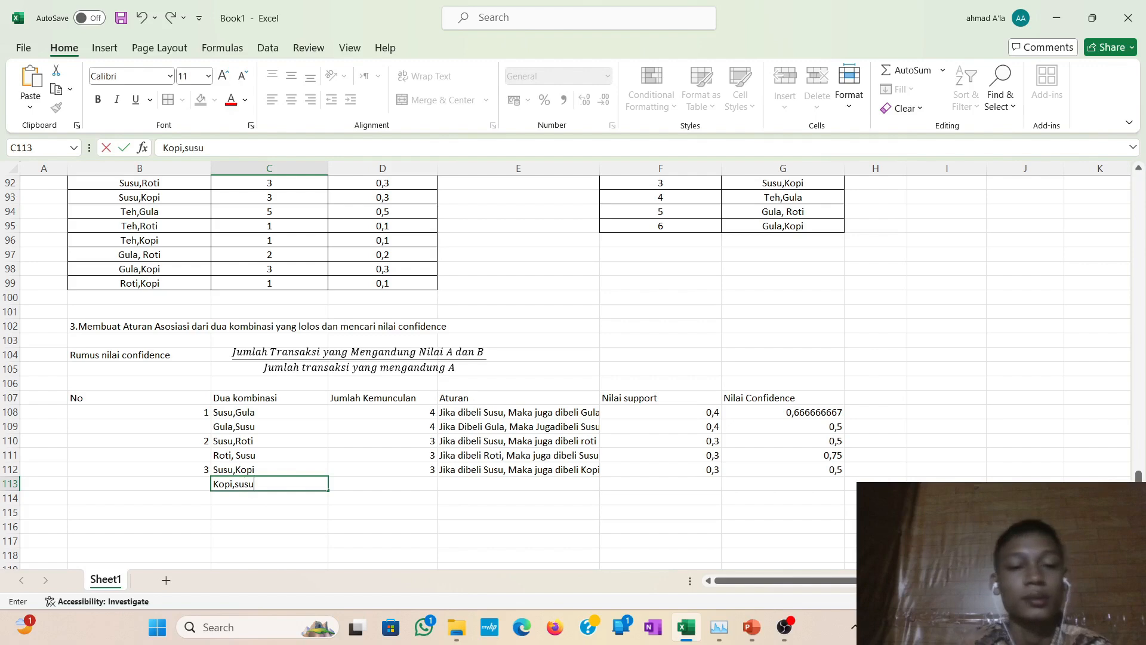
key("Tab")
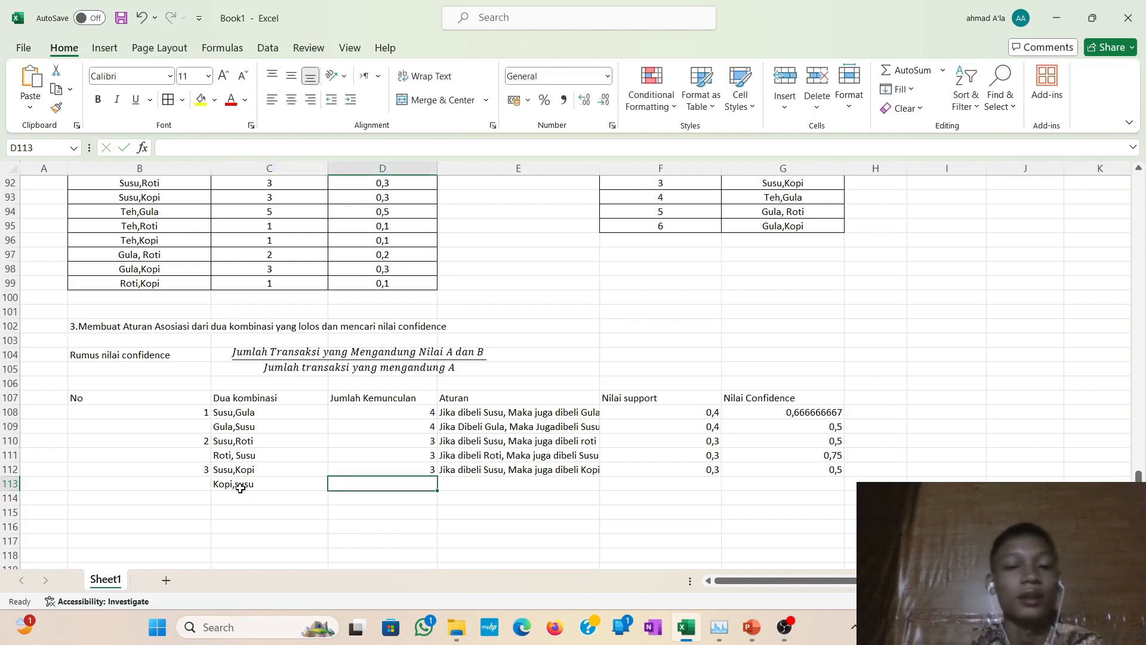
Fill the Jumlah Kemunculan of Kopi,susu in D113 with =C93, referencing the Susu,Kopi occurrence count in the two-item support table.
scroll(240, 488, "up", 2)
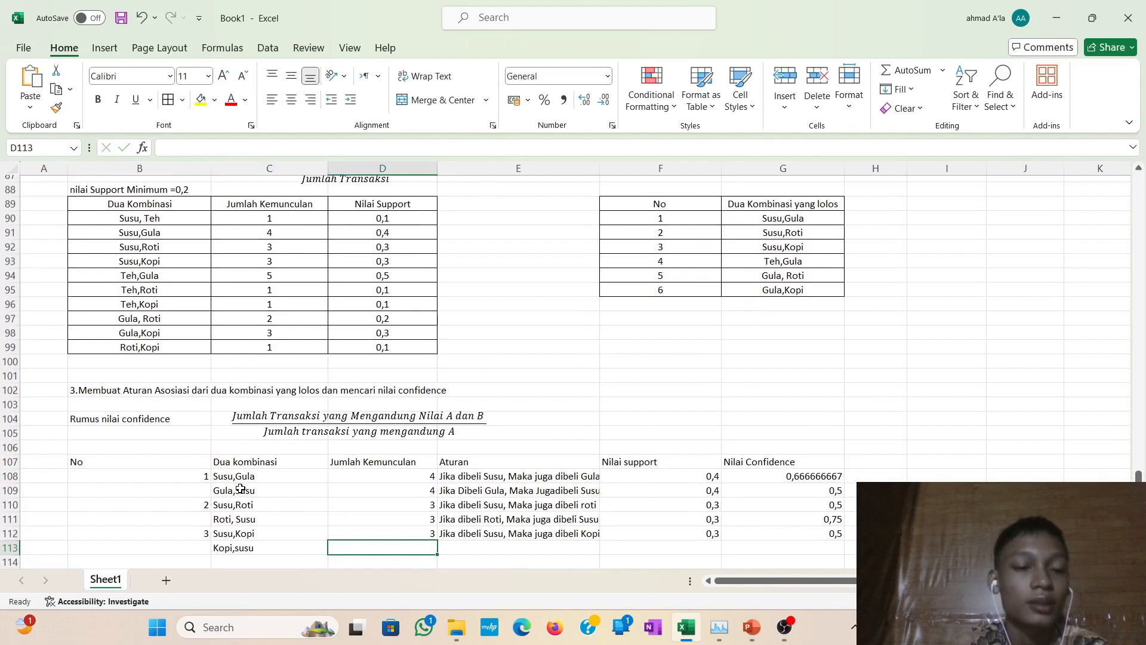
scroll(240, 489, "up", 1)
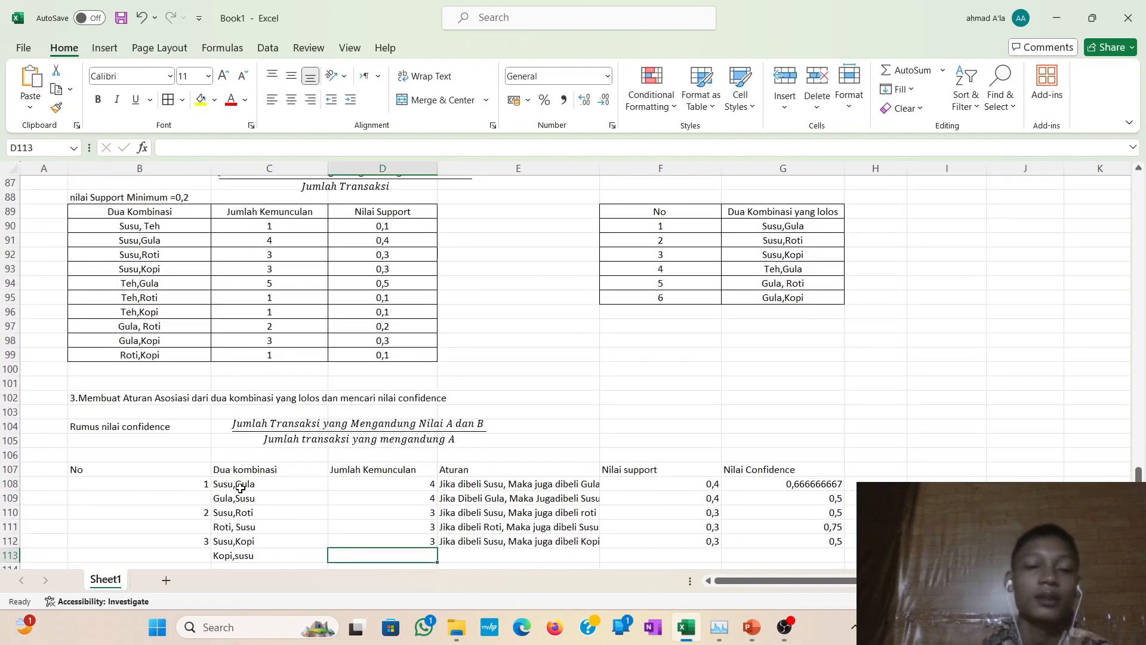
type("=")
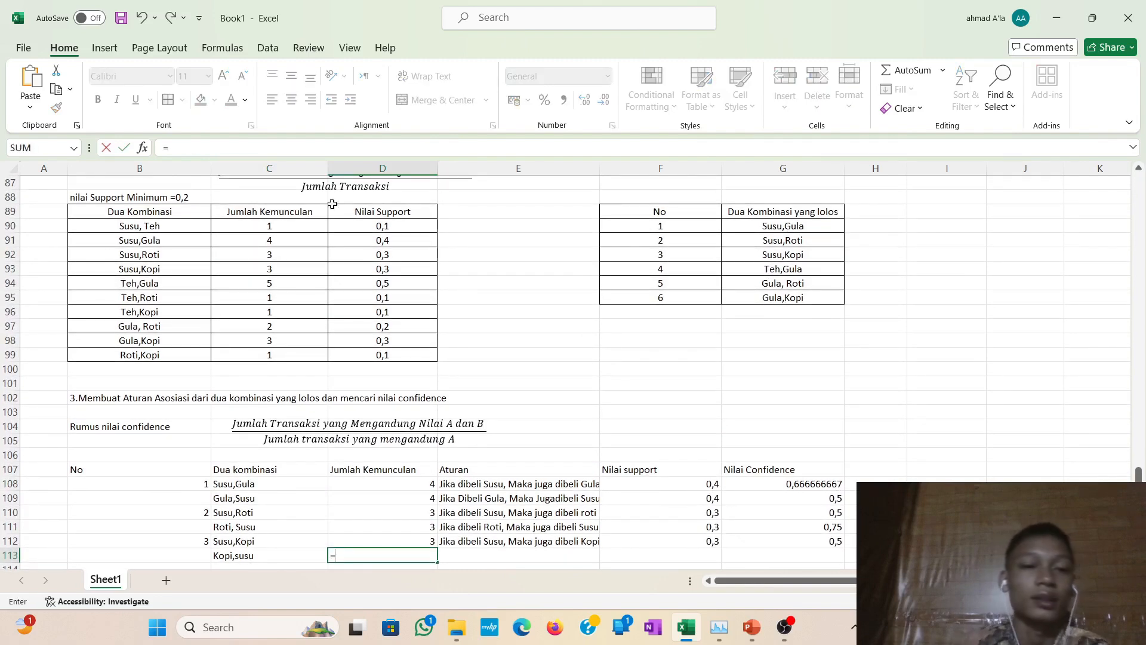
left_click(300, 273)
key("Return")
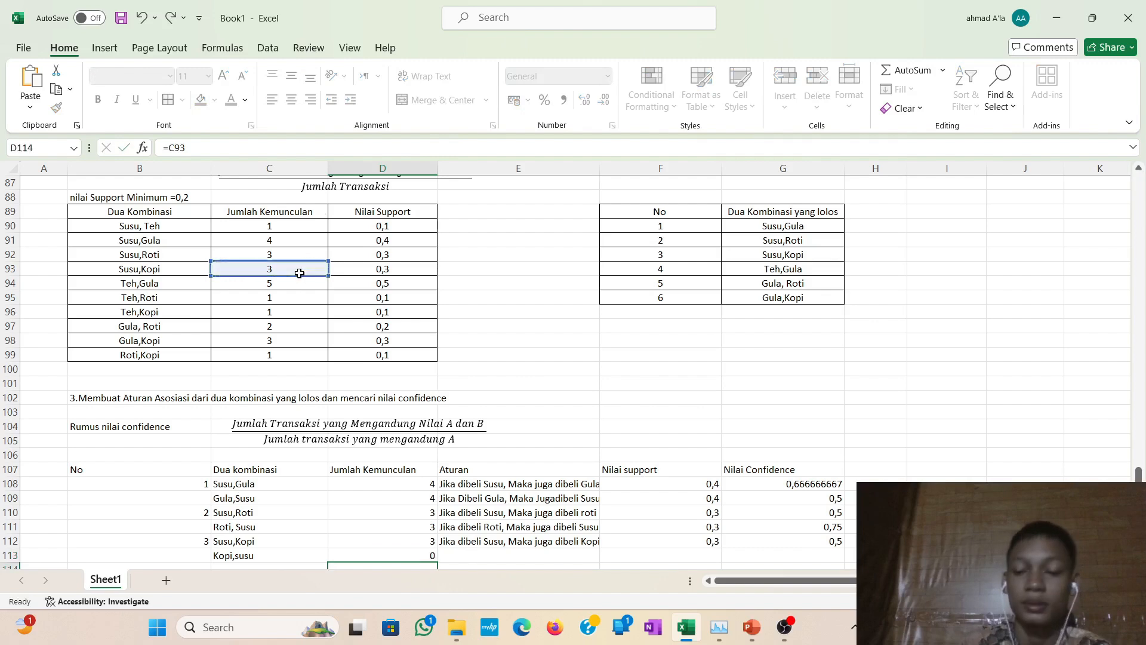
Enter the rule "Jika dibeli Kopi, Maka juga dibeli susu" in E113 and widen column E to fit the rule texts.
scroll(500, 456, "down", 2)
scroll(500, 457, "up", 1)
left_click(487, 480)
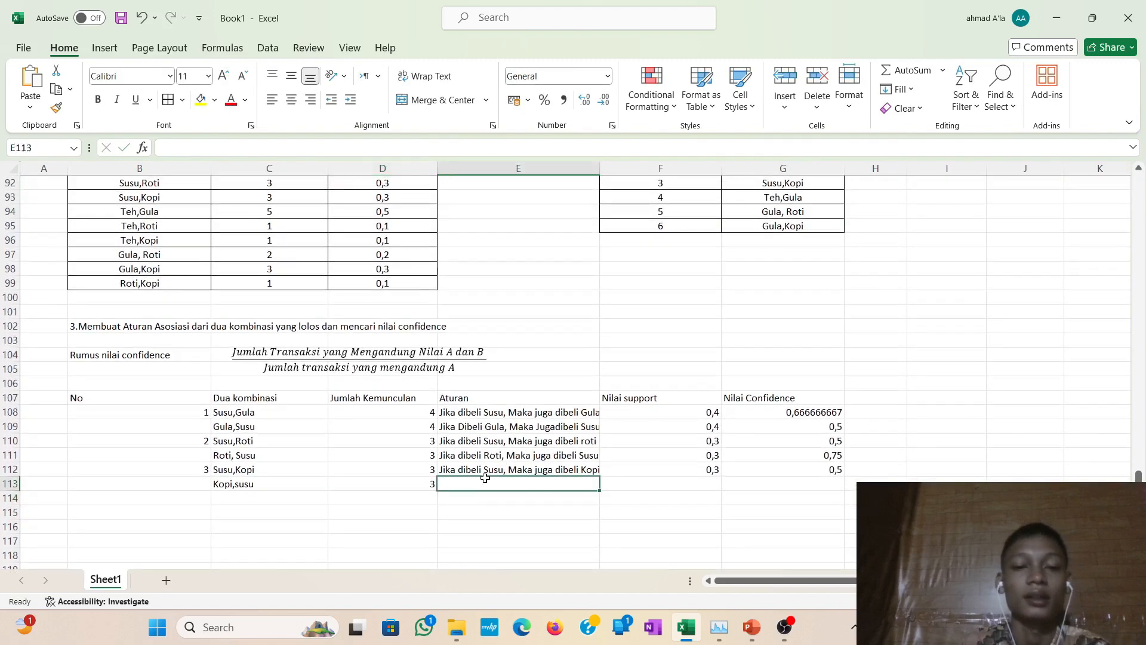
type("Jika")
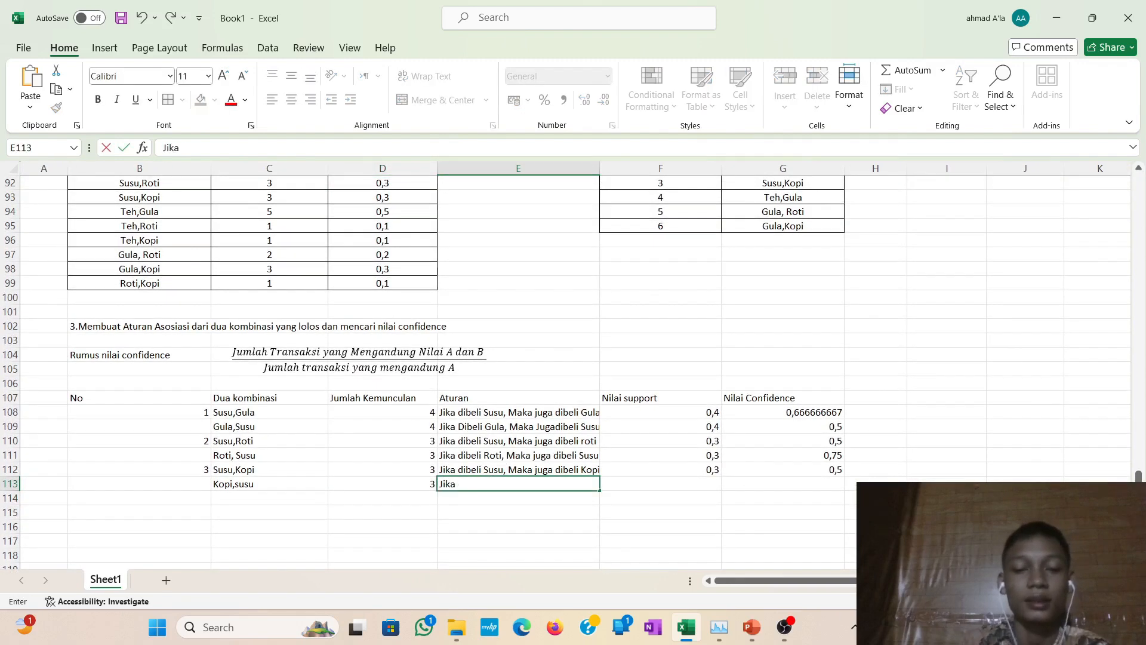
type(" dib")
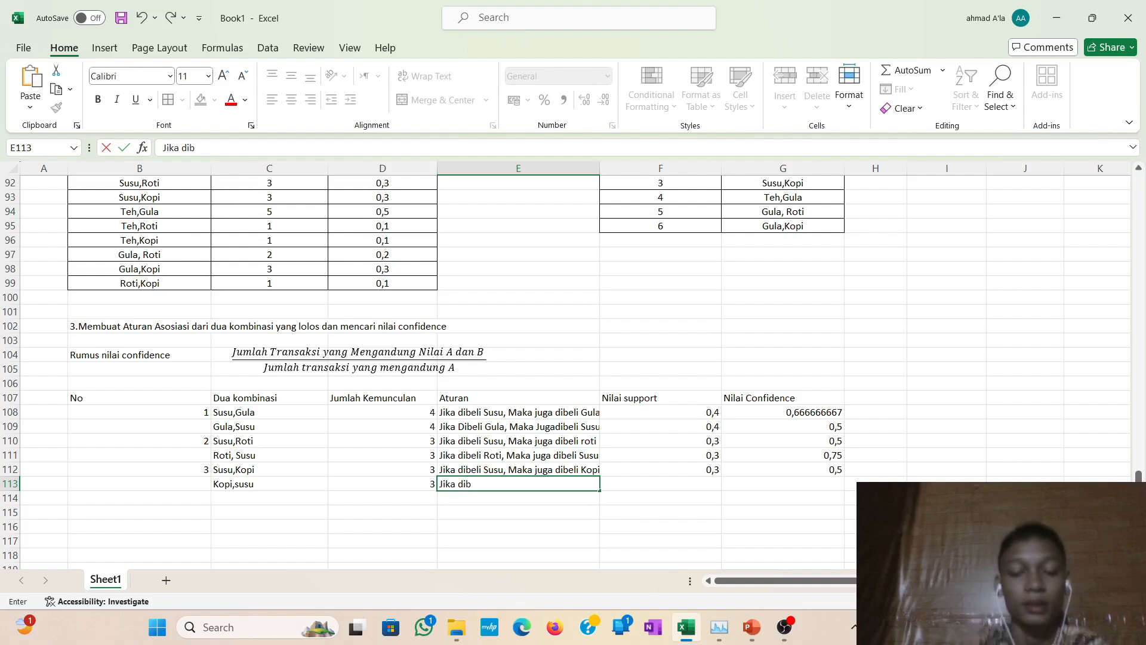
type("eli")
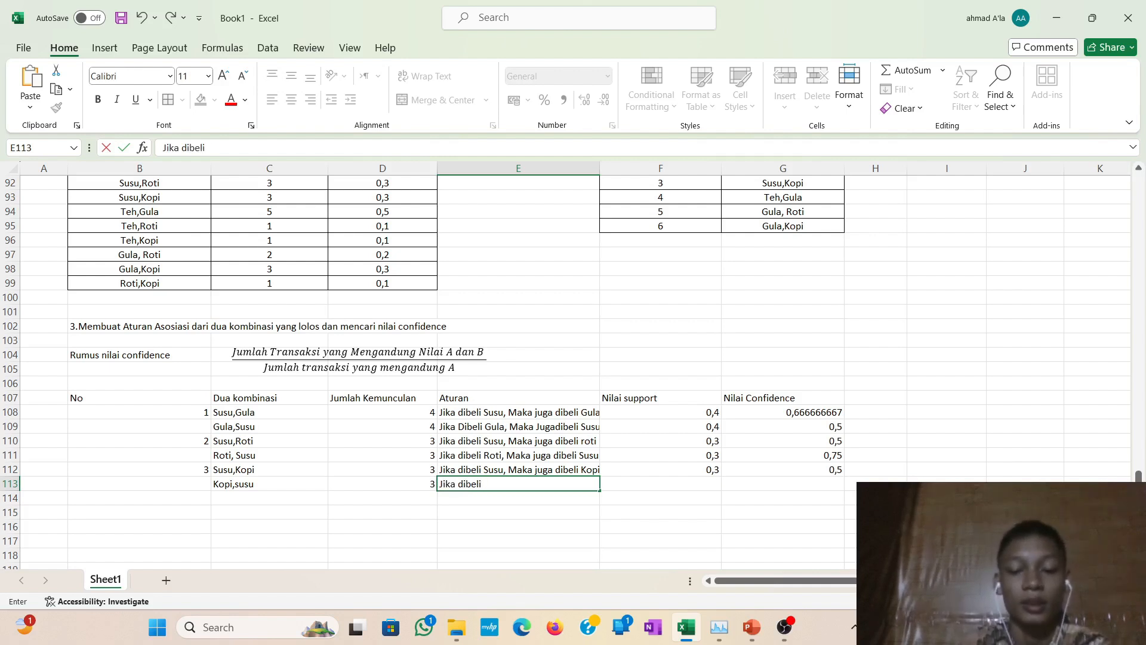
type(" Kopi")
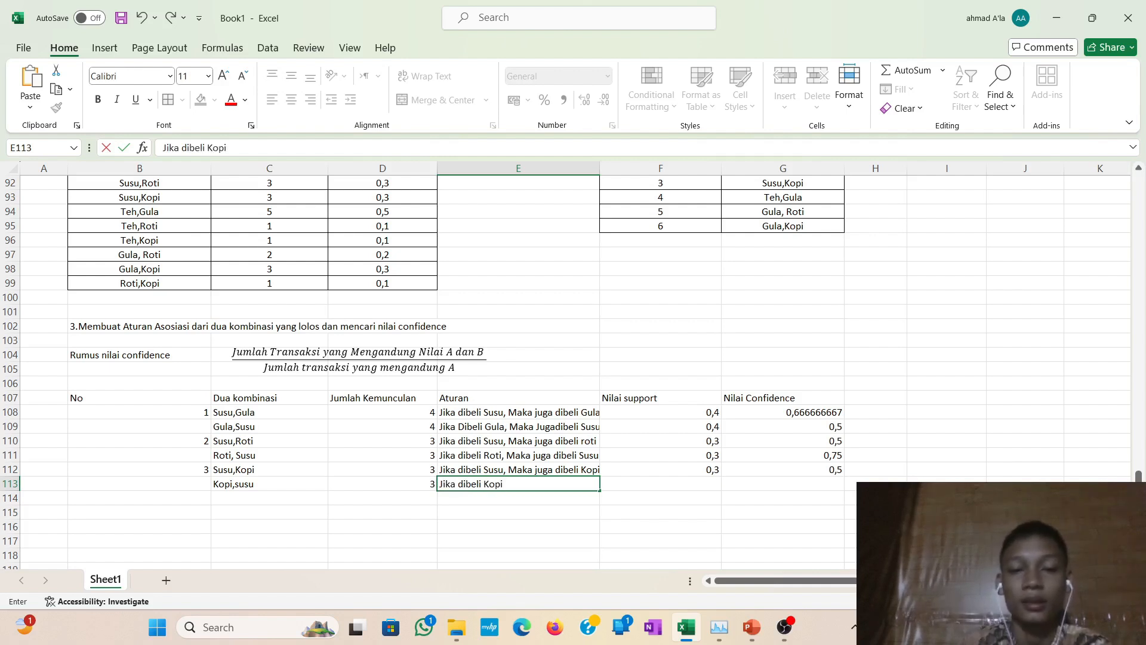
type(", Maka ")
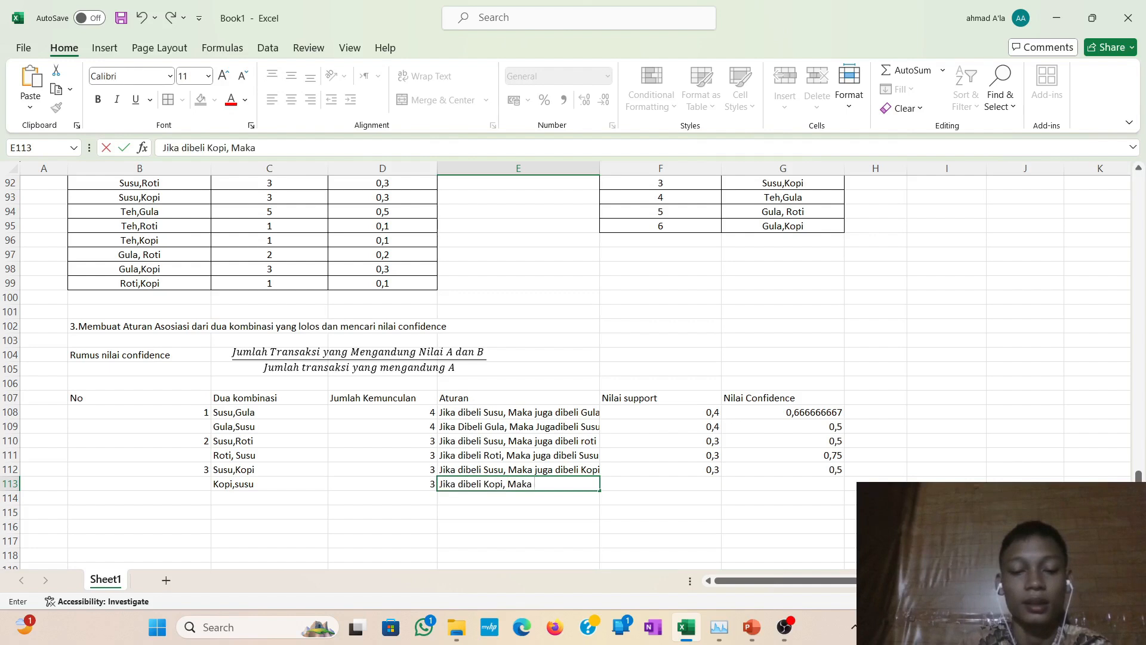
type("Ak")
key("BackSpace")
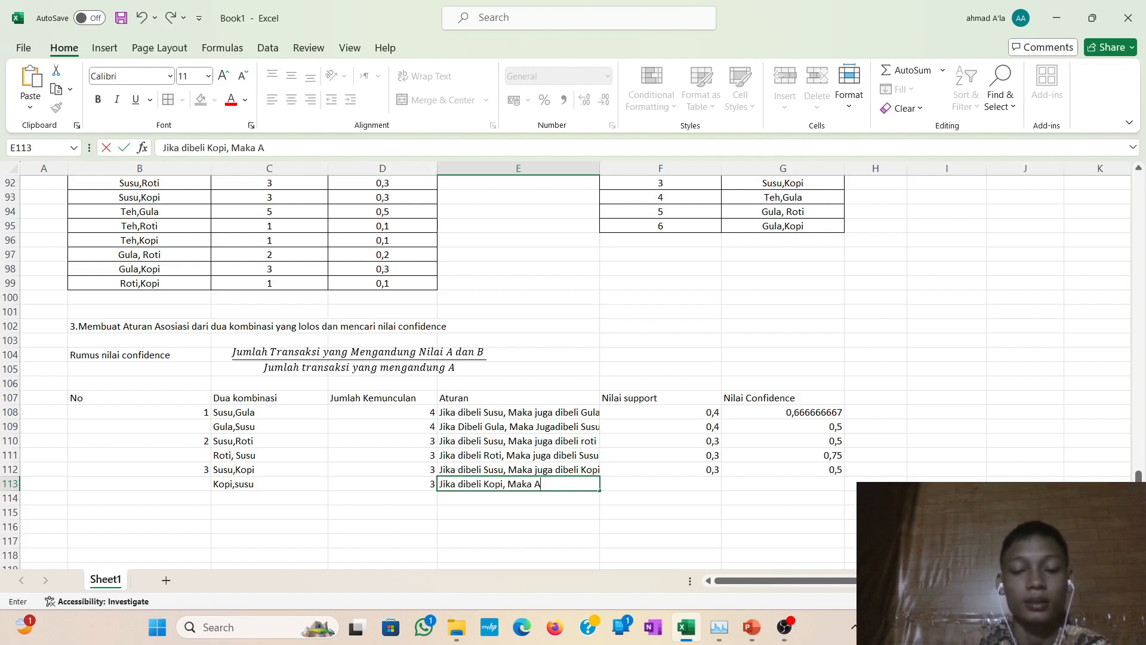
key("BackSpace")
type("ju")
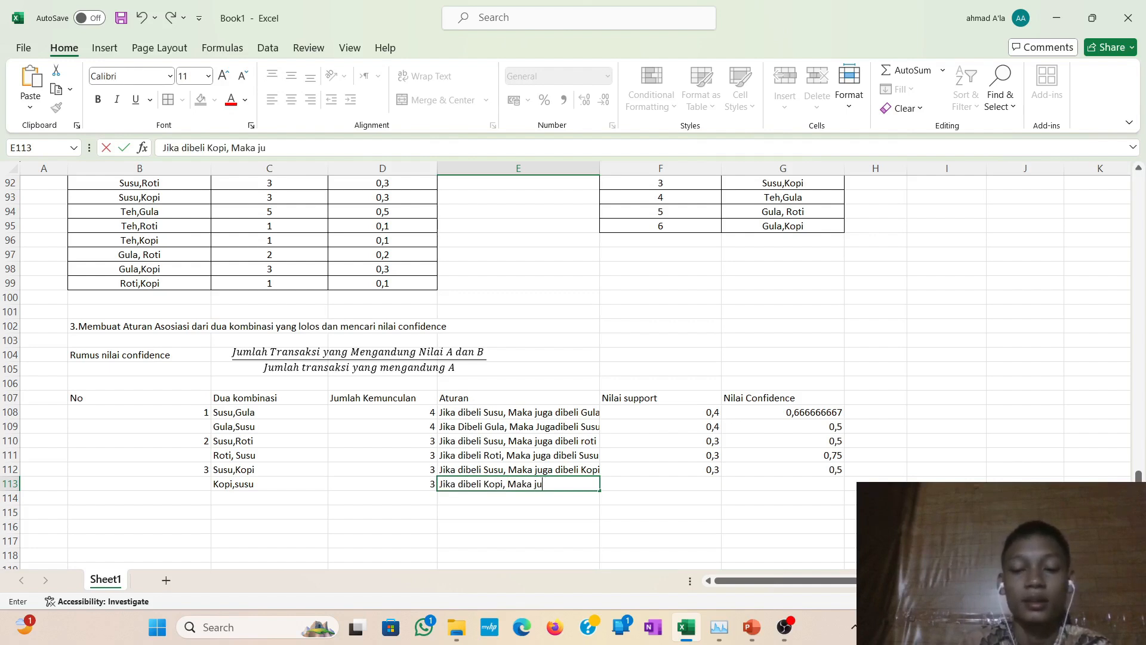
type("ga dibeli")
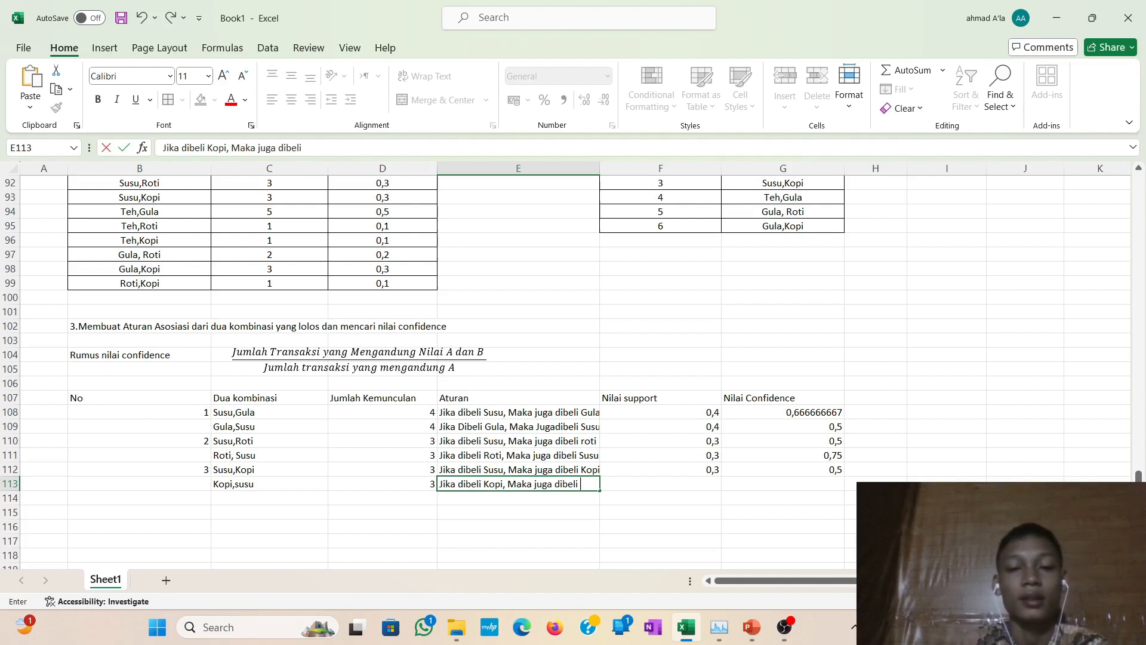
type(" sus")
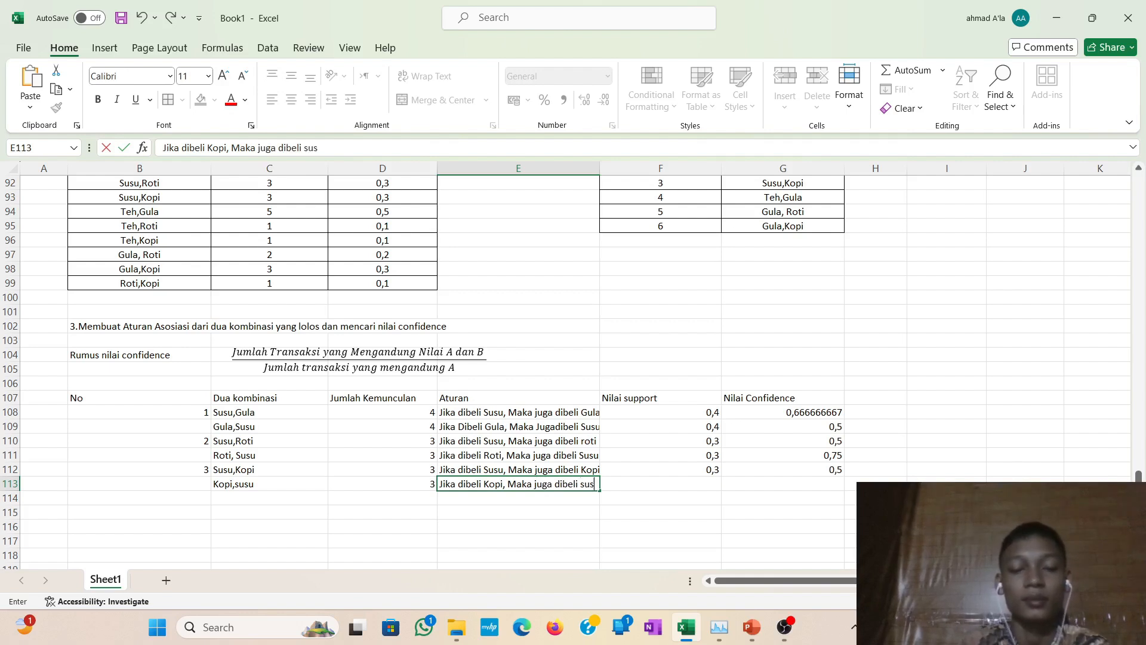
type("u")
key("Tab")
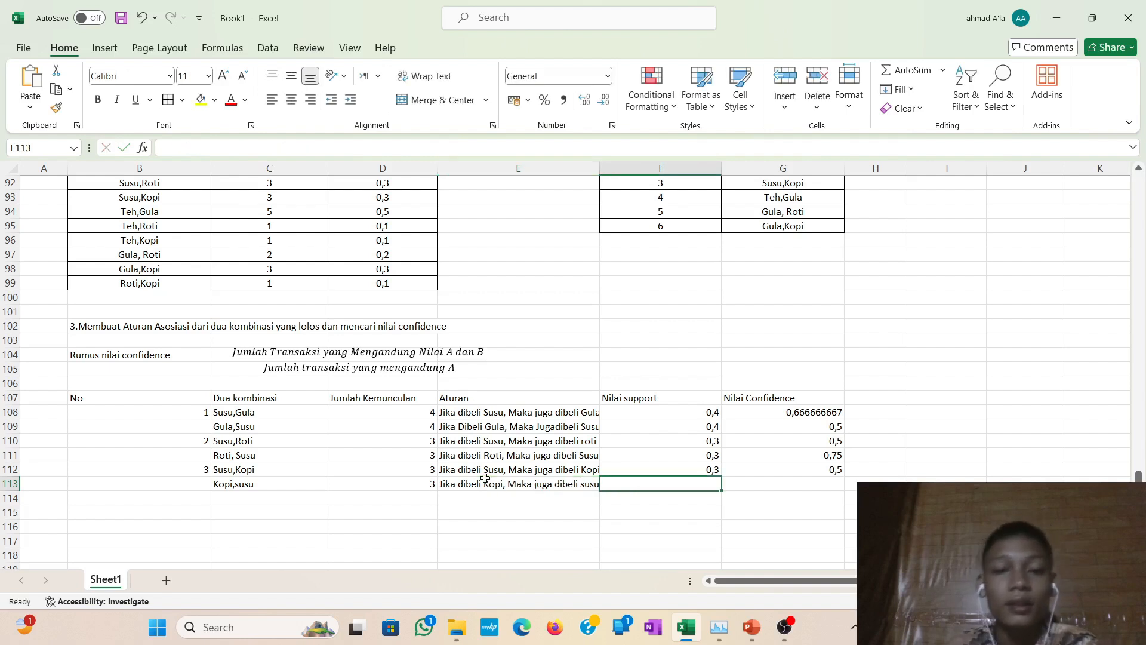
left_click_drag(598, 162, 644, 163)
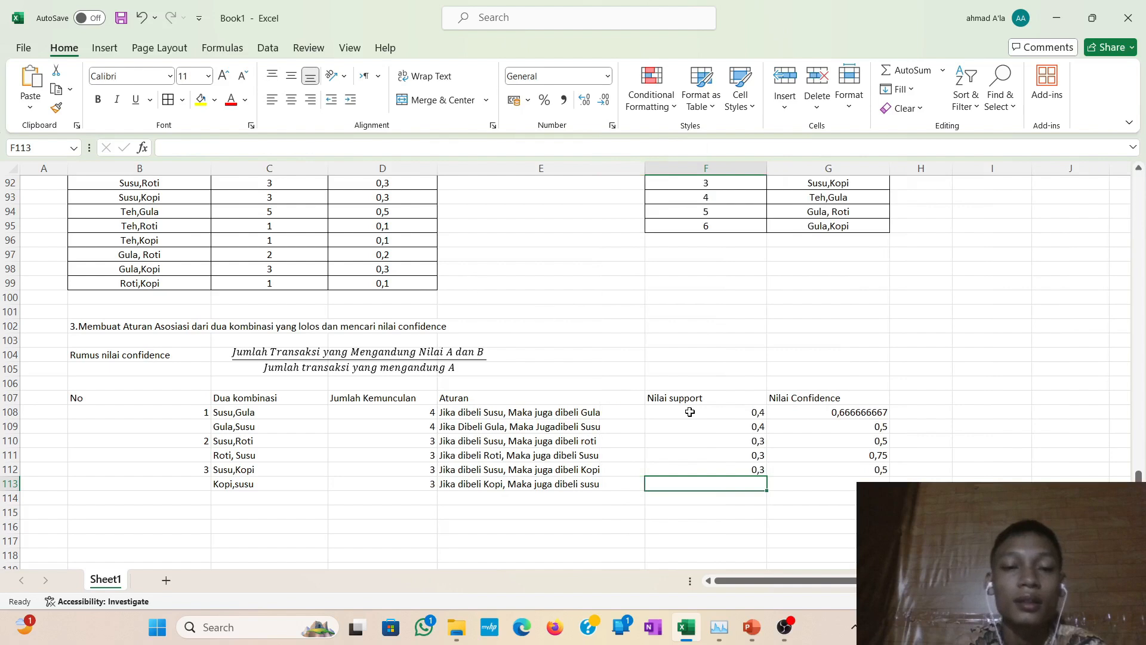
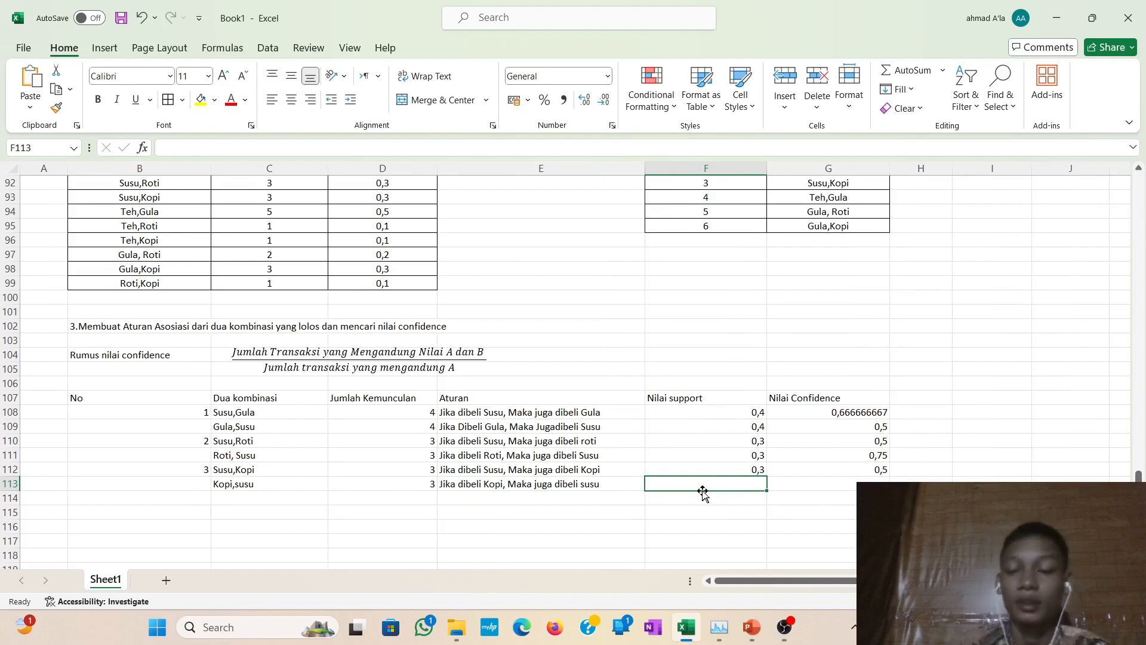
Fill the Nilai support of Kopi,susu in F113 with =D93, referencing the Susu,Kopi value in the two-item support table.
type("=")
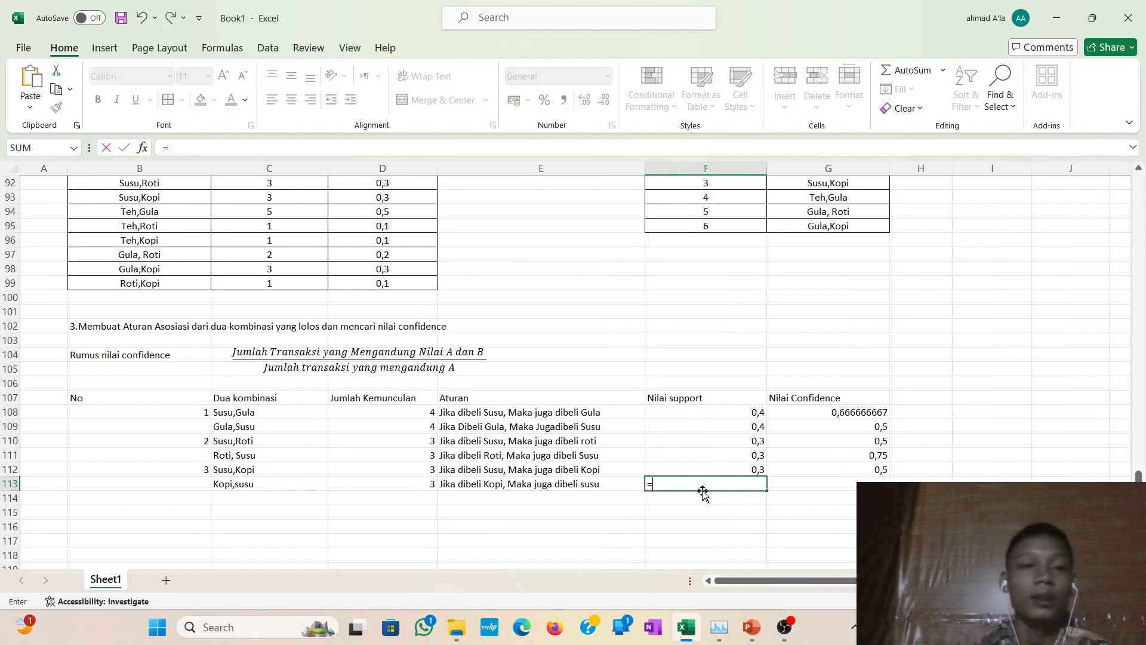
left_click(383, 201)
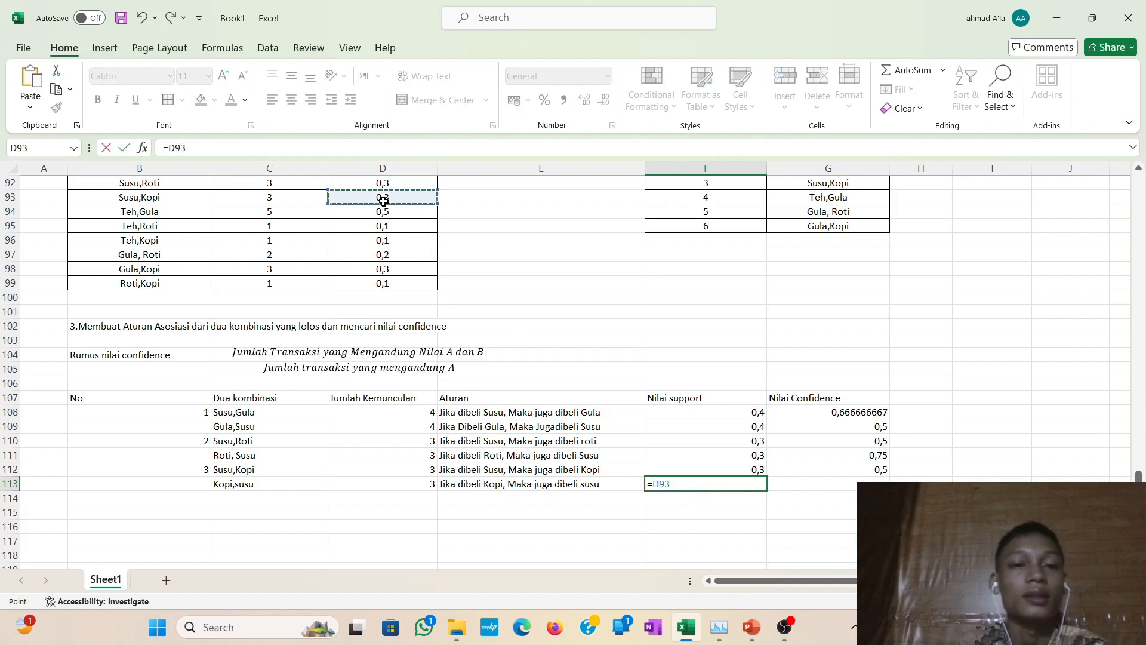
key("Return")
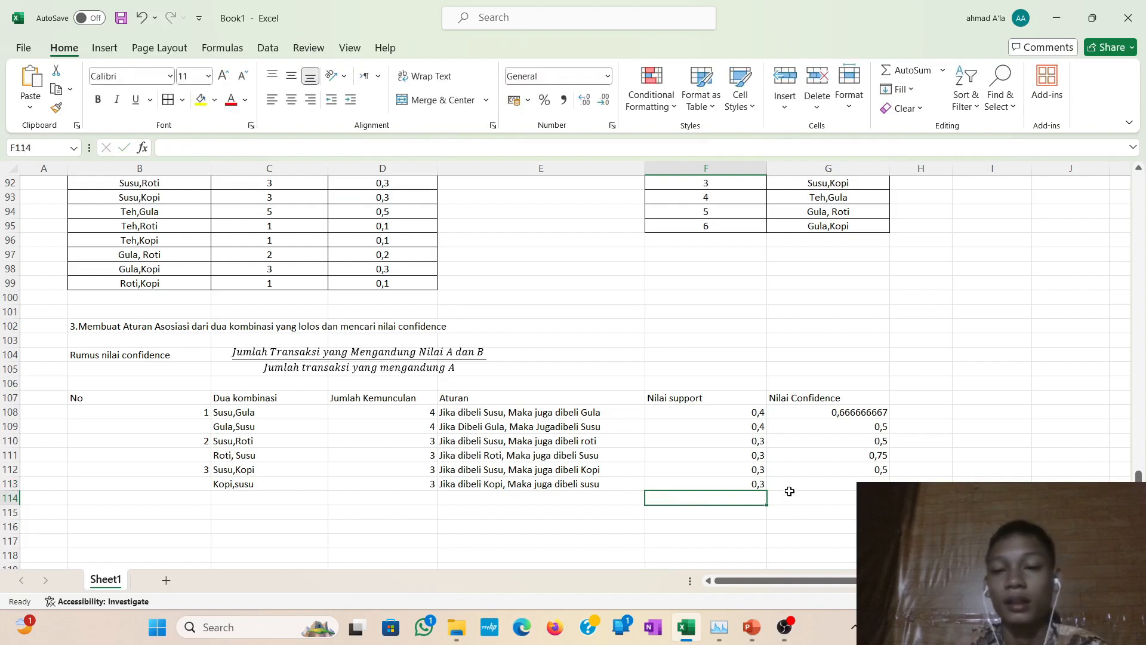
Calculate the Nilai Confidence of Kopi,susu in G113 with =D113/I31, dividing its occurrence count by the total Kopi occurrences.
left_click(788, 487)
type("=")
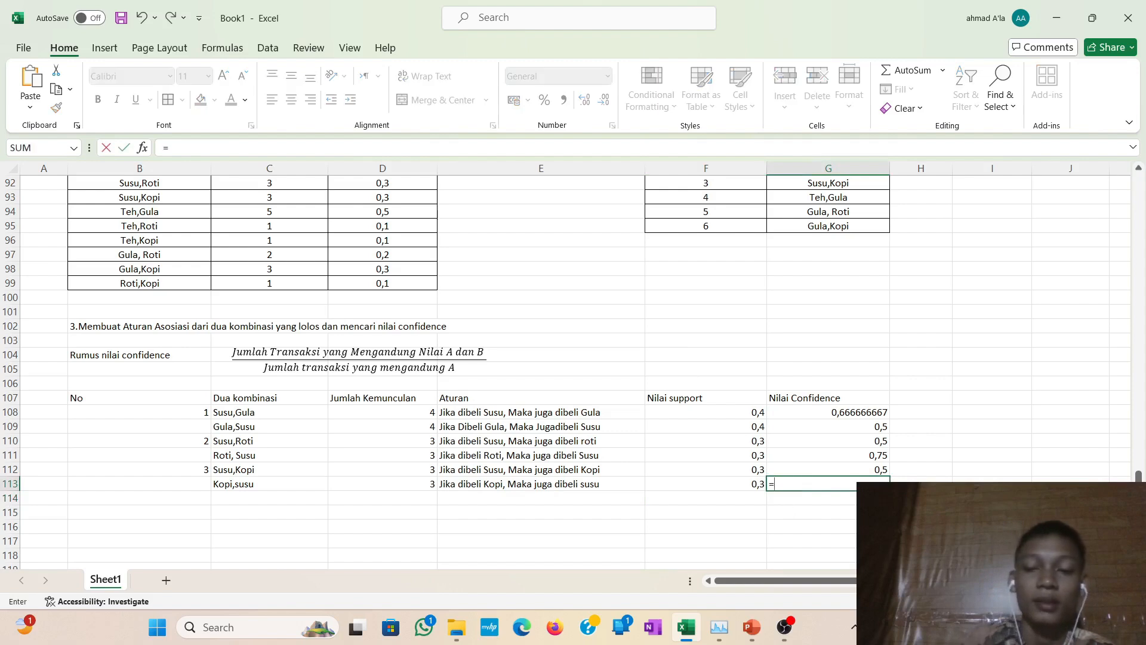
left_click(397, 486)
scroll(397, 486, "up", 1)
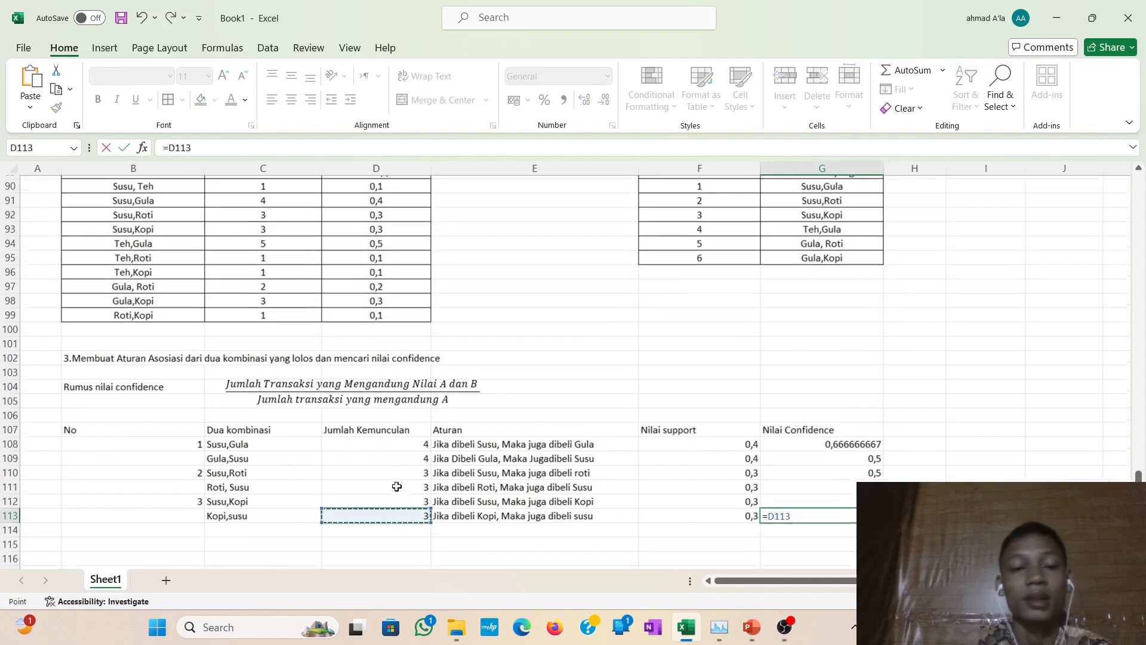
scroll(397, 486, "up", 1)
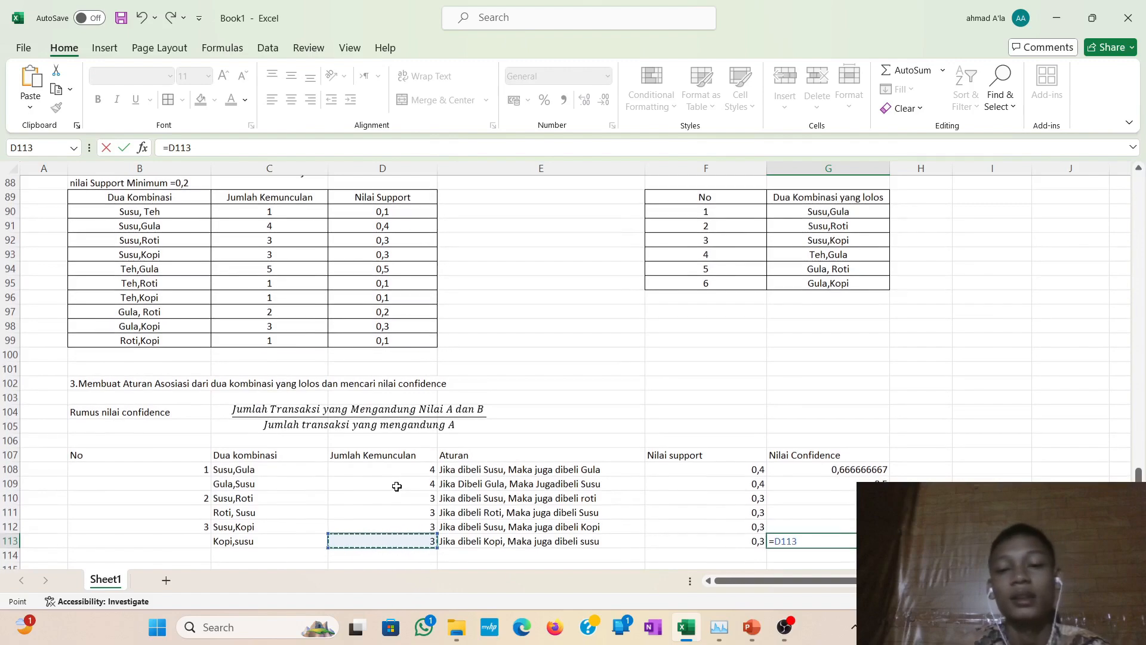
scroll(397, 487, "up", 20)
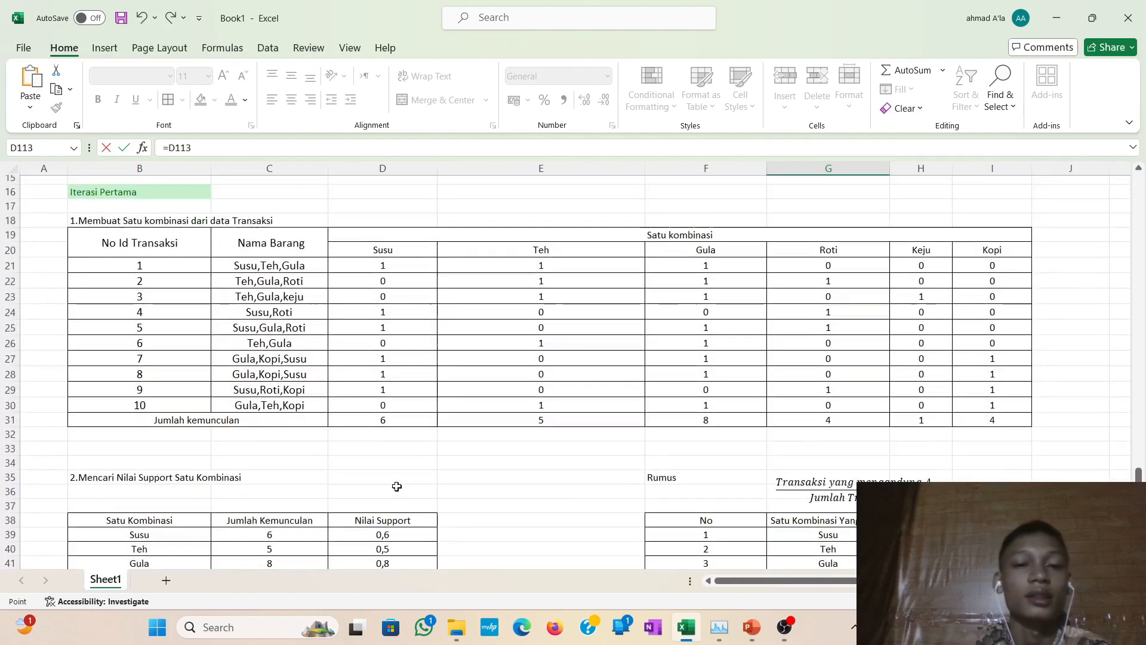
scroll(397, 486, "down", 1)
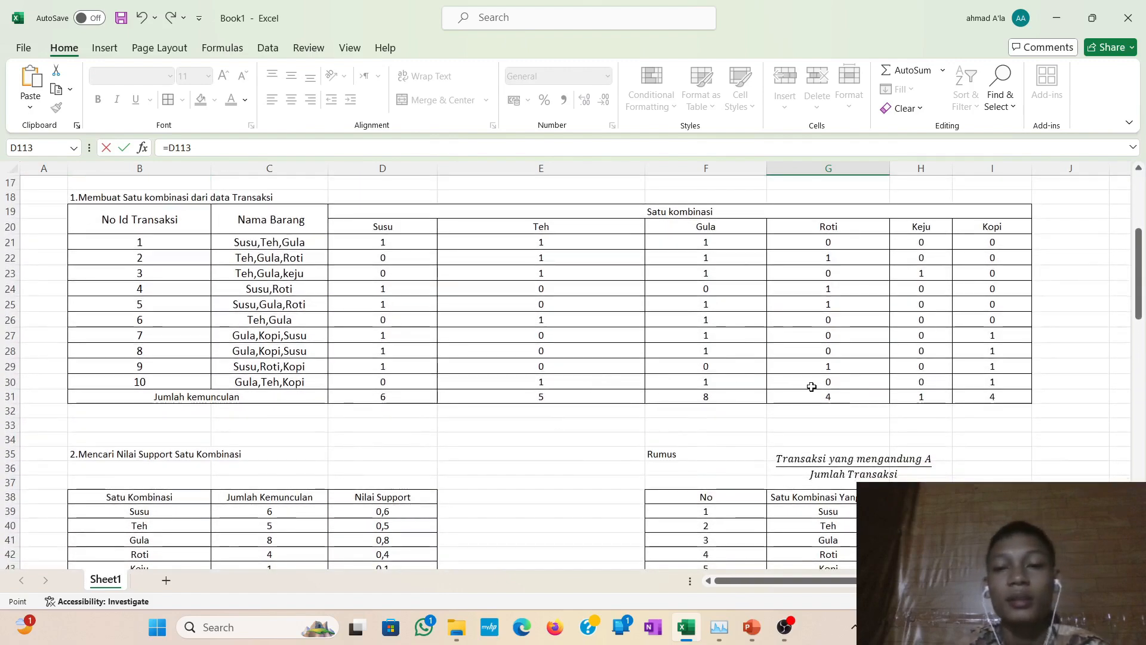
left_click(993, 404)
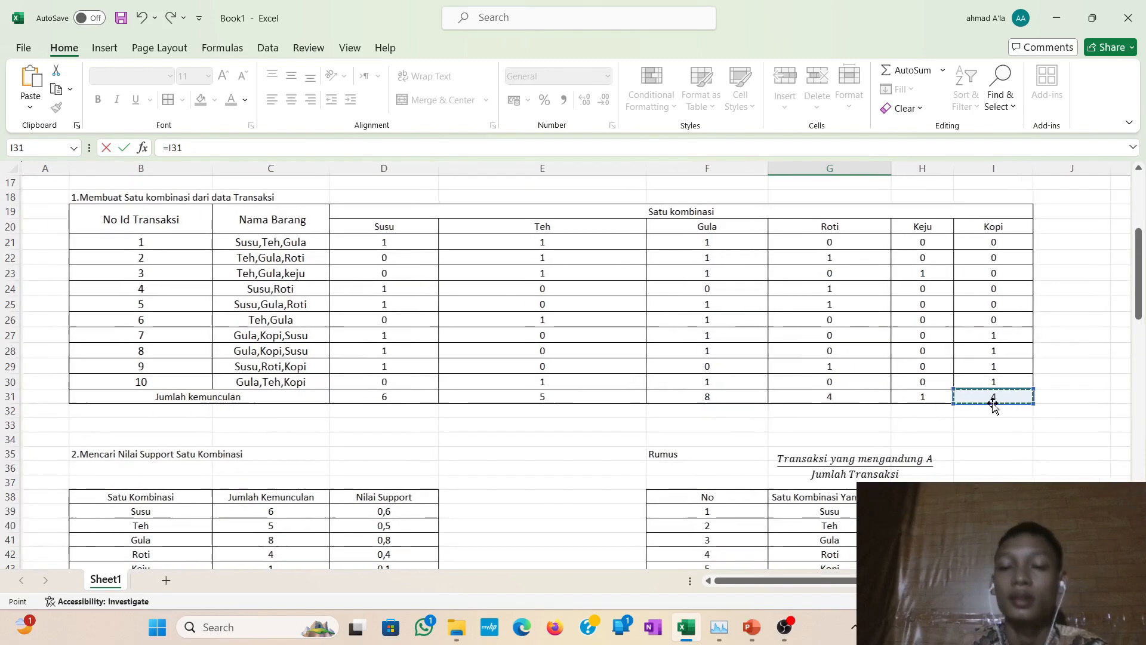
scroll(993, 404, "down", 20)
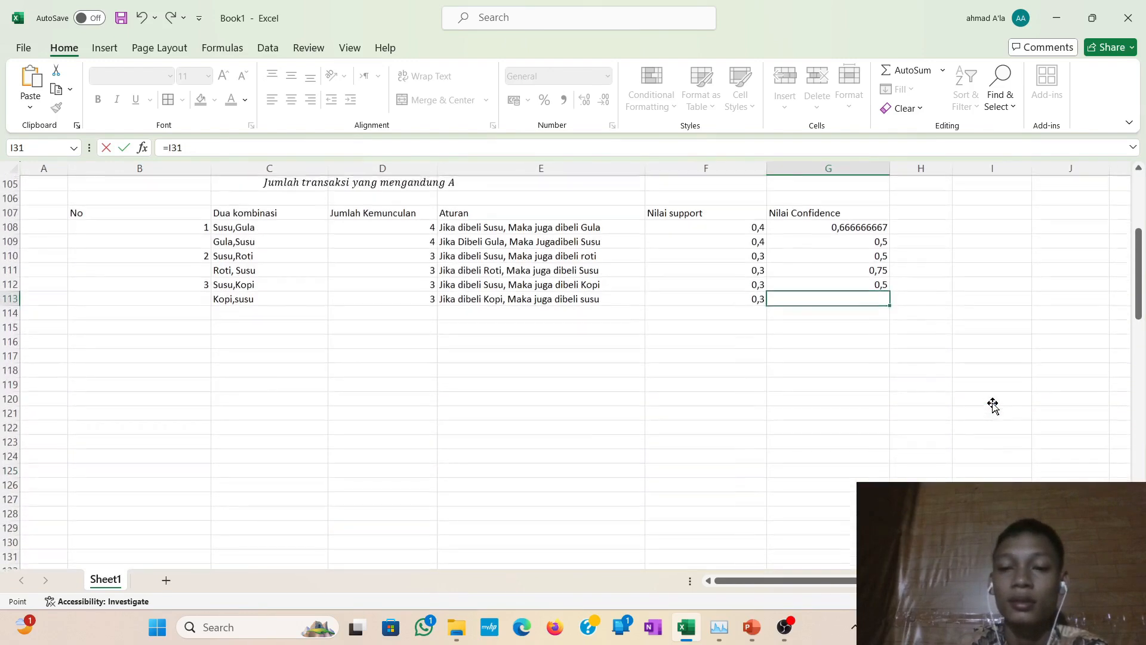
scroll(993, 404, "up", 1)
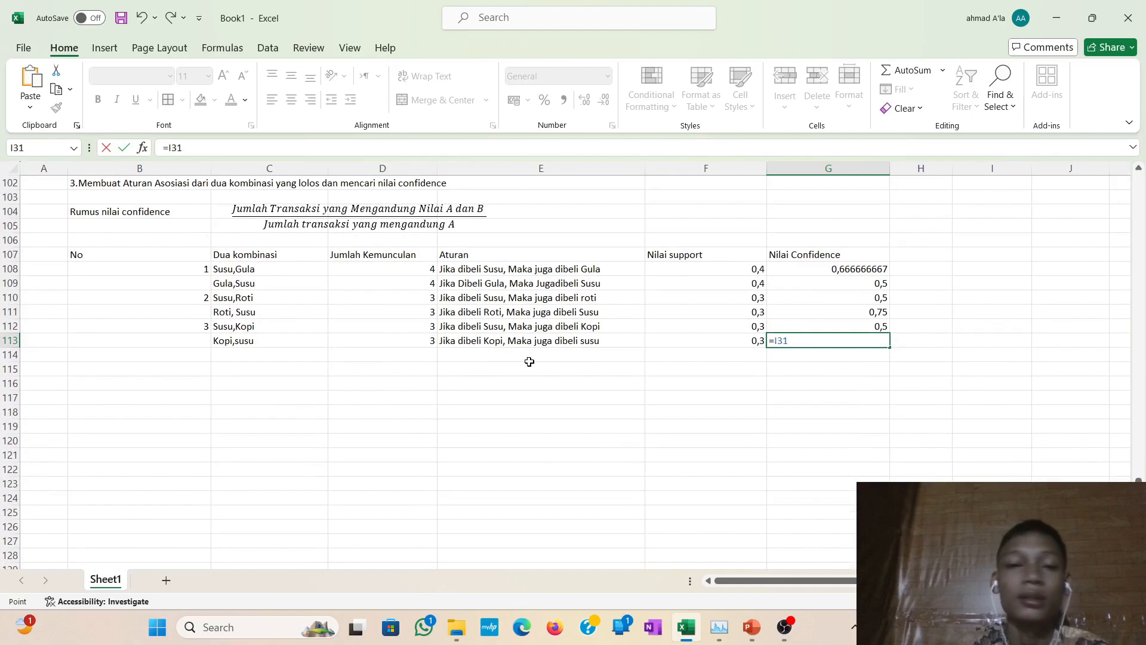
left_click(392, 338)
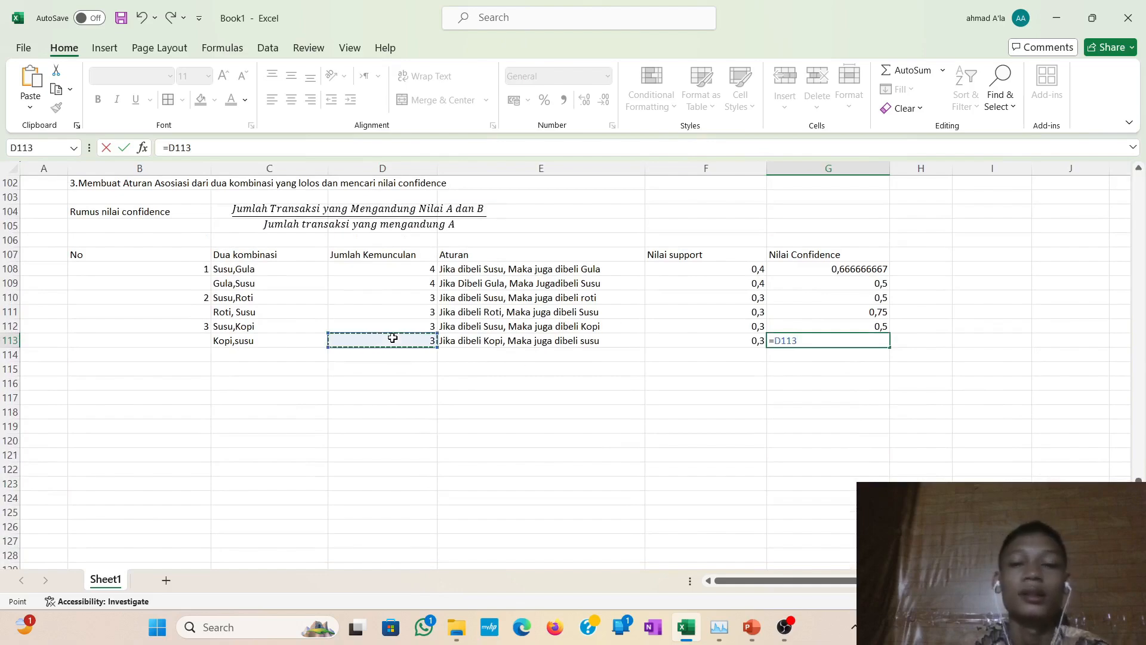
type("/")
scroll(392, 338, "up", 20)
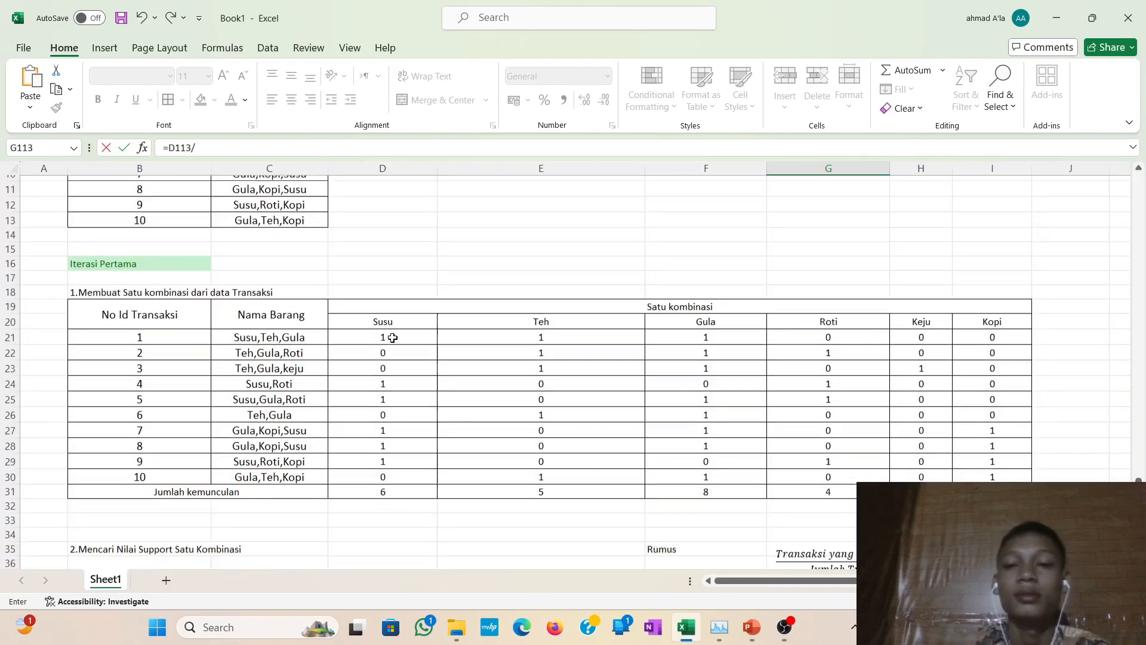
scroll(393, 338, "down", 3)
left_click(958, 366)
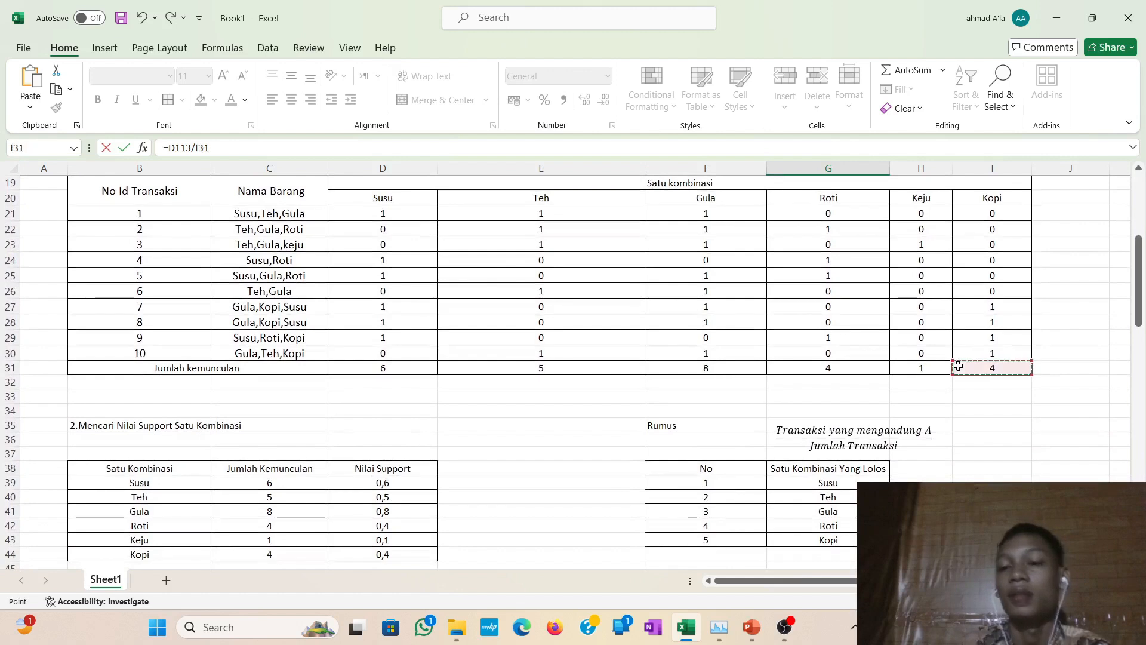
key("Return")
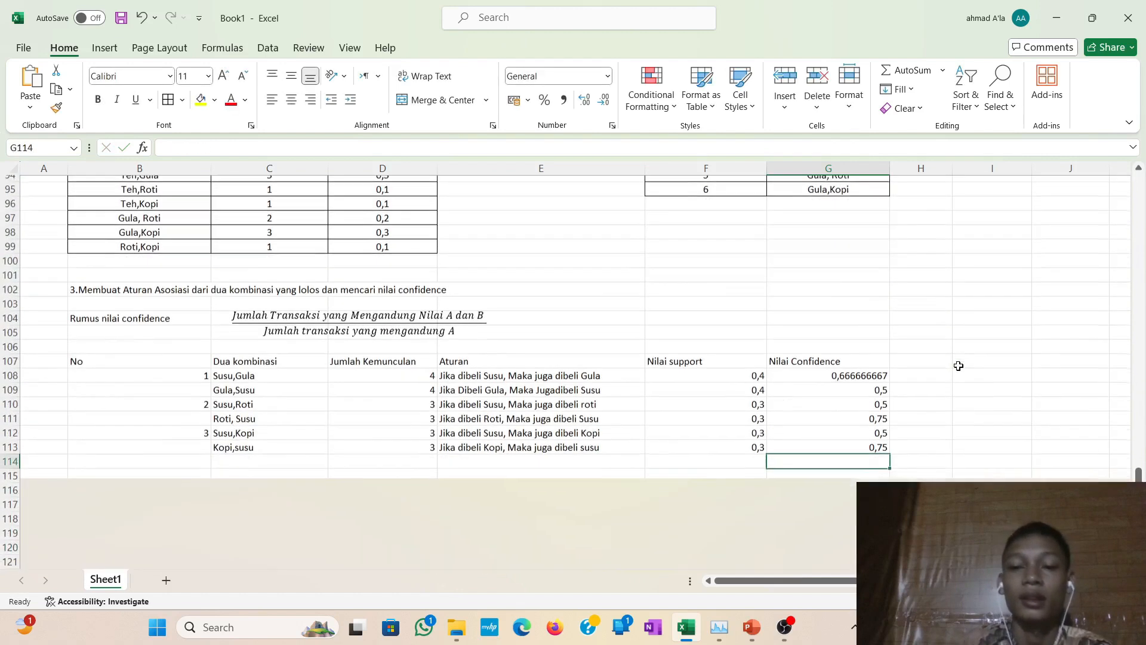
Start row 114 with number 4, the combination "Teh,Gula" and a Jumlah Kemunculan of 5.
left_click(283, 457)
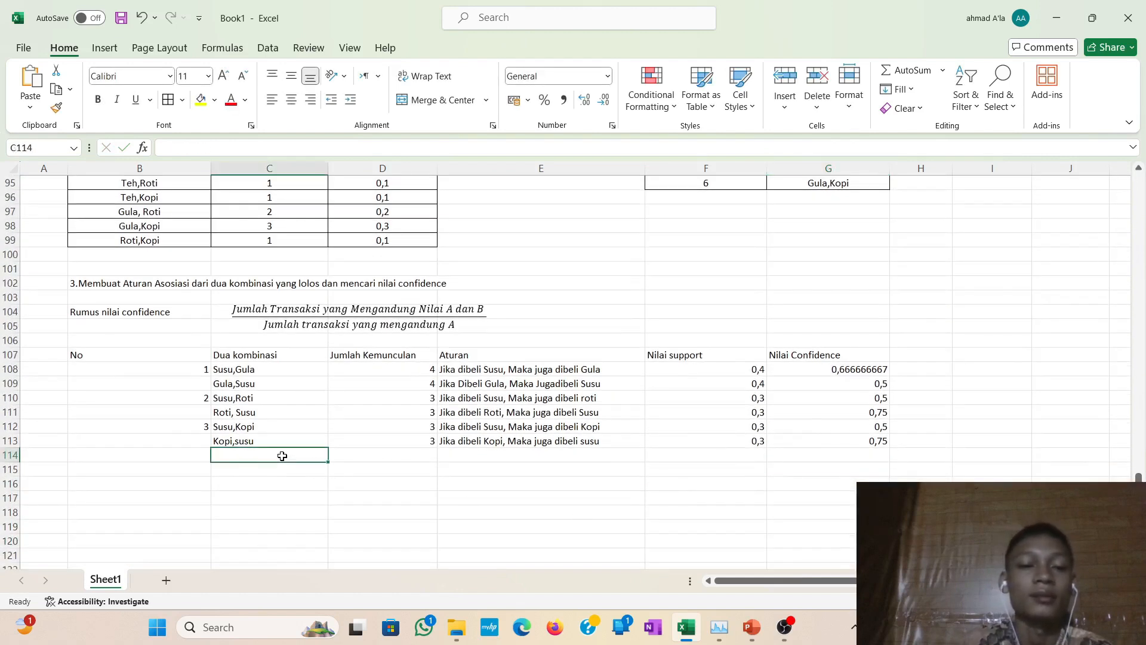
left_click(196, 456)
type("4")
key("Tab")
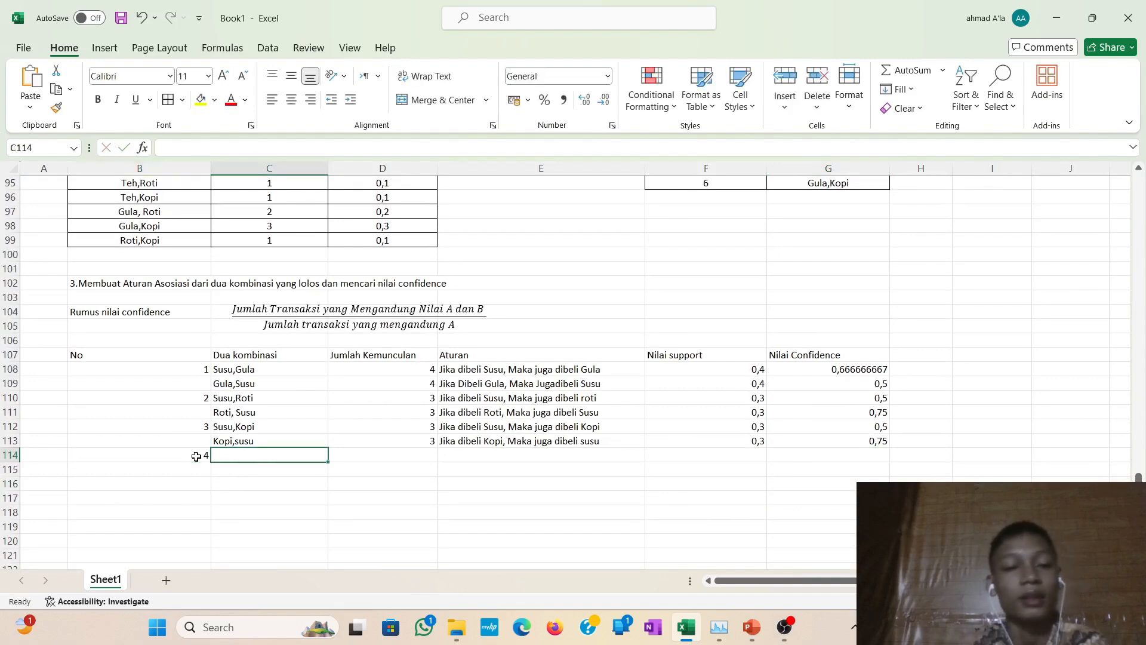
scroll(196, 456, "up", 5)
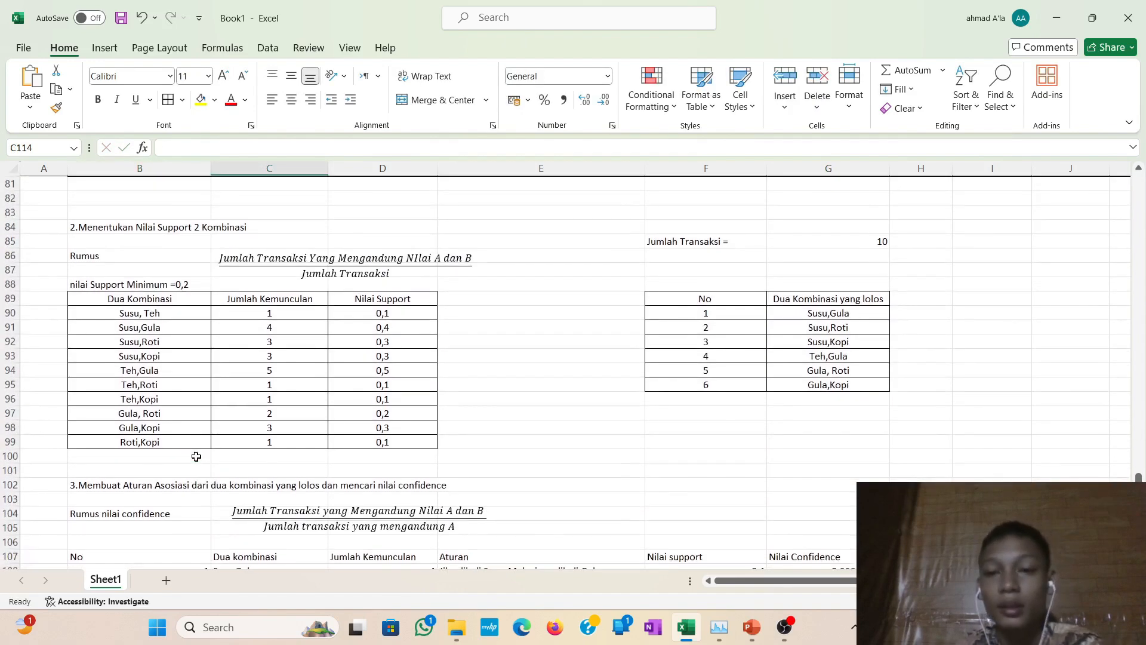
type("Teh")
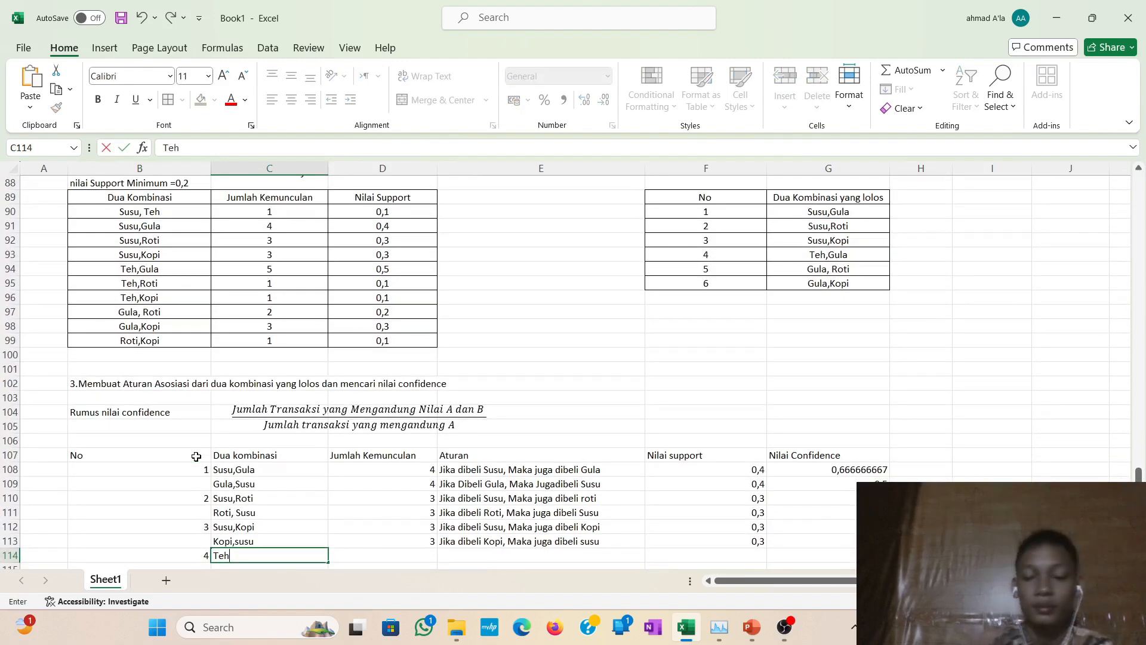
type(",Gula")
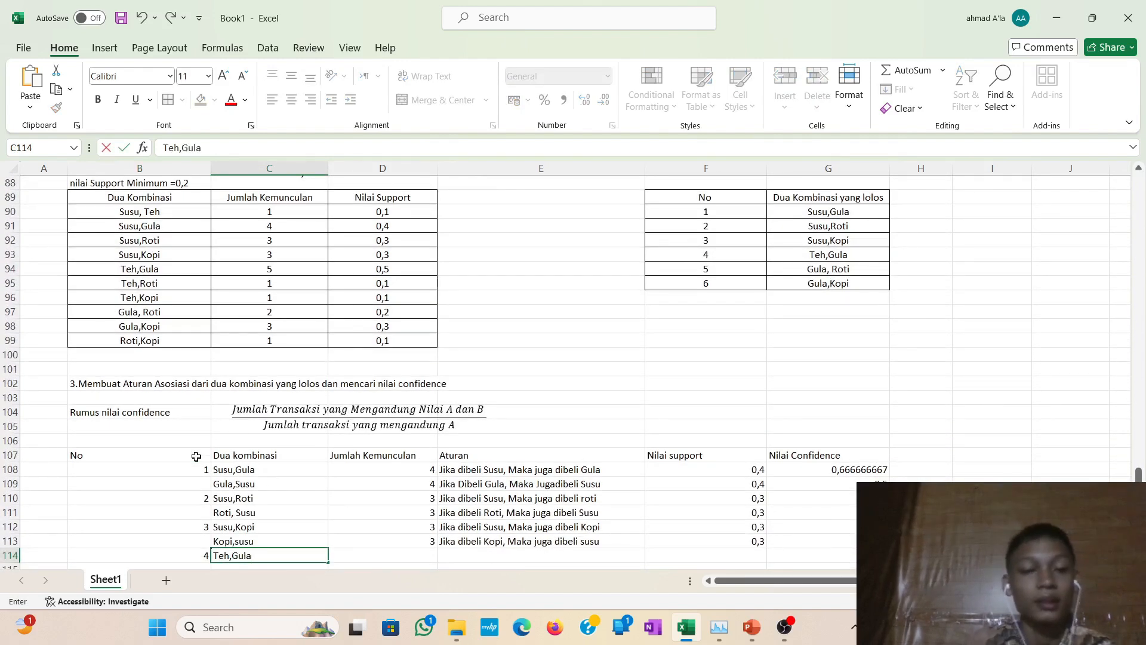
key("Tab")
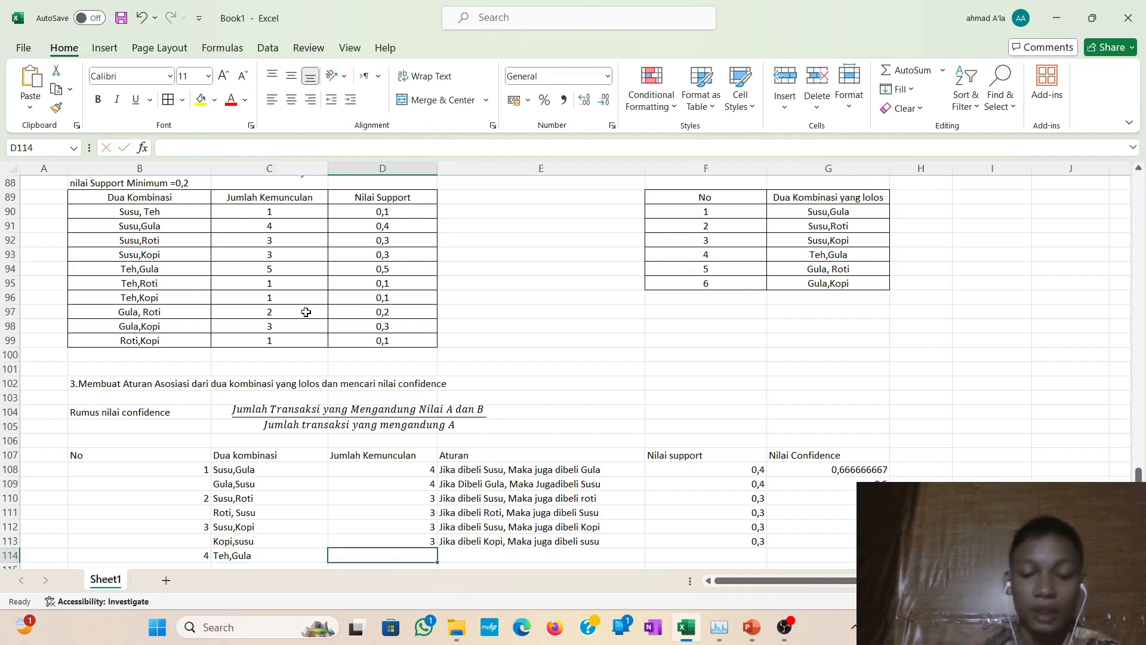
type("5")
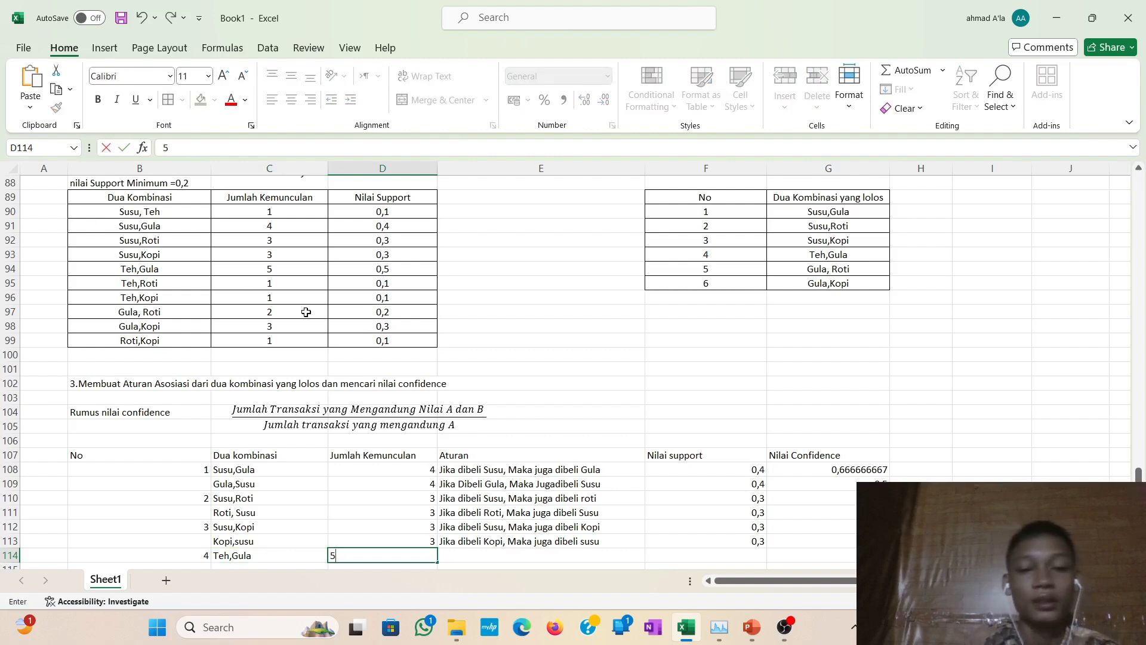
key("Tab")
Enter the rule "Jika dibeli teh, Maka juga dibeli Gula" in E114 of the Aturan column.
type("Jik")
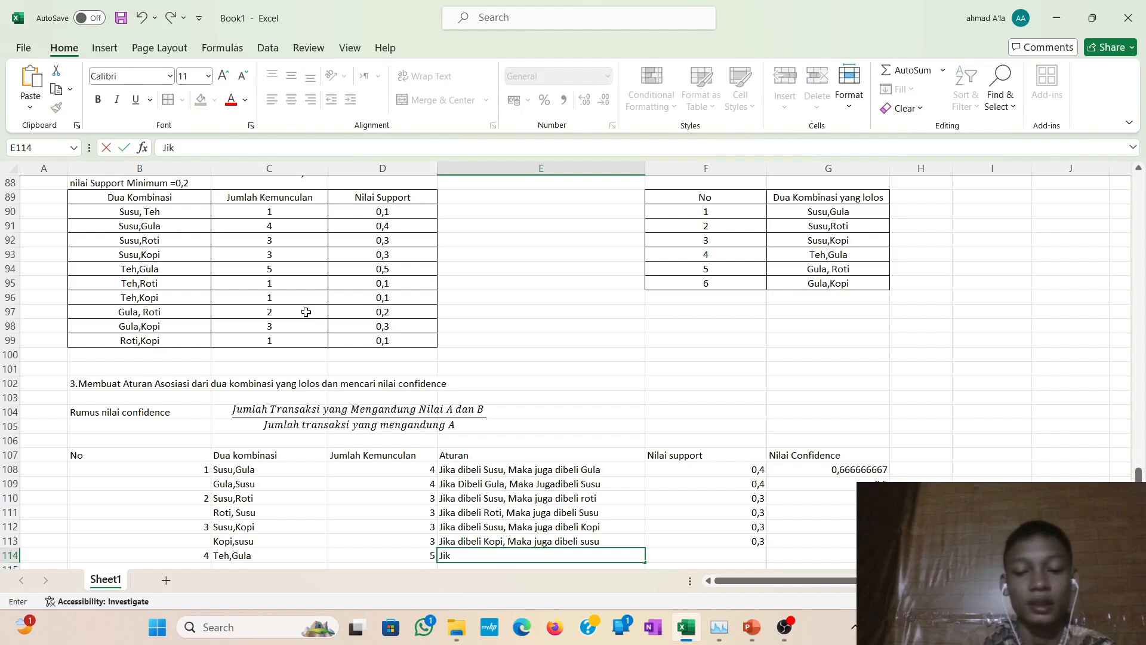
type("a d")
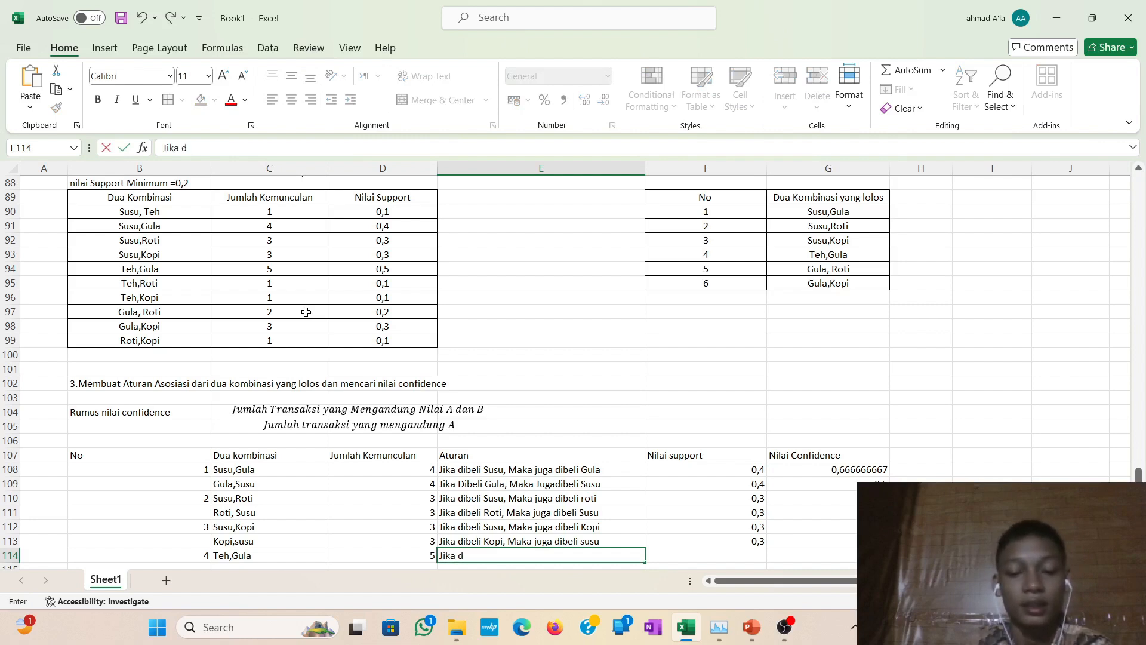
type("ibeli")
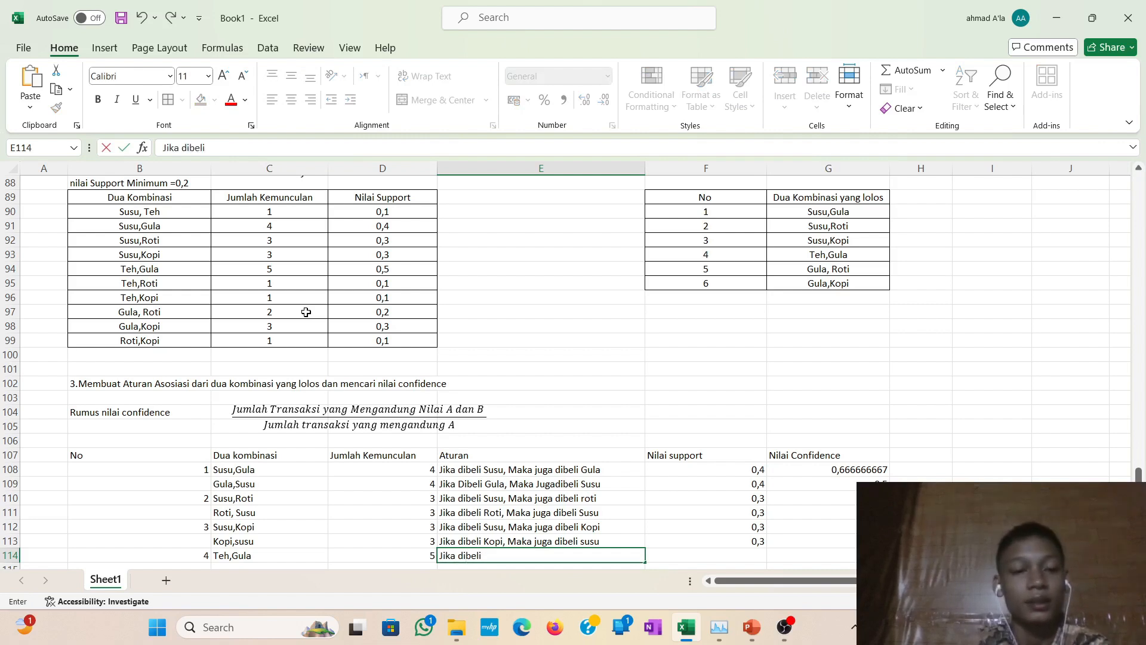
type(" teh")
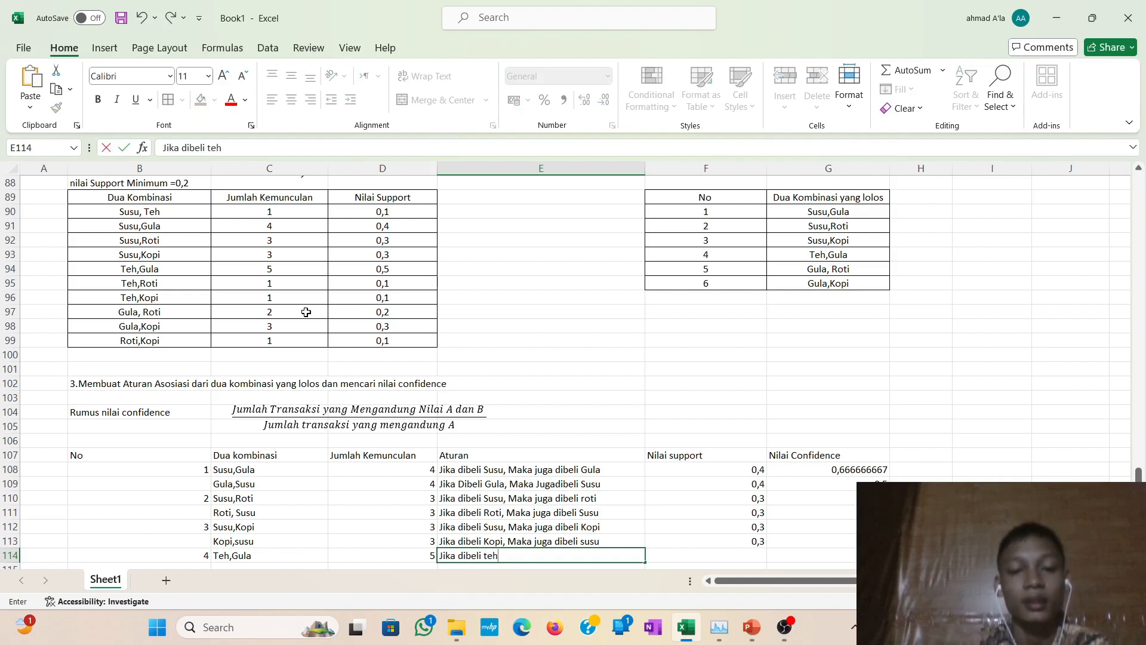
type(", Maka")
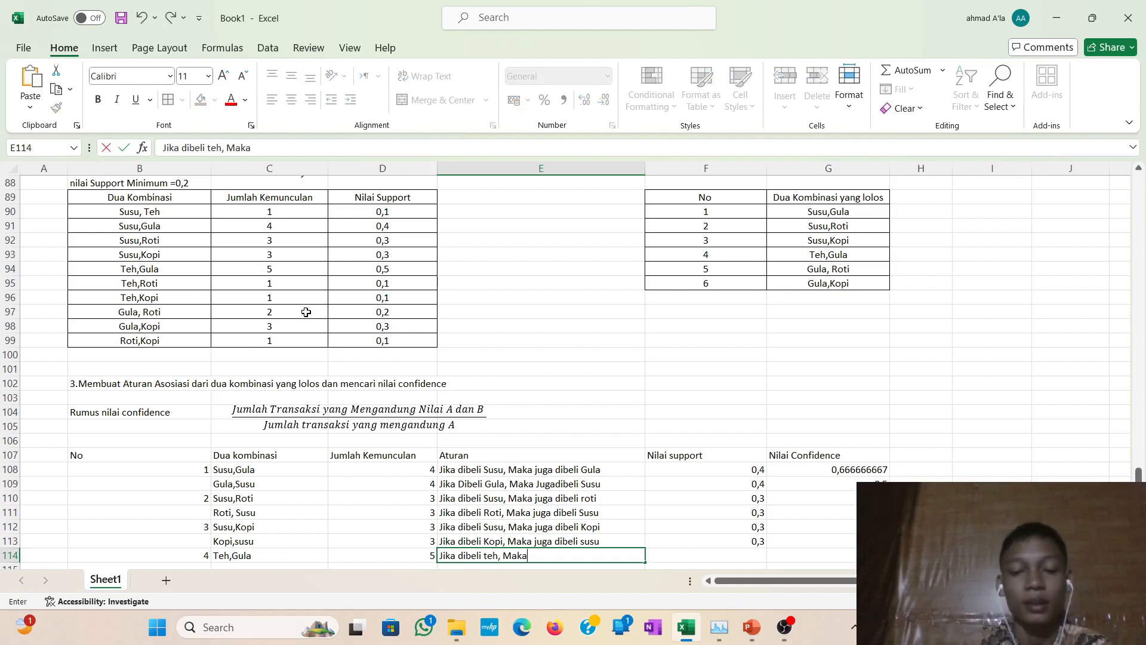
type(" juga")
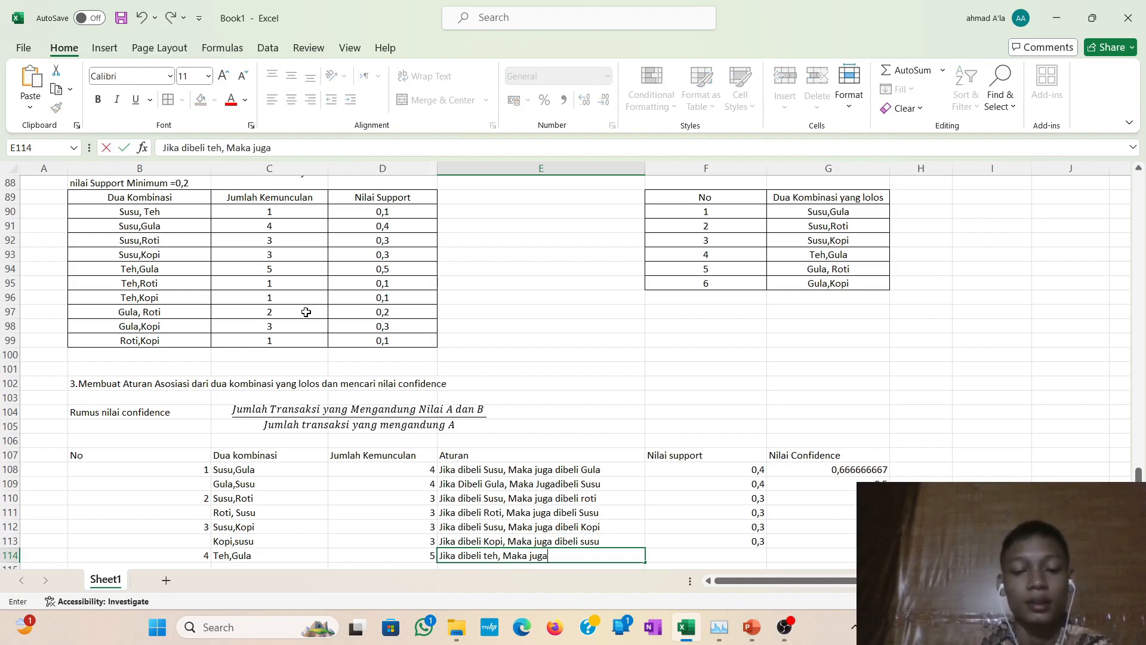
type(" dibeli")
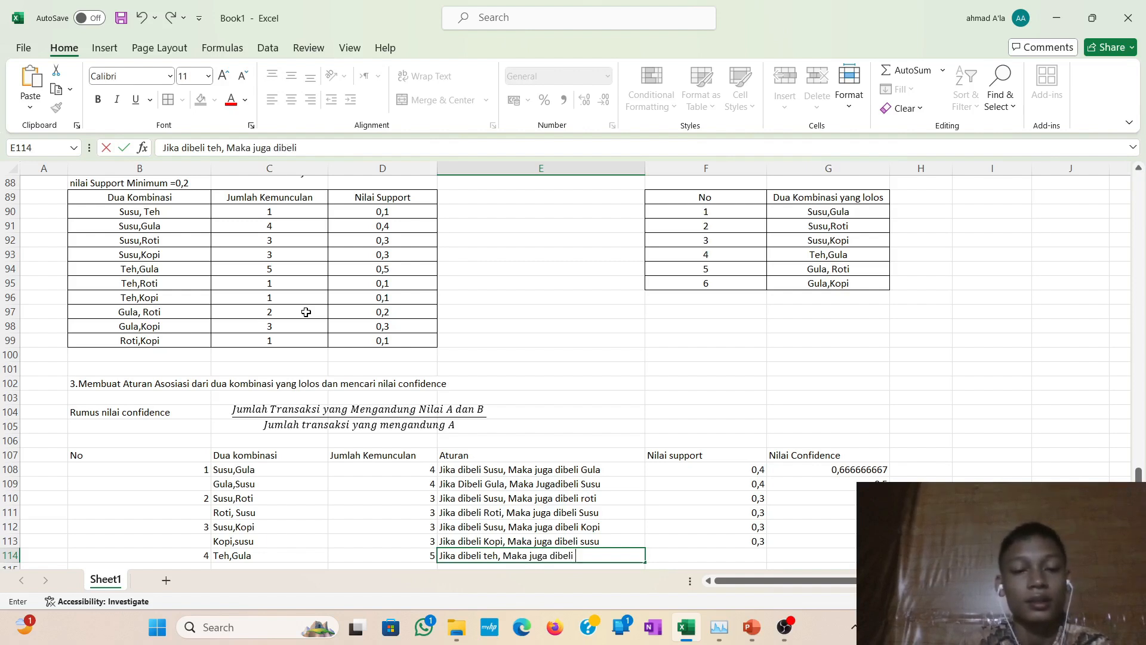
type(" Gu")
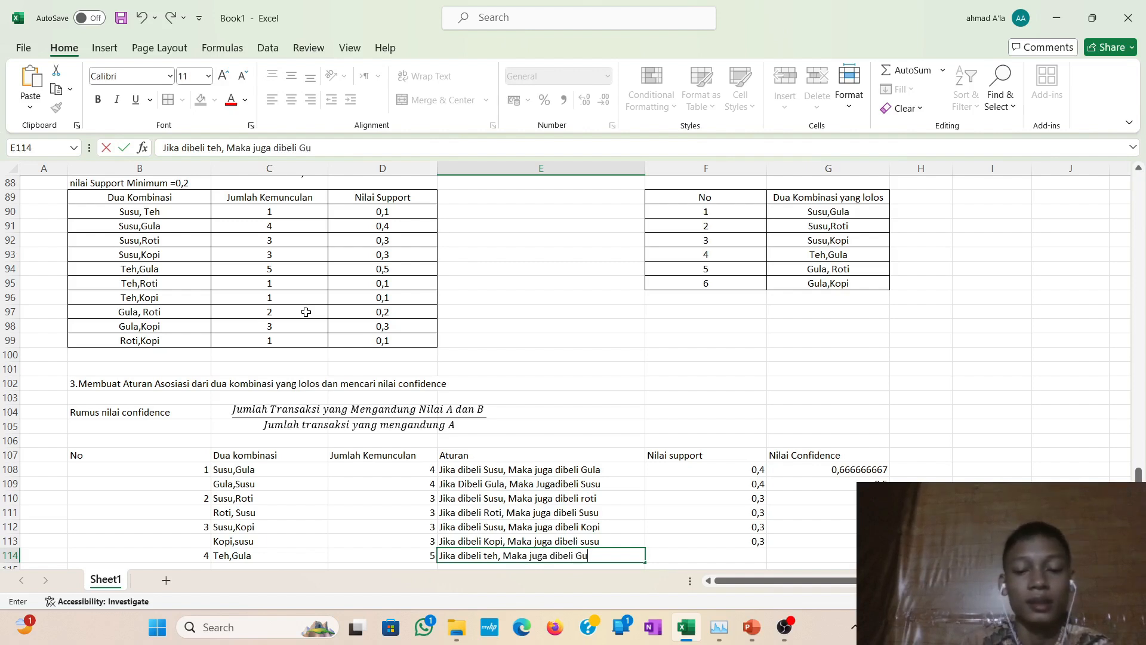
type("la")
key("Tab")
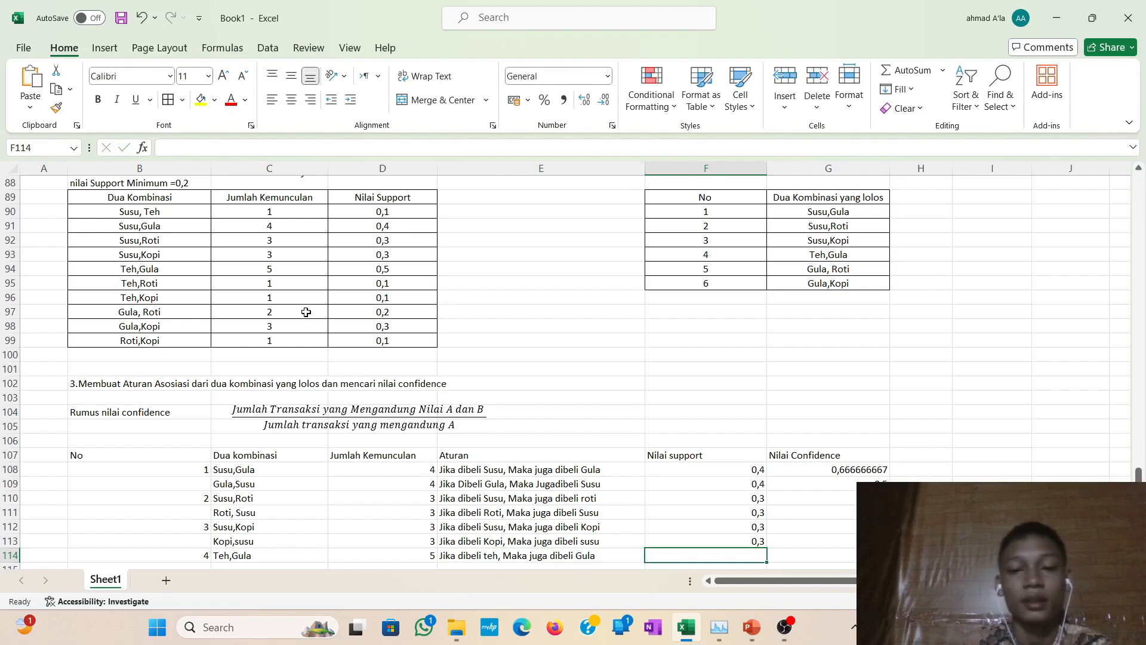
Fill the Nilai support of Teh,Gula in F114 with =D94, referencing the Teh,Gula value in the two-item support table.
scroll(305, 312, "down", 1)
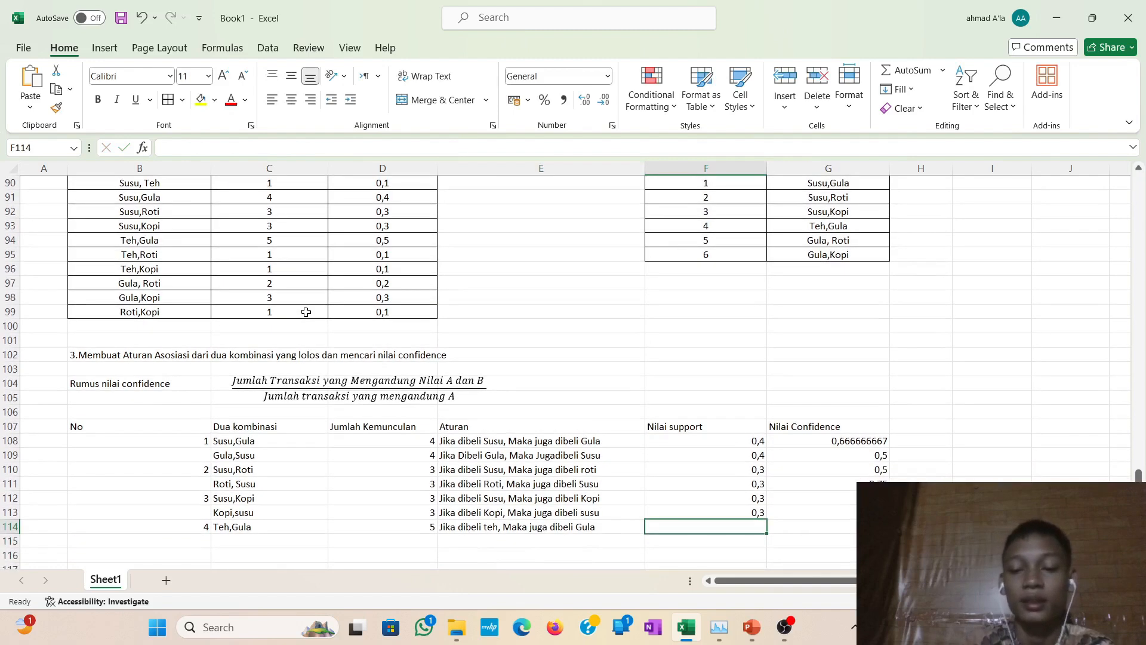
type("=")
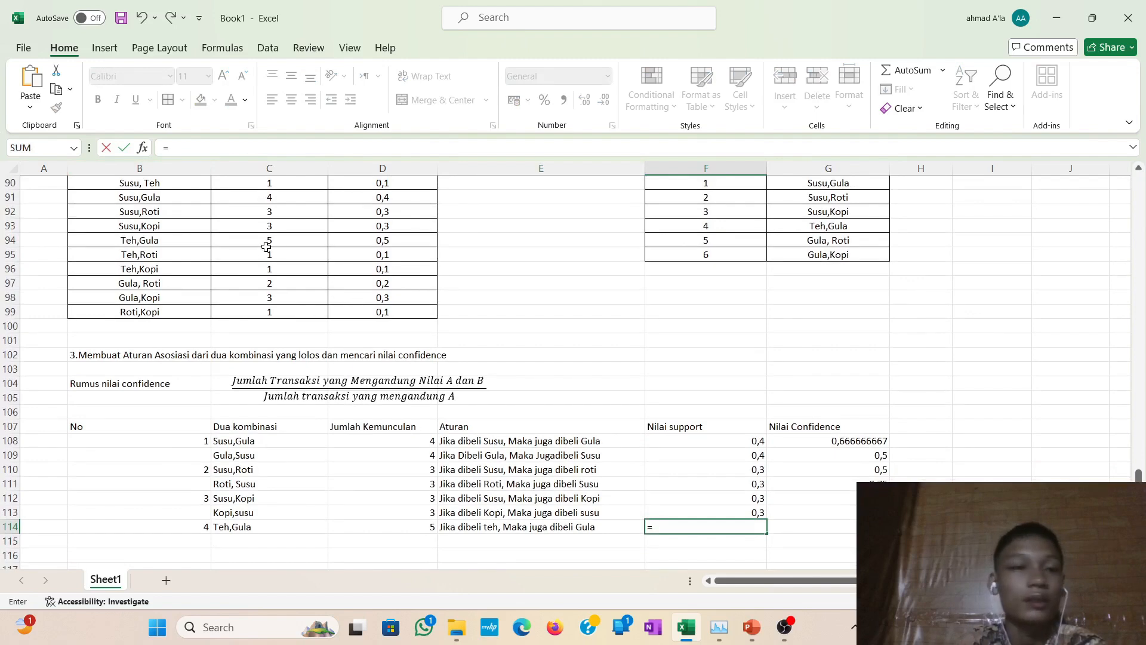
left_click(245, 239)
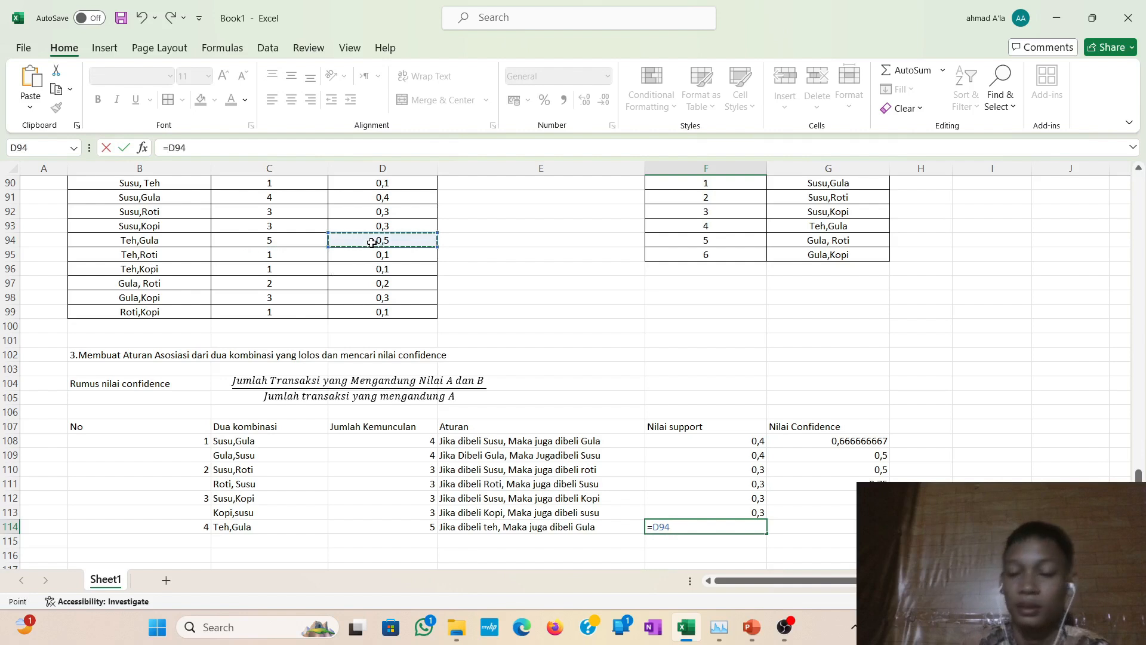
key("Return")
Calculate the Nilai Confidence of Teh,Gula in G114 with =D114/E31, dividing its occurrence count by the total Teh occurrences.
left_click(796, 526)
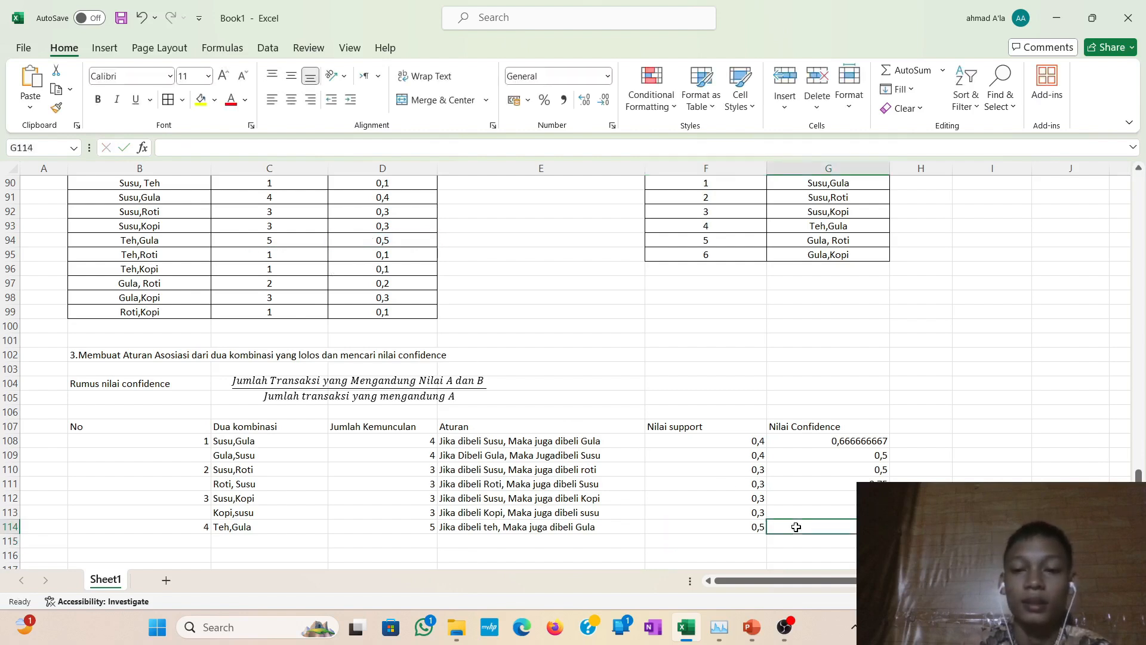
type("=")
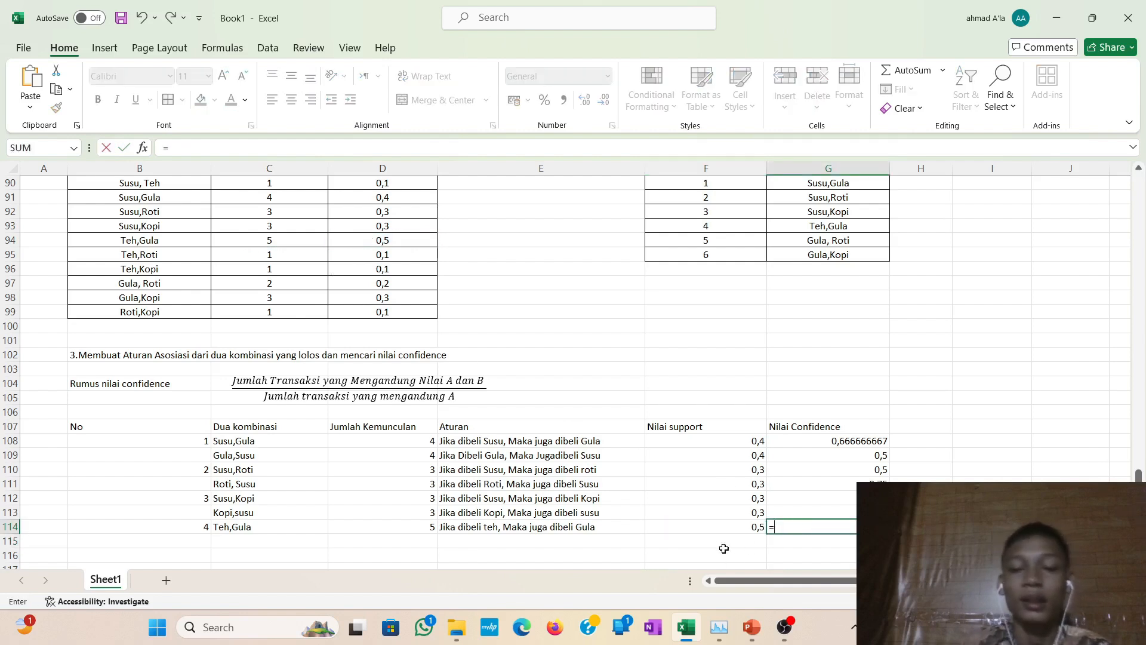
scroll(756, 484, "down", 1)
scroll(756, 483, "right", 1)
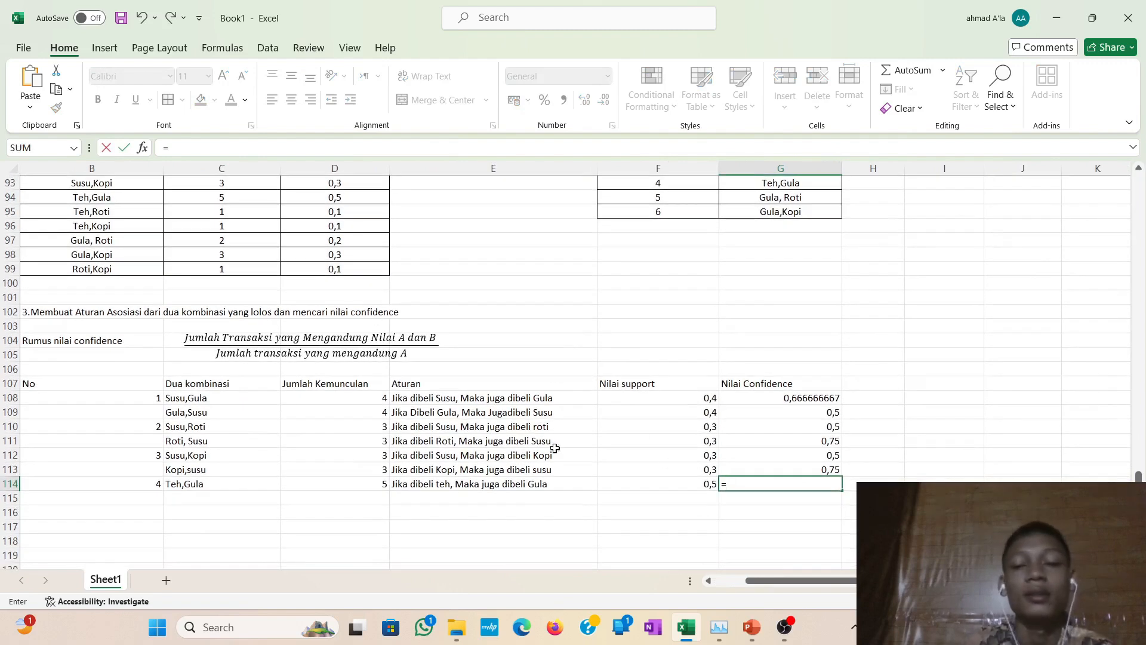
left_click(338, 481)
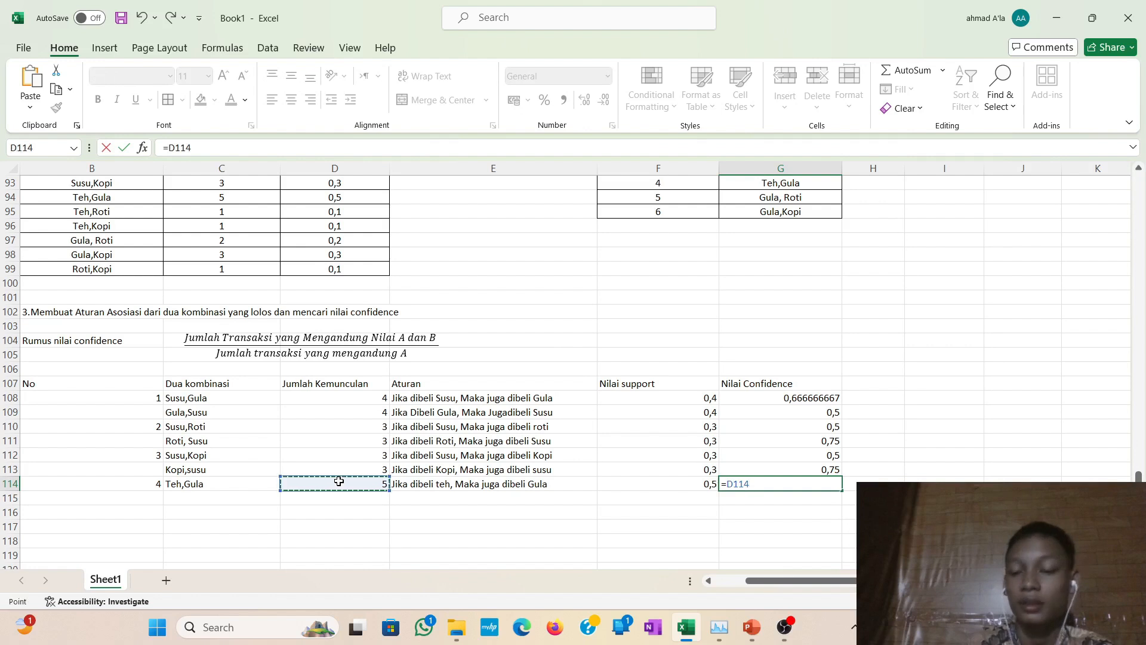
type("/")
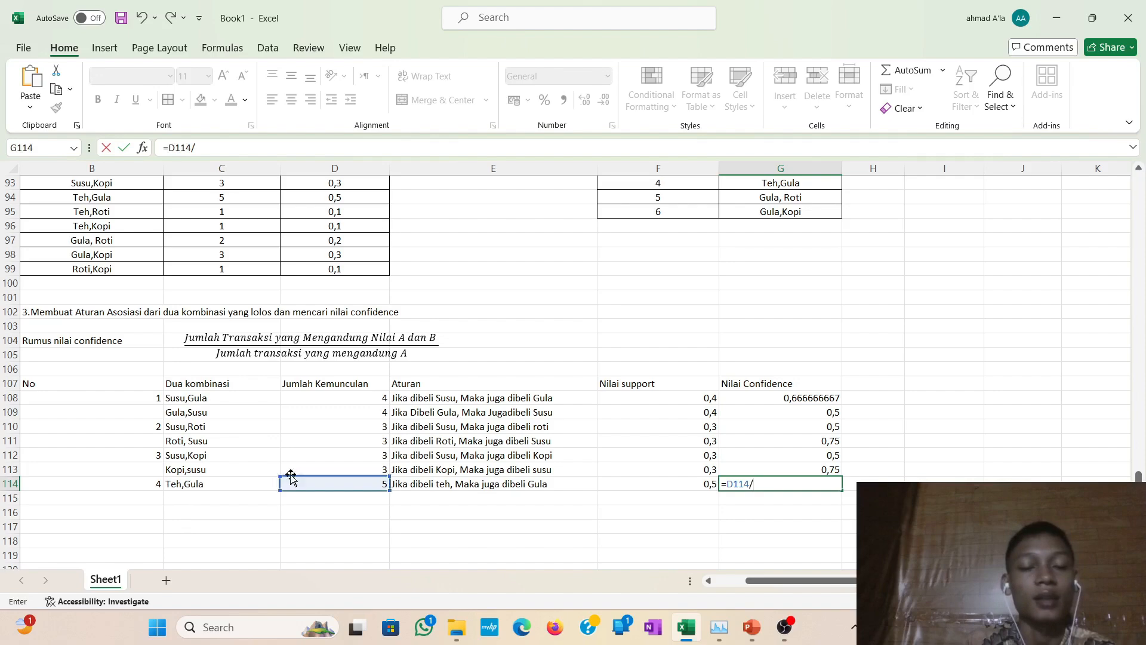
scroll(297, 471, "up", 9)
scroll(297, 473, "up", 18)
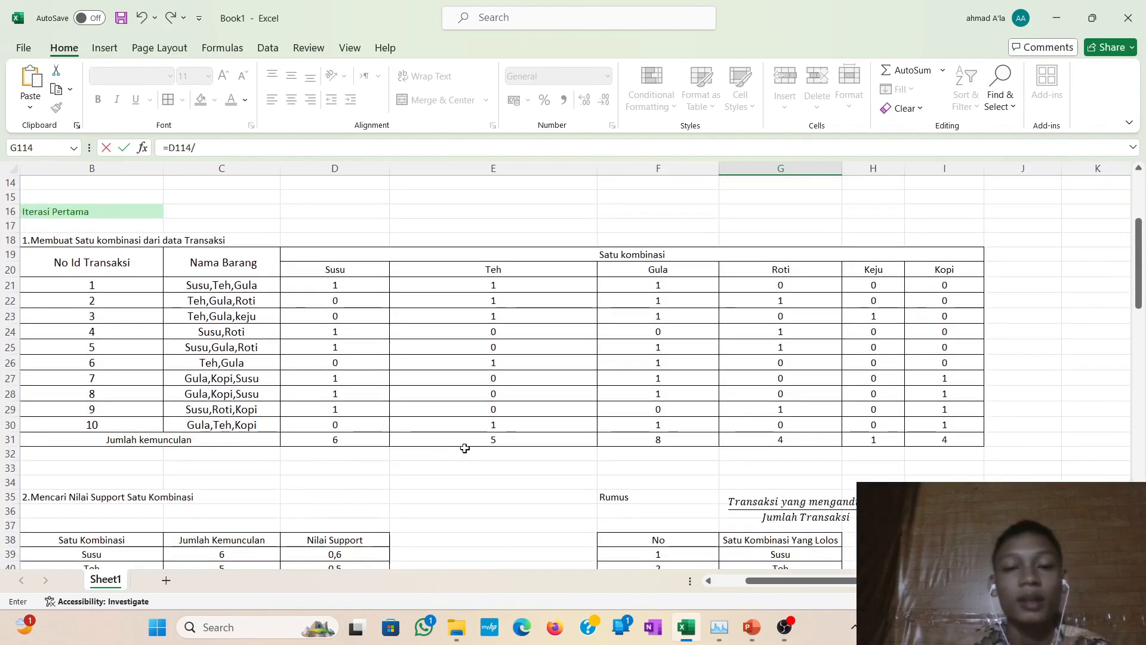
left_click(465, 441)
key("Return")
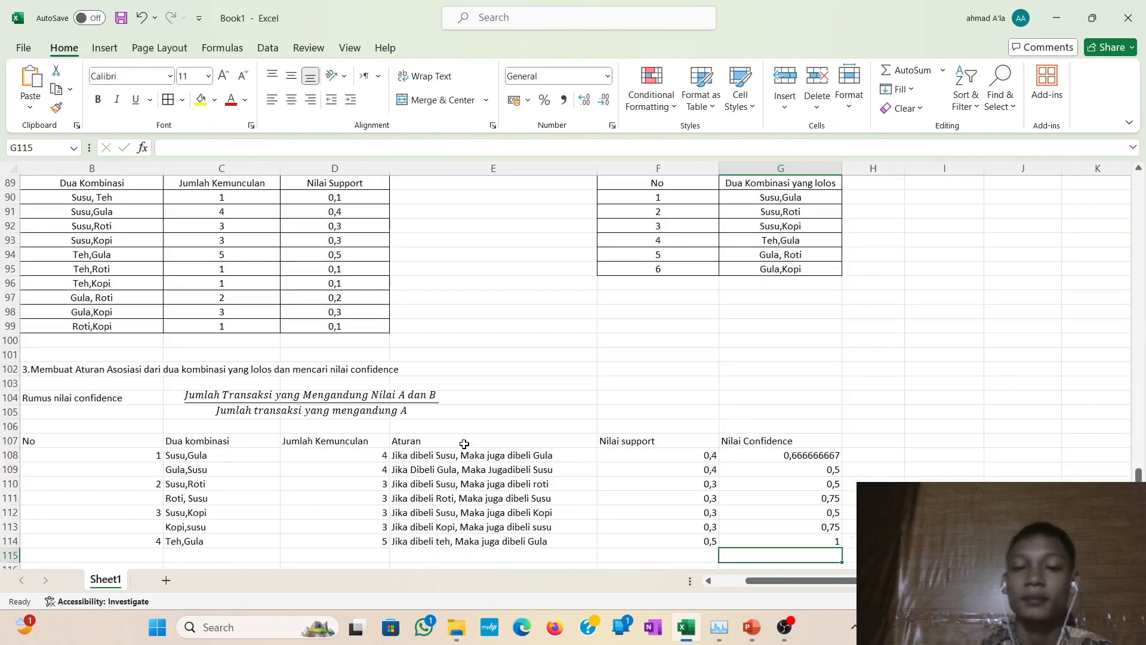
Fill row 115 with the reversed combination "Gula,teh" and a Jumlah Kemunculan of 5.
scroll(465, 443, "down", 2)
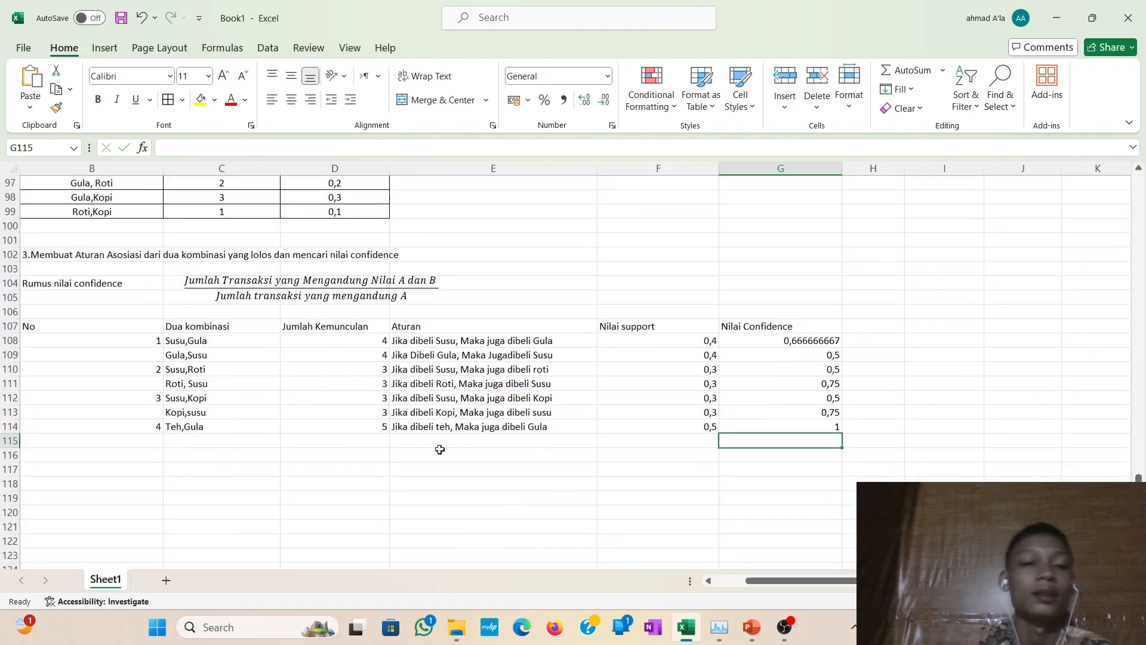
left_click(242, 442)
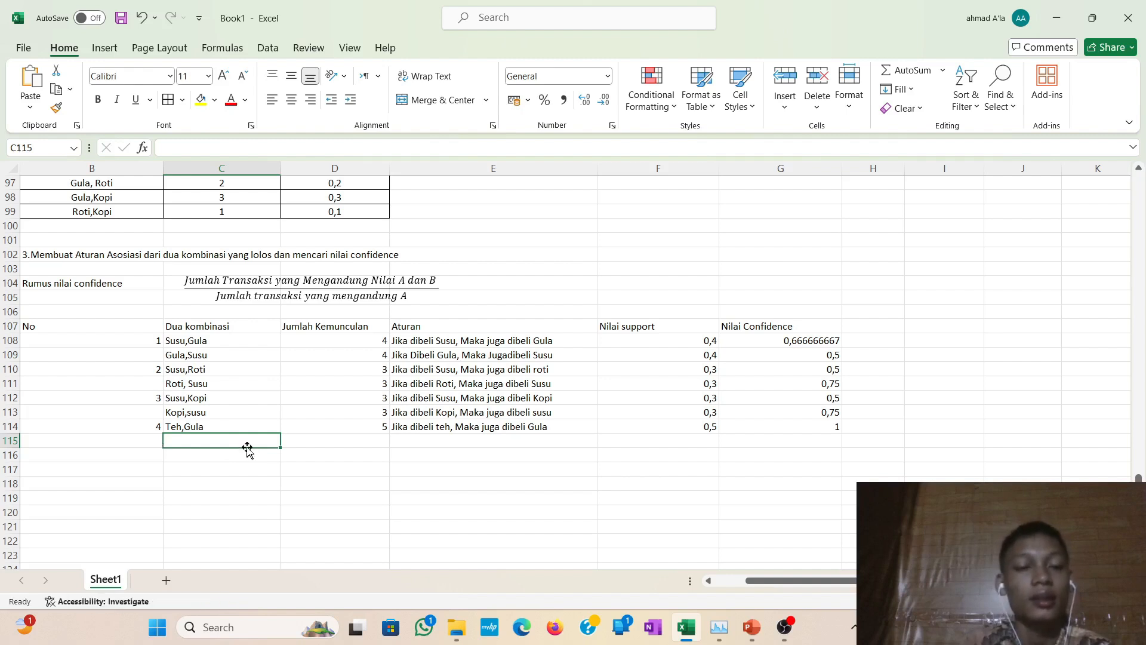
type("Gula,")
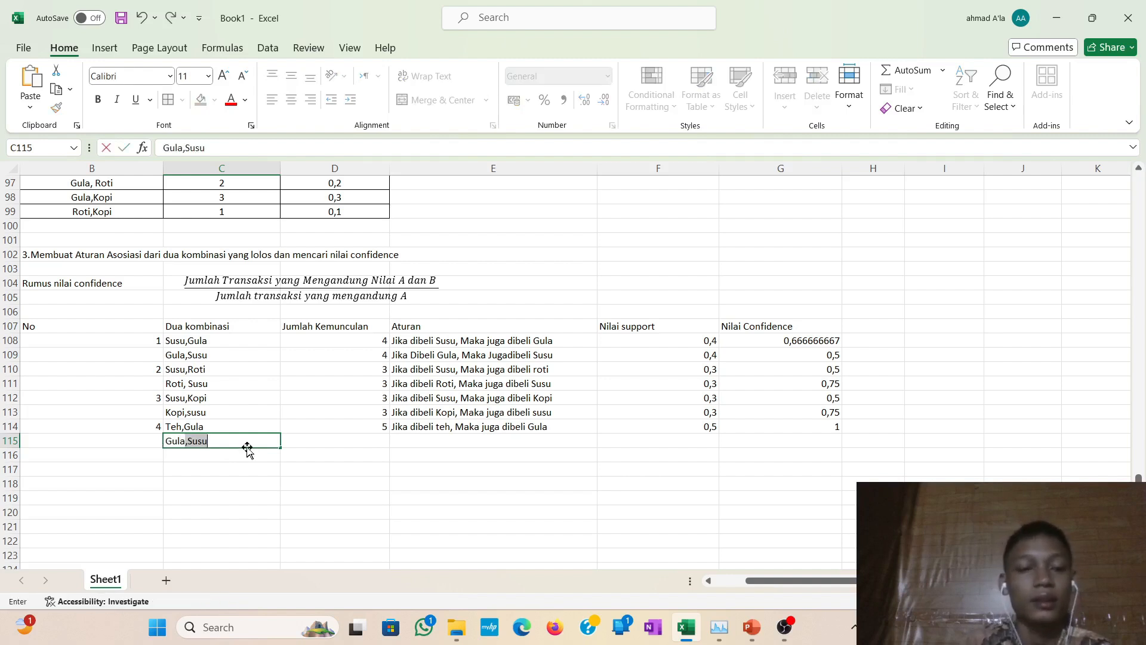
type("teh")
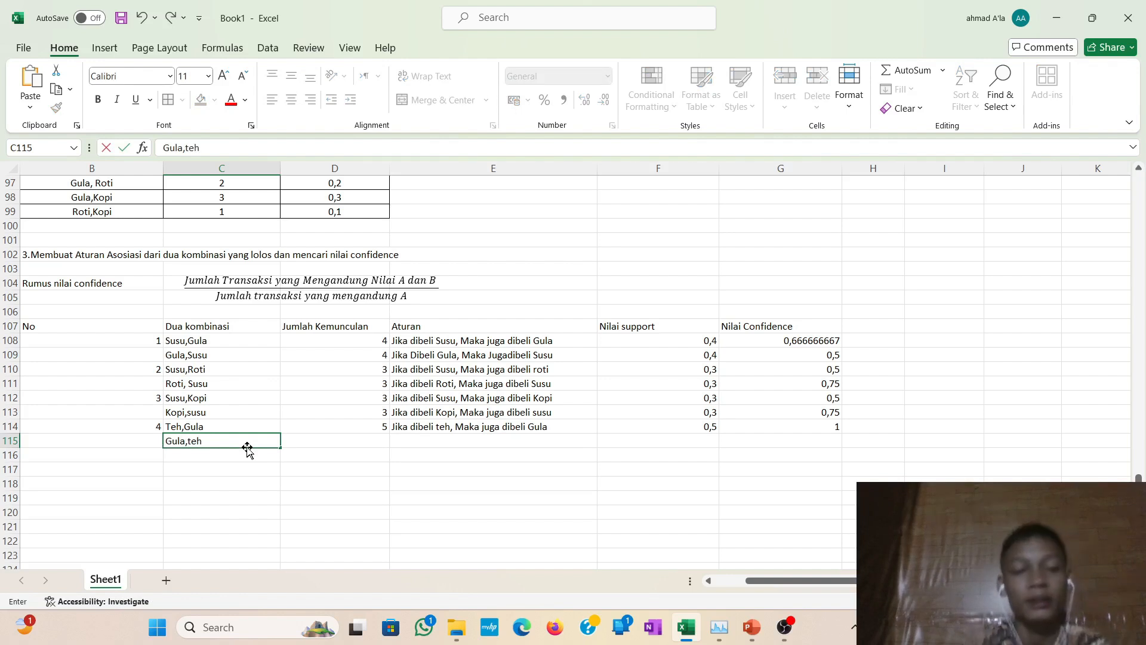
key("Tab")
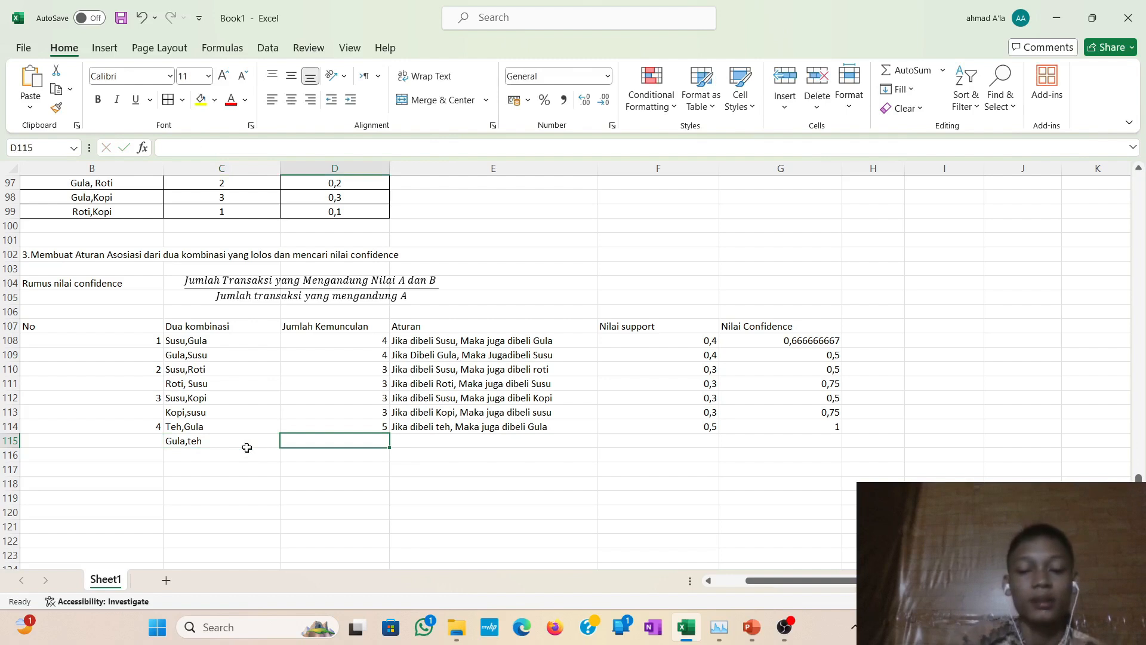
type("5")
key("Tab")
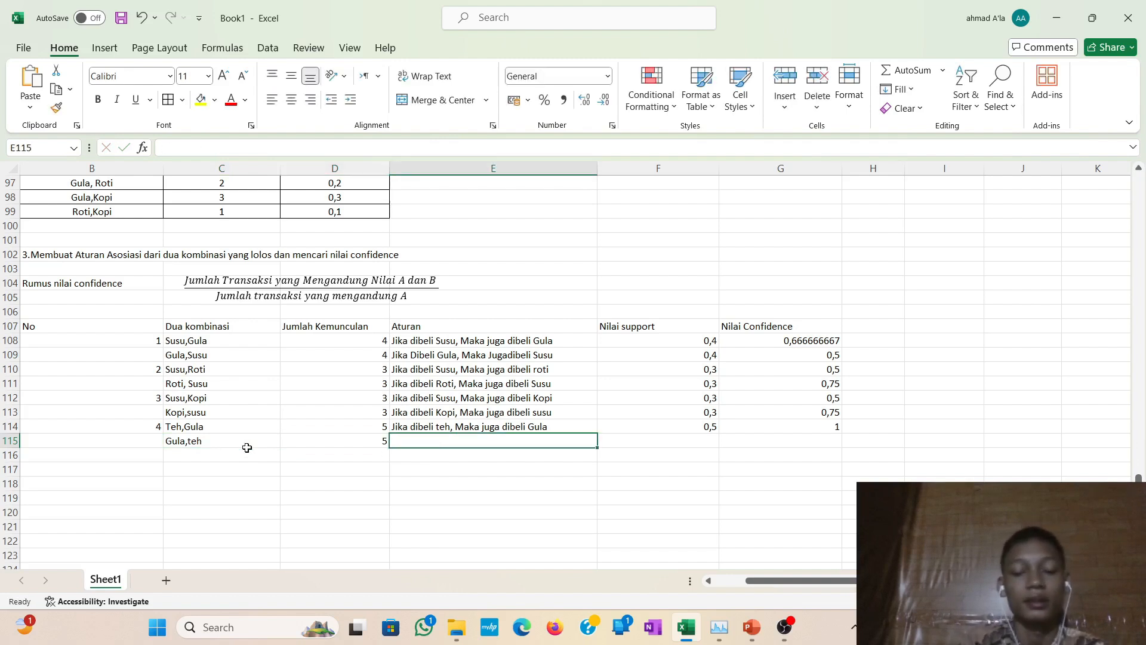
Enter the rule "Jika dibeli gula, Maka juga dibeli teh" in E115 of the Aturan column.
type("Jika")
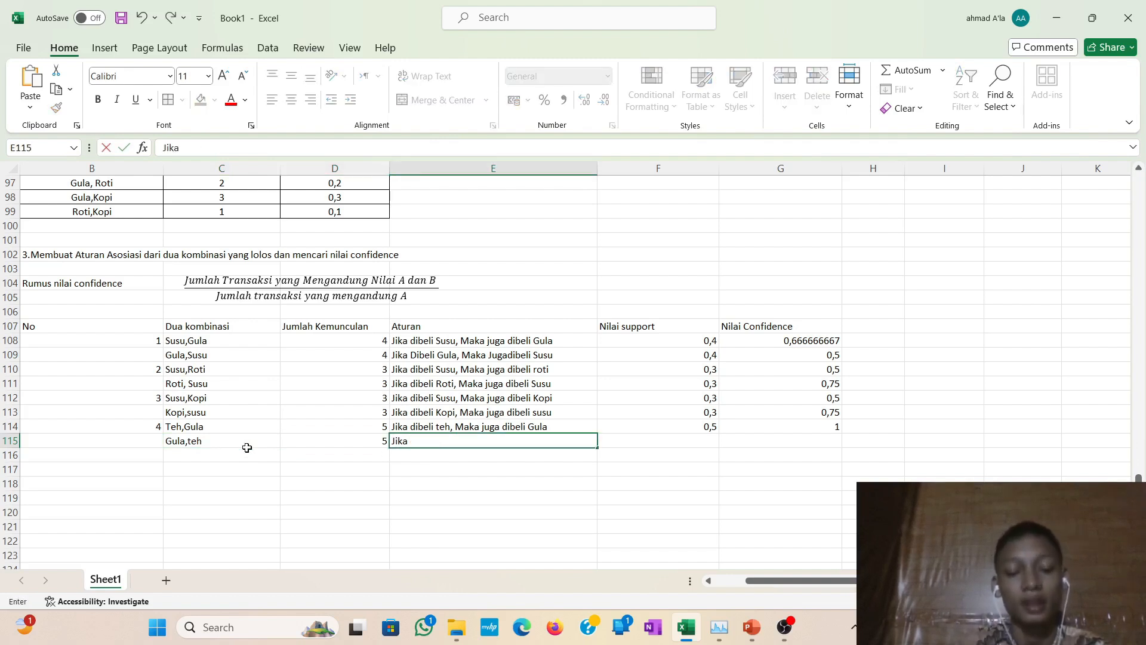
type(" dibeli")
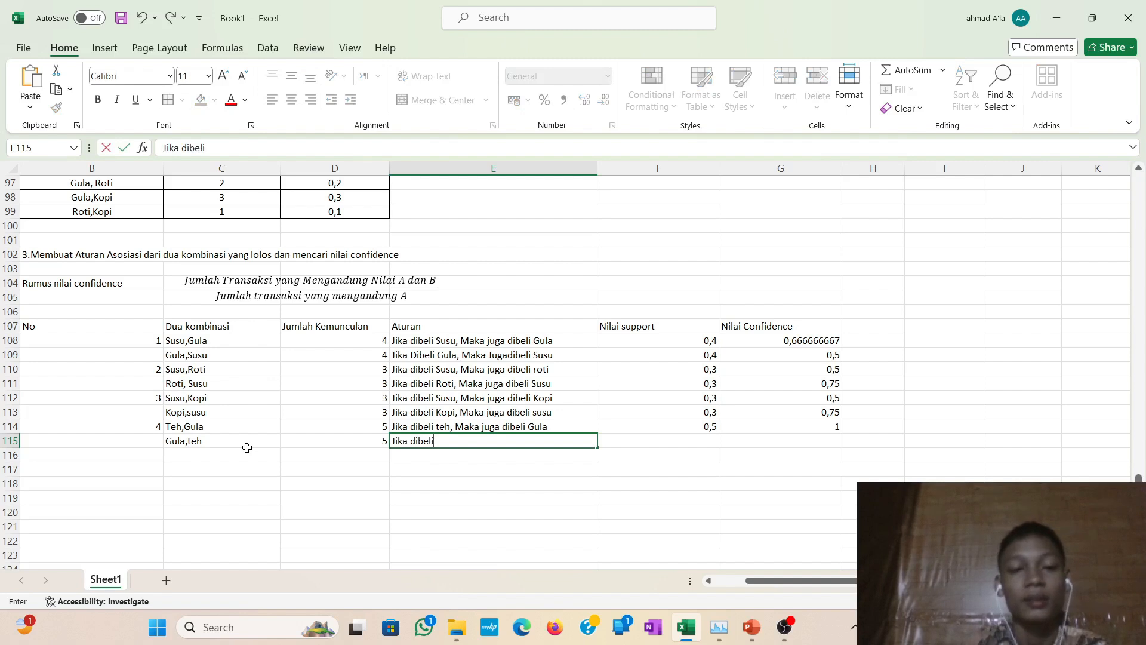
type(" g")
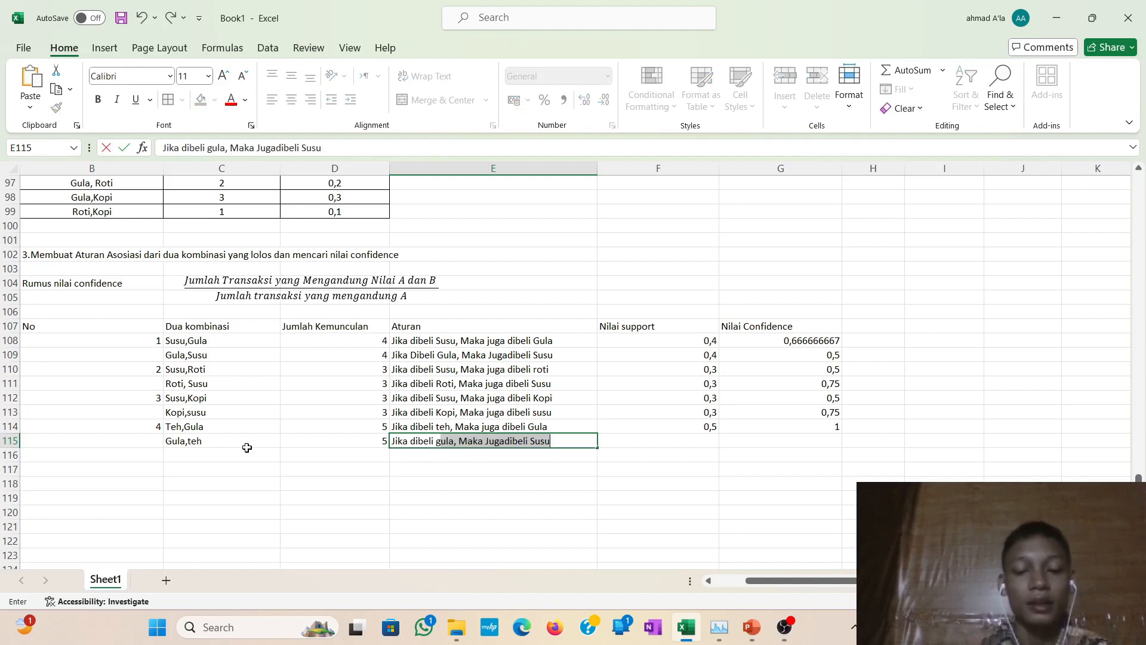
type("ula, ")
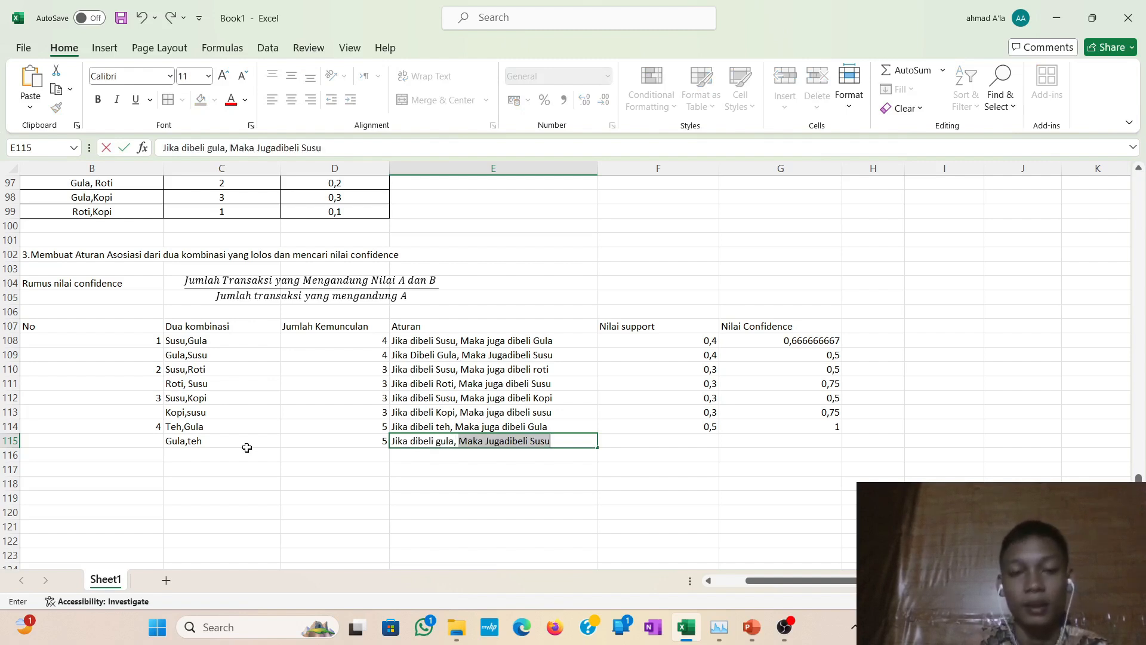
type("Mak")
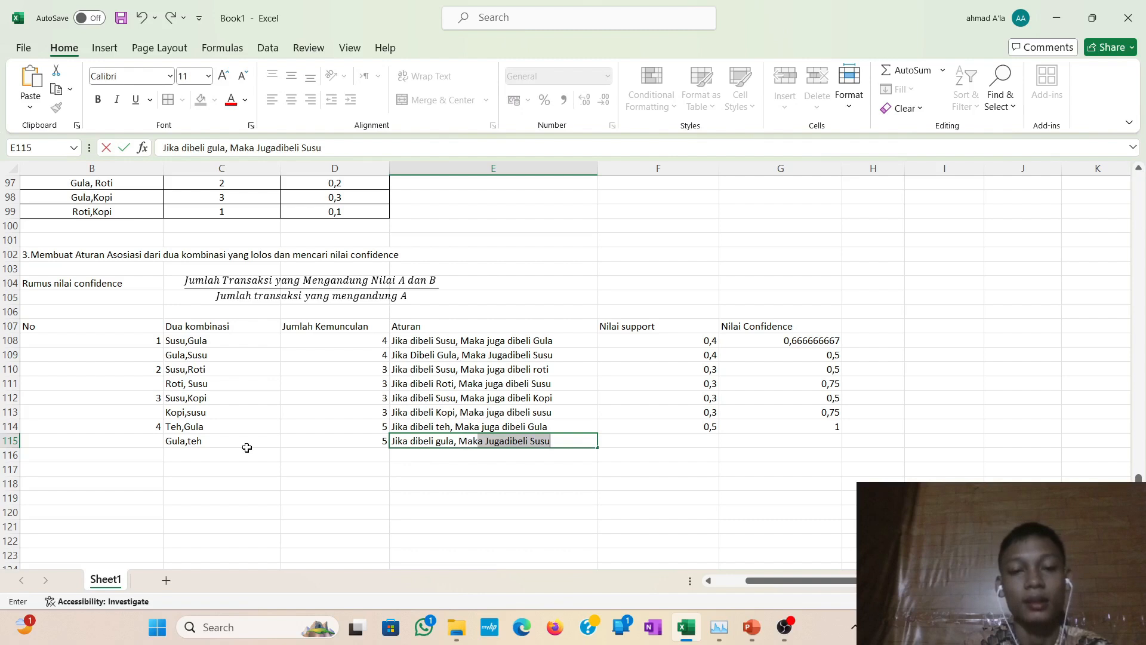
type("a ")
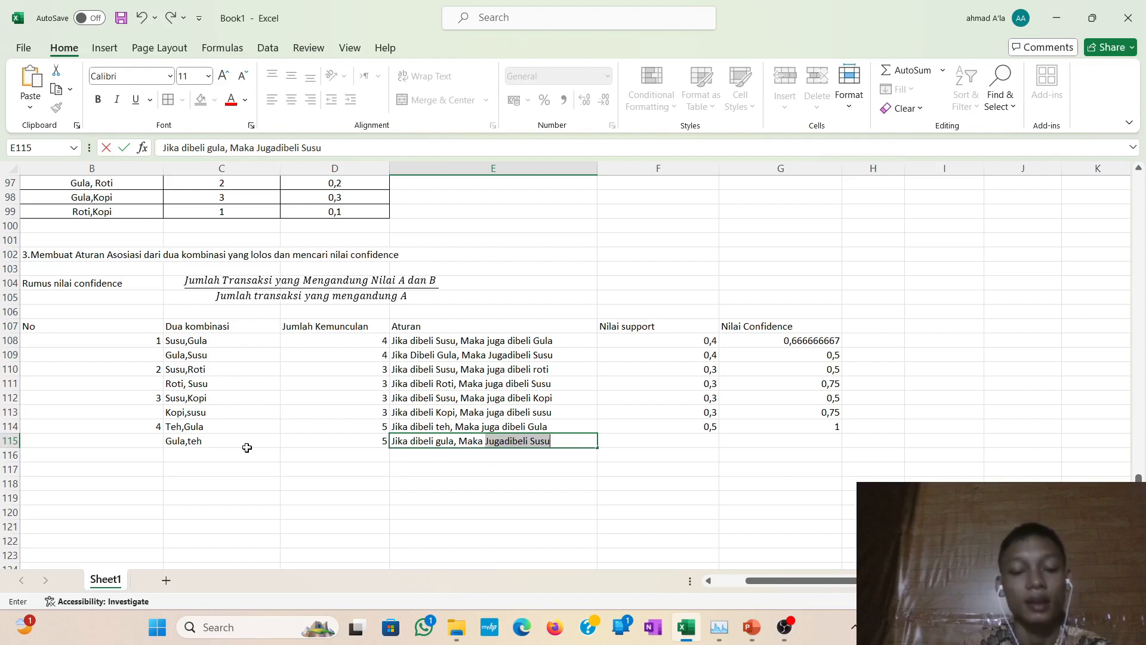
type("juga di")
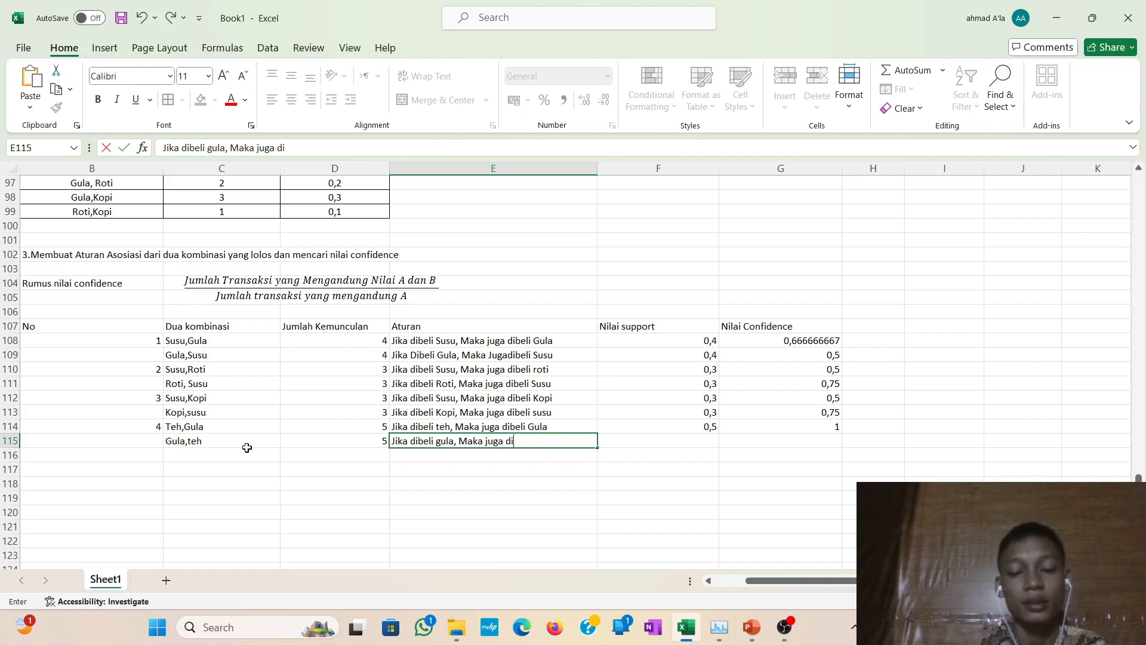
type("beli ")
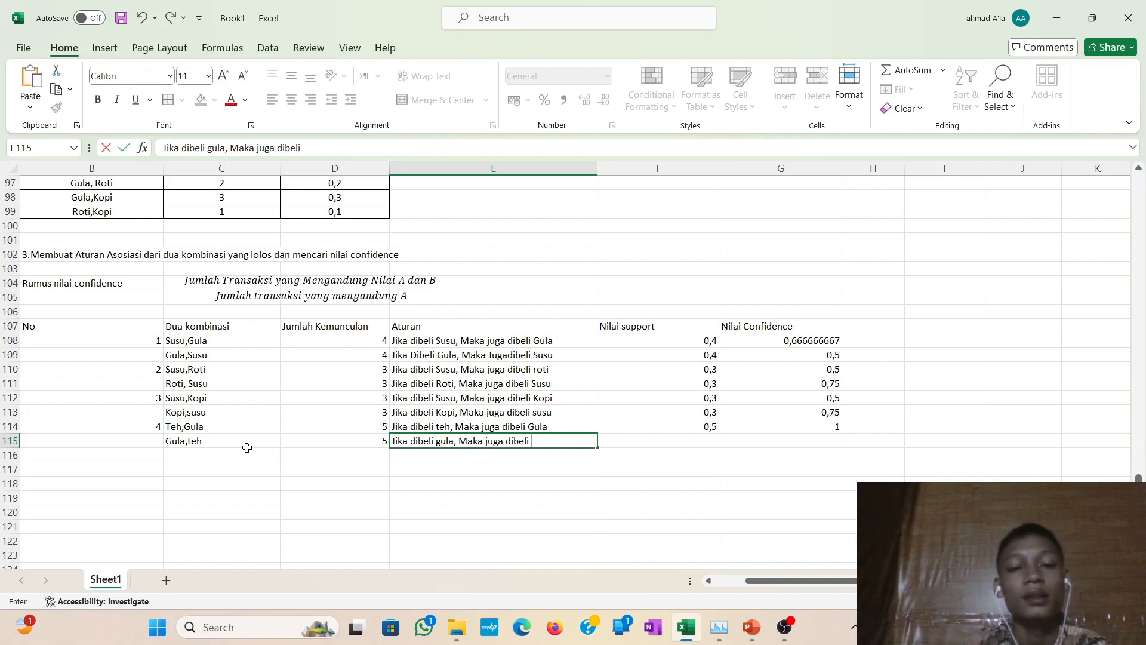
type("teh")
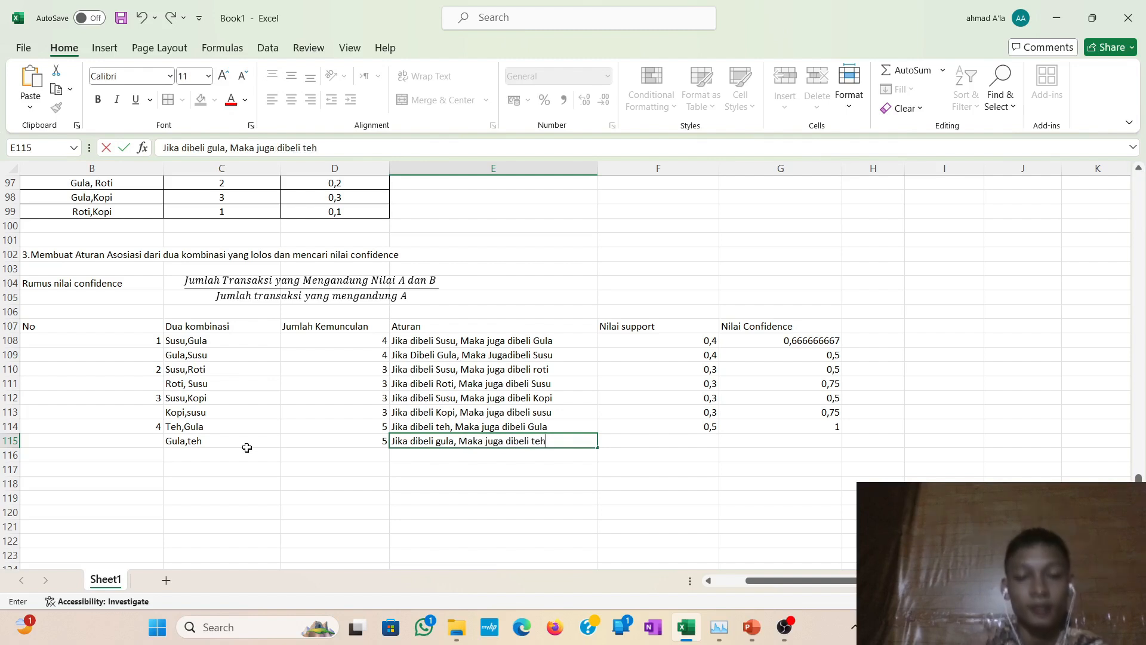
key("Tab")
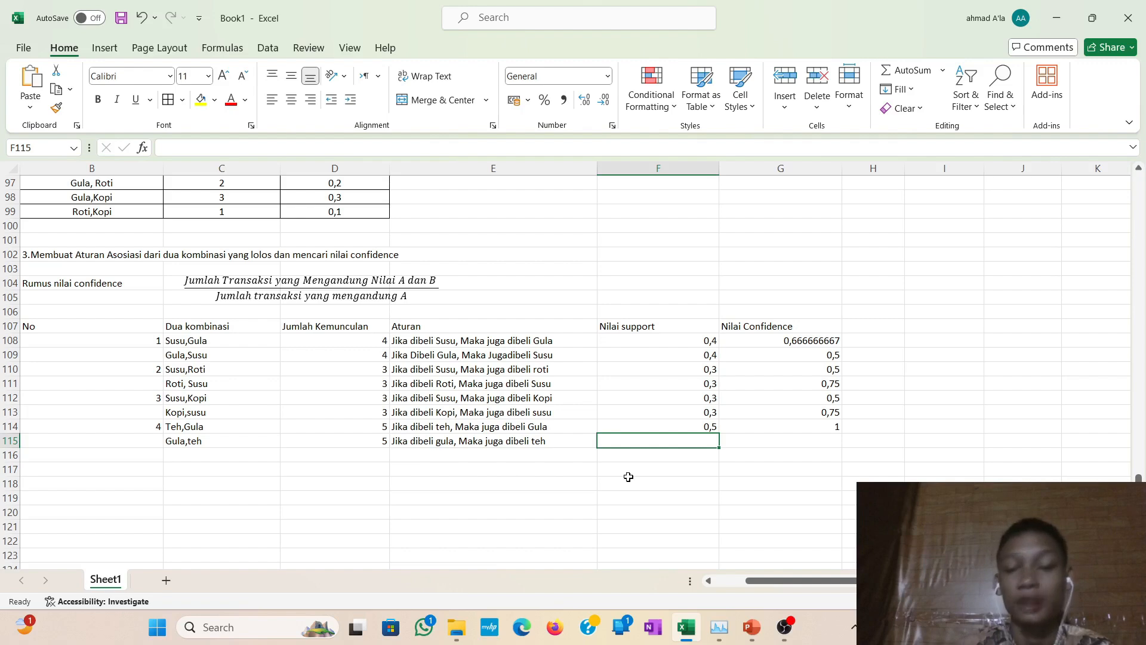
Fill the Nilai support of Gula,teh in F115 with =D94, referencing the Teh,Gula value in the two-item support table.
type("=")
scroll(479, 330, "up", 1)
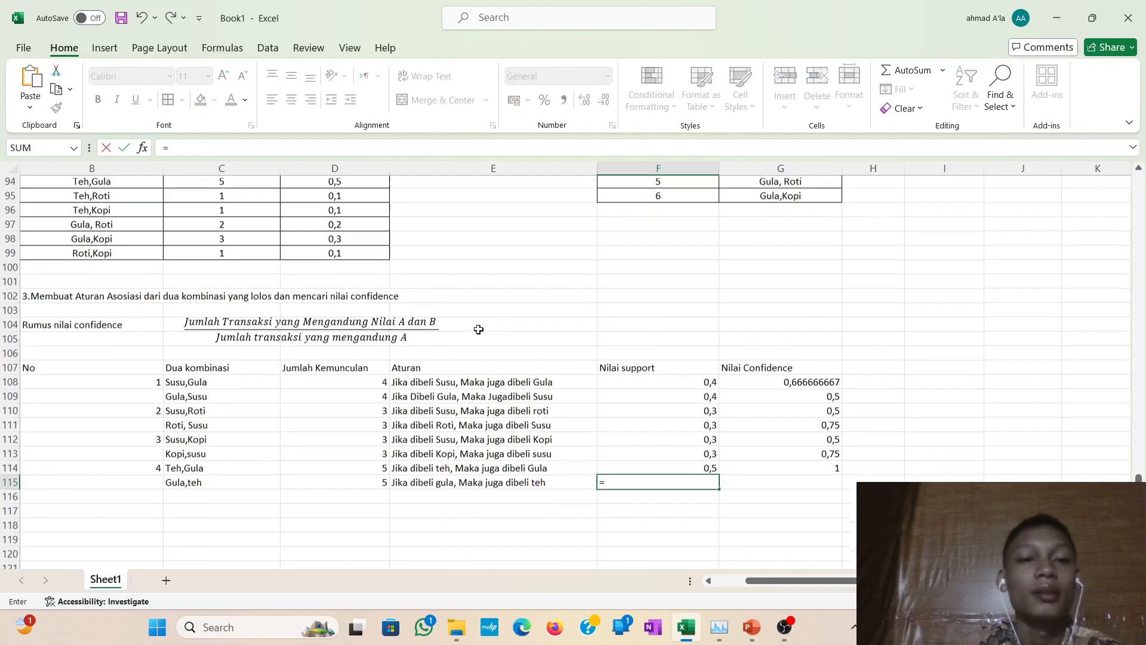
scroll(402, 300, "up", 3)
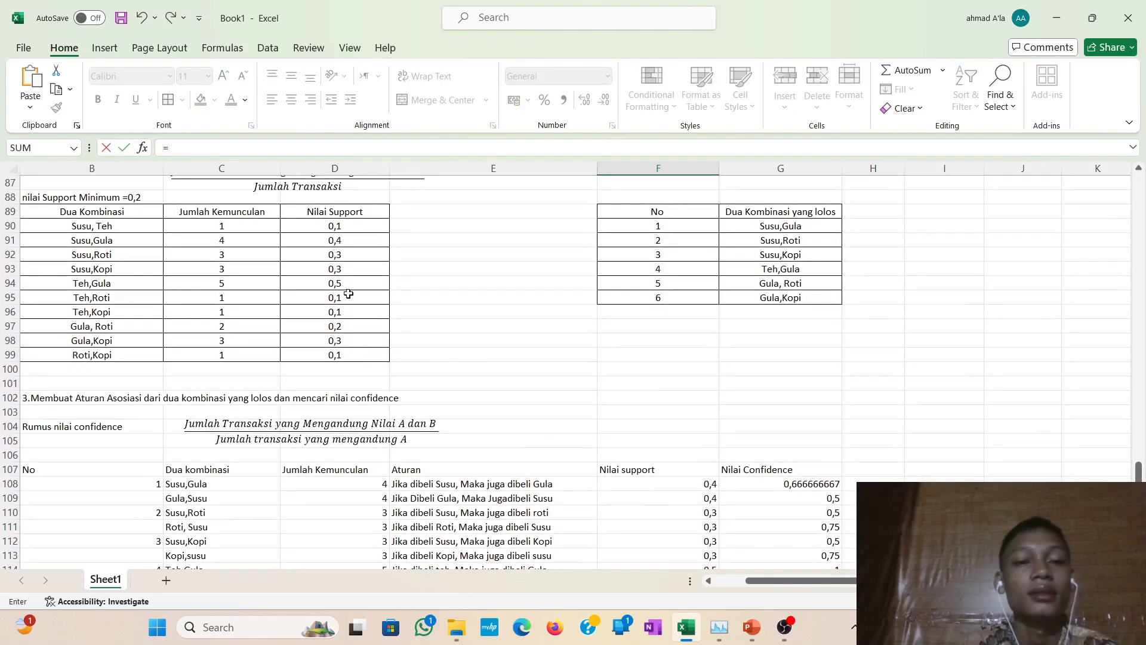
left_click(341, 285)
key("Return")
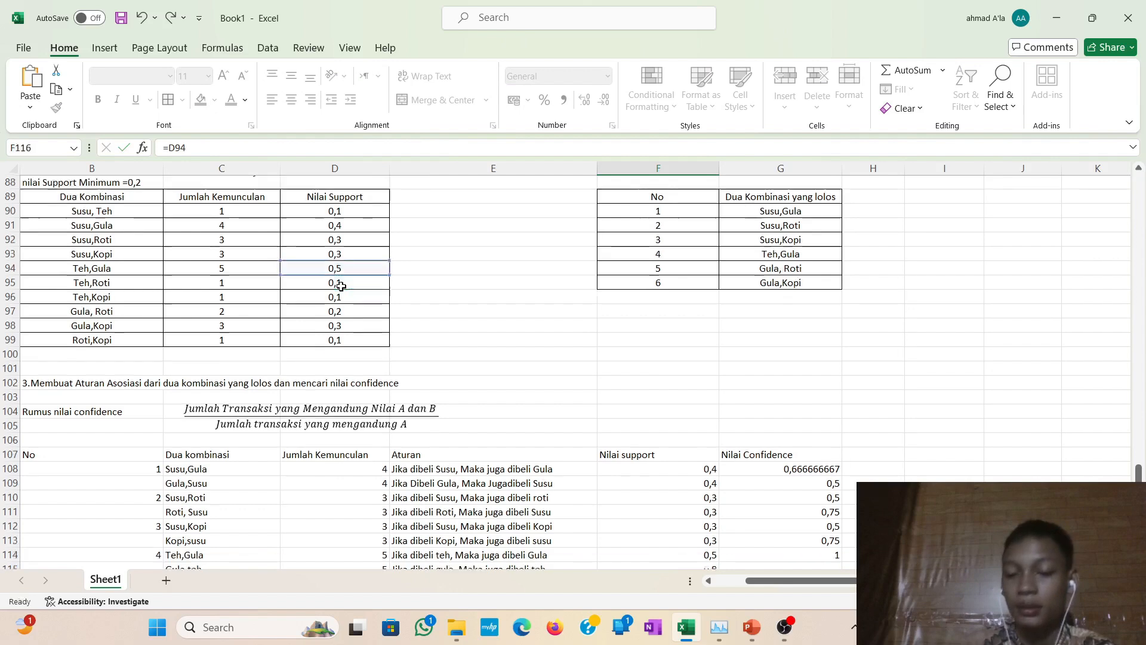
Calculate the Nilai Confidence of Gula,teh in G115 with =D115/F31, dividing its occurrence count by the total Gula occurrences.
scroll(341, 286, "down", 2)
scroll(629, 424, "up", 1)
scroll(758, 511, "down", 1)
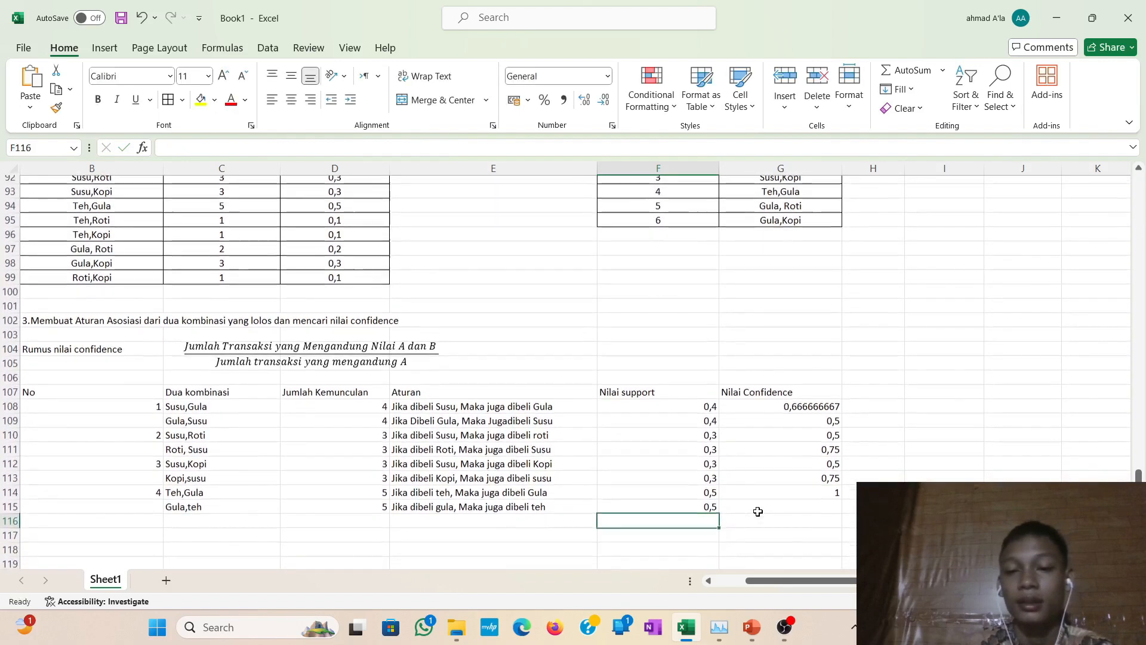
left_click(757, 512)
type("=")
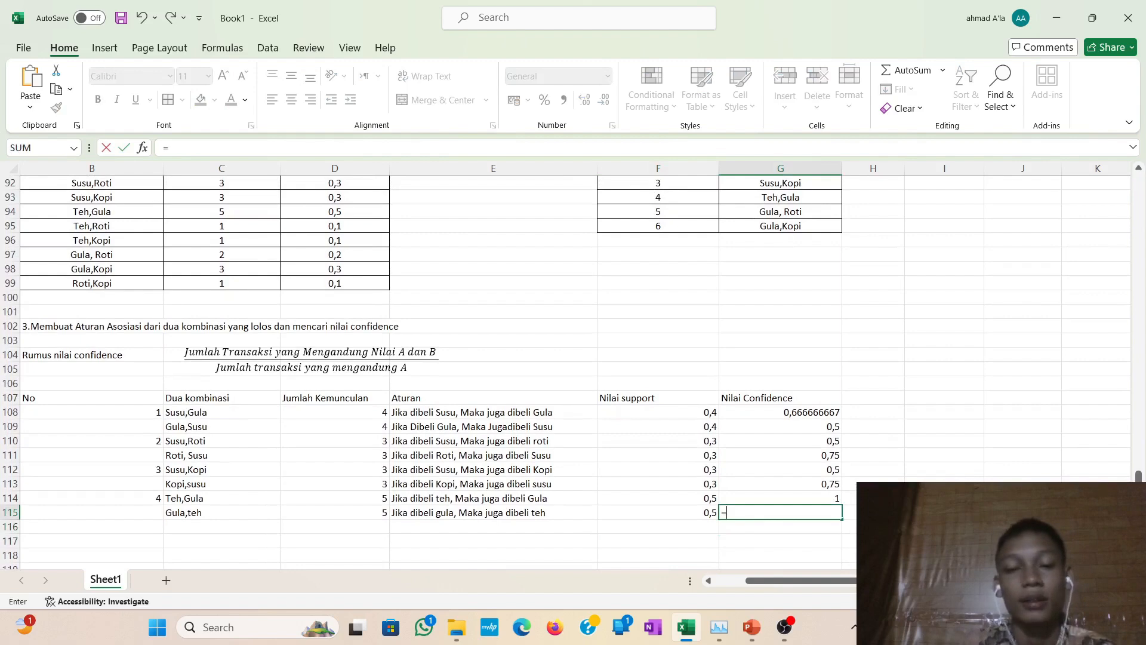
left_click(341, 508)
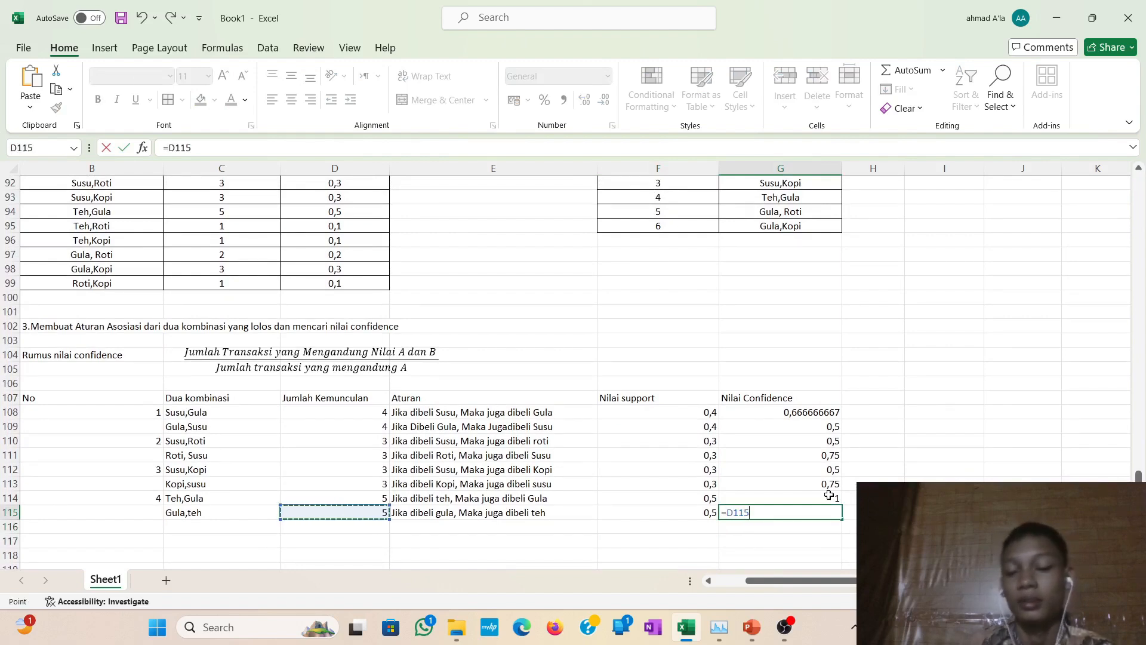
type("/")
scroll(829, 495, "down", 1)
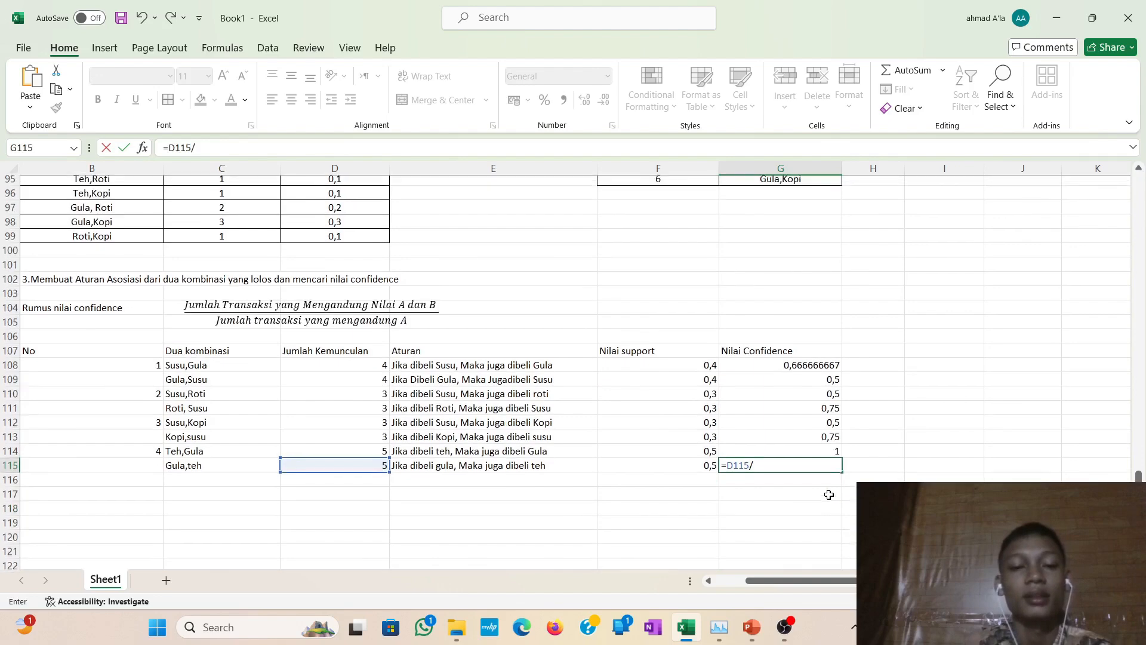
scroll(830, 495, "up", 2)
scroll(829, 495, "down", 1)
scroll(829, 495, "down", 1)
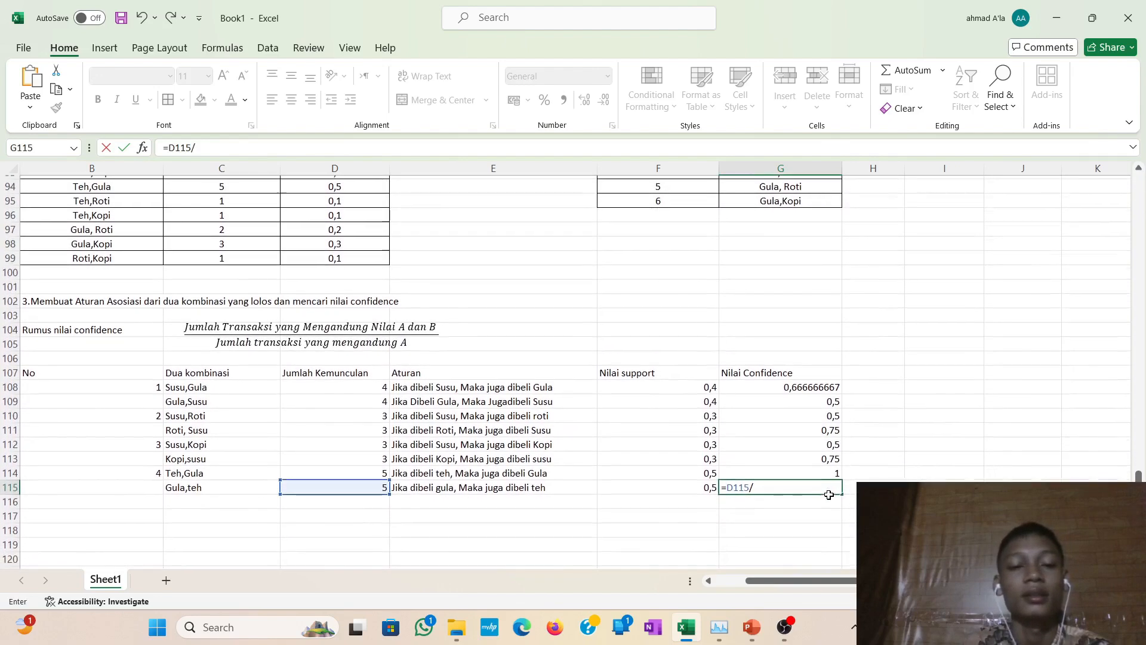
scroll(829, 495, "up", 4)
scroll(829, 495, "down", 5)
scroll(829, 494, "down", 1)
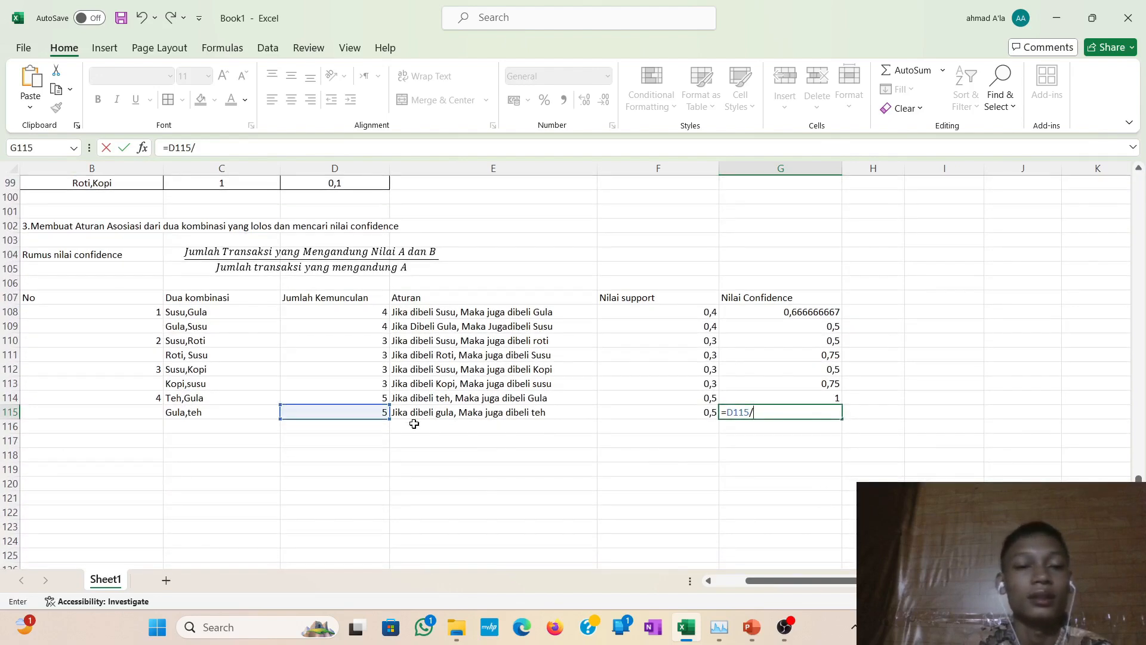
scroll(327, 377, "up", 2)
scroll(326, 378, "up", 20)
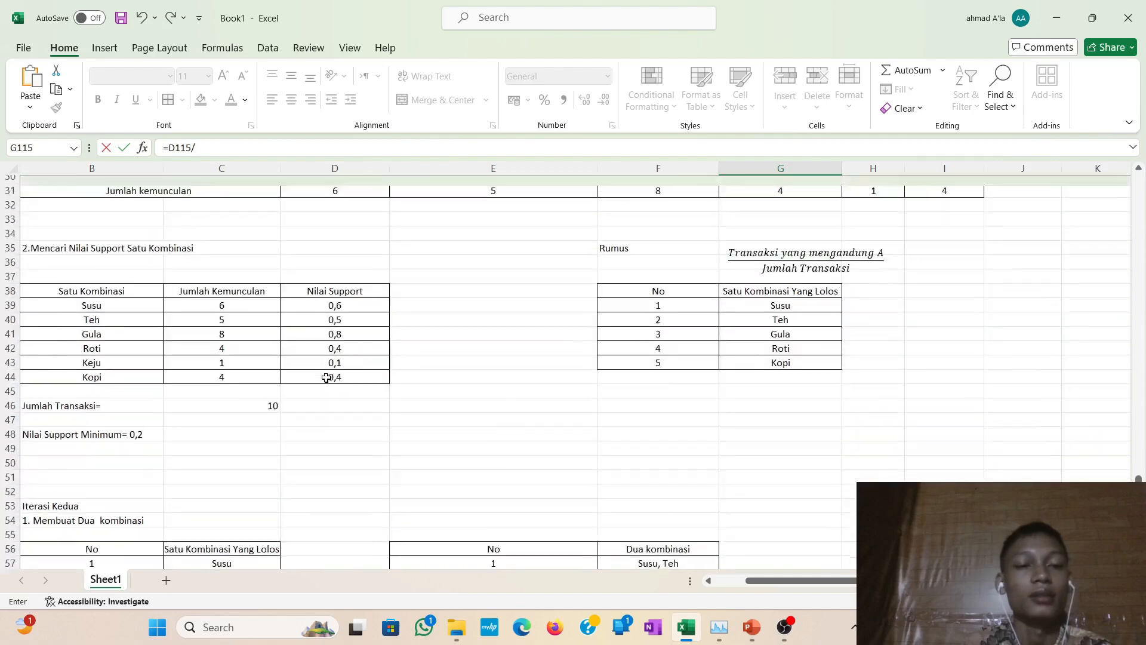
scroll(327, 378, "down", 1)
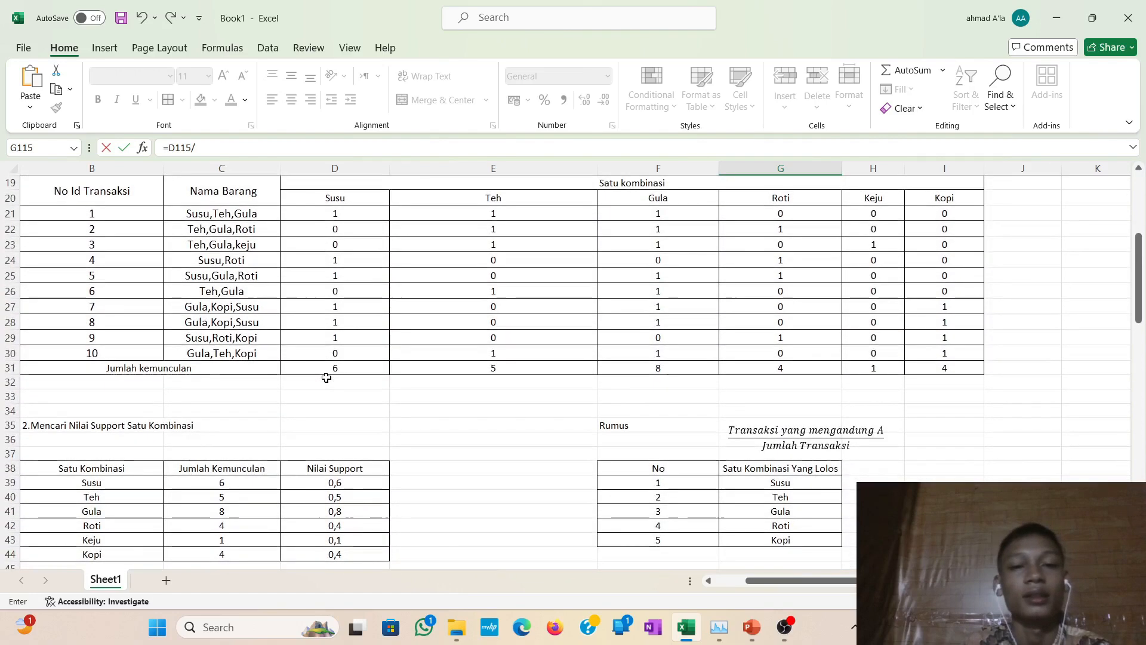
left_click(696, 368)
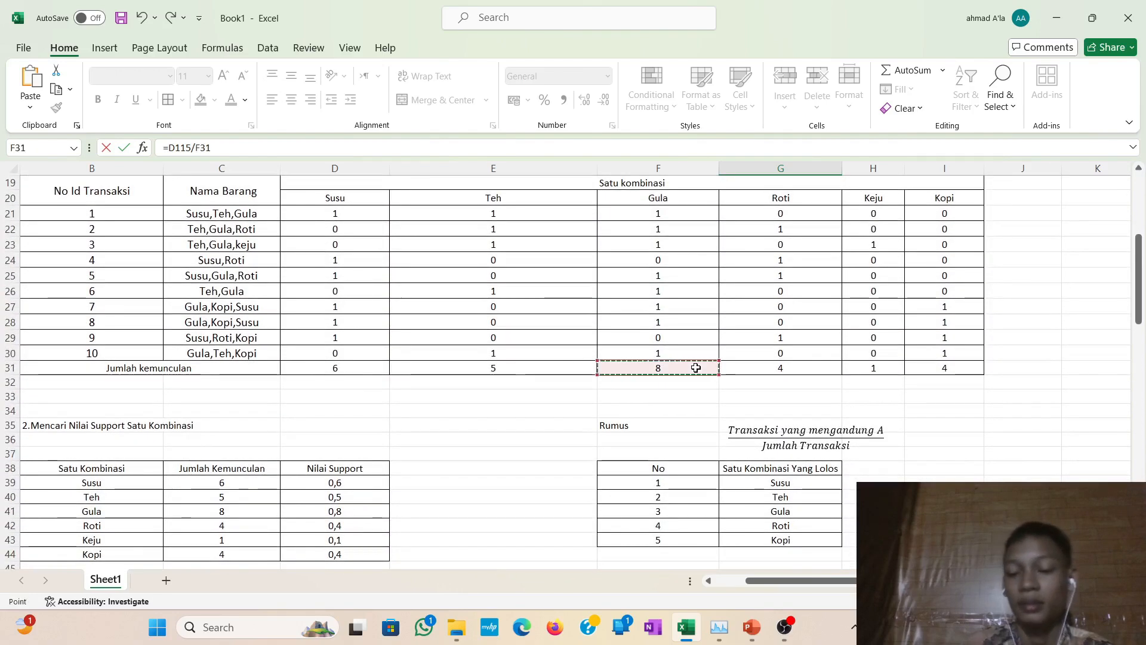
key("Return")
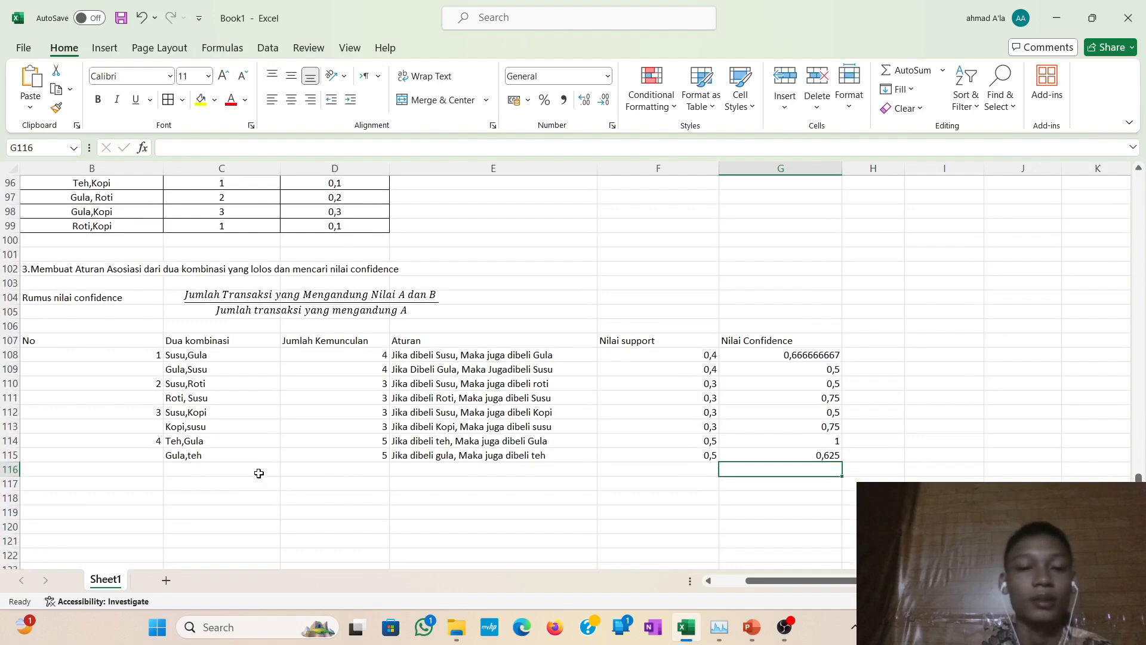
Start row 116 with No 5 and the combination "Gula,Roti" in the Dua kombinasi column.
left_click(260, 472)
left_click(154, 473)
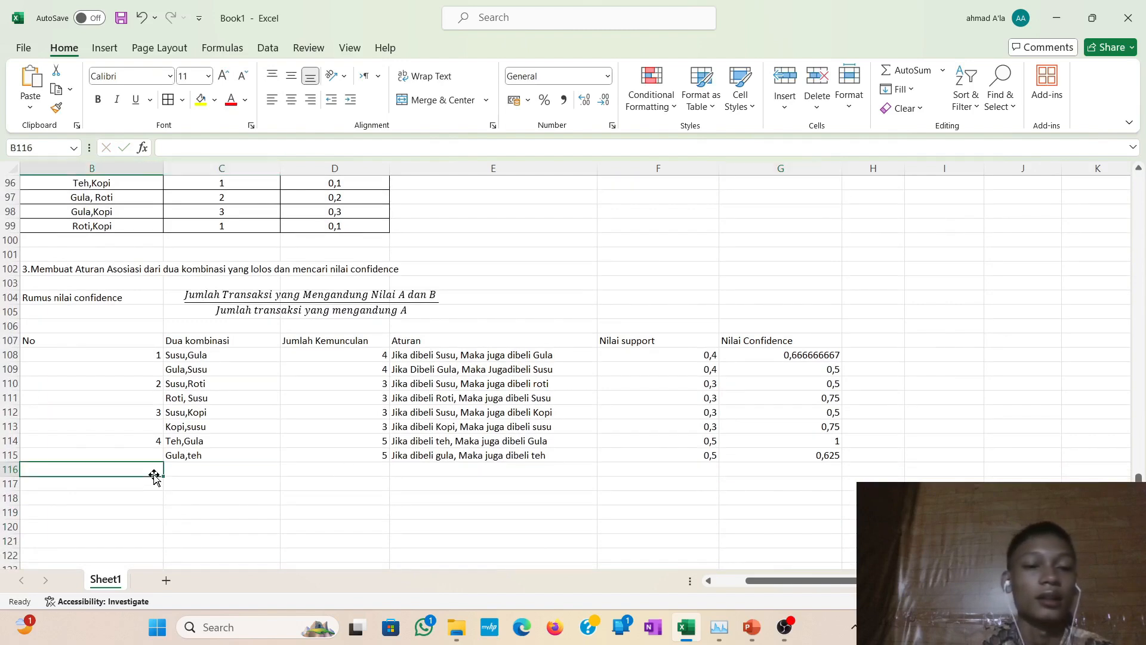
type("5")
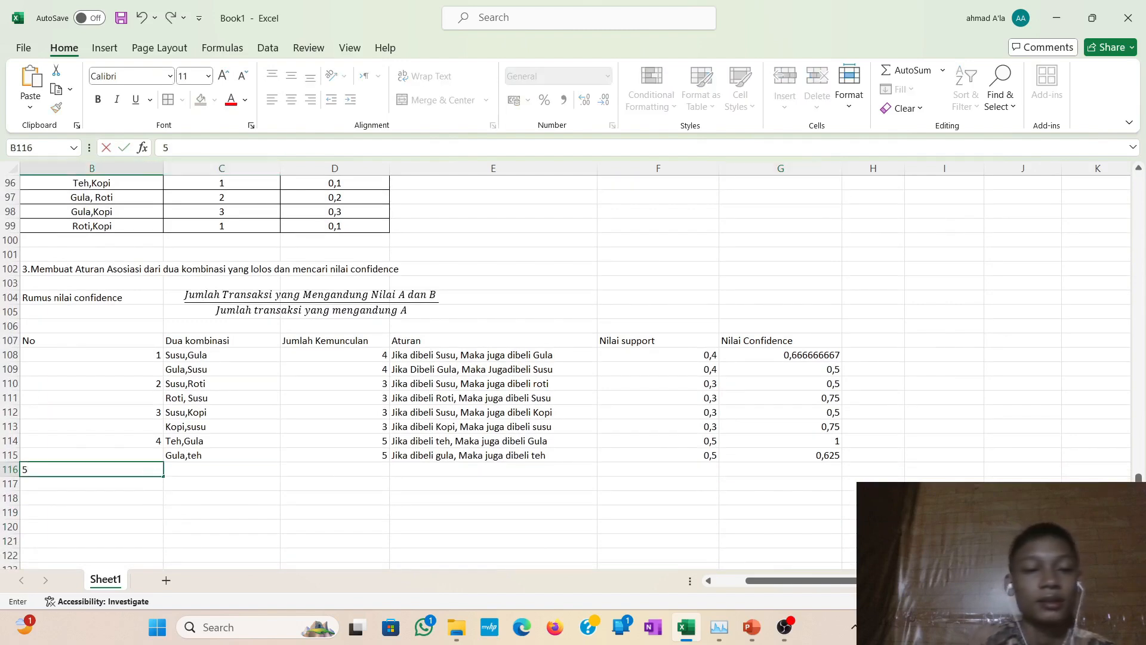
key("Tab")
scroll(154, 474, "up", 2)
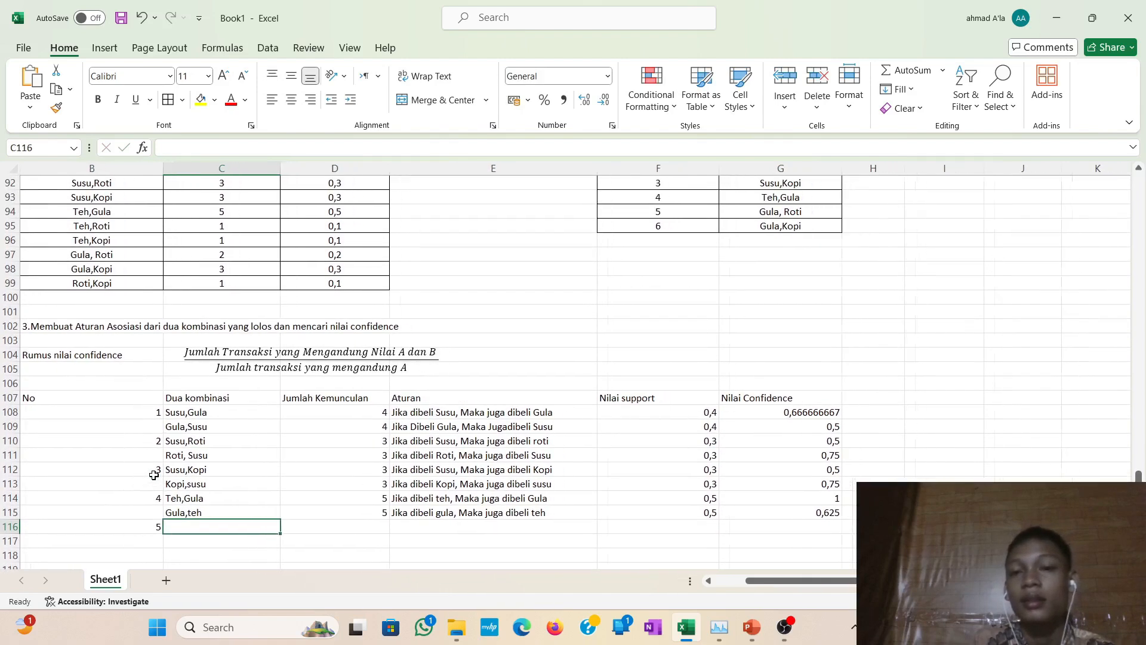
scroll(154, 475, "right", 1)
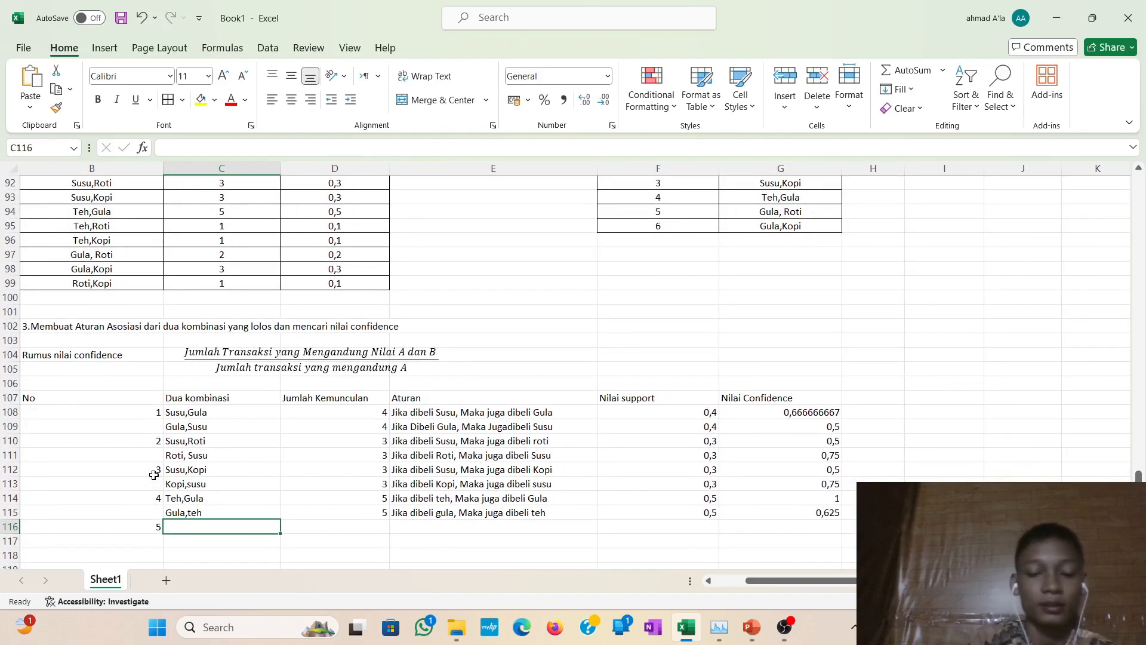
type("Gula ")
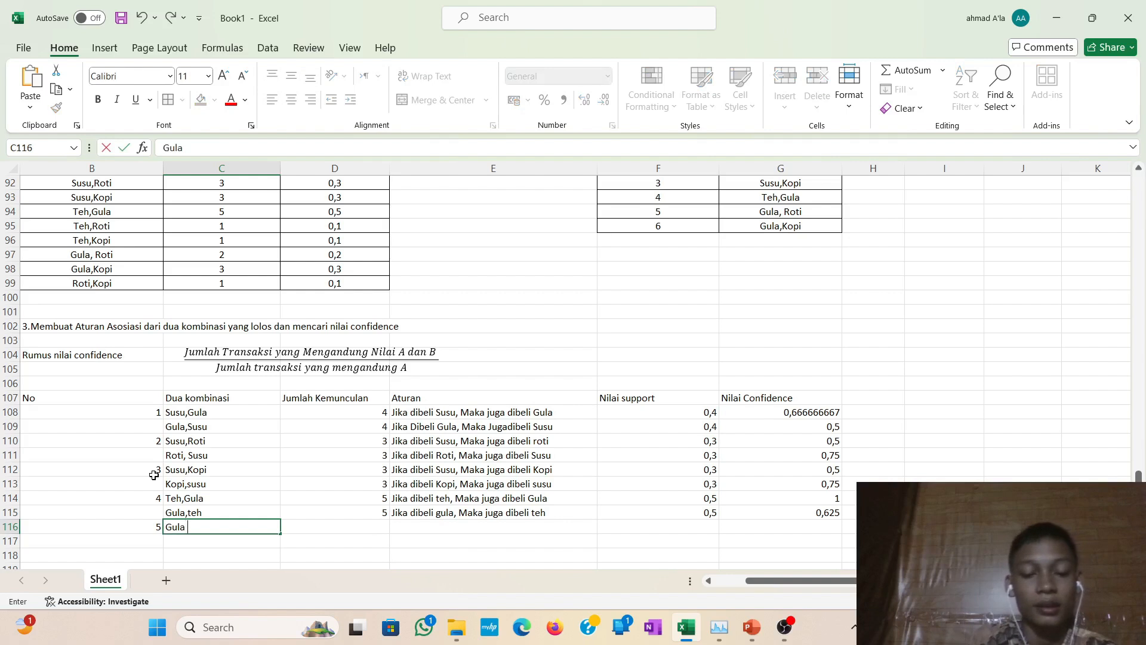
type("Ro")
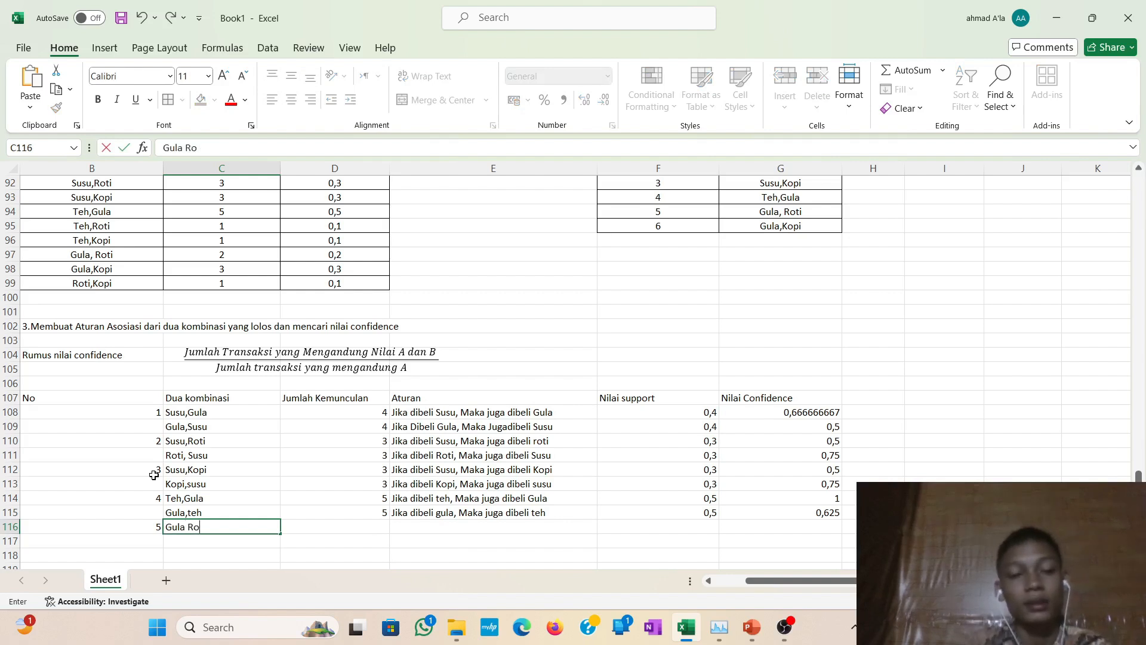
key("BackSpace")
key("BackSpace")
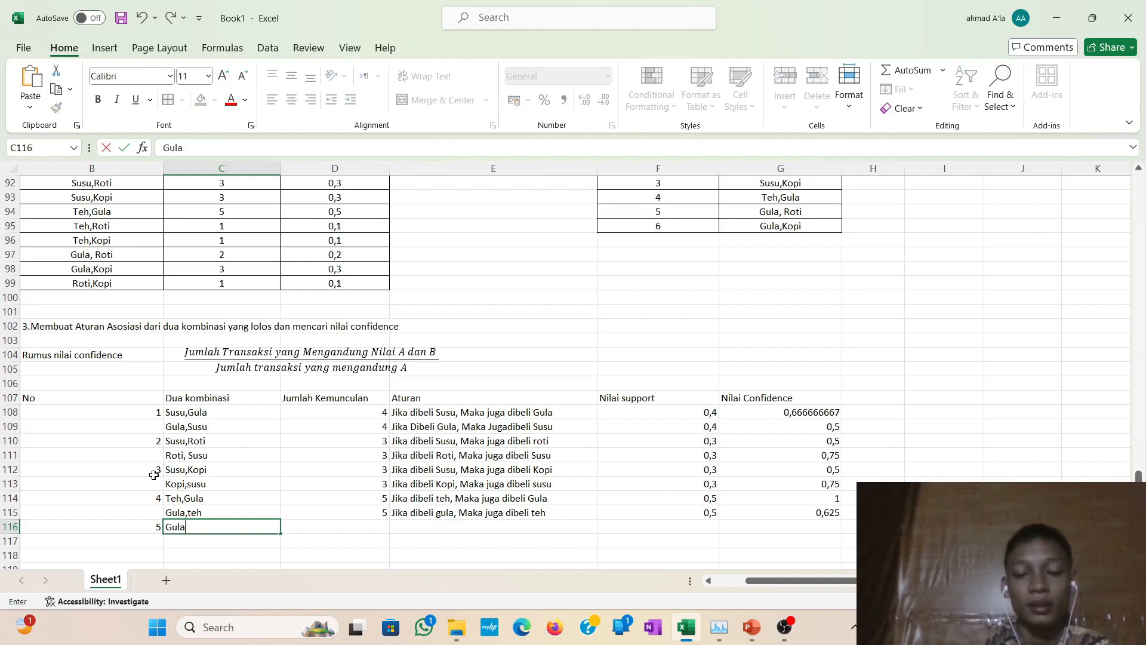
type(",Roti")
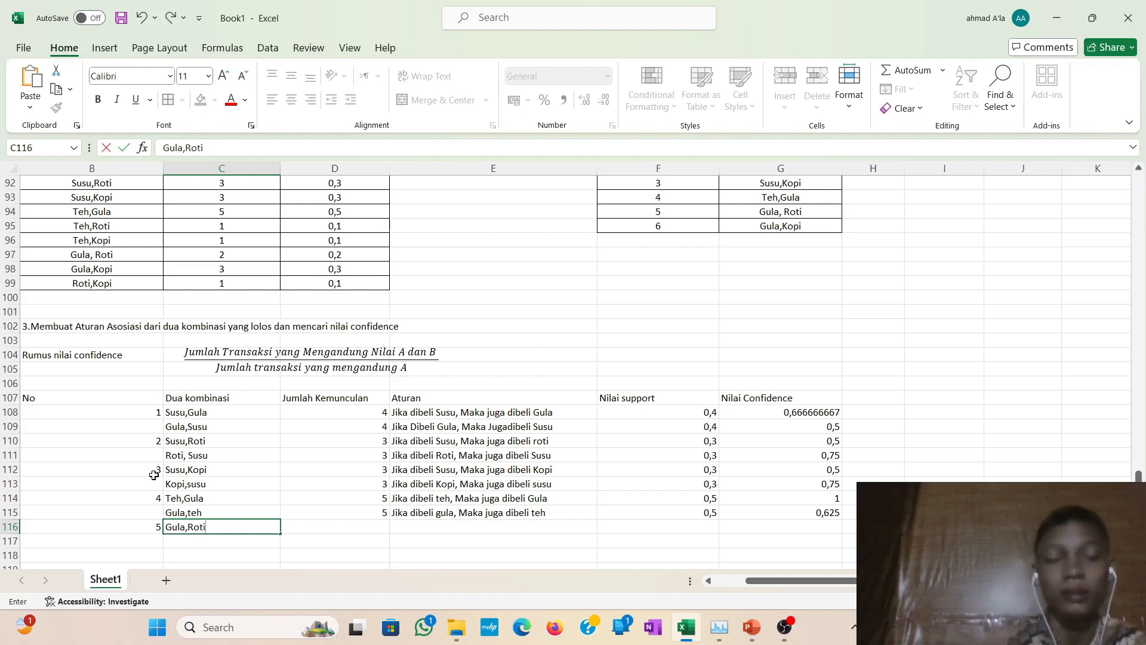
key("Tab")
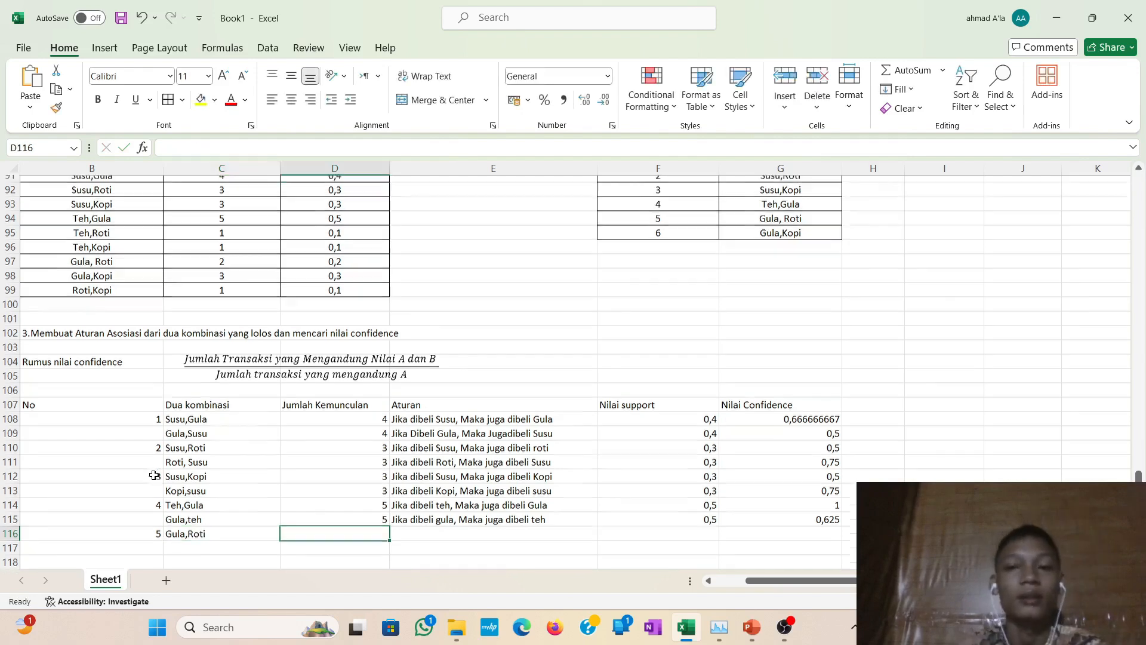
Fill the Jumlah Kemunculan of Gula,Roti in D116 with =C97, referencing its count in the two-item support table.
scroll(154, 474, "up", 2)
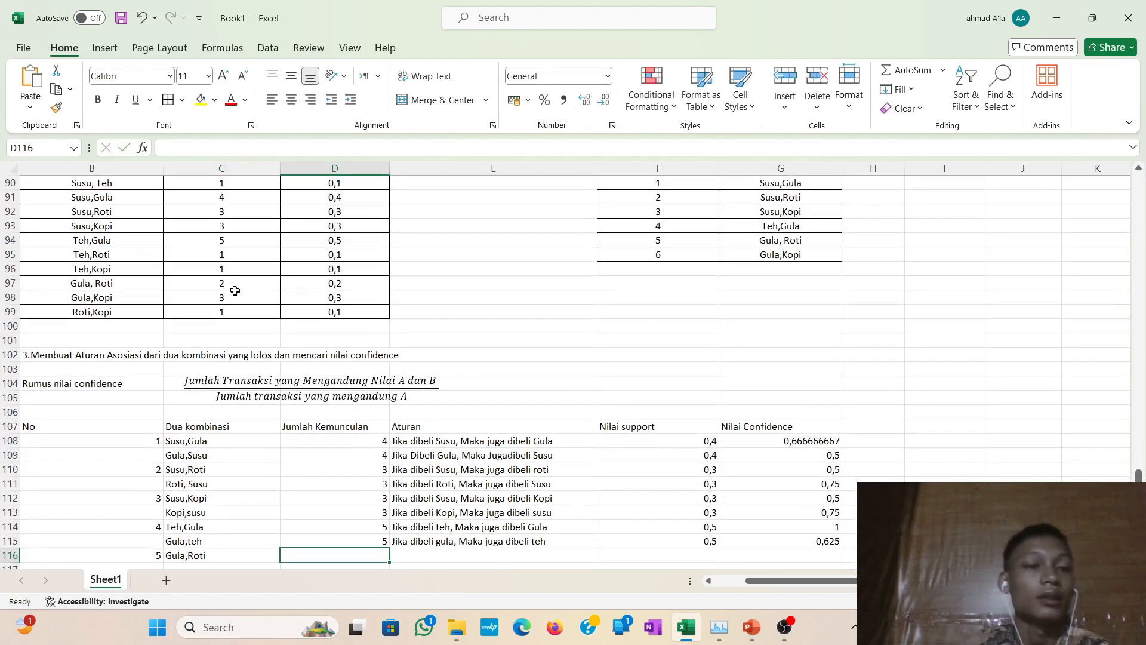
left_click(233, 286)
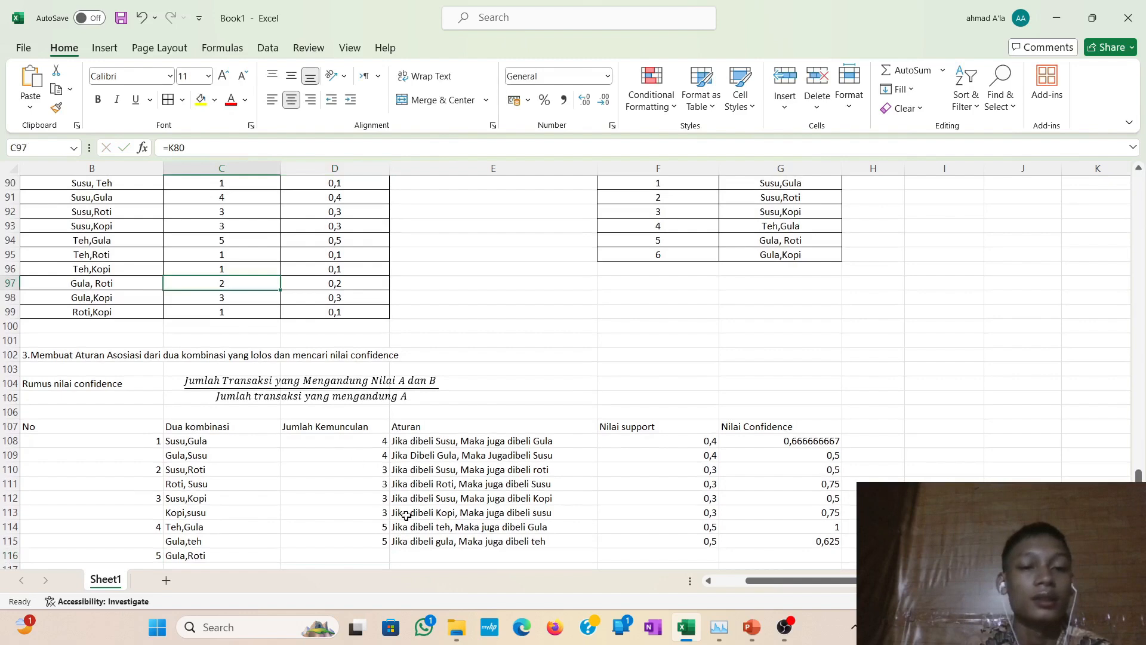
scroll(406, 516, "down", 2)
left_click(375, 518)
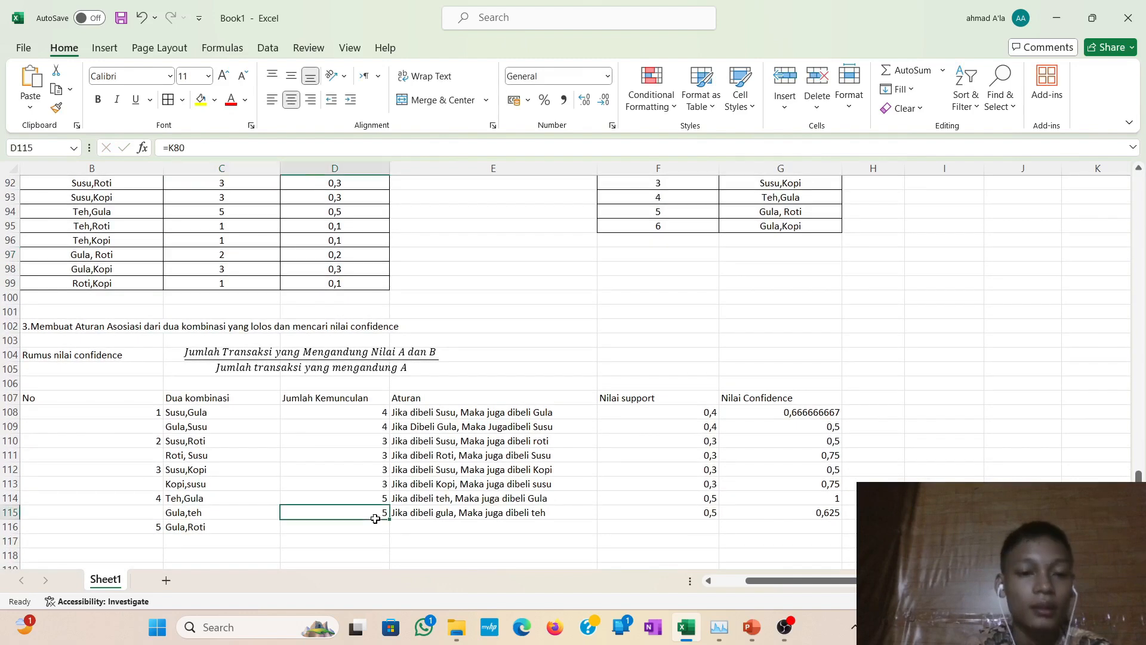
left_click(375, 525)
type("=")
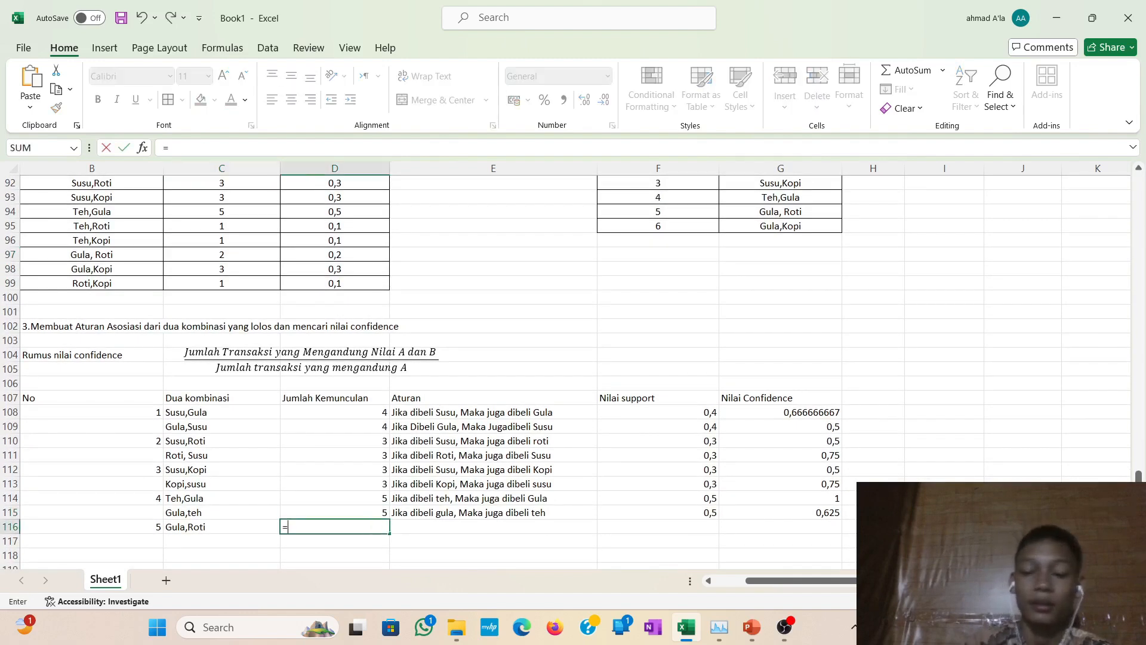
type("2")
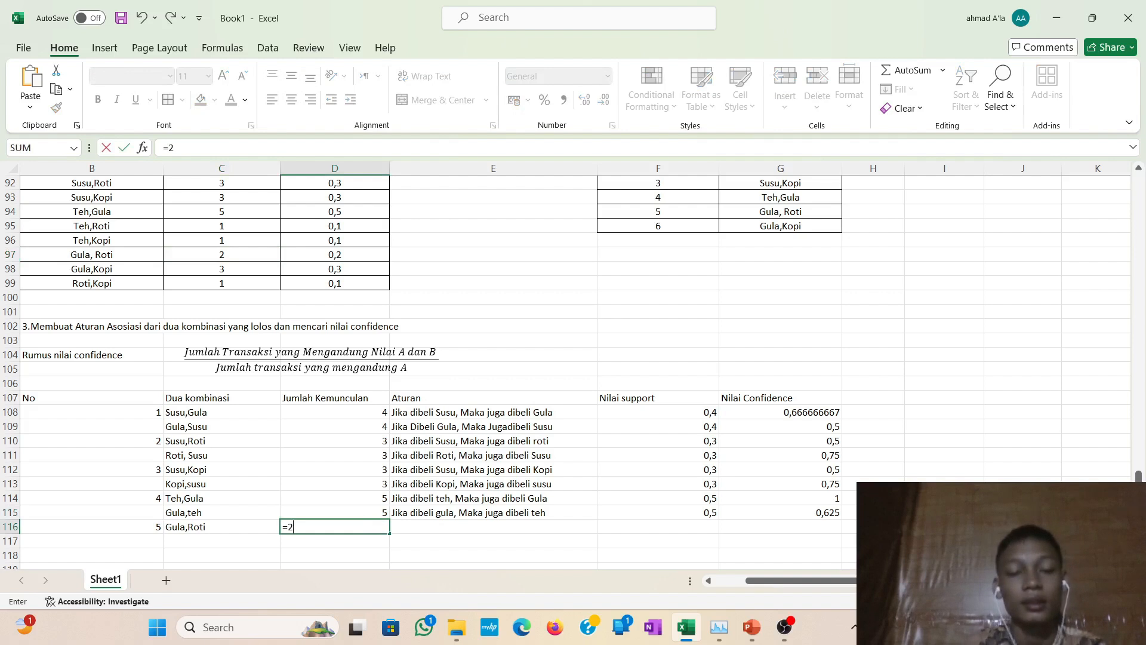
key("BackSpace")
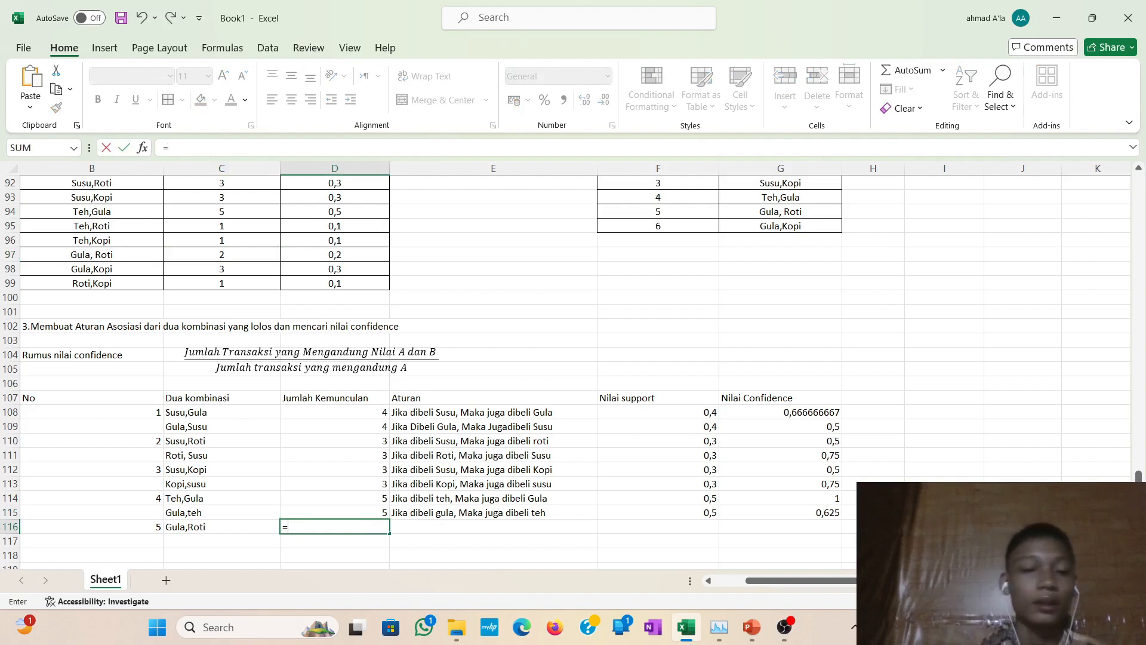
left_click(220, 257)
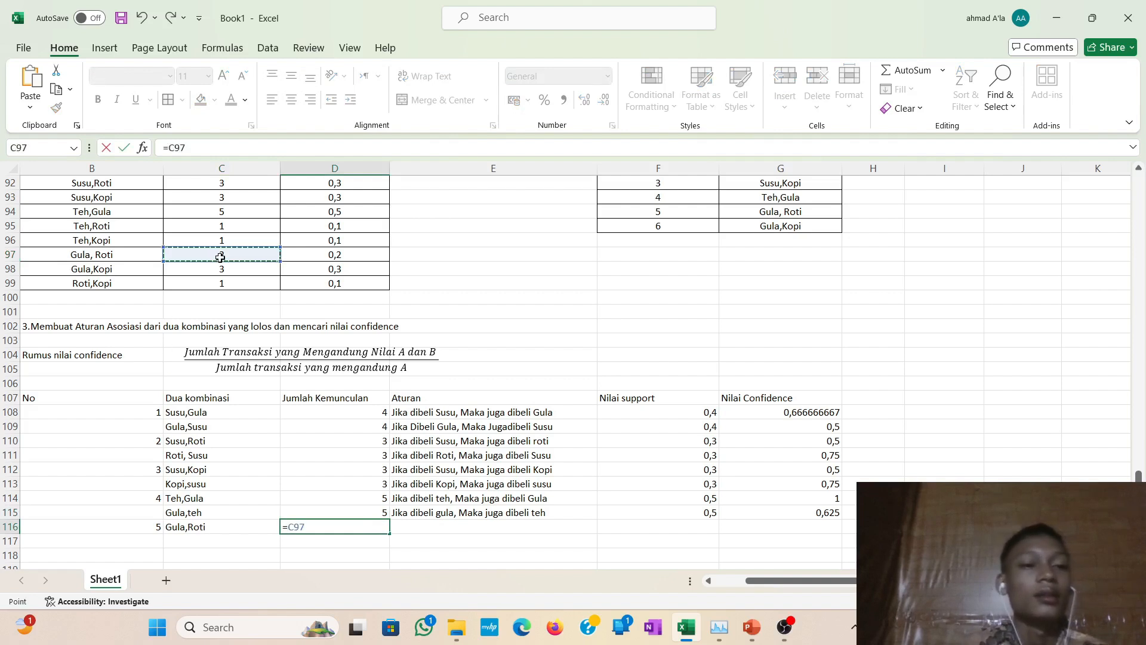
key("Return")
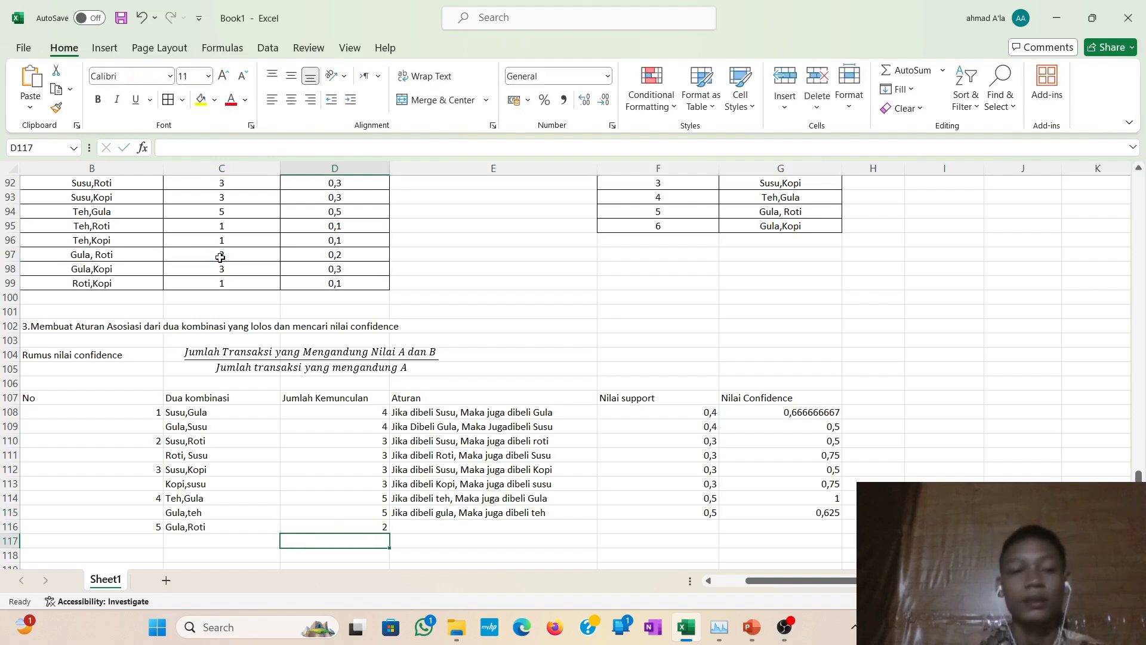
Enter the rule "Jika dibeli gula, Maka juga dibeli roti" in the Aturan column for Gula,Roti in E116.
left_click(444, 524)
type("Ji")
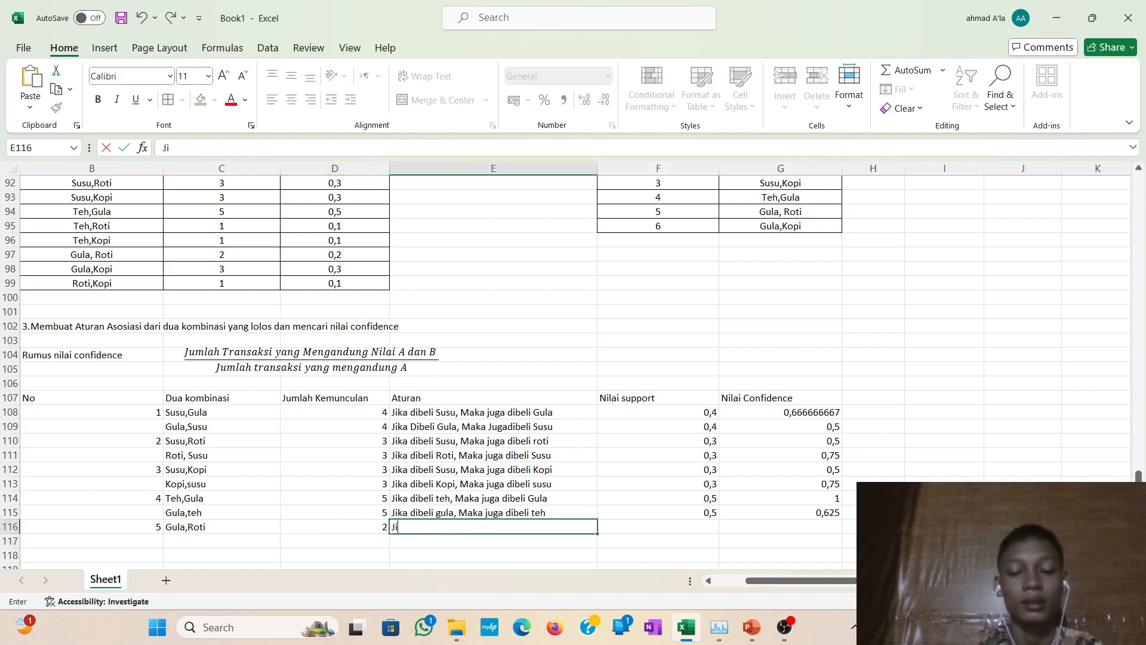
type("ka di")
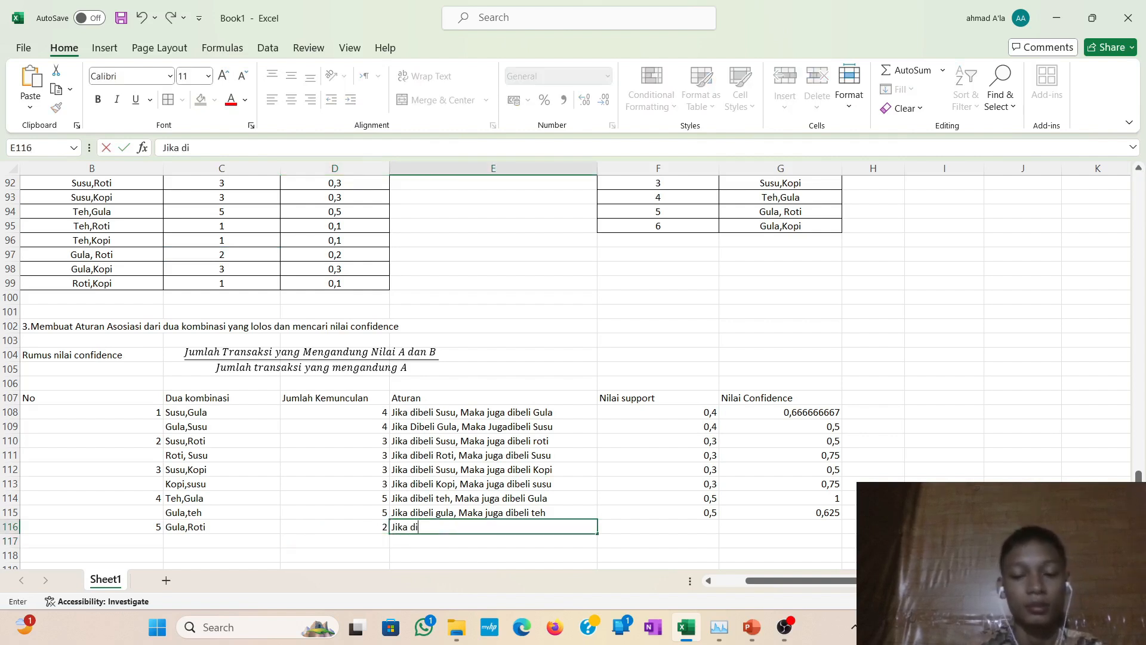
type("beli")
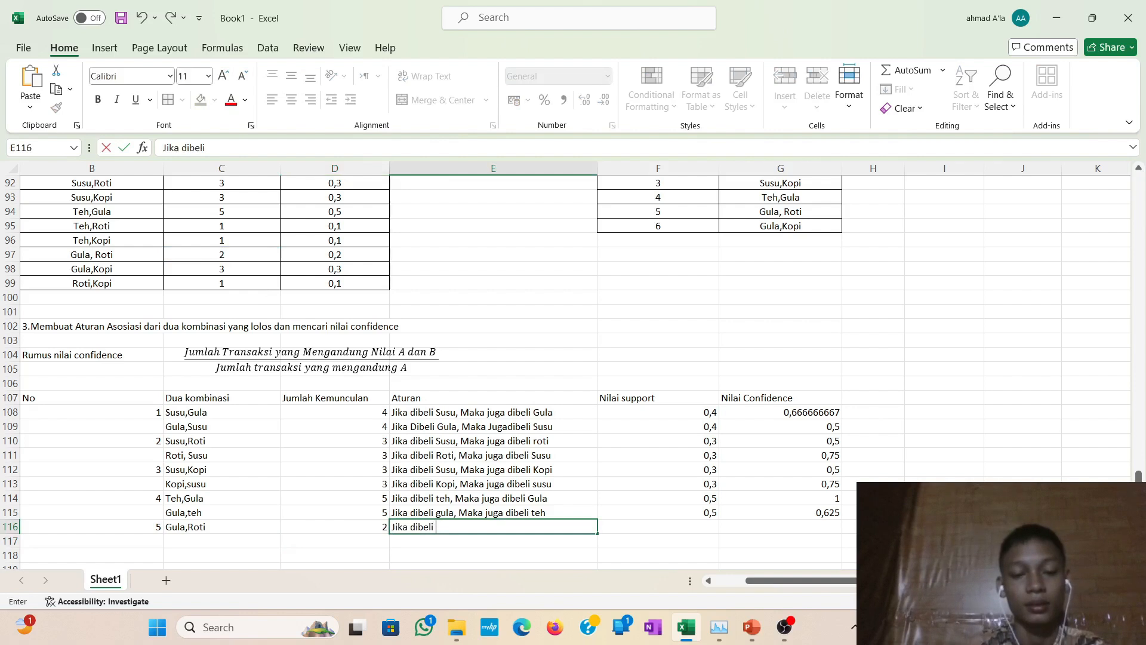
type(" gula")
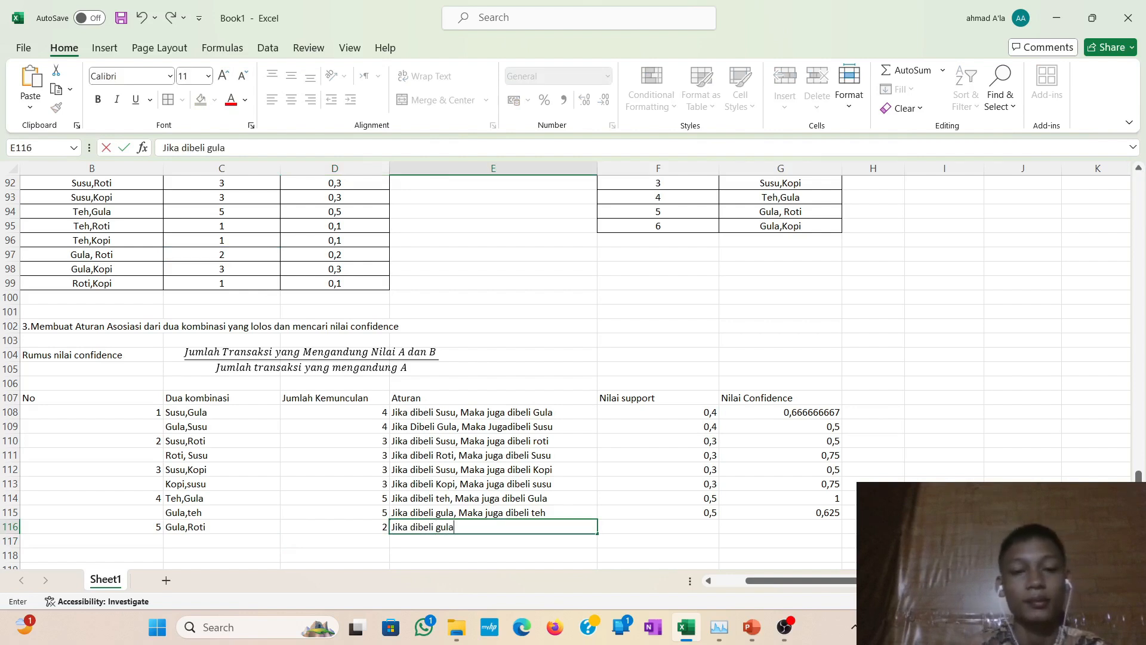
type(", Maka")
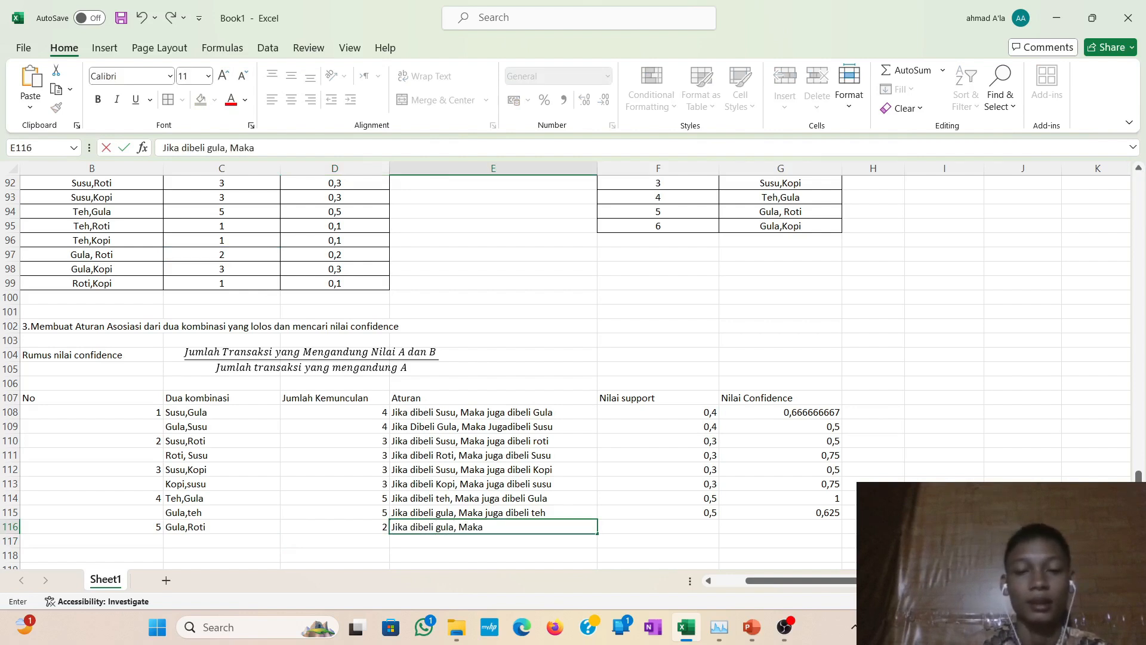
type(" juga ")
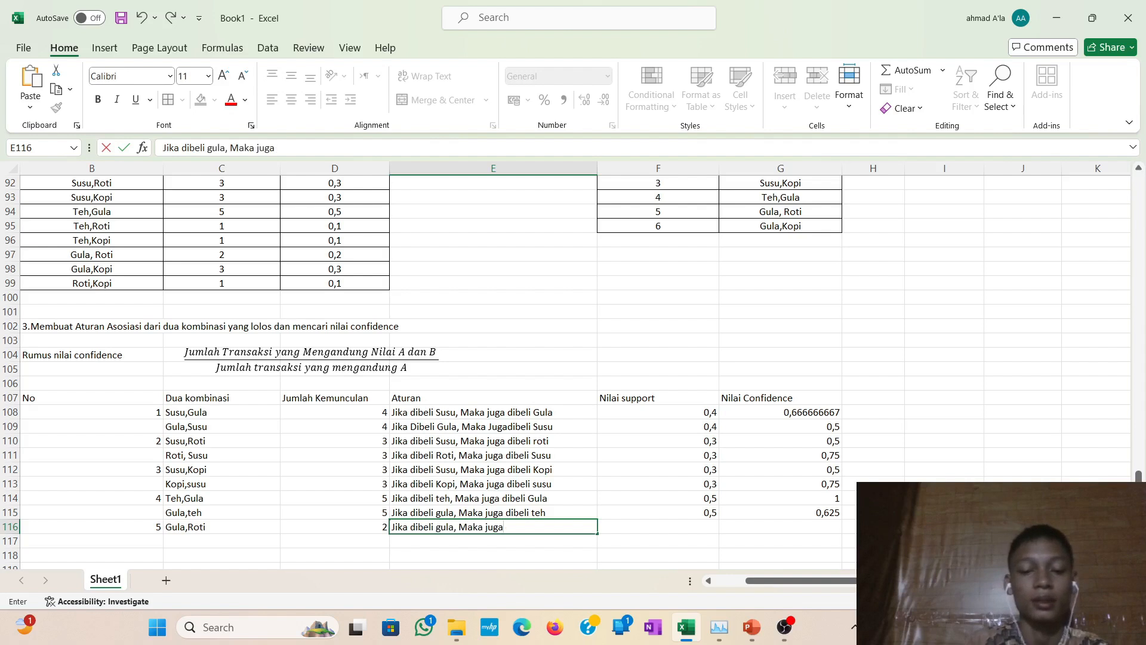
type("Ak")
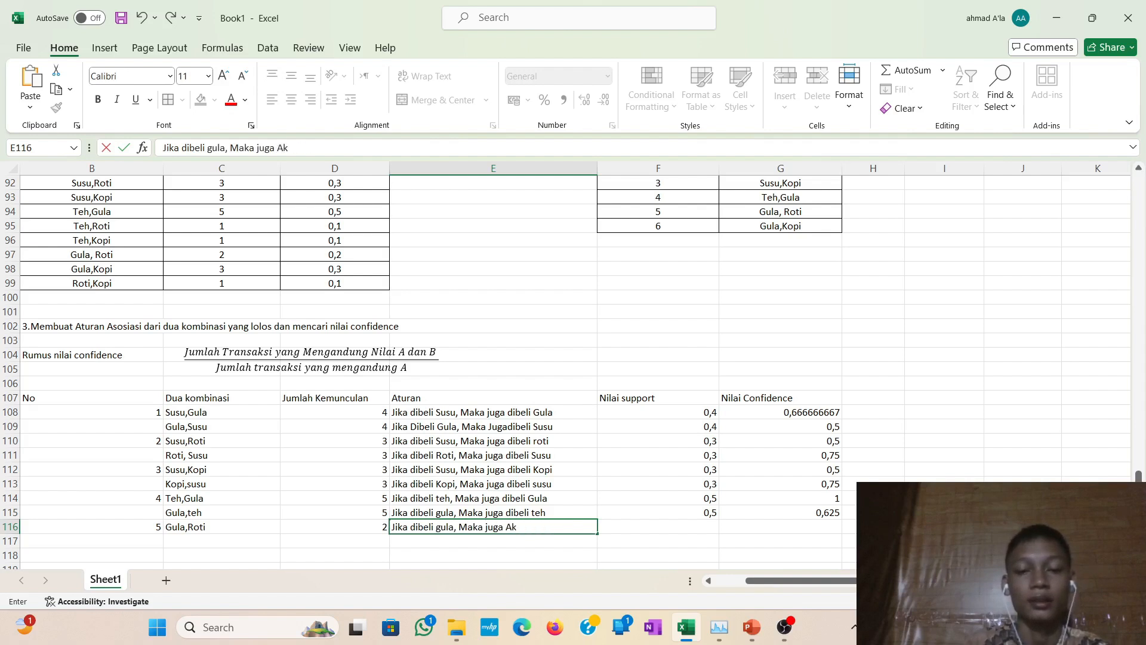
key("BackSpace")
key("BackSpace")
type("dibeli ")
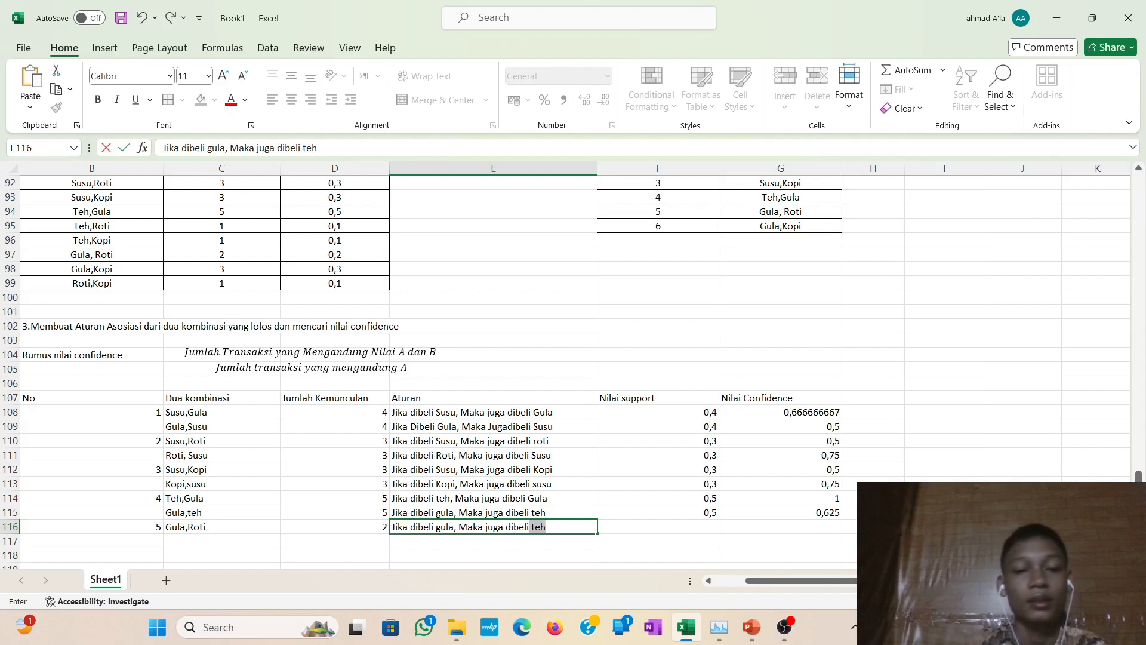
type("trot")
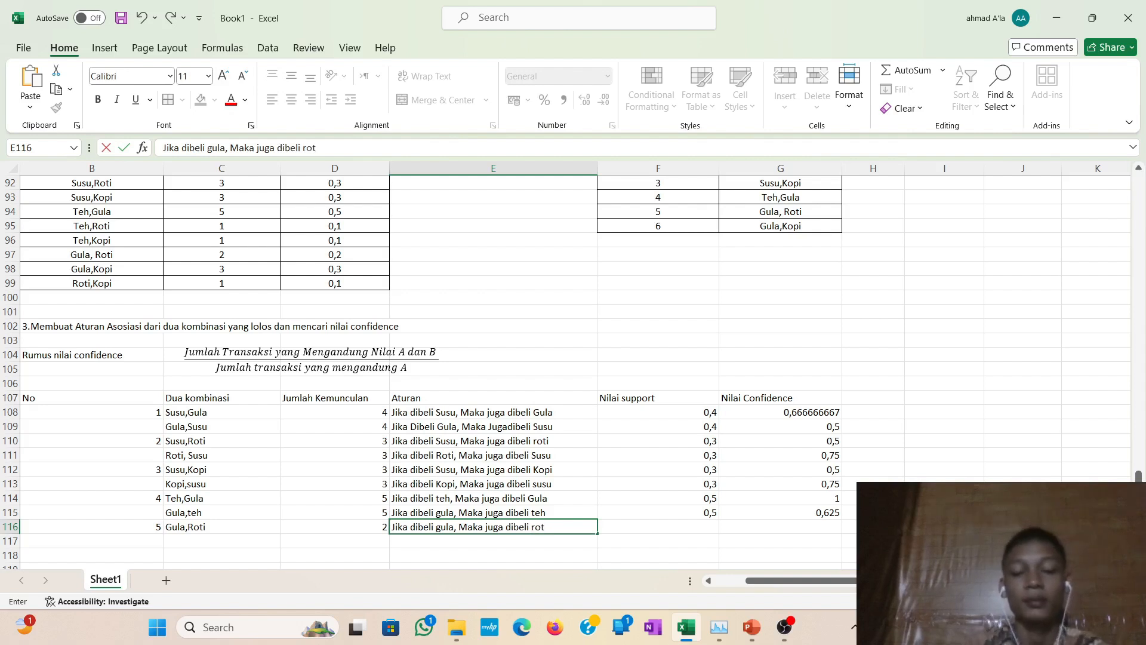
key("Tab")
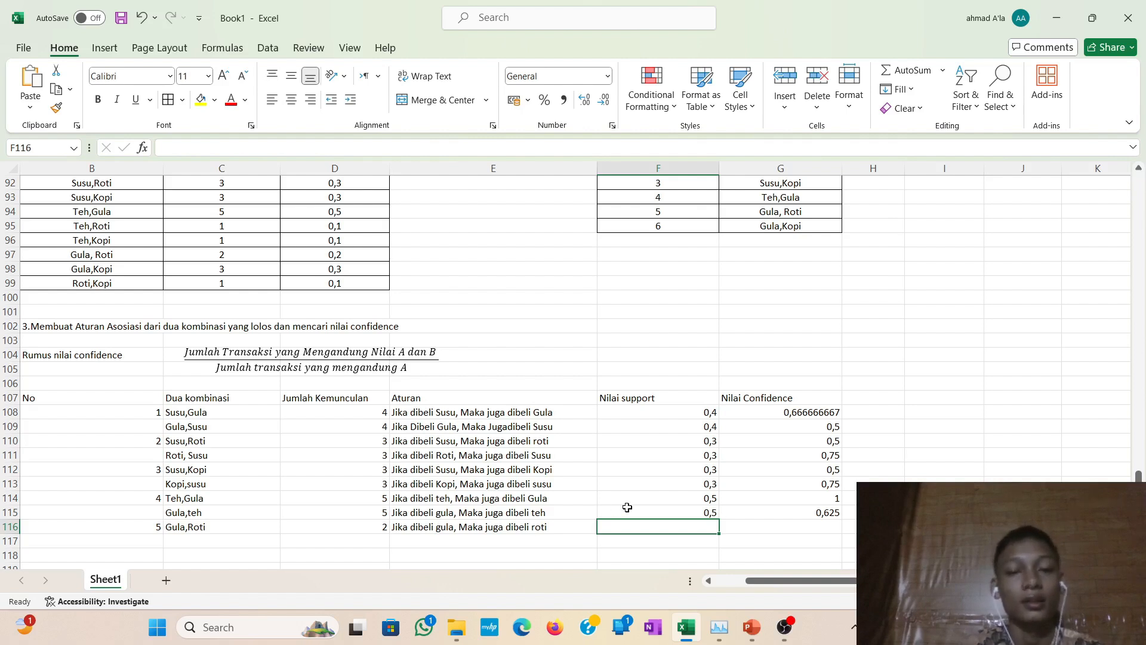
Fill the Nilai support of Gula,Roti in F116 with =D97, referencing its value in the two-item support table.
type("=")
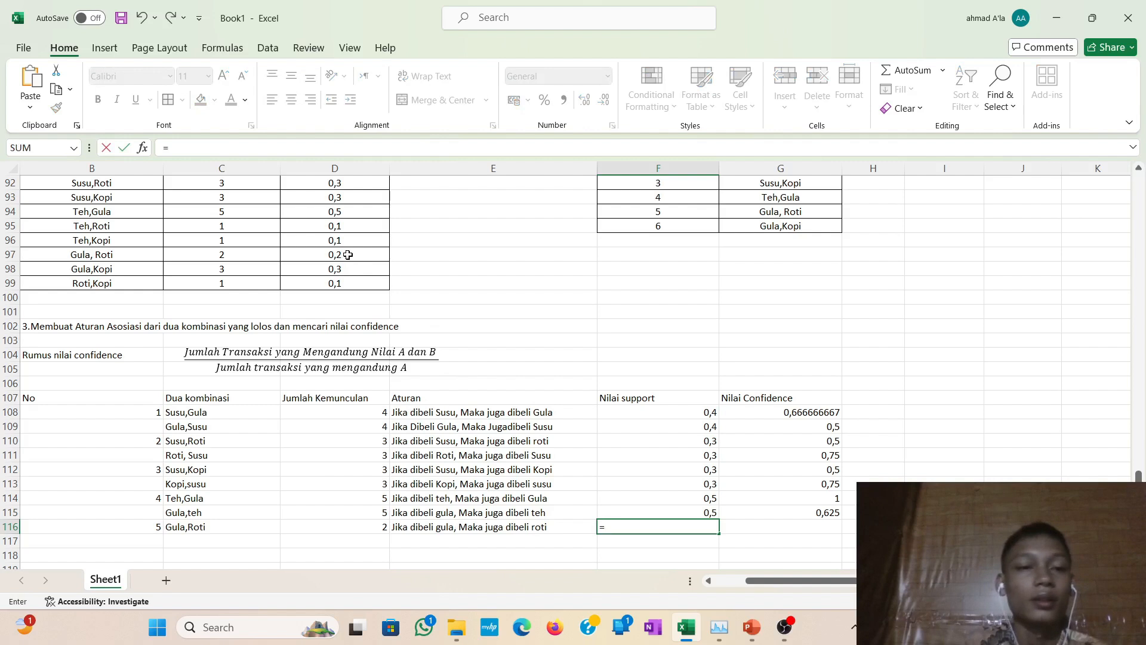
left_click(348, 255)
key("Return")
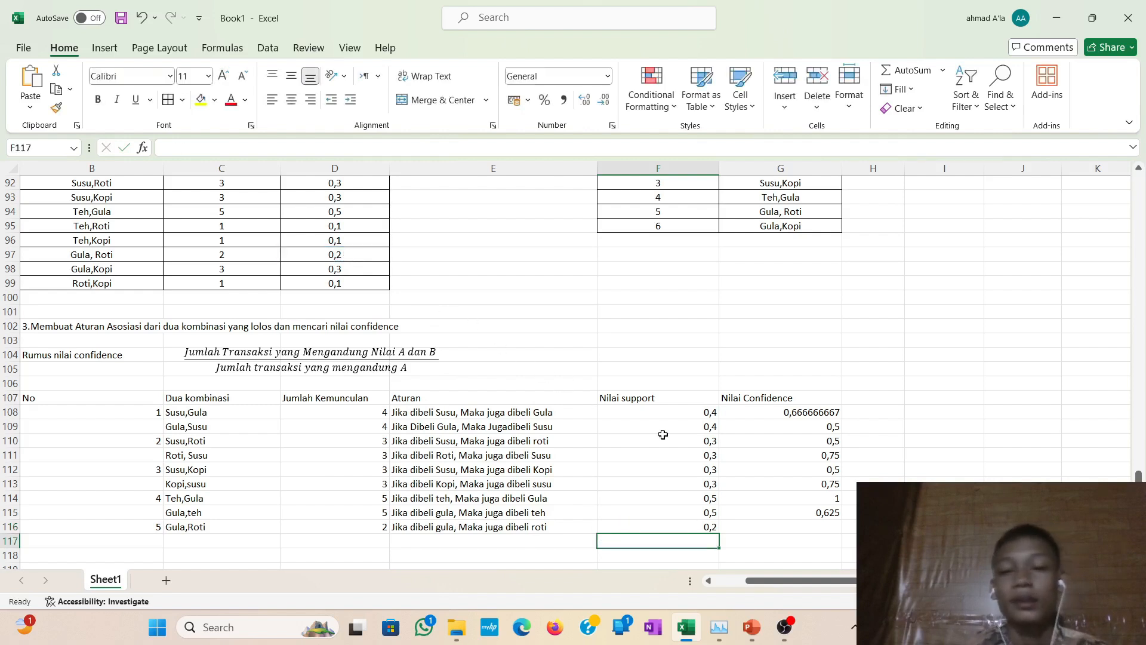
Calculate the Nilai Confidence of Gula,Roti in G116 with =D116/F31, dividing its occurrence count by the total Gula occurrences.
left_click(789, 527)
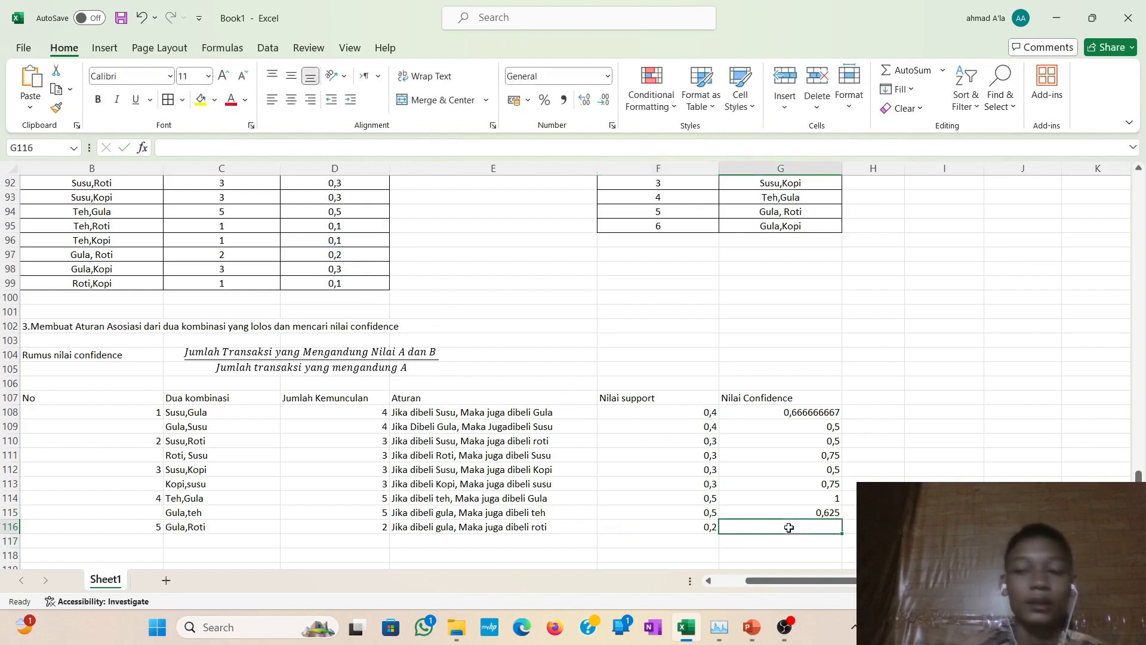
type("=")
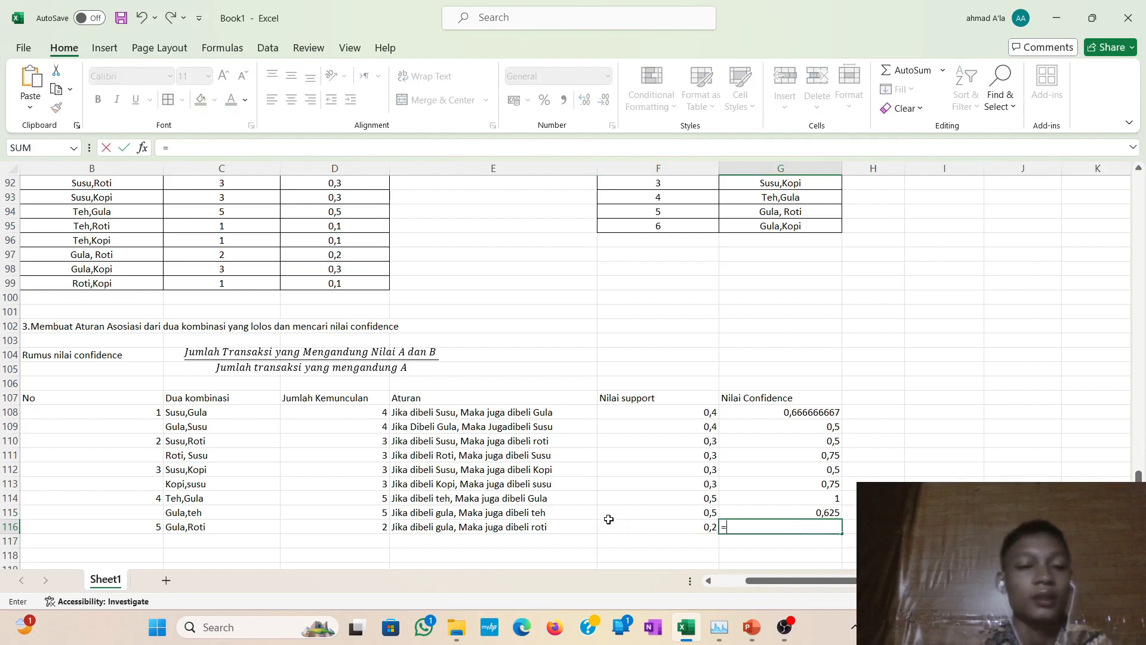
left_click(366, 528)
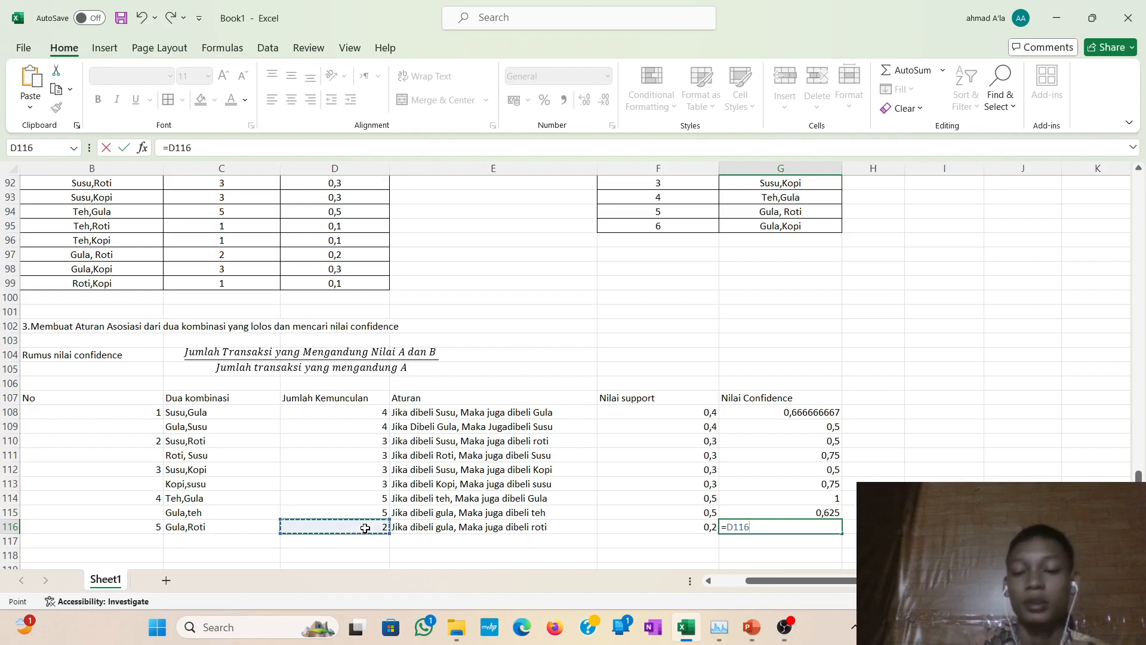
type("/")
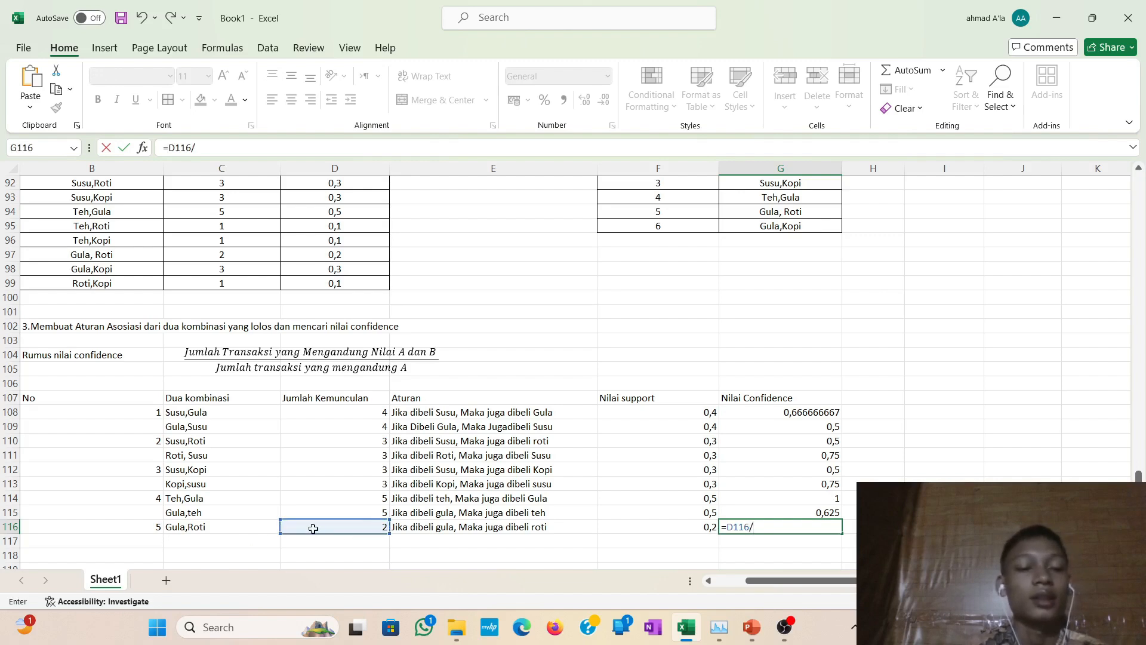
scroll(313, 528, "down", 1)
scroll(313, 529, "up", 8)
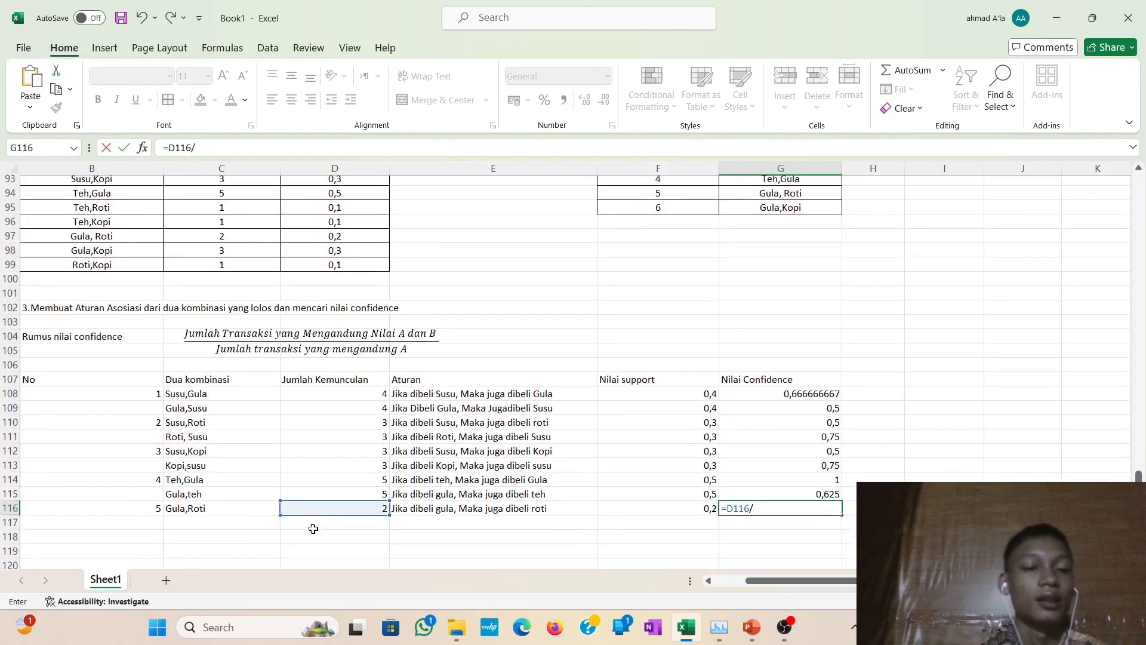
scroll(313, 529, "down", 2)
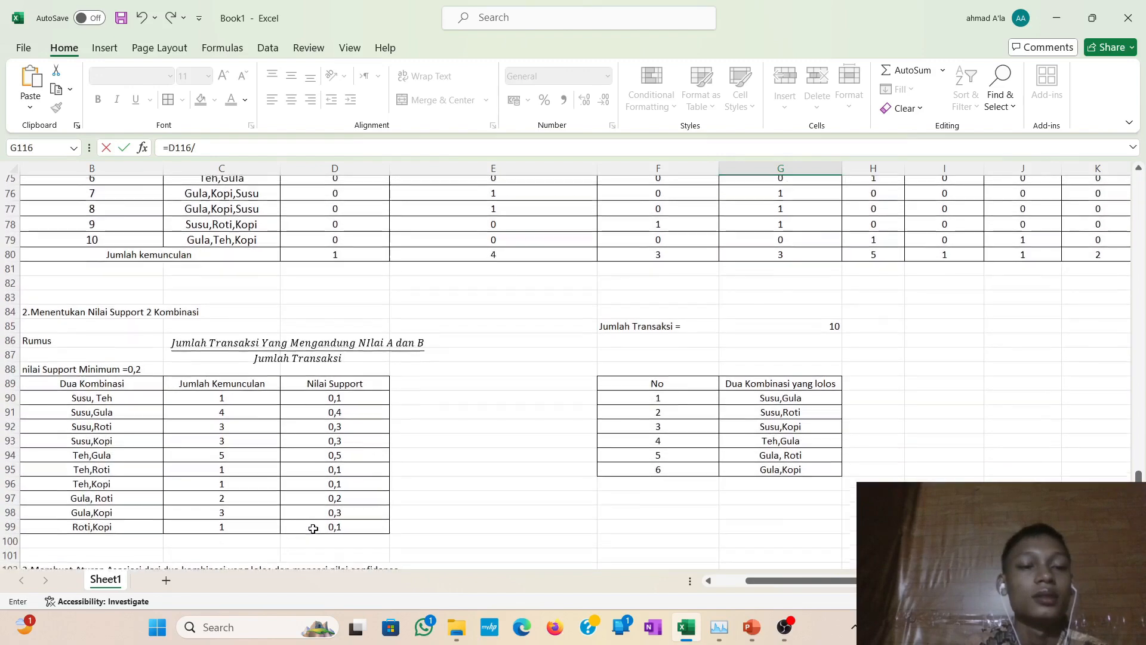
scroll(312, 529, "up", 6)
scroll(358, 508, "down", 1)
scroll(418, 471, "up", 14)
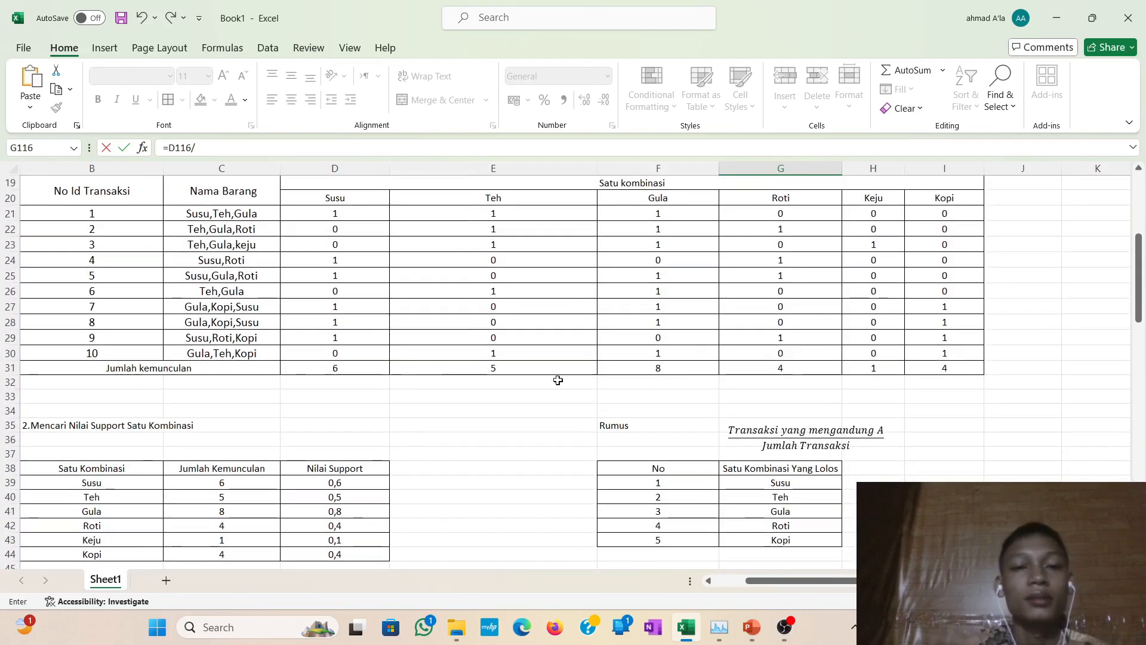
left_click(665, 368)
key("Return")
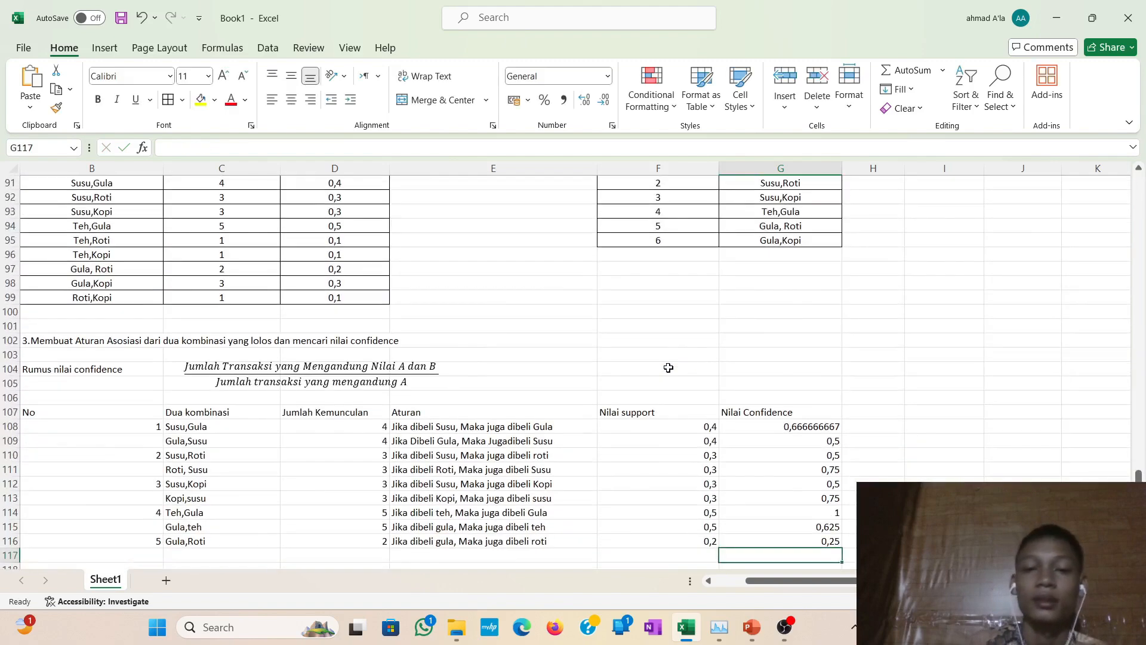
Enter the reversed combination "Roti,Gula" in the Dua kombinasi column at C117.
scroll(667, 368, "down", 6)
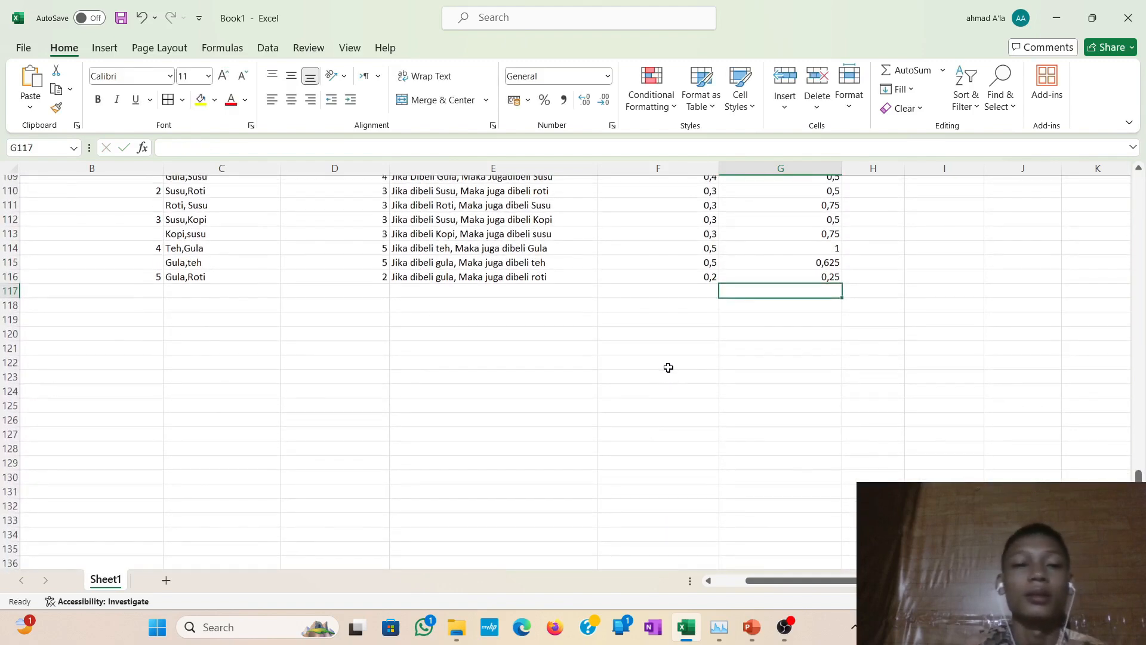
scroll(668, 367, "up", 1)
left_click(209, 314)
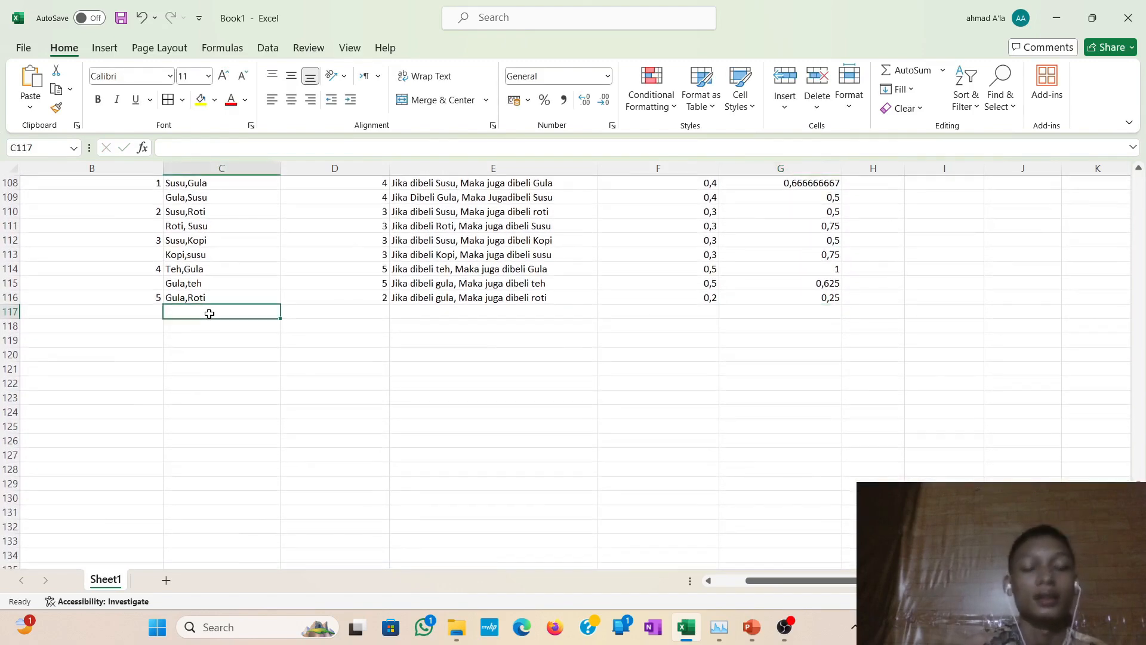
type("Roti,")
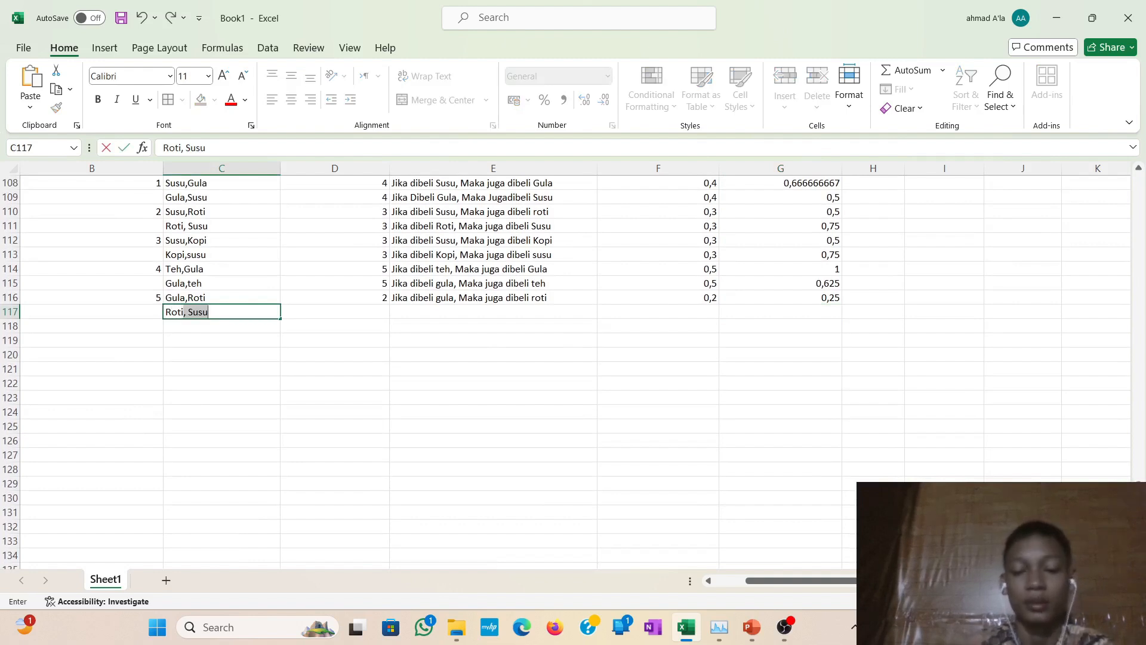
key("BackSpace")
key("BackSpace")
type("Gula")
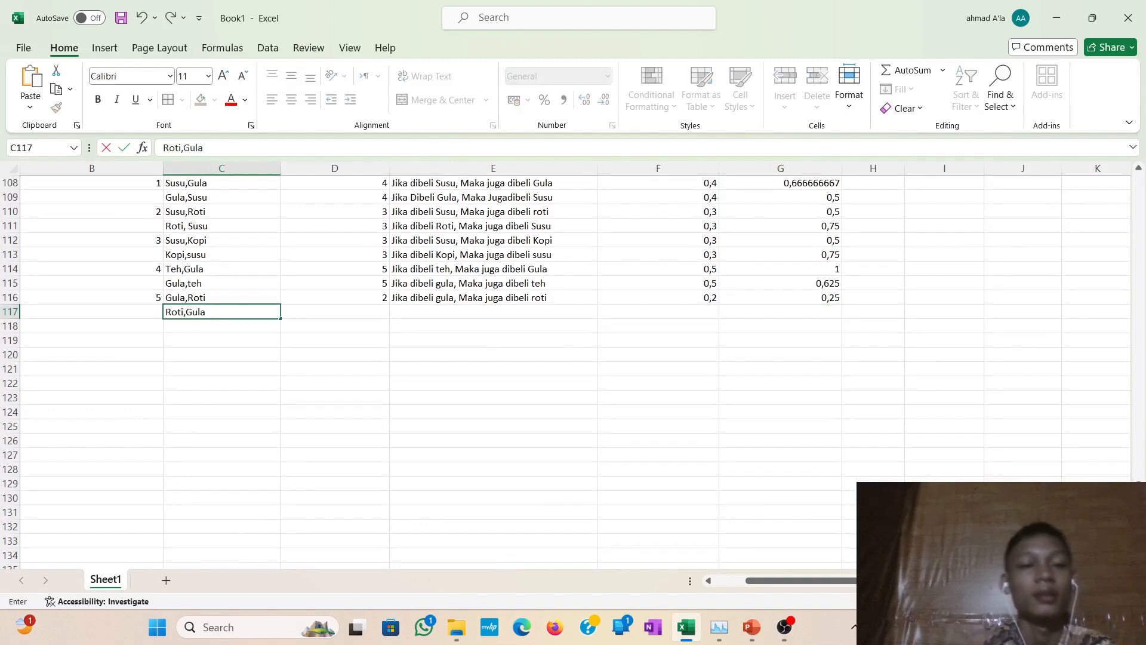
key("Tab")
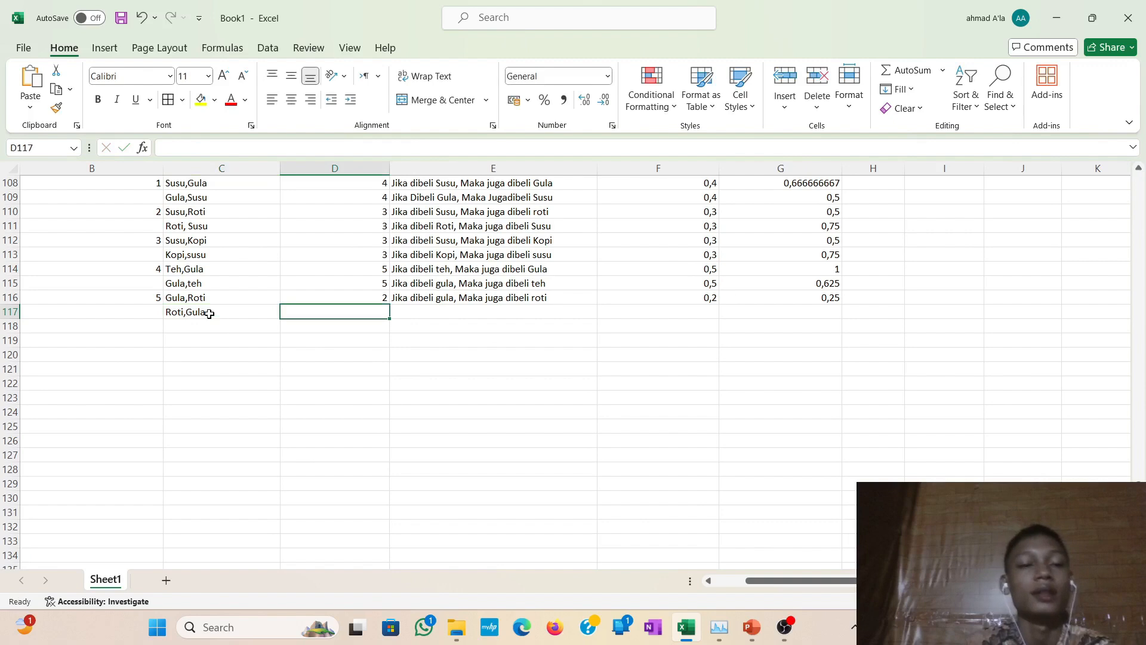
Fill the Jumlah Kemunculan of Roti,Gula in D117 with =C97, referencing the Gula, Roti count in the two-item support table.
scroll(209, 314, "up", 1)
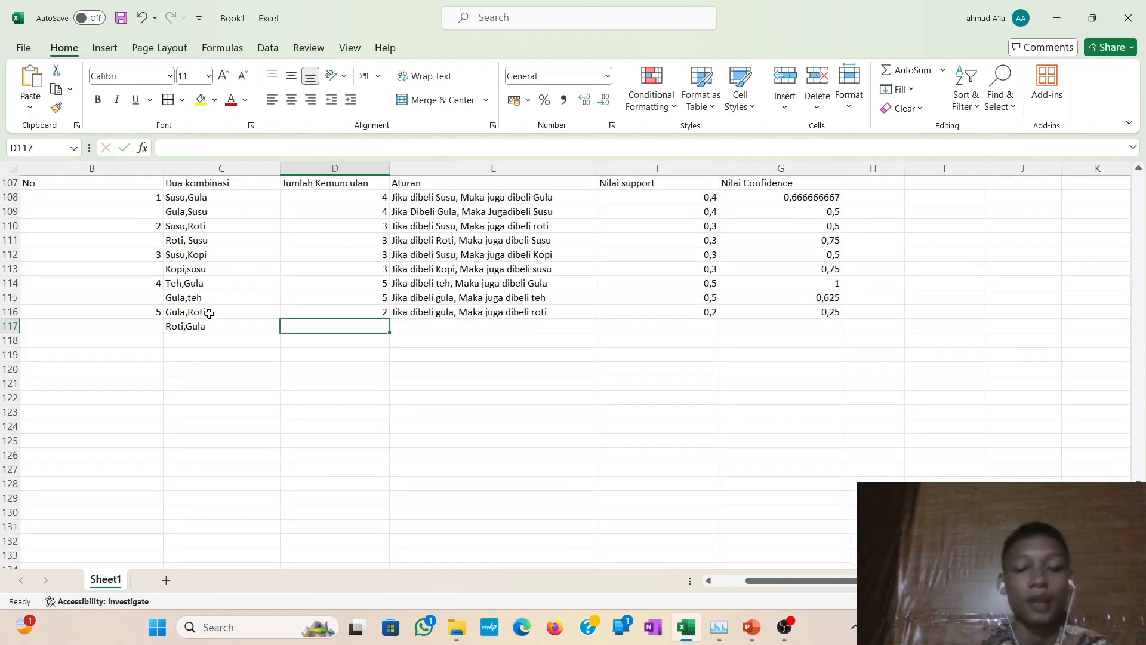
type("=")
scroll(215, 299, "up", 4)
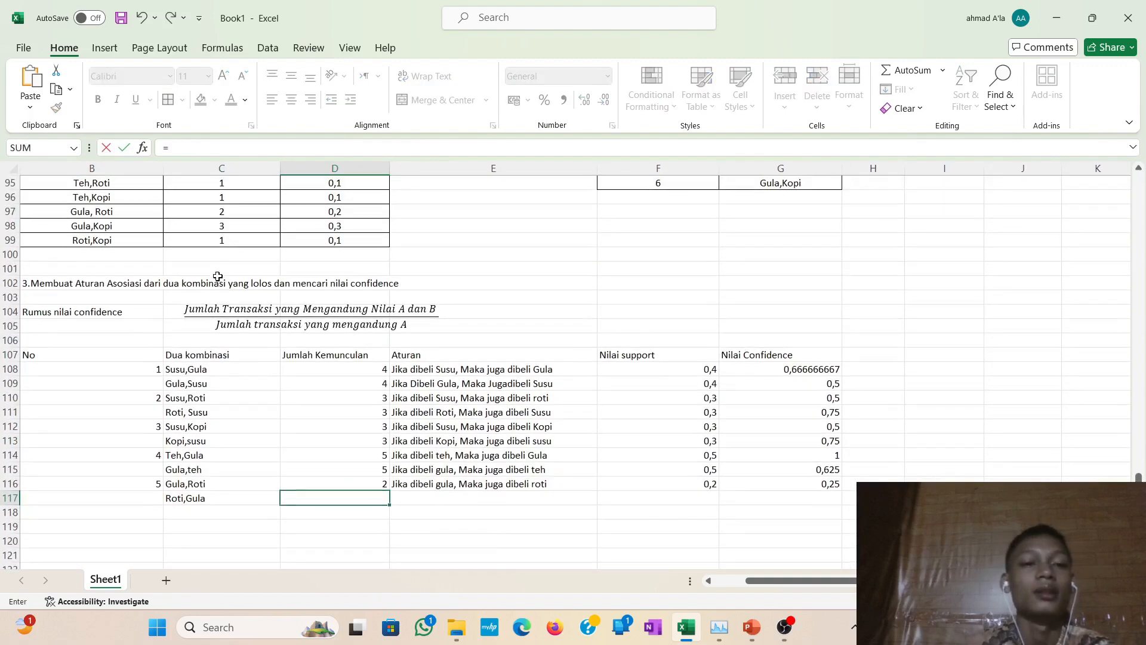
left_click(227, 211)
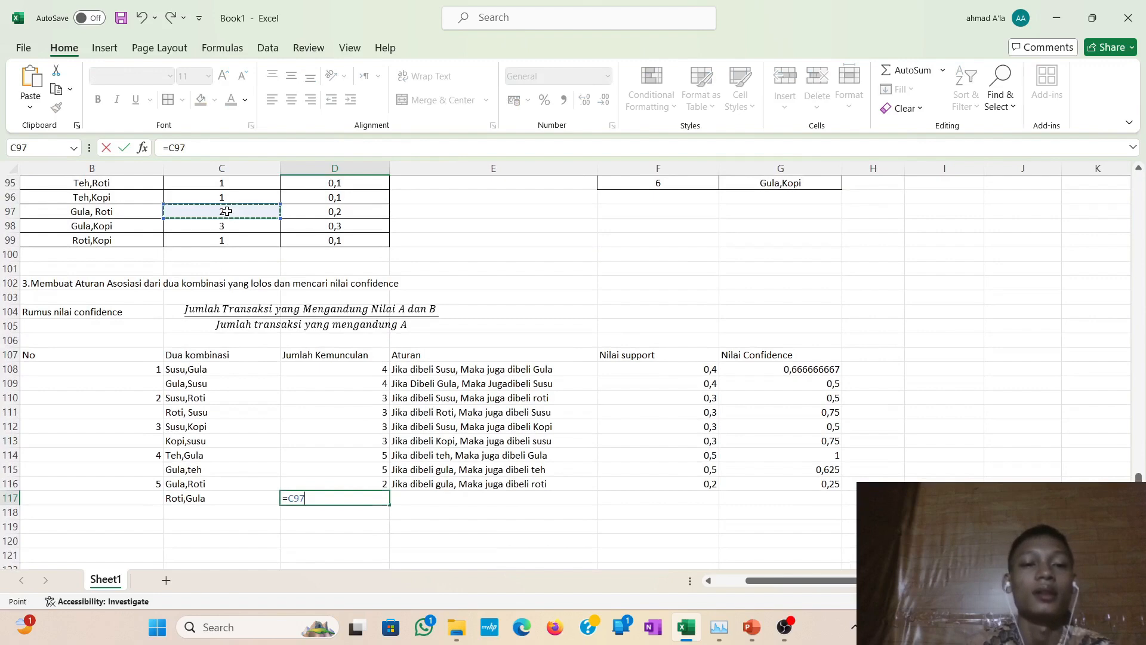
key("Return")
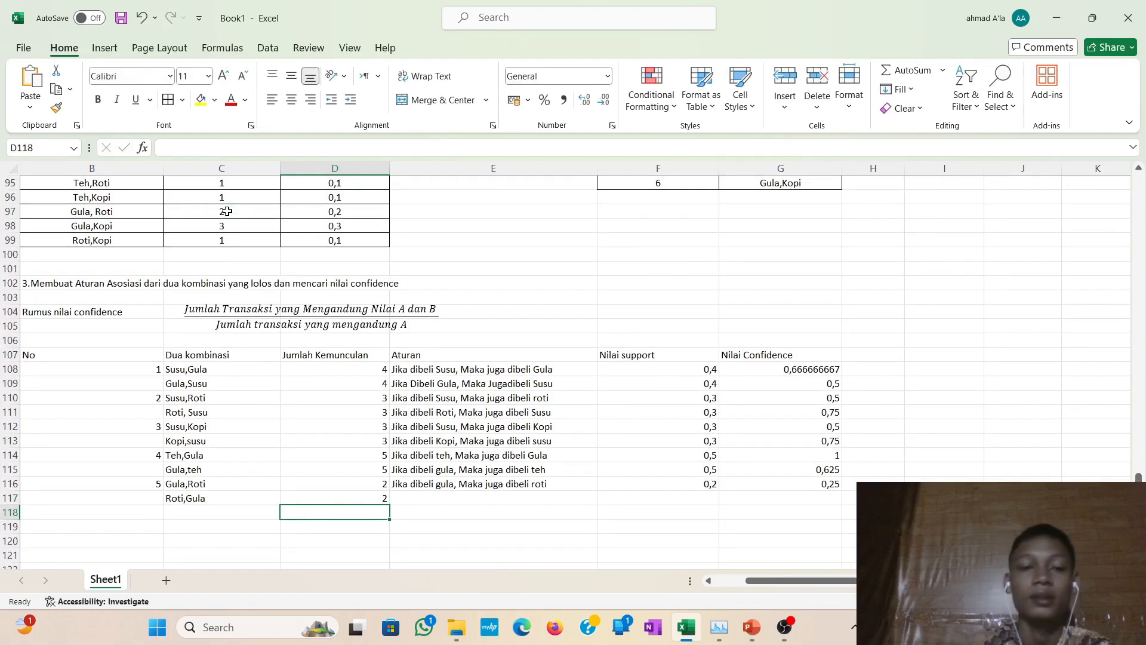
Enter the rule "Jika dibeli Roti, Maka juga dibeli Gula" for Roti,Gula in the Aturan column at E117.
left_click(438, 498)
type("Jik")
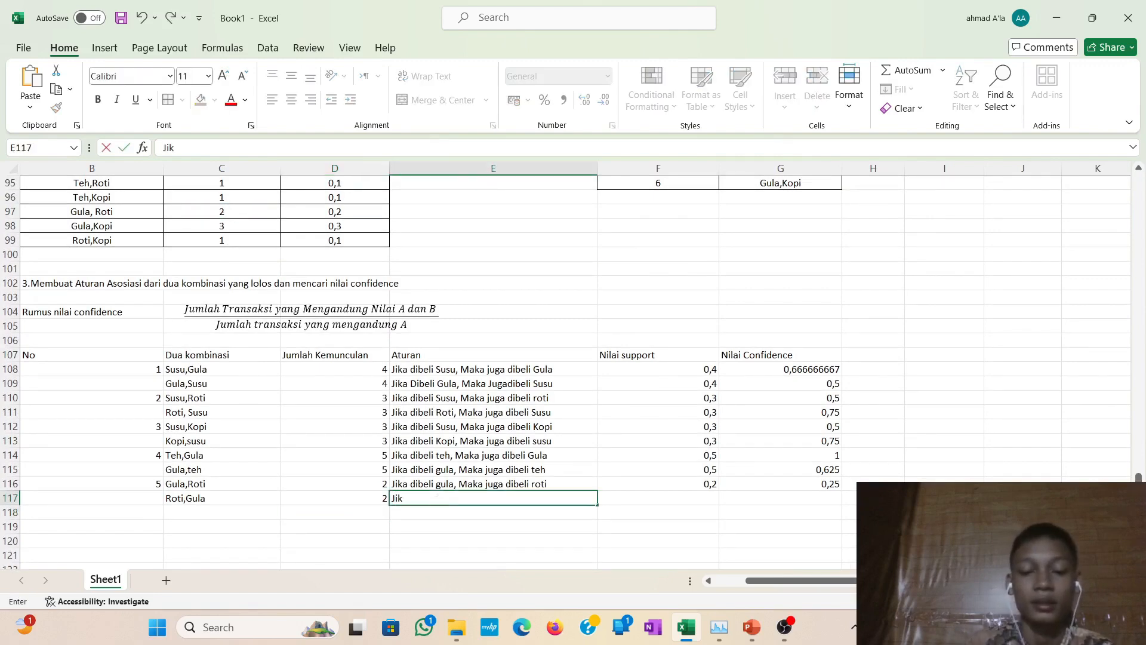
type("a dibeli")
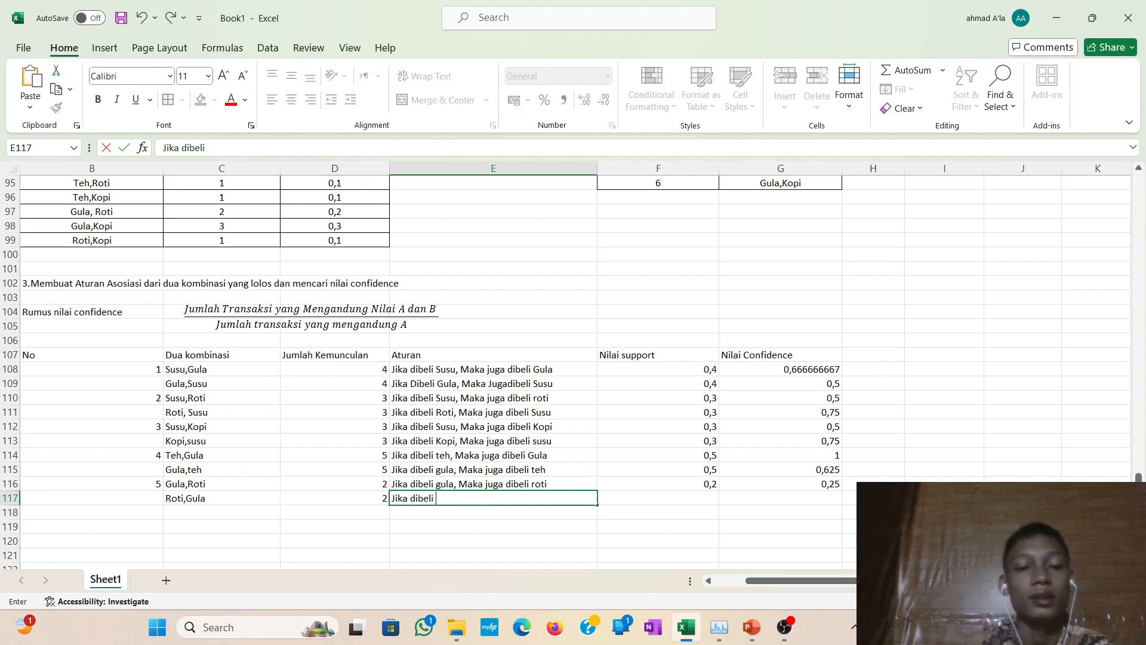
type(" Roti")
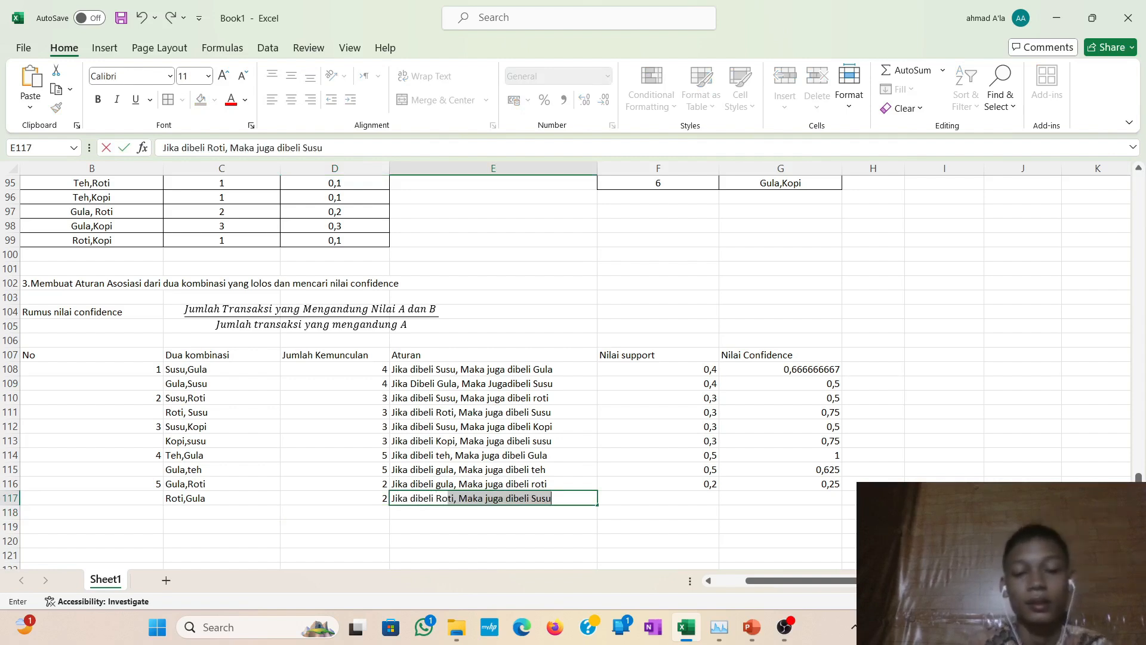
type(", ")
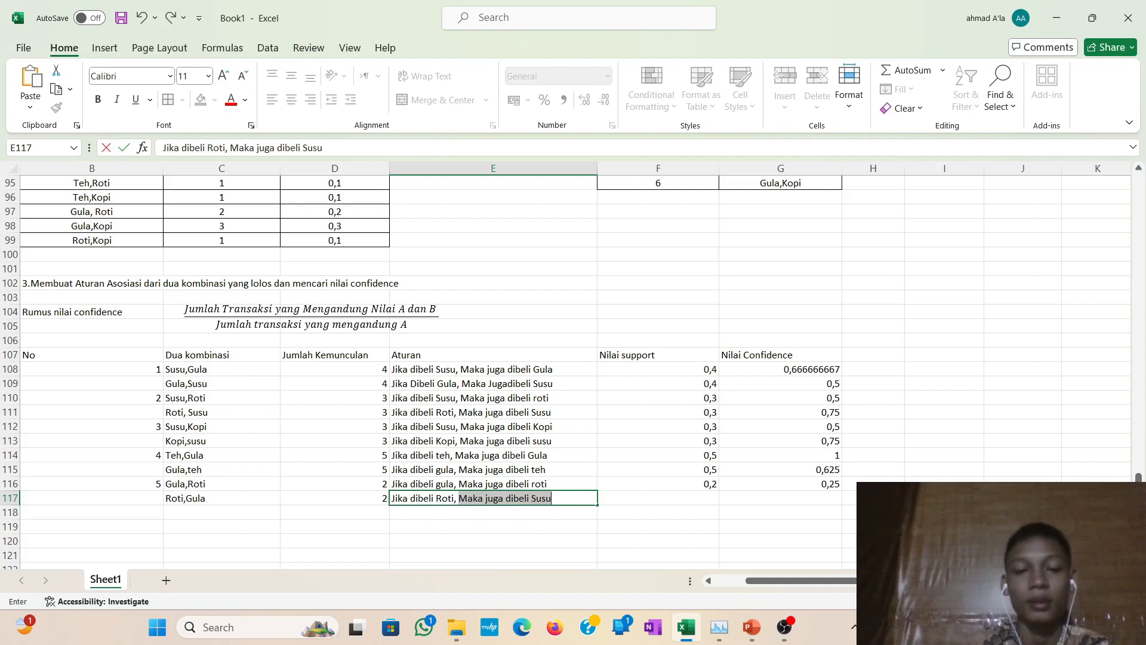
type("Maka ")
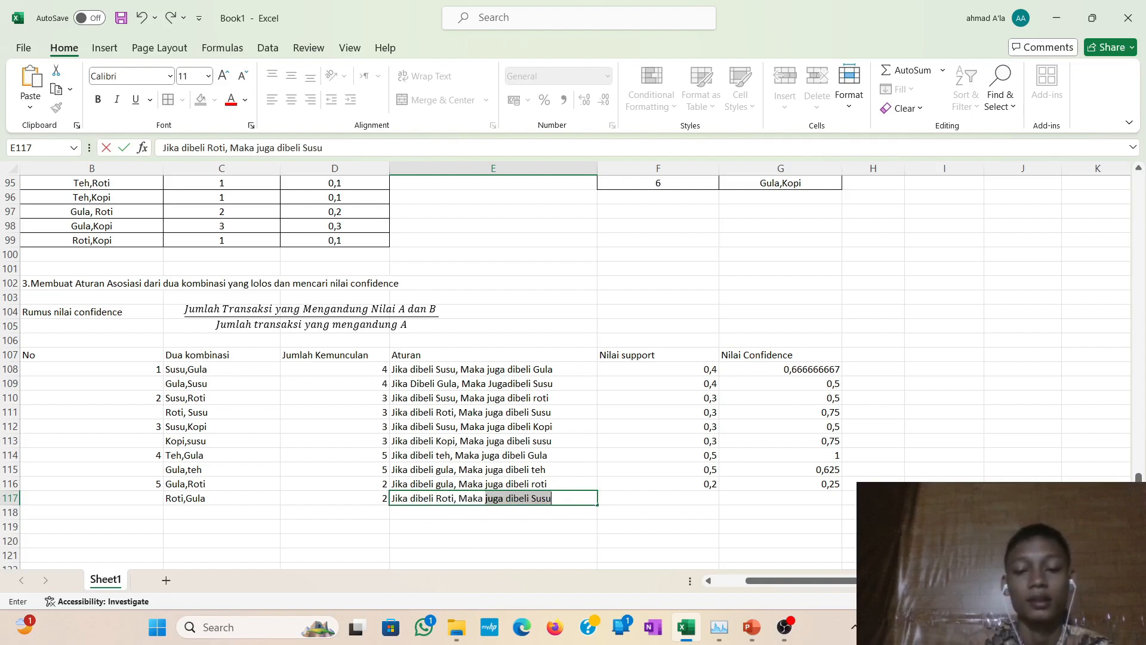
type("jug")
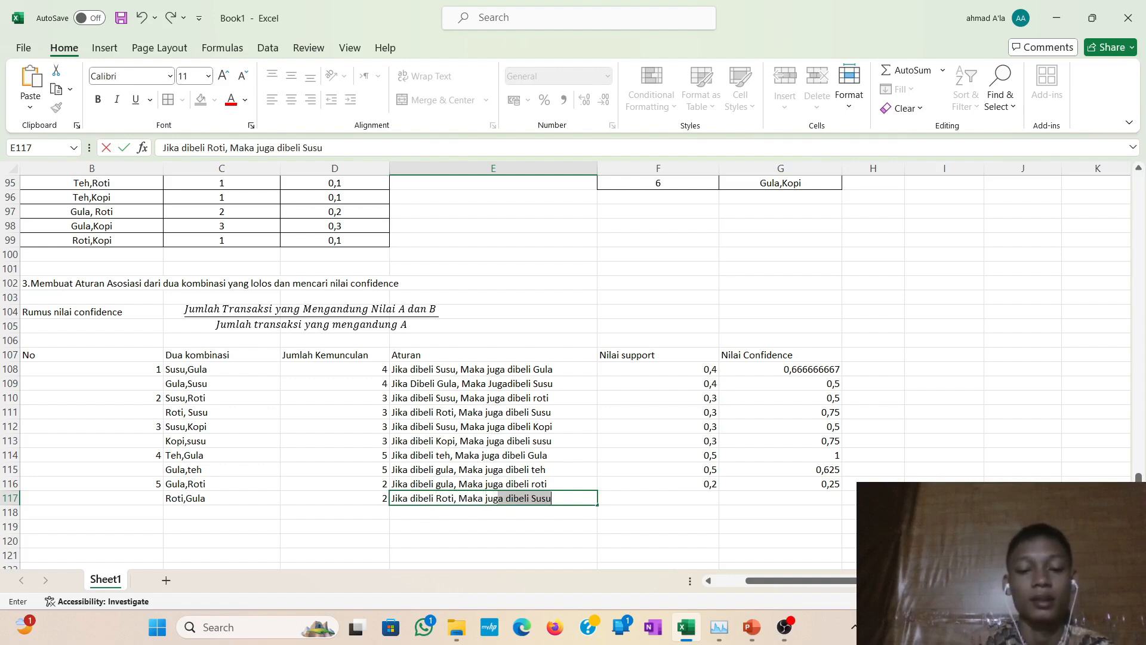
type("a dibeli ")
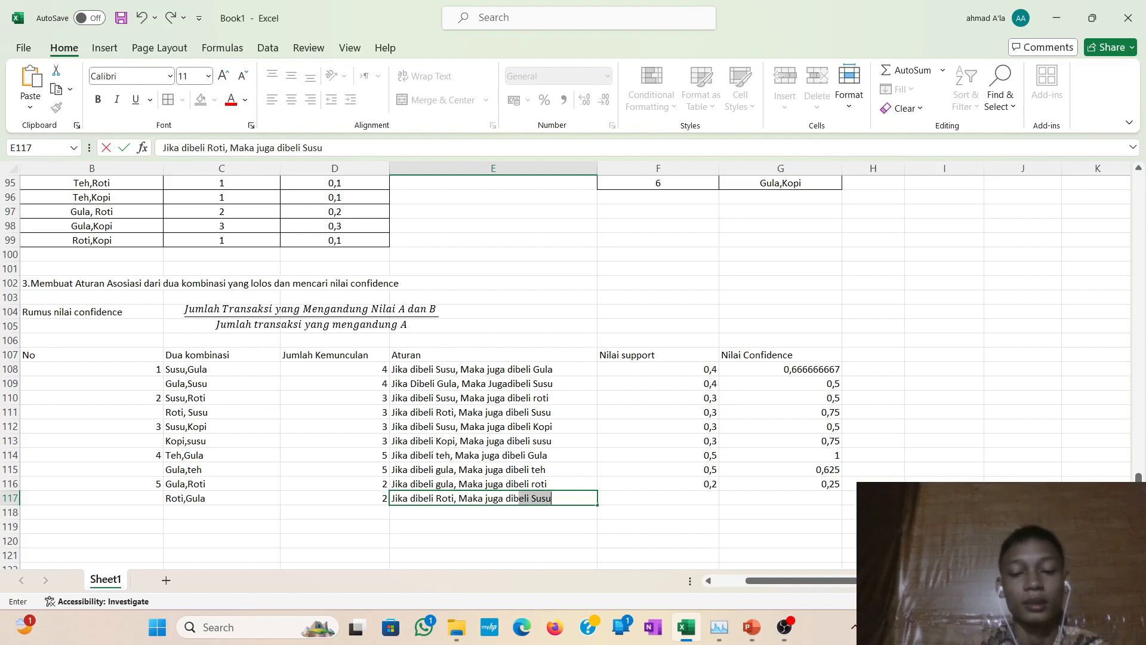
type("S")
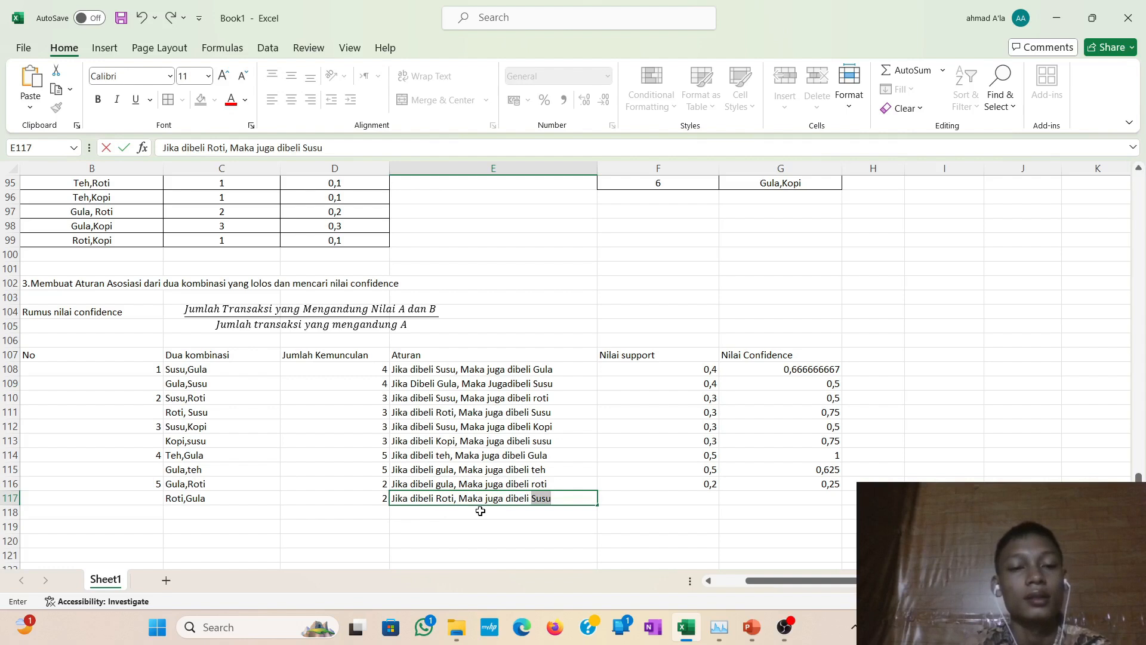
type("Gula")
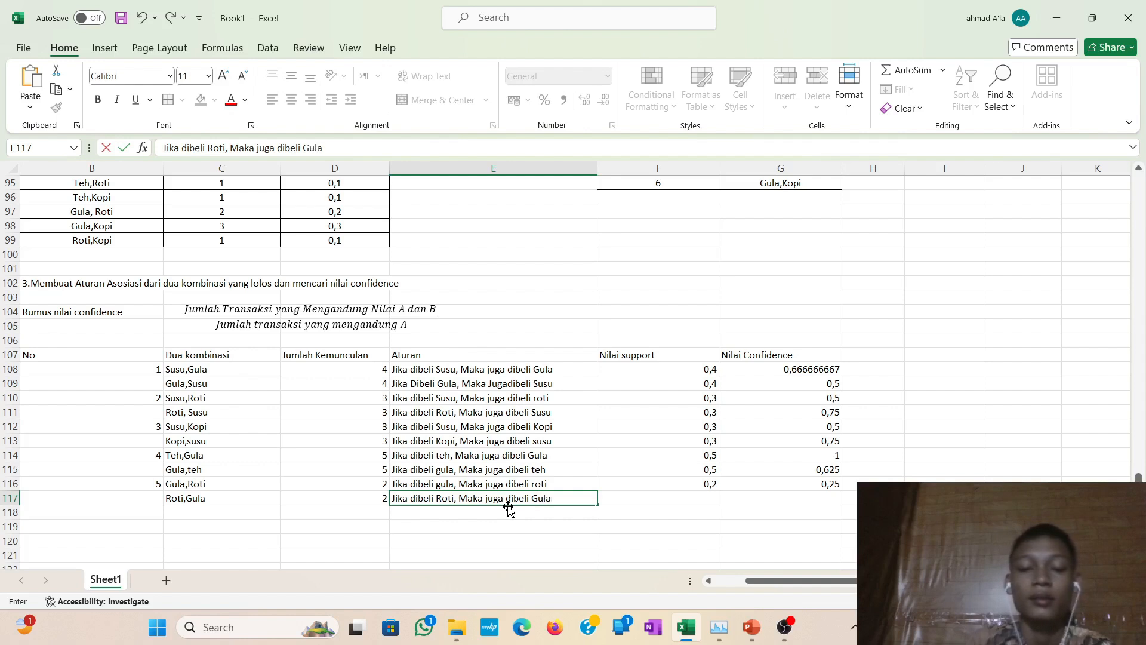
key("Tab")
Fill the Nilai support of Roti,Gula in F117 with =D97, referencing the Gula, Roti value in the two-item support table.
type("=")
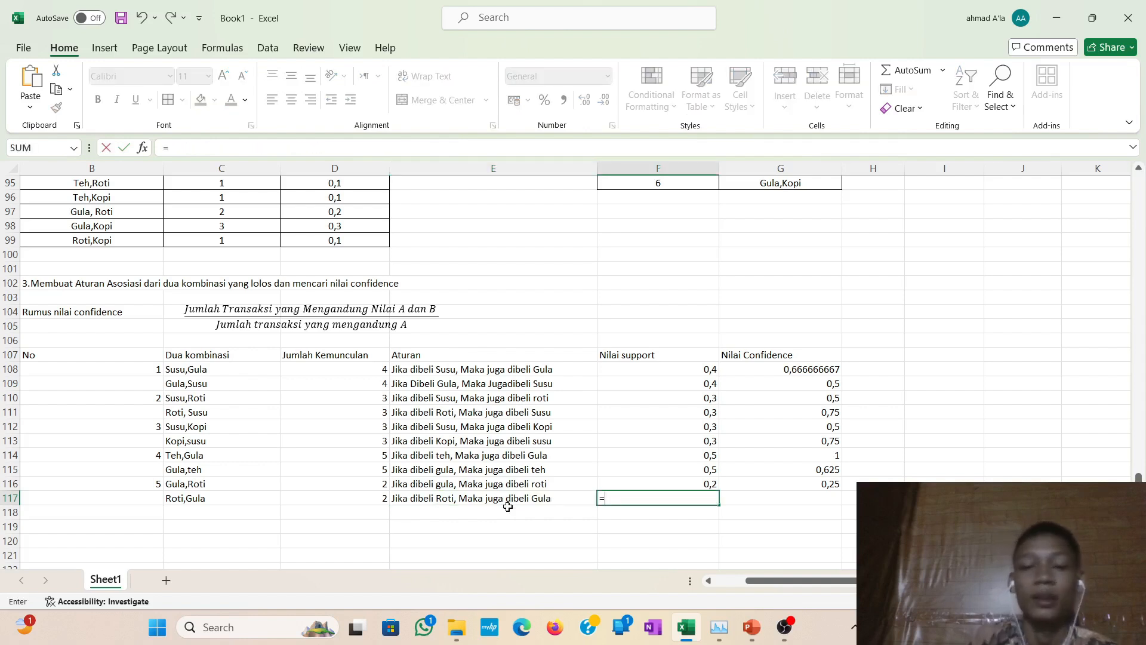
left_click(311, 216)
key("Return")
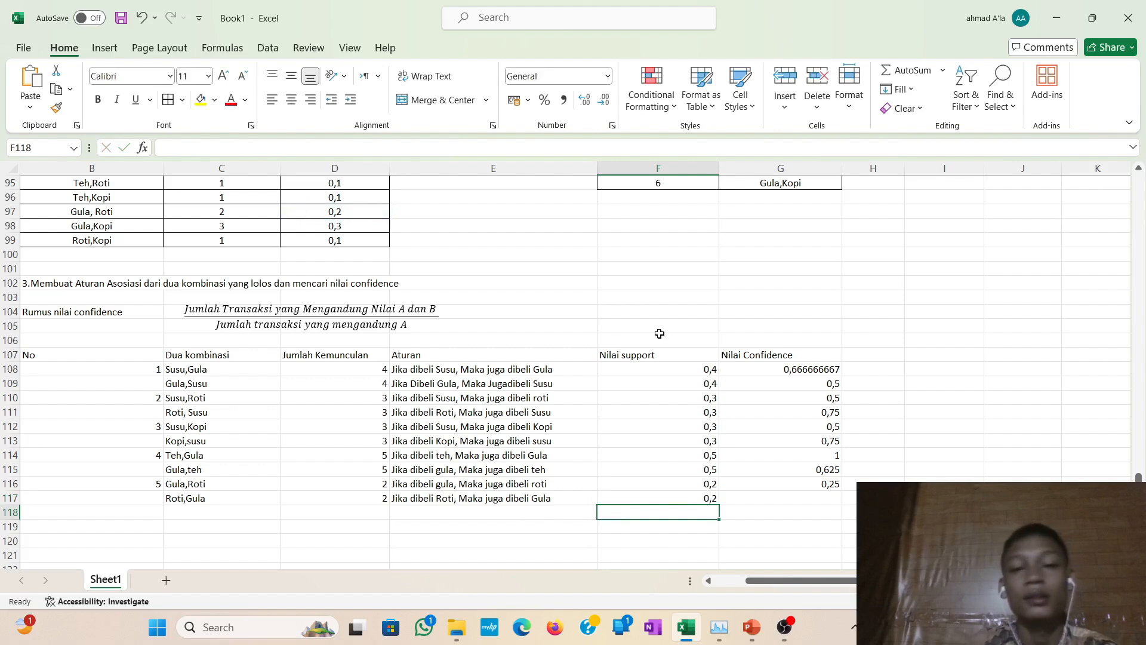
Calculate the Nilai Confidence of Roti,Gula in G117 with =D117/G31, dividing its occurrence count by the total Roti occurrences.
left_click(754, 493)
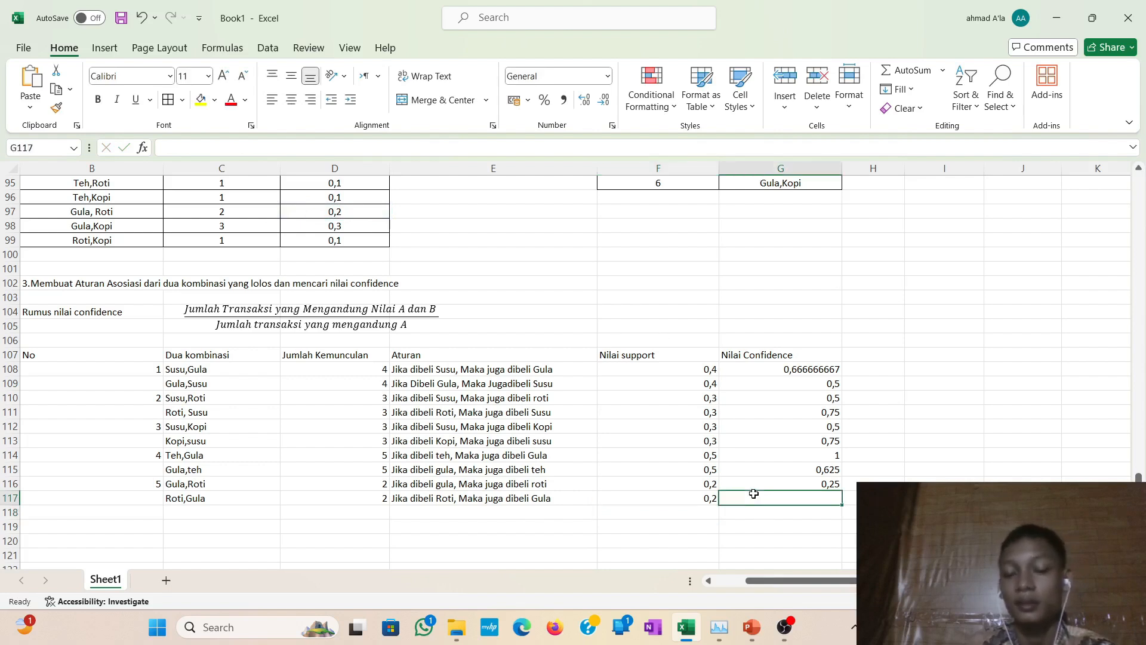
type("=")
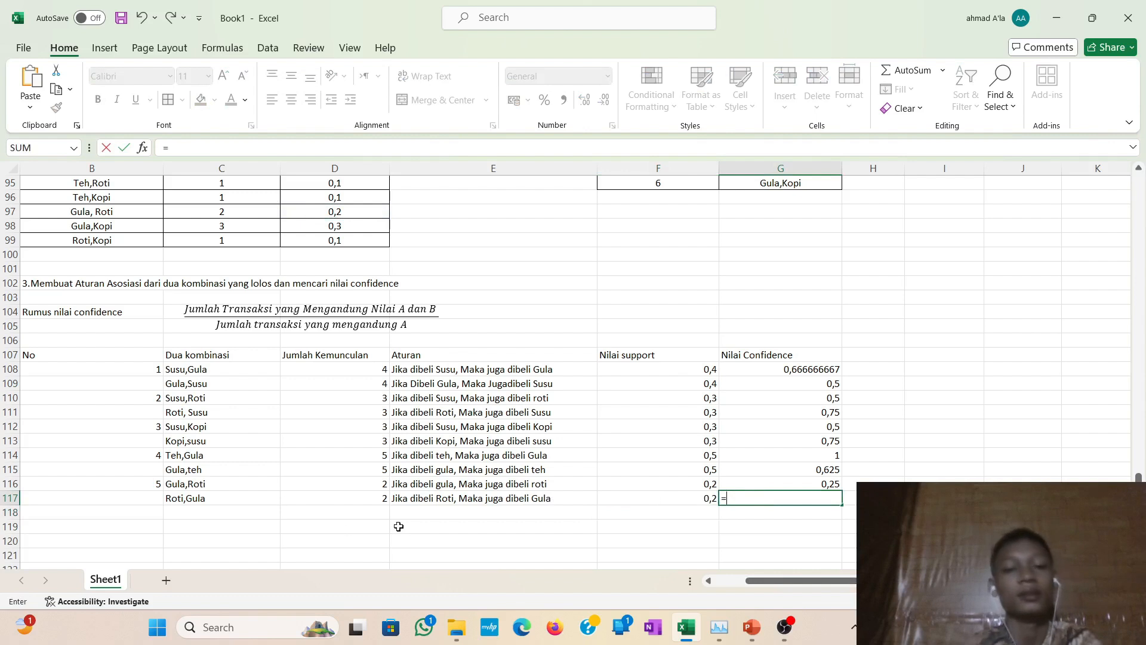
left_click(367, 501)
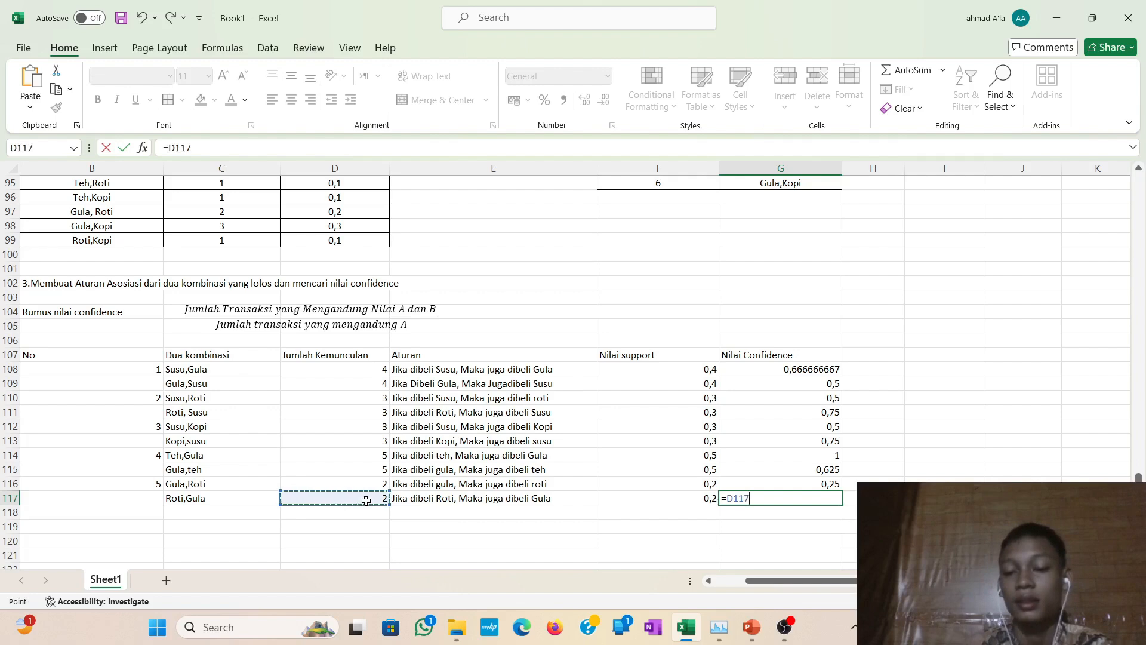
type("/")
scroll(232, 495, "up", 1)
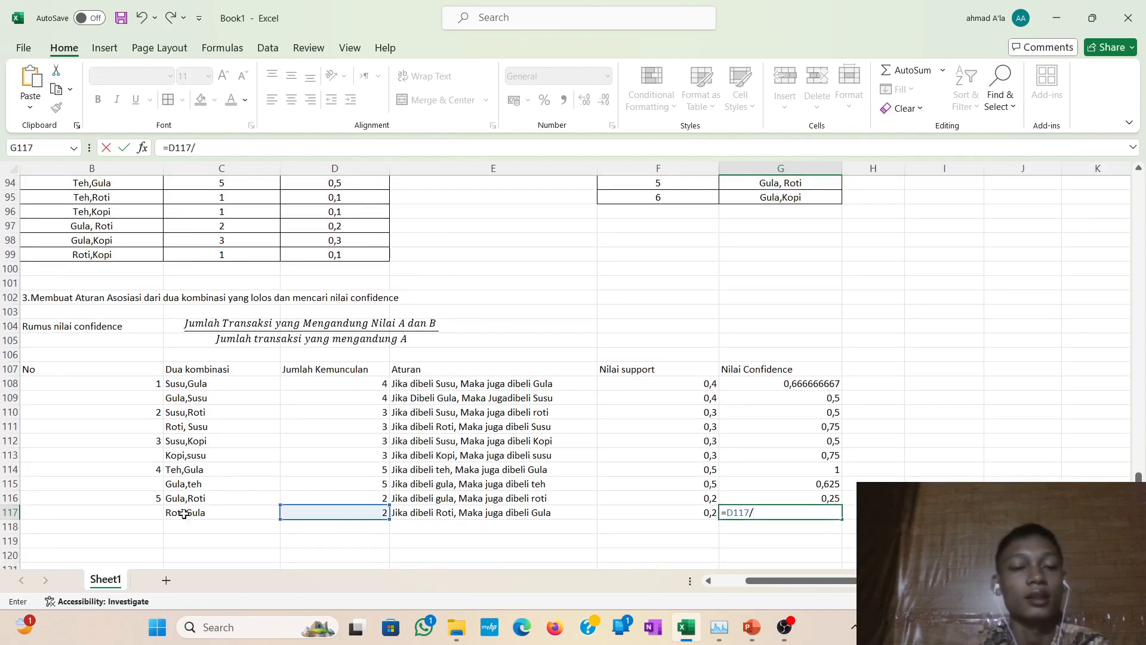
scroll(289, 458, "down", 3)
scroll(290, 457, "up", 3)
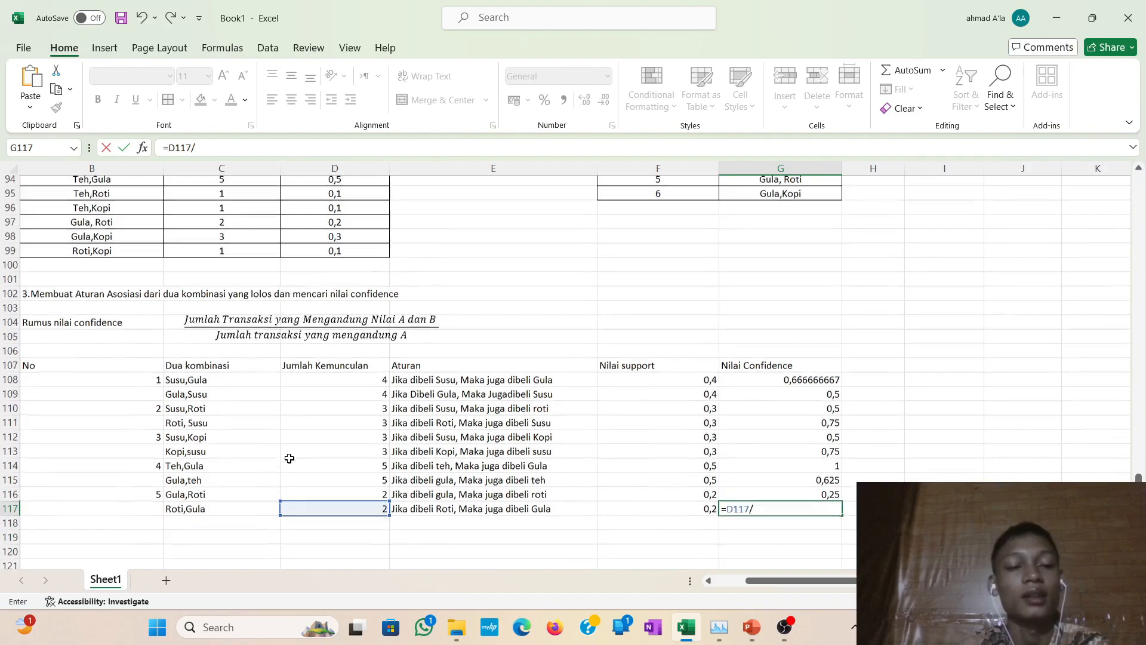
scroll(289, 458, "down", 3)
scroll(290, 458, "up", 17)
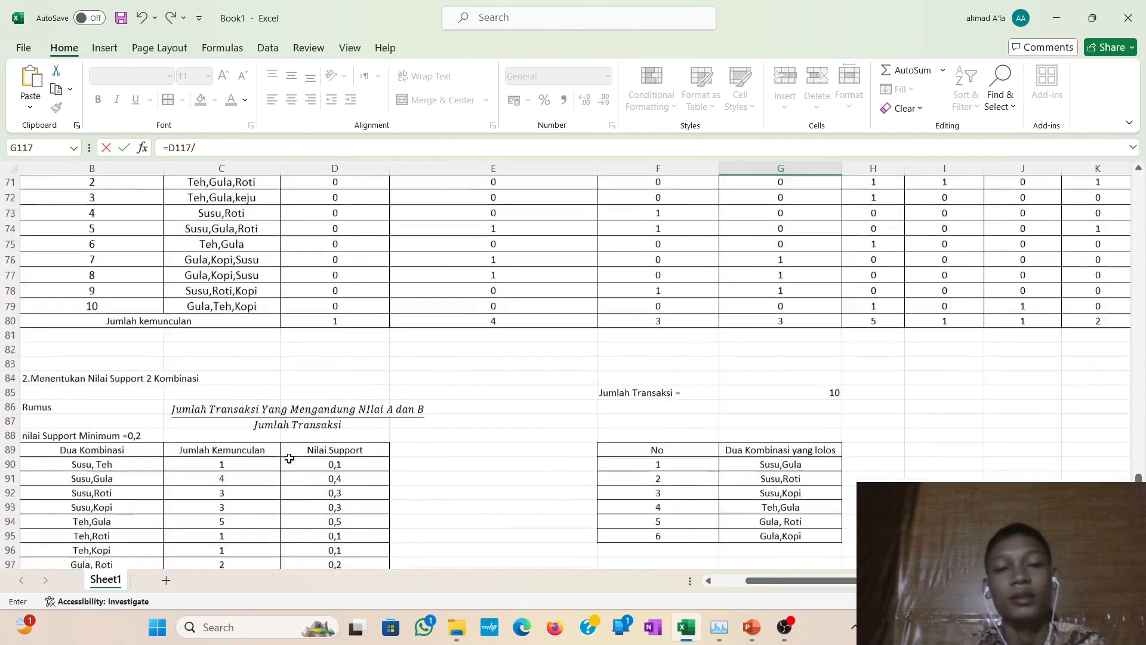
scroll(289, 458, "up", 11)
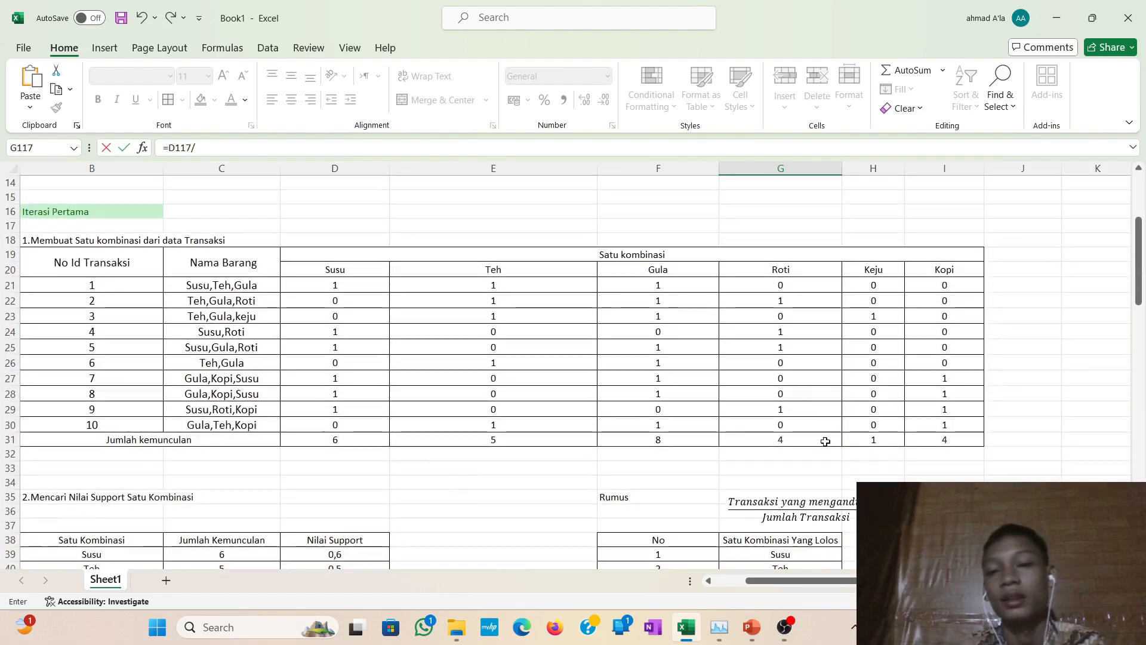
left_click(785, 440)
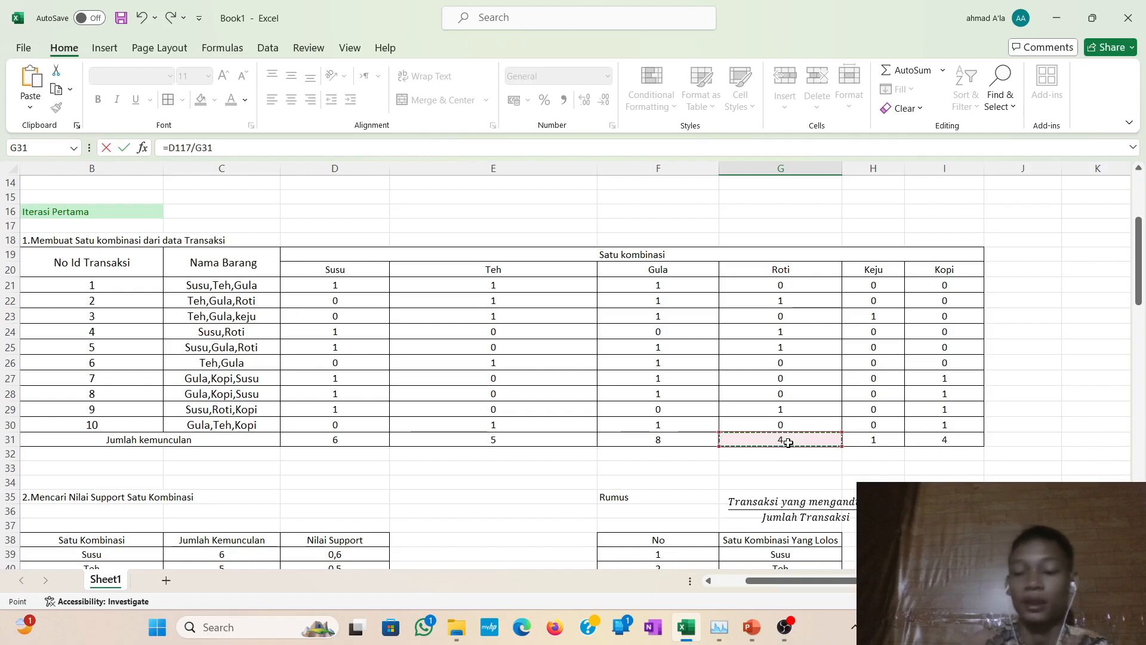
key("Return")
Start the sixth entry in row 118 with No 6 and the combination "Gula,Kopi" in the Dua kombinasi column.
scroll(788, 442, "down", 3)
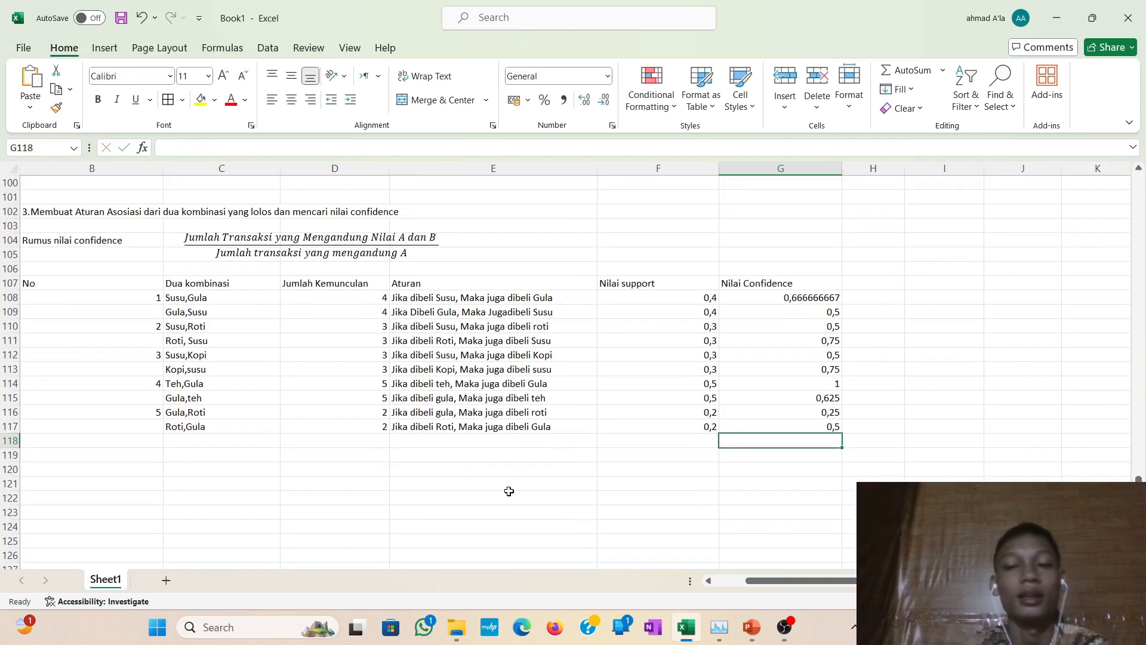
left_click(239, 443)
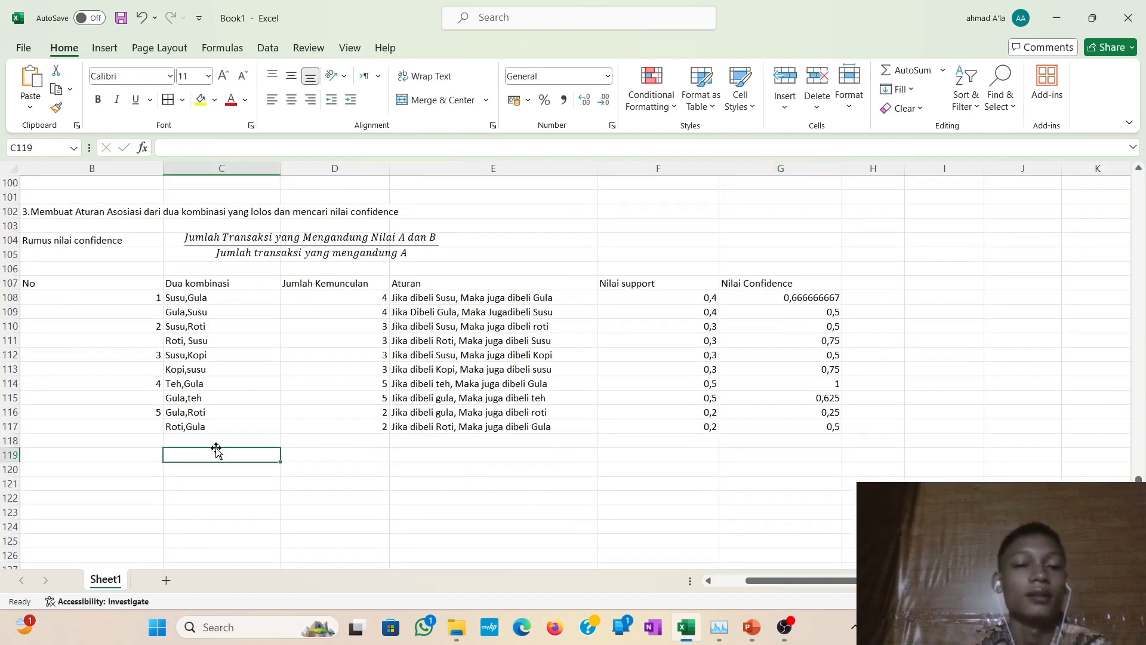
left_click(149, 438)
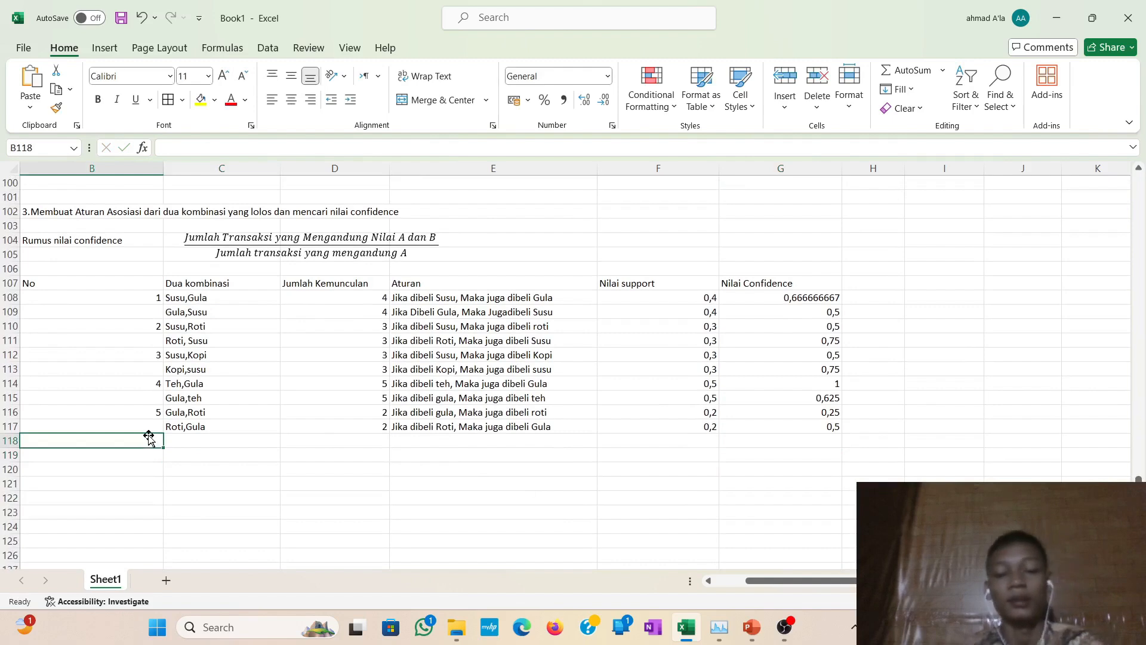
type("6")
scroll(231, 442, "up", 4)
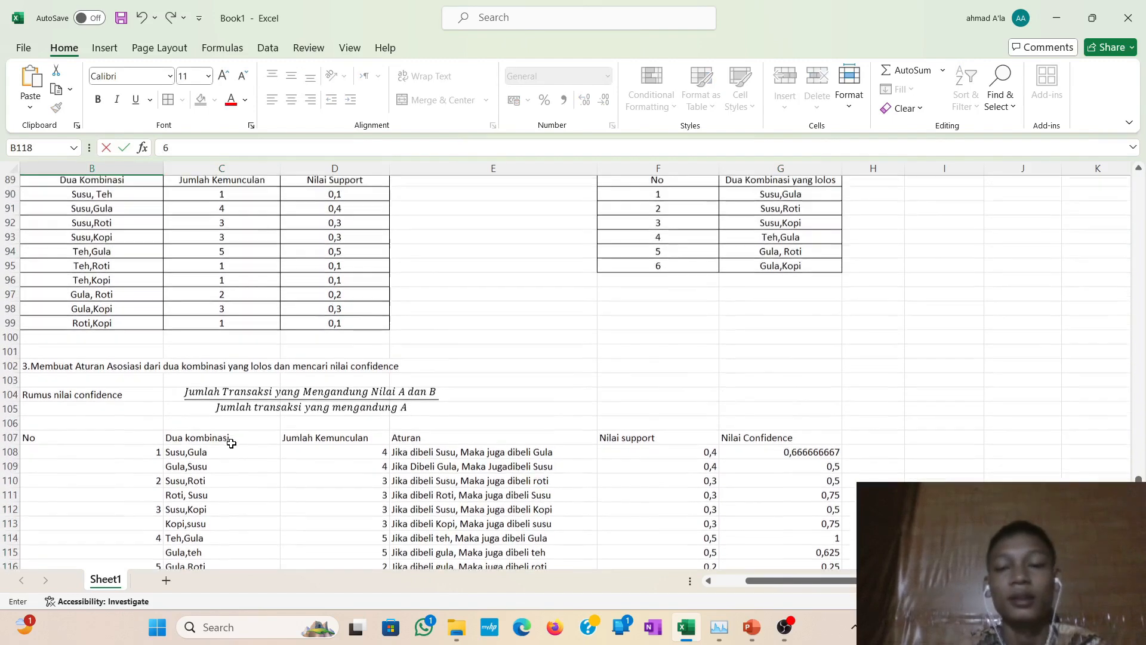
scroll(231, 443, "up", 1)
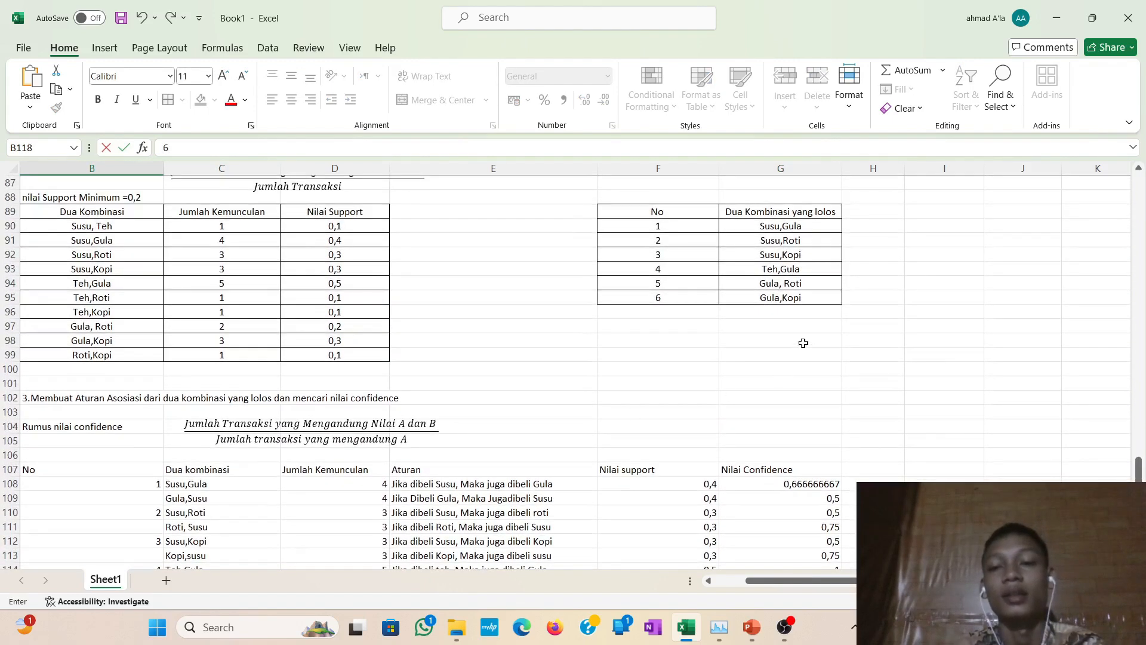
scroll(667, 318, "down", 5)
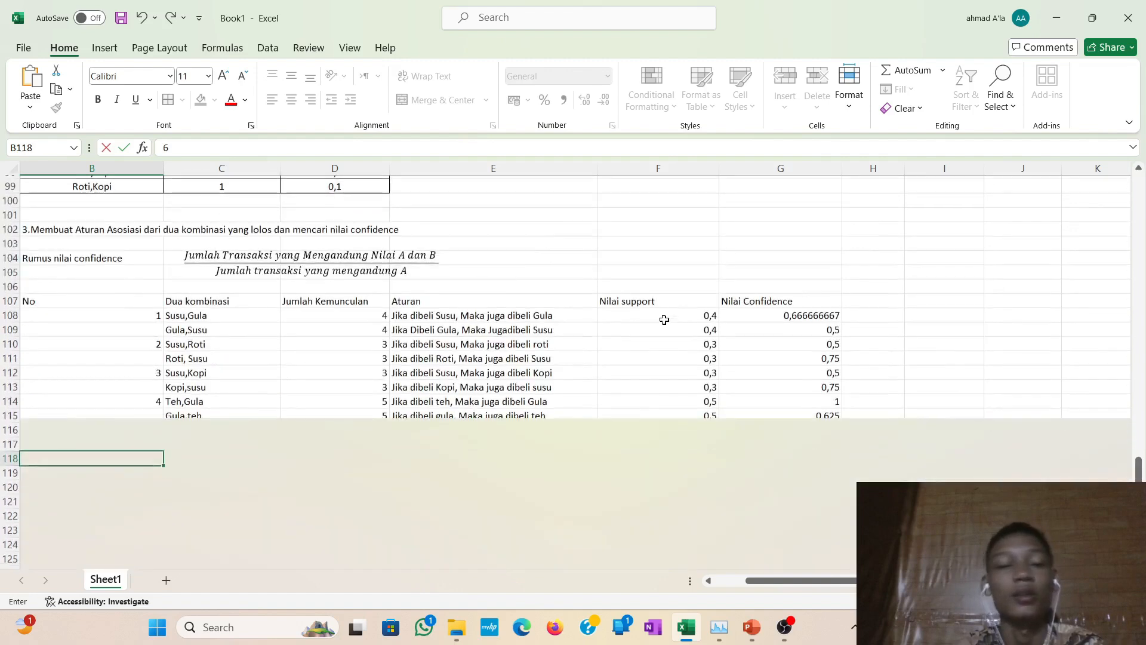
key("Tab")
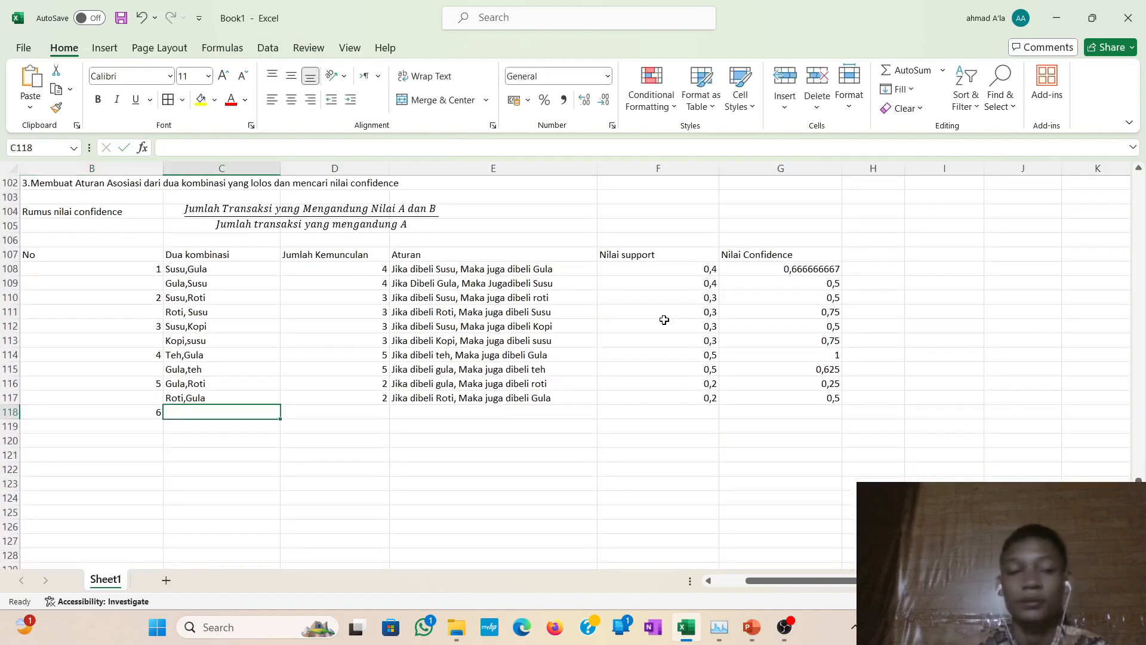
type("G")
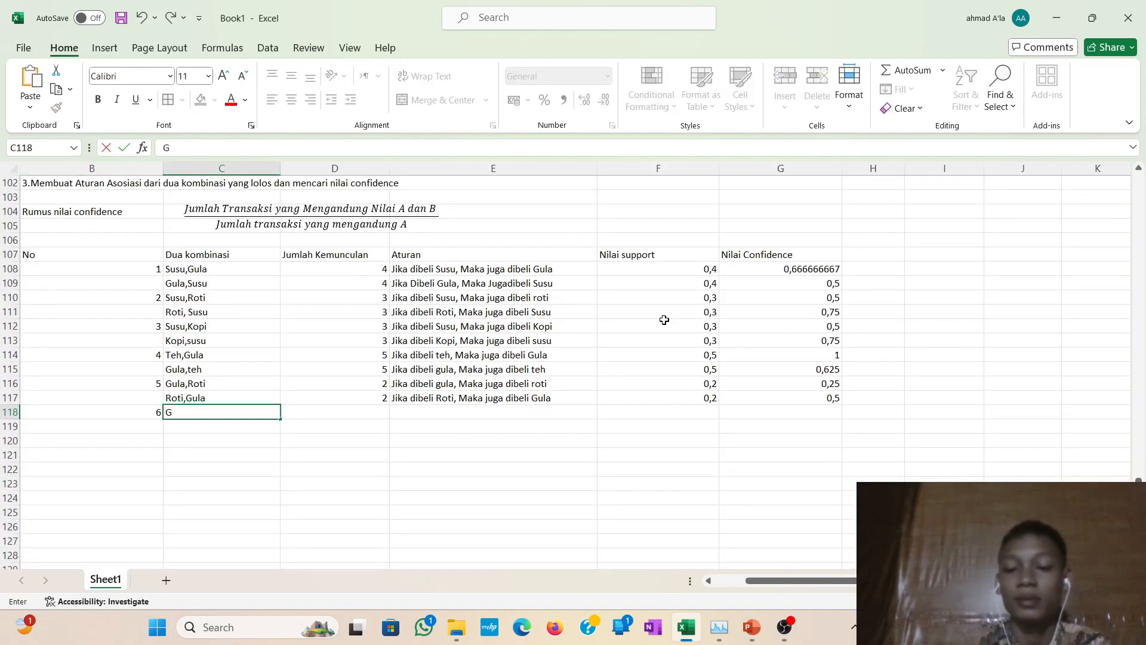
type("ula")
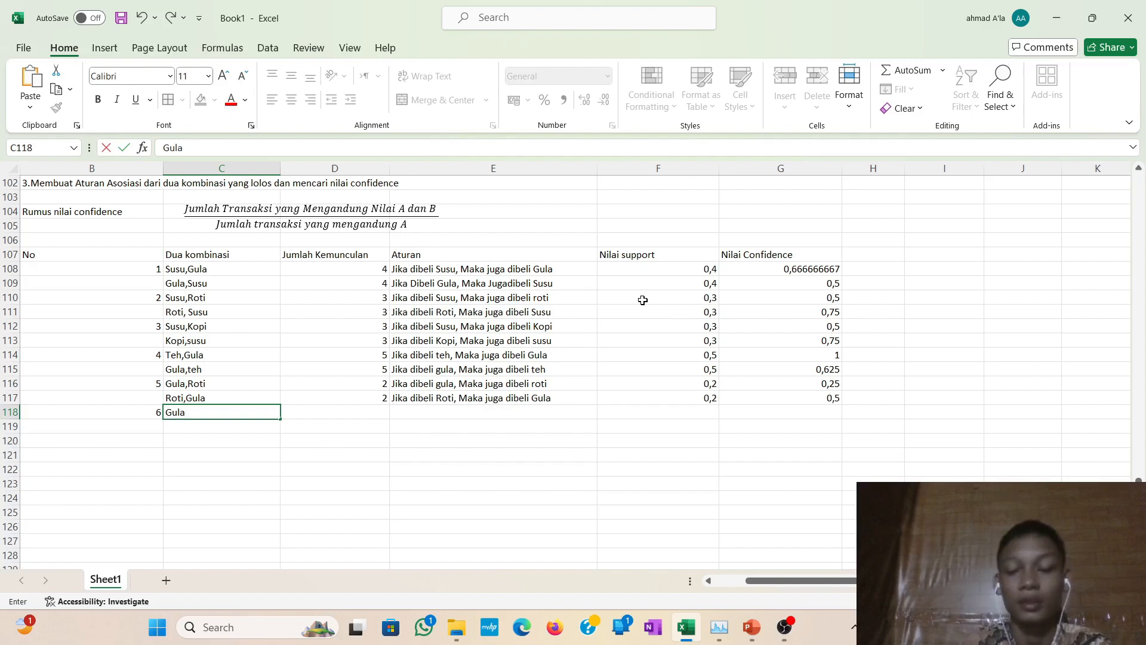
type(",Kopi")
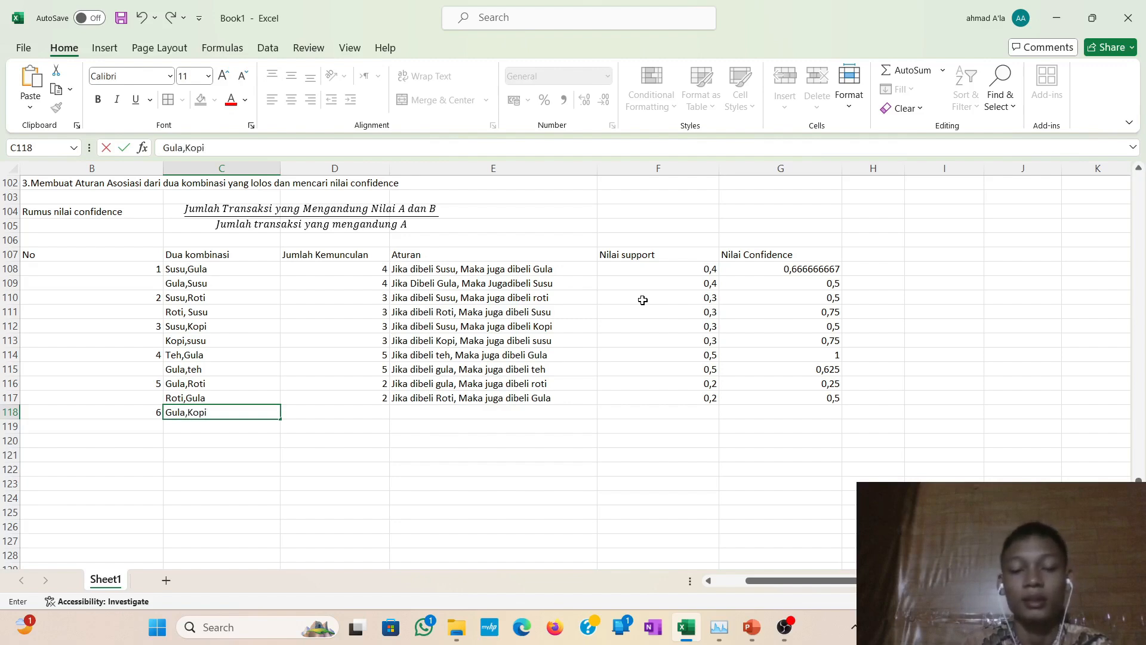
key("Tab")
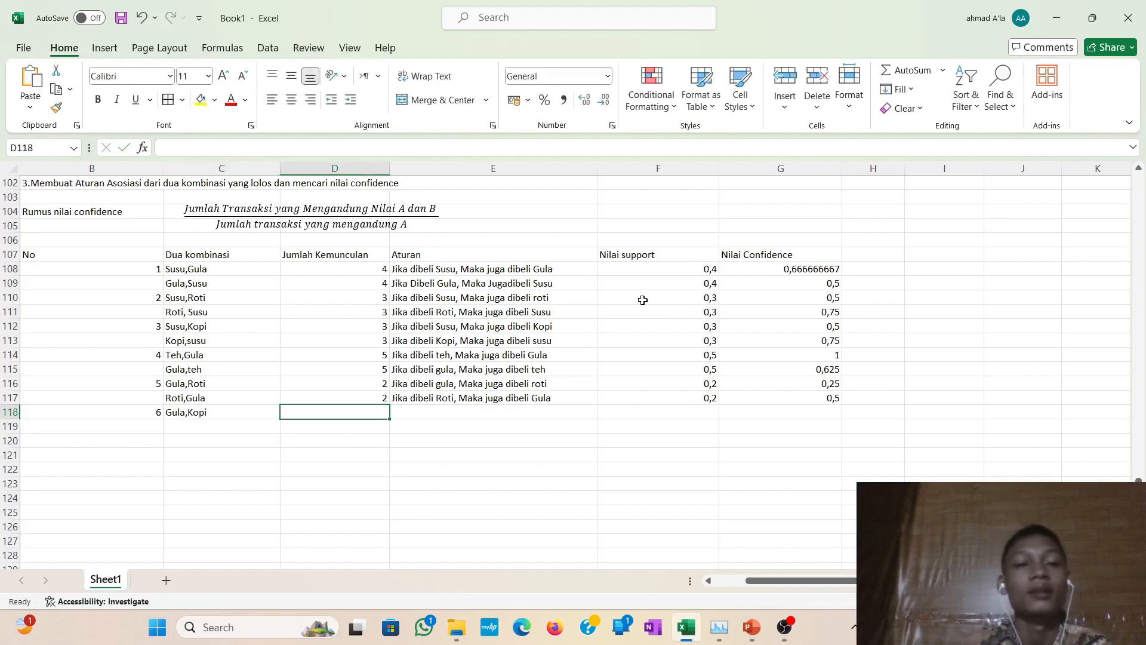
Fill the Jumlah Kemunculan of Gula,Kopi in D118 with =C98, referencing the Gula,Kopi count in the two-item support table.
scroll(643, 300, "up", 4)
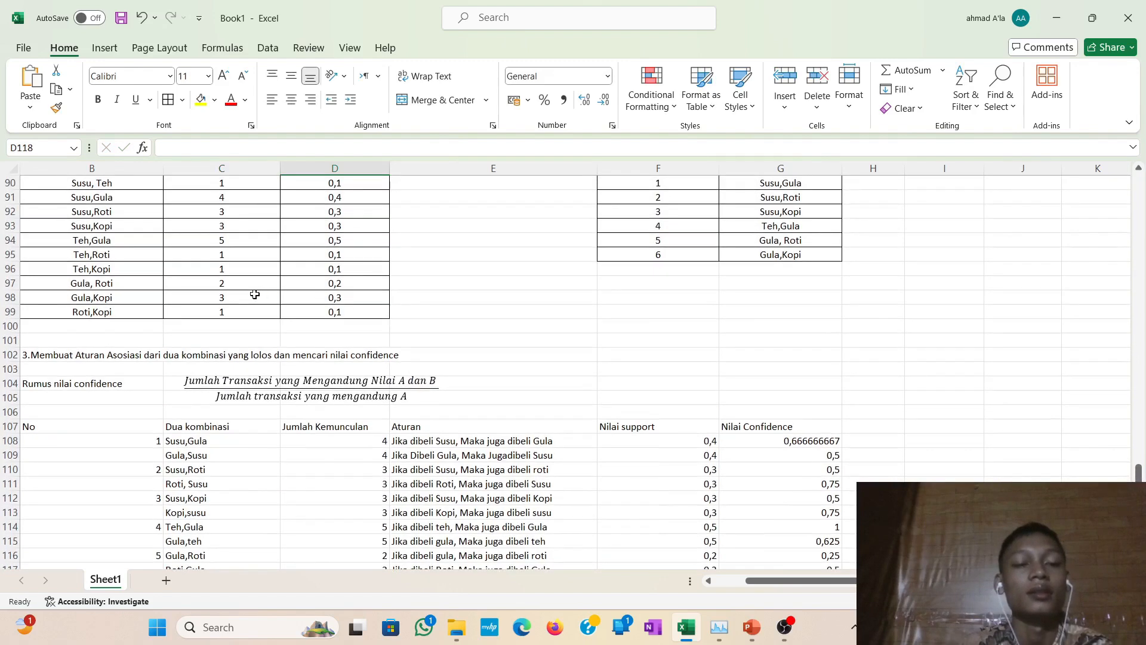
scroll(257, 298, "down", 5)
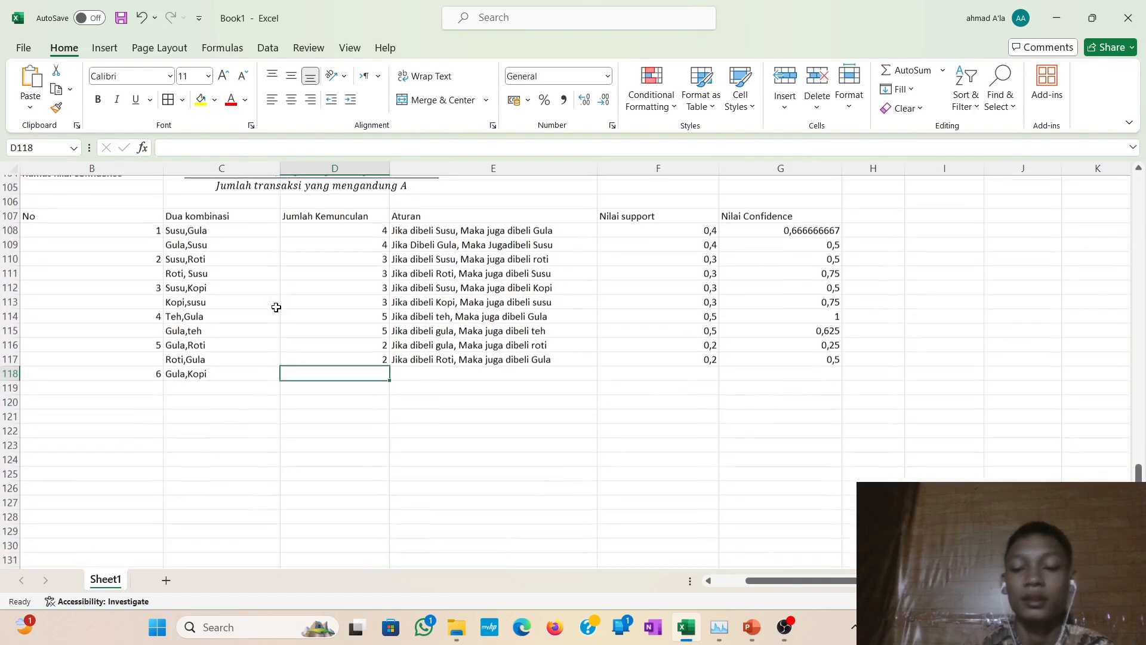
type("=")
scroll(275, 306, "up", 4)
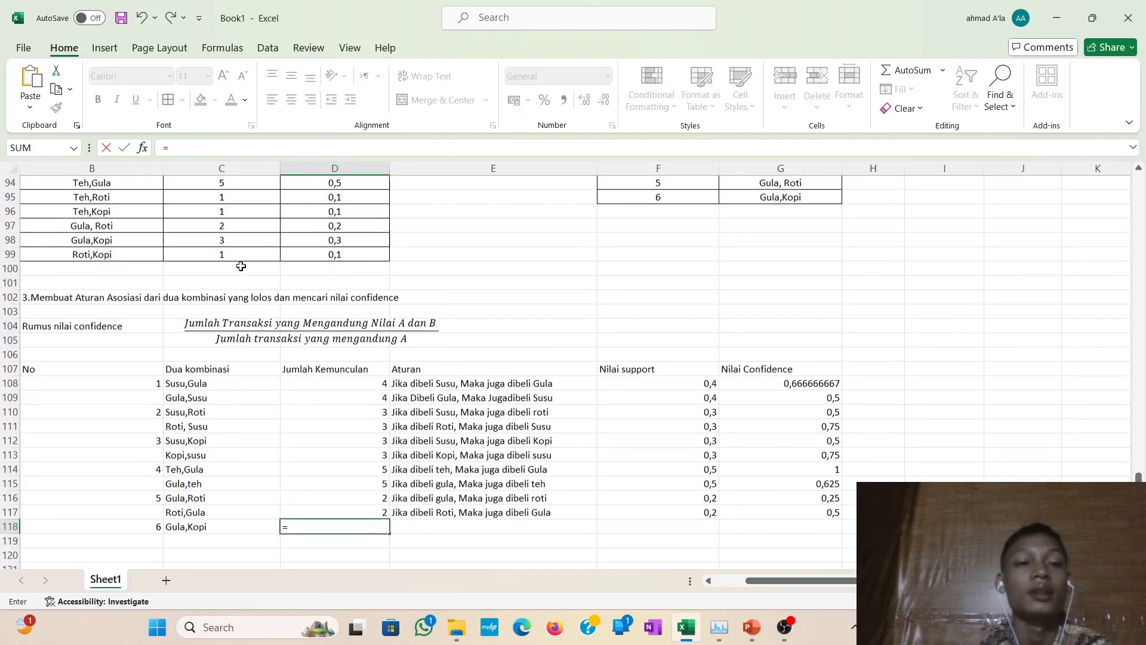
left_click(234, 240)
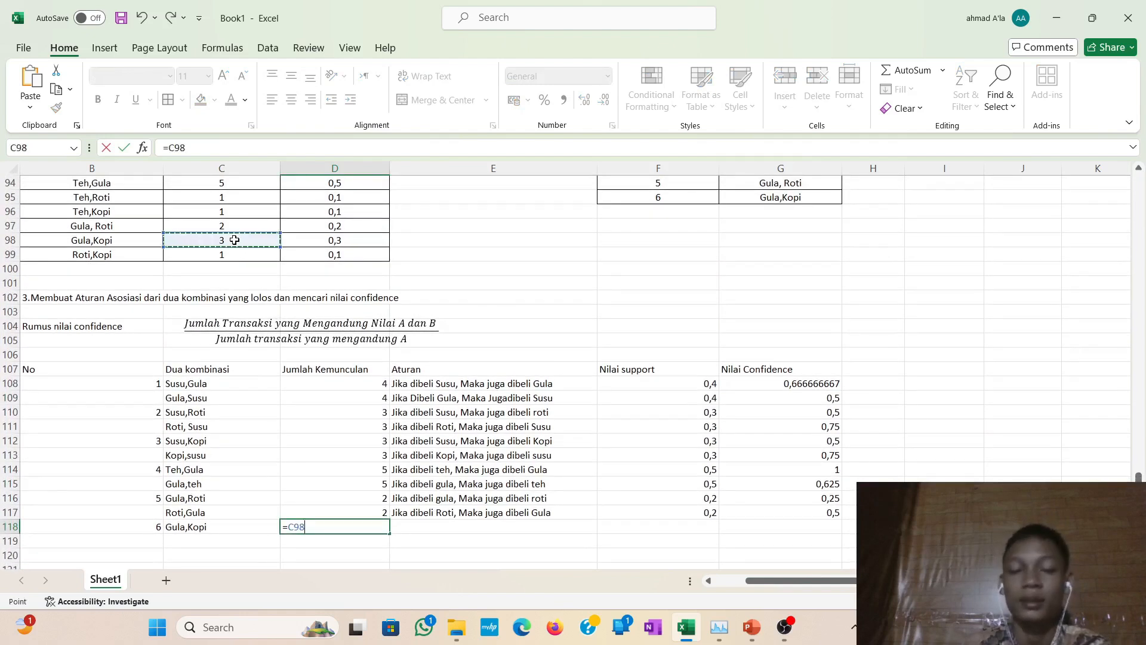
key("Right")
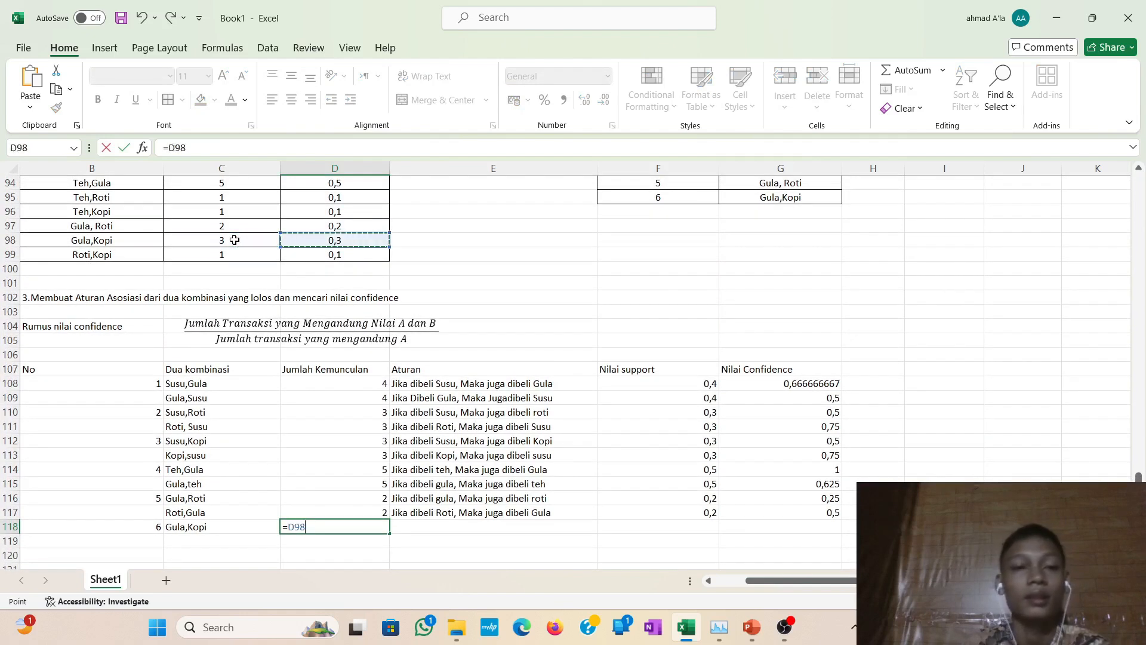
key("Left")
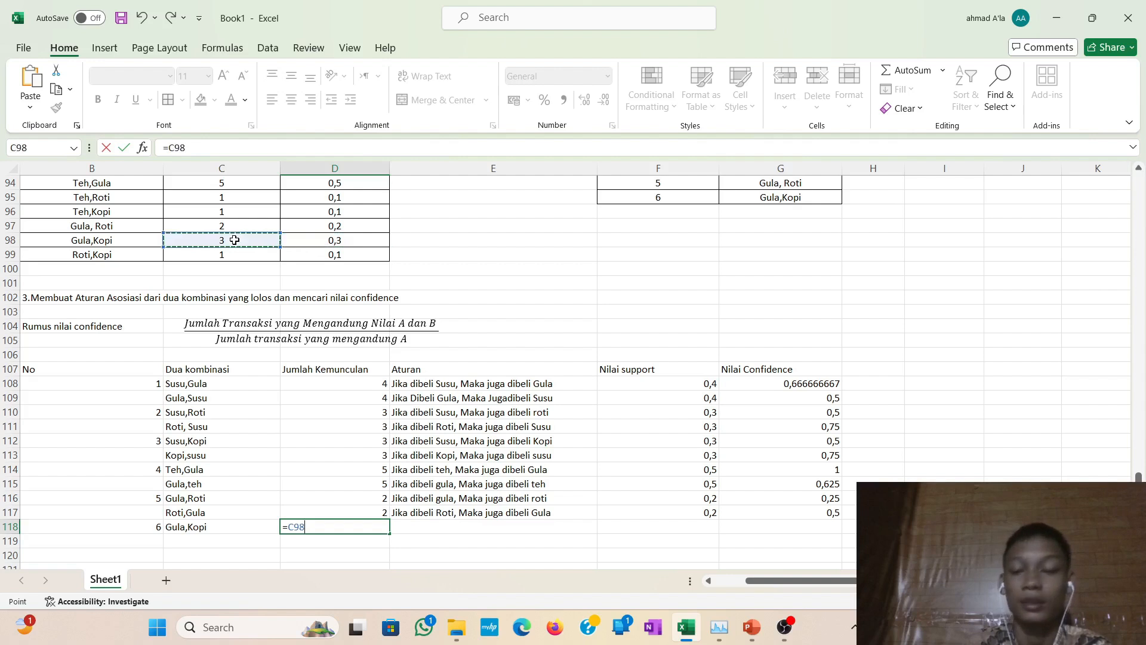
key("Return")
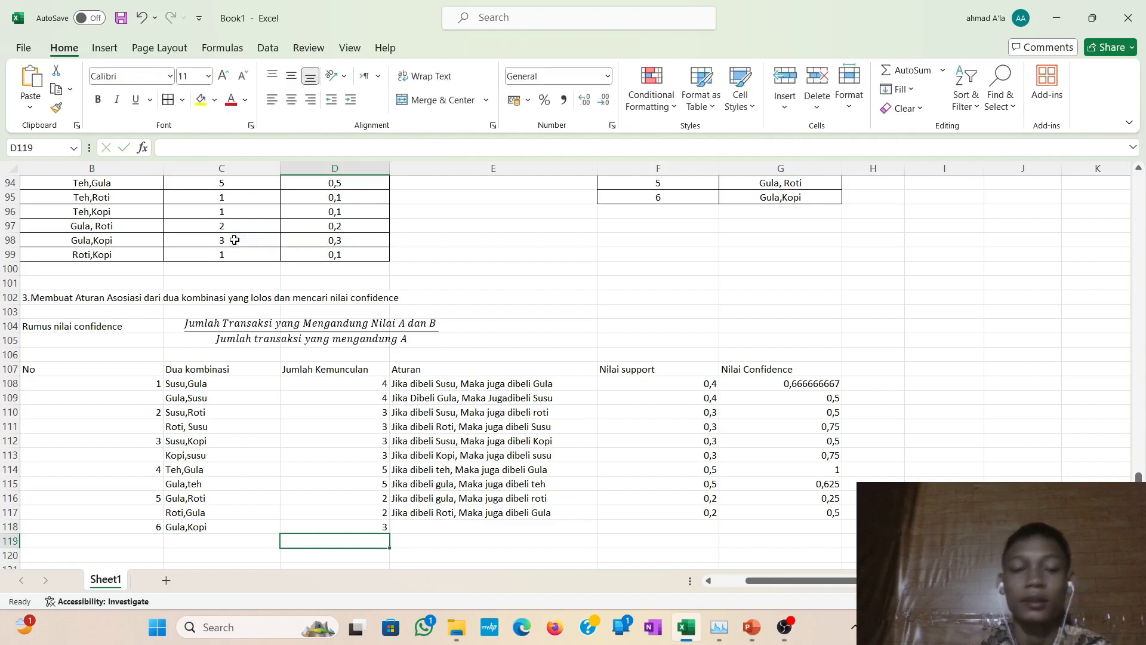
Enter the rule "Jika dibeli Gula, Maka juga dibeli Kopi" for Gula,Kopi in the Aturan column at E118.
left_click(455, 525)
type("Jika")
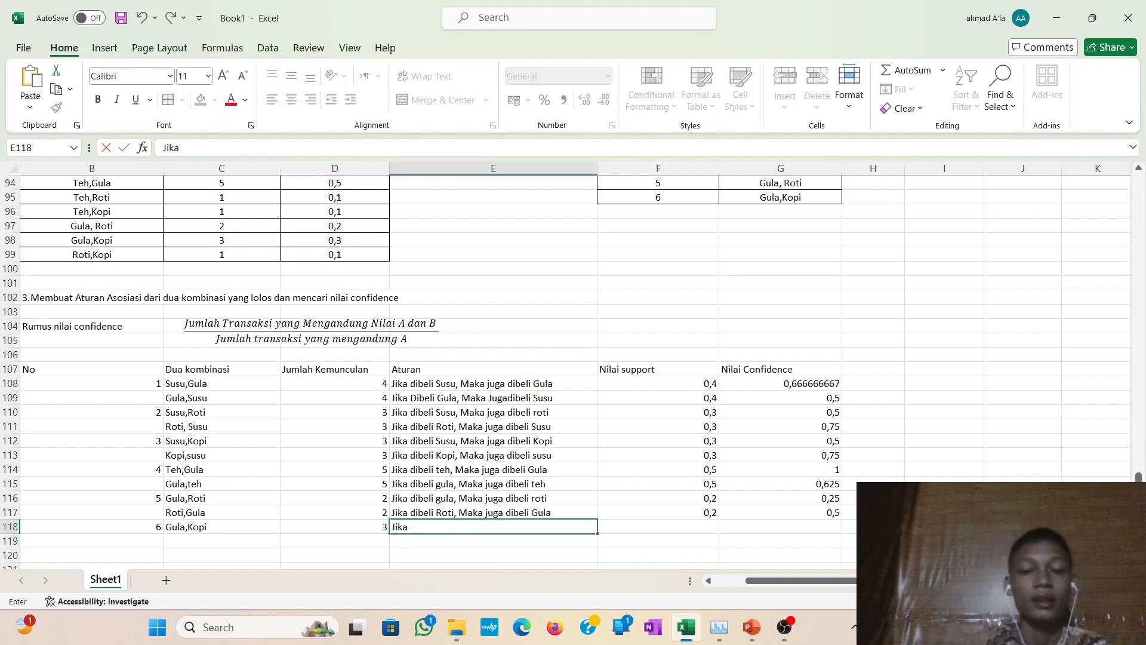
type(" di")
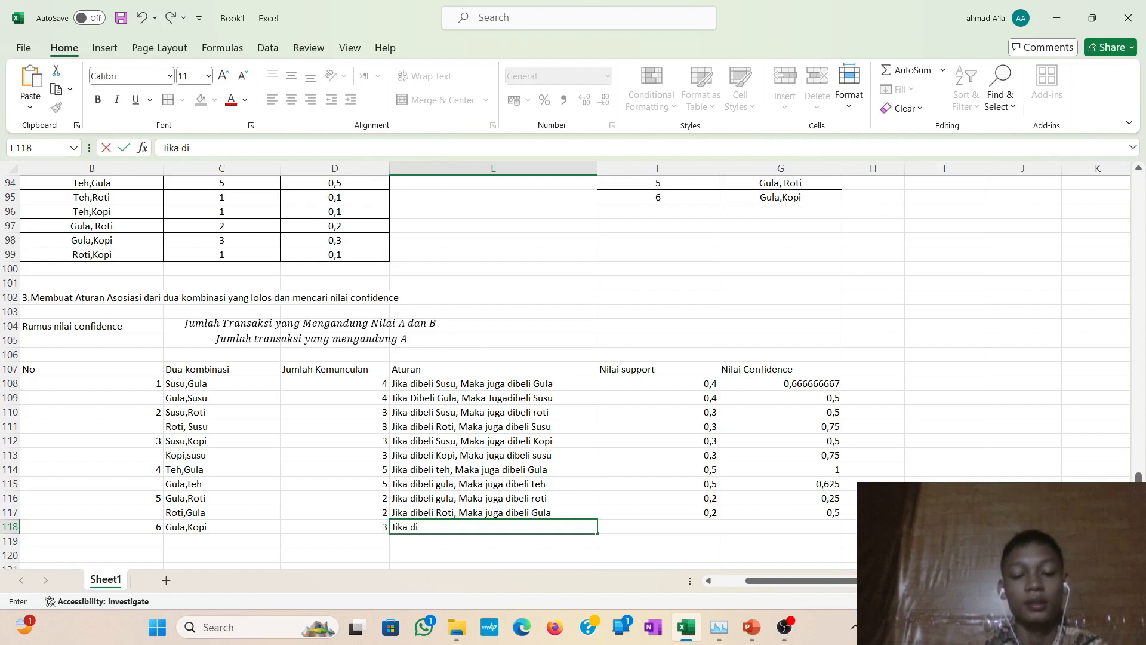
type("beli")
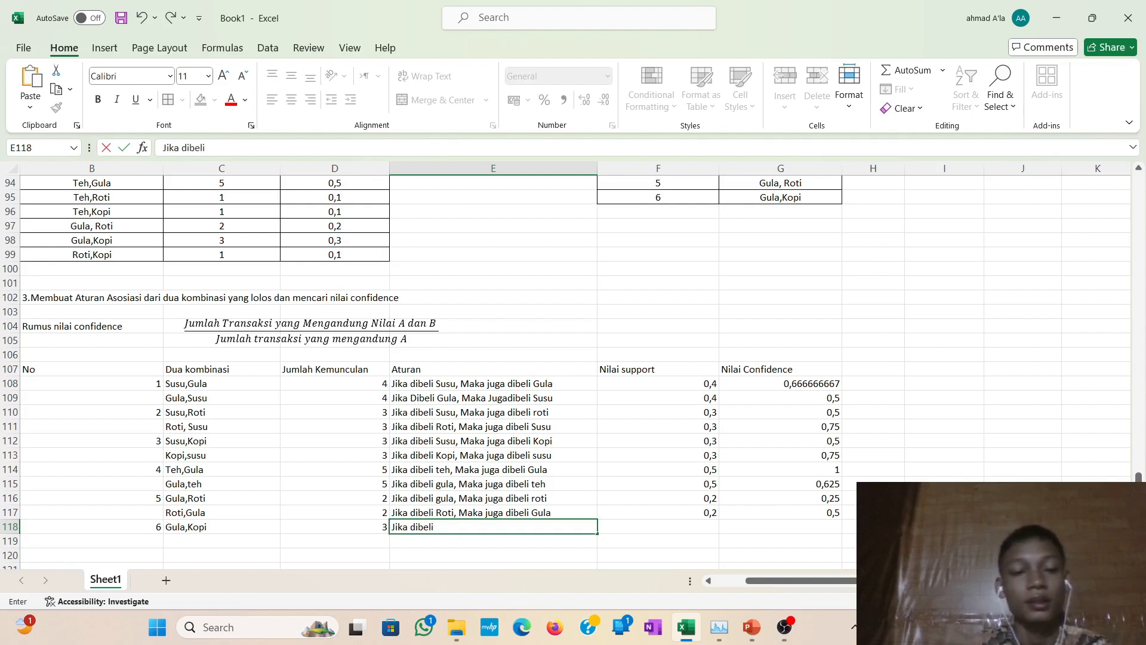
type(" Gul")
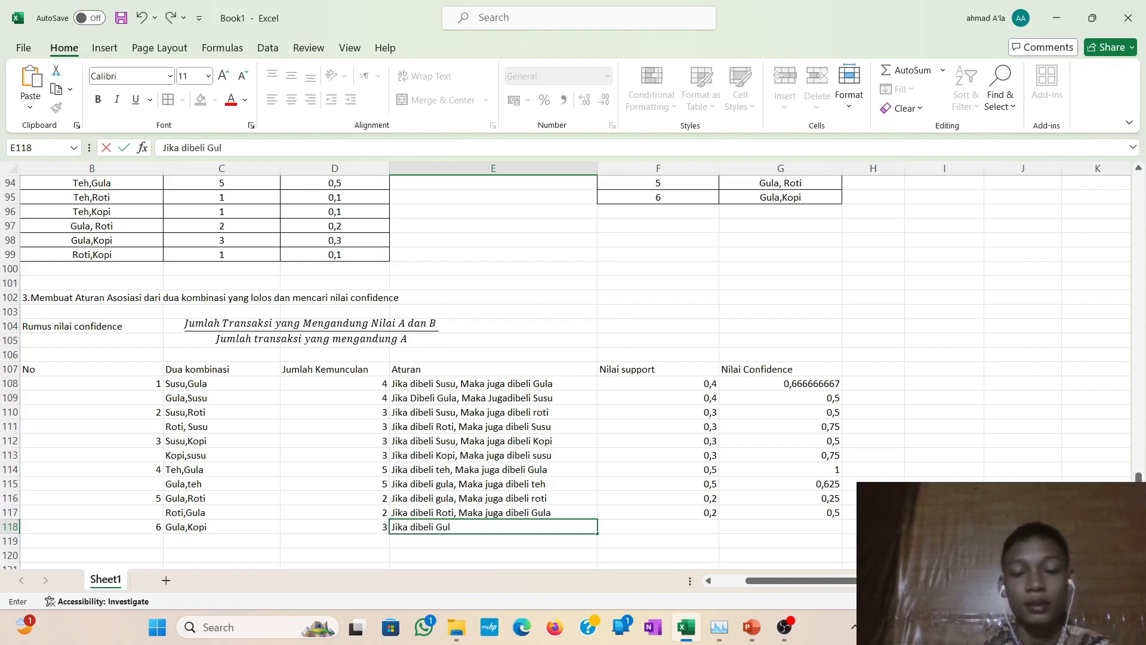
type("a, M")
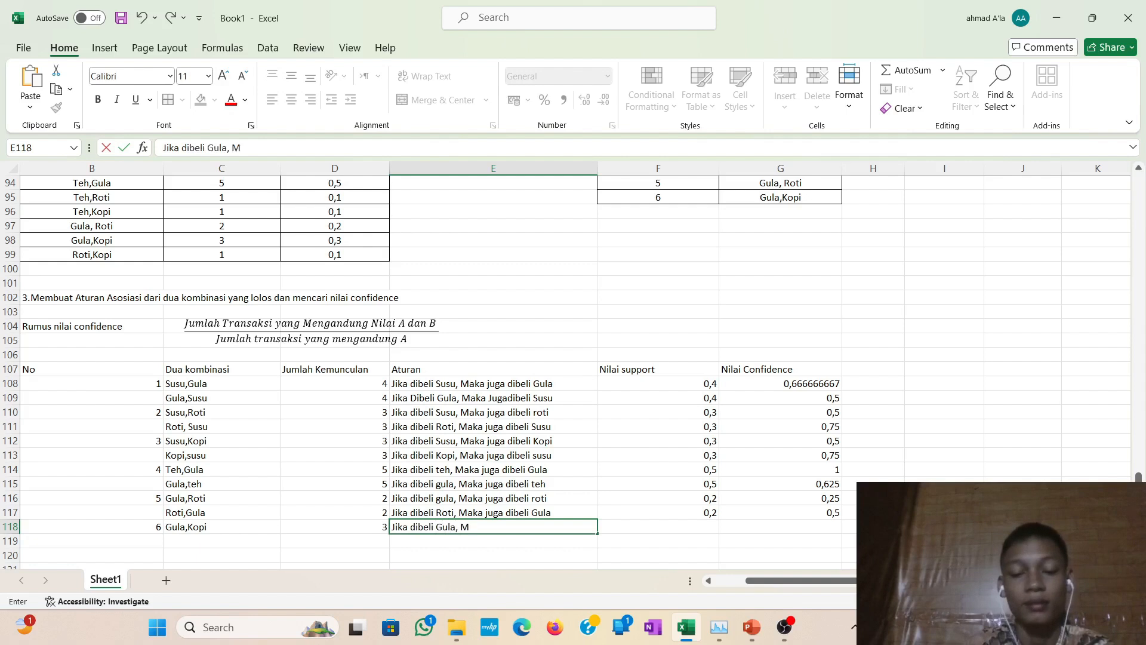
type("aka ju")
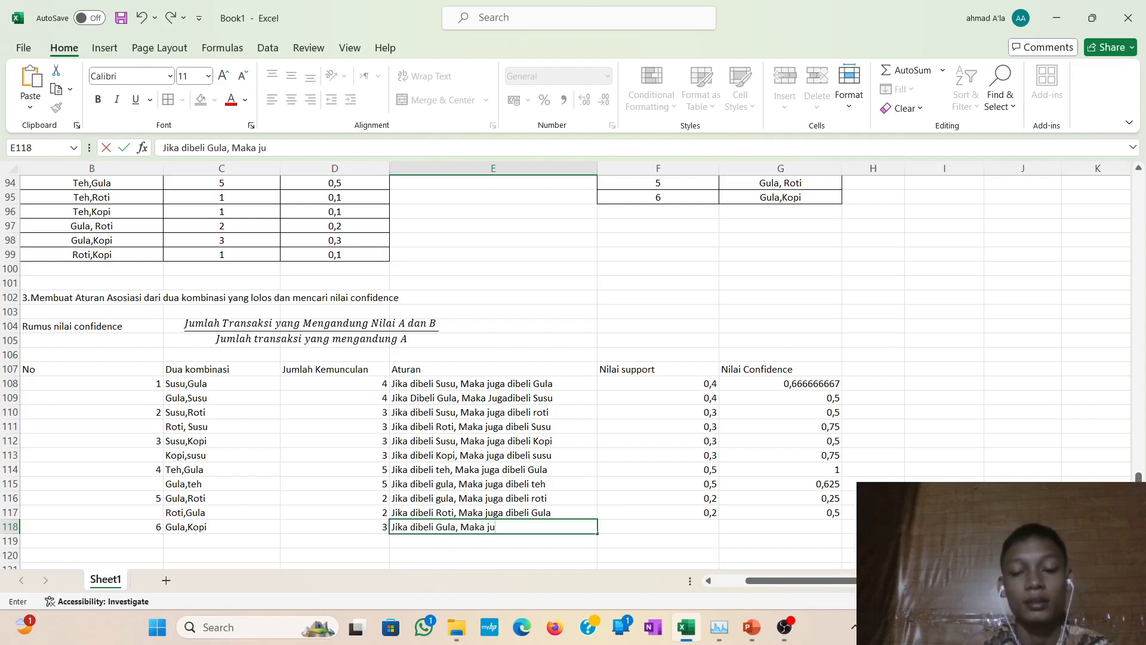
type("ga Akan")
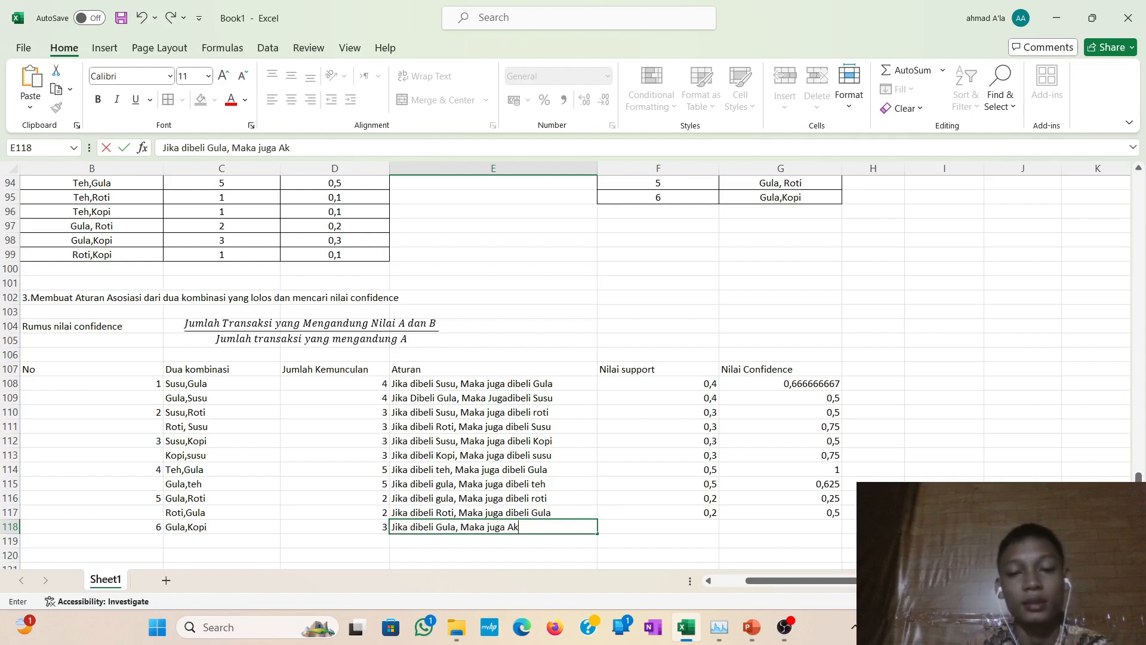
key("BackSpace")
key("BackSpace")
type("d")
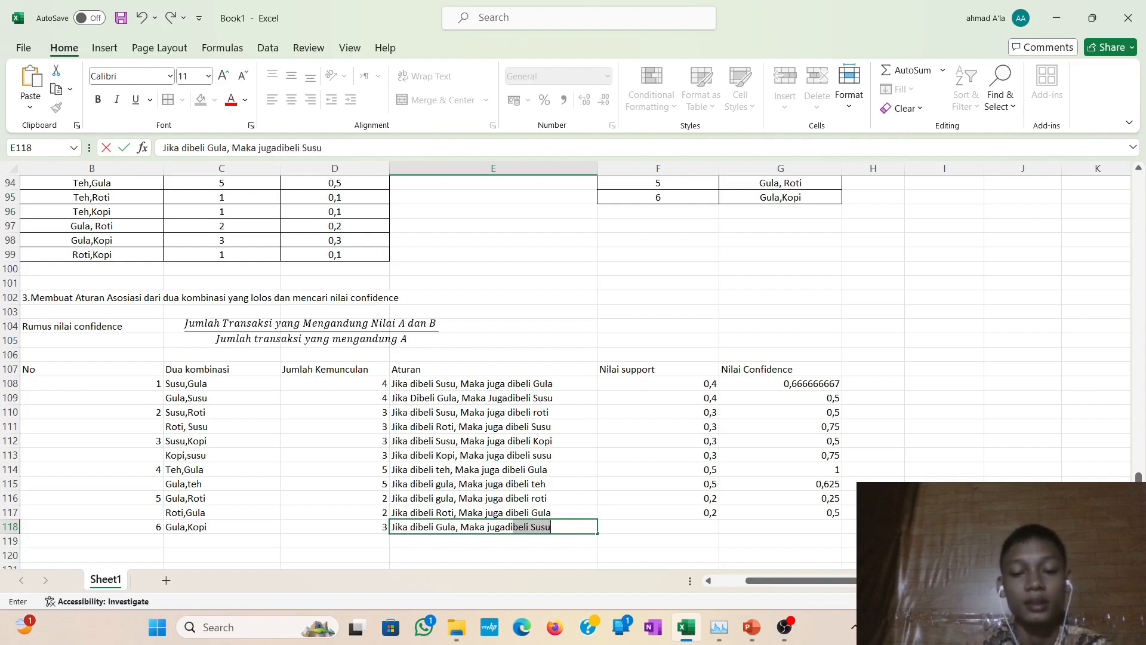
type("ibell")
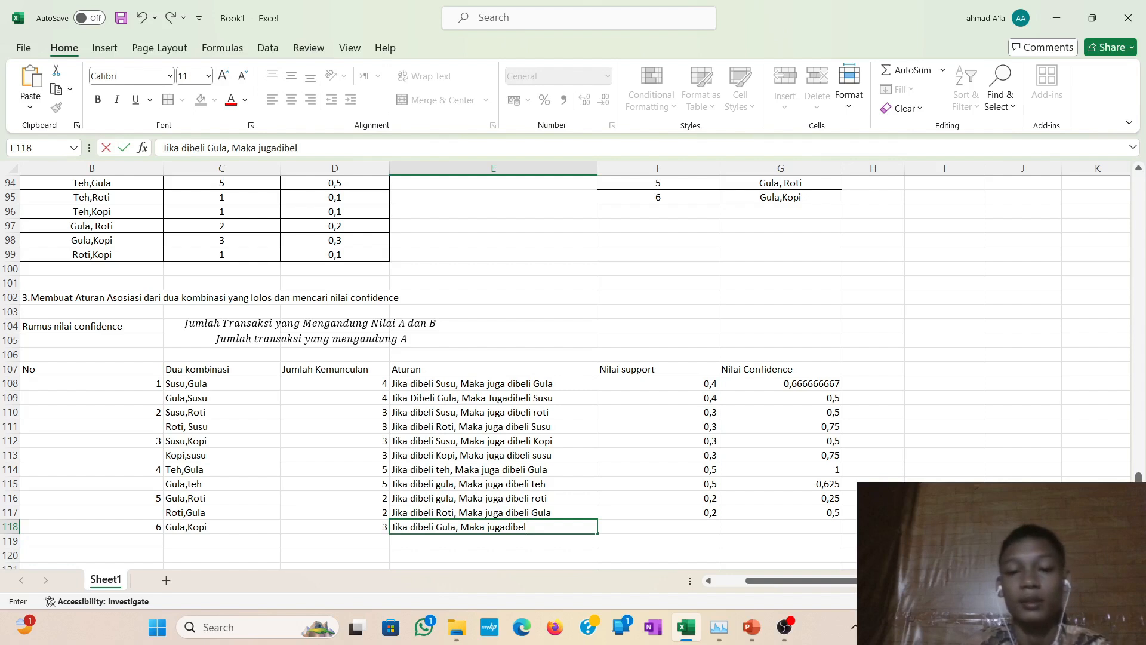
key("BackSpace")
key("BackSpace")
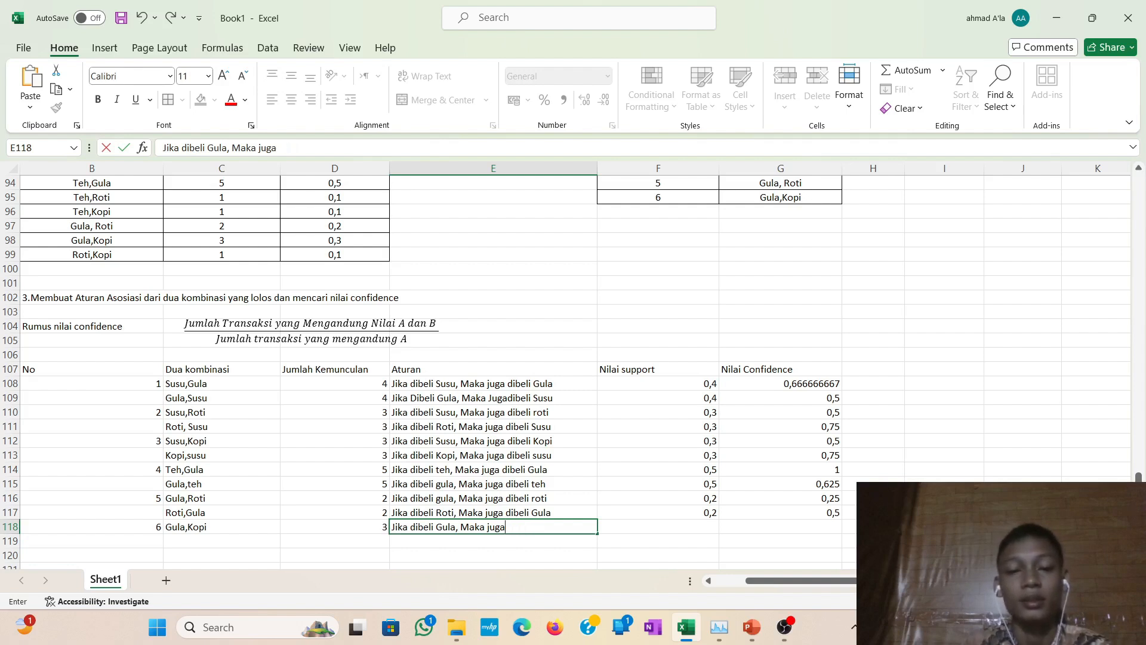
type("dibeli")
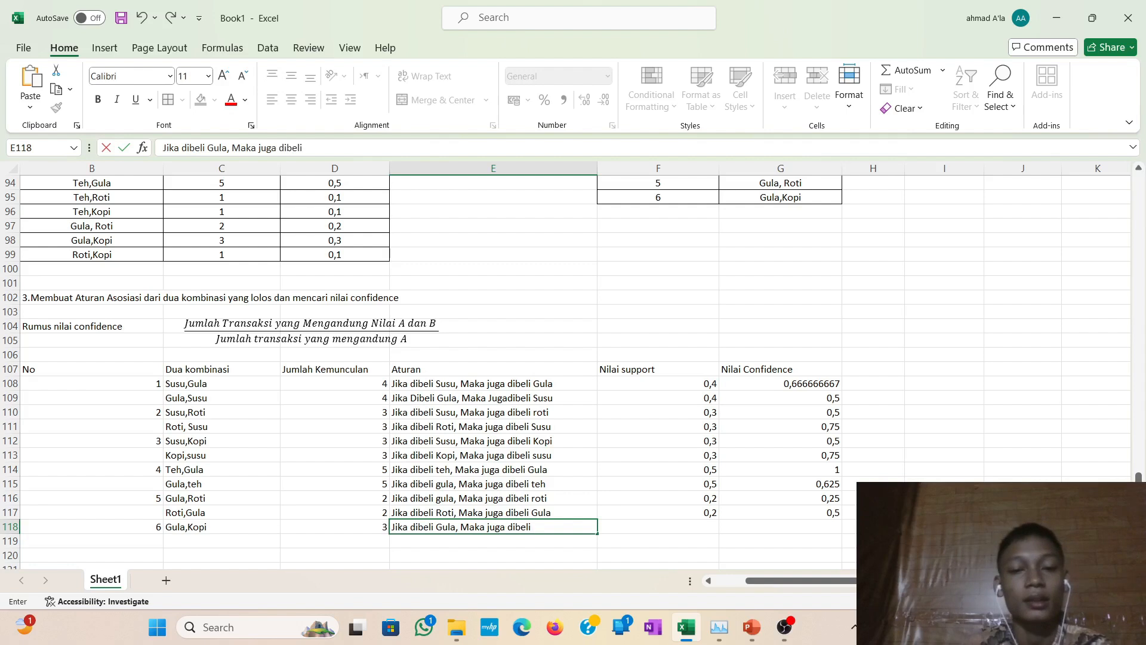
type(" K")
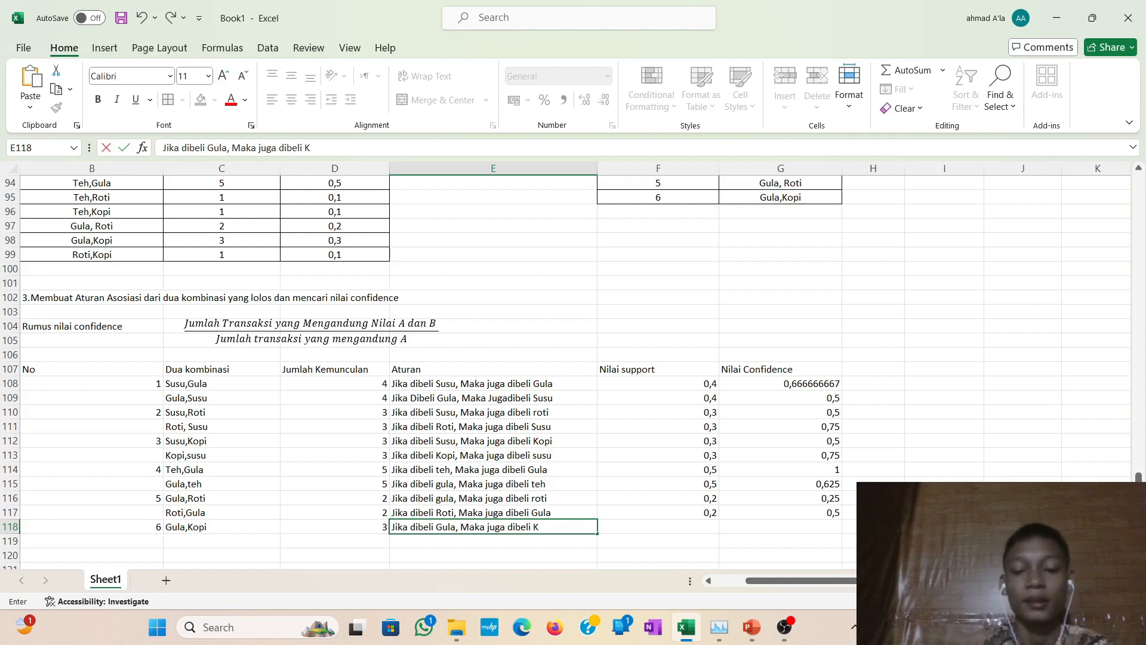
type("opi")
key("Tab")
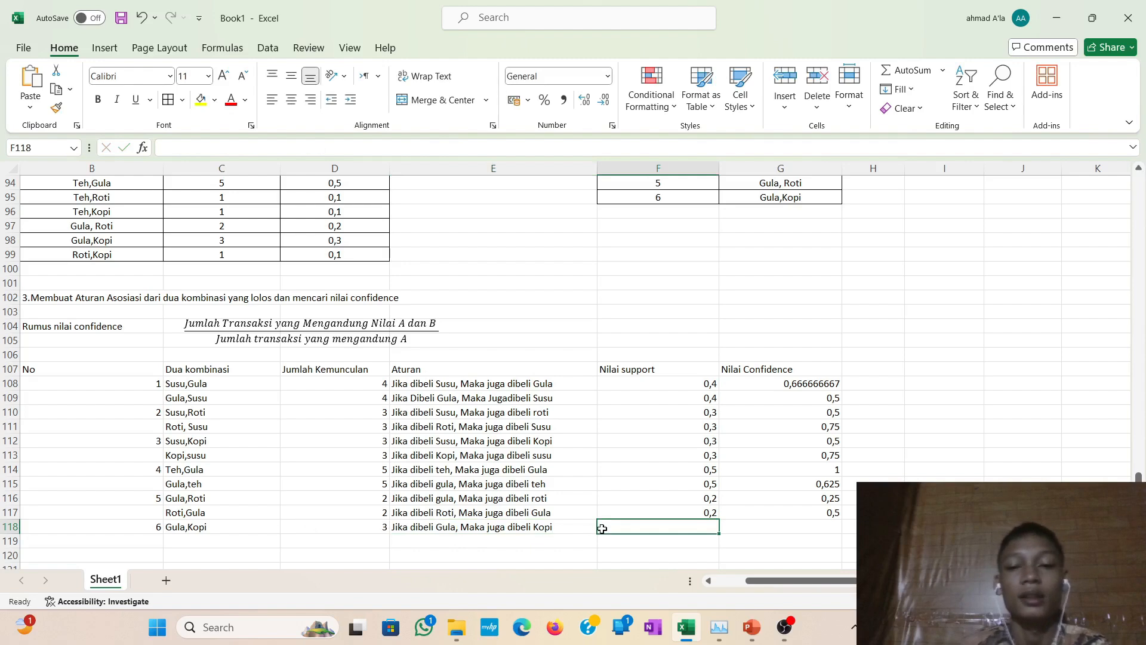
Fill the Nilai support of Gula,Kopi in F118 with =D98, referencing the Gula,Kopi value in the two-item support table.
type("=")
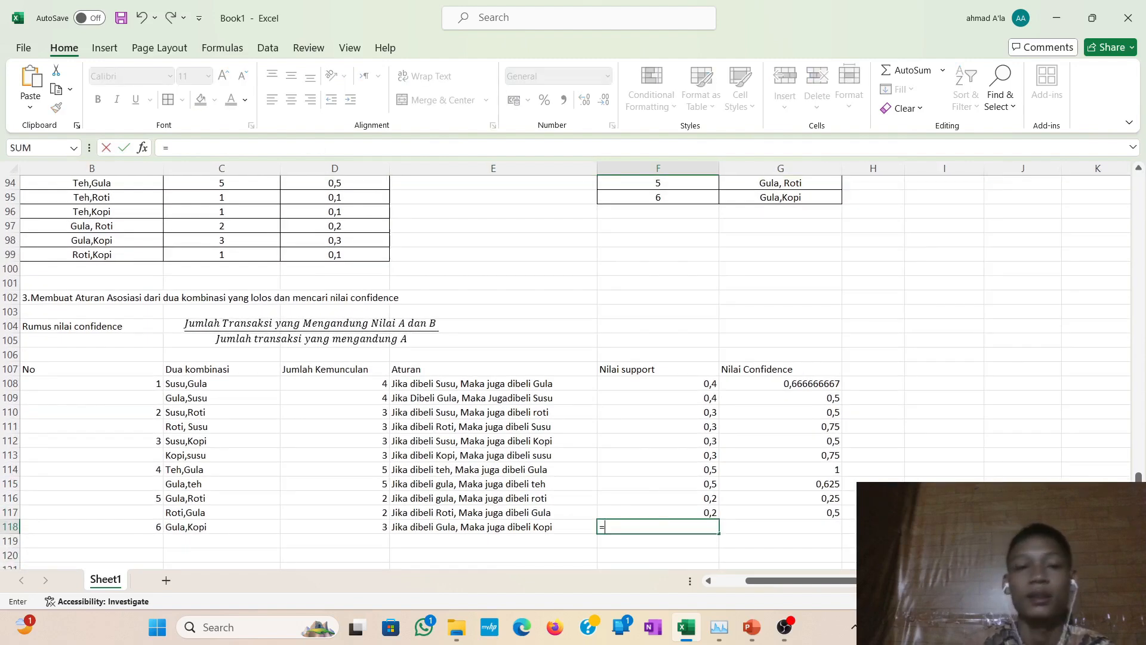
left_click(341, 239)
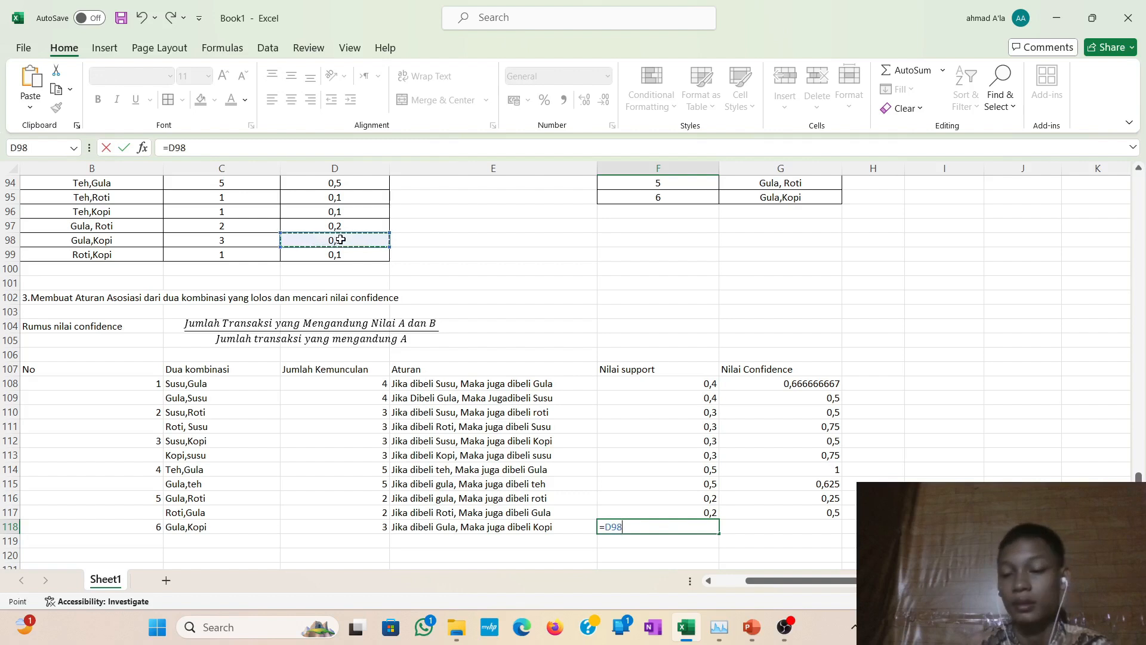
key("Return")
Calculate the Nilai Confidence of Gula,Kopi in G118 with =D118/F31, dividing its occurrence count by the total Gula occurrences.
scroll(655, 450, "down", 2)
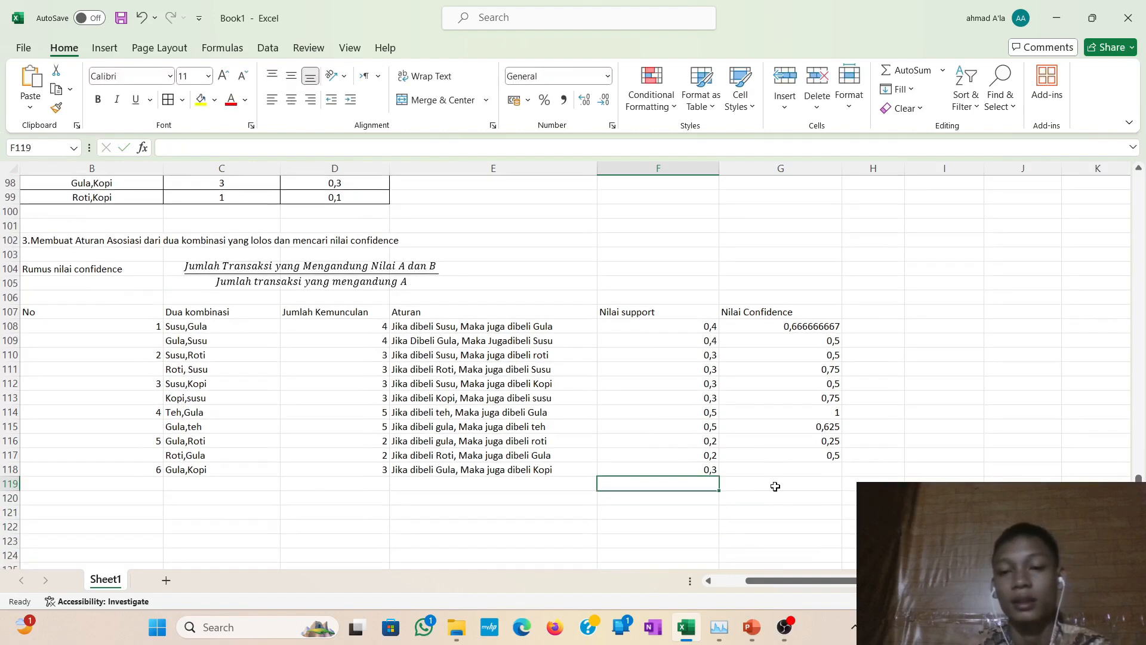
left_click(768, 466)
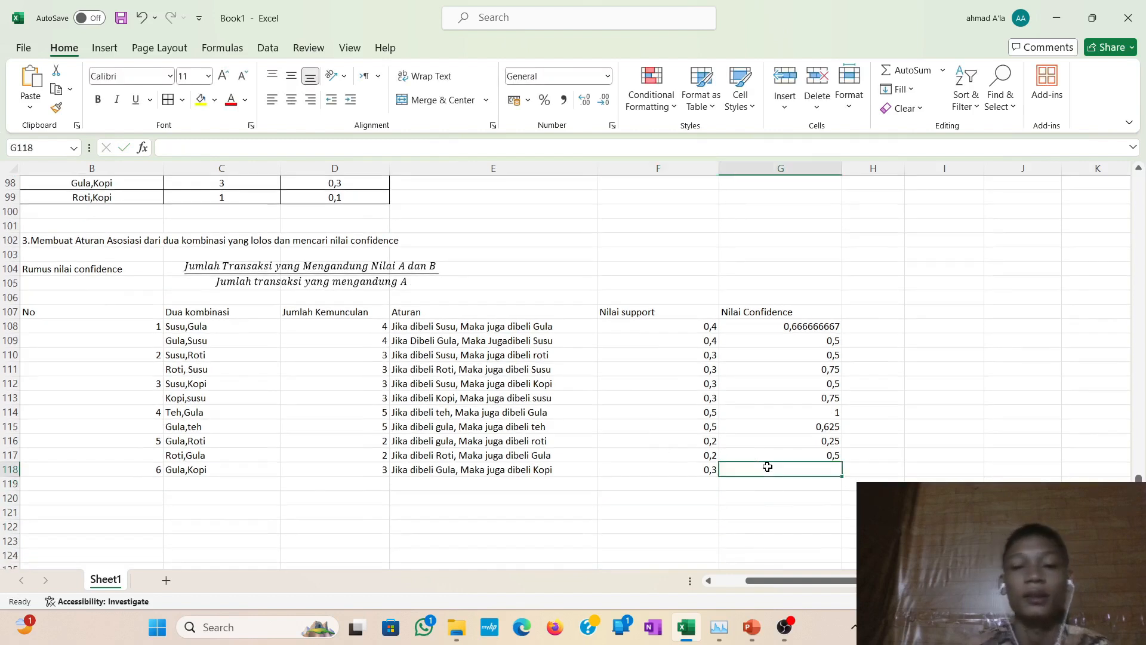
type("=")
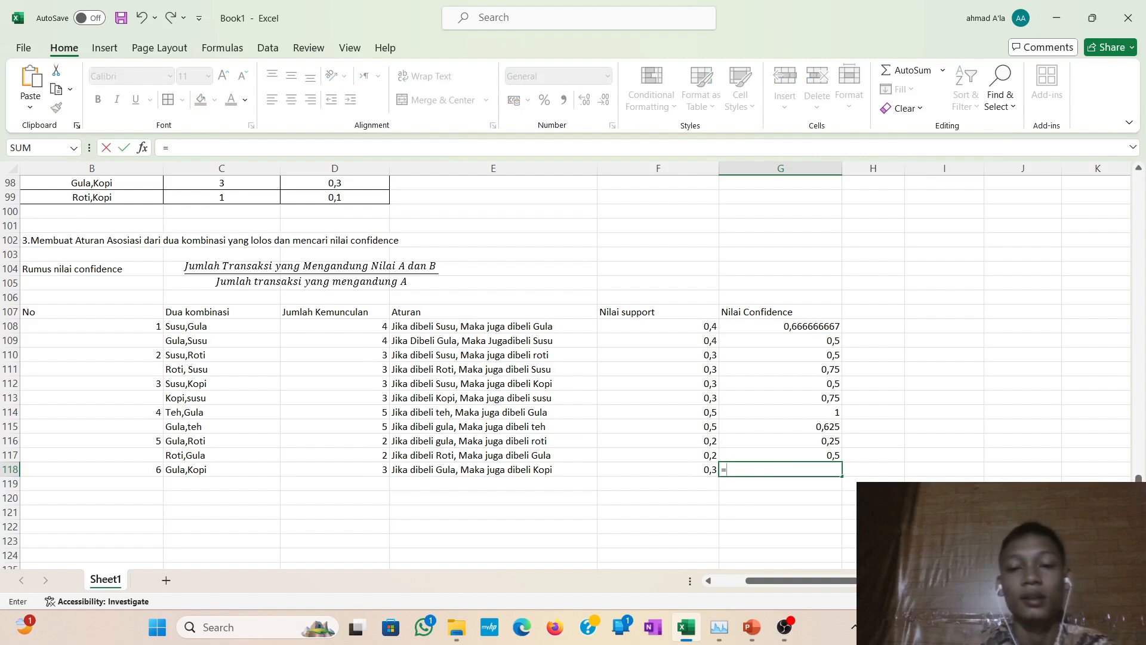
left_click(346, 469)
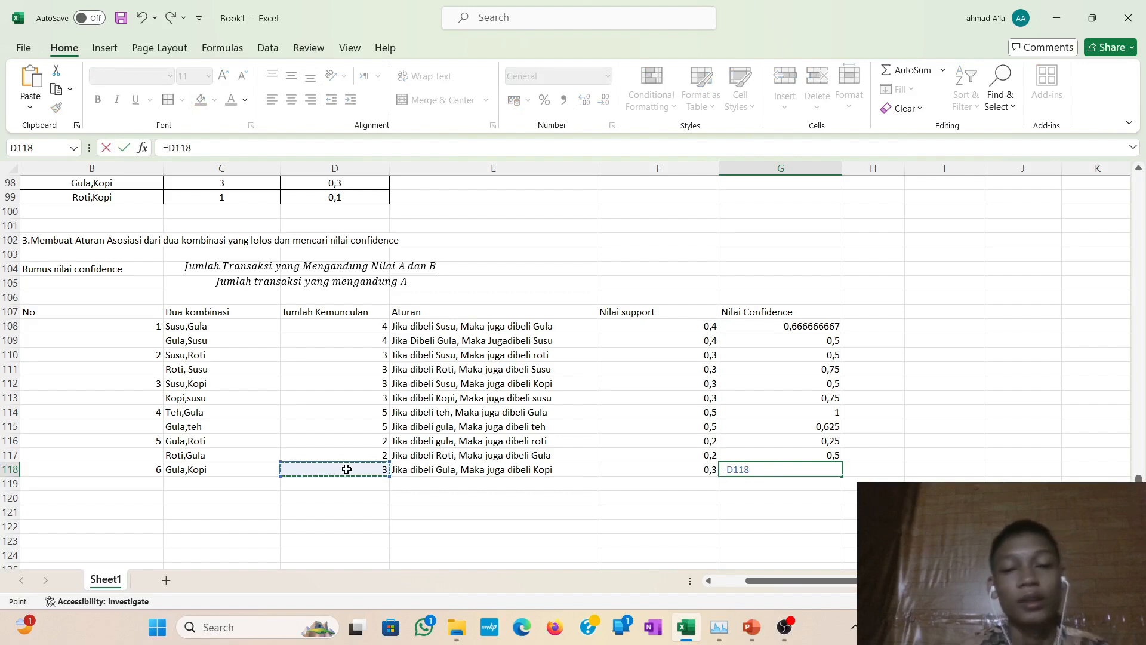
type("/")
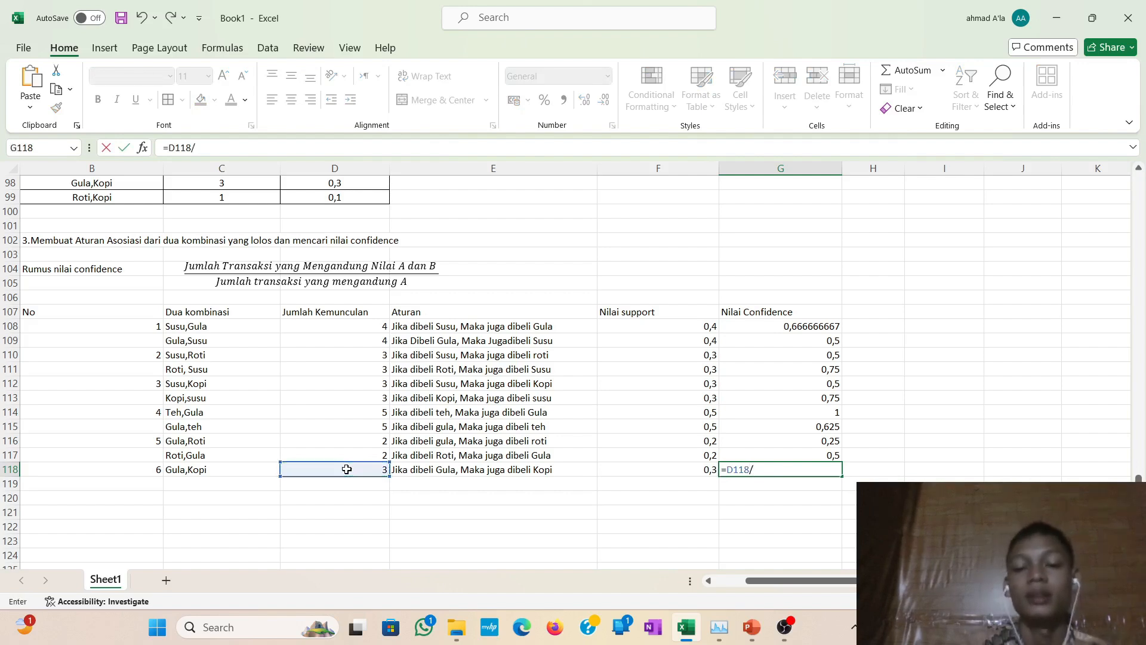
scroll(347, 469, "up", 3)
scroll(346, 468, "down", 4)
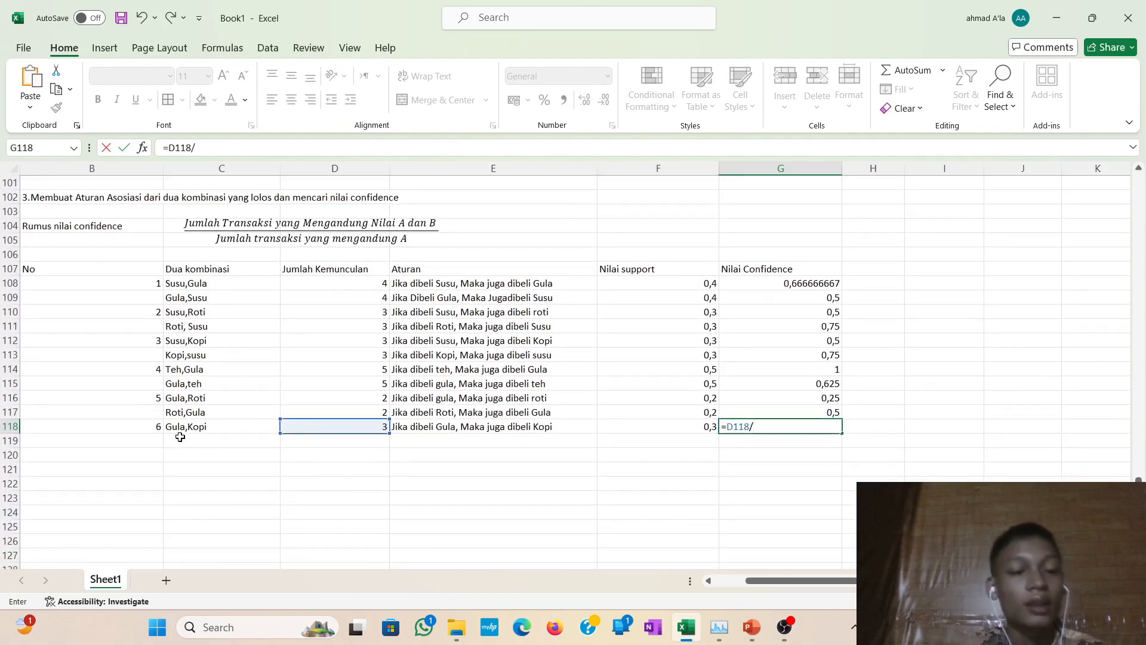
scroll(332, 438, "up", 20)
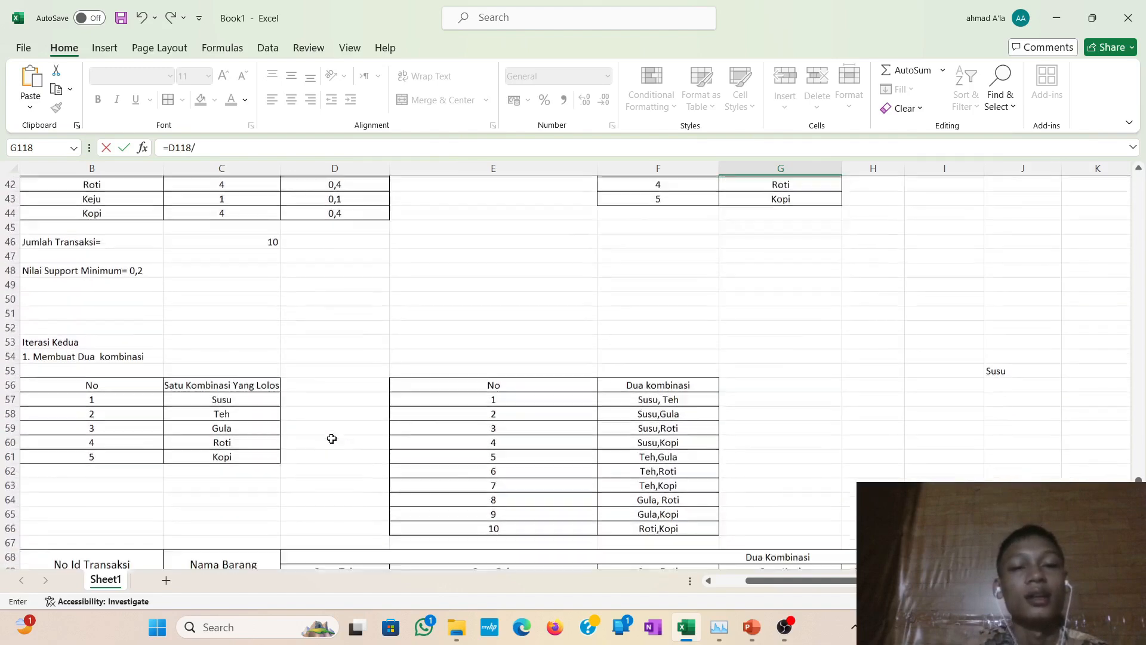
scroll(331, 439, "up", 13)
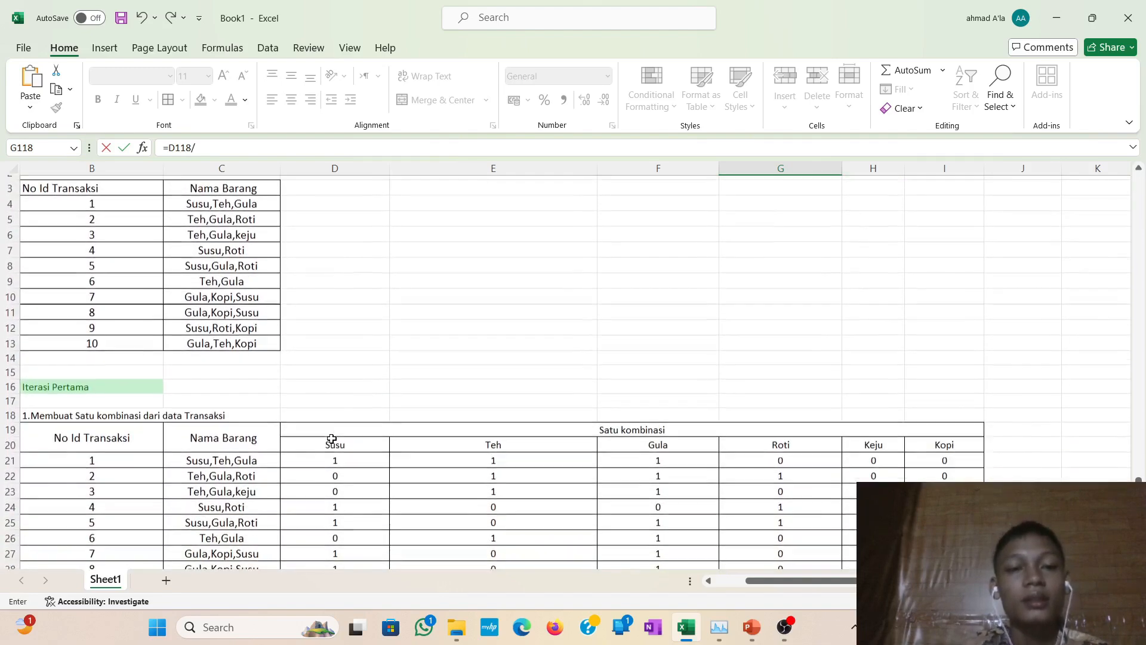
scroll(332, 439, "down", 4)
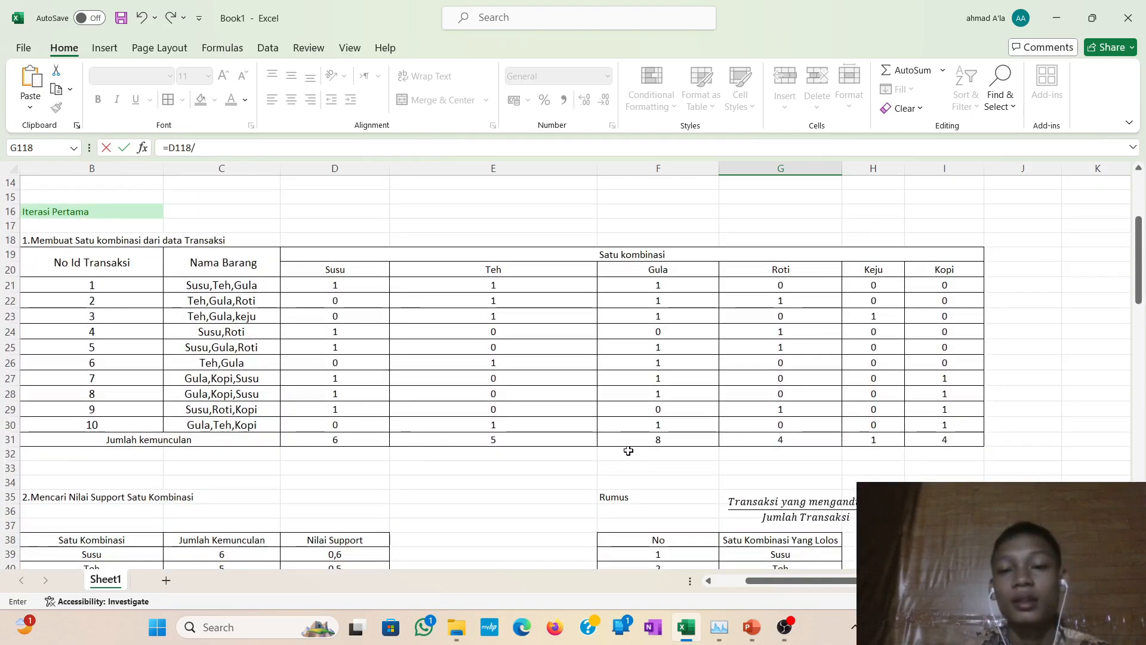
left_click(629, 450)
left_click(626, 439)
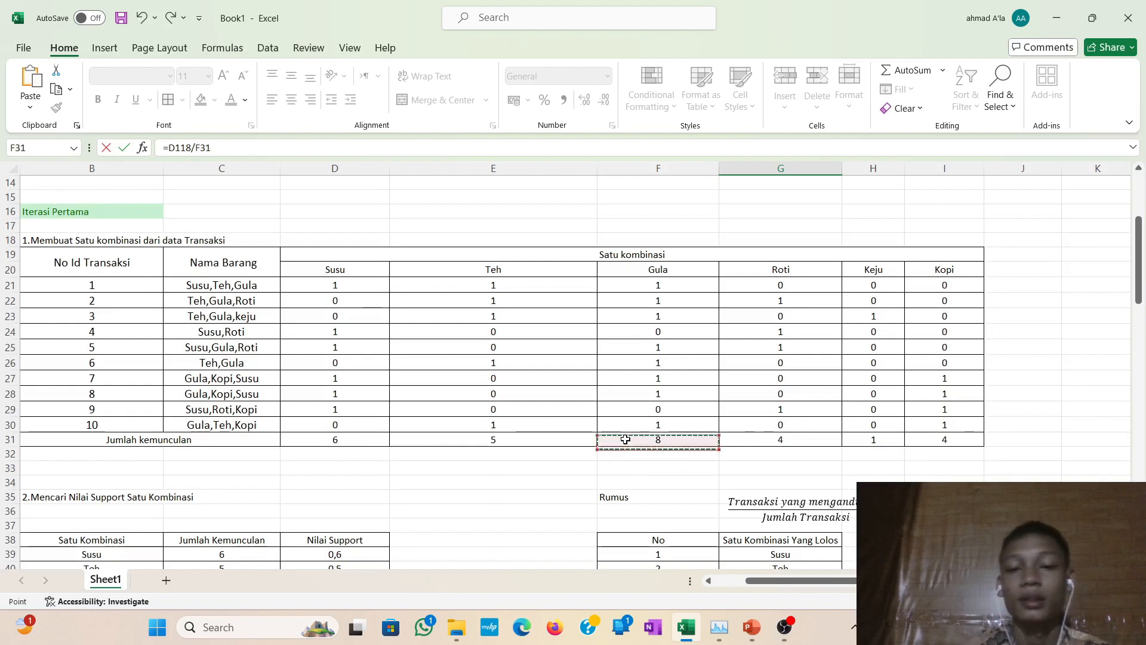
key("Return")
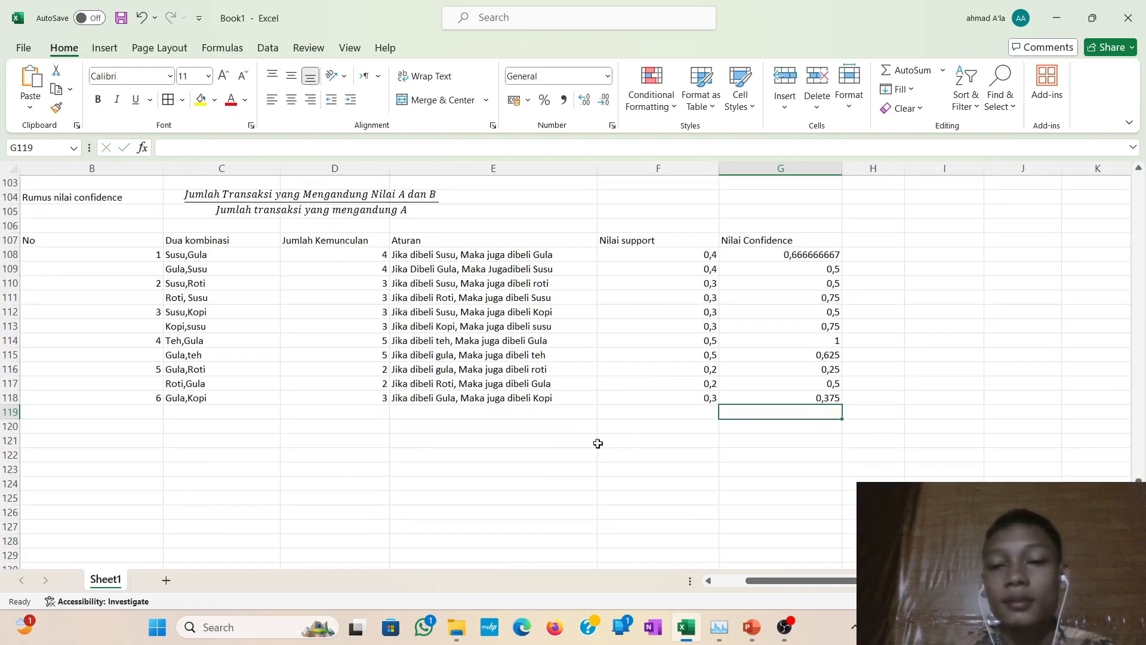
Enter the reversed combination Kopi,Gula in the Dua kombinasi column at C119.
left_click(237, 414)
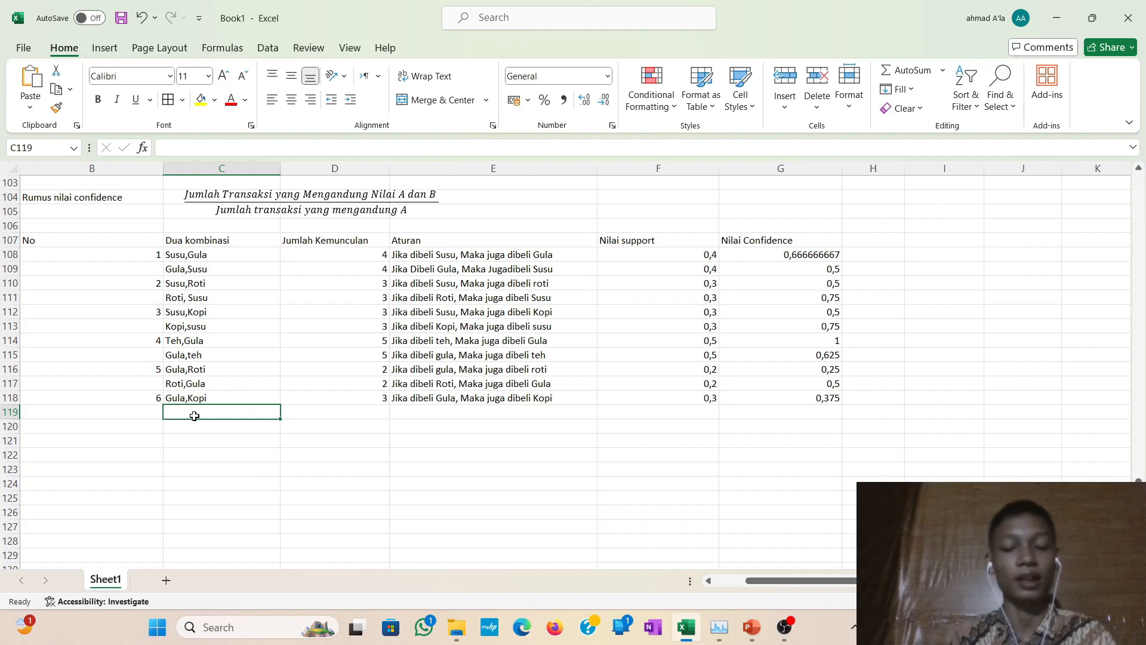
type("Kopi,")
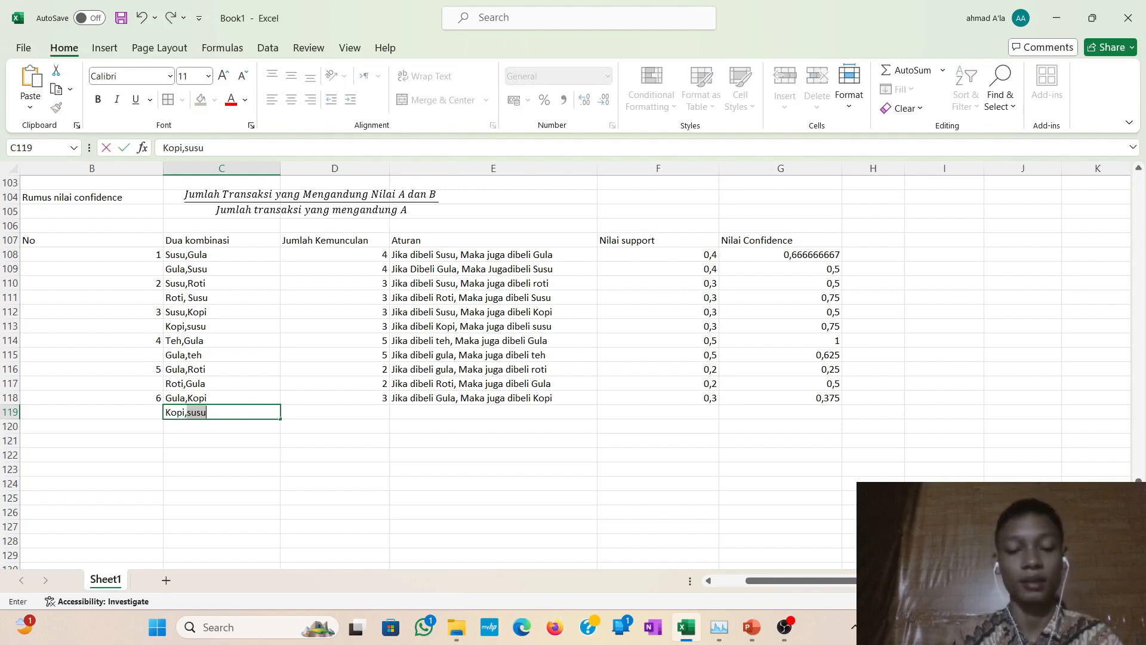
type("G")
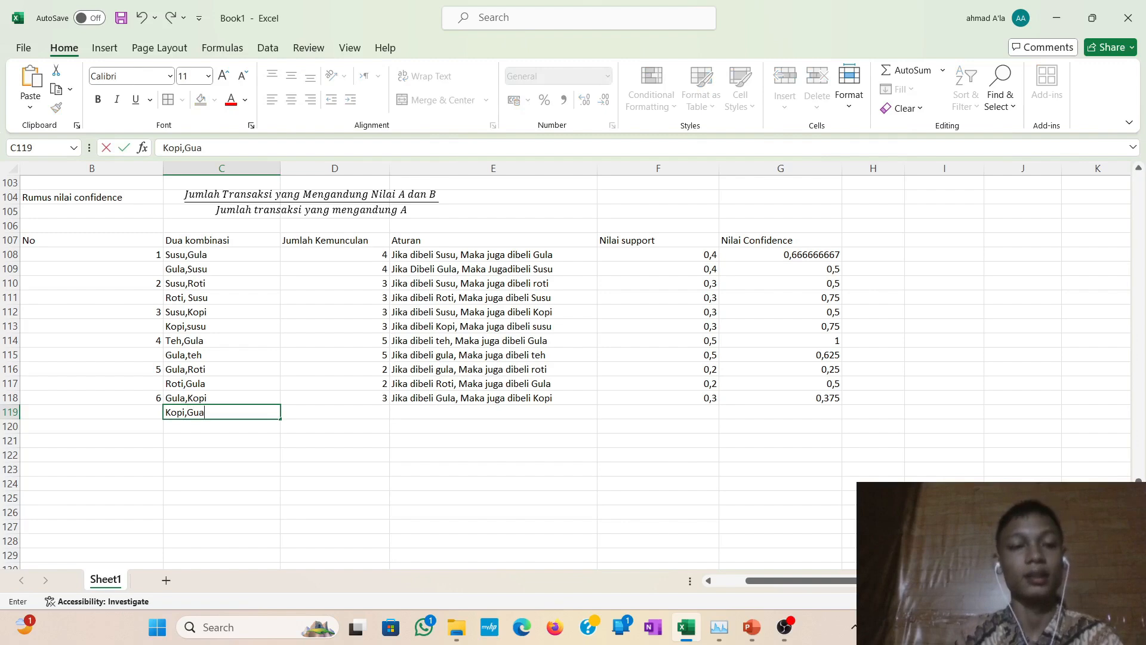
type("u")
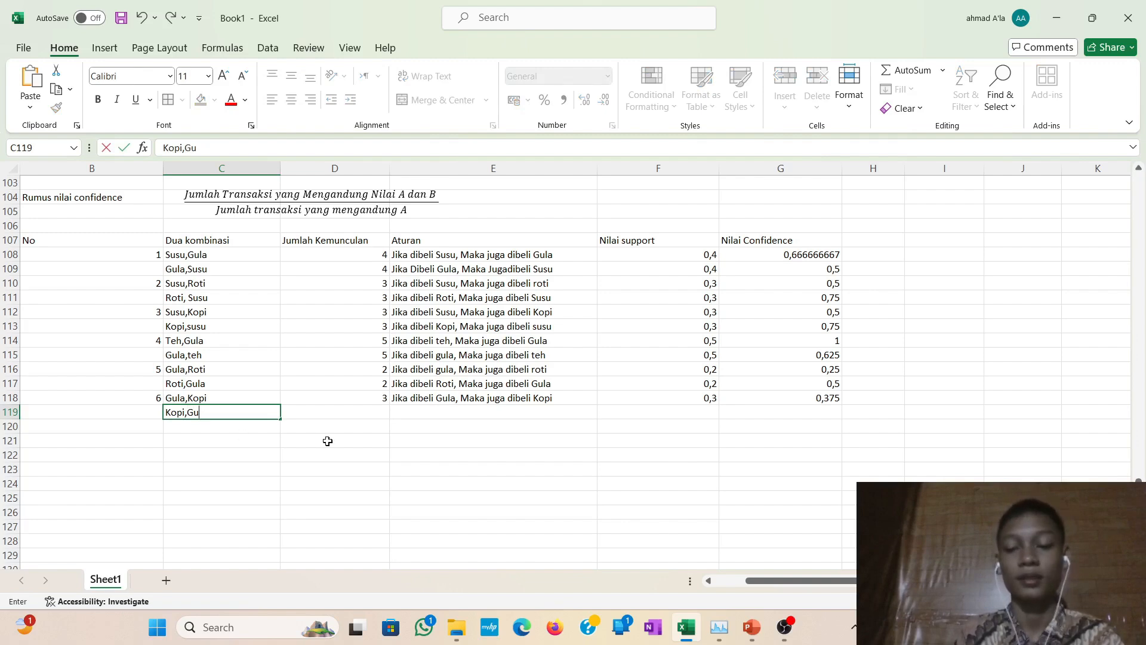
type("la")
key("Tab")
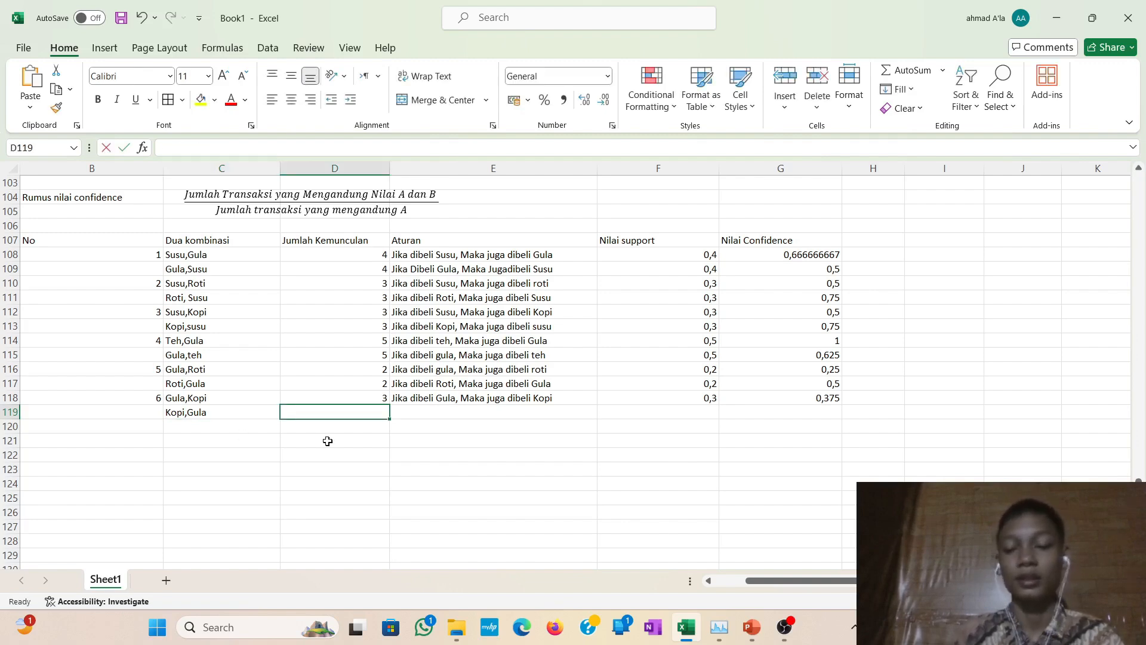
Fill the Jumlah Kemunculan of Kopi,Gula in D119 with =C98, referencing the Gula,Kopi count in the two-item support table.
type("=")
scroll(328, 440, "up", 3)
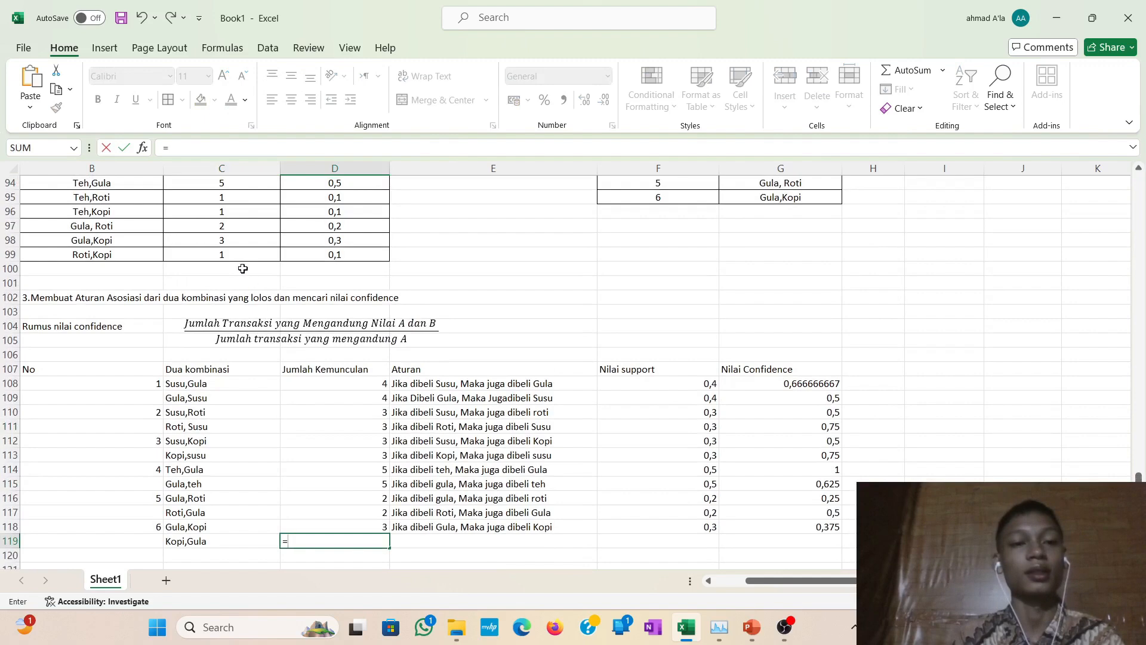
left_click(226, 241)
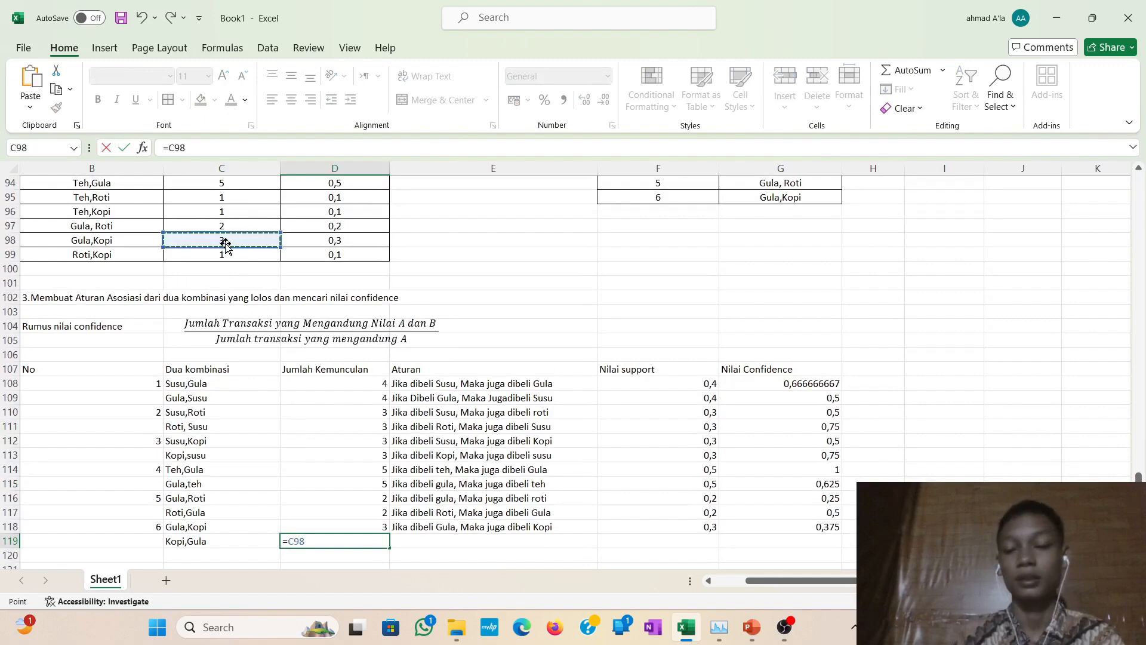
key("Return")
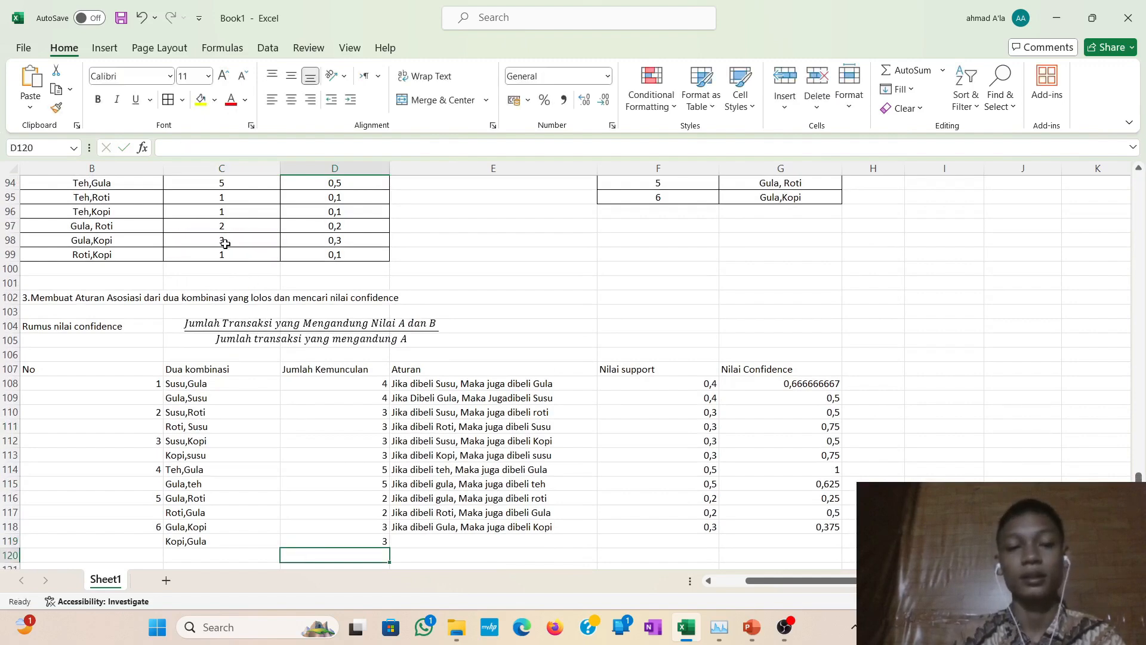
left_click(431, 540)
type("J")
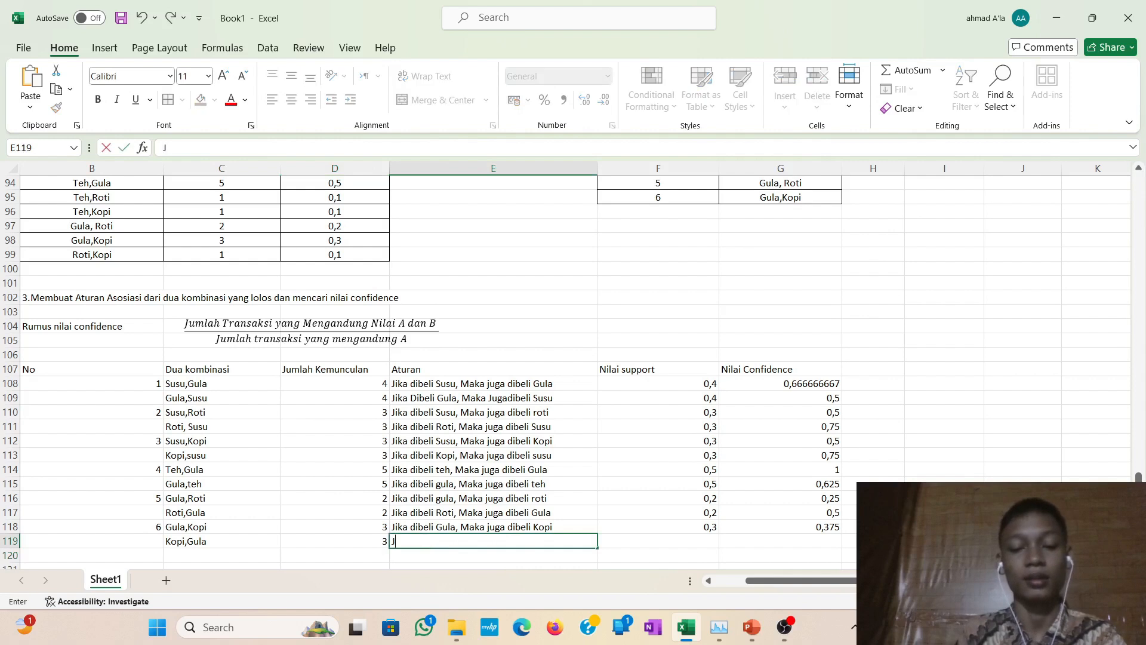
type("ika di")
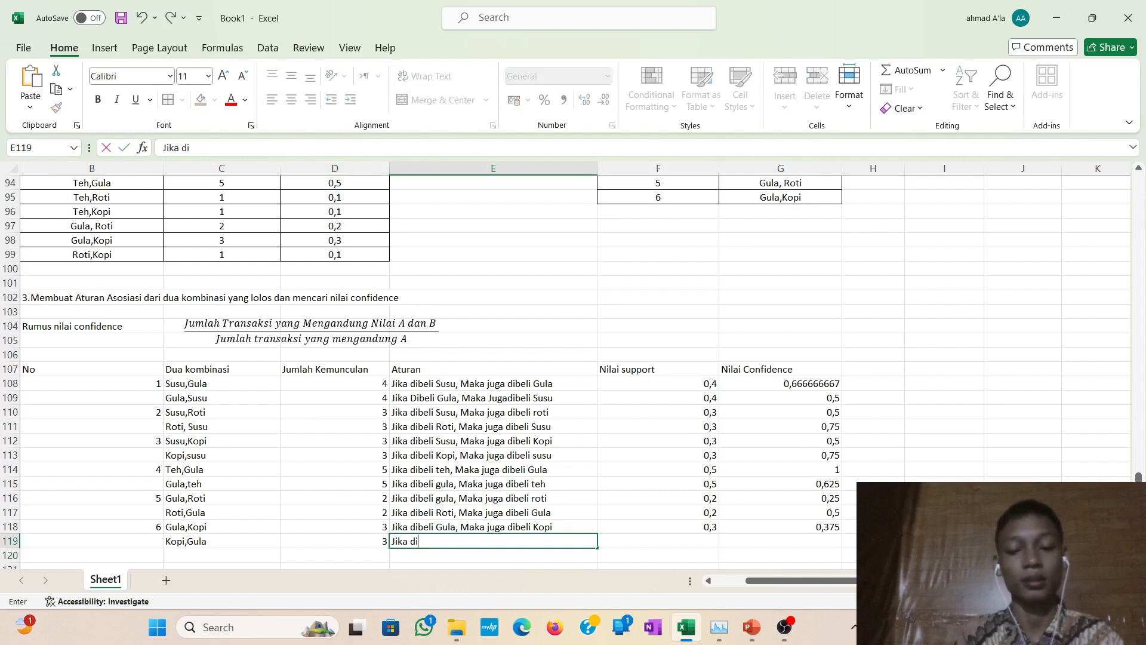
type("beli")
key("Tab")
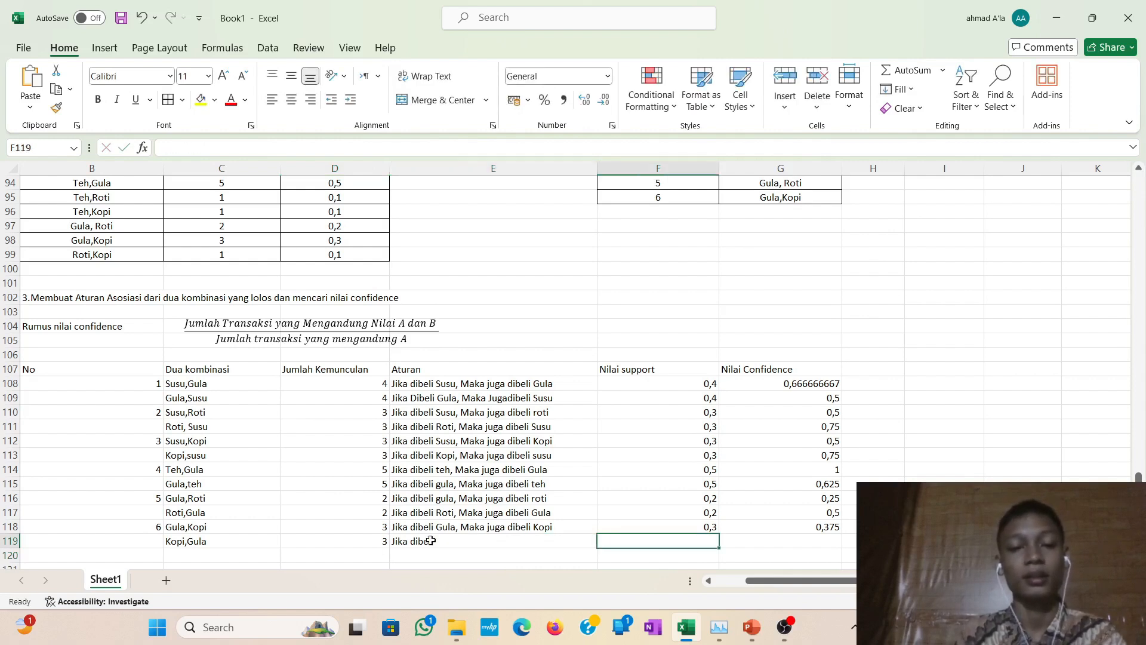
type("Kopi")
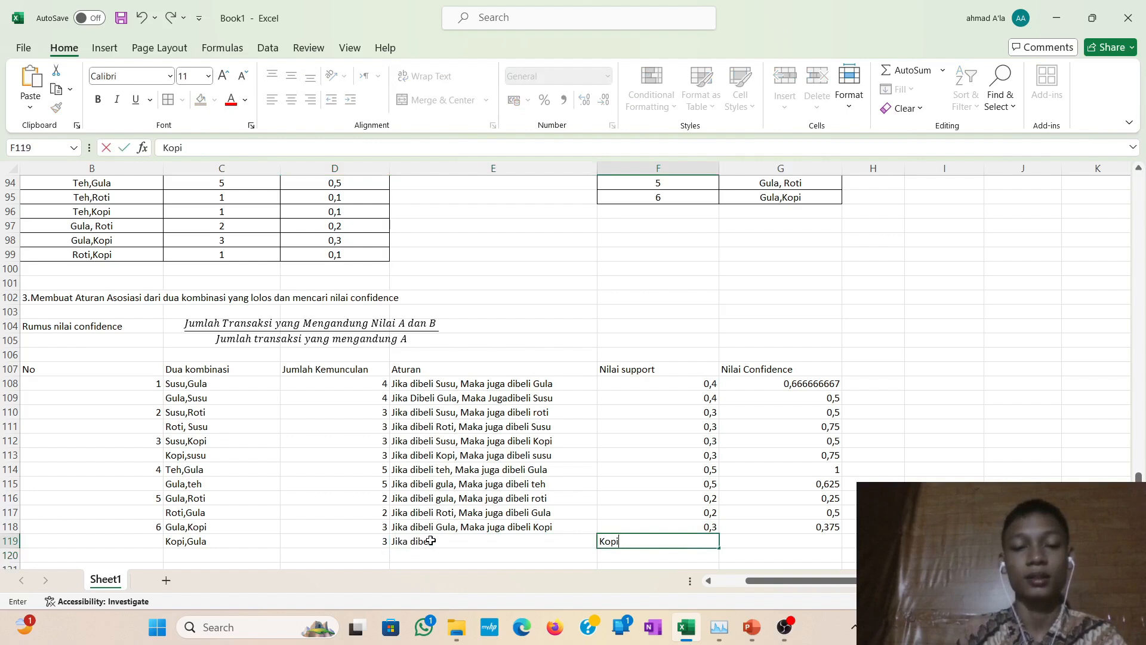
type(", Maka")
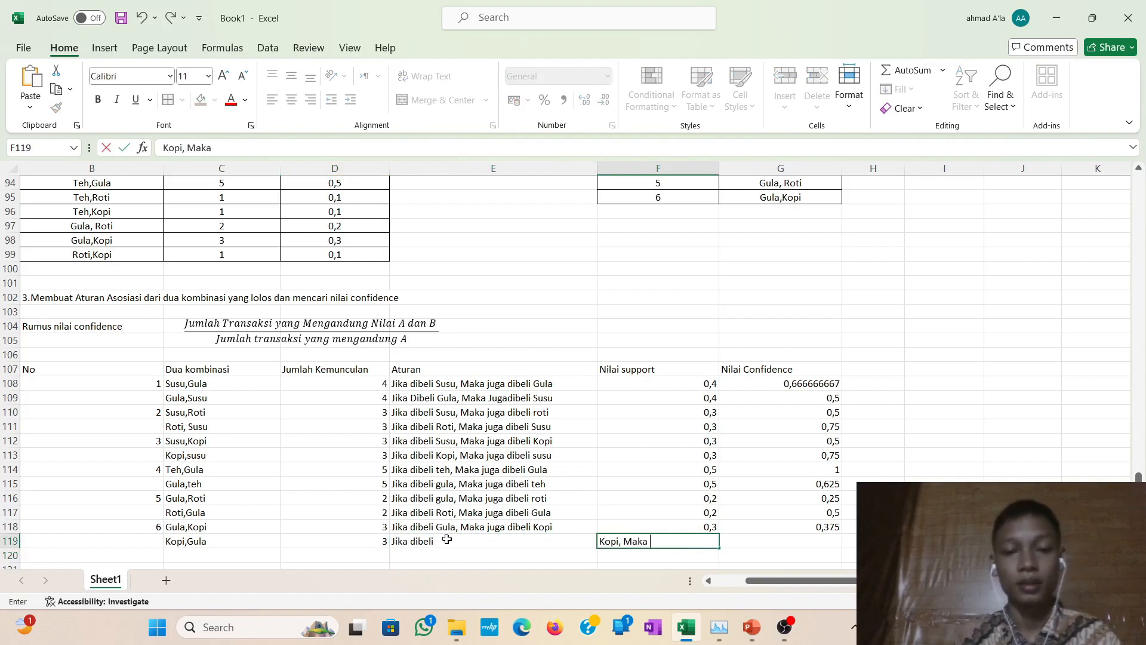
left_click(447, 539)
left_click(615, 541)
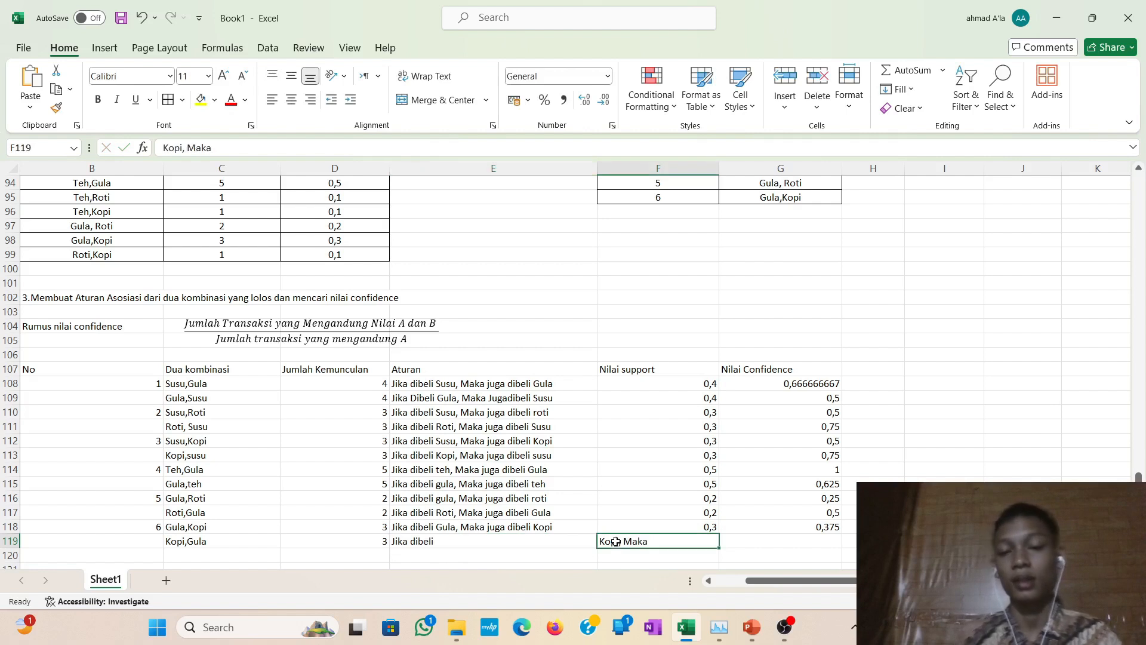
key("BackSpace")
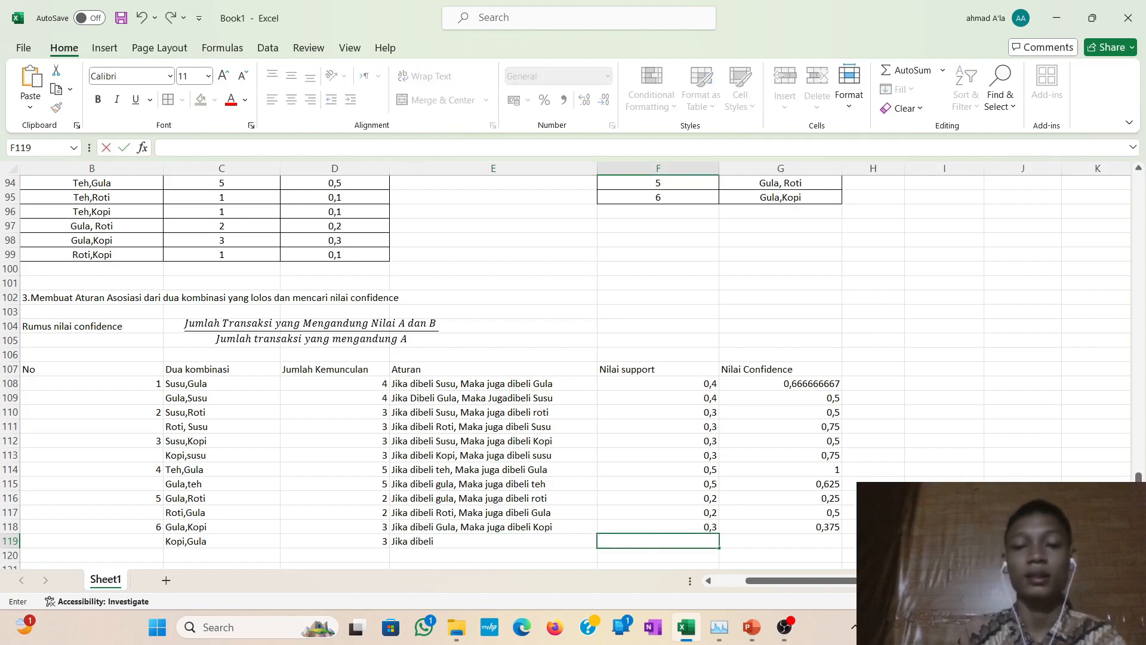
Enter the rule "Jika dibeli Kopi, Maka juga dibeli Gula" for Kopi,Gula in the Aturan column at E119.
left_click(487, 539)
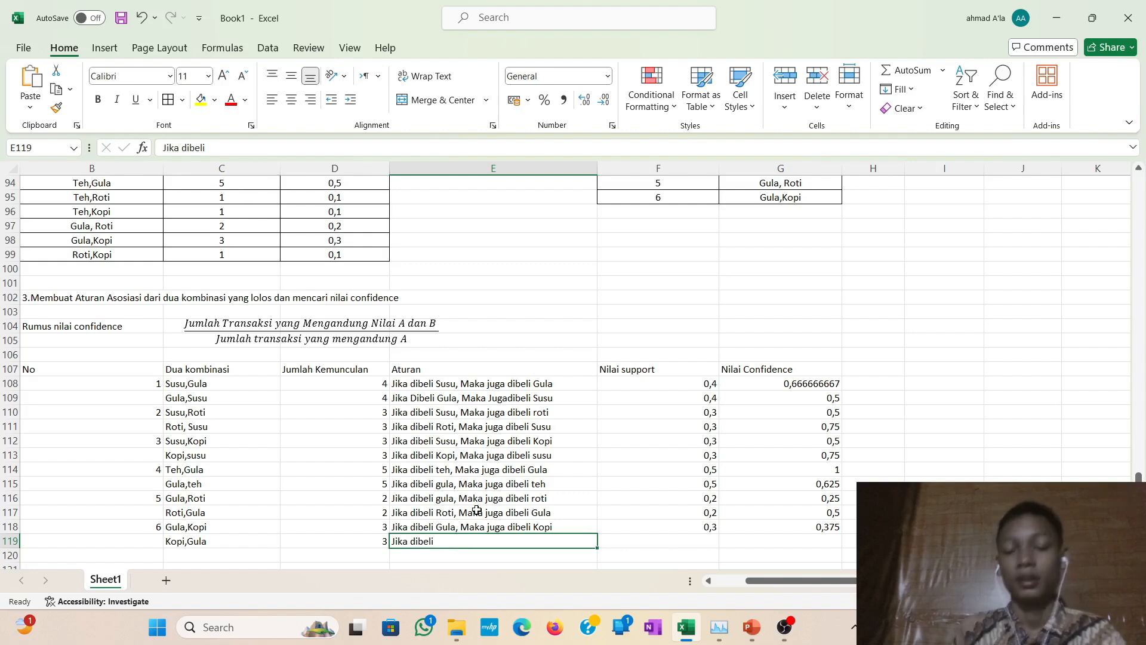
key("BackSpace")
type("J")
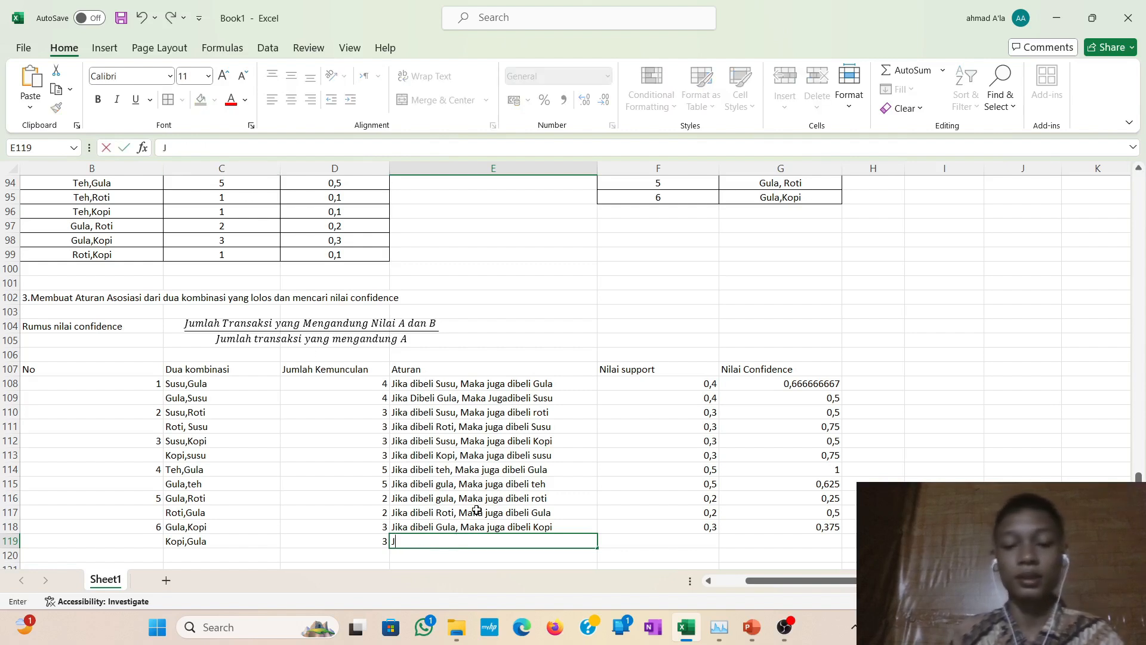
type("ika di")
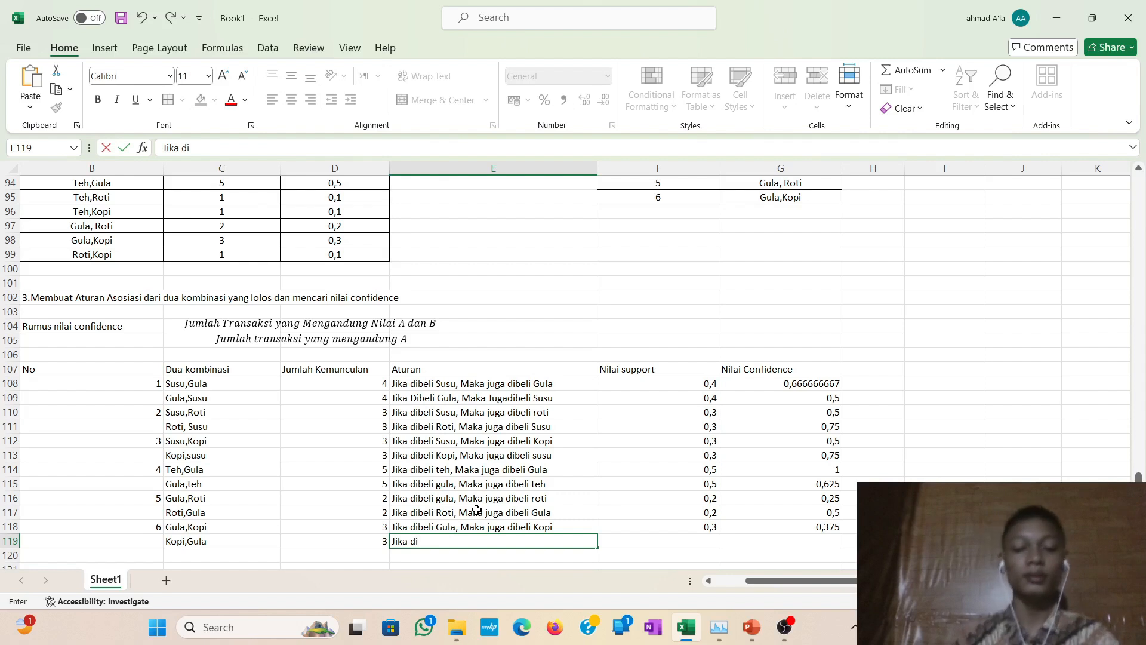
type("beli ")
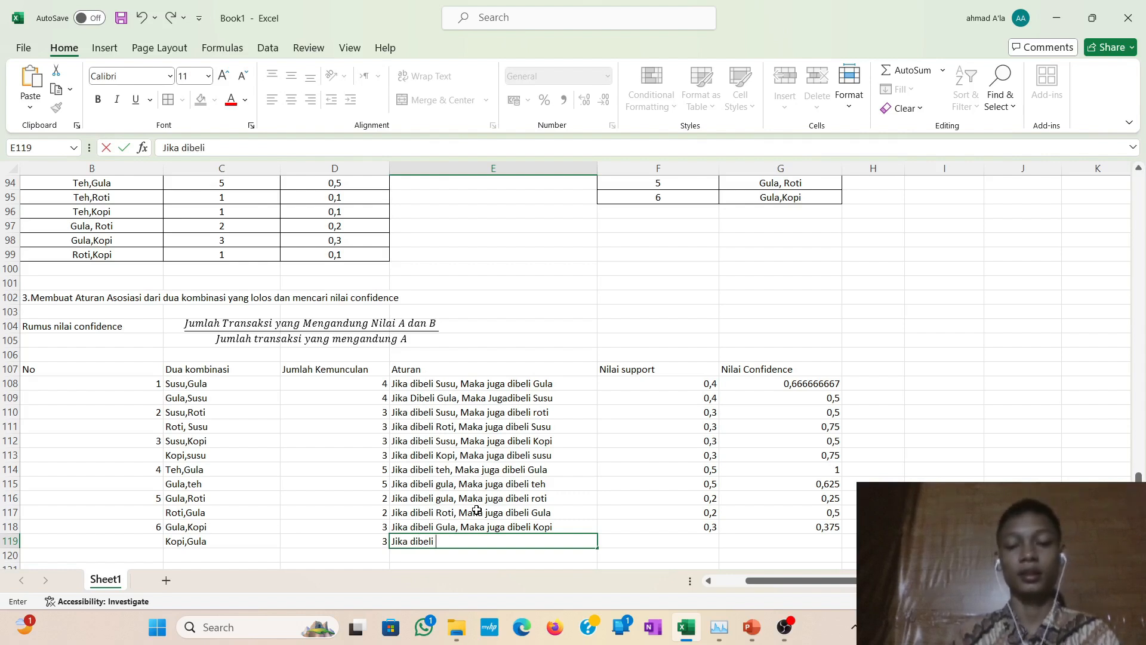
type("Kopi")
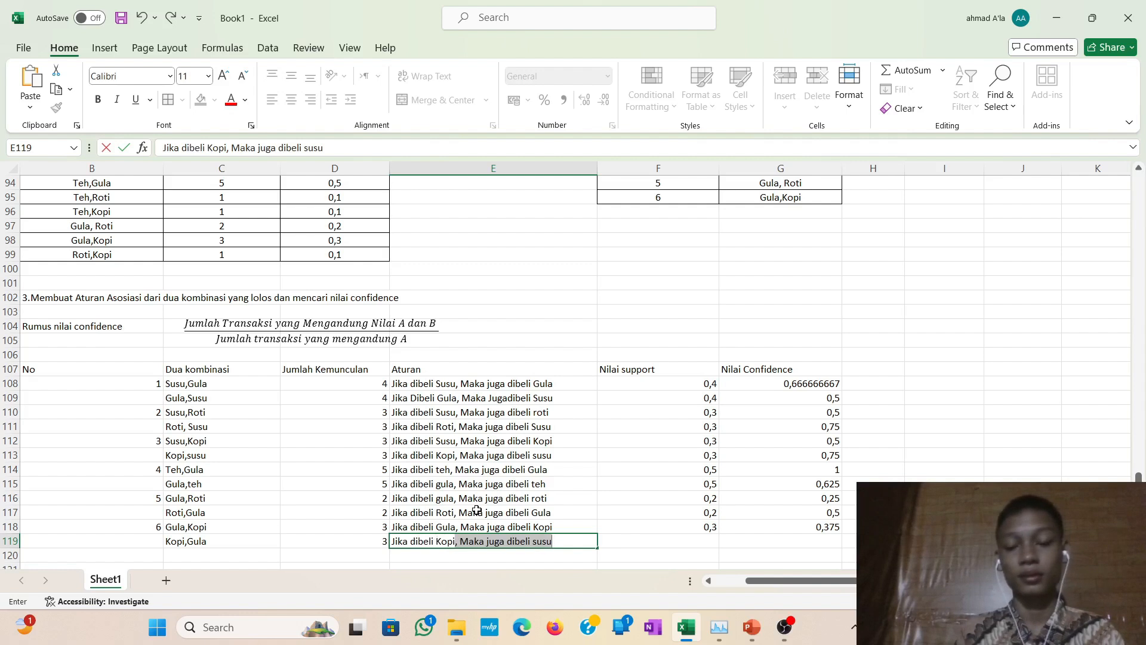
type(", Maka ")
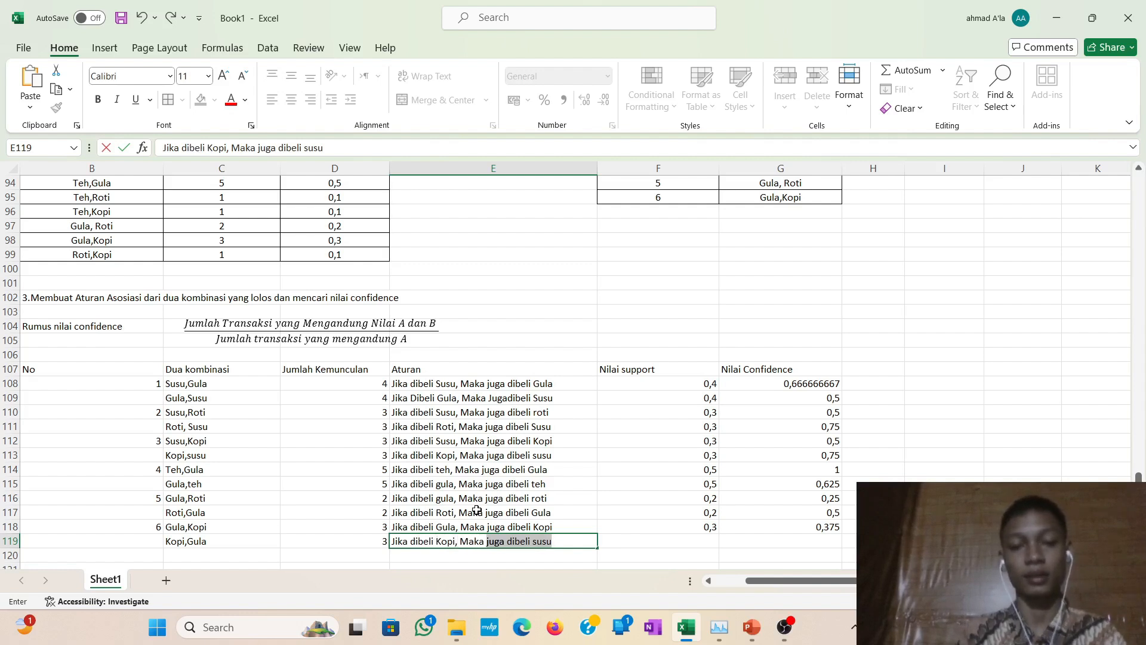
type("juga ")
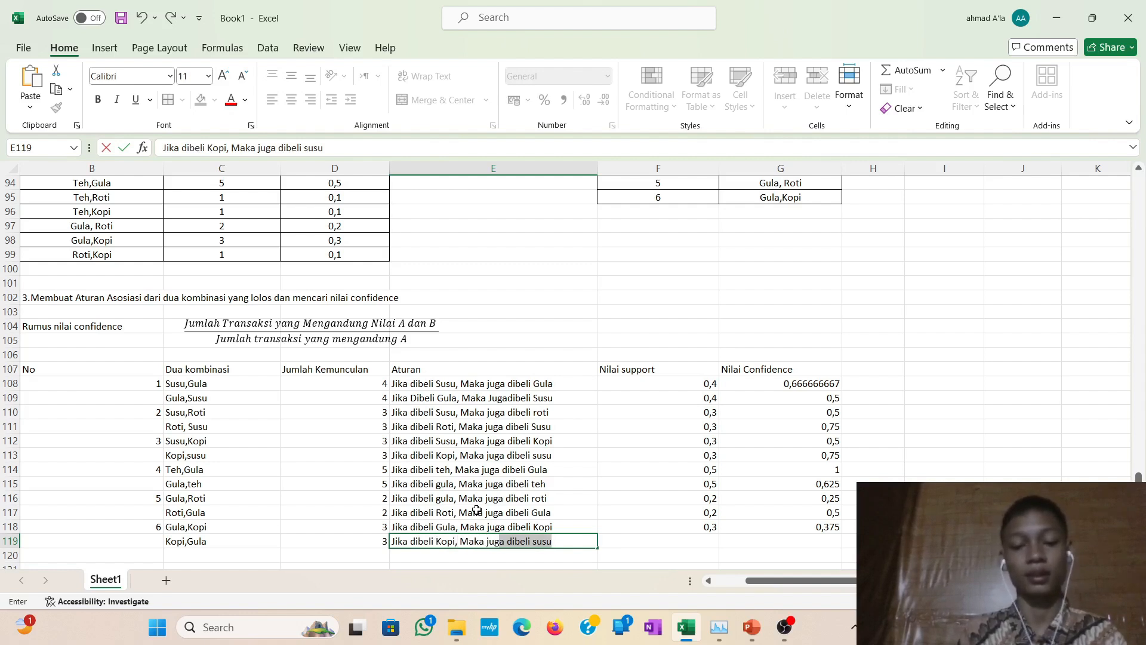
type("di")
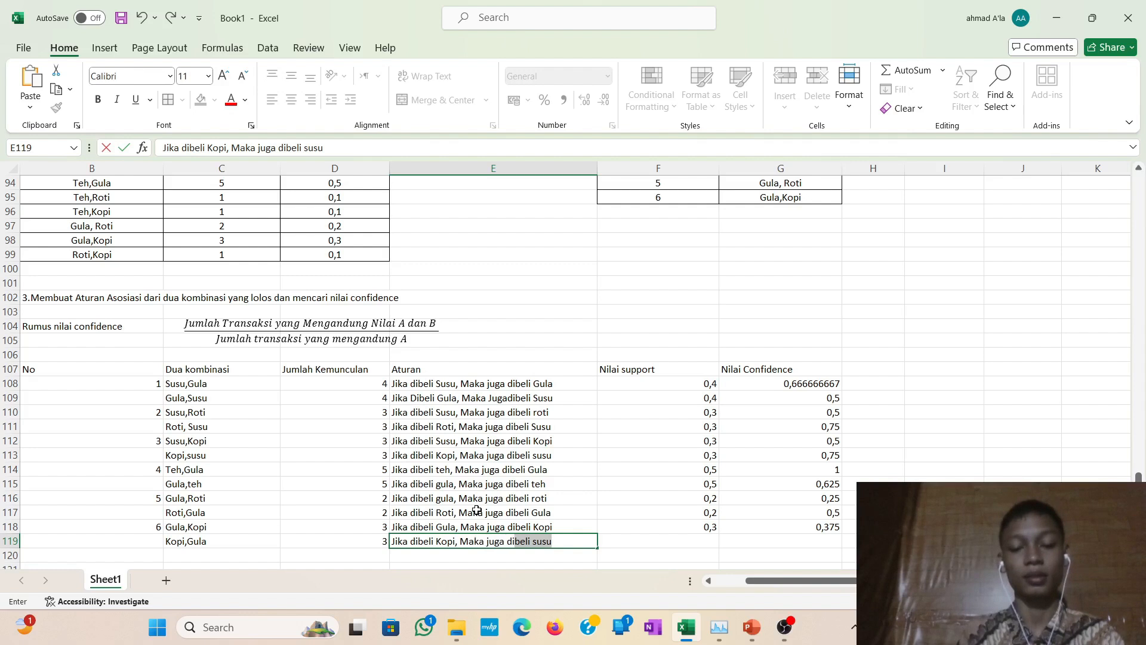
type("beli")
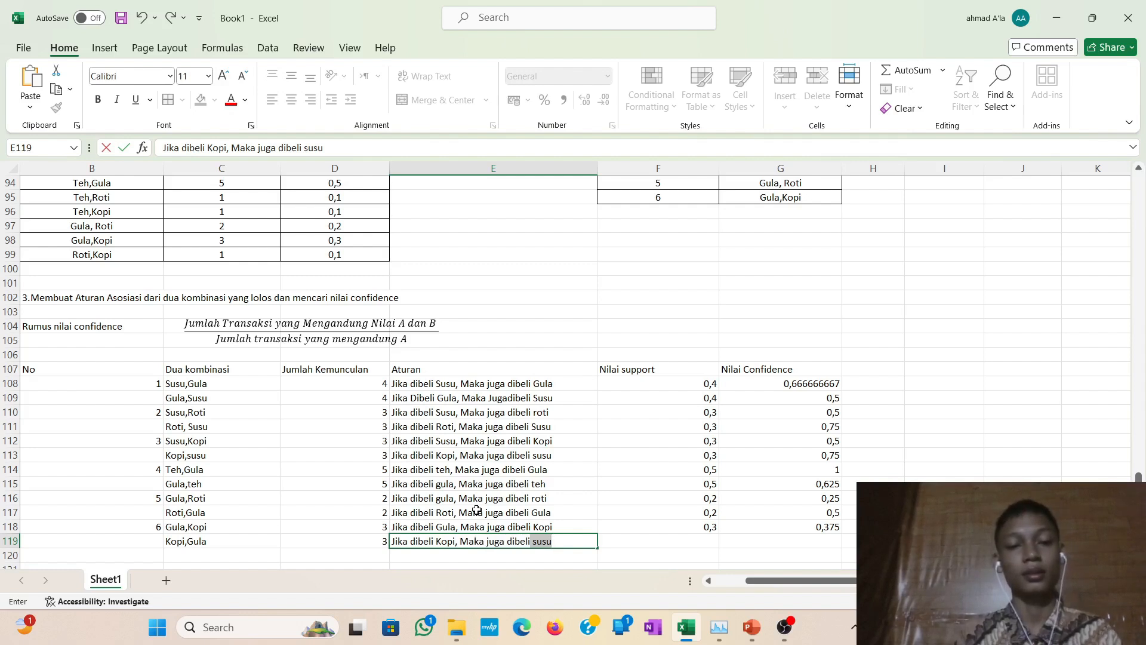
type("Gula")
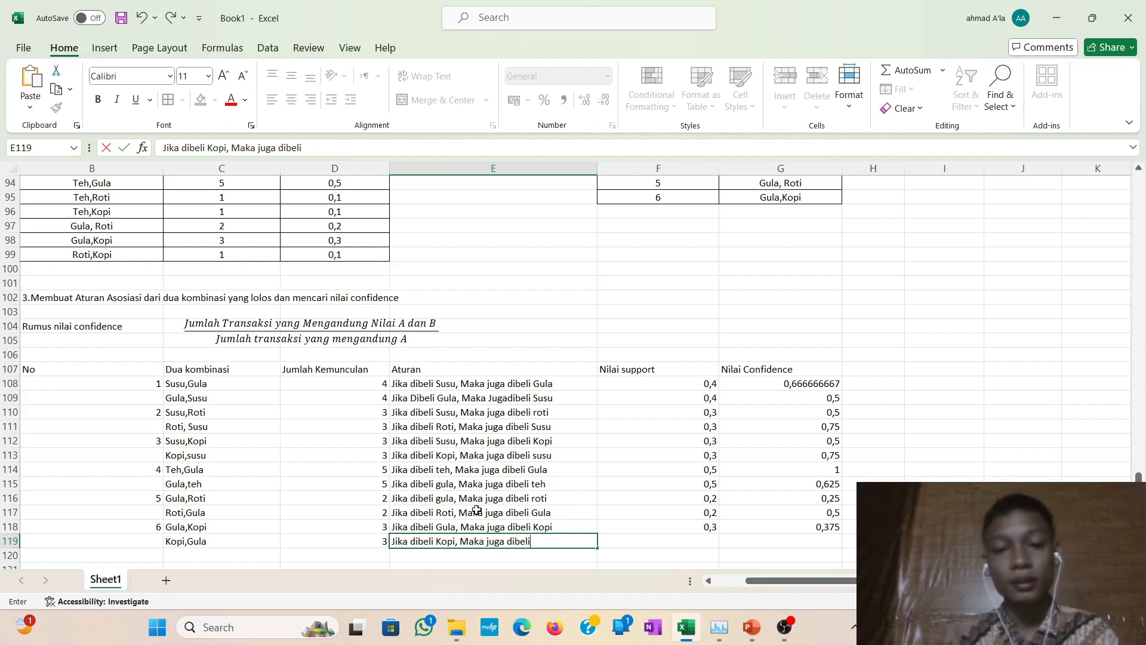
type("G")
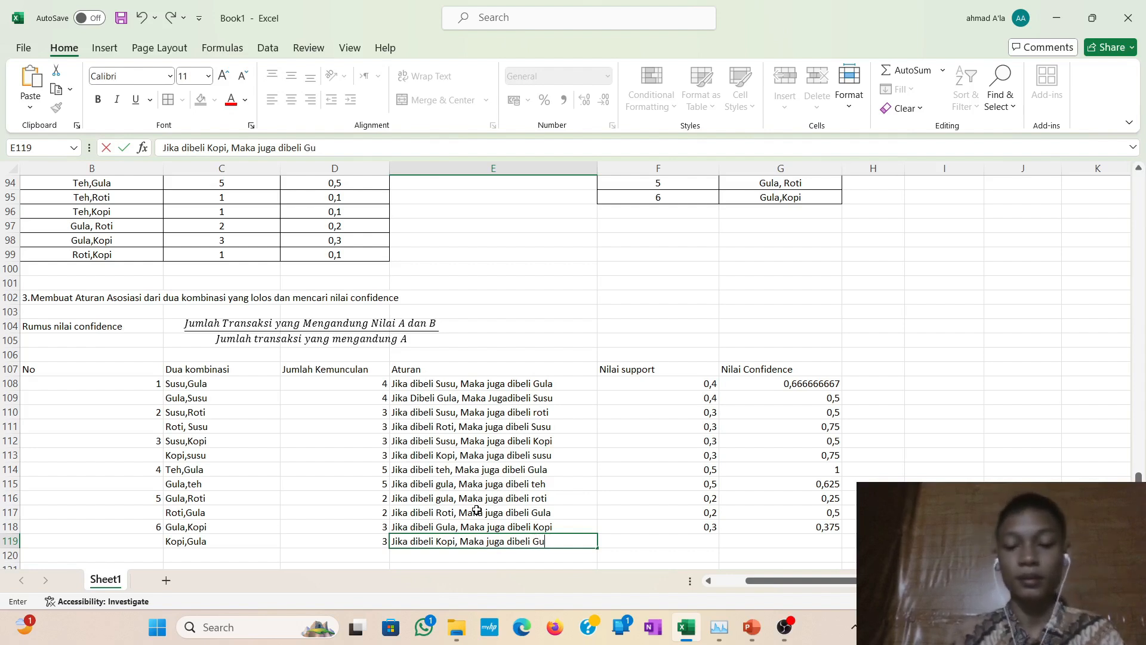
key("Tab")
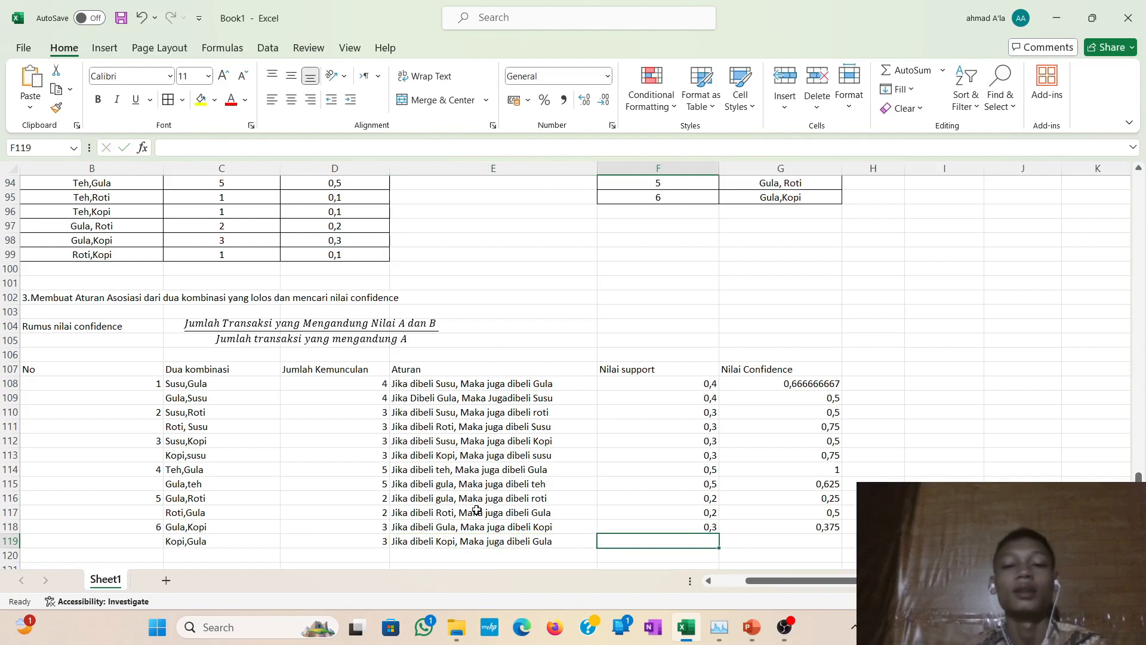
Fill the Nilai support of Kopi,Gula in F119 with =D98, referencing the Gula,Kopi value in the two-item support table.
type("=")
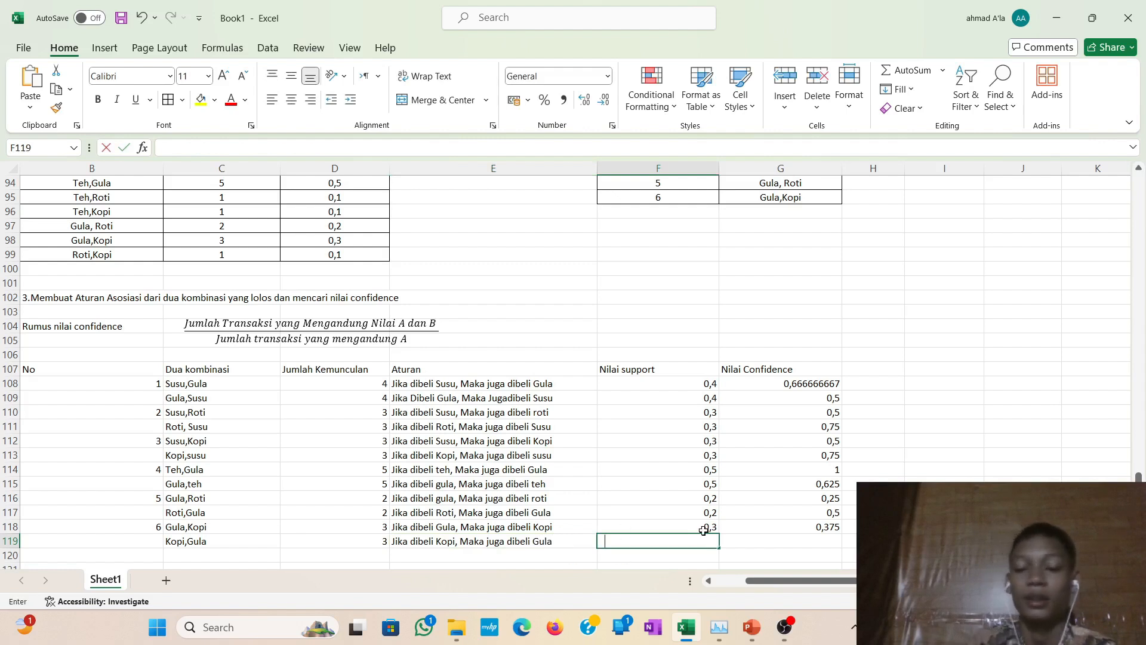
left_click(362, 244)
key("Return")
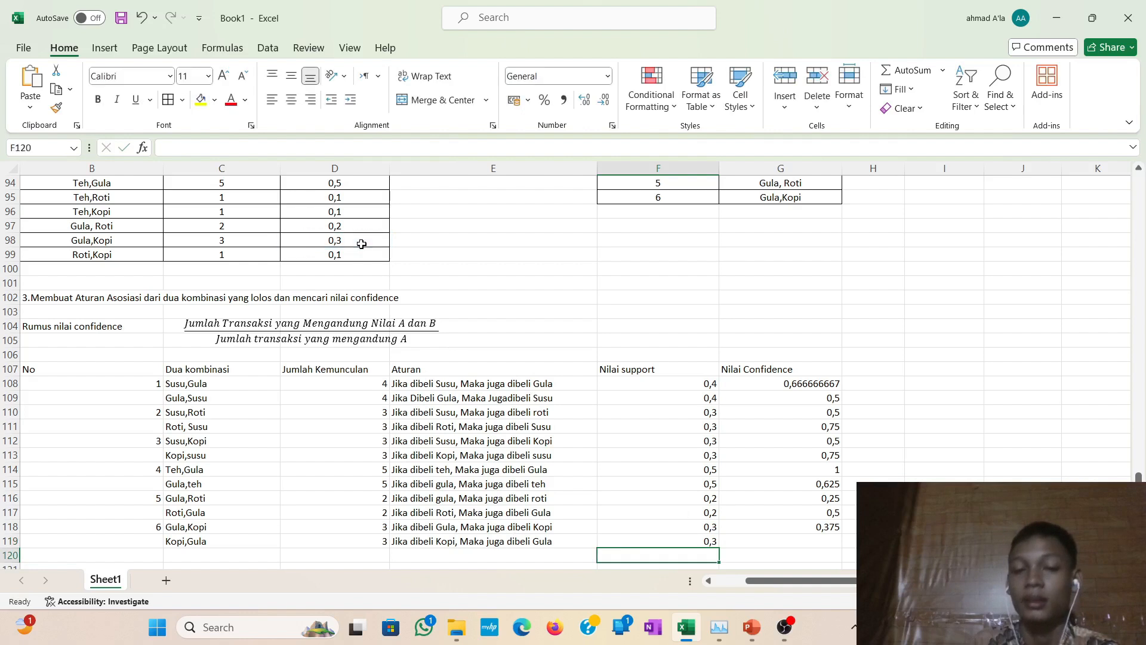
Fill the Nilai Confidence of Kopi,Gula in G119 with =D119/I31, dividing its occurrence count by the Kopi total in the one-item table.
left_click(755, 545)
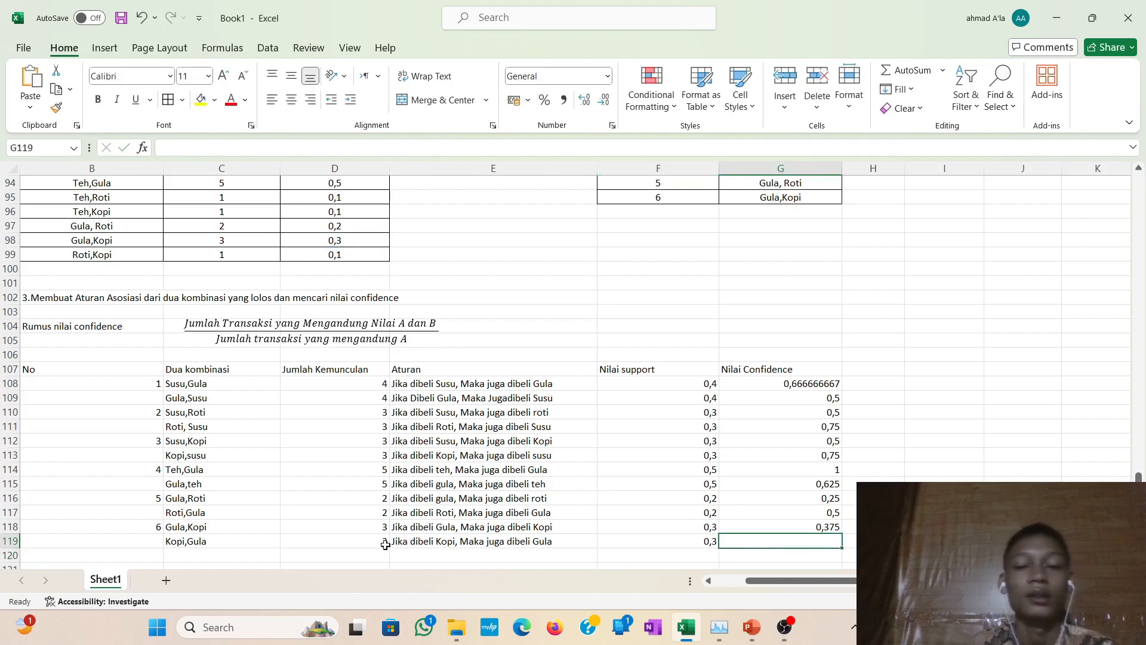
type("=")
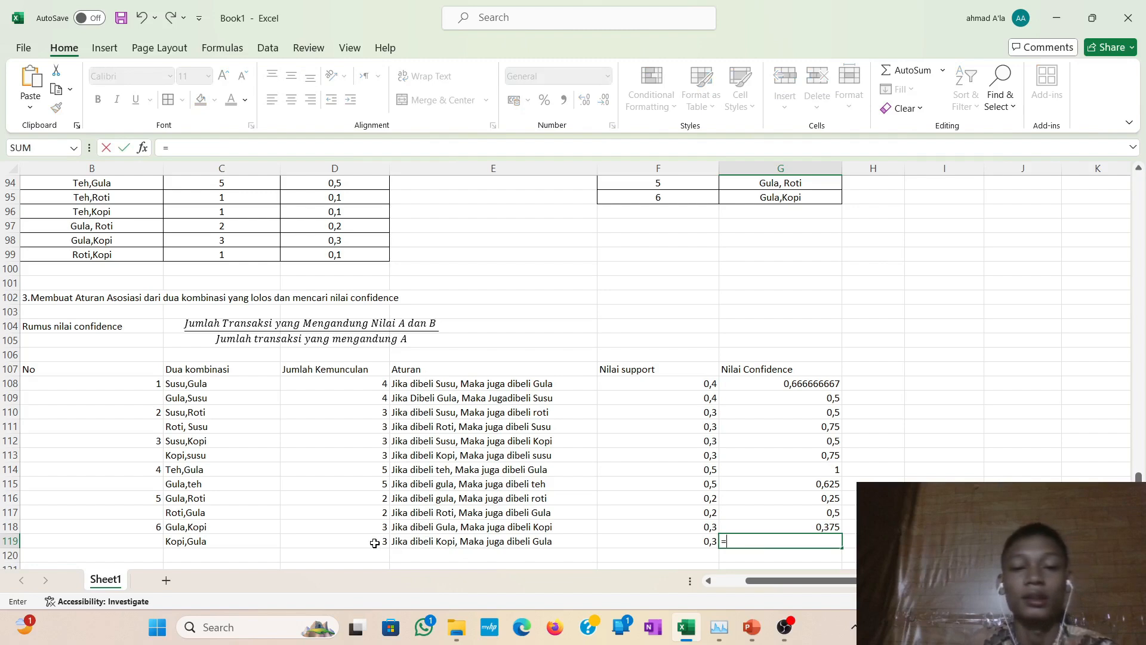
left_click(380, 541)
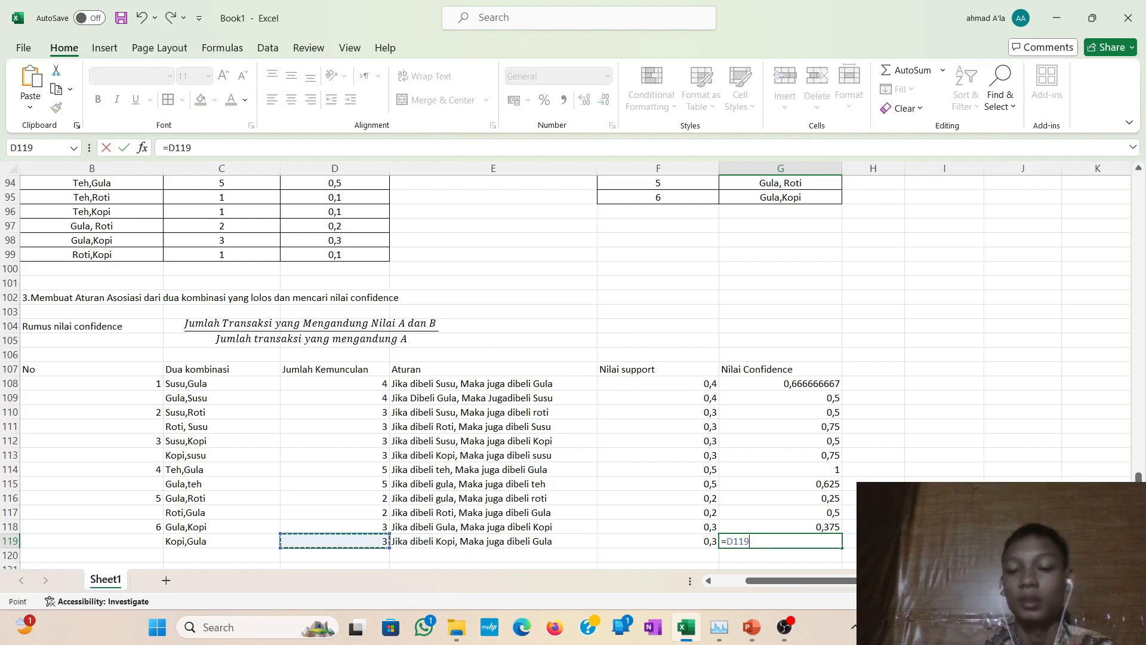
type("/")
scroll(840, 545, "up", 1)
scroll(840, 545, "up", 2)
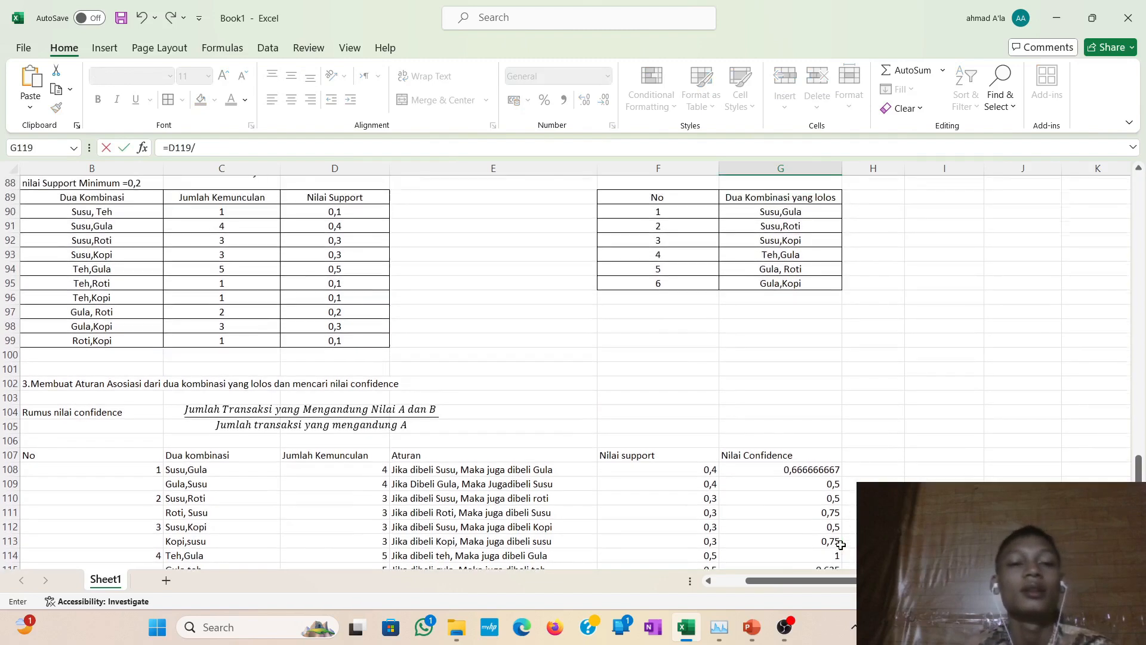
scroll(840, 545, "down", 5)
scroll(841, 545, "down", 1)
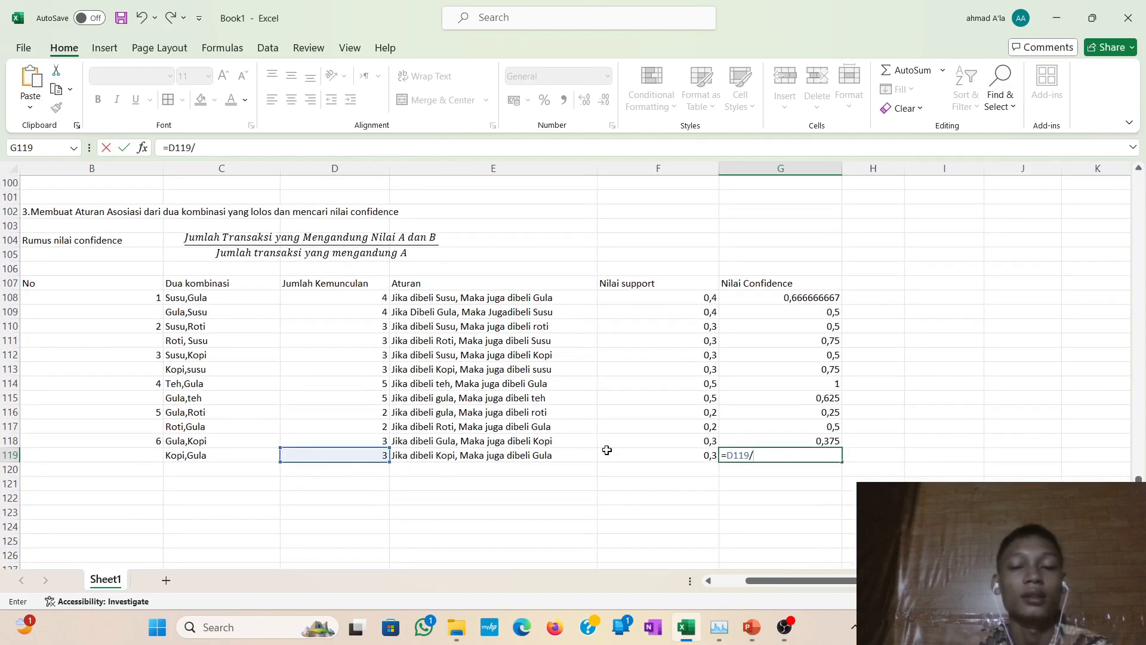
scroll(607, 450, "up", 2)
scroll(608, 450, "up", 20)
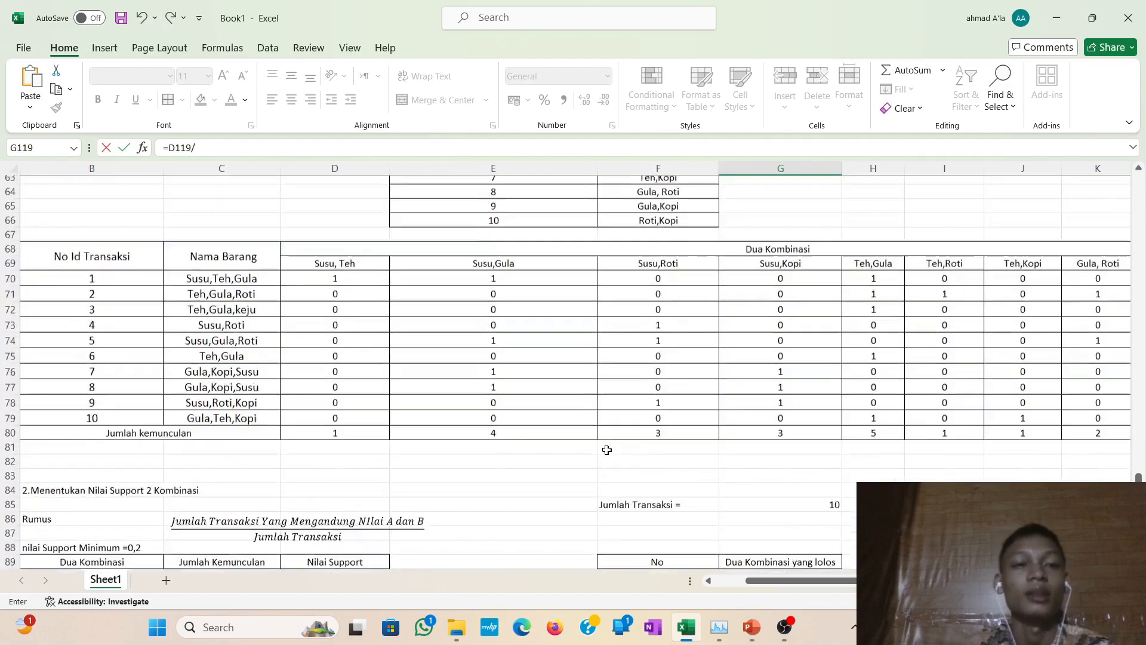
scroll(607, 450, "down", 3)
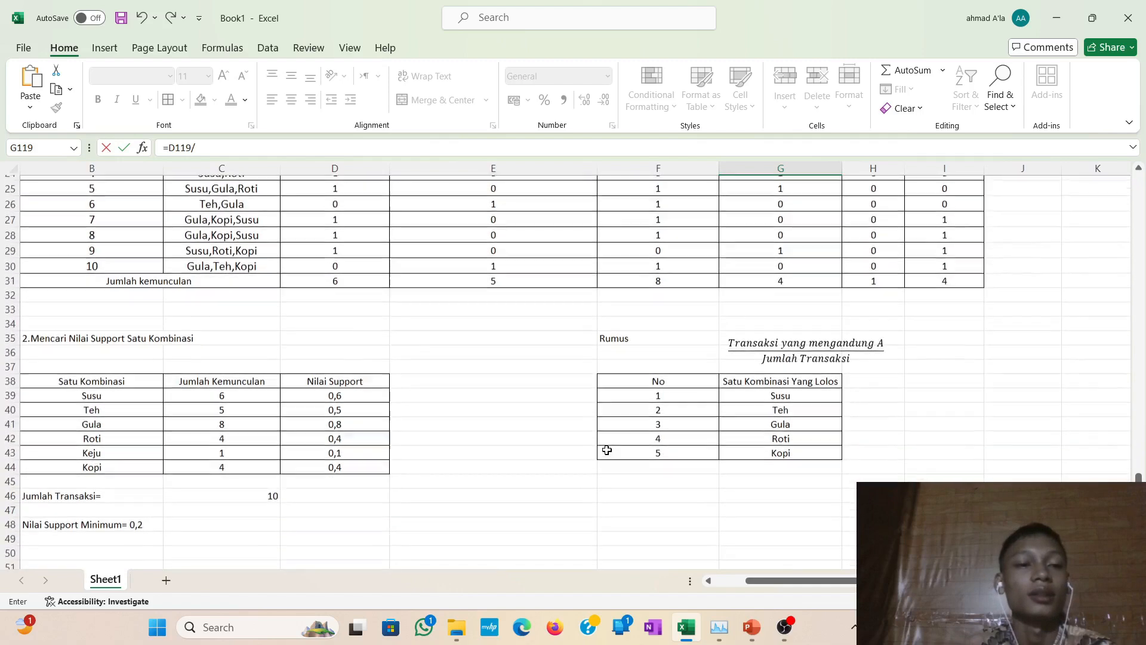
scroll(608, 450, "up", 3)
scroll(607, 450, "up", 1)
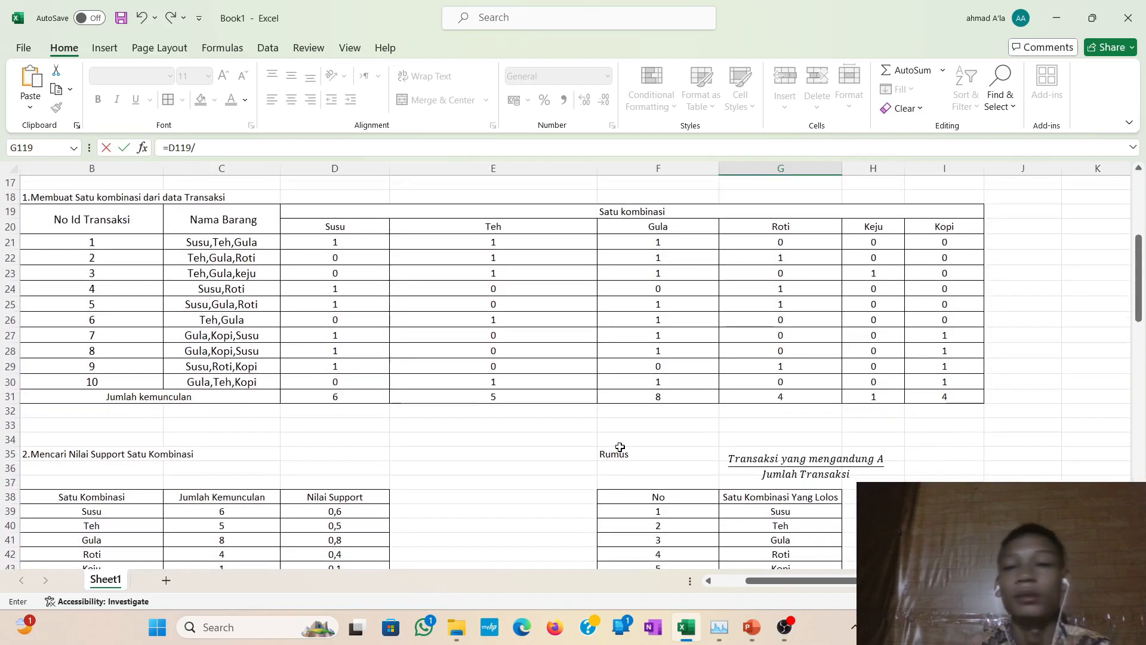
left_click(945, 397)
key("Return")
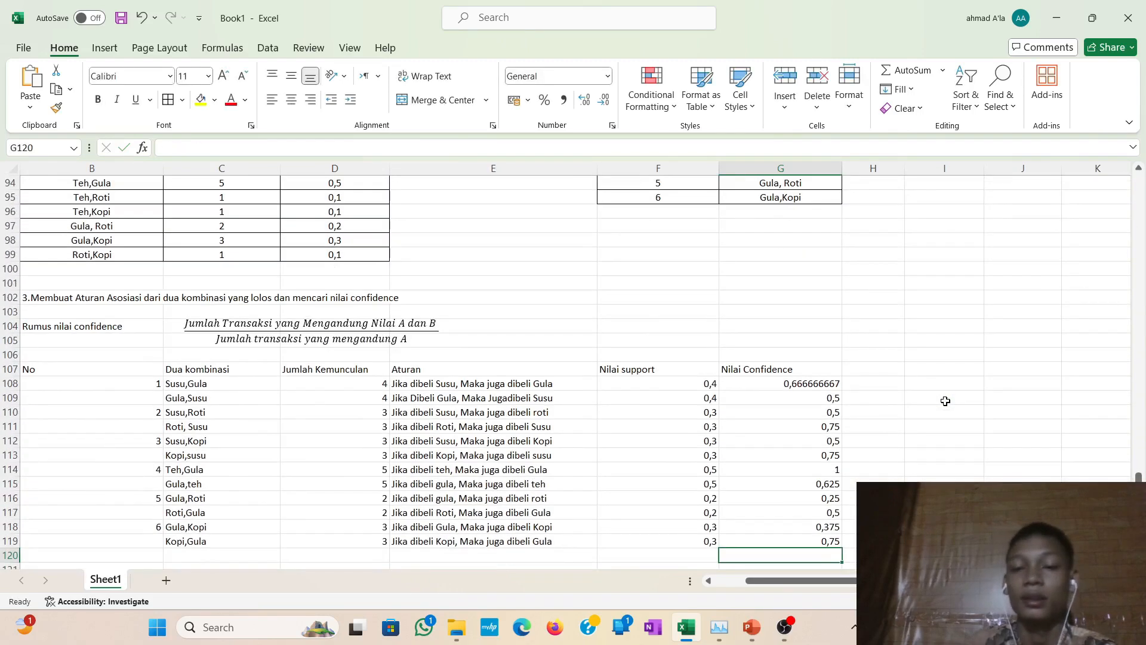
Apply all borders and horizontal centering to the association rules table B107:G119.
scroll(944, 400, "down", 2)
left_click(739, 524)
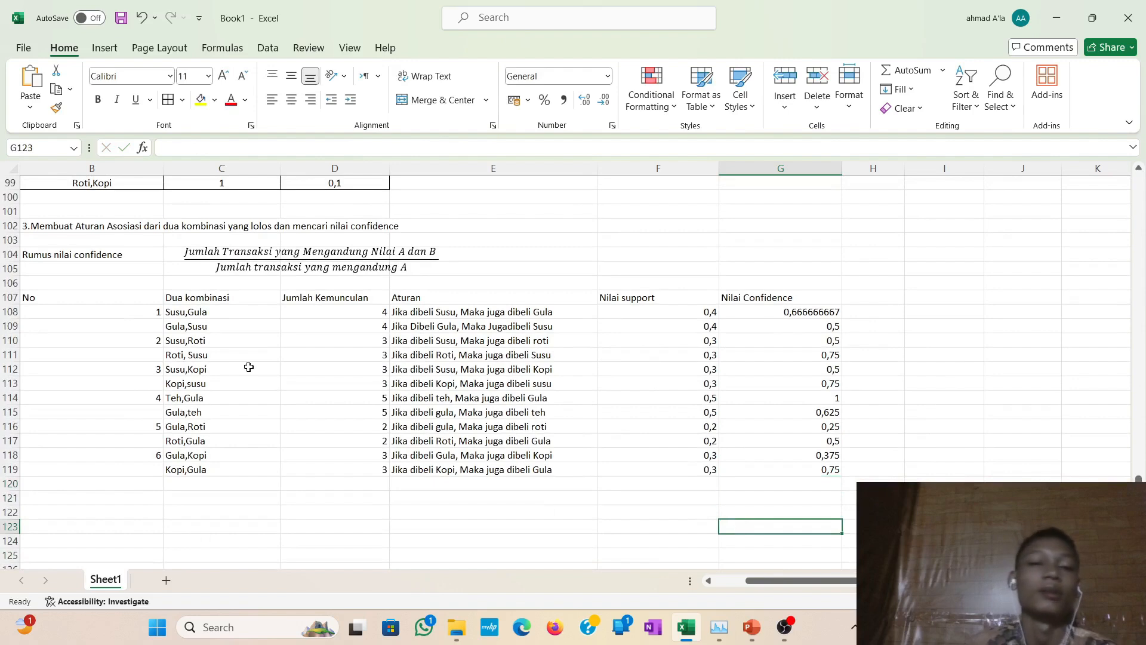
scroll(66, 286, "left", 2)
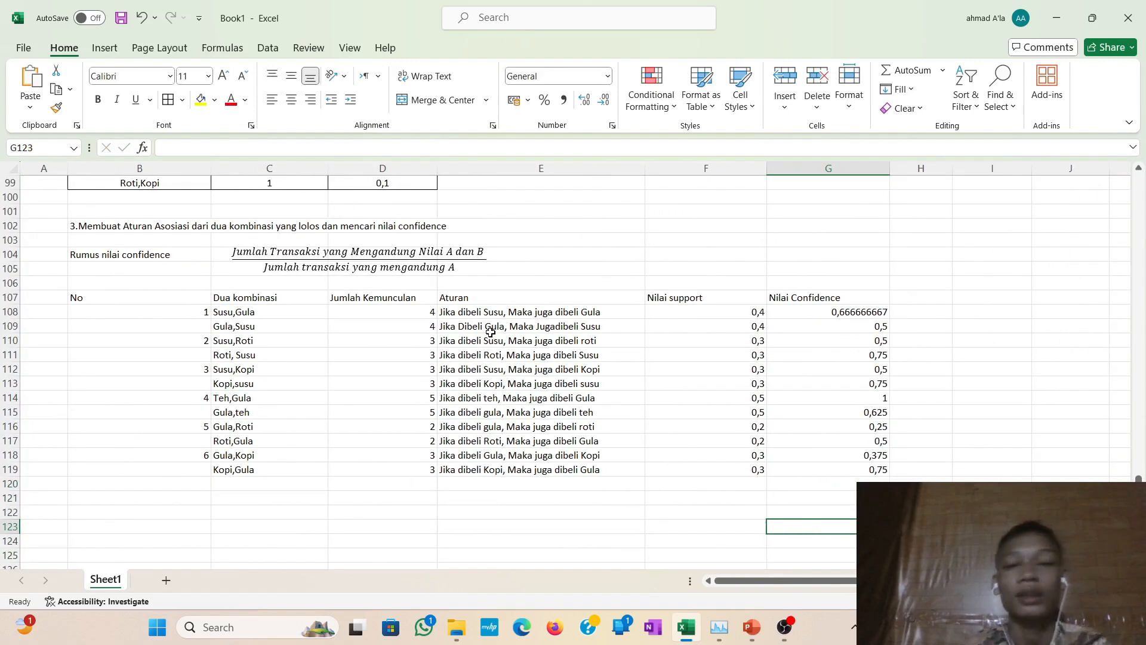
left_click(123, 299)
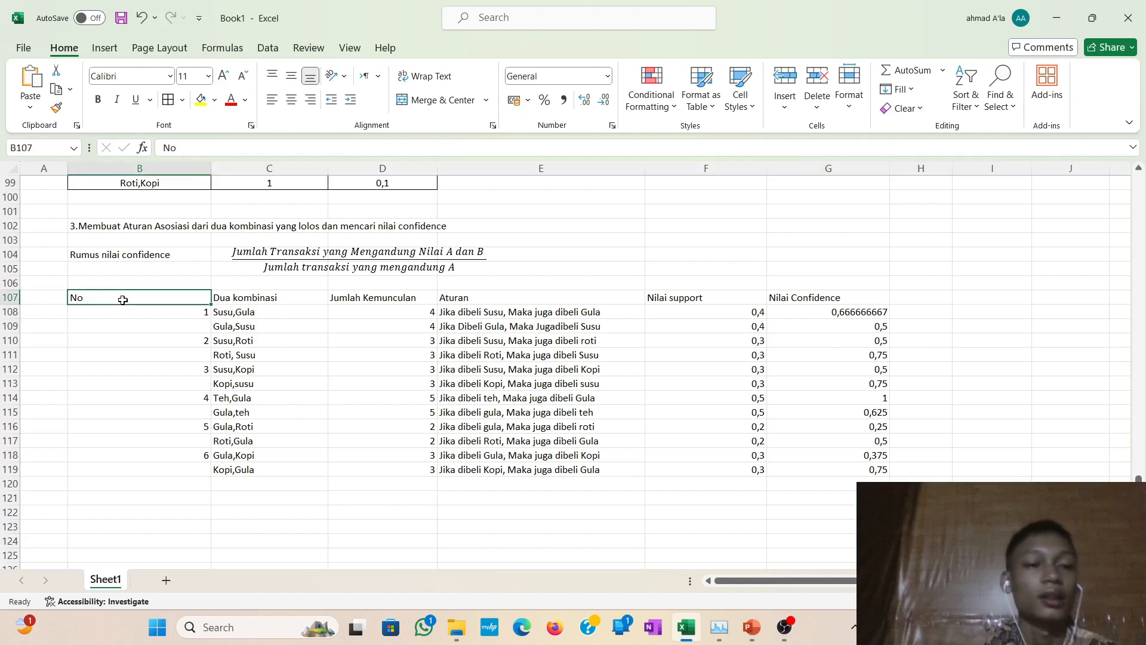
left_click_drag(122, 300, 875, 471)
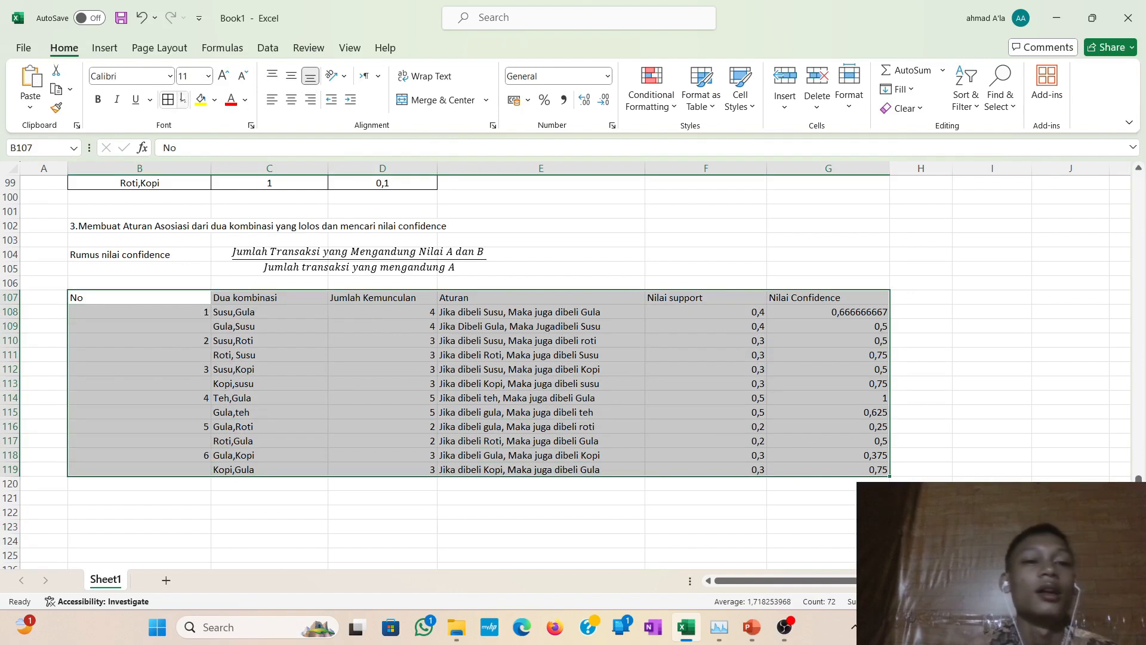
left_click(168, 99)
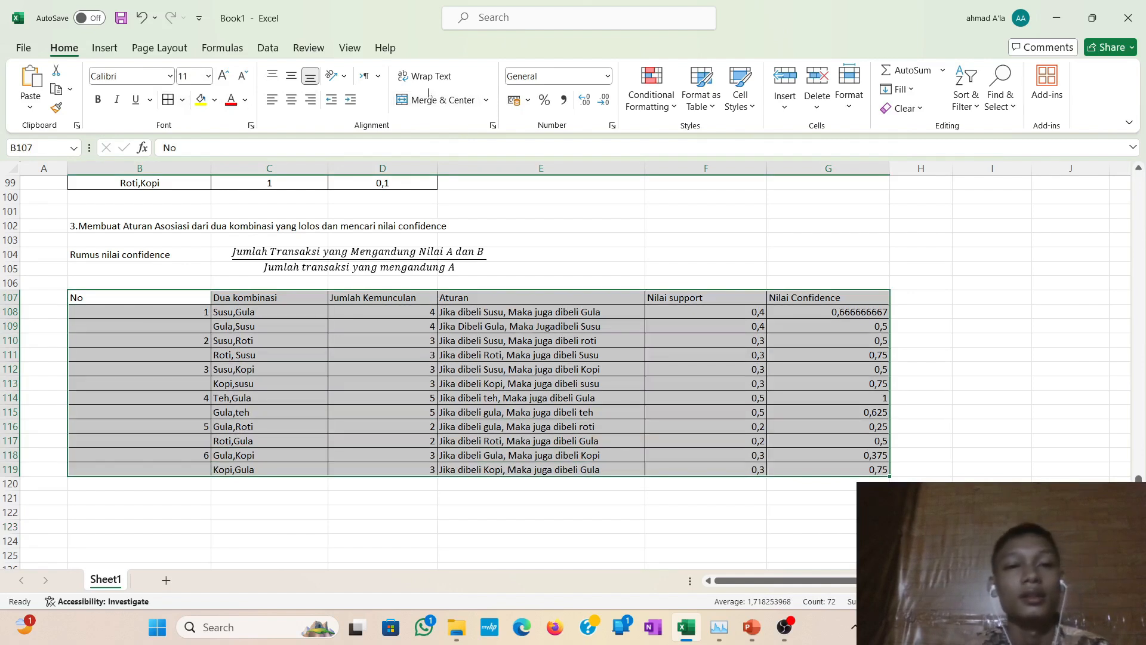
left_click(291, 100)
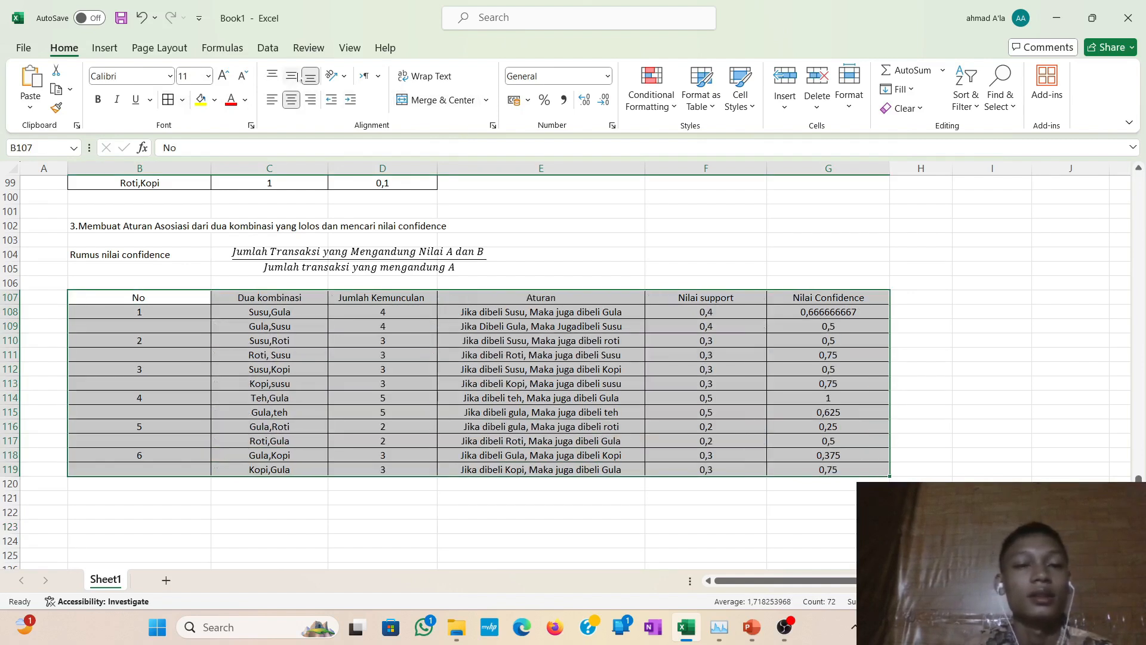
left_click(477, 342)
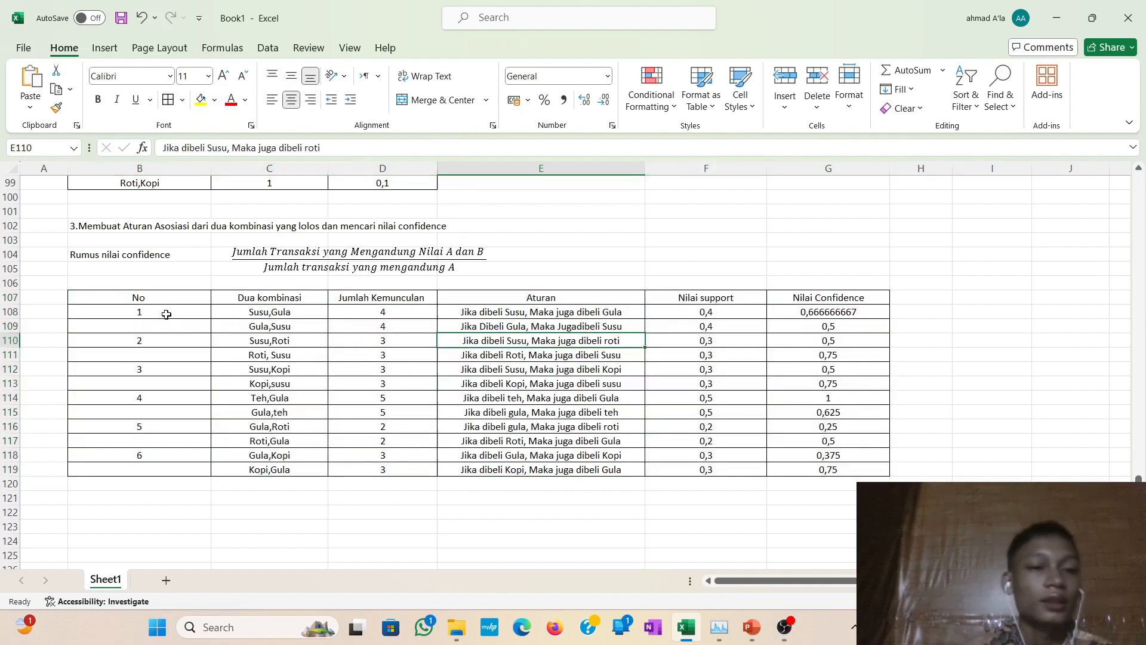
Merge and center cells B108:B109 in the No column for number 1.
left_click_drag(166, 314, 166, 327)
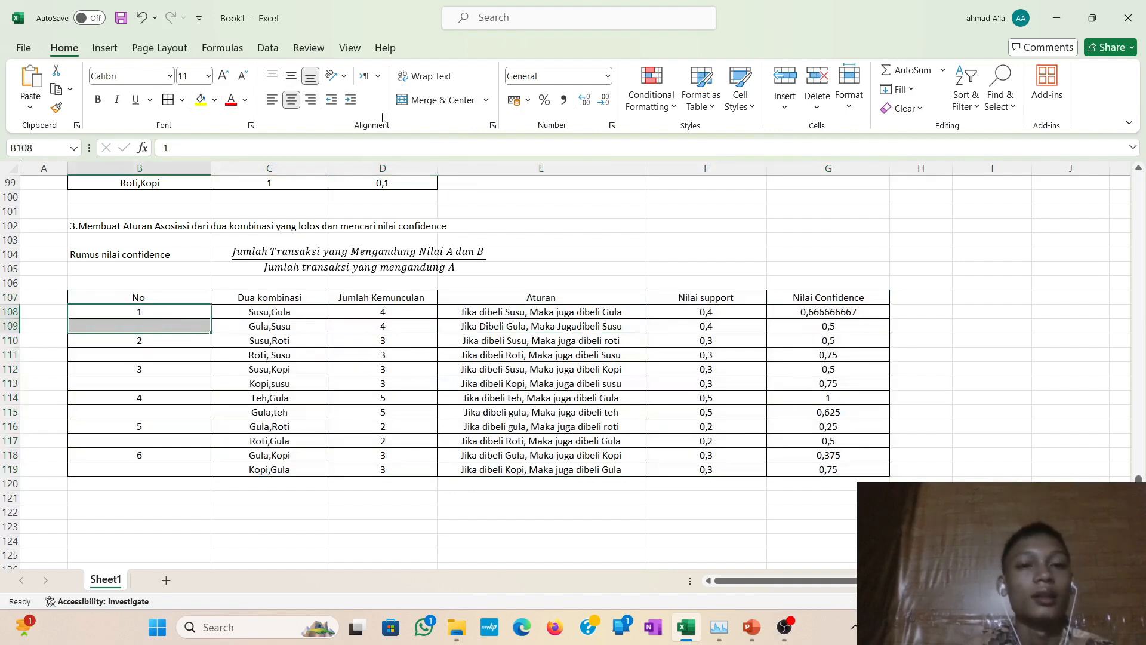
left_click(439, 100)
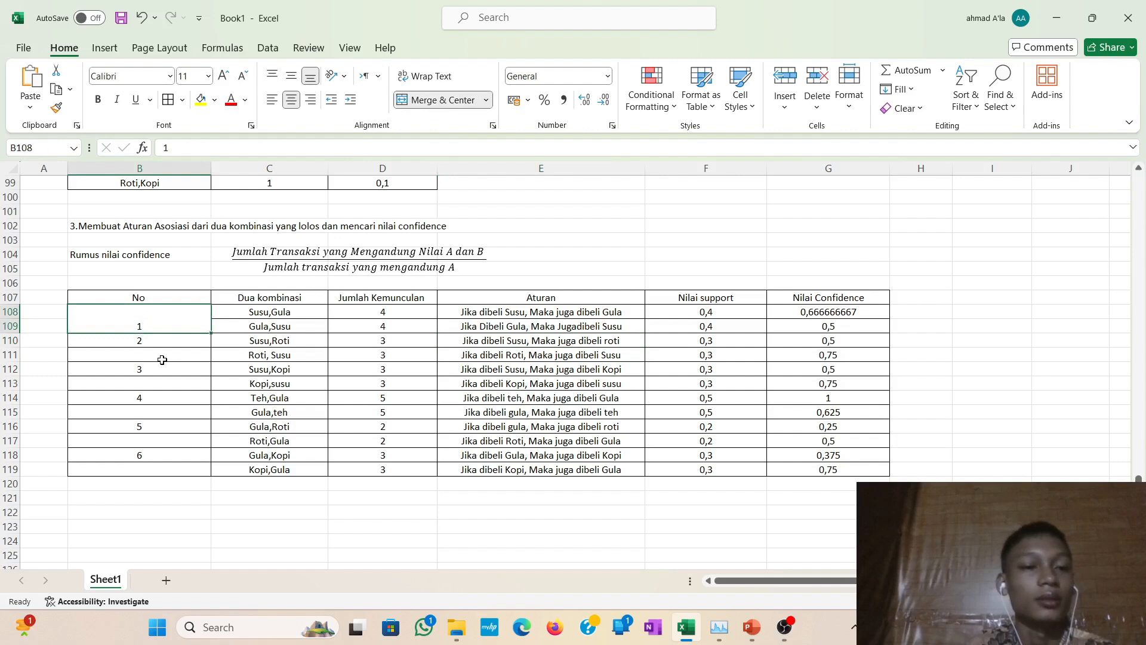
left_click(162, 358)
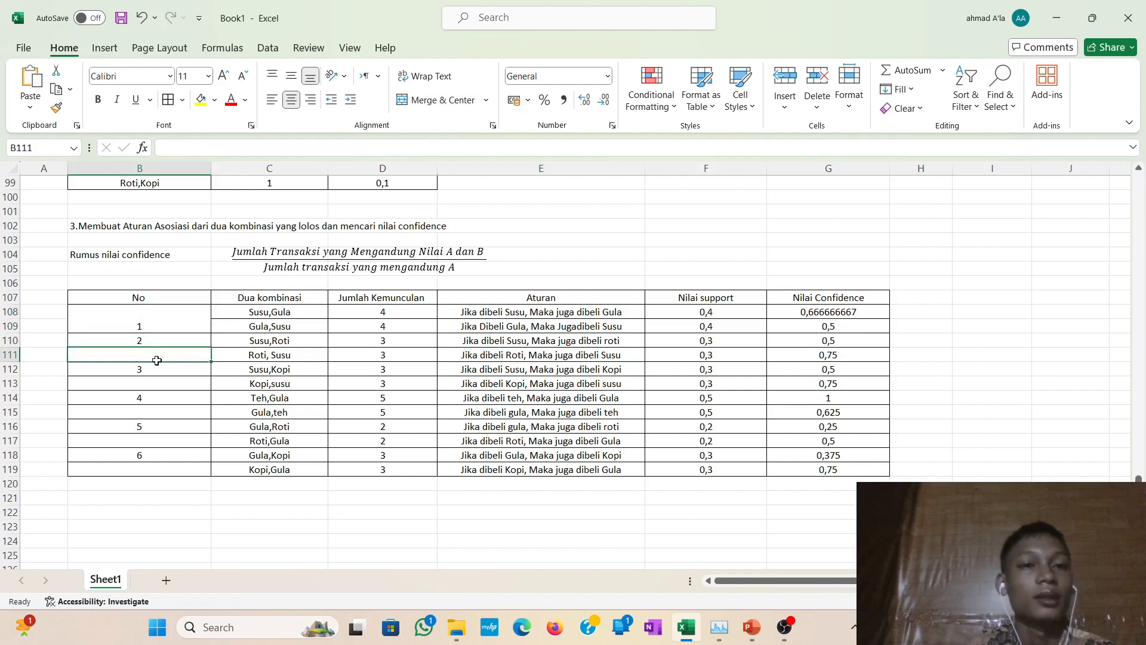
left_click_drag(157, 360, 156, 374)
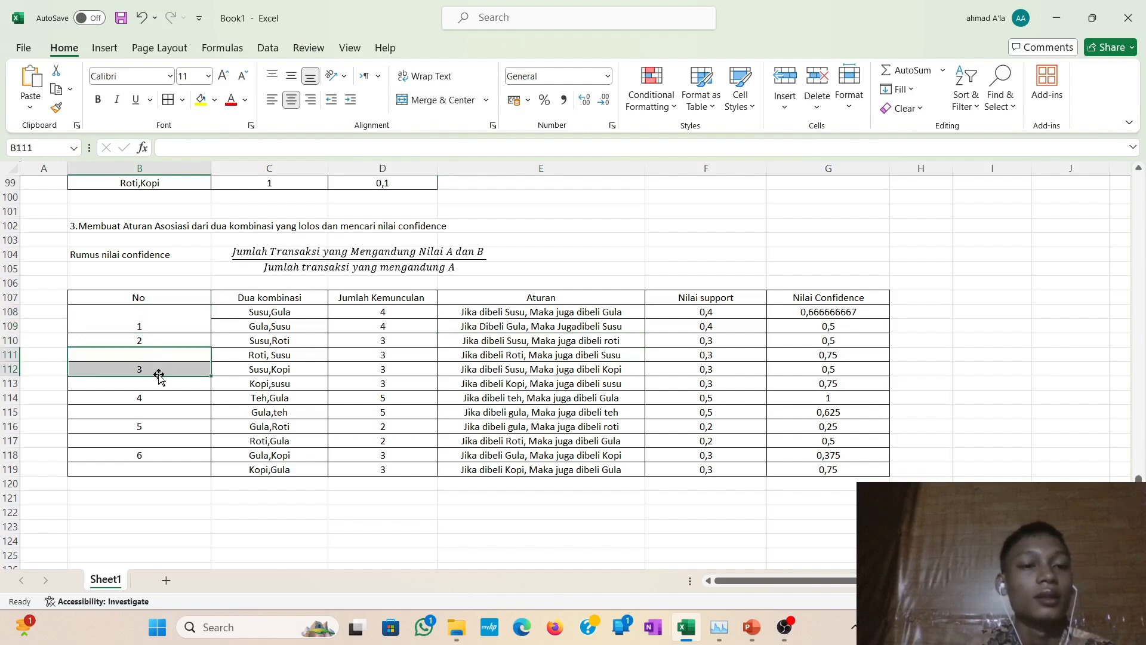
left_click(422, 101)
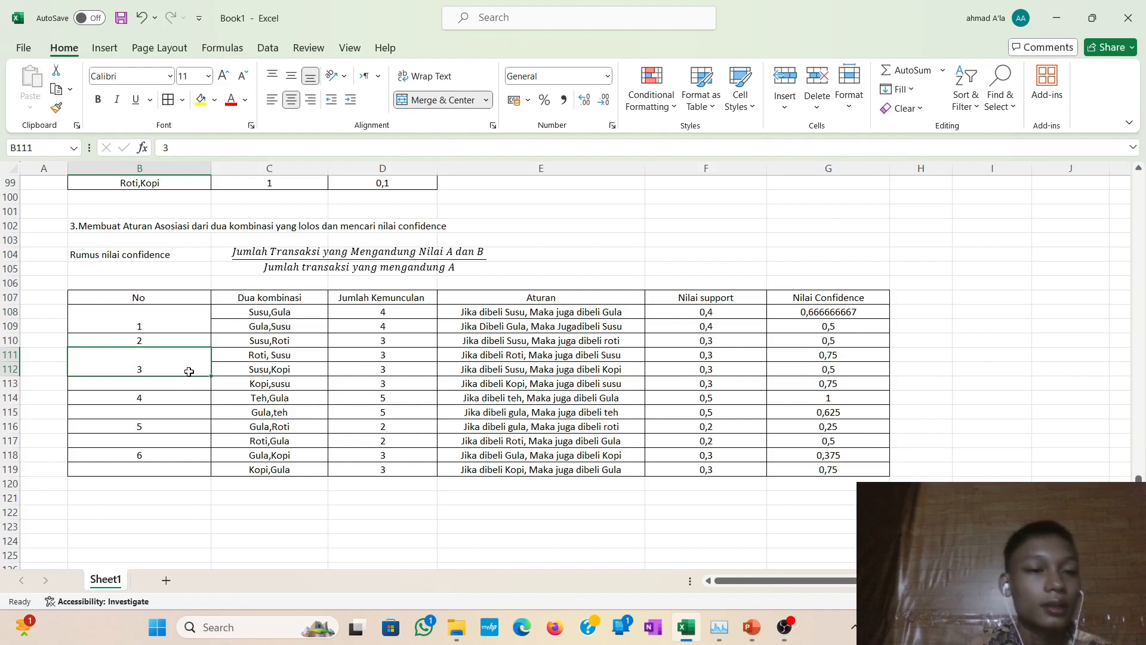
key("ctrl+z")
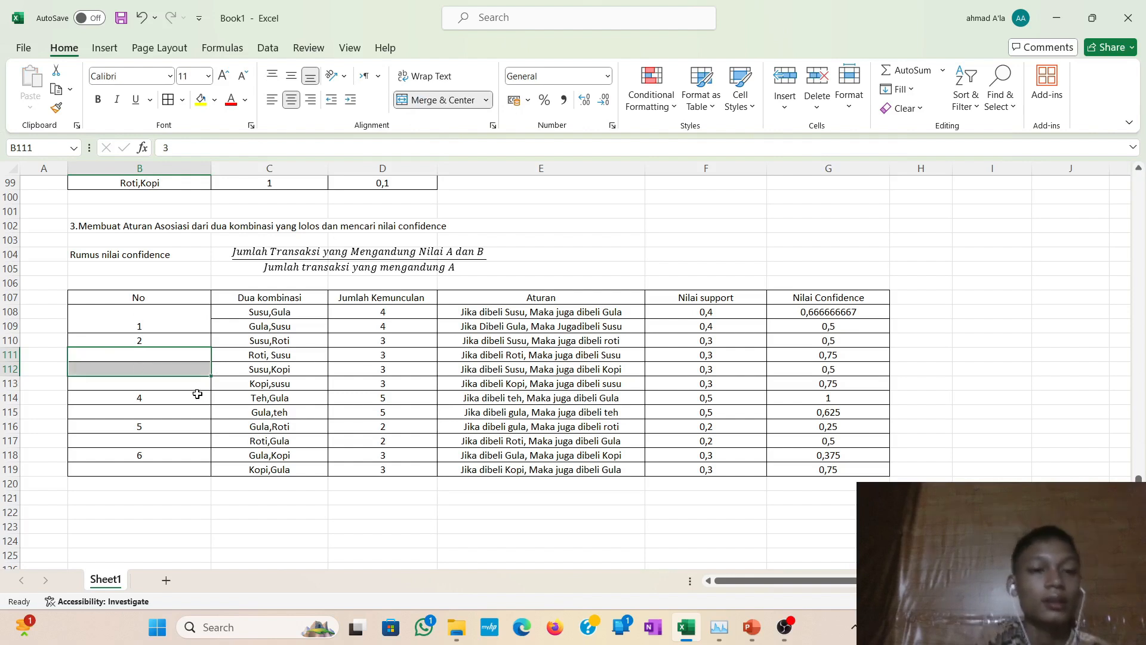
Merge and center B110:B111 for number 2 and B112:B113 for number 3 in the No column.
left_click(192, 338)
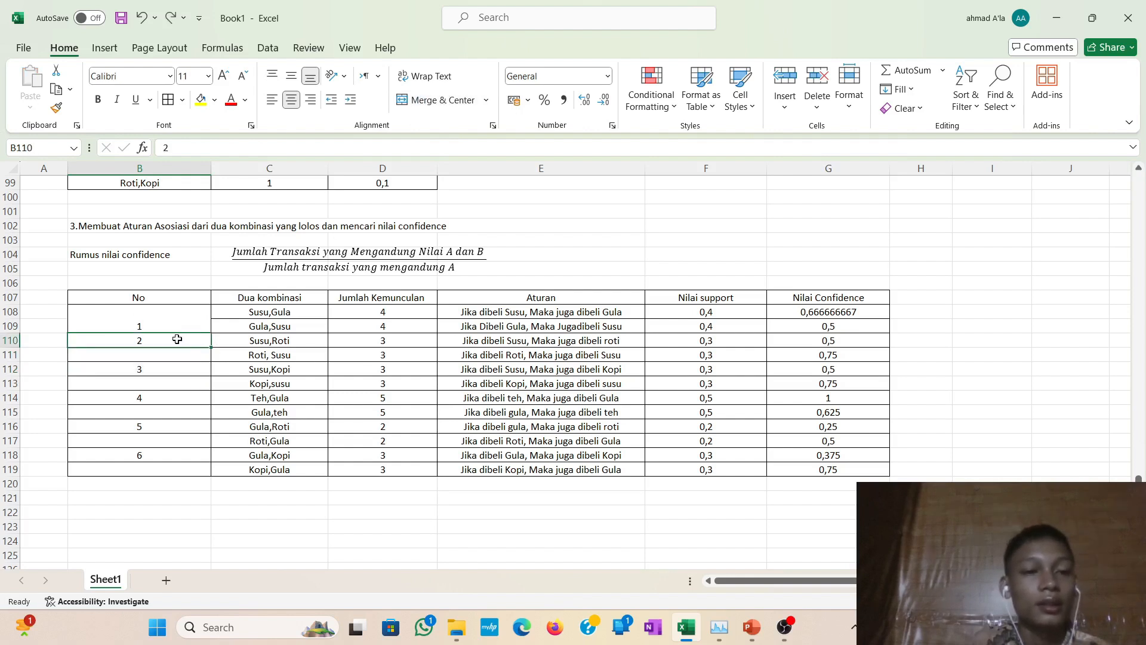
left_click_drag(177, 338, 178, 353)
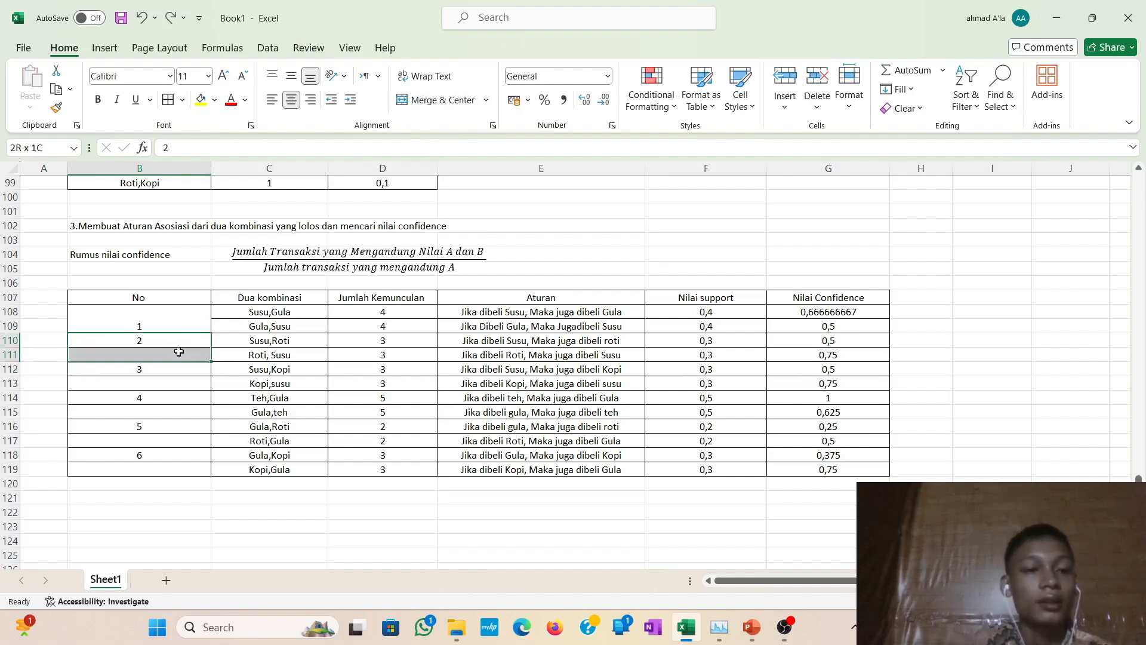
left_click(416, 101)
mouse_move(161, 384)
left_mouse_down()
mouse_move(156, 373)
mouse_move(157, 388)
left_mouse_up()
left_click(156, 373)
left_click(417, 100)
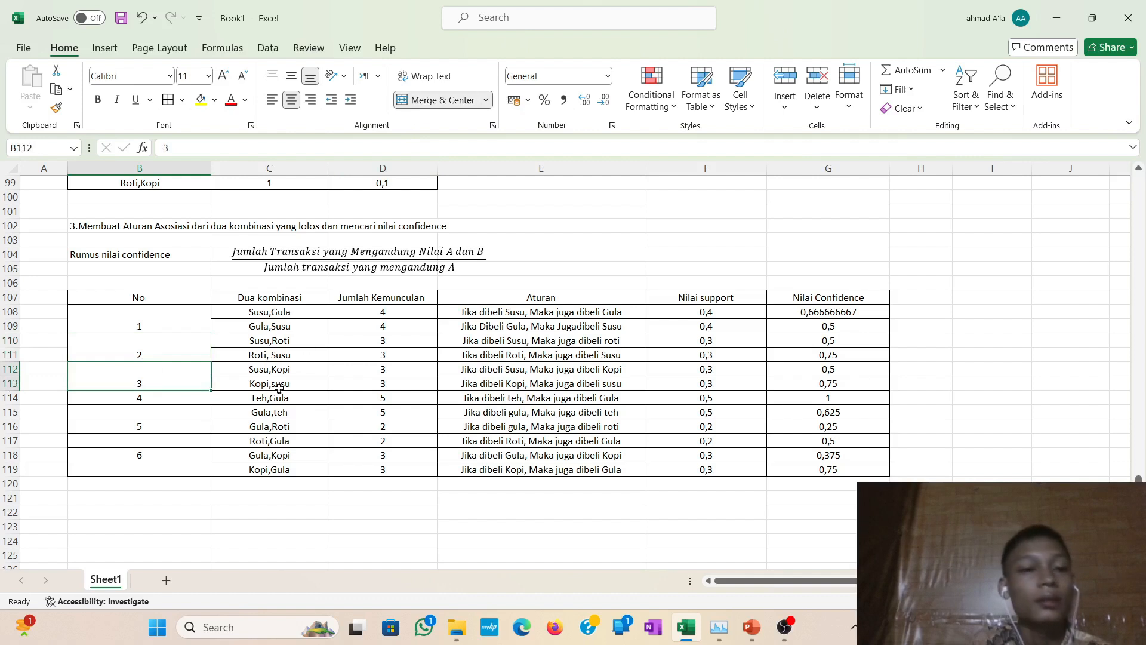
Merge and center B114:B115, B116:B117 and B118:B119 in the No column for numbers 4, 5 and 6.
left_click(158, 396)
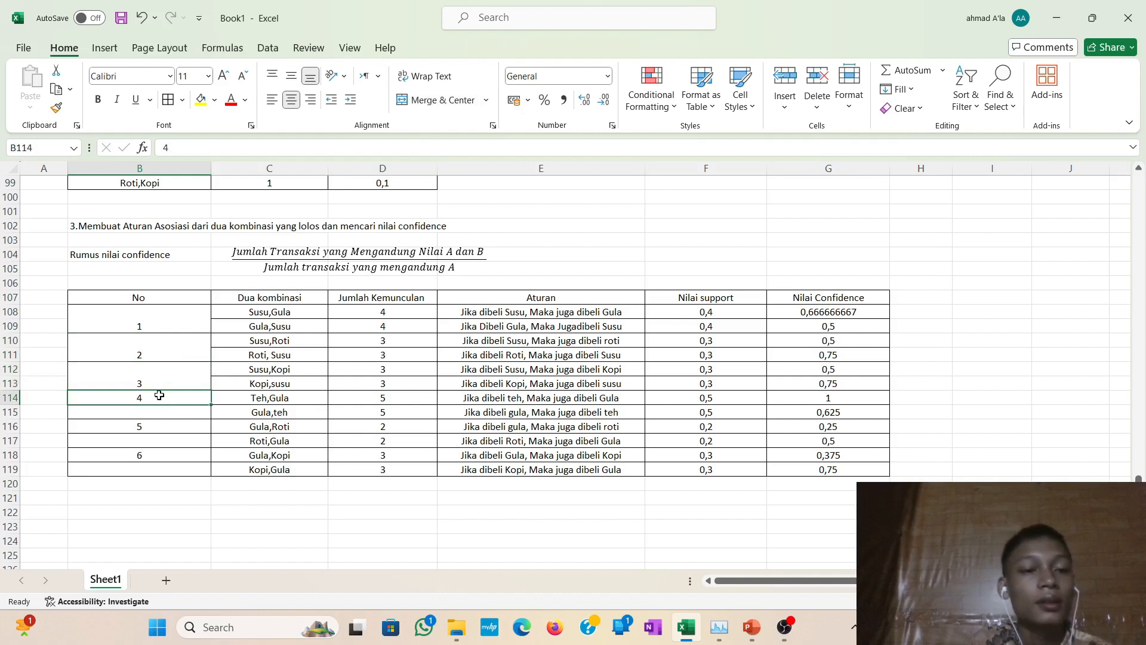
left_click_drag(159, 395, 161, 419)
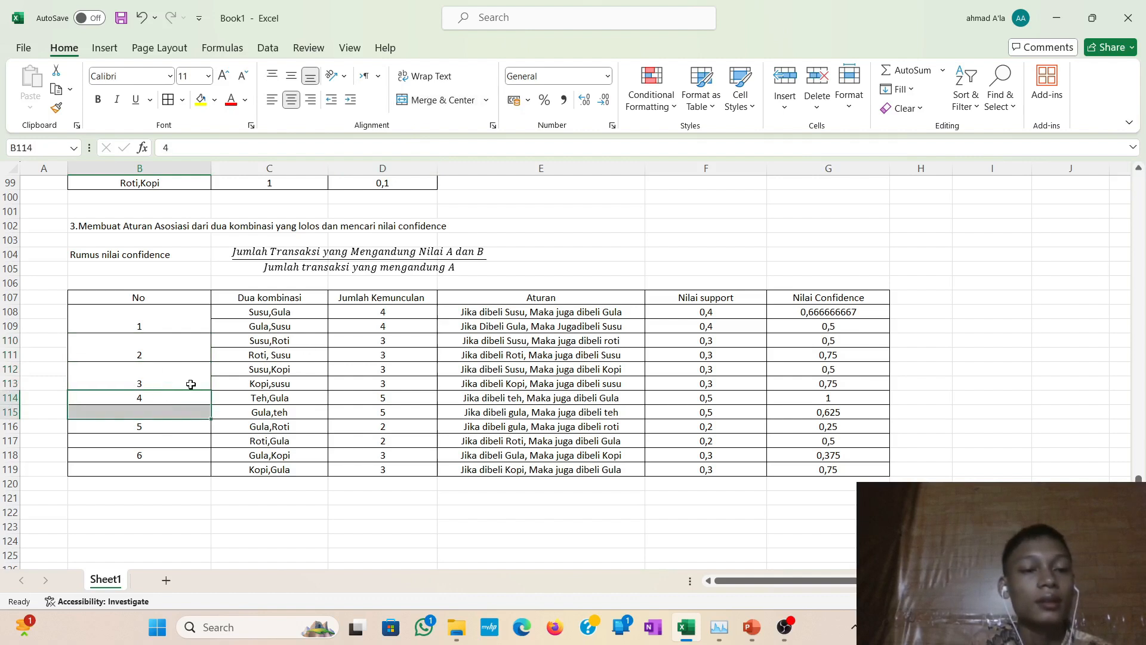
left_click(440, 102)
left_click(156, 439)
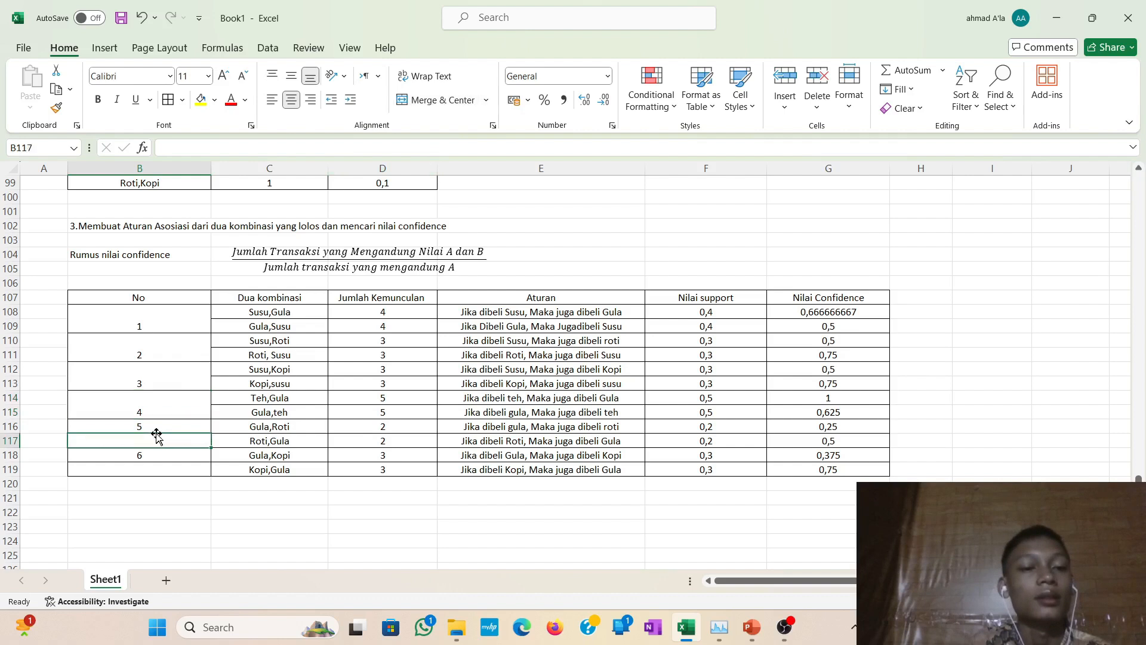
left_click_drag(148, 427, 153, 440)
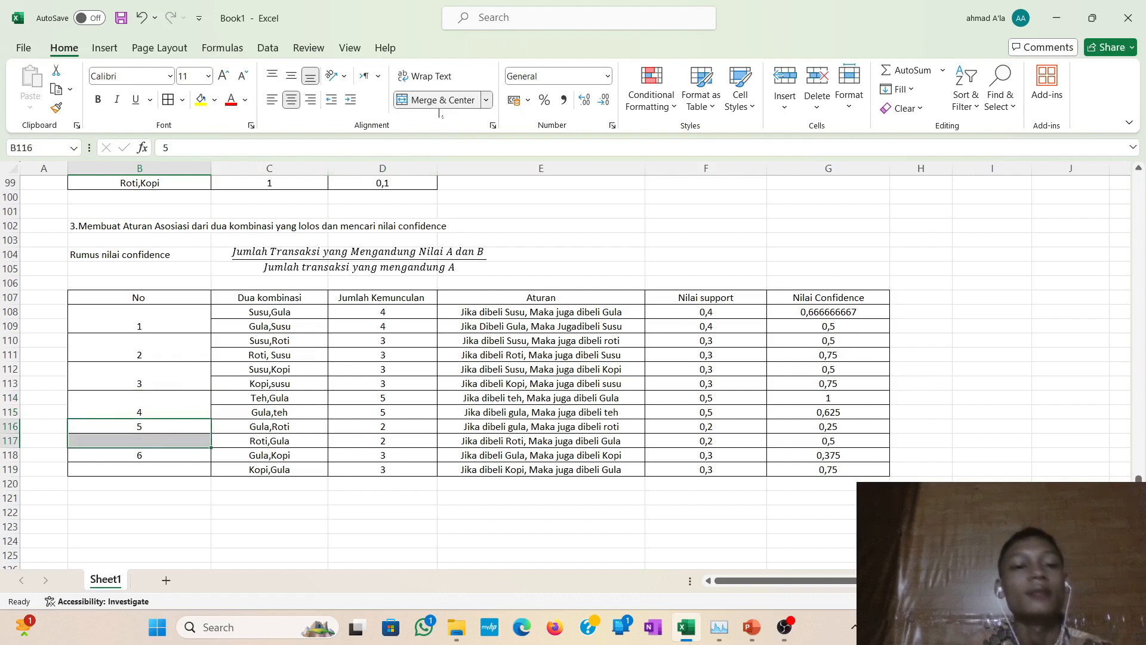
left_click(441, 100)
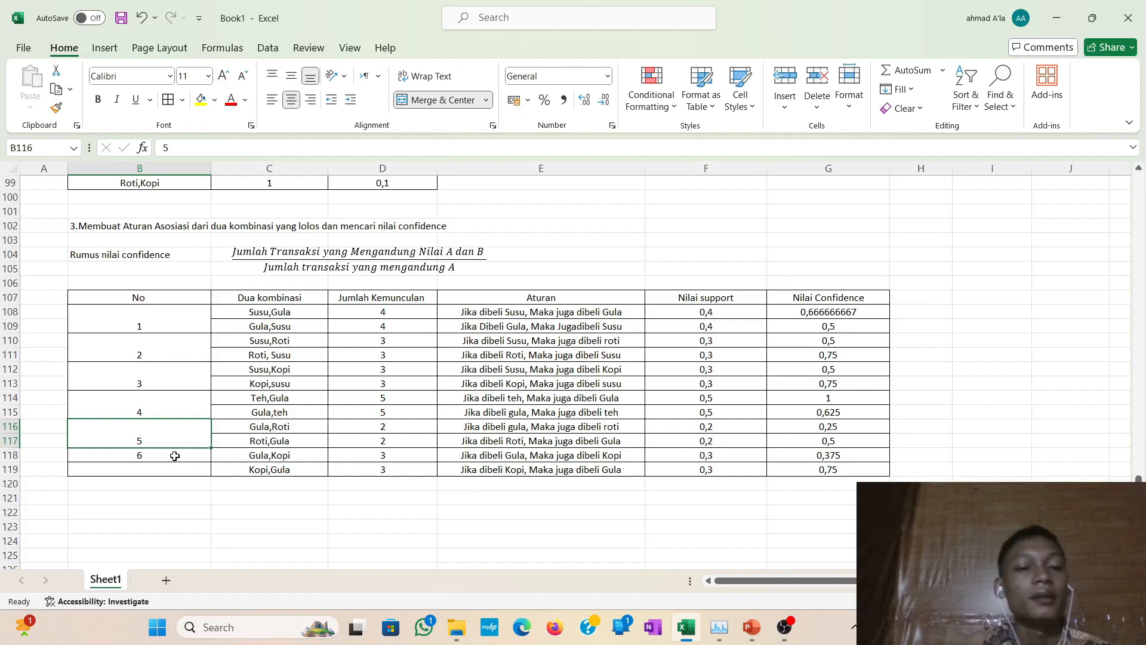
left_click_drag(175, 455, 176, 473)
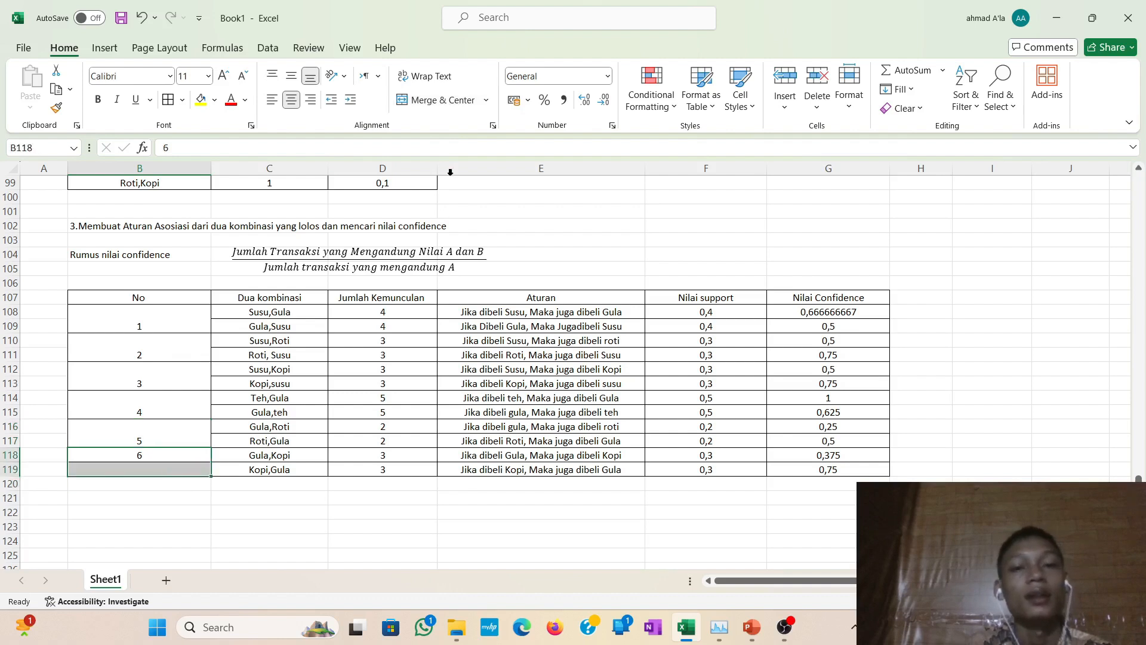
left_click(442, 101)
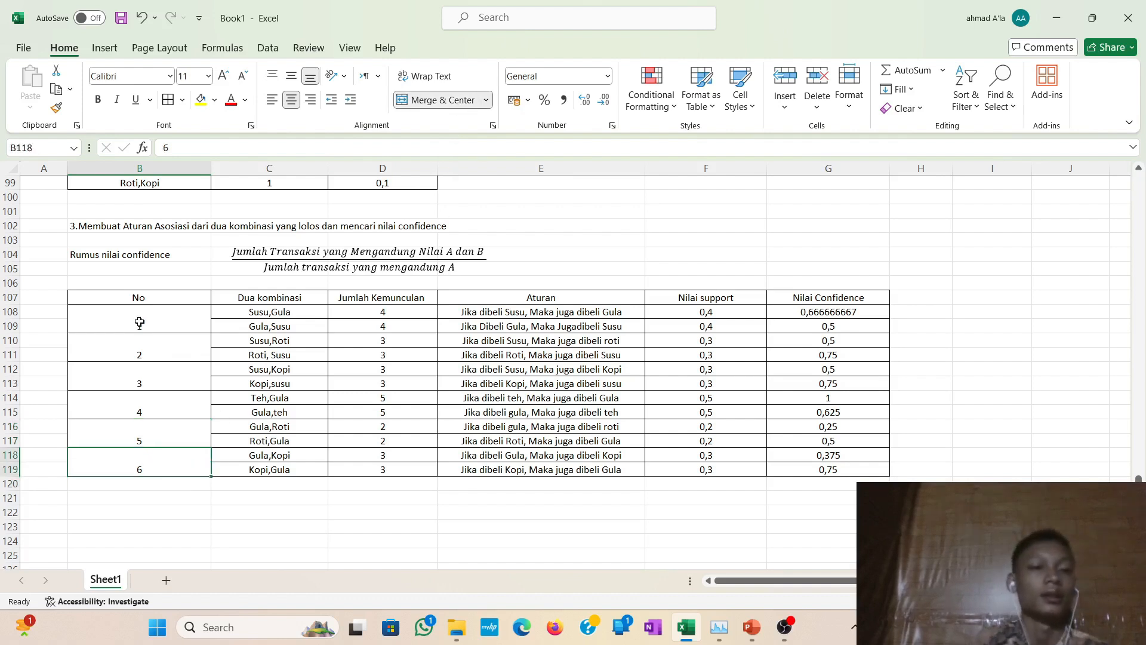
Middle-align the merged numbers vertically in B108:B119 of the No column.
mouse_move(139, 322)
left_mouse_down()
mouse_move(145, 481)
mouse_move(148, 468)
left_mouse_up()
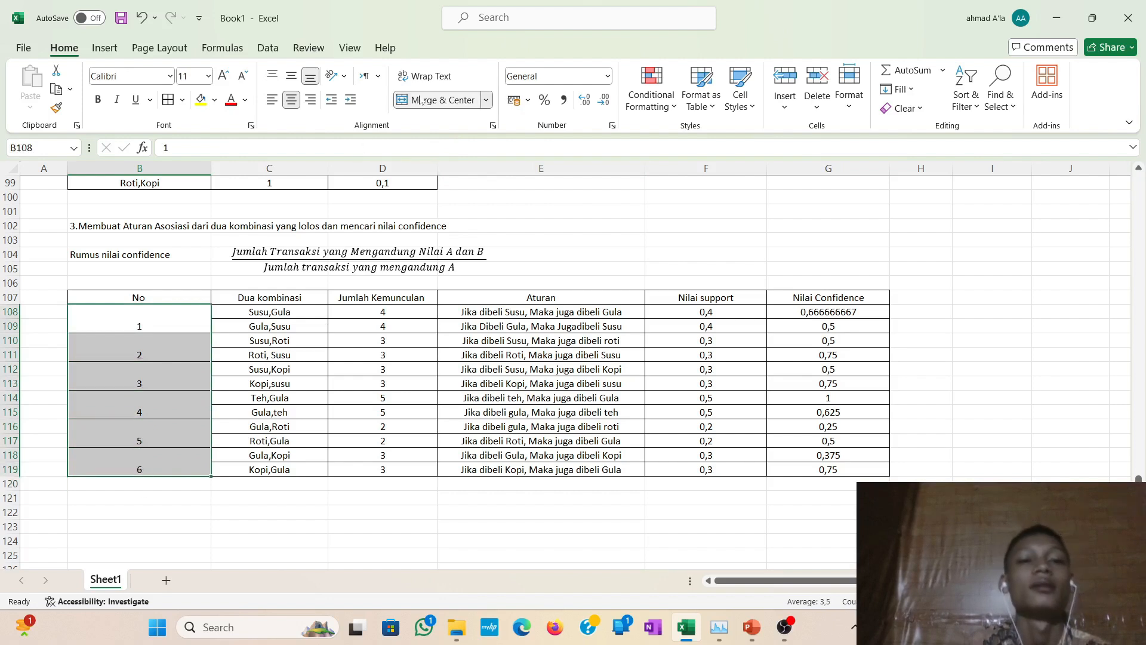
left_click(292, 75)
left_click(300, 337)
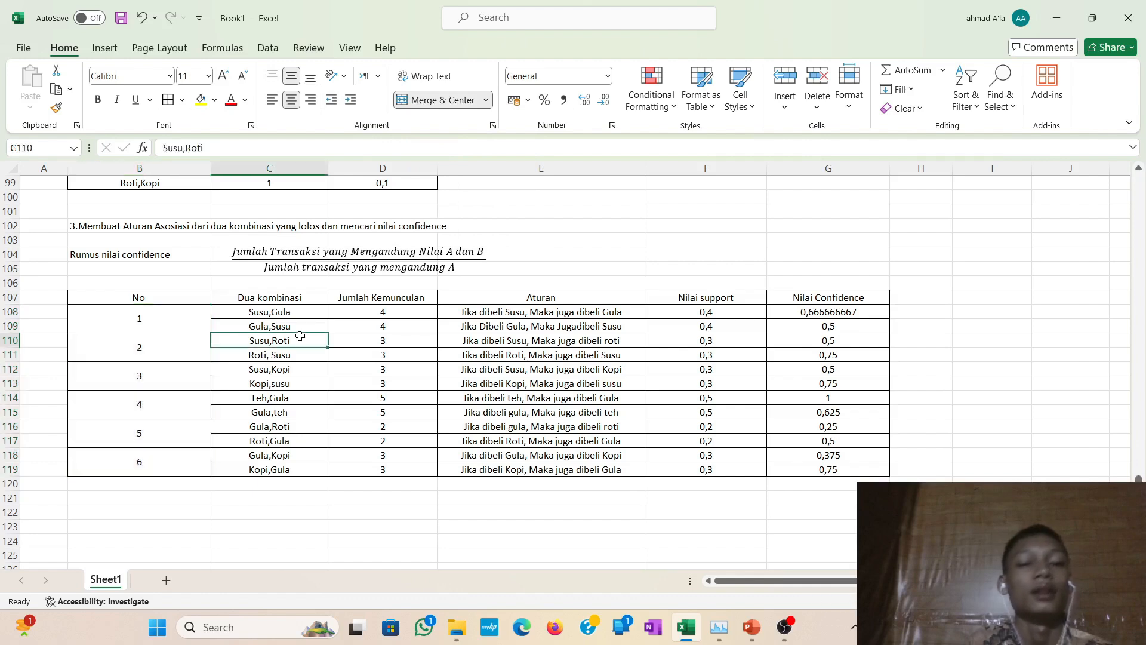
scroll(300, 336, "down", 1)
scroll(300, 336, "up", 3)
scroll(297, 333, "down", 2)
left_click(597, 297)
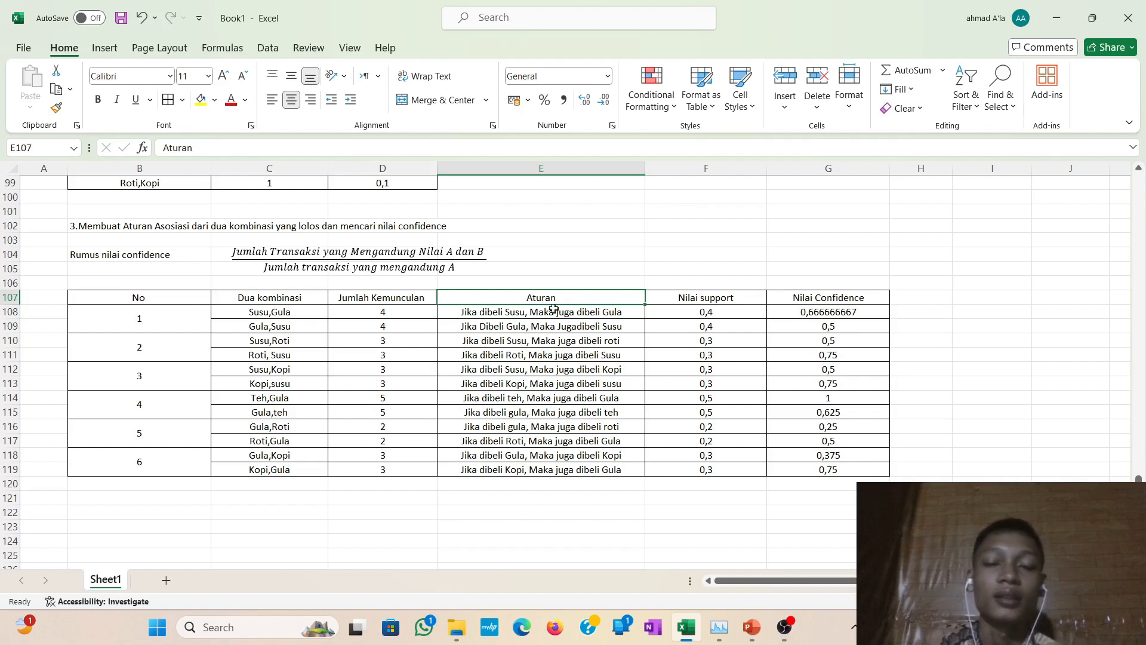
Review the qualifying two-item combinations in F89:G95 against the association rules table, including the confidence formula for Teh,Gula in G114.
scroll(591, 300, "up", 2)
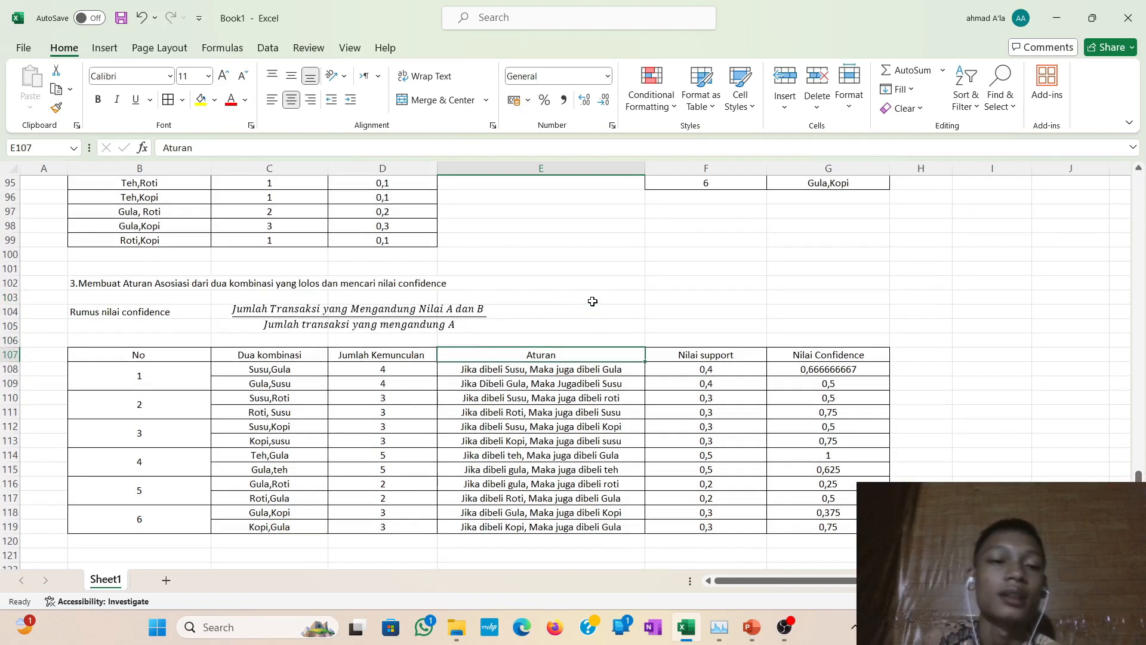
scroll(794, 269, "up", 4)
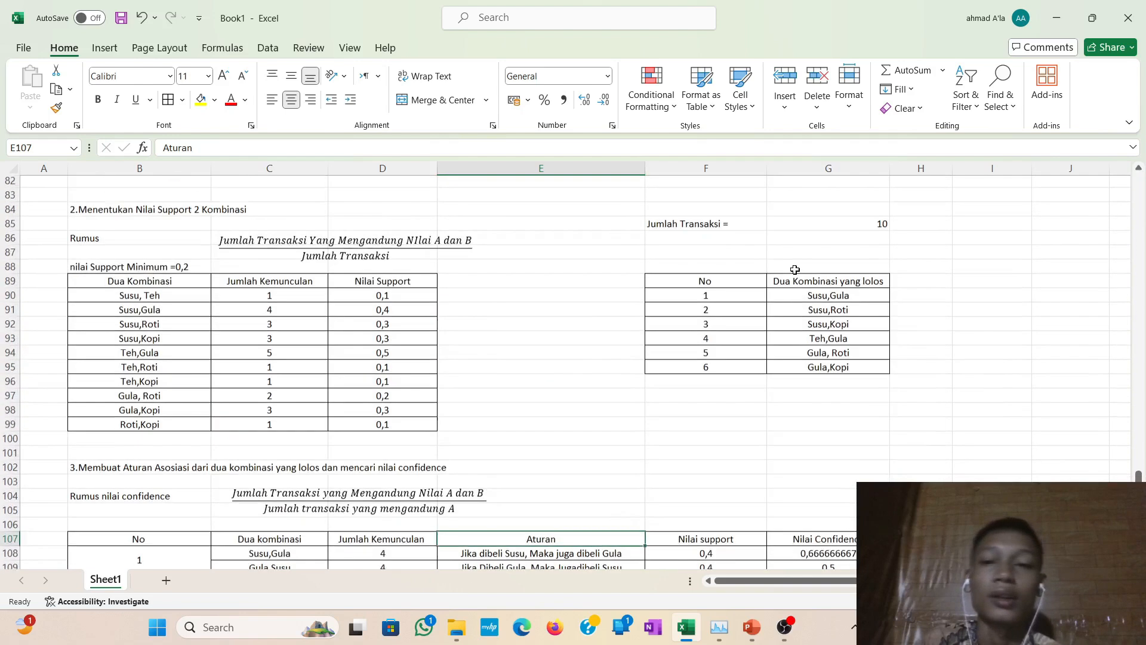
left_click(715, 441)
scroll(715, 441, "down", 3)
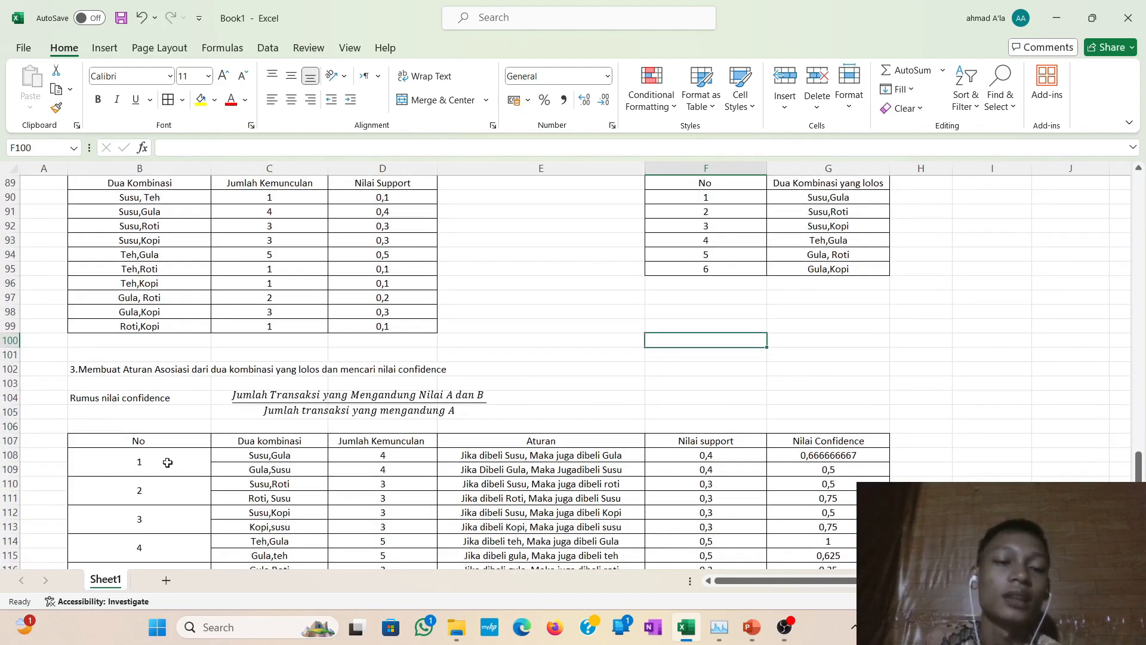
left_click(168, 463)
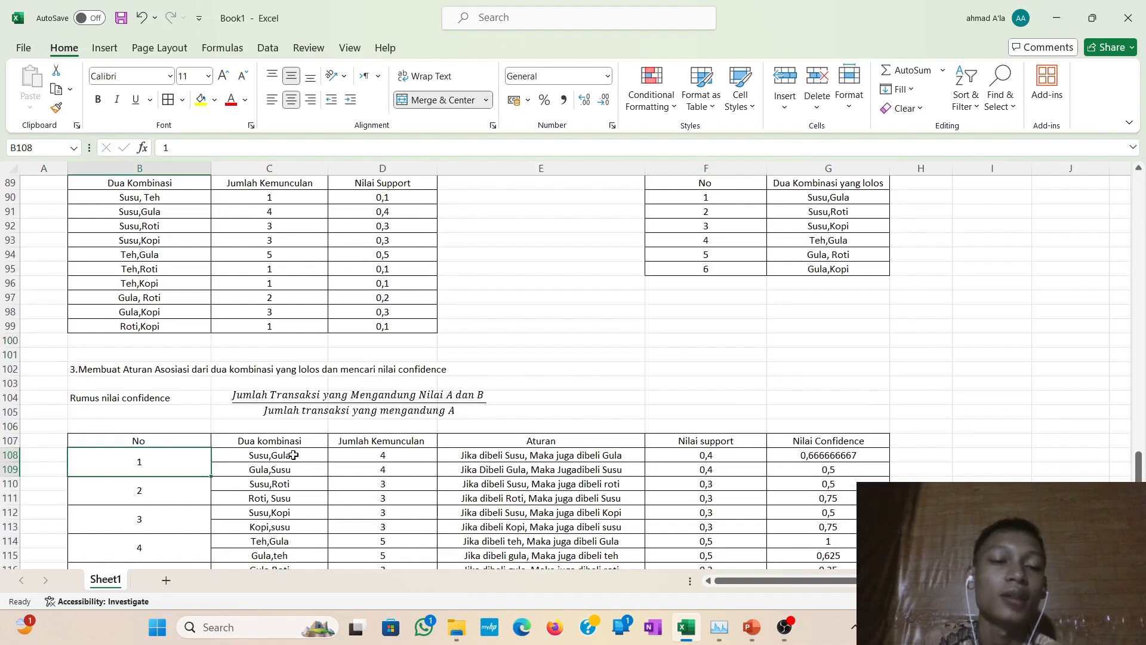
scroll(293, 455, "down", 3)
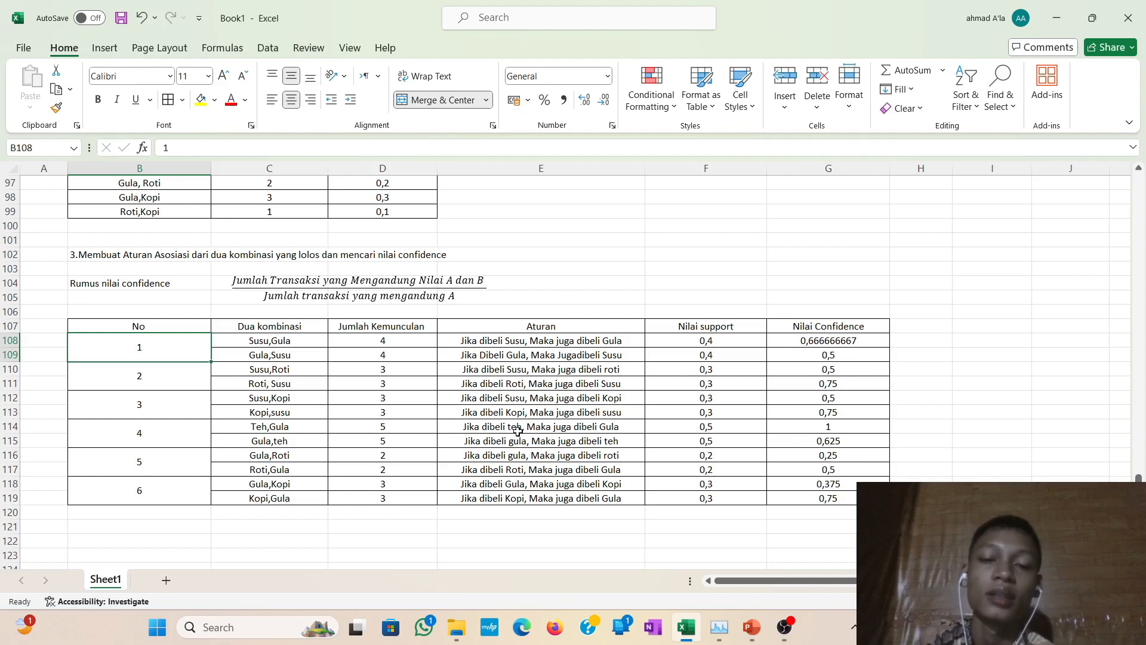
scroll(518, 429, "down", 1)
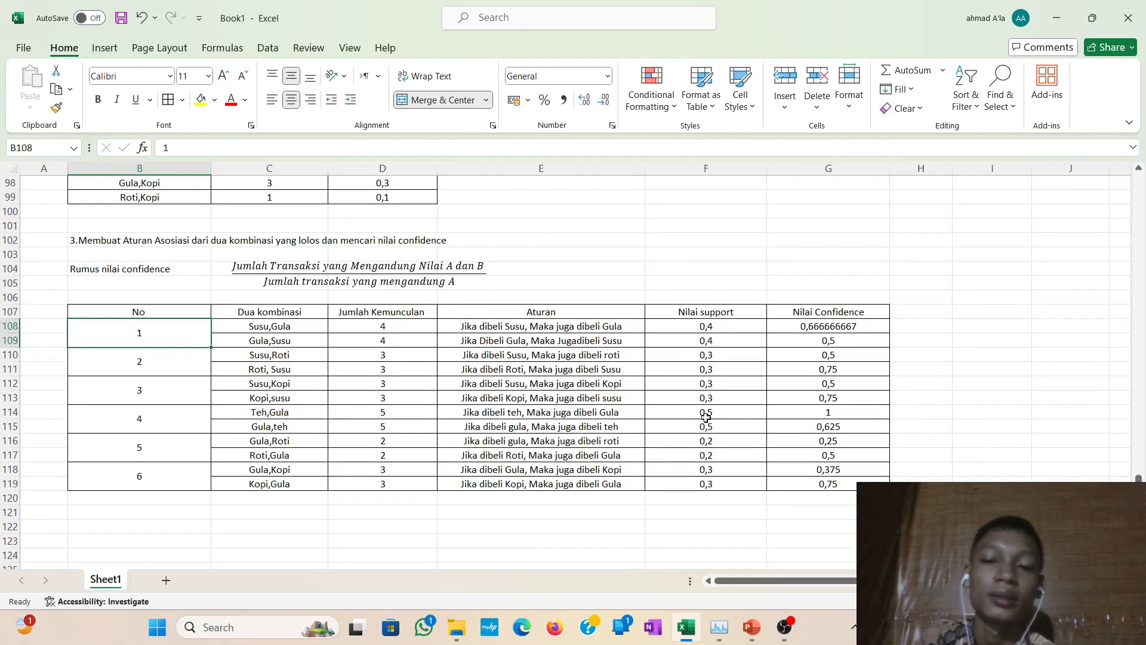
left_click(811, 412)
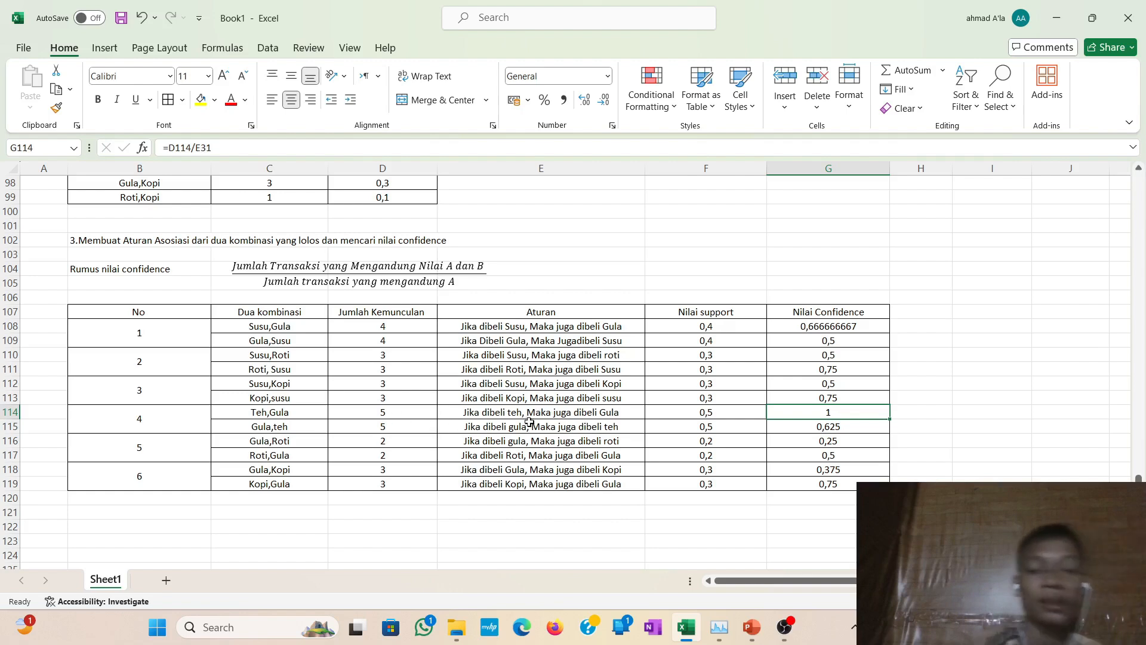
scroll(604, 428, "down", 1)
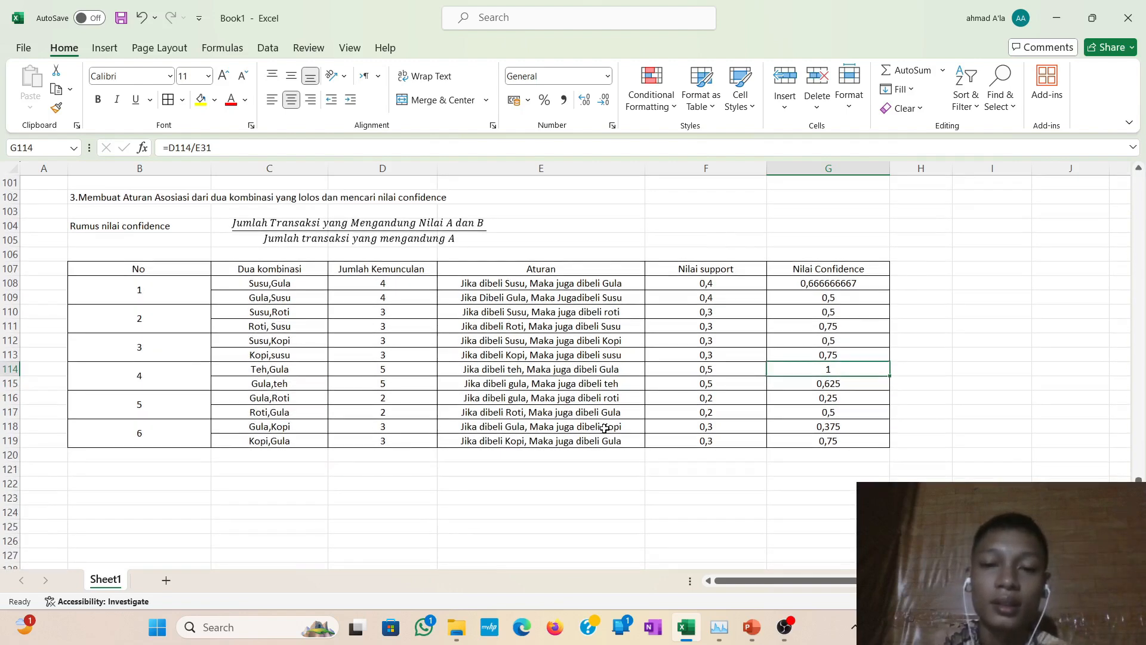
Enter the heading "Kesimpulan" in cell B122 below the association rules table.
scroll(604, 428, "down", 1)
left_click(126, 424)
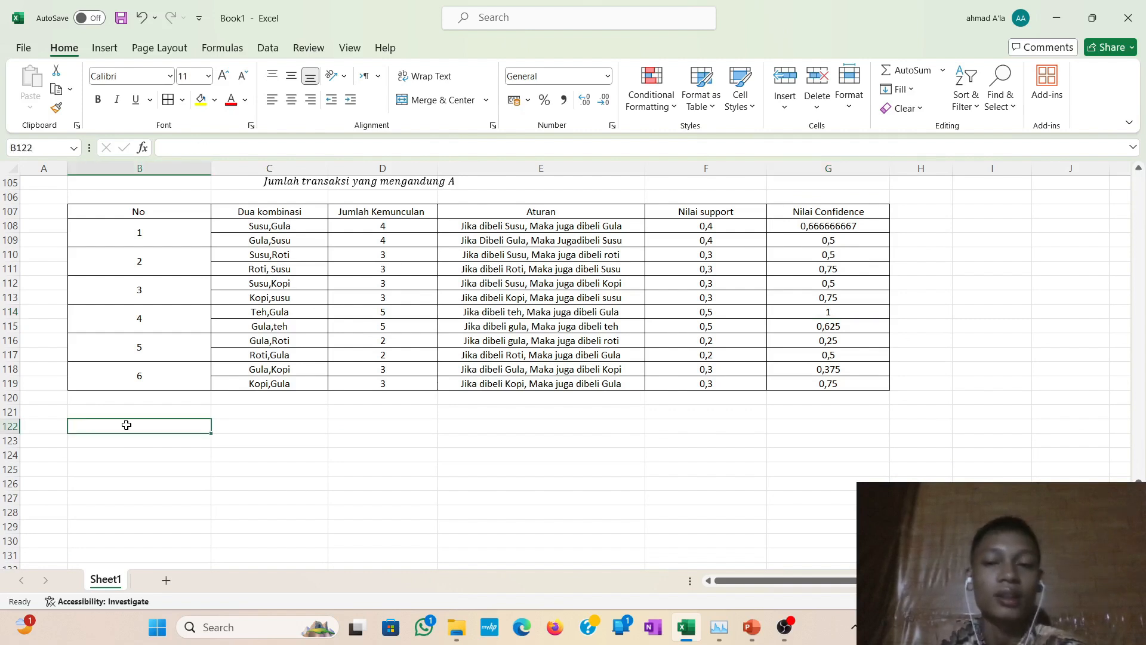
type("Ke")
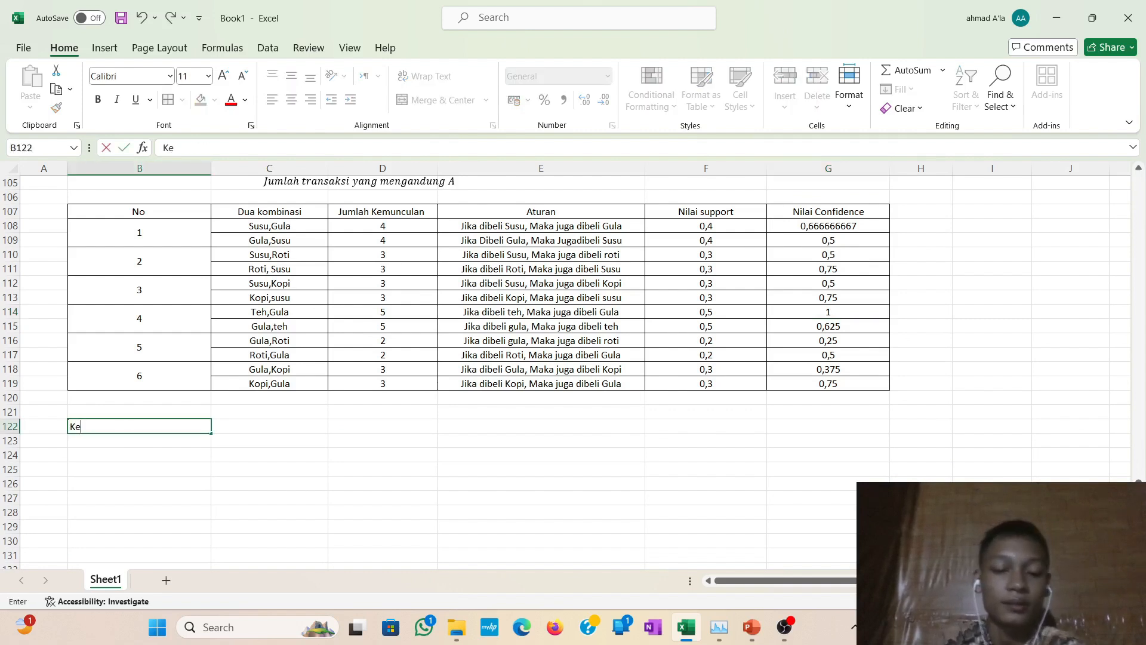
type("simpulan")
key("Return")
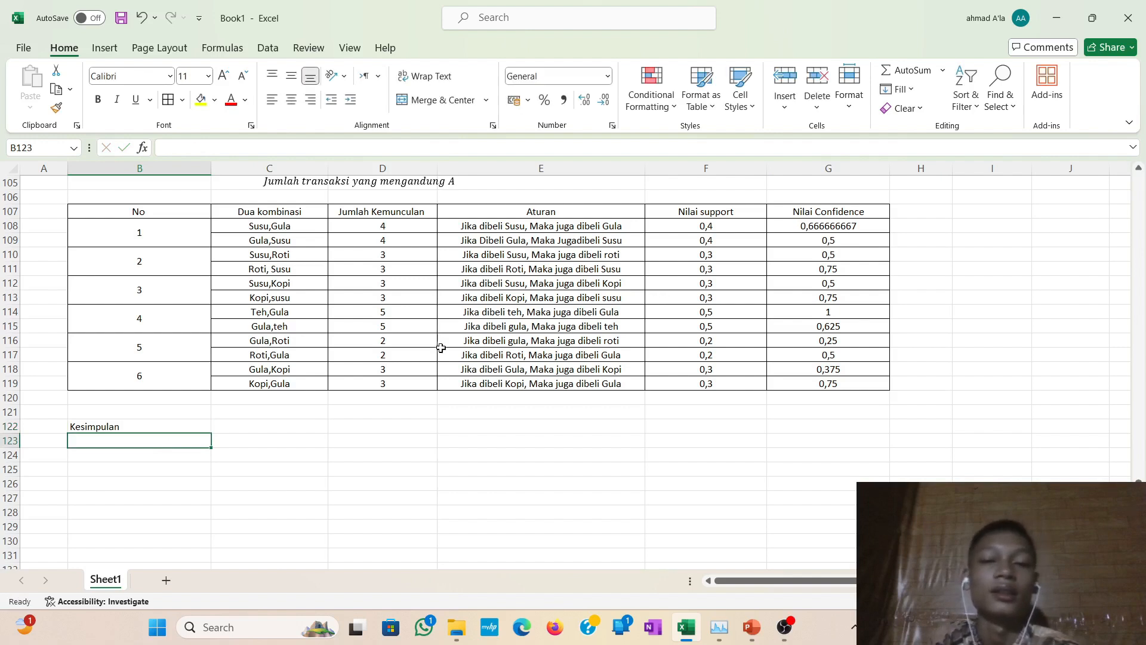
Enter "Jika seseorang membeli teh maka pasti akan membeli gula dengan kemungkinan 1 atau 100%" in cell B123 under the Kesimpulan heading.
scroll(403, 364, "up", 1)
type("Jika ses")
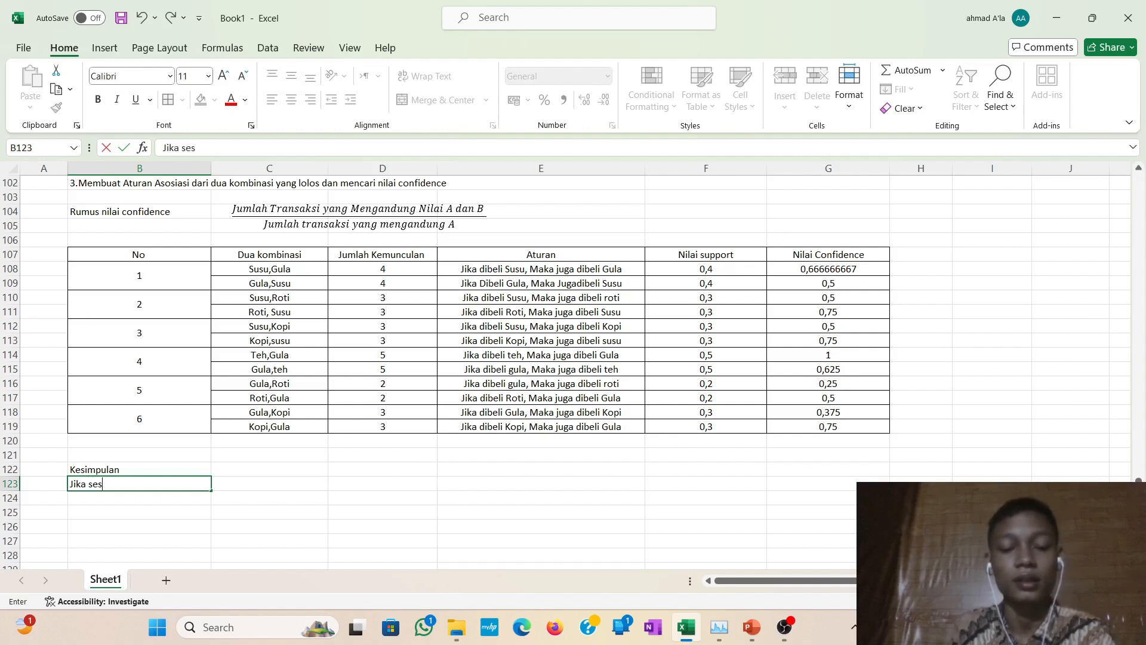
type("eora")
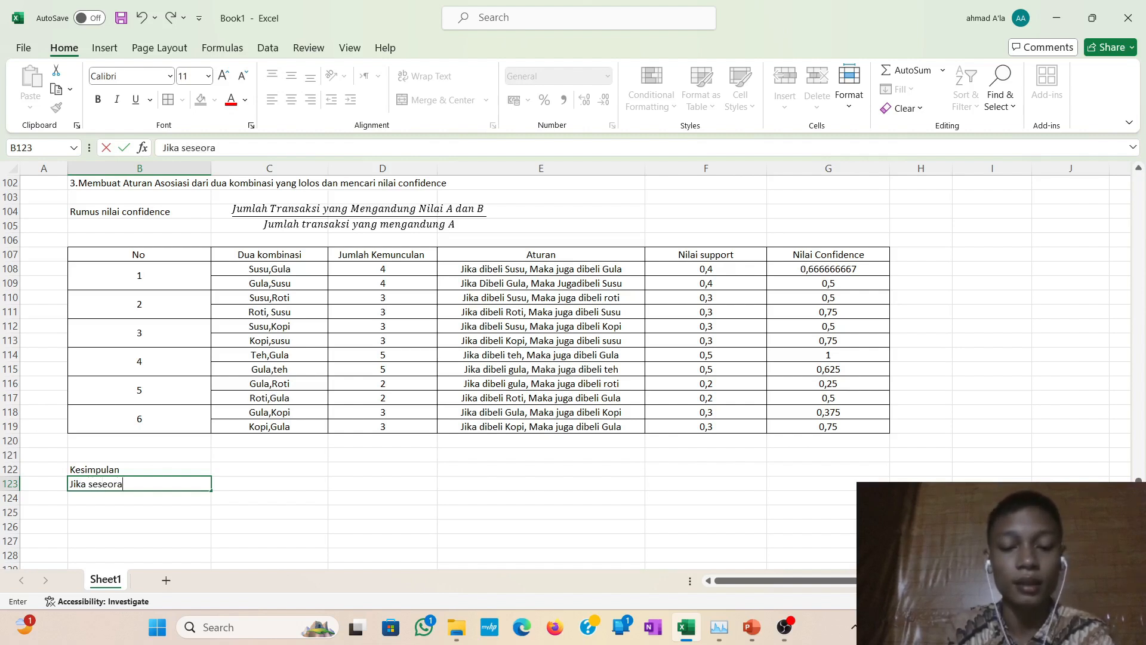
type("ng membe")
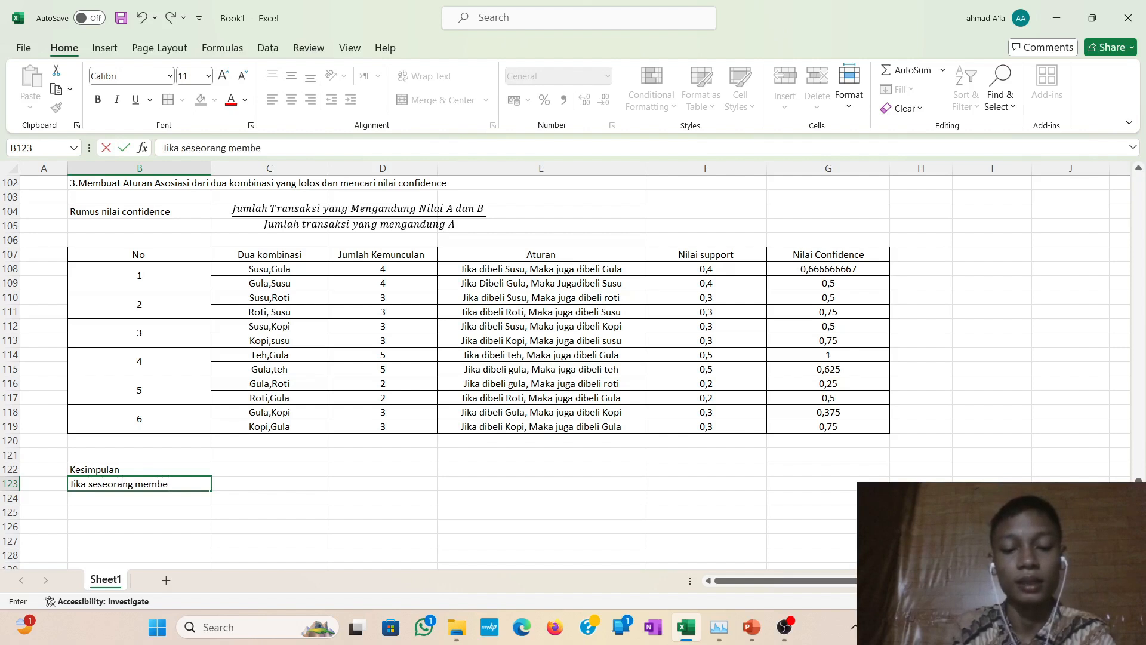
type("li teh")
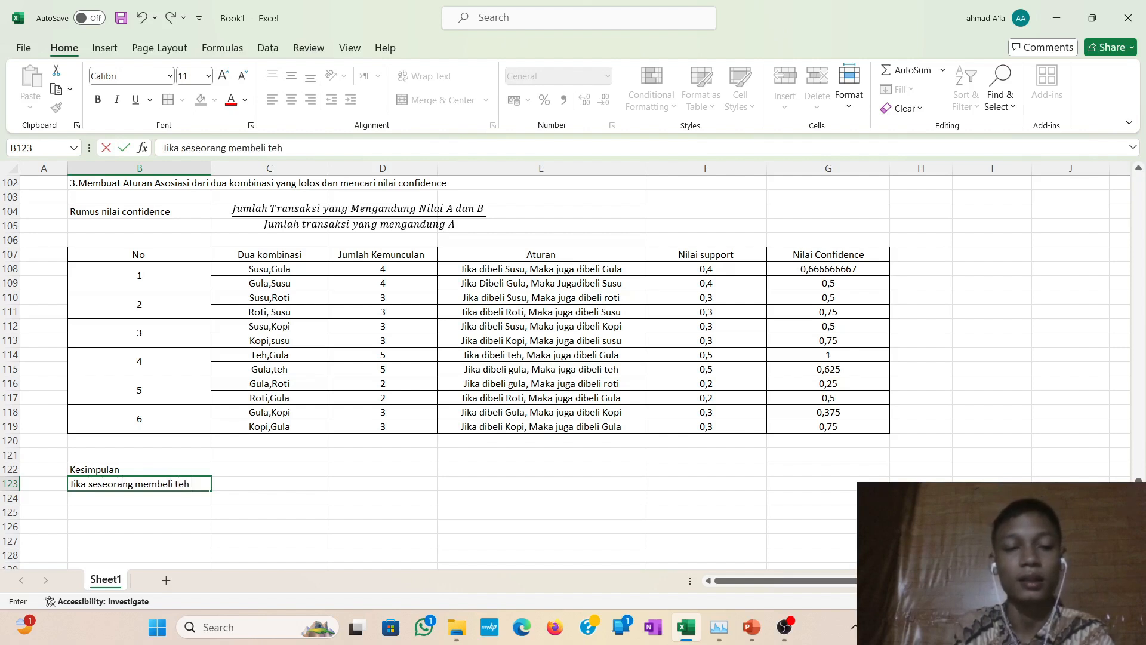
type(" Maka")
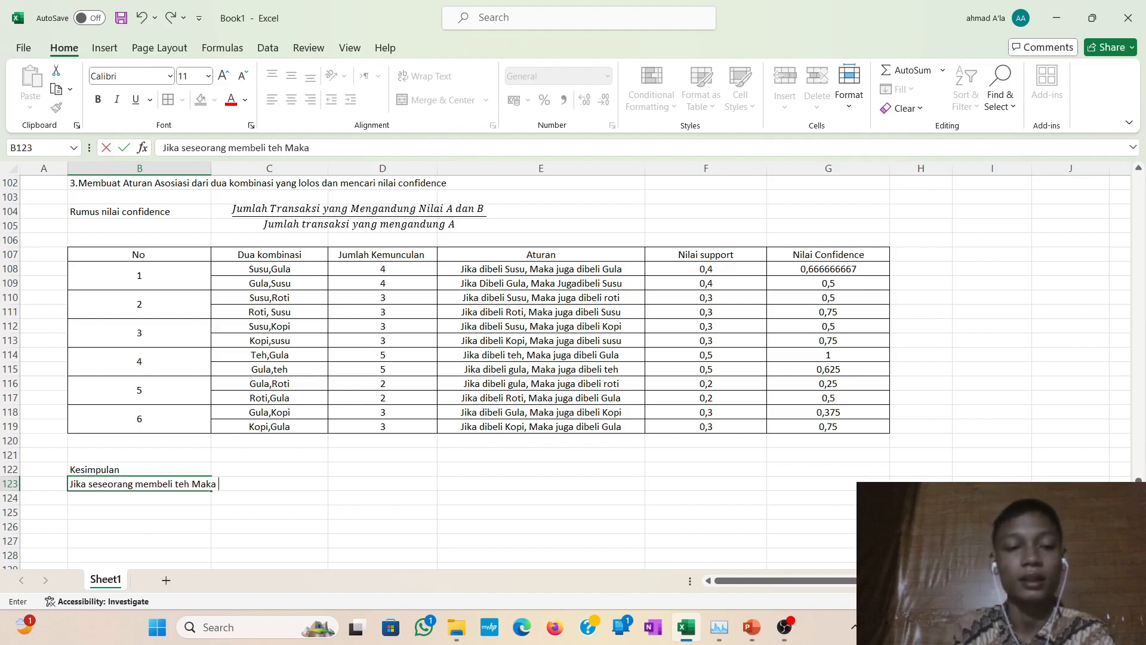
key("BackSpace")
key("BackSpace")
key("BackSpace")
key("BackSpace")
key("BackSpace")
key("BackSpace")
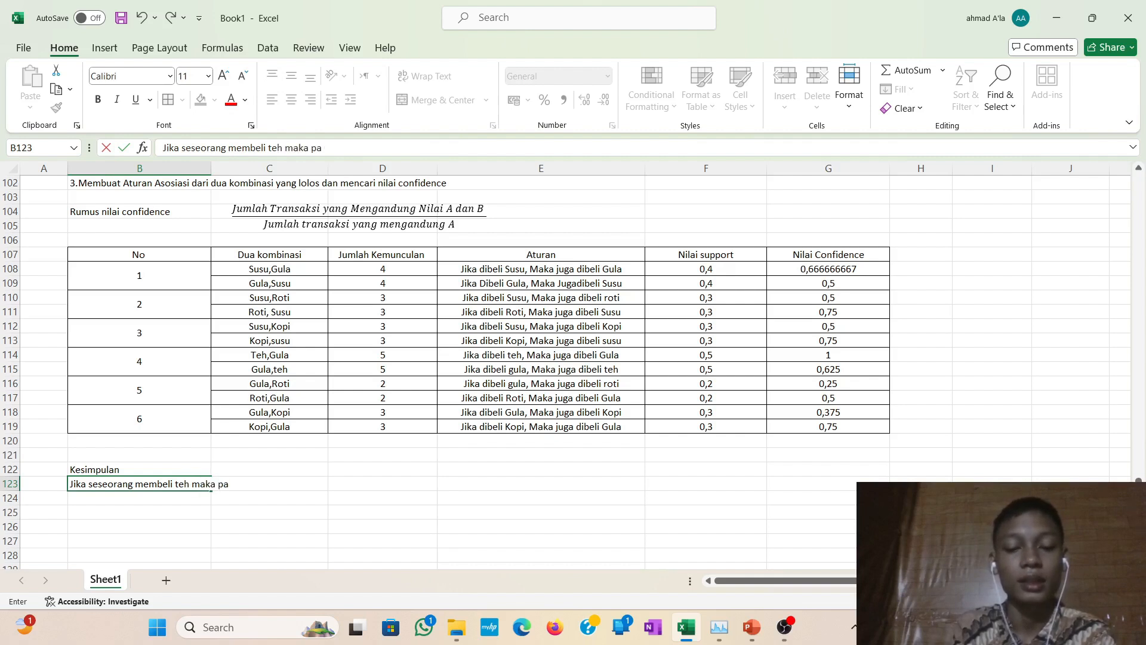
type("h maka pasti akan")
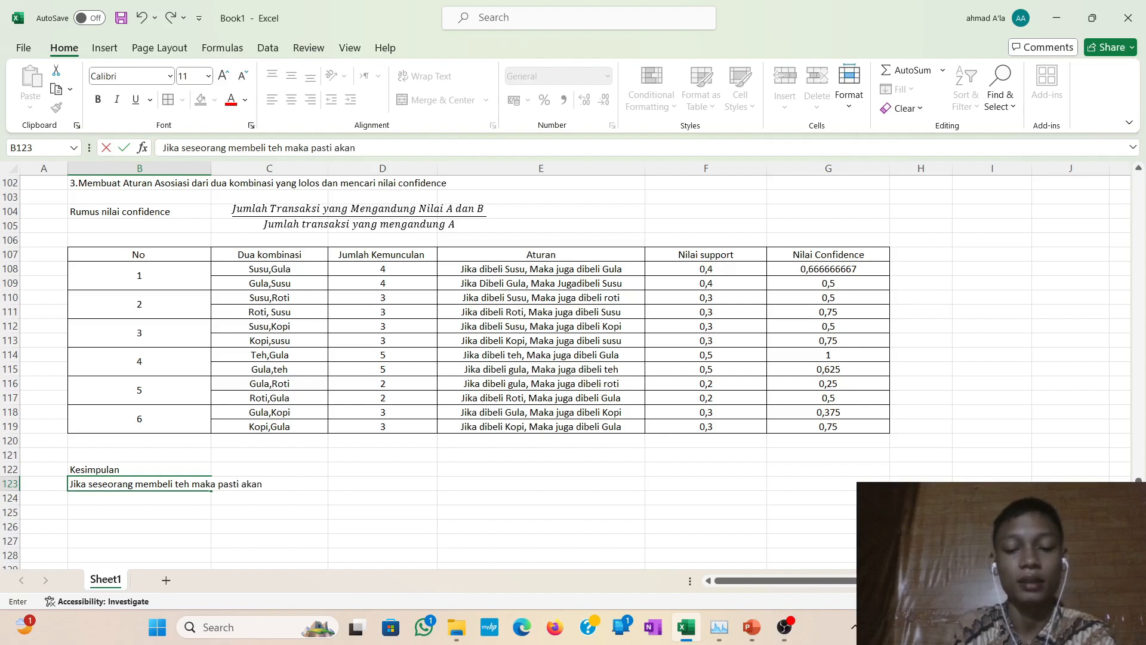
type(" membeli")
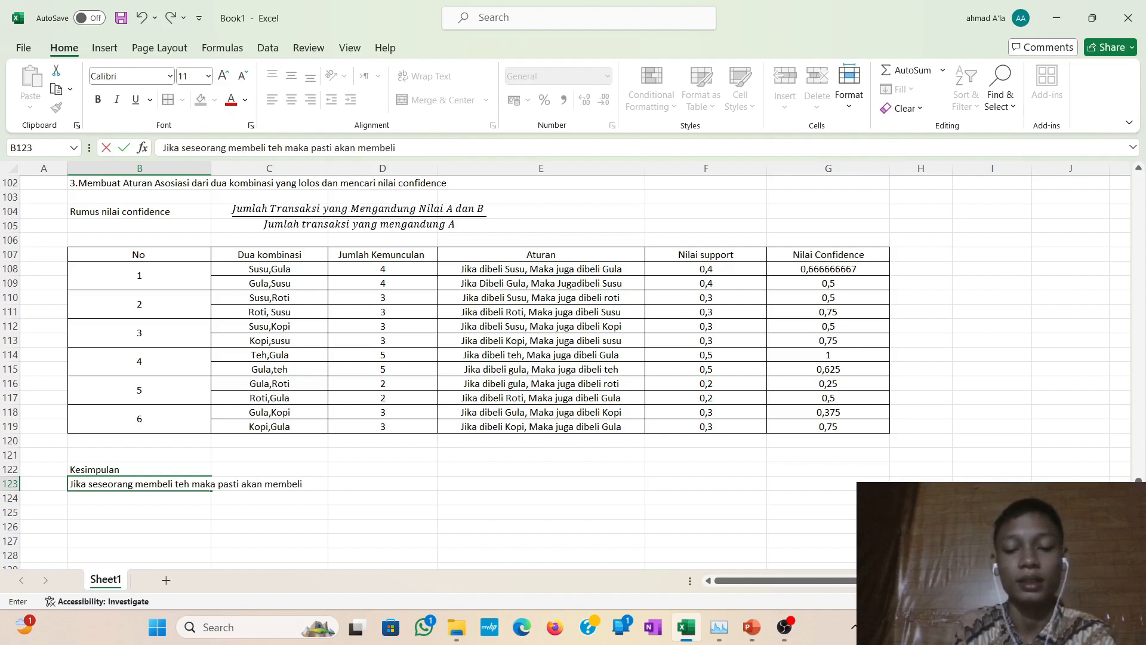
type(" g")
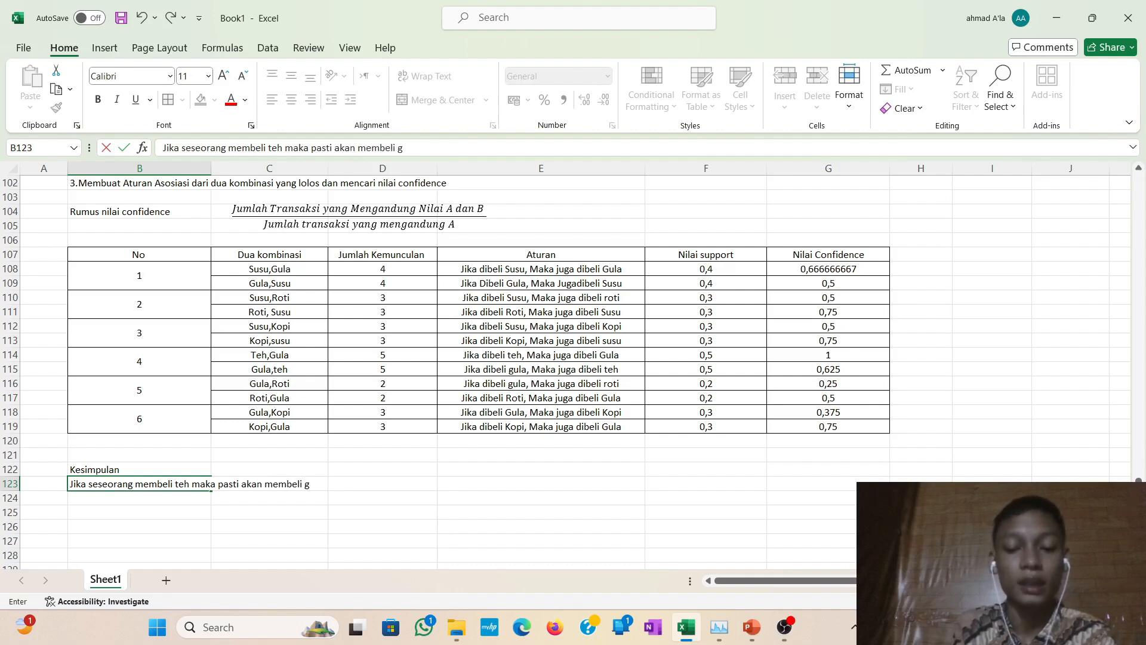
type("ula den")
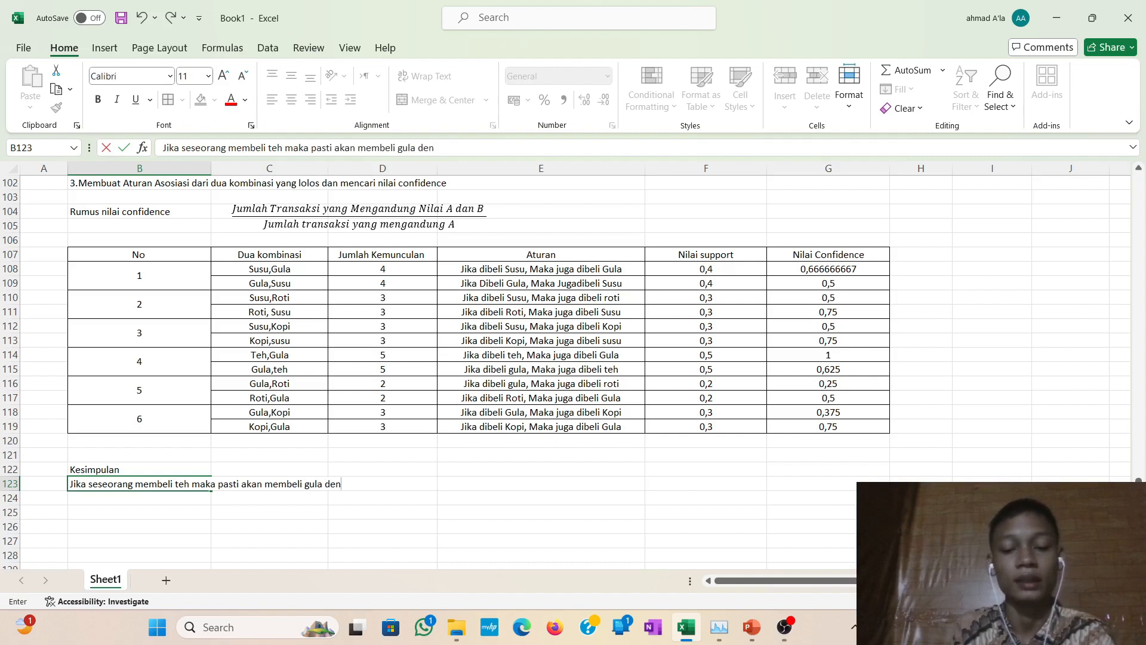
type("gan kemungkin")
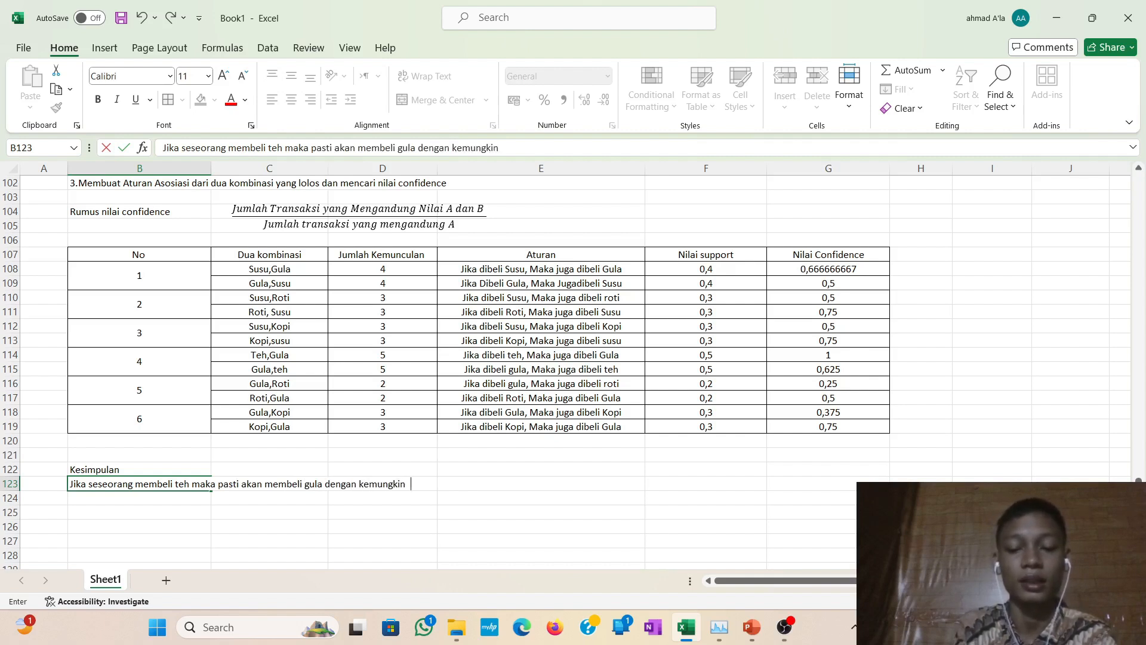
type("an ")
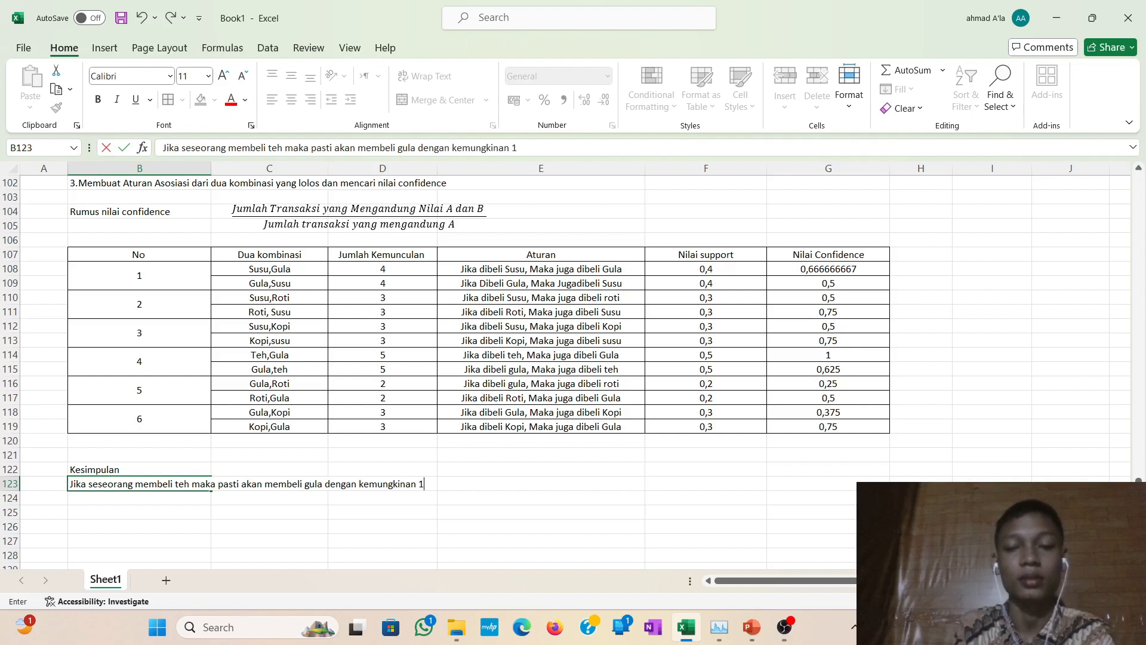
type("1 atau 100")
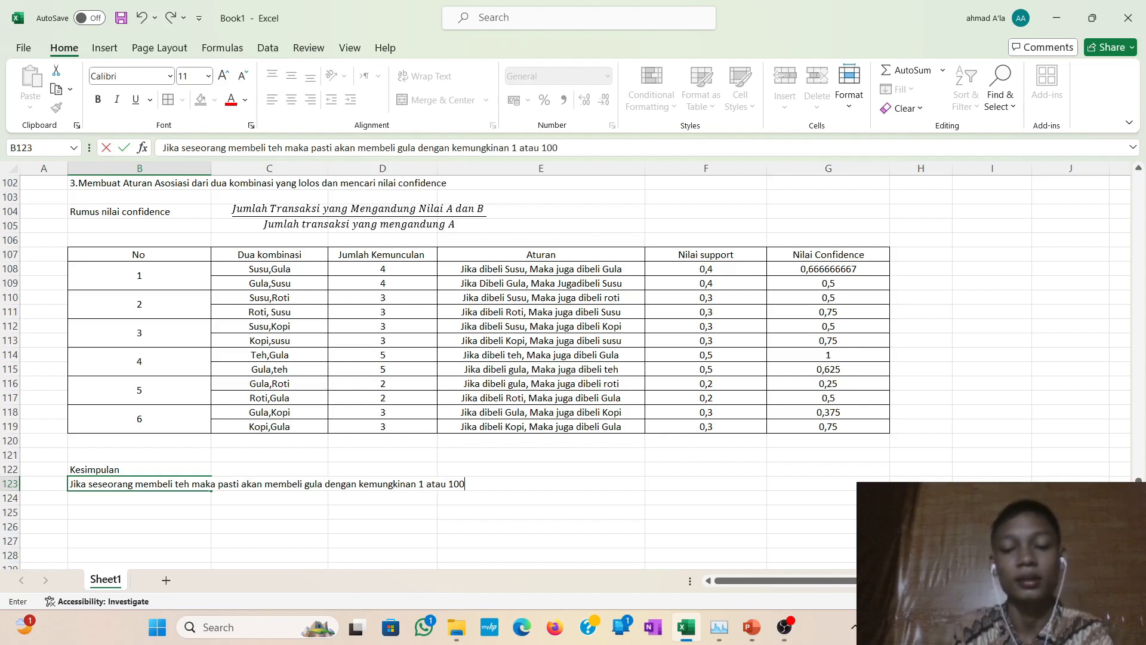
type("%")
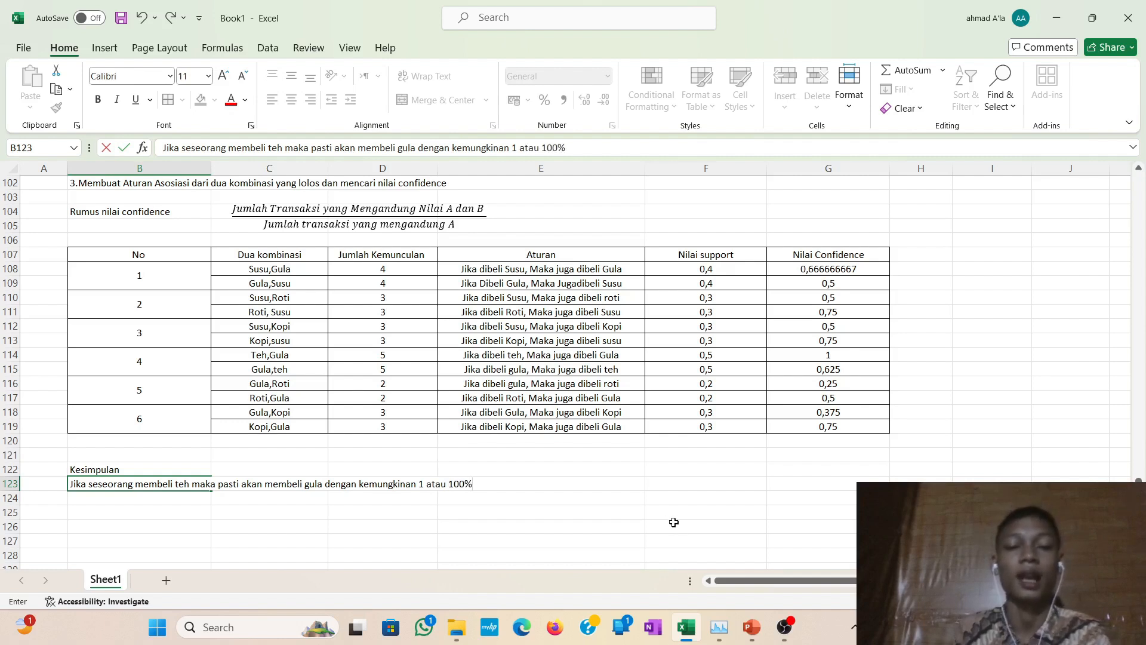
left_click(674, 523)
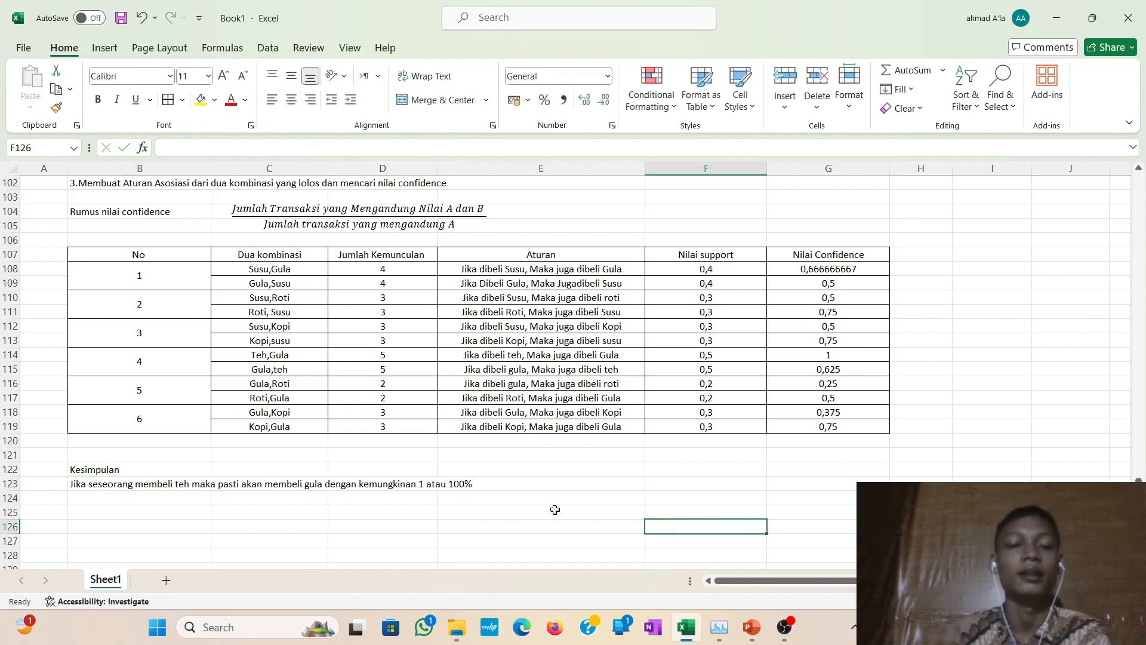
Review the written conclusion alongside the association rules table and the original transaction data at the start of the sheet.
left_click(187, 488)
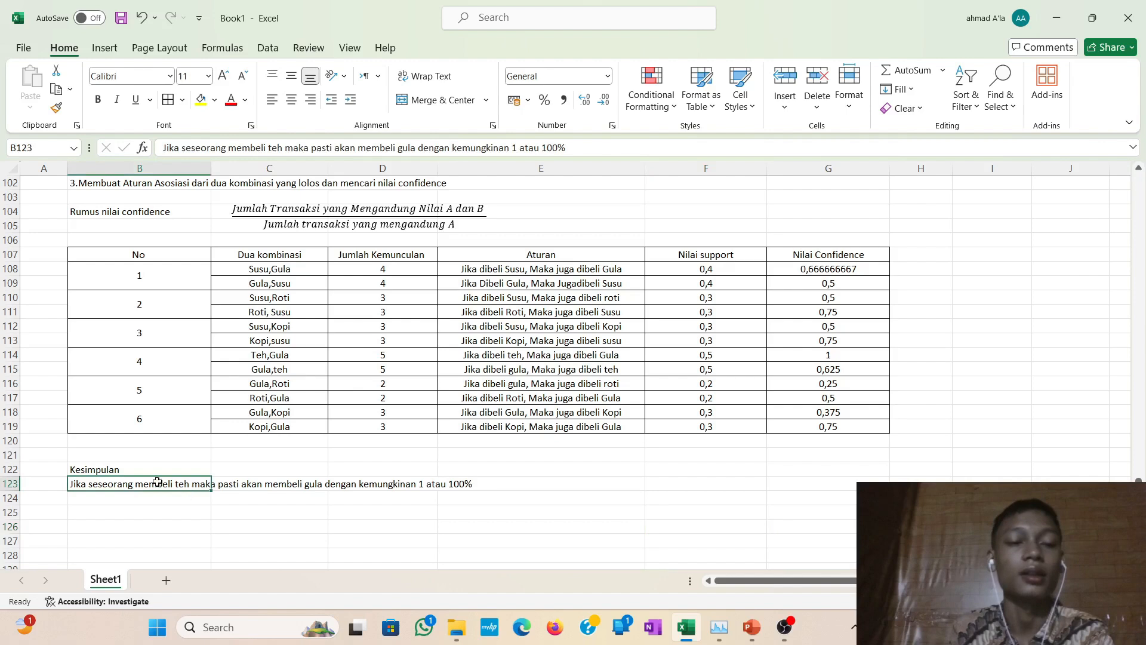
scroll(222, 365, "up", 2)
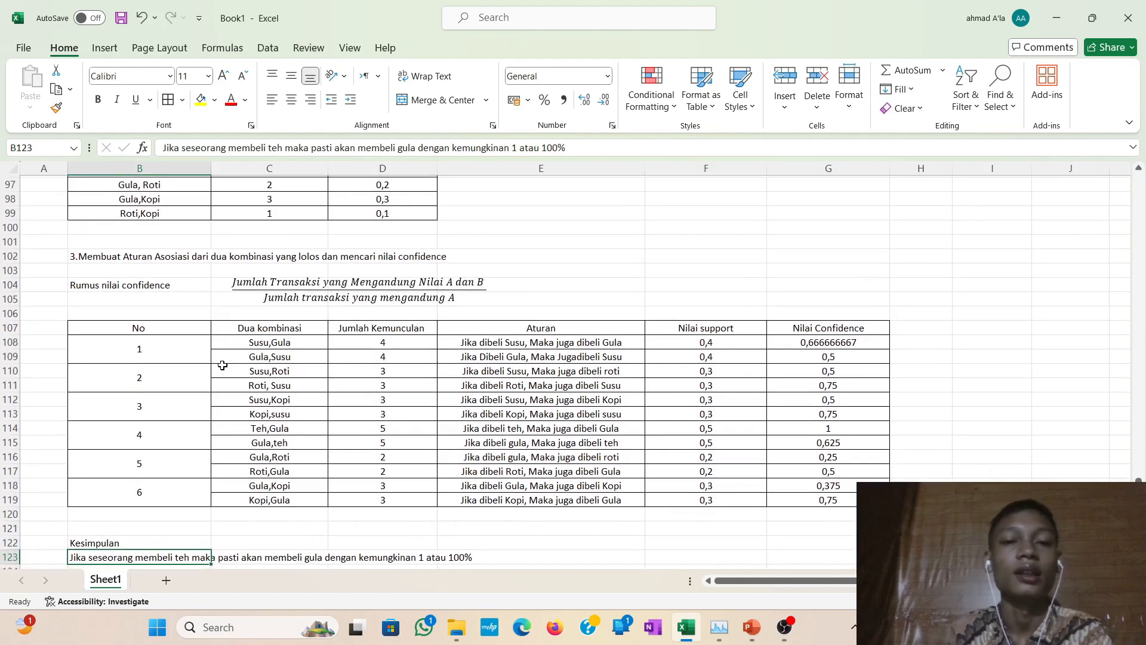
scroll(222, 365, "down", 1)
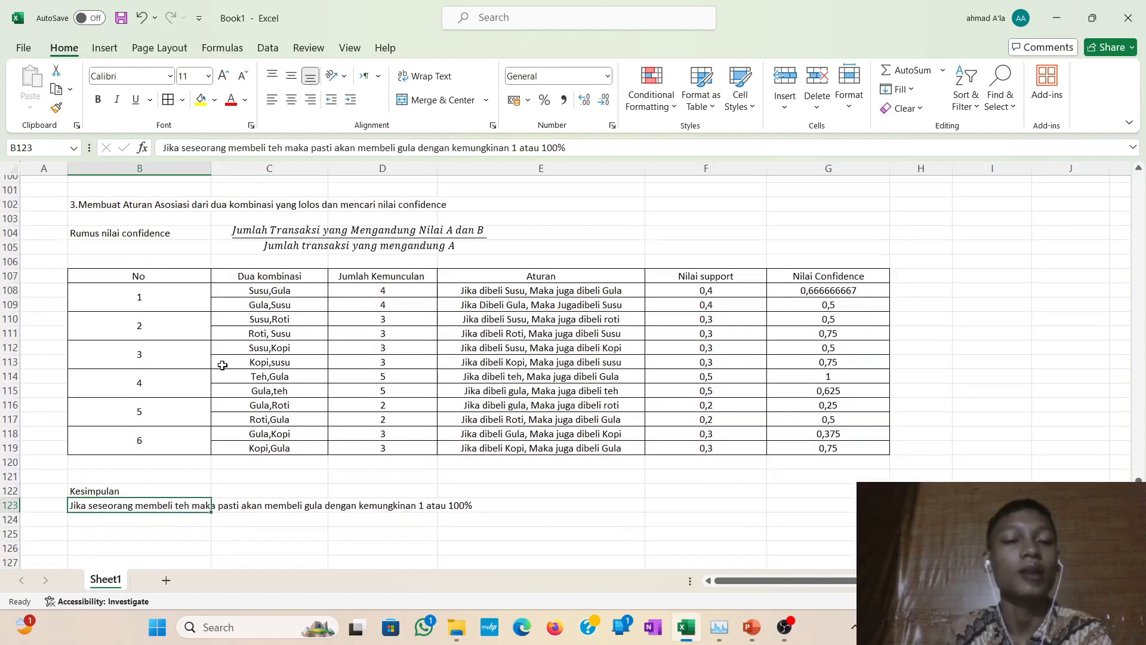
scroll(222, 365, "down", 1)
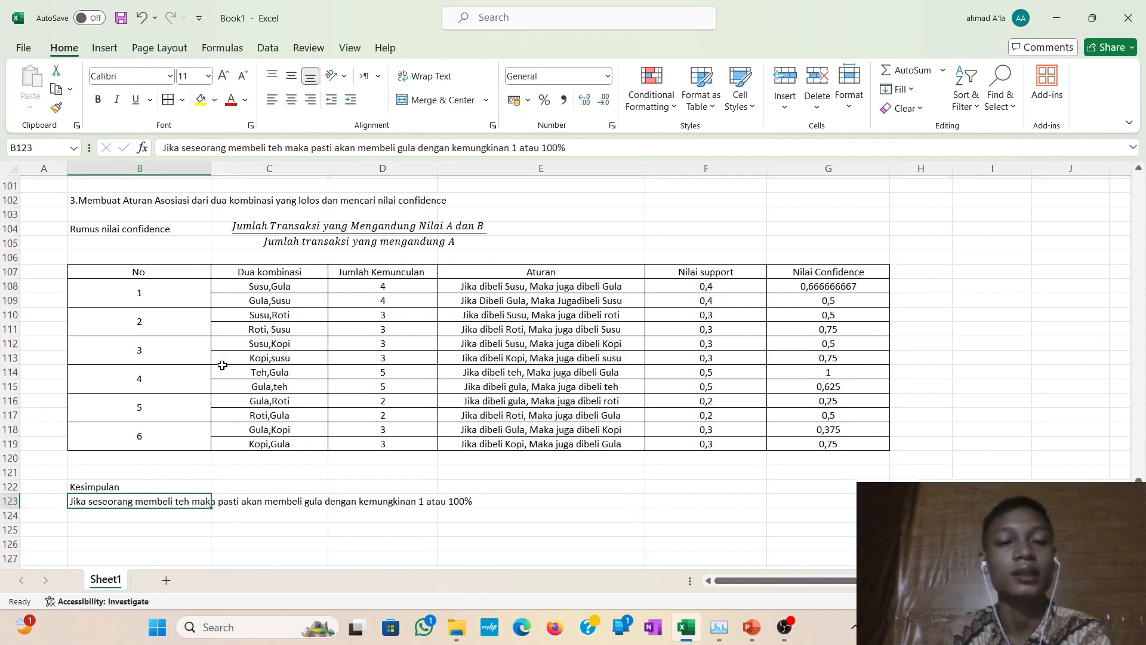
scroll(222, 364, "up", 1)
scroll(222, 365, "down", 1)
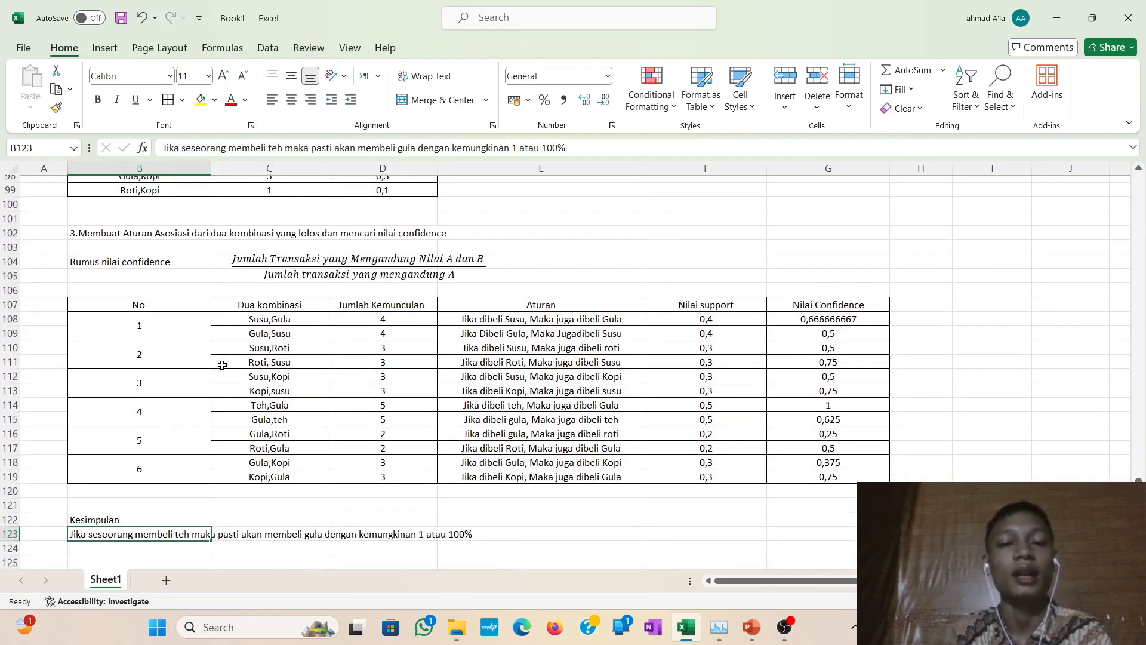
scroll(222, 365, "down", 3)
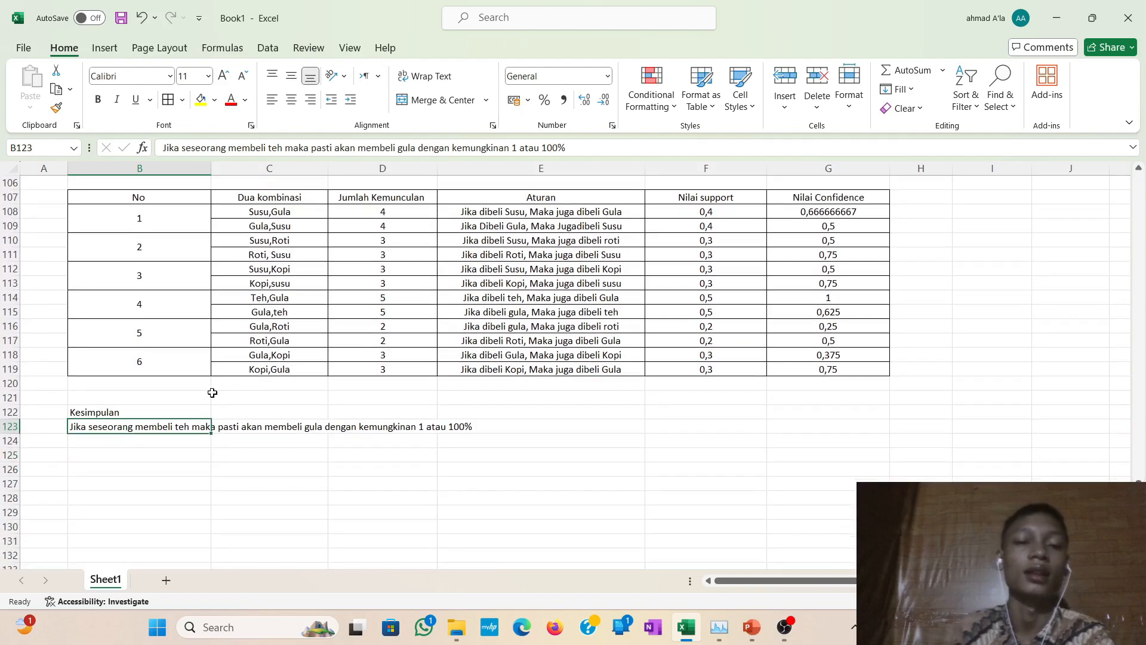
left_click(230, 437)
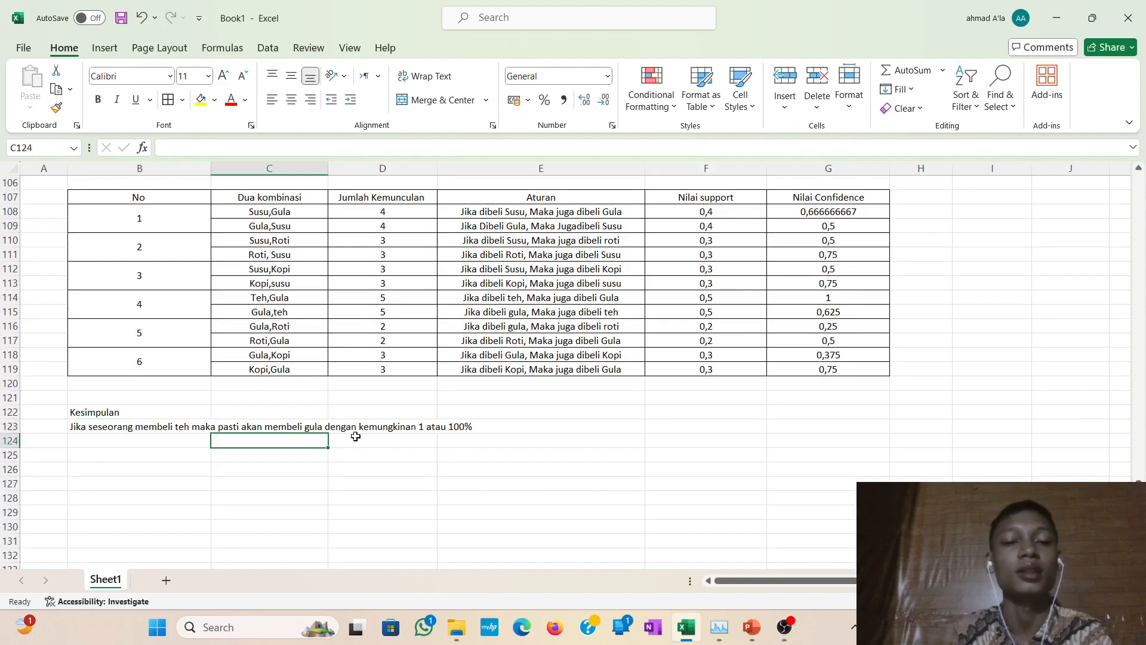
scroll(356, 436, "up", 1)
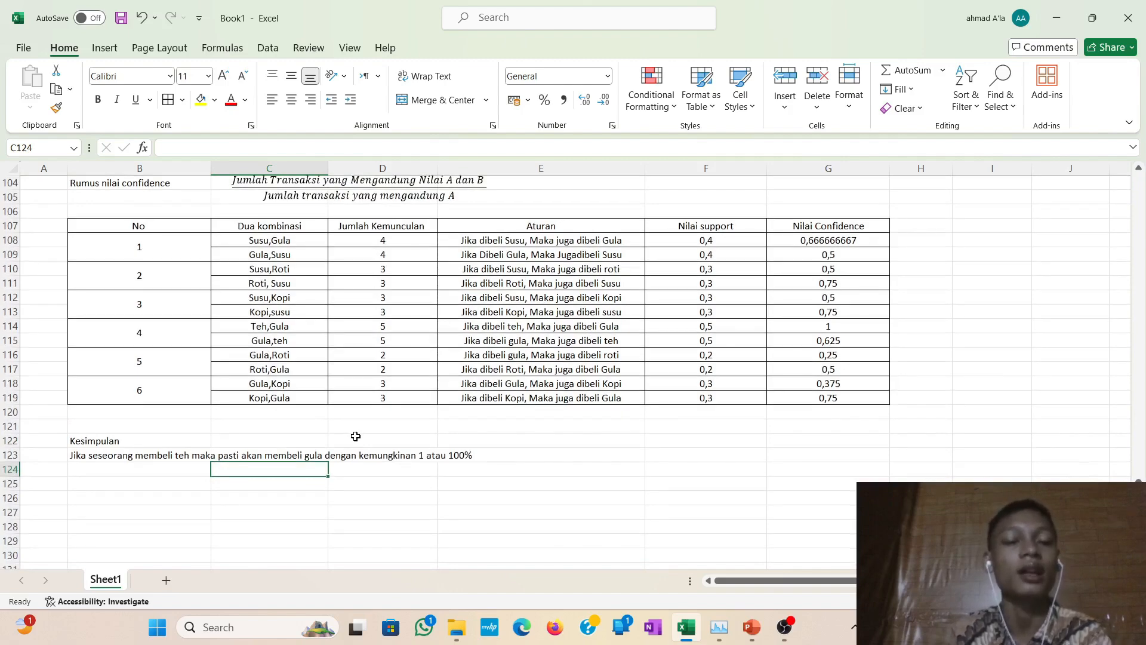
scroll(356, 436, "up", 20)
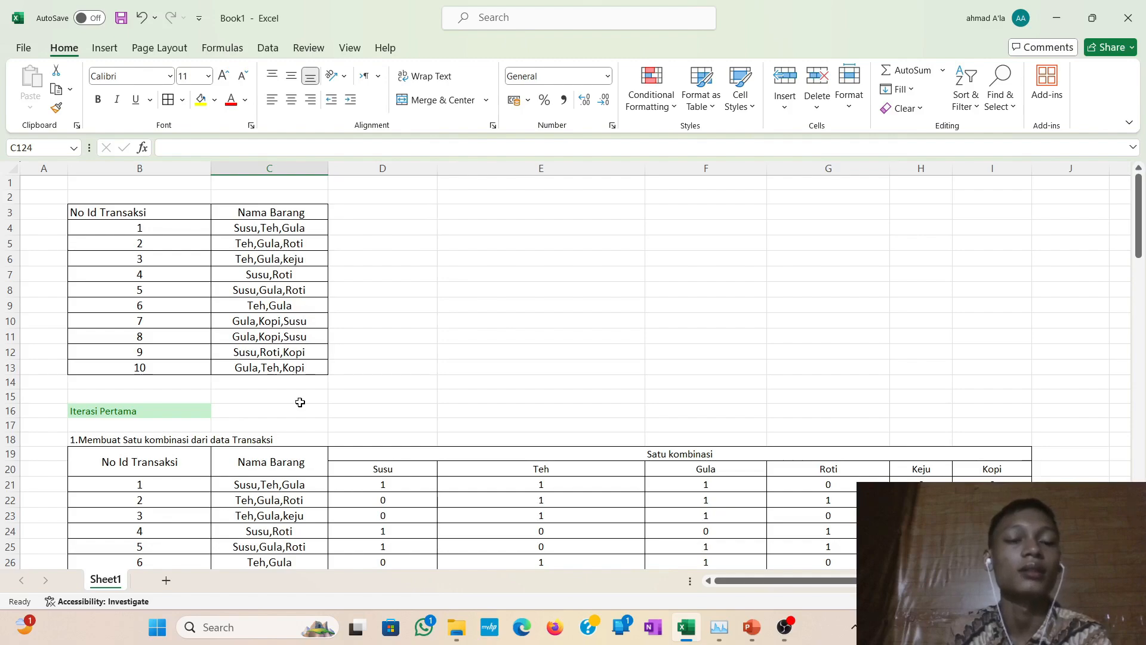
Check the Kesimpulan statement in B123 against the support and confidence values of the association rules in rows 110 to 119.
scroll(301, 402, "down", 20)
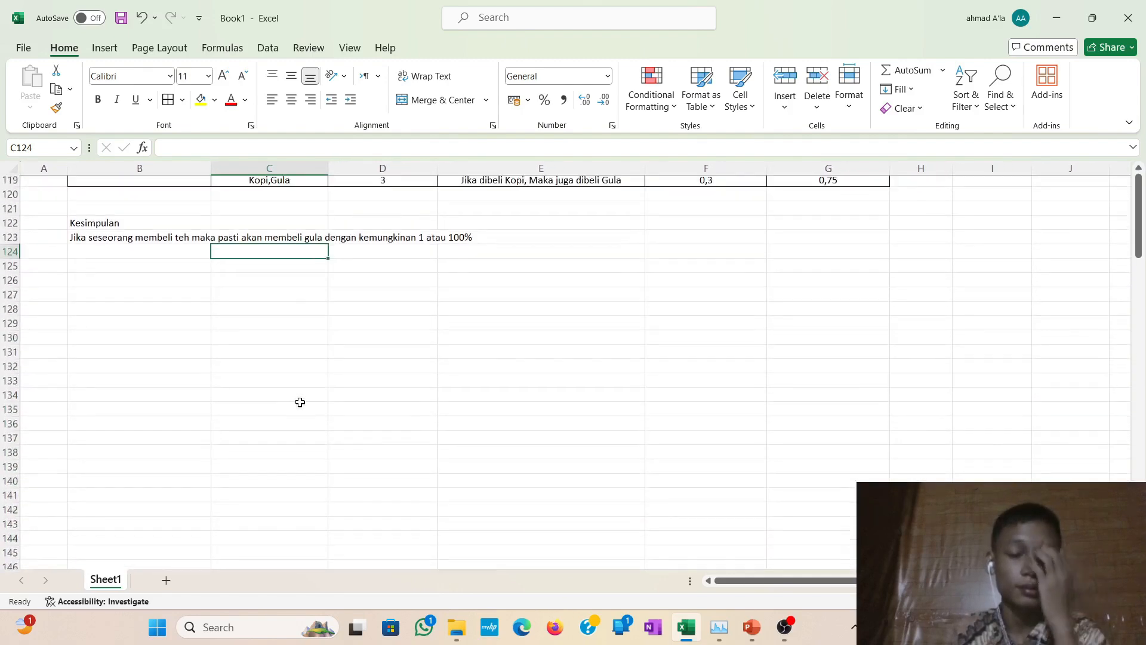
scroll(300, 402, "up", 1)
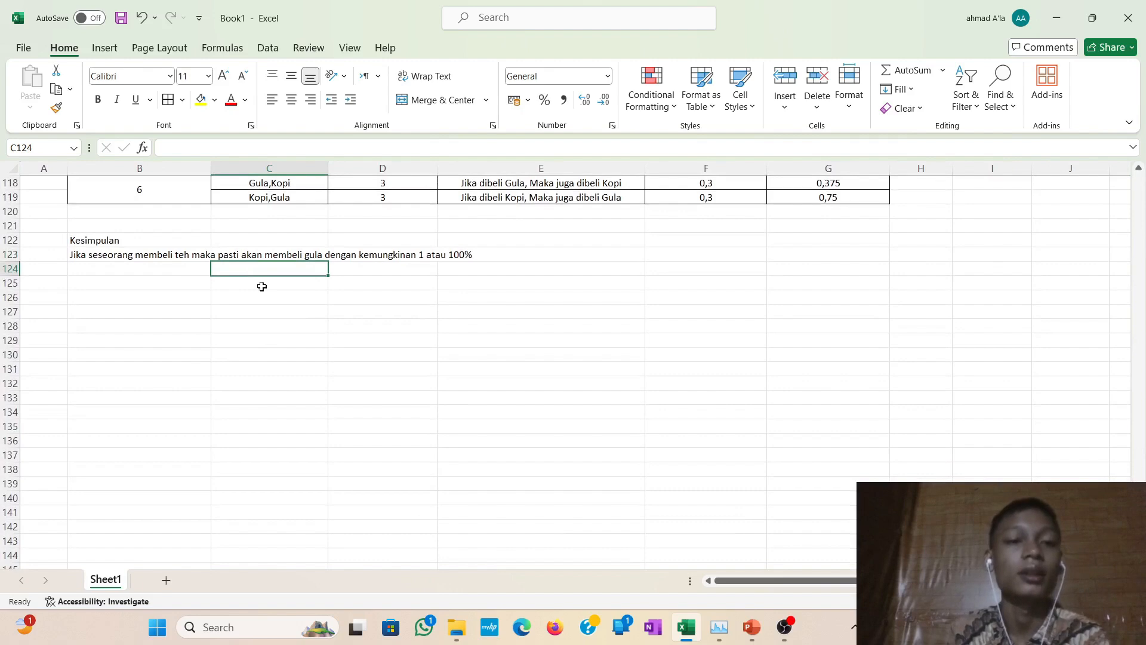
left_click(262, 286)
scroll(262, 286, "up", 3)
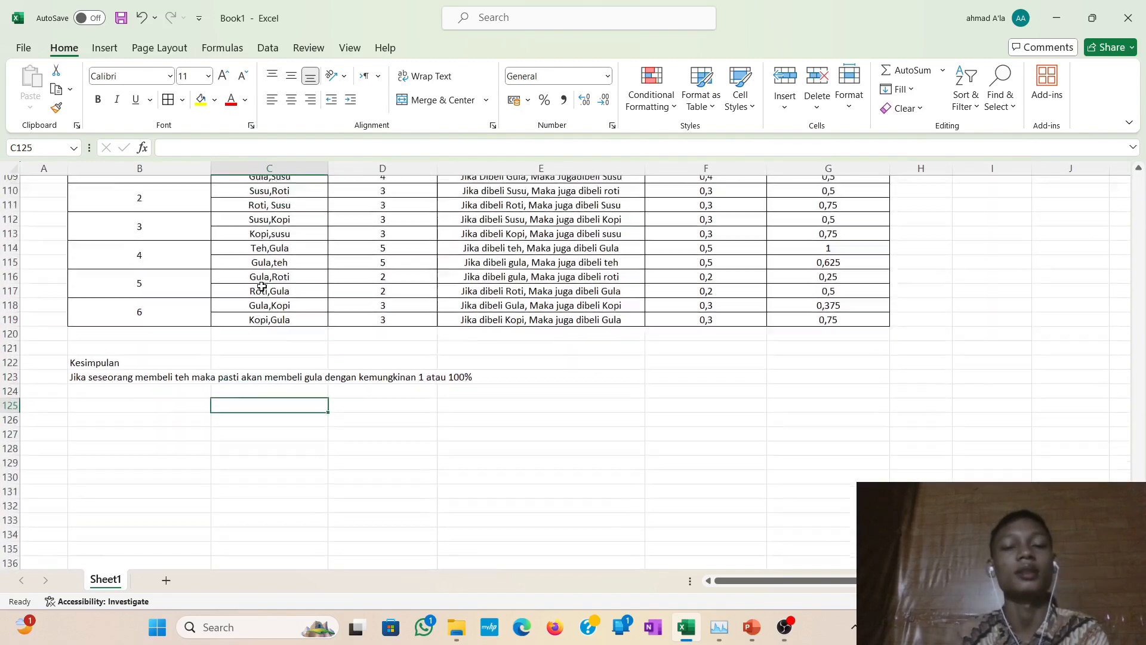
scroll(261, 286, "up", 2)
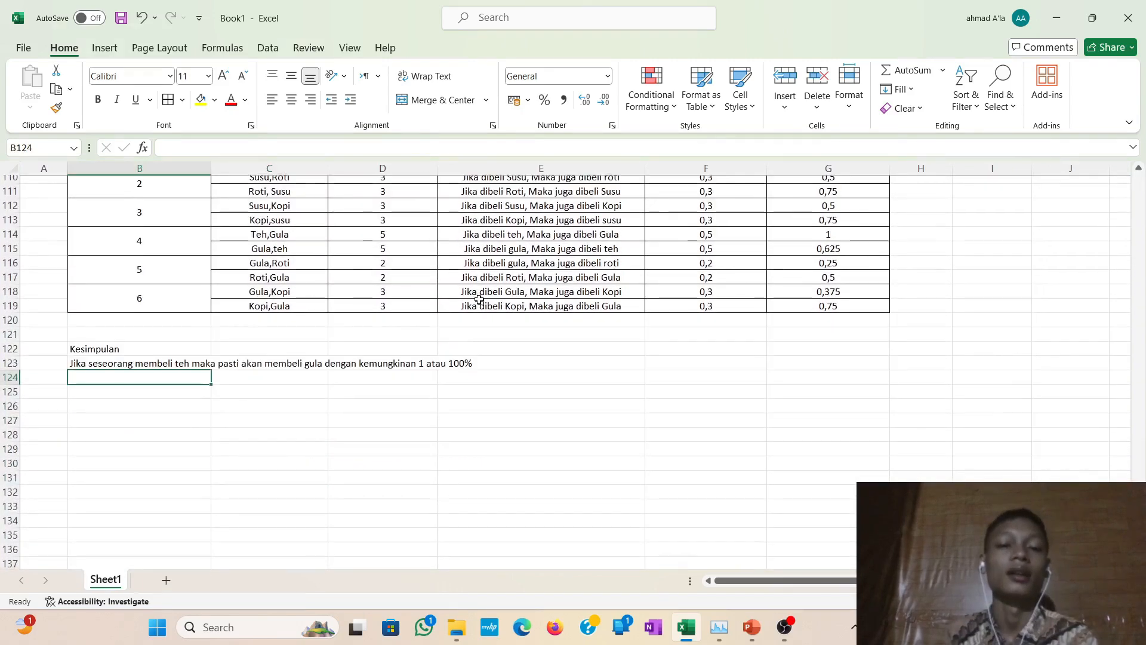
scroll(478, 297, "up", 1)
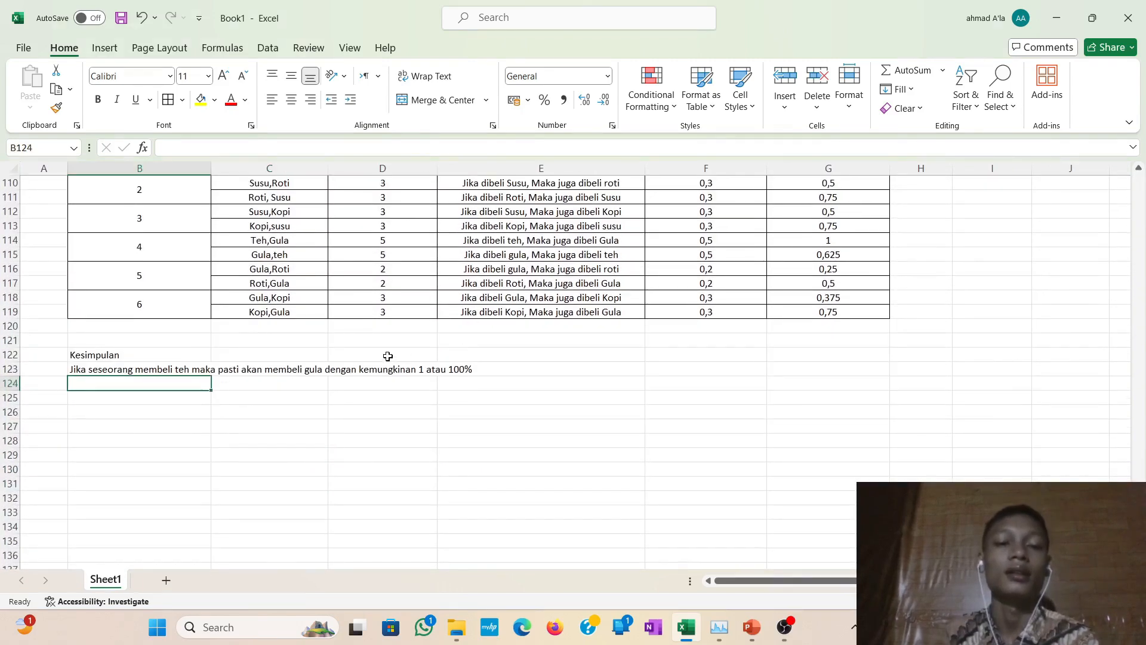
left_click(388, 356)
left_click(306, 359)
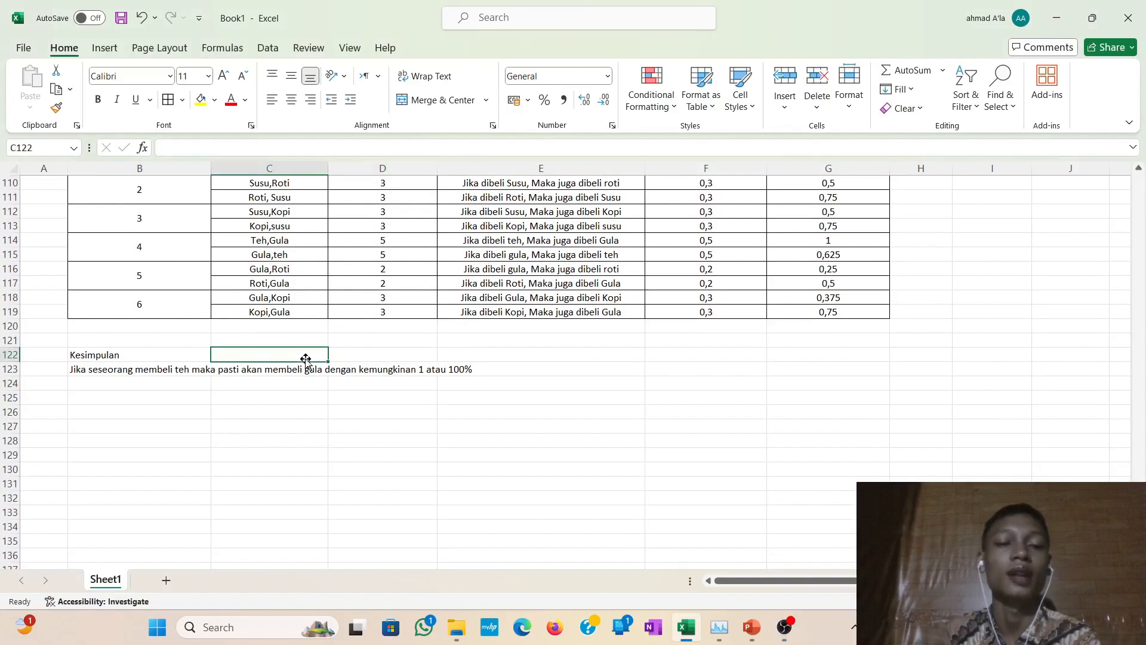
scroll(306, 359, "down", 1)
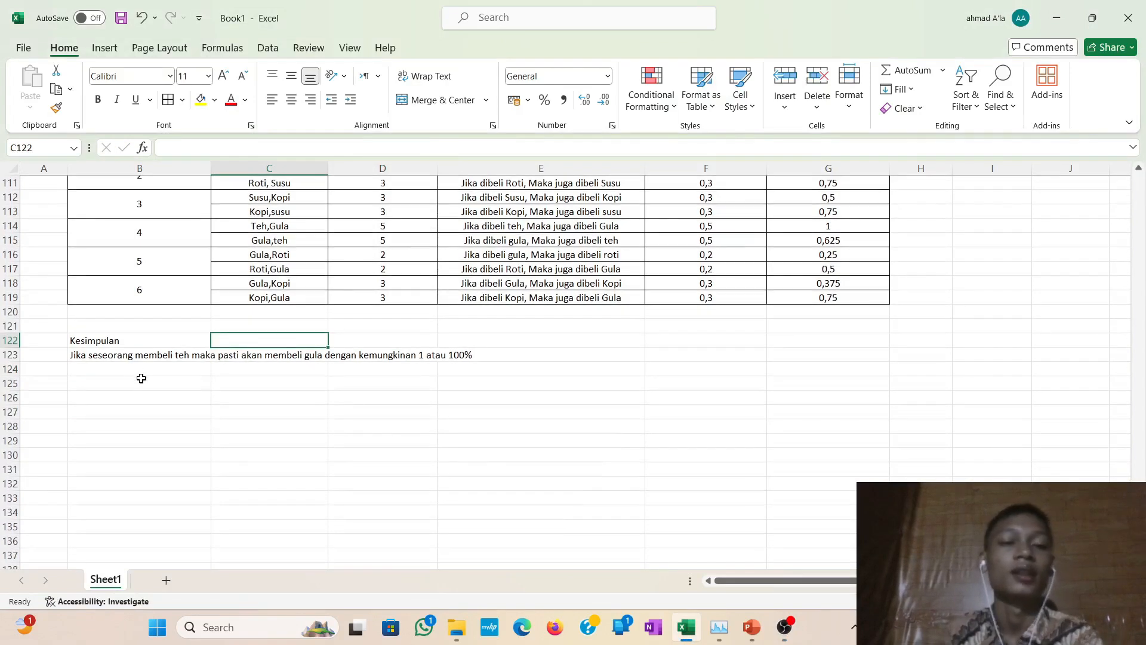